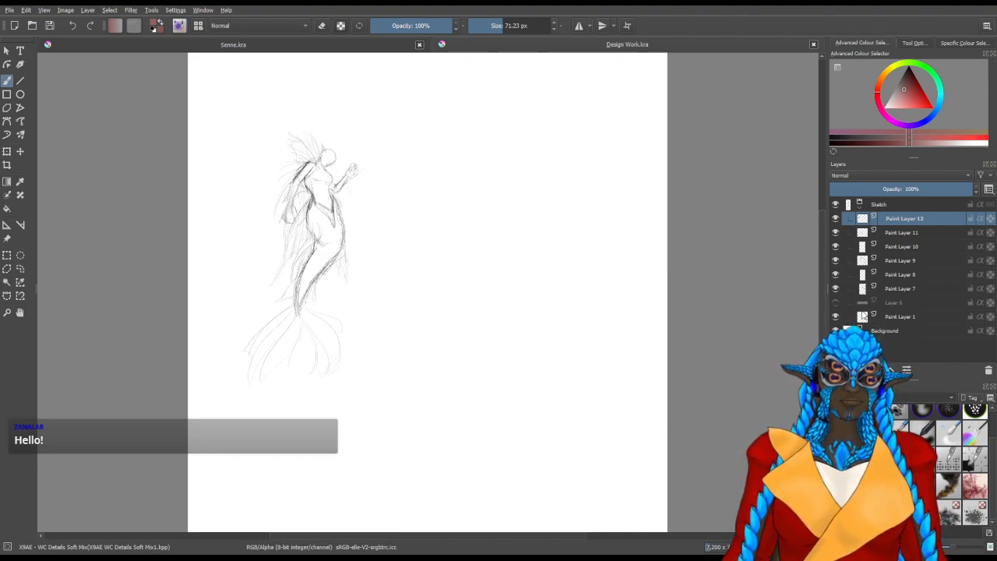
Choose the Charcoal Pencil Thin brush preset for sketching
click(863, 315)
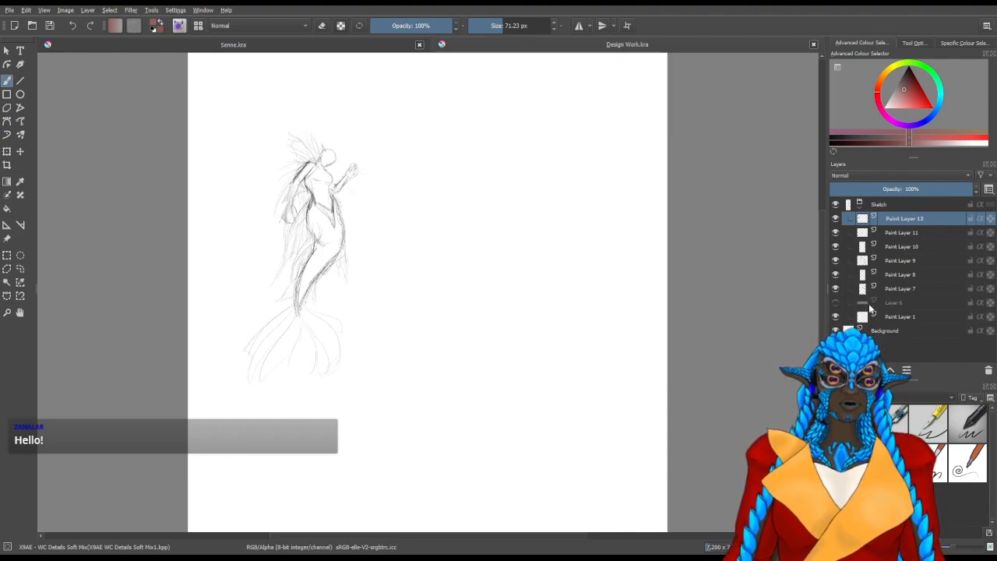
click(875, 326)
click(856, 481)
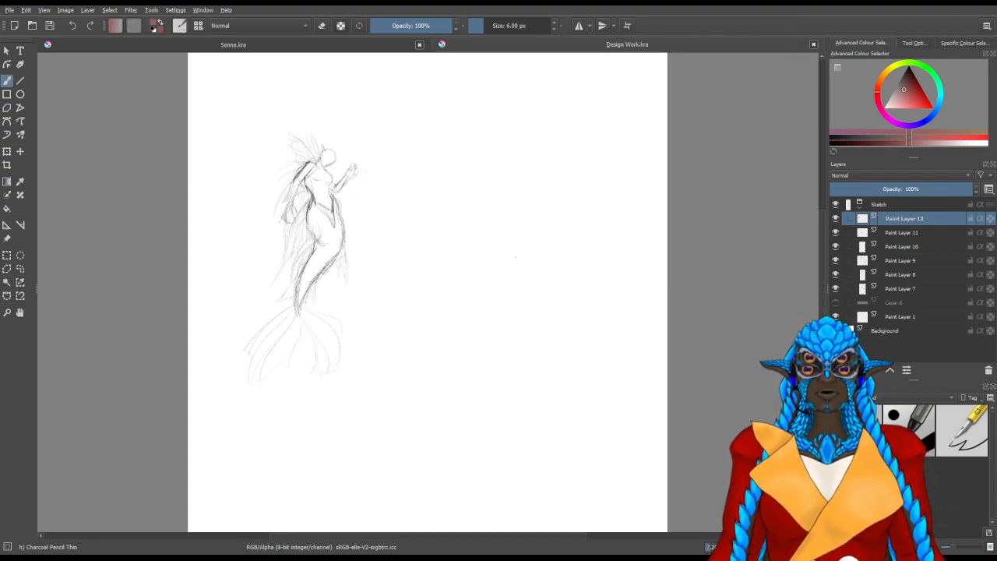
Examine the mermaid sketch from the tail up to the hips, toggling Paint Layer 12's visibility for comparison
drag(484, 252, 441, 305)
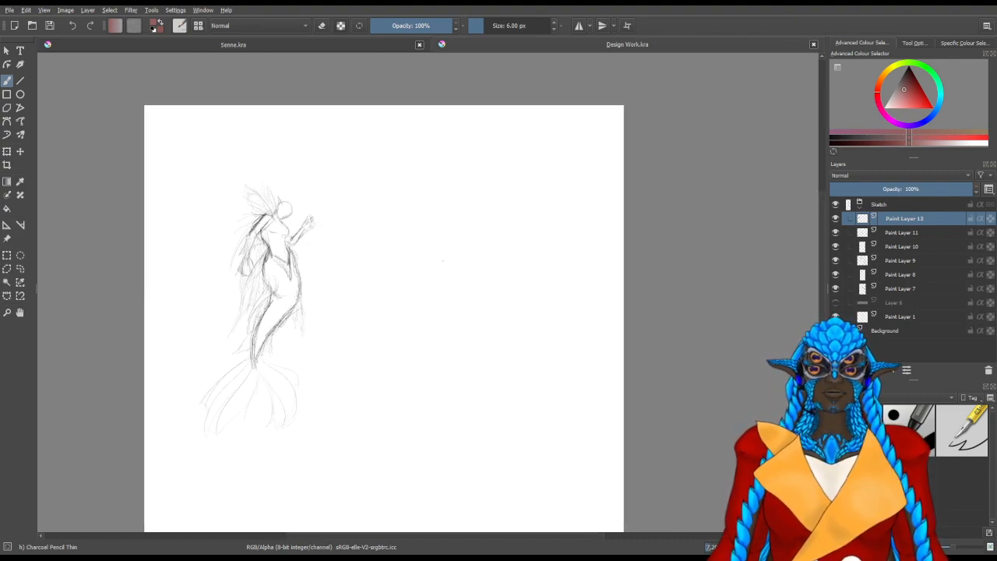
drag(516, 285, 591, 253)
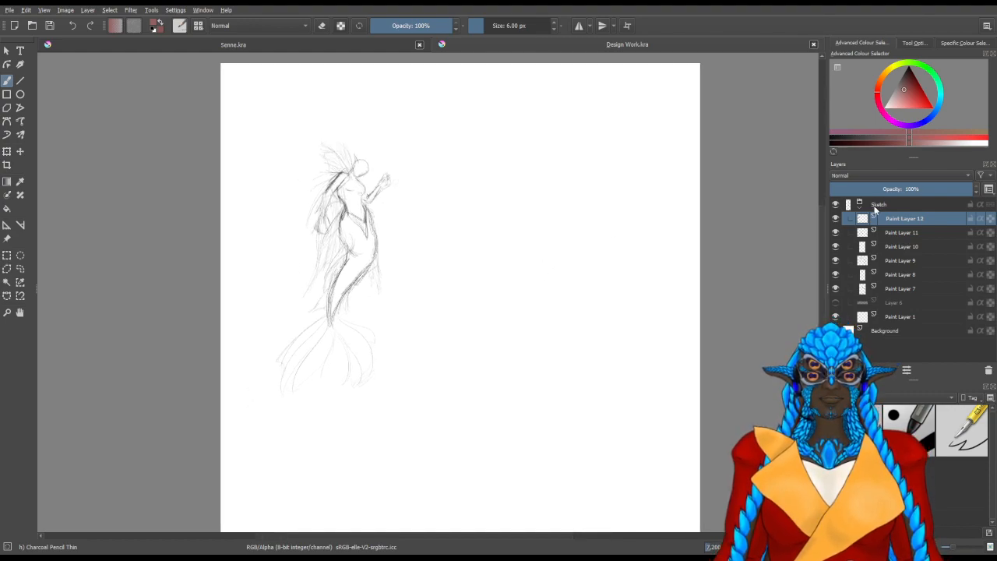
click(837, 219)
click(838, 219)
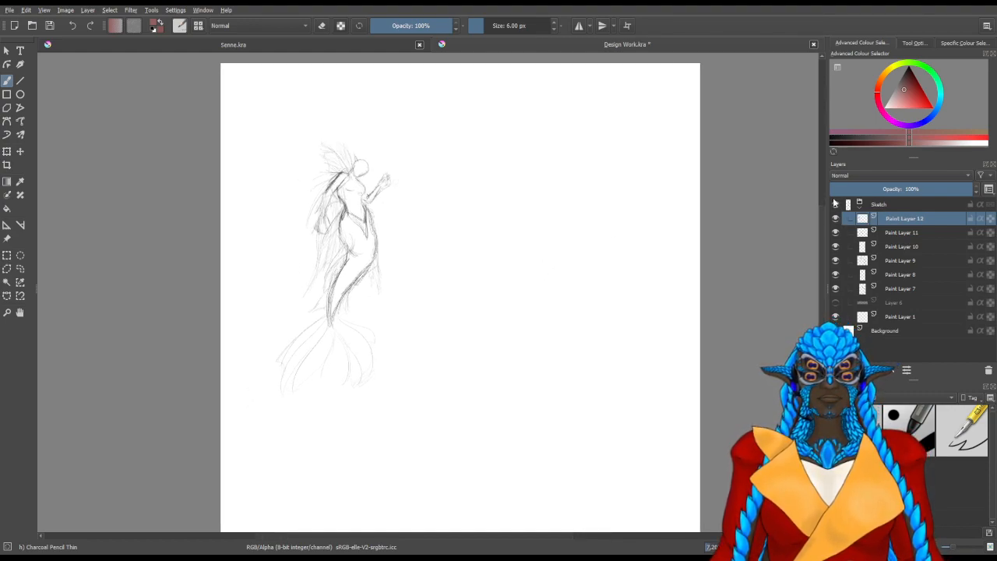
scroll(355, 312, up, 1)
scroll(354, 312, up, 4)
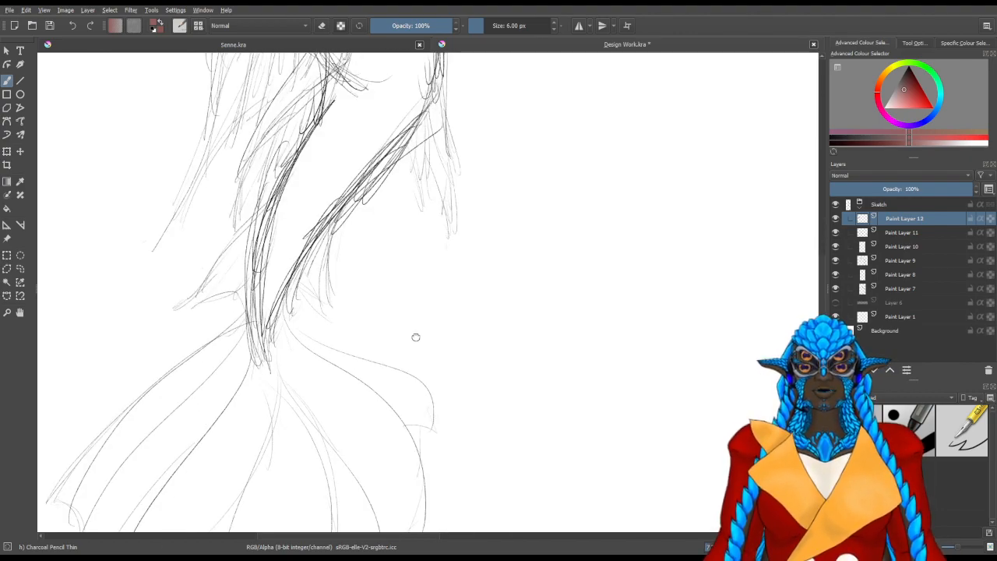
scroll(491, 220, down, 2)
scroll(493, 215, down, 1)
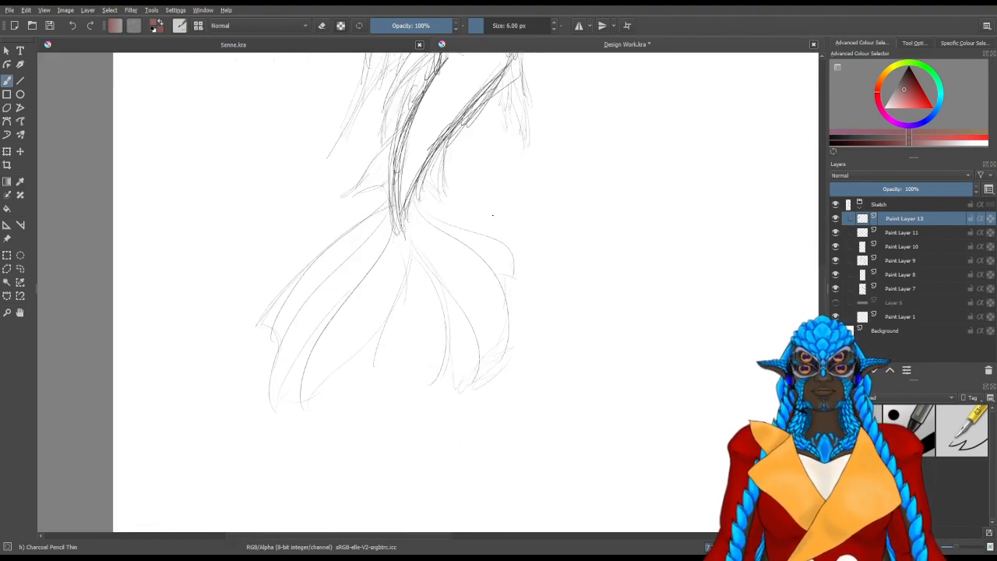
mouse_move(569, 207)
mouse_down()
mouse_move(561, 291)
mouse_move(579, 254)
mouse_move(560, 296)
mouse_up()
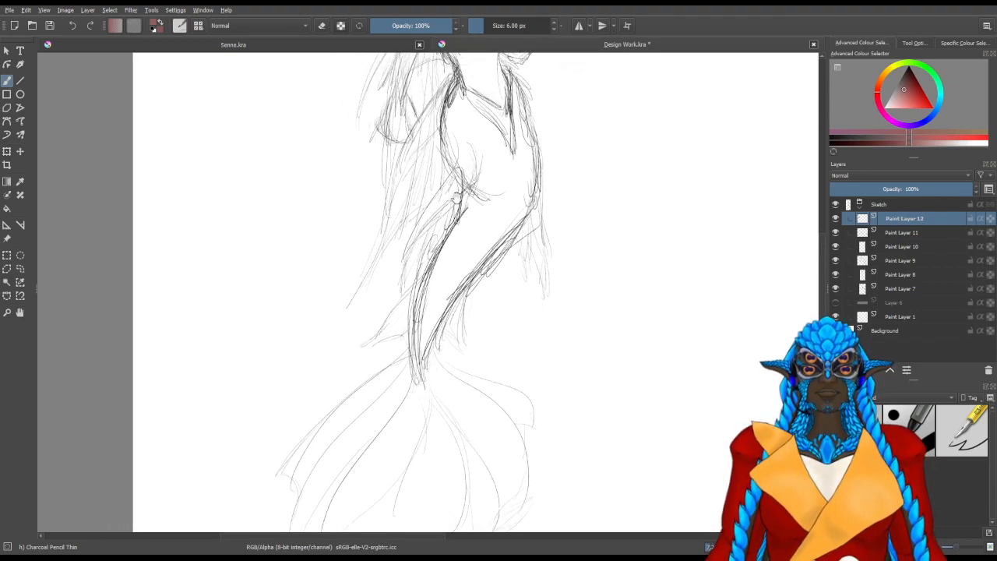
drag(477, 227, 475, 269)
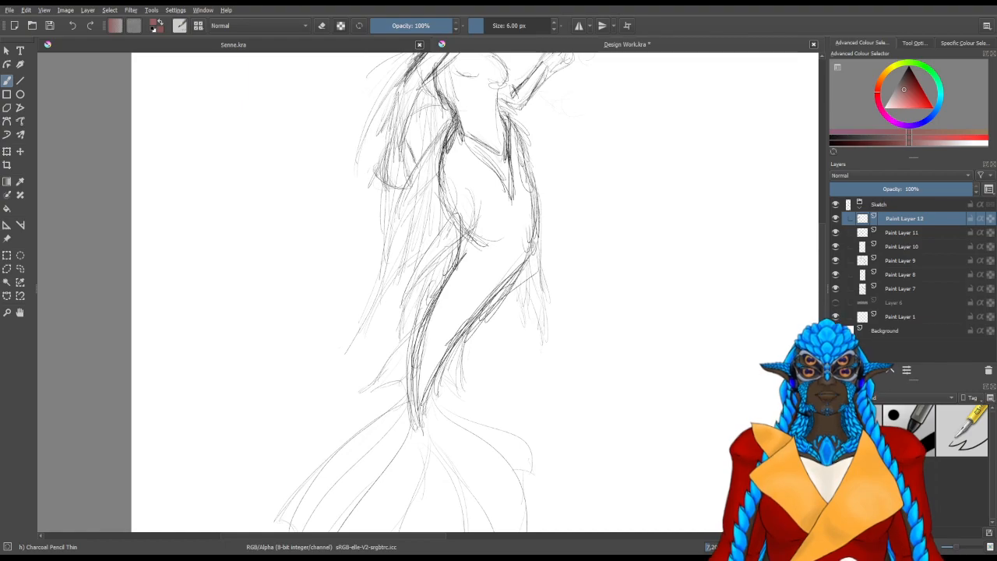
scroll(427, 181, up, 2)
drag(512, 239, 471, 187)
drag(413, 140, 424, 199)
drag(414, 117, 424, 205)
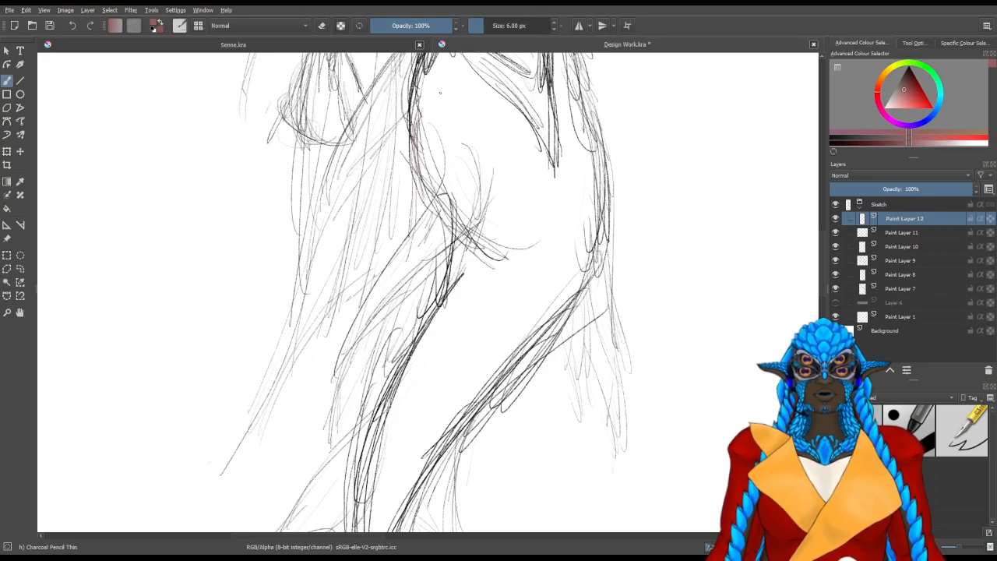
key(ctrl)
key(ctrl+z)
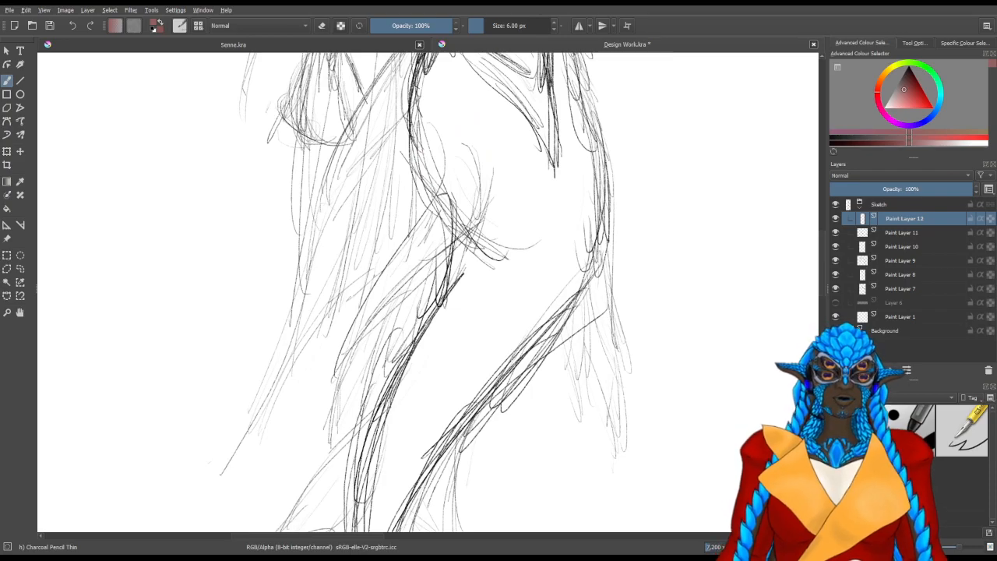
On a new paint layer, sketch in black the inner edge of the hip drape, curving from the hip down behind the tail
key(Insert)
key(d)
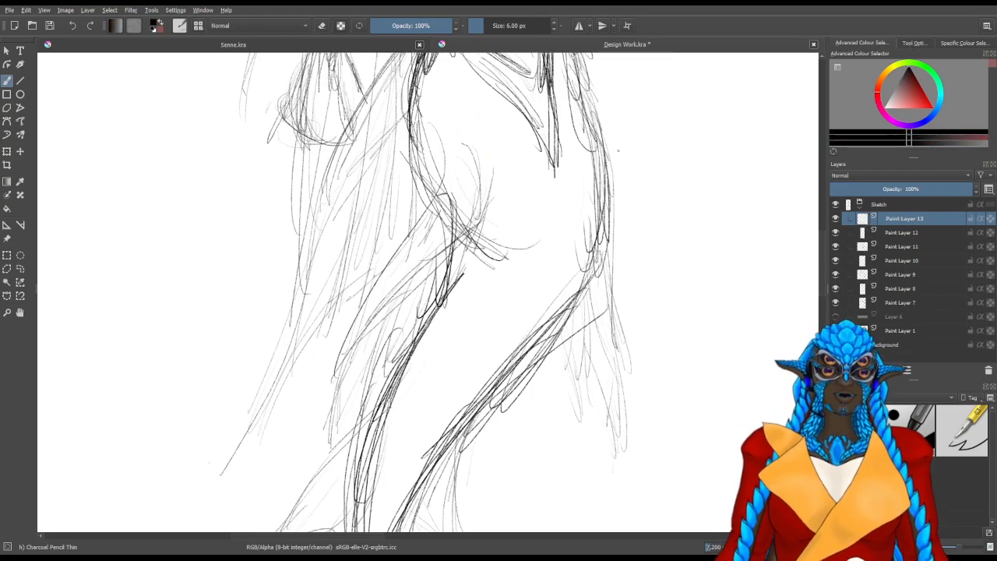
drag(488, 231, 486, 250)
mouse_move(419, 120)
mouse_down()
mouse_move(419, 212)
mouse_move(410, 200)
mouse_move(419, 217)
mouse_move(409, 215)
mouse_move(407, 230)
mouse_up()
drag(467, 153, 472, 212)
mouse_move(475, 138)
mouse_down()
mouse_move(460, 242)
mouse_move(398, 302)
mouse_up()
drag(434, 254, 332, 416)
drag(486, 222, 350, 357)
mouse_move(479, 153)
mouse_down()
mouse_move(473, 222)
mouse_move(455, 255)
mouse_up()
mouse_move(476, 134)
mouse_down()
mouse_move(462, 244)
mouse_move(428, 282)
mouse_up()
drag(472, 223, 412, 290)
drag(452, 248, 360, 346)
mouse_move(392, 310)
mouse_down()
mouse_move(327, 423)
mouse_move(332, 410)
mouse_up()
drag(438, 254, 331, 420)
drag(484, 214, 438, 258)
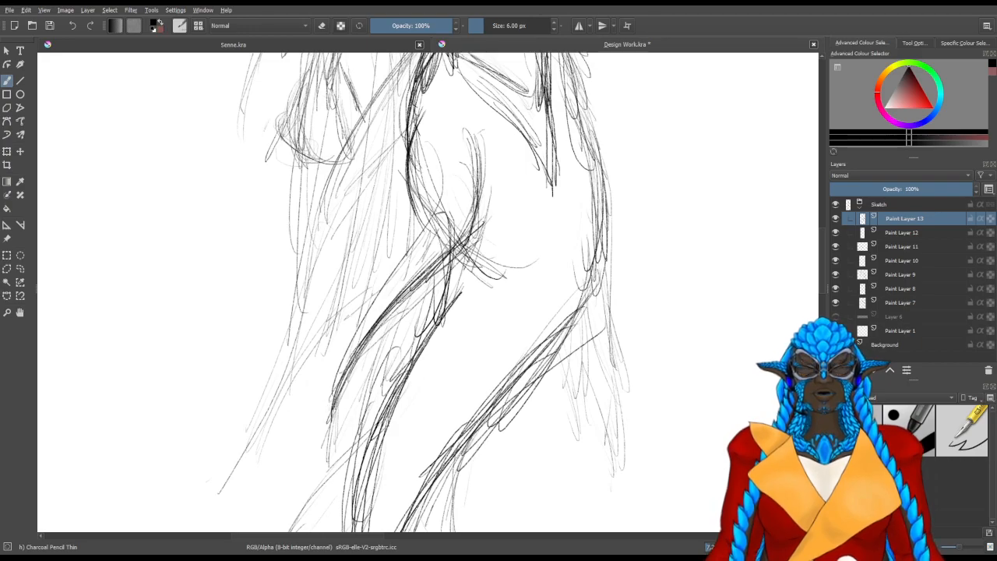
Sketch the outer edge of the hip drape with layered strokes, from the back of the hip to the pointed tip
drag(332, 412, 326, 428)
drag(330, 384, 325, 416)
drag(330, 360, 325, 444)
drag(338, 341, 326, 425)
drag(323, 387, 329, 435)
mouse_move(354, 309)
mouse_down()
mouse_move(323, 390)
mouse_move(326, 423)
mouse_up()
mouse_move(380, 278)
mouse_down()
mouse_move(323, 399)
mouse_move(409, 244)
mouse_up()
drag(426, 169, 377, 270)
drag(420, 192, 357, 299)
drag(412, 209, 353, 309)
drag(405, 227, 348, 317)
drag(430, 177, 374, 283)
mouse_move(421, 151)
mouse_down()
mouse_move(406, 229)
mouse_move(386, 265)
mouse_up()
mouse_move(385, 260)
mouse_down()
mouse_move(351, 301)
mouse_move(324, 429)
mouse_up()
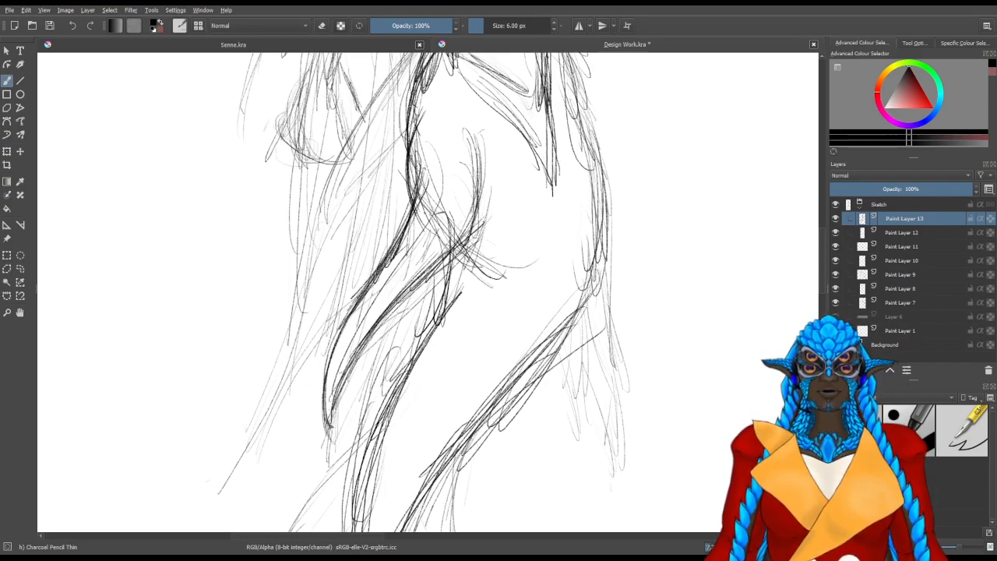
Extend the hip drape's tip downward into a thin trailing point
mouse_move(435, 129)
mouse_down()
mouse_move(376, 297)
mouse_move(416, 285)
mouse_move(390, 241)
mouse_up()
drag(303, 364, 299, 434)
drag(302, 385, 300, 432)
drag(302, 376, 300, 438)
drag(303, 394, 296, 466)
drag(307, 372, 292, 476)
drag(298, 434, 287, 490)
Hatch long strokes from the upper thigh down through the area between the hip drape and the tail
drag(377, 343, 363, 272)
drag(454, 72, 433, 159)
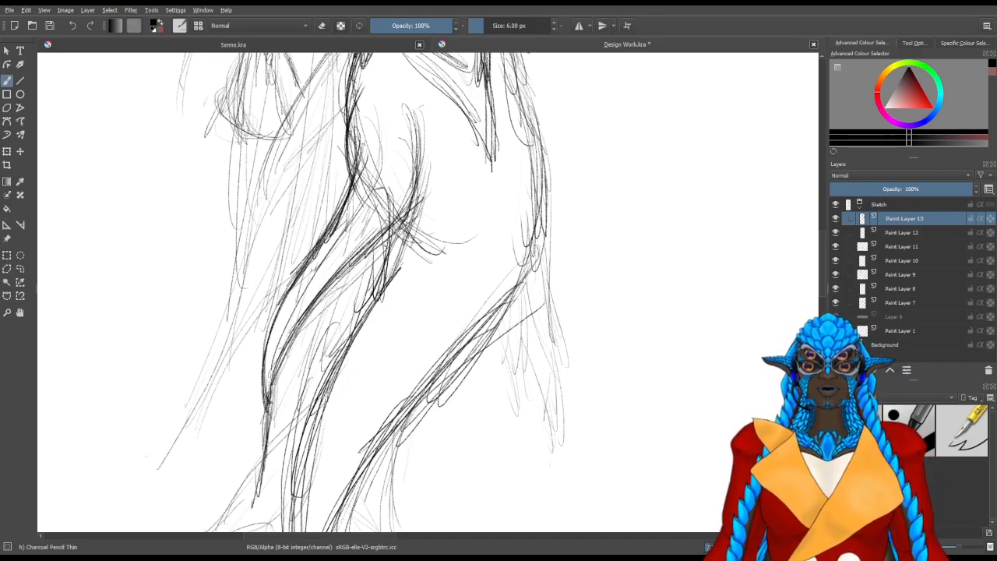
scroll(454, 330, down, 2)
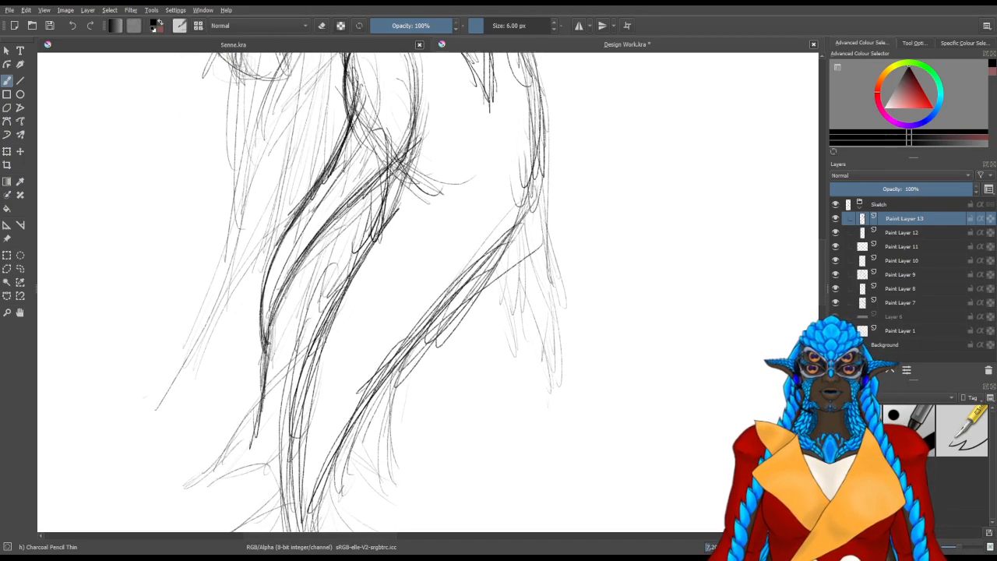
drag(404, 161, 365, 267)
drag(408, 191, 364, 279)
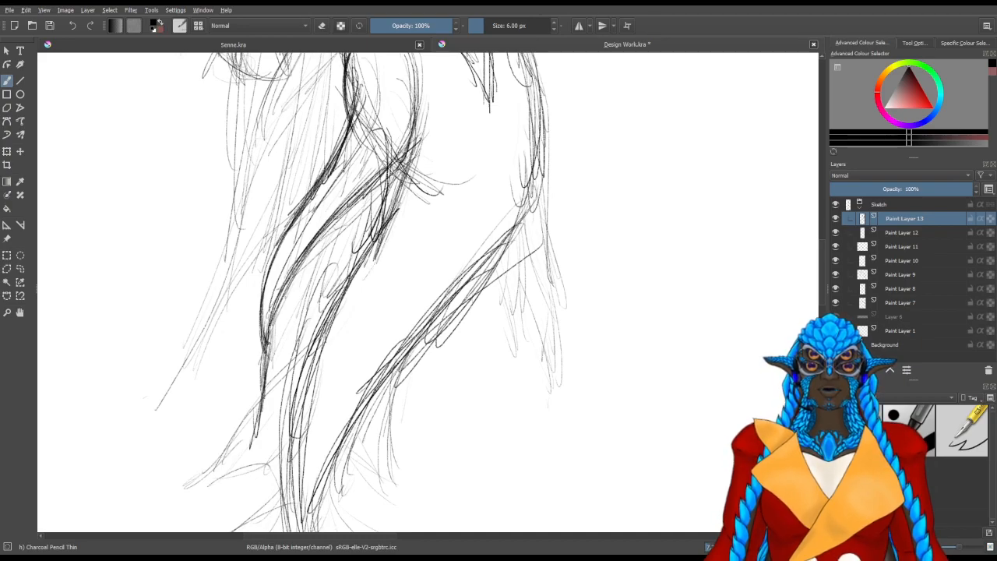
drag(353, 223, 320, 310)
mouse_move(378, 191)
mouse_down()
mouse_move(305, 332)
mouse_move(304, 357)
mouse_up()
drag(387, 167, 294, 381)
drag(305, 268, 286, 357)
drag(302, 266, 284, 389)
mouse_move(303, 255)
mouse_down()
mouse_move(289, 398)
mouse_move(271, 427)
mouse_up()
Add trailing strokes around the drape's lower tip and along the tail's back edge
mouse_move(262, 344)
mouse_down()
mouse_move(272, 405)
mouse_move(255, 474)
mouse_up()
drag(270, 364, 262, 454)
mouse_move(288, 369)
mouse_down()
mouse_move(268, 455)
mouse_move(264, 446)
mouse_up()
drag(315, 329, 292, 385)
drag(354, 276, 312, 339)
drag(391, 242, 338, 296)
Darken the folds where the hip drape meets the upper tail
drag(426, 138, 385, 237)
drag(403, 204, 385, 243)
drag(390, 225, 343, 345)
drag(372, 257, 352, 323)
drag(372, 266, 338, 345)
mouse_move(362, 284)
mouse_down()
mouse_move(344, 342)
mouse_move(329, 327)
mouse_move(448, 359)
mouse_up()
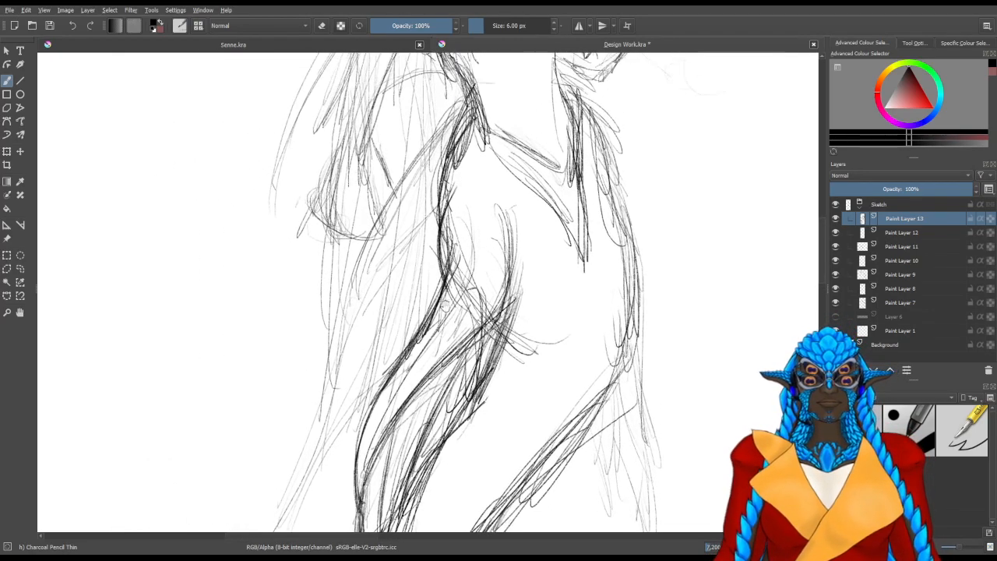
Darken the figure's back contour from the waist down to the hip
drag(440, 162, 436, 185)
drag(448, 140, 438, 223)
drag(465, 117, 436, 198)
drag(452, 139, 440, 224)
drag(467, 121, 453, 138)
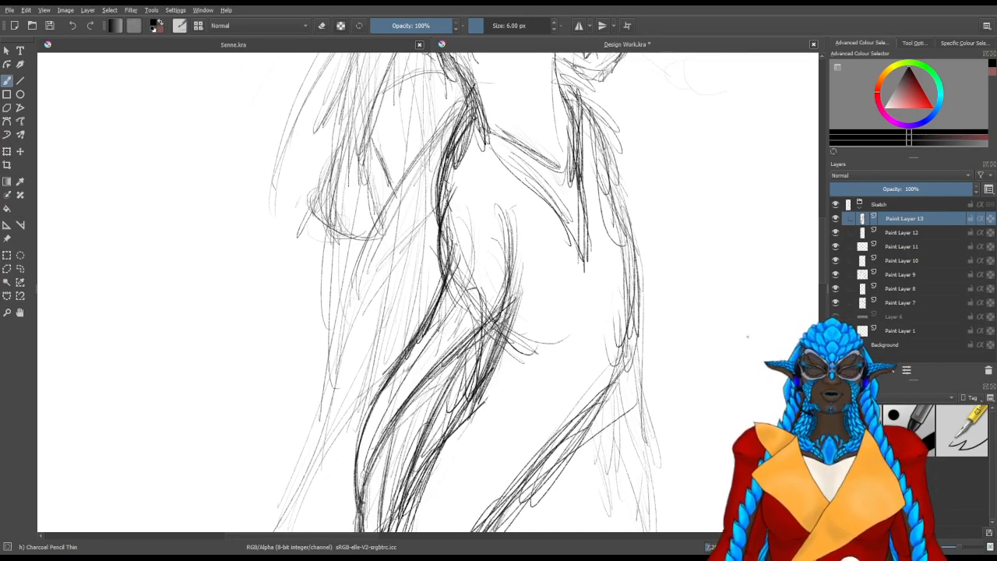
Sketch the lower curve of the near breast and darken the torso's side beneath the arm
drag(478, 272, 493, 389)
drag(489, 301, 483, 419)
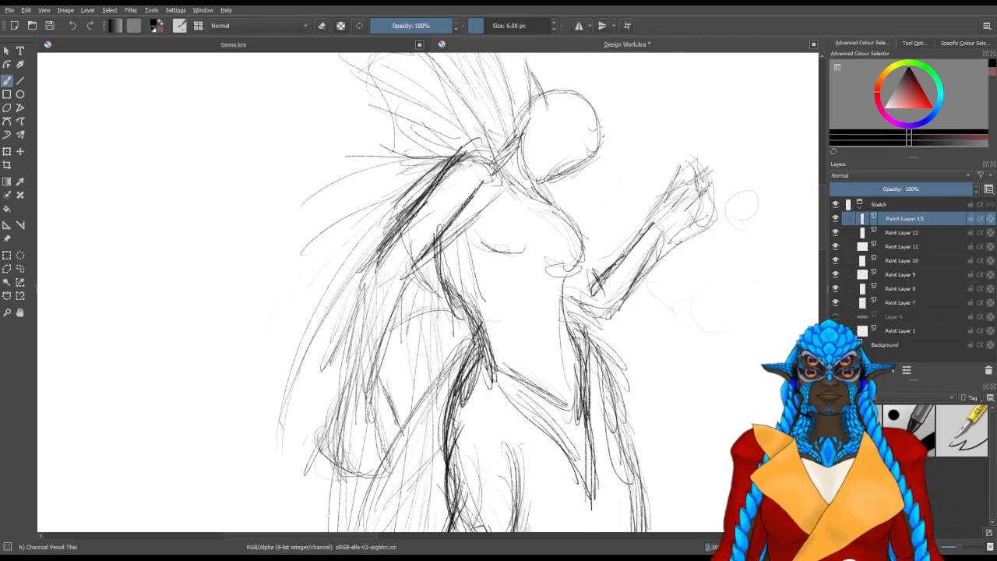
mouse_move(466, 236)
mouse_down()
mouse_move(514, 266)
mouse_move(541, 235)
mouse_move(469, 252)
mouse_move(524, 265)
mouse_up()
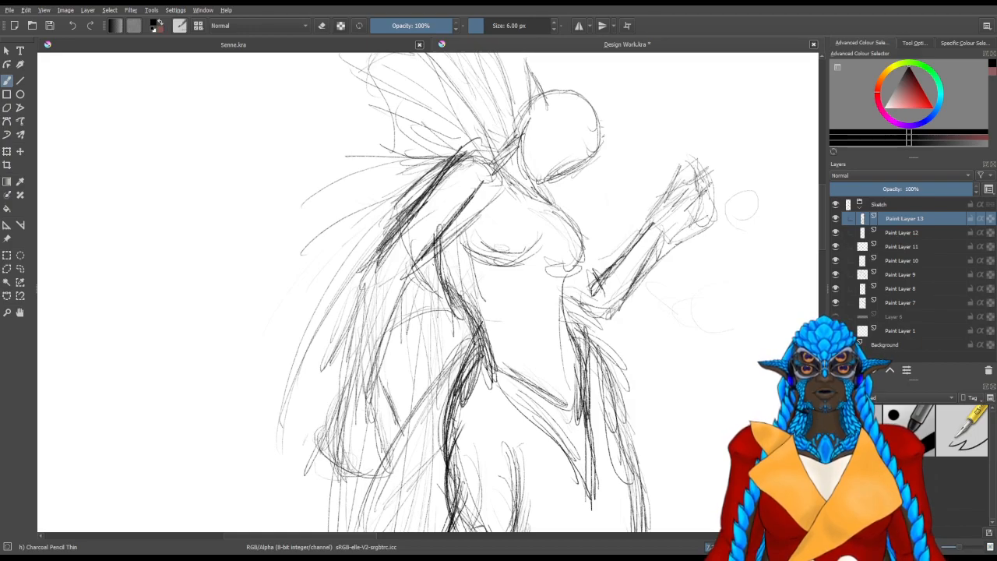
mouse_move(444, 258)
mouse_down()
mouse_move(463, 280)
mouse_move(431, 282)
mouse_move(469, 222)
mouse_up()
drag(440, 259, 431, 284)
mouse_move(441, 253)
mouse_down()
mouse_move(435, 286)
mouse_move(463, 258)
mouse_up()
Reinforce the far breast's contour and the underside of the near breast
mouse_move(585, 231)
mouse_down()
mouse_move(575, 277)
mouse_move(555, 277)
mouse_move(585, 241)
mouse_move(569, 280)
mouse_move(563, 266)
mouse_up()
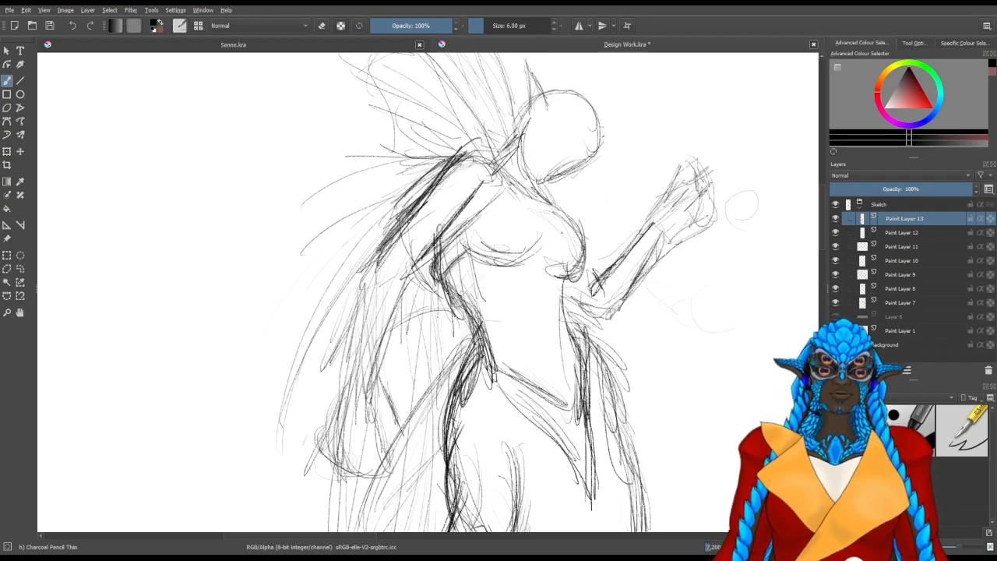
mouse_move(561, 212)
mouse_down()
mouse_move(586, 257)
mouse_move(579, 273)
mouse_move(575, 216)
mouse_up()
drag(583, 267, 581, 238)
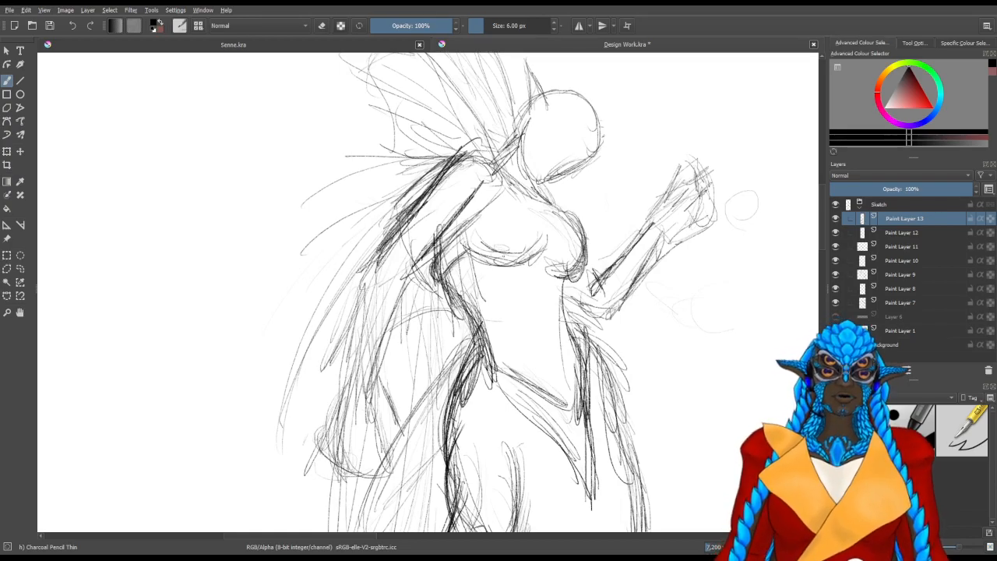
drag(480, 251, 510, 261)
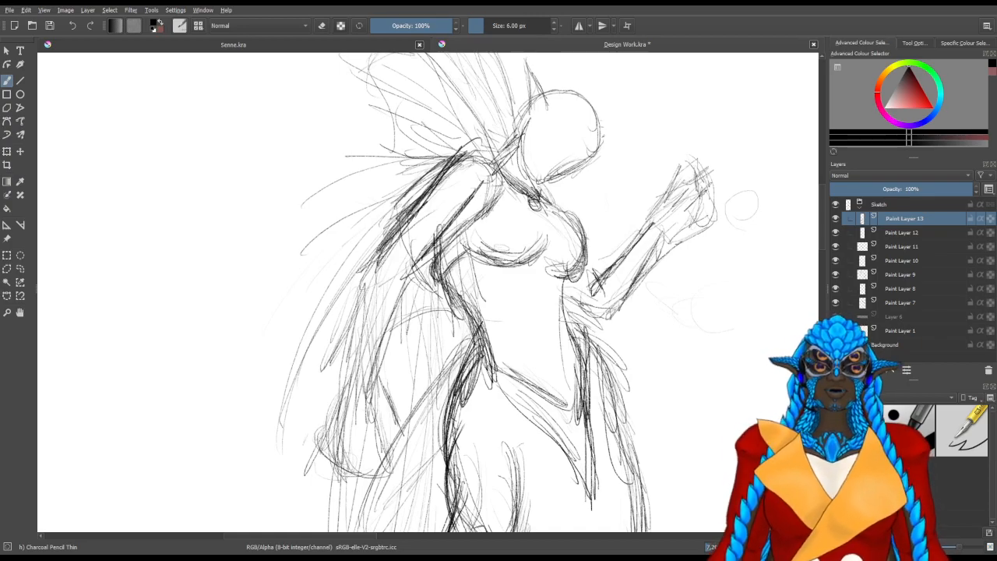
Sketch the top's inner curves between the breasts, up to the small round ornament at the neckline
mouse_move(539, 211)
mouse_down()
mouse_move(550, 240)
mouse_move(533, 265)
mouse_move(485, 247)
mouse_move(569, 270)
mouse_up()
drag(544, 258, 578, 270)
drag(551, 209, 579, 236)
drag(553, 206, 574, 220)
mouse_move(524, 265)
mouse_down()
mouse_move(547, 259)
mouse_move(554, 214)
mouse_up()
drag(531, 205, 560, 213)
drag(549, 203, 568, 212)
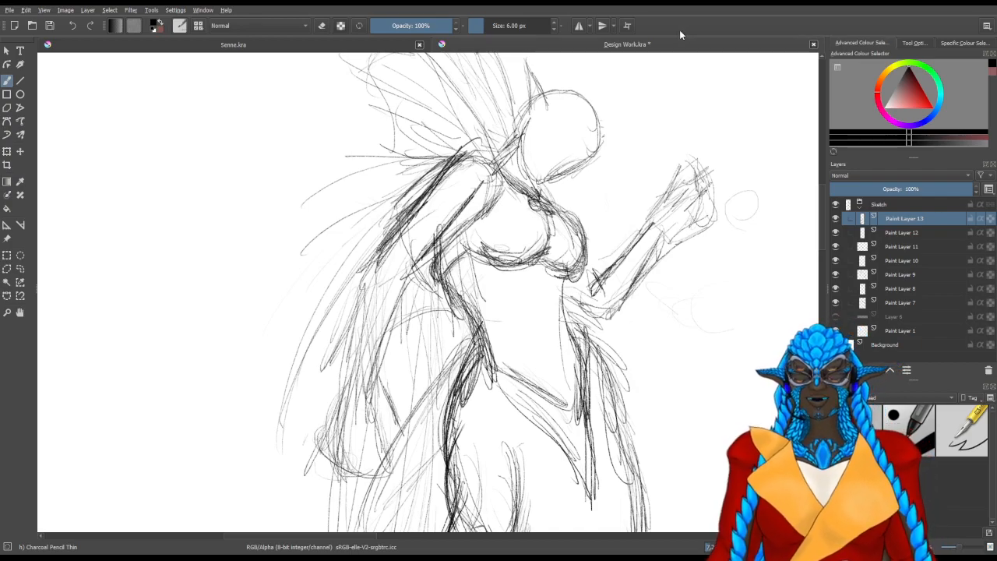
Erase the new strokes along the torso's side beneath the arm, comparing the sketch with Paint Layer 13 hidden and shown
drag(632, 298, 596, 278)
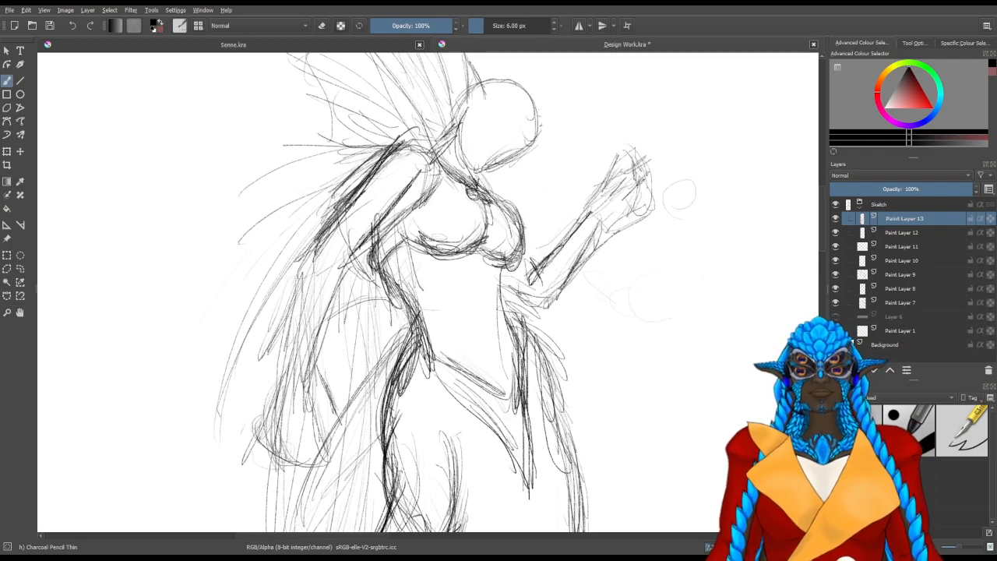
key(slash)
mouse_move(447, 267)
mouse_down()
mouse_move(460, 276)
mouse_move(412, 237)
mouse_move(387, 277)
mouse_up()
drag(424, 240, 432, 227)
drag(610, 288, 604, 280)
key(slash)
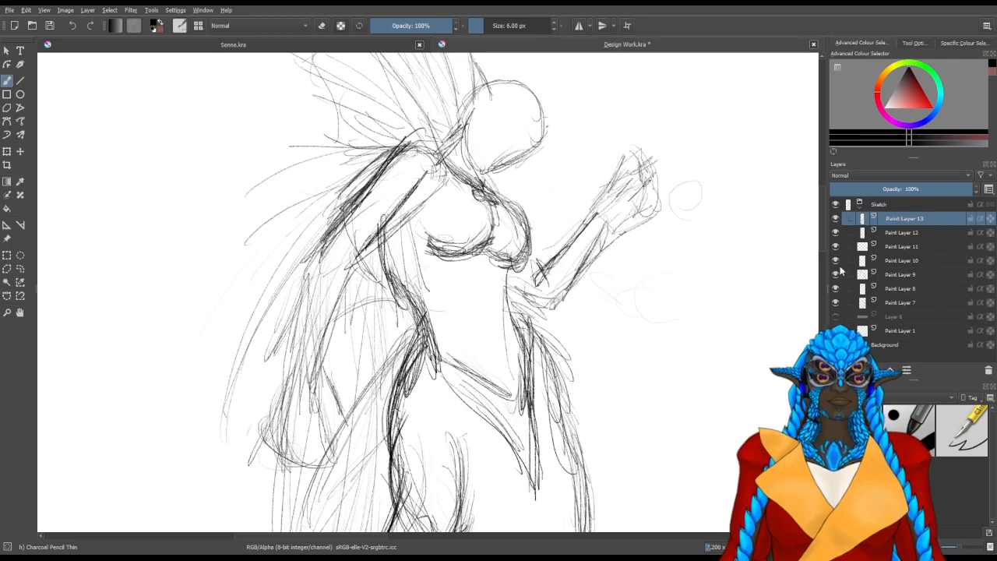
click(836, 220)
click(839, 222)
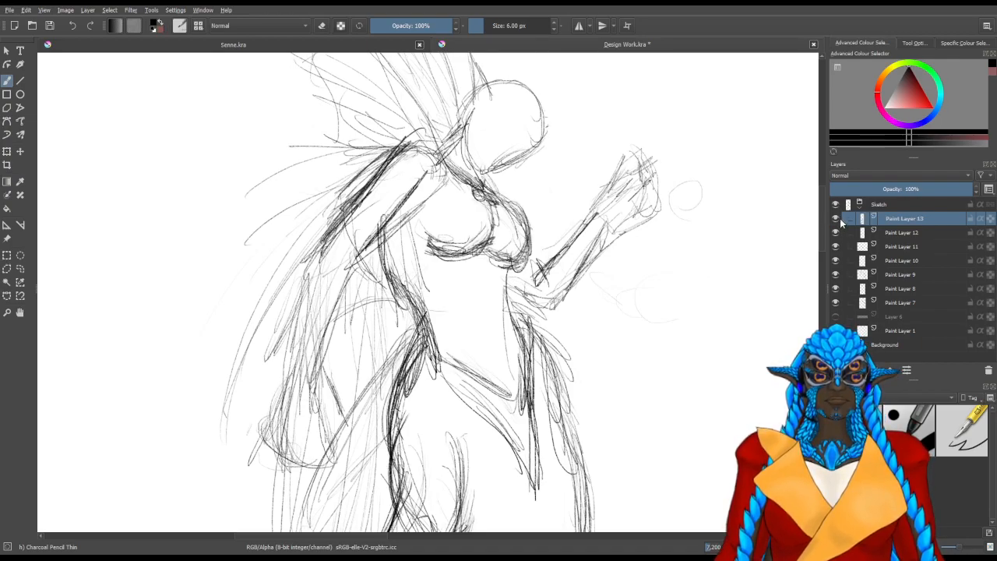
Erase the remaining new strokes around the bust and neckline, including the round ornament
drag(550, 282, 435, 290)
key(slash)
mouse_move(368, 240)
mouse_down()
mouse_move(338, 280)
mouse_move(330, 249)
mouse_move(378, 219)
mouse_move(407, 233)
mouse_move(332, 167)
mouse_move(393, 185)
mouse_up()
mouse_move(357, 240)
mouse_down()
mouse_move(424, 260)
mouse_move(415, 240)
mouse_up()
key(slash)
drag(403, 196, 446, 236)
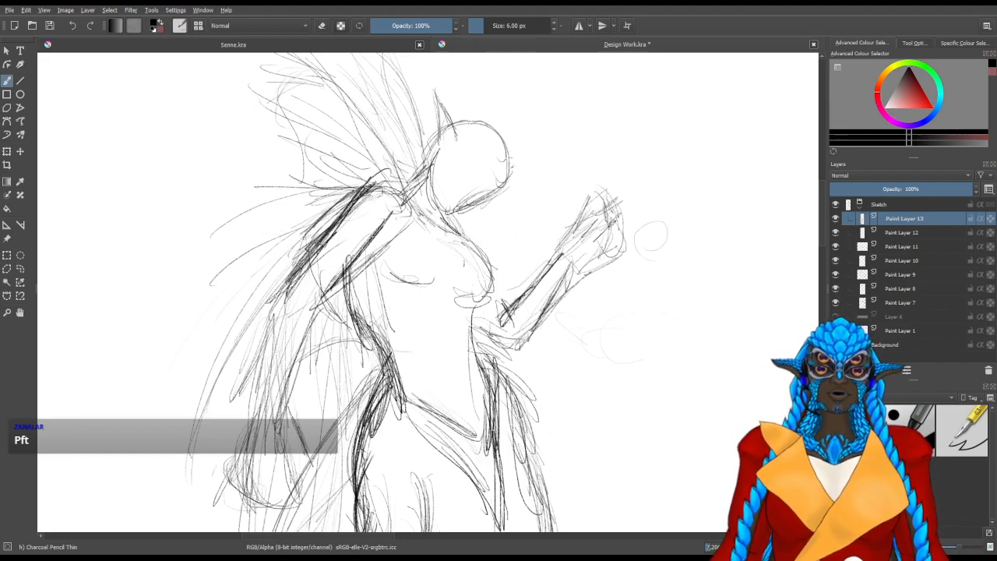
Sketch a small, dark round knot at the back of the waist, above the hip drape
drag(400, 180, 408, 202)
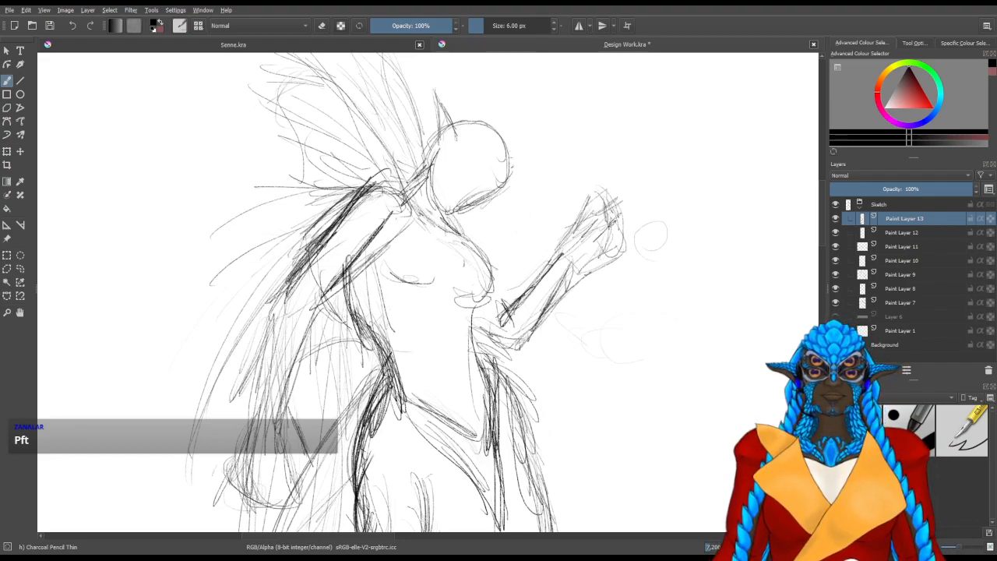
drag(385, 375, 436, 399)
drag(412, 389, 434, 400)
mouse_move(389, 370)
mouse_down()
mouse_move(432, 400)
mouse_move(407, 389)
mouse_up()
drag(370, 346, 377, 369)
mouse_move(371, 350)
mouse_down()
mouse_move(383, 369)
mouse_move(378, 361)
mouse_up()
mouse_move(373, 345)
mouse_down()
mouse_move(398, 399)
mouse_move(386, 390)
mouse_move(397, 371)
mouse_up()
drag(381, 371, 397, 382)
mouse_move(393, 365)
mouse_down()
mouse_move(398, 375)
mouse_move(387, 370)
mouse_up()
mouse_move(376, 366)
mouse_down()
mouse_move(384, 375)
mouse_move(375, 375)
mouse_up()
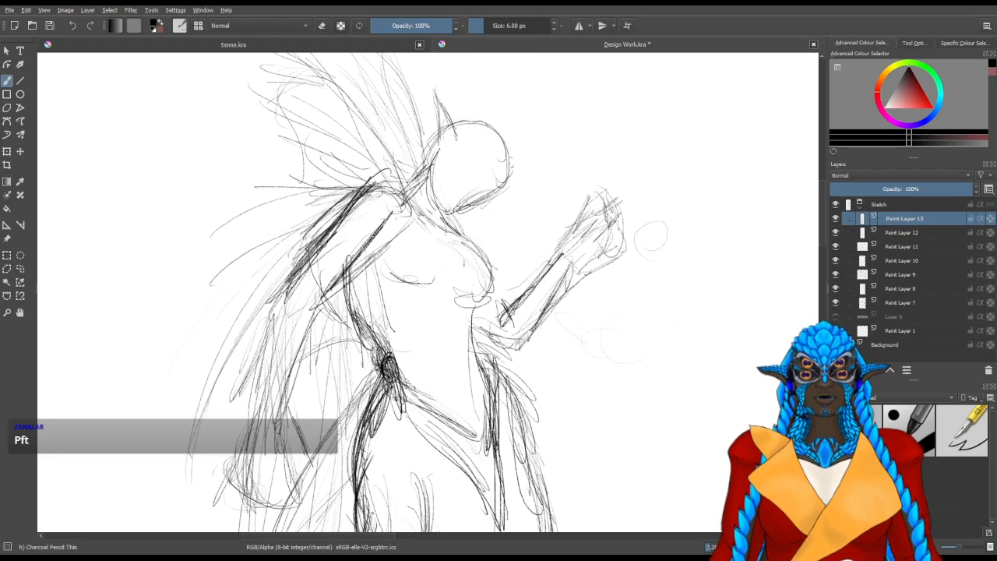
Sketch a curved waistband from the waist knot across the front to the opposite hip
mouse_move(422, 396)
mouse_down()
mouse_move(489, 385)
mouse_move(481, 393)
mouse_up()
mouse_move(402, 392)
mouse_down()
mouse_move(468, 420)
mouse_move(485, 396)
mouse_up()
mouse_move(412, 401)
mouse_down()
mouse_move(489, 406)
mouse_move(495, 388)
mouse_up()
drag(422, 403, 455, 418)
mouse_move(403, 389)
mouse_down()
mouse_move(489, 398)
mouse_move(475, 413)
mouse_up()
mouse_move(445, 409)
mouse_down()
mouse_move(475, 422)
mouse_move(483, 403)
mouse_up()
mouse_move(485, 369)
mouse_down()
mouse_move(490, 403)
mouse_move(477, 367)
mouse_up()
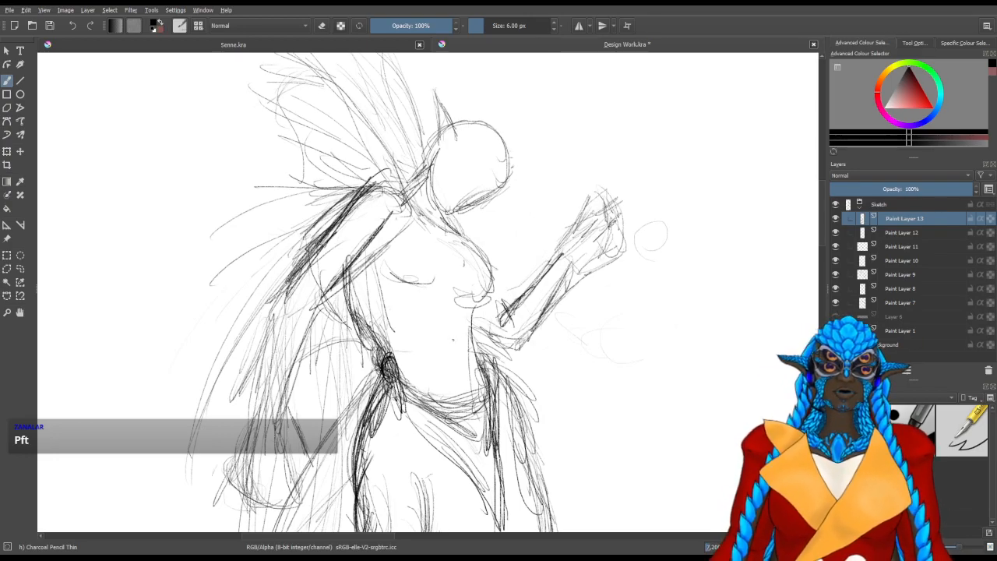
Sketch the top's lines from the waist knot up to the middle of the chest and around the near breast
mouse_move(459, 329)
mouse_down()
mouse_move(445, 325)
mouse_move(436, 350)
mouse_up()
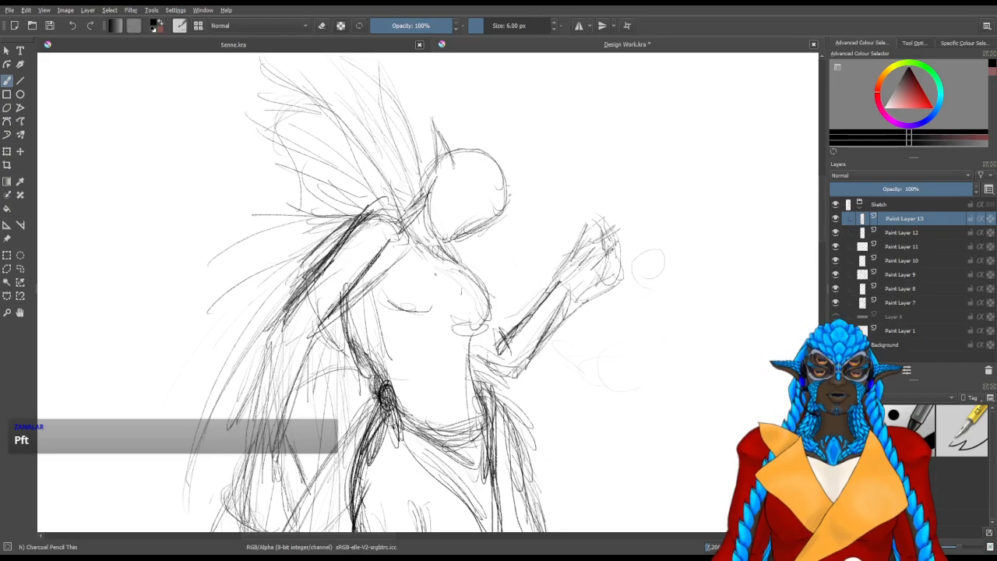
mouse_move(394, 389)
mouse_down()
mouse_move(450, 269)
mouse_move(396, 386)
mouse_move(438, 317)
mouse_up()
mouse_move(408, 361)
mouse_down()
mouse_move(450, 287)
mouse_move(450, 307)
mouse_up()
drag(422, 242, 443, 256)
drag(388, 281, 401, 321)
mouse_move(399, 258)
mouse_down()
mouse_move(389, 312)
mouse_move(410, 326)
mouse_move(385, 384)
mouse_up()
mouse_move(399, 311)
mouse_down()
mouse_move(385, 381)
mouse_move(438, 323)
mouse_up()
drag(411, 372, 448, 309)
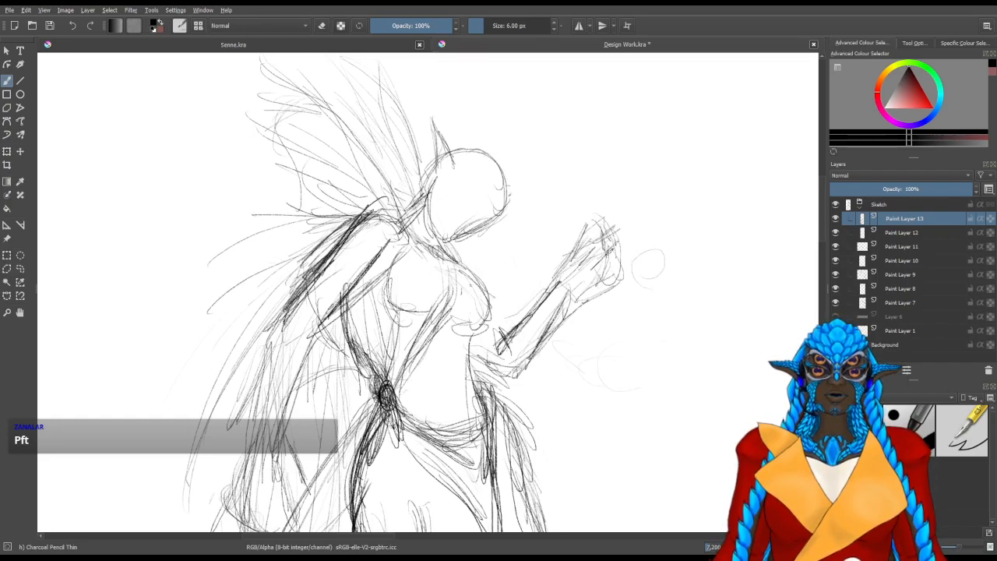
Sketch the top's front edge down the belly and strengthen the far breast's contour
drag(480, 343, 477, 402)
drag(475, 312, 472, 377)
drag(461, 341, 453, 372)
drag(477, 321, 455, 404)
drag(491, 300, 475, 349)
mouse_move(456, 260)
mouse_down()
mouse_move(493, 301)
mouse_move(476, 334)
mouse_move(463, 332)
mouse_move(486, 315)
mouse_move(459, 267)
mouse_up()
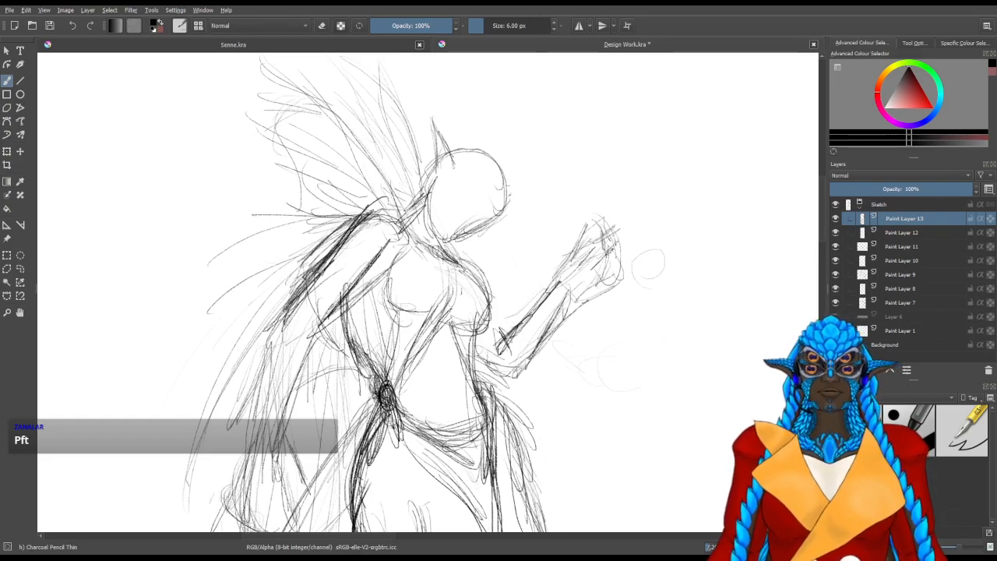
drag(402, 246, 389, 307)
drag(446, 235, 445, 258)
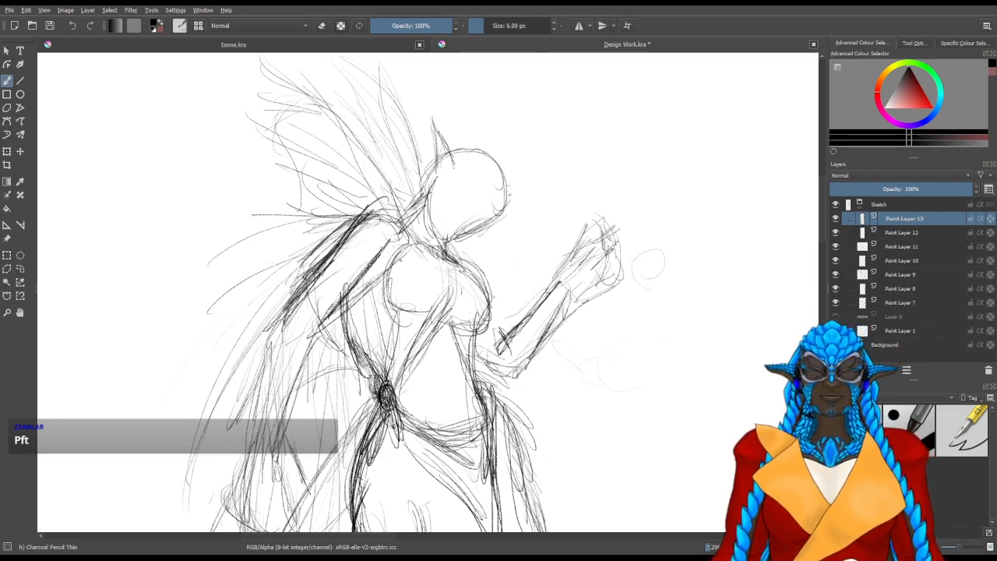
mouse_move(468, 377)
mouse_down()
mouse_move(413, 281)
mouse_move(443, 272)
mouse_up()
drag(314, 263, 343, 261)
drag(323, 340, 341, 283)
drag(351, 246, 355, 305)
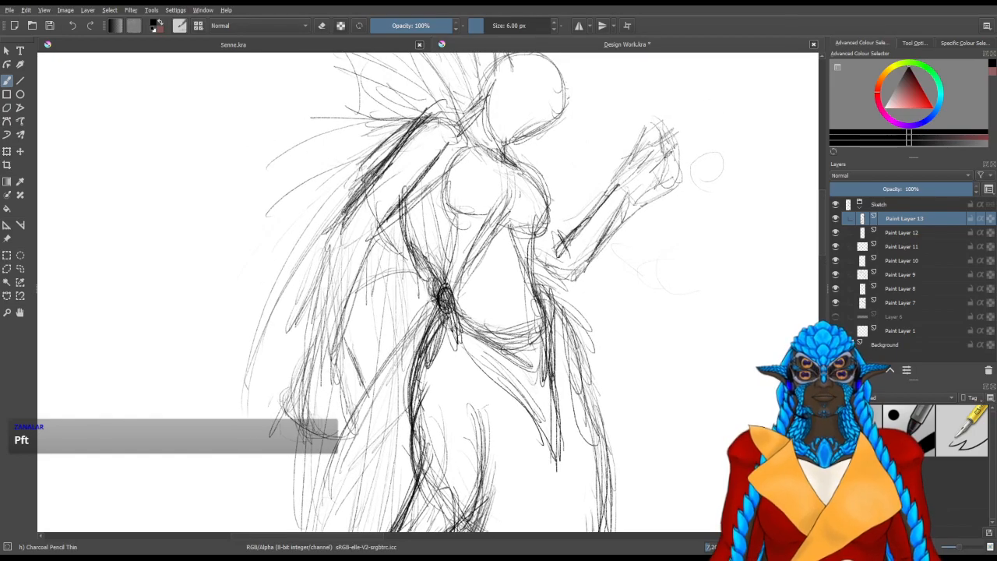
Sketch the upper edge of a side fin flaring out from the back of the lower tail
drag(394, 398, 372, 261)
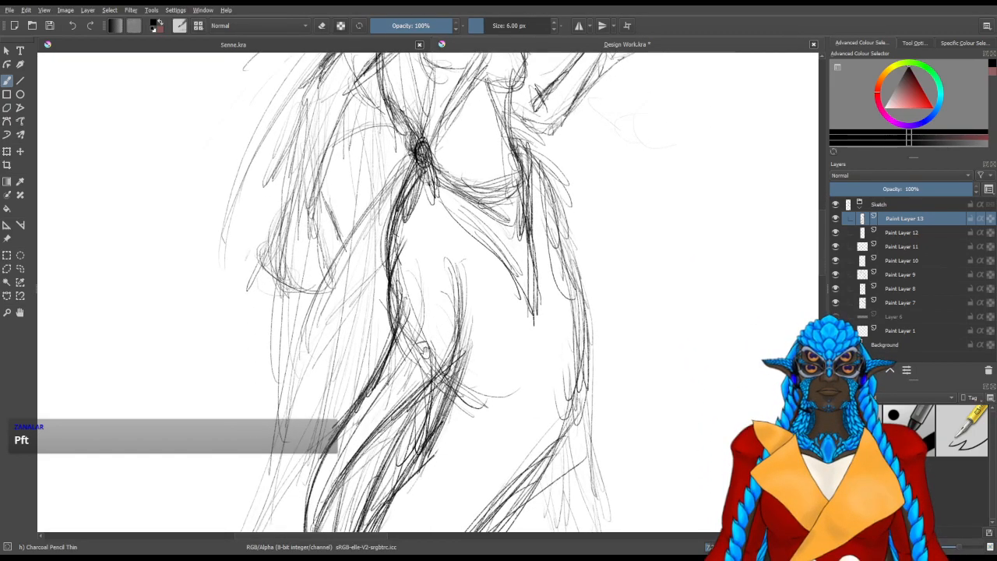
drag(455, 379, 466, 219)
drag(459, 308, 427, 153)
drag(395, 428, 408, 312)
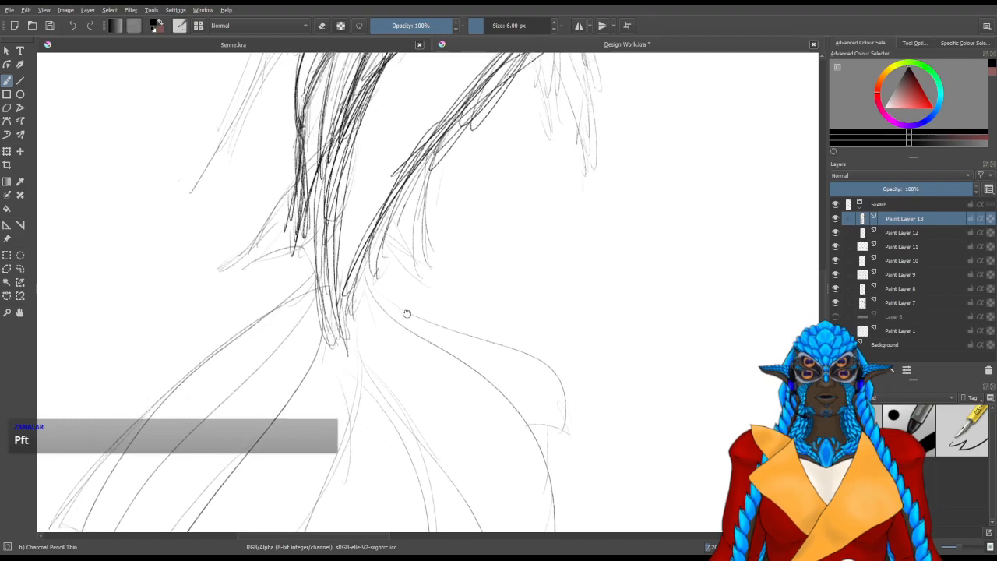
drag(300, 315, 485, 105)
mouse_move(314, 252)
mouse_down()
mouse_move(329, 300)
mouse_move(292, 394)
mouse_up()
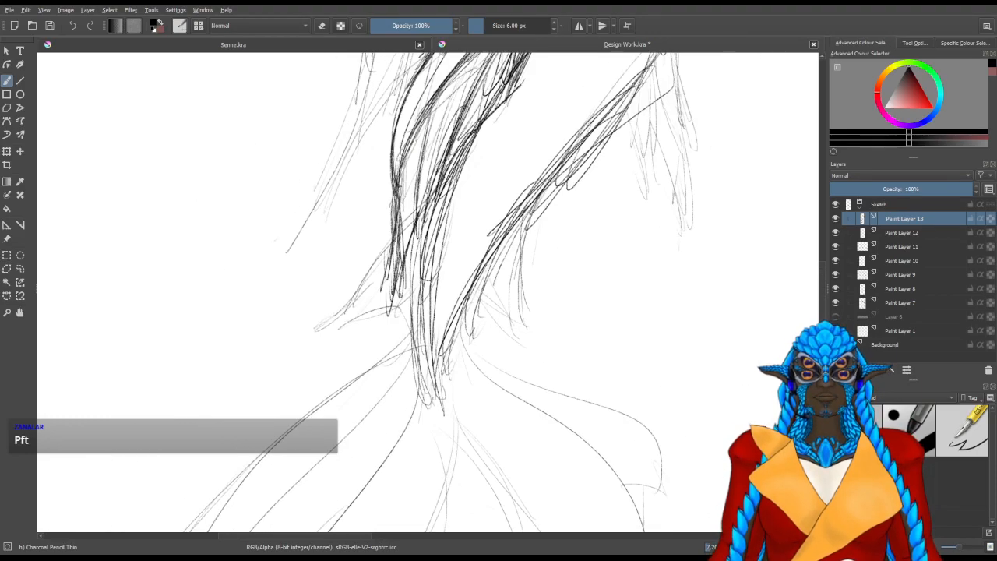
drag(444, 179, 391, 243)
drag(414, 206, 343, 311)
drag(386, 253, 331, 335)
drag(383, 262, 319, 342)
drag(398, 242, 322, 319)
drag(360, 289, 295, 340)
mouse_move(396, 243)
mouse_down()
mouse_move(305, 332)
mouse_move(343, 297)
mouse_up()
Extend the back side fin to a sharp outer point and rough in its lower edge
mouse_move(383, 254)
mouse_down()
mouse_move(289, 337)
mouse_move(344, 303)
mouse_move(290, 339)
mouse_up()
mouse_move(385, 260)
mouse_down()
mouse_move(270, 349)
mouse_move(284, 340)
mouse_move(263, 371)
mouse_up()
drag(285, 337, 259, 374)
drag(357, 286, 260, 375)
drag(349, 335, 288, 352)
mouse_move(396, 306)
mouse_down()
mouse_move(275, 359)
mouse_move(346, 326)
mouse_up()
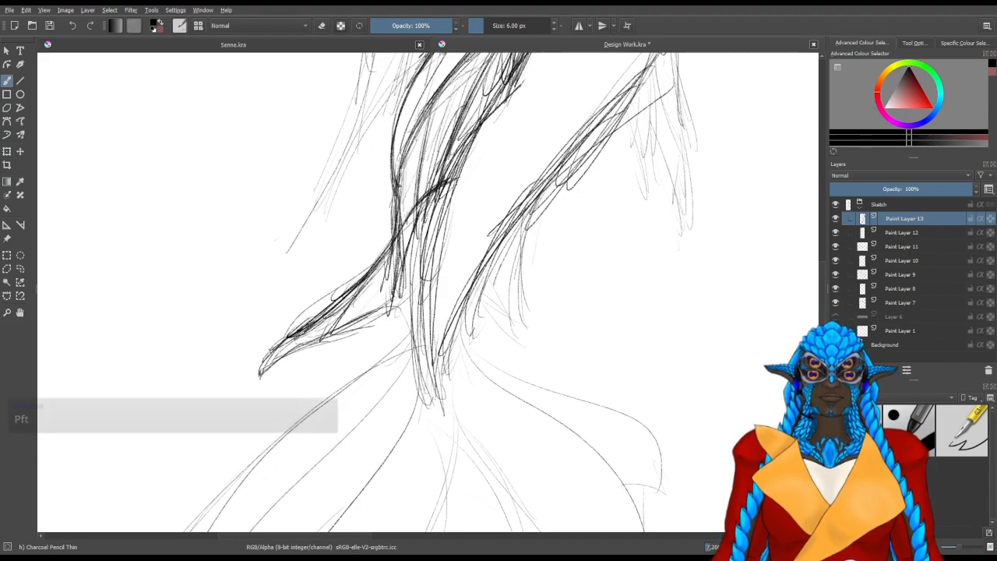
Round off the back side fin's base across the tail and join it to the fin's lower edge
drag(462, 204, 453, 260)
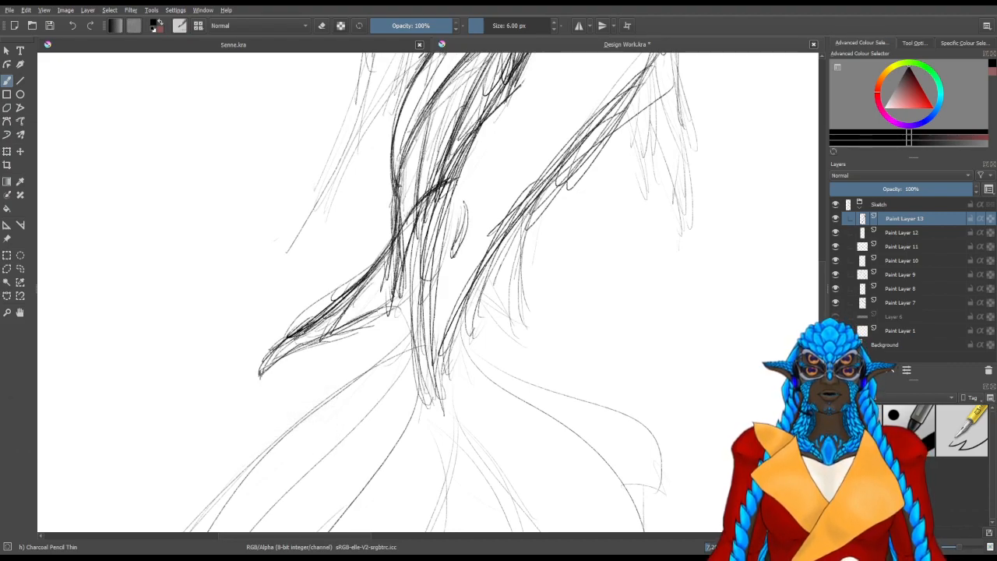
drag(446, 180, 463, 186)
drag(419, 288, 397, 303)
drag(441, 266, 363, 316)
drag(396, 298, 376, 314)
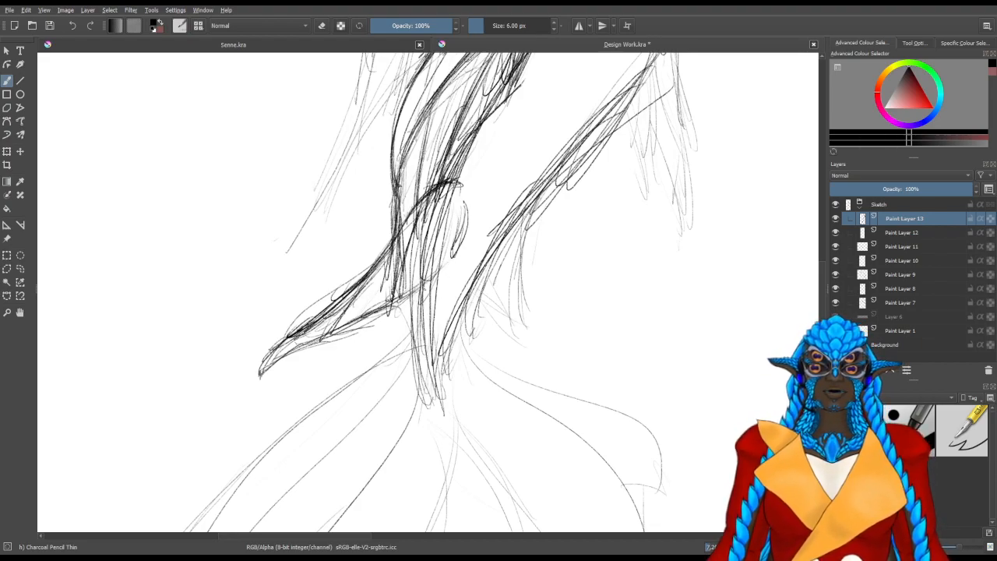
drag(434, 282, 395, 304)
drag(434, 276, 394, 300)
drag(456, 254, 388, 303)
drag(458, 240, 438, 272)
drag(466, 218, 444, 263)
drag(467, 224, 455, 265)
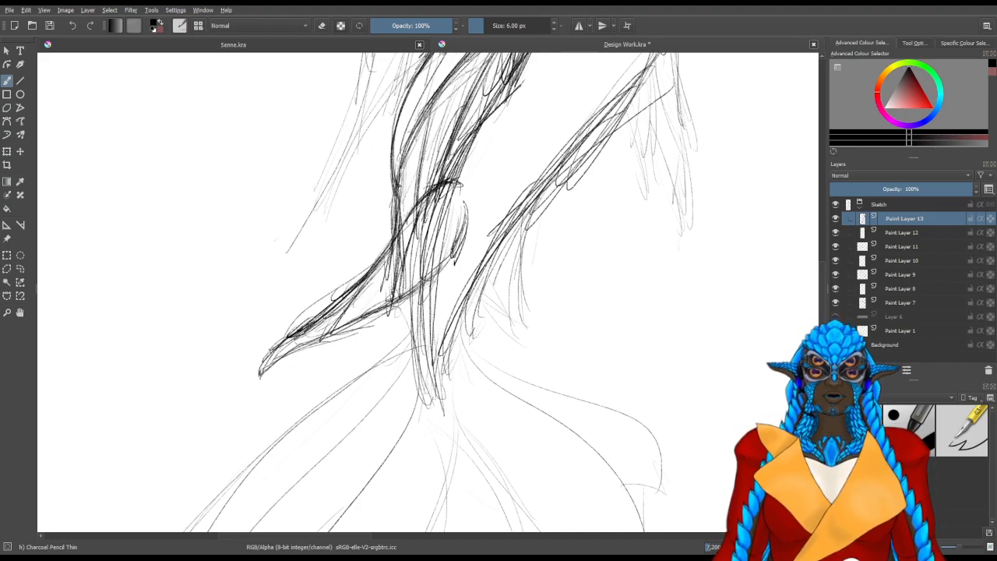
Sketch short spines trailing down from the back side fin's tip and lower edge
drag(252, 399, 234, 446)
drag(290, 343, 235, 445)
mouse_move(334, 339)
mouse_down()
mouse_move(289, 401)
mouse_move(284, 427)
mouse_up()
drag(390, 316, 355, 380)
drag(446, 273, 421, 324)
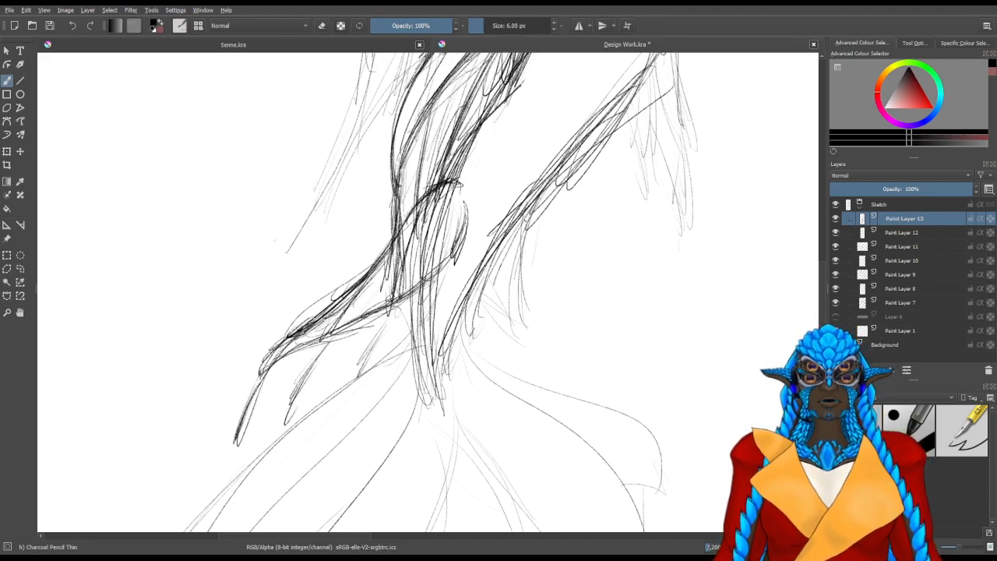
Sketch the outer edge of the smaller side fin on the front of the lower tail
drag(518, 236, 522, 304)
drag(512, 257, 580, 401)
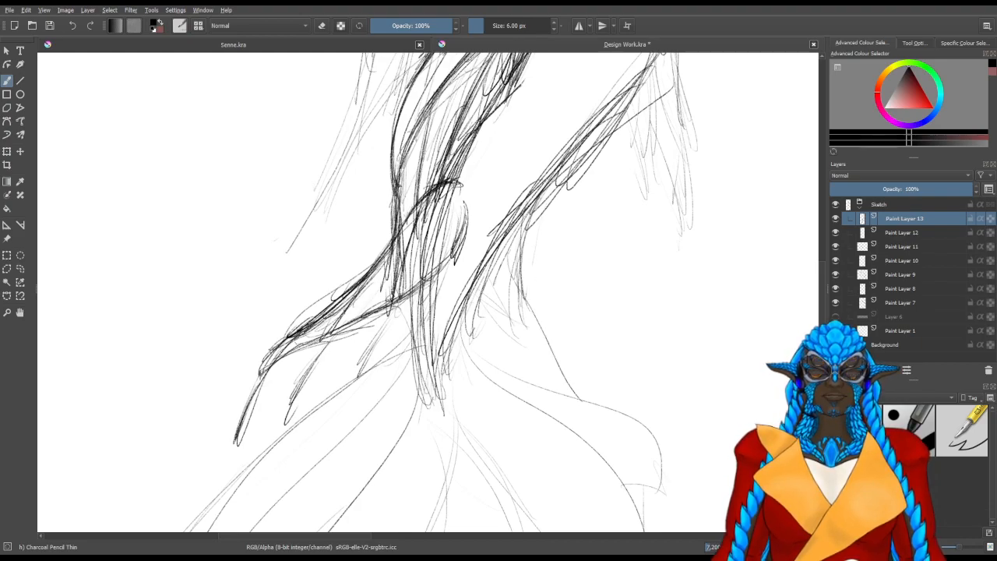
drag(482, 287, 539, 351)
drag(499, 307, 540, 356)
drag(524, 254, 538, 322)
drag(524, 219, 536, 321)
drag(521, 237, 533, 312)
mouse_move(520, 213)
mouse_down()
mouse_move(515, 301)
mouse_move(539, 319)
mouse_move(550, 348)
mouse_up()
drag(531, 304, 559, 365)
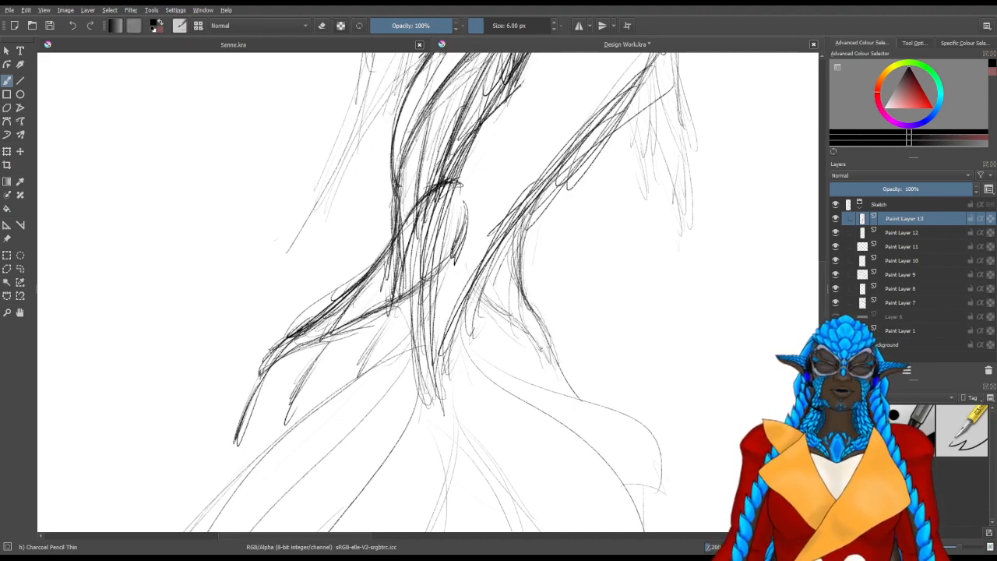
Draw the front side fin's curved lower edge and darken its outer contour
drag(525, 329, 545, 363)
drag(489, 303, 507, 326)
mouse_move(469, 263)
mouse_down()
mouse_move(488, 310)
mouse_move(547, 332)
mouse_move(546, 366)
mouse_move(558, 375)
mouse_up()
drag(544, 318, 555, 364)
drag(509, 281, 548, 323)
drag(514, 228, 534, 321)
drag(519, 226, 522, 289)
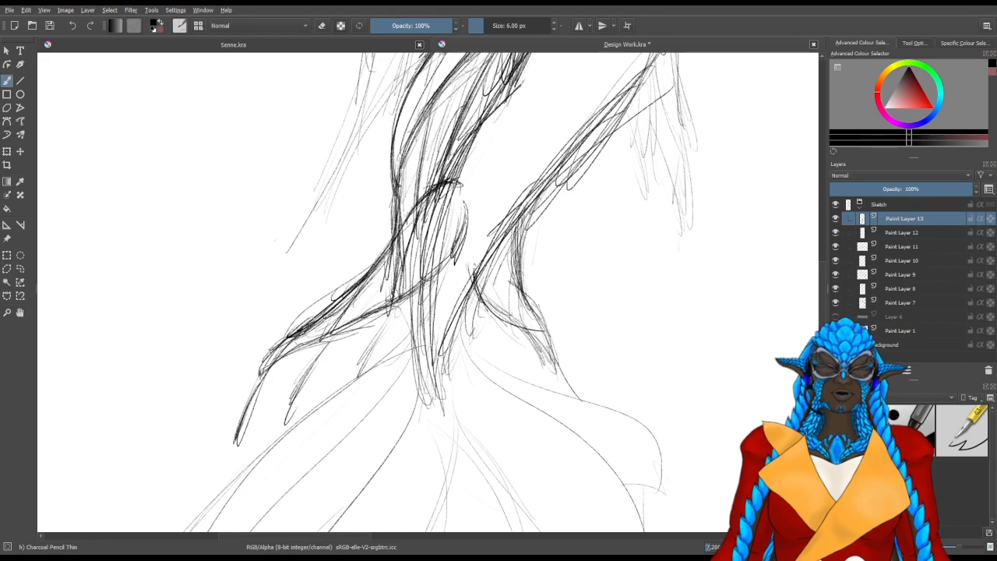
Sketch thin spines hanging down from the front side fin's lower edge
drag(557, 368, 558, 425)
drag(548, 362, 555, 441)
mouse_move(526, 329)
mouse_down()
mouse_move(527, 402)
mouse_move(528, 381)
mouse_up()
drag(491, 294, 494, 315)
mouse_move(490, 296)
mouse_down()
mouse_move(495, 345)
mouse_move(476, 347)
mouse_move(486, 291)
mouse_up()
Sketch the tail fluke's long back edge sweeping from the tail's end to its outermost tip
drag(401, 270, 473, 155)
drag(478, 208, 516, 122)
mouse_move(477, 201)
mouse_down()
mouse_move(508, 139)
mouse_move(229, 417)
mouse_up()
drag(320, 301, 227, 443)
mouse_move(255, 367)
mouse_down()
mouse_move(522, 110)
mouse_move(468, 186)
mouse_move(297, 329)
mouse_up()
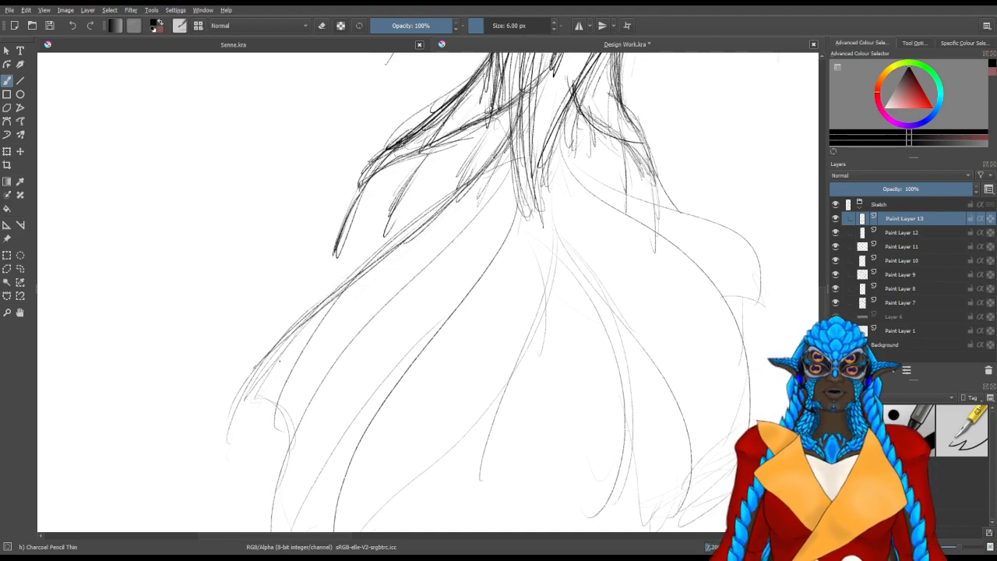
drag(338, 288, 217, 450)
mouse_move(509, 130)
mouse_down()
mouse_move(472, 178)
mouse_move(320, 311)
mouse_move(230, 418)
mouse_up()
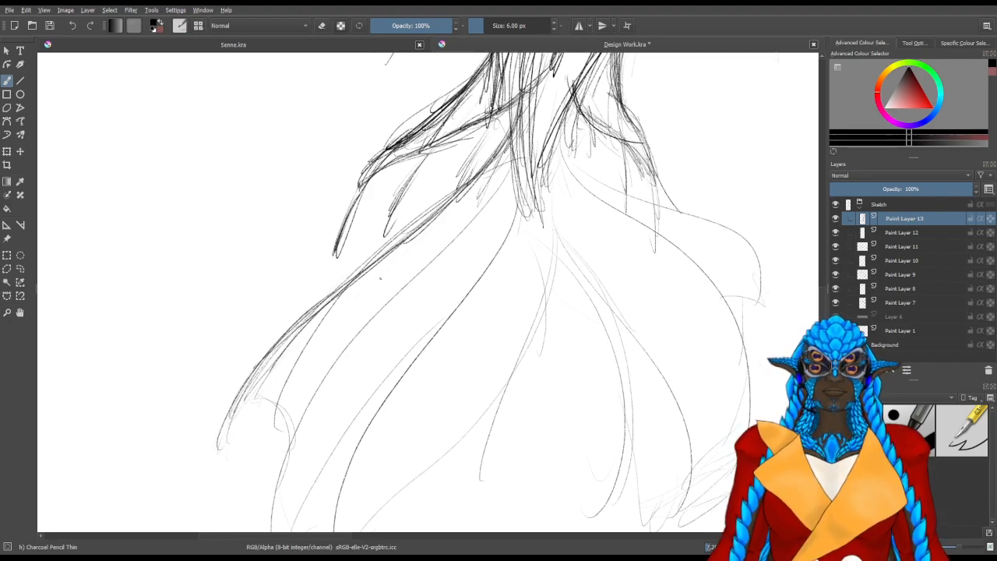
Thicken the base of the fluke's back edge and begin a second ray just inside it
drag(536, 122, 527, 165)
drag(513, 107, 483, 177)
drag(507, 113, 473, 192)
drag(503, 133, 456, 207)
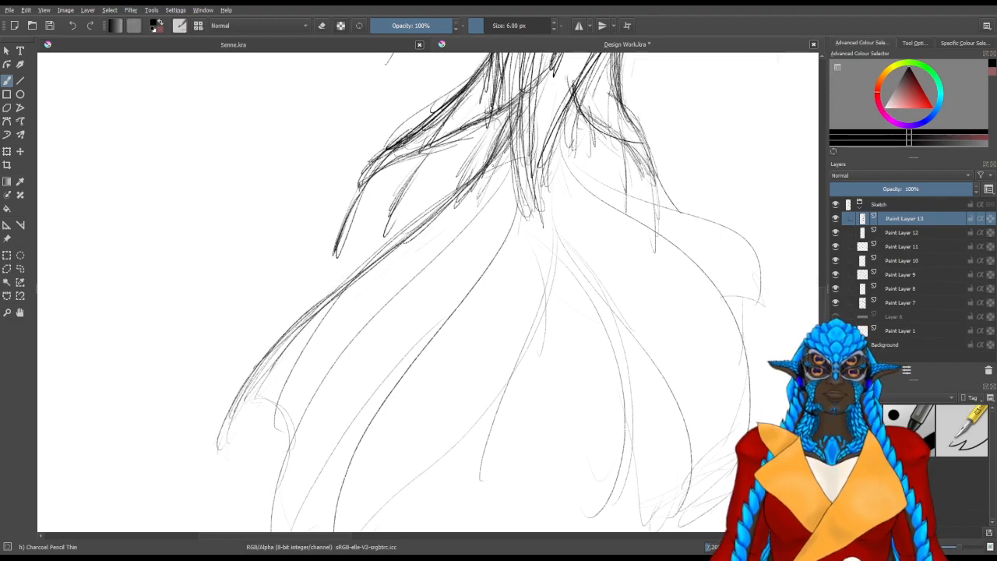
drag(538, 152, 488, 213)
drag(525, 168, 433, 259)
drag(484, 217, 340, 315)
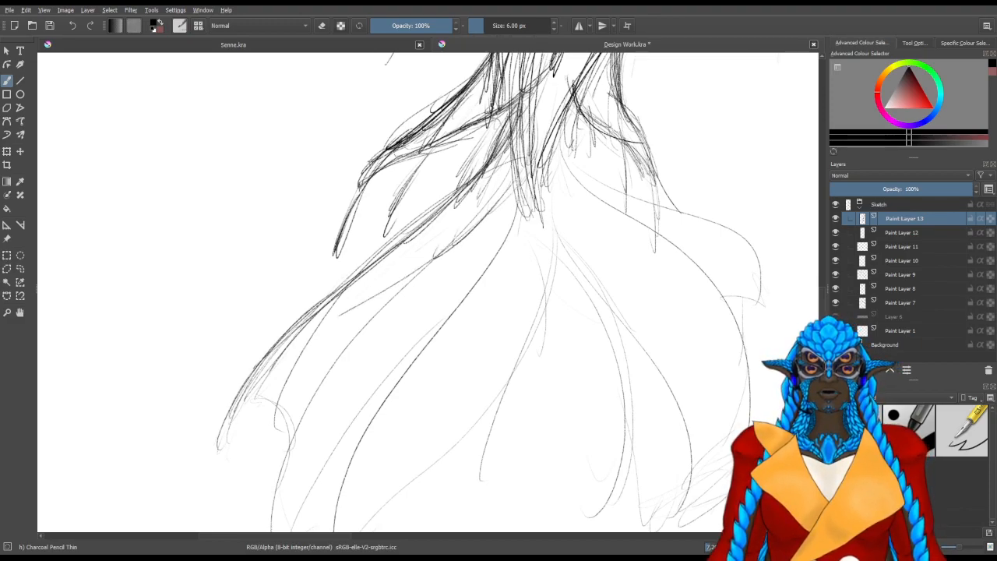
Darken the tail's back contour with dense strokes where it meets the fluke
drag(507, 138, 460, 188)
drag(528, 108, 465, 185)
drag(515, 131, 481, 181)
drag(525, 103, 501, 152)
drag(525, 108, 479, 182)
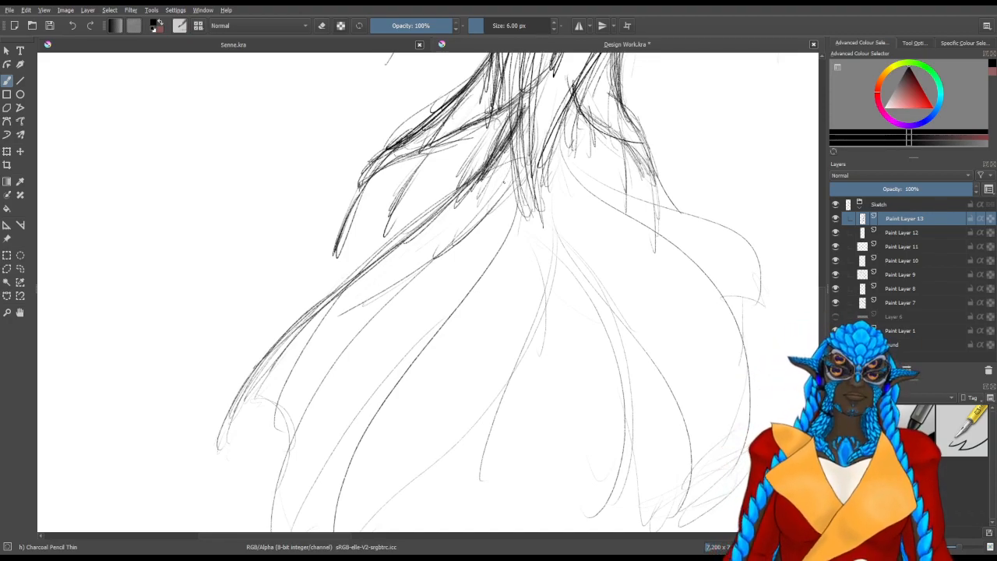
Sketch the dark pointed end of the tail's body at the centre of the fluke
drag(522, 159, 519, 220)
mouse_move(524, 130)
mouse_down()
mouse_move(520, 227)
mouse_move(538, 229)
mouse_move(536, 242)
mouse_up()
drag(521, 181, 537, 248)
drag(538, 152, 546, 241)
mouse_move(573, 101)
mouse_down()
mouse_move(547, 155)
mouse_move(538, 227)
mouse_move(543, 164)
mouse_move(534, 229)
mouse_up()
mouse_move(583, 86)
mouse_down()
mouse_move(552, 142)
mouse_move(538, 206)
mouse_move(502, 235)
mouse_up()
Draw the fluke's second ray from the back, curving from the tail's end down to the hem
drag(527, 159, 398, 340)
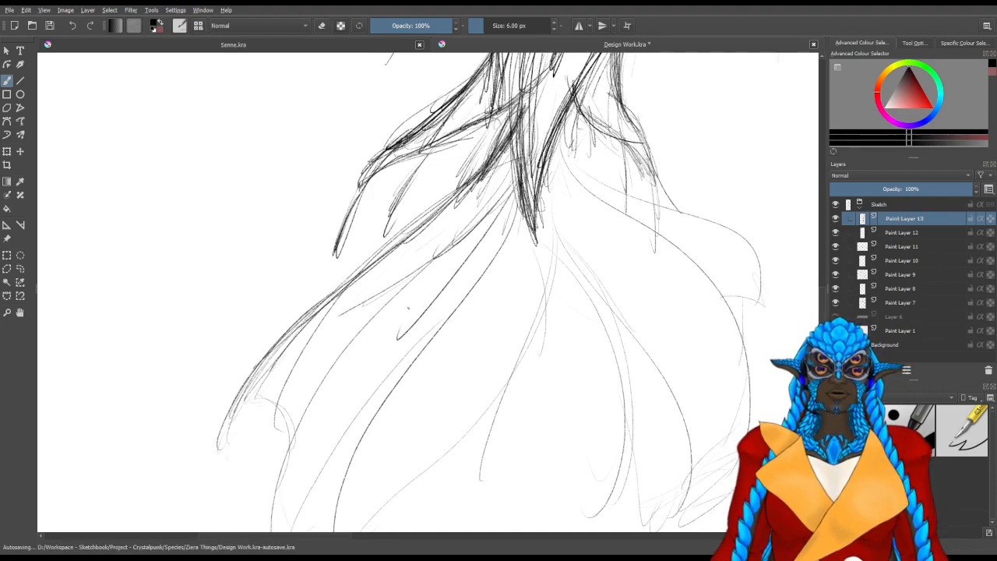
drag(413, 296, 272, 490)
drag(350, 395, 393, 302)
mouse_move(329, 474)
mouse_down()
mouse_move(365, 293)
mouse_move(424, 232)
mouse_up()
drag(326, 372, 533, 132)
mouse_move(453, 204)
mouse_down()
mouse_move(561, 94)
mouse_move(503, 156)
mouse_up()
drag(557, 79, 396, 250)
Draw the fluke's third ray from the back, running from the tail's end down to the hem
drag(556, 140, 522, 221)
drag(565, 119, 539, 187)
drag(563, 136, 382, 416)
drag(464, 256, 379, 501)
drag(498, 222, 379, 483)
drag(561, 136, 494, 223)
Draw the fluke's central ray, curving down from the pointed tail end to the hem
drag(568, 134, 556, 269)
drag(586, 154, 561, 312)
drag(581, 252, 508, 399)
drag(552, 326, 507, 463)
drag(572, 254, 507, 435)
drag(589, 157, 542, 353)
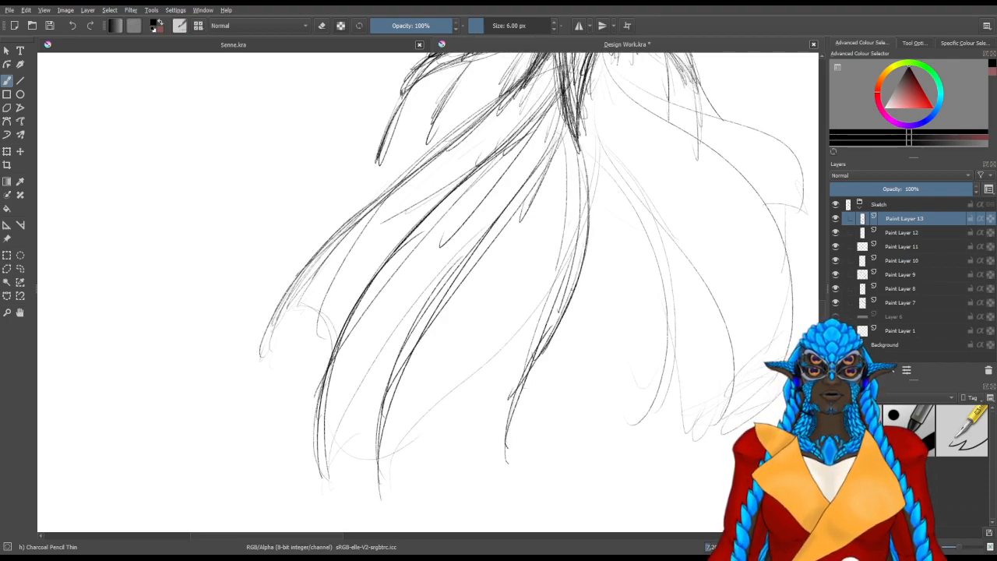
Draw the ray just in front of the fluke's centre, bowing outward and curling in at the hem
drag(613, 323, 431, 335)
drag(459, 285, 428, 358)
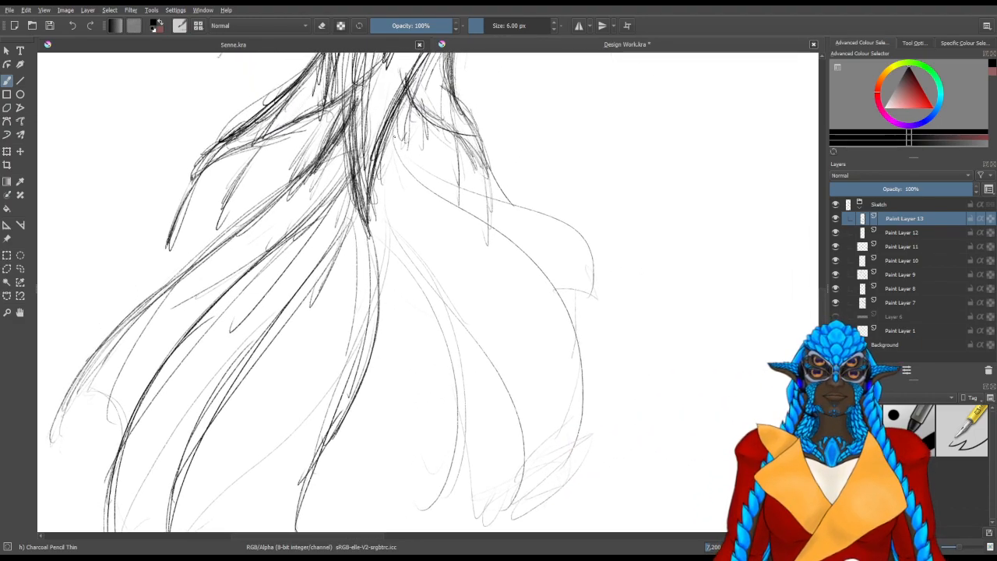
mouse_move(375, 217)
mouse_down()
mouse_move(400, 263)
mouse_move(451, 482)
mouse_up()
drag(420, 264, 423, 194)
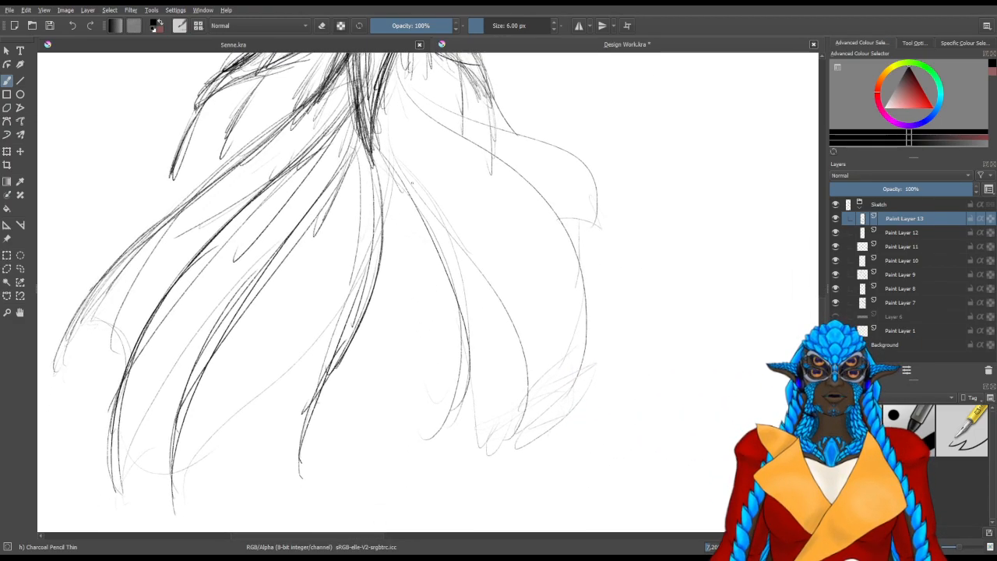
drag(374, 153, 472, 376)
drag(459, 270, 427, 458)
drag(458, 332, 413, 469)
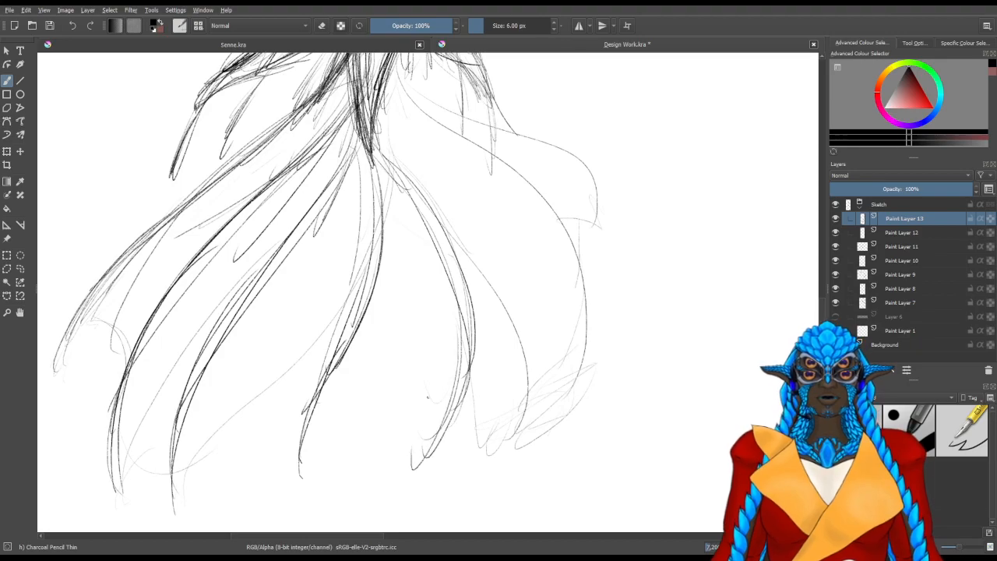
Draw a long bowed ray on the fluke's front side and strengthen its lower end at the hem
drag(532, 289, 491, 436)
drag(331, 175, 345, 224)
drag(325, 176, 528, 474)
drag(329, 187, 383, 242)
drag(337, 209, 505, 437)
drag(509, 380, 515, 234)
drag(525, 269, 498, 378)
drag(523, 245, 501, 375)
drag(526, 228, 480, 392)
drag(522, 345, 466, 409)
Sketch the fluke's outermost front ray, sweeping out from the tail and down to a short tip
drag(522, 84, 471, 304)
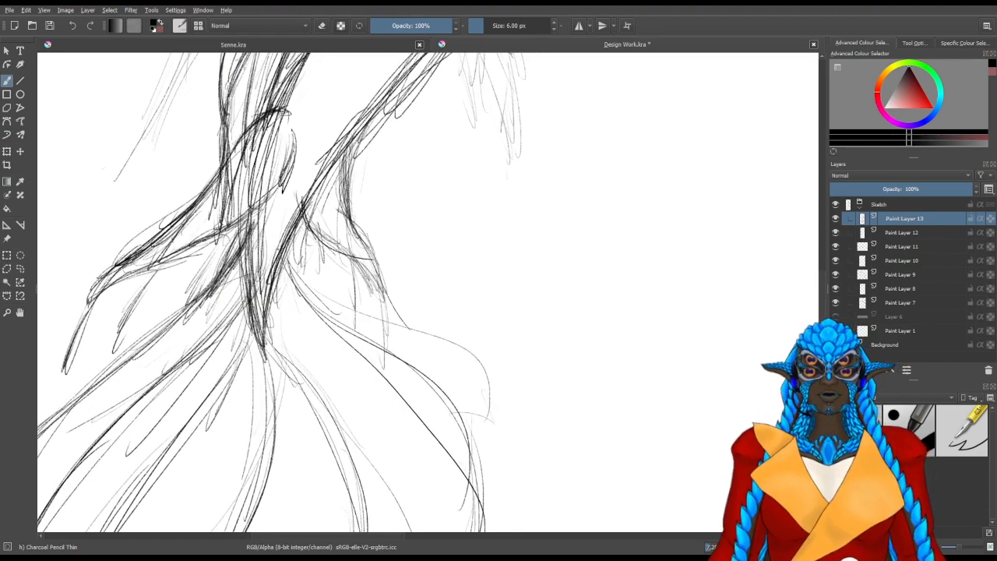
drag(289, 226, 510, 450)
drag(464, 346, 494, 425)
drag(487, 374, 490, 422)
drag(411, 331, 495, 416)
drag(346, 313, 398, 328)
drag(326, 300, 400, 327)
Thicken the outermost front ray's base at the tail and reinforce its curve to the tip
drag(293, 235, 355, 313)
drag(299, 208, 334, 300)
drag(294, 244, 324, 304)
drag(299, 206, 325, 306)
drag(294, 241, 315, 279)
mouse_move(316, 282)
mouse_down()
mouse_move(444, 341)
mouse_move(495, 416)
mouse_up()
drag(455, 332, 489, 428)
mouse_move(363, 305)
mouse_down()
mouse_move(494, 402)
mouse_move(407, 344)
mouse_up()
drag(321, 266, 359, 317)
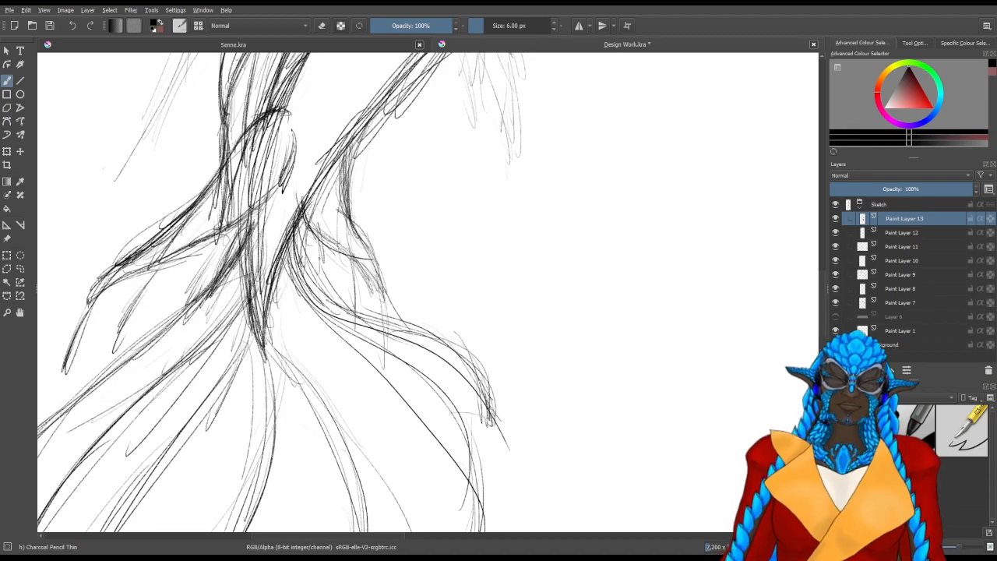
Sketch scalloped hem curves linking the ray tips along the fluke's lower edge
drag(468, 291, 588, 206)
mouse_move(463, 259)
mouse_down()
mouse_move(472, 276)
mouse_move(554, 175)
mouse_up()
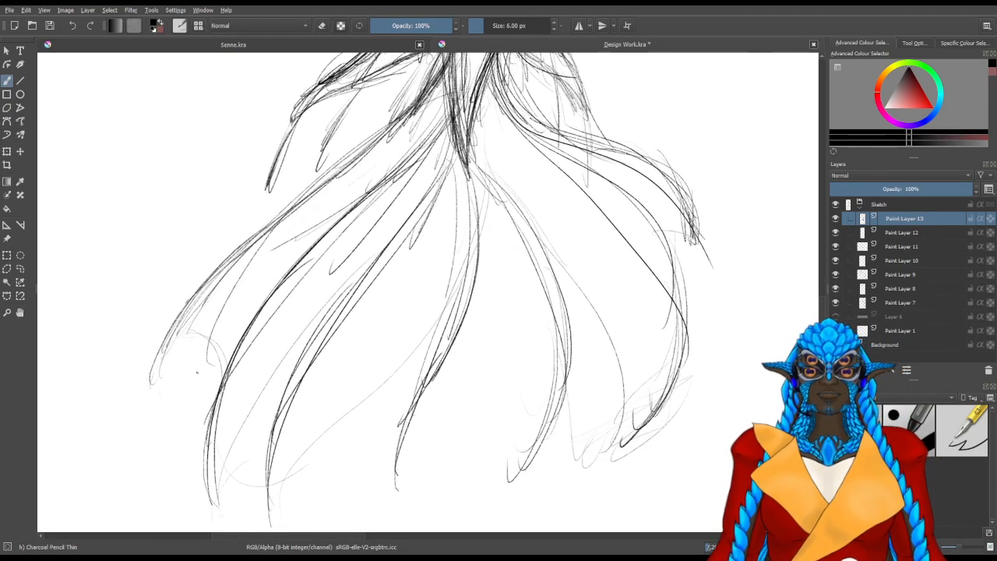
mouse_move(216, 499)
mouse_down()
mouse_move(276, 512)
mouse_move(405, 495)
mouse_up()
drag(312, 483, 385, 499)
mouse_move(451, 441)
mouse_down()
mouse_move(348, 437)
mouse_move(419, 474)
mouse_move(540, 425)
mouse_up()
drag(441, 449, 548, 434)
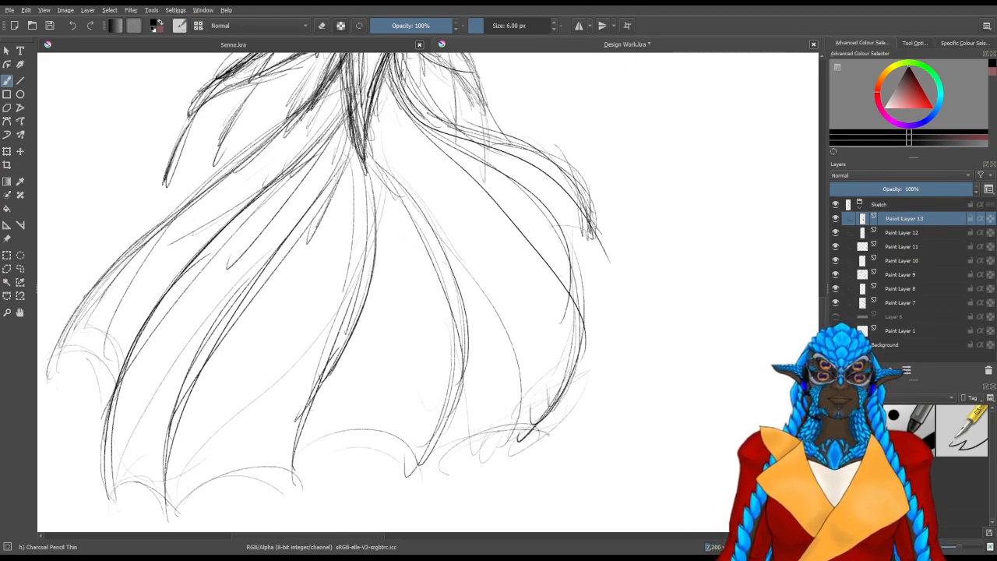
Sketch the inward-curving membrane edge between the fluke's two outermost front rays
drag(572, 314, 579, 244)
drag(565, 292, 586, 221)
drag(571, 308, 589, 208)
drag(570, 314, 579, 268)
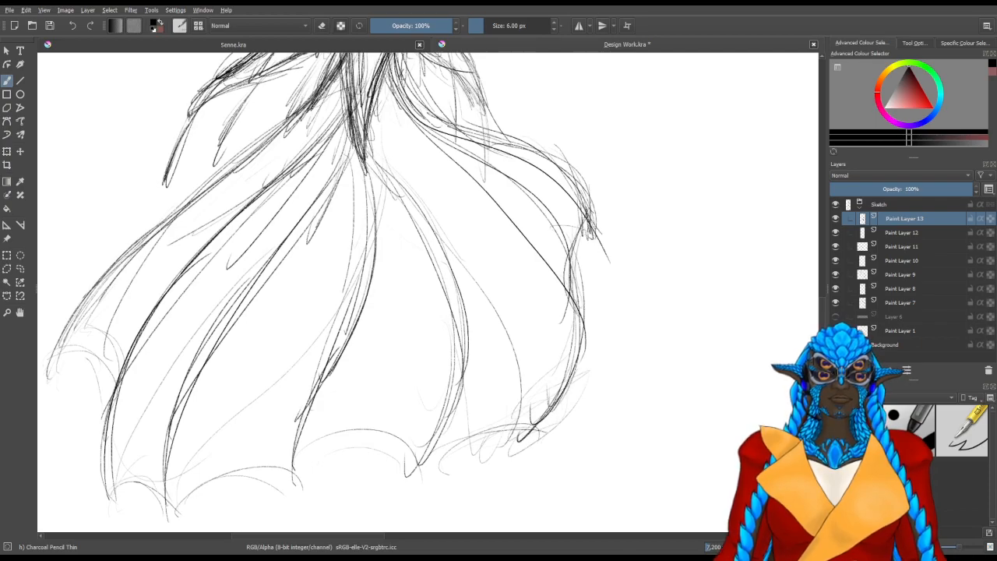
Sketch scalloped membrane edges between the spines of the back side fin
drag(455, 155, 538, 271)
drag(513, 204, 514, 364)
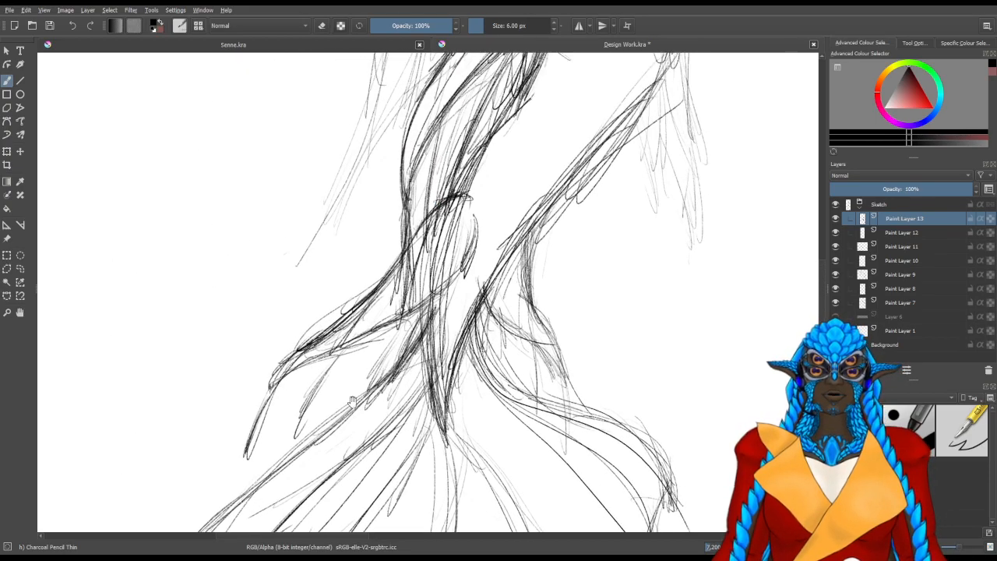
drag(292, 430, 254, 452)
drag(282, 433, 243, 463)
drag(383, 377, 301, 436)
drag(438, 354, 385, 385)
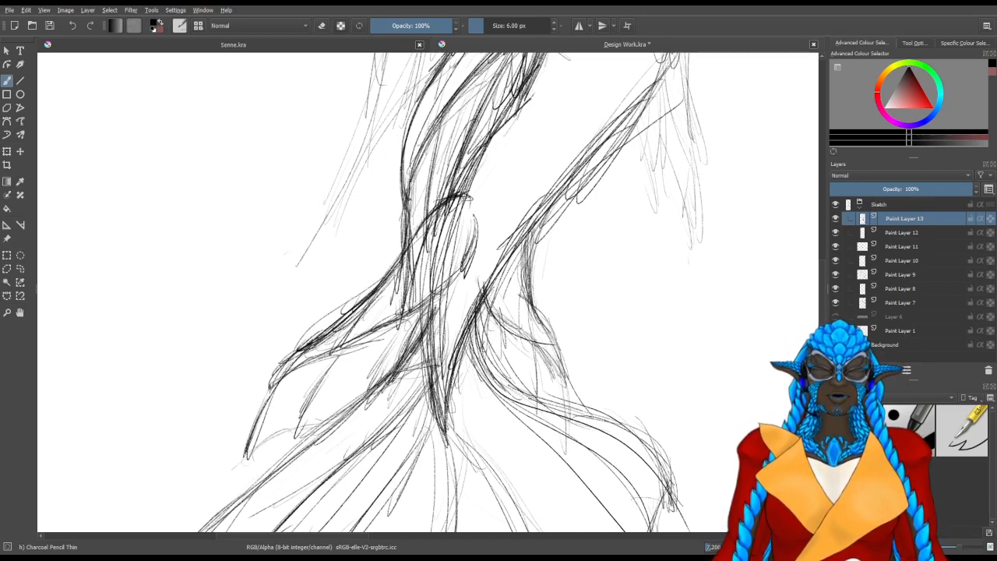
Sketch a long curved ray trailing behind the tail from the hip to a pointed tip, with light hatching along its inner side
mouse_move(494, 245)
mouse_down()
mouse_move(462, 423)
mouse_move(474, 552)
mouse_up()
drag(467, 329, 493, 316)
drag(440, 275, 502, 174)
drag(443, 255, 408, 320)
drag(519, 169, 444, 255)
drag(484, 199, 456, 236)
mouse_move(515, 162)
mouse_down()
mouse_move(419, 304)
mouse_move(410, 334)
mouse_up()
mouse_move(519, 163)
mouse_down()
mouse_move(408, 351)
mouse_move(427, 294)
mouse_move(420, 311)
mouse_up()
drag(453, 249, 395, 378)
drag(420, 296, 392, 393)
drag(410, 319, 385, 404)
mouse_move(466, 219)
mouse_down()
mouse_move(410, 319)
mouse_move(378, 417)
mouse_up()
mouse_move(407, 342)
mouse_down()
mouse_move(481, 184)
mouse_move(455, 271)
mouse_up()
drag(493, 159, 416, 347)
drag(469, 242, 393, 372)
drag(483, 194, 387, 375)
drag(438, 284, 386, 371)
drag(476, 181, 396, 365)
drag(429, 296, 415, 316)
mouse_move(403, 350)
mouse_down()
mouse_move(388, 376)
mouse_move(394, 370)
mouse_up()
drag(473, 213, 402, 357)
drag(499, 150, 490, 165)
drag(448, 238, 404, 318)
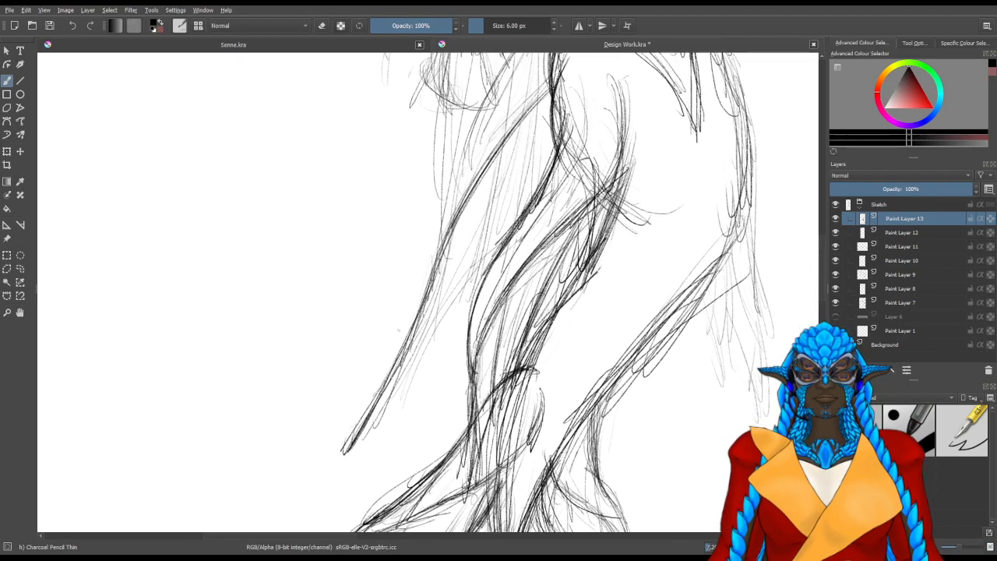
Reinforce the long trailing ray from its tip upward and add loose strokes for a second ray outside it
drag(352, 443, 388, 367)
drag(343, 456, 386, 360)
drag(353, 428, 399, 318)
drag(374, 406, 431, 229)
drag(405, 300, 424, 243)
drag(430, 223, 421, 258)
mouse_move(421, 247)
mouse_down()
mouse_move(369, 394)
mouse_move(472, 137)
mouse_move(537, 73)
mouse_up()
drag(473, 152, 539, 77)
mouse_move(480, 133)
mouse_down()
mouse_move(544, 74)
mouse_move(425, 217)
mouse_move(481, 139)
mouse_up()
drag(446, 195, 385, 351)
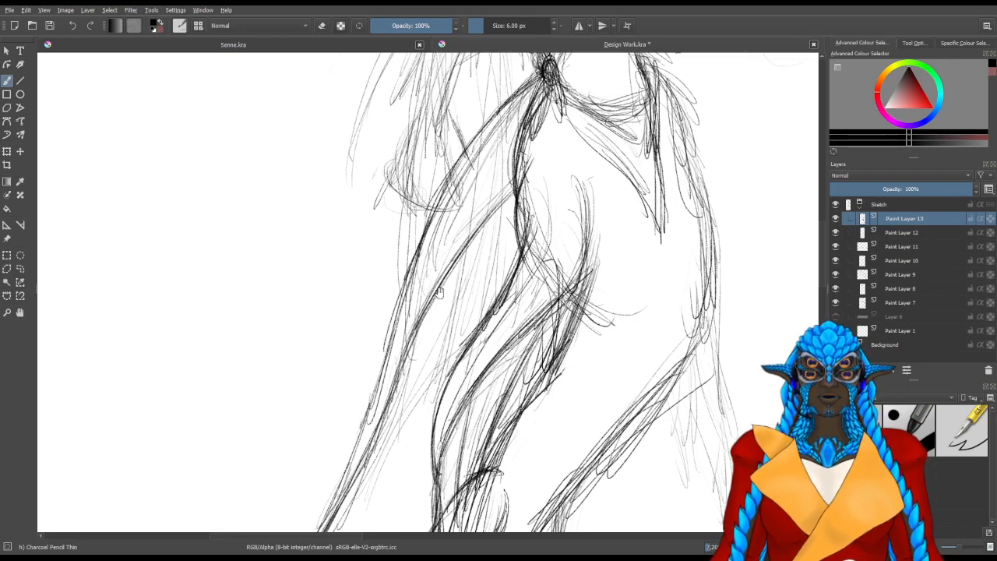
Sketch the outer contour of the trailing section up to the waist and fill in fold lines between the rays
drag(376, 468, 469, 213)
mouse_move(500, 137)
mouse_down()
mouse_move(428, 252)
mouse_move(377, 417)
mouse_move(462, 160)
mouse_up()
drag(442, 232, 376, 426)
mouse_move(375, 426)
mouse_down()
mouse_move(473, 115)
mouse_move(431, 263)
mouse_move(348, 458)
mouse_move(444, 176)
mouse_up()
drag(472, 132, 427, 264)
mouse_move(434, 238)
mouse_down()
mouse_move(513, 80)
mouse_move(469, 132)
mouse_move(413, 142)
mouse_up()
drag(442, 105, 404, 212)
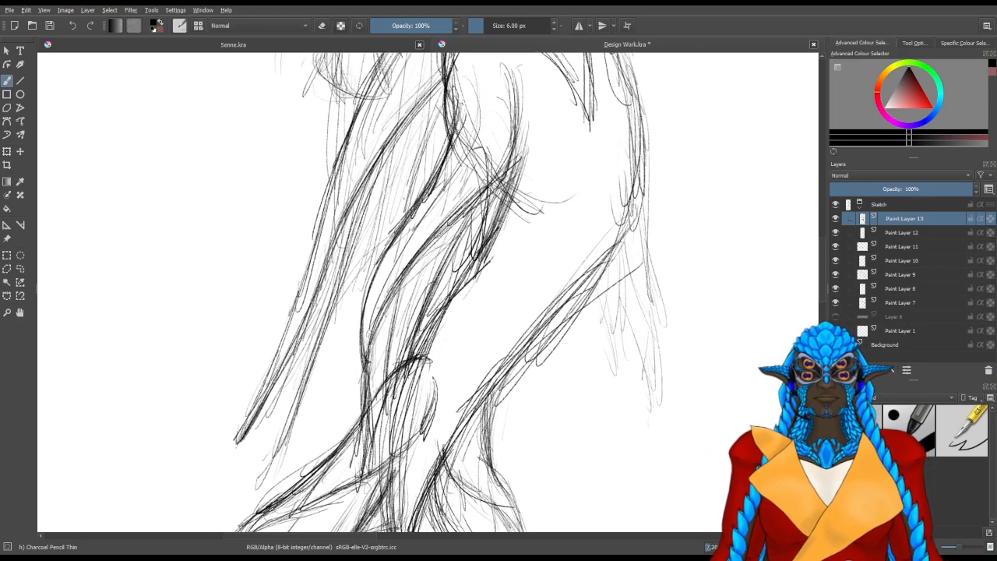
Sketch the short inner ray ends and the uneven hem curves linking the trailing section's lower tips
drag(351, 388, 323, 440)
drag(360, 374, 330, 448)
drag(239, 442, 340, 444)
drag(527, 220, 445, 276)
drag(554, 141, 531, 268)
scroll(518, 206, down, 5)
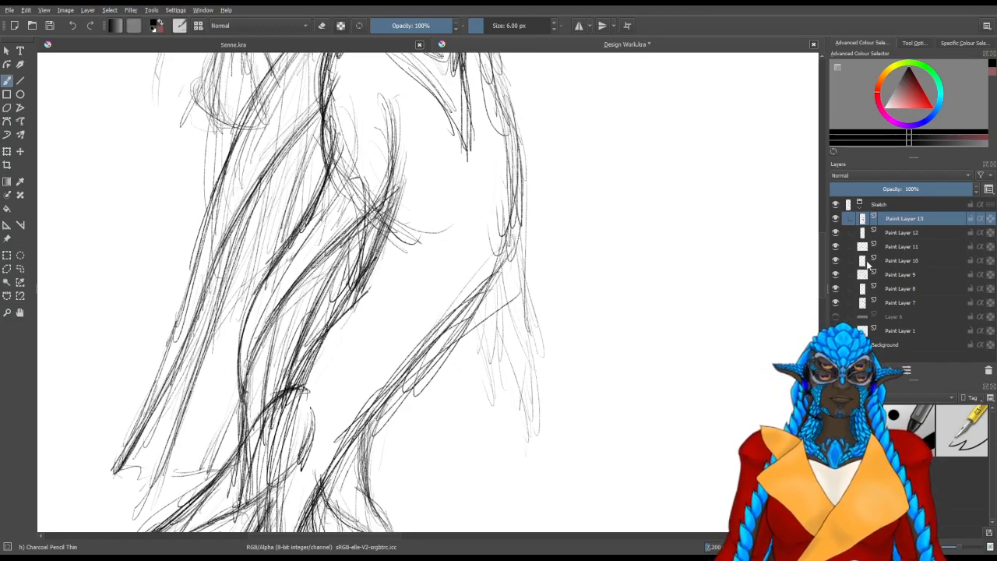
Create a layer group above the Sketch group and name it Lines
click(860, 205)
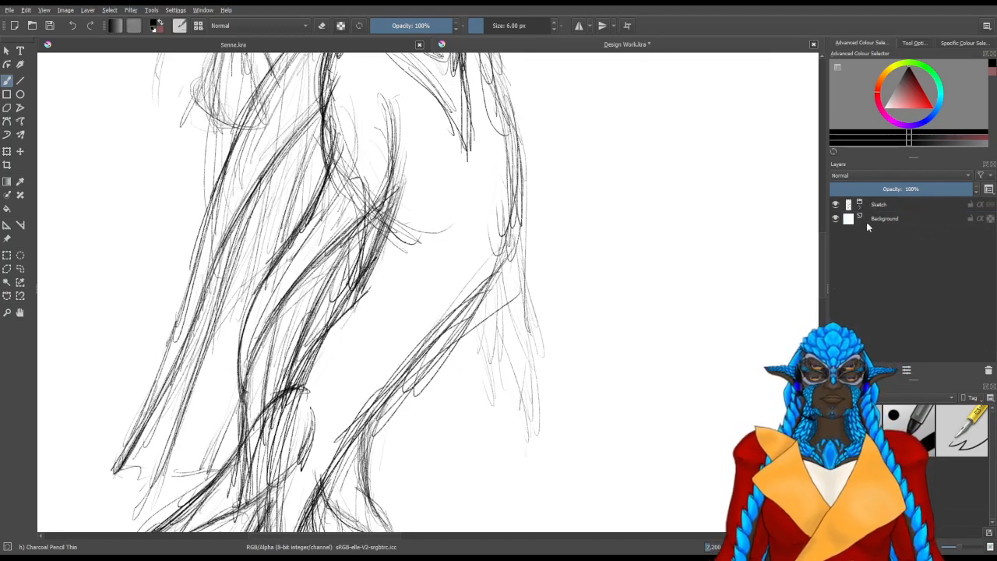
click(867, 219)
key(ctrl+g)
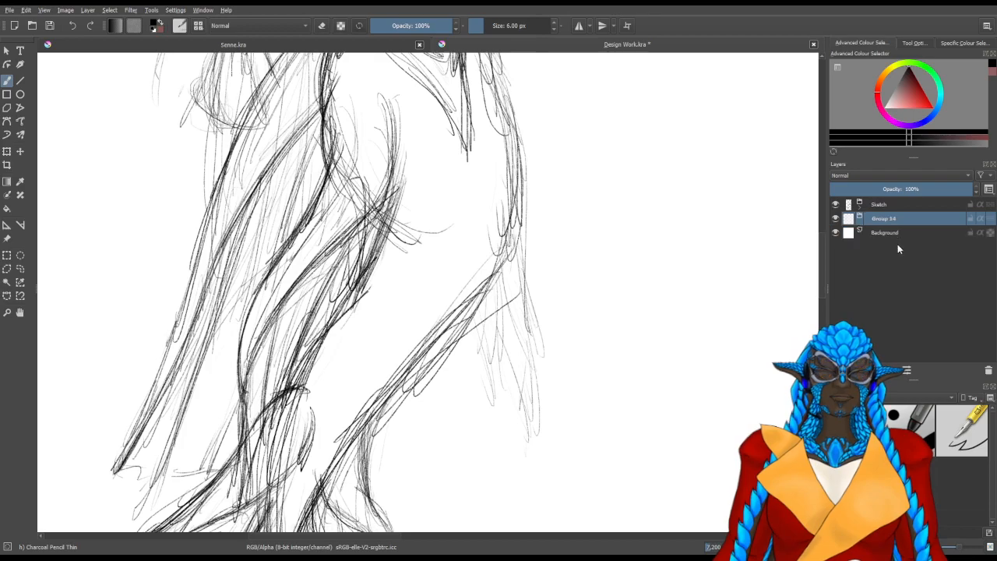
mouse_move(879, 222)
mouse_down()
mouse_move(885, 203)
mouse_move(874, 207)
mouse_up()
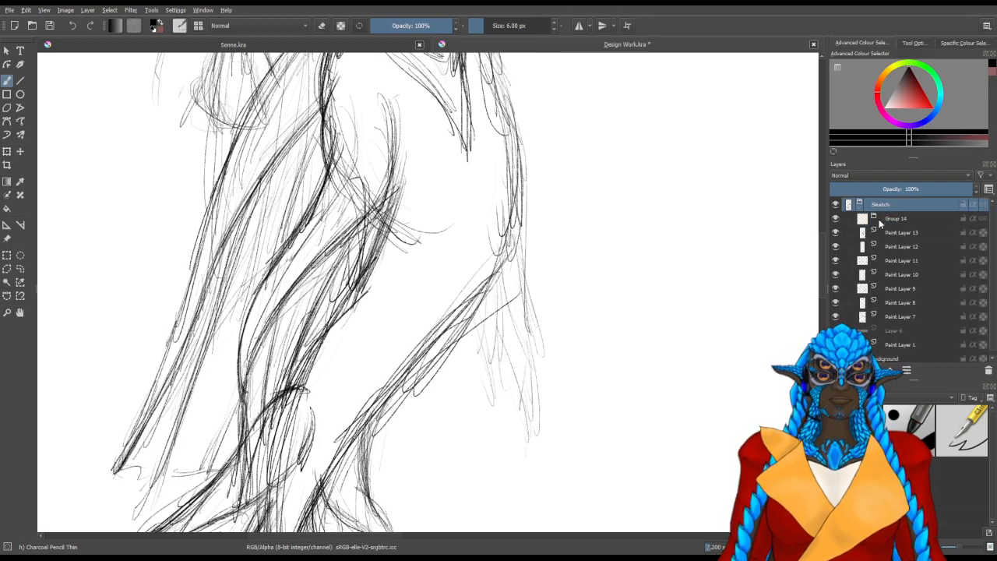
click(877, 219)
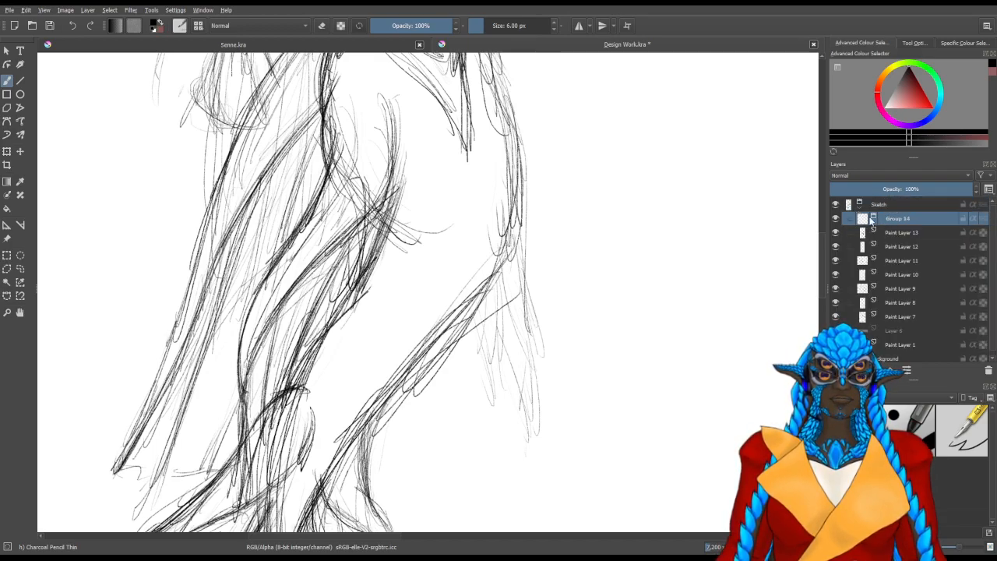
key(ctrl+Page_Up)
click(862, 218)
double_click(891, 205)
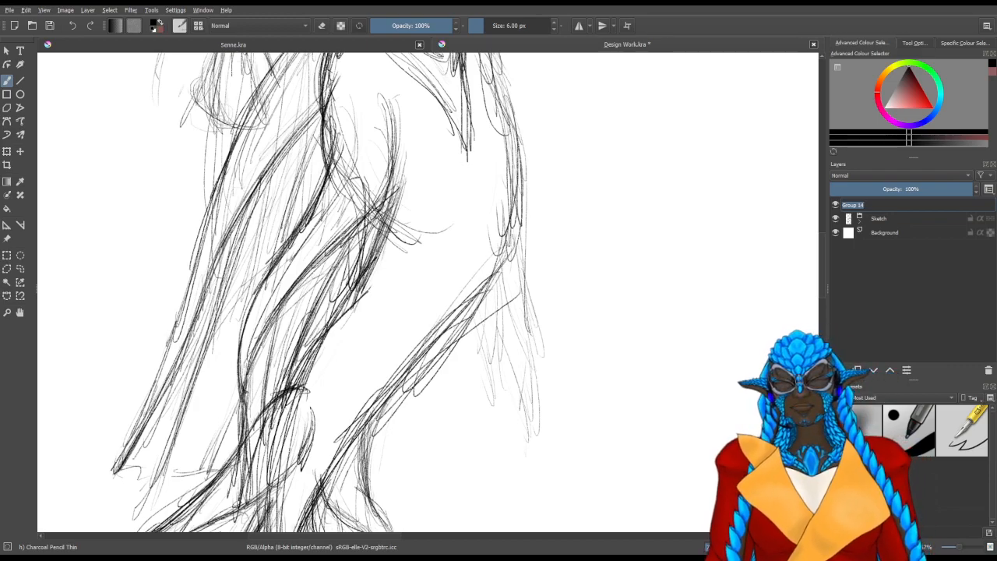
text(Lines)
key(Return)
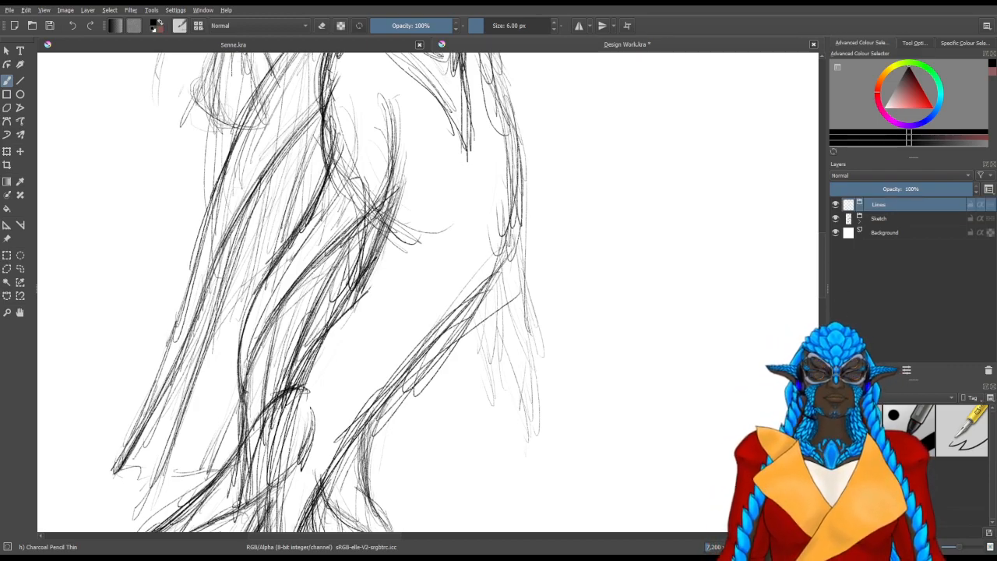
Select the Ink-3 Gpen brush preset and add a new paint layer inside the Lines group
click(941, 445)
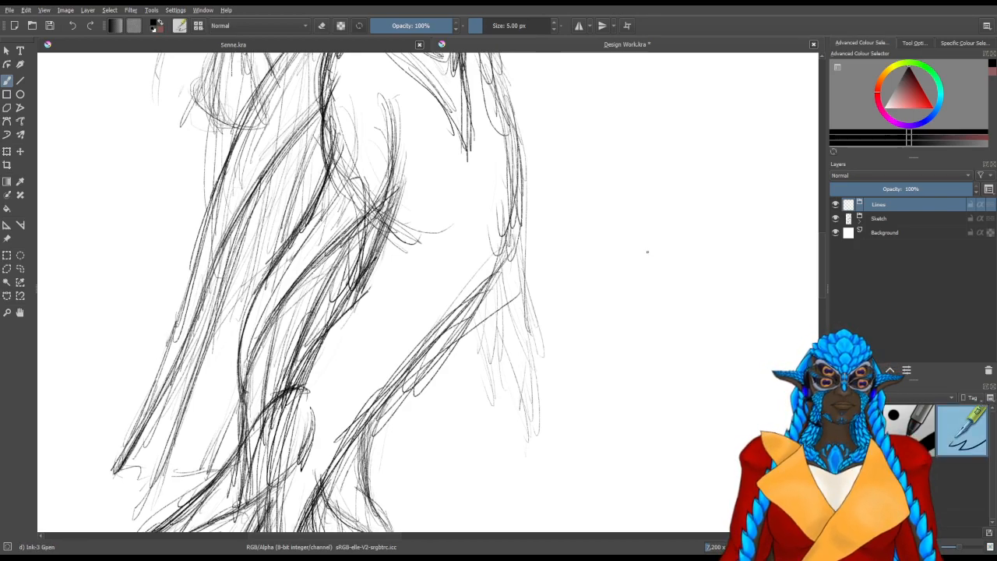
mouse_move(407, 294)
mouse_down()
mouse_move(512, 272)
mouse_move(528, 327)
mouse_up()
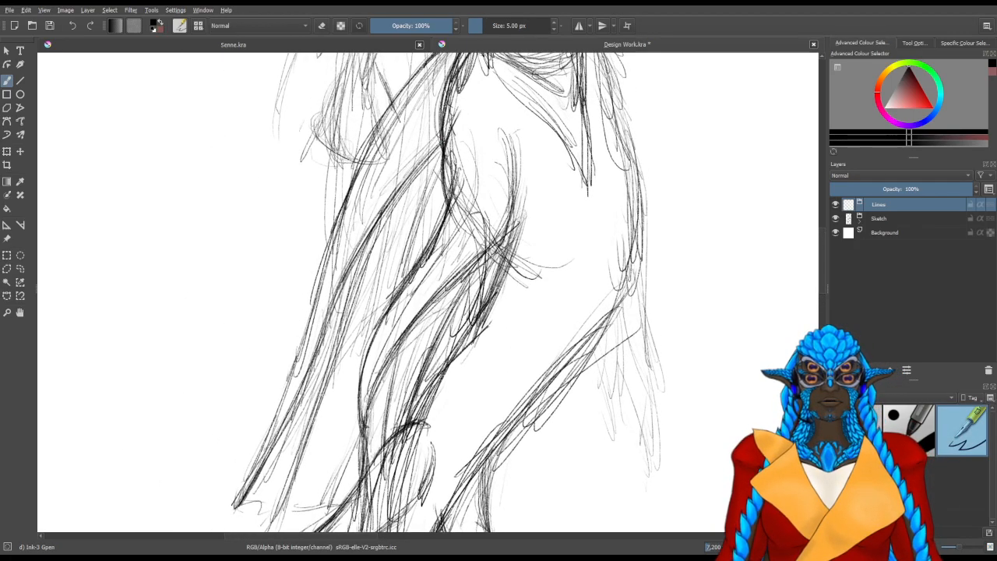
scroll(463, 131, up, 2)
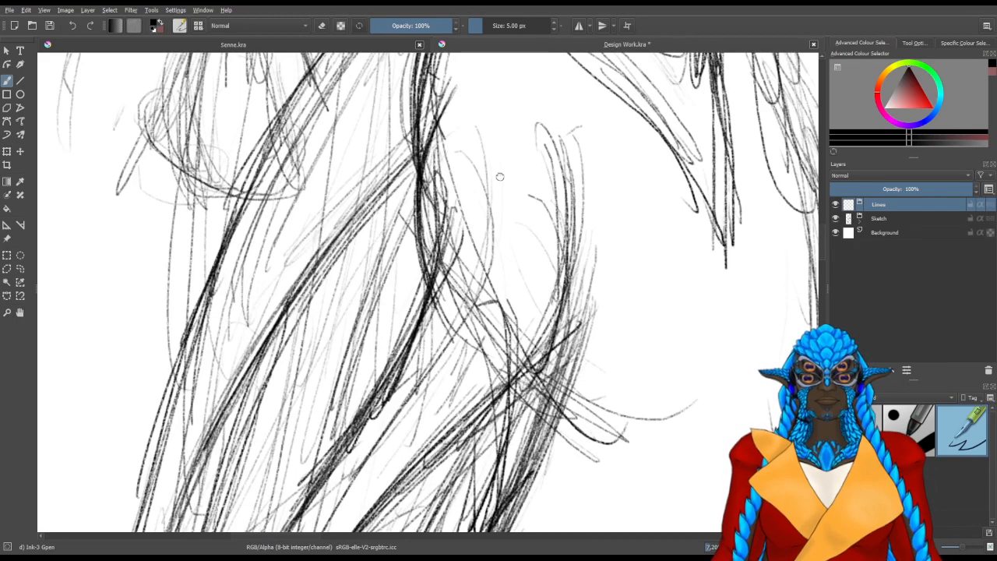
drag(492, 162, 507, 213)
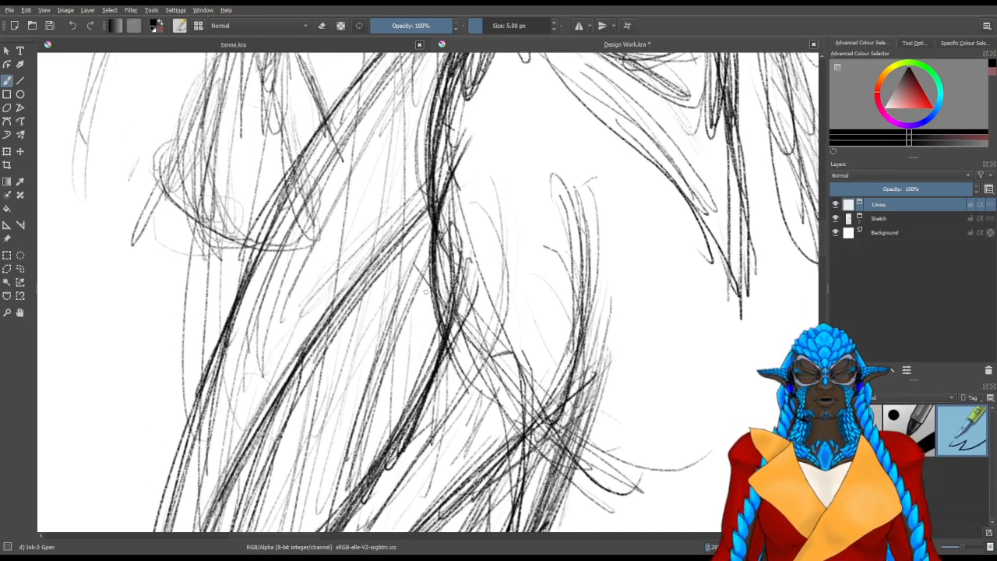
key(Insert)
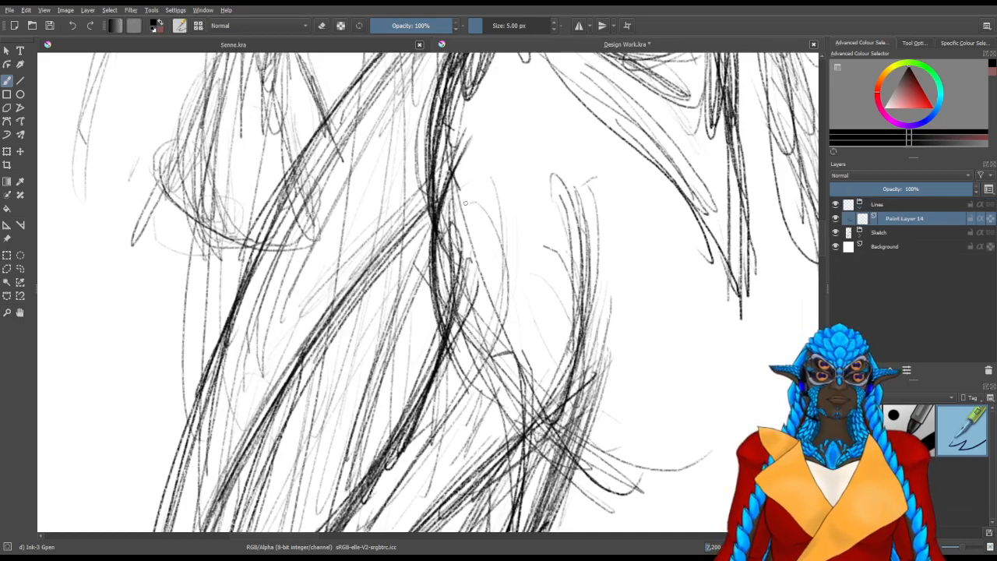
Ink the hip fin's curved back edge from the waist down the tail and the matching front edge beside it
drag(434, 234, 445, 341)
drag(441, 304, 448, 178)
drag(436, 233, 478, 130)
mouse_move(444, 312)
mouse_down()
mouse_move(516, 164)
mouse_move(483, 269)
mouse_up()
drag(513, 190, 456, 312)
mouse_move(485, 260)
mouse_down()
mouse_move(423, 350)
mouse_move(533, 160)
mouse_move(444, 324)
mouse_move(419, 412)
mouse_up()
drag(443, 264, 466, 184)
drag(442, 331, 443, 434)
drag(440, 380, 448, 444)
mouse_move(452, 281)
mouse_down()
mouse_move(449, 447)
mouse_move(472, 350)
mouse_up()
drag(450, 448, 473, 333)
drag(454, 432, 528, 228)
drag(464, 360, 562, 200)
drag(555, 203, 448, 352)
mouse_move(402, 420)
mouse_down()
mouse_move(527, 261)
mouse_move(579, 225)
mouse_up()
drag(447, 341, 578, 227)
mouse_move(552, 253)
mouse_down()
mouse_move(469, 331)
mouse_move(493, 312)
mouse_up()
drag(443, 351, 571, 235)
drag(528, 289, 579, 193)
drag(579, 192, 503, 310)
drag(553, 220, 551, 235)
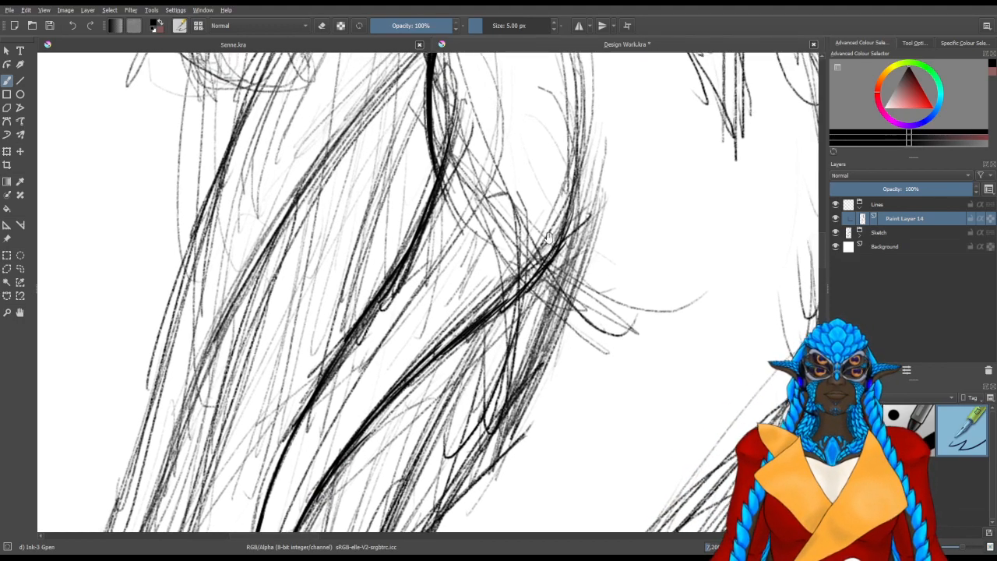
Ink the upper curve of the hip fin's front edge where it bends up into the hip
drag(583, 191, 541, 268)
drag(505, 347, 547, 234)
mouse_move(502, 366)
mouse_down()
mouse_move(549, 230)
mouse_move(558, 234)
mouse_move(546, 275)
mouse_up()
mouse_move(518, 156)
mouse_down()
mouse_move(533, 235)
mouse_move(526, 272)
mouse_up()
drag(521, 136, 519, 307)
mouse_move(537, 169)
mouse_down()
mouse_move(517, 343)
mouse_move(527, 152)
mouse_up()
drag(503, 353, 527, 120)
mouse_move(306, 435)
mouse_down()
mouse_move(303, 333)
mouse_move(365, 211)
mouse_move(344, 354)
mouse_up()
mouse_move(335, 406)
mouse_down()
mouse_move(336, 383)
mouse_move(352, 366)
mouse_move(370, 408)
mouse_up()
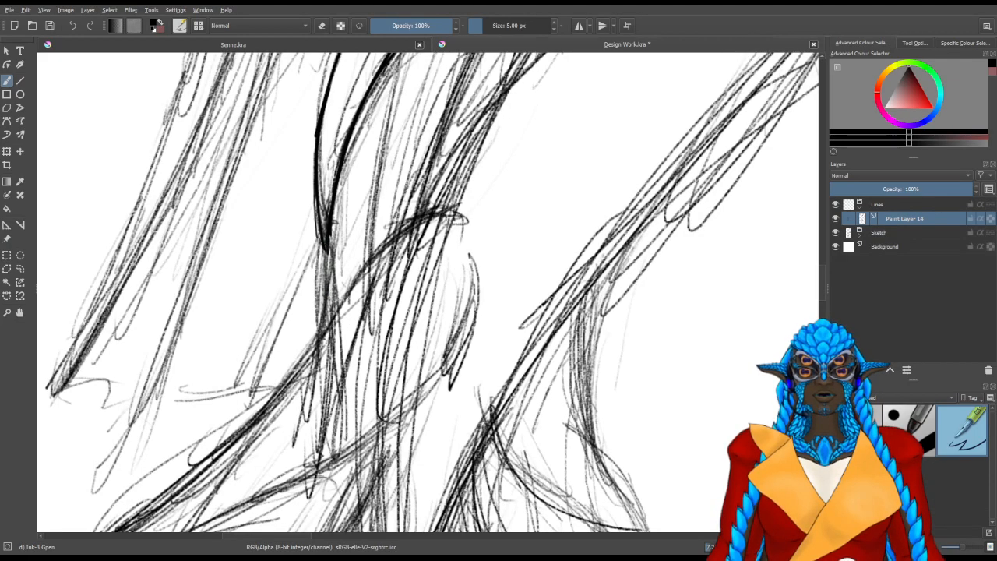
Extend the hip fin's main spine to its lower tip and ink the first scalloped membrane curve beside it
scroll(430, 261, down, 4)
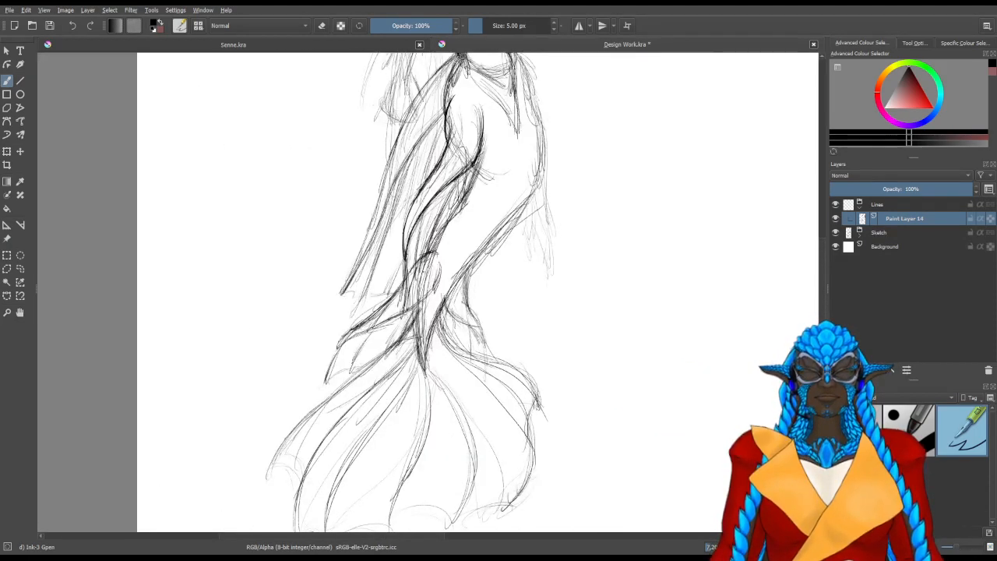
scroll(406, 268, up, 4)
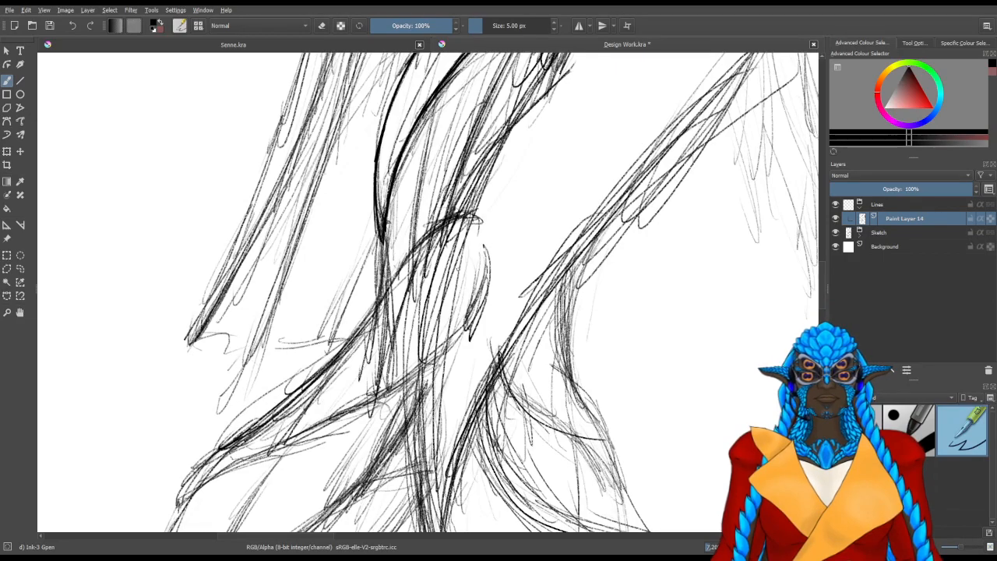
drag(383, 236, 363, 354)
drag(447, 279, 365, 358)
drag(465, 162, 420, 271)
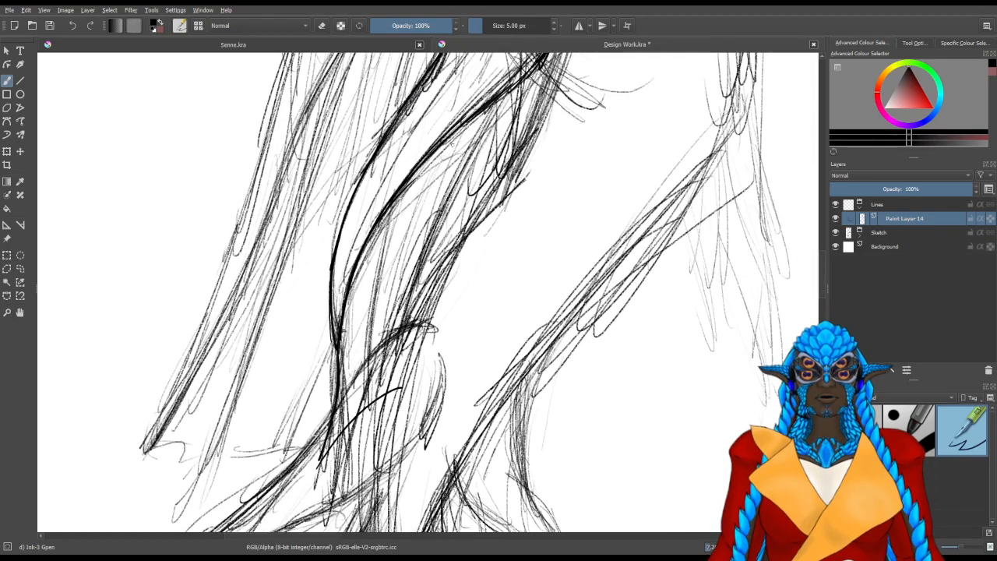
drag(502, 114, 474, 158)
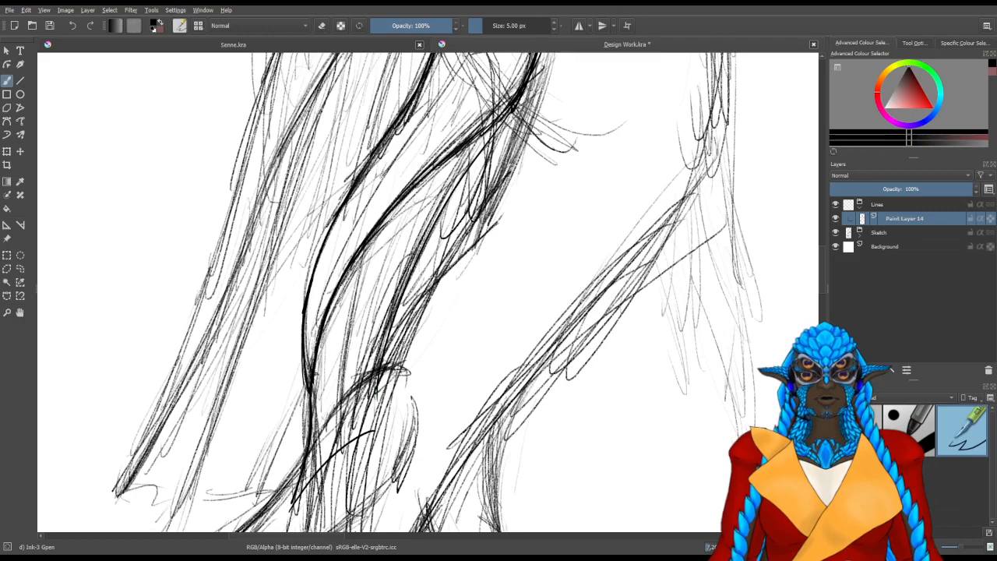
Ink the ray end above the first scallop, the second scalloped curve, and the ray line rising from its point
drag(376, 433, 381, 367)
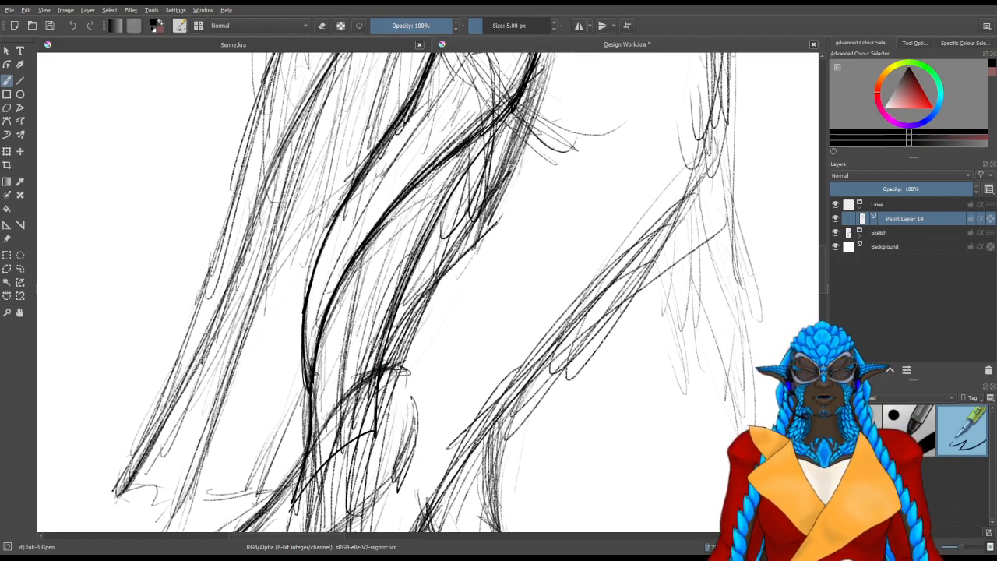
mouse_move(379, 431)
mouse_down()
mouse_move(465, 356)
mouse_move(550, 53)
mouse_up()
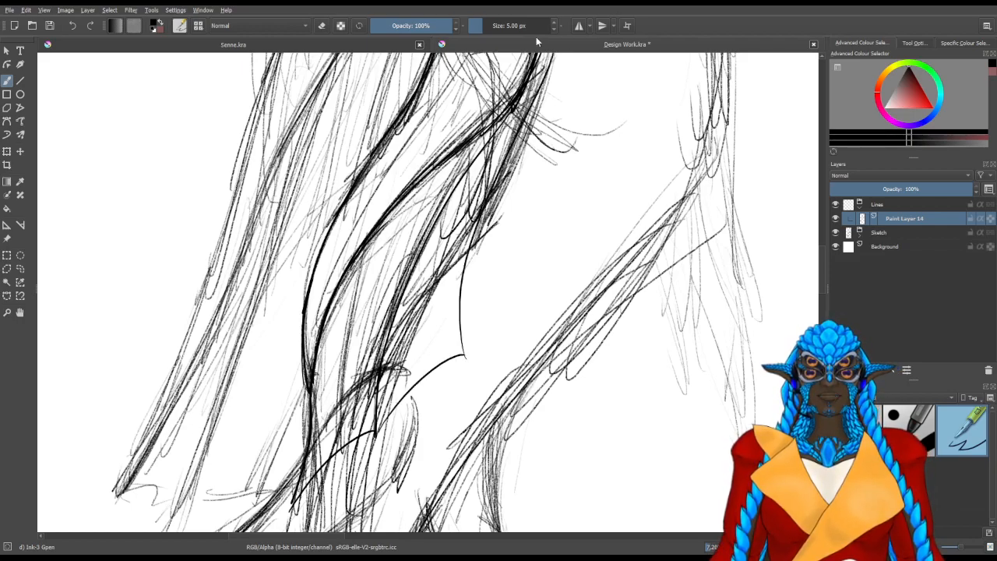
drag(545, 113, 479, 286)
drag(448, 403, 453, 306)
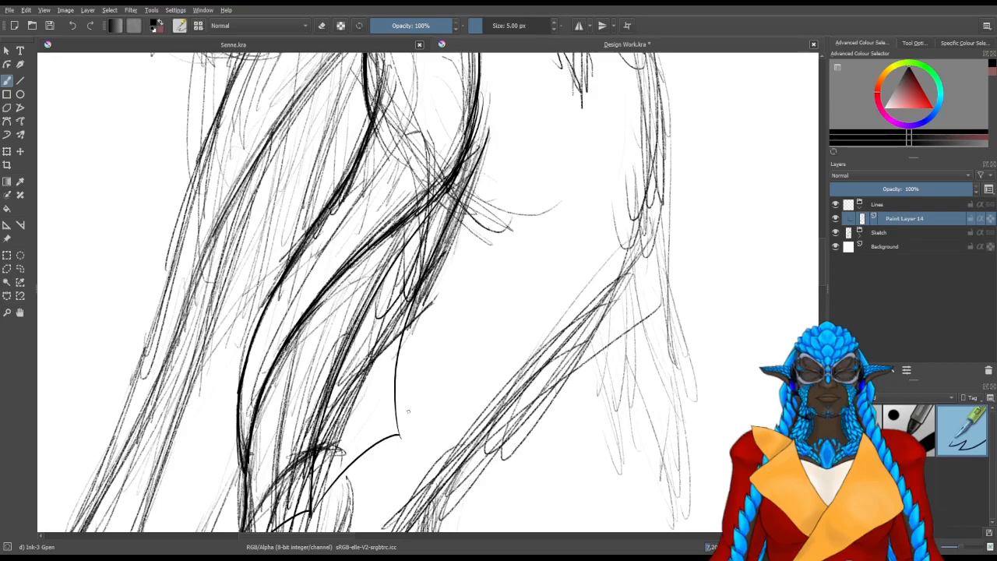
Ink the hip fin's last membrane curve from the second scallop's point up to the hip
drag(403, 431, 489, 268)
drag(492, 234, 442, 341)
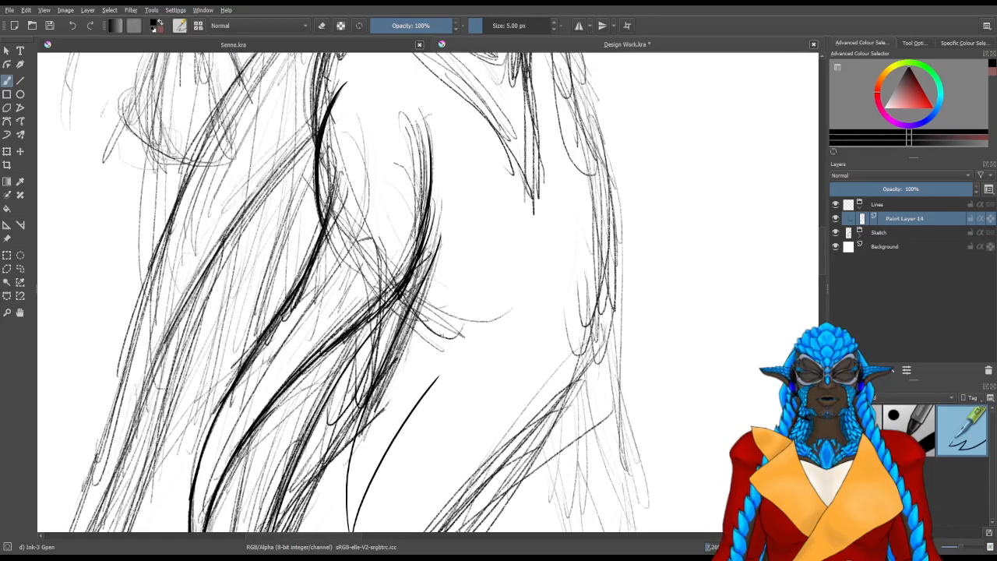
drag(439, 381, 449, 181)
key(ctrl+z)
drag(438, 380, 450, 180)
drag(451, 421, 452, 279)
mouse_move(417, 413)
mouse_down()
mouse_move(442, 290)
mouse_move(415, 380)
mouse_move(441, 292)
mouse_up()
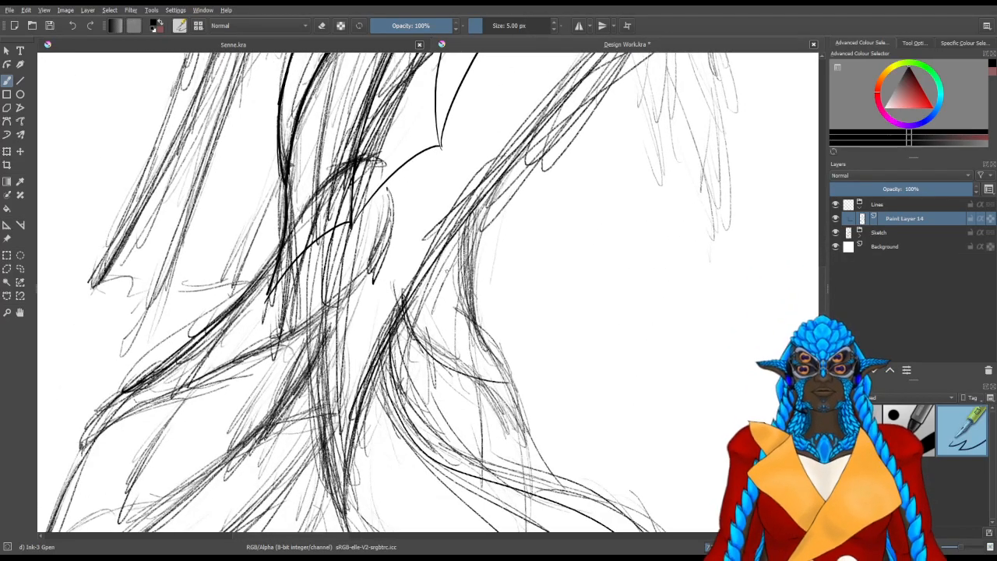
Ink the outer edge of the lower side fin's top spine from the tail down to its pointed tip
drag(332, 284, 514, 225)
drag(311, 354, 315, 384)
drag(434, 185, 251, 428)
key(ctrl+z)
scroll(400, 212, up, 2)
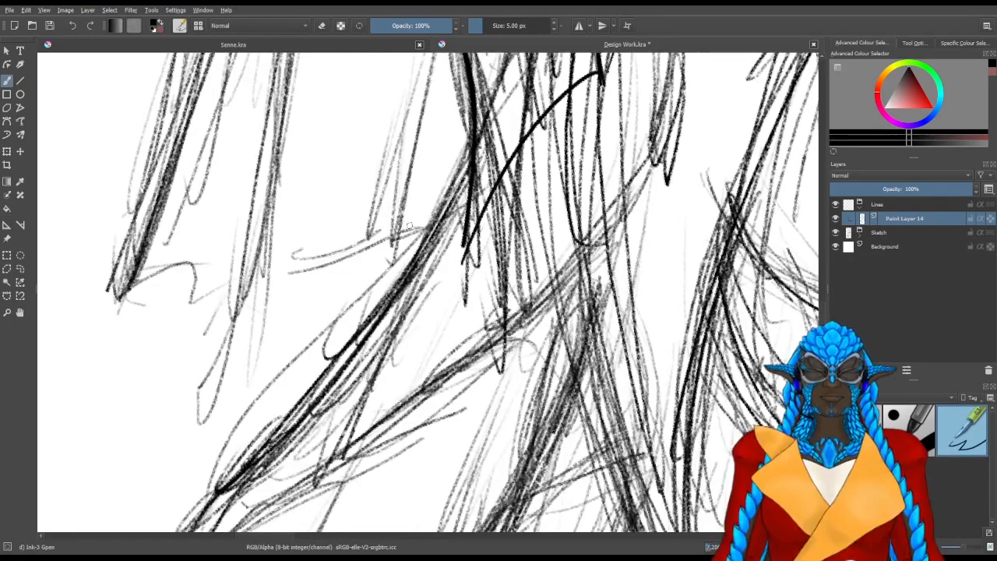
drag(472, 141, 373, 367)
mouse_move(390, 312)
mouse_down()
mouse_move(459, 221)
mouse_move(381, 316)
mouse_move(413, 276)
mouse_up()
drag(441, 226, 358, 325)
mouse_move(419, 259)
mouse_down()
mouse_move(321, 364)
mouse_move(250, 492)
mouse_up()
drag(294, 382, 251, 474)
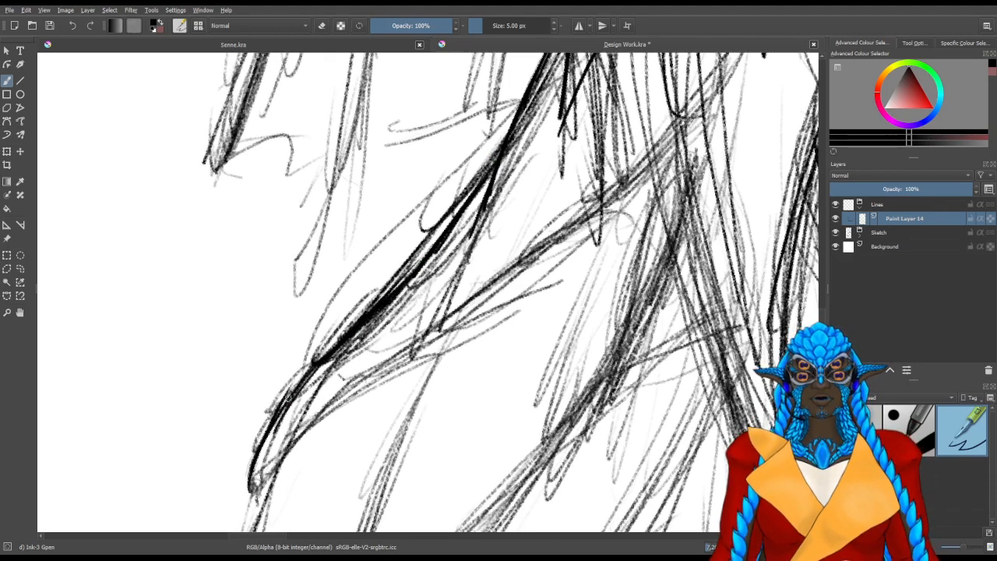
Ink the underside of the lower side fin's top spine from its tip back up to the tail
mouse_move(282, 435)
mouse_down()
mouse_move(313, 430)
mouse_move(332, 372)
mouse_up()
mouse_move(274, 511)
mouse_down()
mouse_move(389, 380)
mouse_move(492, 311)
mouse_move(354, 439)
mouse_move(419, 376)
mouse_up()
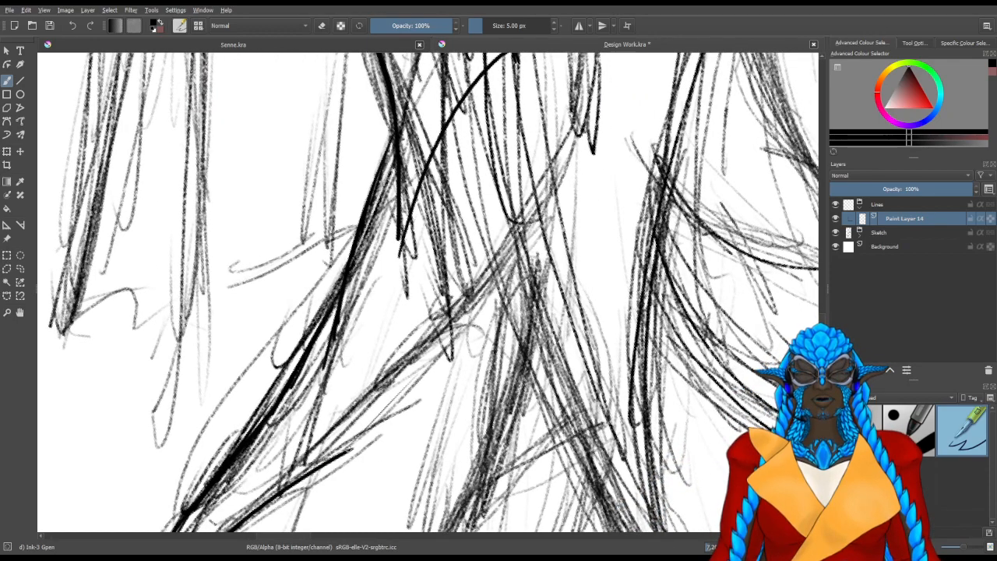
drag(342, 457, 441, 357)
drag(497, 300, 426, 377)
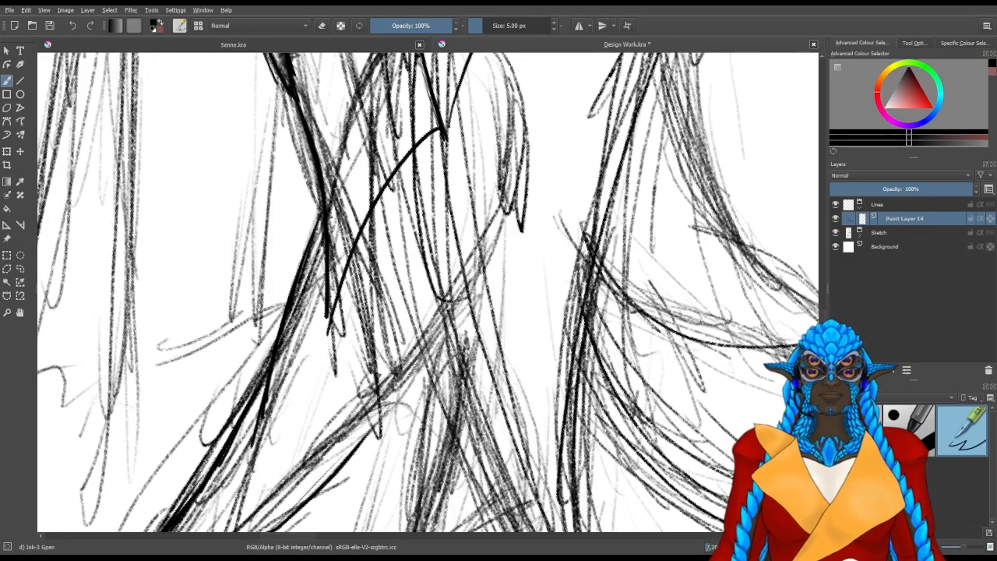
mouse_move(376, 431)
mouse_down()
mouse_move(491, 235)
mouse_move(465, 296)
mouse_up()
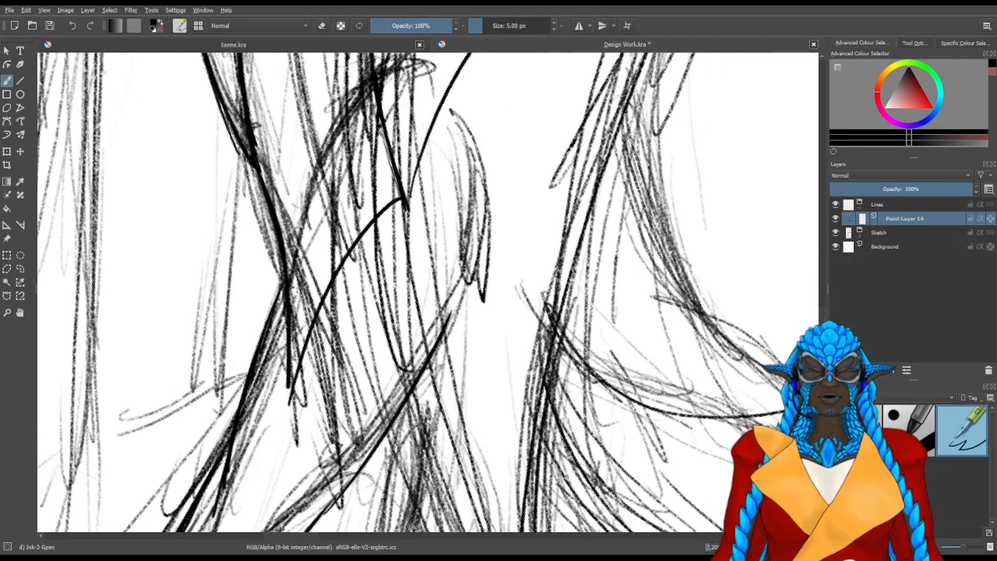
mouse_move(319, 516)
mouse_down()
mouse_move(379, 443)
mouse_move(477, 277)
mouse_up()
drag(453, 100, 457, 242)
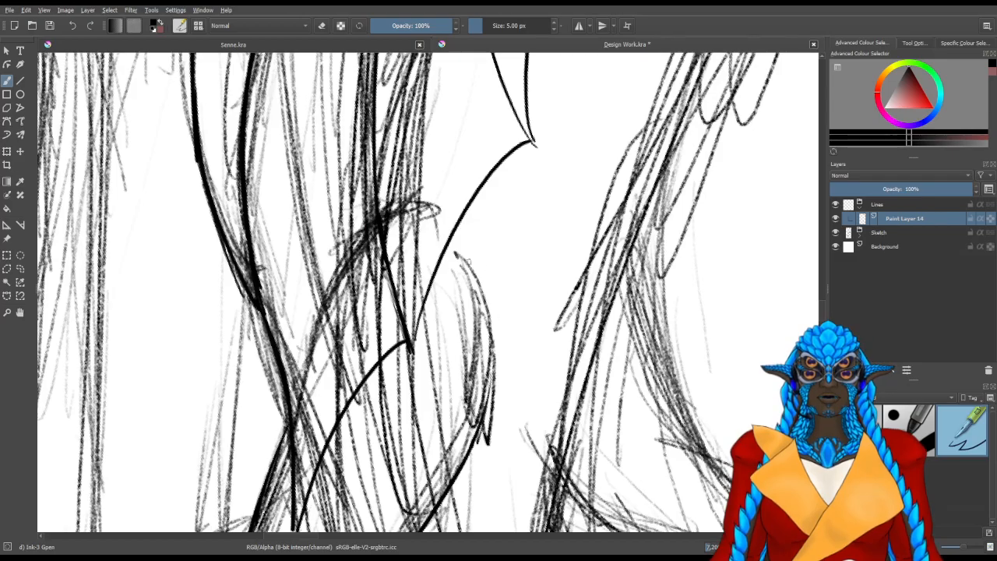
drag(448, 410, 447, 92)
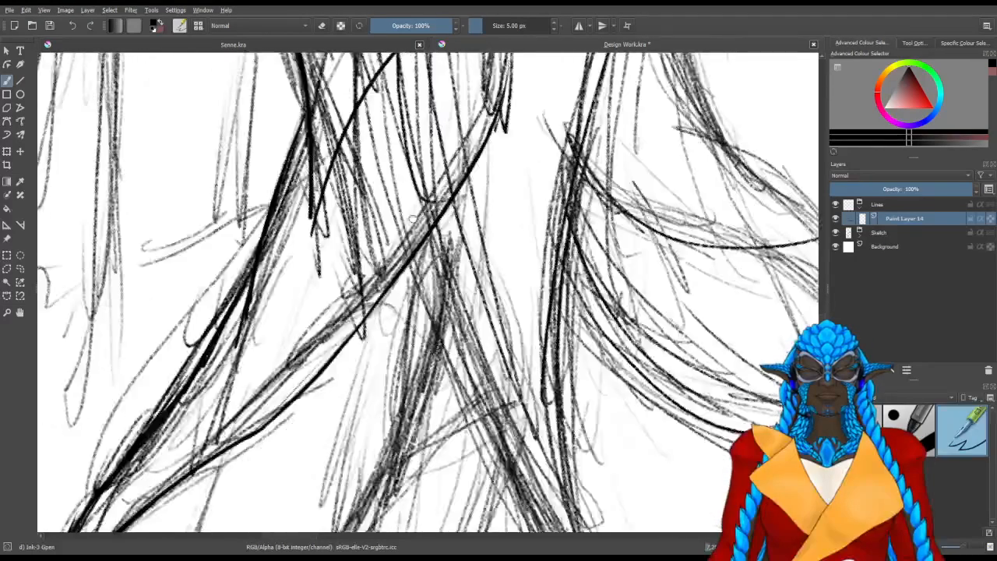
drag(347, 484, 440, 181)
scroll(411, 190, down, 2)
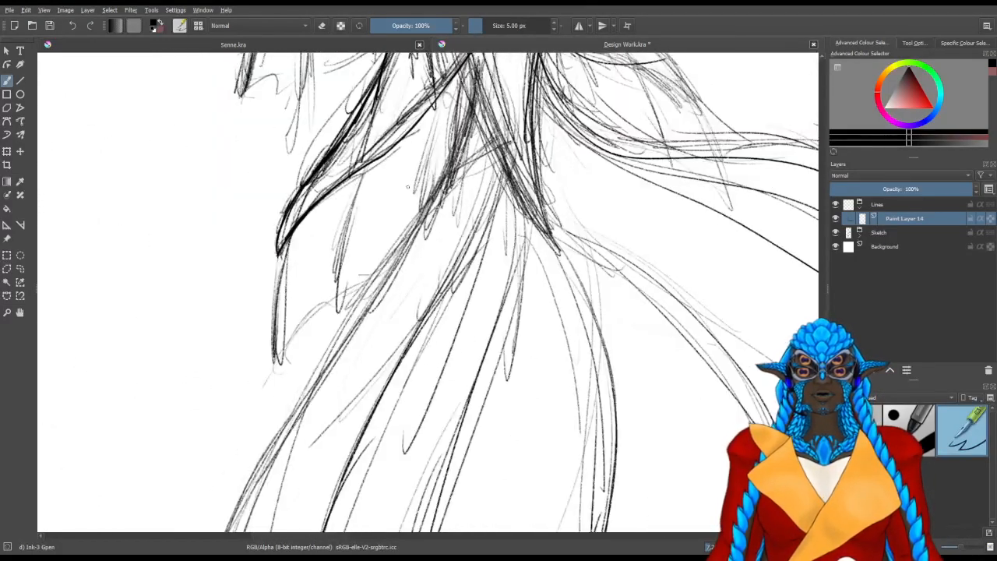
drag(505, 269, 483, 312)
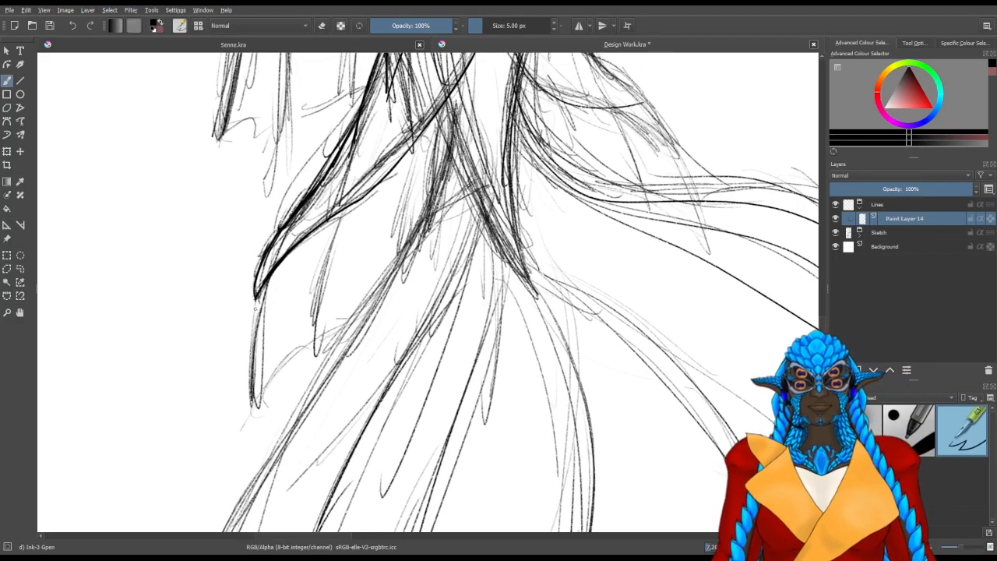
drag(254, 299, 246, 407)
key(ctrl+z)
drag(255, 298, 188, 477)
key(ctrl+z)
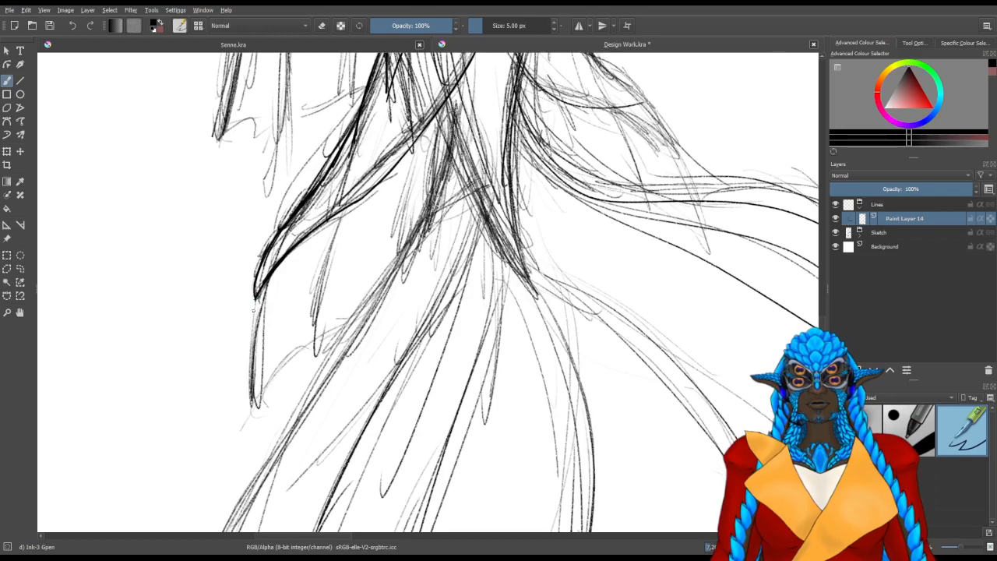
Ink the lower side fin's second ray from beneath the top spine down to the first scallop point
drag(446, 126, 409, 195)
drag(441, 115, 265, 453)
key(ctrl+z)
drag(434, 134, 240, 444)
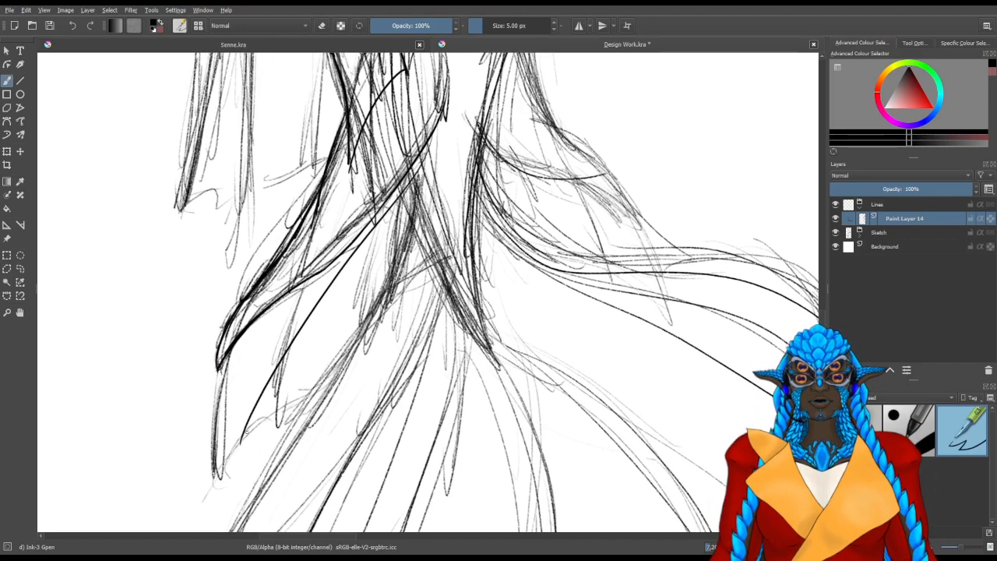
Ink the lower side fin's scalloped membrane edges from the spine tip and the third ray rising toward the tail
mouse_move(218, 369)
mouse_down()
mouse_move(238, 450)
mouse_move(334, 398)
mouse_move(422, 170)
mouse_move(425, 133)
mouse_up()
key(ctrl+z)
drag(335, 398, 441, 131)
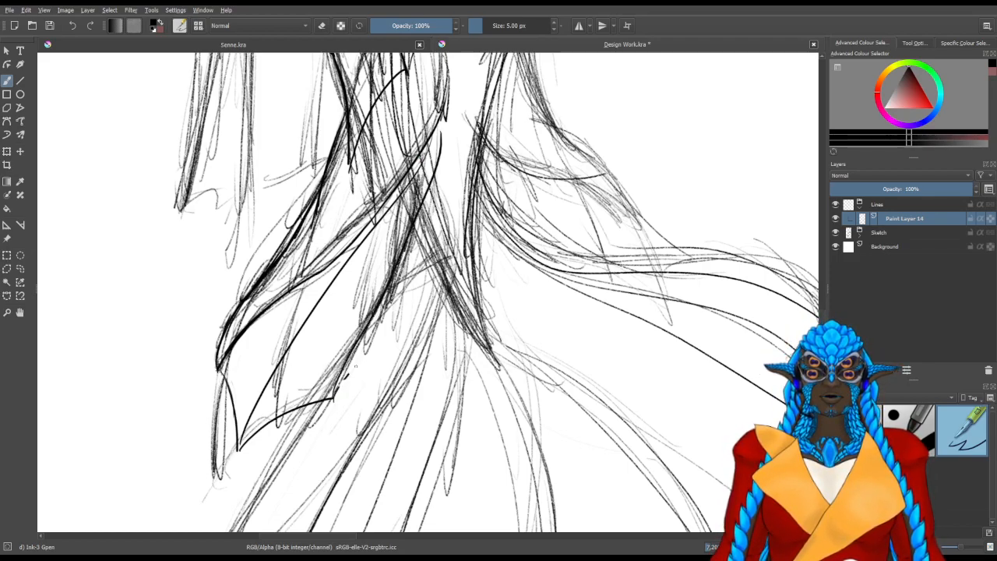
key(4)
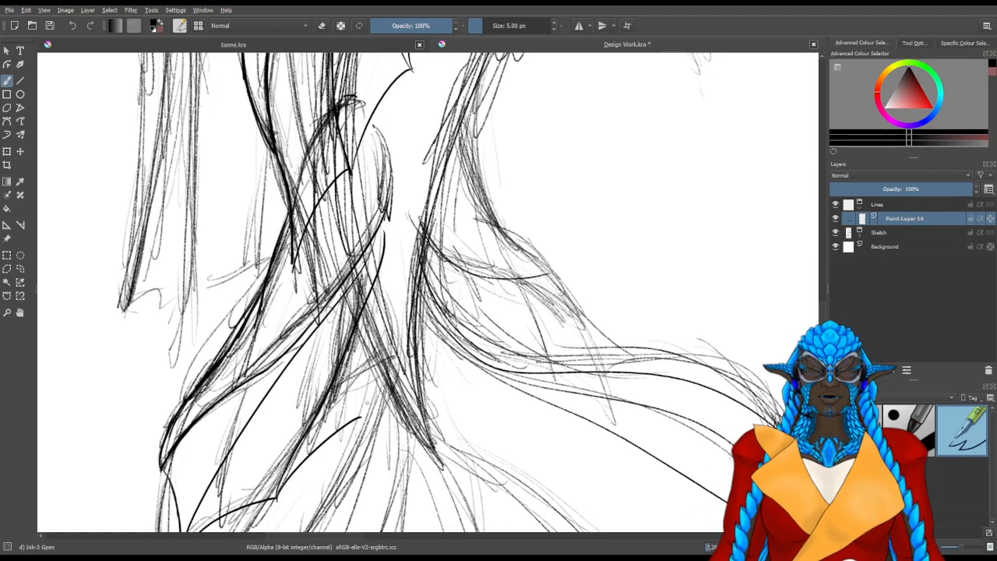
drag(368, 392, 410, 215)
key(ctrl+z)
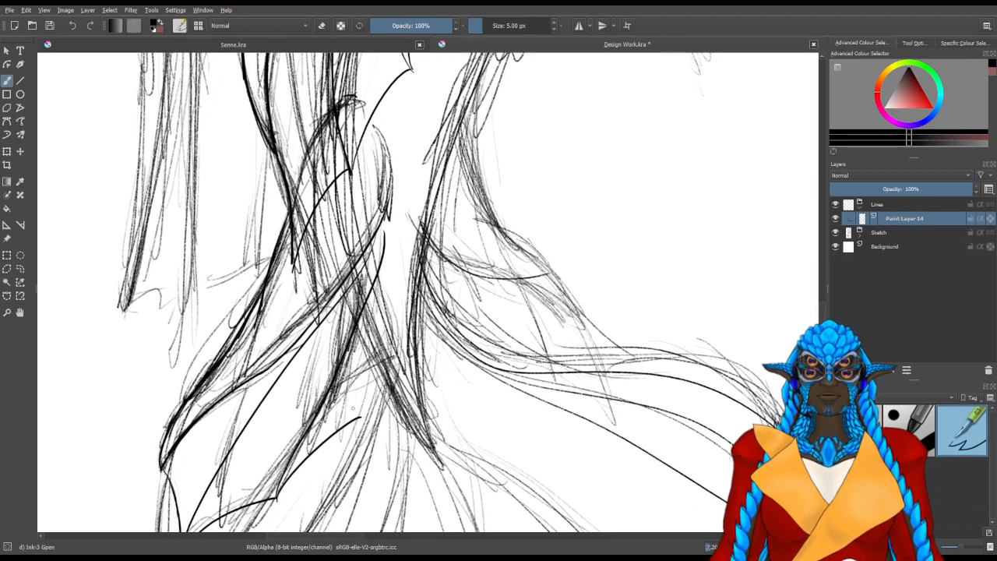
drag(362, 416, 395, 235)
key(ctrl+z)
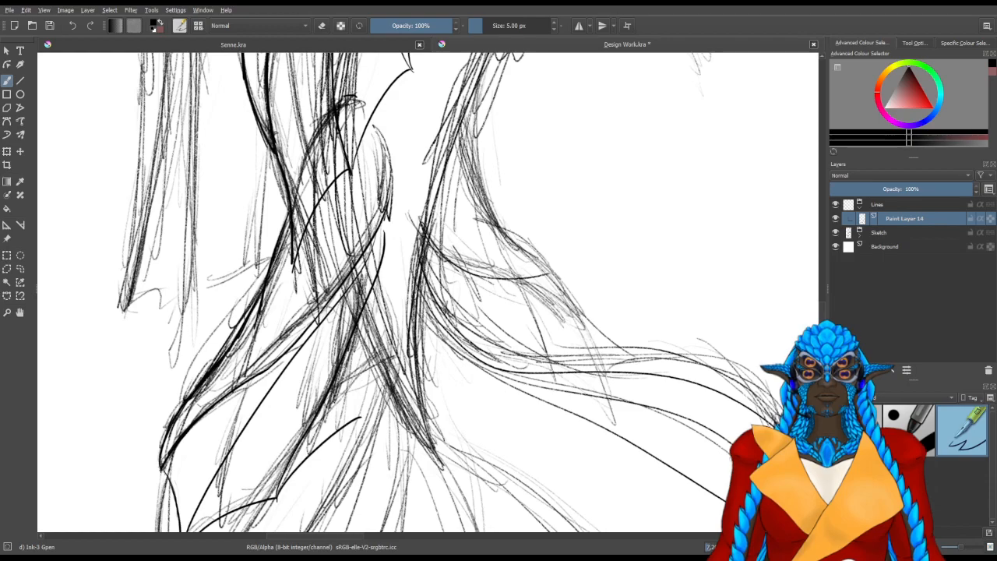
drag(361, 416, 395, 242)
key(ctrl+z)
Ink the lower side fin's last membrane curve from its final scallop point upward and the short tail edge beside it
mouse_move(359, 418)
mouse_down()
mouse_move(383, 263)
mouse_move(331, 427)
mouse_move(300, 409)
mouse_move(317, 255)
mouse_up()
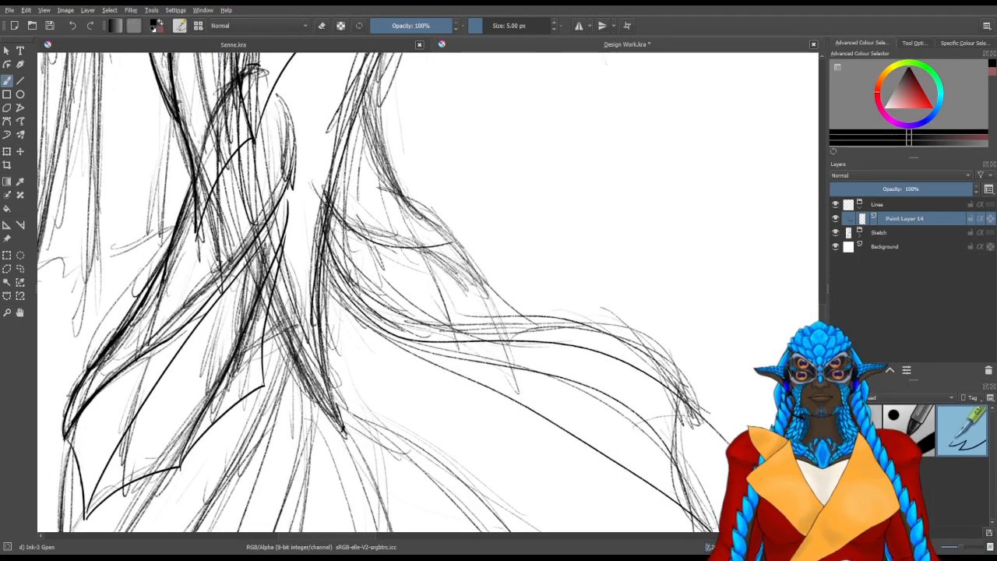
drag(325, 310, 317, 406)
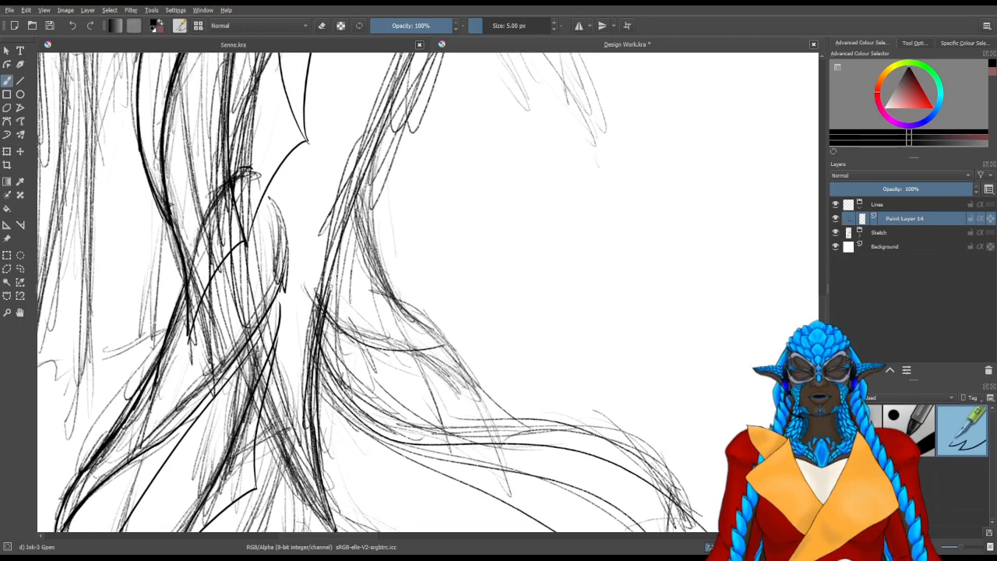
Lower the Sketch group's opacity to 50% and make Paint Layer 14 active again
click(880, 233)
drag(912, 190, 906, 190)
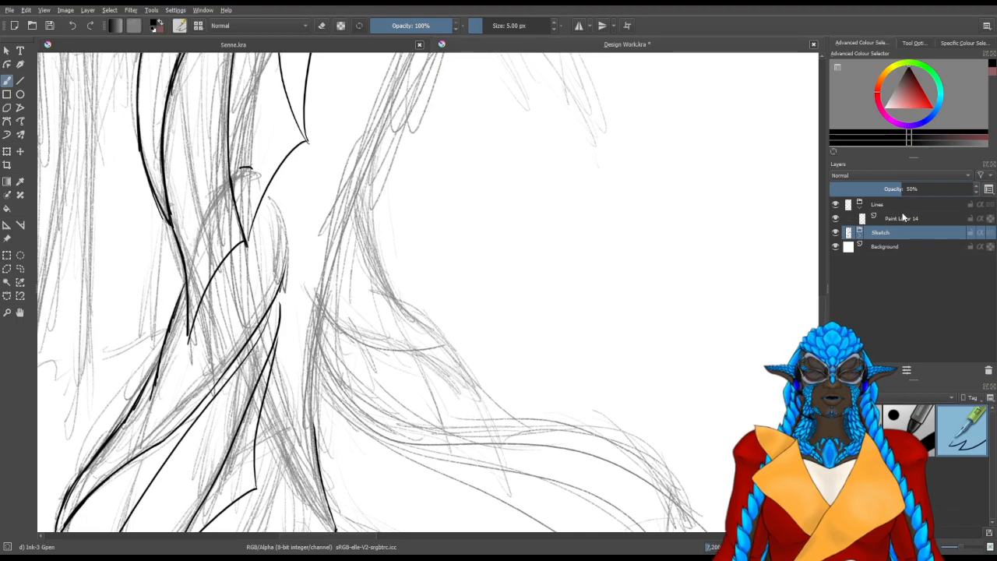
click(901, 218)
scroll(332, 367, down, 1)
scroll(284, 331, up, 1)
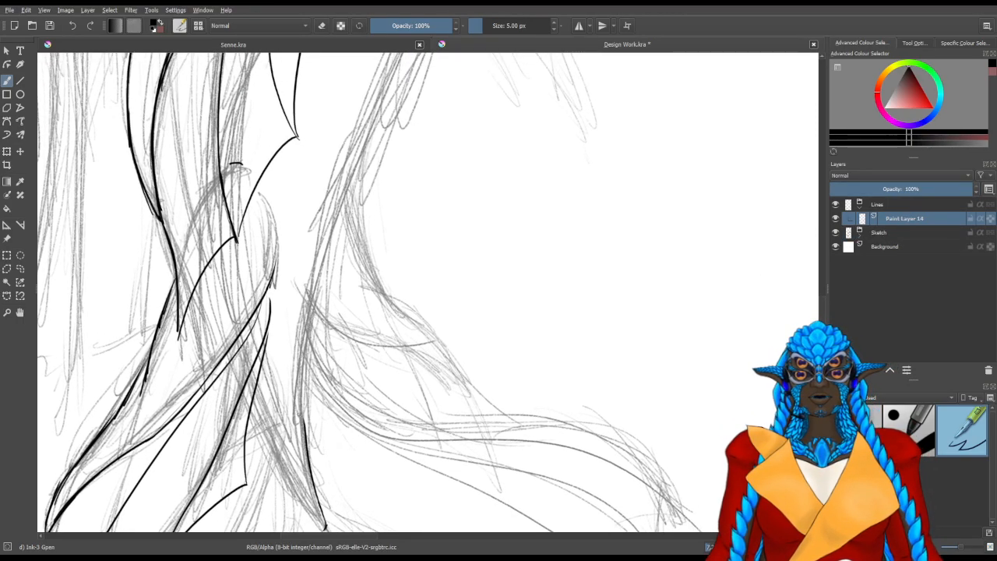
Ink the tail's opposite outer edge in long strokes from beside the lower fin up toward the wide hip
drag(319, 279, 306, 427)
drag(334, 220, 300, 374)
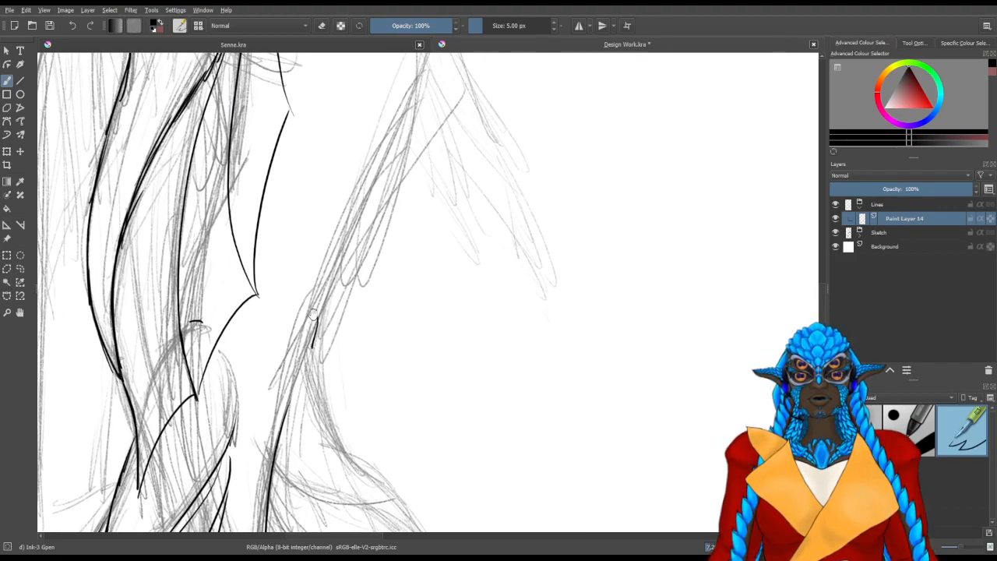
drag(312, 312, 303, 372)
drag(296, 433, 407, 165)
drag(374, 194, 300, 469)
mouse_move(336, 337)
mouse_down()
mouse_move(238, 360)
mouse_move(185, 272)
mouse_up()
drag(158, 231, 446, 160)
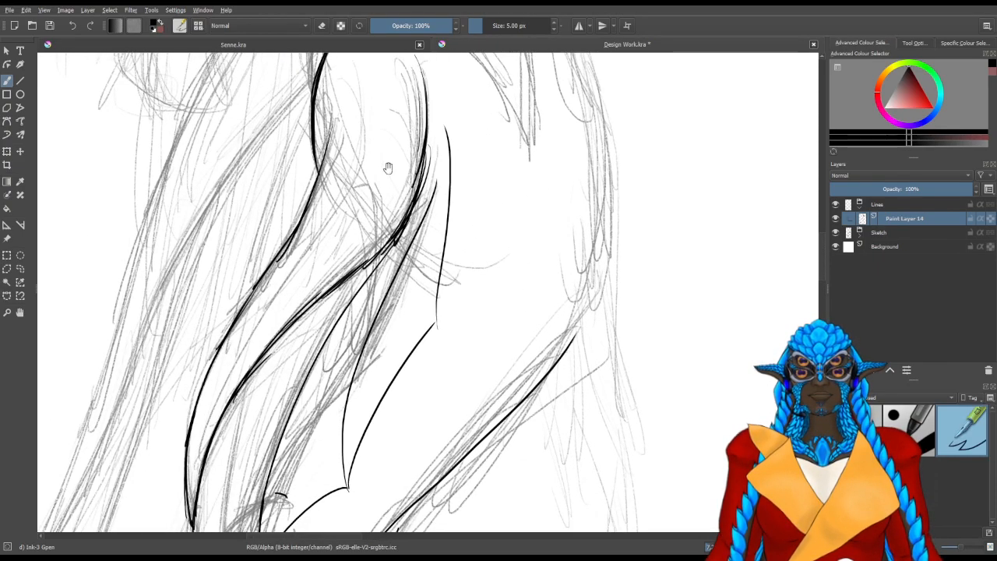
mouse_move(356, 210)
mouse_down()
mouse_move(333, 241)
mouse_move(388, 214)
mouse_up()
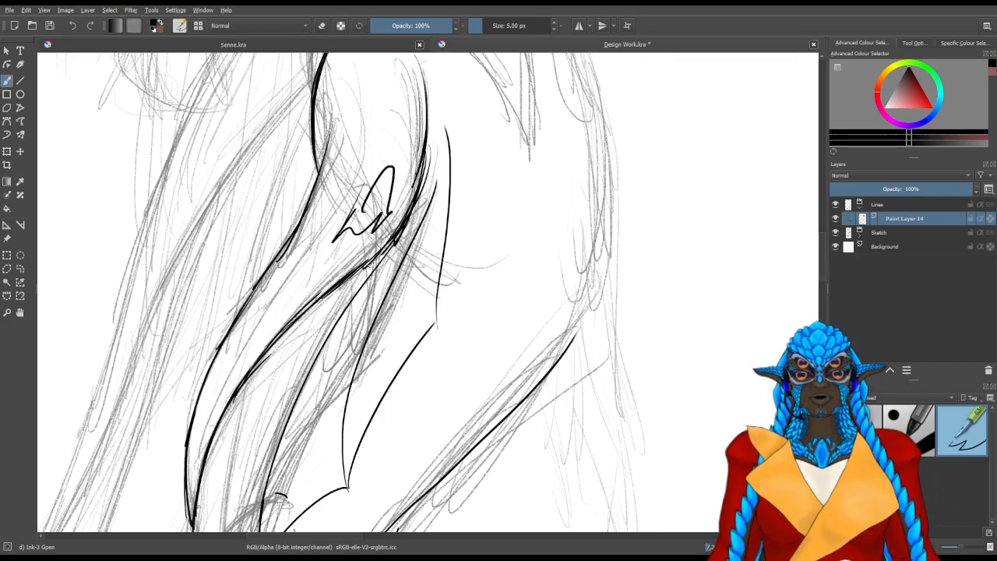
key(ctrl+z)
key(ctrl+z)
key(ctrl+z)
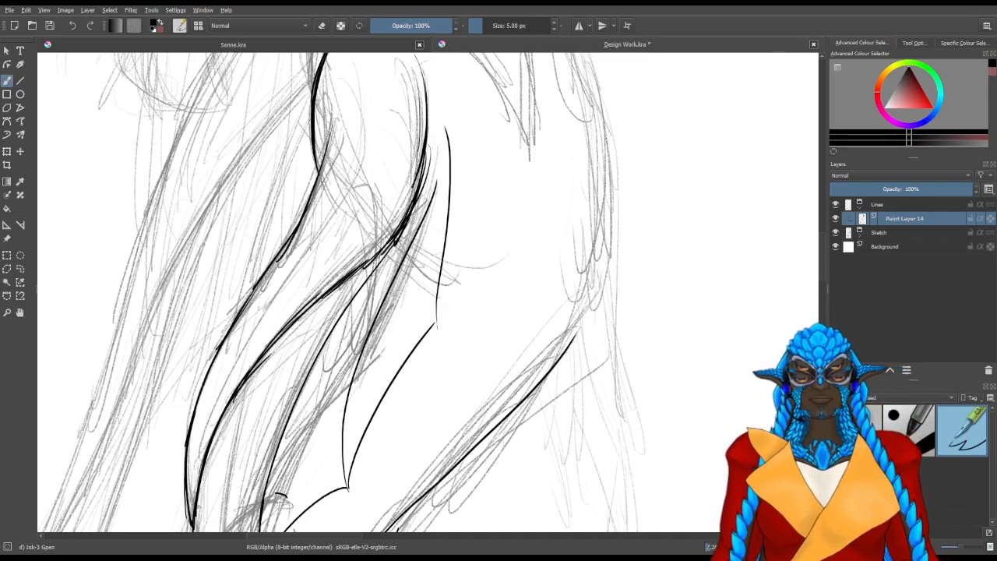
Try the Charcoal Pencil Thin brush on the tail's outer edge and undo the strokes
key(slash)
drag(613, 194, 593, 285)
drag(606, 251, 576, 320)
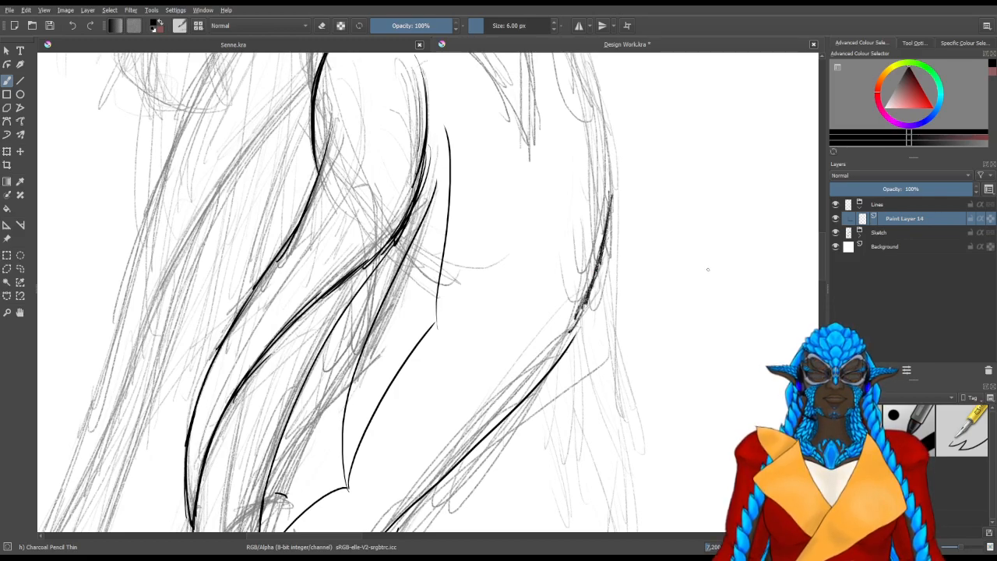
key(ctrl+z)
key(ctrl+z)
key(ctrl+z)
key(ctrl+z)
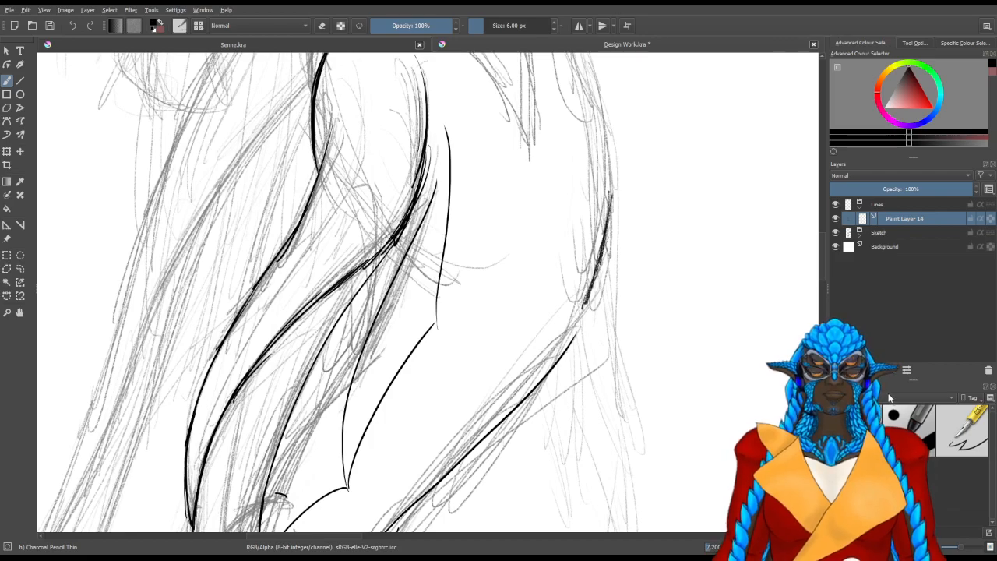
key(ctrl+z)
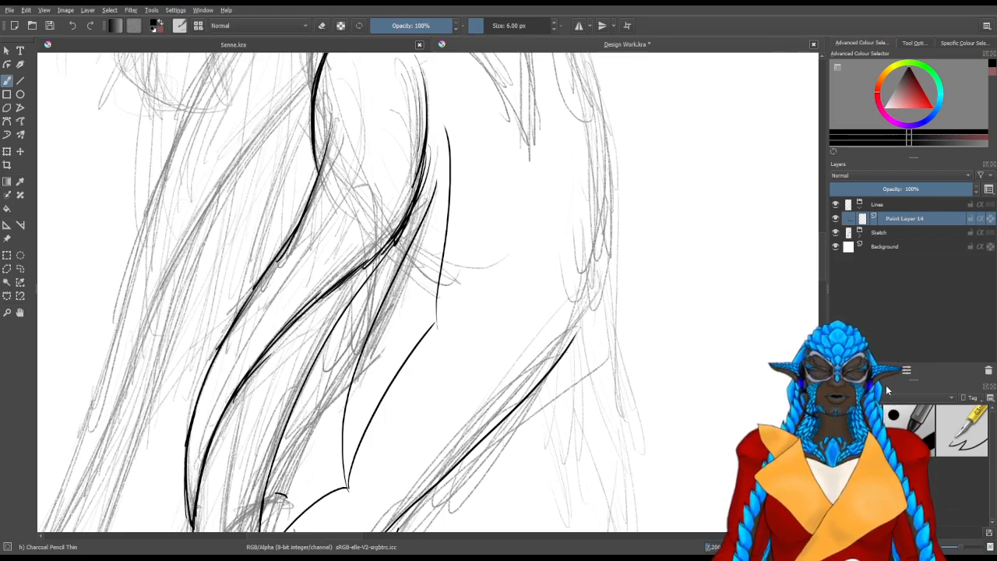
Add a new paint layer above Paint Layer 14 in the Lines group and choose the Pencil-2 brush
key(Insert)
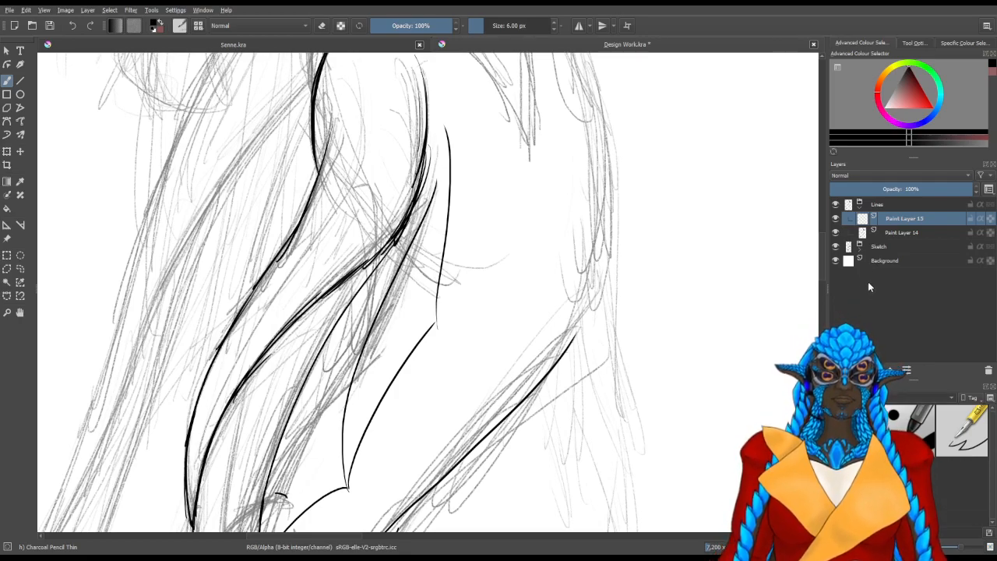
click(860, 308)
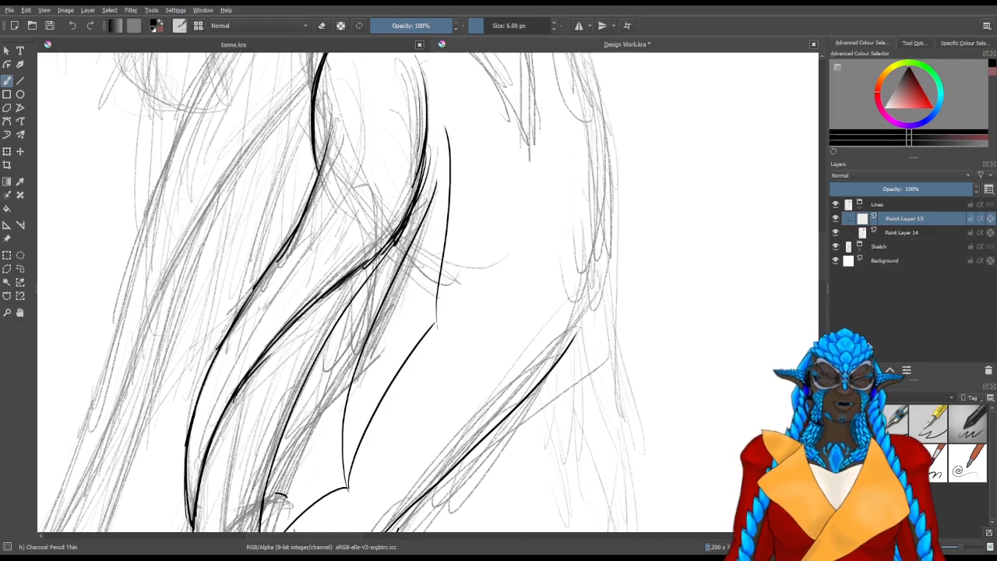
click(863, 359)
click(897, 418)
mouse_move(592, 191)
mouse_down()
mouse_move(591, 245)
mouse_move(608, 254)
mouse_up()
drag(630, 203, 653, 259)
drag(670, 209, 658, 282)
mouse_move(709, 212)
mouse_down()
mouse_move(689, 290)
mouse_move(713, 295)
mouse_up()
drag(752, 268, 734, 326)
key(ctrl+z)
key(ctrl+z)
key(ctrl+z)
key(ctrl+z)
key(ctrl+z)
key(ctrl+z)
key(ctrl+z)
key(ctrl+z)
key(ctrl+z)
key(ctrl+z)
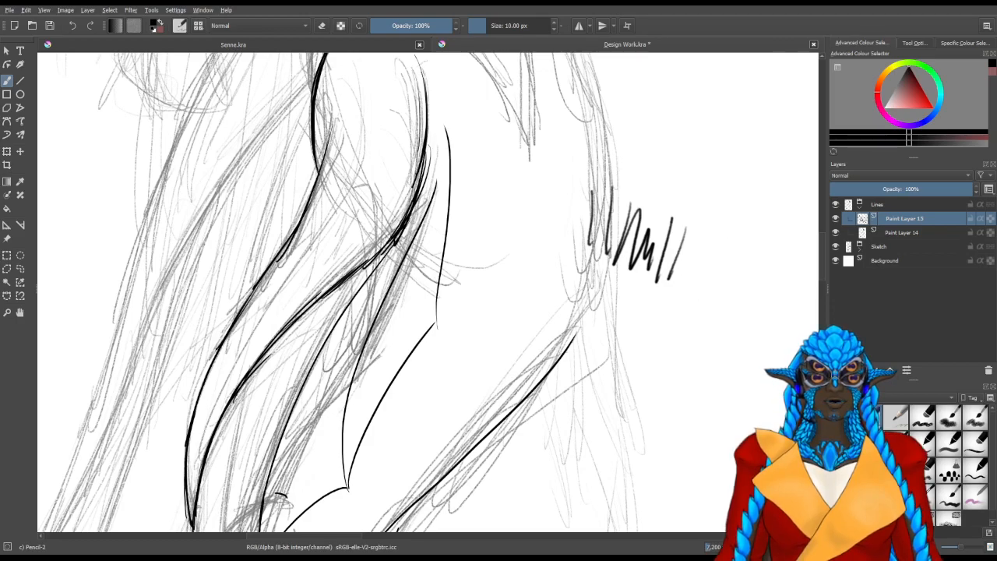
Hide Paint Layer 14 and make the empty Paint Layer 15 active for the new line art
drag(554, 146, 676, 269)
click(863, 232)
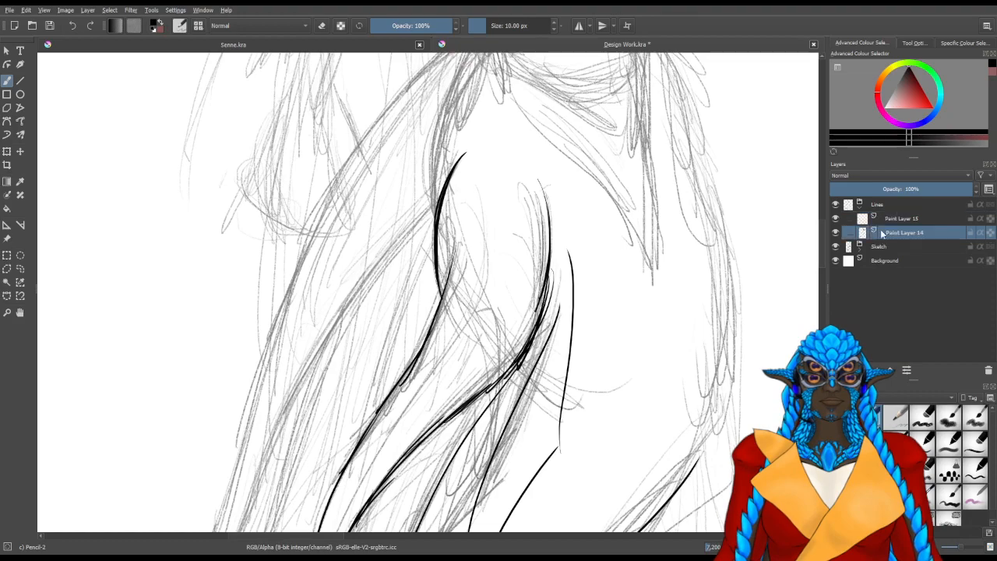
click(836, 233)
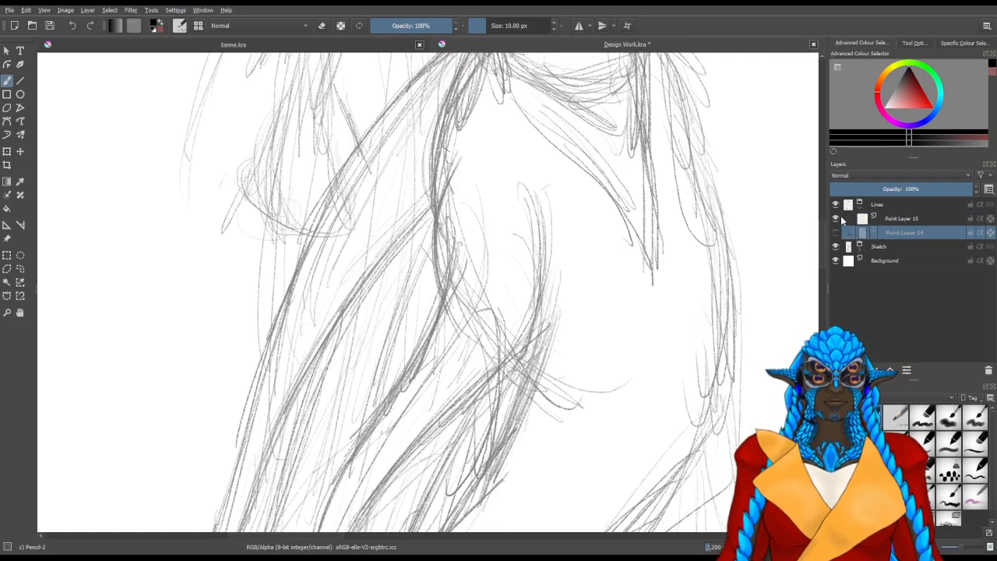
click(848, 220)
Line the outer hip curve above the hip fin with overlapping Pencil-2 strokes
drag(456, 160, 435, 241)
mouse_move(450, 178)
mouse_down()
mouse_move(433, 259)
mouse_move(437, 313)
mouse_up()
drag(459, 157, 437, 228)
drag(443, 323, 461, 243)
drag(476, 160, 436, 288)
mouse_move(477, 156)
mouse_down()
mouse_move(435, 289)
mouse_move(371, 359)
mouse_up()
Line the outer edge of the hip fin's top spine from the hip down to its pointed tip
drag(437, 270, 376, 357)
drag(436, 273, 350, 406)
drag(408, 286, 462, 199)
mouse_move(389, 482)
mouse_down()
mouse_move(383, 381)
mouse_move(403, 327)
mouse_up()
drag(421, 286, 387, 473)
drag(385, 436, 399, 339)
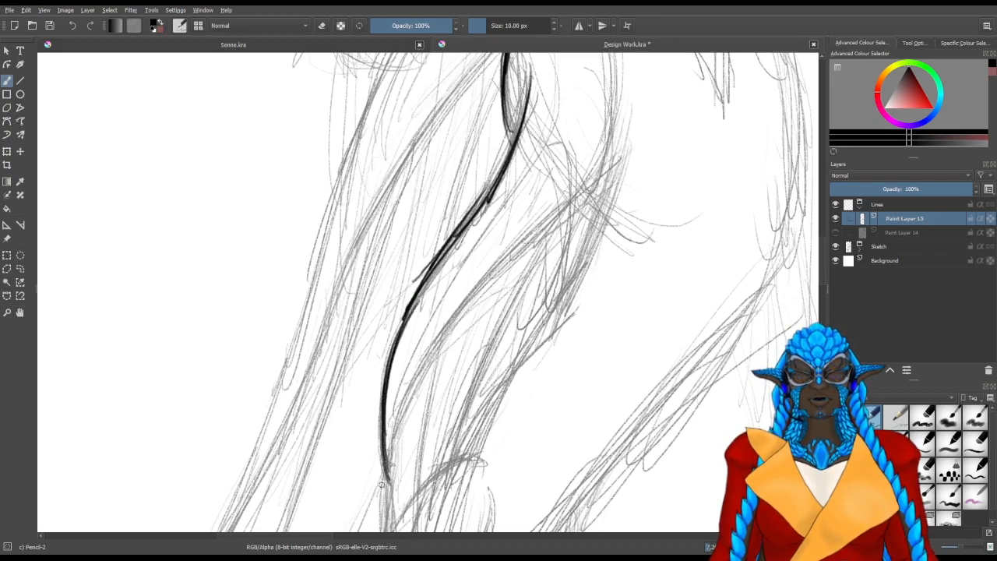
Line the underside of the hip fin's spine from its tip back to the hip, plus the rounded inner curve above it
mouse_move(391, 483)
mouse_down()
mouse_move(422, 358)
mouse_move(465, 313)
mouse_up()
drag(400, 431, 532, 248)
drag(456, 323, 581, 210)
mouse_move(584, 198)
mouse_down()
mouse_move(472, 319)
mouse_move(483, 294)
mouse_up()
mouse_move(469, 144)
mouse_down()
mouse_move(487, 227)
mouse_move(485, 274)
mouse_up()
Thicken the outer hip contour and both edges of the hip fin's top spine with overlapping strokes
drag(379, 195, 382, 282)
drag(372, 214, 359, 333)
drag(375, 235, 357, 339)
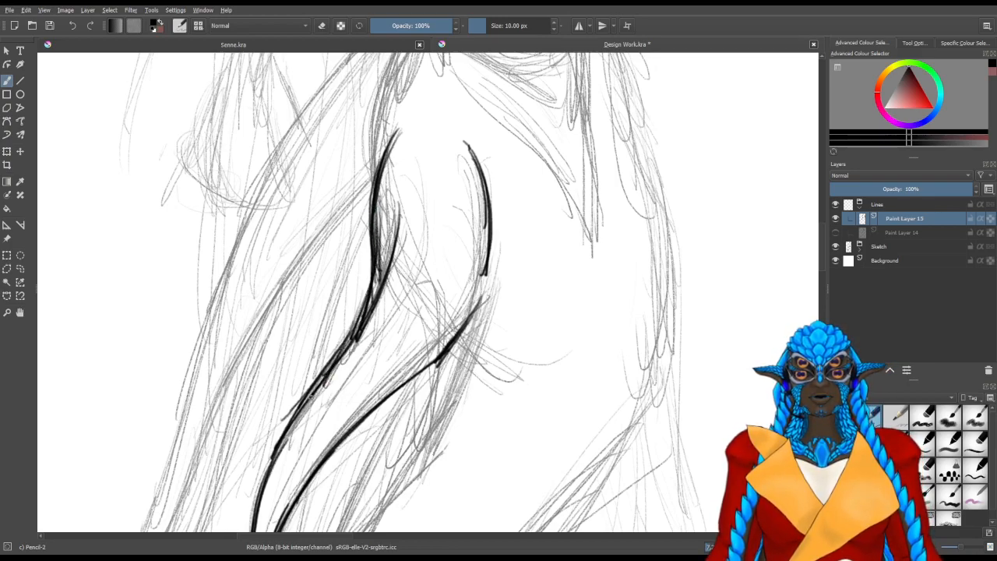
drag(368, 292, 313, 399)
drag(469, 326, 530, 162)
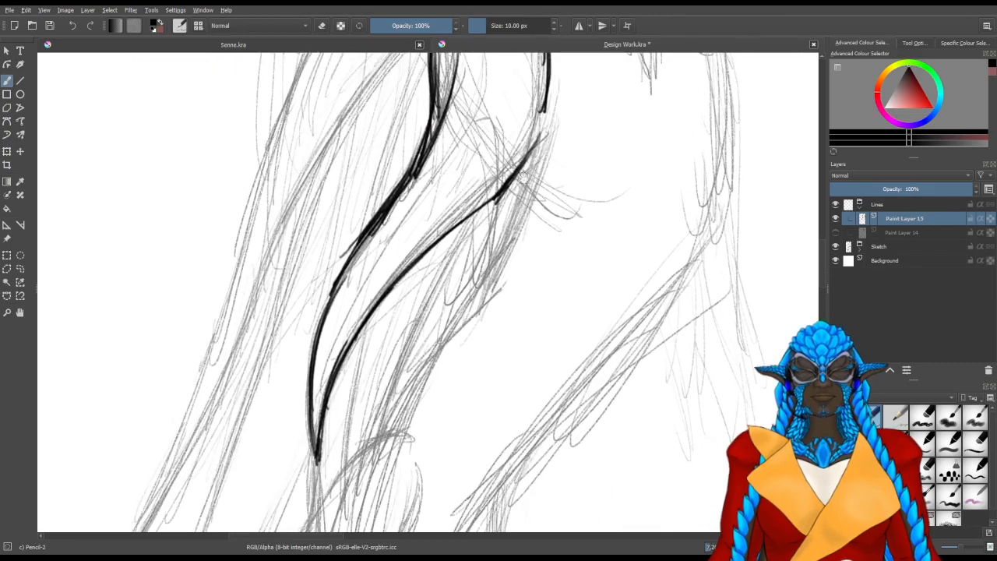
drag(330, 471, 351, 351)
drag(401, 247, 354, 350)
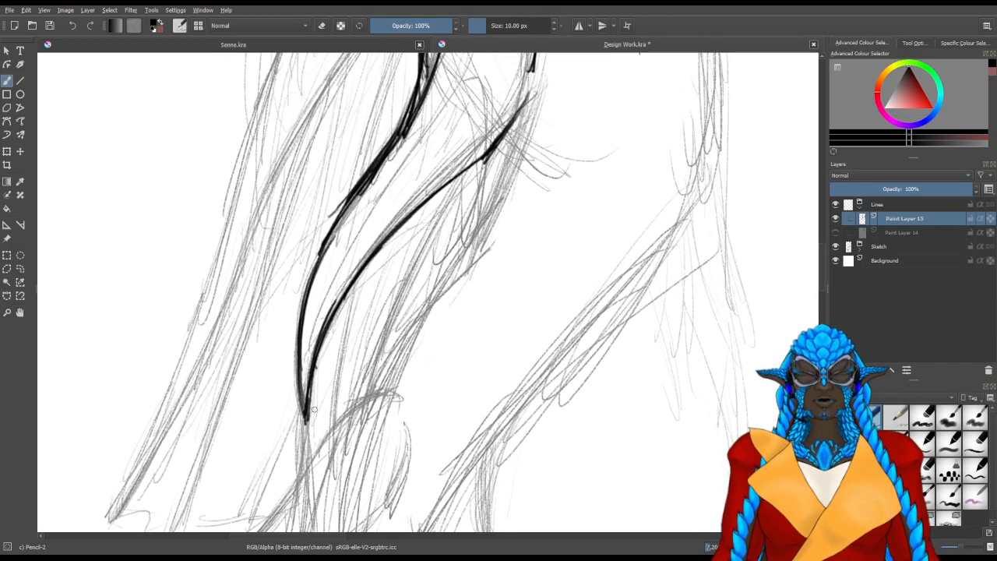
Line the hip fin's two inner rays from the hip and the first two scalloped membrane edges between their tips
mouse_move(516, 127)
mouse_down()
mouse_move(491, 139)
mouse_move(370, 366)
mouse_up()
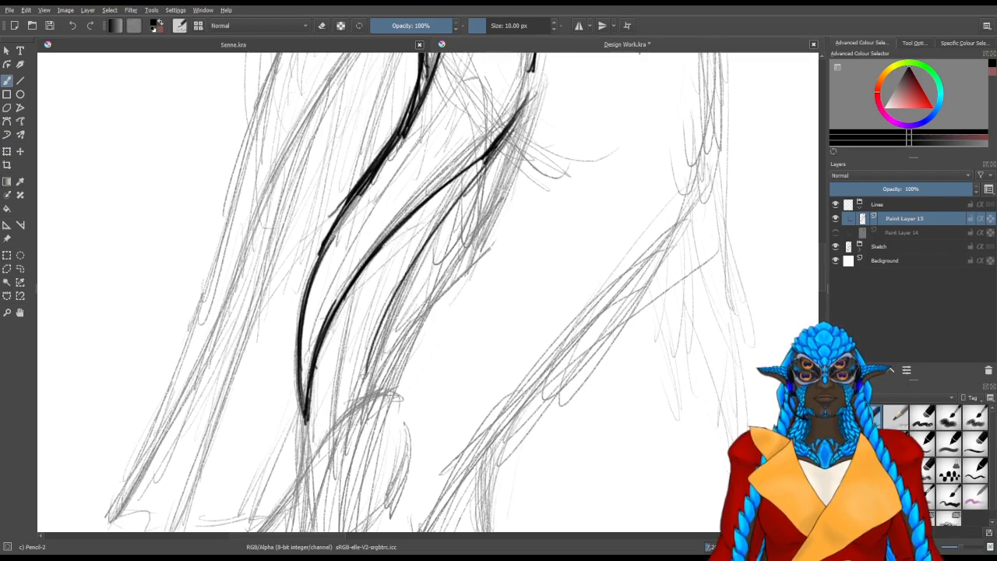
mouse_move(477, 173)
mouse_down()
mouse_move(363, 410)
mouse_move(392, 303)
mouse_up()
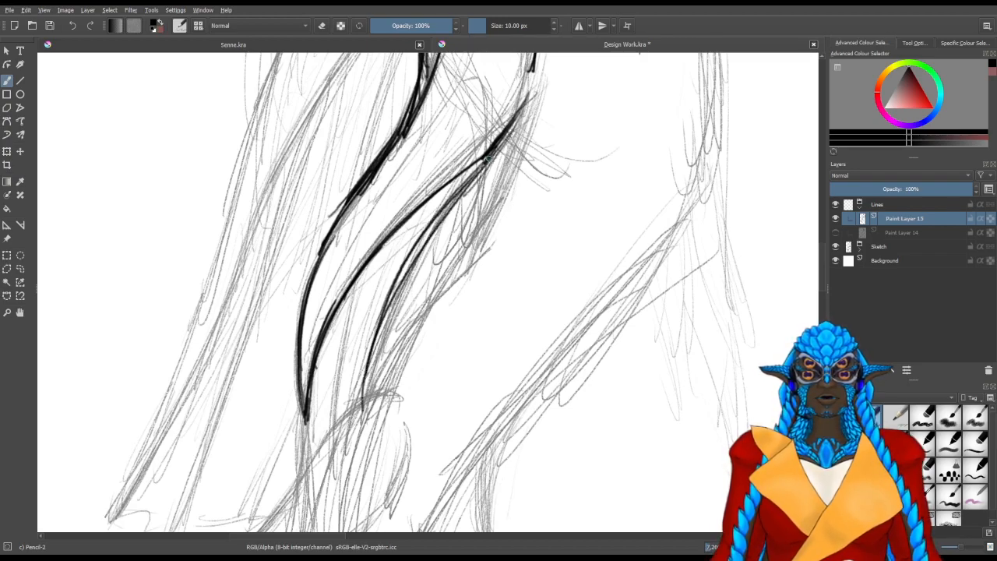
mouse_move(520, 112)
mouse_down()
mouse_move(447, 268)
mouse_move(413, 385)
mouse_up()
drag(507, 147, 430, 323)
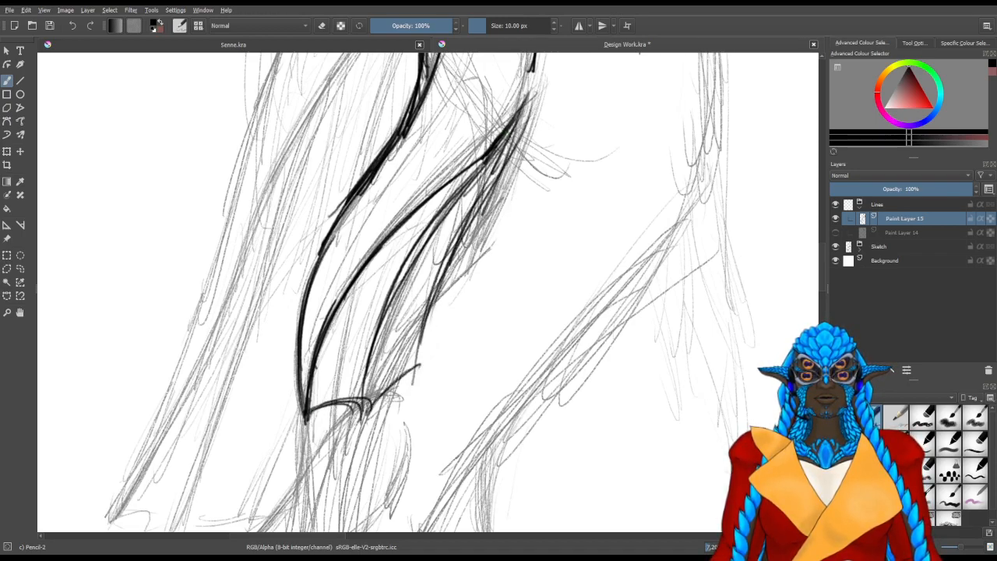
Line the hip fin's third scalloped edge and the closing membrane line from its point up to the hip
drag(421, 364, 493, 251)
drag(425, 345, 485, 256)
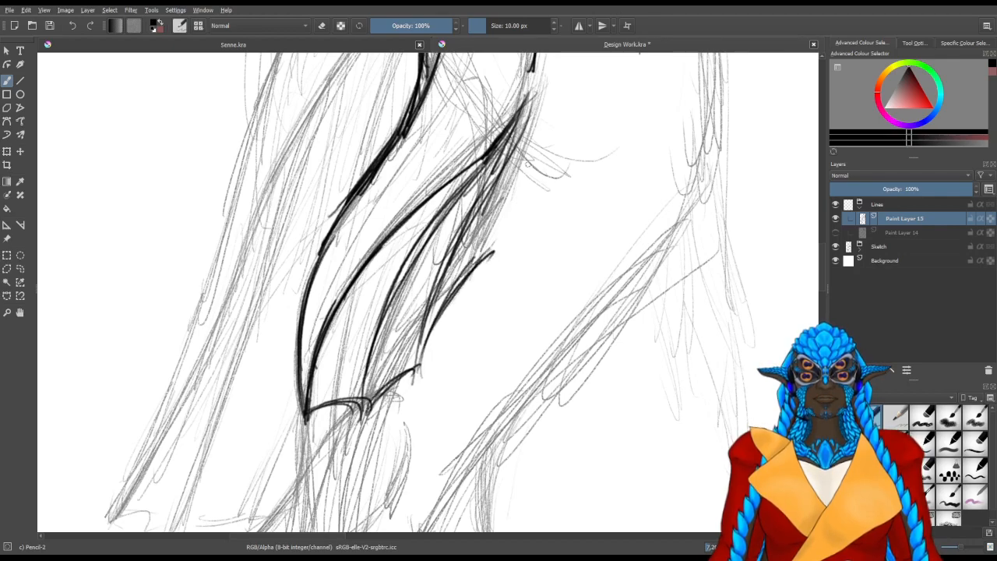
drag(524, 93, 490, 271)
drag(529, 123, 498, 227)
drag(525, 153, 493, 253)
Extend the outer hip contour up to the waist and draw the double oval ornament at its top
drag(530, 85, 452, 265)
drag(468, 123, 455, 293)
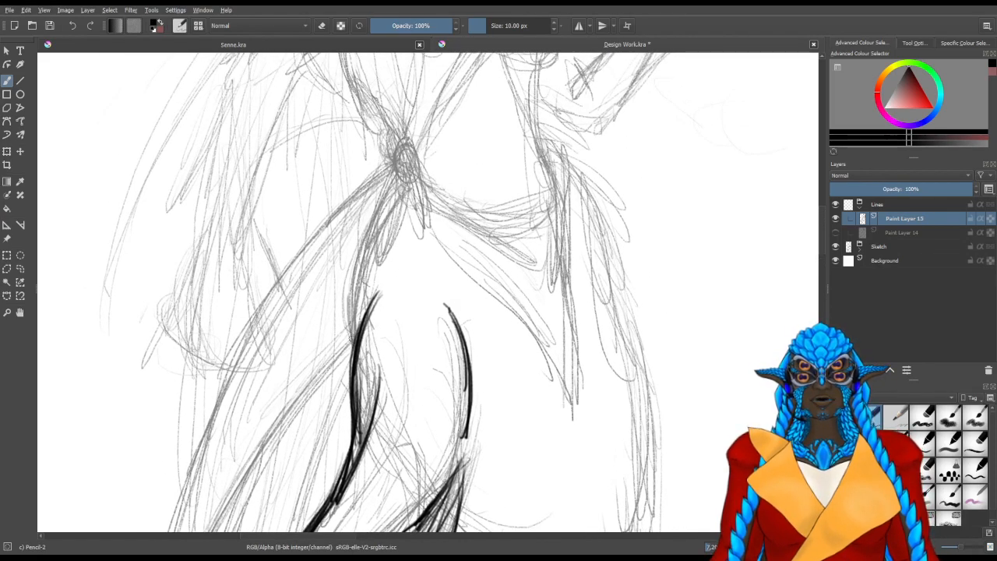
drag(348, 307, 359, 226)
drag(356, 337, 373, 215)
mouse_move(348, 319)
mouse_down()
mouse_move(382, 206)
mouse_move(358, 240)
mouse_up()
drag(396, 173, 353, 248)
mouse_move(346, 293)
mouse_down()
mouse_move(387, 190)
mouse_move(381, 251)
mouse_up()
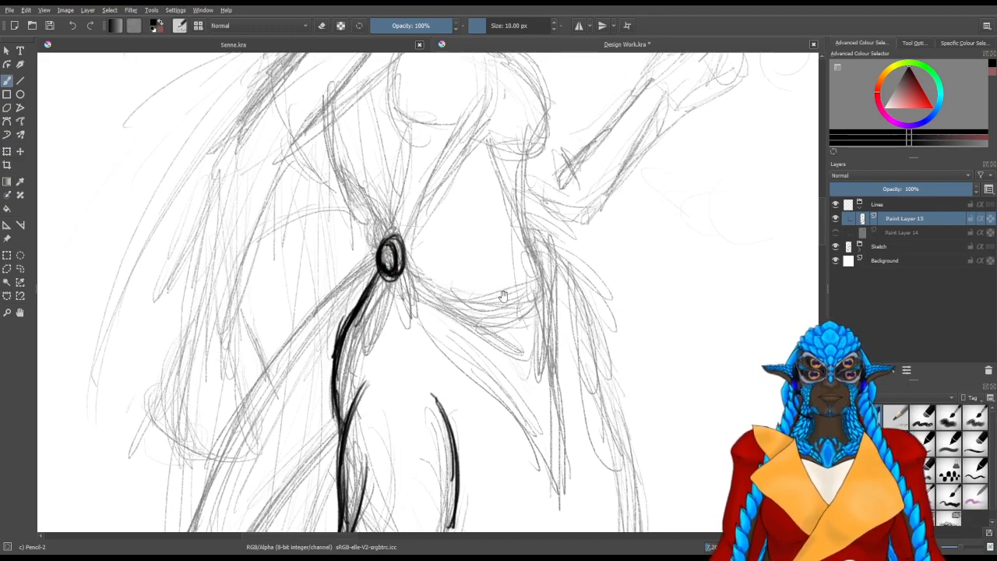
Thicken the waist ornament's outer oval rim and inner ring with overlapping strokes
drag(505, 331, 477, 382)
scroll(399, 278, up, 3)
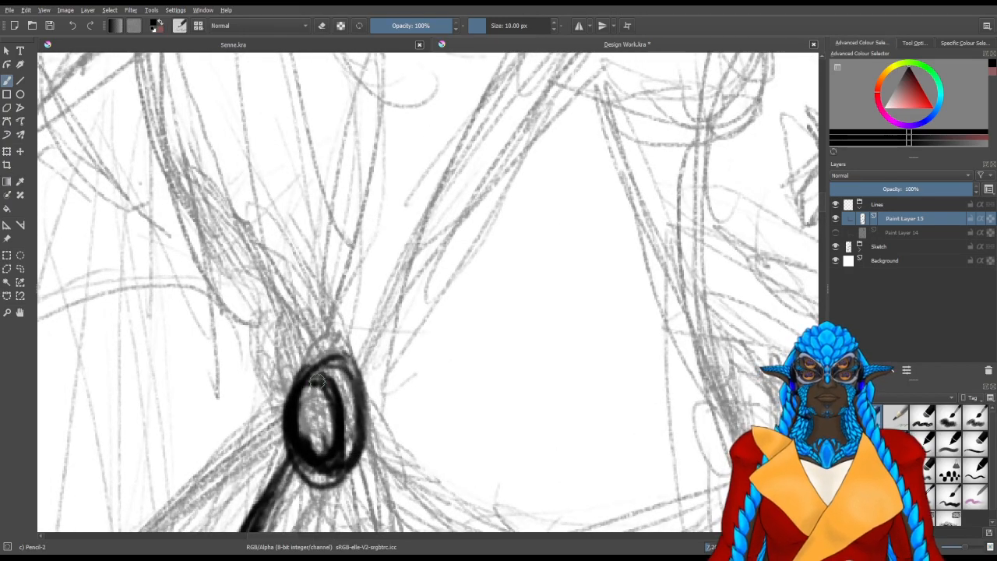
mouse_move(315, 352)
mouse_down()
mouse_move(307, 371)
mouse_move(330, 375)
mouse_move(310, 363)
mouse_move(363, 444)
mouse_move(339, 472)
mouse_move(295, 460)
mouse_up()
mouse_move(316, 417)
mouse_down()
mouse_move(324, 456)
mouse_move(317, 405)
mouse_up()
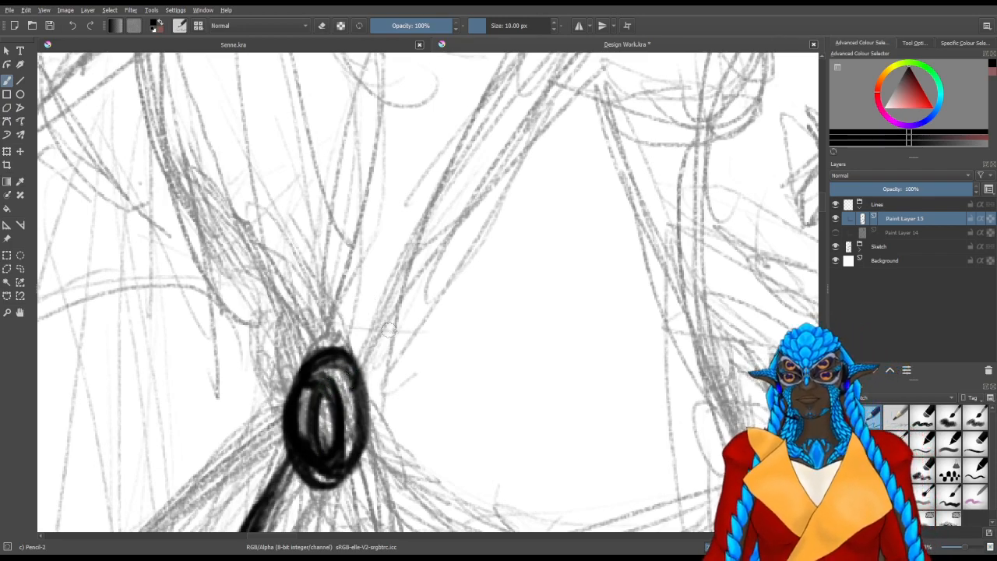
Erase the upper part of the waist ornament's rim and redraw it as an open, hooked shape
mouse_move(370, 388)
mouse_down()
mouse_move(296, 390)
mouse_move(308, 358)
mouse_move(306, 397)
mouse_move(341, 367)
mouse_move(319, 367)
mouse_move(338, 380)
mouse_move(330, 403)
mouse_up()
key(slash)
key(slash)
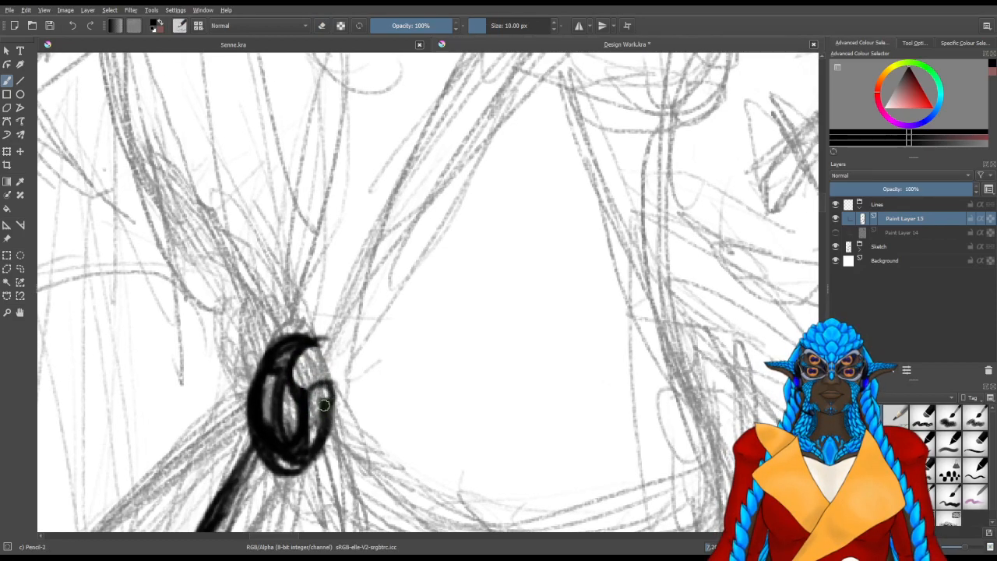
drag(378, 294, 349, 397)
drag(305, 487, 315, 415)
mouse_move(255, 444)
mouse_down()
mouse_move(266, 430)
mouse_move(275, 453)
mouse_move(265, 407)
mouse_up()
key(slash)
key(slash)
drag(336, 285, 314, 403)
Line the lower inner curve of the round bust shape above the waist, cleaning up strokes with the eraser
mouse_move(478, 270)
mouse_down()
mouse_move(441, 324)
mouse_move(477, 269)
mouse_up()
drag(376, 255, 517, 239)
drag(335, 265, 396, 265)
drag(289, 250, 463, 257)
mouse_move(381, 265)
mouse_down()
mouse_move(513, 228)
mouse_move(517, 208)
mouse_up()
drag(441, 254, 429, 261)
key(e)
drag(421, 272, 321, 274)
drag(484, 243, 452, 263)
drag(351, 263, 318, 258)
key(e)
Line both edges of the diagonal torso band running from the bust down to the waist ornament
mouse_move(443, 255)
mouse_down()
mouse_move(498, 207)
mouse_move(417, 273)
mouse_move(499, 195)
mouse_move(510, 169)
mouse_up()
mouse_move(460, 285)
mouse_down()
mouse_move(520, 187)
mouse_move(437, 330)
mouse_up()
drag(478, 263, 386, 380)
drag(444, 306, 361, 435)
drag(418, 372, 513, 164)
drag(431, 297, 400, 352)
drag(472, 218, 366, 422)
mouse_move(392, 363)
mouse_down()
mouse_move(369, 415)
mouse_move(501, 179)
mouse_up()
drag(402, 358, 507, 162)
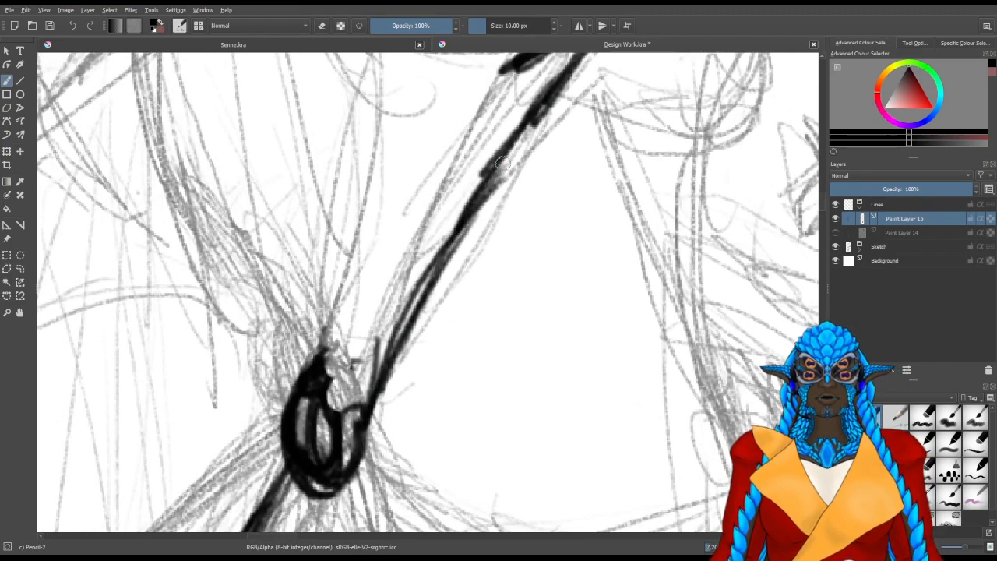
drag(337, 395, 446, 201)
Draw the near-vertical torso line from the bust's outer side down to the top of the waist ornament
drag(401, 138, 380, 343)
mouse_move(305, 181)
mouse_down()
mouse_move(333, 342)
mouse_move(324, 370)
mouse_move(353, 257)
mouse_up()
drag(329, 147, 343, 273)
drag(328, 122, 328, 396)
drag(336, 226, 319, 466)
drag(335, 293, 319, 462)
drag(328, 299, 320, 472)
drag(335, 282, 320, 497)
drag(331, 429, 335, 310)
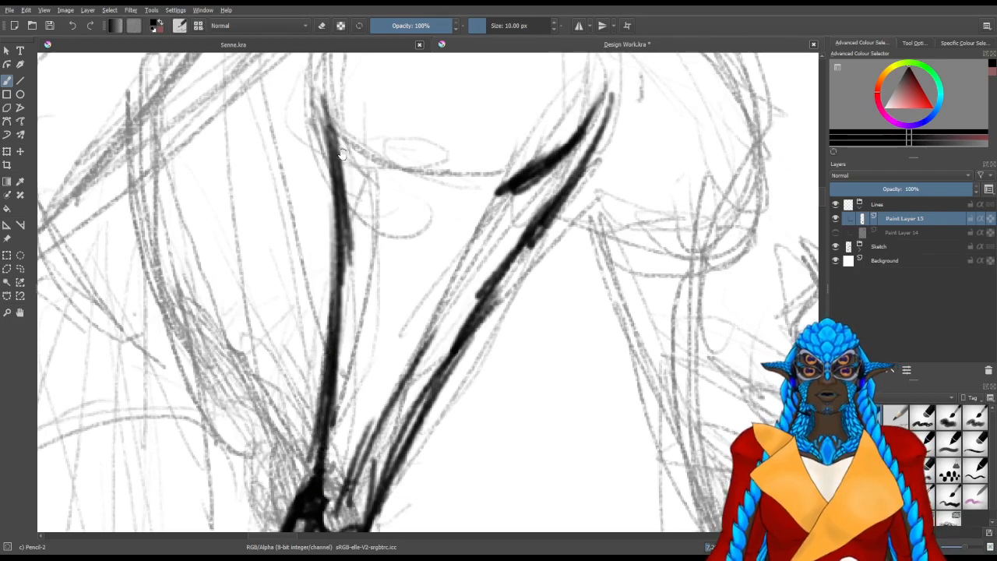
Line the outer side of the bust circle, from the torso line up to the shoulder
drag(314, 129, 298, 362)
drag(294, 272, 309, 374)
drag(293, 312, 315, 388)
drag(295, 335, 319, 380)
drag(293, 302, 337, 390)
drag(307, 258, 335, 393)
drag(326, 199, 296, 382)
mouse_move(363, 124)
mouse_down()
mouse_move(291, 349)
mouse_move(290, 312)
mouse_up()
drag(368, 150, 310, 226)
drag(401, 92, 316, 223)
drag(357, 170, 309, 220)
drag(379, 145, 315, 214)
Line the inner side of the bust circle down to the diagonal torso band
drag(538, 216, 460, 218)
drag(524, 239, 536, 300)
drag(507, 187, 530, 323)
mouse_move(501, 165)
mouse_down()
mouse_move(493, 374)
mouse_move(533, 323)
mouse_move(479, 428)
mouse_up()
mouse_move(518, 363)
mouse_down()
mouse_move(475, 430)
mouse_move(456, 430)
mouse_up()
drag(505, 385, 472, 413)
drag(524, 273, 490, 391)
mouse_move(528, 315)
mouse_down()
mouse_move(480, 395)
mouse_move(474, 383)
mouse_up()
drag(529, 300, 469, 390)
drag(497, 165, 533, 312)
Close the bust circle with an overlapping arc across its top, joining both sides
drag(505, 105, 493, 320)
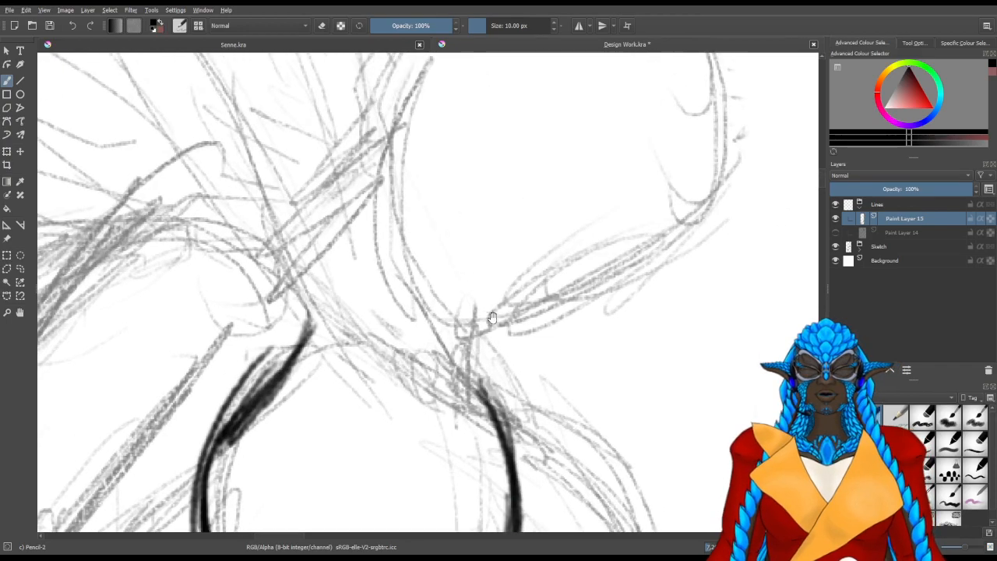
drag(448, 379, 494, 429)
drag(437, 360, 497, 424)
drag(398, 348, 487, 416)
drag(388, 338, 484, 416)
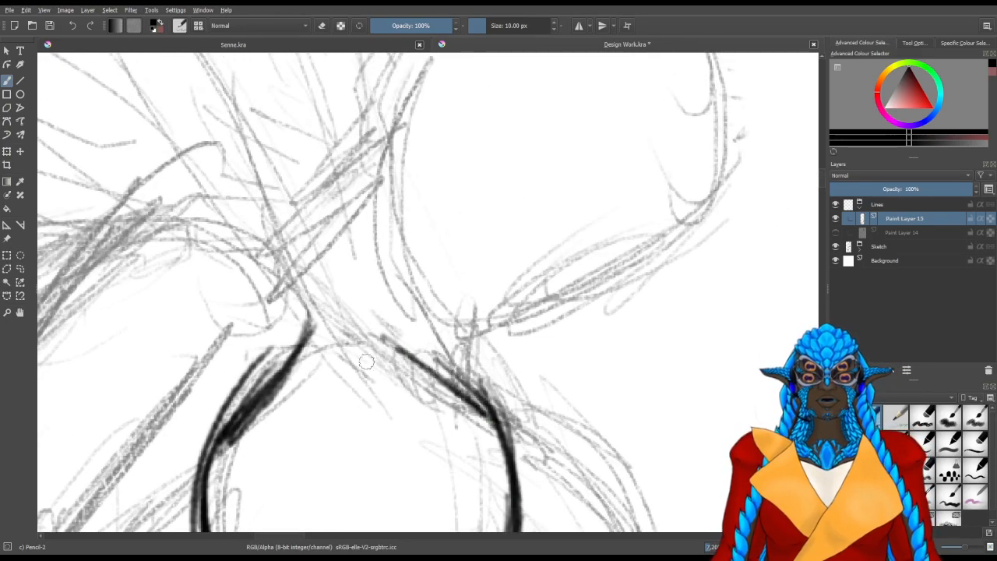
drag(301, 347, 472, 406)
drag(348, 352, 491, 419)
drag(304, 353, 479, 425)
drag(378, 332, 489, 423)
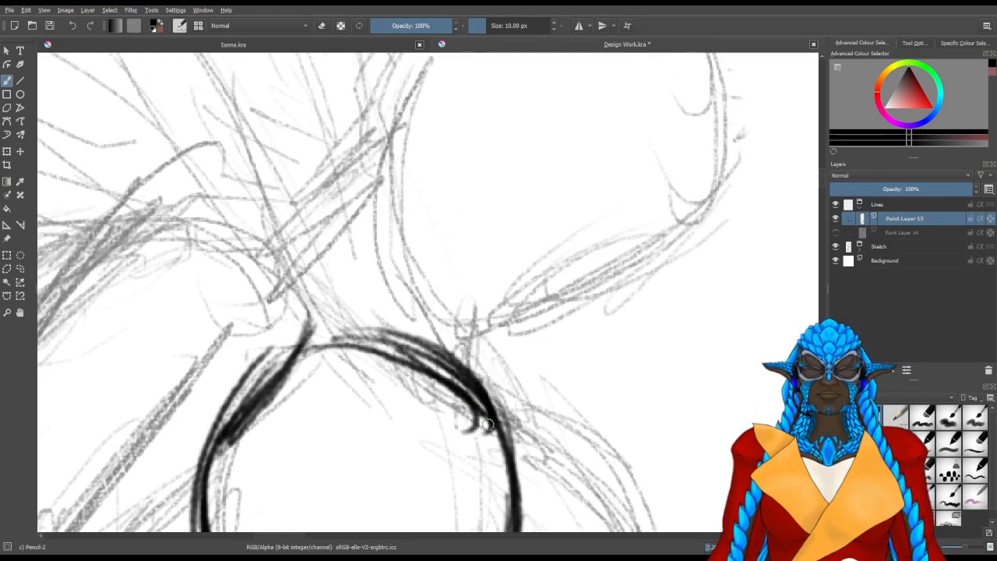
drag(261, 375, 326, 330)
drag(247, 365, 327, 337)
Thicken the bust circle's side arcs and its joins with the torso lines
drag(342, 467, 405, 278)
mouse_move(381, 505)
mouse_down()
mouse_move(477, 146)
mouse_move(411, 360)
mouse_up()
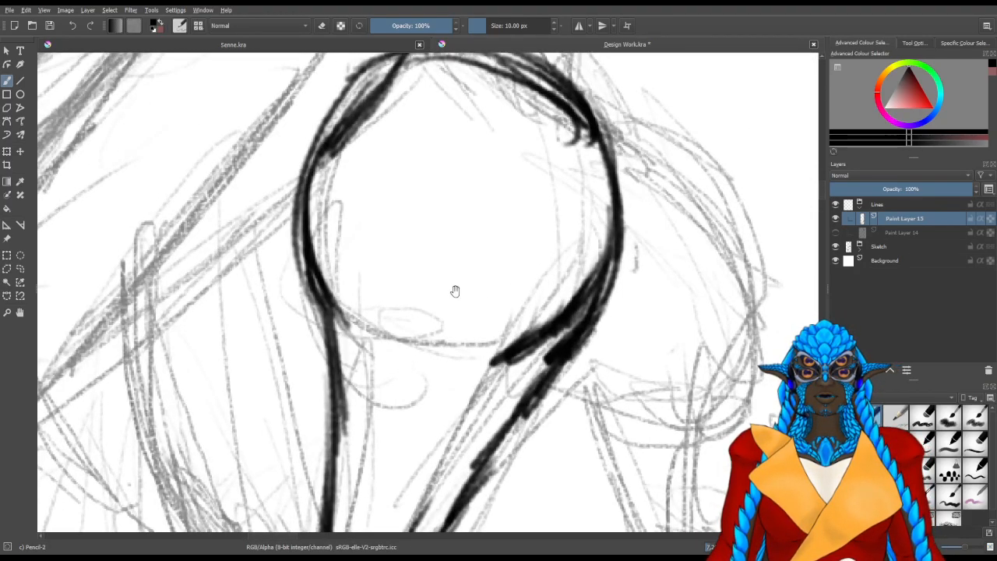
drag(575, 164, 561, 250)
mouse_move(577, 146)
mouse_down()
mouse_move(581, 180)
mouse_move(563, 250)
mouse_up()
drag(588, 129, 591, 177)
mouse_move(586, 119)
mouse_down()
mouse_move(593, 172)
mouse_move(533, 255)
mouse_up()
drag(525, 205, 543, 284)
drag(538, 230, 542, 277)
drag(402, 176, 313, 235)
drag(378, 196, 341, 246)
drag(386, 193, 354, 245)
drag(348, 184, 298, 233)
drag(362, 176, 291, 245)
drag(316, 444, 309, 300)
drag(304, 262, 352, 326)
mouse_move(304, 254)
mouse_down()
mouse_move(356, 324)
mouse_move(371, 329)
mouse_up()
Add short diagonal fold strokes between the two torso lines below the bust
mouse_move(371, 289)
mouse_down()
mouse_move(413, 341)
mouse_move(408, 373)
mouse_up()
mouse_move(376, 426)
mouse_down()
mouse_move(411, 201)
mouse_move(362, 260)
mouse_up()
drag(388, 167, 335, 270)
drag(397, 148, 340, 294)
mouse_move(398, 142)
mouse_down()
mouse_move(361, 217)
mouse_move(407, 171)
mouse_move(384, 271)
mouse_up()
drag(408, 172, 354, 338)
Draw the curved outer torso line from the upper sketch down to the side of the waist ornament
drag(317, 382, 373, 236)
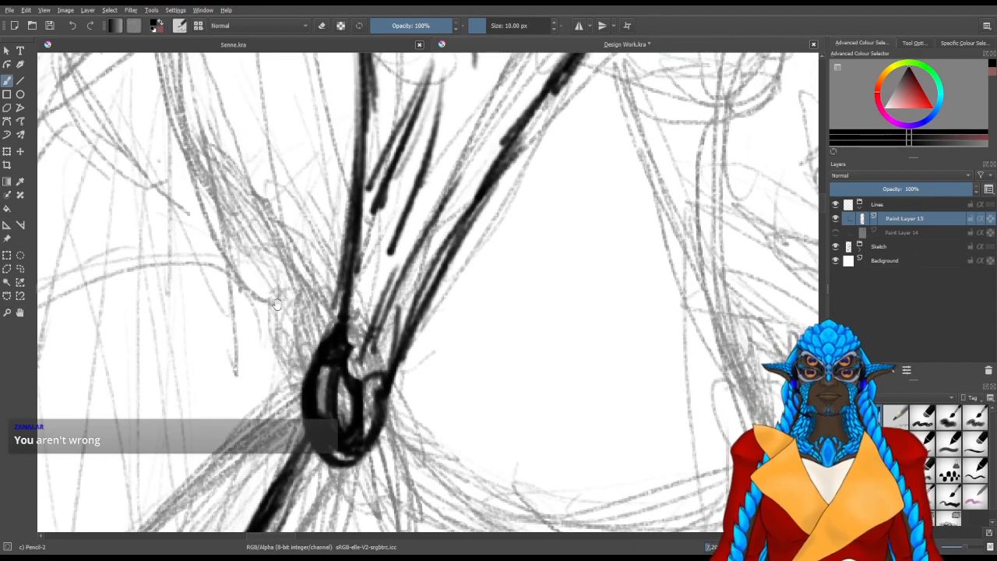
mouse_move(320, 337)
mouse_down()
mouse_move(269, 218)
mouse_move(372, 437)
mouse_move(296, 268)
mouse_move(283, 188)
mouse_up()
drag(332, 374, 284, 173)
mouse_move(312, 339)
mouse_down()
mouse_move(295, 168)
mouse_move(284, 235)
mouse_move(307, 329)
mouse_up()
mouse_move(386, 477)
mouse_down()
mouse_move(364, 423)
mouse_move(378, 471)
mouse_up()
mouse_move(397, 525)
mouse_down()
mouse_move(388, 488)
mouse_move(400, 307)
mouse_up()
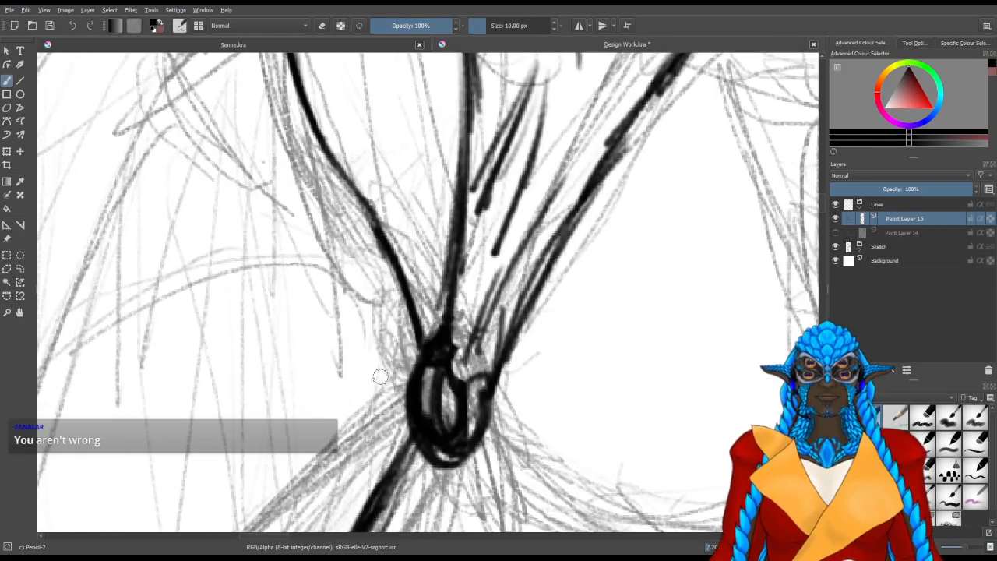
Add a pointed lobe to the outer side of the waist ornament and erase the overlapping rim inside it
mouse_move(400, 380)
mouse_down()
mouse_move(406, 356)
mouse_move(425, 358)
mouse_move(415, 322)
mouse_move(399, 353)
mouse_move(408, 350)
mouse_move(397, 324)
mouse_move(394, 371)
mouse_move(397, 283)
mouse_move(387, 339)
mouse_up()
mouse_move(388, 392)
mouse_down()
mouse_move(389, 338)
mouse_move(397, 375)
mouse_move(390, 344)
mouse_move(386, 390)
mouse_move(379, 384)
mouse_move(392, 418)
mouse_move(382, 384)
mouse_move(394, 420)
mouse_move(393, 406)
mouse_move(438, 415)
mouse_move(439, 370)
mouse_move(443, 407)
mouse_move(421, 356)
mouse_move(424, 392)
mouse_up()
key(slash)
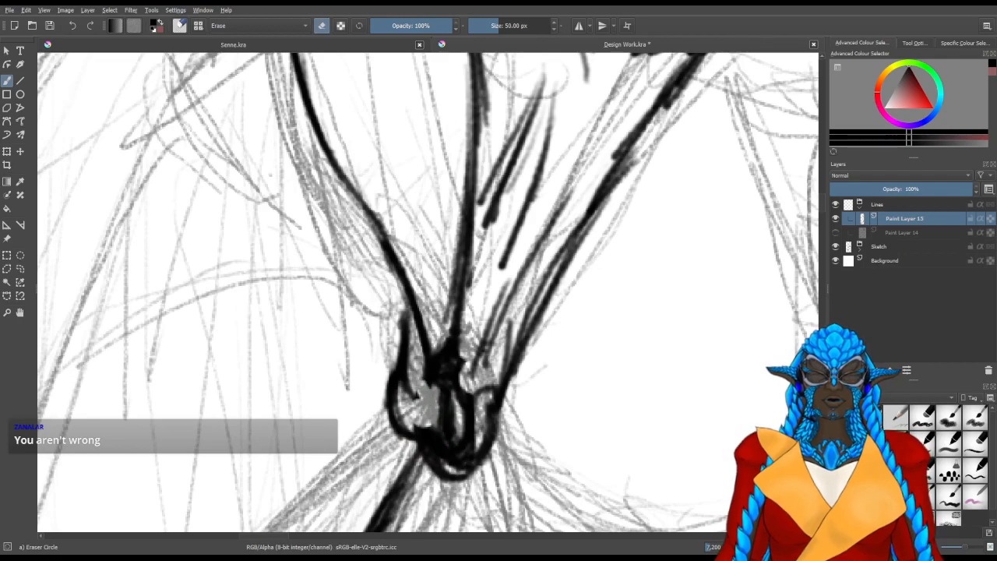
mouse_move(511, 471)
mouse_down()
mouse_move(396, 344)
mouse_move(394, 353)
mouse_up()
key(slash)
key(slash)
drag(334, 307, 306, 288)
drag(370, 302, 376, 303)
key(slash)
drag(573, 319, 408, 314)
mouse_move(373, 358)
mouse_down()
mouse_move(493, 205)
mouse_move(452, 223)
mouse_up()
Line the outer edge of the tapering shape below the hip fin, starting from its lower tip
scroll(459, 222, down, 2)
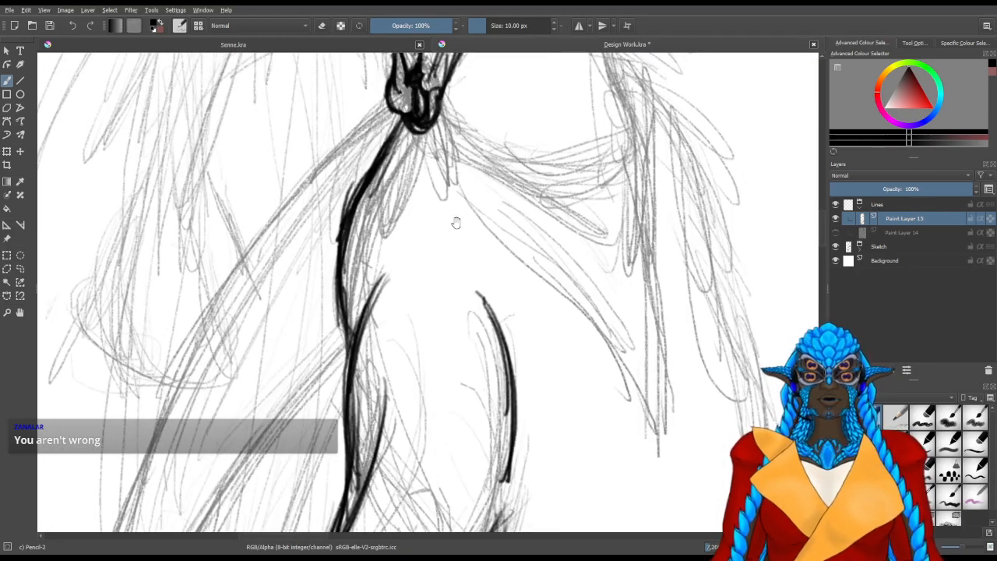
scroll(439, 267, up, 4)
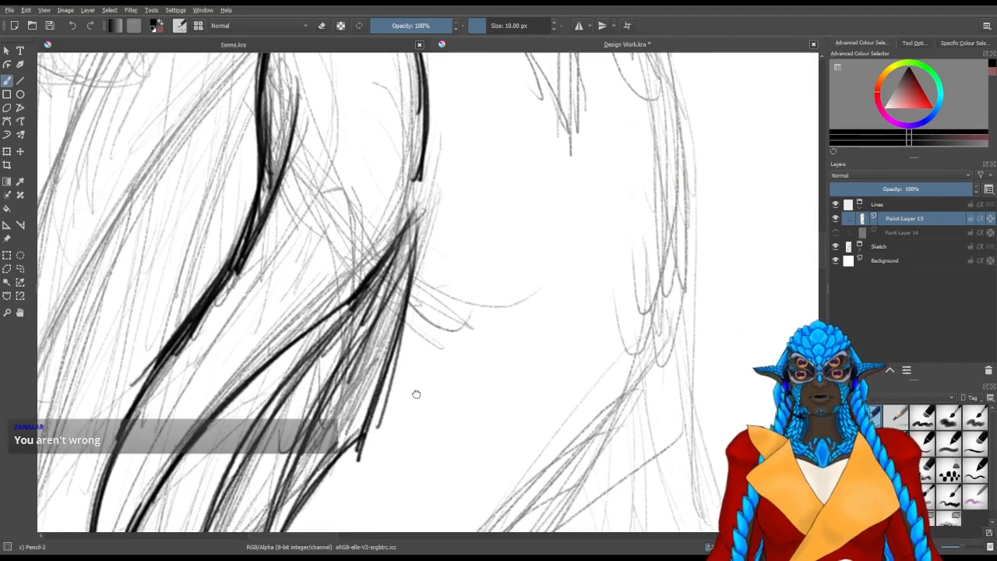
drag(416, 395, 511, 172)
drag(347, 466, 436, 254)
drag(333, 384, 526, 187)
mouse_move(238, 381)
mouse_down()
mouse_move(257, 407)
mouse_move(244, 403)
mouse_move(288, 326)
mouse_move(305, 318)
mouse_up()
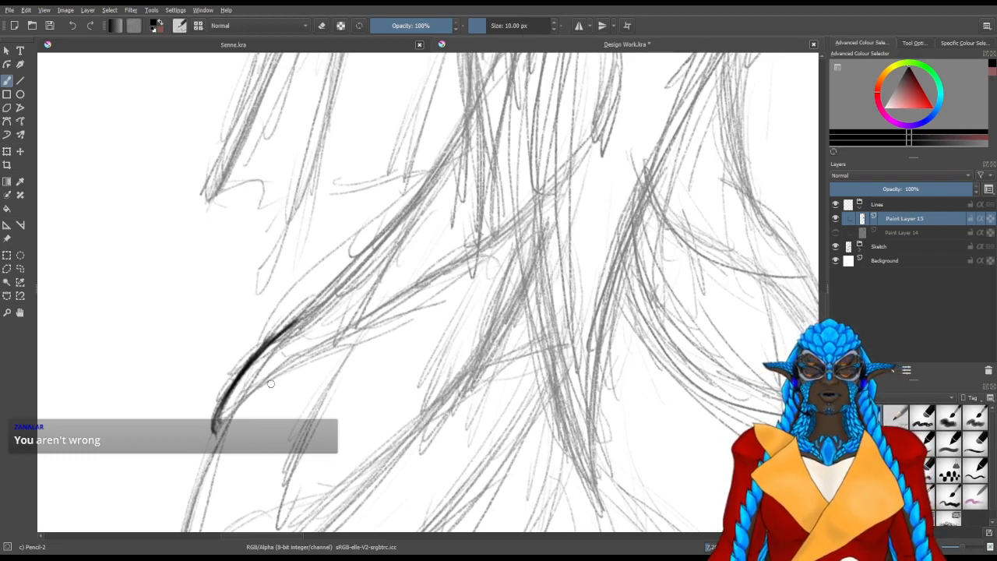
mouse_move(316, 341)
mouse_down()
mouse_move(367, 357)
mouse_move(382, 232)
mouse_up()
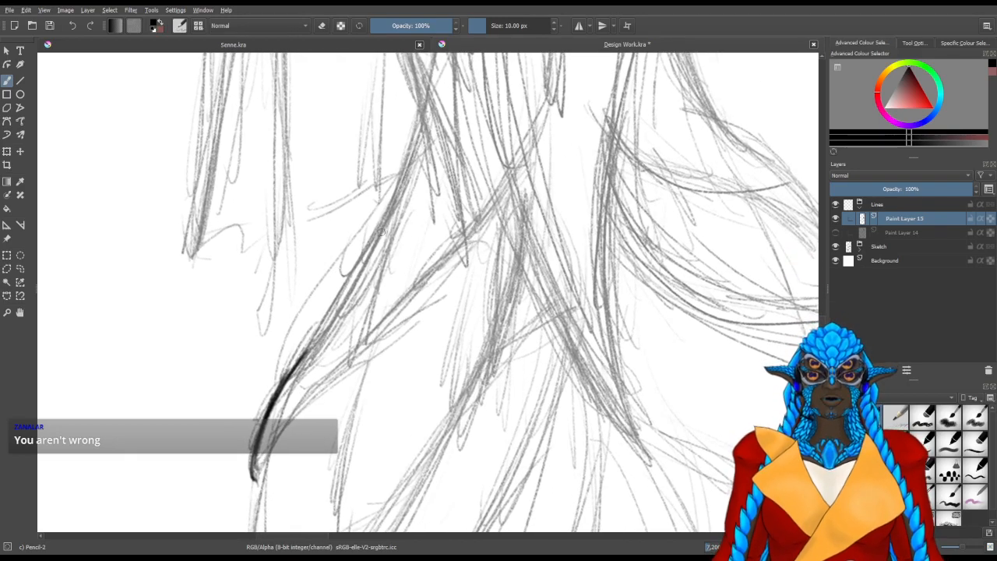
mouse_move(296, 373)
mouse_down()
mouse_move(355, 296)
mouse_move(370, 254)
mouse_up()
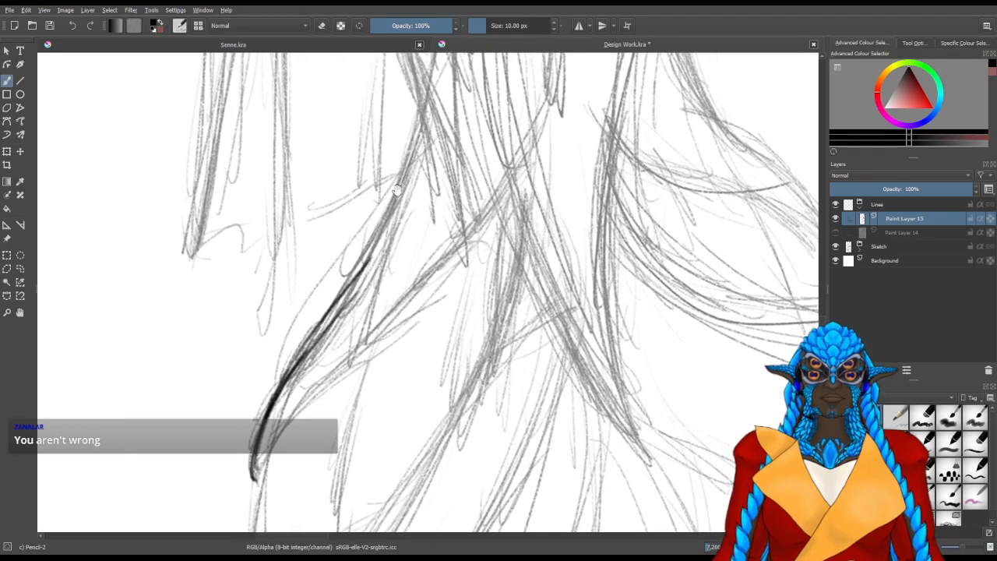
Extend the tapering shape's outer edge upward toward the hip fin's lowest point with overlapping strokes
drag(404, 182, 421, 222)
drag(333, 378, 399, 260)
drag(315, 403, 404, 264)
drag(364, 343, 398, 274)
drag(433, 195, 391, 332)
drag(366, 406, 406, 283)
drag(357, 424, 403, 290)
drag(344, 435, 398, 289)
drag(366, 374, 428, 175)
drag(367, 364, 427, 176)
drag(364, 383, 409, 212)
drag(404, 249, 362, 391)
Erase the rough upper end of the tapering shape's outer edge and redraw it up toward the hip fin
key(slash)
drag(420, 328, 376, 442)
drag(414, 234, 361, 407)
drag(361, 407, 425, 209)
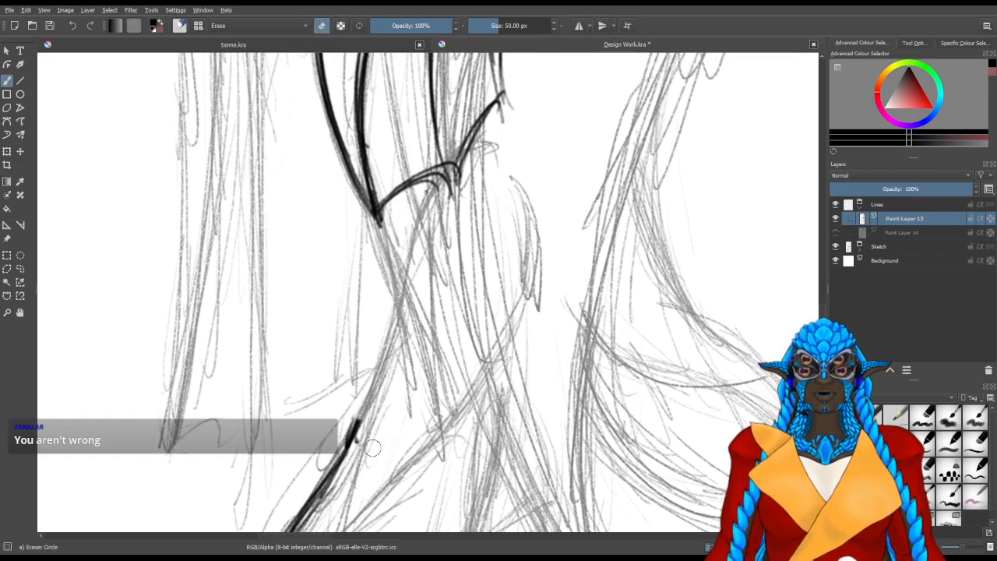
key(slash)
mouse_move(350, 456)
mouse_down()
mouse_move(402, 330)
mouse_move(404, 263)
mouse_up()
mouse_move(385, 354)
mouse_down()
mouse_move(331, 470)
mouse_move(413, 260)
mouse_move(416, 224)
mouse_up()
Line the inner edge of the tapering shape from below the hip fin down to its tip
mouse_move(400, 289)
mouse_down()
mouse_move(430, 187)
mouse_move(503, 123)
mouse_move(511, 127)
mouse_up()
drag(535, 178, 549, 250)
mouse_move(516, 159)
mouse_down()
mouse_move(549, 279)
mouse_move(525, 313)
mouse_move(563, 174)
mouse_move(453, 301)
mouse_up()
drag(563, 163, 433, 316)
drag(505, 248, 337, 399)
drag(461, 282, 338, 401)
drag(545, 204, 339, 397)
drag(377, 368, 274, 485)
drag(341, 399, 282, 489)
drag(319, 423, 271, 504)
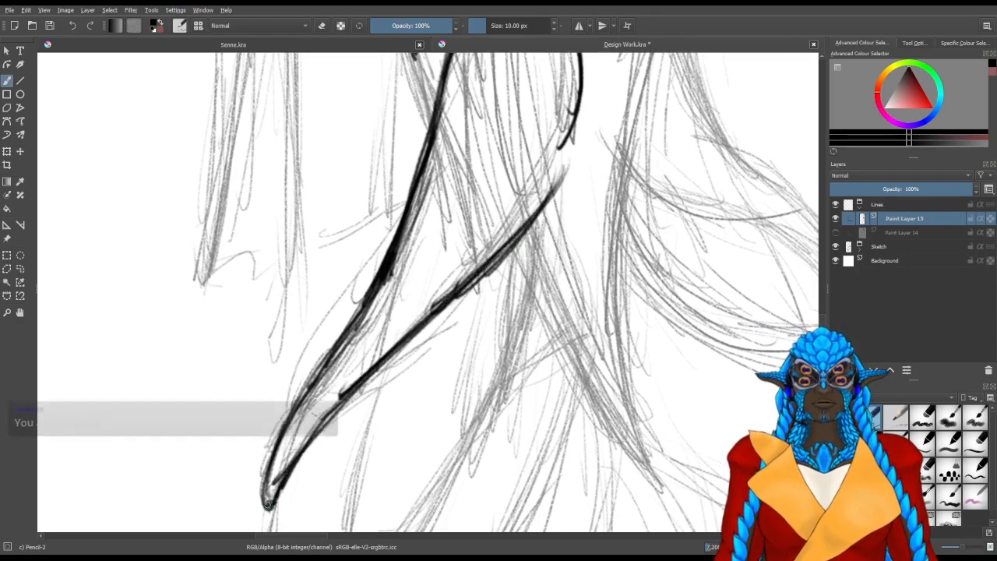
Draw a narrow vertical line downward from the tapering shape's tip, undoing unwanted strokes
drag(396, 461, 386, 272)
drag(264, 319, 252, 455)
drag(263, 294, 247, 471)
key(ctrl+z)
key(ctrl+z)
key(ctrl+z)
key(ctrl+z)
key(ctrl+z)
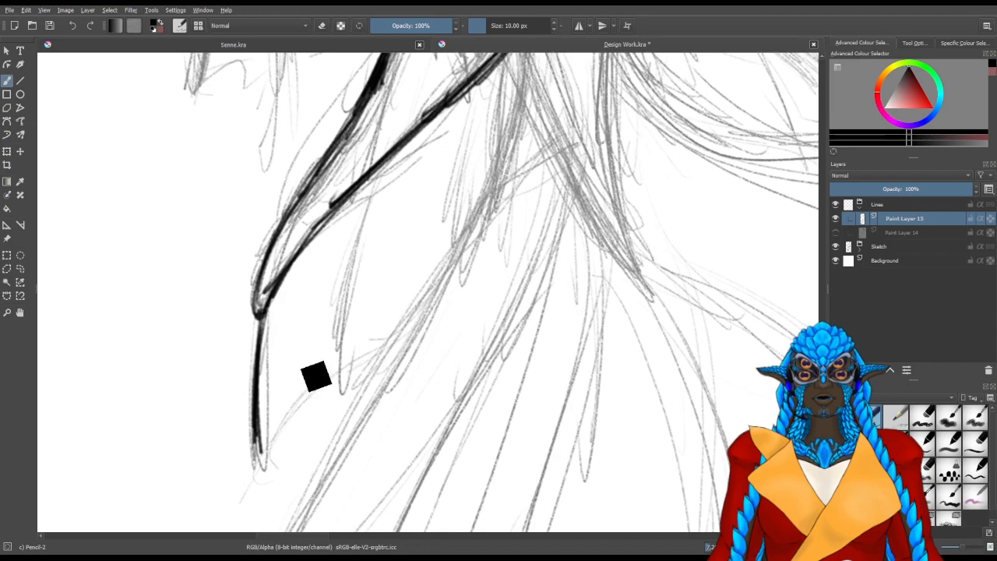
Undo the narrow vertical line below the tapering shape's tip and redraw it as a longer downward curve
key(ctrl+z)
key(ctrl+z)
key(ctrl+z)
key(ctrl+z)
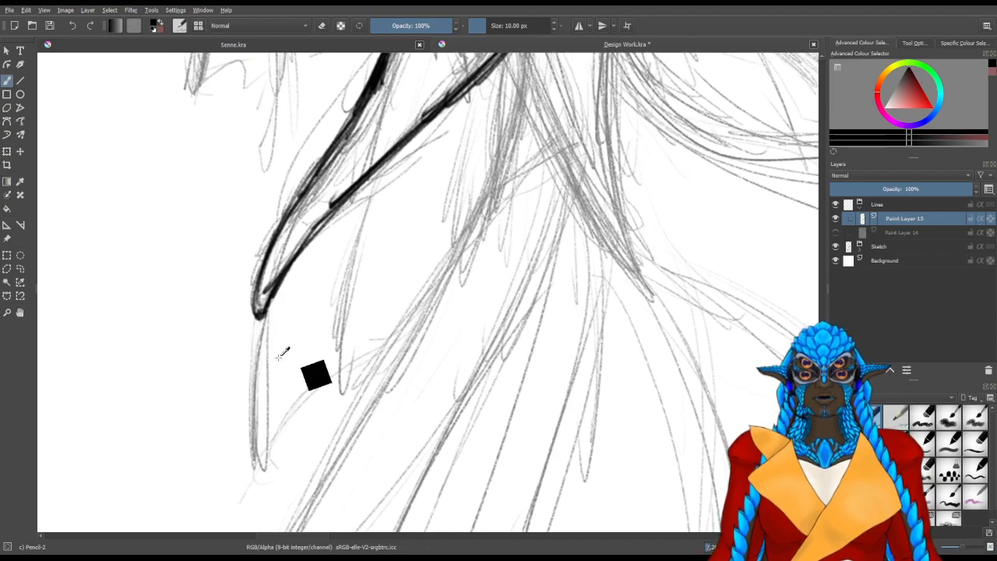
drag(262, 315, 239, 403)
drag(262, 307, 235, 533)
mouse_move(292, 397)
mouse_down()
mouse_move(285, 207)
mouse_move(261, 323)
mouse_up()
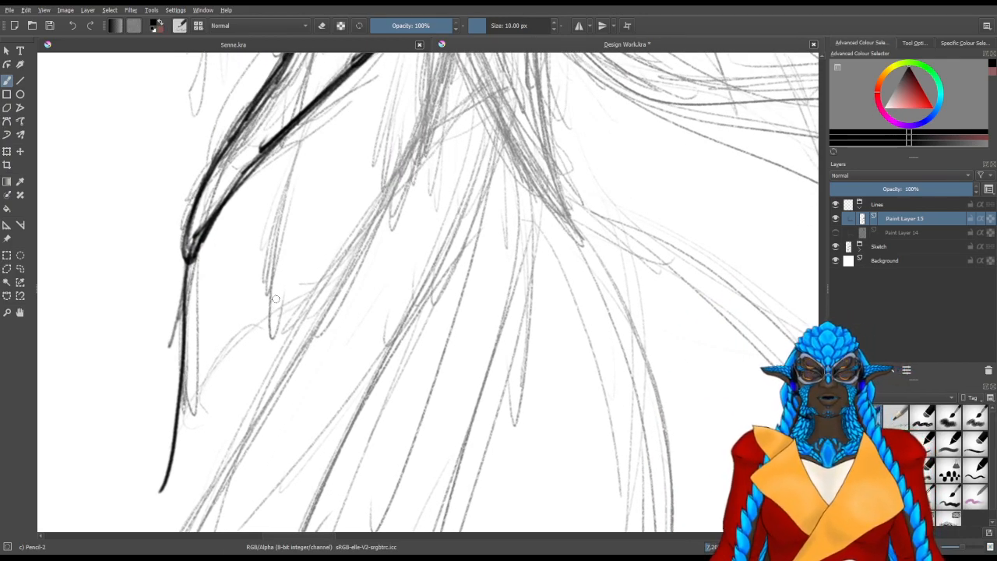
drag(451, 182, 408, 344)
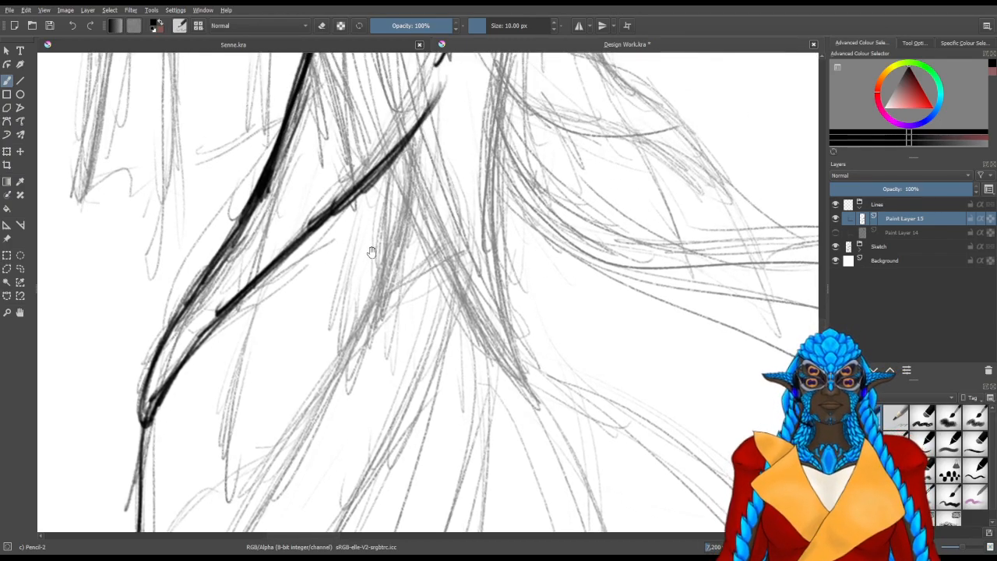
drag(380, 257, 397, 246)
drag(455, 73, 248, 520)
mouse_move(267, 412)
mouse_down()
mouse_move(294, 271)
mouse_move(323, 208)
mouse_up()
key(ctrl+z)
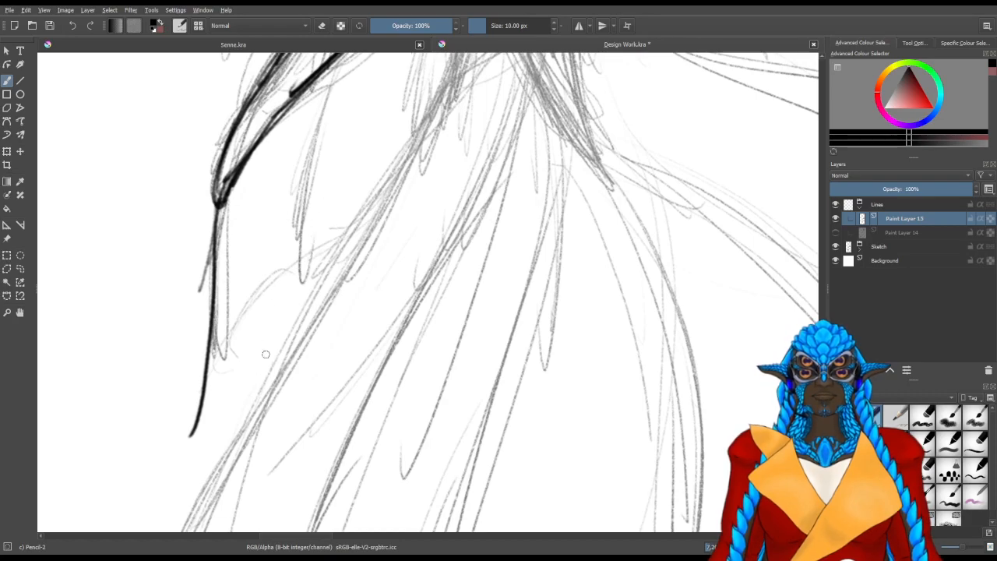
Line a second ray curving down from the tapering shape's inner edge and erase the rough overlap at its upper part
drag(322, 244, 257, 343)
mouse_move(216, 505)
mouse_down()
mouse_move(249, 265)
mouse_move(332, 151)
mouse_up()
drag(361, 78, 282, 266)
drag(226, 374, 288, 260)
drag(232, 364, 321, 207)
mouse_move(226, 375)
mouse_down()
mouse_move(335, 199)
mouse_move(267, 306)
mouse_move(330, 202)
mouse_move(322, 204)
mouse_up()
key(/)
mouse_move(280, 243)
mouse_down()
mouse_move(325, 192)
mouse_move(326, 205)
mouse_up()
key(/)
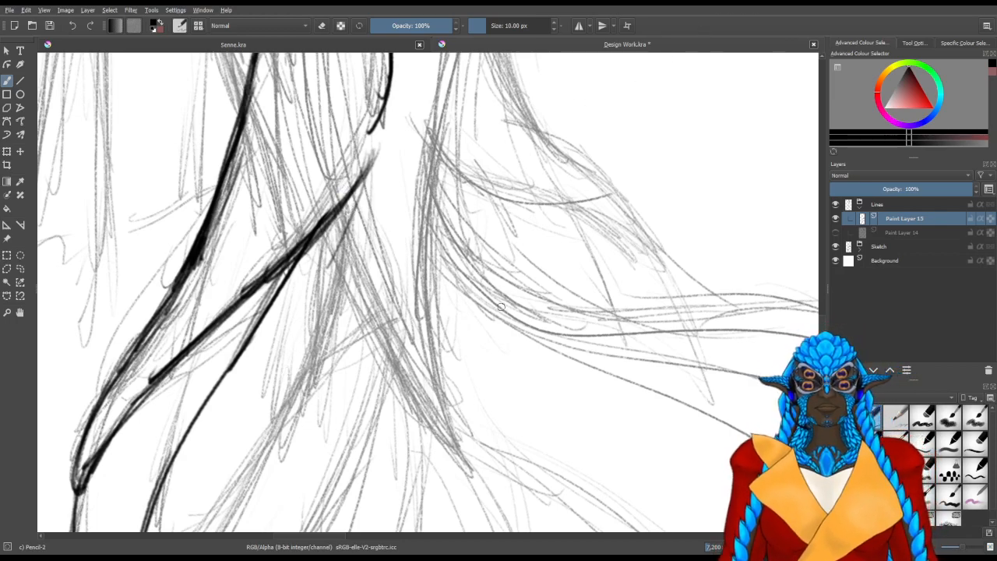
Line a third ray beside the second, from the top of the tapering shape's inner edge downward, with overlapping strokes
drag(496, 317, 491, 273)
drag(452, 301, 507, 248)
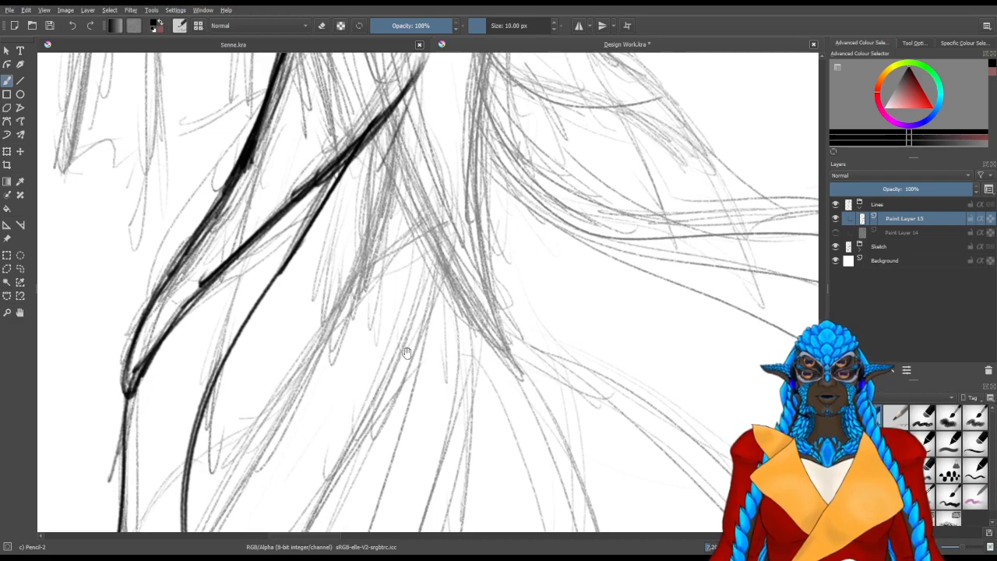
drag(391, 388, 438, 250)
drag(408, 155, 340, 320)
mouse_move(381, 179)
mouse_down()
mouse_move(419, 76)
mouse_move(421, 121)
mouse_up()
drag(431, 78, 299, 352)
mouse_move(355, 224)
mouse_down()
mouse_move(285, 452)
mouse_move(290, 467)
mouse_up()
drag(295, 390, 365, 213)
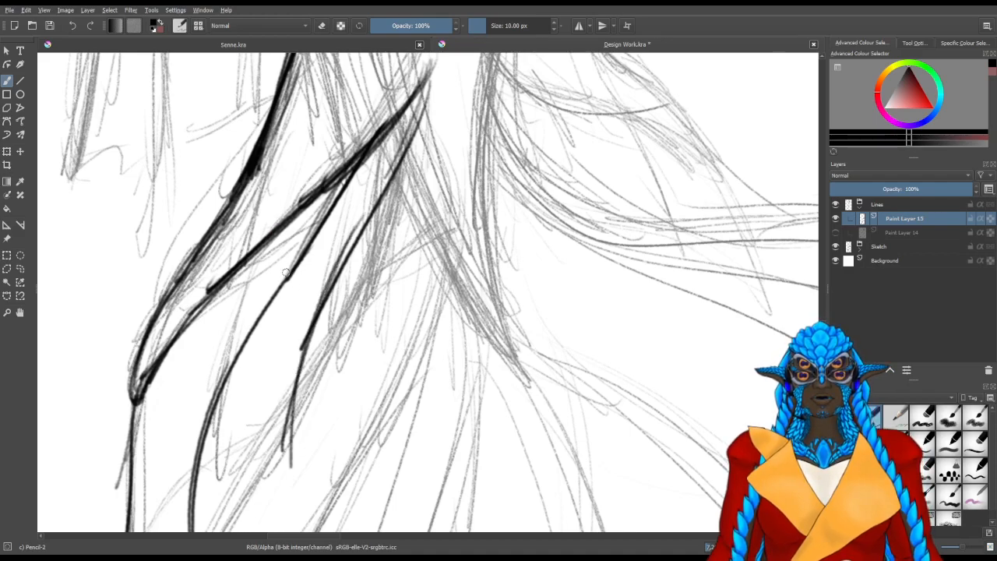
Erase the long line hanging below the tapering shape's tip and shorten the second ray's lower end
mouse_move(226, 467)
mouse_down()
mouse_move(250, 358)
mouse_move(301, 274)
mouse_up()
key(/)
drag(206, 269, 184, 459)
drag(195, 291, 200, 252)
drag(260, 408, 260, 334)
key(/)
drag(165, 340, 144, 337)
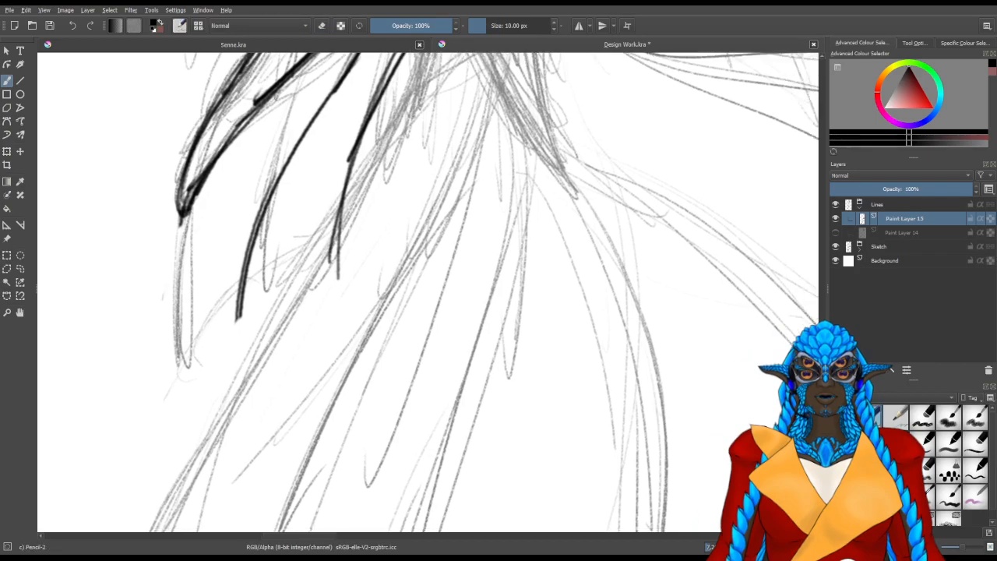
Line the scalloped lower edge joining the tapering shape's tip to the ends of the second and third rays
mouse_move(187, 212)
mouse_down()
mouse_move(237, 317)
mouse_move(228, 303)
mouse_up()
drag(298, 253, 236, 359)
mouse_move(180, 413)
mouse_down()
mouse_move(274, 357)
mouse_move(275, 369)
mouse_up()
Line a fourth ray beside the third and join their lower ends with a scalloped edge
mouse_move(398, 118)
mouse_down()
mouse_move(336, 281)
mouse_move(360, 187)
mouse_up()
drag(375, 94, 322, 343)
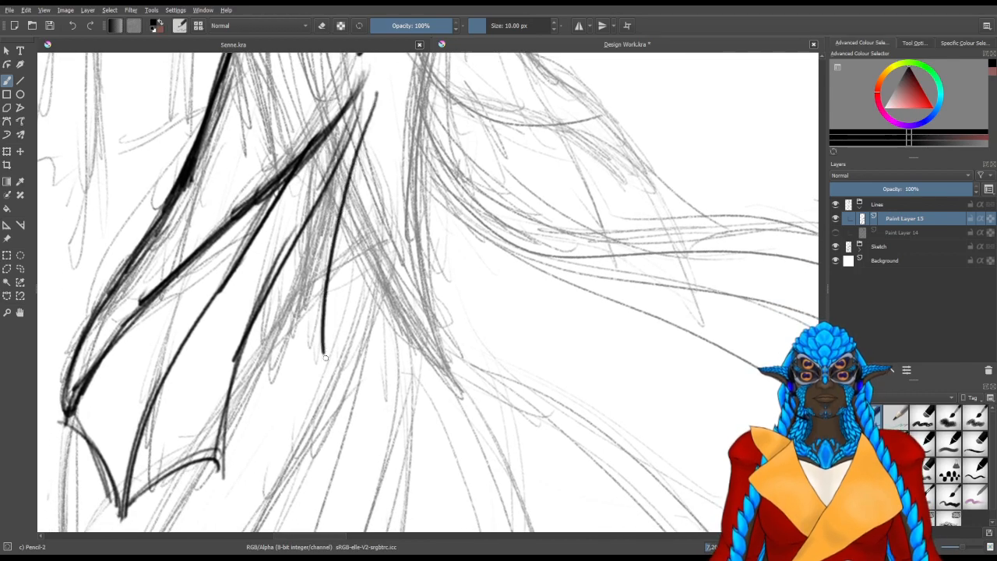
drag(226, 470, 335, 337)
drag(224, 447, 324, 339)
Draw a short thick stroke from the fourth ray toward the sketched point at the small fin's inner side
drag(364, 255, 313, 375)
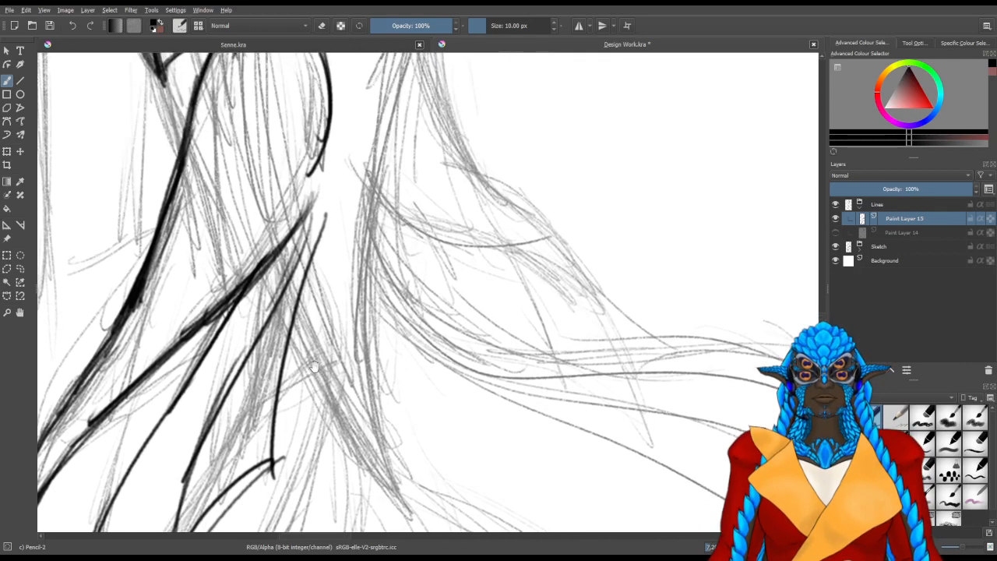
mouse_move(304, 296)
mouse_down()
mouse_move(300, 289)
mouse_move(316, 365)
mouse_up()
drag(323, 442, 298, 326)
mouse_move(341, 406)
mouse_down()
mouse_move(222, 407)
mouse_move(315, 270)
mouse_up()
mouse_move(308, 219)
mouse_down()
mouse_move(303, 266)
mouse_move(301, 234)
mouse_move(292, 253)
mouse_up()
scroll(292, 253, down, 2)
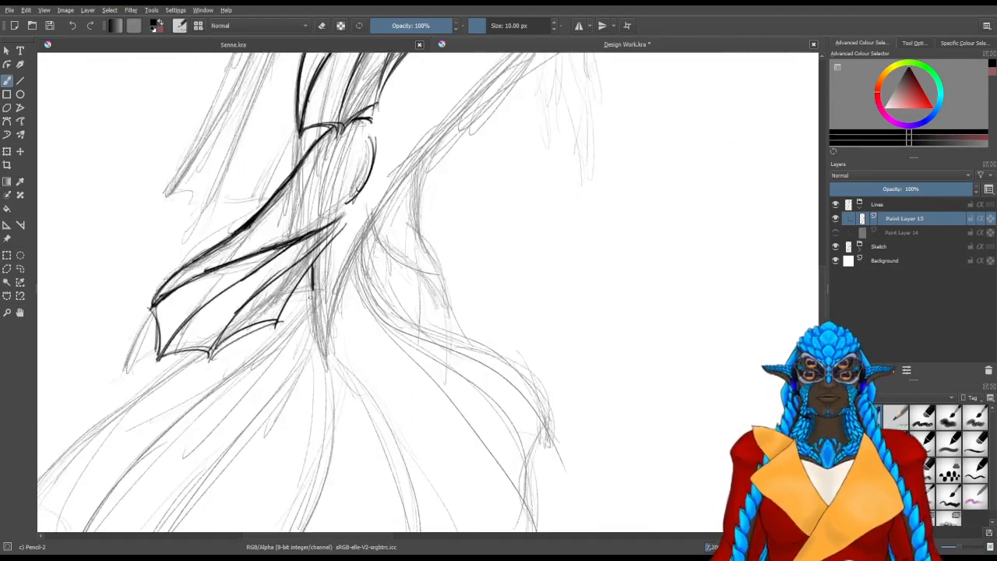
Line the leftmost ray of the large skirt-like fin, from below the small fin down to its tip
drag(310, 297, 480, 250)
drag(299, 313, 363, 350)
key(/)
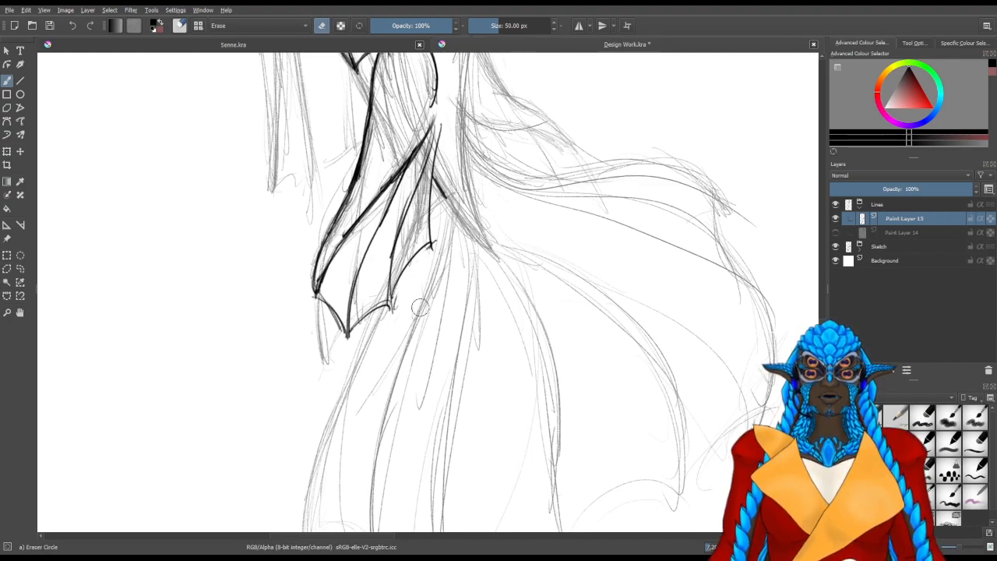
mouse_move(380, 408)
mouse_down()
mouse_move(349, 333)
mouse_move(358, 344)
mouse_up()
key(/)
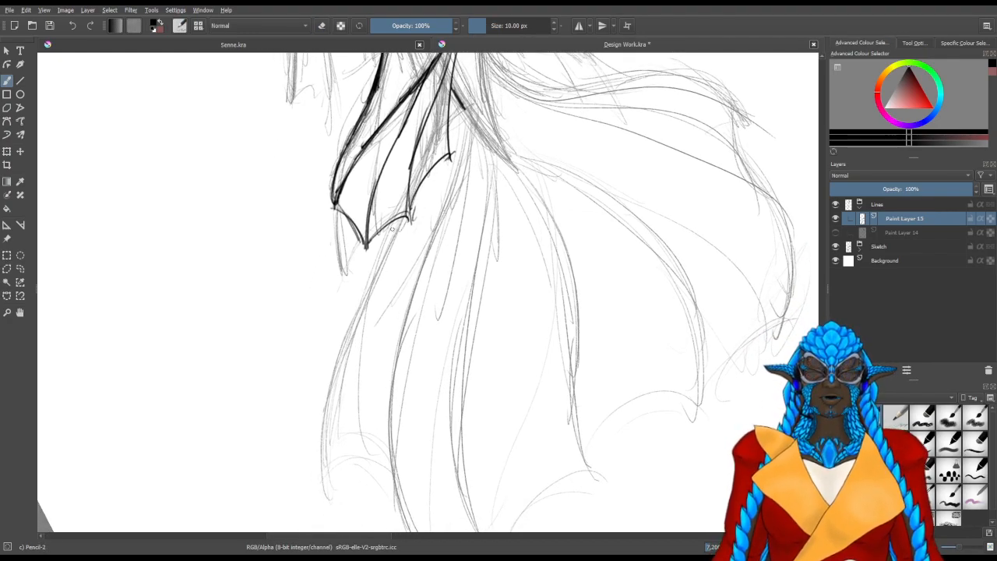
drag(400, 218, 322, 403)
drag(327, 499, 339, 354)
drag(328, 495, 385, 262)
mouse_move(326, 457)
mouse_down()
mouse_move(325, 396)
mouse_move(402, 227)
mouse_up()
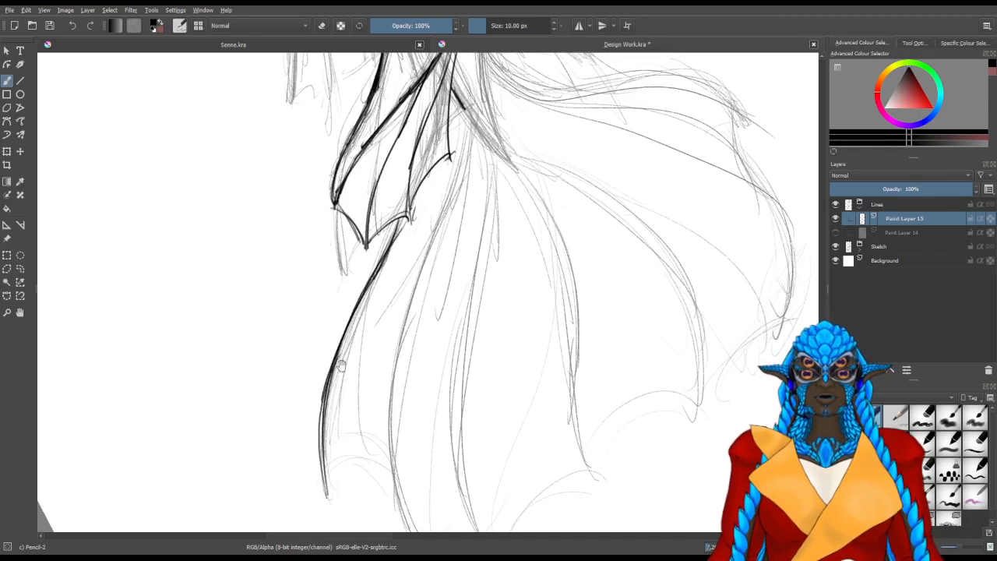
drag(374, 410, 388, 281)
drag(444, 377, 397, 373)
mouse_move(364, 443)
mouse_down()
mouse_move(388, 315)
mouse_move(438, 236)
mouse_move(494, 201)
mouse_up()
drag(371, 352, 508, 179)
mouse_move(344, 420)
mouse_down()
mouse_move(351, 389)
mouse_move(533, 169)
mouse_up()
key(ctrl+z)
key(ctrl+z)
key(ctrl+z)
Line the large fin's second ray from its lower end up to the base with overlapping strokes
drag(371, 369, 497, 187)
drag(377, 335, 552, 146)
mouse_move(478, 184)
mouse_down()
mouse_move(367, 336)
mouse_move(428, 322)
mouse_up()
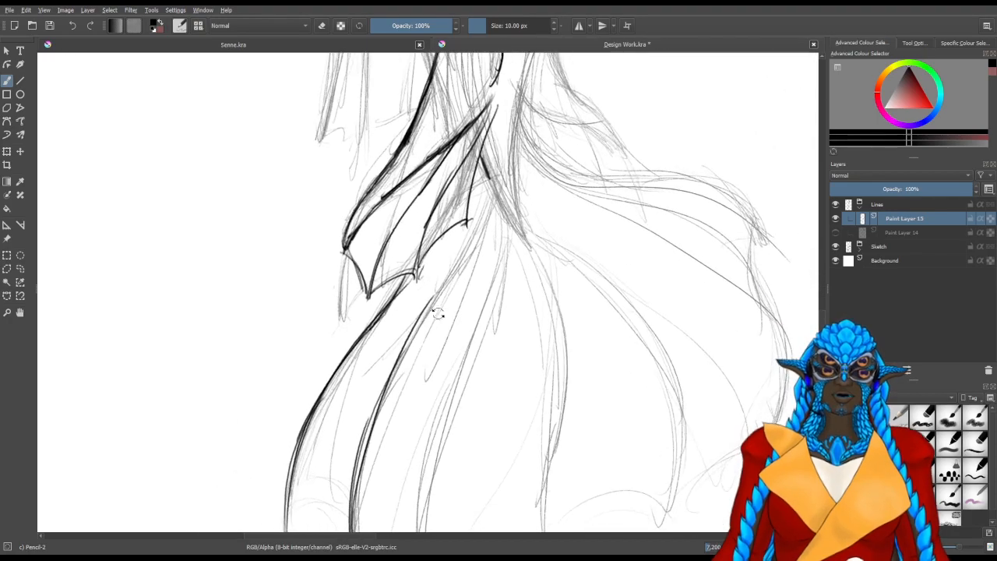
drag(398, 356, 492, 200)
drag(453, 281, 491, 193)
drag(429, 319, 491, 202)
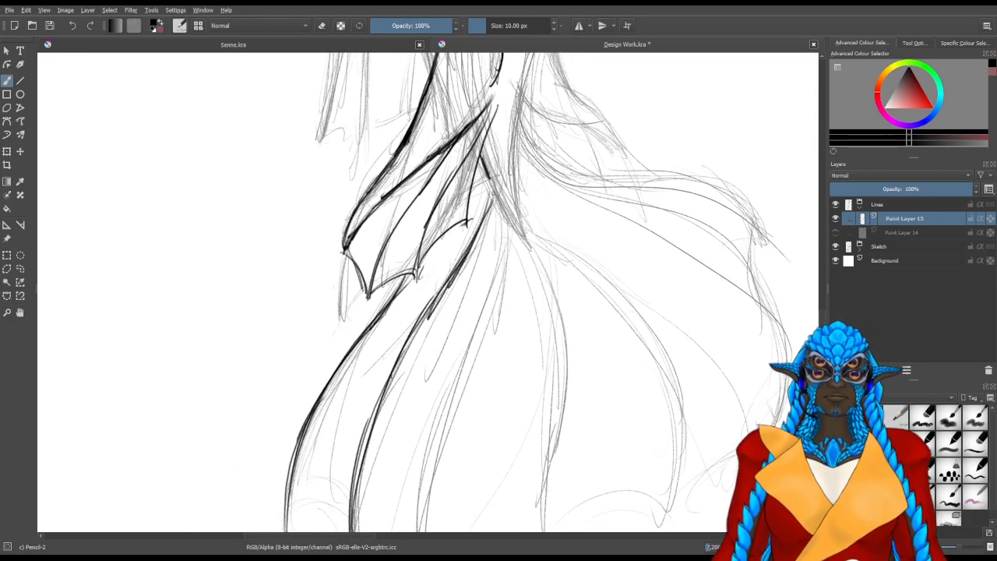
drag(535, 284, 482, 300)
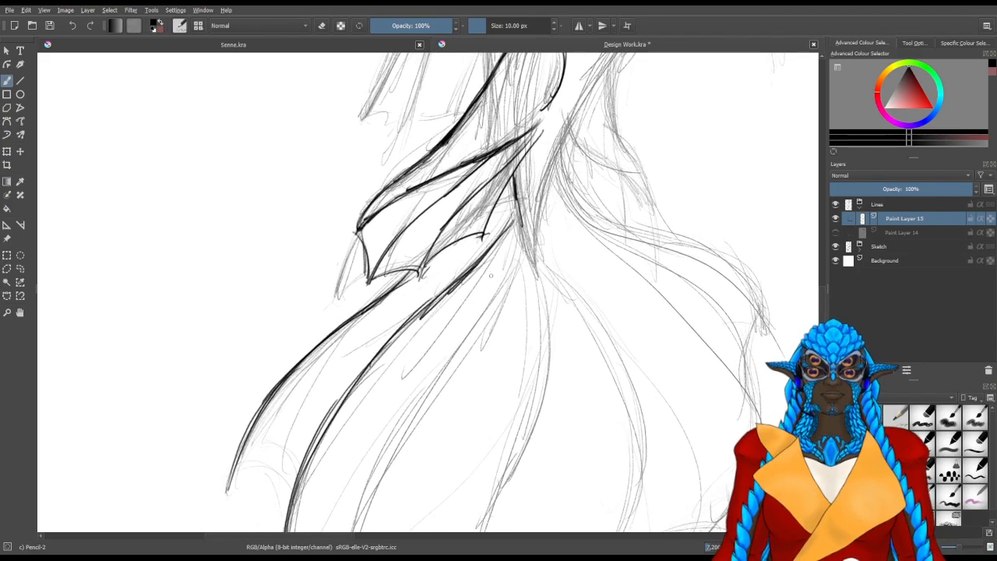
drag(510, 231, 417, 323)
Extend and thicken the left edge of the pointed shape above the large fin down to its point
drag(417, 272, 428, 350)
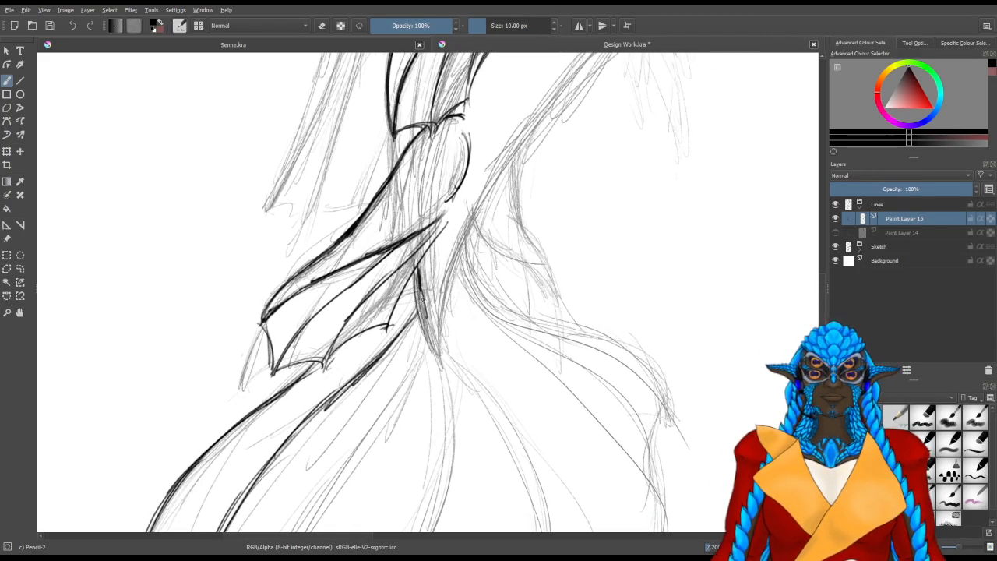
drag(418, 269, 431, 349)
drag(420, 291, 436, 352)
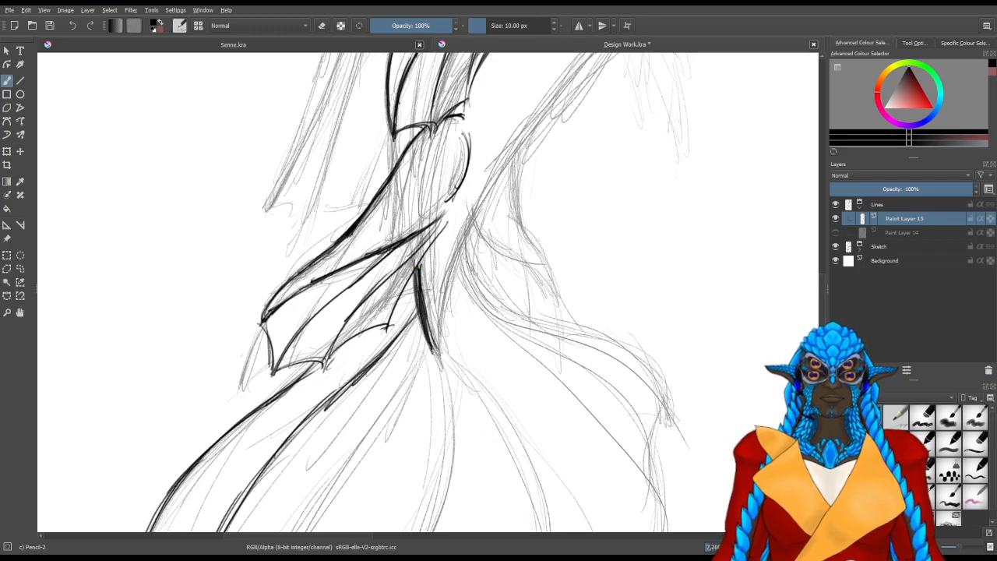
Line the pointed shape's right edge up toward the hip and erase the stray marks below its point
drag(441, 302, 436, 352)
drag(454, 255, 440, 350)
drag(467, 234, 441, 355)
drag(502, 173, 440, 347)
mouse_move(537, 127)
mouse_down()
mouse_move(513, 168)
mouse_move(534, 139)
mouse_move(531, 146)
mouse_up()
key(slash)
drag(499, 300, 568, 161)
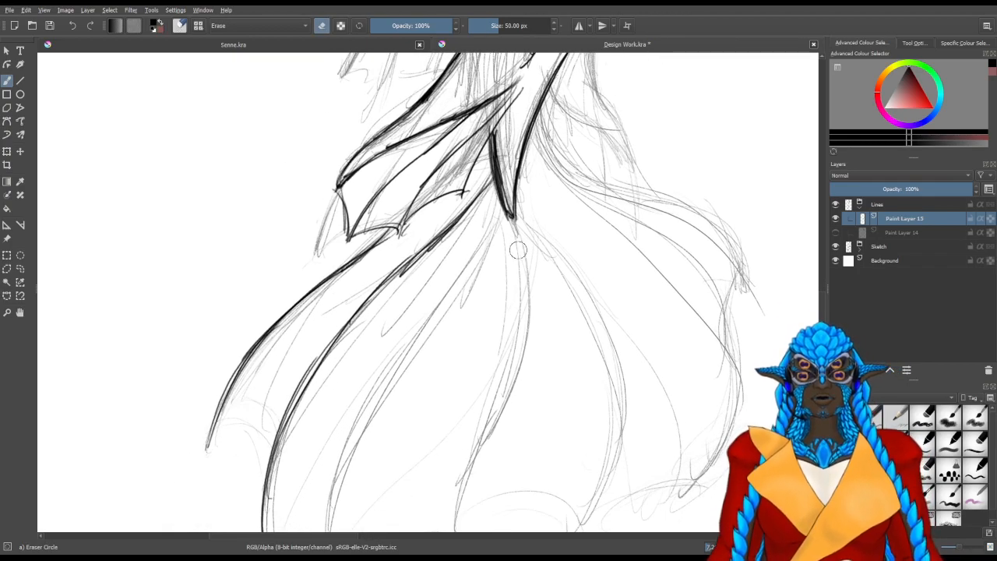
drag(519, 251, 524, 249)
key(slash)
Line the large fin's third ray from its lower tip up to the base with overlapping strokes
drag(463, 312, 521, 172)
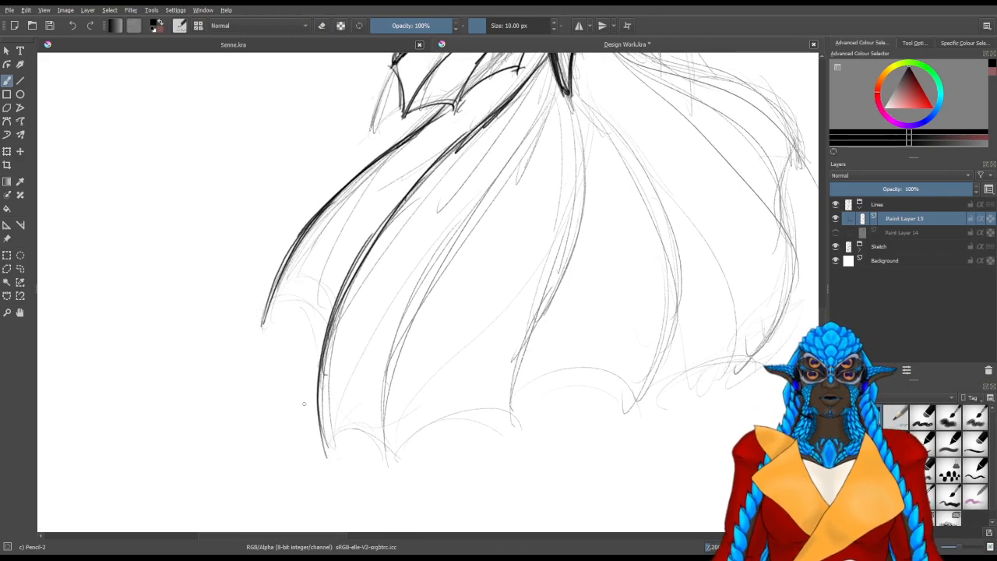
mouse_move(399, 483)
mouse_down()
mouse_move(387, 347)
mouse_move(423, 285)
mouse_up()
drag(390, 449, 490, 188)
drag(536, 124, 497, 201)
drag(550, 98, 453, 254)
drag(520, 165, 435, 272)
drag(486, 208, 391, 356)
Line the large fin's fourth ray from the central point down to its tip
mouse_move(467, 290)
mouse_down()
mouse_move(450, 366)
mouse_move(370, 398)
mouse_move(431, 348)
mouse_up()
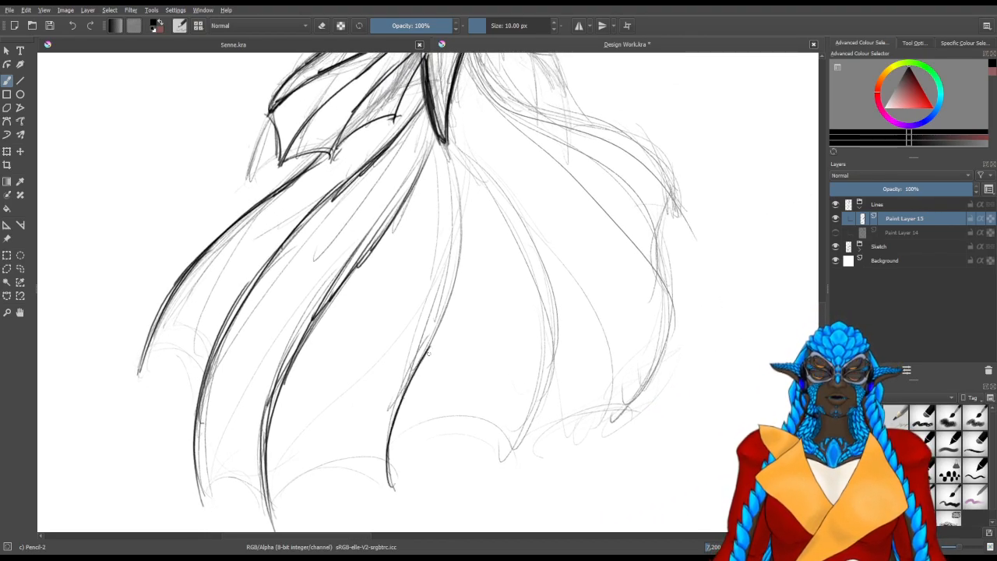
mouse_move(447, 142)
mouse_down()
mouse_move(460, 243)
mouse_move(441, 332)
mouse_up()
drag(460, 233, 400, 387)
Line the large fin's fifth ray, bowing outward from the central point and curving back in to its tip
mouse_move(459, 149)
mouse_down()
mouse_move(536, 256)
mouse_move(541, 289)
mouse_up()
mouse_move(466, 162)
mouse_down()
mouse_move(554, 324)
mouse_move(547, 368)
mouse_up()
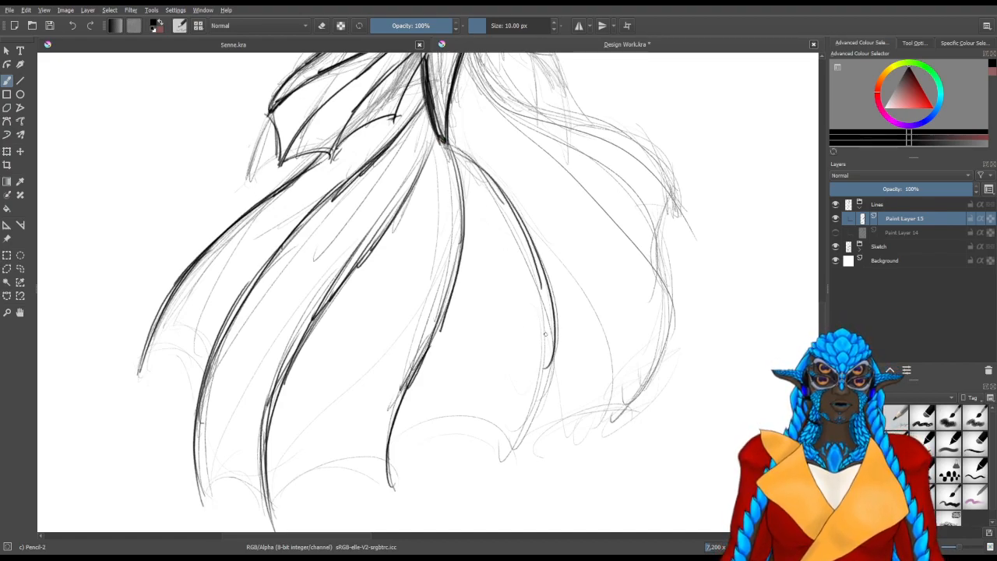
drag(524, 248, 550, 390)
drag(555, 322, 516, 454)
drag(550, 368, 516, 449)
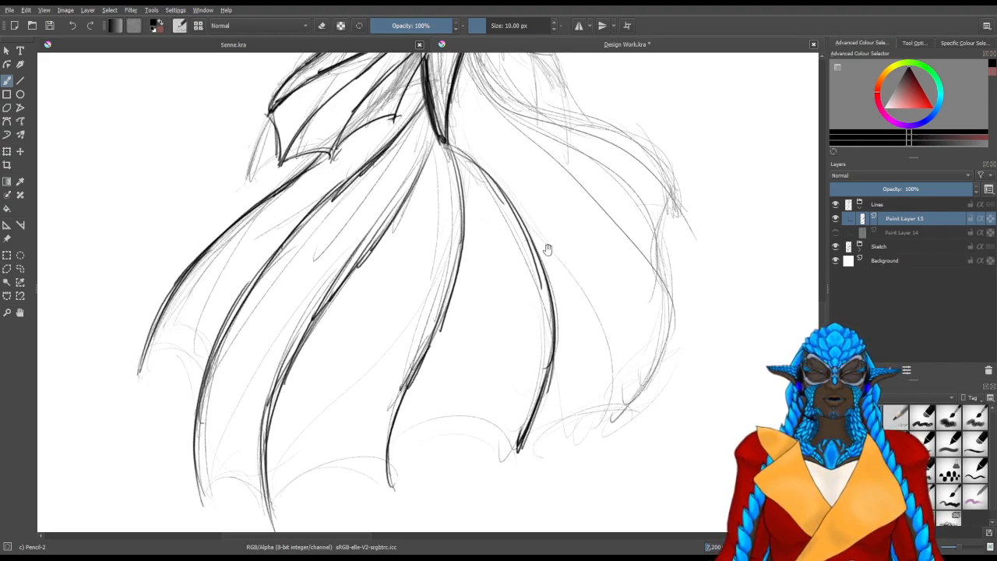
Line the large fin's sixth ray in one long sweep from the pointed shape and build up its lower tip
drag(577, 207, 474, 343)
mouse_move(477, 388)
mouse_down()
mouse_move(457, 389)
mouse_move(486, 370)
mouse_up()
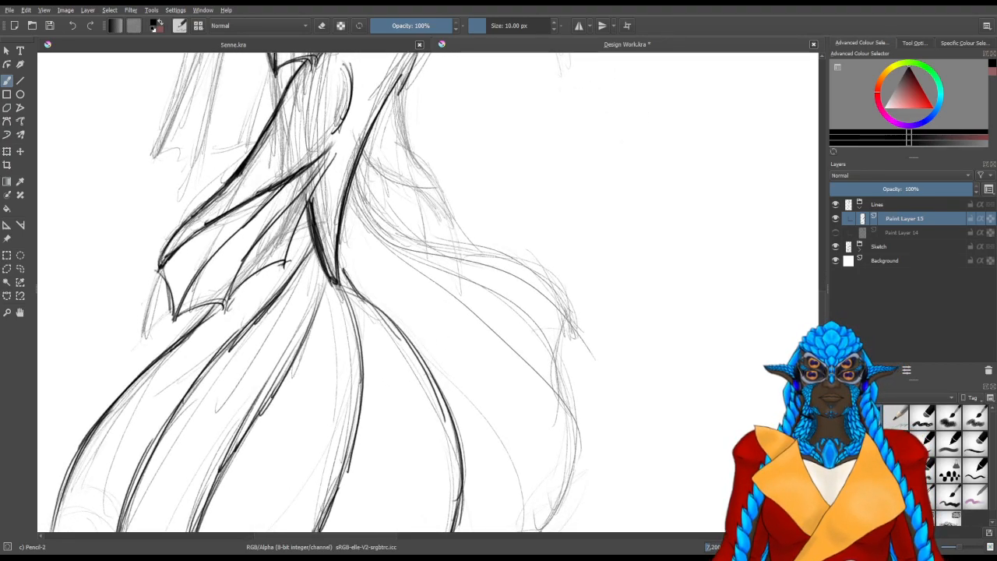
mouse_move(343, 265)
mouse_down()
mouse_move(536, 413)
mouse_move(558, 533)
mouse_up()
drag(556, 421, 569, 261)
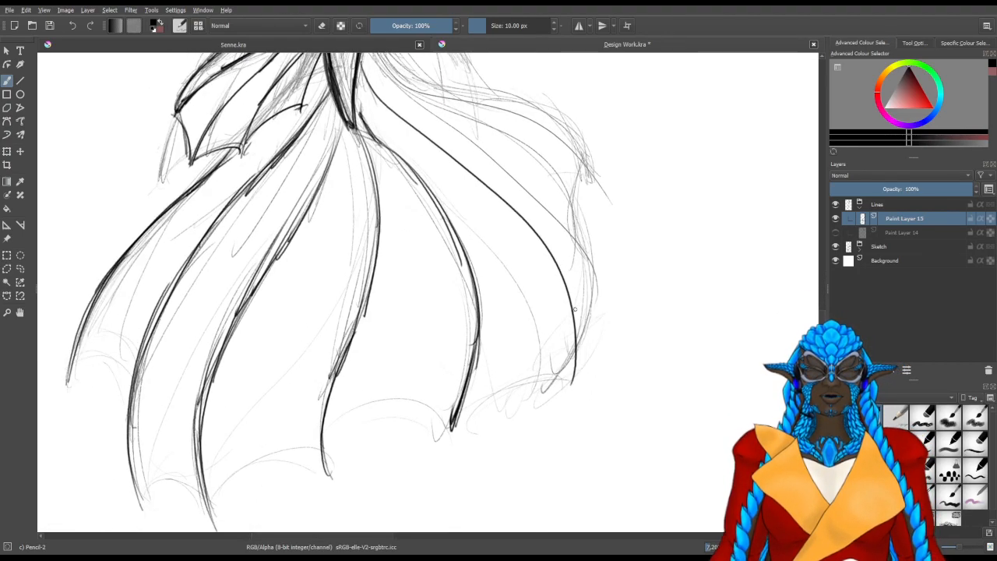
drag(573, 334, 558, 384)
mouse_move(572, 351)
mouse_down()
mouse_move(553, 396)
mouse_move(575, 328)
mouse_move(558, 370)
mouse_up()
drag(572, 333, 554, 395)
drag(576, 335, 560, 390)
Line the large fin's seventh ray around the outer right side, curving down to meet the sixth ray's tip
mouse_move(480, 191)
mouse_down()
mouse_move(474, 394)
mouse_move(471, 383)
mouse_up()
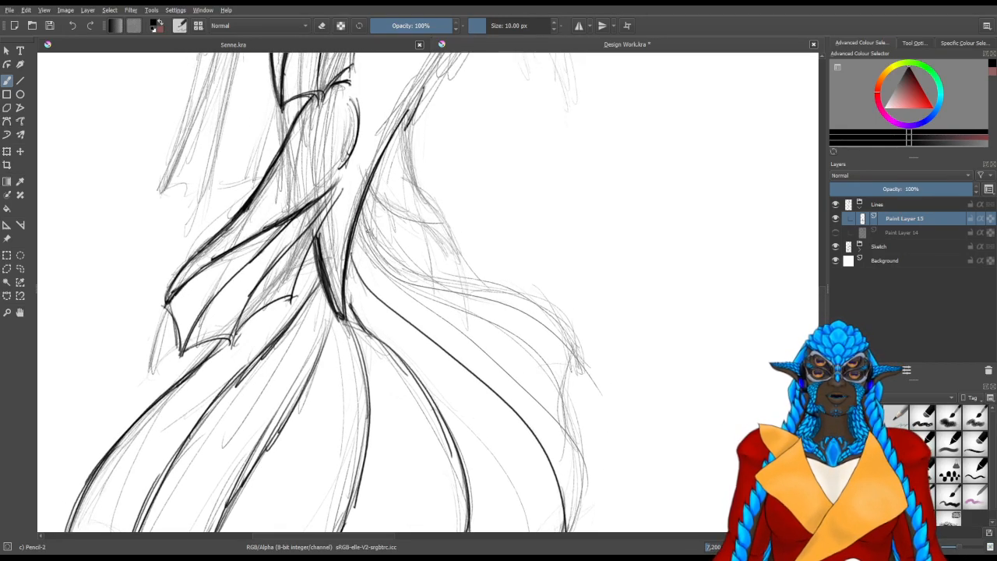
drag(360, 212, 547, 401)
key(ctrl+z)
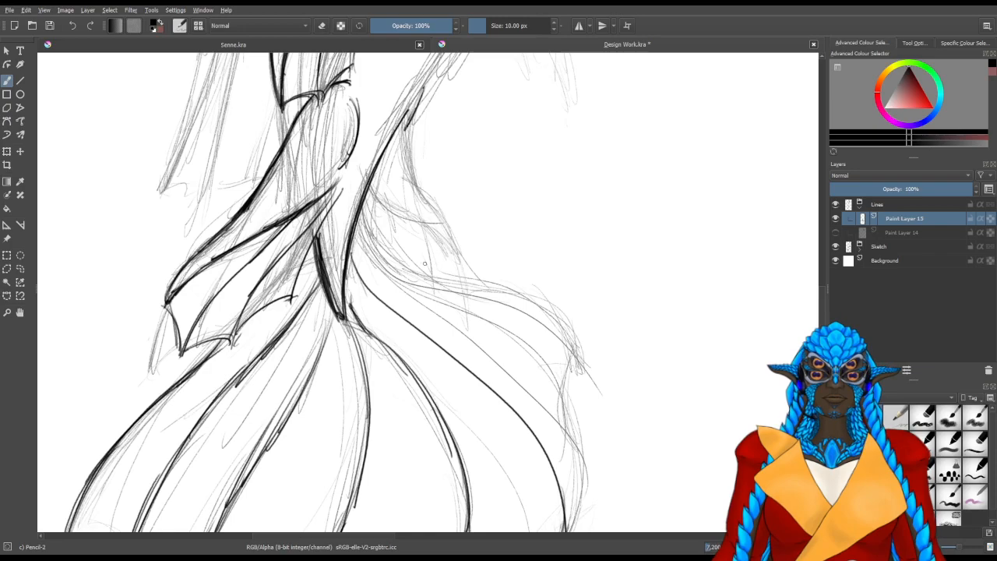
drag(364, 229, 568, 433)
drag(545, 372, 574, 451)
drag(547, 374, 586, 457)
drag(560, 413, 581, 473)
drag(581, 469, 580, 346)
drag(564, 304, 577, 398)
drag(581, 336, 565, 427)
drag(582, 341, 560, 424)
drag(578, 379, 561, 434)
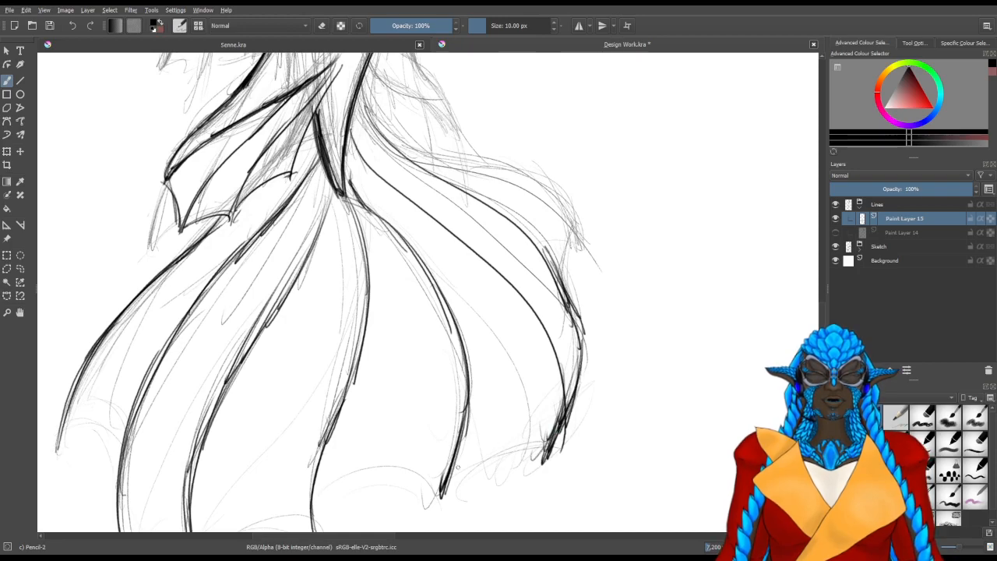
Line the large fin's scalloped hem between the fourth, fifth and sixth ray tips
drag(446, 497, 542, 443)
mouse_move(444, 494)
mouse_down()
mouse_move(485, 475)
mouse_move(486, 453)
mouse_move(550, 448)
mouse_up()
mouse_move(490, 452)
mouse_down()
mouse_move(533, 443)
mouse_move(552, 463)
mouse_up()
mouse_move(440, 384)
mouse_down()
mouse_move(487, 338)
mouse_move(614, 265)
mouse_up()
mouse_move(492, 423)
mouse_down()
mouse_move(588, 347)
mouse_move(613, 375)
mouse_up()
drag(608, 353, 616, 376)
drag(564, 349, 615, 378)
drag(524, 388, 577, 347)
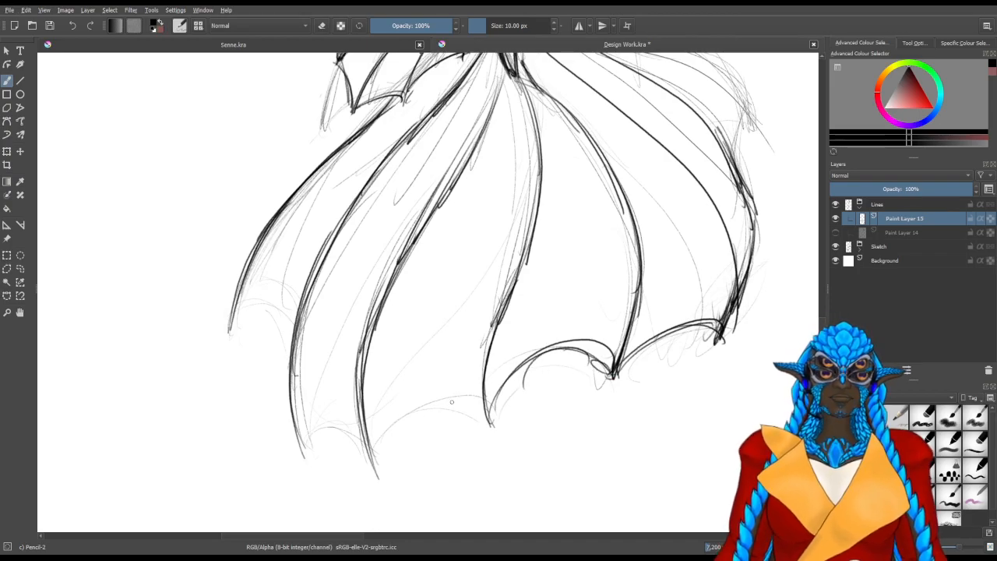
Continue the large fin's scalloped hem from the fourth ray's tip across to the leftmost ray's tip
mouse_move(381, 458)
mouse_down()
mouse_move(446, 386)
mouse_move(466, 414)
mouse_move(372, 460)
mouse_move(446, 399)
mouse_move(474, 401)
mouse_up()
drag(390, 413, 499, 427)
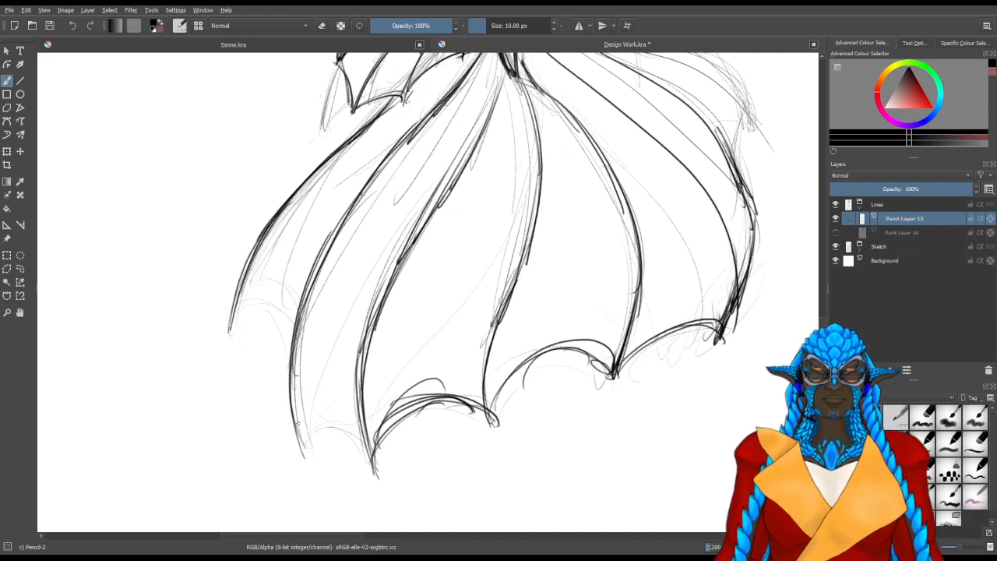
mouse_move(295, 443)
mouse_down()
mouse_move(351, 449)
mouse_move(376, 473)
mouse_move(373, 466)
mouse_up()
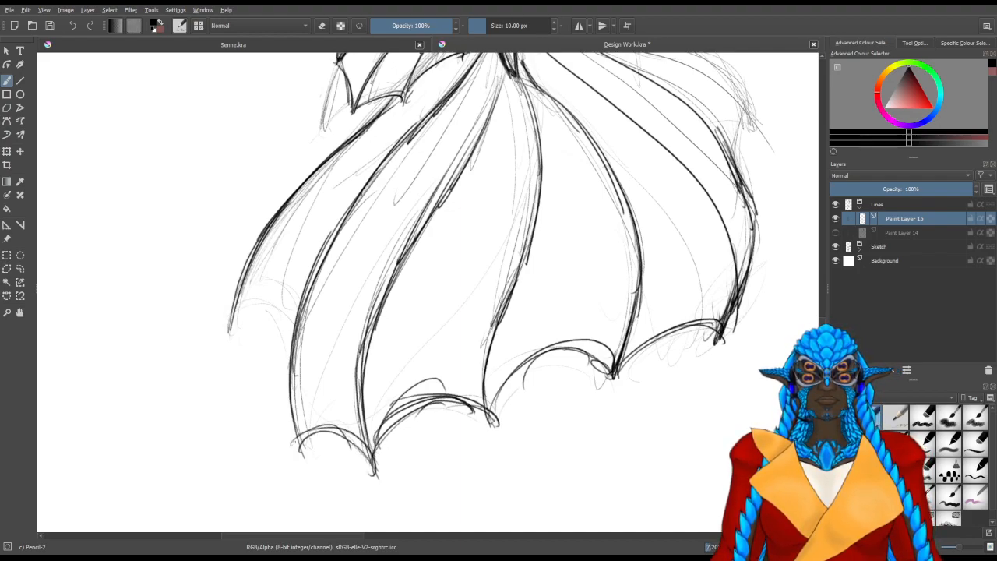
mouse_move(229, 329)
mouse_down()
mouse_move(287, 316)
mouse_move(298, 339)
mouse_up()
drag(257, 304, 288, 370)
drag(293, 307, 287, 397)
drag(279, 326, 288, 393)
drag(285, 356, 285, 371)
key(ctrl+z)
key(ctrl+z)
key(ctrl+z)
key(ctrl+z)
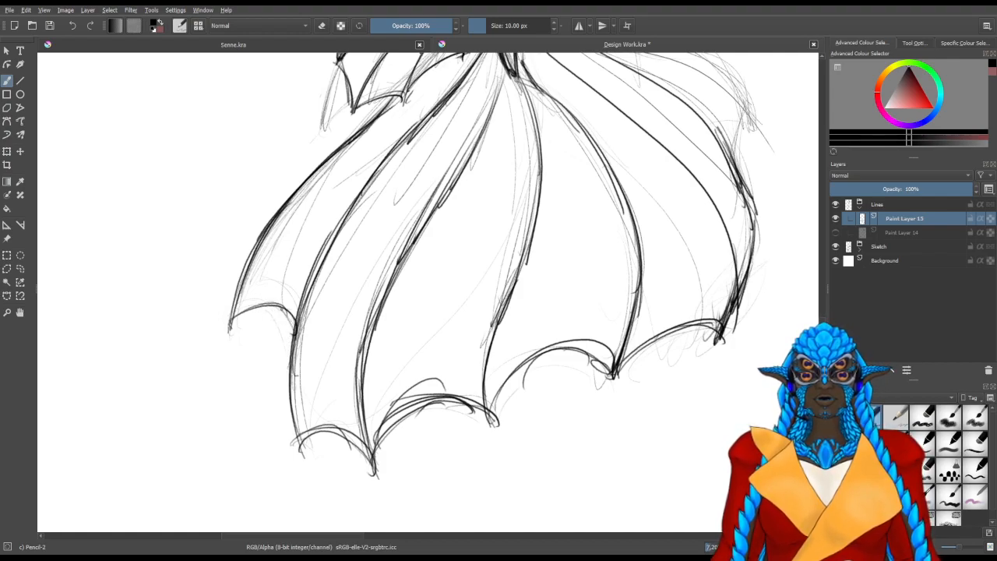
drag(611, 131, 474, 336)
drag(420, 204, 359, 237)
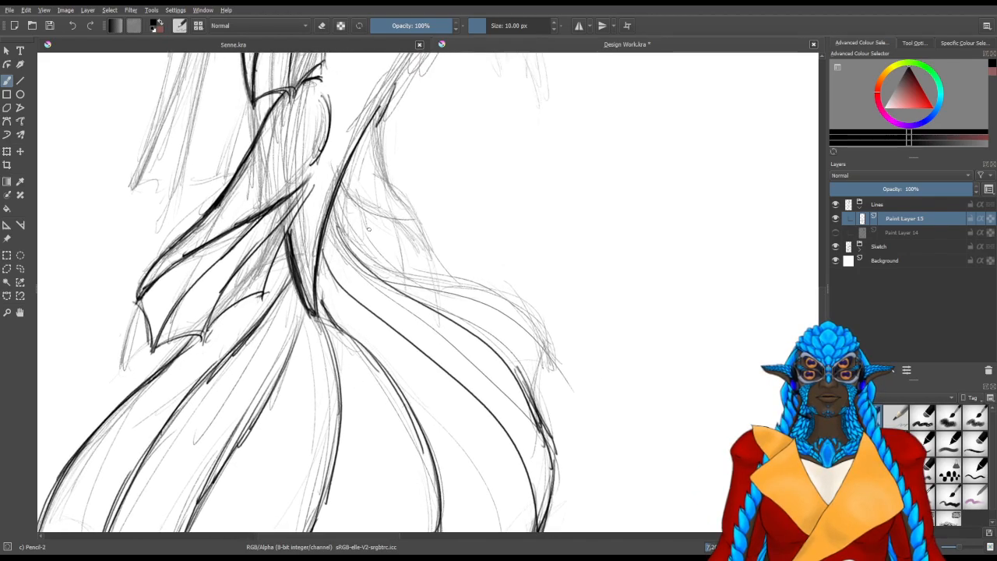
drag(335, 204, 481, 297)
drag(394, 262, 506, 305)
key(ctrl+z)
key(ctrl+z)
mouse_move(316, 344)
mouse_down()
mouse_move(479, 400)
mouse_move(514, 373)
mouse_up()
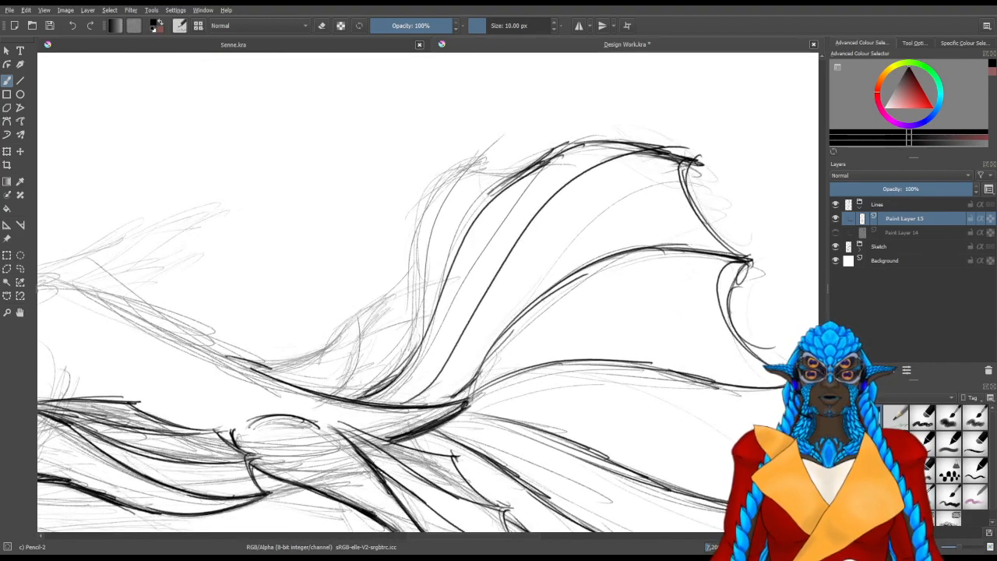
Line the lower stretch of the large fin's outermost right ray, sweeping outward from its base along the sketch
mouse_move(369, 389)
mouse_down()
mouse_move(408, 342)
mouse_move(371, 387)
mouse_move(418, 309)
mouse_up()
drag(387, 370, 428, 260)
drag(416, 336, 433, 200)
drag(415, 335, 428, 186)
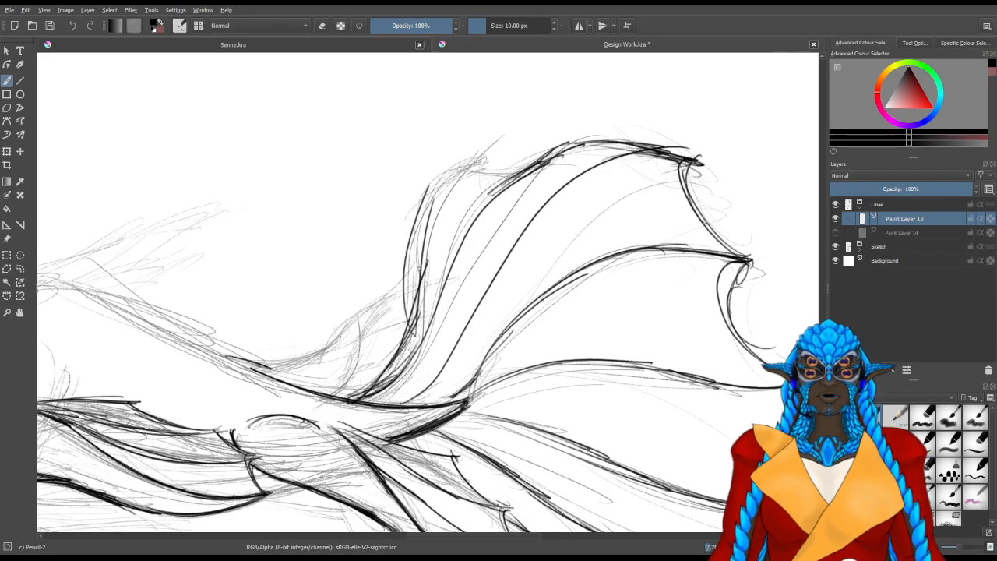
key(ctrl+z)
drag(415, 321, 421, 222)
key(ctrl+z)
key(ctrl+z)
key(ctrl+z)
drag(401, 345, 416, 245)
mouse_move(400, 346)
mouse_down()
mouse_move(415, 246)
mouse_move(414, 301)
mouse_move(417, 259)
mouse_up()
Extend the large fin's outermost right ray to its tip and line the scalloped hem between it and the neighbouring ray
mouse_move(413, 312)
mouse_down()
mouse_move(433, 195)
mouse_move(471, 158)
mouse_up()
drag(419, 274, 488, 148)
drag(421, 246, 485, 152)
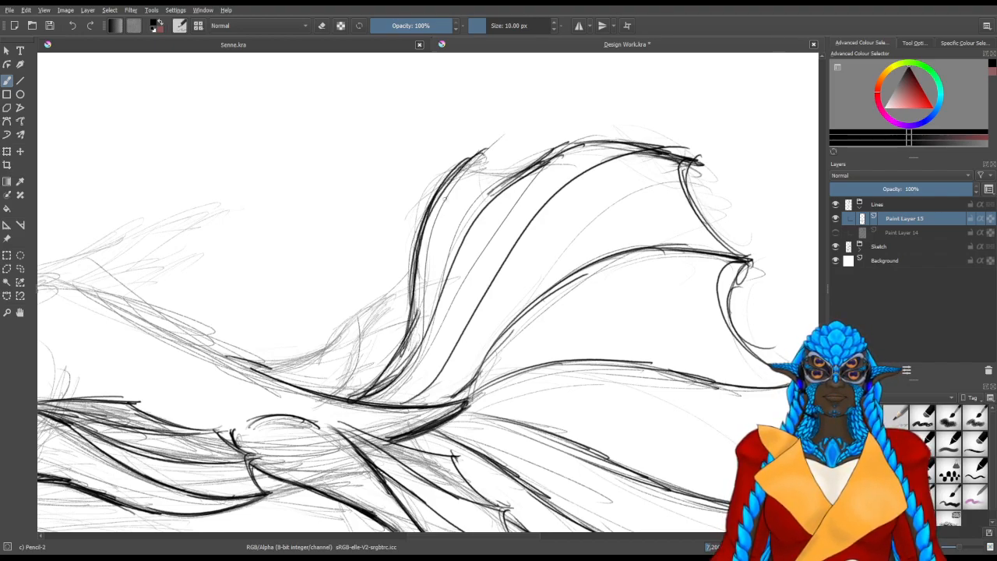
mouse_move(549, 258)
mouse_down()
mouse_move(377, 401)
mouse_move(411, 412)
mouse_up()
mouse_move(511, 427)
mouse_down()
mouse_move(531, 388)
mouse_move(548, 380)
mouse_up()
drag(507, 444, 544, 384)
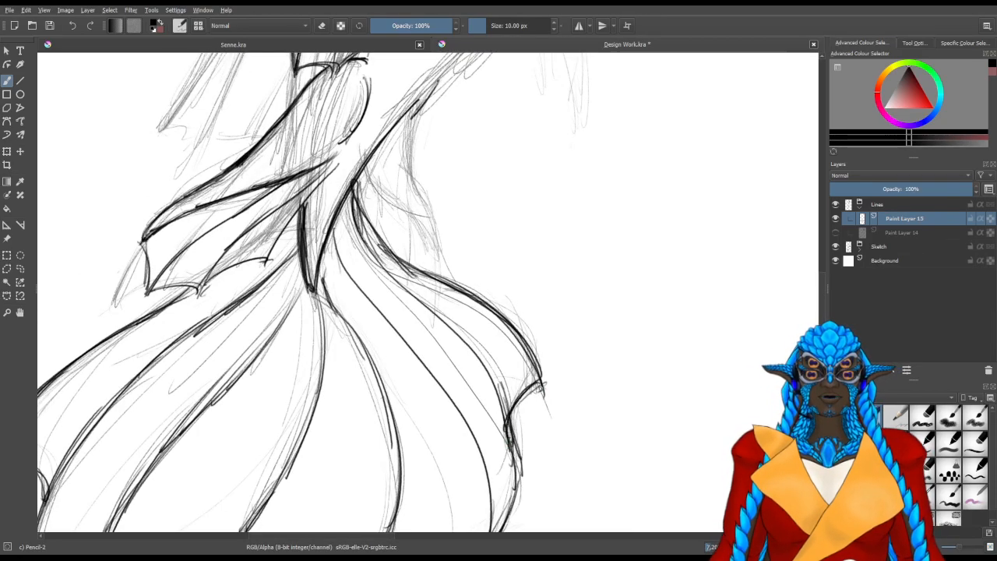
Line the outer edge of the small fin on the tail's right side, from the tail contour down to its lower tip
drag(340, 357, 373, 441)
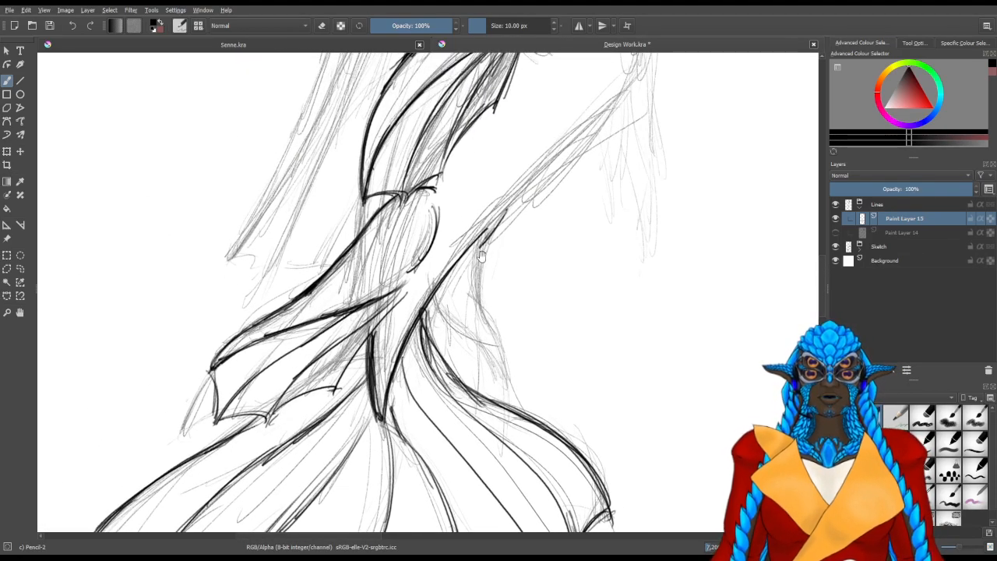
drag(470, 355, 431, 279)
drag(495, 304, 446, 318)
mouse_move(508, 201)
mouse_down()
mouse_move(472, 260)
mouse_move(473, 296)
mouse_up()
drag(477, 257, 474, 281)
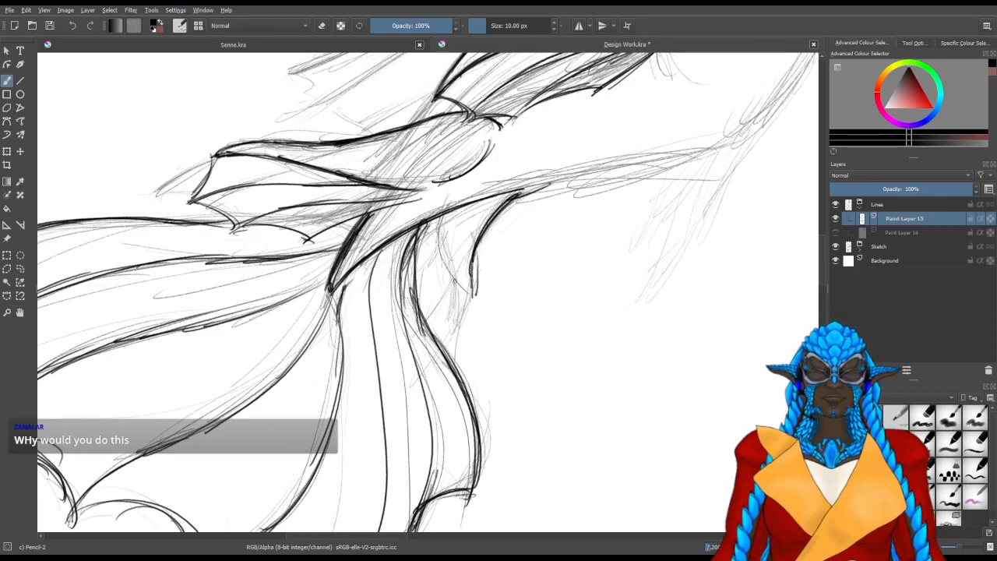
drag(472, 306, 455, 349)
drag(476, 288, 456, 337)
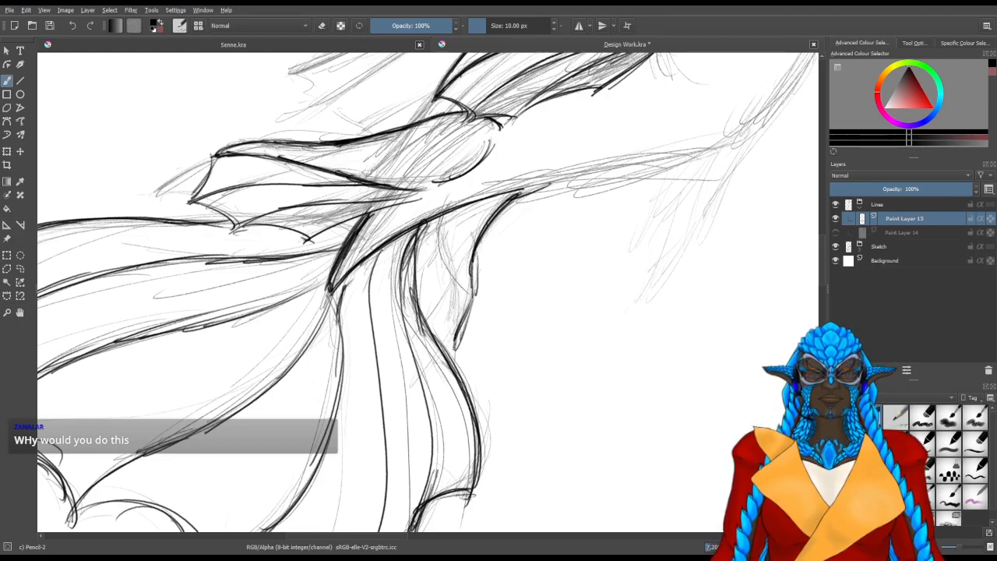
Line the long inner ray of the small right-side fin and erase the overrun at its lower end
drag(446, 278, 448, 320)
drag(457, 251, 452, 305)
mouse_move(458, 227)
mouse_down()
mouse_move(451, 265)
mouse_move(452, 249)
mouse_up()
drag(460, 209, 444, 364)
key(slash)
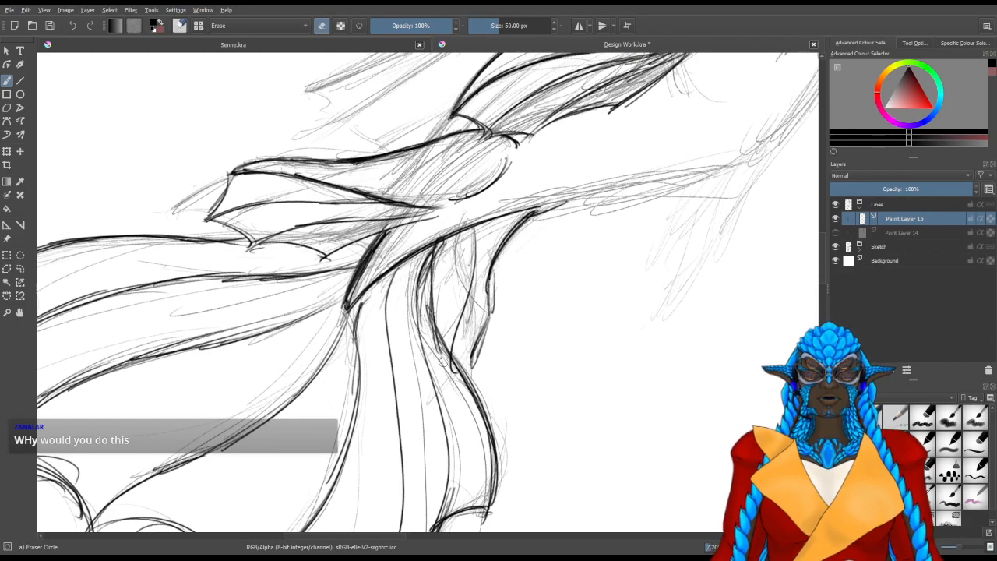
key(slash)
drag(446, 300, 453, 305)
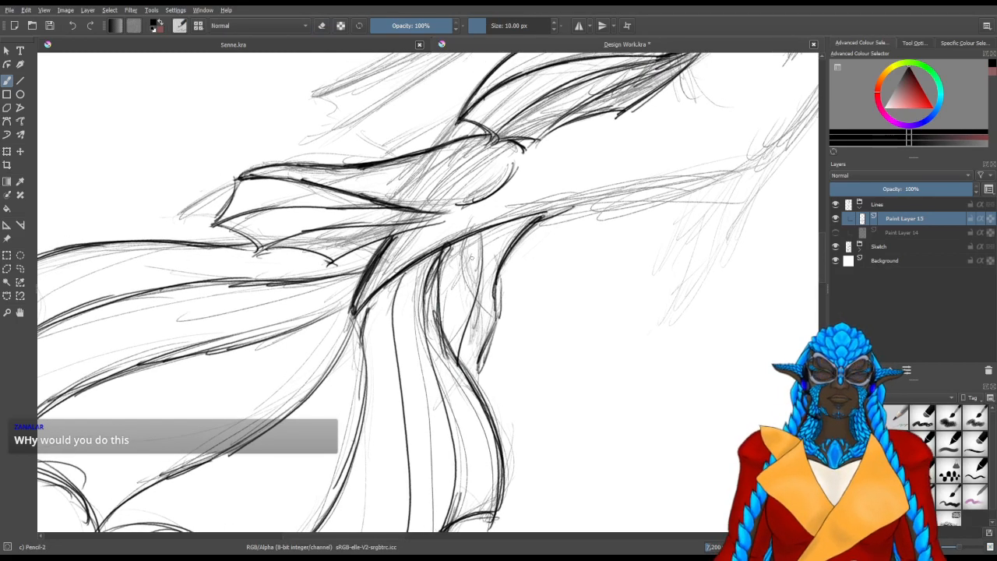
Line the short fold inside the small right-side fin beside the tail and close the fin's lower edge
drag(469, 259, 448, 293)
drag(472, 240, 442, 304)
drag(461, 268, 442, 302)
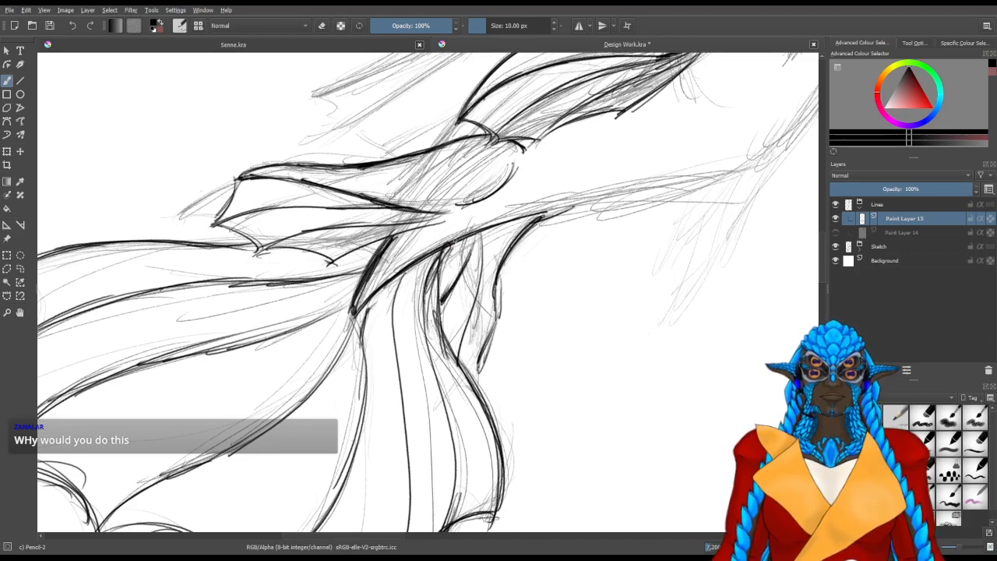
drag(462, 241, 441, 269)
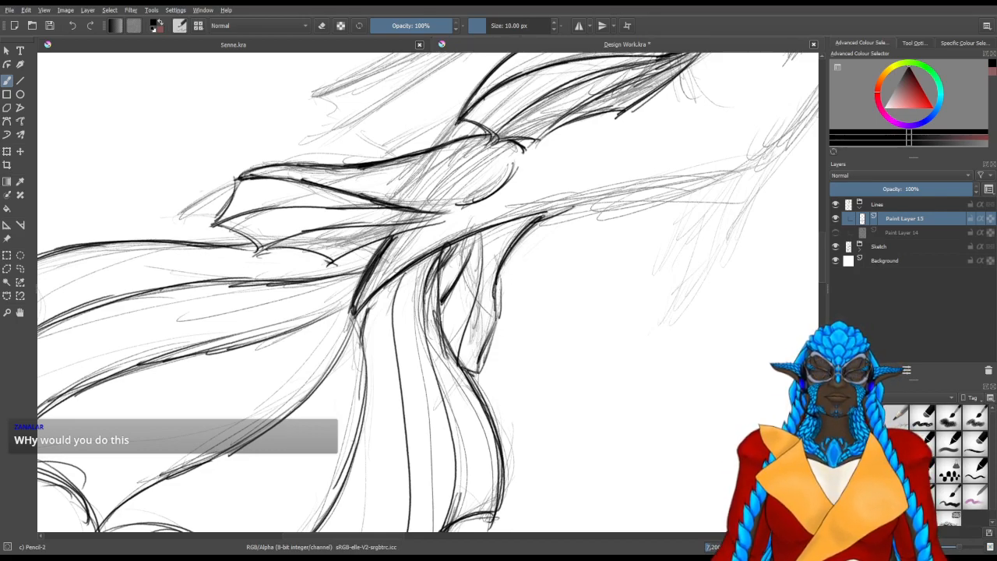
key(5)
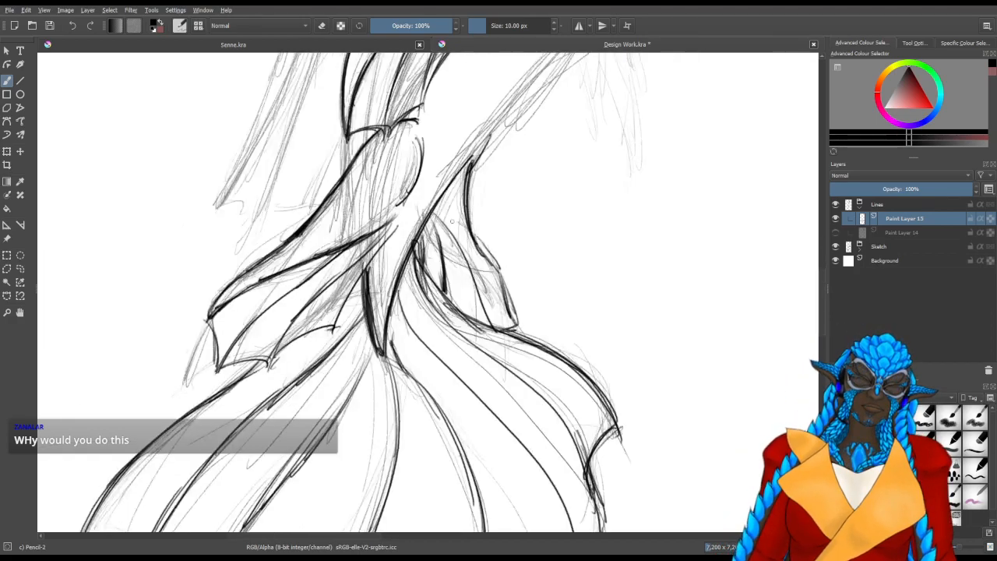
Build up a heavy second inner ray in the small right-side fin, running down to its outer lower tip
drag(530, 323, 509, 366)
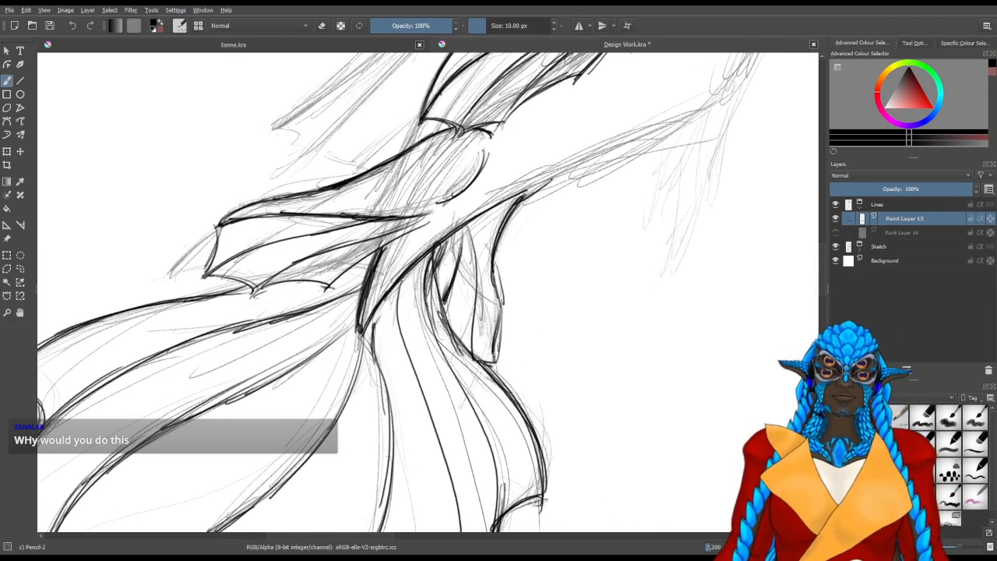
drag(481, 281, 491, 327)
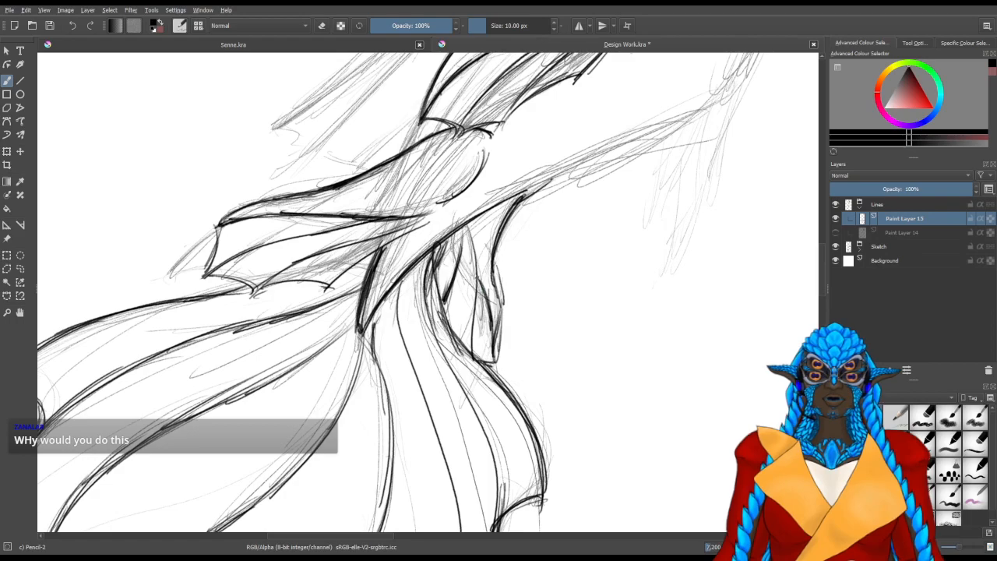
drag(474, 245, 494, 332)
drag(481, 260, 496, 334)
drag(478, 259, 495, 338)
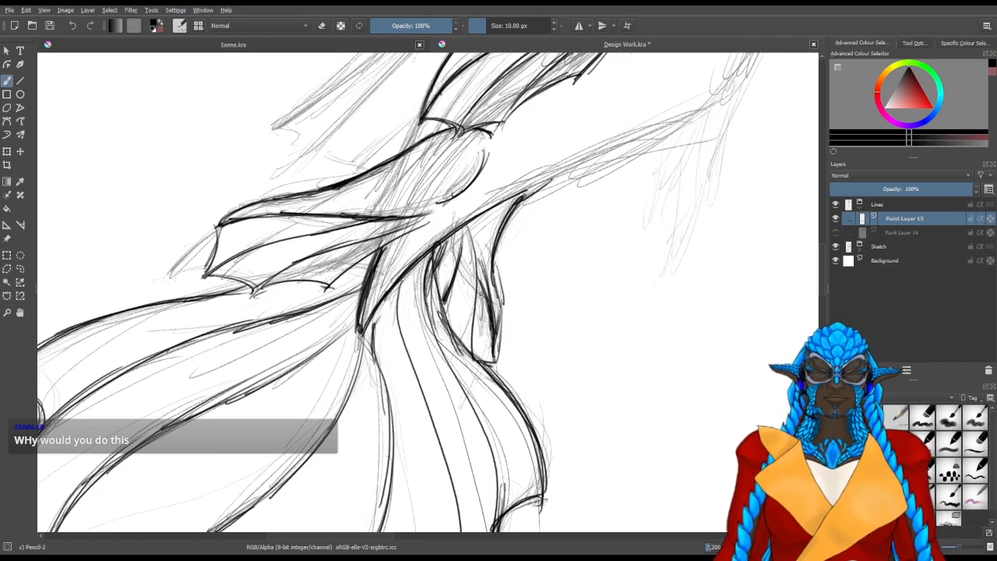
drag(476, 256, 490, 296)
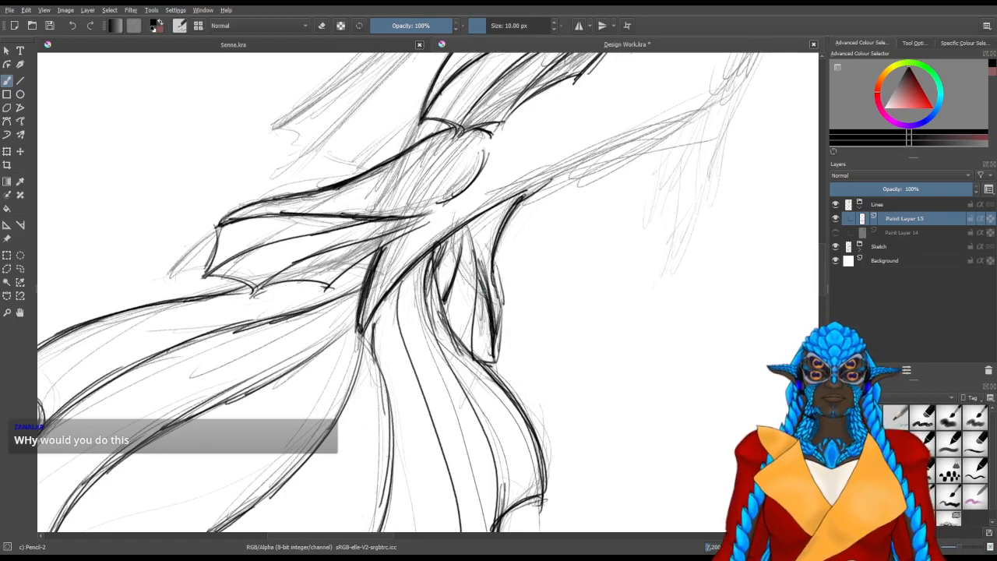
Line the rounded top of the lowered arm's shoulder over the sketch beside the chest
mouse_move(361, 216)
mouse_down()
mouse_move(361, 352)
mouse_move(395, 373)
mouse_up()
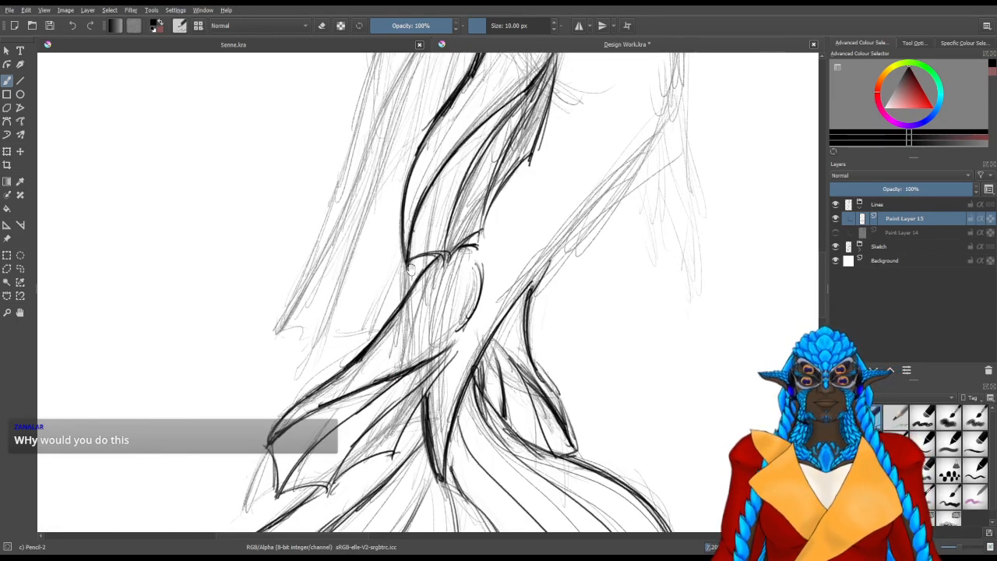
drag(433, 216, 413, 360)
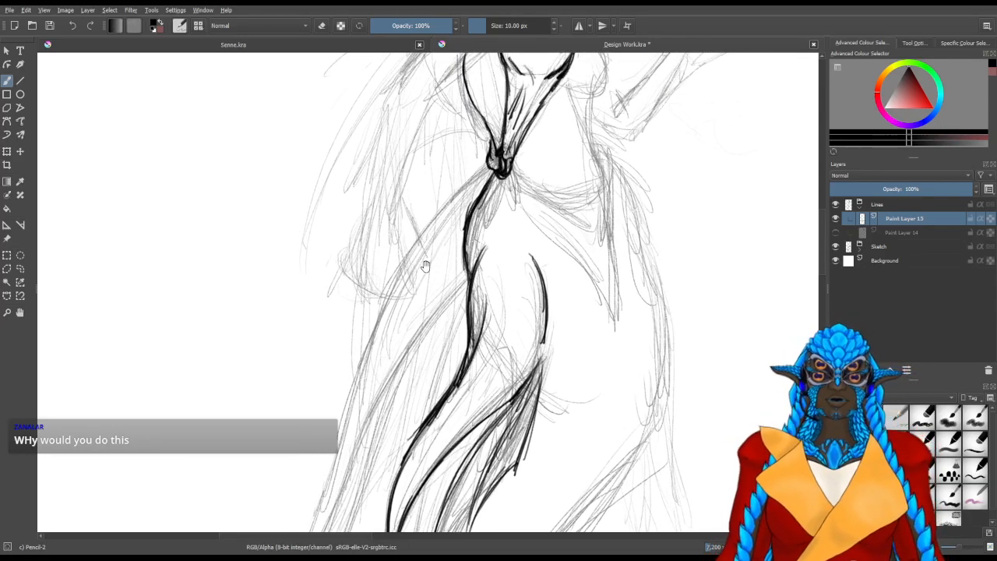
drag(395, 237, 382, 389)
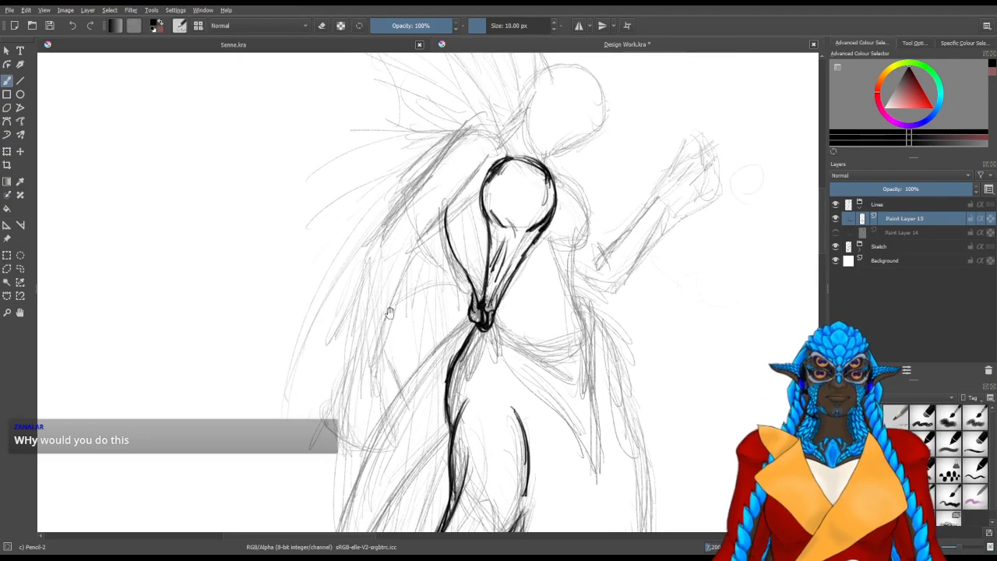
scroll(410, 184, up, 3)
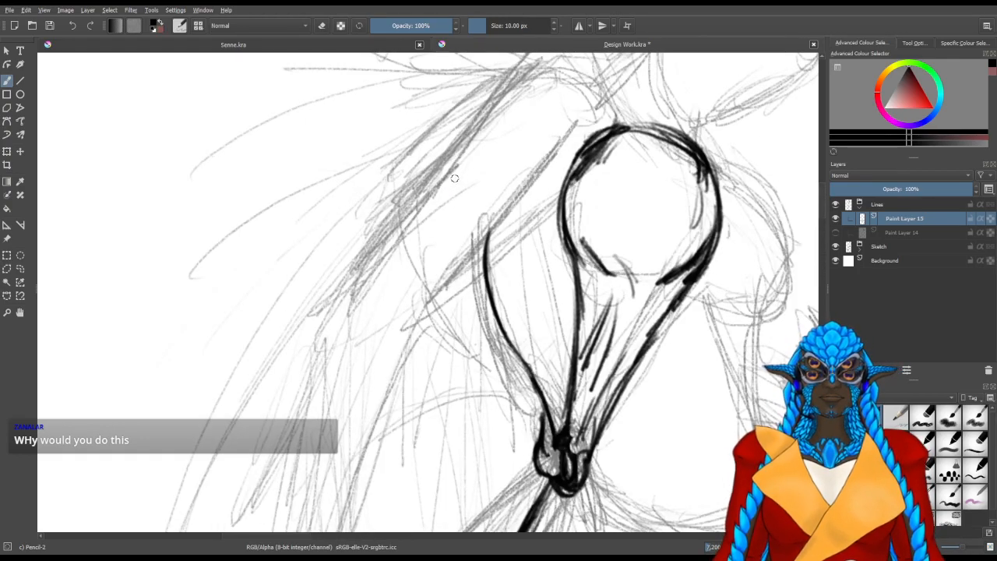
scroll(455, 191, up, 3)
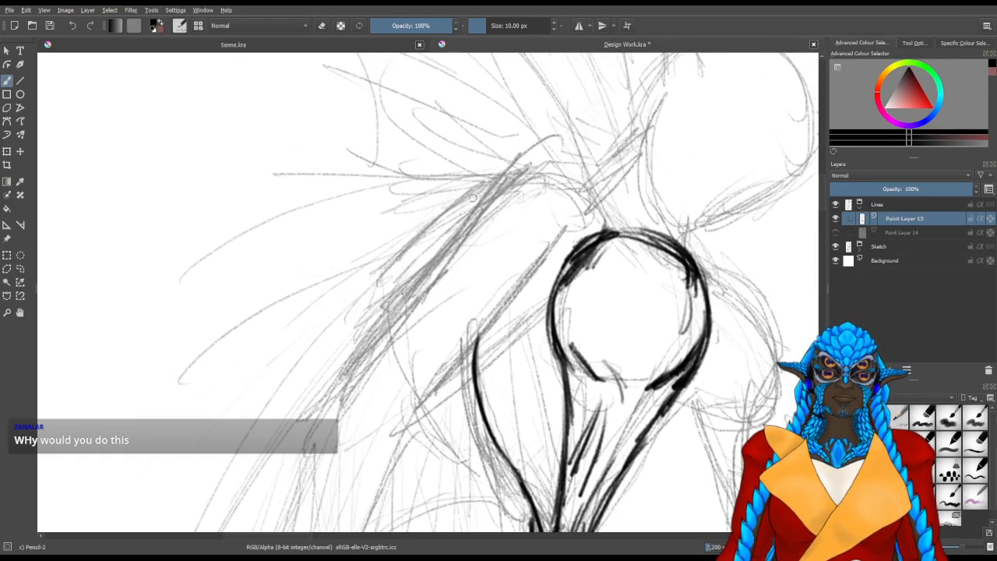
scroll(374, 243, down, 3)
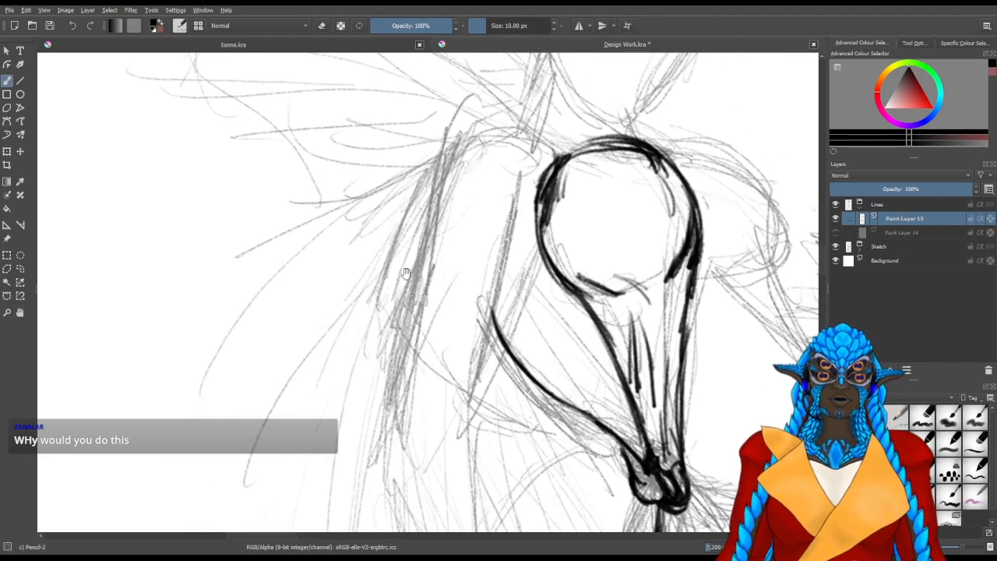
drag(436, 169, 486, 134)
drag(429, 173, 480, 137)
mouse_move(420, 191)
mouse_down()
mouse_move(485, 134)
mouse_move(410, 249)
mouse_up()
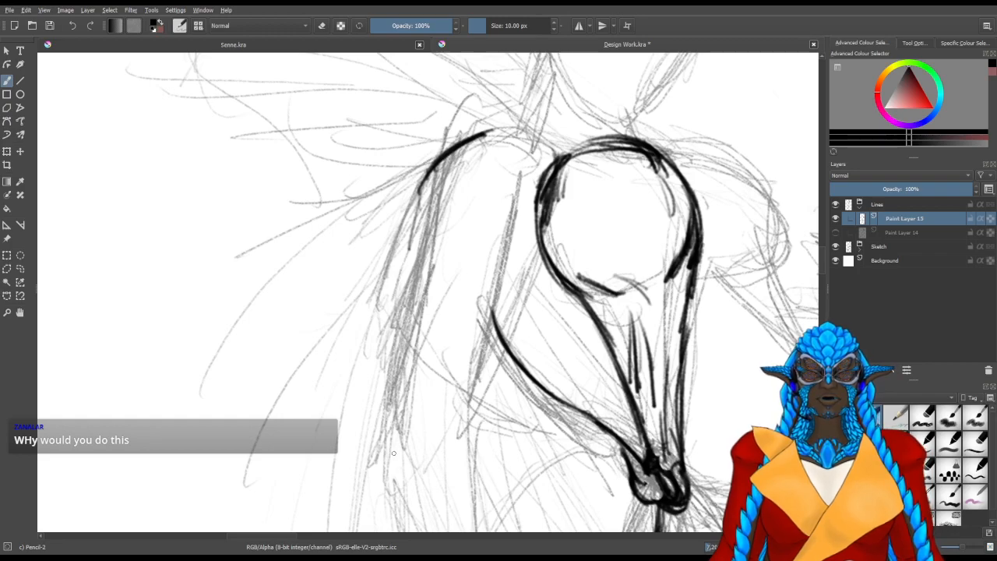
Line the lowered arm's outer upper-arm contour in long strokes between the elbow and the shoulder curve
mouse_move(394, 445)
mouse_down()
mouse_move(456, 305)
mouse_move(473, 299)
mouse_move(415, 382)
mouse_move(459, 288)
mouse_up()
drag(396, 361, 460, 285)
drag(404, 353, 468, 271)
drag(438, 314, 527, 200)
drag(433, 322, 582, 165)
drag(498, 222, 597, 156)
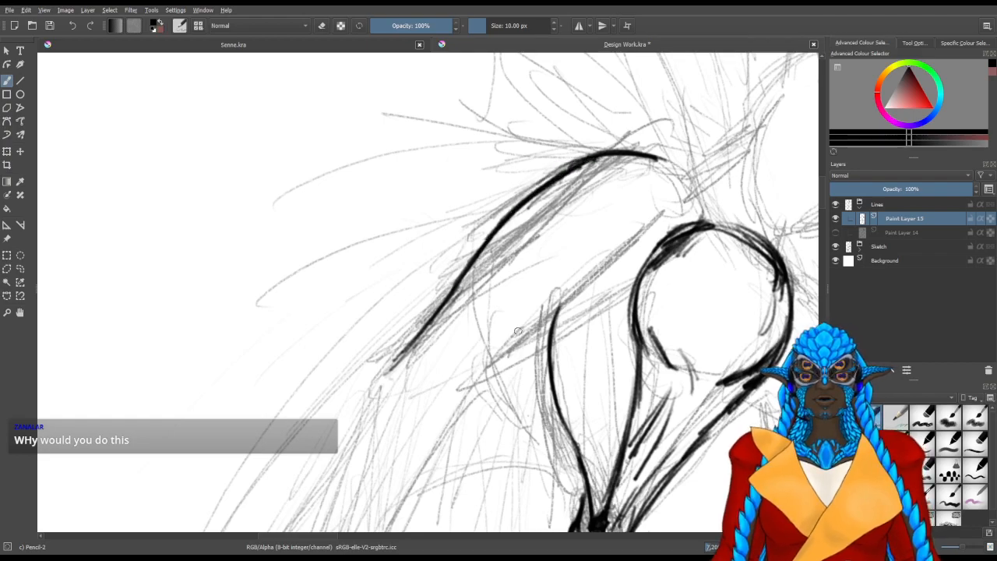
Line the lowered arm's inner upper-arm contour from the inner elbow up towards the chest circle
mouse_move(442, 408)
mouse_down()
mouse_move(610, 283)
mouse_move(662, 219)
mouse_move(586, 290)
mouse_up()
drag(458, 390, 555, 311)
mouse_move(497, 361)
mouse_down()
mouse_move(450, 408)
mouse_move(499, 363)
mouse_up()
mouse_move(443, 416)
mouse_down()
mouse_move(462, 397)
mouse_move(519, 254)
mouse_up()
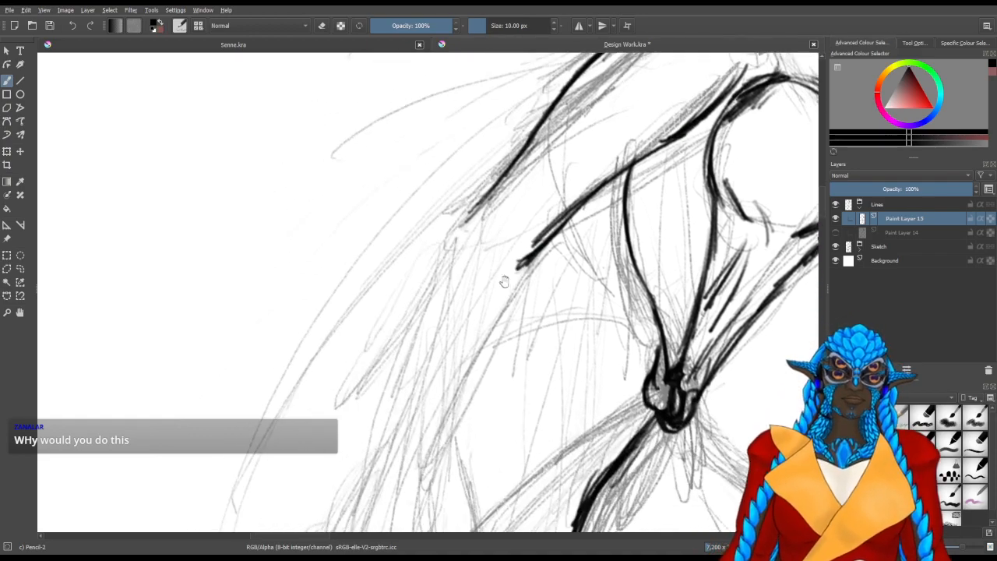
drag(466, 217, 443, 254)
Start the lowered arm's forearm contours with long strokes between the elbow and the wrist
drag(438, 335, 473, 212)
mouse_move(416, 395)
mouse_down()
mouse_move(411, 372)
mouse_move(403, 380)
mouse_up()
mouse_move(444, 335)
mouse_down()
mouse_move(558, 97)
mouse_move(536, 149)
mouse_up()
drag(554, 111, 482, 234)
drag(506, 200, 438, 338)
Build up the outer forearm contour of the lowered arm with overlapping strokes from the elbow down to the wrist
drag(460, 115, 449, 145)
drag(465, 95, 444, 159)
drag(423, 223, 392, 314)
drag(411, 270, 380, 341)
mouse_move(446, 156)
mouse_down()
mouse_move(390, 326)
mouse_move(406, 273)
mouse_move(396, 309)
mouse_up()
drag(458, 109, 428, 219)
drag(456, 109, 438, 190)
drag(465, 87, 381, 345)
Correct the inner forearm contour down to the wrist with the eraser and fresh strokes, and save the document
key(slash)
mouse_move(448, 297)
mouse_down()
mouse_move(452, 283)
mouse_move(441, 323)
mouse_up()
mouse_move(480, 282)
mouse_down()
mouse_move(521, 214)
mouse_move(456, 295)
mouse_move(445, 335)
mouse_up()
key(slash)
mouse_move(514, 208)
mouse_down()
mouse_move(466, 338)
mouse_move(469, 327)
mouse_up()
drag(509, 220, 465, 336)
drag(538, 166, 490, 258)
drag(557, 117, 555, 129)
key(ctrl+s)
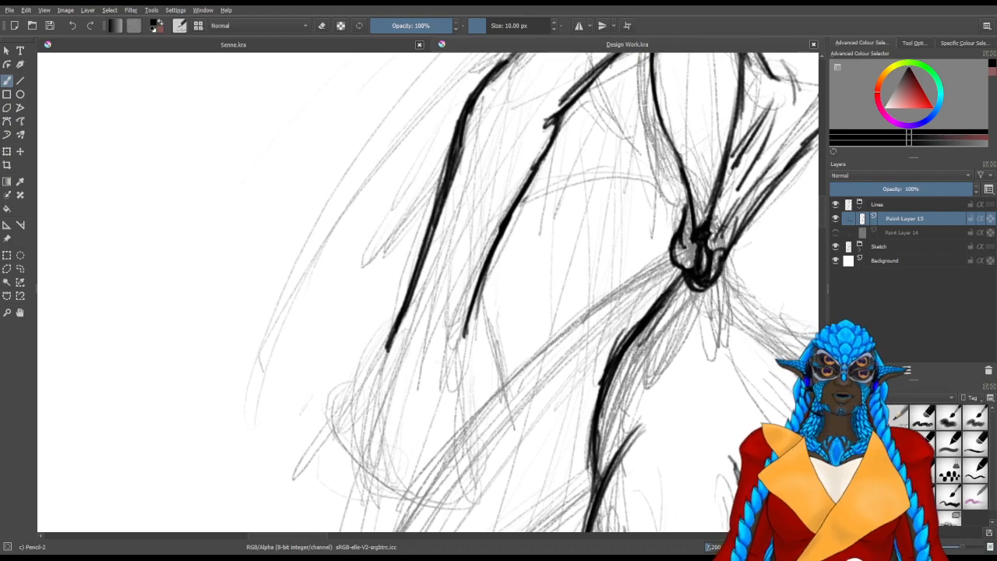
Line the lowered hand's thumb from the inner wrist around its tip and back up to the thumb web
mouse_move(460, 260)
mouse_down()
mouse_move(429, 285)
mouse_move(372, 293)
mouse_up()
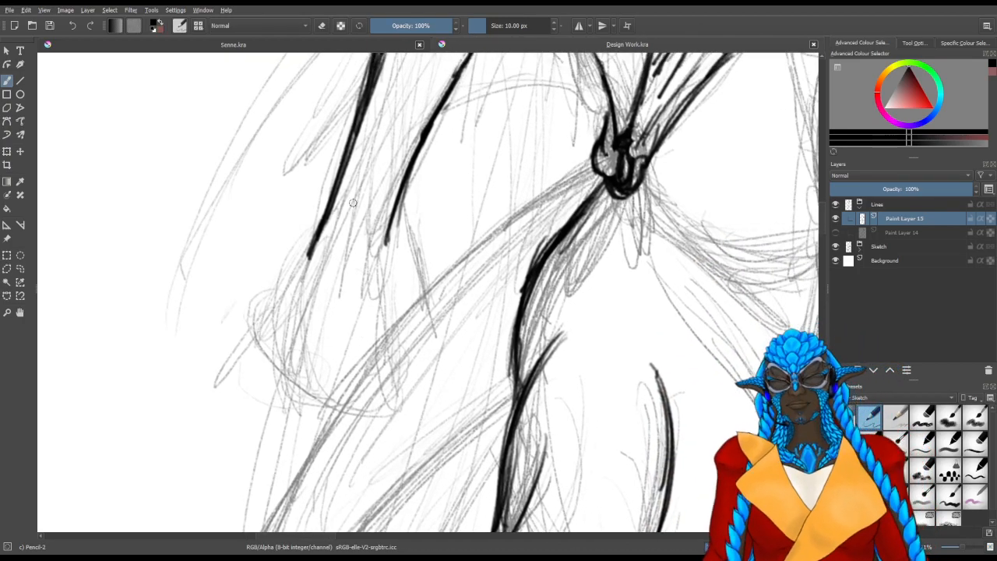
drag(390, 232, 412, 328)
mouse_move(405, 279)
mouse_down()
mouse_move(410, 367)
mouse_move(413, 341)
mouse_move(398, 367)
mouse_move(383, 303)
mouse_move(359, 278)
mouse_move(372, 274)
mouse_move(360, 308)
mouse_up()
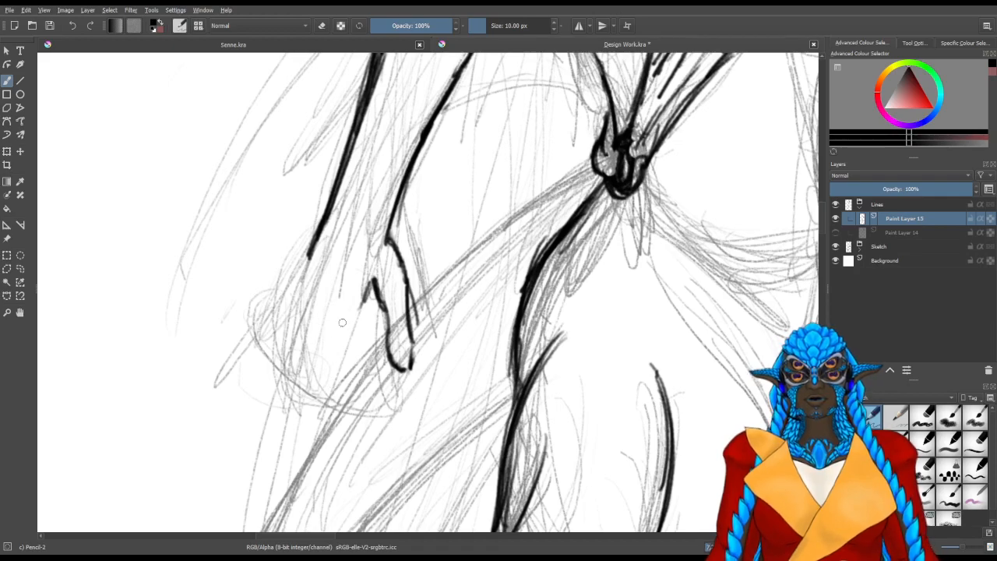
drag(367, 304, 361, 318)
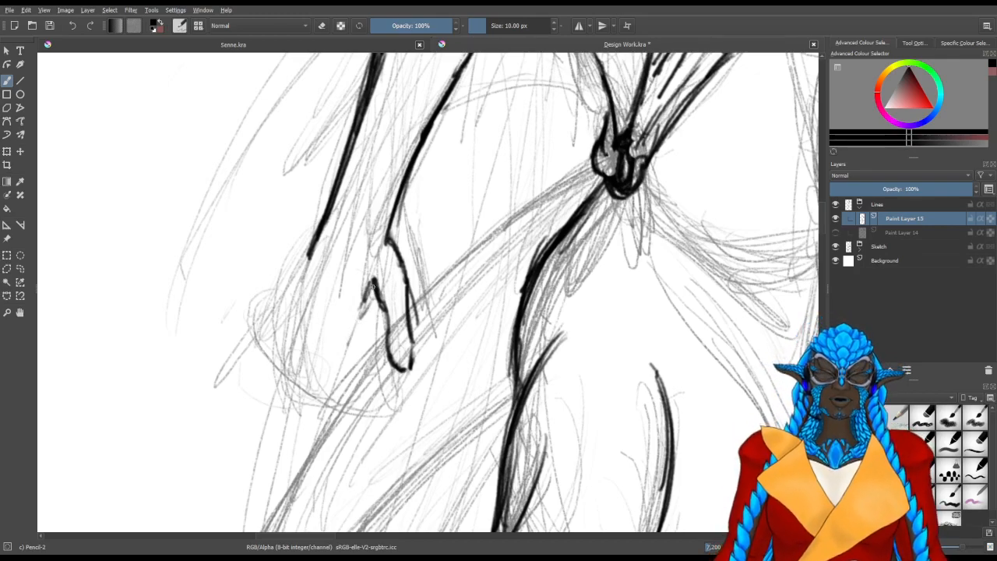
drag(343, 265, 321, 337)
mouse_move(327, 303)
mouse_down()
mouse_move(318, 335)
mouse_move(327, 427)
mouse_up()
drag(314, 358, 326, 438)
drag(318, 388, 337, 444)
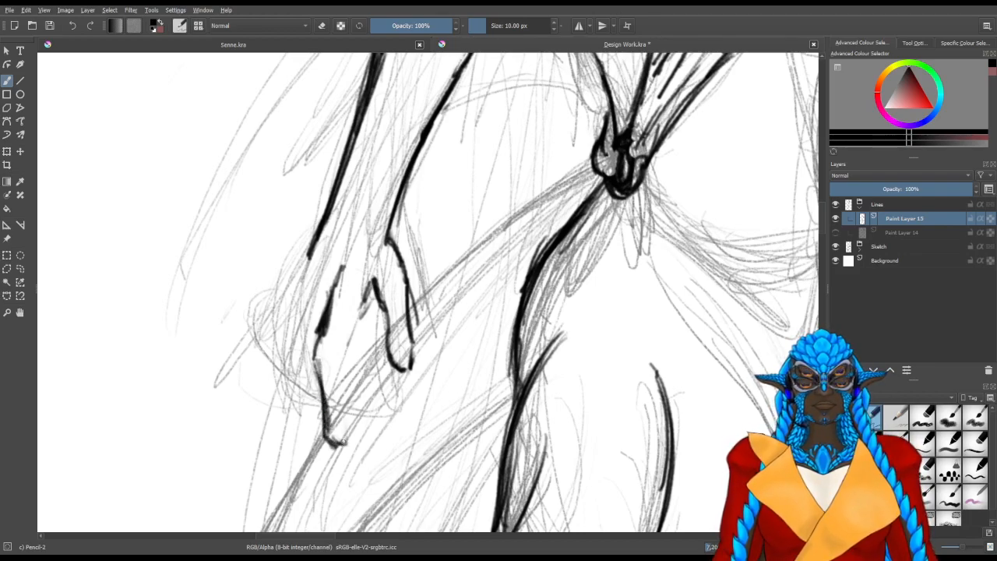
mouse_move(344, 410)
mouse_down()
mouse_move(350, 441)
mouse_move(344, 368)
mouse_move(358, 325)
mouse_up()
mouse_move(345, 372)
mouse_down()
mouse_move(372, 286)
mouse_move(345, 327)
mouse_move(351, 308)
mouse_move(333, 289)
mouse_move(312, 405)
mouse_move(331, 389)
mouse_move(347, 421)
mouse_move(340, 350)
mouse_move(335, 369)
mouse_up()
key(e)
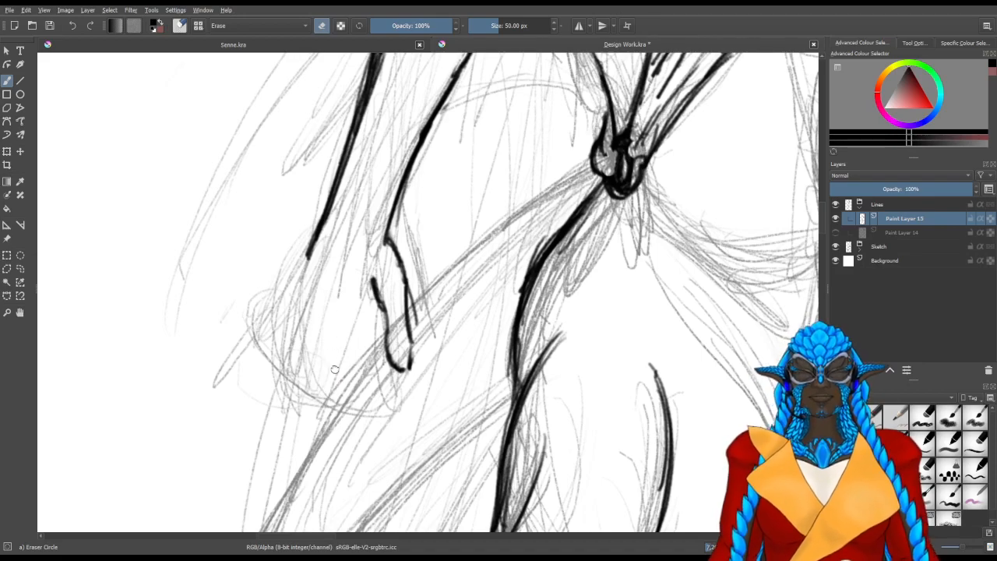
key(e)
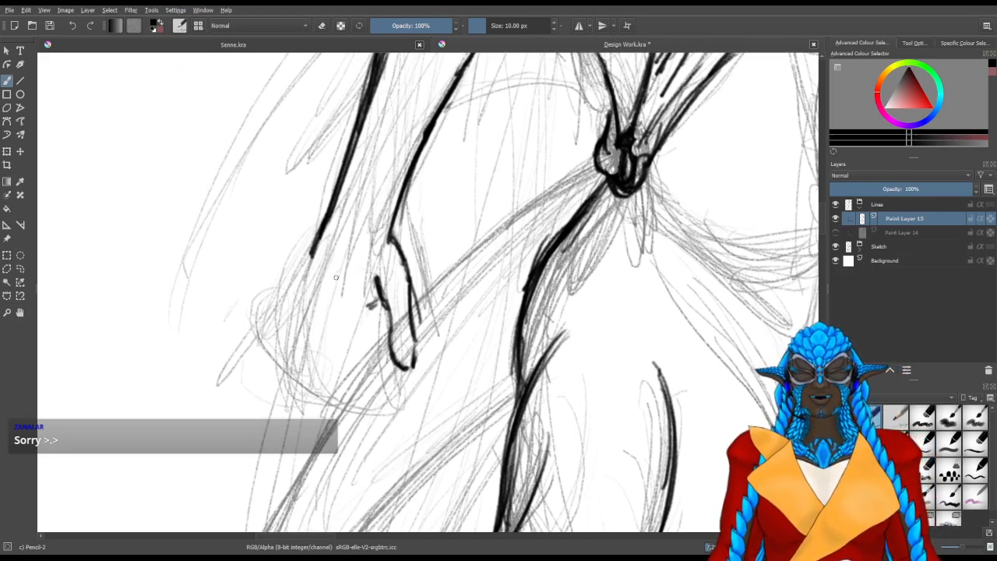
Reline the thumb's inner side and web, and mark a short knuckle line on the hand below the outer wrist
drag(327, 251, 334, 249)
key(slash)
mouse_move(356, 287)
mouse_down()
mouse_move(369, 299)
mouse_move(352, 270)
mouse_move(388, 318)
mouse_move(388, 358)
mouse_move(363, 335)
mouse_up()
key(slash)
mouse_move(401, 368)
mouse_down()
mouse_move(388, 353)
mouse_move(381, 290)
mouse_up()
mouse_move(386, 323)
mouse_down()
mouse_move(378, 284)
mouse_move(370, 292)
mouse_move(339, 267)
mouse_move(318, 309)
mouse_up()
mouse_move(332, 266)
mouse_down()
mouse_move(312, 318)
mouse_move(338, 247)
mouse_up()
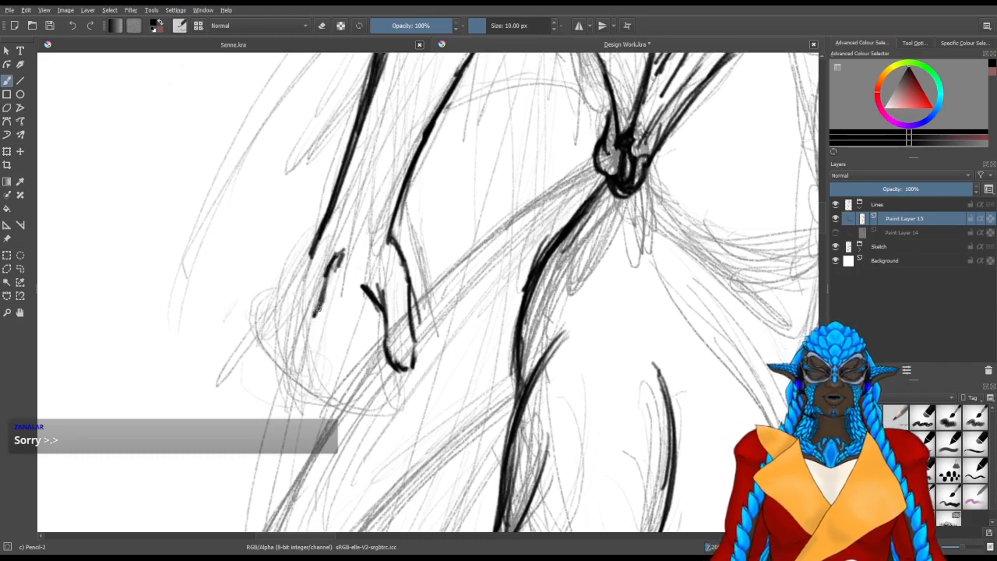
drag(325, 282, 300, 347)
drag(324, 283, 300, 339)
drag(329, 274, 300, 347)
key(ctrl+z)
key(ctrl+z)
key(ctrl+z)
key(ctrl+z)
key(ctrl+z)
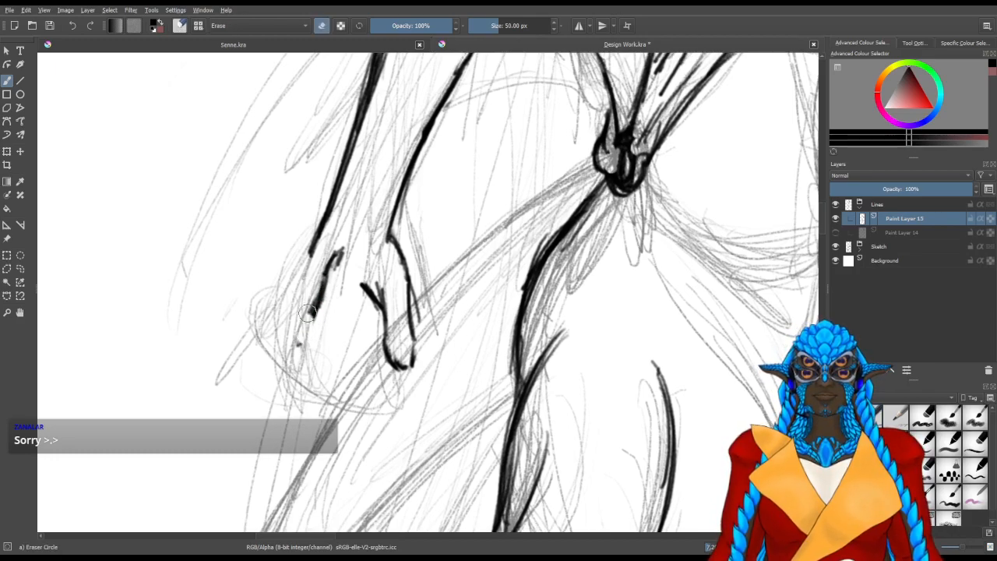
Rework the knuckle line and line the index finger down around its tip and back up to the thumb web
drag(333, 247, 309, 315)
mouse_move(320, 277)
mouse_down()
mouse_move(314, 255)
mouse_move(332, 270)
mouse_move(304, 322)
mouse_up()
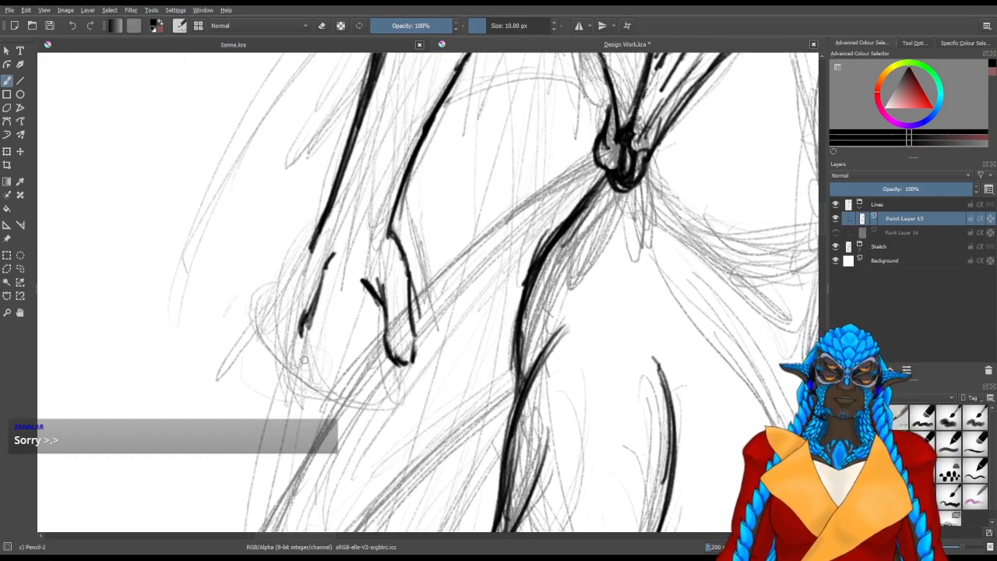
mouse_move(303, 340)
mouse_down()
mouse_move(309, 405)
mouse_move(330, 437)
mouse_move(355, 438)
mouse_move(353, 410)
mouse_move(356, 430)
mouse_up()
mouse_move(355, 429)
mouse_down()
mouse_move(338, 343)
mouse_move(344, 406)
mouse_up()
mouse_move(341, 371)
mouse_down()
mouse_move(357, 298)
mouse_move(340, 332)
mouse_move(365, 288)
mouse_move(350, 316)
mouse_move(354, 308)
mouse_up()
drag(361, 273, 355, 278)
Line the lowered hand's outer edge down from the wrist, and line the outer finger around its tip and back up
key(e)
key(e)
mouse_move(273, 276)
mouse_down()
mouse_move(306, 279)
mouse_move(324, 239)
mouse_move(293, 290)
mouse_up()
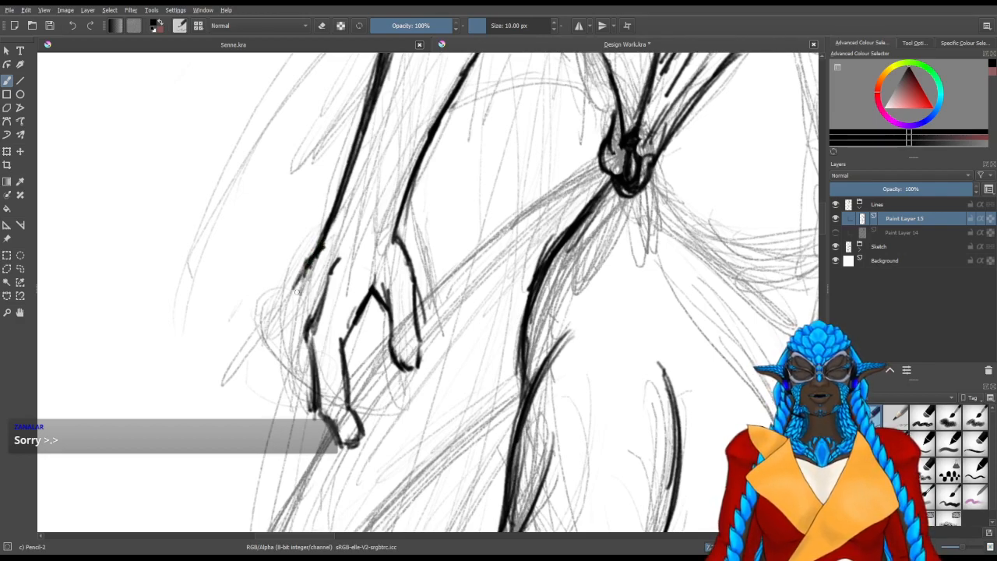
mouse_move(295, 290)
mouse_down()
mouse_move(273, 351)
mouse_move(275, 334)
mouse_move(276, 421)
mouse_move(287, 352)
mouse_up()
mouse_move(278, 424)
mouse_down()
mouse_move(280, 394)
mouse_move(284, 456)
mouse_move(283, 444)
mouse_move(295, 460)
mouse_move(314, 445)
mouse_move(300, 454)
mouse_move(304, 415)
mouse_up()
drag(304, 368, 303, 399)
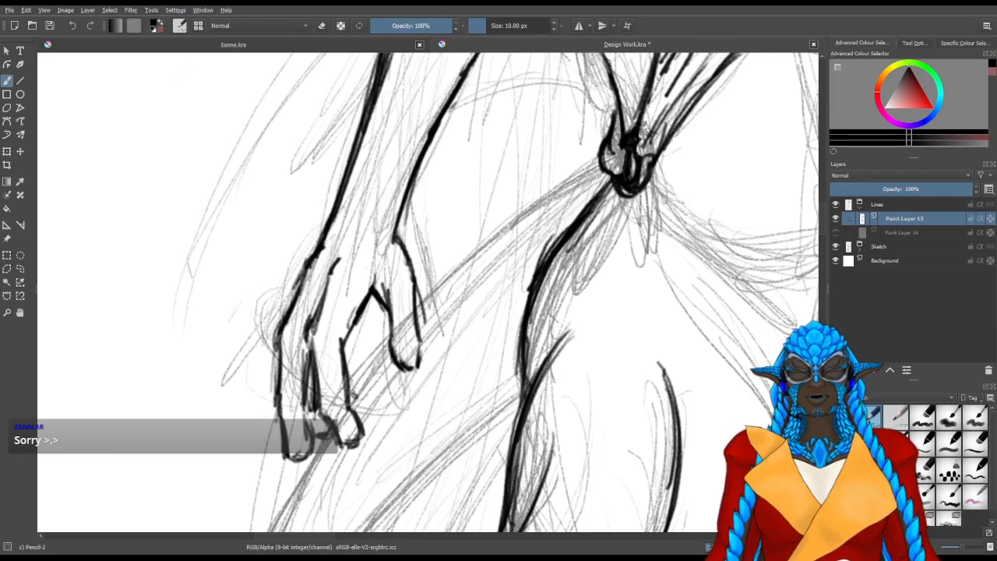
mouse_move(350, 395)
mouse_down()
mouse_move(356, 372)
mouse_move(346, 340)
mouse_up()
drag(362, 288, 327, 343)
Line the shoulder's rise into the base of the neck, with a short collar stroke where the two meet
drag(538, 105, 347, 354)
mouse_move(426, 251)
mouse_down()
mouse_move(382, 283)
mouse_move(399, 276)
mouse_up()
mouse_move(389, 257)
mouse_down()
mouse_move(405, 283)
mouse_move(450, 219)
mouse_move(382, 262)
mouse_up()
drag(449, 219, 420, 245)
drag(457, 208, 409, 248)
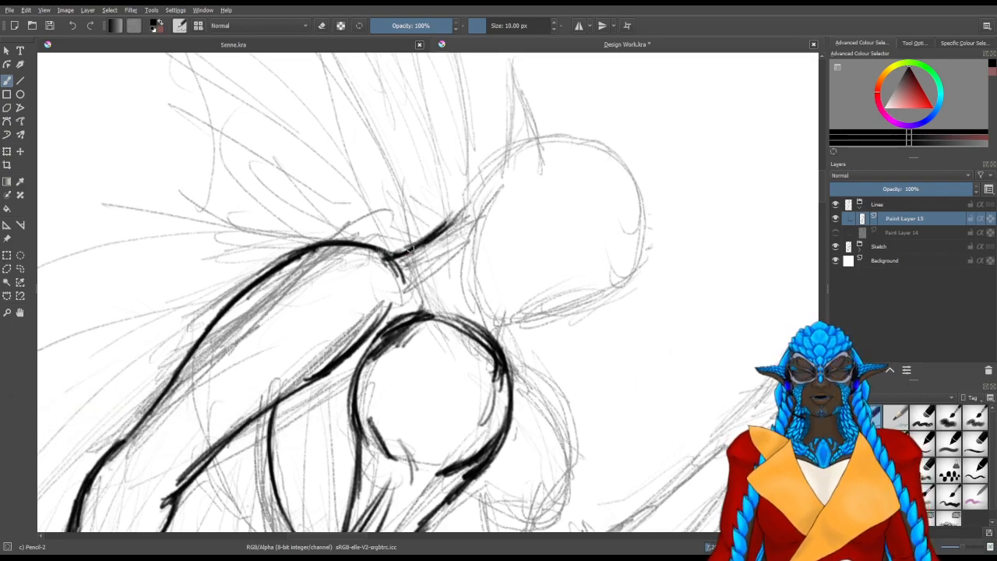
Line the far breast's outer curve and underside, and continue the far side of the torso down to the waist
mouse_move(529, 397)
mouse_down()
mouse_move(419, 243)
mouse_move(448, 272)
mouse_move(421, 230)
mouse_move(460, 312)
mouse_move(409, 230)
mouse_move(451, 358)
mouse_up()
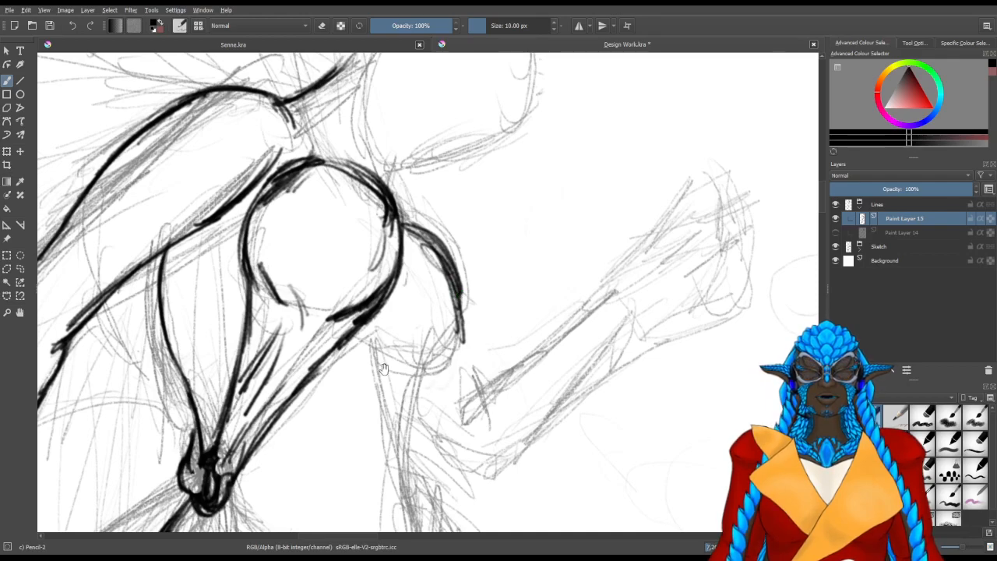
mouse_move(380, 335)
mouse_down()
mouse_move(381, 306)
mouse_move(371, 347)
mouse_move(402, 475)
mouse_up()
mouse_move(397, 474)
mouse_down()
mouse_move(380, 397)
mouse_move(381, 295)
mouse_move(360, 226)
mouse_up()
drag(390, 298, 396, 327)
mouse_move(392, 284)
mouse_down()
mouse_move(398, 310)
mouse_move(413, 200)
mouse_move(444, 161)
mouse_up()
drag(417, 211, 446, 134)
mouse_move(415, 194)
mouse_down()
mouse_move(444, 133)
mouse_move(420, 192)
mouse_up()
drag(437, 171, 403, 226)
drag(416, 207, 398, 260)
drag(457, 152, 415, 265)
drag(404, 224, 354, 328)
mouse_move(380, 291)
mouse_down()
mouse_move(346, 307)
mouse_move(337, 288)
mouse_move(340, 310)
mouse_up()
scroll(304, 320, down, 3)
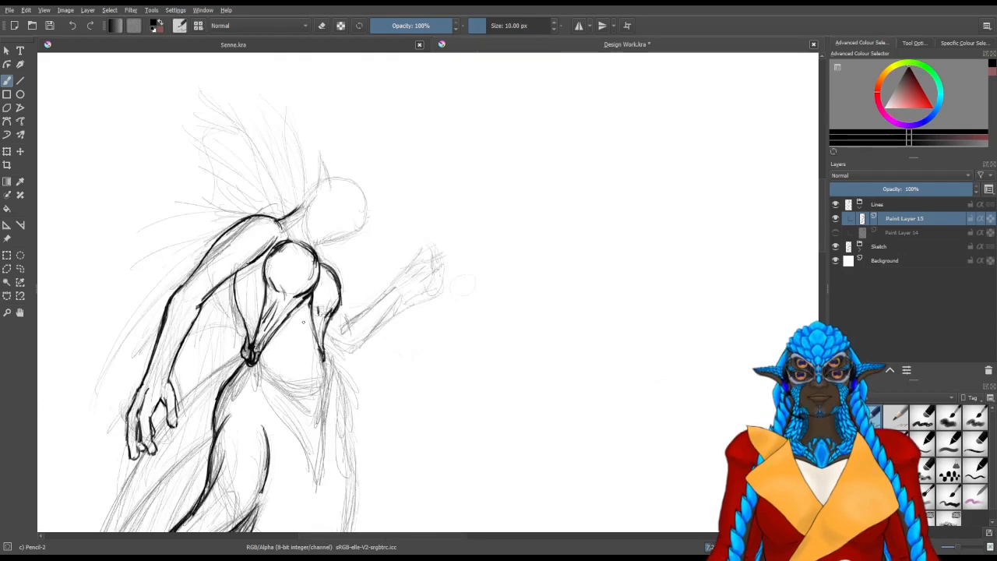
drag(441, 365, 464, 242)
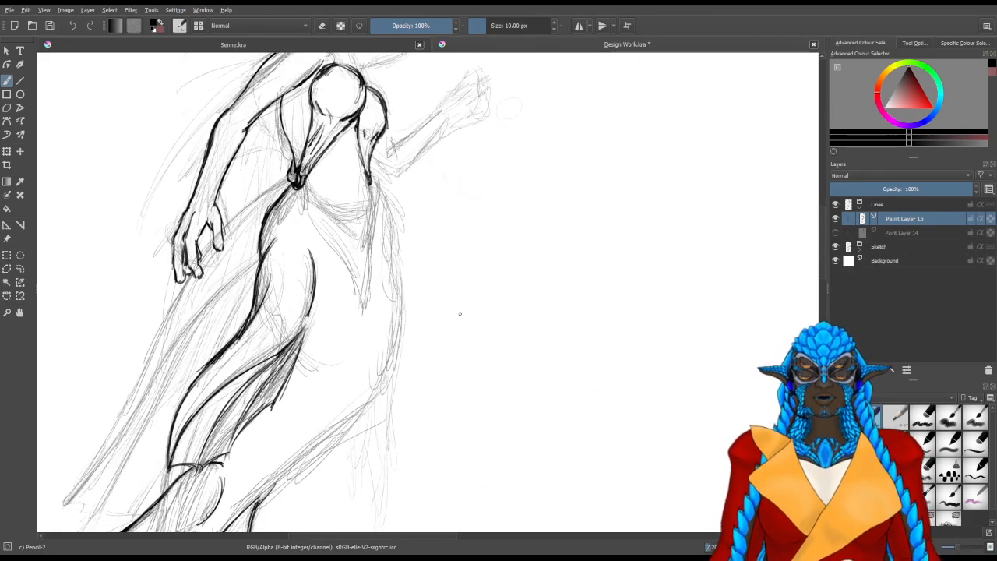
drag(493, 368, 520, 267)
drag(470, 326, 453, 233)
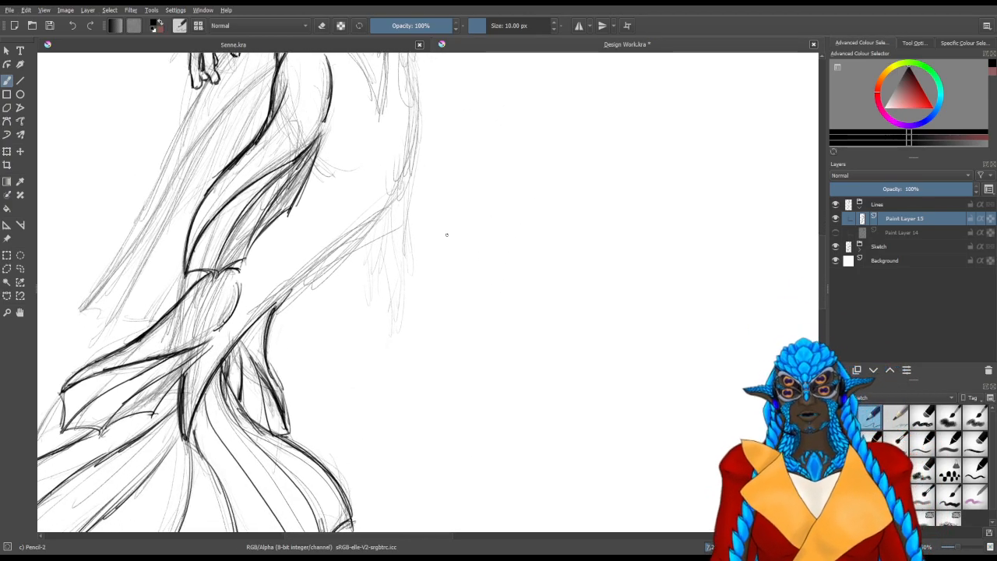
mouse_move(329, 343)
mouse_down()
mouse_move(378, 318)
mouse_move(352, 385)
mouse_move(385, 383)
mouse_up()
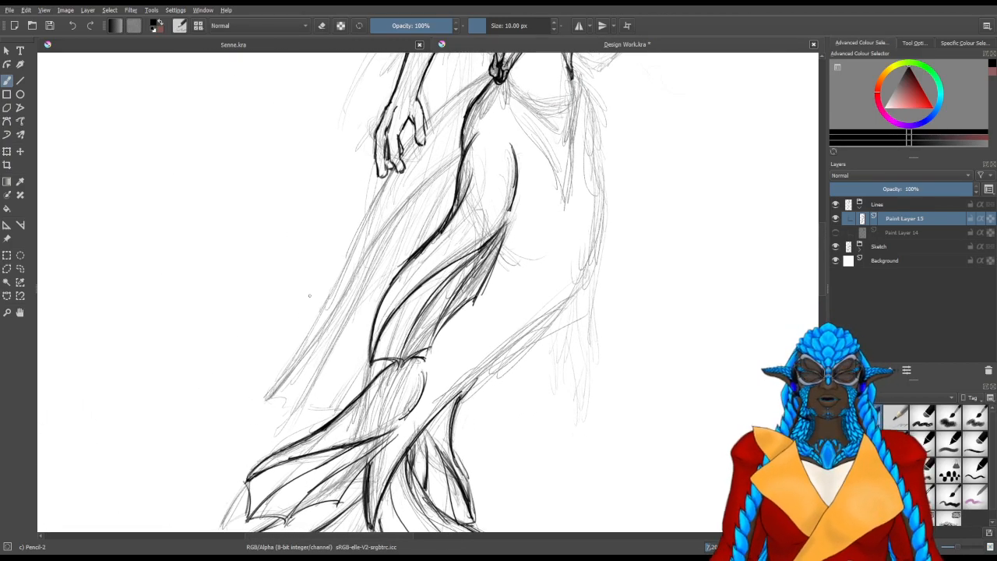
scroll(282, 393, up, 2)
scroll(305, 403, down, 1)
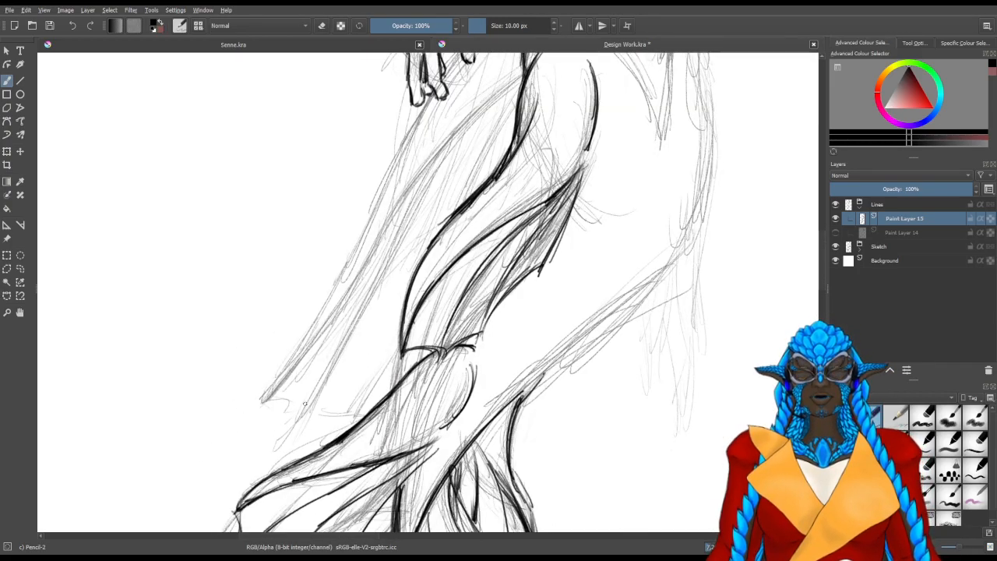
drag(347, 342, 344, 360)
drag(258, 419, 310, 367)
mouse_move(264, 412)
mouse_down()
mouse_move(340, 324)
mouse_move(280, 390)
mouse_up()
key(ctrl+z)
key(ctrl+z)
key(ctrl+z)
Line the long trailing hip fin's outer edge from the hip knot down to the thumb of the lowered hand
scroll(351, 253, up, 1)
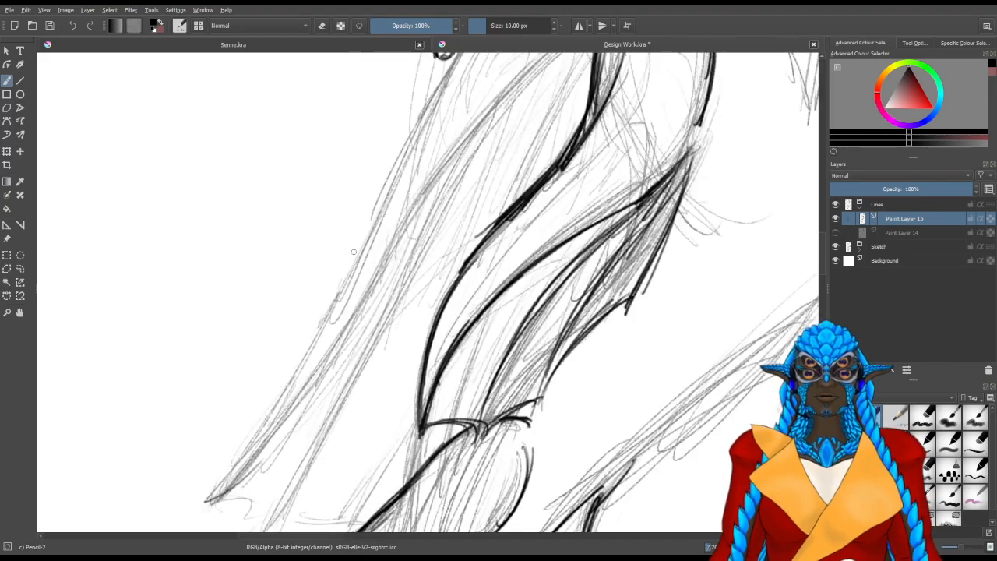
drag(479, 153, 366, 386)
drag(350, 310, 394, 330)
mouse_move(395, 213)
mouse_down()
mouse_move(398, 365)
mouse_move(366, 333)
mouse_move(373, 245)
mouse_up()
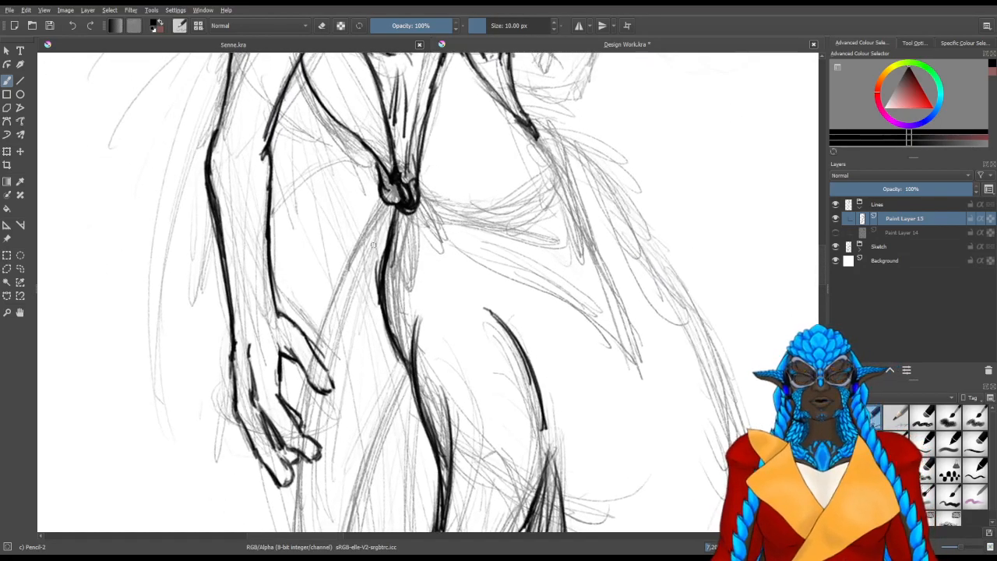
mouse_move(390, 201)
mouse_down()
mouse_move(324, 335)
mouse_move(361, 246)
mouse_move(333, 318)
mouse_up()
Continue the trailing hip fin's outer edge from behind the fingers down along the sketch with overlapping strokes
mouse_move(318, 373)
mouse_down()
mouse_move(363, 237)
mouse_move(345, 247)
mouse_move(350, 285)
mouse_move(354, 241)
mouse_up()
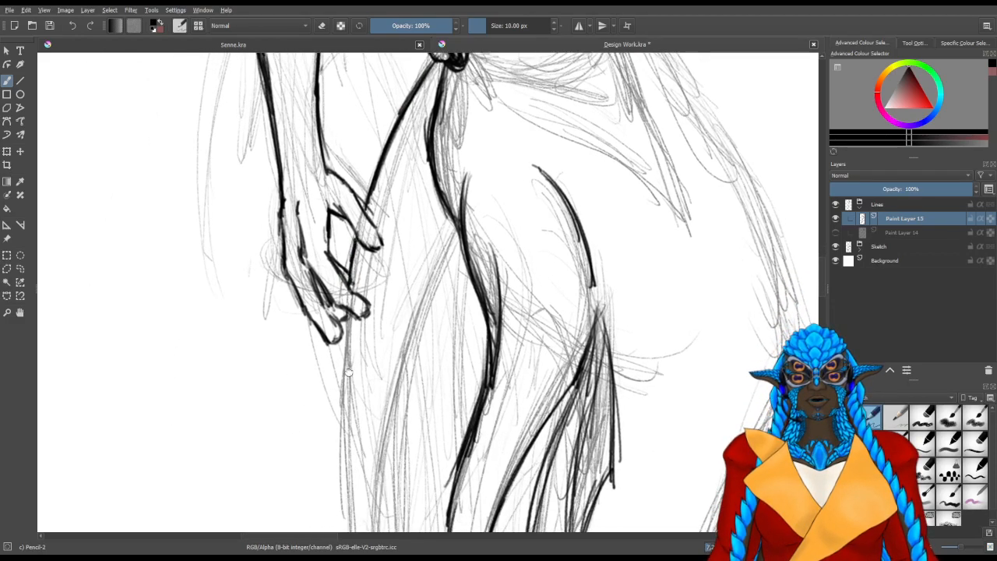
drag(350, 379, 353, 263)
drag(351, 204, 347, 336)
drag(350, 196, 347, 337)
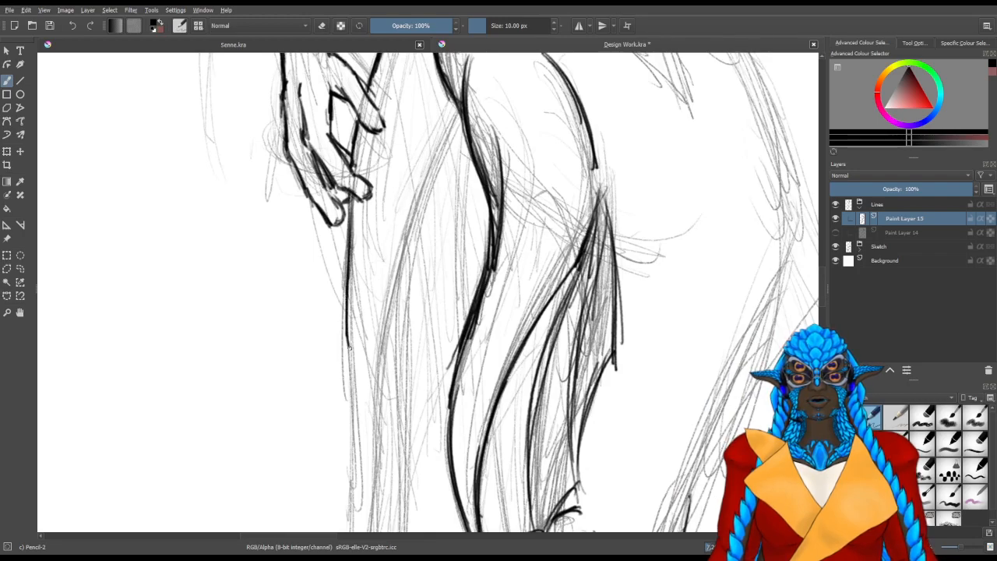
scroll(349, 345, down, 5)
drag(359, 185, 360, 286)
drag(355, 162, 366, 311)
drag(353, 145, 361, 306)
drag(353, 195, 361, 343)
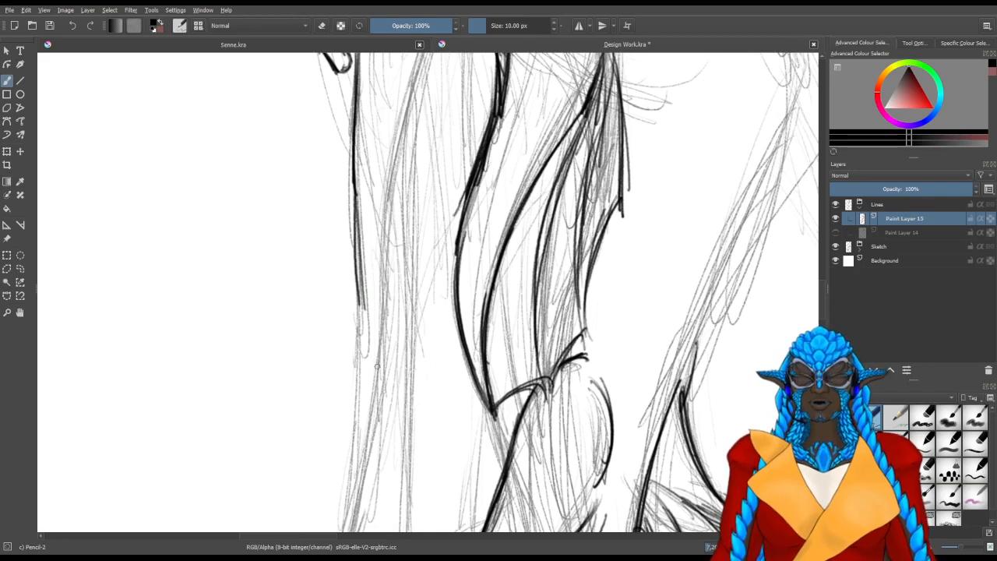
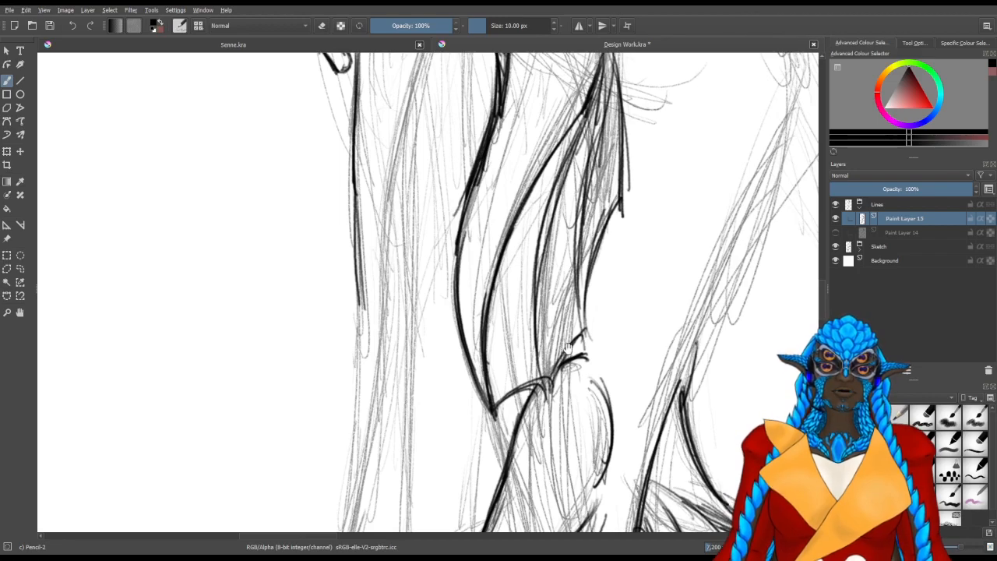
drag(564, 379, 506, 257)
mouse_move(319, 215)
mouse_down()
mouse_move(326, 320)
mouse_move(302, 250)
mouse_move(314, 329)
mouse_move(335, 183)
mouse_up()
drag(329, 122, 334, 246)
drag(326, 140, 326, 287)
drag(331, 164, 327, 301)
key(ctrl+z)
key(ctrl+z)
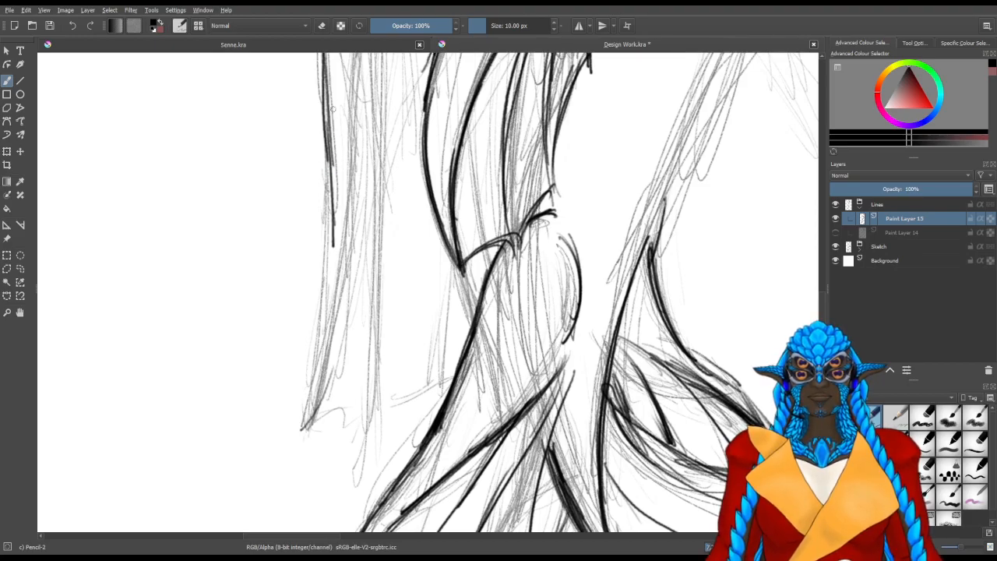
key(ctrl+z)
Continue the trailing hip fin's outer edge down to its pointed lower tip with overlapping strokes
mouse_move(184, 303)
mouse_down()
mouse_move(363, 345)
mouse_move(512, 281)
mouse_move(492, 332)
mouse_move(352, 292)
mouse_up()
mouse_move(301, 420)
mouse_down()
mouse_move(342, 322)
mouse_move(299, 431)
mouse_move(392, 257)
mouse_up()
drag(304, 401, 400, 238)
mouse_move(304, 404)
mouse_down()
mouse_move(409, 226)
mouse_move(450, 183)
mouse_up()
drag(347, 321, 460, 175)
drag(381, 267, 468, 165)
drag(340, 320, 438, 334)
drag(381, 251, 386, 243)
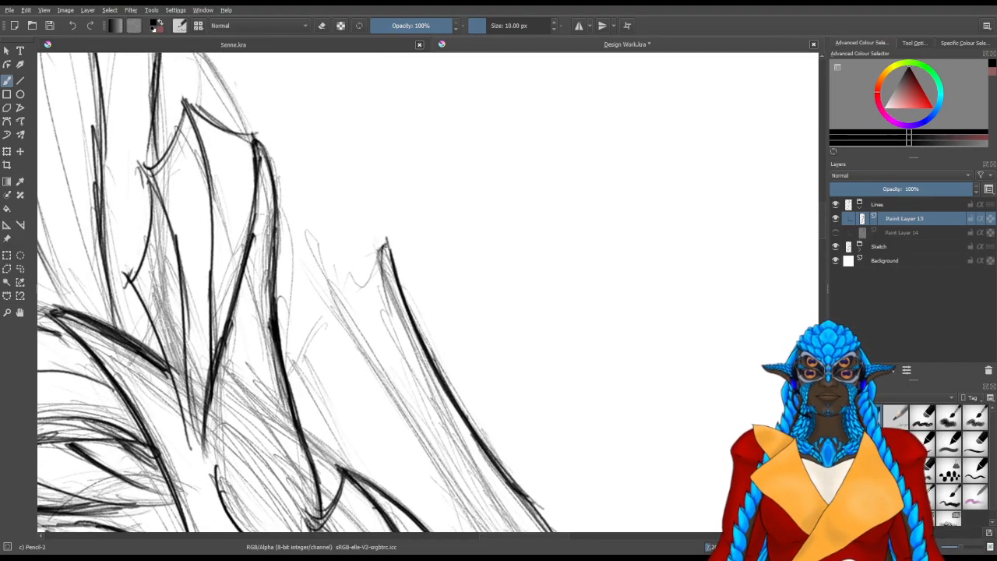
mouse_move(395, 333)
mouse_down()
mouse_move(419, 289)
mouse_move(418, 241)
mouse_move(452, 265)
mouse_up()
drag(445, 331, 389, 363)
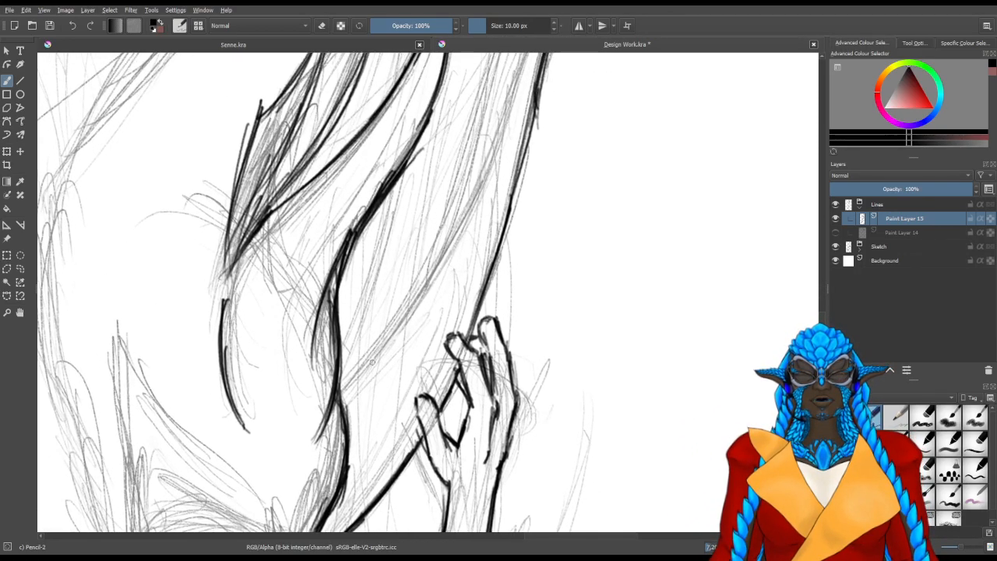
Line the trailing hip fin's second ray beside the outer edge, from the hip down to the shared pointed tip
drag(344, 387, 380, 346)
mouse_move(343, 387)
mouse_down()
mouse_move(421, 287)
mouse_move(410, 304)
mouse_up()
drag(337, 395, 445, 261)
drag(398, 316, 464, 207)
mouse_move(416, 302)
mouse_down()
mouse_move(467, 209)
mouse_move(403, 338)
mouse_move(392, 339)
mouse_up()
drag(369, 388, 421, 265)
drag(362, 402, 430, 237)
drag(382, 353, 426, 257)
drag(444, 183, 408, 267)
drag(369, 387, 389, 334)
drag(363, 403, 408, 268)
mouse_move(362, 412)
mouse_down()
mouse_move(426, 211)
mouse_move(384, 313)
mouse_up()
mouse_move(336, 433)
mouse_down()
mouse_move(358, 312)
mouse_move(304, 436)
mouse_move(383, 269)
mouse_up()
drag(332, 404, 417, 221)
mouse_move(355, 341)
mouse_down()
mouse_move(397, 247)
mouse_move(438, 187)
mouse_up()
drag(402, 235, 447, 183)
drag(416, 212, 450, 179)
mouse_move(402, 364)
mouse_down()
mouse_move(528, 182)
mouse_move(348, 396)
mouse_up()
drag(427, 421, 468, 220)
drag(499, 155, 379, 325)
mouse_move(348, 357)
mouse_down()
mouse_move(369, 293)
mouse_move(304, 356)
mouse_up()
mouse_move(349, 226)
mouse_down()
mouse_move(331, 286)
mouse_move(340, 221)
mouse_up()
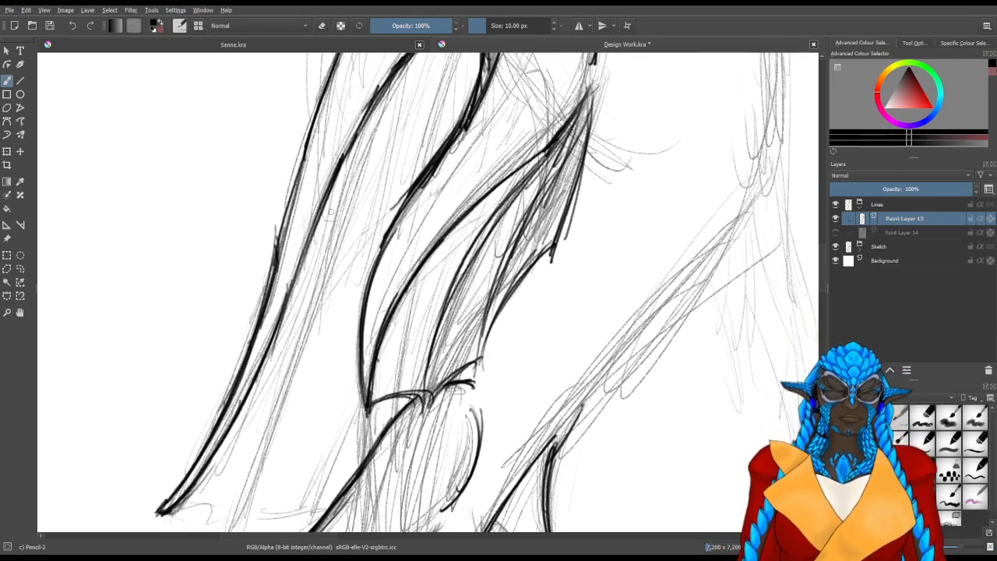
Line the trailing hip fin's third ray with long overlapping strokes, from below the hip down to its lower end
drag(377, 332, 427, 260)
drag(354, 251, 329, 315)
drag(399, 101, 364, 188)
drag(413, 73, 361, 210)
drag(398, 108, 339, 305)
drag(373, 191, 337, 310)
drag(296, 405, 382, 248)
drag(440, 95, 391, 217)
drag(432, 120, 353, 312)
drag(418, 157, 340, 355)
drag(406, 204, 339, 357)
drag(392, 231, 328, 395)
drag(381, 274, 335, 366)
drag(367, 298, 331, 380)
drag(434, 245, 343, 357)
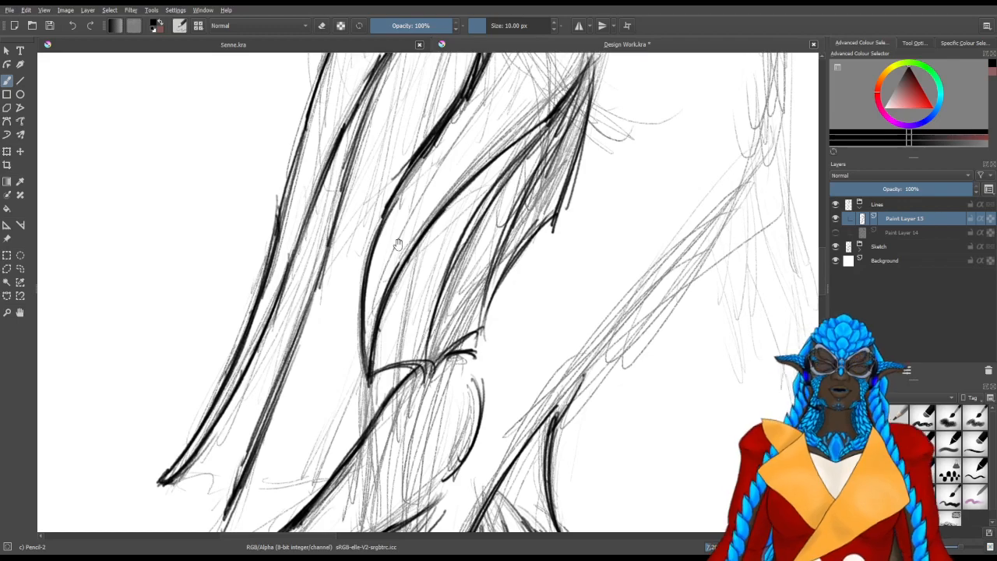
Line the upper part of the fin's innermost ray, from the hip contour down to where the leg fin covers it
drag(424, 216, 380, 371)
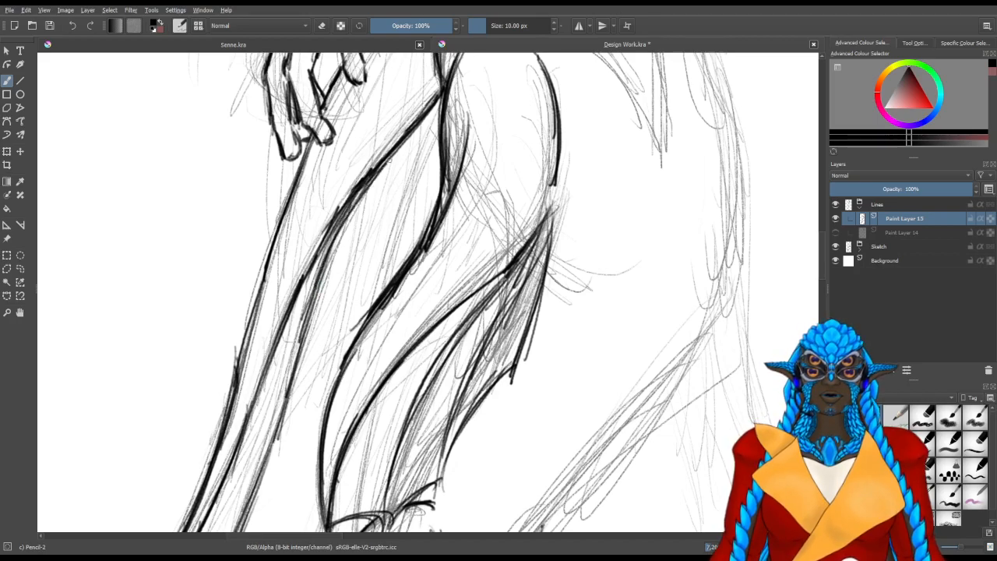
drag(436, 111, 377, 245)
drag(435, 113, 378, 242)
drag(411, 163, 379, 242)
drag(431, 113, 360, 304)
drag(387, 220, 357, 315)
drag(380, 237, 353, 338)
drag(362, 292, 355, 329)
Continue the innermost ray below the leg fin's tip down to the trailing fin's lower edge
mouse_move(359, 301)
mouse_down()
mouse_move(352, 341)
mouse_move(386, 140)
mouse_up()
drag(375, 363, 351, 415)
drag(381, 348, 332, 453)
drag(376, 349, 334, 452)
drag(377, 341, 328, 454)
drag(379, 343, 324, 459)
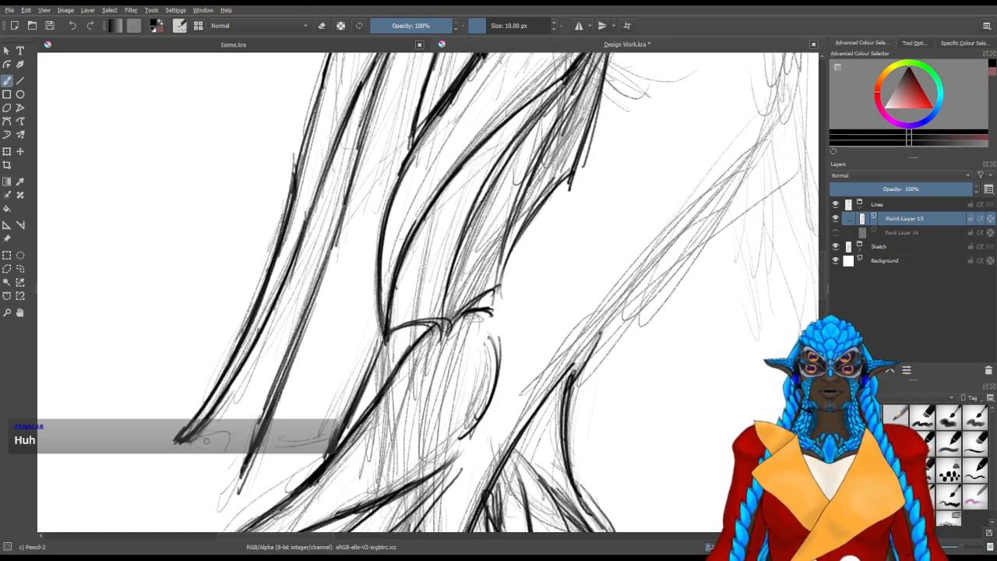
Line the trailing hip fin's scalloped lower edge with curved strokes joining the ray tips
mouse_move(187, 441)
mouse_down()
mouse_move(240, 470)
mouse_move(237, 462)
mouse_move(286, 481)
mouse_move(310, 474)
mouse_up()
drag(240, 477, 302, 474)
drag(205, 440, 240, 465)
drag(226, 449, 260, 468)
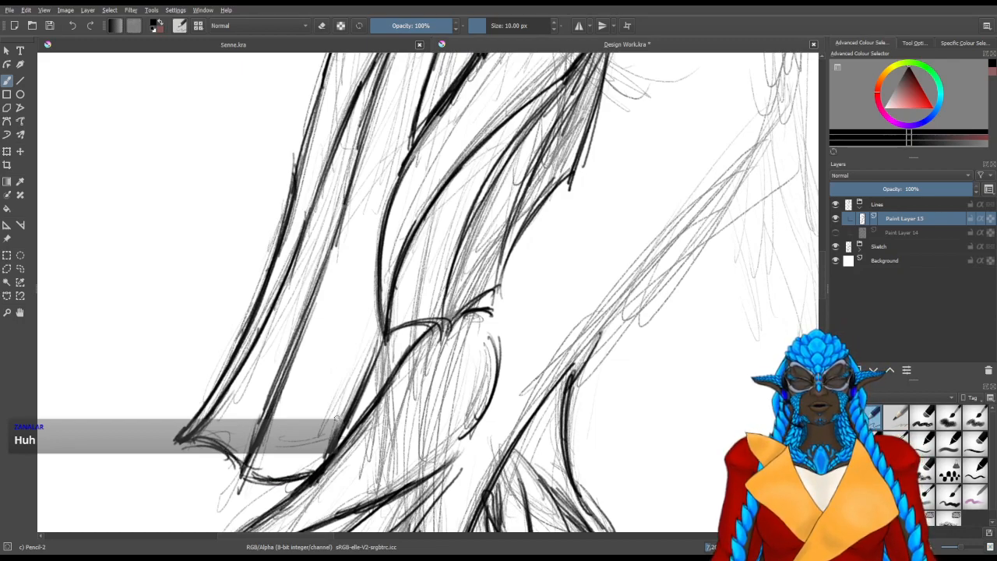
drag(459, 185, 357, 452)
drag(426, 184, 389, 360)
drag(417, 212, 392, 406)
drag(328, 306, 406, 390)
drag(302, 374, 424, 361)
mouse_move(353, 374)
mouse_down()
mouse_move(407, 385)
mouse_move(406, 377)
mouse_up()
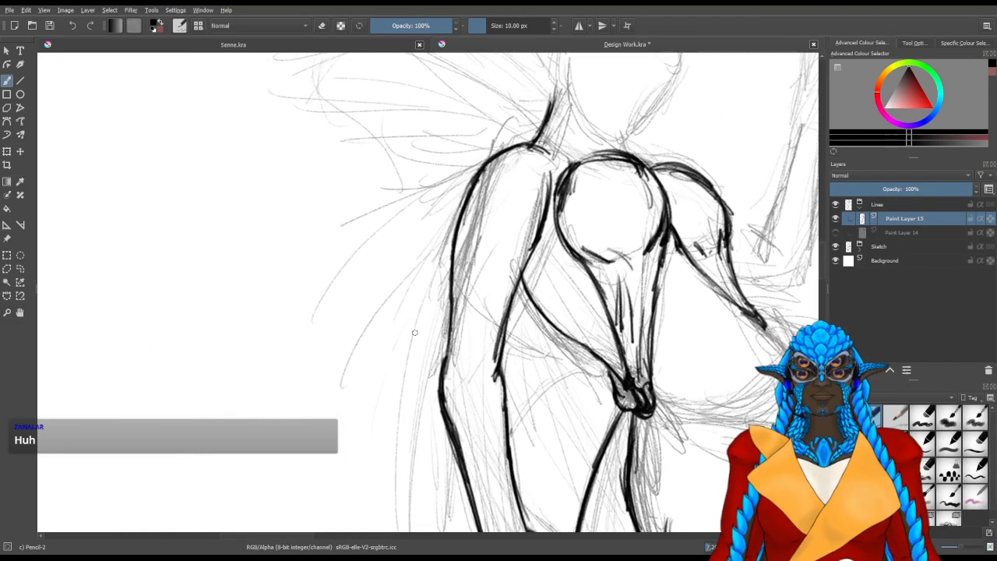
mouse_move(457, 223)
mouse_down()
mouse_move(423, 374)
mouse_move(454, 235)
mouse_up()
mouse_move(427, 361)
mouse_down()
mouse_move(457, 175)
mouse_move(444, 285)
mouse_up()
drag(460, 166, 434, 285)
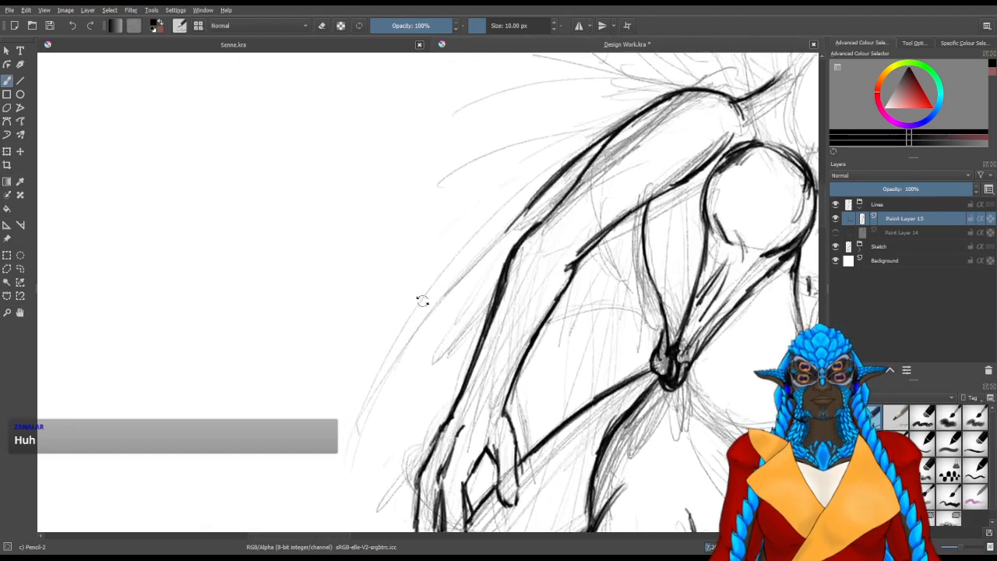
drag(524, 214, 446, 314)
drag(533, 201, 411, 360)
drag(530, 208, 380, 392)
drag(489, 253, 338, 461)
drag(523, 221, 418, 373)
mouse_move(533, 200)
mouse_down()
mouse_move(363, 463)
mouse_move(382, 393)
mouse_up()
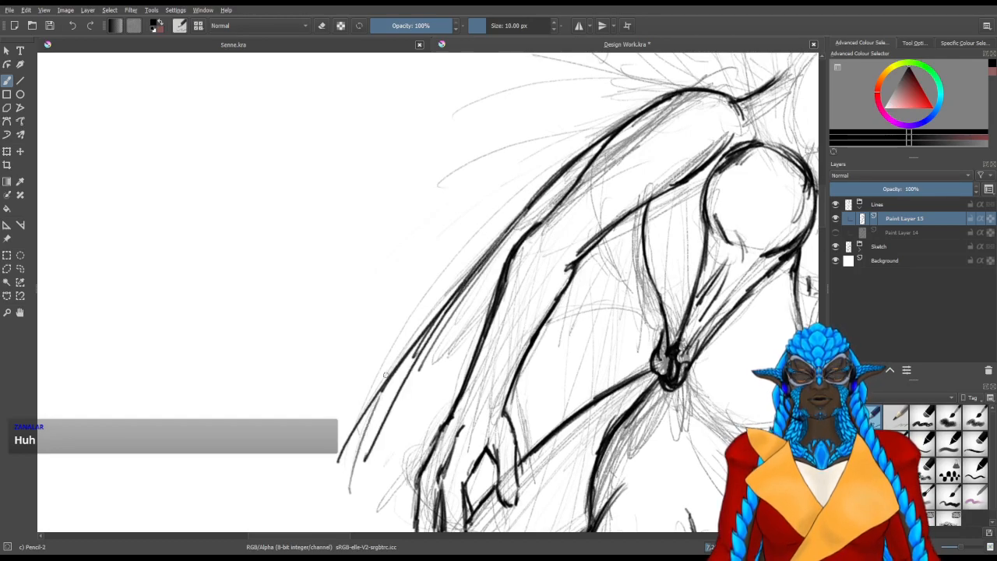
key(ctrl+z)
key(ctrl+z)
key(ctrl+z)
key(ctrl+z)
key(ctrl+z)
key(ctrl+z)
key(ctrl+z)
key(ctrl+z)
key(ctrl+z)
key(ctrl+z)
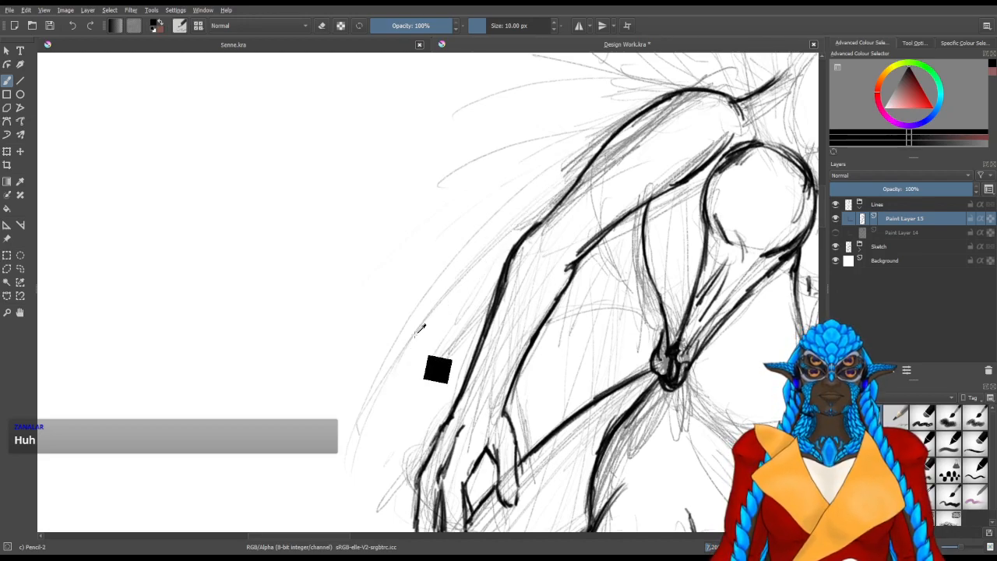
Line the arm fin's long outer edge as a smooth arc from its lower tip near the hand up to the shoulder
mouse_move(350, 468)
mouse_down()
mouse_move(391, 335)
mouse_move(452, 250)
mouse_move(448, 258)
mouse_up()
mouse_move(349, 467)
mouse_down()
mouse_move(374, 384)
mouse_move(505, 209)
mouse_up()
mouse_move(374, 405)
mouse_down()
mouse_move(461, 245)
mouse_move(505, 198)
mouse_up()
drag(396, 346, 543, 162)
drag(419, 295, 570, 144)
mouse_move(435, 276)
mouse_down()
mouse_move(603, 129)
mouse_move(589, 136)
mouse_move(607, 131)
mouse_up()
drag(531, 178, 648, 105)
drag(557, 156, 659, 101)
Clean the inner side of the arm fin's outer edge with the 50 px eraser and re-line its lower end
key(slash)
mouse_move(374, 407)
mouse_down()
mouse_move(369, 431)
mouse_move(407, 348)
mouse_up()
drag(393, 369, 460, 283)
drag(413, 353, 503, 234)
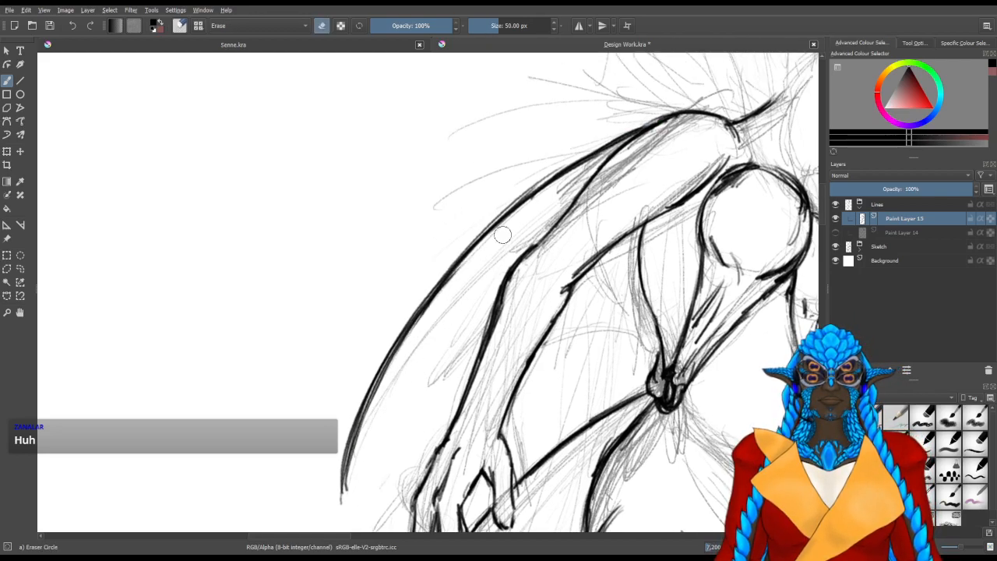
mouse_move(354, 478)
mouse_down()
mouse_move(363, 456)
mouse_move(363, 478)
mouse_up()
key(slash)
mouse_move(351, 482)
mouse_down()
mouse_move(353, 490)
mouse_move(394, 415)
mouse_up()
drag(352, 502, 459, 316)
drag(381, 429, 469, 307)
drag(429, 358, 431, 360)
key(slash)
mouse_move(454, 327)
mouse_down()
mouse_move(359, 507)
mouse_move(363, 476)
mouse_up()
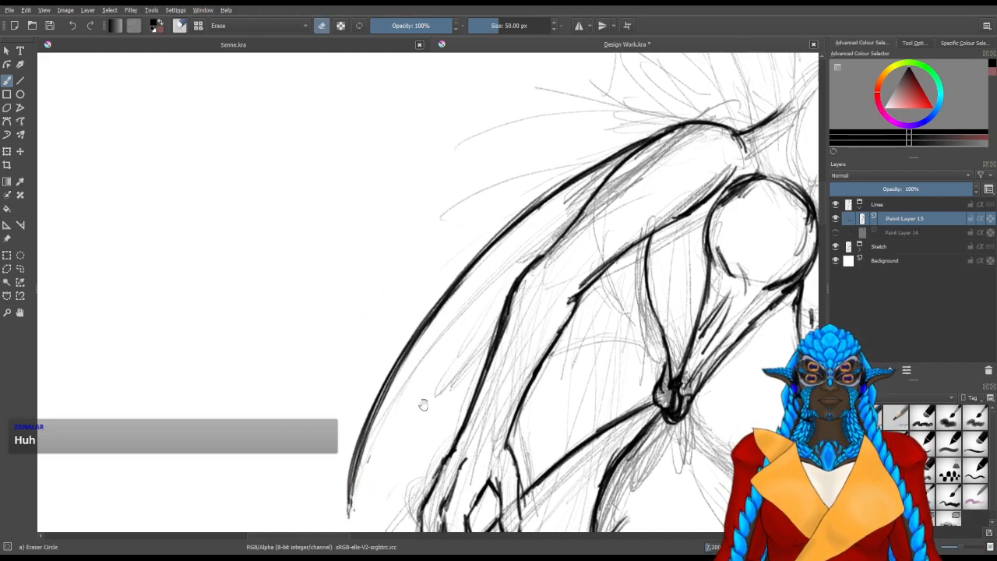
drag(411, 405, 331, 411)
key(slash)
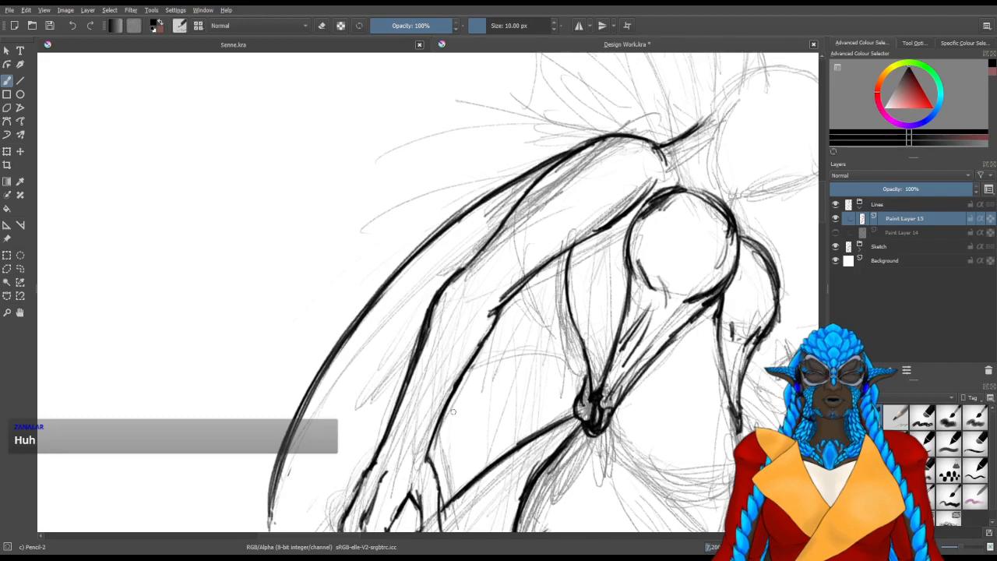
mouse_move(436, 449)
mouse_down()
mouse_move(489, 381)
mouse_move(530, 299)
mouse_up()
drag(488, 389, 506, 340)
mouse_move(571, 262)
mouse_down()
mouse_move(477, 427)
mouse_move(463, 411)
mouse_move(438, 430)
mouse_move(477, 410)
mouse_move(470, 401)
mouse_move(489, 374)
mouse_up()
key(slash)
drag(595, 334, 464, 367)
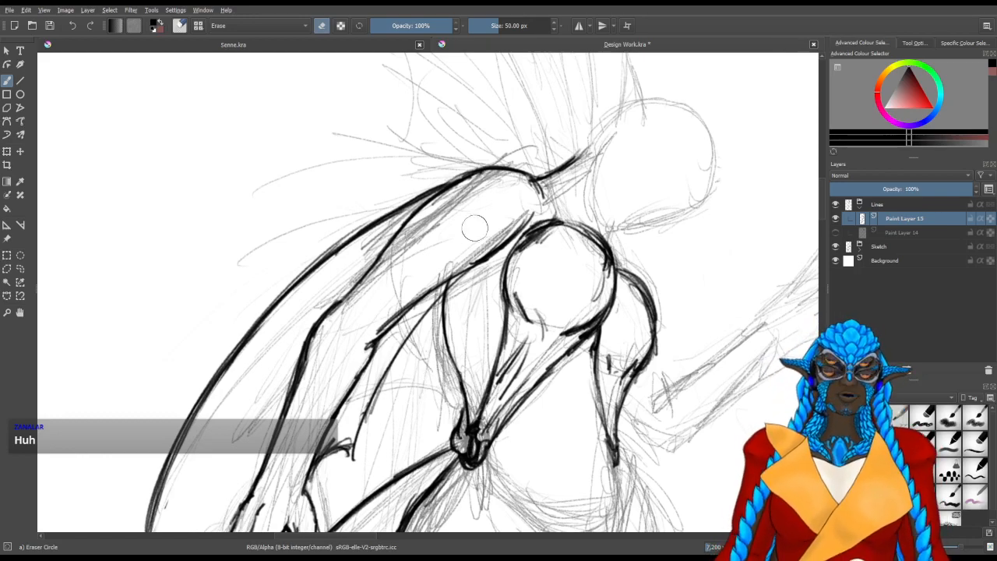
drag(435, 381, 436, 393)
key(slash)
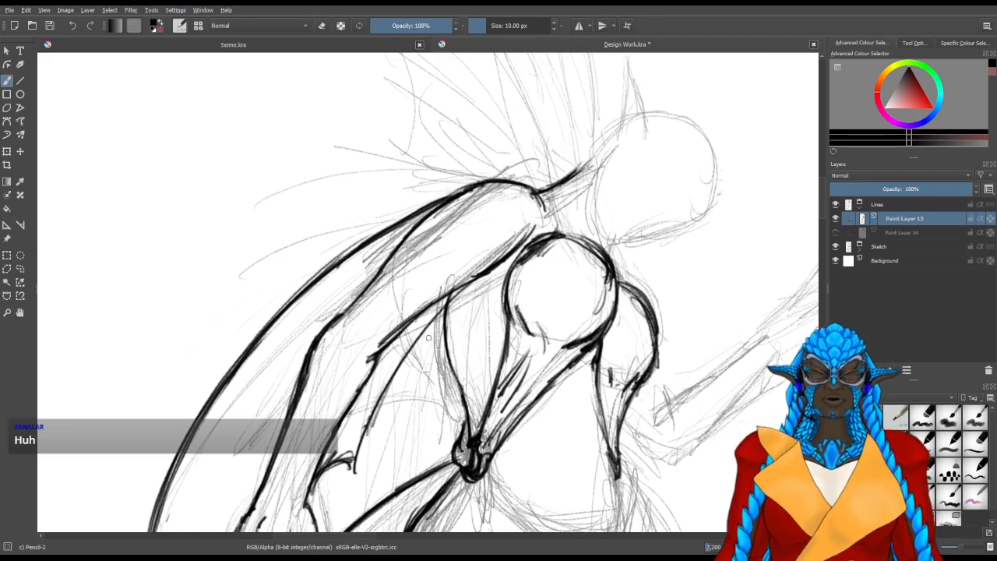
drag(428, 338, 433, 340)
key(slash)
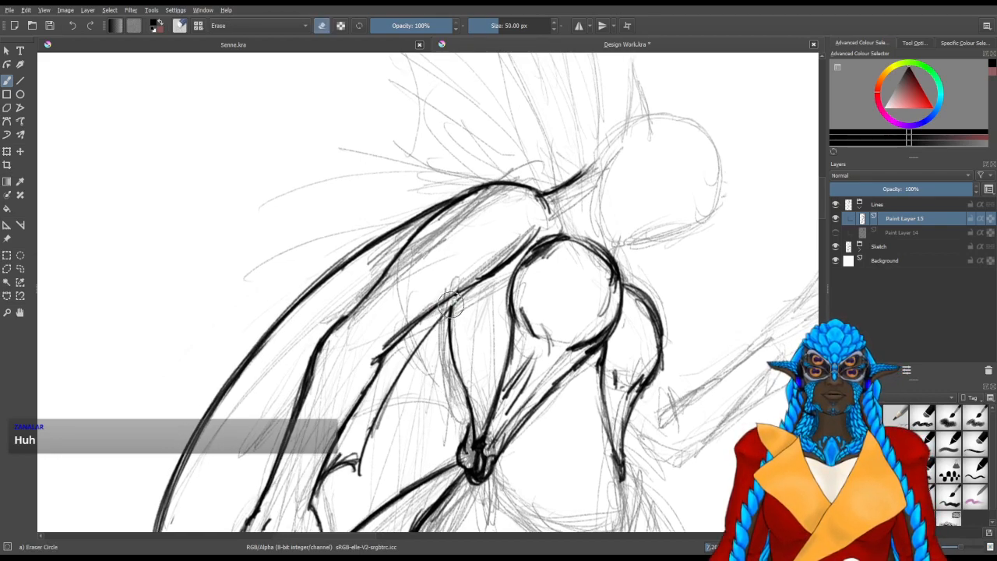
drag(454, 298, 455, 303)
key(slash)
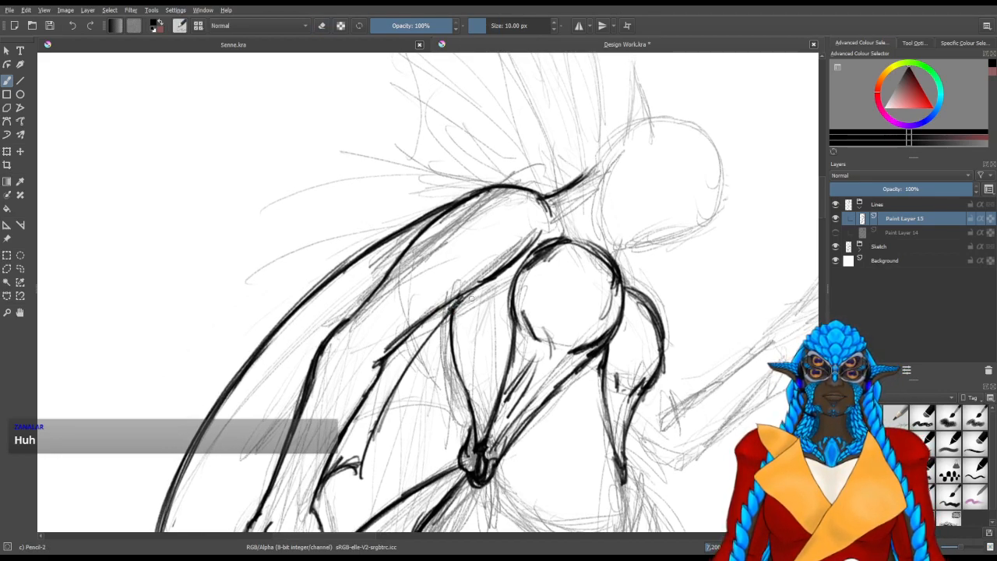
drag(374, 423, 344, 458)
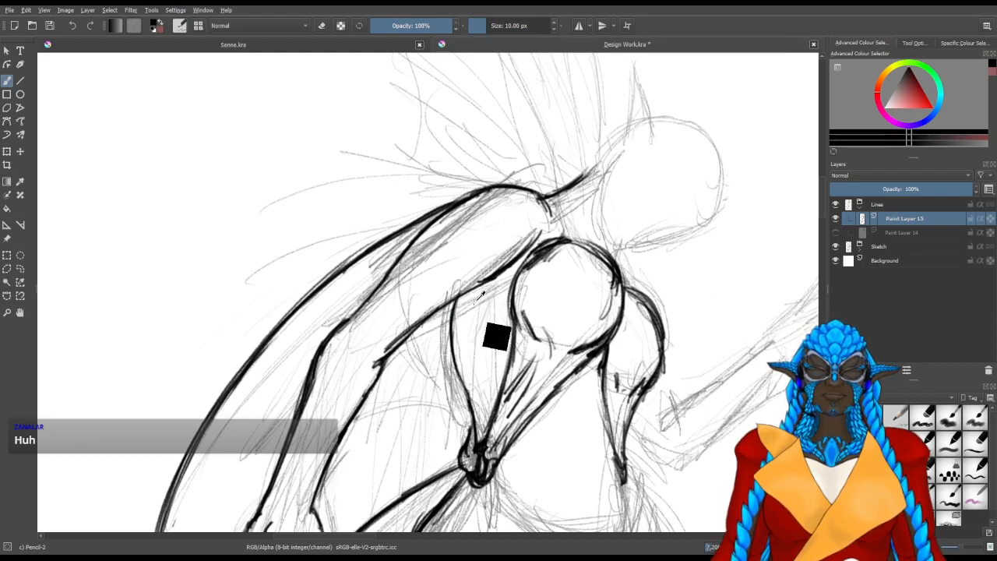
Add a new paint layer above the current line layer and line the underarm fin's long rays fanning down from the armpit
key(Insert)
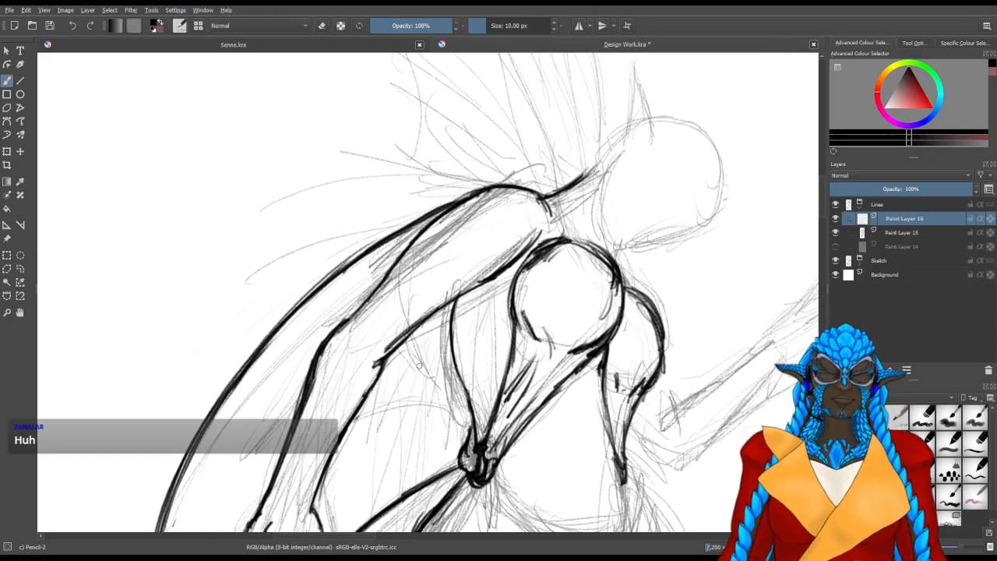
drag(416, 379, 439, 320)
mouse_move(474, 264)
mouse_down()
mouse_move(433, 313)
mouse_move(490, 248)
mouse_move(402, 382)
mouse_up()
drag(438, 308, 382, 439)
drag(469, 270, 392, 403)
mouse_move(501, 232)
mouse_down()
mouse_move(466, 272)
mouse_move(506, 226)
mouse_move(438, 372)
mouse_up()
drag(476, 270, 429, 387)
drag(502, 236, 430, 378)
drag(470, 287, 425, 409)
Line the underarm fin's short rays nearest the waist and the scalloped lower edge between the ray tips
drag(507, 231, 485, 319)
mouse_move(505, 231)
mouse_down()
mouse_move(472, 383)
mouse_move(474, 346)
mouse_move(504, 297)
mouse_move(504, 264)
mouse_move(512, 333)
mouse_up()
mouse_move(509, 226)
mouse_down()
mouse_move(509, 333)
mouse_move(509, 323)
mouse_move(479, 380)
mouse_up()
mouse_move(507, 333)
mouse_down()
mouse_move(475, 378)
mouse_move(421, 409)
mouse_move(474, 385)
mouse_move(471, 366)
mouse_up()
mouse_move(424, 400)
mouse_down()
mouse_move(382, 436)
mouse_move(343, 435)
mouse_move(381, 435)
mouse_up()
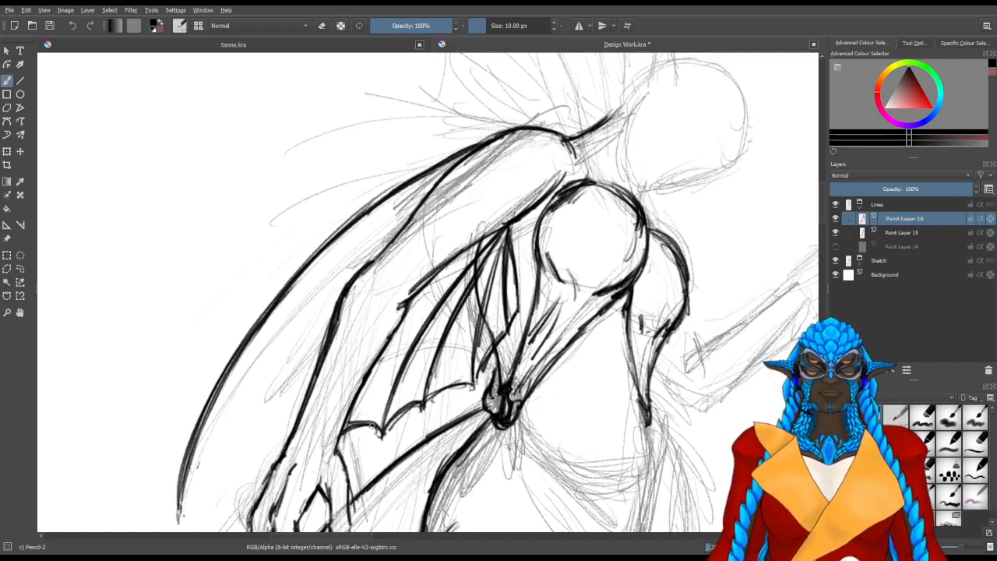
Undo the underarm fin's scallop beside the forearm and redraw it from the forearm to the first ray tip
key(ctrl+z)
key(ctrl+z)
key(ctrl+z)
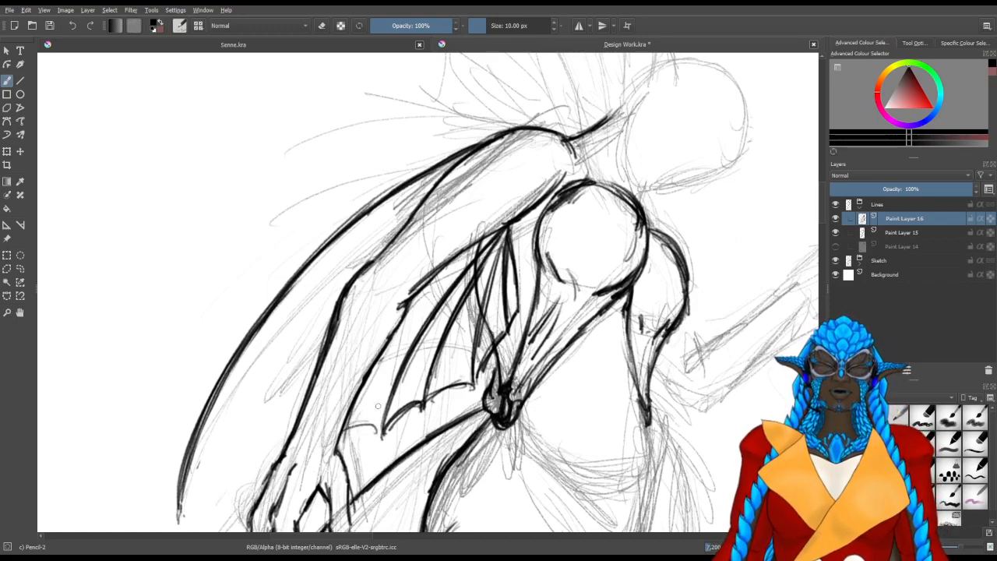
drag(344, 421, 384, 435)
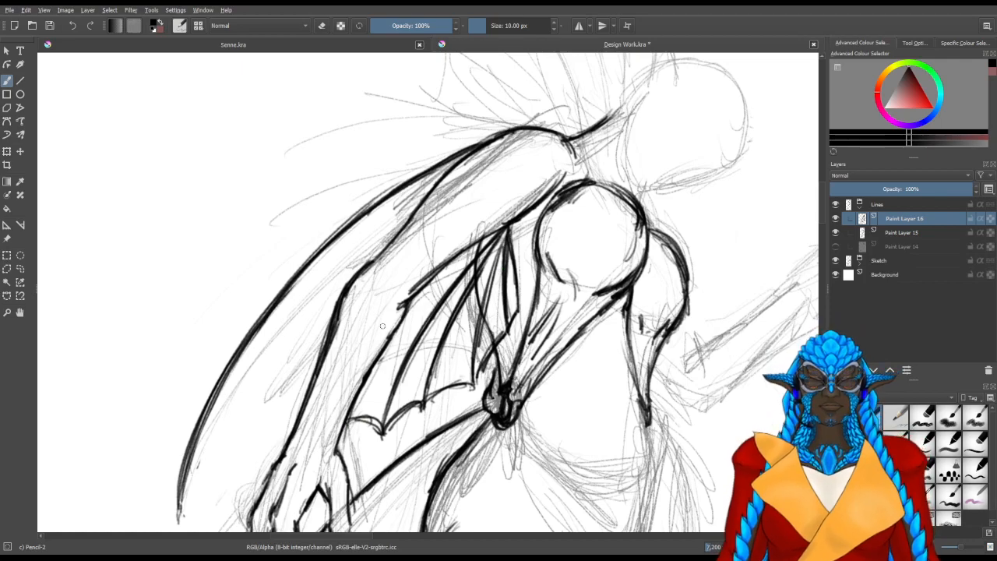
mouse_move(372, 387)
mouse_down()
mouse_move(397, 307)
mouse_move(380, 346)
mouse_up()
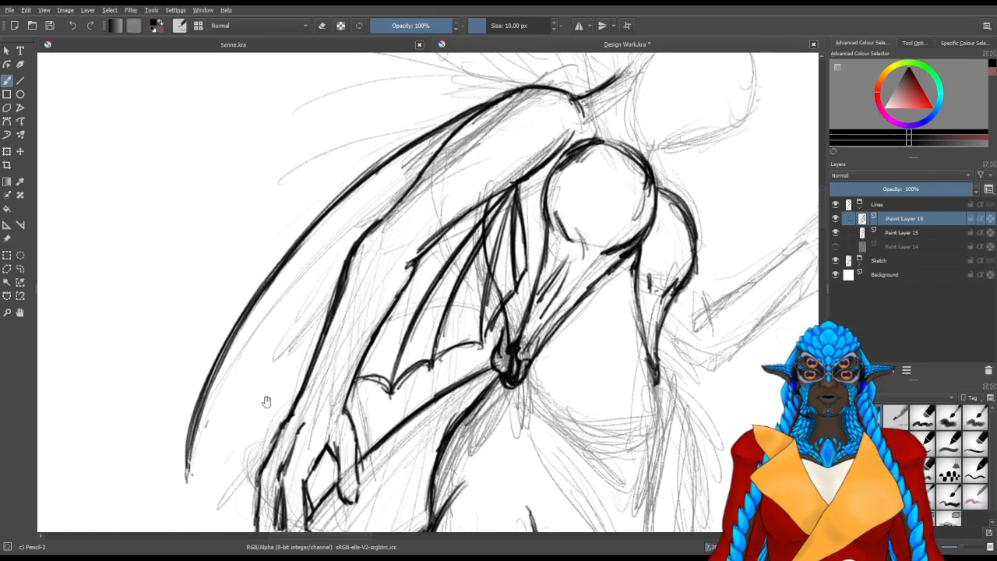
drag(267, 397, 275, 405)
drag(357, 220, 318, 383)
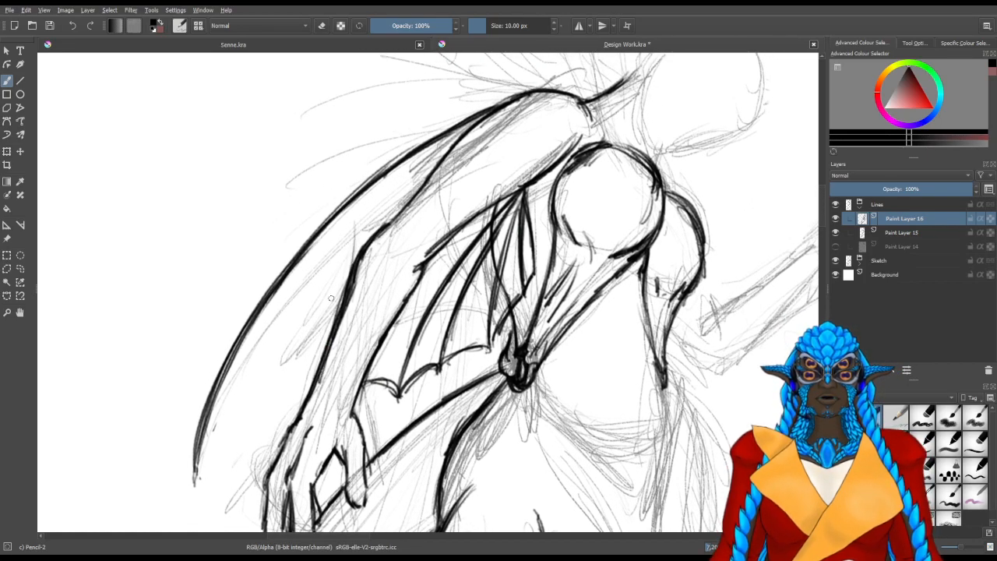
key(ctrl+z)
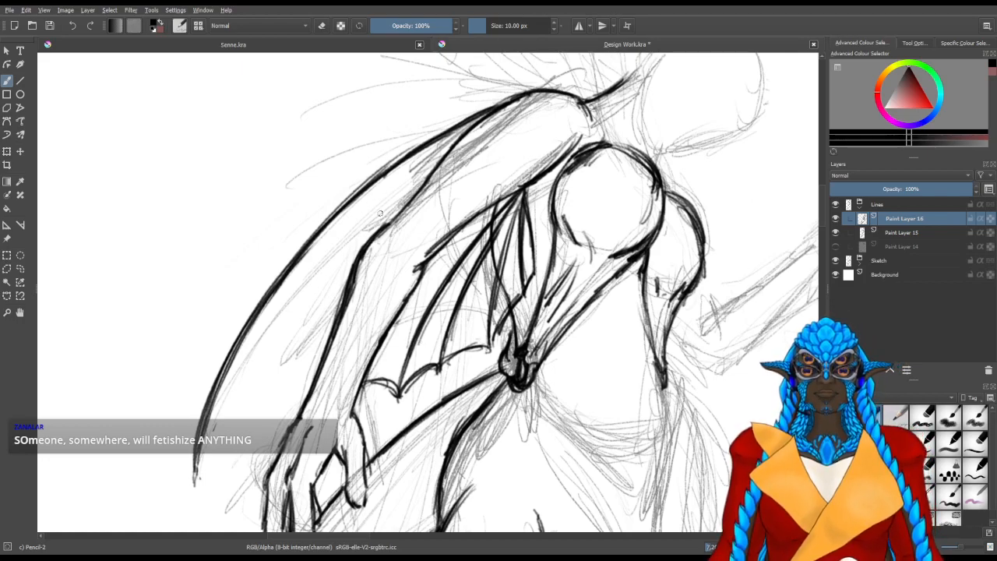
Add a new paint layer directly above Paint Layer 15, beneath the underarm fin's layer
space+drag(416, 351, 425, 306)
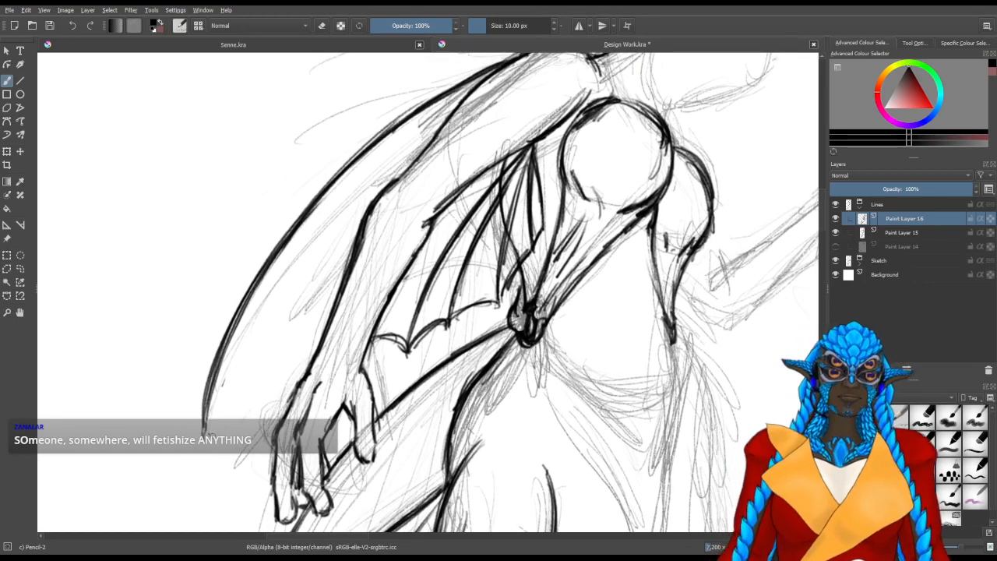
space+drag(284, 399, 254, 345)
click(904, 232)
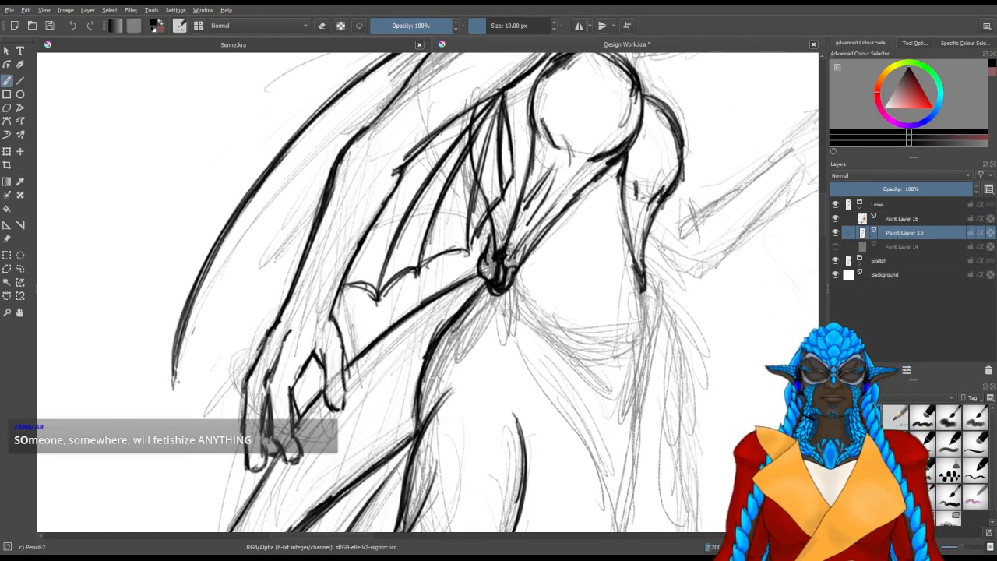
key(Insert)
space+drag(482, 373, 486, 299)
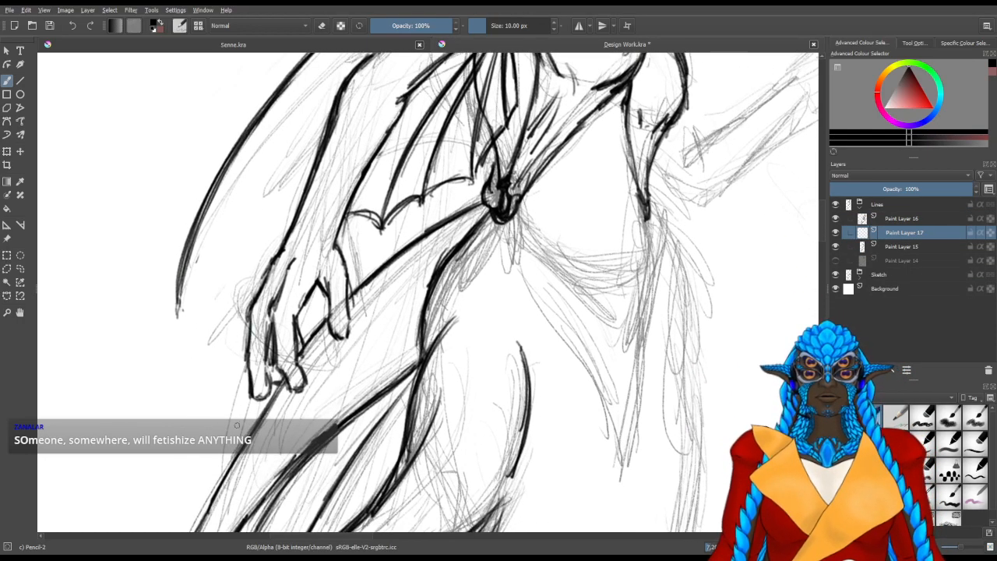
scroll(302, 288, down, 2)
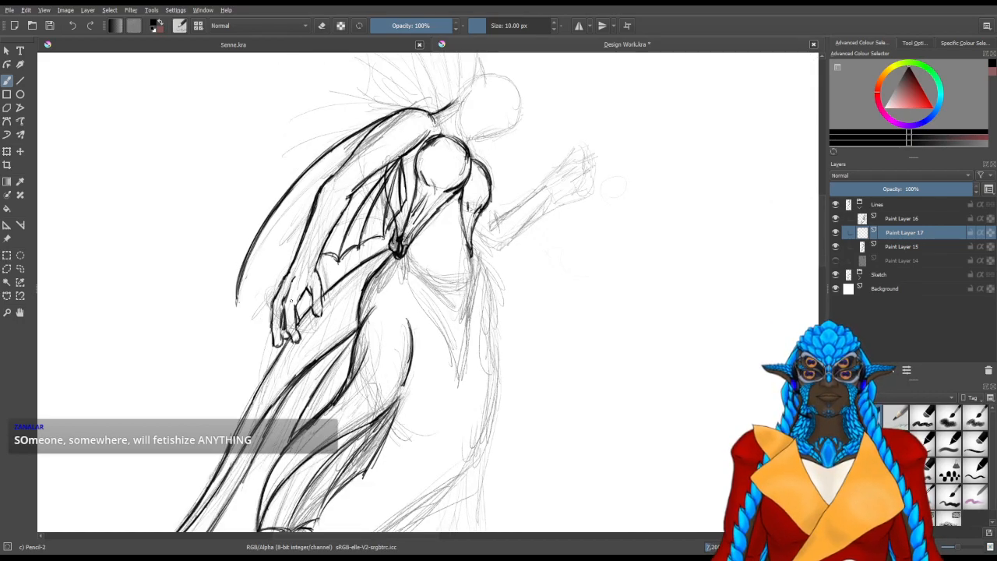
drag(271, 374, 276, 351)
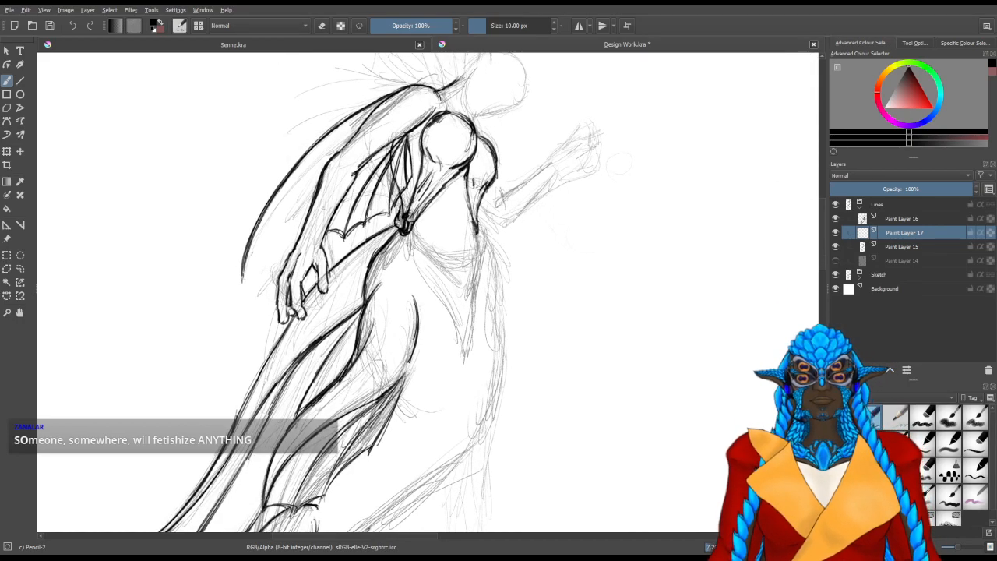
Draw long thin fin rays sweeping from the lowered arm and waist down past the hand and across the hip fins
drag(293, 254, 268, 367)
mouse_move(377, 165)
mouse_down()
mouse_move(350, 288)
mouse_move(353, 245)
mouse_up()
drag(384, 150, 312, 399)
drag(408, 142, 355, 425)
key(ctrl+z)
drag(417, 130, 345, 404)
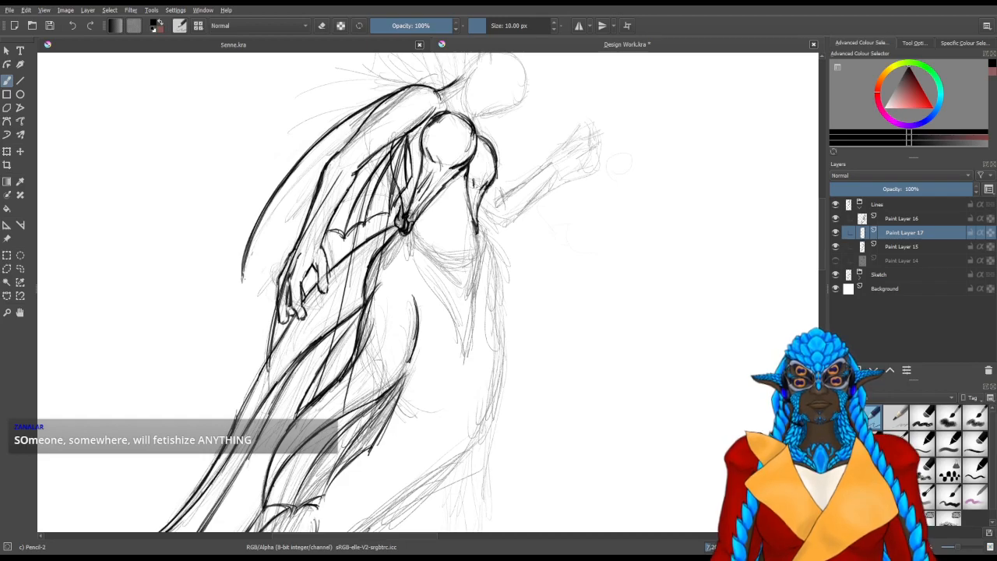
drag(413, 229, 337, 435)
Draw the trailing fin's long outer ray curving down from beside the forearm, redoing it until its curve fits
drag(250, 368, 280, 277)
drag(310, 115, 224, 459)
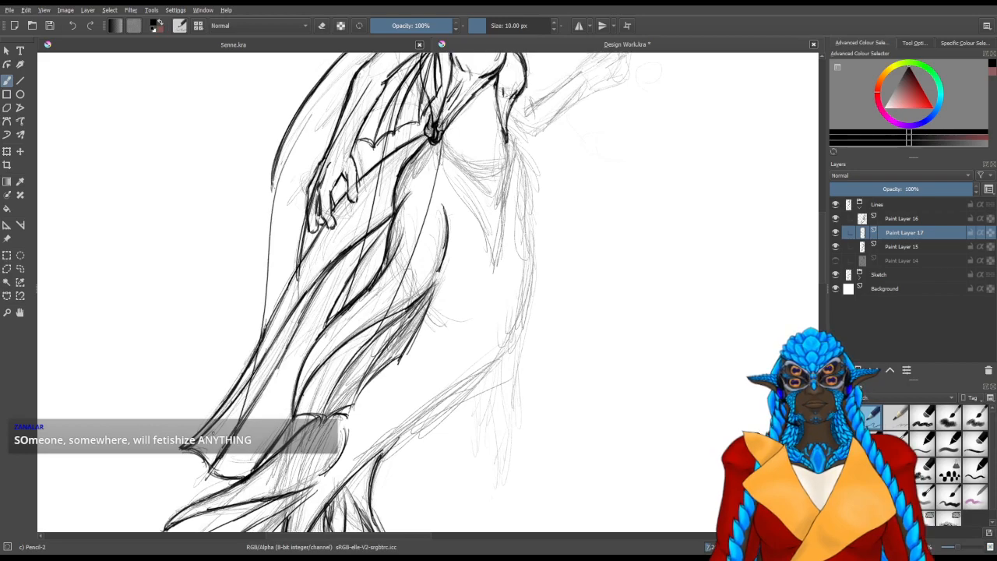
key(ctrl+z)
drag(310, 120, 216, 432)
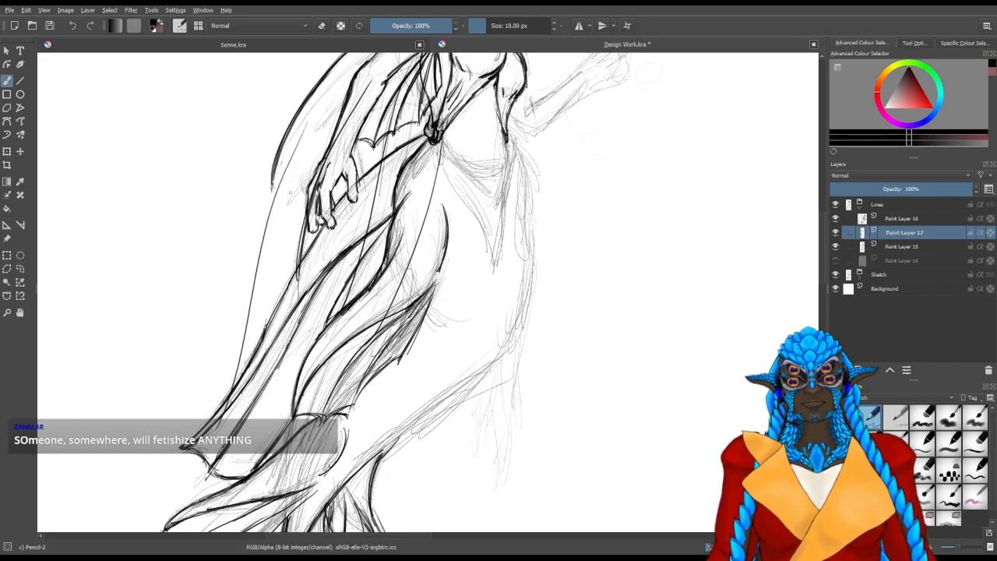
key(ctrl+z)
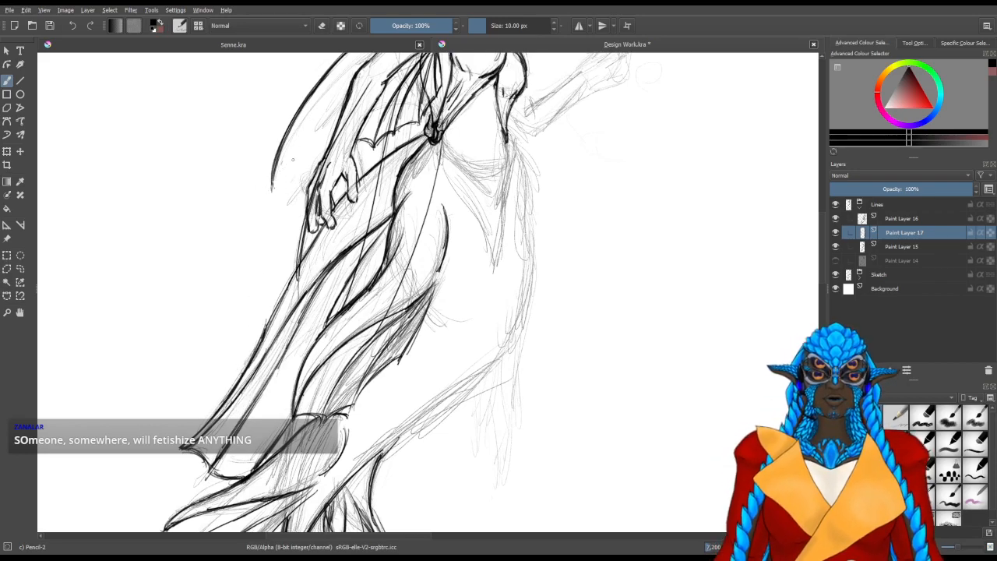
drag(308, 131, 243, 341)
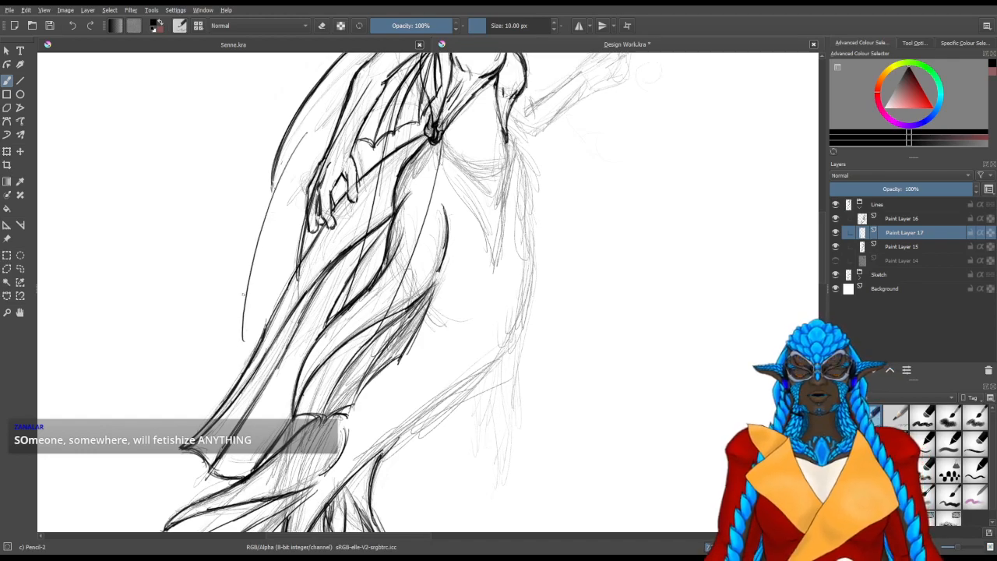
Extend the long outer ray to its lower tip and join it to the hip fin with a curved scallop
scroll(179, 251, up, 4)
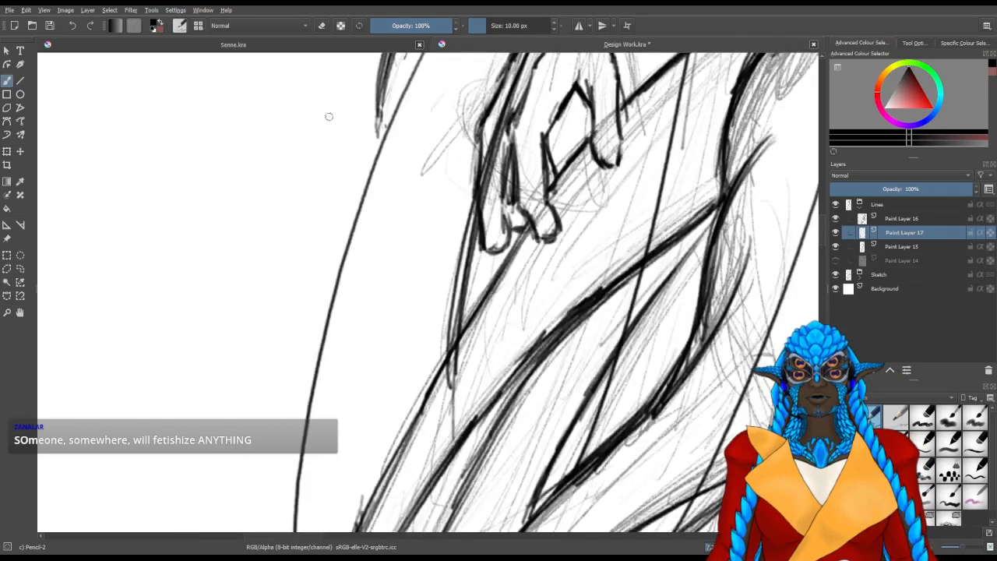
drag(369, 364, 385, 200)
drag(298, 409, 381, 373)
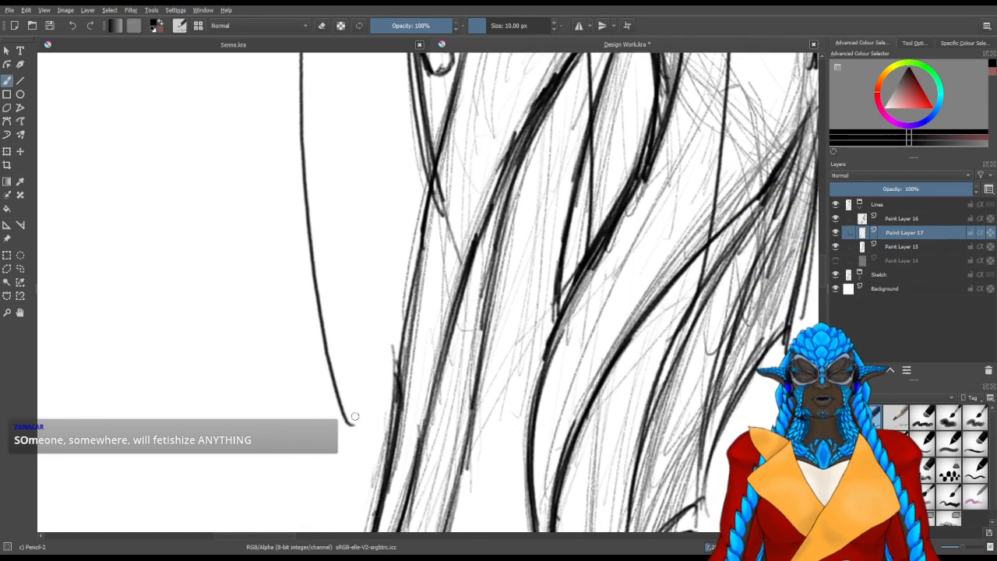
drag(357, 413, 397, 350)
drag(442, 276, 411, 360)
Erase the long rays where they overlap the hand, hip fins, tail and torso
key(e)
drag(410, 280, 403, 297)
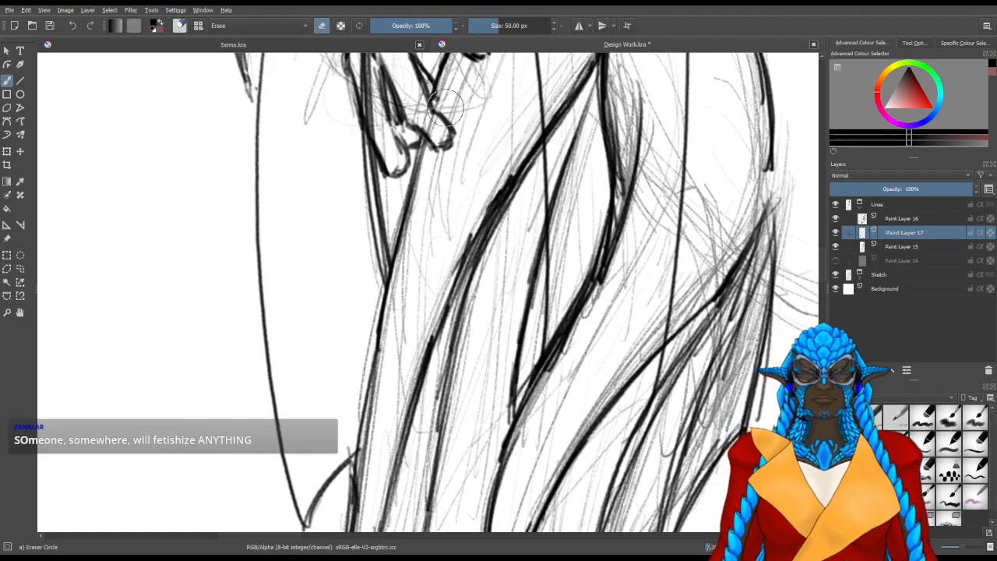
mouse_move(538, 336)
mouse_down()
mouse_move(454, 364)
mouse_move(407, 361)
mouse_up()
drag(414, 381, 423, 311)
drag(419, 258, 421, 306)
drag(548, 282, 520, 453)
drag(525, 320, 478, 481)
drag(512, 279, 508, 431)
drag(522, 255, 518, 239)
drag(360, 377, 361, 290)
drag(350, 226, 323, 372)
mouse_move(321, 347)
mouse_down()
mouse_move(321, 437)
mouse_move(331, 264)
mouse_up()
drag(477, 346, 464, 158)
drag(461, 146, 427, 363)
drag(427, 360, 416, 274)
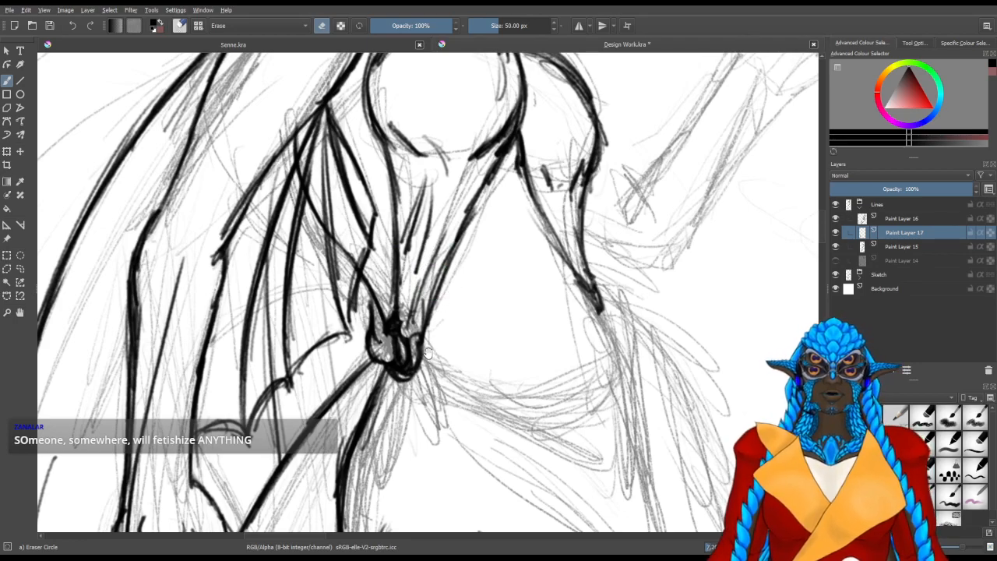
Select Paint Layer 15 and erase the stray body line running behind the underarm fin beside the waist
click(857, 247)
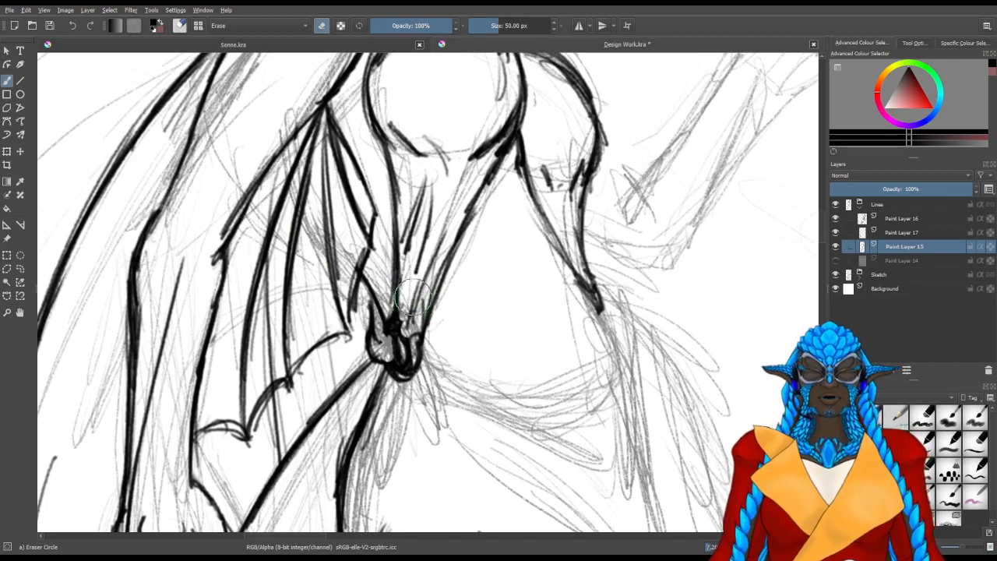
drag(276, 374, 422, 227)
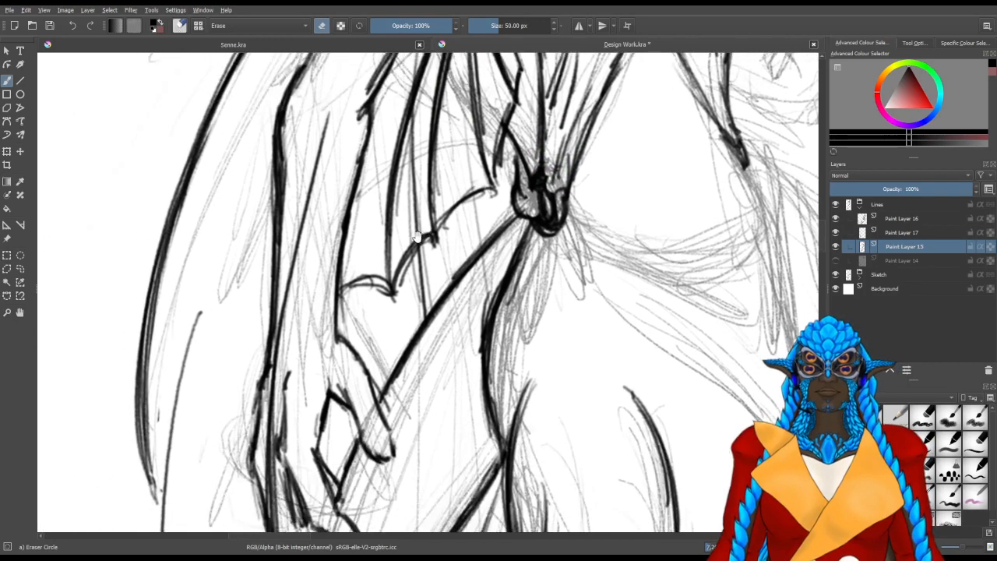
scroll(343, 335, down, 2)
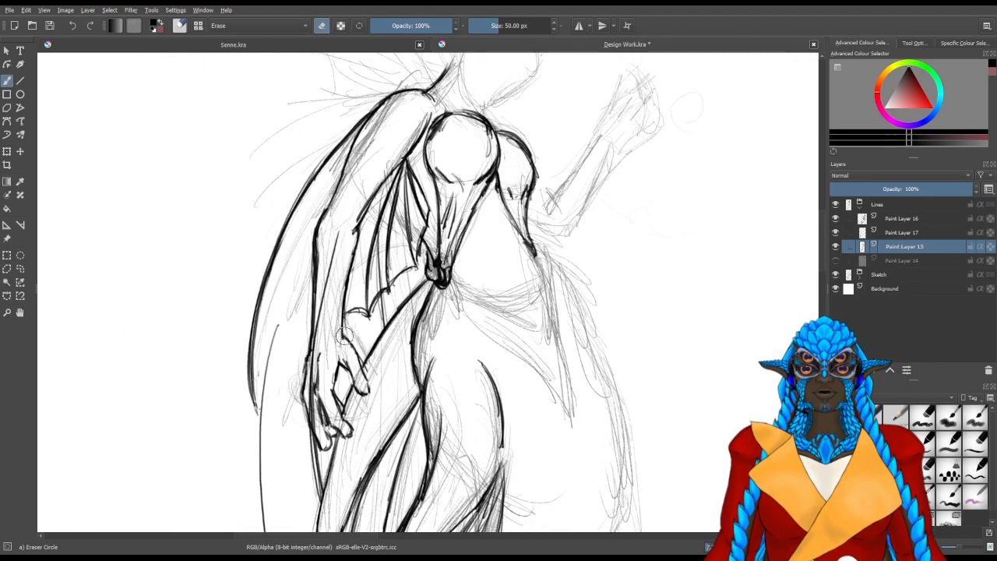
Toggle the visibility of Paint Layer 16 and Paint Layer 17 to check which fin lines each contains
click(835, 220)
click(835, 221)
click(835, 221)
click(836, 234)
click(836, 219)
click(836, 233)
On Paint Layer 17, line the inner ray of the arm's back fin from its lower tip up to the upper arm
click(896, 232)
key(/)
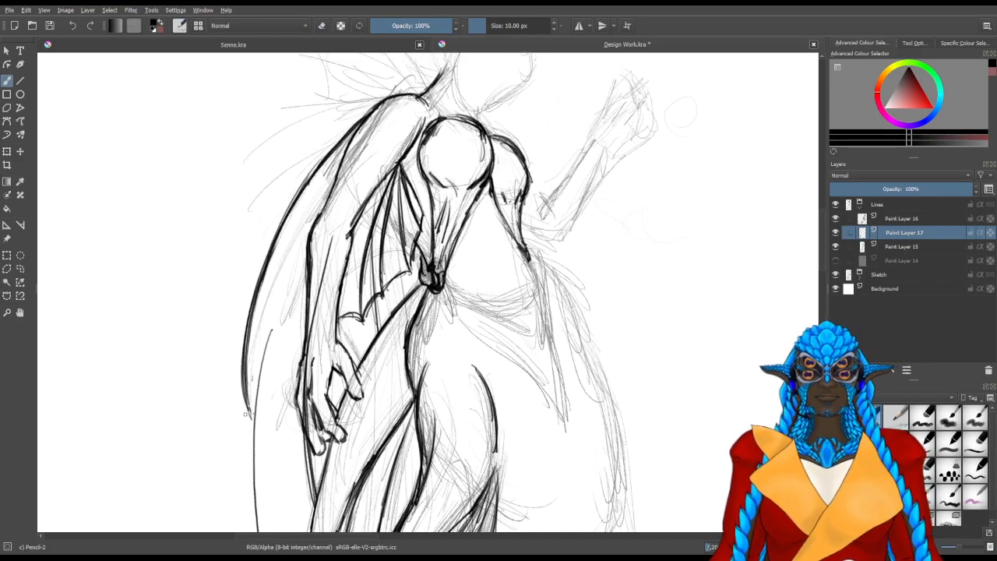
drag(254, 421, 288, 296)
drag(257, 388, 299, 264)
drag(262, 350, 307, 257)
drag(274, 313, 308, 246)
drag(257, 349, 275, 281)
mouse_move(262, 387)
mouse_down()
mouse_move(287, 254)
mouse_move(308, 223)
mouse_up()
mouse_move(258, 405)
mouse_down()
mouse_move(260, 360)
mouse_move(301, 235)
mouse_up()
drag(272, 302, 329, 186)
drag(281, 273, 332, 183)
drag(293, 245, 333, 186)
Erase the stray strokes between the back fin's inner ray and the forearm, and return to the pencil
key(slash)
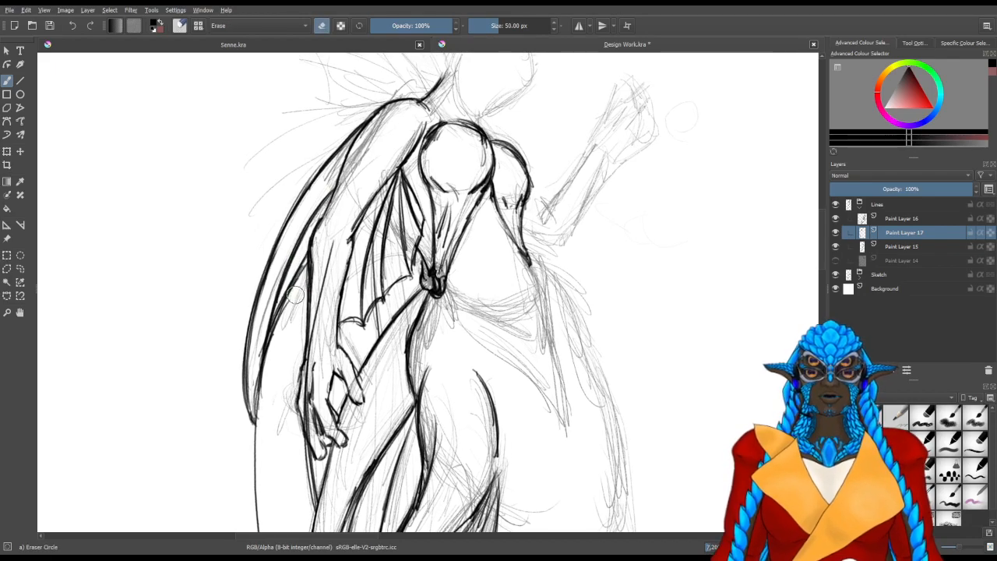
mouse_move(298, 304)
mouse_down()
mouse_move(305, 264)
mouse_move(279, 326)
mouse_up()
drag(291, 288, 276, 328)
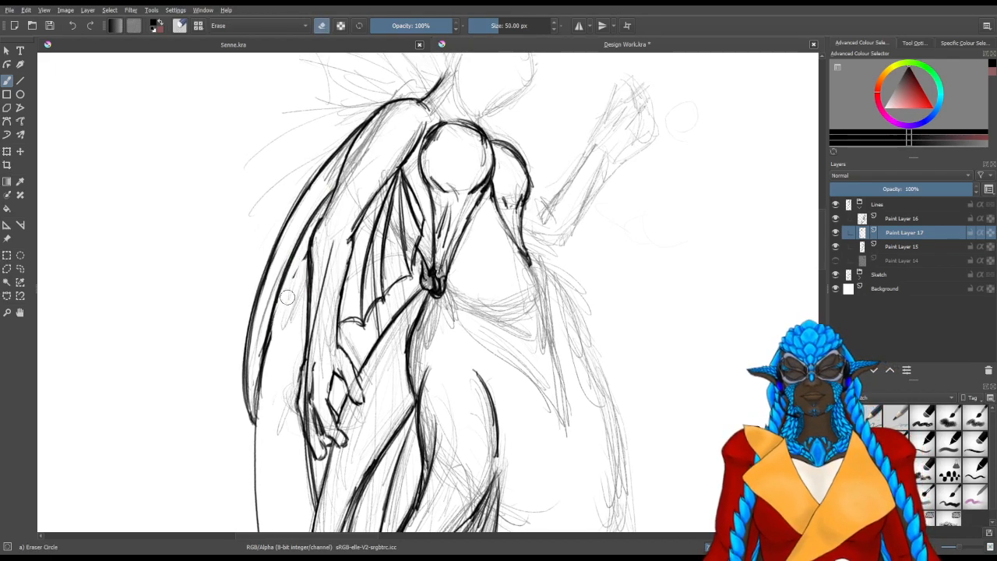
mouse_move(333, 224)
mouse_down()
mouse_move(310, 389)
mouse_move(309, 340)
mouse_move(307, 373)
mouse_move(304, 358)
mouse_move(334, 352)
mouse_move(329, 362)
mouse_up()
key(slash)
drag(342, 326, 332, 350)
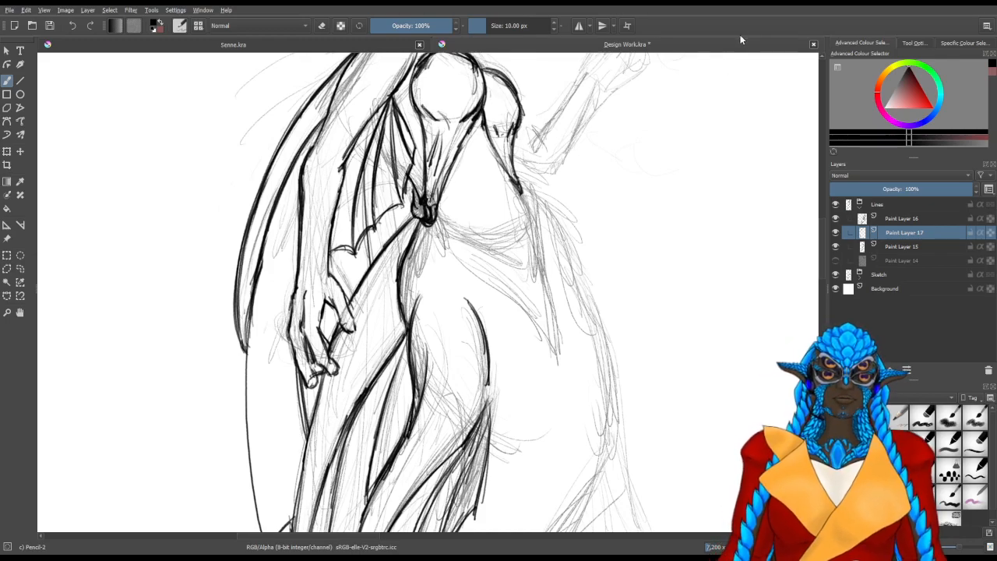
Review the upper body, hiding and showing Paint Layer 17 and Paint Layer 16 to compare the fins
drag(502, 239, 471, 346)
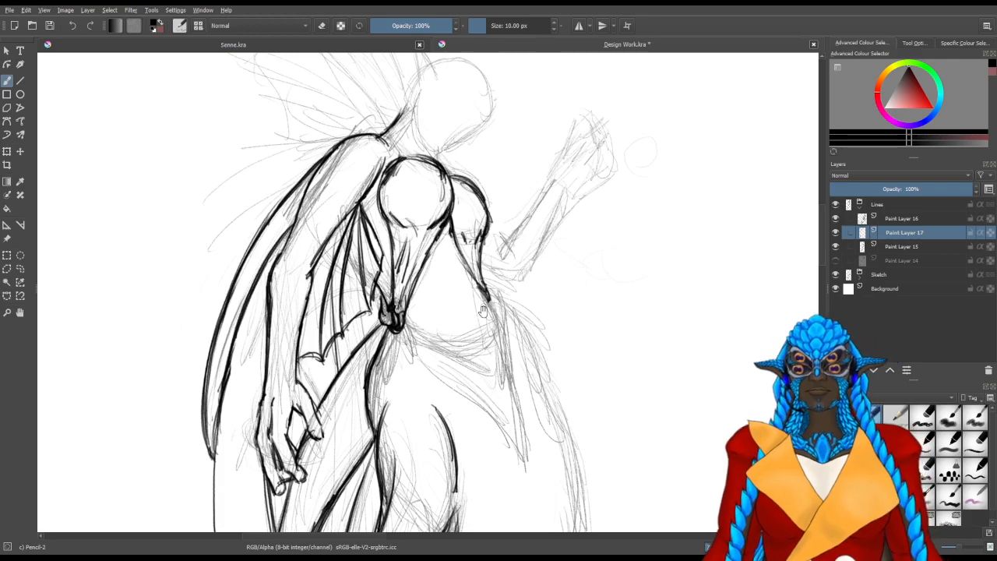
drag(579, 323, 524, 367)
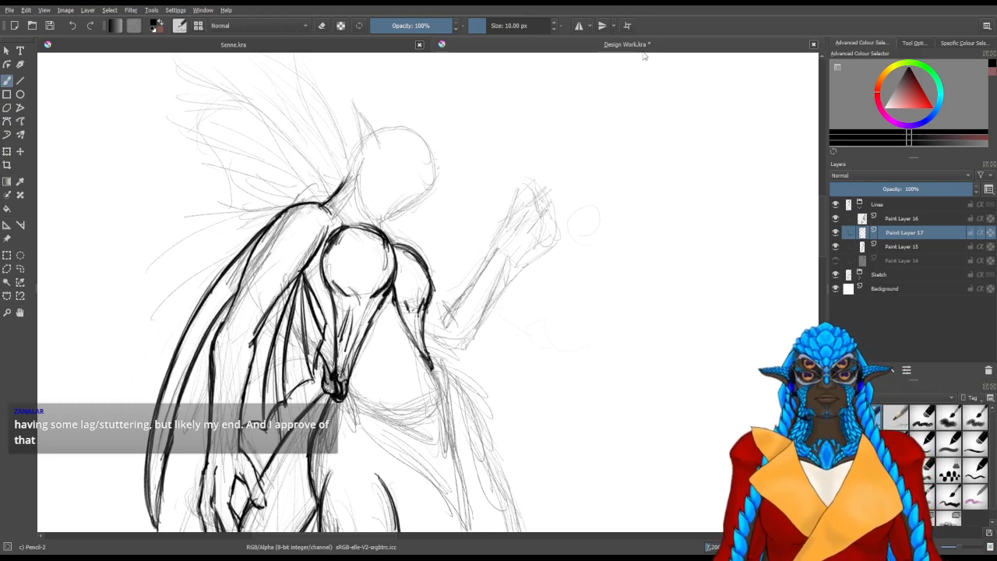
click(837, 233)
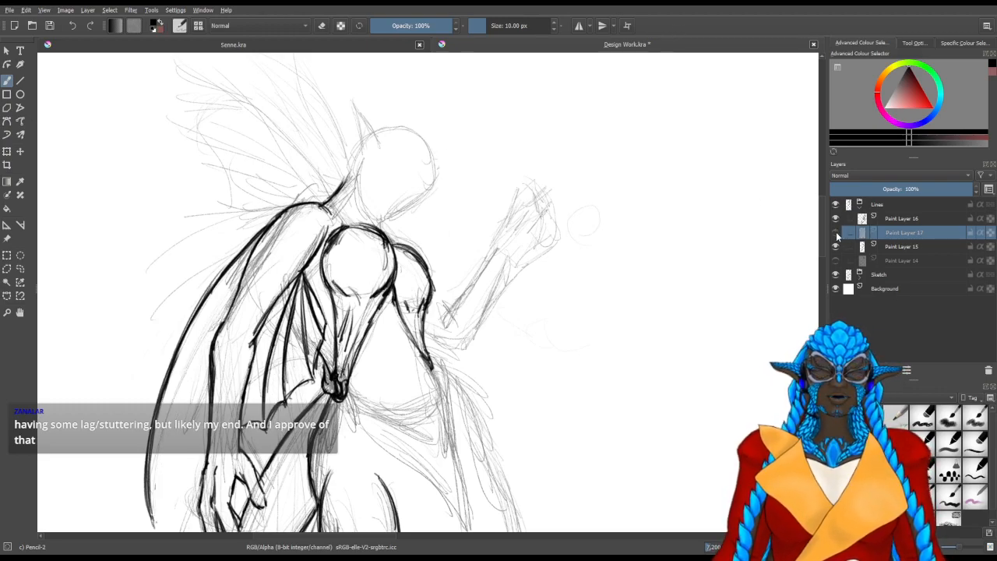
click(836, 233)
click(837, 233)
click(840, 232)
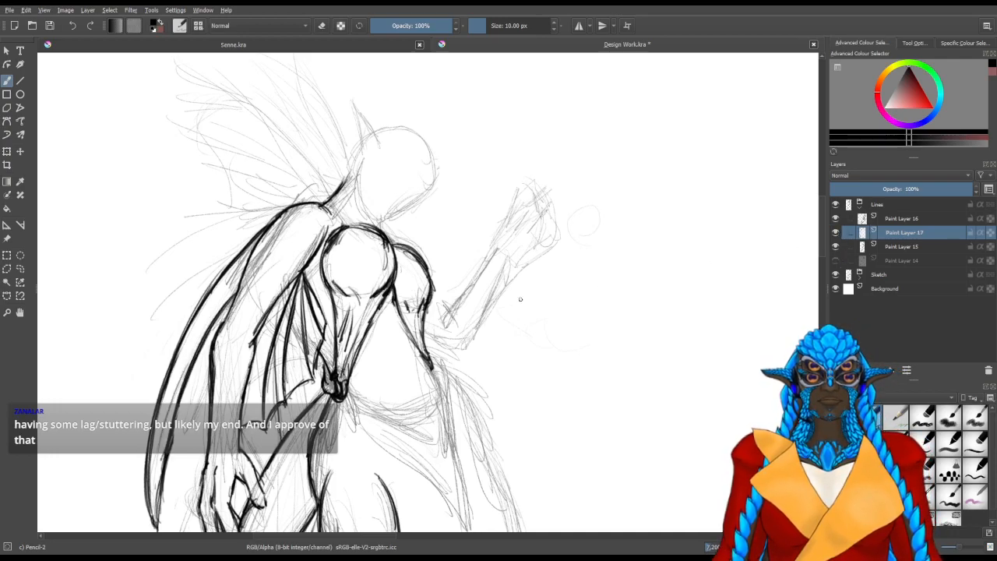
click(836, 219)
On Paint Layer 15, line the near edge of the V-shaped front panel curving down from the waist knot, reworking the first strokes
click(845, 248)
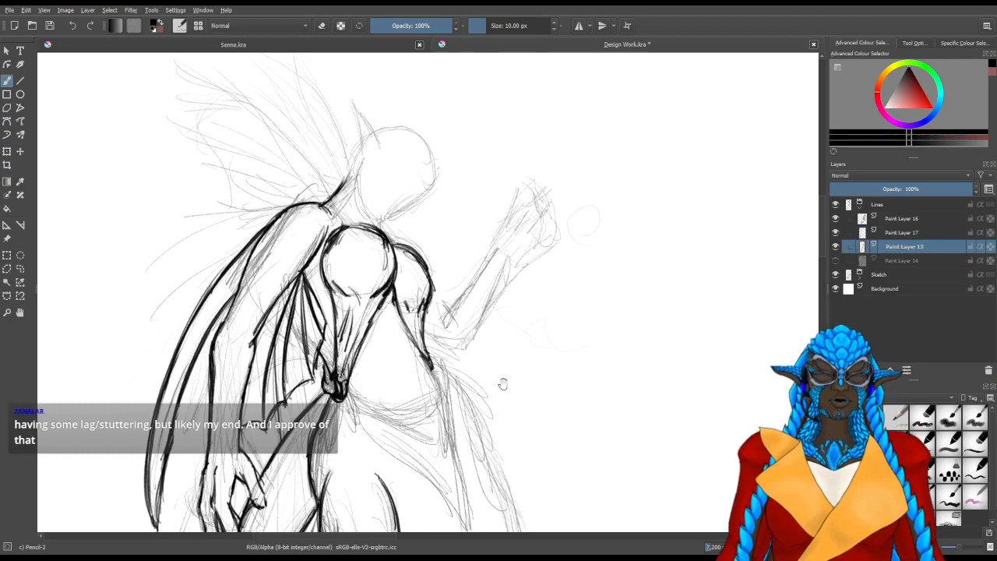
drag(497, 380, 459, 240)
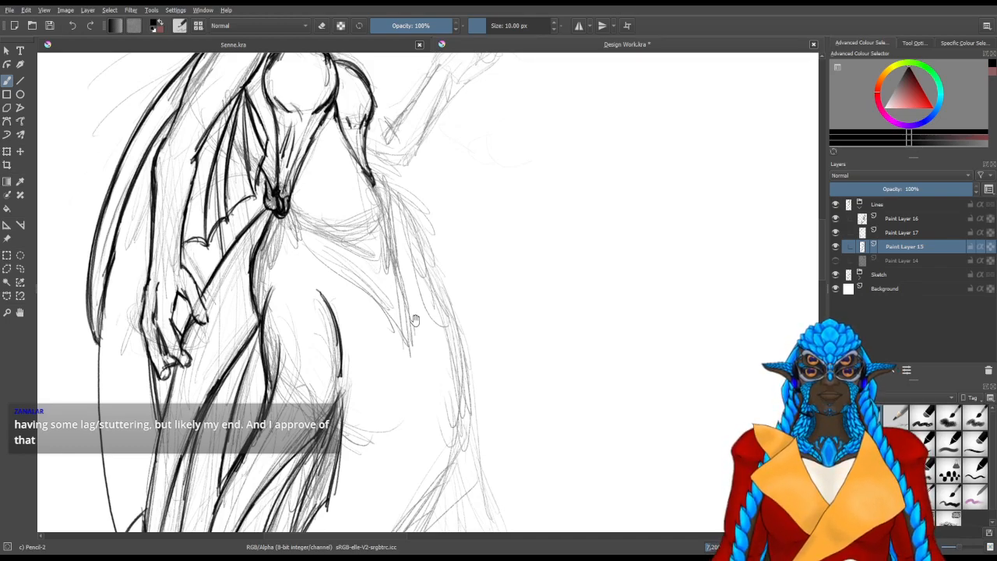
drag(402, 368, 351, 367)
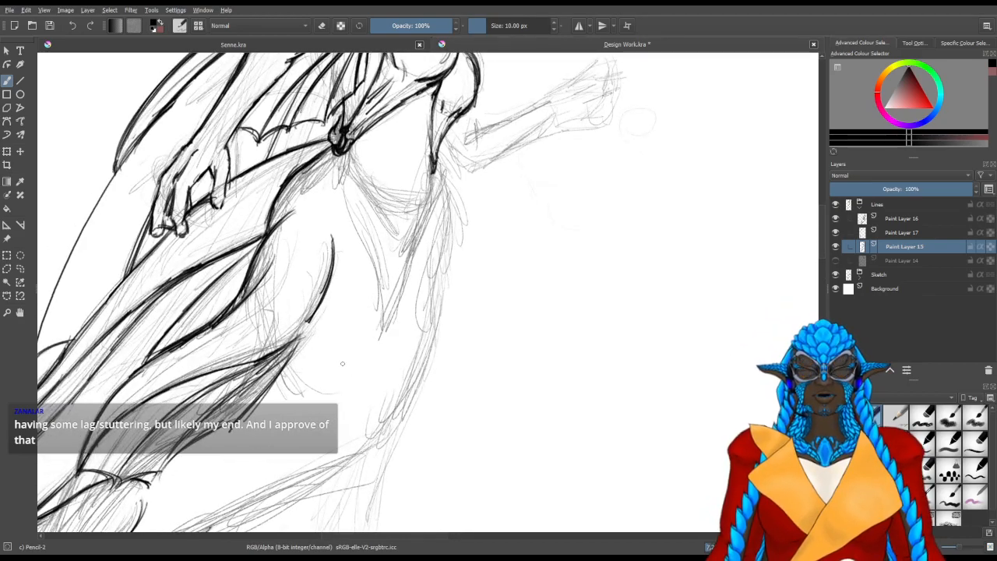
scroll(372, 272, up, 2)
drag(389, 213, 343, 311)
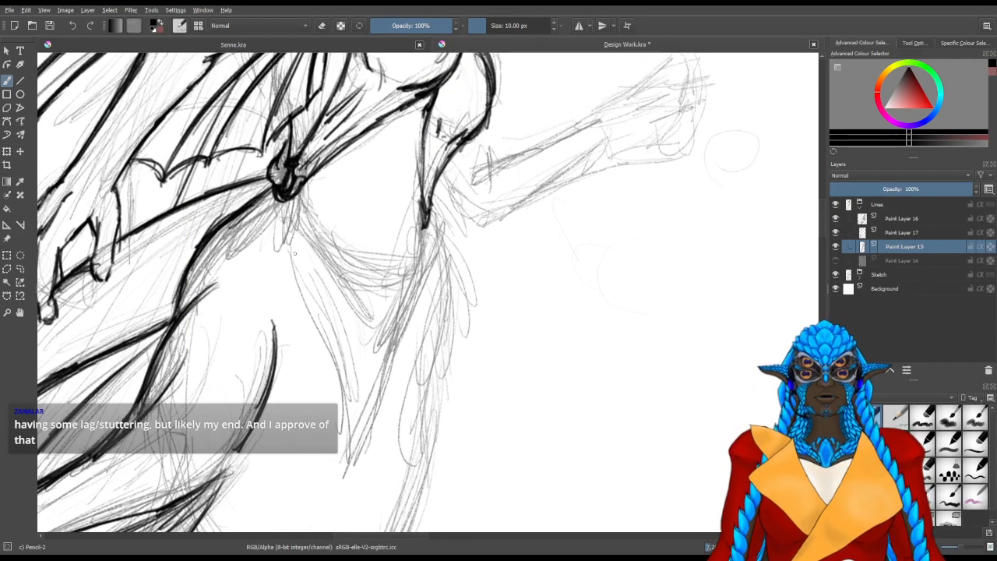
mouse_move(296, 282)
mouse_down()
mouse_move(291, 226)
mouse_move(299, 288)
mouse_move(298, 248)
mouse_up()
key(e)
drag(296, 209, 315, 294)
key(e)
mouse_move(303, 246)
mouse_down()
mouse_move(312, 231)
mouse_move(315, 254)
mouse_up()
drag(311, 209, 365, 393)
key(ctrl+z)
mouse_move(309, 214)
mouse_down()
mouse_move(346, 315)
mouse_move(351, 366)
mouse_up()
drag(335, 273, 355, 387)
drag(346, 321, 357, 401)
drag(338, 278, 358, 389)
mouse_move(312, 213)
mouse_down()
mouse_move(347, 307)
mouse_move(341, 296)
mouse_move(360, 399)
mouse_up()
Line the front panel's opposite edge and a short line running down the outer hip below the waist
mouse_move(406, 293)
mouse_down()
mouse_move(383, 342)
mouse_move(413, 369)
mouse_move(388, 329)
mouse_up()
mouse_move(387, 228)
mouse_down()
mouse_move(419, 282)
mouse_move(430, 338)
mouse_up()
mouse_move(407, 244)
mouse_down()
mouse_move(427, 334)
mouse_move(406, 332)
mouse_move(445, 342)
mouse_up()
mouse_move(454, 217)
mouse_down()
mouse_move(466, 293)
mouse_move(448, 200)
mouse_move(462, 296)
mouse_up()
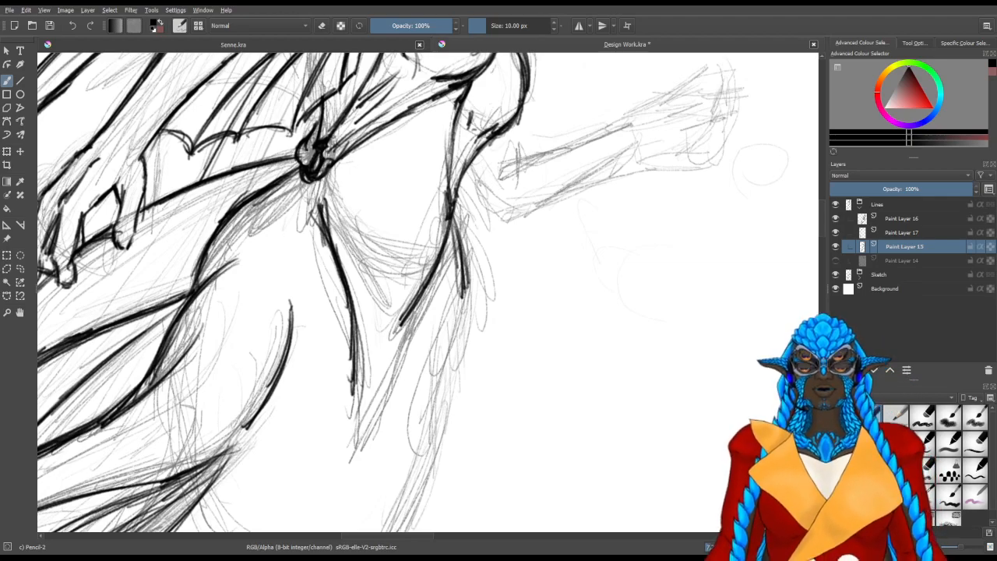
Line the upper part of the tail's front contour from the outer hip downward
mouse_move(513, 366)
mouse_down()
mouse_move(568, 236)
mouse_move(550, 198)
mouse_move(494, 152)
mouse_up()
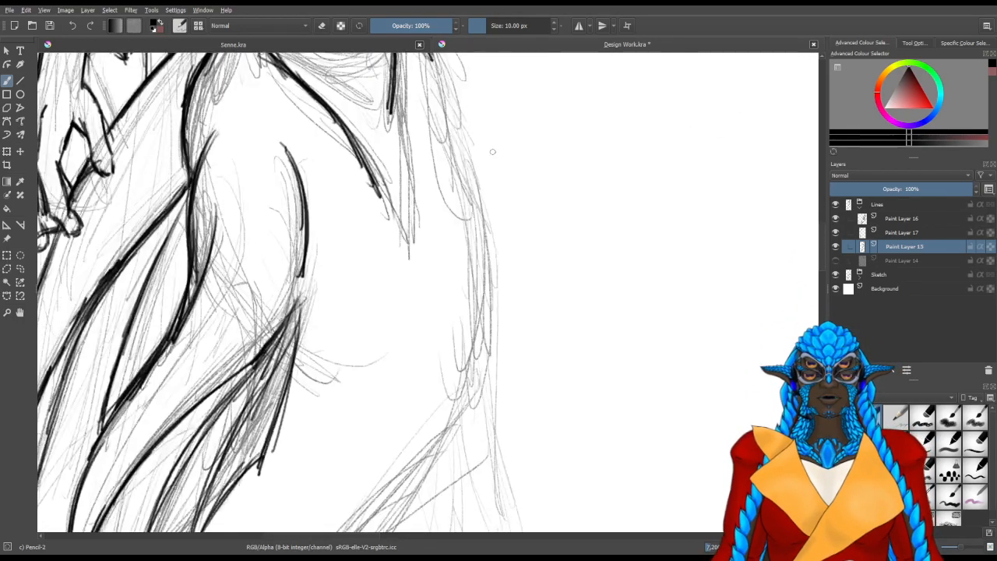
drag(491, 221, 442, 332)
drag(380, 223, 411, 304)
drag(391, 251, 416, 317)
drag(385, 232, 419, 405)
mouse_move(342, 227)
mouse_down()
mouse_move(369, 258)
mouse_move(371, 315)
mouse_up()
key(e)
key(e)
drag(372, 243, 404, 318)
drag(379, 262, 420, 389)
drag(396, 294, 415, 418)
drag(403, 316, 413, 421)
Continue the tail's front contour down along its widest outward curve with overlapping strokes
mouse_move(446, 388)
mouse_down()
mouse_move(446, 209)
mouse_move(455, 346)
mouse_up()
drag(433, 209, 455, 379)
drag(418, 157, 428, 186)
drag(435, 201, 452, 280)
drag(438, 218, 463, 413)
drag(443, 288, 463, 426)
drag(447, 316, 458, 436)
Thicken the front contour and curve it back inward at the tail's bend
drag(450, 340, 447, 207)
mouse_move(443, 216)
mouse_down()
mouse_move(453, 284)
mouse_move(448, 333)
mouse_up()
mouse_move(440, 132)
mouse_down()
mouse_move(448, 310)
mouse_move(430, 367)
mouse_up()
drag(452, 234, 407, 393)
drag(450, 182, 428, 351)
drag(451, 244, 422, 360)
drag(442, 137, 452, 222)
drag(433, 80, 445, 184)
mouse_move(441, 145)
mouse_down()
mouse_move(449, 262)
mouse_move(439, 307)
mouse_up()
drag(444, 263, 419, 368)
drag(433, 320, 405, 398)
drag(401, 349, 405, 357)
Erase the doubled strokes outside the tail's front contour around the bend
key(slash)
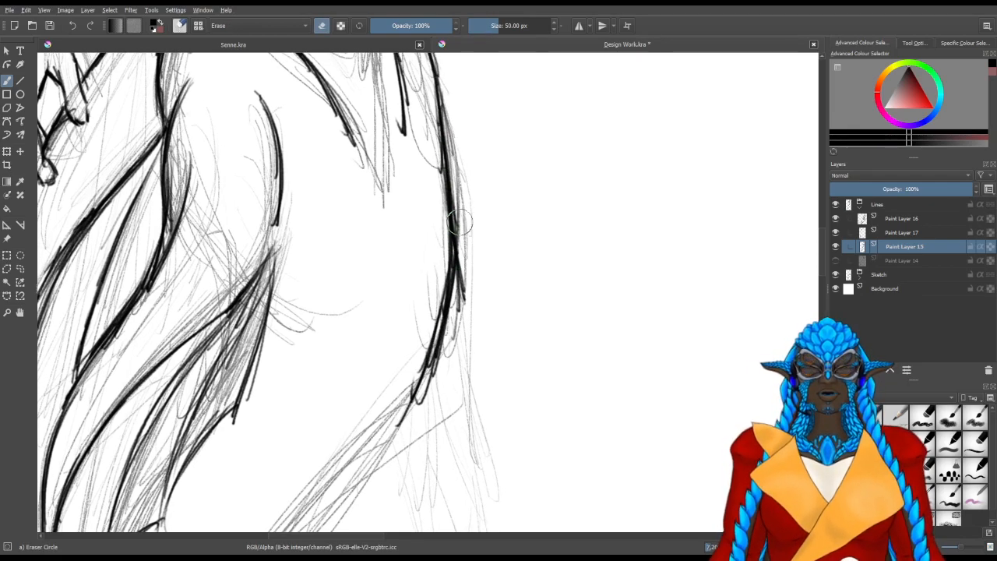
mouse_move(453, 386)
mouse_down()
mouse_move(471, 228)
mouse_move(464, 287)
mouse_move(464, 240)
mouse_up()
drag(462, 203, 462, 213)
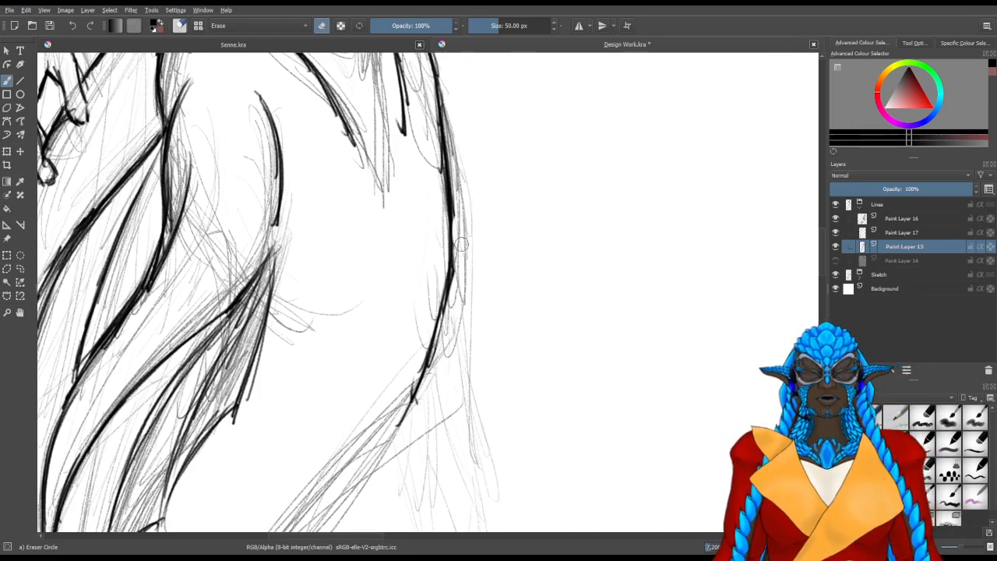
Darken the front contour around the bend and carry it down toward the lower tail
key(slash)
drag(453, 257, 455, 268)
drag(456, 217, 455, 292)
mouse_move(453, 215)
mouse_down()
mouse_move(455, 290)
mouse_move(444, 323)
mouse_up()
drag(425, 398, 452, 301)
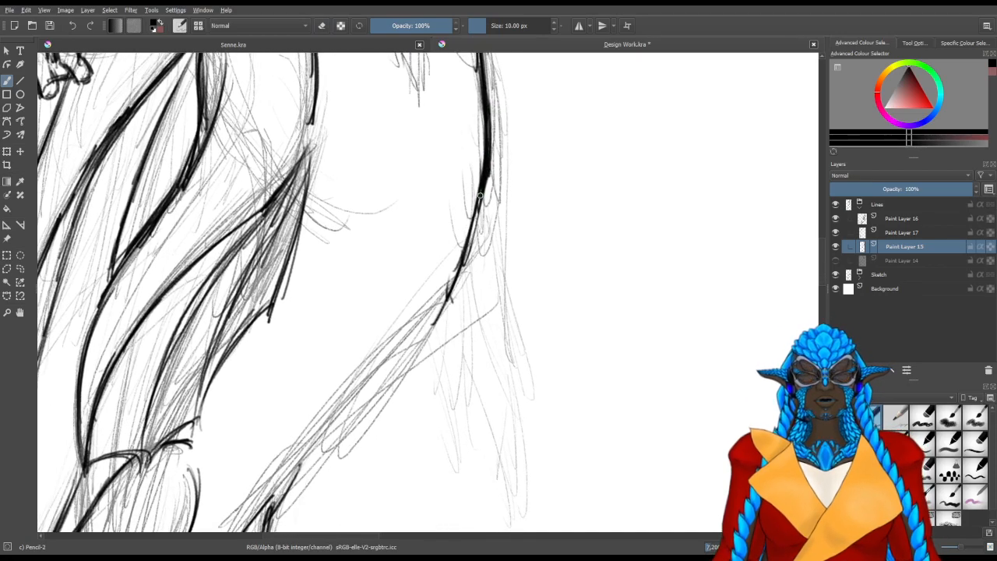
drag(469, 228, 429, 343)
drag(493, 177, 441, 321)
drag(405, 384, 446, 271)
drag(508, 164, 469, 229)
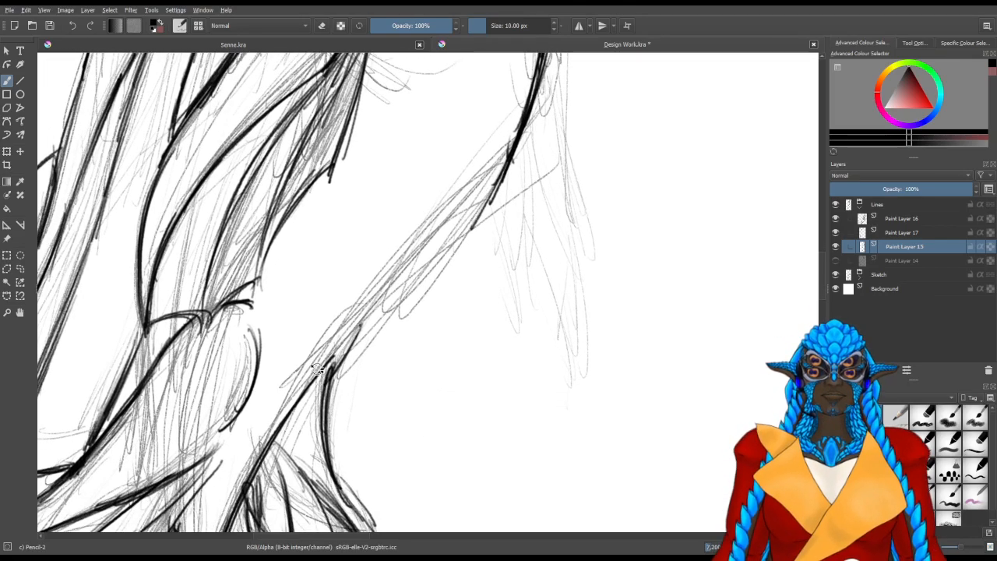
Line the lower tail's front edge between the tail fin's base and the bend
drag(317, 369, 343, 363)
drag(310, 442, 370, 332)
drag(296, 472, 395, 290)
drag(313, 432, 412, 264)
drag(322, 415, 442, 224)
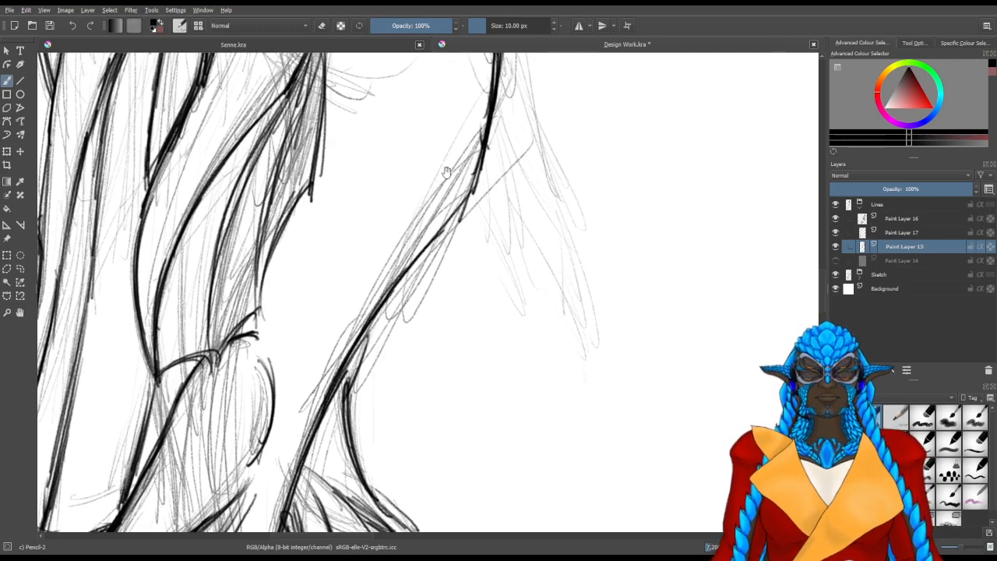
Thicken the lower tail's front edge and blend it smoothly into the contour at the bend
drag(455, 186, 399, 287)
drag(293, 471, 402, 299)
mouse_move(310, 426)
mouse_down()
mouse_move(420, 283)
mouse_move(410, 296)
mouse_up()
drag(285, 477, 440, 259)
mouse_move(357, 363)
mouse_down()
mouse_move(433, 244)
mouse_move(446, 137)
mouse_up()
drag(421, 272, 449, 135)
drag(351, 371, 437, 241)
drag(375, 335, 456, 143)
drag(435, 241, 457, 156)
drag(465, 109, 427, 245)
Thicken the figure's front contour from the hip down along the thigh, and undo the stray last stroke
drag(386, 170, 417, 246)
mouse_move(384, 140)
mouse_down()
mouse_move(410, 230)
mouse_move(419, 324)
mouse_up()
drag(405, 185, 418, 324)
drag(409, 198, 413, 334)
drag(391, 128, 410, 176)
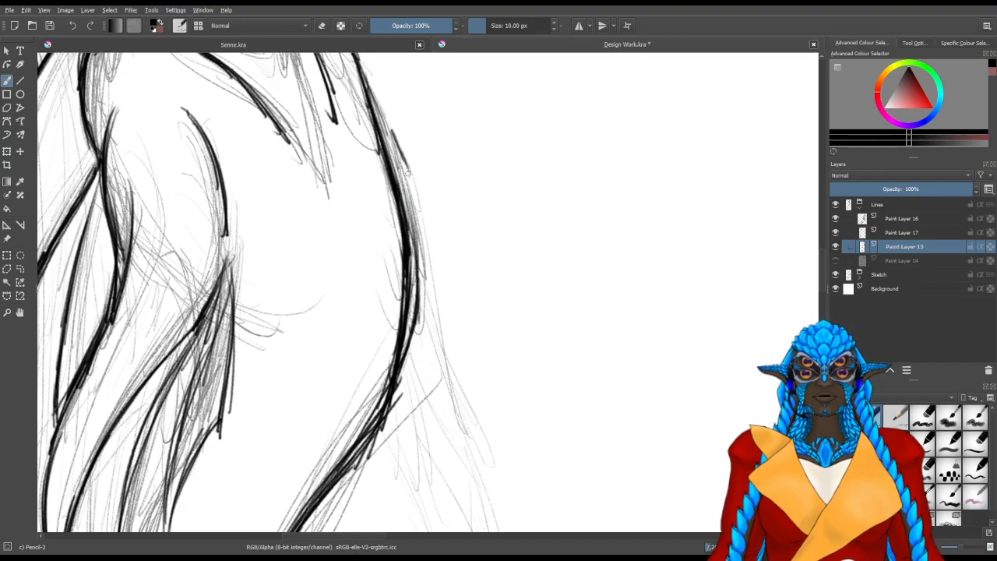
drag(448, 226, 403, 236)
key(ctrl+z)
Build up the front contour below the thigh with overlapping strokes where it curves back toward the lower tail
mouse_move(487, 372)
mouse_down()
mouse_move(365, 307)
mouse_move(369, 317)
mouse_up()
drag(413, 286, 496, 211)
drag(453, 262, 555, 137)
mouse_move(432, 268)
mouse_down()
mouse_move(535, 157)
mouse_move(528, 173)
mouse_move(555, 120)
mouse_up()
mouse_move(538, 155)
mouse_down()
mouse_move(465, 288)
mouse_move(497, 229)
mouse_up()
drag(472, 282, 498, 231)
drag(454, 312, 473, 277)
Erase the rough, overly thick strokes along the contour just below the thigh curve
mouse_move(246, 355)
mouse_down()
mouse_move(348, 400)
mouse_move(528, 236)
mouse_move(494, 329)
mouse_move(515, 290)
mouse_move(467, 366)
mouse_move(445, 375)
mouse_move(586, 288)
mouse_move(545, 360)
mouse_move(588, 325)
mouse_move(545, 356)
mouse_up()
key(e)
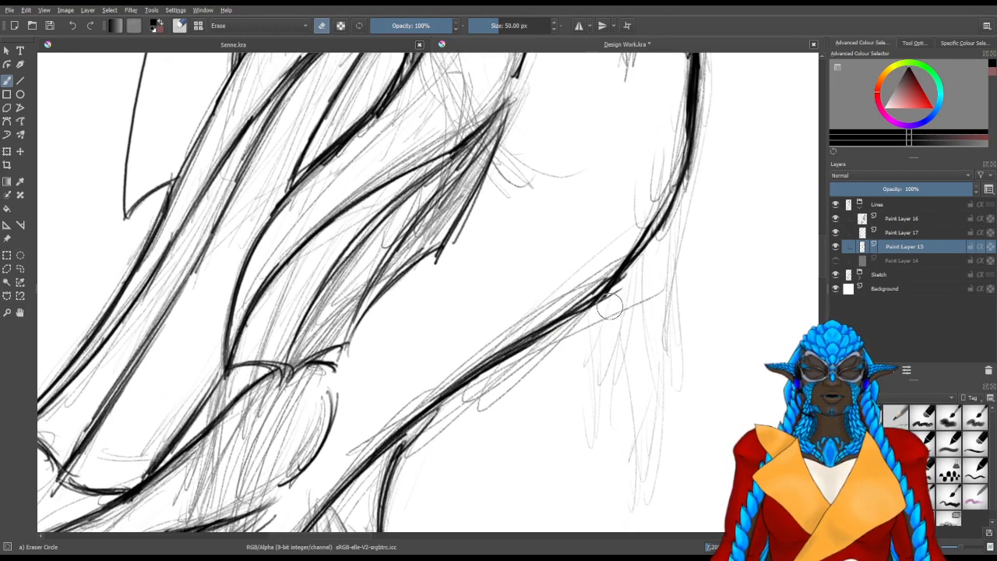
drag(595, 280, 580, 299)
drag(509, 307, 501, 334)
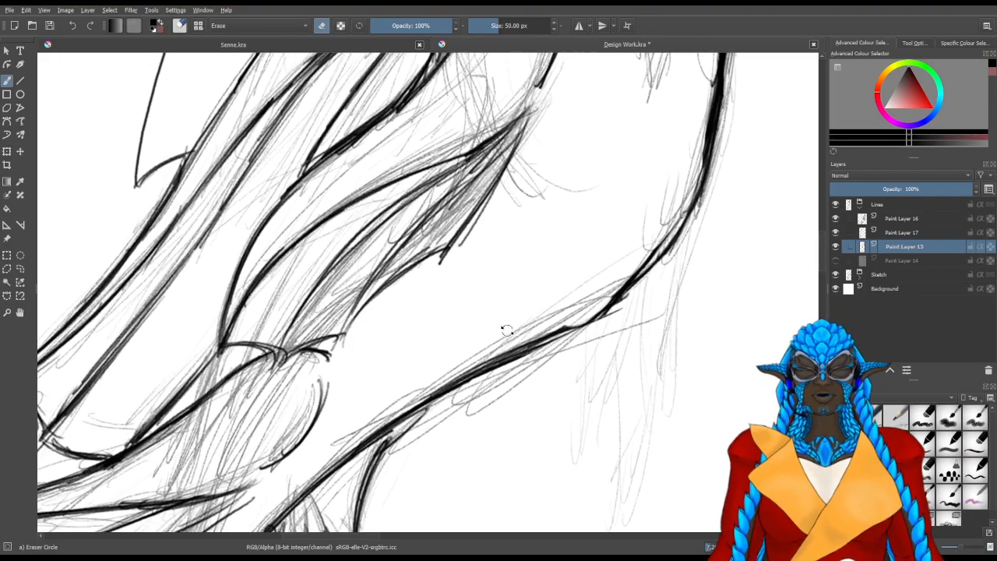
mouse_move(400, 322)
mouse_down()
mouse_move(390, 407)
mouse_move(438, 360)
mouse_move(440, 373)
mouse_up()
Redraw the contour through the thigh curve with smooth, dark strokes that join the thigh and lower tail, and save the file
key(/)
drag(544, 297, 475, 427)
drag(554, 286, 501, 369)
drag(587, 227, 565, 266)
drag(594, 209, 554, 289)
drag(595, 210, 549, 298)
drag(572, 263, 543, 310)
drag(572, 263, 554, 295)
drag(554, 225, 567, 257)
key(ctrl+s)
drag(669, 208, 572, 320)
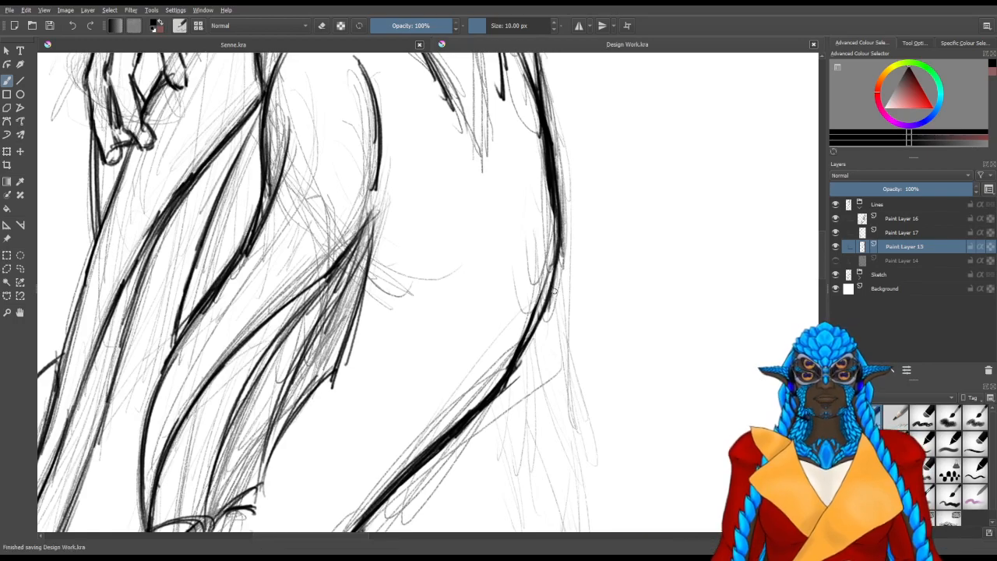
Make Paint Layer 17 the active layer for lining the small fin beside the thigh
scroll(514, 290, down, 2)
scroll(516, 286, up, 1)
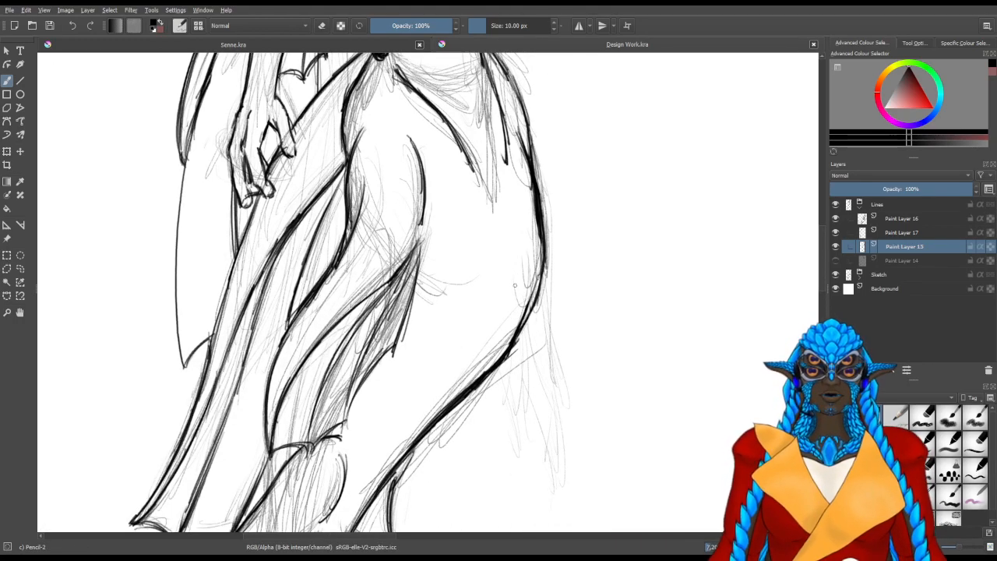
drag(514, 285, 404, 275)
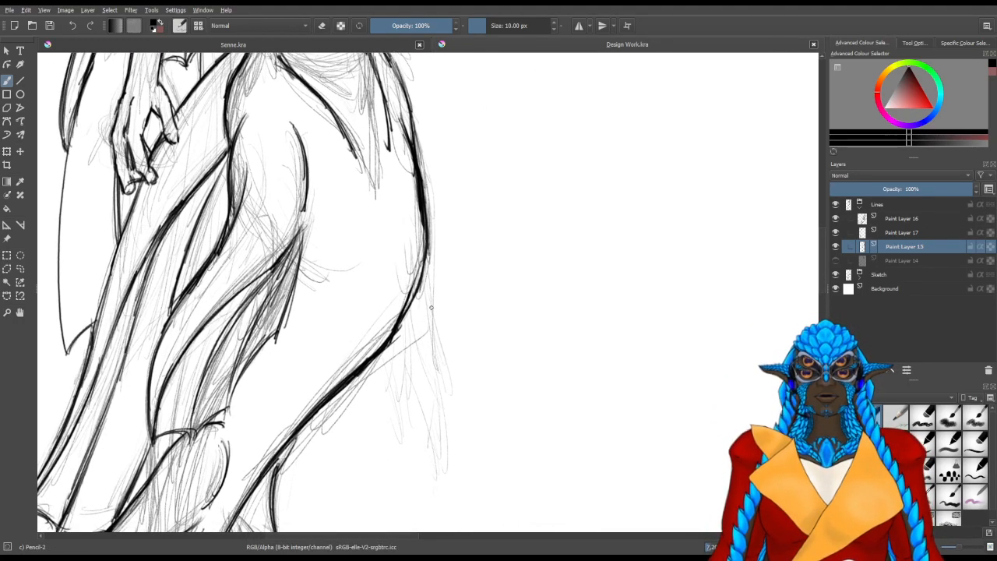
drag(429, 319, 427, 311)
click(896, 233)
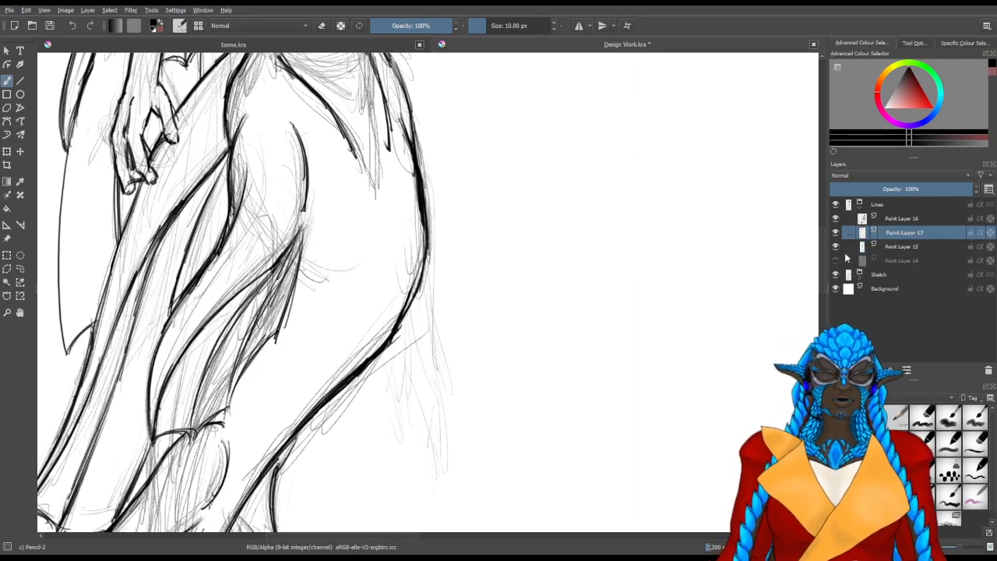
drag(429, 287, 433, 334)
drag(429, 263, 446, 405)
drag(431, 338, 446, 458)
drag(447, 388, 446, 461)
drag(435, 365, 448, 429)
mouse_move(431, 263)
mouse_down()
mouse_move(448, 380)
mouse_move(432, 340)
mouse_up()
drag(427, 243, 436, 349)
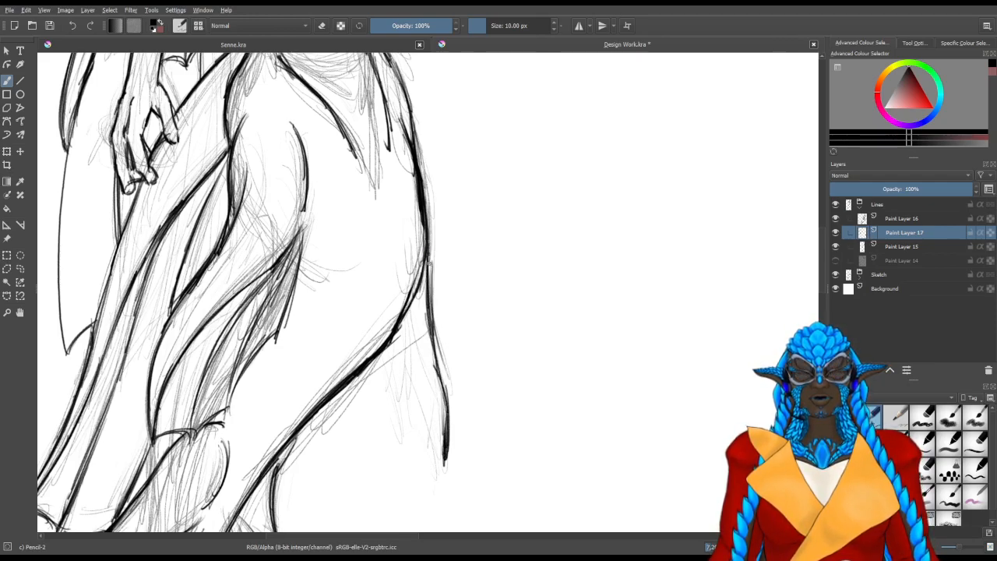
mouse_move(450, 435)
mouse_down()
mouse_move(461, 410)
mouse_move(444, 290)
mouse_move(435, 303)
mouse_up()
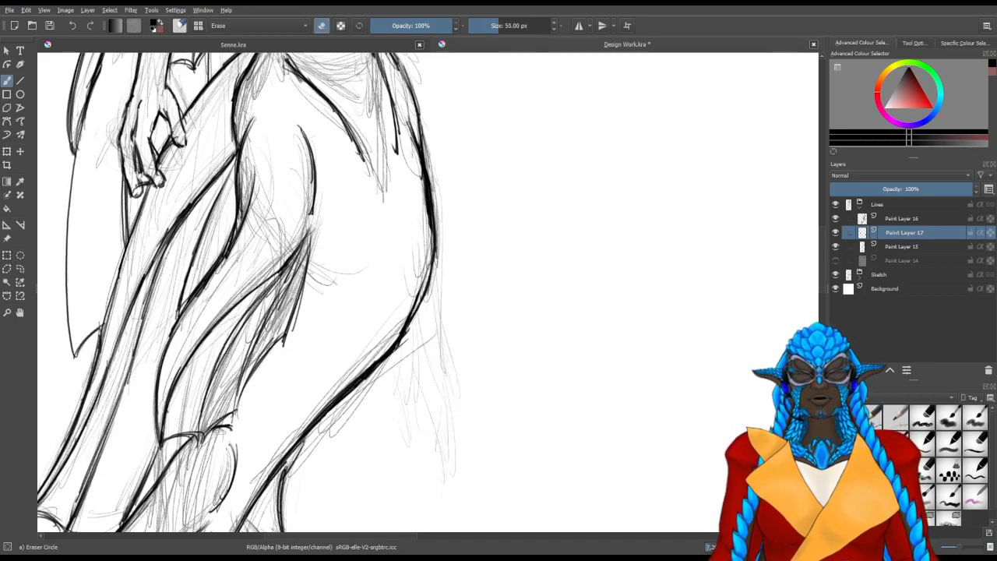
Line a short outer edge for the small fin, flaring outward from the thigh contour to the fin's tip
key(e)
drag(448, 358, 459, 399)
mouse_move(438, 318)
mouse_down()
mouse_move(460, 397)
mouse_move(451, 358)
mouse_up()
drag(435, 273, 448, 350)
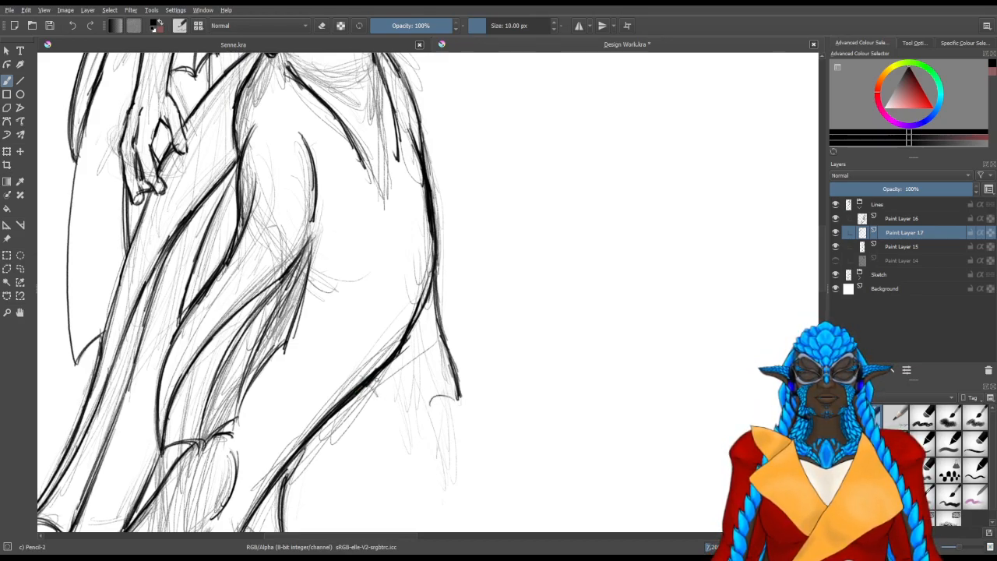
Draw the small fin's middle ray downward from the thigh contour and erase the overlap at its base
drag(423, 310, 429, 403)
drag(422, 318, 432, 415)
drag(423, 367, 431, 424)
key(slash)
mouse_move(420, 334)
mouse_down()
mouse_move(422, 360)
mouse_move(421, 342)
mouse_up()
key(slash)
Draw the small fin's inner edge and close its lower border with scalloped curves between the rays, erasing the excess
drag(401, 379, 400, 426)
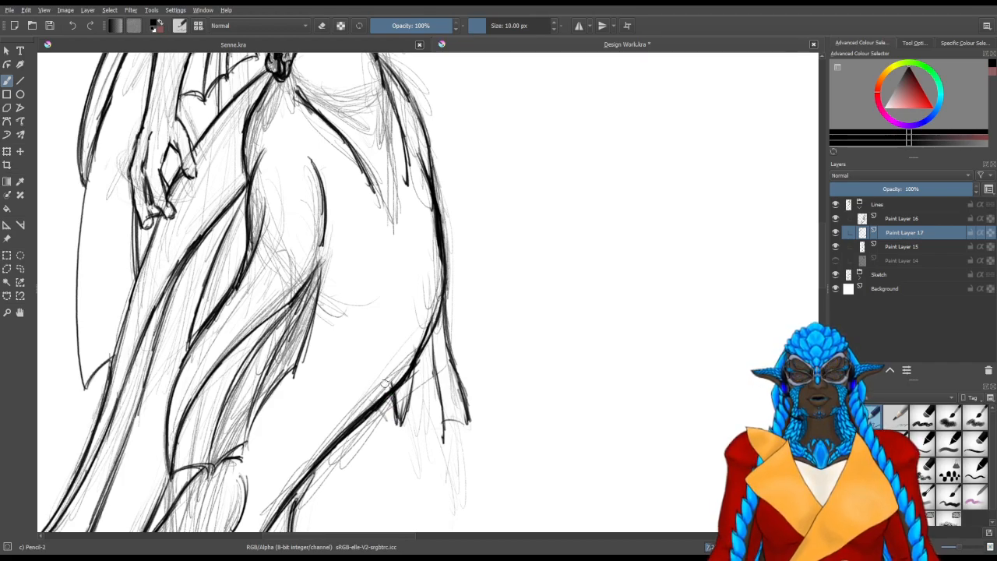
drag(385, 383, 389, 386)
key(slash)
mouse_move(380, 430)
mouse_down()
mouse_move(387, 418)
mouse_move(412, 426)
mouse_move(421, 447)
mouse_up()
key(slash)
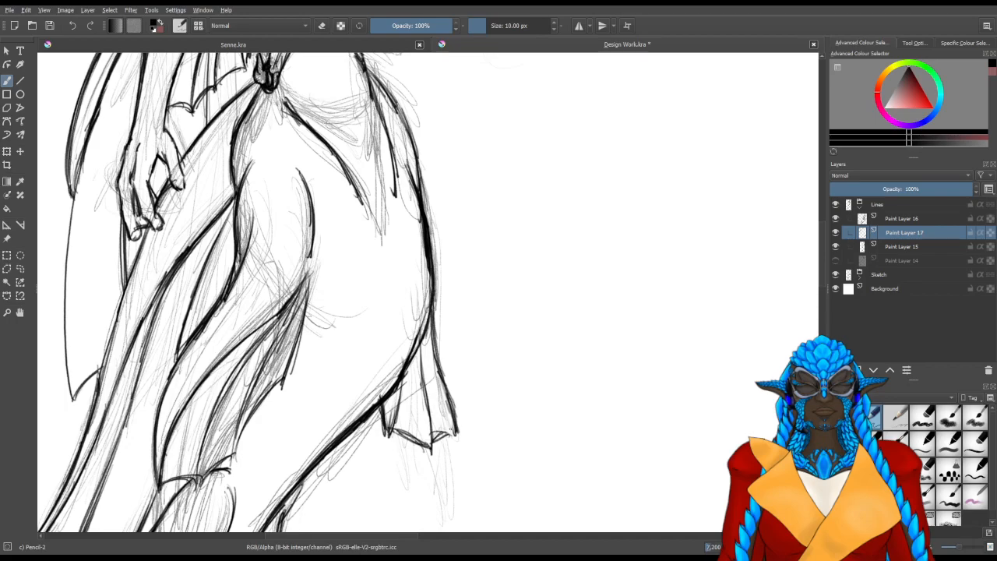
drag(452, 426, 426, 346)
mouse_move(426, 346)
mouse_down()
mouse_move(448, 409)
mouse_move(423, 347)
mouse_move(441, 391)
mouse_move(434, 330)
mouse_up()
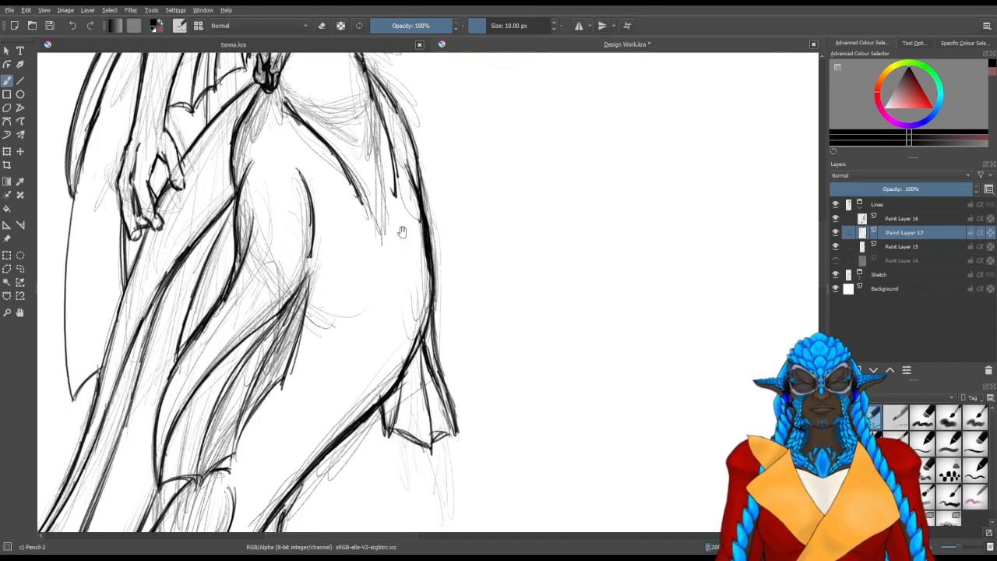
Line the hip's outer bulge from below the waist down into the thigh contour, and save the file
scroll(420, 259, up, 3)
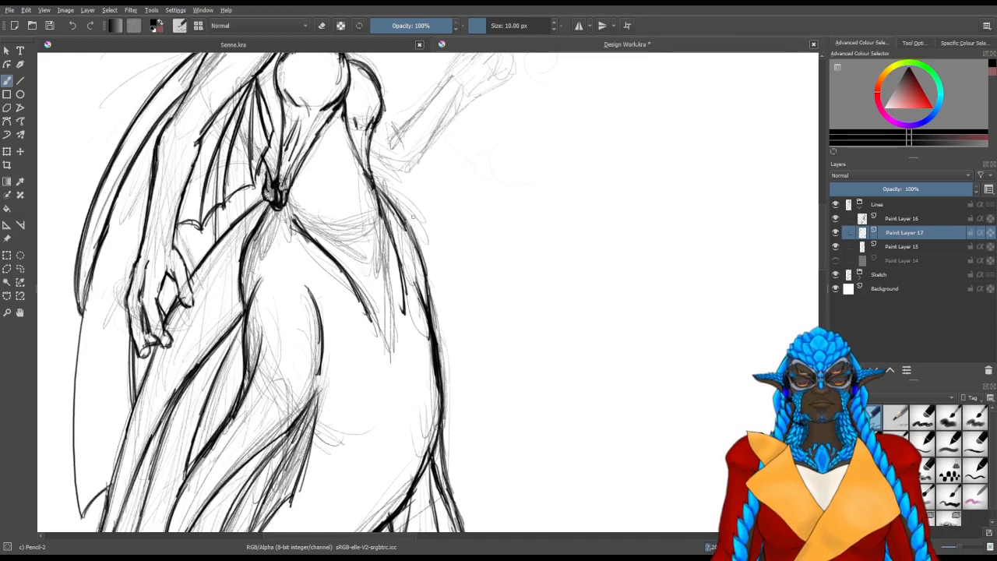
drag(413, 233, 430, 305)
drag(413, 240, 429, 297)
mouse_move(438, 390)
mouse_down()
mouse_move(481, 175)
mouse_move(465, 295)
mouse_up()
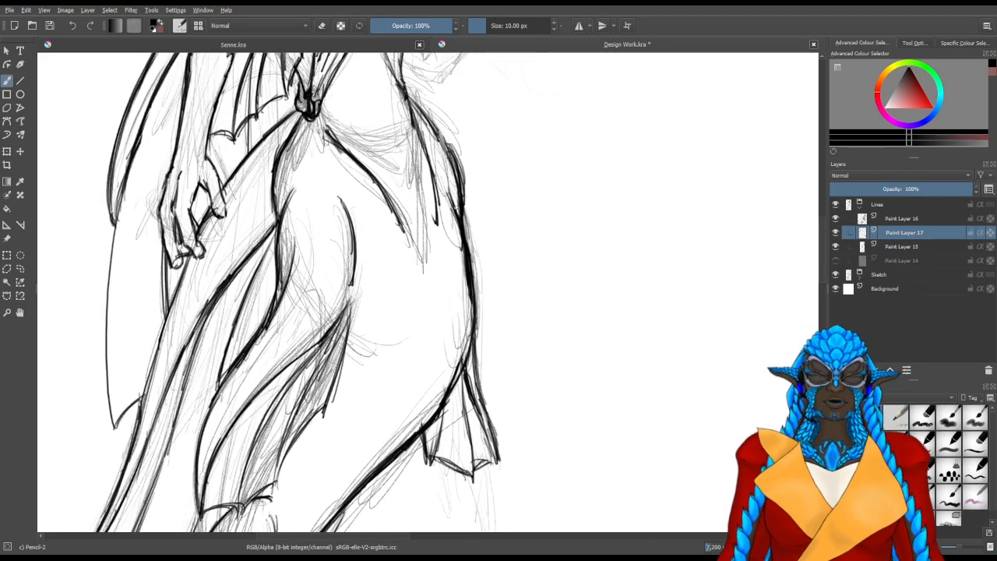
key(ctrl+s)
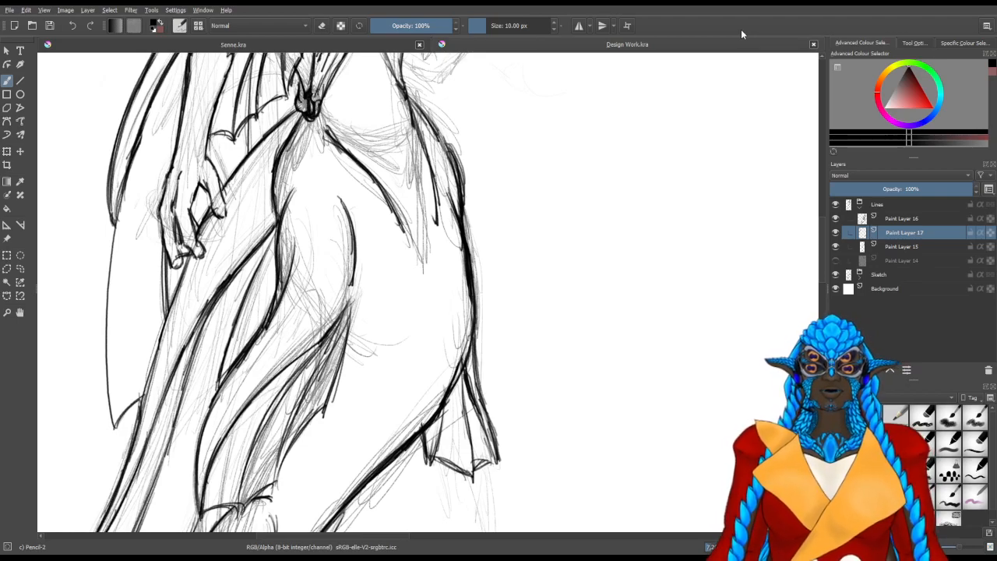
Review the figure from the tail up to the raised forearm, and check the contents of Paint Layer 17
mouse_move(367, 485)
mouse_down()
mouse_move(450, 335)
mouse_move(514, 290)
mouse_move(468, 419)
mouse_move(479, 492)
mouse_up()
scroll(466, 321, down, 2)
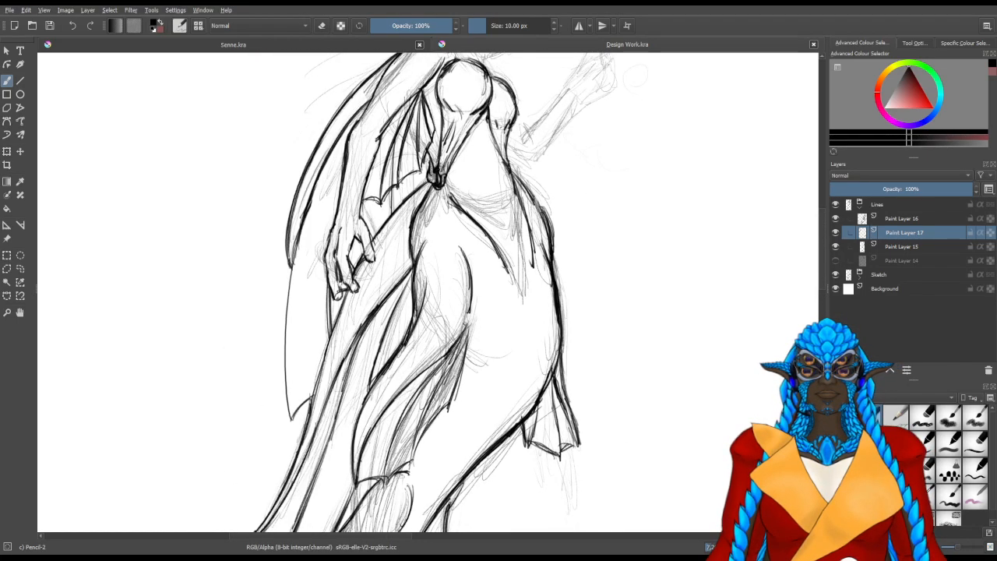
scroll(452, 331, up, 1)
drag(536, 219, 421, 370)
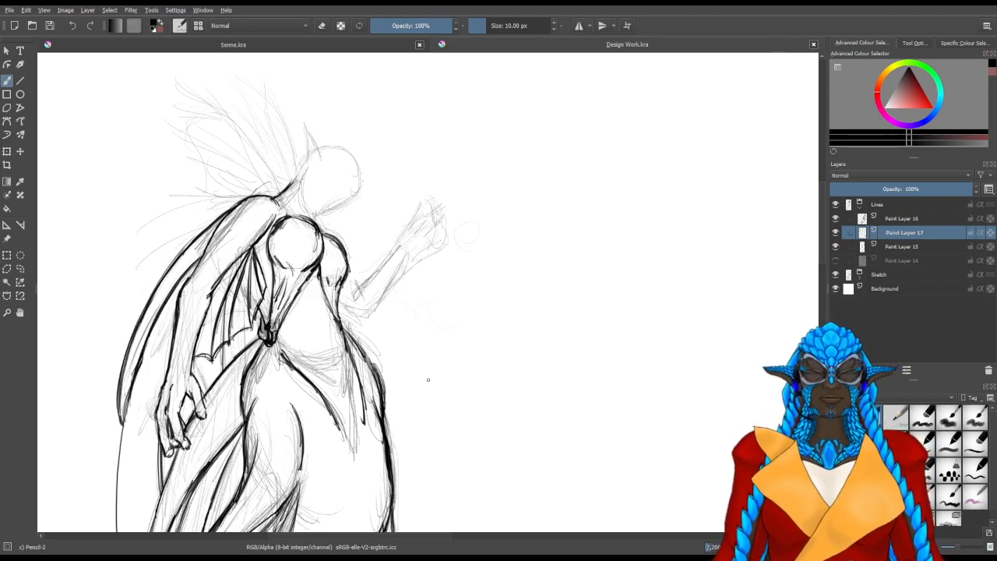
scroll(378, 329, up, 2)
scroll(374, 313, up, 1)
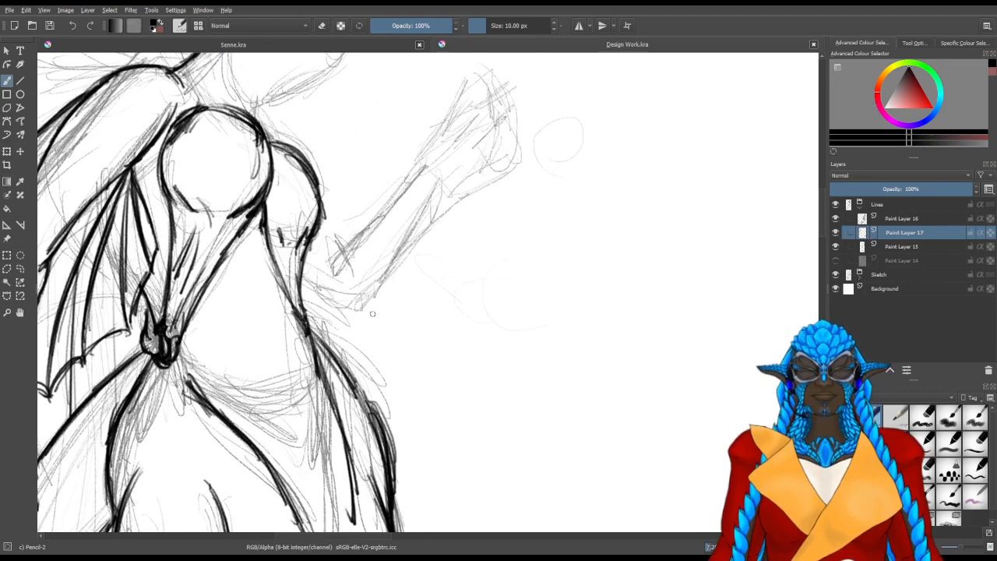
drag(382, 289, 429, 355)
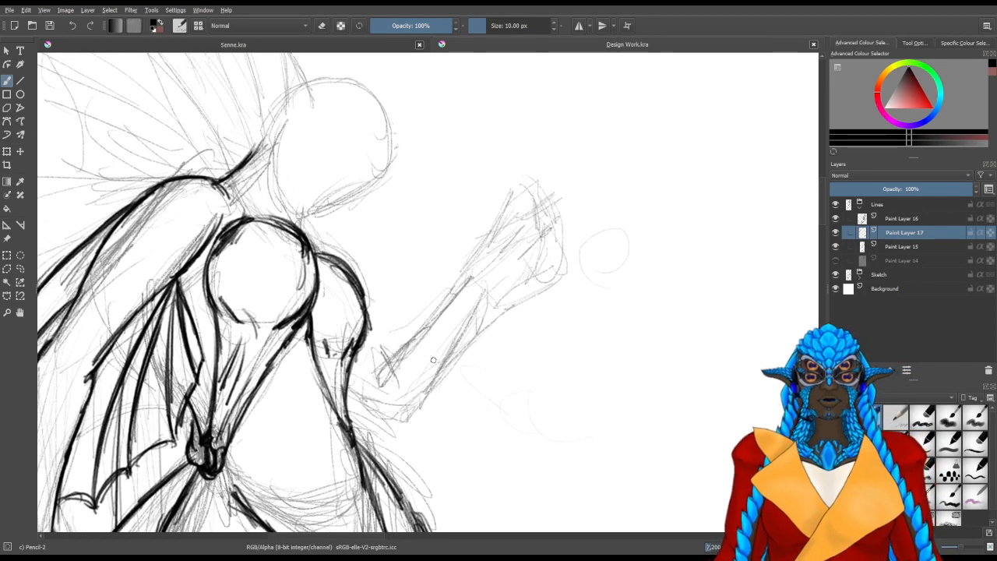
click(836, 233)
click(835, 234)
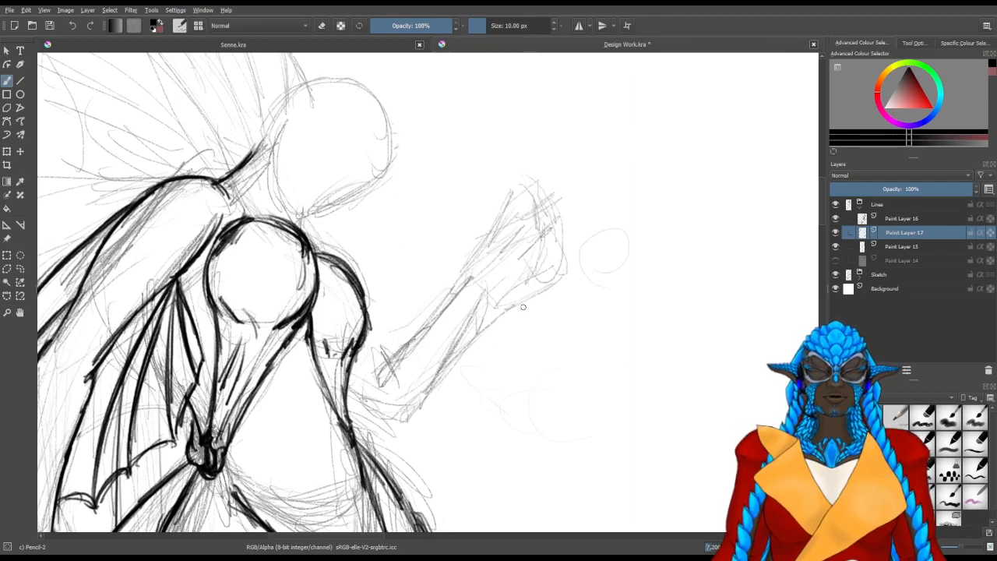
Line the raised arm's inner elbow fold, outer elbow and both forearm edges up to the wrist, and save the file
drag(418, 393, 357, 404)
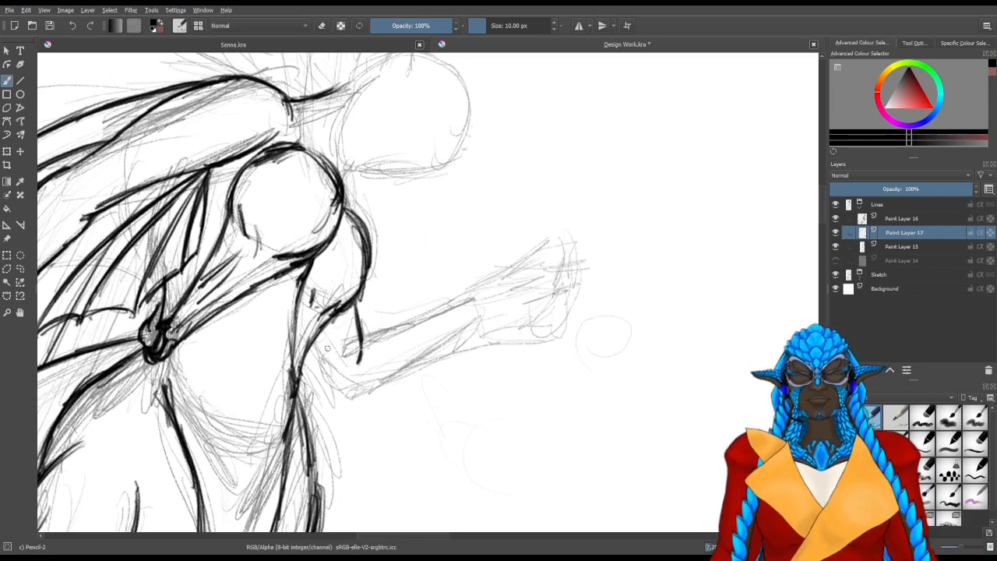
mouse_move(311, 353)
mouse_down()
mouse_move(385, 439)
mouse_move(432, 444)
mouse_move(446, 378)
mouse_up()
drag(436, 401, 493, 315)
mouse_move(447, 387)
mouse_down()
mouse_move(498, 305)
mouse_move(419, 333)
mouse_move(401, 359)
mouse_move(437, 319)
mouse_up()
mouse_move(404, 352)
mouse_down()
mouse_move(465, 285)
mouse_move(441, 316)
mouse_up()
mouse_move(466, 280)
mouse_down()
mouse_move(435, 319)
mouse_move(456, 288)
mouse_move(452, 372)
mouse_up()
mouse_move(486, 309)
mouse_down()
mouse_move(467, 341)
mouse_move(475, 328)
mouse_move(491, 346)
mouse_move(501, 326)
mouse_move(459, 398)
mouse_move(475, 396)
mouse_up()
key(slash)
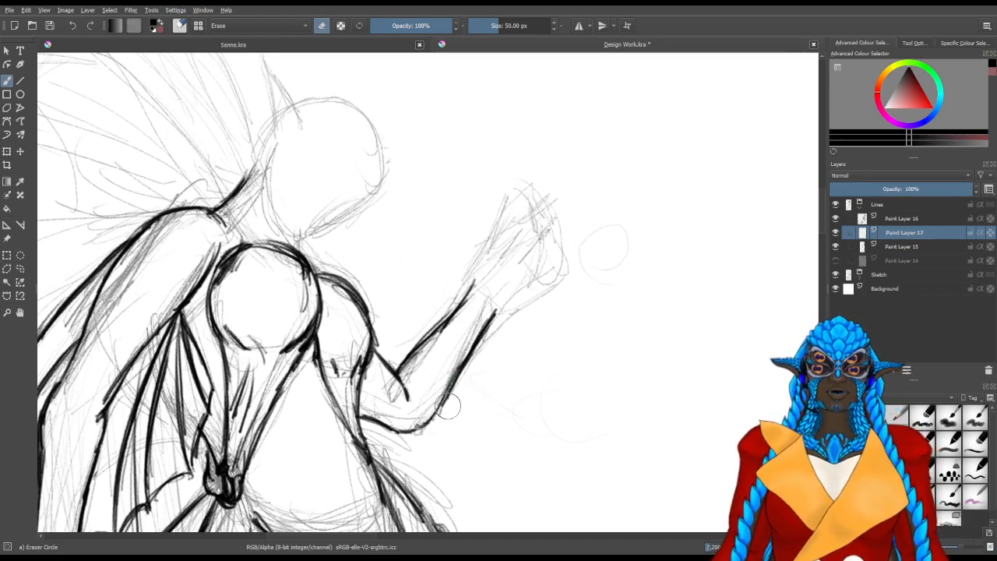
drag(534, 315, 501, 418)
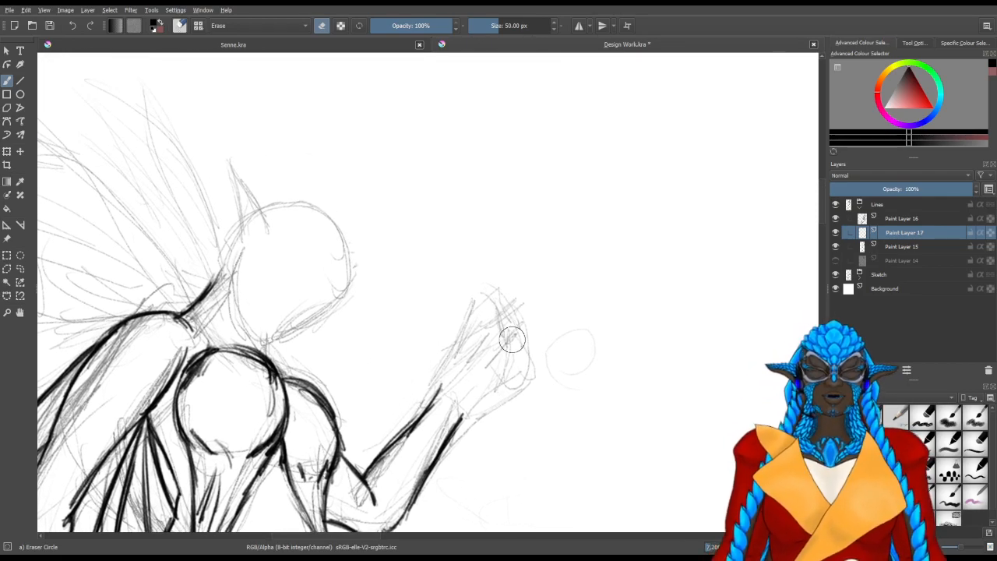
drag(507, 301, 521, 260)
key(ctrl+s)
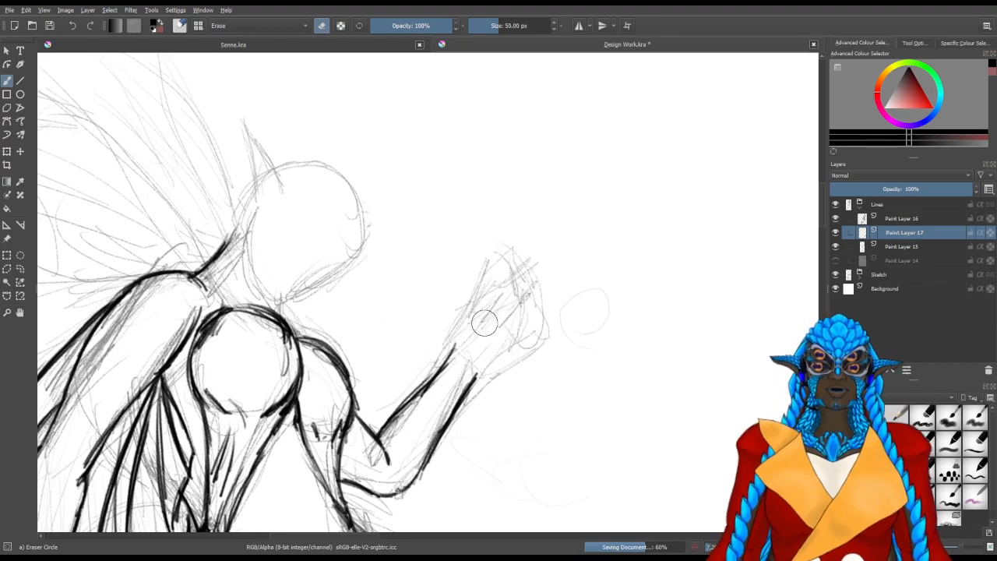
key(slash)
mouse_move(459, 331)
mouse_down()
mouse_move(468, 327)
mouse_move(468, 340)
mouse_up()
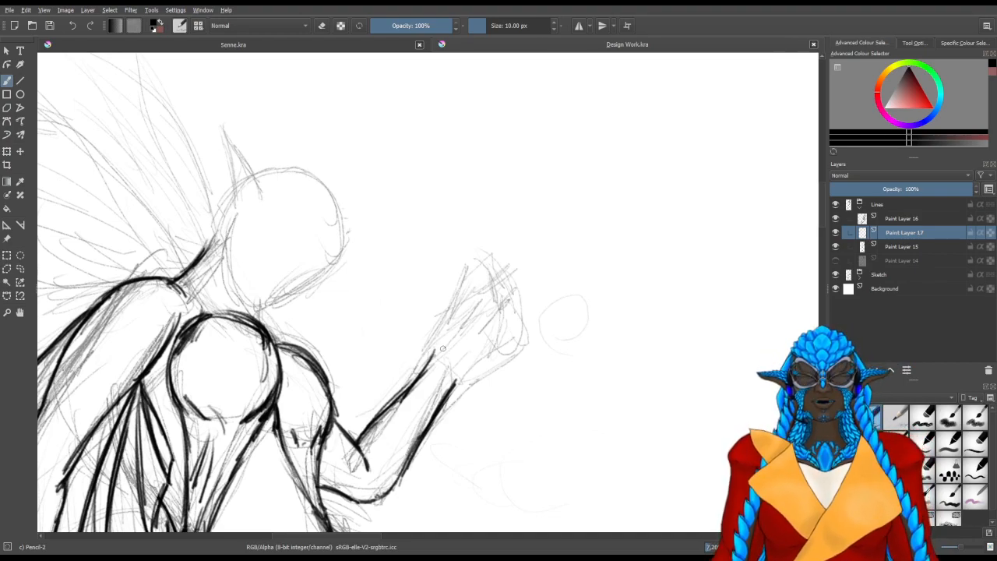
drag(459, 328, 472, 277)
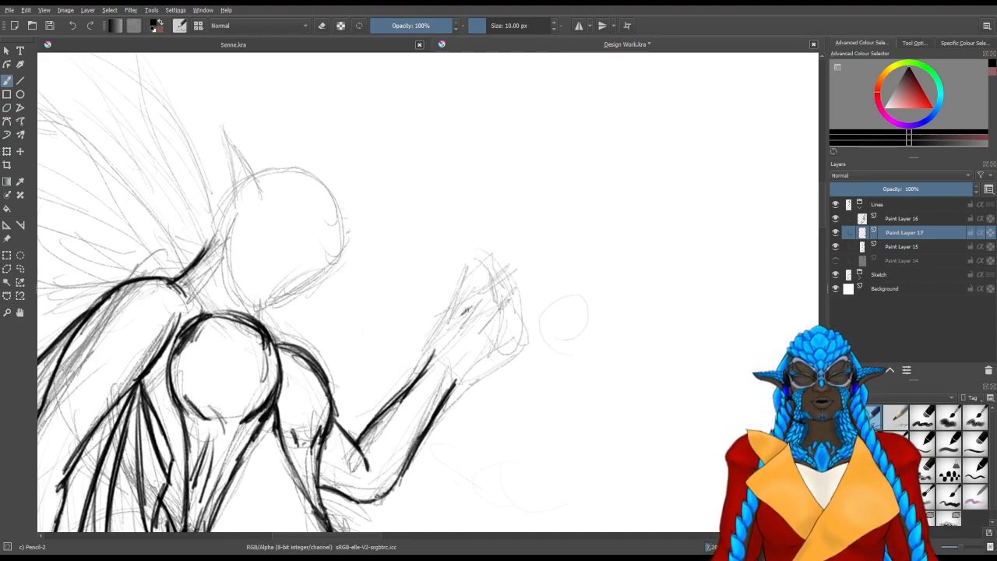
mouse_move(483, 301)
mouse_down()
mouse_move(503, 299)
mouse_move(458, 309)
mouse_up()
key(/)
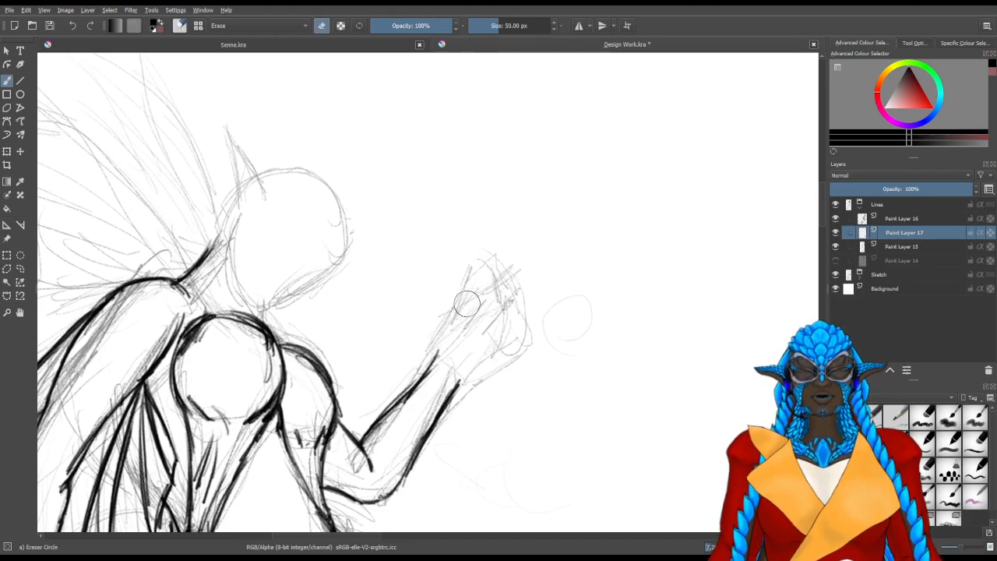
Extend the raised forearm's upper edge to the wrist and erase the part that runs along the hand
key(/)
drag(420, 374, 473, 279)
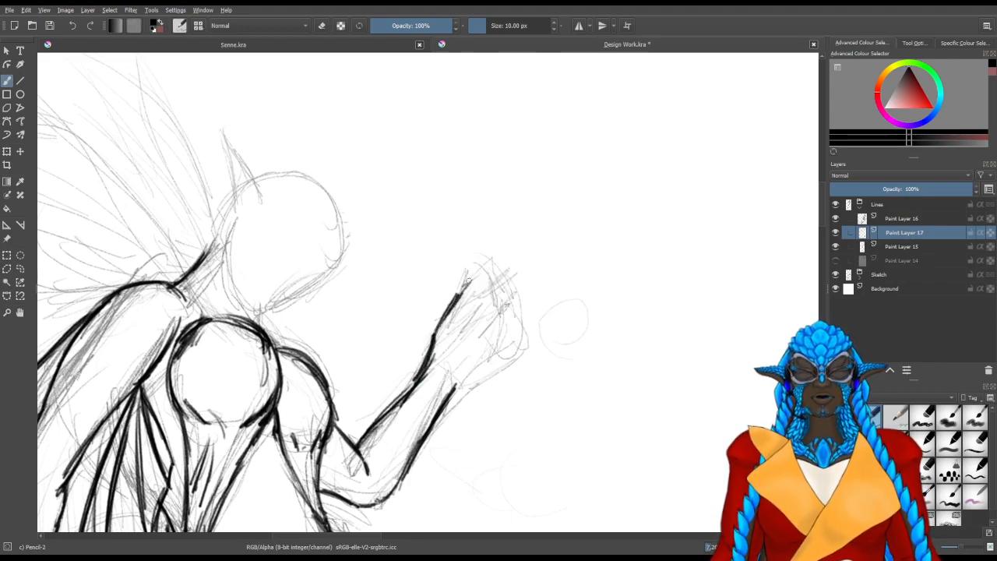
key(e)
mouse_move(452, 358)
mouse_down()
mouse_move(478, 328)
mouse_move(473, 295)
mouse_move(496, 288)
mouse_move(471, 321)
mouse_move(490, 308)
mouse_move(468, 350)
mouse_move(448, 331)
mouse_move(465, 328)
mouse_move(459, 365)
mouse_move(449, 351)
mouse_up()
key(e)
key(slash)
Add a new paint layer above Paint Layer 16 and line the back of the jaw down to the chin
drag(452, 267, 617, 321)
click(882, 219)
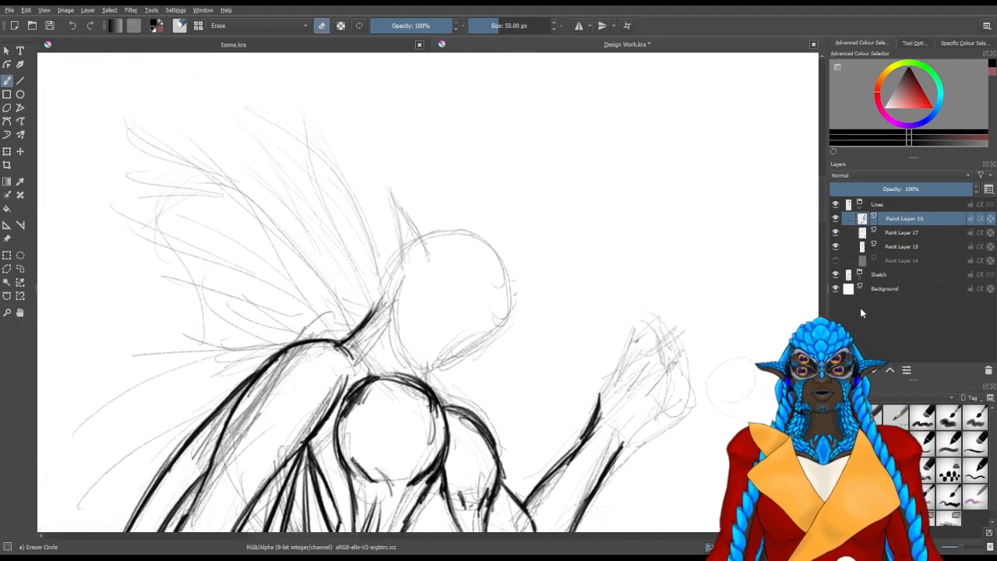
key(Insert)
key(slash)
drag(397, 290, 421, 375)
mouse_move(403, 331)
mouse_down()
mouse_move(432, 384)
mouse_move(483, 368)
mouse_up()
mouse_move(429, 383)
mouse_down()
mouse_move(491, 363)
mouse_move(405, 319)
mouse_move(415, 368)
mouse_up()
Line the front of the face from the chin up around the cheek to the forehead
mouse_move(408, 308)
mouse_down()
mouse_move(408, 350)
mouse_move(449, 361)
mouse_move(466, 382)
mouse_move(456, 370)
mouse_move(523, 328)
mouse_up()
mouse_move(487, 360)
mouse_down()
mouse_move(520, 330)
mouse_move(532, 290)
mouse_up()
mouse_move(514, 337)
mouse_down()
mouse_move(533, 305)
mouse_move(527, 266)
mouse_up()
drag(527, 306, 514, 253)
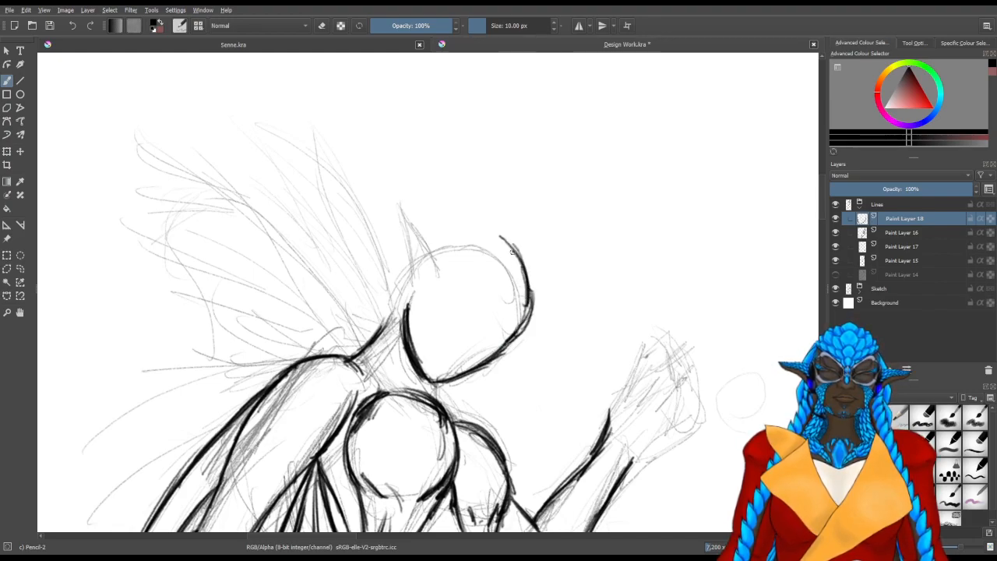
mouse_move(435, 248)
mouse_down()
mouse_move(412, 205)
mouse_move(441, 270)
mouse_up()
drag(395, 190, 442, 271)
drag(418, 204, 443, 270)
mouse_move(427, 226)
mouse_down()
mouse_move(395, 187)
mouse_move(409, 248)
mouse_up()
mouse_move(397, 191)
mouse_down()
mouse_move(410, 255)
mouse_move(431, 240)
mouse_move(445, 267)
mouse_up()
key(slash)
key(slash)
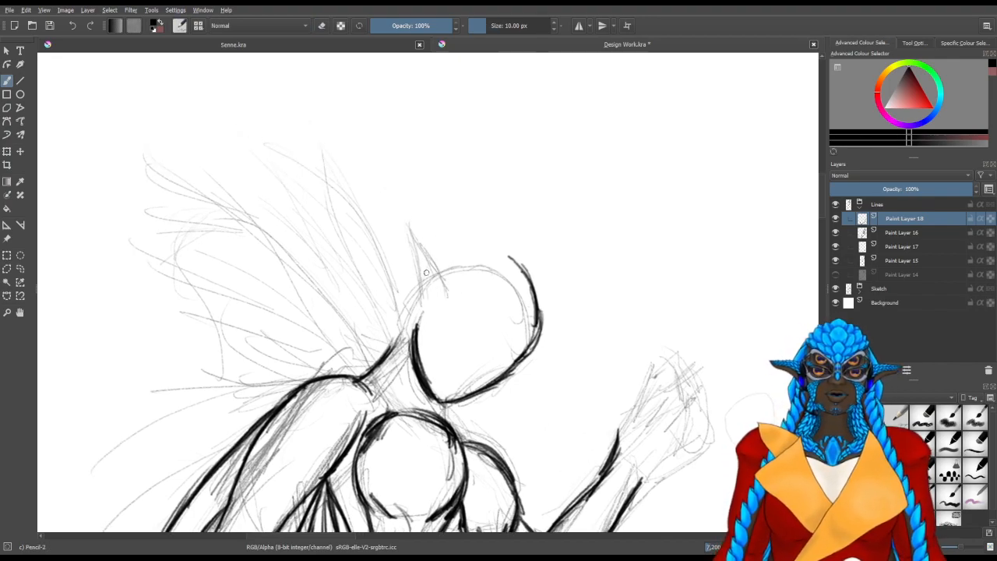
Outline the pointed ear at the back of the head, with both edges meeting at the tip and an inner contour
mouse_move(420, 311)
mouse_down()
mouse_move(427, 253)
mouse_move(394, 215)
mouse_move(400, 250)
mouse_up()
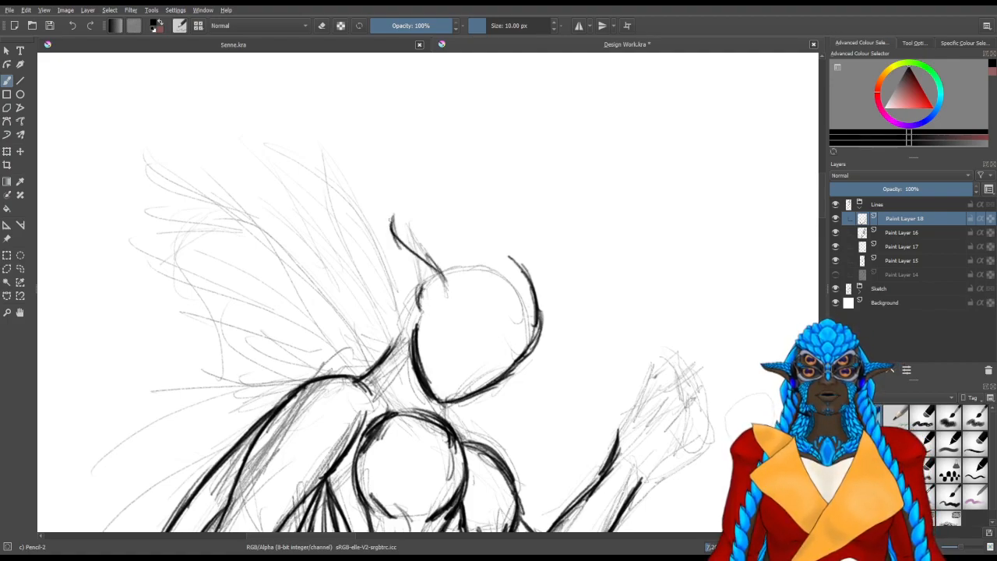
mouse_move(390, 208)
mouse_down()
mouse_move(393, 259)
mouse_move(392, 217)
mouse_move(395, 266)
mouse_move(420, 309)
mouse_up()
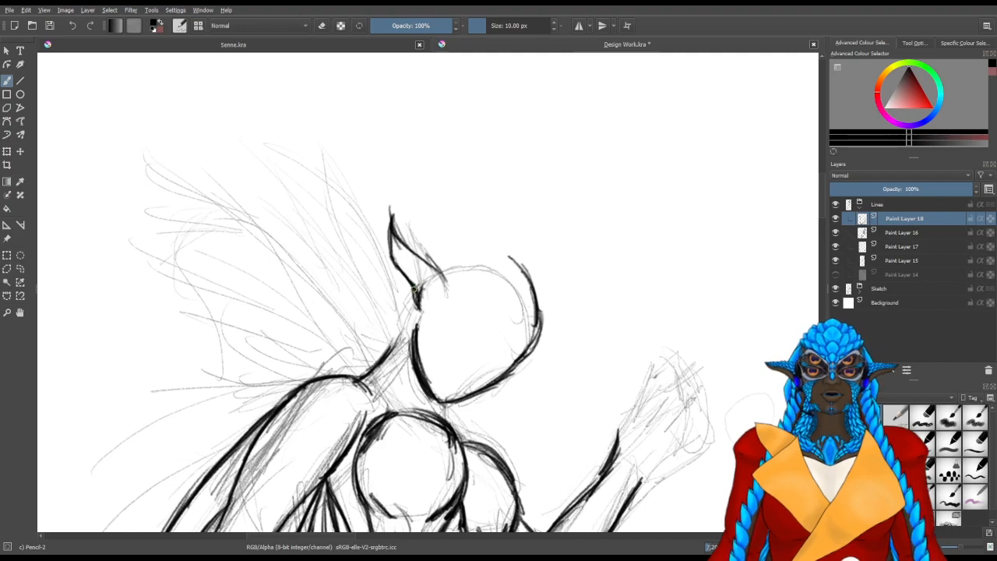
mouse_move(408, 256)
mouse_down()
mouse_move(436, 300)
mouse_move(408, 263)
mouse_move(396, 225)
mouse_up()
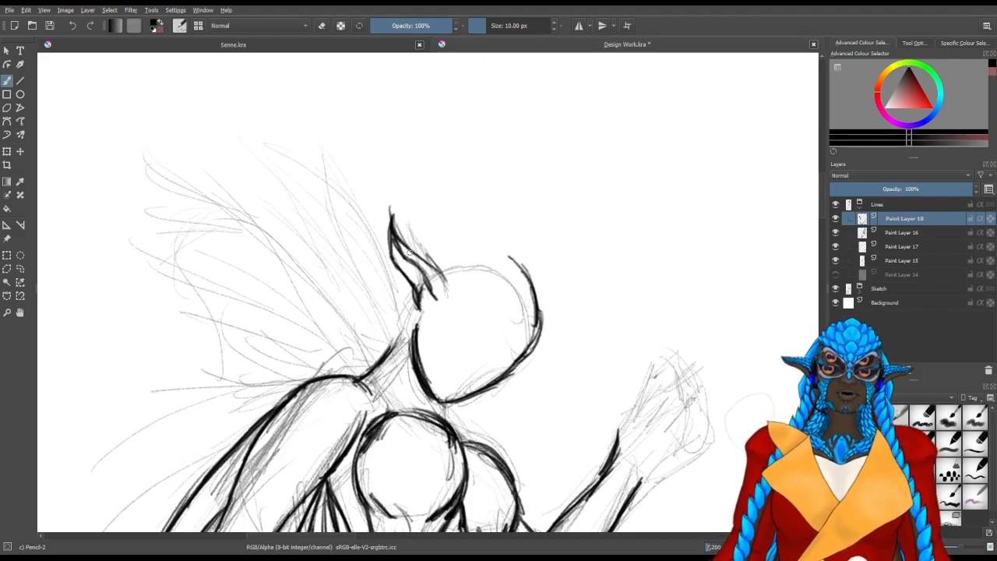
Reinforce the ear's inner contour and erase the line overshooting the ear tip
drag(398, 246, 408, 258)
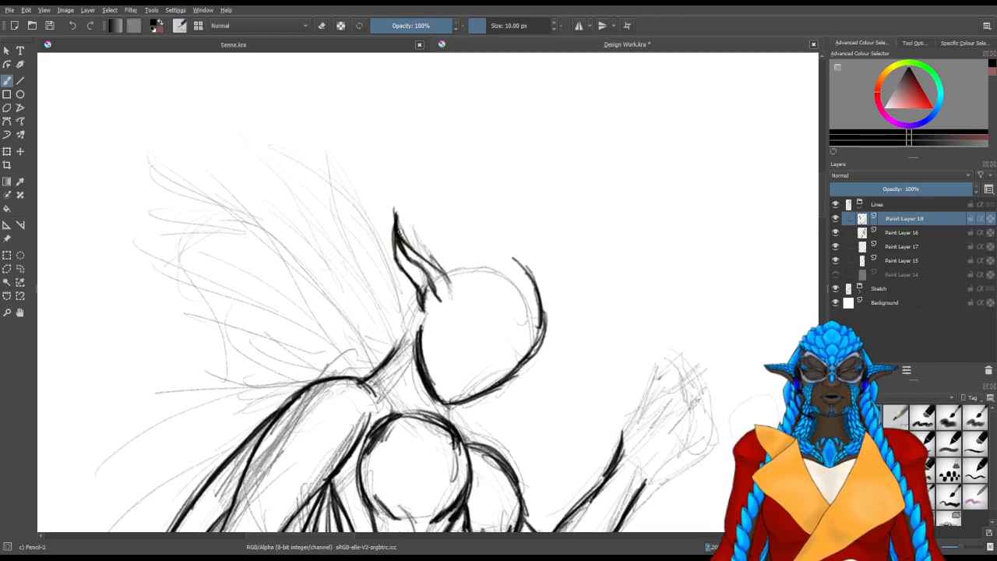
key(slash)
drag(396, 218, 390, 214)
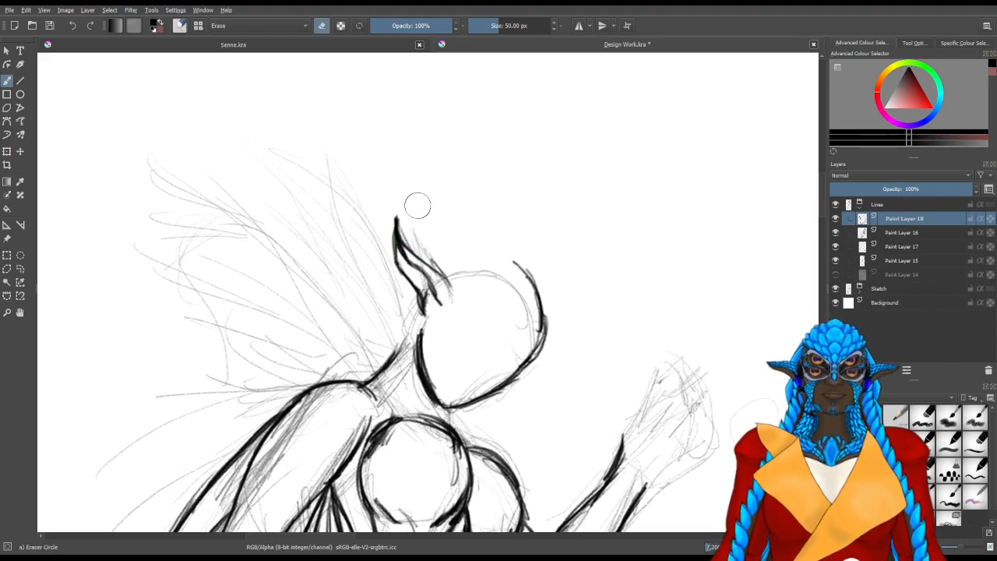
key(slash)
drag(481, 276, 485, 276)
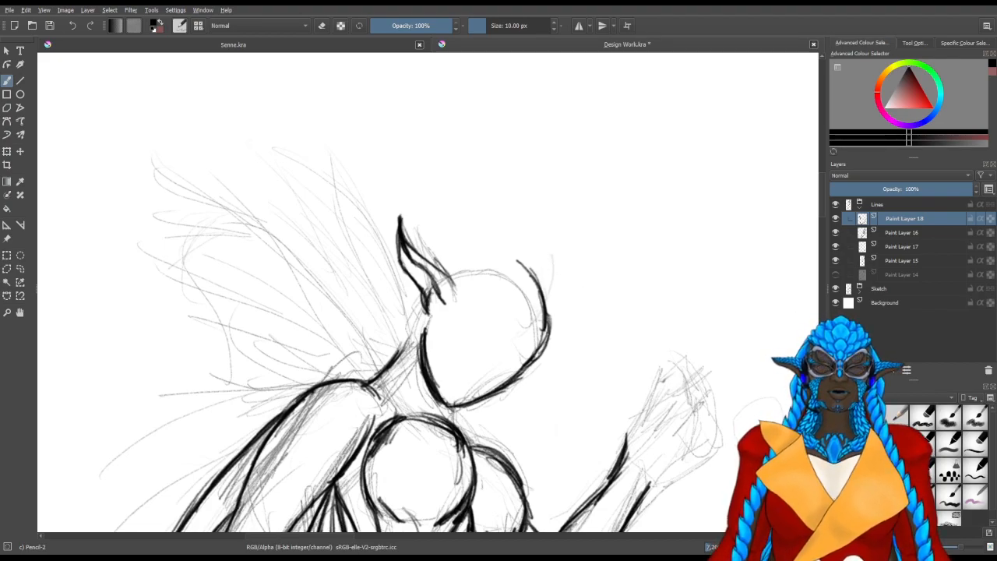
Add a new paint layer above Paint Layer 18 and line three short spines fanning out from the forehead
key(Insert)
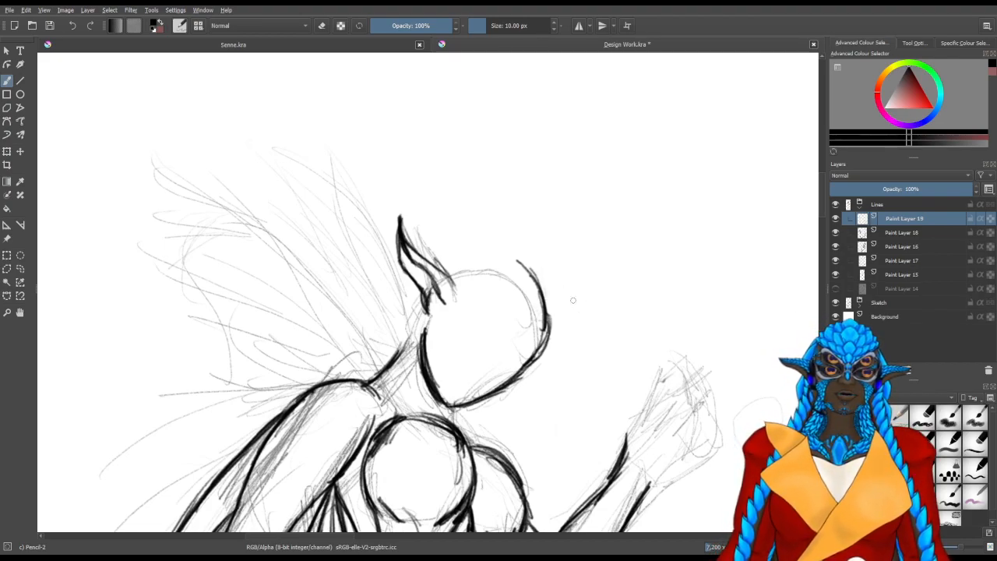
drag(540, 314, 518, 332)
mouse_move(559, 265)
mouse_down()
mouse_move(526, 335)
mouse_move(530, 324)
mouse_up()
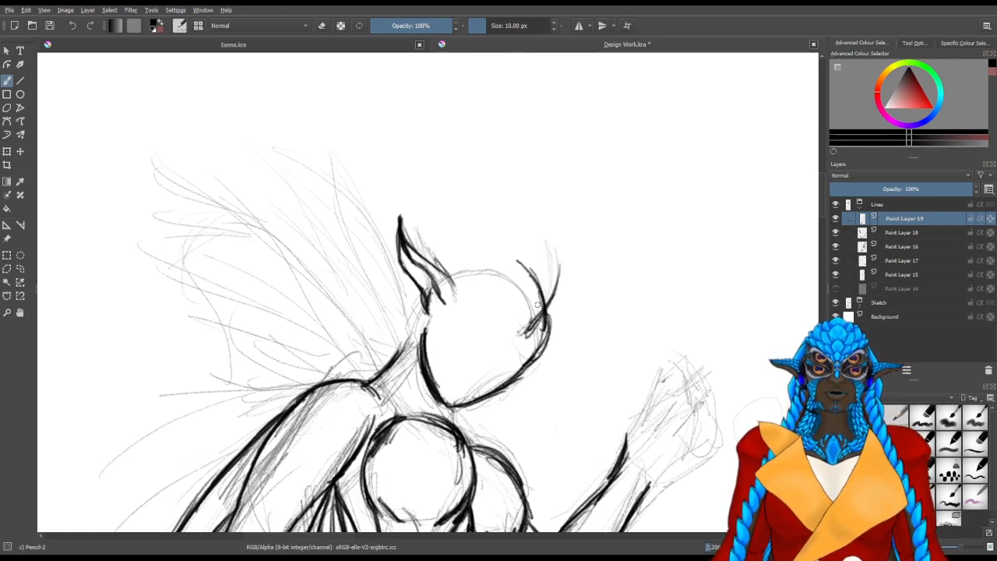
drag(569, 294, 522, 333)
drag(540, 240, 537, 300)
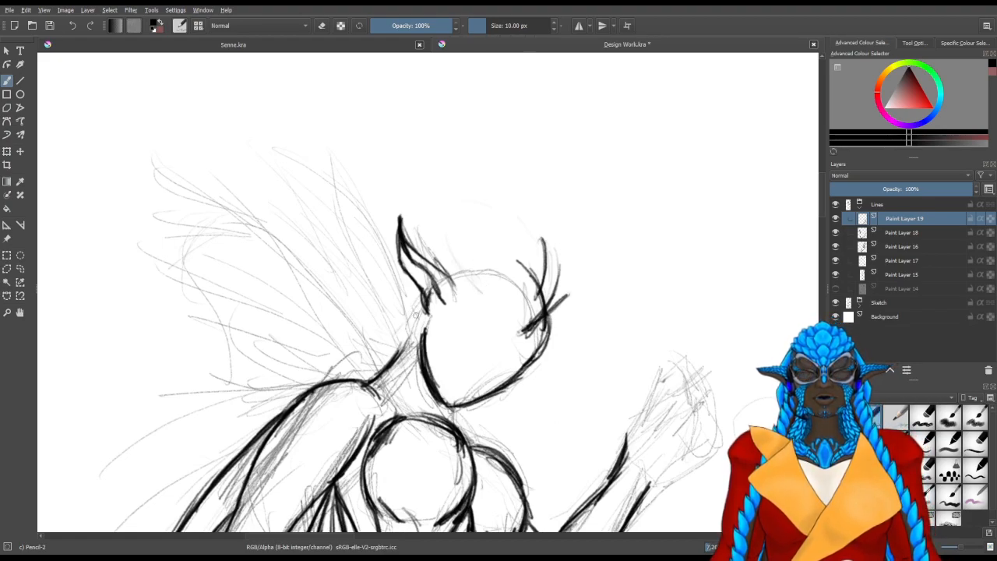
Line the back of the neck up toward the ear and add a short curved contour for the front of the neck
mouse_move(407, 327)
mouse_down()
mouse_move(411, 300)
mouse_move(398, 349)
mouse_move(412, 312)
mouse_up()
mouse_move(403, 353)
mouse_down()
mouse_move(421, 400)
mouse_move(395, 376)
mouse_move(405, 399)
mouse_move(393, 402)
mouse_up()
key(ctrl+z)
key(ctrl+z)
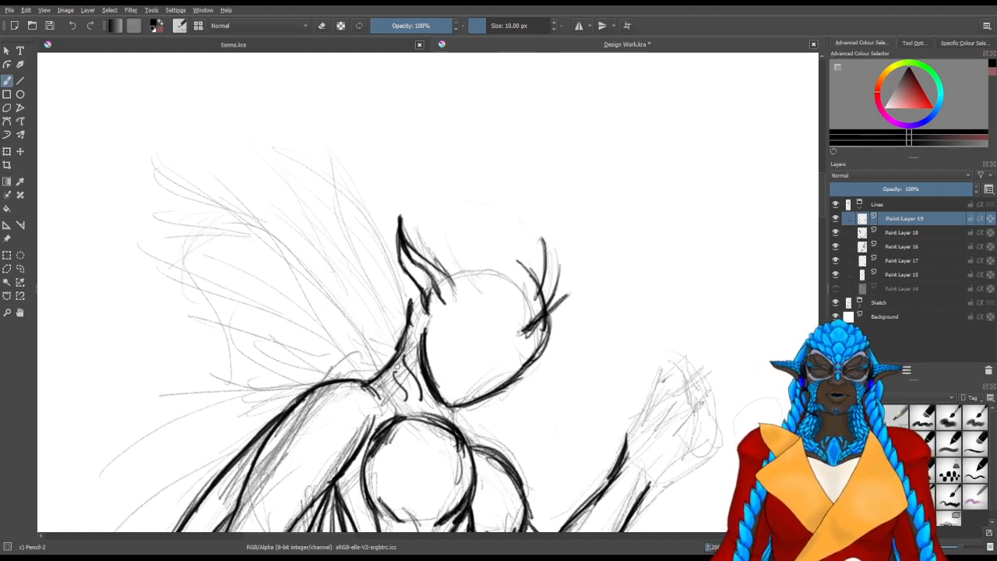
key(ctrl+z)
drag(396, 378, 406, 402)
key(ctrl+z)
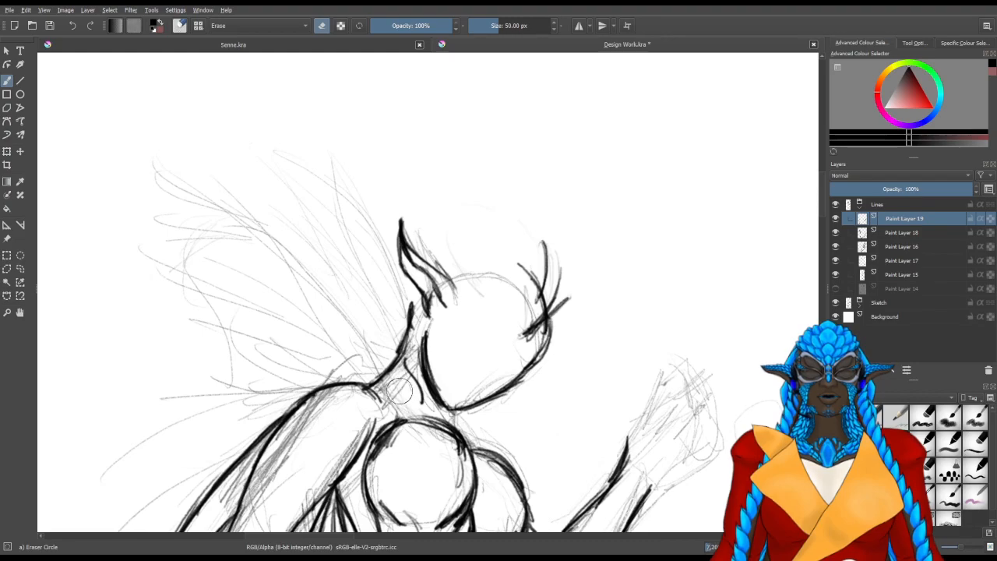
key(ctrl+z)
drag(399, 304, 400, 296)
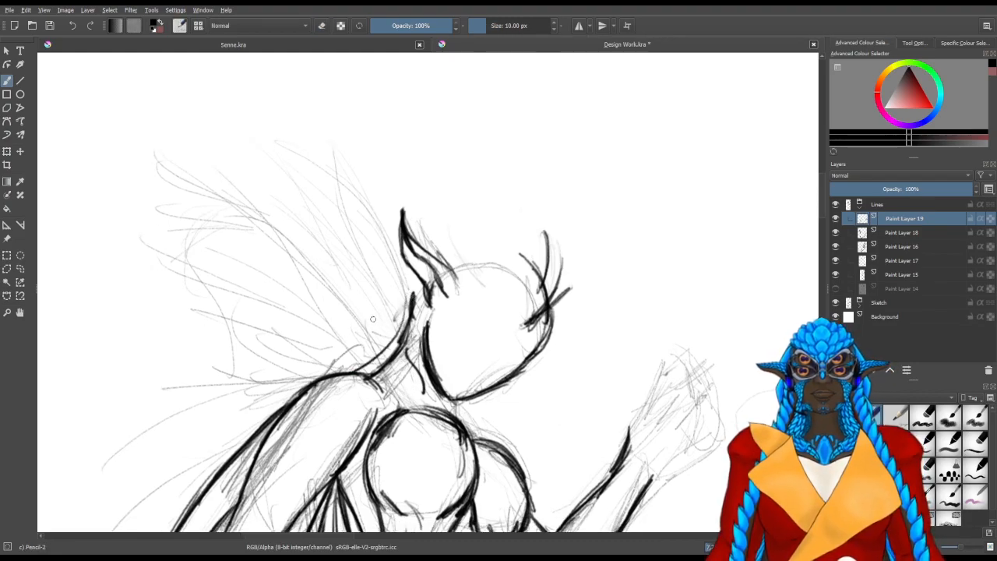
Draw four long curved crest spines sweeping up and back from the head
mouse_move(417, 275)
mouse_down()
mouse_move(320, 348)
mouse_move(297, 350)
mouse_up()
mouse_move(471, 266)
mouse_down()
mouse_move(405, 244)
mouse_move(291, 252)
mouse_up()
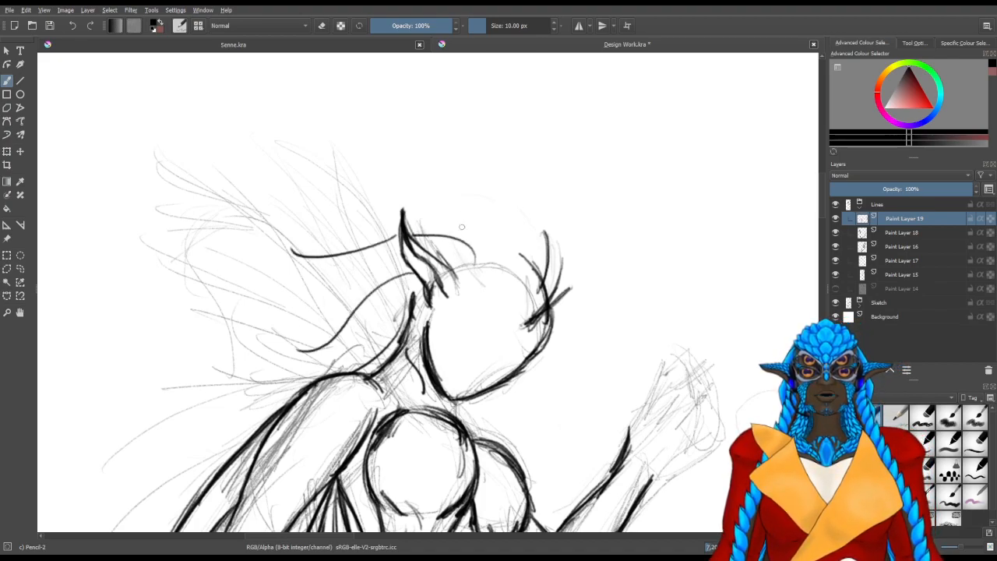
drag(508, 270, 367, 159)
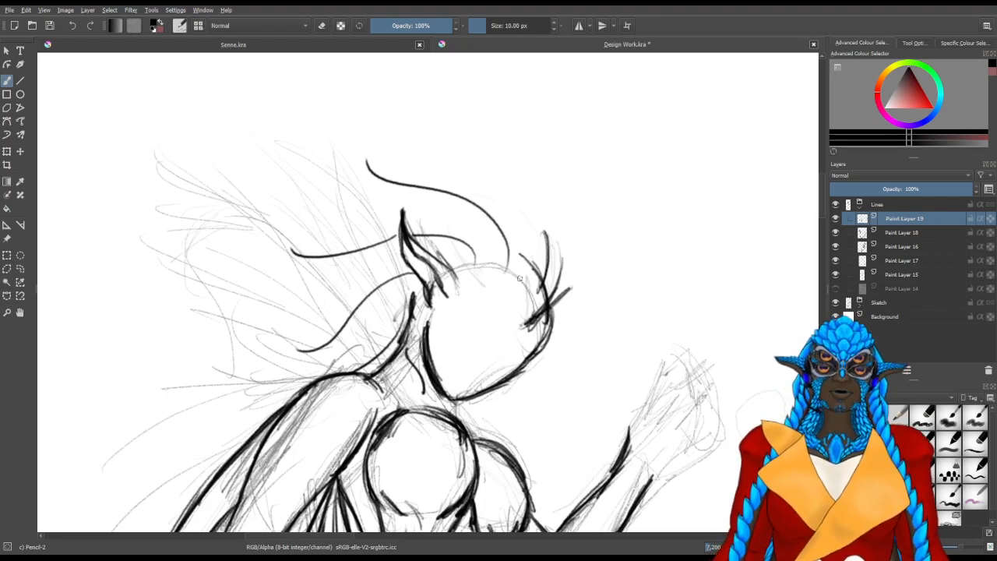
mouse_move(519, 297)
mouse_down()
mouse_move(511, 181)
mouse_move(522, 166)
mouse_up()
mouse_move(299, 264)
mouse_down()
mouse_move(329, 315)
mouse_move(419, 335)
mouse_up()
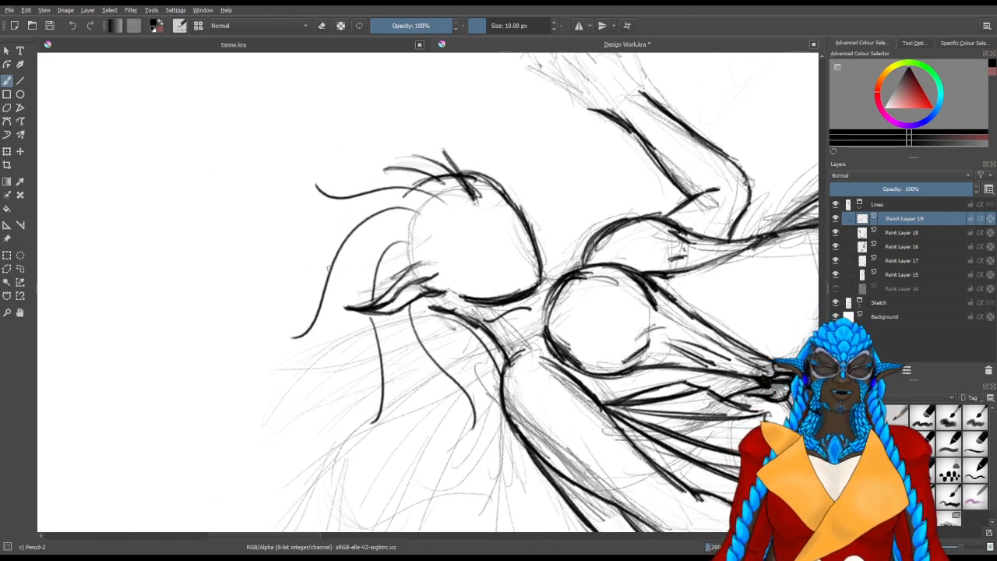
mouse_move(316, 185)
mouse_down()
mouse_move(311, 286)
mouse_move(293, 337)
mouse_up()
drag(315, 189, 298, 324)
key(ctrl+z)
key(ctrl+z)
key(ctrl+z)
key(ctrl+z)
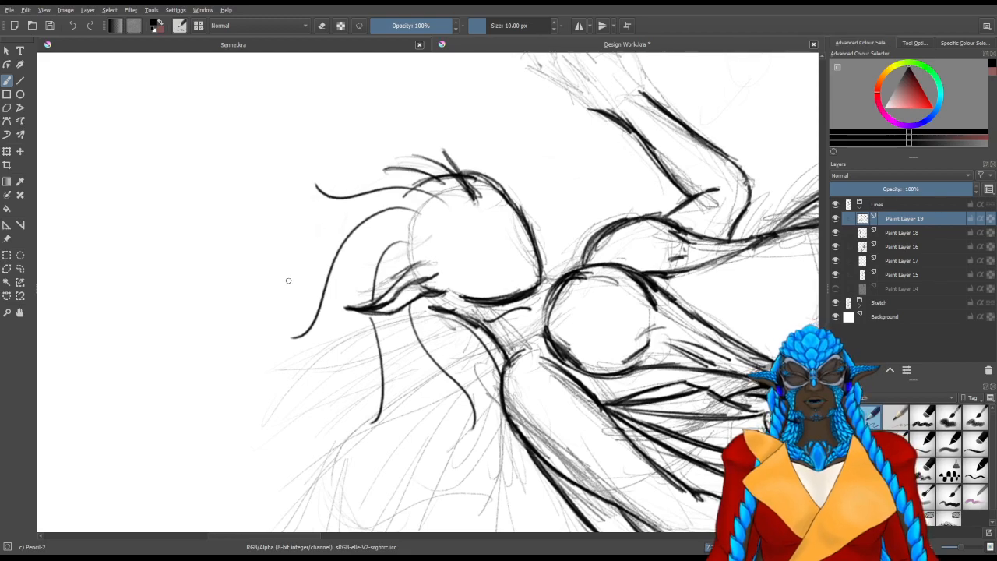
Join the tips of the two frontmost long crest spines with a curved membrane edge
drag(296, 337, 309, 289)
drag(296, 335, 304, 250)
drag(315, 197, 303, 259)
drag(317, 187, 303, 260)
drag(382, 397, 277, 386)
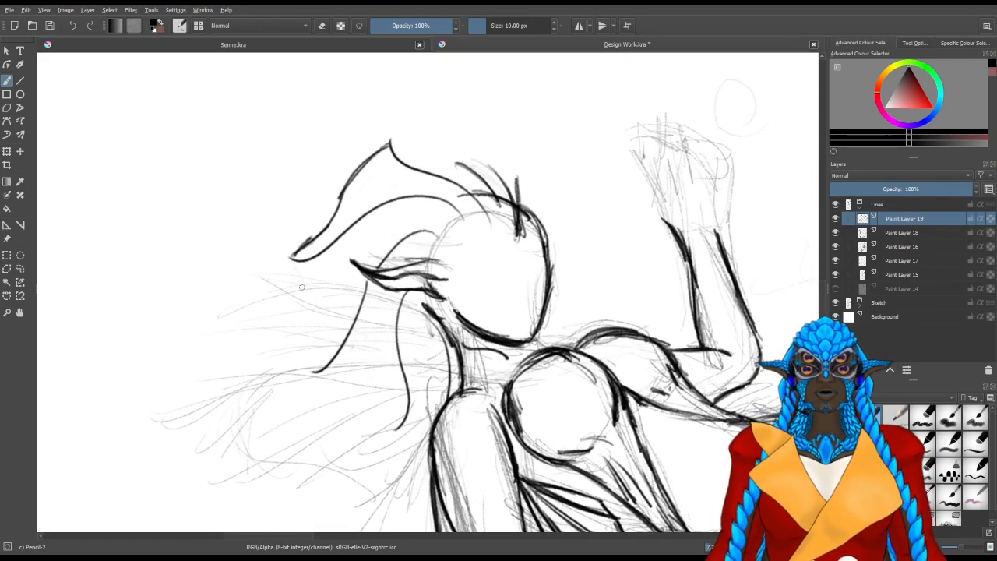
drag(296, 262, 309, 304)
drag(298, 265, 314, 347)
key(ctrl+z)
key(ctrl+z)
key(ctrl+z)
key(ctrl+z)
Join the tips of the second and third long crest spines with an inward-curving membrane edge
mouse_move(293, 260)
mouse_down()
mouse_move(309, 270)
mouse_move(323, 313)
mouse_up()
drag(301, 268, 325, 335)
drag(323, 300, 314, 363)
drag(324, 318, 315, 363)
Line the membrane edge from the third spine tip to the lowest one and close it down to the shoulder
mouse_move(335, 418)
mouse_down()
mouse_move(258, 405)
mouse_move(246, 385)
mouse_up()
mouse_move(293, 311)
mouse_down()
mouse_move(334, 363)
mouse_move(335, 394)
mouse_up()
drag(319, 350, 334, 394)
mouse_move(289, 310)
mouse_down()
mouse_move(332, 358)
mouse_move(331, 392)
mouse_up()
mouse_move(328, 389)
mouse_down()
mouse_move(332, 398)
mouse_move(373, 391)
mouse_move(379, 401)
mouse_up()
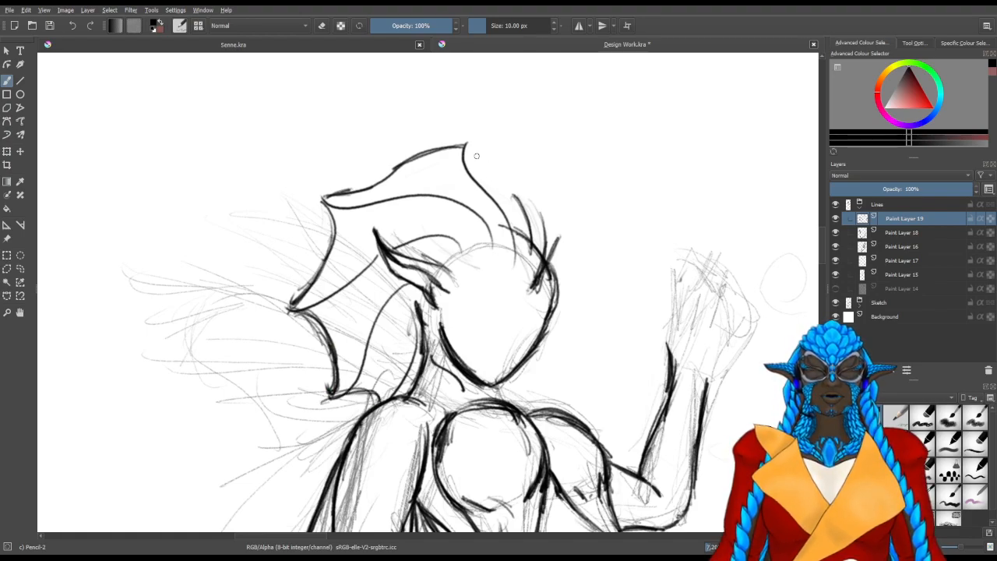
drag(470, 161, 510, 207)
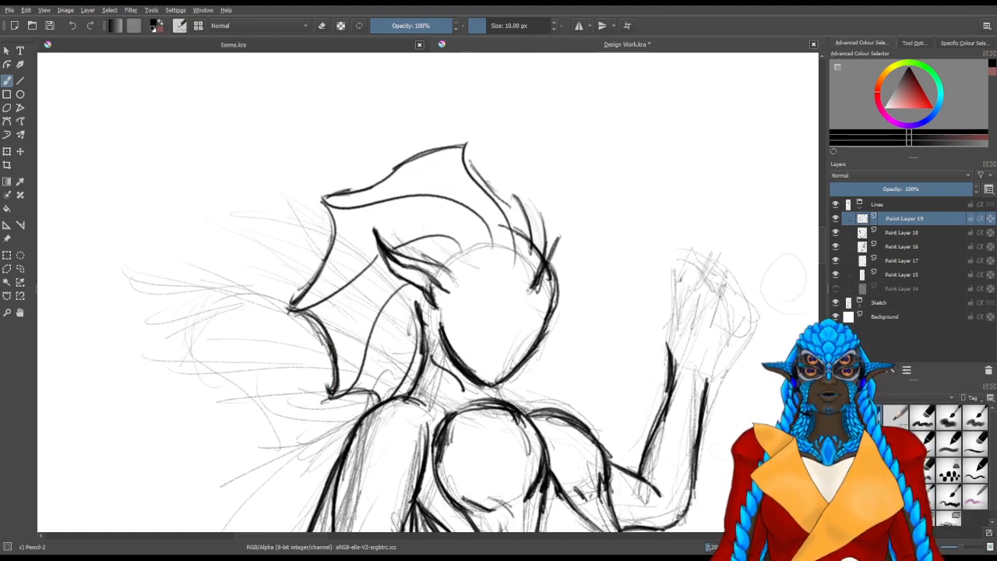
drag(469, 151, 493, 182)
key(ctrl+z)
key(ctrl+z)
key(ctrl+z)
key(ctrl+z)
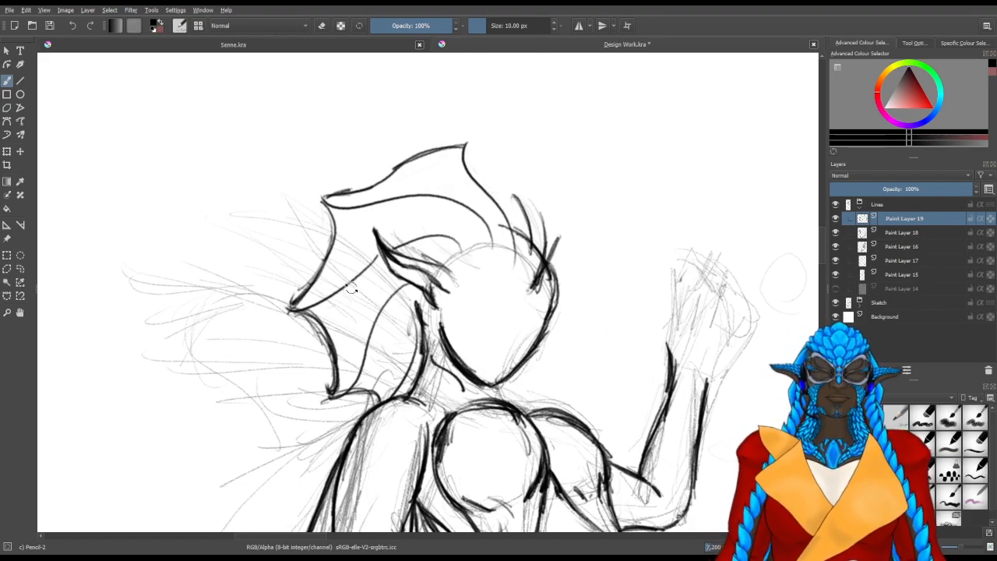
Line the crest's front edge from the frontmost long spine tip down to the first forehead spine
scroll(346, 269, up, 2)
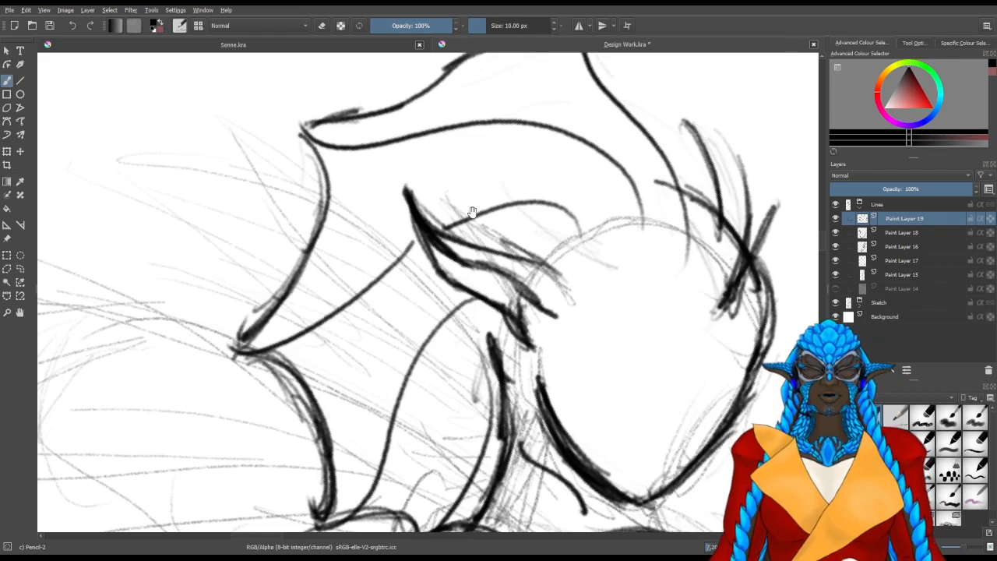
drag(470, 207, 387, 413)
drag(327, 383, 509, 310)
drag(410, 227, 403, 368)
mouse_move(356, 262)
mouse_down()
mouse_move(361, 340)
mouse_move(337, 388)
mouse_up()
mouse_move(360, 318)
mouse_down()
mouse_move(334, 421)
mouse_move(368, 273)
mouse_move(363, 252)
mouse_up()
drag(359, 283, 386, 226)
mouse_move(362, 259)
mouse_down()
mouse_move(429, 197)
mouse_move(479, 380)
mouse_up()
Strengthen the forehead spines and join their tips with short membrane edges
scroll(479, 381, down, 3)
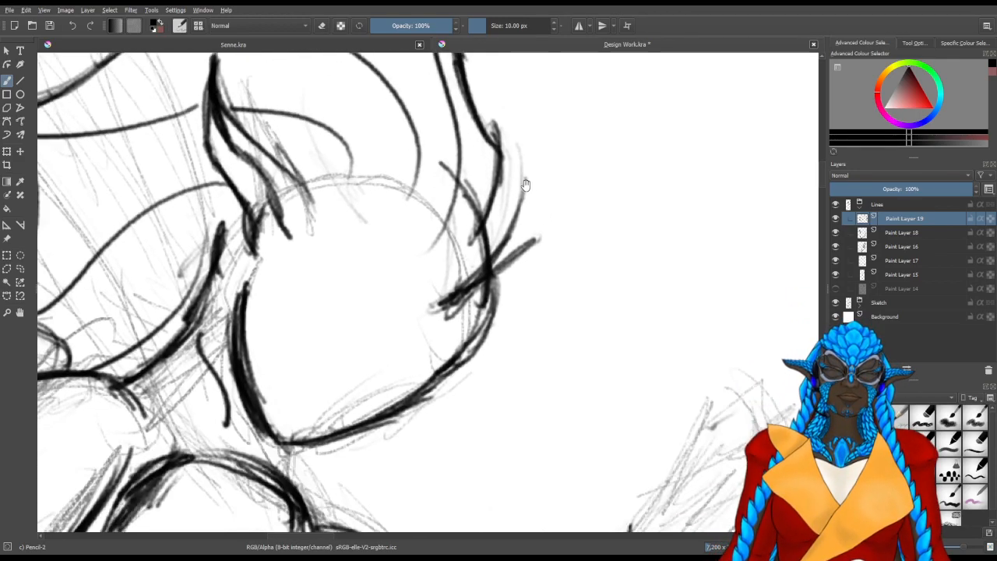
drag(448, 299, 489, 224)
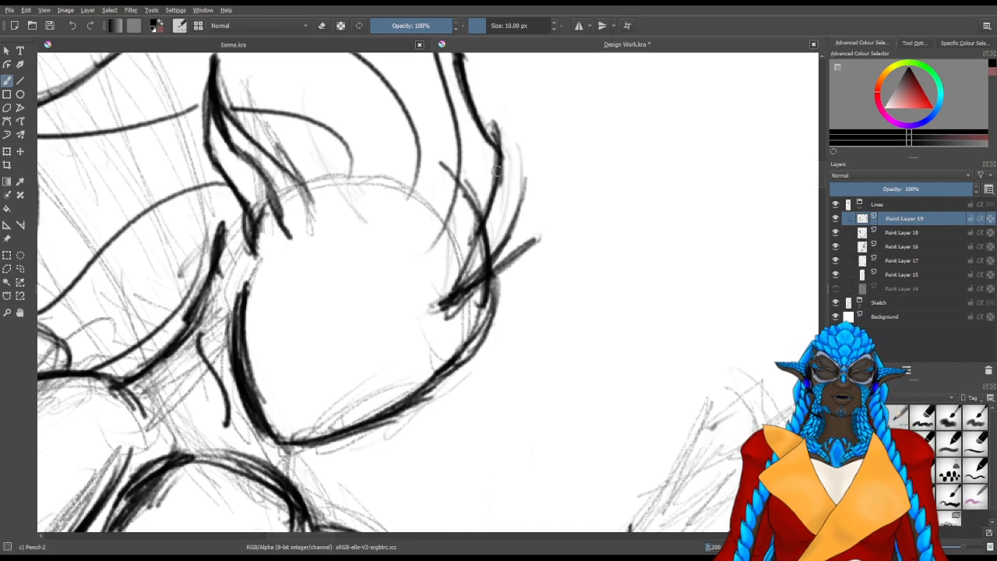
drag(500, 159, 440, 302)
drag(535, 238, 530, 183)
drag(503, 144, 526, 185)
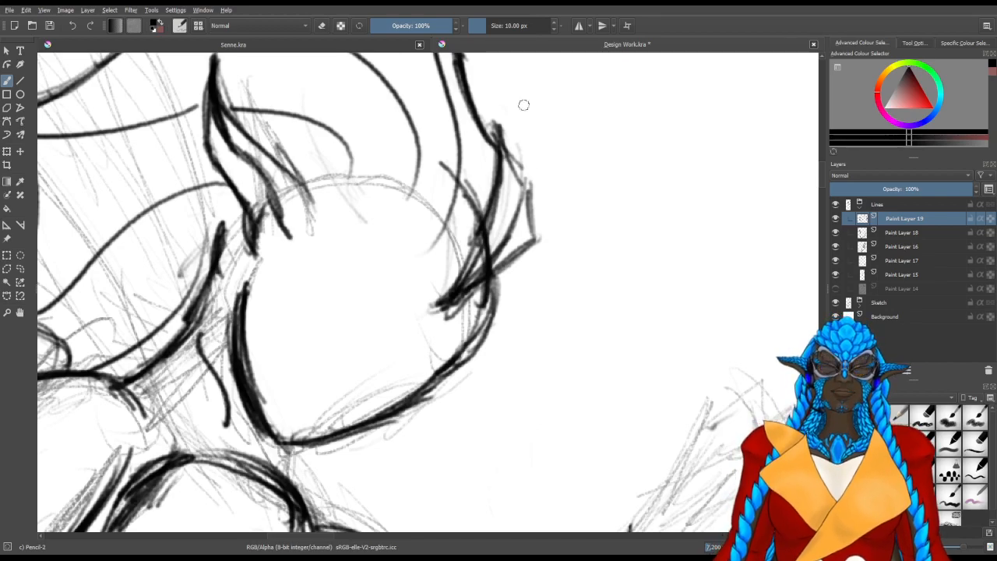
Add two outer spikes rising from the crest's front edge and link them with a short membrane edge
drag(463, 190, 391, 356)
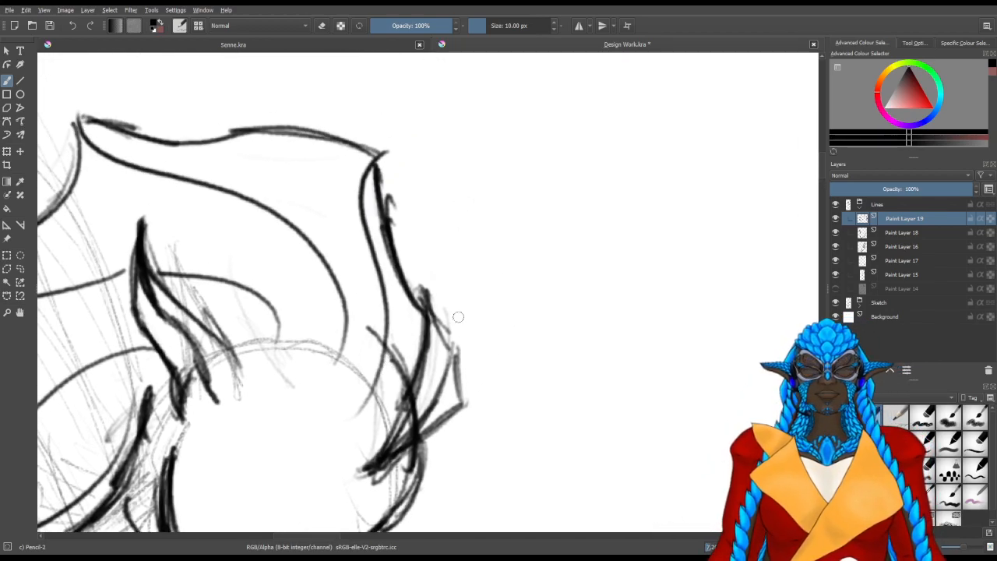
mouse_move(452, 343)
mouse_down()
mouse_move(467, 268)
mouse_move(486, 238)
mouse_up()
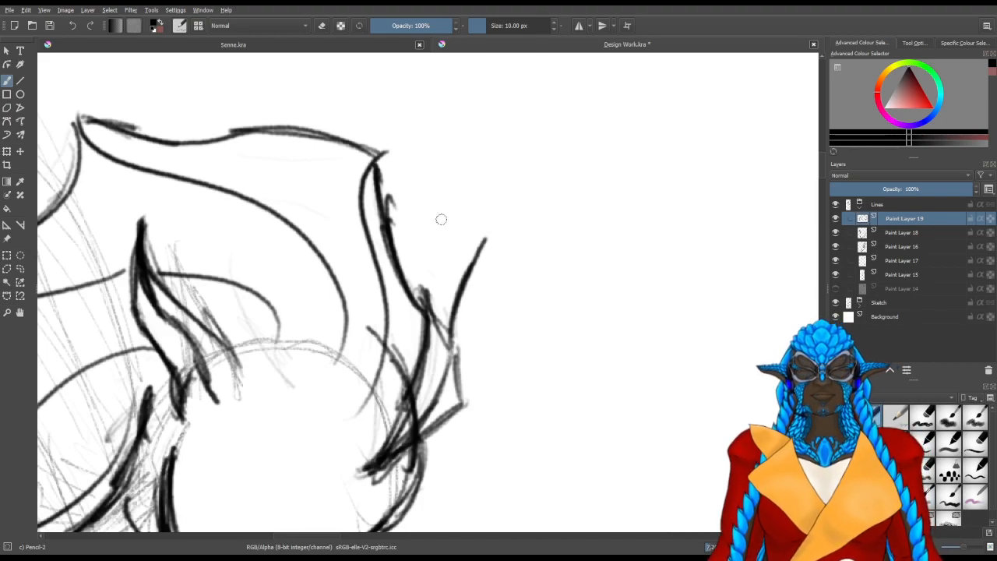
drag(404, 256, 460, 153)
drag(462, 191, 466, 255)
drag(455, 159, 467, 257)
Add two more spikes along the crest's top edge and join the outer tips back to the second long spine's tip
drag(323, 93, 334, 226)
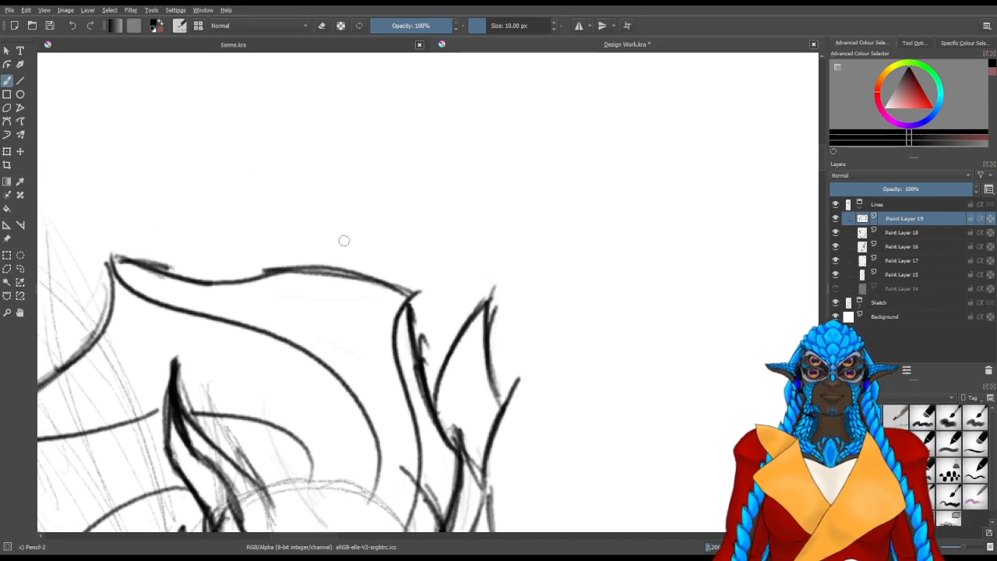
mouse_move(348, 275)
mouse_down()
mouse_move(356, 195)
mouse_move(489, 315)
mouse_up()
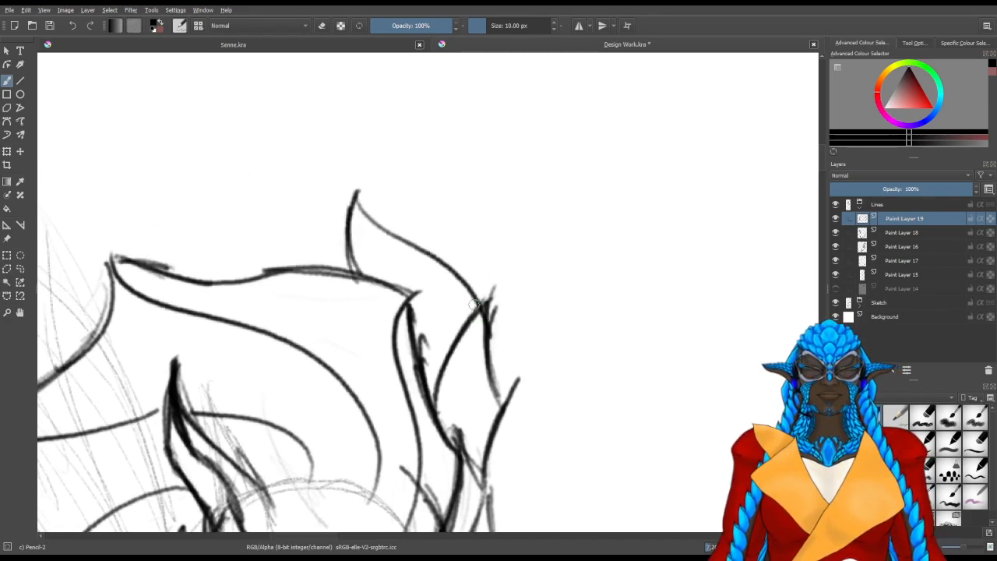
drag(195, 277, 187, 205)
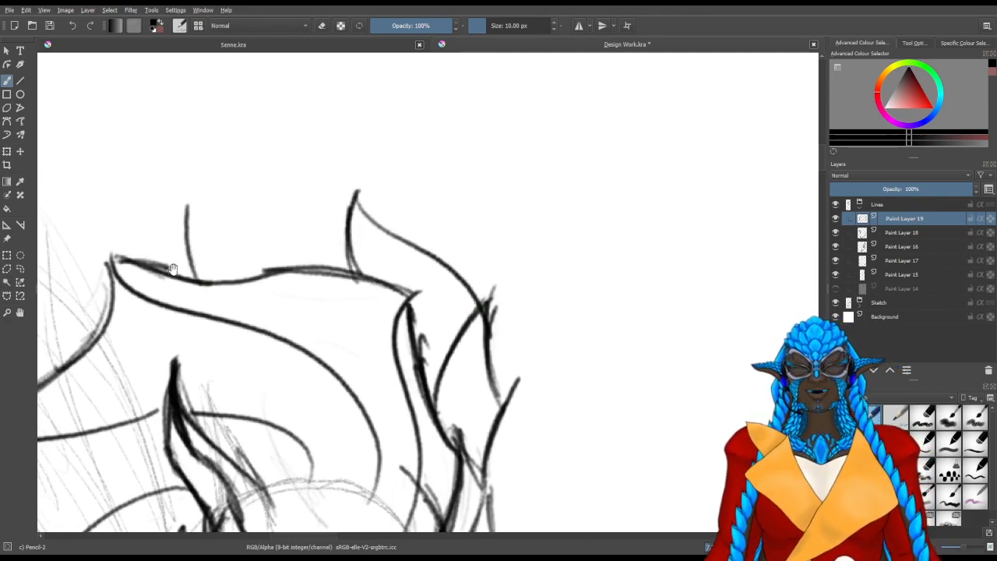
mouse_move(117, 294)
mouse_down()
mouse_move(112, 432)
mouse_move(184, 347)
mouse_up()
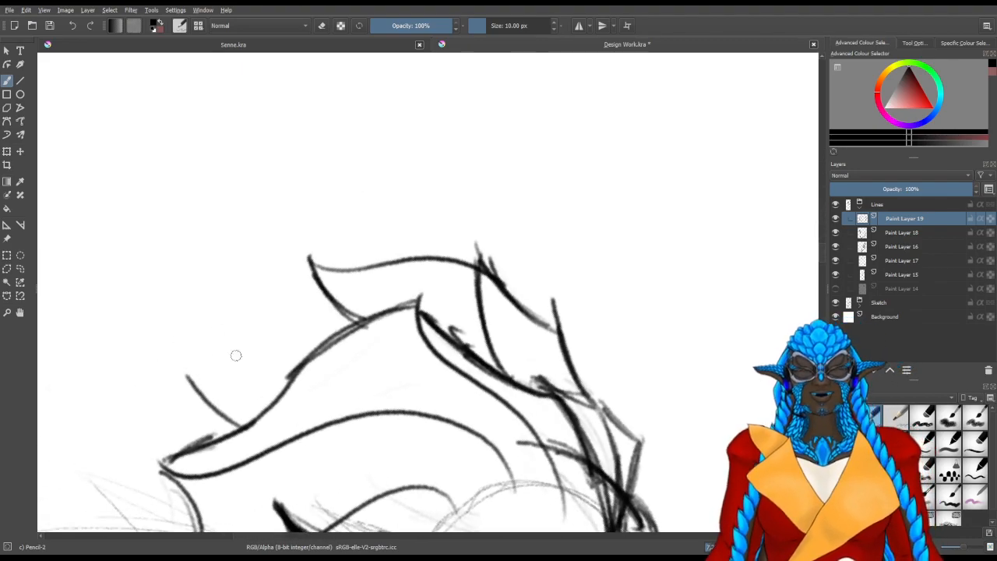
mouse_move(300, 273)
mouse_down()
mouse_move(225, 365)
mouse_move(263, 336)
mouse_move(187, 388)
mouse_up()
mouse_move(229, 360)
mouse_down()
mouse_move(193, 389)
mouse_move(189, 444)
mouse_up()
drag(188, 400, 183, 451)
Continue the outer fin down the forehead with a spike and a lower brow spine, linking their tips with membrane edges
drag(441, 432, 368, 329)
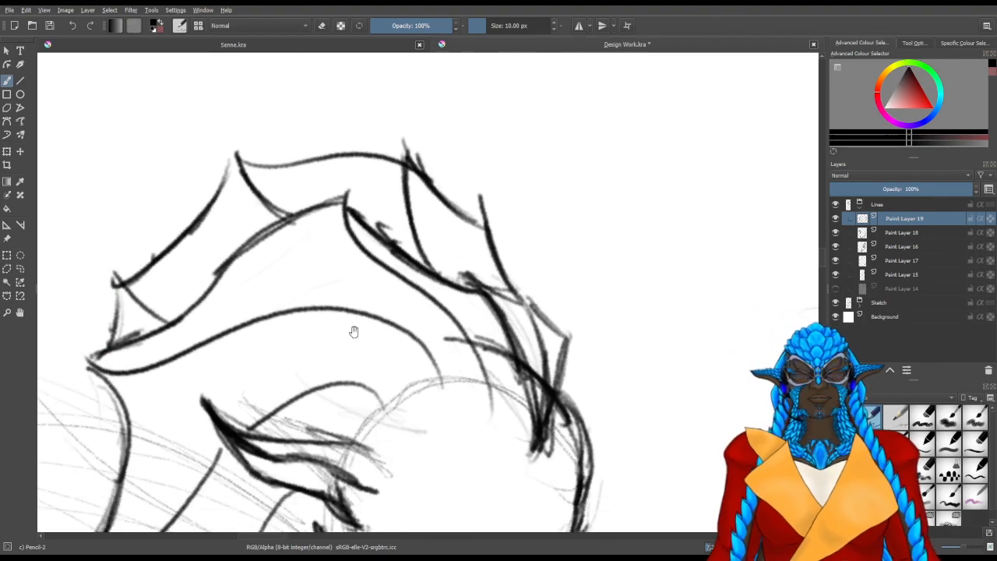
drag(430, 285, 435, 289)
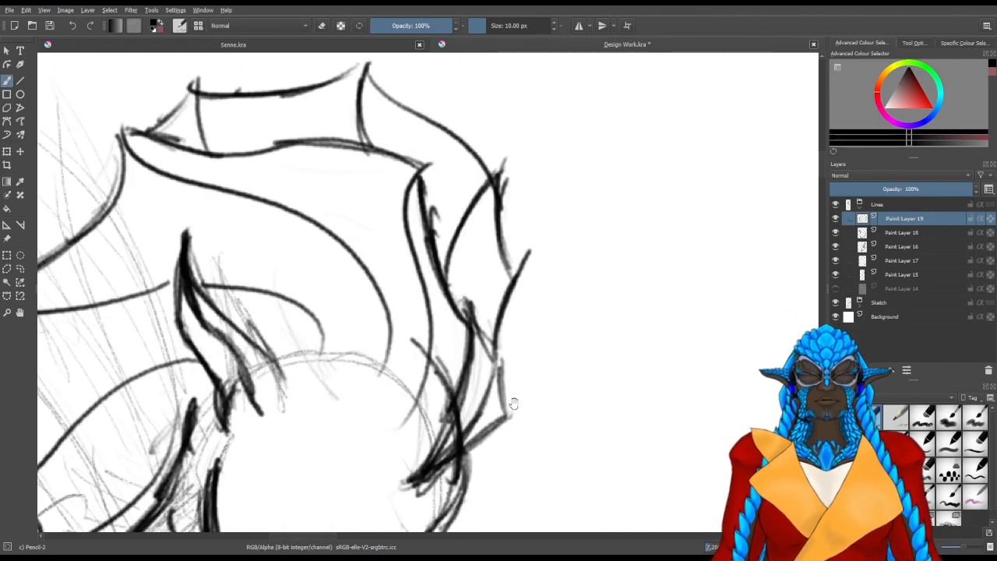
drag(517, 396, 361, 334)
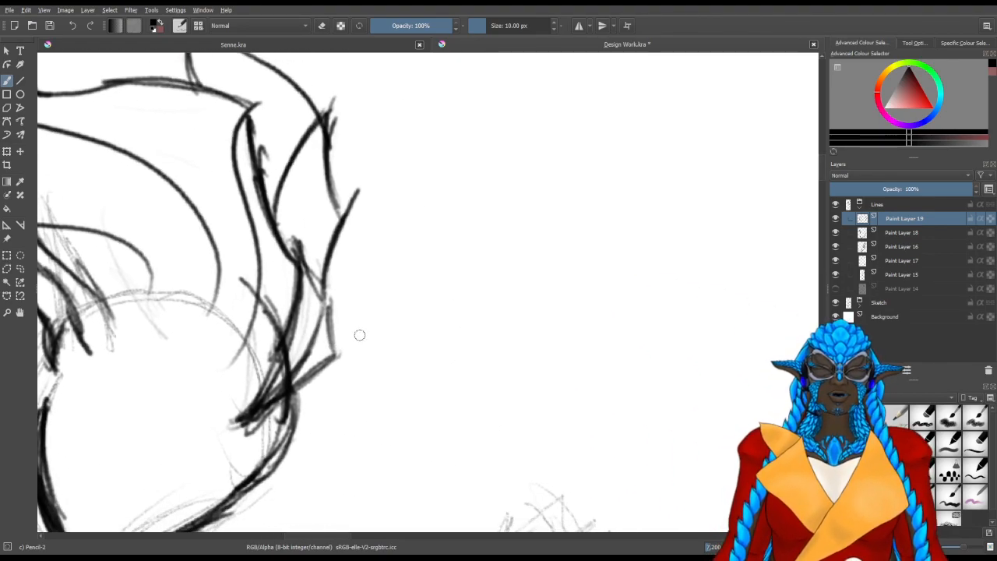
drag(332, 394, 311, 322)
mouse_move(244, 358)
mouse_down()
mouse_move(282, 341)
mouse_move(299, 353)
mouse_up()
drag(261, 352, 315, 337)
drag(313, 229, 344, 212)
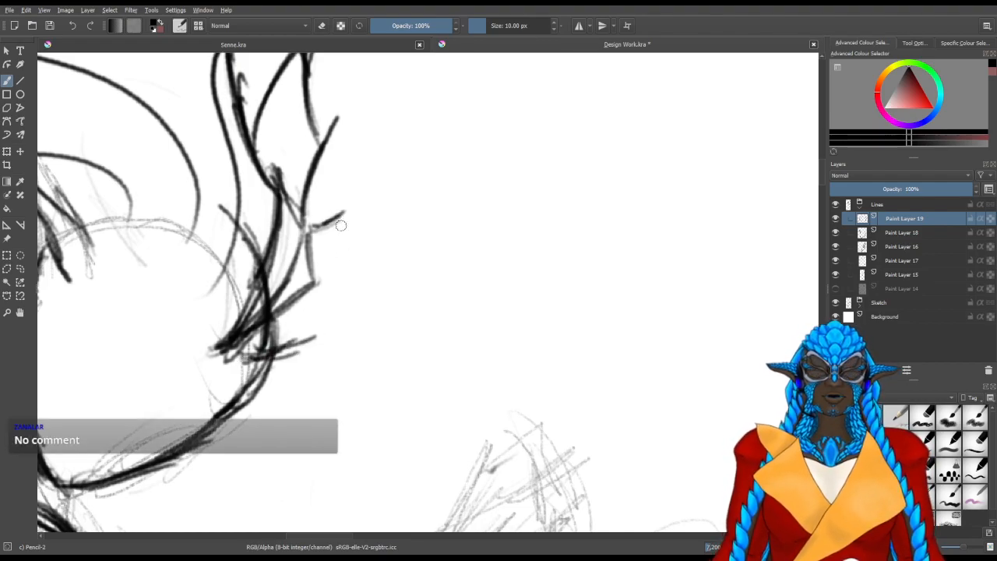
mouse_move(315, 282)
mouse_down()
mouse_move(313, 338)
mouse_move(344, 223)
mouse_up()
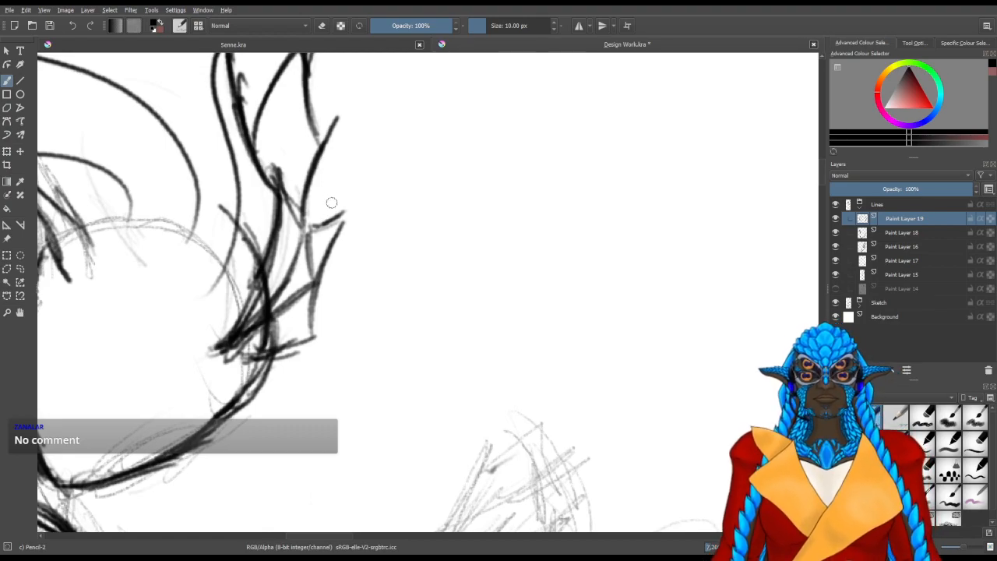
drag(334, 215, 323, 166)
Line the crest's base across the top of the head where the spines meet it, and save the drawing
mouse_move(182, 333)
mouse_down()
mouse_move(412, 284)
mouse_move(441, 289)
mouse_move(432, 251)
mouse_move(399, 212)
mouse_move(372, 200)
mouse_up()
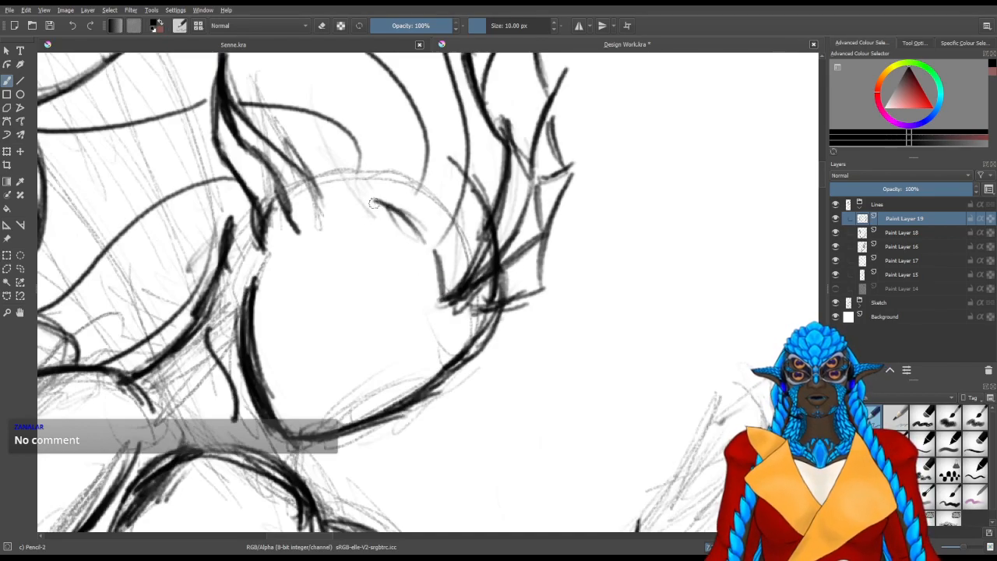
drag(417, 160, 403, 217)
mouse_move(353, 192)
mouse_down()
mouse_move(358, 157)
mouse_move(354, 192)
mouse_move(326, 193)
mouse_up()
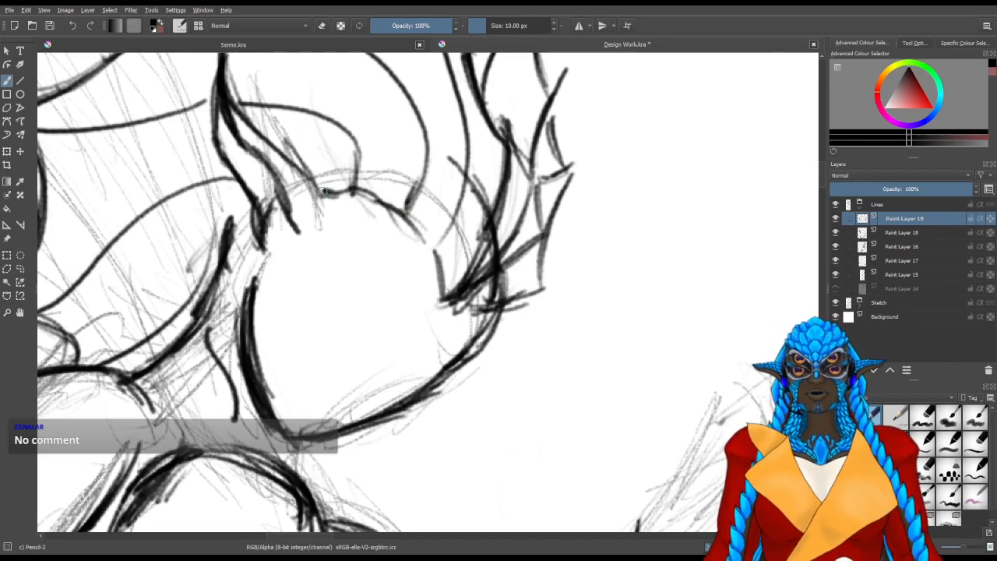
key(ctrl+s)
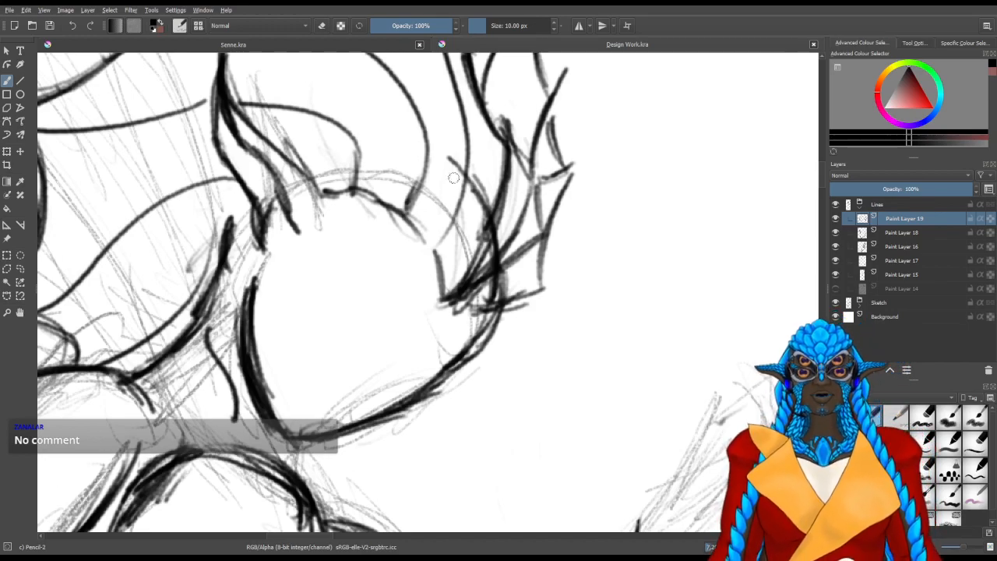
Draw the near eye's curved lid line in the upper middle of the blank face
drag(489, 345, 470, 291)
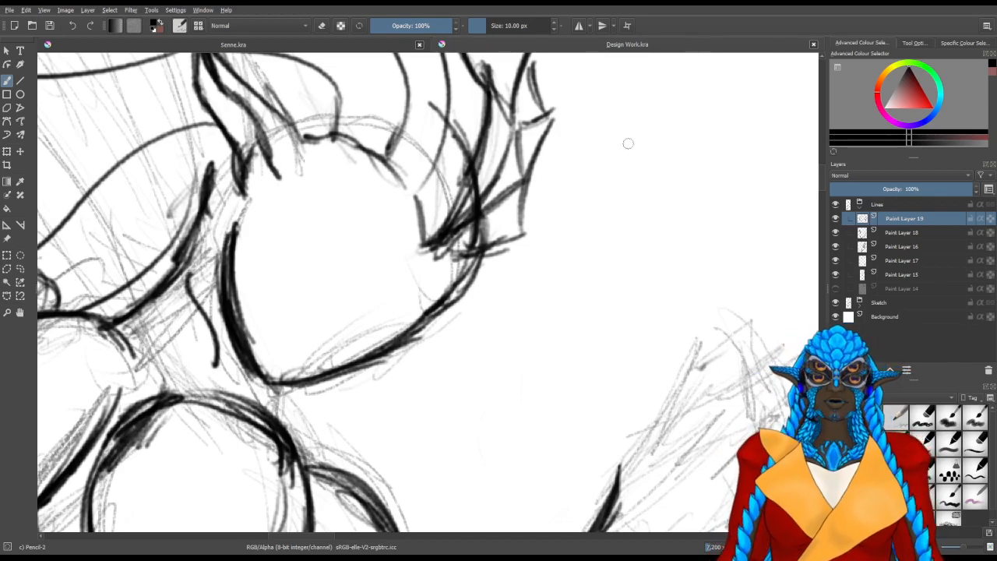
drag(457, 367, 411, 328)
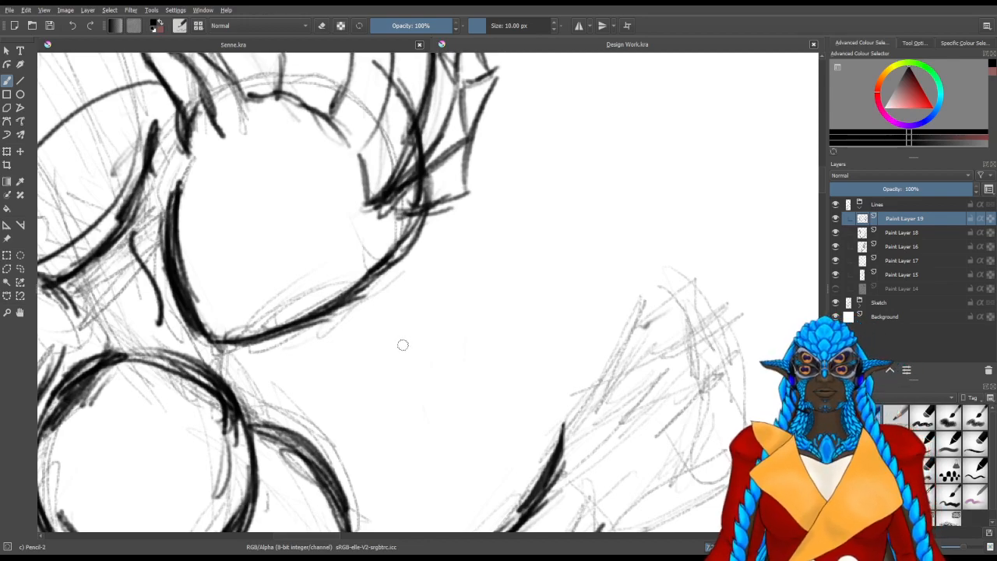
scroll(271, 350, up, 2)
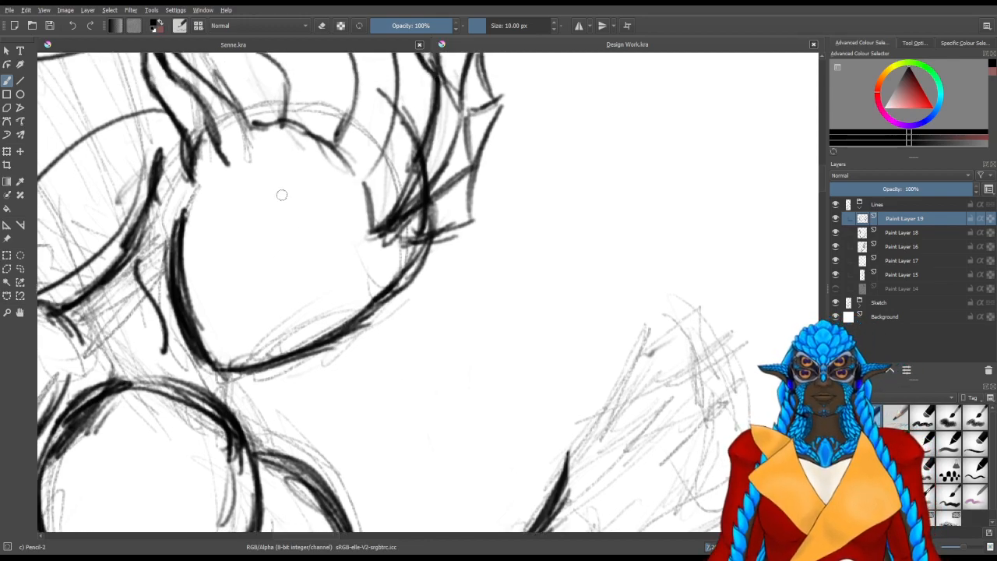
mouse_move(279, 181)
mouse_down()
mouse_move(309, 236)
mouse_move(289, 183)
mouse_move(300, 209)
mouse_up()
drag(274, 161, 292, 196)
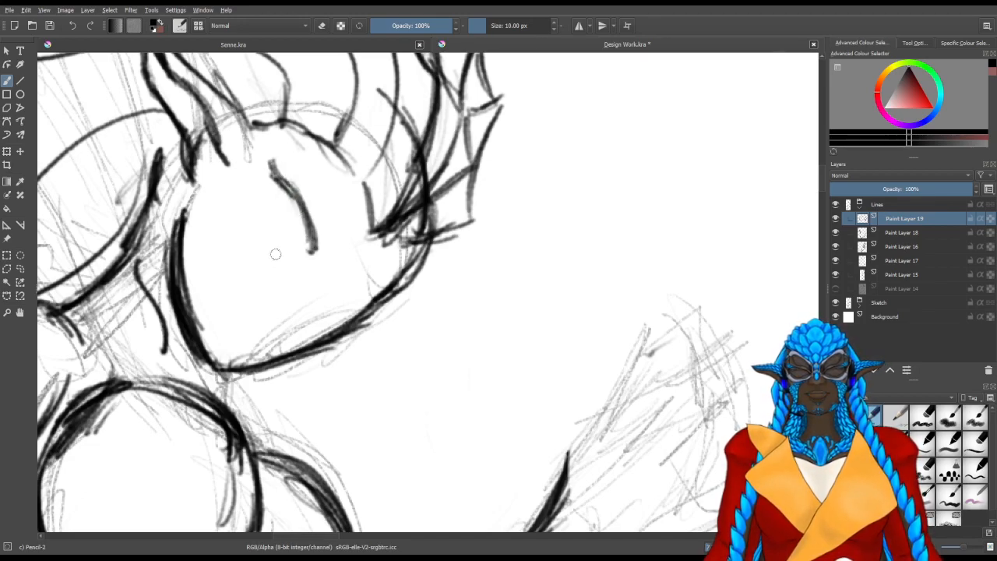
Draw the small nose with its bridge line rising towards the face's front edge
mouse_move(230, 329)
mouse_down()
mouse_move(307, 366)
mouse_move(468, 356)
mouse_move(411, 396)
mouse_move(393, 393)
mouse_up()
key(5)
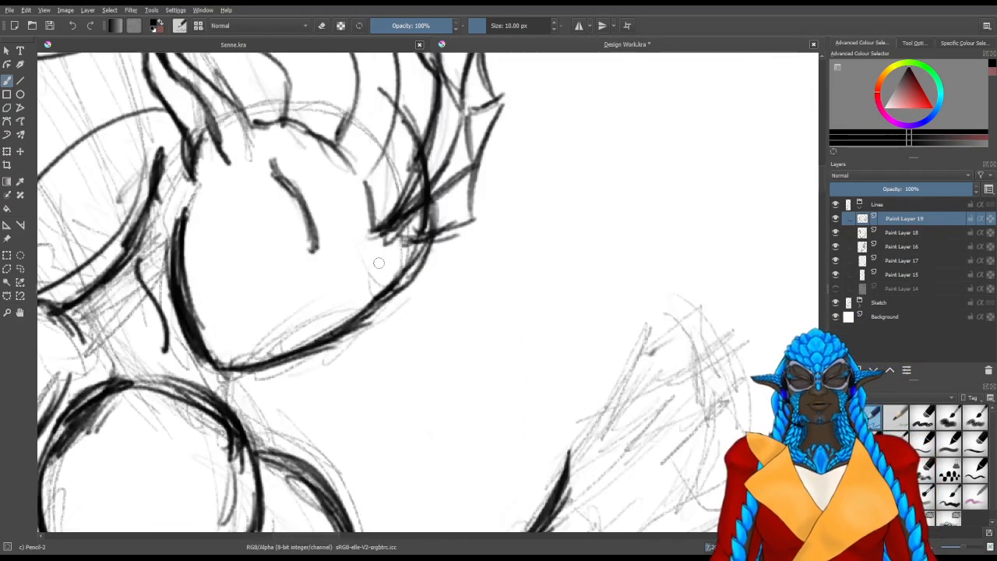
mouse_move(286, 306)
mouse_down()
mouse_move(305, 313)
mouse_move(319, 290)
mouse_move(310, 303)
mouse_move(356, 272)
mouse_move(288, 307)
mouse_up()
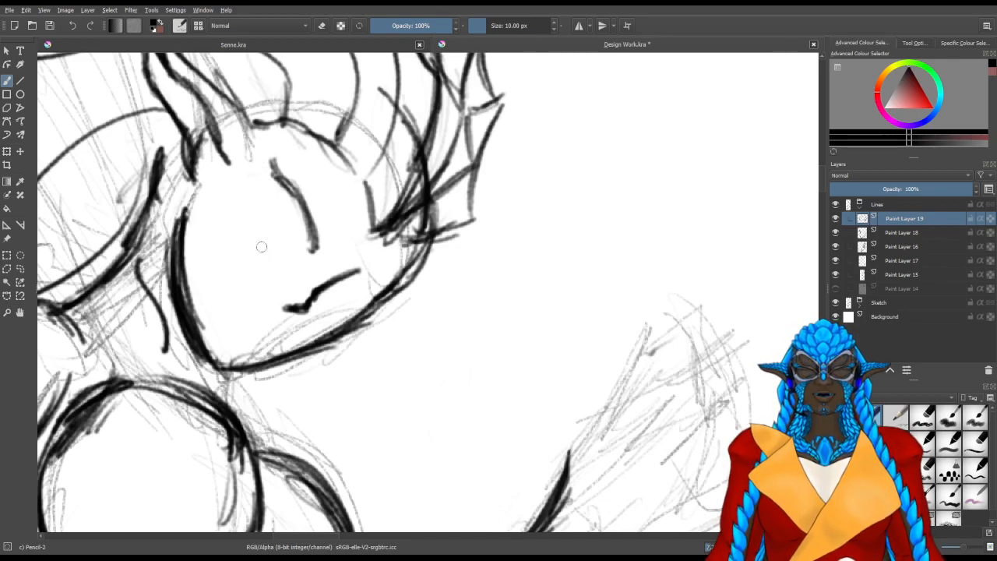
Rework the near eye into a closed almond outline and clean up the nose's bridge line
mouse_move(310, 251)
mouse_down()
mouse_move(292, 270)
mouse_move(308, 223)
mouse_move(302, 256)
mouse_move(285, 152)
mouse_up()
key(slash)
drag(272, 184, 270, 169)
mouse_move(315, 288)
mouse_down()
mouse_move(298, 309)
mouse_move(349, 280)
mouse_up()
key(slash)
mouse_move(317, 311)
mouse_down()
mouse_move(317, 299)
mouse_move(282, 310)
mouse_move(317, 306)
mouse_move(337, 279)
mouse_move(277, 280)
mouse_move(286, 249)
mouse_move(273, 250)
mouse_move(264, 222)
mouse_move(288, 164)
mouse_up()
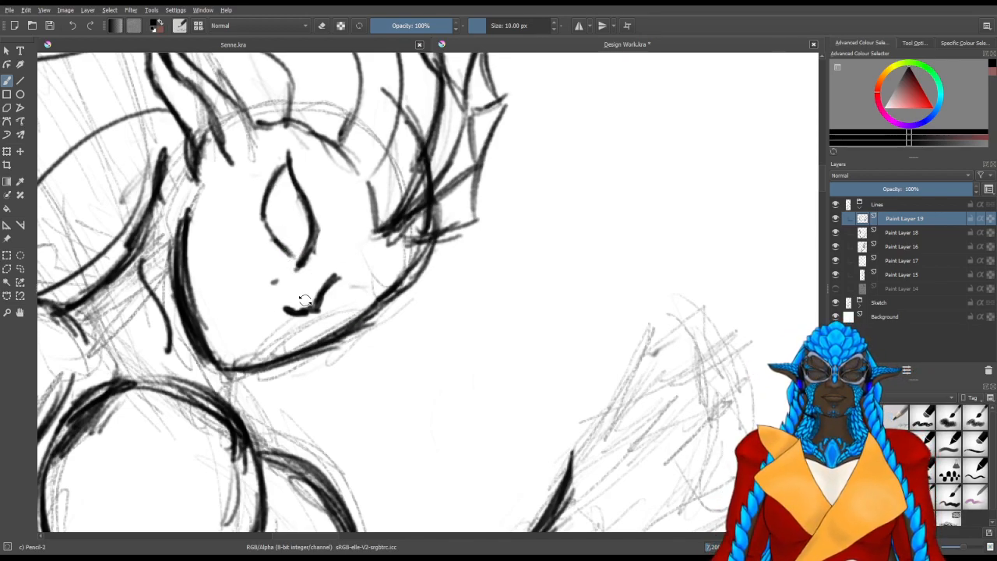
Outline the far eye against the face's front edge and give both eyes irises with solid dark pupils
mouse_move(385, 288)
mouse_down()
mouse_move(349, 280)
mouse_move(392, 289)
mouse_move(340, 287)
mouse_move(345, 297)
mouse_move(335, 284)
mouse_move(328, 304)
mouse_move(382, 304)
mouse_move(340, 299)
mouse_up()
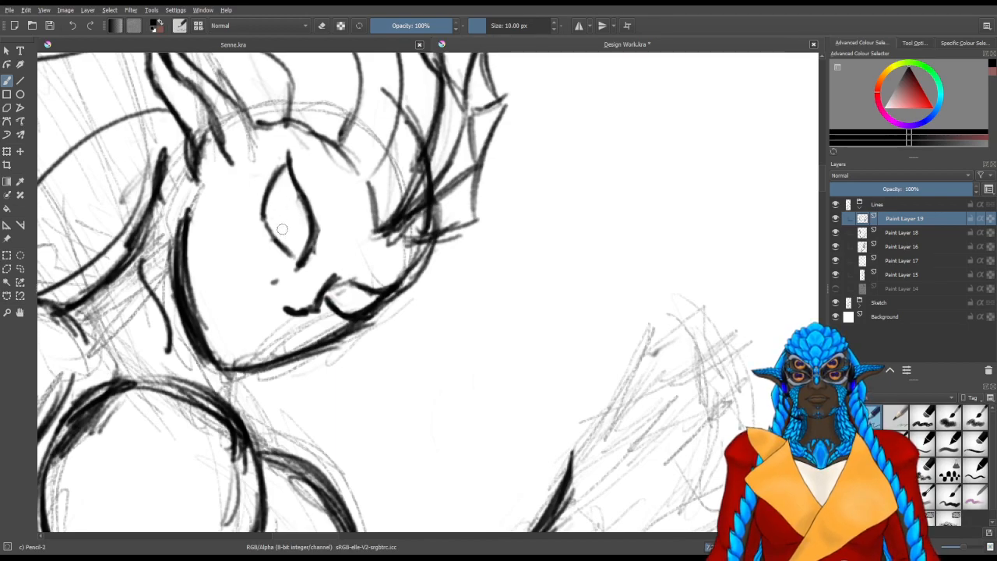
mouse_move(288, 199)
mouse_down()
mouse_move(272, 227)
mouse_move(297, 203)
mouse_move(275, 204)
mouse_move(270, 224)
mouse_move(293, 196)
mouse_up()
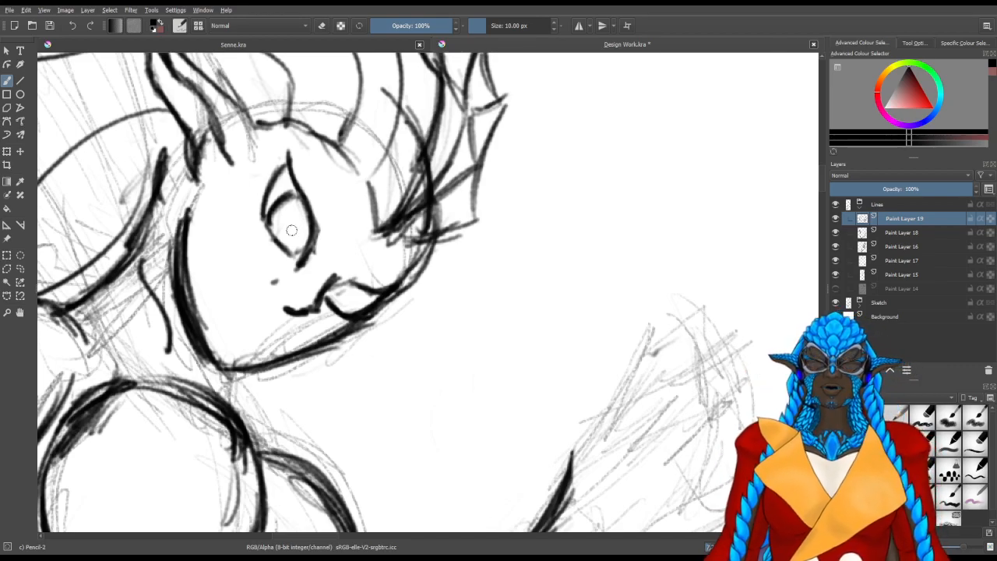
mouse_move(294, 211)
mouse_down()
mouse_move(302, 229)
mouse_move(289, 222)
mouse_up()
mouse_move(338, 306)
mouse_down()
mouse_move(368, 307)
mouse_move(343, 302)
mouse_move(335, 290)
mouse_move(347, 281)
mouse_move(338, 301)
mouse_move(347, 284)
mouse_move(369, 310)
mouse_move(376, 296)
mouse_move(348, 305)
mouse_move(352, 293)
mouse_move(348, 304)
mouse_move(355, 291)
mouse_move(368, 296)
mouse_move(359, 310)
mouse_up()
mouse_move(352, 312)
mouse_down()
mouse_move(365, 299)
mouse_move(352, 293)
mouse_up()
mouse_move(284, 219)
mouse_down()
mouse_move(300, 221)
mouse_move(290, 235)
mouse_move(303, 224)
mouse_move(284, 225)
mouse_move(286, 233)
mouse_move(302, 222)
mouse_move(304, 236)
mouse_up()
drag(348, 304, 358, 297)
mouse_move(301, 229)
mouse_down()
mouse_move(290, 228)
mouse_move(300, 223)
mouse_up()
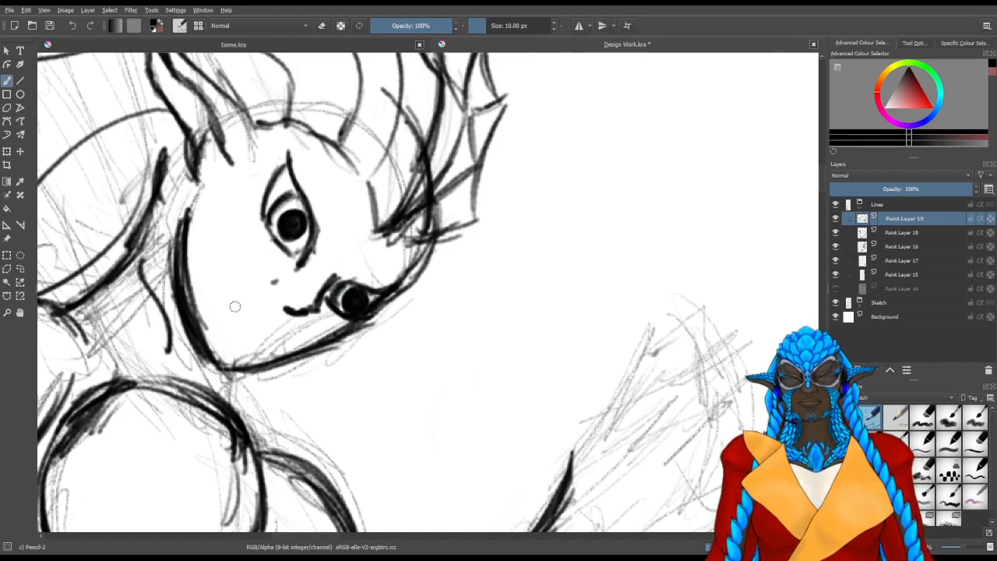
mouse_move(228, 290)
mouse_down()
mouse_move(238, 319)
mouse_move(231, 299)
mouse_up()
key(slash)
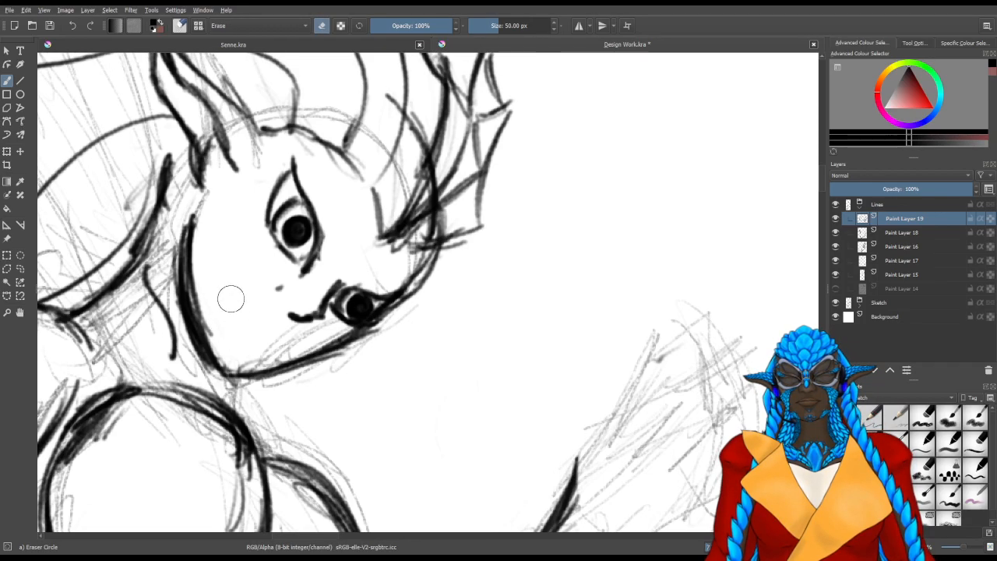
key(slash)
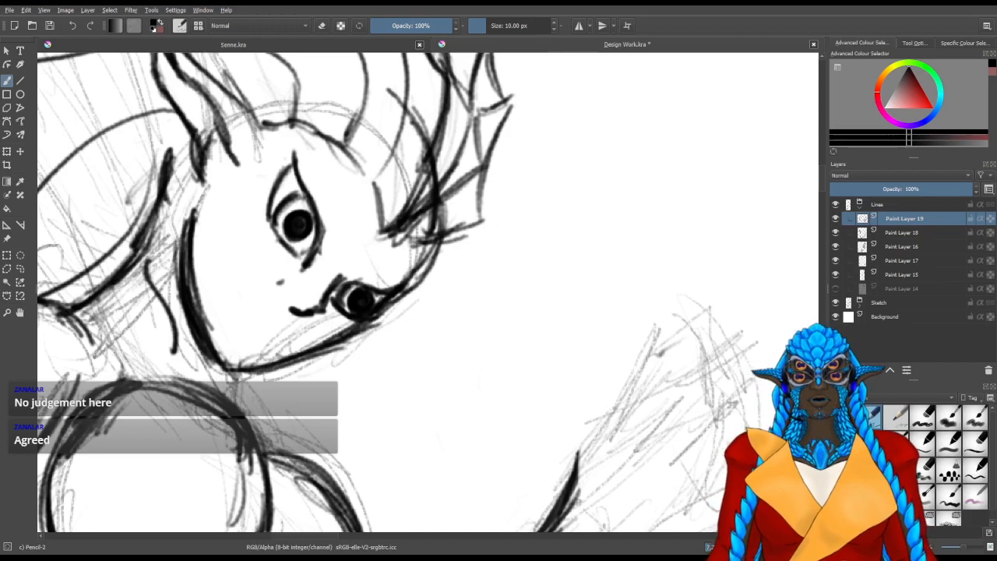
Outline an open mouth between the nose and the chin
scroll(381, 268, up, 1)
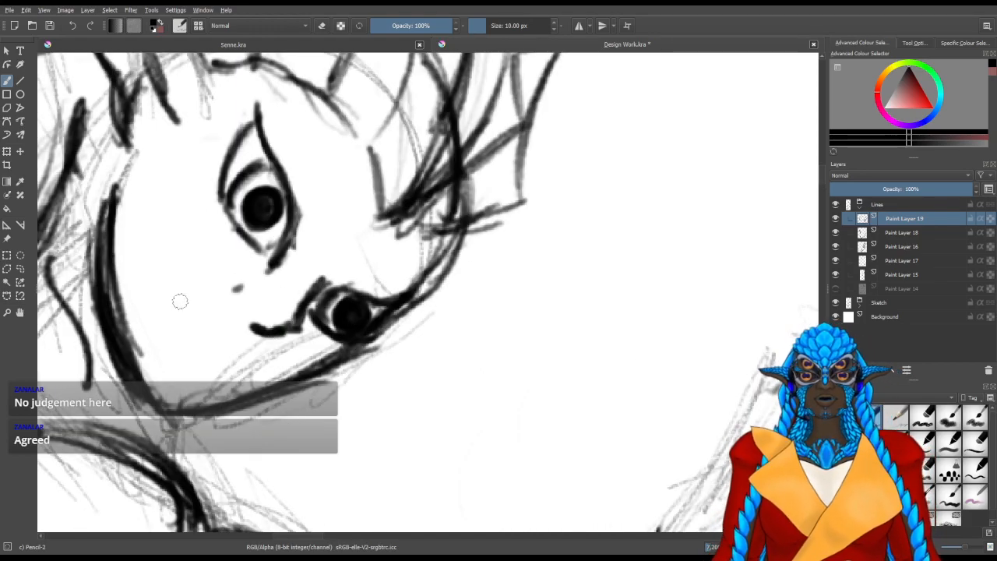
mouse_move(148, 350)
mouse_down()
mouse_move(225, 388)
mouse_move(519, 412)
mouse_move(504, 436)
mouse_move(539, 311)
mouse_up()
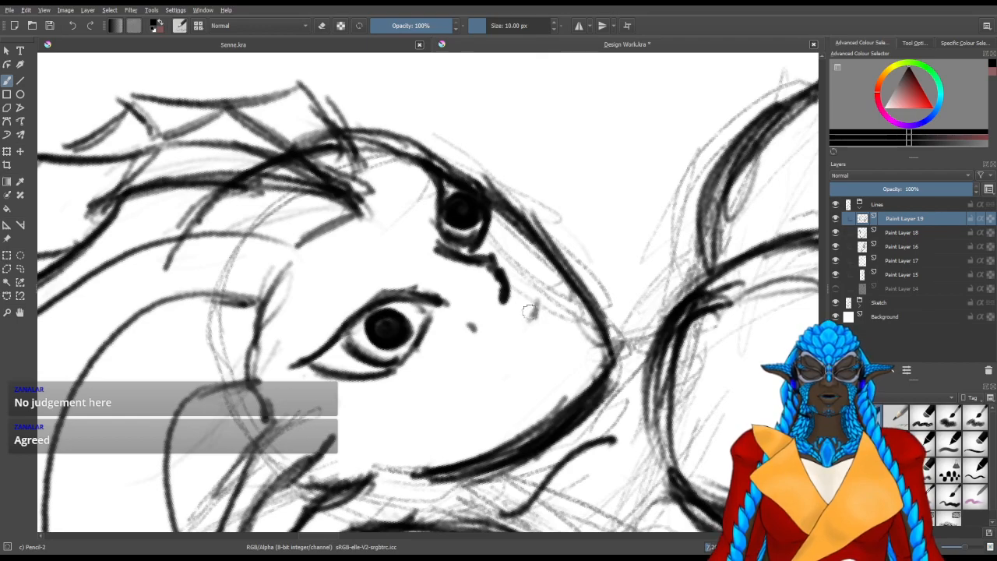
drag(539, 294, 533, 318)
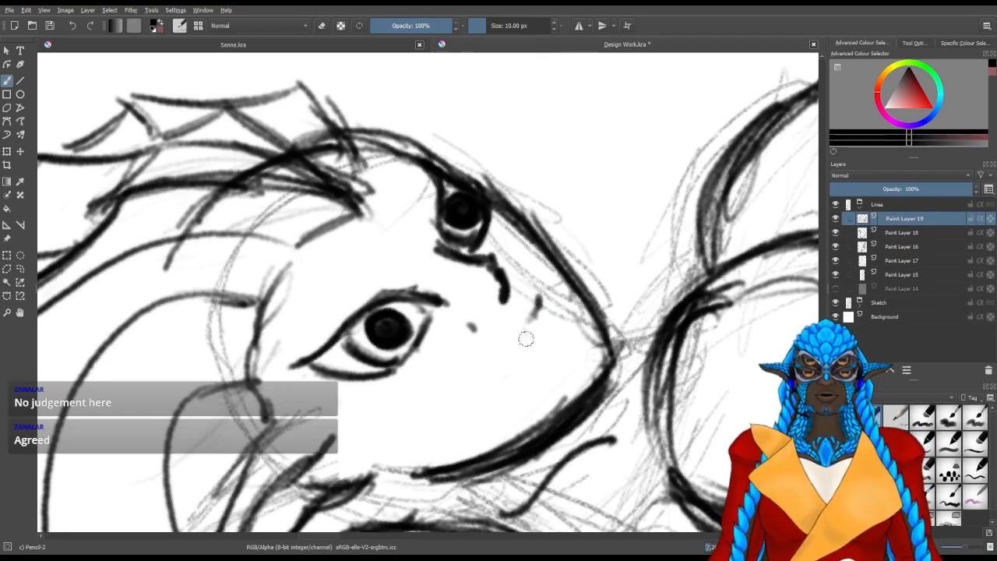
drag(540, 299, 560, 284)
mouse_move(532, 316)
mouse_down()
mouse_move(508, 378)
mouse_move(567, 306)
mouse_up()
mouse_move(528, 359)
mouse_down()
mouse_move(566, 307)
mouse_move(566, 274)
mouse_move(551, 321)
mouse_up()
mouse_move(517, 370)
mouse_down()
mouse_move(506, 385)
mouse_move(558, 360)
mouse_up()
Draw the inner curves of the open mouth and extend its corner up the cheek to a point
mouse_move(584, 322)
mouse_down()
mouse_move(570, 347)
mouse_move(594, 316)
mouse_move(578, 352)
mouse_move(511, 386)
mouse_up()
drag(581, 348, 509, 387)
drag(596, 300, 577, 341)
mouse_move(522, 374)
mouse_down()
mouse_move(564, 336)
mouse_move(546, 355)
mouse_up()
mouse_move(573, 324)
mouse_down()
mouse_move(535, 362)
mouse_move(558, 342)
mouse_up()
drag(581, 306, 566, 327)
mouse_move(566, 291)
mouse_down()
mouse_move(558, 336)
mouse_move(590, 316)
mouse_move(568, 313)
mouse_move(567, 298)
mouse_up()
drag(551, 261, 419, 419)
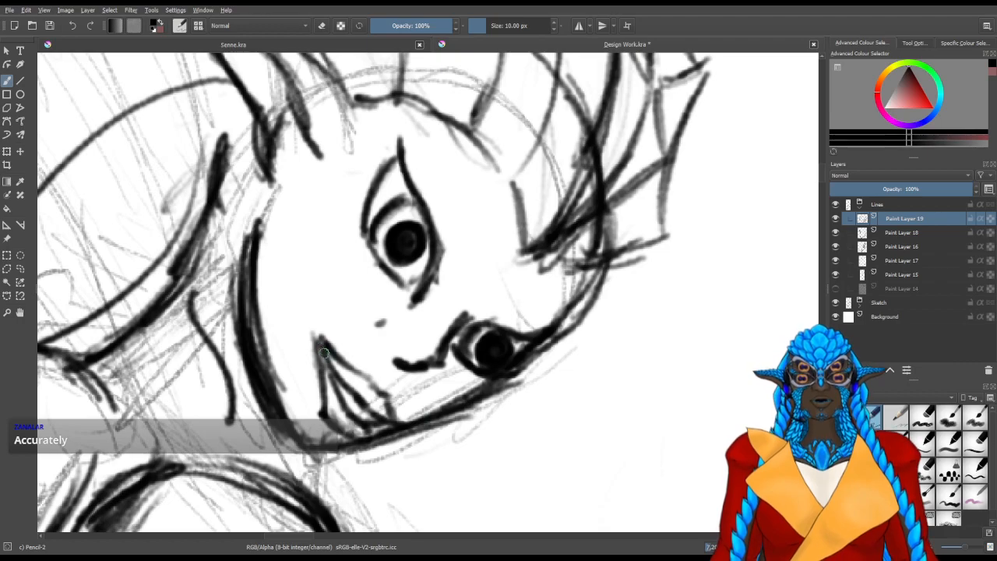
drag(324, 354, 314, 328)
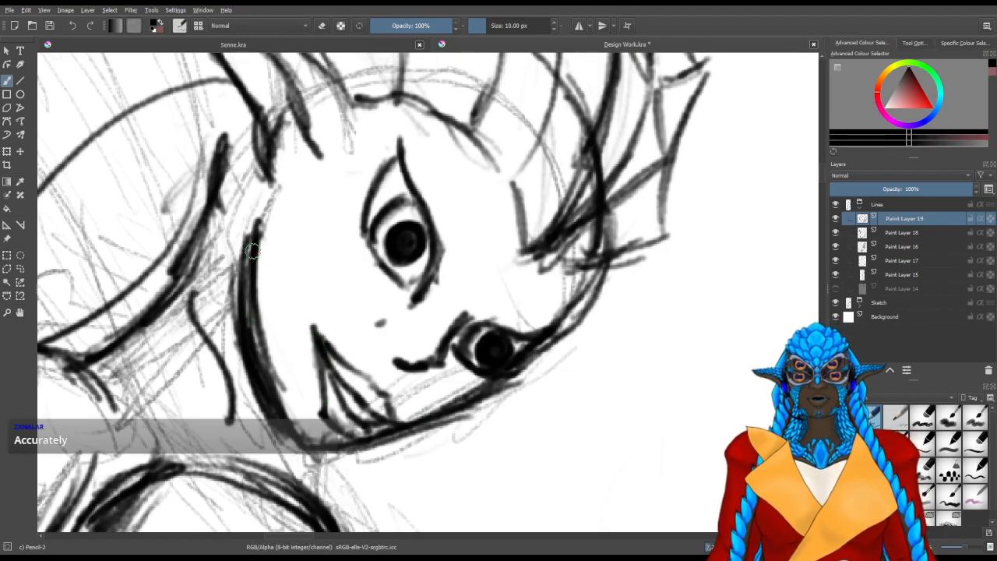
Briefly hide and show the face layer, and add a new paint layer above it in the Lines group
click(836, 218)
click(835, 219)
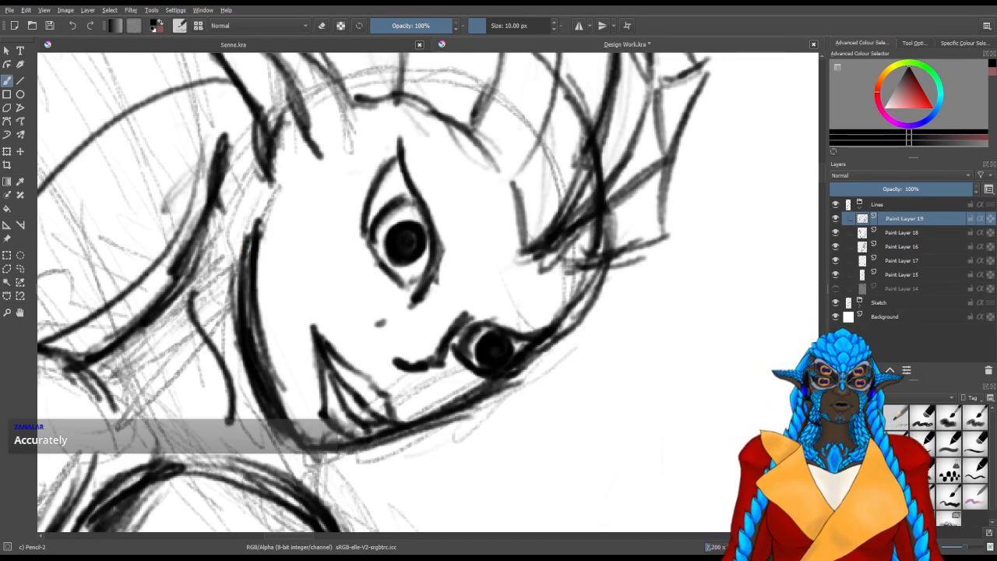
key(Insert)
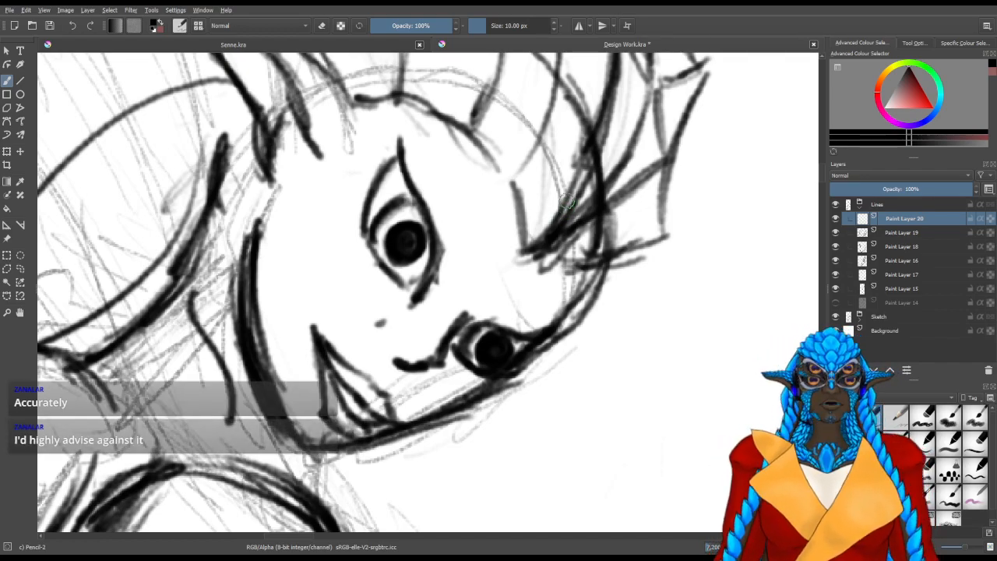
drag(423, 382, 455, 335)
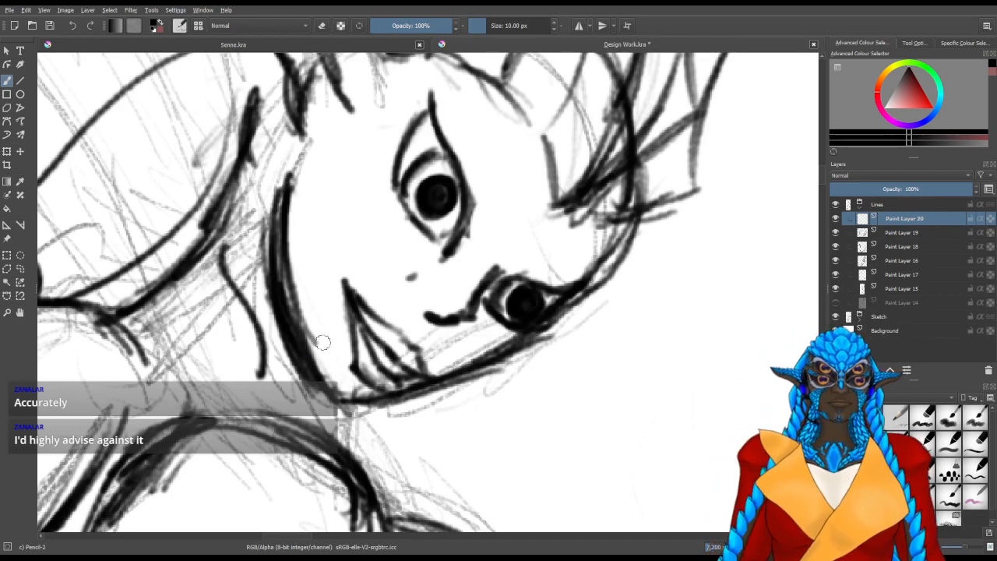
drag(340, 352, 362, 322)
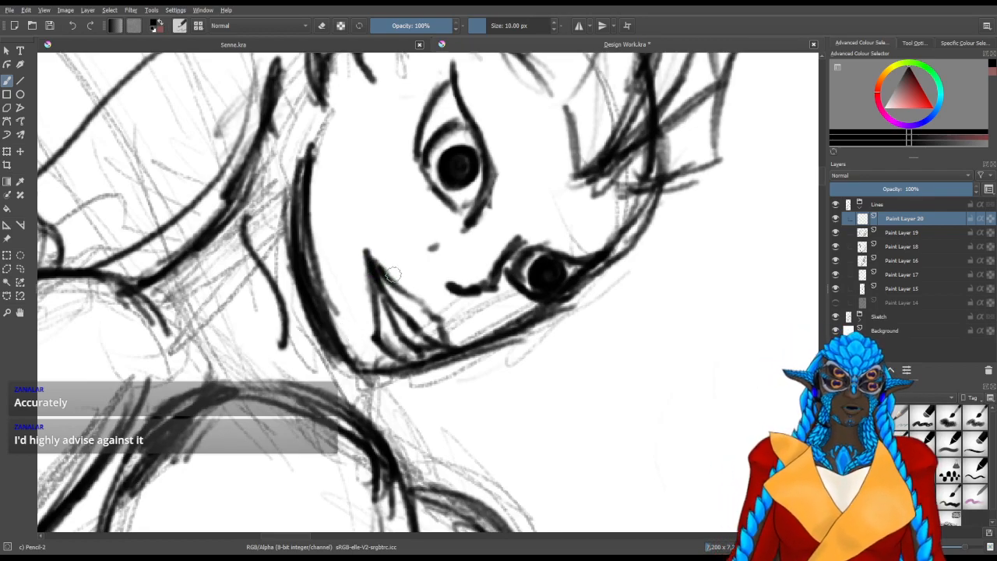
scroll(389, 304, down, 2)
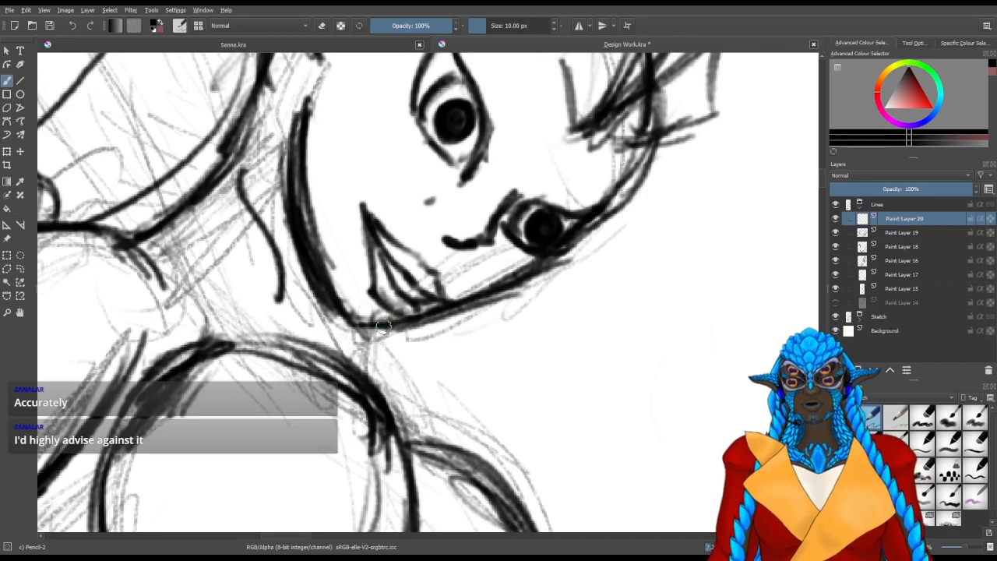
scroll(378, 323, up, 4)
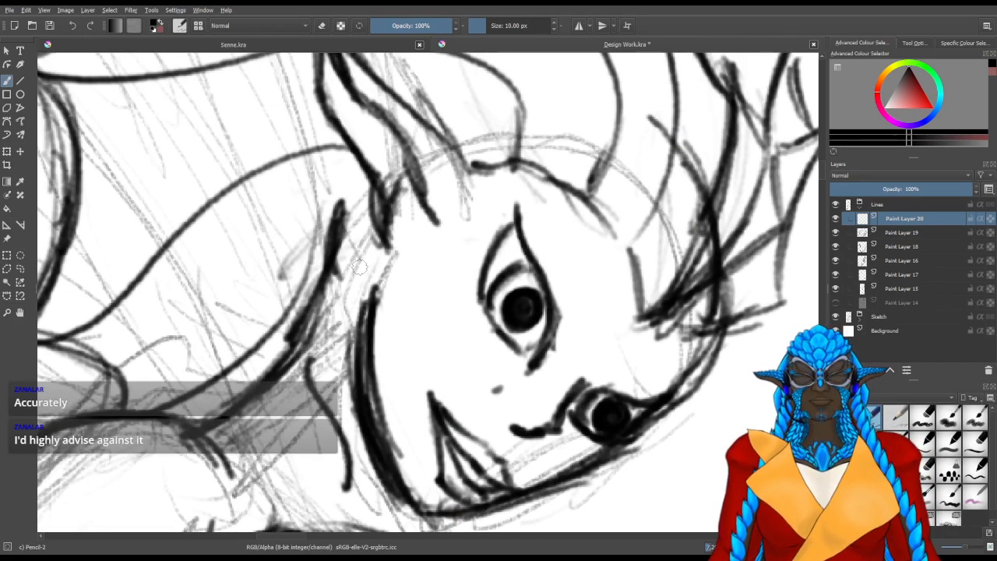
drag(360, 232, 370, 292)
drag(349, 214, 374, 302)
drag(349, 214, 375, 302)
drag(353, 213, 369, 270)
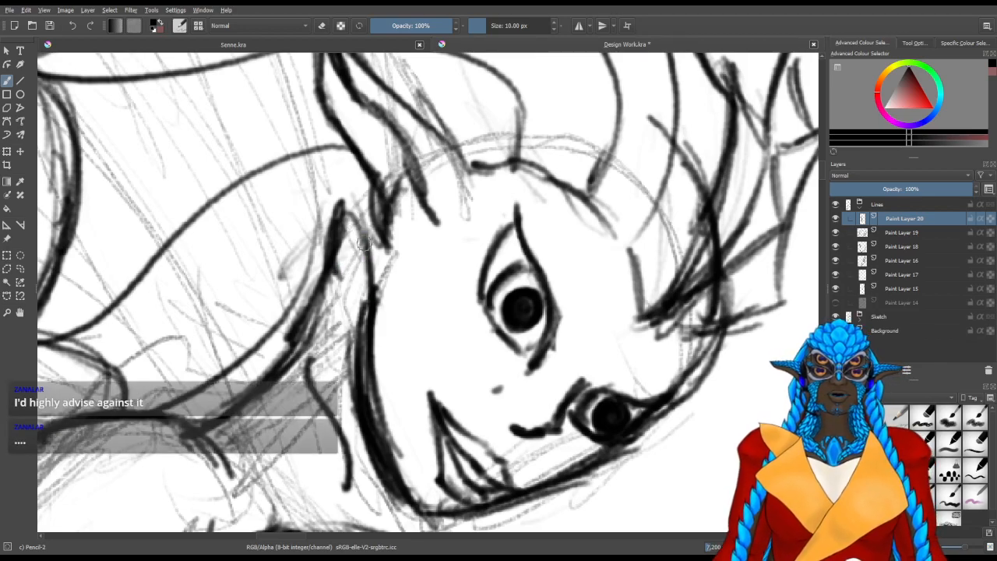
drag(333, 286, 350, 357)
drag(338, 291, 348, 295)
key(slash)
mouse_move(348, 274)
mouse_down()
mouse_move(340, 318)
mouse_move(368, 347)
mouse_up()
drag(342, 233, 351, 245)
key(slash)
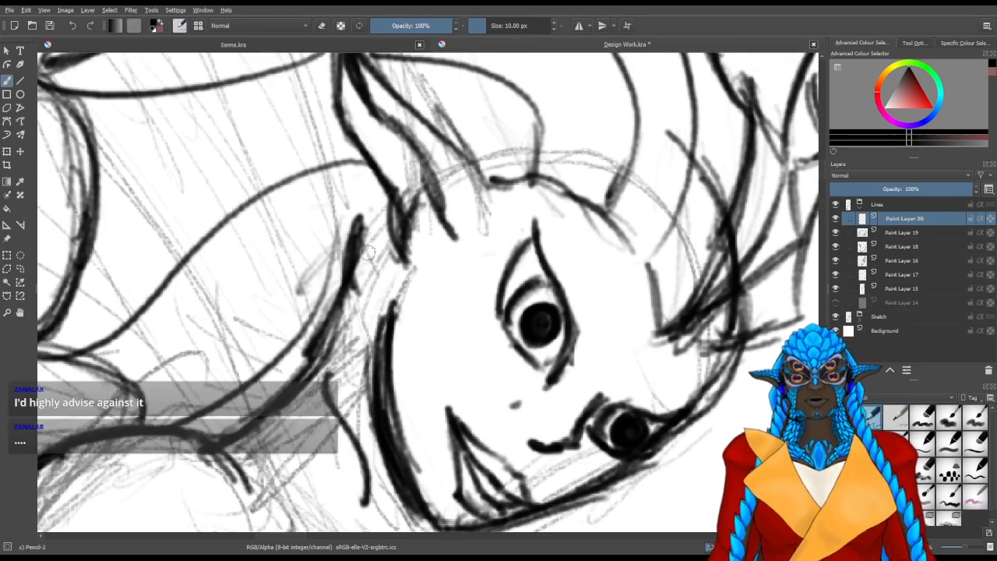
Line the cheek fin's base along the back of the face and draw three curved spines sweeping backwards from it
drag(382, 212, 391, 304)
mouse_move(379, 191)
mouse_down()
mouse_move(388, 313)
mouse_move(382, 230)
mouse_move(387, 292)
mouse_up()
drag(363, 171, 389, 316)
mouse_move(373, 396)
mouse_down()
mouse_move(306, 324)
mouse_move(303, 296)
mouse_up()
drag(375, 360, 307, 180)
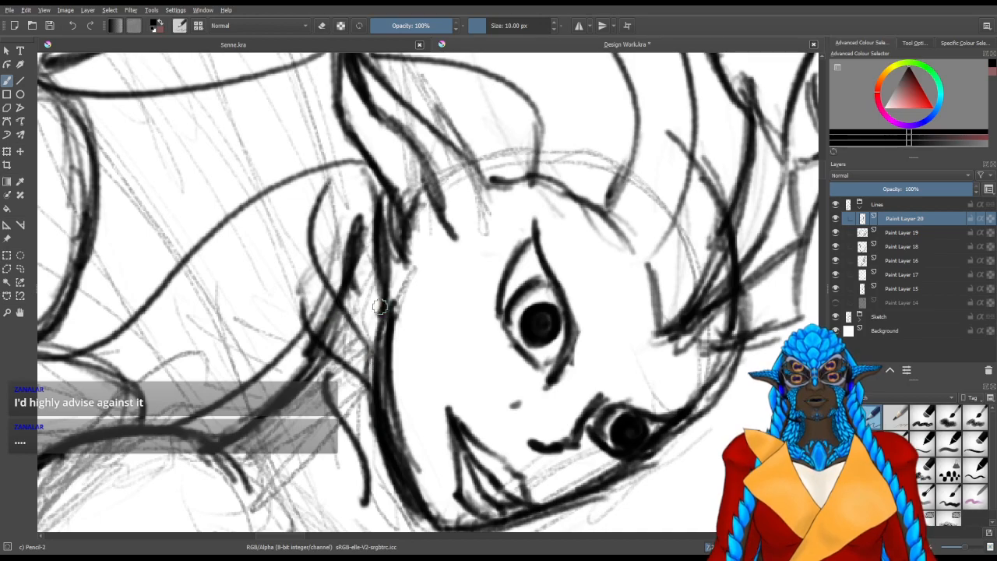
key(ctrl+z)
drag(373, 343, 257, 217)
drag(380, 343, 306, 147)
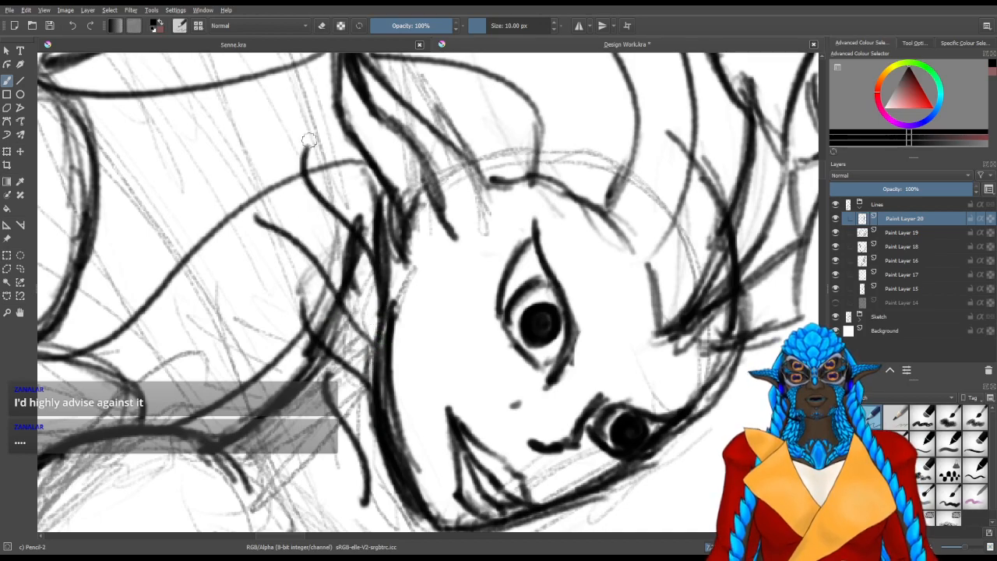
Join the three cheek fin spine tips with curved membrane edges and erase stray marks near the fin's base
mouse_move(284, 246)
mouse_down()
mouse_move(308, 317)
mouse_move(304, 307)
mouse_up()
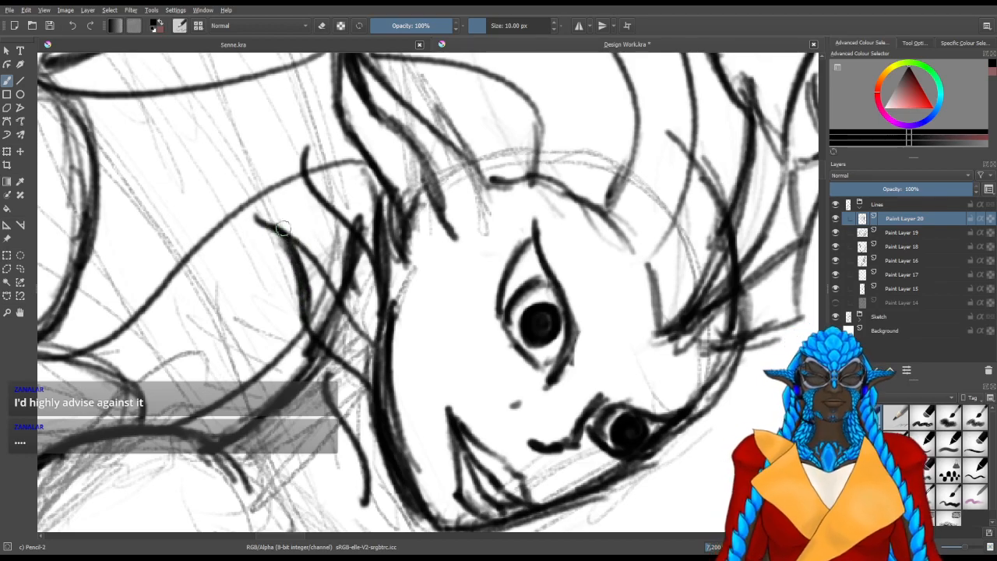
mouse_move(279, 210)
mouse_down()
mouse_move(266, 209)
mouse_move(304, 172)
mouse_move(259, 216)
mouse_move(304, 168)
mouse_move(291, 179)
mouse_up()
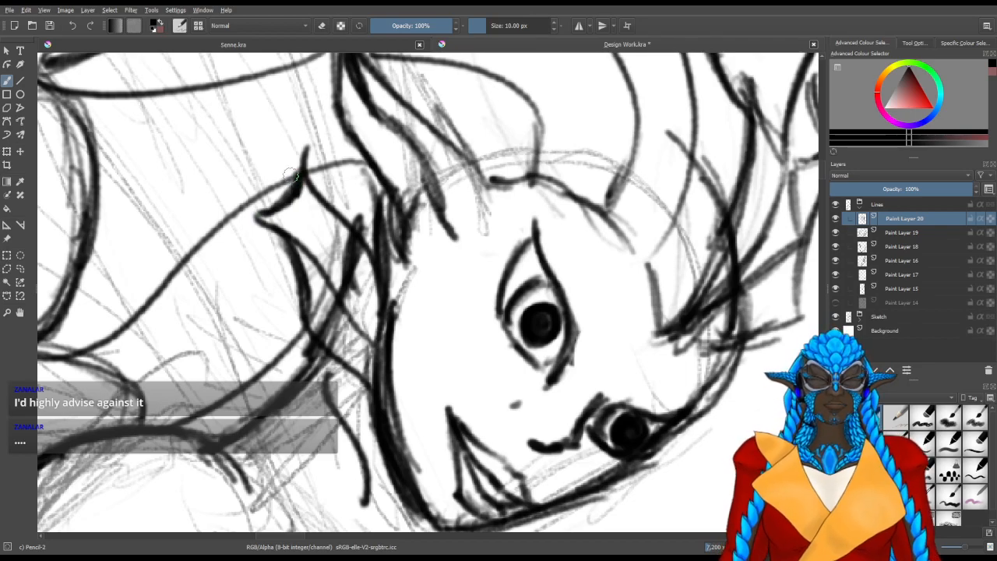
key(/)
mouse_move(356, 250)
mouse_down()
mouse_move(354, 288)
mouse_move(381, 271)
mouse_up()
key(/)
Close the cheek fin's upper end with an edge against the ear and a short membrane edge, erasing the excess
mouse_move(406, 257)
mouse_down()
mouse_move(404, 305)
mouse_move(373, 144)
mouse_up()
drag(377, 184, 391, 245)
drag(327, 164, 362, 161)
key(/)
mouse_move(369, 195)
mouse_down()
mouse_move(388, 219)
mouse_move(356, 211)
mouse_up()
drag(373, 150, 378, 159)
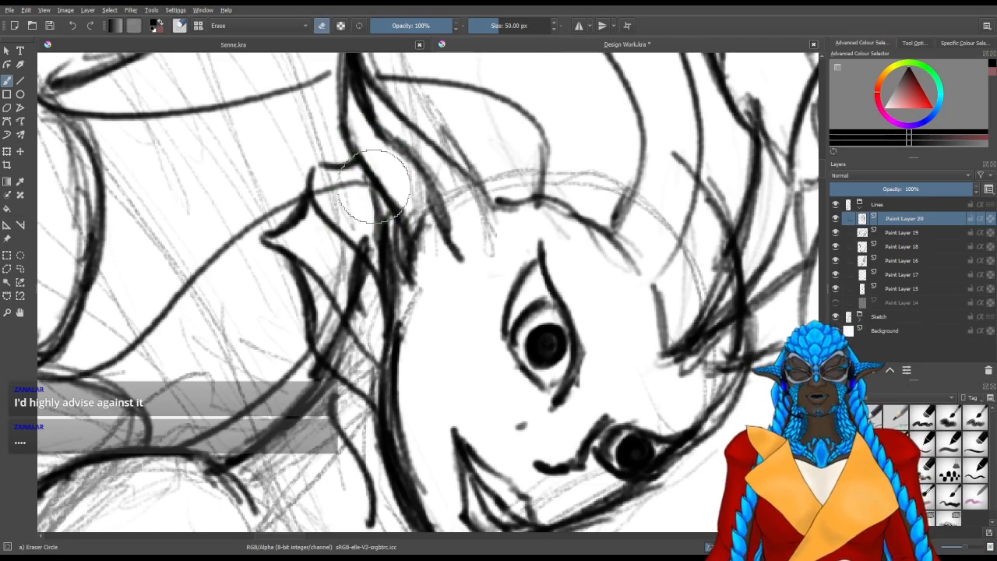
key(/)
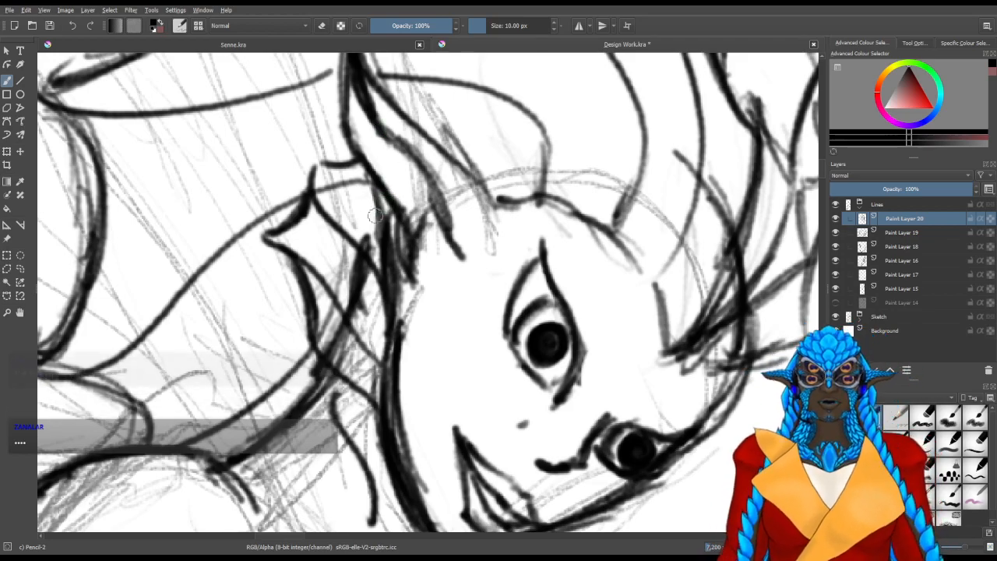
Erase the cheek fin's lowest spine together with its membrane edge
drag(340, 302, 350, 324)
key(slash)
mouse_move(387, 433)
mouse_down()
mouse_move(299, 309)
mouse_move(336, 374)
mouse_up()
key(slash)
drag(332, 363, 345, 365)
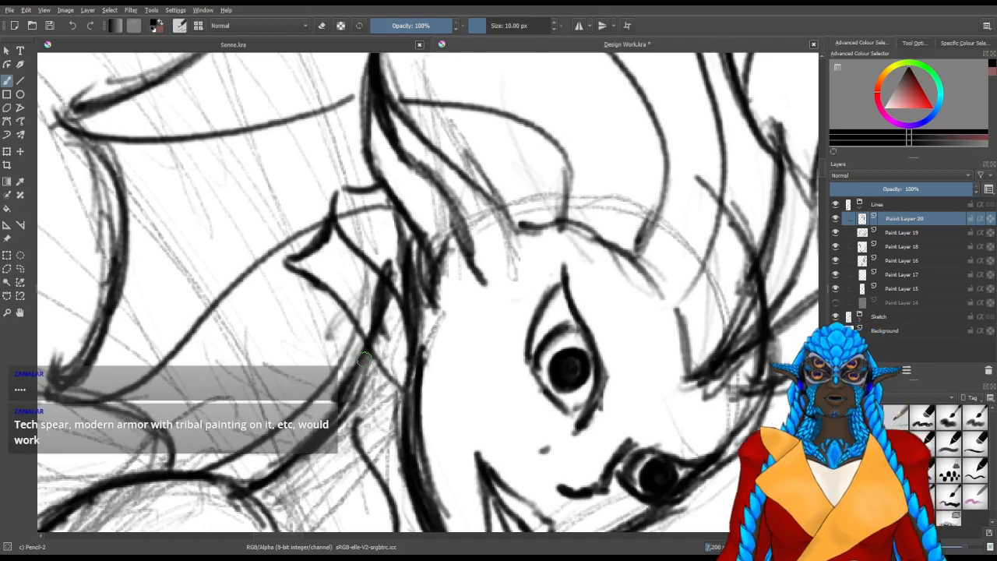
mouse_move(426, 450)
mouse_down()
mouse_move(345, 441)
mouse_move(363, 361)
mouse_up()
key(slash)
mouse_move(350, 225)
mouse_down()
mouse_move(321, 198)
mouse_move(332, 185)
mouse_move(319, 269)
mouse_move(339, 350)
mouse_move(332, 151)
mouse_up()
key(slash)
key(ctrl+z)
Redraw the cheek fin's lowest spine closer to the jaw and connect its tip to the spine above with a membrane edge
mouse_move(391, 342)
mouse_down()
mouse_move(385, 278)
mouse_move(359, 185)
mouse_move(351, 199)
mouse_move(374, 176)
mouse_up()
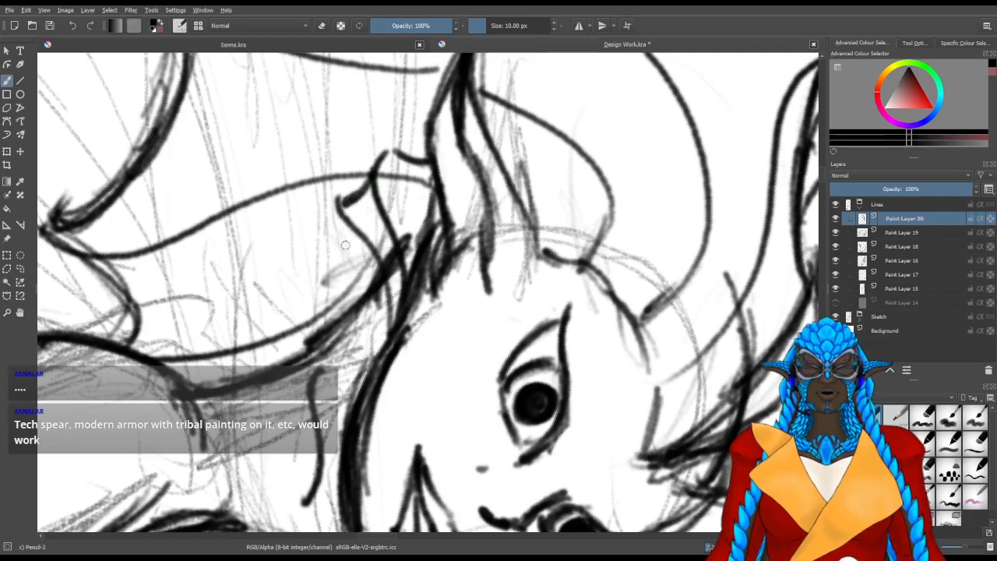
drag(338, 215, 375, 318)
mouse_move(346, 268)
mouse_down()
mouse_move(379, 348)
mouse_move(343, 259)
mouse_move(374, 348)
mouse_move(374, 373)
mouse_move(360, 352)
mouse_move(368, 381)
mouse_move(341, 318)
mouse_up()
drag(343, 277, 354, 314)
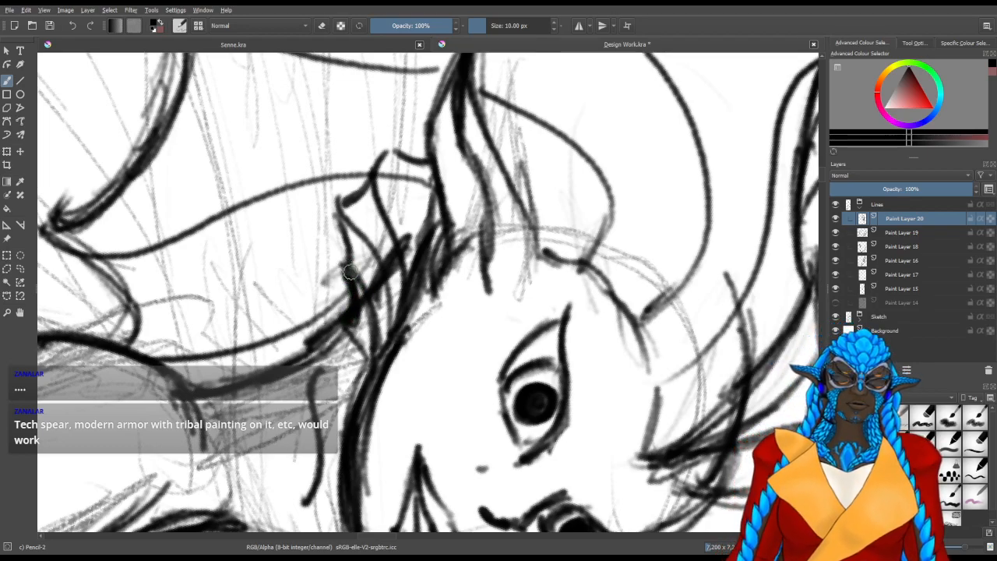
drag(359, 290, 367, 361)
drag(343, 269, 373, 360)
mouse_move(386, 311)
mouse_down()
mouse_move(378, 363)
mouse_move(373, 239)
mouse_move(377, 254)
mouse_move(342, 187)
mouse_up()
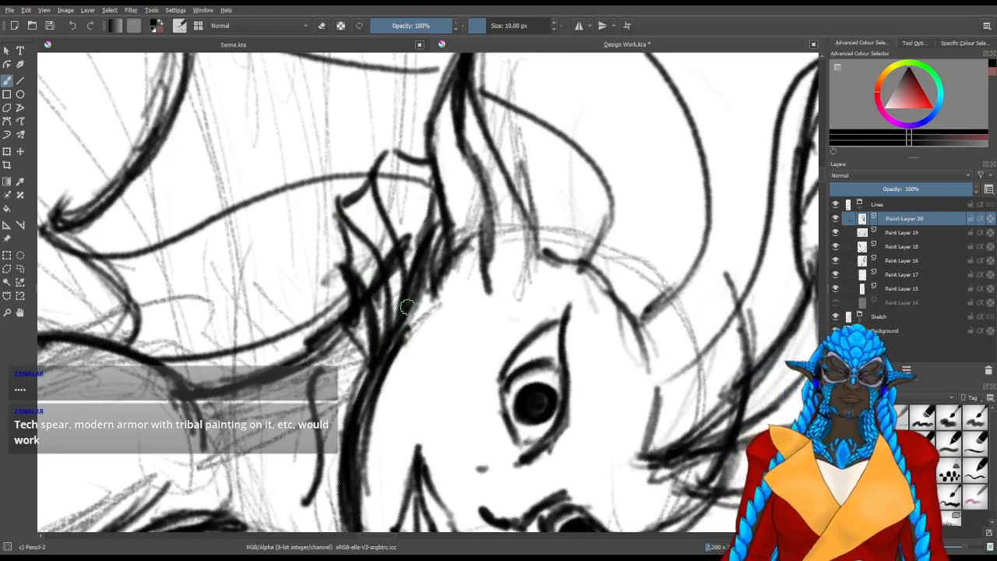
Check the finished cheek fin and face, and save the document
key(4)
mouse_move(344, 213)
mouse_down()
mouse_move(346, 169)
mouse_move(337, 181)
mouse_move(349, 164)
mouse_up()
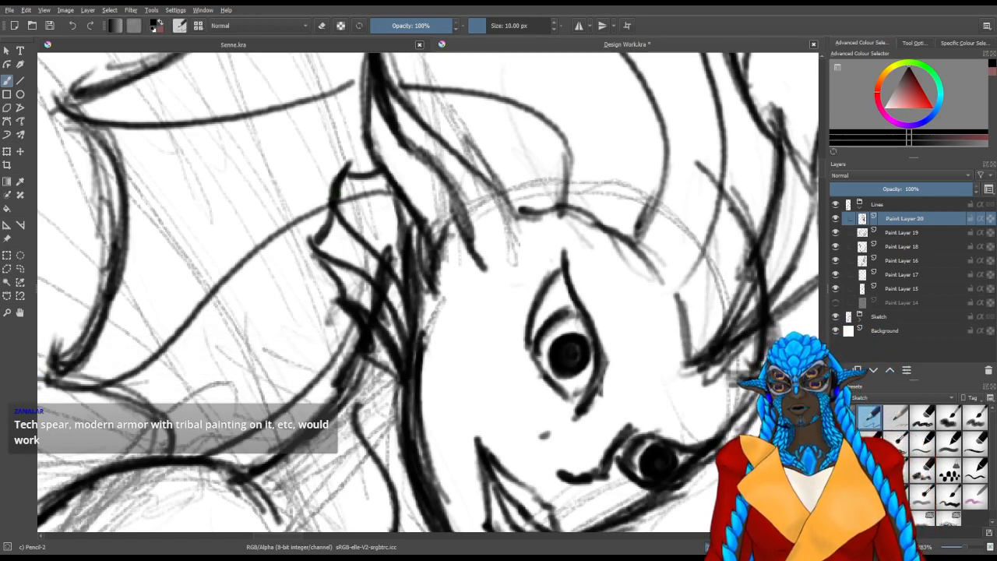
drag(550, 267, 493, 226)
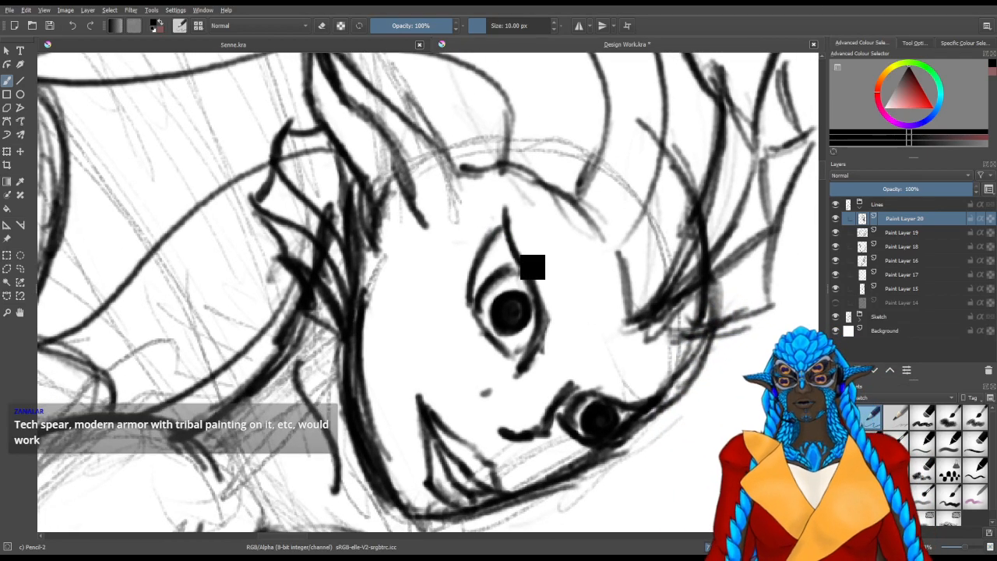
key(ctrl+s)
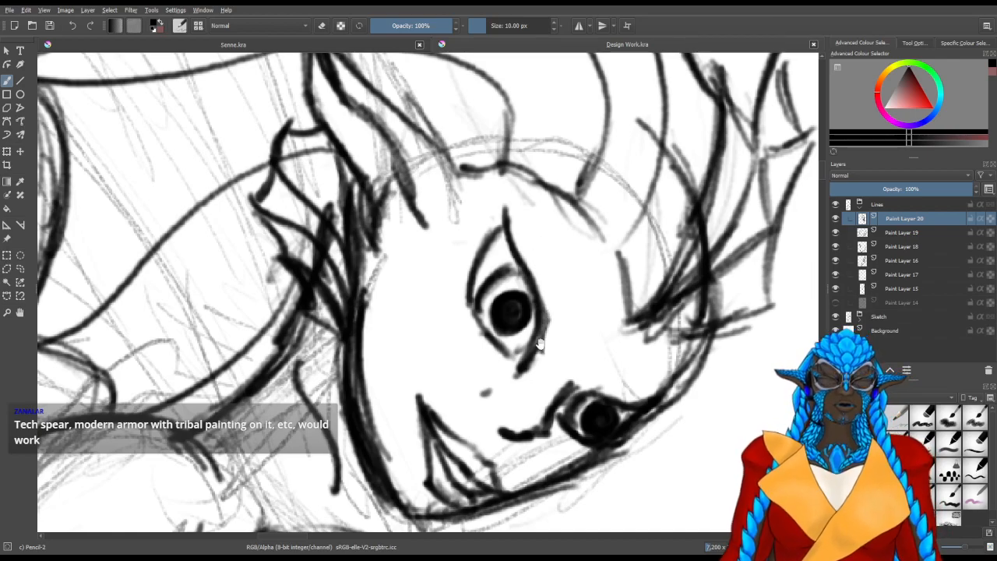
Draw two more curved lines down the side of the neck, beside the existing gill line
drag(539, 342, 520, 287)
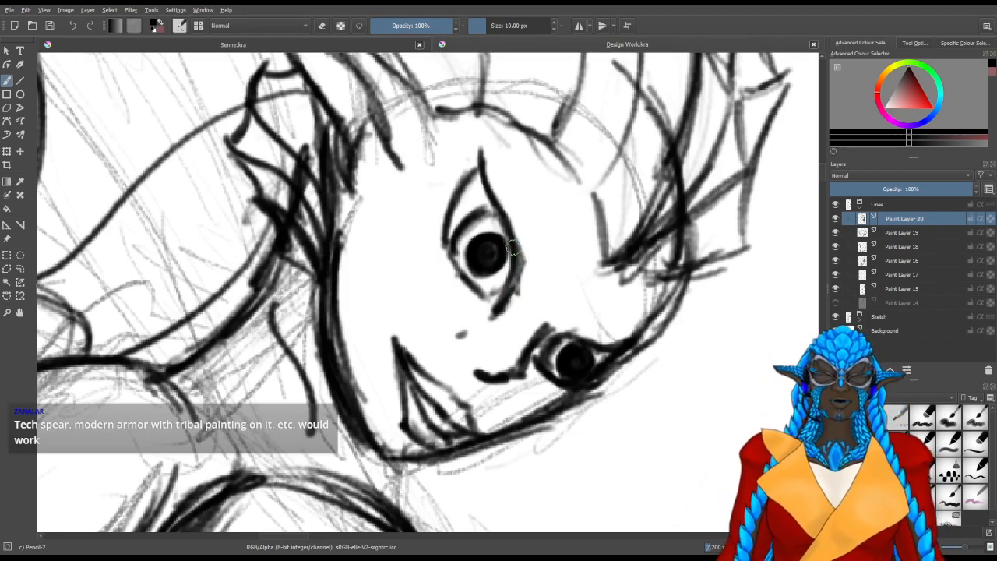
drag(437, 302, 434, 524)
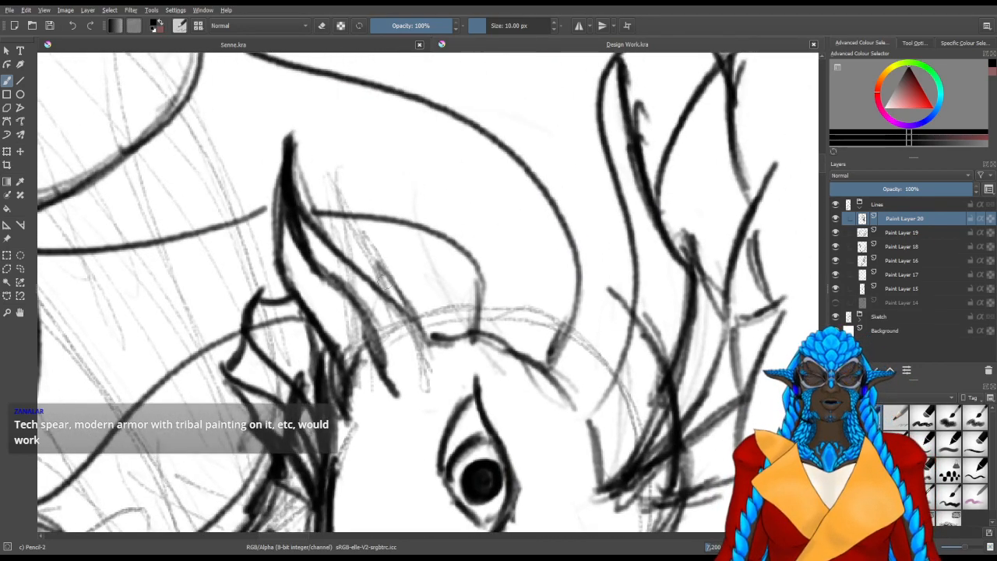
scroll(350, 284, down, 4)
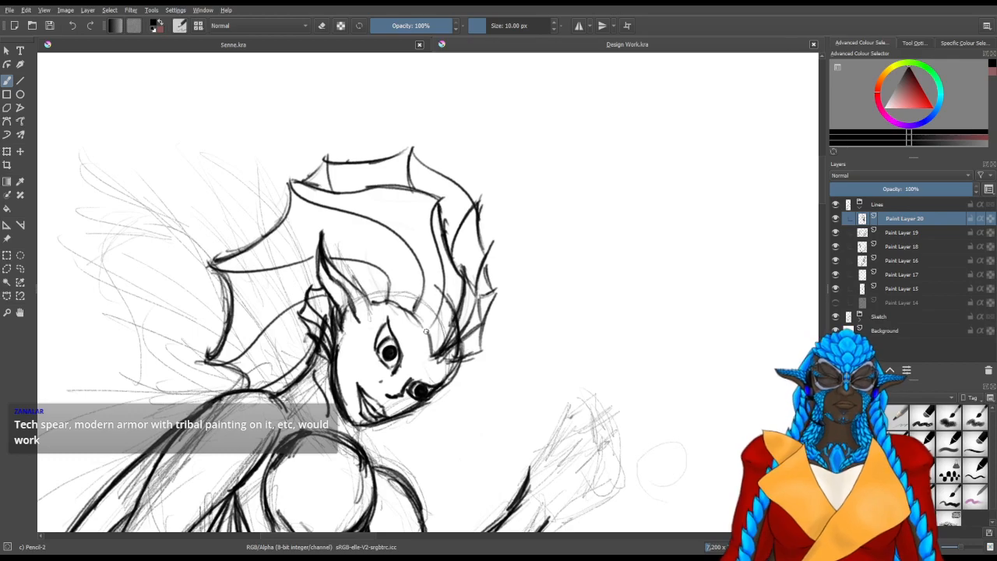
drag(309, 398, 304, 279)
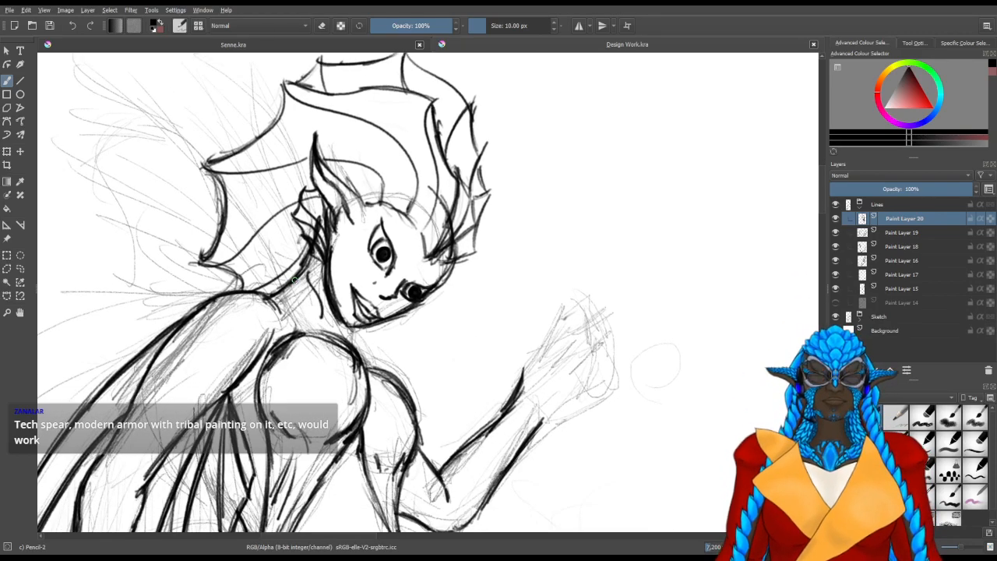
scroll(294, 279, up, 3)
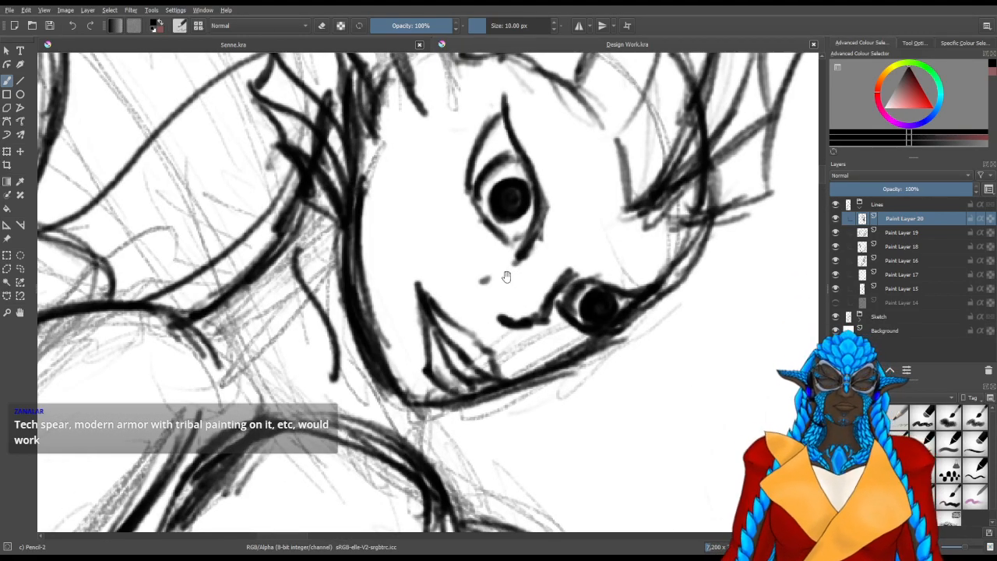
drag(507, 276, 431, 251)
mouse_move(197, 257)
mouse_down()
mouse_move(184, 286)
mouse_move(184, 278)
mouse_move(209, 366)
mouse_up()
drag(153, 303, 183, 374)
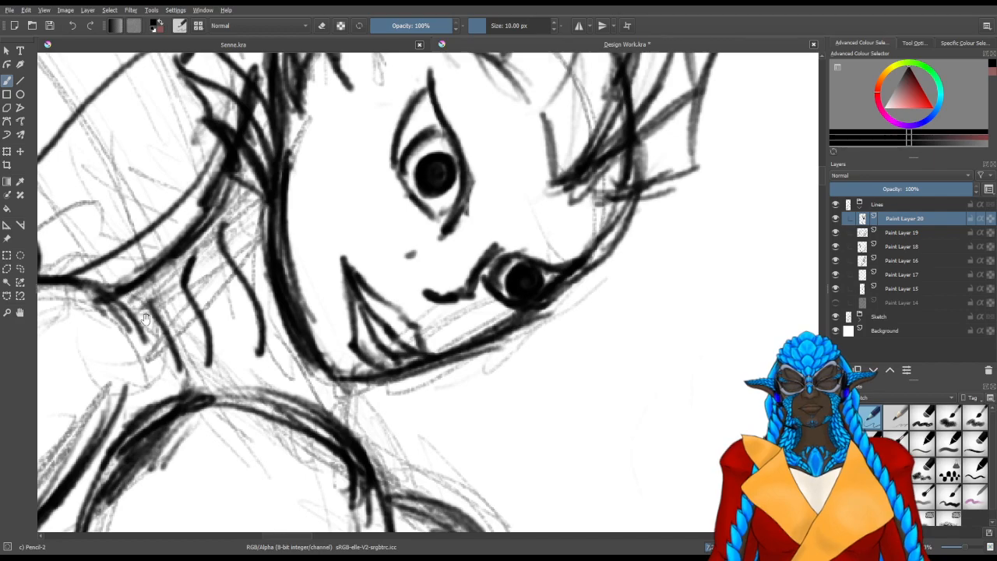
Draw overlapping strokes at the base of the neck, linking the near shoulder with the top of the round chest outline
drag(148, 321, 260, 333)
mouse_move(179, 297)
mouse_down()
mouse_move(225, 288)
mouse_move(292, 397)
mouse_move(296, 382)
mouse_move(321, 404)
mouse_up()
mouse_move(274, 360)
mouse_down()
mouse_move(321, 405)
mouse_move(308, 404)
mouse_up()
mouse_move(300, 409)
mouse_down()
mouse_move(300, 221)
mouse_move(312, 285)
mouse_up()
drag(252, 291, 235, 337)
mouse_move(248, 247)
mouse_down()
mouse_move(233, 334)
mouse_move(238, 319)
mouse_up()
drag(266, 226, 246, 307)
mouse_move(280, 229)
mouse_down()
mouse_move(254, 299)
mouse_move(266, 245)
mouse_up()
mouse_move(285, 195)
mouse_down()
mouse_move(299, 249)
mouse_move(337, 281)
mouse_up()
Draw a short, thick throat line from the chin down to the chest outline
drag(541, 368, 401, 278)
drag(300, 180, 330, 226)
drag(325, 191, 329, 226)
drag(325, 187, 327, 236)
mouse_move(215, 310)
mouse_down()
mouse_move(215, 367)
mouse_move(421, 429)
mouse_move(438, 444)
mouse_move(481, 297)
mouse_up()
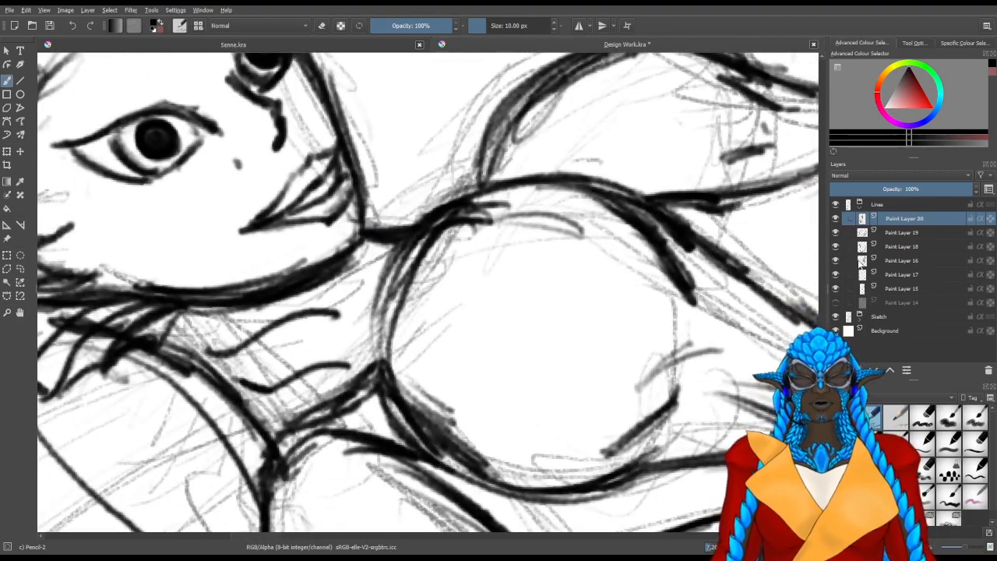
Hide Paint Layer 16, toggle other line layers to find the one holding the chest outline, and select Paint Layer 15
click(835, 261)
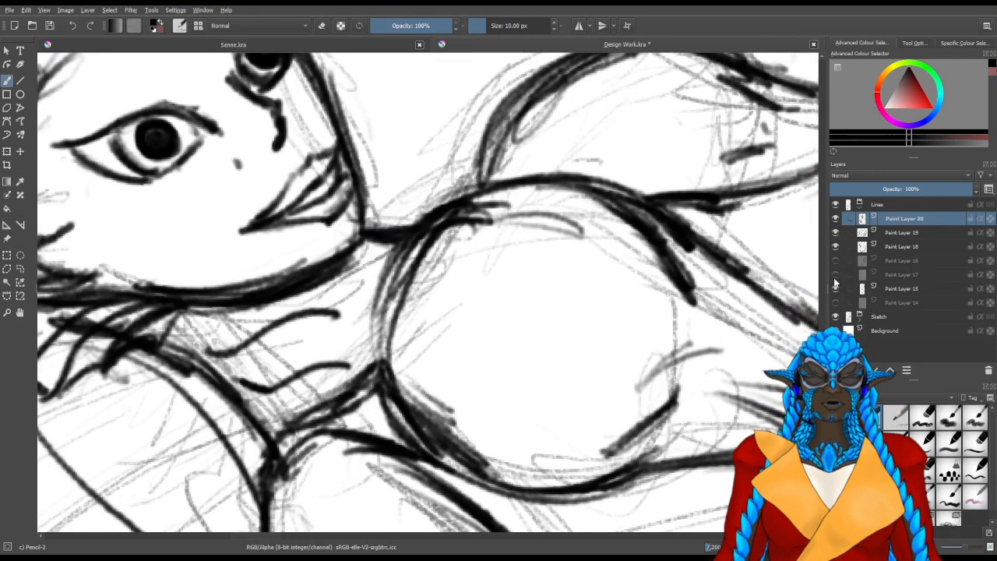
click(835, 245)
click(834, 245)
click(834, 232)
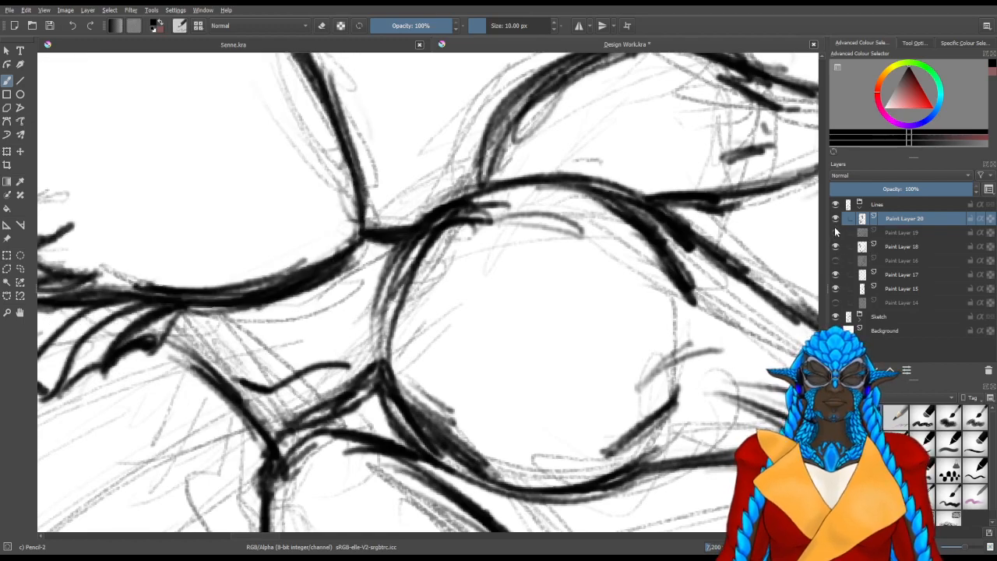
click(835, 232)
click(835, 289)
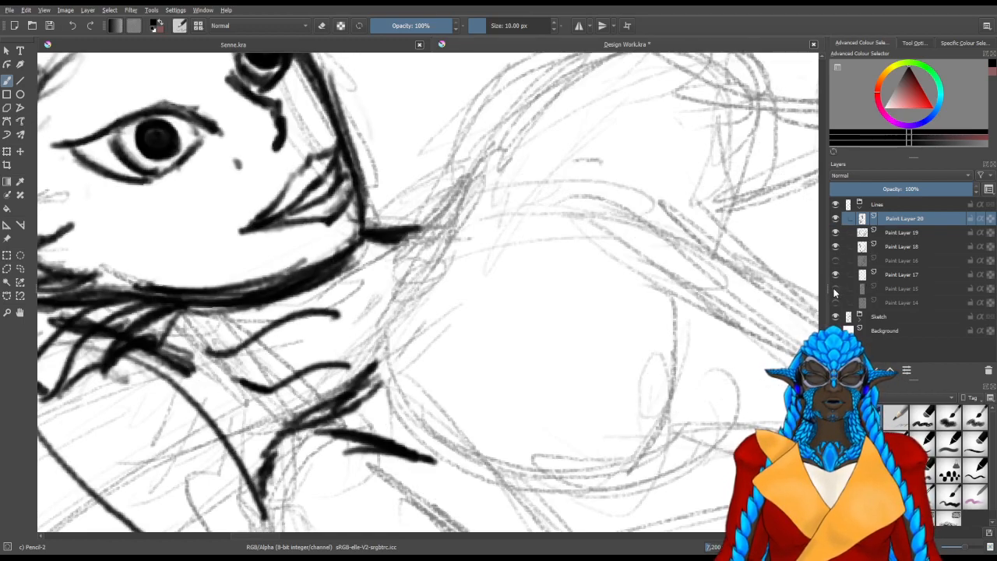
click(835, 289)
click(902, 289)
Darken the round chest outline near the throat and extend it toward the base of the neck
mouse_move(401, 298)
mouse_down()
mouse_move(445, 222)
mouse_move(433, 240)
mouse_move(482, 204)
mouse_up()
drag(410, 269, 518, 186)
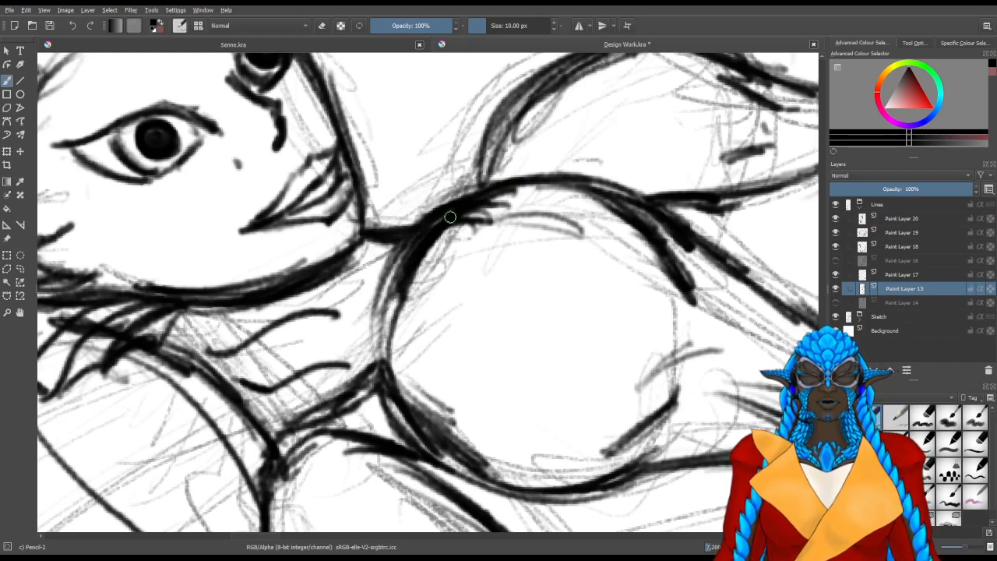
mouse_move(378, 322)
mouse_down()
mouse_move(393, 278)
mouse_move(370, 334)
mouse_up()
mouse_move(400, 279)
mouse_down()
mouse_move(328, 389)
mouse_move(360, 337)
mouse_move(367, 343)
mouse_move(342, 381)
mouse_up()
mouse_move(409, 259)
mouse_down()
mouse_move(343, 379)
mouse_move(413, 286)
mouse_move(398, 316)
mouse_up()
drag(413, 282, 395, 321)
mouse_move(476, 230)
mouse_down()
mouse_move(563, 203)
mouse_move(552, 207)
mouse_move(560, 218)
mouse_up()
mouse_move(387, 245)
mouse_down()
mouse_move(390, 261)
mouse_move(362, 292)
mouse_up()
Clean up excess strokes along the line between the neck's base and the chest
key(slash)
drag(399, 265, 358, 300)
drag(418, 226, 461, 216)
mouse_move(404, 246)
mouse_down()
mouse_move(375, 283)
mouse_move(380, 276)
mouse_up()
mouse_move(473, 293)
mouse_down()
mouse_move(470, 311)
mouse_move(335, 339)
mouse_move(414, 382)
mouse_up()
key(slash)
Thicken the throat line and its junction with the chest and far shoulder
drag(471, 321, 472, 316)
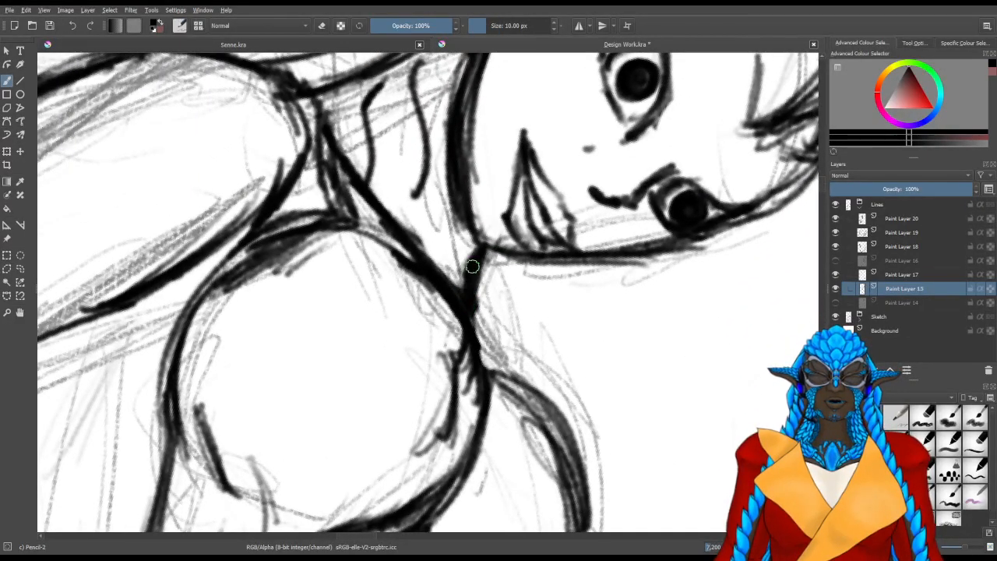
drag(476, 267, 474, 262)
mouse_move(543, 310)
mouse_down()
mouse_move(401, 289)
mouse_move(468, 323)
mouse_move(507, 370)
mouse_up()
mouse_move(499, 331)
mouse_down()
mouse_move(506, 370)
mouse_move(505, 307)
mouse_up()
drag(464, 395, 581, 340)
drag(571, 262, 533, 188)
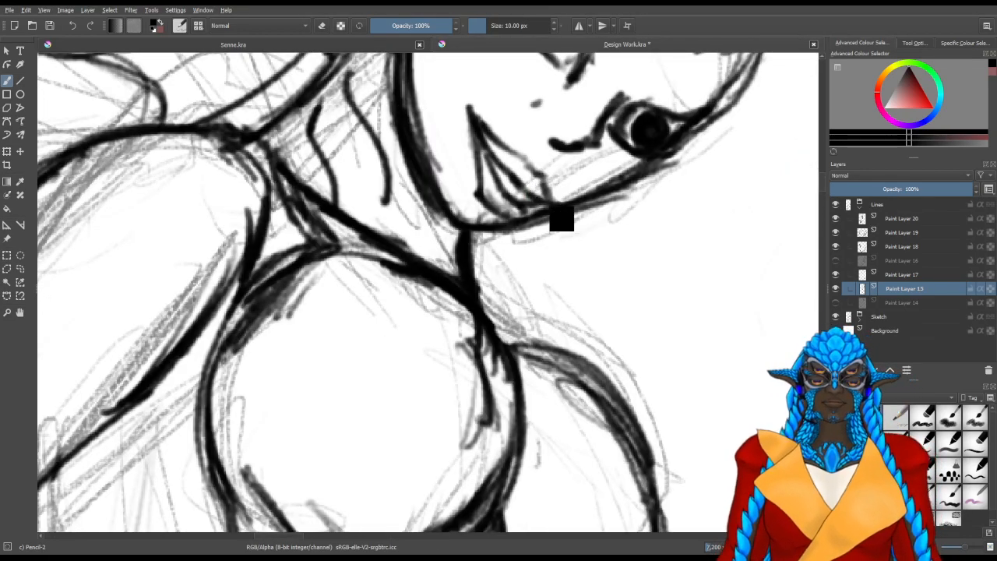
Darken the outer curve of the far shoulder on Paint Layer 15
drag(452, 310, 364, 349)
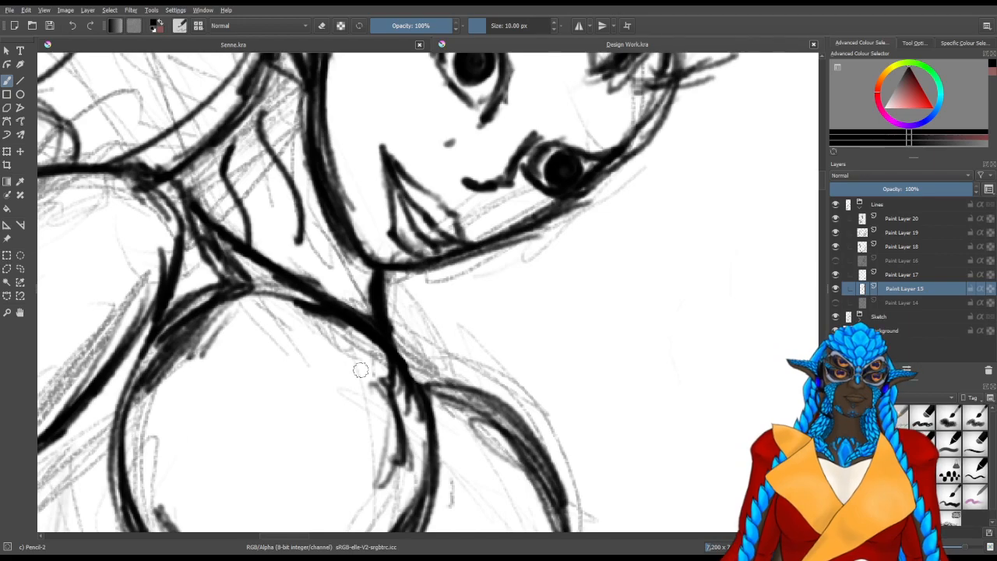
drag(498, 386, 438, 318)
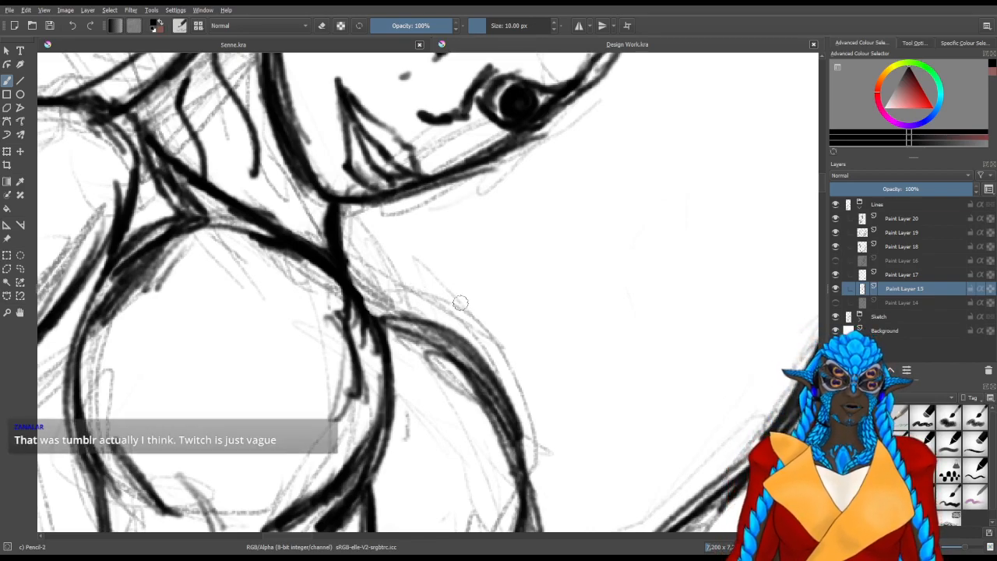
drag(556, 383, 517, 336)
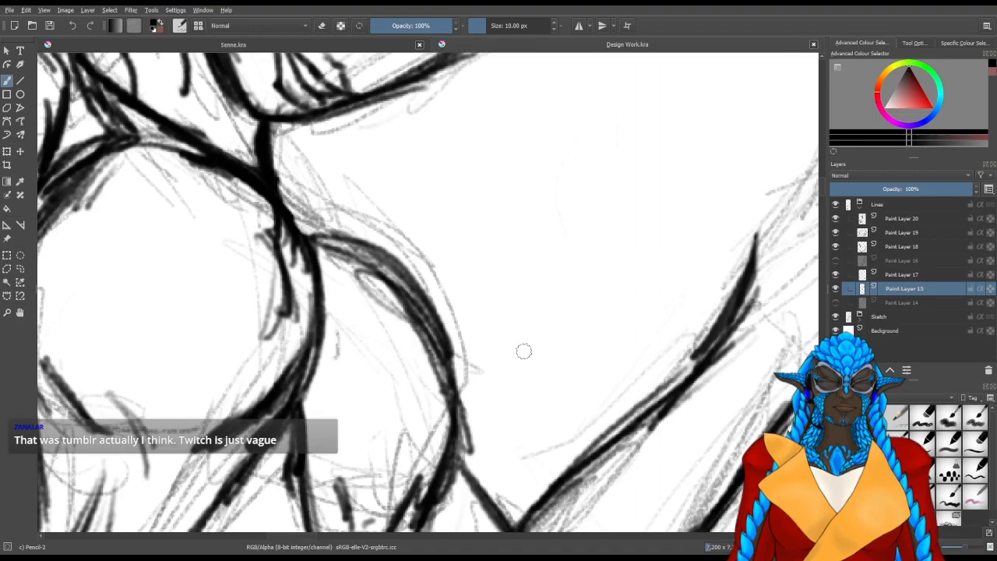
drag(508, 383, 463, 306)
mouse_move(350, 296)
mouse_down()
mouse_move(368, 372)
mouse_move(496, 348)
mouse_move(511, 329)
mouse_up()
mouse_move(396, 427)
mouse_down()
mouse_move(425, 340)
mouse_move(470, 295)
mouse_move(462, 289)
mouse_move(499, 265)
mouse_up()
mouse_move(460, 307)
mouse_down()
mouse_move(546, 269)
mouse_move(549, 251)
mouse_move(568, 249)
mouse_up()
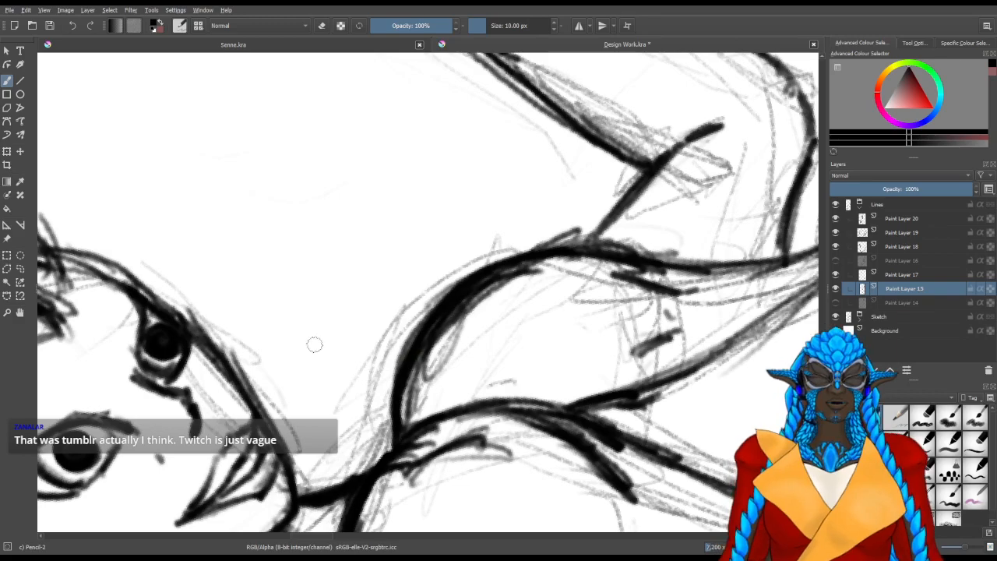
key(m)
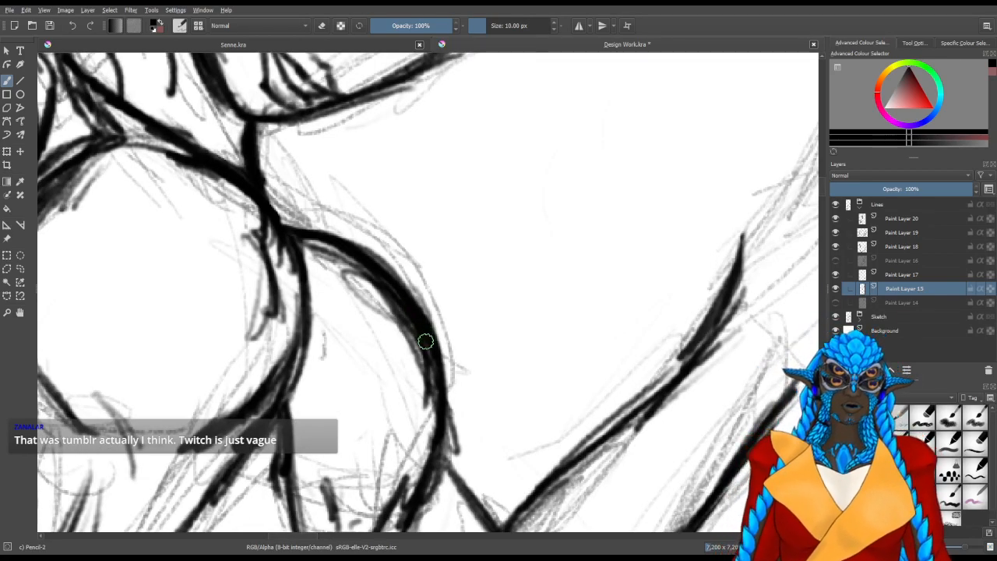
Add a paint layer above Paint Layer 15 and draw a small rounded bump where the throat meets the far shoulder
drag(276, 319, 367, 395)
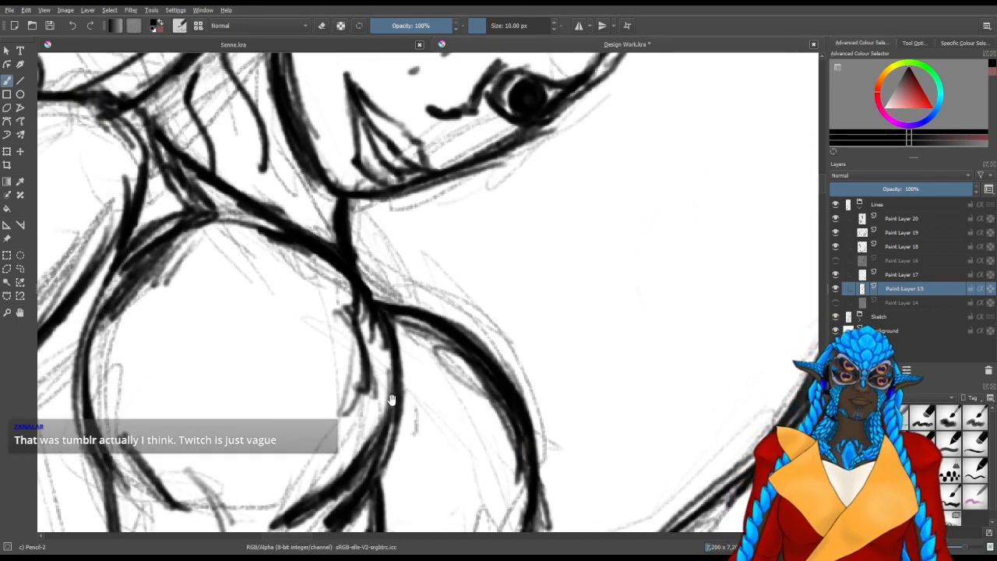
drag(405, 325, 435, 403)
drag(505, 360, 575, 368)
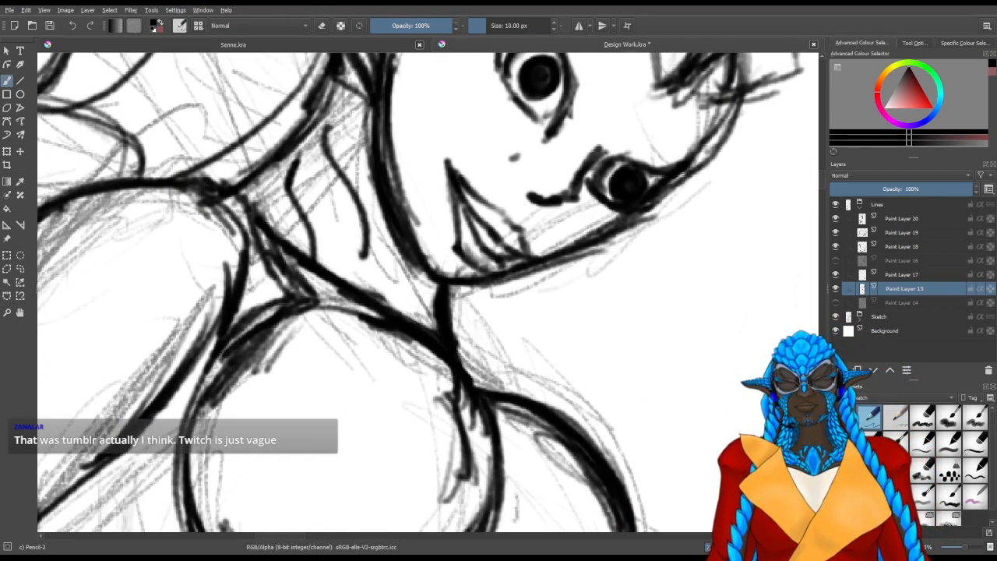
drag(740, 355, 637, 314)
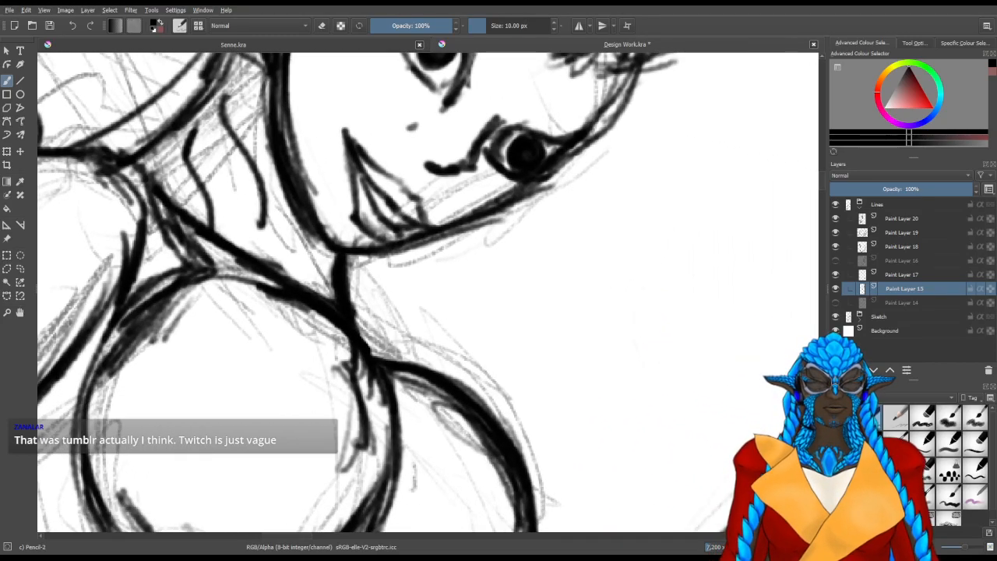
click(840, 370)
drag(519, 354, 454, 288)
drag(329, 338, 410, 375)
mouse_move(375, 296)
mouse_down()
mouse_move(405, 313)
mouse_move(386, 321)
mouse_move(372, 288)
mouse_move(413, 333)
mouse_move(386, 274)
mouse_move(400, 296)
mouse_move(377, 296)
mouse_move(374, 281)
mouse_move(380, 309)
mouse_up()
mouse_move(369, 273)
mouse_down()
mouse_move(393, 287)
mouse_move(405, 320)
mouse_up()
drag(399, 285, 416, 326)
mouse_move(371, 265)
mouse_down()
mouse_move(379, 289)
mouse_move(369, 316)
mouse_up()
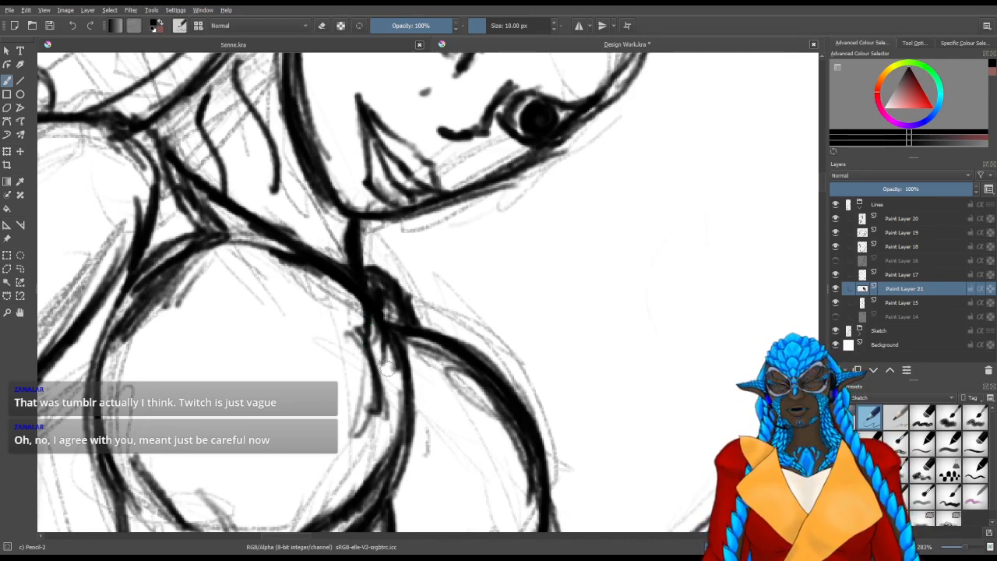
Draw a second, wider curve over the far shoulder, running from the small bump down to the upper arm
drag(460, 345, 384, 334)
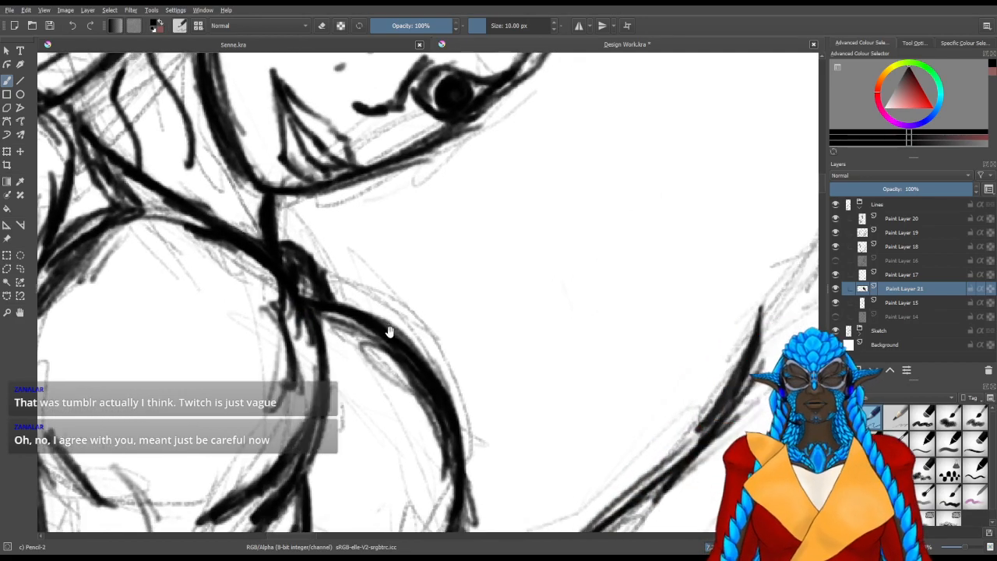
mouse_move(334, 281)
mouse_down()
mouse_move(399, 302)
mouse_move(442, 359)
mouse_up()
drag(394, 318, 445, 387)
drag(427, 341, 456, 406)
mouse_move(396, 313)
mouse_down()
mouse_move(357, 288)
mouse_move(429, 337)
mouse_move(443, 376)
mouse_up()
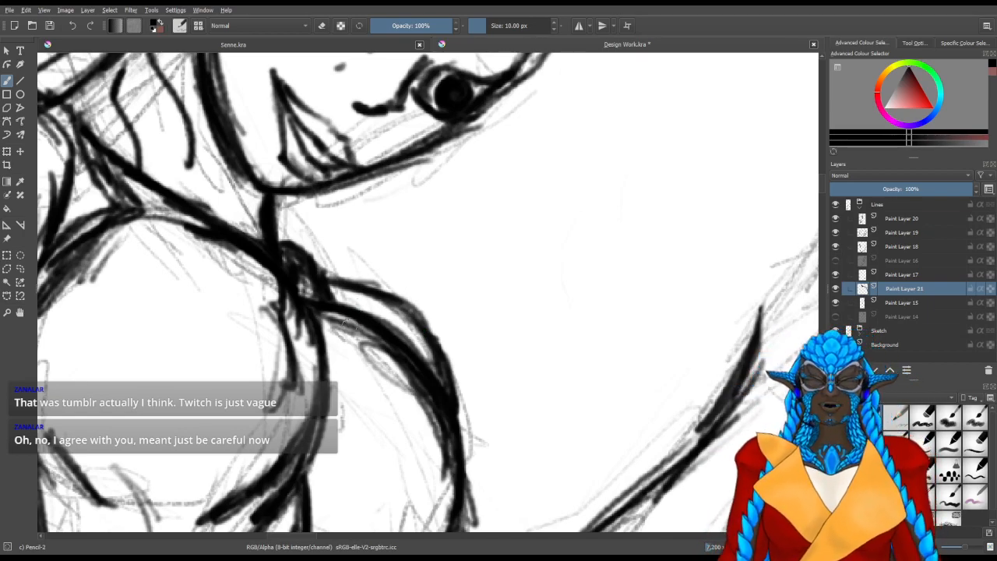
Toggle Paint Layer 21 off and on to compare the shoulder, and draw angular strokes around the far arm's elbow
drag(447, 412, 427, 251)
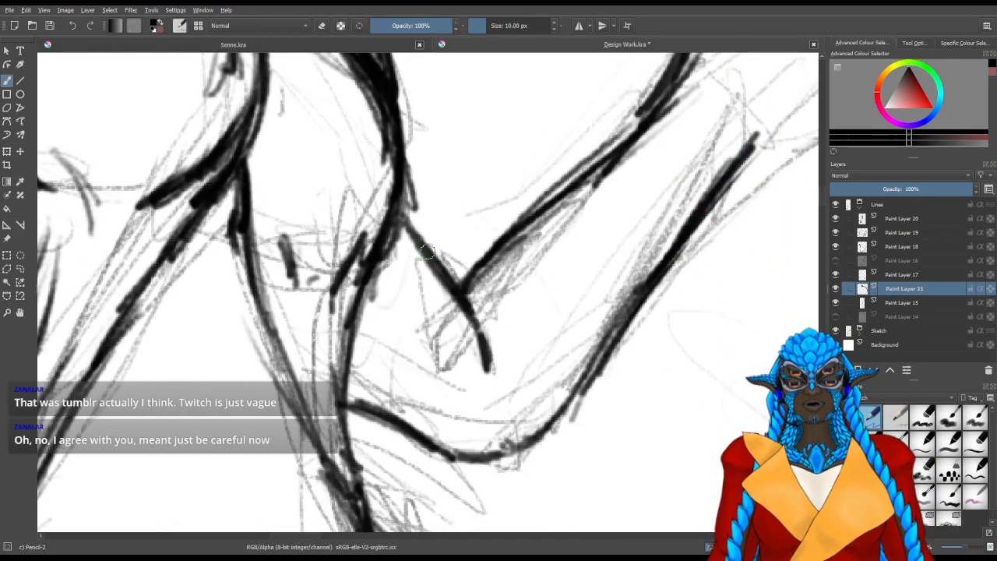
scroll(397, 267, down, 2)
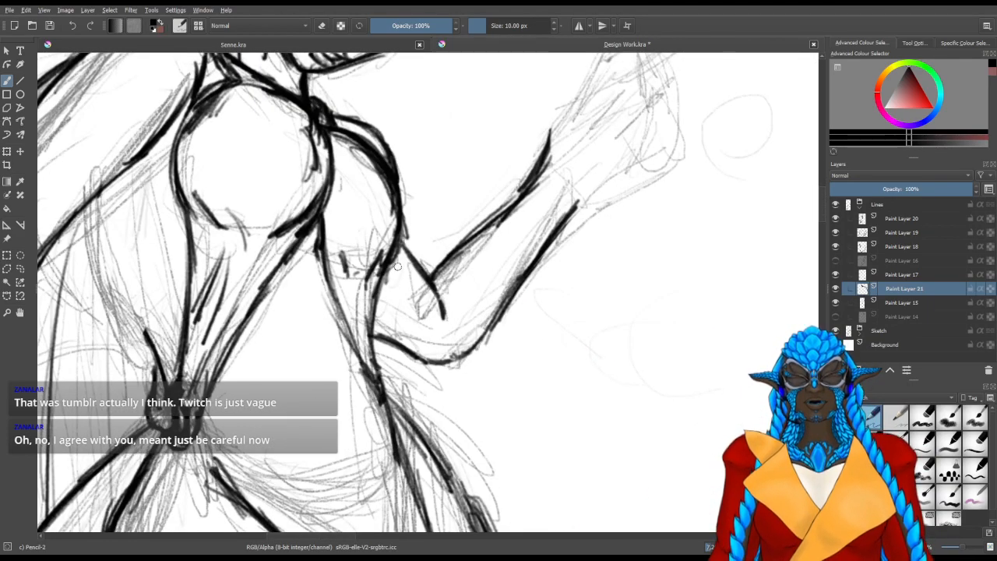
click(839, 289)
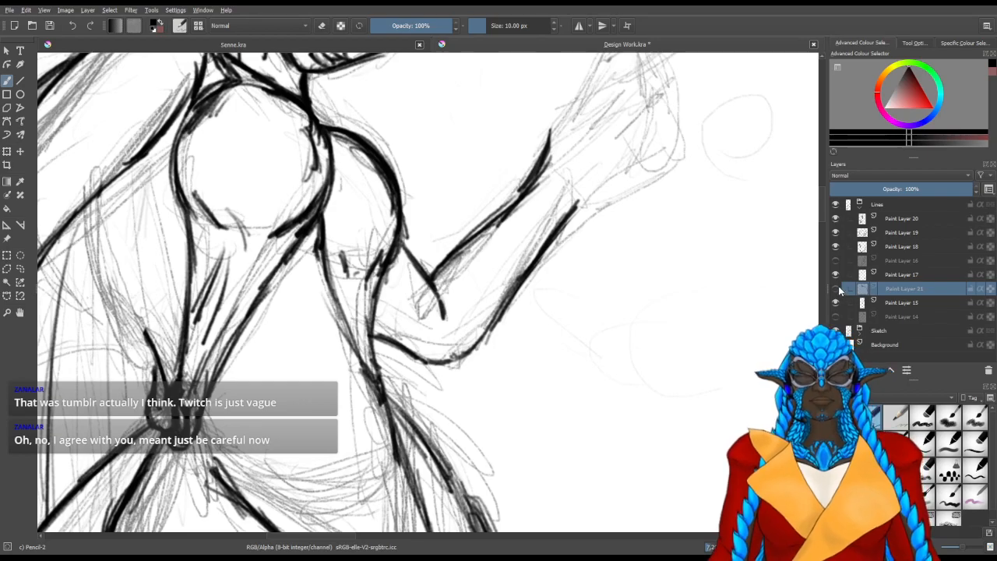
click(839, 289)
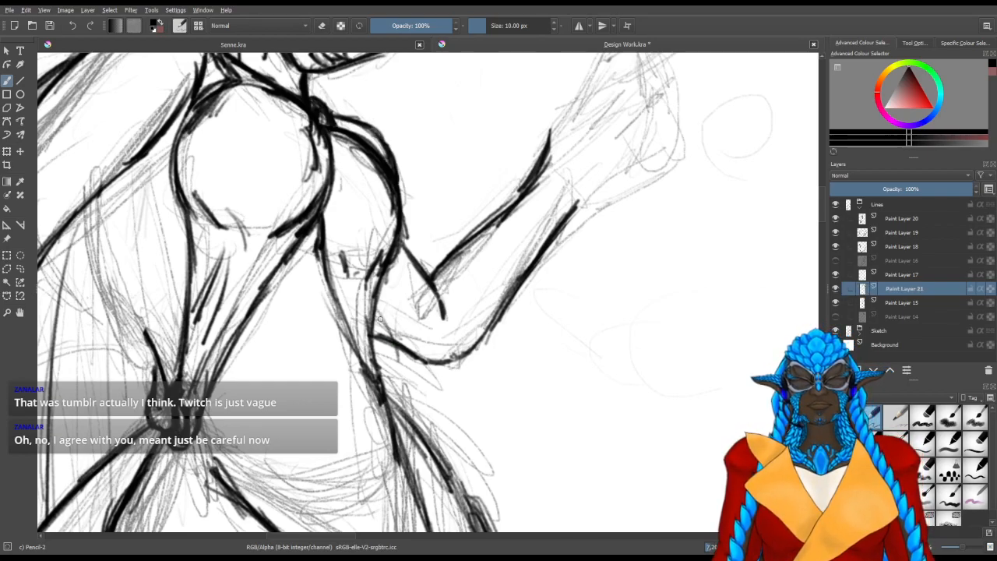
mouse_move(379, 312)
mouse_down()
mouse_move(431, 391)
mouse_move(444, 333)
mouse_move(420, 387)
mouse_up()
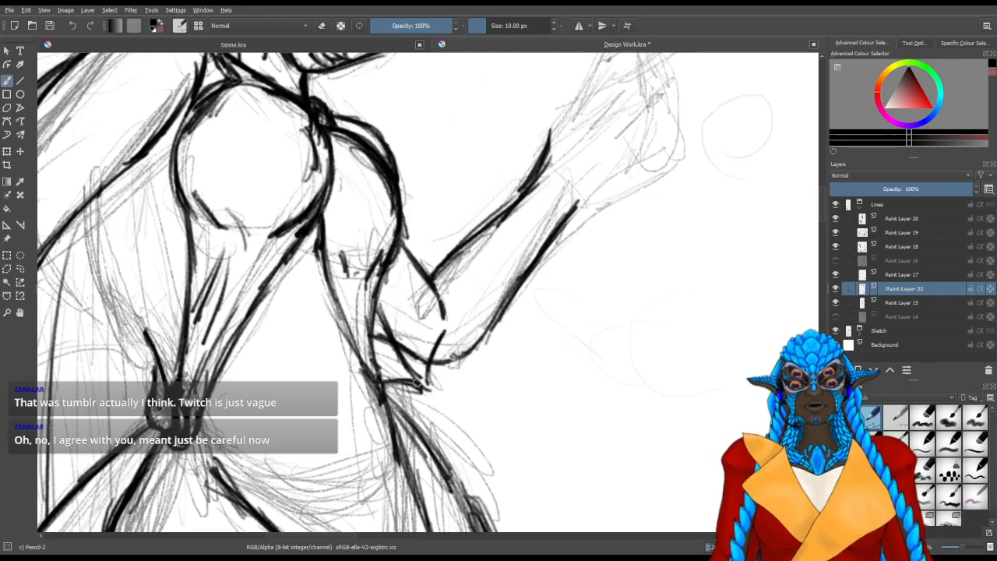
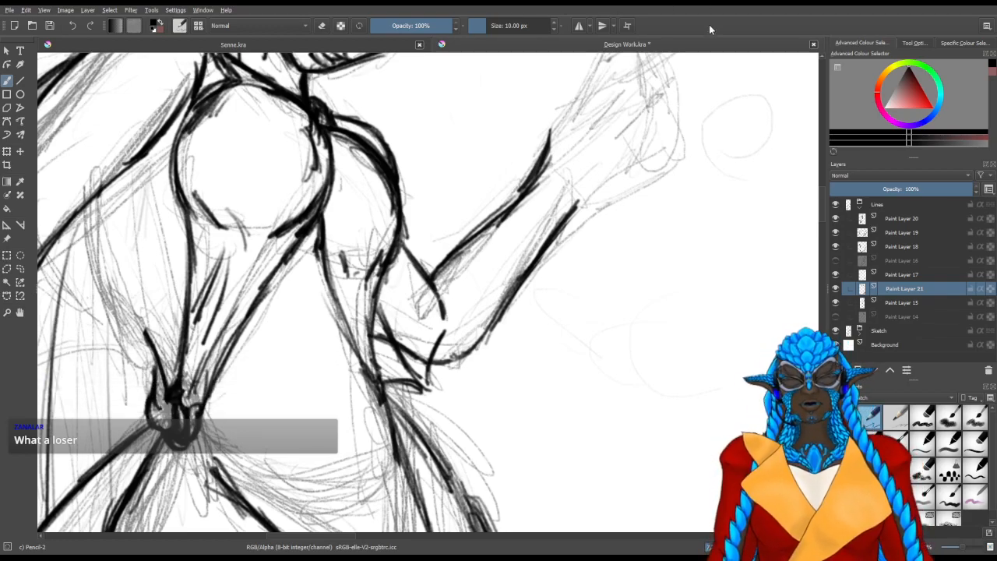
Add short dark strokes where the jaw meets the throat and at the lower end of the front neck crease
scroll(594, 138, up, 3)
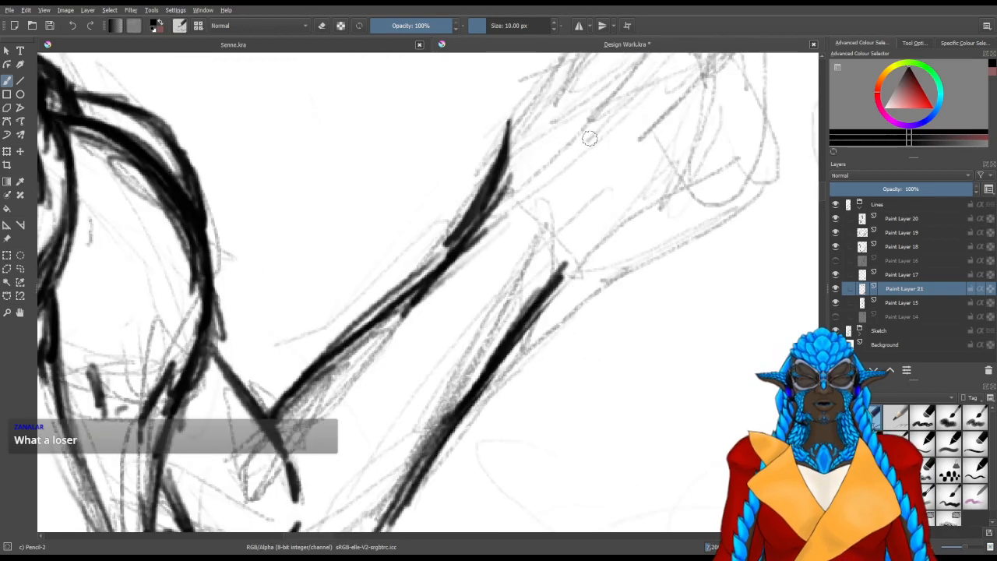
mouse_move(417, 251)
mouse_down()
mouse_move(360, 312)
mouse_move(428, 239)
mouse_up()
mouse_move(388, 313)
mouse_down()
mouse_move(450, 179)
mouse_move(401, 249)
mouse_move(372, 426)
mouse_move(458, 426)
mouse_up()
drag(345, 267, 579, 243)
drag(372, 379, 401, 296)
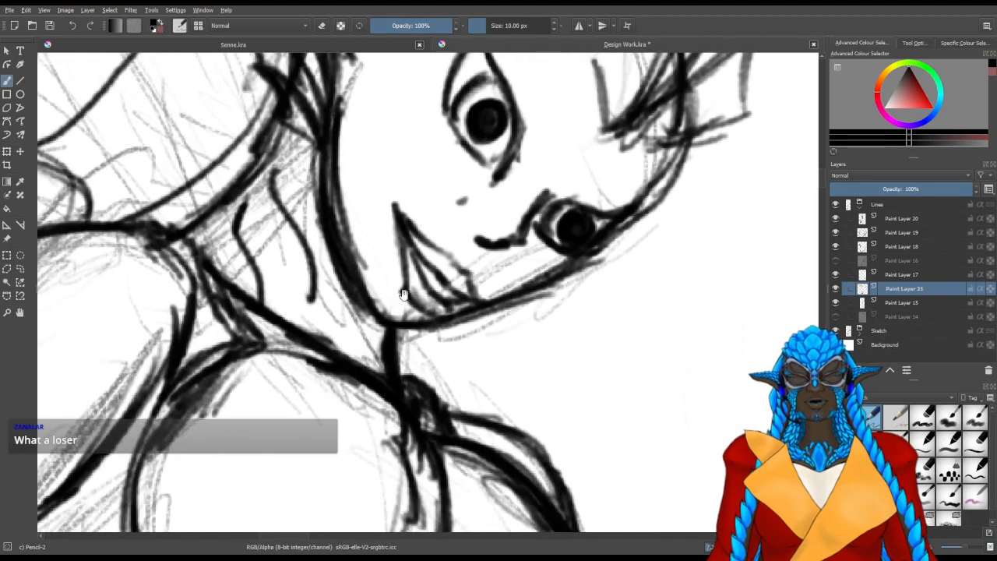
drag(390, 332, 377, 341)
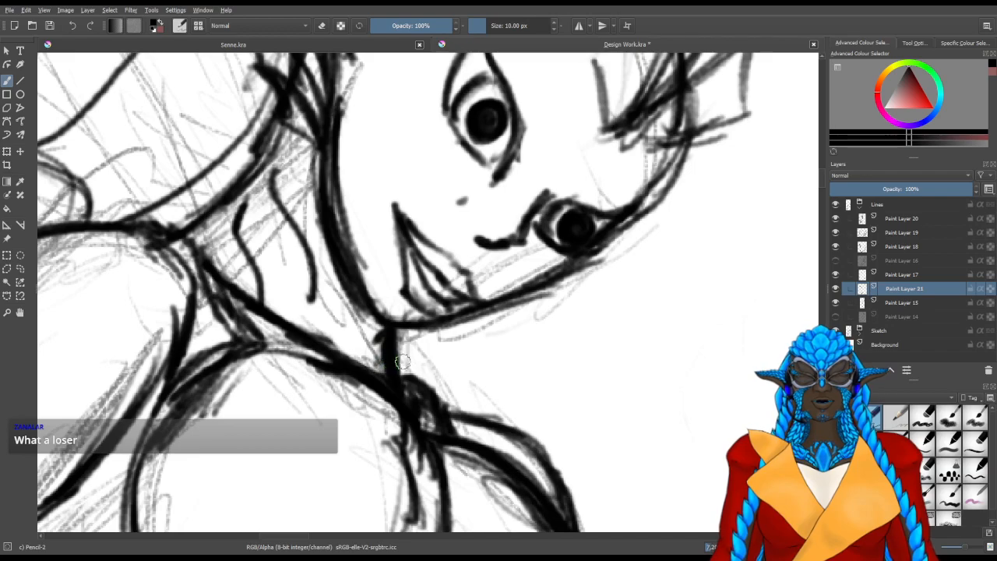
drag(314, 281, 314, 303)
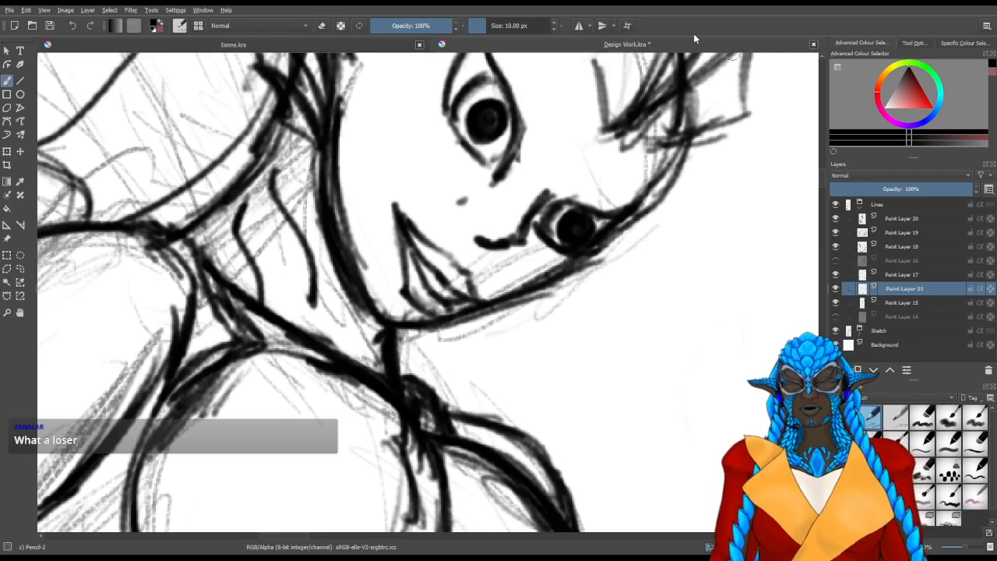
Draw and darken the curved back line from the hand at the waist up to the underside of the near arm
mouse_move(440, 361)
mouse_down()
mouse_move(429, 339)
mouse_move(436, 304)
mouse_move(499, 211)
mouse_up()
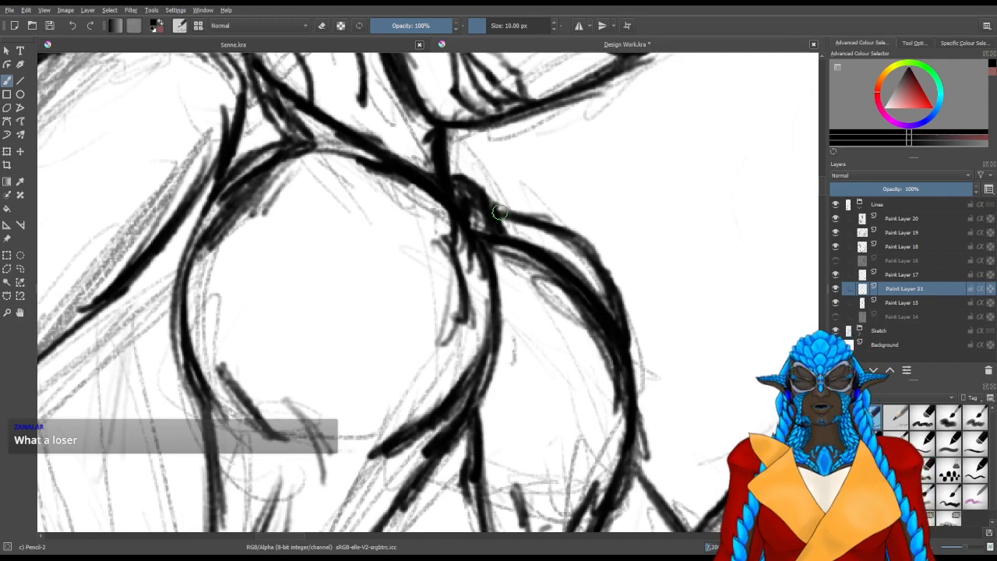
scroll(447, 220, down, 5)
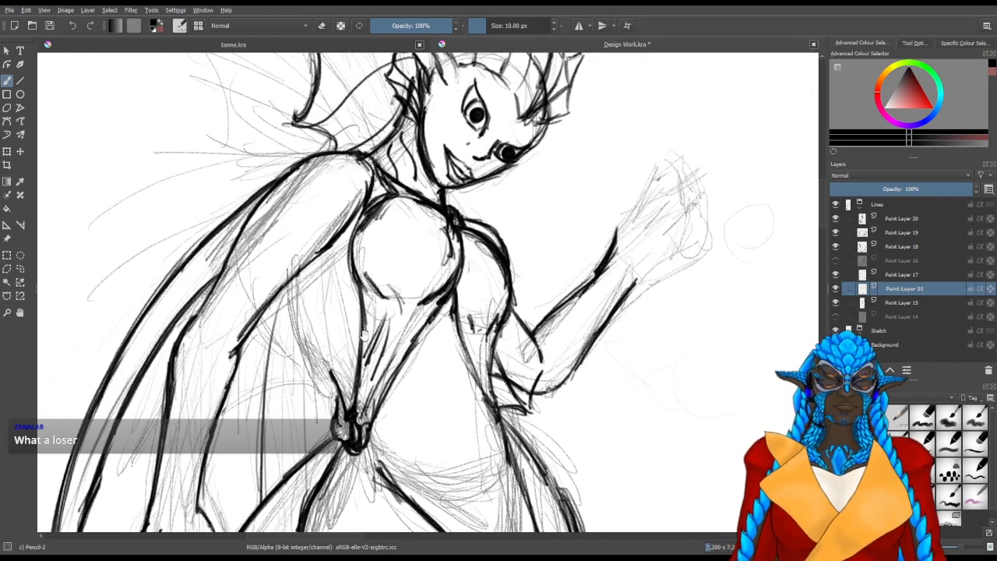
mouse_move(449, 315)
mouse_down()
mouse_move(402, 379)
mouse_move(447, 301)
mouse_up()
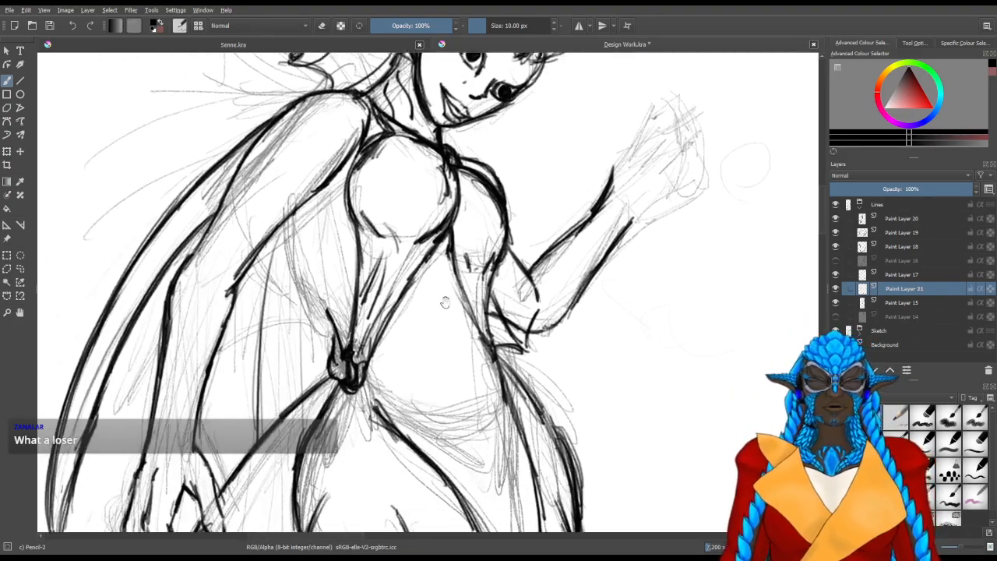
drag(436, 374, 444, 508)
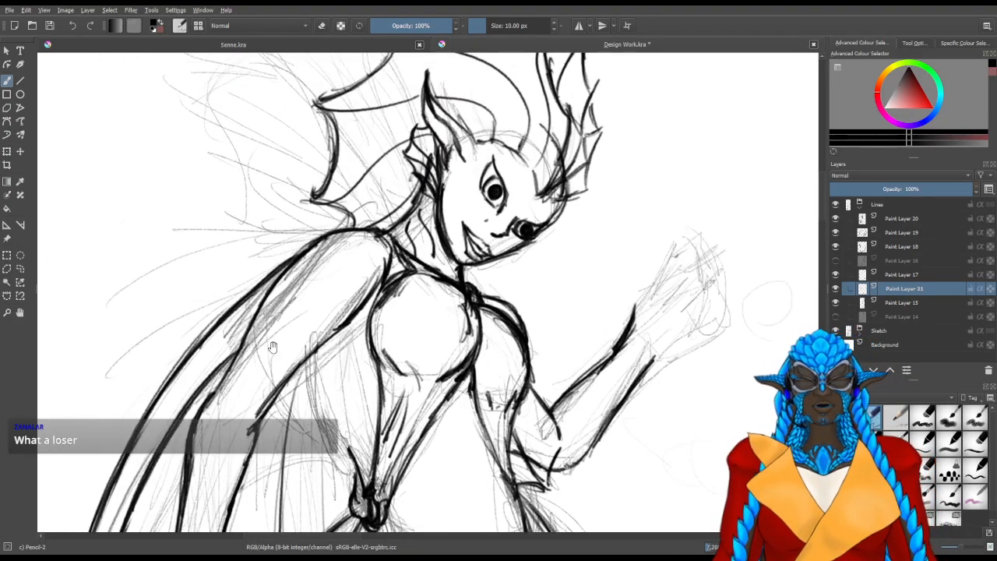
scroll(228, 394, up, 2)
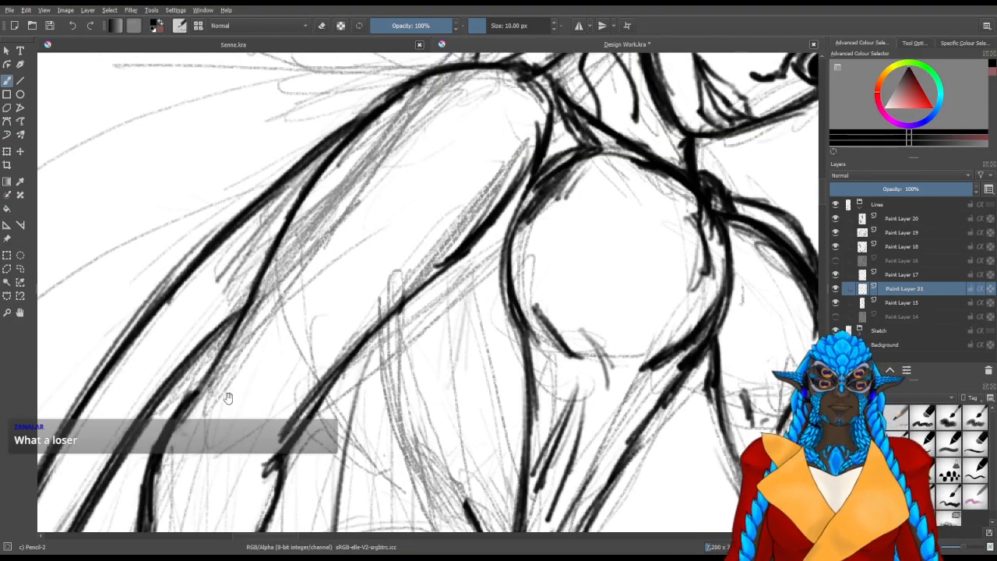
drag(459, 451, 403, 335)
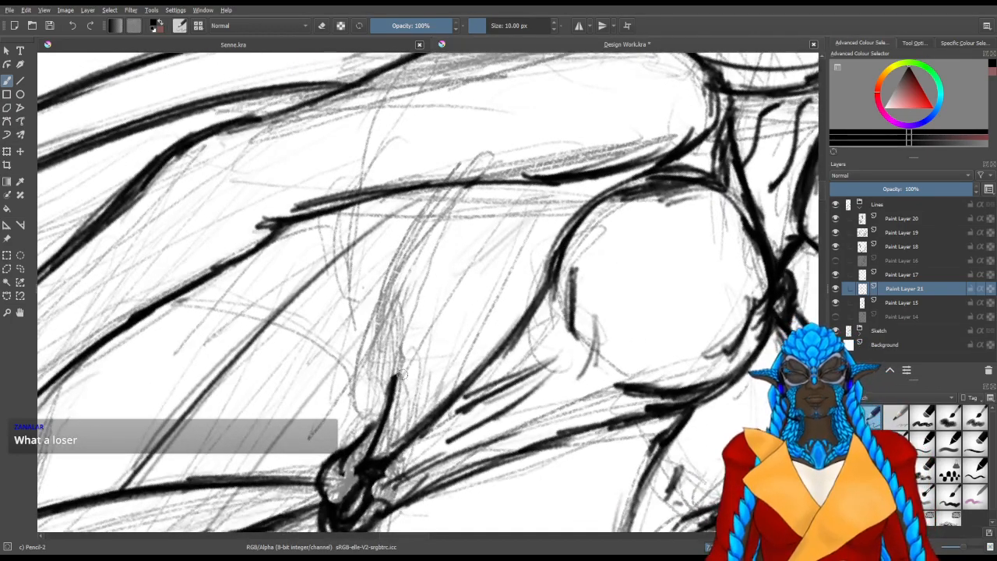
drag(395, 377, 404, 282)
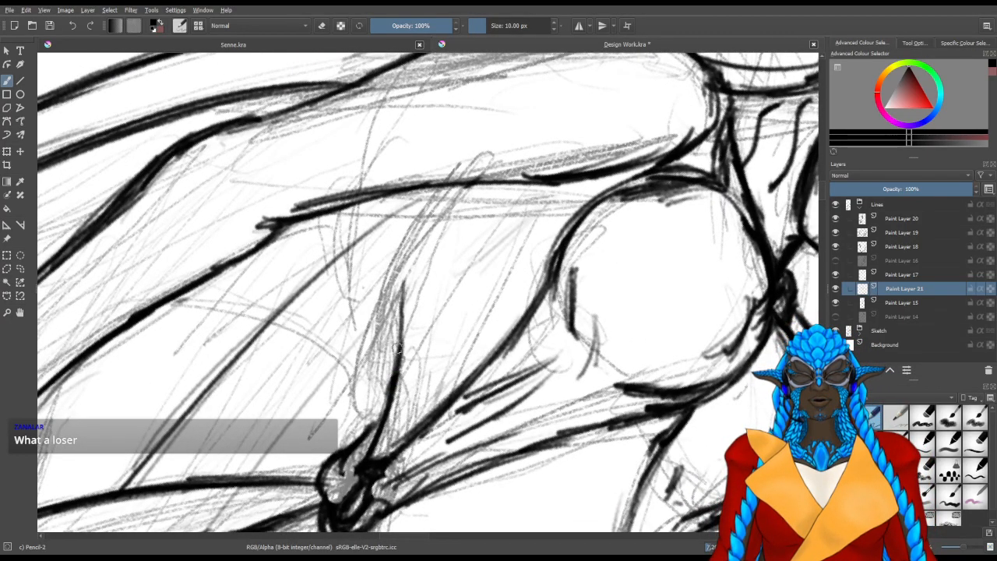
drag(397, 364, 422, 241)
drag(400, 341, 441, 198)
mouse_move(404, 307)
mouse_down()
mouse_move(409, 271)
mouse_move(448, 192)
mouse_up()
drag(407, 289, 452, 188)
drag(415, 254, 452, 188)
drag(429, 232, 455, 188)
drag(371, 425, 388, 394)
drag(371, 428, 382, 402)
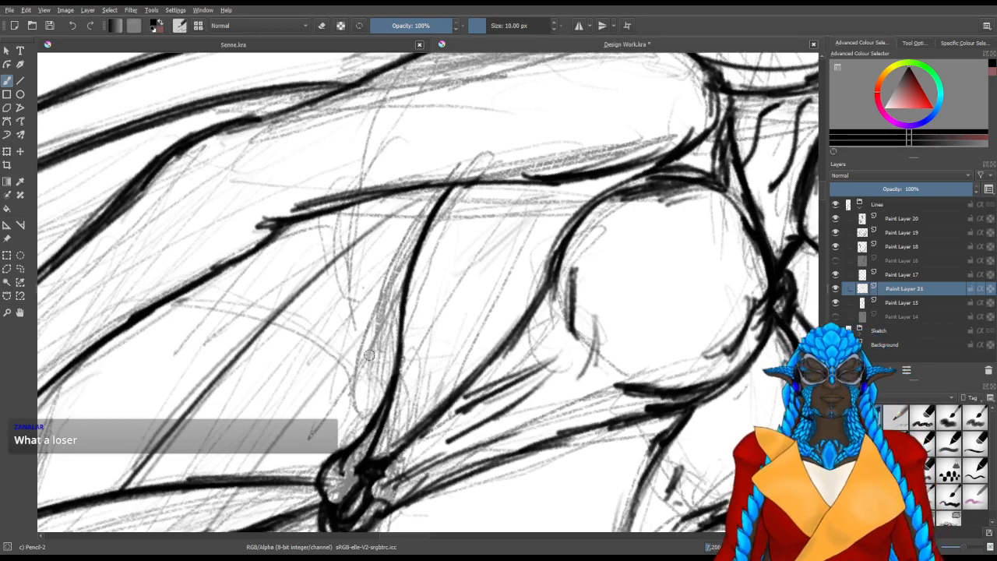
Add a new paint layer above Paint Layer 21
drag(369, 355, 422, 377)
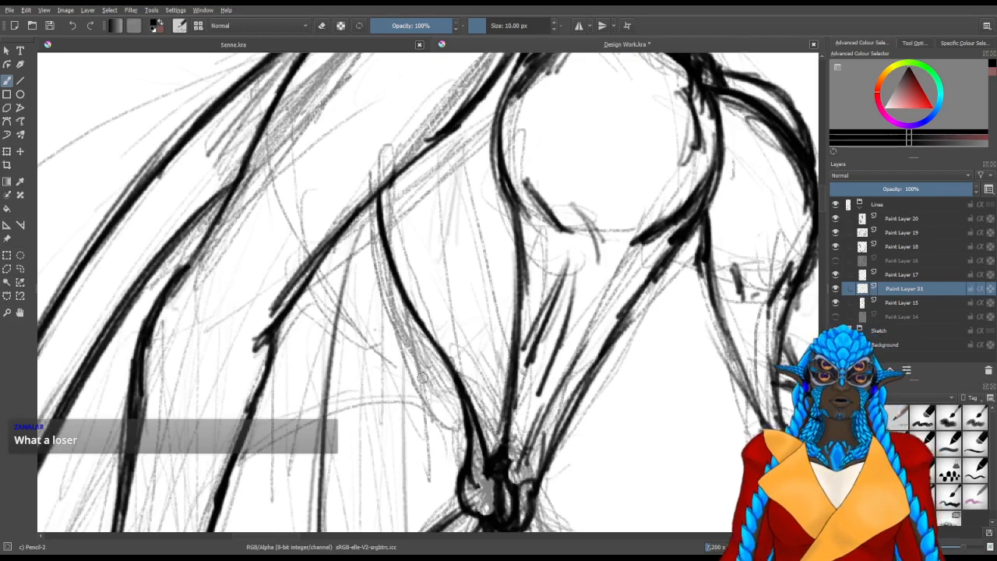
drag(603, 253, 429, 320)
drag(590, 301, 396, 292)
drag(531, 284, 399, 366)
drag(300, 168, 543, 453)
drag(264, 251, 506, 437)
scroll(450, 370, down, 4)
scroll(447, 370, up, 1)
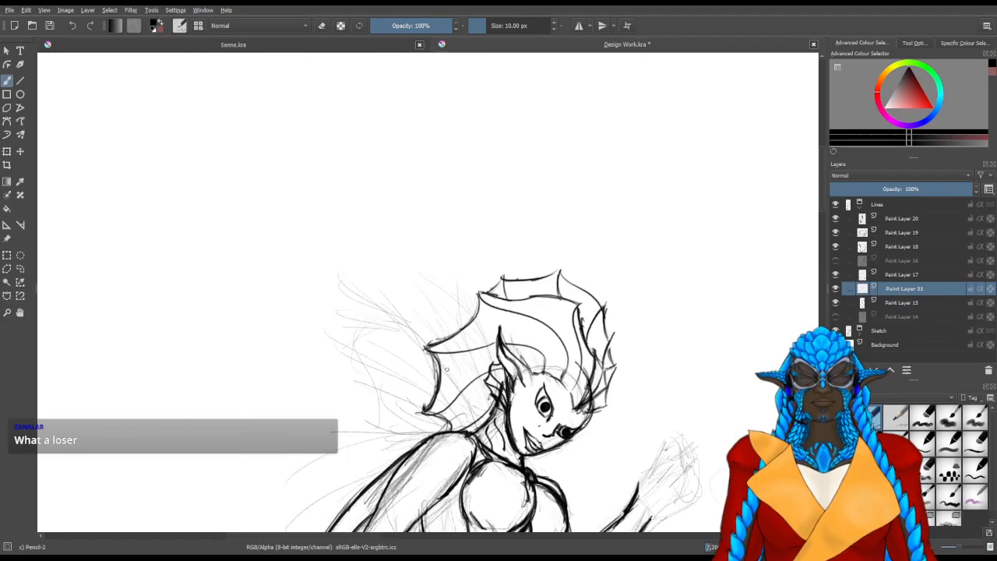
mouse_move(372, 423)
mouse_down()
mouse_move(479, 327)
mouse_move(565, 306)
mouse_move(476, 324)
mouse_up()
key(Insert)
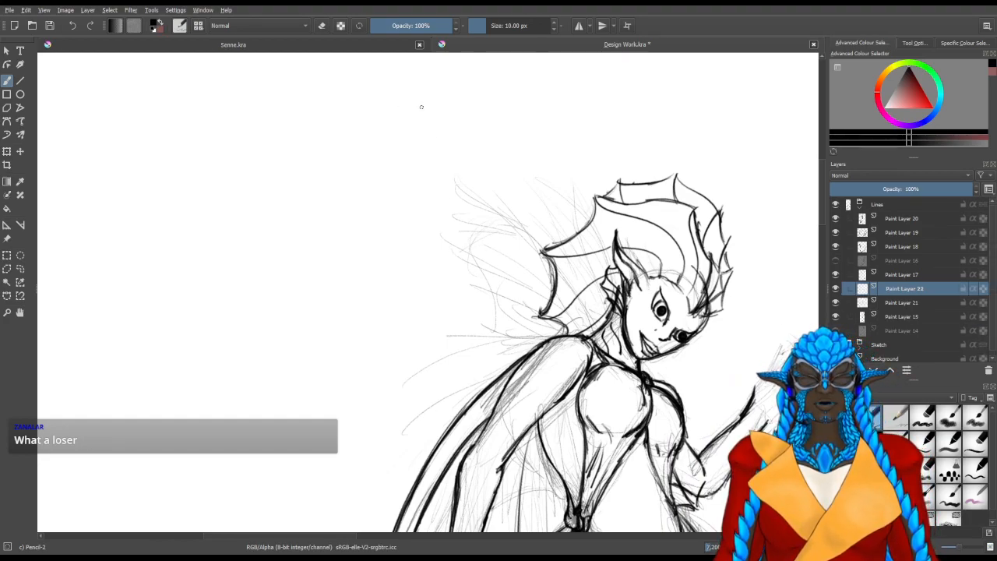
drag(252, 283, 421, 348)
drag(319, 298, 510, 293)
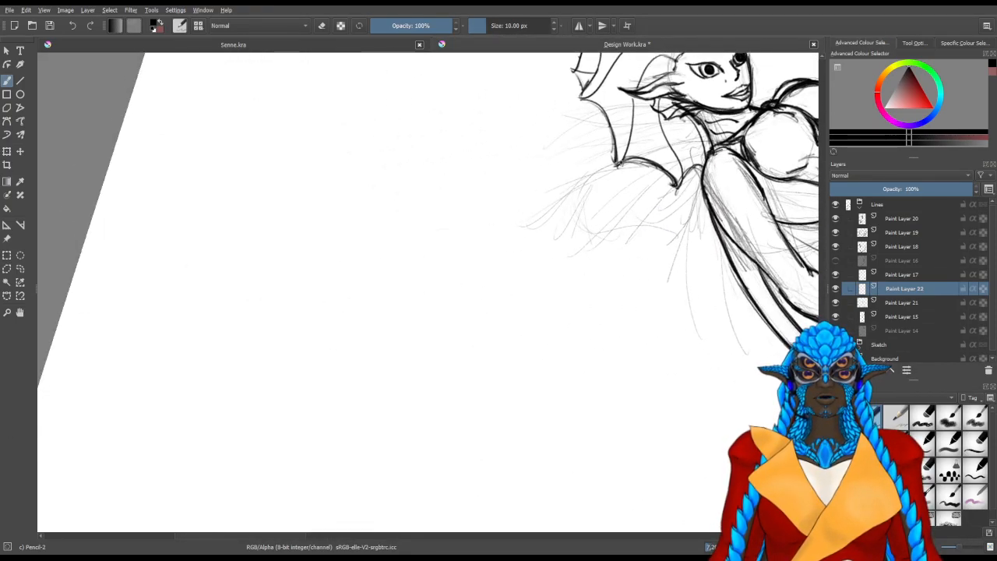
drag(614, 159, 319, 355)
key(ctrl+z)
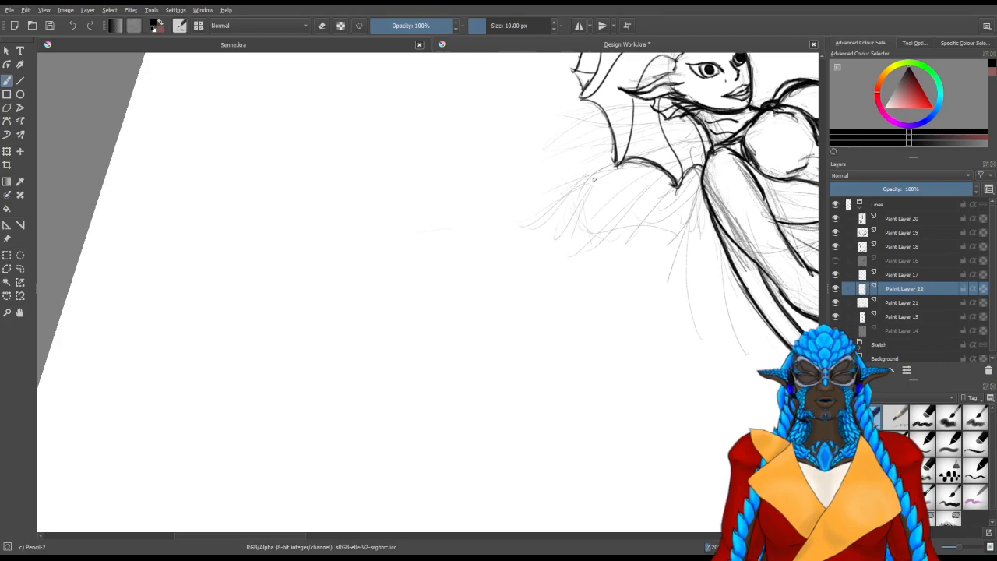
drag(616, 153, 336, 399)
key(ctrl+z)
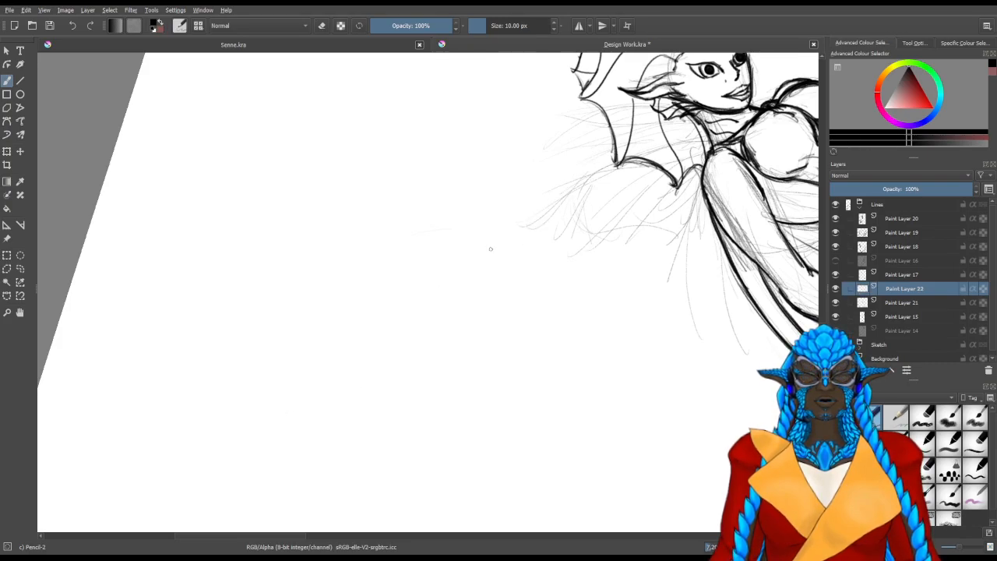
Draw the first curved edge of a long spine extending outward from the large fin behind the head, and erase the stray faint mark beyond it
drag(484, 262, 565, 201)
drag(484, 262, 601, 173)
drag(504, 243, 604, 178)
drag(504, 241, 631, 170)
drag(521, 225, 640, 169)
drag(580, 189, 649, 169)
drag(574, 193, 666, 165)
drag(628, 173, 667, 163)
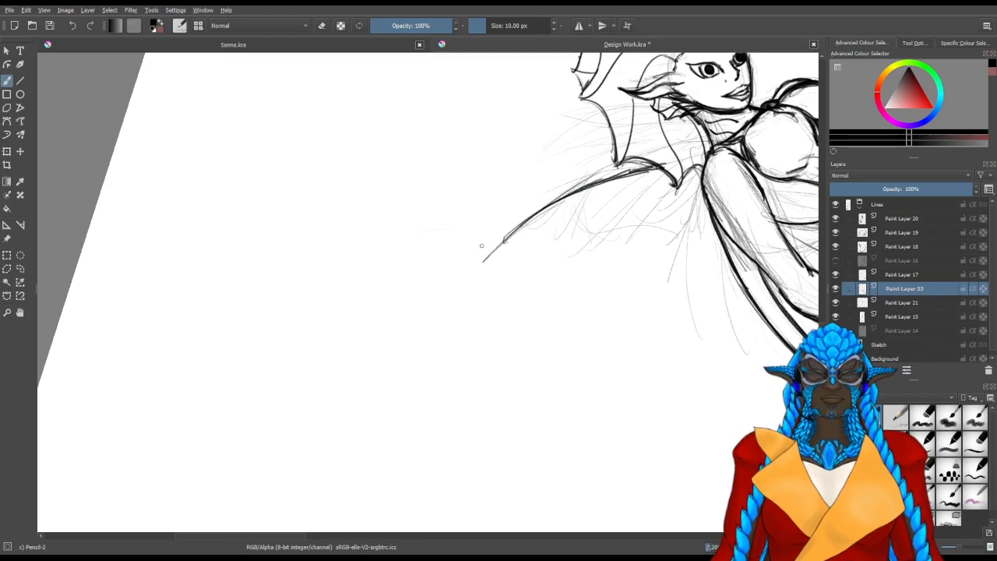
drag(480, 261, 482, 258)
key(e)
drag(434, 230, 400, 234)
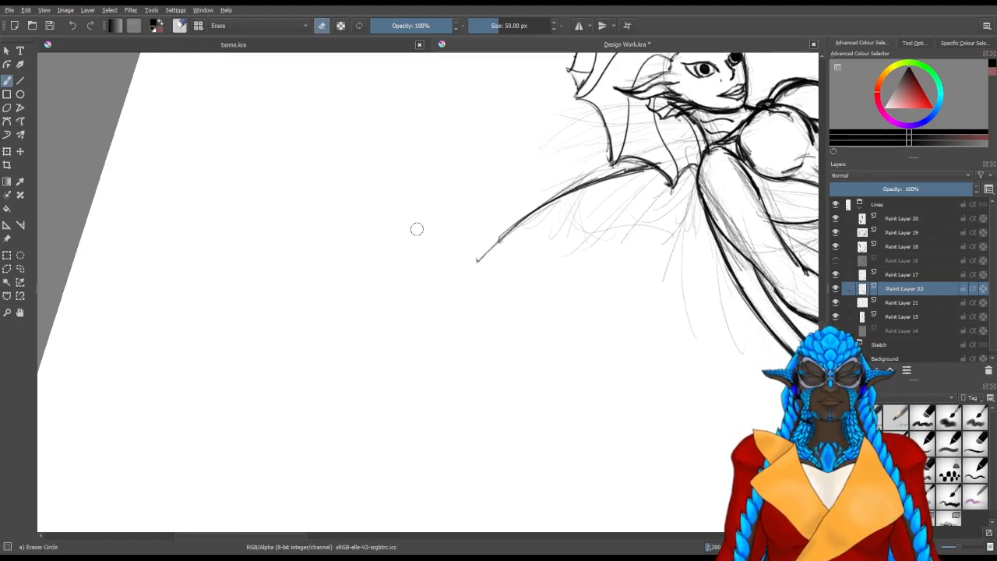
Draw the spine's second curved edge from its outer tip back to the fin, and darken both edges so they taper together
key(e)
mouse_move(472, 265)
mouse_down()
mouse_move(506, 233)
mouse_move(483, 238)
mouse_move(514, 207)
mouse_move(577, 173)
mouse_up()
drag(486, 236, 612, 162)
drag(506, 219, 610, 161)
drag(515, 211, 600, 163)
drag(531, 198, 603, 163)
drag(471, 263, 605, 177)
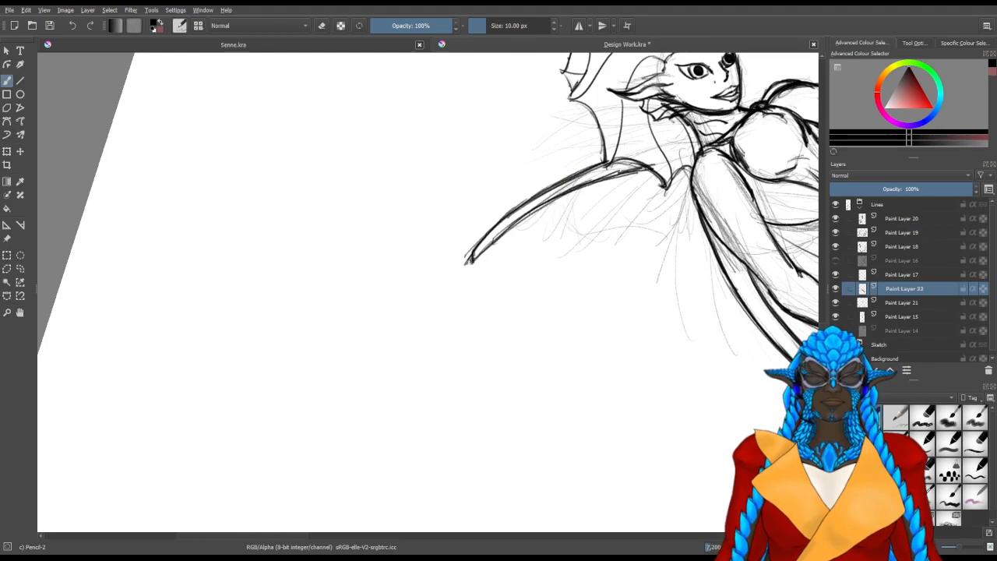
drag(541, 207, 641, 173)
drag(709, 226, 466, 423)
drag(502, 382, 493, 232)
key(4)
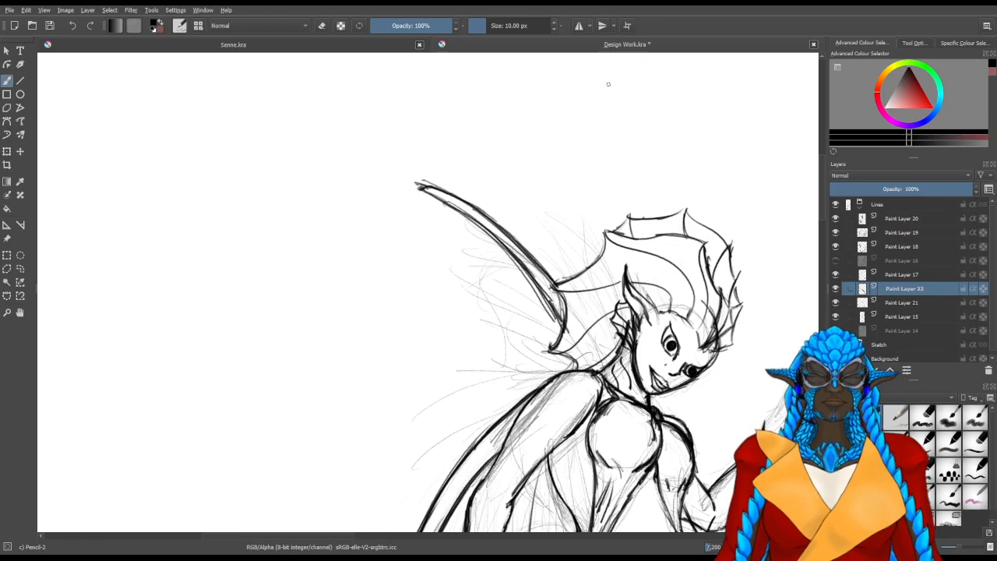
scroll(616, 134, down, 1)
drag(440, 308, 185, 332)
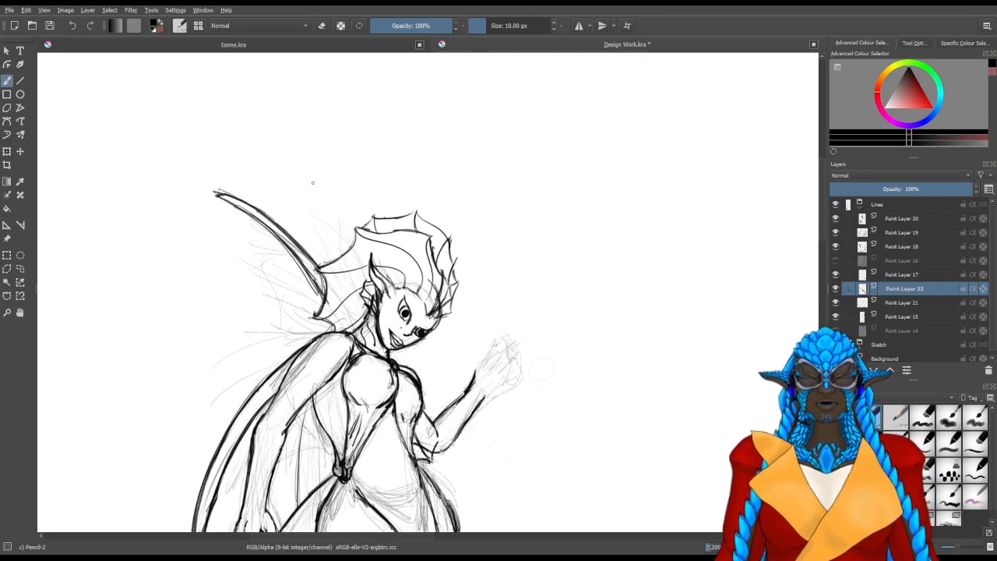
drag(337, 190, 356, 248)
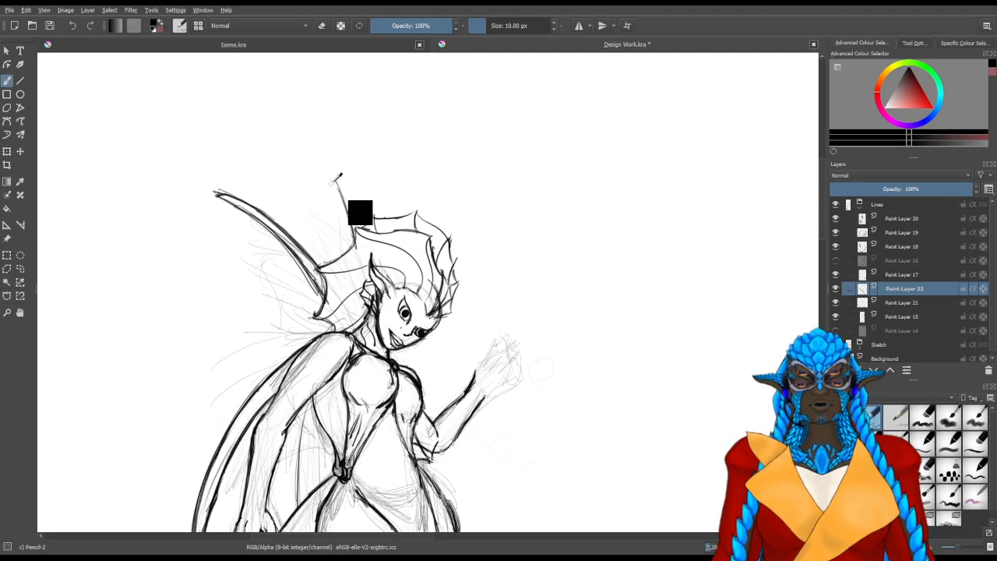
key(e)
drag(333, 181, 354, 216)
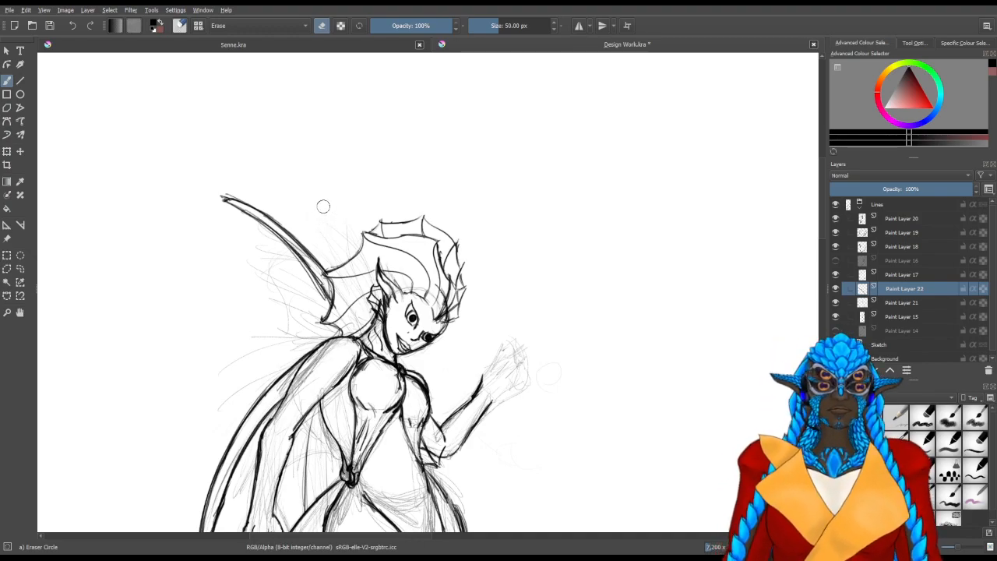
key(e)
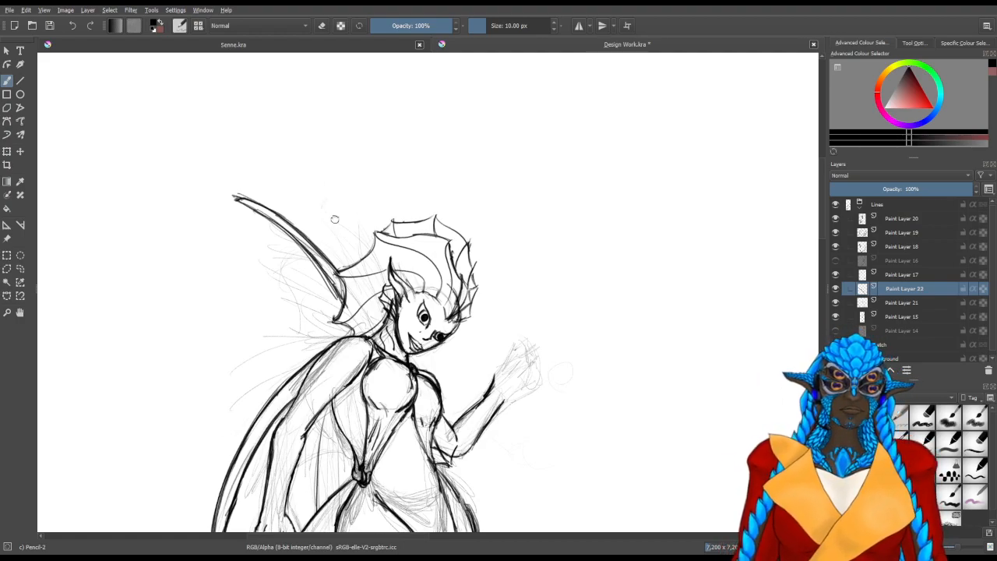
key(e)
drag(332, 220, 350, 211)
key(e)
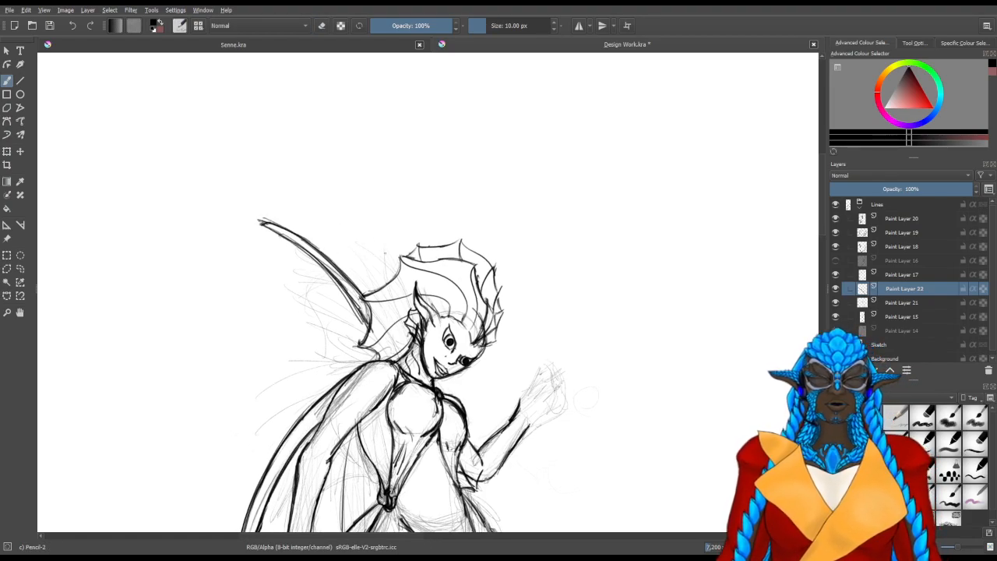
Draw a shorter tapered spine with two edges rising from the head fin behind the crest, and erase the excess at its tip
drag(382, 245, 395, 275)
mouse_move(374, 218)
mouse_down()
mouse_move(395, 273)
mouse_move(392, 262)
mouse_up()
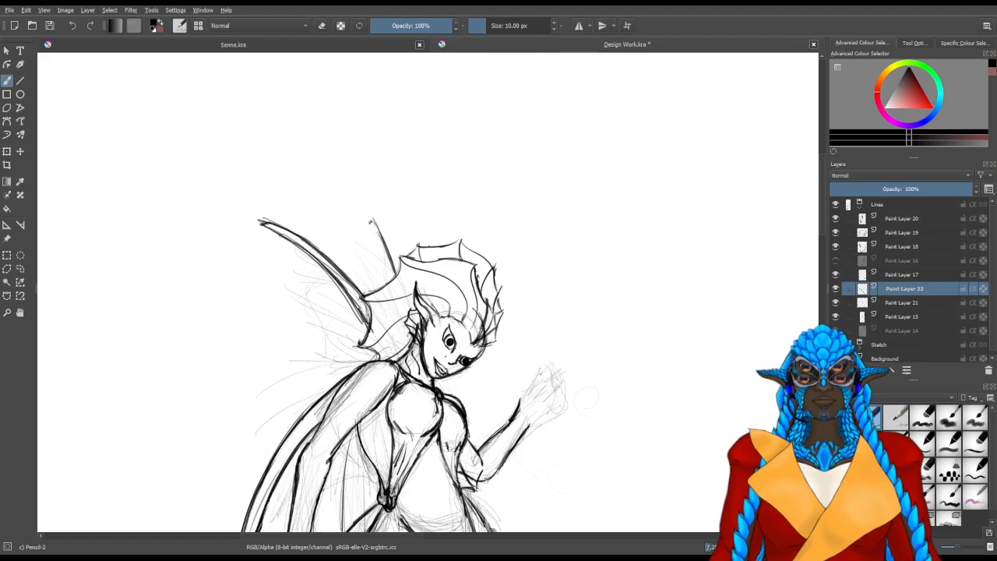
drag(373, 235, 386, 284)
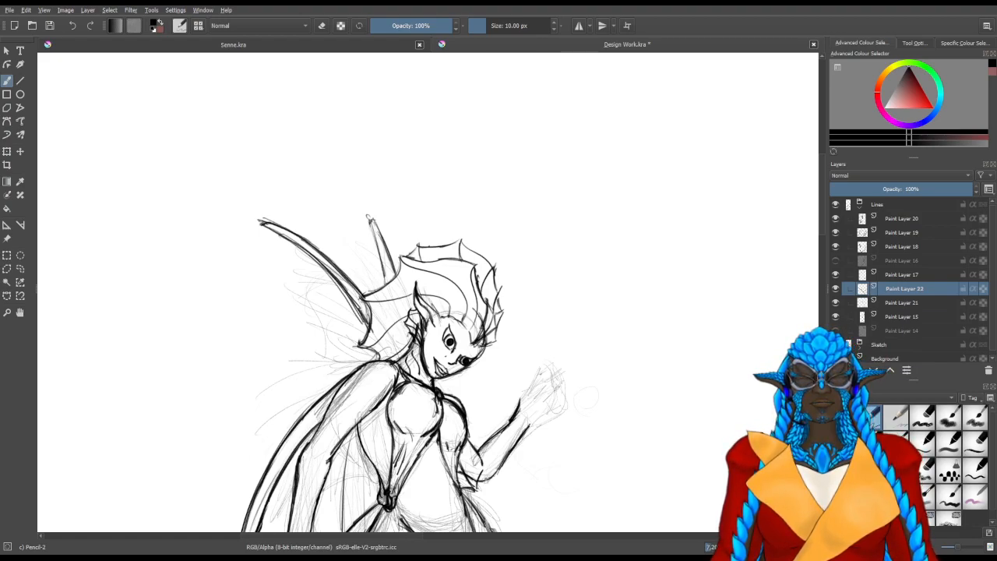
mouse_move(378, 250)
mouse_down()
mouse_move(388, 297)
mouse_move(387, 287)
mouse_up()
key(slash)
drag(357, 200, 368, 231)
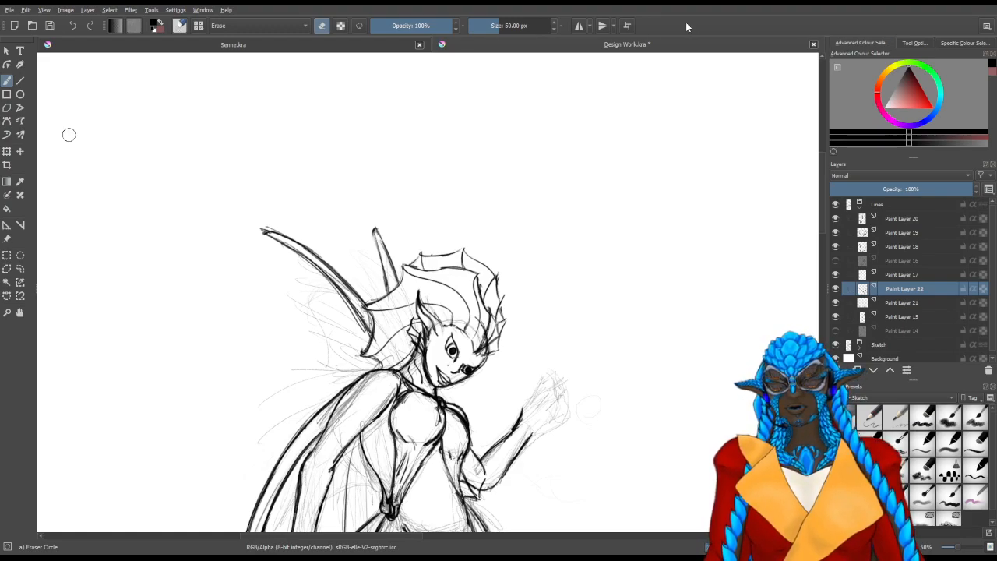
Add a new paint layer above Paint Layer 22 for the spine extensions
drag(405, 356, 411, 250)
drag(445, 286, 372, 251)
mouse_move(243, 217)
mouse_down()
mouse_move(367, 303)
mouse_move(546, 269)
mouse_up()
drag(324, 293, 431, 338)
drag(301, 345, 441, 367)
mouse_move(410, 270)
mouse_down()
mouse_move(409, 349)
mouse_move(505, 380)
mouse_up()
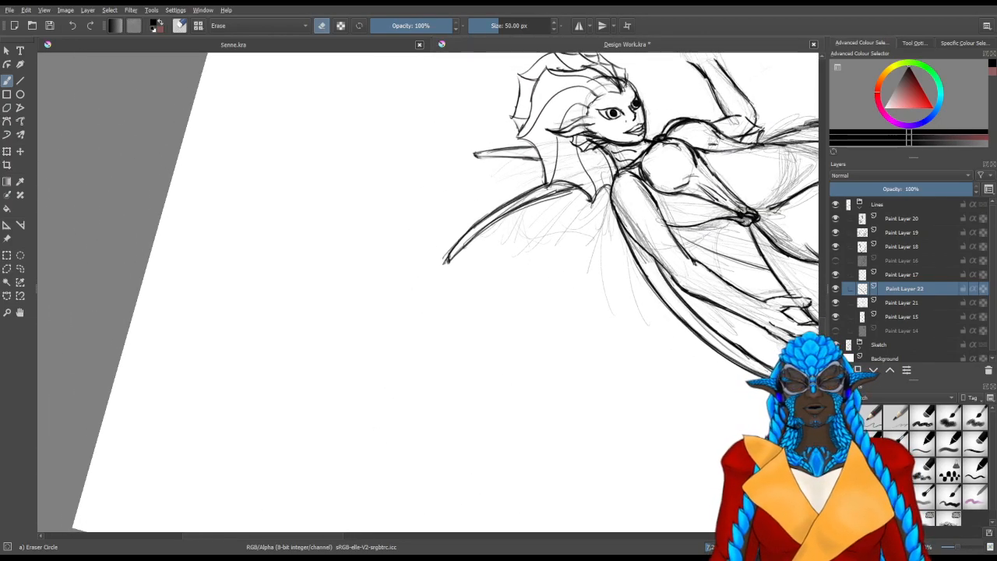
click(840, 370)
Extend the long spine's tip with a sweeping curve and the short spine's tip with a doubled shorter curve, erasing stray lines beside the latter
mouse_move(436, 325)
mouse_down()
mouse_move(511, 270)
mouse_move(506, 263)
mouse_move(346, 474)
mouse_up()
key(slash)
key(ctrl+z)
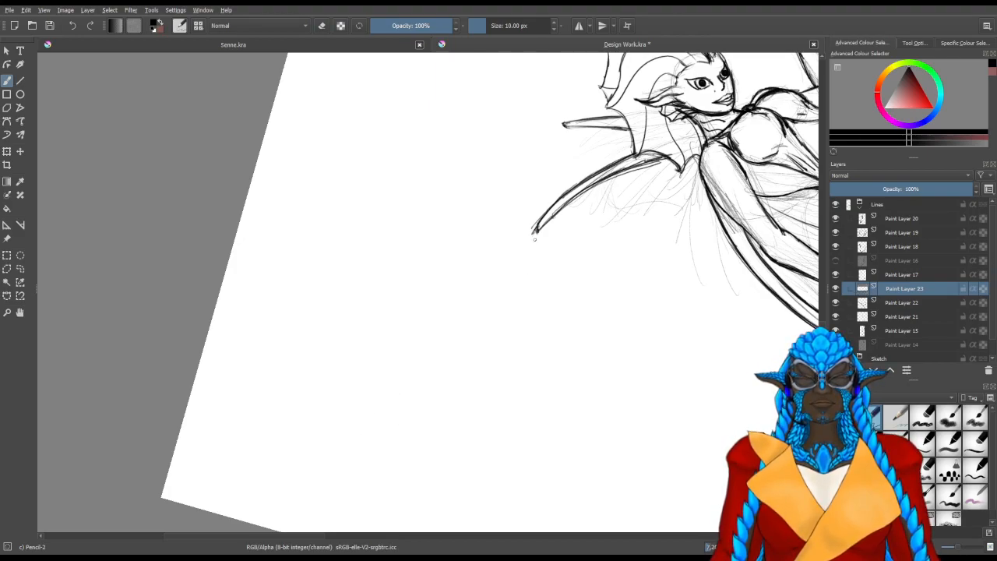
mouse_move(534, 233)
mouse_down()
mouse_move(446, 424)
mouse_move(562, 189)
mouse_up()
key(ctrl+z)
mouse_move(536, 232)
mouse_down()
mouse_move(446, 411)
mouse_move(456, 374)
mouse_up()
mouse_move(490, 217)
mouse_down()
mouse_move(567, 118)
mouse_move(506, 174)
mouse_up()
mouse_move(541, 139)
mouse_down()
mouse_move(446, 232)
mouse_move(558, 132)
mouse_move(476, 193)
mouse_move(465, 207)
mouse_move(574, 119)
mouse_move(493, 172)
mouse_up()
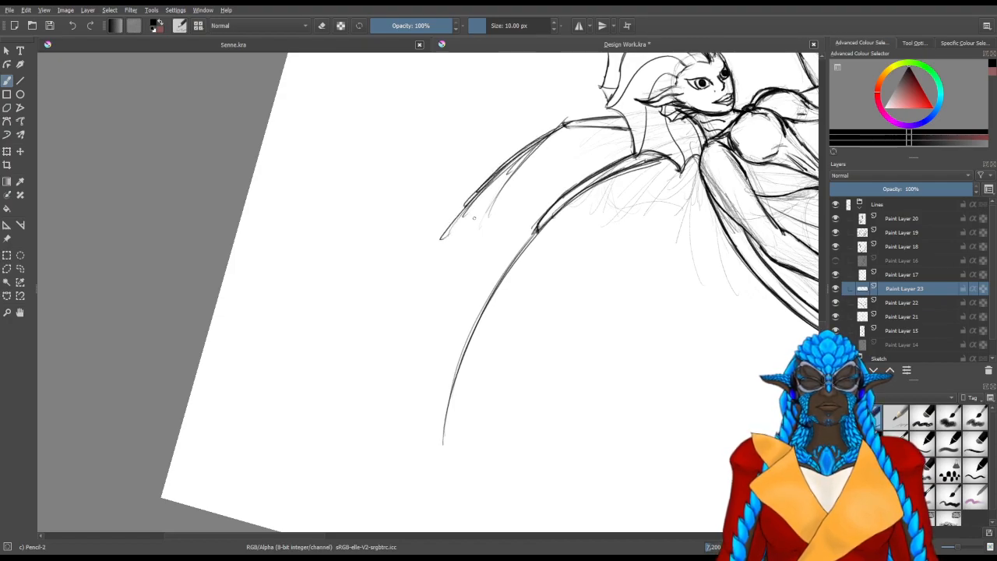
key(e)
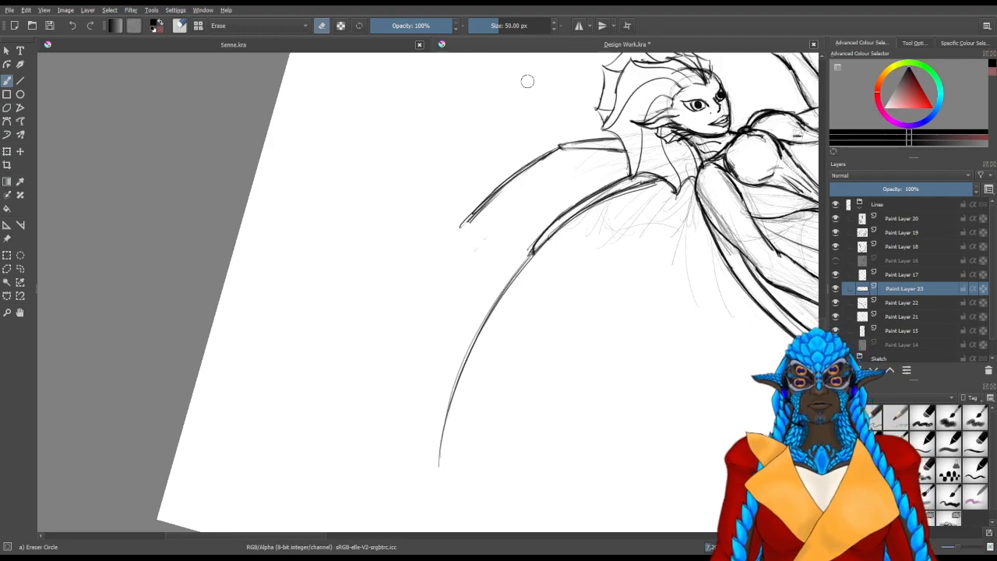
key(5)
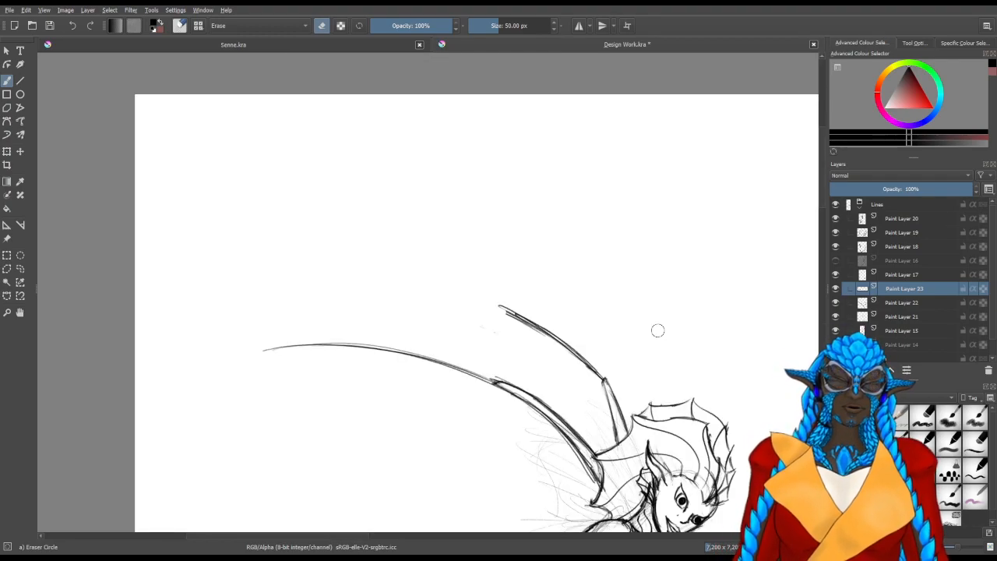
Try to draw a second long spine curving down below the fin base, reinforcing it near the base
drag(473, 449, 466, 158)
drag(432, 263, 601, 335)
mouse_move(541, 377)
mouse_down()
mouse_move(654, 274)
mouse_move(642, 224)
mouse_up()
drag(561, 218, 363, 338)
key(slash)
mouse_move(404, 293)
mouse_down()
mouse_move(416, 284)
mouse_move(441, 335)
mouse_up()
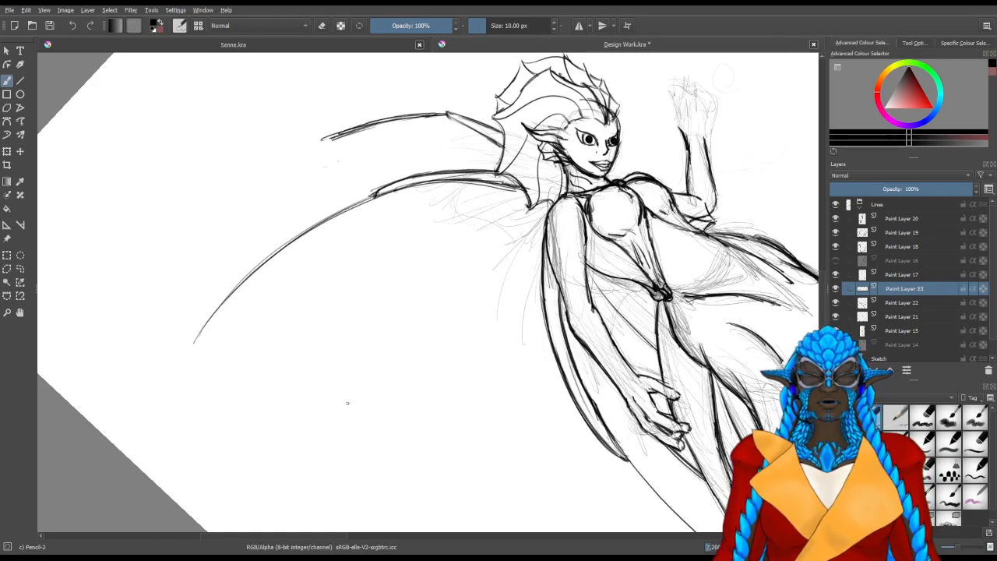
mouse_move(324, 470)
mouse_down()
mouse_move(328, 374)
mouse_move(454, 191)
mouse_up()
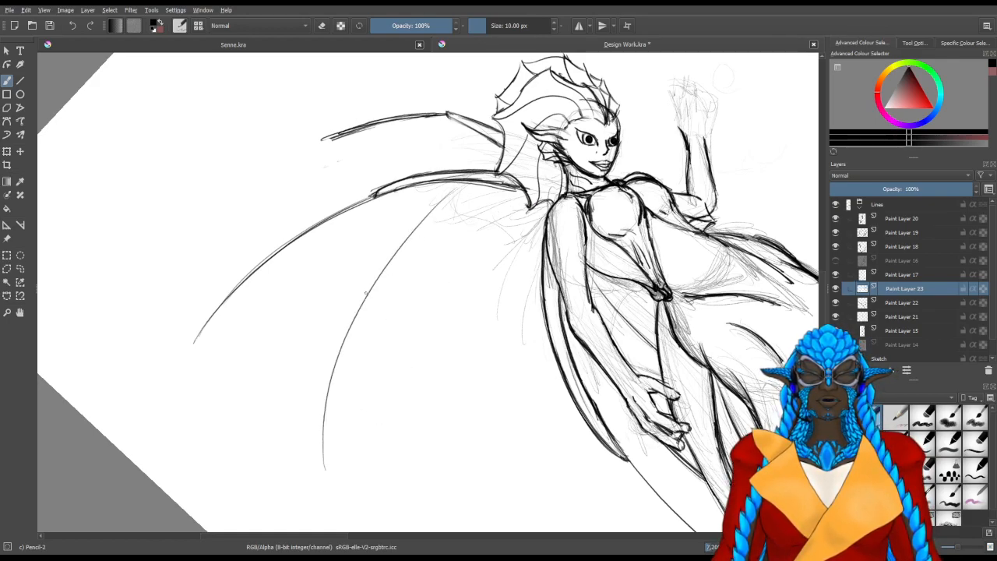
drag(416, 224, 469, 184)
drag(413, 223, 455, 192)
drag(403, 241, 480, 180)
drag(416, 223, 474, 185)
drag(432, 209, 468, 184)
drag(383, 260, 362, 296)
key(/)
mouse_move(321, 466)
mouse_down()
mouse_move(319, 412)
mouse_move(393, 262)
mouse_move(300, 437)
mouse_up()
drag(450, 223, 400, 253)
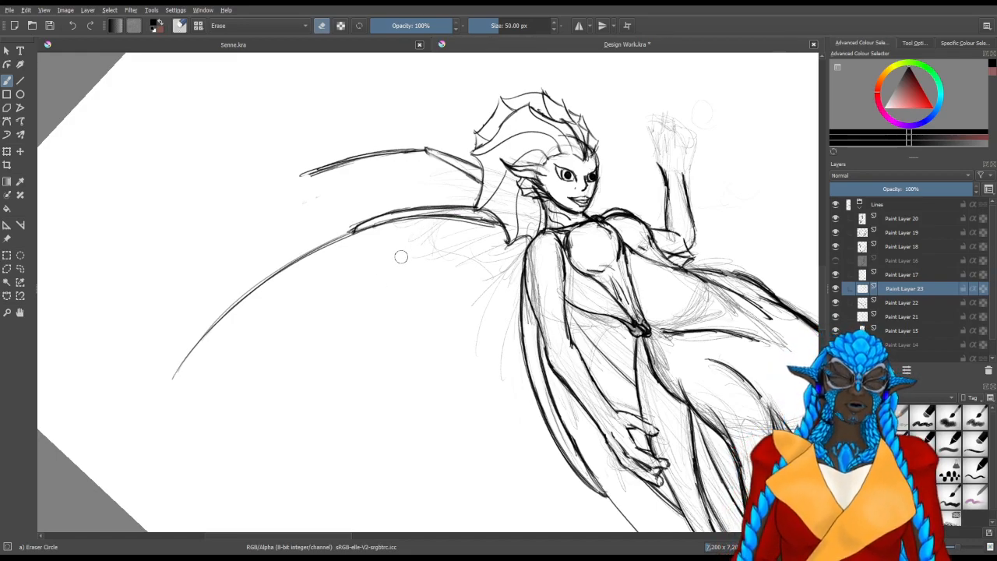
Try to redraw the second spine as a steeper curve with repeated overlapping pencil strokes, erasing along it
drag(398, 315, 473, 281)
mouse_move(402, 333)
mouse_down()
mouse_move(441, 325)
mouse_move(450, 354)
mouse_move(408, 367)
mouse_up()
key(/)
mouse_move(426, 483)
mouse_down()
mouse_move(430, 293)
mouse_move(457, 190)
mouse_up()
mouse_move(410, 449)
mouse_down()
mouse_move(403, 338)
mouse_move(461, 188)
mouse_up()
drag(413, 353, 472, 179)
drag(416, 315, 477, 164)
drag(429, 257, 490, 157)
drag(445, 219, 522, 143)
drag(453, 205, 530, 138)
drag(476, 185, 486, 189)
key(/)
mouse_move(519, 157)
mouse_down()
mouse_move(432, 257)
mouse_move(537, 140)
mouse_move(432, 268)
mouse_move(400, 405)
mouse_move(427, 387)
mouse_move(417, 445)
mouse_move(429, 460)
mouse_up()
mouse_move(442, 180)
mouse_down()
mouse_move(460, 199)
mouse_move(499, 327)
mouse_move(508, 270)
mouse_up()
key(/)
Try several single-sweep versions of the second spine beside the long spine, undoing each one
mouse_move(368, 443)
mouse_down()
mouse_move(427, 303)
mouse_move(473, 128)
mouse_up()
key(ctrl+z)
drag(388, 411, 422, 152)
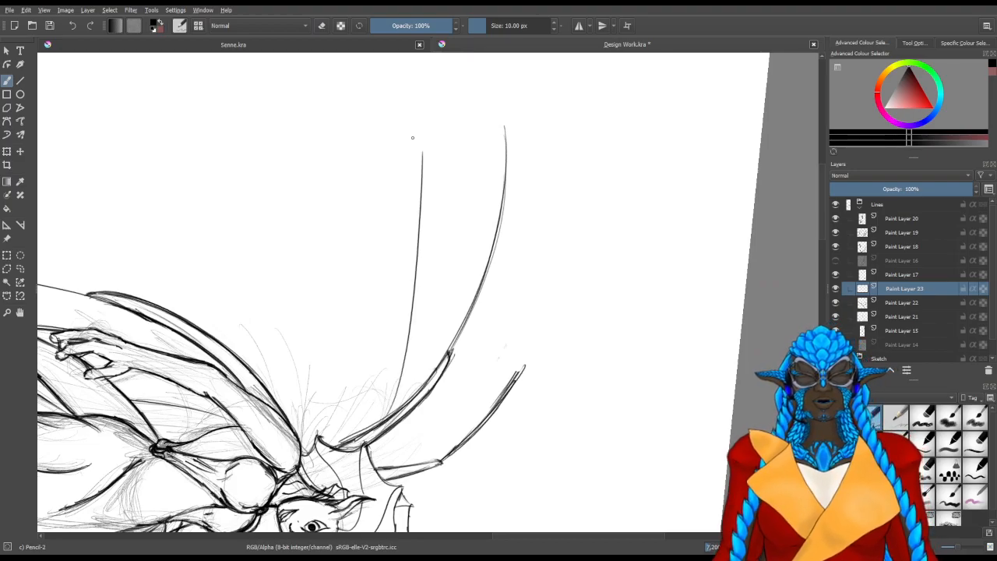
key(ctrl+z)
mouse_move(268, 346)
mouse_down()
mouse_move(503, 346)
mouse_move(527, 258)
mouse_move(520, 237)
mouse_up()
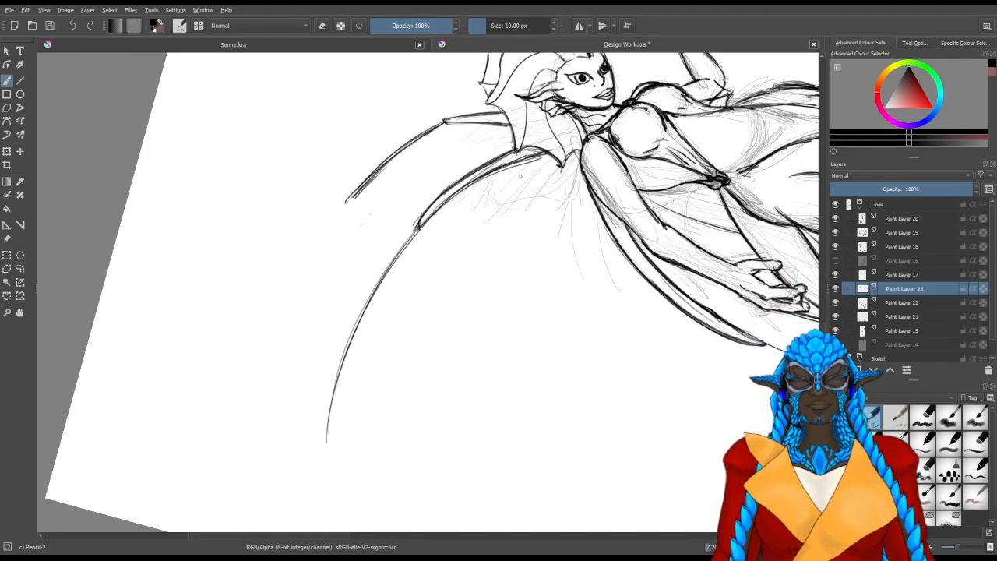
drag(522, 167, 355, 462)
key(ctrl+z)
drag(521, 169, 398, 508)
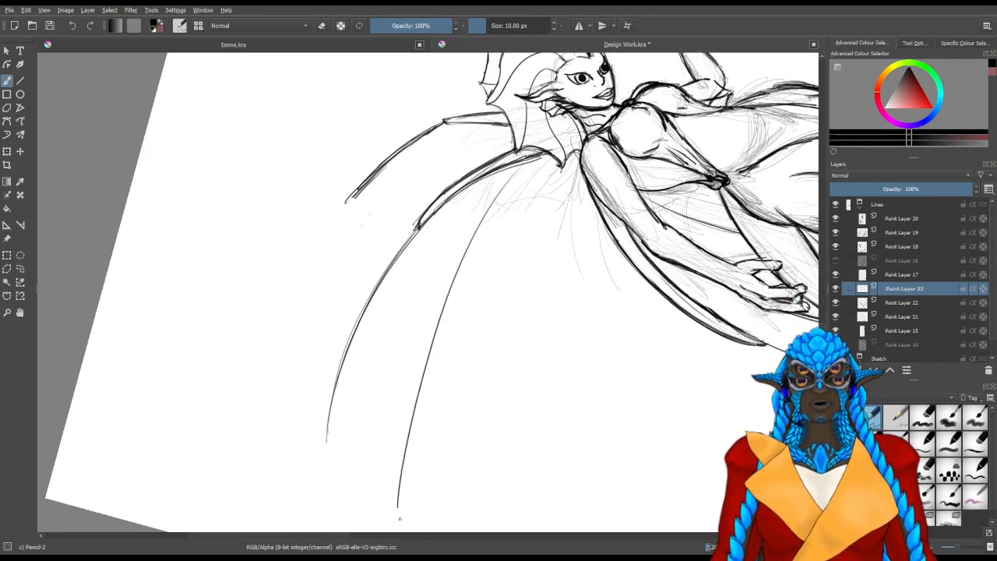
key(ctrl+z)
drag(536, 156, 366, 430)
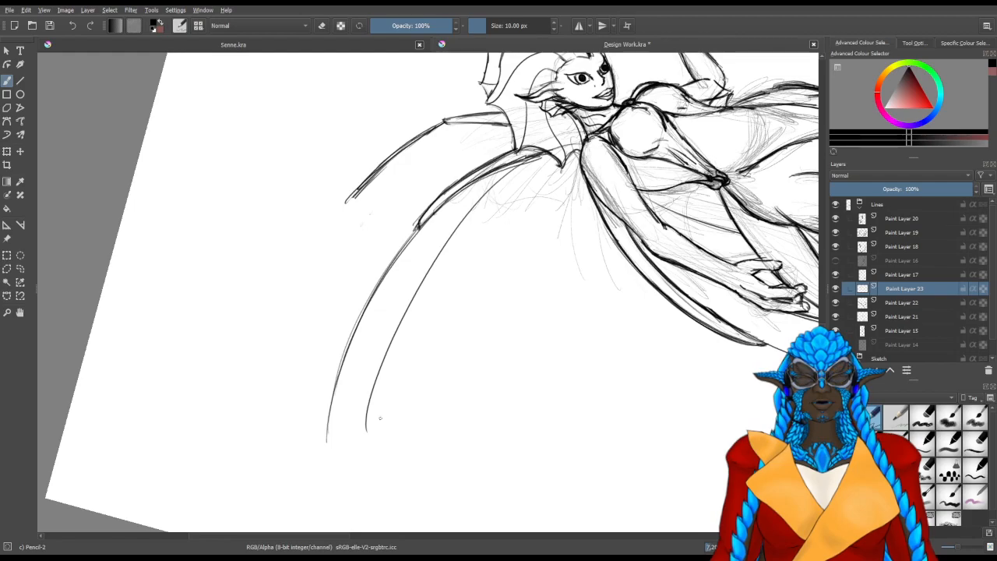
key(ctrl+z)
drag(572, 144, 412, 455)
key(ctrl+z)
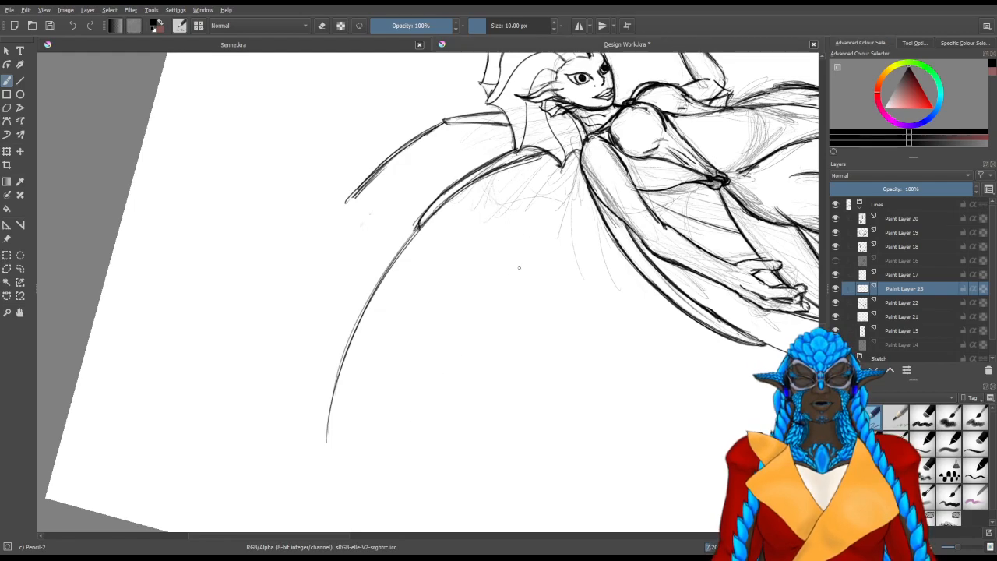
Draw two long curved spines sweeping outward from the fin base below the long upper spine, redoing the lower one once
key(5)
drag(377, 272, 397, 151)
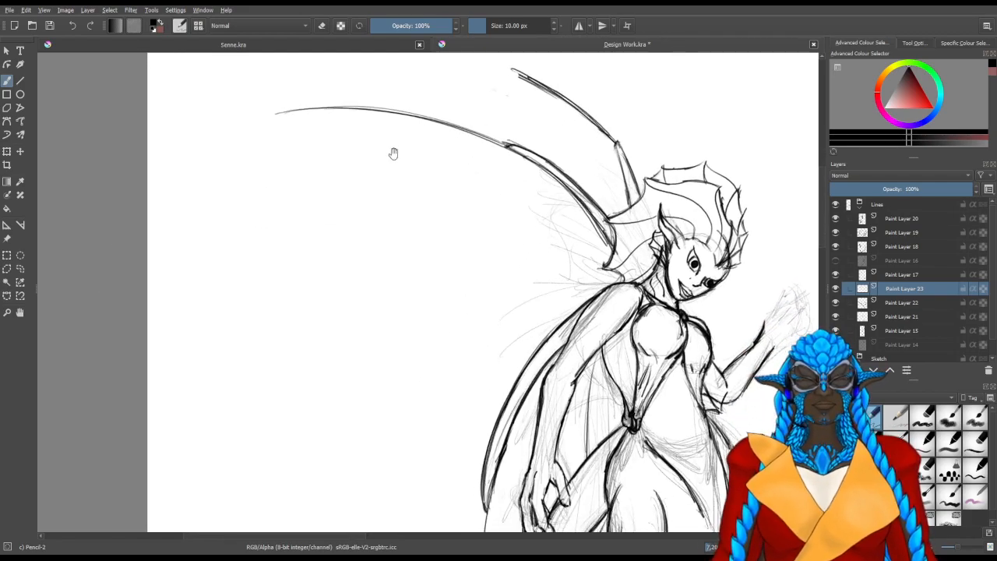
mouse_move(260, 275)
mouse_down()
mouse_move(577, 223)
mouse_move(614, 253)
mouse_up()
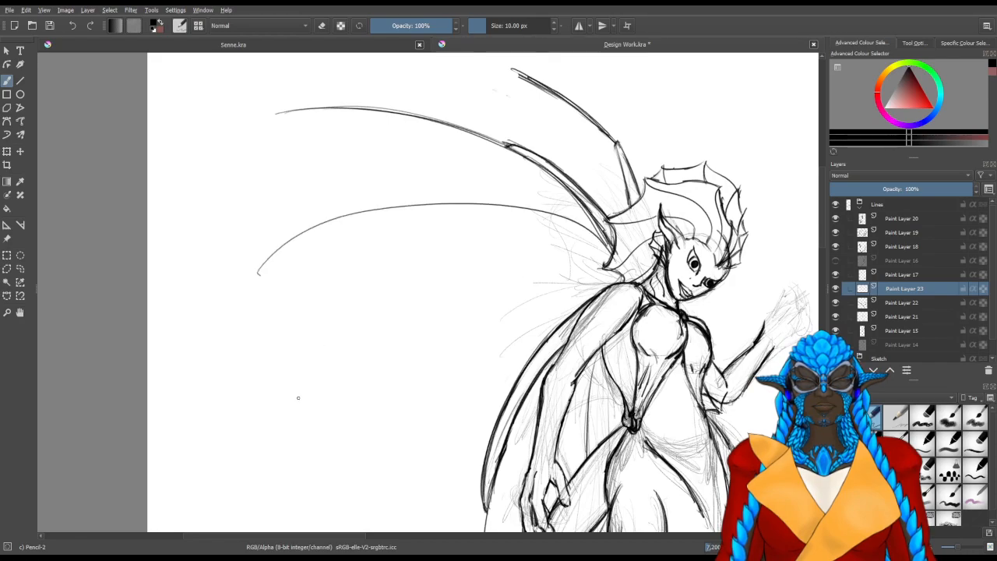
drag(308, 420, 600, 289)
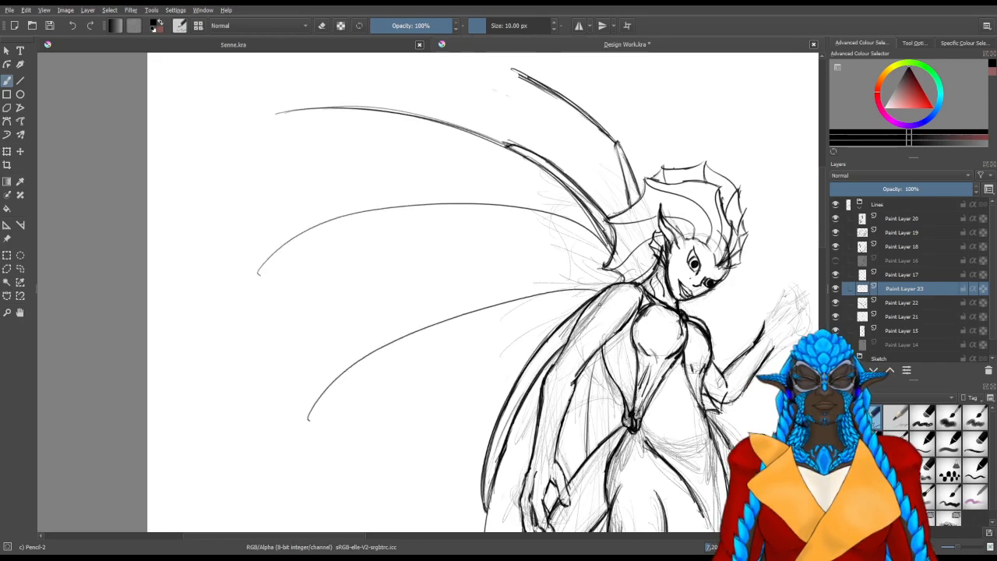
key(ctrl+z)
drag(307, 444, 615, 269)
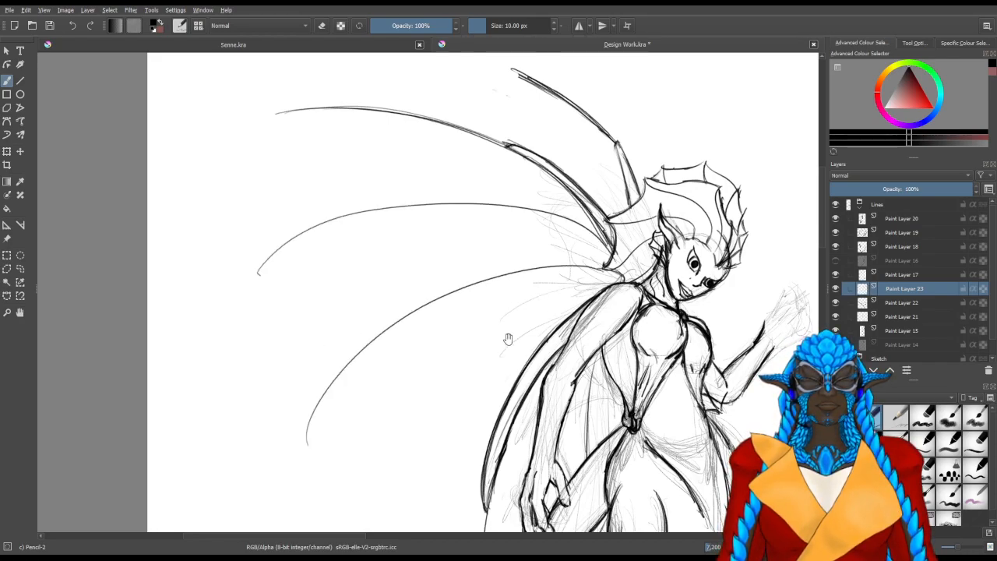
Draw a shorter curved spine emerging from behind the arm fin and clean up its inner end with the eraser
drag(507, 342, 386, 217)
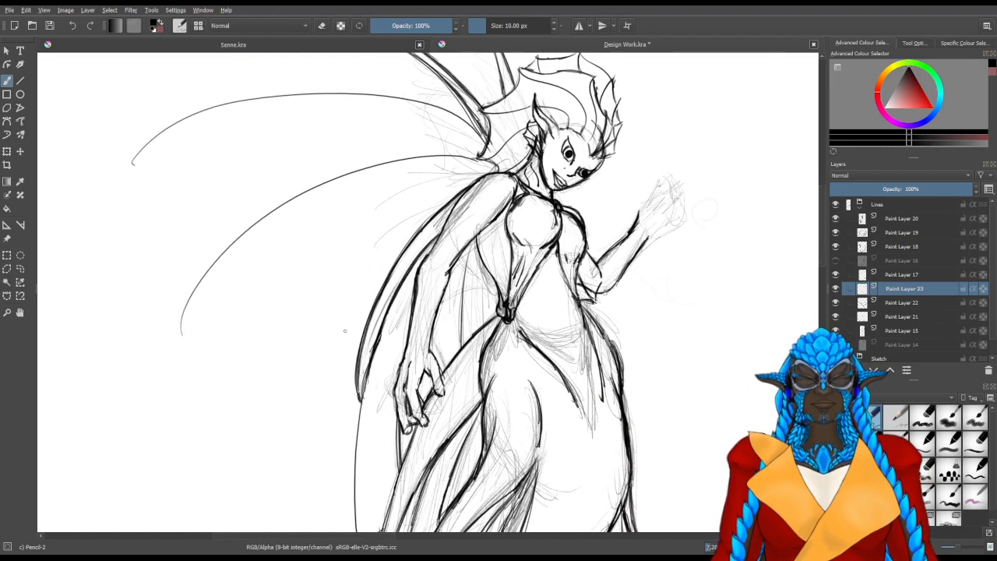
mouse_move(323, 376)
mouse_down()
mouse_move(343, 329)
mouse_move(441, 229)
mouse_move(448, 240)
mouse_move(416, 271)
mouse_up()
key(slash)
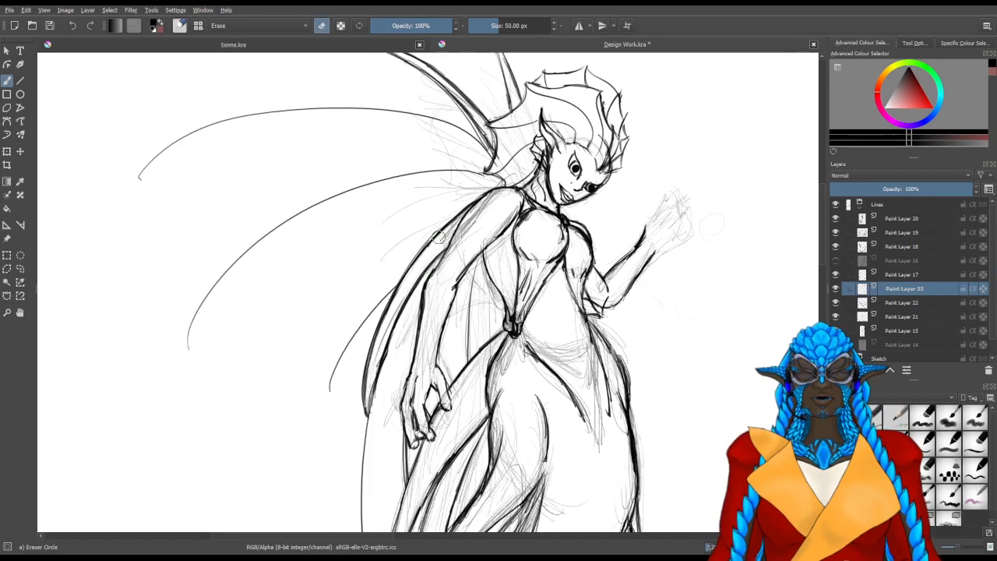
drag(334, 229, 411, 398)
drag(268, 255, 277, 269)
key(slash)
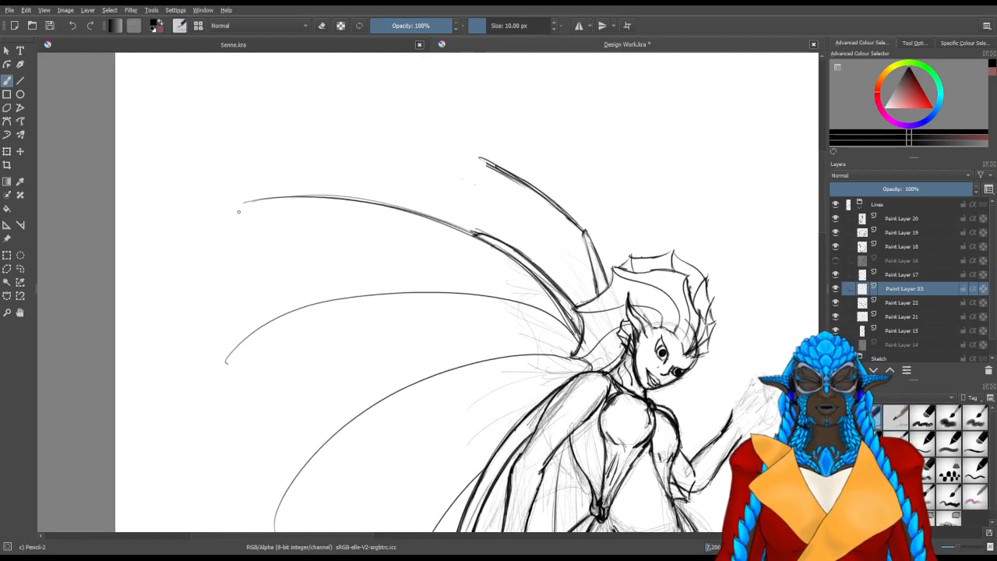
Draw the curved membrane edge joining the long upper spine's tip to the second spine's tip, undoing two attempts
drag(243, 204, 226, 360)
key(ctrl+z)
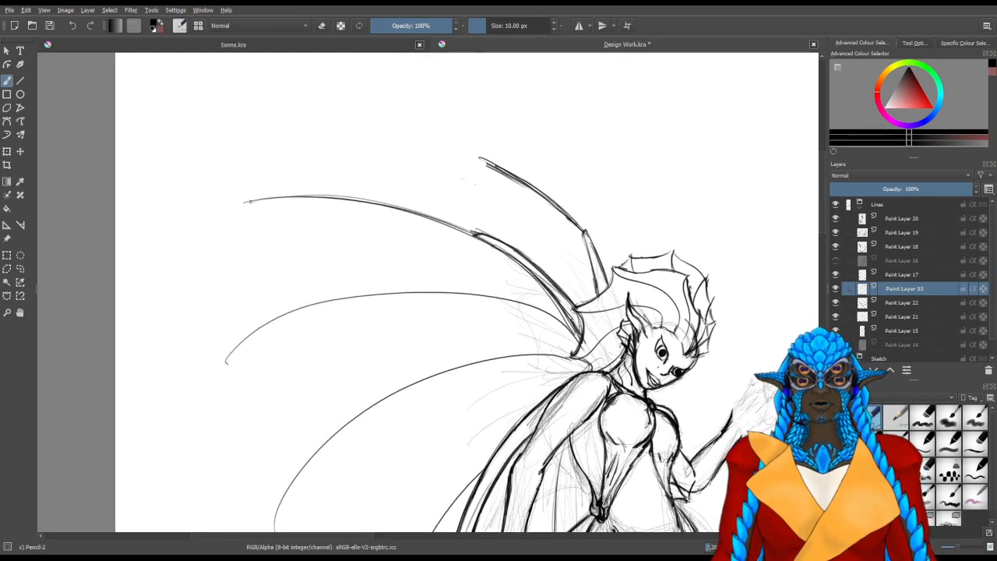
drag(244, 203, 236, 350)
key(ctrl+z)
drag(243, 203, 226, 360)
Draw scalloped membrane edges linking the remaining lower spine tips down to the arm fin
scroll(280, 369, down, 3)
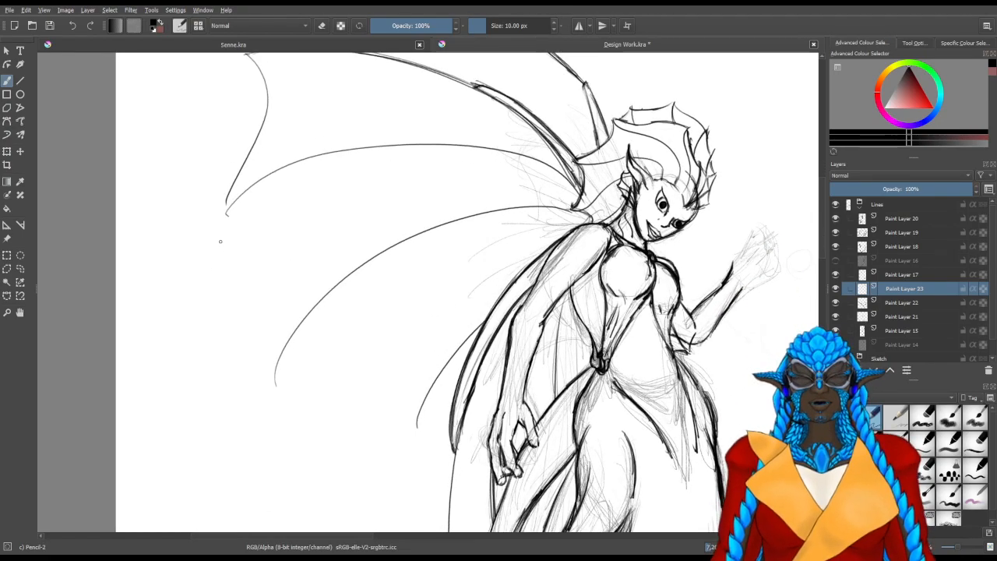
drag(227, 213, 273, 378)
drag(348, 412, 287, 351)
drag(231, 404, 381, 357)
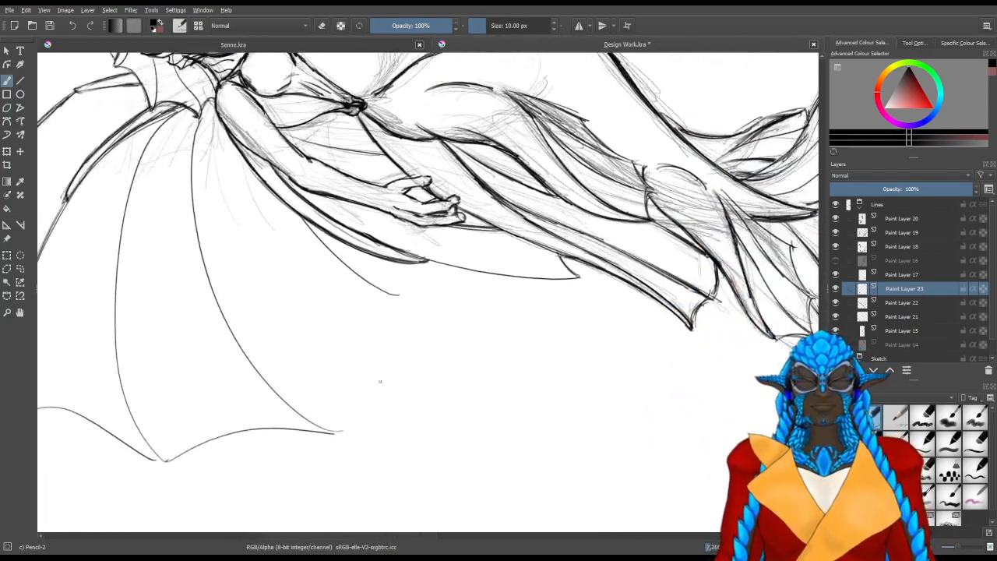
drag(340, 428, 409, 283)
key(ctrl+z)
mouse_move(340, 427)
mouse_down()
mouse_move(399, 296)
mouse_move(403, 257)
mouse_up()
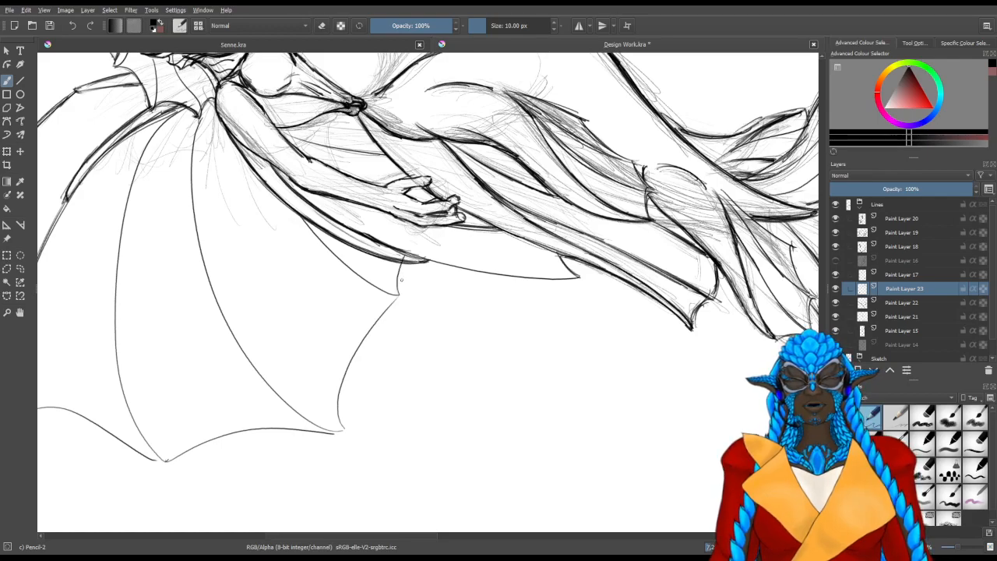
Draw a curved membrane edge from the short upper spine's tip down to the long spine
drag(423, 317, 249, 351)
key(slash)
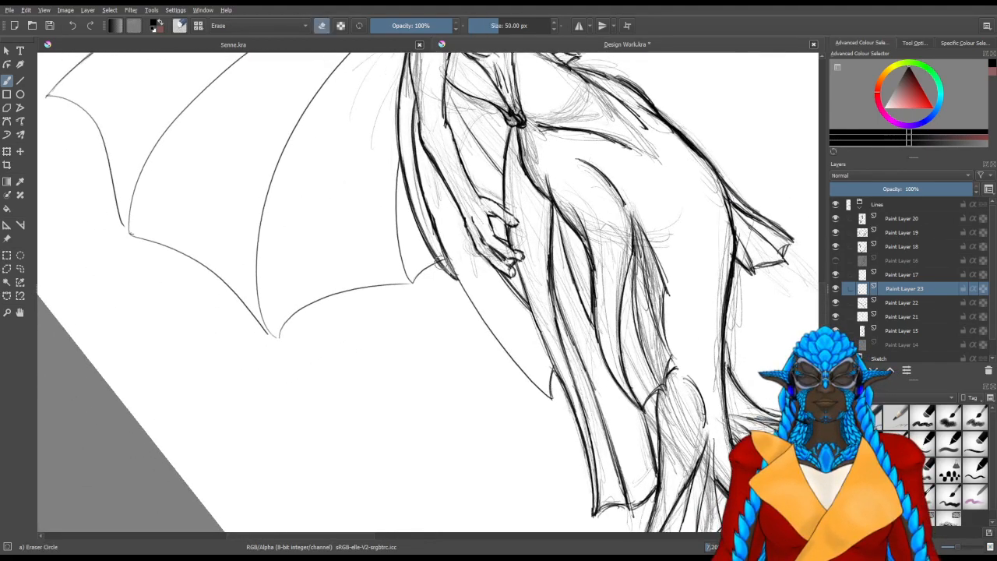
key(5)
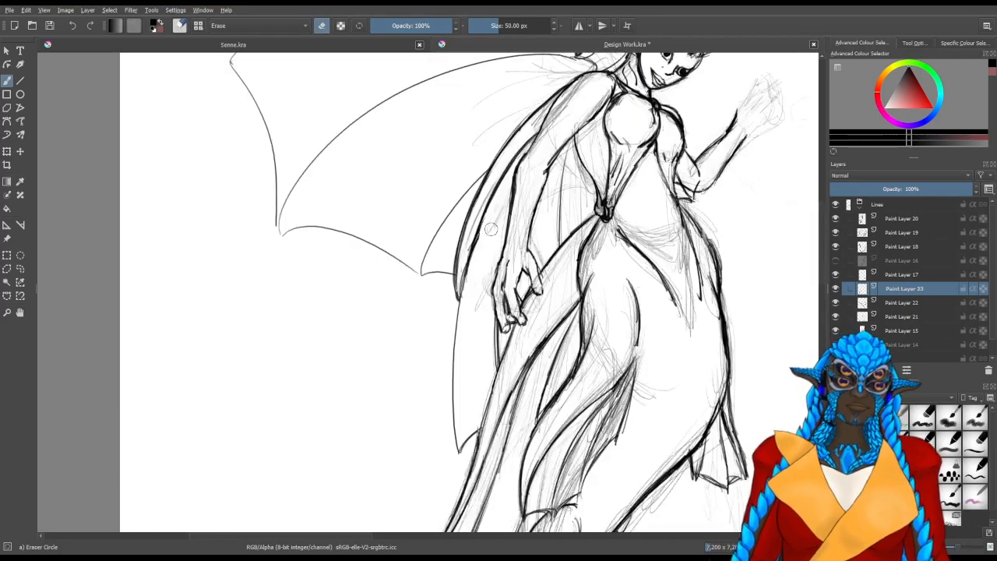
key(4)
key(4)
key(4)
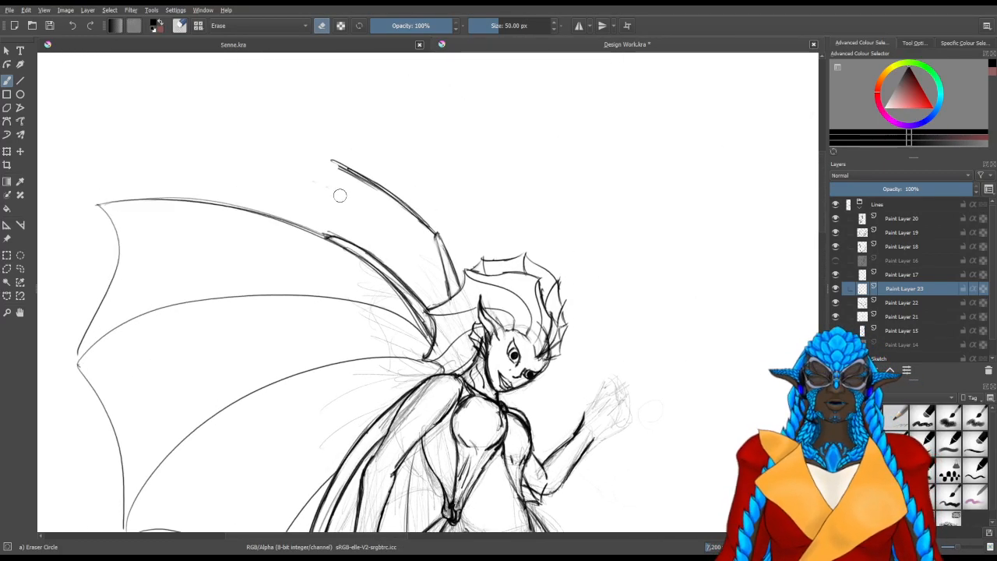
key(slash)
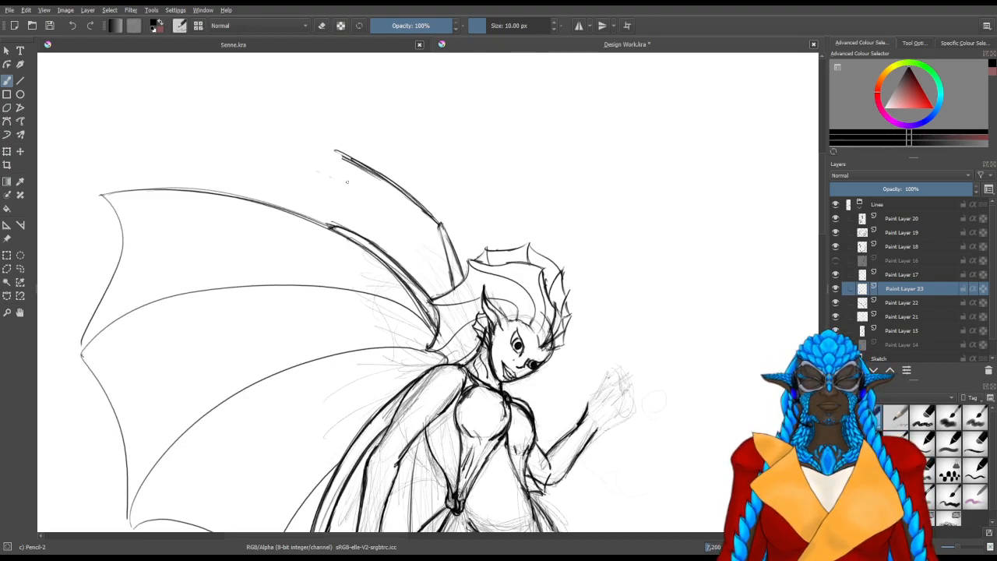
drag(341, 154, 356, 234)
drag(343, 156, 354, 228)
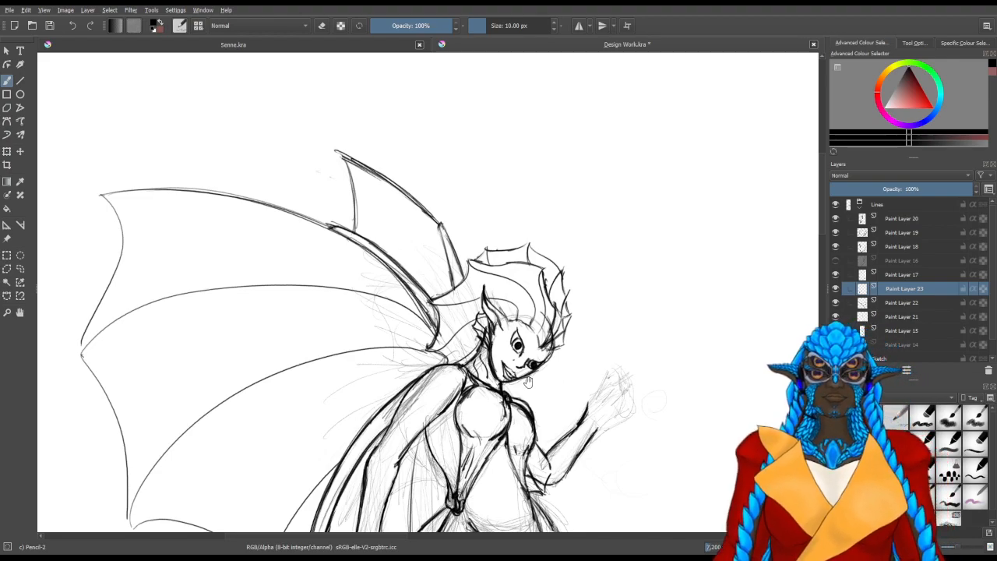
Add a new paint layer above Paint Layer 23 and draw a small ruffled fin behind the shoulder, below the head fin
drag(528, 379, 521, 191)
mouse_move(498, 333)
mouse_down()
mouse_move(501, 207)
mouse_move(479, 335)
mouse_up()
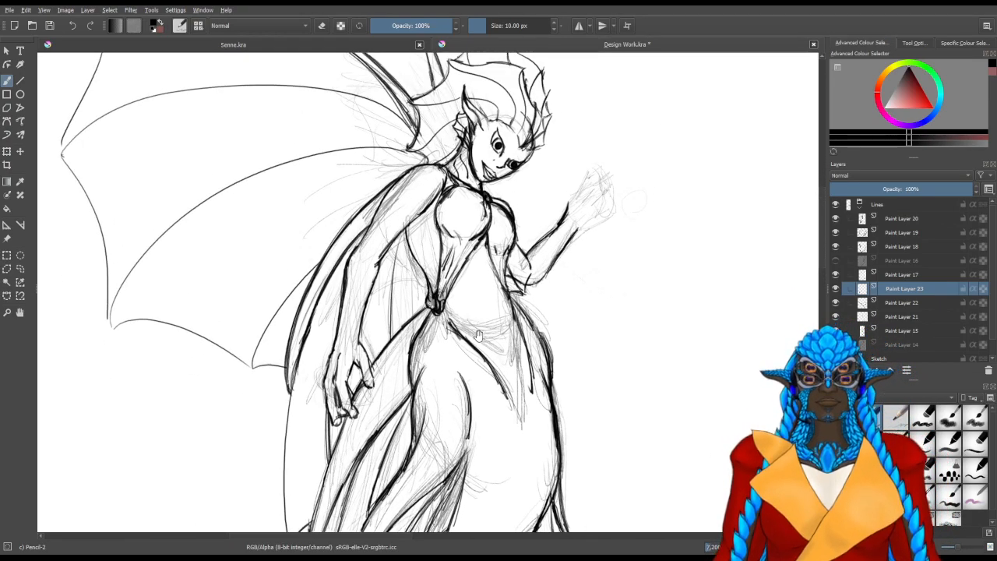
key(Insert)
mouse_move(267, 277)
mouse_down()
mouse_move(301, 312)
mouse_move(361, 326)
mouse_up()
mouse_move(362, 326)
mouse_down()
mouse_move(329, 381)
mouse_move(397, 417)
mouse_up()
key(slash)
key(slash)
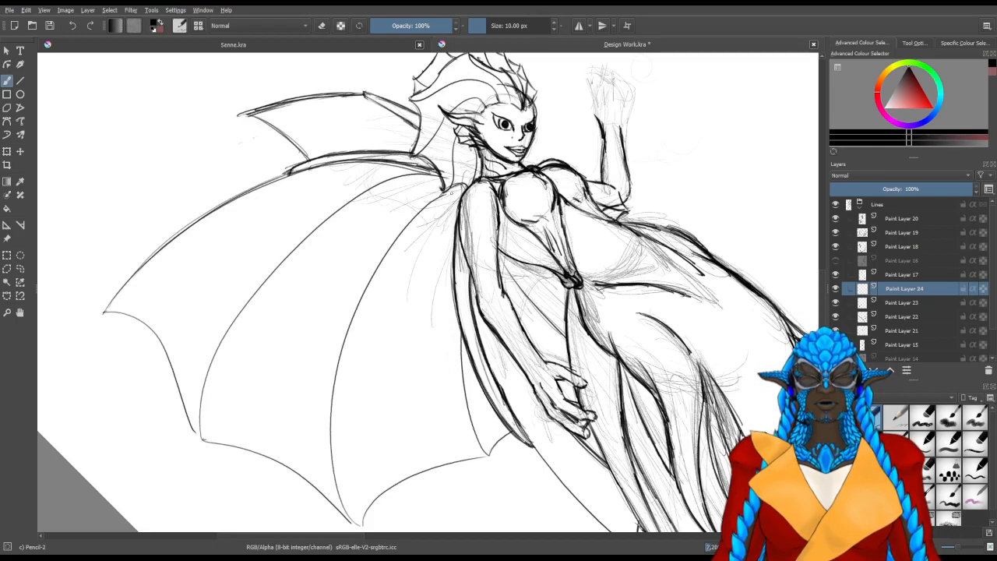
drag(425, 206, 399, 271)
key(ctrl+z)
key(ctrl+z)
mouse_move(441, 209)
mouse_down()
mouse_move(406, 249)
mouse_move(445, 260)
mouse_move(454, 226)
mouse_up()
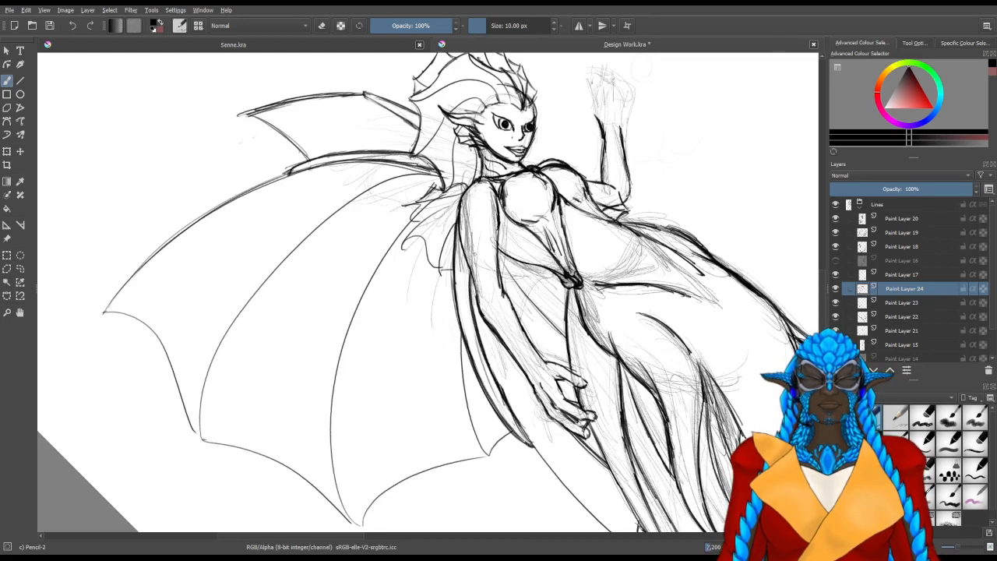
Show Paint Layer 16 and select Paint Layer 21 after checking the contents of Paint Layers 22, 23 and 21
drag(496, 411, 415, 428)
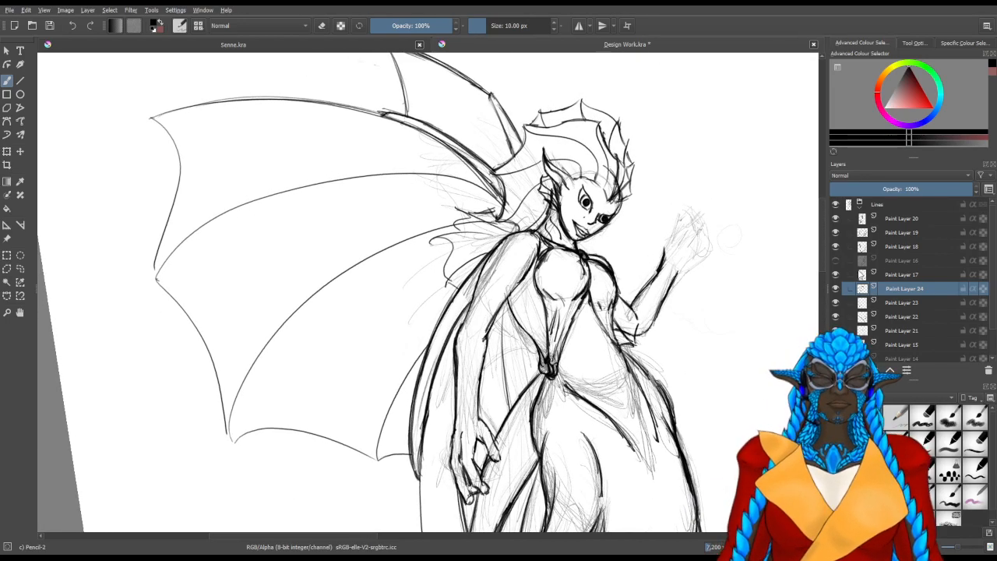
click(835, 260)
scroll(525, 237, down, 4)
drag(525, 238, 488, 374)
click(836, 317)
click(836, 317)
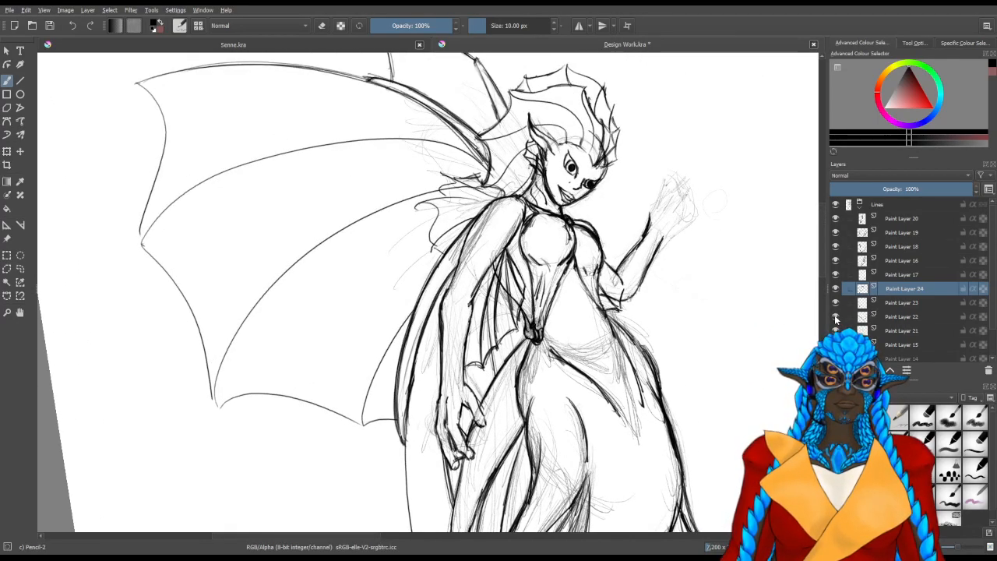
click(835, 303)
click(835, 303)
click(836, 331)
click(835, 331)
click(903, 331)
Examine the lower body and tail, and the whole figure with its large back fins
key(slash)
mouse_move(514, 259)
mouse_down()
mouse_move(486, 289)
mouse_move(502, 310)
mouse_move(498, 327)
mouse_up()
mouse_move(499, 335)
mouse_down()
mouse_move(486, 318)
mouse_move(470, 117)
mouse_up()
drag(472, 355, 464, 180)
scroll(468, 162, down, 4)
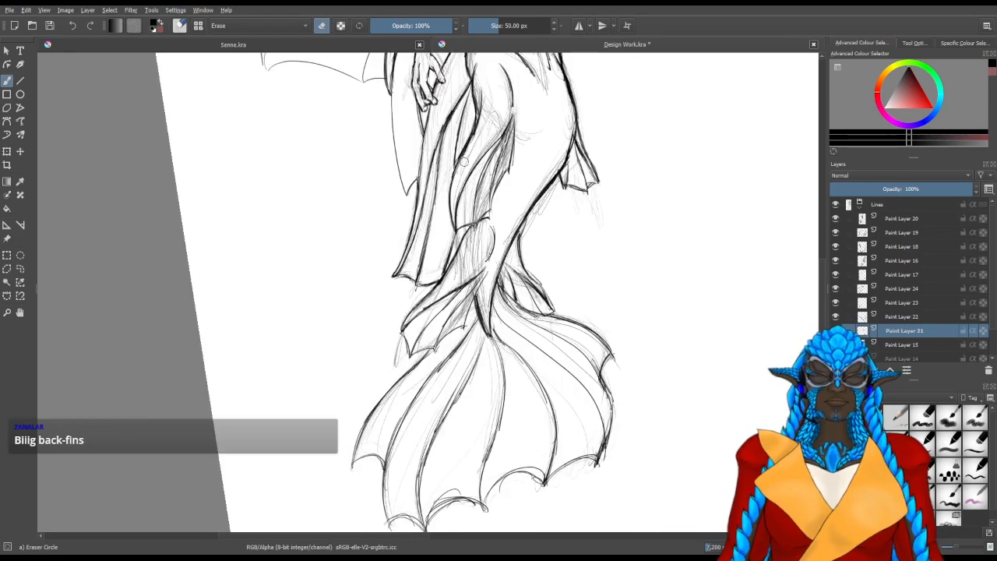
drag(525, 117, 538, 279)
scroll(487, 189, up, 1)
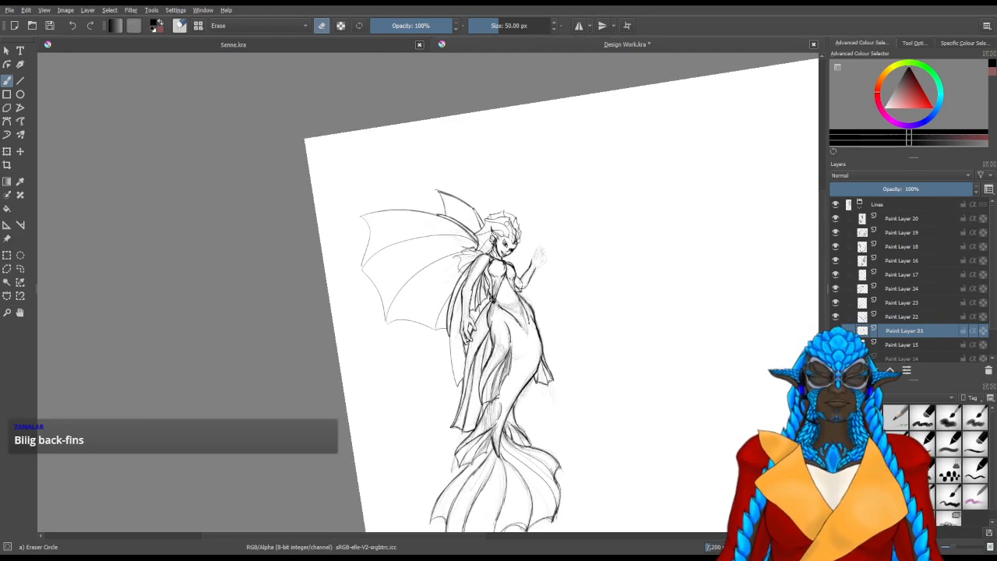
key(5)
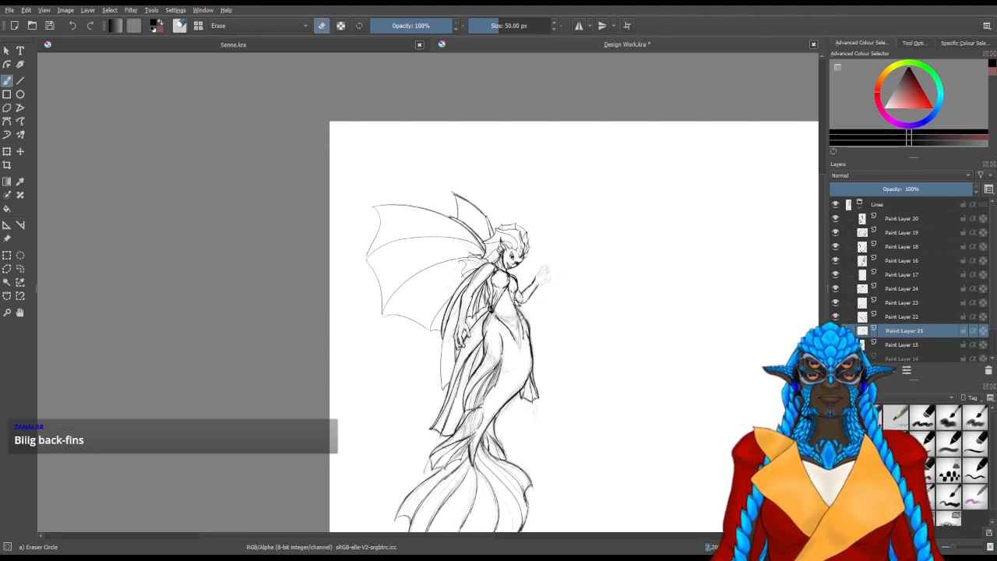
Switch back to Pencil-2 and add a new paint layer above Paint Layer 21 for the raised hand
scroll(543, 299, up, 8)
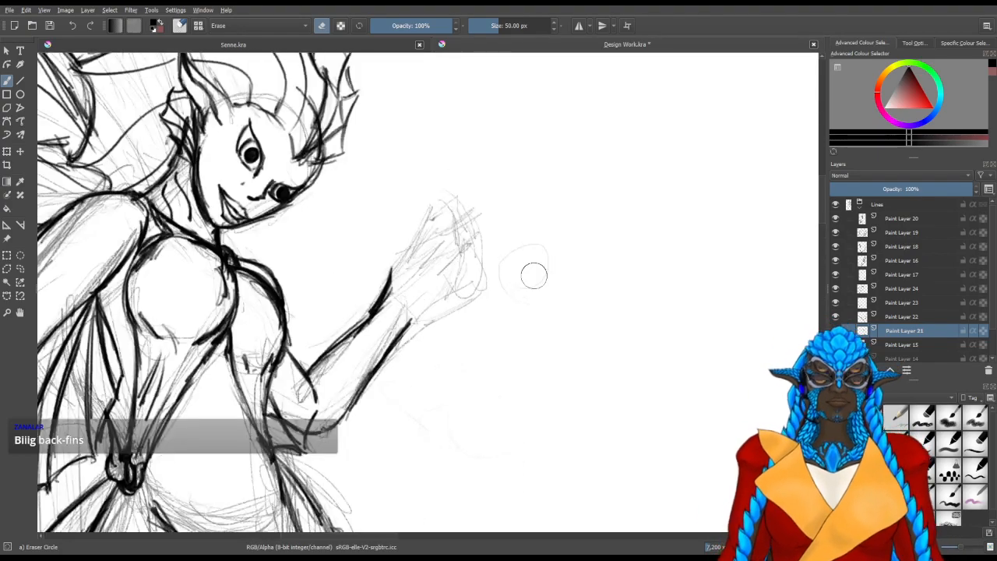
key(e)
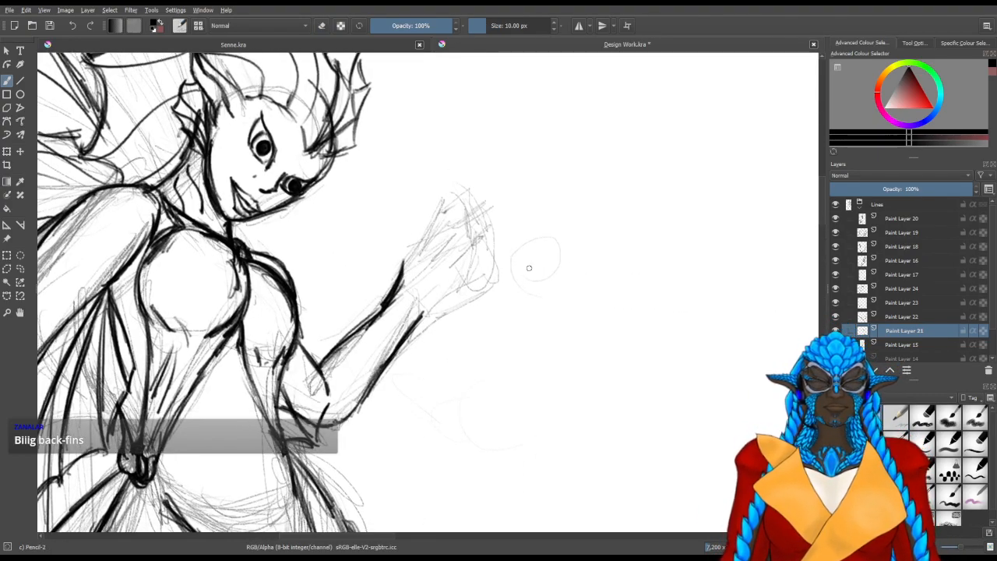
scroll(397, 218, up, 2)
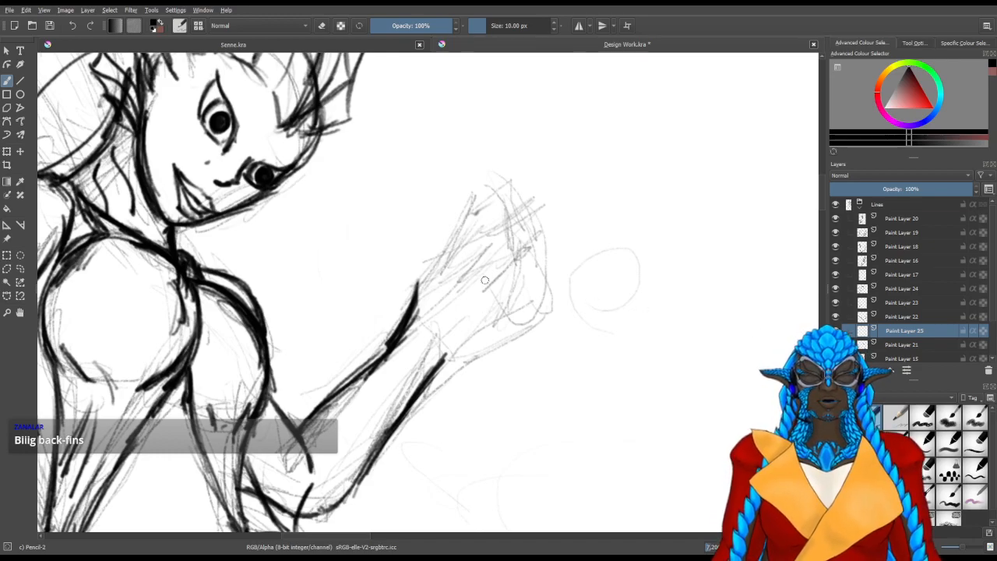
Try outlining the thumb base and the hand's outer edge over the faded sketch in Pencil-2, and erase the attempt
drag(421, 320, 458, 270)
mouse_move(422, 297)
mouse_down()
mouse_move(469, 240)
mouse_move(499, 230)
mouse_up()
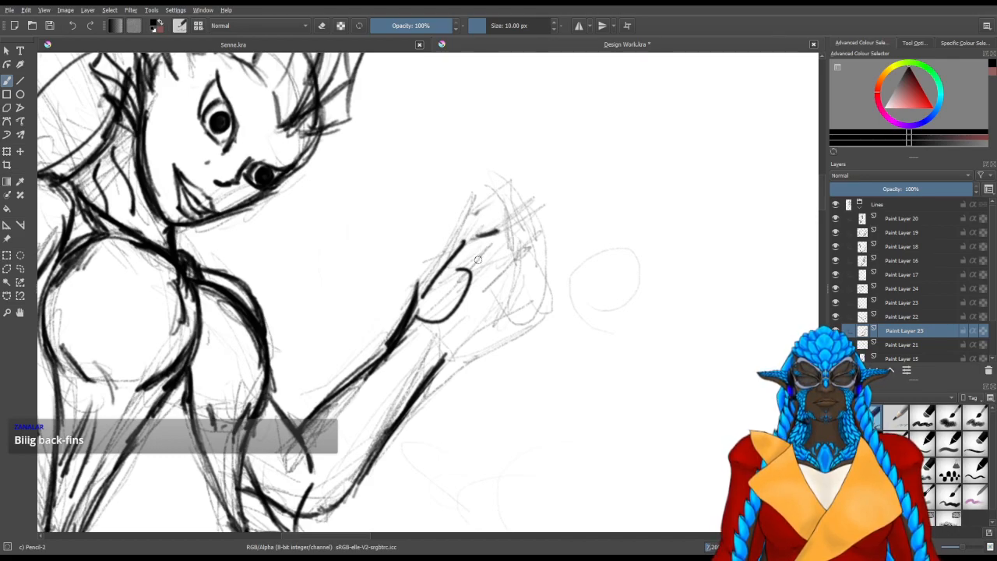
key(e)
mouse_move(449, 263)
mouse_down()
mouse_move(477, 267)
mouse_move(434, 301)
mouse_move(463, 294)
mouse_up()
Try drawing the palm and curled fingers over the sketched hand, and erase the strokes
key(slash)
drag(430, 348, 467, 315)
drag(469, 278, 500, 330)
drag(482, 291, 519, 341)
mouse_move(491, 312)
mouse_down()
mouse_move(519, 340)
mouse_move(504, 327)
mouse_move(484, 338)
mouse_move(508, 346)
mouse_up()
mouse_move(496, 298)
mouse_down()
mouse_move(520, 280)
mouse_move(536, 316)
mouse_move(505, 315)
mouse_move(543, 300)
mouse_move(545, 325)
mouse_move(467, 339)
mouse_up()
drag(469, 341, 478, 357)
drag(484, 356, 515, 341)
drag(514, 288, 529, 328)
mouse_move(502, 282)
mouse_down()
mouse_move(513, 323)
mouse_move(526, 310)
mouse_up()
mouse_move(503, 274)
mouse_down()
mouse_move(516, 317)
mouse_move(491, 350)
mouse_up()
mouse_move(505, 342)
mouse_down()
mouse_move(469, 351)
mouse_move(457, 328)
mouse_move(461, 343)
mouse_up()
mouse_move(491, 338)
mouse_down()
mouse_move(468, 347)
mouse_move(496, 342)
mouse_up()
mouse_move(482, 353)
mouse_down()
mouse_move(448, 376)
mouse_move(478, 346)
mouse_move(461, 353)
mouse_move(458, 308)
mouse_up()
key(slash)
mouse_move(482, 302)
mouse_down()
mouse_move(485, 376)
mouse_move(515, 327)
mouse_move(477, 387)
mouse_move(442, 313)
mouse_move(439, 335)
mouse_up()
Draw the hand's outer edge from the wrist upward and outline a first raised finger with a closed tip
key(slash)
drag(411, 376, 429, 352)
drag(418, 375, 481, 265)
drag(428, 357, 499, 241)
mouse_move(467, 295)
mouse_down()
mouse_move(499, 240)
mouse_move(500, 251)
mouse_move(522, 228)
mouse_up()
drag(491, 265, 518, 217)
mouse_move(466, 295)
mouse_down()
mouse_move(519, 215)
mouse_move(533, 215)
mouse_move(500, 290)
mouse_up()
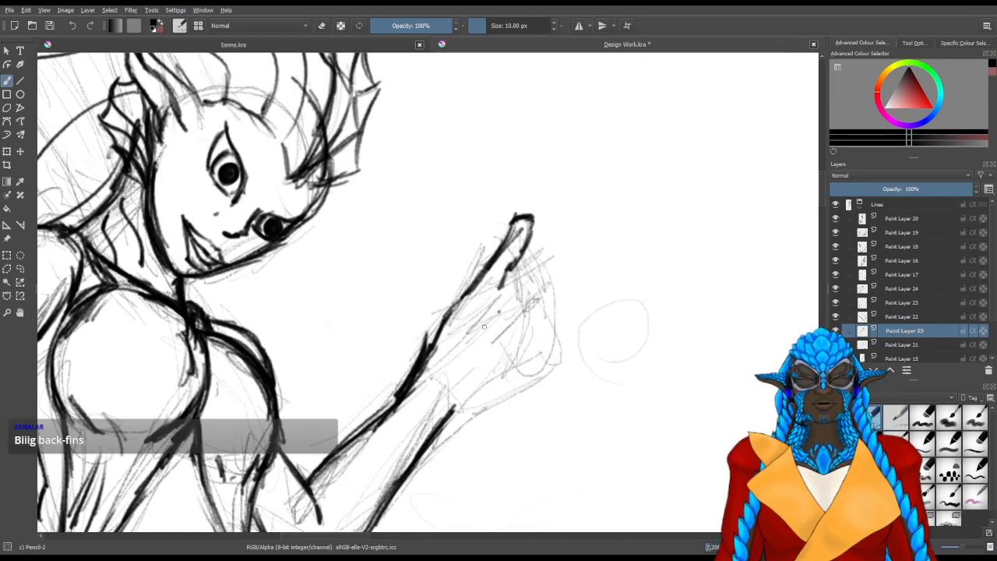
Outline the thumb folded across the palm and the heel of the hand beneath the raised finger
drag(452, 339, 470, 319)
drag(453, 382, 479, 371)
drag(489, 343, 477, 380)
mouse_move(505, 312)
mouse_down()
mouse_move(465, 317)
mouse_move(507, 307)
mouse_move(529, 348)
mouse_up()
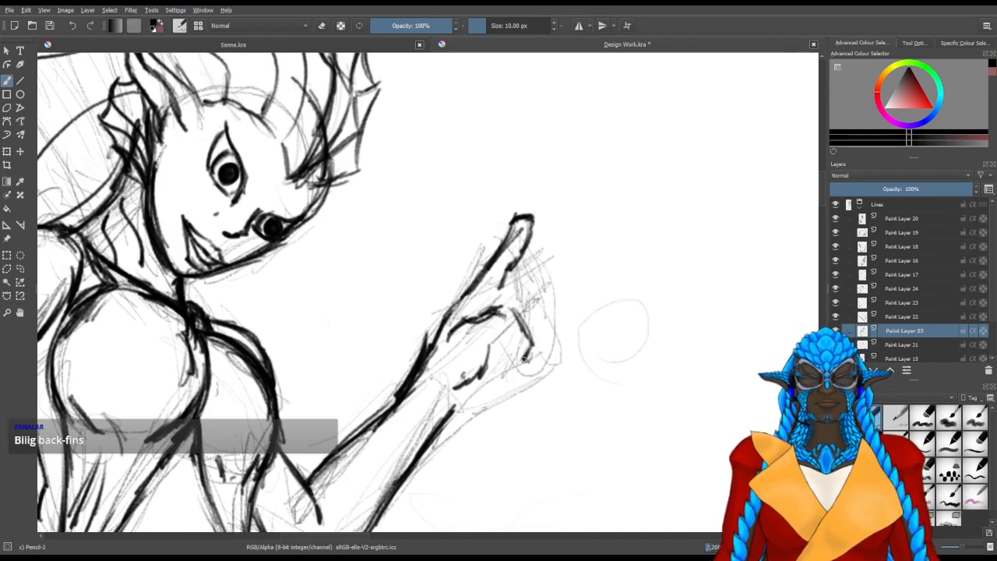
drag(474, 319, 511, 309)
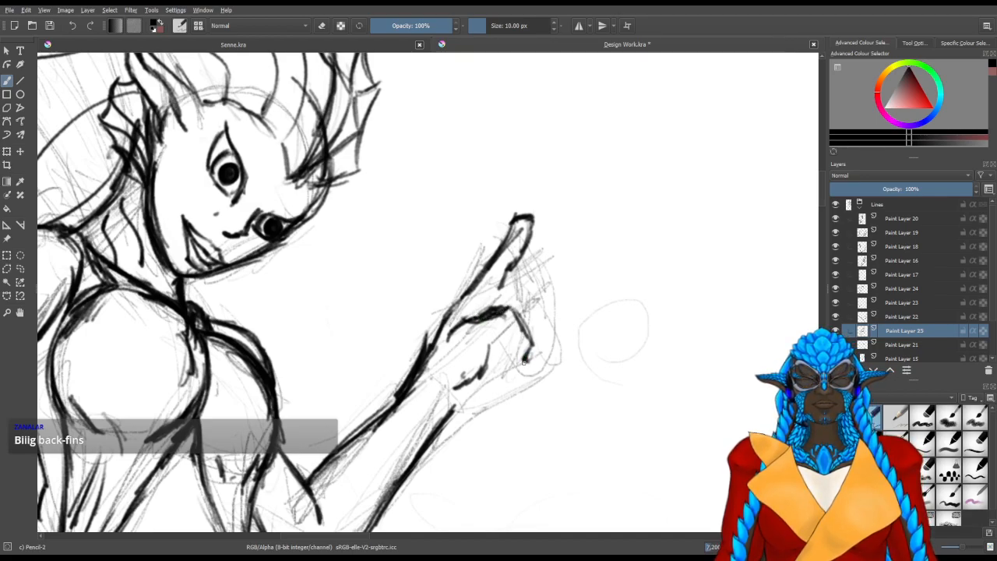
mouse_move(491, 360)
mouse_down()
mouse_move(515, 332)
mouse_move(509, 394)
mouse_up()
key(/)
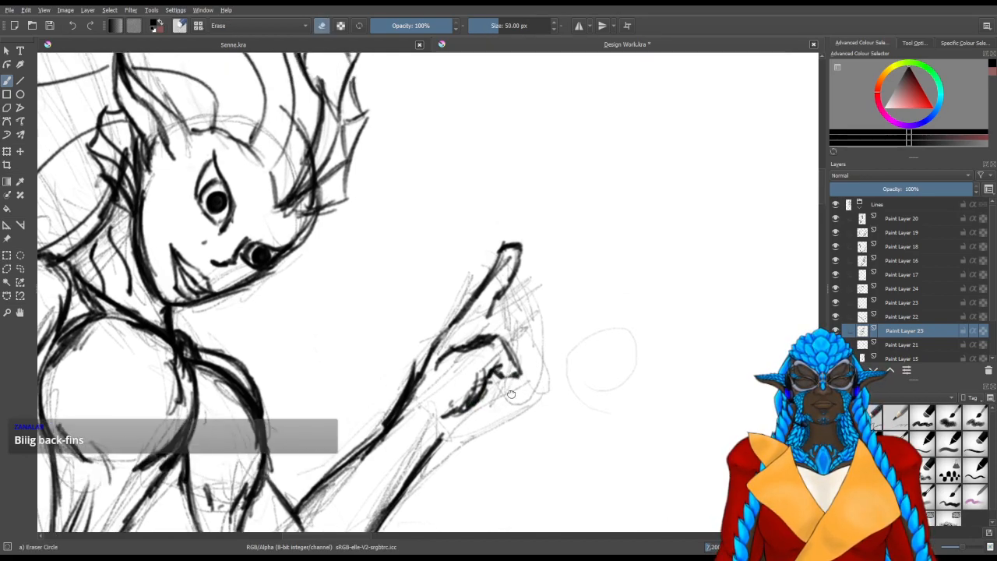
key(/)
Draw a second raised finger beside the first and clean up the first finger's inner edge
drag(508, 294, 494, 321)
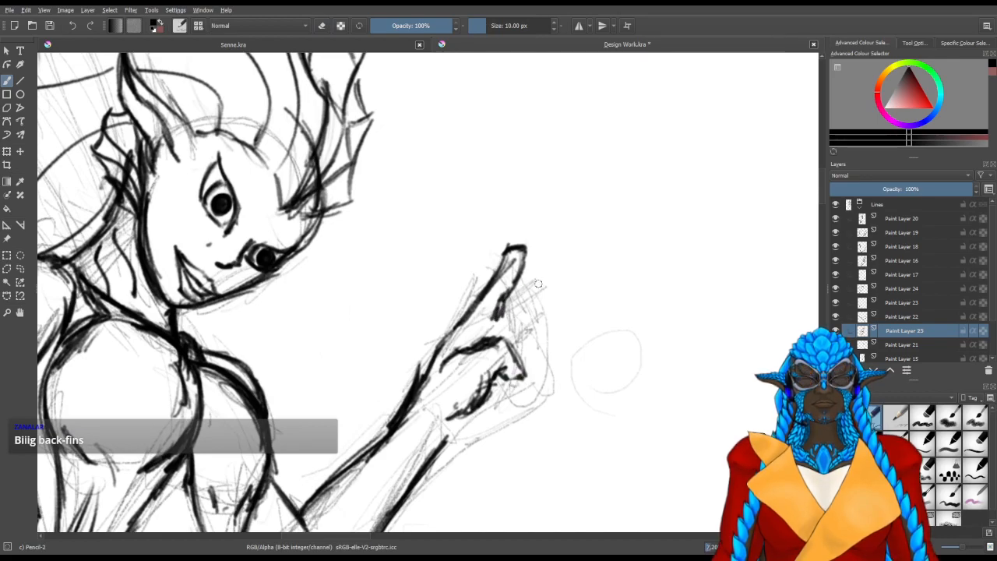
mouse_move(543, 291)
mouse_down()
mouse_move(530, 270)
mouse_move(545, 271)
mouse_move(502, 311)
mouse_up()
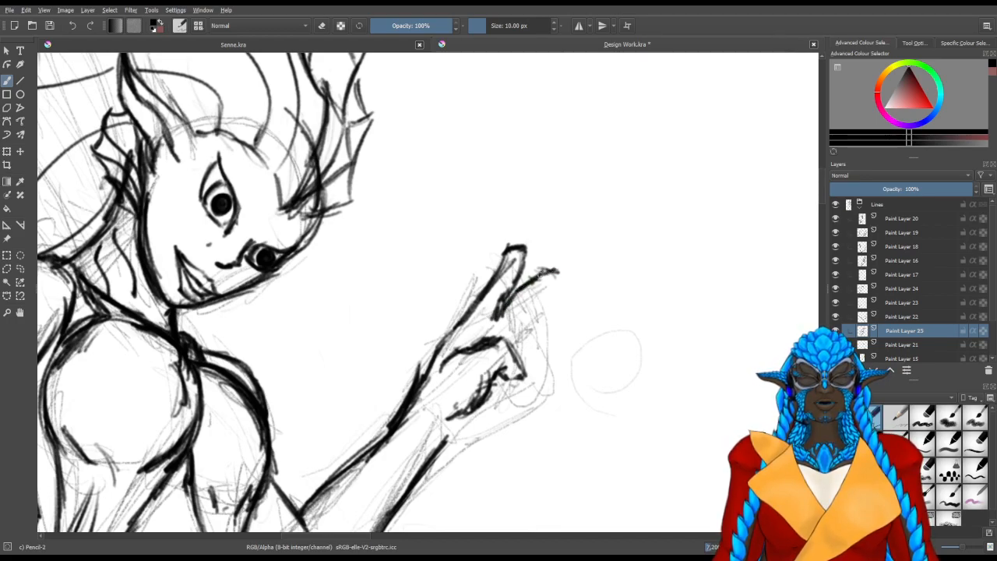
mouse_move(556, 288)
mouse_down()
mouse_move(527, 300)
mouse_move(553, 264)
mouse_move(538, 313)
mouse_move(567, 280)
mouse_move(542, 304)
mouse_move(553, 293)
mouse_move(524, 263)
mouse_move(509, 307)
mouse_up()
key(slash)
key(slash)
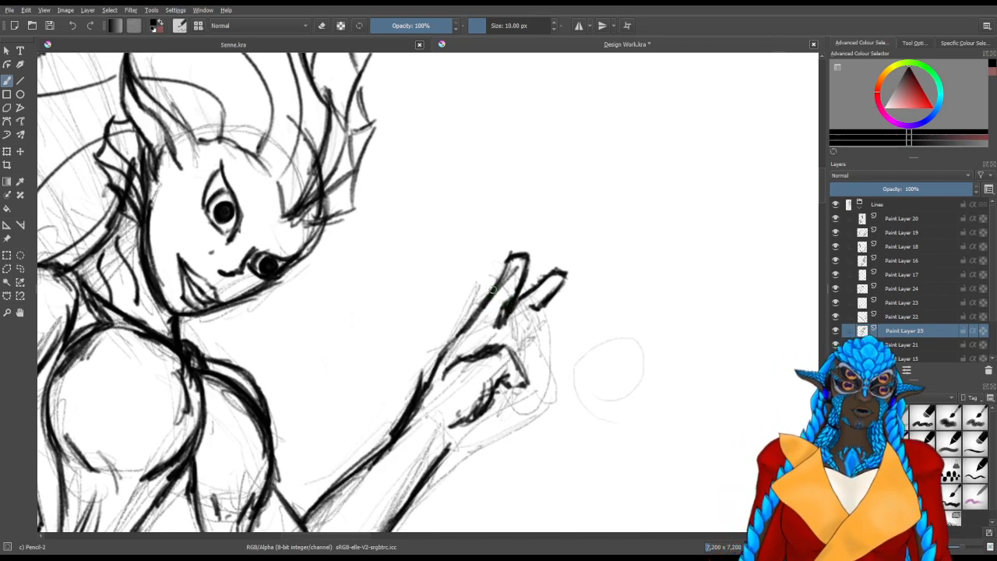
key(e)
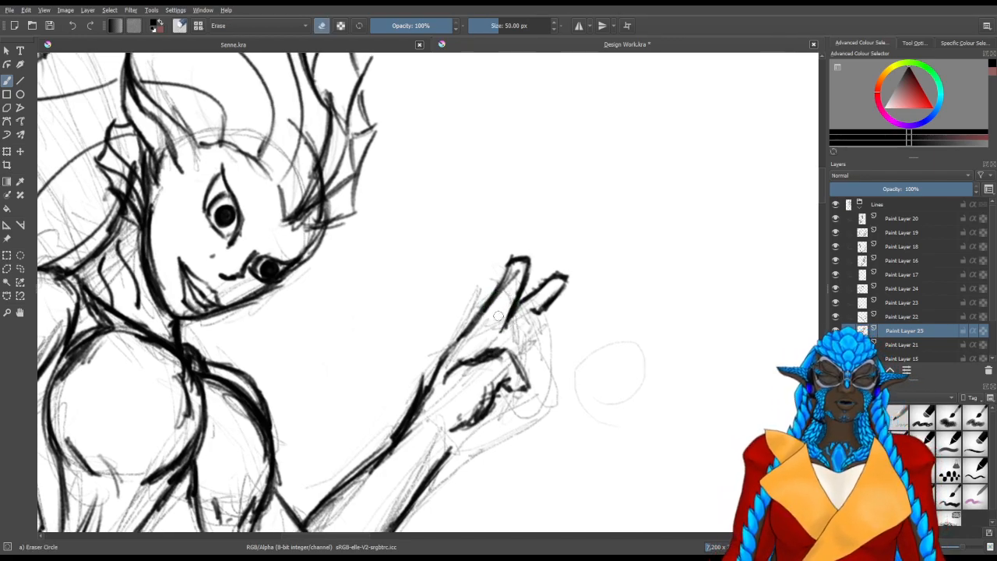
key(e)
Join the bases of the raised fingers to the thumb and draw the curled fingers beside it
drag(505, 337, 503, 332)
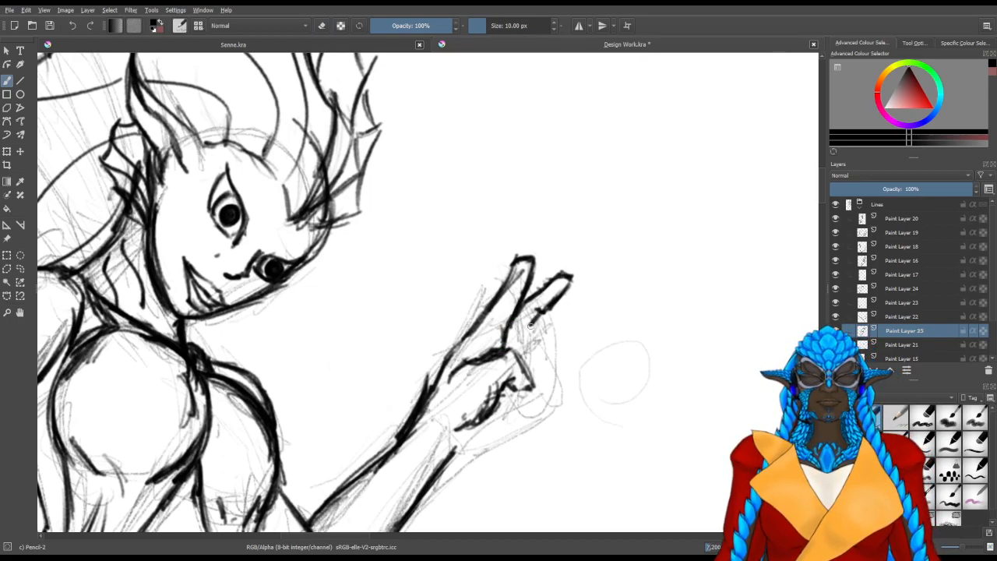
drag(524, 336, 521, 348)
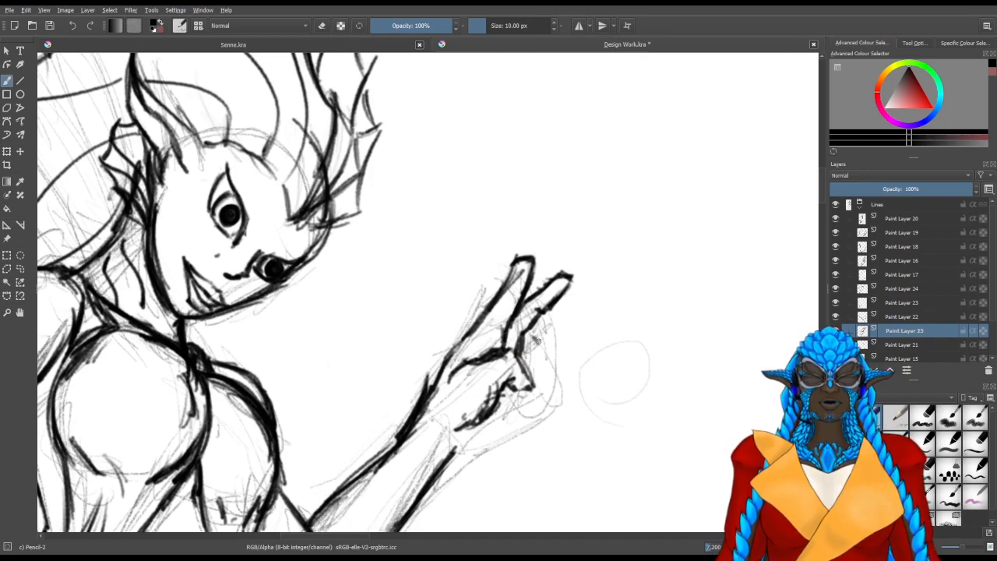
mouse_move(535, 355)
mouse_down()
mouse_move(530, 368)
mouse_move(537, 348)
mouse_move(529, 368)
mouse_move(543, 375)
mouse_move(516, 393)
mouse_up()
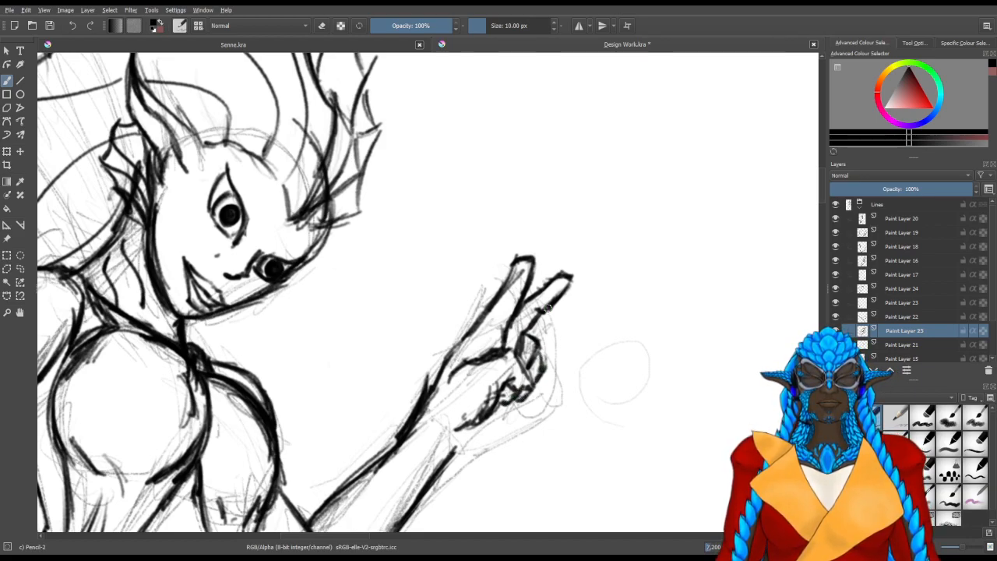
Try extending the first raised finger past its tip, undo the extension and erase the old fingertip
mouse_move(527, 267)
mouse_down()
mouse_move(551, 231)
mouse_move(534, 235)
mouse_move(556, 238)
mouse_move(533, 264)
mouse_move(551, 242)
mouse_move(533, 250)
mouse_move(557, 235)
mouse_move(519, 260)
mouse_up()
key(slash)
key(ctrl+z)
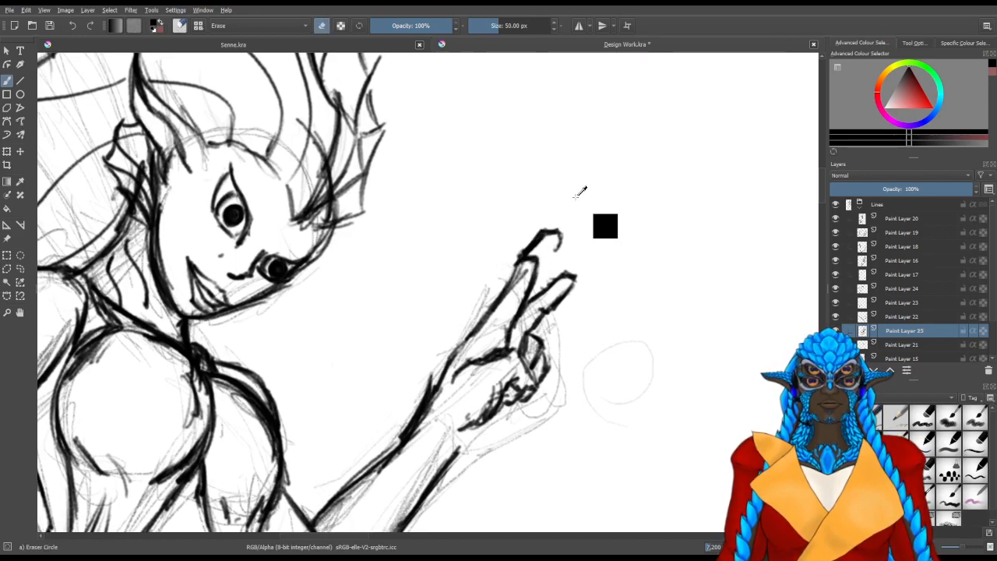
key(ctrl+shift+z)
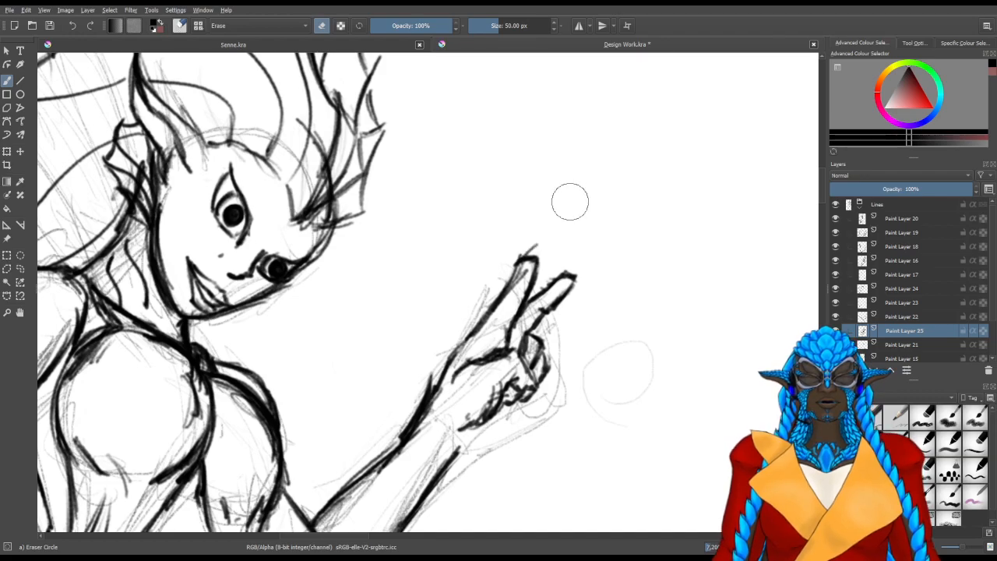
mouse_move(532, 257)
mouse_down()
mouse_move(521, 280)
mouse_move(529, 237)
mouse_up()
Redraw the first raised finger longer, extending its outer and inner edges upward
key(slash)
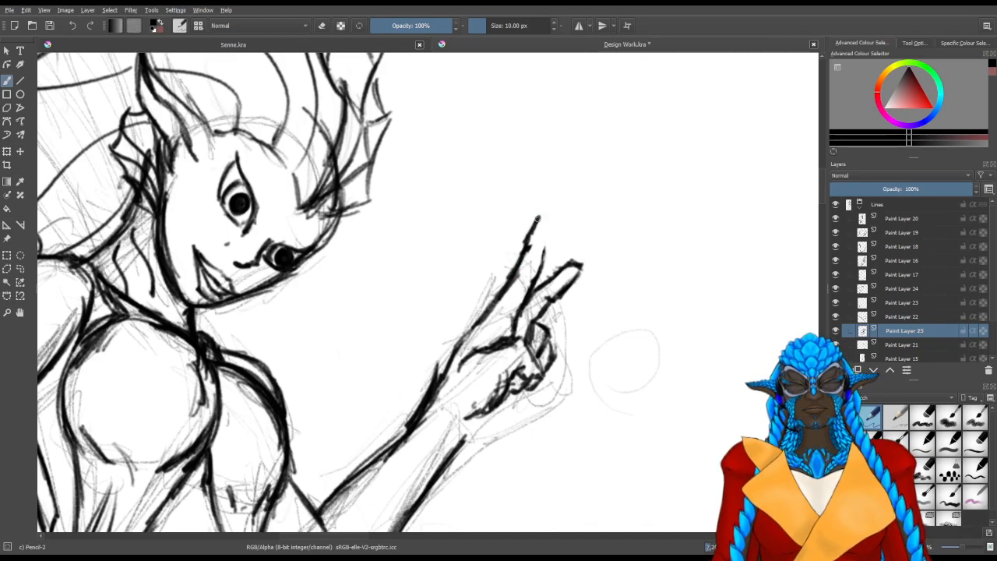
mouse_move(559, 220)
mouse_down()
mouse_move(519, 336)
mouse_move(537, 265)
mouse_move(526, 295)
mouse_up()
key(slash)
mouse_move(499, 331)
mouse_down()
mouse_move(516, 311)
mouse_move(510, 333)
mouse_up()
mouse_move(532, 279)
mouse_down()
mouse_move(561, 223)
mouse_move(561, 232)
mouse_up()
key(slash)
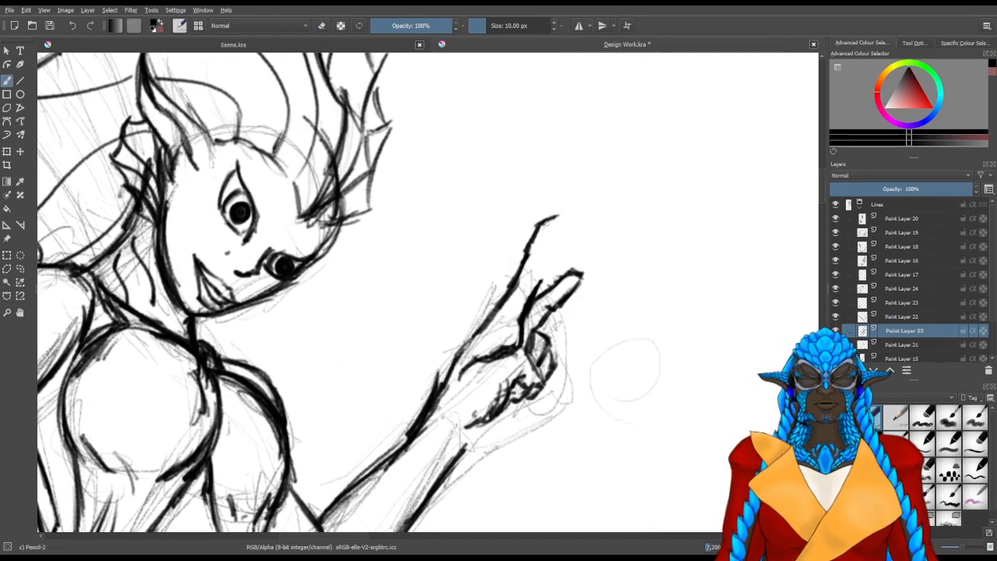
mouse_move(525, 319)
mouse_down()
mouse_move(552, 220)
mouse_move(542, 263)
mouse_up()
Clean up the lengthened finger with the eraser and thicken the hand's outer edge below it
key(slash)
mouse_move(550, 255)
mouse_down()
mouse_move(537, 302)
mouse_move(553, 261)
mouse_move(538, 245)
mouse_move(476, 347)
mouse_up()
key(slash)
drag(499, 312, 464, 357)
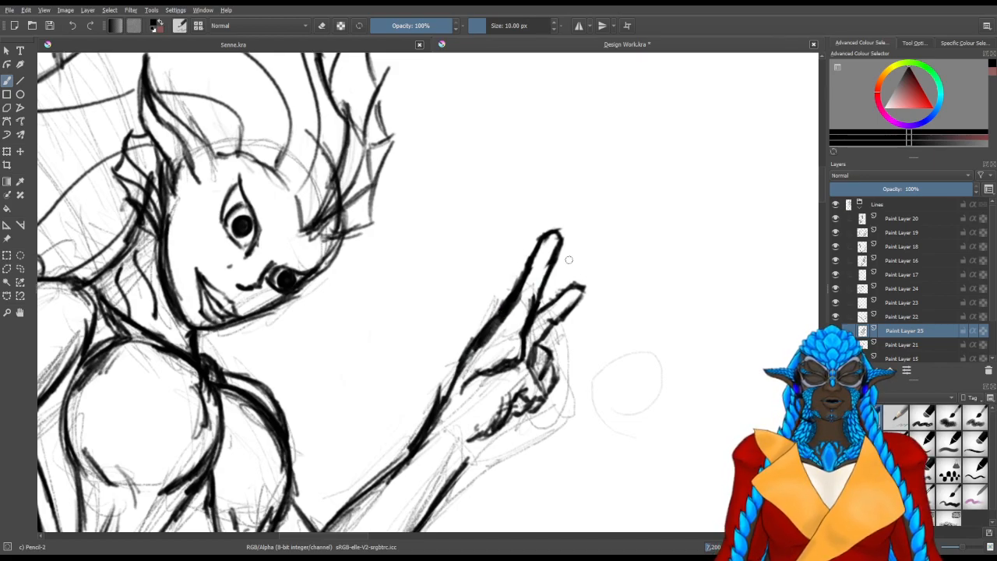
Erase both raised fingers down to the thumb, leaving the palm and curled fingers in place
mouse_move(584, 274)
mouse_down()
mouse_move(561, 304)
mouse_move(590, 267)
mouse_move(610, 271)
mouse_move(535, 358)
mouse_move(546, 347)
mouse_up()
key(slash)
mouse_move(585, 305)
mouse_down()
mouse_move(610, 270)
mouse_move(599, 275)
mouse_move(563, 256)
mouse_move(546, 332)
mouse_move(554, 334)
mouse_move(508, 296)
mouse_move(522, 341)
mouse_move(504, 374)
mouse_up()
Try a new inner line for the first raised finger and undo the strokes
key(slash)
drag(523, 333, 564, 291)
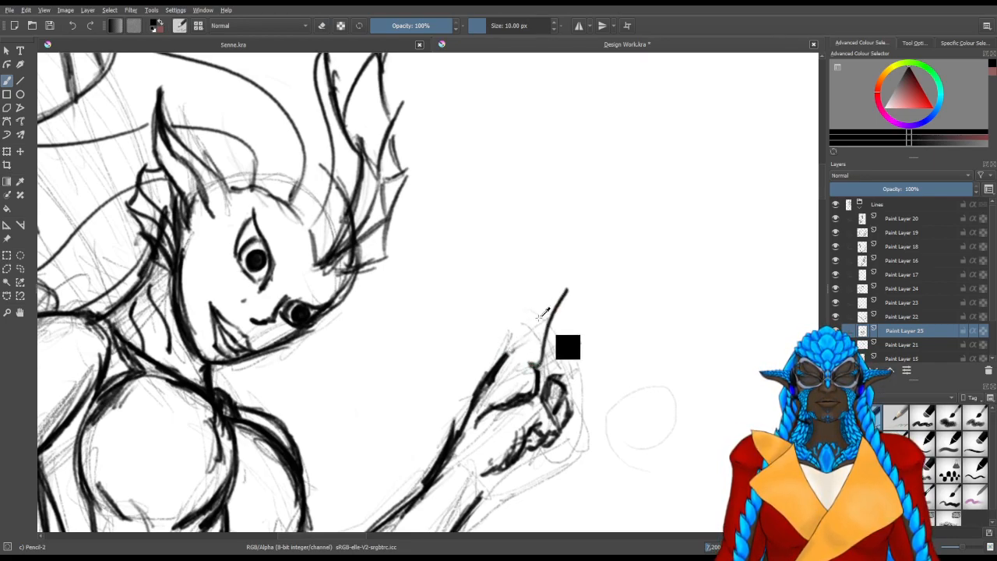
key(ctrl+z)
mouse_move(545, 318)
mouse_down()
mouse_move(539, 364)
mouse_move(551, 333)
mouse_up()
key(ctrl+z)
key(ctrl+z)
key(ctrl+z)
key(ctrl+z)
key(ctrl+z)
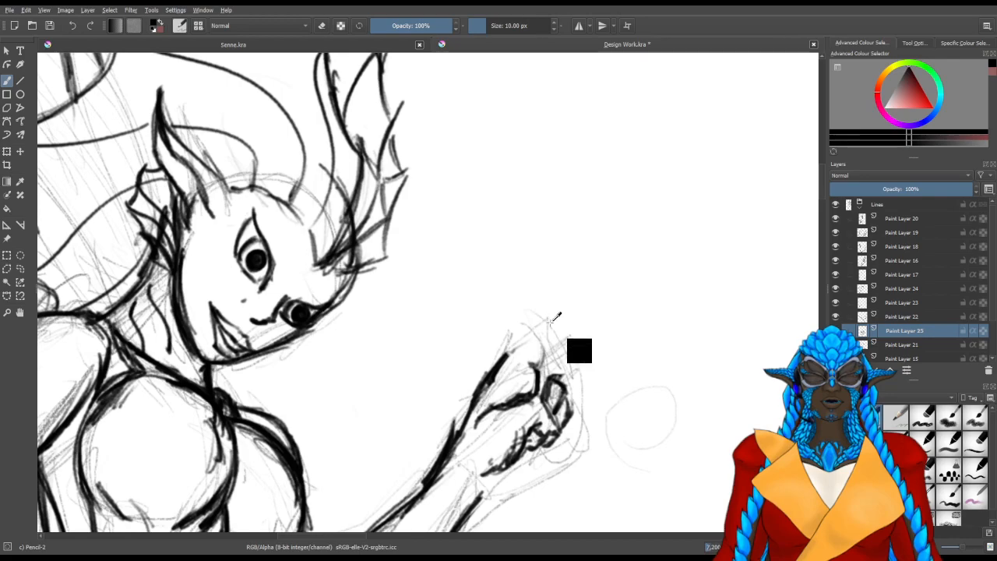
Redraw the first raised finger from the thumb upward with a rounded tip, erasing misplaced strokes along the way
mouse_move(538, 364)
mouse_down()
mouse_move(552, 310)
mouse_move(550, 327)
mouse_up()
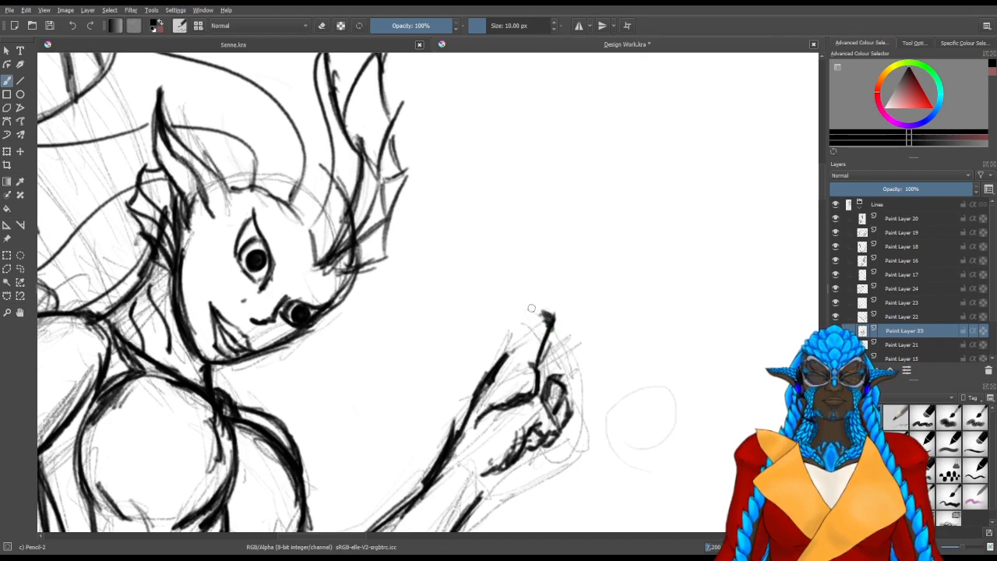
mouse_move(507, 353)
mouse_down()
mouse_move(557, 264)
mouse_move(538, 293)
mouse_move(569, 278)
mouse_up()
mouse_move(551, 316)
mouse_down()
mouse_move(567, 269)
mouse_move(554, 305)
mouse_up()
key(slash)
mouse_move(562, 264)
mouse_down()
mouse_move(547, 305)
mouse_move(549, 293)
mouse_up()
mouse_move(548, 316)
mouse_down()
mouse_move(543, 350)
mouse_move(516, 318)
mouse_move(536, 313)
mouse_up()
key(slash)
mouse_move(550, 365)
mouse_down()
mouse_move(555, 328)
mouse_move(531, 330)
mouse_move(536, 319)
mouse_move(522, 345)
mouse_move(560, 287)
mouse_up()
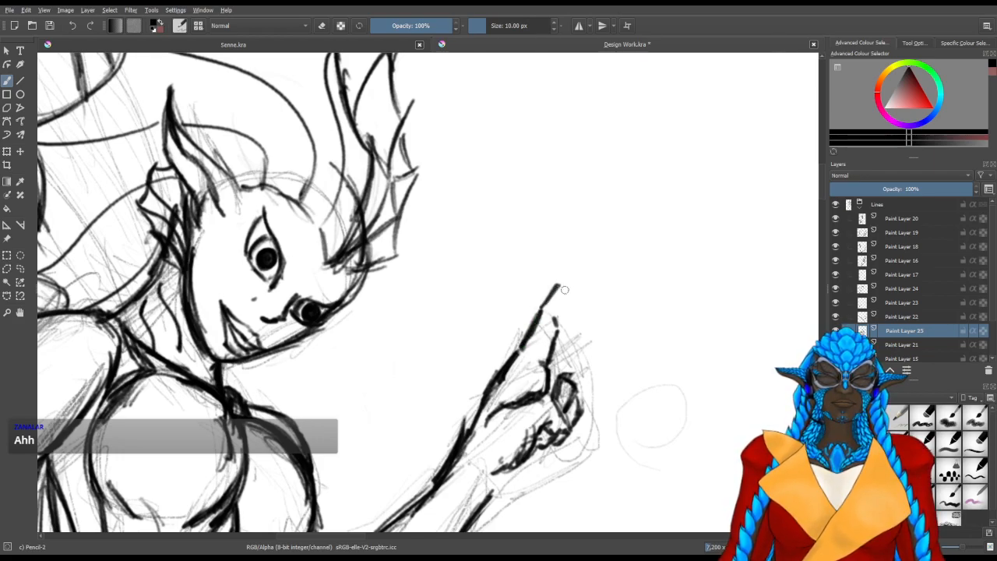
mouse_move(558, 323)
mouse_down()
mouse_move(574, 296)
mouse_move(569, 272)
mouse_move(563, 281)
mouse_move(575, 267)
mouse_move(586, 282)
mouse_move(575, 301)
mouse_up()
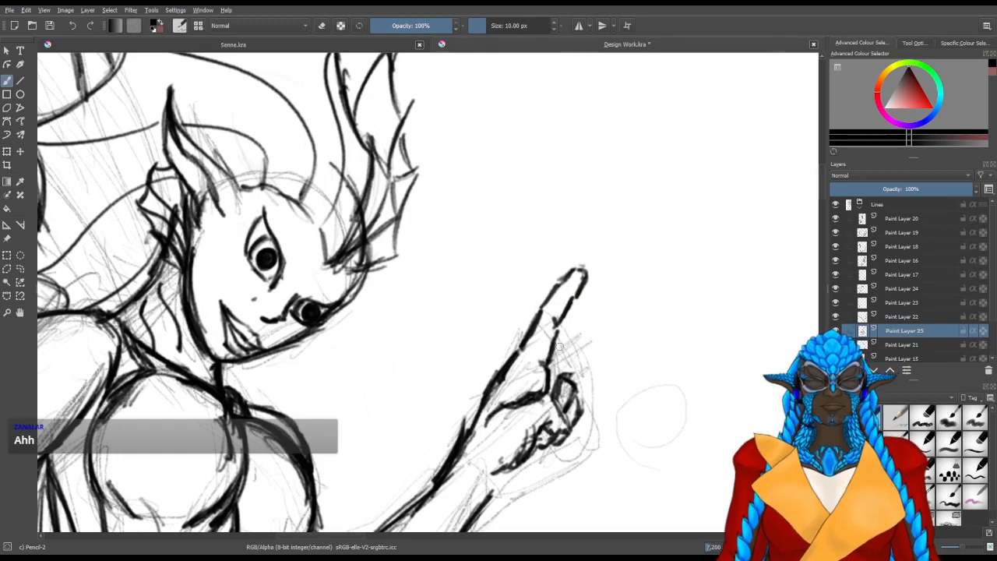
Outline the second raised finger with a rounded tip and correct the first finger's inner edge
mouse_move(556, 357)
mouse_down()
mouse_move(614, 289)
mouse_move(627, 296)
mouse_move(569, 376)
mouse_up()
drag(597, 332, 574, 369)
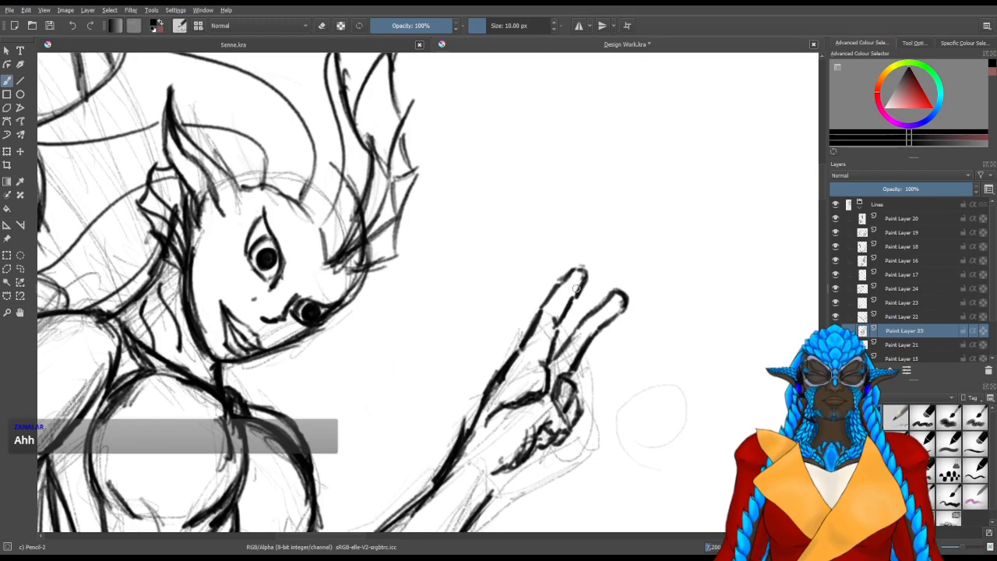
key(slash)
mouse_move(576, 274)
mouse_down()
mouse_move(590, 282)
mouse_move(564, 309)
mouse_move(558, 304)
mouse_move(579, 271)
mouse_move(589, 284)
mouse_move(578, 304)
mouse_move(590, 288)
mouse_move(569, 318)
mouse_move(588, 301)
mouse_move(570, 288)
mouse_move(548, 313)
mouse_move(567, 321)
mouse_move(561, 338)
mouse_move(560, 320)
mouse_up()
key(slash)
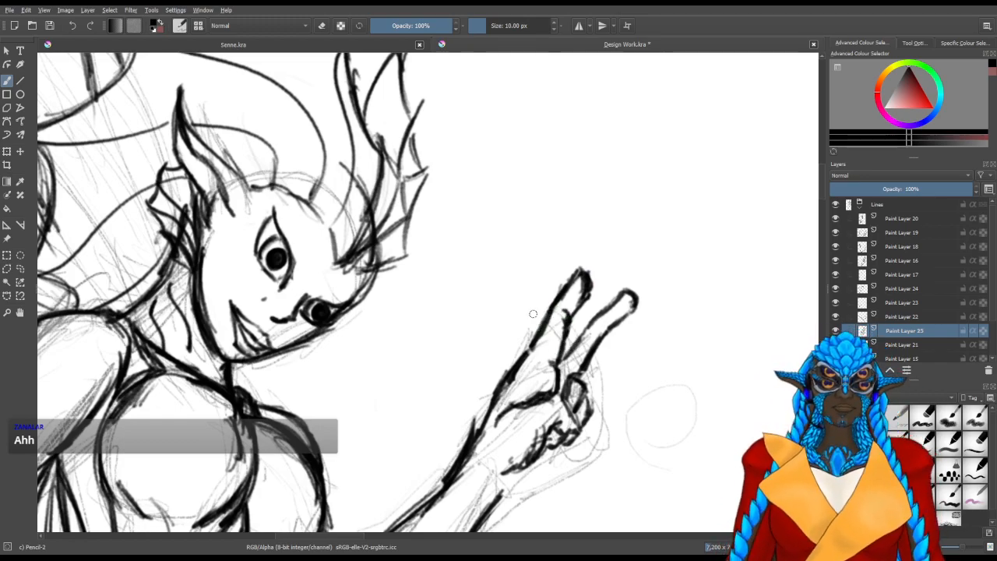
Save the document and erase the excess line inside the first raised fingertip
key(ctrl+s)
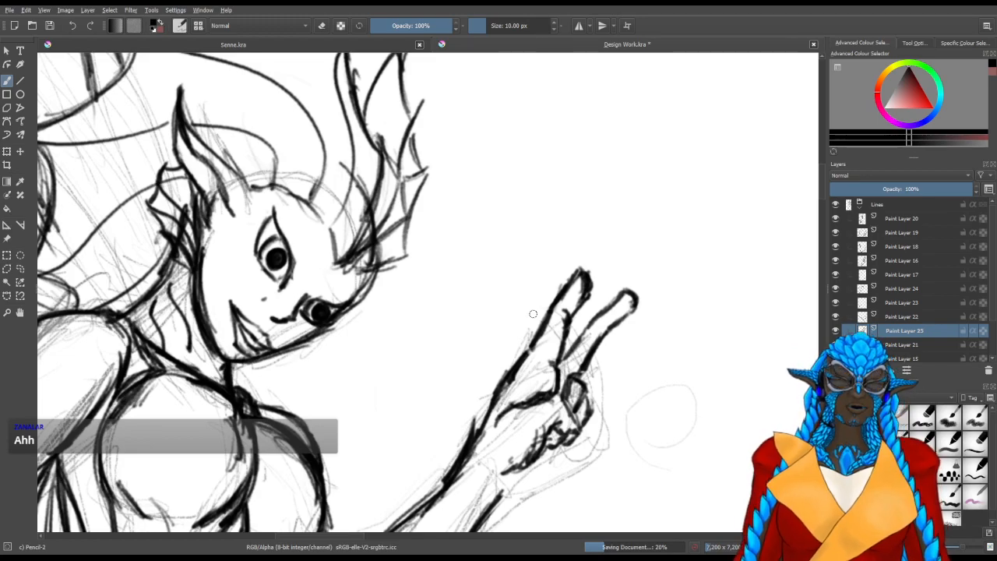
drag(570, 150, 539, 184)
key(slash)
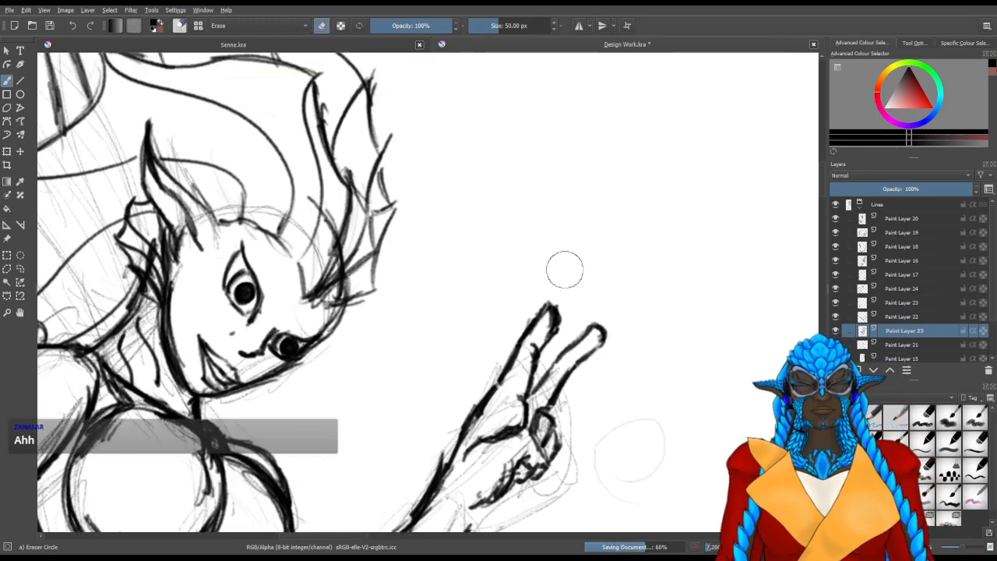
drag(544, 328, 550, 322)
mouse_move(625, 371)
mouse_down()
mouse_move(619, 350)
mouse_move(536, 341)
mouse_move(619, 286)
mouse_up()
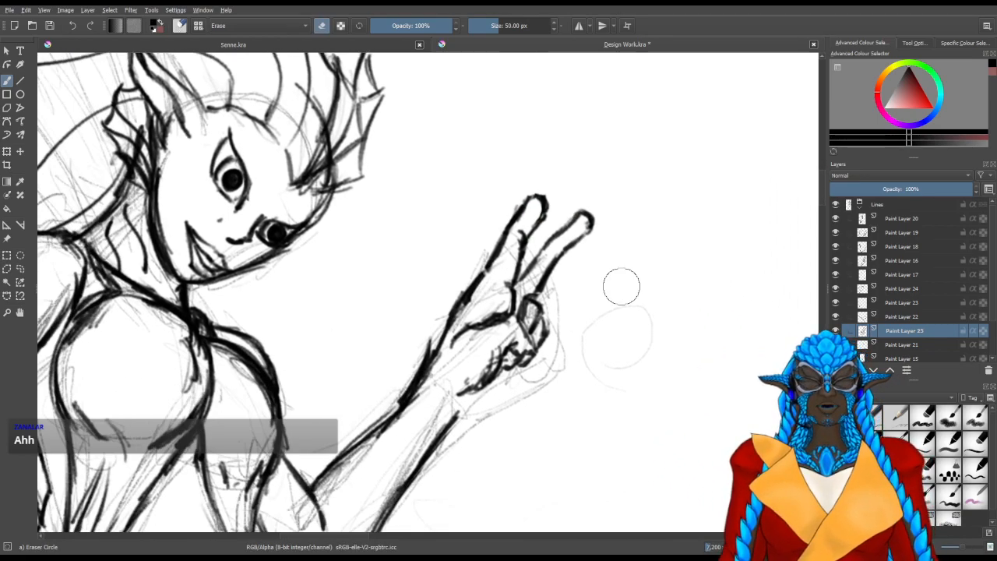
Extend the forearm's lower edge in Pencil-2 so it joins the heel of the hand
key(e)
drag(466, 401, 521, 379)
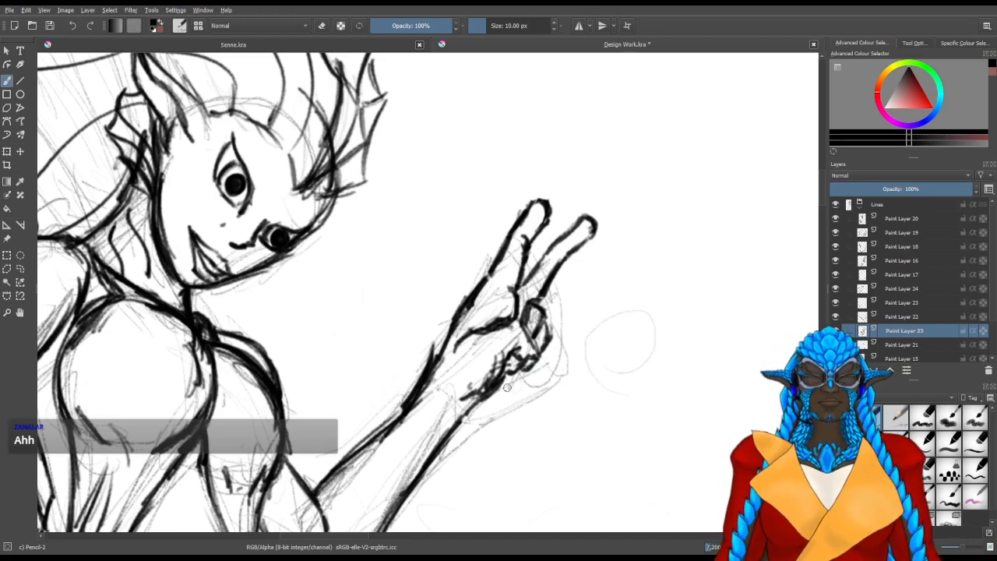
click(5, 152)
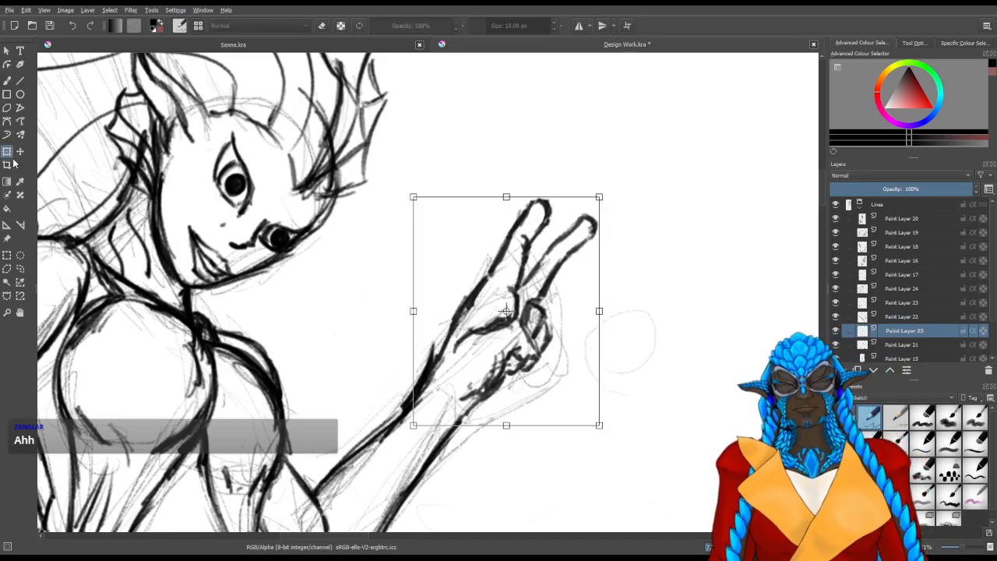
drag(400, 288, 410, 304)
key(ctrl+z)
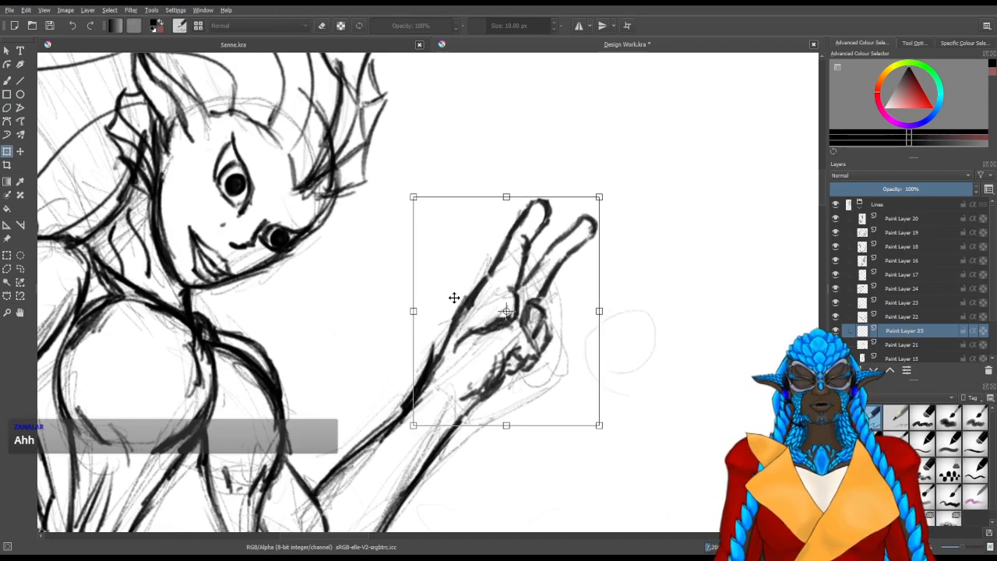
click(7, 80)
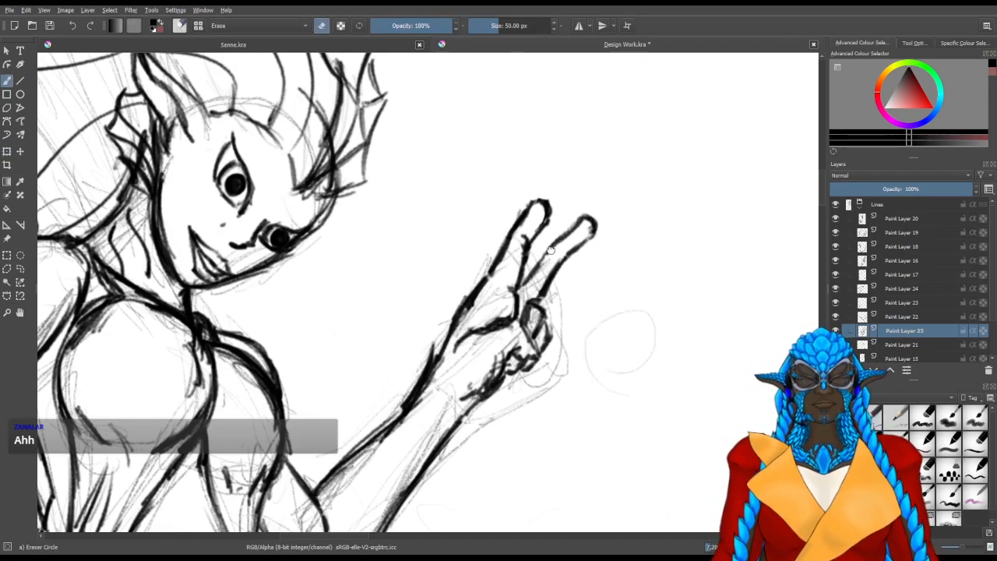
key(e)
mouse_move(552, 248)
mouse_down()
mouse_move(544, 258)
mouse_move(564, 250)
mouse_move(519, 339)
mouse_move(539, 333)
mouse_up()
key(ctrl+z)
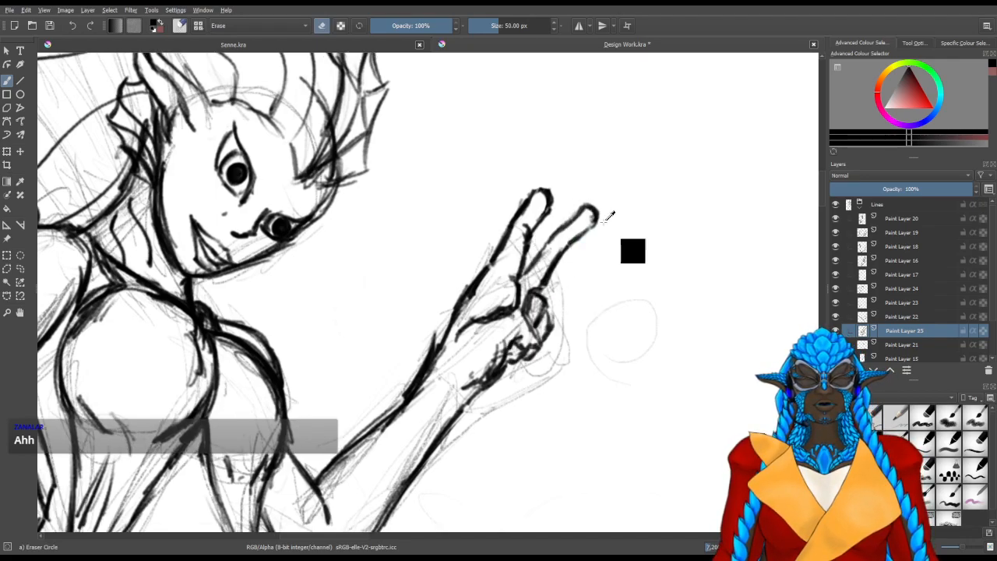
Darken the lines at the heel of the palm below the curled fingers with Pencil-2
key(/)
drag(511, 373, 499, 383)
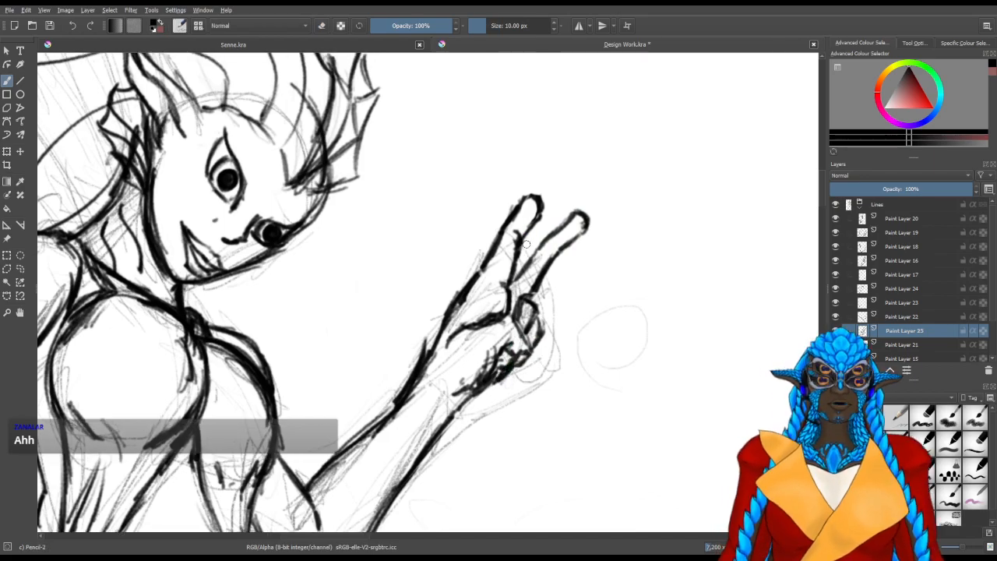
Erase the upper lengths and tips of both raised fingers, keeping the lines near the knuckles
key(/)
mouse_move(534, 234)
mouse_down()
mouse_move(500, 243)
mouse_move(529, 242)
mouse_move(517, 257)
mouse_move(491, 261)
mouse_move(507, 271)
mouse_move(560, 230)
mouse_move(533, 267)
mouse_move(561, 264)
mouse_move(534, 275)
mouse_move(534, 258)
mouse_move(516, 282)
mouse_move(478, 290)
mouse_up()
key(/)
drag(506, 252, 482, 284)
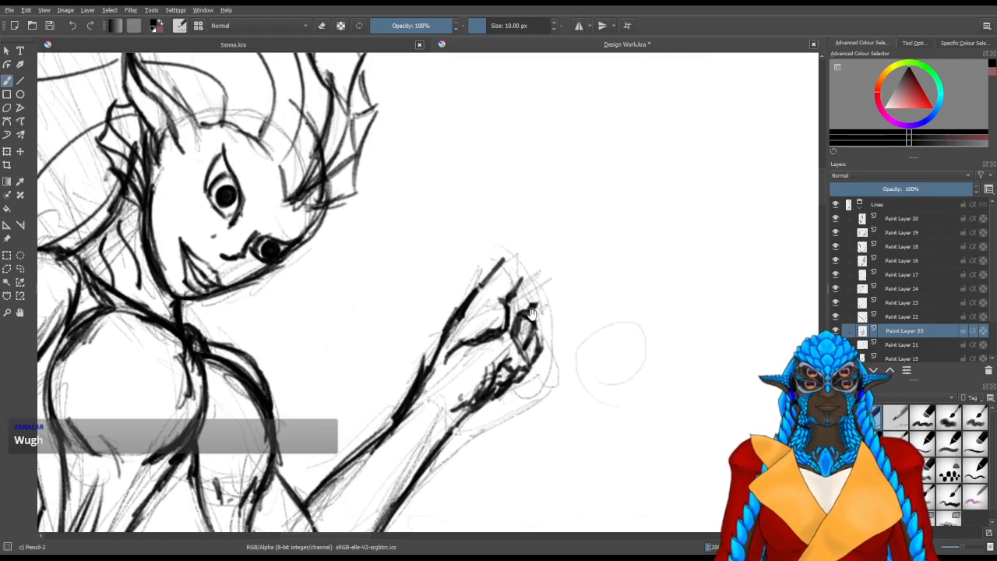
Redraw the first raised finger with Pencil-2 as a straight shape with a rounded tip
drag(532, 314, 473, 290)
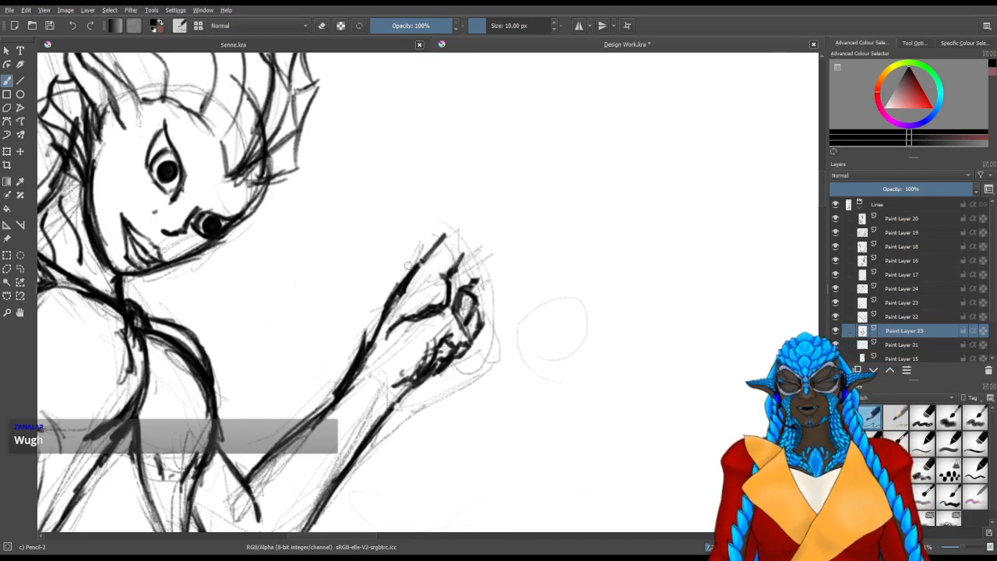
drag(419, 331, 387, 344)
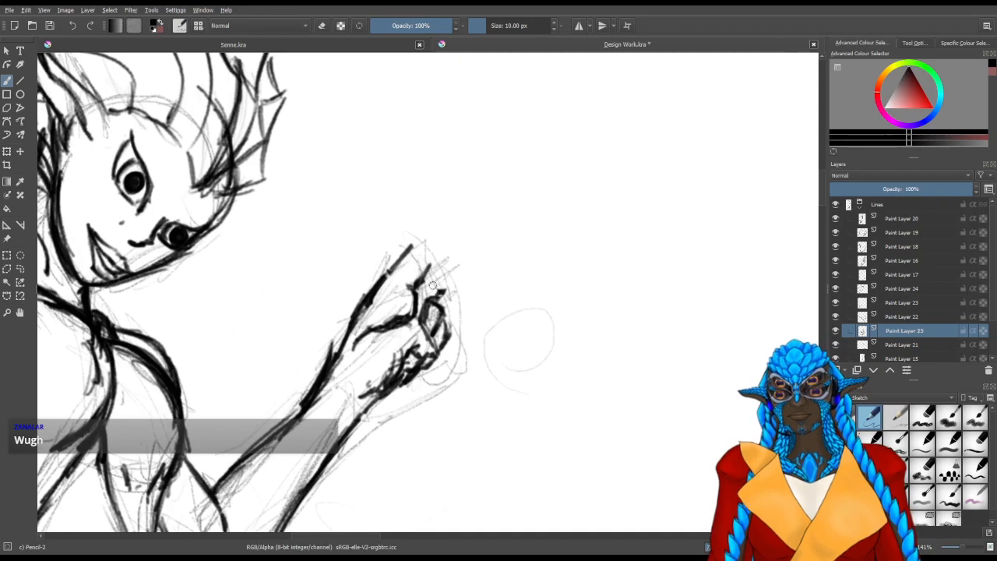
mouse_move(417, 244)
mouse_down()
mouse_move(456, 207)
mouse_move(472, 218)
mouse_move(444, 249)
mouse_up()
mouse_move(472, 219)
mouse_down()
mouse_move(437, 254)
mouse_move(467, 212)
mouse_move(457, 209)
mouse_move(459, 236)
mouse_move(432, 261)
mouse_move(411, 250)
mouse_move(443, 219)
mouse_up()
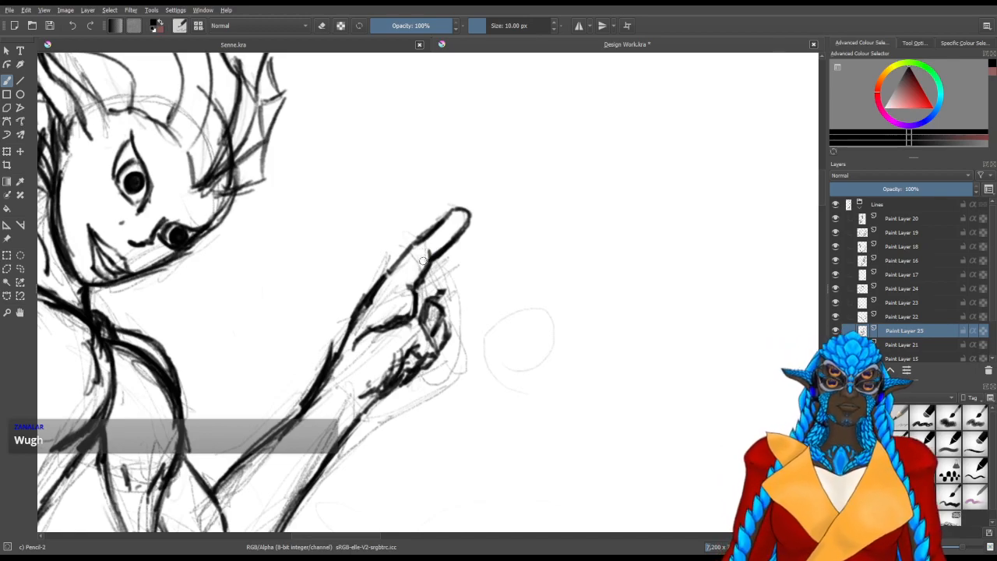
Erase and redraw the short lines where the curled fingers meet the base of the raised finger
key(e)
mouse_move(480, 281)
mouse_down()
mouse_move(487, 307)
mouse_move(447, 295)
mouse_up()
key(e)
drag(447, 294, 441, 312)
key(e)
mouse_move(437, 304)
mouse_down()
mouse_move(445, 296)
mouse_move(423, 320)
mouse_up()
key(e)
drag(372, 348, 403, 338)
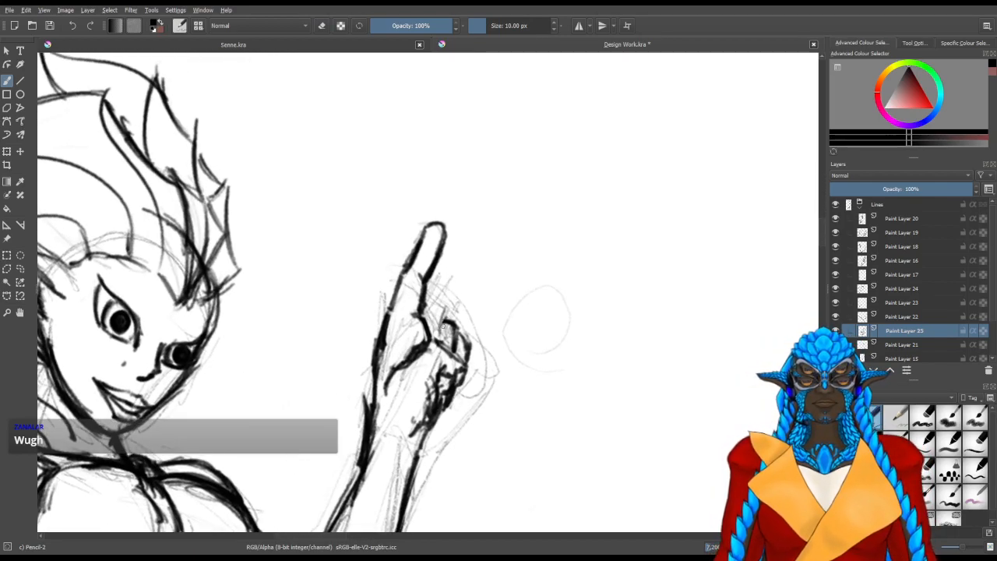
Outline the second raised finger with a rounded tip, angled away from the first to form a V
drag(428, 305, 456, 278)
mouse_move(442, 339)
mouse_down()
mouse_move(463, 297)
mouse_move(447, 321)
mouse_move(449, 289)
mouse_move(474, 256)
mouse_move(453, 276)
mouse_move(484, 248)
mouse_move(494, 258)
mouse_move(441, 280)
mouse_up()
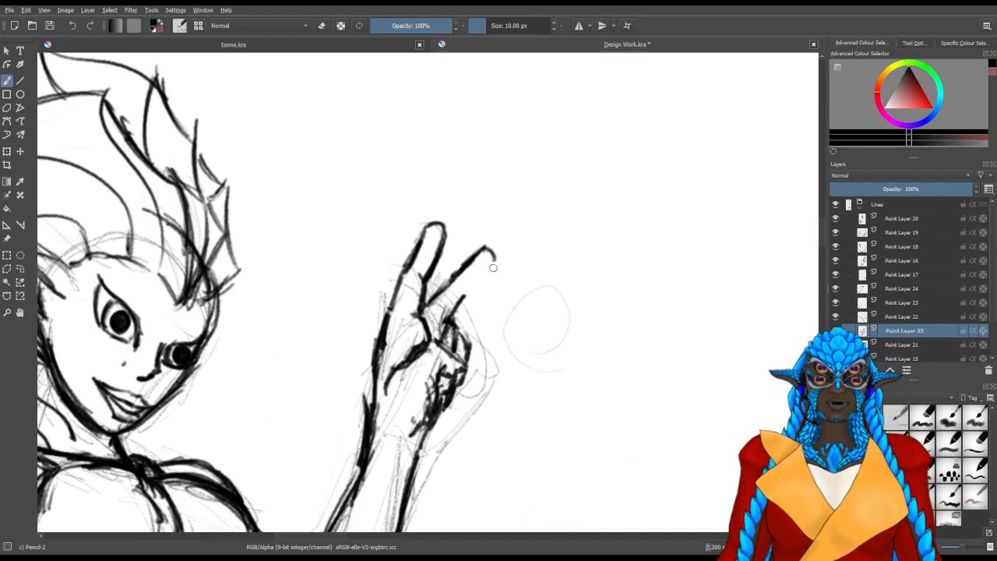
drag(487, 272, 462, 297)
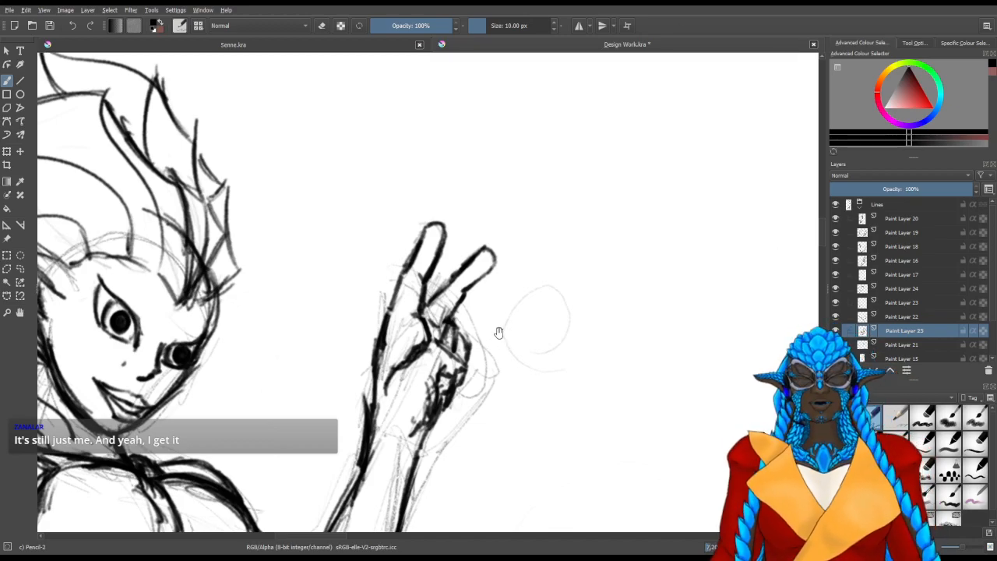
Rework the heel of the palm below the curled fingers into a heavier dark edge meeting the wrist
drag(452, 363, 495, 321)
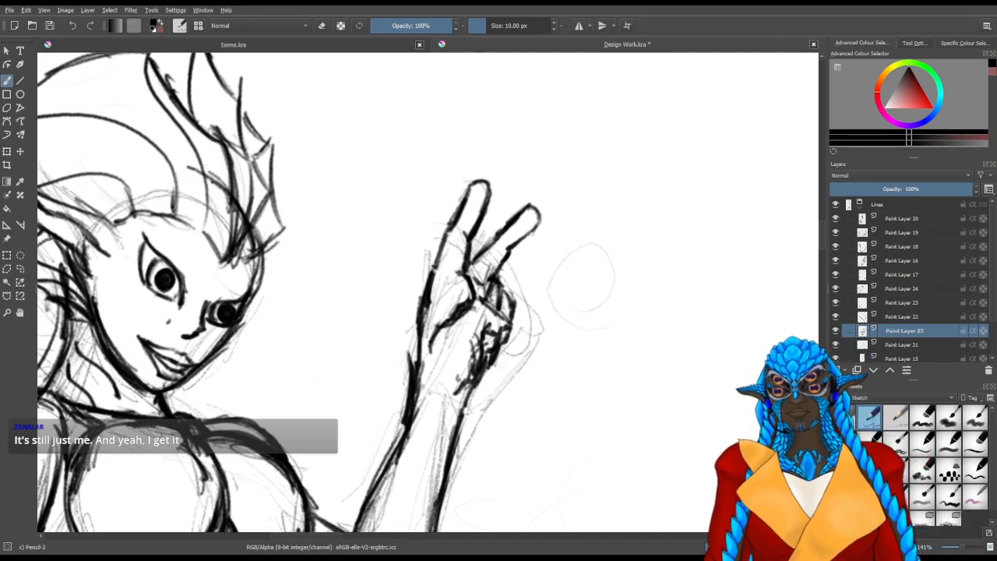
drag(447, 311, 484, 292)
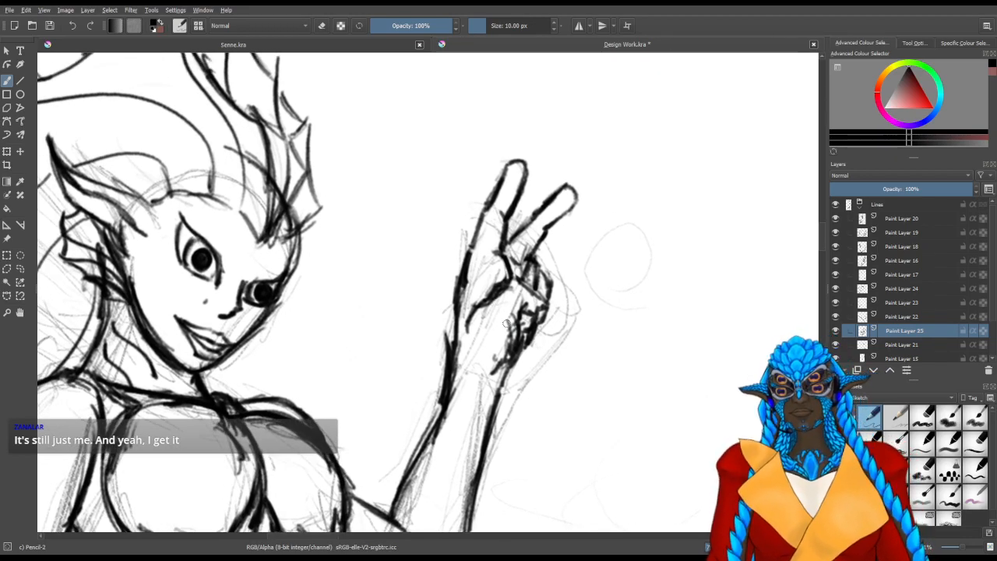
mouse_move(469, 345)
mouse_down()
mouse_move(468, 327)
mouse_move(458, 333)
mouse_up()
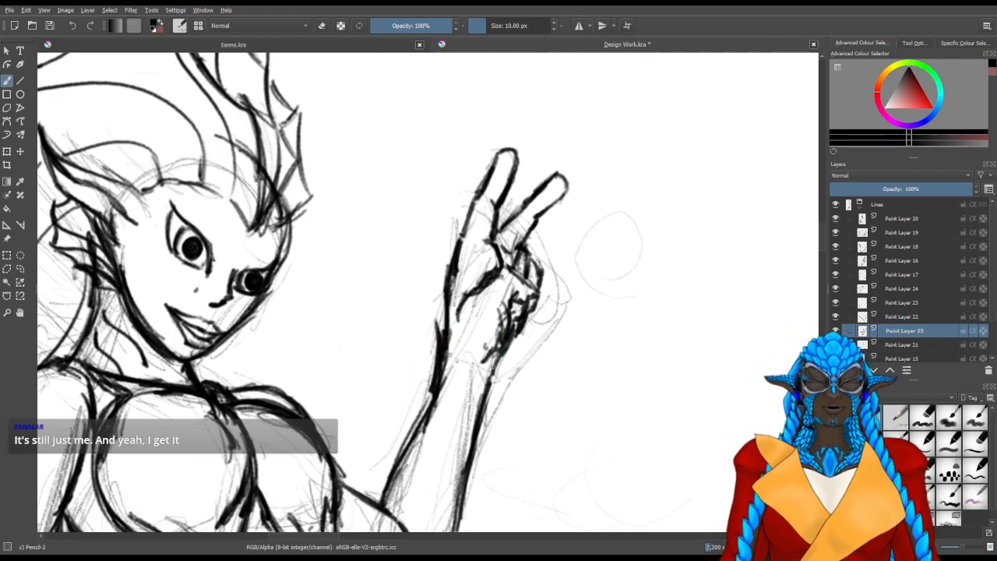
key(ctrl+z)
drag(498, 355, 497, 351)
mouse_move(512, 311)
mouse_down()
mouse_move(494, 360)
mouse_move(517, 297)
mouse_move(498, 318)
mouse_move(505, 345)
mouse_move(499, 332)
mouse_move(485, 370)
mouse_move(425, 351)
mouse_up()
Hide Paint Layer 21, check the neighbouring line layers by toggling their visibility, and select Paint Layer 17
key(slash)
click(836, 344)
click(836, 344)
click(836, 345)
mouse_move(435, 357)
mouse_down()
mouse_move(437, 370)
mouse_move(440, 348)
mouse_up()
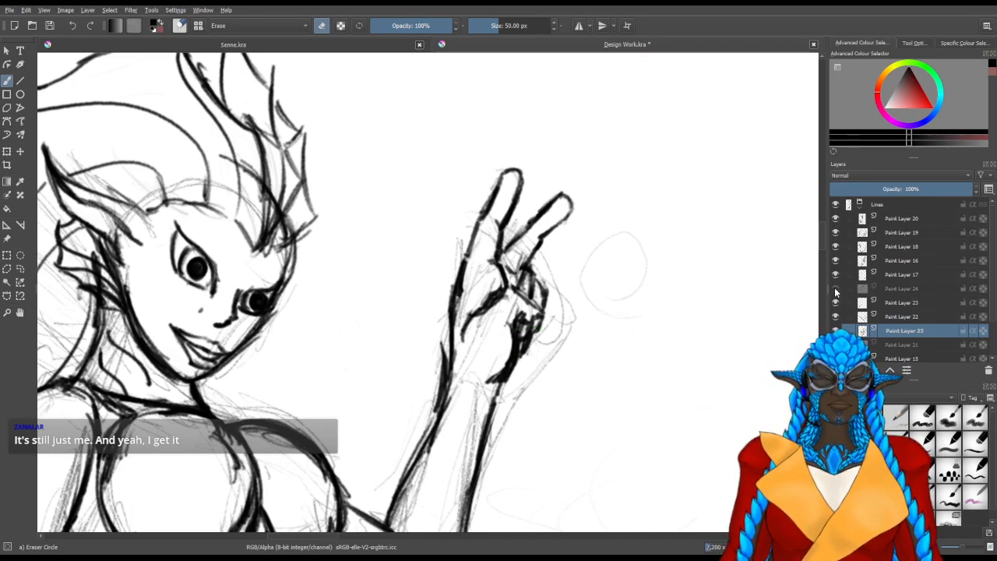
click(836, 275)
click(836, 275)
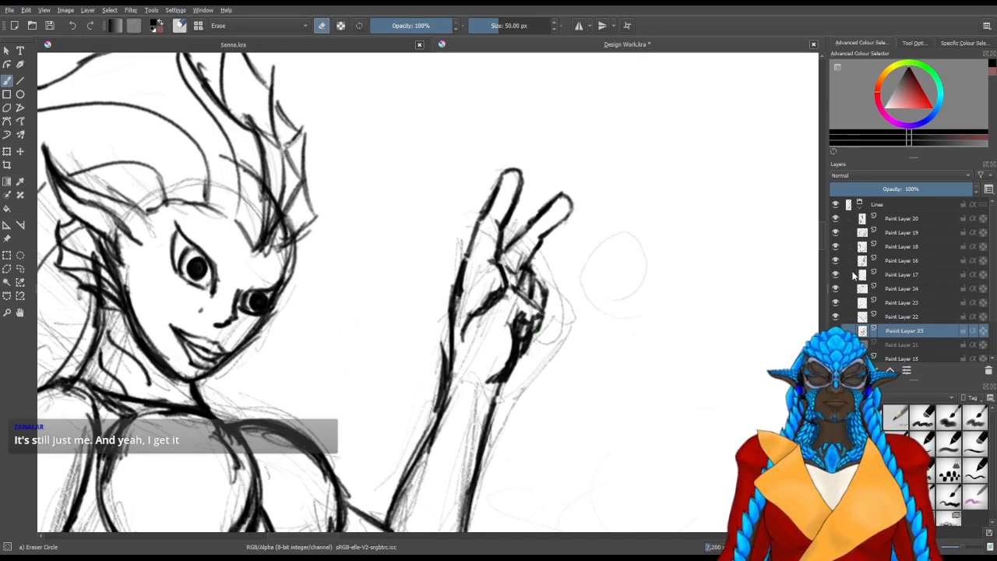
click(853, 275)
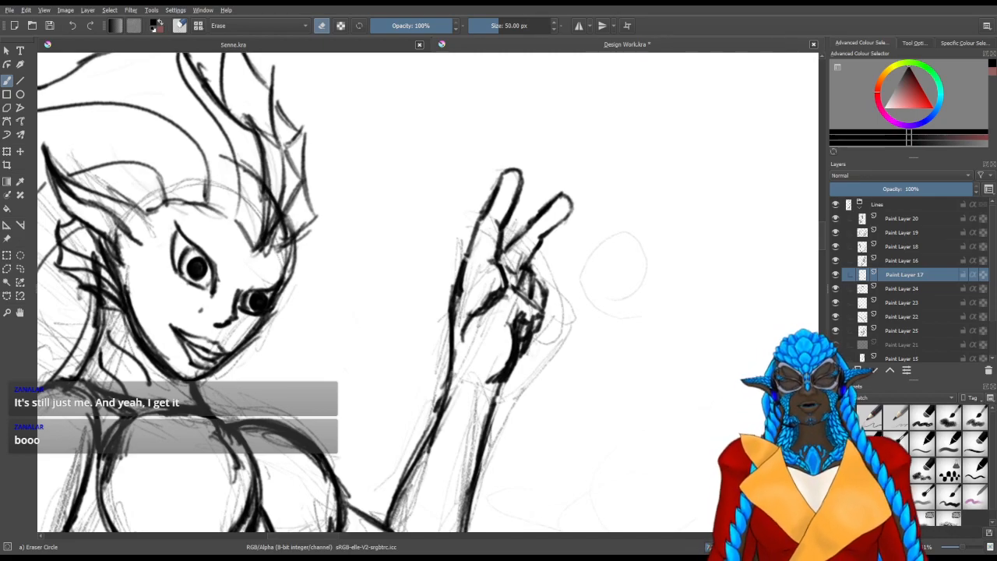
Collapse the Lines group, hide the Sketch group and reset the canvas rotation to view the whole figure
scroll(509, 383, down, 5)
drag(610, 415, 510, 187)
click(859, 205)
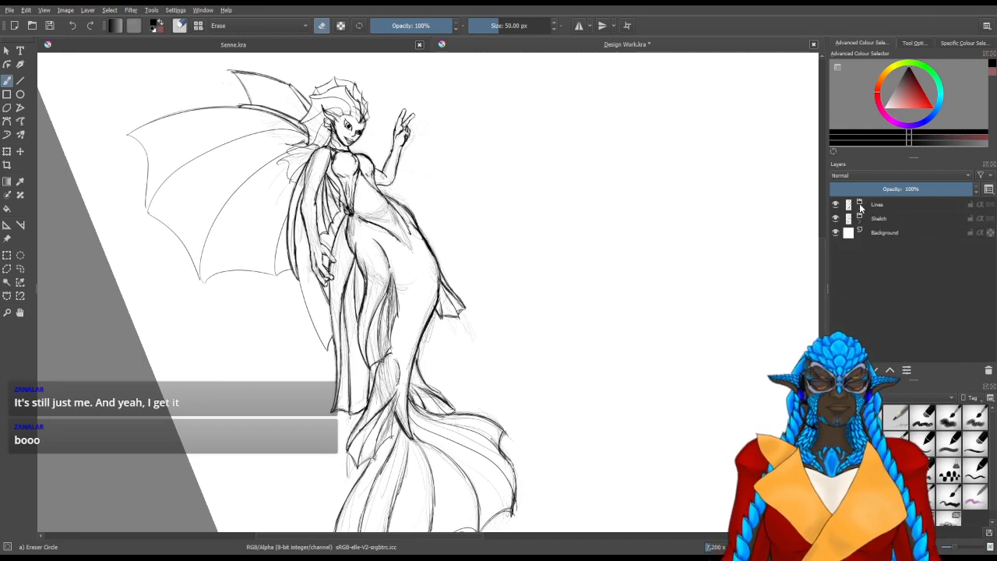
click(837, 219)
scroll(559, 263, down, 2)
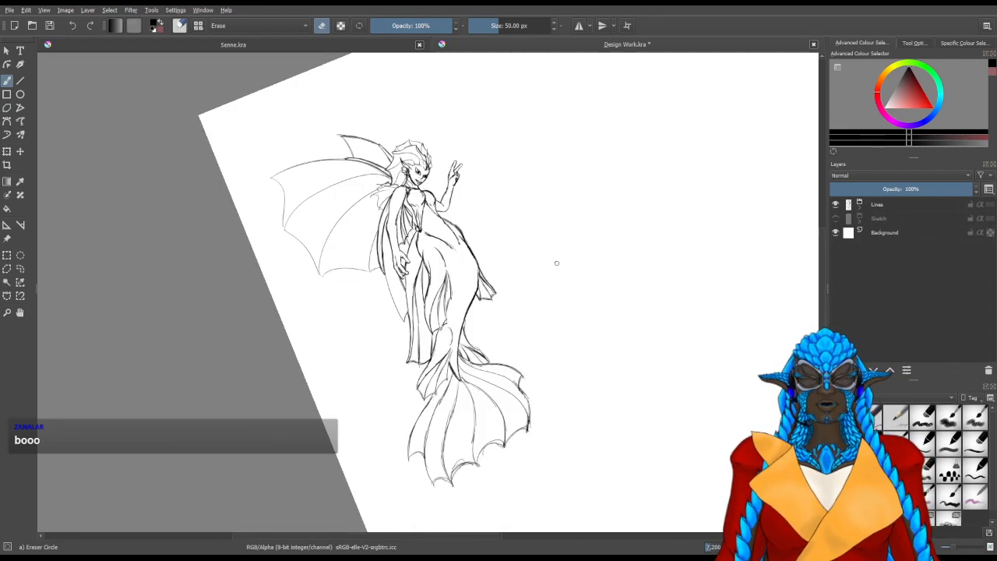
key(5)
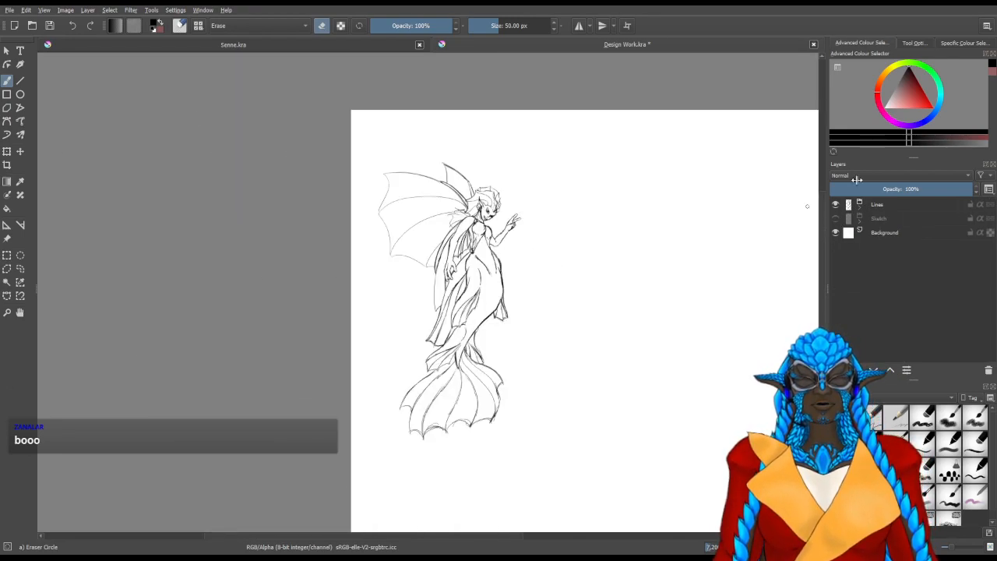
Expand the Lines group, identify the tail fin's layer by toggling it, and select Paint Layer 15
click(860, 204)
scroll(906, 305, down, 1)
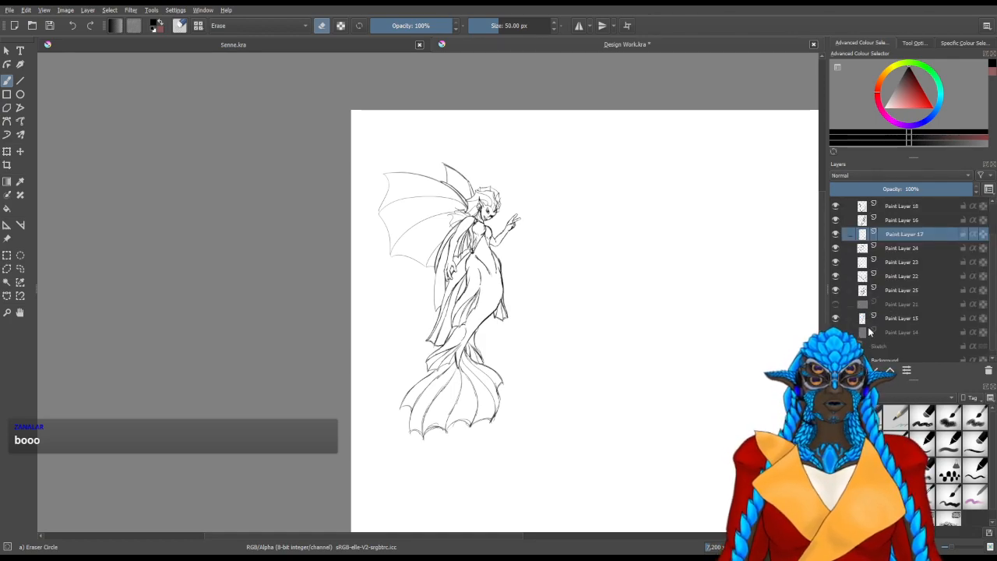
click(837, 319)
click(838, 319)
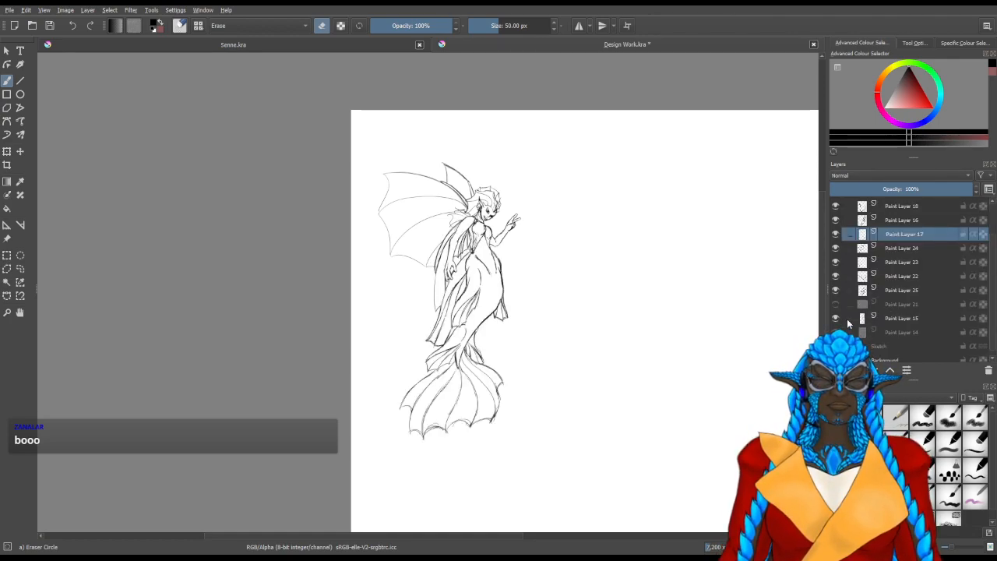
click(848, 322)
Try to redraw the scalloped edge between the two central tail-fin tips with dark Pencil-2 strokes
scroll(417, 439, up, 6)
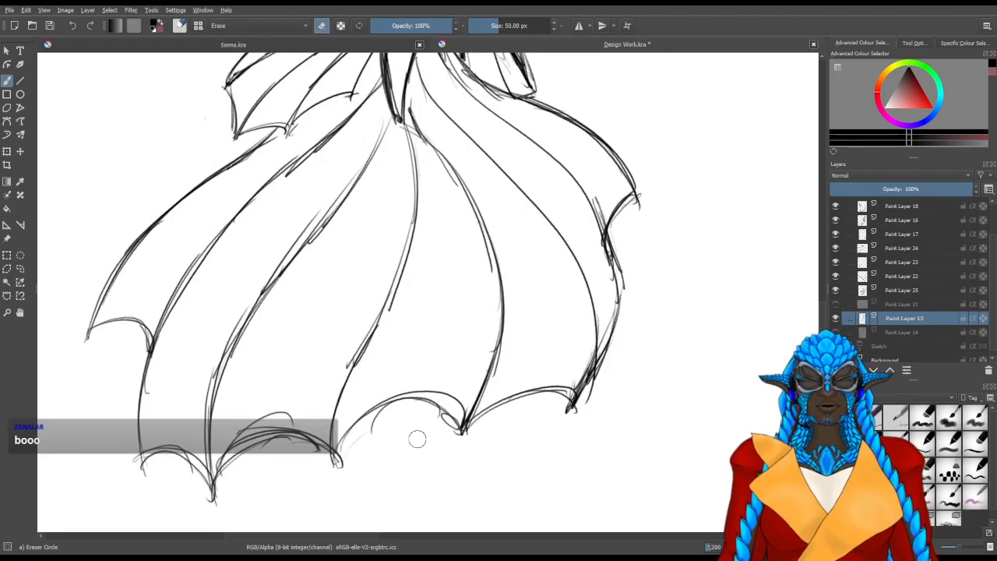
scroll(283, 403, up, 2)
scroll(361, 422, up, 2)
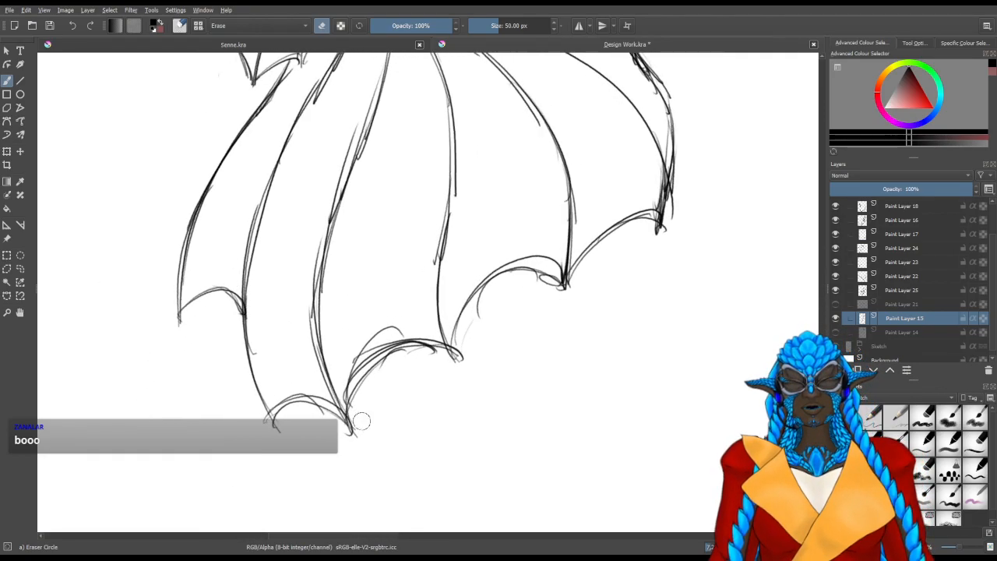
key(4)
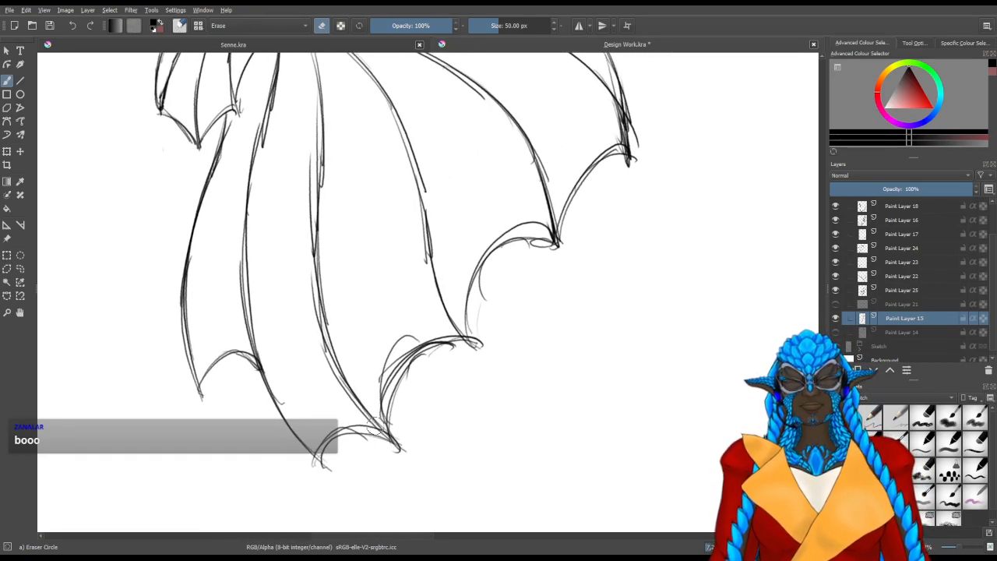
scroll(371, 423, up, 1)
drag(400, 366, 370, 337)
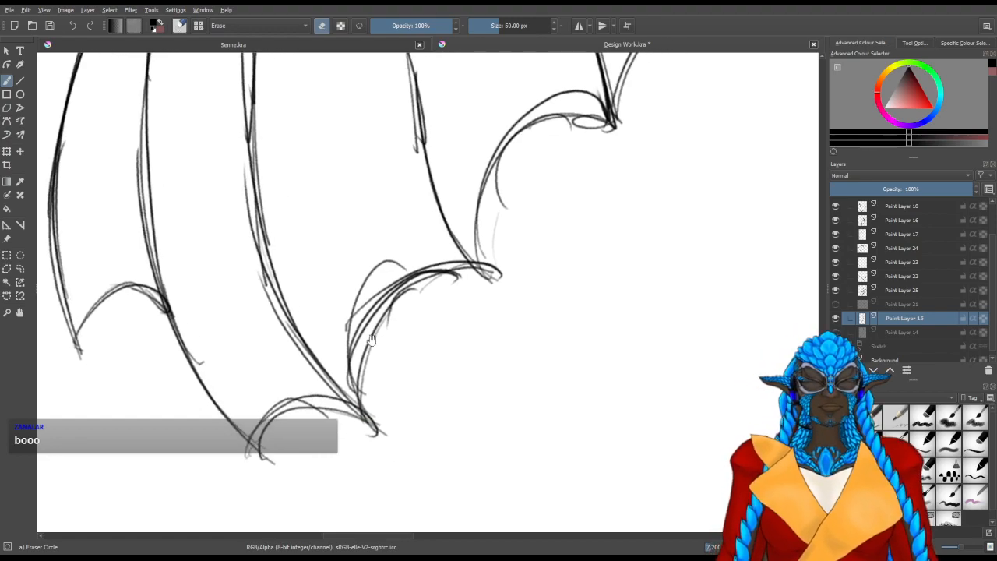
drag(366, 410, 369, 406)
key(slash)
drag(369, 352, 365, 408)
drag(386, 315, 379, 429)
drag(421, 285, 364, 401)
mouse_move(366, 350)
mouse_down()
mouse_move(465, 280)
mouse_move(421, 284)
mouse_up()
drag(482, 275, 391, 268)
mouse_move(474, 304)
mouse_down()
mouse_move(432, 347)
mouse_move(417, 333)
mouse_up()
drag(466, 229, 431, 293)
drag(491, 212, 434, 269)
Erase the loose lines around the central scallop and its tips on the tail fin
key(slash)
mouse_move(479, 228)
mouse_down()
mouse_move(432, 276)
mouse_move(451, 311)
mouse_move(454, 262)
mouse_move(457, 328)
mouse_move(445, 314)
mouse_move(450, 306)
mouse_move(454, 347)
mouse_move(434, 267)
mouse_up()
key(slash)
mouse_move(270, 318)
mouse_down()
mouse_move(436, 419)
mouse_move(425, 413)
mouse_up()
drag(327, 352, 342, 345)
key(slash)
mouse_move(367, 272)
mouse_down()
mouse_move(375, 295)
mouse_move(369, 246)
mouse_move(414, 241)
mouse_move(386, 220)
mouse_up()
mouse_move(364, 311)
mouse_down()
mouse_move(360, 327)
mouse_move(390, 286)
mouse_move(423, 285)
mouse_move(392, 304)
mouse_move(374, 375)
mouse_move(362, 346)
mouse_up()
drag(362, 346, 369, 359)
Try to darken the central scallop's curve with Pencil-2 and undo the last strokes
key(/)
mouse_move(390, 425)
mouse_down()
mouse_move(380, 361)
mouse_move(406, 303)
mouse_up()
drag(380, 386, 433, 289)
drag(389, 349, 418, 285)
mouse_move(384, 323)
mouse_down()
mouse_move(419, 284)
mouse_move(388, 363)
mouse_up()
drag(398, 300, 382, 419)
drag(423, 450, 237, 301)
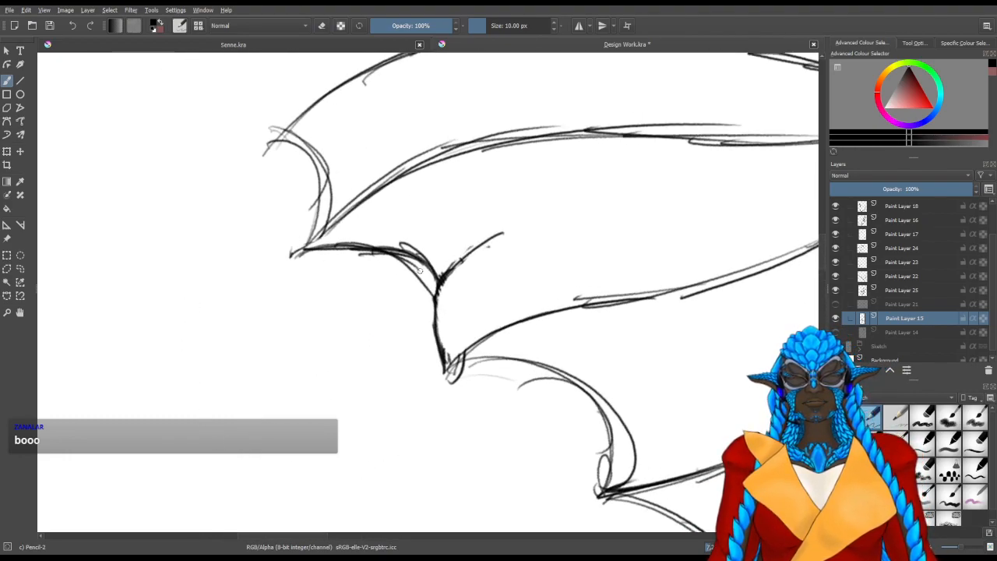
key(ctrl+z)
key(ctrl+z)
key(ctrl+z)
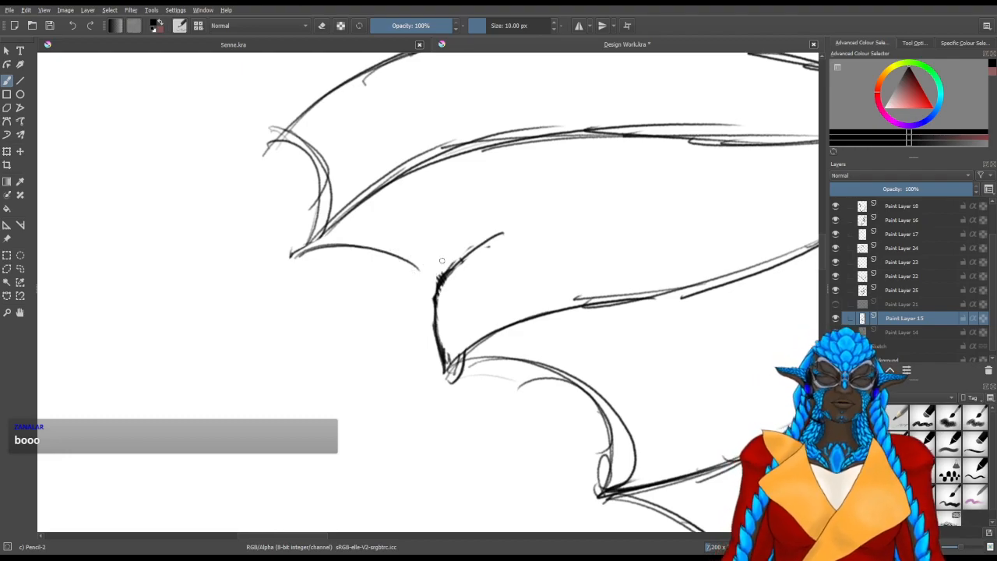
Erase the rest of the central scallop's curve and extend the third fin ray to a sharper tip
key(slash)
mouse_move(497, 233)
mouse_down()
mouse_move(438, 296)
mouse_move(441, 319)
mouse_move(454, 318)
mouse_move(439, 363)
mouse_move(457, 319)
mouse_up()
drag(321, 368, 350, 395)
key(slash)
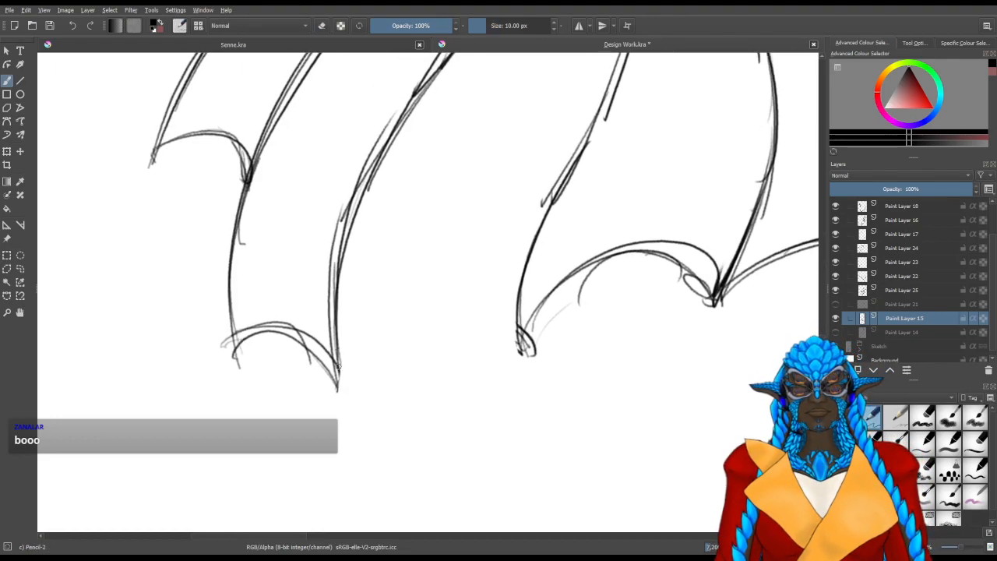
drag(338, 360, 341, 389)
mouse_move(337, 311)
mouse_down()
mouse_move(345, 407)
mouse_move(339, 366)
mouse_up()
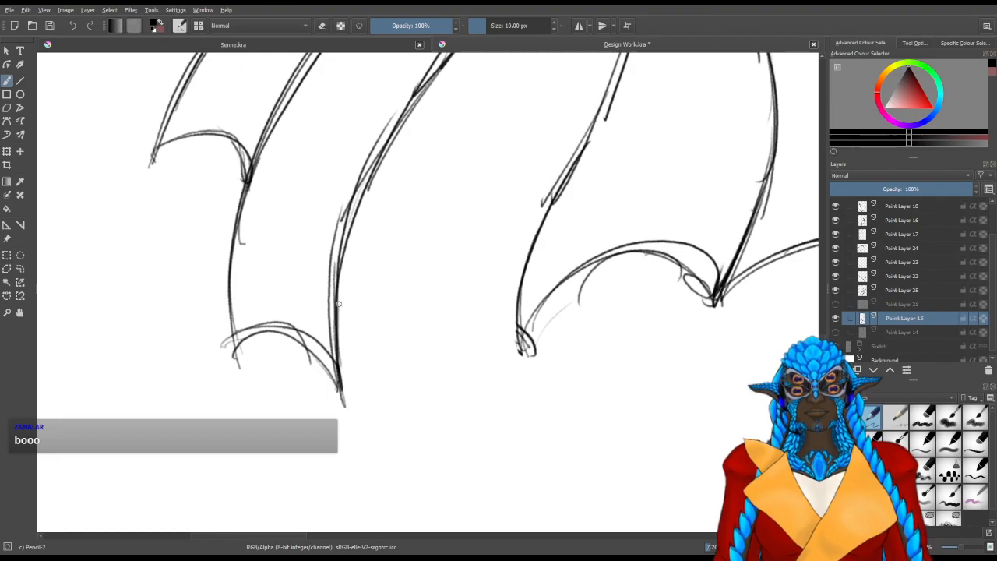
Draw a single clean scallop curve from the third fin ray's tip to the fourth ray's tip
mouse_move(367, 416)
mouse_down()
mouse_move(459, 395)
mouse_move(425, 371)
mouse_up()
mouse_move(438, 431)
mouse_down()
mouse_move(446, 320)
mouse_move(484, 278)
mouse_up()
drag(438, 355, 505, 269)
drag(435, 334, 511, 265)
drag(450, 315, 536, 269)
mouse_move(481, 283)
mouse_down()
mouse_move(533, 271)
mouse_move(473, 399)
mouse_up()
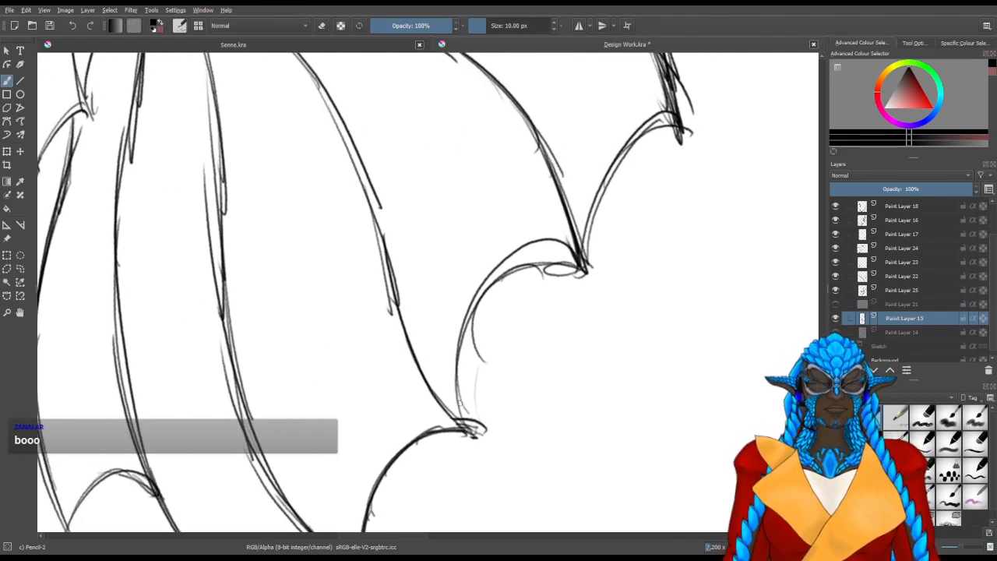
Darken the next scallop between the fourth and fifth fin tips and erase its stray upper line
mouse_move(473, 436)
mouse_down()
mouse_move(466, 321)
mouse_move(491, 286)
mouse_up()
drag(461, 382, 539, 253)
mouse_move(468, 311)
mouse_down()
mouse_move(533, 278)
mouse_move(526, 262)
mouse_move(524, 271)
mouse_move(582, 270)
mouse_up()
mouse_move(510, 268)
mouse_down()
mouse_move(580, 273)
mouse_move(542, 262)
mouse_up()
key(slash)
mouse_move(511, 245)
mouse_down()
mouse_move(480, 262)
mouse_move(443, 302)
mouse_move(507, 241)
mouse_move(549, 245)
mouse_move(508, 250)
mouse_up()
Erase the doubled sketch lines in the scallop between the second and third tail-fin tips
mouse_move(215, 427)
mouse_down()
mouse_move(595, 215)
mouse_move(629, 217)
mouse_up()
shift+drag(558, 344, 427, 385)
drag(489, 413, 461, 256)
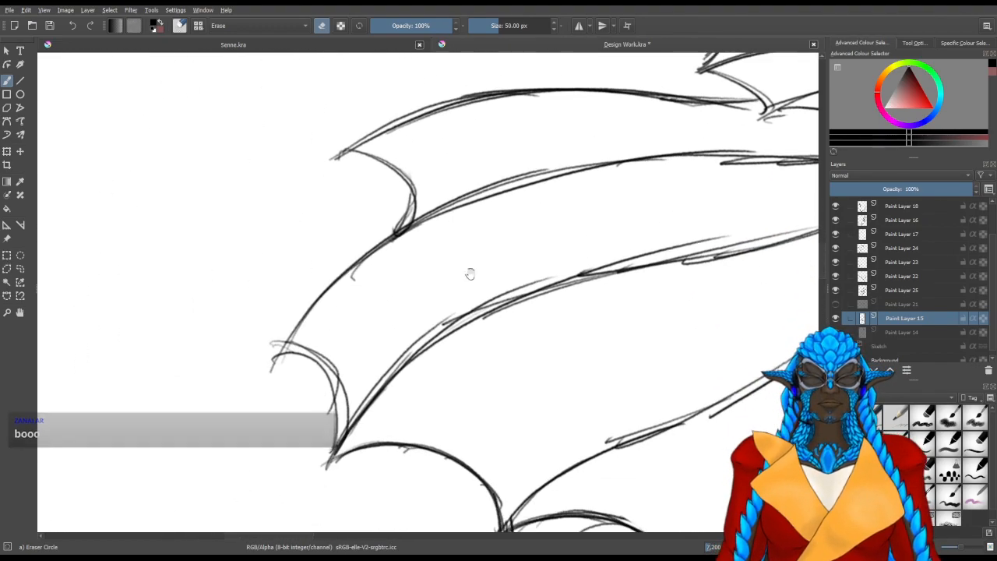
shift+drag(438, 410, 461, 414)
mouse_move(367, 387)
mouse_down()
mouse_move(405, 436)
mouse_move(367, 395)
mouse_move(381, 402)
mouse_move(333, 391)
mouse_up()
drag(365, 340, 276, 441)
Darken the lower part of the second tail-fin ray with Pencil-2, from its tip past the first scallop
key(slash)
drag(236, 494, 252, 443)
mouse_move(243, 481)
mouse_down()
mouse_move(277, 351)
mouse_move(303, 305)
mouse_up()
drag(273, 366, 290, 330)
drag(261, 401, 352, 240)
drag(309, 295, 435, 170)
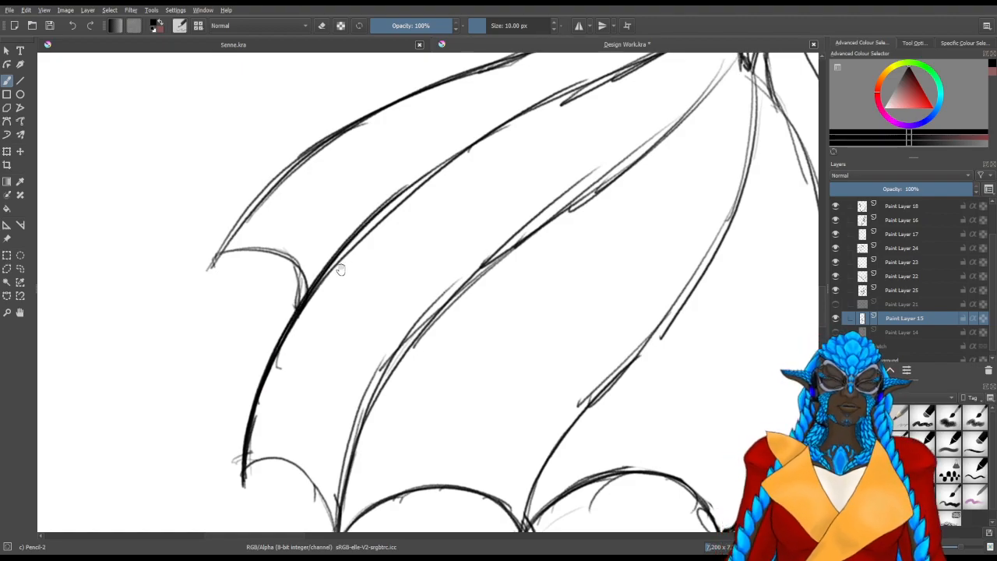
Continue the heavy line along the second tail-fin ray up towards the base of the fin
shift+drag(291, 364, 340, 387)
drag(401, 250, 361, 341)
drag(294, 362, 371, 237)
drag(302, 345, 448, 160)
mouse_move(350, 263)
mouse_down()
mouse_move(287, 360)
mouse_move(431, 208)
mouse_up()
drag(328, 312, 458, 181)
drag(487, 148, 516, 88)
drag(465, 170, 515, 89)
drag(386, 290, 368, 301)
Erase the loose doubled lines running beside the second tail-fin ray
key(/)
drag(323, 405, 392, 274)
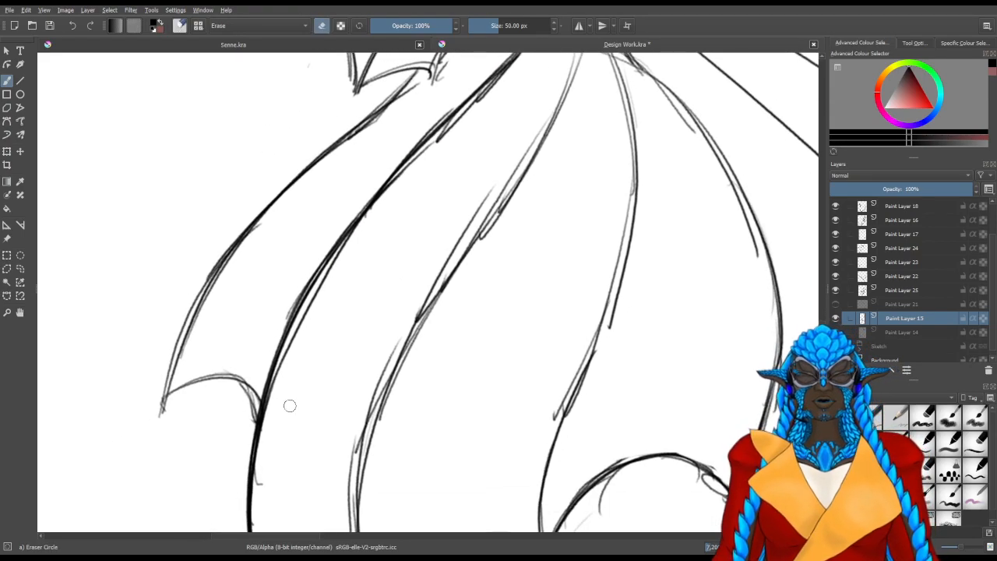
mouse_move(285, 385)
mouse_down()
mouse_move(325, 293)
mouse_move(331, 286)
mouse_move(321, 309)
mouse_move(422, 167)
mouse_move(495, 96)
mouse_up()
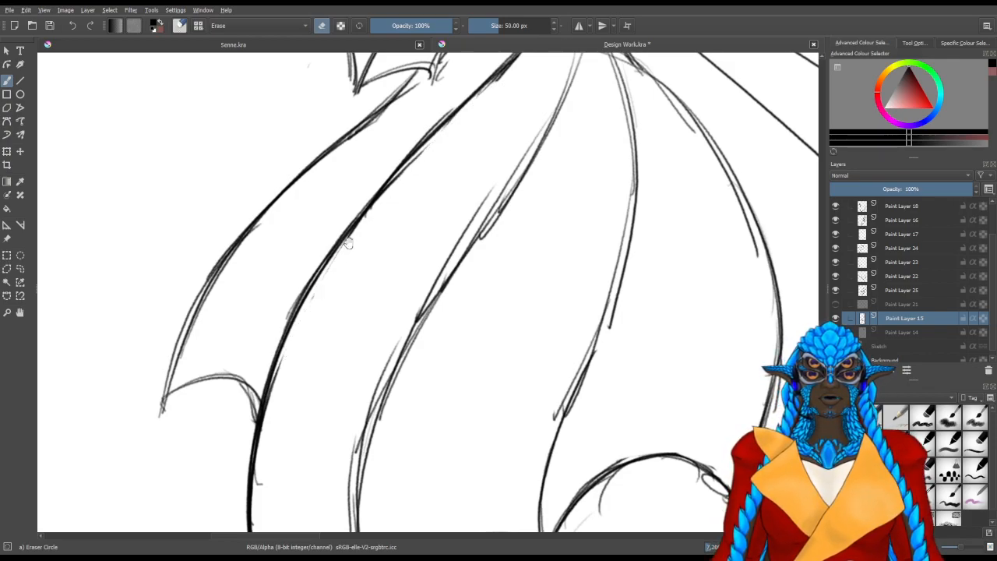
drag(223, 317, 262, 304)
drag(261, 338, 268, 340)
Darken the outermost tail-fin ray with Pencil-2 from its tip towards the fin's base
key(/)
drag(210, 398, 234, 326)
drag(209, 395, 249, 292)
mouse_move(204, 413)
mouse_down()
mouse_move(256, 270)
mouse_move(292, 219)
mouse_up()
drag(238, 308, 299, 218)
drag(300, 240, 236, 420)
mouse_move(237, 383)
mouse_down()
mouse_move(372, 260)
mouse_move(362, 282)
mouse_move(241, 397)
mouse_up()
Darken the scallop curve between the outermost and second tail-fin rays
mouse_move(285, 407)
mouse_down()
mouse_move(357, 265)
mouse_move(437, 360)
mouse_up()
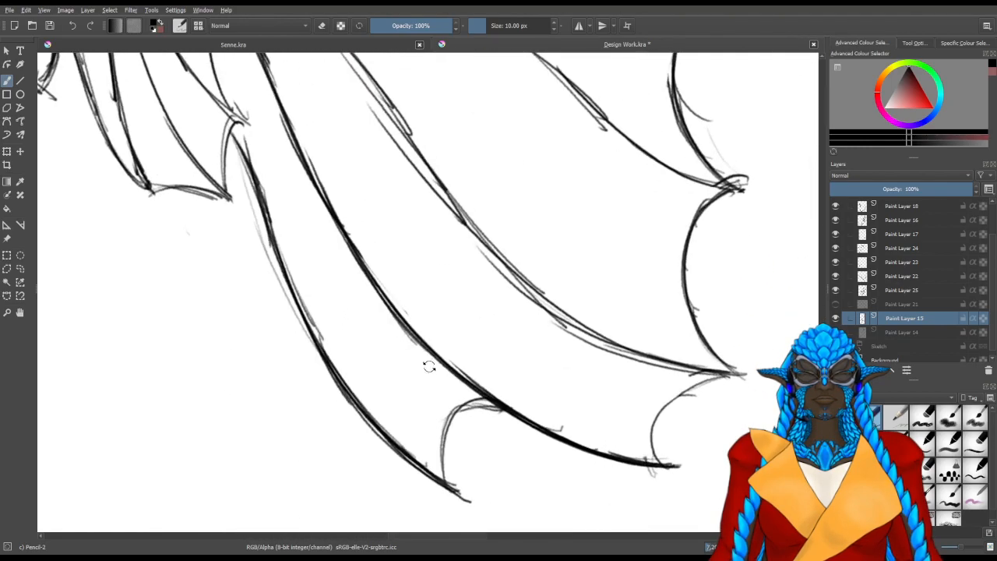
drag(447, 475, 456, 406)
mouse_move(443, 473)
mouse_down()
mouse_move(452, 413)
mouse_move(480, 398)
mouse_up()
mouse_move(445, 427)
mouse_down()
mouse_move(492, 403)
mouse_move(452, 408)
mouse_move(495, 406)
mouse_up()
drag(454, 408, 495, 406)
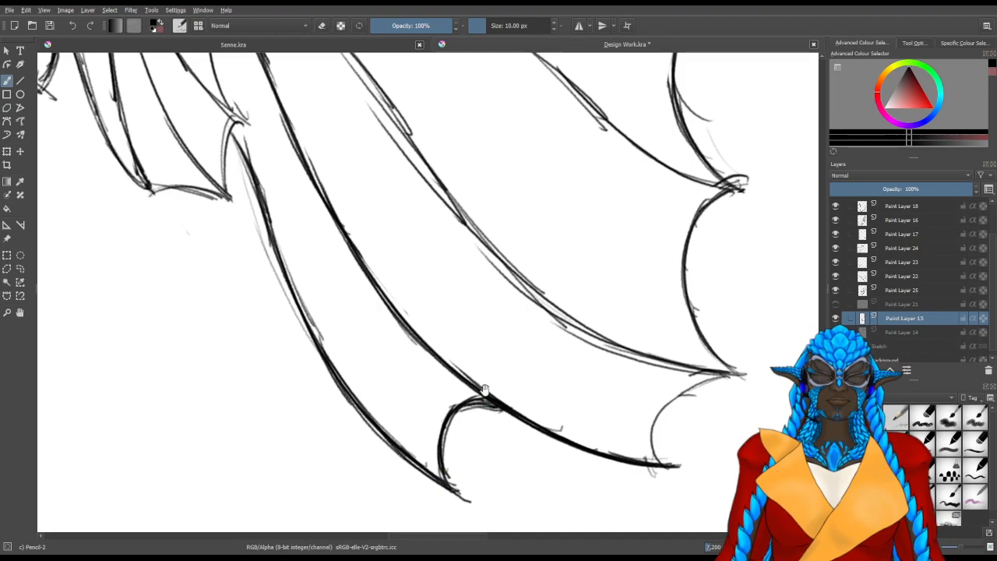
Darken the lower half of the fourth tail-fin ray with Pencil-2, working up from its scalloped tip
drag(651, 356, 356, 494)
mouse_move(512, 440)
mouse_down()
mouse_move(483, 424)
mouse_move(362, 295)
mouse_up()
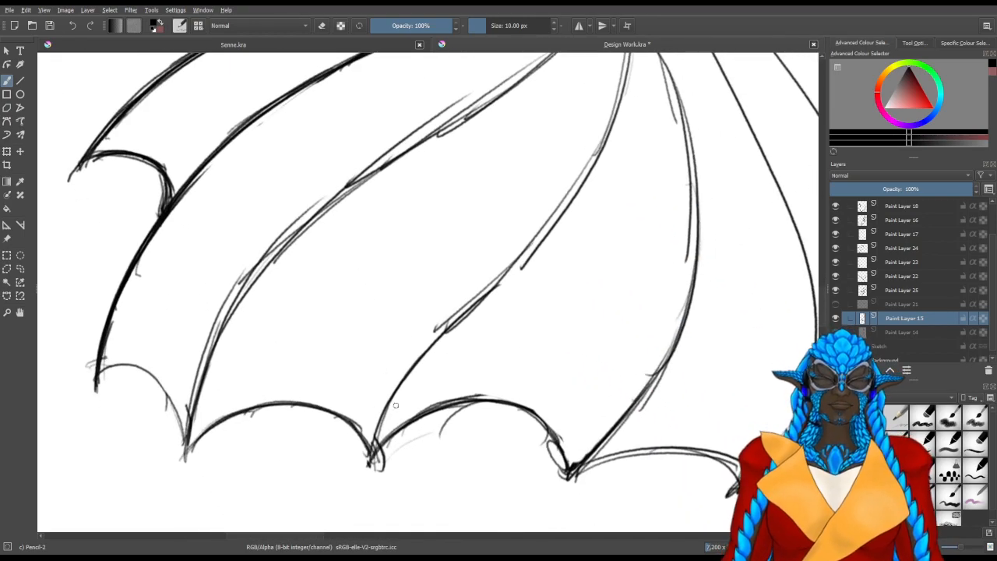
mouse_move(371, 464)
mouse_down()
mouse_move(393, 399)
mouse_move(370, 458)
mouse_move(466, 310)
mouse_up()
drag(392, 395, 515, 264)
drag(466, 310, 519, 258)
drag(546, 236, 411, 369)
mouse_move(364, 414)
mouse_down()
mouse_move(430, 343)
mouse_move(435, 322)
mouse_up()
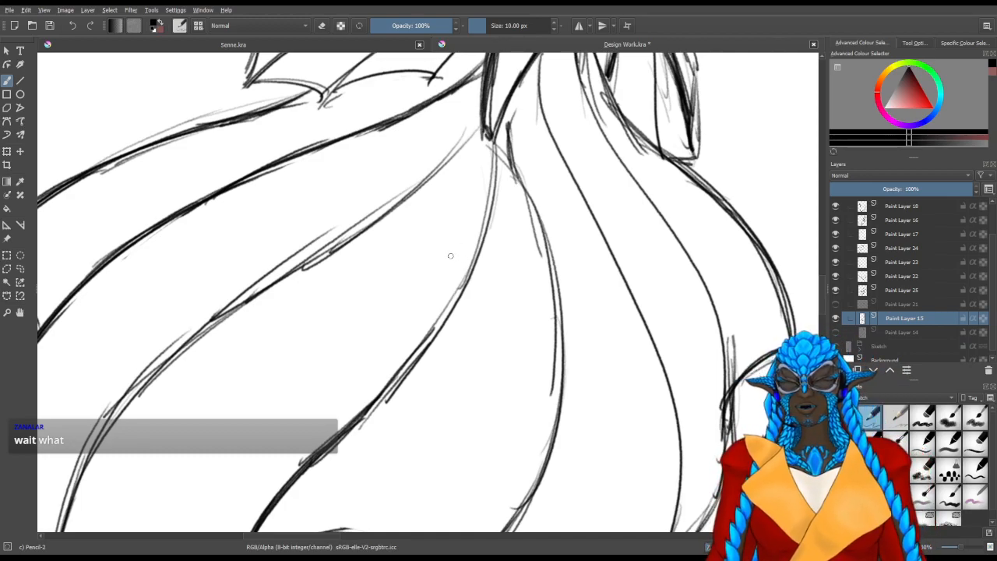
Continue the heavy line along the fourth tail-fin ray up to where it meets the fin's base
mouse_move(439, 322)
mouse_down()
mouse_move(376, 410)
mouse_move(454, 304)
mouse_up()
drag(385, 402, 475, 254)
drag(435, 334, 480, 249)
drag(487, 128, 481, 251)
drag(490, 148, 471, 299)
Darken the lower half of the third tail-fin ray, merging its doubled sketch lines
drag(327, 361, 575, 184)
drag(302, 407, 367, 237)
drag(304, 377, 419, 172)
mouse_move(308, 337)
mouse_down()
mouse_move(374, 339)
mouse_move(345, 359)
mouse_move(344, 283)
mouse_up()
drag(338, 469, 354, 221)
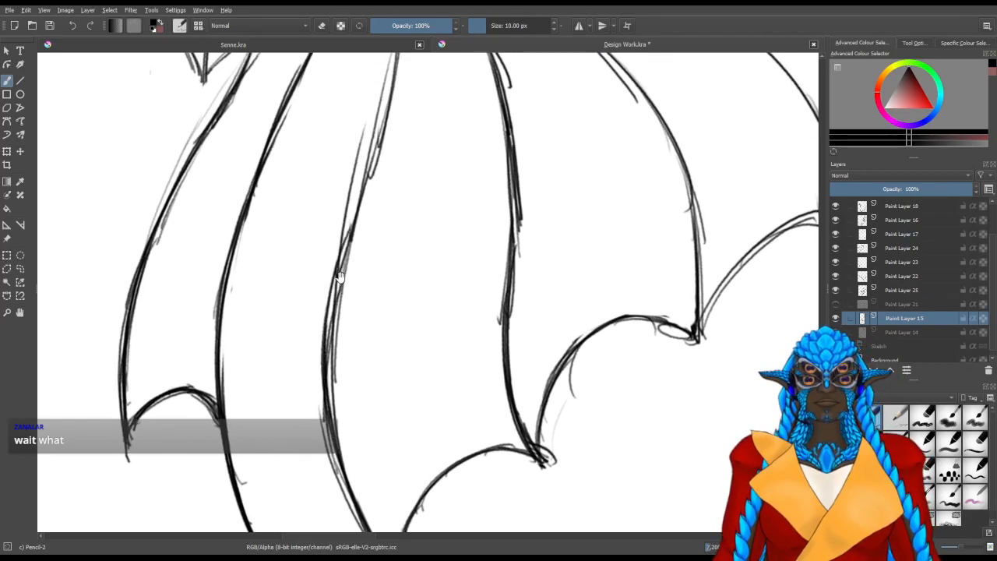
drag(340, 278, 332, 370)
drag(320, 432, 347, 303)
drag(309, 456, 366, 241)
mouse_move(337, 360)
mouse_down()
mouse_move(315, 450)
mouse_move(367, 273)
mouse_up()
Erase the loose sketch lines running beside the third tail-fin ray
key(slash)
drag(326, 344, 348, 291)
mouse_move(368, 398)
mouse_down()
mouse_move(372, 278)
mouse_move(389, 228)
mouse_up()
mouse_move(368, 380)
mouse_down()
mouse_move(359, 430)
mouse_move(354, 341)
mouse_up()
key(slash)
Darken the upper half of the third tail-fin ray with Pencil-2 up to the fin's base
drag(351, 461, 355, 299)
mouse_move(352, 464)
mouse_down()
mouse_move(351, 316)
mouse_move(381, 226)
mouse_up()
mouse_move(347, 378)
mouse_down()
mouse_move(391, 201)
mouse_move(370, 315)
mouse_move(389, 248)
mouse_up()
drag(370, 311, 393, 227)
drag(398, 94, 410, 233)
drag(403, 179, 407, 263)
mouse_move(404, 181)
mouse_down()
mouse_move(402, 333)
mouse_move(410, 295)
mouse_up()
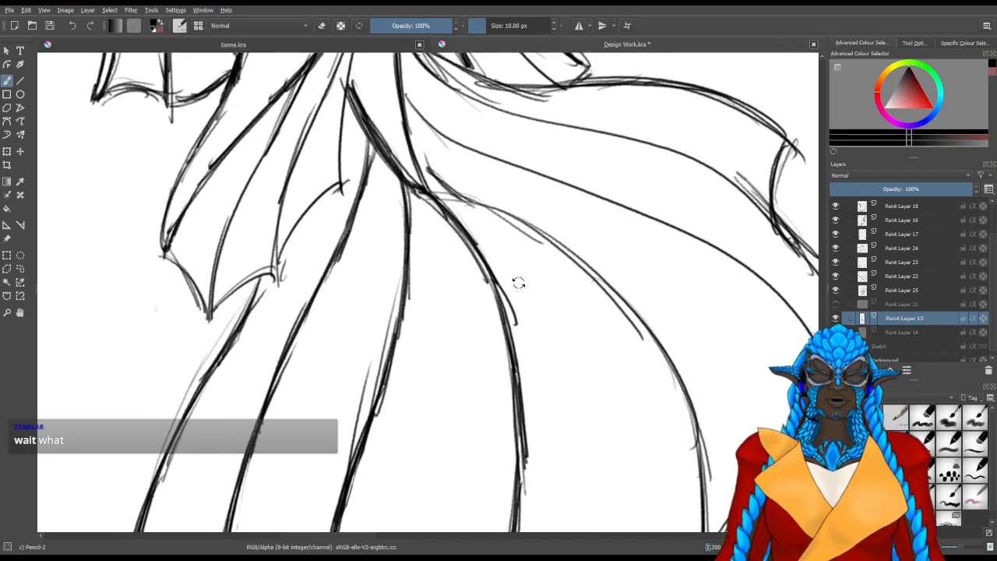
Erase the stray lines beneath the scallop between the fourth and fifth tail-fin rays
drag(517, 281, 513, 319)
mouse_move(561, 368)
mouse_down()
mouse_move(429, 200)
mouse_move(371, 205)
mouse_up()
mouse_move(307, 501)
mouse_down()
mouse_move(319, 413)
mouse_move(363, 405)
mouse_move(366, 416)
mouse_up()
key(slash)
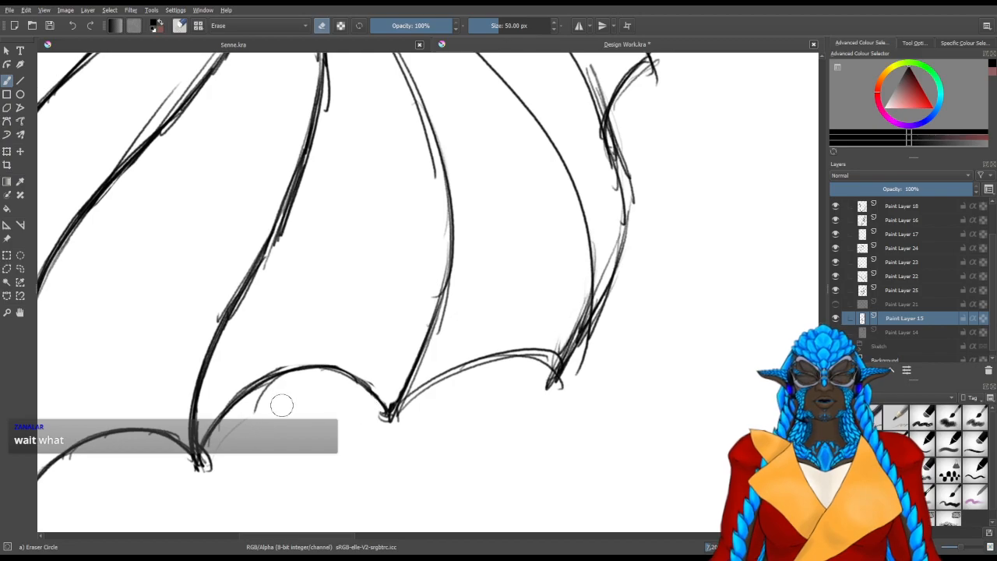
drag(258, 414, 286, 392)
mouse_move(225, 472)
mouse_down()
mouse_move(214, 465)
mouse_move(217, 452)
mouse_up()
mouse_move(423, 406)
mouse_down()
mouse_move(353, 446)
mouse_move(347, 422)
mouse_up()
key(slash)
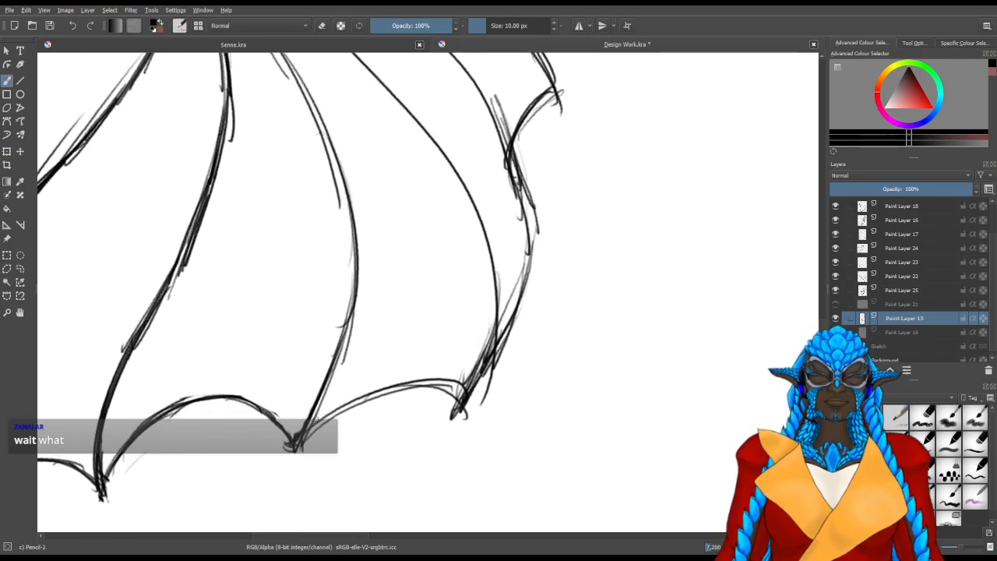
Darken the fifth tail-fin ray with Pencil-2 along its length to the fin's base
drag(325, 384, 354, 305)
drag(227, 352, 572, 412)
drag(480, 496, 564, 252)
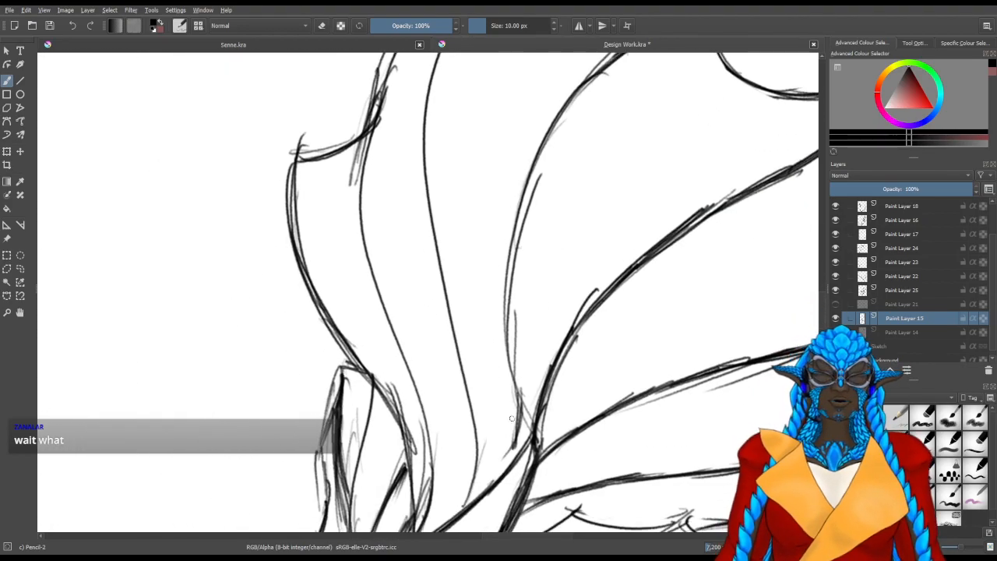
drag(512, 371, 533, 436)
drag(509, 333, 531, 433)
drag(506, 288, 531, 434)
mouse_move(512, 250)
mouse_down()
mouse_move(506, 318)
mouse_move(520, 407)
mouse_up()
drag(521, 200, 506, 325)
drag(539, 153, 509, 366)
drag(538, 244, 542, 244)
Erase the loose doubled lines beside the fifth tail-fin ray
key(slash)
mouse_move(547, 184)
mouse_down()
mouse_move(530, 257)
mouse_move(528, 345)
mouse_move(525, 272)
mouse_up()
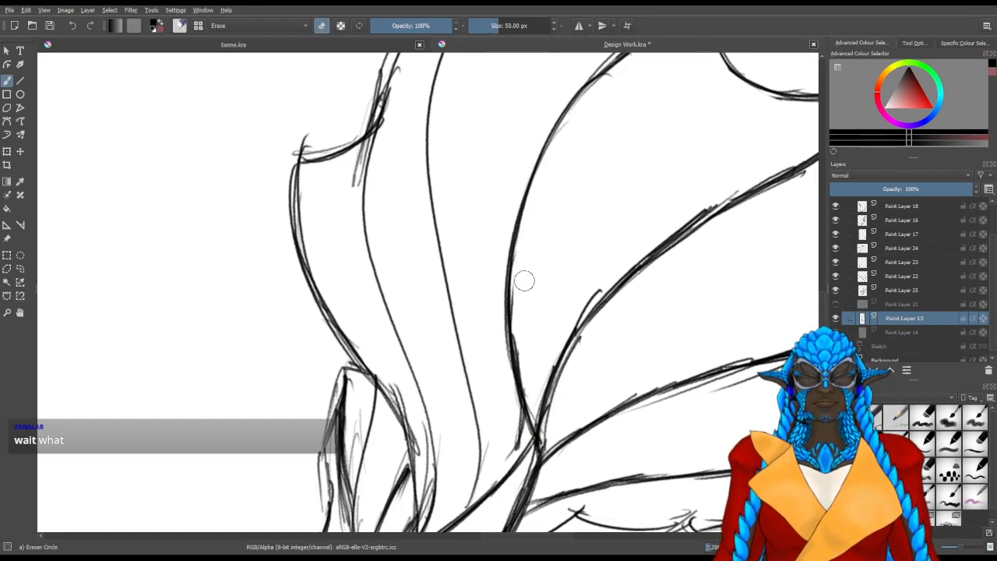
mouse_move(579, 289)
mouse_down()
mouse_move(604, 274)
mouse_move(572, 315)
mouse_up()
mouse_move(510, 441)
mouse_down()
mouse_move(512, 423)
mouse_move(507, 451)
mouse_move(510, 353)
mouse_up()
mouse_move(499, 395)
shift+mouse_down()
mouse_move(446, 403)
mouse_move(439, 447)
shift+mouse_up()
Darken the base of the sixth tail-fin ray where it joins the tail with Pencil-2
key(slash)
drag(472, 403, 439, 446)
mouse_move(468, 401)
mouse_down()
mouse_move(437, 448)
mouse_move(483, 345)
mouse_up()
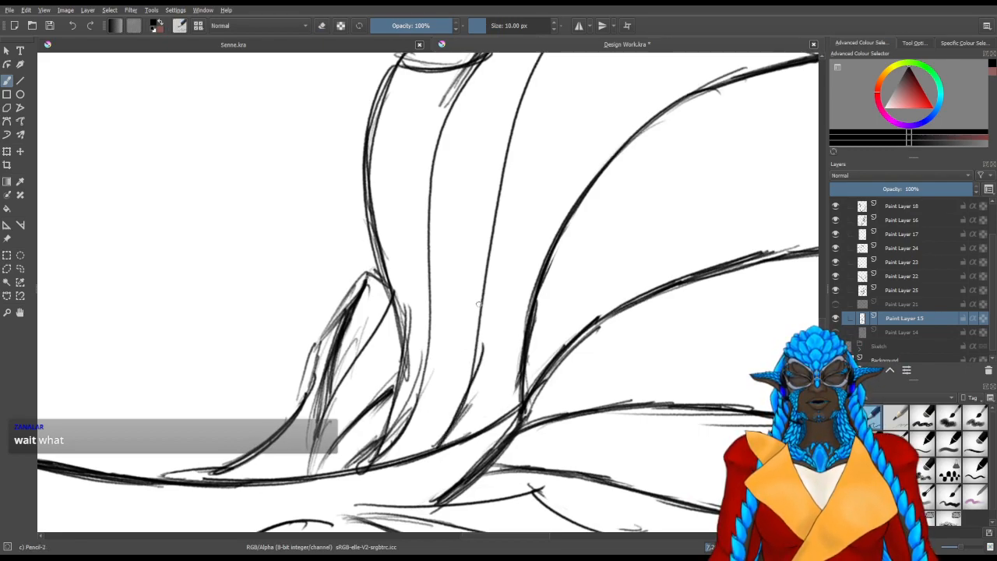
drag(481, 289, 455, 428)
drag(479, 313, 461, 412)
drag(481, 318, 453, 430)
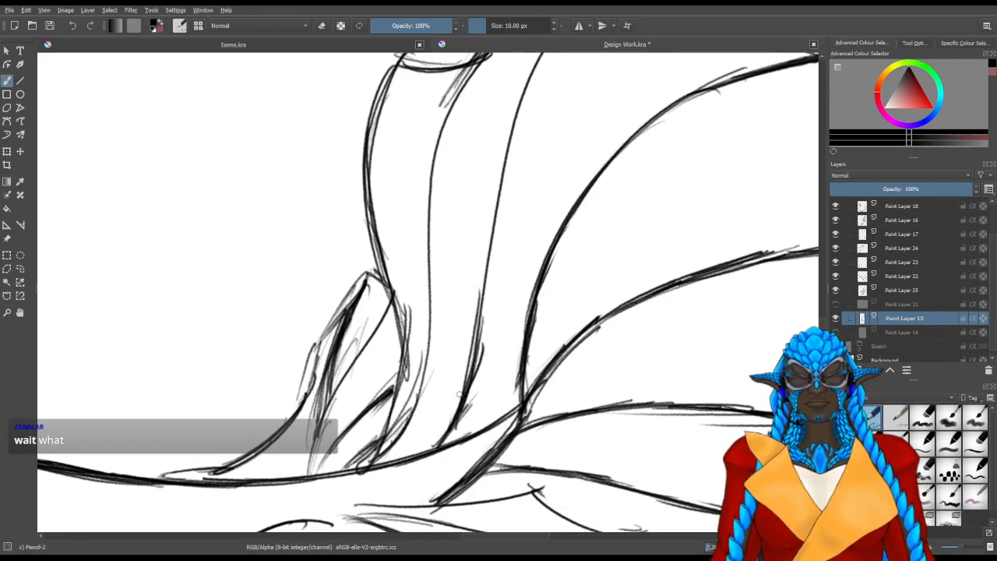
Continue the heavy line along the sixth tail-fin ray out to its tip
drag(485, 269, 470, 403)
drag(463, 488, 476, 358)
drag(468, 479, 491, 281)
drag(468, 433, 508, 225)
drag(487, 300, 598, 112)
drag(508, 226, 662, 78)
drag(572, 140, 690, 71)
drag(583, 123, 680, 75)
drag(582, 128, 699, 70)
Erase the loose strokes beside the outer part of the sixth tail-fin ray
drag(638, 125, 622, 145)
key(slash)
mouse_move(659, 108)
mouse_down()
mouse_move(626, 122)
mouse_move(659, 106)
mouse_up()
drag(601, 158, 567, 207)
key(4)
key(4)
key(4)
drag(431, 218, 441, 403)
key(slash)
Darken the fin's side edge between the sixth ray's tip and the upper end of the seventh ray
mouse_move(447, 311)
mouse_down()
mouse_move(467, 314)
mouse_move(517, 220)
mouse_move(513, 227)
mouse_up()
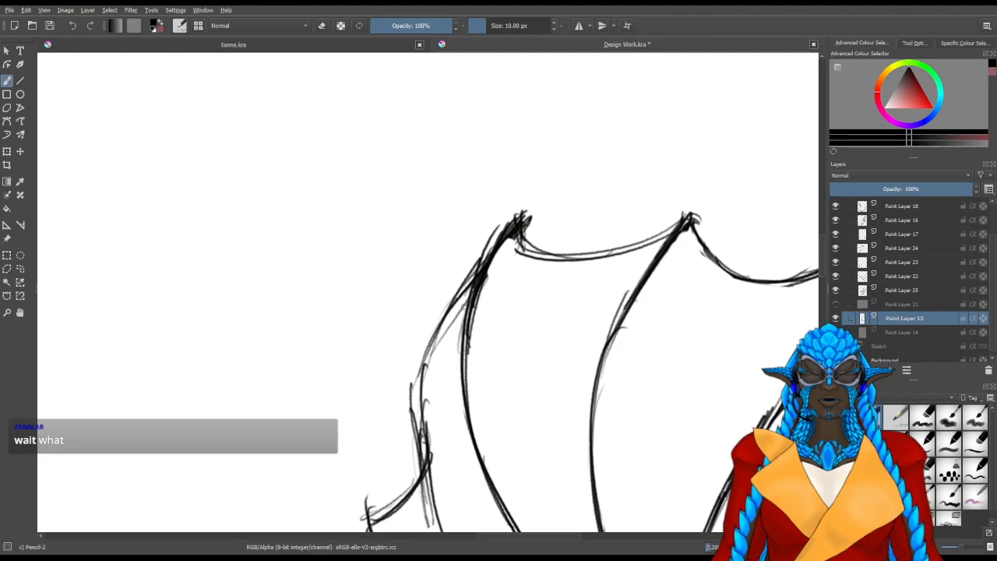
drag(458, 430, 506, 263)
drag(478, 344, 494, 414)
drag(468, 293, 507, 427)
drag(476, 359, 494, 413)
drag(462, 251, 475, 357)
mouse_move(464, 254)
mouse_down()
mouse_move(488, 394)
mouse_move(520, 159)
mouse_up()
mouse_move(478, 234)
mouse_down()
mouse_move(527, 142)
mouse_move(472, 270)
mouse_move(475, 309)
mouse_up()
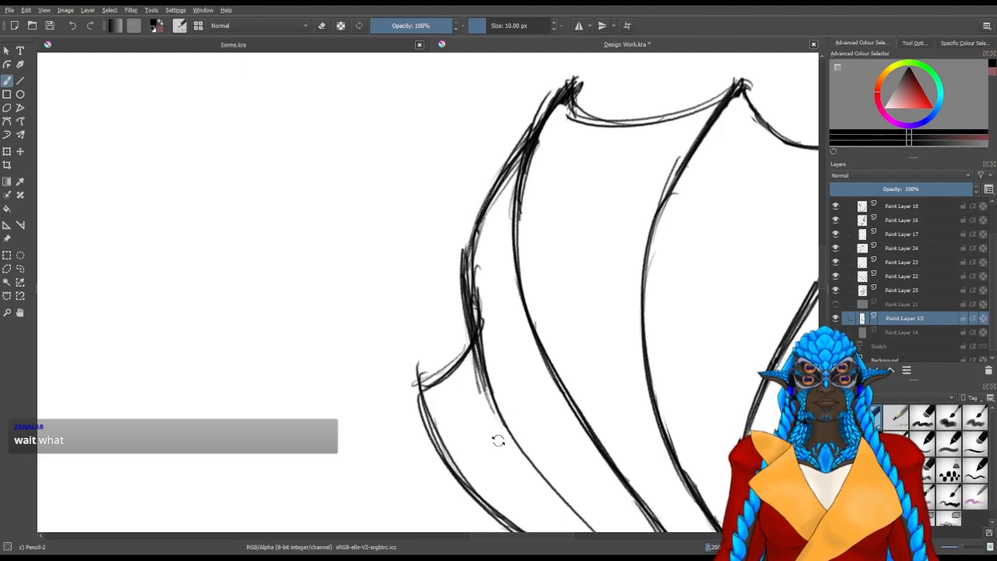
Erase the doubled lines around the fin's side edge and the upper end of the seventh ray
key(6)
key(e)
drag(487, 358, 494, 275)
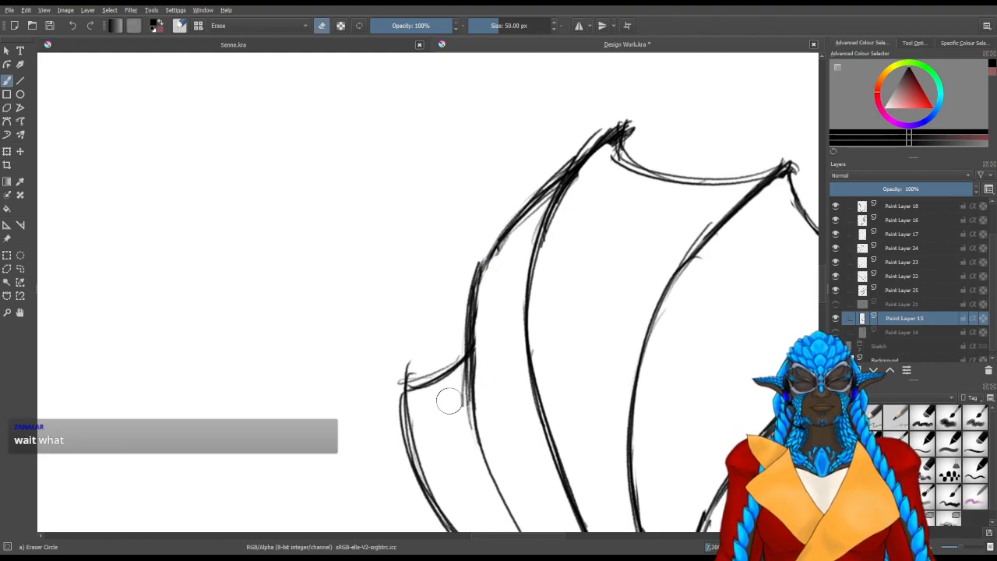
key(6)
key(6)
mouse_move(421, 446)
mouse_down()
mouse_move(506, 282)
mouse_move(512, 296)
mouse_up()
key(/)
Darken the seventh tail-fin ray with Pencil-2 down to its base on the tail
drag(509, 324, 521, 259)
drag(544, 206, 507, 307)
mouse_move(514, 273)
mouse_down()
mouse_move(503, 356)
mouse_move(566, 205)
mouse_up()
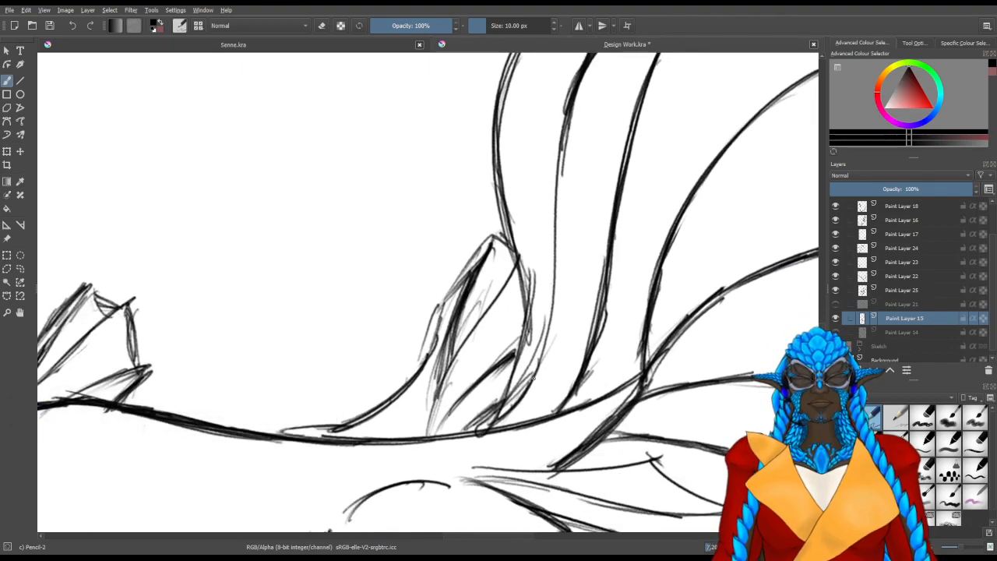
drag(545, 346, 511, 411)
mouse_move(530, 379)
mouse_down()
mouse_move(506, 423)
mouse_move(557, 272)
mouse_up()
drag(541, 370, 558, 243)
drag(557, 288, 564, 115)
drag(558, 211, 569, 117)
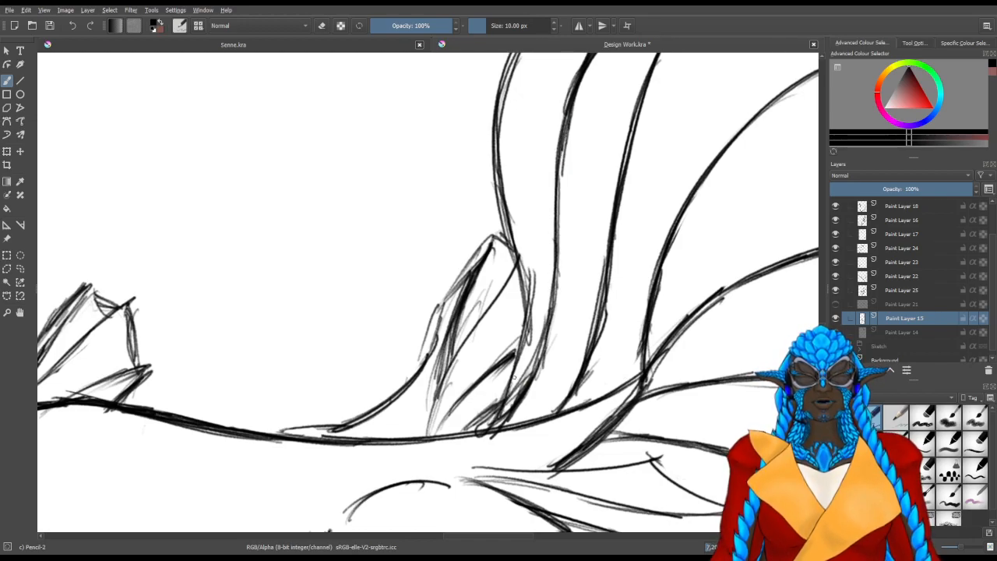
Darken the tail fin's last outer ray from its base, past the small side fin, to its tip
drag(507, 339, 342, 333)
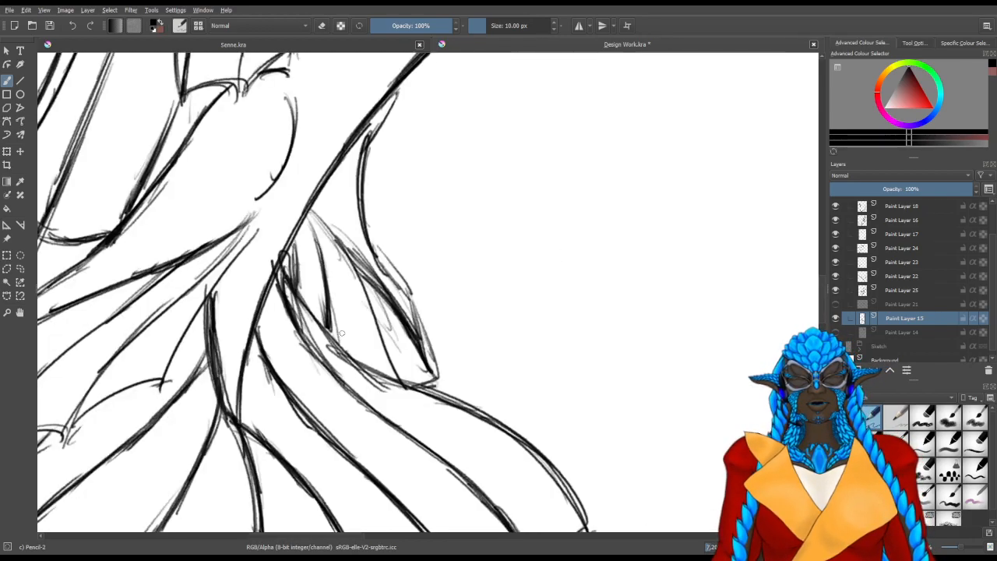
mouse_move(503, 335)
mouse_down()
mouse_move(392, 351)
mouse_move(351, 283)
mouse_up()
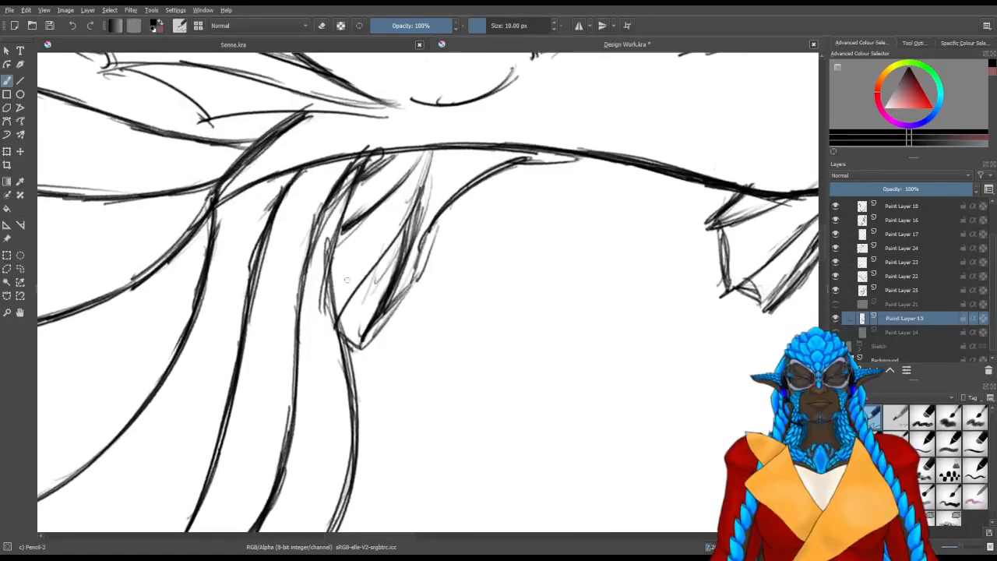
drag(366, 151, 333, 307)
drag(348, 192, 332, 318)
mouse_move(356, 171)
mouse_down()
mouse_move(332, 261)
mouse_move(354, 377)
mouse_up()
mouse_move(335, 304)
mouse_down()
mouse_move(353, 382)
mouse_move(424, 244)
mouse_move(384, 370)
mouse_up()
mouse_move(396, 285)
mouse_down()
mouse_move(382, 387)
mouse_move(358, 420)
mouse_up()
drag(388, 366, 366, 406)
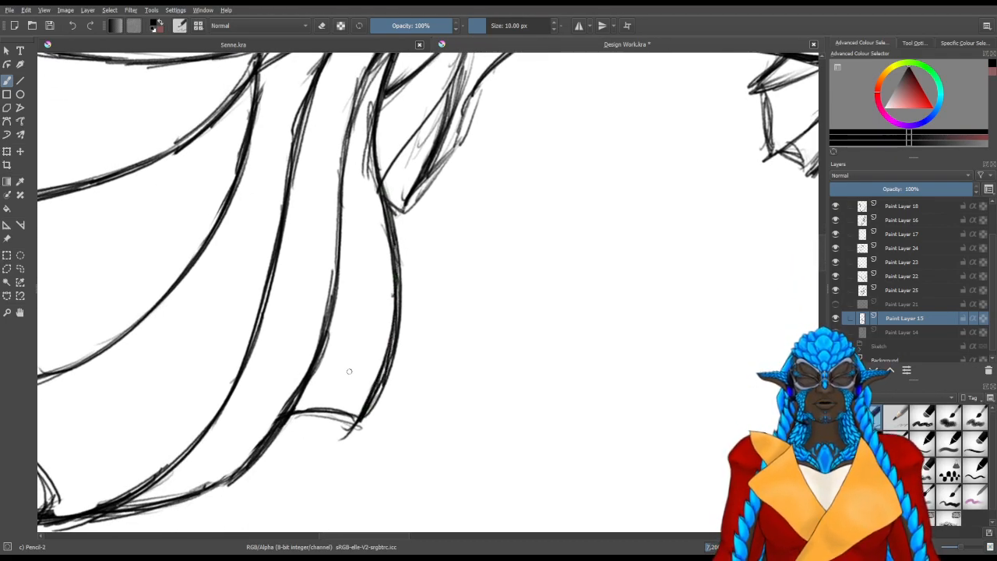
Make Paint Layer 21 visible and select it as the active layer
drag(349, 372, 452, 402)
scroll(350, 364, down, 3)
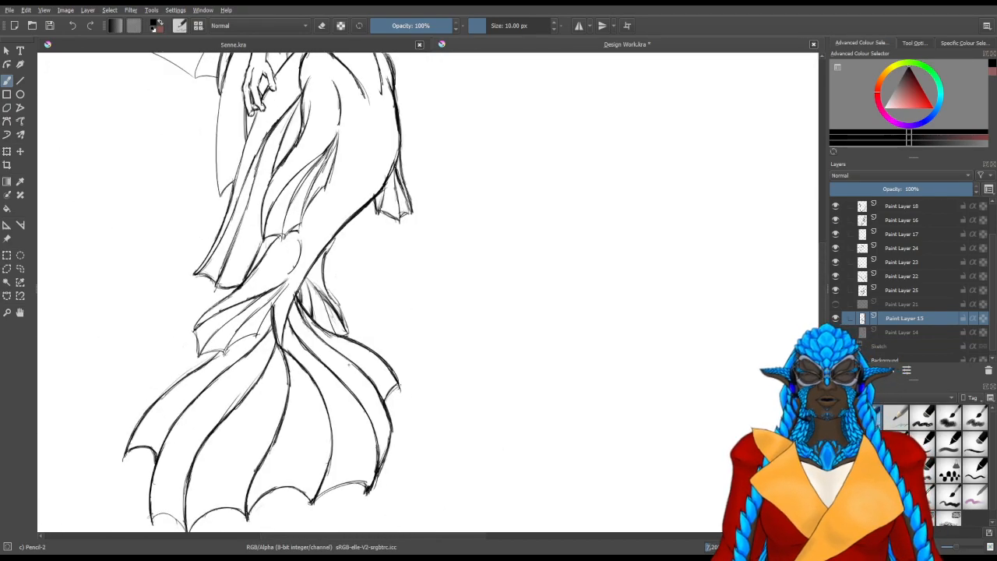
scroll(324, 292, up, 1)
drag(361, 259, 394, 488)
drag(387, 304, 416, 410)
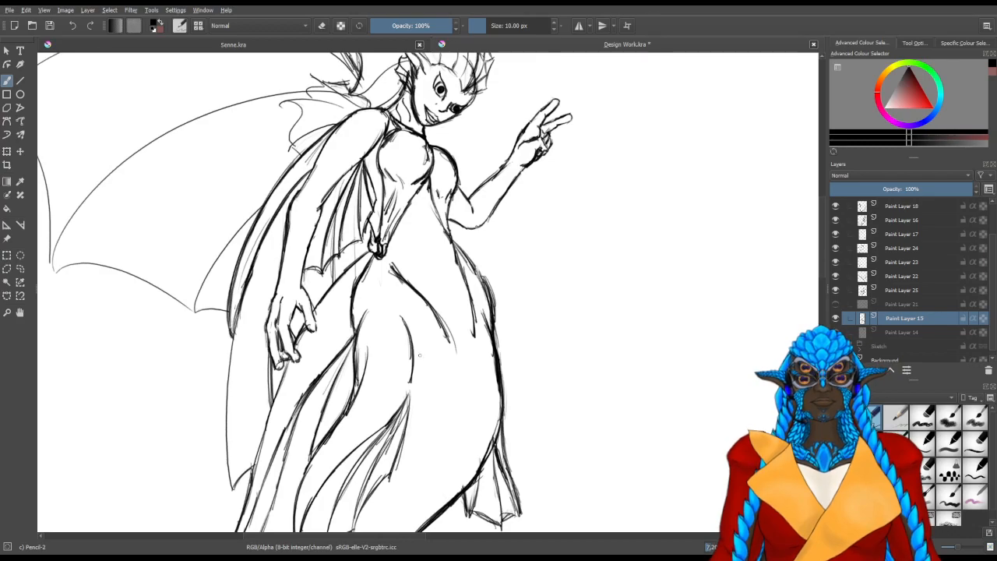
drag(411, 376, 432, 272)
drag(423, 184, 424, 368)
click(836, 305)
click(835, 305)
click(836, 304)
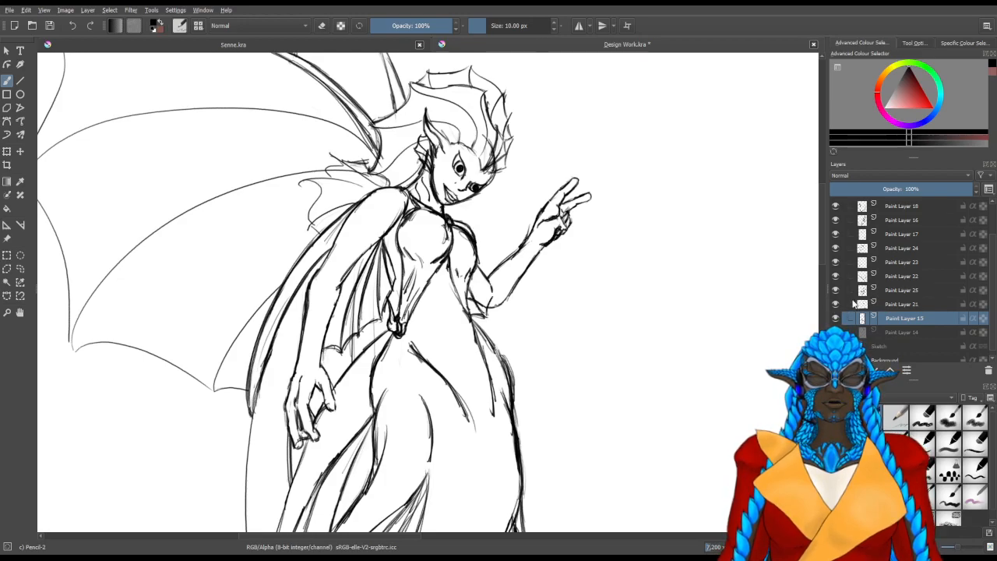
click(854, 303)
Sketch a small pointed fin flap with Pencil-2 between the waist knot and the lowered hand
key(e)
drag(524, 220, 534, 232)
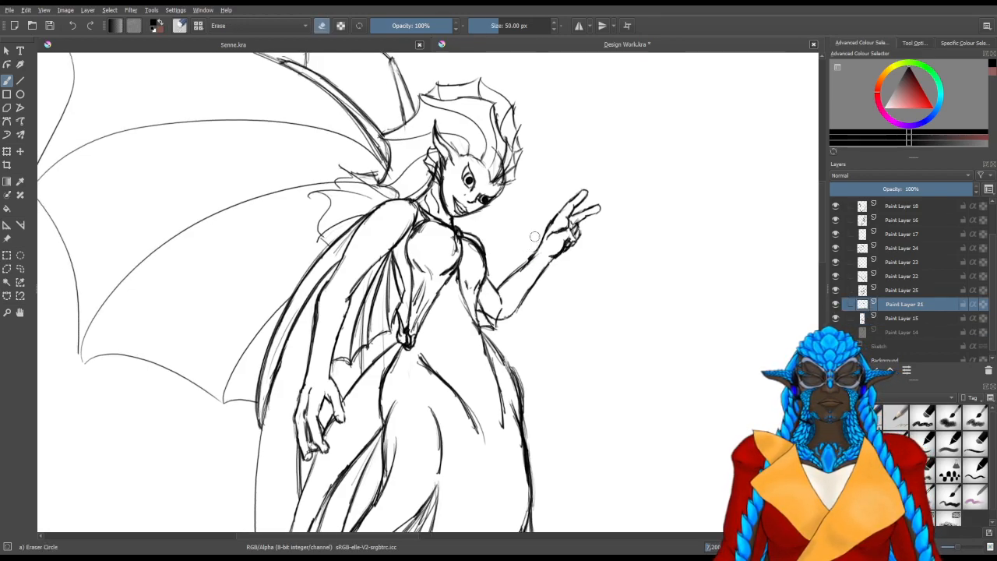
scroll(395, 353, up, 3)
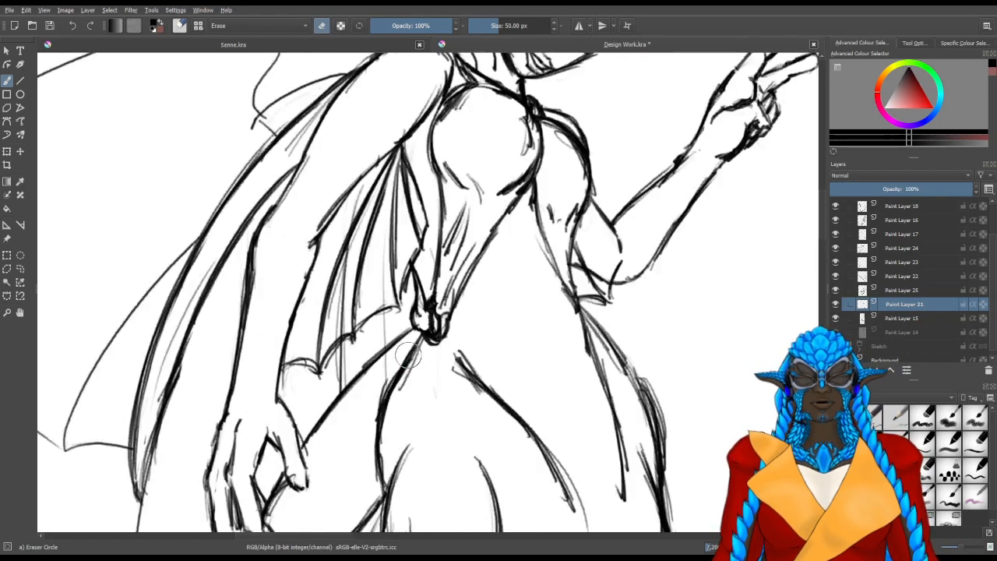
drag(455, 289, 489, 202)
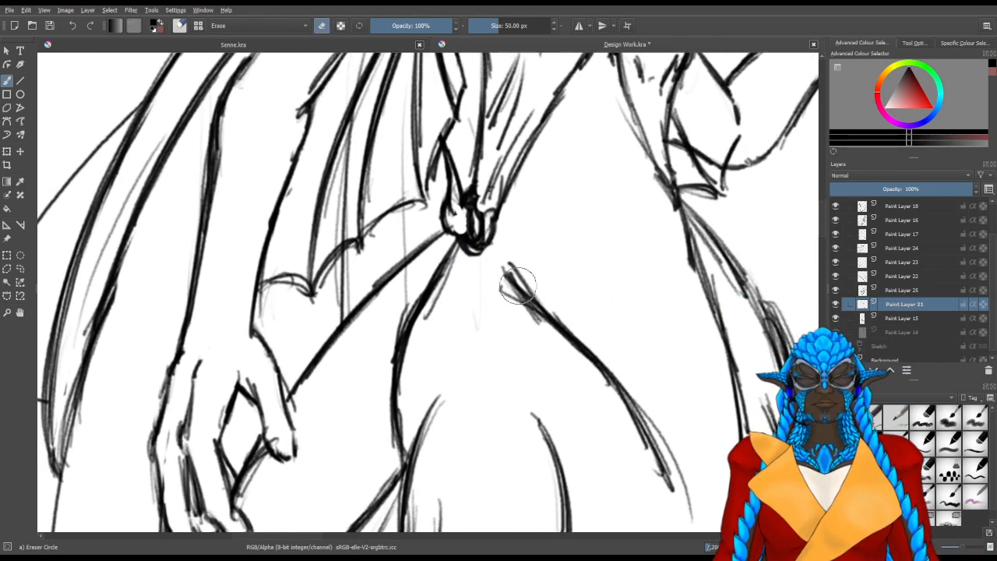
drag(496, 287, 478, 296)
key(/)
drag(304, 441, 296, 482)
drag(325, 425, 296, 461)
drag(352, 390, 298, 462)
mouse_move(394, 327)
mouse_down()
mouse_move(330, 474)
mouse_move(299, 467)
mouse_move(324, 472)
mouse_up()
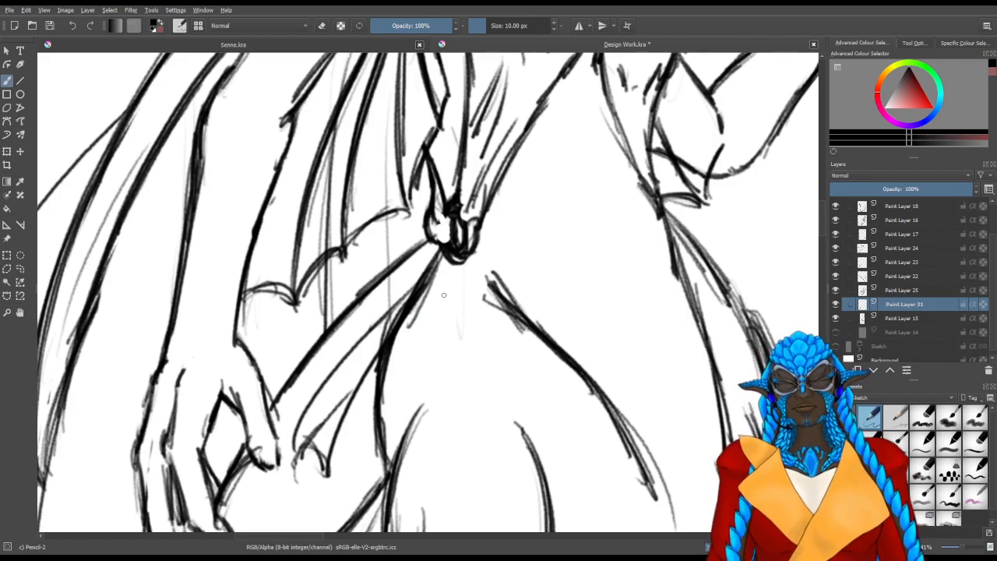
Draw a hanging fin below the waist knot with two curved rays and a scalloped lower edge
mouse_move(442, 257)
mouse_down()
mouse_move(501, 438)
mouse_move(438, 432)
mouse_up()
drag(420, 292, 433, 479)
key(ctrl+z)
mouse_move(429, 276)
mouse_down()
mouse_move(416, 433)
mouse_move(434, 425)
mouse_move(426, 437)
mouse_up()
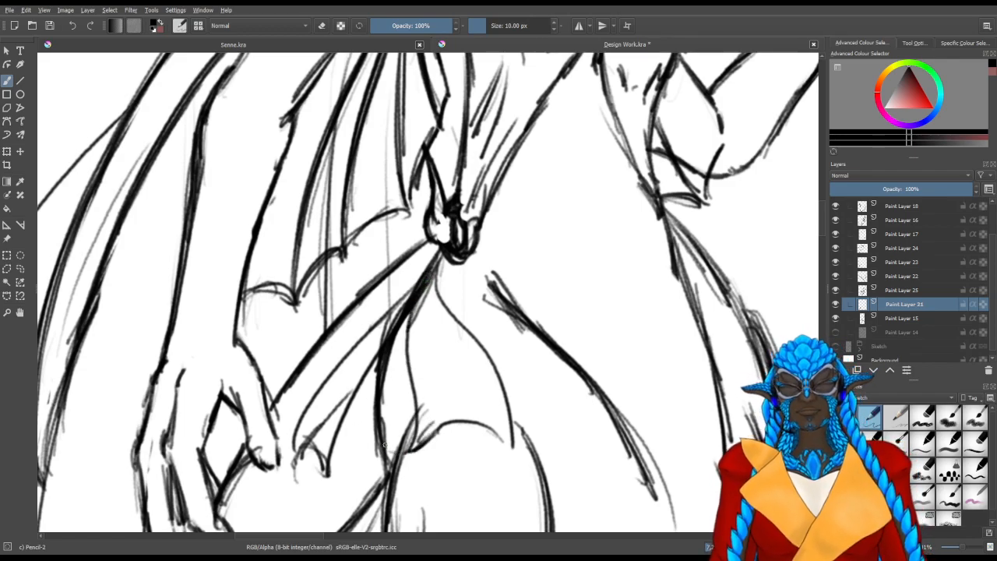
Thicken the hip contour running down from the waist knot with long pencil strokes
drag(402, 314, 370, 451)
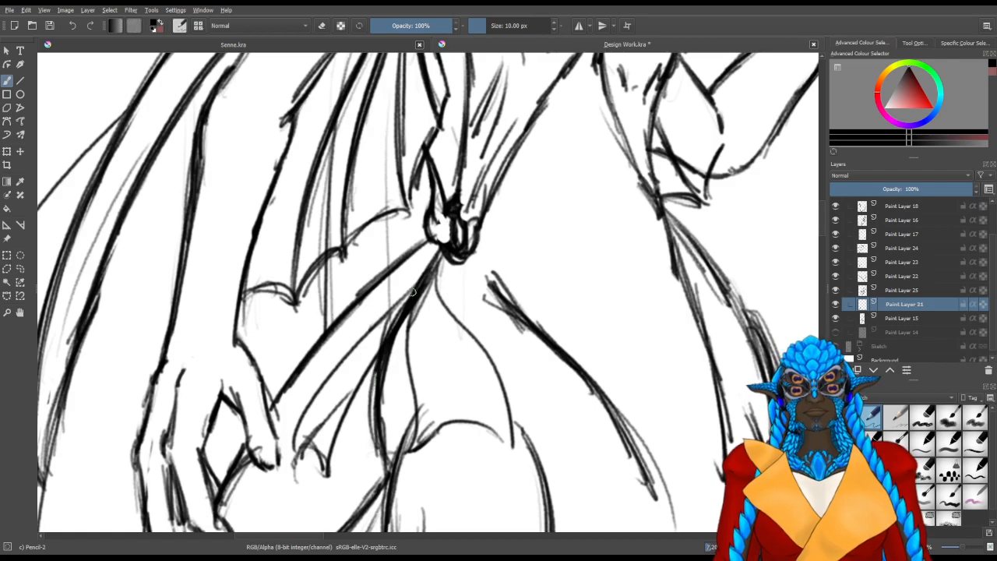
drag(412, 293, 377, 472)
mouse_move(411, 275)
mouse_down()
mouse_move(374, 405)
mouse_move(380, 345)
mouse_move(389, 475)
mouse_up()
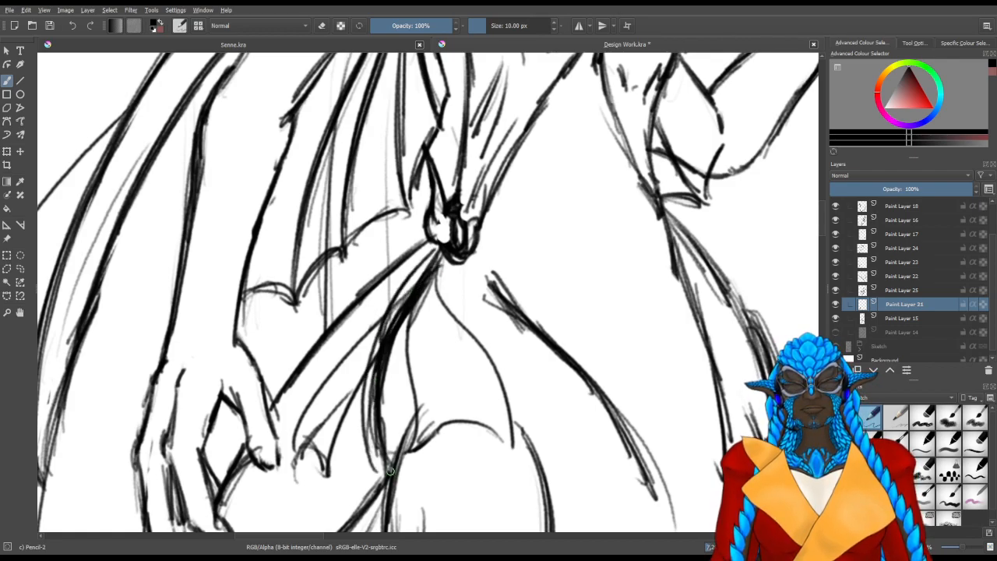
Erase the pointed flap sketched between the hip contour and the lowered hand
key(/)
drag(343, 435, 339, 456)
mouse_move(327, 494)
mouse_down()
mouse_move(303, 448)
mouse_move(352, 356)
mouse_move(382, 325)
mouse_move(343, 449)
mouse_move(351, 398)
mouse_move(377, 348)
mouse_move(350, 422)
mouse_move(360, 458)
mouse_move(367, 423)
mouse_move(363, 436)
mouse_up()
Extend the hanging fin across the hip contour and add its narrow outer edge on the lowered hand's side
key(/)
mouse_move(421, 293)
mouse_down()
mouse_move(387, 364)
mouse_move(379, 464)
mouse_up()
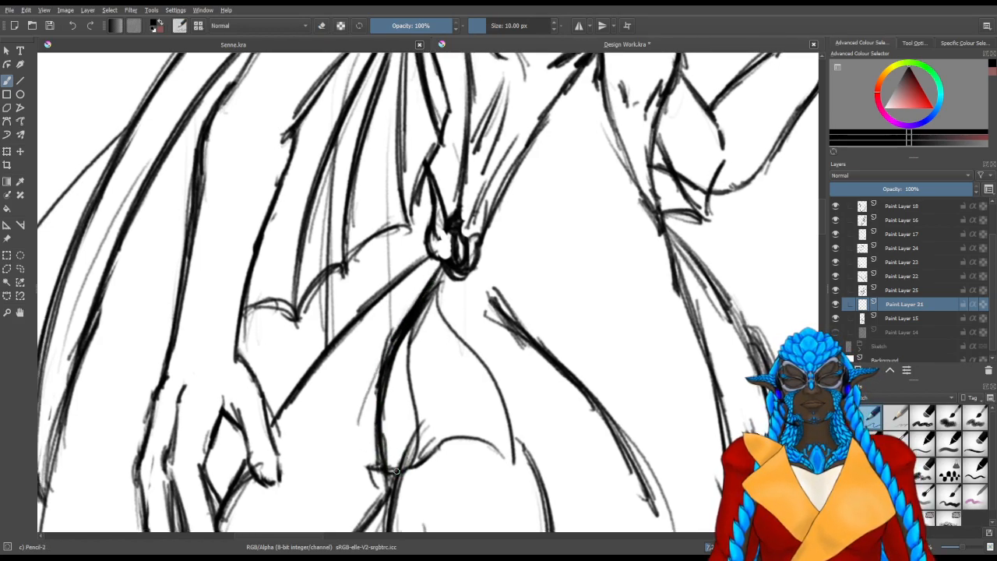
drag(378, 371, 362, 459)
drag(374, 389, 363, 466)
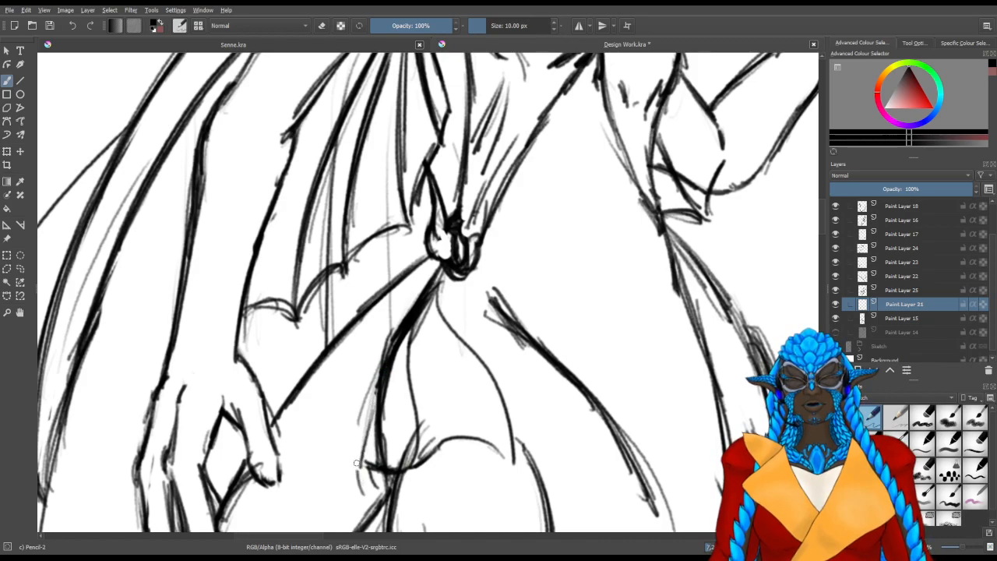
drag(369, 406, 357, 484)
drag(368, 426, 360, 485)
Add a new paint layer above Paint Layer 21 and choose bright red as the brush colour
mouse_move(385, 346)
mouse_down()
mouse_move(370, 430)
mouse_move(424, 273)
mouse_up()
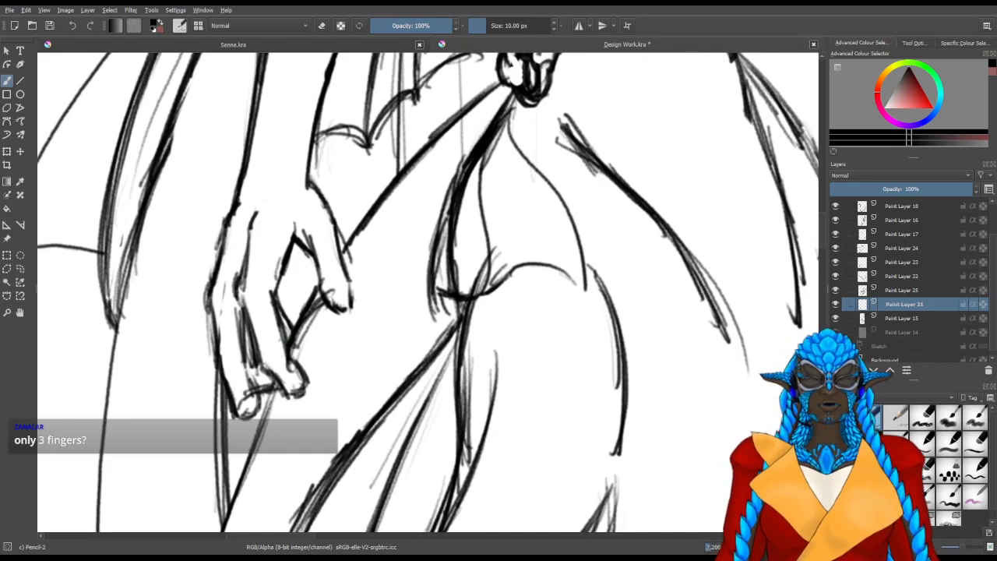
key(Insert)
drag(922, 95, 953, 114)
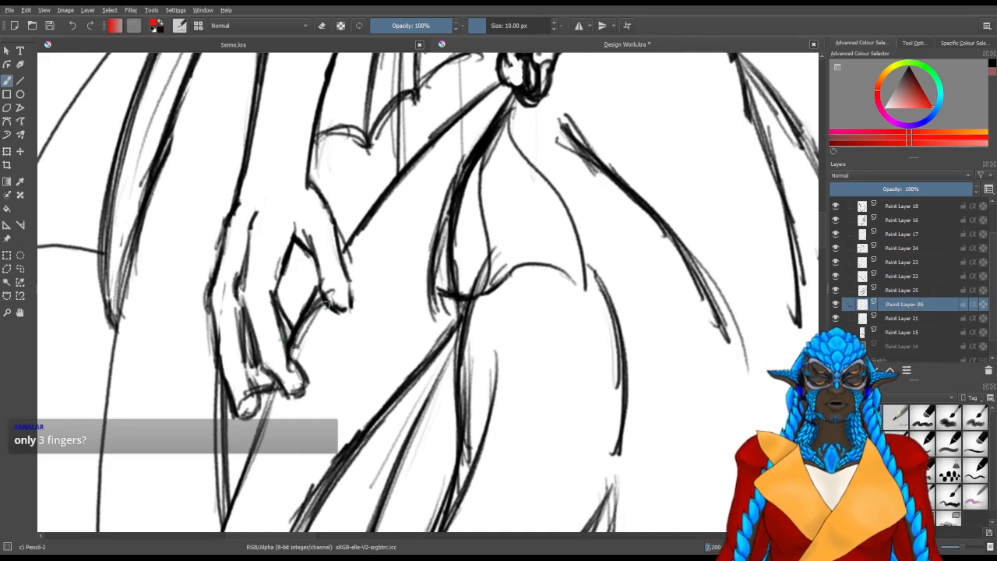
drag(320, 225, 340, 285)
drag(257, 320, 266, 320)
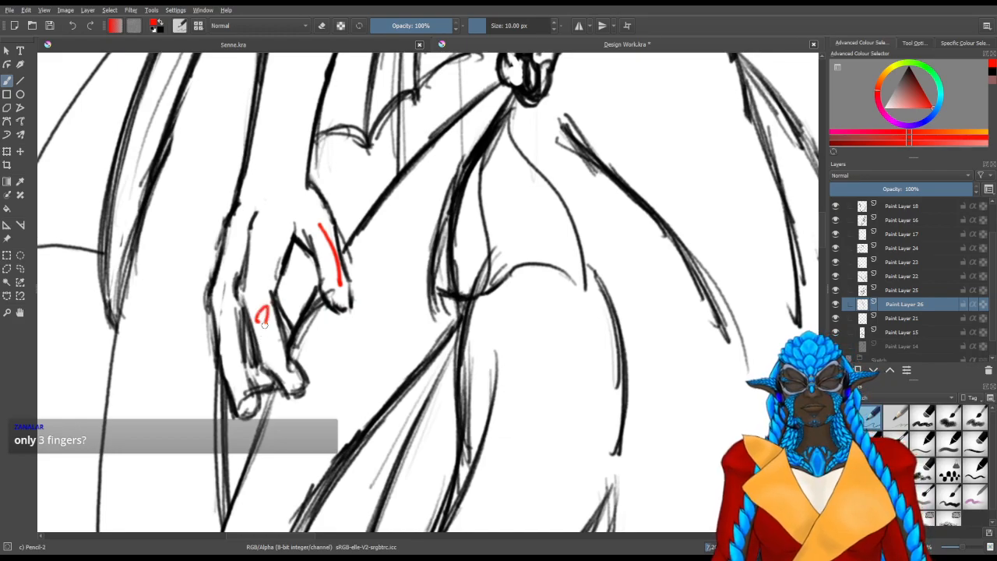
key(ctrl+z)
key(ctrl+z)
Number the lowered hand's fingers 1 to 5 in red, starting with 1 on the thumb
drag(320, 248, 329, 249)
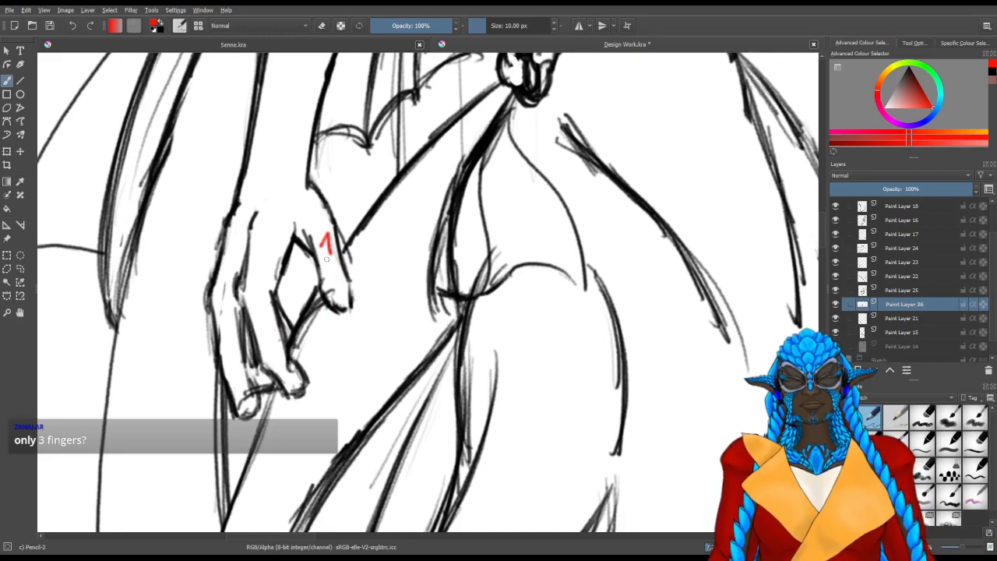
drag(260, 334, 273, 344)
drag(232, 350, 268, 390)
drag(289, 314, 296, 338)
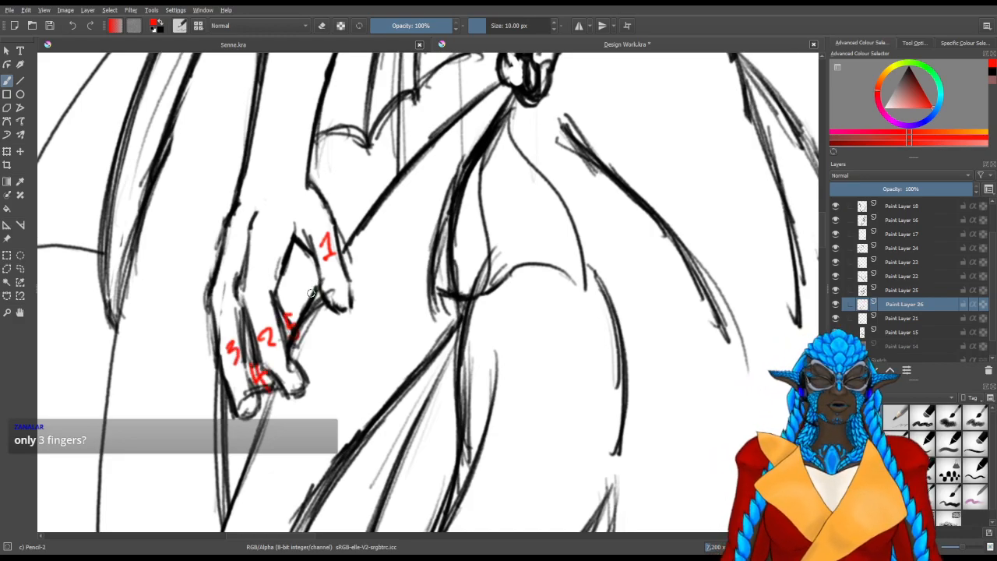
Make Paint Layer 21 the active layer and reset the brush colour to black
drag(455, 223, 418, 380)
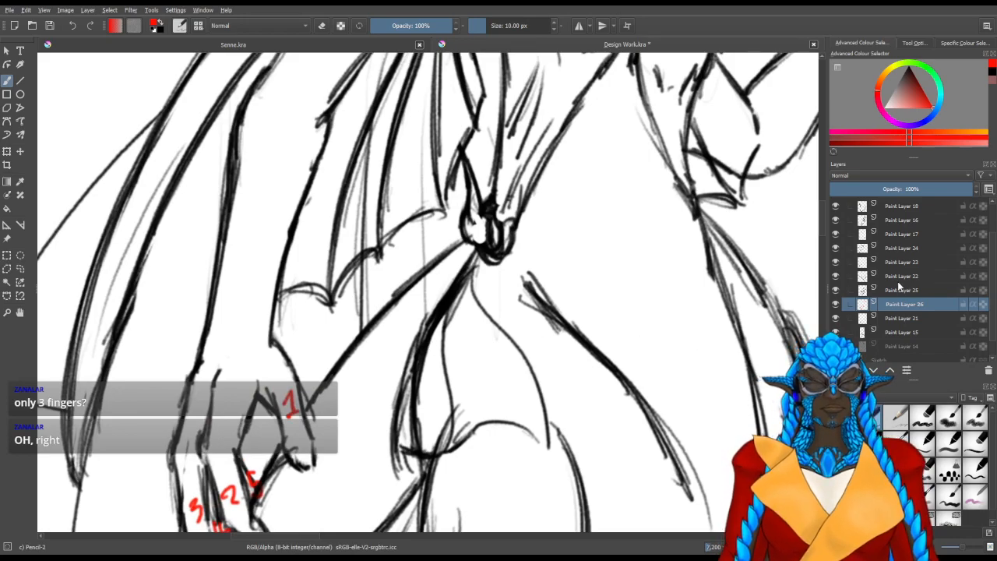
click(836, 304)
click(837, 305)
click(836, 304)
click(836, 305)
click(836, 318)
click(837, 318)
click(847, 318)
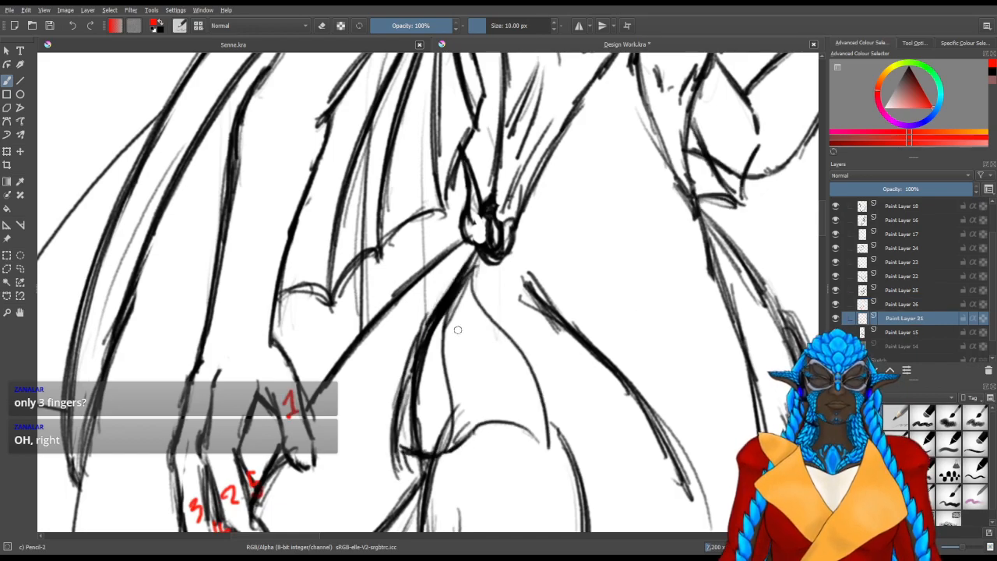
key(d)
Widen the hip fin toward the lowered hand with extra rays, a scalloped lower edge and darker lines near its base
drag(462, 270, 382, 357)
mouse_move(458, 271)
mouse_down()
mouse_move(410, 339)
mouse_move(375, 435)
mouse_up()
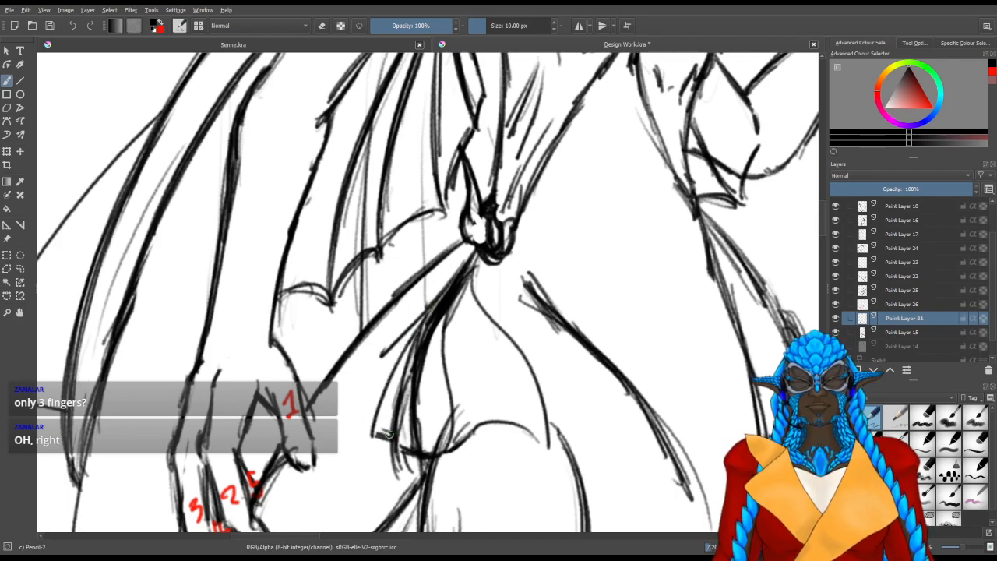
mouse_move(372, 449)
mouse_down()
mouse_move(338, 405)
mouse_move(364, 389)
mouse_move(330, 427)
mouse_move(424, 323)
mouse_up()
mouse_move(345, 417)
mouse_down()
mouse_move(376, 360)
mouse_move(455, 266)
mouse_move(425, 299)
mouse_up()
drag(468, 259, 388, 332)
drag(438, 290, 377, 348)
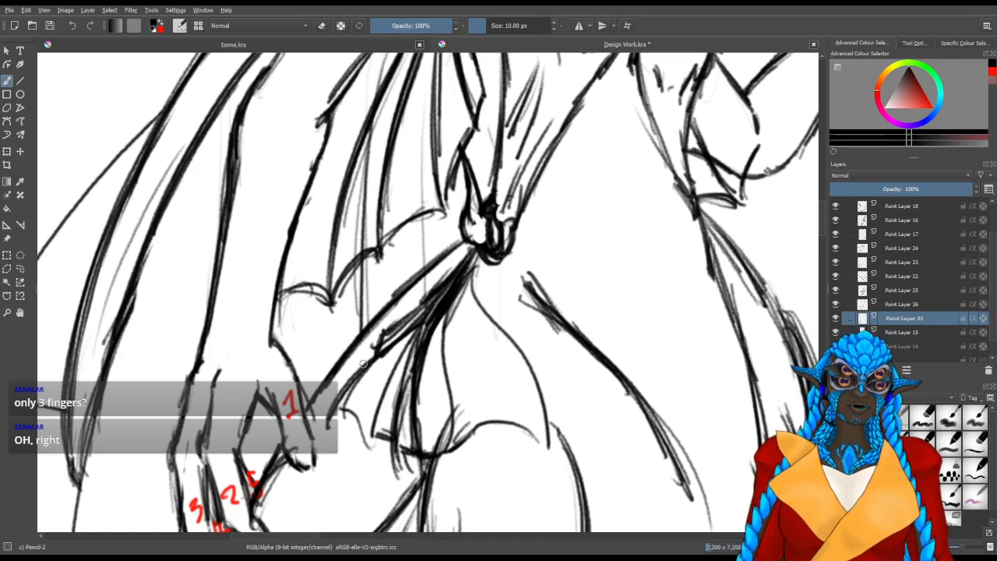
Sketch a small matching fin with pointed rays and a scalloped edge on the opposite hip, below the raised arm's elbow
drag(521, 329, 427, 281)
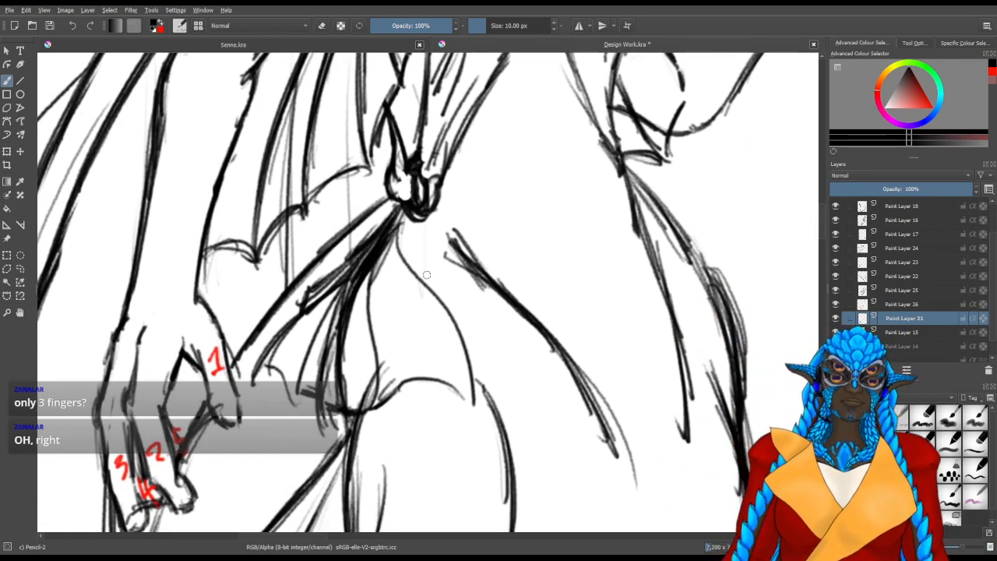
scroll(344, 289, down, 2)
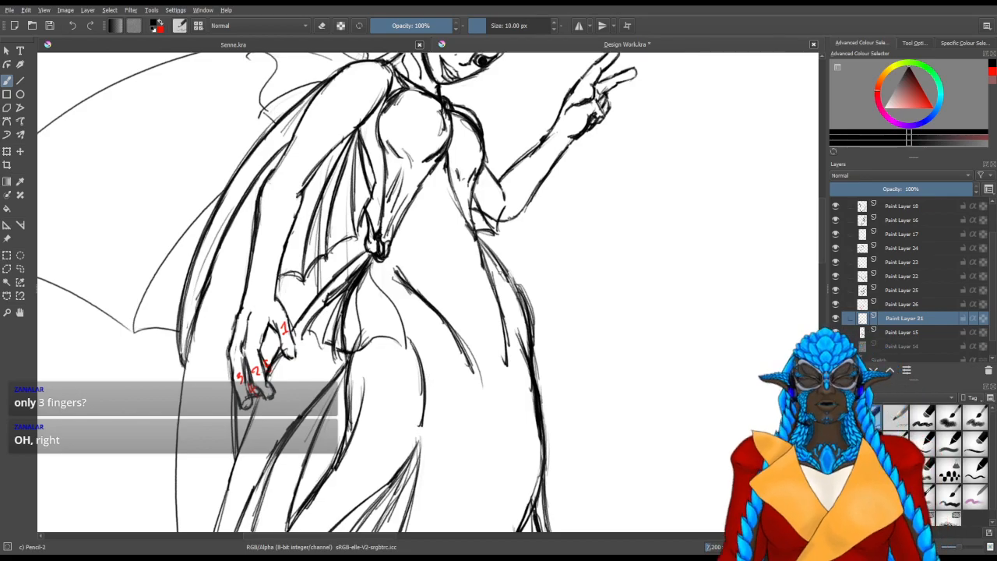
scroll(543, 245, up, 3)
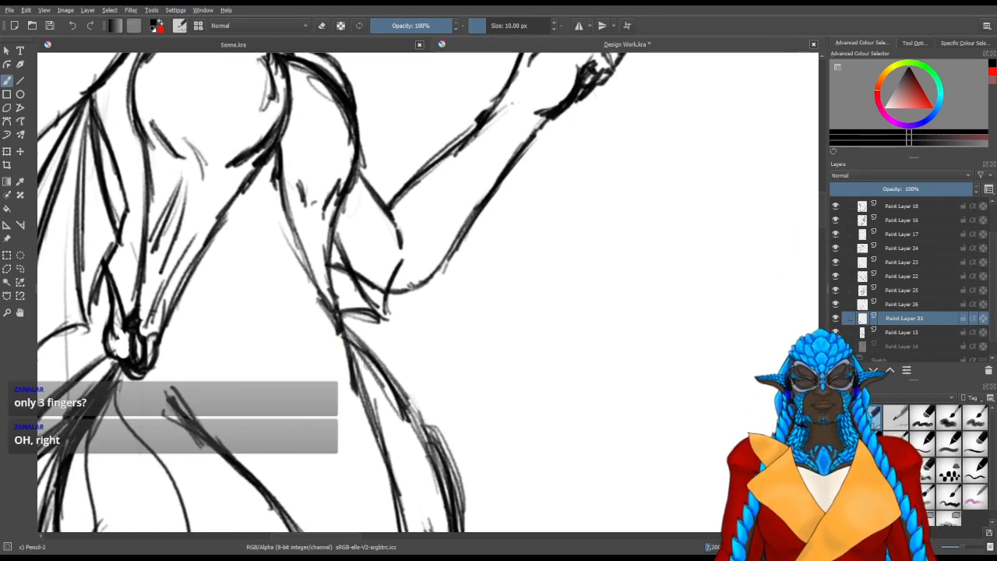
drag(341, 326, 451, 370)
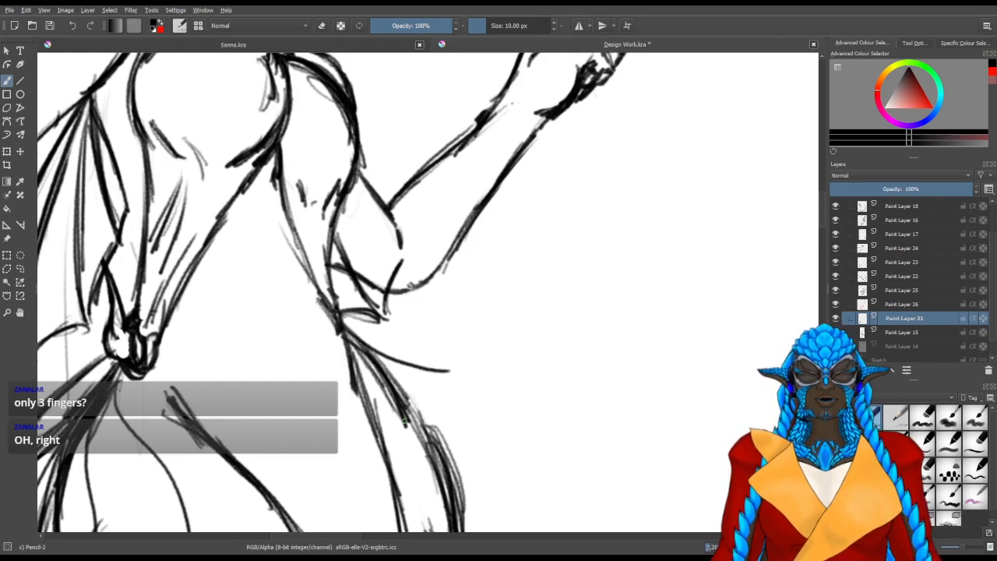
drag(404, 411, 451, 383)
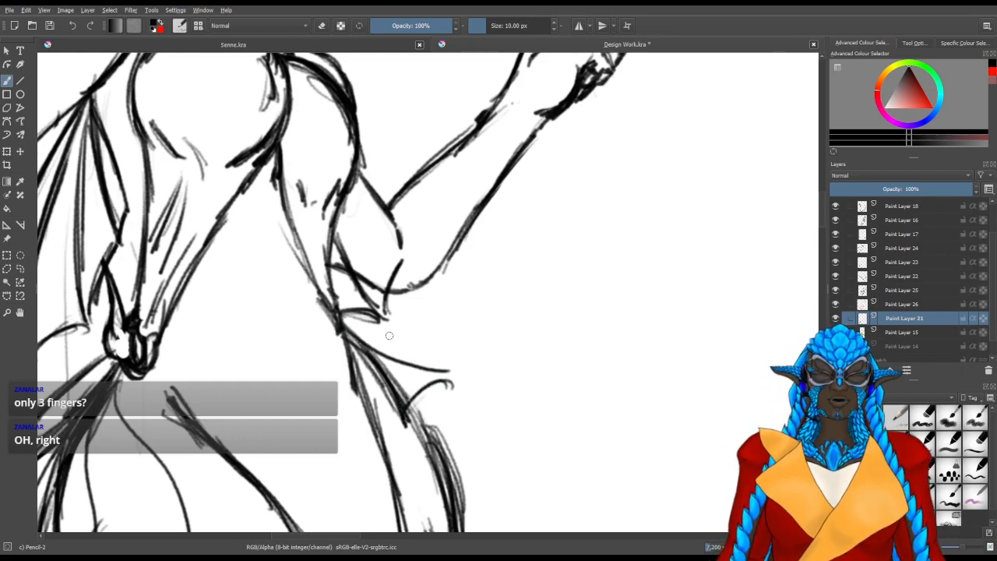
drag(344, 322, 429, 371)
drag(454, 429, 431, 382)
mouse_move(445, 419)
mouse_down()
mouse_move(439, 378)
mouse_move(446, 425)
mouse_up()
mouse_move(448, 380)
mouse_down()
mouse_move(427, 413)
mouse_move(409, 405)
mouse_move(449, 416)
mouse_up()
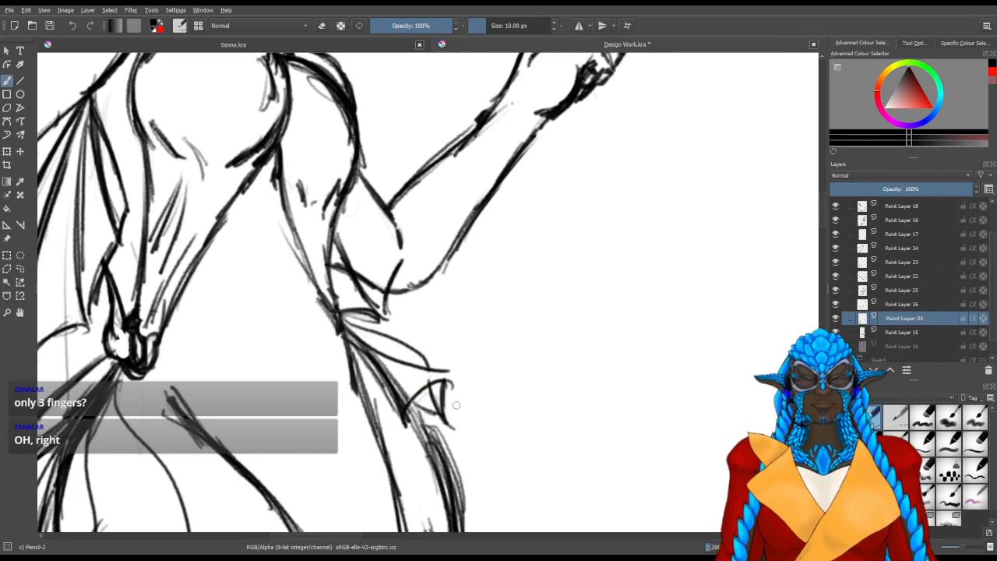
mouse_move(367, 324)
mouse_down()
mouse_move(399, 324)
mouse_move(420, 342)
mouse_up()
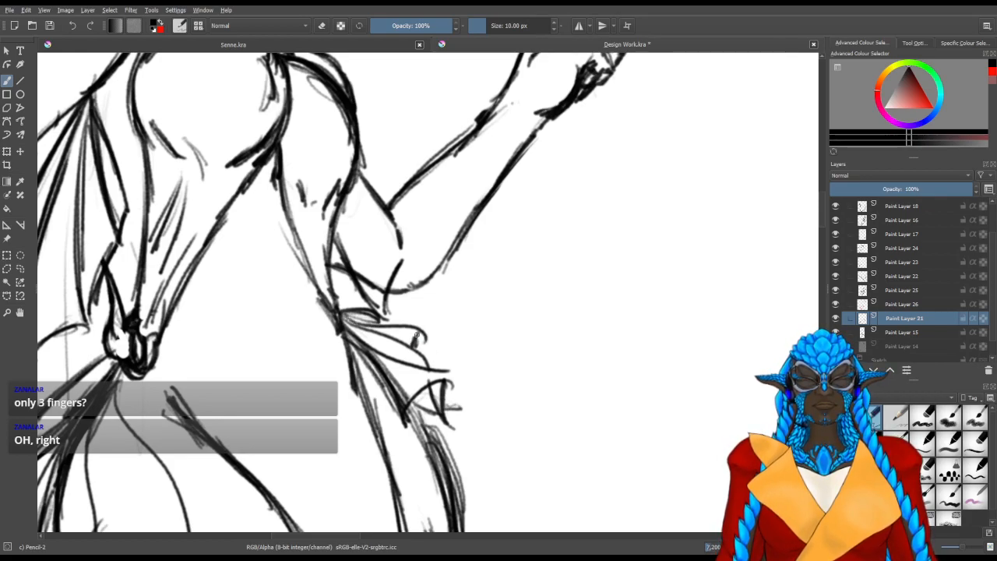
Make Paint Layer 15 active and switch to the Eraser Circle brush at 50 px
drag(388, 425, 529, 288)
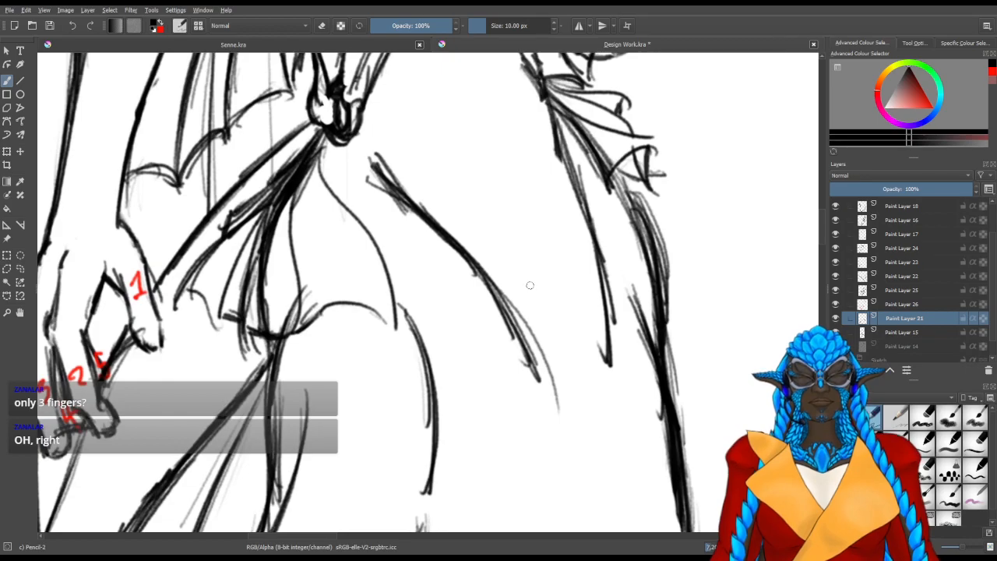
scroll(520, 288, down, 3)
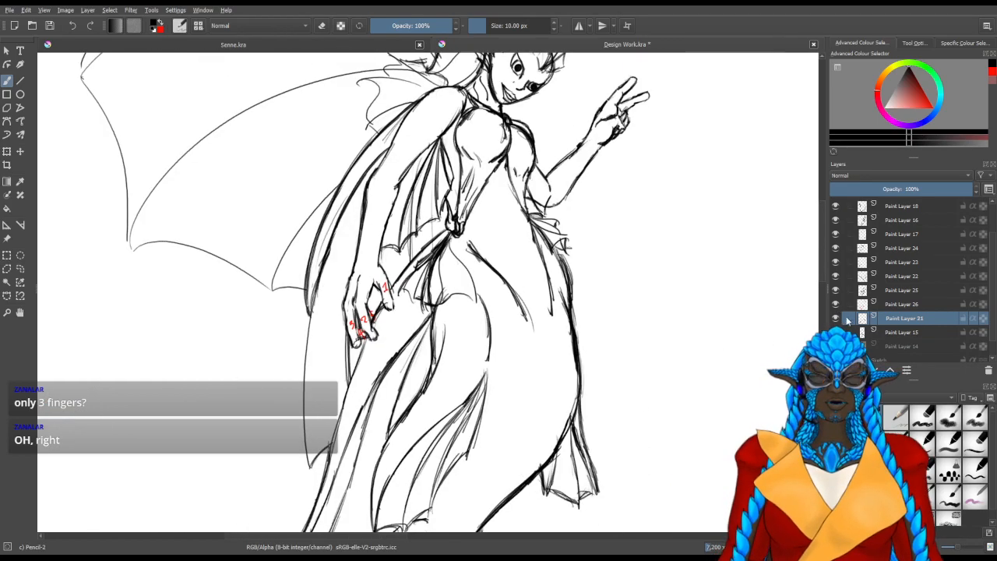
click(904, 332)
click(836, 332)
click(836, 333)
key(slash)
mouse_move(399, 292)
mouse_down()
mouse_move(419, 255)
mouse_move(453, 254)
mouse_move(462, 221)
mouse_move(448, 241)
mouse_move(490, 317)
mouse_up()
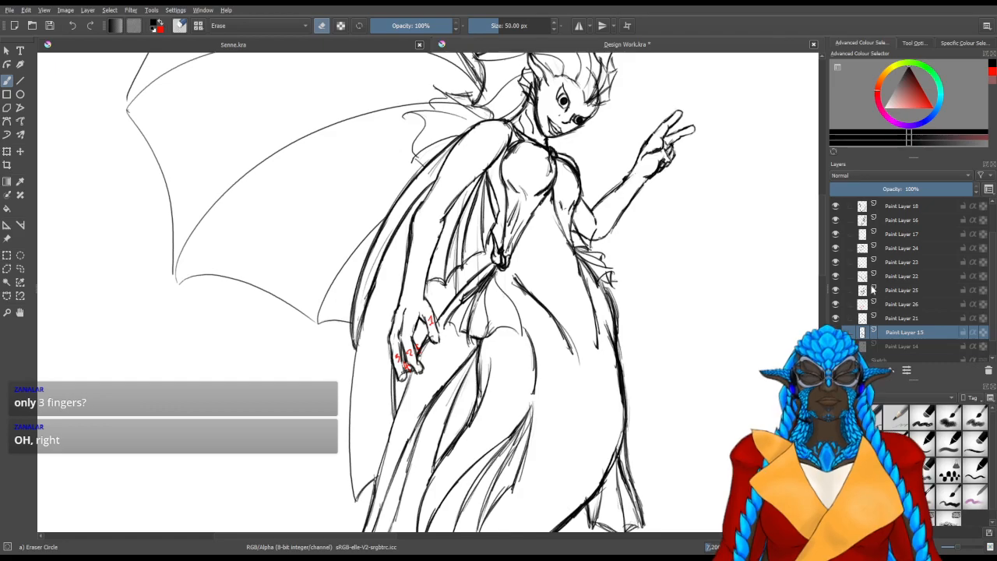
Delete Paint Layer 26 holding the red finger numbers
click(849, 305)
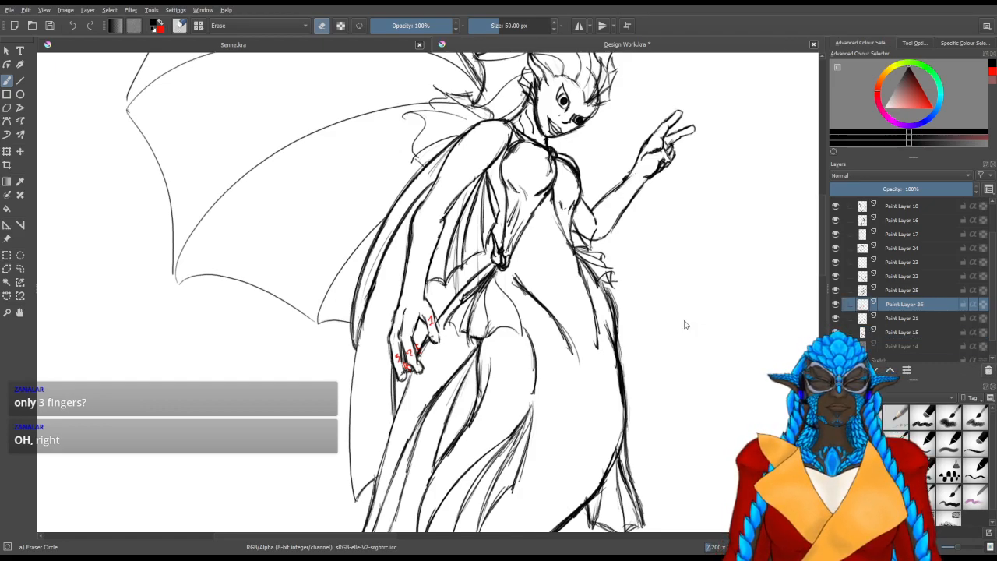
mouse_move(586, 229)
mouse_down()
mouse_move(586, 415)
mouse_move(576, 405)
mouse_up()
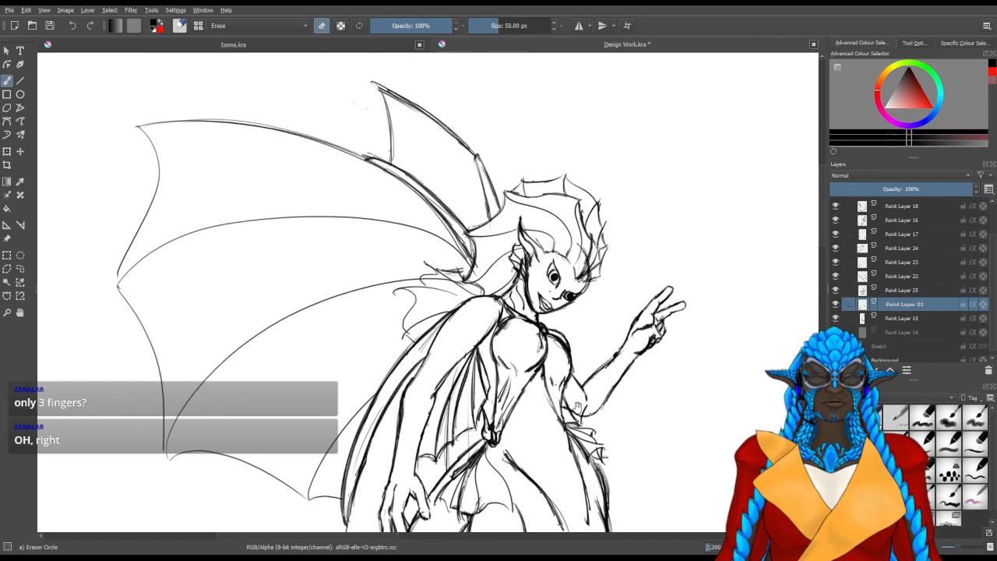
Briefly hide and reshow the individual line-art layers to identify their contents, and make Paint Layer 18 active
click(839, 267)
click(839, 266)
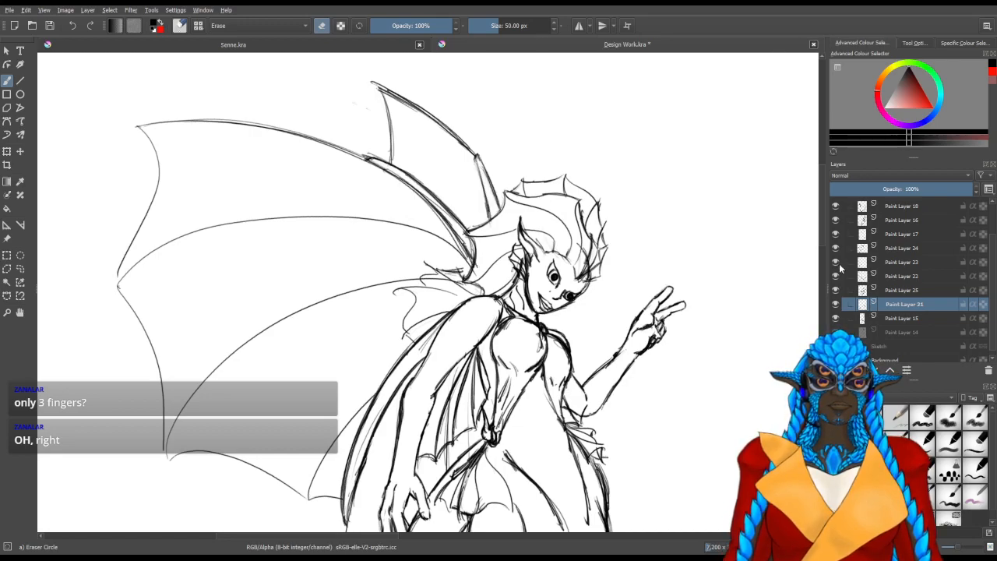
click(837, 220)
click(837, 220)
click(836, 234)
click(836, 234)
click(836, 234)
click(834, 206)
click(835, 206)
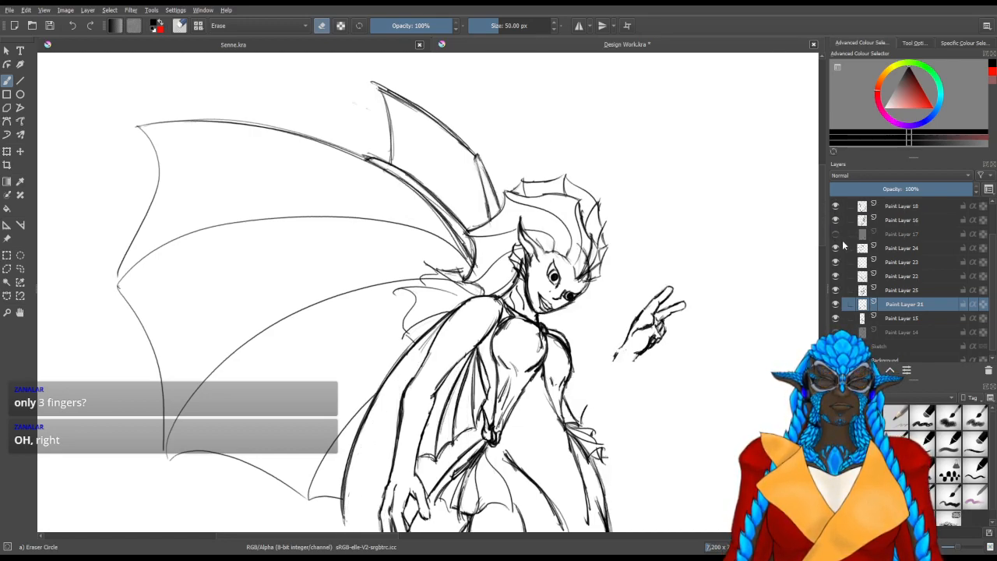
click(836, 234)
click(858, 207)
drag(582, 252, 577, 243)
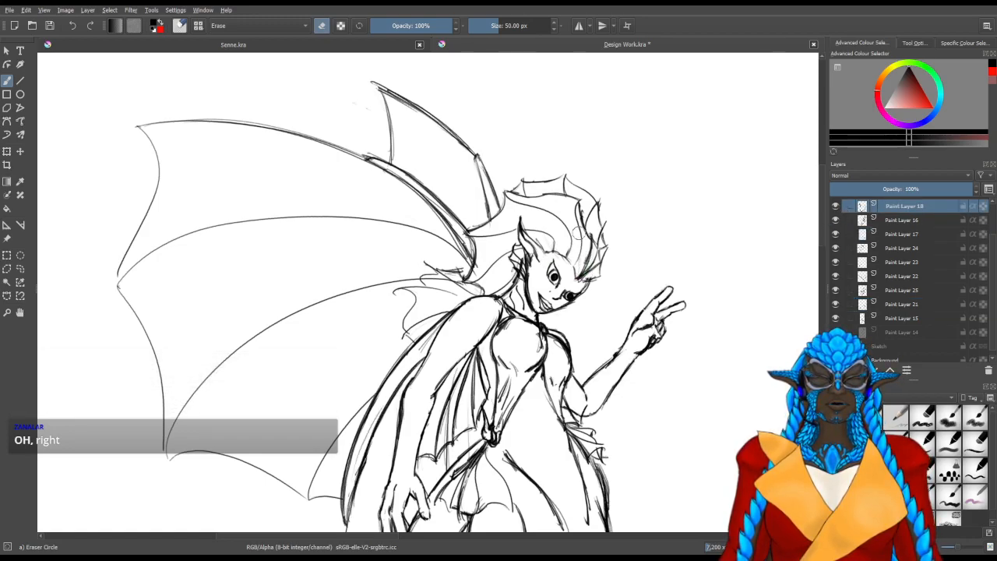
Select and collapse the Lines group, and activate the Contiguous Selection Tool
scroll(538, 210, down, 6)
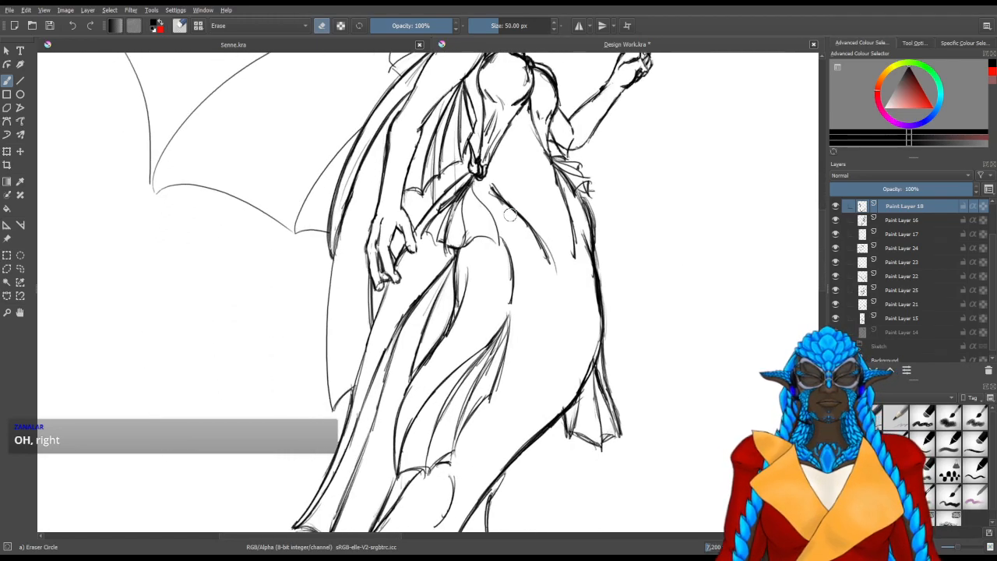
scroll(502, 221, down, 3)
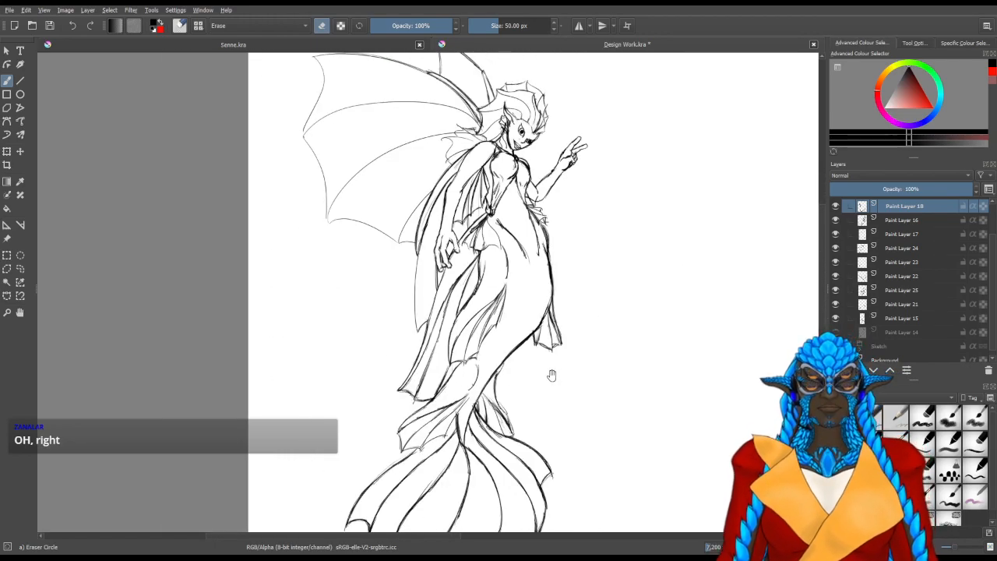
drag(552, 376, 523, 299)
scroll(516, 228, down, 1)
drag(539, 180, 464, 269)
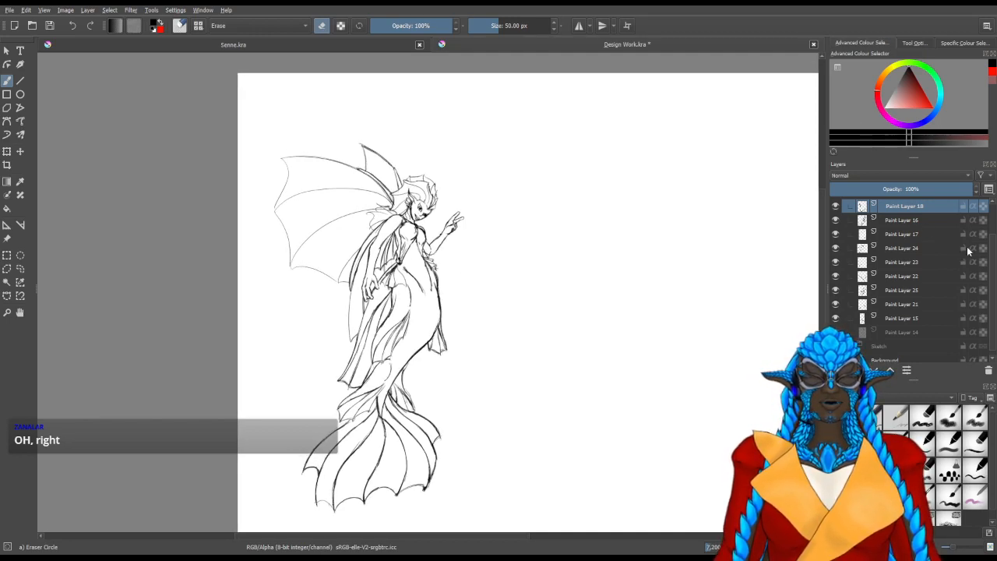
scroll(920, 249, up, 1)
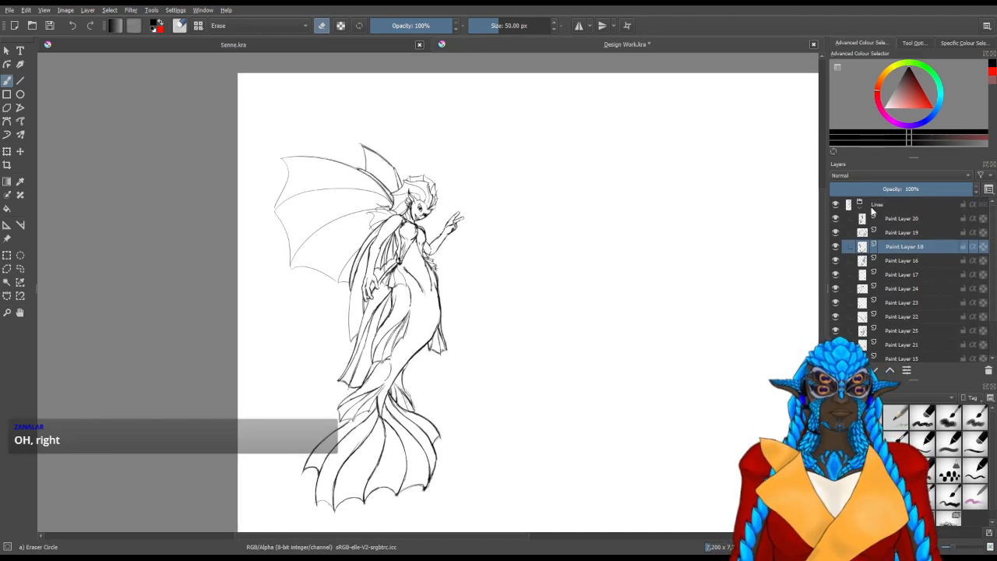
click(867, 204)
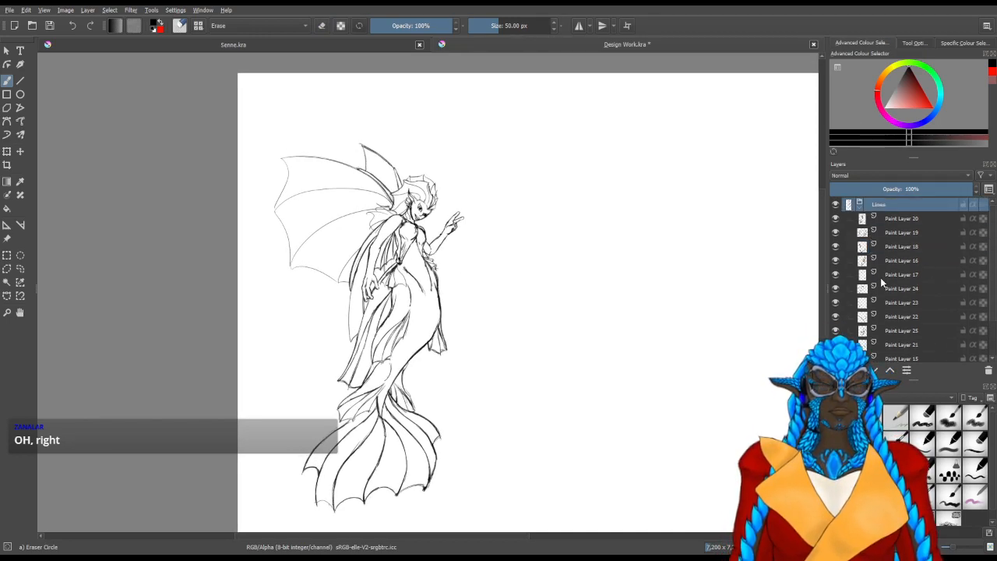
click(6, 282)
click(862, 204)
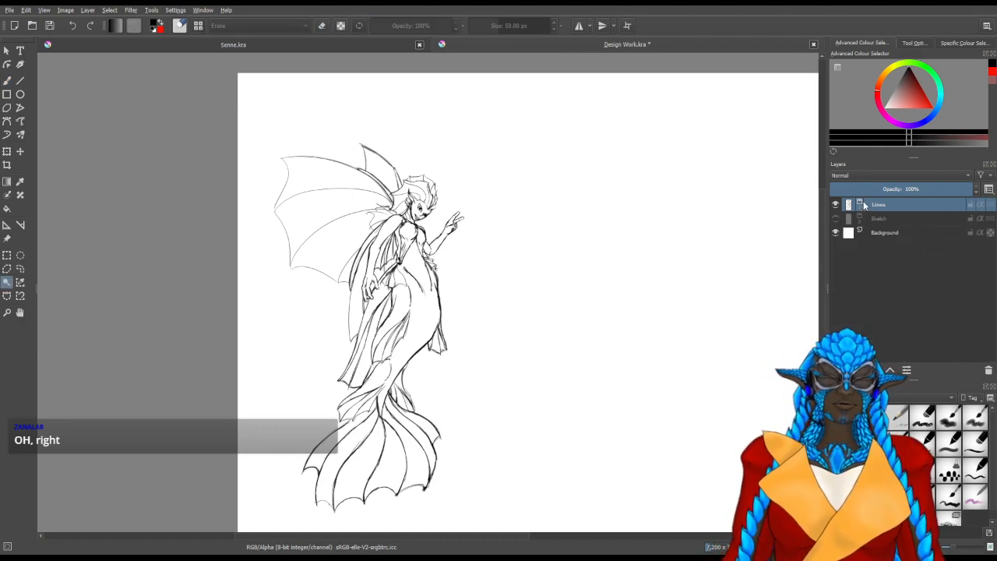
Add a group named Colours directly above the Background layer and create a new paint layer inside it
click(878, 233)
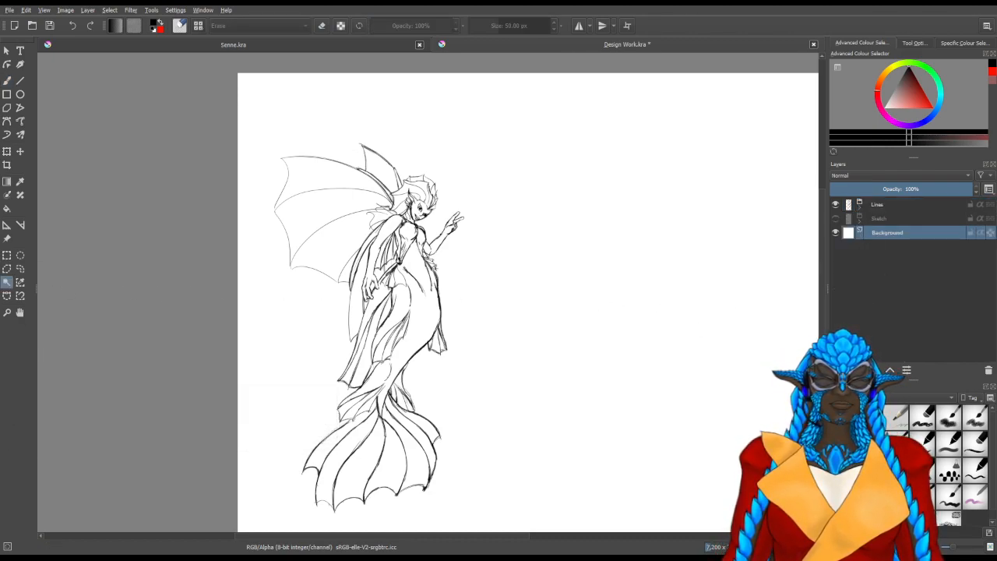
key(ctrl+g)
double_click(877, 234)
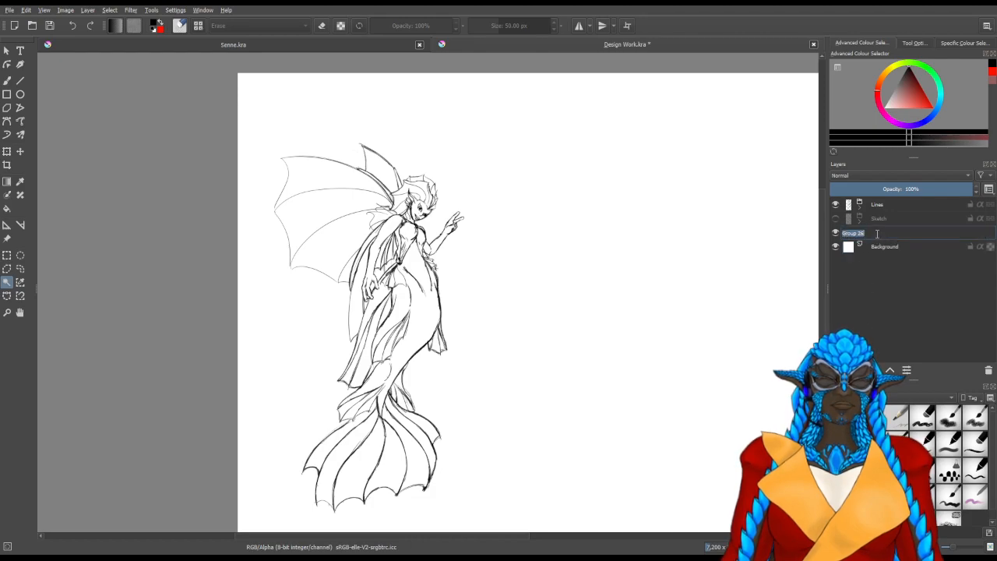
text(dol)
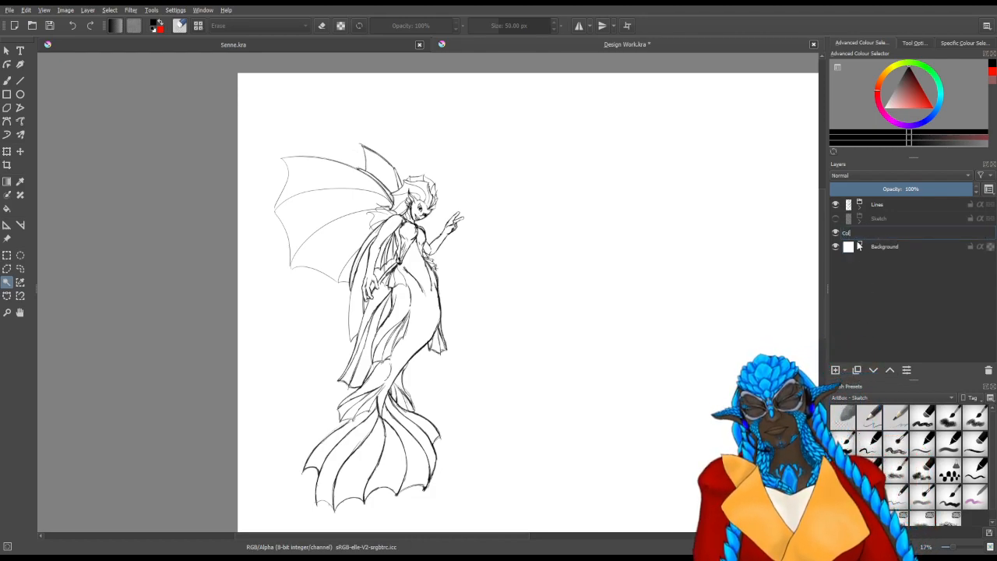
text(ours)
key(Return)
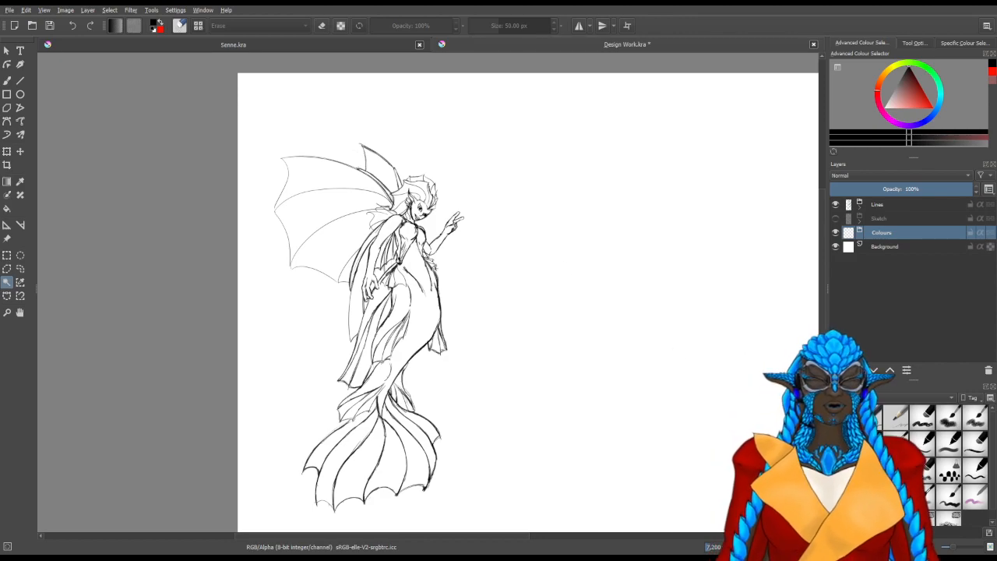
key(Insert)
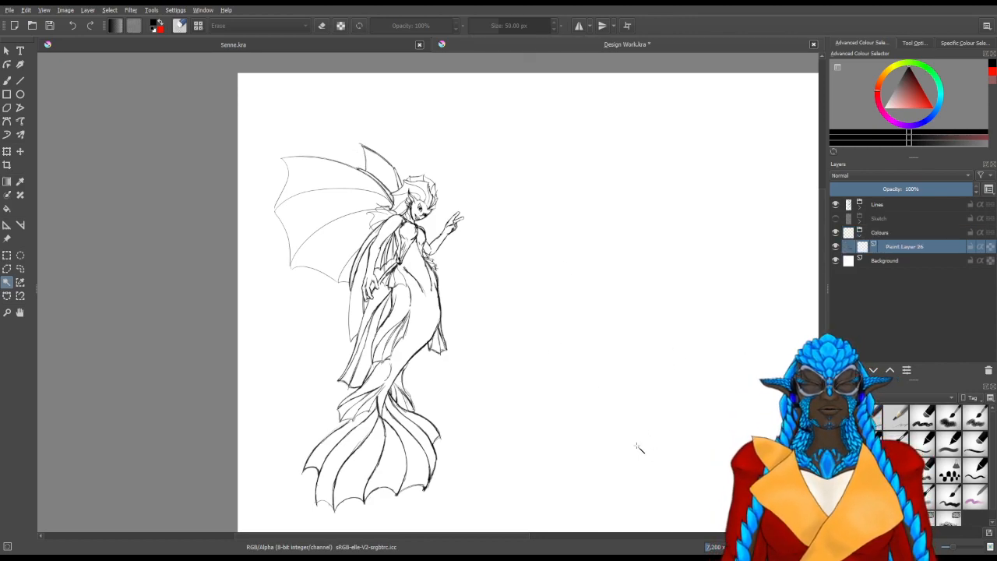
Try to select the mermaid's silhouette by selecting the blank area around the figure and inverting it
click(637, 446)
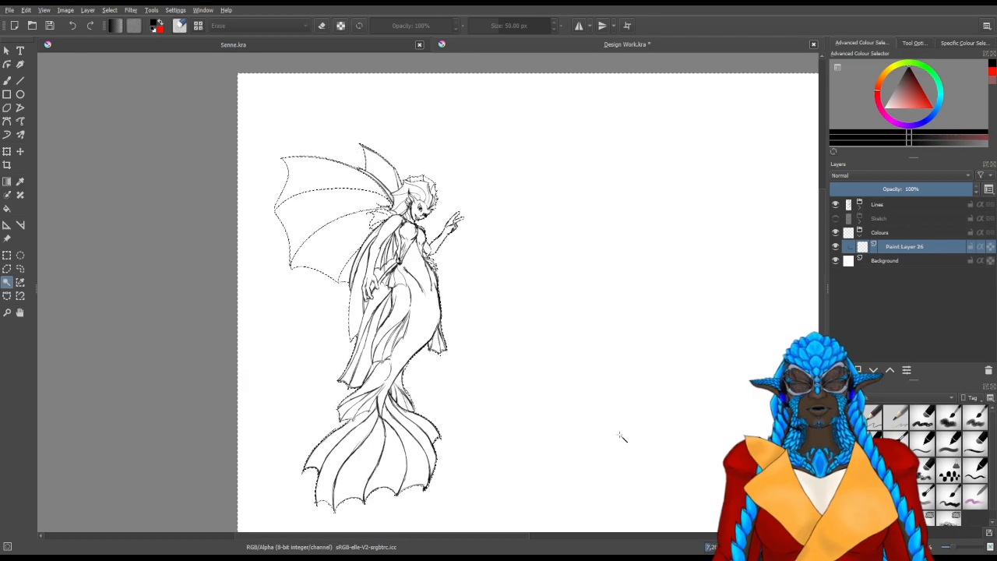
key(ctrl+shift+a)
click(114, 49)
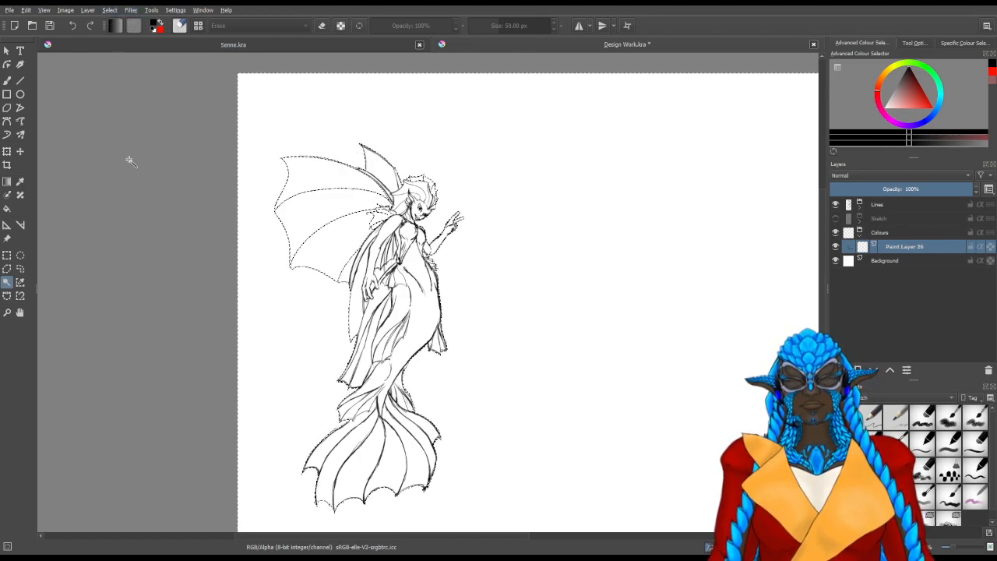
click(111, 13)
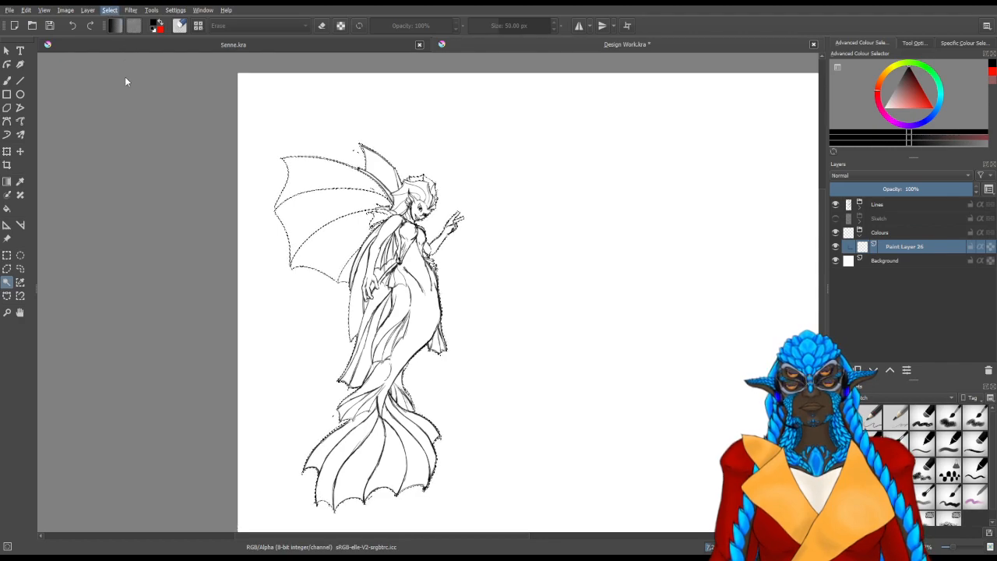
key(ctrl+shift+a)
Try a few red pencil strokes over the mermaid's lower body on Paint Layer 26, and undo them
click(7, 80)
scroll(466, 297, up, 3)
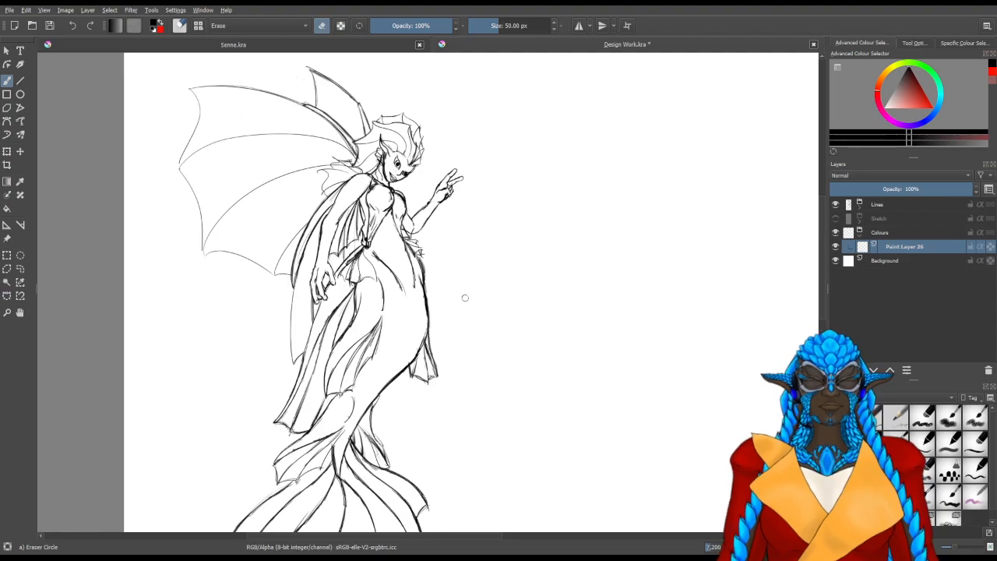
drag(500, 312, 658, 262)
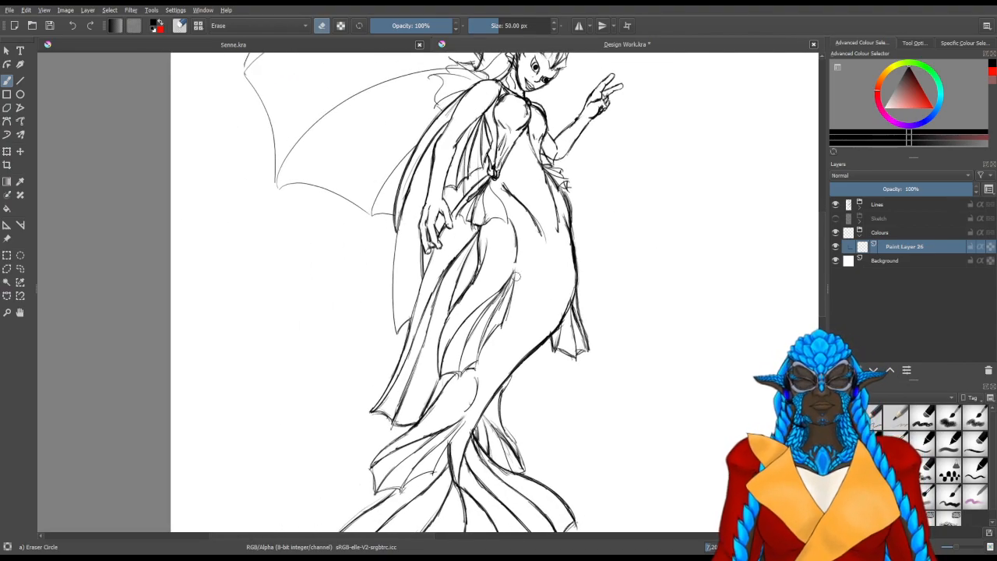
key(x)
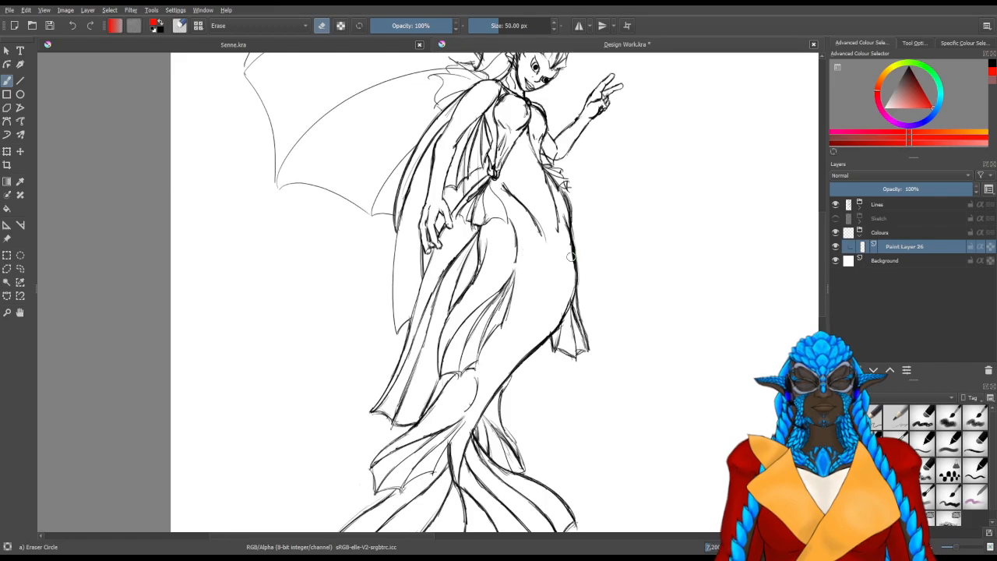
scroll(591, 265, up, 3)
scroll(438, 316, down, 1)
scroll(437, 316, down, 1)
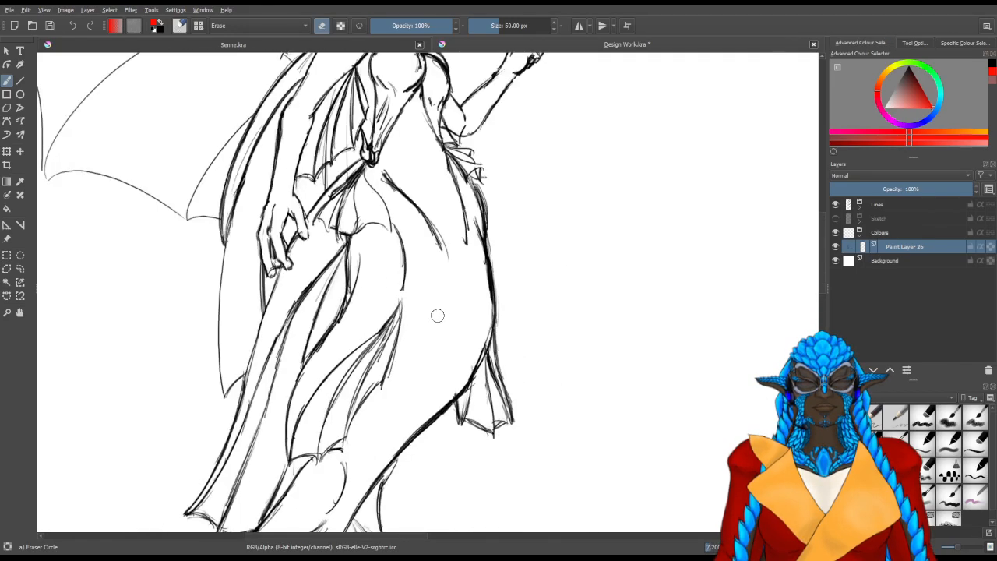
drag(430, 307, 444, 355)
scroll(441, 352, down, 1)
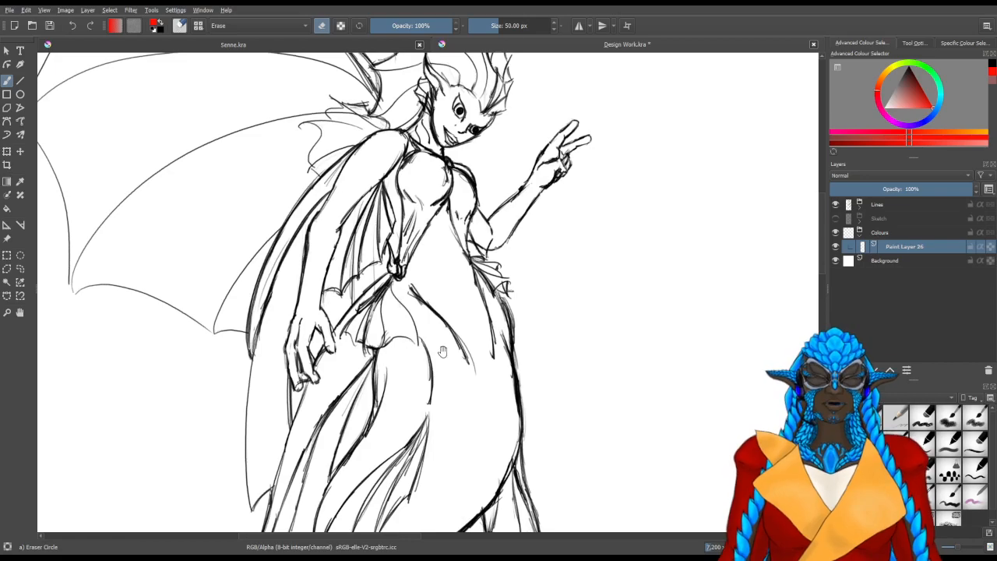
scroll(437, 338, up, 1)
key(slash)
mouse_move(435, 344)
mouse_down()
mouse_move(452, 356)
mouse_move(416, 286)
mouse_up()
mouse_move(417, 249)
mouse_down()
mouse_move(432, 270)
mouse_move(427, 321)
mouse_up()
drag(436, 268, 431, 312)
drag(444, 268, 438, 332)
key(ctrl+z)
key(ctrl+z)
key(ctrl+z)
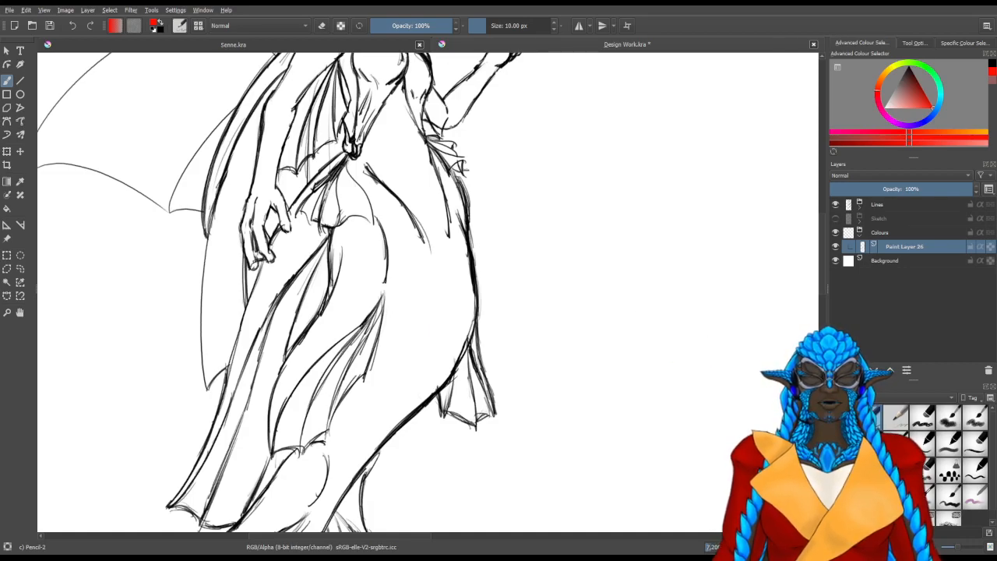
Paint the selected mermaid silhouette blue-violet on Paint Layer 26 with the Basic CircleInkFill brush at 200 px
click(861, 280)
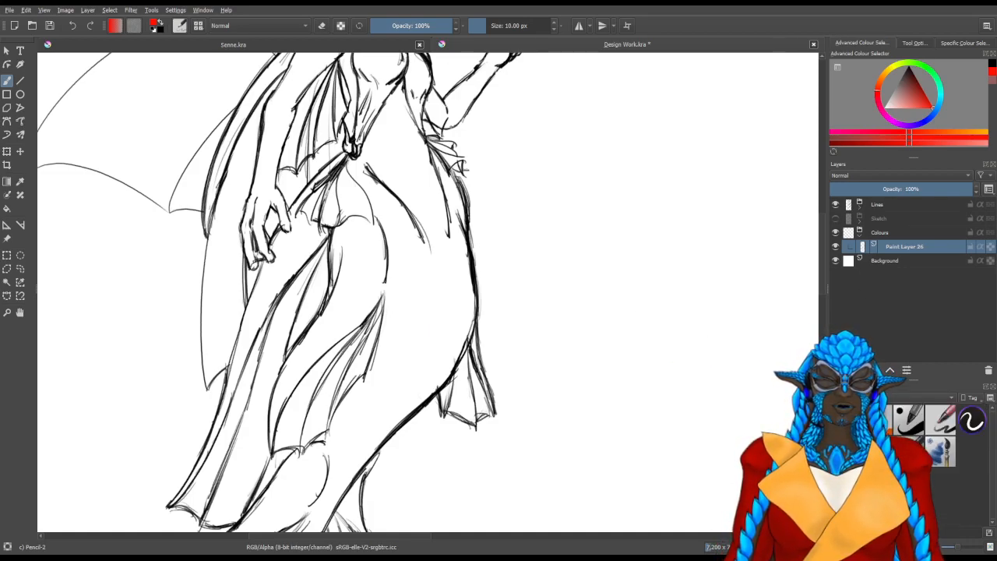
click(907, 419)
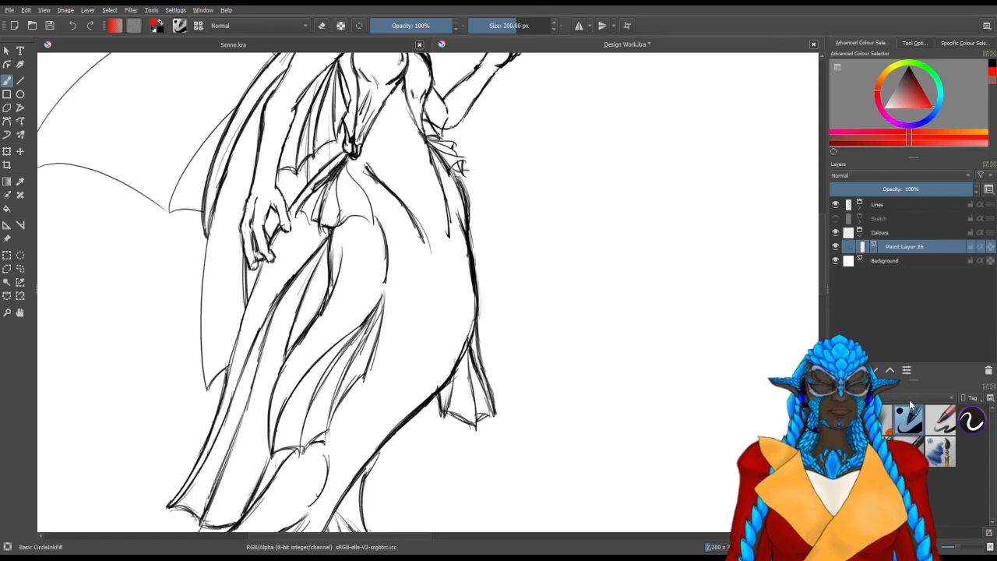
click(913, 123)
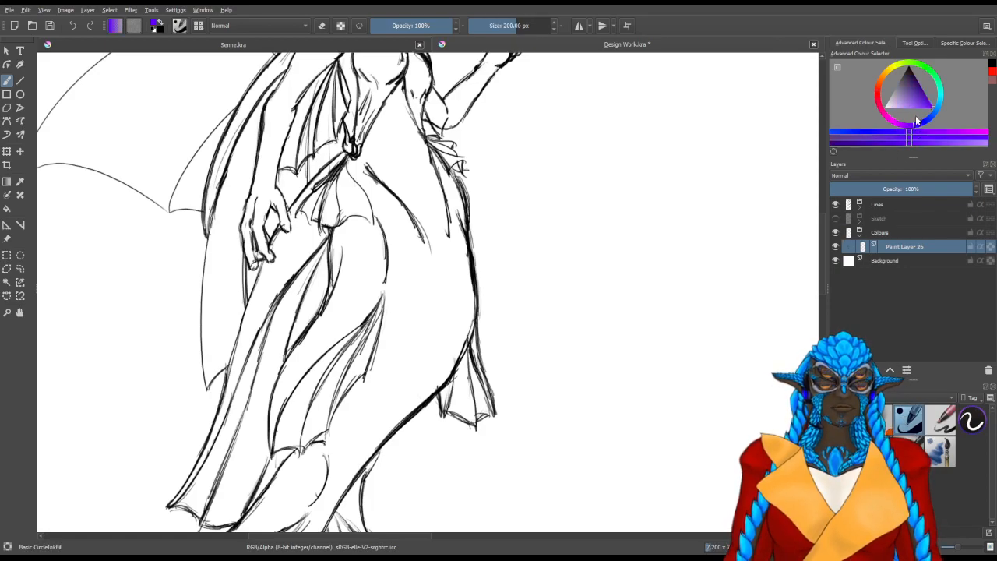
mouse_move(419, 369)
mouse_down()
mouse_move(509, 290)
mouse_move(461, 342)
mouse_move(471, 303)
mouse_move(517, 271)
mouse_move(454, 363)
mouse_move(420, 383)
mouse_move(401, 419)
mouse_up()
mouse_move(421, 386)
mouse_down()
mouse_move(457, 248)
mouse_move(430, 373)
mouse_move(435, 258)
mouse_move(365, 347)
mouse_move(436, 283)
mouse_move(320, 421)
mouse_move(335, 483)
mouse_move(390, 467)
mouse_move(416, 479)
mouse_move(523, 416)
mouse_move(456, 292)
mouse_move(447, 218)
mouse_move(382, 283)
mouse_move(519, 247)
mouse_move(434, 165)
mouse_move(376, 202)
mouse_move(320, 451)
mouse_up()
scroll(425, 285, down, 2)
mouse_move(335, 392)
mouse_down()
mouse_move(462, 254)
mouse_move(469, 320)
mouse_move(455, 374)
mouse_move(471, 294)
mouse_move(417, 339)
mouse_move(382, 301)
mouse_move(405, 240)
mouse_move(425, 372)
mouse_move(395, 303)
mouse_move(352, 328)
mouse_move(345, 278)
mouse_move(402, 247)
mouse_move(363, 197)
mouse_up()
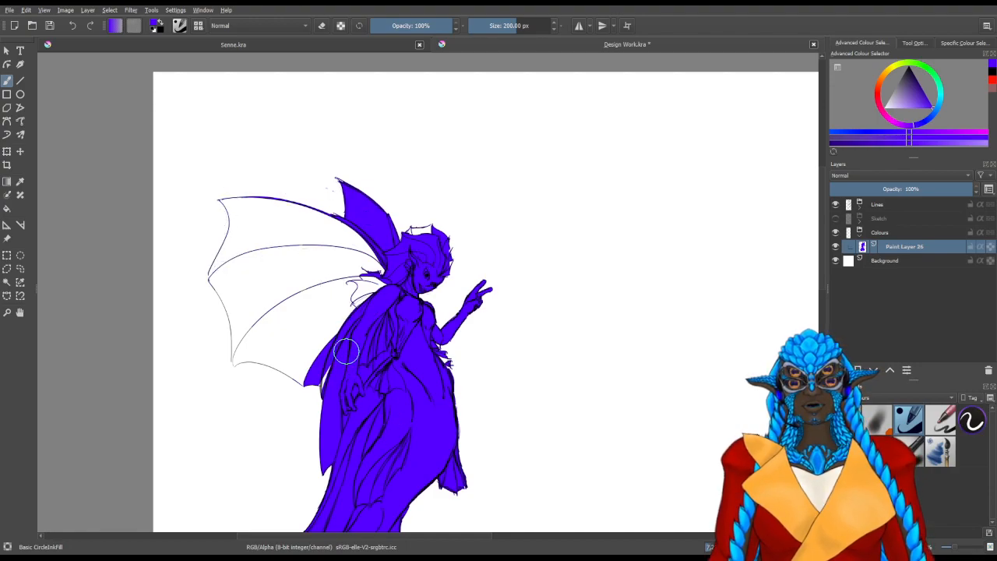
Show the selection outline again, clear the selection, and hide Paint Layer 26
key(ctrl+h)
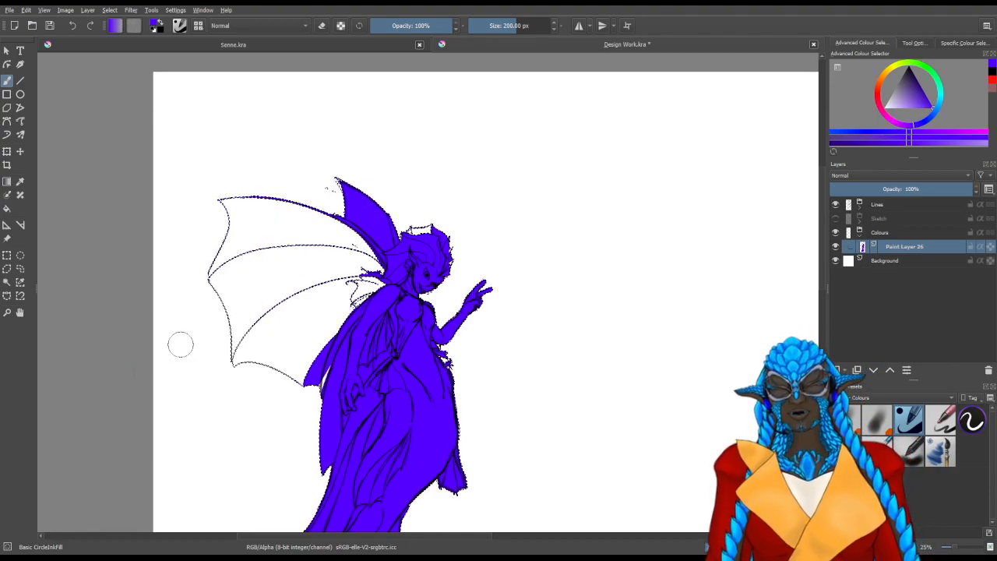
click(20, 268)
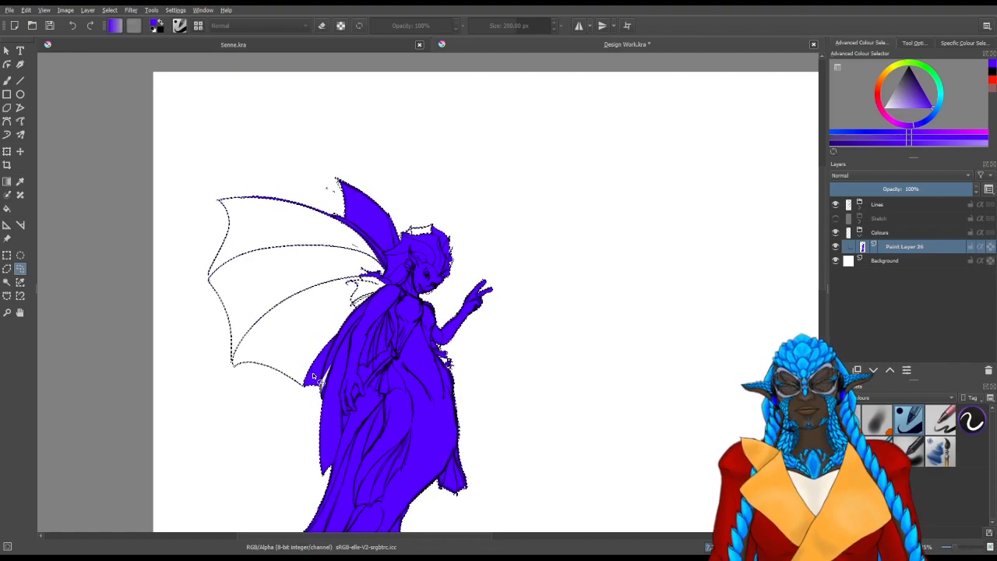
key(ctrl+shift+a)
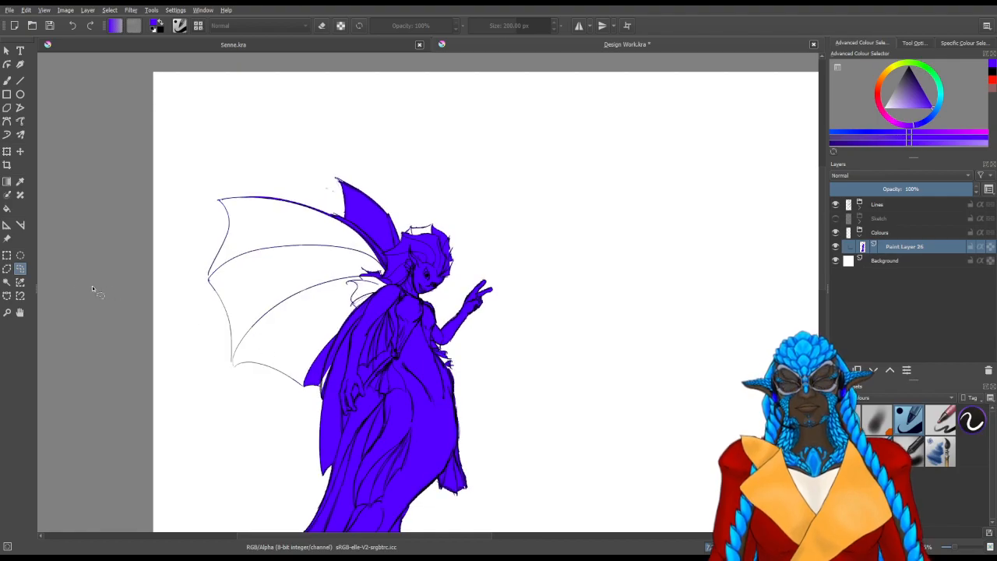
click(7, 282)
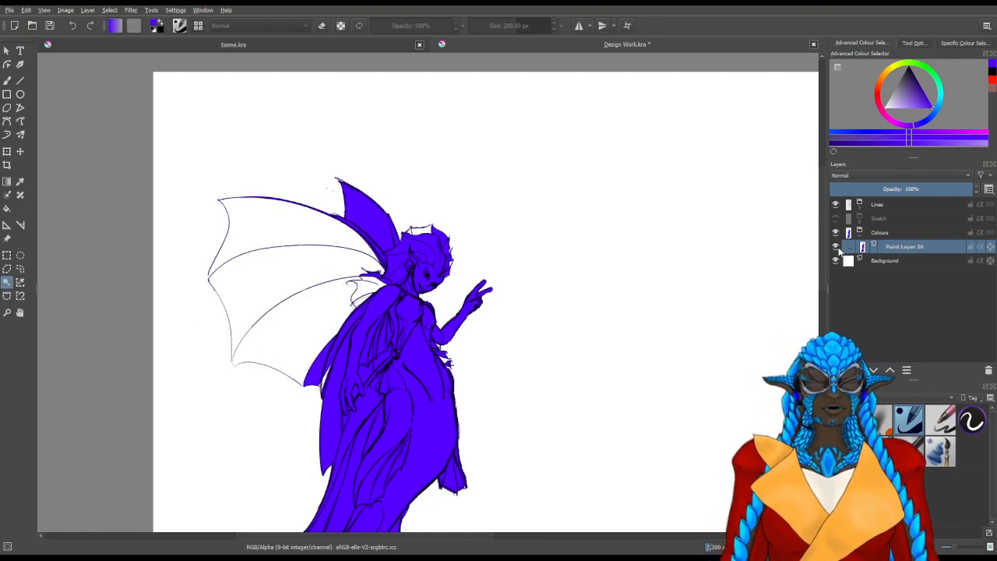
click(836, 246)
Add a new paint layer at the top of the Lines group and choose the 10 px Pencil-2 brush in black
click(861, 207)
click(885, 221)
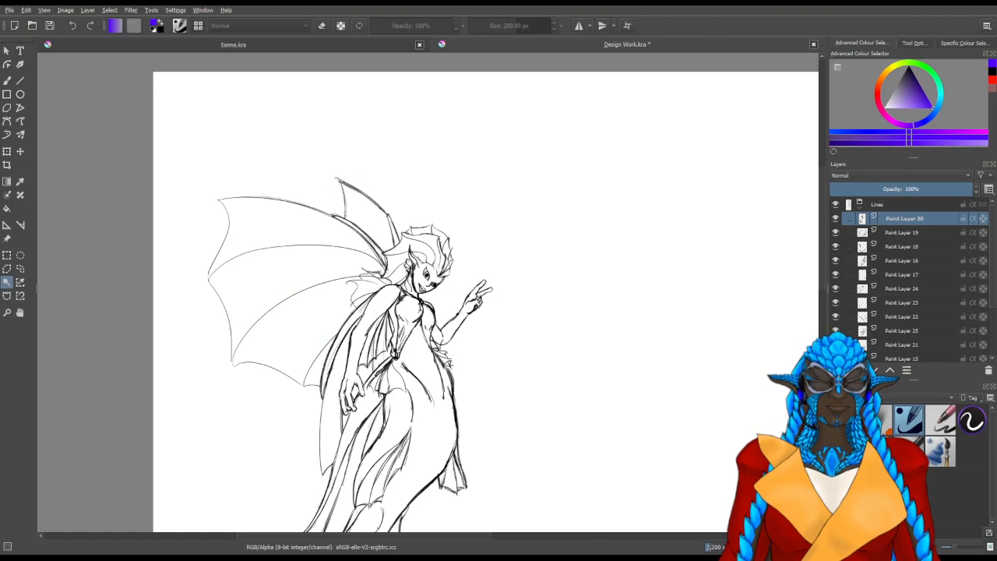
key(Insert)
scroll(158, 208, up, 2)
click(7, 80)
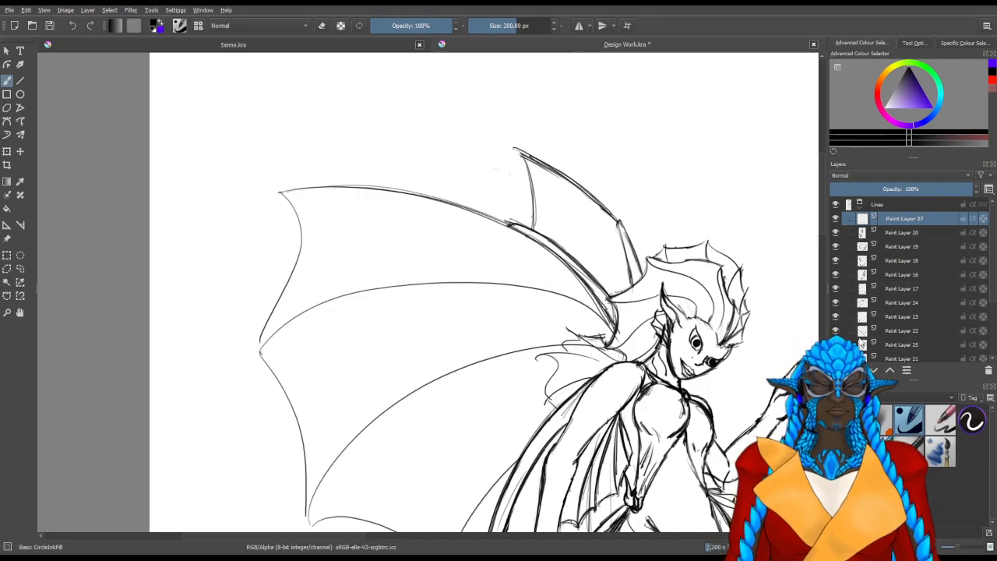
click(871, 397)
click(871, 437)
click(870, 418)
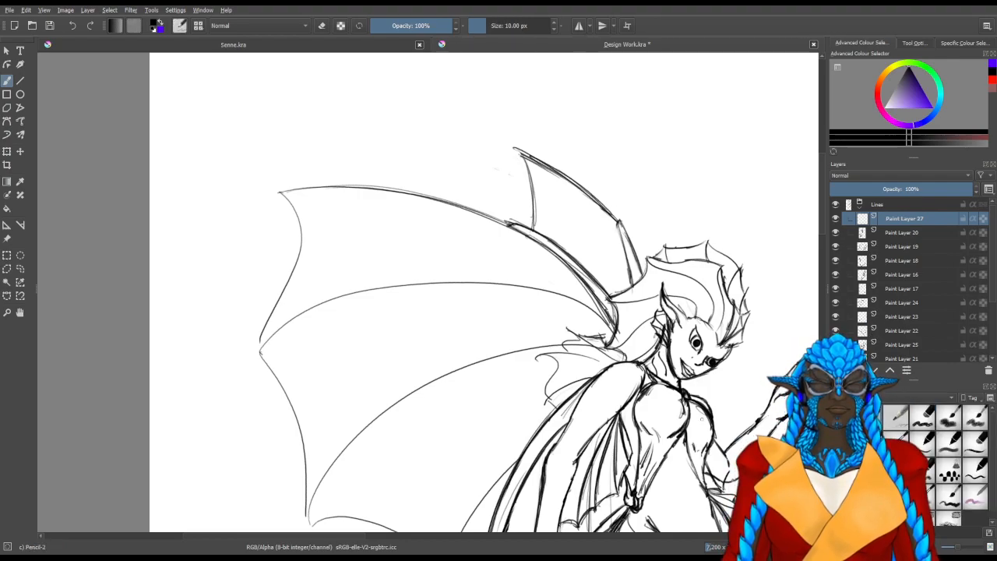
Try to close the line gap at the large wing's outer middle point, and undo the strokes
scroll(392, 386, up, 1)
scroll(296, 298, up, 2)
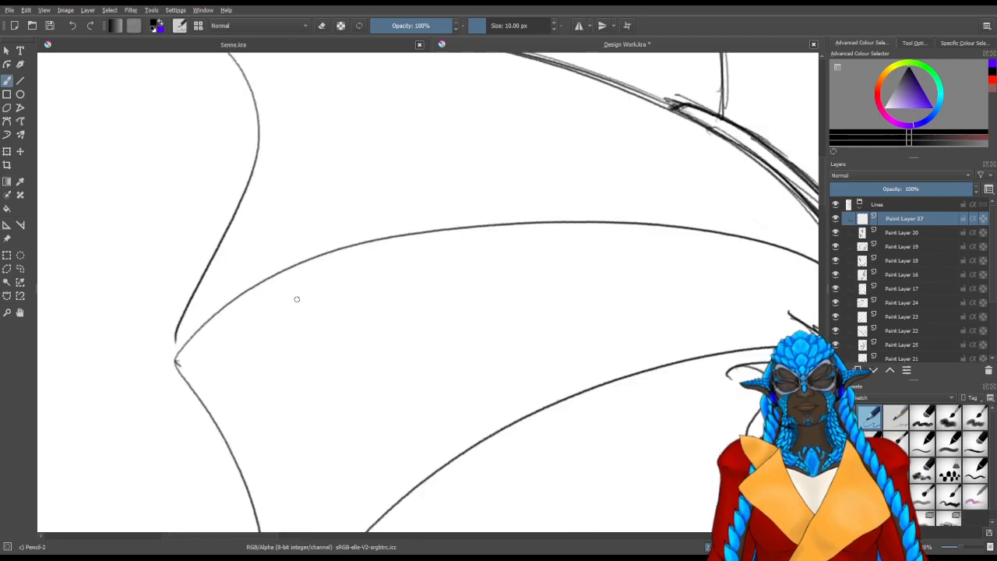
drag(234, 291, 403, 242)
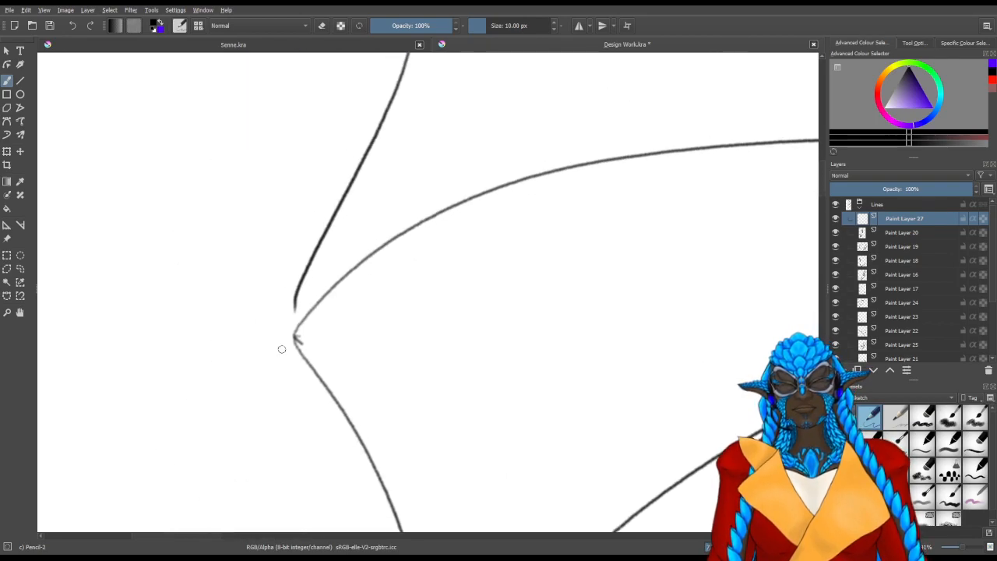
drag(294, 320, 307, 341)
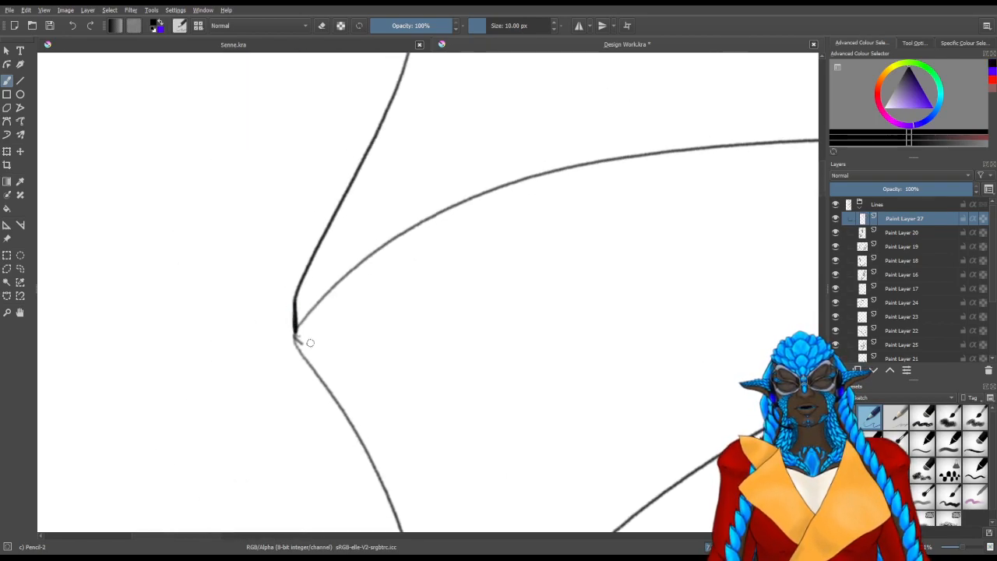
drag(371, 384, 378, 139)
drag(422, 347, 541, 518)
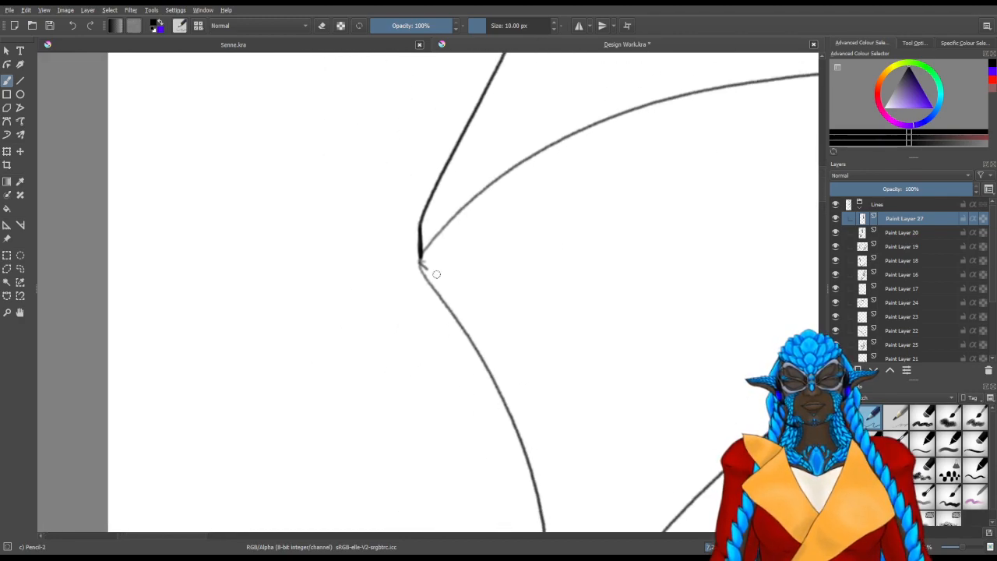
key(ctrl+z)
key(ctrl+z)
key(ctrl+z)
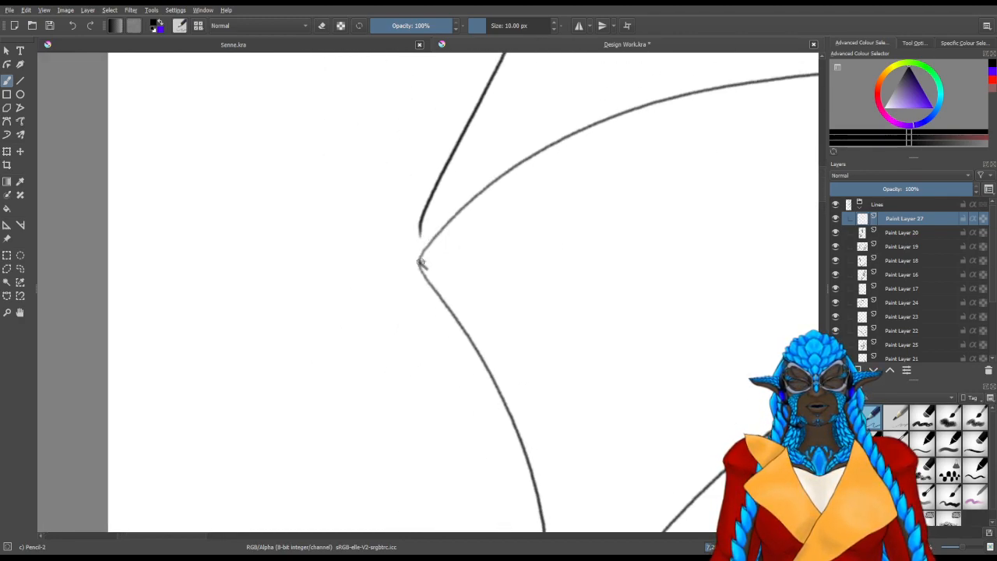
Close the line gaps at the large wing's outer points with short black pencil strokes
mouse_move(408, 293)
mouse_down()
mouse_move(427, 240)
mouse_move(422, 218)
mouse_move(417, 265)
mouse_up()
drag(421, 220, 413, 269)
drag(419, 239, 412, 275)
mouse_move(507, 334)
mouse_down()
mouse_move(483, 301)
mouse_move(440, 148)
mouse_up()
mouse_move(499, 402)
mouse_down()
mouse_move(450, 239)
mouse_move(441, 165)
mouse_up()
mouse_move(441, 350)
mouse_down()
mouse_move(432, 299)
mouse_move(441, 352)
mouse_move(448, 323)
mouse_move(432, 340)
mouse_move(420, 290)
mouse_move(437, 349)
mouse_up()
drag(424, 279, 435, 340)
drag(443, 199, 428, 367)
drag(444, 148, 409, 381)
drag(495, 195, 369, 441)
Go over the small wing and head crest outline, closing the gaps along the crest's outer edge
drag(438, 361, 168, 350)
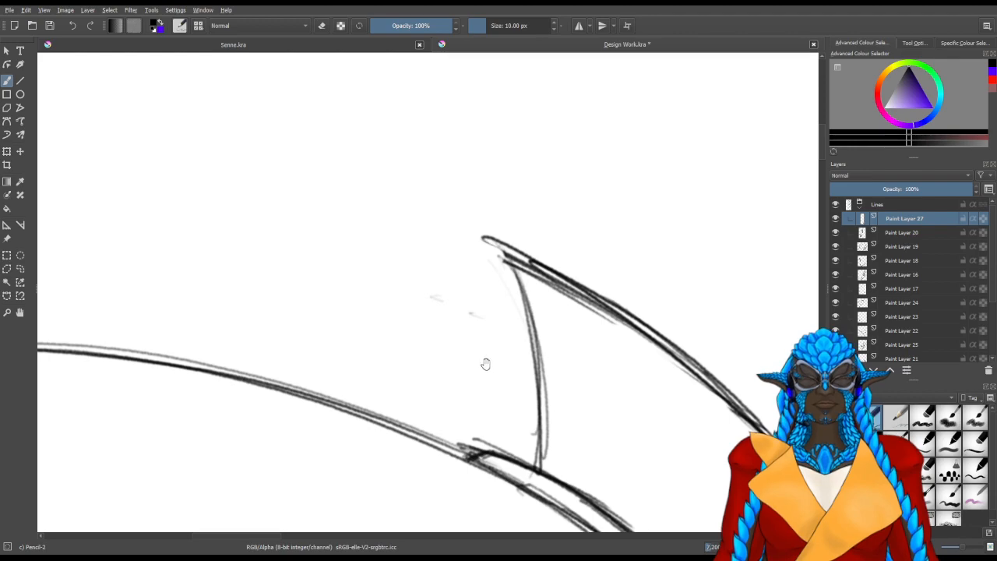
drag(487, 364, 358, 279)
mouse_move(522, 398)
mouse_down()
mouse_move(425, 291)
mouse_move(345, 352)
mouse_up()
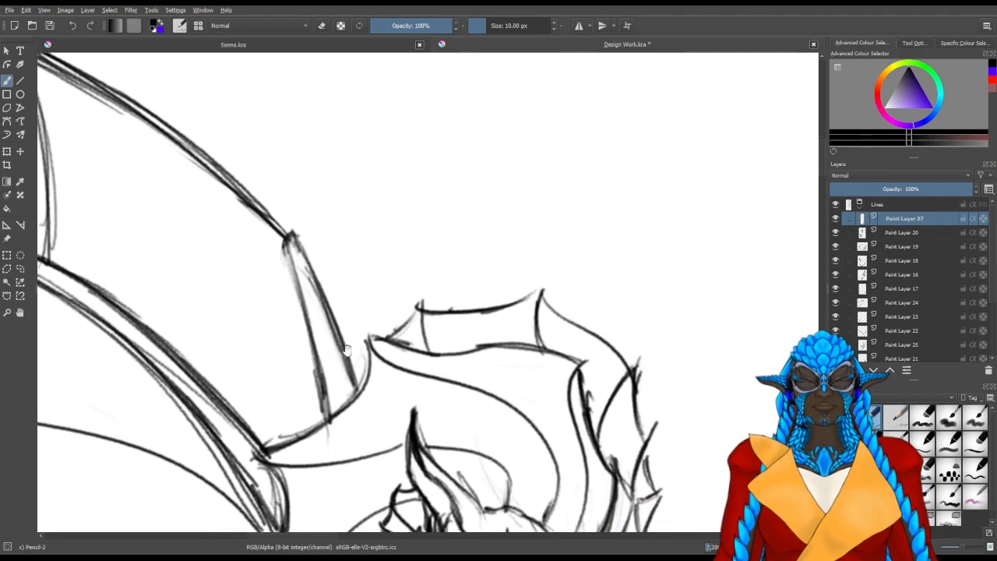
drag(420, 305, 389, 339)
mouse_move(535, 316)
mouse_down()
mouse_move(530, 210)
mouse_move(490, 228)
mouse_up()
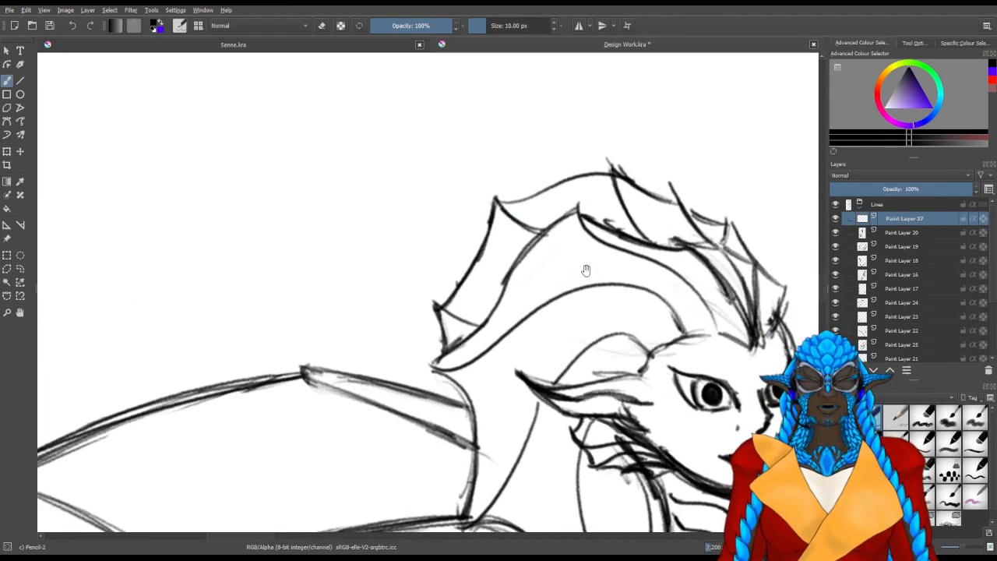
drag(568, 266, 404, 335)
drag(523, 369, 397, 409)
drag(483, 377, 481, 396)
drag(354, 379, 538, 282)
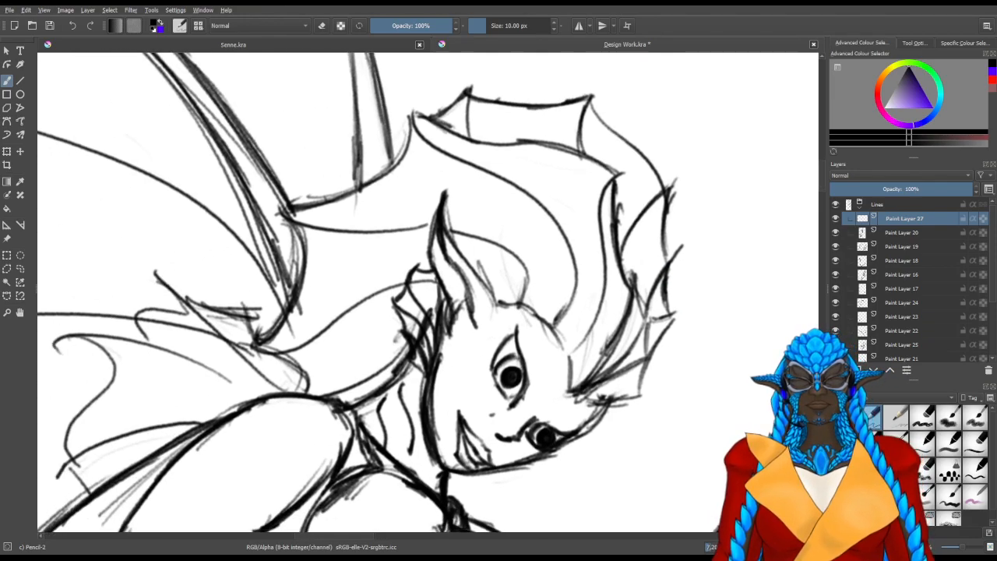
drag(390, 428, 577, 240)
Close the outline gap at the large wing's lowest point beside the arm fin, and reset the canvas rotation
scroll(578, 240, down, 3)
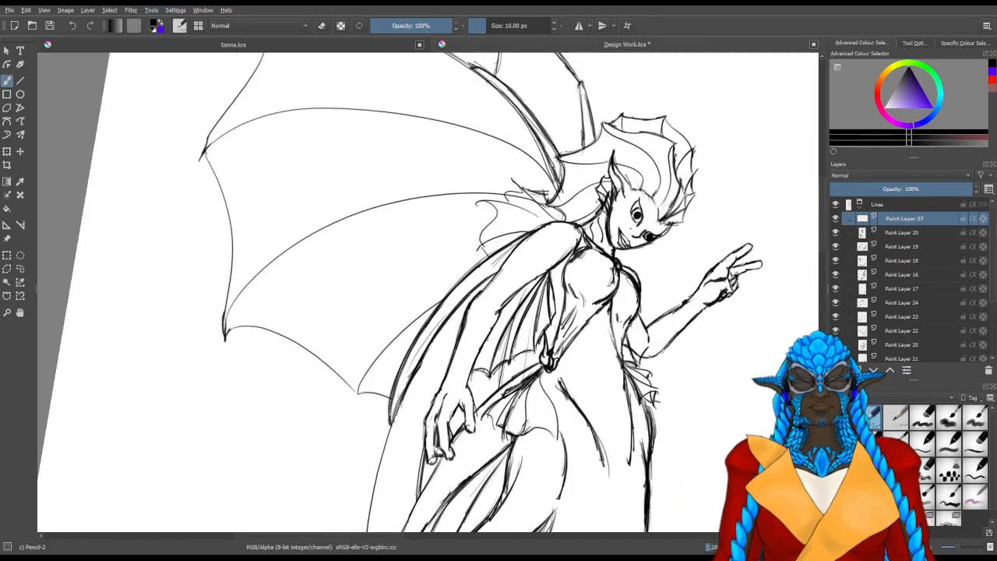
scroll(391, 357, up, 4)
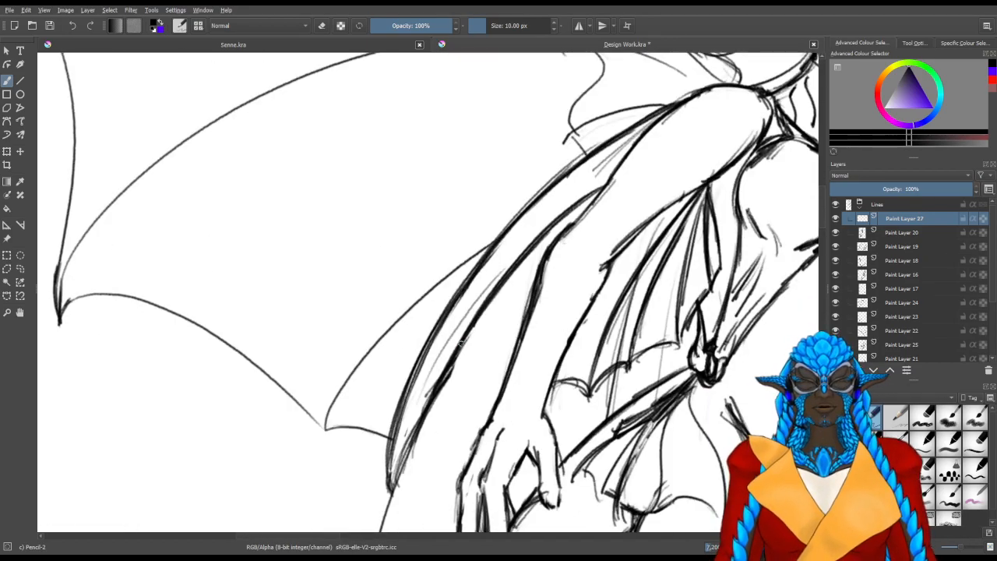
drag(370, 278, 460, 411)
drag(570, 441, 452, 328)
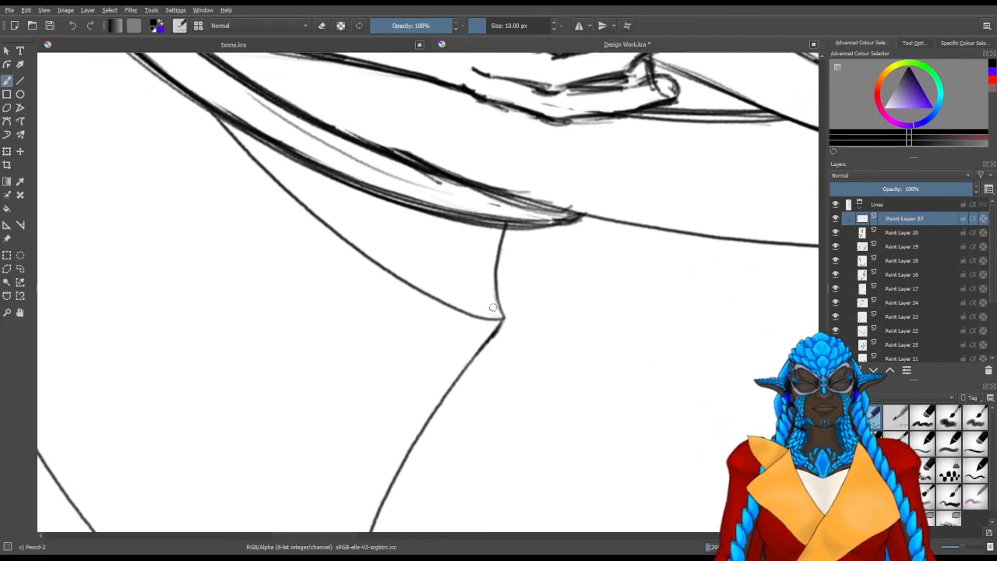
scroll(508, 307, down, 4)
key(5)
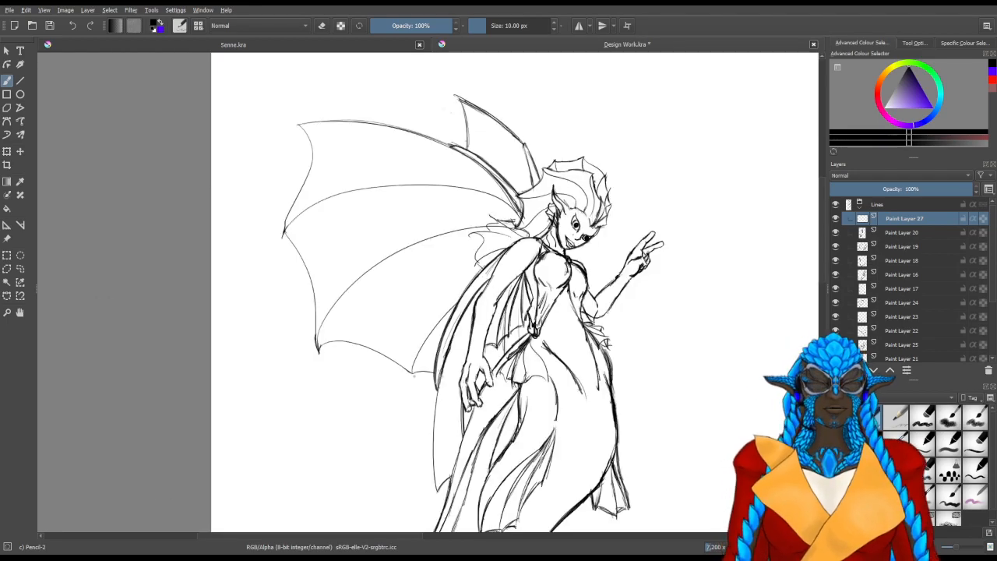
Check the tail outline, collapse the Lines group, and make Paint Layer 26 active and visible again
drag(528, 421, 482, 203)
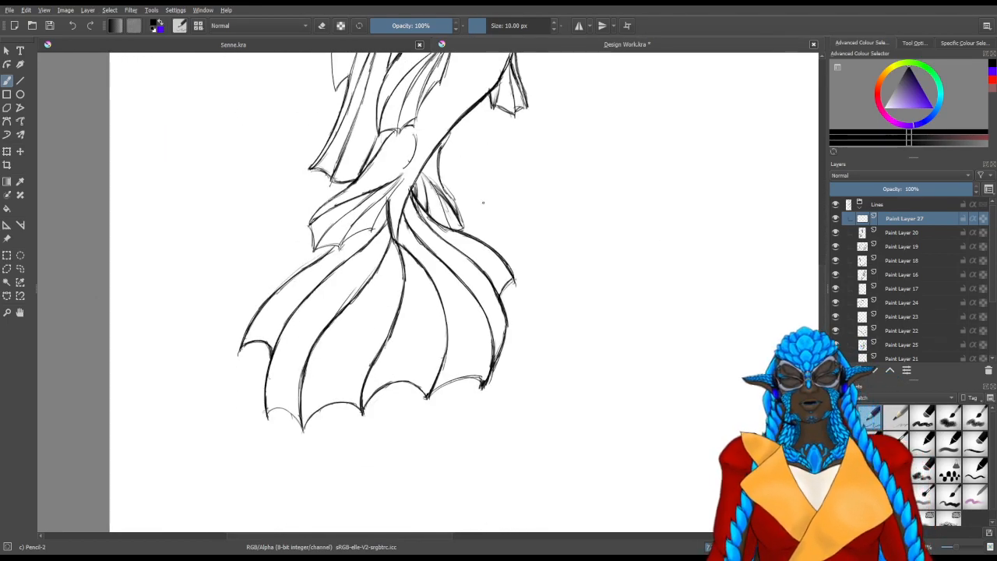
scroll(483, 203, down, 1)
scroll(486, 203, down, 2)
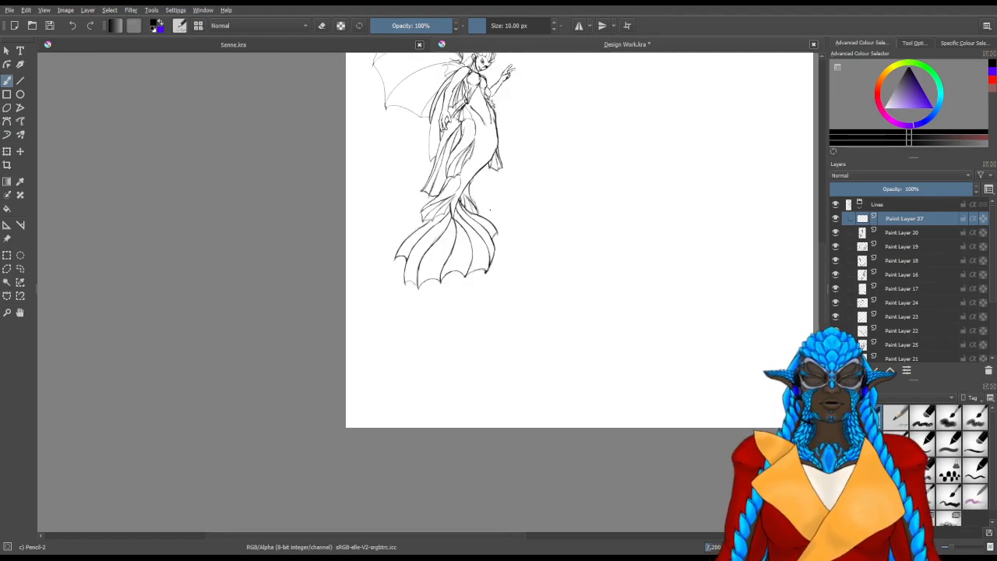
drag(580, 195, 563, 247)
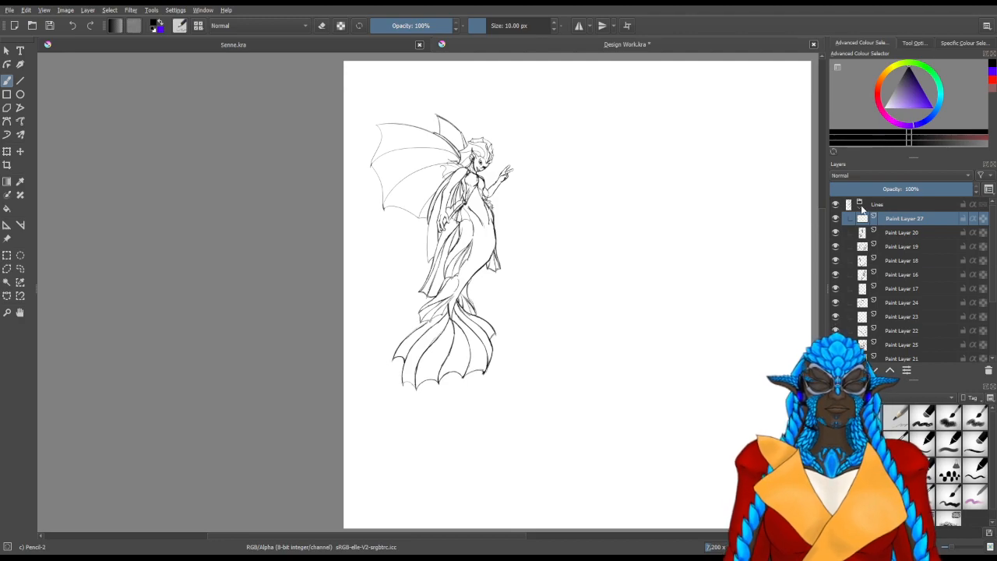
click(861, 206)
click(888, 248)
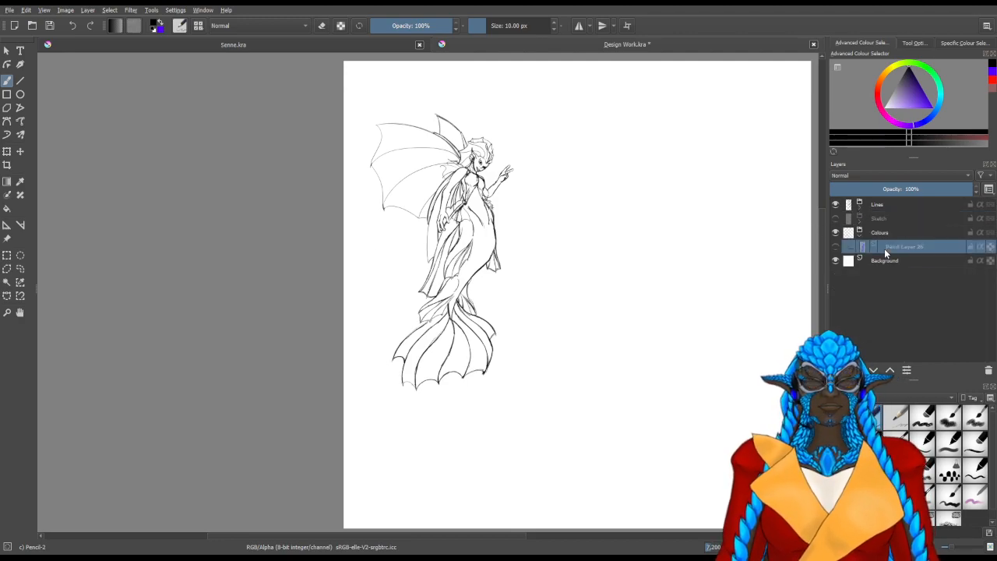
click(835, 247)
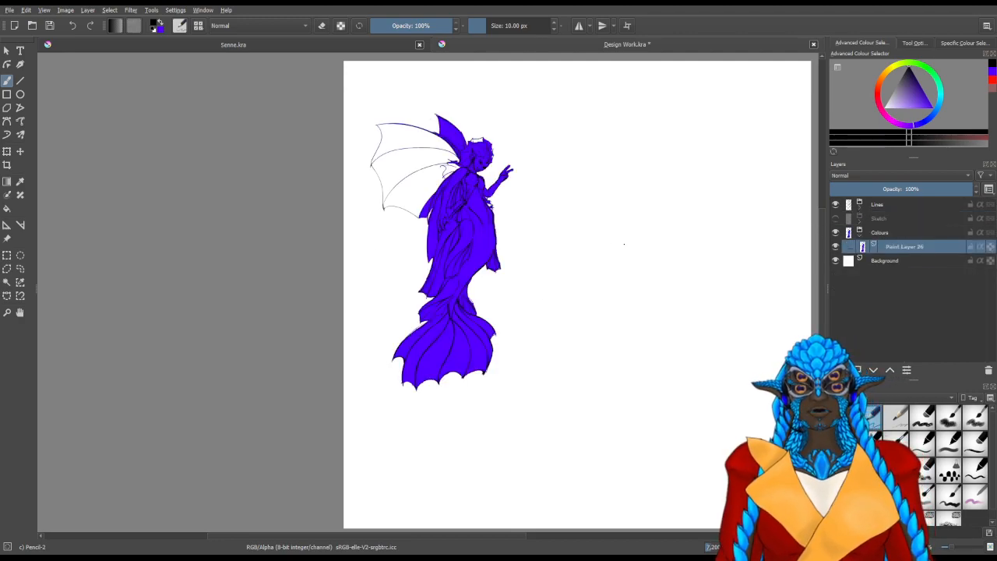
Erase the stray blue pencil marks beside the small wing's upper tip on Paint Layer 26 with the 50 px eraser
drag(465, 159, 487, 273)
scroll(466, 219, up, 6)
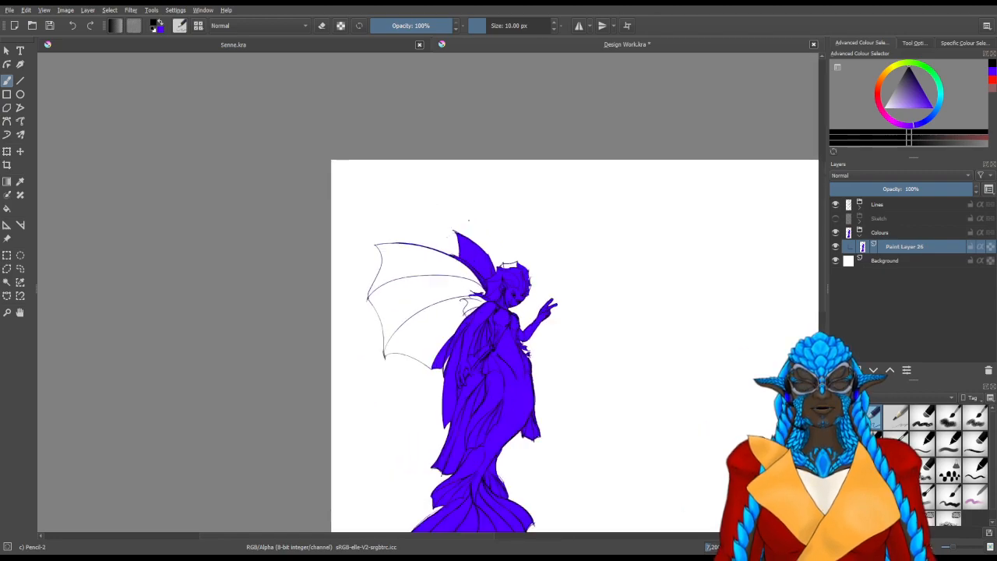
key(e)
scroll(413, 273, up, 1)
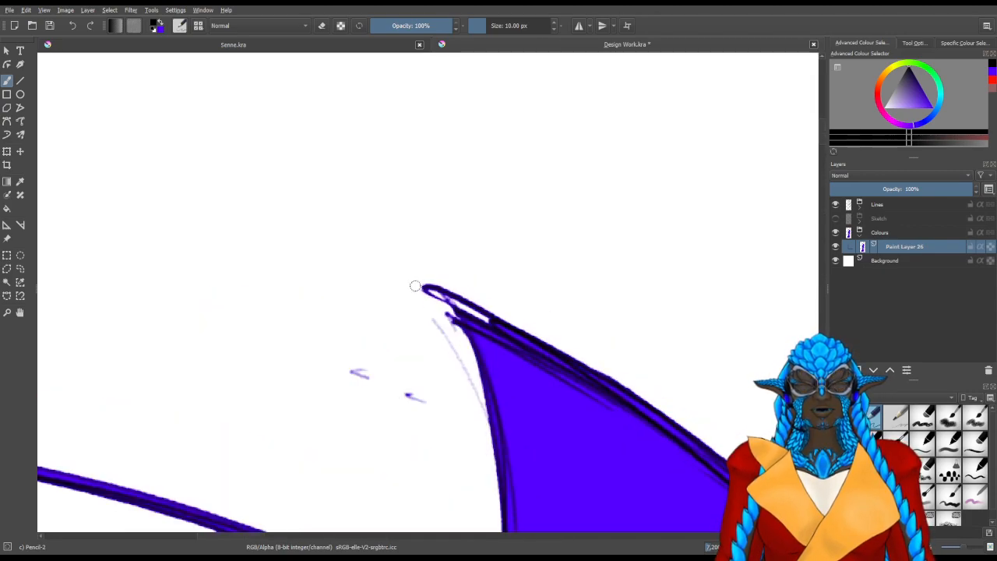
scroll(368, 309, up, 1)
drag(364, 396, 406, 422)
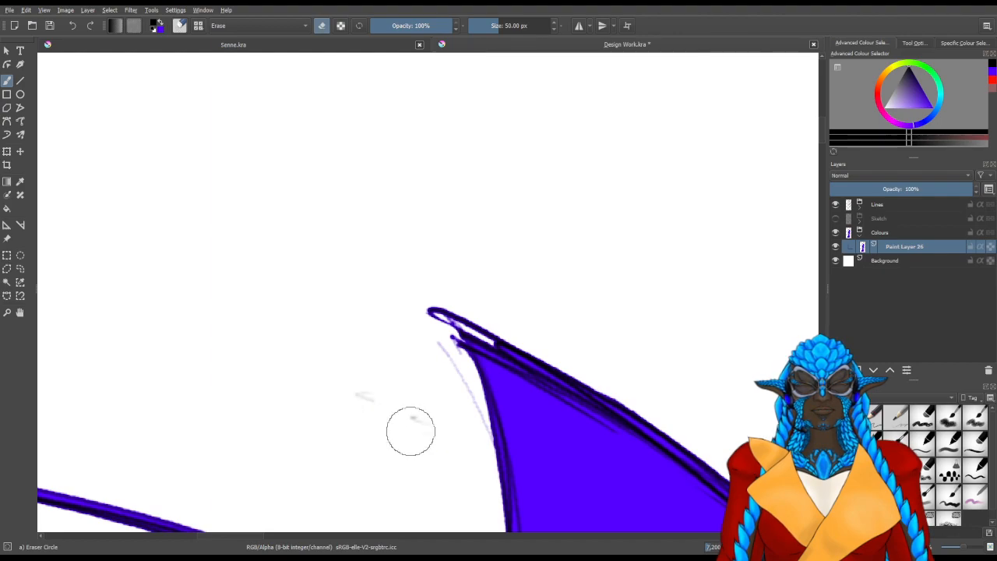
drag(437, 363, 452, 395)
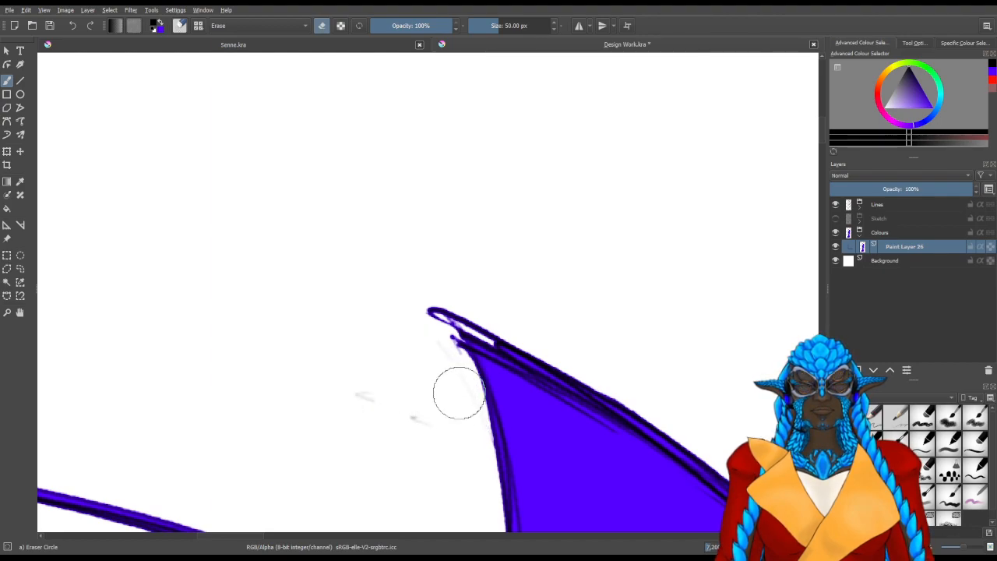
Expand the Lines group and try erasing the faint marks by the small wing's tip on Paint Layers 21, 25 and 22
click(872, 207)
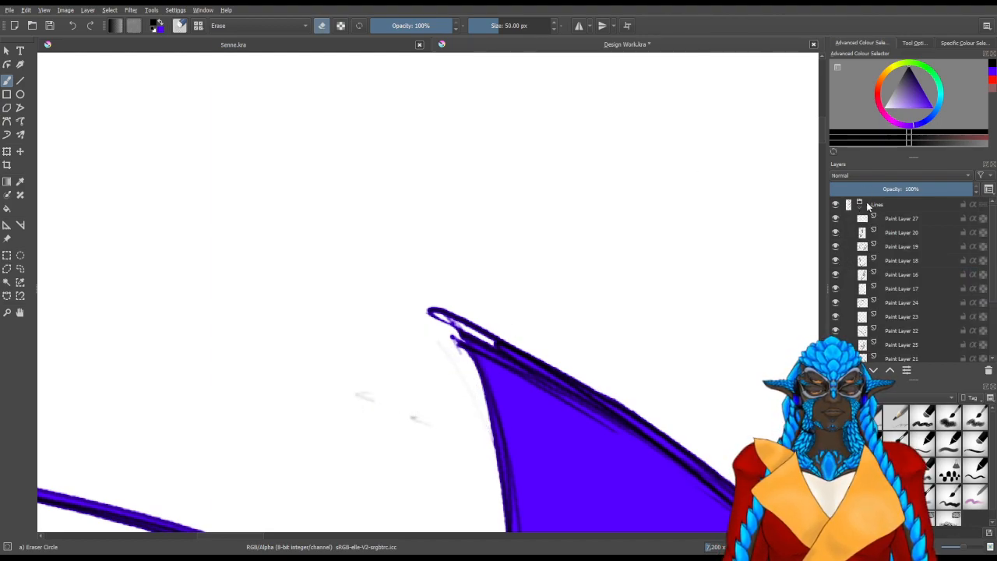
click(865, 205)
click(866, 206)
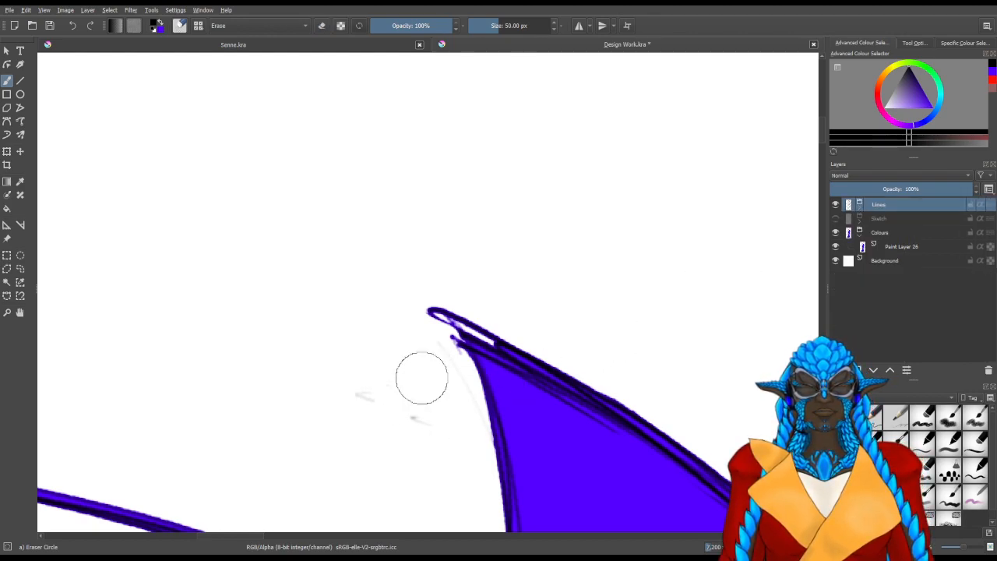
click(867, 206)
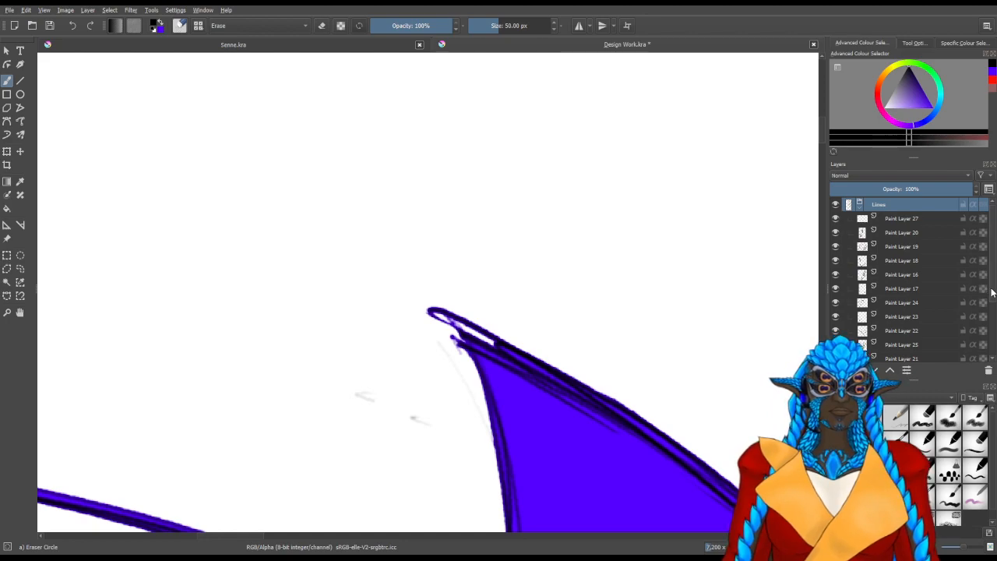
scroll(885, 326, down, 3)
click(887, 309)
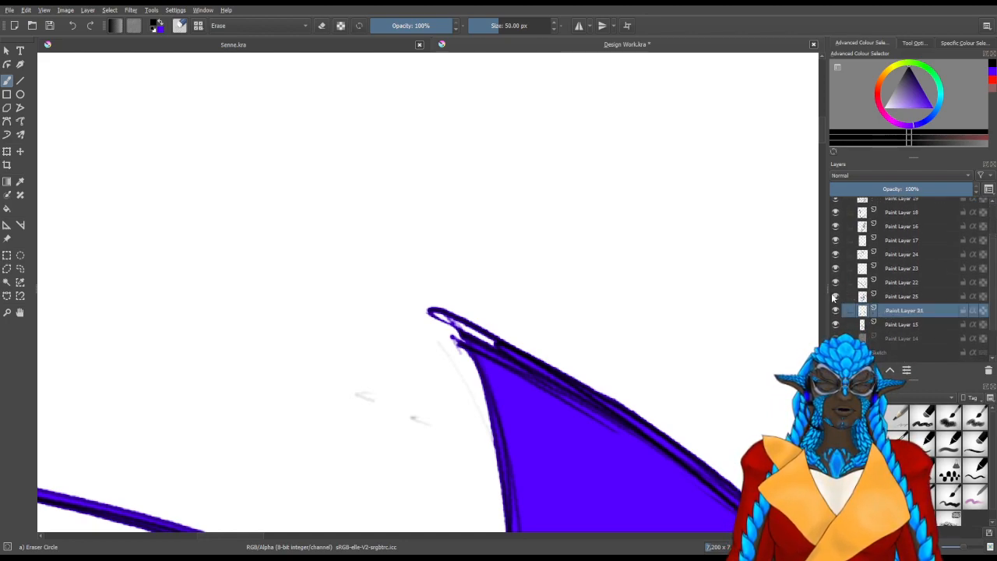
click(902, 296)
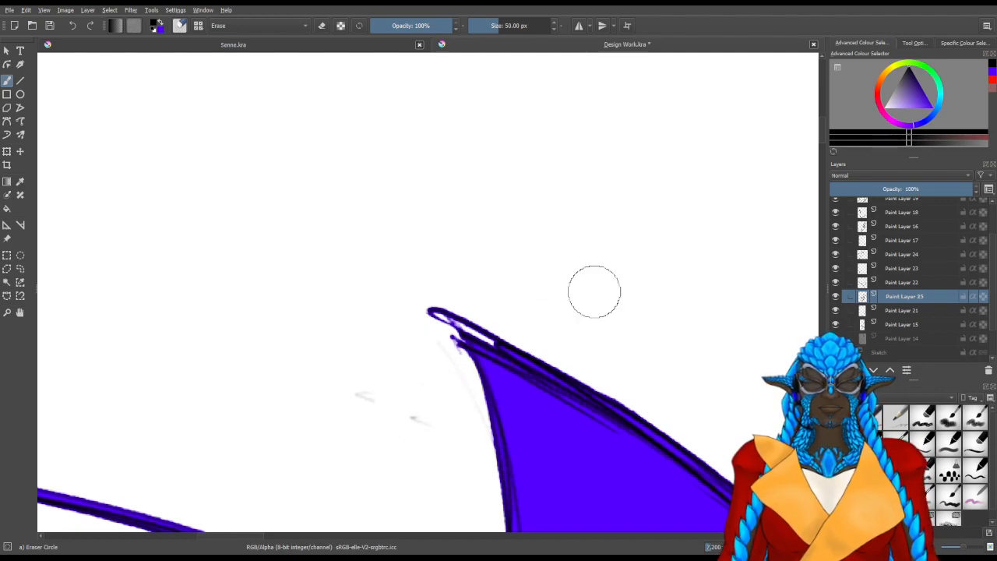
click(897, 282)
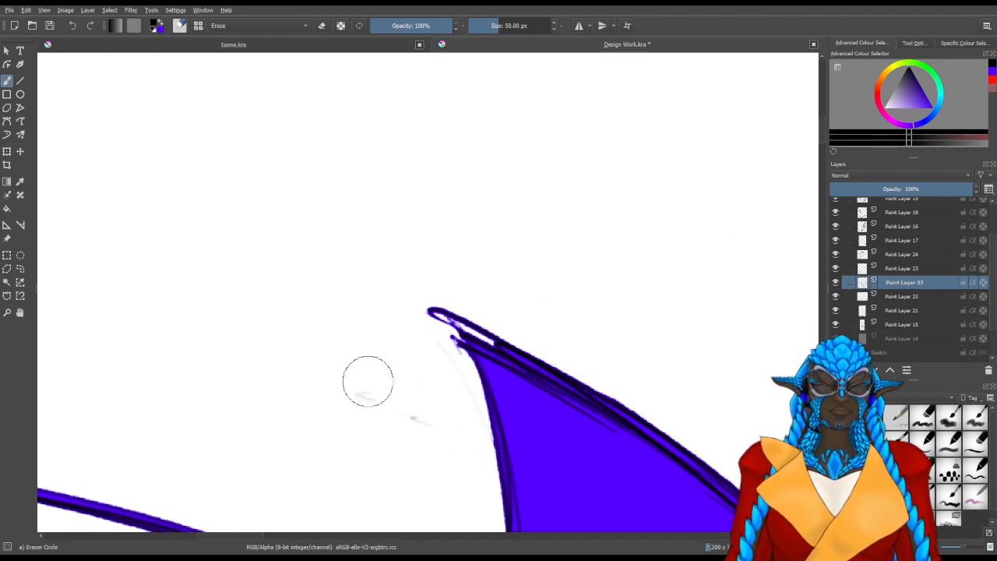
Erase the remaining faint line marks beside the small wing's tip on Paint Layer 23
click(881, 268)
click(836, 268)
click(835, 268)
mouse_move(414, 418)
mouse_down()
mouse_move(378, 387)
mouse_move(414, 356)
mouse_move(453, 390)
mouse_up()
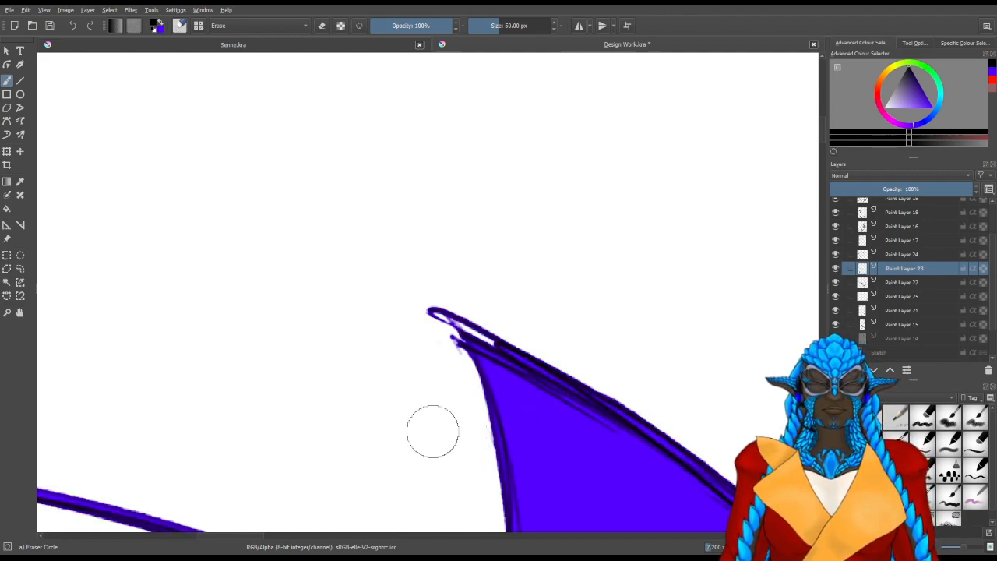
Collapse the Lines group and make Paint Layer 26 in the Colours group active
scroll(432, 429, down, 5)
drag(557, 381, 548, 260)
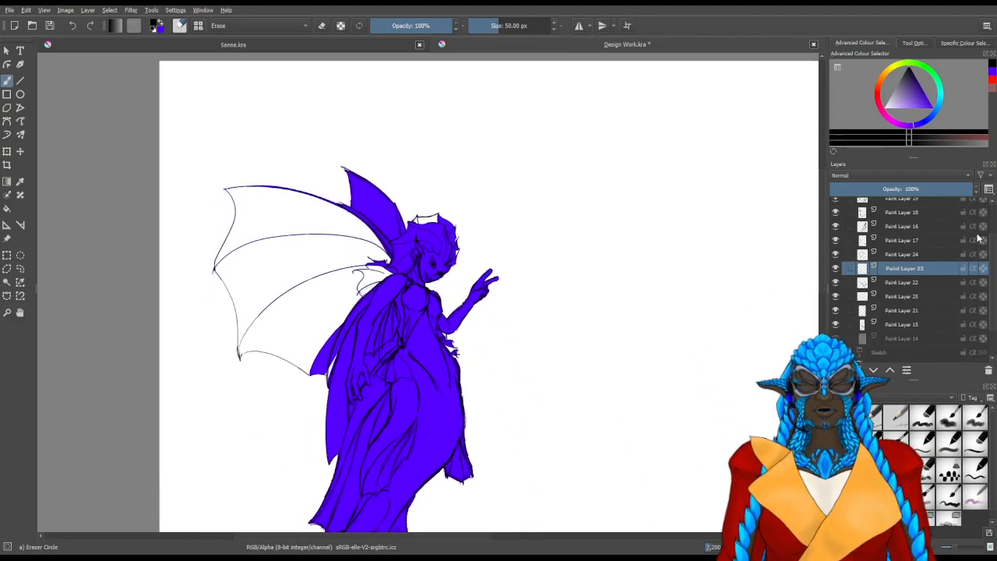
scroll(900, 204, up, 2)
click(862, 206)
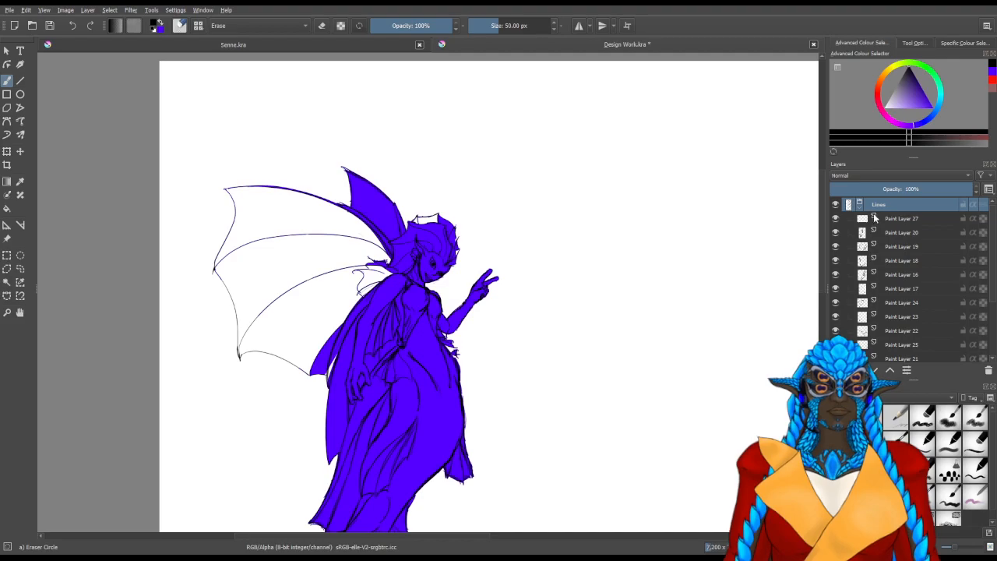
click(874, 246)
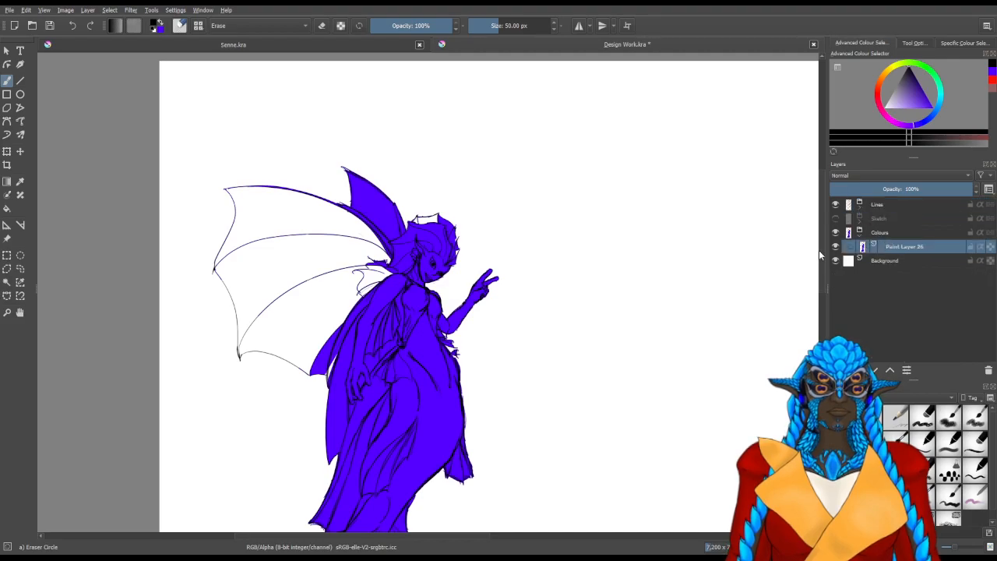
Select the empty area around the mermaid with the Contiguous Selection tool and invert the selection to her silhouette
click(6, 282)
scroll(468, 292, down, 1)
scroll(469, 292, down, 2)
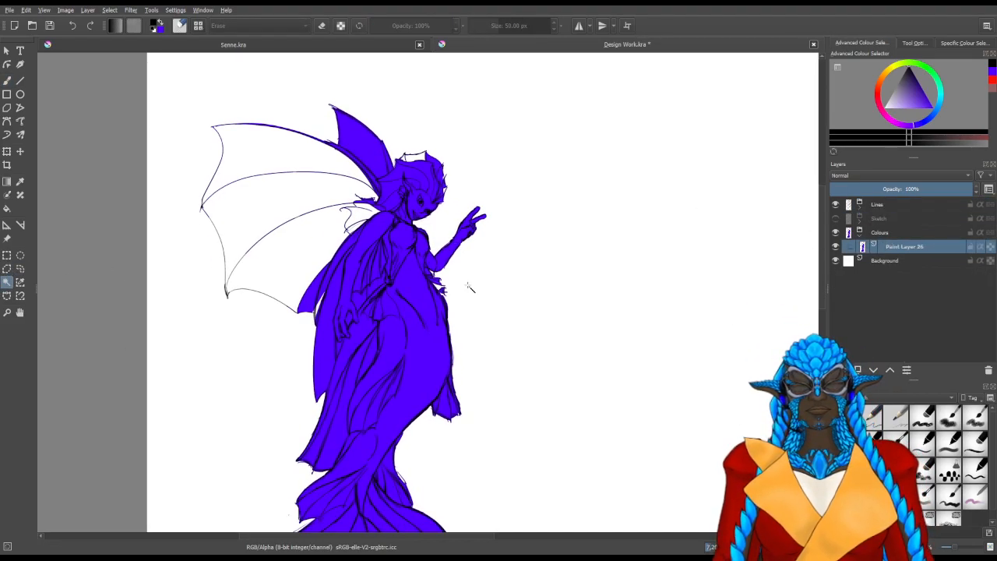
drag(592, 337, 583, 304)
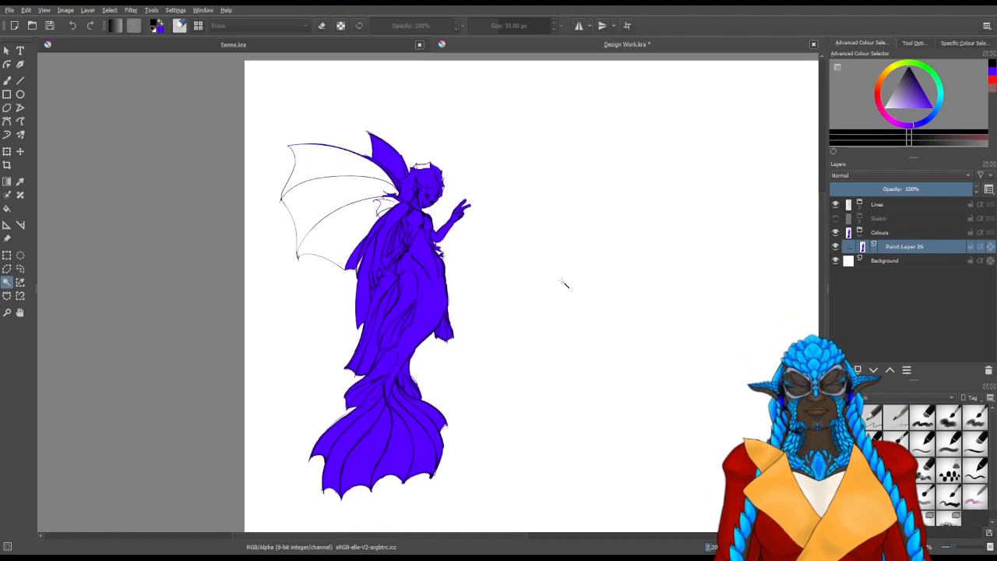
click(575, 414)
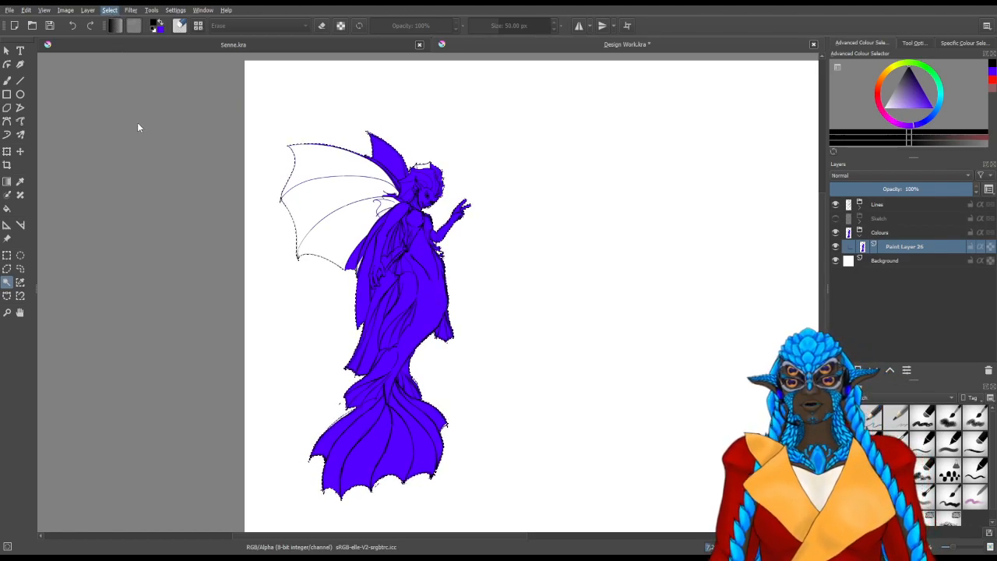
Paint blue into the large wing's lower section and the area behind the shoulder with a 200 px fill brush
scroll(376, 187, up, 3)
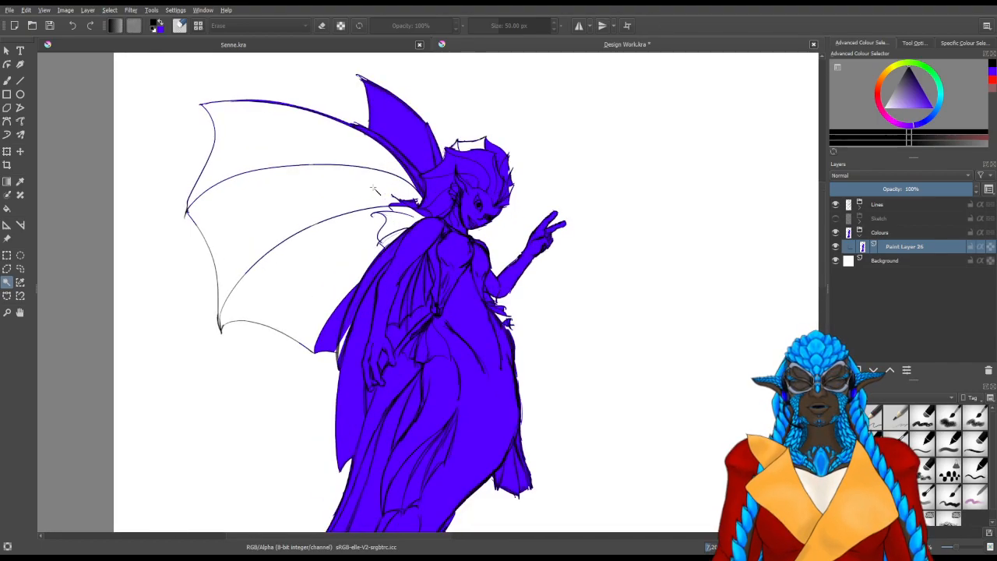
click(7, 81)
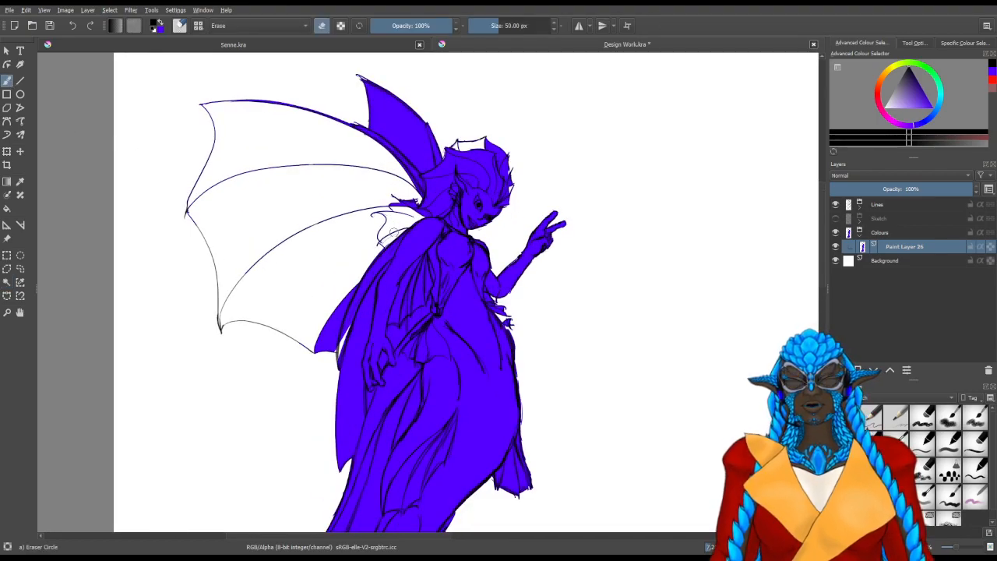
mouse_move(356, 286)
mouse_down()
mouse_move(421, 302)
mouse_move(411, 294)
mouse_up()
key(slash)
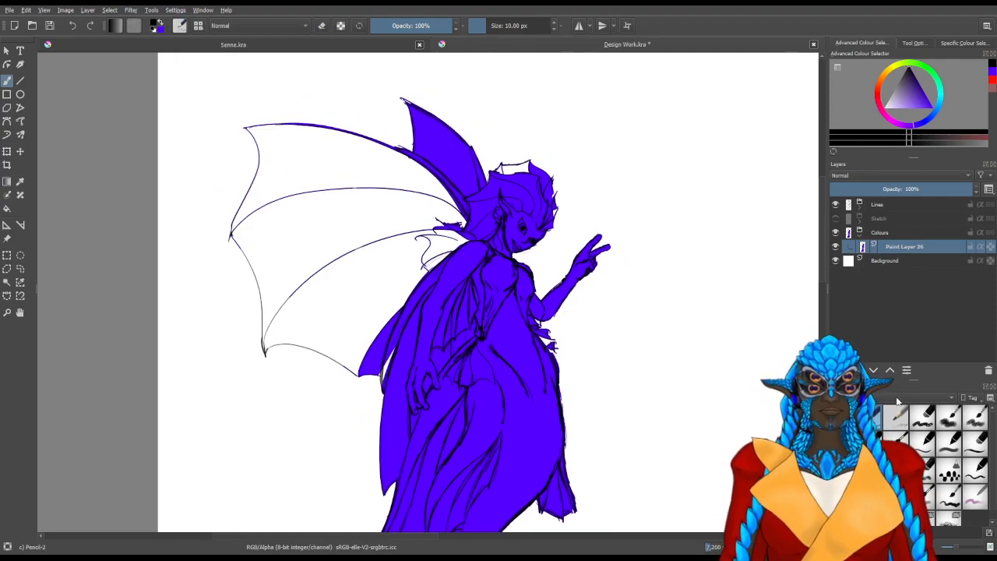
click(854, 280)
click(912, 421)
mouse_move(425, 393)
mouse_down()
mouse_move(391, 388)
mouse_move(399, 358)
mouse_move(419, 346)
mouse_move(410, 335)
mouse_move(401, 355)
mouse_move(372, 363)
mouse_move(406, 270)
mouse_move(398, 303)
mouse_up()
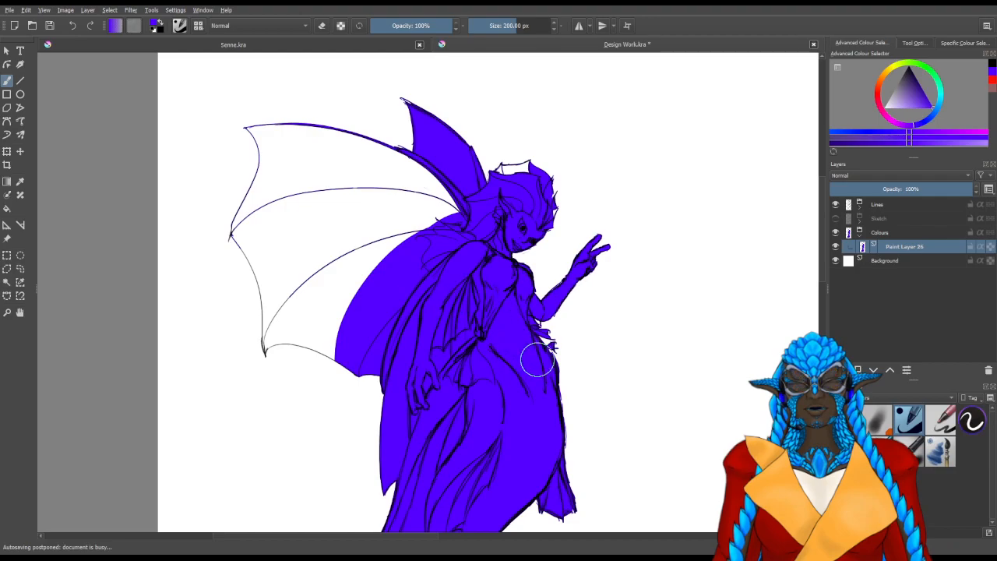
mouse_move(342, 321)
mouse_down()
mouse_move(321, 360)
mouse_move(323, 330)
mouse_up()
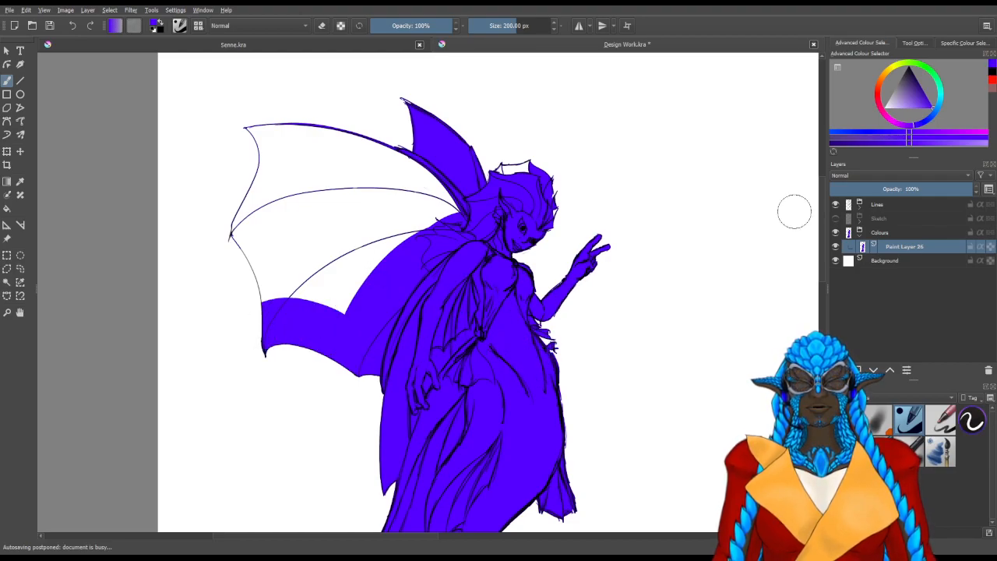
Close the outline gap between the waist frills below the raised elbow on Paint Layer 27 with the 10 px black pencil
click(860, 208)
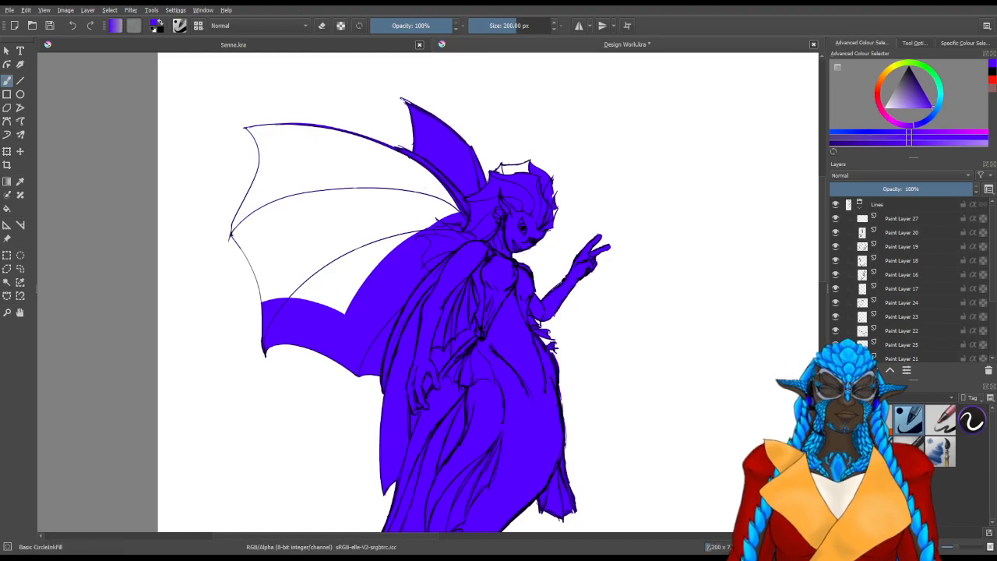
click(874, 347)
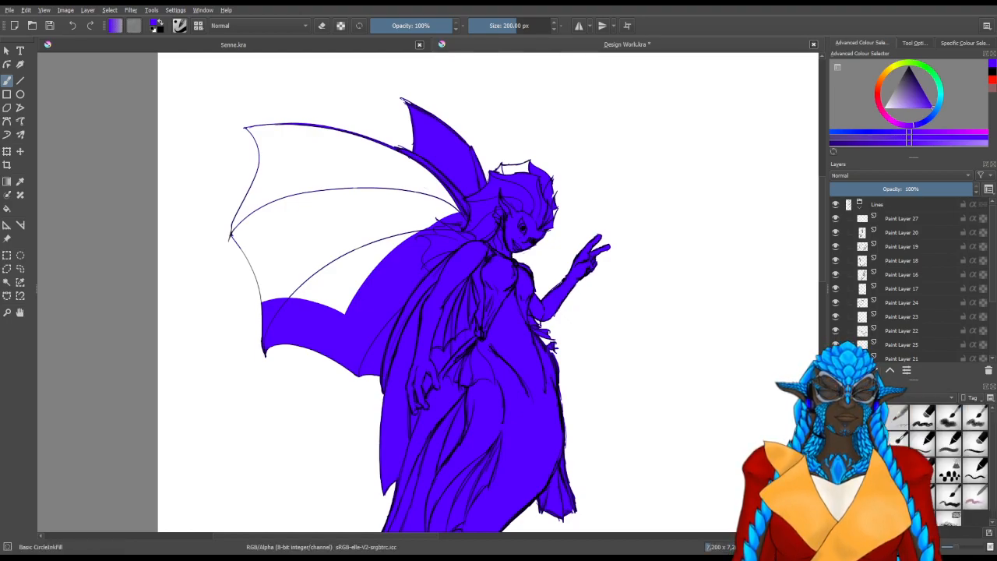
click(871, 418)
scroll(708, 357, up, 3)
scroll(346, 347, up, 2)
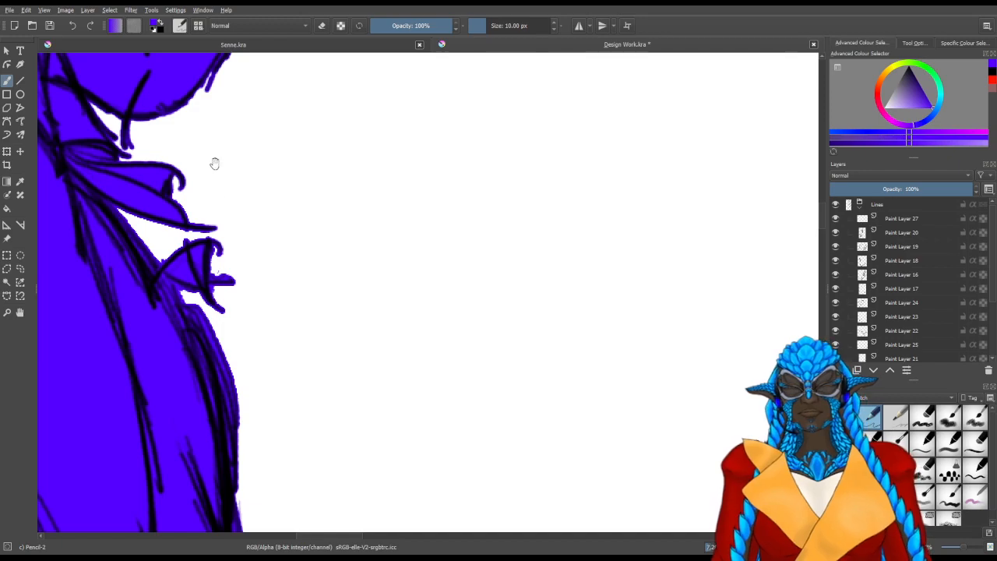
drag(215, 163, 372, 279)
key(d)
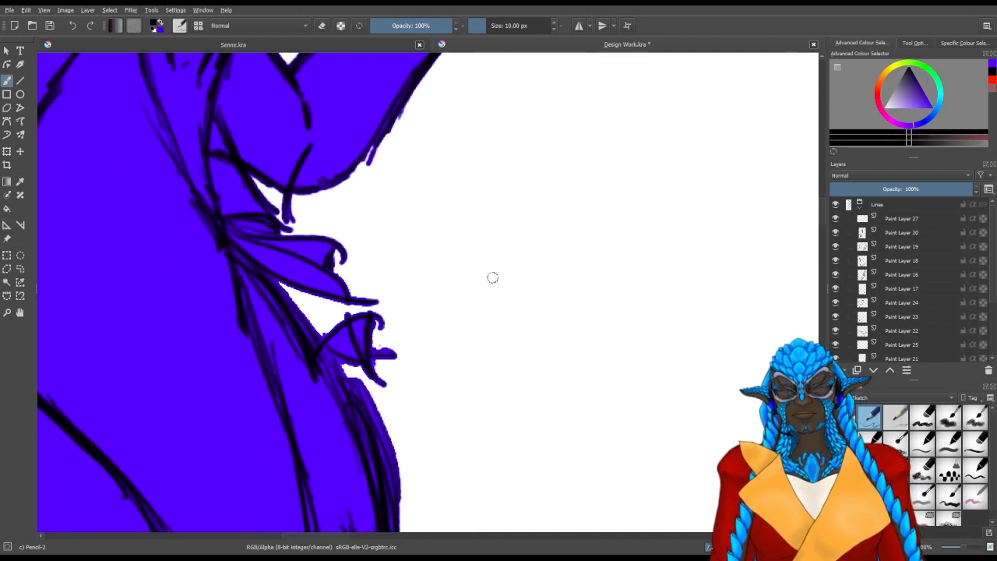
click(897, 222)
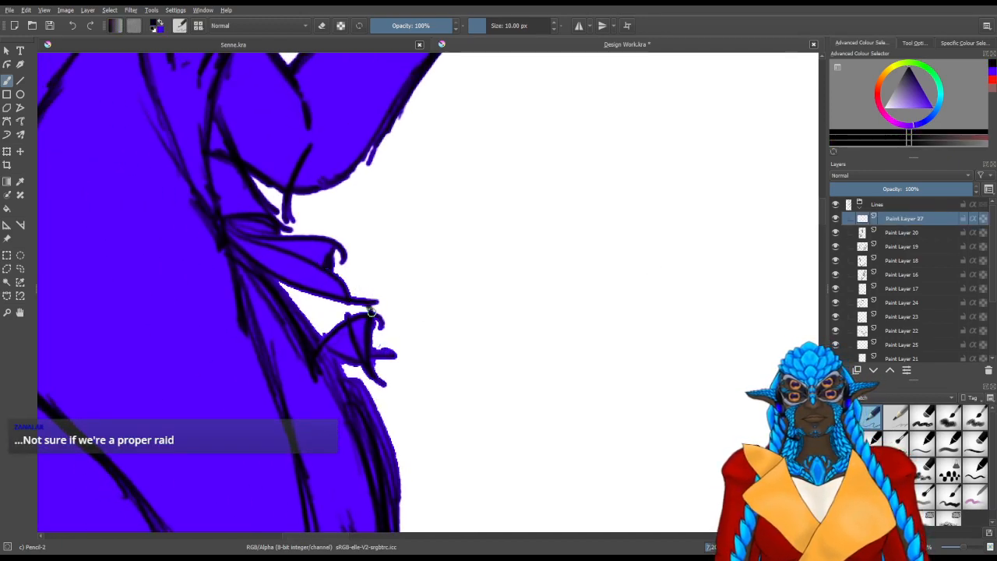
scroll(322, 364, down, 2)
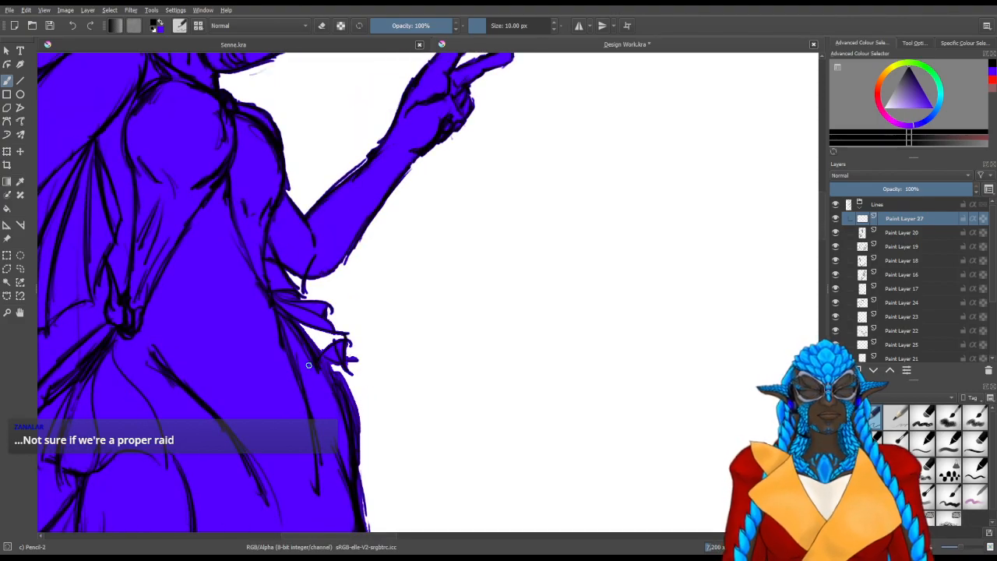
drag(362, 418, 528, 396)
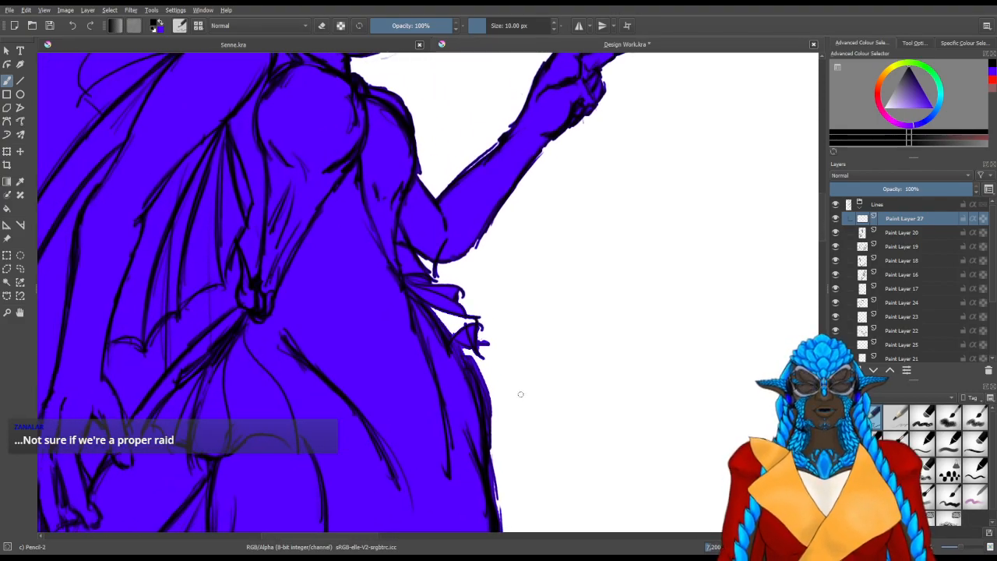
scroll(511, 397, down, 2)
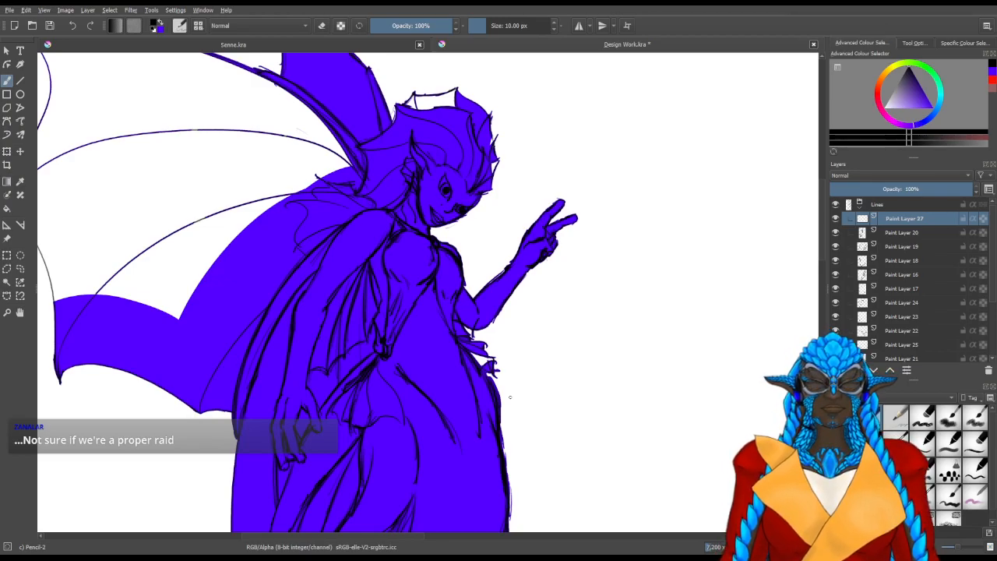
Return to Paint Layer 26, reselect the empty area around the mermaid by contiguous area, and pick the brush for filling
scroll(510, 397, down, 2)
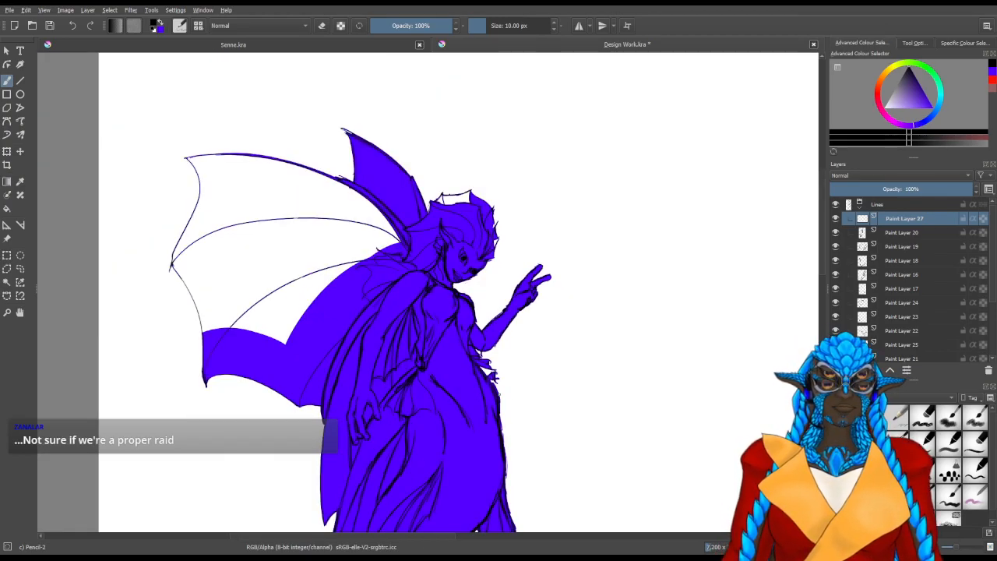
scroll(503, 397, down, 2)
drag(550, 445, 447, 309)
click(7, 283)
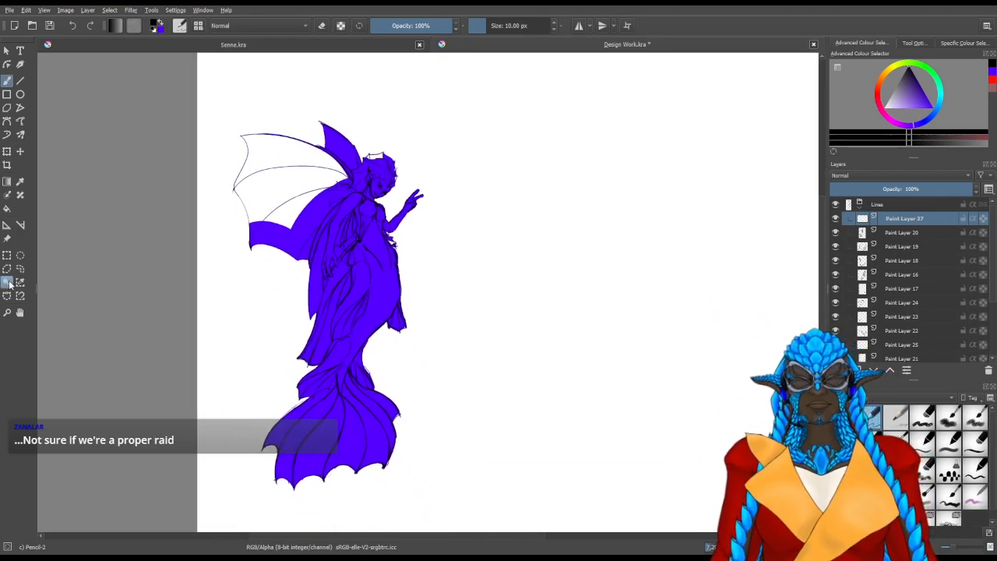
click(866, 205)
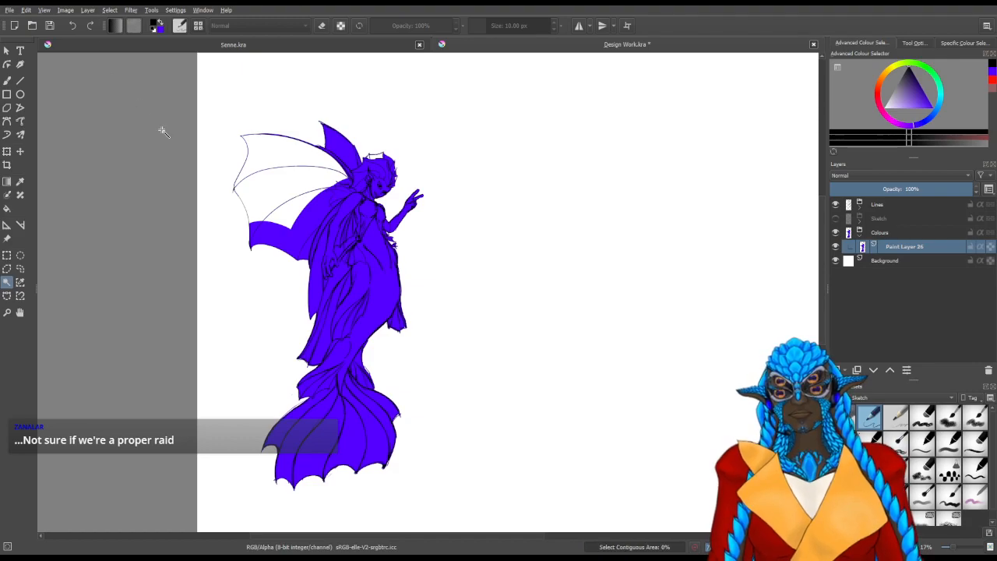
click(538, 114)
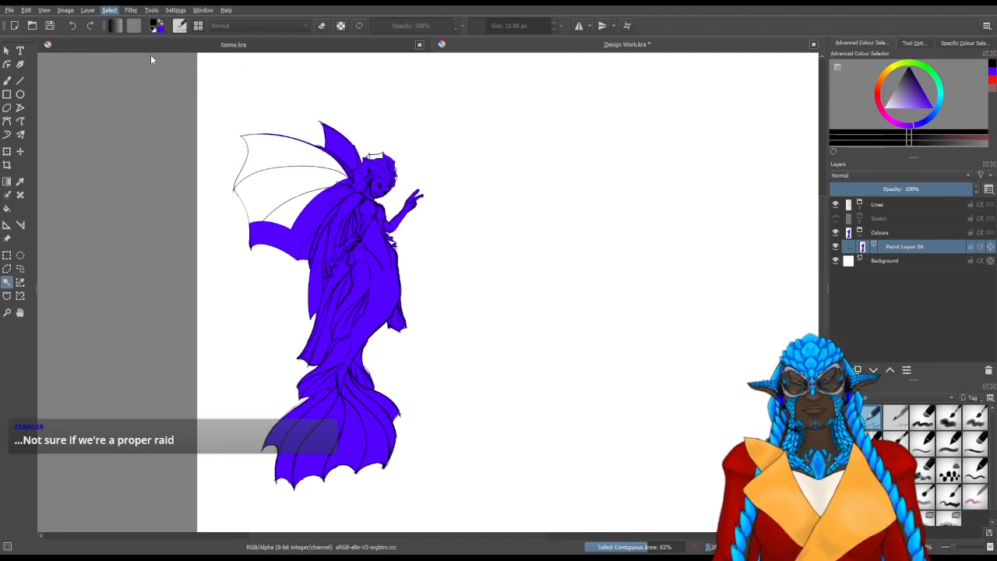
click(9, 84)
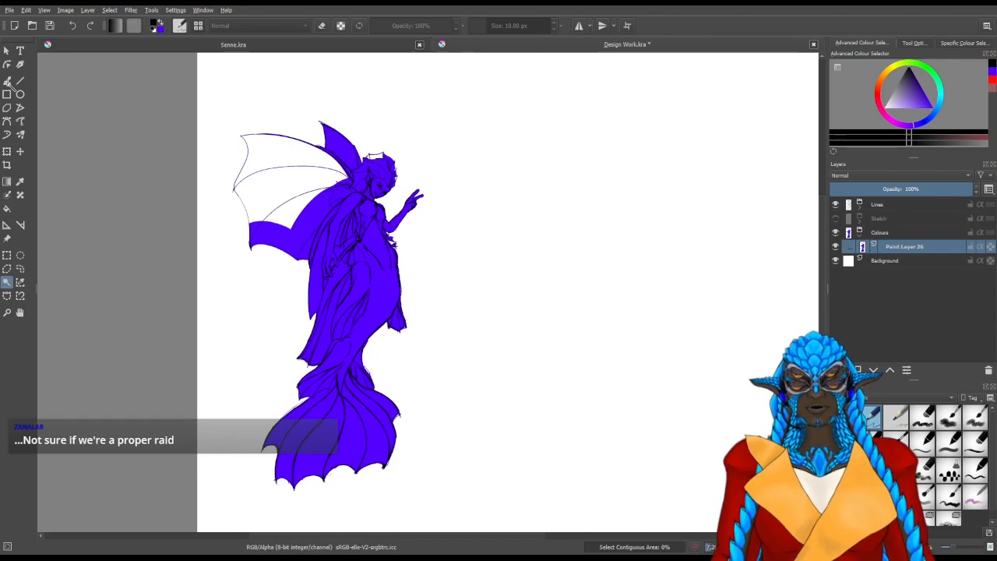
Invert the selection to the mermaid's silhouette and fill the large wing's remaining sections with blue using the 200 px Basic CircleInkFill brush
key(ctrl+shift+i)
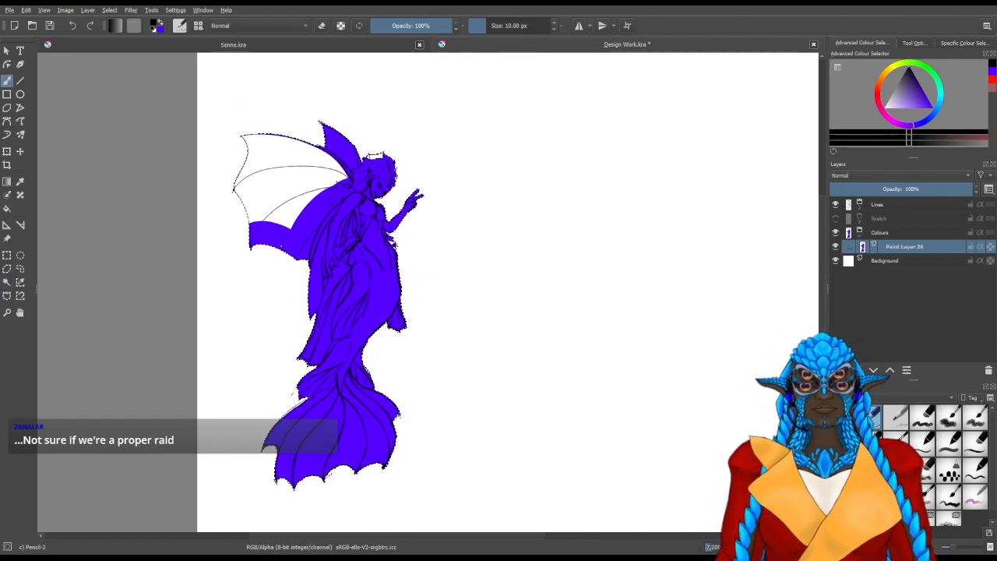
key(x)
mouse_move(290, 215)
mouse_down()
mouse_move(272, 187)
mouse_move(251, 222)
mouse_up()
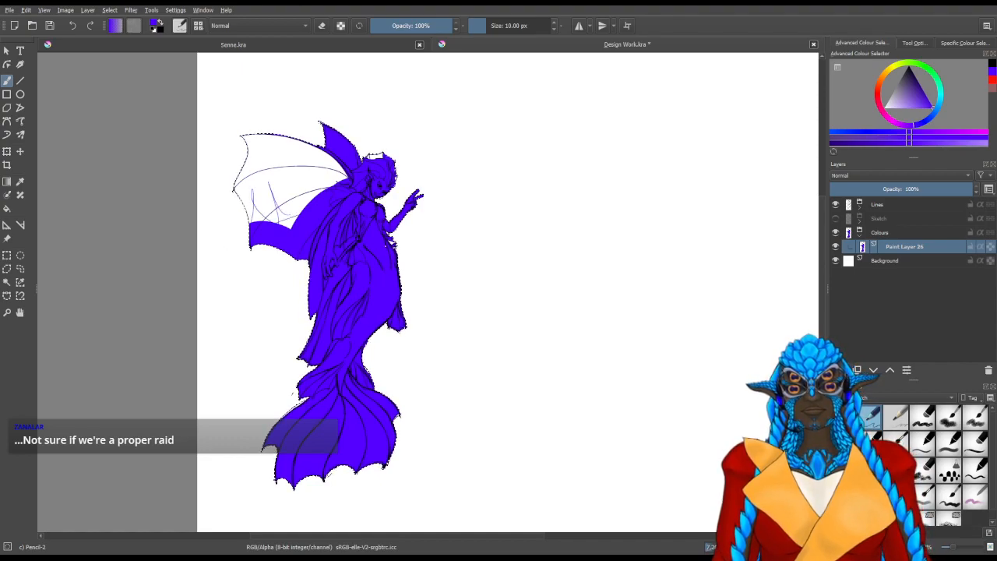
key(ctrl+z)
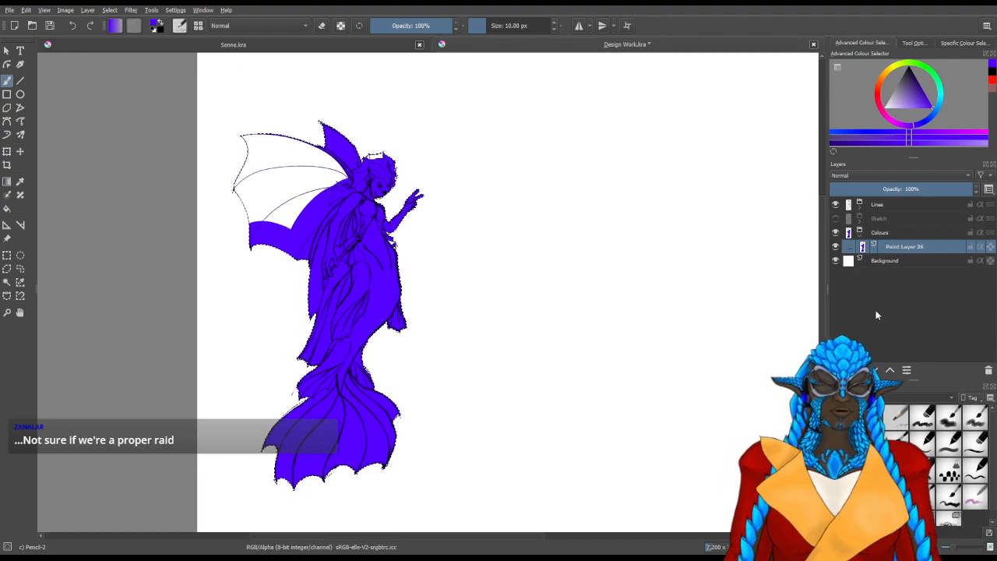
click(863, 281)
click(908, 419)
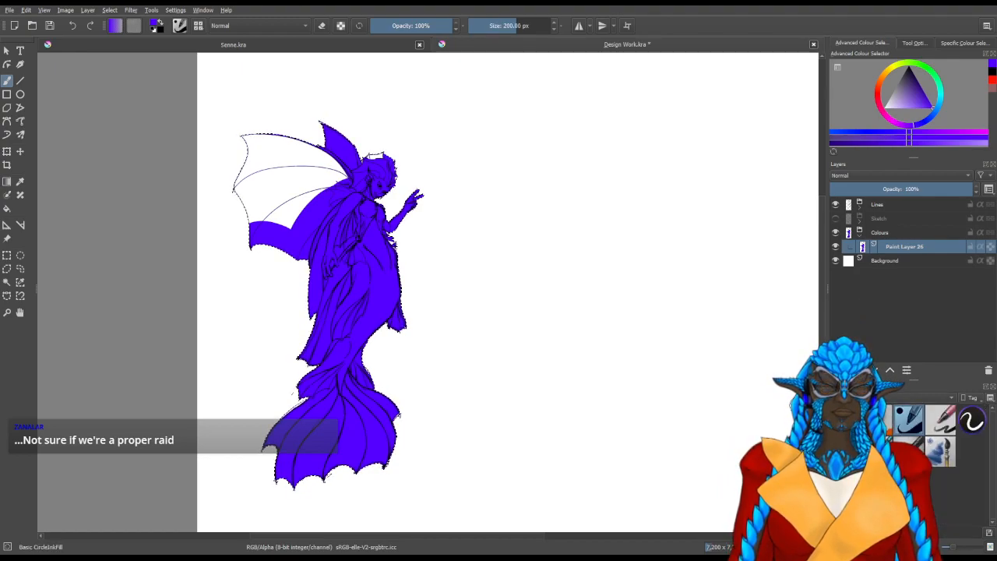
mouse_move(236, 245)
mouse_down()
mouse_move(261, 208)
mouse_move(288, 195)
mouse_move(309, 218)
mouse_move(374, 142)
mouse_move(328, 207)
mouse_move(273, 237)
mouse_move(304, 129)
mouse_move(303, 156)
mouse_move(253, 185)
mouse_move(253, 148)
mouse_move(275, 180)
mouse_move(254, 226)
mouse_move(243, 146)
mouse_move(269, 181)
mouse_up()
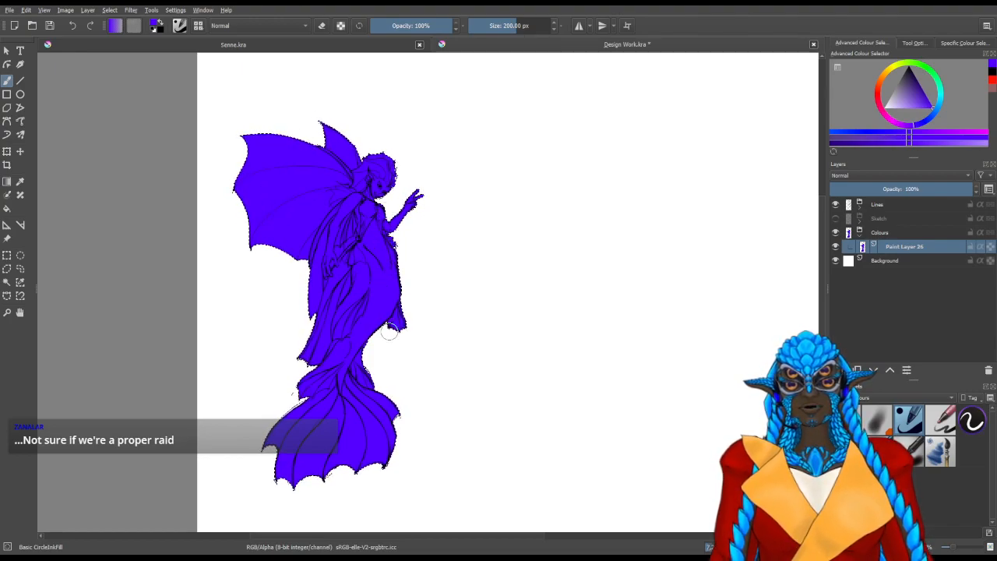
Inspect the filled silhouette, switch to the 27 Soft brush with a slightly less purple blue, and deselect the figure
scroll(428, 423, up, 5)
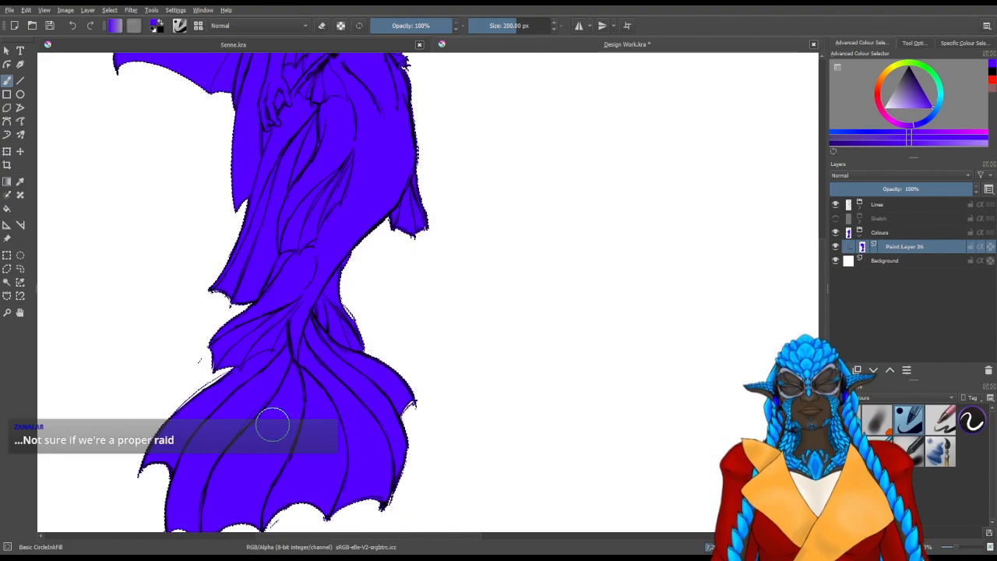
scroll(273, 425, up, 1)
mouse_move(220, 274)
mouse_down()
mouse_move(263, 386)
mouse_move(269, 449)
mouse_up()
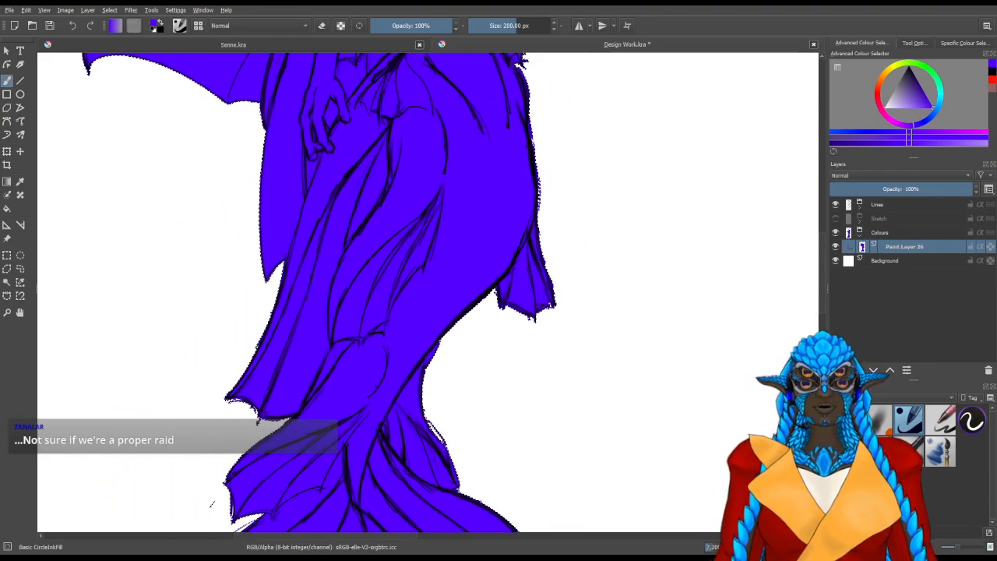
drag(405, 232, 499, 355)
key(slash)
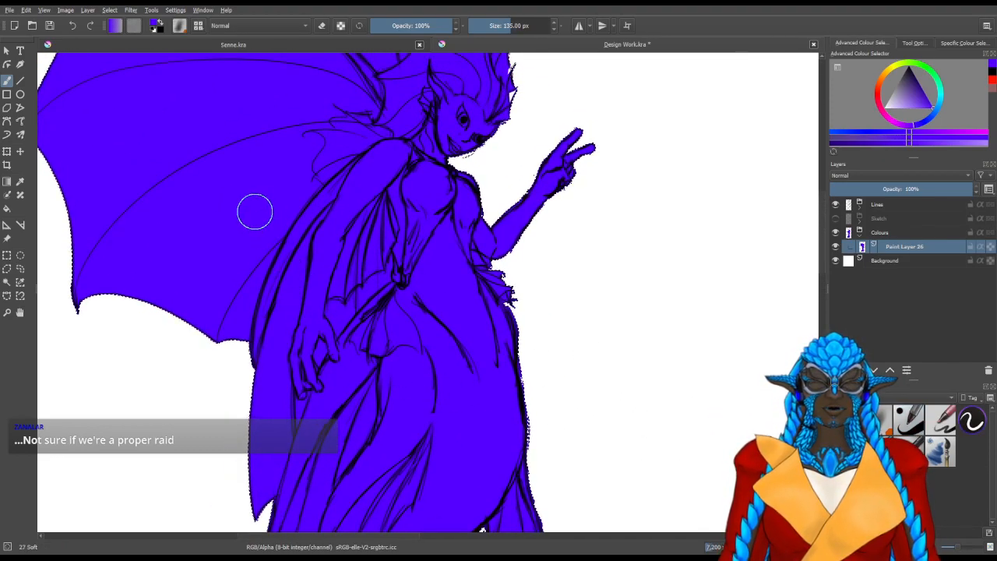
drag(395, 227, 385, 310)
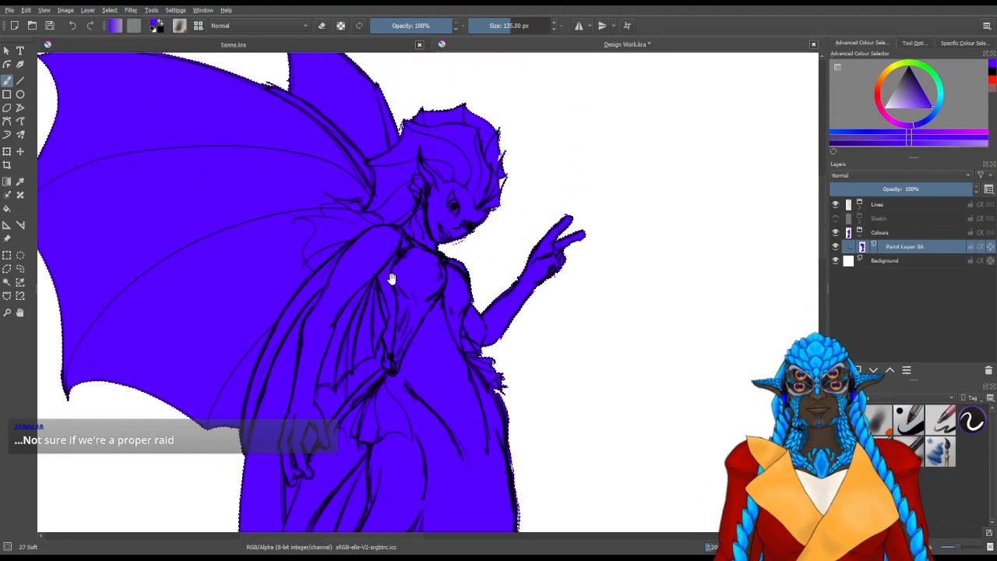
click(928, 124)
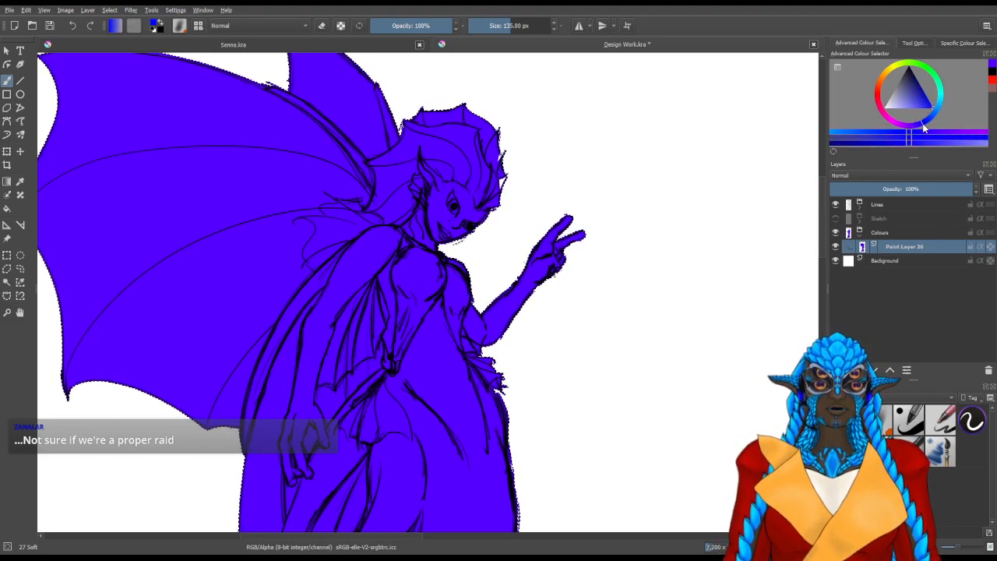
shift+drag(290, 333, 241, 340)
key(ctrl+shift+a)
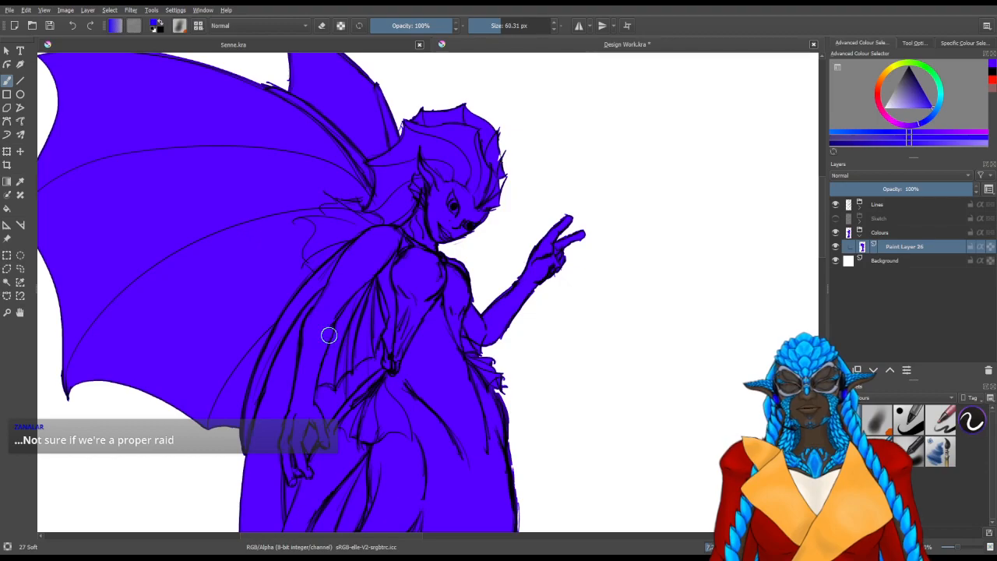
Try softly shading the lowered arm on Paint Layer 26 with a 27 Soft brush of about 60 px
scroll(328, 335, up, 1)
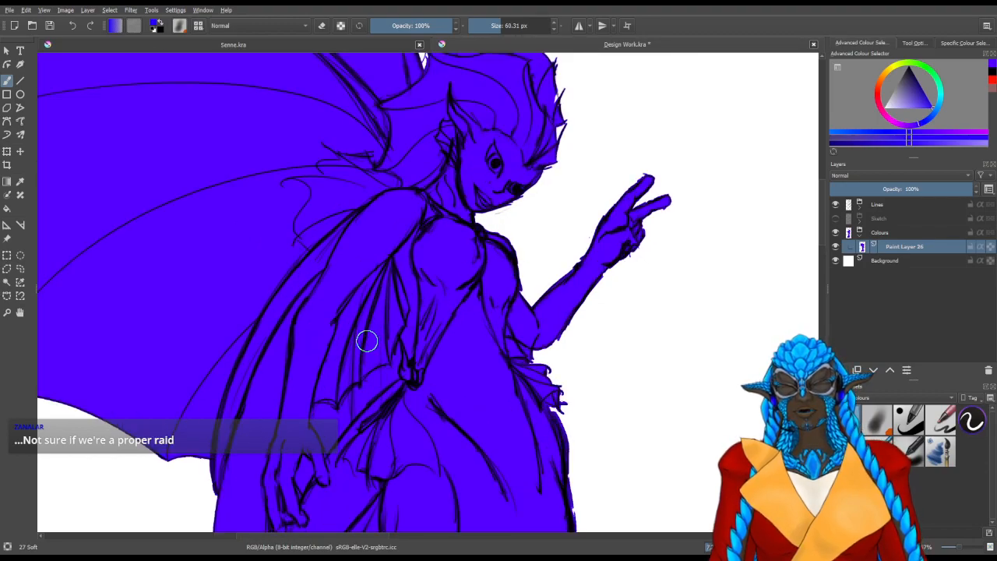
drag(296, 405, 300, 326)
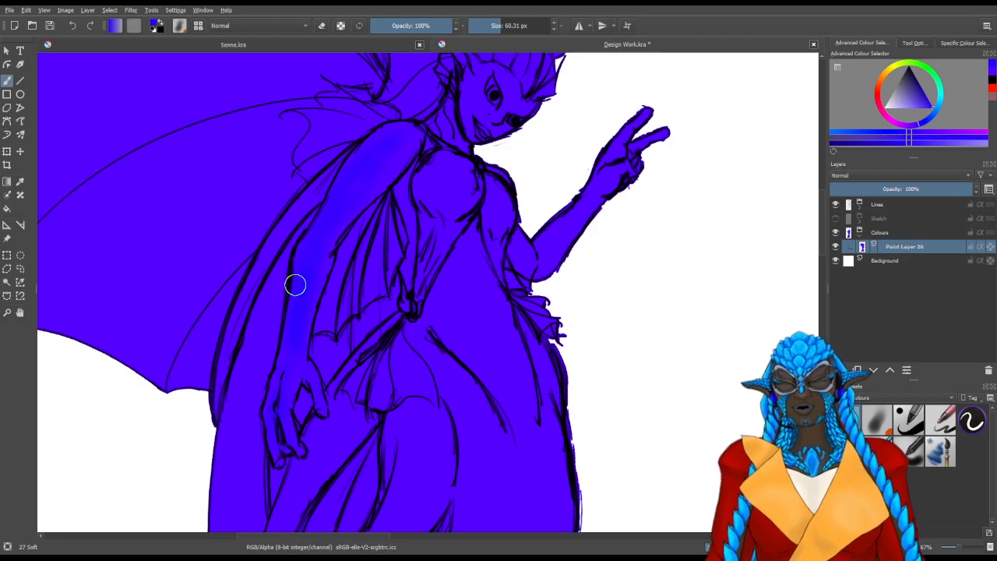
mouse_move(386, 301)
mouse_down()
mouse_move(289, 338)
mouse_move(325, 347)
mouse_move(405, 278)
mouse_up()
drag(356, 307, 347, 323)
key(/)
mouse_move(331, 475)
mouse_down()
mouse_move(316, 419)
mouse_move(327, 290)
mouse_up()
key(ctrl+z)
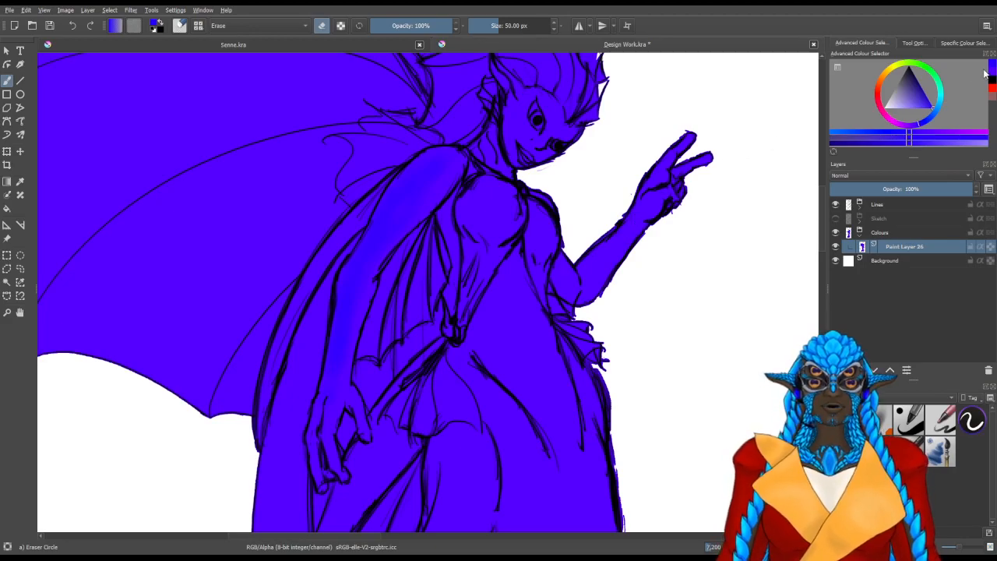
Add a new paint layer above Paint Layer 26 and pick a darker, less purple blue for shading
click(910, 419)
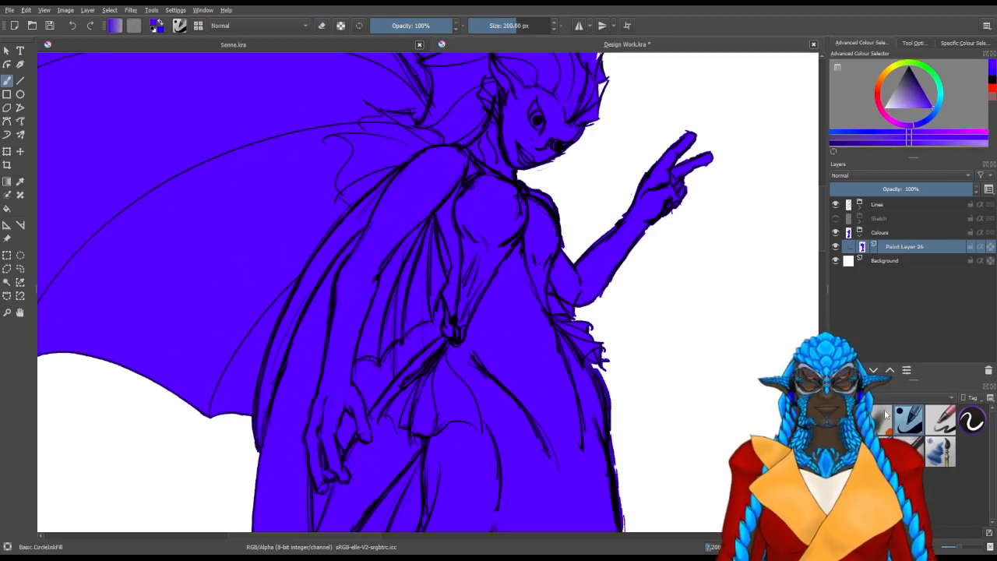
key(Insert)
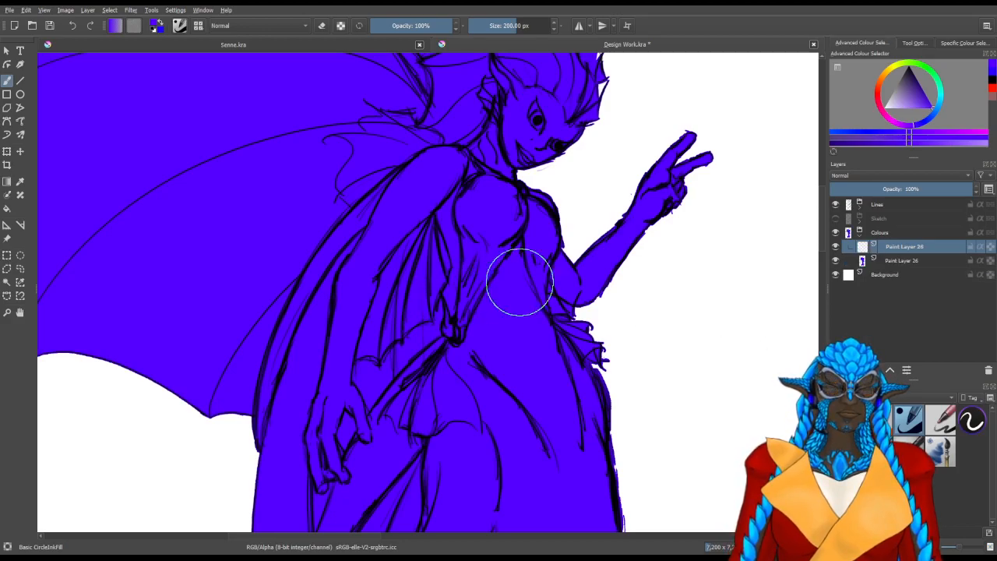
drag(924, 121, 928, 121)
click(923, 90)
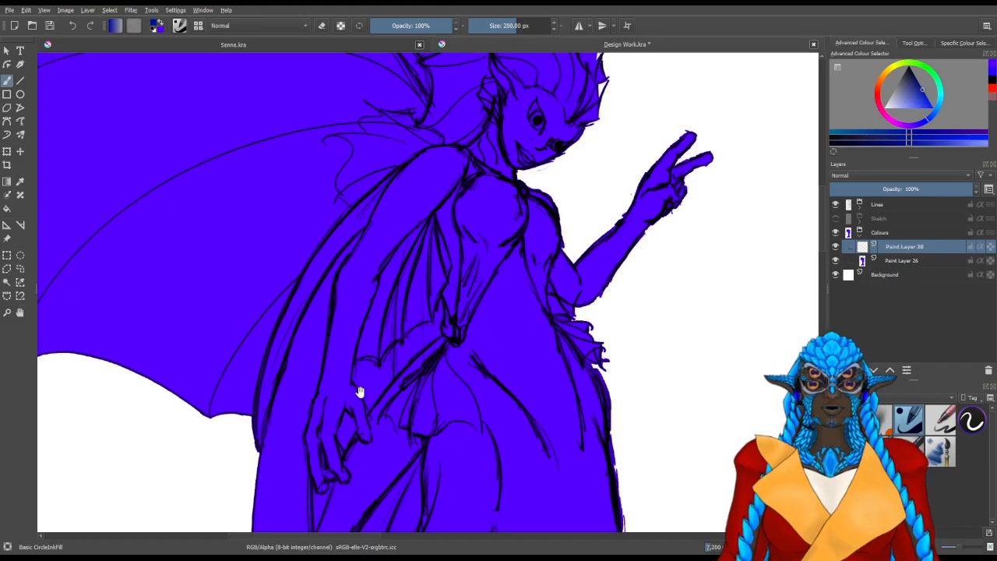
Try a dark blue stroke along the lowered arm with the 60 px soft brush, and erase it with the 50 px circle eraser
drag(327, 398, 355, 370)
key(slash)
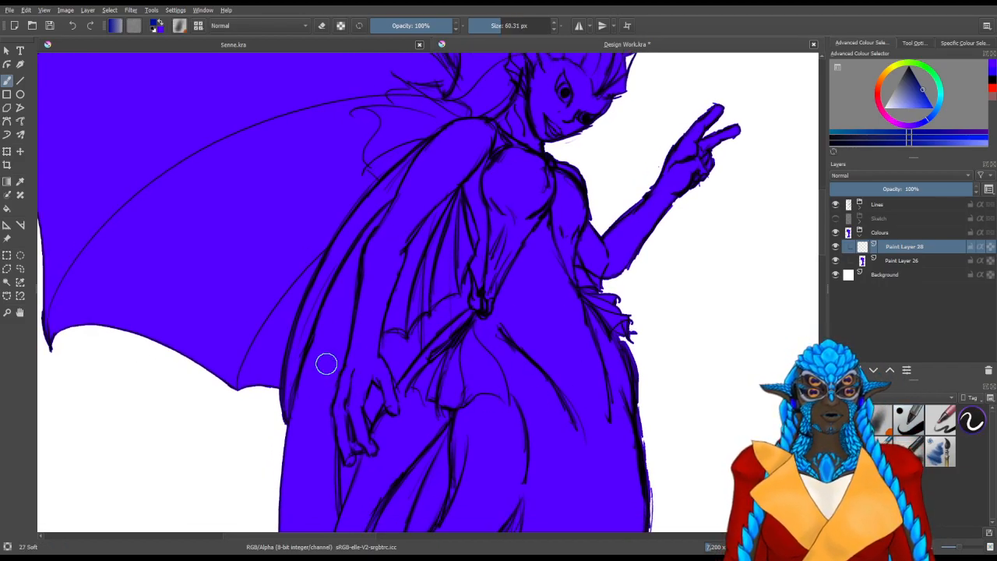
mouse_move(358, 336)
mouse_down()
mouse_move(377, 246)
mouse_move(363, 257)
mouse_move(369, 296)
mouse_move(411, 173)
mouse_move(378, 246)
mouse_move(424, 158)
mouse_move(406, 180)
mouse_move(463, 134)
mouse_move(419, 155)
mouse_up()
key(slash)
drag(340, 290, 354, 285)
mouse_move(346, 344)
mouse_down()
mouse_move(365, 312)
mouse_move(353, 359)
mouse_move(410, 202)
mouse_move(463, 137)
mouse_up()
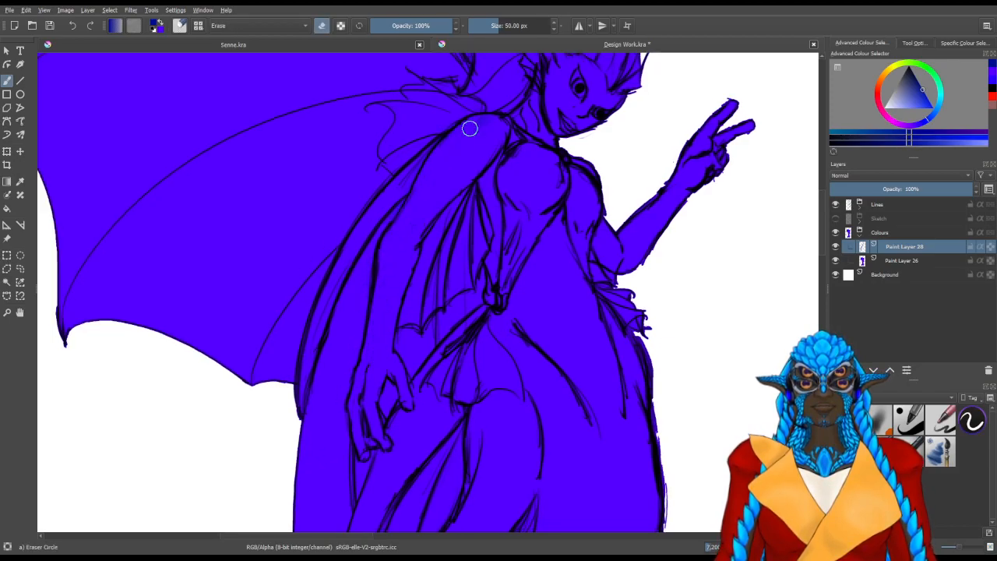
drag(502, 222, 385, 218)
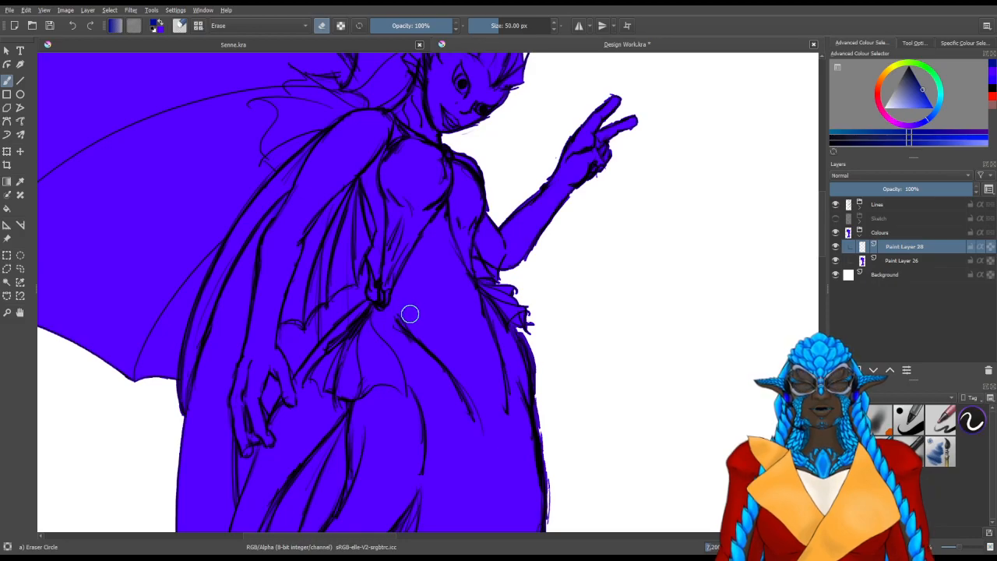
drag(339, 274, 420, 265)
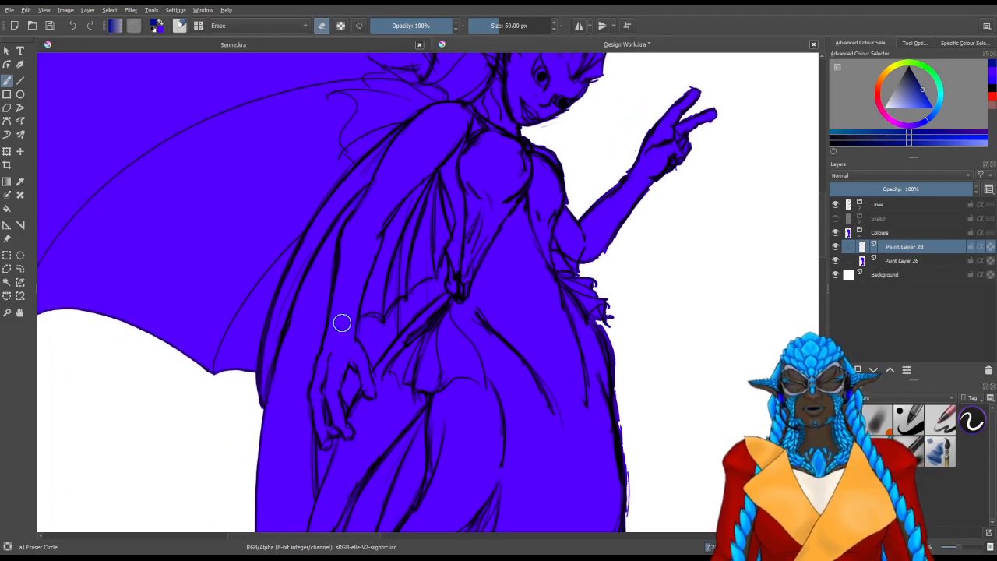
drag(346, 327, 350, 323)
Shade the lowered arm from the hand up toward the shoulder in dark blue with the 27 Soft brush, about 42 to 65 px
key(slash)
shift+drag(321, 396, 315, 396)
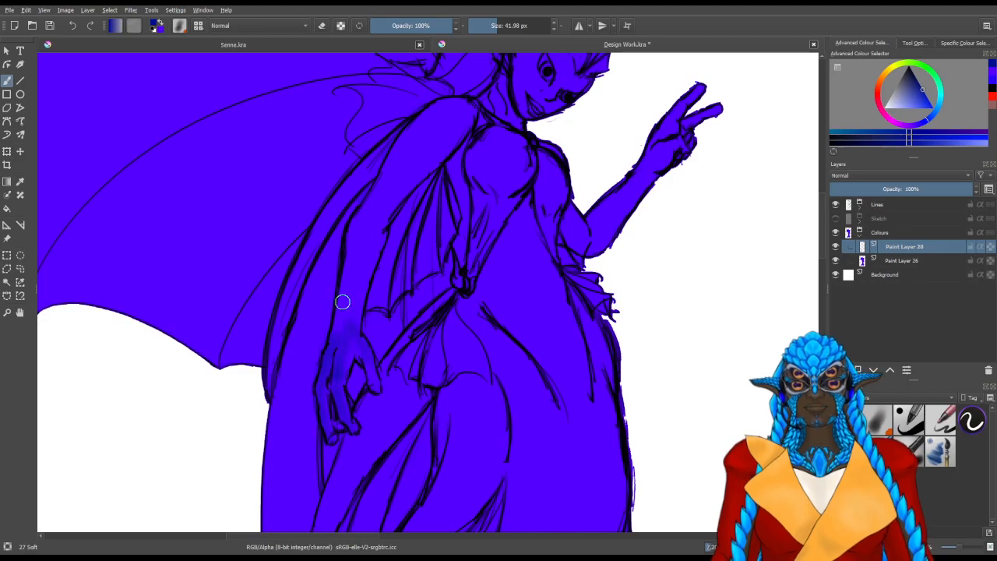
mouse_move(346, 309)
mouse_down()
mouse_move(291, 423)
mouse_move(320, 348)
mouse_move(305, 387)
mouse_move(313, 315)
mouse_move(336, 286)
mouse_move(329, 311)
mouse_up()
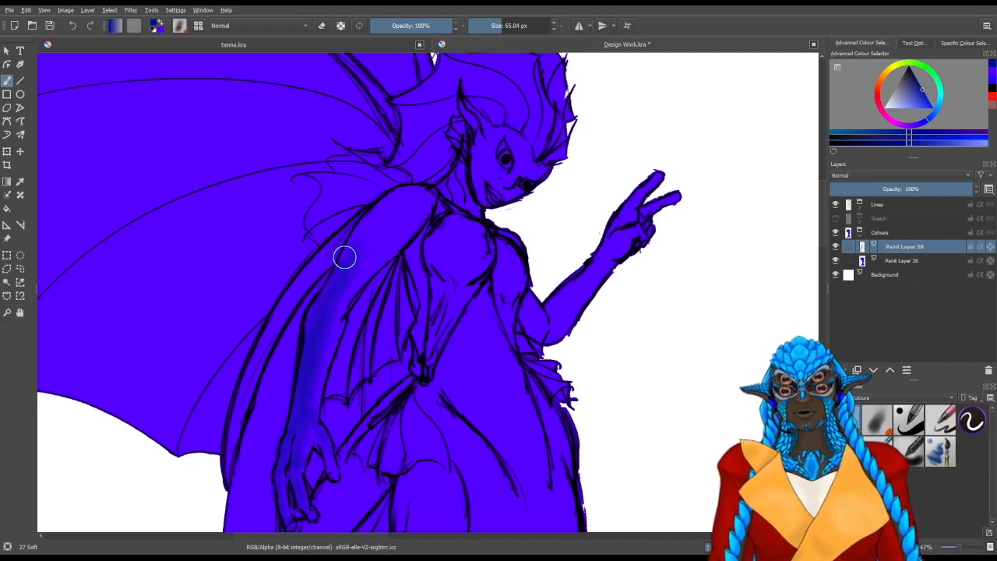
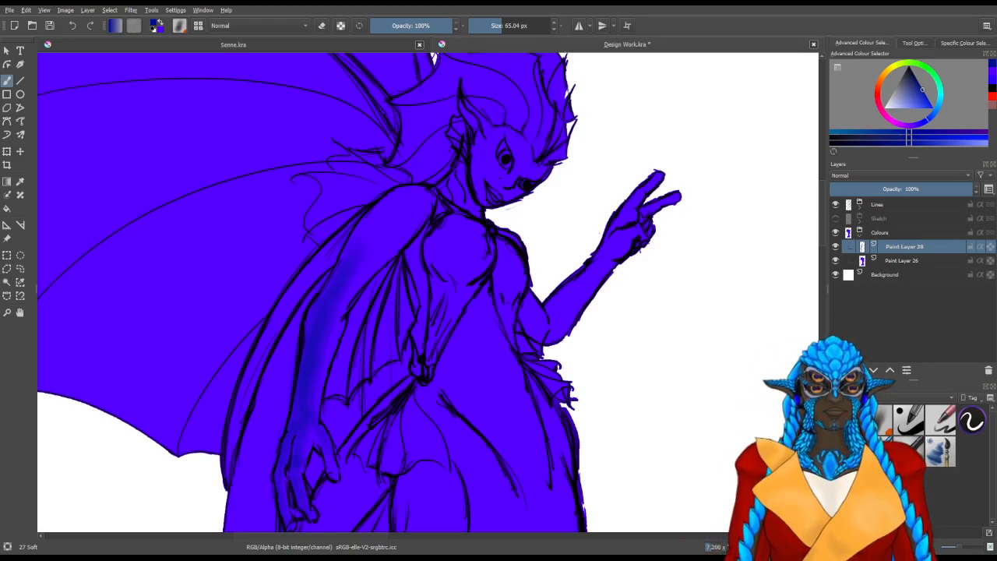
Shade the lowered arm's shoulder and the area toward the neck in dark blue with the 27 Soft brush, about 50 to 65 px
mouse_move(347, 252)
mouse_down()
mouse_move(381, 207)
mouse_move(412, 198)
mouse_move(352, 252)
mouse_move(390, 203)
mouse_move(401, 215)
mouse_up()
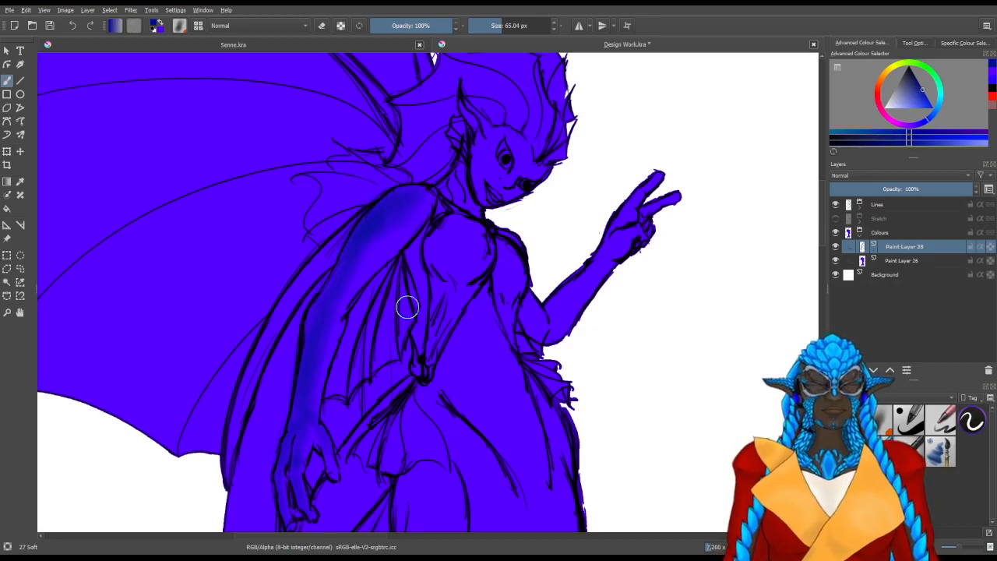
key(bracketleft)
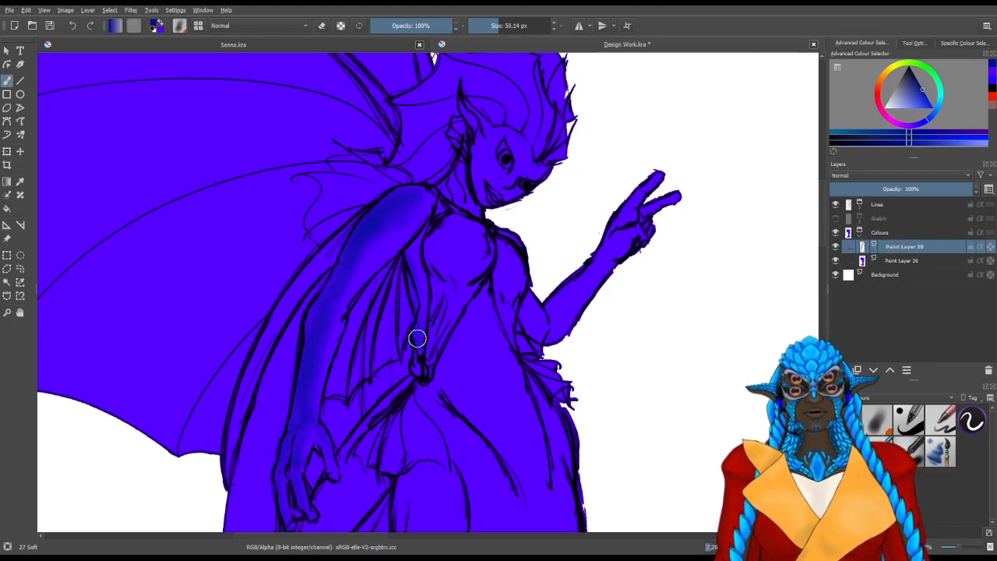
drag(434, 201, 426, 260)
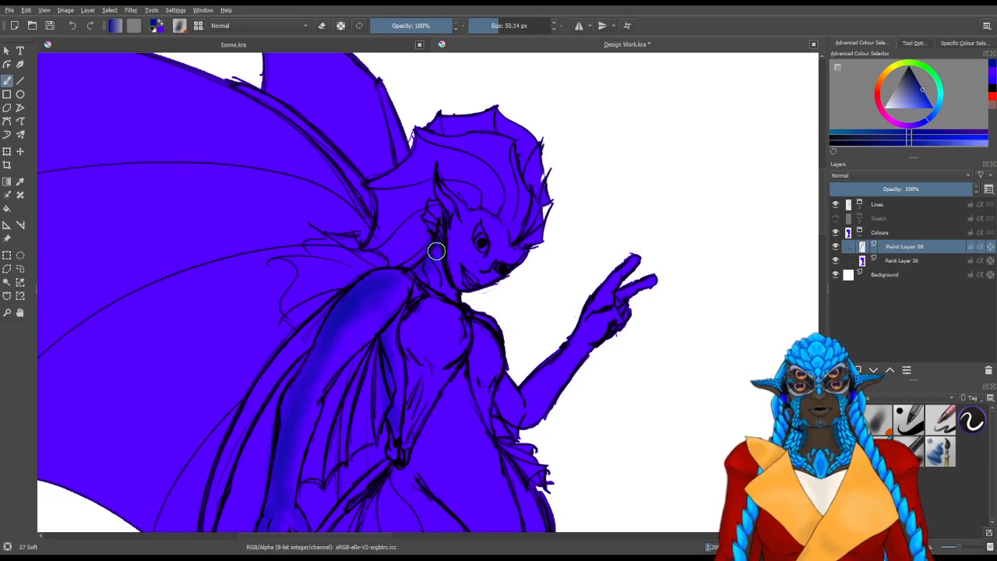
drag(409, 381, 430, 346)
Erase all the dark blue shading from the lowered arm, shoulder and neck with the circle eraser at about 84 px
key(slash)
mouse_move(371, 394)
mouse_down()
mouse_move(358, 347)
mouse_move(398, 266)
mouse_up()
drag(390, 321, 397, 321)
mouse_move(335, 378)
mouse_down()
mouse_move(311, 407)
mouse_move(303, 371)
mouse_move(329, 363)
mouse_move(332, 284)
mouse_move(352, 249)
mouse_up()
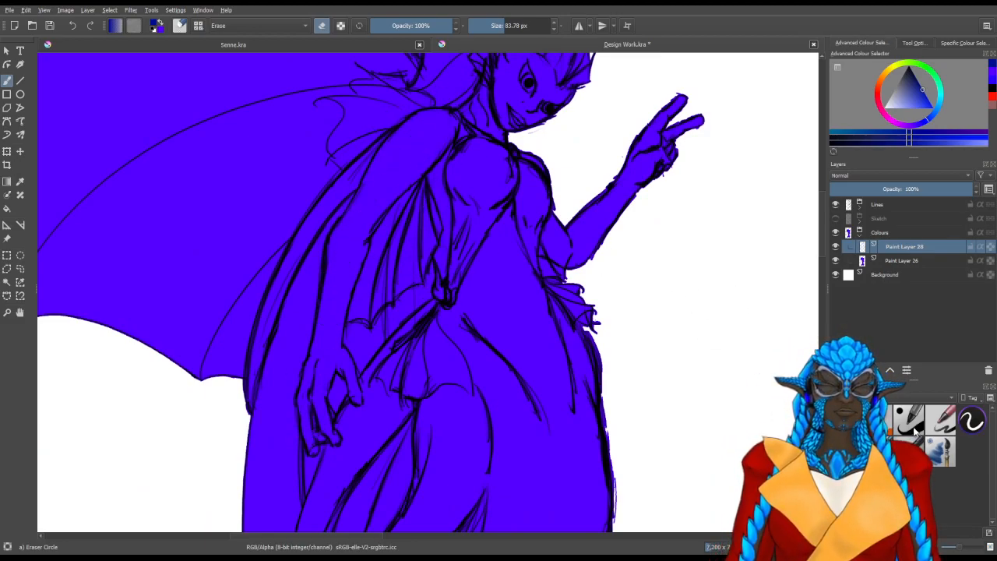
Test the Jackpack Basic Airbrush on the hip at about 74 px, undo the stroke, and reduce the brush to about 44 px
key(slash)
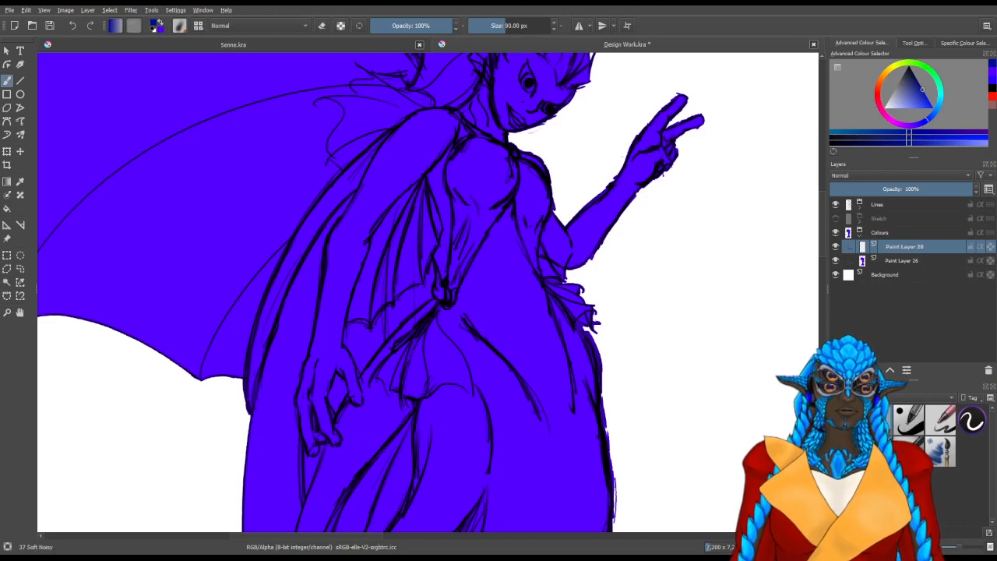
click(908, 452)
mouse_move(530, 402)
mouse_down()
mouse_move(551, 452)
mouse_move(558, 401)
mouse_move(579, 414)
mouse_move(549, 402)
mouse_up()
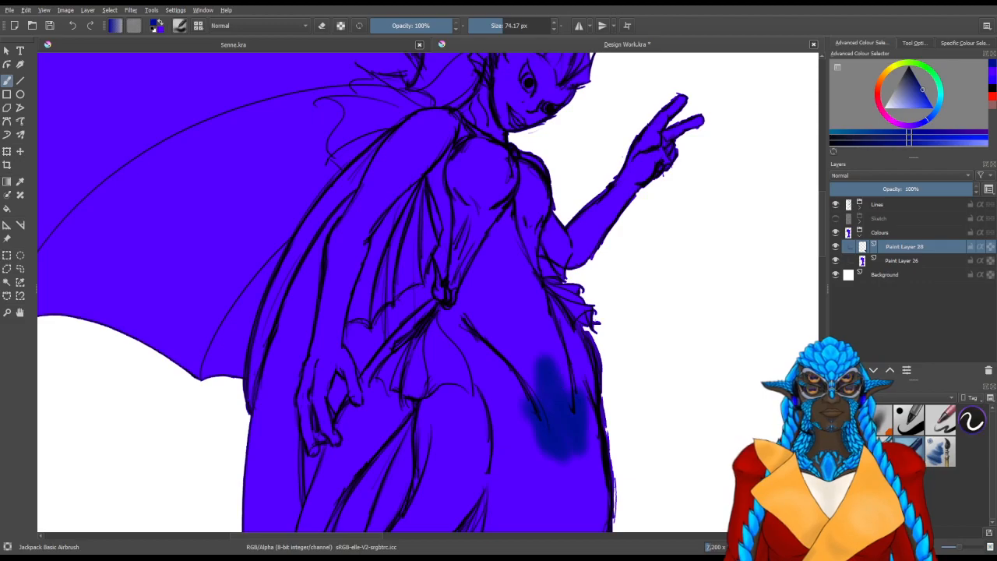
key(ctrl+z)
key(bracketleft)
key(bracketleft)
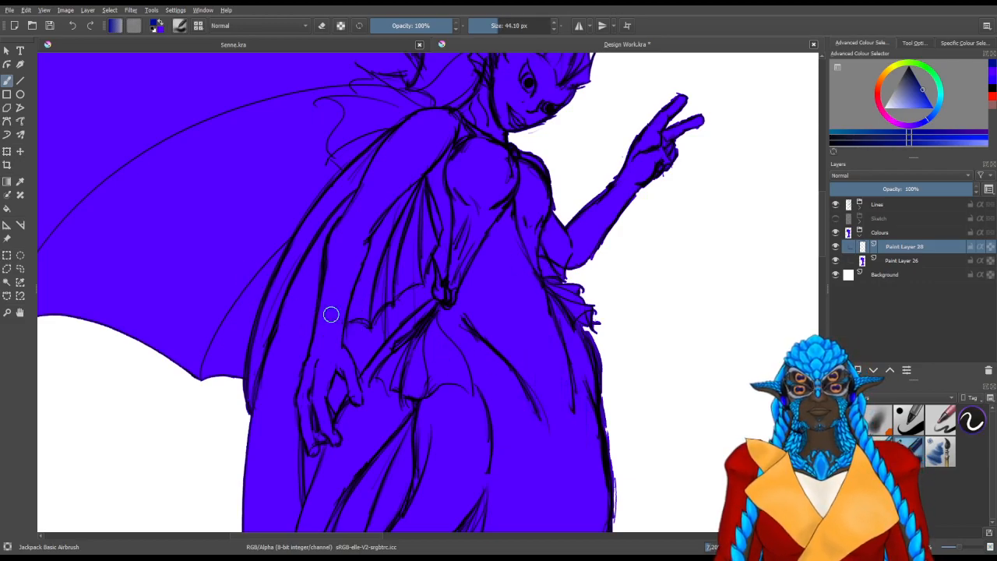
Try a greyer blue airbrush stroke along the lowered forearm and undo it
click(906, 87)
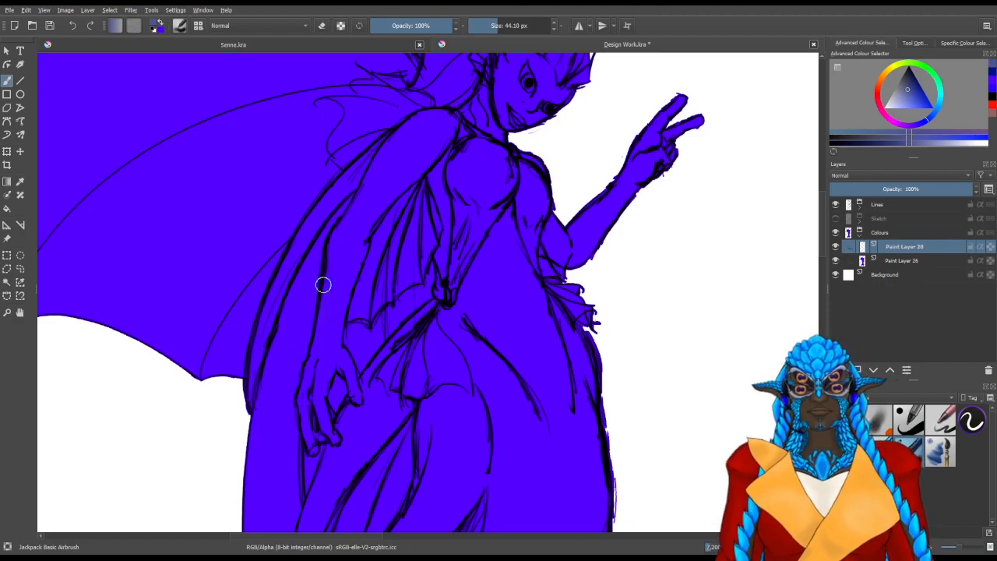
drag(320, 321, 321, 332)
drag(337, 257, 325, 325)
key(ctrl+z)
key(ctrl+z)
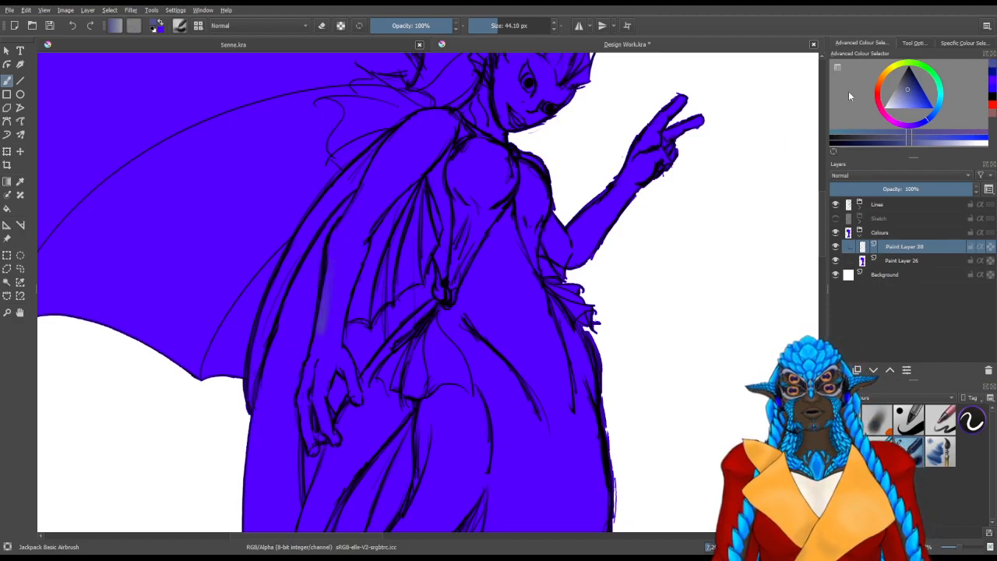
Try muted blue airbrush strokes along the lowered arm from wrist to shoulder, and erase them with the circle eraser
click(921, 98)
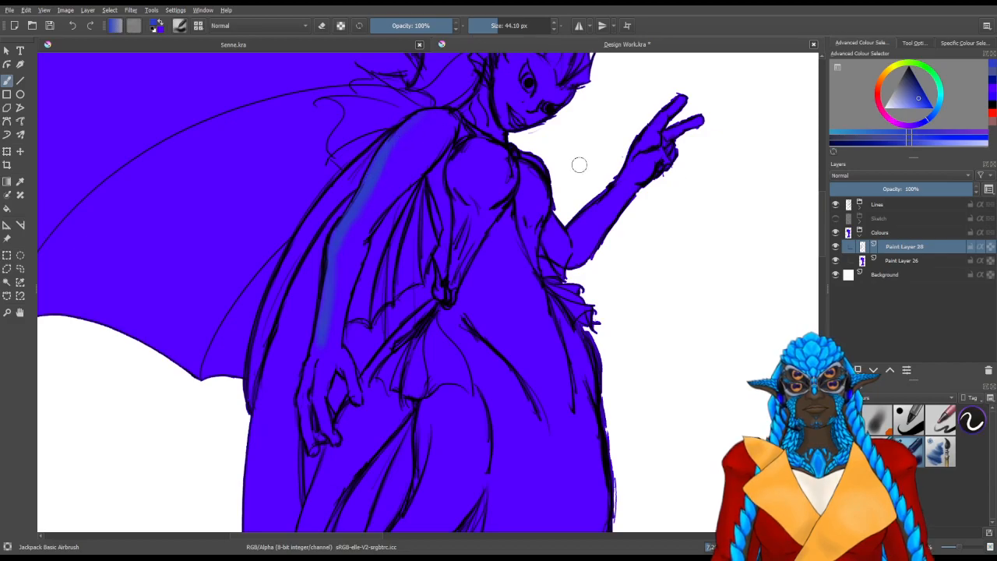
click(914, 85)
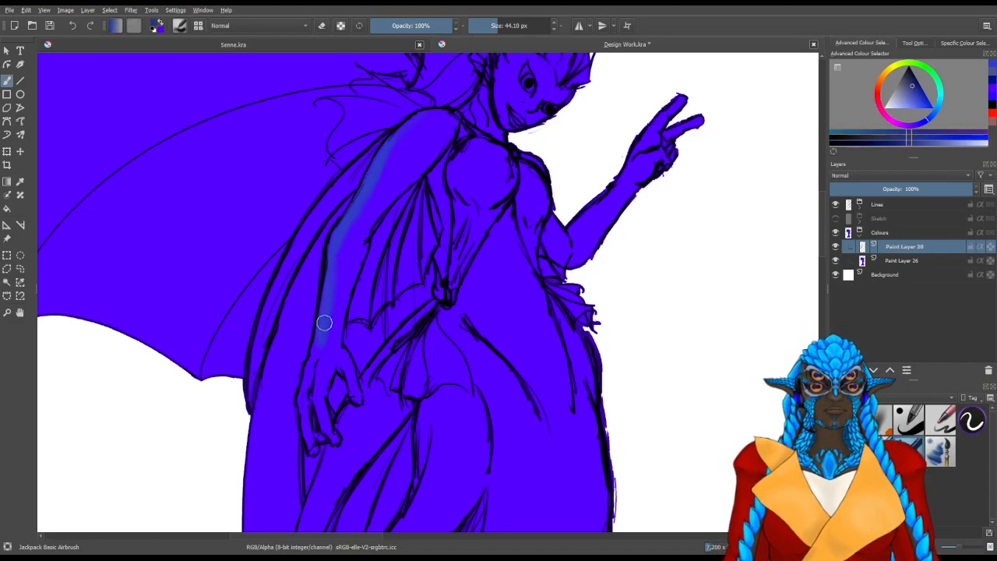
drag(328, 298, 326, 303)
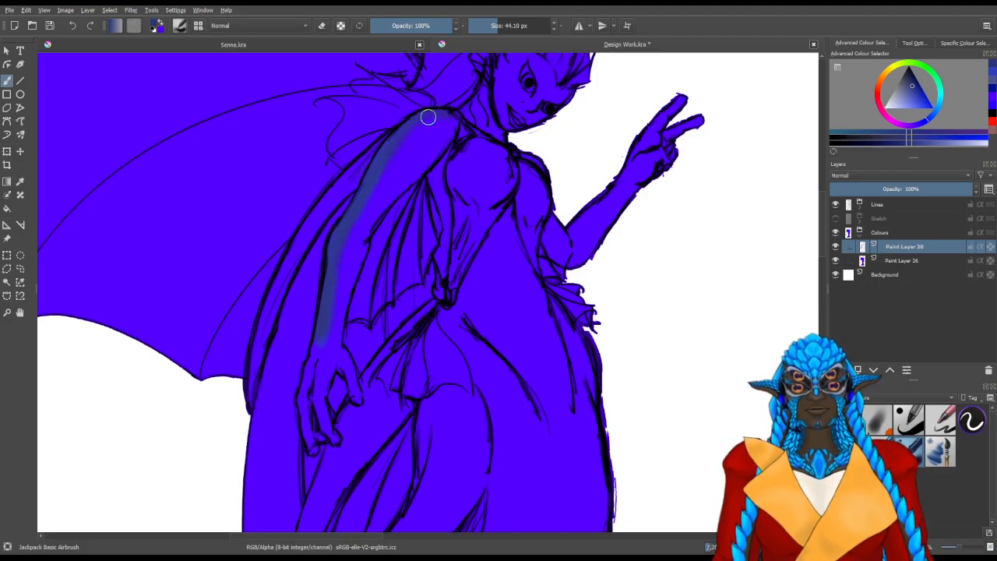
key(slash)
mouse_move(425, 144)
mouse_down()
mouse_move(368, 157)
mouse_move(404, 130)
mouse_move(357, 204)
mouse_move(330, 333)
mouse_up()
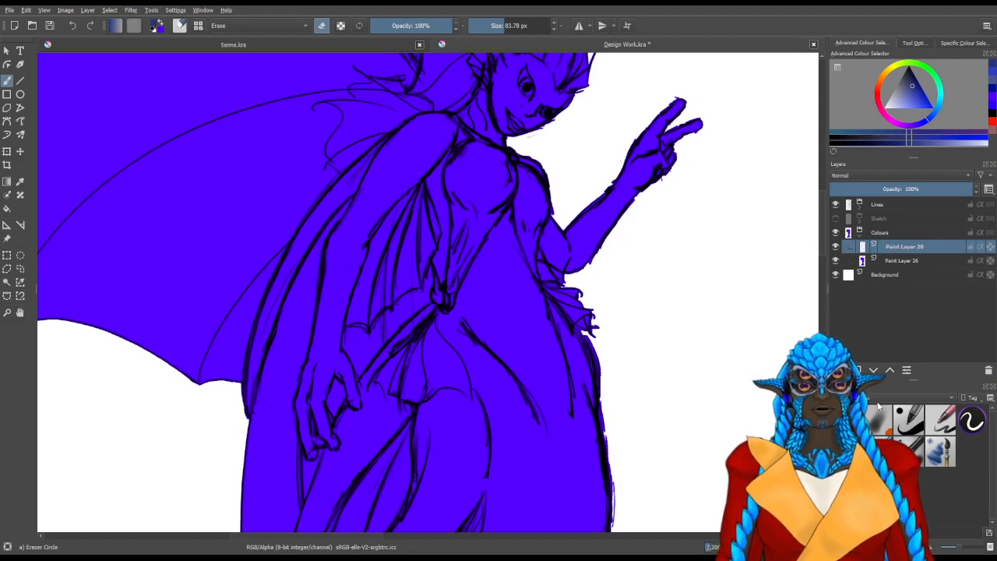
Choose the Basic CircleInkFill brush at about 126 px and pick a bright turquoise colour for the wings
key(slash)
drag(480, 223, 456, 343)
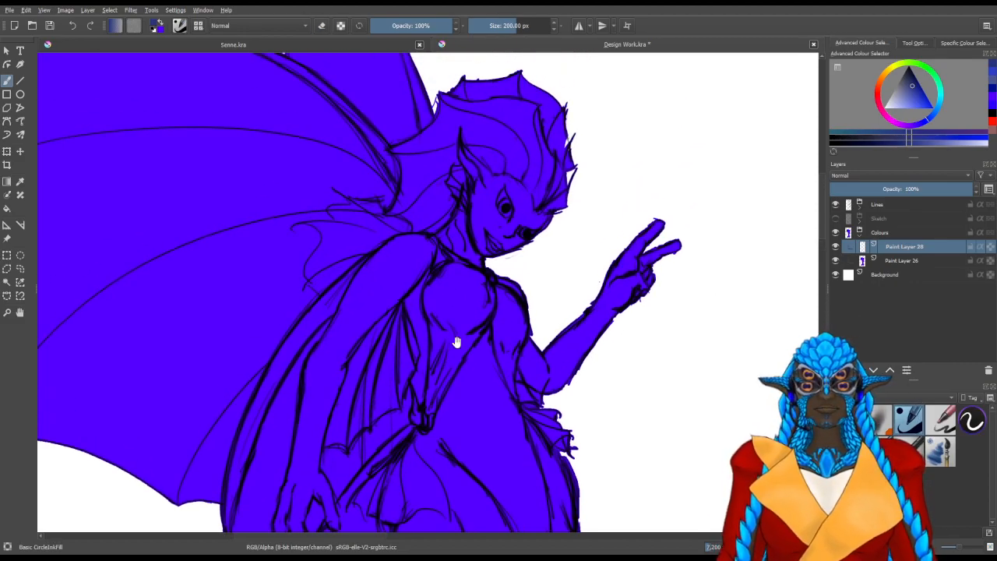
click(924, 71)
click(940, 93)
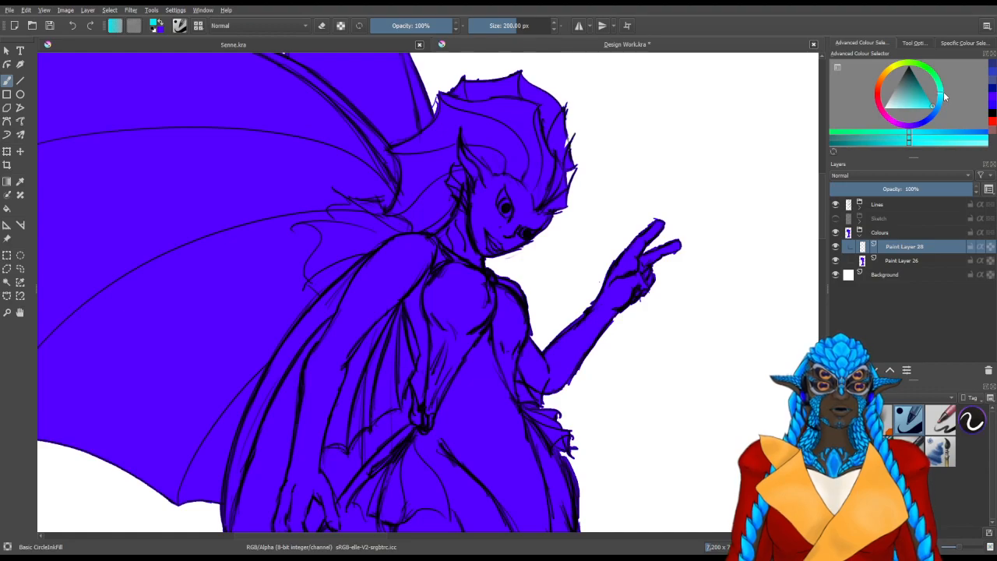
drag(523, 221, 545, 273)
drag(465, 238, 422, 243)
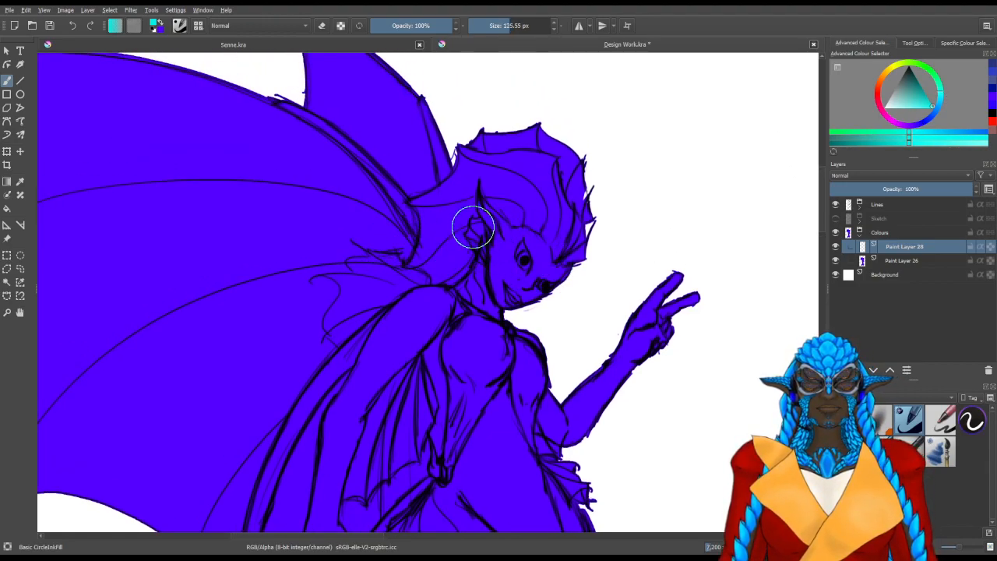
drag(270, 321, 393, 342)
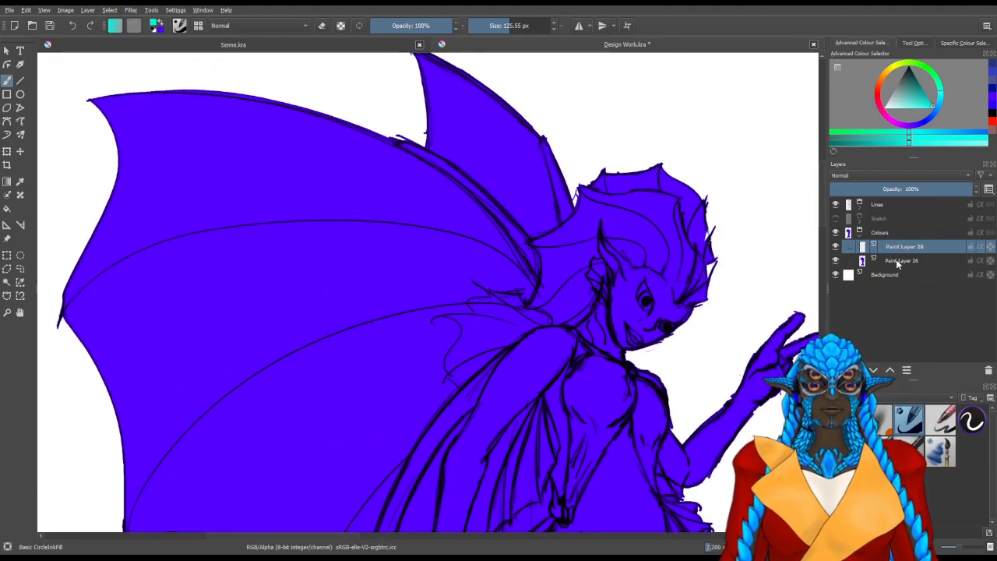
Fill the large near wing's membrane with turquoise from its outer tip in toward the shoulder
mouse_move(119, 130)
mouse_down()
mouse_move(137, 168)
mouse_move(121, 112)
mouse_move(74, 91)
mouse_move(107, 167)
mouse_move(188, 145)
mouse_move(83, 130)
mouse_up()
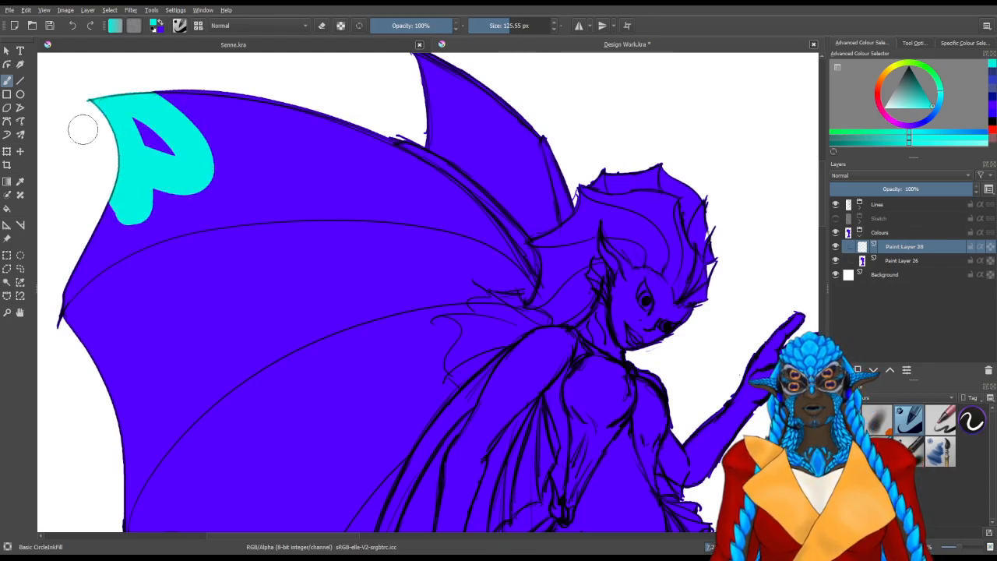
scroll(222, 223, down, 2)
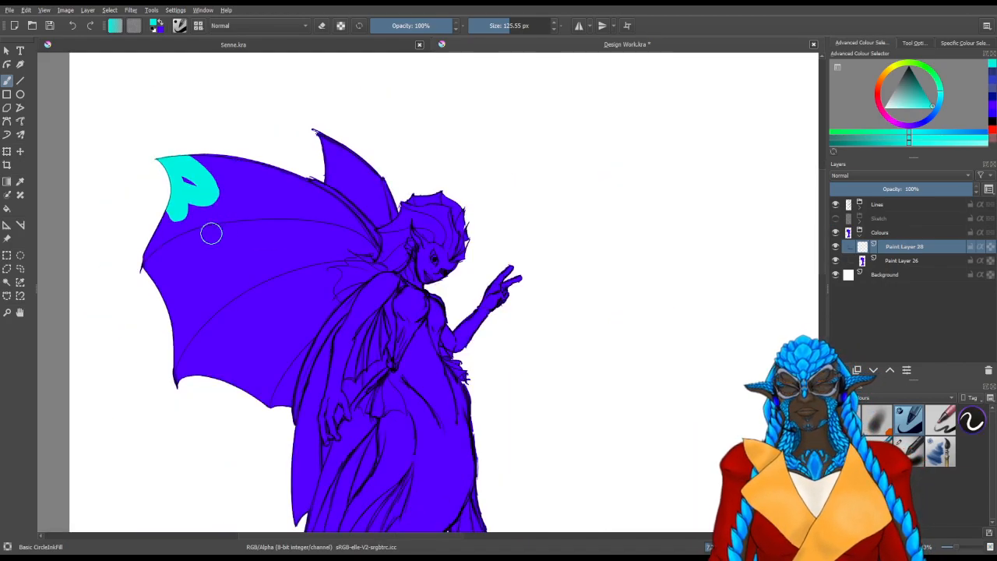
mouse_move(160, 288)
mouse_down()
mouse_move(156, 185)
mouse_move(180, 167)
mouse_move(189, 236)
mouse_move(199, 176)
mouse_move(214, 201)
mouse_move(208, 242)
mouse_move(223, 211)
mouse_move(248, 264)
mouse_move(245, 358)
mouse_move(178, 356)
mouse_up()
mouse_move(248, 374)
mouse_down()
mouse_move(282, 341)
mouse_move(277, 417)
mouse_move(287, 345)
mouse_move(254, 378)
mouse_move(271, 409)
mouse_move(313, 308)
mouse_move(224, 169)
mouse_move(296, 250)
mouse_move(268, 276)
mouse_move(269, 232)
mouse_up()
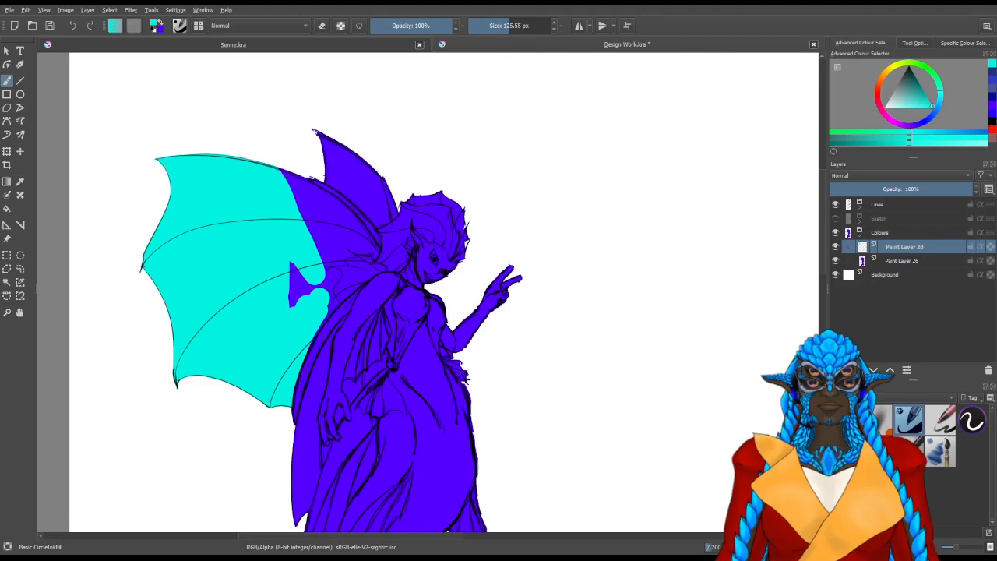
mouse_move(307, 296)
mouse_down()
mouse_move(331, 255)
mouse_move(311, 307)
mouse_move(326, 298)
mouse_move(301, 341)
mouse_move(302, 275)
mouse_move(277, 207)
mouse_move(292, 204)
mouse_move(269, 184)
mouse_move(275, 173)
mouse_move(318, 208)
mouse_up()
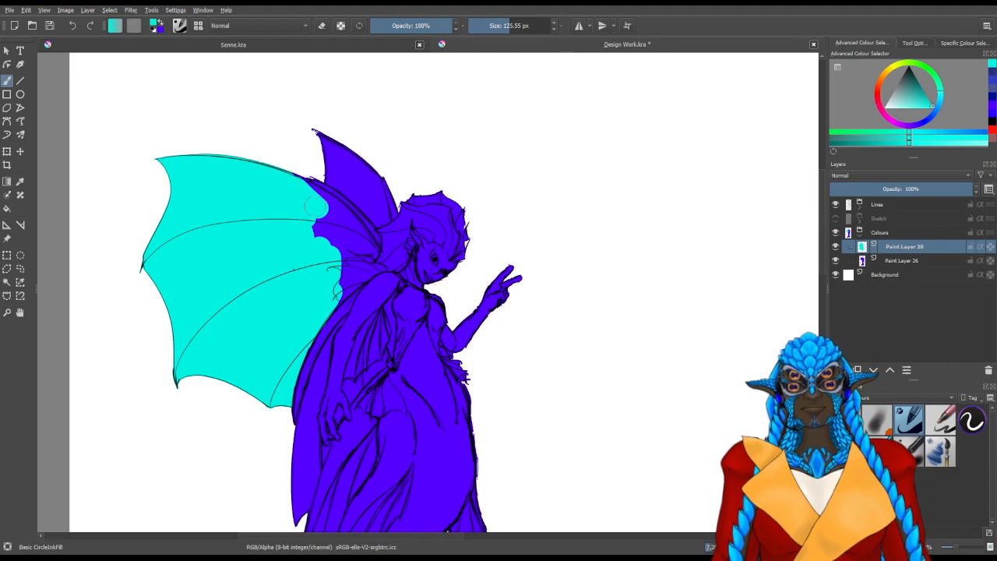
Fill the far wing's membrane with turquoise and refine the colour along the wing bones with a brush of about 71 px
mouse_move(322, 162)
mouse_down()
mouse_move(331, 155)
mouse_move(324, 144)
mouse_move(356, 159)
mouse_up()
scroll(360, 149, up, 3)
mouse_move(339, 249)
mouse_down()
mouse_move(385, 312)
mouse_move(250, 278)
mouse_move(429, 211)
mouse_move(412, 212)
mouse_move(429, 183)
mouse_move(437, 125)
mouse_move(395, 268)
mouse_up()
mouse_move(429, 236)
mouse_down()
mouse_move(355, 263)
mouse_move(307, 264)
mouse_move(319, 281)
mouse_move(277, 339)
mouse_move(311, 346)
mouse_move(382, 292)
mouse_move(312, 323)
mouse_move(348, 254)
mouse_up()
drag(296, 272, 397, 257)
mouse_move(347, 192)
mouse_down()
mouse_move(343, 117)
mouse_move(361, 130)
mouse_move(338, 259)
mouse_up()
mouse_move(377, 187)
mouse_down()
mouse_move(399, 179)
mouse_move(403, 190)
mouse_move(373, 207)
mouse_move(386, 195)
mouse_move(352, 345)
mouse_up()
mouse_move(315, 381)
mouse_down()
mouse_move(382, 269)
mouse_move(362, 312)
mouse_move(410, 264)
mouse_move(332, 357)
mouse_move(357, 316)
mouse_move(327, 289)
mouse_move(331, 175)
mouse_move(343, 188)
mouse_move(306, 267)
mouse_move(284, 269)
mouse_move(290, 246)
mouse_up()
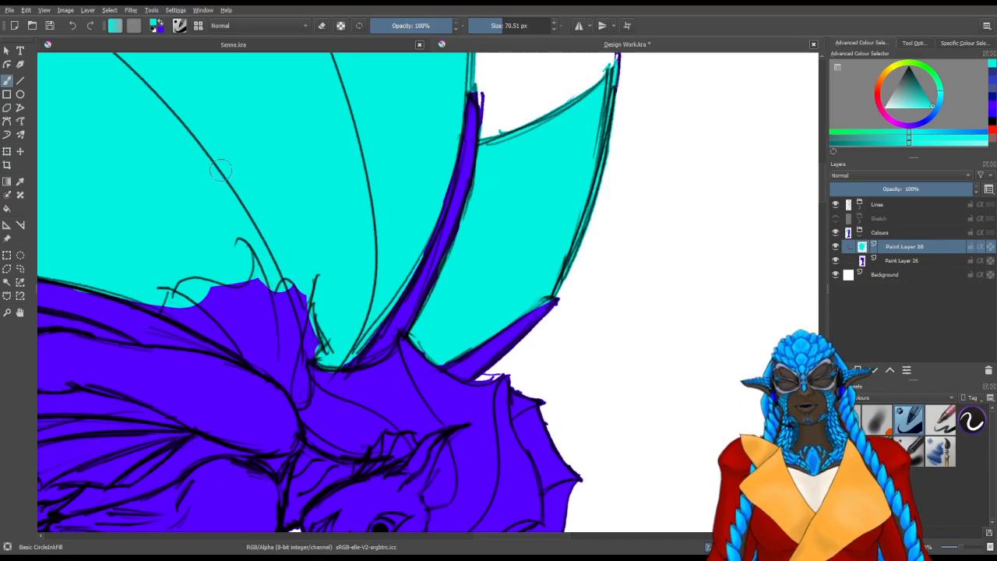
Fill the lower part of the wing membrane hanging below the lowered hand with turquoise
mouse_move(87, 280)
mouse_down()
mouse_move(367, 367)
mouse_move(481, 370)
mouse_up()
drag(375, 413, 253, 189)
drag(436, 421, 291, 194)
drag(441, 378, 305, 429)
drag(414, 425, 266, 187)
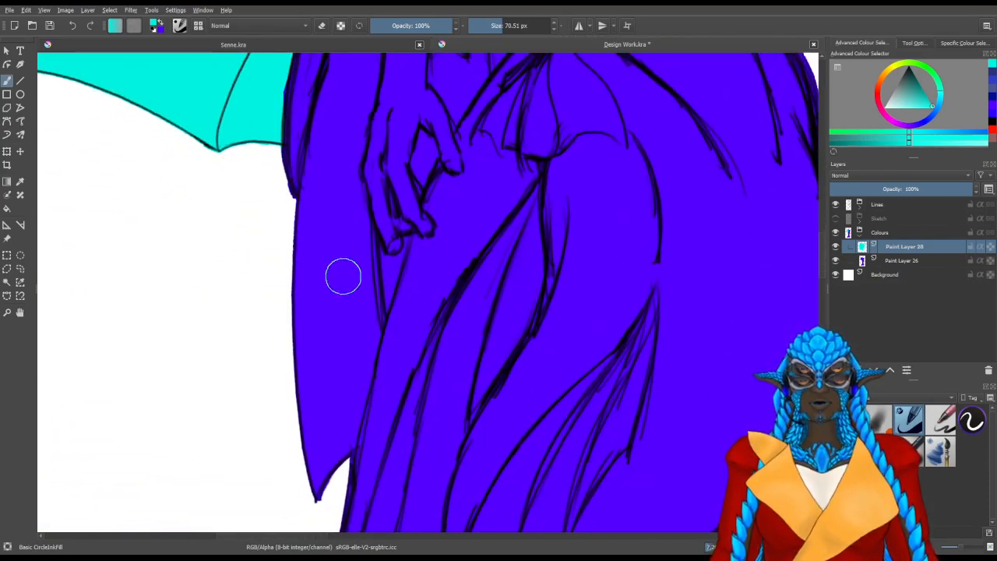
mouse_move(308, 342)
mouse_down()
mouse_move(324, 489)
mouse_move(306, 285)
mouse_move(331, 448)
mouse_move(357, 353)
mouse_move(357, 369)
mouse_move(336, 240)
mouse_move(322, 232)
mouse_move(322, 165)
mouse_up()
drag(323, 203, 273, 318)
mouse_move(316, 391)
mouse_down()
mouse_move(253, 300)
mouse_move(230, 287)
mouse_move(248, 336)
mouse_move(243, 370)
mouse_move(265, 301)
mouse_up()
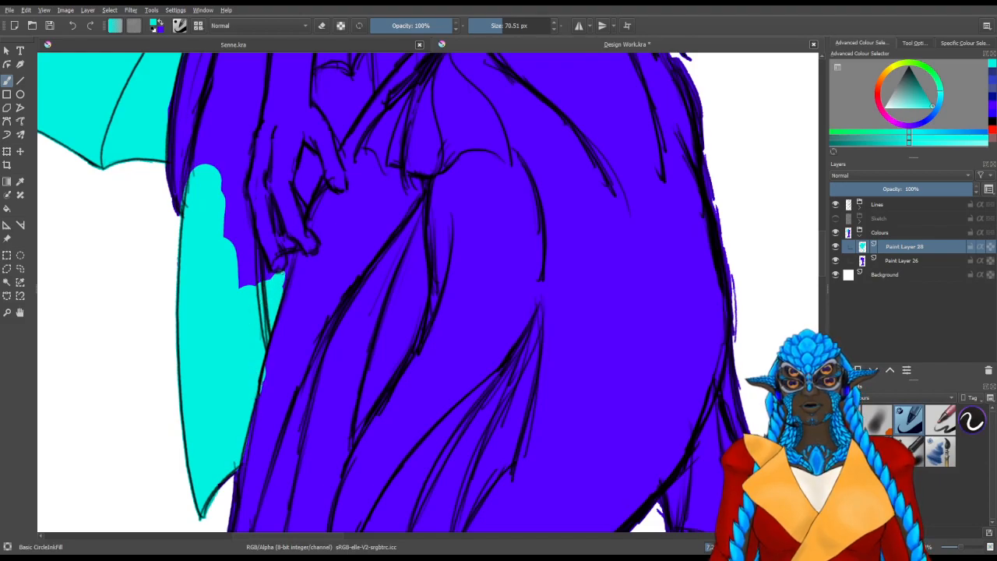
Extend the turquoise around the lowered hand and up the narrow gap between the wing bone and the arm
drag(286, 274, 265, 337)
drag(240, 297, 244, 264)
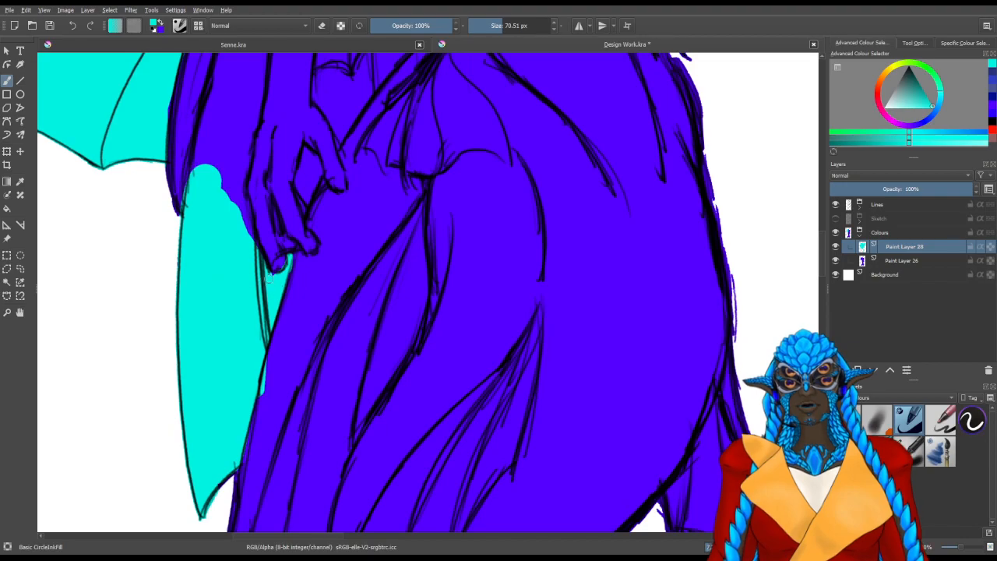
drag(236, 321, 251, 417)
mouse_move(237, 279)
mouse_down()
mouse_move(256, 321)
mouse_move(240, 209)
mouse_move(234, 254)
mouse_move(243, 182)
mouse_move(243, 287)
mouse_move(257, 244)
mouse_up()
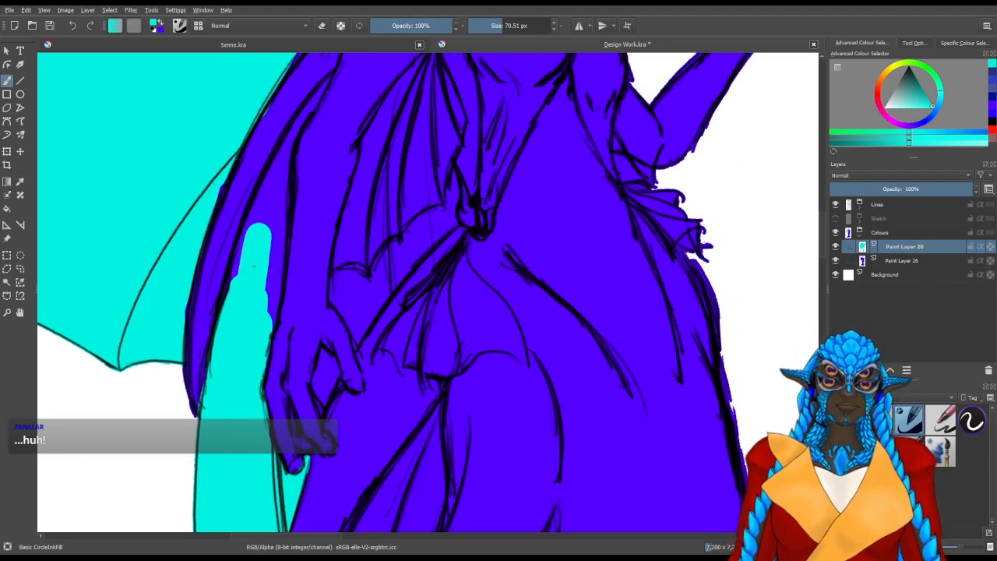
mouse_move(244, 282)
mouse_down()
mouse_move(257, 232)
mouse_move(262, 314)
mouse_move(257, 271)
mouse_up()
mouse_move(270, 237)
mouse_down()
mouse_move(278, 193)
mouse_move(258, 288)
mouse_up()
mouse_move(259, 284)
mouse_down()
mouse_move(263, 267)
mouse_move(257, 290)
mouse_up()
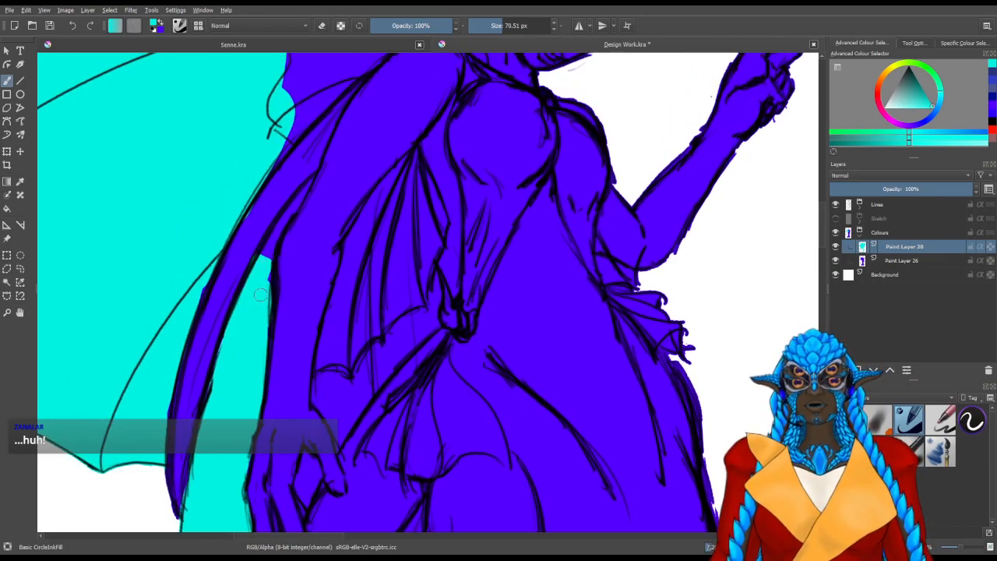
drag(267, 256, 296, 199)
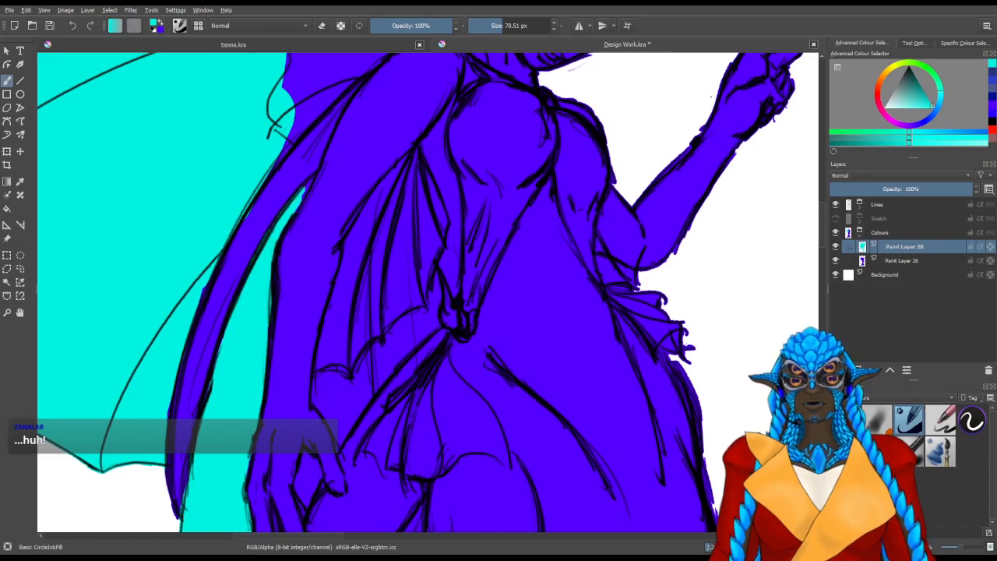
Fill the membrane area between the lowered forearm, the arm fin and the waist with turquoise
drag(434, 283, 351, 235)
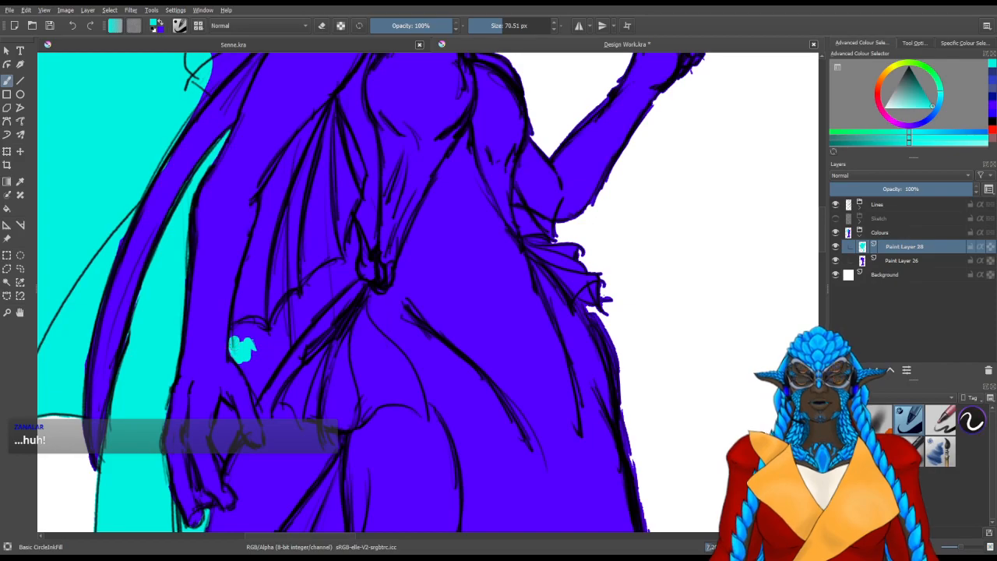
mouse_move(243, 334)
mouse_down()
mouse_move(250, 347)
mouse_move(255, 332)
mouse_move(262, 343)
mouse_move(257, 367)
mouse_move(281, 324)
mouse_up()
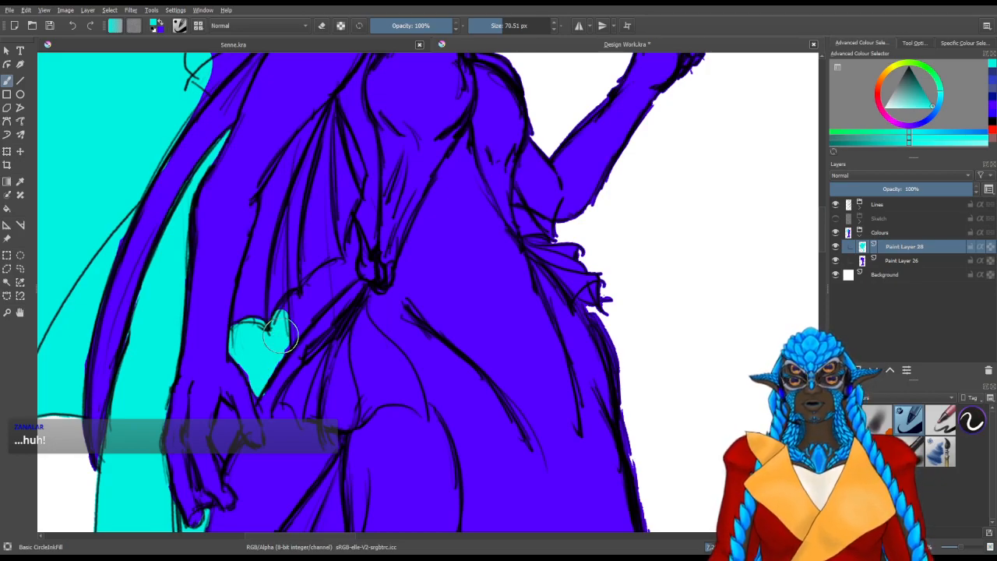
mouse_move(287, 321)
mouse_down()
mouse_move(321, 311)
mouse_move(331, 292)
mouse_move(315, 290)
mouse_move(346, 270)
mouse_move(323, 315)
mouse_up()
mouse_move(324, 321)
mouse_down()
mouse_move(312, 320)
mouse_move(325, 320)
mouse_up()
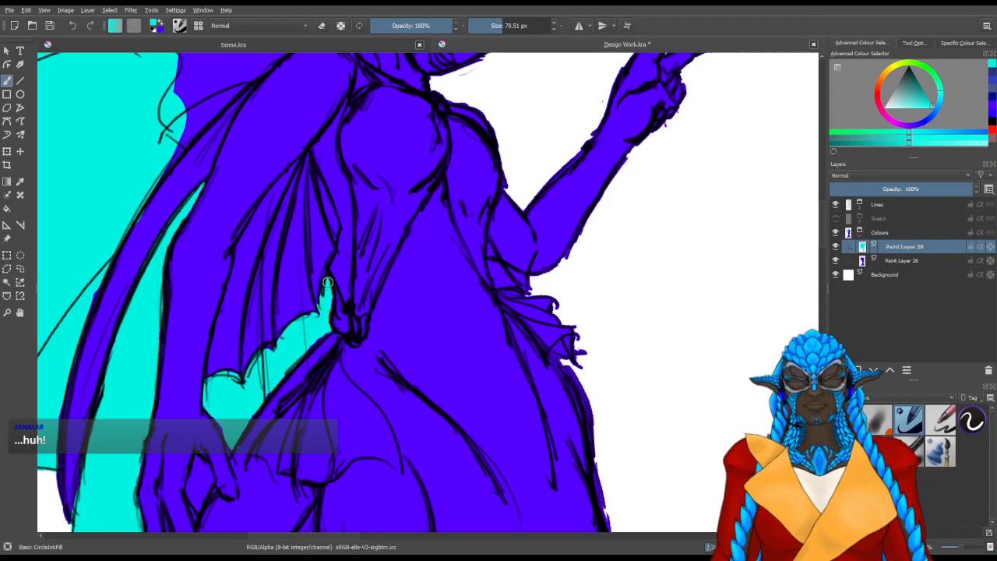
Fill the membrane of the long hip fin hanging behind the thigh with turquoise, leaving its outer bone blue
mouse_move(406, 309)
mouse_down()
mouse_move(397, 289)
mouse_move(287, 261)
mouse_move(416, 101)
mouse_move(367, 211)
mouse_move(334, 151)
mouse_up()
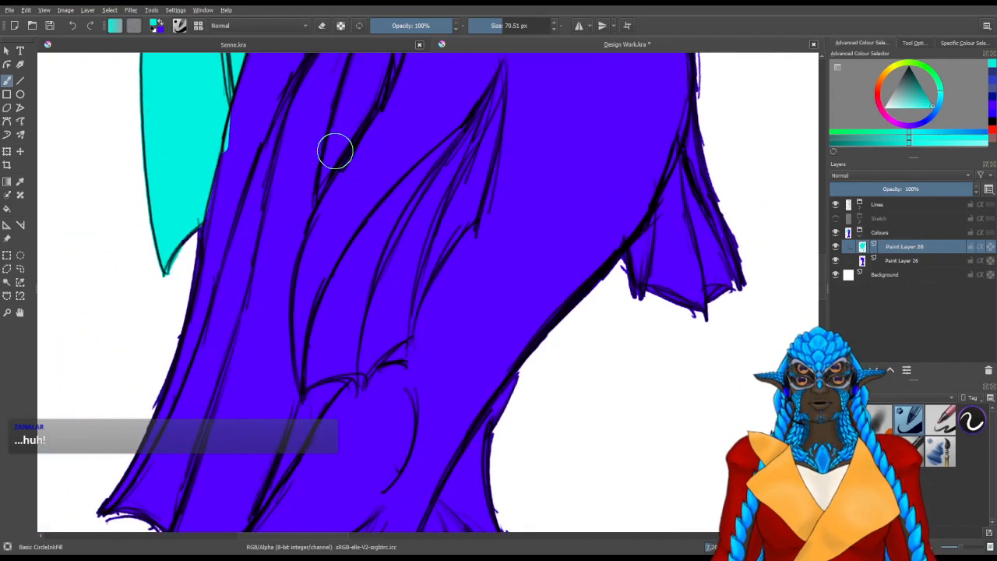
scroll(311, 162, down, 2)
scroll(308, 164, down, 1)
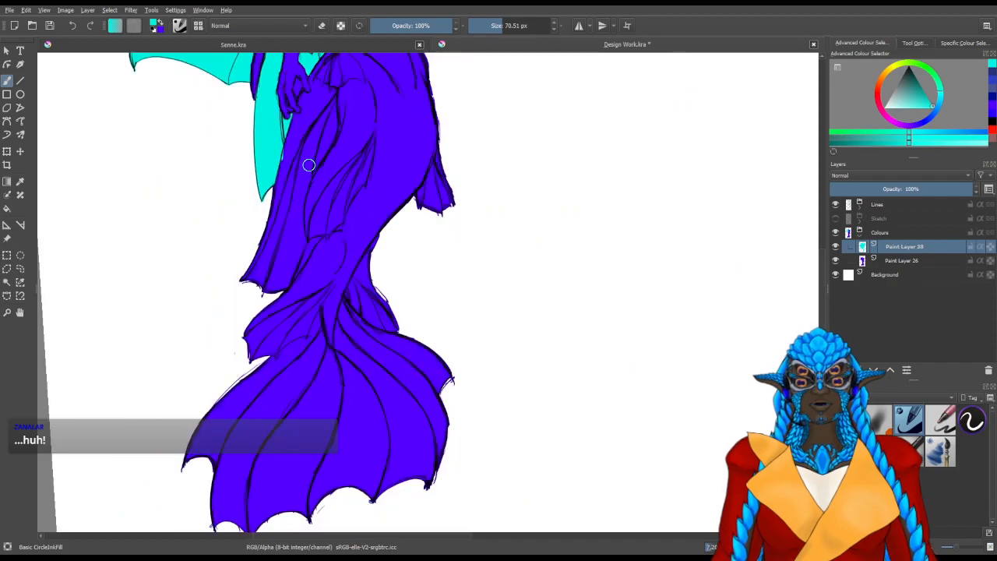
drag(378, 317, 478, 410)
drag(332, 289, 339, 356)
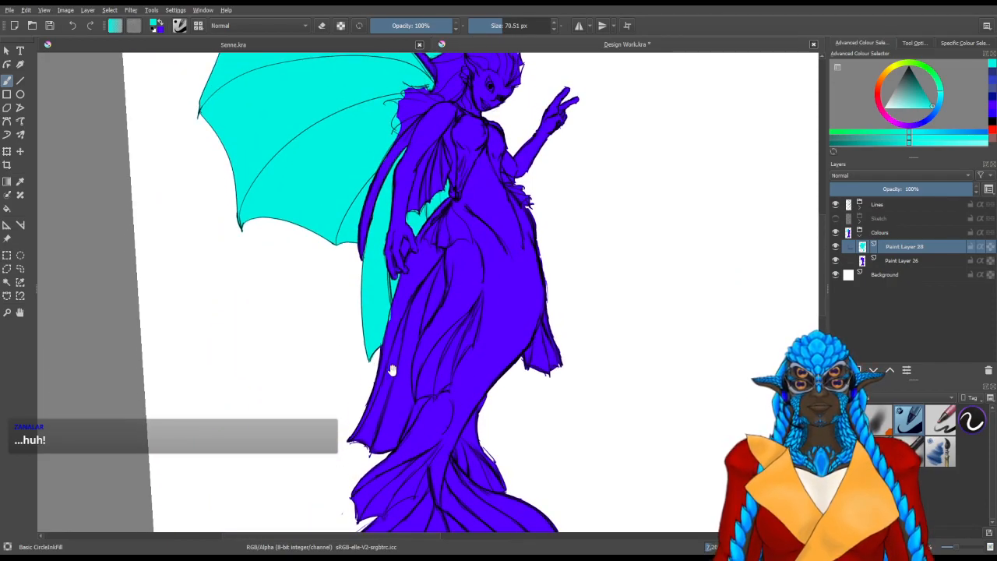
drag(402, 386, 392, 360)
mouse_move(361, 402)
mouse_down()
mouse_move(373, 373)
mouse_move(371, 403)
mouse_up()
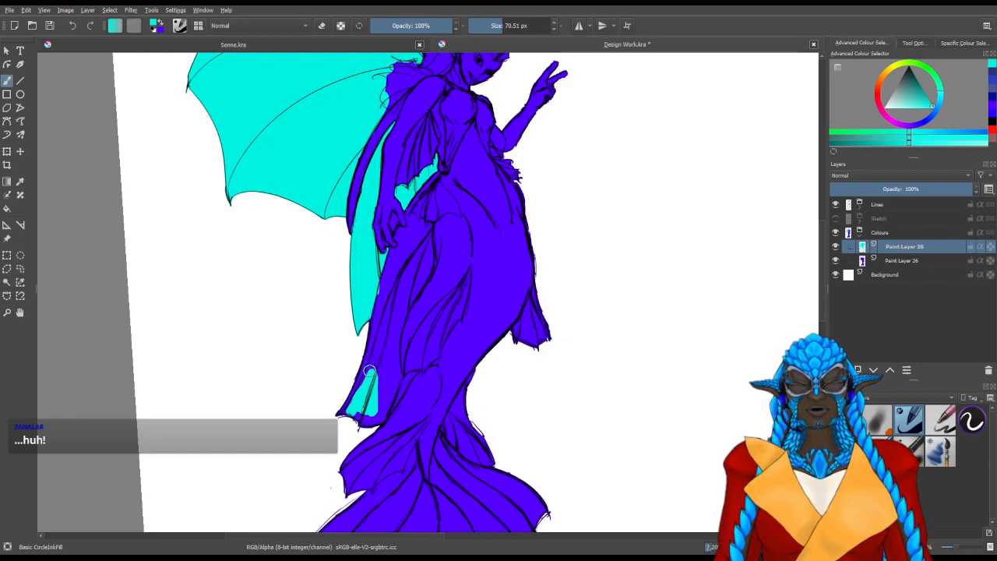
mouse_move(372, 417)
mouse_down()
mouse_move(376, 390)
mouse_move(384, 395)
mouse_up()
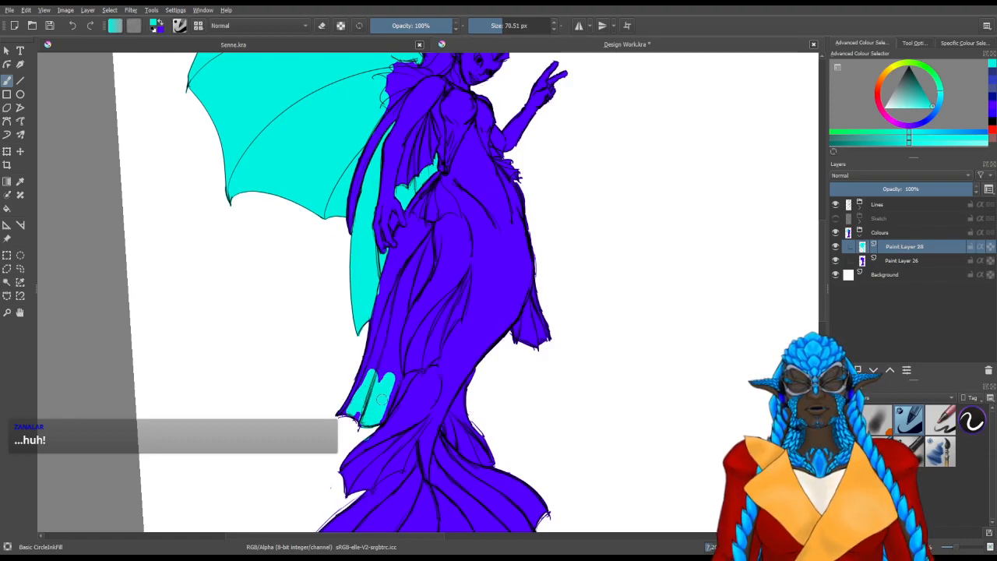
mouse_move(382, 354)
mouse_down()
mouse_move(413, 273)
mouse_move(425, 284)
mouse_move(429, 264)
mouse_move(416, 260)
mouse_up()
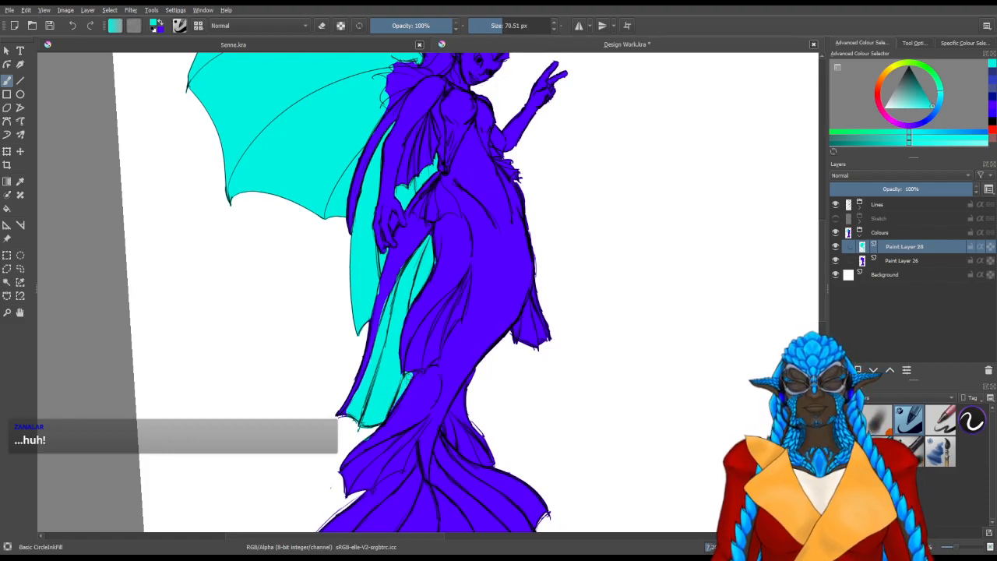
Fill most of the large tail fluke with turquoise using a brush of about 105 px
drag(390, 186, 377, 387)
drag(392, 309, 373, 101)
drag(425, 376, 445, 163)
drag(394, 332, 411, 331)
mouse_move(394, 415)
mouse_down()
mouse_move(382, 456)
mouse_move(366, 425)
mouse_move(408, 336)
mouse_move(300, 437)
mouse_move(347, 351)
mouse_move(251, 392)
mouse_move(319, 311)
mouse_move(366, 324)
mouse_move(372, 401)
mouse_move(386, 312)
mouse_move(452, 323)
mouse_move(450, 357)
mouse_up()
mouse_move(440, 426)
mouse_down()
mouse_move(514, 327)
mouse_move(521, 358)
mouse_move(531, 314)
mouse_move(507, 272)
mouse_move(417, 282)
mouse_up()
mouse_move(328, 302)
mouse_down()
mouse_move(372, 276)
mouse_move(332, 301)
mouse_move(353, 275)
mouse_move(387, 282)
mouse_up()
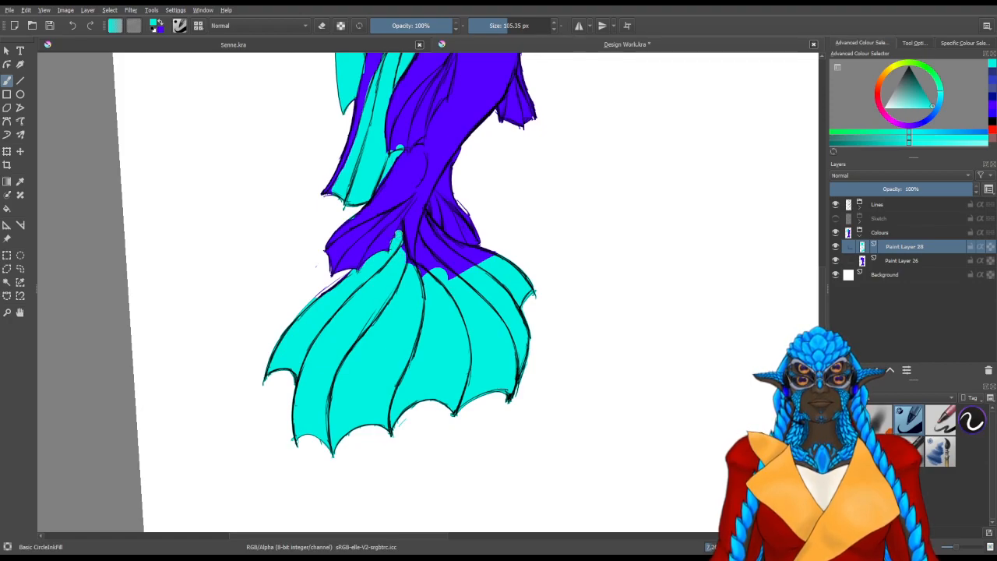
Fill the remaining upper part of the tail fluke with turquoise up to where its ribs meet the tail
mouse_move(413, 290)
mouse_down()
mouse_move(431, 292)
mouse_move(443, 268)
mouse_up()
mouse_move(445, 270)
mouse_down()
mouse_move(415, 333)
mouse_move(445, 337)
mouse_up()
drag(408, 371, 371, 377)
drag(408, 326, 416, 343)
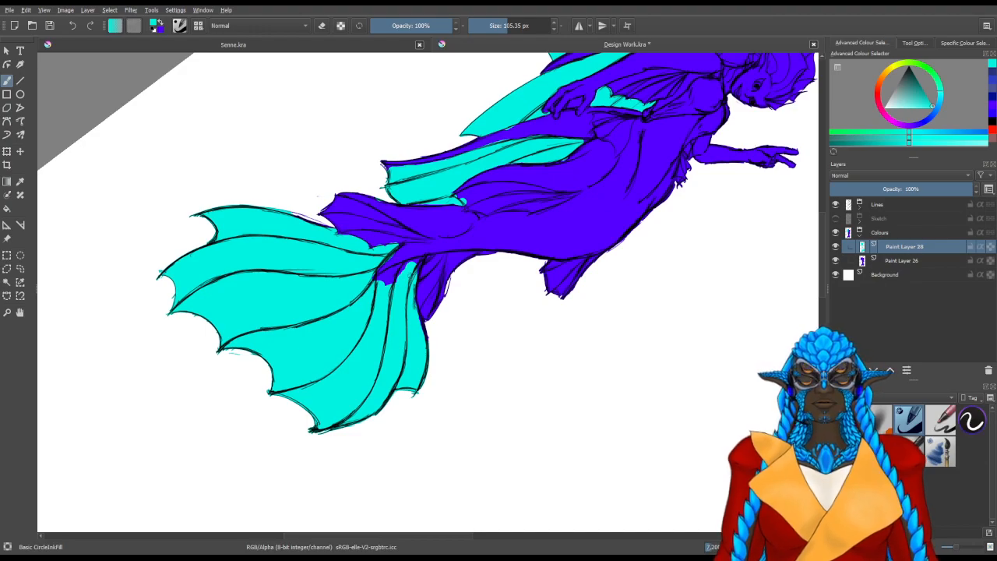
drag(355, 310, 378, 352)
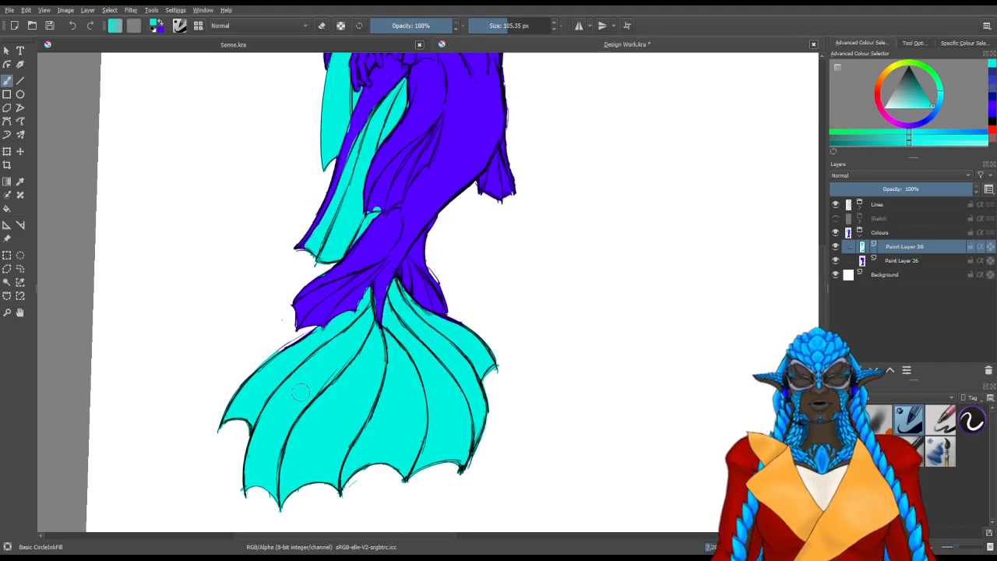
mouse_move(199, 407)
mouse_down()
mouse_move(265, 423)
mouse_move(323, 344)
mouse_move(306, 343)
mouse_up()
Refine the turquoise of the long hip fin along the edge of the overlapping thigh fin, down to its lowest point
key(slash)
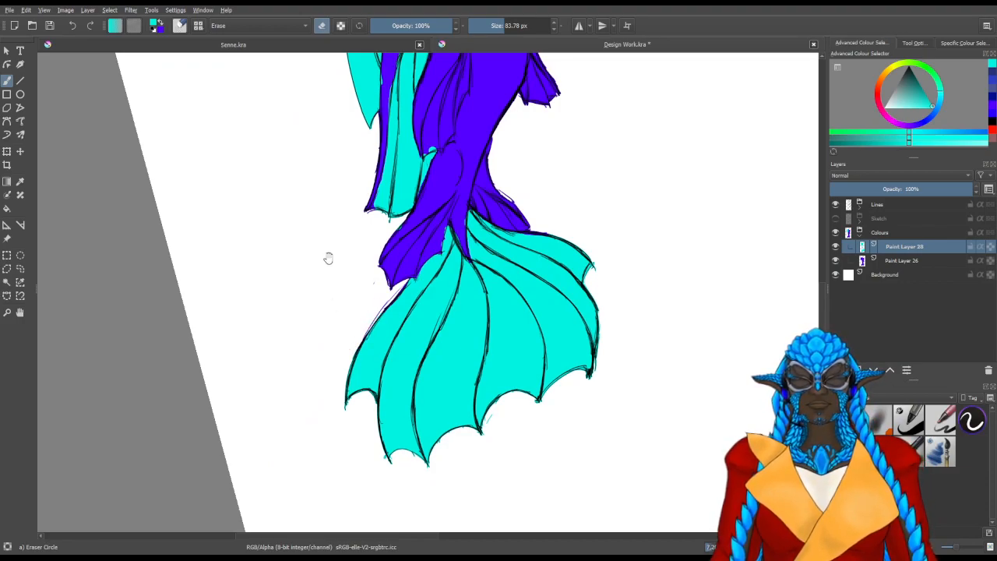
drag(329, 261, 292, 320)
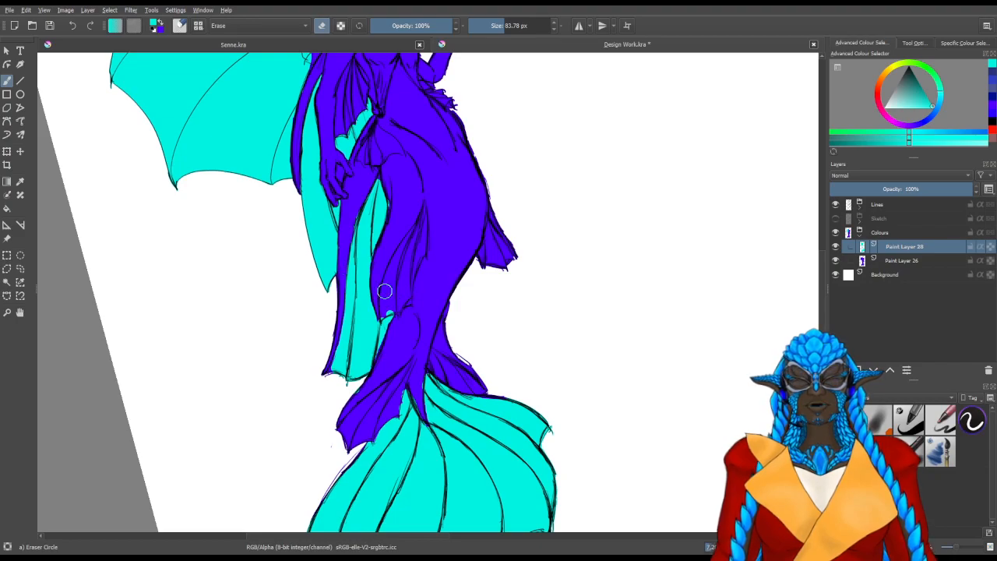
scroll(431, 299, up, 3)
scroll(315, 332, up, 3)
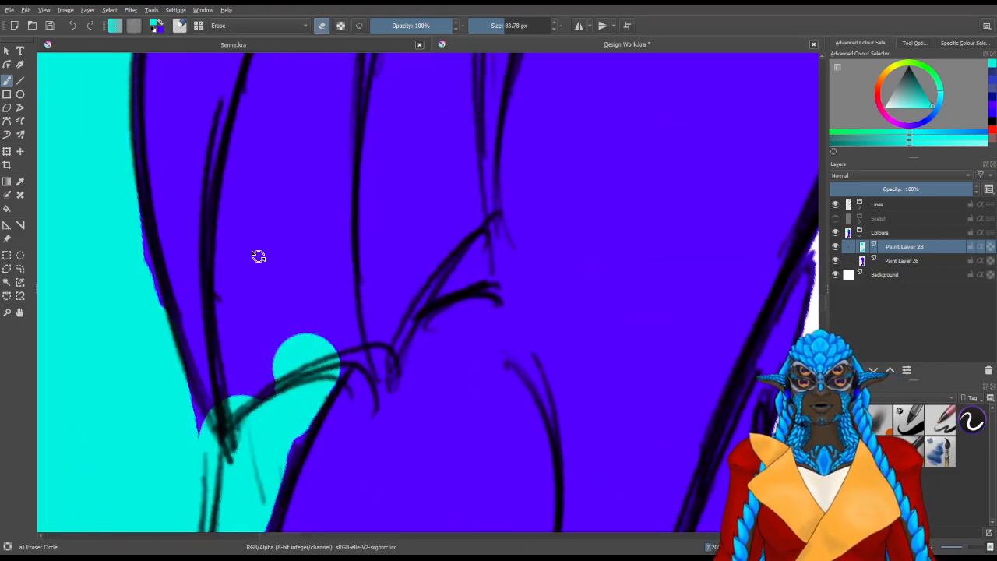
shift+drag(266, 242, 339, 262)
drag(120, 288, 111, 263)
key(slash)
drag(127, 238, 110, 152)
shift+drag(156, 341, 82, 341)
mouse_move(146, 370)
mouse_down()
mouse_move(154, 350)
mouse_move(164, 374)
mouse_move(159, 360)
mouse_move(199, 329)
mouse_up()
Clean the turquoise spill off the thigh fin's scalloped edge and fill the corner beneath it with a brush of about 48 px
key(slash)
mouse_move(315, 286)
mouse_down()
mouse_move(347, 270)
mouse_move(267, 296)
mouse_move(243, 333)
mouse_move(366, 263)
mouse_up()
key(slash)
mouse_move(357, 344)
mouse_down()
mouse_move(354, 335)
mouse_move(377, 350)
mouse_move(389, 303)
mouse_up()
drag(416, 236, 422, 243)
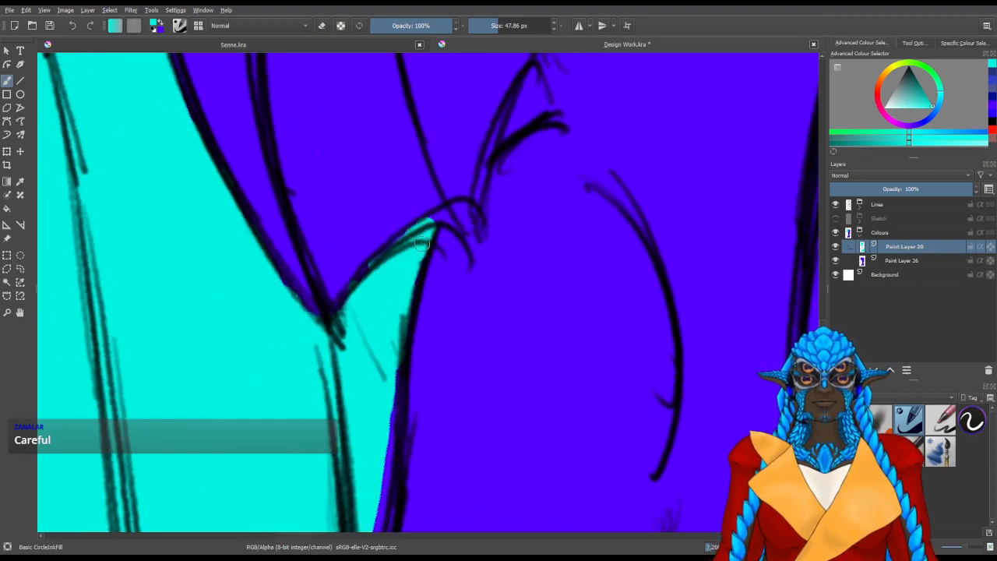
drag(372, 273, 408, 236)
Extend the turquoise to the line where the long hip fin meets the tail, down to its lower hem
mouse_move(360, 429)
mouse_down()
mouse_move(410, 283)
mouse_move(402, 161)
mouse_up()
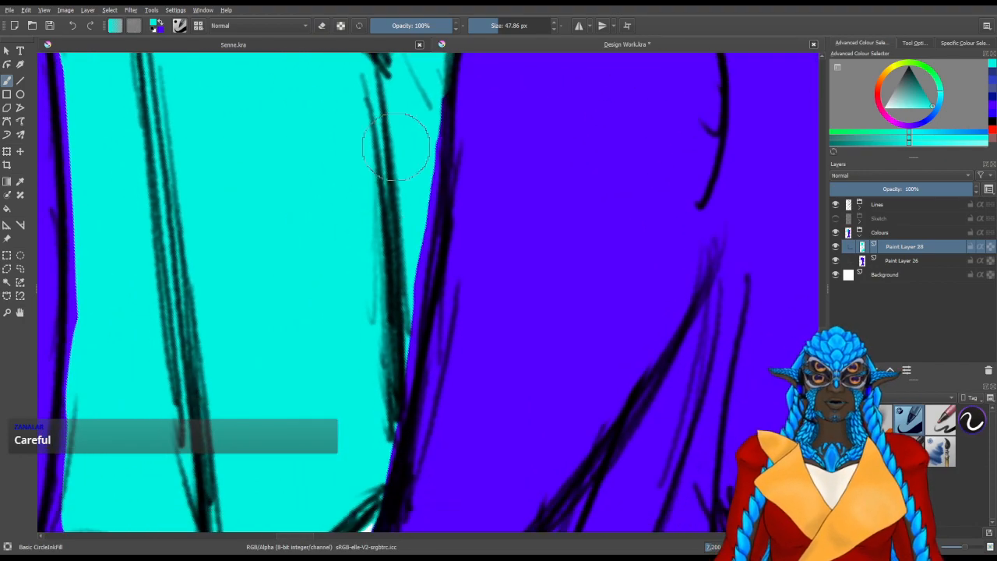
mouse_move(407, 269)
mouse_down()
mouse_move(424, 136)
mouse_move(413, 225)
mouse_up()
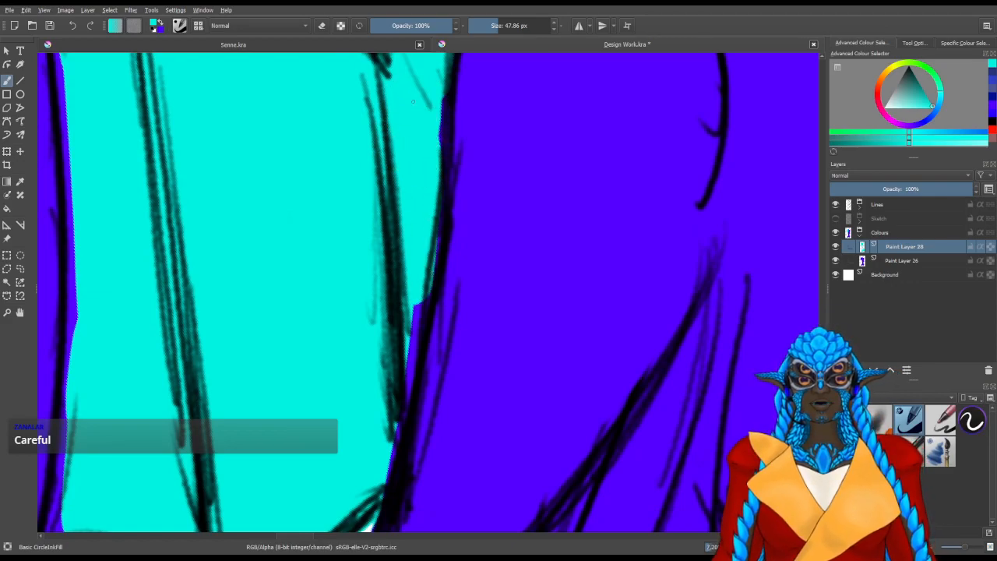
mouse_move(379, 401)
mouse_down()
mouse_move(394, 260)
mouse_move(414, 247)
mouse_up()
drag(314, 234, 519, 190)
mouse_move(323, 268)
mouse_down()
mouse_move(311, 293)
mouse_move(330, 166)
mouse_up()
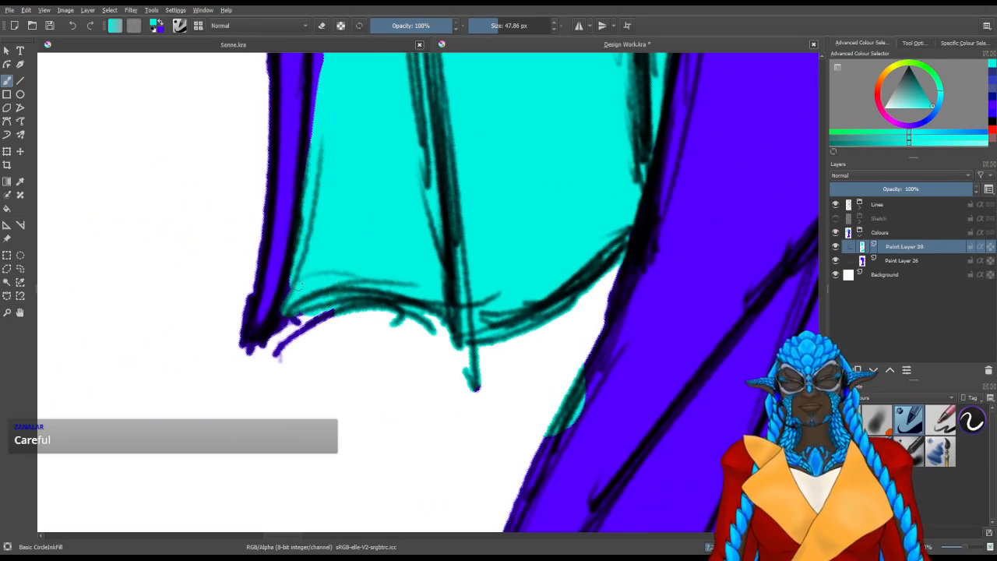
Fill the turquoise up to the line along the inner side of the long hip fin's outer bone
scroll(301, 178, up, 2)
mouse_move(312, 333)
mouse_down()
mouse_move(311, 201)
mouse_move(301, 350)
mouse_move(314, 251)
mouse_up()
mouse_move(322, 165)
mouse_down()
mouse_move(345, 372)
mouse_move(338, 423)
mouse_move(320, 269)
mouse_move(331, 441)
mouse_up()
mouse_move(320, 213)
mouse_down()
mouse_move(355, 334)
mouse_move(342, 188)
mouse_up()
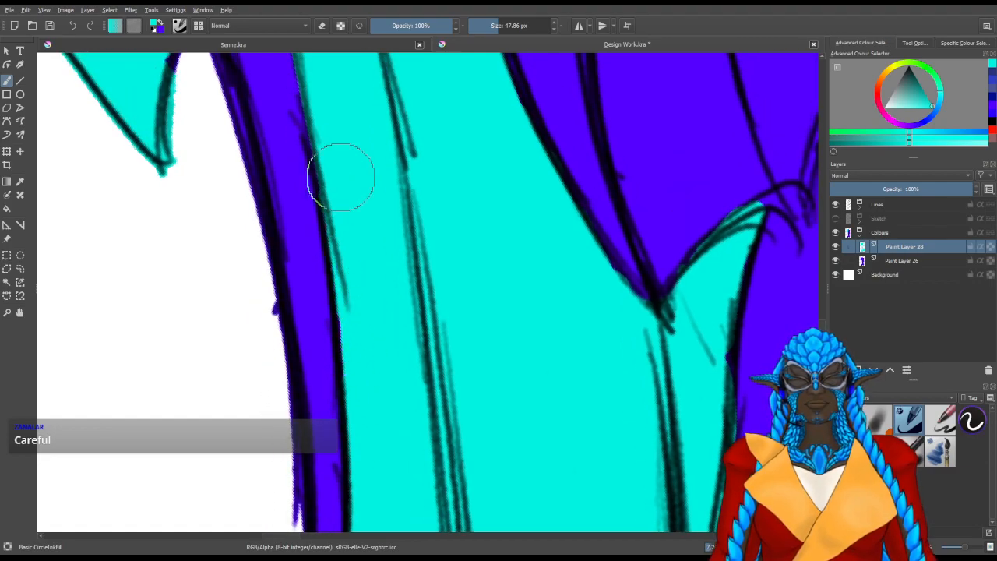
drag(337, 138, 402, 355)
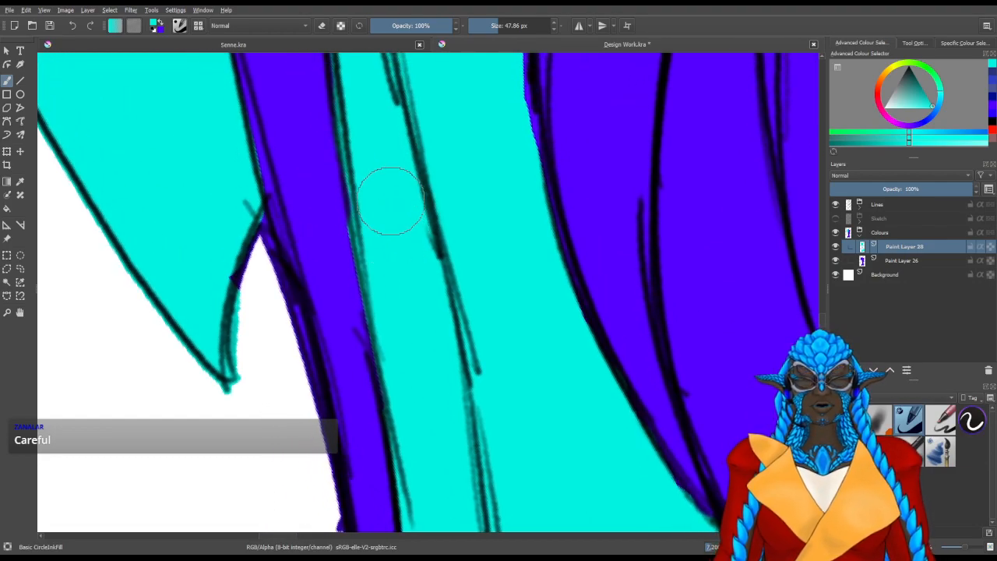
Erase the turquoise covering the upper scallops of the shoulder fin with an eraser of about 16 px
scroll(389, 202, down, 4)
scroll(390, 202, down, 2)
drag(372, 209, 377, 520)
drag(264, 285, 431, 428)
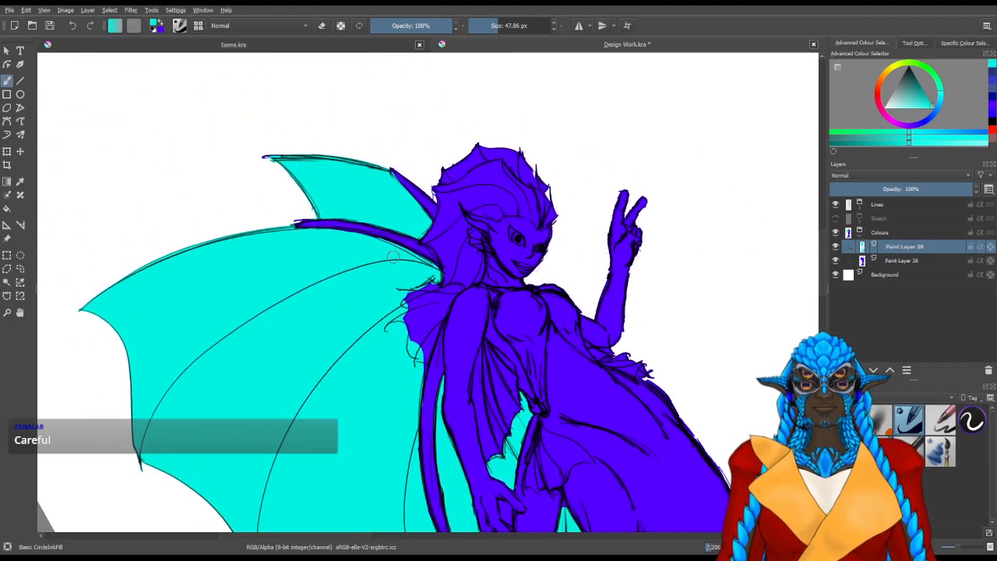
scroll(394, 257, up, 3)
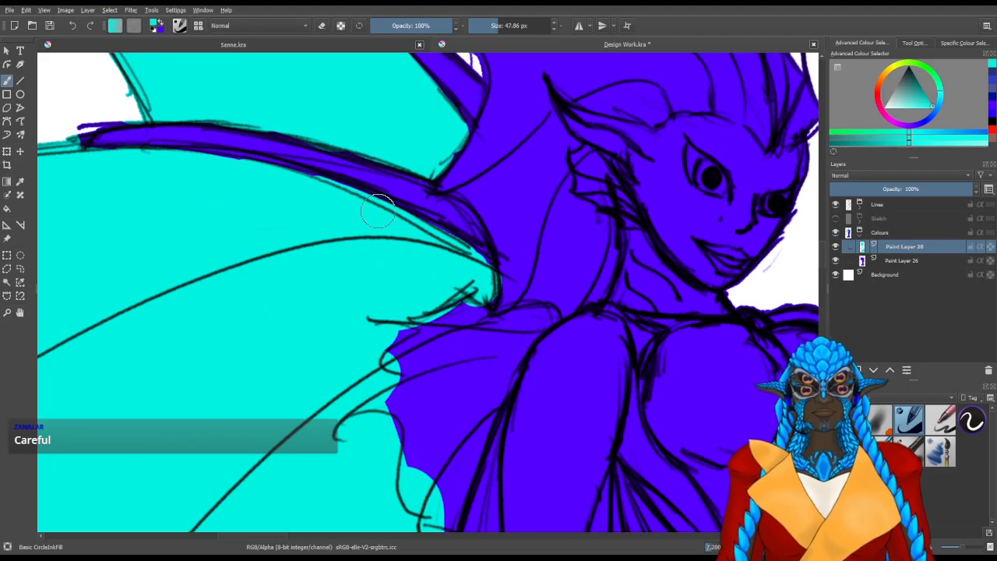
scroll(370, 370, up, 3)
mouse_move(420, 312)
mouse_down()
mouse_move(350, 223)
mouse_move(388, 205)
mouse_move(301, 330)
mouse_move(418, 300)
mouse_move(383, 317)
mouse_up()
key(slash)
mouse_move(365, 379)
mouse_down()
mouse_move(354, 379)
mouse_move(353, 400)
mouse_up()
mouse_move(371, 434)
mouse_down()
mouse_move(292, 438)
mouse_move(343, 434)
mouse_move(339, 458)
mouse_move(360, 407)
mouse_move(378, 398)
mouse_up()
drag(351, 431, 346, 424)
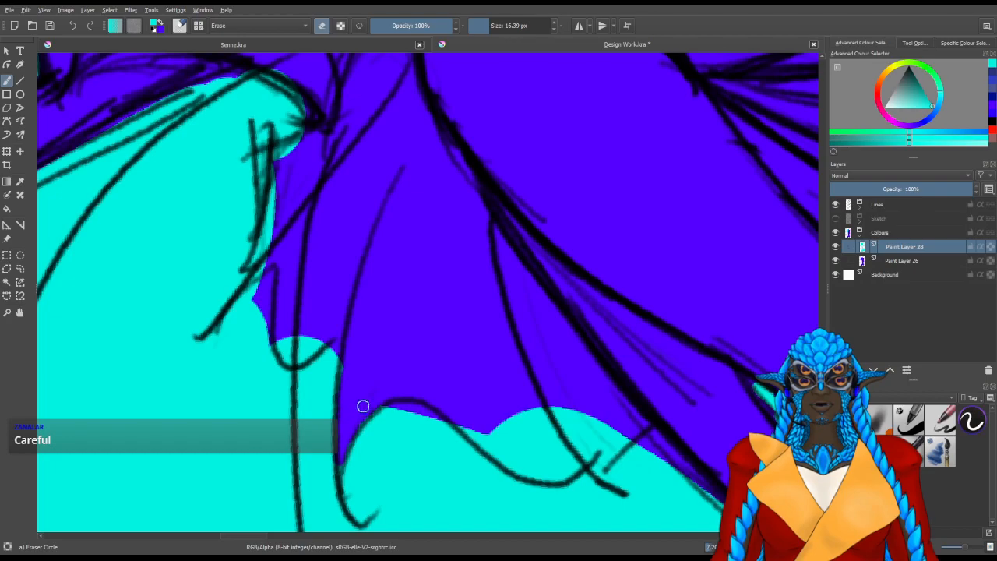
mouse_move(339, 304)
mouse_down()
mouse_move(330, 327)
mouse_move(296, 347)
mouse_move(285, 335)
mouse_up()
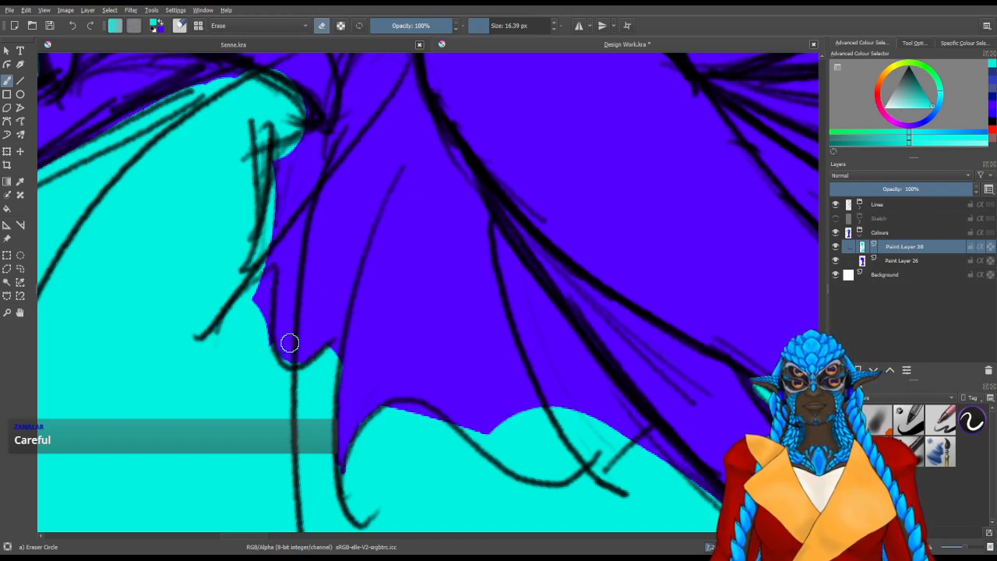
mouse_move(268, 257)
mouse_down()
mouse_move(259, 272)
mouse_move(282, 147)
mouse_up()
Touch up the turquoise just outside the shoulder fin's upper points so it follows the line art
key(slash)
drag(248, 335, 256, 287)
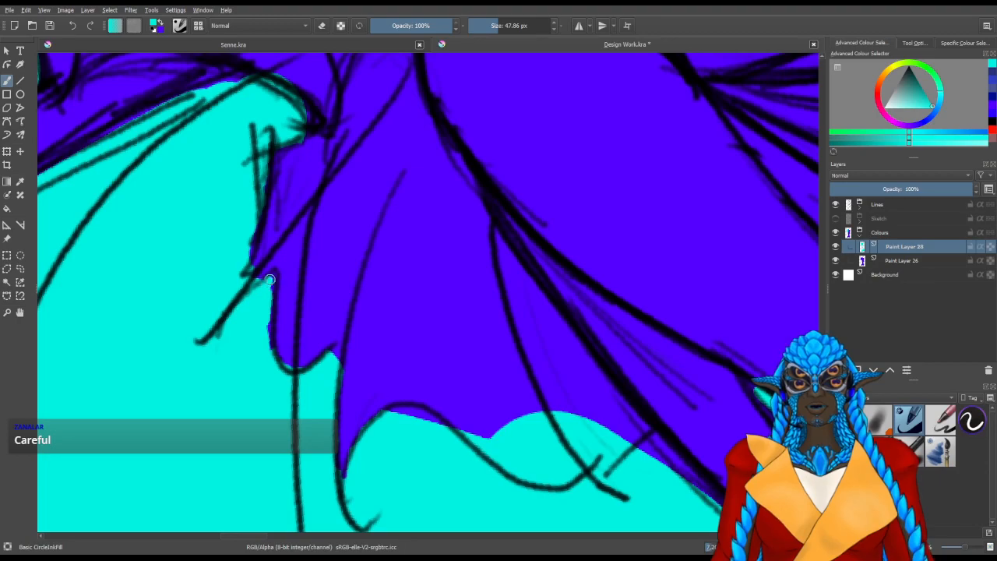
key(slash)
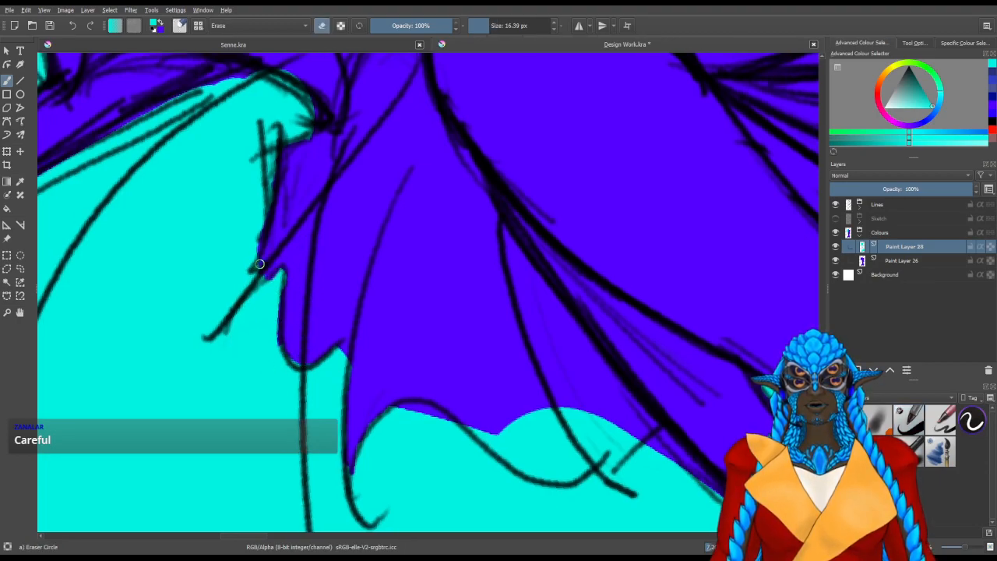
Shape the colour edge along the shoulder fin's lower scallops, erasing the turquoise inside the fin down to its hem
key(slash)
mouse_move(430, 430)
mouse_down()
mouse_move(330, 412)
mouse_move(258, 352)
mouse_up()
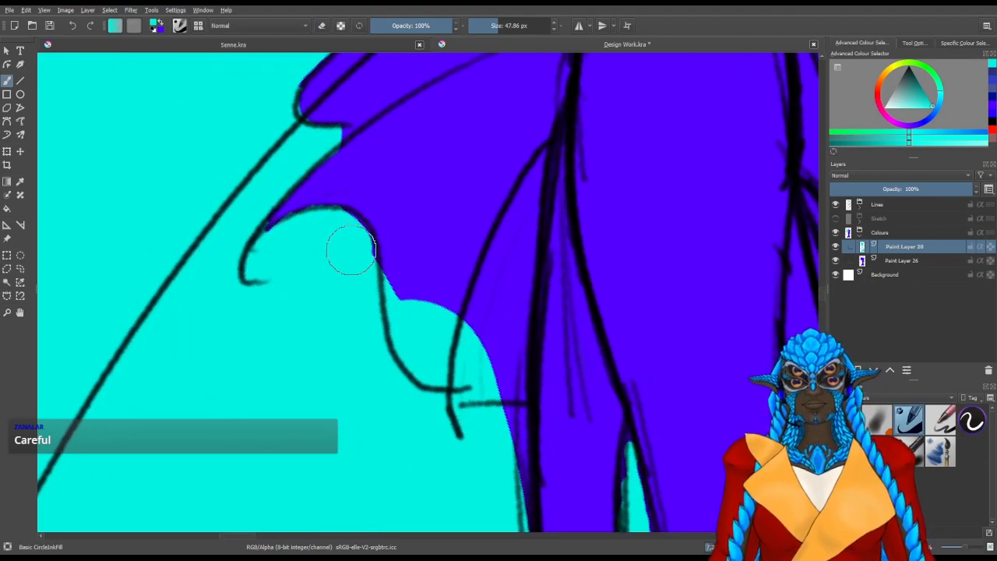
key(slash)
mouse_move(443, 334)
mouse_down()
mouse_move(377, 276)
mouse_move(363, 306)
mouse_move(350, 309)
mouse_move(322, 276)
mouse_move(323, 289)
mouse_move(316, 267)
mouse_move(338, 339)
mouse_move(324, 327)
mouse_move(355, 354)
mouse_move(379, 281)
mouse_move(393, 293)
mouse_move(334, 316)
mouse_move(389, 353)
mouse_move(414, 350)
mouse_move(422, 364)
mouse_move(411, 359)
mouse_move(421, 360)
mouse_move(407, 368)
mouse_move(425, 370)
mouse_move(400, 373)
mouse_up()
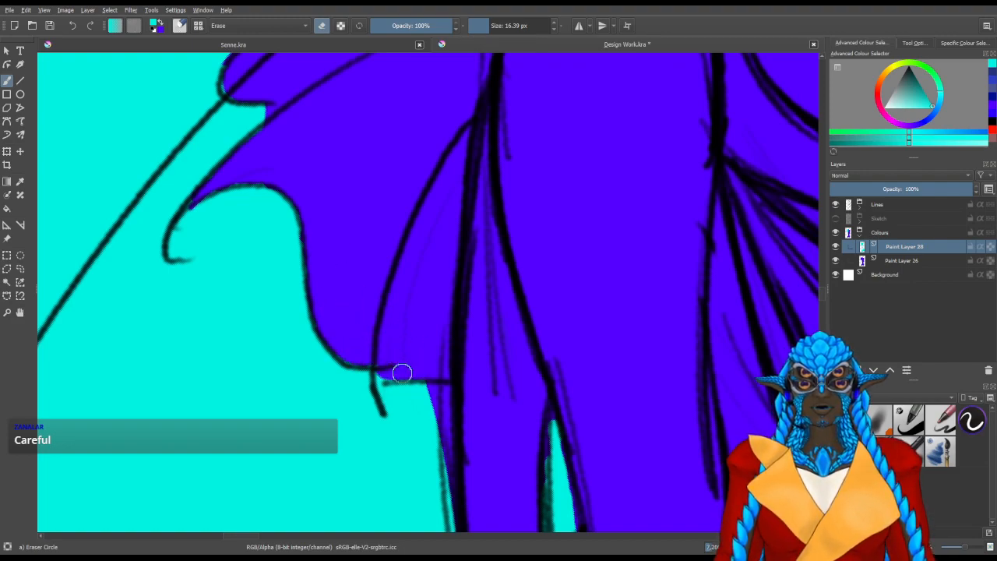
Trim the turquoise along the scalloped edge of the arm fin with an eraser of about 16 px
mouse_move(521, 216)
mouse_down()
mouse_move(474, 290)
mouse_move(309, 215)
mouse_move(402, 143)
mouse_up()
scroll(559, 244, down, 2)
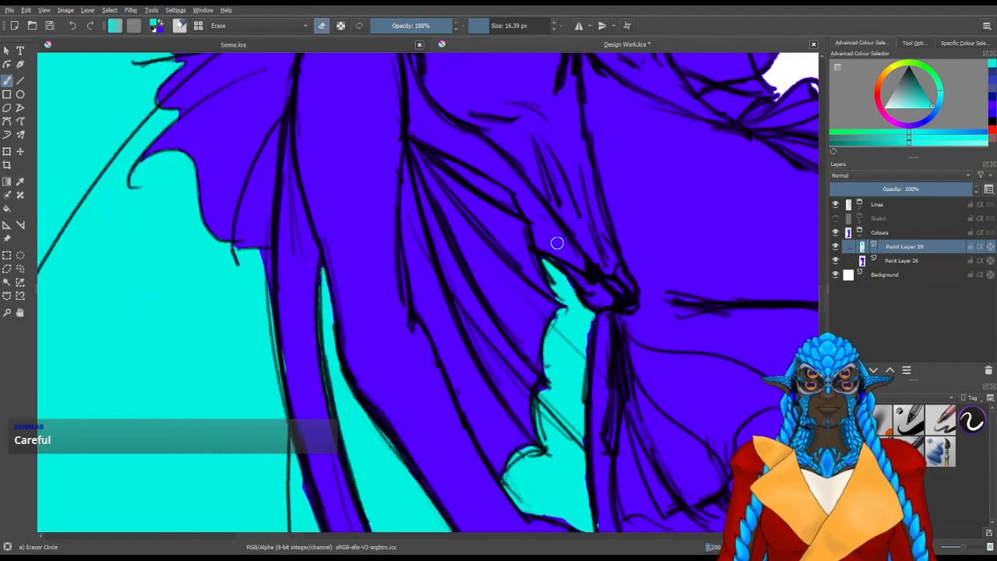
scroll(570, 284, up, 2)
mouse_move(569, 284)
mouse_down()
mouse_move(472, 249)
mouse_move(410, 208)
mouse_up()
drag(378, 284, 395, 282)
key(slash)
key(slash)
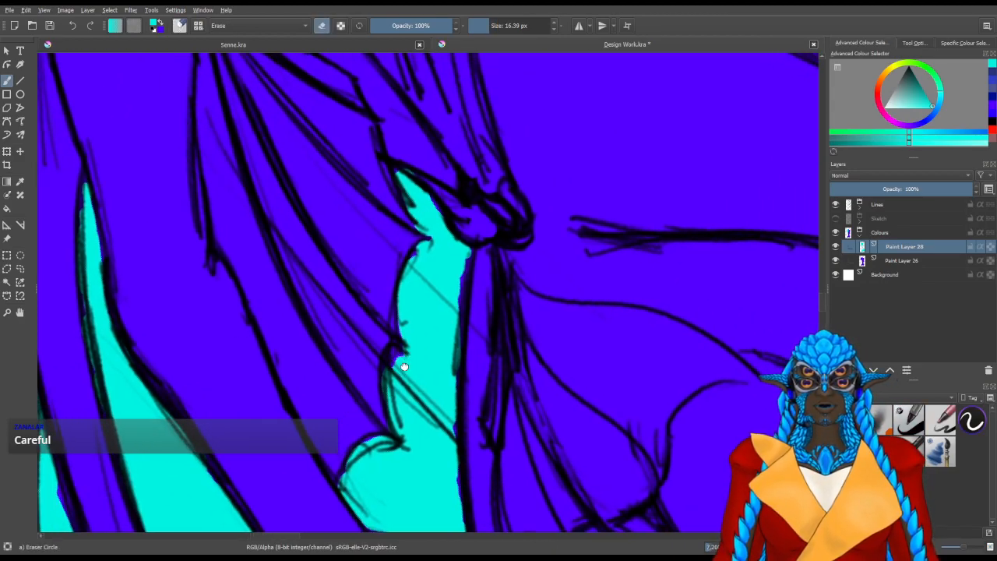
Fill the leftover blue slivers between the arm fin and the waist with turquoise up to the elbow
key(slash)
drag(396, 359, 401, 349)
drag(443, 314, 448, 417)
drag(450, 285, 445, 326)
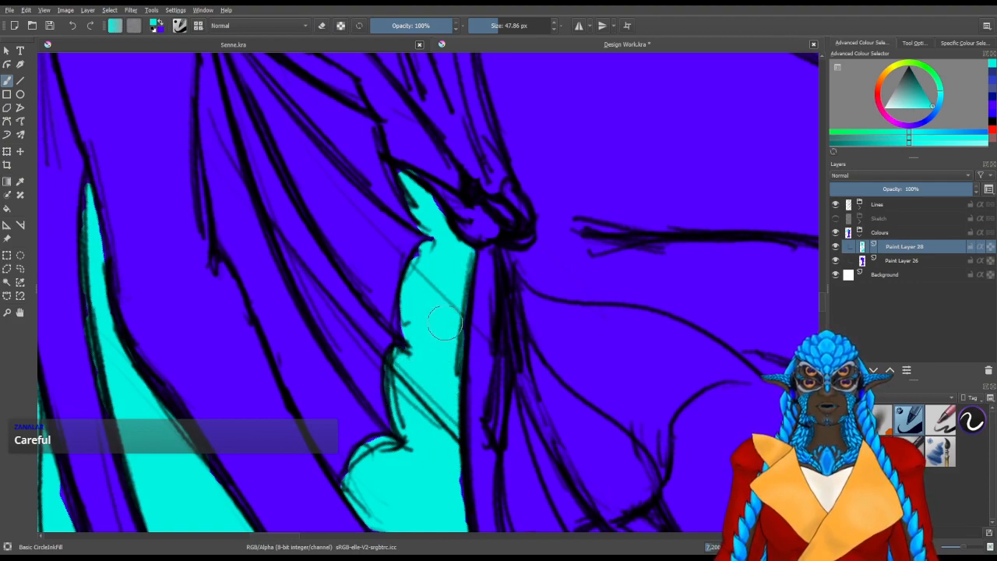
drag(426, 285, 429, 256)
drag(434, 198, 427, 204)
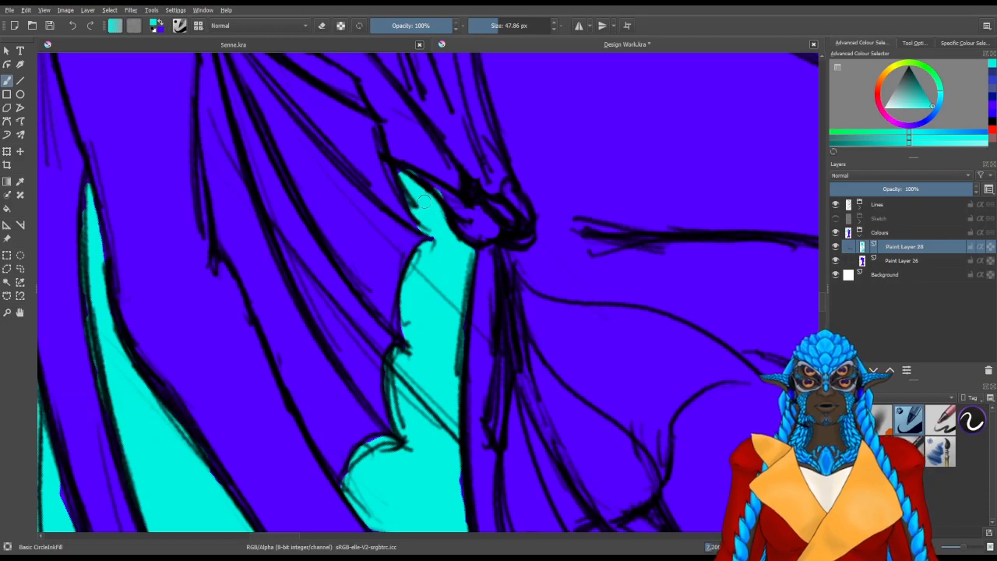
Extend the turquoise into the narrow corner between the lowered hand's thumb and the hip
mouse_move(498, 294)
mouse_down()
mouse_move(370, 321)
mouse_move(467, 343)
mouse_move(471, 354)
mouse_up()
key(slash)
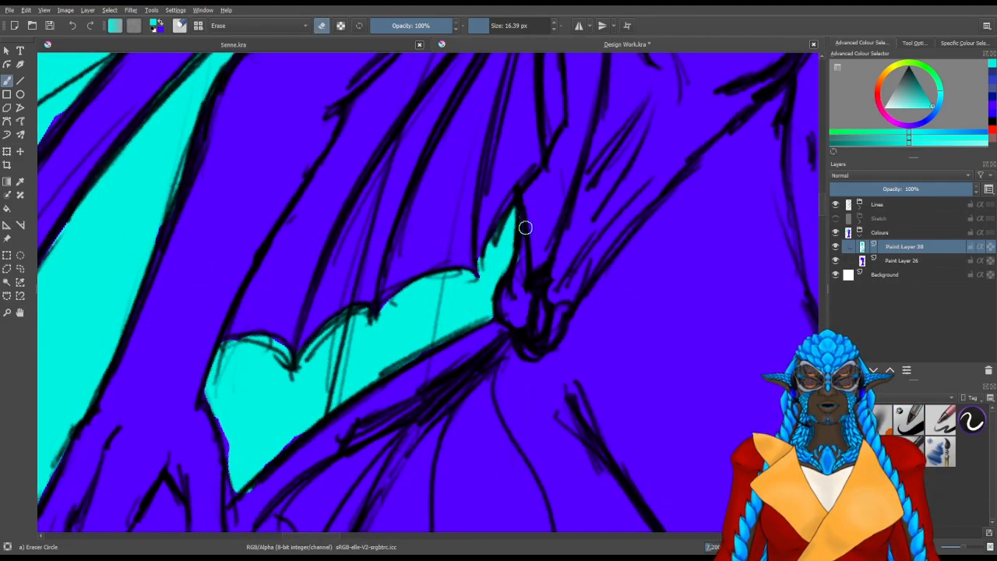
drag(424, 435, 568, 185)
drag(387, 244, 388, 255)
key(slash)
mouse_move(414, 251)
mouse_down()
mouse_move(397, 272)
mouse_move(409, 269)
mouse_up()
Paint over the turquoise spill below the hip line beside the thumb with the base blue
key(slash)
key(x)
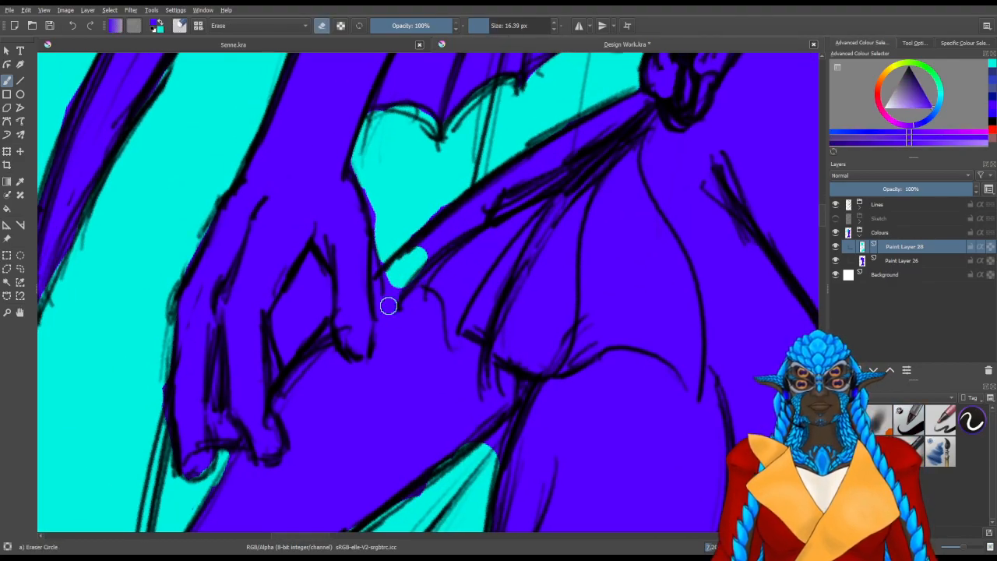
key(slash)
drag(375, 315, 395, 320)
drag(421, 284, 444, 250)
key(slash)
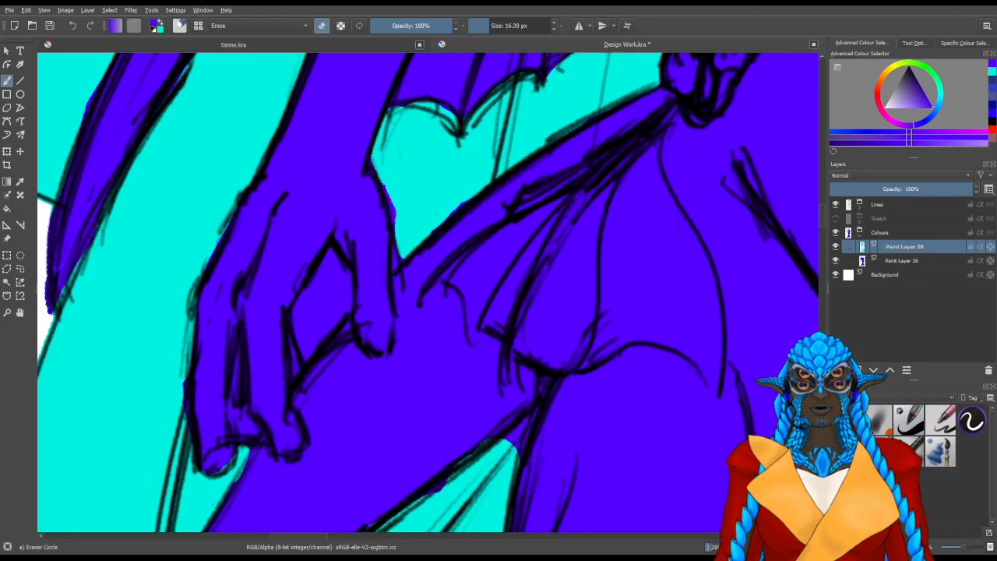
Switch back to turquoise and clean up the membrane edge along the wrist, thumb and hip line
key(x)
mouse_move(460, 203)
mouse_down()
mouse_move(438, 220)
mouse_move(446, 215)
mouse_up()
key(slash)
mouse_move(452, 215)
mouse_down()
mouse_move(406, 207)
mouse_move(395, 169)
mouse_move(419, 233)
mouse_up()
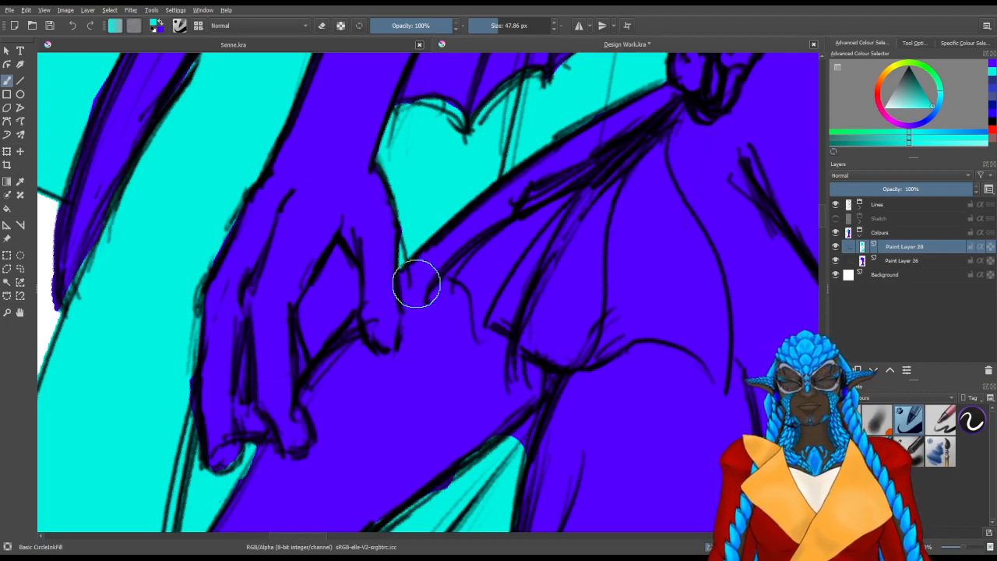
drag(378, 305, 384, 176)
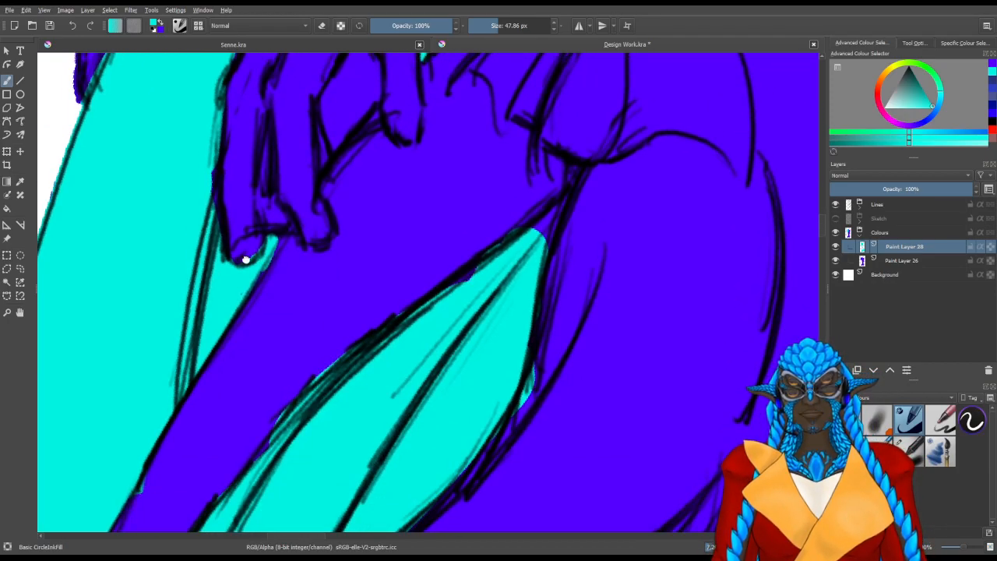
Extend the turquoise of the hip fin into its pointed upper tip
key(e)
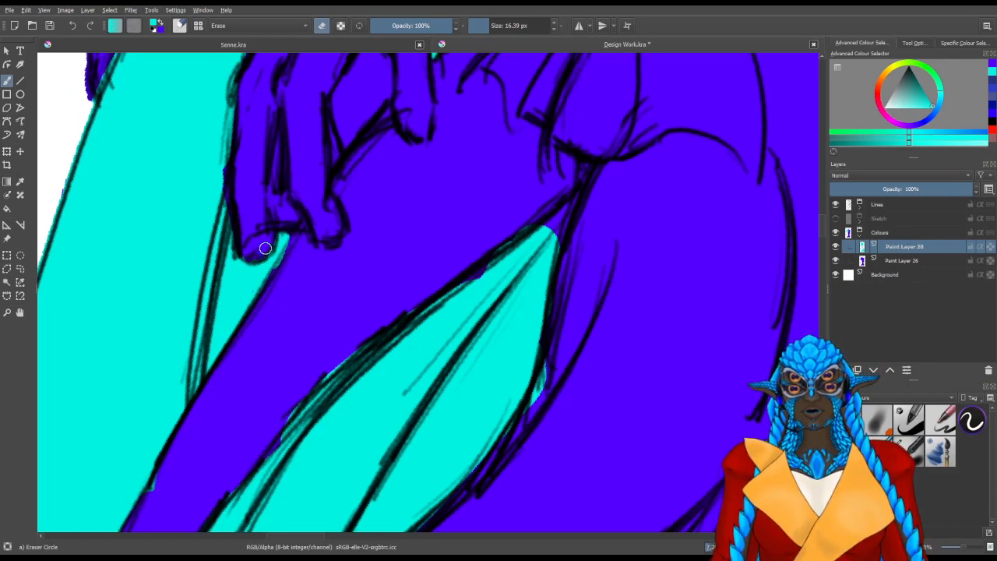
mouse_move(503, 241)
mouse_down()
mouse_move(379, 227)
mouse_move(447, 198)
mouse_move(439, 222)
mouse_up()
key(e)
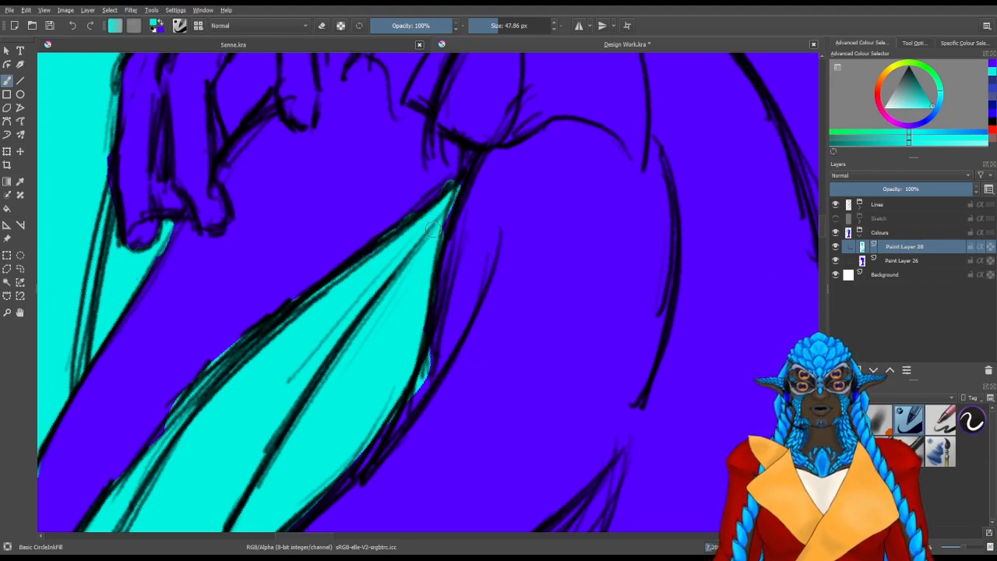
Erase the turquoise spilling over the hip fin's upper outline from the tip down along the thigh
key(e)
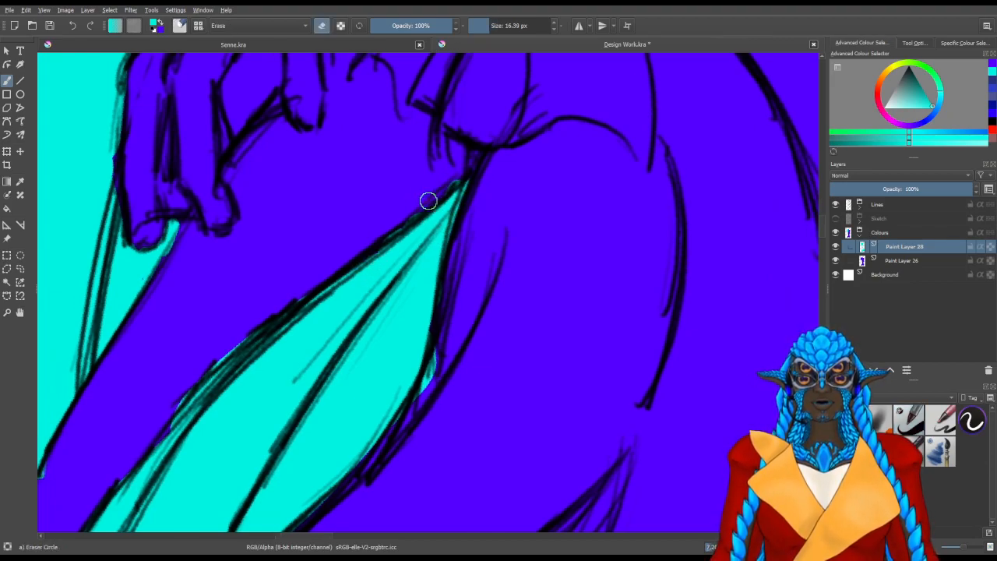
drag(454, 187, 446, 188)
drag(317, 231, 473, 133)
mouse_move(376, 261)
mouse_down()
mouse_move(355, 275)
mouse_move(416, 221)
mouse_up()
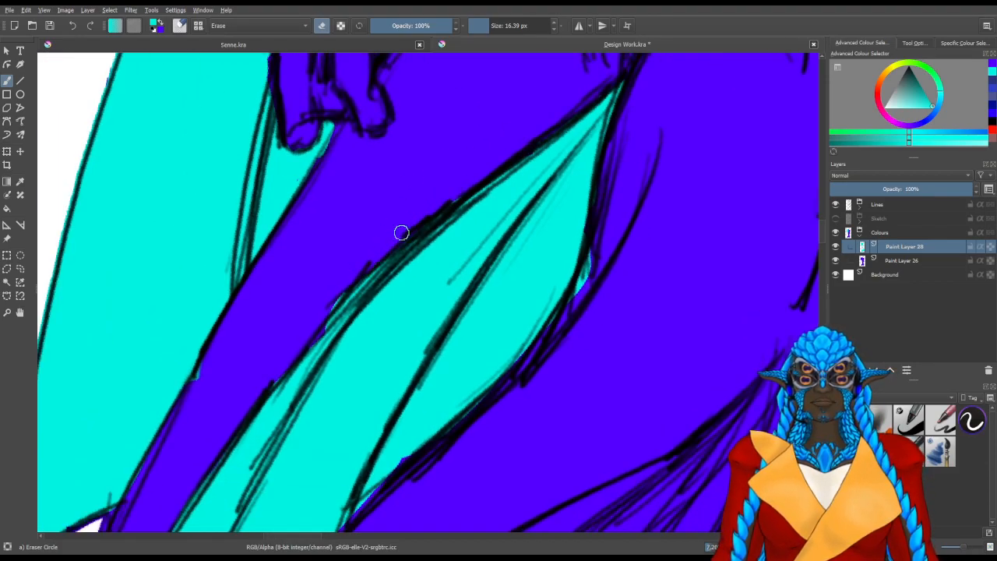
drag(382, 248, 378, 249)
drag(240, 369, 407, 198)
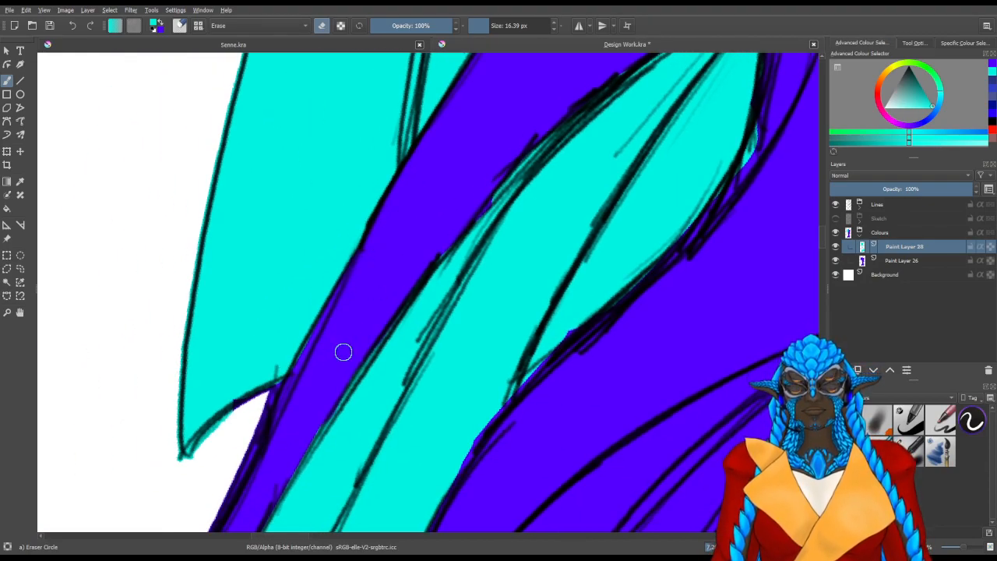
Clean the hip fin's lower edge by filling blue gaps with turquoise and erasing the spill outside the line
mouse_move(460, 400)
mouse_down()
mouse_move(398, 238)
mouse_move(368, 256)
mouse_up()
key(slash)
mouse_move(420, 236)
mouse_down()
mouse_move(413, 266)
mouse_move(450, 206)
mouse_move(502, 159)
mouse_up()
drag(477, 176, 353, 323)
drag(478, 196, 387, 322)
drag(498, 215, 510, 224)
key(slash)
mouse_move(476, 296)
mouse_down()
mouse_move(480, 276)
mouse_move(472, 295)
mouse_up()
drag(415, 323, 426, 329)
key(slash)
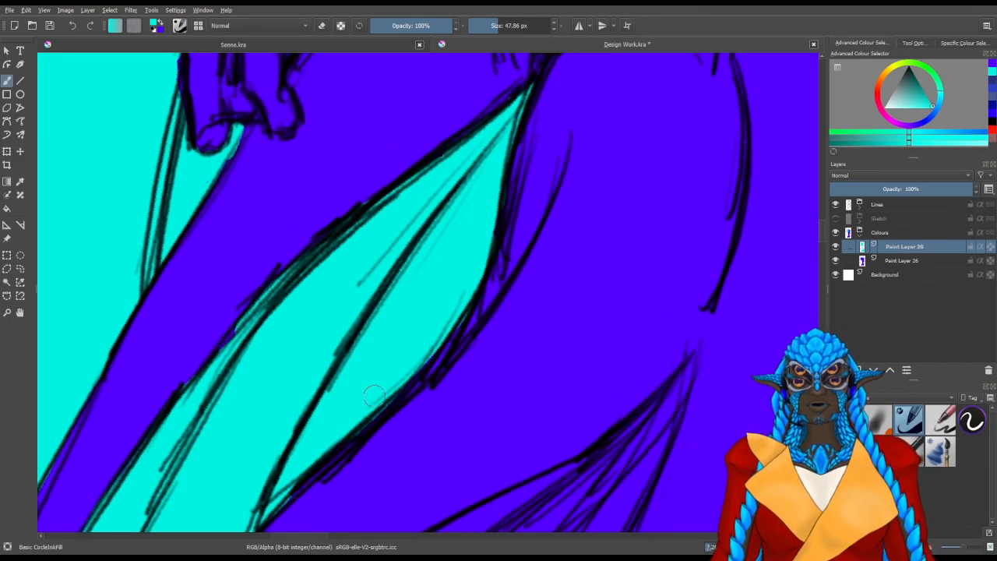
Erase the stray turquoise patch on the outer edge of the tail's left side fin
drag(568, 121, 436, 327)
drag(694, 320, 475, 401)
drag(569, 332, 412, 154)
scroll(414, 187, down, 2)
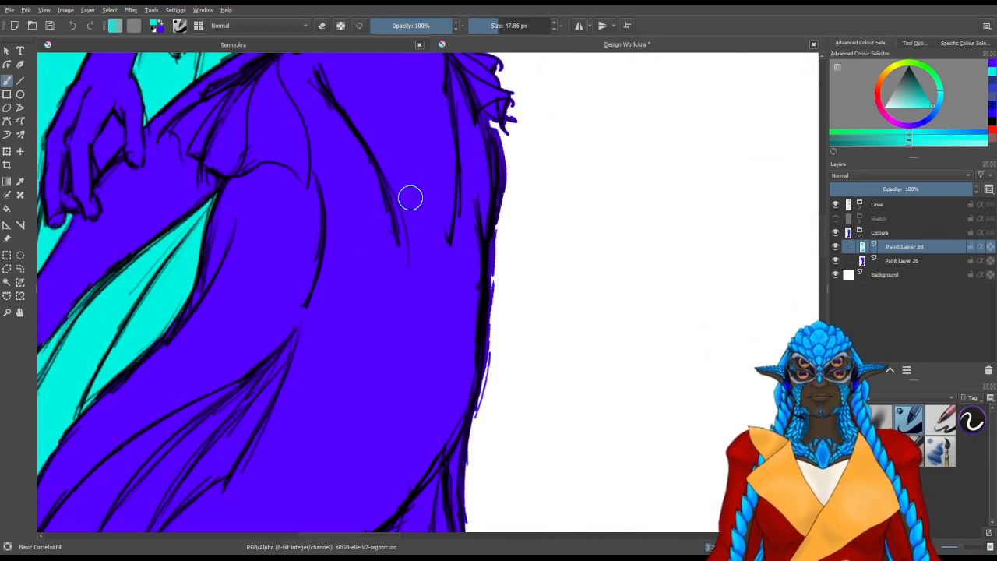
drag(391, 339, 434, 96)
drag(267, 442, 559, 132)
drag(350, 205, 459, 178)
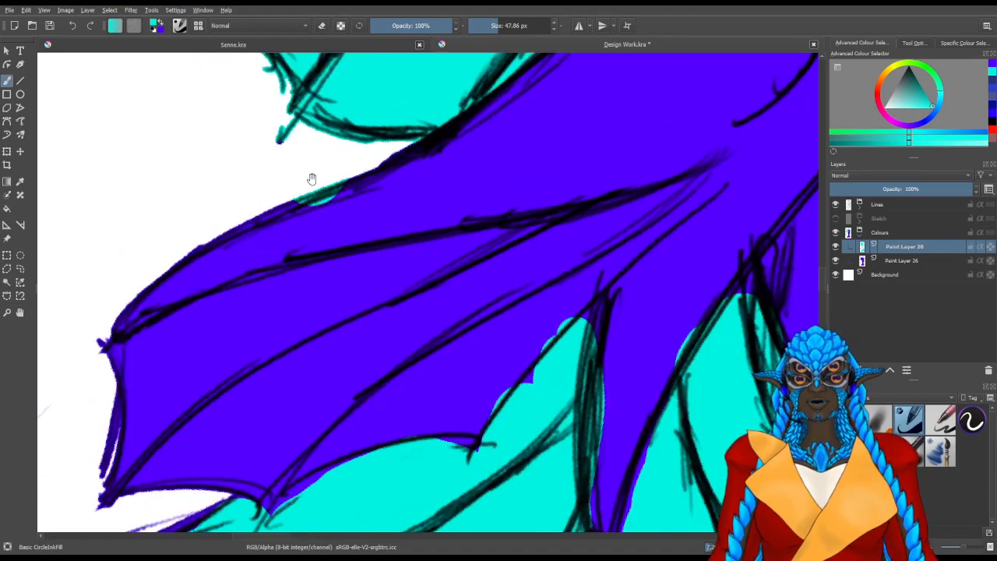
key(e)
mouse_move(328, 202)
mouse_down()
mouse_move(355, 175)
mouse_move(303, 194)
mouse_up()
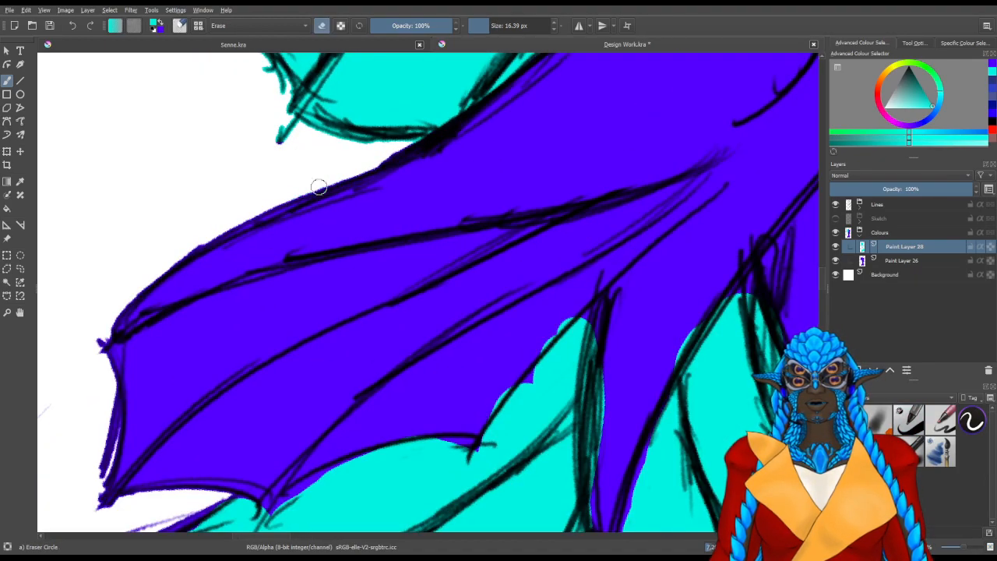
Fill the fluke with turquoise up to the scalloped edge of the left side fin
drag(361, 311, 398, 346)
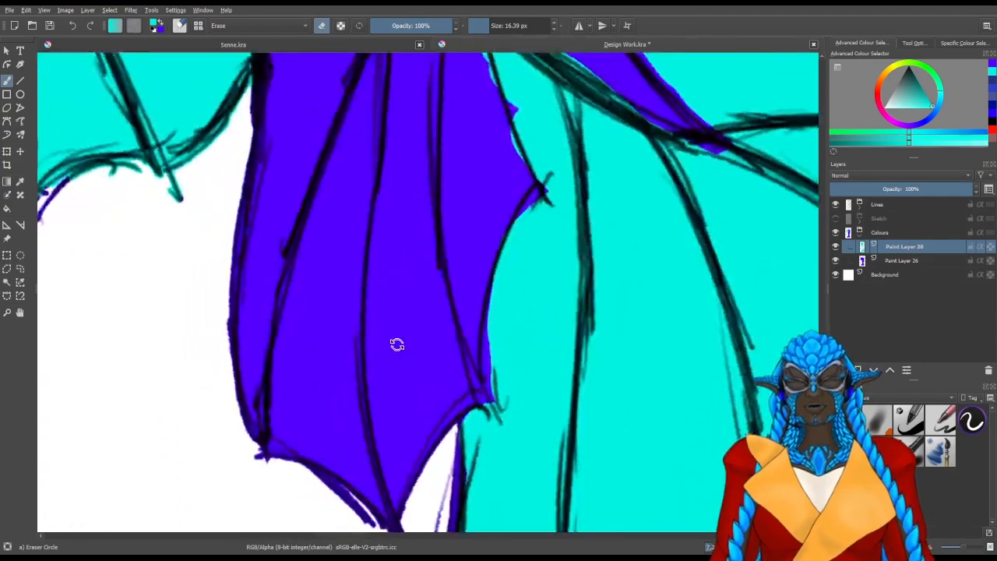
key(e)
mouse_move(504, 343)
mouse_down()
mouse_move(524, 352)
mouse_move(515, 367)
mouse_up()
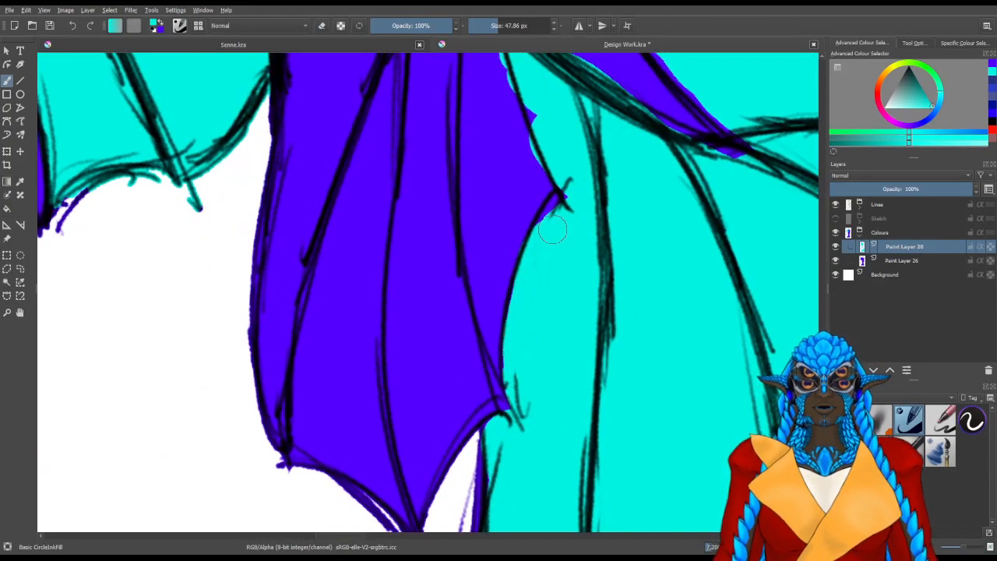
drag(555, 220, 568, 204)
drag(544, 310, 512, 231)
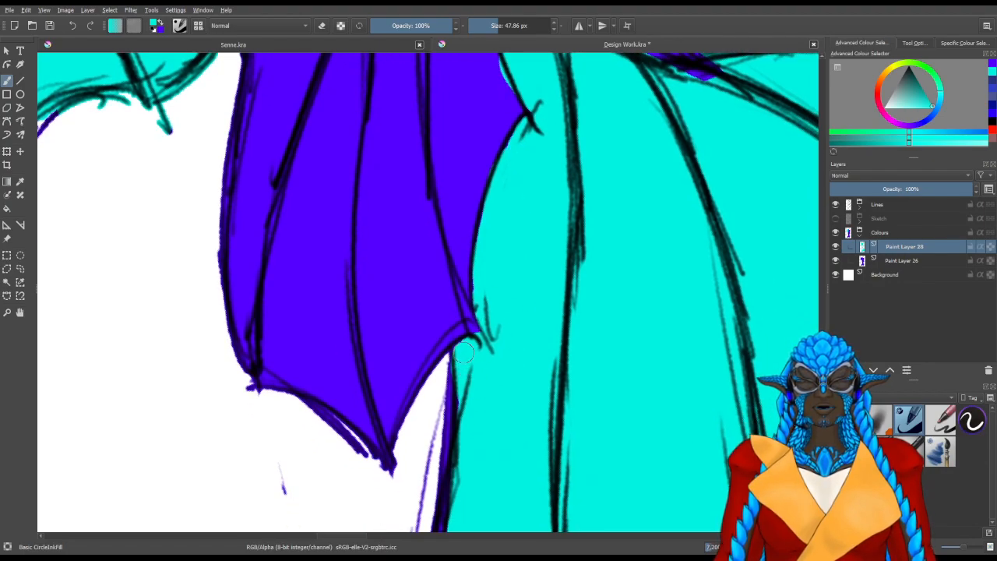
Extend the turquoise along the fluke's outer line below the left side fin's last scallop
drag(470, 384, 478, 271)
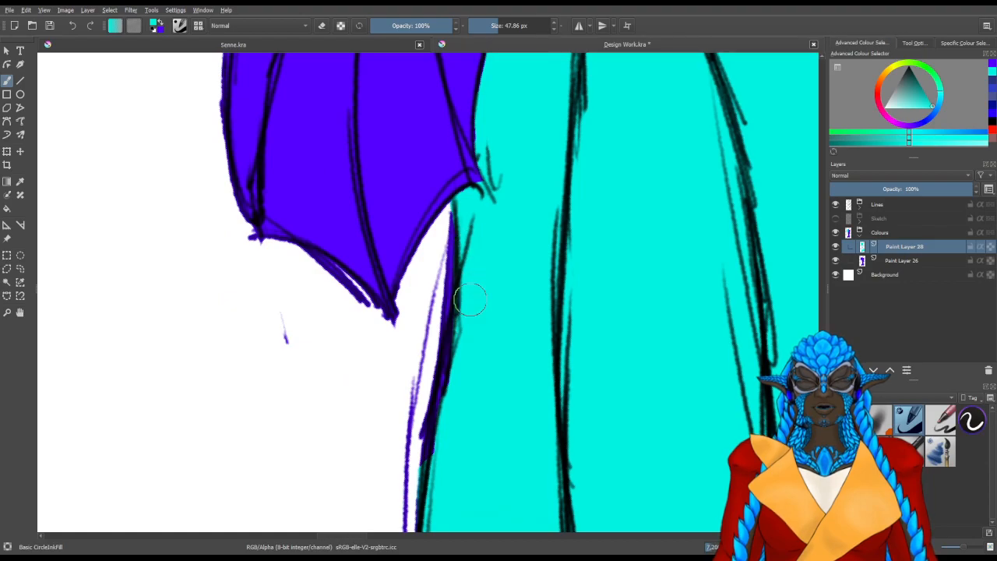
mouse_move(468, 352)
mouse_down()
mouse_move(453, 413)
mouse_move(478, 348)
mouse_move(492, 259)
mouse_up()
drag(467, 299, 458, 316)
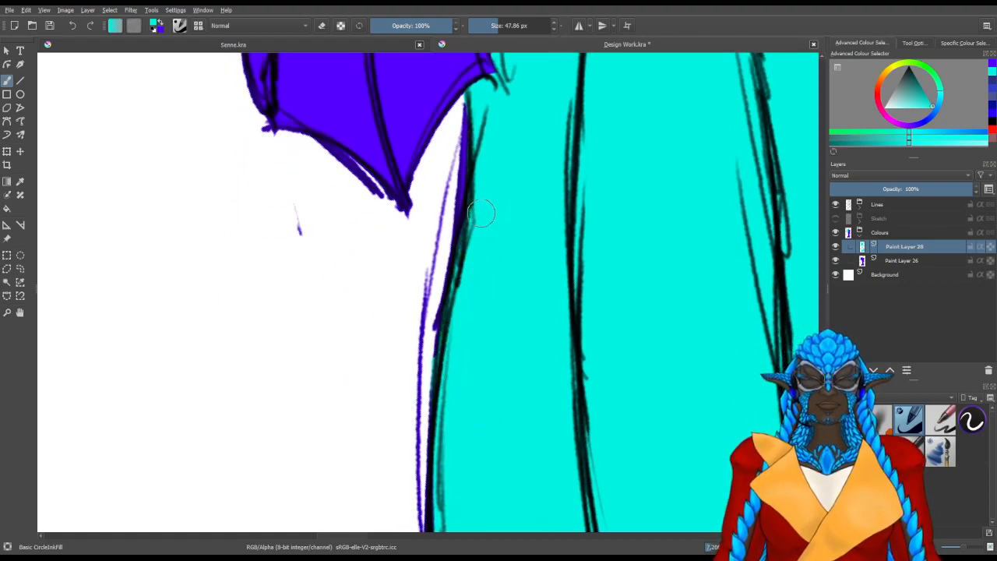
mouse_move(479, 160)
mouse_down()
mouse_move(300, 169)
mouse_move(311, 127)
mouse_move(470, 97)
mouse_up()
Fill the fluke's left lobe with turquoise up to its narrow peak and trim the edge beside the side fin
scroll(282, 171, down, 2)
drag(586, 196, 291, 411)
drag(514, 250, 363, 454)
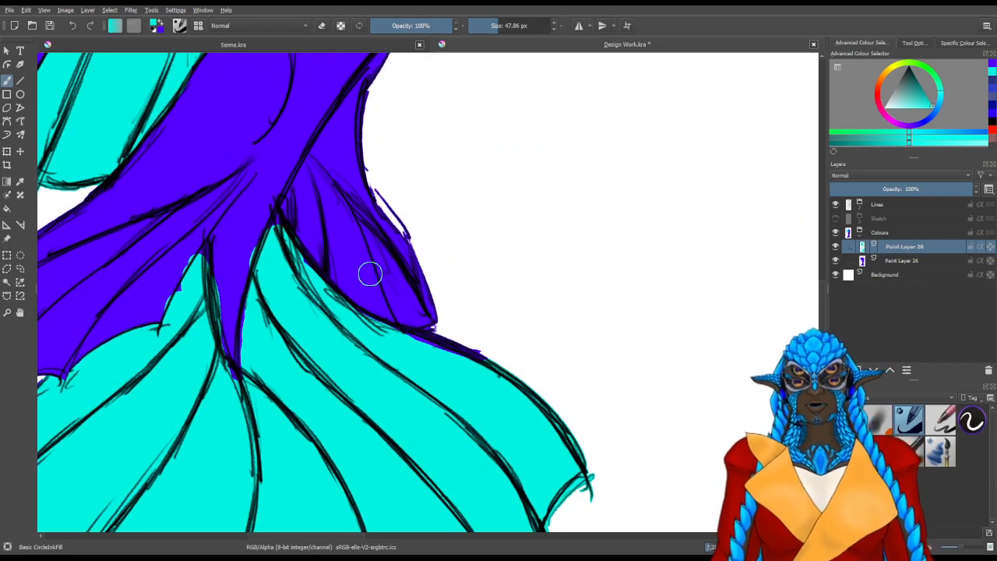
scroll(262, 262, up, 2)
mouse_move(264, 260)
mouse_down()
mouse_move(356, 283)
mouse_move(413, 244)
mouse_up()
scroll(327, 227, up, 1)
drag(214, 291, 301, 293)
mouse_move(238, 369)
mouse_down()
mouse_move(252, 339)
mouse_move(240, 366)
mouse_move(253, 361)
mouse_move(262, 325)
mouse_move(249, 408)
mouse_move(314, 277)
mouse_move(317, 301)
mouse_up()
key(slash)
key(slash)
drag(335, 384, 302, 365)
key(slash)
mouse_move(294, 358)
mouse_down()
mouse_move(303, 338)
mouse_move(291, 364)
mouse_up()
key(slash)
mouse_move(365, 295)
mouse_down()
mouse_move(379, 324)
mouse_move(366, 295)
mouse_up()
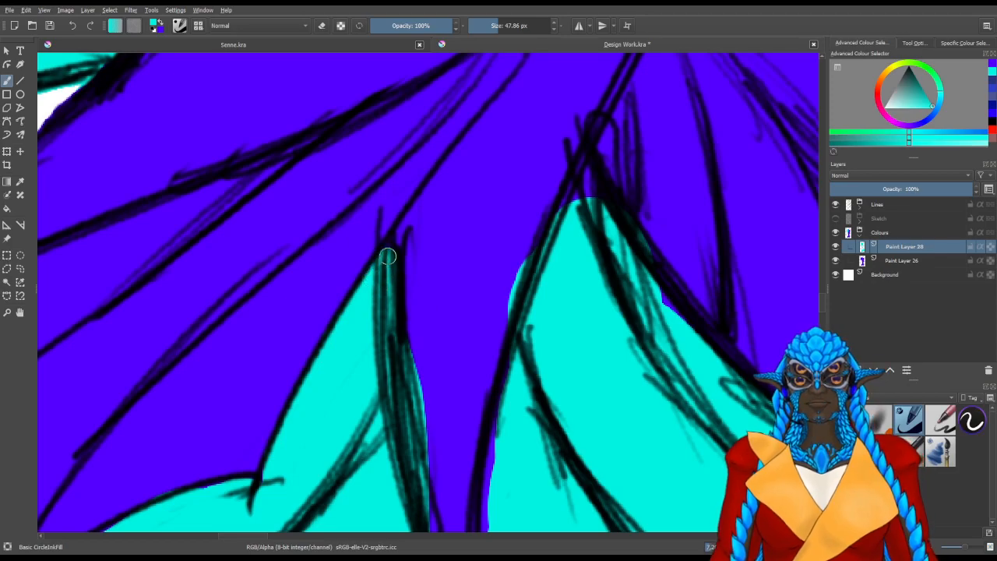
Erase the turquoise spilling from the left lobe's inner edge onto the blue spike at the fluke's centre
mouse_move(448, 337)
mouse_down()
mouse_move(408, 291)
mouse_move(383, 240)
mouse_up()
key(slash)
mouse_move(392, 296)
mouse_down()
mouse_move(359, 276)
mouse_move(384, 449)
mouse_move(356, 225)
mouse_move(361, 323)
mouse_up()
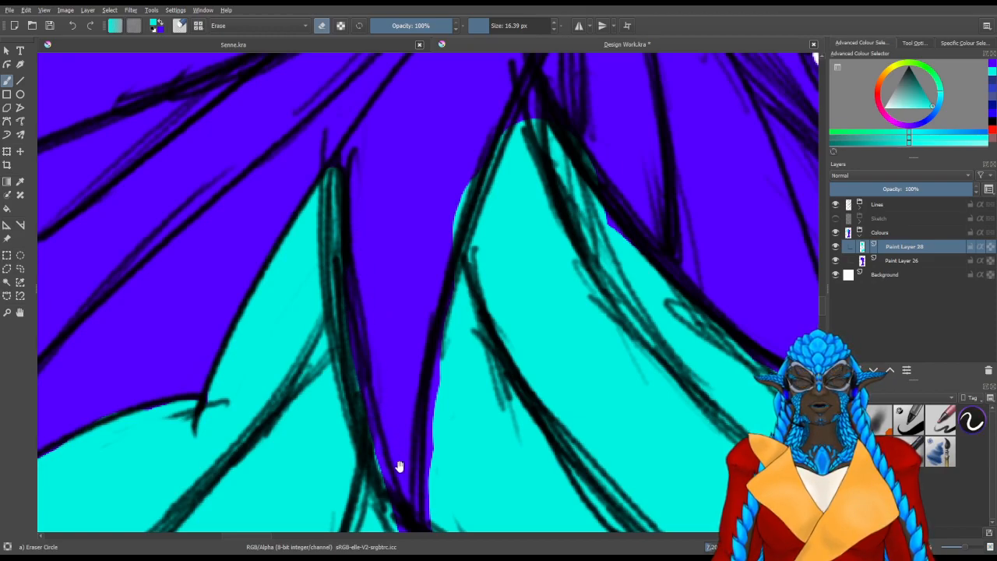
Fill the blue gaps along the central spike's lower edges with turquoise down to its point
drag(397, 463, 339, 222)
key(slash)
mouse_move(377, 317)
mouse_down()
mouse_move(375, 396)
mouse_move(355, 365)
mouse_move(379, 379)
mouse_up()
mouse_move(330, 284)
mouse_down()
mouse_move(372, 357)
mouse_move(416, 223)
mouse_move(412, 133)
mouse_up()
drag(386, 296, 383, 348)
Erase the remaining turquoise spill along both sides of the central blue spike
key(slash)
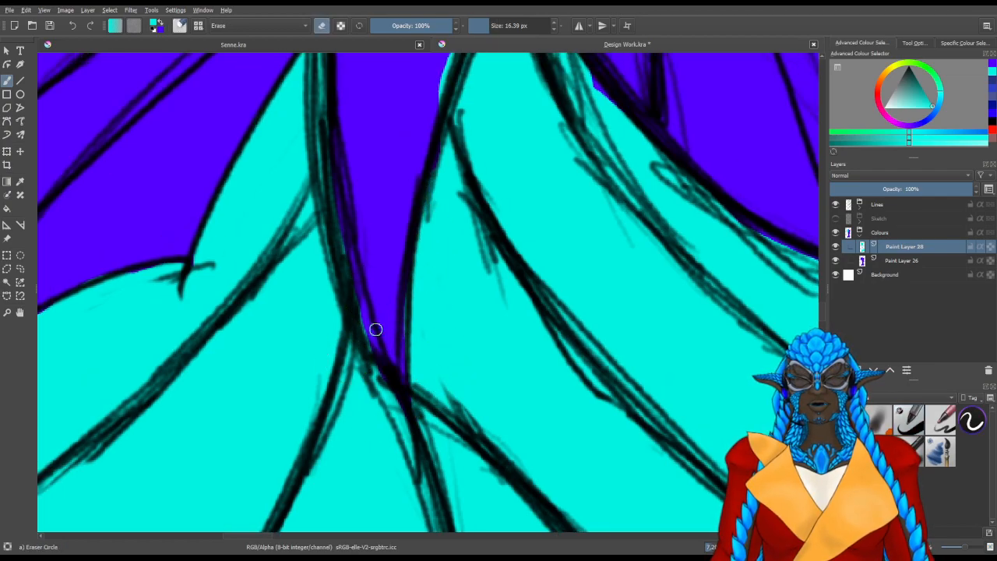
mouse_move(355, 261)
mouse_down()
mouse_move(354, 299)
mouse_move(352, 269)
mouse_up()
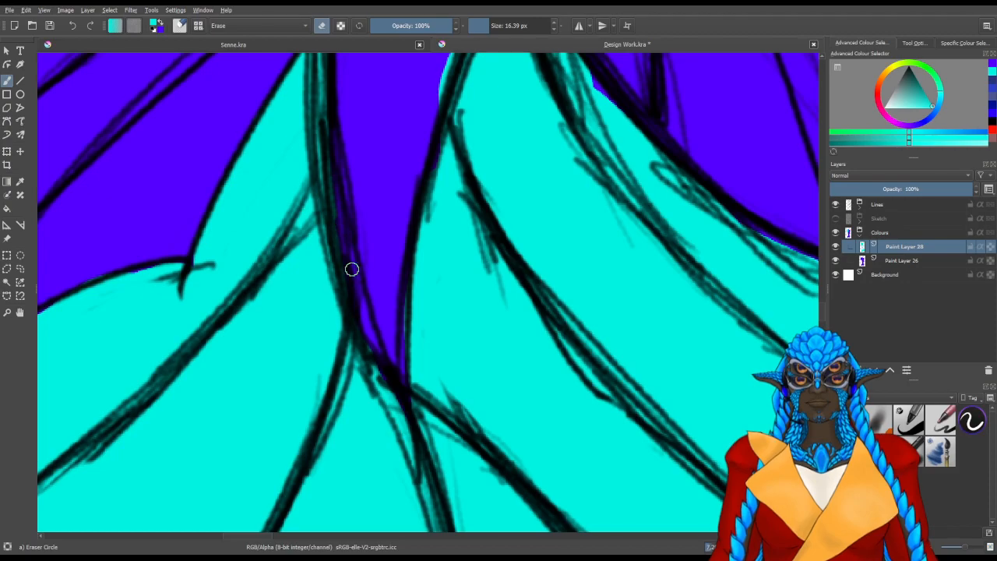
drag(343, 190, 368, 313)
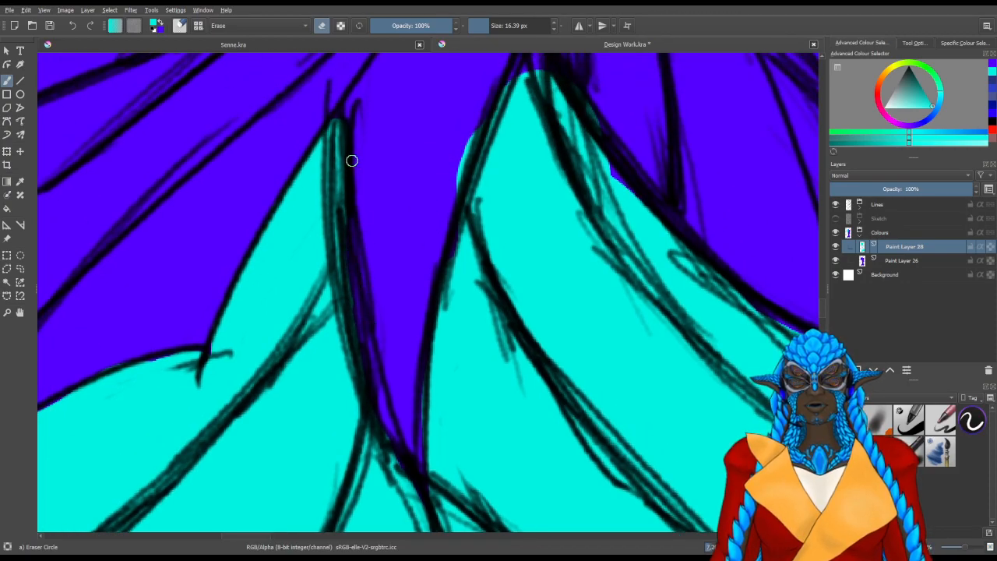
mouse_move(353, 195)
mouse_down()
mouse_move(345, 127)
mouse_move(360, 180)
mouse_up()
mouse_move(468, 139)
mouse_down()
mouse_move(445, 176)
mouse_move(452, 184)
mouse_move(374, 298)
mouse_up()
mouse_move(487, 332)
mouse_down()
mouse_move(359, 385)
mouse_move(411, 403)
mouse_move(456, 327)
mouse_move(451, 332)
mouse_up()
Fill the fluke's right lobe with turquoise up to its peak and trim the spill beside the right side fin
key(slash)
drag(385, 318, 375, 332)
drag(414, 265, 483, 211)
mouse_move(414, 232)
mouse_down()
mouse_move(407, 296)
mouse_move(426, 291)
mouse_move(392, 356)
mouse_move(382, 289)
mouse_up()
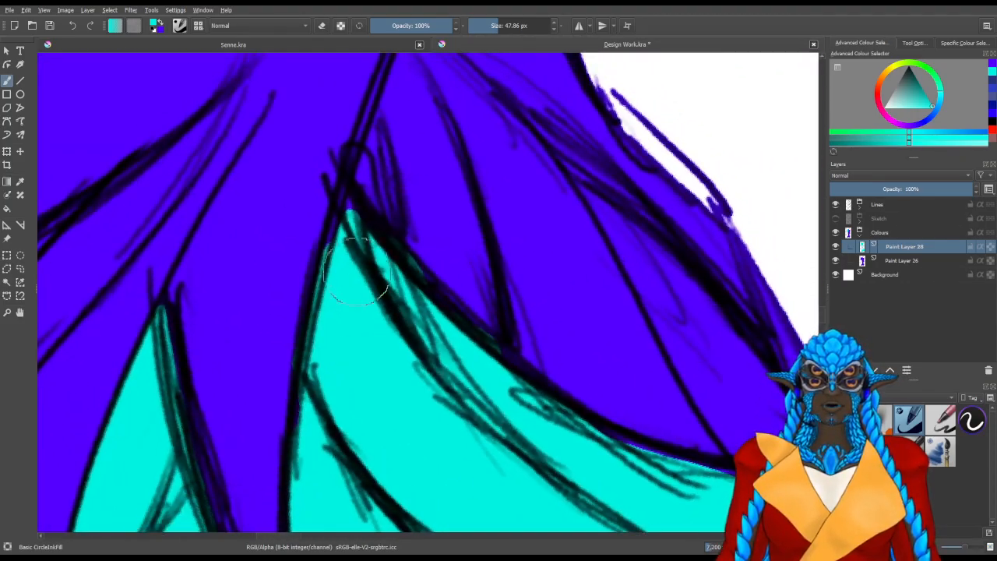
drag(343, 196, 351, 199)
drag(469, 374, 355, 350)
drag(472, 286, 475, 311)
key(slash)
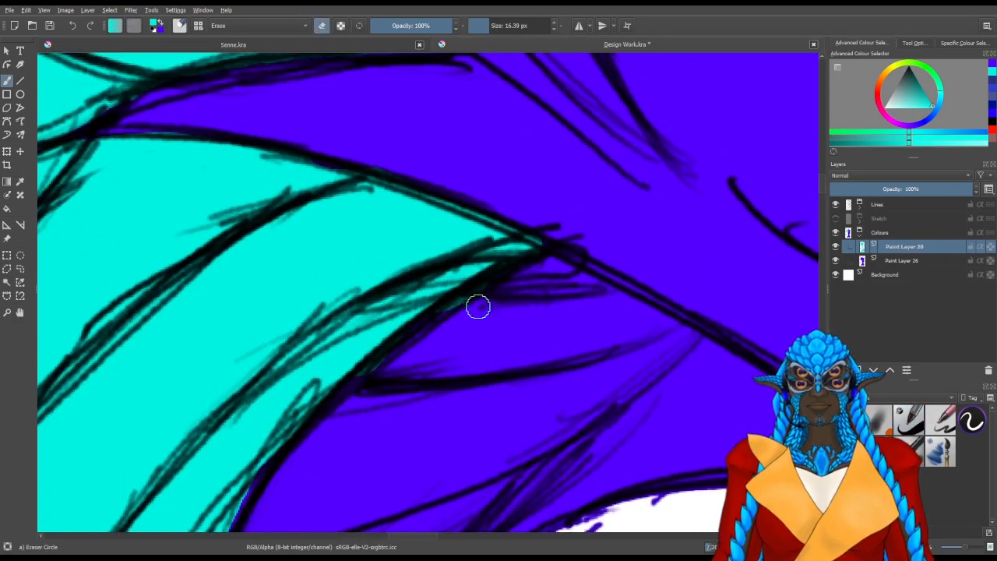
mouse_move(429, 356)
mouse_down()
mouse_move(434, 372)
mouse_move(470, 351)
mouse_up()
Fill the blue slivers between the right side fin and the fluke's outer edge with turquoise
key(slash)
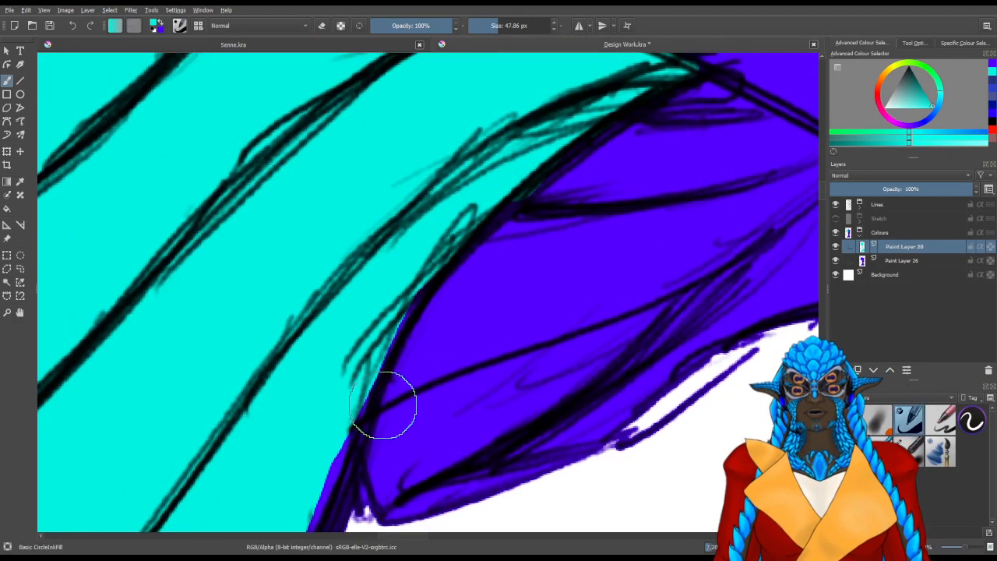
drag(393, 411, 494, 292)
mouse_move(484, 127)
mouse_down()
mouse_move(390, 394)
mouse_move(442, 233)
mouse_move(428, 327)
mouse_up()
mouse_move(466, 227)
mouse_down()
mouse_move(445, 281)
mouse_move(487, 169)
mouse_move(454, 234)
mouse_move(427, 349)
mouse_move(487, 171)
mouse_move(435, 317)
mouse_move(491, 186)
mouse_move(479, 228)
mouse_up()
Reset the canvas rotation and cover the blue bump on the fluke's upper right edge with turquoise
key(5)
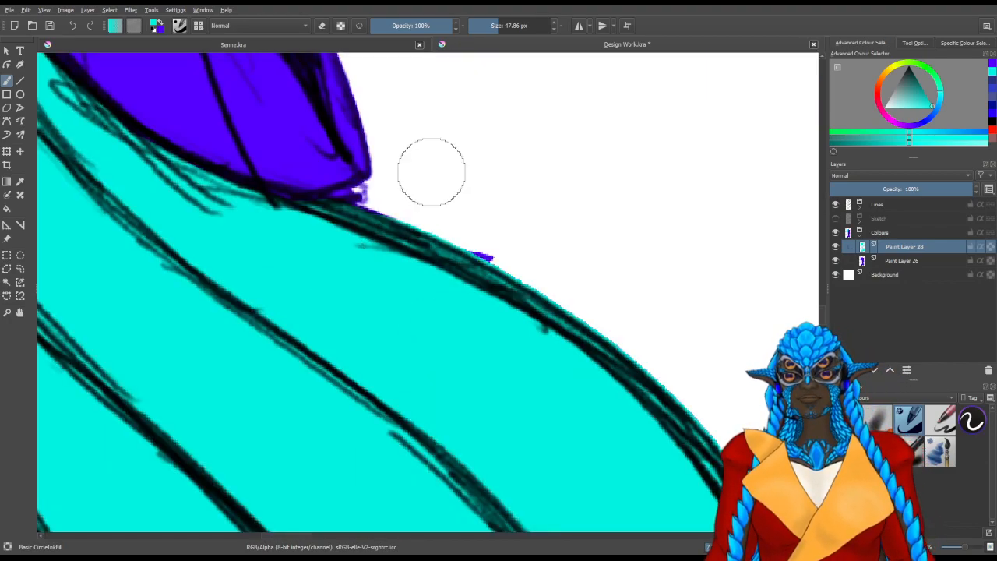
scroll(429, 173, down, 2)
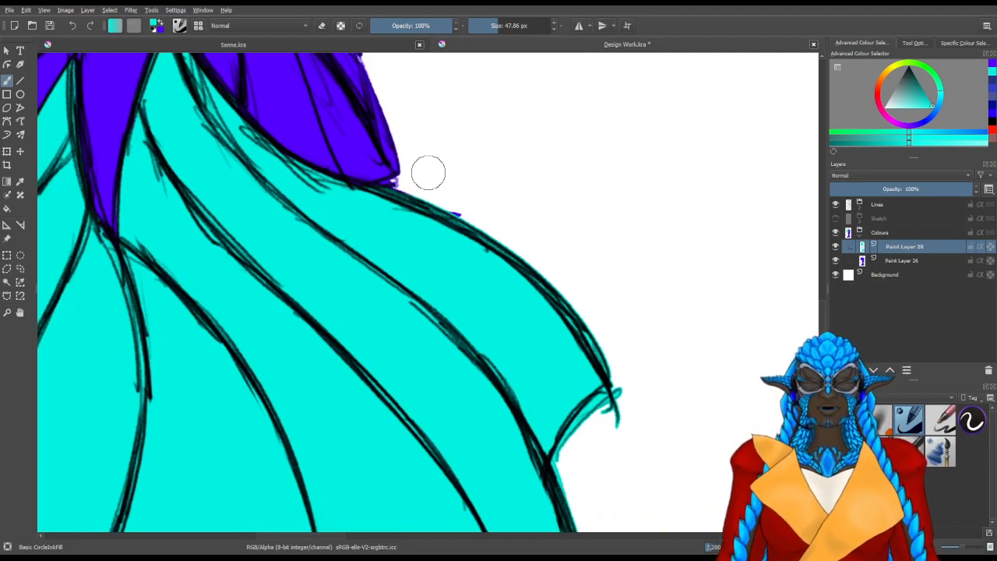
scroll(396, 194, down, 1)
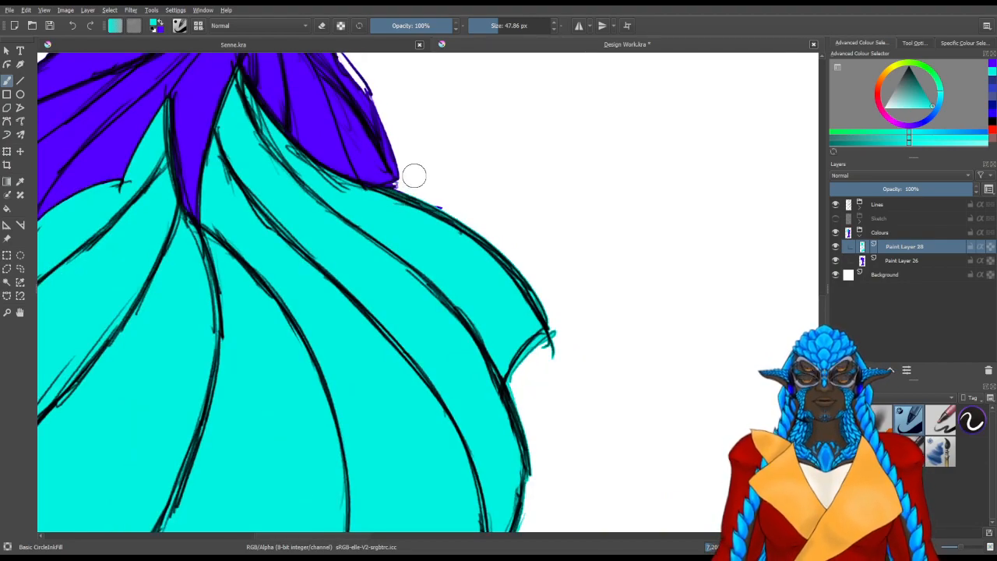
scroll(414, 176, up, 1)
key(e)
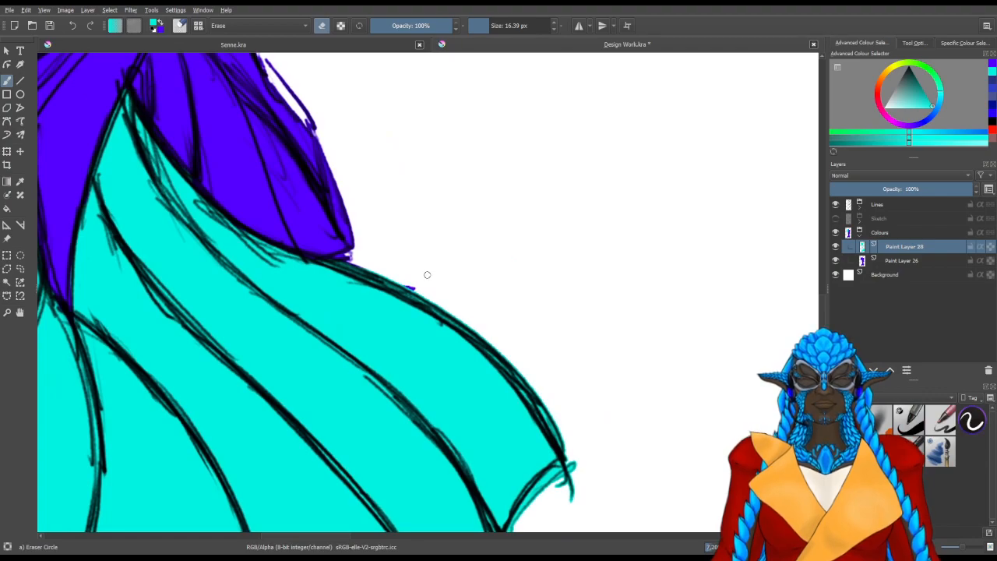
key(slash)
drag(395, 292, 468, 318)
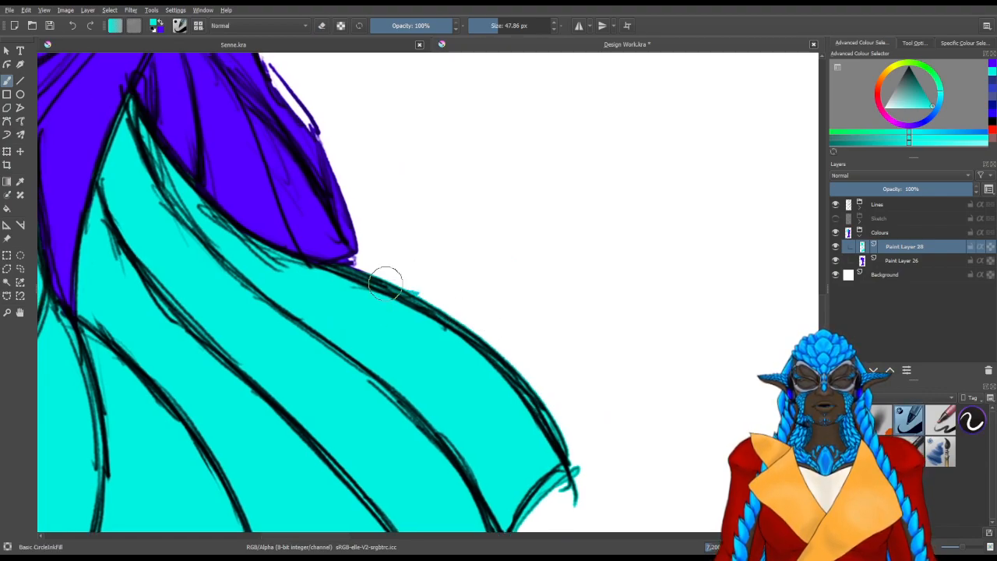
Return to the mermaid's upper body and add a new paint layer above the turquoise layer
scroll(657, 151, down, 1)
scroll(657, 150, down, 2)
drag(436, 148, 413, 367)
drag(414, 221, 382, 432)
drag(433, 246, 397, 433)
drag(430, 218, 421, 281)
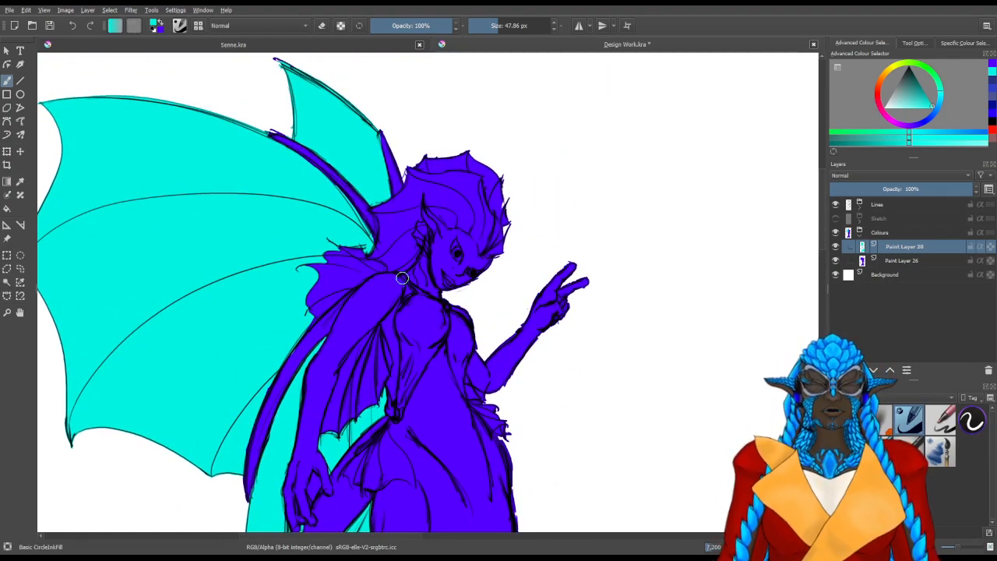
scroll(382, 298, up, 1)
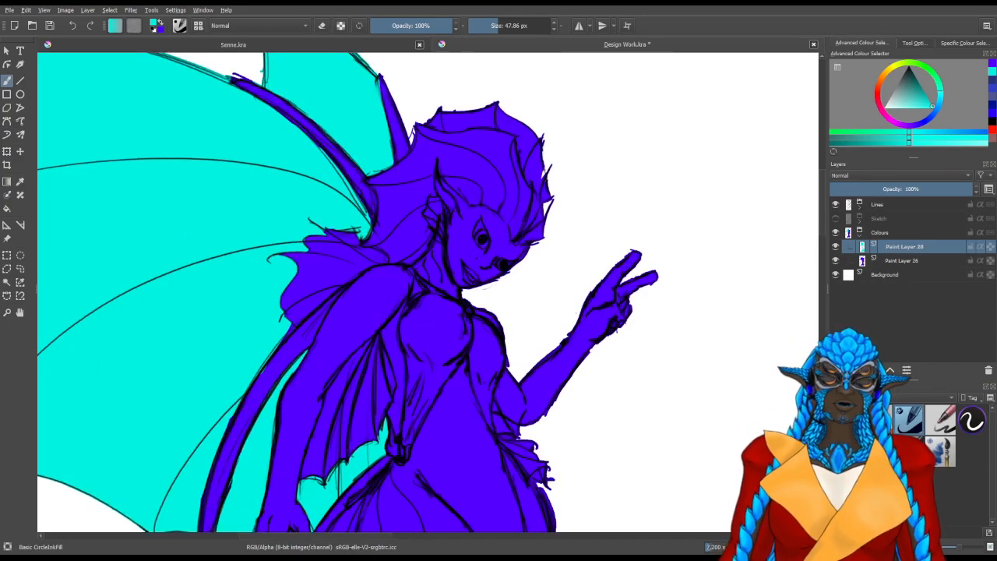
key(Insert)
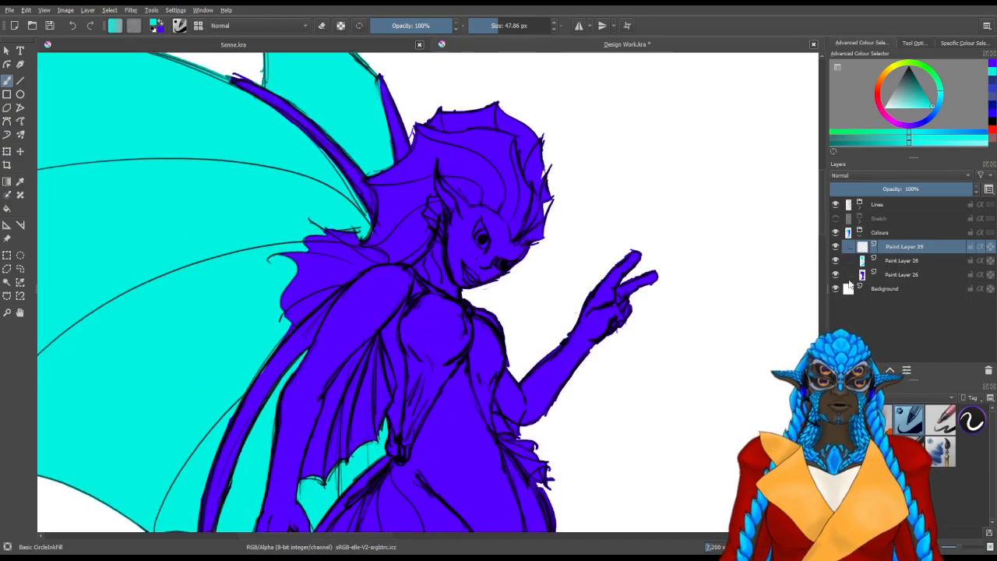
click(941, 109)
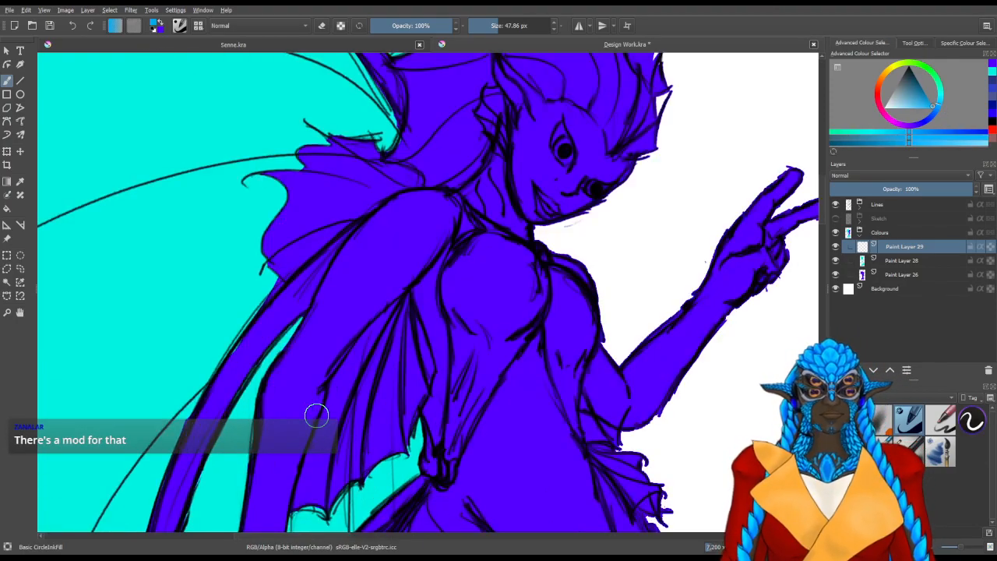
scroll(316, 414, up, 3)
drag(426, 337, 420, 217)
mouse_move(352, 320)
mouse_down()
mouse_move(356, 293)
mouse_move(341, 297)
mouse_up()
key(ctrl+z)
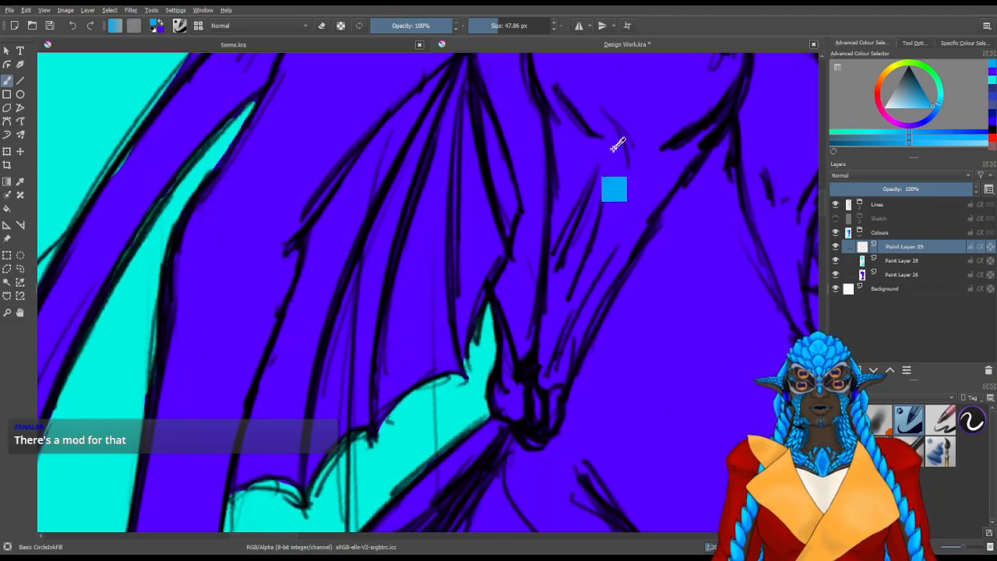
Choose a medium blue and fill the arm fin with it from the scalloped lower edge up to the peak
click(936, 110)
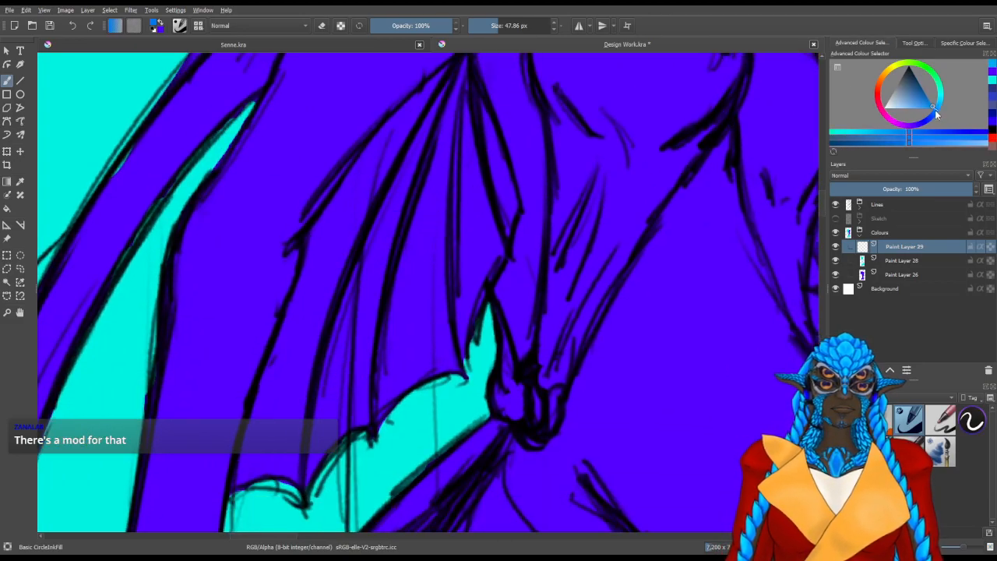
mouse_move(421, 327)
mouse_down()
mouse_move(401, 261)
mouse_move(374, 260)
mouse_move(301, 367)
mouse_move(323, 296)
mouse_move(277, 401)
mouse_move(345, 241)
mouse_move(329, 244)
mouse_move(330, 236)
mouse_move(351, 207)
mouse_move(371, 216)
mouse_move(390, 178)
mouse_move(370, 263)
mouse_move(403, 276)
mouse_move(312, 418)
mouse_move(329, 407)
mouse_move(293, 469)
mouse_move(261, 459)
mouse_move(314, 388)
mouse_up()
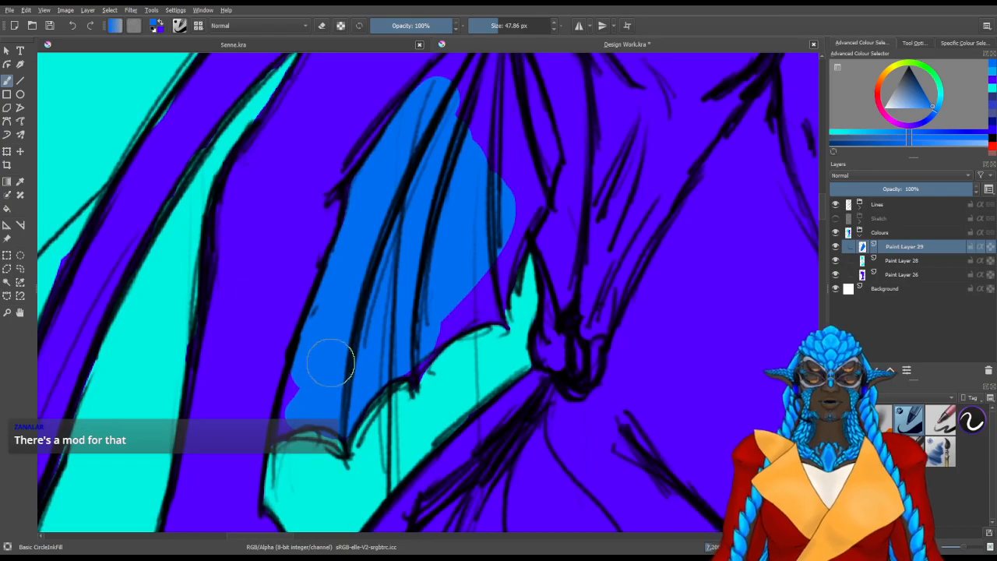
drag(282, 433, 290, 411)
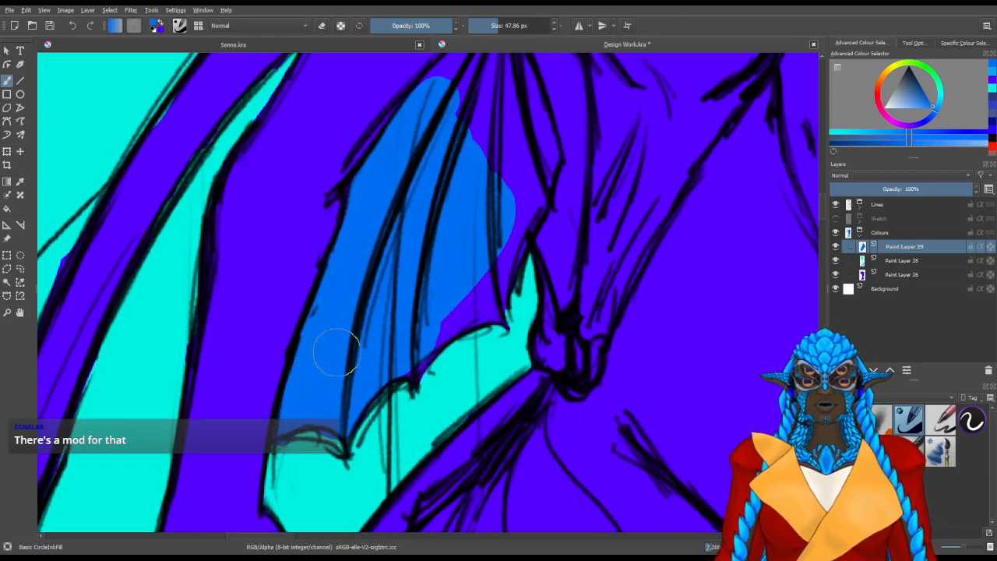
mouse_move(418, 361)
mouse_down()
mouse_move(434, 327)
mouse_move(463, 307)
mouse_move(476, 312)
mouse_move(480, 288)
mouse_move(440, 348)
mouse_move(465, 320)
mouse_move(481, 263)
mouse_move(466, 247)
mouse_move(456, 160)
mouse_up()
drag(403, 195, 428, 273)
mouse_move(460, 276)
mouse_down()
mouse_move(474, 225)
mouse_move(454, 195)
mouse_move(457, 173)
mouse_move(468, 172)
mouse_move(494, 226)
mouse_move(508, 302)
mouse_move(522, 296)
mouse_move(522, 269)
mouse_move(487, 188)
mouse_move(487, 155)
mouse_up()
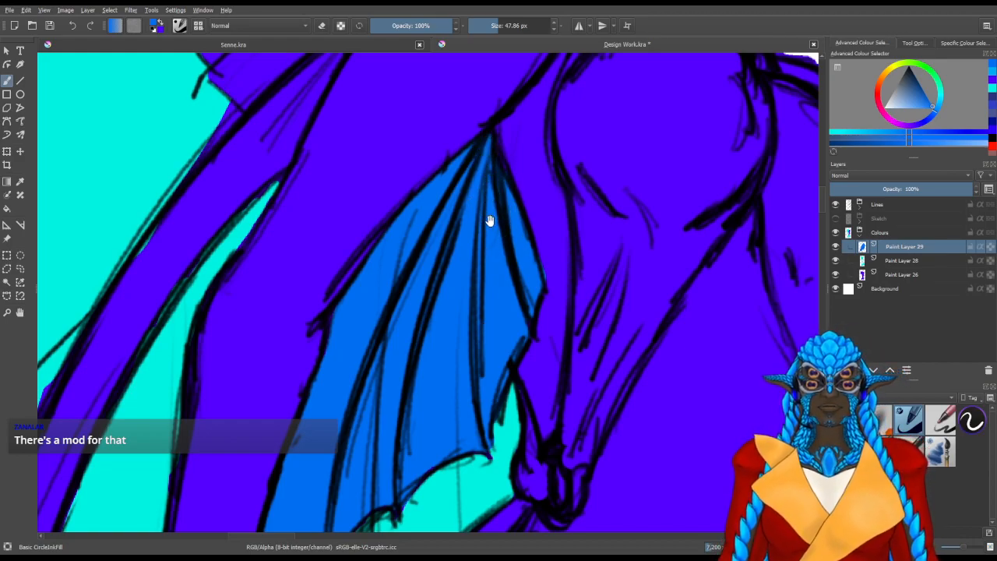
drag(517, 281, 530, 145)
drag(469, 332, 480, 339)
Erase the medium blue spilling past the arm fin's scalloped lower edge onto the turquoise wing
key(/)
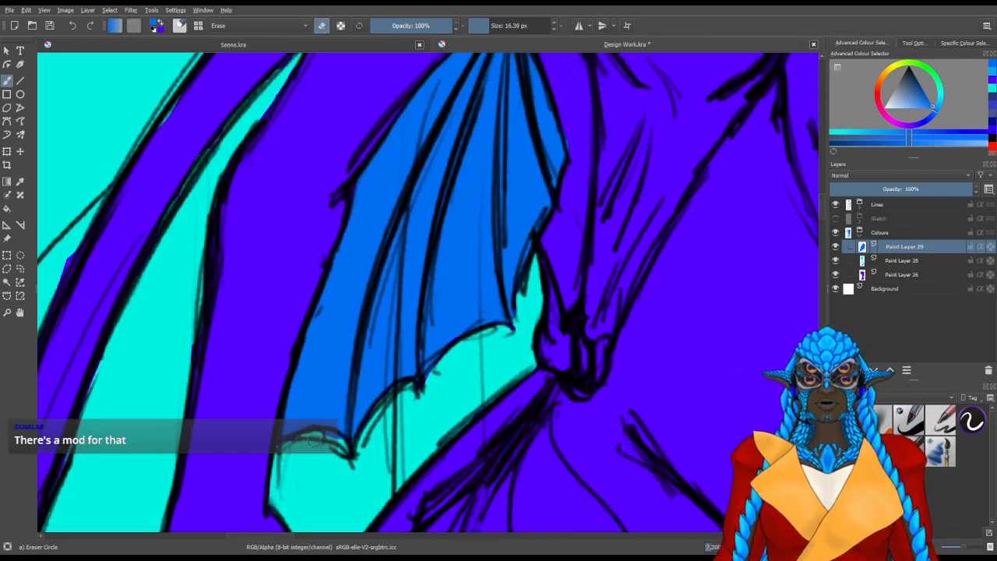
drag(430, 401, 398, 477)
drag(524, 361, 484, 431)
drag(512, 314, 424, 392)
Paint medium blue through the middle of the shoulder fin, alongside the upper arm
drag(508, 266, 472, 297)
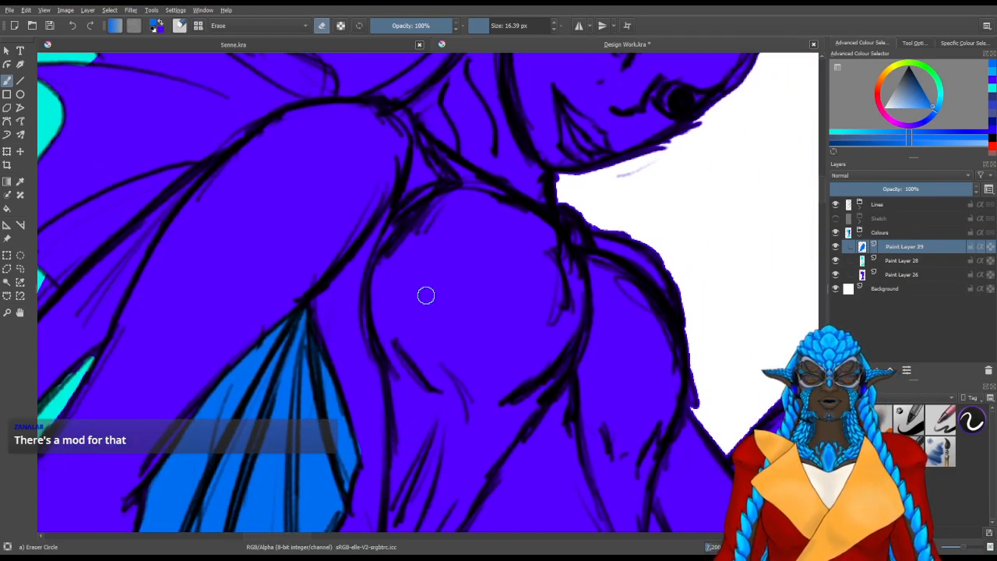
scroll(426, 295, down, 3)
drag(377, 265, 384, 304)
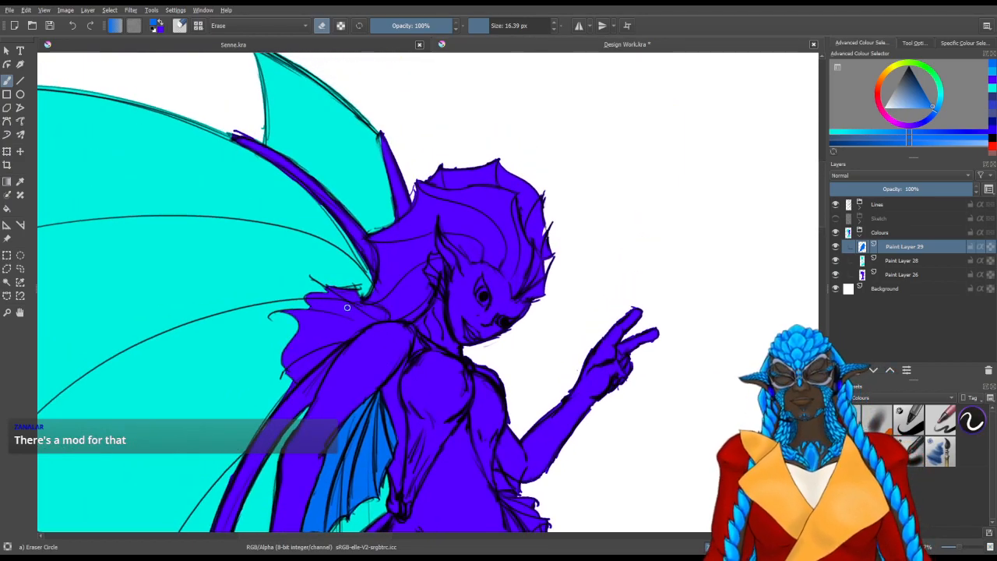
scroll(356, 307, up, 3)
drag(367, 221, 356, 285)
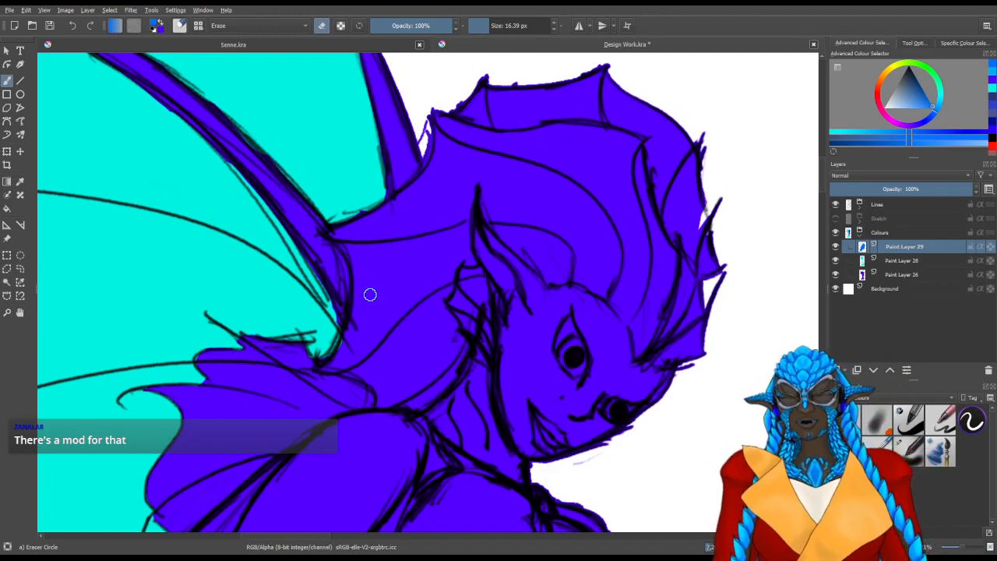
drag(317, 407, 388, 384)
scroll(414, 397, up, 2)
drag(416, 307, 411, 138)
mouse_move(485, 403)
mouse_down()
mouse_move(383, 260)
mouse_move(382, 270)
mouse_up()
key(slash)
mouse_move(358, 307)
mouse_down()
mouse_move(319, 203)
mouse_move(353, 361)
mouse_move(370, 366)
mouse_up()
mouse_move(356, 262)
mouse_down()
mouse_move(383, 231)
mouse_move(383, 278)
mouse_move(398, 289)
mouse_move(374, 263)
mouse_up()
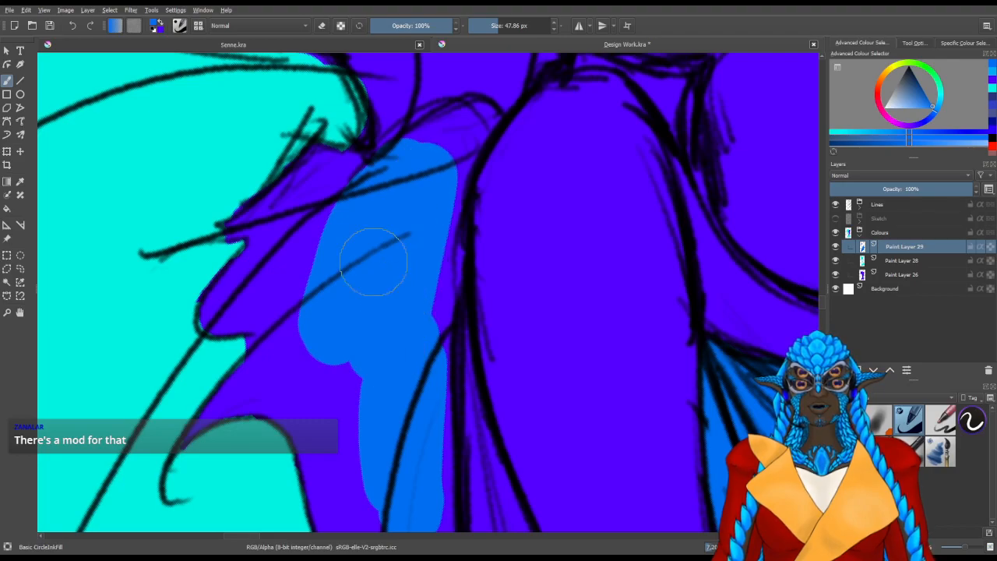
scroll(342, 259, down, 3)
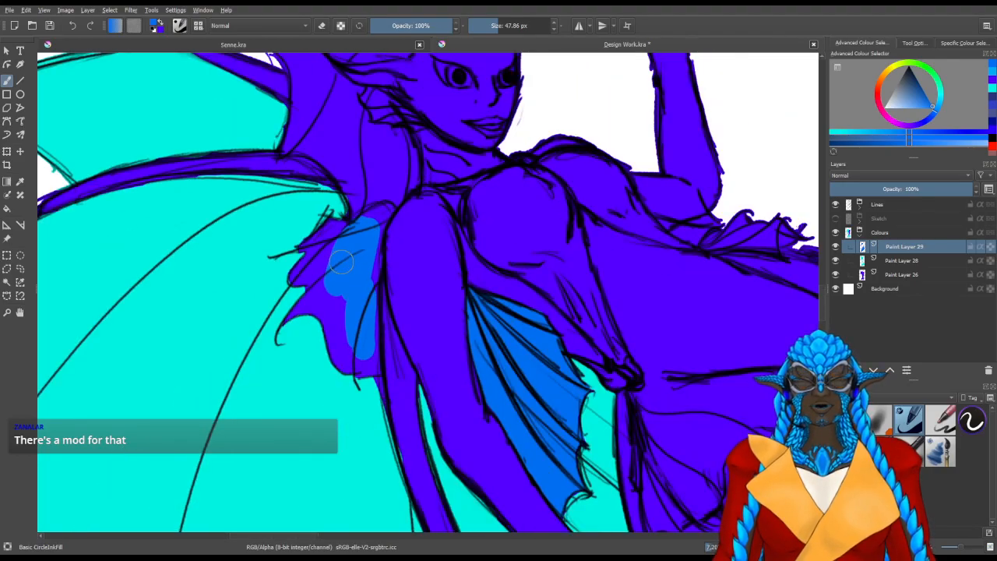
scroll(340, 262, up, 2)
mouse_move(360, 378)
mouse_down()
mouse_move(365, 312)
mouse_move(369, 391)
mouse_move(370, 368)
mouse_up()
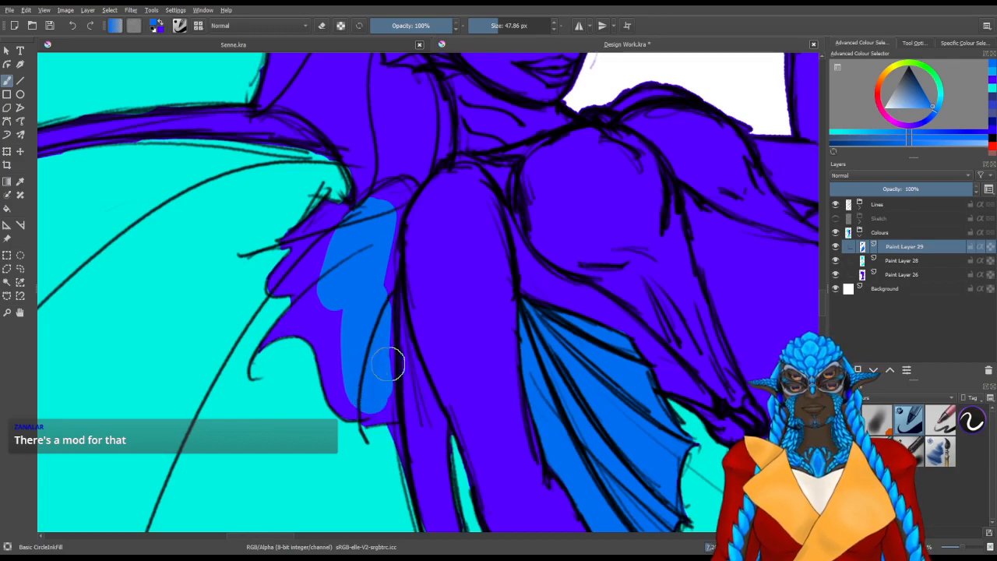
Tidy the turquoise under the shoulder fin's lower edge on Paint Layer 28, and return to Paint Layer 29
key(x)
click(987, 88)
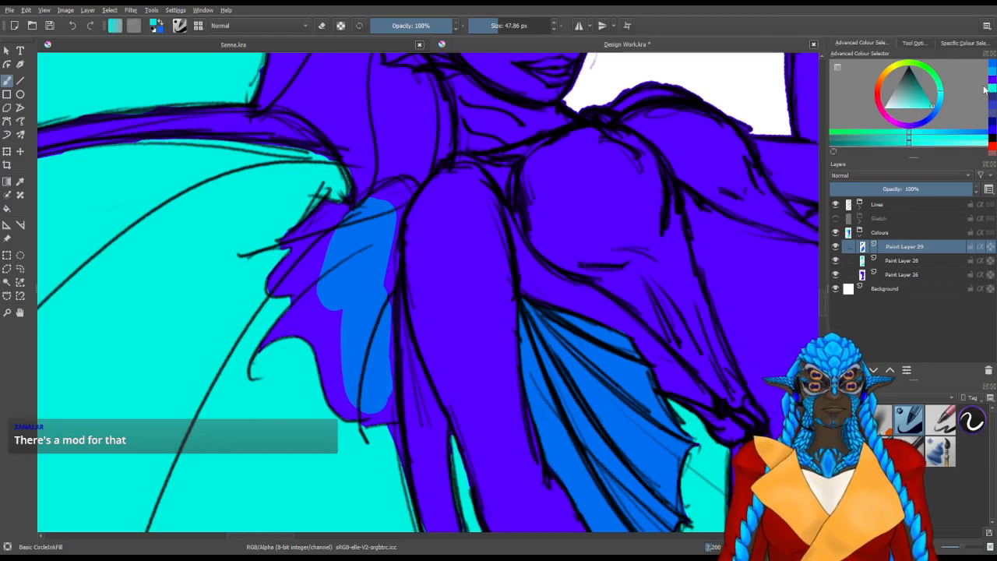
click(880, 261)
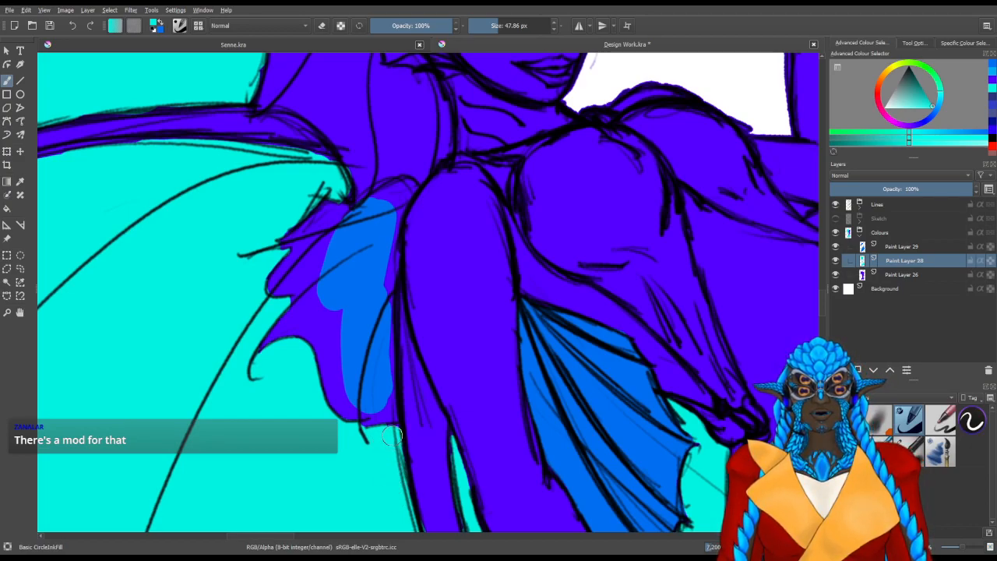
click(885, 245)
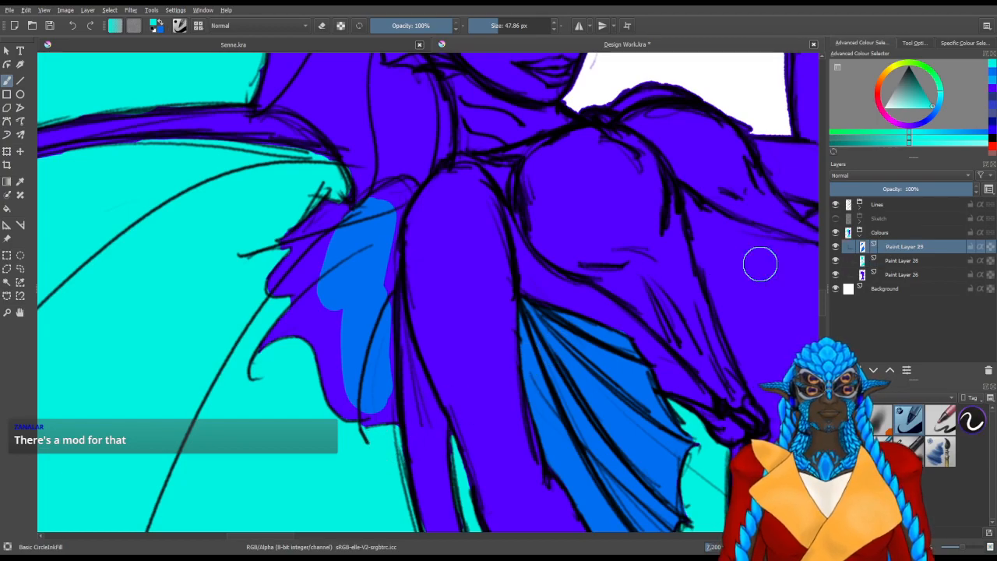
Extend the medium blue across the shoulder fin to the middle points of its outer edge
drag(313, 300, 330, 333)
key(e)
key(x)
mouse_move(363, 385)
mouse_down()
mouse_move(357, 375)
mouse_move(365, 378)
mouse_move(356, 396)
mouse_move(350, 345)
mouse_up()
key(slash)
scroll(164, 494, up, 2)
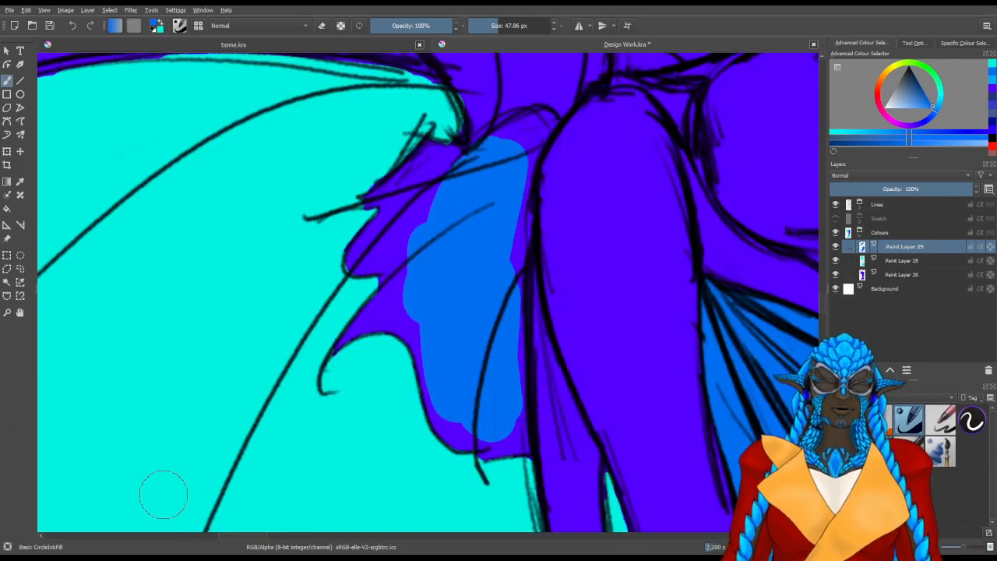
drag(280, 319, 290, 405)
mouse_move(325, 312)
mouse_down()
mouse_move(345, 277)
mouse_move(330, 269)
mouse_move(324, 213)
mouse_move(279, 262)
mouse_move(296, 251)
mouse_move(296, 234)
mouse_move(272, 275)
mouse_move(269, 259)
mouse_move(302, 191)
mouse_move(352, 147)
mouse_up()
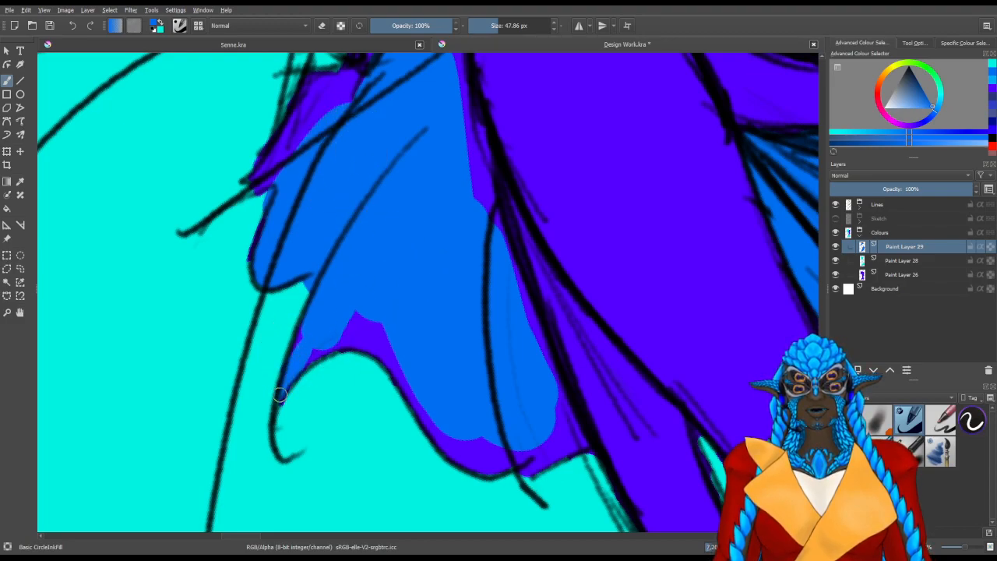
Fill the shoulder fin's lower scallops with medium blue up to the outline
drag(326, 343, 381, 317)
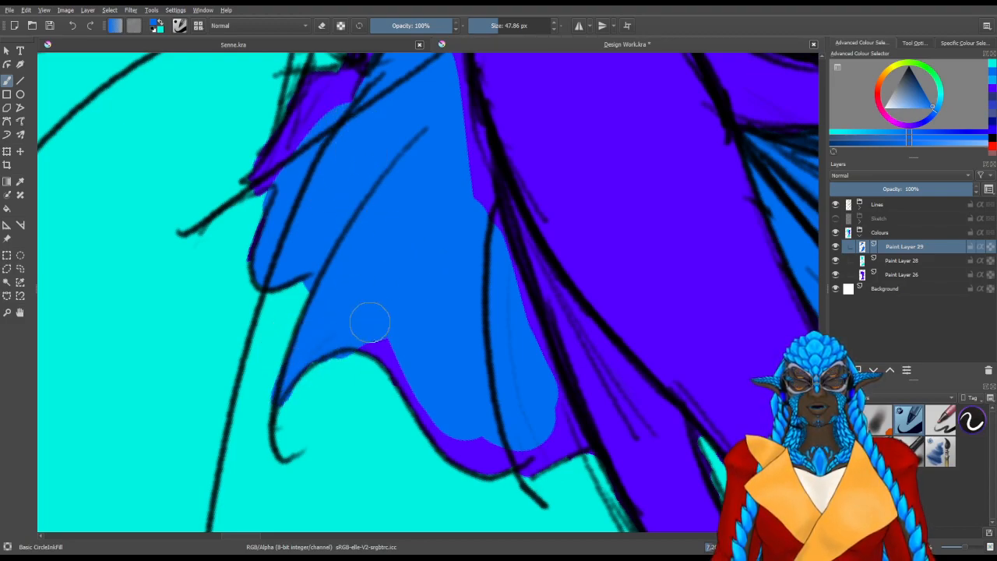
mouse_move(412, 381)
mouse_down()
mouse_move(330, 325)
mouse_move(329, 311)
mouse_up()
drag(463, 489, 258, 396)
mouse_move(357, 301)
mouse_down()
mouse_move(355, 315)
mouse_move(371, 232)
mouse_move(411, 169)
mouse_up()
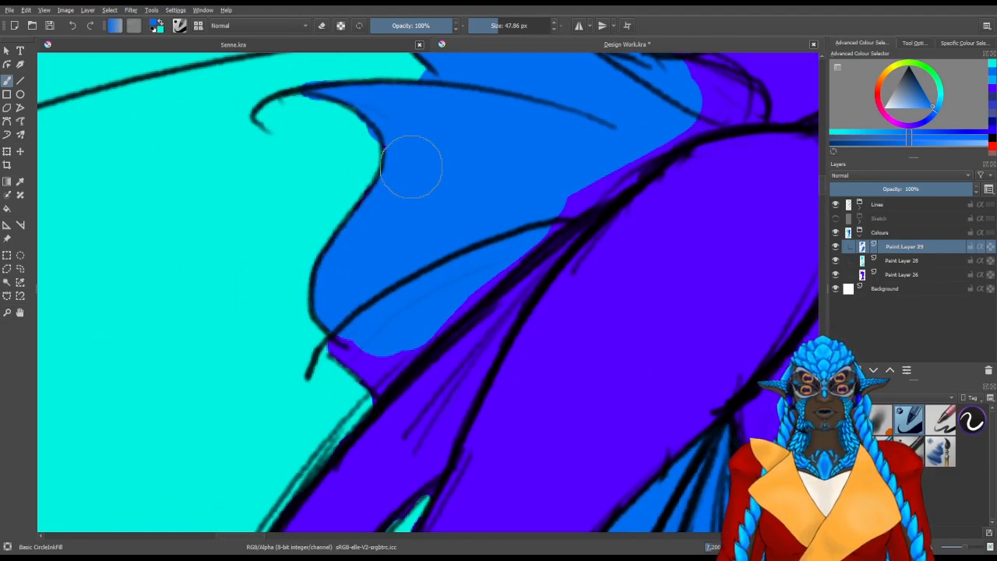
Fill the strip of shoulder fin along the arm and its rounded end near the neck with medium blue
mouse_move(381, 331)
mouse_down()
mouse_move(358, 343)
mouse_move(354, 334)
mouse_move(387, 361)
mouse_move(377, 385)
mouse_move(464, 269)
mouse_move(511, 232)
mouse_move(454, 286)
mouse_move(578, 187)
mouse_up()
mouse_move(619, 148)
mouse_down()
mouse_move(476, 253)
mouse_move(581, 205)
mouse_move(568, 196)
mouse_move(587, 194)
mouse_up()
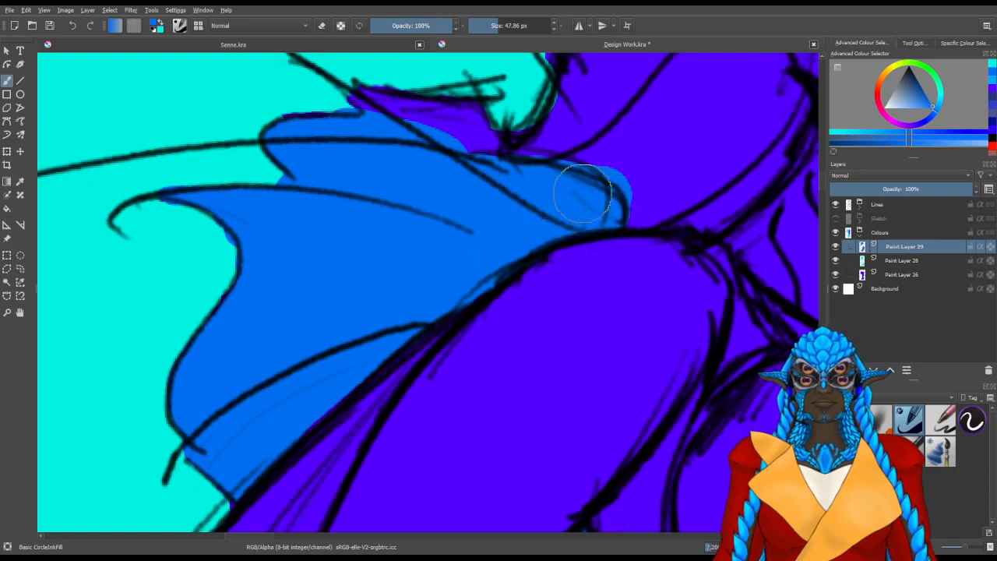
drag(237, 325, 411, 314)
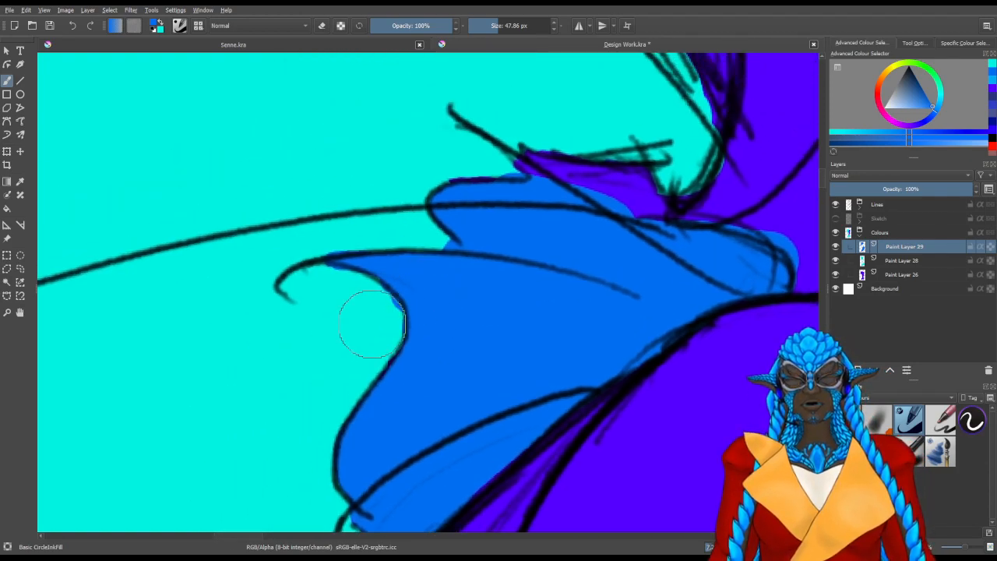
Erase the medium blue spilling past the scallops on the shoulder fin's outer edge
key(e)
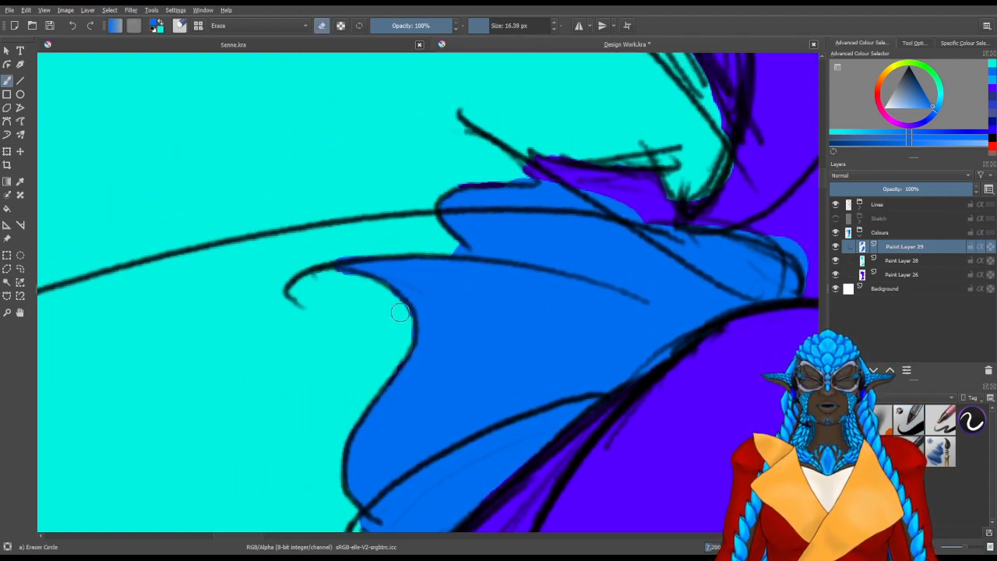
drag(305, 331, 377, 420)
drag(376, 421, 524, 385)
drag(417, 232, 406, 349)
mouse_move(346, 209)
mouse_down()
mouse_move(354, 365)
mouse_move(396, 376)
mouse_move(385, 394)
mouse_move(400, 291)
mouse_move(431, 269)
mouse_up()
Fill the shoulder fin's uppermost spike with medium blue and trim the spill around its rounded end near the neck
key(slash)
mouse_move(479, 234)
mouse_down()
mouse_move(410, 323)
mouse_move(470, 330)
mouse_move(406, 407)
mouse_up()
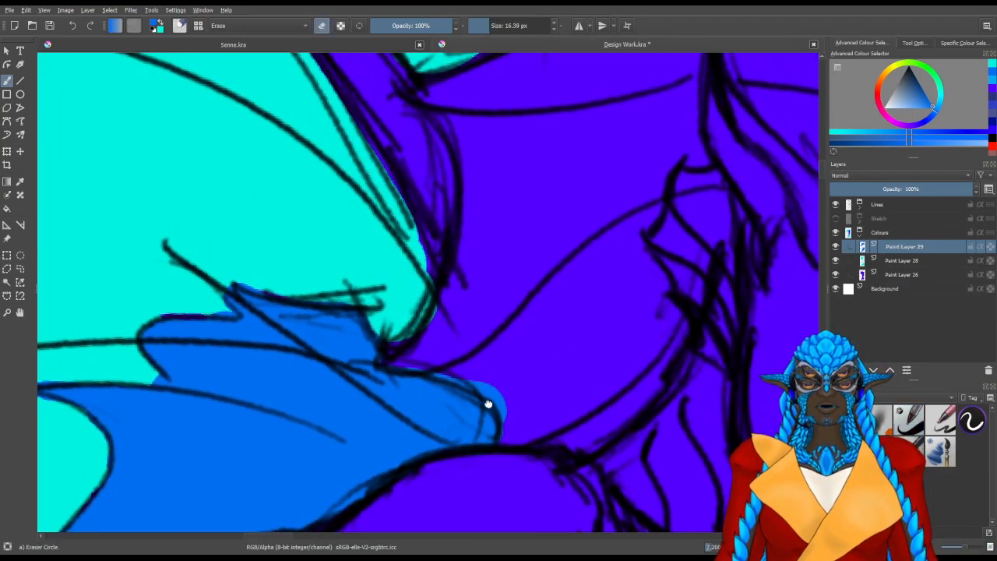
drag(488, 405, 507, 402)
key(slash)
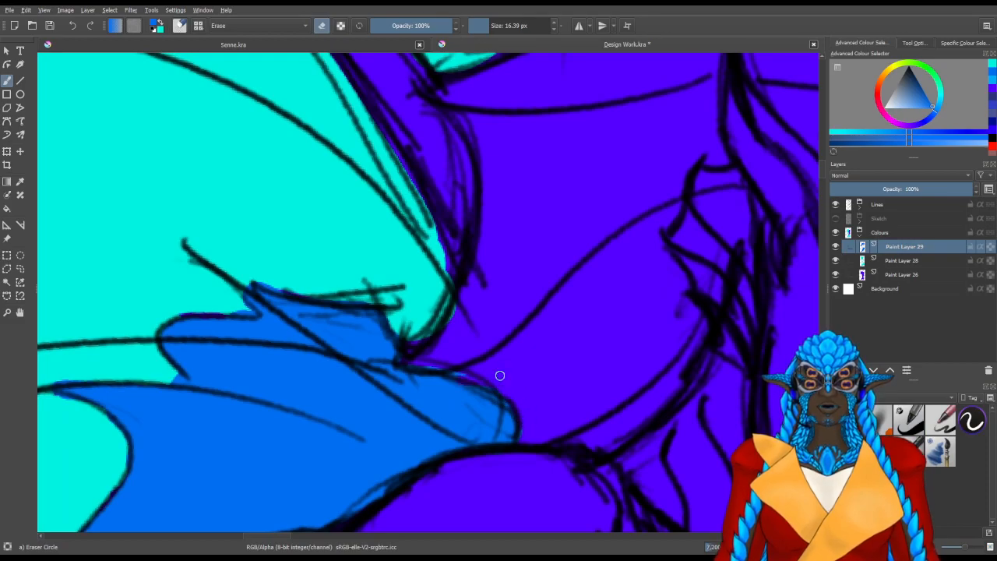
drag(500, 299, 331, 380)
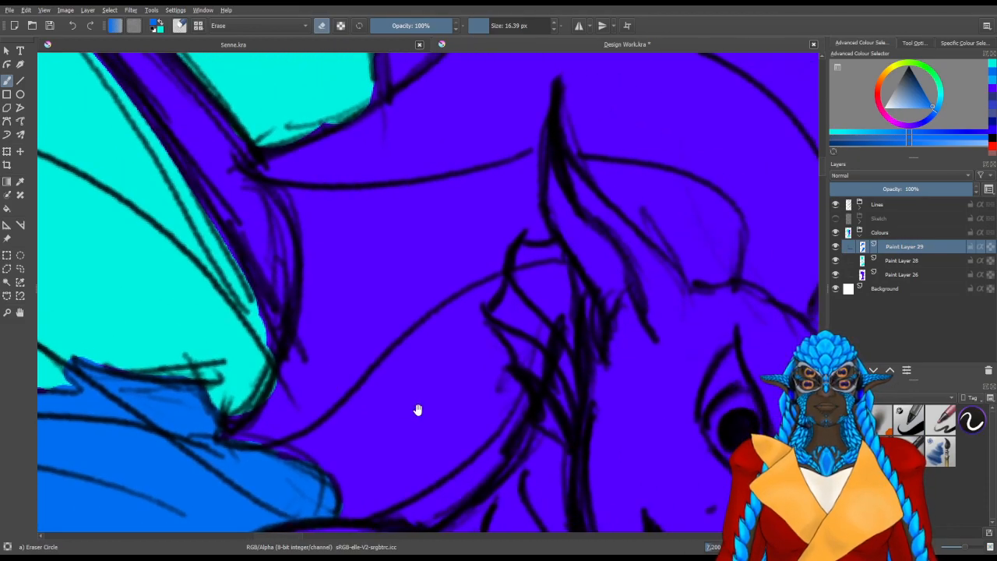
On Paint Layer 28, fill the gaps at the lower wing's root and the upper wing's lower edge with turquoise, trimming the spill
key(x)
click(892, 261)
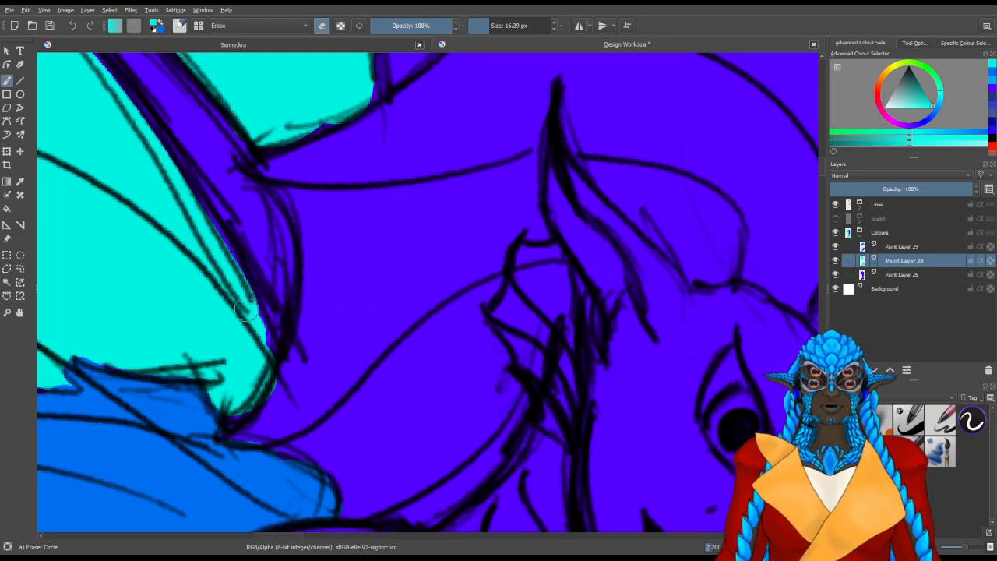
key(slash)
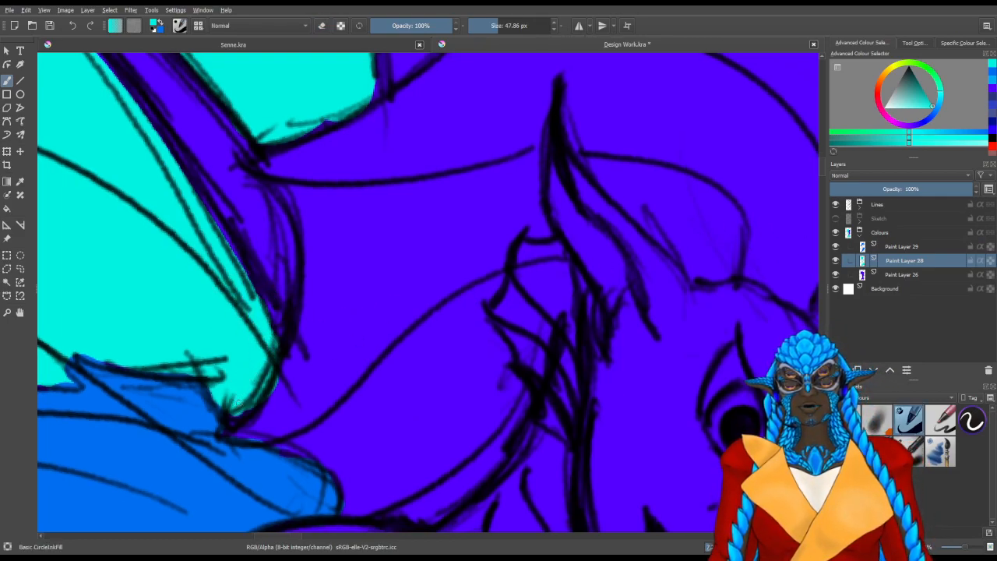
key(slash)
drag(260, 366, 278, 357)
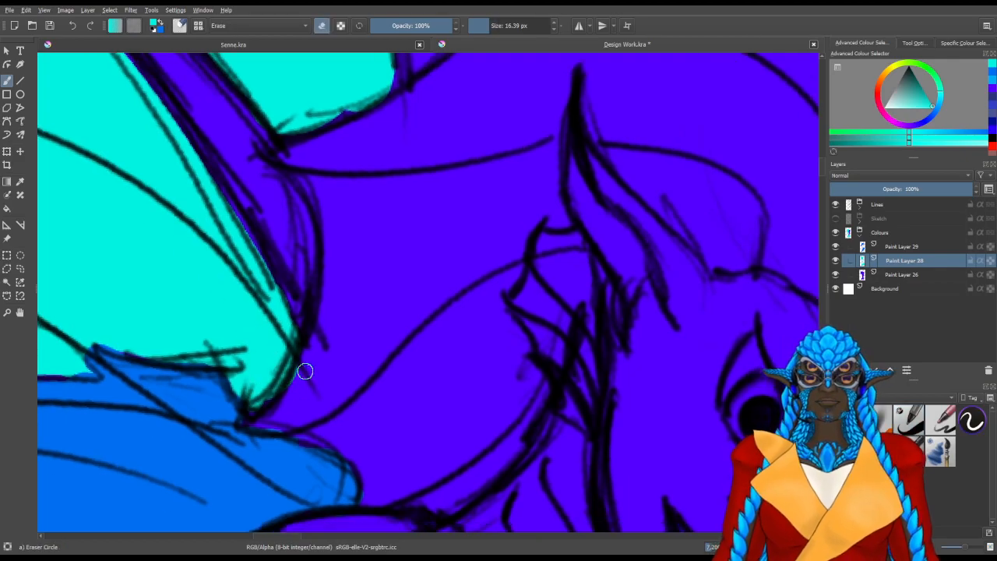
drag(403, 254, 363, 358)
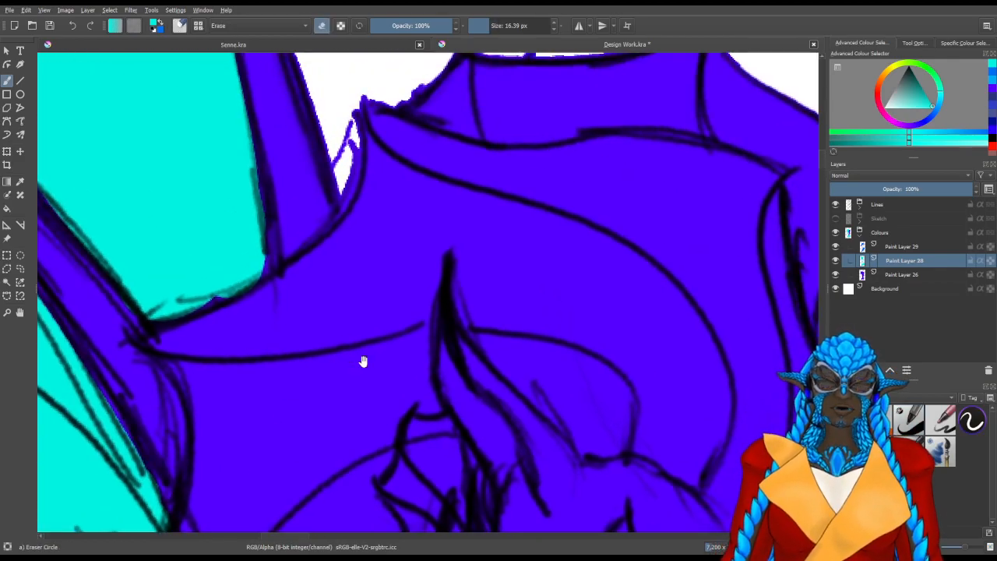
key(slash)
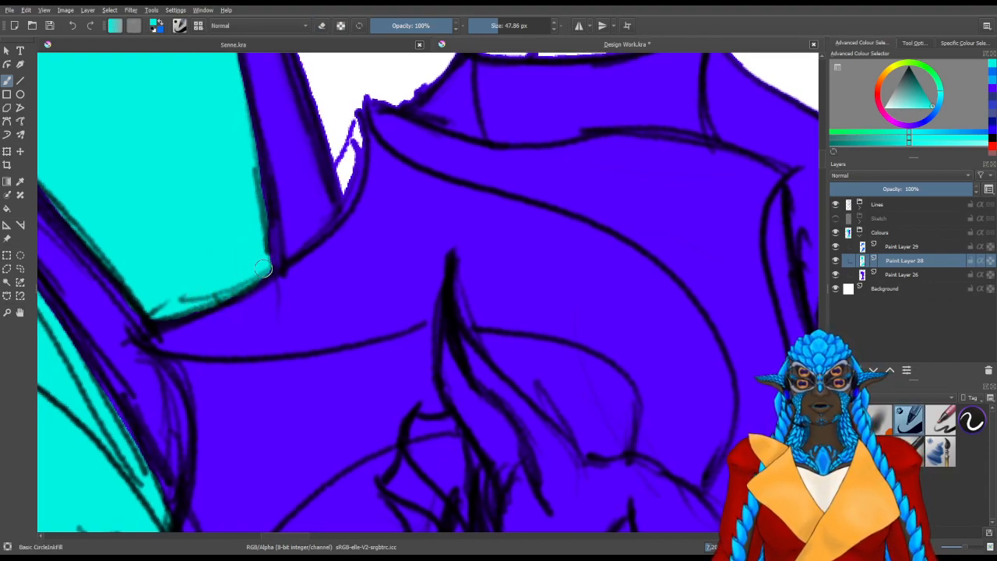
Select the base colour layer, Paint Layer 26, for retouching the front of the head crest
drag(558, 455, 240, 238)
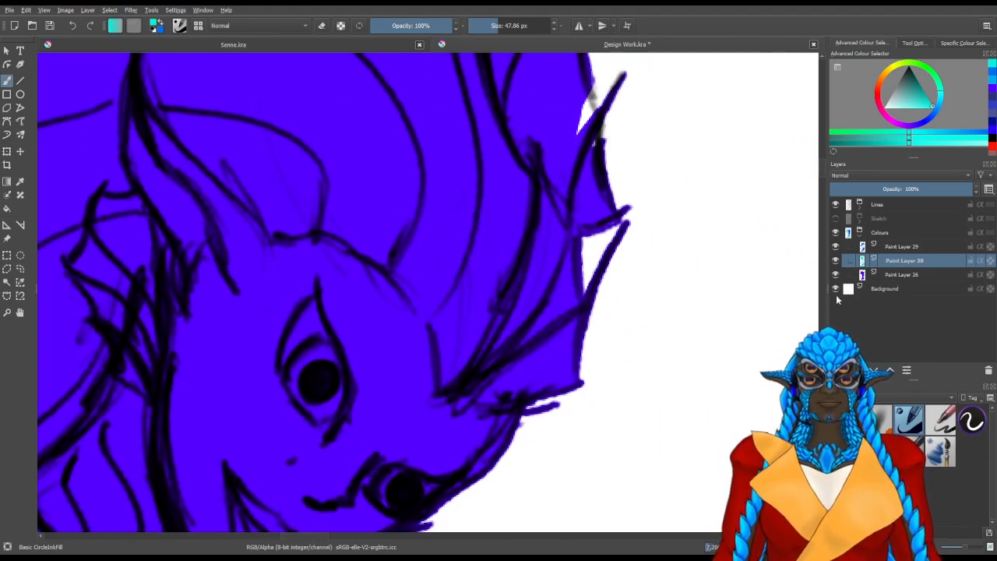
click(901, 276)
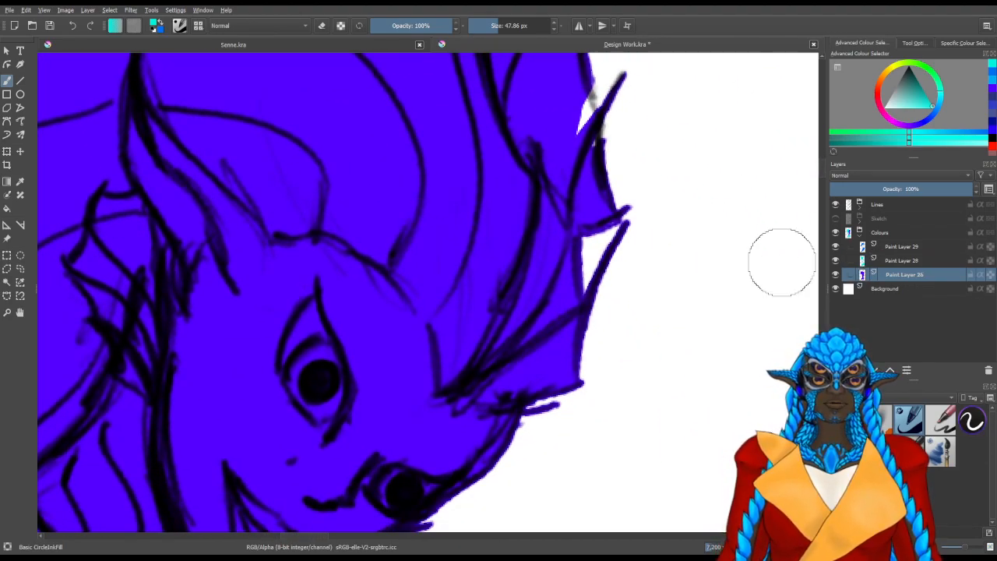
key(x)
click(991, 81)
drag(583, 191, 522, 310)
drag(507, 260, 508, 231)
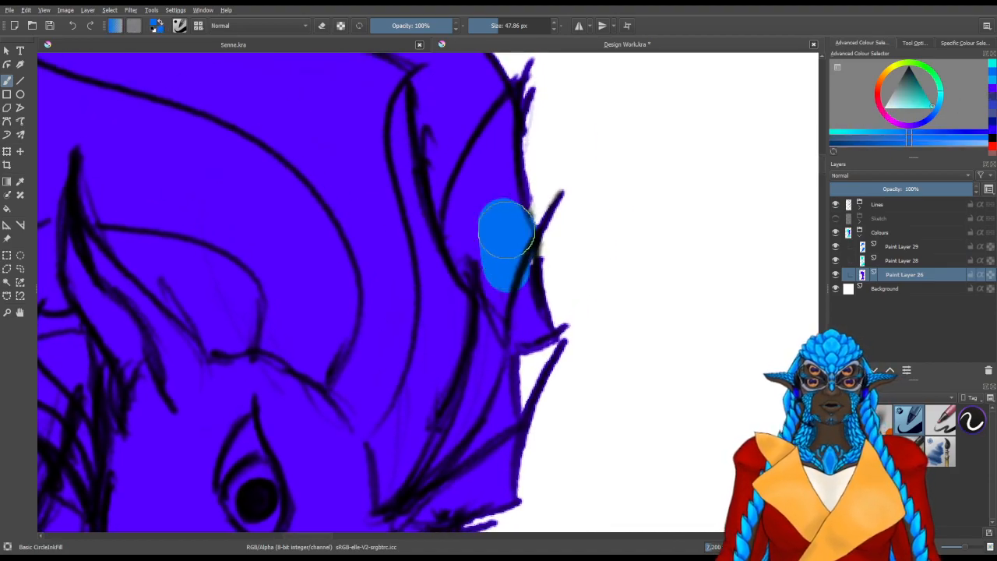
key(ctrl+z)
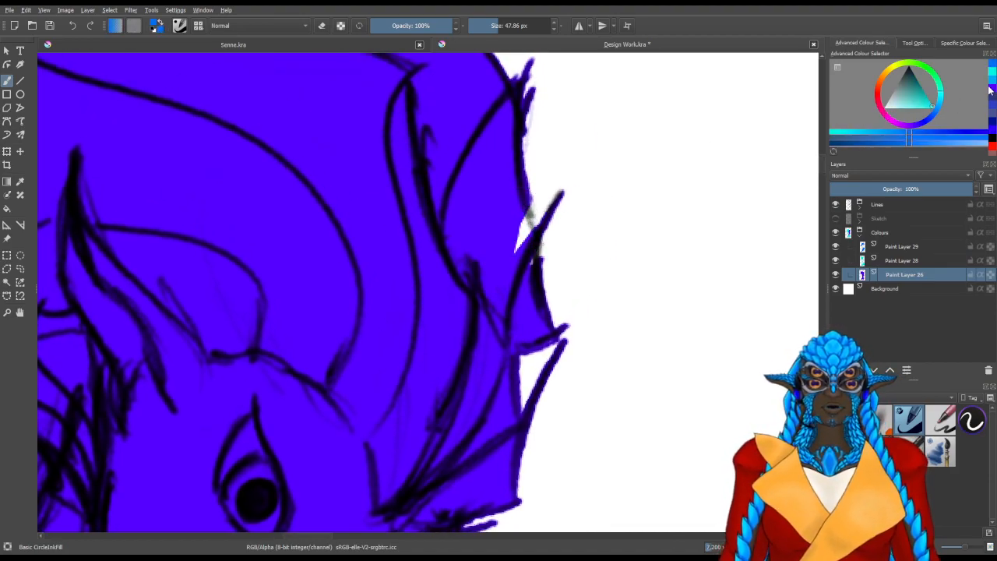
Fill the white gaps between the spikes on the head crest's front edge with the violet-blue base colour
click(992, 88)
mouse_move(487, 234)
mouse_down()
mouse_move(499, 250)
mouse_move(510, 216)
mouse_move(512, 263)
mouse_up()
mouse_move(513, 372)
mouse_down()
mouse_move(540, 138)
mouse_move(502, 281)
mouse_up()
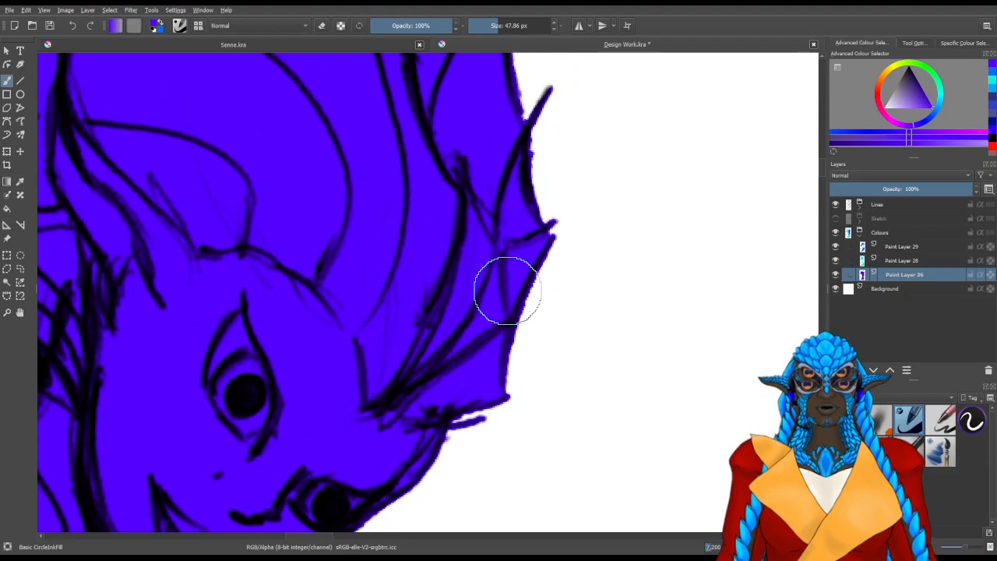
scroll(435, 307, down, 2)
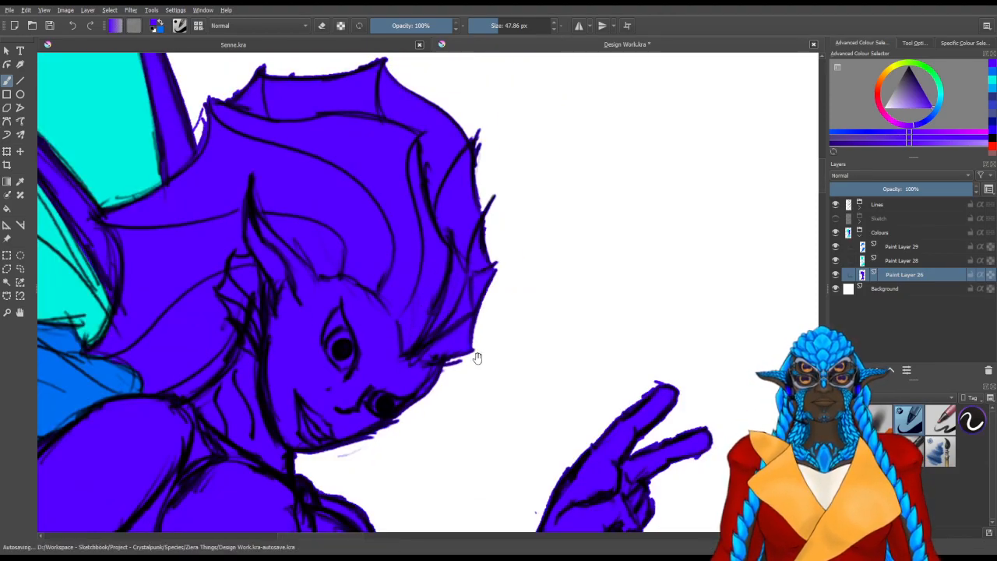
Select Paint Layer 29 and switch the brush colour to medium blue for the fin inside the raised arm's elbow
drag(427, 327, 530, 247)
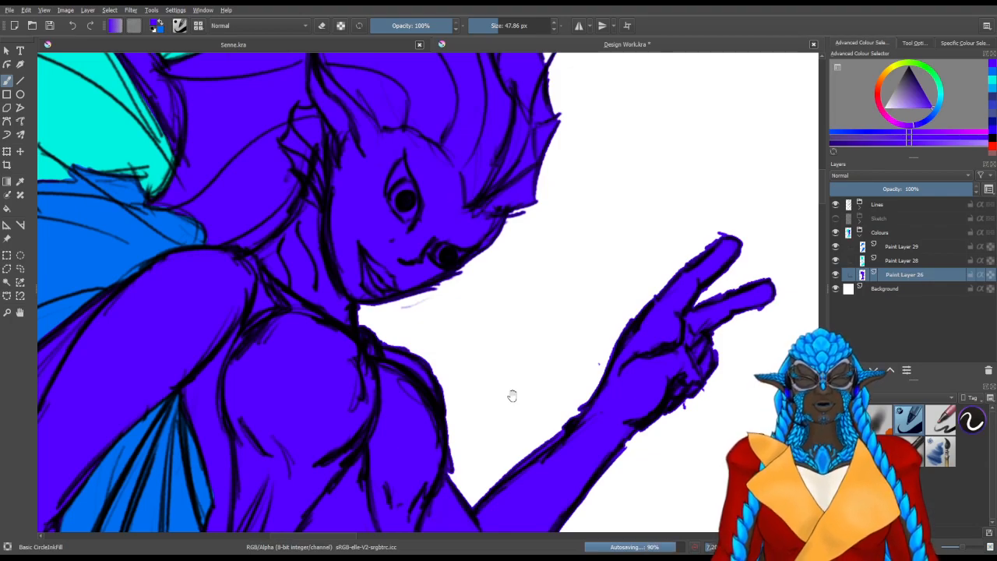
drag(512, 385, 493, 277)
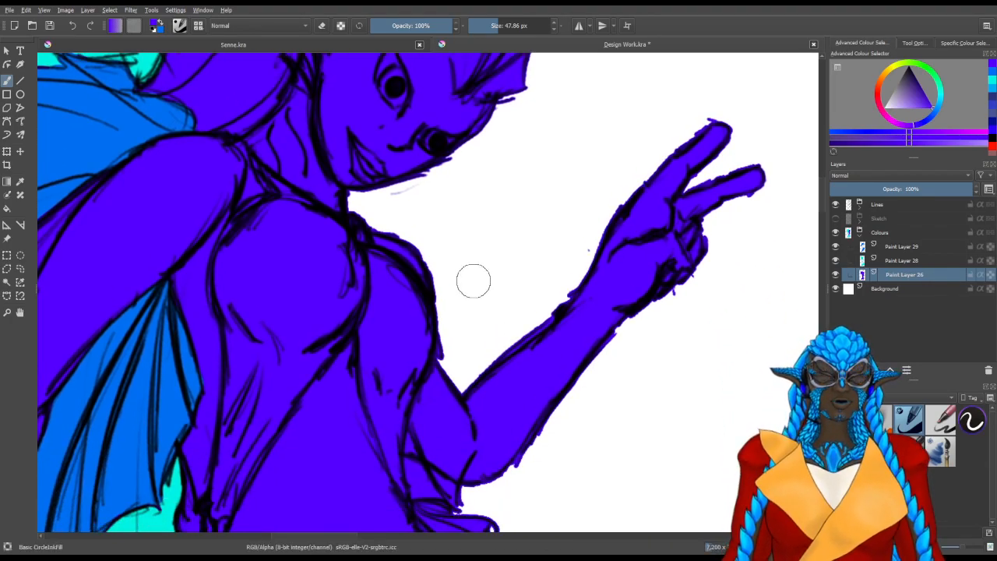
scroll(475, 385, down, 3)
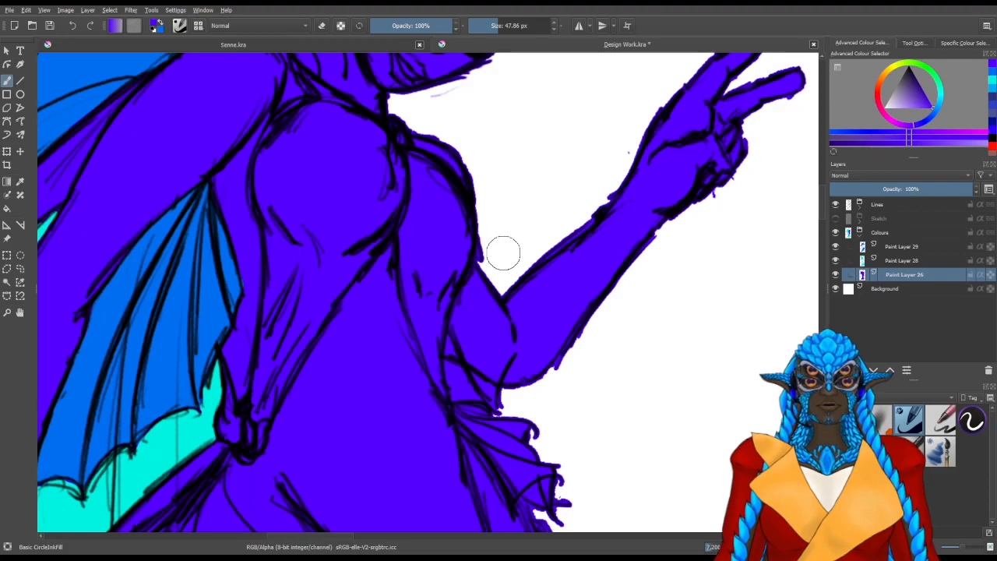
scroll(494, 243, up, 3)
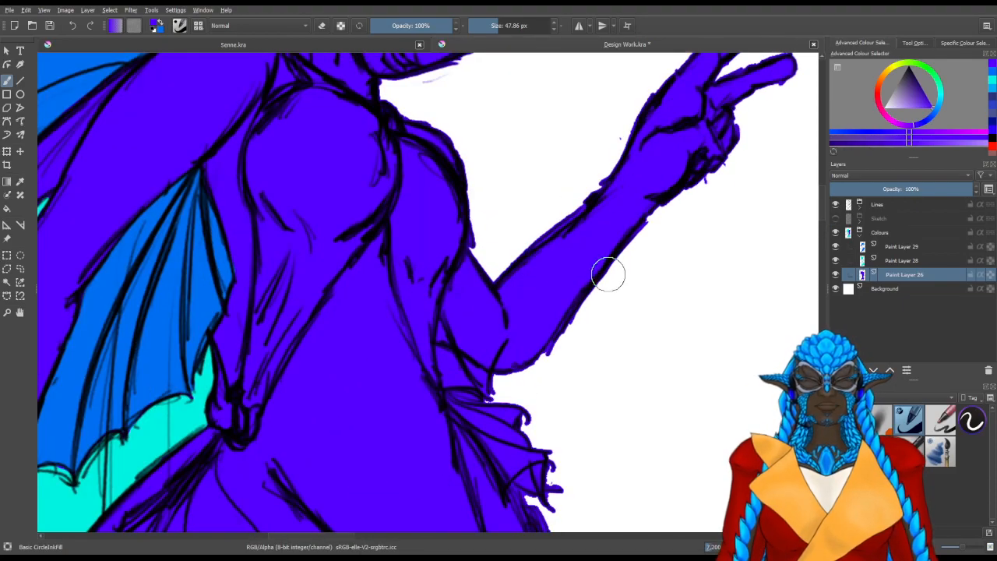
click(900, 247)
ctrl+click(514, 270)
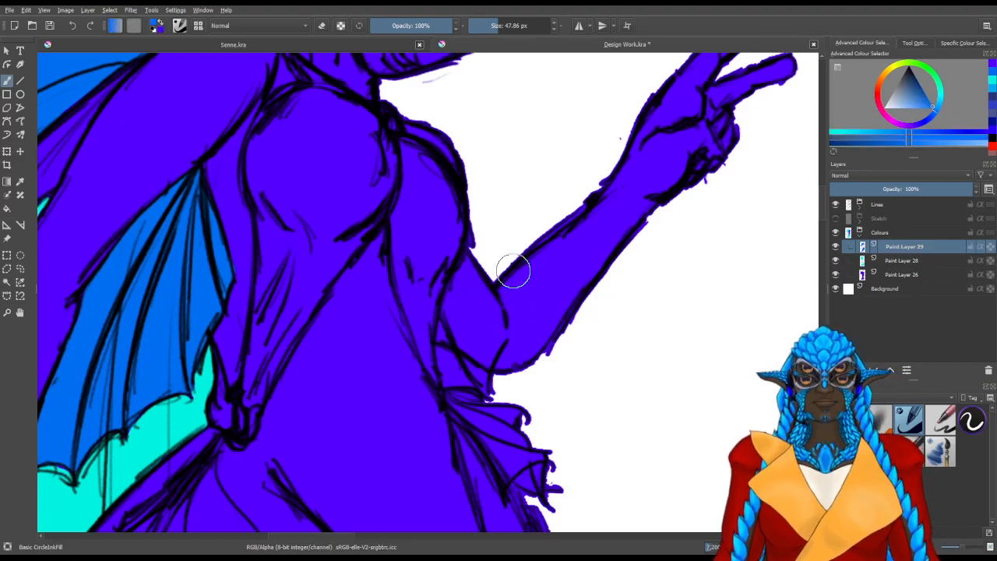
Fill the small fin between the raised arm's elbow and the waist with medium blue, up to its outlines
mouse_move(565, 405)
mouse_down()
mouse_move(396, 387)
mouse_move(351, 322)
mouse_up()
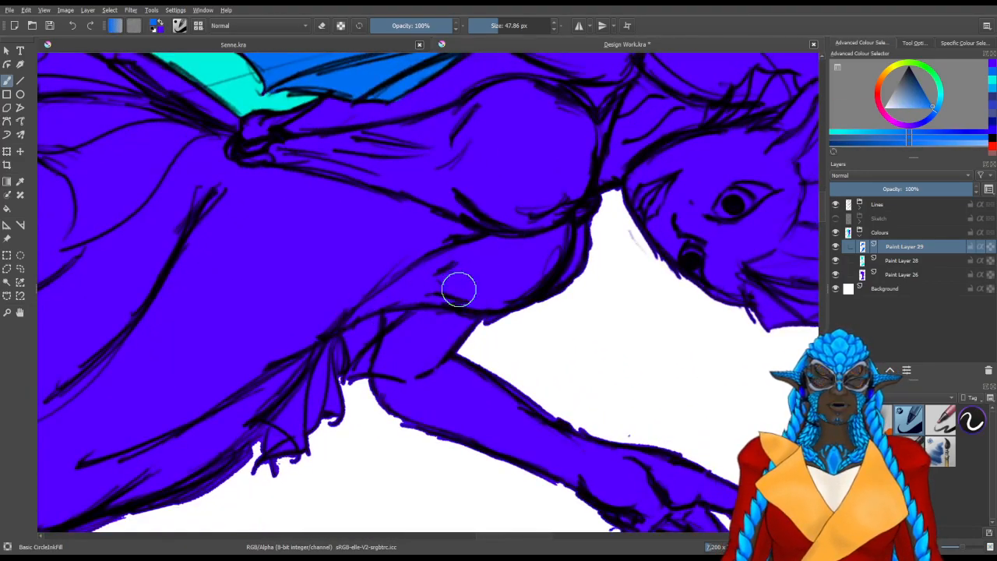
scroll(445, 390, up, 3)
drag(226, 344, 315, 456)
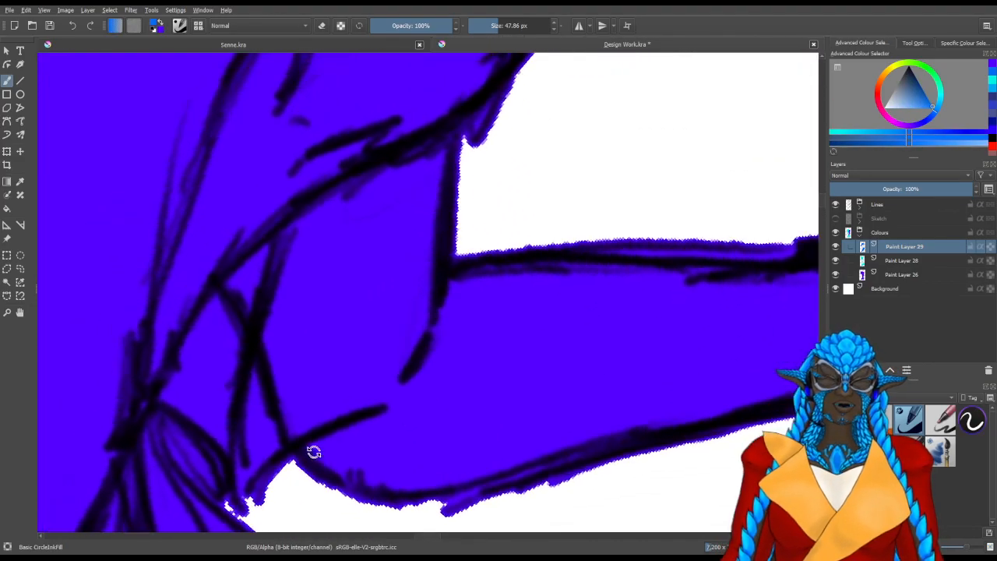
mouse_move(205, 319)
mouse_down()
mouse_move(249, 338)
mouse_move(354, 290)
mouse_move(353, 302)
mouse_move(379, 249)
mouse_up()
mouse_move(342, 317)
mouse_down()
mouse_move(305, 365)
mouse_move(292, 370)
mouse_move(335, 382)
mouse_move(348, 406)
mouse_move(363, 369)
mouse_up()
mouse_move(431, 366)
mouse_down()
mouse_move(360, 363)
mouse_move(396, 367)
mouse_move(397, 378)
mouse_move(406, 364)
mouse_move(407, 390)
mouse_move(437, 271)
mouse_up()
drag(416, 355, 382, 366)
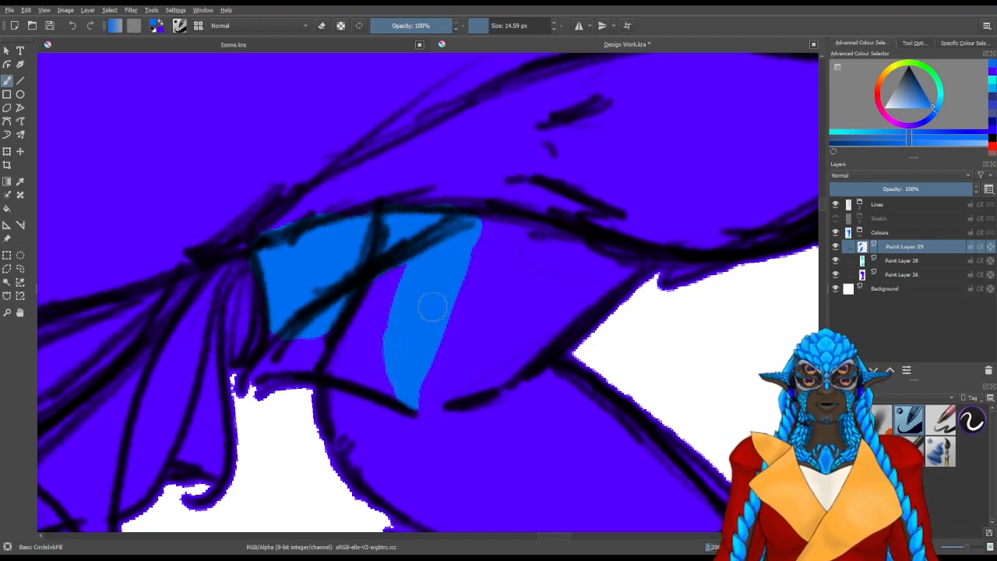
mouse_move(394, 302)
mouse_down()
mouse_move(390, 374)
mouse_move(380, 389)
mouse_move(334, 362)
mouse_move(371, 299)
mouse_move(396, 278)
mouse_up()
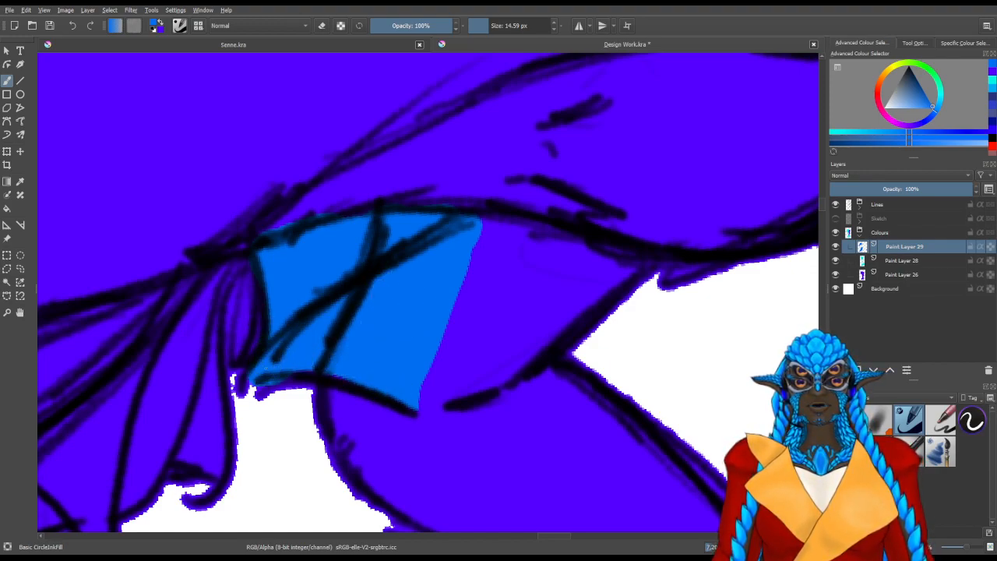
mouse_move(268, 363)
mouse_down()
mouse_move(273, 323)
mouse_move(261, 357)
mouse_up()
drag(286, 313, 375, 396)
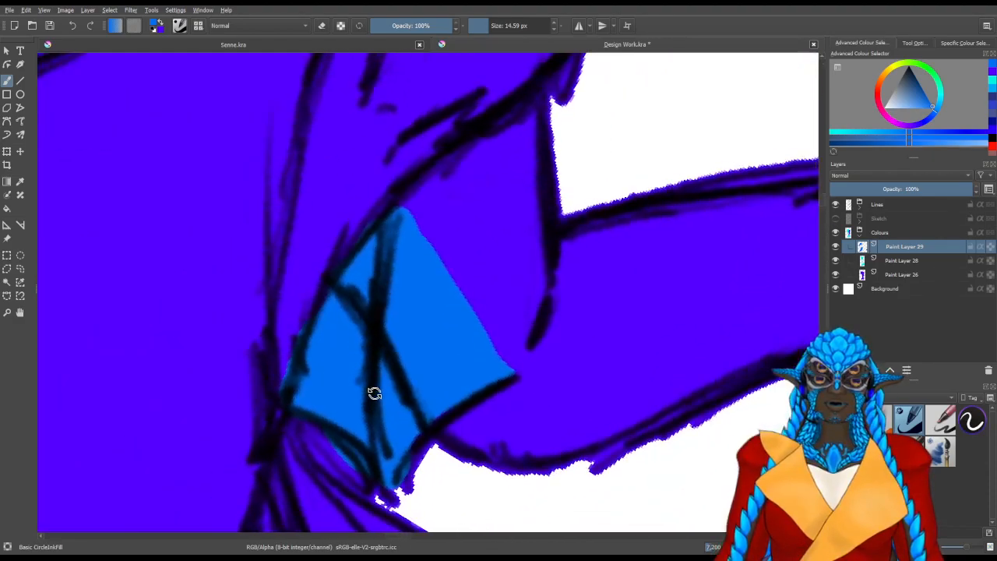
On Paint Layer 17 in the Lines group, erase the stray line crossing the blue elbow fin
click(860, 204)
click(836, 316)
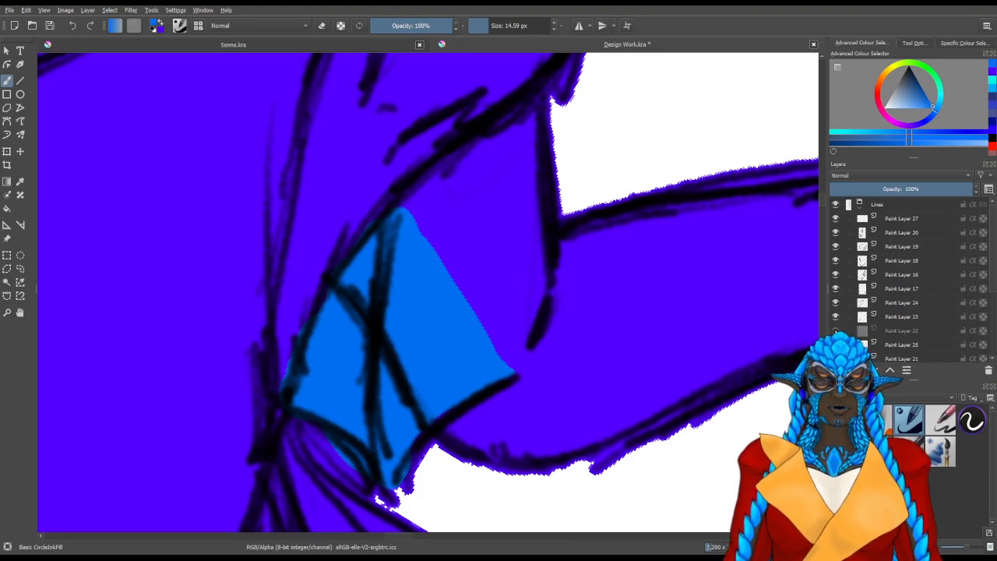
click(836, 288)
click(836, 289)
click(850, 290)
drag(424, 346, 429, 357)
key(slash)
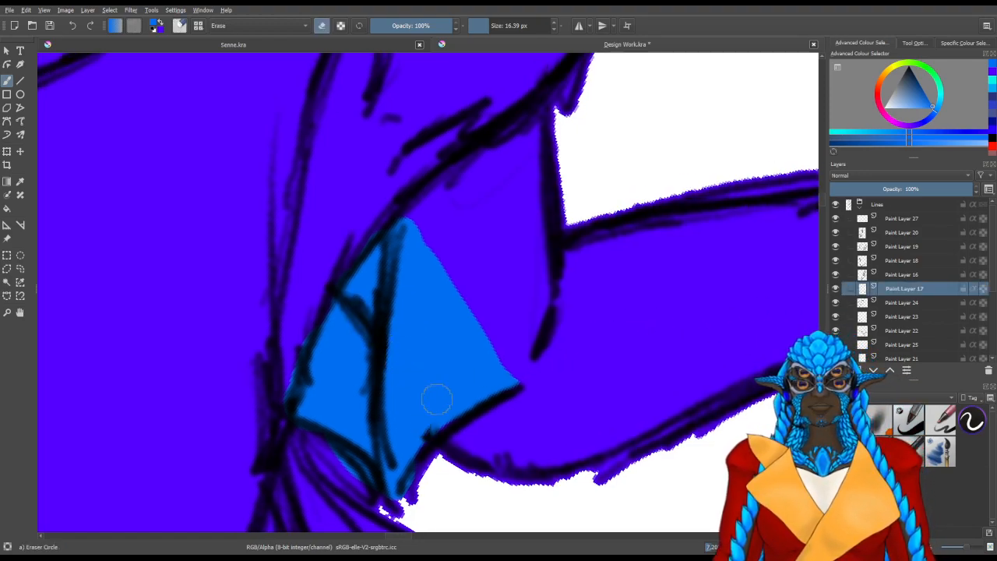
drag(418, 430, 372, 308)
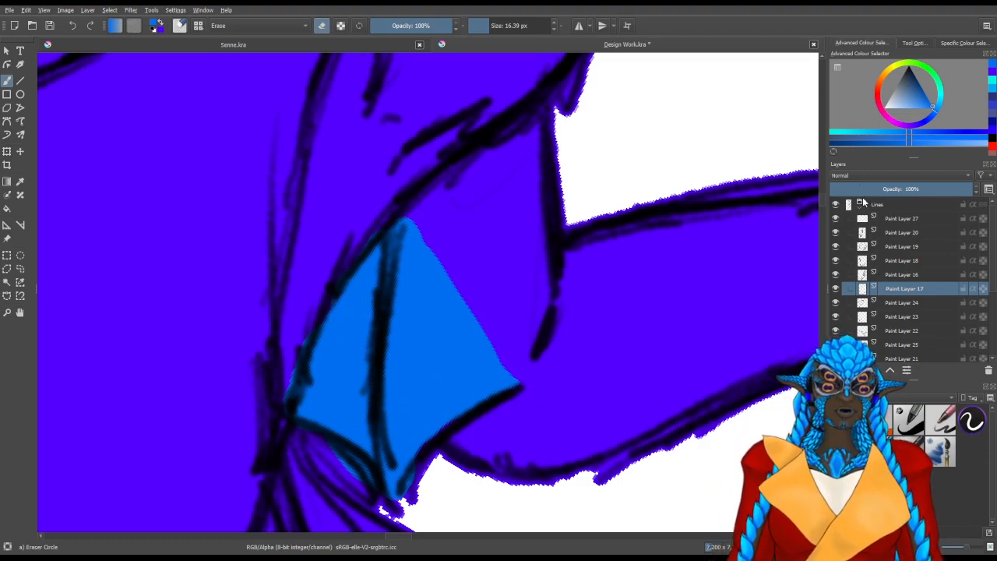
Return to Paint Layer 29 and trim the elbow fin's open outer edge into an inward curve
click(861, 204)
click(893, 262)
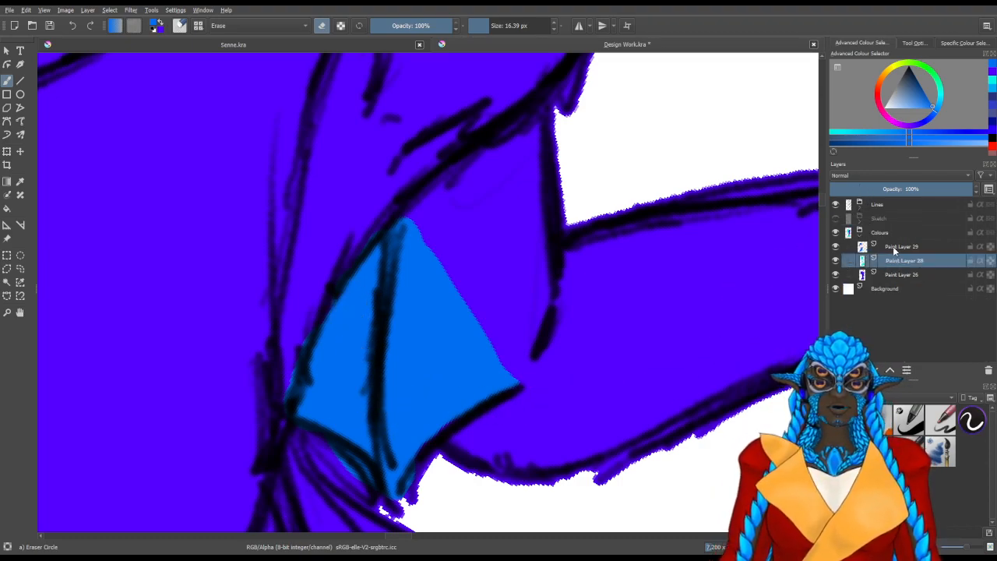
click(893, 248)
drag(418, 417, 455, 444)
mouse_move(574, 434)
mouse_down()
mouse_move(430, 459)
mouse_move(468, 469)
mouse_up()
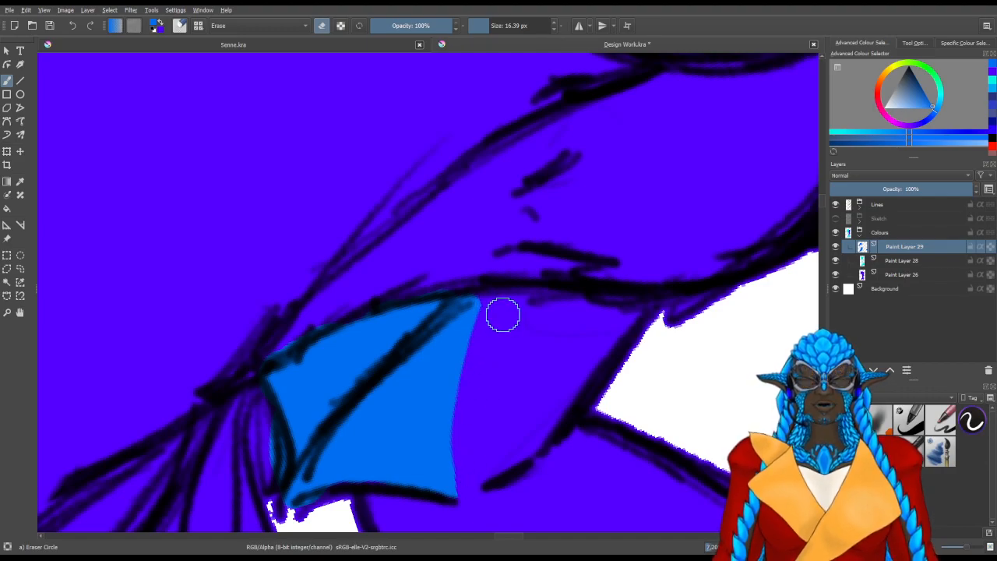
Block in the central ribs of the hip fin beside the lowered hand with medium blue, up to its root
scroll(502, 314, down, 5)
drag(495, 323, 479, 238)
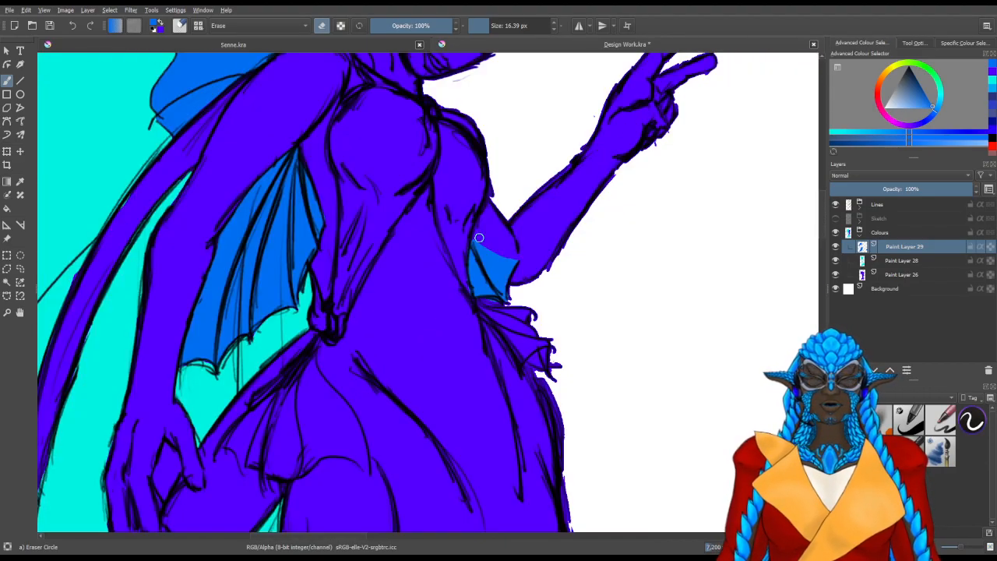
scroll(476, 303, down, 2)
drag(491, 321, 444, 479)
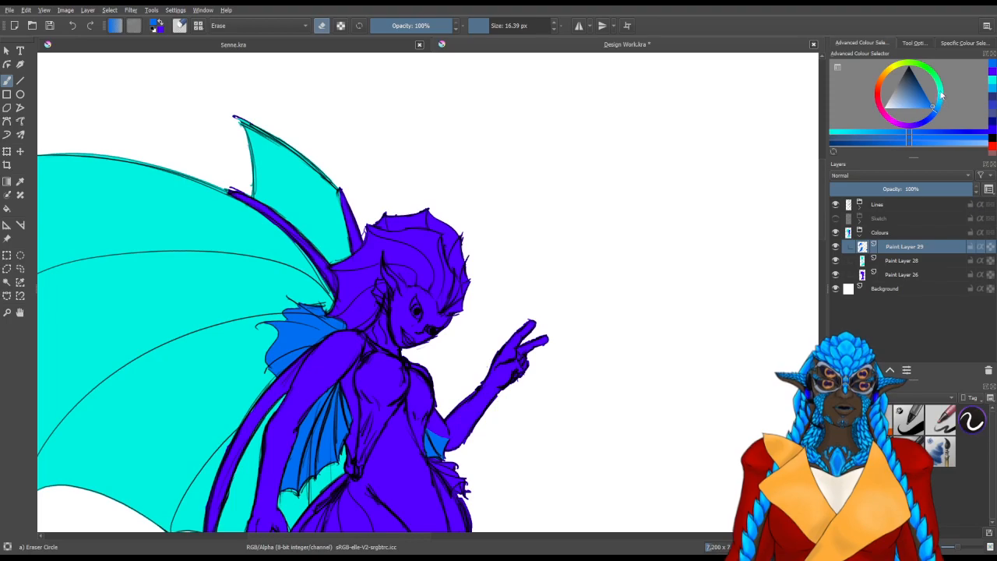
drag(544, 437, 643, 176)
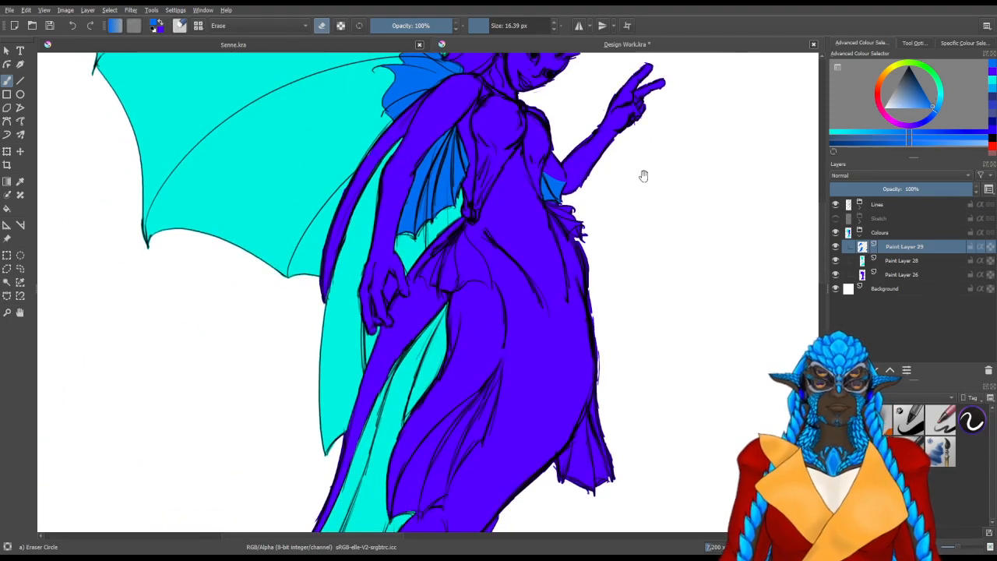
scroll(484, 259, up, 3)
drag(399, 312, 448, 373)
scroll(389, 327, up, 2)
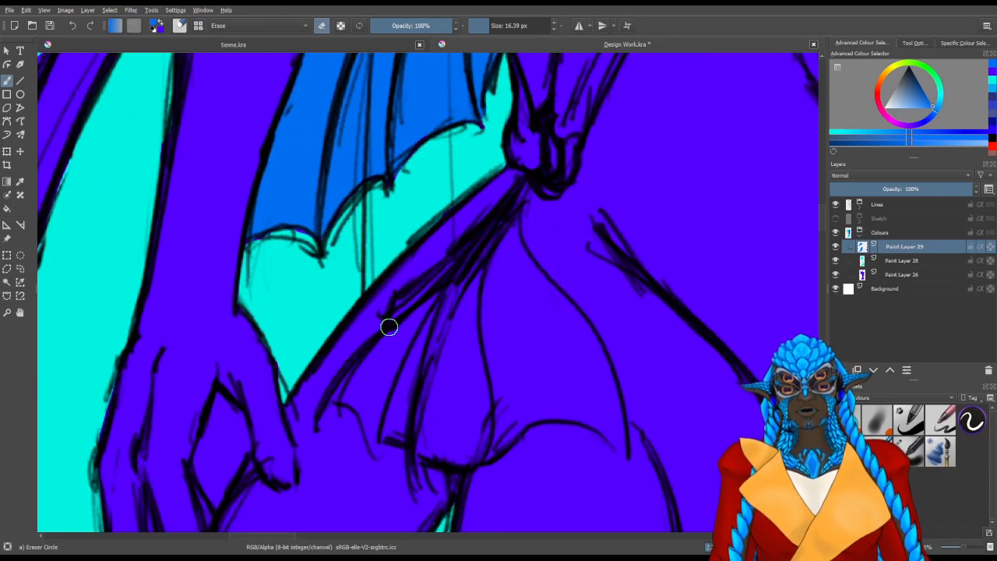
ctrl+click(389, 327)
key(x)
key(slash)
drag(467, 280, 477, 293)
drag(482, 406, 499, 345)
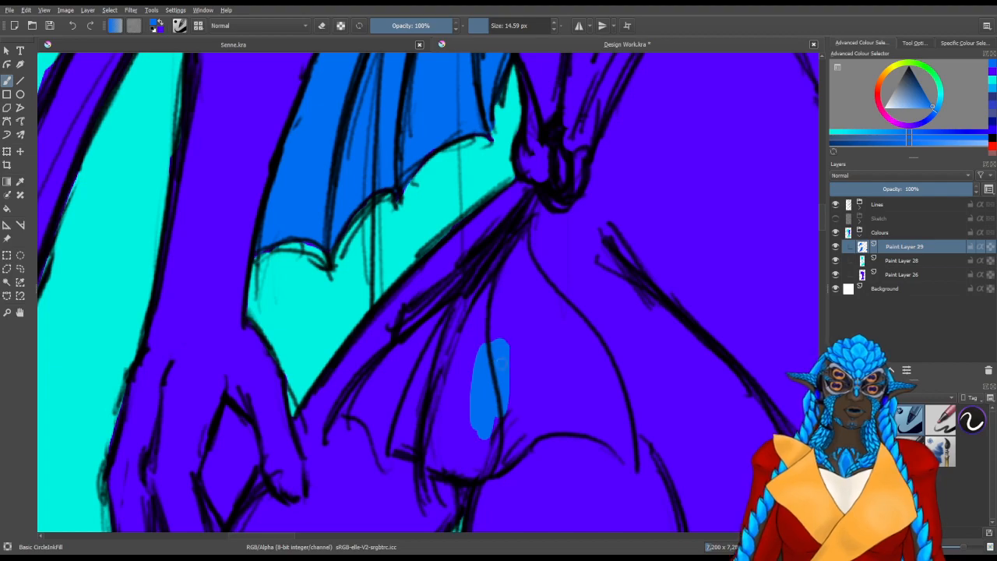
mouse_move(485, 391)
mouse_down()
mouse_move(459, 414)
mouse_move(445, 399)
mouse_up()
mouse_move(507, 346)
mouse_down()
mouse_move(452, 382)
mouse_move(456, 351)
mouse_move(494, 362)
mouse_move(507, 345)
mouse_up()
mouse_move(489, 387)
mouse_down()
mouse_move(412, 412)
mouse_move(400, 367)
mouse_move(437, 351)
mouse_up()
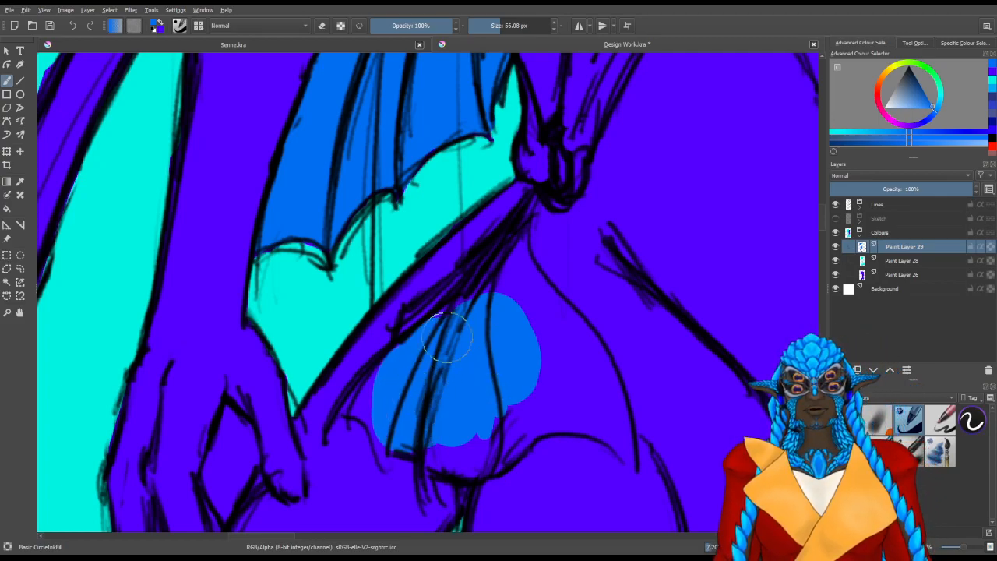
mouse_move(464, 292)
mouse_down()
mouse_move(492, 276)
mouse_move(499, 330)
mouse_move(494, 339)
mouse_move(467, 338)
mouse_move(494, 389)
mouse_up()
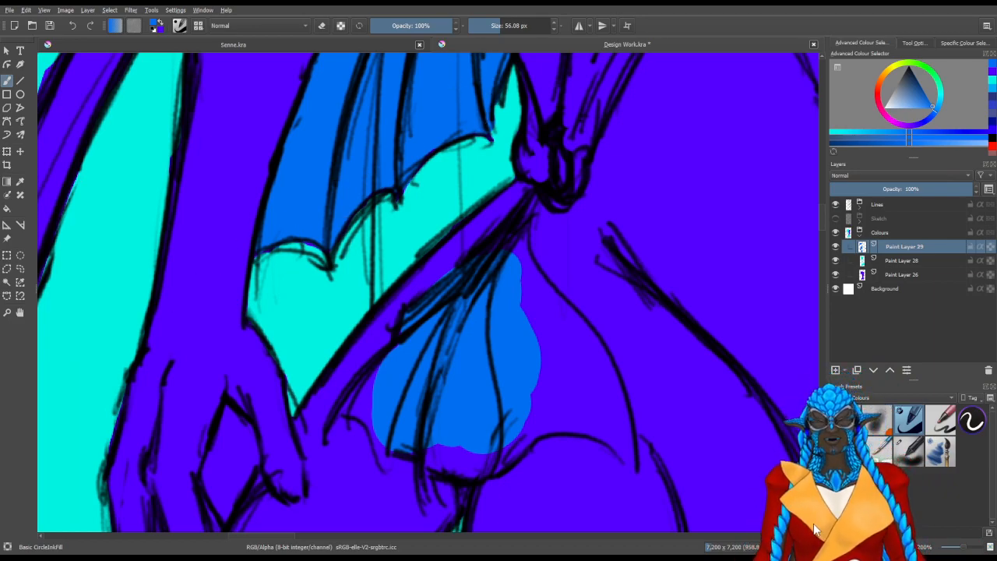
click(736, 70)
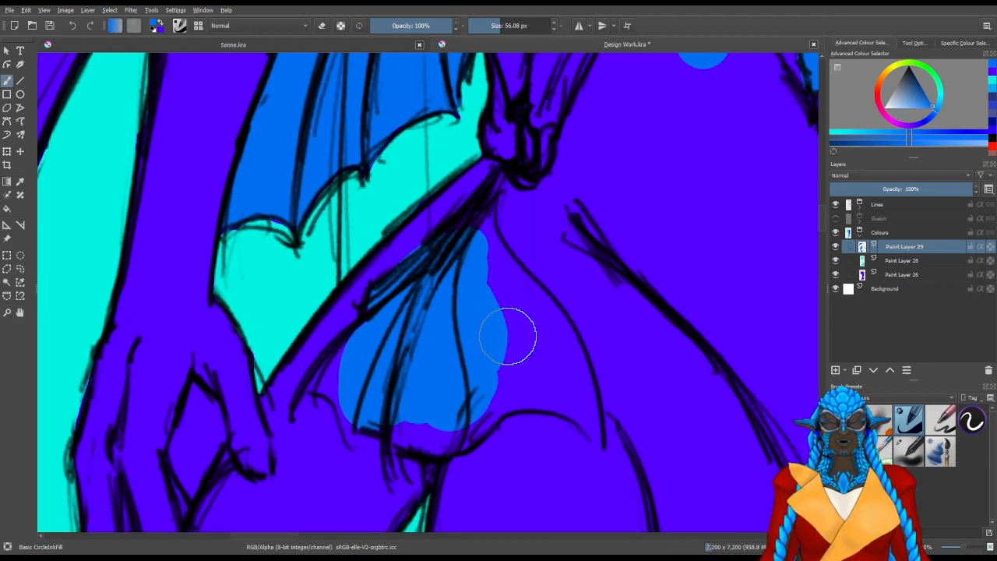
Extend the medium blue over the hip fin's wide front panel and its rear ribs
mouse_move(509, 332)
mouse_down()
mouse_move(546, 357)
mouse_move(504, 322)
mouse_move(476, 279)
mouse_move(468, 286)
mouse_up()
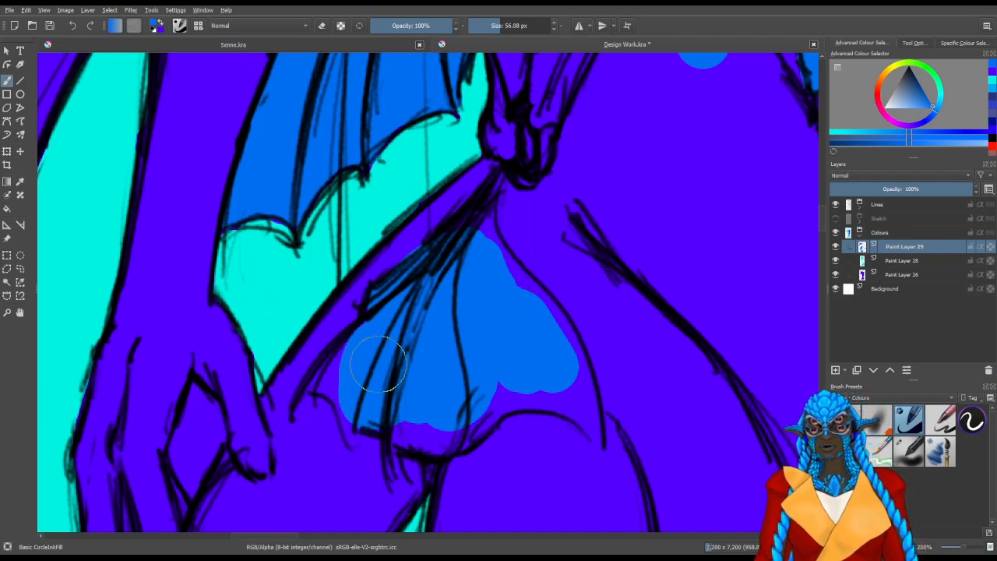
mouse_move(507, 296)
mouse_down()
mouse_move(481, 269)
mouse_move(484, 244)
mouse_move(502, 271)
mouse_move(465, 282)
mouse_move(480, 280)
mouse_move(481, 217)
mouse_up()
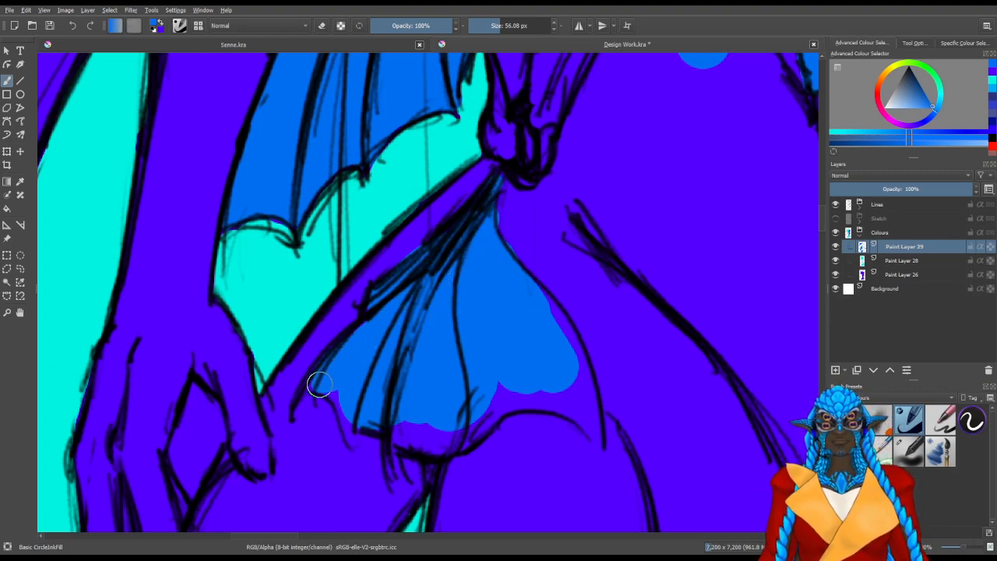
mouse_move(345, 397)
mouse_down()
mouse_move(474, 392)
mouse_move(483, 434)
mouse_move(519, 427)
mouse_move(538, 373)
mouse_move(527, 396)
mouse_move(566, 350)
mouse_move(545, 312)
mouse_move(555, 310)
mouse_move(541, 300)
mouse_move(552, 256)
mouse_move(538, 289)
mouse_move(539, 276)
mouse_move(552, 276)
mouse_up()
mouse_move(401, 326)
mouse_down()
mouse_move(511, 290)
mouse_move(485, 307)
mouse_up()
mouse_move(380, 293)
mouse_down()
mouse_move(455, 444)
mouse_move(375, 409)
mouse_move(396, 406)
mouse_move(405, 372)
mouse_move(385, 377)
mouse_up()
Fill the pointed tip of the hip fin's front panel with medium blue and trim the spill around it
key(slash)
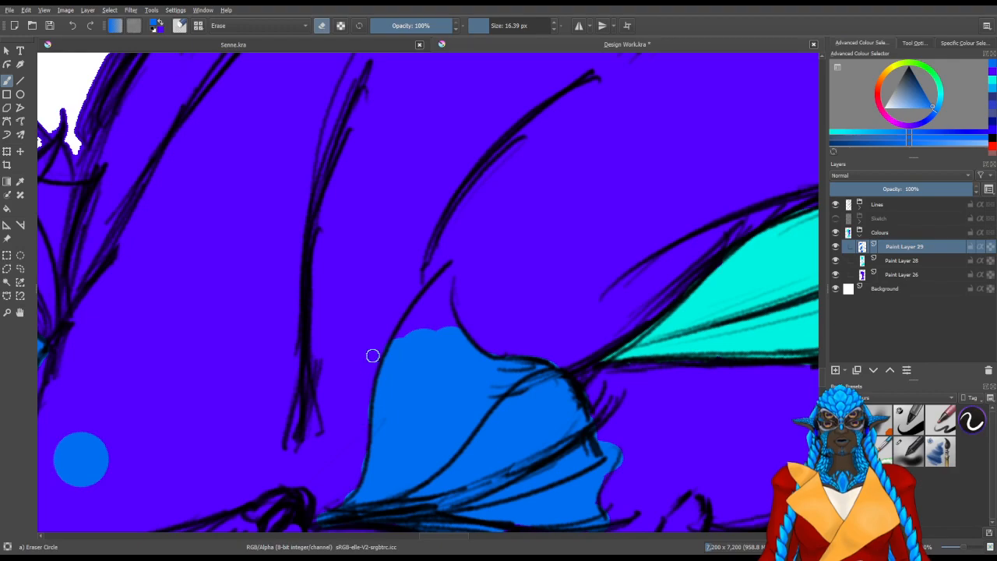
key(slash)
mouse_move(424, 324)
mouse_down()
mouse_move(435, 302)
mouse_move(442, 321)
mouse_move(443, 302)
mouse_move(441, 328)
mouse_move(458, 336)
mouse_move(441, 295)
mouse_up()
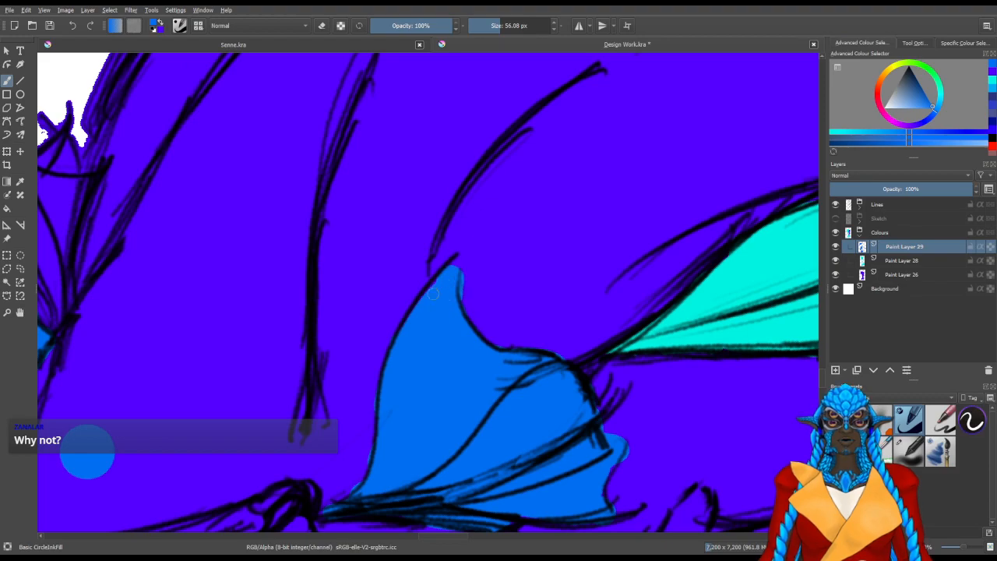
key(slash)
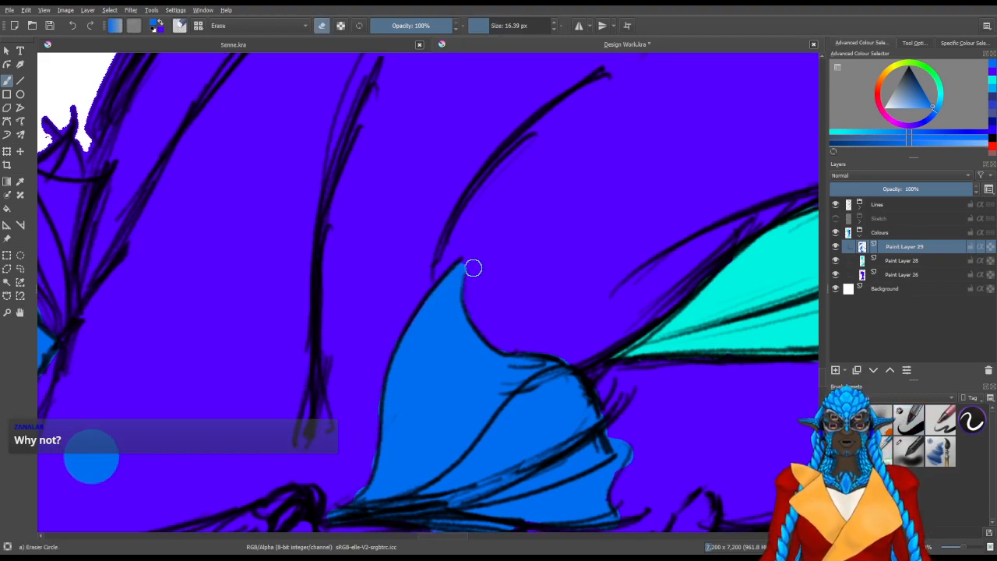
key(m)
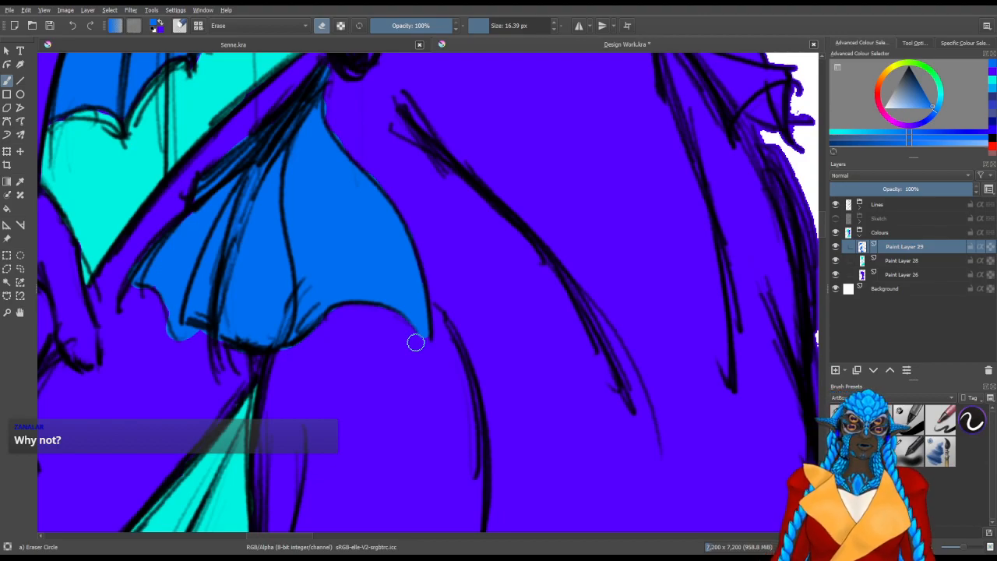
Block in the middle rib area of the frilled waist fin below the raised arm's elbow fin with medium blue
mouse_move(472, 299)
mouse_down()
mouse_move(357, 314)
mouse_move(250, 353)
mouse_up()
drag(438, 231, 420, 311)
drag(452, 272, 320, 340)
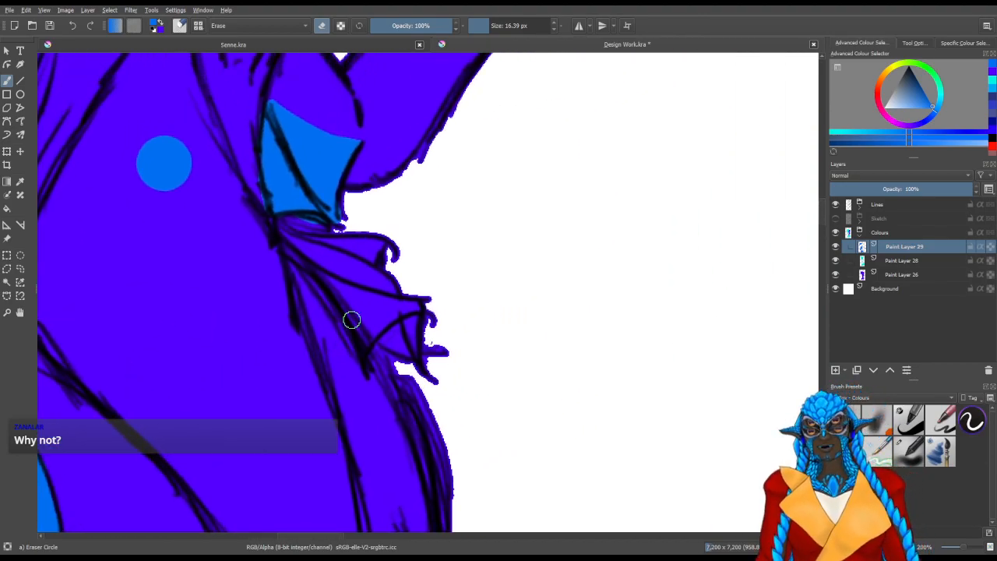
scroll(378, 281, up, 2)
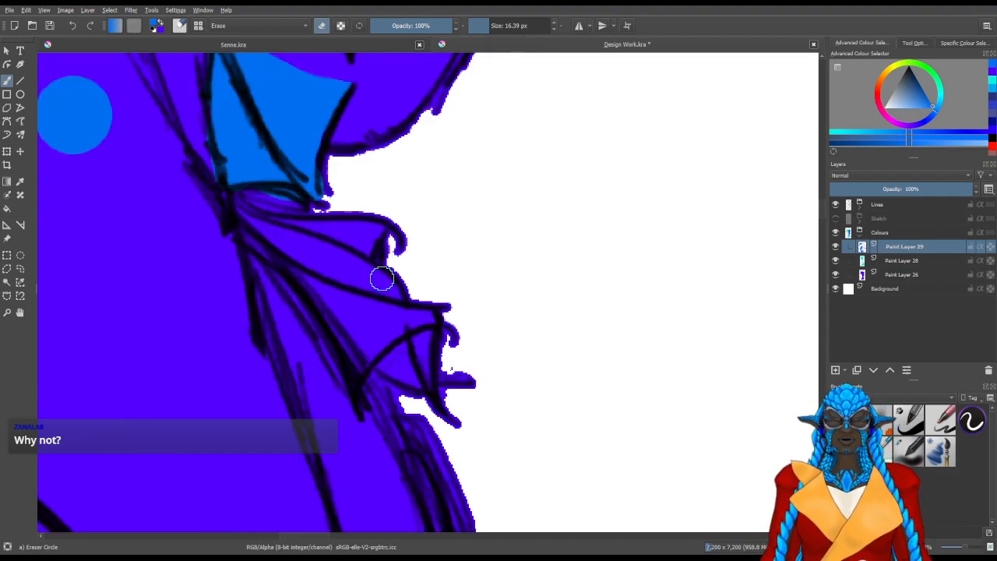
drag(391, 349, 387, 438)
drag(397, 440, 267, 329)
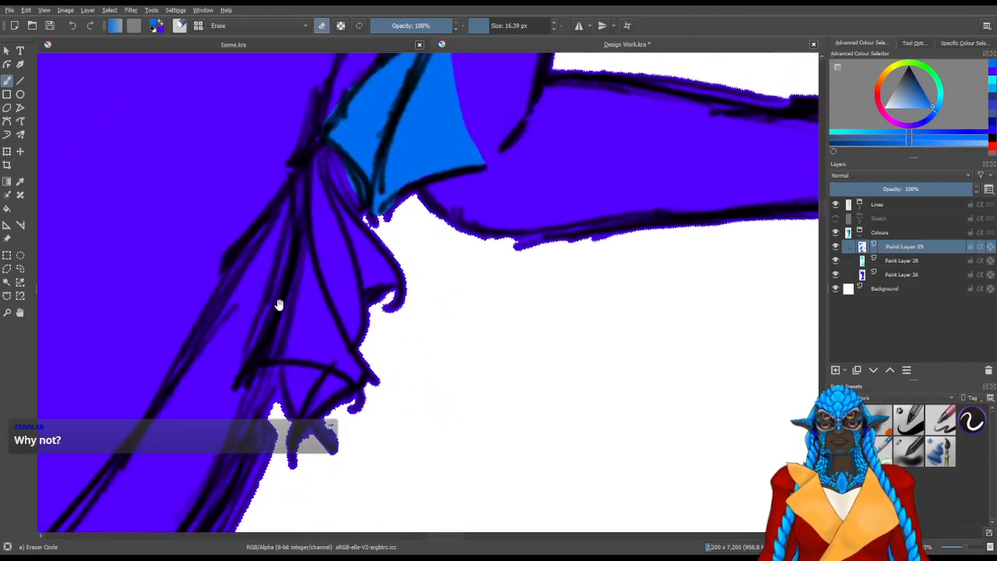
key(slash)
mouse_move(326, 269)
mouse_down()
mouse_move(338, 329)
mouse_move(321, 208)
mouse_move(319, 237)
mouse_move(293, 255)
mouse_up()
key(slash)
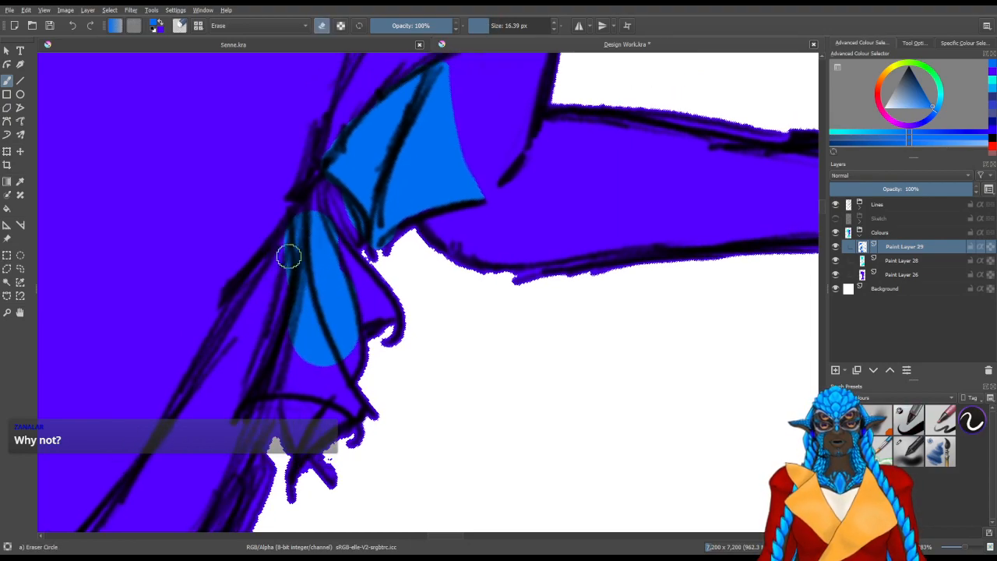
Extend the medium blue from the frilled waist fin's root to its scalloped outer edge and lower tip
key(slash)
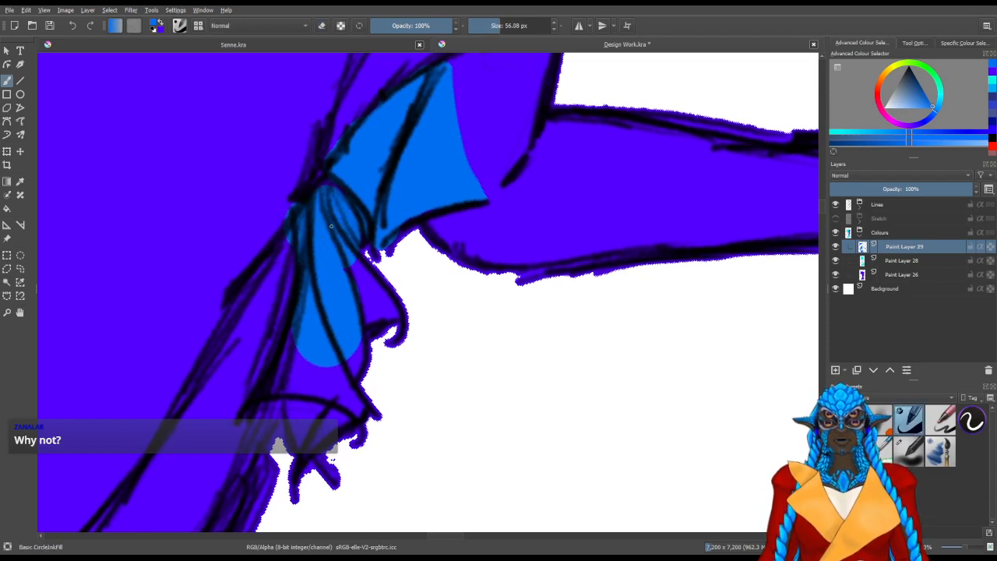
key(slash)
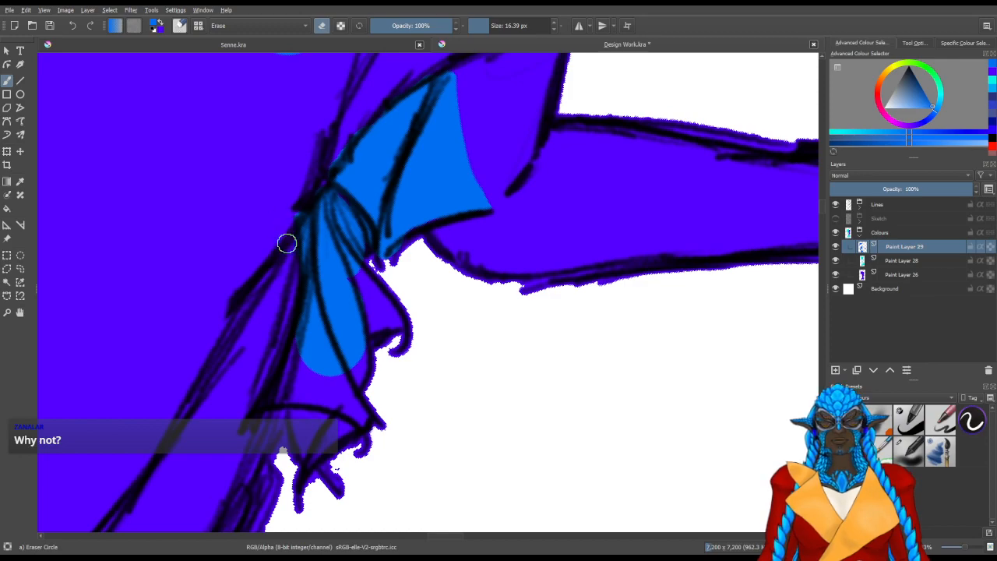
key(slash)
mouse_move(311, 369)
mouse_down()
mouse_move(340, 375)
mouse_move(316, 363)
mouse_move(348, 350)
mouse_move(339, 350)
mouse_move(342, 387)
mouse_move(298, 411)
mouse_move(306, 396)
mouse_move(294, 396)
mouse_move(294, 408)
mouse_move(320, 409)
mouse_move(332, 436)
mouse_move(316, 427)
mouse_move(321, 450)
mouse_move(344, 402)
mouse_move(354, 429)
mouse_move(342, 307)
mouse_move(385, 313)
mouse_move(378, 320)
mouse_move(391, 331)
mouse_move(396, 352)
mouse_up()
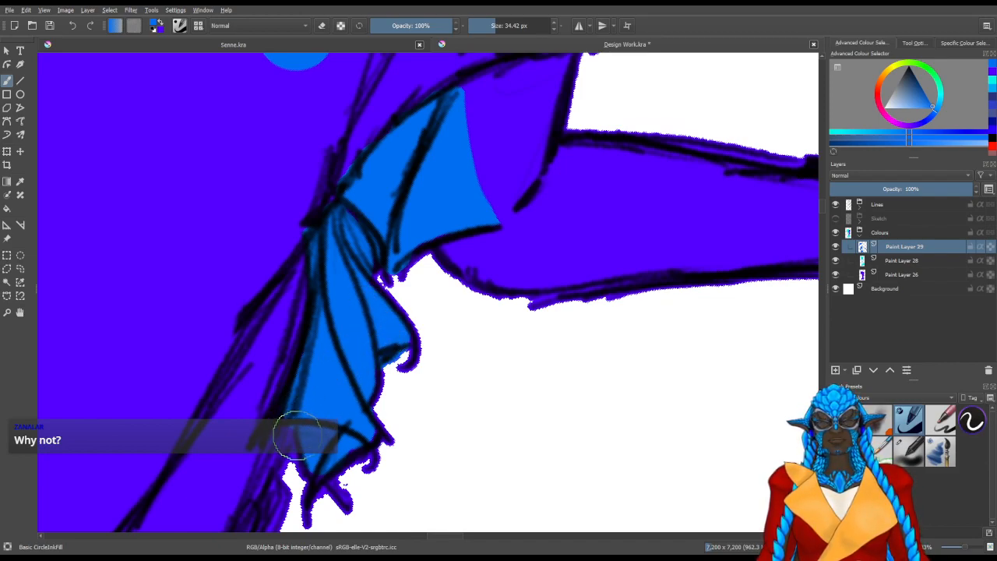
drag(281, 403, 418, 476)
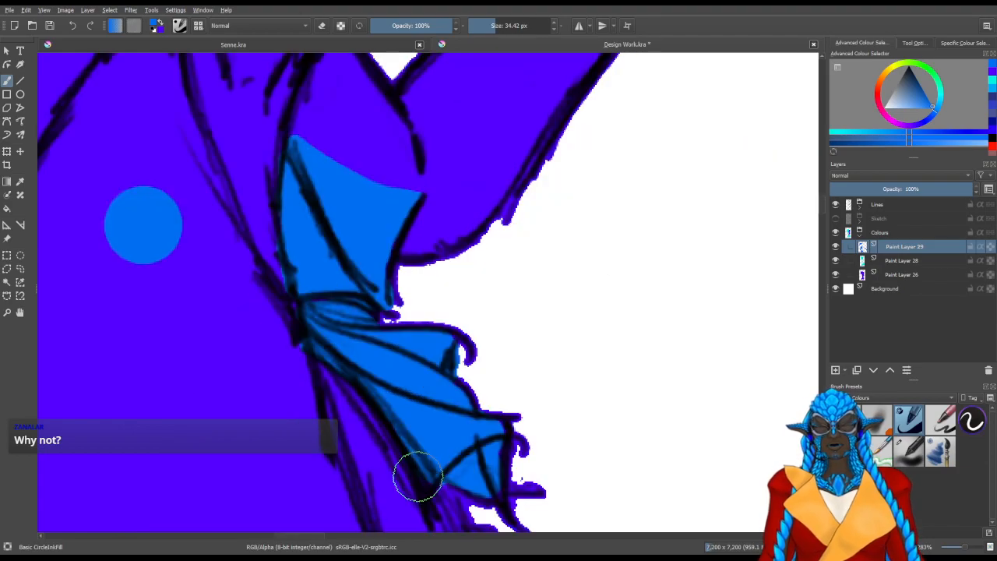
scroll(338, 353, down, 2)
scroll(338, 353, down, 2)
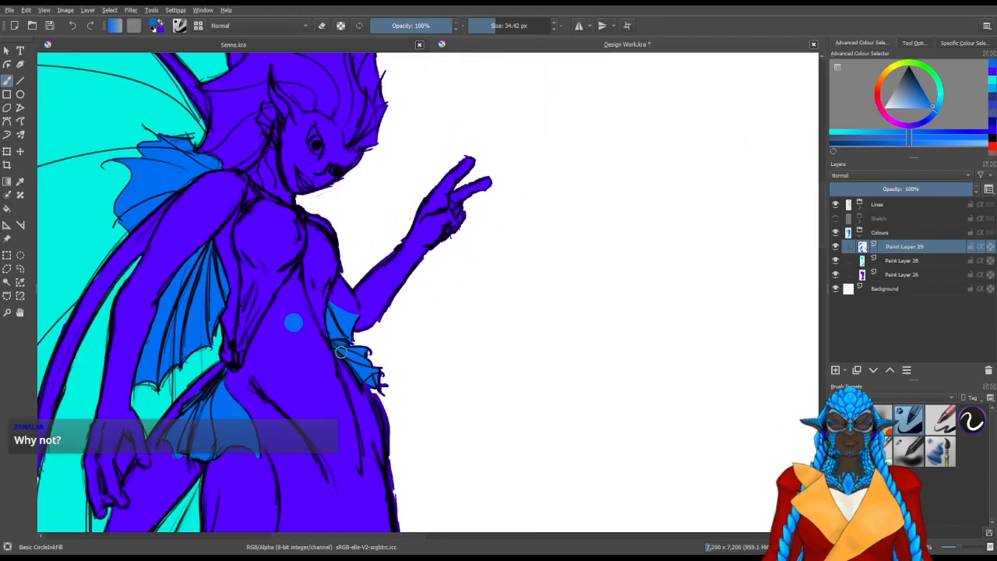
drag(259, 224, 349, 397)
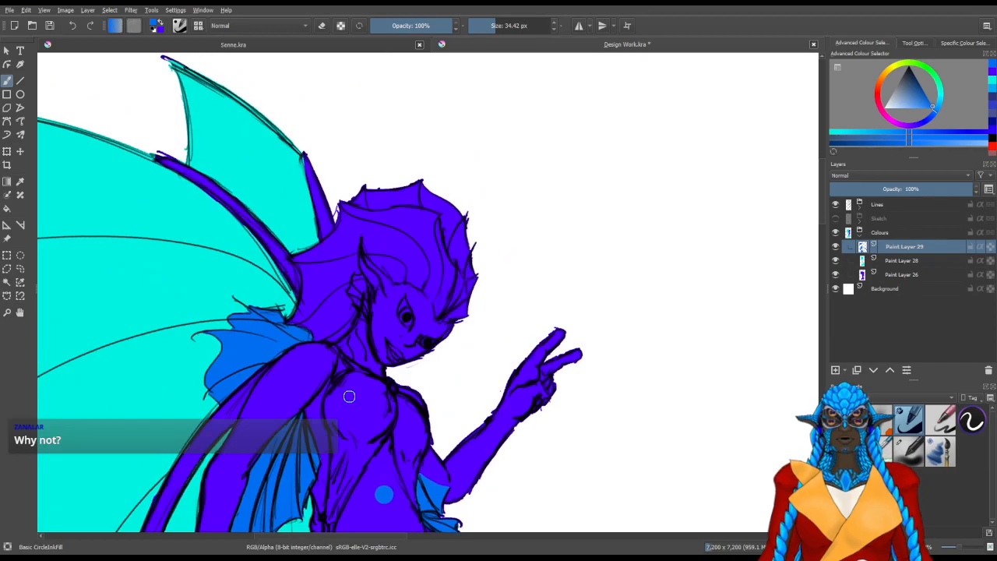
scroll(449, 281, up, 1)
drag(237, 267, 267, 330)
shift+drag(434, 287, 443, 288)
mouse_move(438, 238)
mouse_down()
mouse_move(454, 294)
mouse_move(438, 269)
mouse_up()
key(ctrl+z)
drag(531, 384, 507, 169)
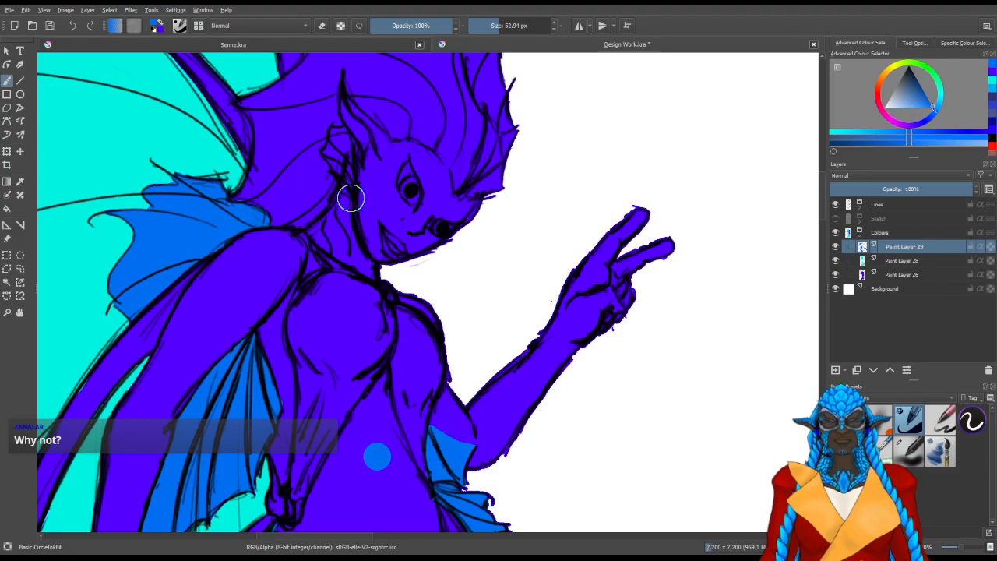
Toggle the visibility of the lower line layers in the Lines group to find the one holding the ear fin's lines
scroll(343, 204, up, 5)
drag(316, 202, 342, 406)
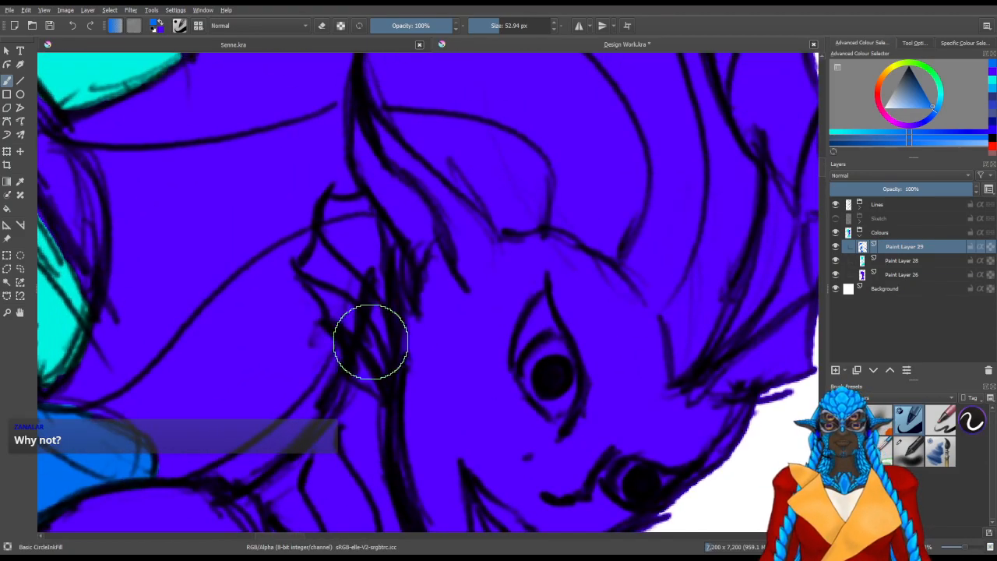
click(858, 210)
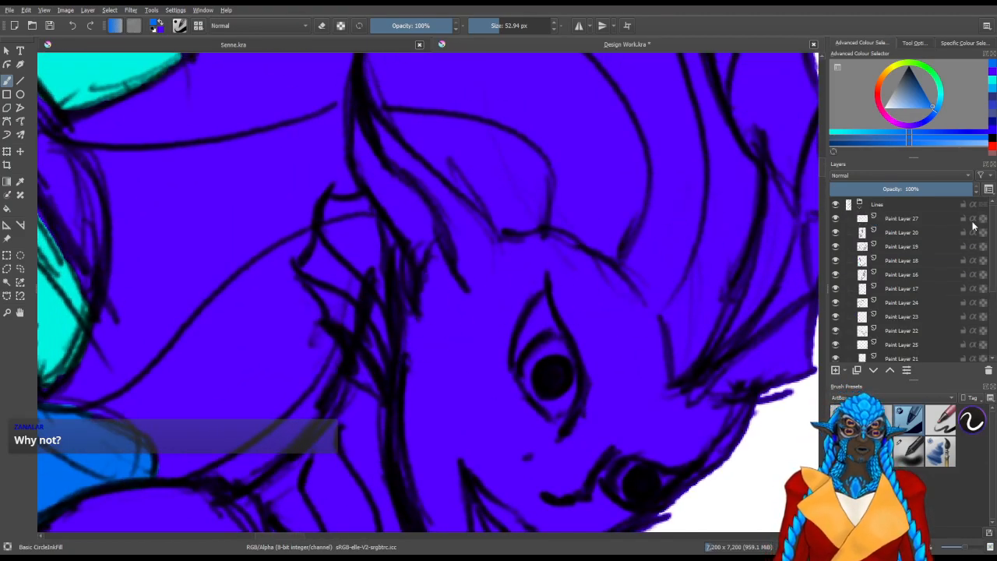
scroll(847, 276, down, 3)
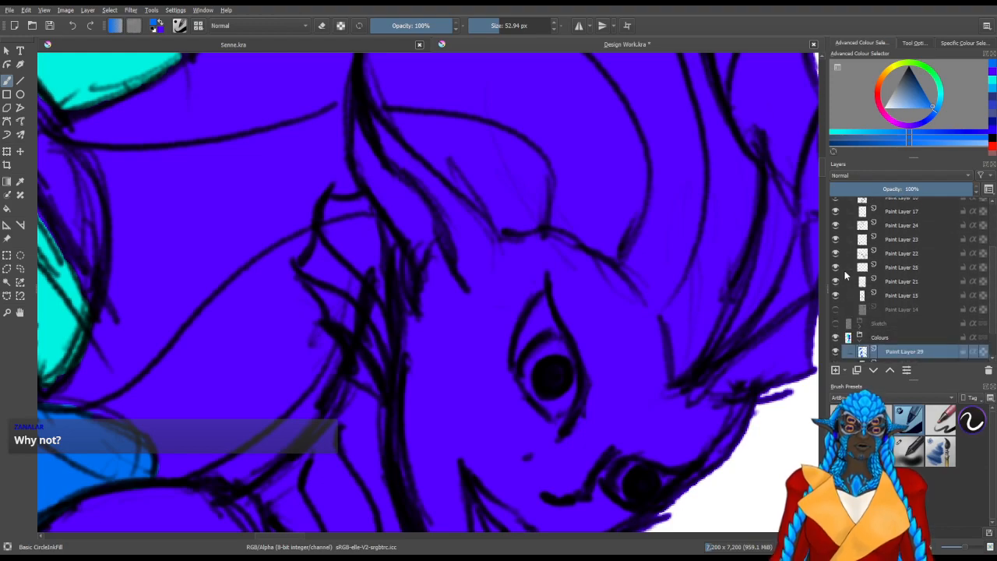
click(836, 254)
click(836, 254)
click(837, 269)
click(837, 269)
click(836, 226)
click(836, 226)
click(837, 296)
click(837, 297)
click(837, 281)
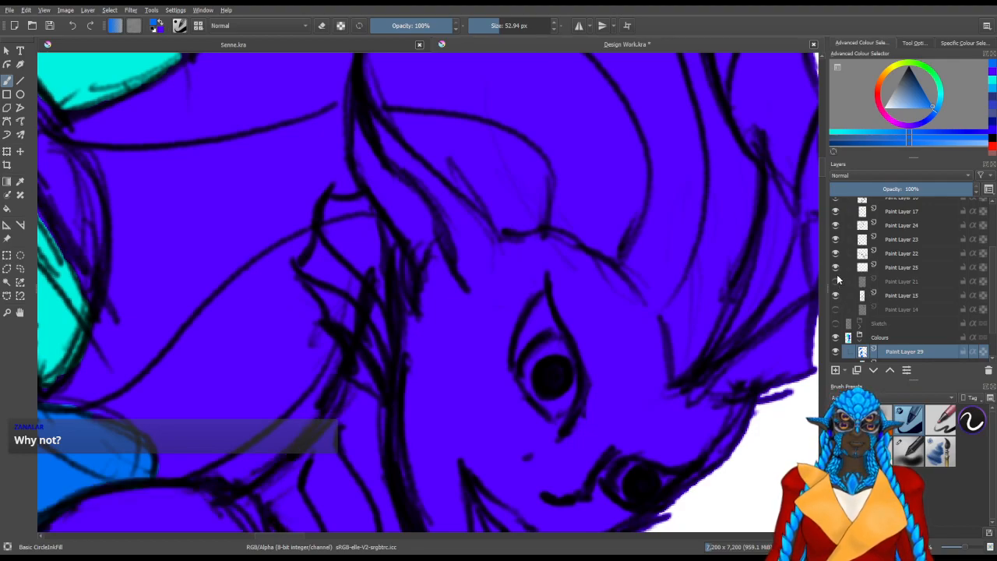
scroll(984, 250, up, 3)
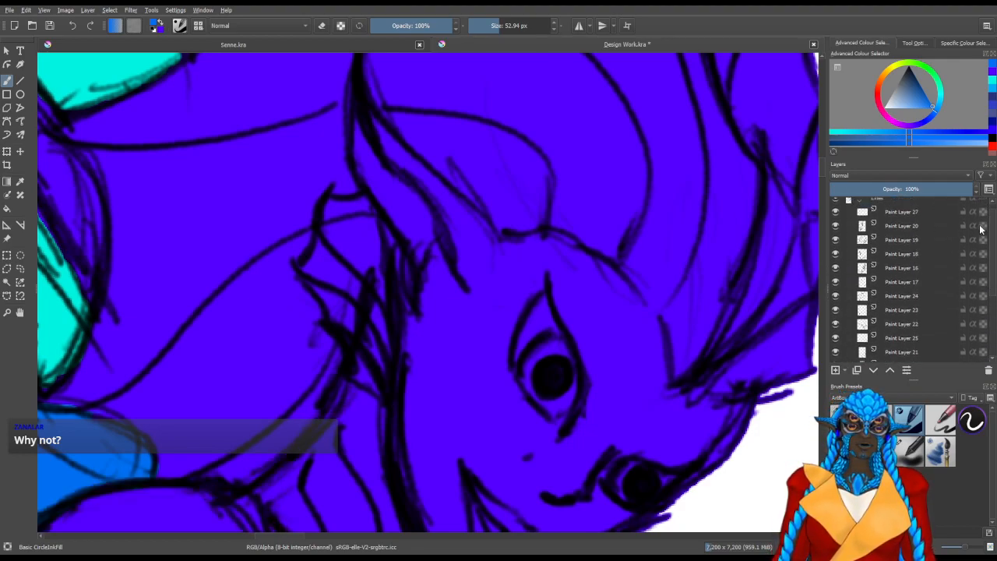
Check the upper line layers by toggling them, then erase the stray lines inside the ear fin on Paint Layer 19
click(834, 270)
click(837, 270)
click(835, 252)
click(836, 252)
click(836, 239)
click(836, 239)
click(861, 240)
key(e)
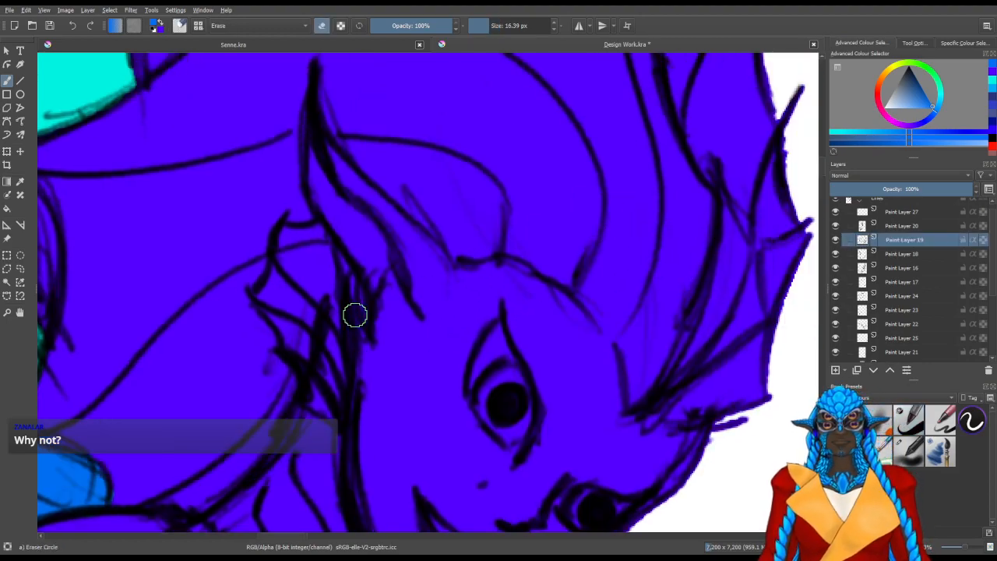
mouse_move(333, 335)
mouse_down()
mouse_move(319, 318)
mouse_move(318, 357)
mouse_up()
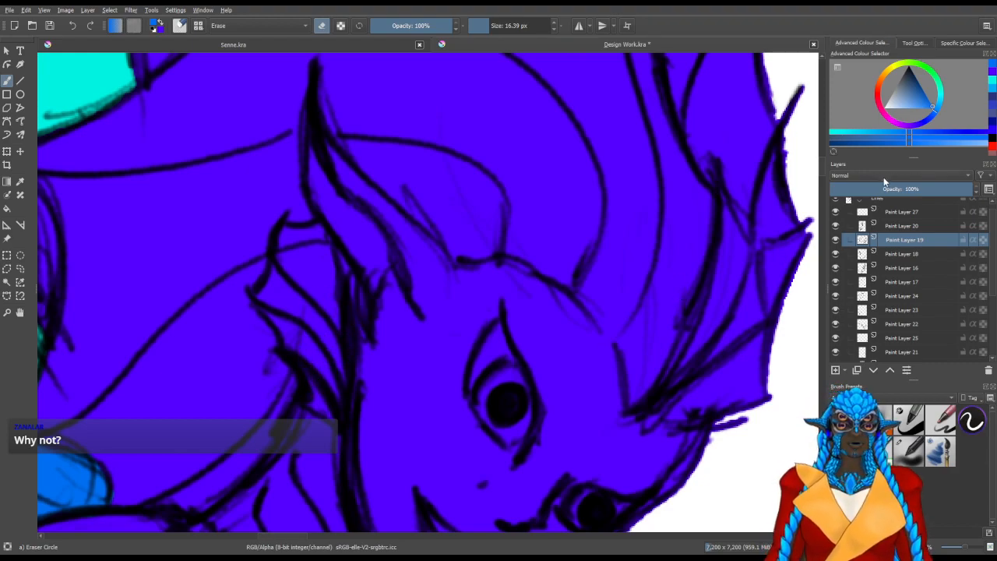
Return to Paint Layer 29 and fill the ear fin with medium blue
click(860, 201)
click(884, 249)
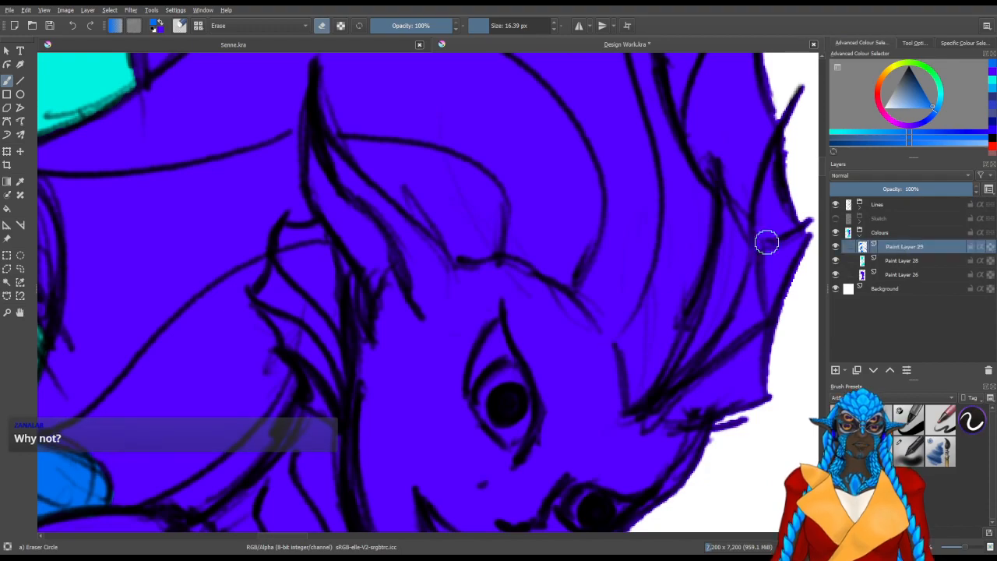
key(slash)
mouse_move(312, 346)
mouse_down()
mouse_move(335, 380)
mouse_move(296, 337)
mouse_move(298, 318)
mouse_move(290, 331)
mouse_move(305, 308)
mouse_move(333, 322)
mouse_move(301, 307)
mouse_move(323, 292)
mouse_move(312, 273)
mouse_move(332, 287)
mouse_move(356, 409)
mouse_move(340, 405)
mouse_move(347, 420)
mouse_move(335, 404)
mouse_move(350, 438)
mouse_up()
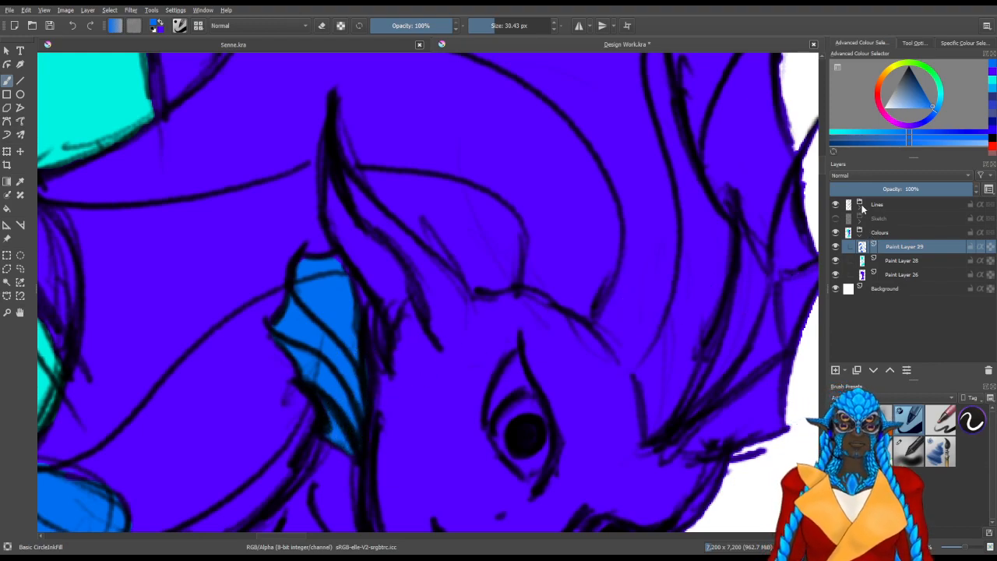
Identify the line layer by toggling visibility and erase the hair line crossing the ear fin on Paint Layer 19
click(861, 205)
click(838, 233)
click(838, 245)
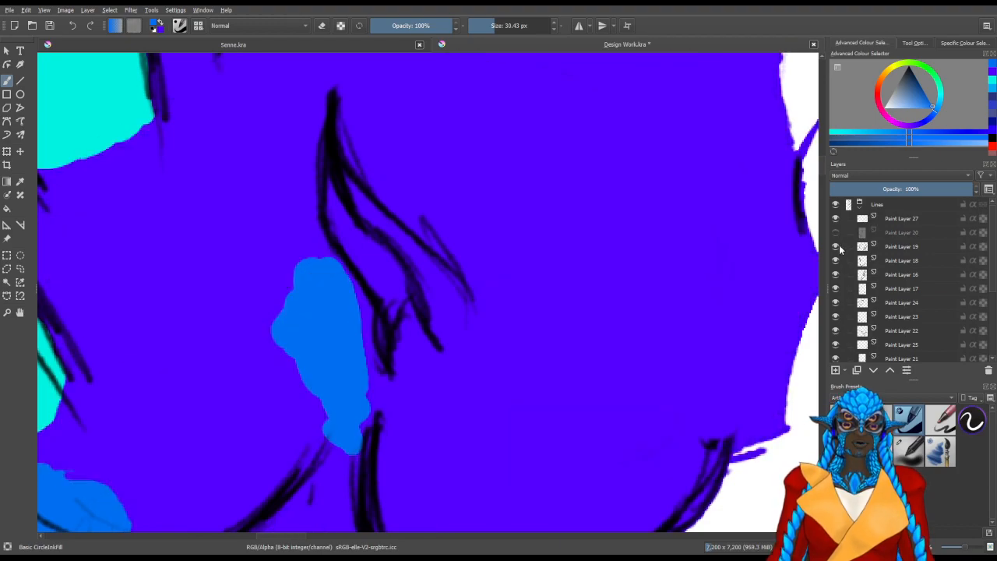
click(838, 244)
click(836, 232)
click(897, 246)
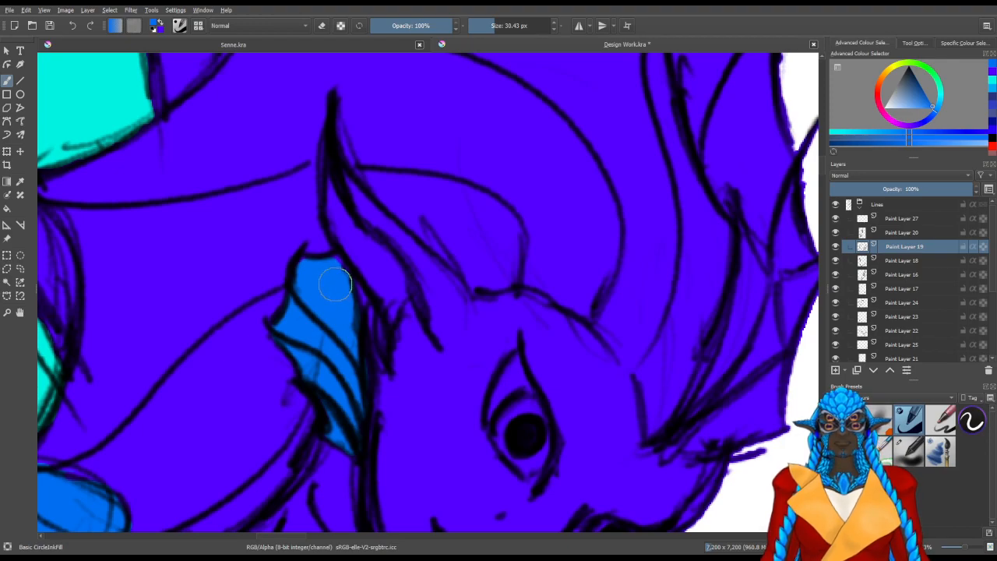
click(855, 205)
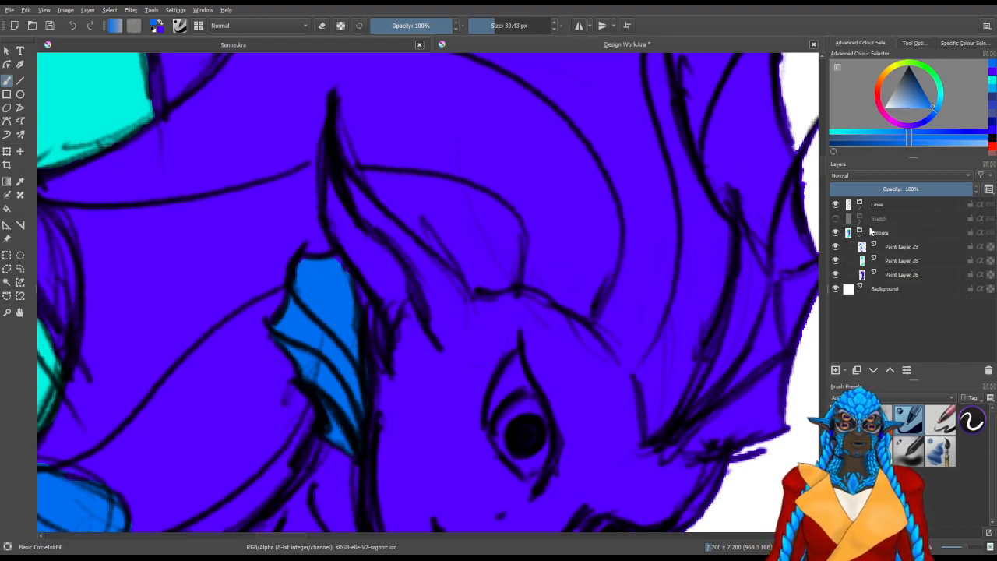
Return to Paint Layer 29 and touch up the medium blue along the ear fin's inner edge
click(891, 258)
click(863, 248)
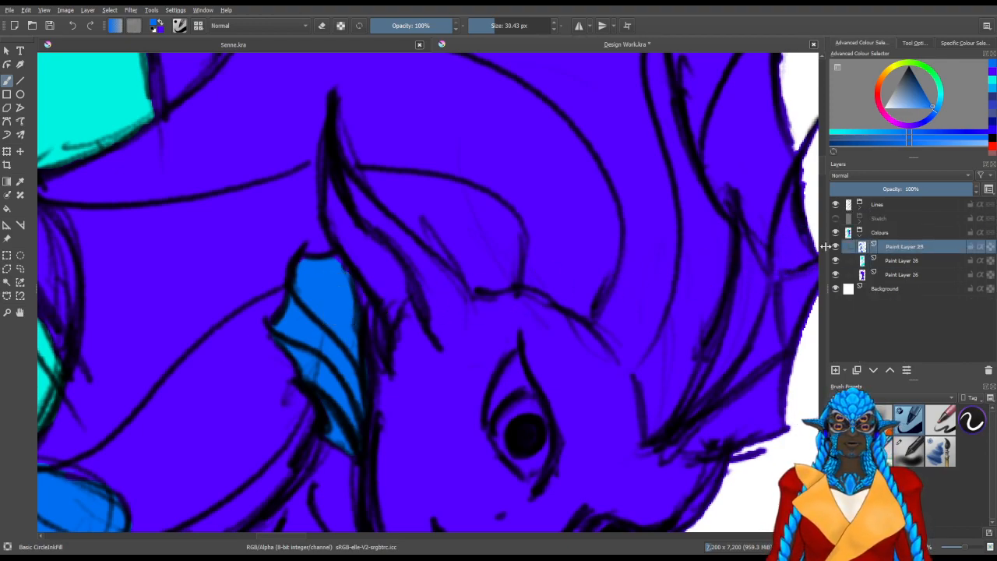
key(e)
key(e)
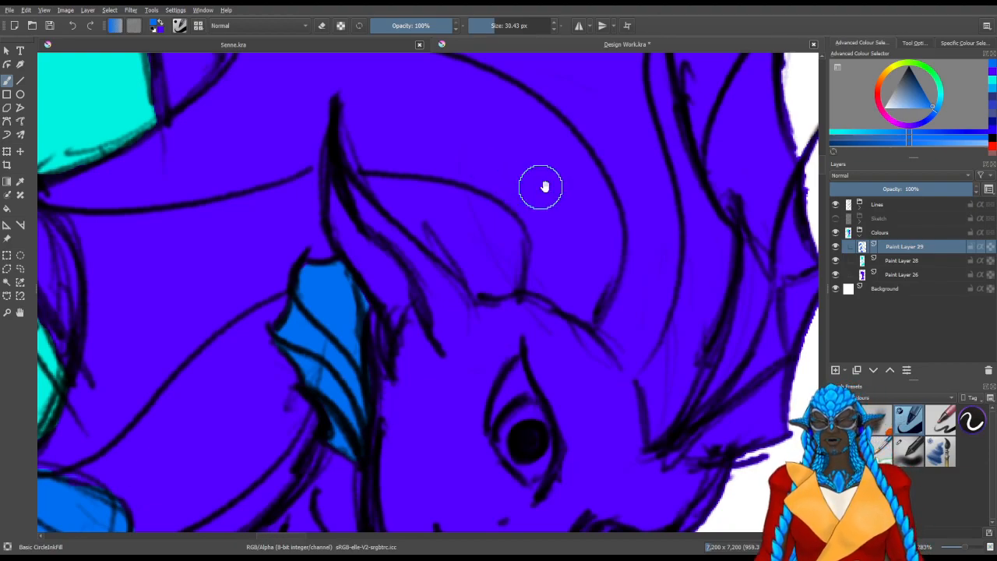
Fill the webbing between the fingers of the lowered hand with medium blue
scroll(527, 183, down, 5)
ctrl+scroll(503, 152, down, 5)
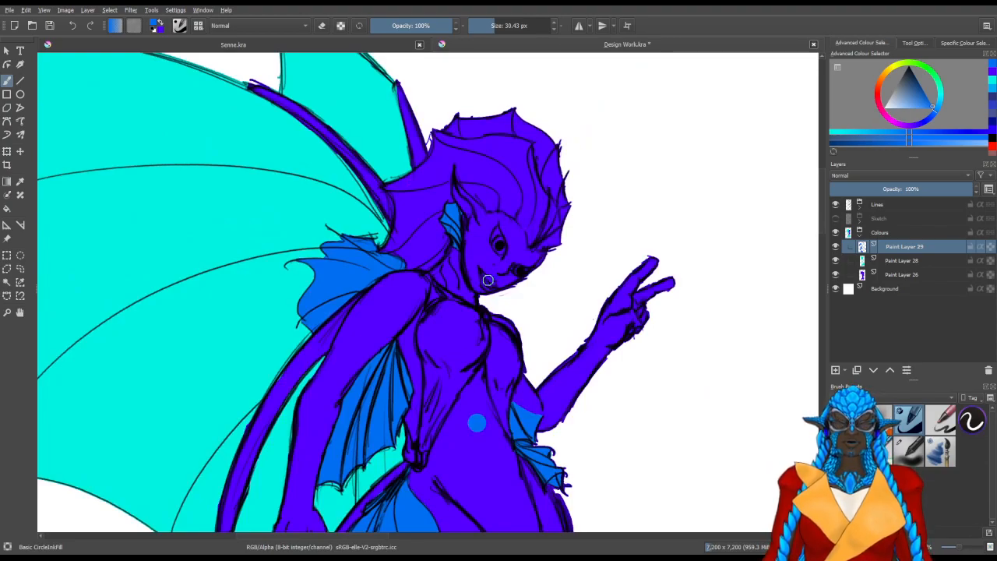
ctrl+scroll(492, 278, up, 2)
drag(445, 448, 260, 513)
drag(558, 368, 661, 206)
drag(446, 414, 597, 227)
drag(508, 302, 603, 272)
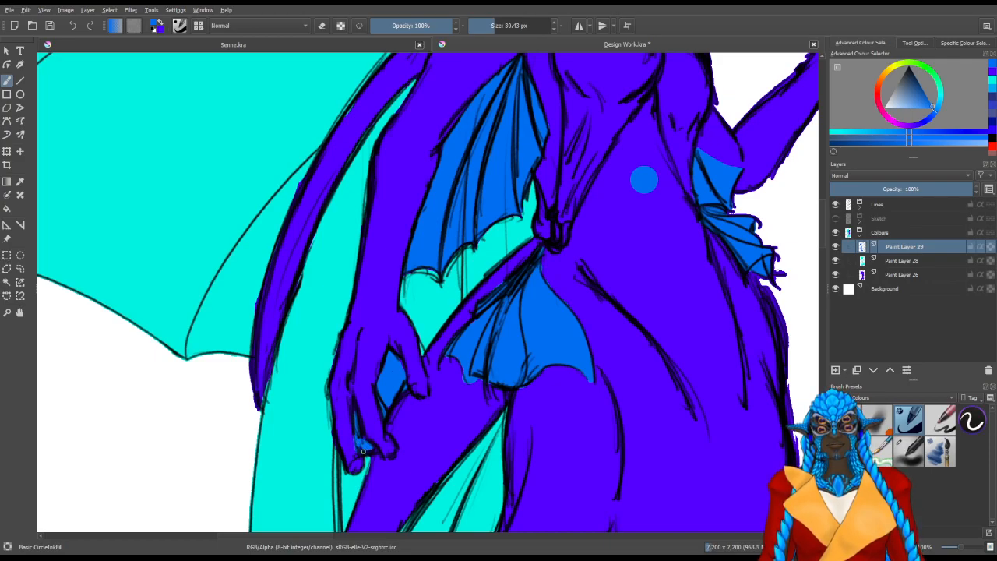
mouse_move(541, 347)
mouse_down()
mouse_move(521, 405)
mouse_move(457, 314)
mouse_move(427, 433)
mouse_up()
key(slash)
mouse_move(387, 256)
mouse_down()
mouse_move(420, 308)
mouse_move(410, 276)
mouse_up()
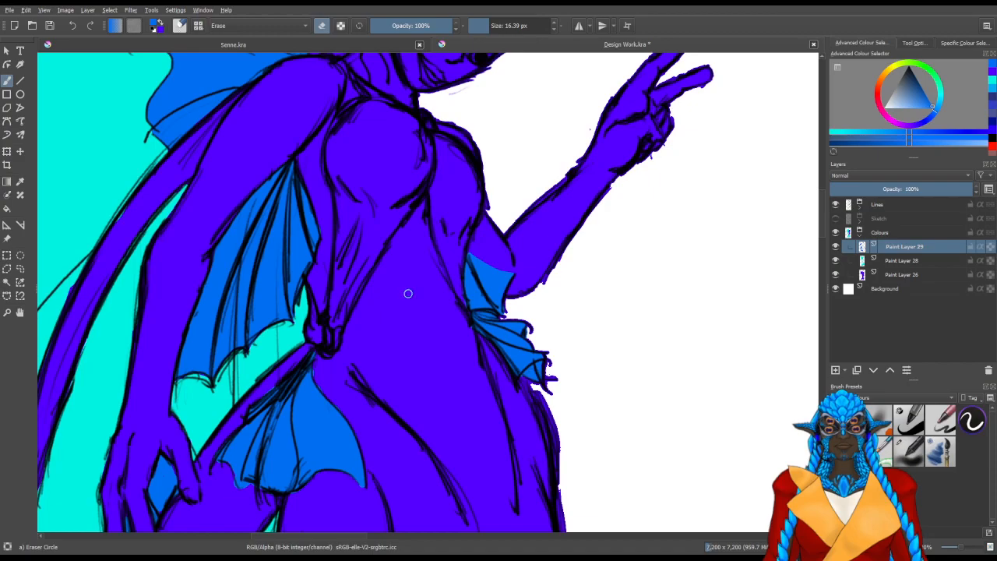
Fill the long ribbed fin on the side of the tail with medium blue up to its pointed root
scroll(401, 299, down, 4)
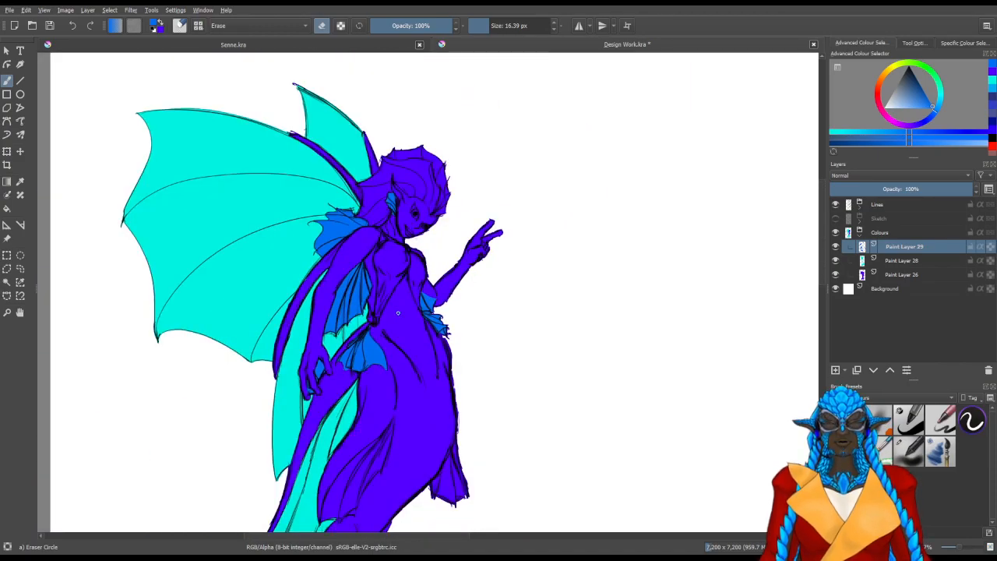
drag(427, 412, 425, 263)
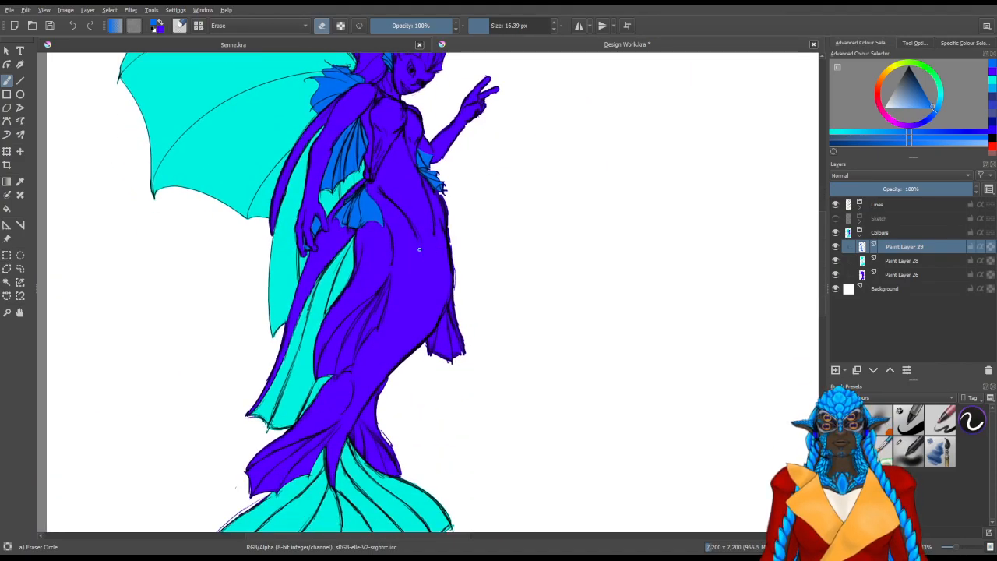
scroll(371, 290, up, 5)
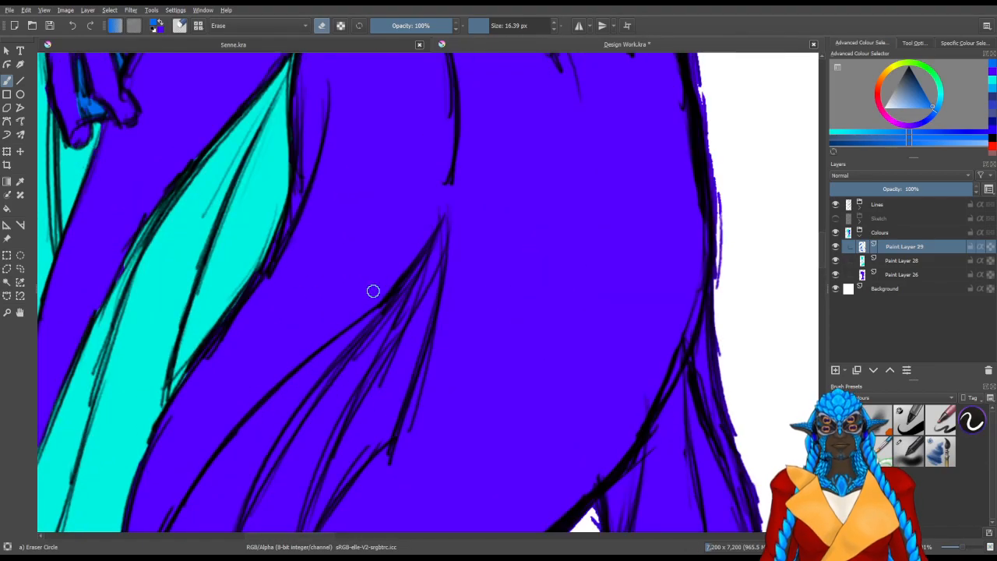
drag(373, 291, 476, 144)
key(slash)
mouse_move(323, 308)
mouse_down()
mouse_move(289, 319)
mouse_move(328, 255)
mouse_move(259, 359)
mouse_move(253, 350)
mouse_move(324, 219)
mouse_move(293, 246)
mouse_move(345, 197)
mouse_move(330, 231)
mouse_move(348, 230)
mouse_move(405, 187)
mouse_move(324, 312)
mouse_up()
mouse_move(345, 301)
mouse_down()
mouse_move(410, 251)
mouse_move(334, 336)
mouse_move(358, 325)
mouse_move(383, 287)
mouse_move(325, 369)
mouse_move(353, 326)
mouse_move(331, 388)
mouse_move(348, 302)
mouse_move(322, 310)
mouse_move(293, 361)
mouse_move(276, 446)
mouse_move(312, 406)
mouse_move(259, 452)
mouse_move(244, 431)
mouse_move(236, 440)
mouse_move(245, 416)
mouse_move(219, 394)
mouse_move(232, 340)
mouse_move(222, 351)
mouse_move(274, 270)
mouse_move(224, 350)
mouse_move(198, 441)
mouse_move(198, 427)
mouse_move(268, 451)
mouse_move(329, 456)
mouse_move(349, 474)
mouse_move(356, 345)
mouse_move(336, 320)
mouse_move(319, 479)
mouse_move(344, 396)
mouse_move(281, 428)
mouse_move(276, 411)
mouse_move(363, 317)
mouse_move(348, 399)
mouse_move(364, 349)
mouse_move(345, 249)
mouse_move(312, 285)
mouse_move(379, 221)
mouse_up()
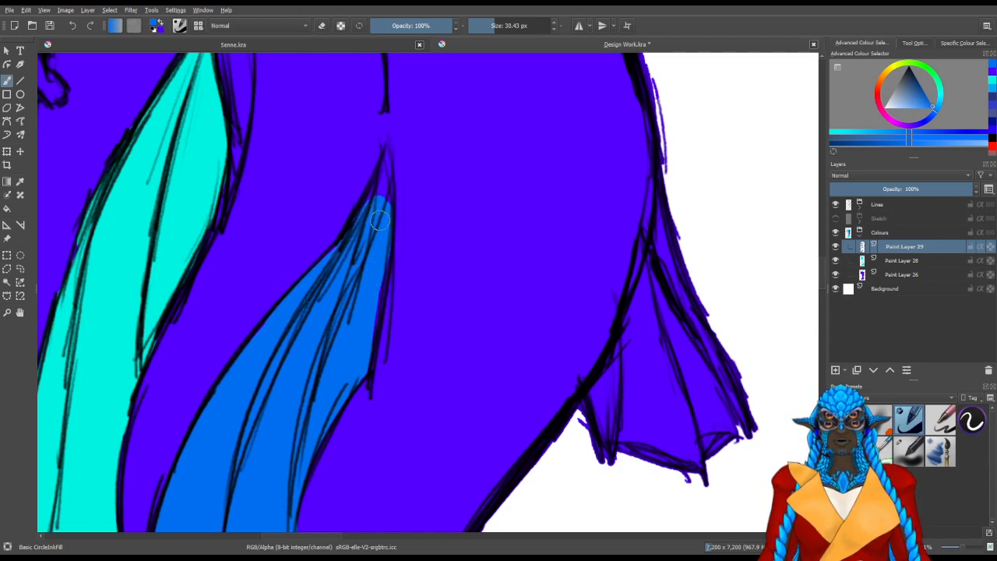
mouse_move(374, 289)
mouse_down()
mouse_move(379, 216)
mouse_move(367, 234)
mouse_move(381, 202)
mouse_up()
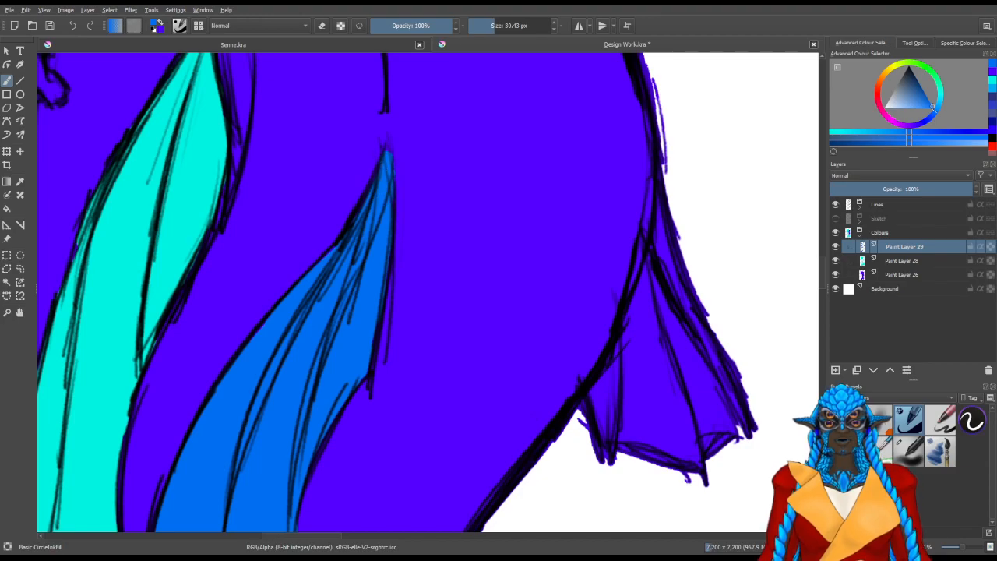
Fill the small ribbed fin on the front edge of the tail with medium blue
drag(591, 339, 307, 323)
mouse_move(435, 406)
mouse_down()
mouse_move(319, 421)
mouse_move(368, 405)
mouse_up()
mouse_move(400, 352)
mouse_down()
mouse_move(396, 403)
mouse_move(410, 381)
mouse_move(399, 398)
mouse_move(411, 422)
mouse_move(380, 420)
mouse_move(367, 392)
mouse_move(349, 392)
mouse_move(335, 367)
mouse_move(341, 403)
mouse_move(307, 369)
mouse_move(316, 332)
mouse_move(304, 332)
mouse_move(396, 289)
mouse_move(392, 312)
mouse_move(420, 239)
mouse_move(409, 286)
mouse_move(415, 327)
mouse_move(393, 369)
mouse_move(358, 379)
mouse_move(328, 382)
mouse_up()
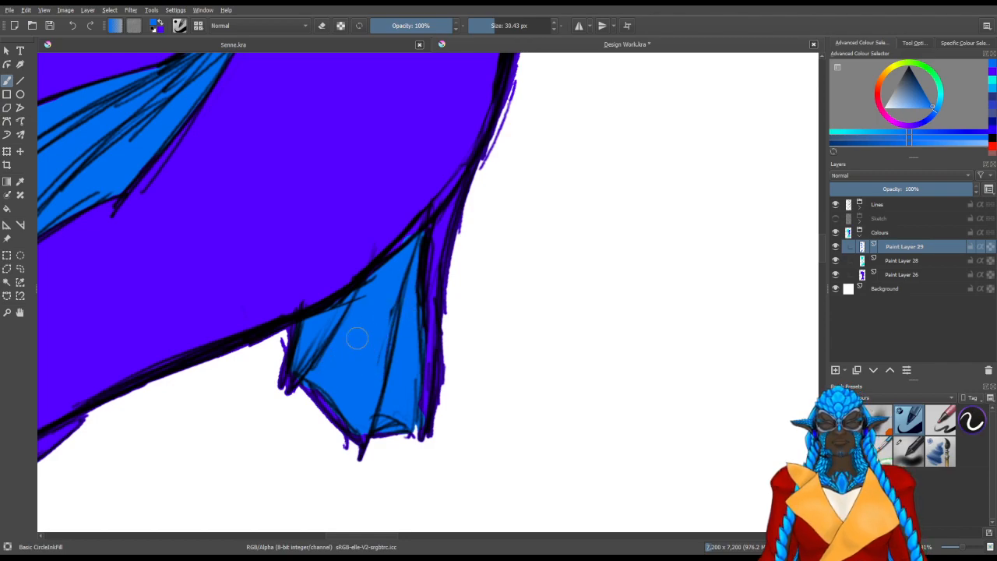
key(e)
drag(426, 209, 358, 413)
drag(414, 167, 359, 449)
drag(395, 235, 383, 433)
drag(374, 334, 392, 349)
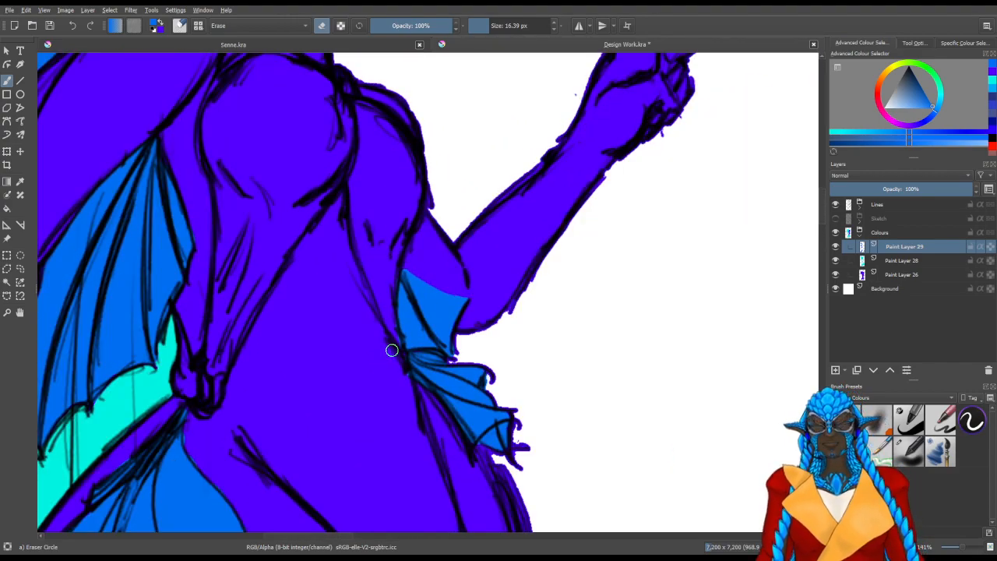
Erase stray colour around the outer edges of the small ribbed fin beside the waist, below the raised elbow
drag(473, 225, 485, 381)
drag(475, 202, 494, 350)
drag(464, 265, 479, 381)
mouse_move(479, 351)
mouse_down()
mouse_move(501, 388)
mouse_move(530, 373)
mouse_up()
mouse_move(483, 360)
mouse_down()
mouse_move(512, 350)
mouse_move(514, 378)
mouse_up()
mouse_move(486, 264)
mouse_down()
mouse_move(483, 303)
mouse_move(500, 327)
mouse_up()
mouse_move(482, 287)
mouse_down()
mouse_move(501, 301)
mouse_move(518, 238)
mouse_up()
Fill the broad ribbed fin behind the tail's base, just above the turquoise tail fluke, with medium blue up to its pointed root
scroll(541, 210, down, 3)
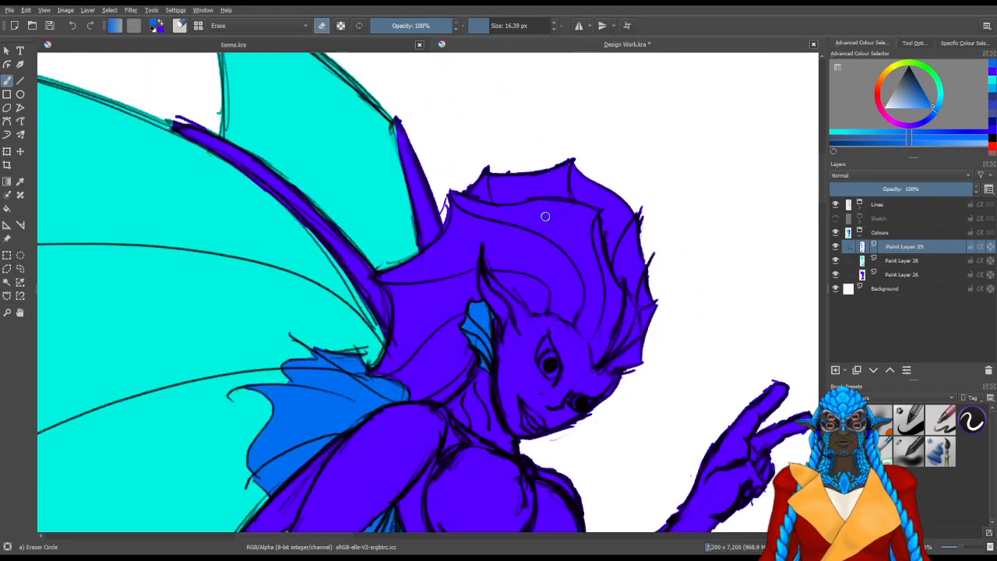
drag(541, 327, 547, 127)
drag(547, 360, 557, 131)
drag(514, 361, 523, 179)
drag(495, 389, 543, 193)
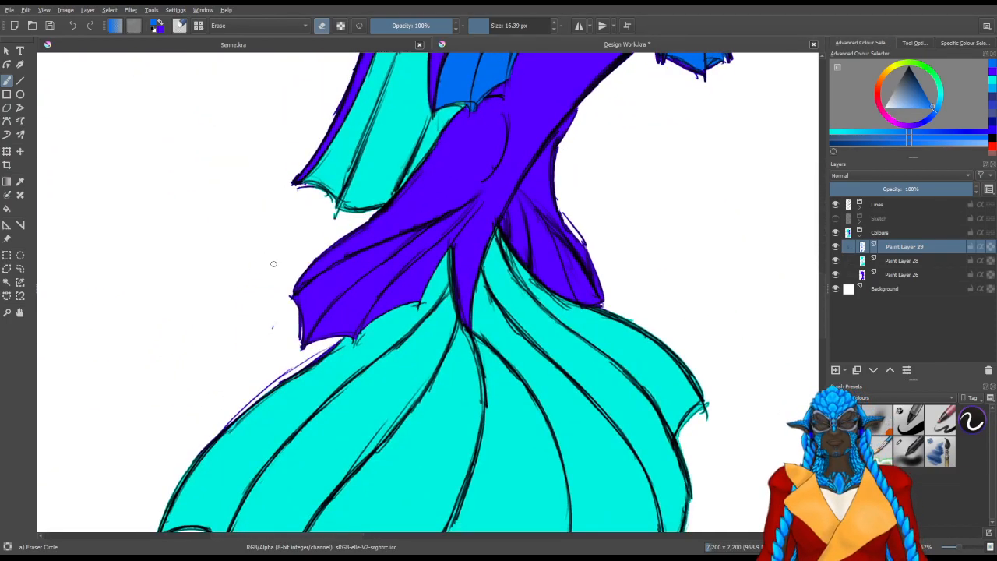
scroll(312, 264, up, 3)
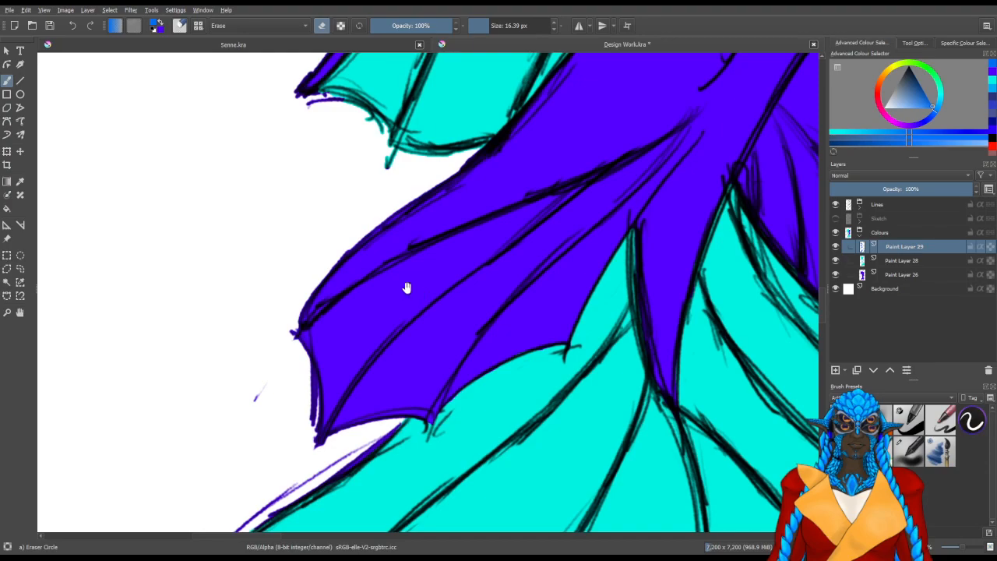
drag(407, 288, 333, 310)
key(slash)
mouse_move(282, 375)
mouse_down()
mouse_move(292, 411)
mouse_move(285, 383)
mouse_move(254, 468)
mouse_move(272, 438)
mouse_move(266, 422)
mouse_move(255, 429)
mouse_move(245, 379)
mouse_move(269, 359)
mouse_up()
mouse_move(266, 401)
mouse_down()
mouse_move(317, 434)
mouse_move(366, 385)
mouse_up()
mouse_move(323, 410)
mouse_down()
mouse_move(350, 367)
mouse_move(320, 362)
mouse_move(380, 301)
mouse_move(391, 321)
mouse_move(383, 407)
mouse_move(347, 487)
mouse_move(412, 392)
mouse_move(466, 233)
mouse_move(346, 338)
mouse_move(461, 216)
mouse_move(493, 203)
mouse_move(509, 219)
mouse_move(484, 263)
mouse_up()
mouse_move(512, 185)
mouse_down()
mouse_move(459, 294)
mouse_move(464, 275)
mouse_up()
mouse_move(460, 269)
mouse_down()
mouse_move(473, 243)
mouse_move(457, 255)
mouse_move(511, 187)
mouse_move(460, 354)
mouse_move(479, 288)
mouse_move(421, 380)
mouse_move(406, 446)
mouse_up()
drag(415, 410, 447, 294)
mouse_move(426, 350)
mouse_down()
mouse_move(379, 429)
mouse_move(472, 320)
mouse_move(448, 343)
mouse_move(463, 335)
mouse_up()
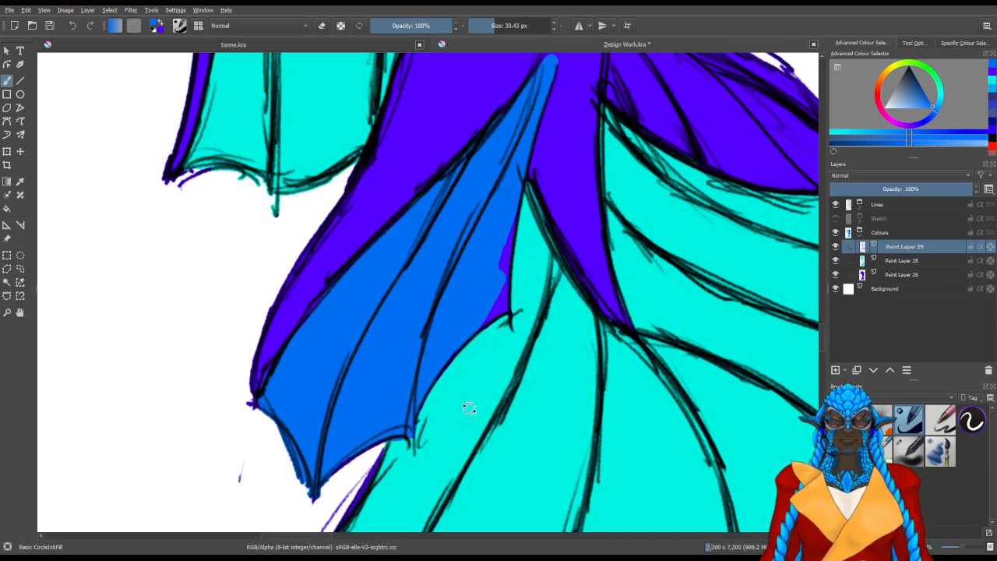
drag(473, 409, 484, 318)
drag(534, 257, 472, 340)
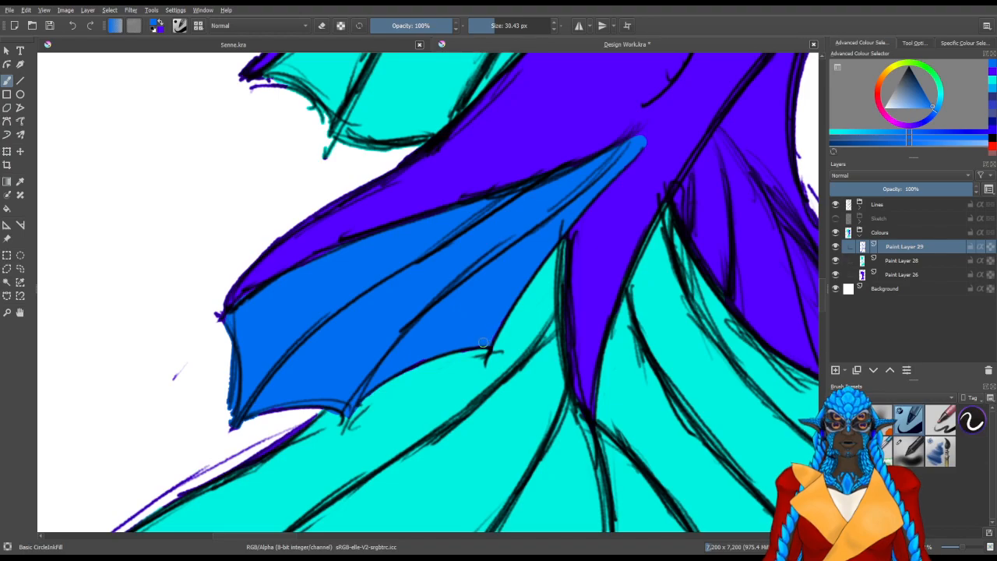
Fill the small ribbed fin on the front side of the tail's base with medium blue
drag(574, 274, 403, 396)
mouse_move(510, 439)
mouse_down()
mouse_move(406, 472)
mouse_move(349, 465)
mouse_move(409, 327)
mouse_up()
mouse_move(394, 298)
mouse_down()
mouse_move(364, 434)
mouse_move(345, 350)
mouse_move(337, 353)
mouse_move(337, 413)
mouse_move(364, 226)
mouse_move(396, 214)
mouse_move(359, 325)
mouse_move(380, 448)
mouse_move(387, 395)
mouse_up()
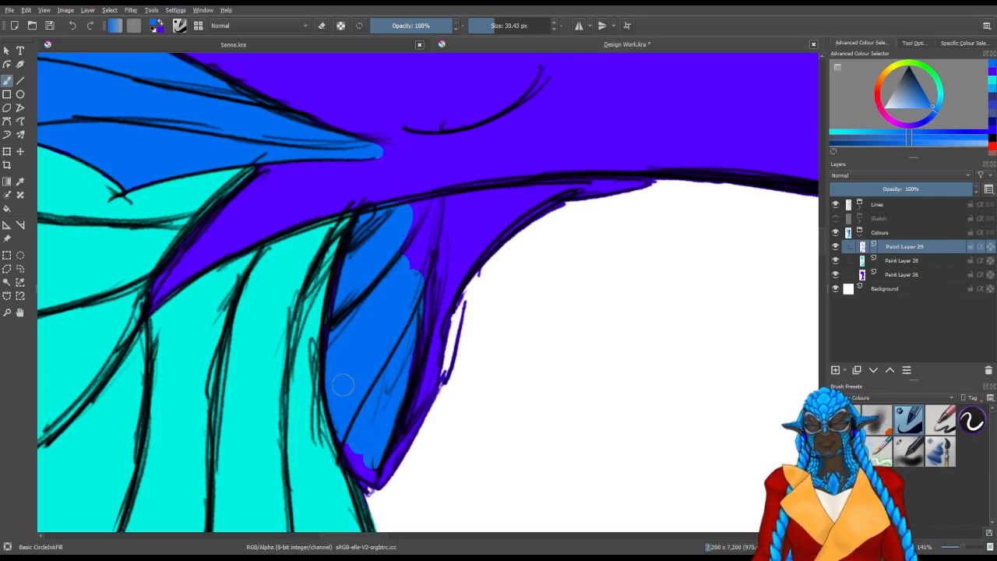
mouse_move(388, 424)
mouse_down()
mouse_move(395, 435)
mouse_move(363, 480)
mouse_up()
mouse_move(393, 396)
mouse_down()
mouse_move(423, 252)
mouse_move(409, 250)
mouse_move(410, 209)
mouse_move(423, 200)
mouse_move(430, 228)
mouse_move(421, 252)
mouse_up()
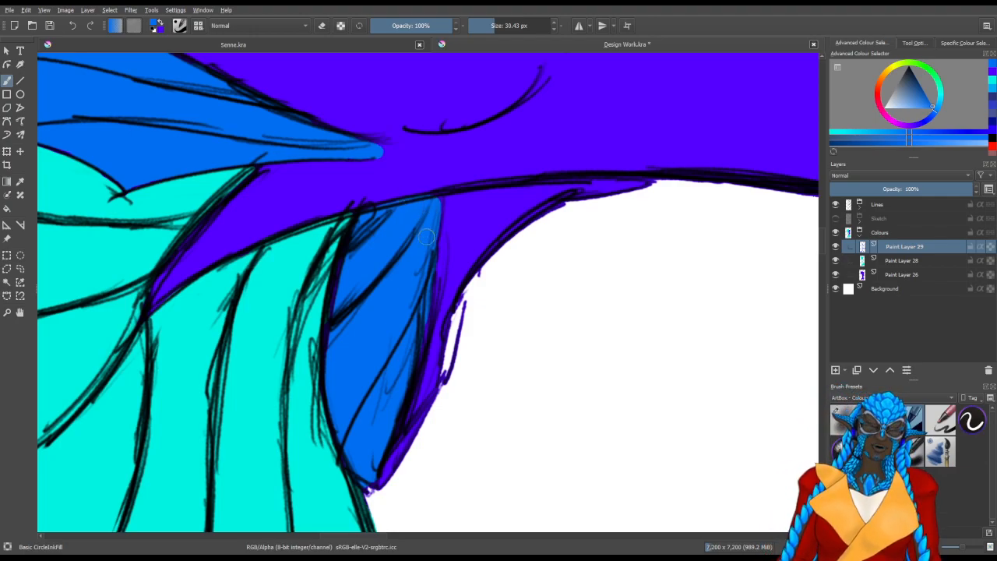
Make Paint Layer 27 in the Lines group active and set up the Pencil-2 brush at 10 px in black
scroll(374, 231, down, 5)
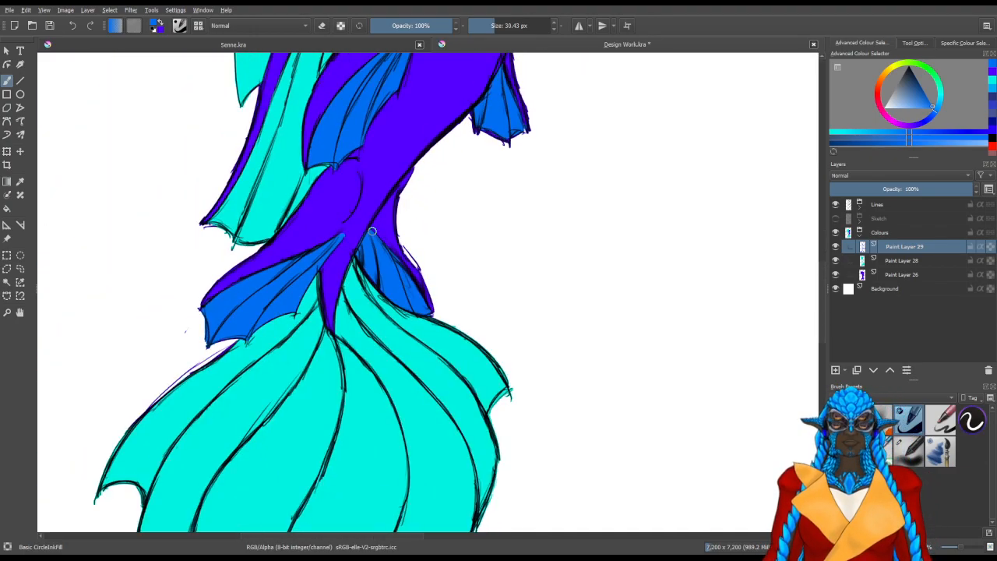
drag(483, 83, 451, 249)
drag(441, 161, 441, 298)
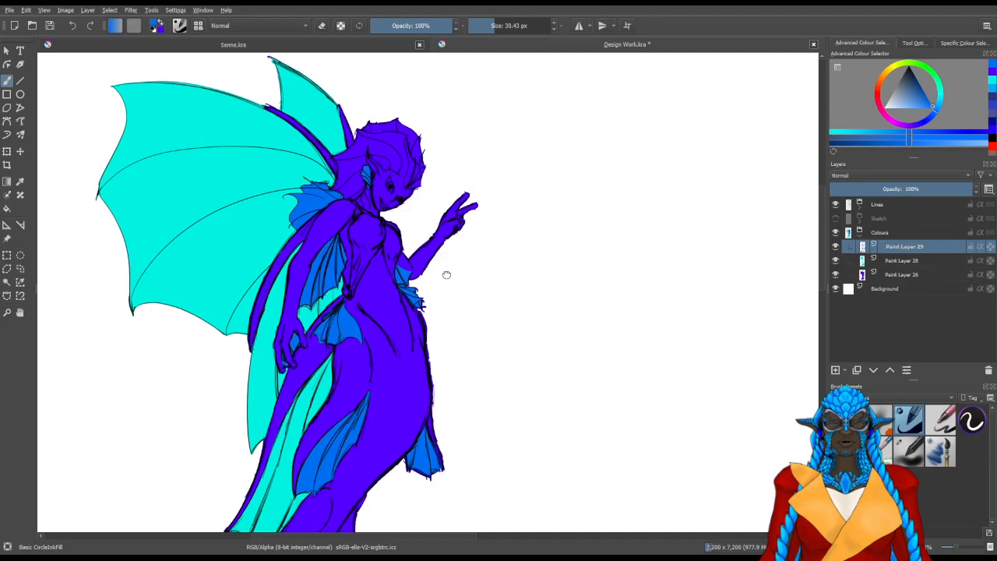
drag(446, 274, 456, 330)
mouse_move(458, 391)
mouse_down()
mouse_move(454, 345)
mouse_move(509, 298)
mouse_up()
mouse_move(552, 389)
mouse_down()
mouse_move(593, 297)
mouse_move(554, 356)
mouse_move(508, 529)
mouse_up()
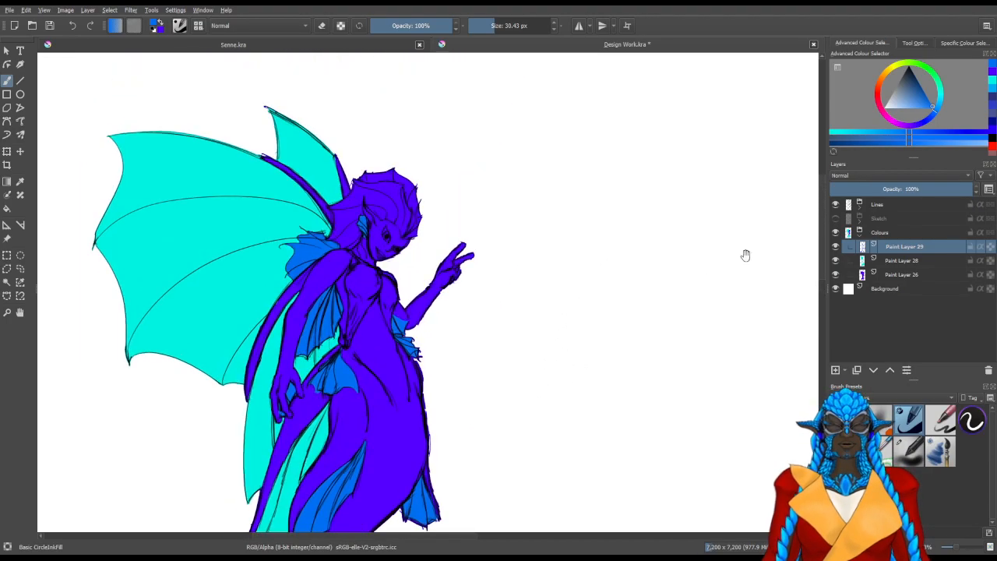
click(852, 206)
click(871, 220)
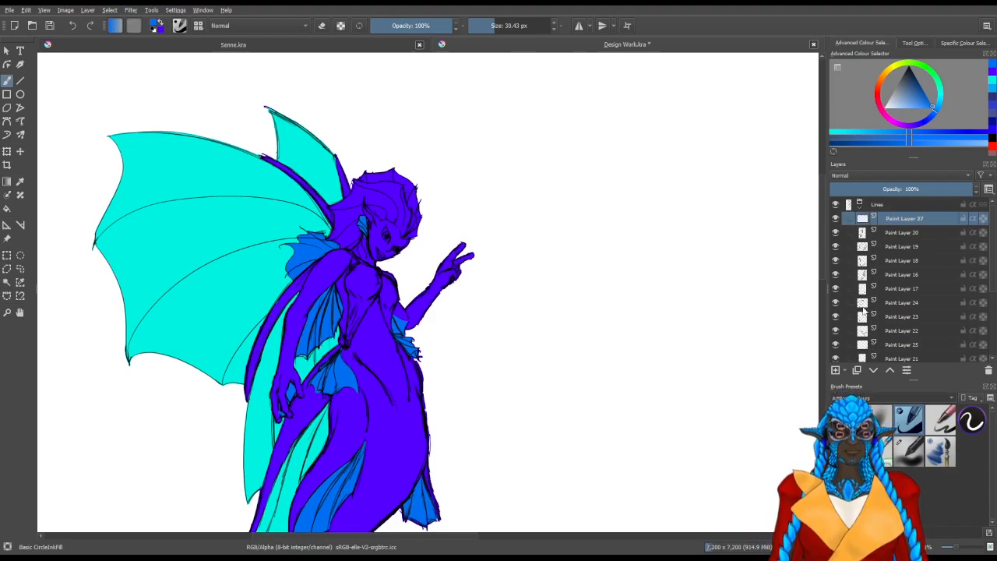
click(904, 424)
click(896, 417)
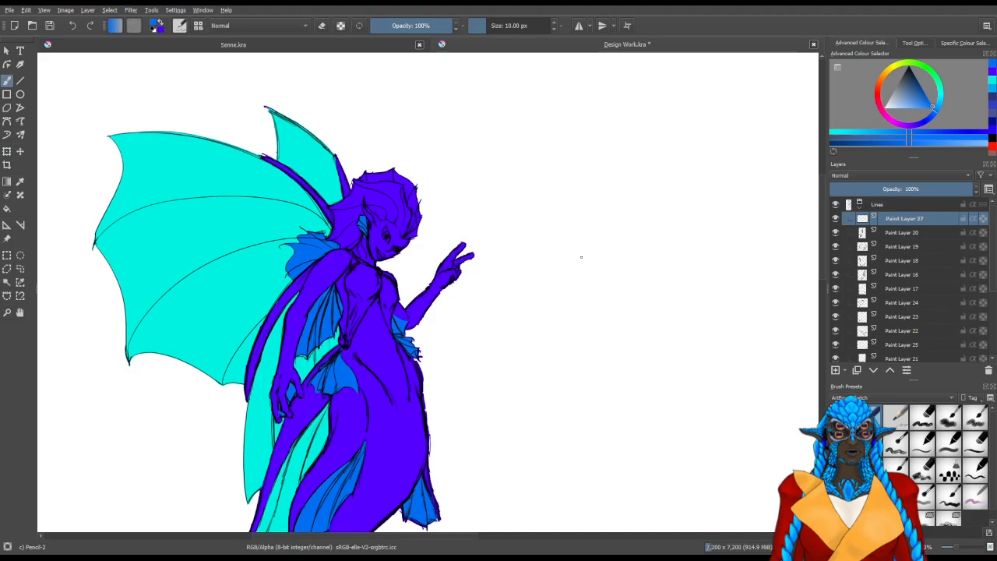
key(x)
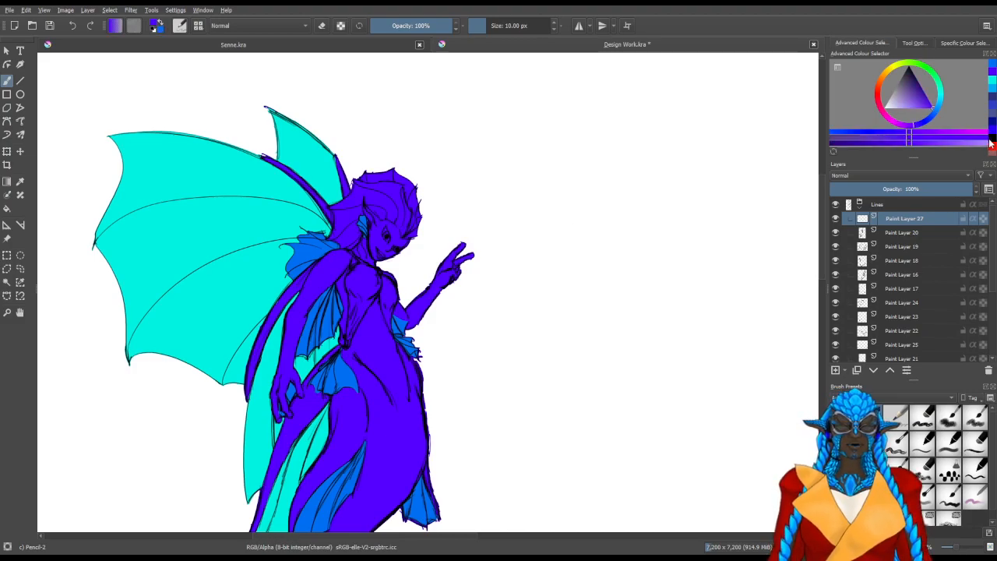
click(991, 144)
Draw black webbing lines between the two extended fingers of the raised hand and from the lower one to the curled fingers
scroll(408, 237, up, 3)
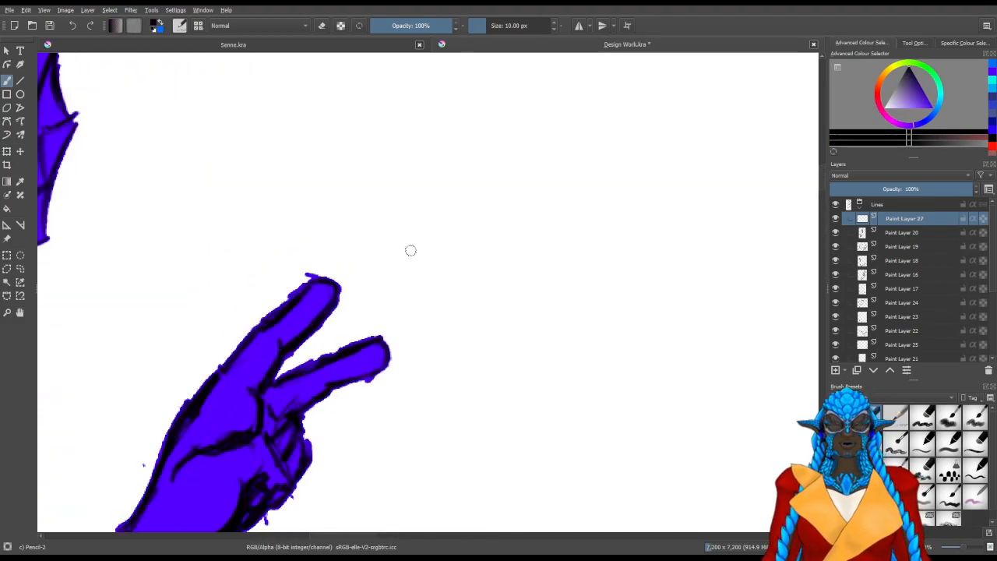
drag(394, 407, 337, 359)
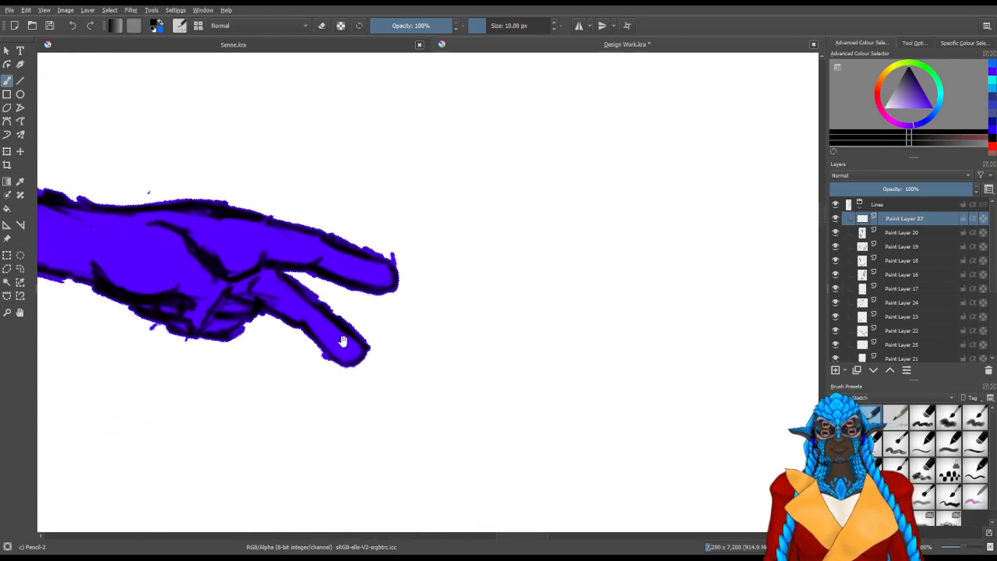
mouse_move(357, 316)
mouse_down()
mouse_move(375, 291)
mouse_move(358, 347)
mouse_up()
drag(376, 290, 357, 345)
mouse_move(334, 418)
mouse_down()
mouse_move(445, 412)
mouse_move(424, 427)
mouse_up()
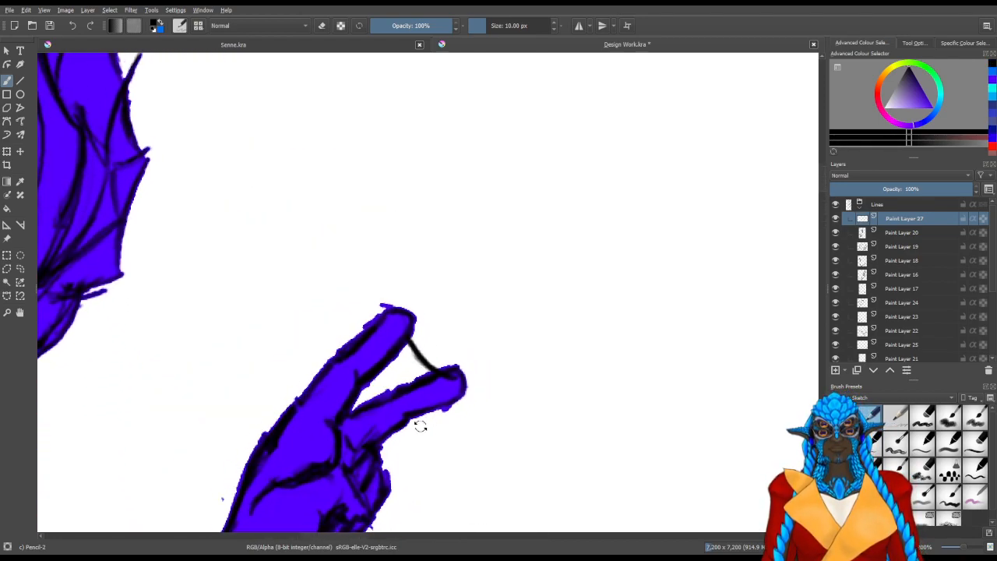
mouse_move(360, 477)
mouse_down()
mouse_move(362, 391)
mouse_move(354, 400)
mouse_move(399, 328)
mouse_up()
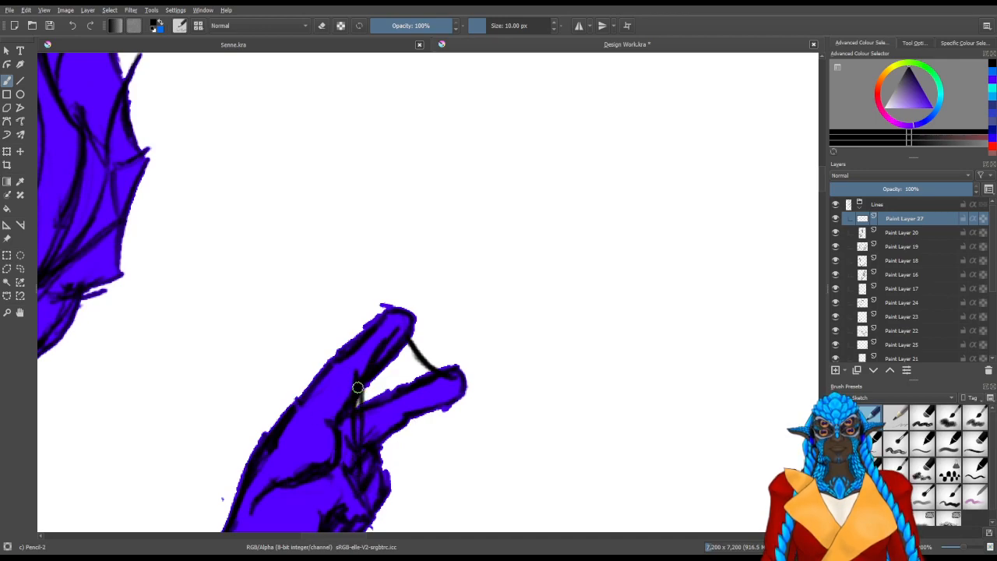
drag(375, 466, 419, 413)
mouse_move(389, 446)
mouse_down()
mouse_move(420, 412)
mouse_move(516, 414)
mouse_up()
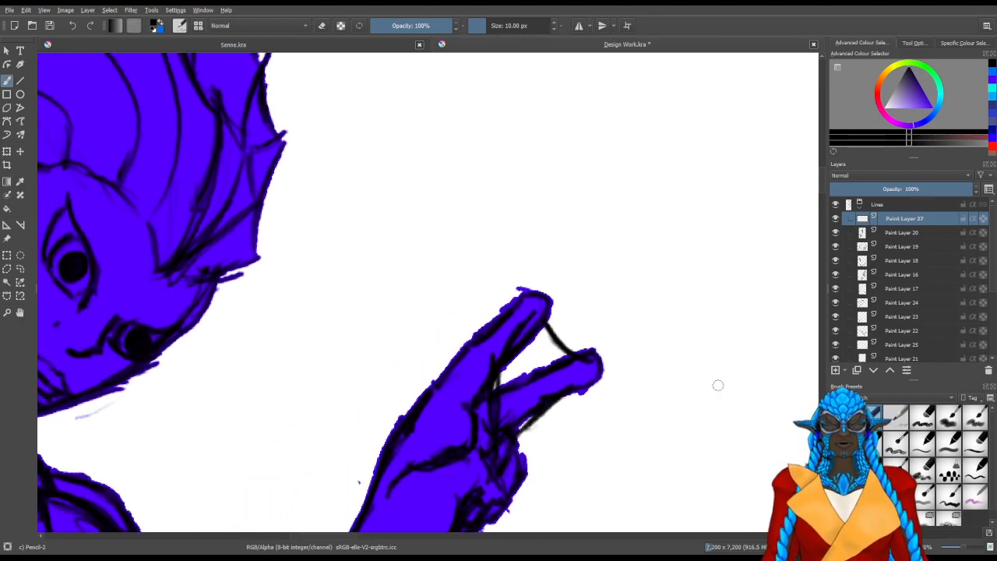
Collapse the Lines group and make Paint Layer 29 in the Colours group active again
scroll(646, 377, down, 3)
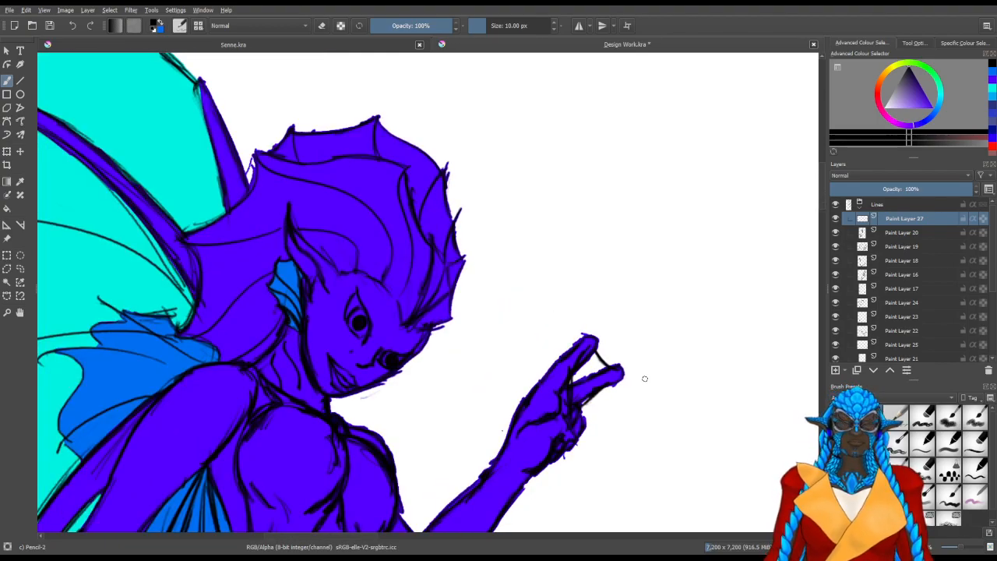
drag(645, 379, 643, 384)
scroll(643, 383, down, 4)
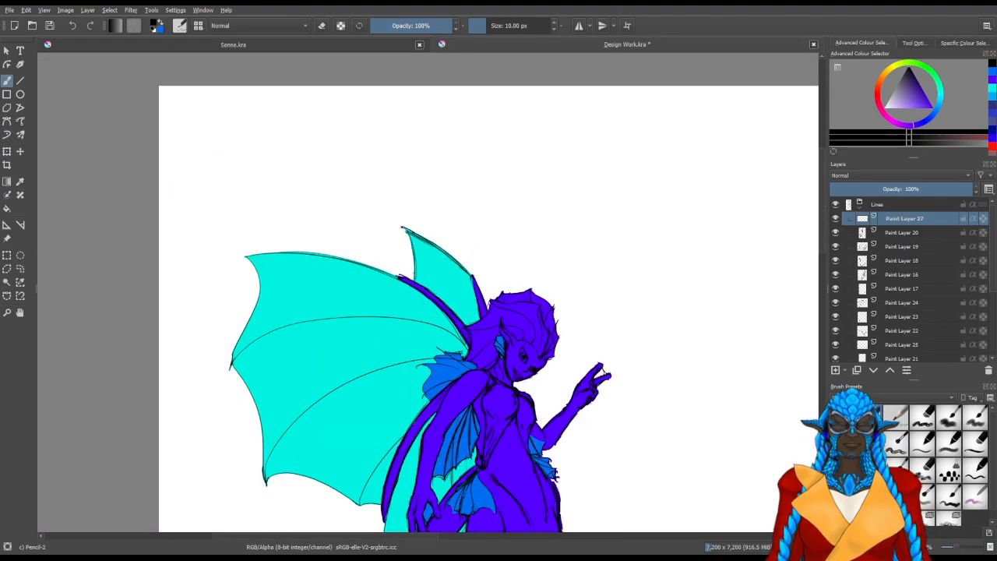
click(861, 204)
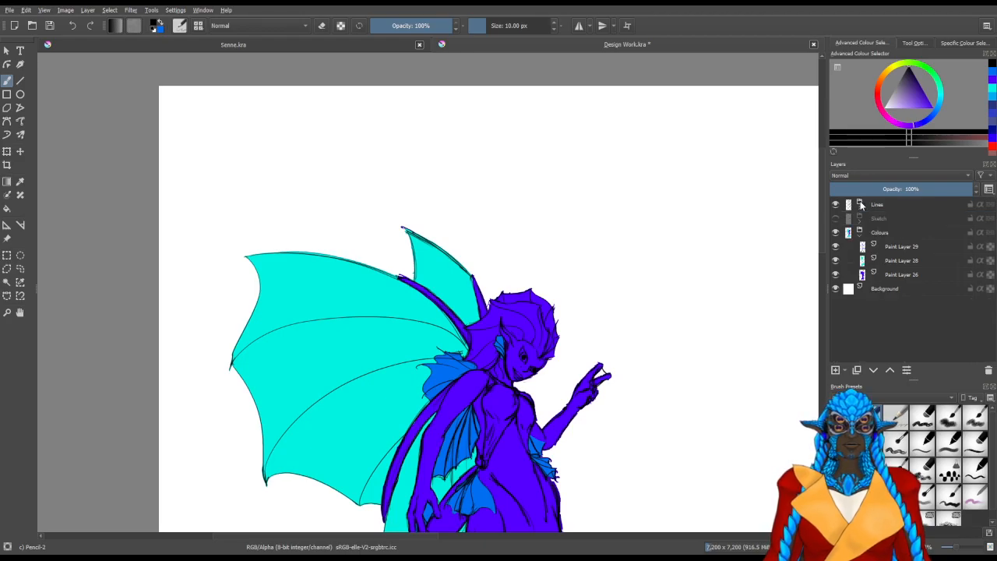
click(898, 250)
scroll(551, 272, down, 1)
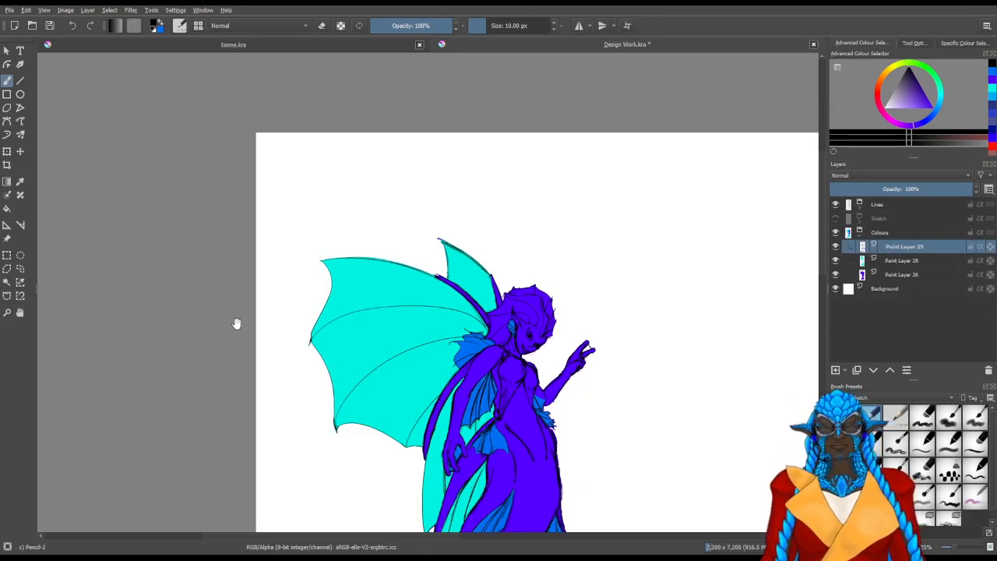
drag(222, 323, 113, 265)
drag(274, 357, 347, 162)
scroll(348, 162, down, 1)
drag(254, 196, 245, 267)
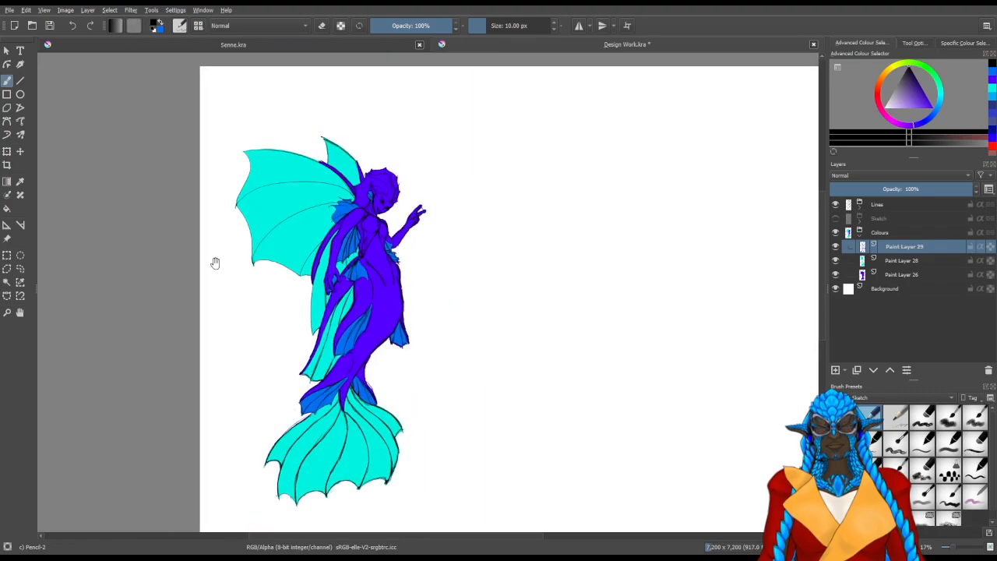
click(9, 283)
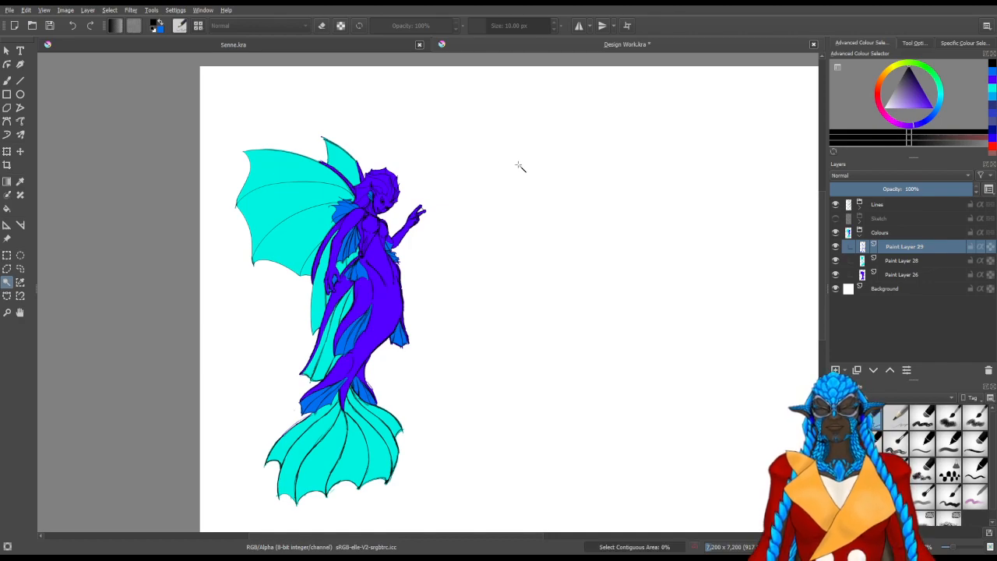
click(516, 154)
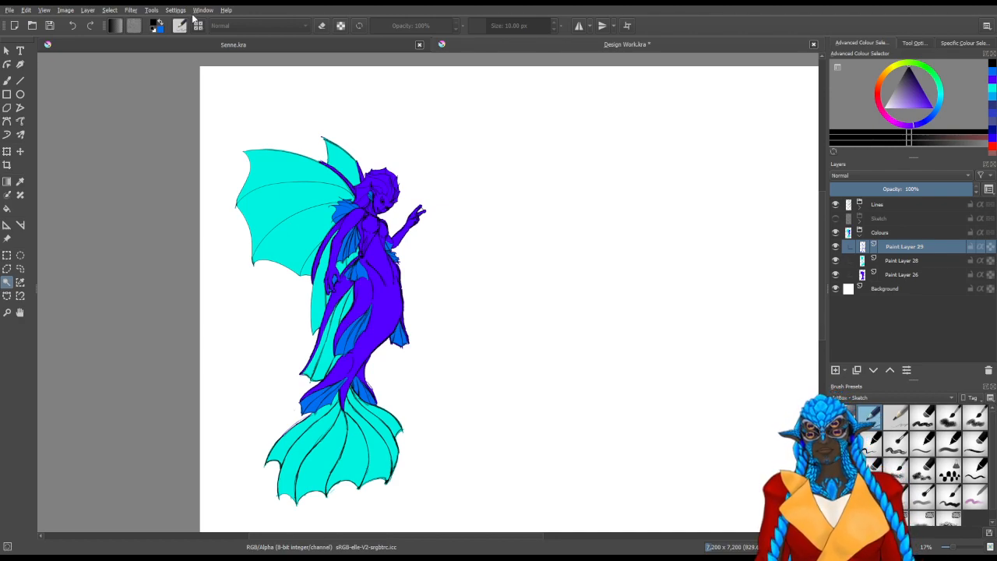
click(255, 88)
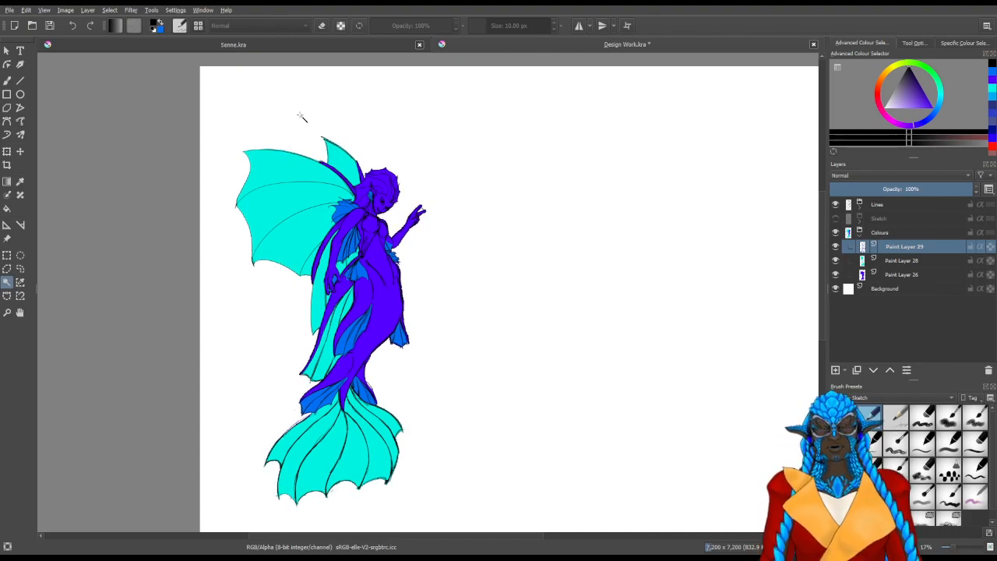
click(8, 81)
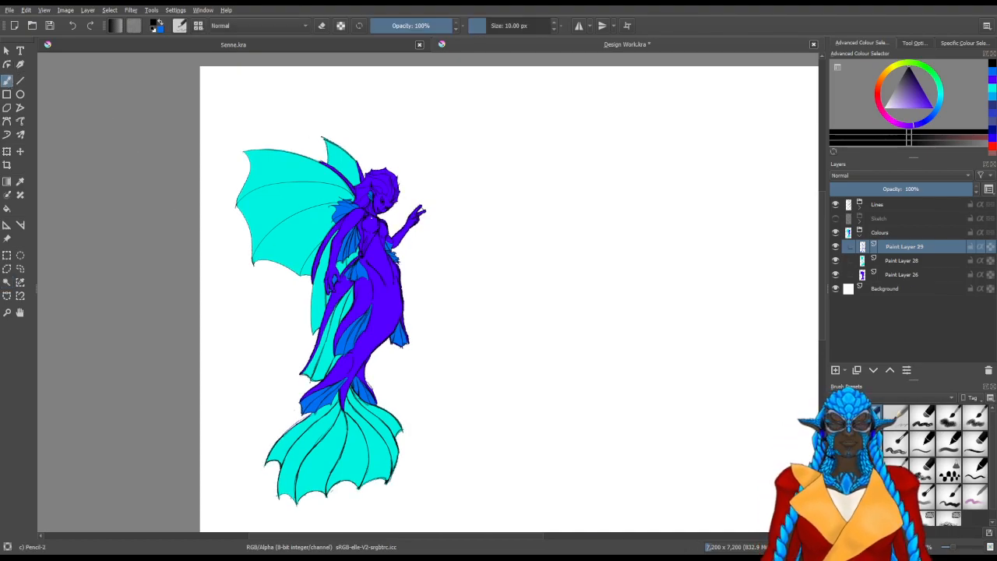
Start filling the raised hand's finger webbing with medium blue, using the Basic CircleInkFill brush at 30.43 px
scroll(372, 219, up, 1)
scroll(464, 209, up, 2)
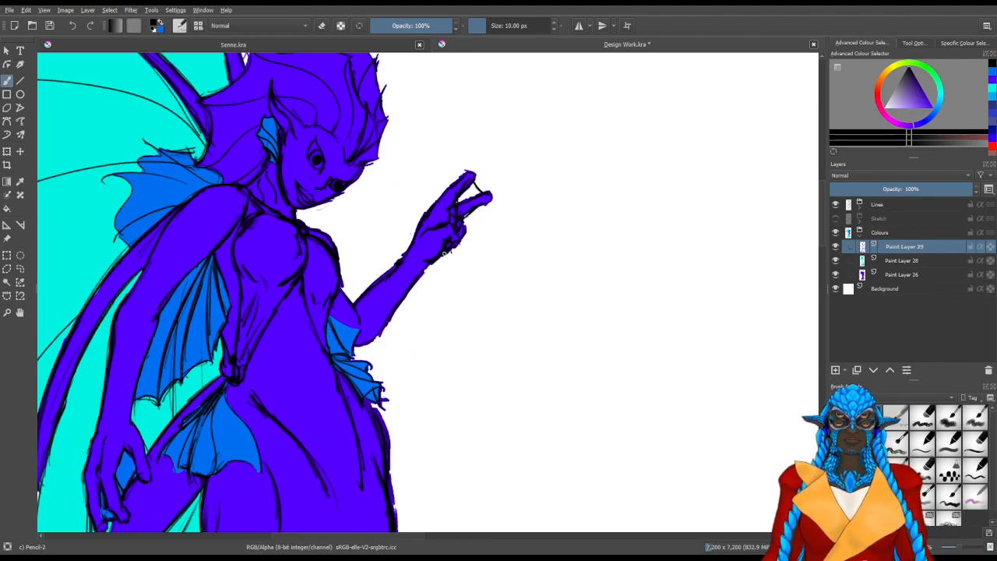
key(x)
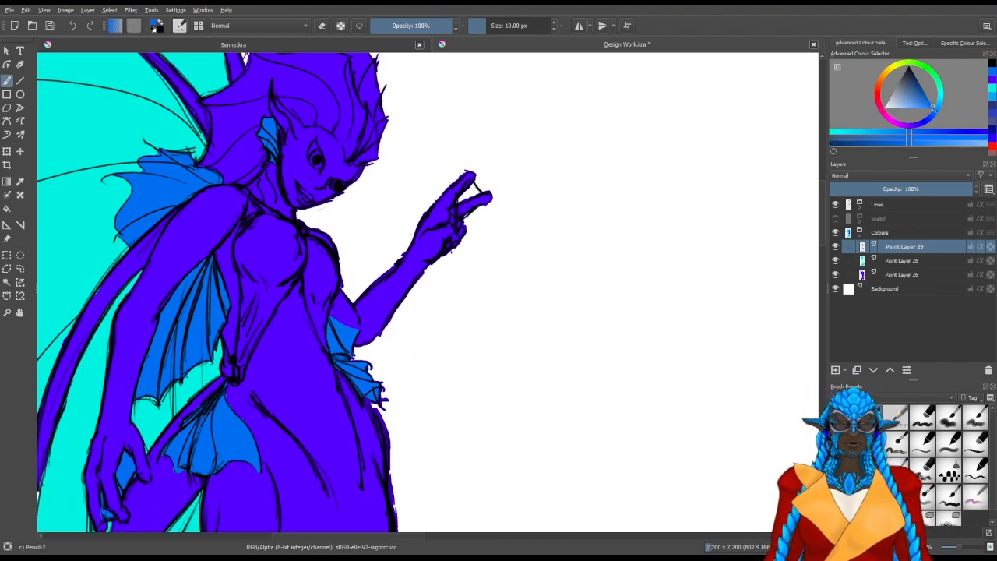
click(872, 286)
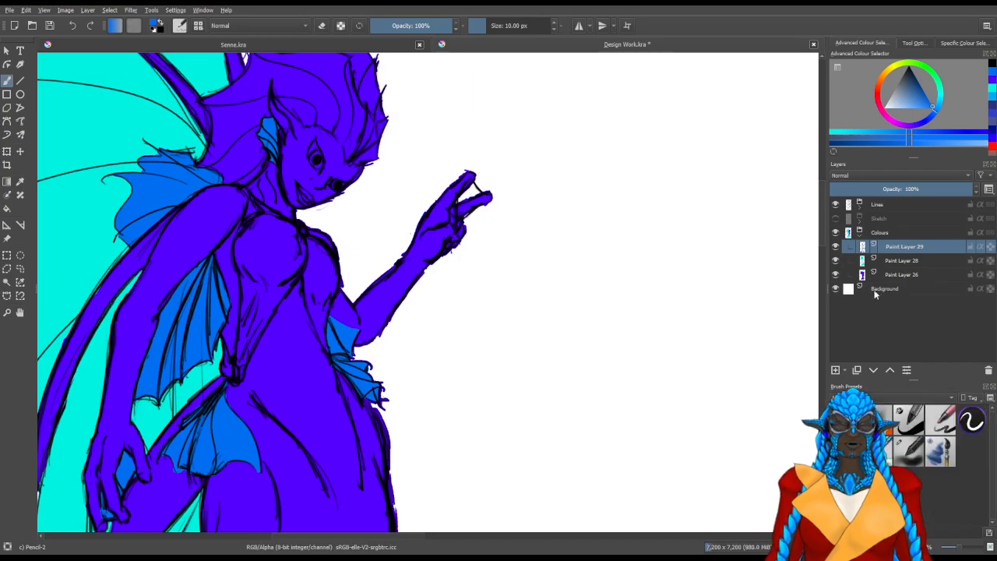
scroll(527, 221, up, 3)
drag(512, 206, 579, 281)
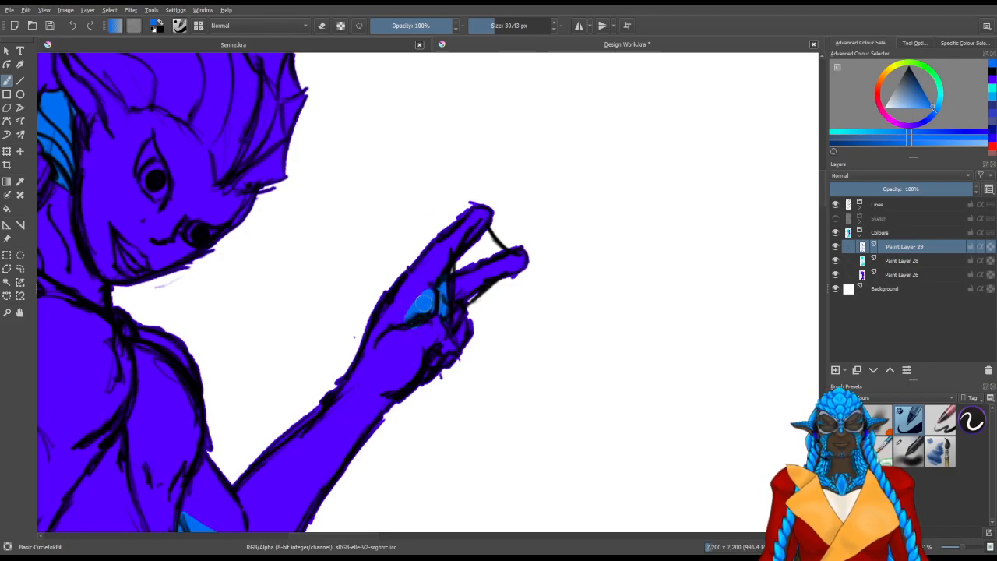
drag(420, 307, 438, 278)
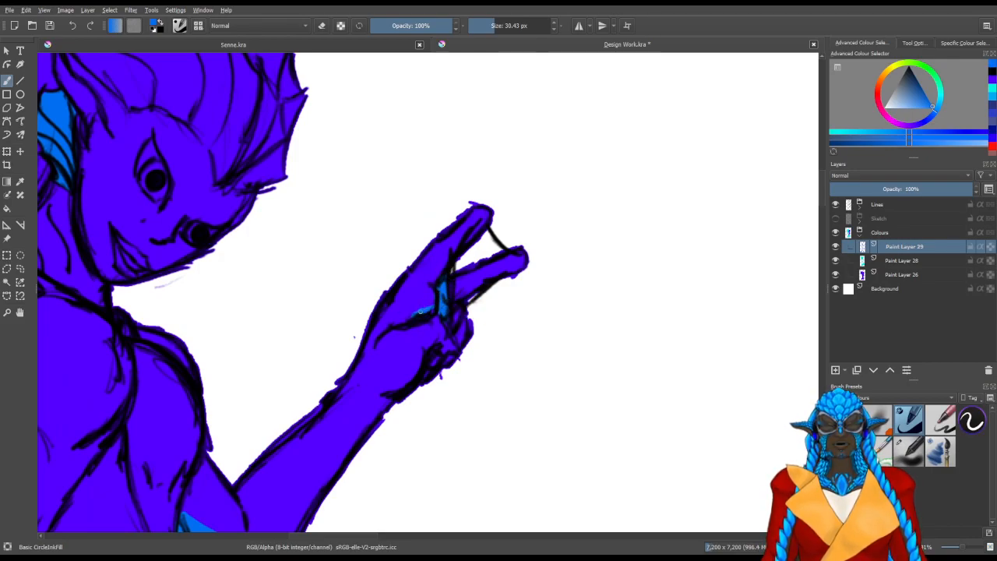
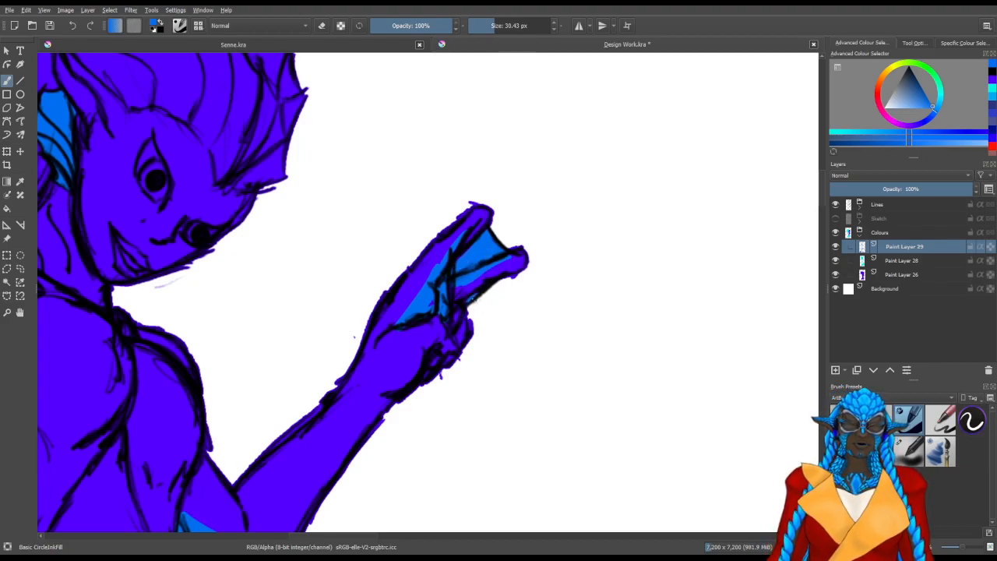
Save the mermaid design document with the whole figure in view
scroll(415, 286, down, 3)
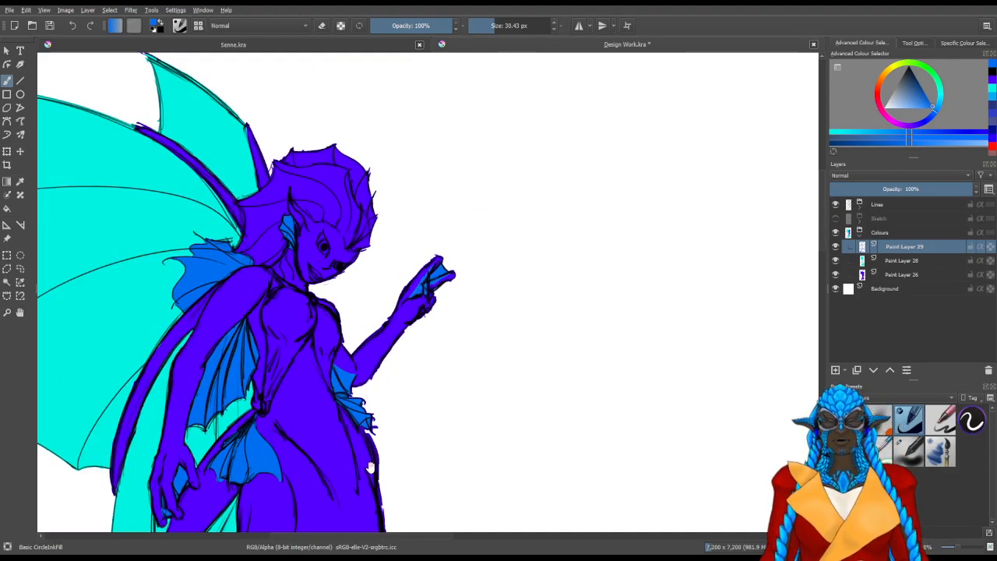
drag(379, 466, 432, 356)
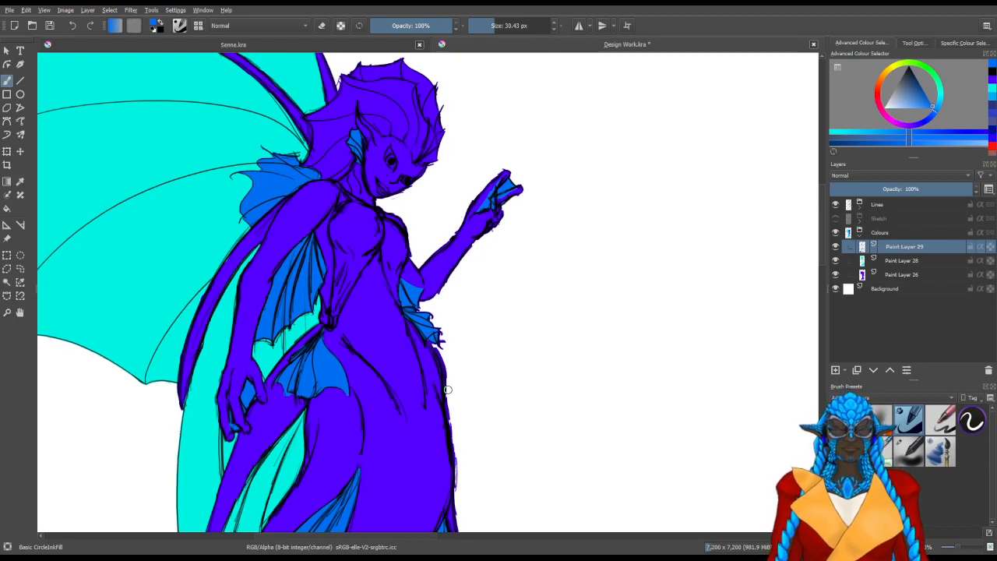
scroll(432, 340, down, 4)
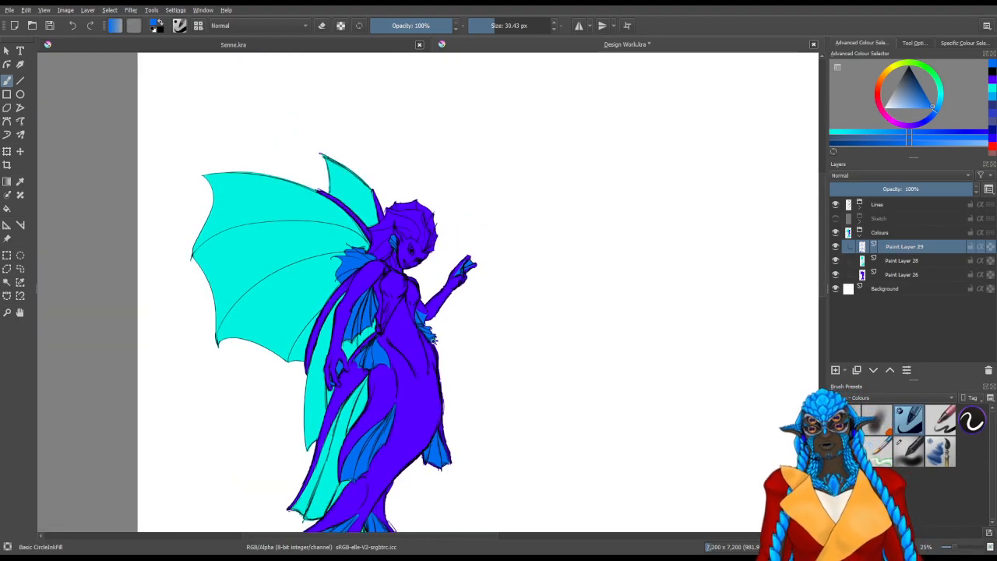
drag(525, 383, 486, 292)
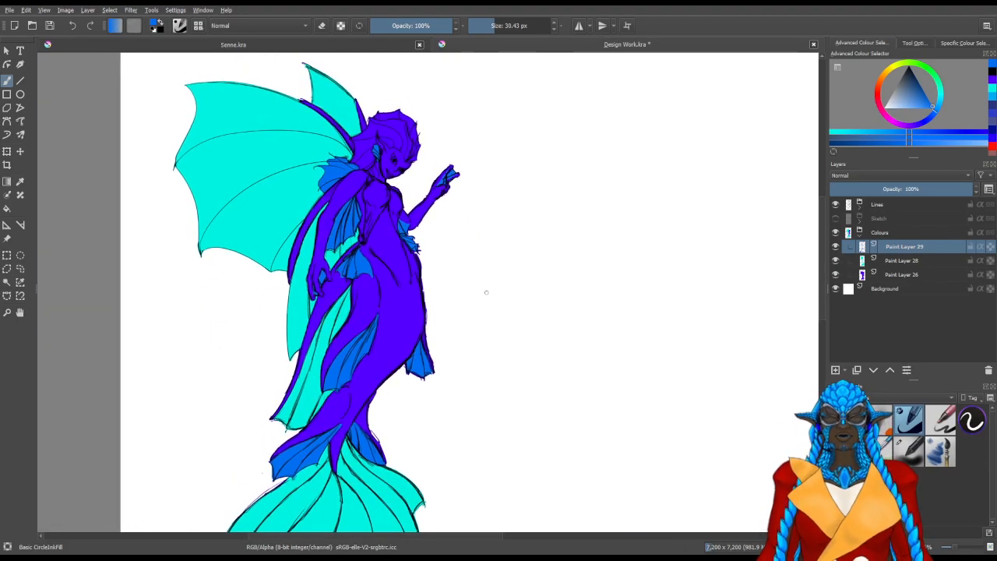
scroll(486, 292, down, 2)
drag(510, 253, 504, 262)
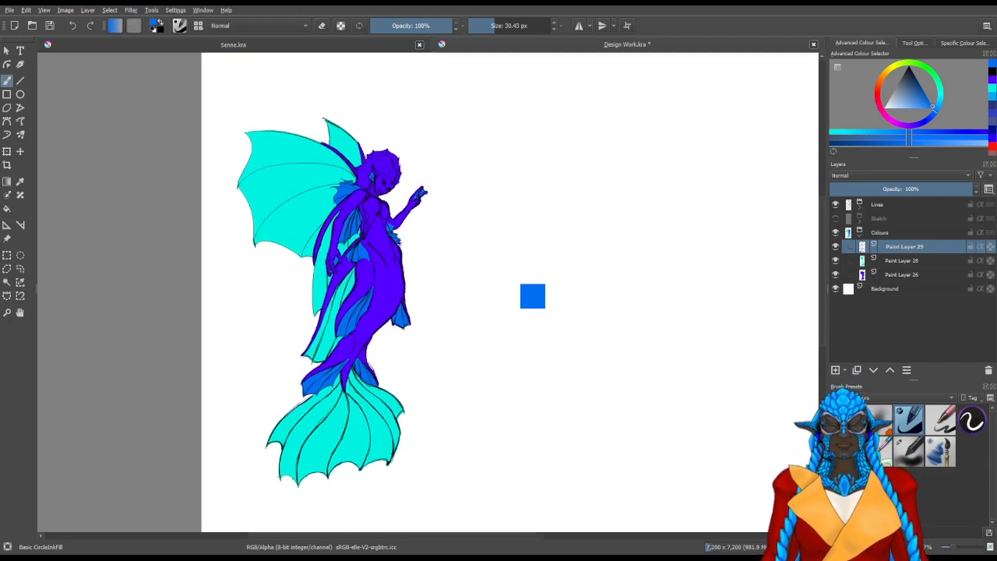
key(ctrl+s)
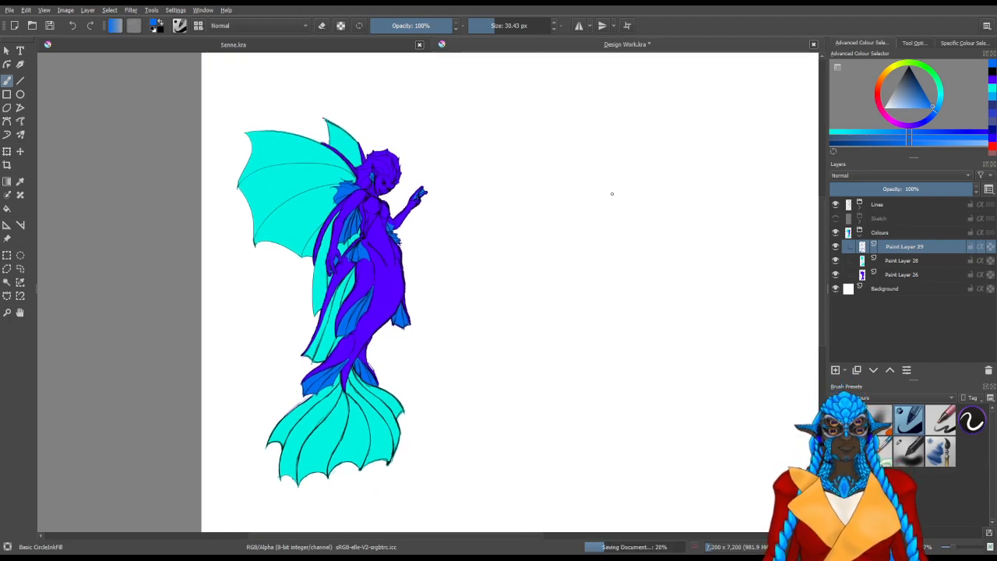
Lower the opacity of Paint Layer 29 to 78% and reduce the opacity of Paint Layer 28
drag(925, 184, 905, 188)
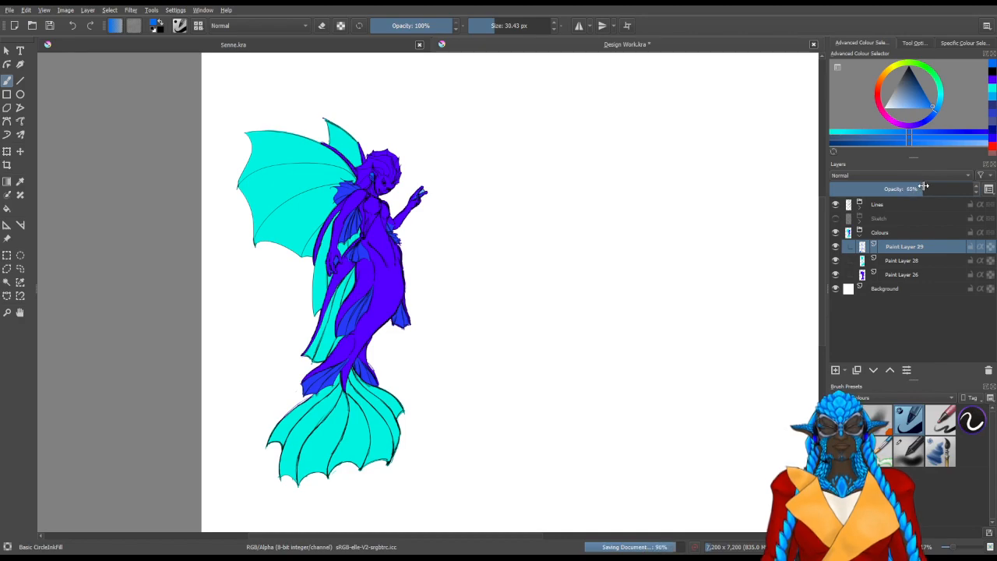
drag(969, 178, 942, 182)
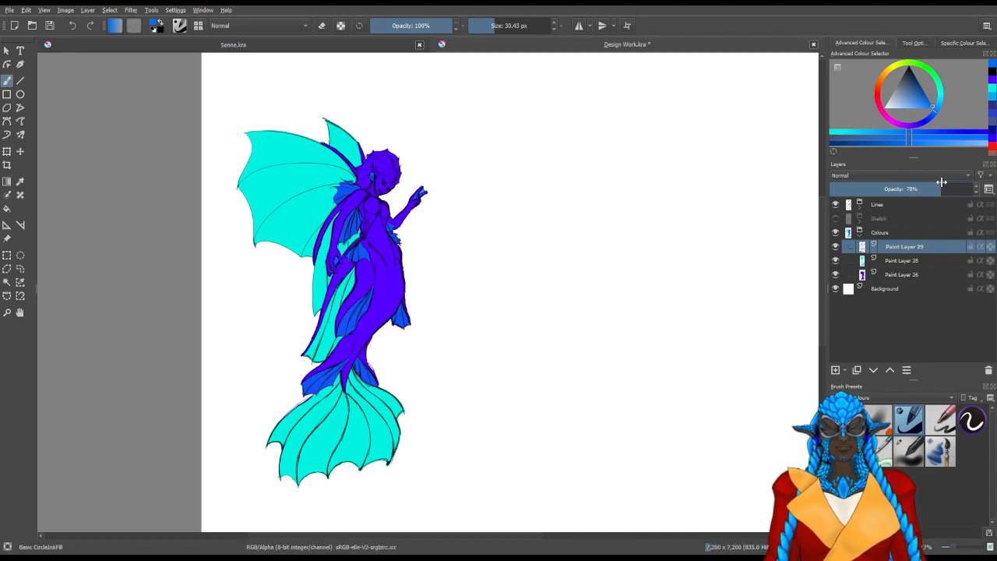
click(915, 259)
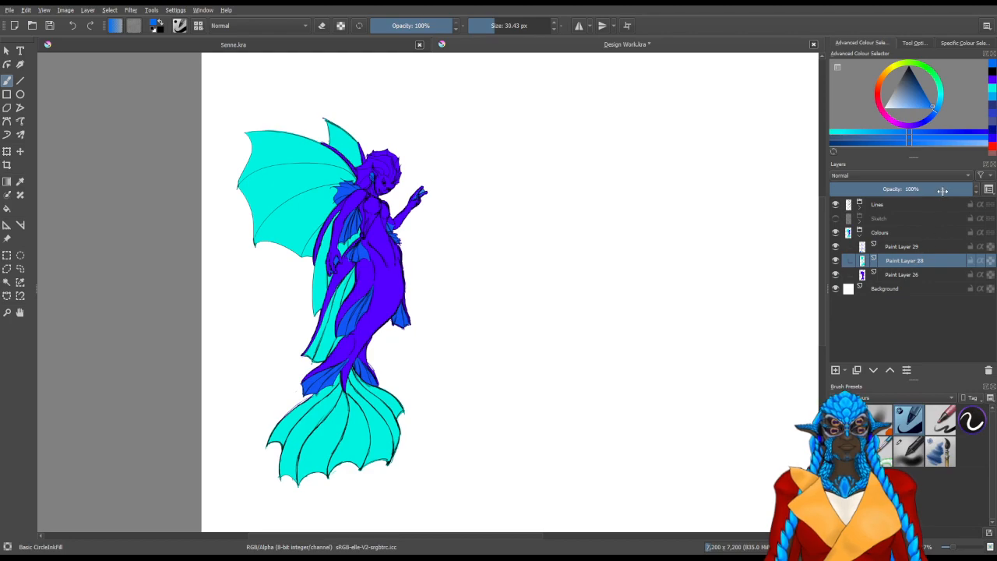
Try Paint Layer 26 at 71% opacity, return it to 100%, and toggle its visibility off and on
click(909, 274)
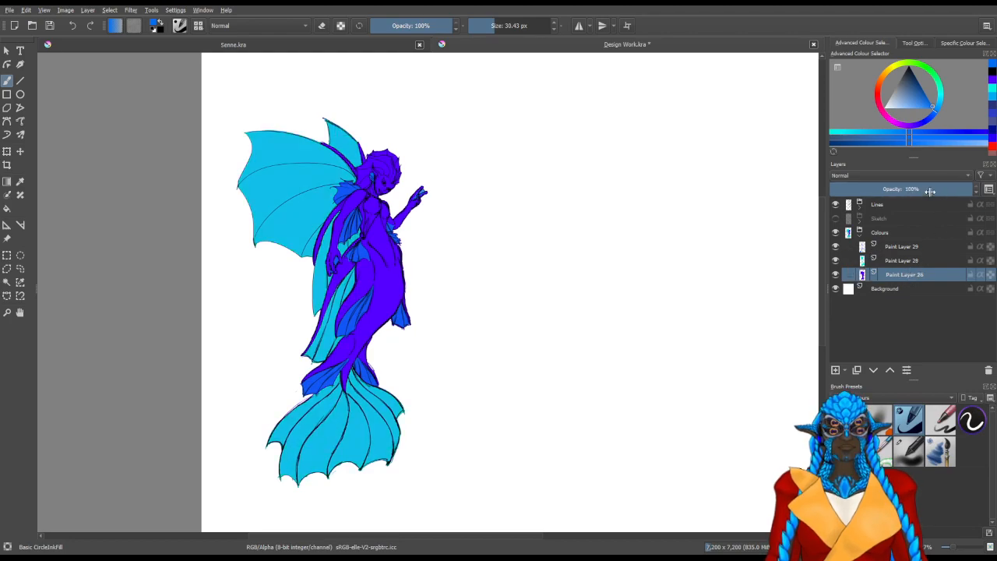
click(932, 189)
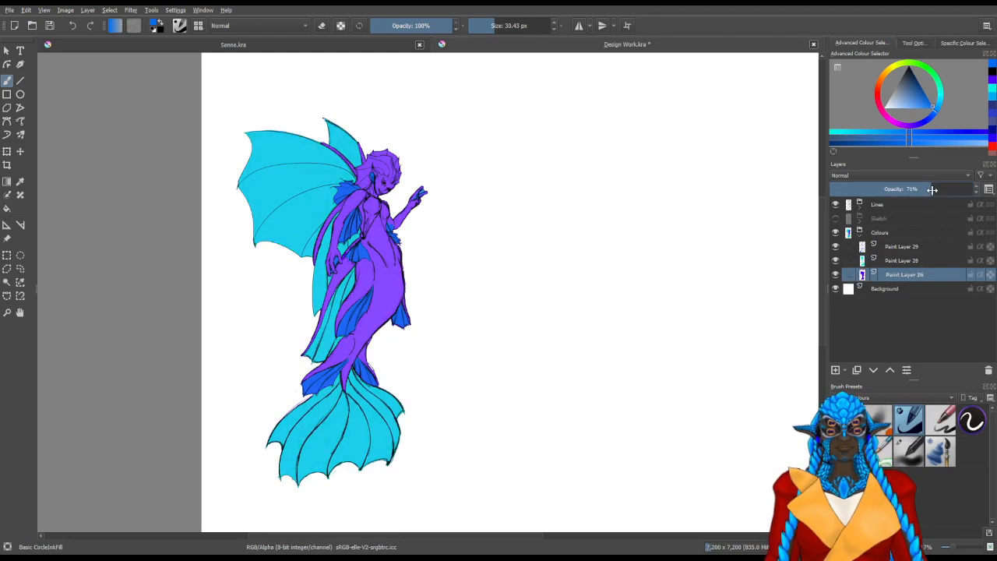
drag(932, 190, 974, 190)
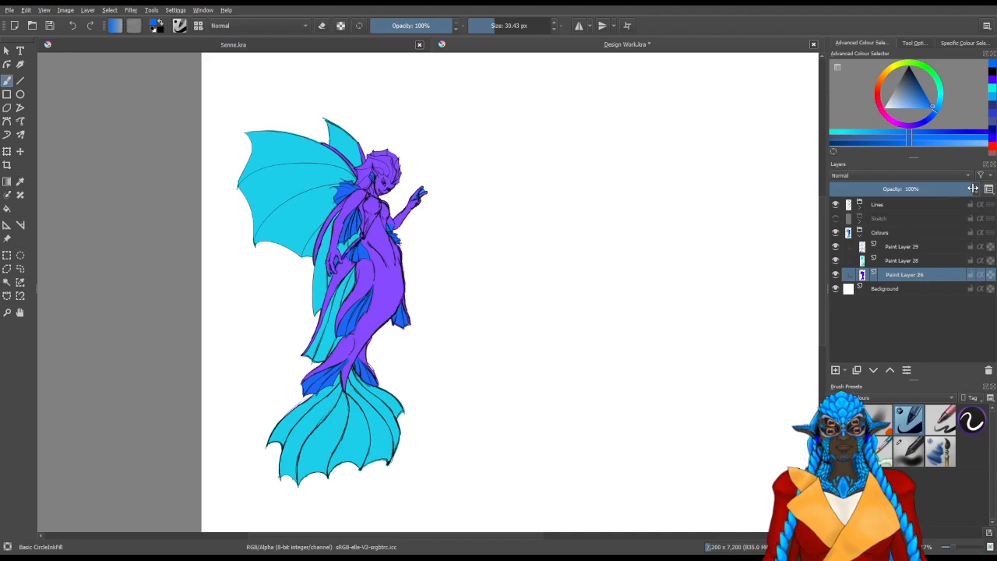
click(836, 275)
click(836, 275)
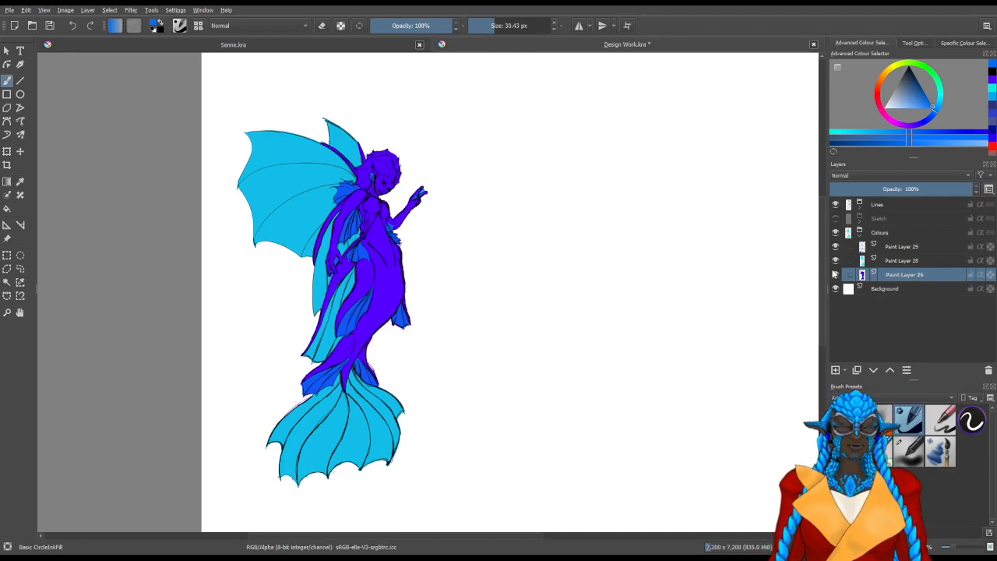
Add a new paint layer directly above Paint Layer 29 inside the Colours group
click(888, 247)
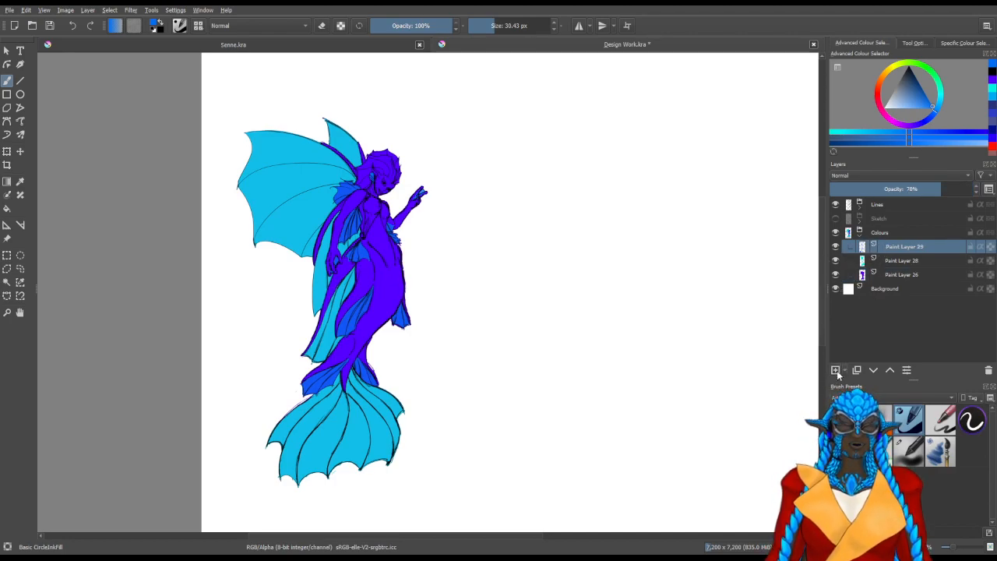
click(835, 370)
scroll(349, 183, up, 1)
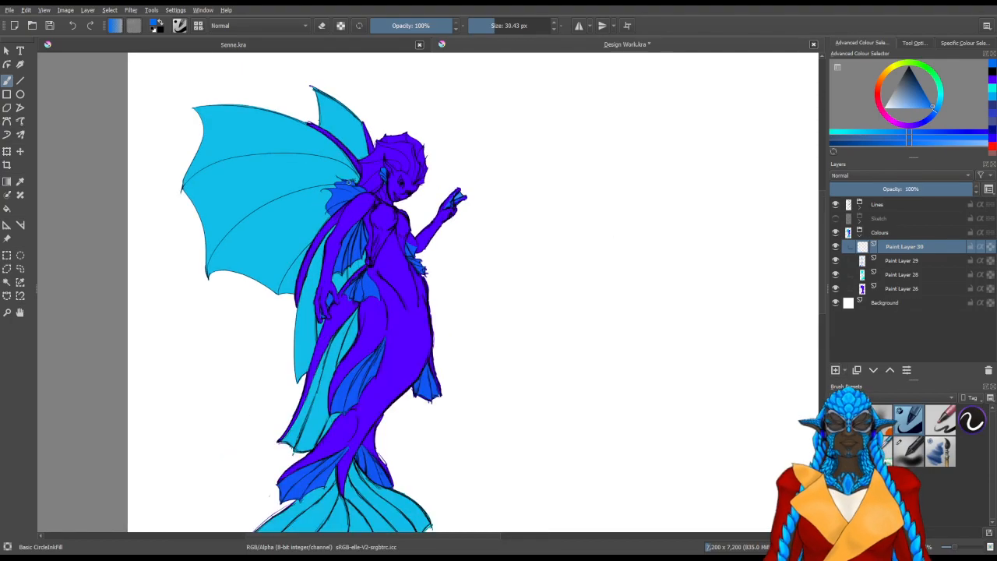
scroll(349, 157, up, 4)
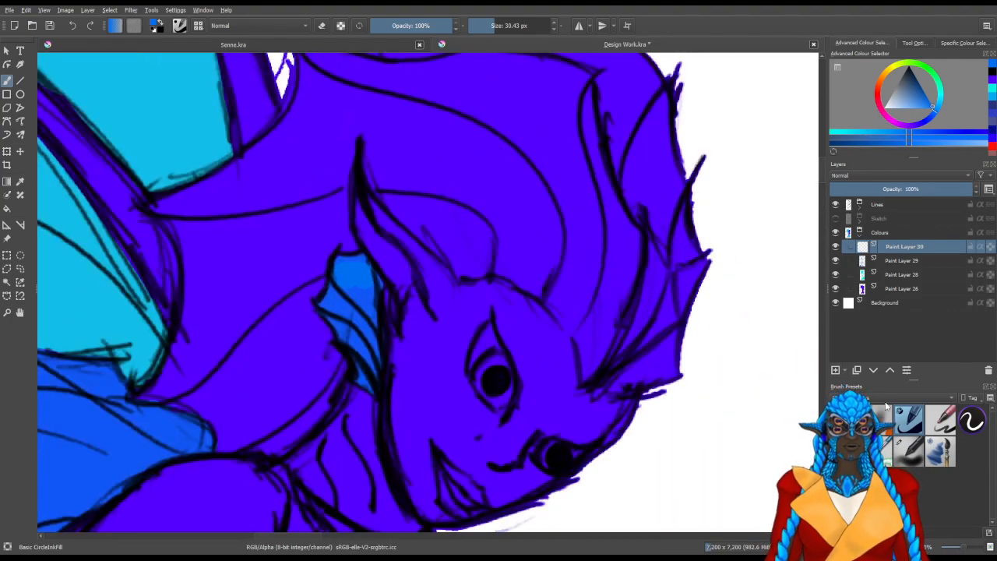
Try the GDquest Watercolor Sponge Ink Grainy 2 brush on the head at 60.39 px and undo the test stroke
click(886, 408)
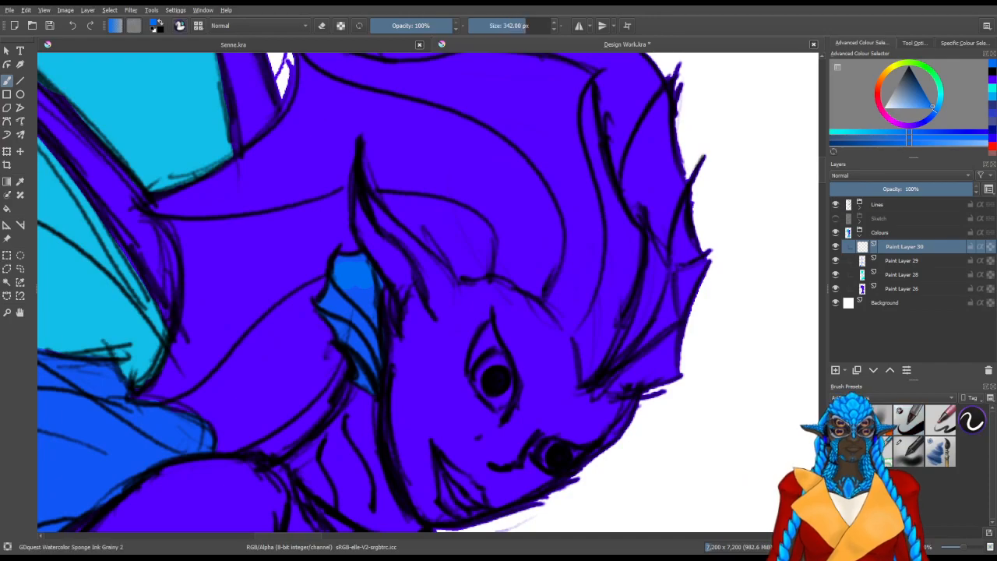
drag(472, 216, 494, 284)
mouse_move(372, 240)
shift+mouse_down()
mouse_move(265, 240)
mouse_move(291, 240)
shift+mouse_up()
mouse_move(500, 190)
mouse_down()
mouse_move(519, 269)
mouse_move(438, 223)
mouse_move(498, 203)
mouse_up()
key(ctrl+z)
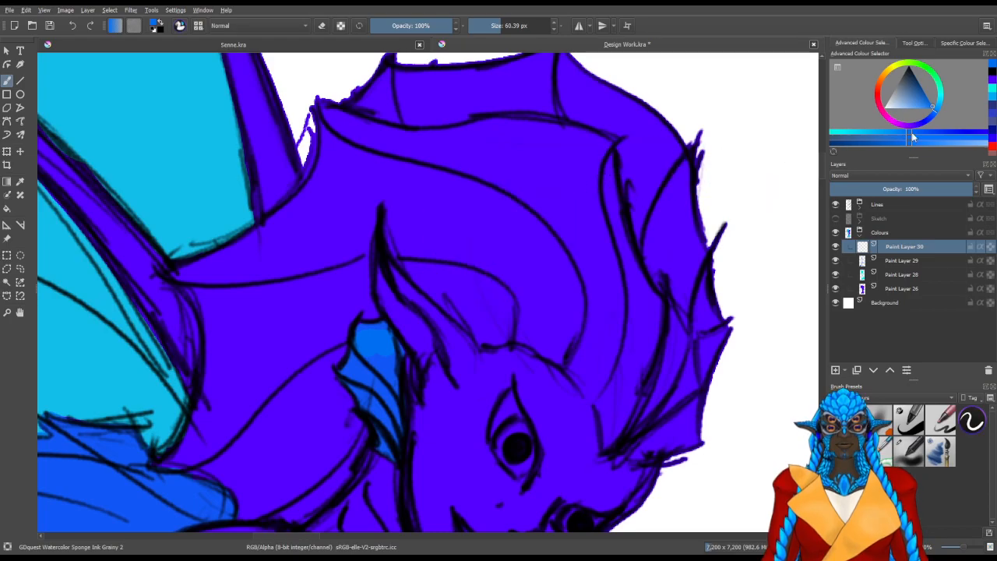
Choose a bright green and sponge textured strokes along the front folds of the head crest
click(923, 71)
drag(621, 325, 500, 254)
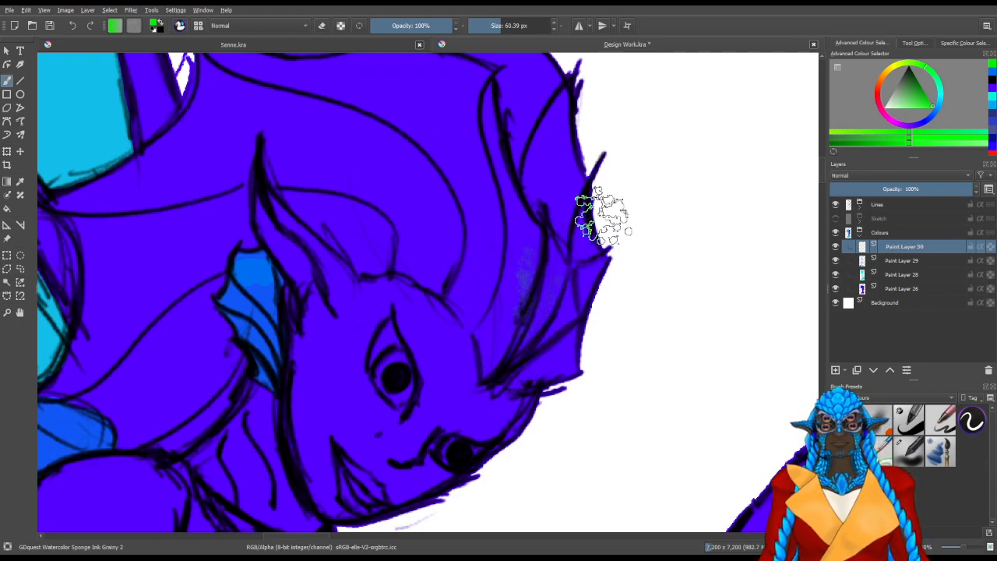
mouse_move(519, 309)
mouse_down()
mouse_move(512, 339)
mouse_move(529, 286)
mouse_move(491, 362)
mouse_move(529, 237)
mouse_move(510, 370)
mouse_move(556, 276)
mouse_move(490, 360)
mouse_up()
drag(508, 233, 478, 151)
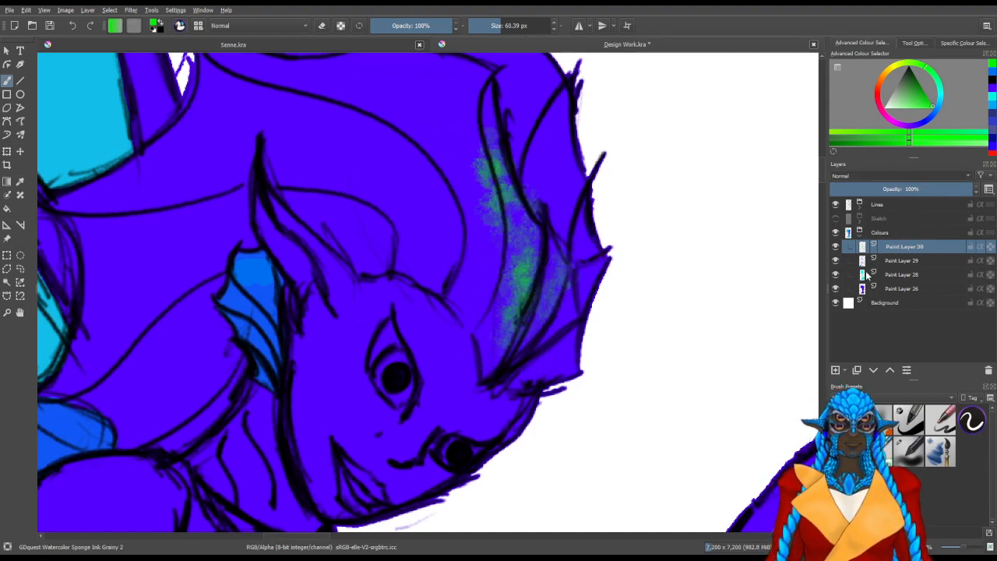
Try the Overlay, Saturation, Soft Light (SVG) and Lighten blending modes on Paint Layer 30
key(alt+shift+o)
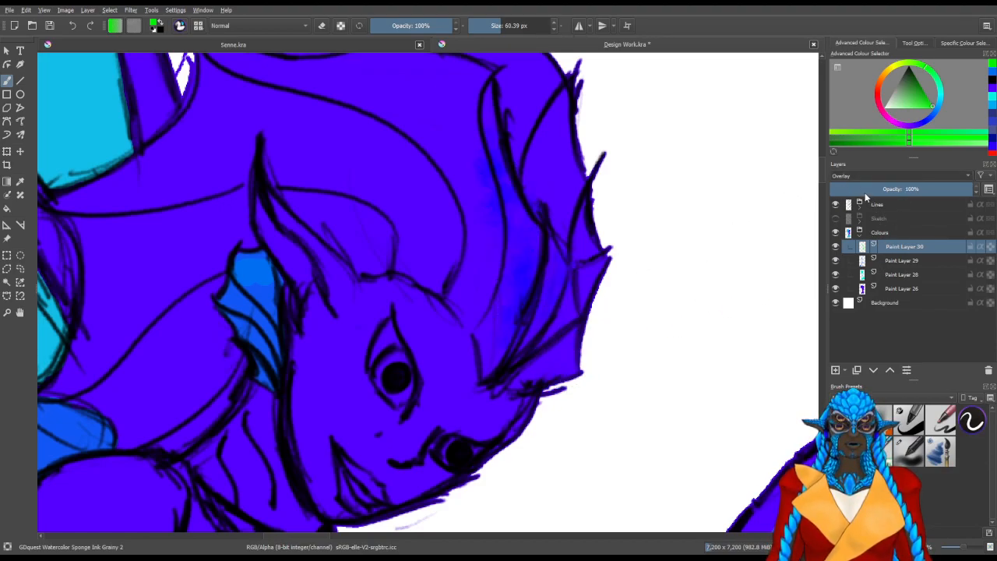
key(alt+shift+t)
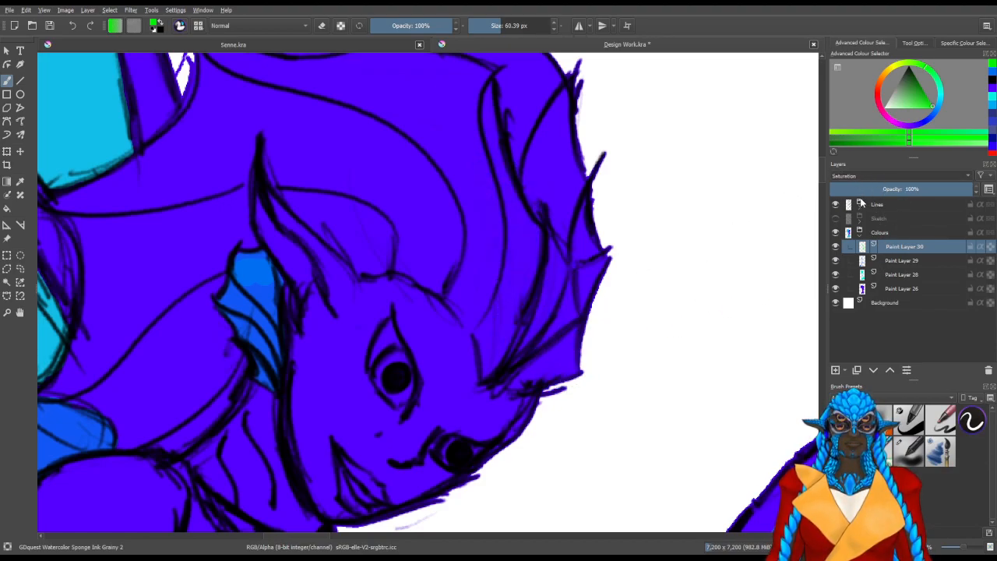
key(alt+shift+f)
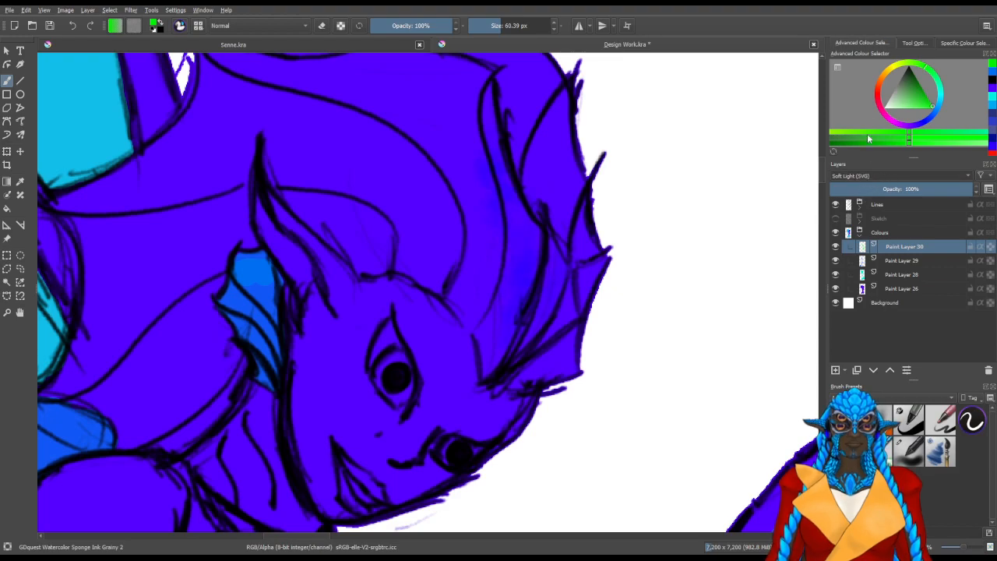
key(alt+shift+g)
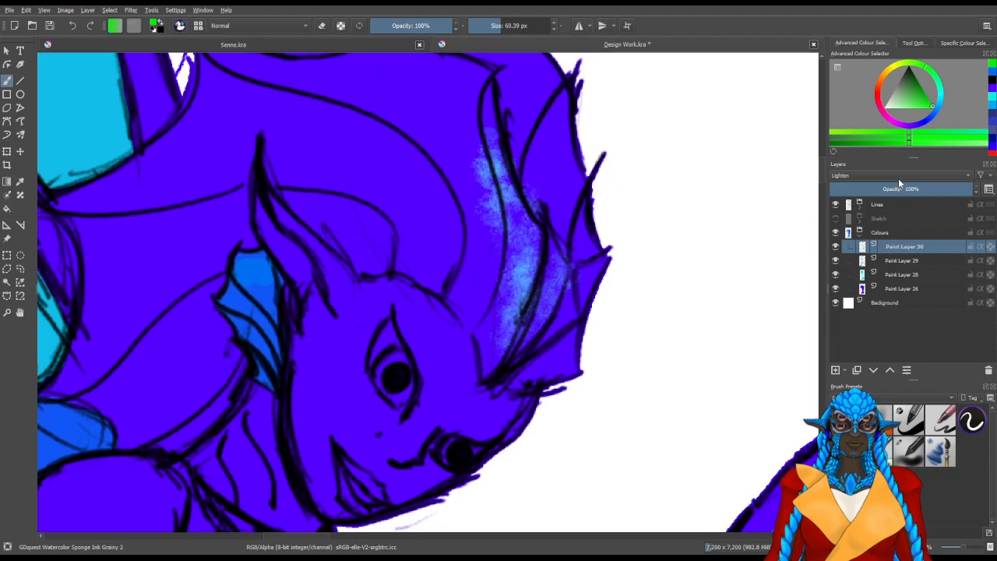
Return Paint Layer 30 to Normal blending and erase the green sponge strokes with Eraser Circle
click(850, 206)
mouse_move(395, 88)
mouse_down()
mouse_move(443, 112)
mouse_move(477, 269)
mouse_move(467, 190)
mouse_move(474, 215)
mouse_up()
key(slash)
drag(425, 159, 484, 159)
mouse_move(401, 148)
mouse_down()
mouse_move(445, 142)
mouse_move(418, 337)
mouse_move(536, 223)
mouse_move(441, 217)
mouse_move(483, 267)
mouse_up()
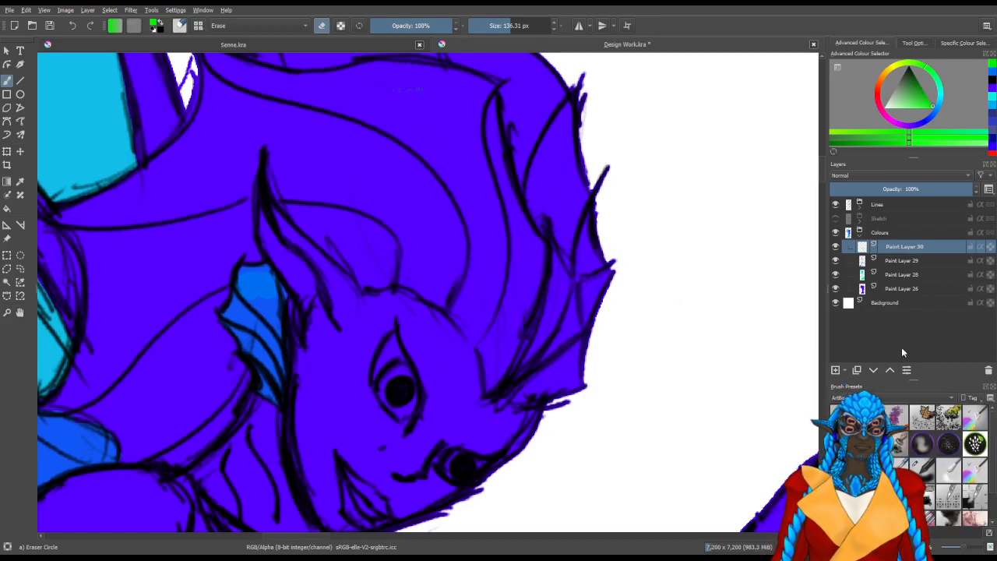
Paint soft green bands along the upper folds of the head crest with the deevad 4b adjust color brush
click(974, 418)
key(bracketleft)
key(bracketleft)
key(bracketleft)
key(bracketleft)
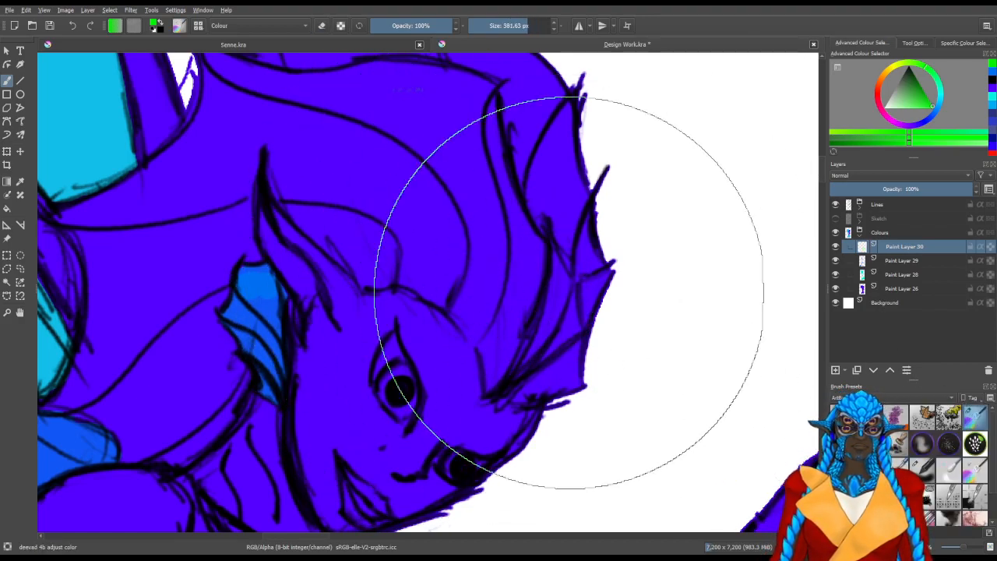
drag(463, 279, 426, 269)
mouse_move(517, 360)
mouse_down()
mouse_move(553, 286)
mouse_move(528, 360)
mouse_move(560, 259)
mouse_move(538, 341)
mouse_move(568, 288)
mouse_move(537, 310)
mouse_move(498, 193)
mouse_up()
drag(505, 227, 558, 365)
drag(574, 380, 555, 325)
mouse_move(575, 411)
mouse_down()
mouse_move(552, 304)
mouse_move(545, 497)
mouse_move(562, 354)
mouse_move(534, 498)
mouse_move(551, 355)
mouse_move(549, 417)
mouse_move(525, 377)
mouse_move(507, 448)
mouse_move(509, 338)
mouse_move(513, 349)
mouse_move(499, 346)
mouse_move(504, 446)
mouse_move(409, 257)
mouse_move(511, 307)
mouse_move(443, 259)
mouse_move(330, 237)
mouse_move(404, 265)
mouse_move(270, 203)
mouse_move(448, 242)
mouse_move(333, 224)
mouse_move(421, 235)
mouse_move(427, 256)
mouse_move(285, 191)
mouse_up()
drag(493, 358, 626, 249)
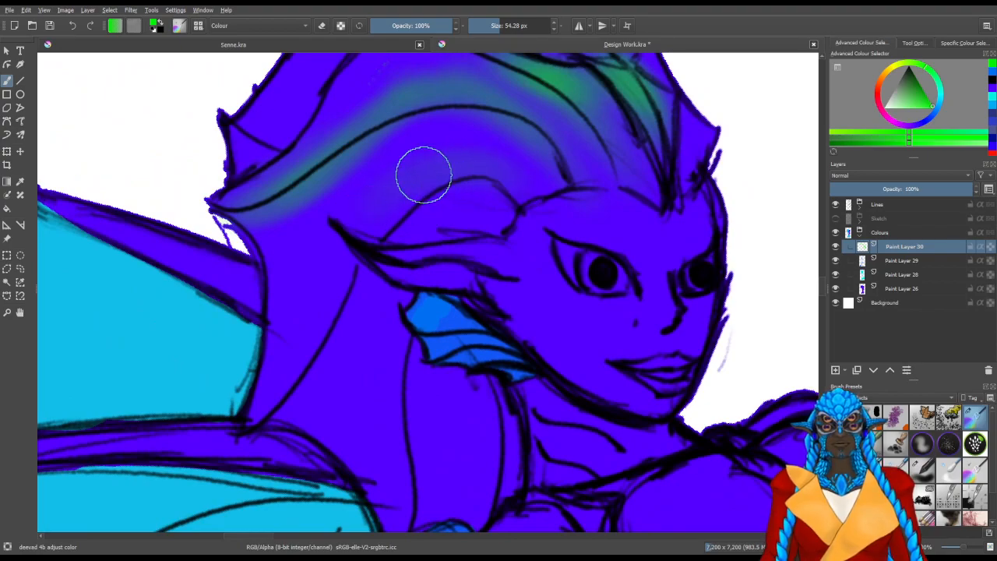
Brush soft green along the lower head folds and behind the ear fin, and deepen the crest bands at 54.28 px
mouse_move(456, 165)
mouse_down()
mouse_move(361, 229)
mouse_move(341, 282)
mouse_move(350, 260)
mouse_move(307, 298)
mouse_up()
mouse_move(420, 299)
mouse_down()
mouse_move(401, 338)
mouse_move(392, 407)
mouse_move(406, 512)
mouse_move(392, 400)
mouse_move(399, 312)
mouse_up()
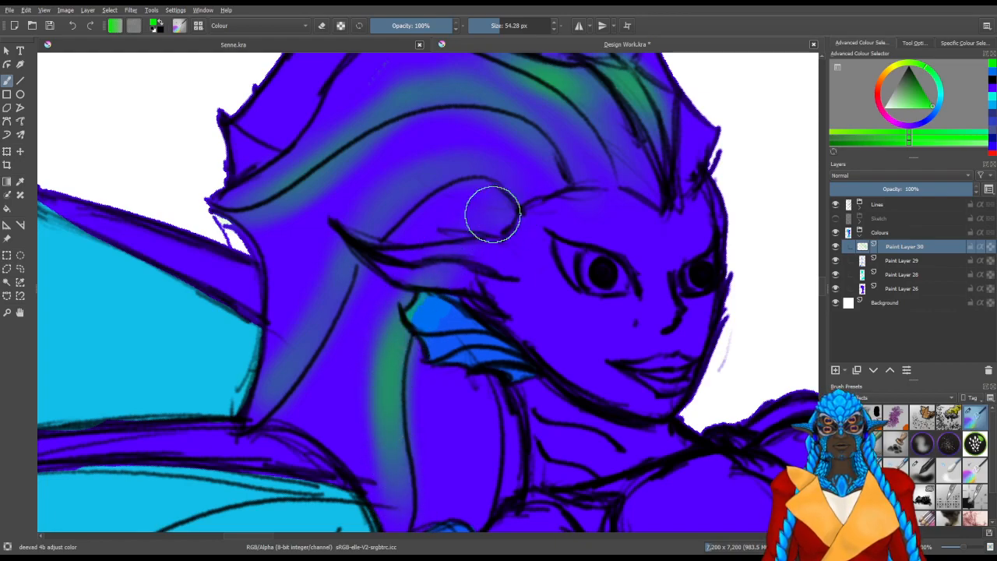
scroll(475, 411, up, 3)
mouse_move(475, 411)
mouse_down()
mouse_move(481, 373)
mouse_move(510, 403)
mouse_up()
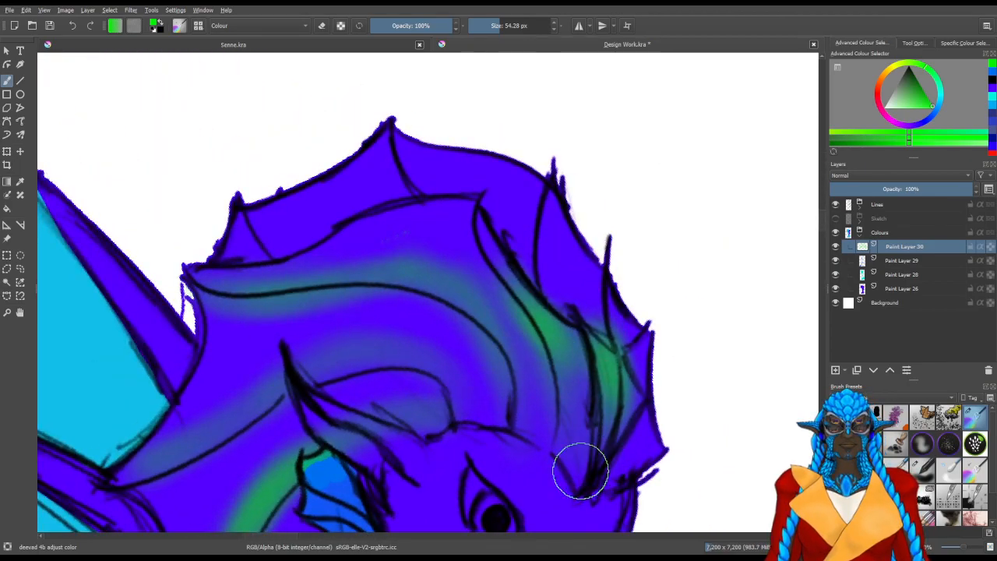
drag(512, 274, 486, 241)
drag(520, 411, 492, 310)
mouse_move(518, 420)
mouse_down()
mouse_move(466, 279)
mouse_move(322, 280)
mouse_move(332, 267)
mouse_move(195, 283)
mouse_up()
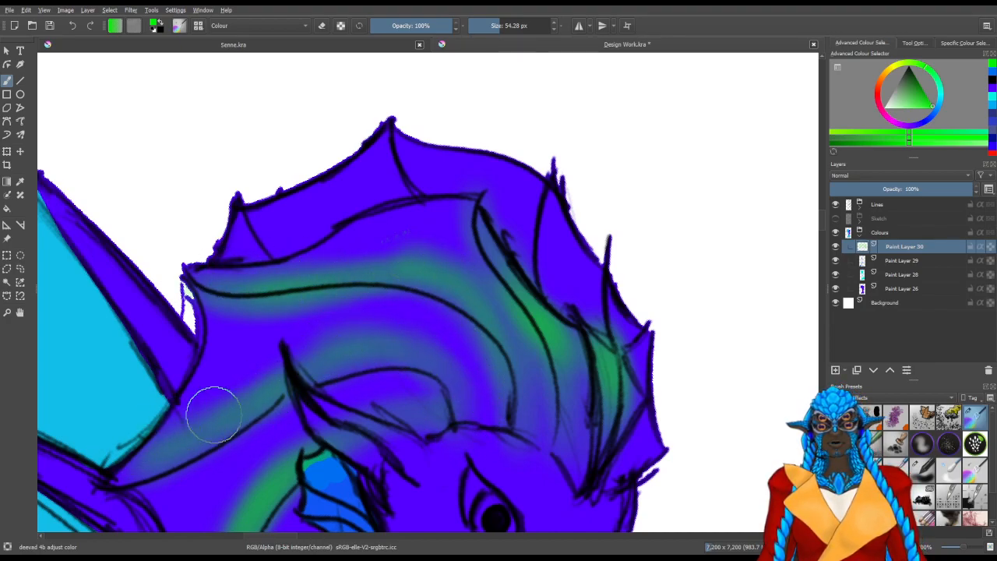
Shade the webbing of the outer crest fin with soft green beside each spine
mouse_move(566, 295)
mouse_down()
mouse_move(562, 185)
mouse_move(579, 190)
mouse_up()
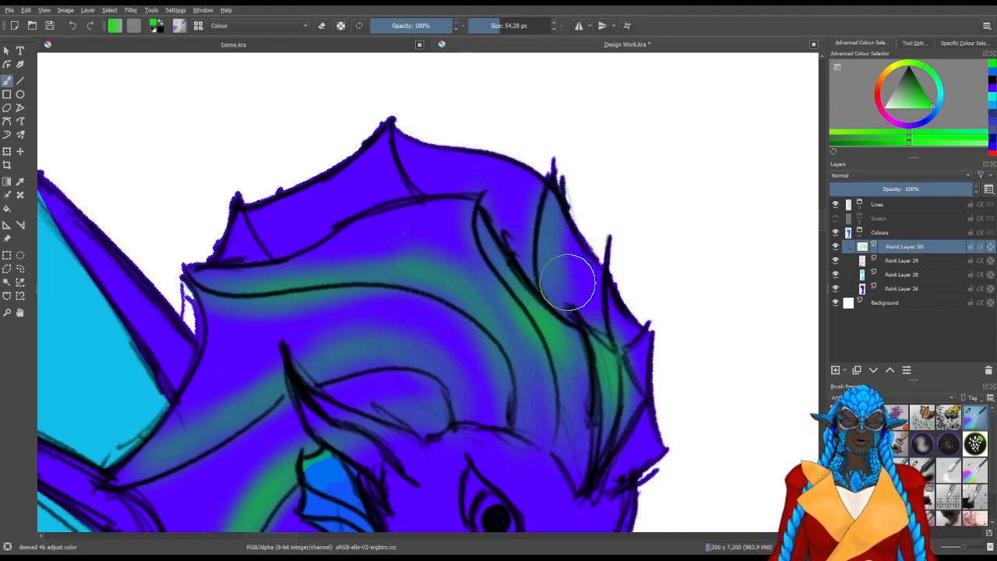
drag(568, 277, 568, 175)
mouse_move(609, 358)
mouse_down()
mouse_move(610, 284)
mouse_move(616, 306)
mouse_up()
mouse_move(632, 459)
mouse_down()
mouse_move(658, 433)
mouse_move(617, 465)
mouse_move(665, 396)
mouse_move(647, 421)
mouse_move(641, 371)
mouse_up()
mouse_move(427, 166)
mouse_down()
mouse_move(401, 131)
mouse_move(443, 187)
mouse_move(394, 116)
mouse_move(434, 197)
mouse_move(423, 134)
mouse_up()
mouse_move(323, 243)
mouse_down()
mouse_move(281, 188)
mouse_move(314, 251)
mouse_move(308, 210)
mouse_move(267, 225)
mouse_move(306, 244)
mouse_move(312, 196)
mouse_up()
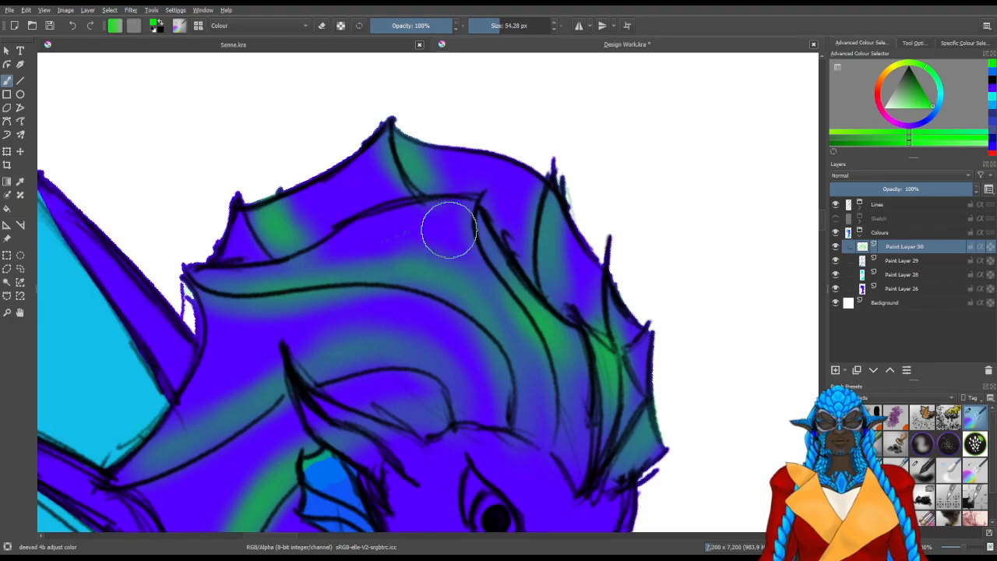
Fill the back fold of the head crest with soft green, following its curve down to the rear tip
mouse_move(290, 327)
mouse_down()
mouse_move(467, 381)
mouse_move(410, 411)
mouse_move(388, 381)
mouse_move(446, 313)
mouse_up()
drag(401, 249, 353, 250)
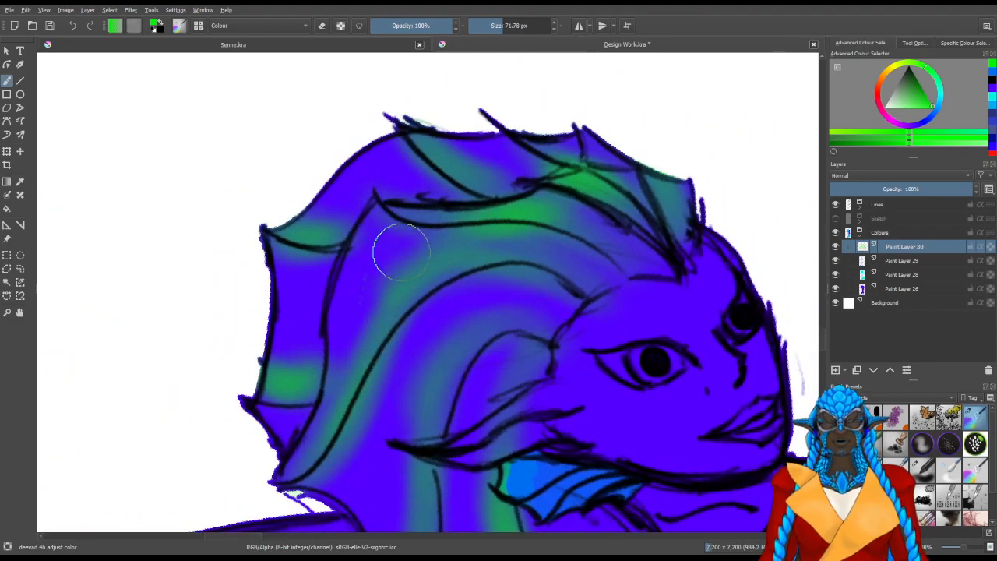
drag(421, 223, 353, 316)
drag(359, 261, 356, 330)
drag(412, 212, 351, 327)
drag(373, 245, 344, 329)
mouse_move(387, 218)
mouse_down()
mouse_move(358, 294)
mouse_move(338, 420)
mouse_up()
drag(373, 243, 305, 447)
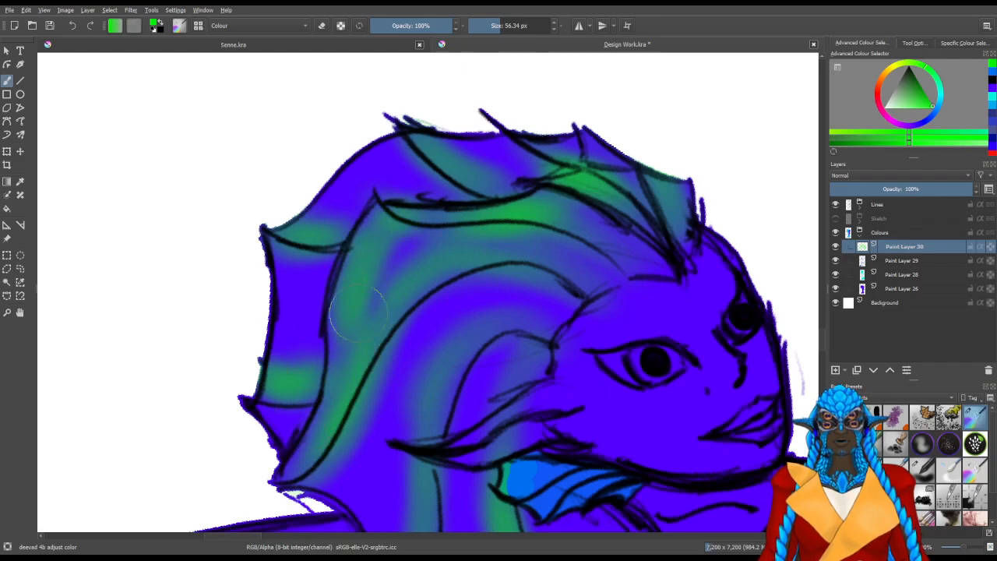
Broaden the soft green bands along the rear and middle folds of the head crest with a 106.44 px brush
drag(393, 320, 418, 148)
mouse_move(516, 286)
mouse_down()
mouse_move(545, 288)
mouse_move(436, 350)
mouse_up()
drag(448, 313, 483, 283)
drag(438, 206, 361, 294)
drag(426, 226, 325, 296)
drag(432, 201, 368, 280)
mouse_move(394, 238)
mouse_down()
mouse_move(366, 286)
mouse_move(370, 278)
mouse_up()
mouse_move(452, 224)
mouse_down()
mouse_move(417, 238)
mouse_move(539, 208)
mouse_up()
mouse_move(478, 240)
mouse_down()
mouse_move(337, 276)
mouse_move(527, 253)
mouse_up()
drag(443, 254, 374, 292)
drag(355, 349, 483, 241)
drag(455, 274, 403, 289)
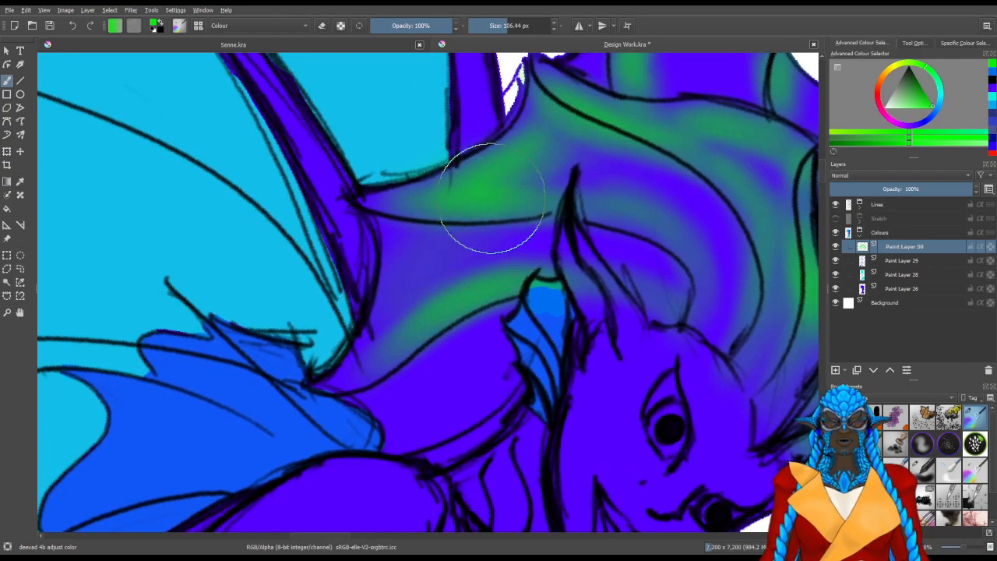
Brush soft green over the lowest rear fold of the crest, down toward the nape beside the wing base
drag(494, 201, 413, 289)
drag(437, 256, 345, 362)
mouse_move(445, 336)
mouse_down()
mouse_move(486, 253)
mouse_move(439, 350)
mouse_move(450, 260)
mouse_move(465, 359)
mouse_up()
drag(606, 250, 334, 389)
mouse_move(608, 463)
mouse_down()
mouse_move(628, 376)
mouse_move(690, 378)
mouse_move(695, 300)
mouse_move(643, 183)
mouse_move(575, 116)
mouse_move(615, 100)
mouse_move(550, 94)
mouse_up()
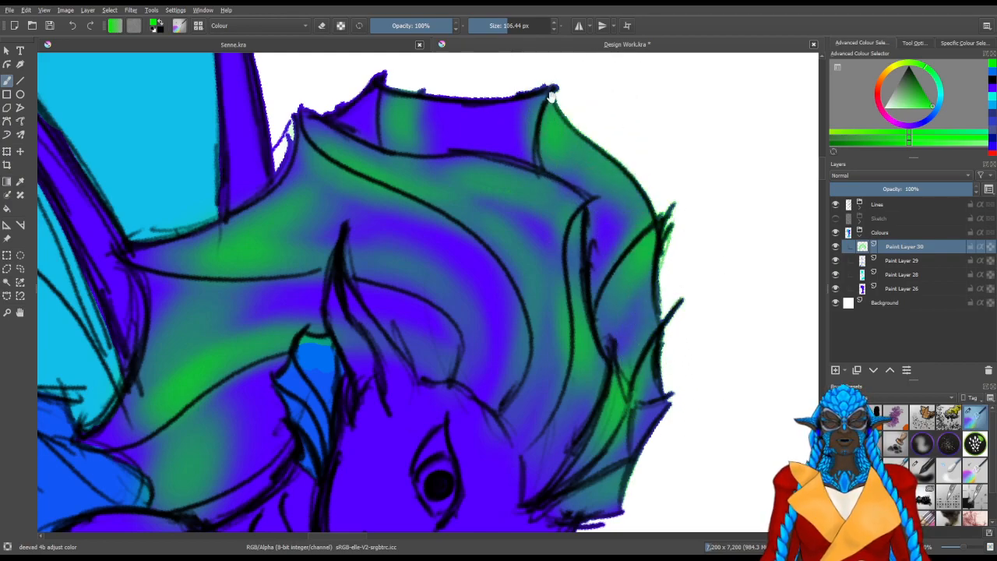
Blend more green across the upper crest folds and the outer fin webbing
drag(435, 154, 574, 260)
mouse_move(661, 196)
mouse_down()
mouse_move(554, 178)
mouse_move(476, 194)
mouse_move(559, 169)
mouse_move(499, 189)
mouse_up()
mouse_move(415, 419)
mouse_down()
mouse_move(399, 276)
mouse_move(409, 231)
mouse_up()
drag(458, 145, 433, 142)
scroll(613, 265, down, 3)
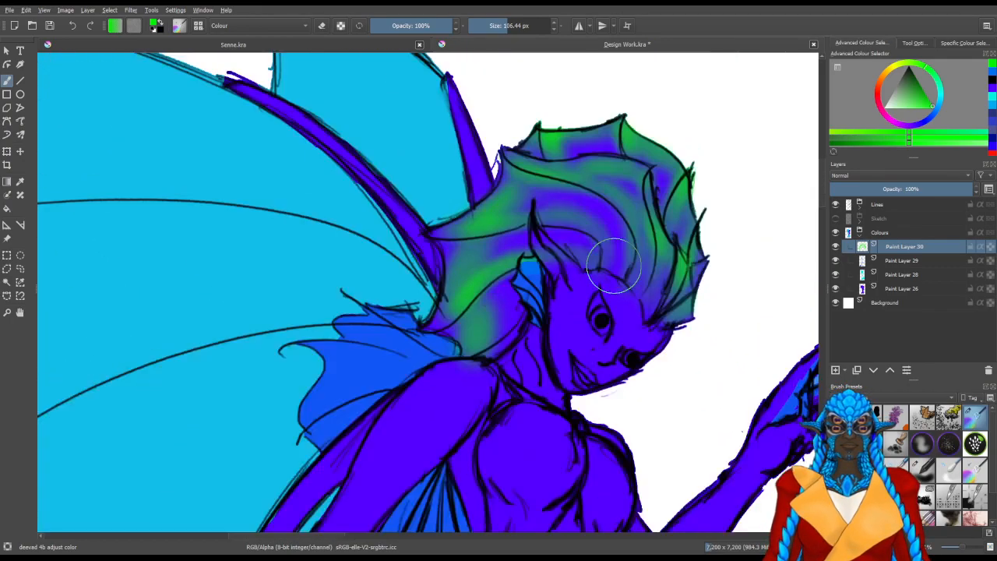
scroll(722, 225, up, 1)
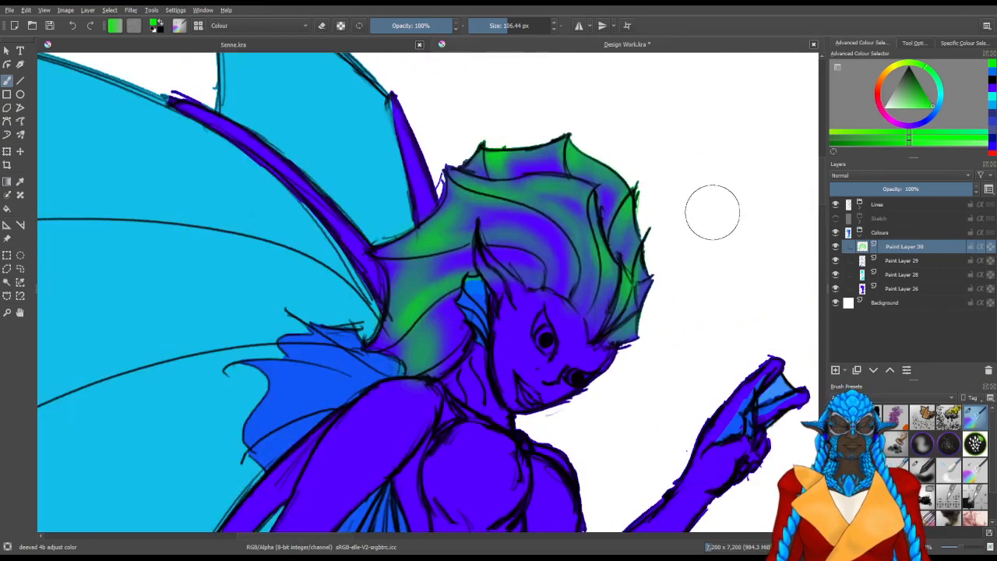
Add a new paint layer and brush soft purple over the inner crest folds above the face at 63.11 px
click(900, 125)
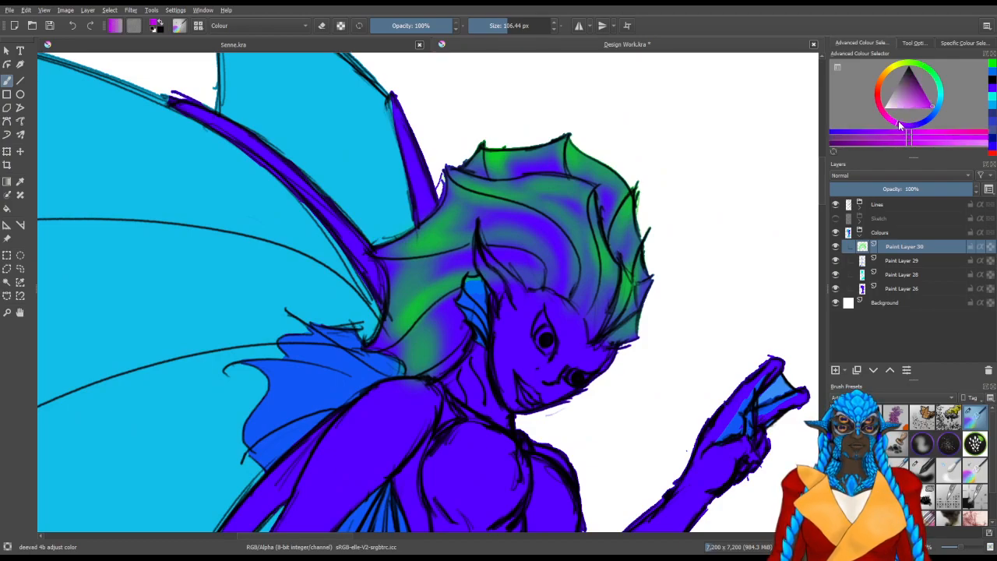
click(837, 370)
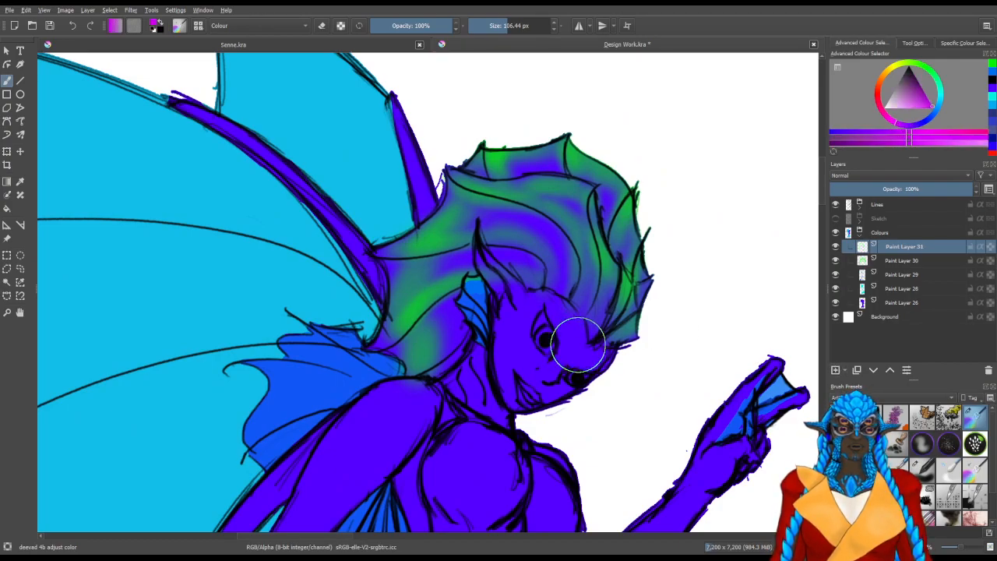
key(bracketleft)
key(bracketleft)
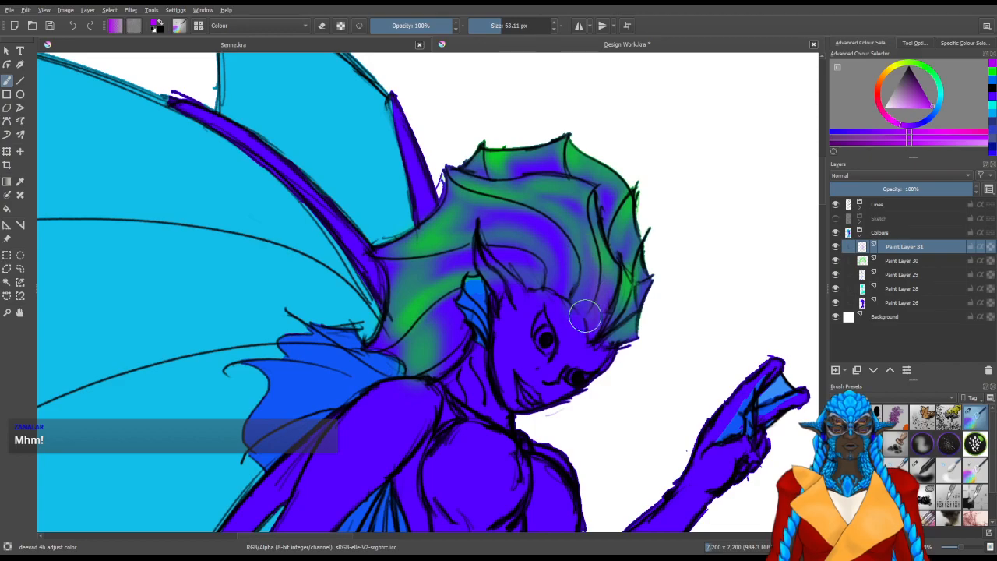
drag(554, 266, 569, 298)
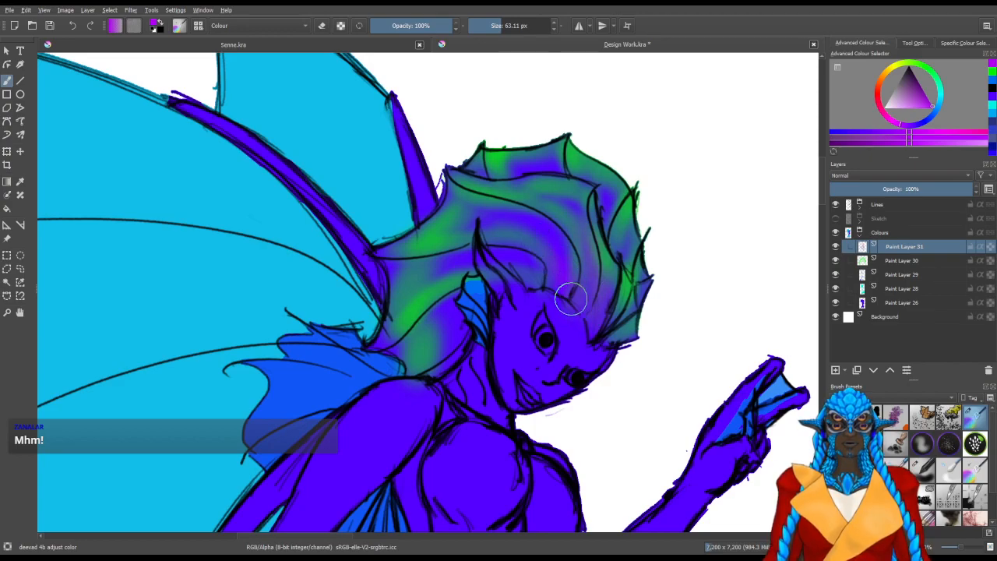
drag(512, 269, 584, 292)
drag(623, 335, 633, 277)
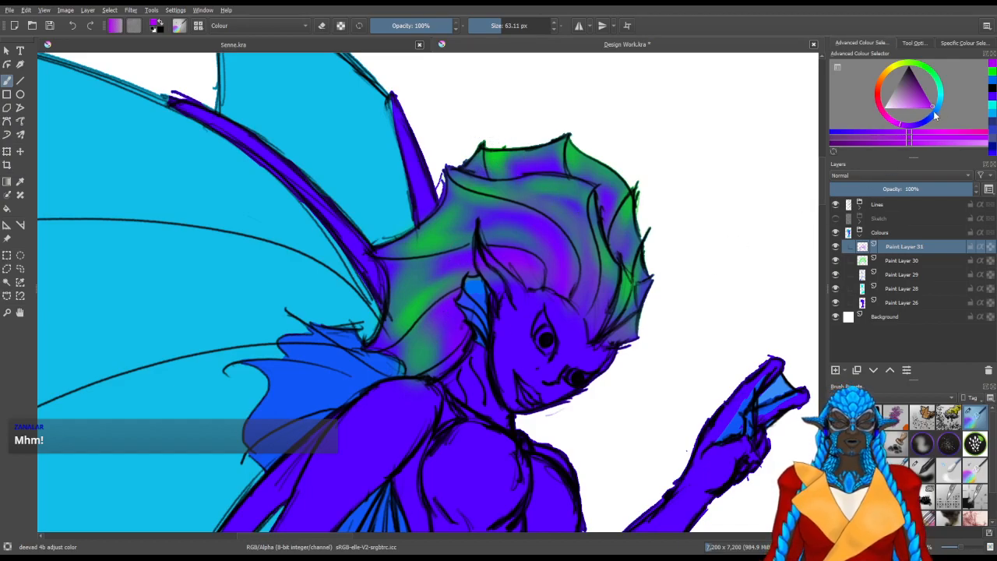
Switch to light blue and glaze it over the front, middle and rear folds of the head crest
mouse_move(927, 122)
mouse_down()
mouse_move(928, 98)
mouse_move(945, 111)
mouse_up()
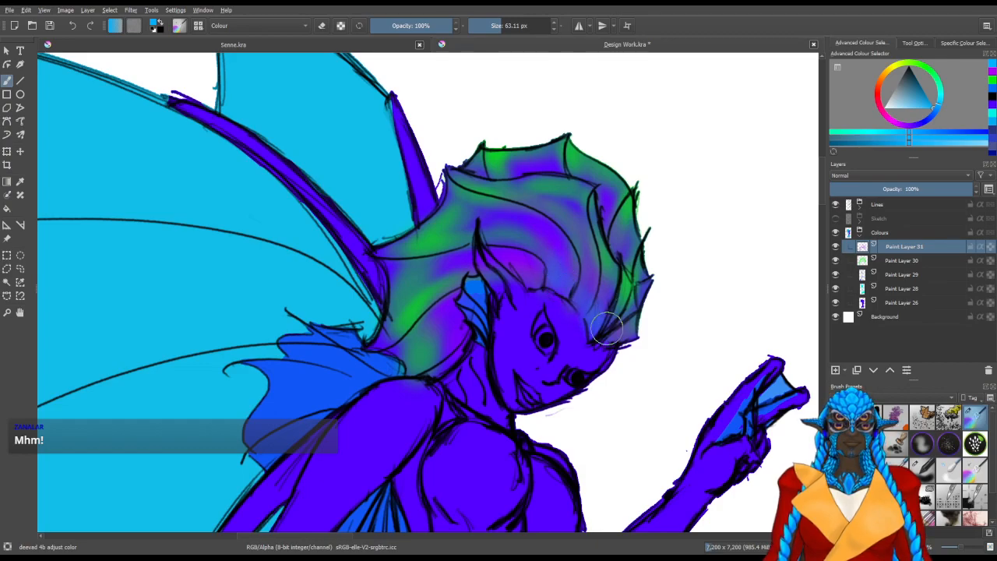
mouse_move(580, 275)
mouse_down()
mouse_move(501, 258)
mouse_move(530, 239)
mouse_move(528, 222)
mouse_move(488, 209)
mouse_up()
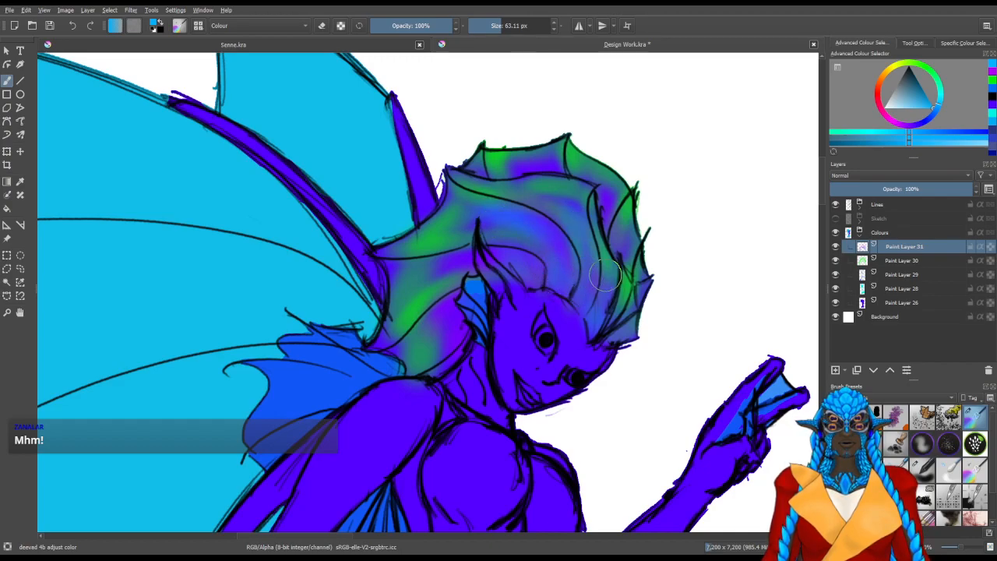
mouse_move(446, 263)
mouse_down()
mouse_move(448, 314)
mouse_move(477, 301)
mouse_move(435, 331)
mouse_move(444, 315)
mouse_move(436, 314)
mouse_move(443, 354)
mouse_up()
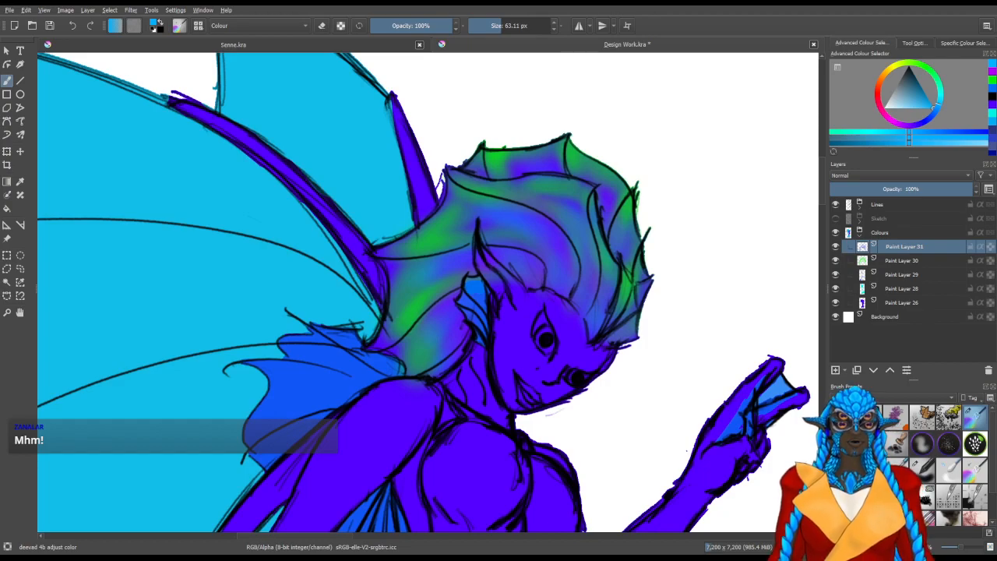
drag(635, 435, 502, 362)
drag(487, 298, 494, 343)
drag(394, 372, 541, 304)
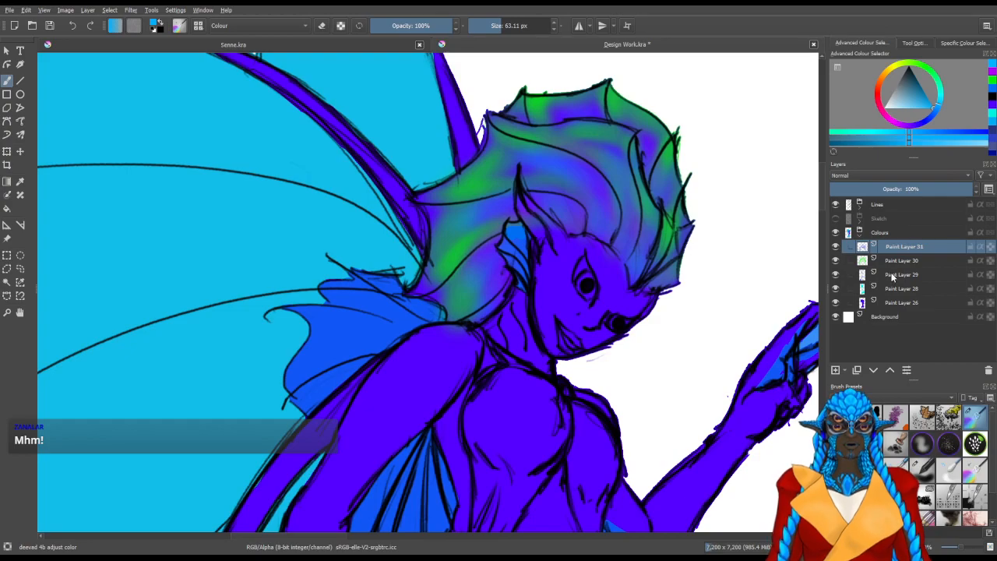
Add a new layer above Paint Layer 29 and brush brighter blue over the shoulder and underarm fins
click(836, 369)
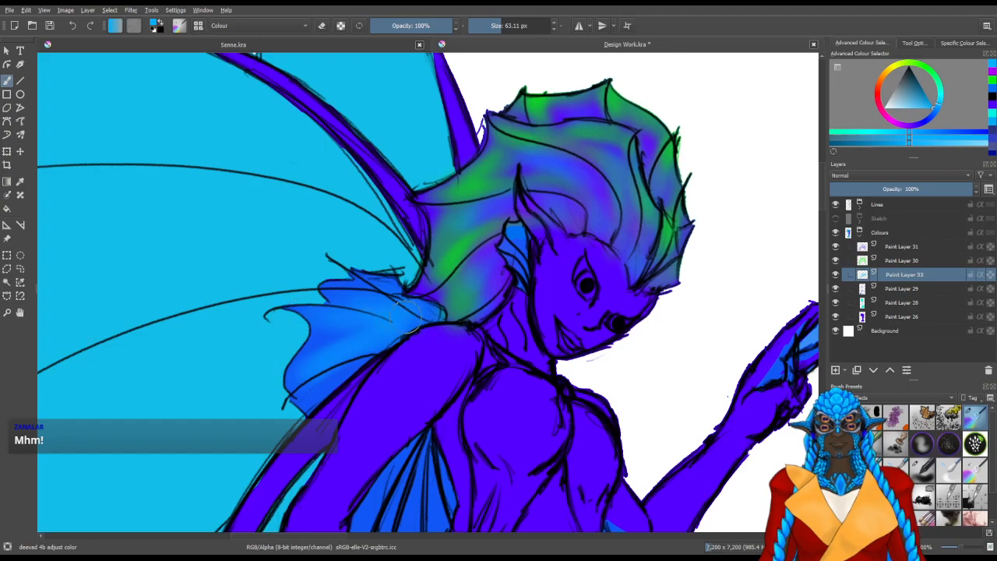
drag(485, 377, 492, 185)
drag(408, 273, 404, 329)
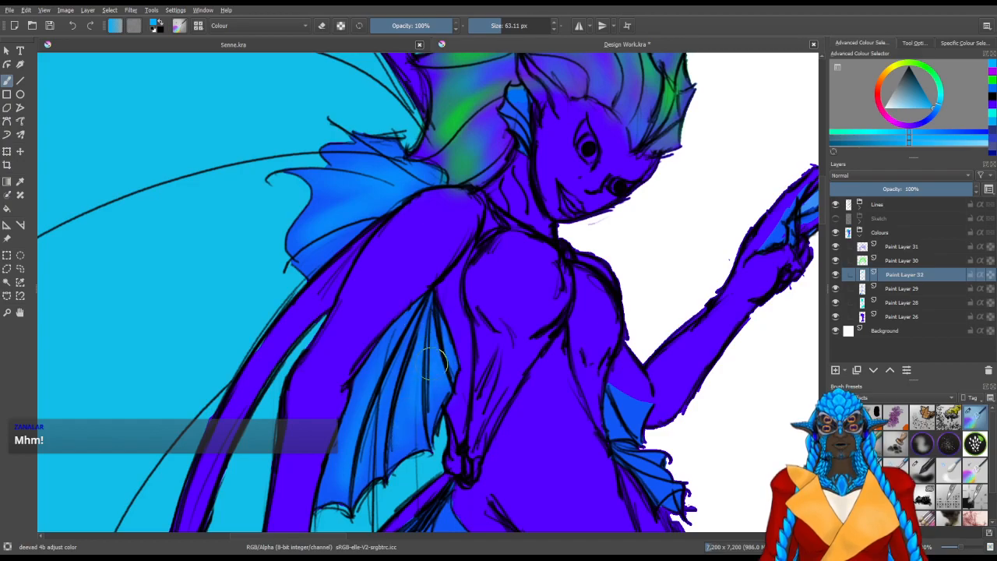
Lighten the elbow fin and the small fins below it with soft blue
drag(579, 387, 476, 339)
mouse_move(538, 362)
mouse_down()
mouse_move(527, 355)
mouse_move(528, 371)
mouse_up()
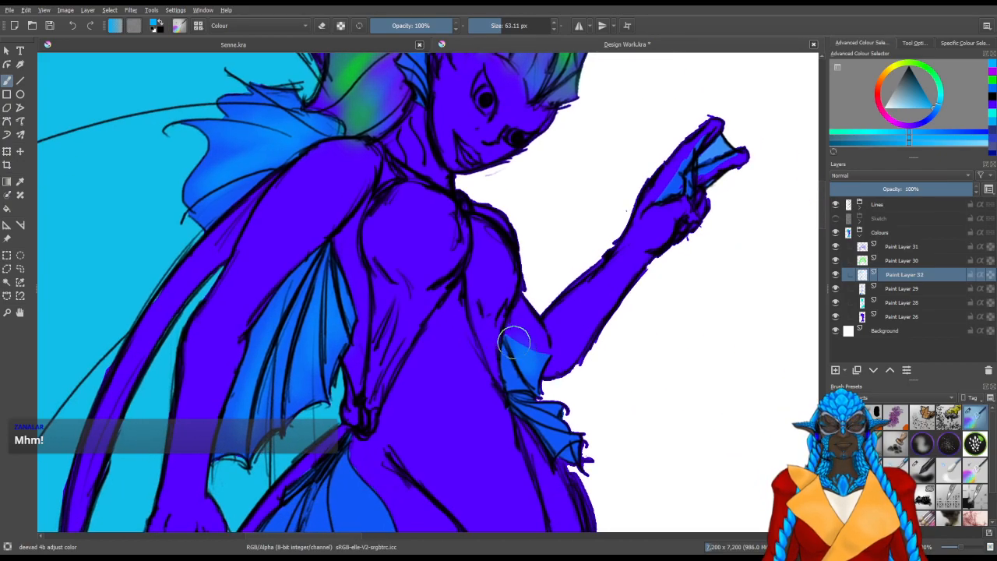
mouse_move(545, 422)
mouse_down()
mouse_move(533, 417)
mouse_move(557, 434)
mouse_up()
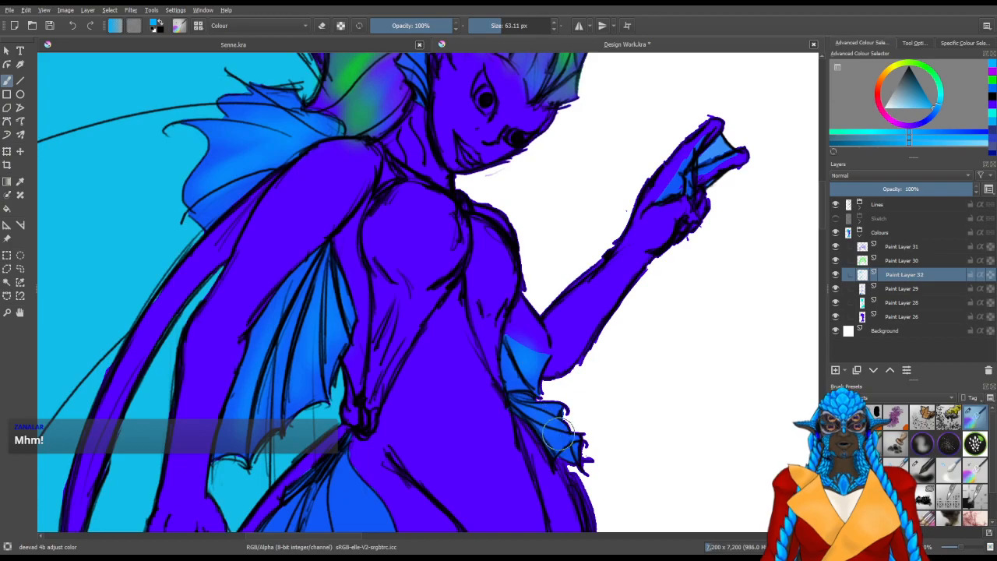
Brighten the raised hand's finger webbing and the ear fin with light blue, using a 30.20 px brush
drag(679, 226, 625, 286)
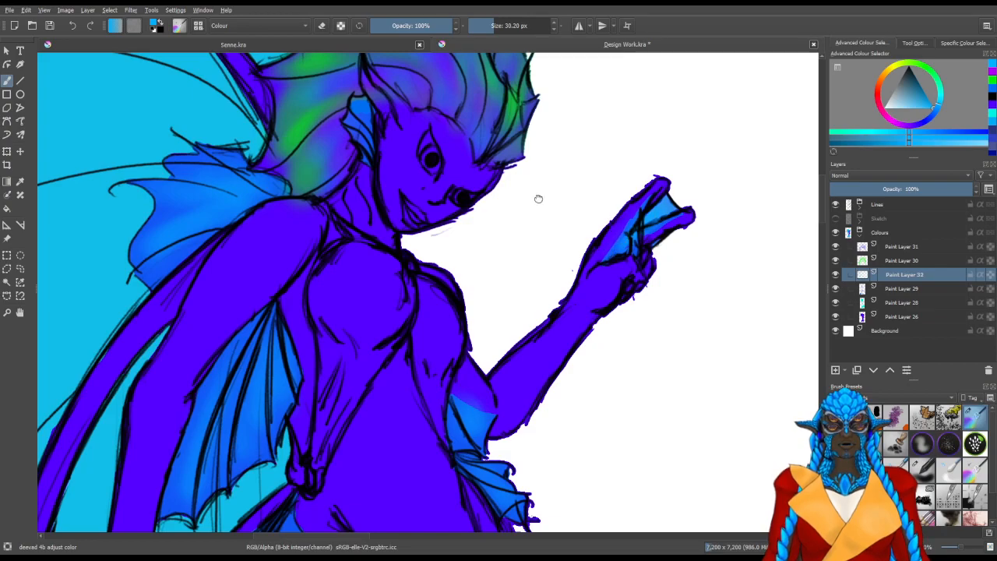
drag(525, 180, 554, 309)
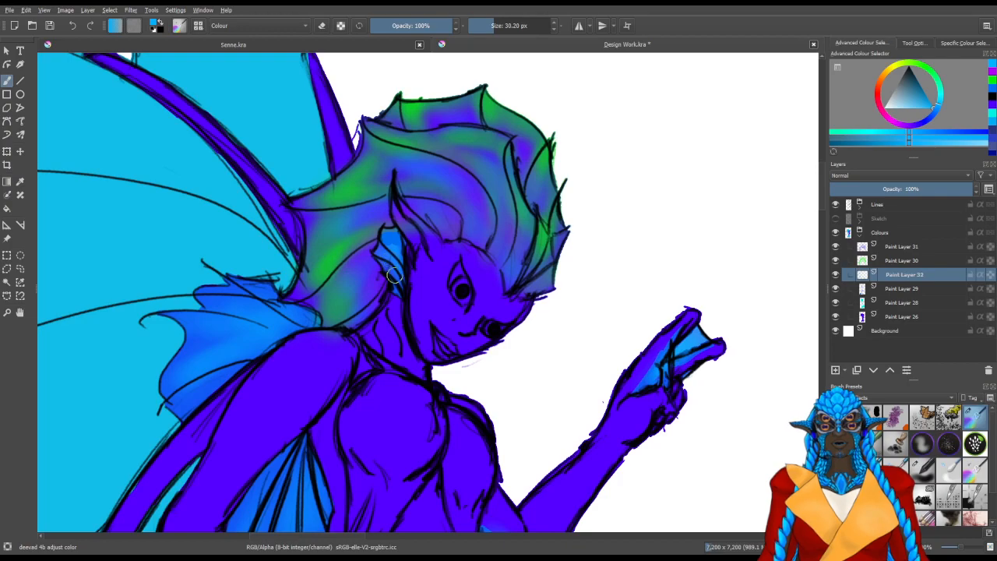
drag(357, 213, 431, 351)
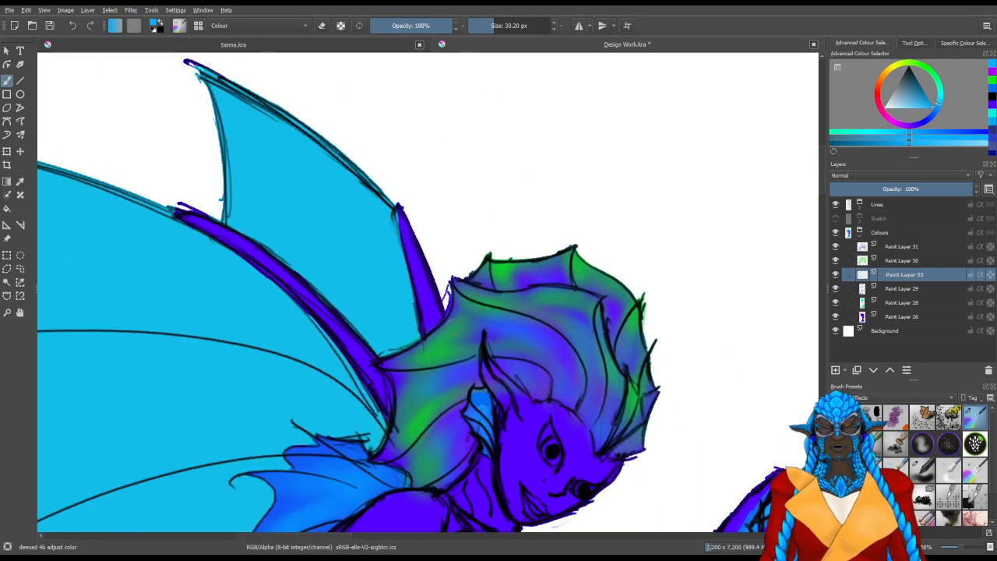
Brush soft light blue between the spines of the hip fin at 54.68 px
mouse_move(473, 466)
mouse_down()
mouse_move(561, 265)
mouse_move(580, 156)
mouse_up()
mouse_move(443, 499)
mouse_down()
mouse_move(465, 374)
mouse_move(507, 259)
mouse_up()
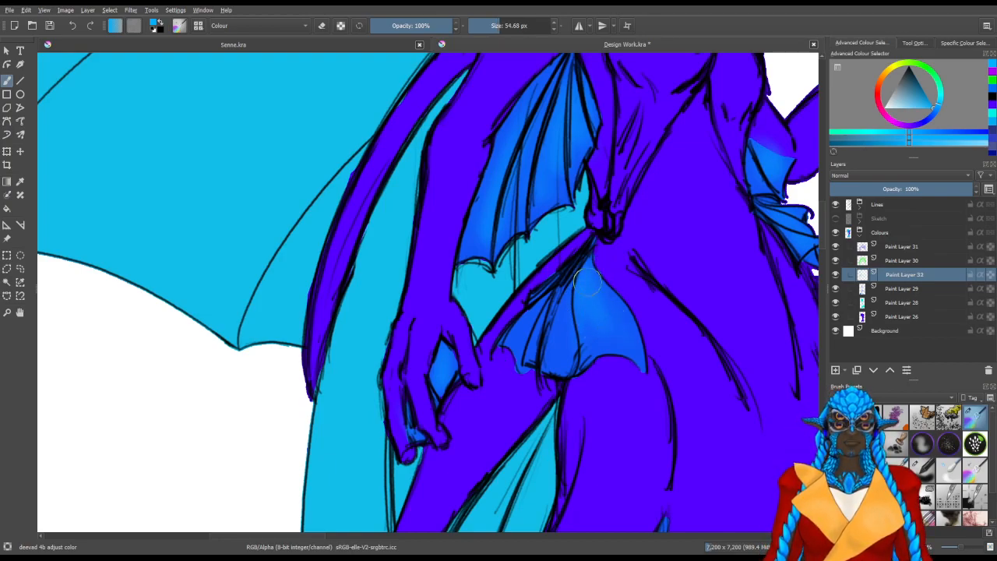
drag(544, 315, 544, 335)
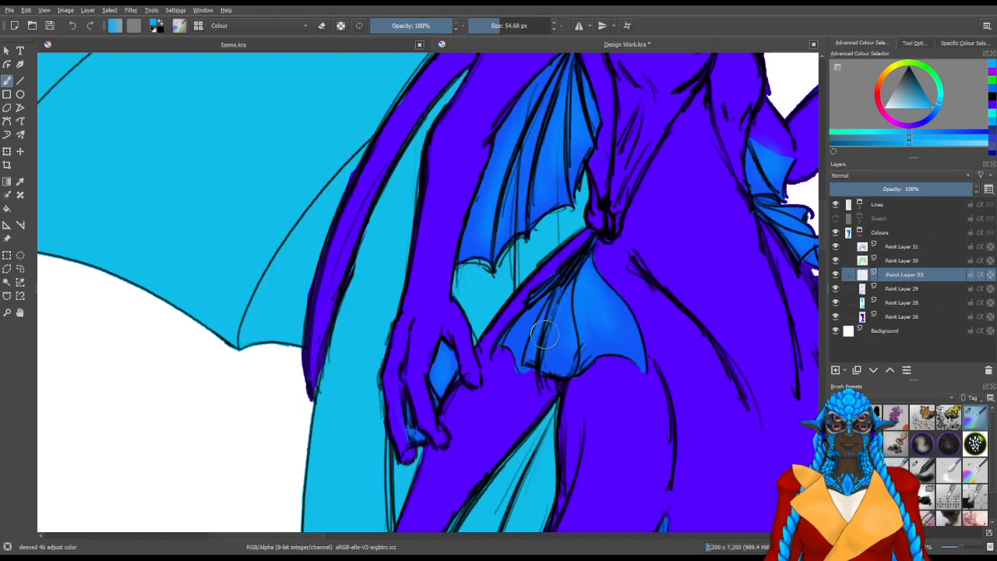
drag(541, 299, 534, 332)
Highlight the dark blue fins on the lower tail, just above the large tail fin, with light blue at 83.38 px
drag(630, 284, 382, 354)
drag(530, 396, 600, 140)
drag(531, 415, 630, 144)
drag(435, 292, 451, 291)
mouse_move(462, 205)
mouse_down()
mouse_move(424, 286)
mouse_move(418, 257)
mouse_move(488, 171)
mouse_move(396, 331)
mouse_move(556, 95)
mouse_move(484, 226)
mouse_move(564, 88)
mouse_move(528, 143)
mouse_move(533, 182)
mouse_move(499, 198)
mouse_move(467, 261)
mouse_move(533, 187)
mouse_move(567, 105)
mouse_move(529, 227)
mouse_up()
drag(594, 172, 380, 333)
mouse_move(527, 358)
mouse_down()
mouse_move(542, 337)
mouse_move(511, 419)
mouse_move(538, 348)
mouse_move(529, 341)
mouse_move(547, 403)
mouse_move(558, 398)
mouse_move(540, 379)
mouse_move(514, 387)
mouse_move(526, 425)
mouse_move(563, 396)
mouse_move(570, 405)
mouse_move(545, 387)
mouse_move(537, 446)
mouse_move(517, 463)
mouse_move(581, 293)
mouse_move(604, 180)
mouse_move(538, 352)
mouse_move(635, 197)
mouse_up()
drag(411, 246, 478, 363)
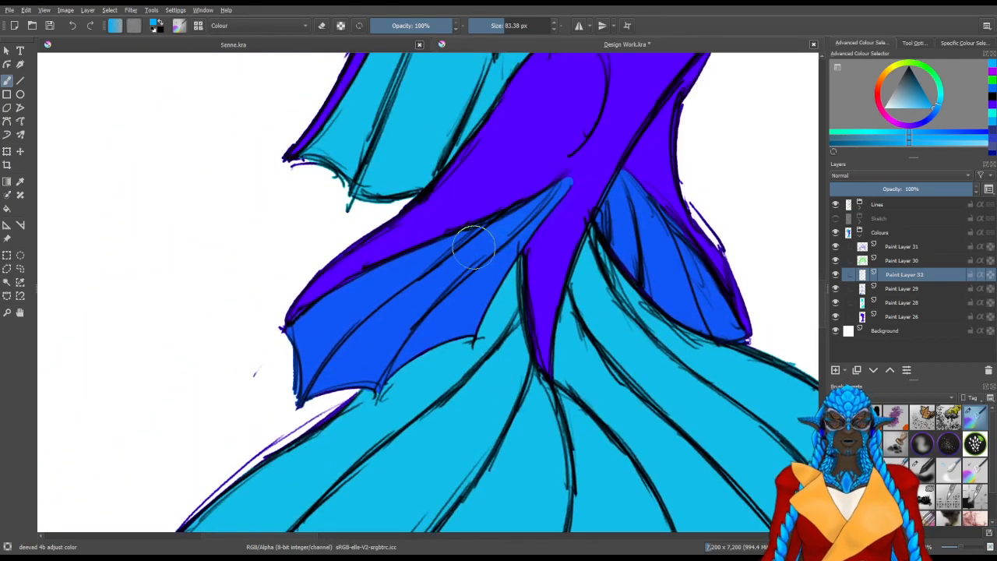
mouse_move(341, 331)
mouse_down()
mouse_move(384, 281)
mouse_move(396, 286)
mouse_up()
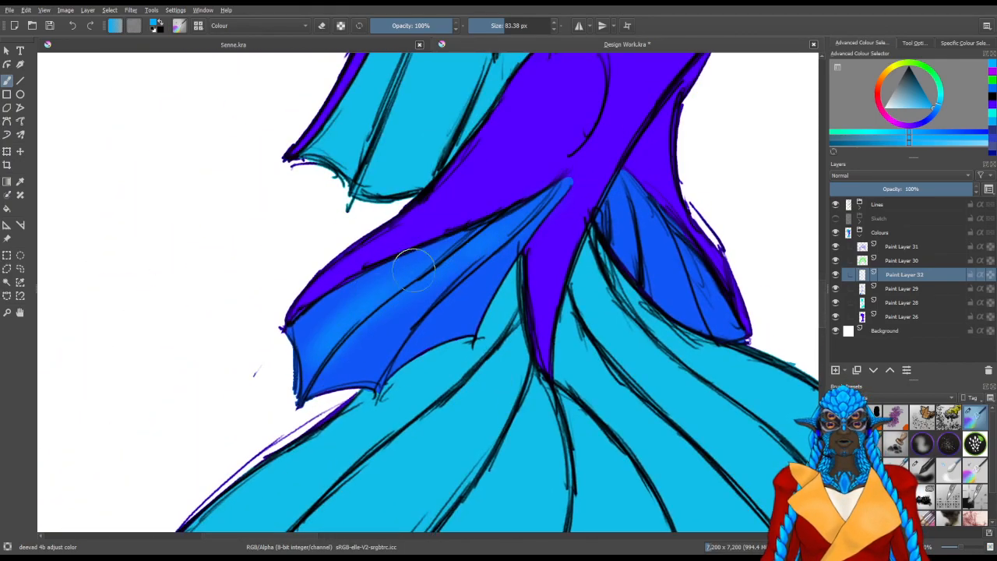
mouse_move(401, 322)
mouse_down()
mouse_move(496, 228)
mouse_move(414, 331)
mouse_move(539, 209)
mouse_move(523, 236)
mouse_up()
mouse_move(606, 200)
mouse_down()
mouse_move(694, 305)
mouse_move(685, 256)
mouse_move(670, 237)
mouse_move(682, 309)
mouse_move(642, 221)
mouse_up()
Add a new paint layer above the fin highlight layer
drag(600, 162, 586, 495)
drag(590, 86, 546, 456)
drag(536, 349, 501, 511)
scroll(535, 391, down, 1)
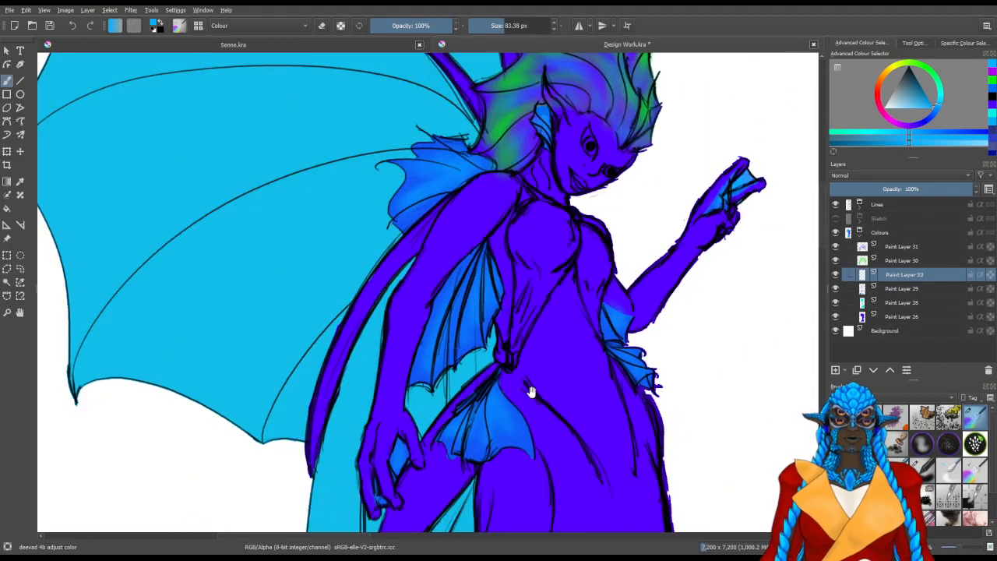
drag(556, 136, 467, 318)
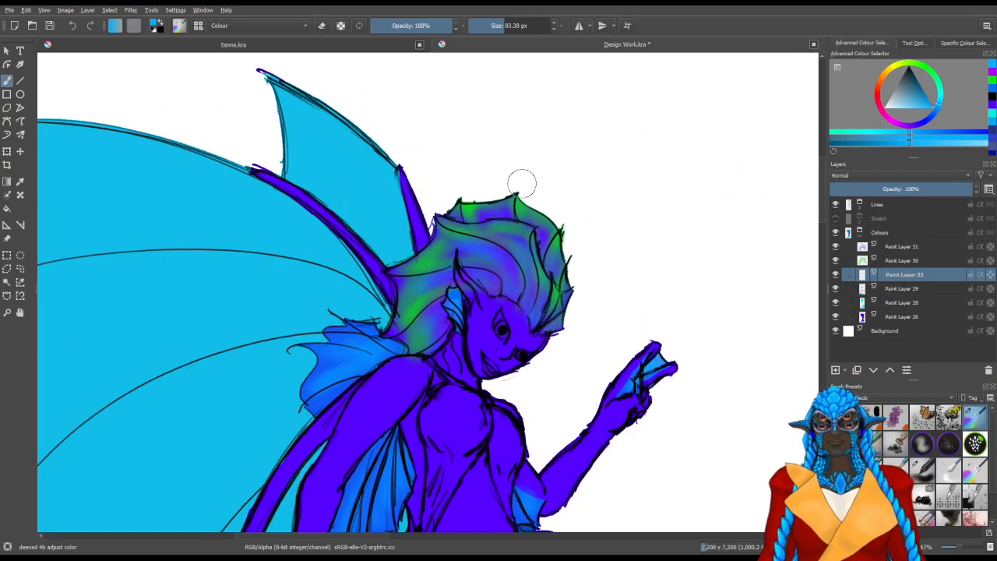
click(833, 370)
Examine the colouring of the face, neck and ear up close, and compare it with the wings and upper body
scroll(512, 352, up, 2)
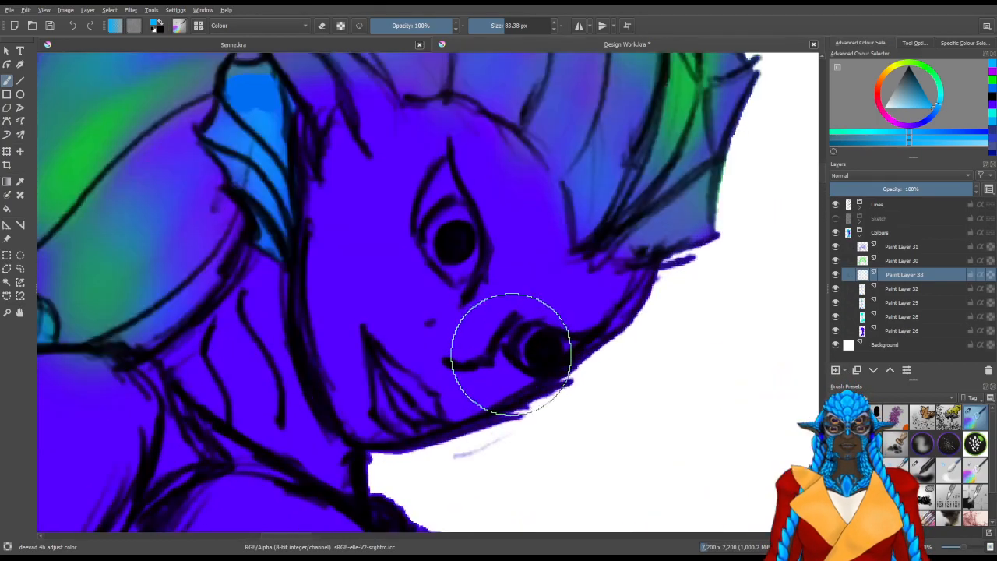
drag(550, 396, 635, 356)
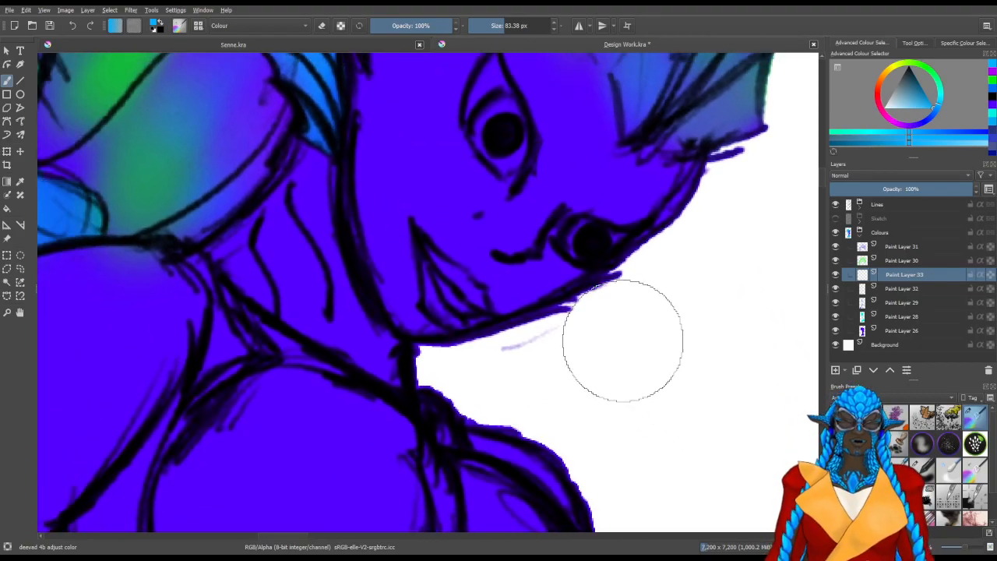
mouse_move(583, 379)
mouse_down()
mouse_move(517, 328)
mouse_move(603, 361)
mouse_up()
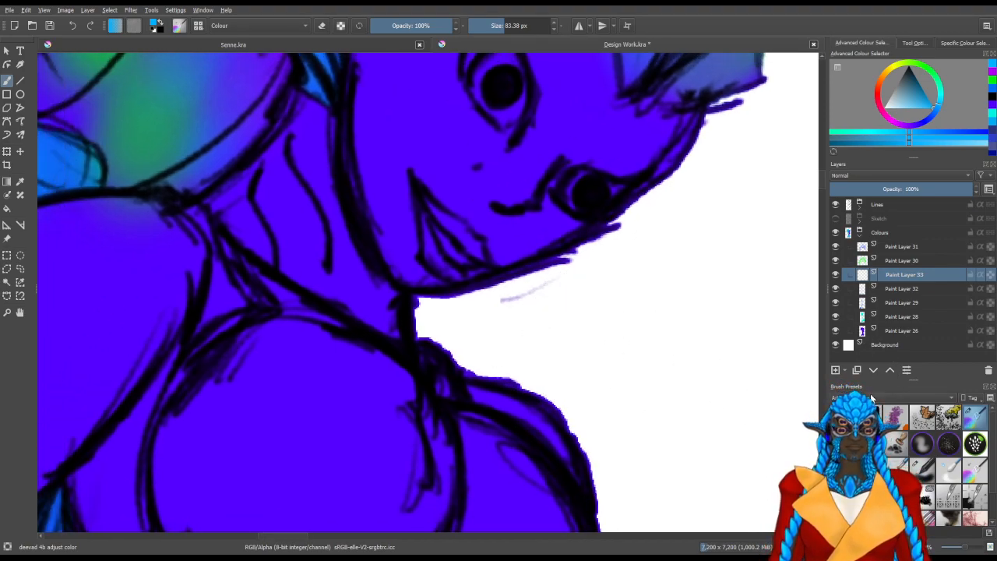
drag(550, 395, 577, 434)
drag(463, 254, 572, 452)
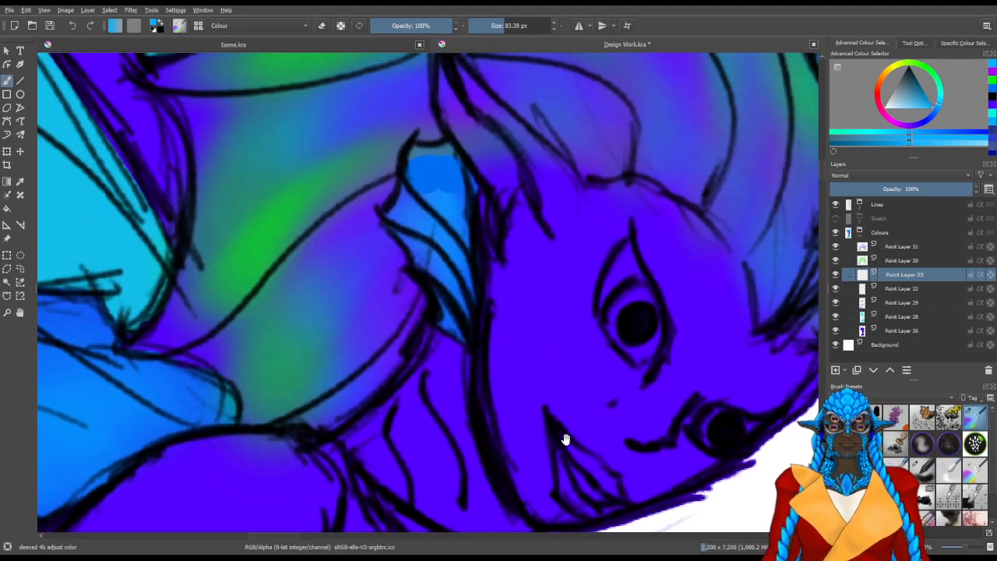
scroll(535, 379, down, 1)
scroll(535, 379, down, 5)
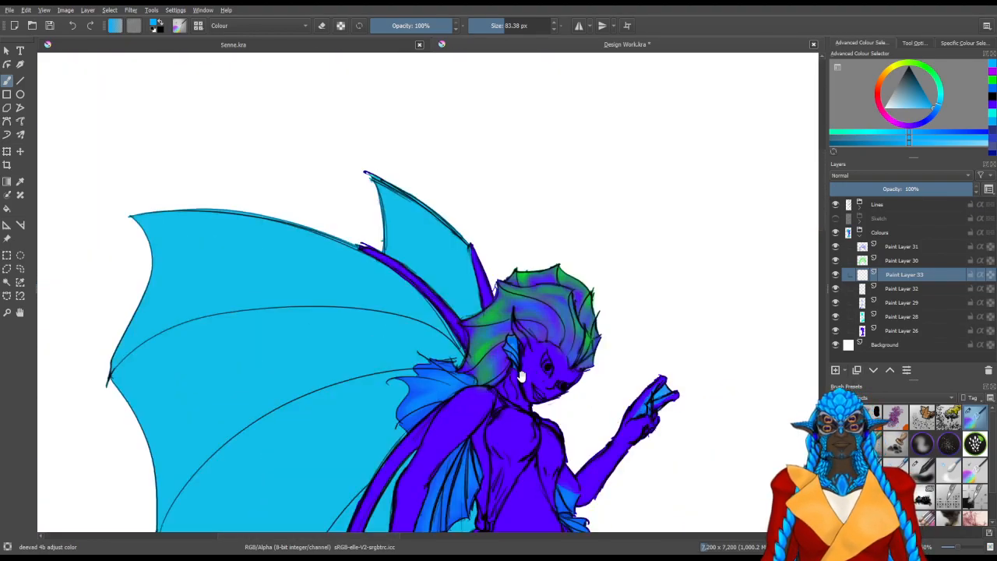
drag(502, 388, 531, 233)
drag(548, 269, 578, 322)
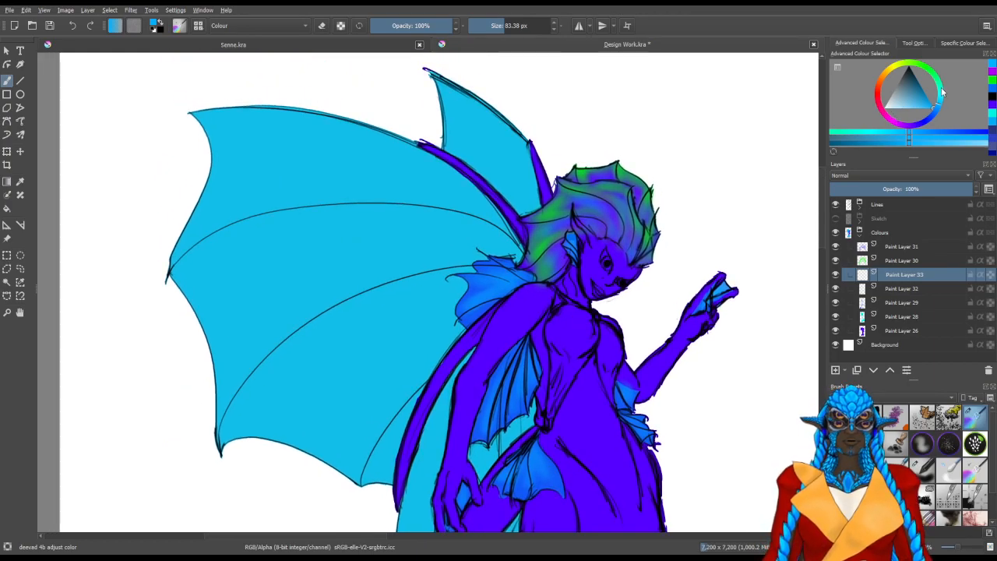
Try brushing soft turquoise along the outer panel of the large wing
drag(942, 93, 939, 80)
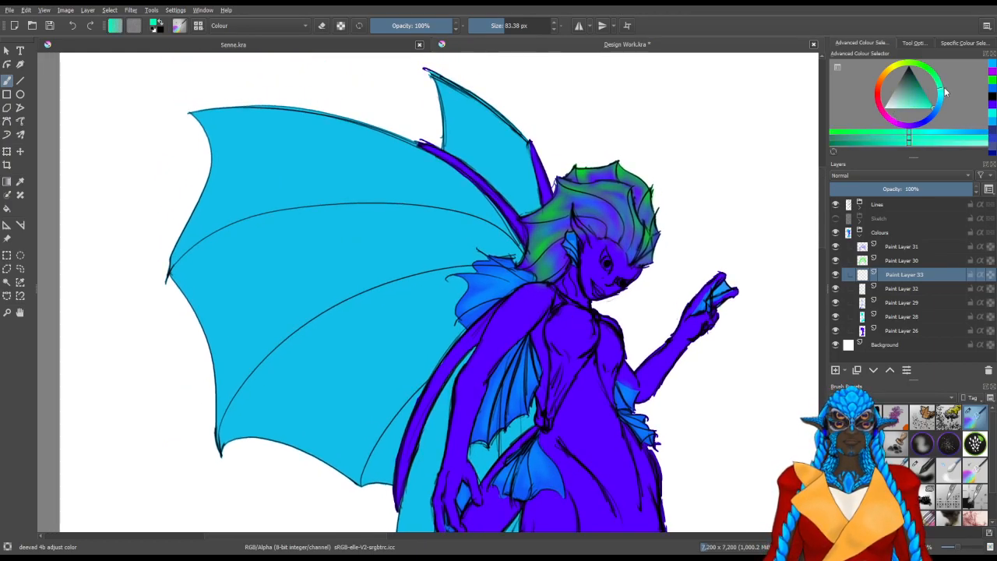
drag(230, 316, 371, 403)
drag(285, 383, 431, 314)
drag(406, 306, 425, 306)
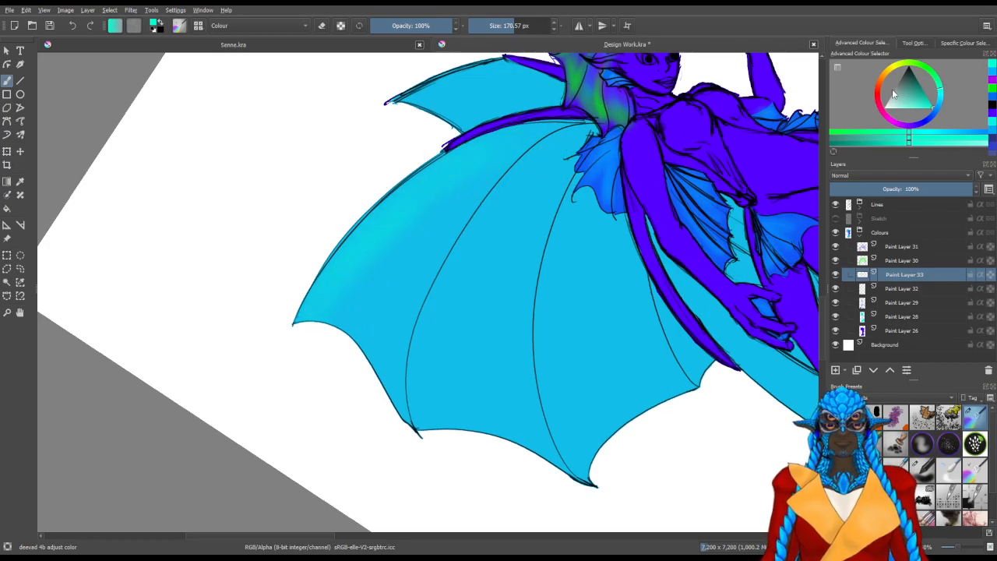
key(ctrl+z)
Pick a light cyan and brush soft highlights along the two outermost panels of the large wing
click(942, 96)
drag(932, 110, 909, 108)
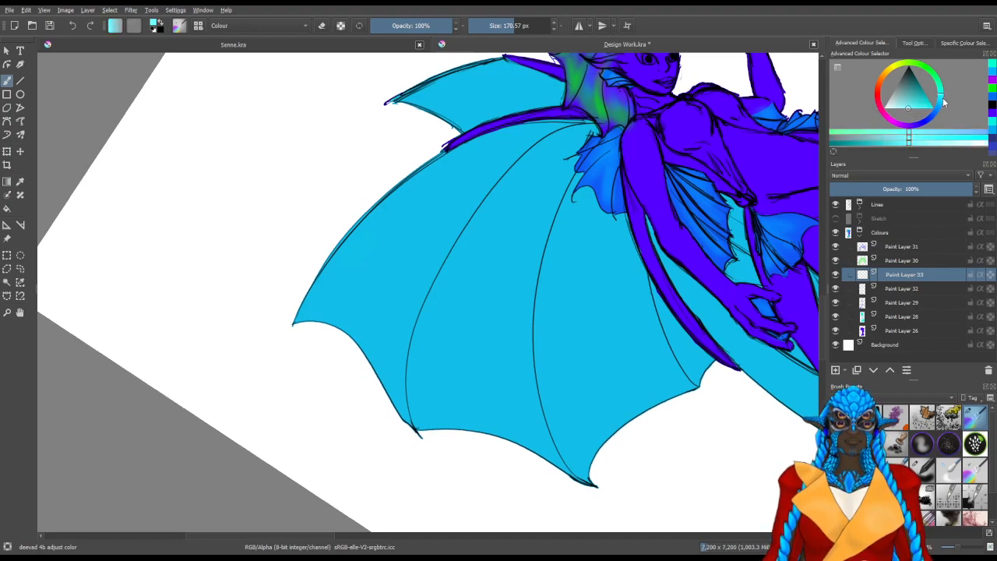
drag(400, 211, 363, 268)
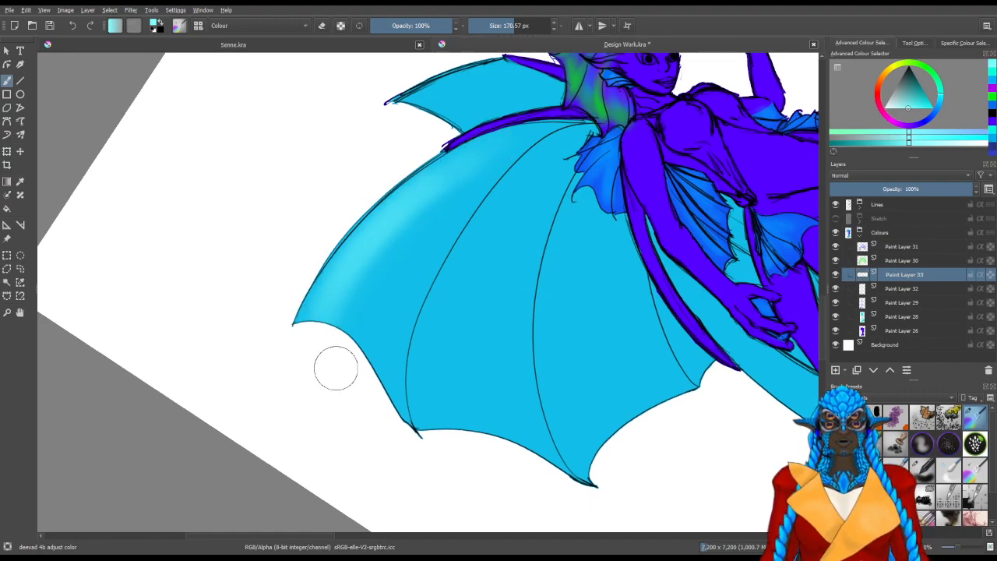
mouse_move(495, 198)
mouse_down()
mouse_move(423, 381)
mouse_move(430, 448)
mouse_move(470, 332)
mouse_move(454, 430)
mouse_up()
mouse_move(513, 194)
mouse_down()
mouse_move(471, 400)
mouse_move(486, 418)
mouse_move(514, 203)
mouse_move(509, 466)
mouse_up()
drag(520, 217, 499, 436)
drag(508, 233, 490, 350)
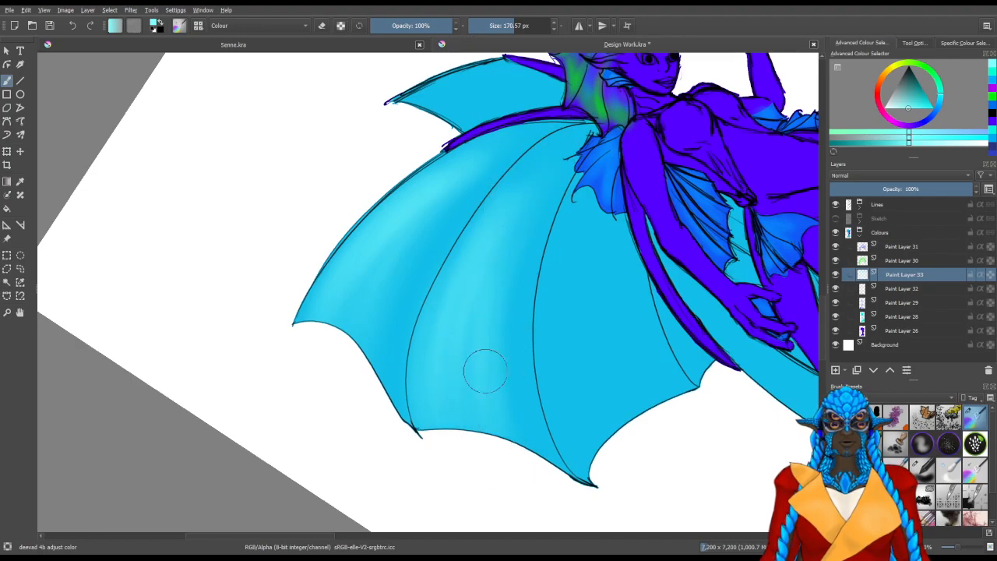
Continue the light cyan highlights across the remaining panels of the large wing, following the wing ribs
drag(559, 427, 456, 335)
mouse_move(463, 467)
mouse_down()
mouse_move(366, 446)
mouse_move(376, 413)
mouse_up()
drag(446, 374, 318, 458)
mouse_move(375, 346)
mouse_down()
mouse_move(310, 433)
mouse_move(367, 345)
mouse_move(329, 421)
mouse_up()
drag(493, 261, 339, 500)
drag(407, 346, 365, 451)
drag(427, 307, 372, 443)
mouse_move(468, 287)
mouse_down()
mouse_move(392, 409)
mouse_move(389, 471)
mouse_move(450, 300)
mouse_move(382, 477)
mouse_up()
drag(450, 300, 383, 476)
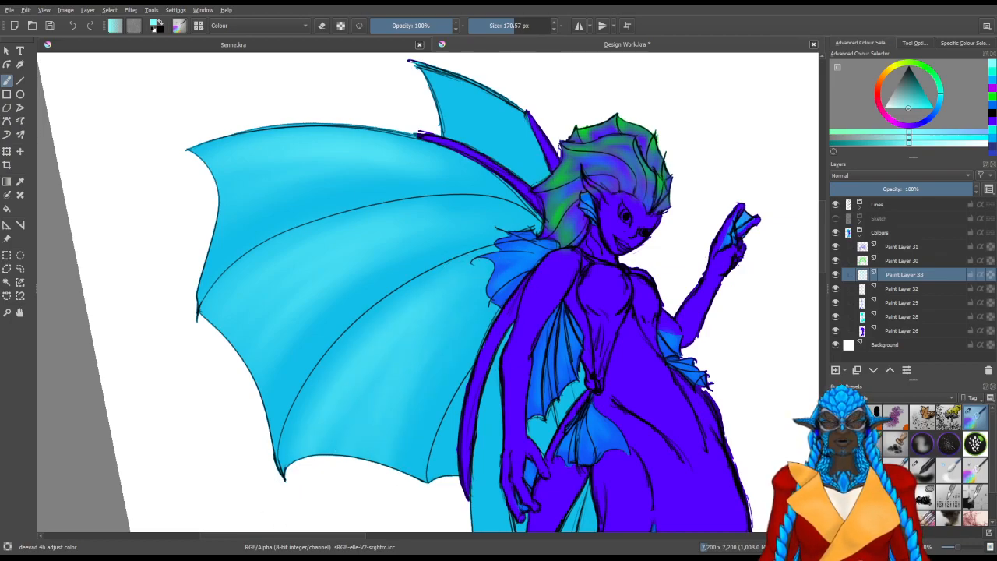
Highlight the smaller rear wing and the wing section hanging below the lowered arm with light cyan
key(ctrl+])
key(ctrl+])
key(ctrl+])
key(ctrl+])
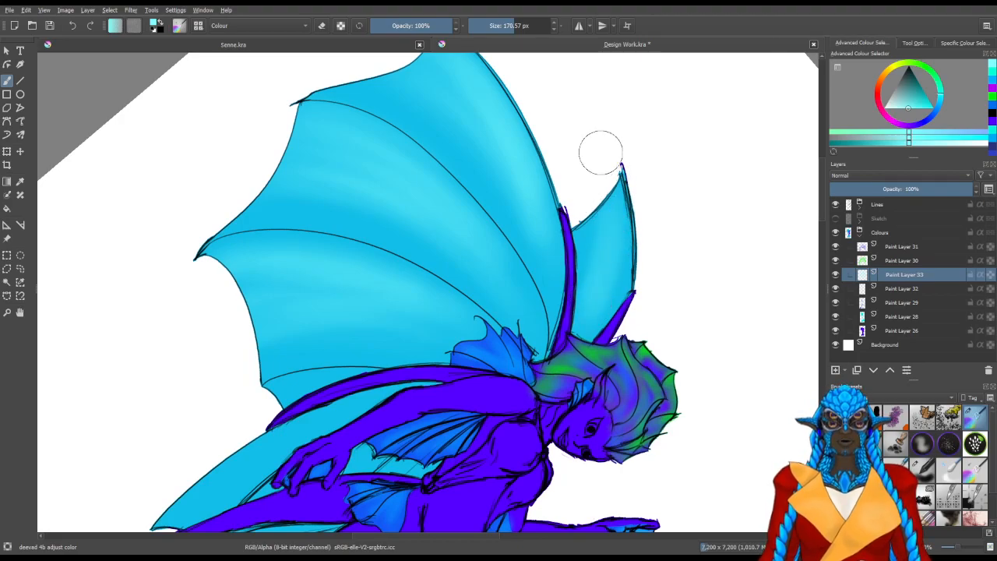
mouse_move(321, 425)
mouse_down()
mouse_move(479, 265)
mouse_move(511, 268)
mouse_move(437, 500)
mouse_move(465, 292)
mouse_up()
key(5)
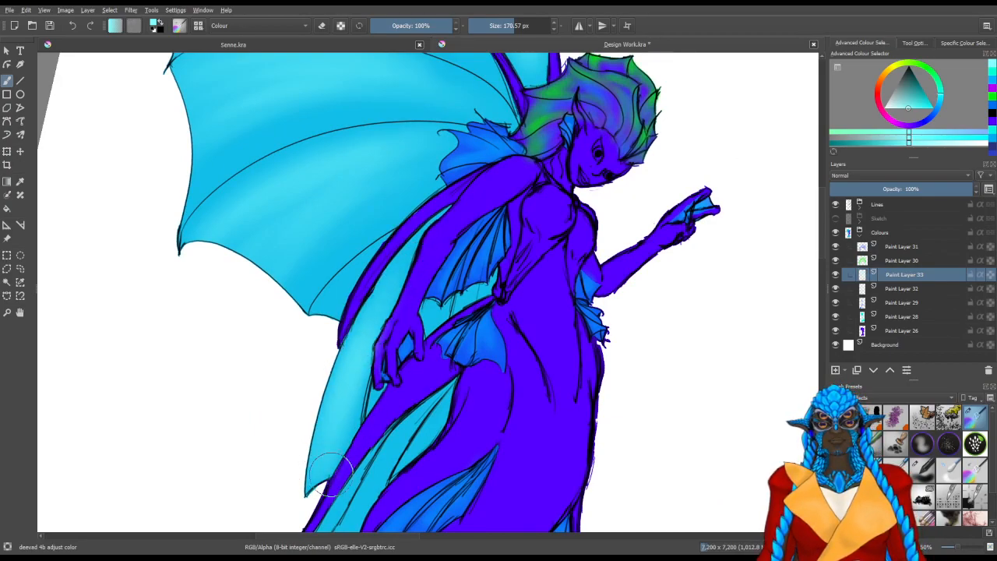
drag(357, 439, 334, 430)
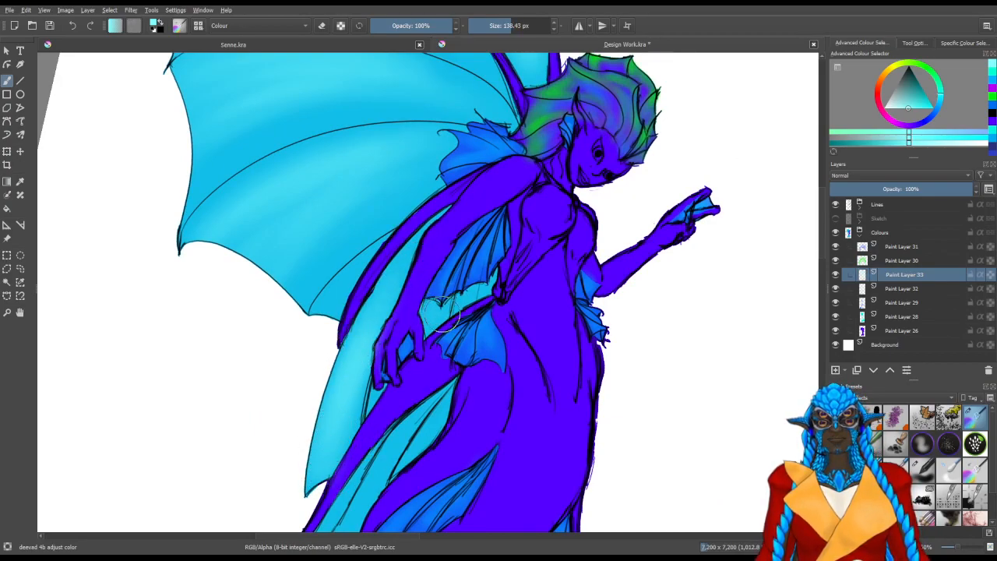
Use a smaller brush to highlight the wing membrane between arm and hip and the long turquoise fin beside the thigh
mouse_move(450, 298)
mouse_down()
mouse_move(483, 289)
mouse_move(471, 299)
mouse_up()
drag(459, 396, 550, 221)
shift+drag(440, 360, 446, 360)
mouse_move(388, 408)
mouse_down()
mouse_move(370, 435)
mouse_move(444, 339)
mouse_move(435, 334)
mouse_move(402, 379)
mouse_move(403, 430)
mouse_up()
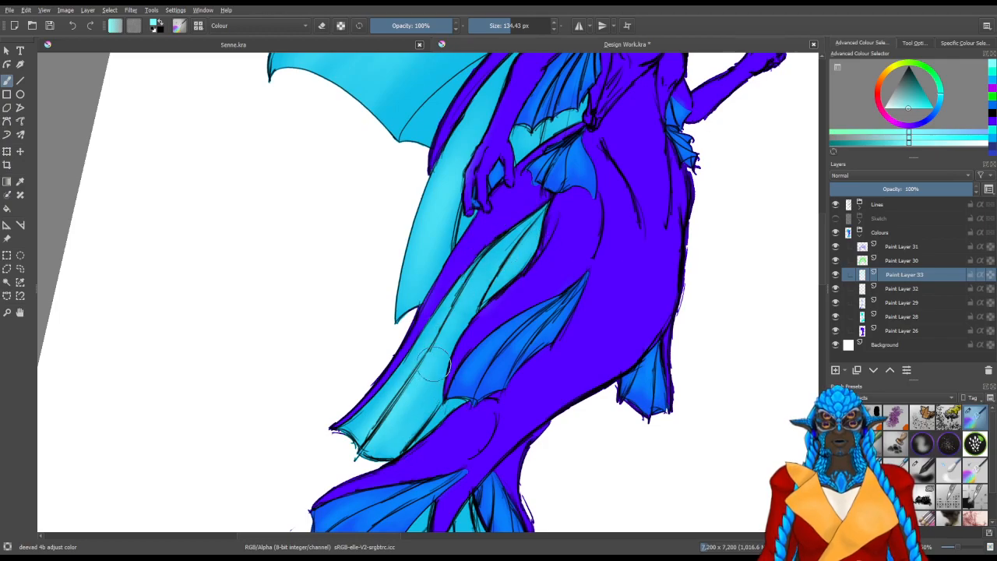
drag(455, 371, 564, 216)
drag(451, 434, 588, 300)
Brush light cyan highlights down every panel of the large tail fin, following the curve of the rays
mouse_move(589, 243)
mouse_down()
mouse_move(495, 333)
mouse_move(478, 377)
mouse_up()
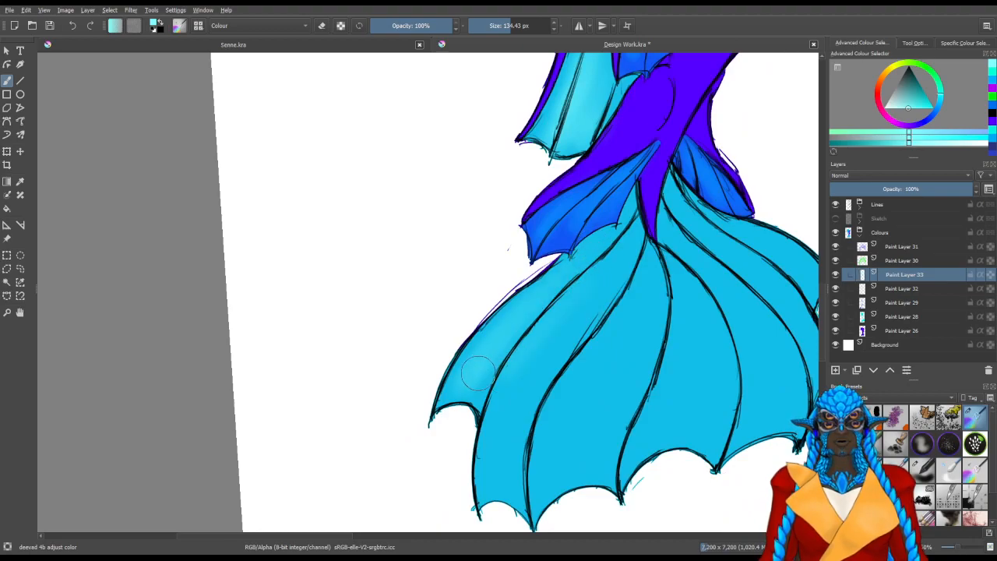
mouse_move(585, 272)
mouse_down()
mouse_move(512, 400)
mouse_move(504, 512)
mouse_move(580, 337)
mouse_move(571, 386)
mouse_move(471, 400)
mouse_up()
mouse_move(466, 454)
mouse_down()
mouse_move(484, 364)
mouse_move(494, 388)
mouse_up()
drag(460, 416, 533, 239)
drag(489, 343, 470, 417)
drag(545, 263, 516, 369)
mouse_move(540, 218)
mouse_down()
mouse_move(501, 402)
mouse_move(518, 260)
mouse_move(486, 373)
mouse_up()
mouse_move(581, 250)
mouse_down()
mouse_move(471, 340)
mouse_move(458, 447)
mouse_up()
mouse_move(475, 341)
mouse_down()
mouse_move(501, 478)
mouse_move(475, 367)
mouse_move(528, 433)
mouse_move(559, 452)
mouse_move(567, 374)
mouse_move(508, 290)
mouse_move(600, 407)
mouse_up()
drag(488, 242, 583, 303)
drag(505, 270, 583, 315)
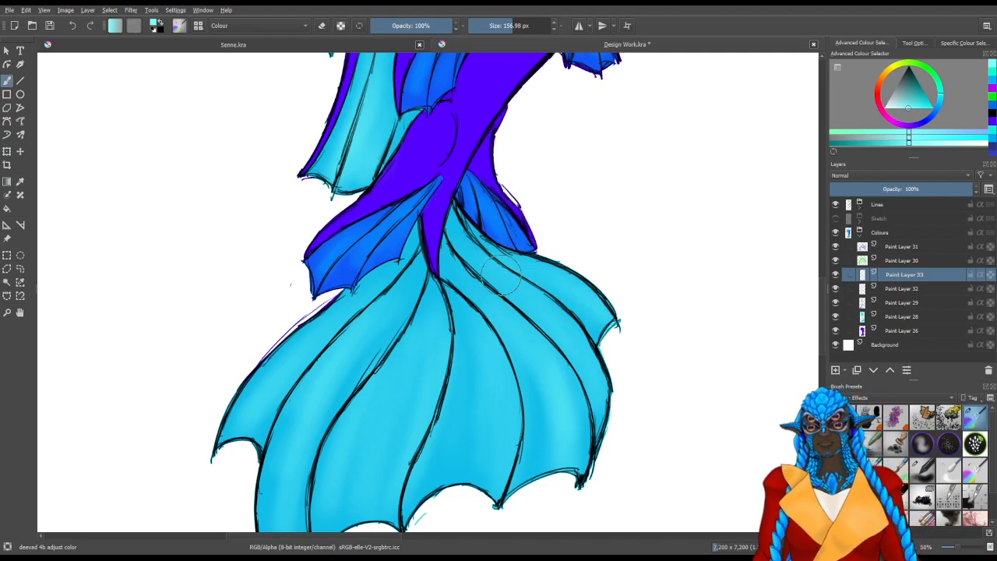
Examine the new highlights from the tail fin up to the wings and compare them with the head crest
key(space)
mouse_move(422, 402)
mouse_down()
mouse_move(517, 397)
mouse_move(515, 419)
mouse_up()
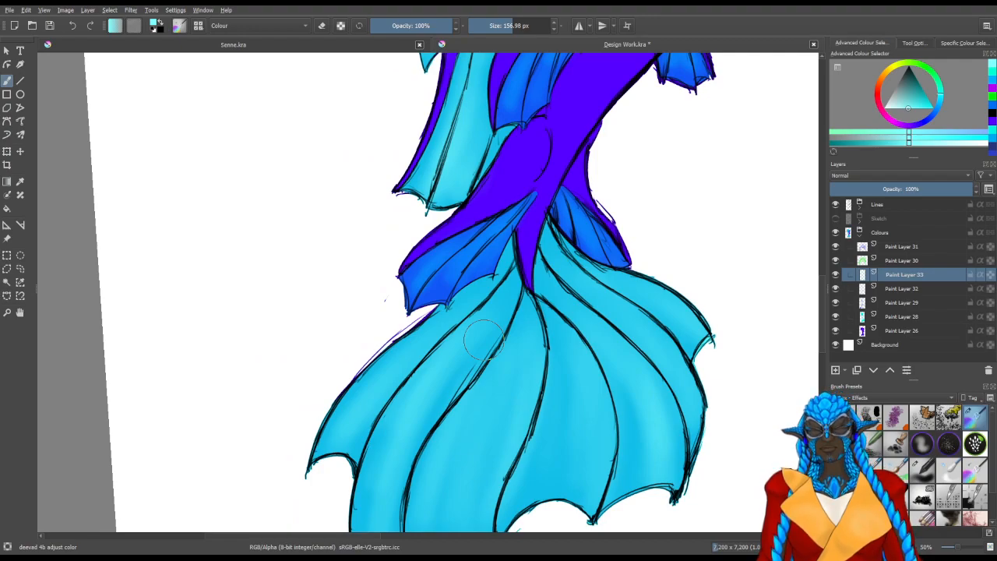
scroll(460, 320, up, 10)
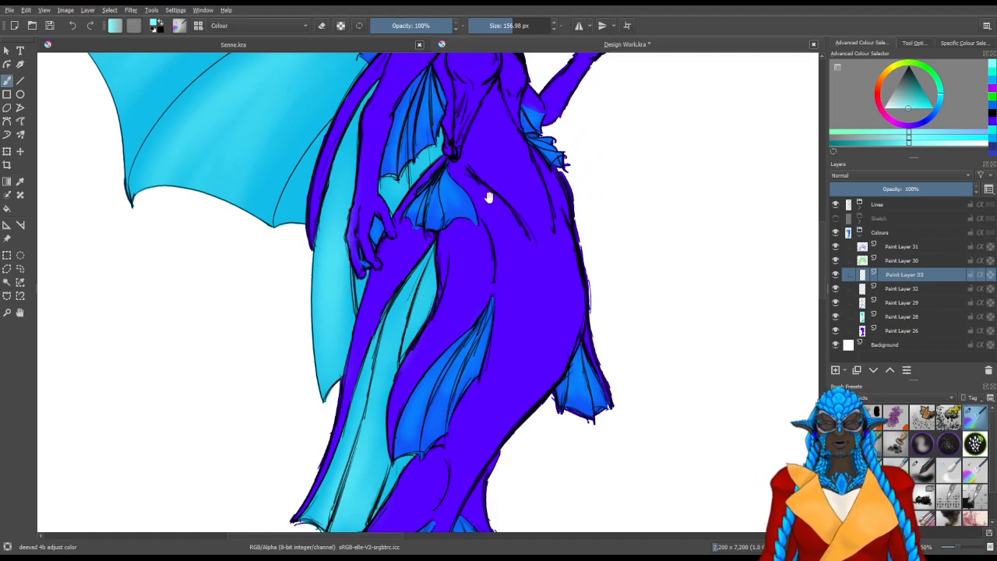
scroll(467, 234, up, 6)
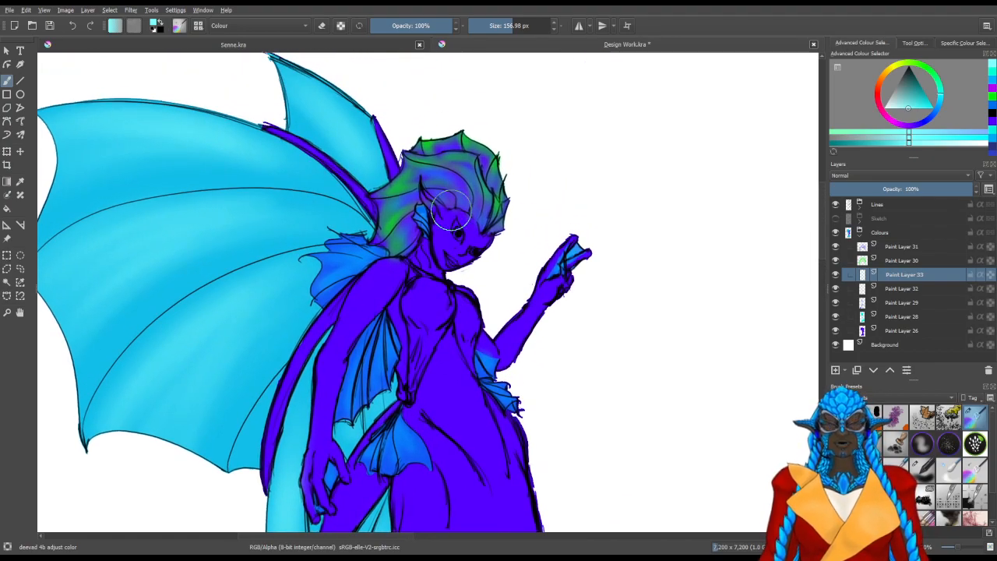
drag(363, 290, 409, 295)
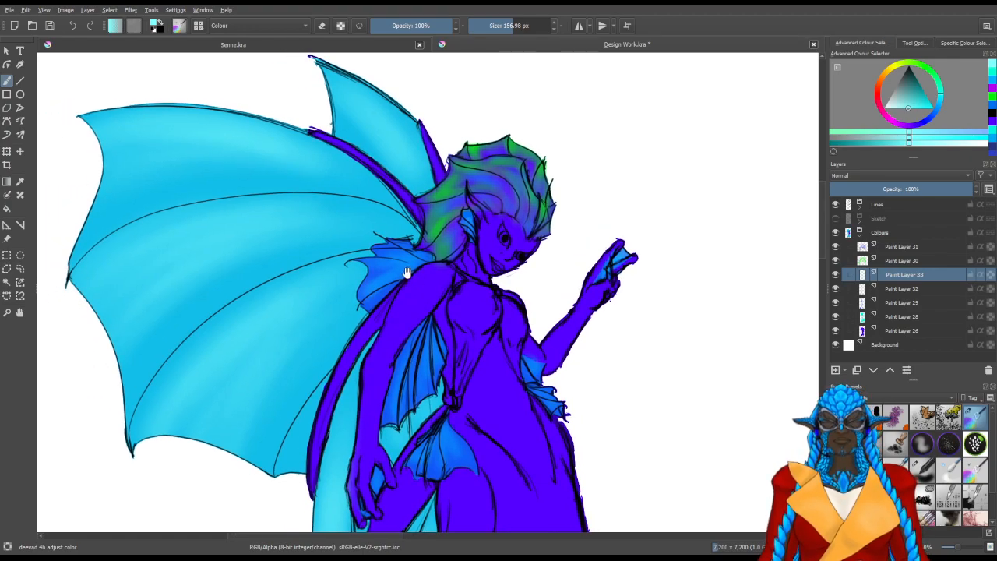
key(5)
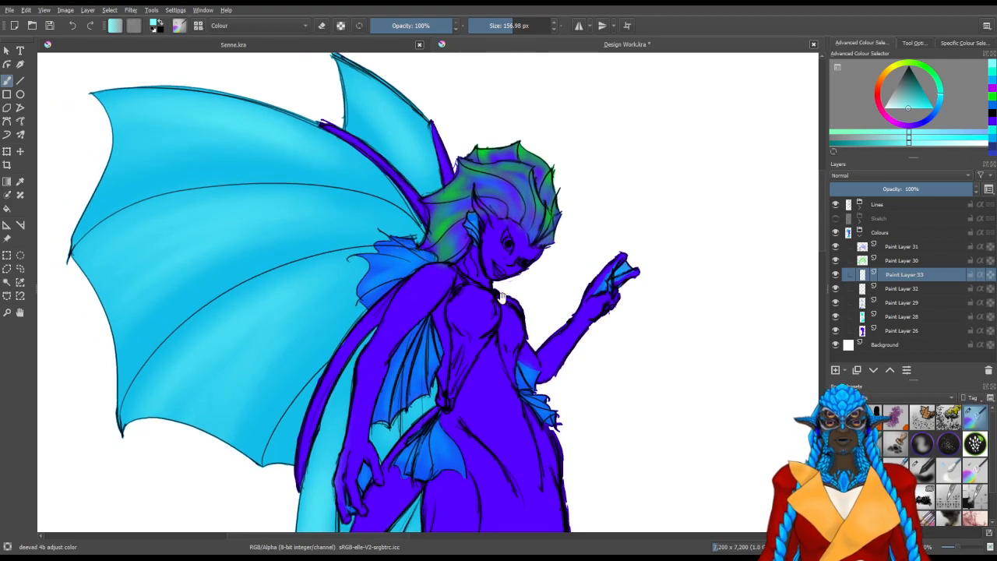
drag(510, 258, 458, 318)
drag(549, 322, 568, 260)
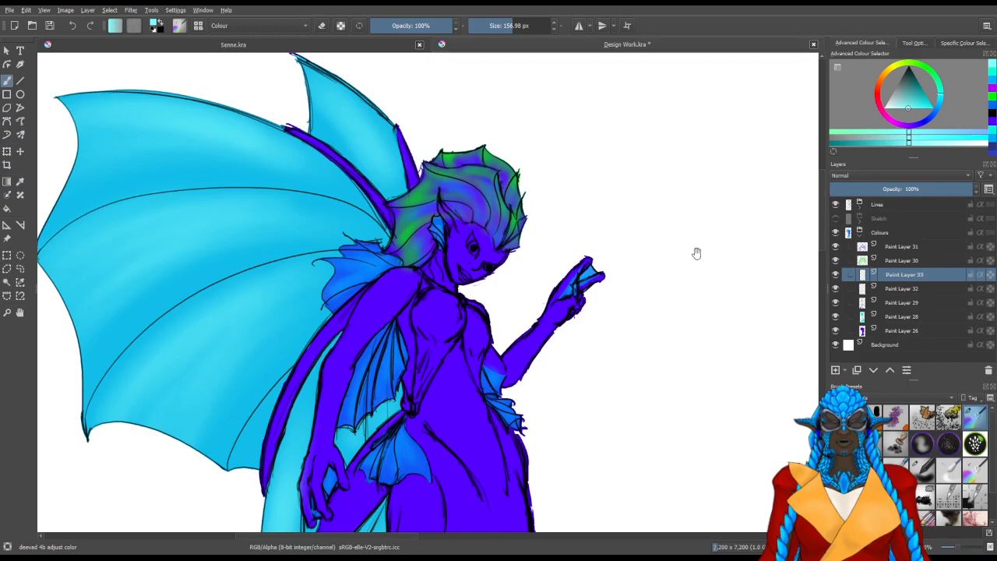
Pick a light green and brush an accent on the front of the head crest in Paint Layer 30
click(888, 262)
click(938, 76)
drag(528, 208, 510, 208)
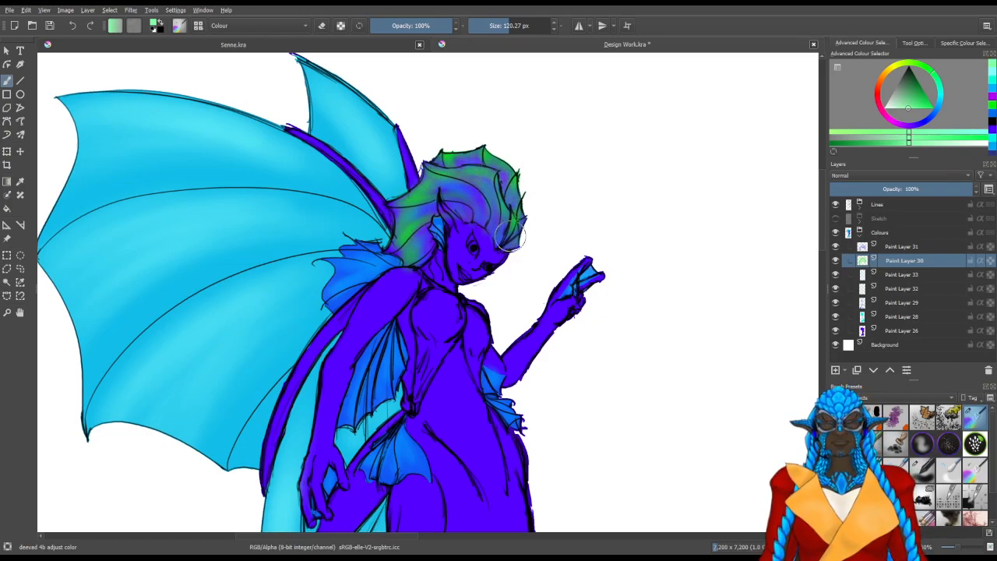
Add a new paint layer directly above Paint Layer 26, the purple body base
drag(518, 433, 601, 337)
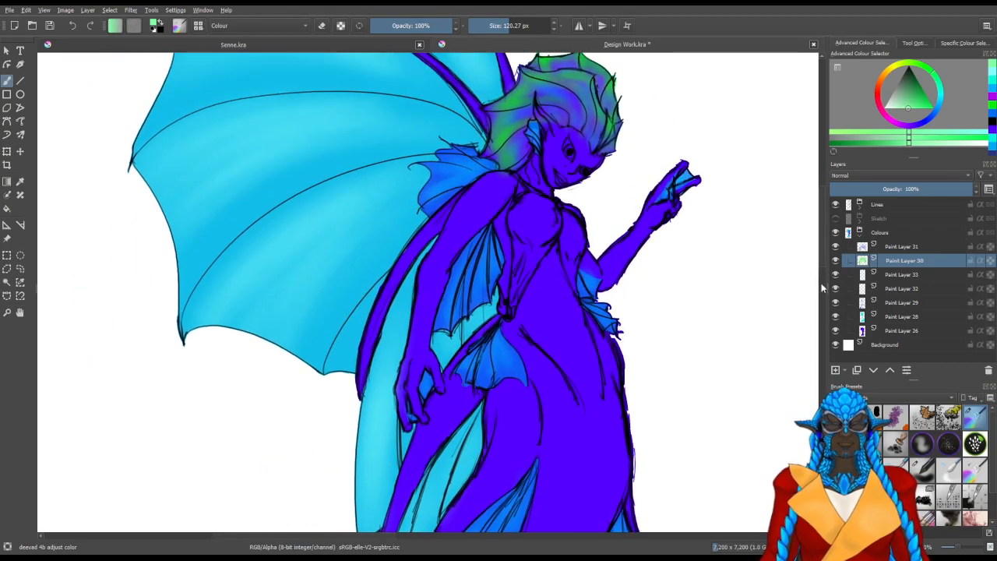
click(896, 330)
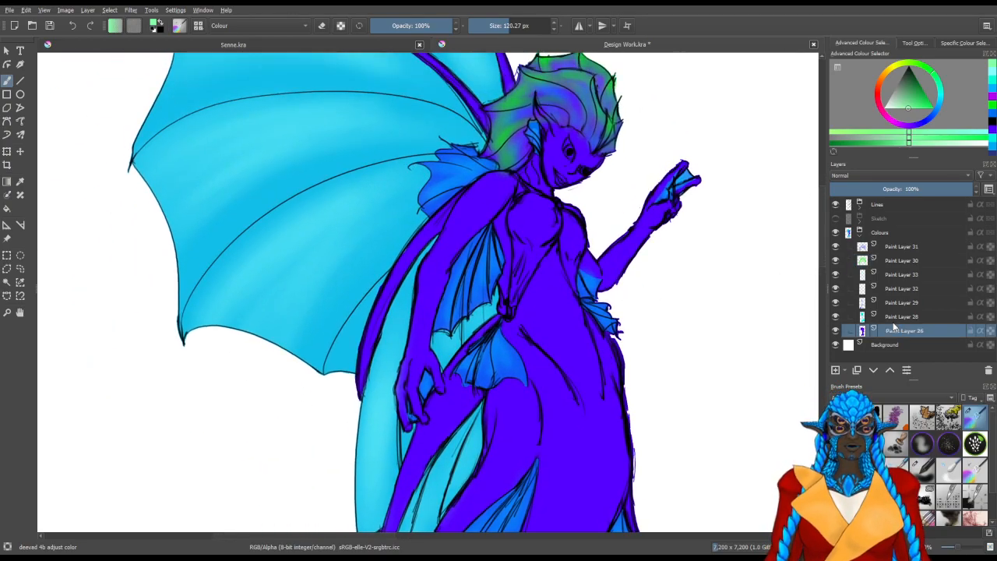
click(836, 370)
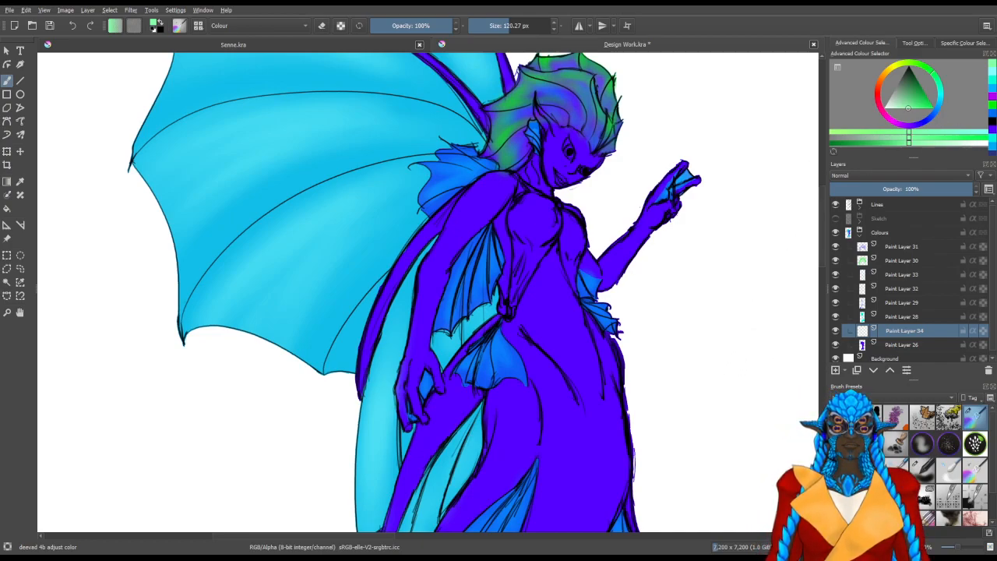
Expand the Lines group and add a new paint layer at the top of it
click(860, 204)
click(877, 218)
click(835, 371)
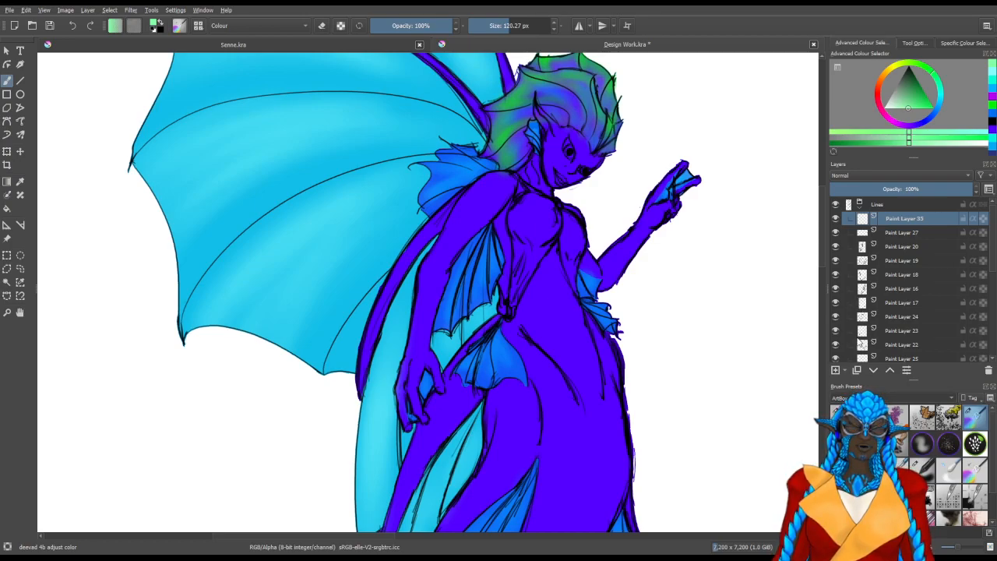
Choose the Pencil-2 sketch brush at 10 px and switch the foreground colour to black
click(860, 341)
click(891, 416)
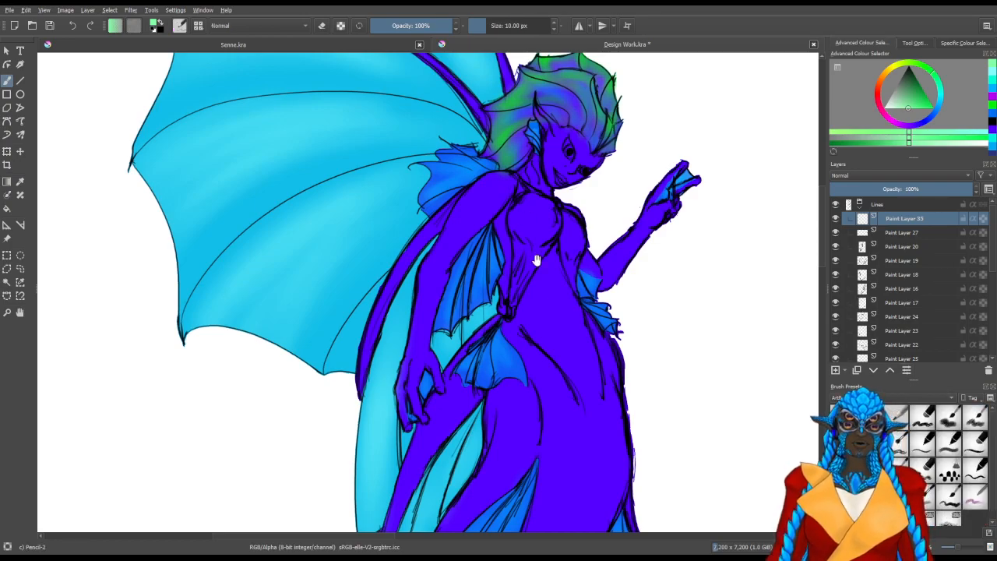
drag(566, 270, 412, 299)
key(x)
drag(372, 226, 423, 241)
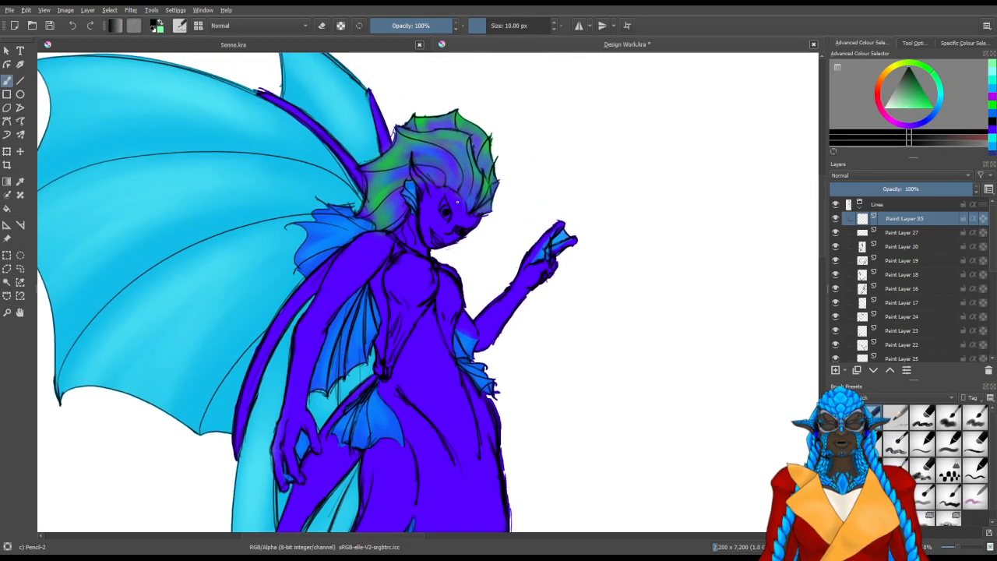
Try sketching short curved antennae from the forehead towards the raised arm
key(ctrl+e)
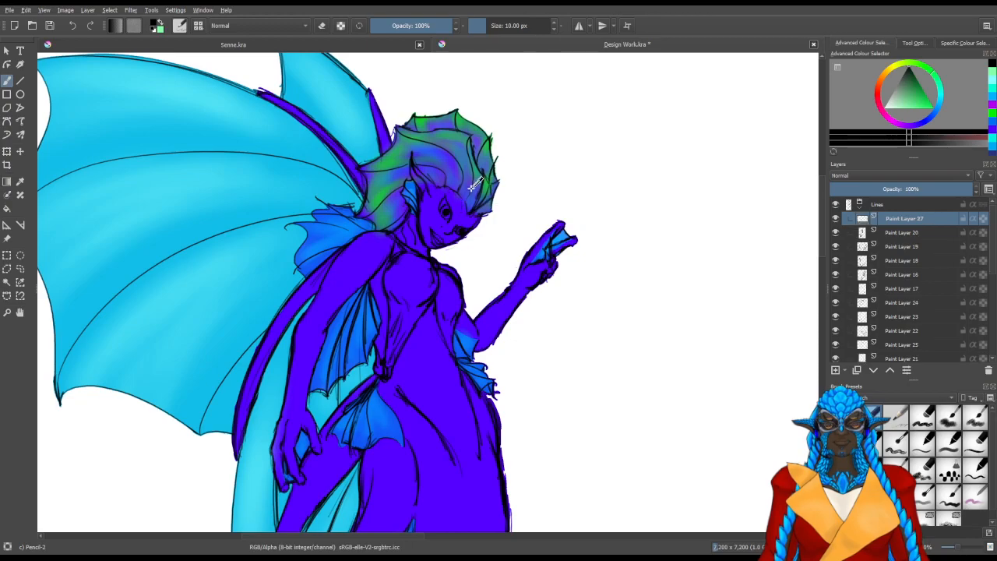
key(ctrl+z)
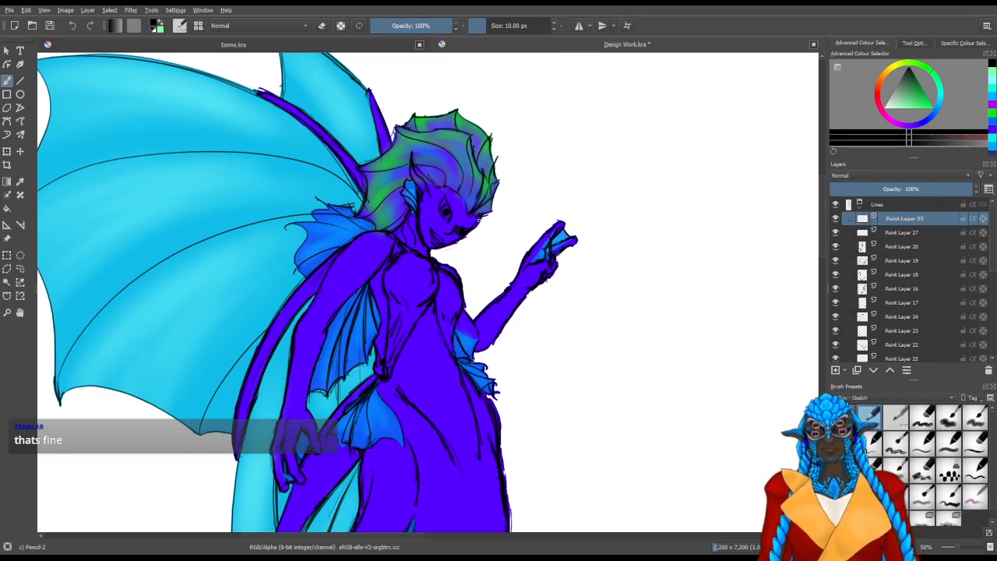
drag(523, 217, 472, 318)
drag(495, 340, 538, 339)
key(ctrl+z)
key(ctrl+z)
drag(489, 211, 481, 307)
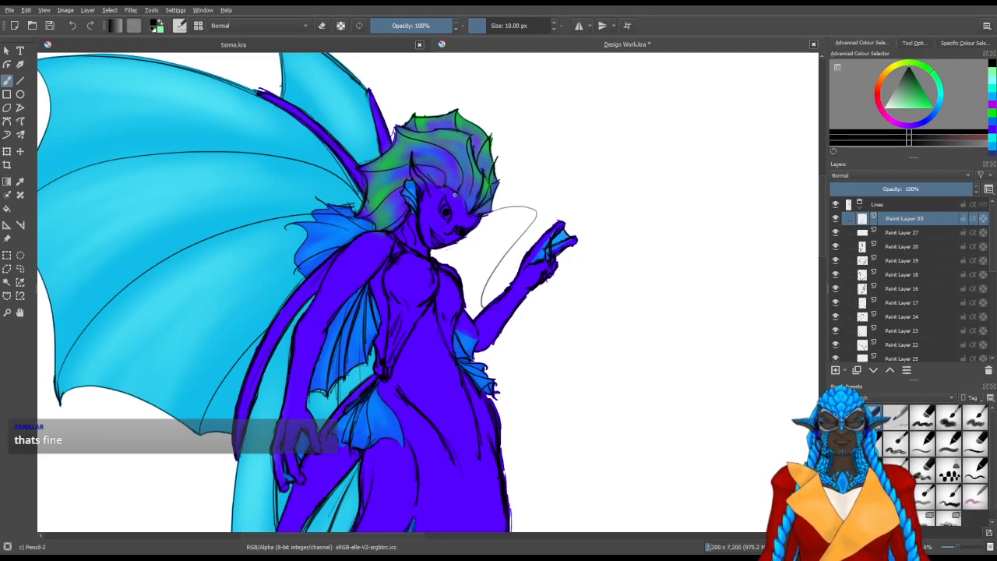
drag(497, 168, 485, 201)
drag(430, 264, 412, 319)
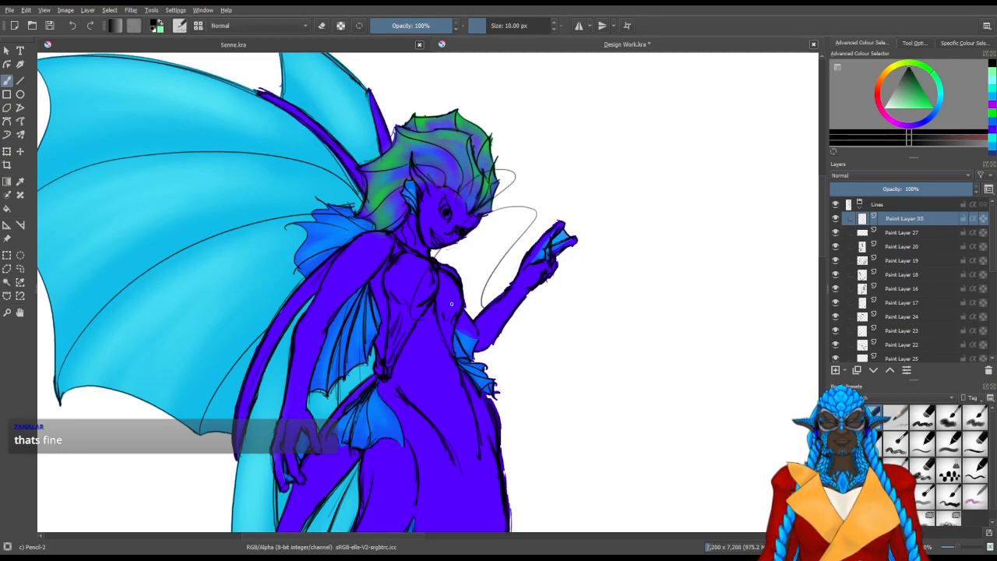
key(ctrl+z)
key(ctrl+z)
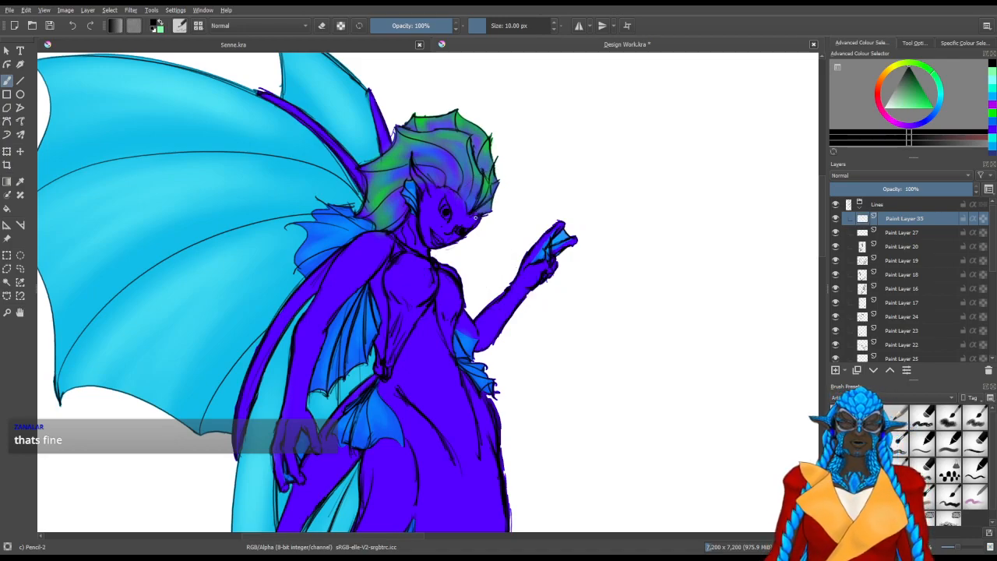
Draw two long S-curved antennae from the forehead, one arching past the raised hand and one sweeping beyond it
drag(492, 192, 689, 248)
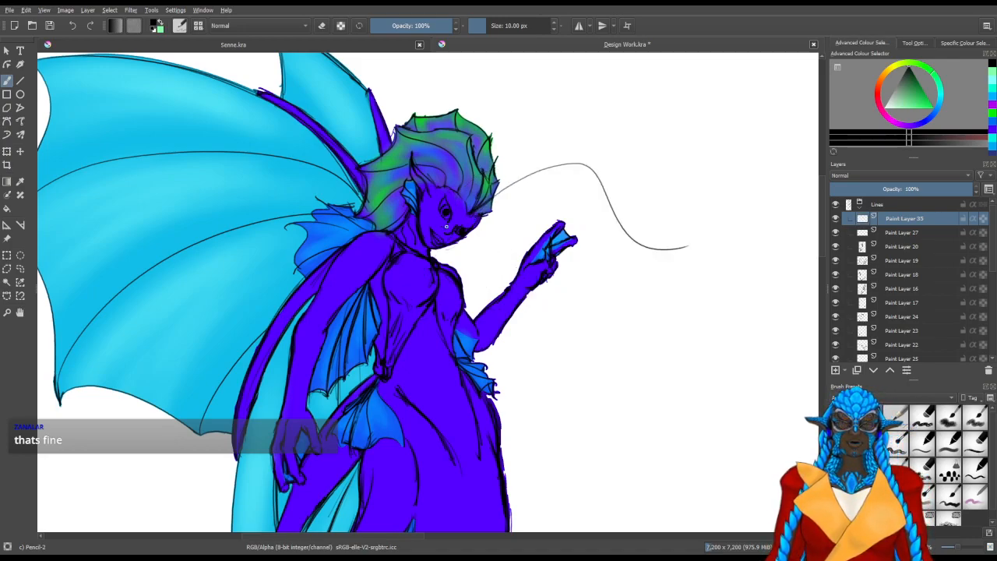
mouse_move(459, 210)
mouse_down()
mouse_move(550, 134)
mouse_move(645, 90)
mouse_up()
key(ctrl+z)
drag(496, 188, 611, 280)
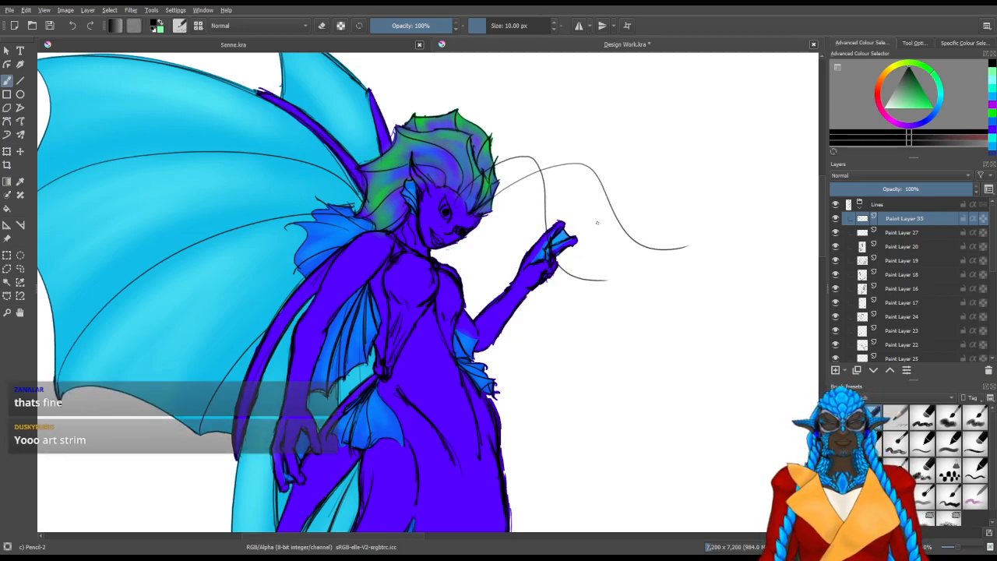
Examine up close how the two antennae attach to the forehead and pass through the head crest
scroll(605, 252, up, 2)
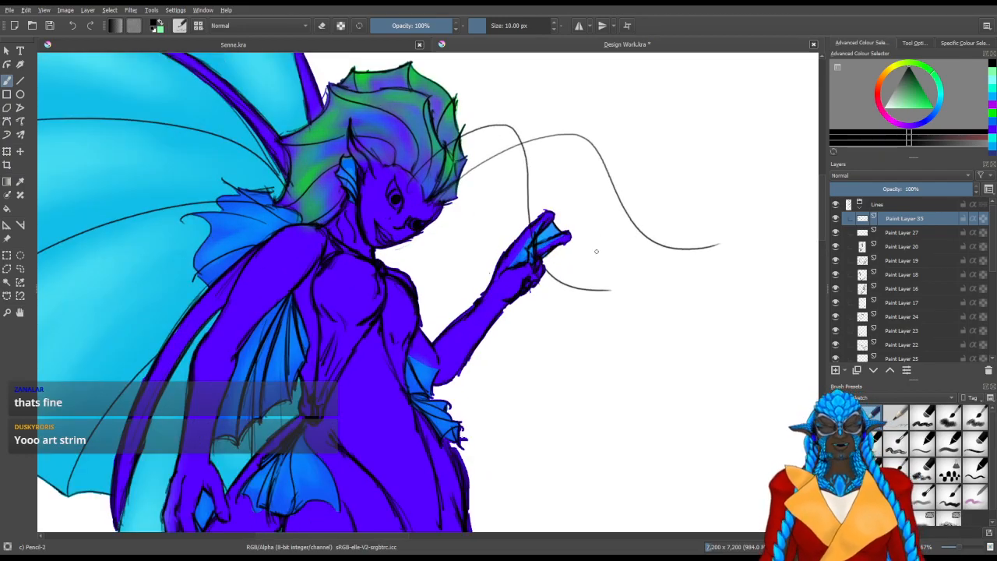
drag(466, 267, 410, 347)
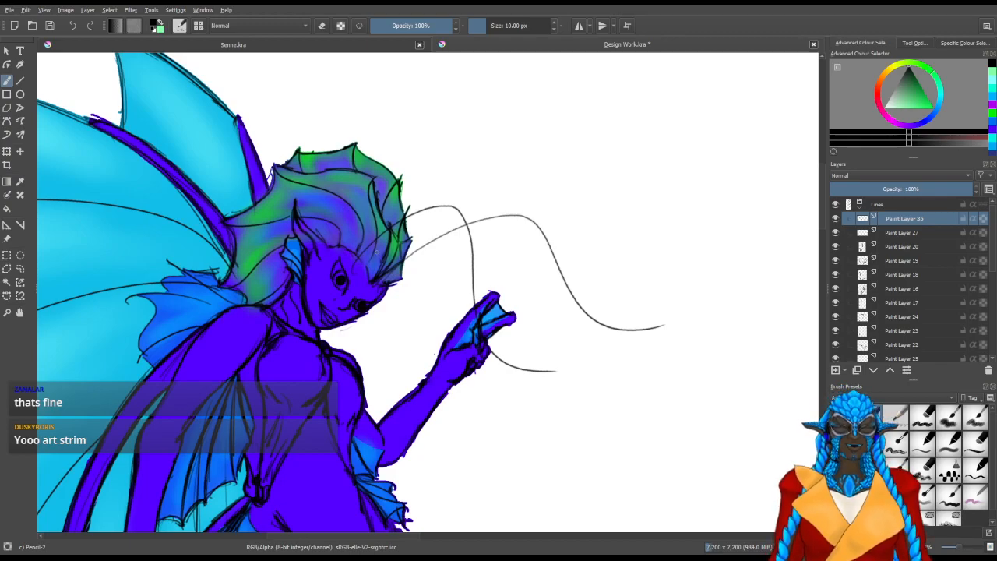
scroll(377, 252, up, 3)
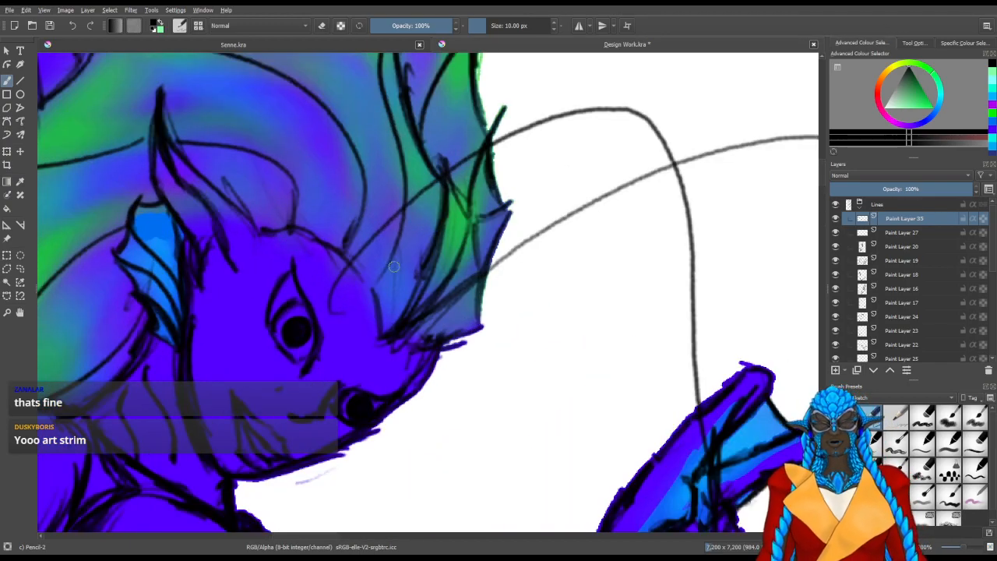
drag(382, 329, 395, 307)
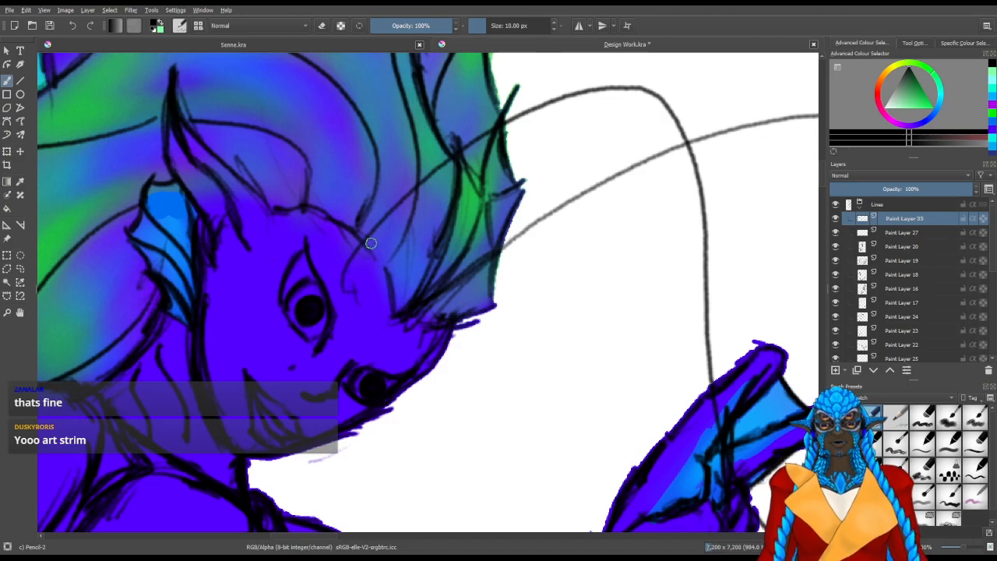
scroll(370, 238, down, 1)
scroll(370, 237, down, 1)
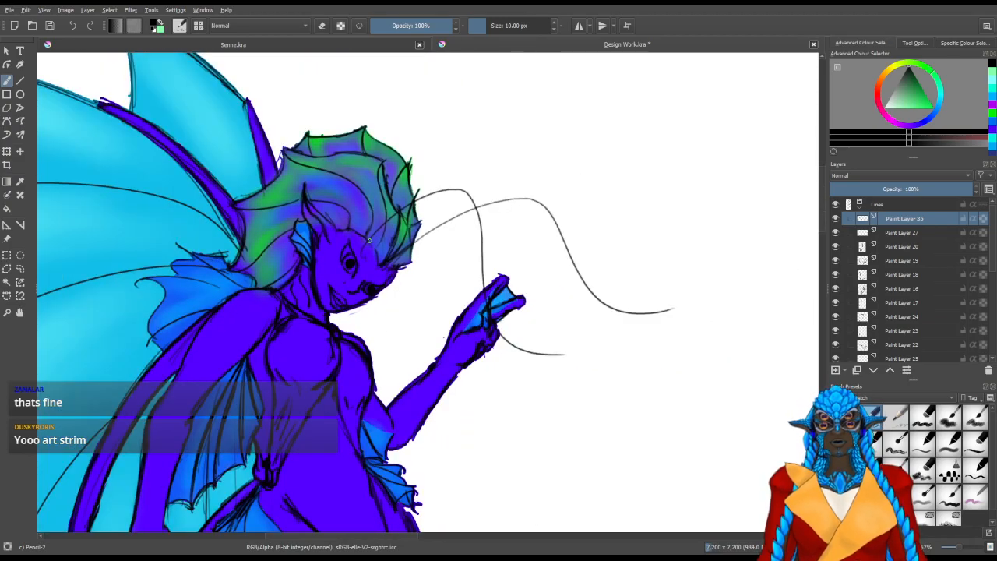
Add a new paint layer to the line art and hide Paint Layer 35 with the raised antennae
click(836, 370)
click(836, 233)
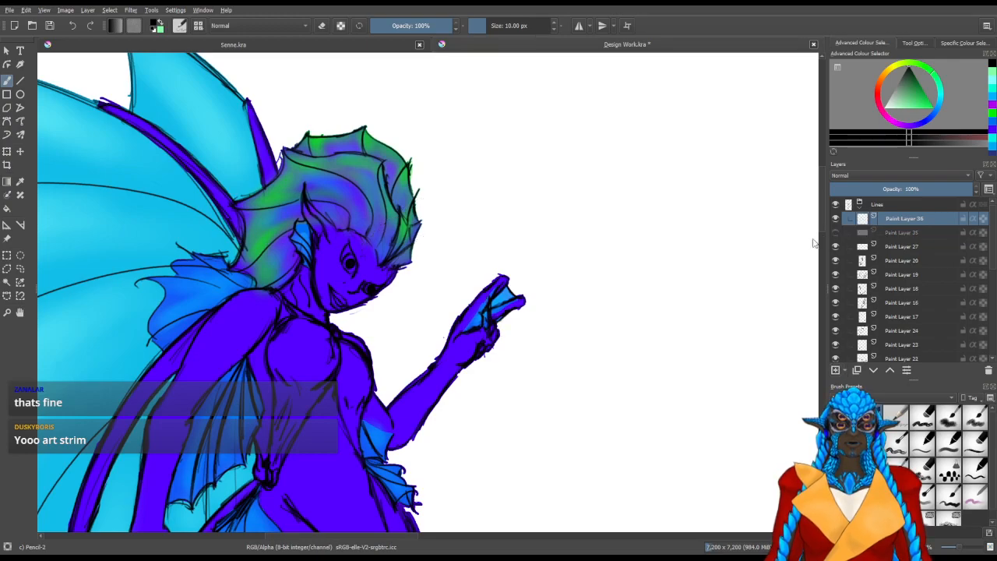
drag(389, 327, 493, 241)
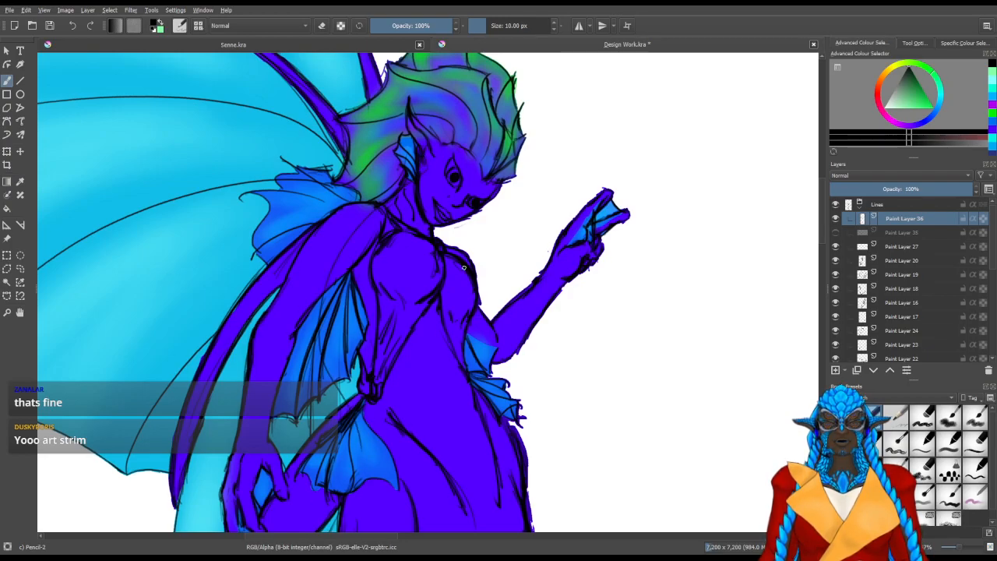
mouse_move(459, 223)
mouse_down()
mouse_move(512, 277)
mouse_move(552, 418)
mouse_up()
key(ctrl+z)
drag(455, 226, 590, 421)
key(ctrl+z)
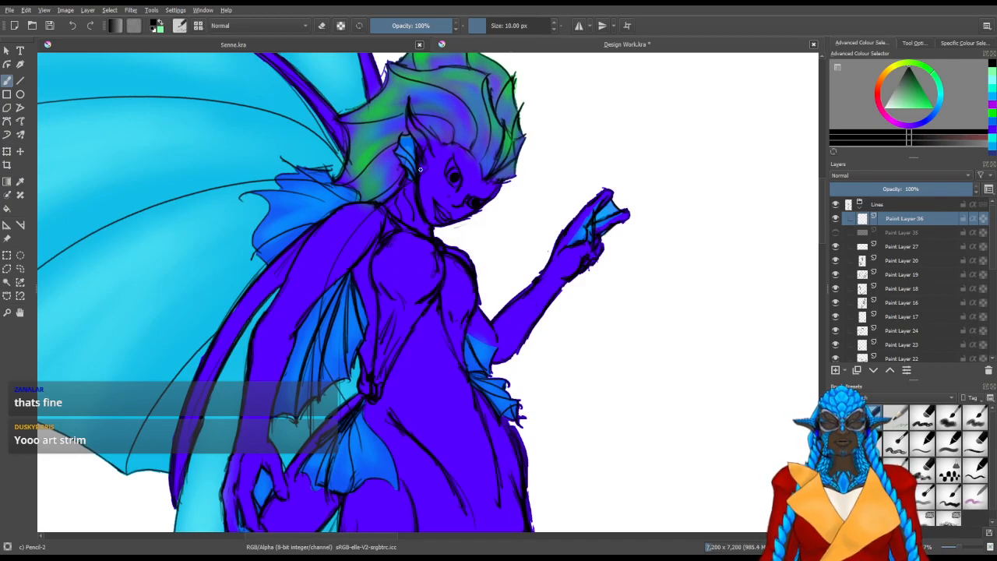
Sketch an alternative drooping version with a long S-curve from the chin across the forearm and a faint curve over the shoulder
drag(460, 220, 575, 395)
drag(582, 457, 581, 469)
mouse_move(365, 222)
mouse_down()
mouse_move(367, 237)
mouse_move(391, 210)
mouse_move(220, 429)
mouse_up()
key(ctrl+z)
drag(383, 240, 295, 367)
drag(303, 312, 293, 376)
drag(362, 256, 327, 285)
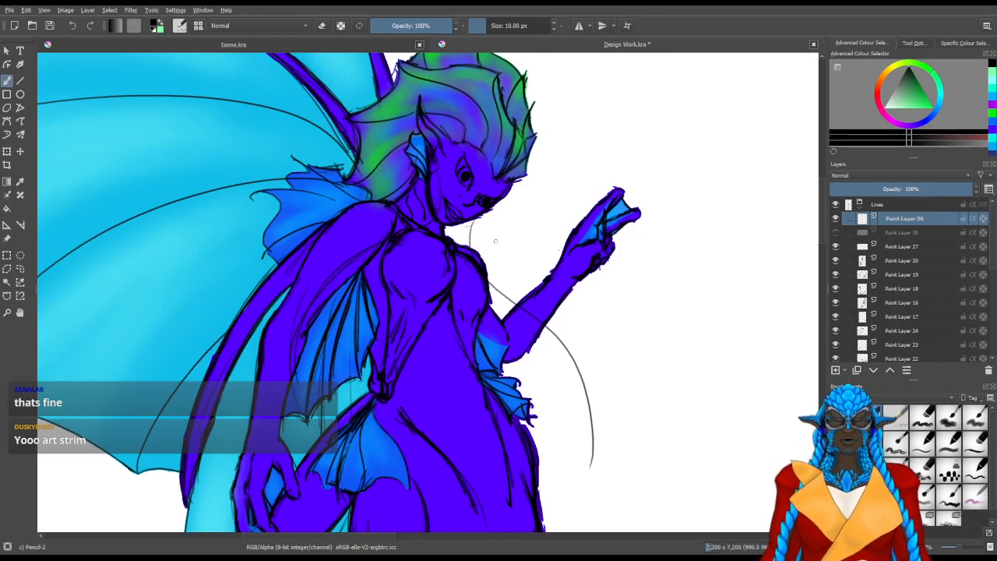
Compare the raised and drooping antennae versions by showing and hiding their two layers in turn
click(836, 232)
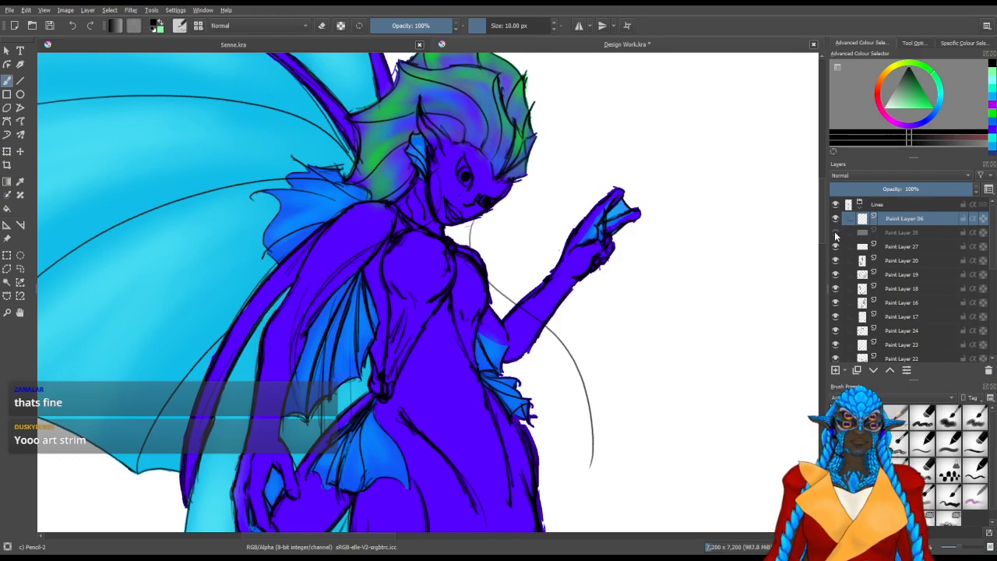
click(836, 218)
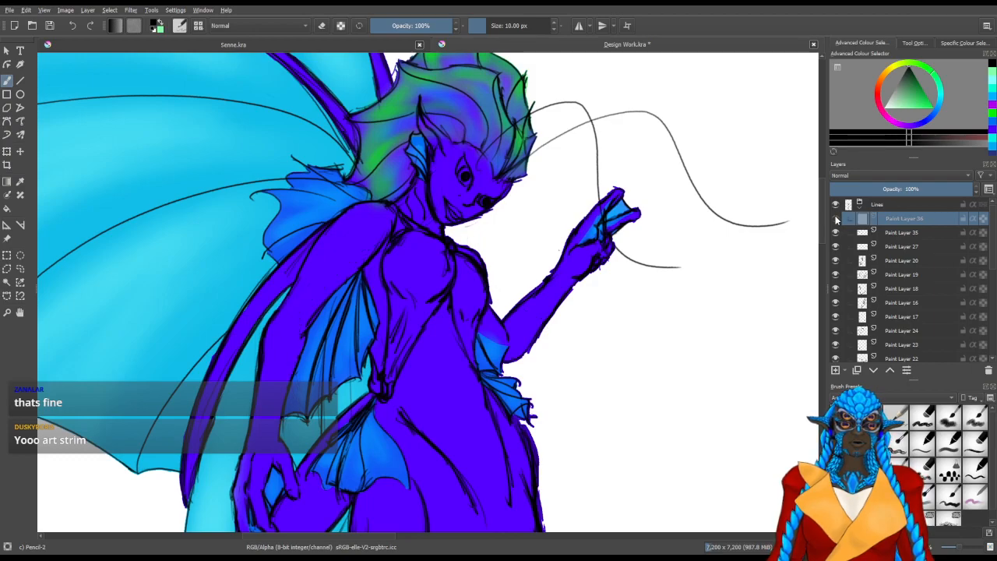
click(837, 218)
click(836, 232)
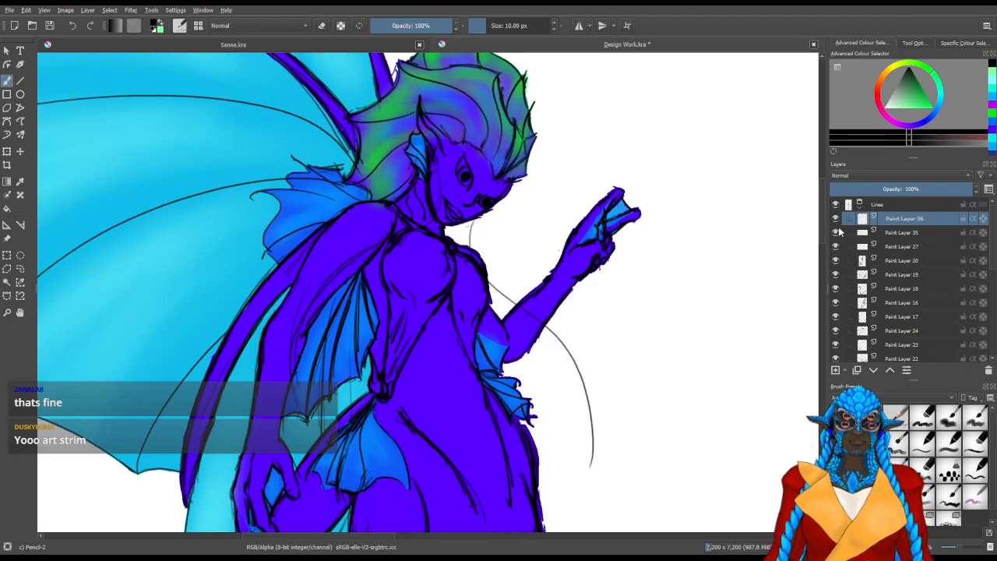
click(836, 218)
click(837, 232)
click(836, 232)
click(837, 219)
click(837, 219)
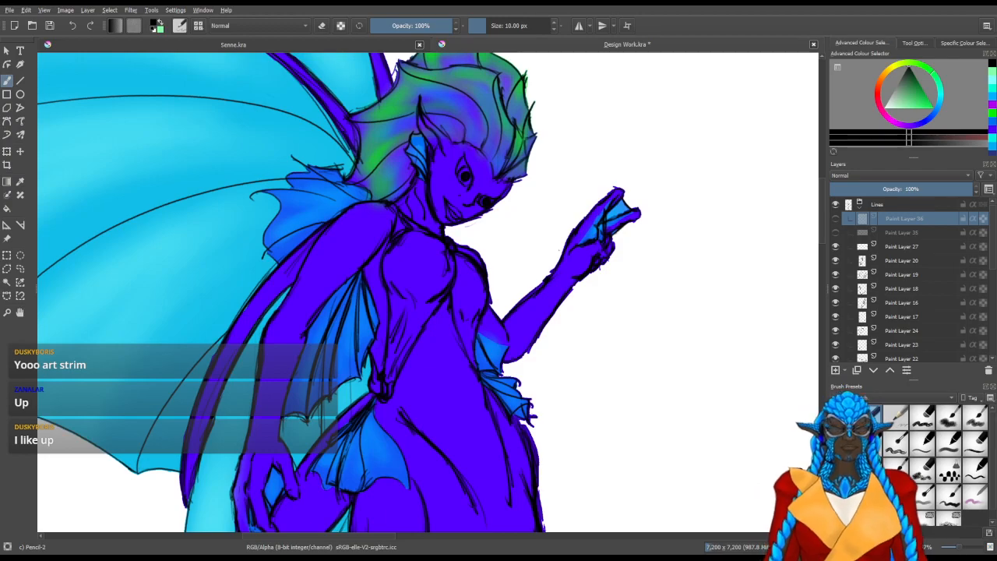
Show only Paint Layer 35 with the raised antennae, keep the drooping version hidden, and make Paint Layer 35 active
click(836, 221)
click(836, 221)
click(837, 233)
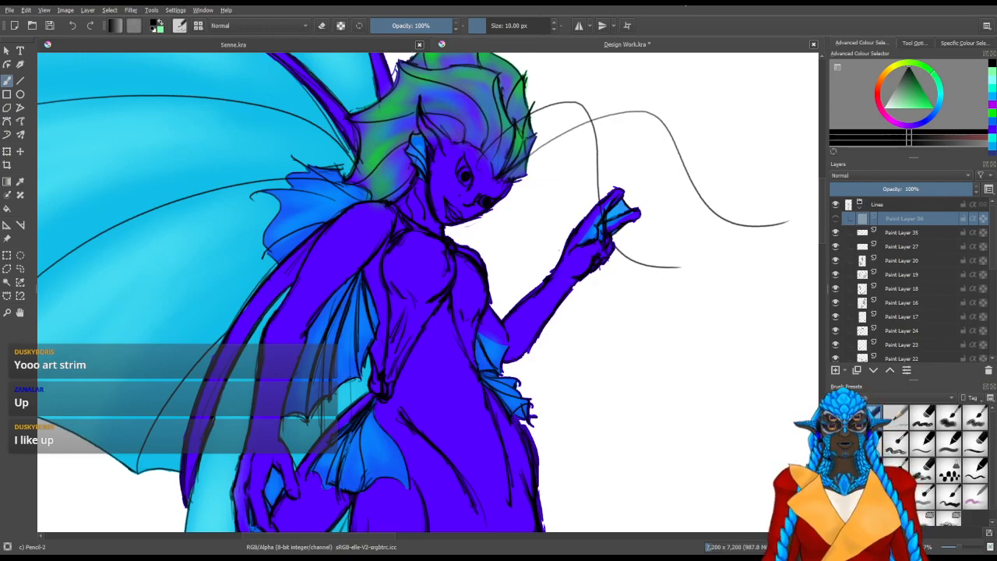
drag(583, 187, 460, 250)
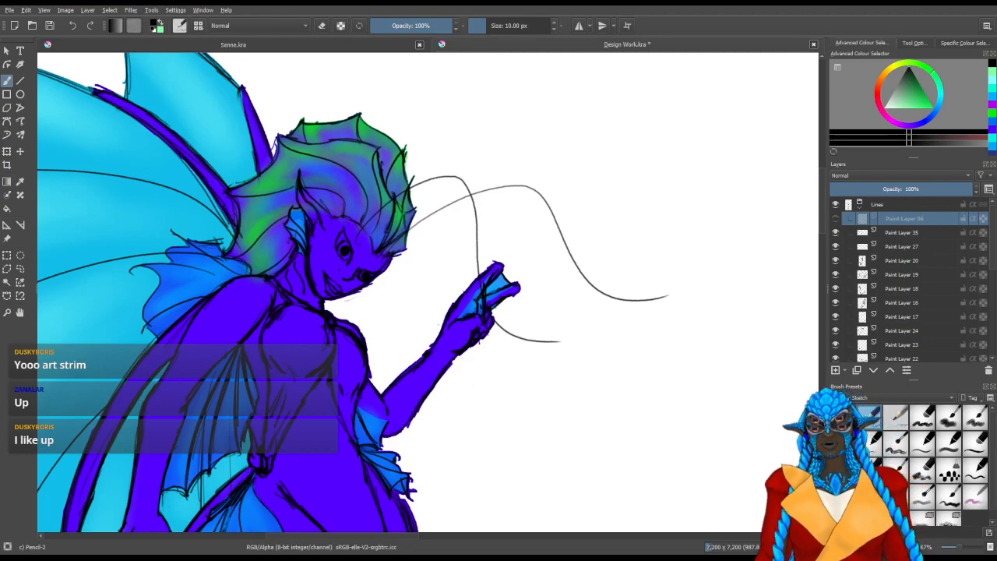
drag(413, 239, 417, 275)
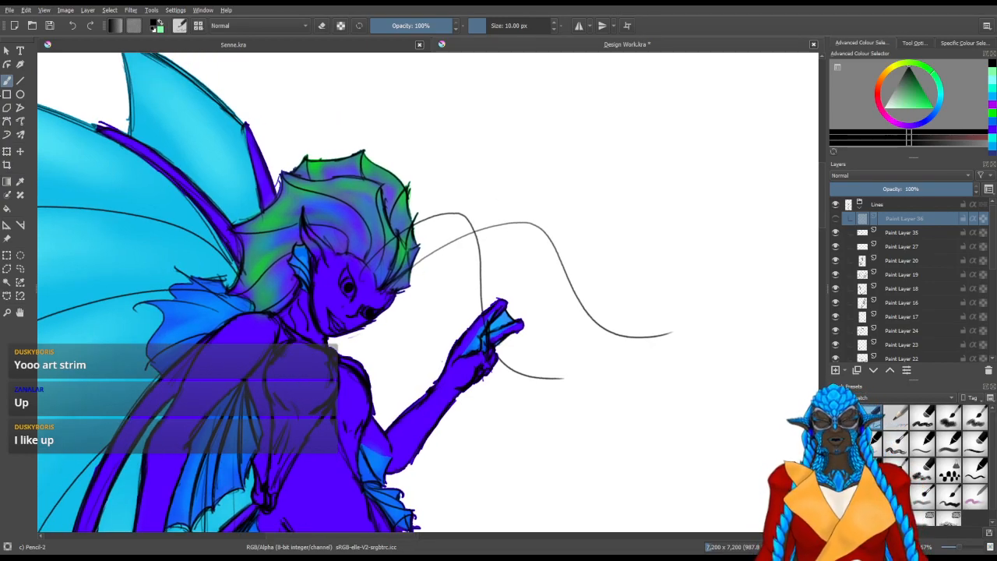
click(849, 232)
Thicken the base of the antenna that passes the raised hand, where it curves up from the forehead
scroll(514, 224, up, 5)
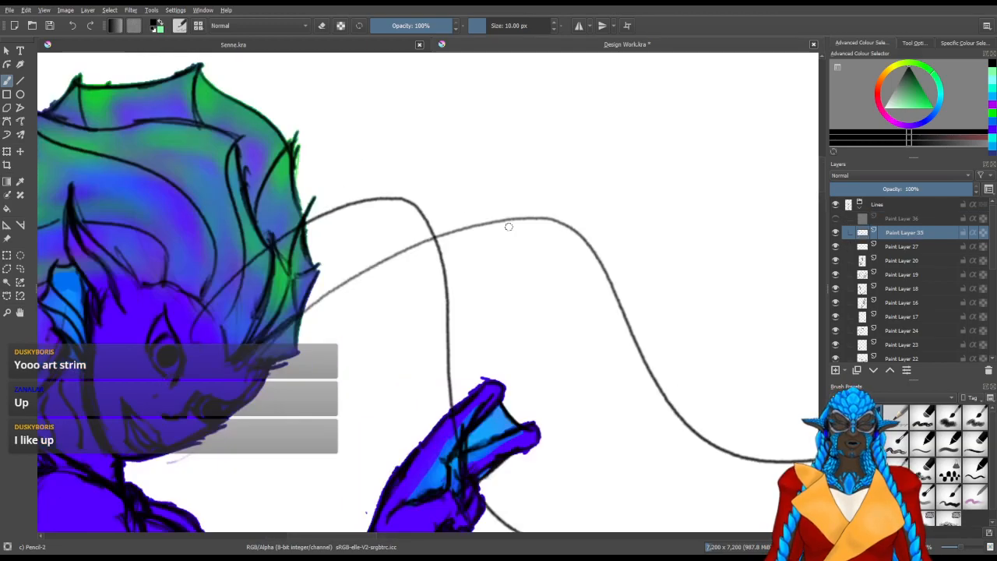
drag(158, 287, 398, 241)
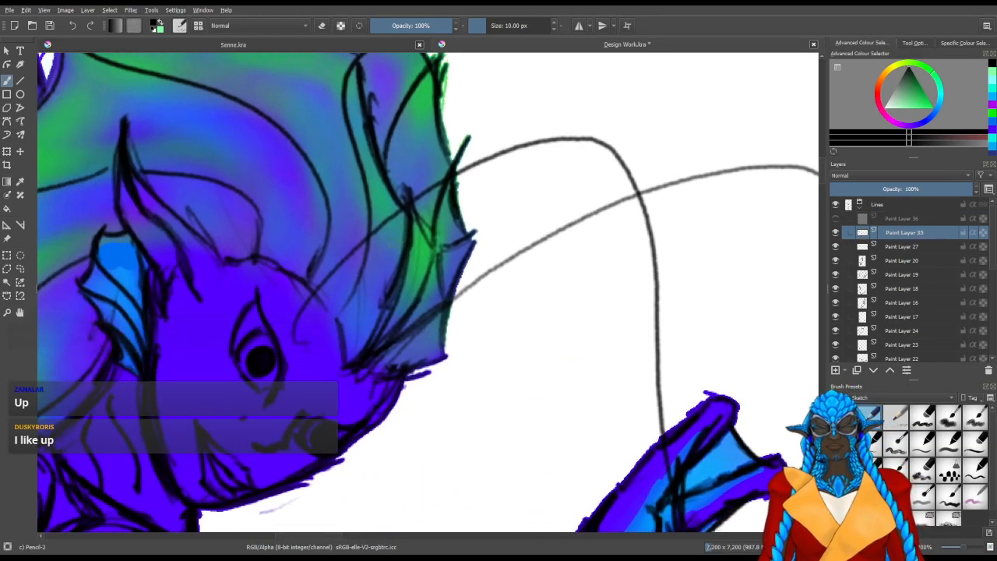
scroll(324, 407, up, 2)
drag(318, 209, 338, 283)
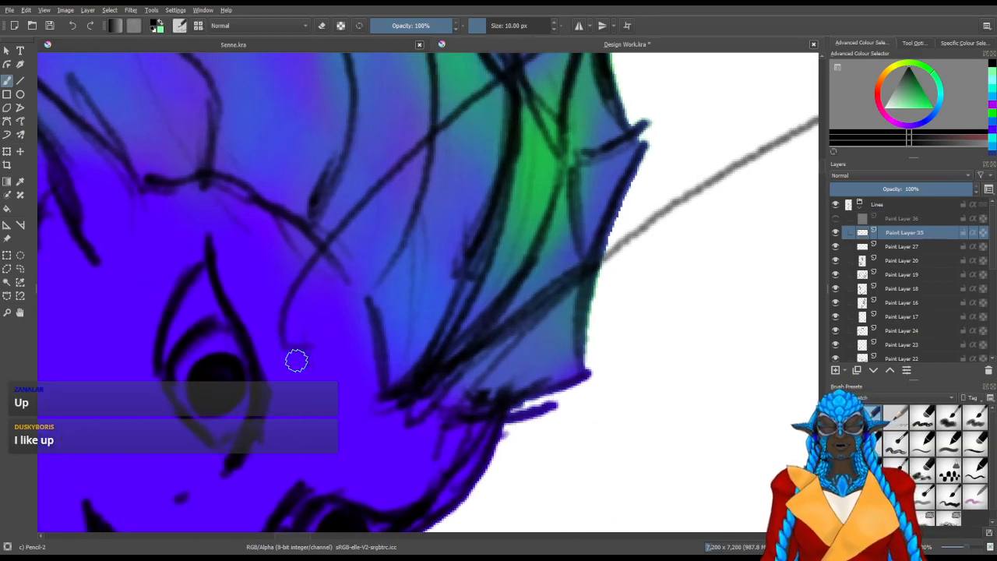
mouse_move(297, 308)
mouse_down()
mouse_move(318, 389)
mouse_move(292, 331)
mouse_up()
mouse_move(359, 301)
mouse_down()
mouse_move(355, 370)
mouse_move(359, 358)
mouse_move(364, 382)
mouse_up()
mouse_move(300, 270)
mouse_down()
mouse_move(341, 260)
mouse_move(249, 277)
mouse_move(300, 351)
mouse_move(284, 317)
mouse_up()
key(slash)
key(slash)
drag(298, 260, 283, 317)
Start a second edge parallel to that antenna's base on the forehead to give it width
mouse_move(360, 271)
mouse_down()
mouse_move(350, 325)
mouse_move(345, 318)
mouse_up()
drag(409, 208, 346, 310)
drag(360, 265, 343, 332)
mouse_move(404, 211)
mouse_down()
mouse_move(350, 276)
mouse_move(357, 342)
mouse_move(357, 262)
mouse_up()
Thicken the antenna's original line through the head crest up to the crest's outline
drag(329, 314, 385, 235)
drag(347, 269, 451, 176)
mouse_move(335, 343)
mouse_down()
mouse_move(382, 428)
mouse_move(392, 425)
mouse_up()
drag(358, 240, 327, 440)
drag(319, 503, 334, 327)
drag(328, 370, 350, 204)
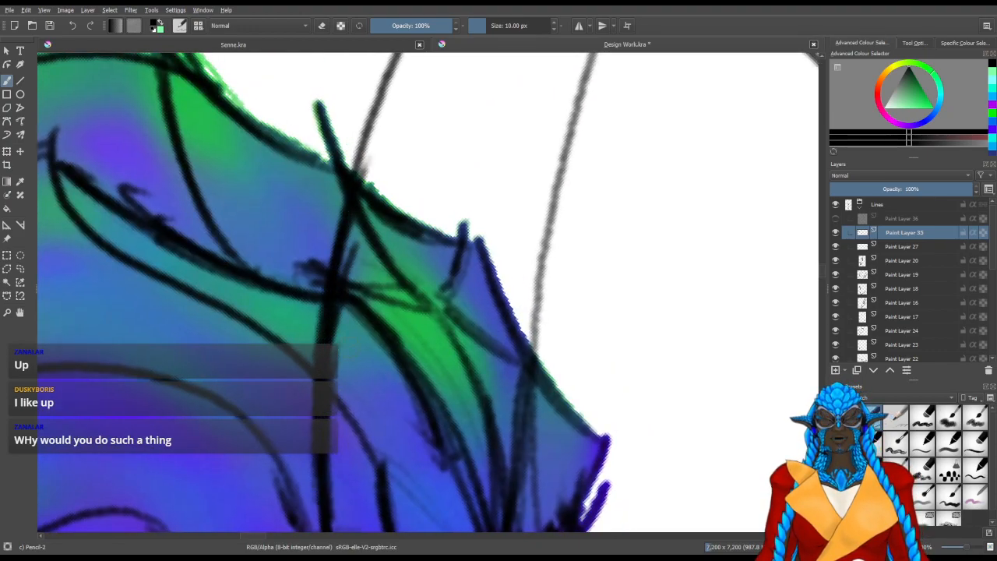
key(e)
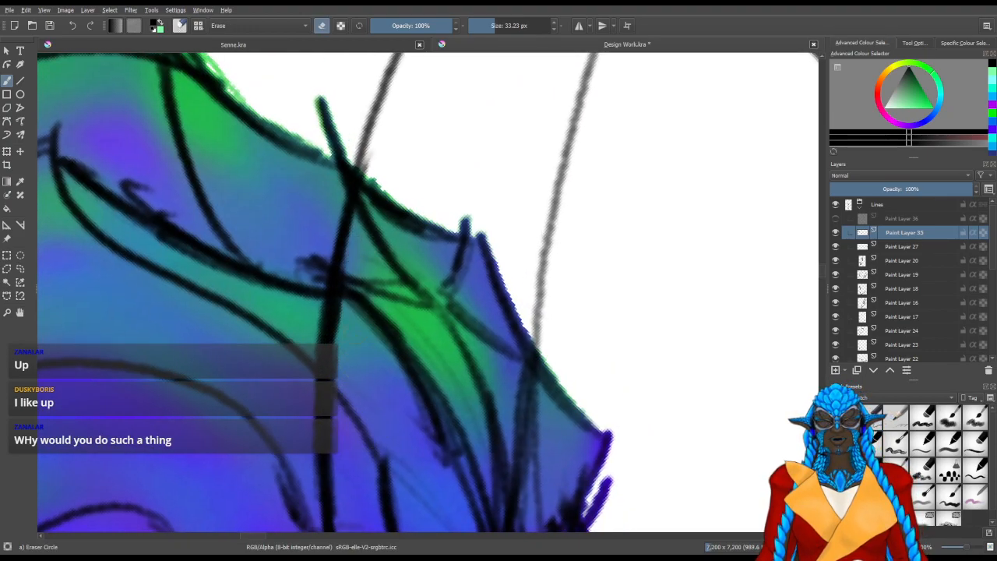
mouse_move(407, 385)
mouse_down()
mouse_move(427, 304)
mouse_move(372, 361)
mouse_move(350, 368)
mouse_up()
key(/)
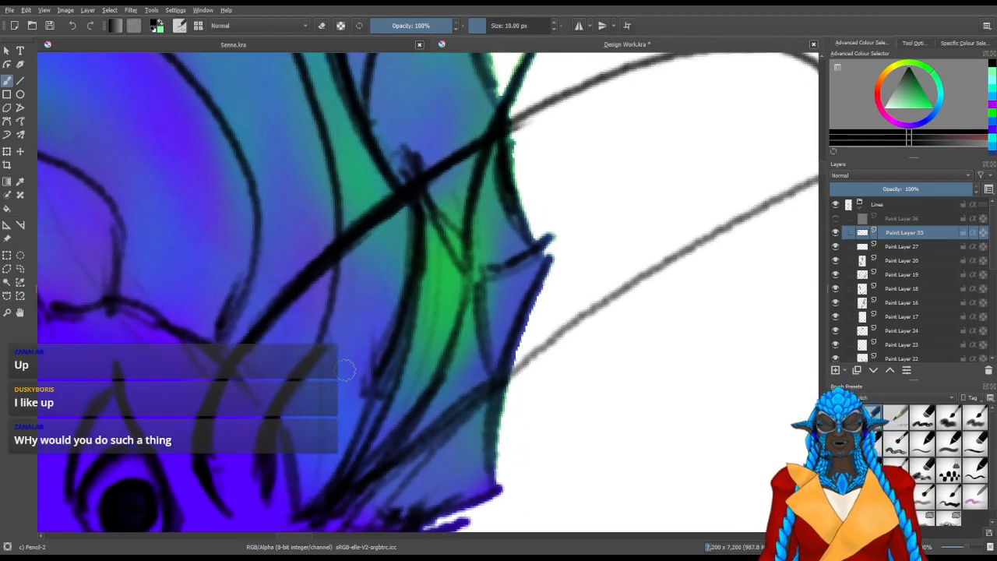
Draw the antenna's second edge alongside the first, through the crest and out beyond its outline
drag(270, 466, 259, 502)
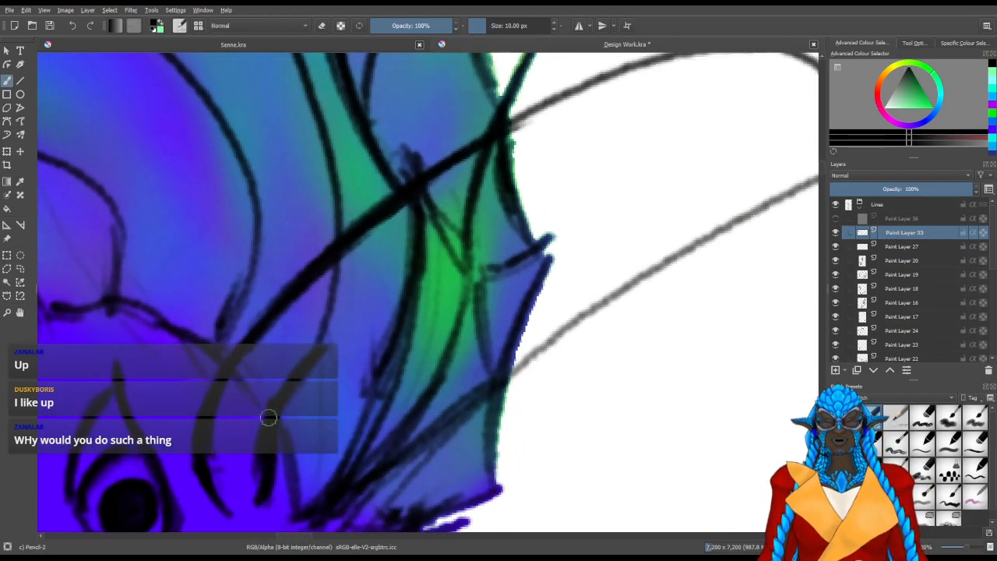
mouse_move(275, 408)
mouse_down()
mouse_move(332, 312)
mouse_move(292, 390)
mouse_move(423, 237)
mouse_move(281, 397)
mouse_move(517, 168)
mouse_up()
drag(298, 381, 575, 145)
drag(346, 310, 635, 111)
drag(330, 330, 416, 347)
drag(376, 227, 365, 485)
drag(336, 413, 368, 198)
drag(341, 379, 390, 161)
drag(343, 363, 387, 146)
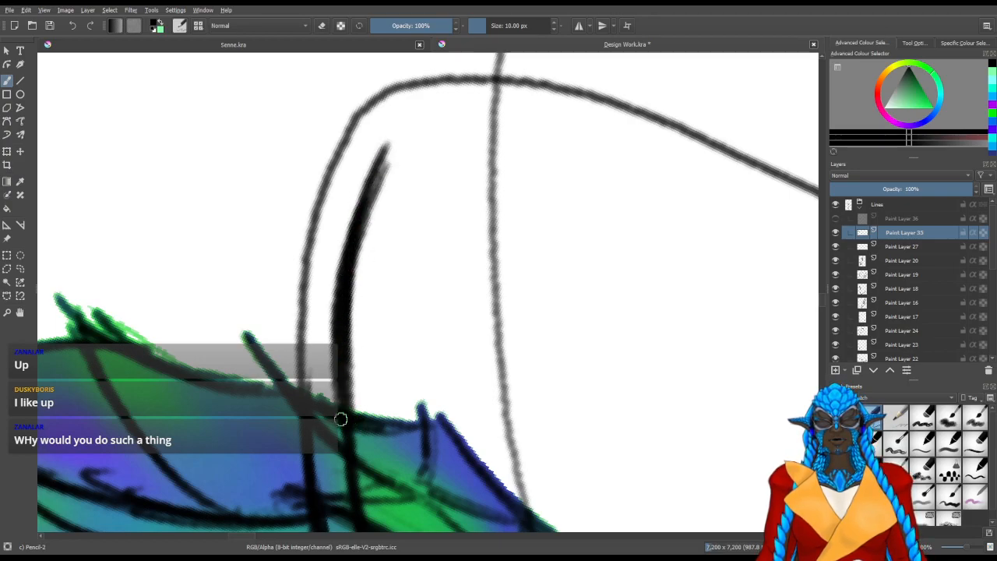
Thicken the antenna's original edge from the crest outline up to the start of its upper bend
mouse_move(308, 397)
mouse_down()
mouse_move(315, 279)
mouse_move(341, 174)
mouse_up()
drag(313, 374, 358, 123)
drag(308, 349, 356, 133)
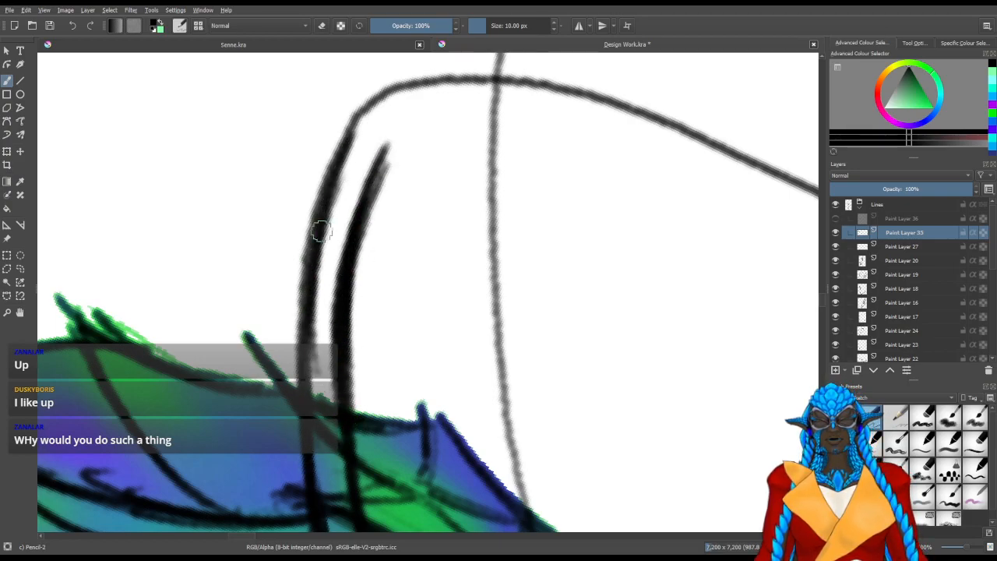
Trim the second edge with the eraser and redraw it cleaner from the crest outline towards the bend
key(slash)
mouse_move(385, 181)
mouse_down()
mouse_move(353, 273)
mouse_move(344, 388)
mouse_up()
click(388, 146)
key(slash)
mouse_move(350, 444)
mouse_down()
mouse_move(345, 301)
mouse_move(359, 227)
mouse_up()
mouse_move(351, 419)
mouse_down()
mouse_move(372, 171)
mouse_move(349, 301)
mouse_move(388, 136)
mouse_up()
drag(349, 302, 391, 148)
drag(366, 224, 396, 145)
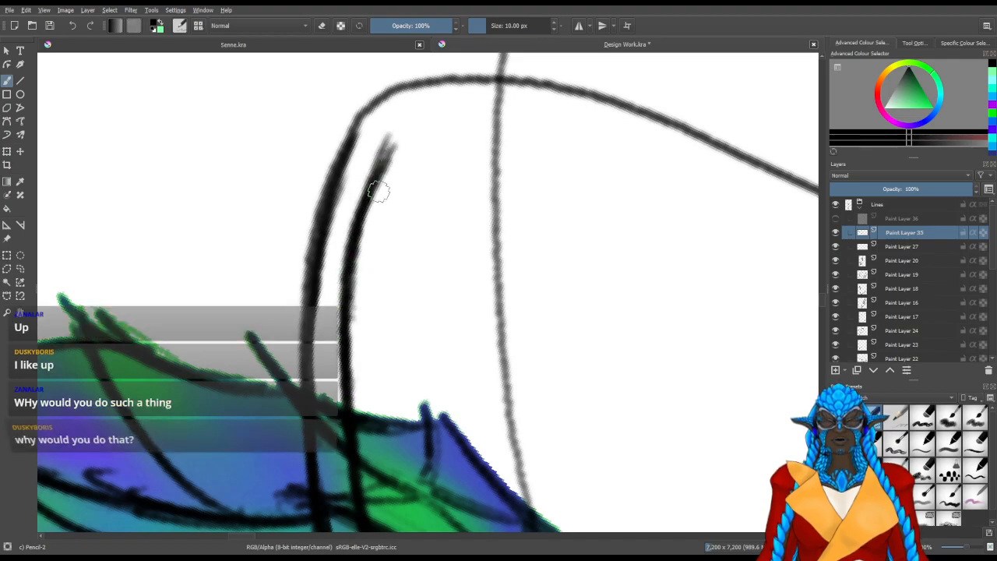
Continue the antenna's second edge around the inside of the upper bend and down towards the hand
drag(378, 184, 504, 200)
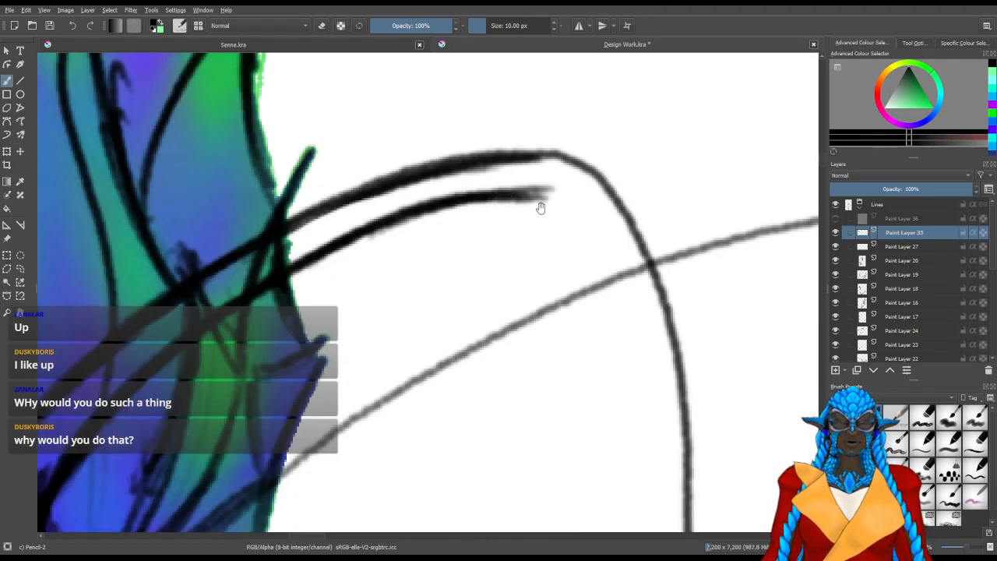
scroll(588, 294, down, 2)
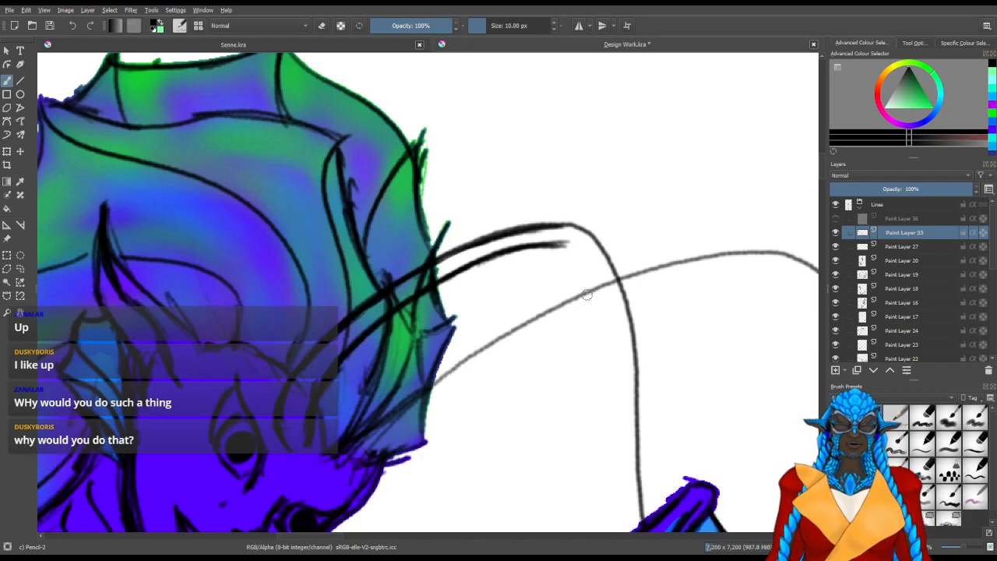
drag(517, 319, 335, 257)
drag(441, 345, 404, 262)
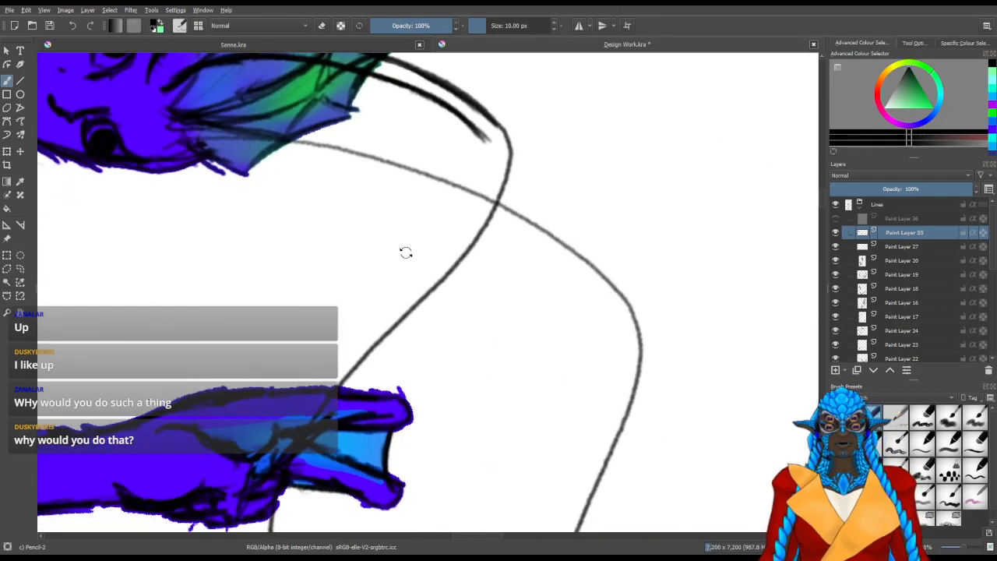
drag(488, 139, 486, 186)
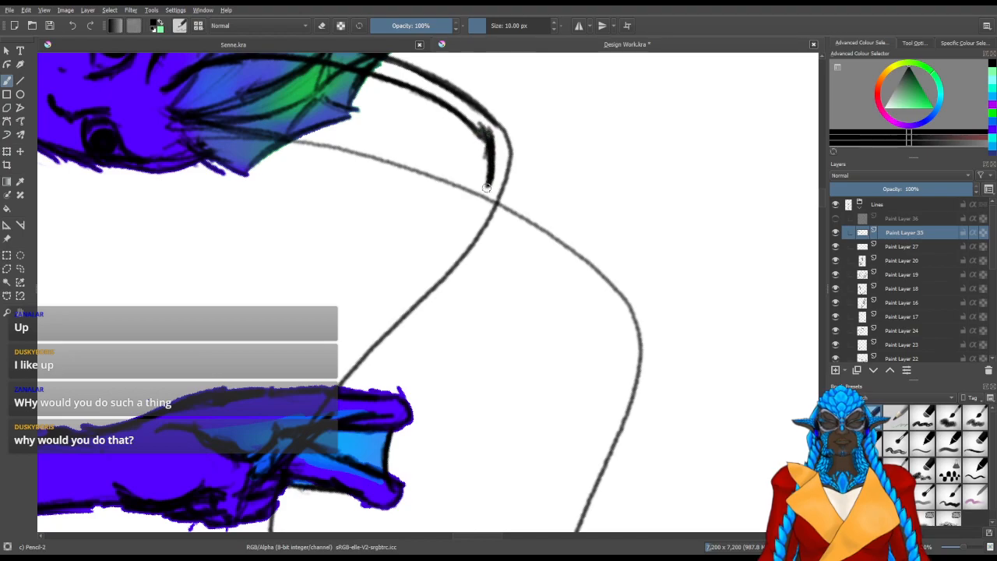
mouse_move(476, 129)
mouse_down()
mouse_move(466, 223)
mouse_move(437, 259)
mouse_up()
drag(480, 200, 428, 268)
Thicken the antenna's outer edge around the upper bend
mouse_move(341, 364)
mouse_down()
mouse_move(390, 373)
mouse_move(501, 272)
mouse_up()
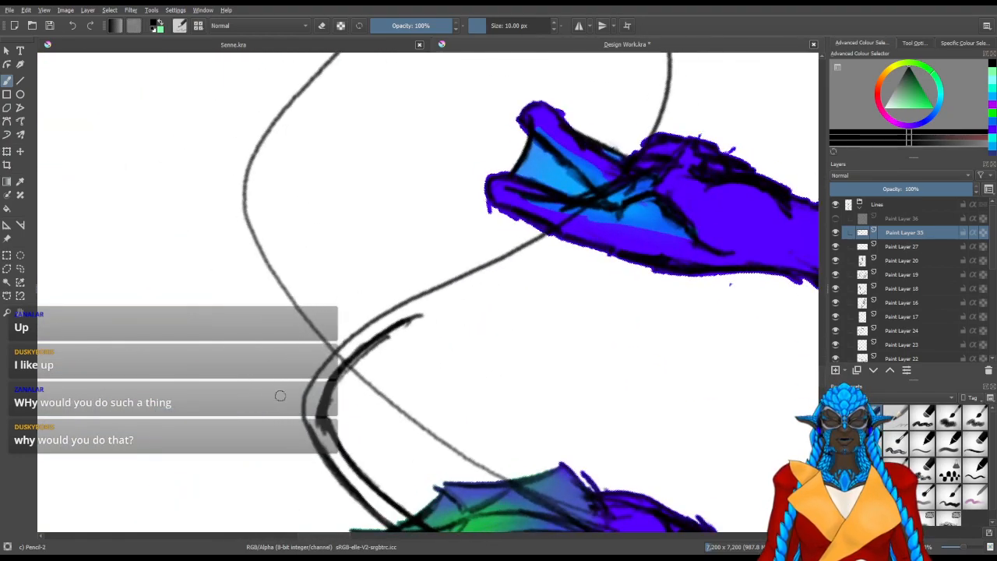
mouse_move(308, 434)
mouse_down()
mouse_move(315, 445)
mouse_move(311, 380)
mouse_up()
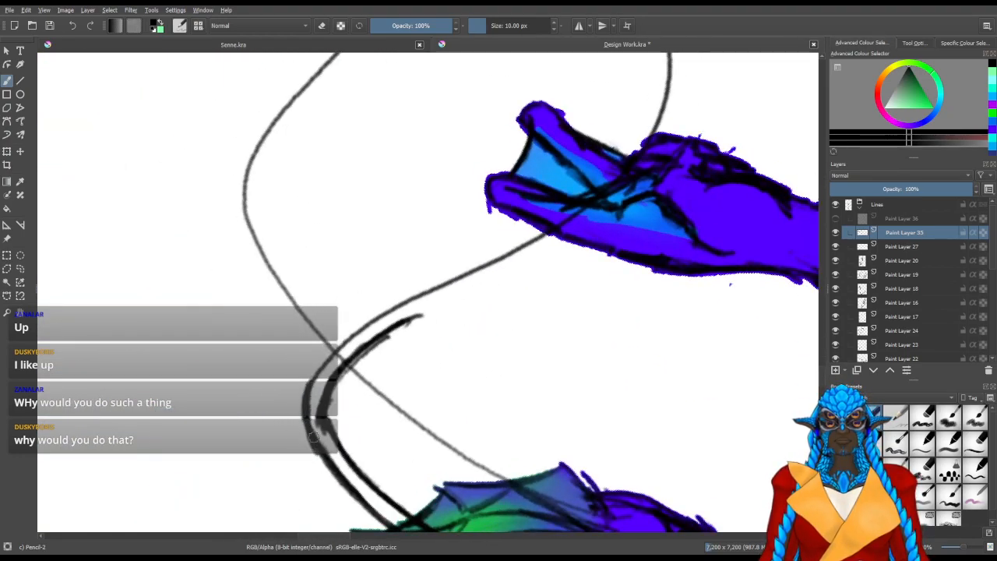
drag(319, 455, 320, 365)
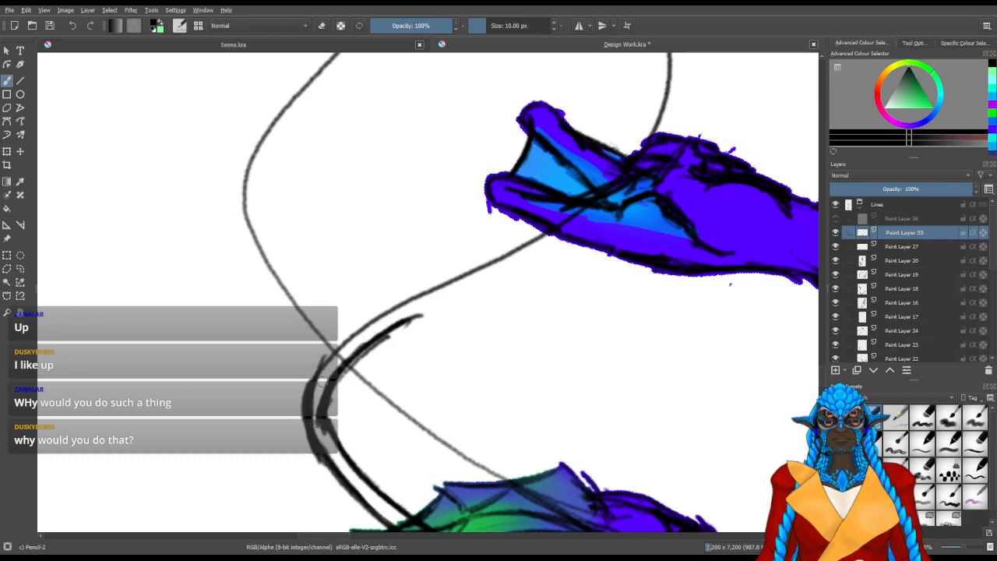
mouse_move(305, 404)
mouse_down()
mouse_move(353, 336)
mouse_move(370, 411)
mouse_move(409, 386)
mouse_up()
Darken the inner edge past the bend and extend it alongside the original line towards the raised fingers
mouse_move(365, 430)
mouse_down()
mouse_move(390, 347)
mouse_move(430, 321)
mouse_up()
mouse_move(394, 393)
mouse_down()
mouse_move(448, 298)
mouse_move(484, 268)
mouse_up()
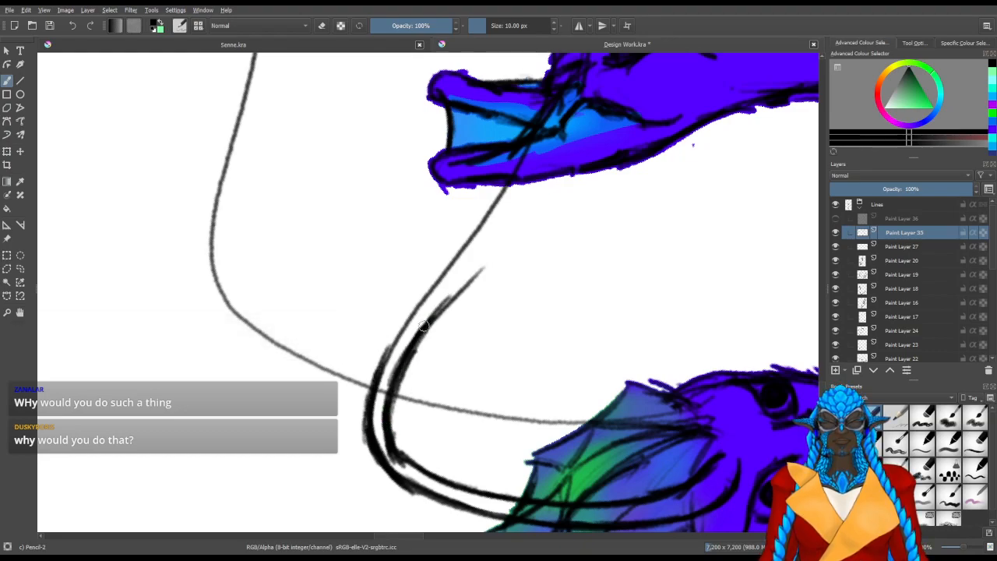
drag(415, 337, 499, 256)
drag(402, 354, 511, 239)
drag(422, 332, 495, 246)
drag(422, 329, 515, 224)
drag(460, 289, 525, 204)
drag(488, 249, 527, 193)
mouse_move(424, 354)
mouse_down()
mouse_move(535, 218)
mouse_move(477, 318)
mouse_move(458, 336)
mouse_move(423, 331)
mouse_up()
Erase the rough end of the inner edge and redraw it as a tapering line reaching the raised hand
key(slash)
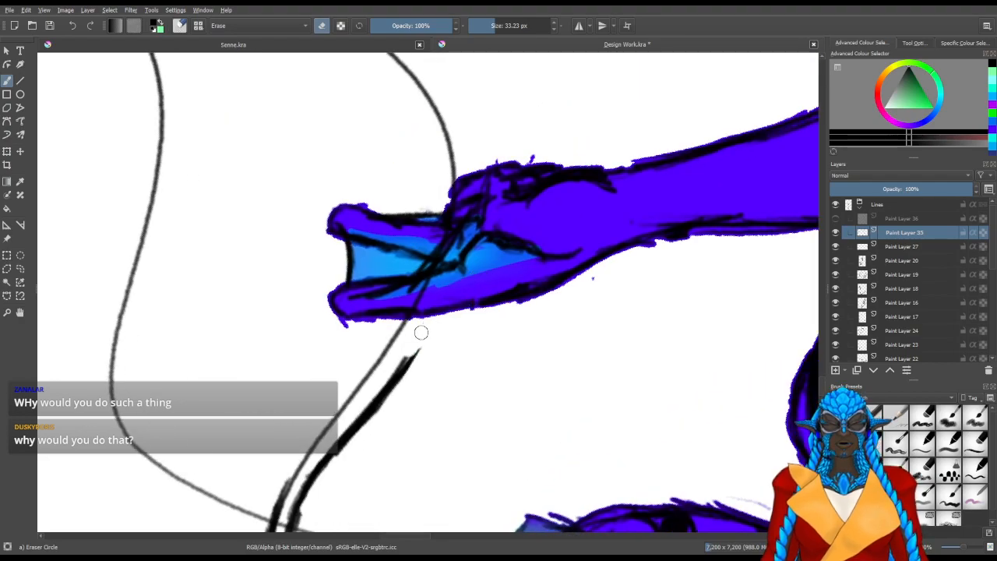
drag(416, 366, 370, 425)
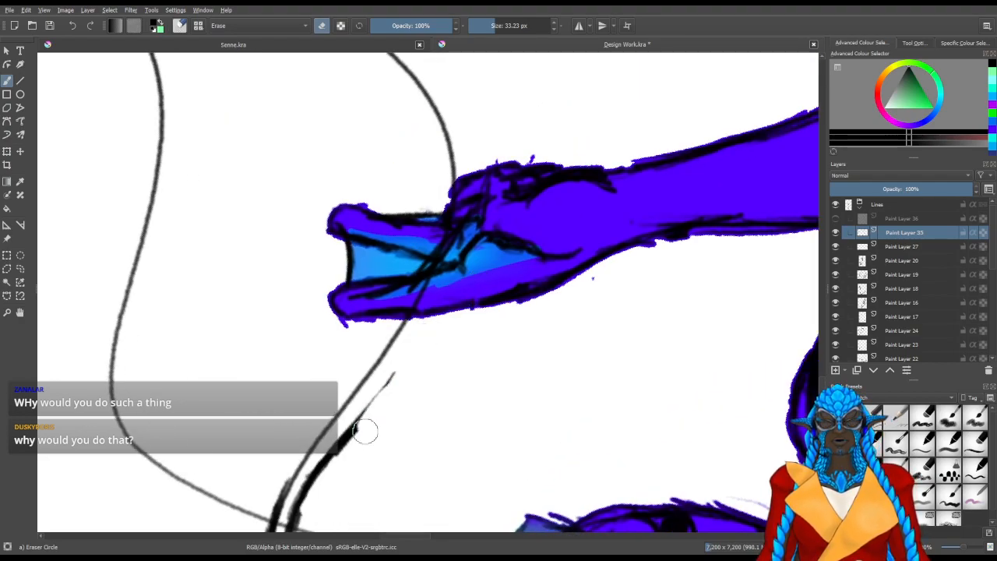
drag(407, 391, 408, 393)
key(slash)
drag(354, 431, 425, 337)
drag(385, 393, 455, 280)
drag(425, 339, 461, 264)
mouse_move(409, 357)
mouse_down()
mouse_move(455, 273)
mouse_move(438, 305)
mouse_up()
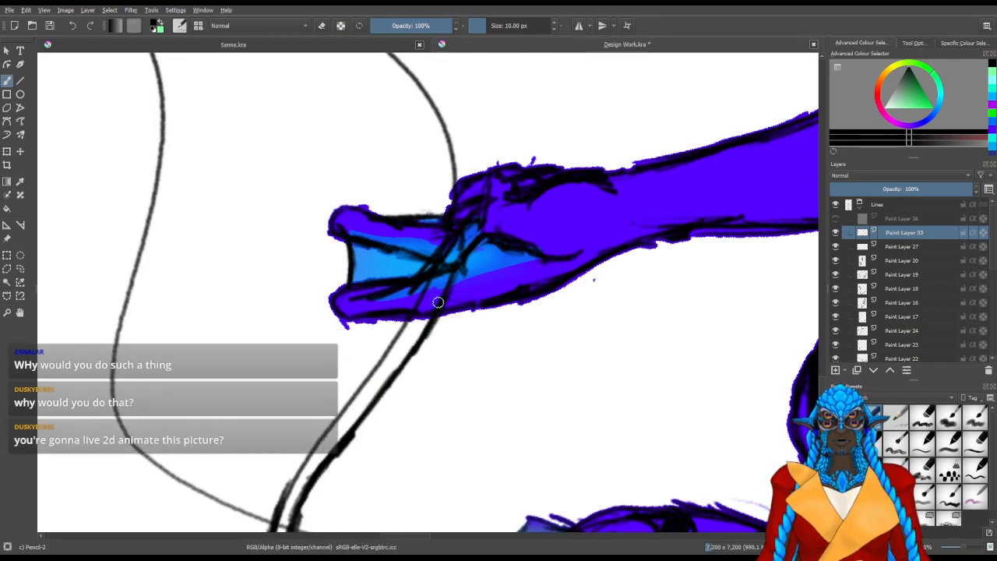
Draw the antenna's second edge across the hand and on to the lower tip, and erase the stray marks beside it
drag(354, 319, 523, 301)
mouse_move(480, 258)
mouse_down()
mouse_move(427, 327)
mouse_move(530, 396)
mouse_move(512, 398)
mouse_move(502, 363)
mouse_move(505, 421)
mouse_move(514, 296)
mouse_up()
mouse_move(500, 358)
mouse_down()
mouse_move(528, 259)
mouse_move(556, 218)
mouse_up()
mouse_move(510, 300)
mouse_down()
mouse_move(571, 204)
mouse_move(671, 136)
mouse_up()
mouse_move(563, 191)
mouse_down()
mouse_move(472, 238)
mouse_move(483, 237)
mouse_up()
key(slash)
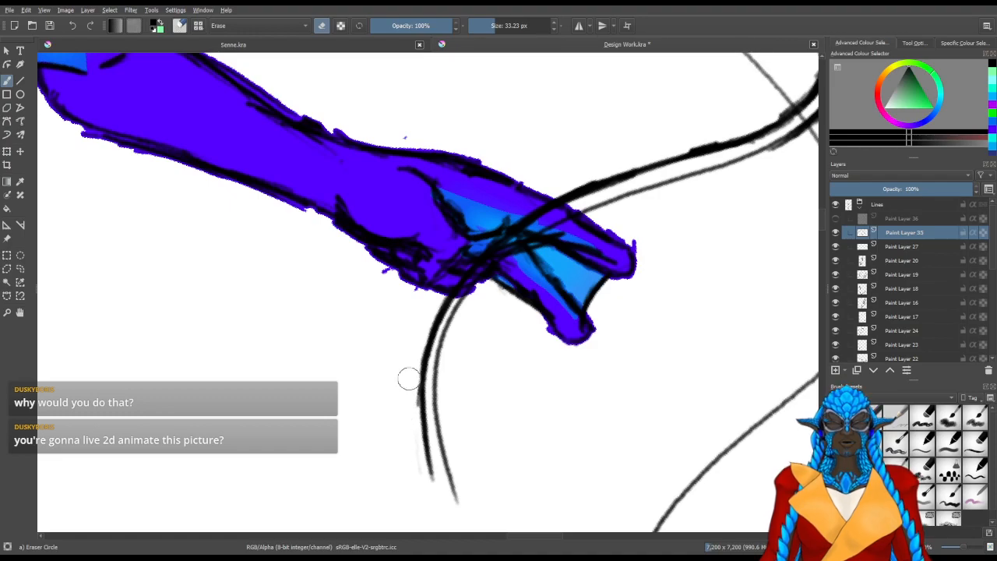
mouse_move(403, 457)
mouse_down()
mouse_move(399, 337)
mouse_move(481, 339)
mouse_up()
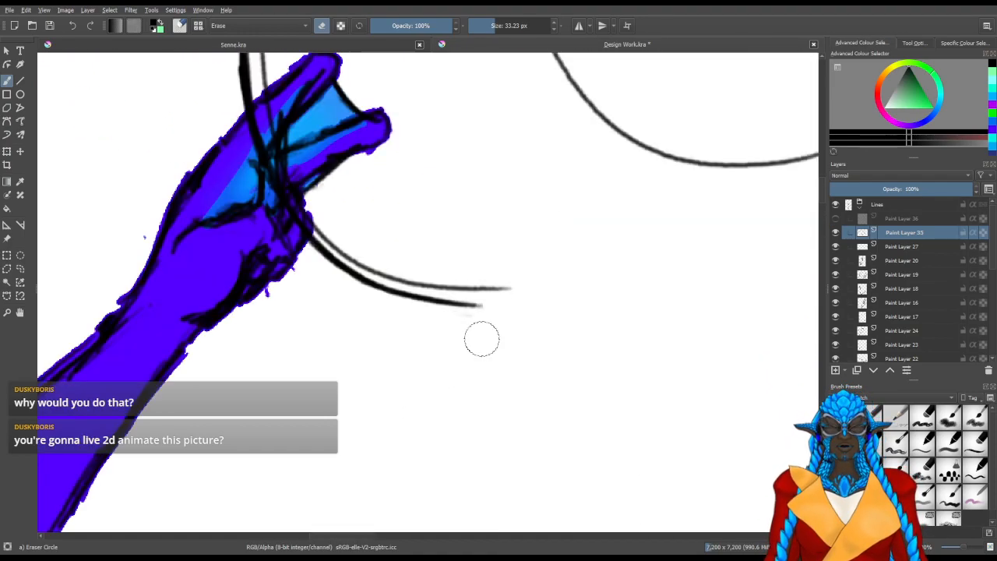
drag(494, 164, 480, 453)
drag(350, 283, 513, 383)
mouse_move(350, 396)
mouse_down()
mouse_move(512, 291)
mouse_move(520, 273)
mouse_up()
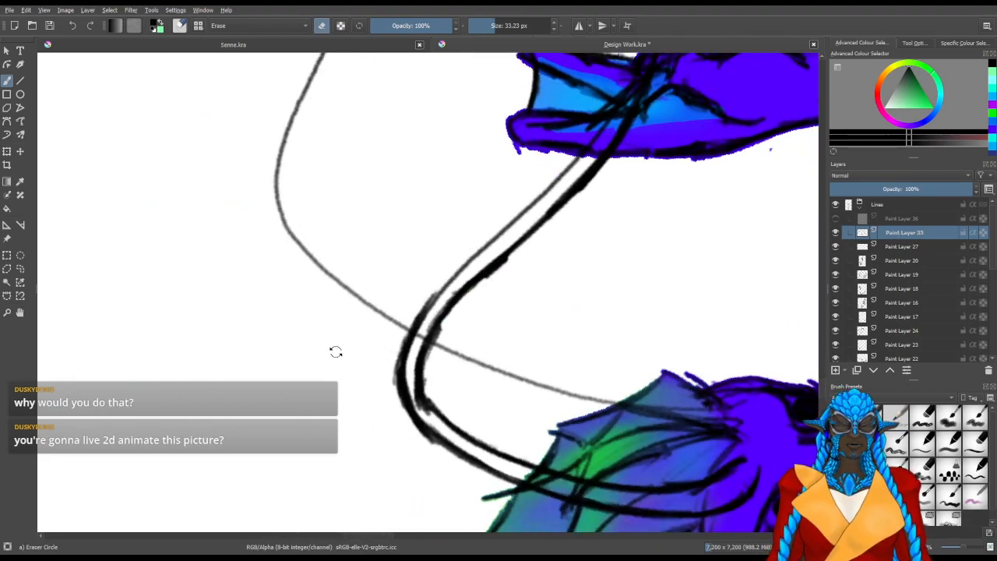
Erase the stretch of the first antenna's original line just beyond the raised hand
drag(338, 350, 376, 367)
mouse_move(425, 272)
mouse_down()
mouse_move(408, 335)
mouse_move(414, 352)
mouse_up()
key(/)
mouse_move(415, 409)
mouse_down()
mouse_move(421, 366)
mouse_move(499, 204)
mouse_up()
mouse_move(454, 285)
mouse_down()
mouse_move(507, 174)
mouse_move(478, 353)
mouse_up()
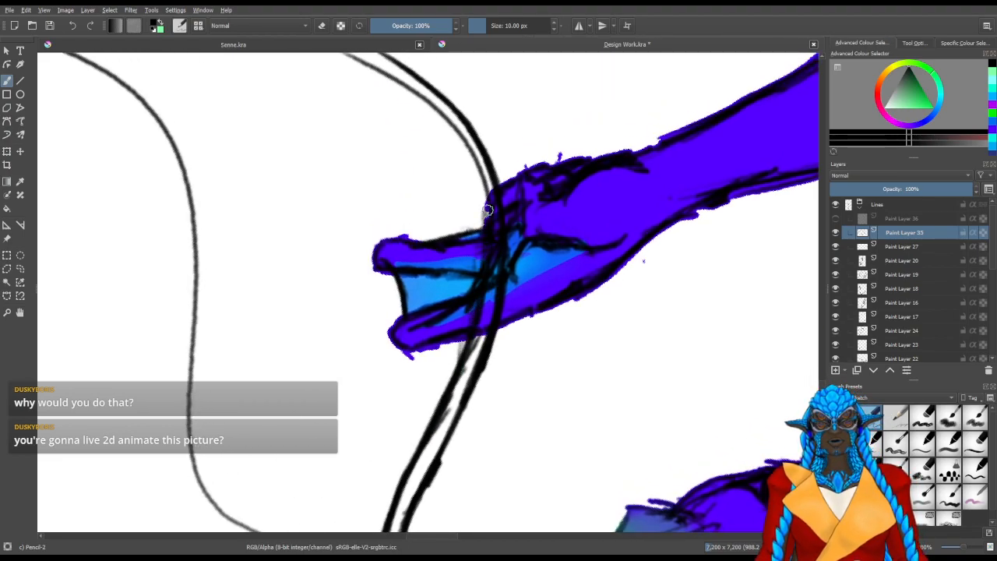
mouse_move(514, 217)
mouse_down()
mouse_move(501, 325)
mouse_move(551, 233)
mouse_up()
drag(530, 270, 560, 198)
key(slash)
mouse_move(504, 300)
mouse_down()
mouse_move(501, 323)
mouse_move(544, 266)
mouse_move(563, 212)
mouse_move(528, 270)
mouse_up()
key(slash)
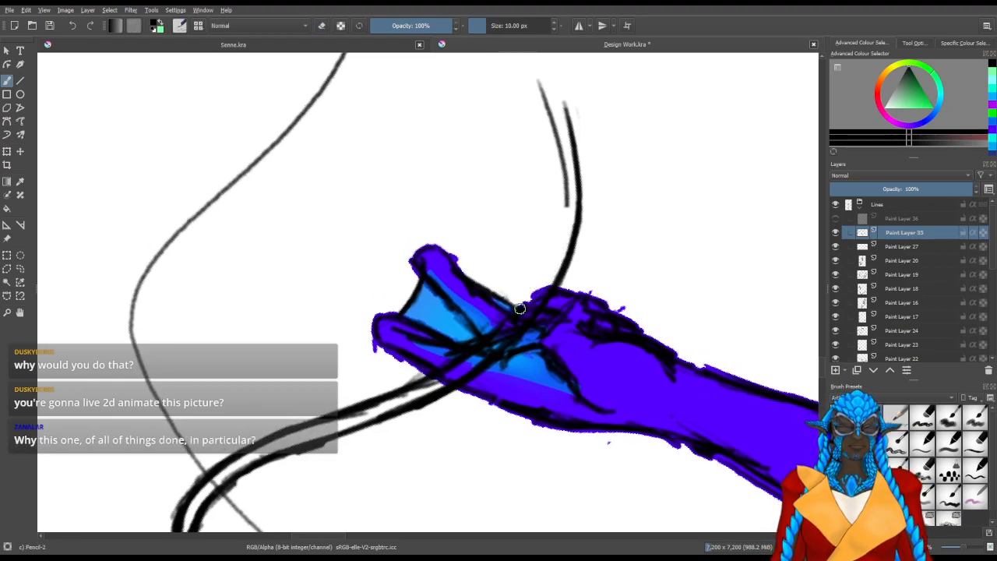
Redraw the erased antenna edge as a dark line curving from the hand to the remaining end piece
mouse_move(494, 324)
mouse_down()
mouse_move(537, 257)
mouse_move(535, 271)
mouse_up()
drag(506, 315, 553, 230)
drag(525, 291, 566, 196)
drag(539, 273, 566, 184)
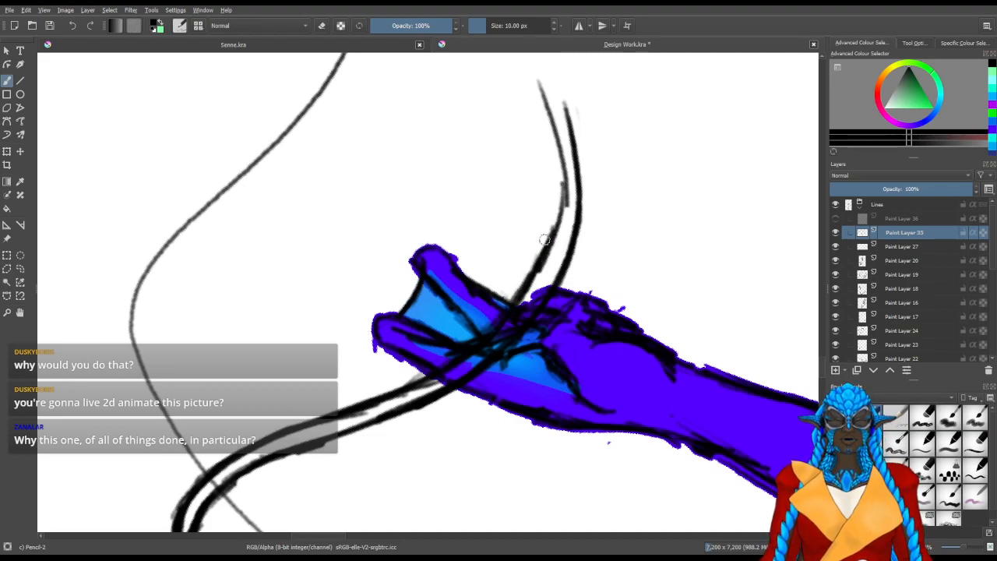
mouse_move(563, 239)
mouse_down()
mouse_move(507, 319)
mouse_move(556, 249)
mouse_move(568, 289)
mouse_move(571, 181)
mouse_up()
Darken and smooth the redrawn antenna edge where it leaves the raised hand
key(e)
key(/)
drag(570, 292, 577, 309)
drag(570, 268, 559, 336)
drag(572, 237, 561, 343)
drag(574, 266, 565, 351)
drag(572, 250, 562, 333)
Extend the same antenna edge further past the hand in a curve that flares away from the opposite edge
mouse_move(569, 217)
mouse_down()
mouse_move(561, 340)
mouse_move(579, 253)
mouse_up()
mouse_move(585, 218)
mouse_down()
mouse_move(551, 395)
mouse_move(597, 233)
mouse_up()
drag(578, 321, 620, 173)
drag(591, 282, 630, 148)
drag(595, 247, 645, 158)
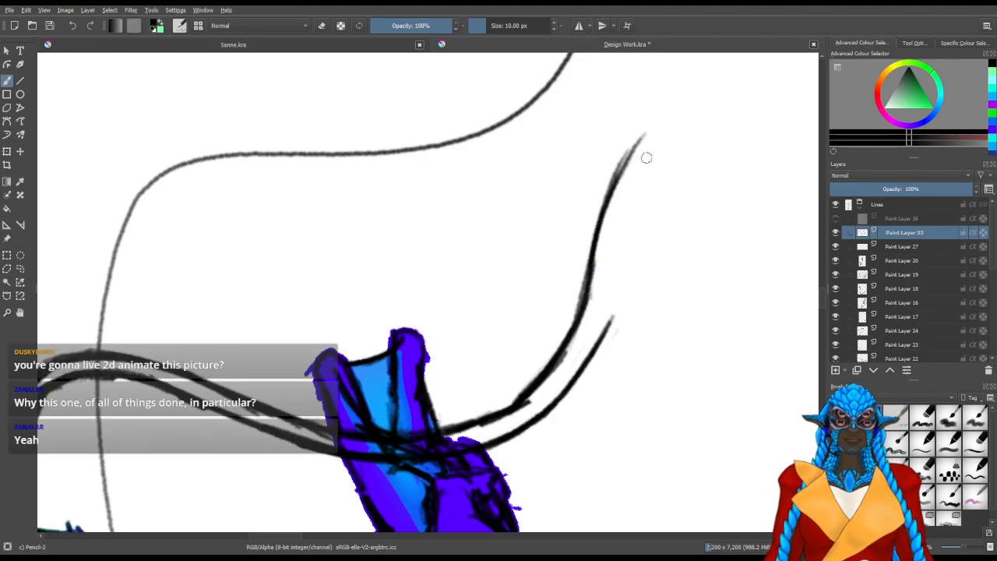
drag(600, 218, 662, 121)
drag(618, 172, 683, 114)
mouse_move(626, 153)
mouse_down()
mouse_move(695, 109)
mouse_move(669, 153)
mouse_move(695, 134)
mouse_up()
Thicken the end of the flared antenna edge and erase the faint stray strokes beside it
key(e)
key(e)
mouse_move(663, 169)
mouse_down()
mouse_move(671, 177)
mouse_move(676, 153)
mouse_up()
mouse_move(628, 210)
mouse_down()
mouse_move(678, 153)
mouse_move(703, 145)
mouse_up()
mouse_move(641, 192)
mouse_down()
mouse_move(715, 138)
mouse_move(689, 157)
mouse_up()
key(slash)
drag(691, 235, 584, 271)
drag(588, 221, 556, 412)
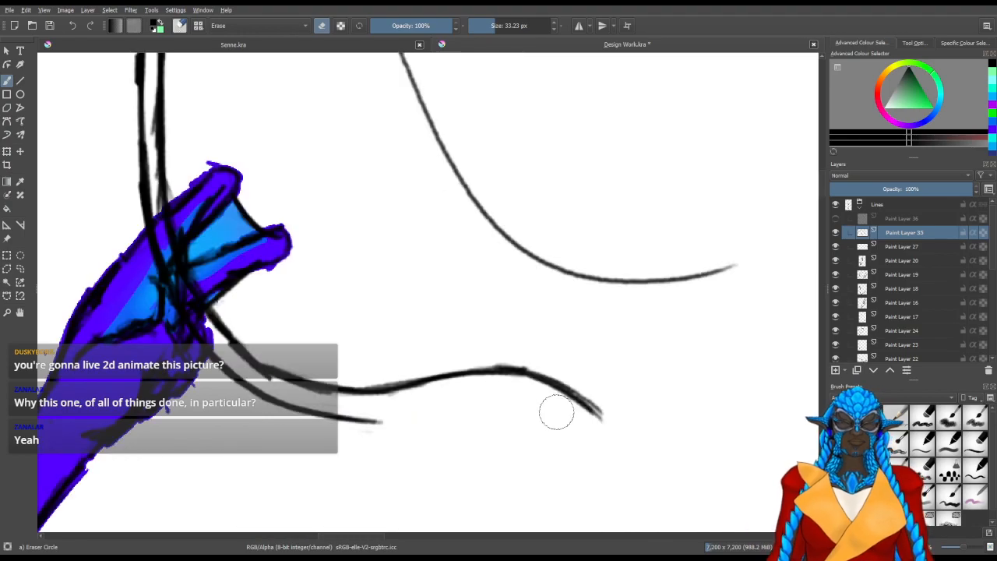
mouse_move(537, 325)
mouse_down()
mouse_move(558, 305)
mouse_move(433, 399)
mouse_move(431, 434)
mouse_move(563, 338)
mouse_up()
Draw the antenna's opposite edge bulging outwards and curve both edges towards each other at the end
key(slash)
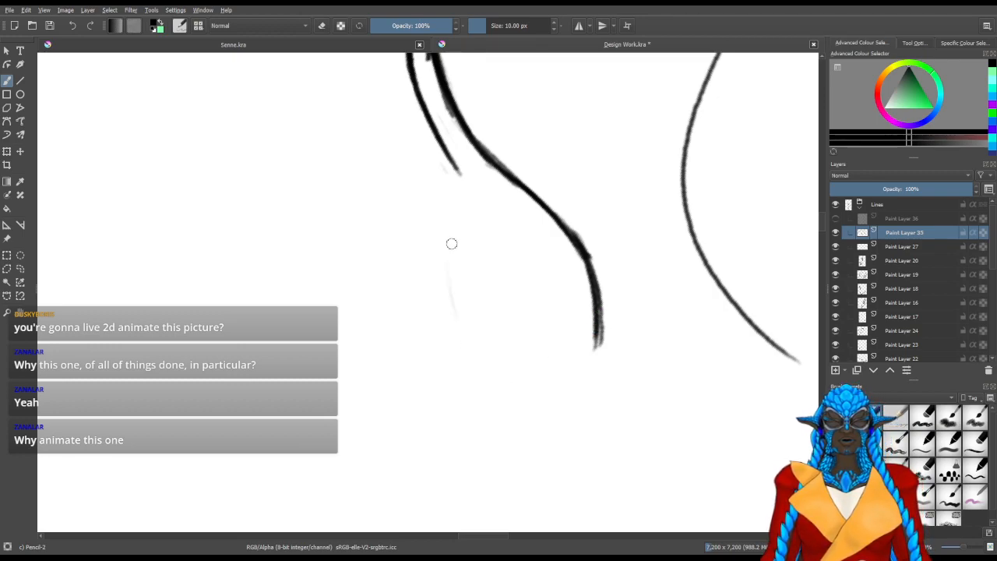
drag(457, 170, 465, 218)
drag(461, 244, 459, 343)
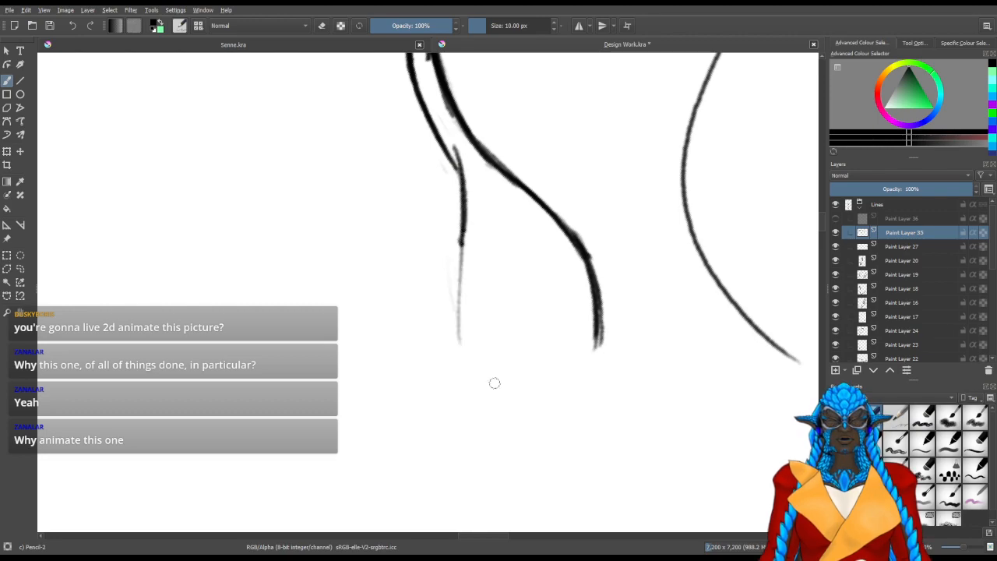
drag(463, 261, 499, 405)
drag(467, 226, 498, 413)
drag(467, 269, 510, 414)
mouse_move(601, 327)
mouse_down()
mouse_move(576, 412)
mouse_move(567, 417)
mouse_move(580, 397)
mouse_move(558, 428)
mouse_up()
mouse_move(601, 348)
mouse_down()
mouse_move(553, 434)
mouse_move(366, 421)
mouse_up()
Close the first antenna's end into a large leaf-shaped tip and thicken its outline
mouse_move(365, 476)
mouse_down()
mouse_move(345, 445)
mouse_move(358, 407)
mouse_up()
mouse_move(345, 456)
mouse_down()
mouse_move(378, 375)
mouse_move(414, 347)
mouse_up()
mouse_move(348, 438)
mouse_down()
mouse_move(411, 352)
mouse_move(482, 322)
mouse_up()
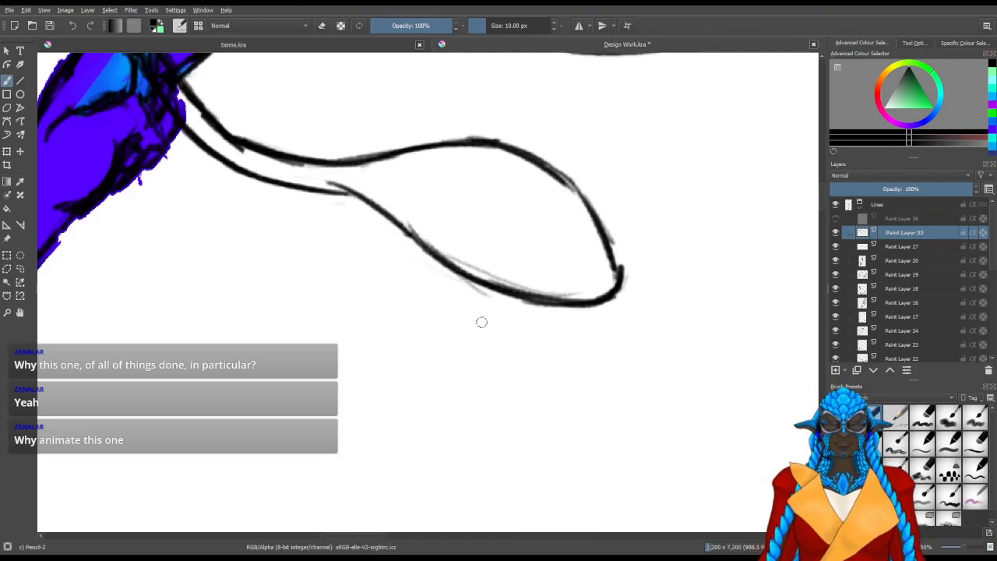
drag(503, 409, 374, 393)
mouse_move(465, 324)
mouse_down()
mouse_move(473, 356)
mouse_move(472, 237)
mouse_up()
mouse_move(467, 364)
mouse_down()
mouse_move(474, 248)
mouse_move(459, 304)
mouse_move(472, 238)
mouse_up()
mouse_move(472, 197)
mouse_down()
mouse_move(372, 202)
mouse_move(416, 347)
mouse_up()
drag(572, 338, 621, 430)
drag(600, 380, 554, 316)
Erase the second antenna's thin line where it crosses behind the first antenna and down to the hair
scroll(555, 321, down, 4)
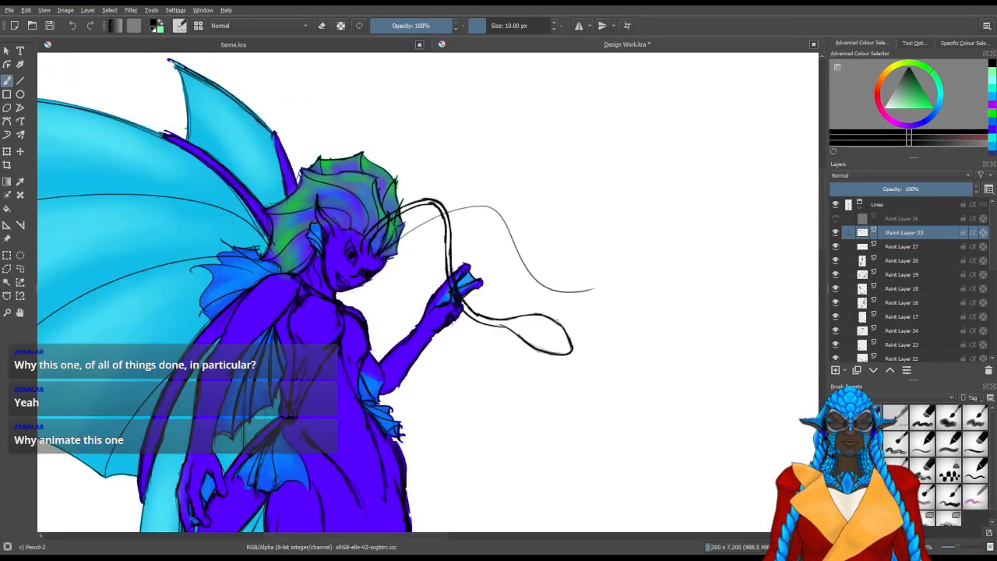
scroll(453, 235, up, 4)
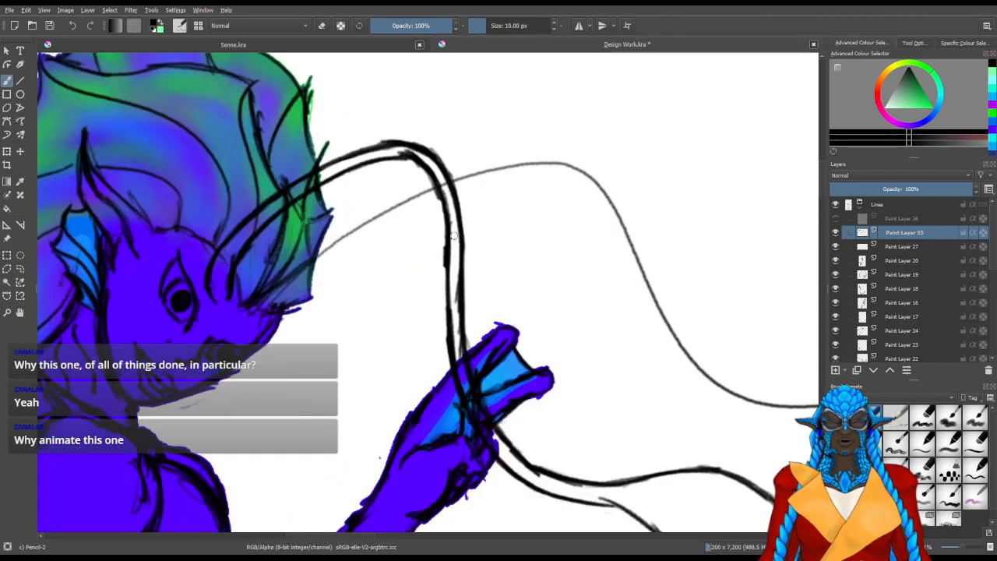
drag(240, 345, 369, 360)
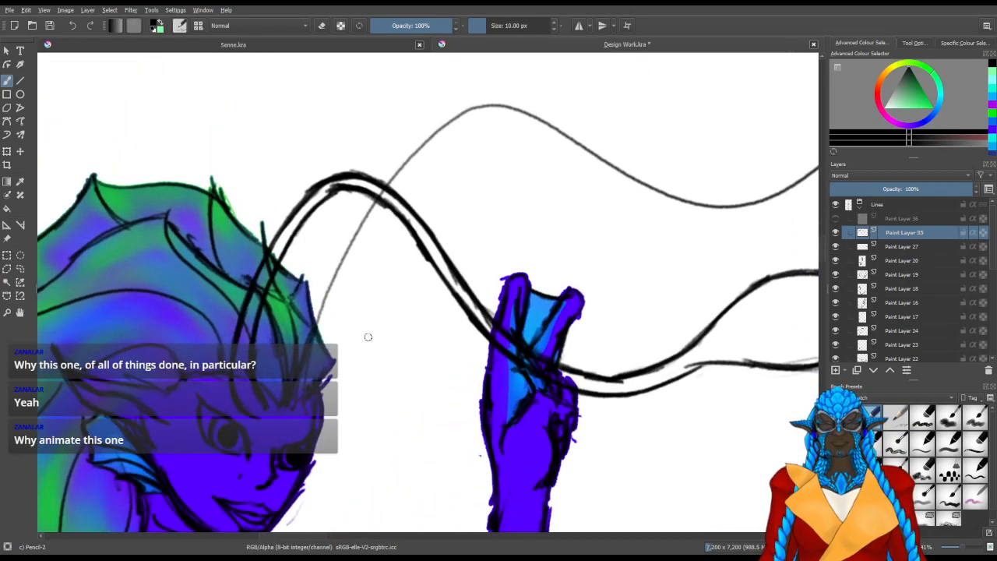
scroll(375, 281, up, 2)
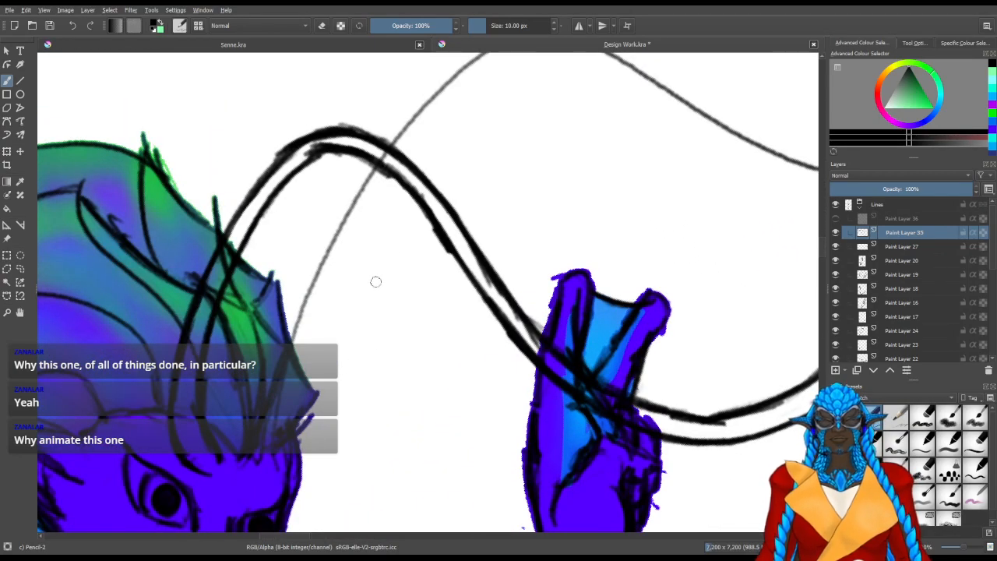
drag(383, 192, 386, 181)
key(slash)
mouse_move(391, 152)
mouse_down()
mouse_move(382, 144)
mouse_move(396, 151)
mouse_up()
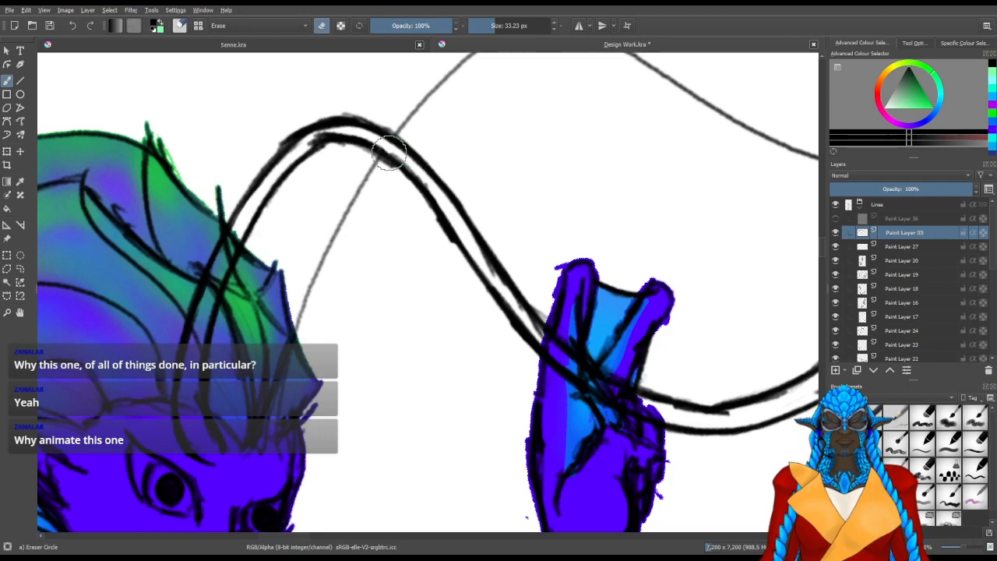
drag(338, 363, 368, 295)
key(slash)
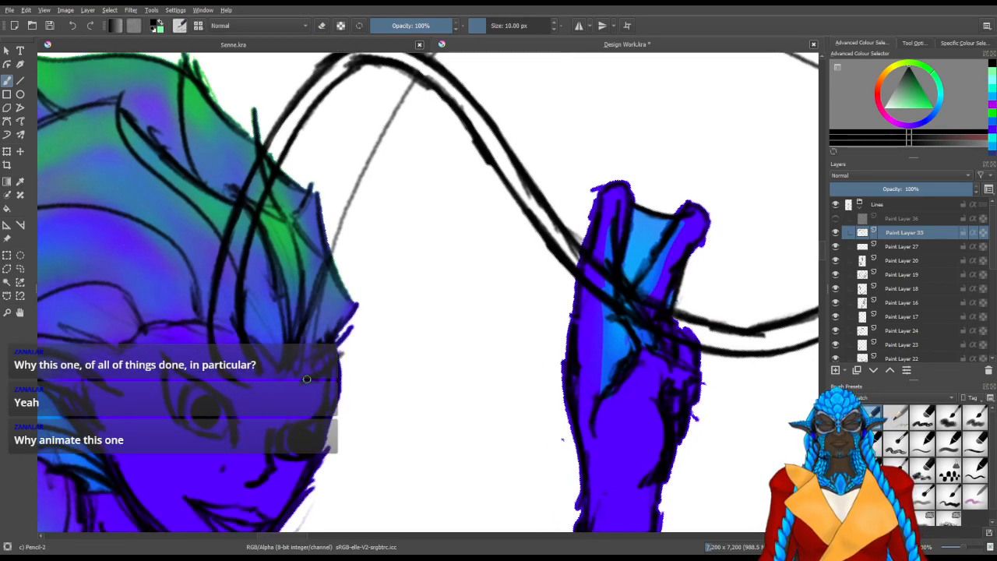
key(slash)
mouse_move(335, 306)
mouse_down()
mouse_move(320, 261)
mouse_move(340, 204)
mouse_up()
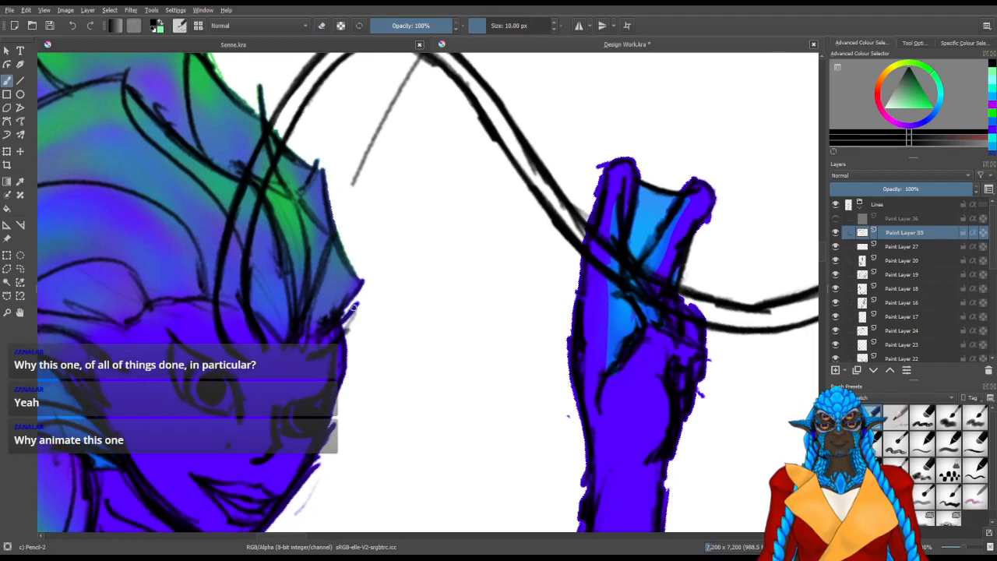
Redraw the second antenna's base as a dark edge rising from the brow towards the first antenna
key(slash)
drag(375, 264, 356, 322)
drag(337, 373, 343, 340)
drag(330, 392, 356, 299)
drag(339, 374, 365, 271)
drag(347, 339, 394, 209)
drag(343, 359, 386, 204)
drag(357, 302, 419, 145)
Add a parallel second edge to the second antenna's base, ending both edges beneath the first antenna
mouse_move(362, 215)
mouse_down()
mouse_move(396, 138)
mouse_move(330, 282)
mouse_up()
drag(371, 185, 322, 324)
drag(346, 255, 319, 341)
drag(328, 306, 320, 340)
drag(338, 279, 356, 204)
drag(338, 290, 396, 136)
mouse_move(370, 189)
mouse_down()
mouse_move(395, 140)
mouse_move(358, 200)
mouse_up()
key(slash)
mouse_move(313, 266)
mouse_down()
mouse_move(335, 225)
mouse_move(334, 272)
mouse_move(316, 287)
mouse_move(332, 254)
mouse_move(340, 261)
mouse_move(316, 452)
mouse_move(348, 489)
mouse_up()
key(slash)
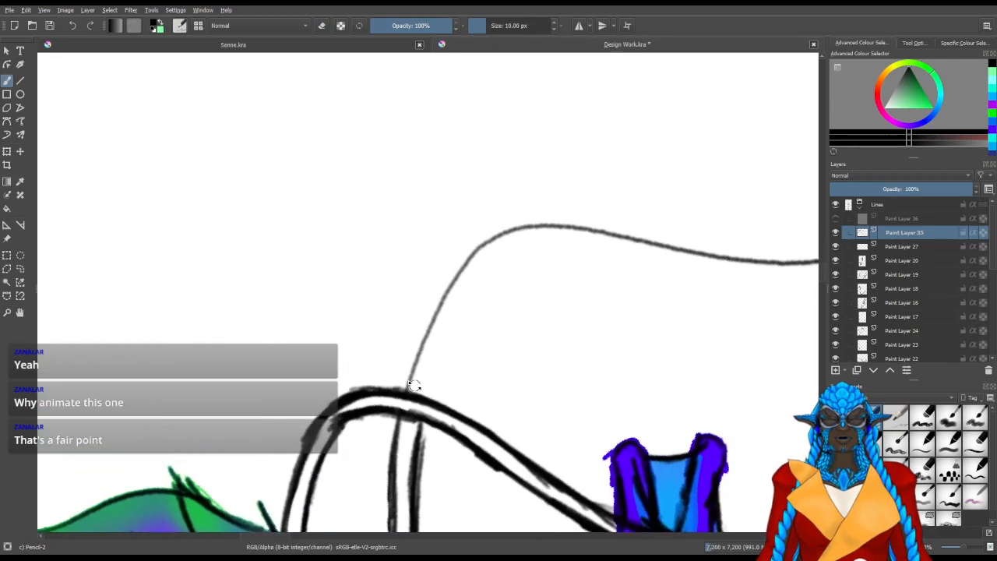
Thicken the second antenna's line above the crossing and draw a parallel edge beside it up to the bend
mouse_move(403, 390)
mouse_down()
mouse_move(441, 297)
mouse_move(403, 384)
mouse_move(491, 237)
mouse_up()
drag(415, 346, 484, 244)
mouse_move(410, 480)
mouse_down()
mouse_move(418, 426)
mouse_move(455, 339)
mouse_up()
drag(428, 397, 483, 286)
drag(432, 372, 501, 266)
drag(446, 343, 520, 244)
Continue both edges of the second antenna around its upper bend and along the far side
drag(429, 380, 519, 375)
mouse_move(473, 242)
mouse_down()
mouse_move(451, 382)
mouse_move(430, 306)
mouse_up()
mouse_move(413, 377)
mouse_down()
mouse_move(429, 311)
mouse_move(471, 257)
mouse_up()
drag(420, 333, 504, 227)
drag(427, 312, 531, 200)
drag(483, 246, 533, 196)
drag(387, 373, 401, 303)
drag(388, 390, 451, 238)
drag(389, 352, 517, 173)
Extend the second antenna's lower edge alongside the original line towards the tip
mouse_move(441, 254)
mouse_down()
mouse_move(534, 166)
mouse_move(457, 331)
mouse_up()
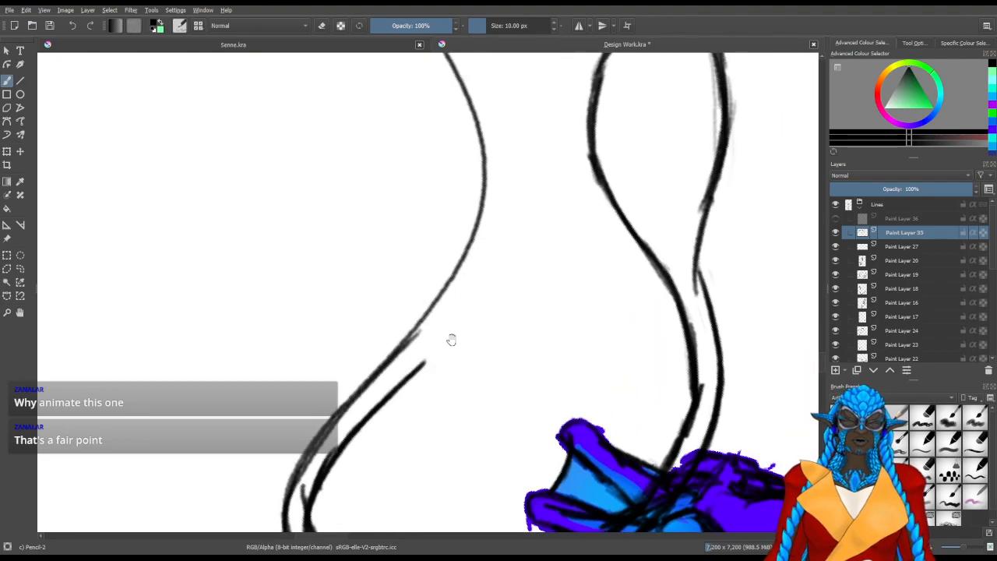
drag(421, 366, 474, 290)
drag(401, 388, 475, 299)
drag(499, 229, 450, 331)
drag(501, 218, 464, 307)
mouse_move(511, 191)
mouse_down()
mouse_move(467, 308)
mouse_move(526, 235)
mouse_move(435, 382)
mouse_move(385, 390)
mouse_move(425, 341)
mouse_move(642, 332)
mouse_up()
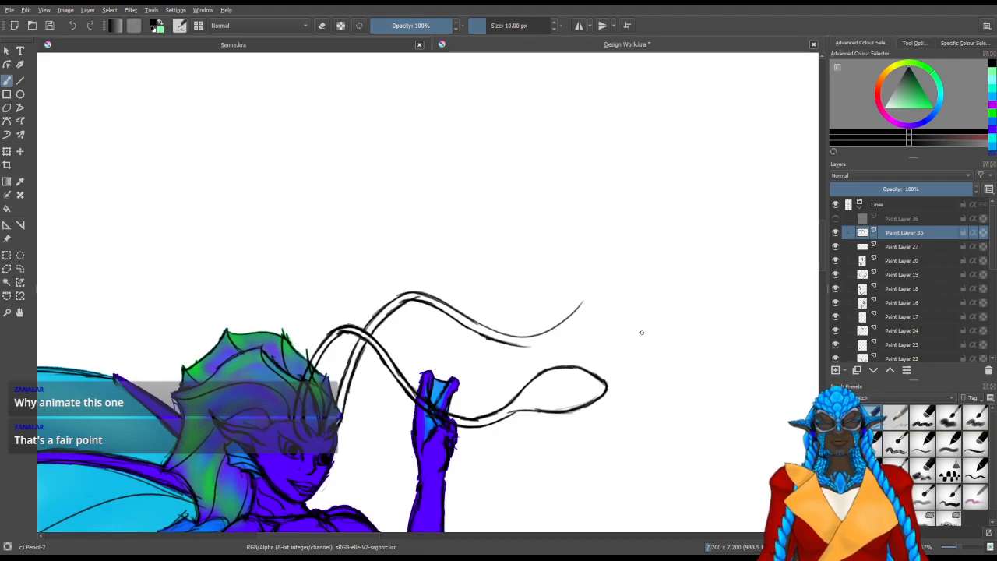
Draw a slanted cap from the second antenna's tip and curve it down into the lower edge
scroll(649, 351, up, 5)
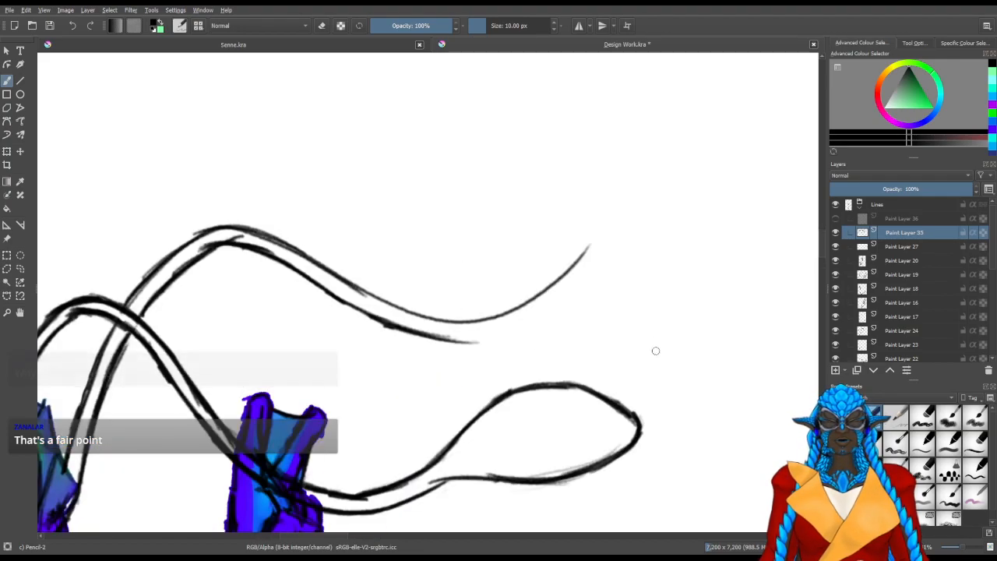
drag(322, 286, 418, 394)
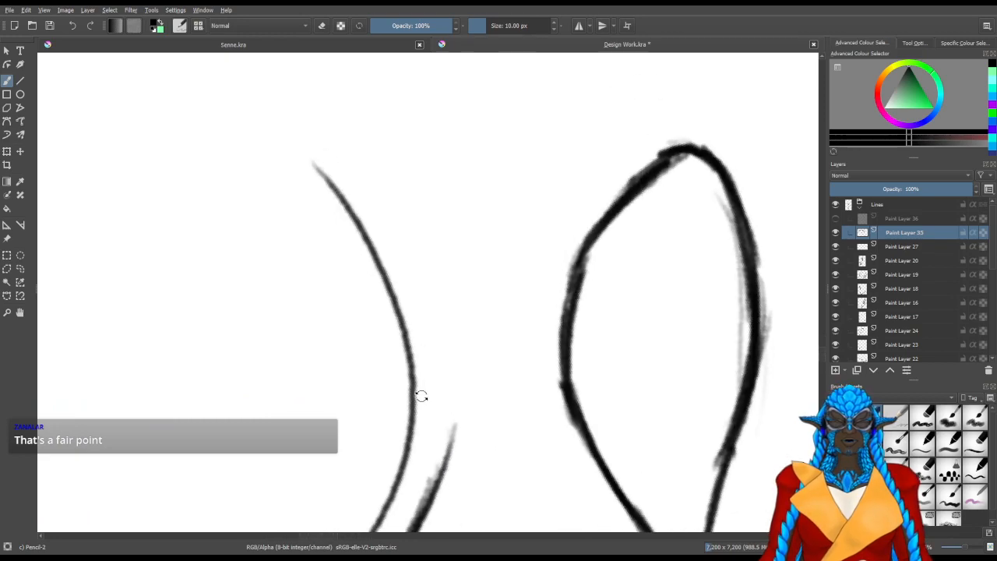
mouse_move(317, 160)
mouse_down()
mouse_move(438, 234)
mouse_move(458, 259)
mouse_up()
mouse_move(428, 224)
mouse_down()
mouse_move(477, 401)
mouse_move(439, 471)
mouse_up()
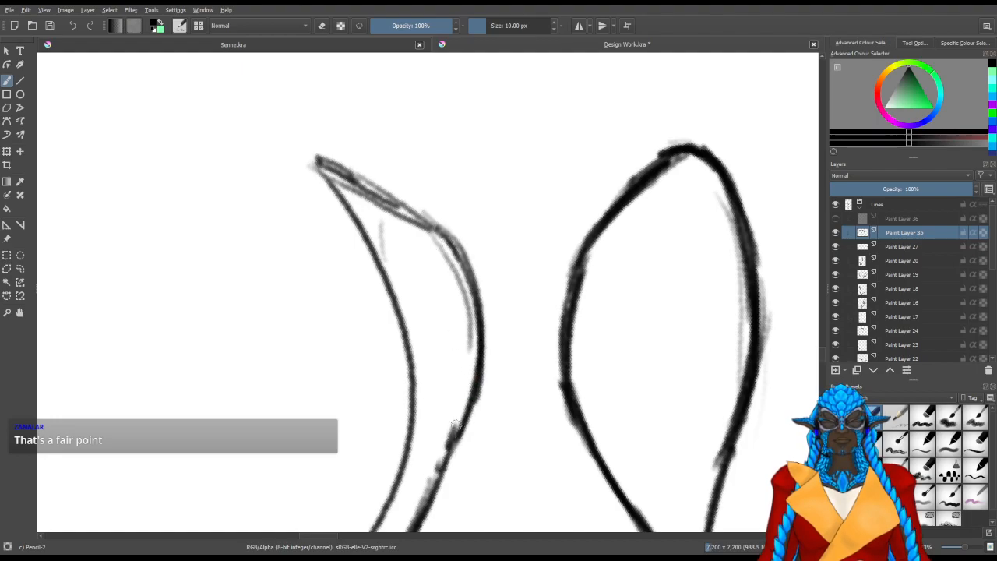
Darken the slanted cap and outer curve of the second antenna's pointed tip
mouse_move(384, 241)
mouse_down()
mouse_move(342, 332)
mouse_move(366, 192)
mouse_up()
mouse_move(412, 159)
mouse_down()
mouse_move(418, 123)
mouse_move(444, 180)
mouse_up()
drag(426, 133, 452, 207)
drag(434, 132, 470, 232)
drag(448, 185, 475, 260)
mouse_move(503, 326)
mouse_down()
mouse_move(494, 210)
mouse_move(541, 218)
mouse_up()
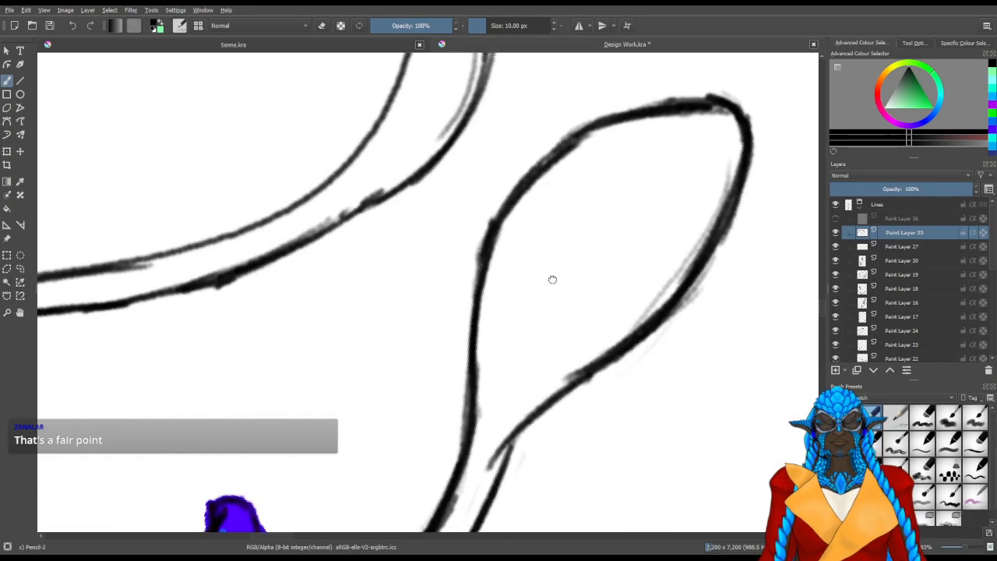
Erase the first antenna's leaf-shaped tip, leaving two short edges just past the hand
drag(553, 279, 568, 286)
key(/)
mouse_move(542, 425)
mouse_down()
mouse_move(511, 469)
mouse_move(679, 308)
mouse_up()
drag(601, 399, 738, 204)
mouse_move(672, 320)
mouse_down()
mouse_move(755, 153)
mouse_move(748, 149)
mouse_up()
mouse_move(685, 110)
mouse_down()
mouse_move(569, 140)
mouse_move(538, 205)
mouse_up()
drag(495, 327, 532, 467)
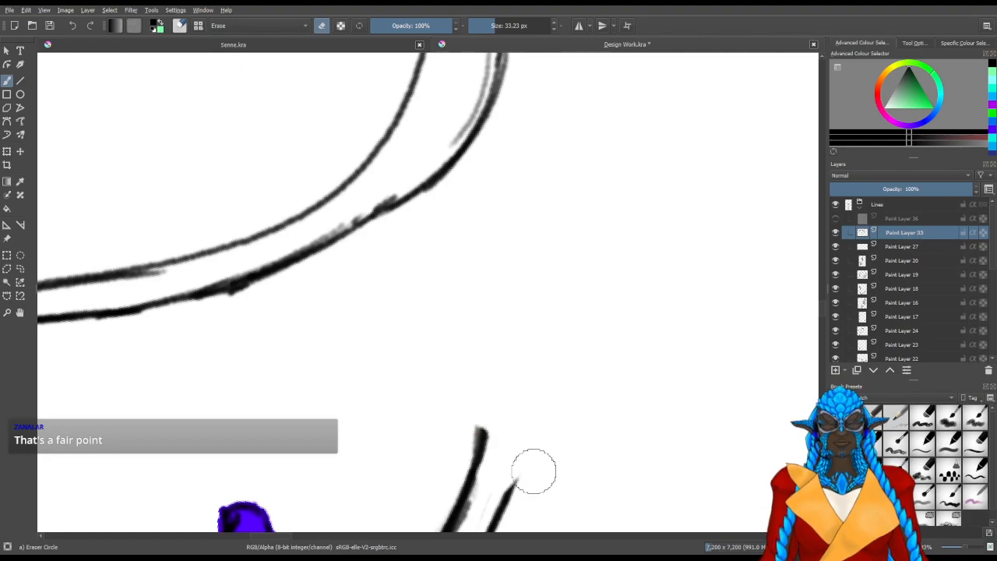
Redraw the first antenna's inner edge from its stub beyond the hand up to a new, shorter tip
scroll(538, 424, down, 3)
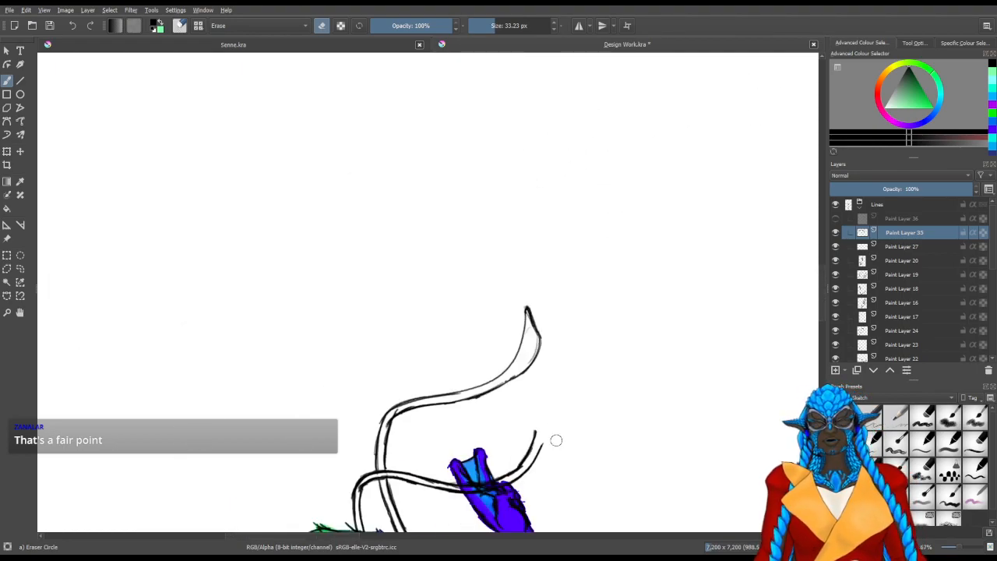
key(5)
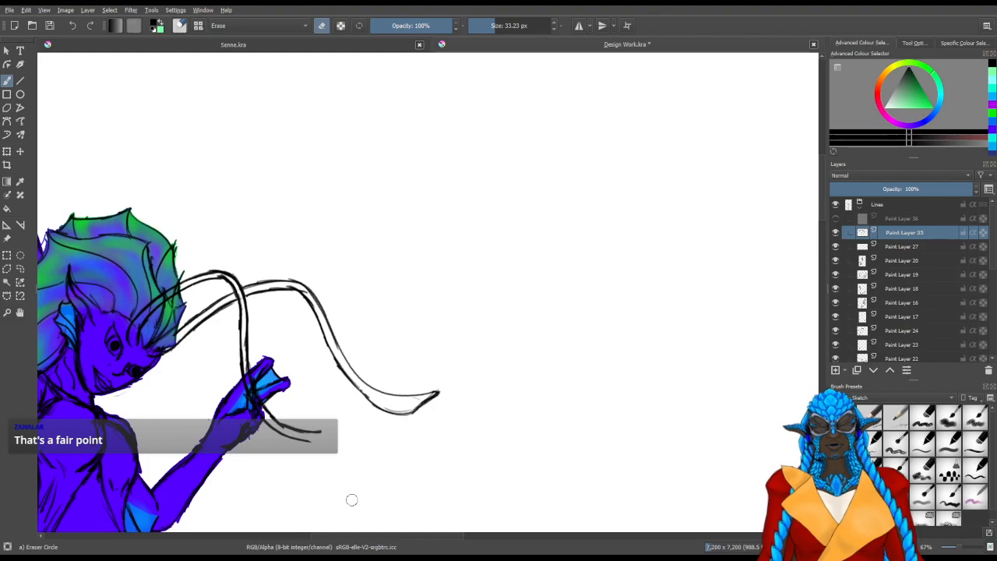
scroll(358, 506, up, 2)
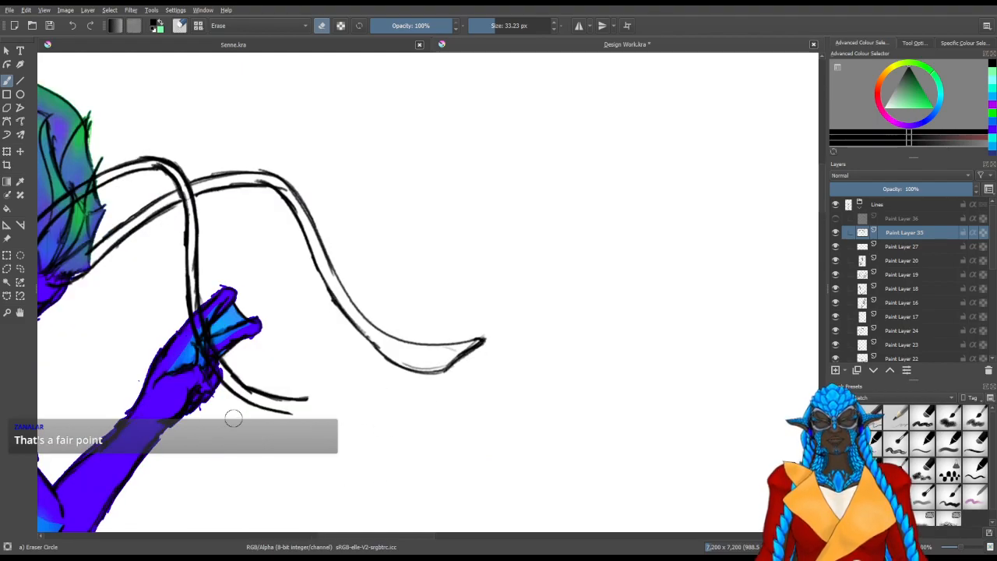
scroll(251, 412, down, 2)
scroll(263, 433, up, 3)
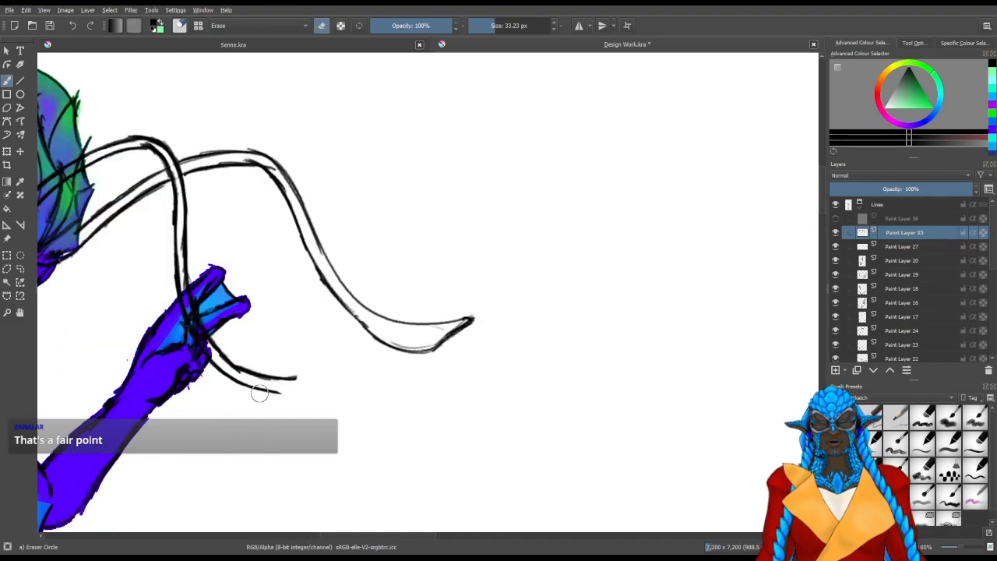
mouse_move(281, 399)
mouse_down()
mouse_move(433, 335)
mouse_move(459, 350)
mouse_move(437, 394)
mouse_up()
key(slash)
mouse_move(391, 455)
mouse_down()
mouse_move(363, 471)
mouse_move(387, 411)
mouse_up()
drag(360, 463, 398, 394)
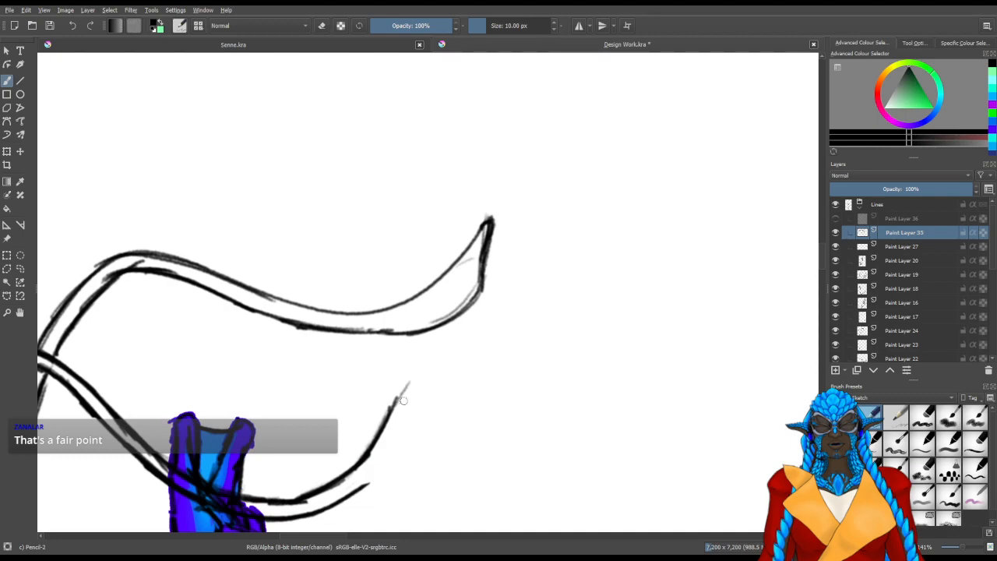
drag(379, 432, 411, 386)
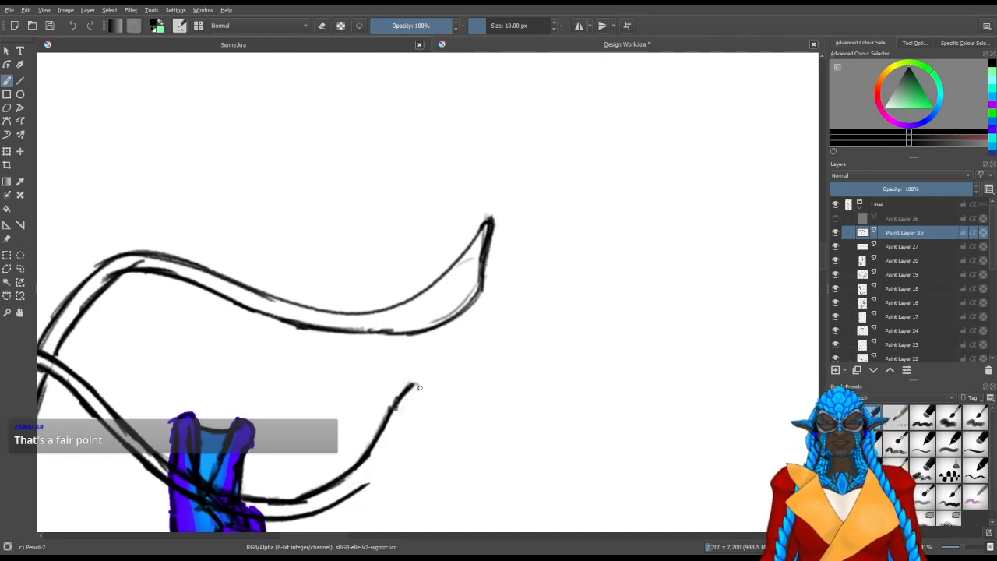
Close the first antenna's tip with a slanted cap and an outer curve, matching the second antenna's pointed tip
drag(412, 413, 401, 462)
mouse_move(415, 390)
mouse_down()
mouse_move(400, 480)
mouse_move(455, 354)
mouse_move(425, 263)
mouse_up()
mouse_move(561, 257)
mouse_down()
mouse_move(547, 327)
mouse_move(556, 293)
mouse_move(512, 373)
mouse_up()
drag(561, 293, 529, 351)
mouse_move(566, 251)
mouse_down()
mouse_move(558, 303)
mouse_move(546, 288)
mouse_move(531, 339)
mouse_up()
key(/)
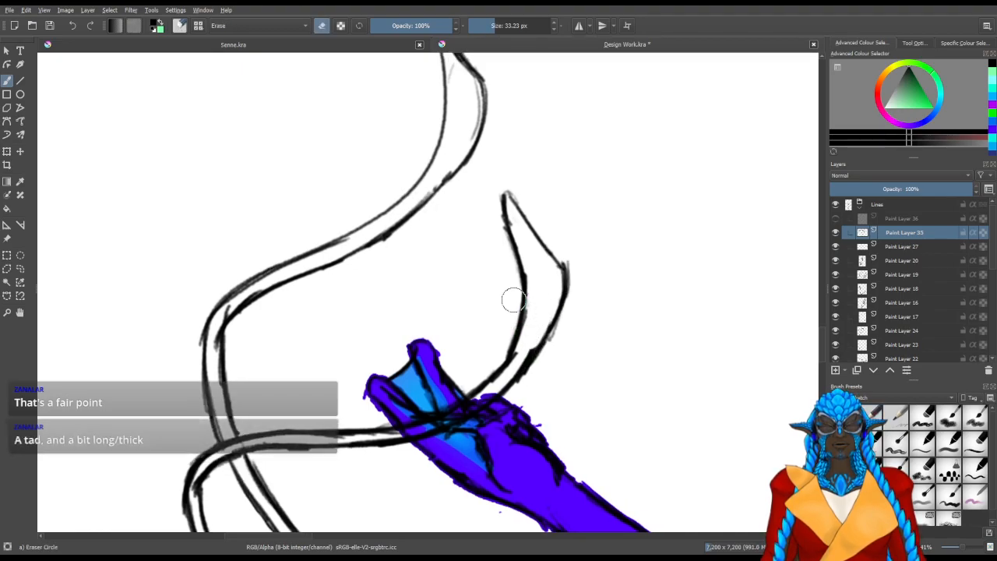
Examine the length and thickness of both antennae against the whole mermaid figure
scroll(420, 379, down, 2)
scroll(508, 304, down, 2)
scroll(505, 312, down, 1)
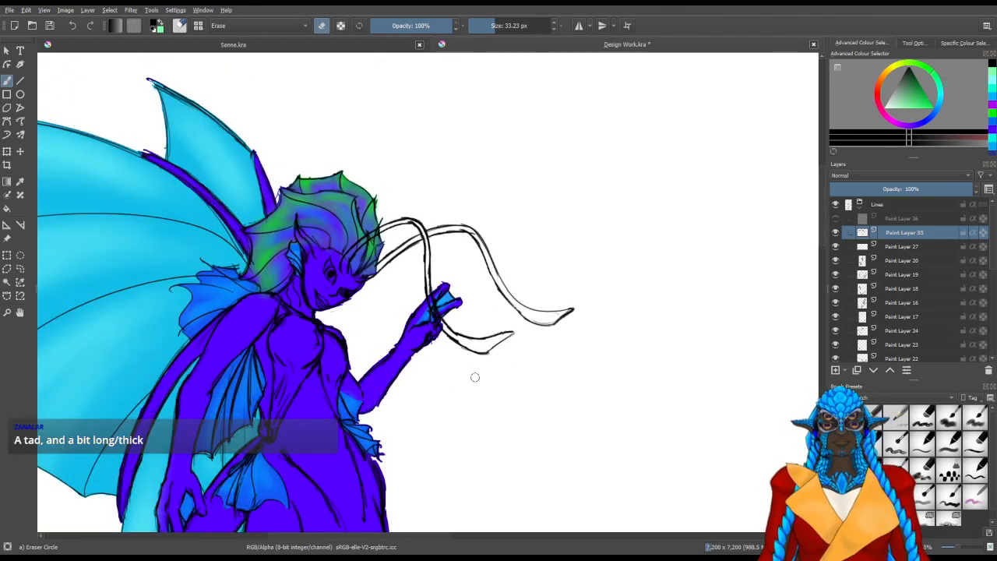
scroll(474, 378, down, 1)
scroll(474, 378, down, 1)
scroll(487, 354, down, 3)
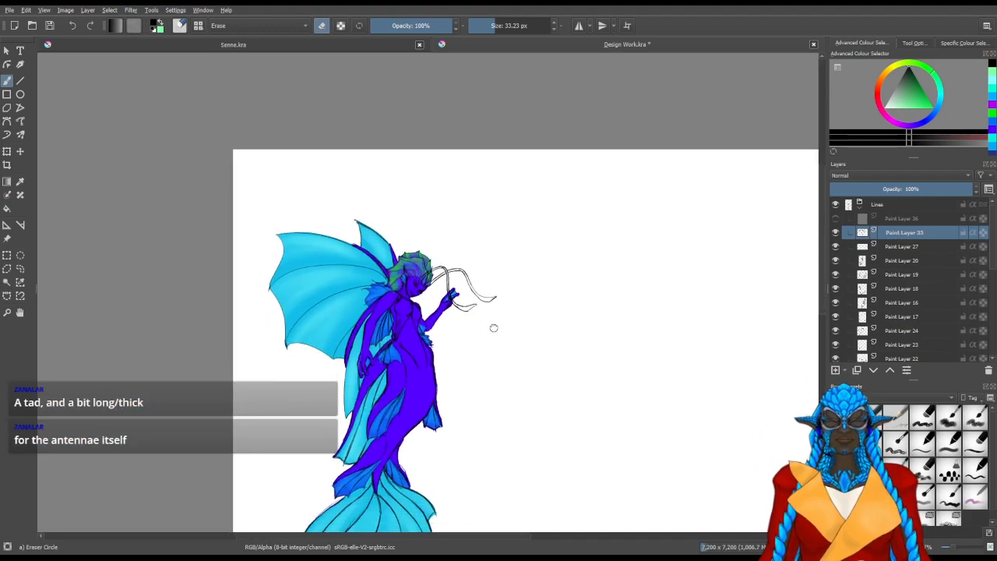
drag(561, 312, 489, 327)
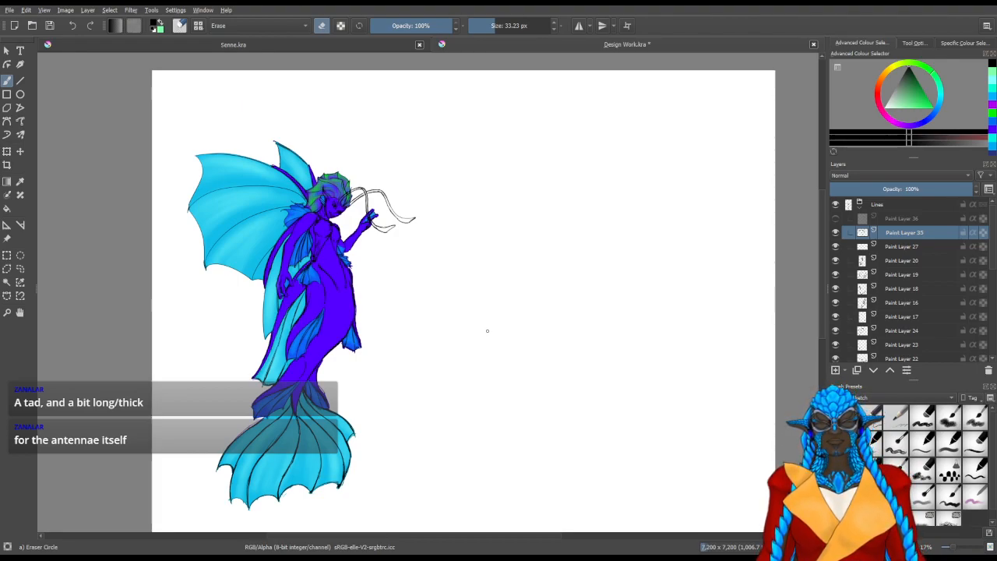
Collapse the Lines layer group and select it
click(861, 204)
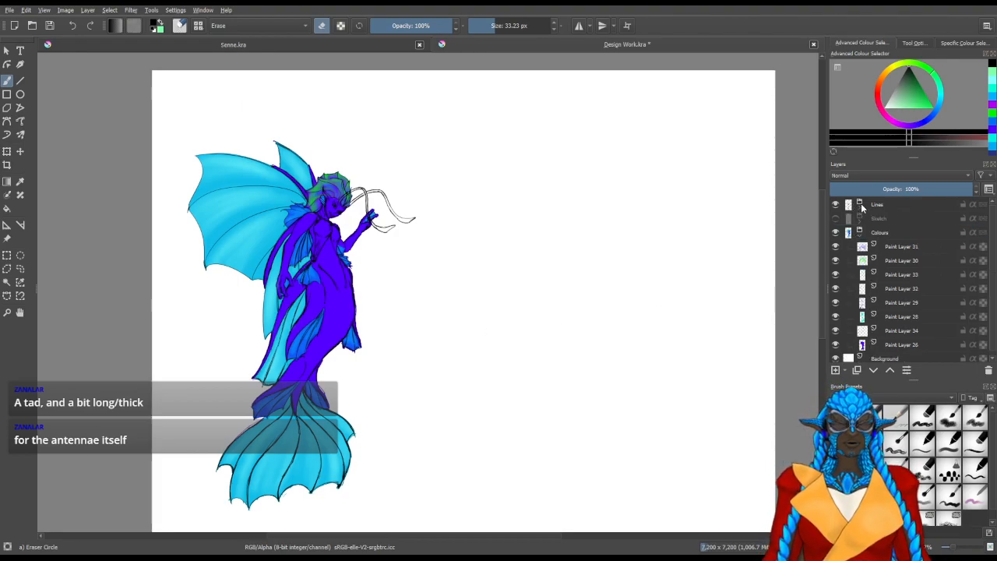
click(878, 205)
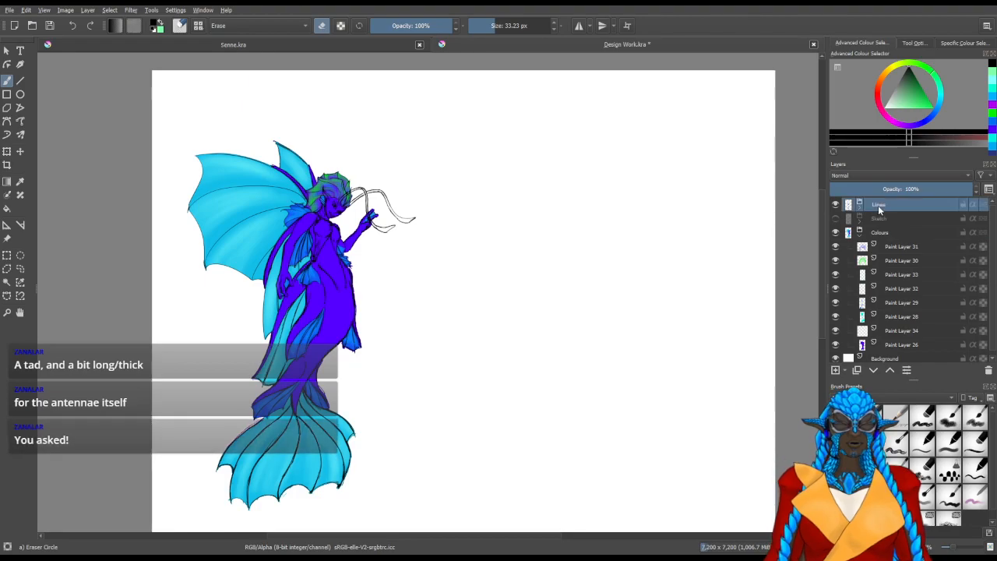
Try the Saturation, Overlay, Soft Light (SVG), Burn and Colour blending modes on the Lines group and return it to Normal
click(921, 189)
drag(919, 190, 979, 190)
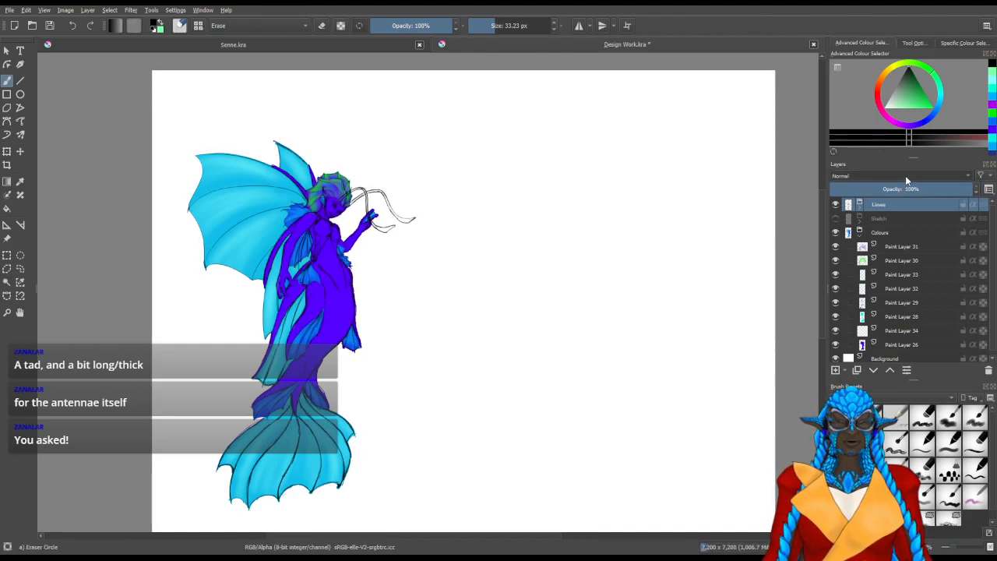
click(850, 194)
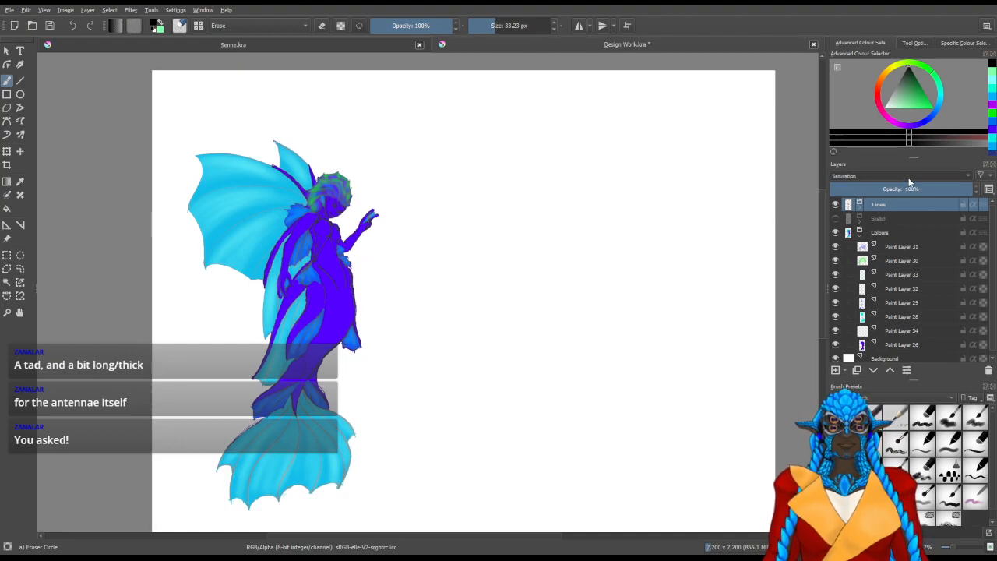
scroll(852, 173, down, 2)
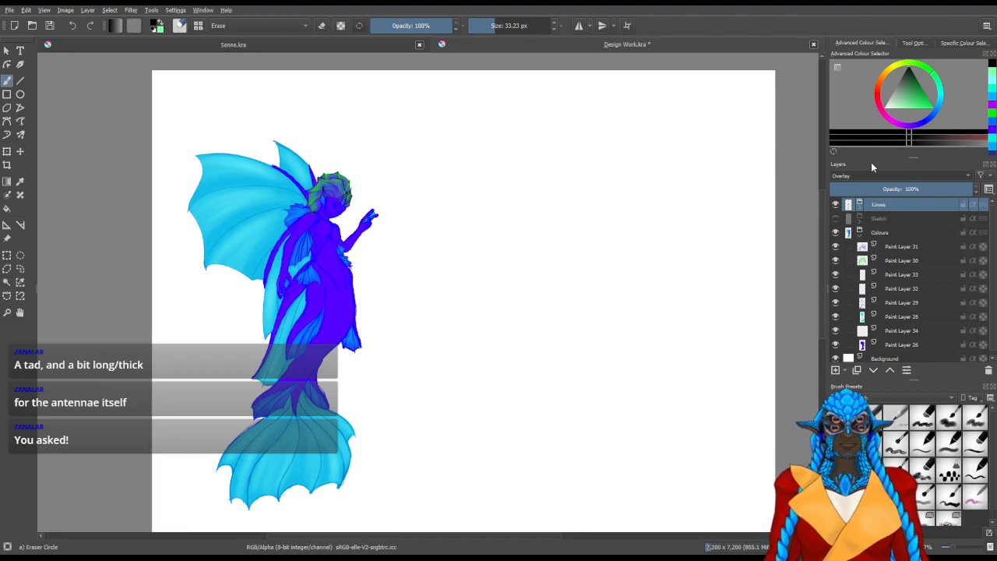
click(860, 201)
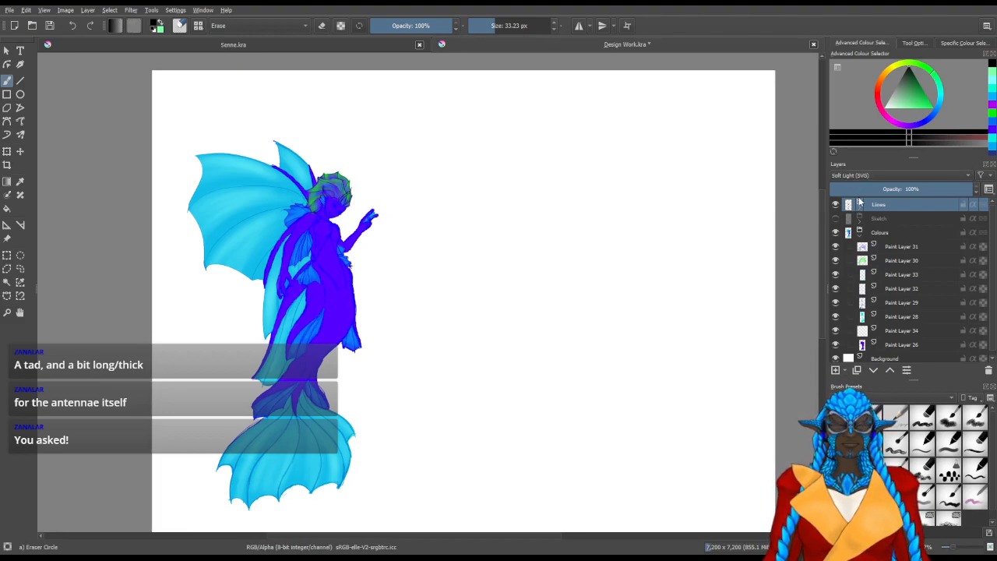
drag(916, 190, 974, 190)
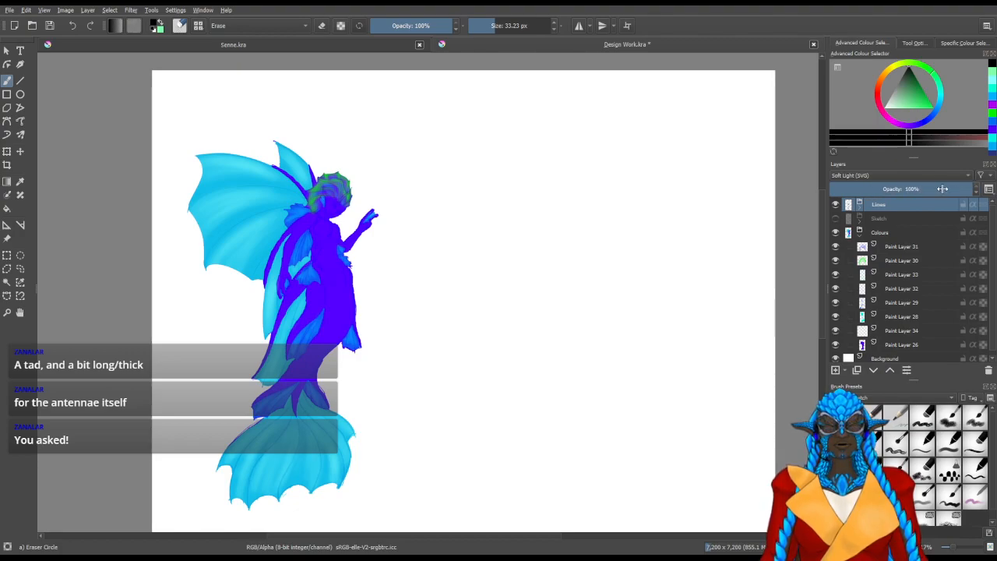
click(863, 68)
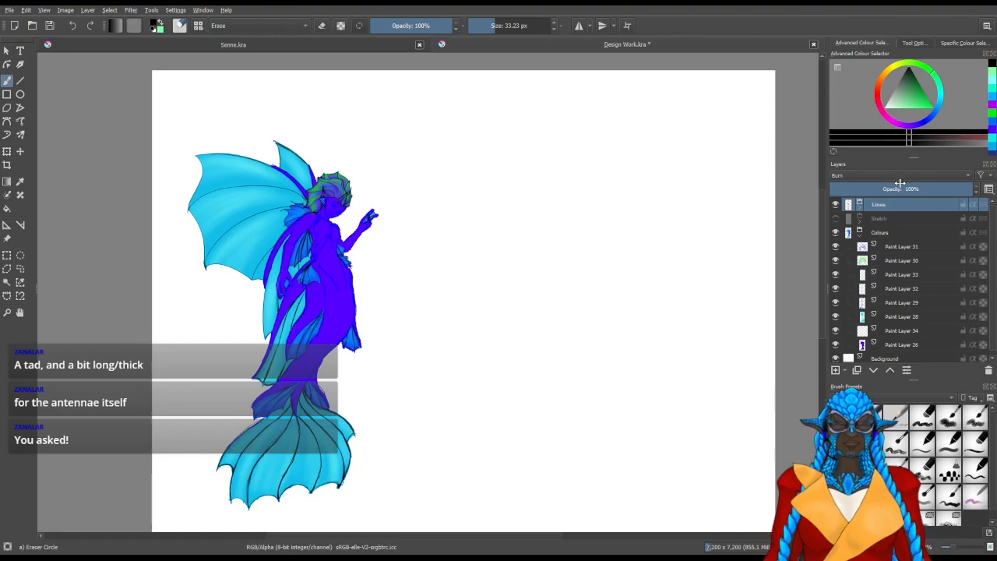
click(860, 205)
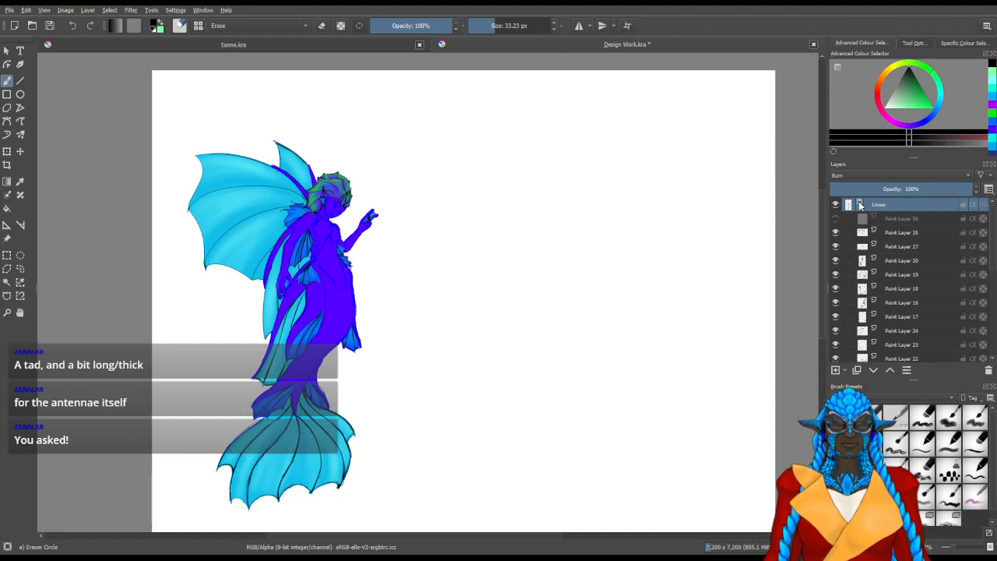
click(860, 205)
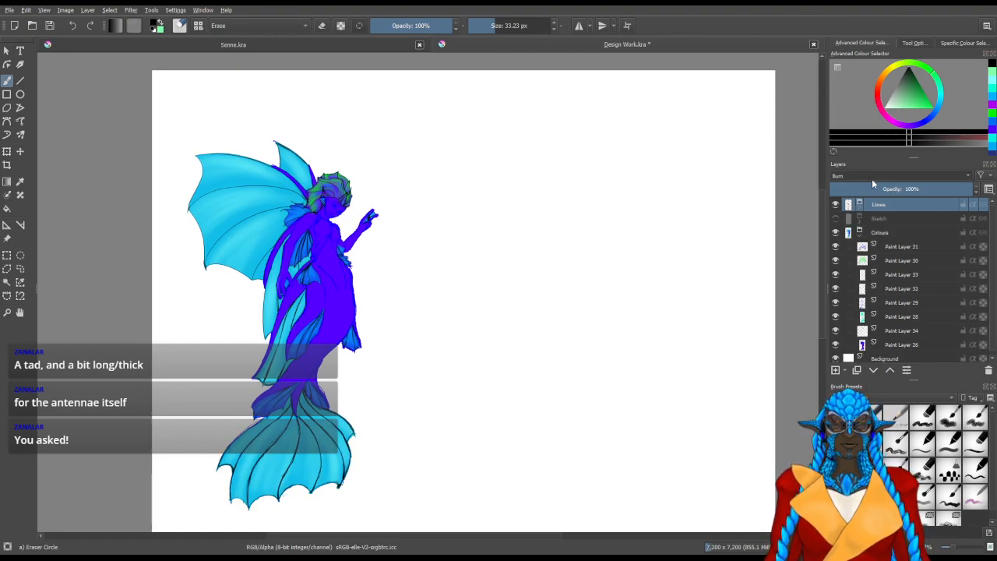
click(862, 187)
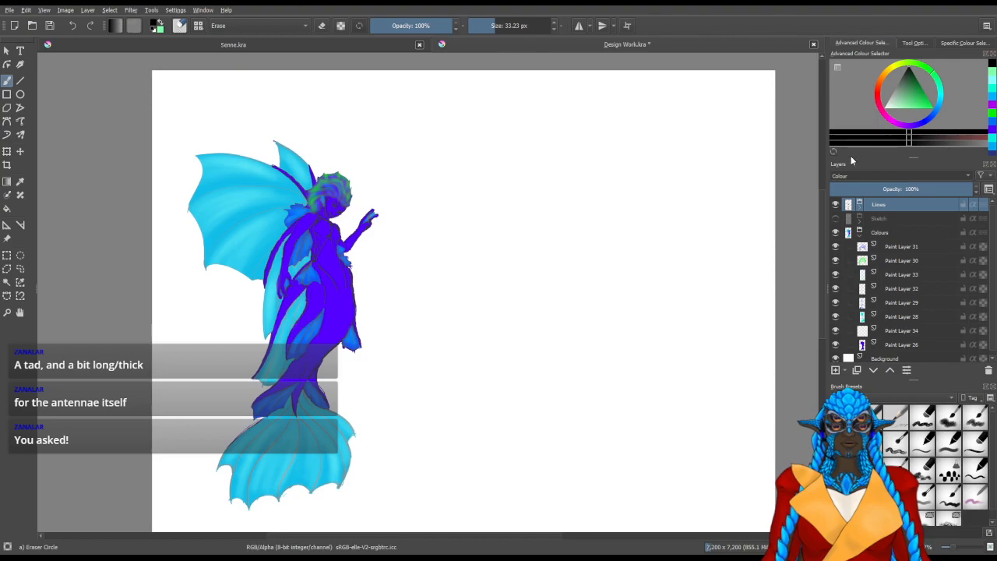
click(909, 199)
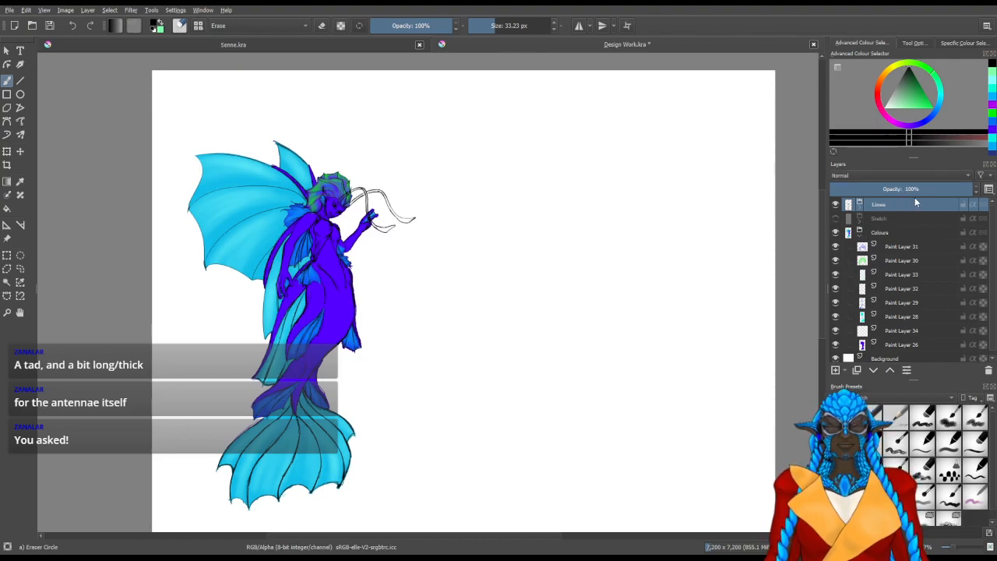
Set the Lines group's opacity to 57% and select Paint Layer 35 inside it
click(929, 188)
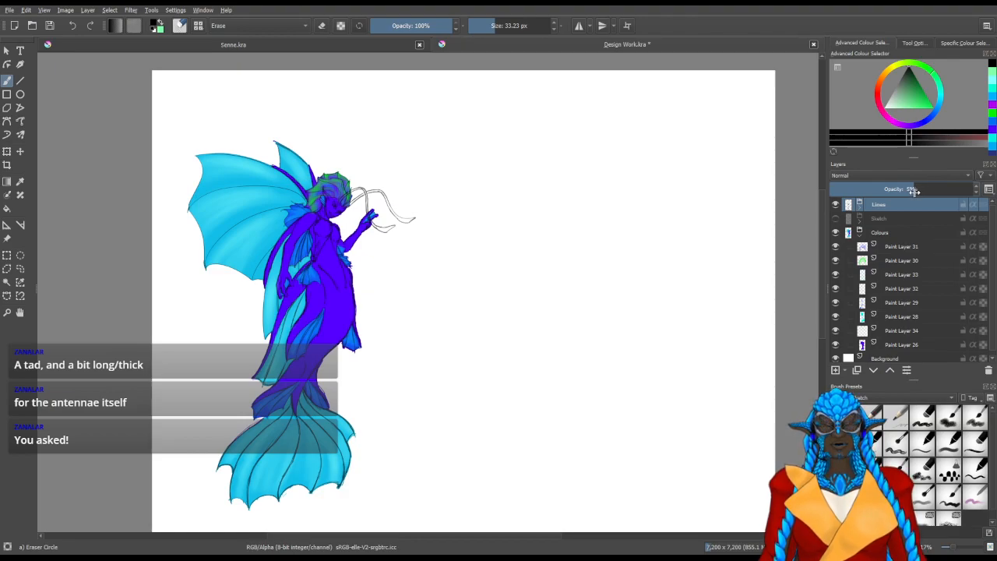
click(860, 206)
scroll(313, 209, up, 6)
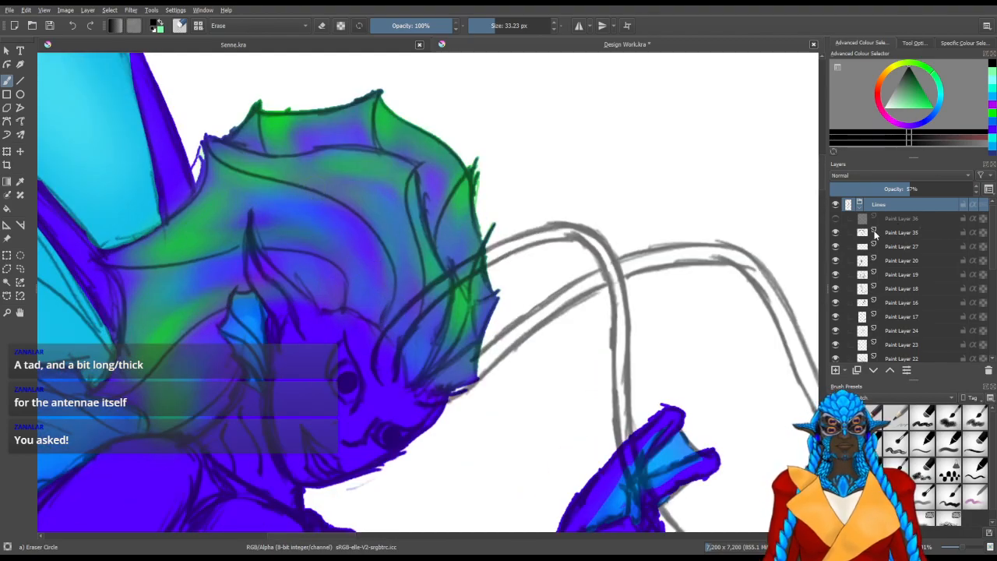
click(881, 233)
Add a paint layer above Paint Layer 35 and try the 20 px basic brush and Charcoal Pencil Thin with undone test strokes
click(835, 371)
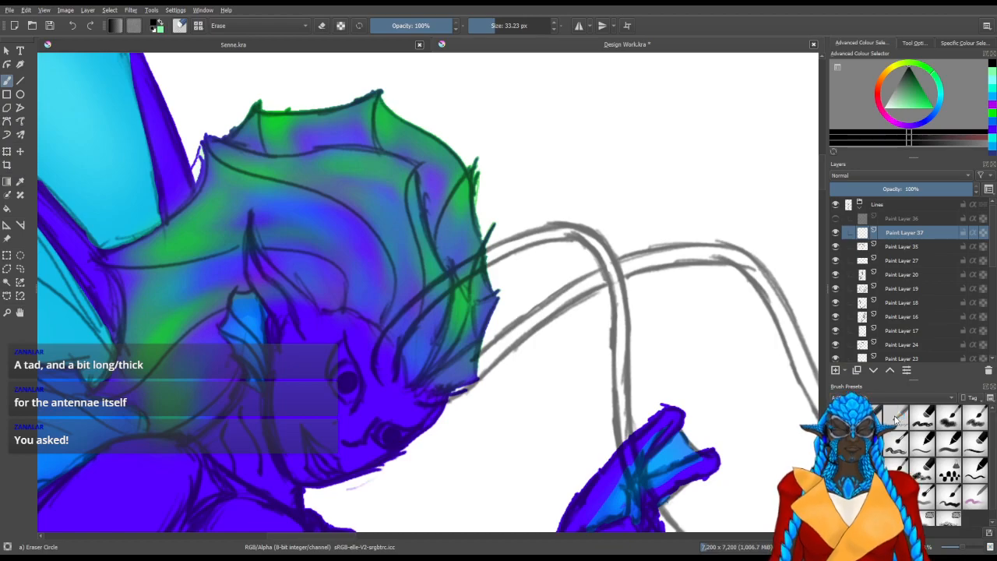
click(921, 444)
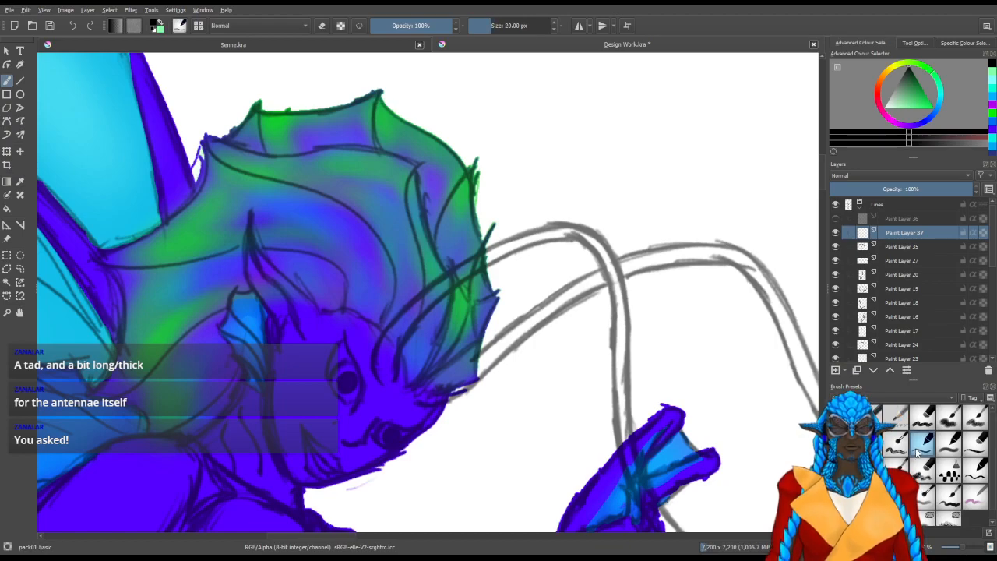
drag(526, 303, 468, 266)
mouse_move(474, 251)
mouse_down()
mouse_move(493, 223)
mouse_move(505, 303)
mouse_move(536, 325)
mouse_up()
key(ctrl+z)
mouse_move(685, 351)
mouse_down()
mouse_move(672, 402)
mouse_move(768, 409)
mouse_up()
key(ctrl+z)
click(924, 419)
click(896, 418)
mouse_move(638, 363)
mouse_down()
mouse_move(679, 327)
mouse_move(737, 321)
mouse_up()
key(ctrl+z)
Try tracing the first antenna's outer edge with the 6 px Charcoal Pencil Thin, compare it with the sketch hidden, and delete the trial layer
drag(302, 365, 389, 420)
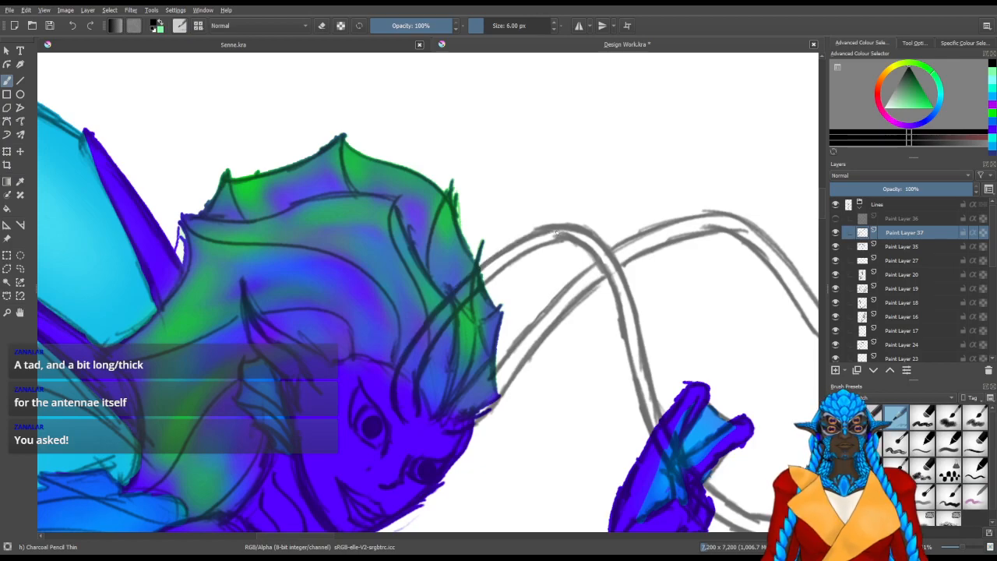
drag(396, 377, 553, 388)
drag(373, 269, 452, 390)
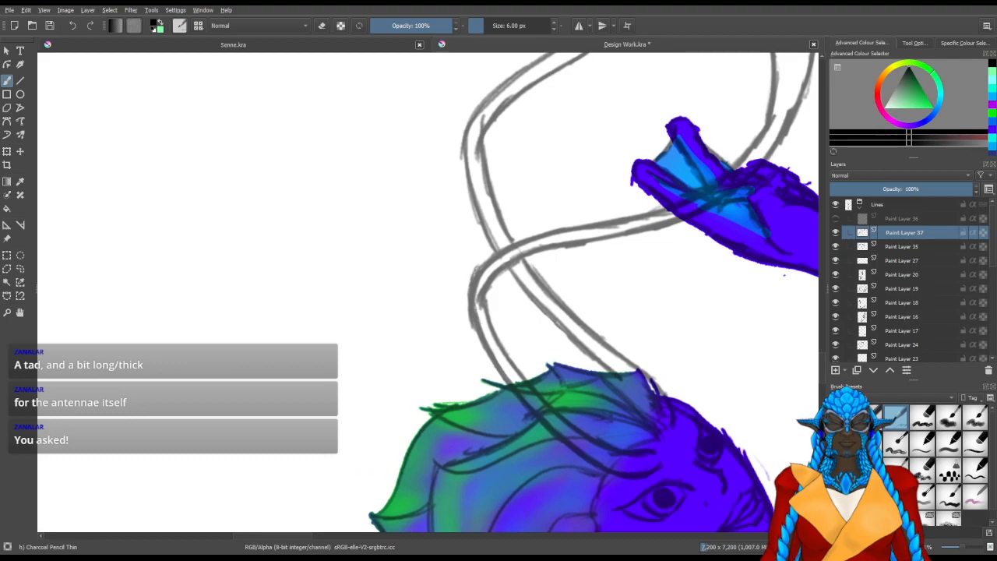
drag(416, 361, 491, 374)
drag(443, 323, 448, 468)
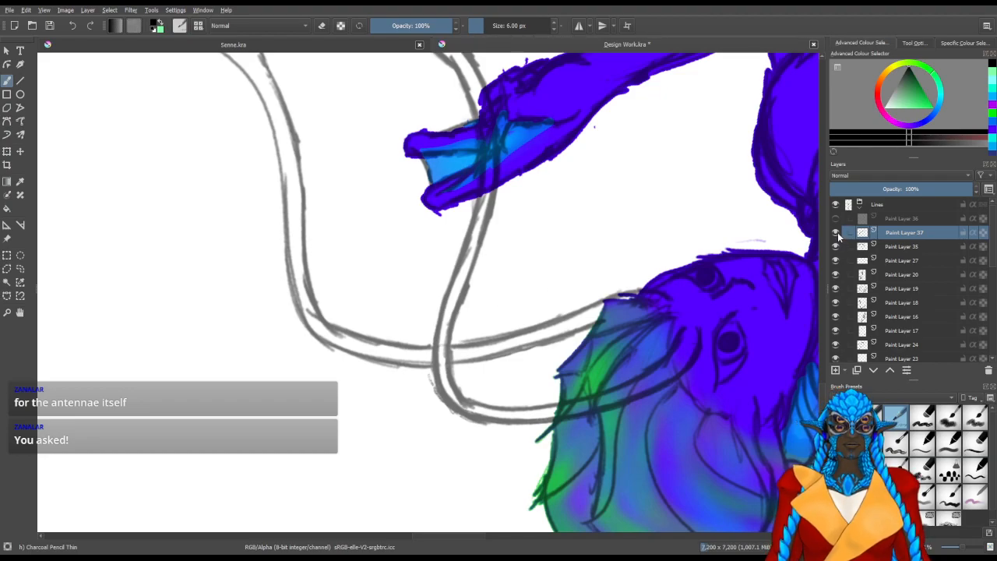
click(836, 246)
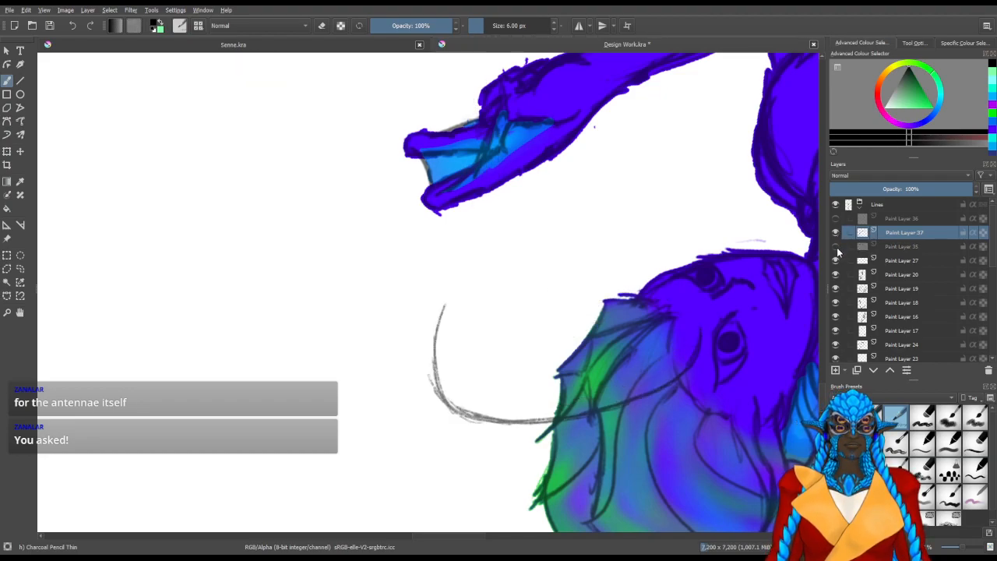
click(836, 246)
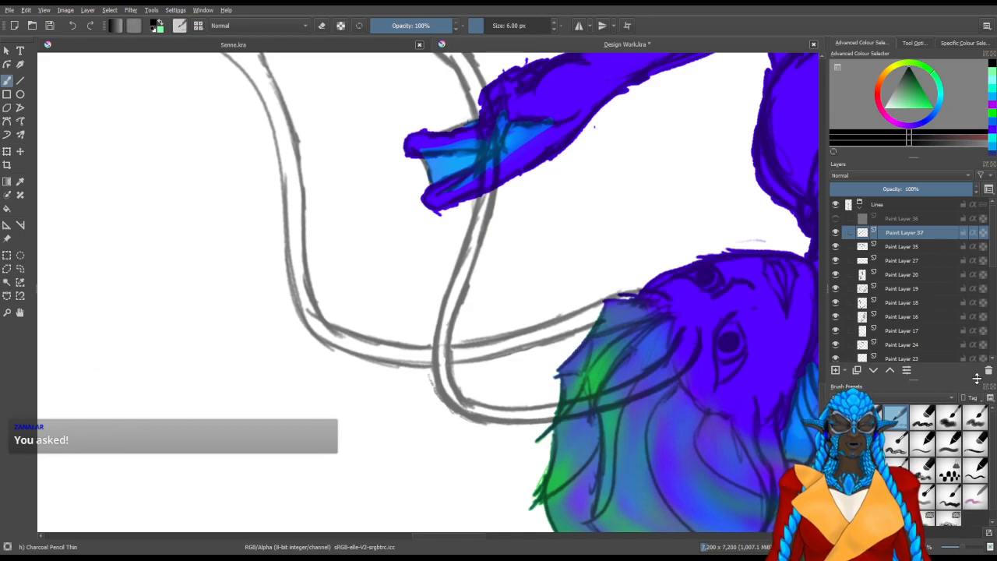
key(shift+Delete)
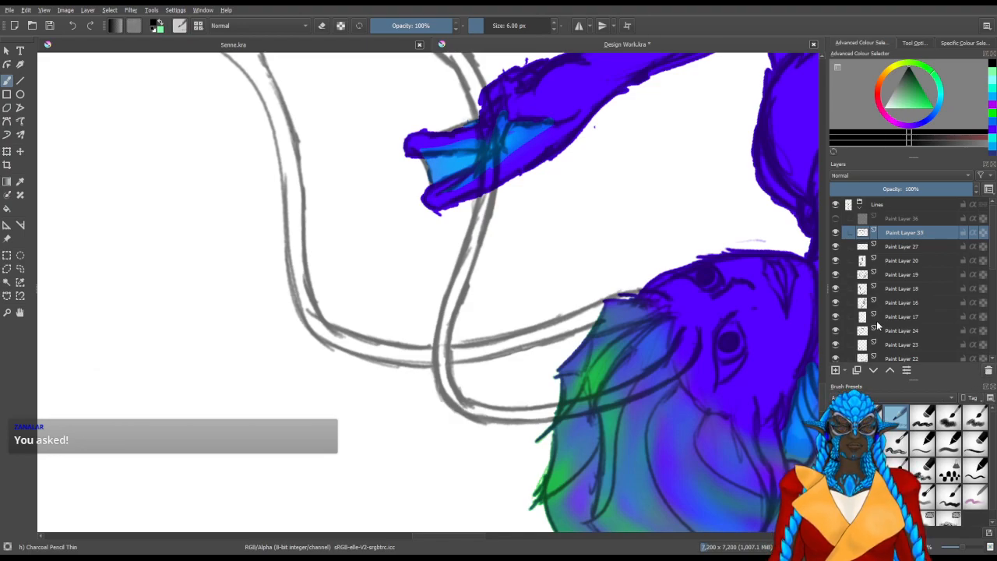
Add a new paint layer above Paint Layer 35 and set up the Pencil-2 brush at 5 px
scroll(667, 304, down, 2)
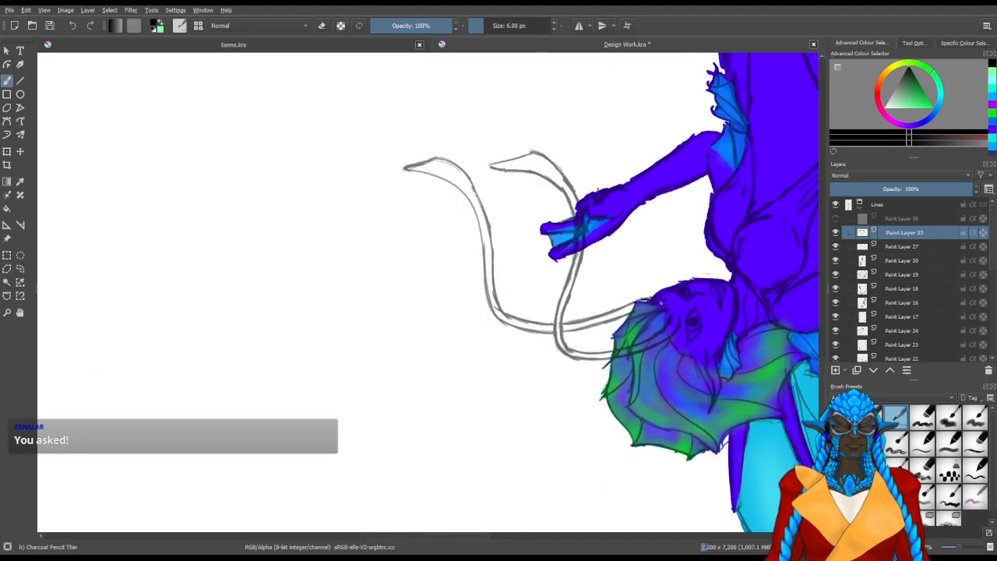
scroll(681, 344, up, 1)
click(872, 418)
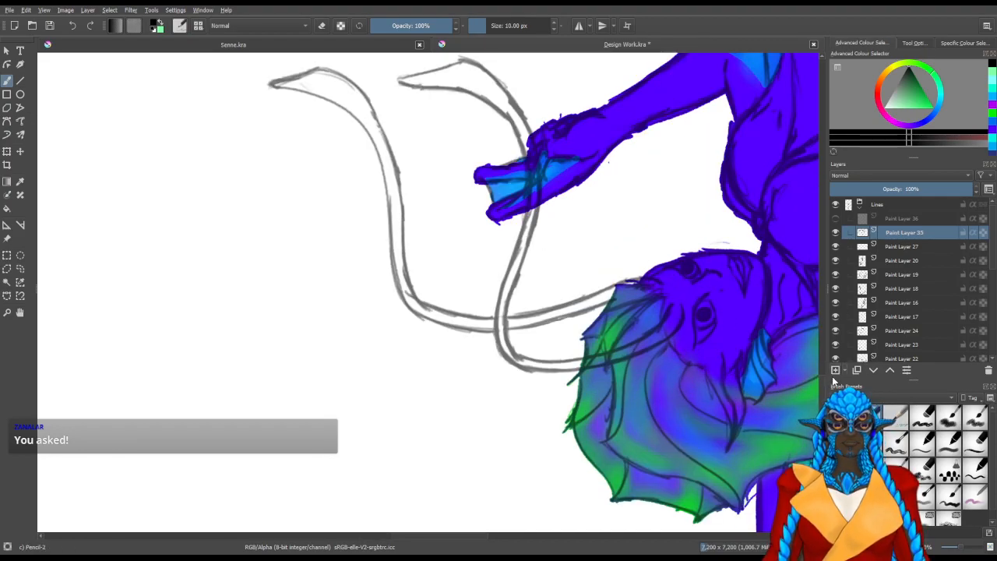
click(836, 371)
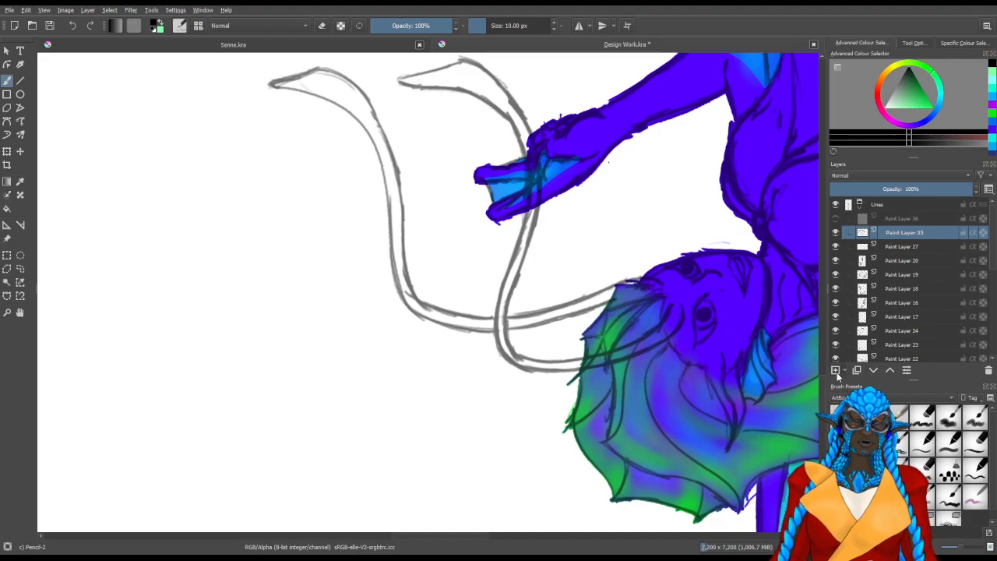
click(555, 31)
click(555, 30)
click(555, 30)
click(554, 32)
click(554, 31)
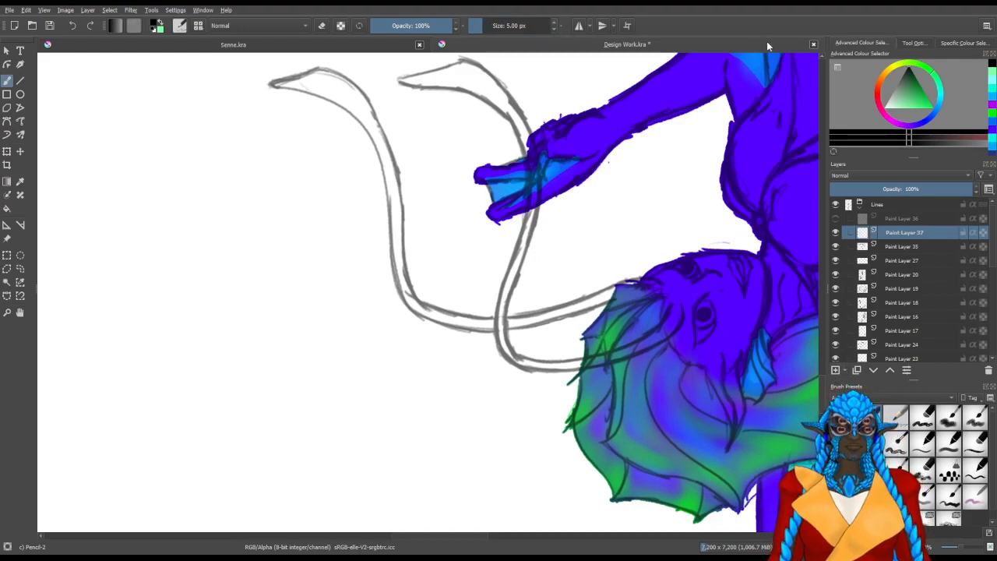
Fade the antenna sketch by setting Paint Layer 35's opacity to 41%
key(m)
drag(254, 382, 471, 341)
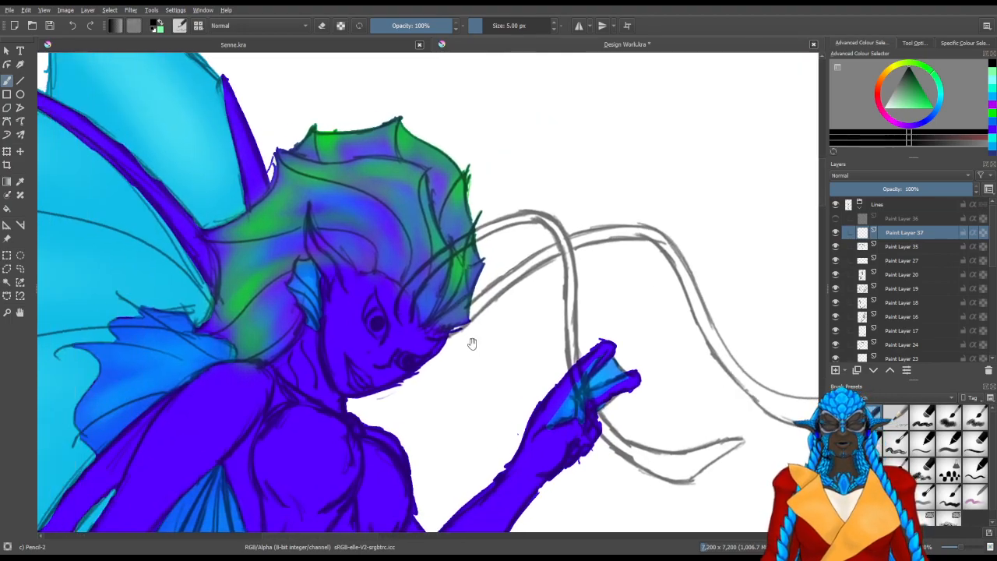
scroll(406, 383, up, 2)
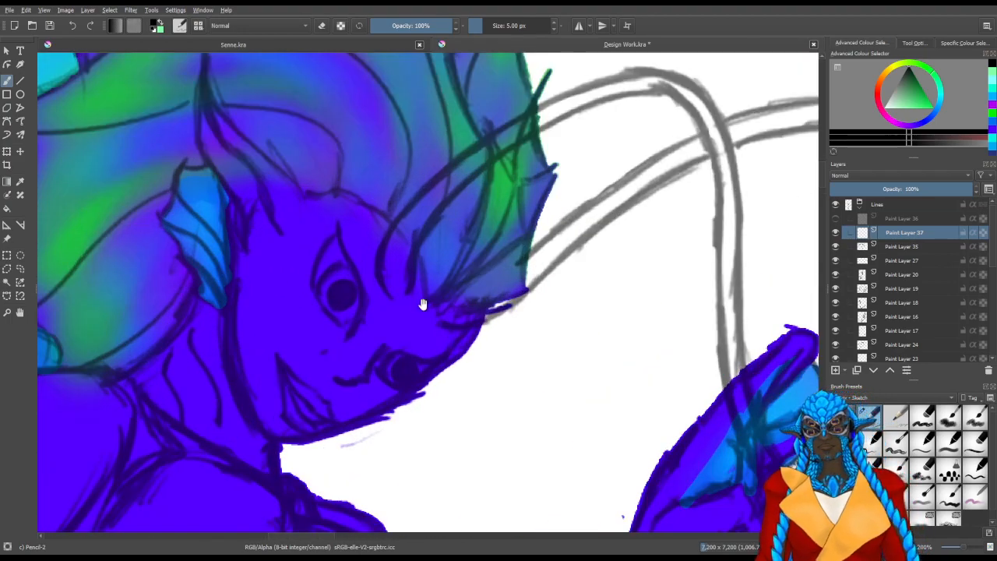
drag(376, 285, 387, 310)
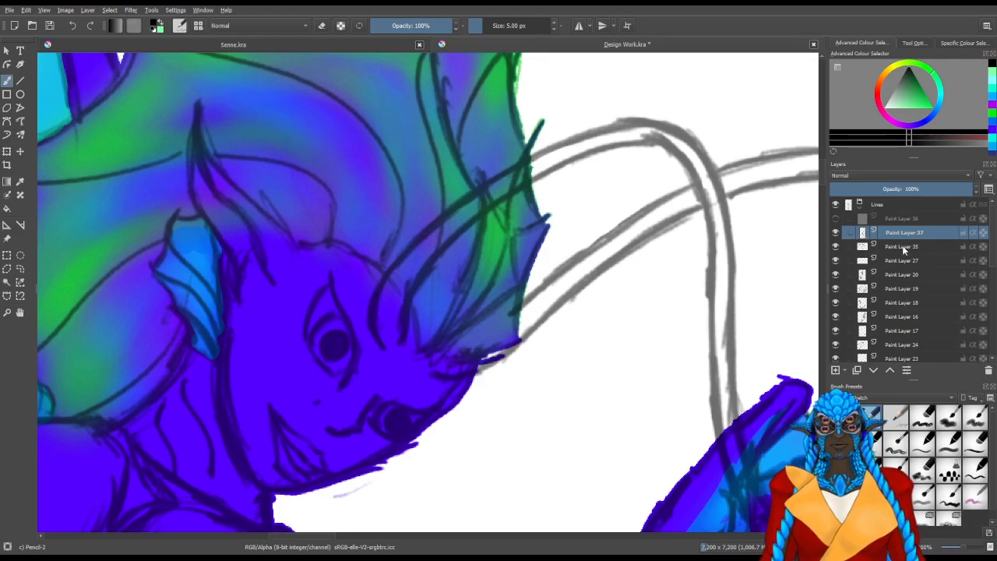
click(906, 247)
click(893, 188)
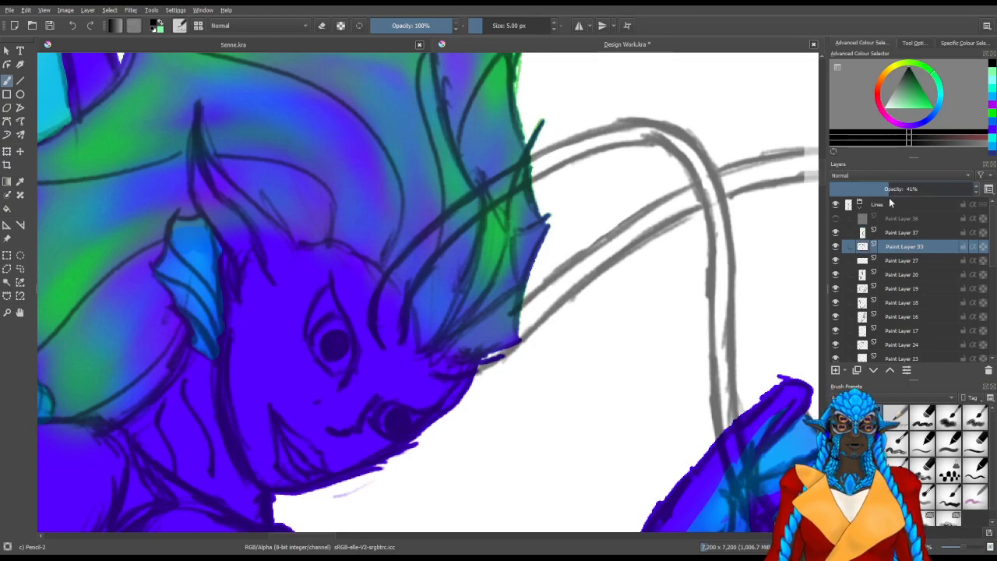
On Paint Layer 37, trace the first antenna's outer edge from its base at the brow up through the hair
key(Page_Up)
drag(297, 398, 389, 375)
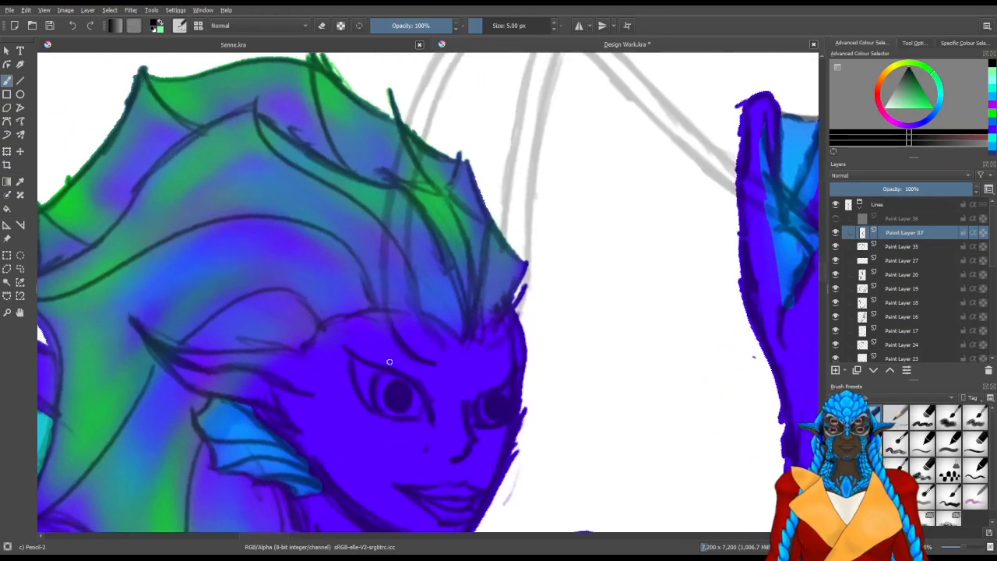
scroll(365, 286, up, 2)
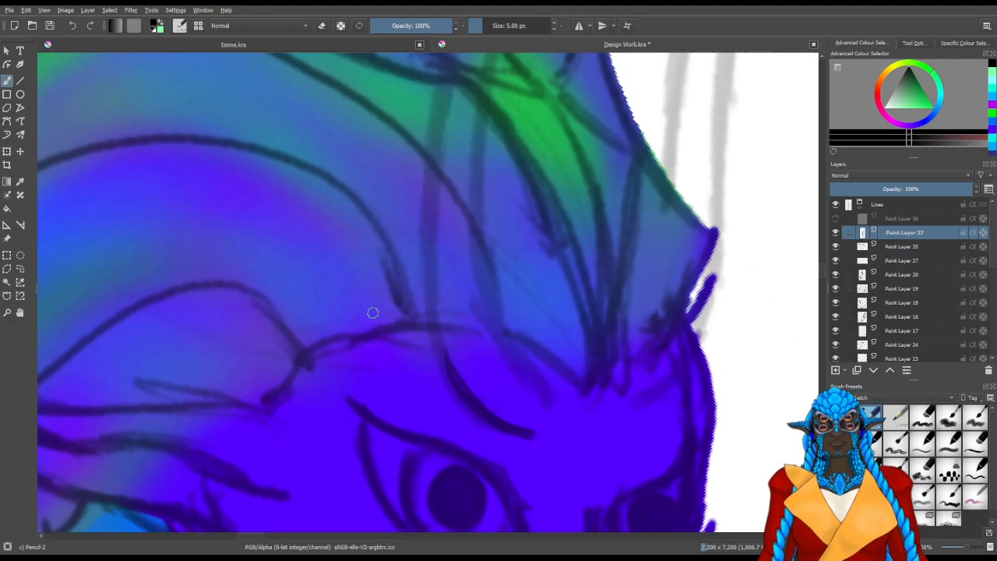
drag(495, 338, 273, 439)
mouse_move(315, 464)
shift+mouse_down()
mouse_move(242, 472)
mouse_move(226, 460)
shift+mouse_up()
mouse_move(202, 410)
mouse_down()
mouse_move(273, 472)
mouse_move(319, 444)
mouse_move(330, 474)
mouse_move(338, 340)
mouse_move(389, 202)
mouse_move(332, 350)
mouse_up()
drag(310, 396, 391, 248)
drag(291, 444, 343, 326)
drag(316, 383, 424, 199)
mouse_move(357, 292)
mouse_down()
mouse_move(471, 133)
mouse_move(454, 151)
mouse_up()
mouse_move(353, 364)
mouse_down()
mouse_move(358, 358)
mouse_move(336, 430)
mouse_up()
Extend the first antenna's outer edge out of the hair to the start of its upper bend
key(/)
drag(438, 209, 307, 422)
drag(306, 422, 357, 451)
mouse_move(387, 326)
mouse_down()
mouse_move(401, 347)
mouse_move(436, 269)
mouse_move(480, 218)
mouse_move(495, 199)
mouse_up()
key(/)
drag(420, 294, 509, 189)
mouse_move(351, 343)
mouse_down()
mouse_move(452, 346)
mouse_move(362, 393)
mouse_move(356, 268)
mouse_up()
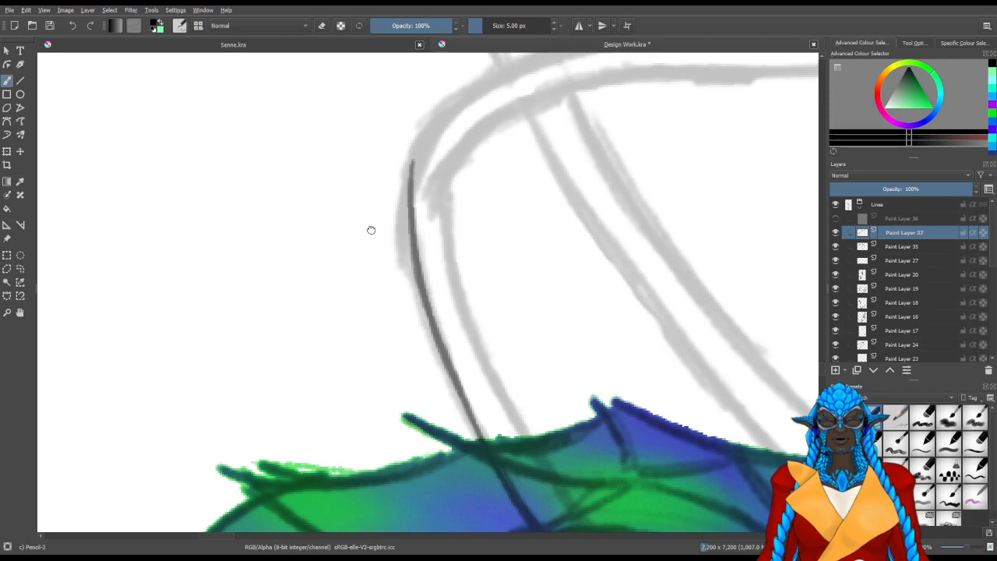
Erase the outer edge's stray upper end and redraw it around the first antenna's bend along the sketch
drag(371, 225, 393, 317)
key(e)
mouse_move(423, 265)
mouse_down()
mouse_move(436, 288)
mouse_move(439, 327)
mouse_up()
key(e)
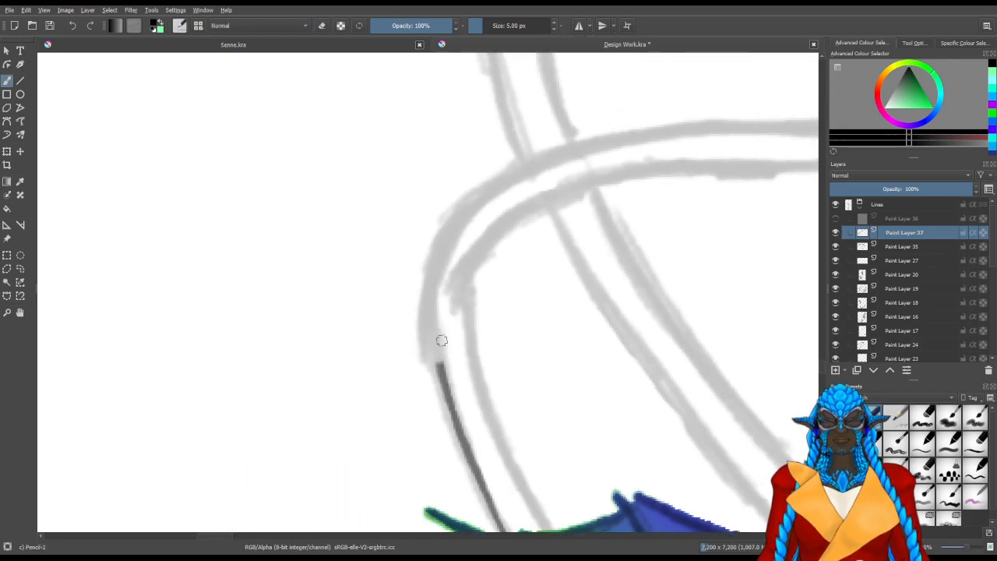
mouse_move(438, 362)
mouse_down()
mouse_move(437, 269)
mouse_move(441, 286)
mouse_move(474, 221)
mouse_up()
drag(437, 370, 488, 190)
drag(458, 240, 506, 184)
Continue the first antenna's outer edge past the crossing with the second antenna and on towards the hand
drag(343, 318, 405, 319)
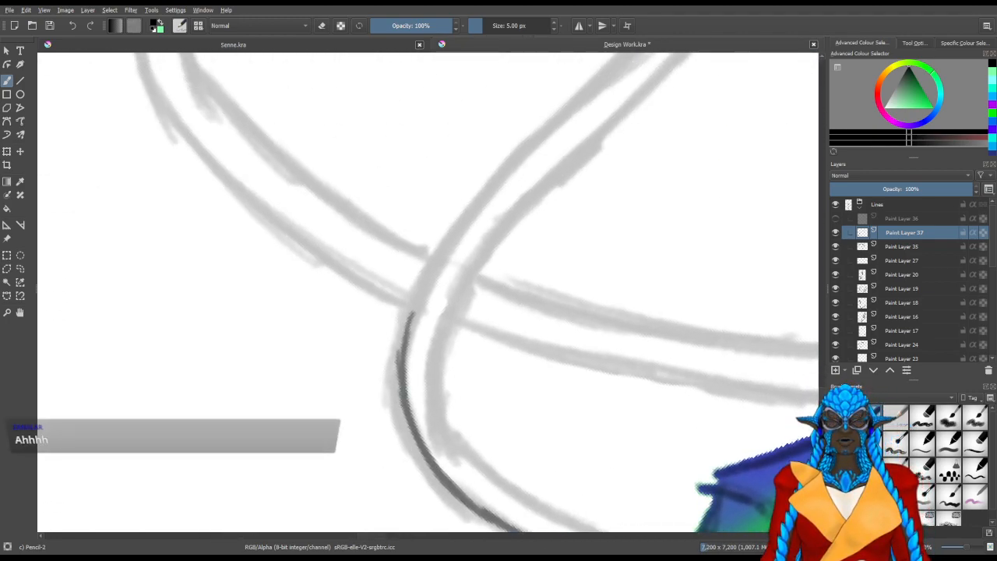
mouse_move(399, 393)
mouse_down()
mouse_move(424, 295)
mouse_move(470, 220)
mouse_up()
drag(410, 315, 512, 167)
drag(451, 256, 543, 137)
drag(469, 226, 590, 94)
mouse_move(536, 146)
mouse_down()
mouse_move(607, 80)
mouse_move(363, 389)
mouse_up()
drag(400, 336, 466, 274)
drag(380, 353, 536, 206)
drag(411, 333, 548, 193)
drag(499, 237, 558, 172)
Trace the first antenna's inner edge from its base at the brow up through the hair and towards the upper bend
mouse_move(415, 400)
mouse_down()
mouse_move(540, 141)
mouse_move(397, 438)
mouse_move(290, 401)
mouse_move(436, 226)
mouse_up()
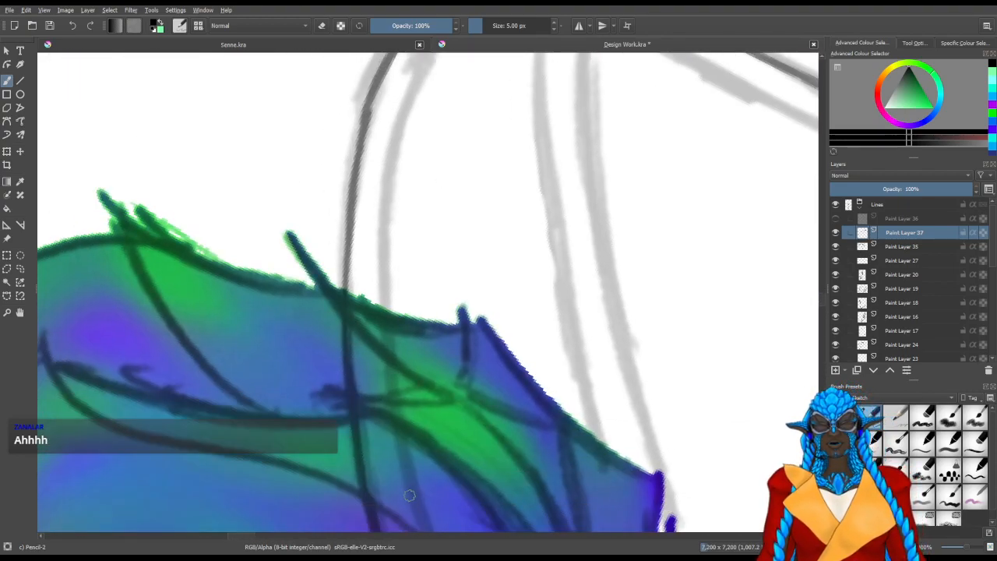
drag(418, 454, 415, 240)
drag(508, 475, 401, 482)
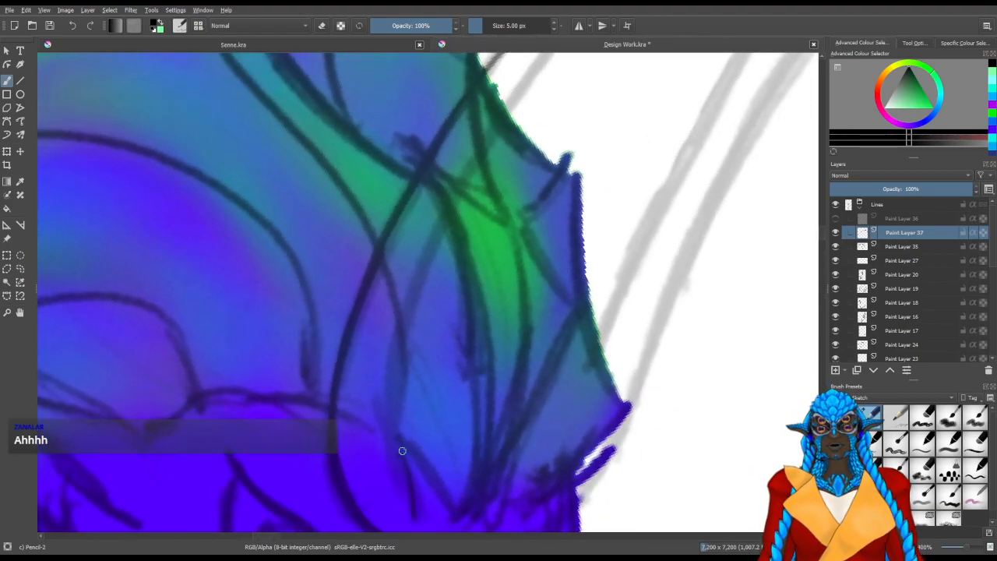
mouse_move(395, 431)
mouse_down()
mouse_move(396, 460)
mouse_move(416, 309)
mouse_move(395, 465)
mouse_move(421, 281)
mouse_up()
mouse_move(406, 346)
mouse_down()
mouse_move(440, 243)
mouse_move(485, 165)
mouse_move(422, 324)
mouse_up()
drag(373, 411, 472, 236)
drag(392, 376, 500, 201)
drag(425, 317, 532, 167)
drag(447, 278, 577, 130)
drag(496, 209, 631, 94)
drag(563, 143, 639, 89)
Trace the first antenna's inner edge around its upper bend and erase the rough overlapping strokes there
mouse_move(382, 232)
mouse_down()
mouse_move(502, 302)
mouse_move(272, 310)
mouse_move(215, 300)
mouse_move(340, 465)
mouse_up()
drag(314, 390, 337, 464)
drag(314, 366, 340, 463)
drag(315, 341, 328, 427)
drag(335, 464, 323, 310)
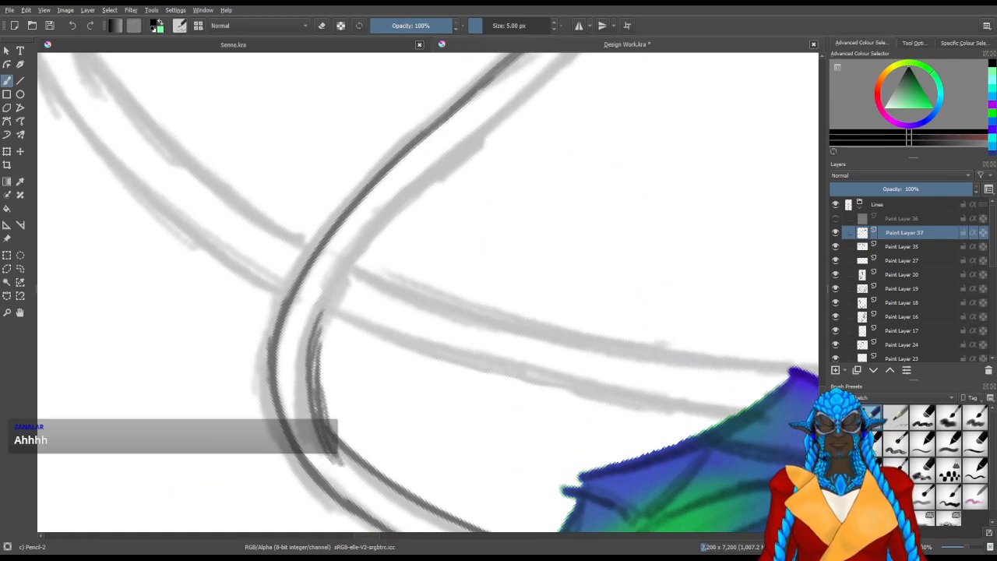
drag(325, 406, 333, 413)
key(slash)
mouse_move(341, 446)
mouse_down()
mouse_move(332, 332)
mouse_move(341, 456)
mouse_move(302, 374)
mouse_move(304, 343)
mouse_move(316, 446)
mouse_move(314, 375)
mouse_move(324, 421)
mouse_move(311, 356)
mouse_up()
key(slash)
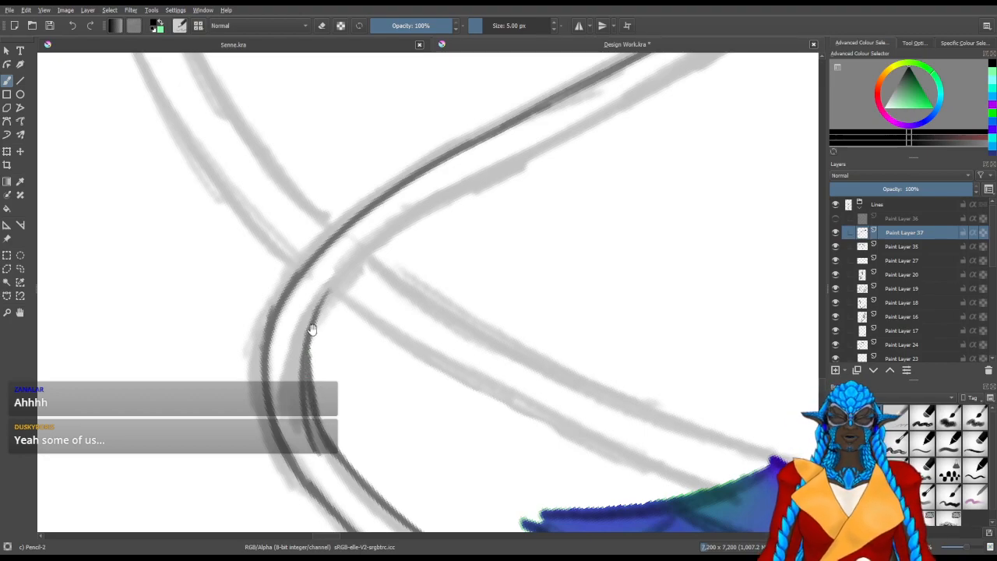
Continue the first antenna's inner edge past the crossing with the second antenna and down towards the hand
mouse_move(304, 405)
mouse_down()
mouse_move(350, 329)
mouse_move(332, 325)
mouse_move(296, 465)
mouse_move(282, 443)
mouse_move(270, 461)
mouse_move(293, 455)
mouse_up()
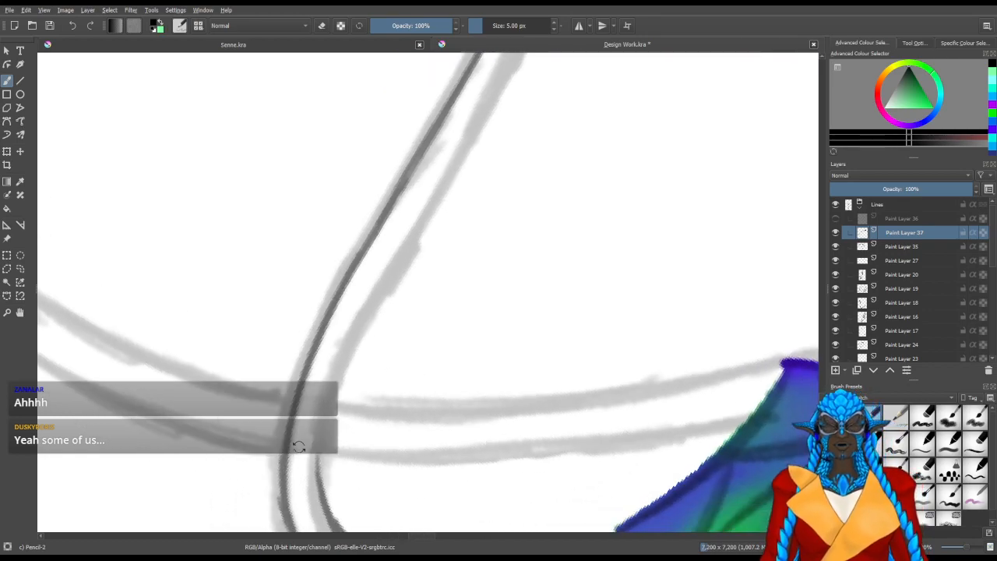
mouse_move(321, 392)
mouse_down()
mouse_move(316, 493)
mouse_move(326, 520)
mouse_move(336, 374)
mouse_move(384, 272)
mouse_move(335, 390)
mouse_up()
drag(303, 435, 370, 329)
drag(323, 395, 394, 287)
mouse_move(355, 340)
mouse_down()
mouse_move(435, 207)
mouse_move(369, 312)
mouse_up()
drag(338, 371, 403, 262)
drag(367, 333, 409, 255)
mouse_move(339, 389)
mouse_down()
mouse_move(413, 240)
mouse_move(406, 299)
mouse_up()
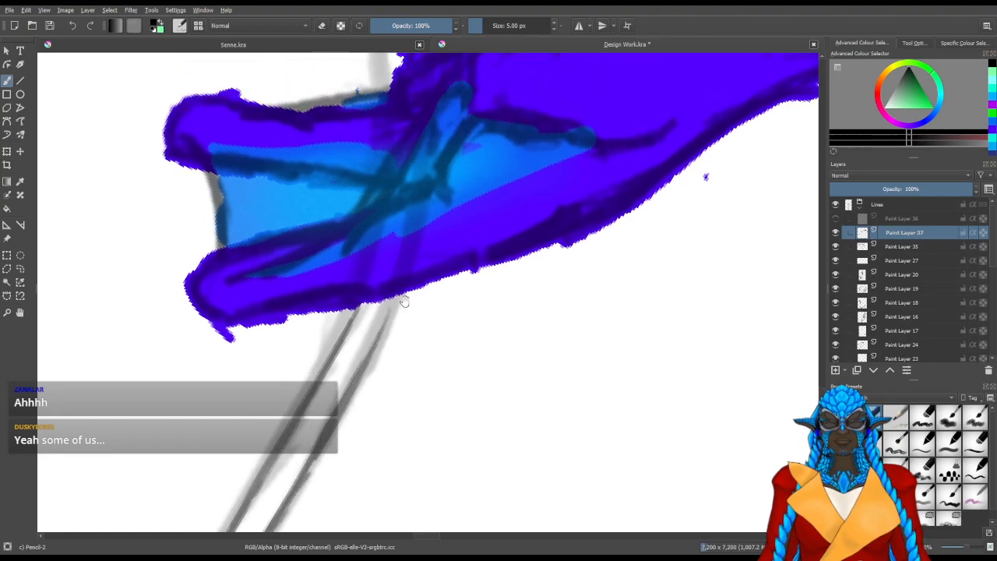
Trace the first antenna's two edges across the webbed hand and out from its far side
mouse_move(380, 334)
mouse_down()
mouse_move(422, 210)
mouse_move(401, 327)
mouse_up()
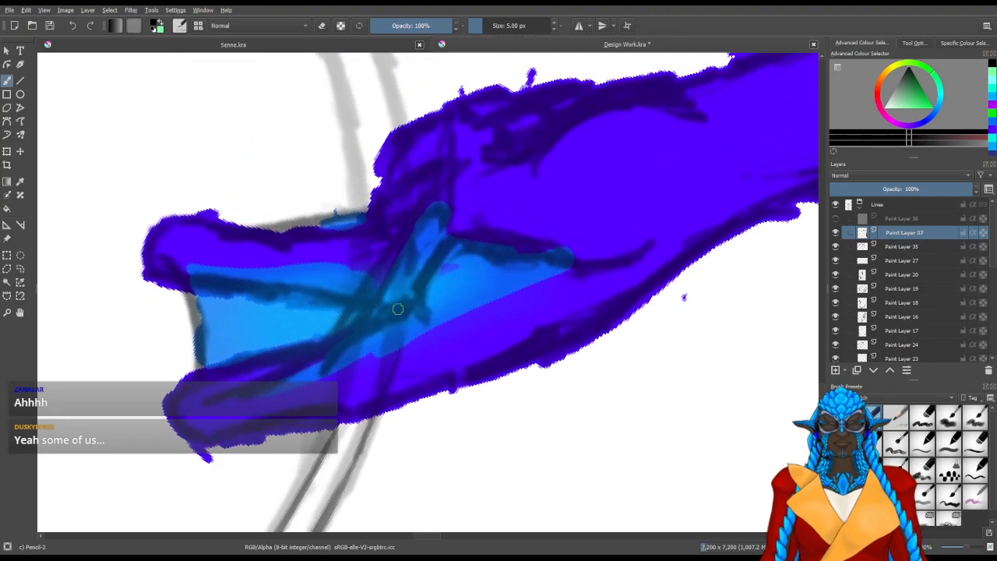
mouse_move(402, 264)
mouse_down()
mouse_move(389, 383)
mouse_move(365, 452)
mouse_up()
mouse_move(360, 372)
mouse_down()
mouse_move(370, 335)
mouse_move(360, 374)
mouse_up()
drag(372, 238, 378, 317)
drag(367, 236, 372, 289)
drag(367, 229, 376, 277)
drag(361, 208, 376, 311)
drag(356, 240, 386, 354)
drag(357, 241, 389, 381)
mouse_move(395, 278)
mouse_down()
mouse_move(310, 250)
mouse_move(439, 179)
mouse_move(420, 377)
mouse_up()
Draw the upper edge of the first antenna's leaf-shaped tip from the hand to a point, redoing the curve until it sits well
mouse_move(371, 441)
mouse_down()
mouse_move(409, 387)
mouse_move(465, 187)
mouse_up()
key(ctrl+z)
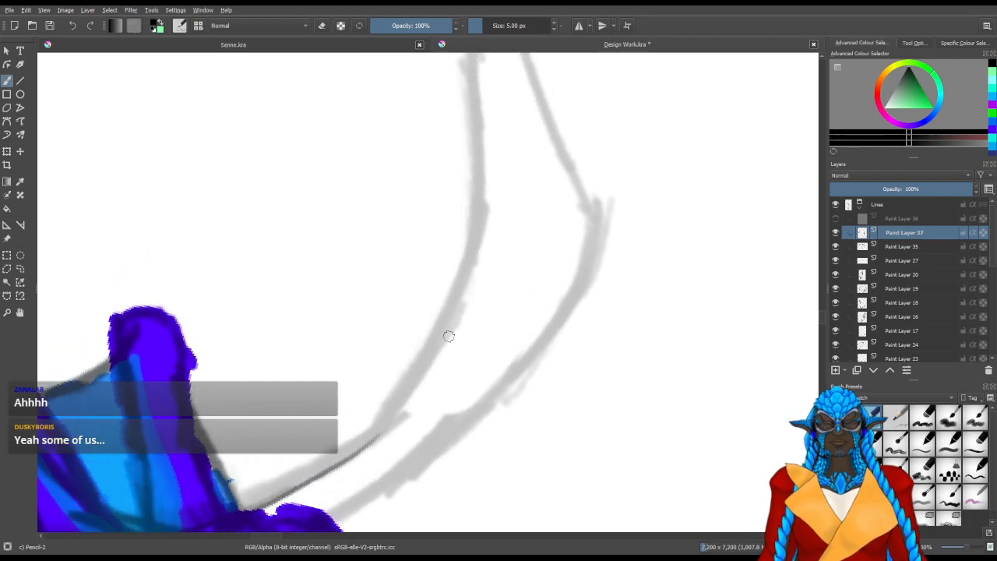
key(6)
mouse_move(393, 412)
mouse_down()
mouse_move(443, 342)
mouse_move(494, 137)
mouse_up()
key(ctrl+z)
mouse_move(393, 414)
mouse_down()
mouse_move(443, 345)
mouse_move(499, 177)
mouse_up()
key(ctrl+z)
mouse_move(392, 415)
mouse_down()
mouse_move(480, 228)
mouse_move(514, 182)
mouse_up()
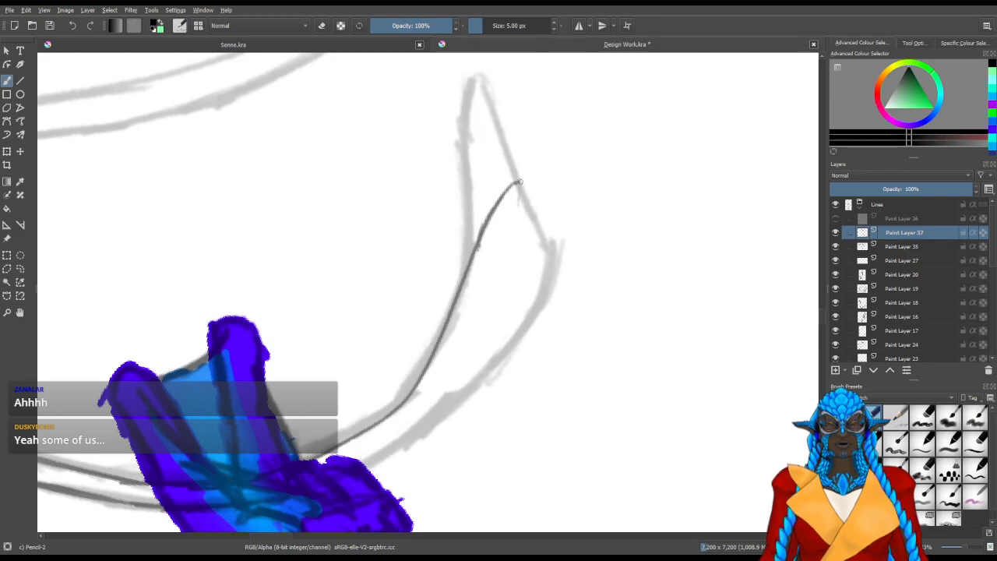
Draw the lower edge of the first antenna's tip from the point back along the sketch and trim it with the eraser
mouse_move(521, 236)
mouse_down()
mouse_move(530, 318)
mouse_move(477, 359)
mouse_up()
drag(536, 307, 487, 349)
drag(532, 284, 413, 425)
mouse_move(458, 368)
mouse_down()
mouse_move(417, 421)
mouse_move(384, 425)
mouse_up()
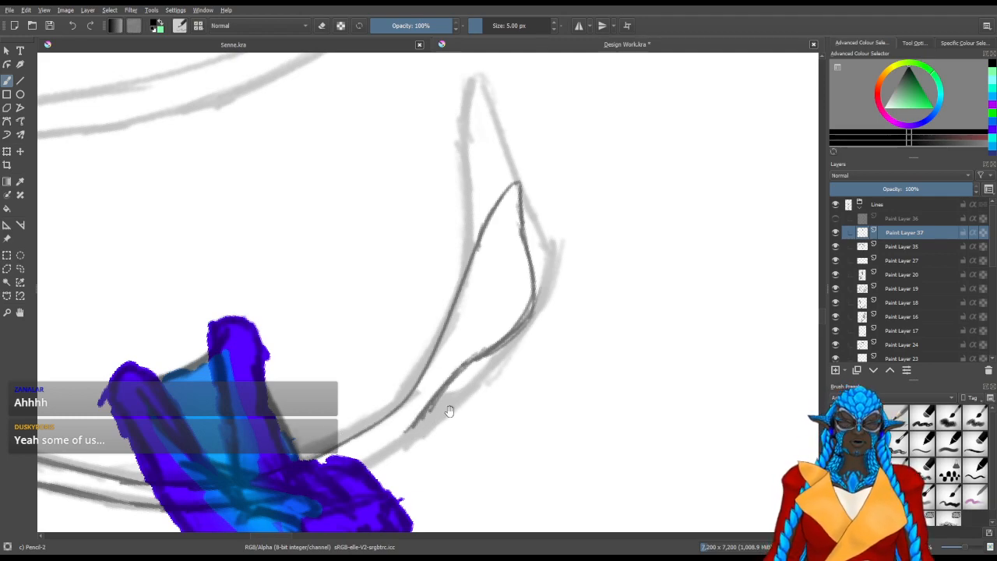
key(e)
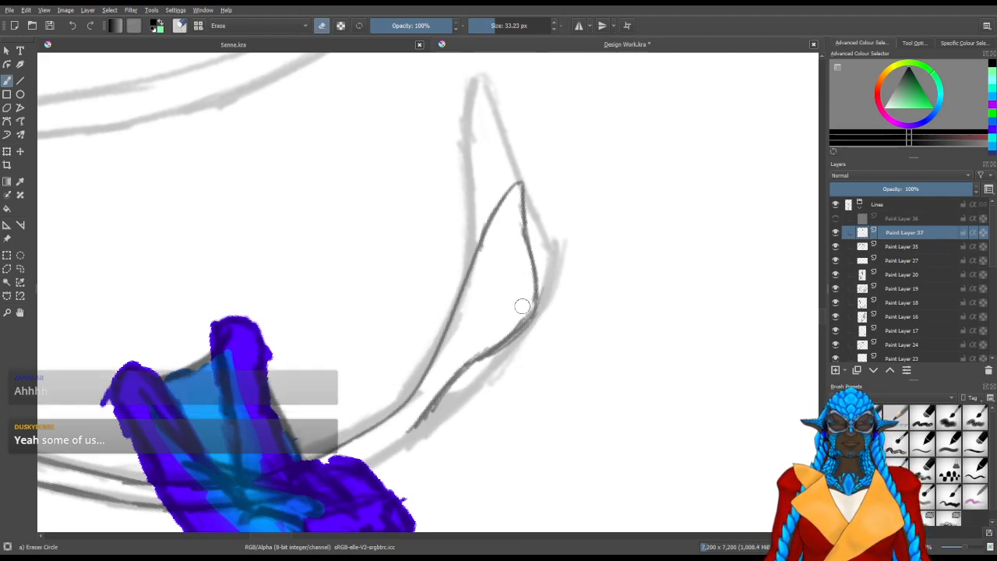
drag(548, 307, 548, 315)
drag(497, 368, 599, 280)
scroll(530, 347, up, 1)
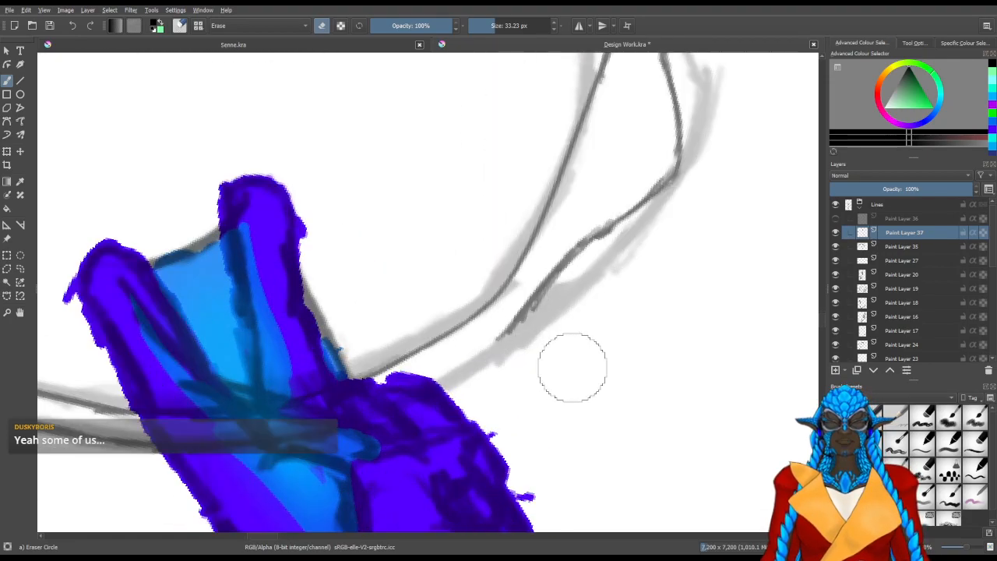
Erase the rough end of the tip's lower edge and redraw it down to the hand
mouse_move(421, 330)
mouse_down()
mouse_move(512, 330)
mouse_move(395, 432)
mouse_up()
mouse_move(511, 290)
mouse_down()
mouse_move(530, 238)
mouse_move(508, 304)
mouse_up()
key(slash)
drag(514, 264, 503, 335)
drag(522, 243, 489, 362)
drag(506, 302, 487, 365)
drag(448, 425, 540, 250)
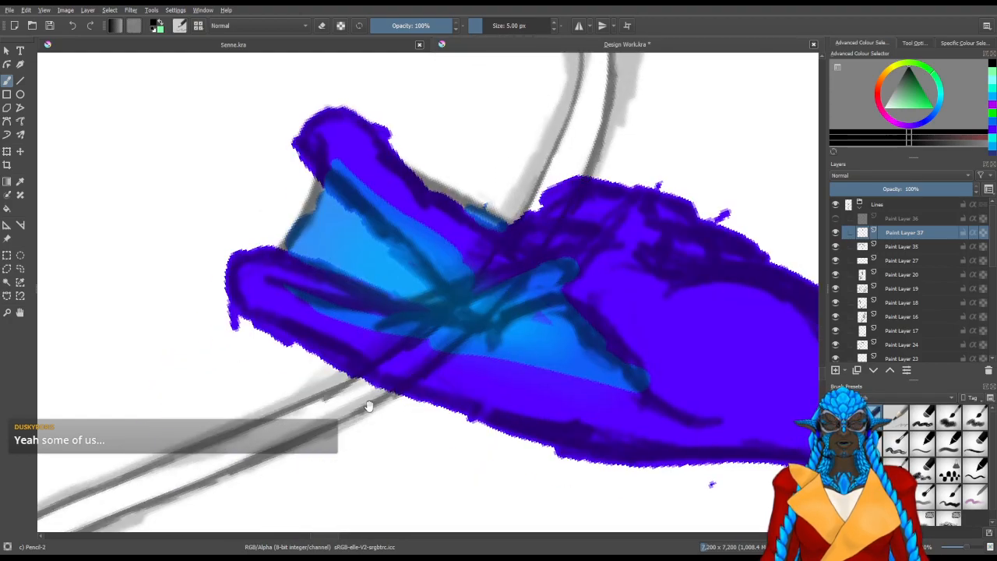
drag(521, 262, 479, 316)
drag(312, 448, 450, 374)
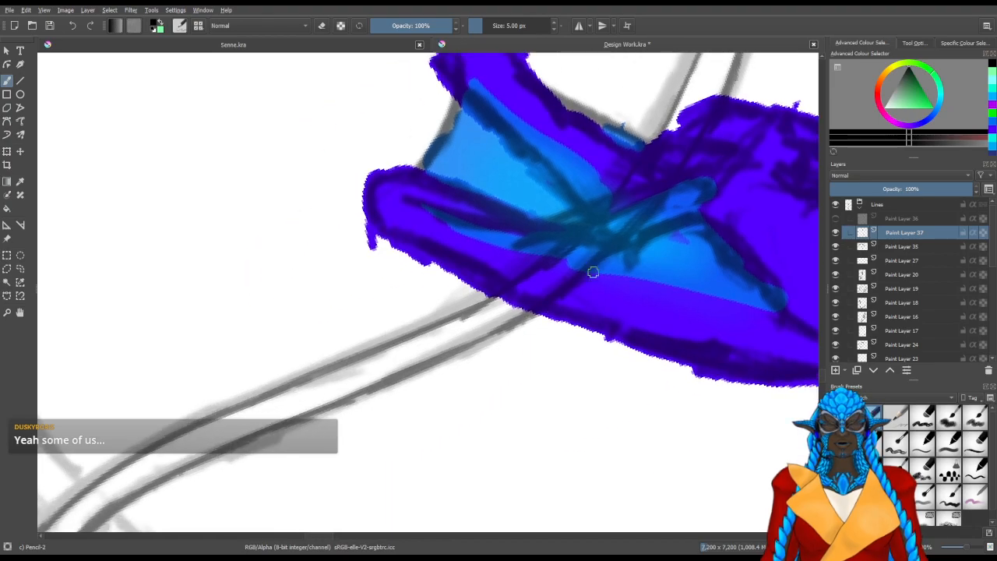
Raise the Lines group's opacity to 78% and make Paint Layer 37 active again
click(880, 204)
drag(935, 188, 951, 187)
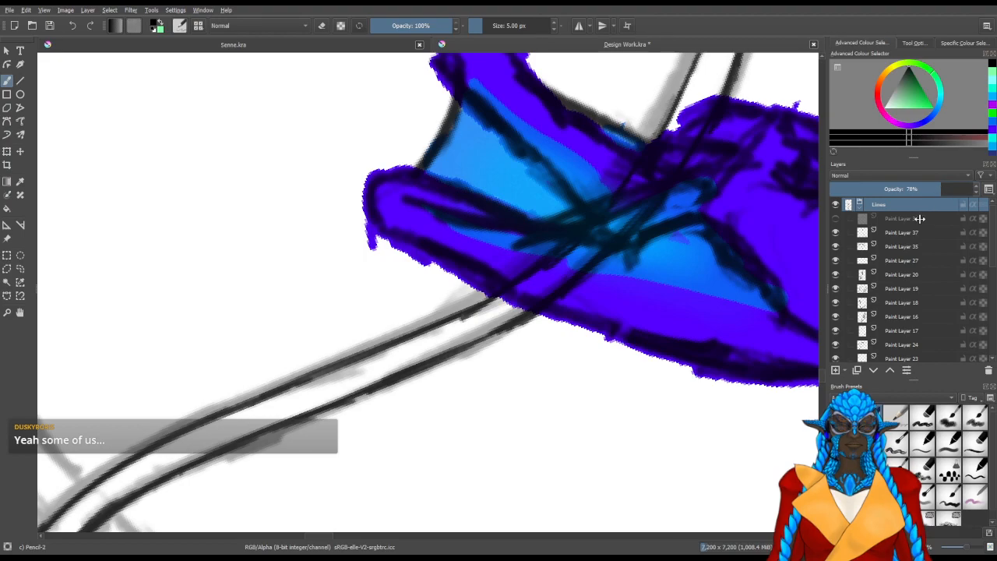
click(903, 247)
drag(733, 181, 623, 373)
click(905, 232)
Check the traced first antenna against the whole figure and the remaining antenna sketch
key(e)
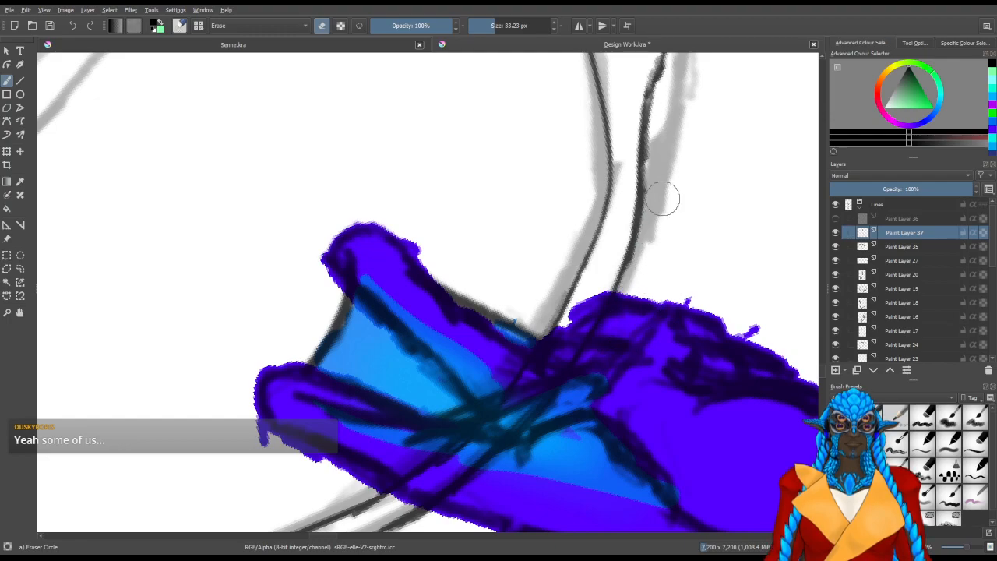
drag(646, 241, 386, 502)
scroll(491, 282, down, 4)
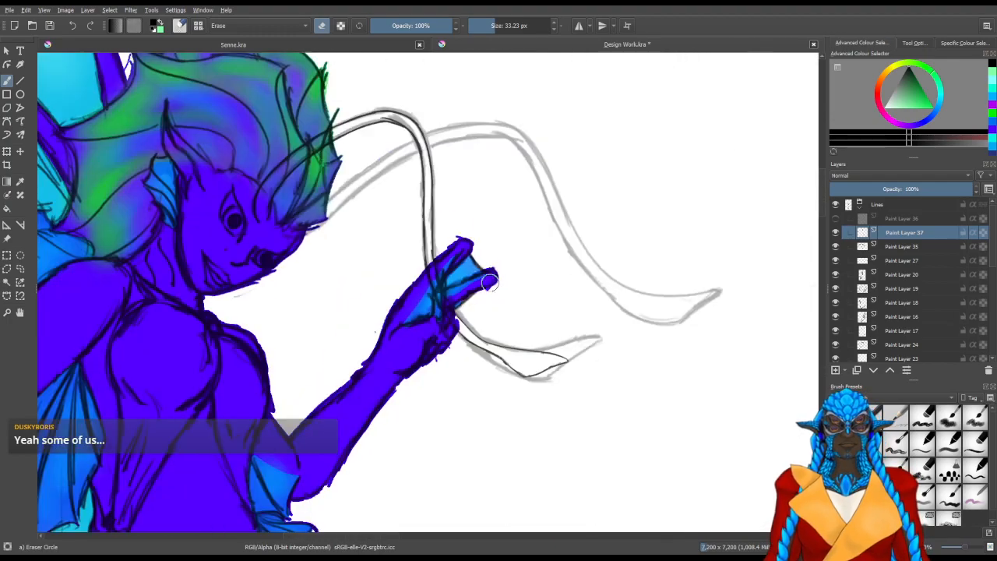
scroll(543, 354, down, 3)
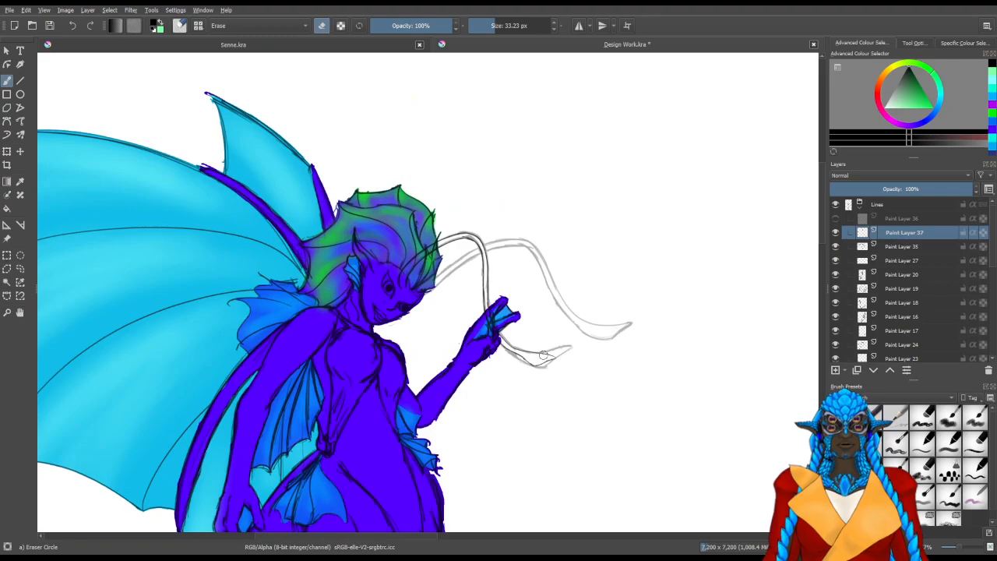
scroll(543, 354, down, 2)
scroll(495, 288, up, 2)
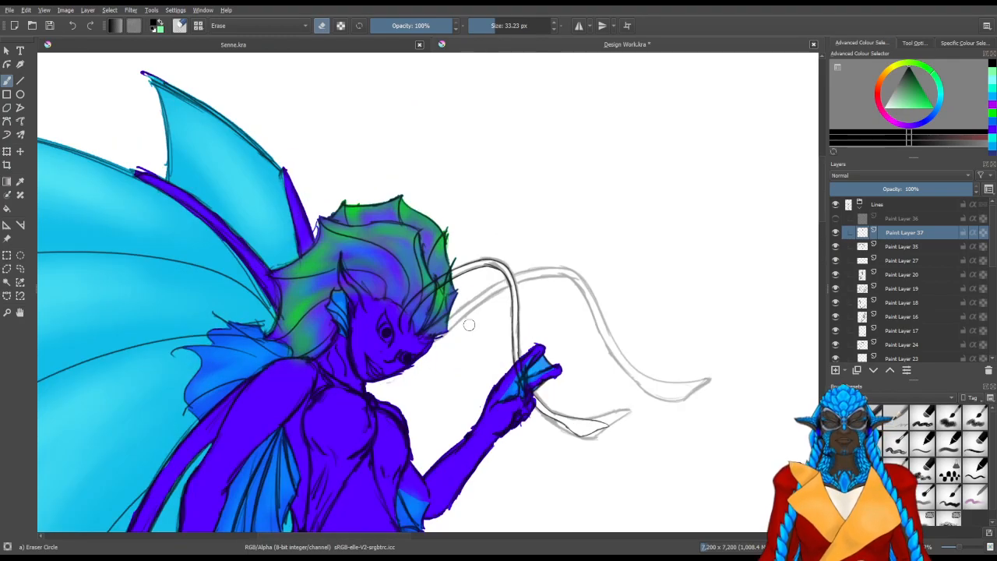
scroll(475, 327, up, 2)
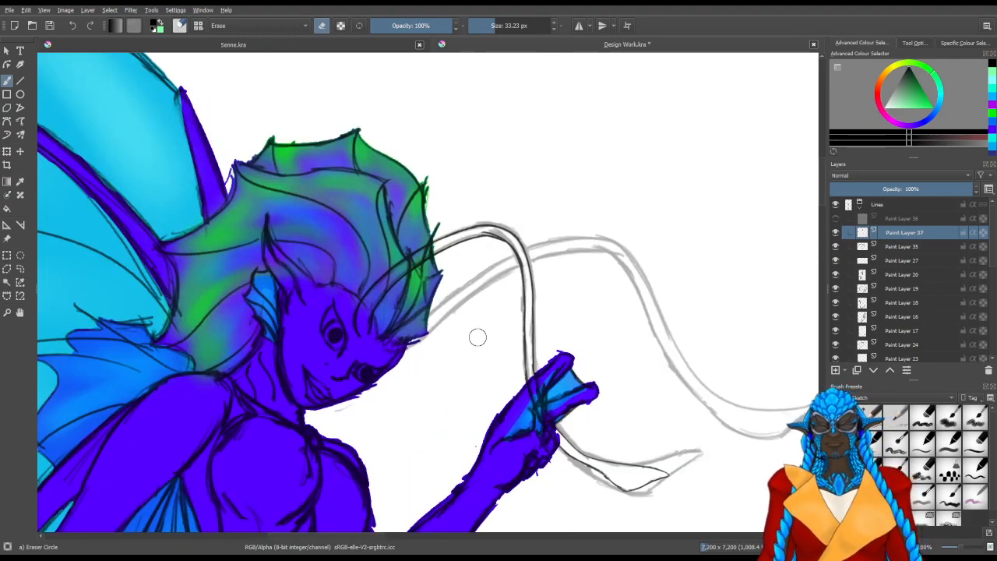
scroll(450, 360, up, 3)
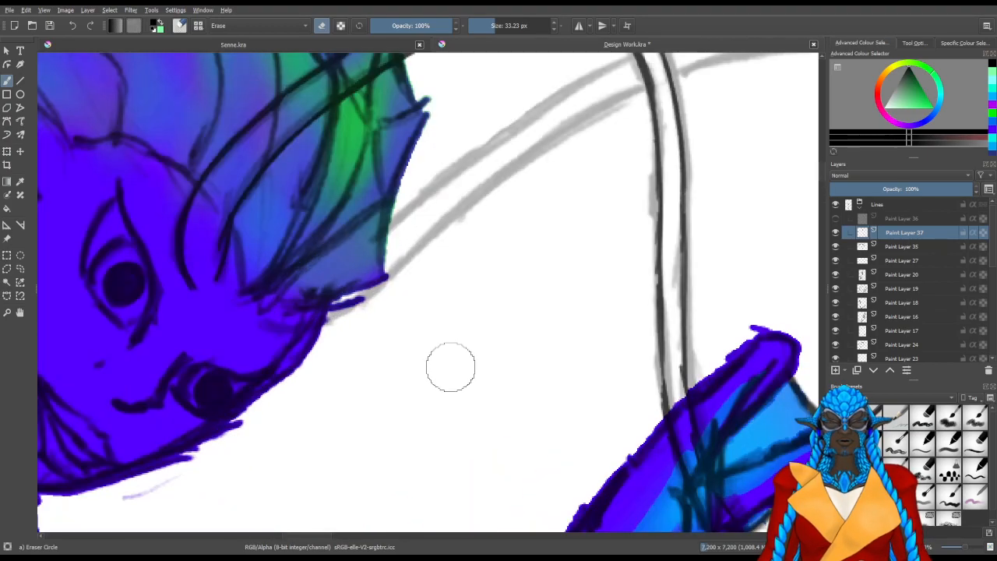
Trace the second antenna's lower edge from its base near the brow up towards the first antenna
mouse_move(238, 372)
mouse_down()
mouse_move(310, 383)
mouse_move(304, 408)
mouse_move(314, 409)
mouse_up()
key(slash)
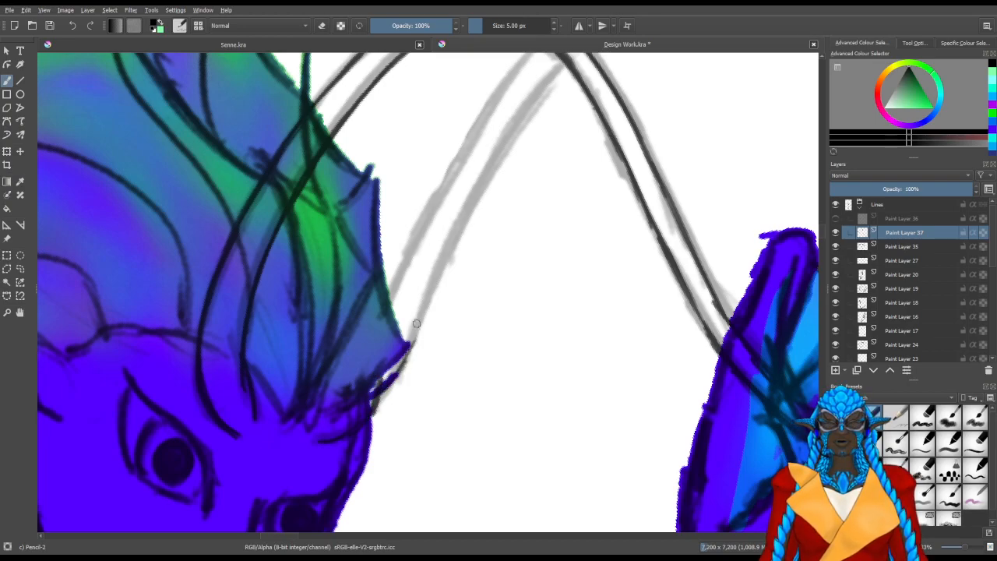
drag(416, 348, 466, 214)
mouse_move(425, 320)
mouse_down()
mouse_move(470, 204)
mouse_move(404, 363)
mouse_move(447, 263)
mouse_up()
drag(398, 356, 473, 223)
drag(419, 302, 501, 185)
drag(460, 238, 511, 172)
Trace the second antenna's upper edge from the hair up towards the first antenna, erasing and redrawing the uneven part
drag(340, 405, 418, 256)
drag(382, 318, 439, 227)
drag(405, 274, 467, 184)
drag(430, 223, 438, 226)
key(e)
mouse_move(403, 291)
mouse_down()
mouse_move(441, 214)
mouse_move(471, 189)
mouse_move(394, 298)
mouse_up()
key(e)
drag(377, 340, 436, 231)
drag(405, 279, 475, 179)
Continue the second antenna's lower edge beyond the crossing with the first antenna up to its own bend
mouse_move(436, 234)
mouse_down()
mouse_move(471, 183)
mouse_move(416, 291)
mouse_up()
drag(380, 369, 435, 382)
mouse_move(439, 254)
mouse_down()
mouse_move(406, 360)
mouse_move(432, 274)
mouse_up()
drag(416, 319, 446, 236)
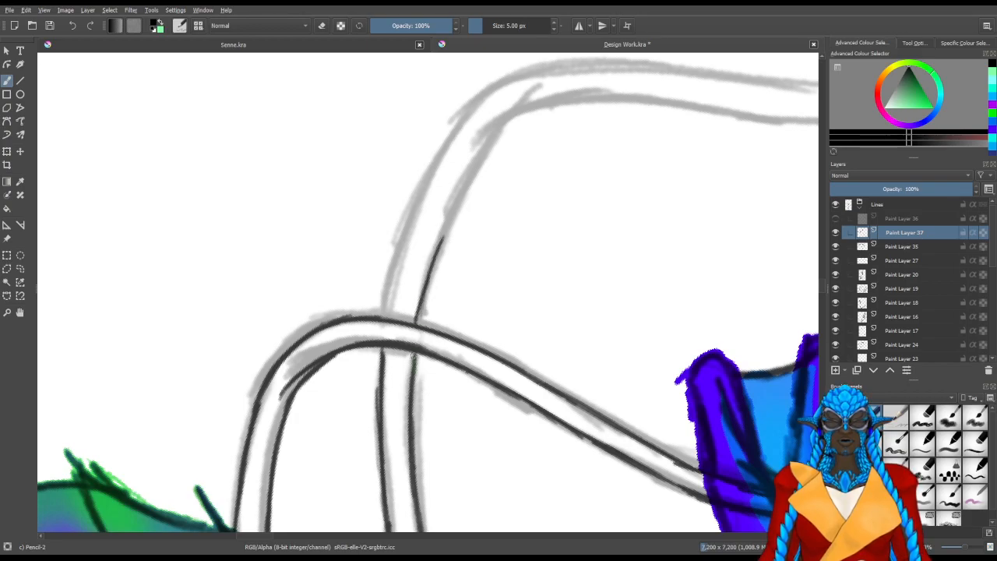
drag(422, 311, 466, 175)
drag(426, 277, 473, 166)
drag(439, 240, 514, 109)
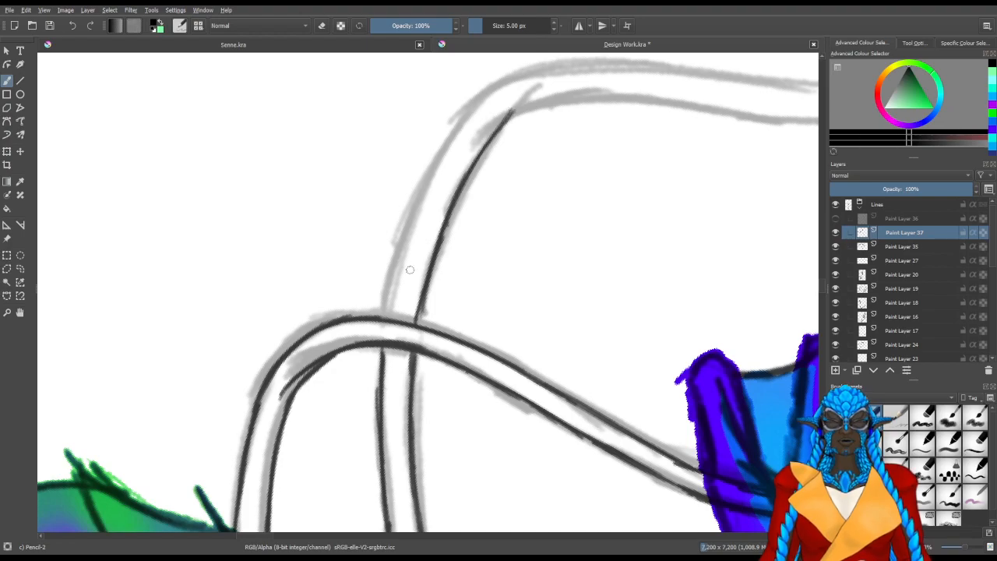
Continue the second antenna's upper edge beyond the crossing to its bend, and tidy the lines with the eraser
drag(386, 316, 432, 184)
drag(408, 239, 470, 113)
mouse_move(434, 175)
mouse_down()
mouse_move(484, 98)
mouse_move(520, 71)
mouse_up()
drag(463, 134, 516, 76)
drag(441, 156, 502, 84)
drag(466, 127, 517, 73)
drag(380, 335, 393, 335)
key(slash)
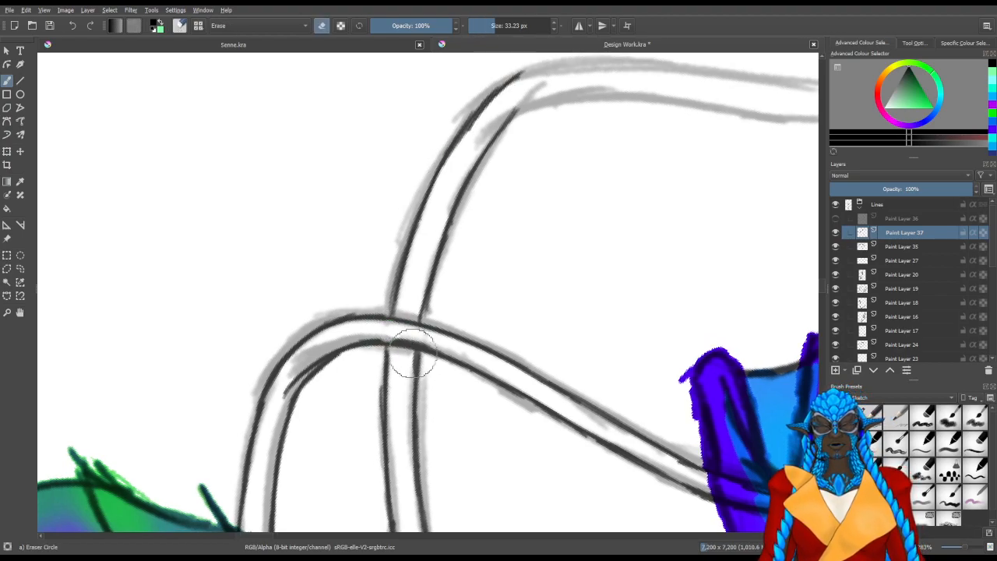
mouse_move(312, 419)
mouse_down()
mouse_move(458, 389)
mouse_move(445, 356)
mouse_up()
key(slash)
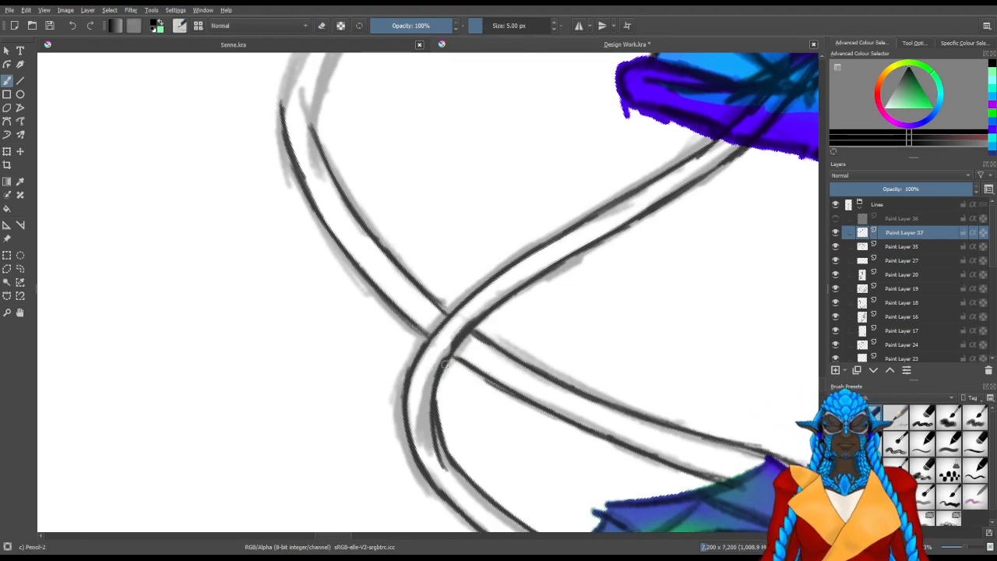
Undo the first strokes at the second antenna's bend and draw the start of both edges around it
drag(354, 271, 313, 354)
mouse_move(330, 272)
mouse_down()
mouse_move(379, 330)
mouse_move(289, 473)
mouse_move(337, 467)
mouse_move(384, 347)
mouse_up()
mouse_move(350, 412)
mouse_down()
mouse_move(363, 326)
mouse_move(353, 416)
mouse_move(362, 341)
mouse_up()
key(ctrl+z)
key(ctrl+z)
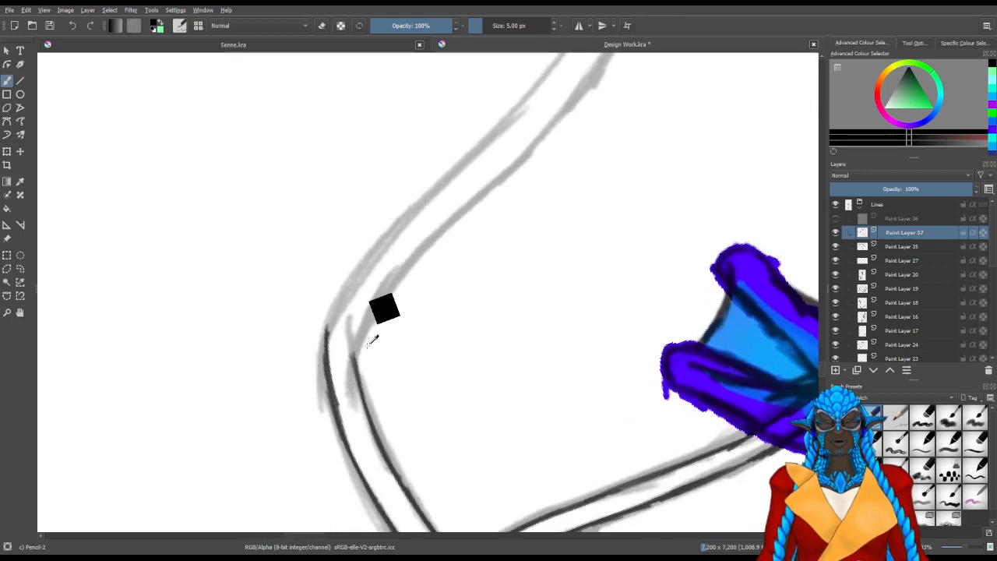
drag(361, 395, 359, 334)
mouse_move(364, 414)
mouse_down()
mouse_move(371, 307)
mouse_move(391, 273)
mouse_up()
drag(330, 352, 349, 279)
mouse_move(327, 370)
mouse_down()
mouse_move(351, 279)
mouse_move(370, 249)
mouse_up()
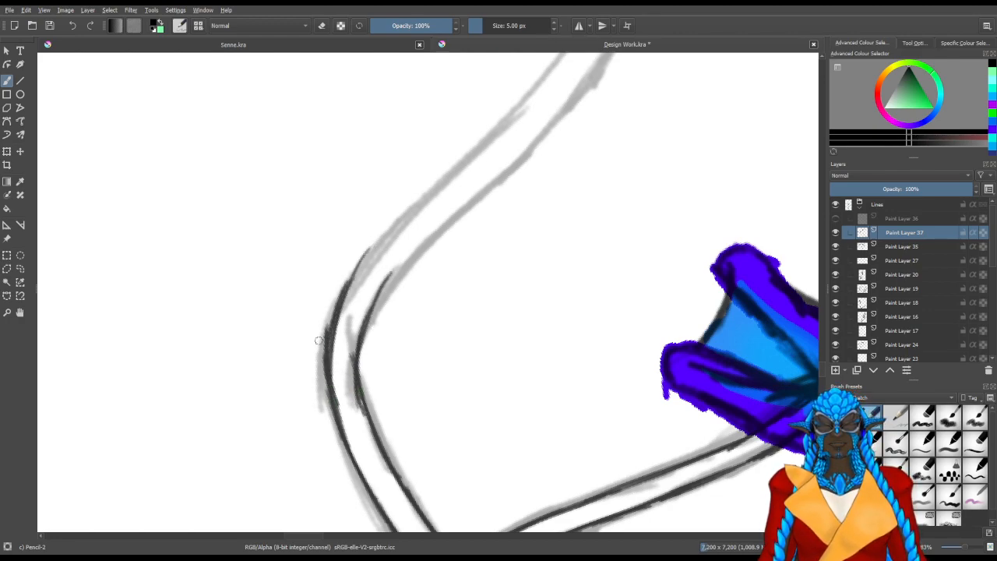
Erase the doubled strokes on the outer edge of the second antenna's bend and redraw it further along the sketch
key(slash)
mouse_move(307, 343)
mouse_down()
mouse_move(313, 332)
mouse_move(305, 345)
mouse_up()
key(slash)
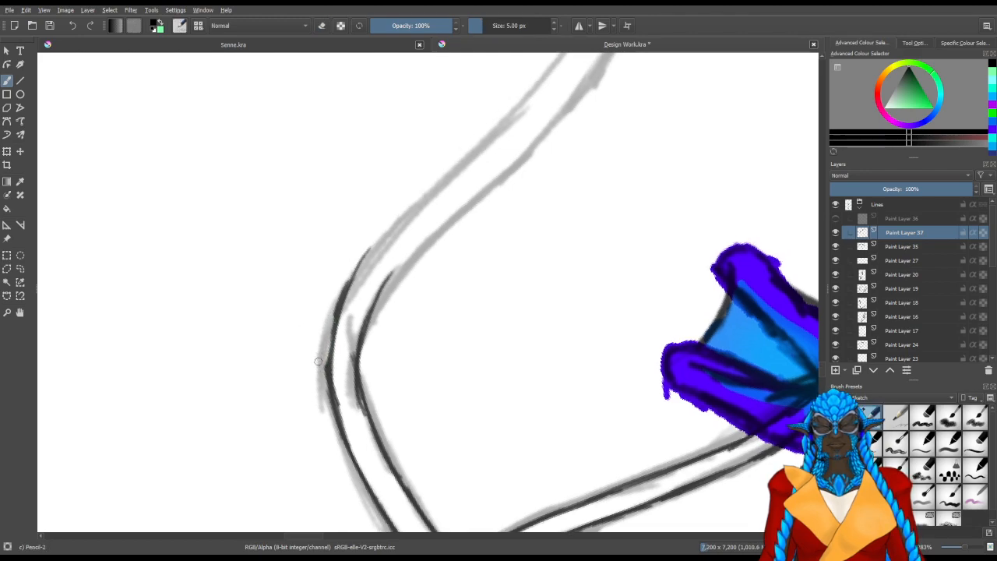
key(slash)
drag(338, 406, 337, 330)
key(slash)
drag(338, 387, 359, 268)
drag(337, 355, 394, 226)
drag(347, 306, 432, 191)
drag(360, 273, 425, 201)
drag(377, 251, 448, 185)
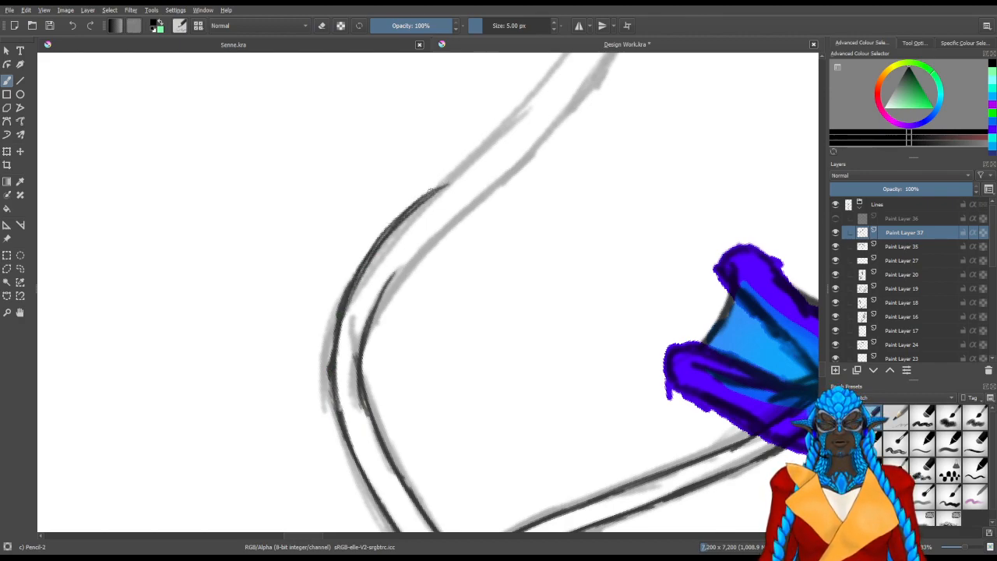
Thin the lines at the second antenna's bend with the eraser and extend its inner edge along the sketch
key(e)
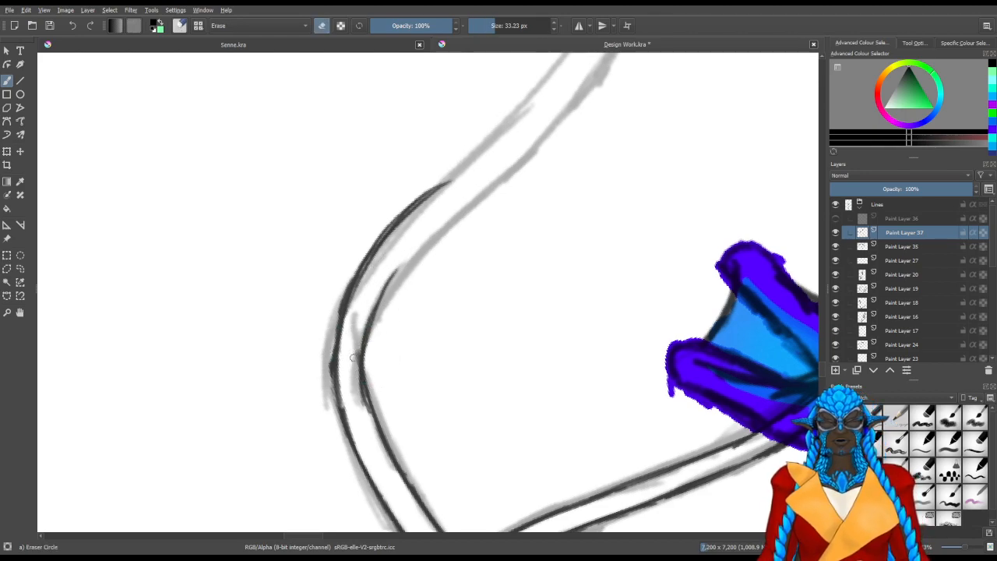
drag(366, 327, 372, 304)
drag(332, 384, 345, 367)
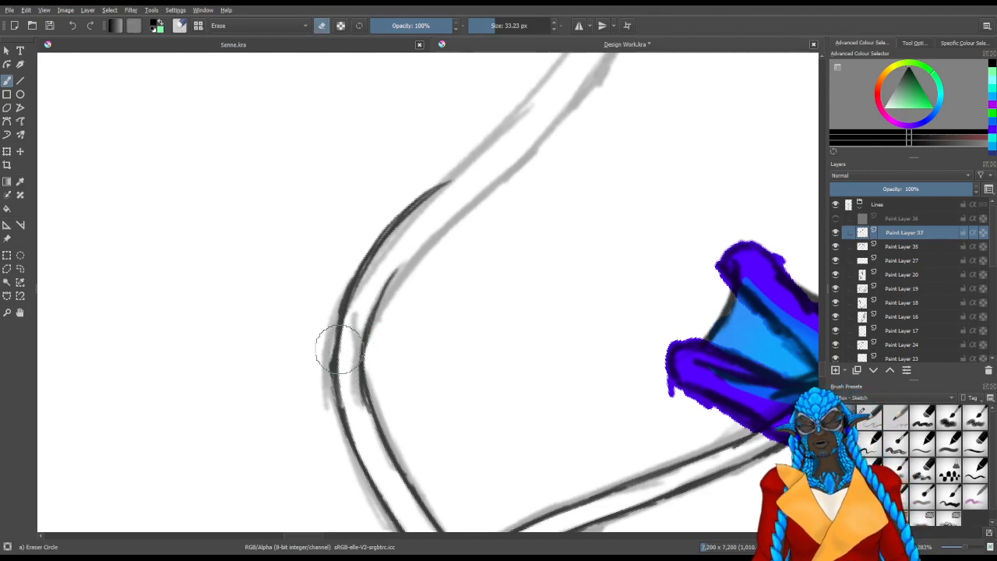
mouse_move(346, 425)
mouse_down()
mouse_move(354, 383)
mouse_move(363, 416)
mouse_up()
mouse_move(335, 368)
mouse_down()
mouse_move(388, 398)
mouse_move(414, 389)
mouse_up()
mouse_move(378, 325)
mouse_down()
mouse_move(363, 390)
mouse_move(377, 409)
mouse_move(373, 326)
mouse_up()
key(slash)
mouse_move(371, 385)
mouse_down()
mouse_move(393, 279)
mouse_move(433, 190)
mouse_move(463, 216)
mouse_up()
Extend the second antenna's outer edge down the long descending stretch past the hand
drag(587, 127, 523, 417)
drag(498, 319, 405, 349)
drag(411, 499, 397, 308)
drag(409, 479, 405, 275)
drag(399, 346, 423, 223)
drag(405, 312, 437, 176)
mouse_move(403, 276)
mouse_down()
mouse_move(434, 185)
mouse_move(429, 198)
mouse_up()
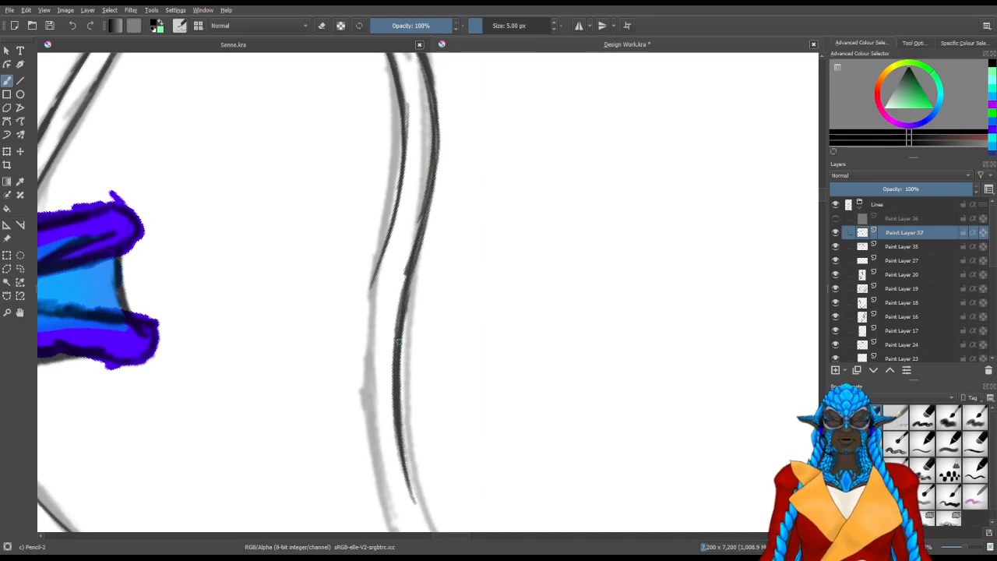
Extend the second antenna's inner edge down the long stretch, erase the doubled strokes at its end and redraw that part as one line
mouse_move(506, 396)
mouse_down()
mouse_move(494, 289)
mouse_move(420, 369)
mouse_move(434, 230)
mouse_up()
mouse_move(300, 352)
mouse_down()
mouse_move(345, 388)
mouse_move(376, 144)
mouse_move(371, 194)
mouse_move(387, 102)
mouse_move(369, 257)
mouse_move(394, 87)
mouse_move(374, 335)
mouse_move(370, 293)
mouse_move(396, 389)
mouse_up()
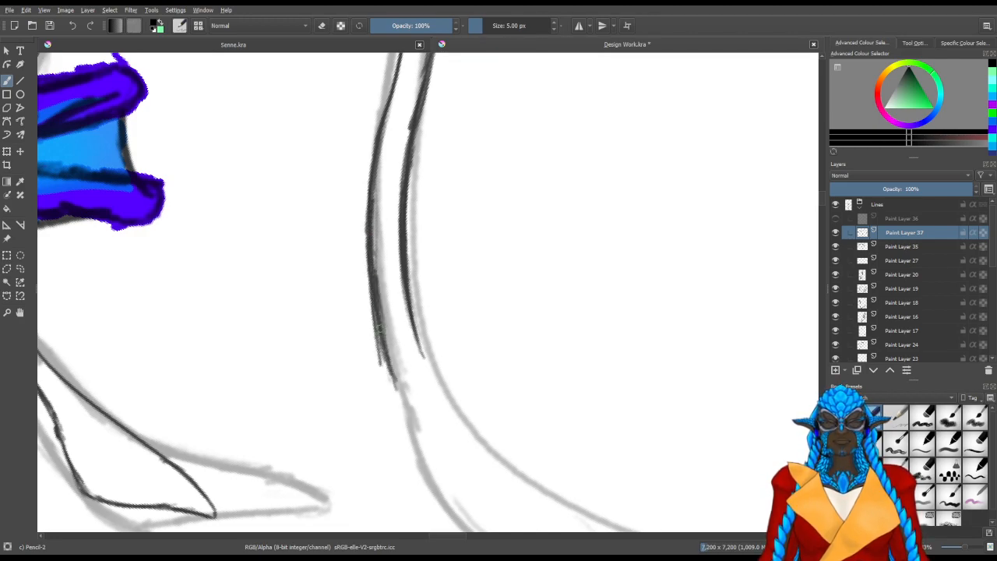
drag(397, 438, 341, 363)
drag(340, 309, 353, 313)
key(slash)
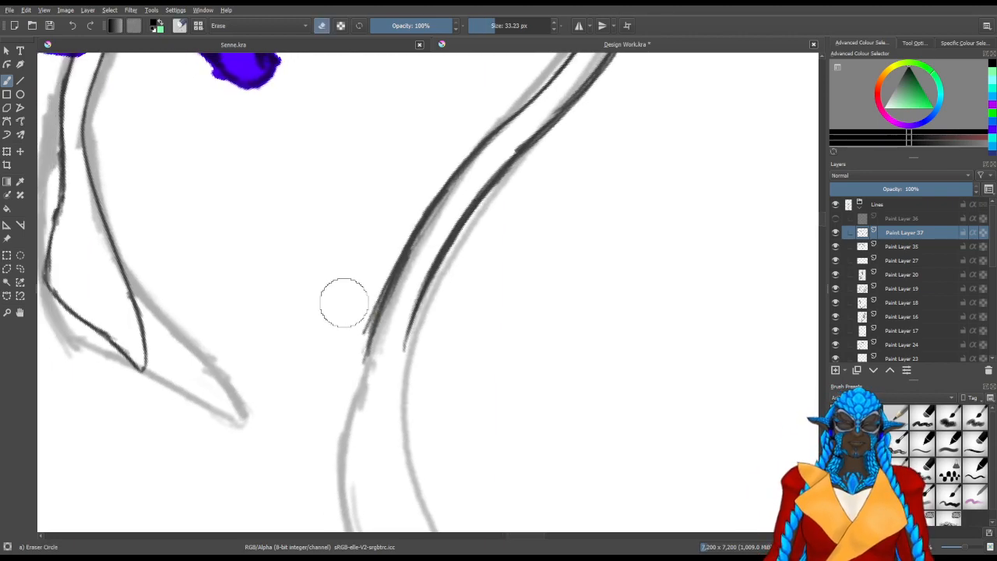
drag(365, 273, 345, 334)
drag(385, 297, 370, 354)
key(slash)
drag(404, 254, 367, 360)
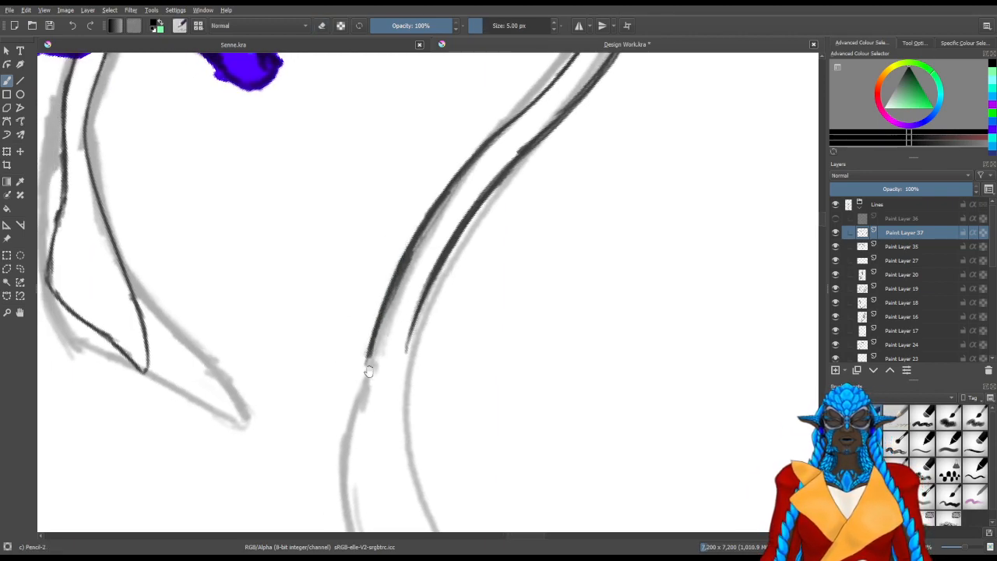
Try to trace the inner edge of the second antenna's flared tip, redrawing the stroke once, with the end cut shorter than the sketch
drag(426, 443, 459, 278)
mouse_move(463, 385)
mouse_down()
mouse_move(427, 384)
mouse_move(468, 368)
mouse_up()
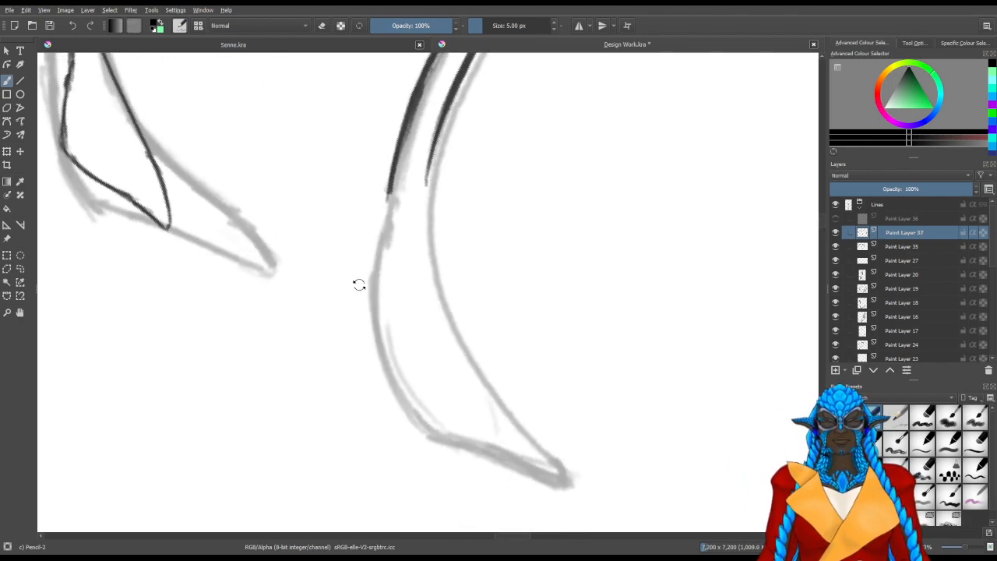
mouse_move(283, 355)
mouse_down()
mouse_move(462, 345)
mouse_move(436, 333)
mouse_up()
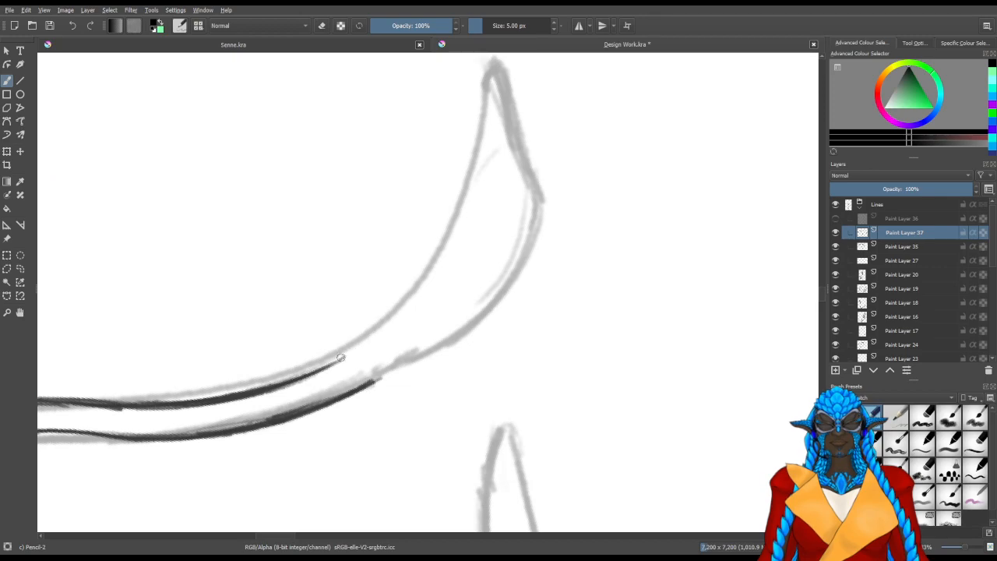
drag(344, 360, 460, 226)
key(ctrl+z)
drag(321, 372, 462, 231)
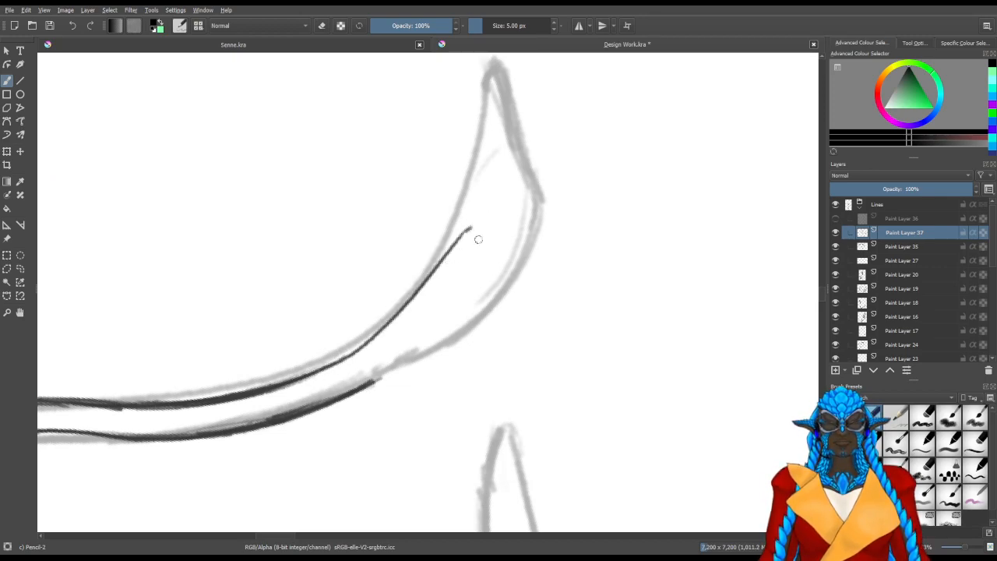
drag(480, 342, 510, 164)
drag(473, 314, 454, 235)
scroll(456, 175, up, 5)
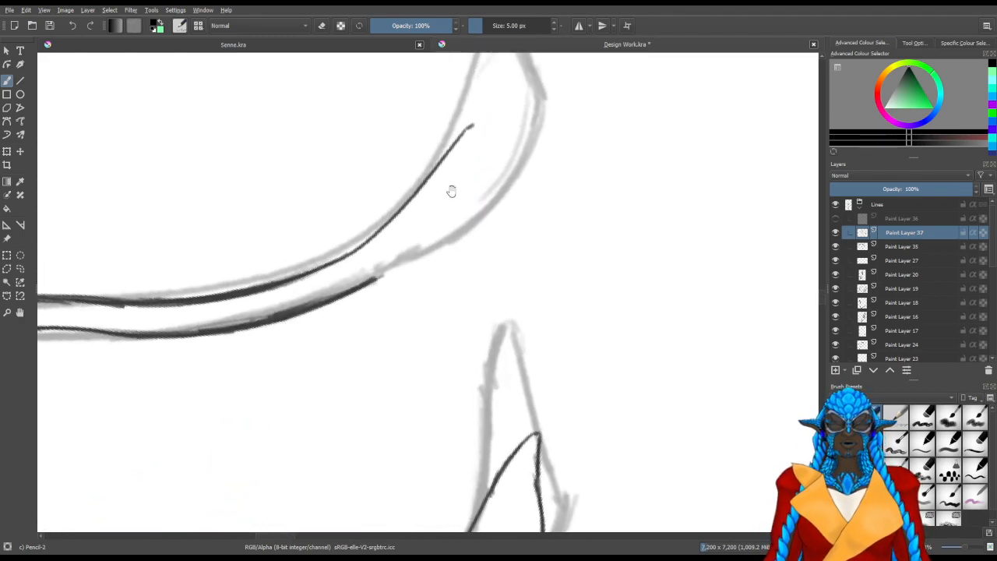
Try several versions of the curve returning from the second antenna's tip toward its outer edge
drag(476, 192, 447, 340)
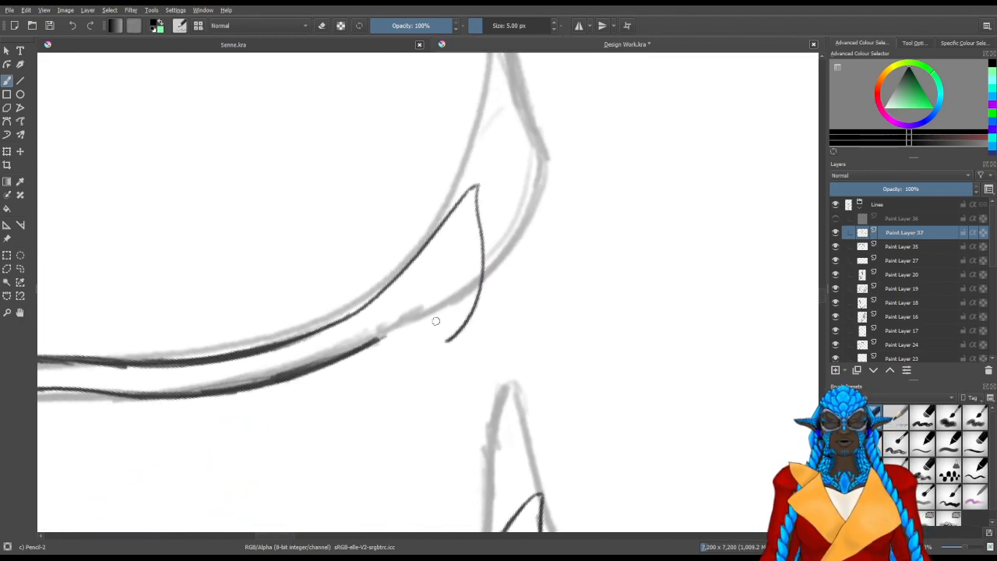
drag(339, 373, 357, 412)
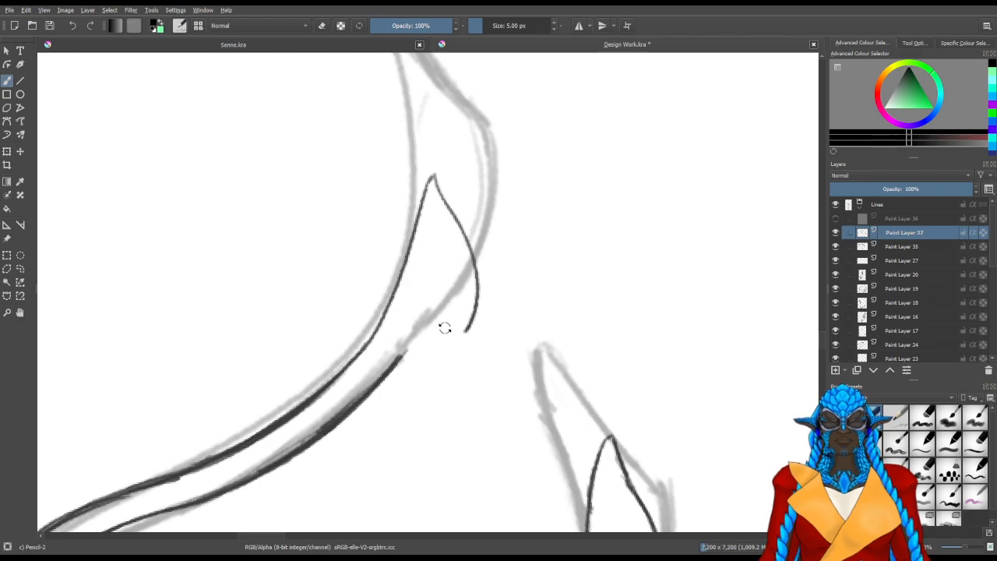
mouse_move(417, 382)
mouse_down()
mouse_move(418, 194)
mouse_move(423, 312)
mouse_up()
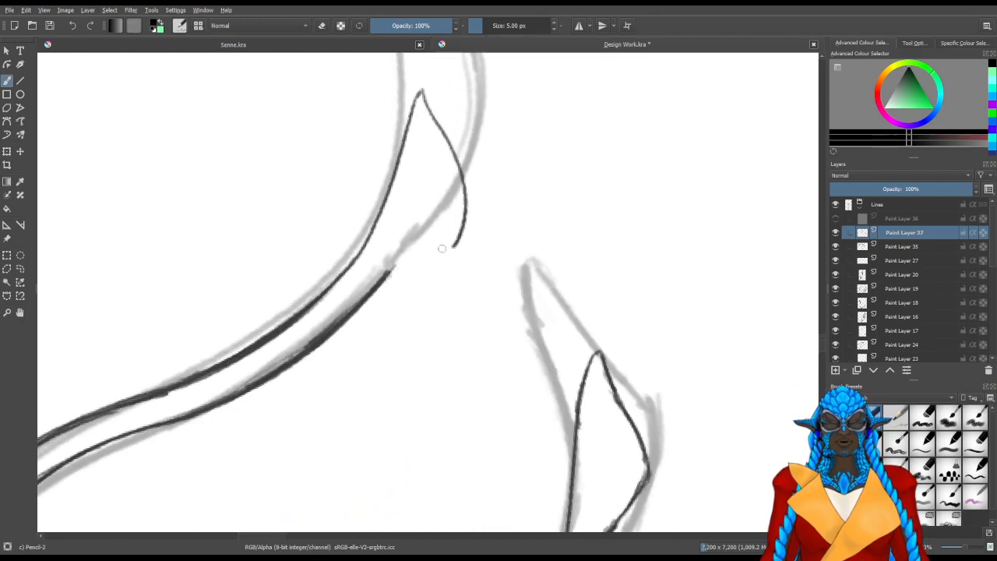
key(ctrl+z)
drag(420, 93, 401, 323)
key(ctrl+z)
drag(421, 93, 404, 308)
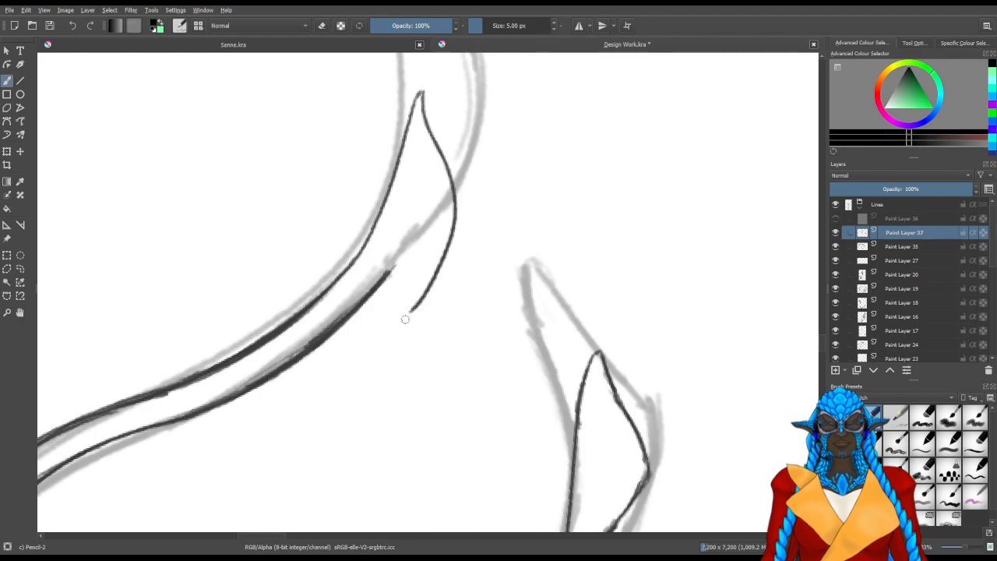
Remove the trial outline of the second antenna's tip back to the ends of its two edges
mouse_move(341, 350)
mouse_down()
mouse_move(384, 324)
mouse_move(340, 323)
mouse_up()
drag(392, 263, 417, 247)
key(slash)
mouse_move(422, 195)
mouse_down()
mouse_move(481, 80)
mouse_move(483, 215)
mouse_move(436, 286)
mouse_move(430, 263)
mouse_up()
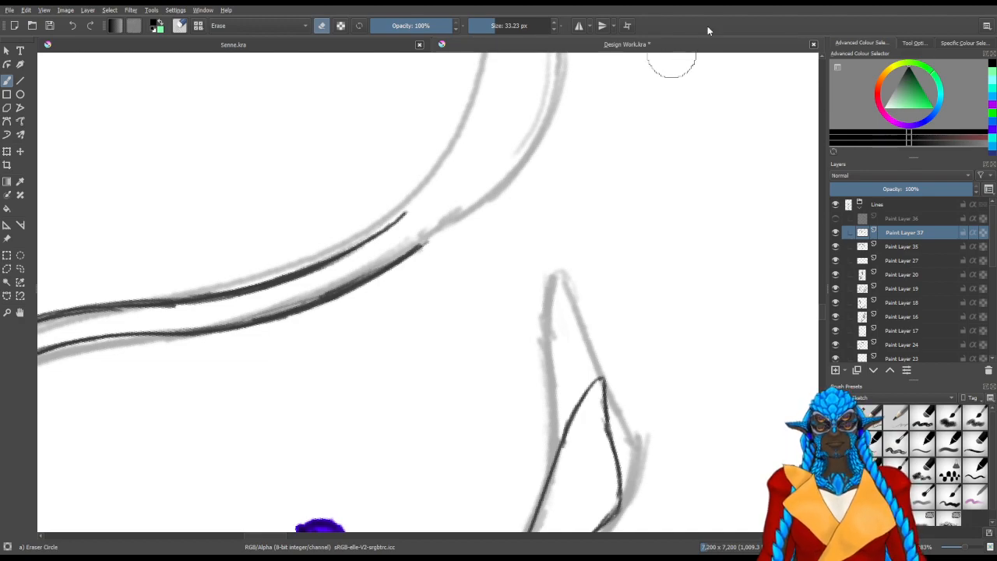
Draw the second antenna's tip as a pointed leaf shape shorter than the sketch, joining both edges of the antenna
mouse_move(450, 250)
mouse_down()
mouse_move(458, 338)
mouse_move(522, 280)
mouse_up()
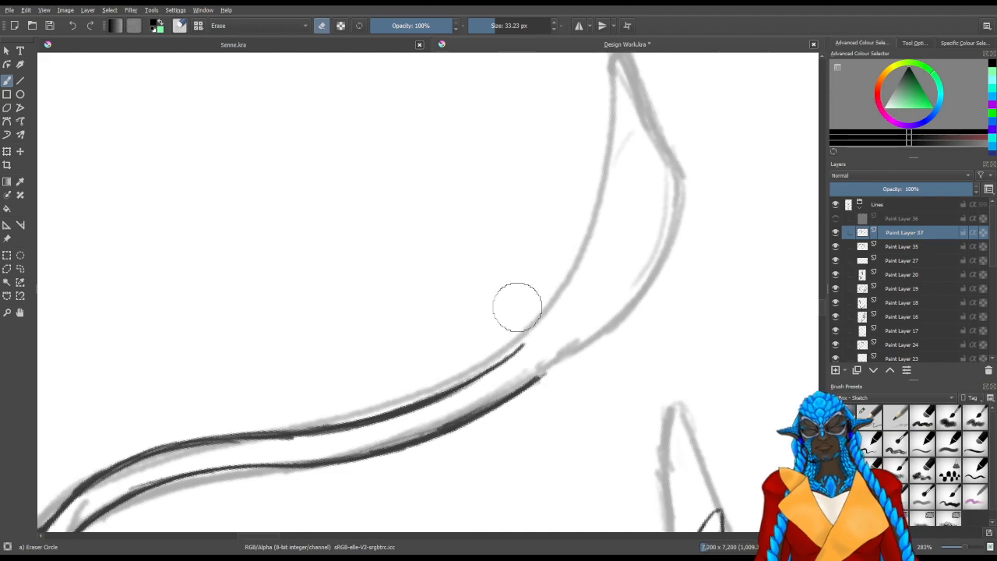
drag(536, 334, 504, 369)
scroll(531, 321, down, 2)
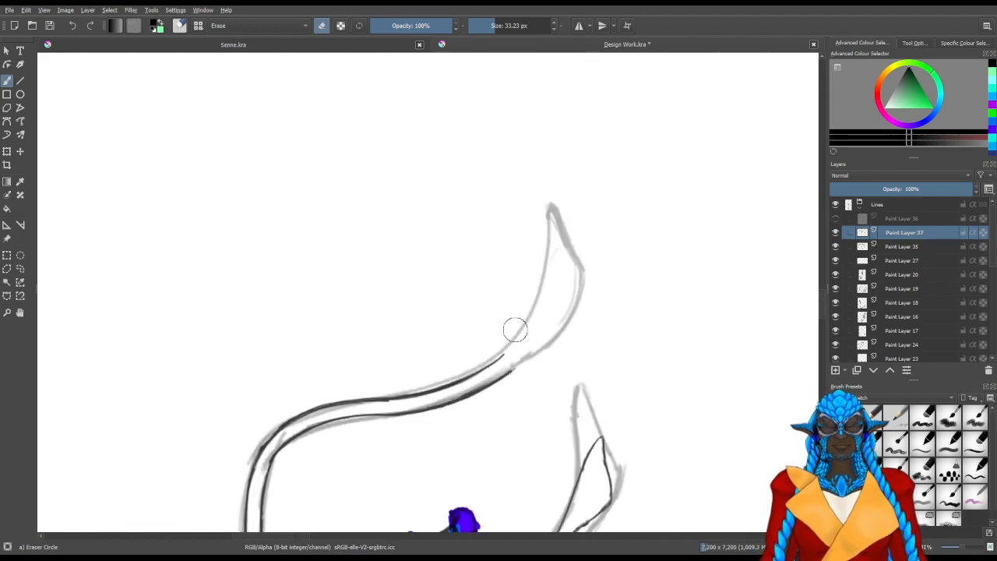
drag(507, 285, 483, 311)
key(/)
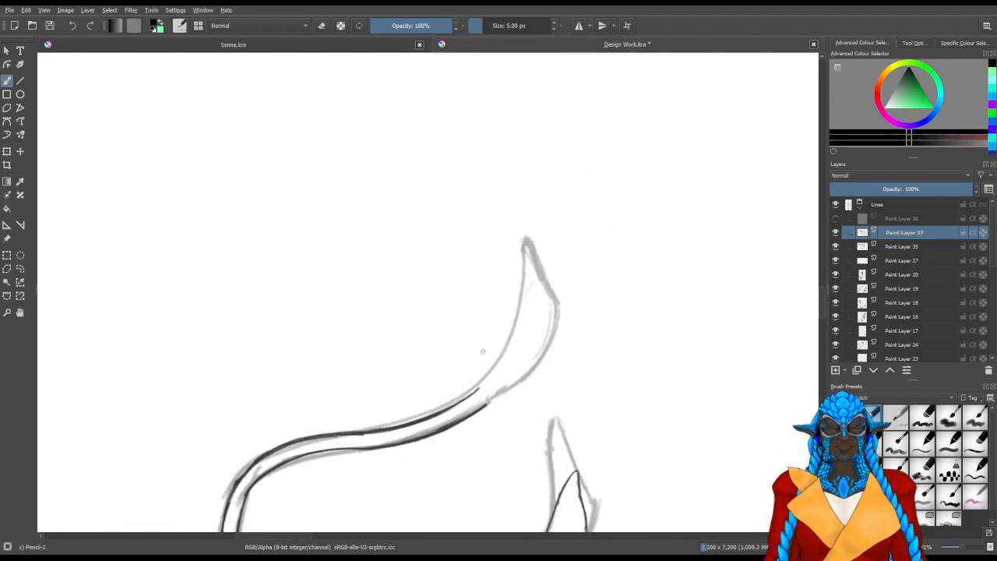
drag(480, 392, 525, 247)
key(ctrl+z)
drag(477, 392, 524, 277)
key(ctrl+z)
drag(478, 392, 518, 293)
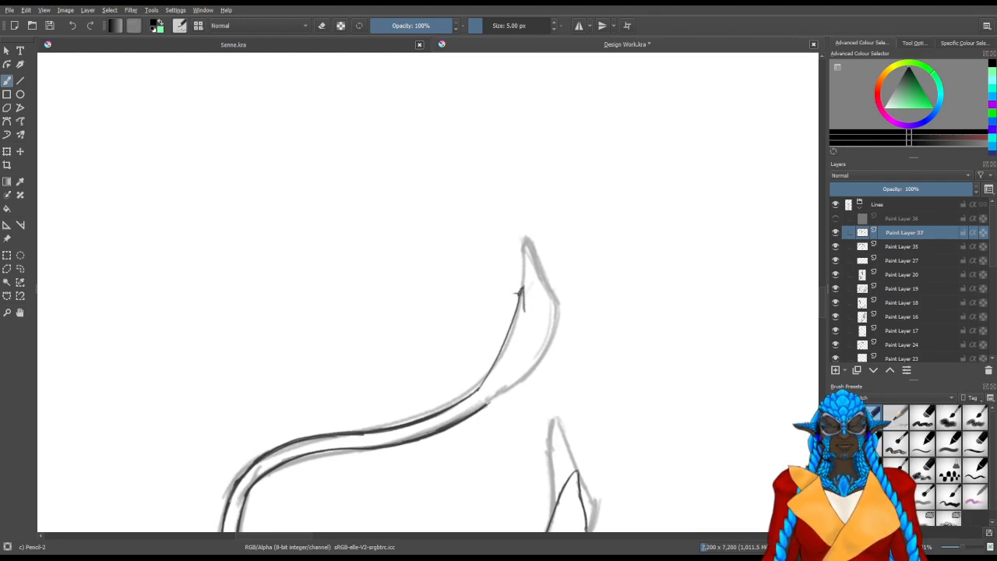
drag(524, 303, 530, 385)
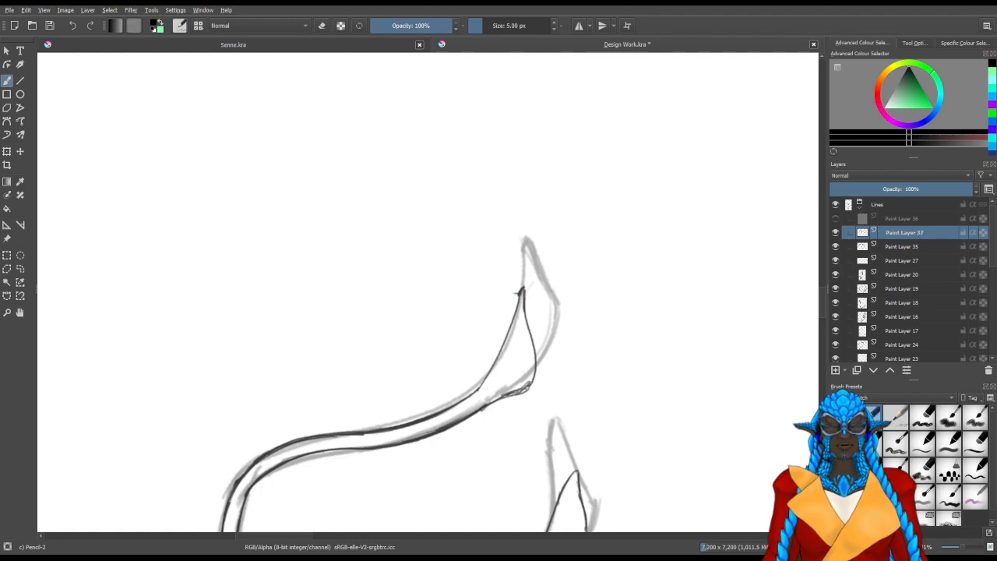
Hide the faded antenna sketch on Paint Layer 35 and review the finished antennae against the whole figure
scroll(500, 416, down, 4)
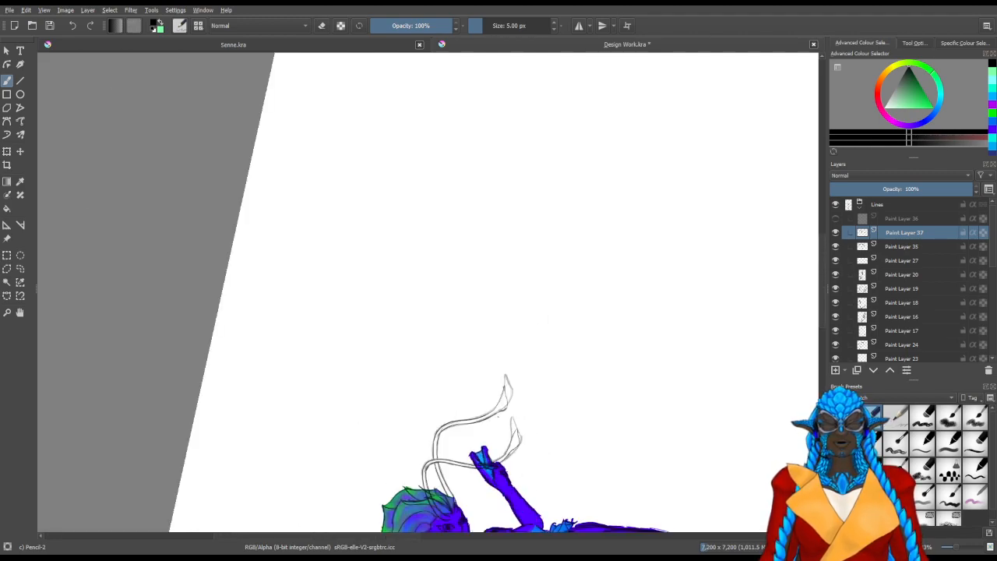
key(5)
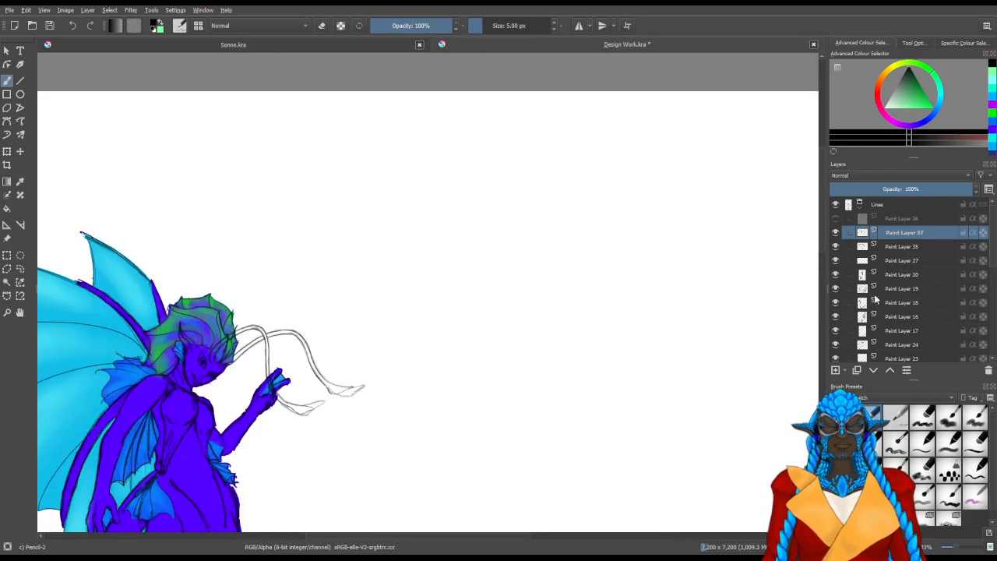
click(836, 247)
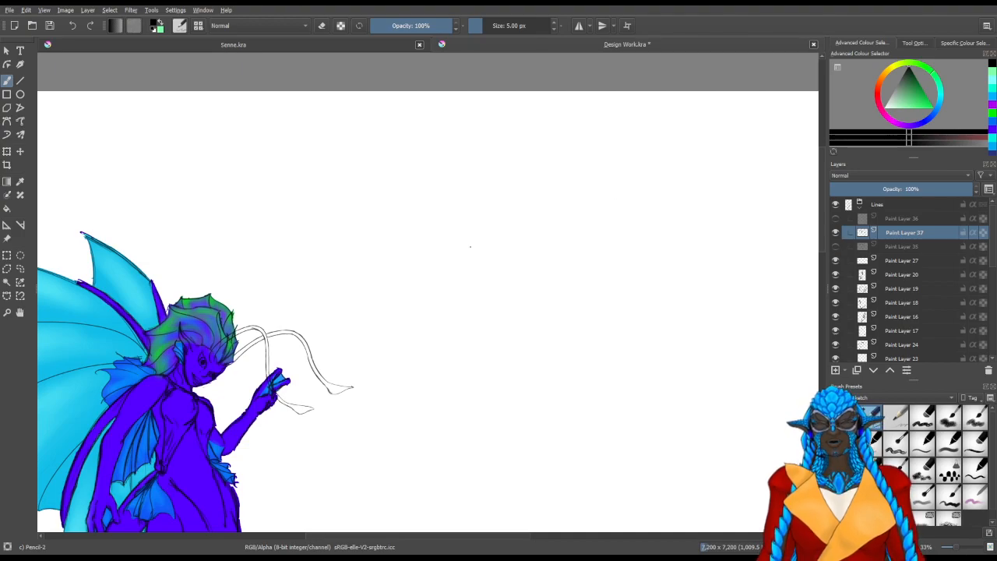
scroll(471, 247, down, 1)
key(space)
drag(395, 371, 488, 275)
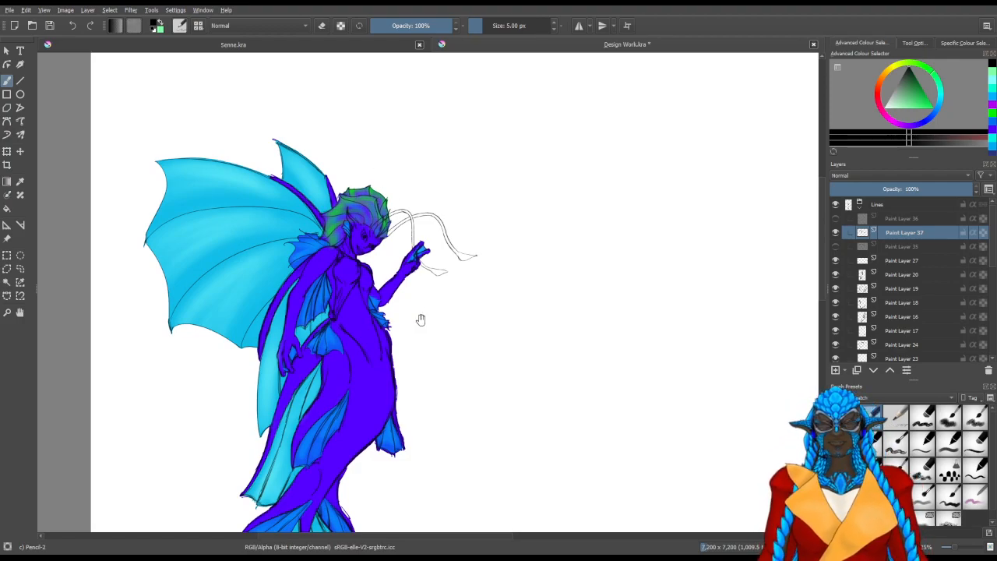
drag(418, 309, 477, 232)
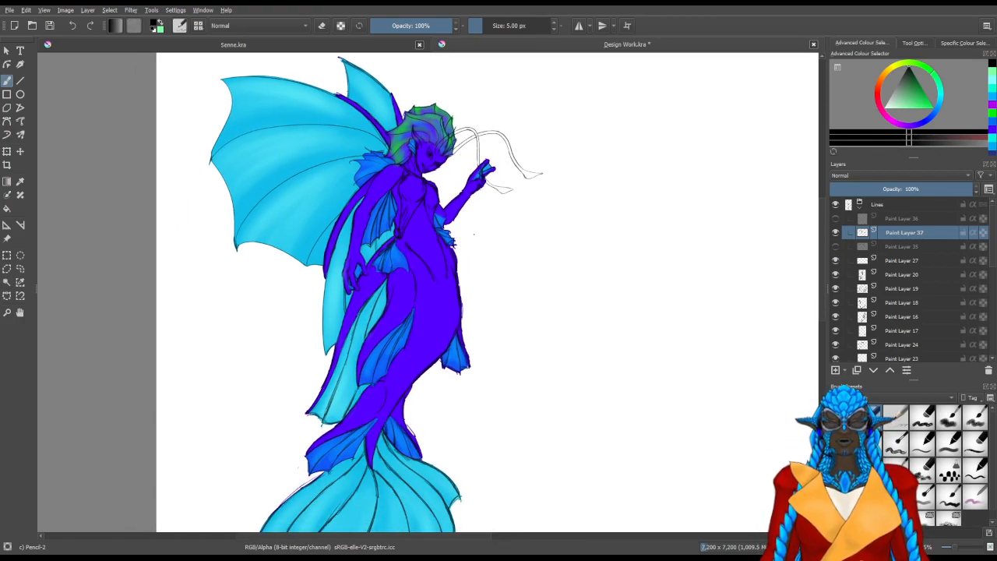
Add a new paint layer above the antenna line art and hide Paint Layer 37
drag(500, 127, 482, 243)
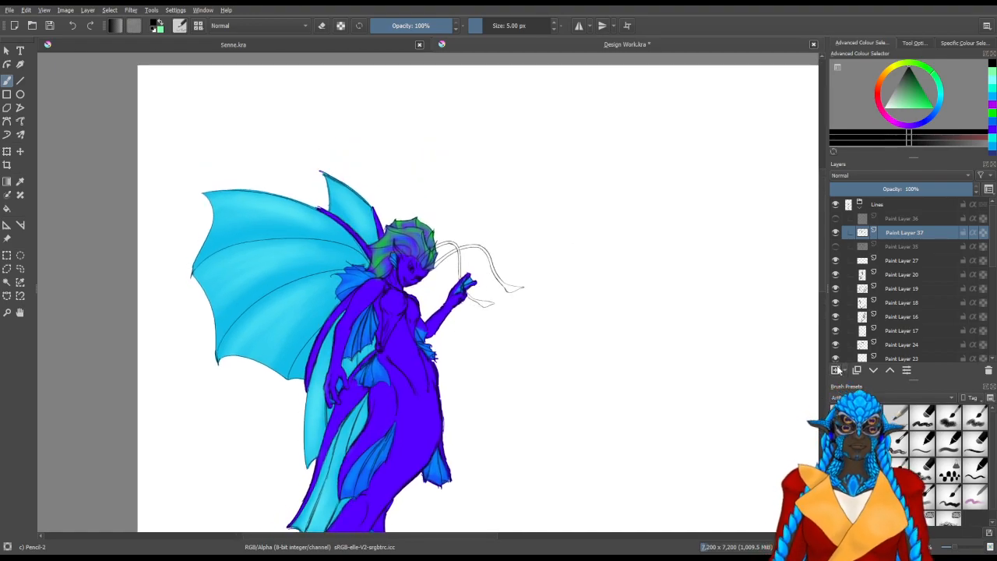
click(838, 371)
click(836, 246)
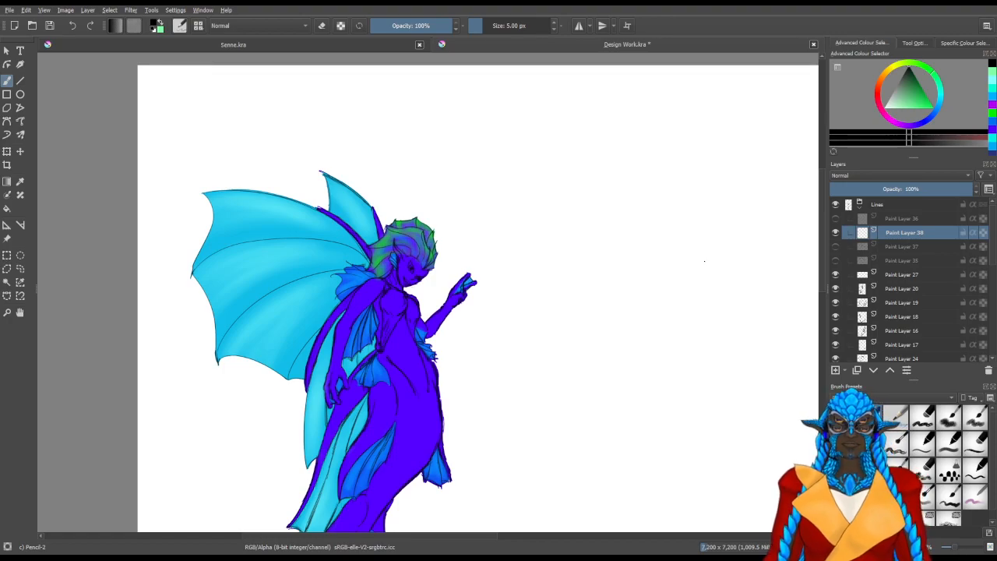
Examine the face and forehead up close, toggle Paint Layer 19 to check which lines it holds, and select it
scroll(375, 256, up, 4)
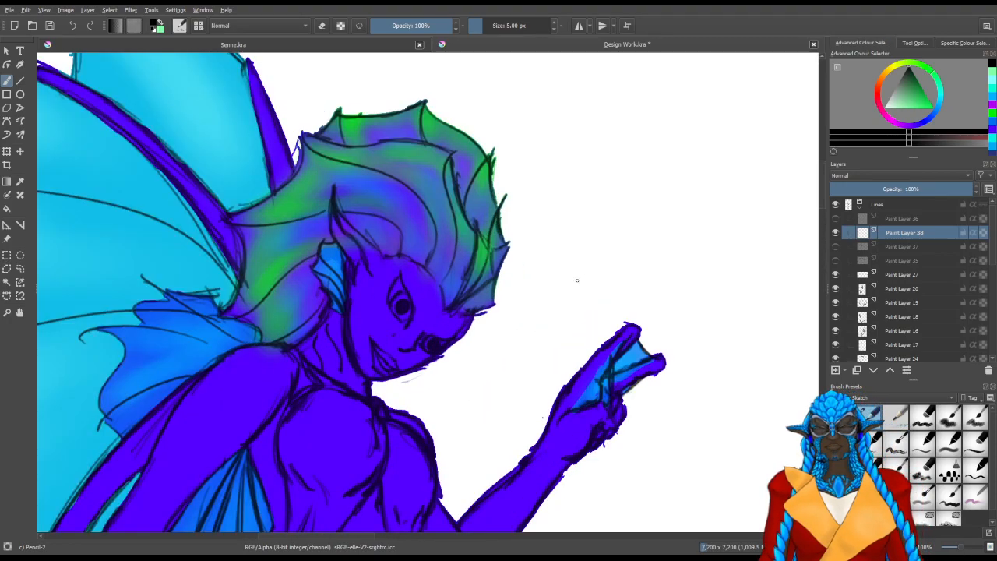
scroll(585, 276, up, 2)
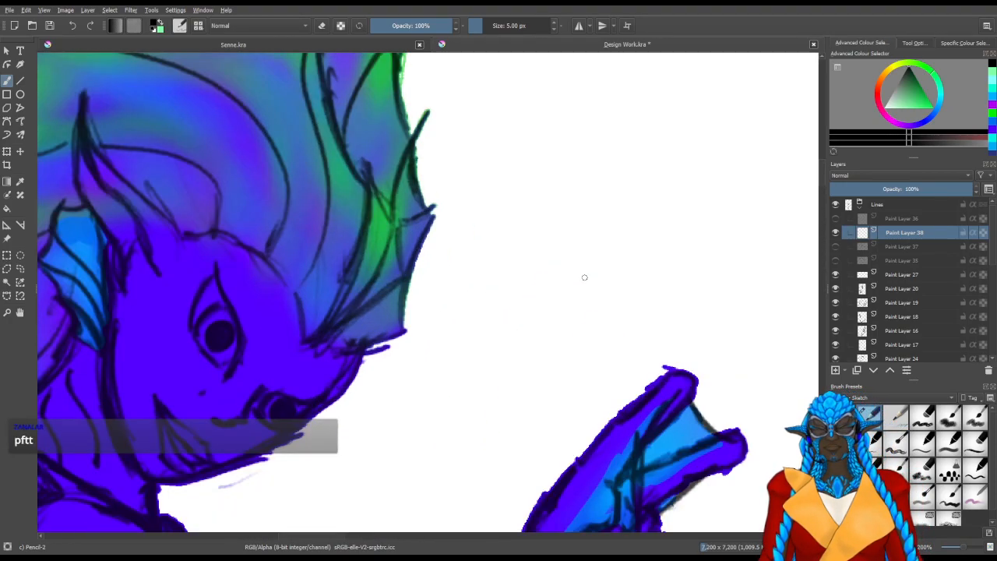
mouse_move(373, 259)
mouse_down()
mouse_move(445, 280)
mouse_move(420, 330)
mouse_move(491, 288)
mouse_move(423, 333)
mouse_up()
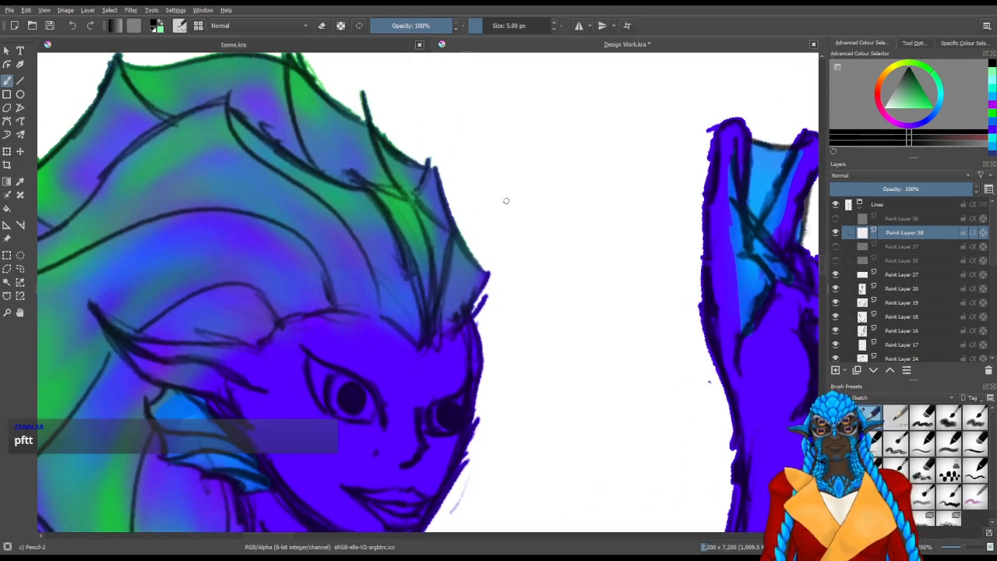
mouse_move(336, 297)
mouse_down()
mouse_move(565, 287)
mouse_move(367, 311)
mouse_up()
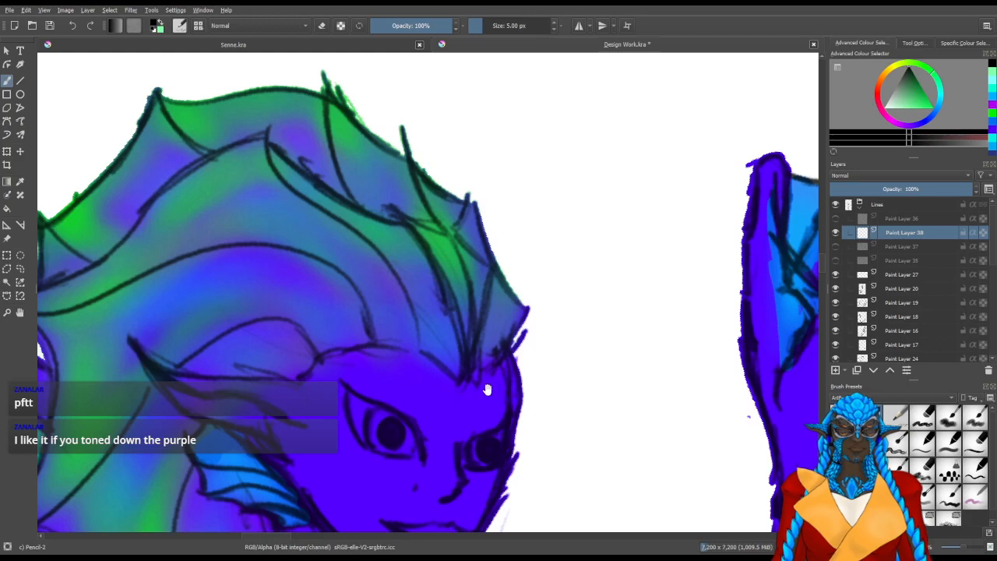
drag(488, 392, 490, 356)
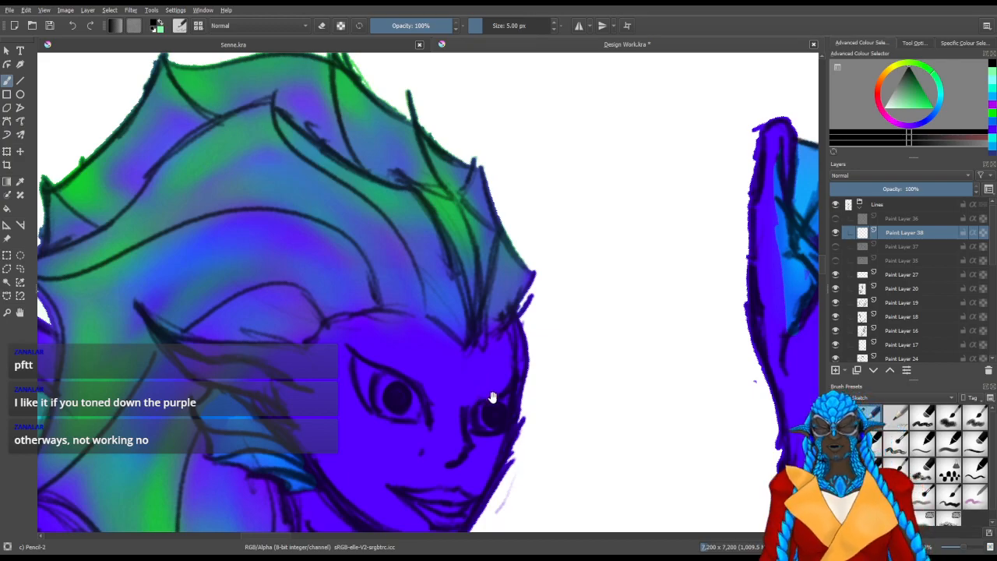
drag(486, 398, 420, 409)
scroll(423, 413, up, 1)
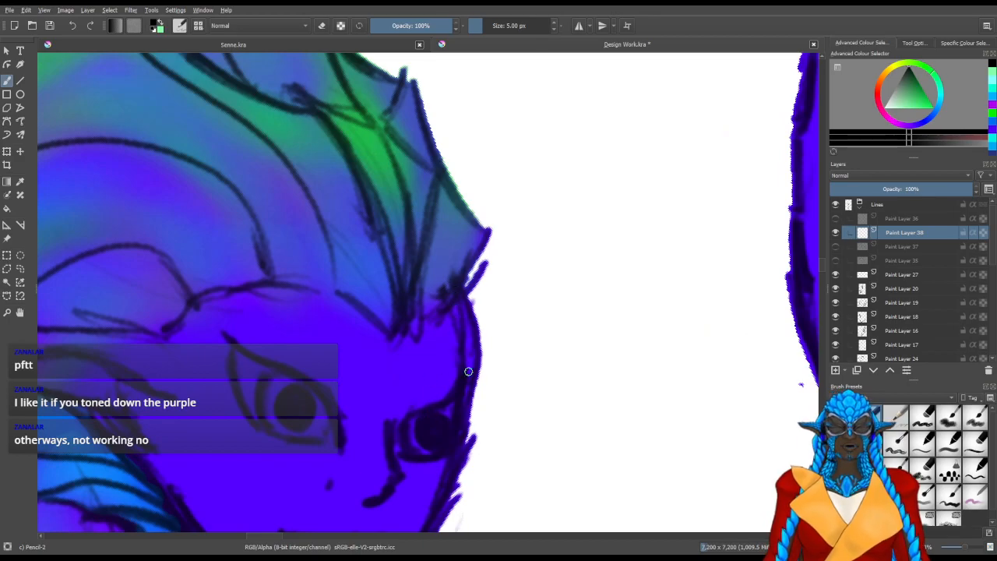
click(836, 303)
click(836, 303)
click(885, 303)
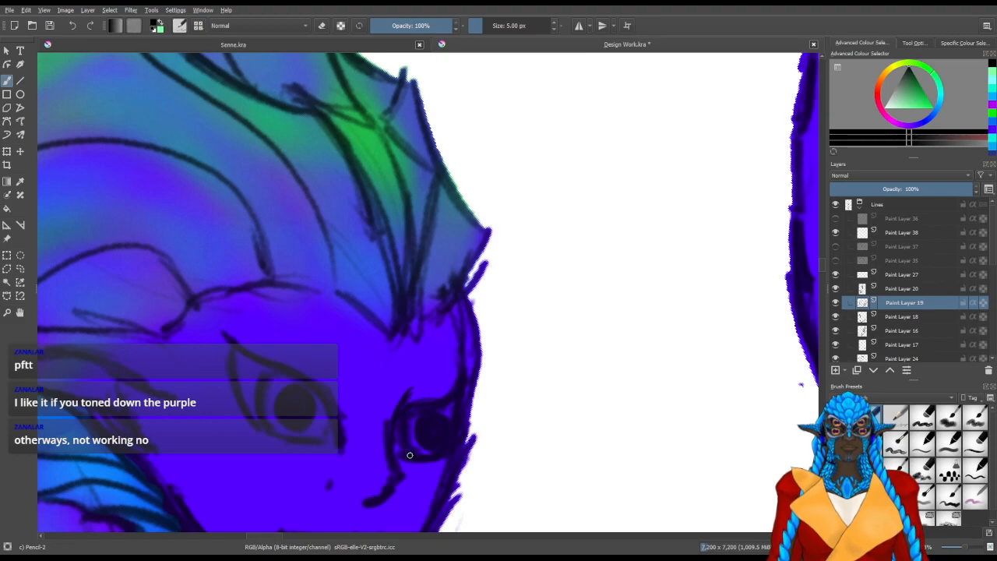
Make Paint Layer 38 the active, visible drawing layer and frame the forehead for new line work
scroll(402, 394, up, 3)
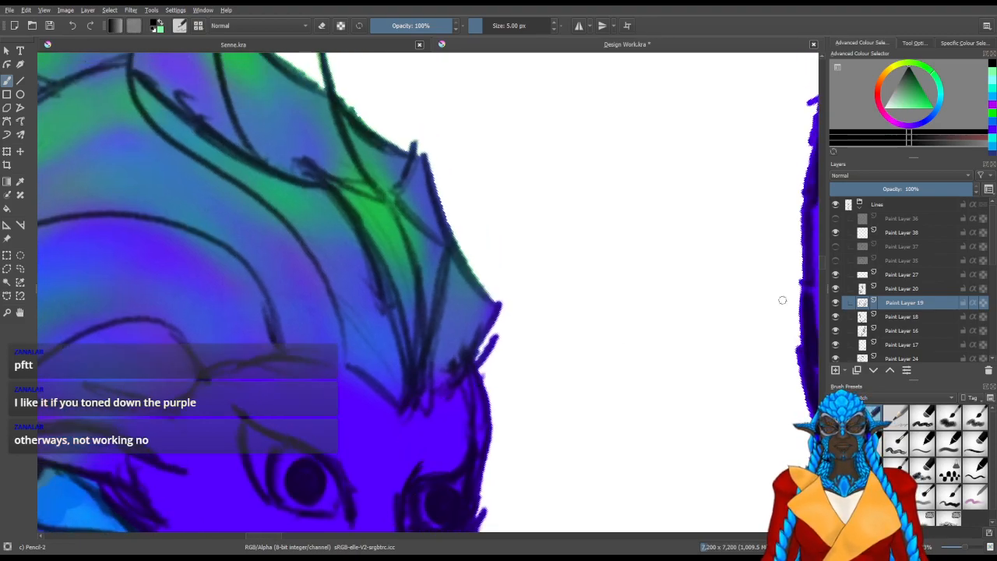
click(890, 233)
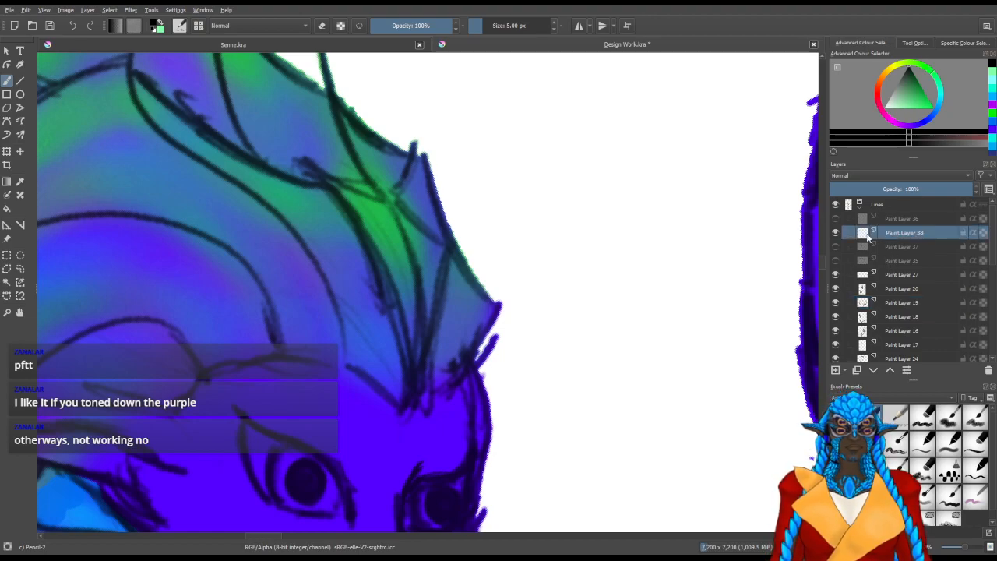
click(836, 232)
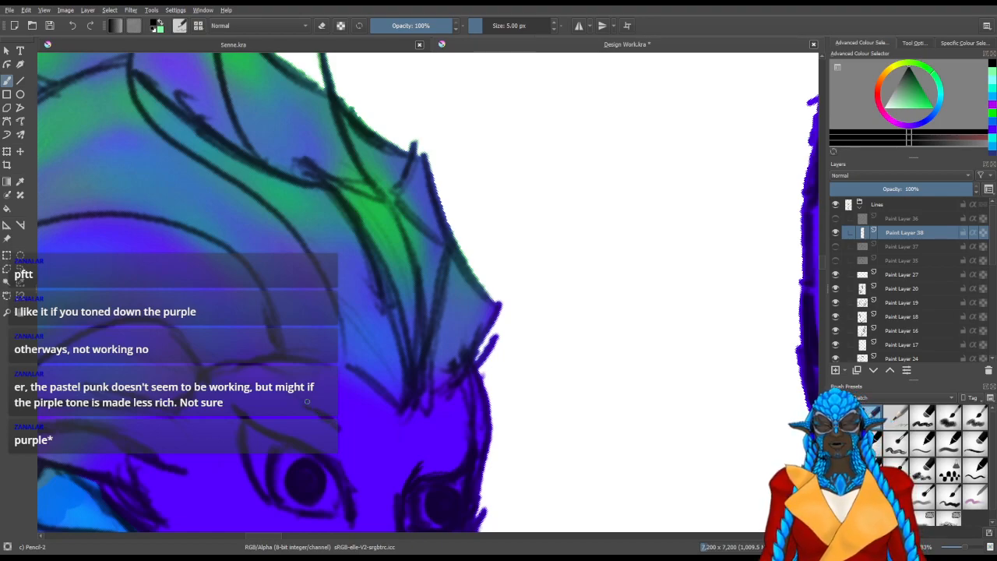
drag(287, 379, 385, 455)
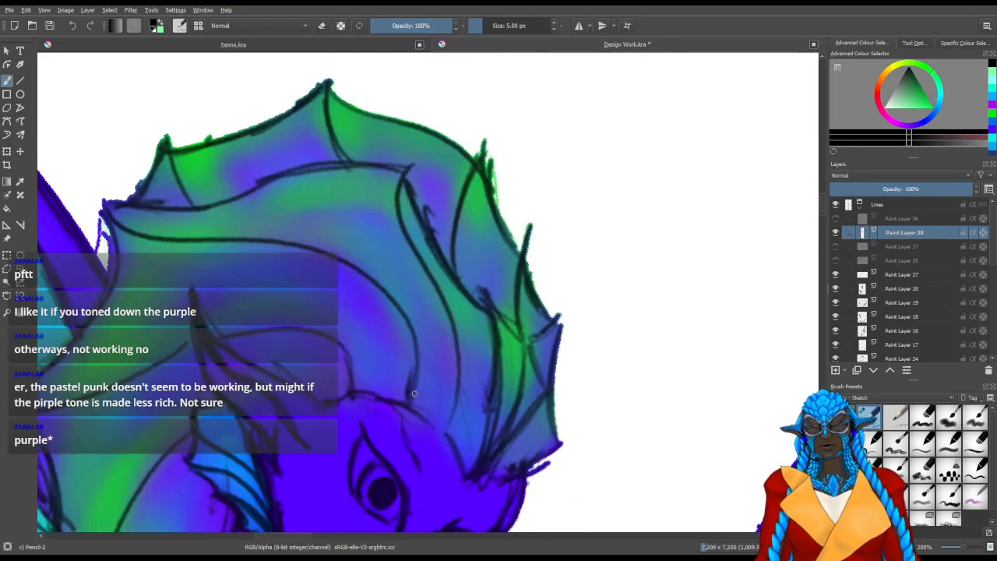
scroll(387, 414, down, 1)
mouse_move(352, 354)
mouse_down()
mouse_move(472, 374)
mouse_move(465, 379)
mouse_move(555, 239)
mouse_up()
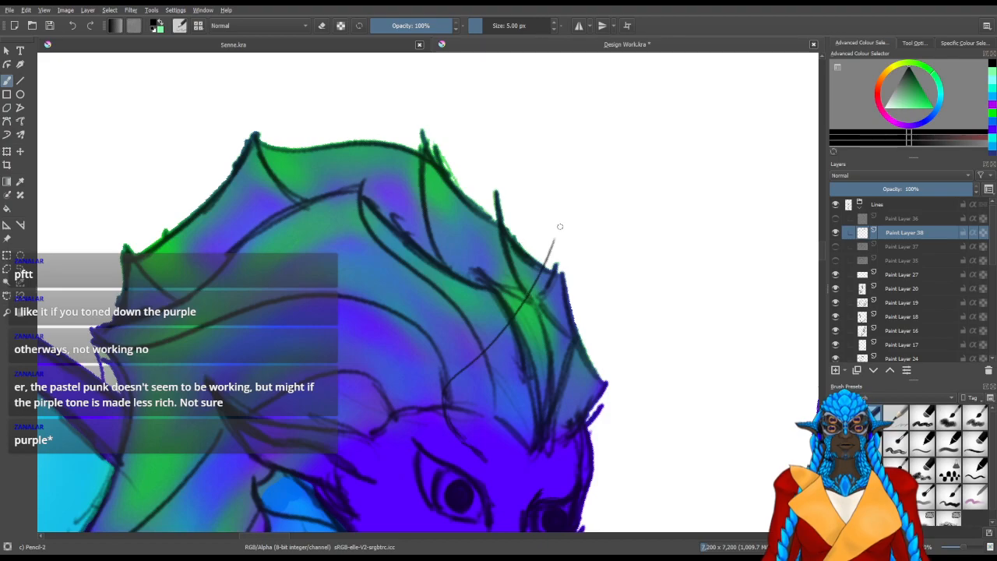
key(slash)
mouse_move(550, 257)
mouse_down()
mouse_move(554, 249)
mouse_move(521, 306)
mouse_up()
mouse_move(463, 350)
mouse_down()
mouse_move(438, 359)
mouse_move(460, 383)
mouse_move(461, 417)
mouse_move(492, 445)
mouse_up()
drag(499, 328, 477, 352)
drag(523, 387, 530, 340)
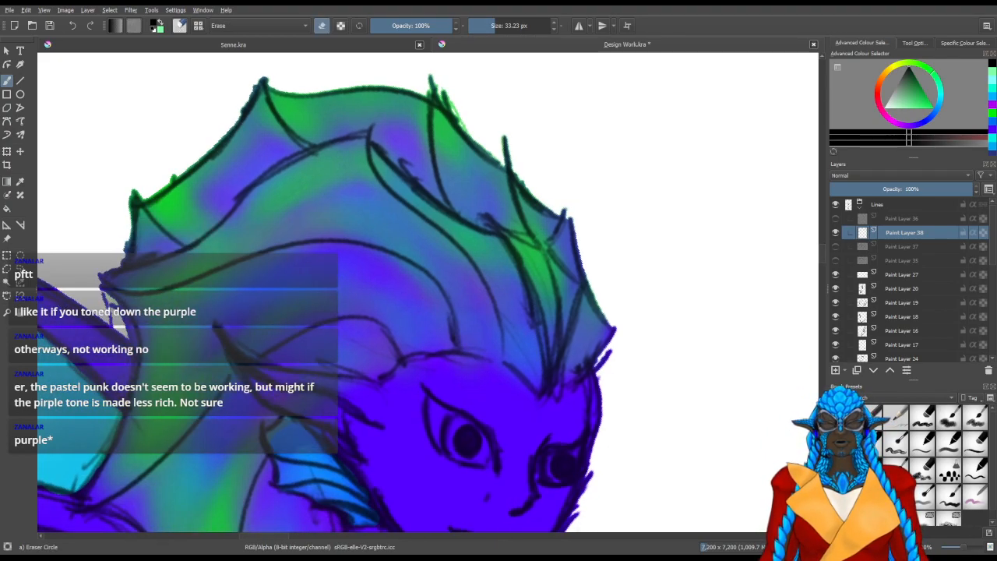
Draw a thin curved pencil line from above the near eye's brow, up the forehead and over the head fin
key(slash)
drag(489, 381, 429, 325)
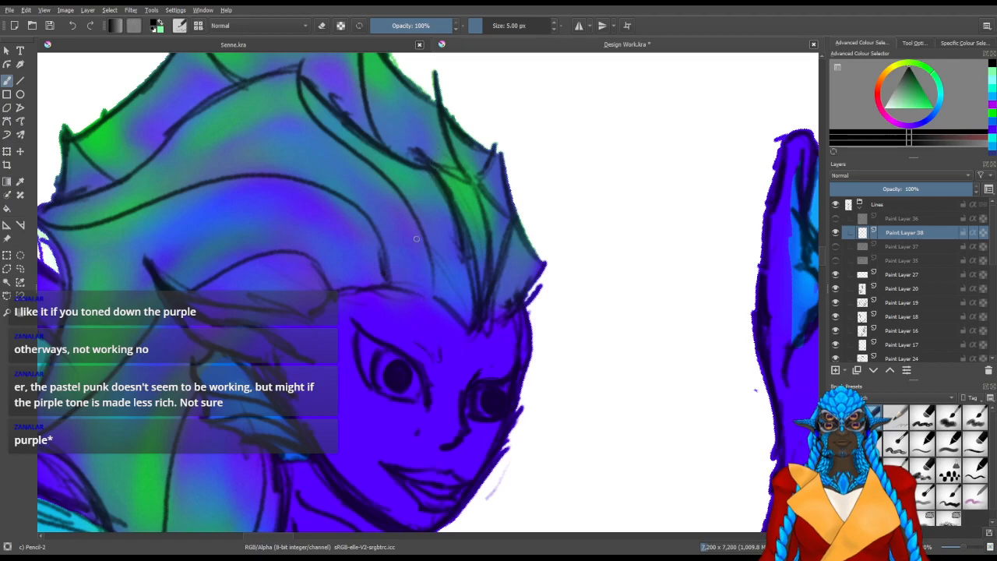
drag(404, 300, 369, 162)
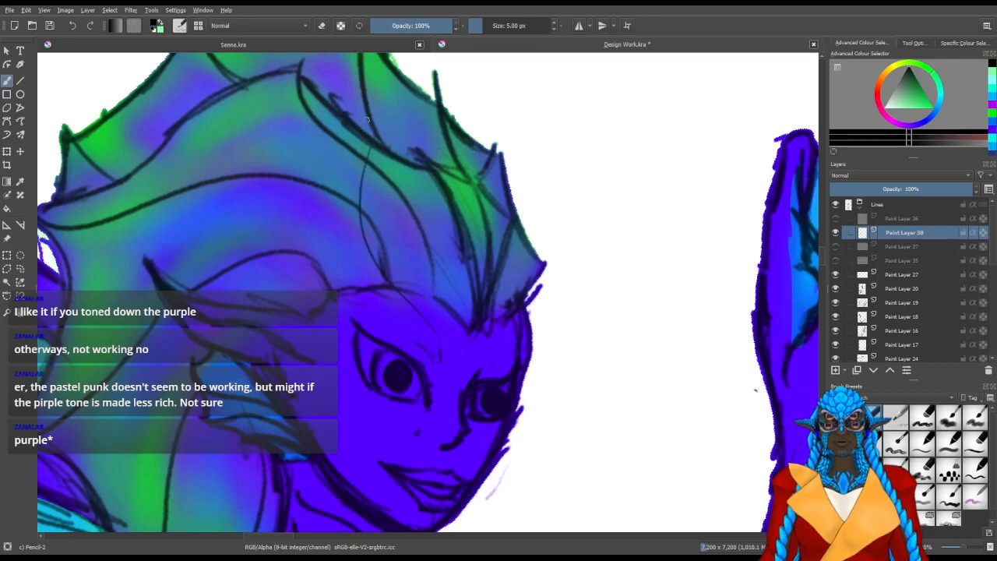
mouse_move(361, 159)
mouse_down()
mouse_move(362, 133)
mouse_move(345, 193)
mouse_up()
drag(369, 142, 353, 175)
key(ctrl+z)
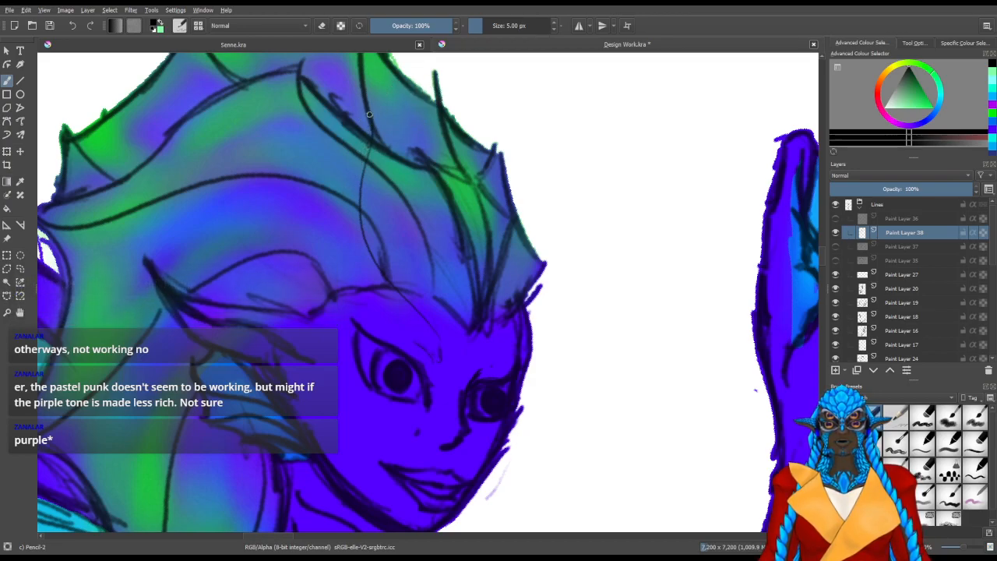
drag(359, 96, 361, 137)
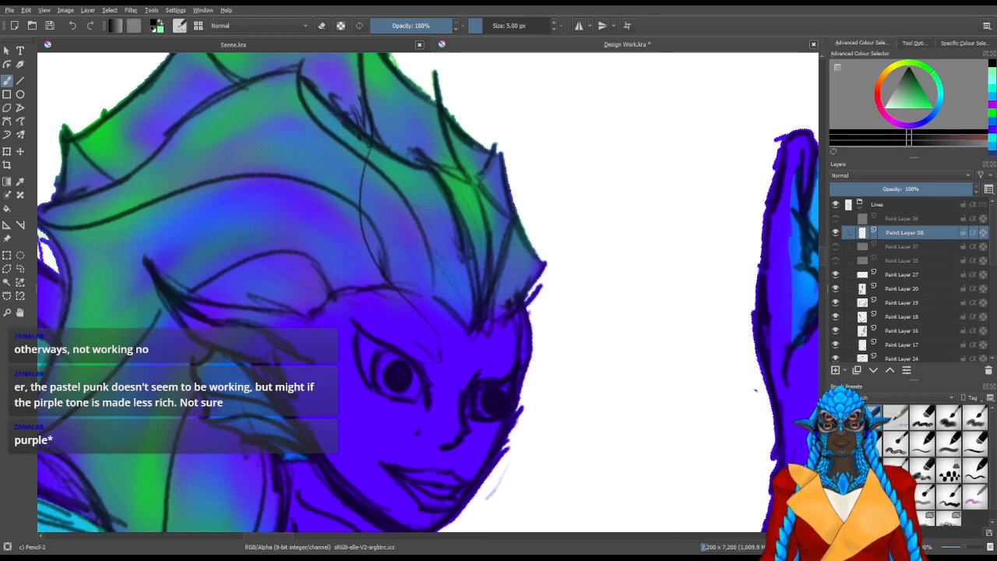
drag(350, 125, 354, 120)
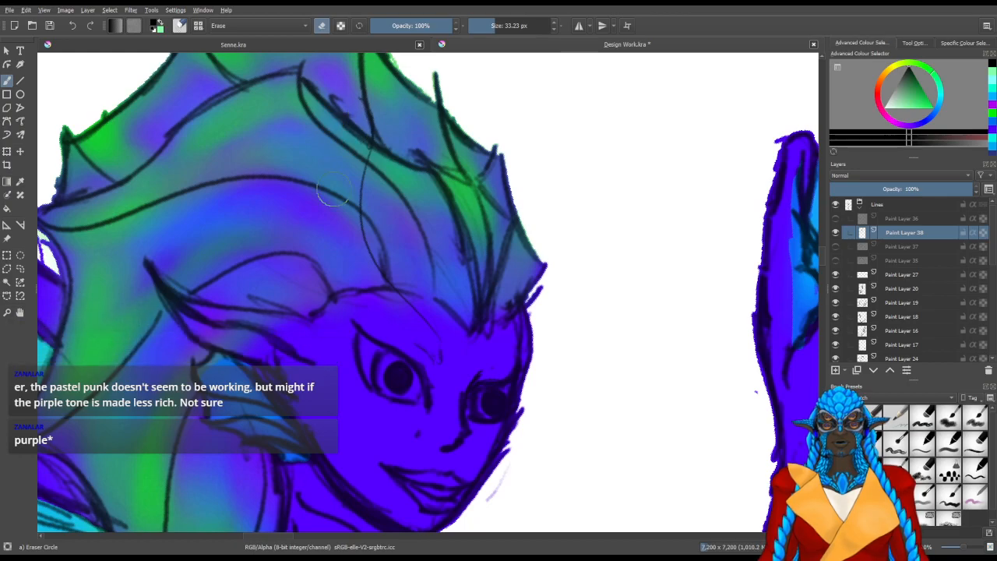
key(slash)
Draw the near brow horn's second edge beside the first curve, joining both in a point, and erase the stray line ends
drag(417, 345, 420, 338)
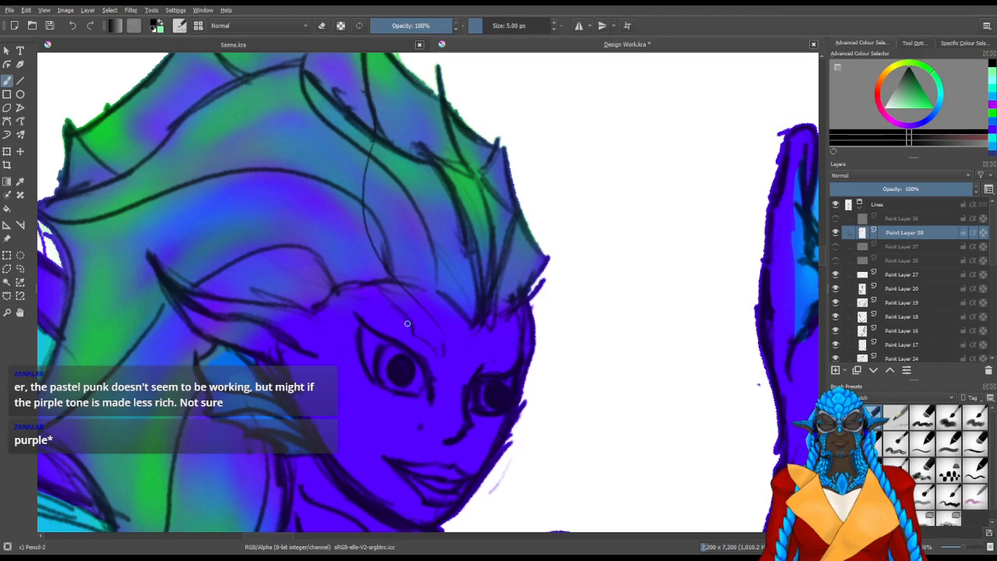
mouse_move(392, 302)
mouse_down()
mouse_move(365, 258)
mouse_move(356, 202)
mouse_up()
mouse_move(367, 264)
mouse_down()
mouse_move(355, 186)
mouse_move(366, 157)
mouse_up()
drag(354, 196, 374, 143)
mouse_move(353, 211)
mouse_down()
mouse_move(375, 141)
mouse_move(364, 218)
mouse_move(375, 138)
mouse_up()
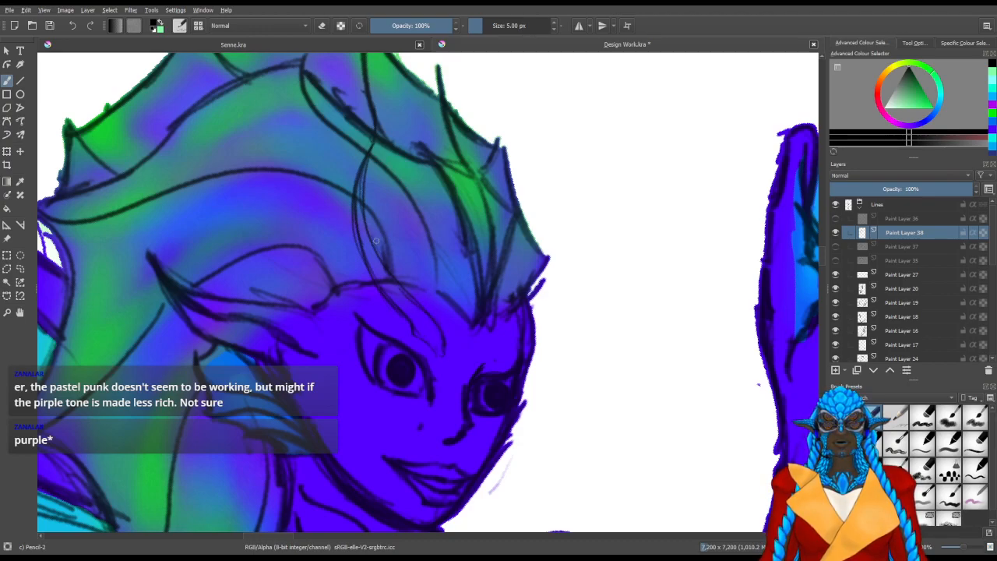
key(e)
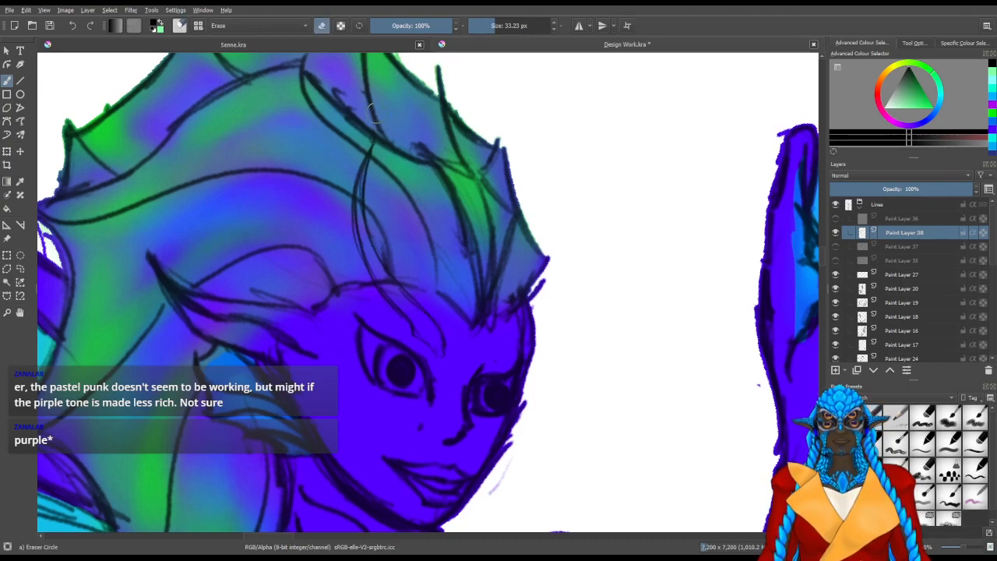
mouse_move(431, 346)
mouse_down()
mouse_move(454, 371)
mouse_move(452, 362)
mouse_up()
Sketch the short curved base of a matching horn above the far eye
key(e)
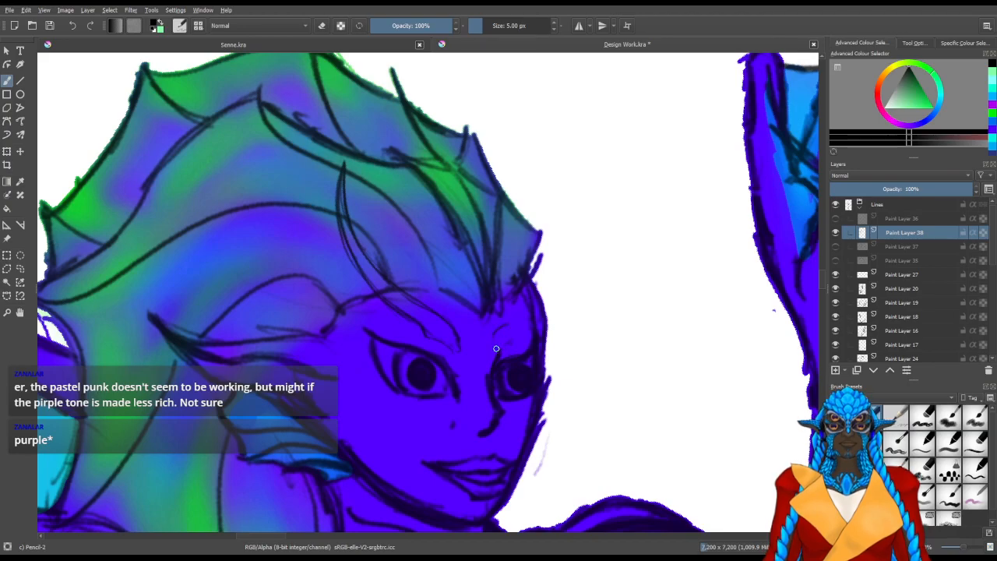
mouse_move(535, 275)
mouse_down()
mouse_move(497, 279)
mouse_move(524, 213)
mouse_move(507, 232)
mouse_move(515, 246)
mouse_move(501, 204)
mouse_up()
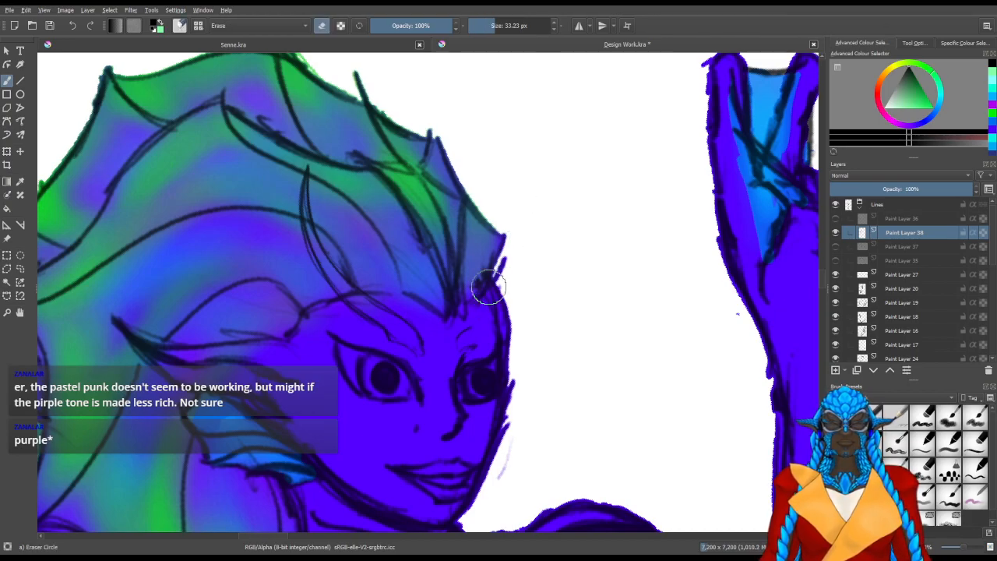
drag(471, 326, 479, 323)
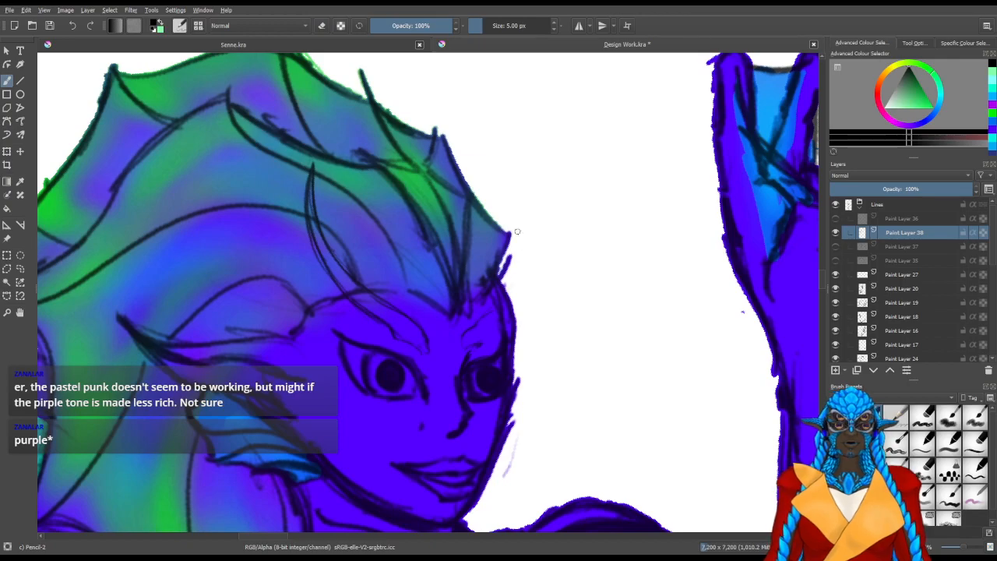
drag(527, 160, 514, 237)
drag(526, 190, 503, 284)
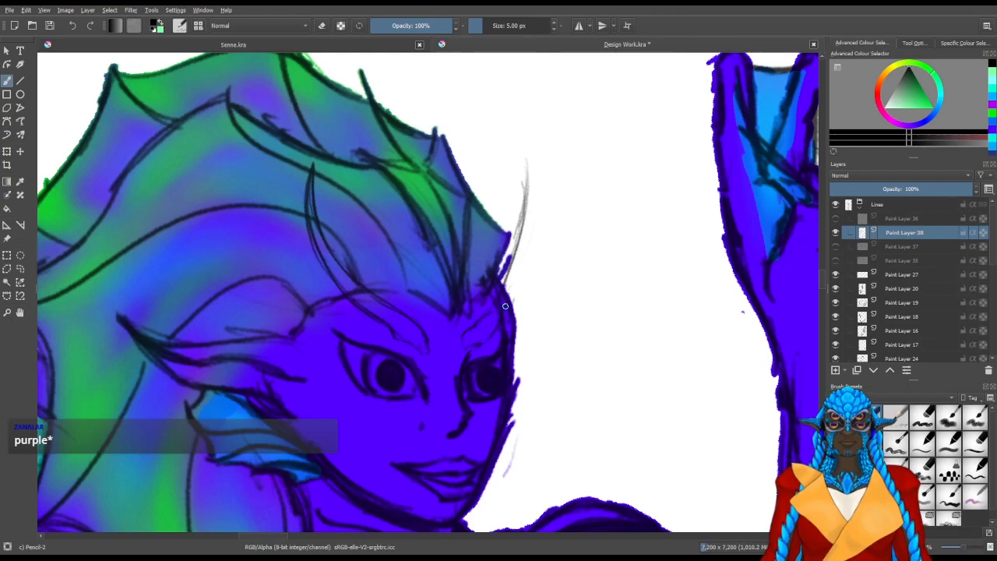
drag(505, 186, 504, 231)
drag(509, 150, 507, 214)
key(slash)
mouse_move(488, 258)
mouse_down()
mouse_move(487, 274)
mouse_move(512, 208)
mouse_move(520, 234)
mouse_up()
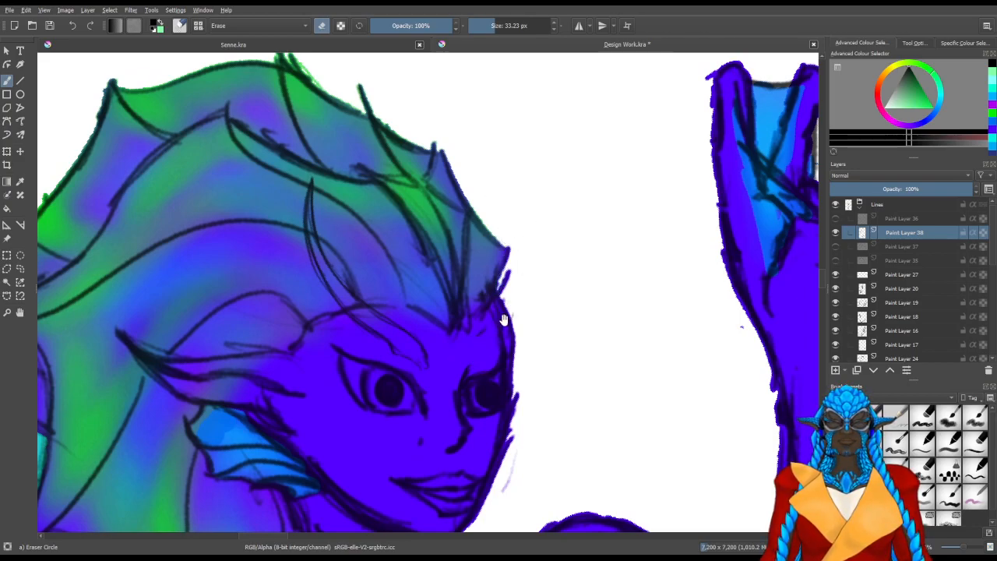
drag(503, 316, 473, 324)
key(slash)
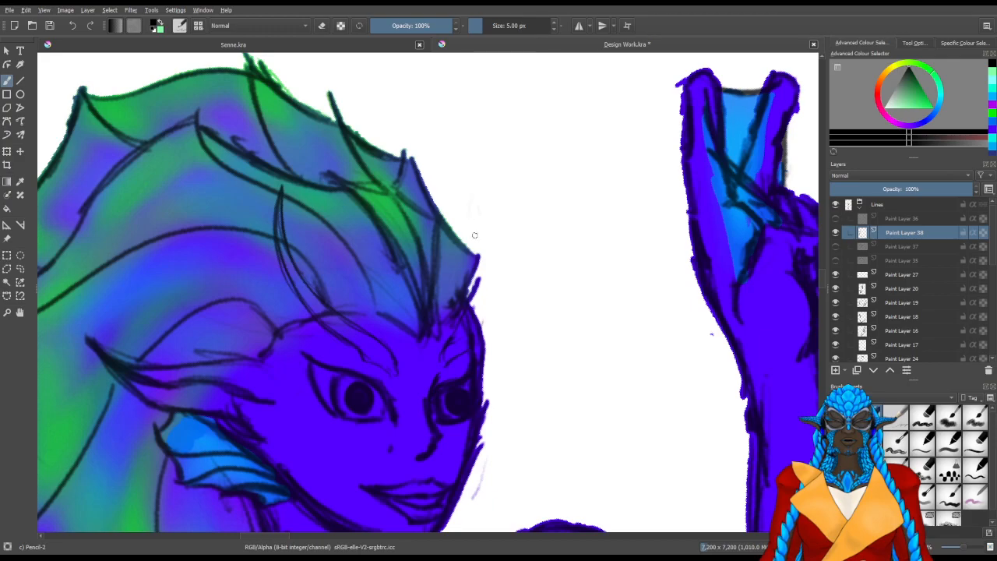
Draw the far horn's curved, pointed tip emerging just outside the head fin's front edge, and erase excess lines near the forehead
mouse_move(471, 196)
mouse_down()
mouse_move(477, 164)
mouse_move(465, 238)
mouse_move(466, 218)
mouse_move(458, 230)
mouse_up()
mouse_move(472, 175)
mouse_down()
mouse_move(476, 149)
mouse_move(447, 205)
mouse_move(476, 190)
mouse_up()
key(/)
mouse_move(478, 276)
mouse_down()
mouse_move(457, 346)
mouse_move(457, 297)
mouse_move(461, 332)
mouse_up()
key(/)
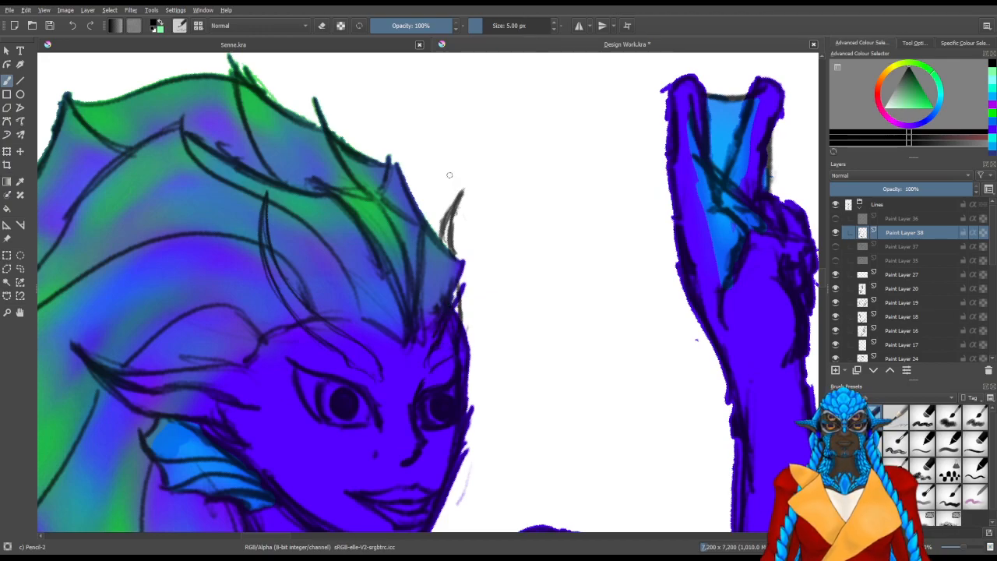
drag(464, 194, 459, 220)
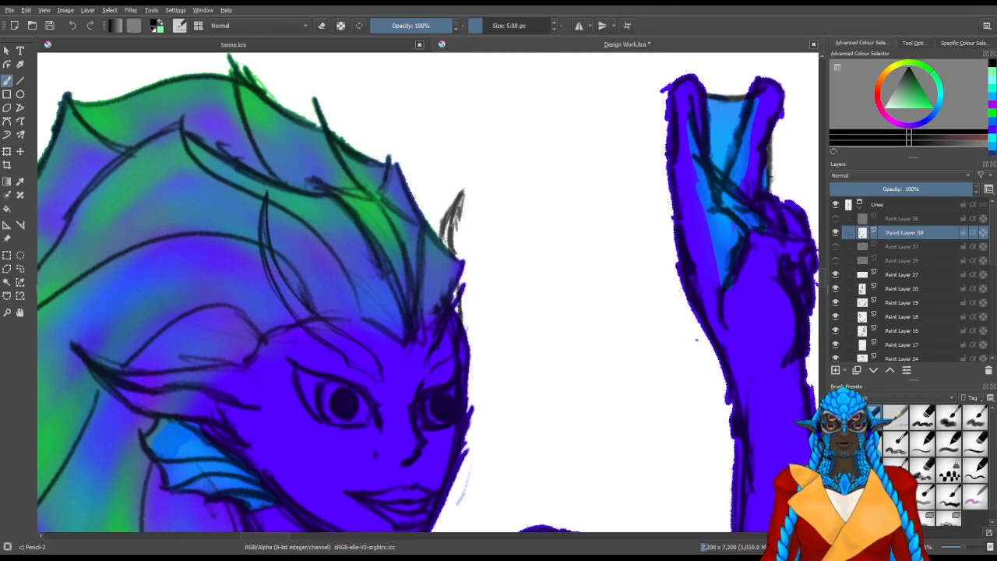
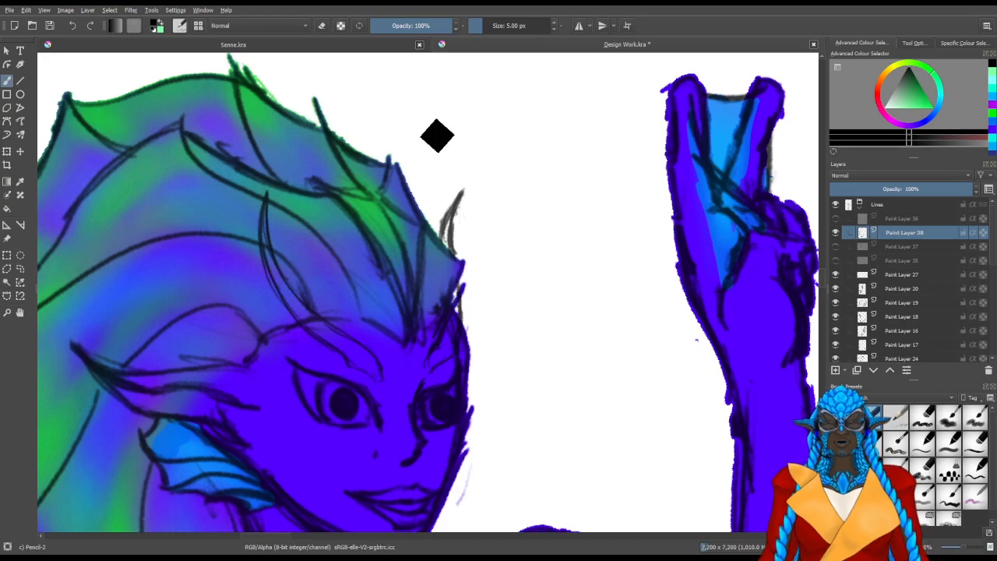
Toggle the visibility of Paint Layer 19 and Paint Layer 18 to find which line layer holds the head line work
scroll(362, 191, down, 2)
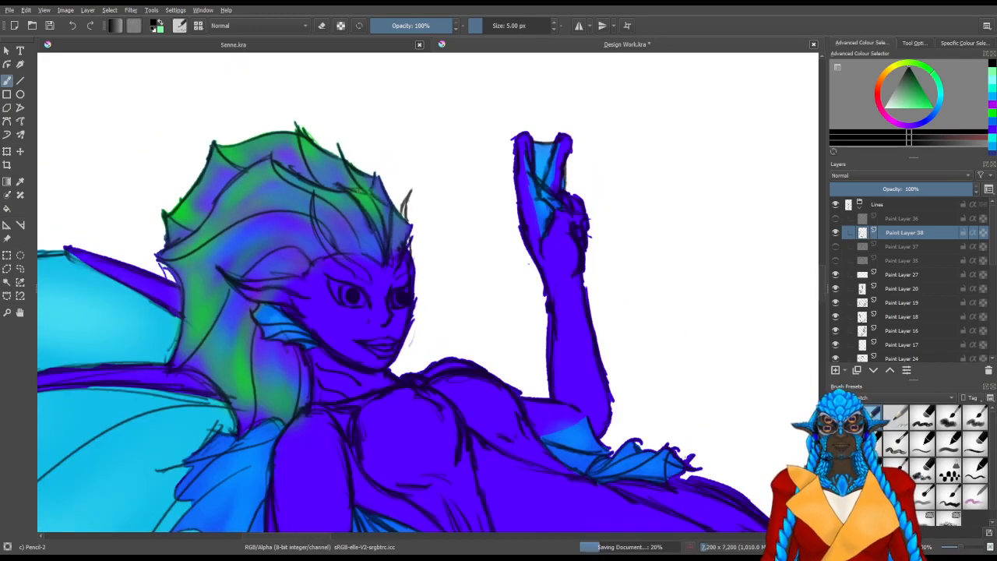
key(5)
scroll(297, 223, up, 1)
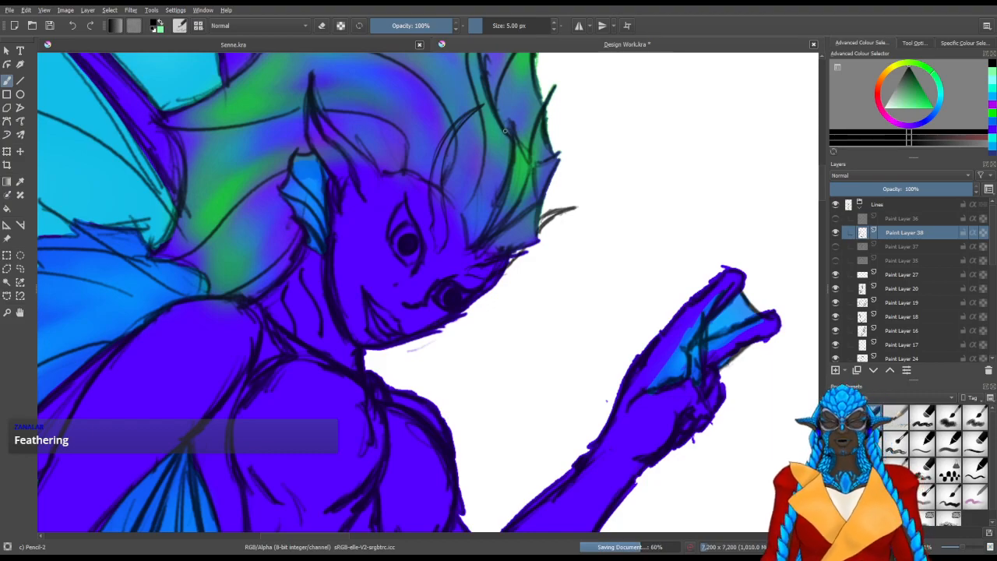
click(835, 303)
click(835, 303)
click(840, 304)
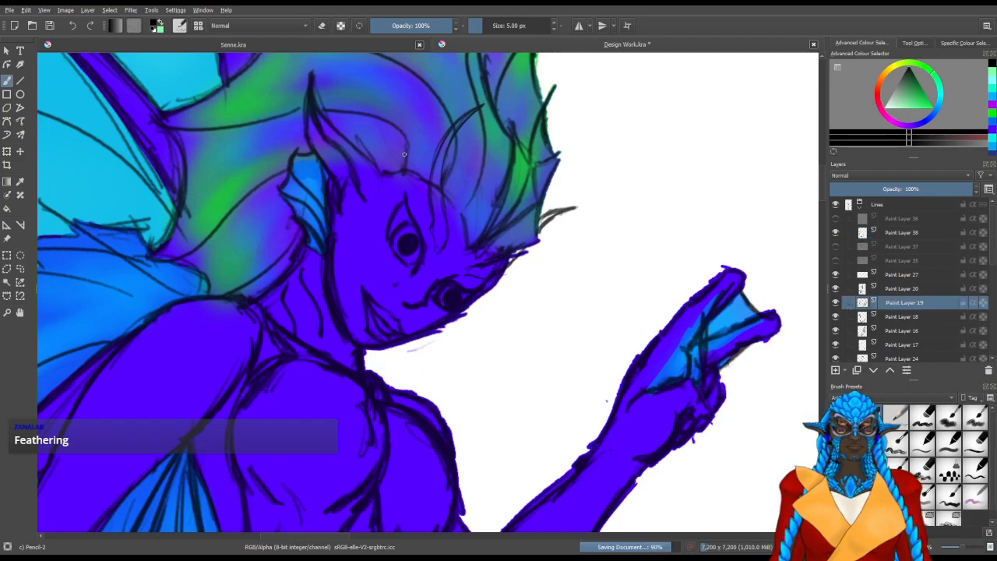
click(554, 24)
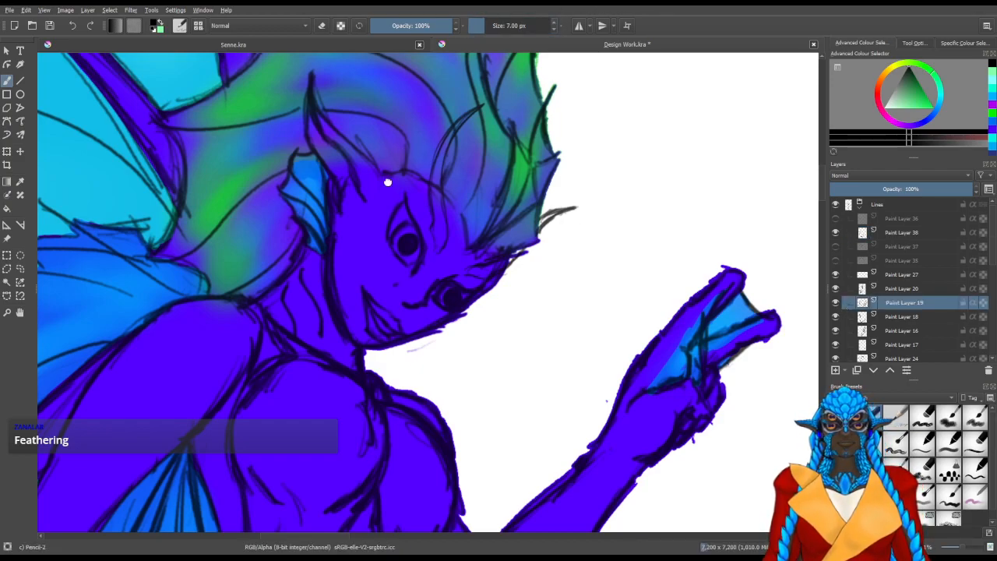
key(slash)
drag(443, 192, 446, 191)
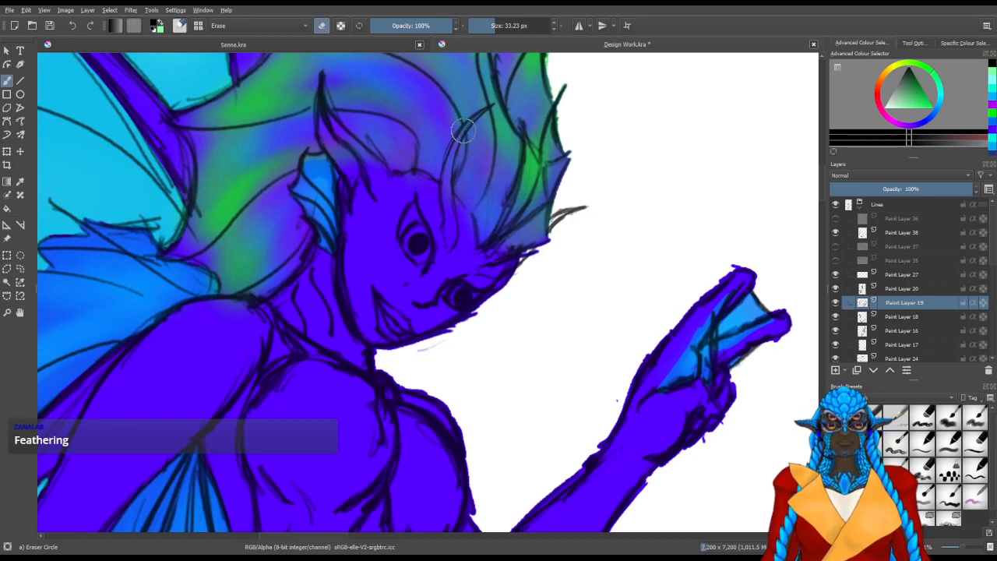
scroll(527, 261, up, 2)
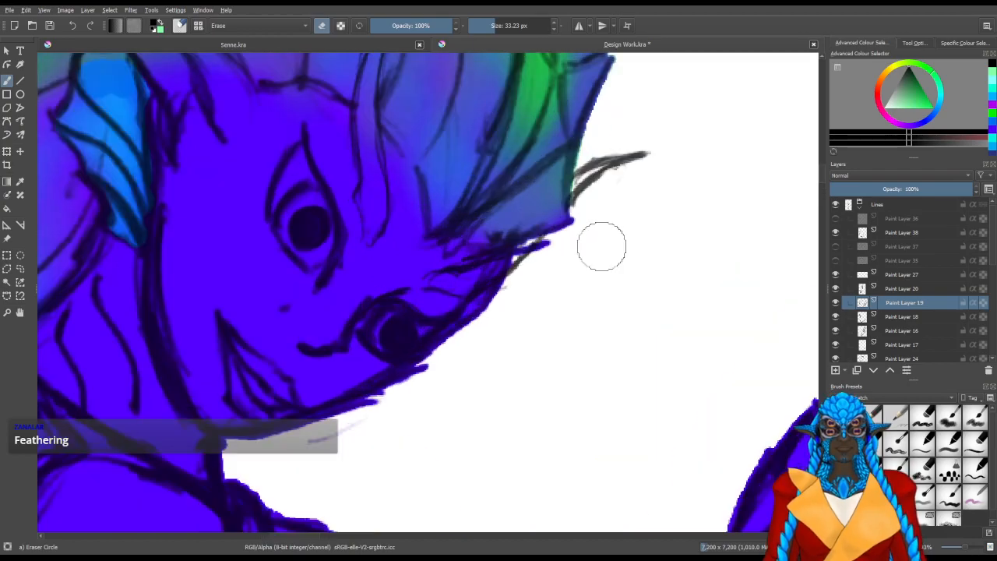
drag(375, 255, 377, 308)
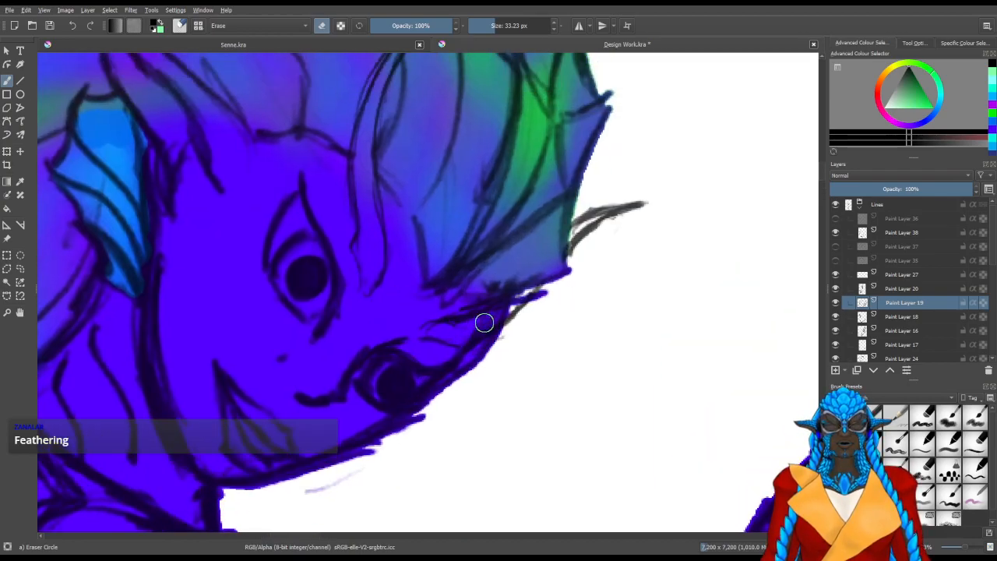
click(836, 317)
click(837, 321)
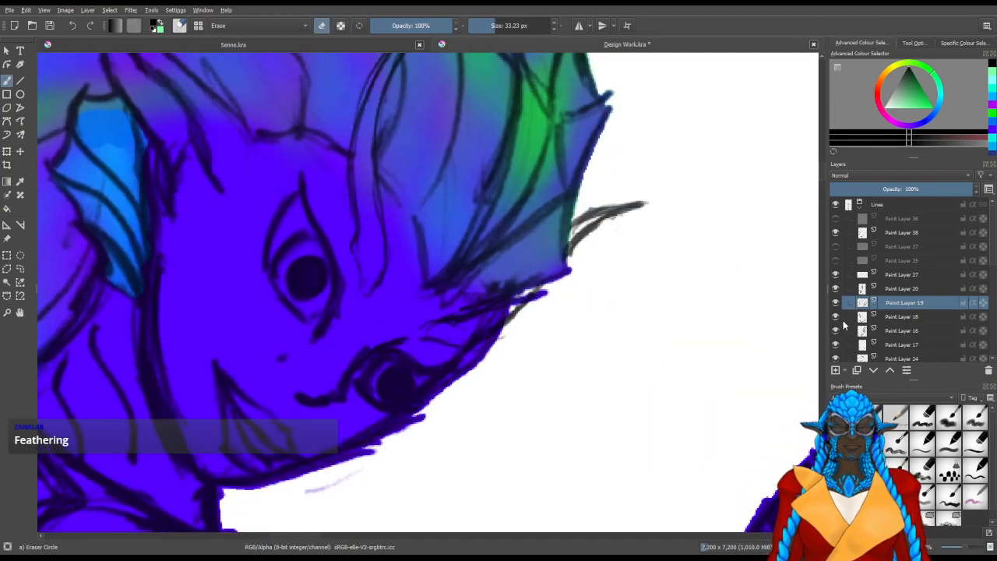
click(903, 316)
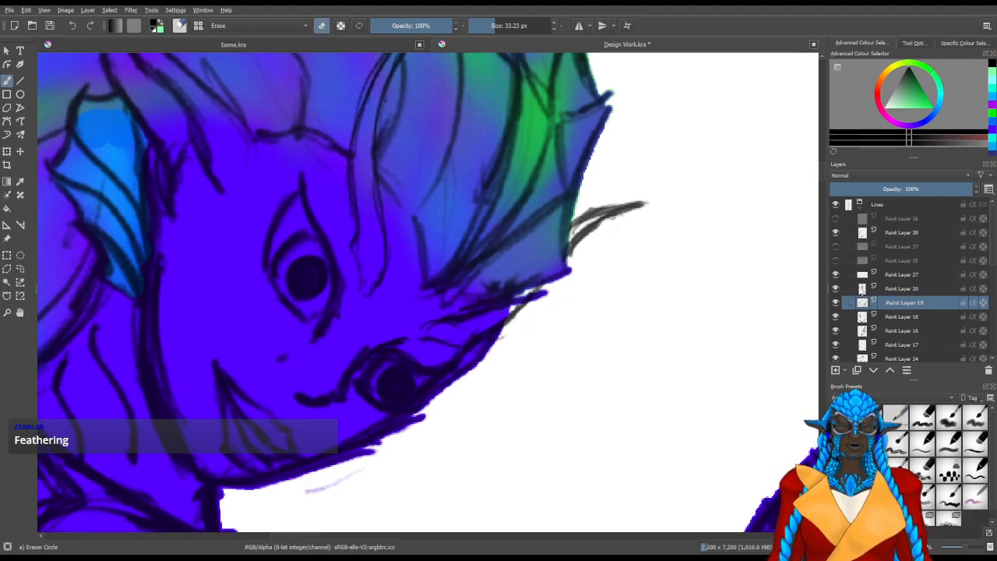
On Paint Layer 38, clean up the near brow horn and retrace both its curved edges with a 7 px pencil line
click(857, 233)
drag(411, 248, 410, 372)
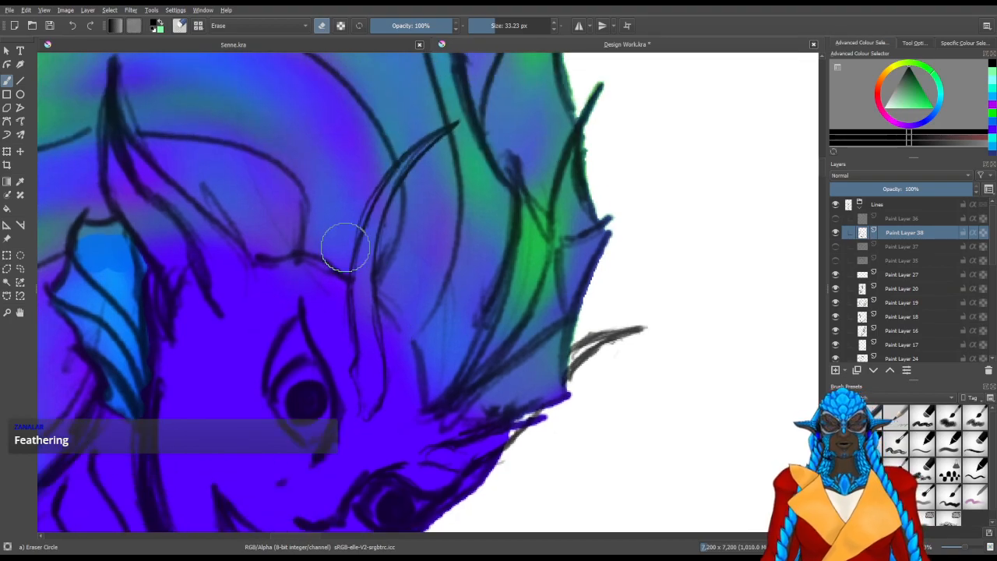
drag(351, 265, 366, 248)
key(/)
drag(397, 385, 385, 400)
drag(400, 334, 402, 357)
drag(392, 234, 403, 335)
drag(396, 215, 396, 240)
drag(453, 122, 435, 139)
mouse_move(468, 109)
mouse_down()
mouse_move(401, 152)
mouse_move(378, 195)
mouse_move(365, 269)
mouse_move(374, 326)
mouse_up()
drag(371, 289, 378, 402)
drag(442, 445, 575, 380)
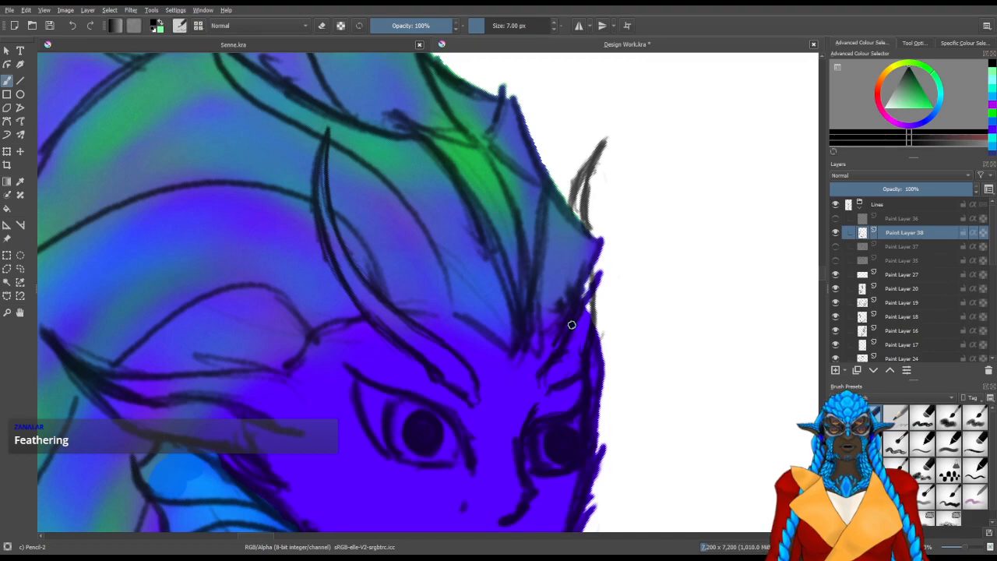
Erase the excess at the near horn's tip and darken both edges of the far horn's tip with a 5 px pencil
click(554, 29)
click(554, 29)
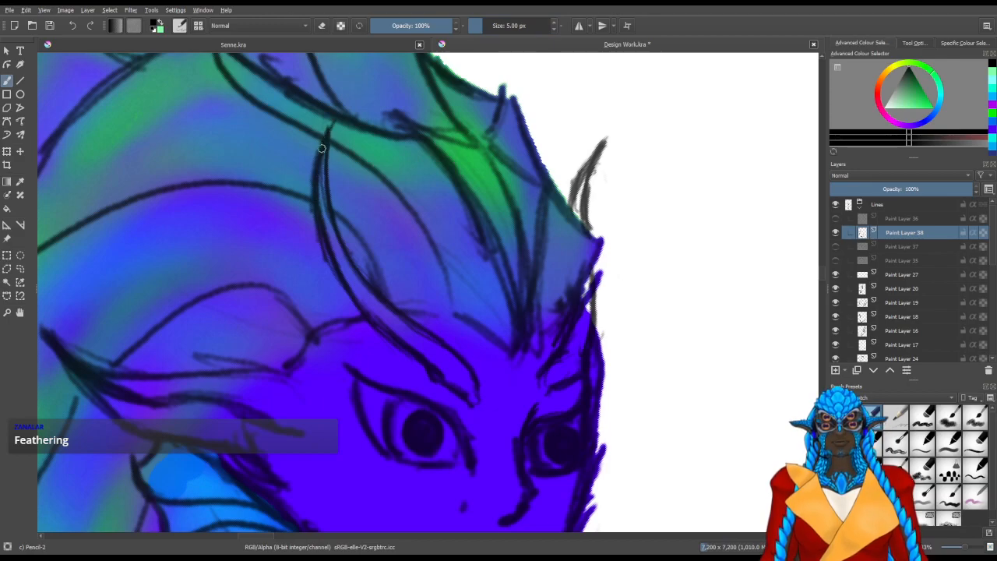
key(/)
drag(341, 123, 340, 118)
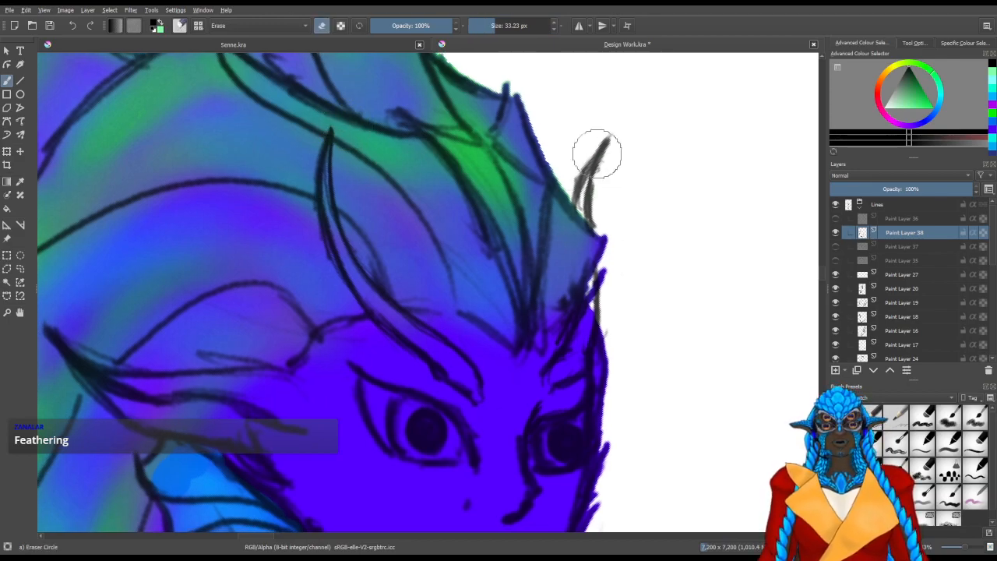
key(/)
drag(576, 206, 614, 144)
drag(594, 220, 616, 144)
Examine the whole figure from the wings and head down to the tail fin
scroll(576, 280, down, 5)
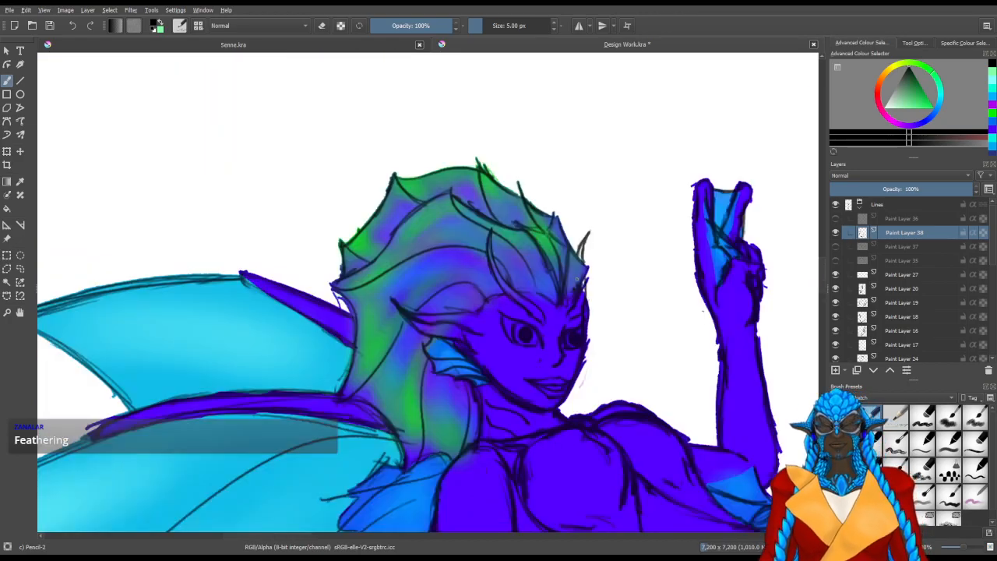
key(5)
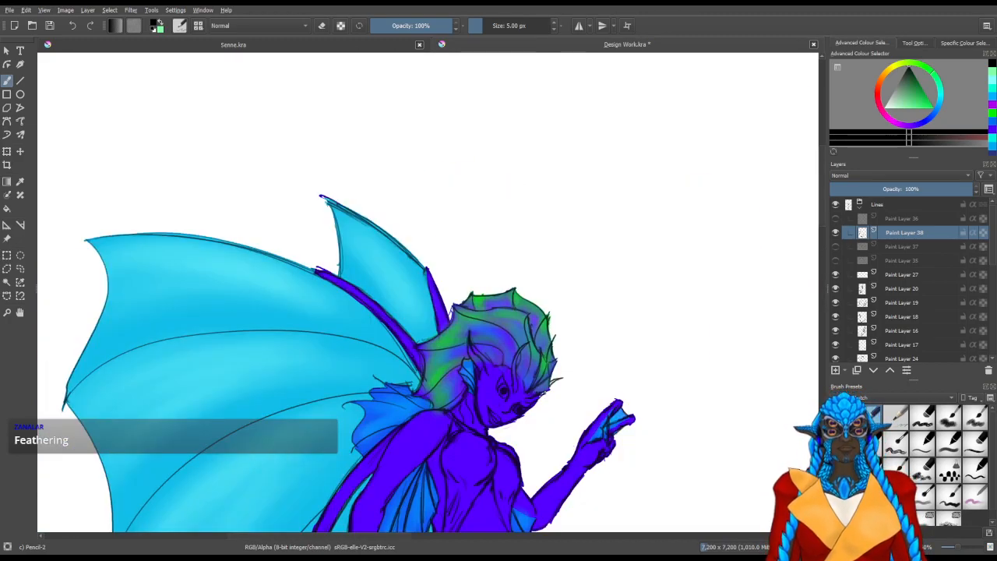
drag(553, 353, 535, 173)
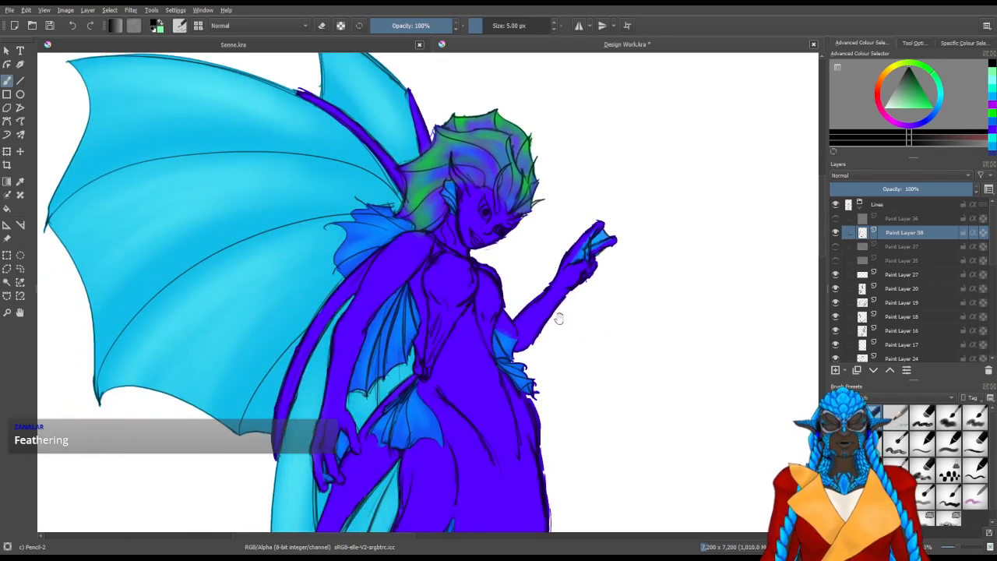
drag(609, 399, 569, 205)
scroll(570, 205, down, 2)
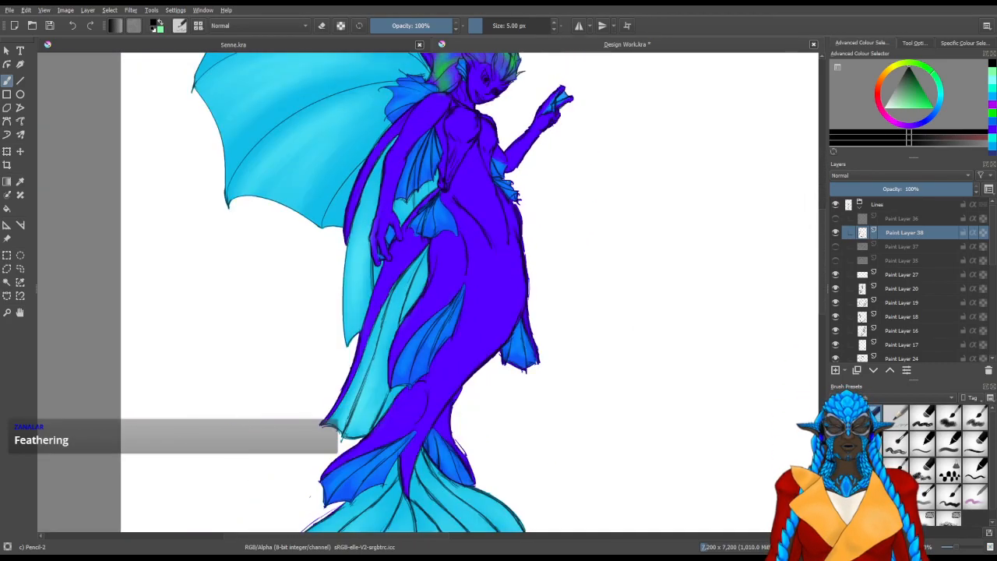
scroll(511, 188, down, 2)
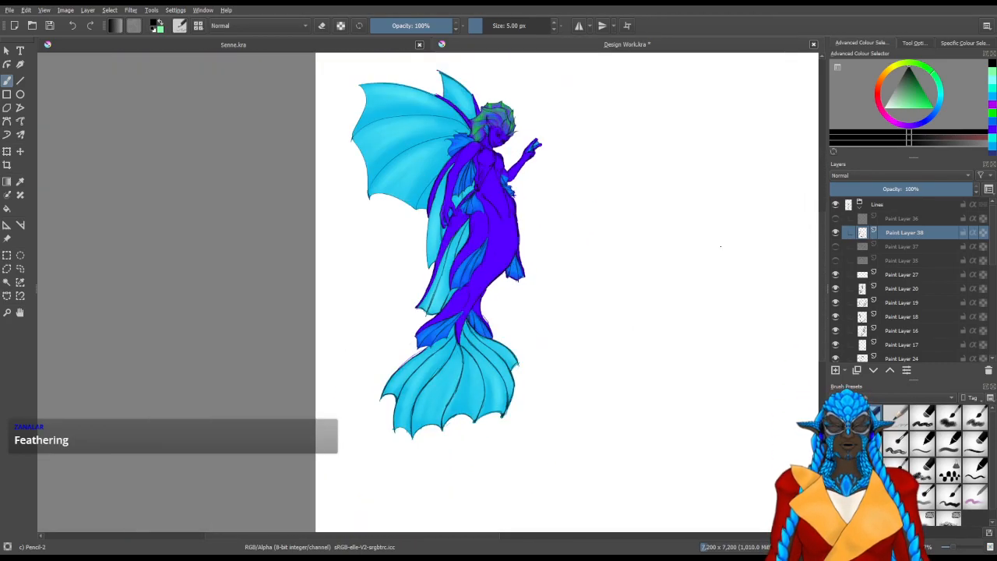
drag(678, 213, 621, 265)
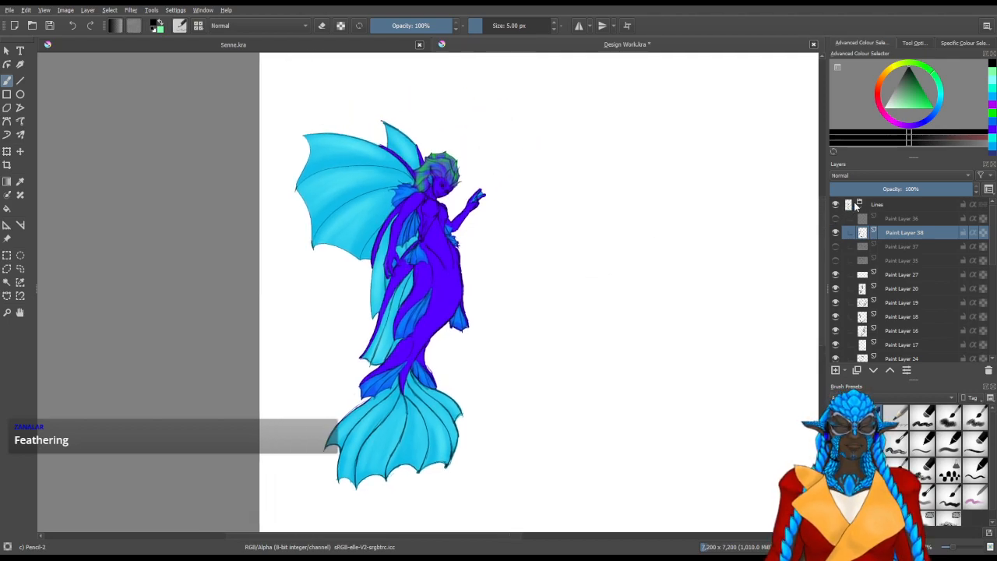
Collapse the Lines group and make Paint Layer 31 in the Colours group active for brush painting
click(851, 208)
click(886, 205)
click(897, 248)
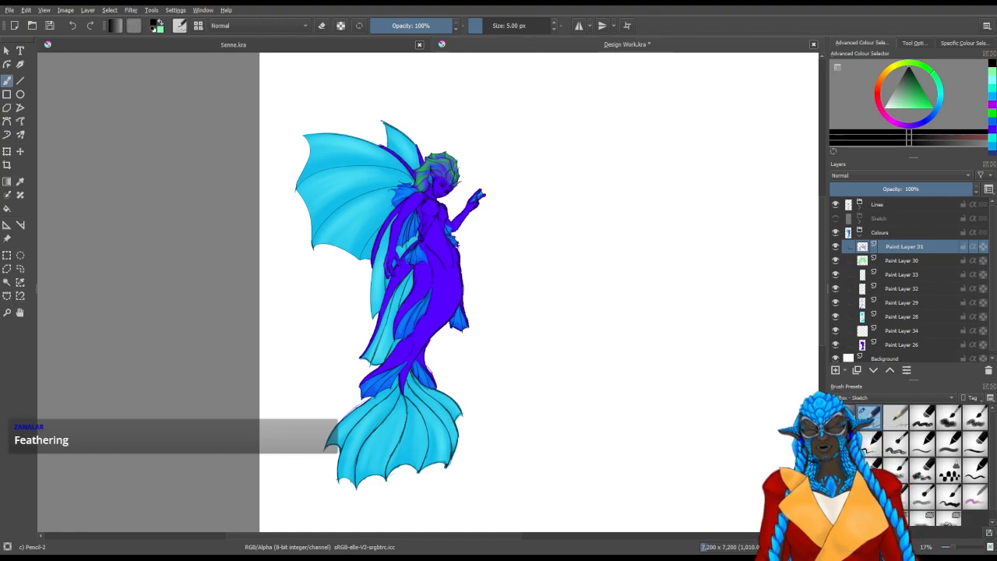
click(7, 282)
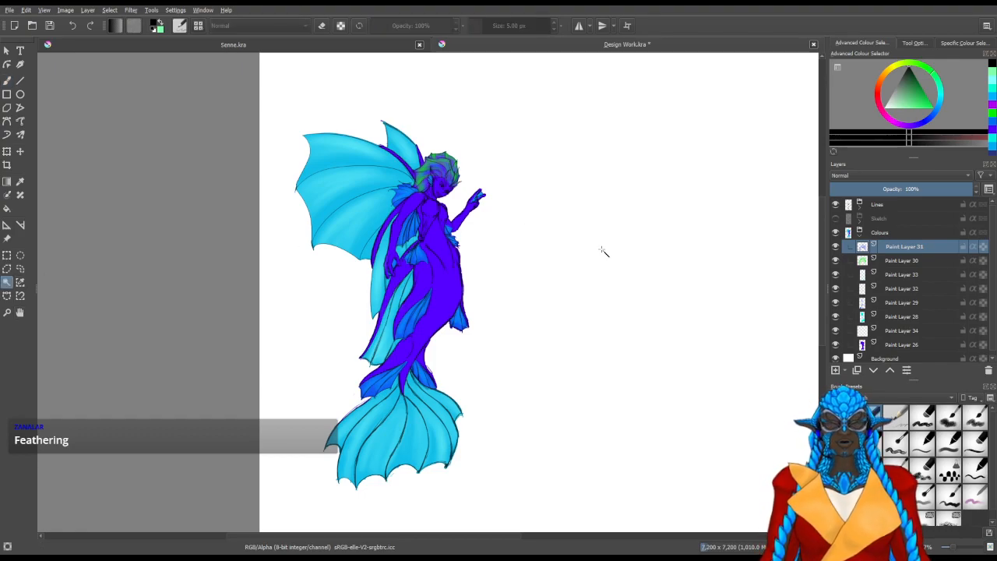
click(592, 255)
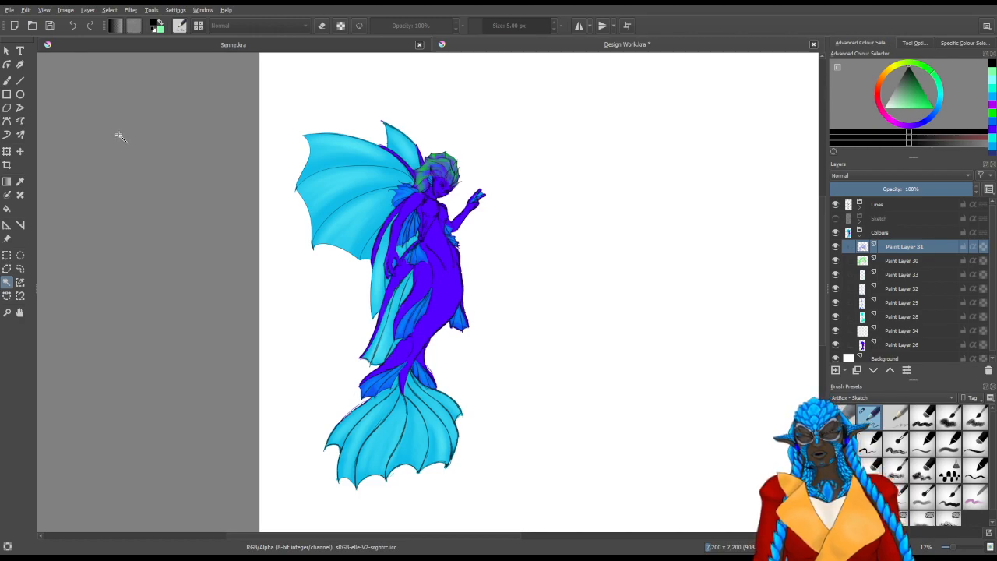
click(7, 81)
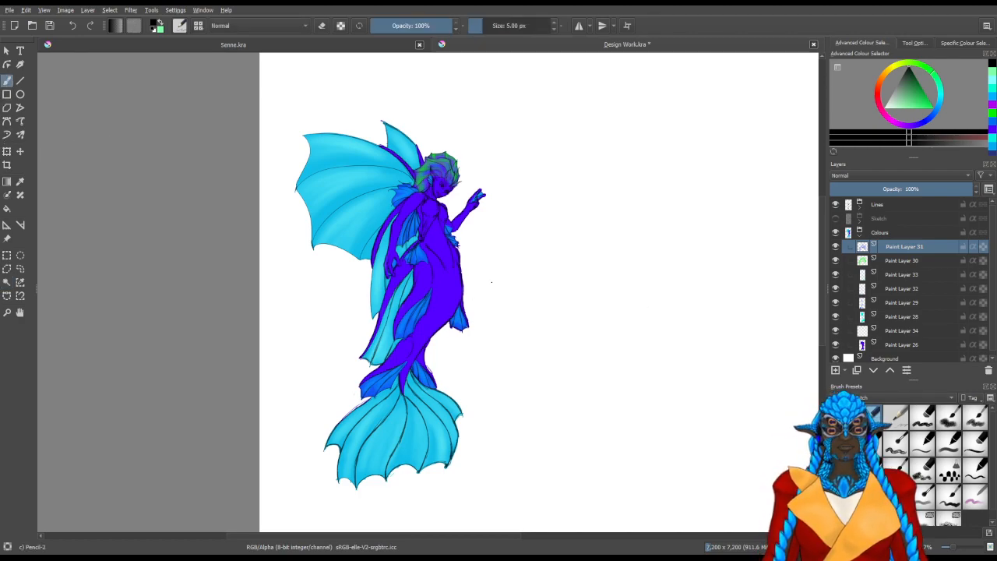
Swap to the light green colour, choose the 55 px chalk brush, and add a paint layer above Paint Layer 31
key(x)
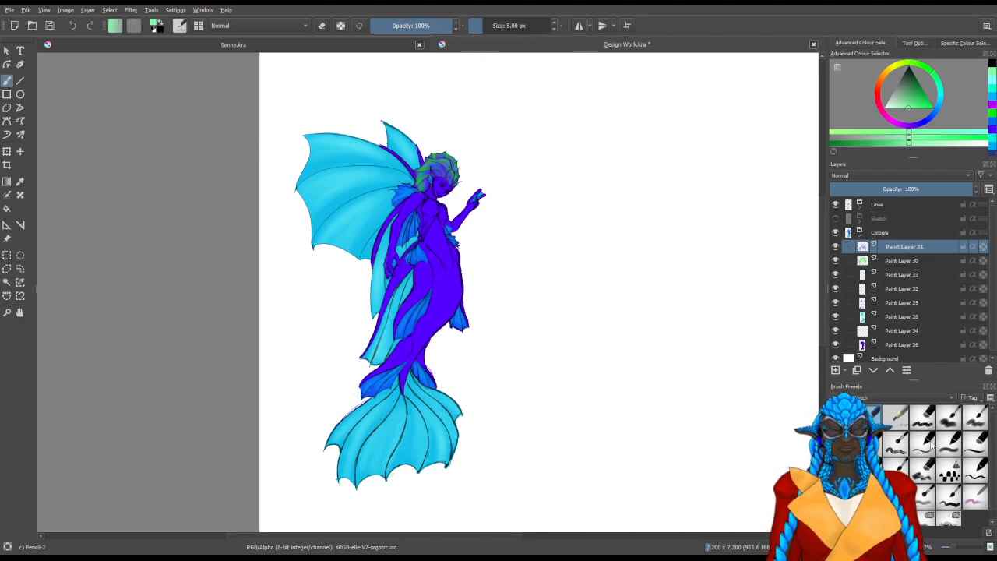
click(926, 424)
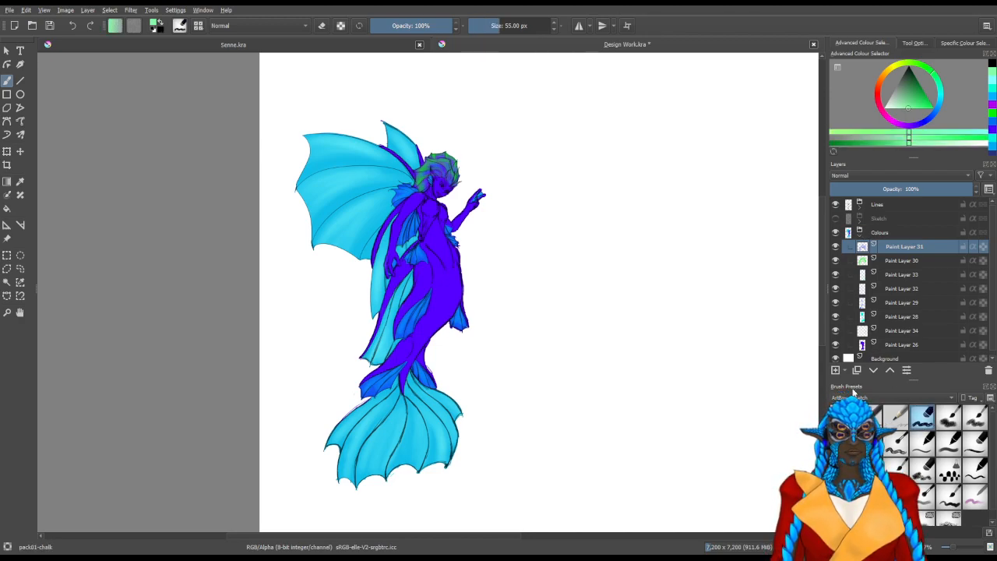
click(834, 371)
Try light green chalk stripes across the body, raised arm and tail fin, and undo them
drag(465, 282, 369, 293)
drag(465, 251, 371, 273)
mouse_move(450, 195)
mouse_down()
mouse_move(308, 212)
mouse_move(458, 163)
mouse_move(412, 201)
mouse_up()
drag(485, 193, 372, 316)
drag(346, 415, 457, 399)
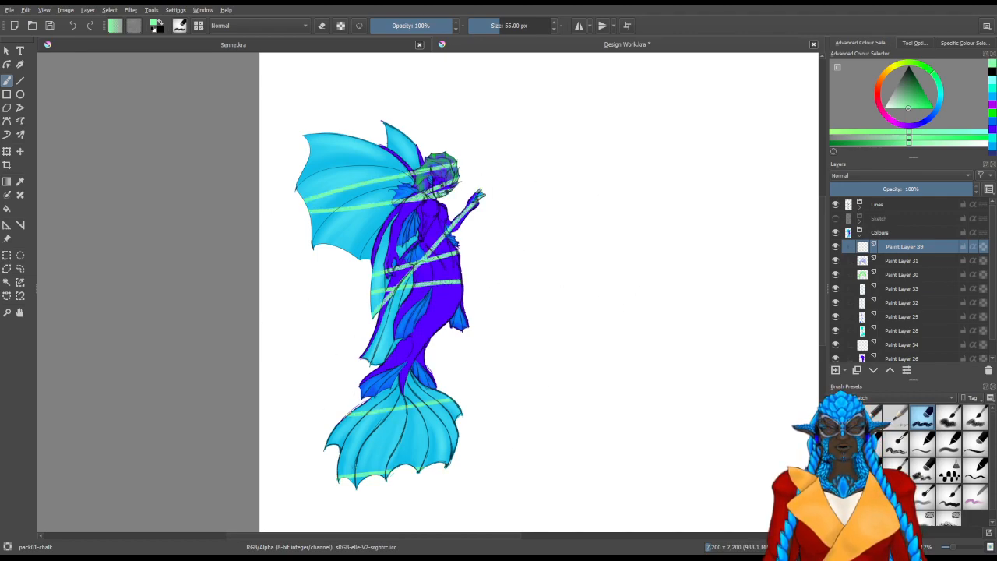
key(ctrl+z)
key(ctrl+z)
key(ctrl+z)
key(ctrl+z)
key(ctrl+z)
key(ctrl+z)
key(ctrl+z)
Try crisscrossing light green chalk lines over the wing, body and tail fin, and clear them from the layer
drag(515, 105, 268, 298)
mouse_move(300, 180)
mouse_down()
mouse_move(465, 308)
mouse_move(360, 386)
mouse_up()
drag(329, 433, 421, 470)
drag(360, 383, 460, 444)
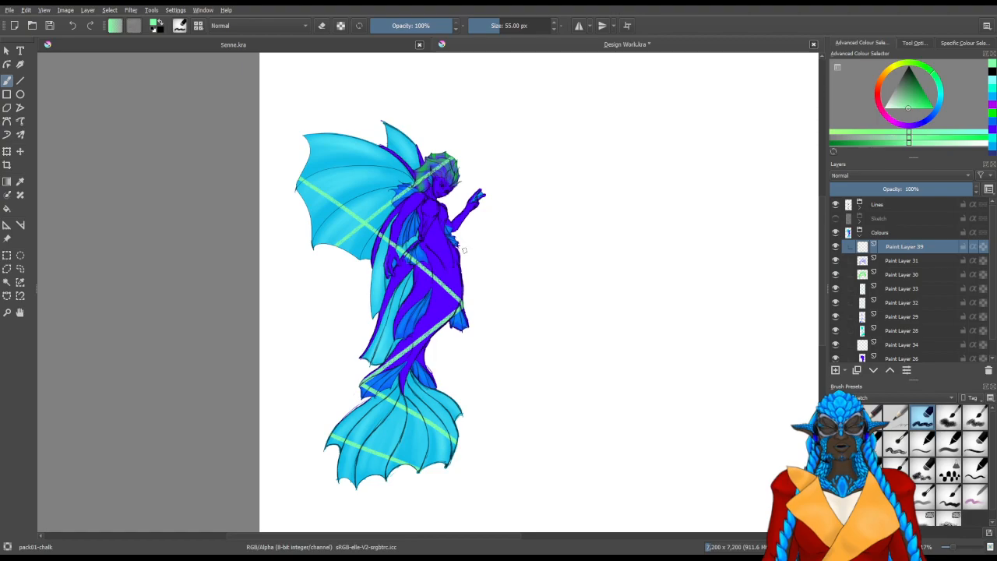
drag(463, 250, 372, 274)
drag(464, 282, 376, 331)
drag(331, 245, 364, 140)
drag(373, 142, 439, 329)
drag(461, 415, 278, 450)
drag(377, 322, 557, 212)
drag(459, 239, 383, 270)
drag(362, 379, 439, 389)
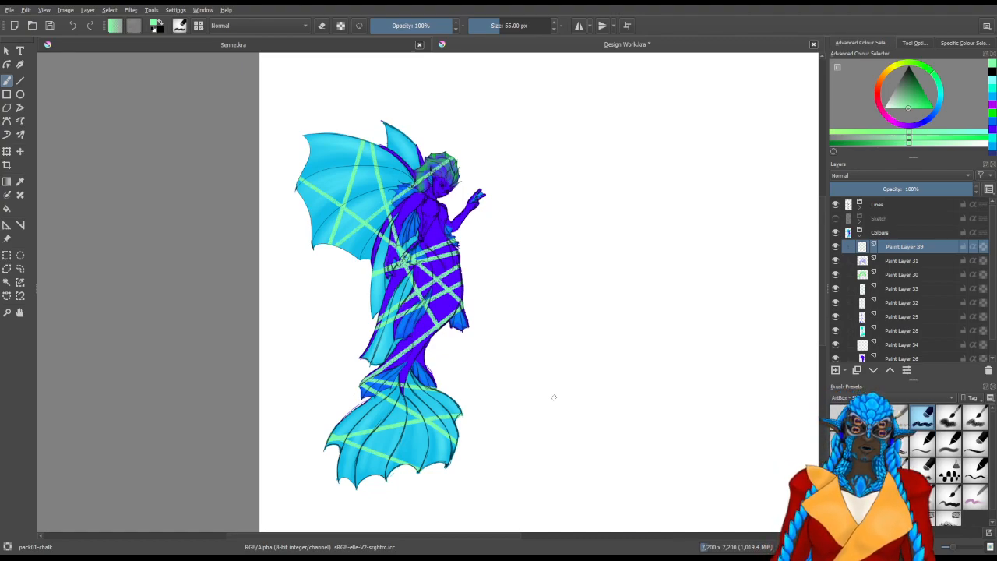
key(Delete)
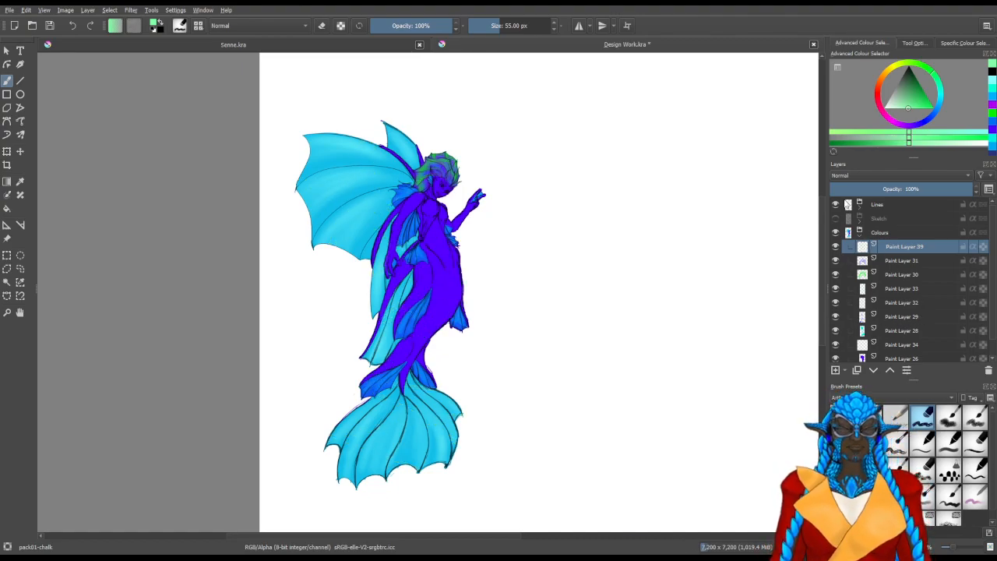
Switch the brush presets to the Effects set and choose the deevad 4b adjust color brush
click(870, 295)
click(886, 399)
click(858, 296)
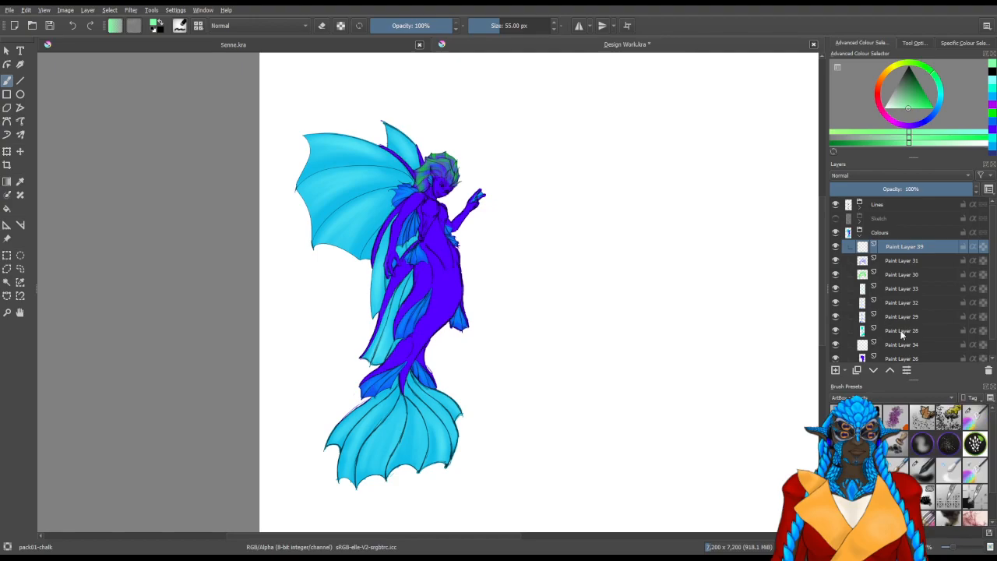
click(975, 418)
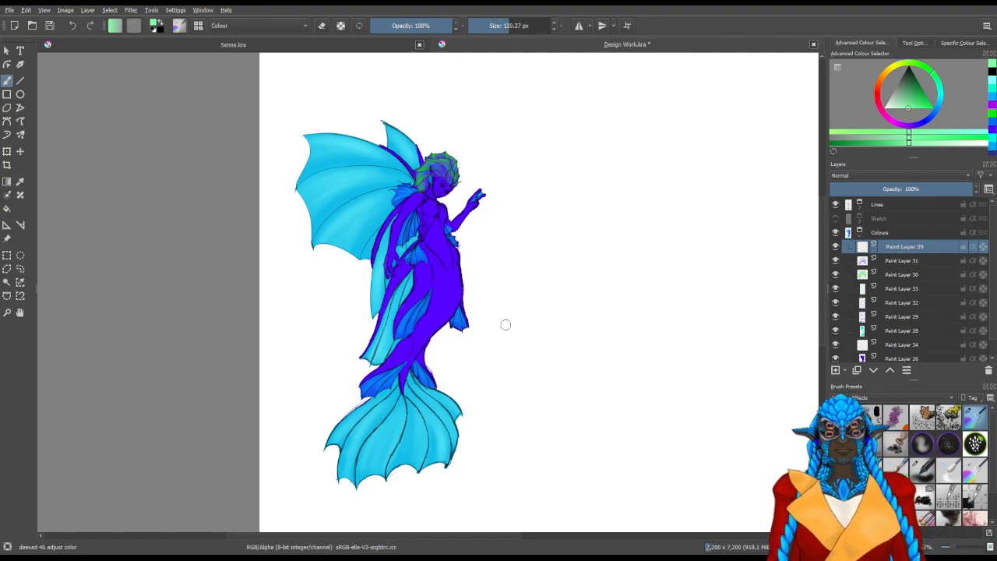
Set the painting colour to a medium blue-violet for the colour-adjusting brush
scroll(448, 165, up, 10)
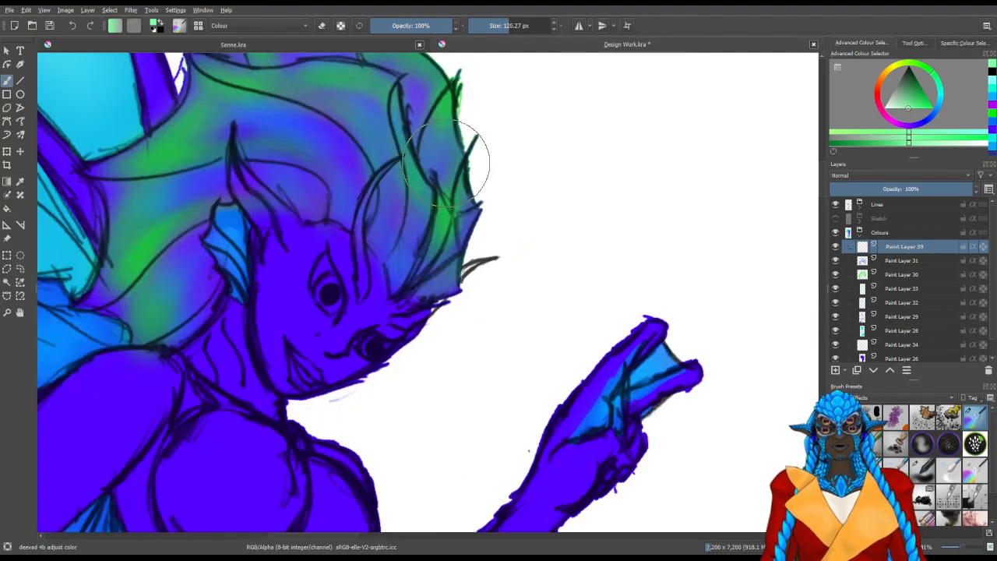
scroll(448, 164, down, 5)
scroll(448, 164, down, 3)
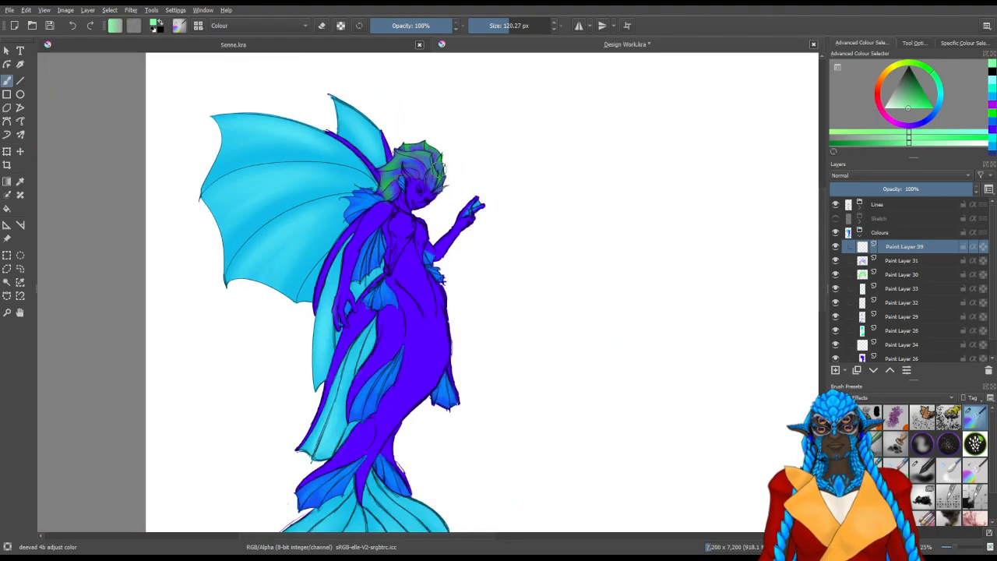
drag(477, 401, 496, 389)
mouse_move(491, 307)
mouse_down()
mouse_move(535, 346)
mouse_move(563, 331)
mouse_up()
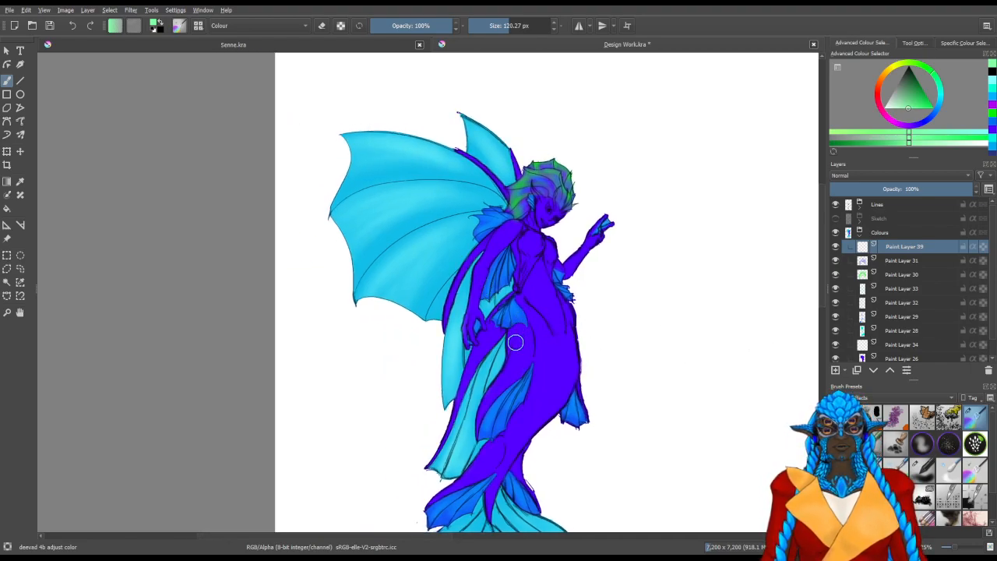
click(927, 120)
click(921, 110)
mouse_move(928, 117)
mouse_down()
mouse_move(919, 87)
mouse_move(919, 121)
mouse_up()
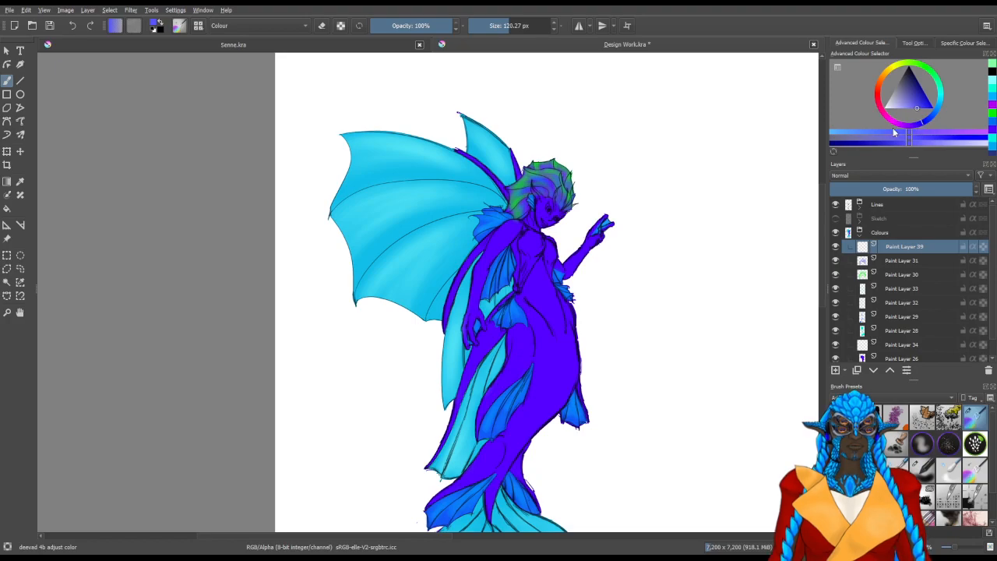
Set the painting colour to a pale blue and try a soft highlight down the belly and chest
scroll(797, 161, up, 3)
scroll(558, 286, down, 2)
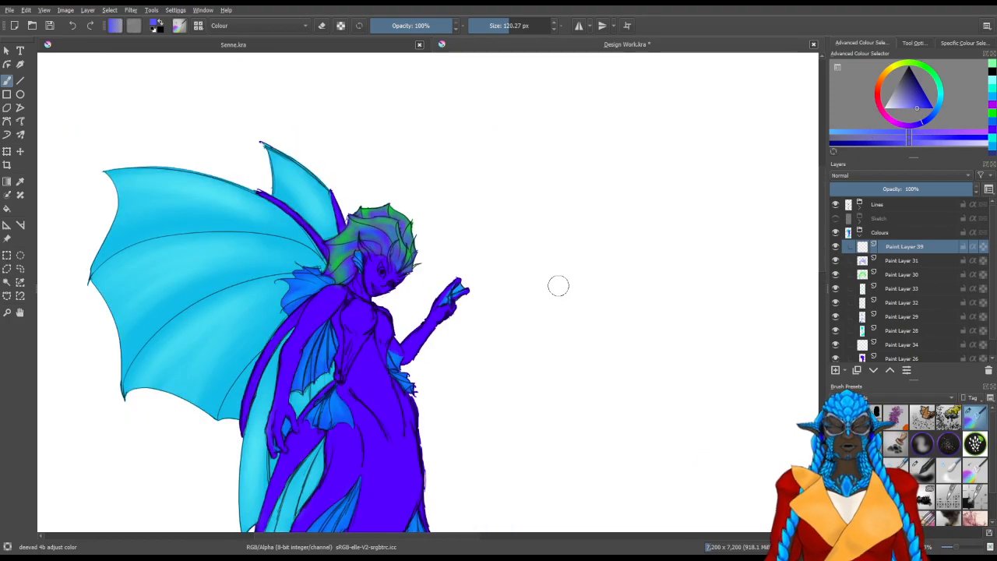
drag(558, 286, 643, 186)
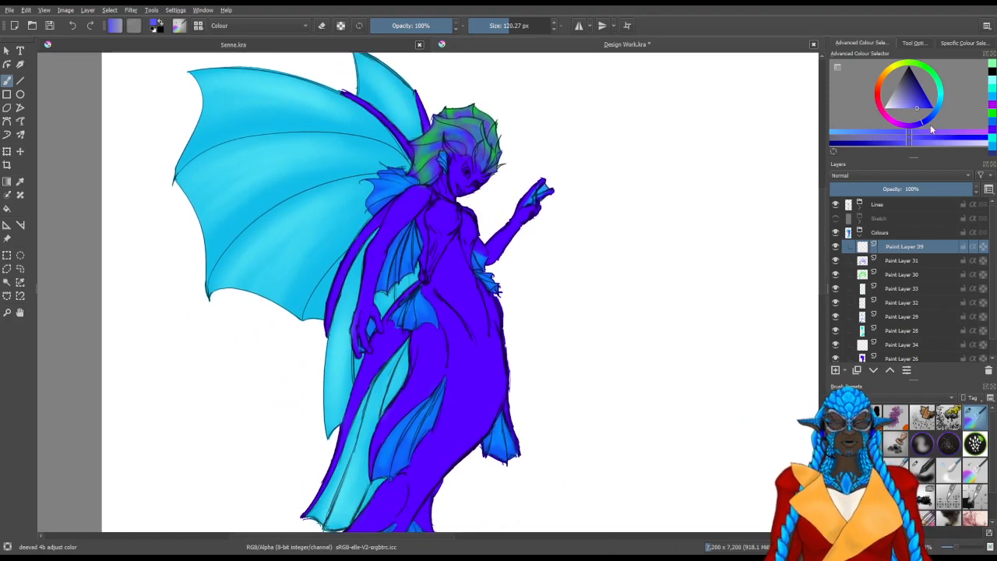
click(937, 114)
drag(906, 101, 908, 116)
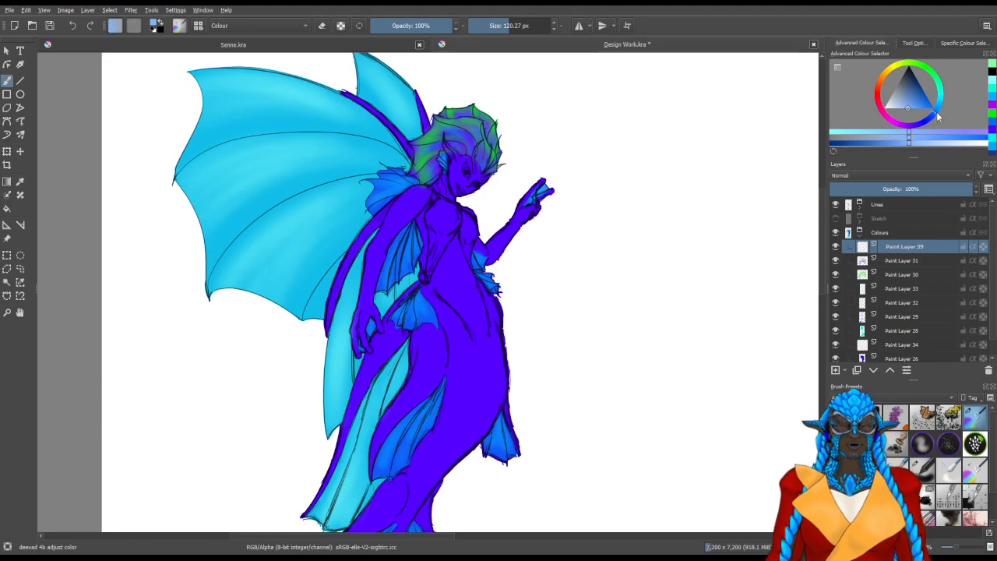
drag(471, 290, 499, 314)
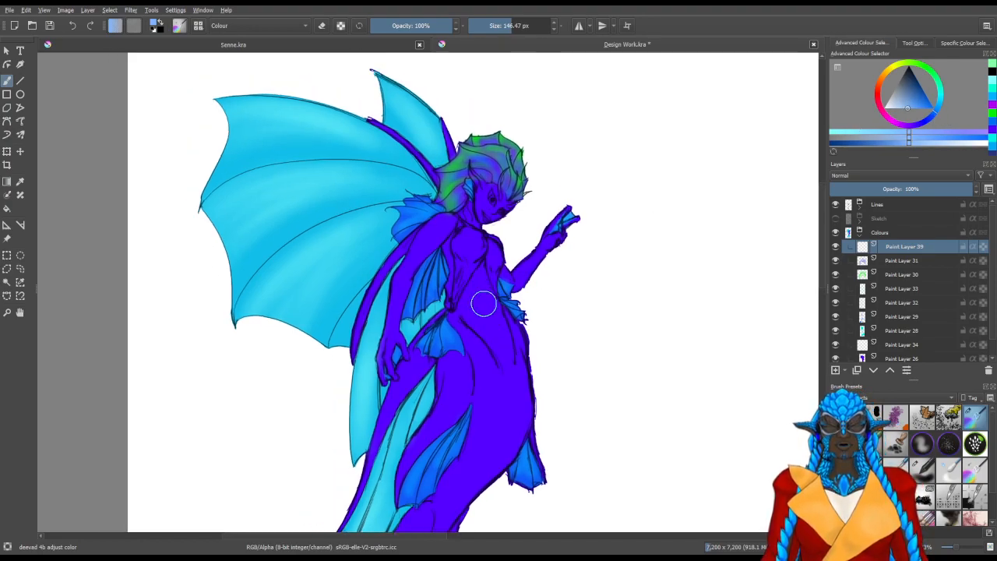
mouse_move(500, 328)
mouse_down()
mouse_move(508, 361)
mouse_move(487, 304)
mouse_move(511, 375)
mouse_move(483, 281)
mouse_move(493, 291)
mouse_move(506, 353)
mouse_move(478, 292)
mouse_move(507, 367)
mouse_move(482, 276)
mouse_move(468, 318)
mouse_move(480, 281)
mouse_move(469, 289)
mouse_move(472, 249)
mouse_move(454, 263)
mouse_move(453, 239)
mouse_move(477, 255)
mouse_up()
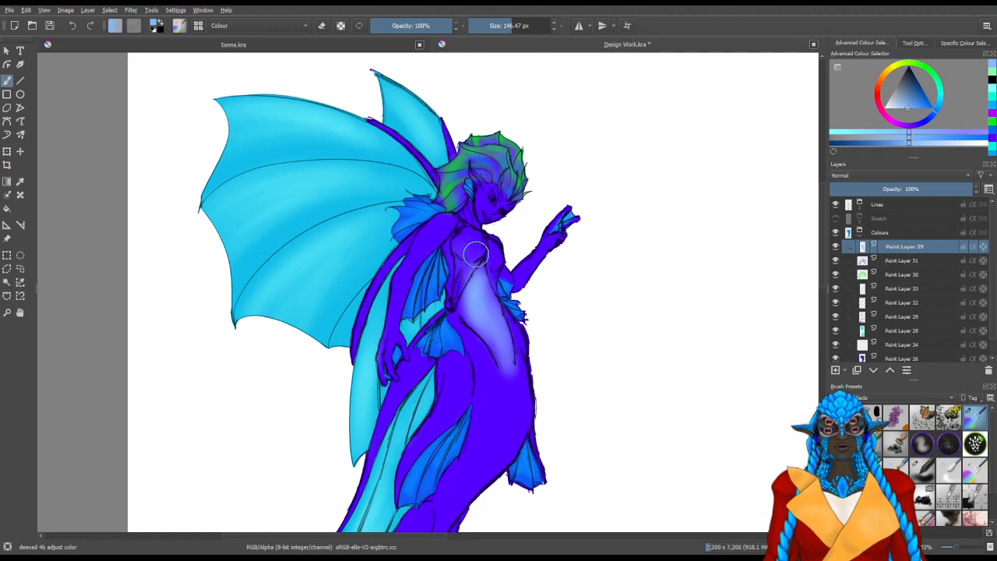
Try a pale blue highlight on the throat with a brush of about 62 px
scroll(498, 250, up, 5)
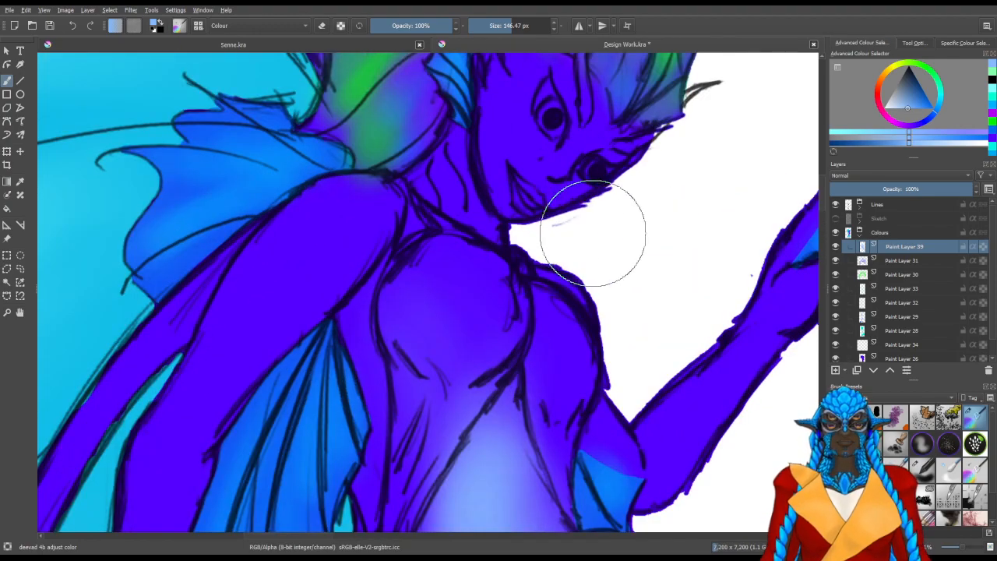
mouse_move(491, 200)
mouse_down()
mouse_move(442, 349)
mouse_move(388, 339)
mouse_move(427, 368)
mouse_move(392, 345)
mouse_up()
mouse_move(433, 371)
mouse_down()
mouse_move(436, 385)
mouse_move(401, 350)
mouse_up()
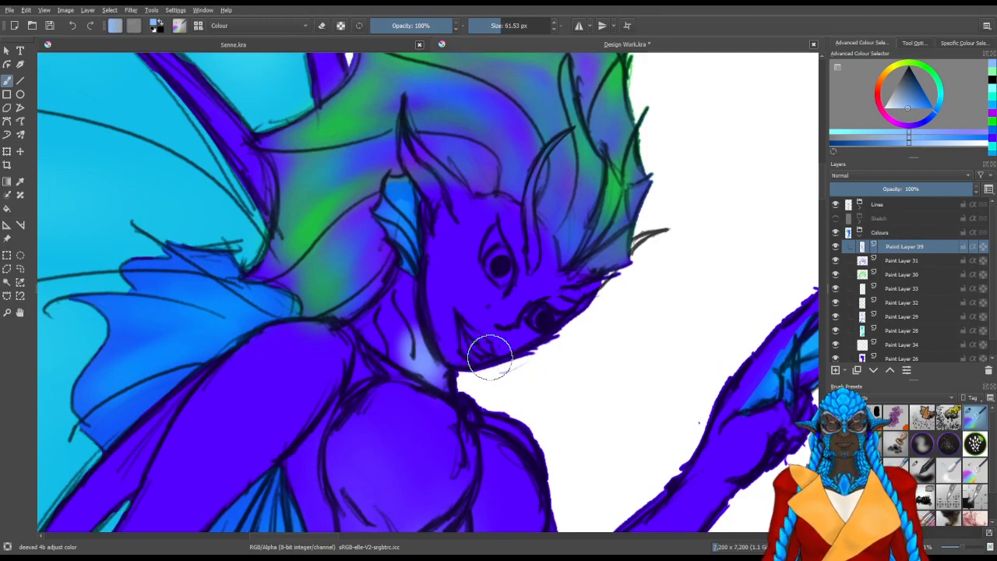
scroll(546, 401, down, 1)
scroll(544, 311, down, 1)
scroll(392, 227, down, 1)
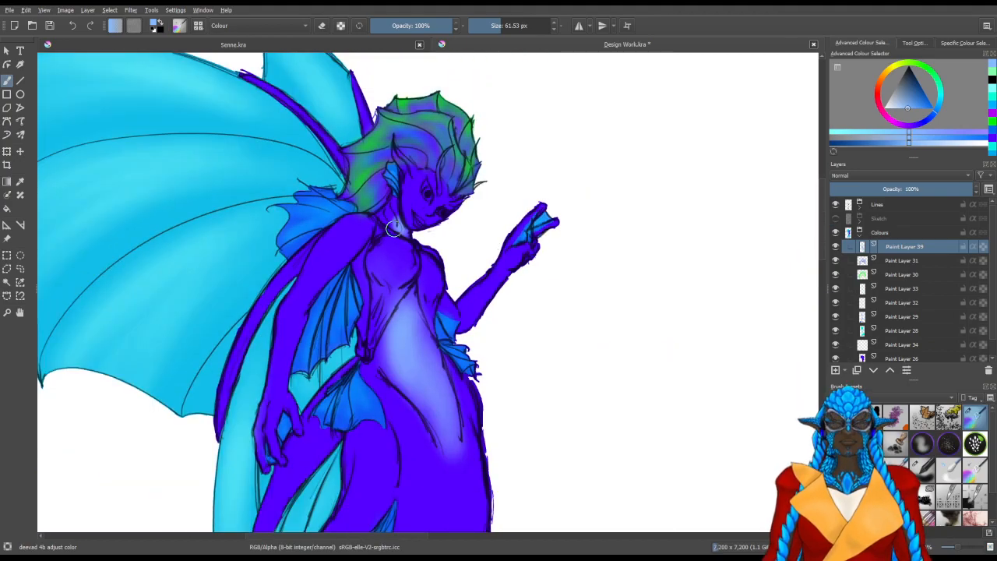
Try adding another paint layer, and undo it together with the pale blue highlights on the belly, chest and throat
click(836, 370)
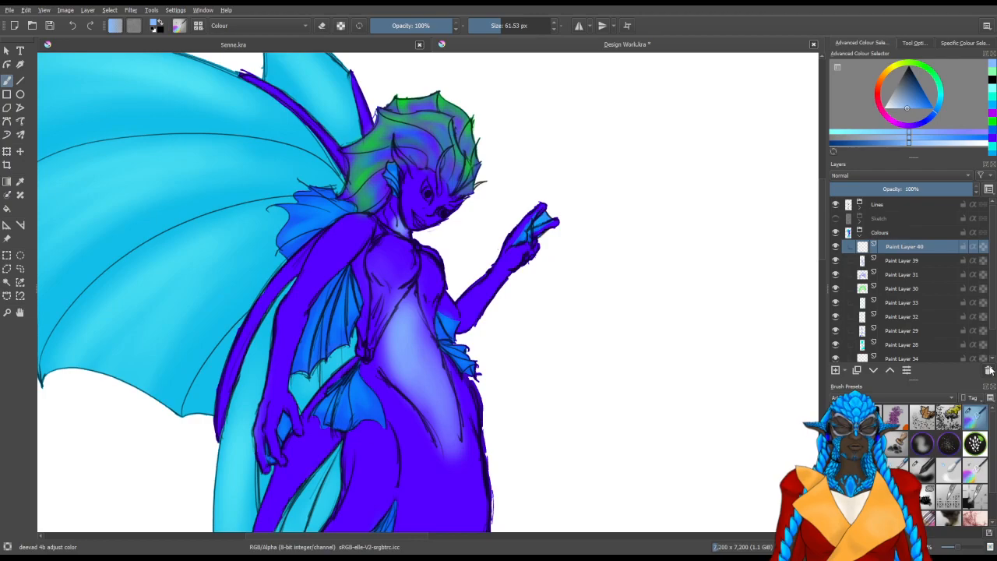
key(ctrl+z)
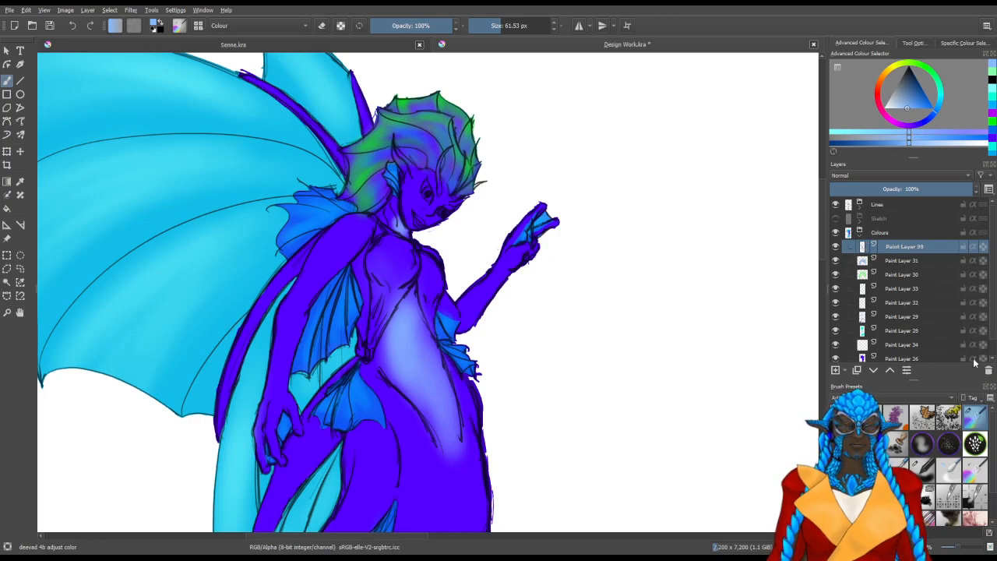
key(ctrl+z)
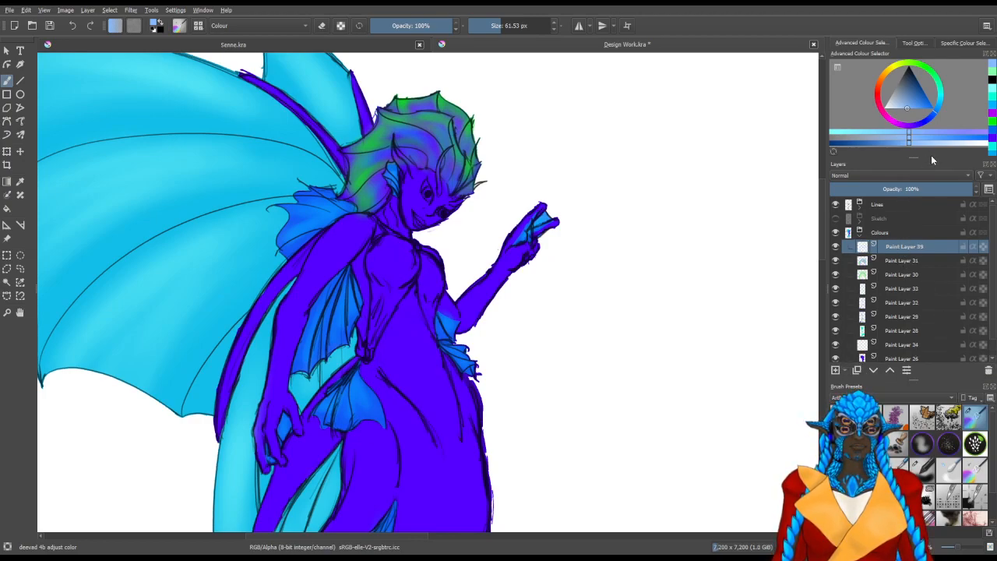
Set the painting colour to a more saturated medium blue and brush it softly down the belly with a size of about 103 px
click(918, 104)
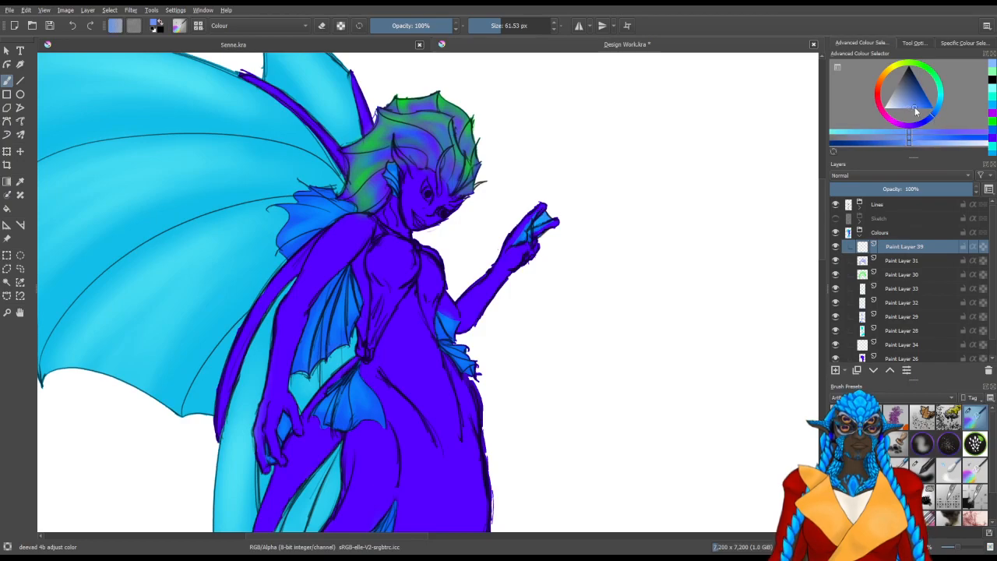
drag(918, 105, 926, 113)
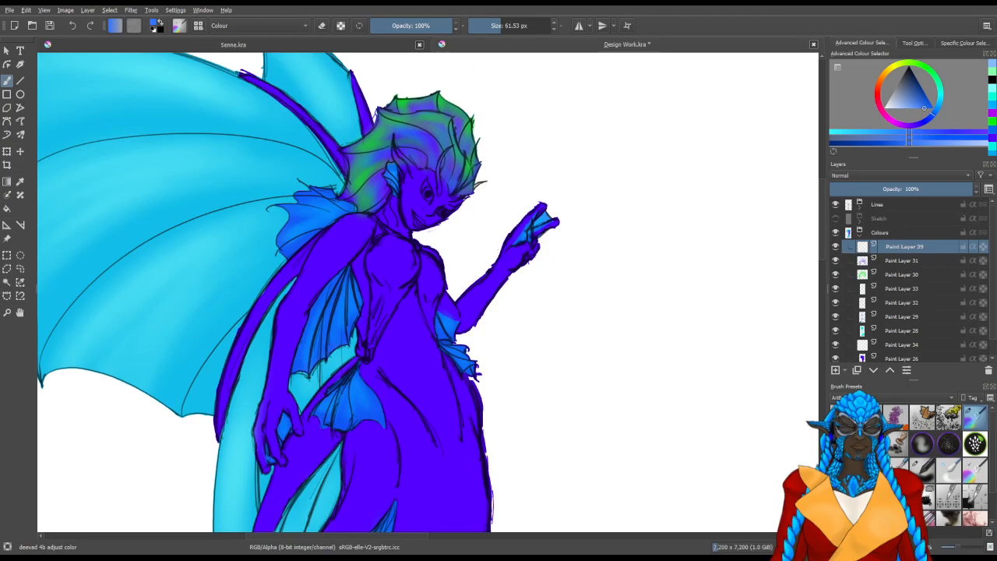
scroll(323, 312, up, 1)
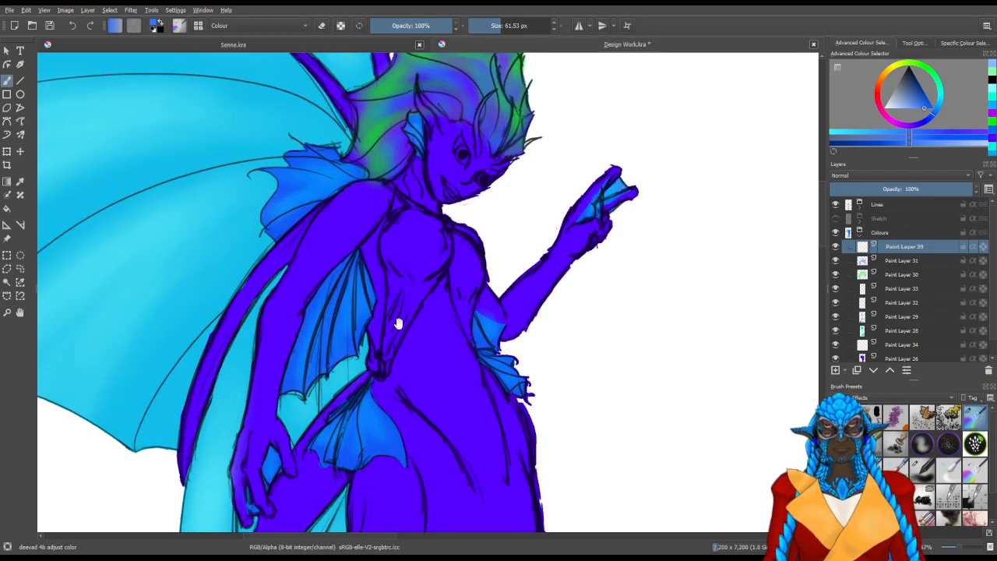
mouse_move(442, 350)
mouse_down()
mouse_move(469, 410)
mouse_move(464, 392)
mouse_up()
mouse_move(460, 363)
mouse_down()
mouse_move(463, 400)
mouse_move(455, 387)
mouse_up()
mouse_move(468, 436)
mouse_down()
mouse_move(440, 368)
mouse_move(477, 441)
mouse_move(488, 437)
mouse_move(492, 465)
mouse_move(470, 382)
mouse_move(503, 505)
mouse_move(480, 411)
mouse_move(458, 382)
mouse_move(500, 475)
mouse_move(475, 389)
mouse_move(447, 388)
mouse_up()
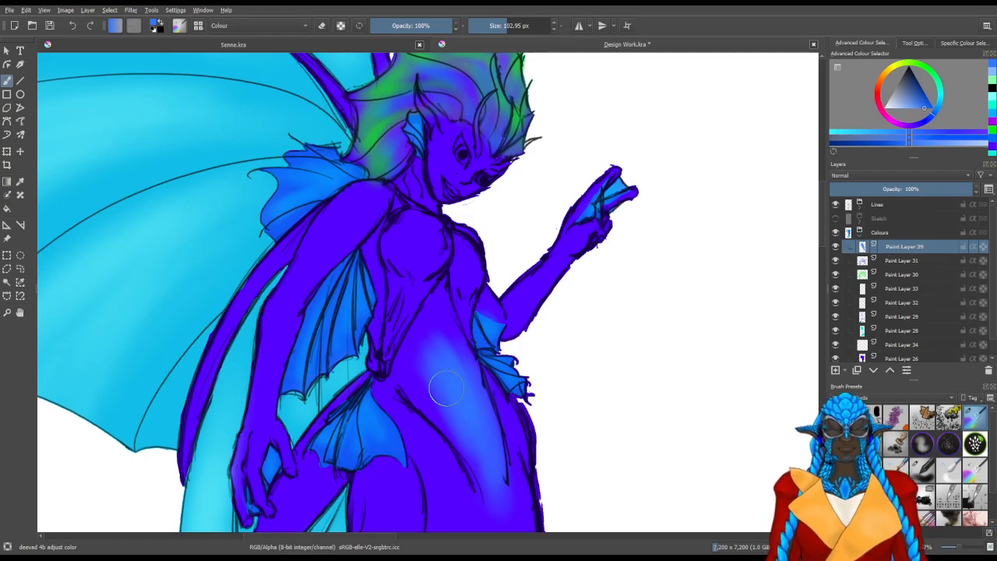
Build up the belly's medium blue and blend it down towards the hips
mouse_move(443, 349)
mouse_down()
mouse_move(420, 379)
mouse_move(438, 292)
mouse_move(411, 374)
mouse_move(421, 383)
mouse_move(423, 338)
mouse_move(472, 447)
mouse_move(445, 312)
mouse_move(445, 358)
mouse_up()
mouse_move(468, 395)
mouse_down()
mouse_move(441, 310)
mouse_move(452, 413)
mouse_move(473, 466)
mouse_move(445, 356)
mouse_up()
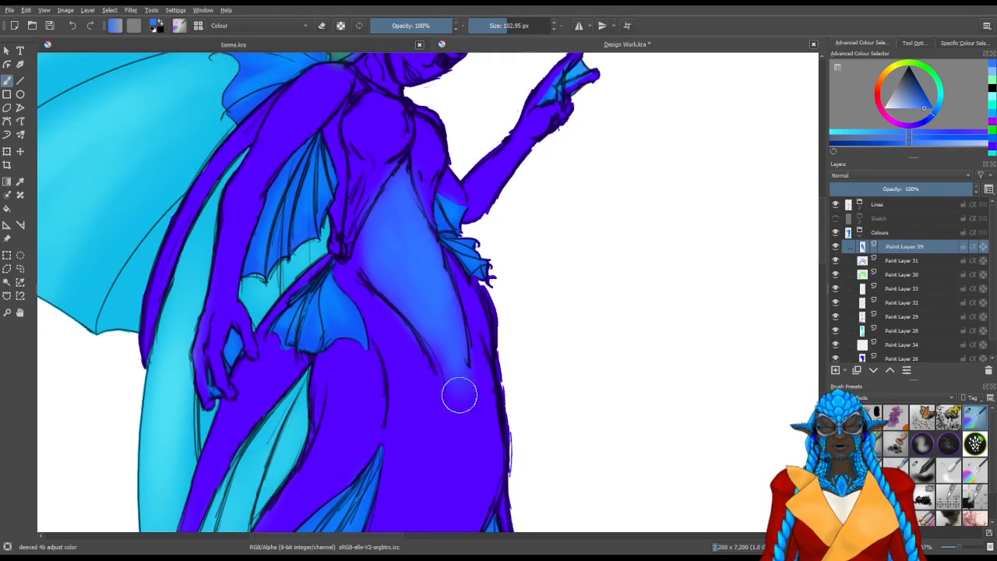
drag(442, 278, 463, 399)
mouse_move(431, 367)
mouse_down()
mouse_move(427, 249)
mouse_move(441, 285)
mouse_up()
drag(397, 195, 445, 254)
Brush a soft medium blue highlight along the inner edge of the lowered forearm with a size of about 45 px
mouse_move(311, 328)
mouse_down()
mouse_move(288, 300)
mouse_move(282, 327)
mouse_move(284, 319)
mouse_move(290, 330)
mouse_move(296, 288)
mouse_move(291, 329)
mouse_move(305, 259)
mouse_move(293, 344)
mouse_move(305, 268)
mouse_up()
mouse_move(299, 306)
mouse_down()
mouse_move(299, 334)
mouse_move(311, 256)
mouse_move(293, 344)
mouse_move(313, 260)
mouse_up()
drag(301, 309, 324, 225)
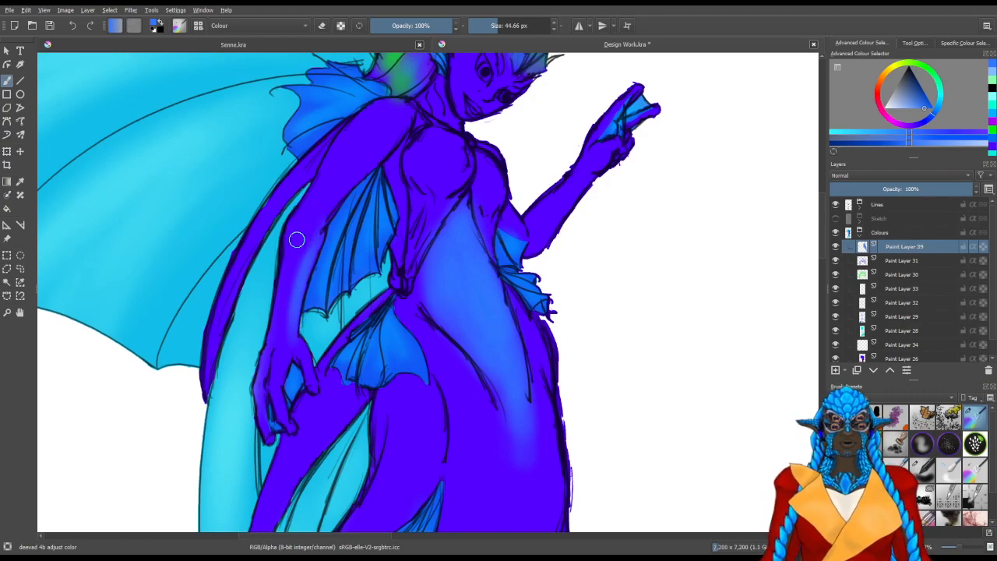
Carry the medium blue highlight up the lowered arm and onto the torso's side strip with a brush of about 56 px
drag(326, 214, 324, 250)
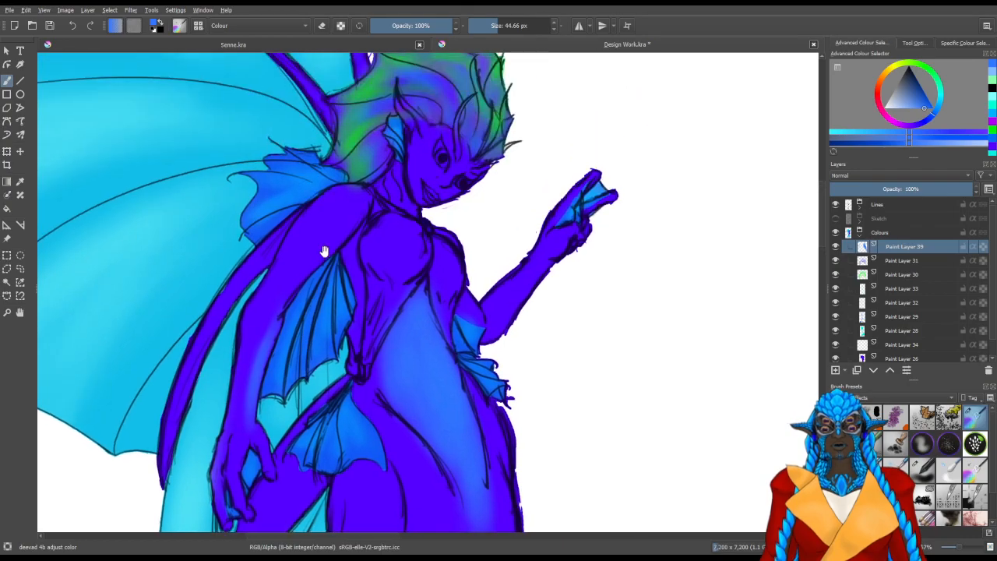
scroll(374, 267, up, 2)
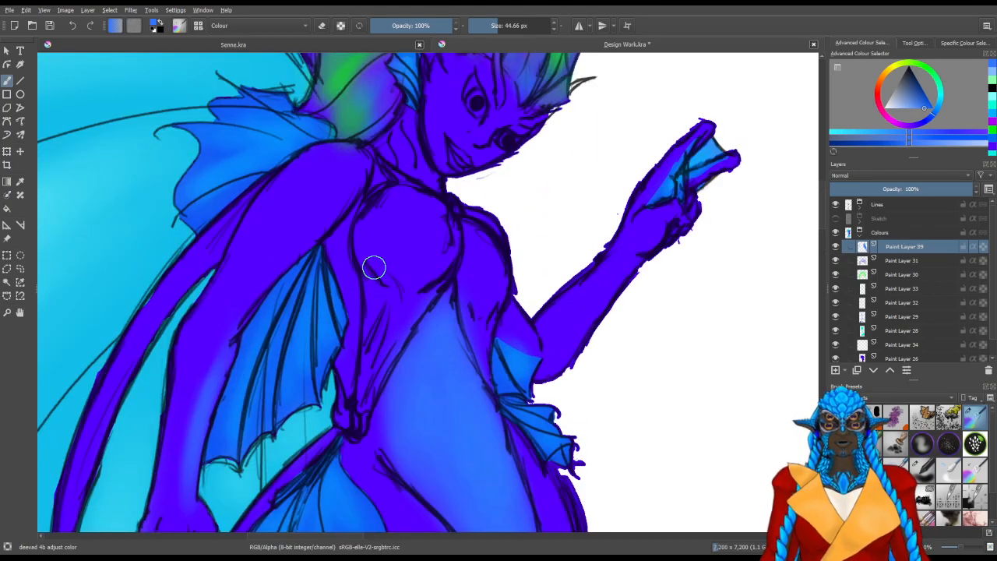
drag(298, 241, 300, 287)
mouse_move(265, 356)
mouse_down()
mouse_move(230, 354)
mouse_move(240, 359)
mouse_move(298, 294)
mouse_up()
drag(258, 331, 332, 258)
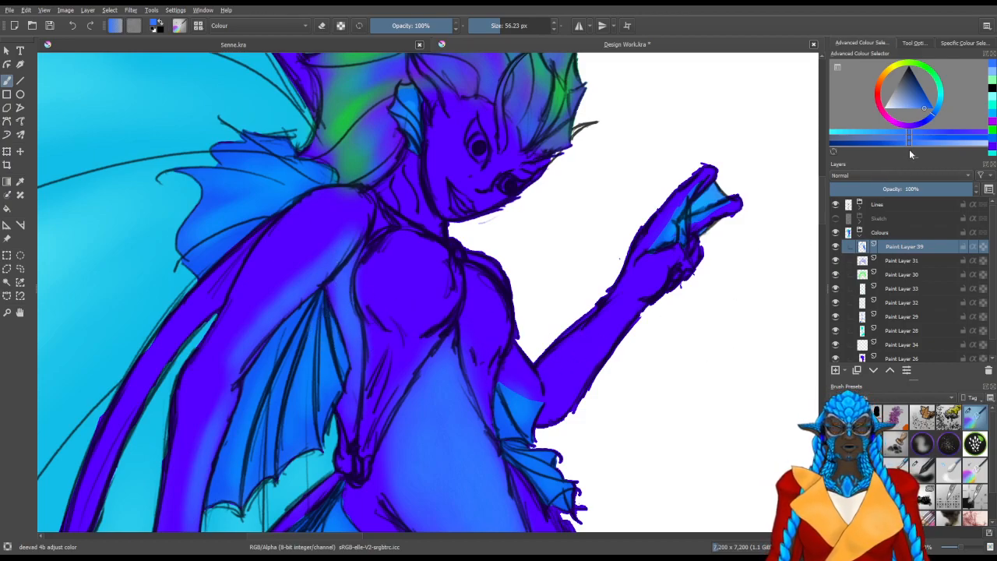
Try violet and dark blue shading on the torso's side strip with a brush of about 32 px
key(x)
ctrl+click(441, 193)
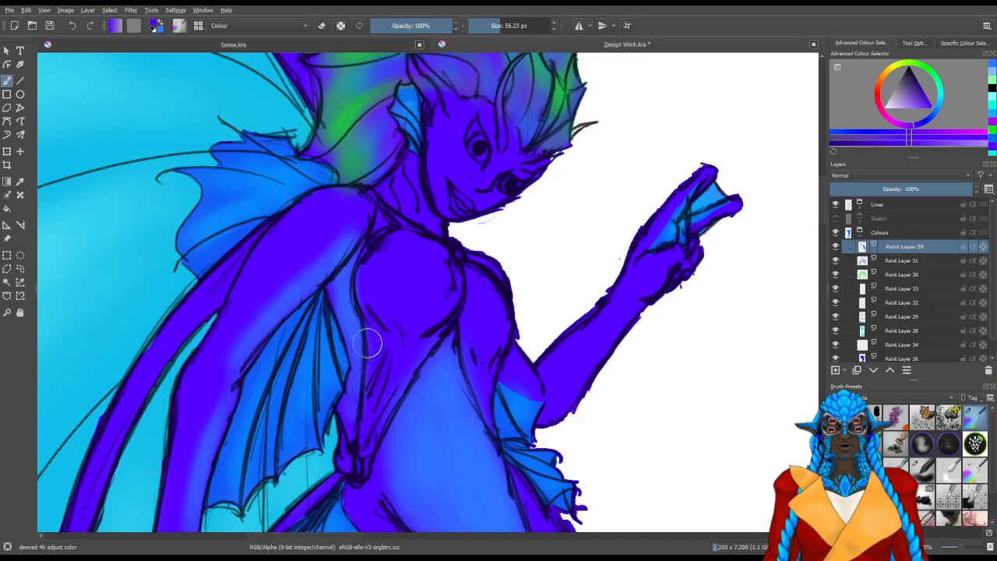
key(bracketleft)
key(bracketleft)
key(bracketleft)
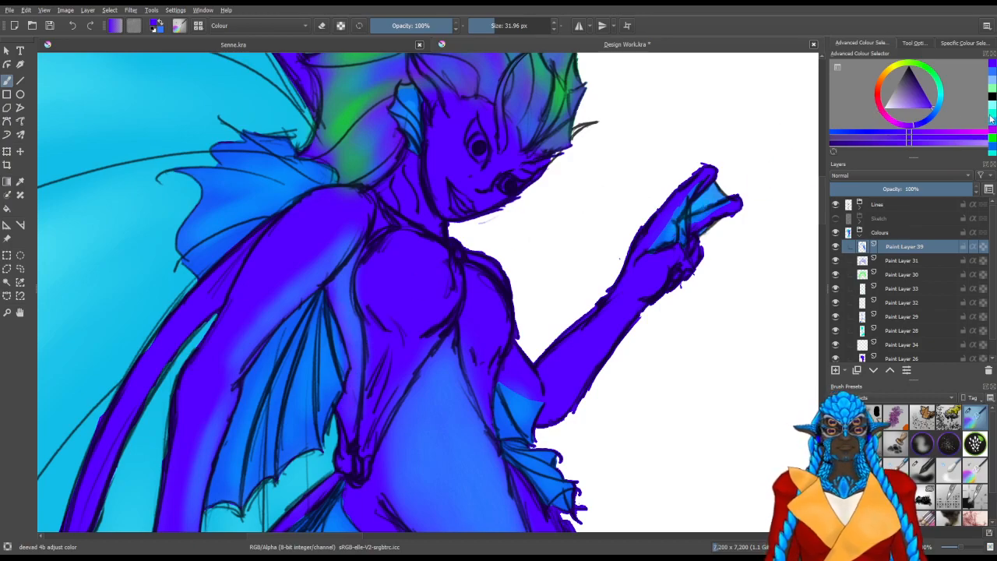
click(924, 92)
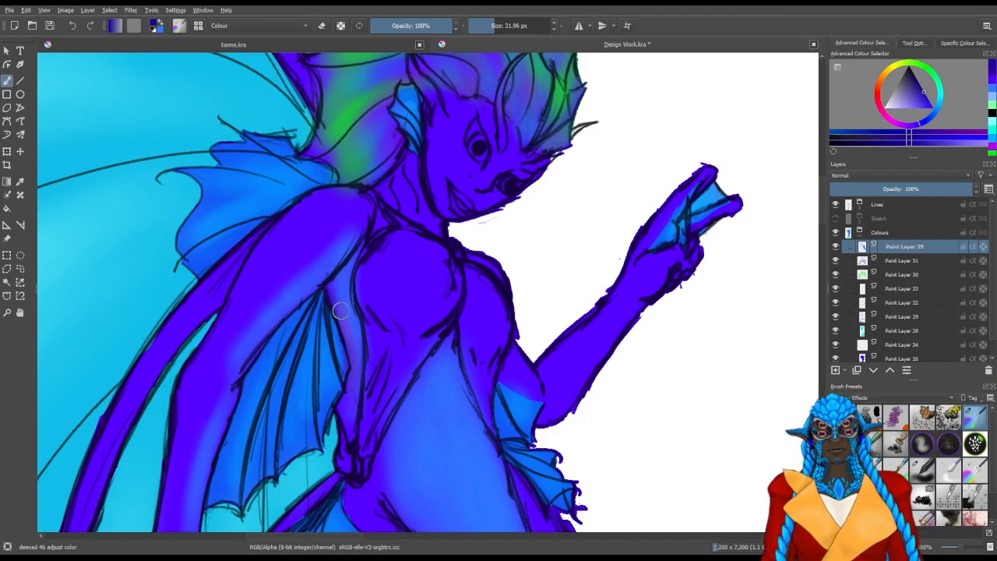
Erase the shading from the torso's side strip and rework it in medium blue
key(/)
mouse_move(352, 343)
mouse_down()
mouse_move(357, 383)
mouse_move(345, 303)
mouse_move(357, 356)
mouse_up()
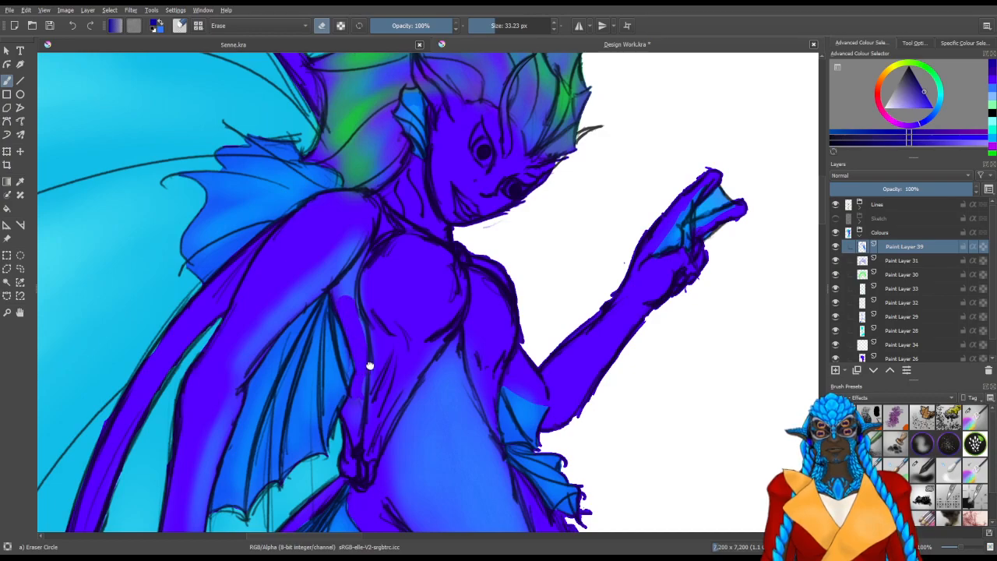
key(/)
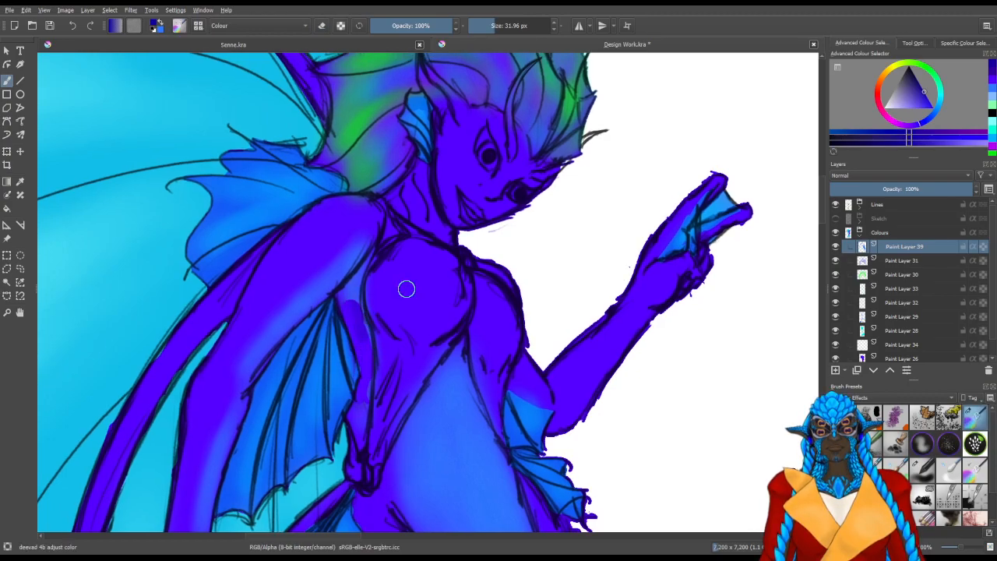
ctrl+click(351, 312)
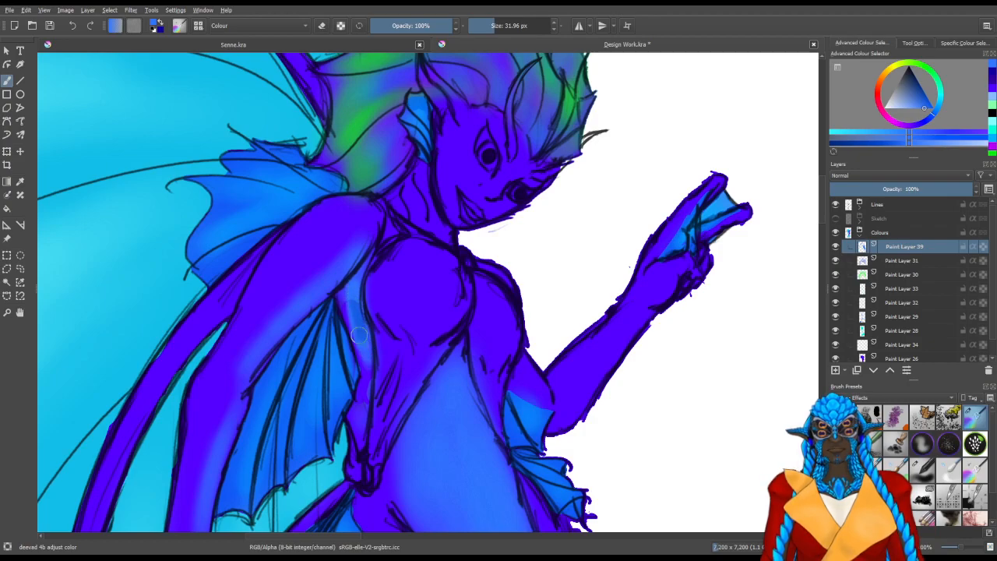
key(/)
mouse_move(377, 285)
mouse_down()
mouse_move(356, 292)
mouse_move(374, 274)
mouse_up()
mouse_move(365, 348)
mouse_down()
mouse_move(367, 430)
mouse_move(374, 353)
mouse_move(390, 340)
mouse_move(381, 339)
mouse_move(387, 352)
mouse_move(370, 294)
mouse_move(385, 449)
mouse_move(391, 387)
mouse_up()
key(/)
Fill out the medium blue along the upper belly and lower ribs with a brush of about 60 px
drag(491, 432, 359, 300)
mouse_move(415, 343)
mouse_down()
mouse_move(439, 342)
mouse_move(420, 342)
mouse_up()
mouse_move(328, 269)
mouse_down()
mouse_move(292, 318)
mouse_move(298, 362)
mouse_move(293, 331)
mouse_move(310, 310)
mouse_up()
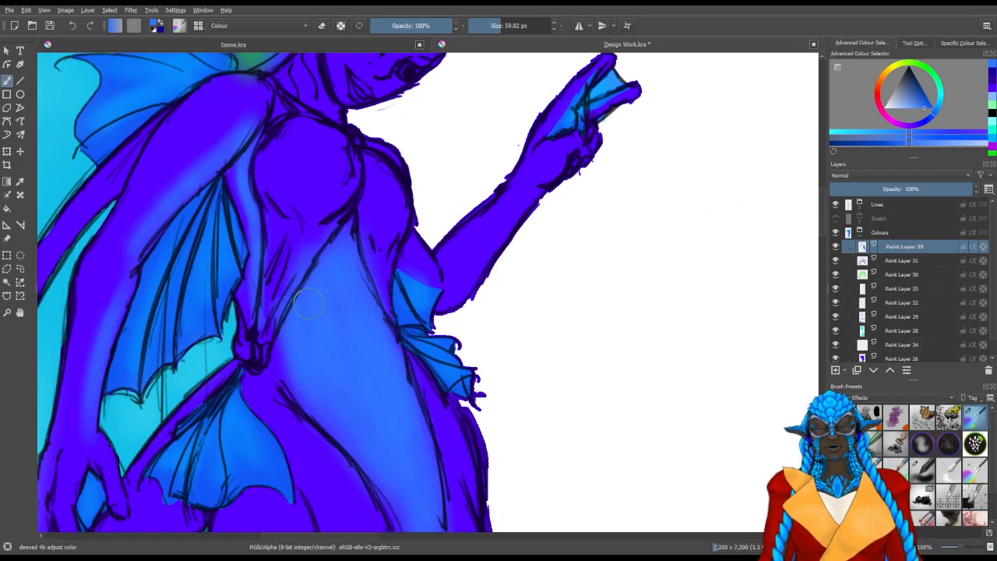
mouse_move(343, 254)
mouse_down()
mouse_move(365, 307)
mouse_move(368, 289)
mouse_move(370, 327)
mouse_up()
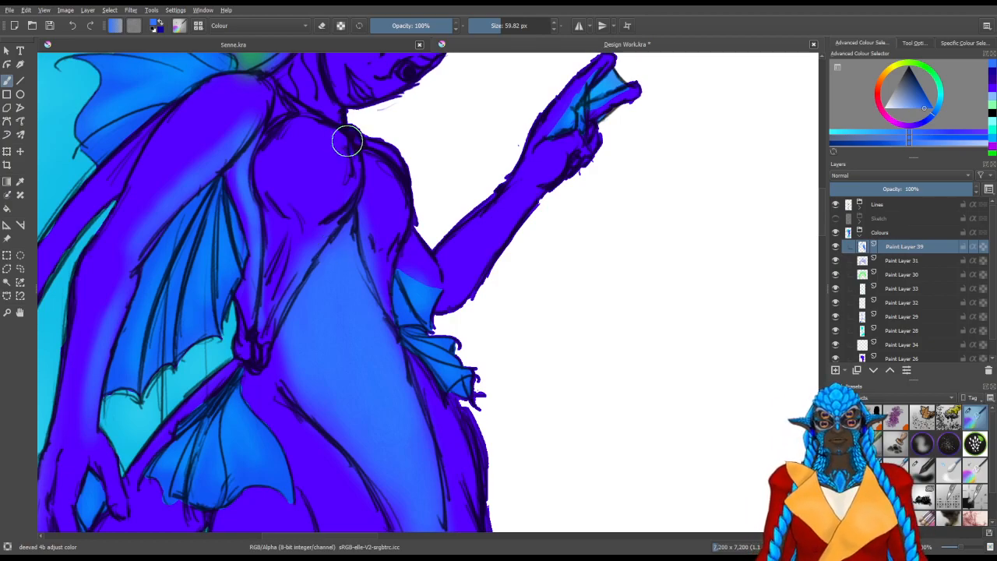
Brush medium blue highlights on the lowered wrist and fingers, reducing the brush to about 21 px
drag(336, 306, 428, 261)
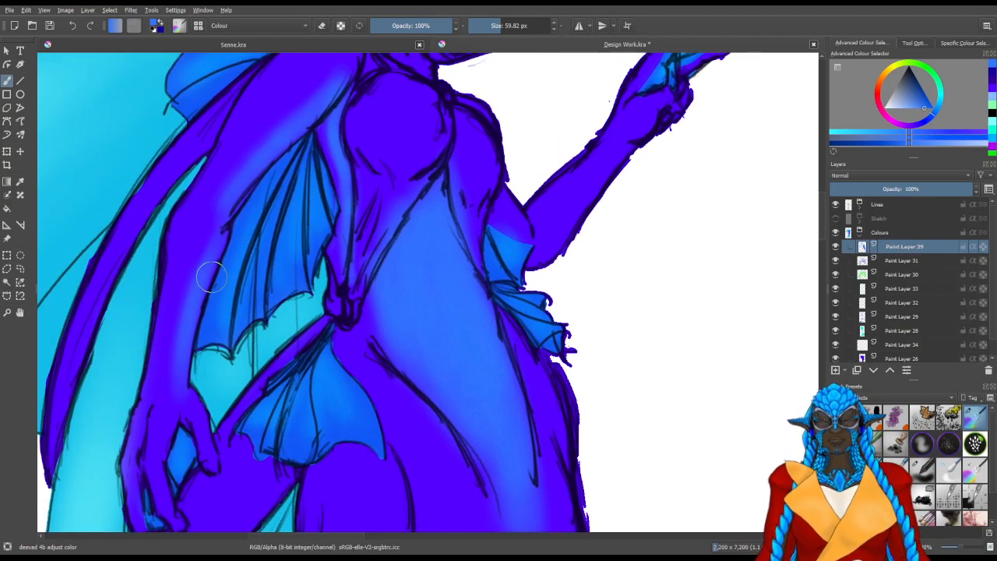
drag(222, 274, 202, 274)
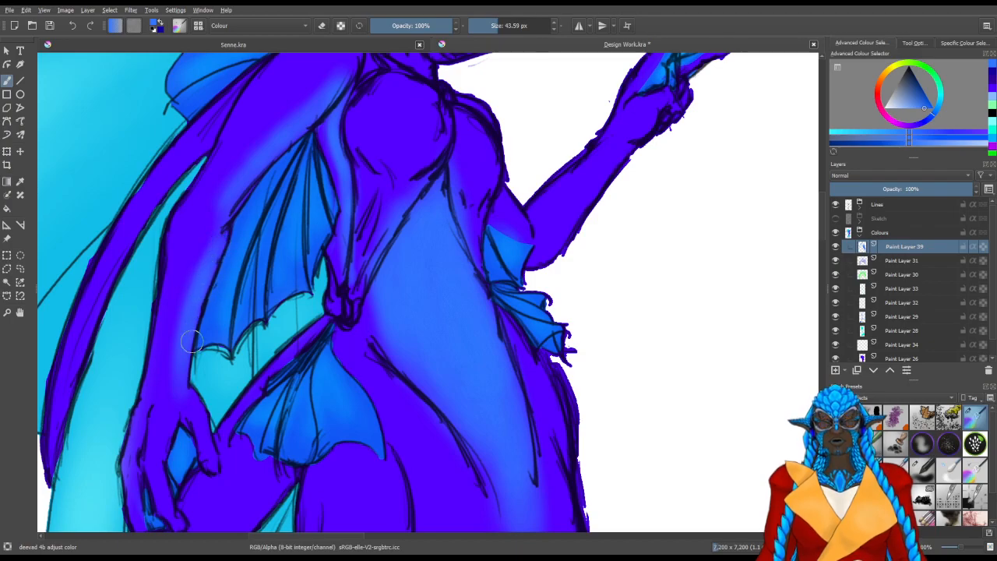
drag(201, 400, 192, 400)
mouse_move(195, 439)
mouse_down()
mouse_move(195, 409)
mouse_move(163, 403)
mouse_up()
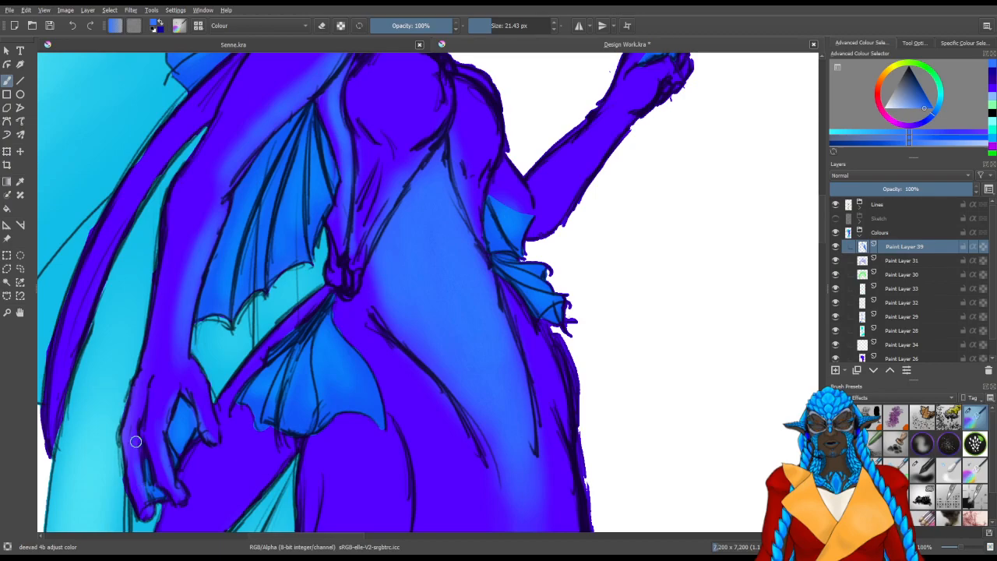
Brush medium blue highlights onto the raised hand's fingers with a brush of about 24 px
drag(308, 320, 303, 314)
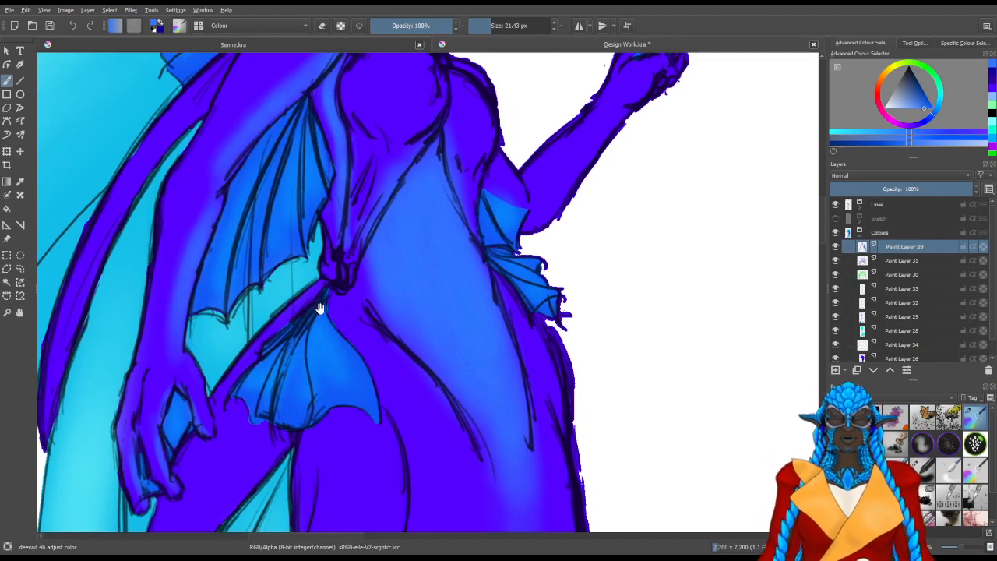
drag(406, 256, 312, 350)
mouse_move(508, 200)
mouse_down()
mouse_move(408, 263)
mouse_move(458, 277)
mouse_up()
mouse_move(435, 220)
mouse_down()
mouse_move(425, 221)
mouse_move(455, 208)
mouse_up()
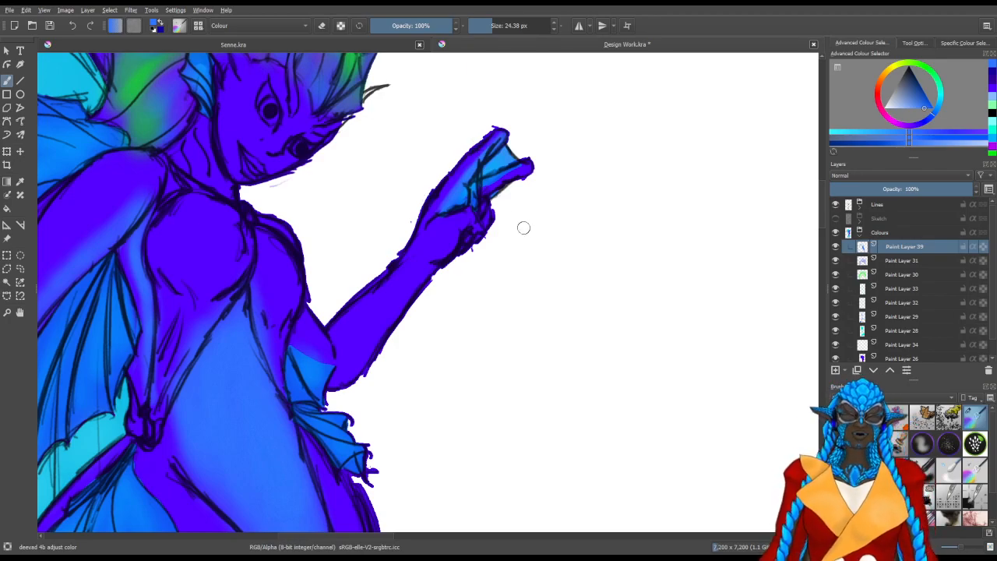
drag(508, 202, 485, 213)
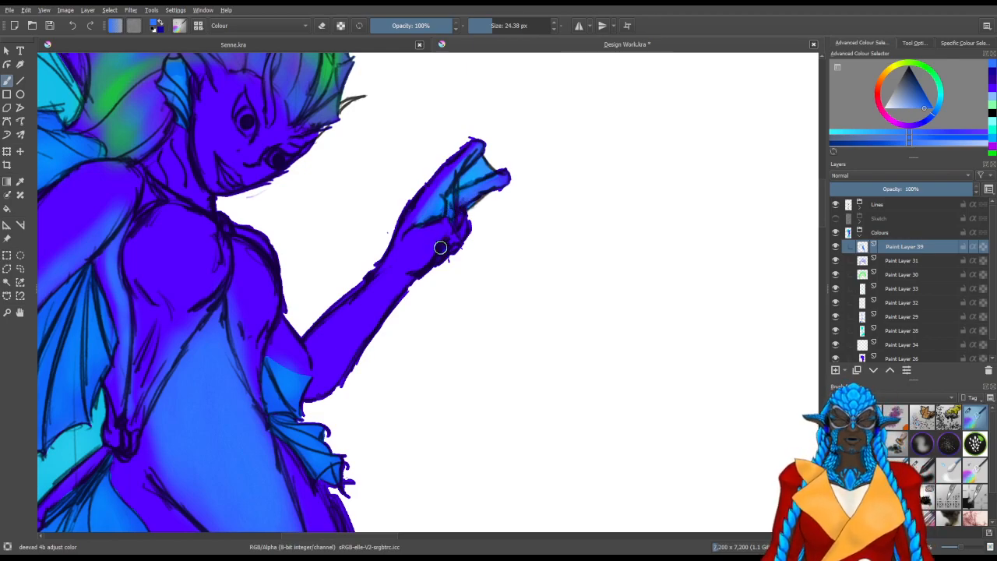
drag(433, 220, 416, 225)
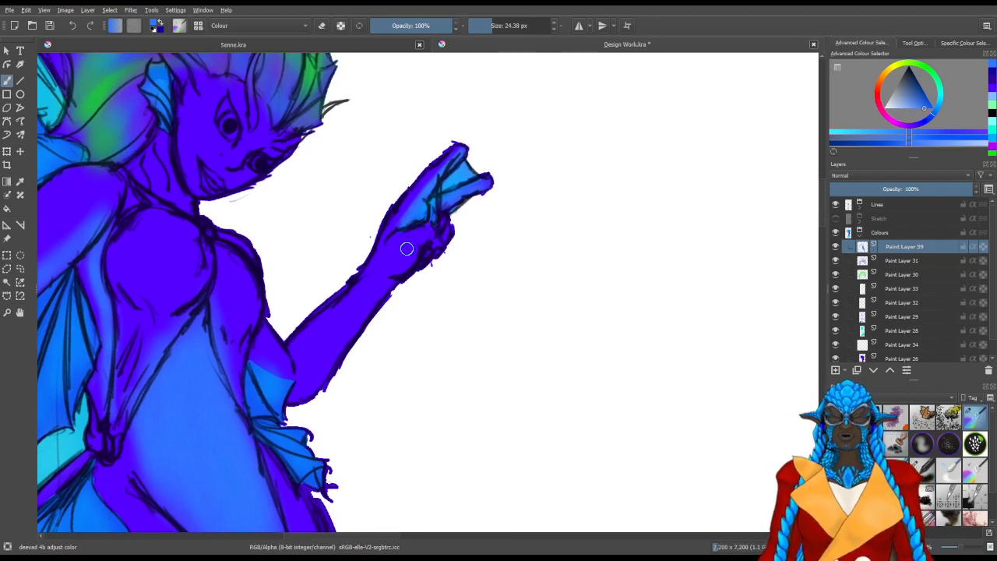
Brush medium blue highlights along the raised forearm and elbow with a brush of about 49 px
mouse_move(361, 305)
mouse_down()
mouse_move(437, 251)
mouse_move(396, 290)
mouse_move(413, 282)
mouse_move(449, 229)
mouse_move(436, 231)
mouse_move(371, 327)
mouse_move(407, 299)
mouse_up()
mouse_move(454, 249)
mouse_down()
mouse_move(459, 228)
mouse_move(386, 320)
mouse_move(392, 328)
mouse_move(421, 297)
mouse_move(389, 306)
mouse_move(380, 334)
mouse_move(366, 339)
mouse_move(333, 299)
mouse_move(357, 326)
mouse_move(360, 316)
mouse_move(337, 300)
mouse_move(364, 320)
mouse_up()
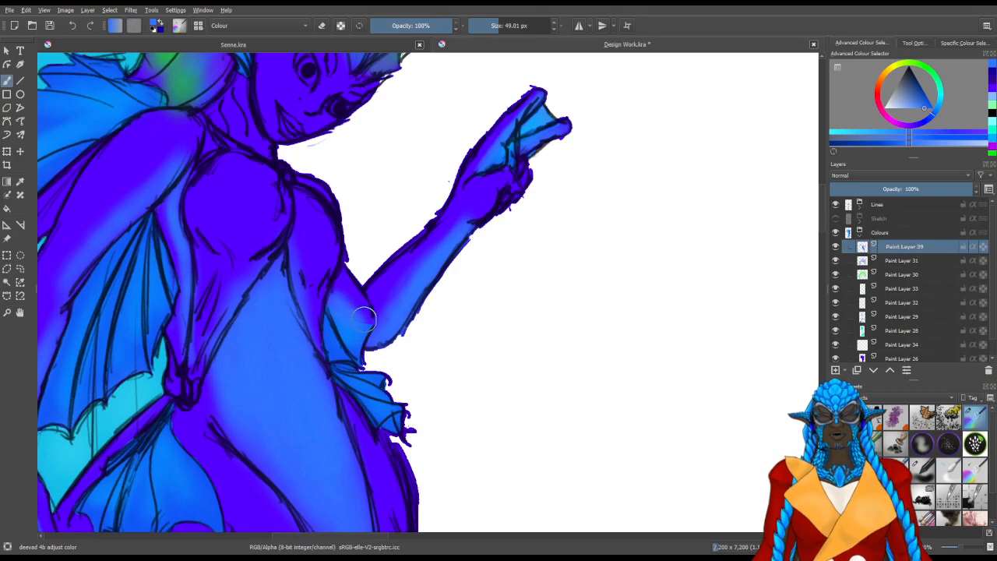
drag(331, 255, 368, 371)
Brush medium blue over the centre of the face with a brush of about 100 px and save the document
mouse_move(307, 267)
mouse_down()
mouse_move(291, 245)
mouse_move(286, 279)
mouse_move(308, 318)
mouse_move(295, 311)
mouse_move(297, 318)
mouse_move(275, 306)
mouse_move(295, 314)
mouse_move(315, 273)
mouse_move(309, 298)
mouse_move(314, 289)
mouse_move(319, 298)
mouse_move(318, 277)
mouse_move(341, 266)
mouse_up()
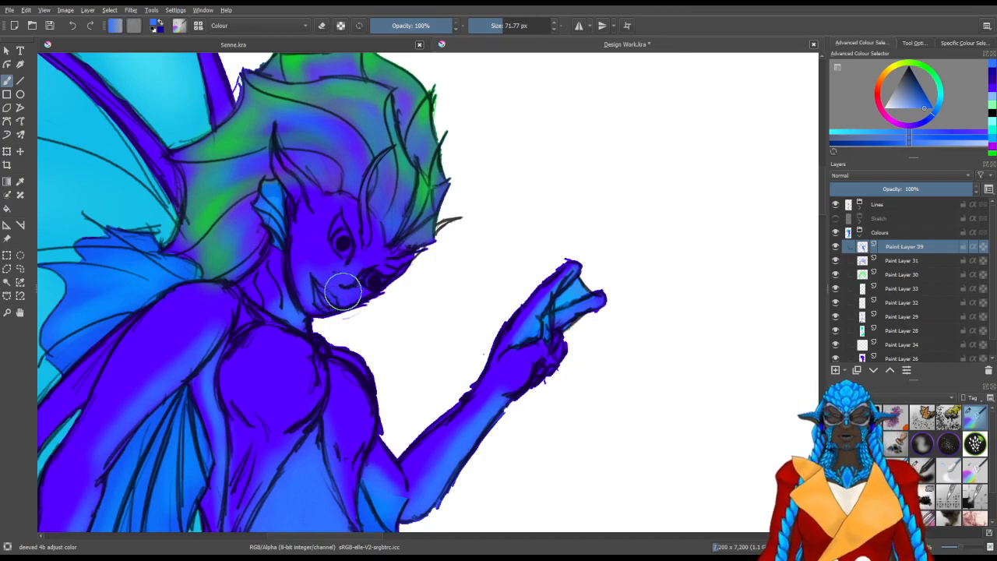
mouse_move(332, 279)
mouse_down()
mouse_move(371, 268)
mouse_move(365, 281)
mouse_move(378, 270)
mouse_move(333, 292)
mouse_move(373, 270)
mouse_move(342, 254)
mouse_move(331, 254)
mouse_move(337, 275)
mouse_move(334, 262)
mouse_move(328, 270)
mouse_move(331, 249)
mouse_move(319, 241)
mouse_move(336, 292)
mouse_move(370, 264)
mouse_move(365, 275)
mouse_move(368, 259)
mouse_move(375, 269)
mouse_move(366, 275)
mouse_move(377, 268)
mouse_move(337, 264)
mouse_up()
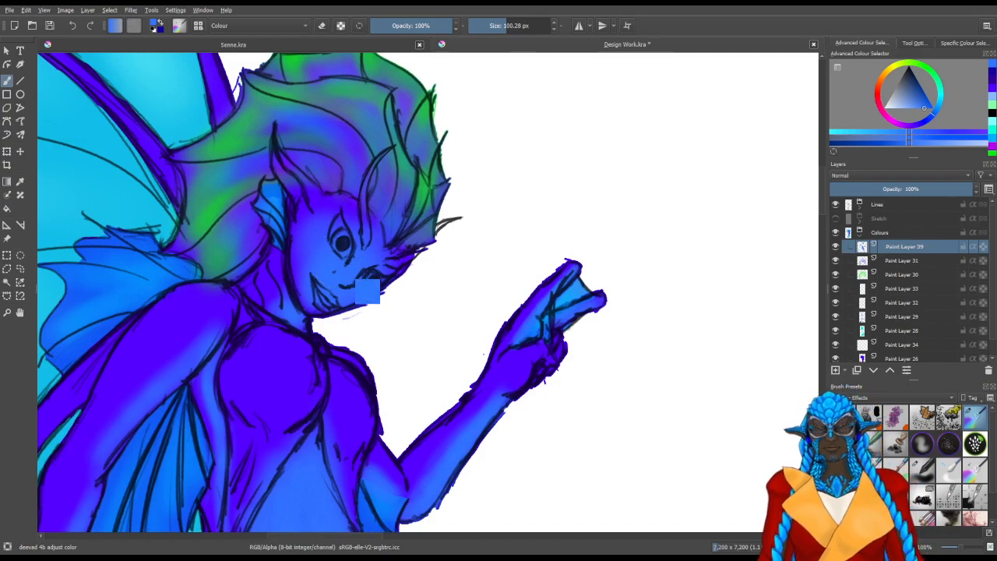
key(ctrl+s)
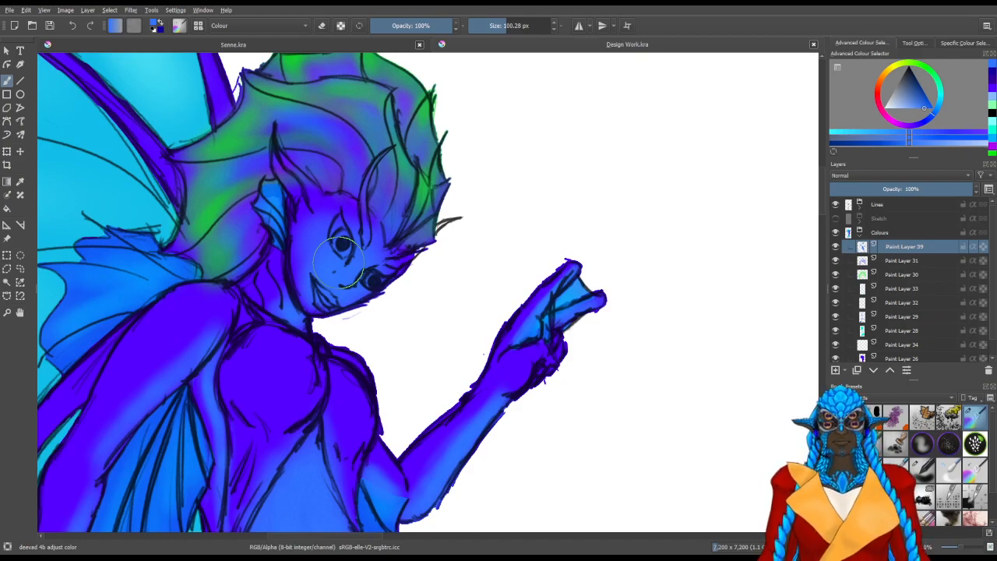
Brush a medium blue highlight along the long purple wing spine above the head, reducing the brush to about 38 px
mouse_move(357, 215)
mouse_down()
mouse_move(423, 365)
mouse_move(569, 343)
mouse_up()
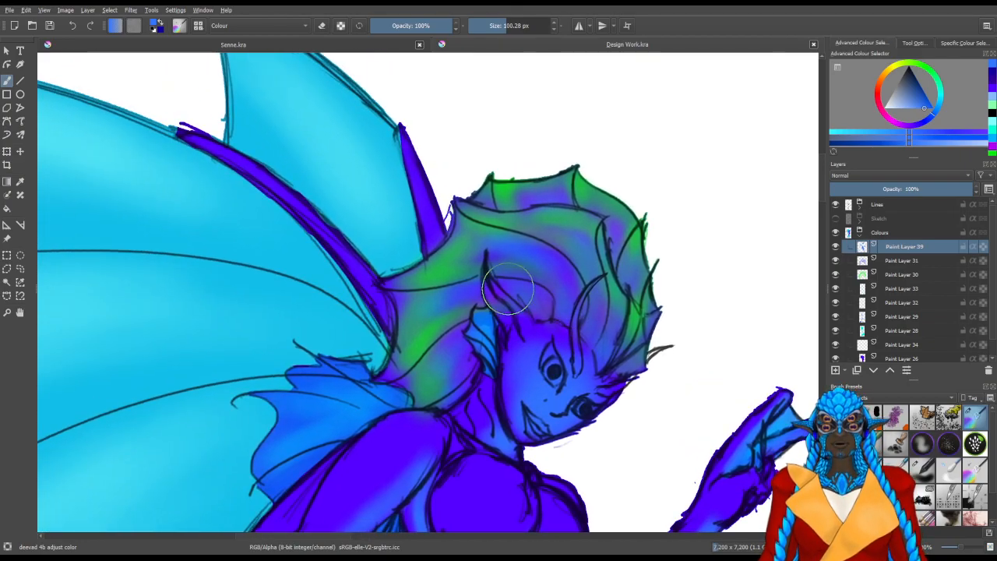
drag(322, 299, 360, 425)
key([)
key([)
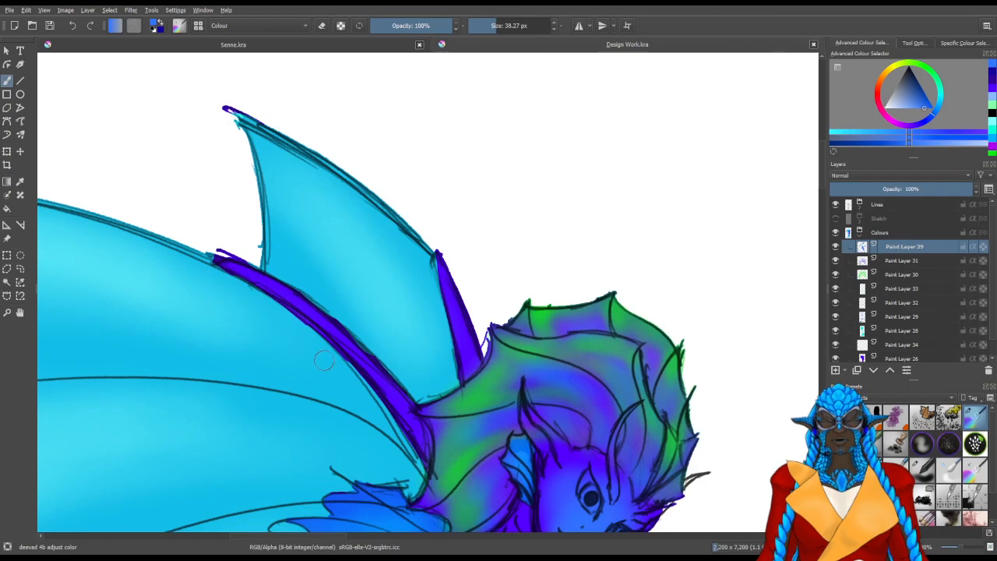
drag(304, 325, 237, 274)
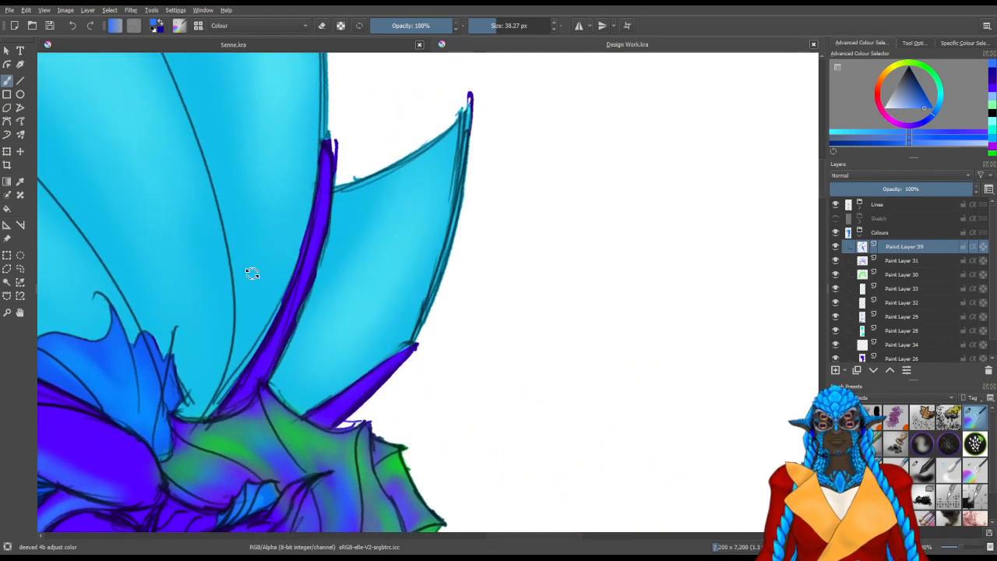
drag(285, 304, 358, 341)
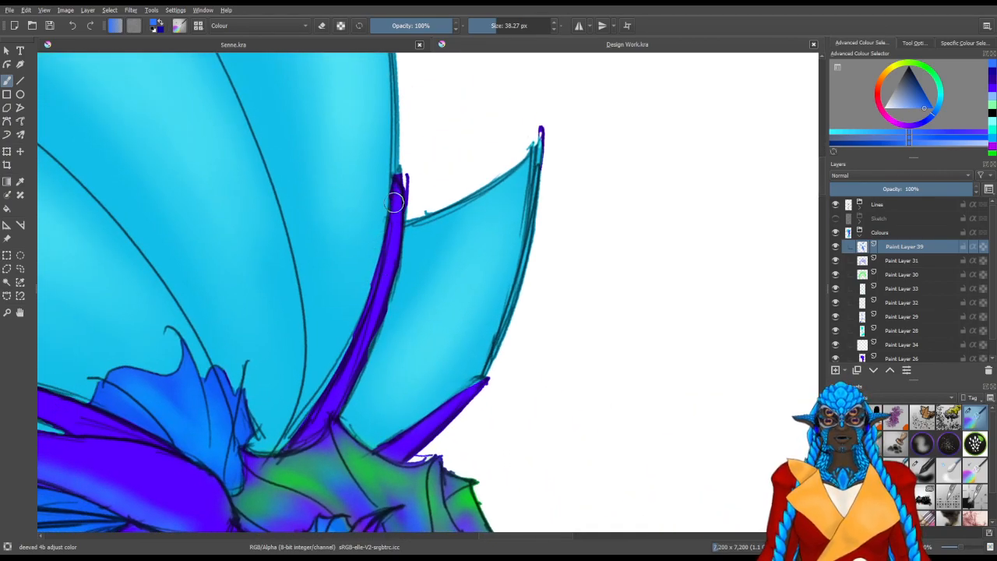
mouse_move(396, 192)
mouse_down()
mouse_move(397, 211)
mouse_move(398, 173)
mouse_move(380, 292)
mouse_move(386, 234)
mouse_up()
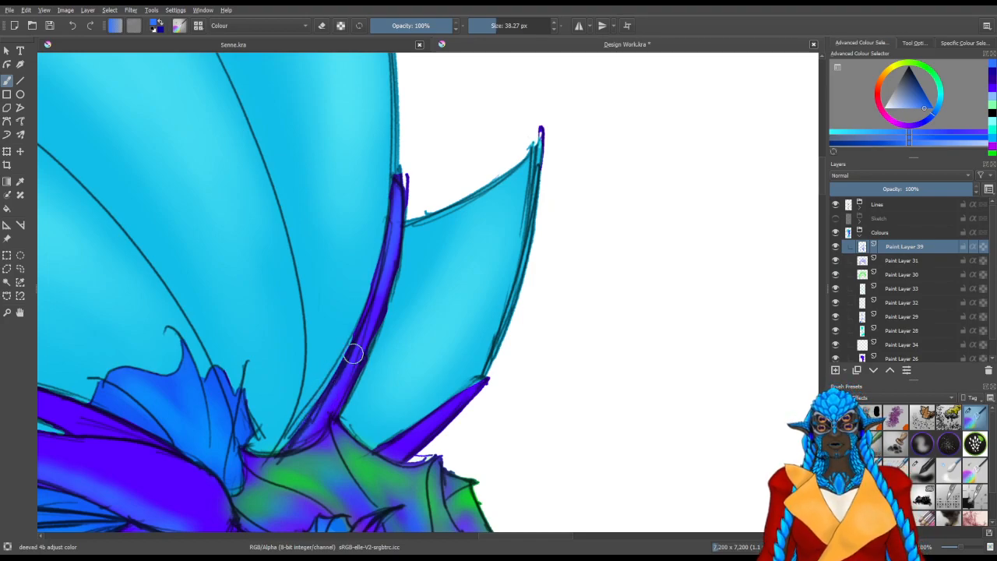
Highlight the short purple wing spine behind the hair in medium blue with a brush of about 47 px
drag(413, 419, 472, 338)
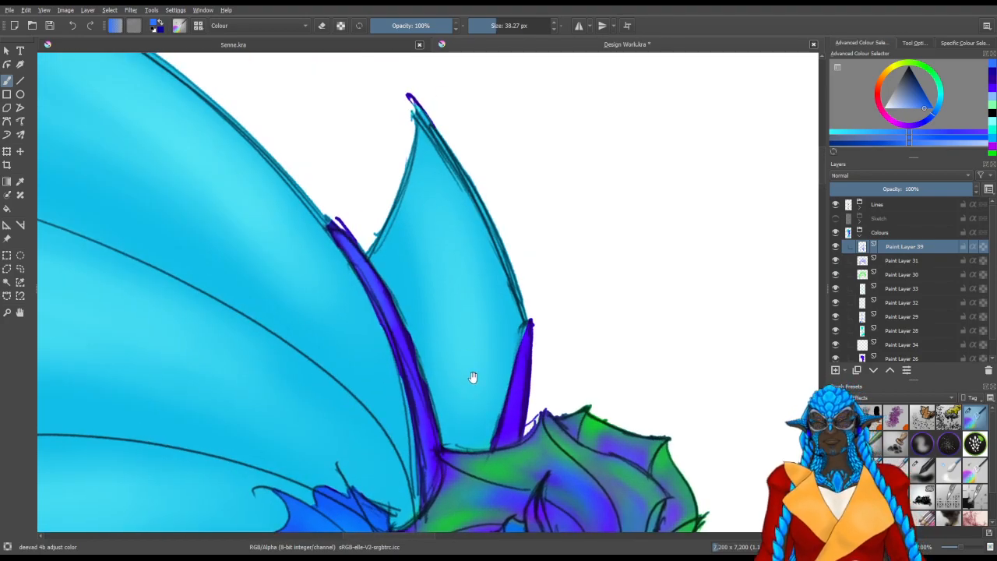
drag(474, 374, 356, 378)
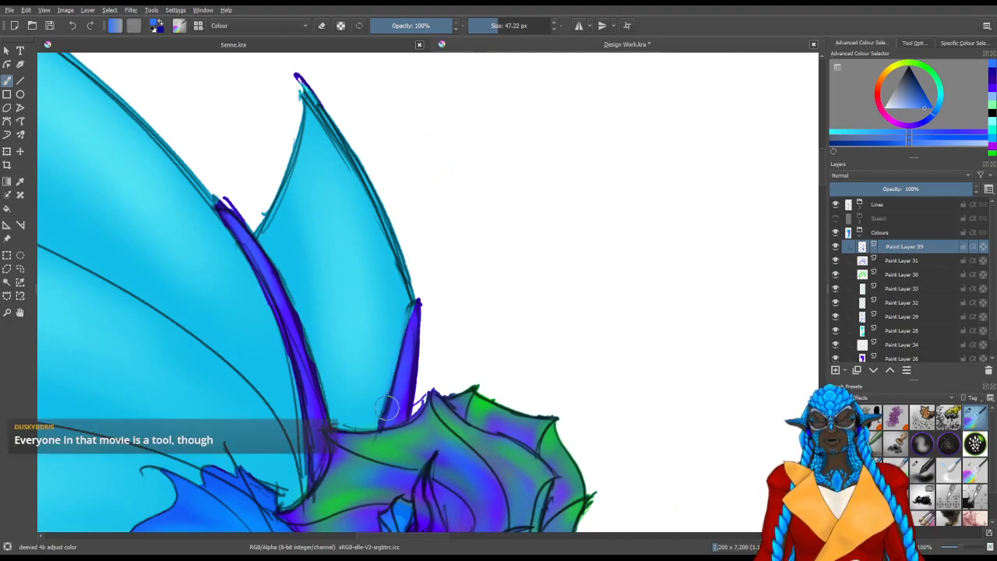
drag(379, 412, 499, 263)
Brush a medium blue highlight along the purple wing limb behind the lowered arm with a brush of about 41 px
drag(357, 354, 519, 252)
mouse_move(282, 412)
mouse_down()
mouse_move(342, 409)
mouse_move(389, 391)
mouse_up()
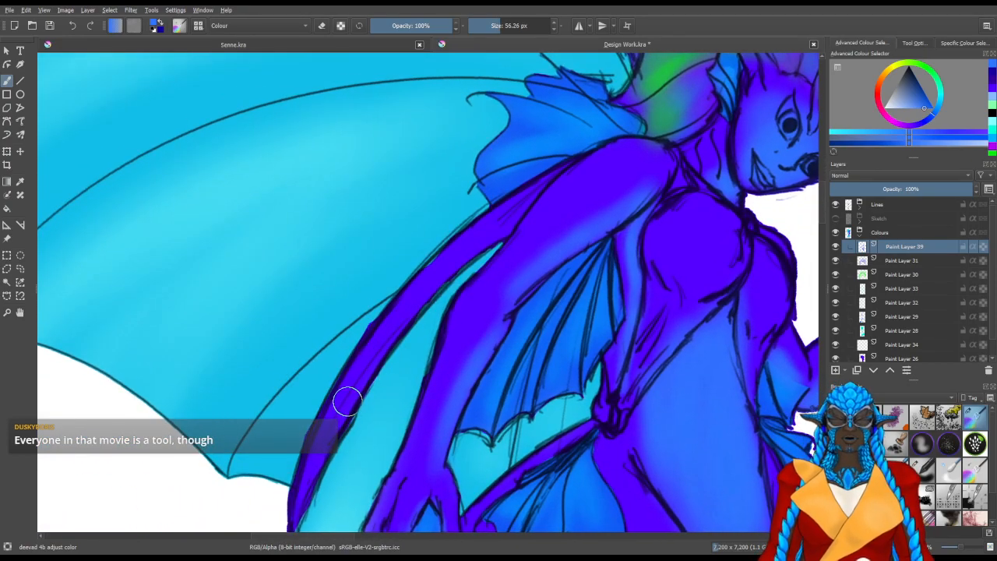
drag(352, 432, 395, 338)
drag(342, 417, 333, 418)
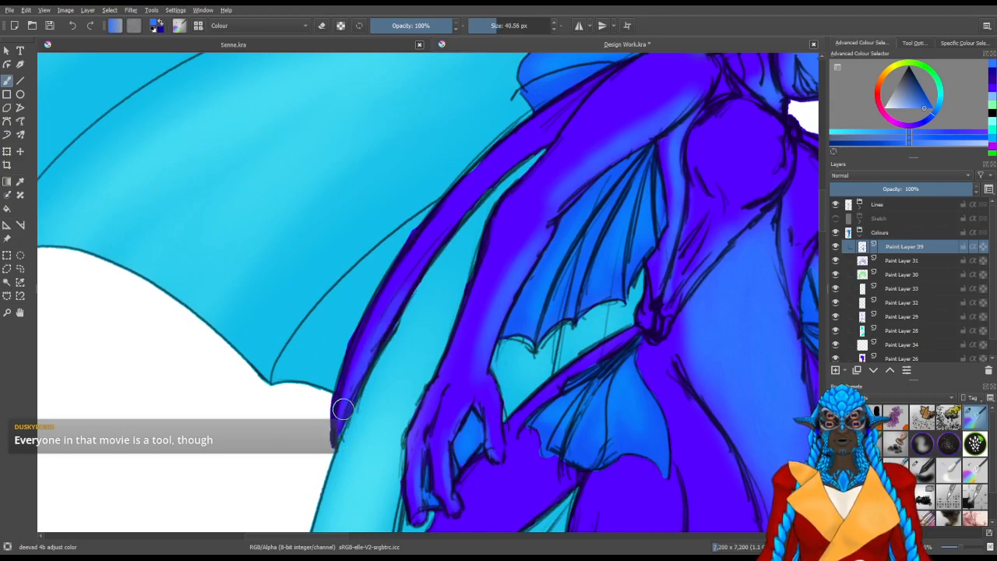
drag(435, 230, 518, 155)
drag(452, 210, 563, 127)
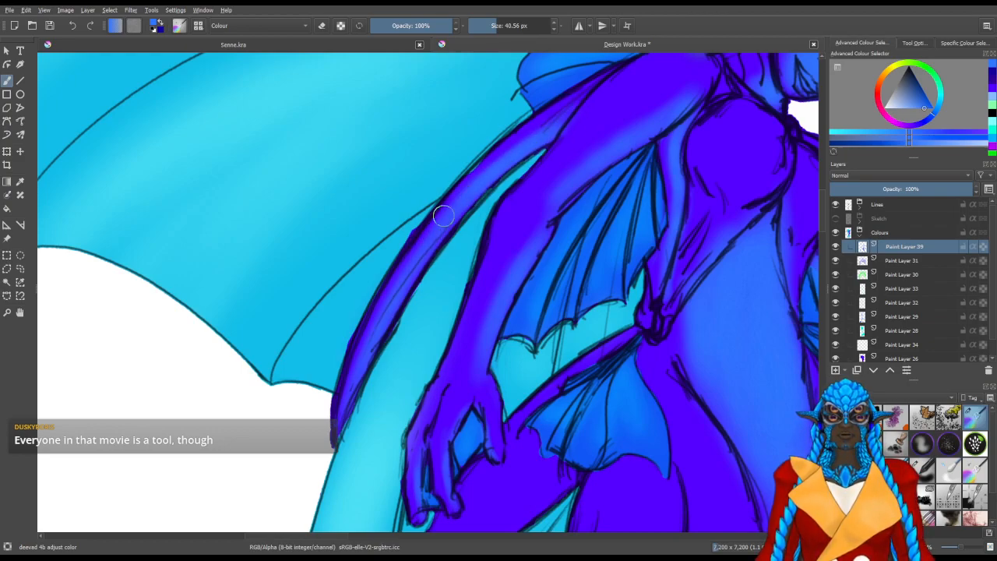
Highlight the narrow purple edge beside the long cyan side fin in medium blue, reducing the brush to about 36 px
drag(471, 393, 461, 231)
mouse_move(413, 339)
mouse_down()
mouse_move(418, 276)
mouse_move(436, 234)
mouse_up()
mouse_move(397, 333)
mouse_down()
mouse_move(412, 331)
mouse_move(436, 272)
mouse_up()
drag(326, 432, 435, 309)
key(bracketleft)
key(bracketleft)
key(bracketleft)
key(bracketleft)
key(bracketleft)
key(bracketleft)
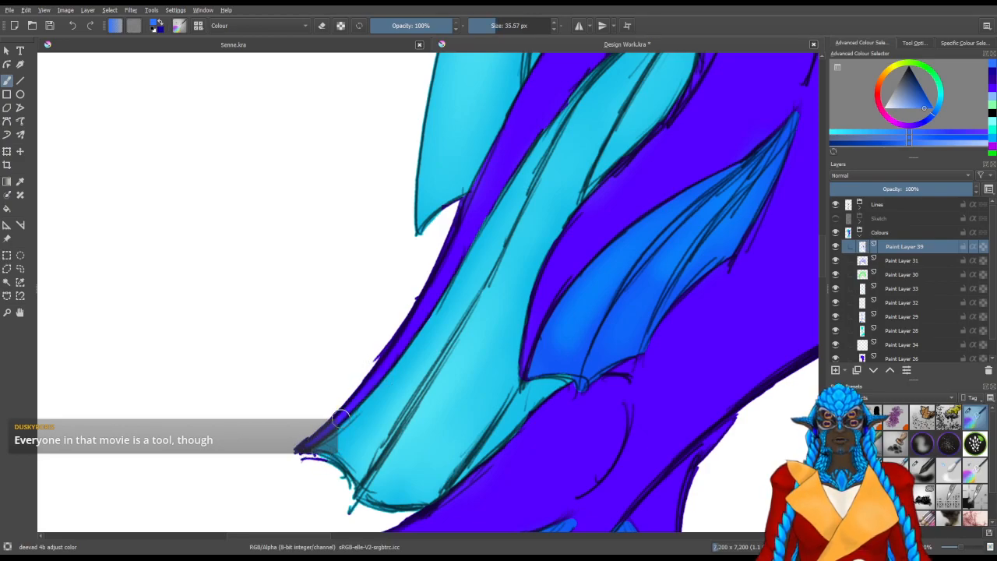
drag(452, 274, 370, 336)
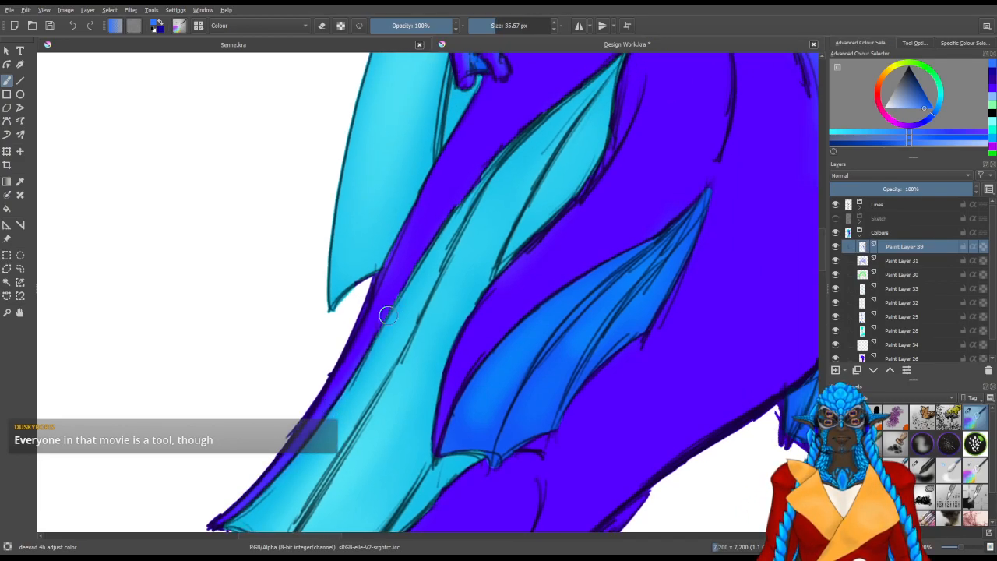
Extend the medium blue highlight up that purple edge to the hip with a brush of about 61 px
drag(347, 381, 385, 295)
mouse_move(356, 360)
mouse_down()
mouse_move(441, 212)
mouse_move(332, 381)
mouse_move(392, 290)
mouse_move(342, 352)
mouse_move(430, 244)
mouse_up()
key(bracketright)
drag(357, 335, 471, 208)
drag(409, 262, 547, 153)
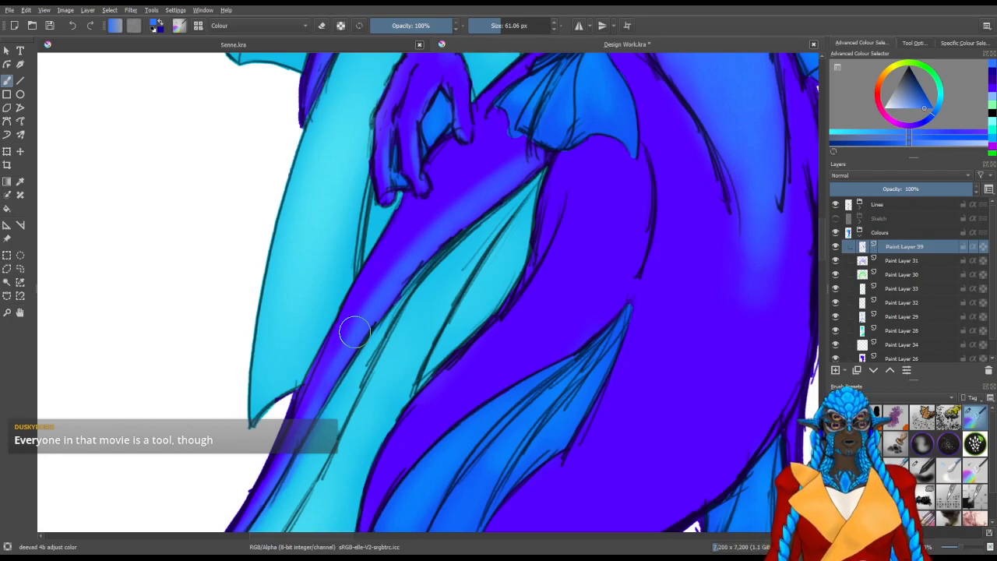
Brush a medium blue highlight on the thigh along the upper edge of the blue side fin with a brush of about 59 px
drag(549, 285, 474, 199)
mouse_move(382, 370)
mouse_down()
mouse_move(379, 322)
mouse_move(342, 350)
mouse_up()
drag(298, 396, 335, 303)
mouse_move(304, 355)
mouse_down()
mouse_move(320, 355)
mouse_move(352, 281)
mouse_move(457, 209)
mouse_up()
mouse_move(523, 158)
mouse_down()
mouse_move(441, 243)
mouse_move(449, 249)
mouse_move(419, 286)
mouse_up()
drag(337, 348, 423, 270)
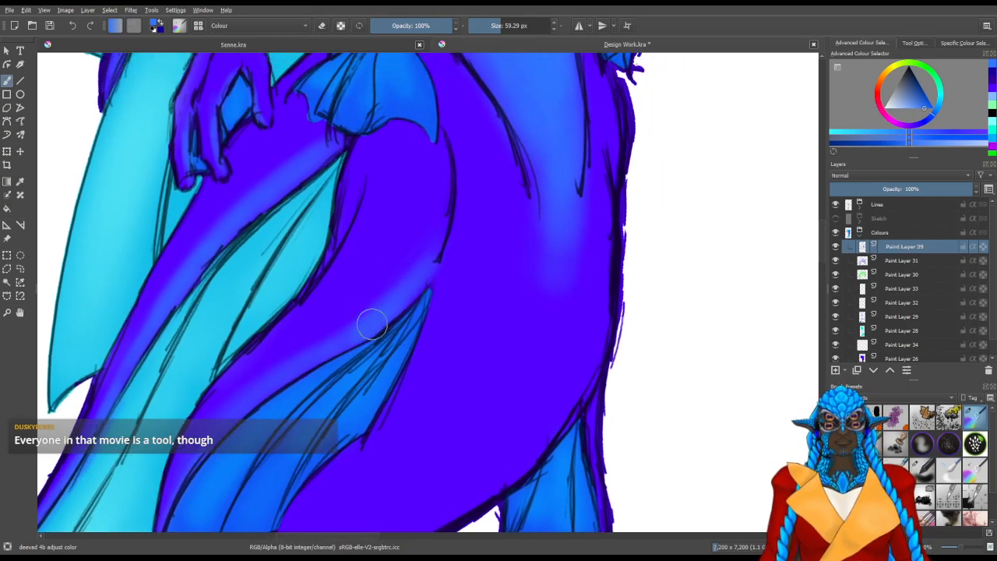
Broaden the medium blue highlight up the thigh to the hip fin, enlarging the brush to about 97 px
drag(523, 343, 390, 339)
scroll(370, 307, down, 3)
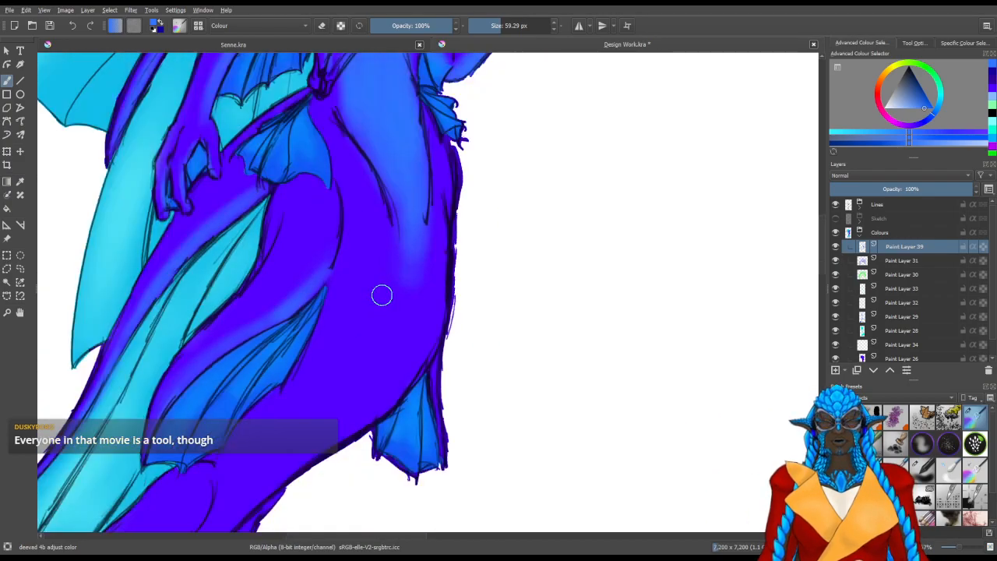
scroll(353, 292, up, 1)
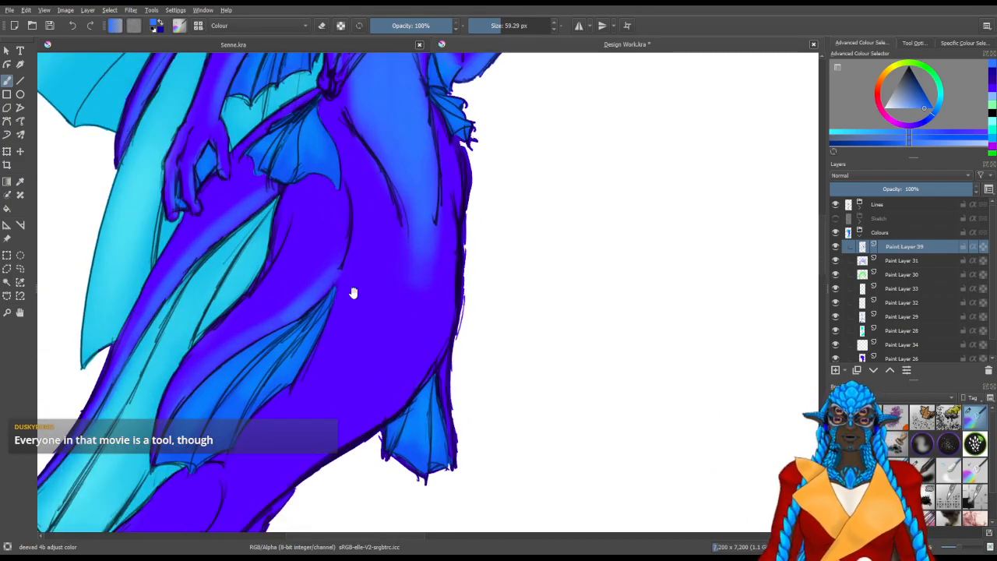
key(bracketright)
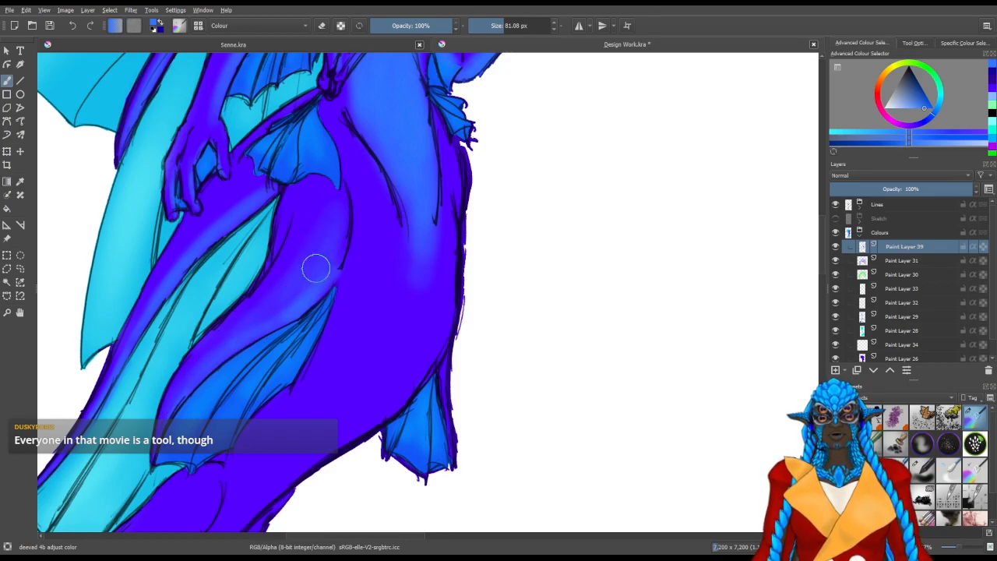
key(bracketright)
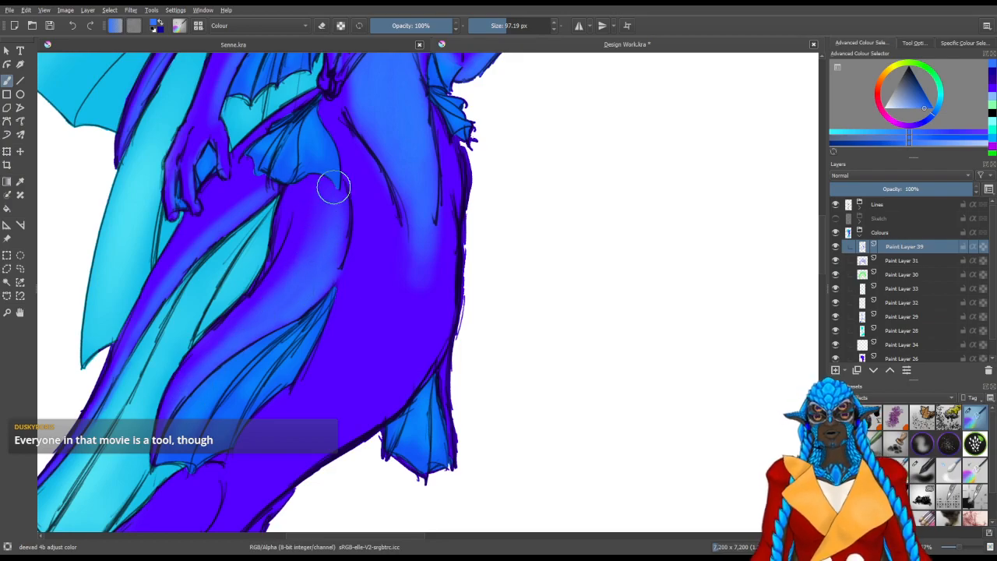
drag(185, 276, 337, 248)
Brush medium blue on the narrow purple edge behind the small rear fin, reducing the brush to about 50 px
key(bracketleft)
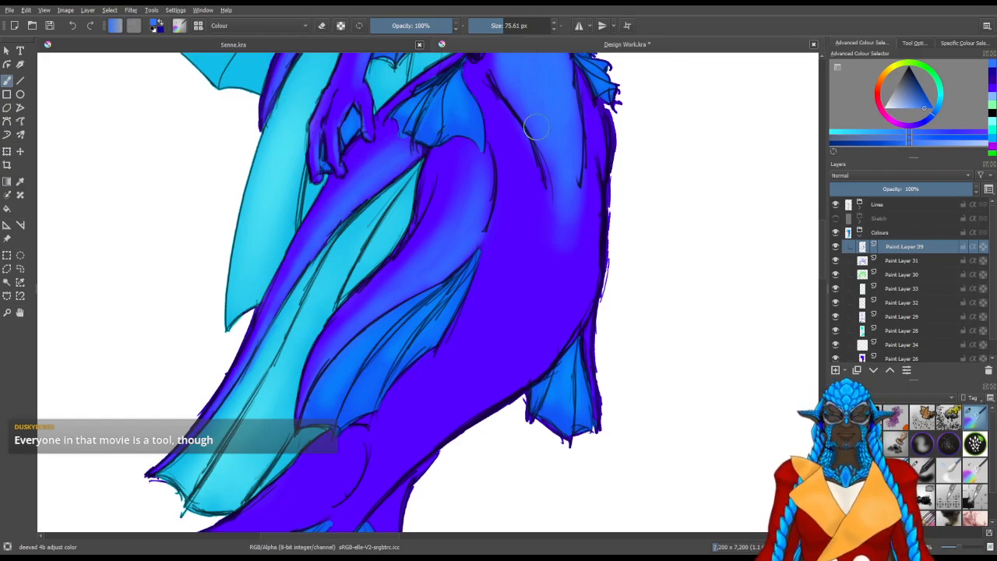
drag(494, 359, 353, 276)
key(bracketleft)
key(bracketleft)
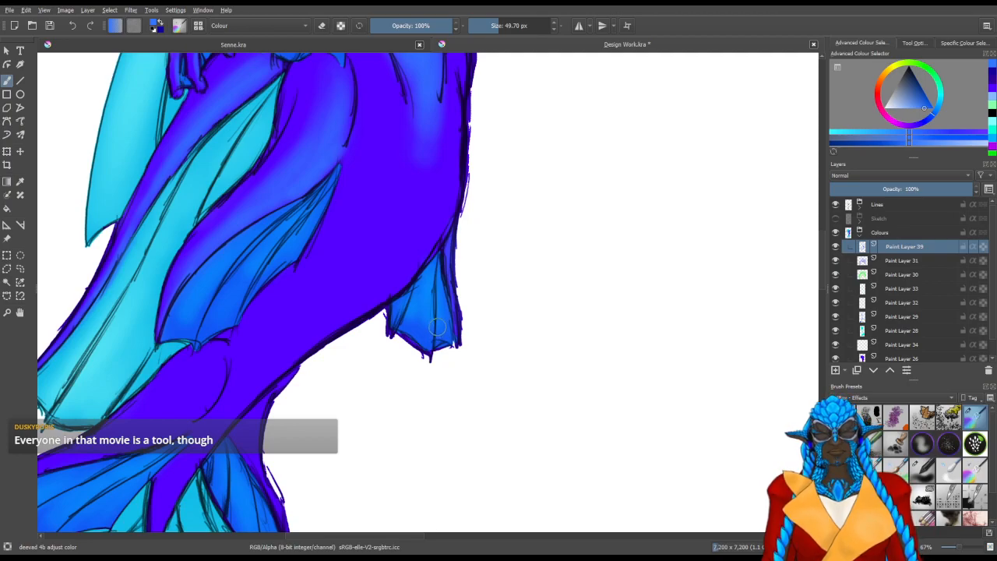
drag(330, 400, 325, 425)
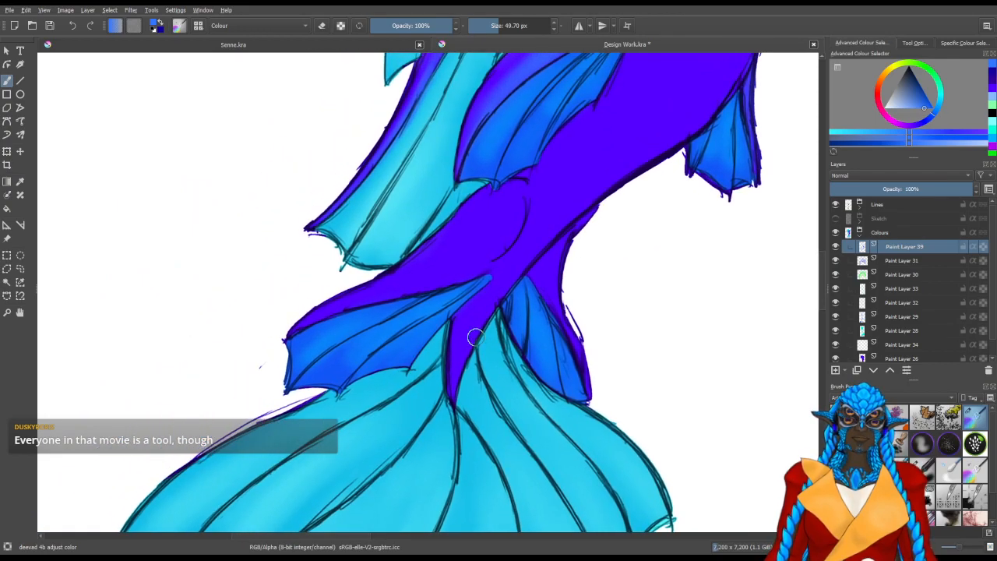
Brush a medium blue highlight down the lower tail into its pointed tip, enlarging the brush to about 100 px
key(bracketright)
key(bracketright)
key(bracketright)
key(bracketright)
mouse_move(454, 371)
mouse_down()
mouse_move(500, 270)
mouse_move(459, 369)
mouse_move(572, 204)
mouse_move(470, 336)
mouse_move(576, 209)
mouse_move(523, 250)
mouse_move(502, 286)
mouse_move(612, 177)
mouse_move(449, 310)
mouse_move(483, 288)
mouse_up()
drag(320, 401, 433, 352)
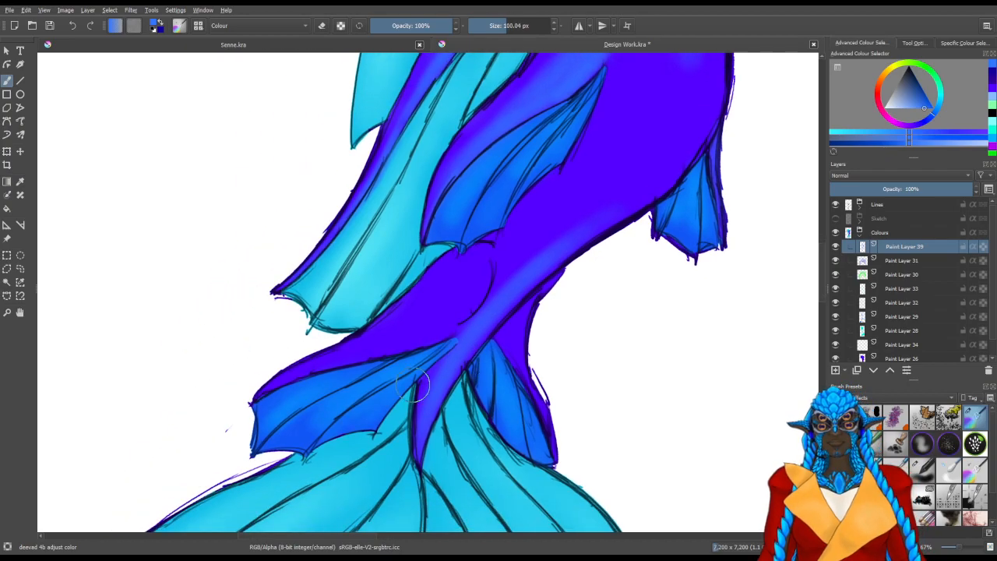
drag(341, 401, 413, 402)
shift+drag(319, 423, 381, 471)
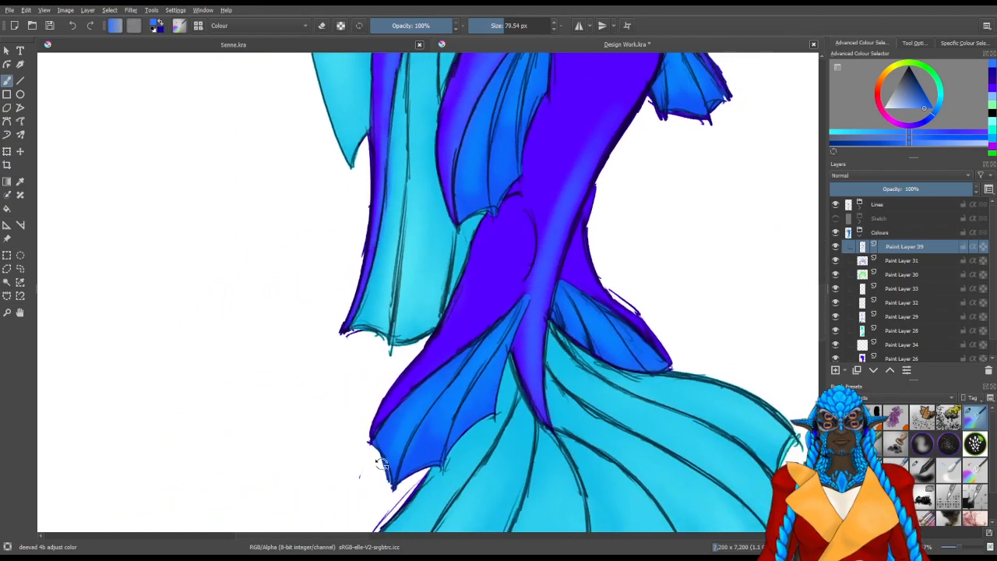
Highlight the rounded lower tail section above the blue ankle fin in medium blue with a brush of about 80 px
shift+drag(410, 434, 399, 434)
drag(402, 387, 467, 332)
shift+drag(493, 298, 505, 298)
mouse_move(515, 269)
mouse_down()
mouse_move(522, 228)
mouse_move(500, 302)
mouse_move(529, 236)
mouse_move(522, 231)
mouse_move(508, 265)
mouse_move(500, 311)
mouse_move(532, 231)
mouse_up()
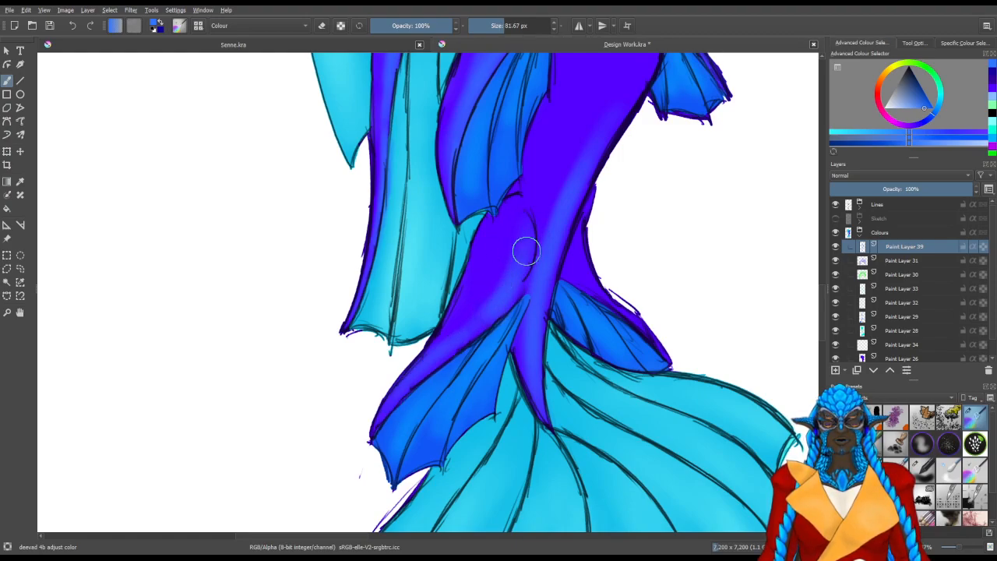
mouse_move(517, 275)
mouse_down()
mouse_move(502, 304)
mouse_move(457, 335)
mouse_move(516, 220)
mouse_move(487, 308)
mouse_move(520, 274)
mouse_move(510, 225)
mouse_up()
Brush medium blue on the purple section behind the lower tail, above the rear ankle fin, with a brush of about 73 px
drag(556, 297, 457, 354)
mouse_move(467, 362)
shift+mouse_down()
mouse_move(450, 408)
mouse_move(375, 401)
shift+mouse_up()
shift+drag(420, 439, 394, 472)
mouse_move(395, 471)
mouse_down()
mouse_move(407, 381)
mouse_move(410, 433)
mouse_move(430, 339)
mouse_move(413, 385)
mouse_move(439, 365)
mouse_up()
mouse_move(438, 365)
mouse_down()
mouse_move(419, 353)
mouse_move(427, 351)
mouse_move(403, 472)
mouse_move(427, 342)
mouse_move(445, 340)
mouse_move(471, 306)
mouse_up()
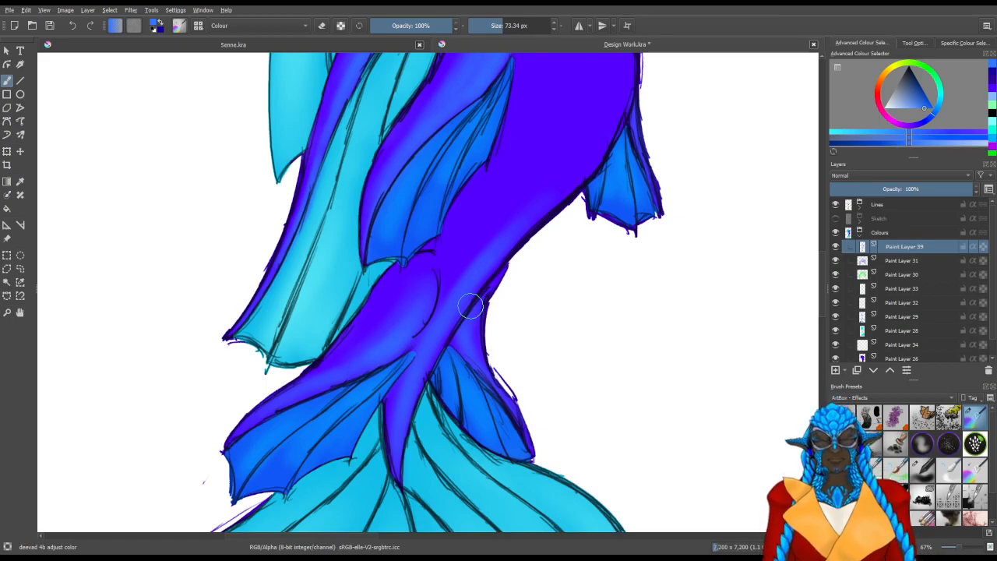
drag(528, 324, 450, 319)
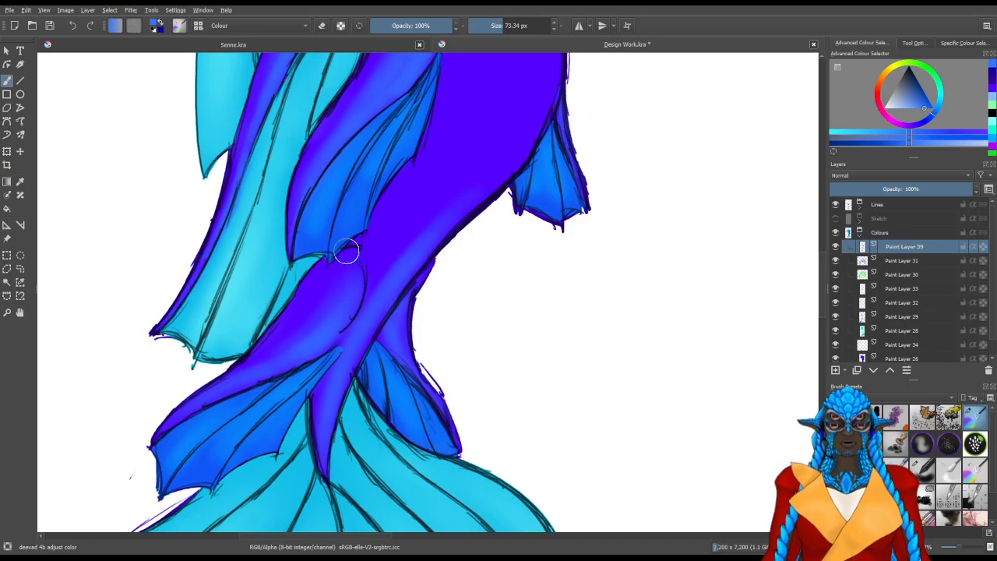
Brush a broad medium blue highlight down the main tail and blend it into the belly, enlarging the brush to about 154 px
mouse_move(449, 231)
mouse_down()
mouse_move(376, 315)
mouse_move(420, 313)
mouse_move(398, 307)
mouse_move(410, 250)
mouse_up()
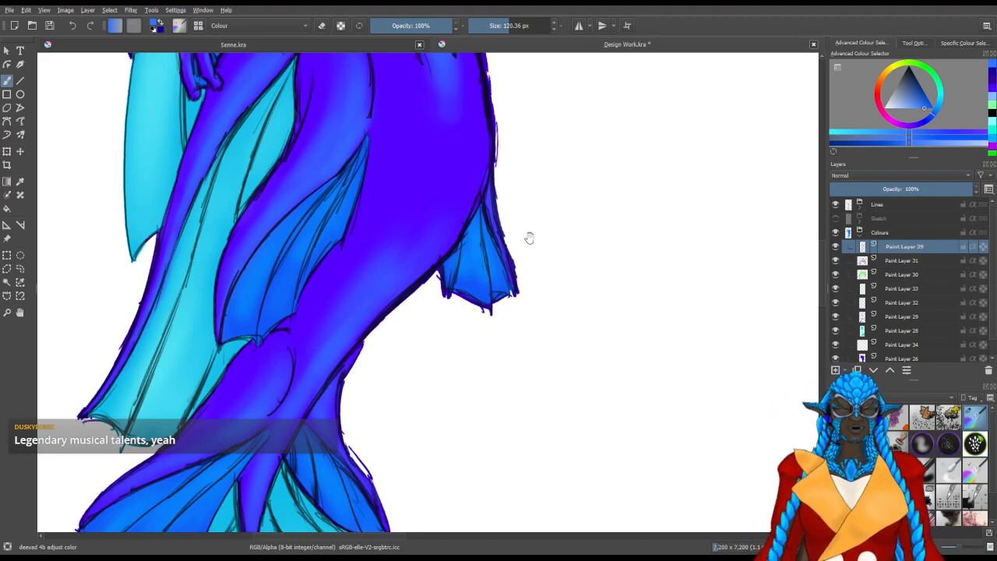
drag(507, 256, 490, 216)
mouse_move(422, 143)
mouse_down()
mouse_move(359, 256)
mouse_move(382, 254)
mouse_up()
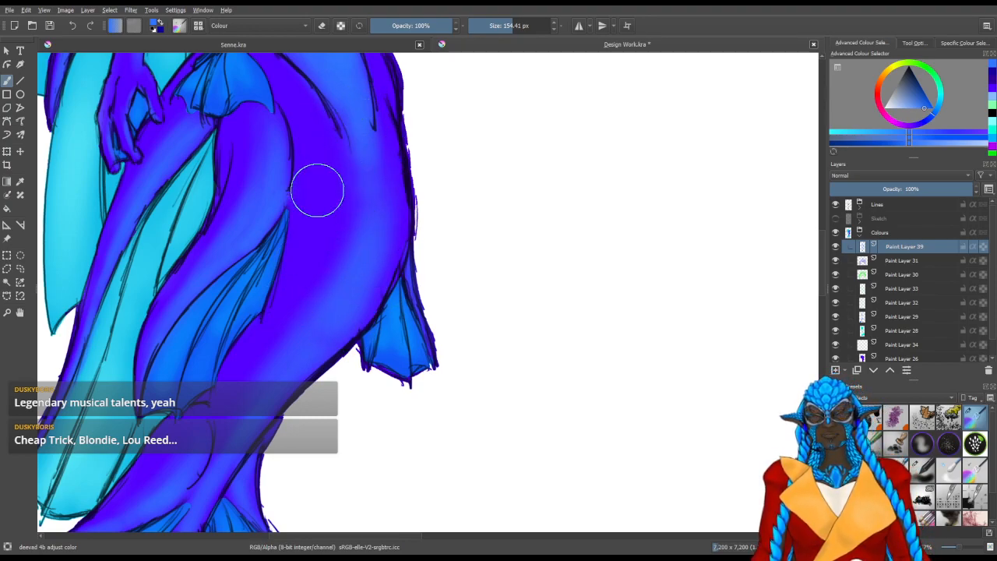
drag(338, 154, 324, 277)
drag(324, 326, 346, 226)
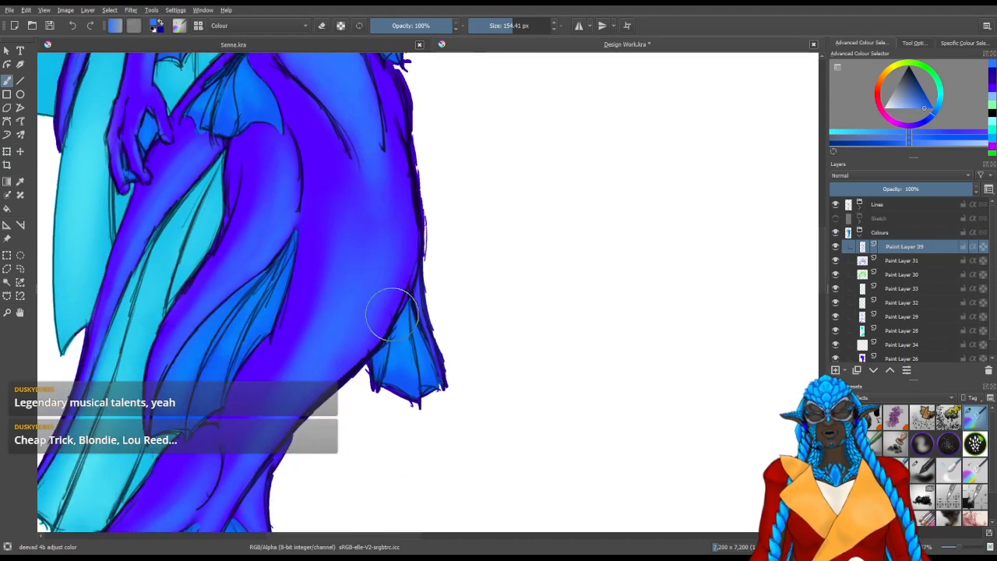
drag(375, 189, 368, 344)
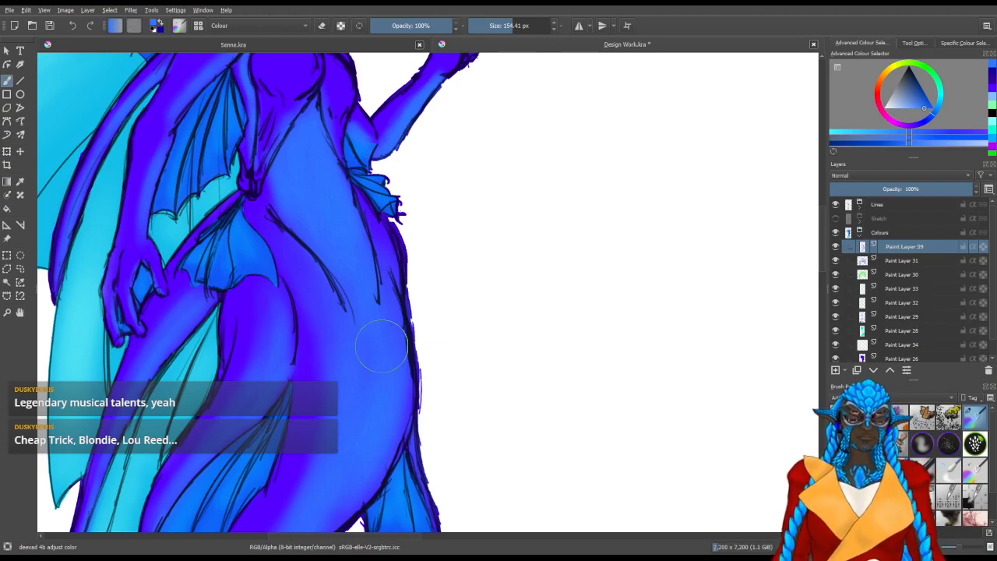
mouse_move(407, 184)
mouse_down()
mouse_move(424, 275)
mouse_move(428, 265)
mouse_up()
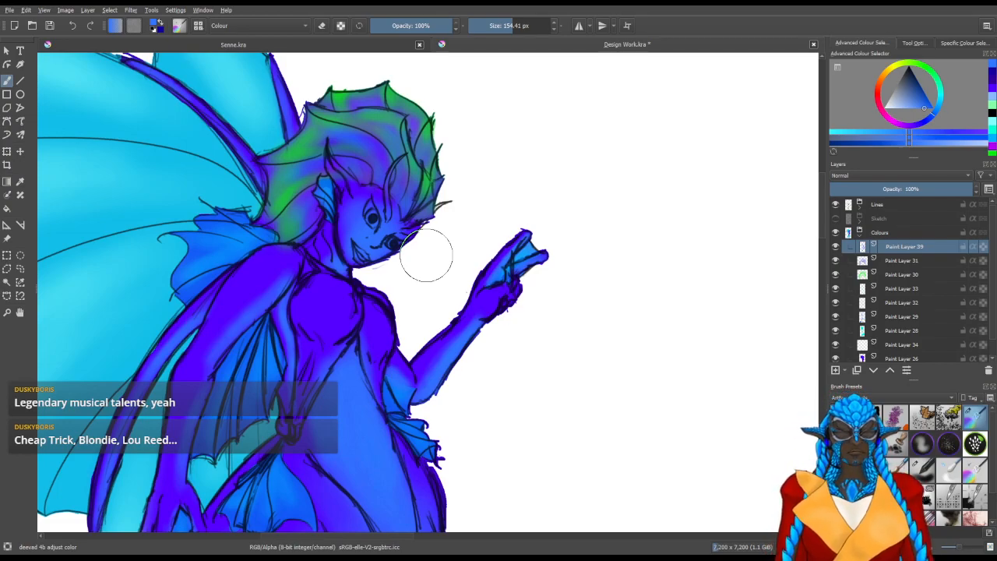
Pick a bright magenta paint colour and add a new paint layer above the medium blue highlight layer
mouse_move(508, 369)
mouse_down()
mouse_move(535, 279)
mouse_move(532, 357)
mouse_move(544, 245)
mouse_move(507, 352)
mouse_up()
scroll(539, 238, down, 1)
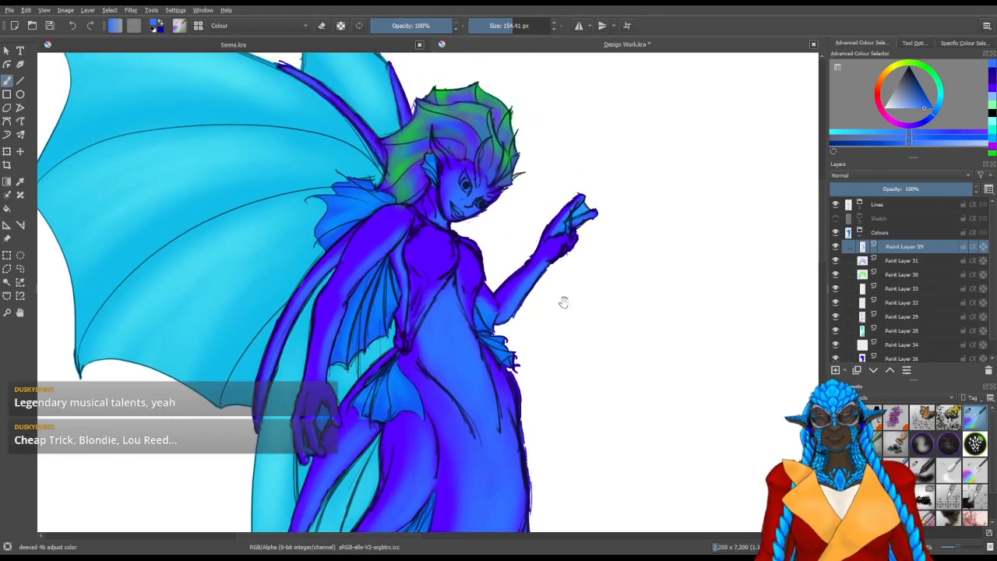
click(899, 124)
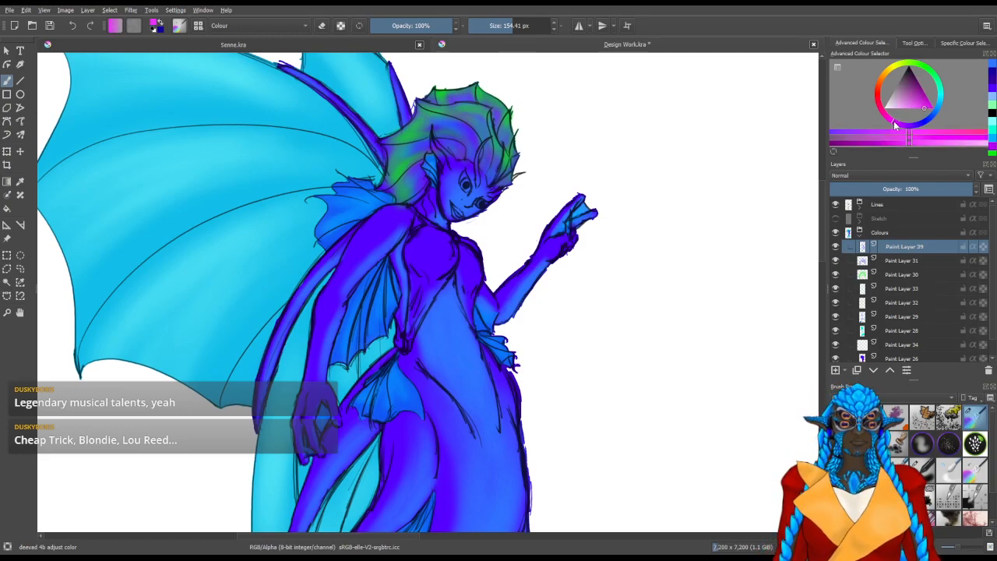
key(Insert)
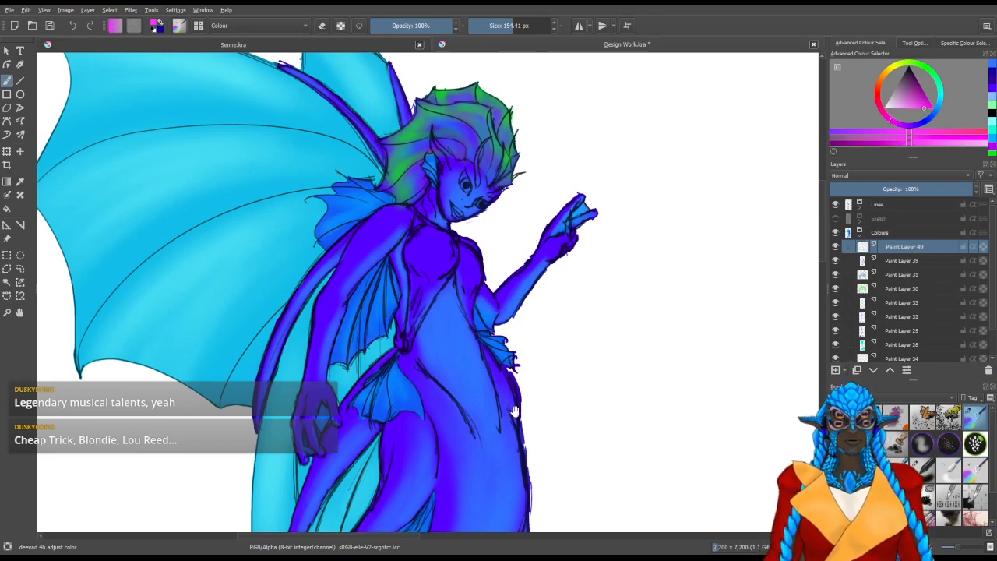
Brush a soft magenta tint over the belly and lower chest with a brush of about 164 px
mouse_move(478, 397)
mouse_down()
mouse_move(499, 389)
mouse_move(496, 426)
mouse_move(504, 417)
mouse_up()
drag(506, 376, 502, 449)
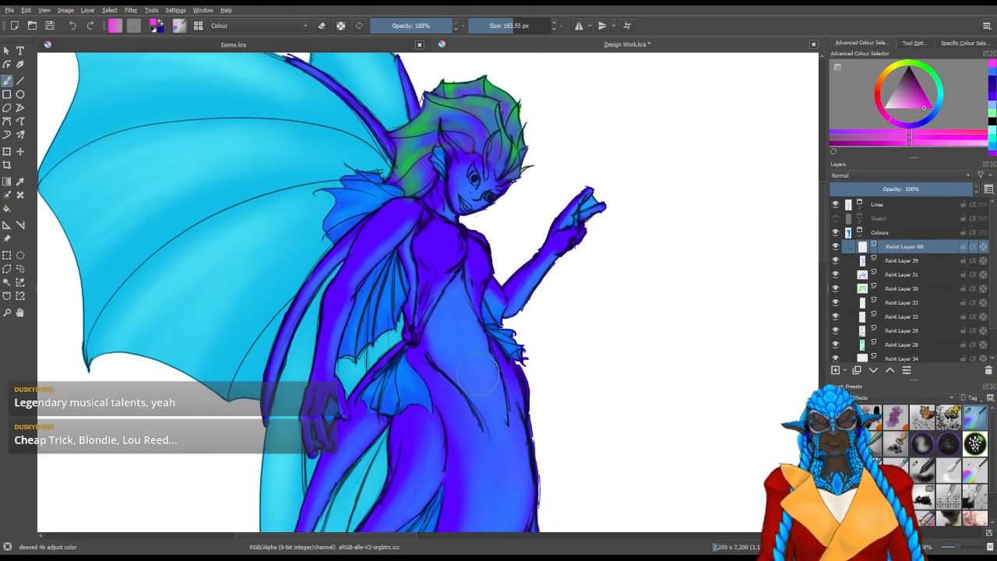
mouse_move(493, 402)
mouse_down()
mouse_move(457, 321)
mouse_move(480, 391)
mouse_move(456, 288)
mouse_move(449, 298)
mouse_move(481, 367)
mouse_up()
mouse_move(445, 311)
mouse_down()
mouse_move(468, 313)
mouse_move(479, 337)
mouse_up()
drag(456, 256, 460, 295)
Reduce the brush to about 74 px and dab a magenta blush around the nose
key(bracketleft)
key(bracketleft)
key(bracketleft)
key(bracketleft)
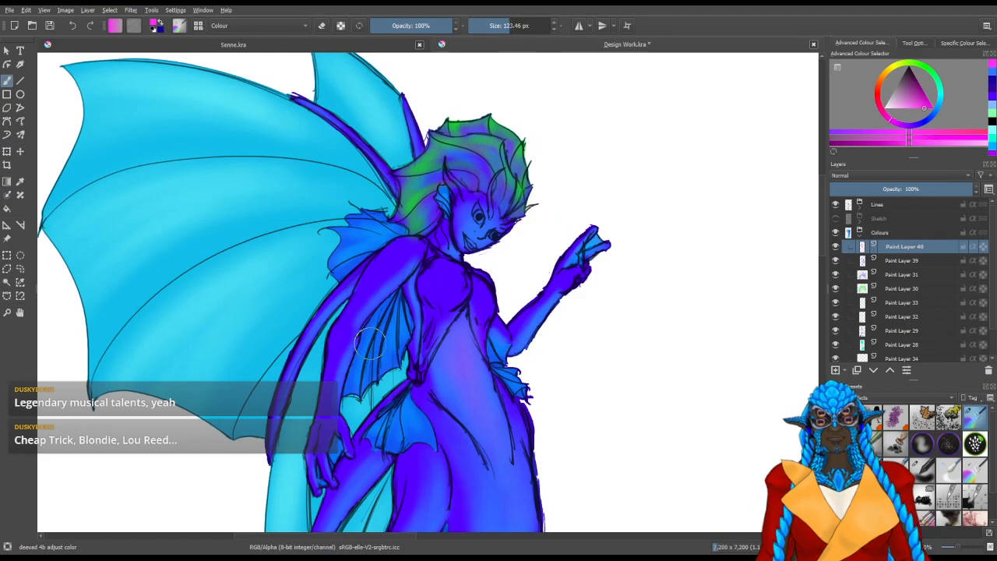
key(bracketleft)
key(bracketleft)
key(bracketleft)
key(bracketleft)
key(bracketleft)
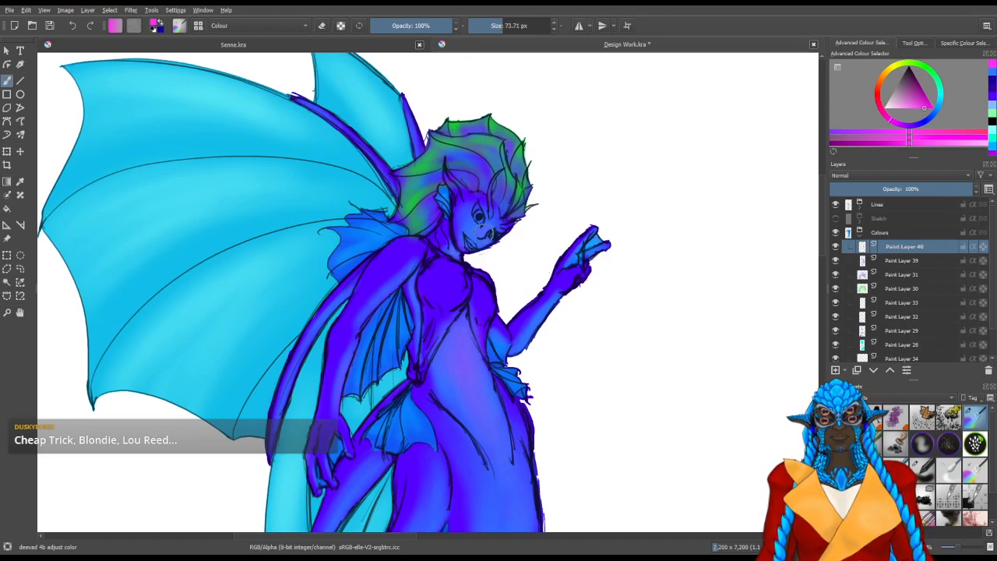
drag(491, 228, 494, 234)
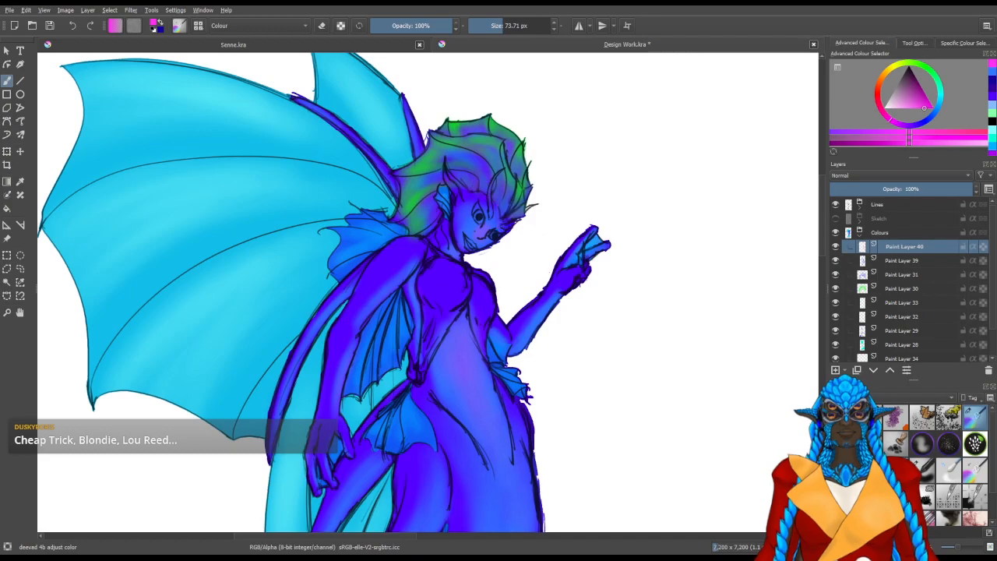
Tint the cheek and nose softly with magenta using a brush of about 50 px, and save the document
scroll(479, 187, up, 2)
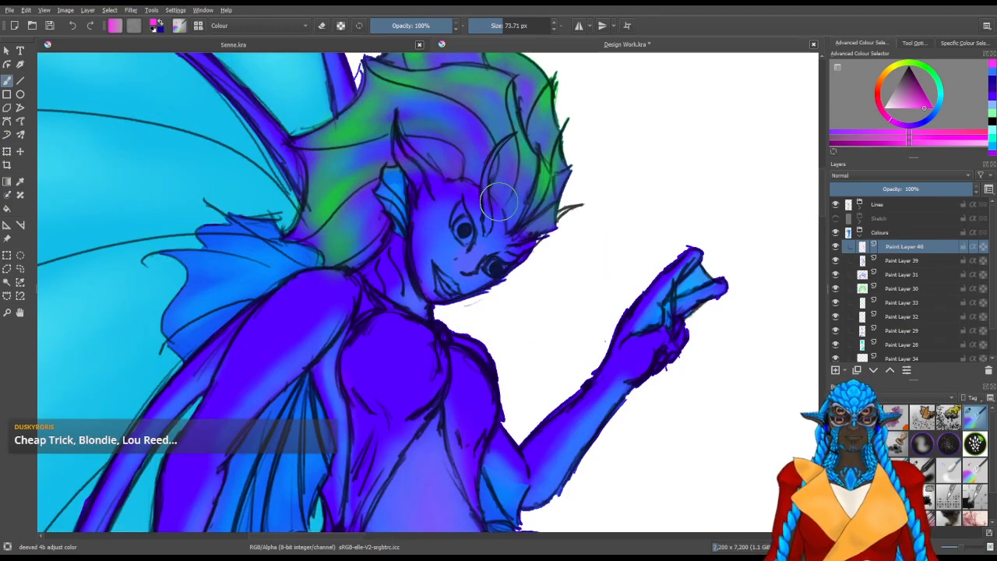
scroll(498, 202, up, 1)
drag(447, 327, 425, 307)
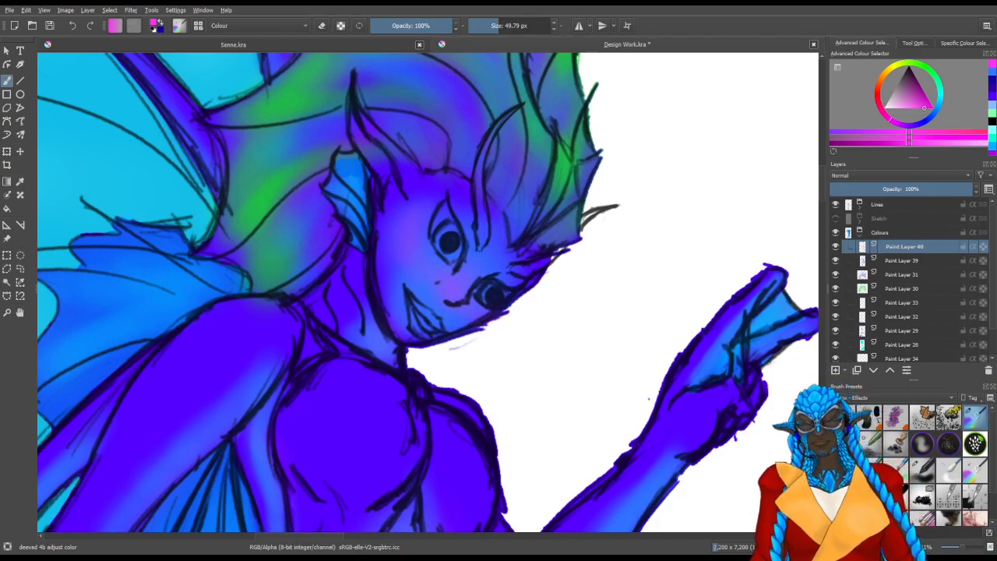
key(ctrl+s)
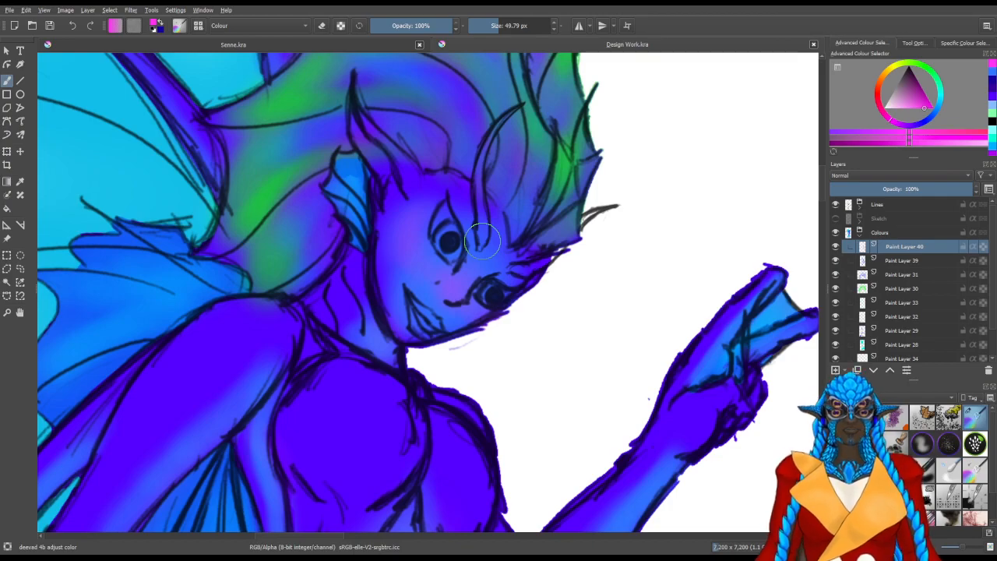
Brush a thin magenta glow along the lower edge of the raised forearm with the 50 px brush
drag(496, 385, 508, 237)
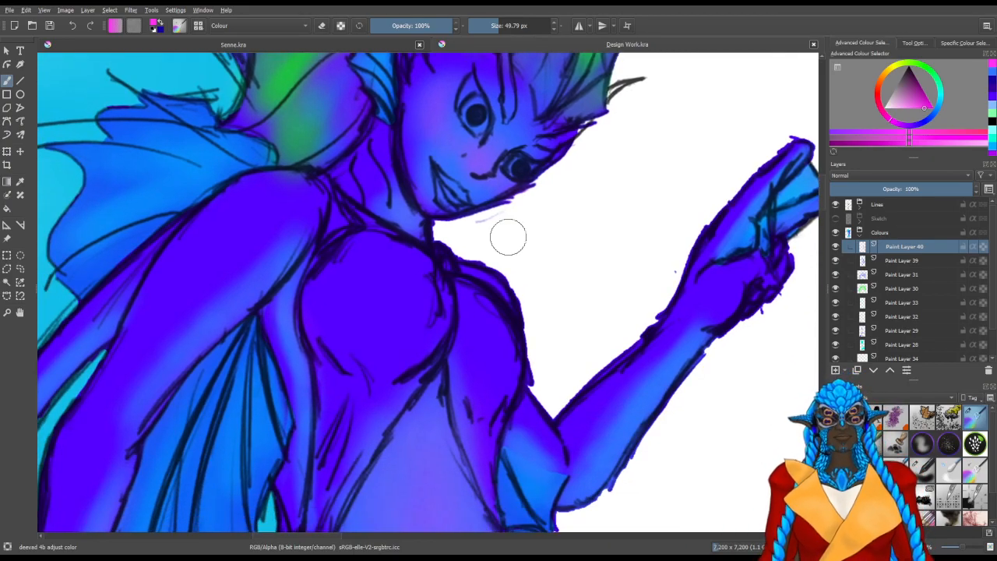
scroll(508, 238, down, 5)
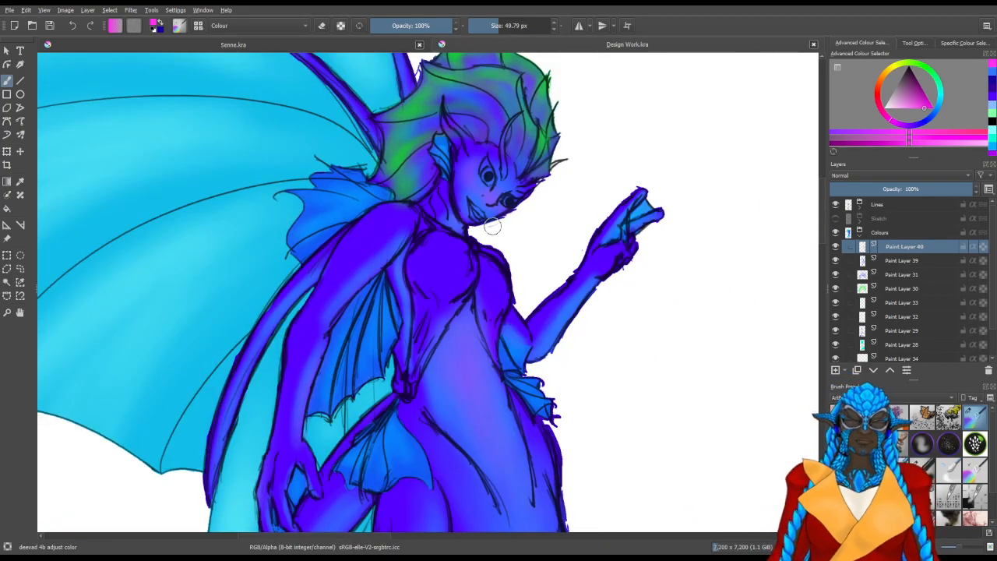
mouse_move(520, 260)
mouse_down()
mouse_move(514, 284)
mouse_move(513, 227)
mouse_up()
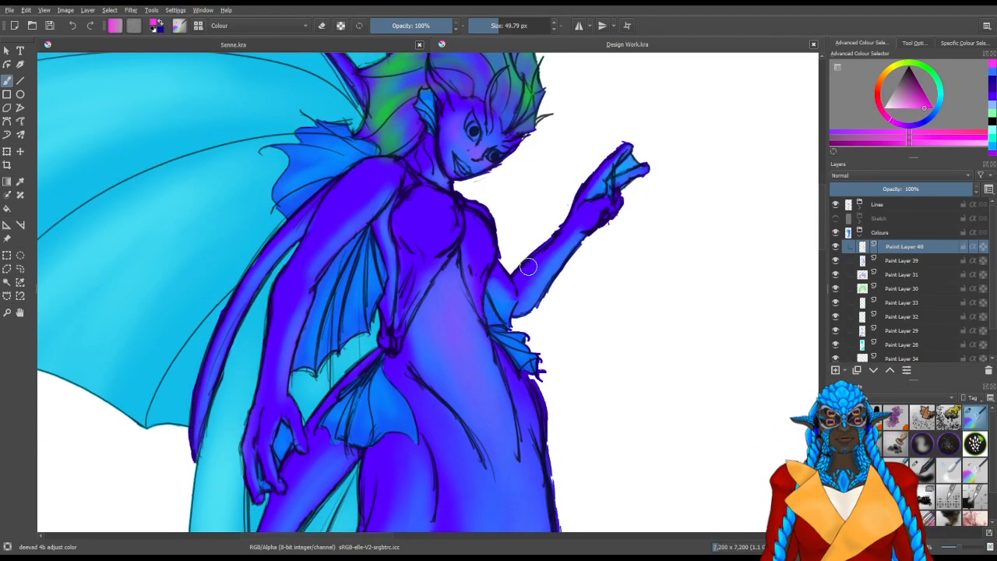
drag(543, 298, 560, 278)
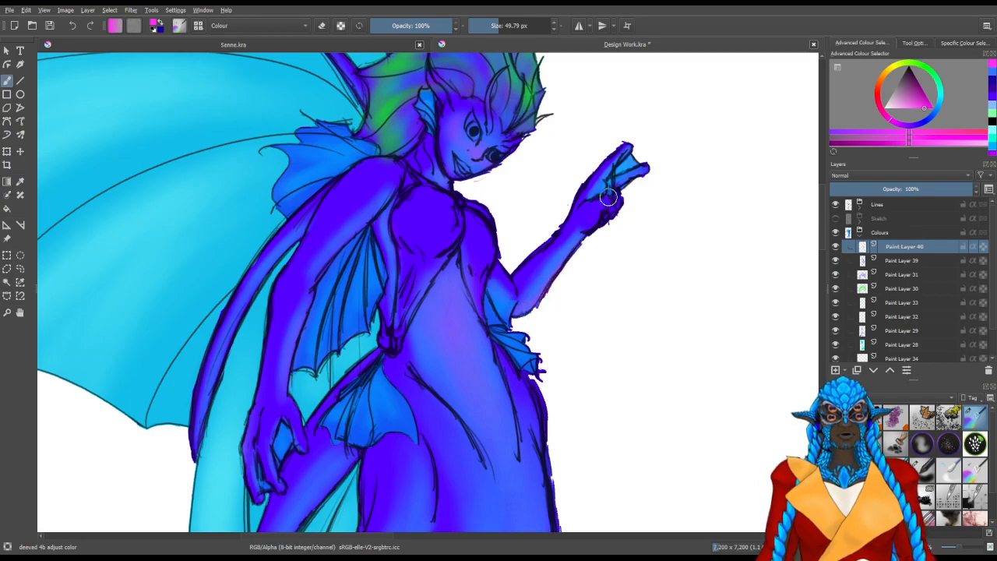
Add faint magenta touches to the fingers and palm of the raised hand with brushes of about 18 to 34 px
scroll(647, 138, up, 2)
scroll(655, 148, up, 2)
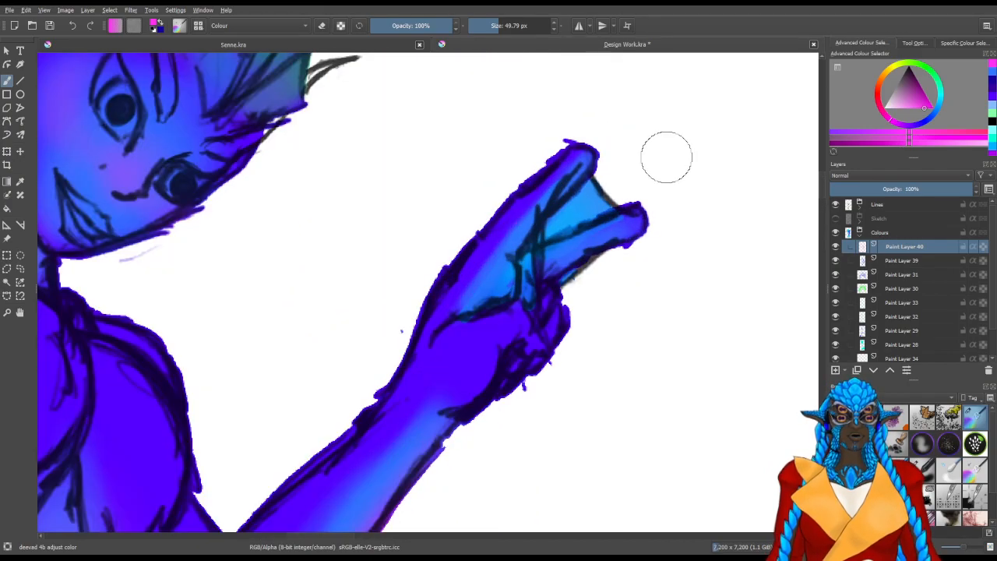
drag(518, 309, 476, 308)
drag(586, 260, 595, 259)
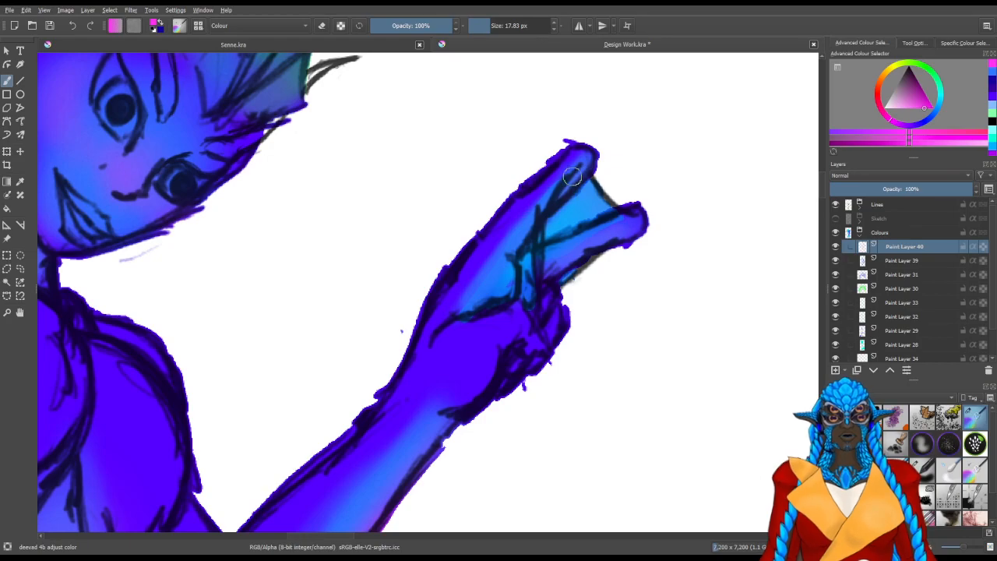
drag(503, 286, 520, 286)
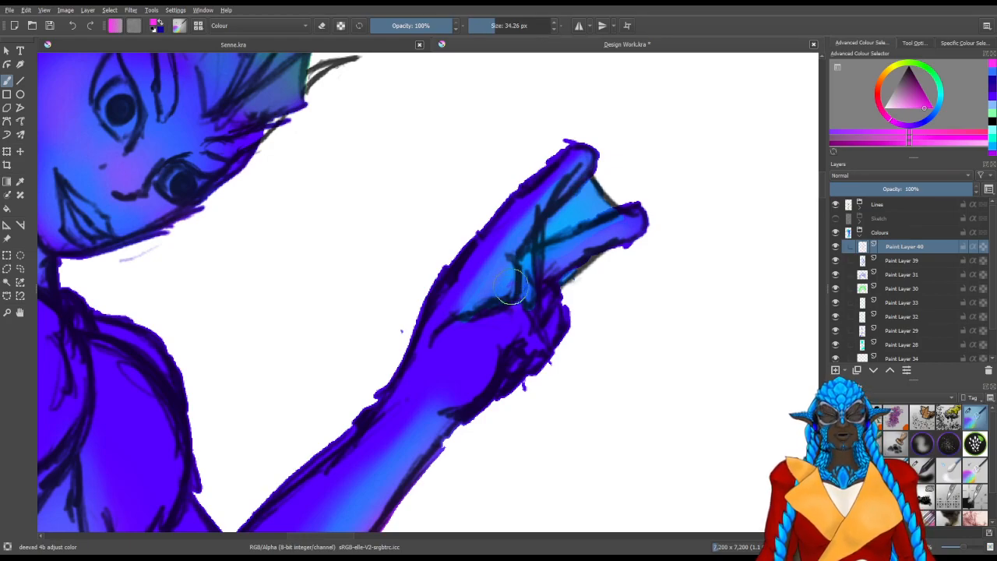
Touch magenta onto the back and fingers of the lowered hand, reducing the brush to about 19 px
scroll(474, 287, down, 3)
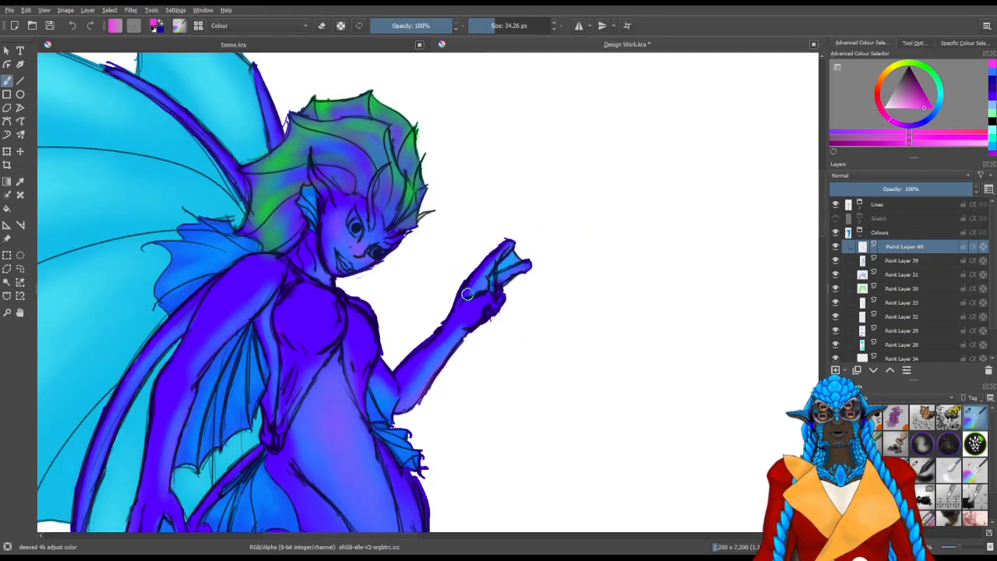
drag(366, 416, 491, 224)
drag(386, 311, 452, 300)
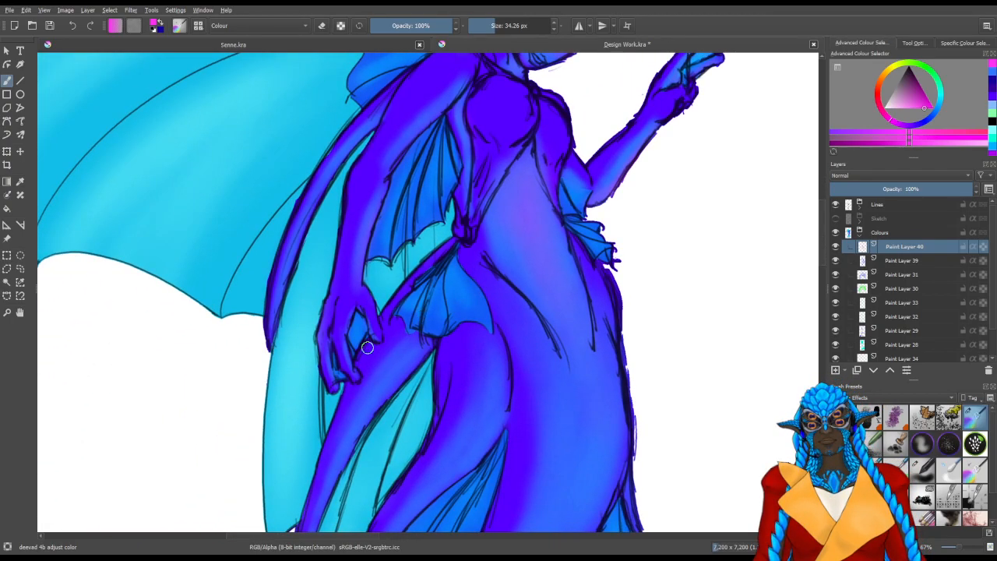
scroll(342, 304, up, 2)
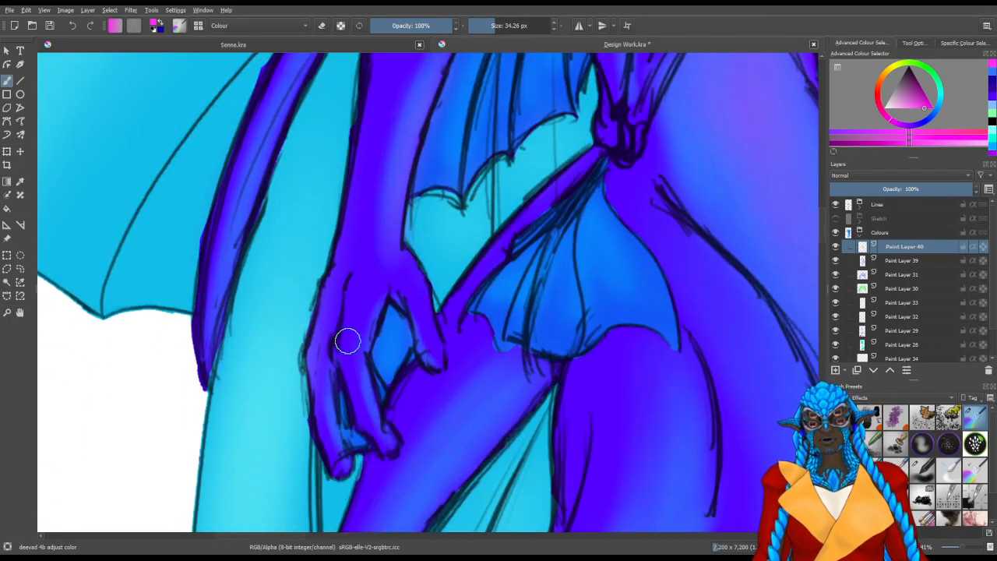
mouse_move(349, 419)
mouse_down()
mouse_move(324, 414)
mouse_move(362, 441)
mouse_move(346, 420)
mouse_up()
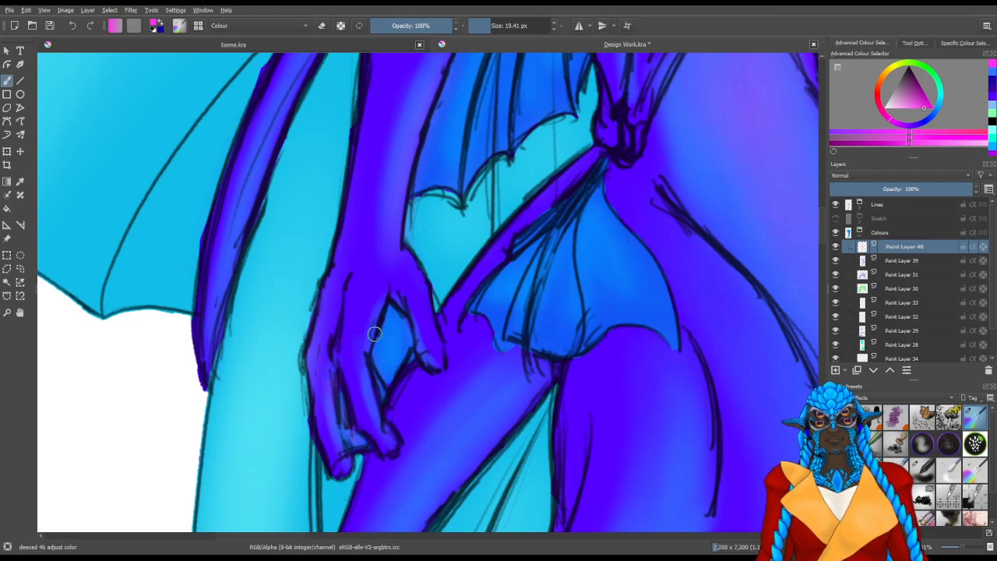
Check the whole winged figure and save the document
scroll(375, 334, down, 4)
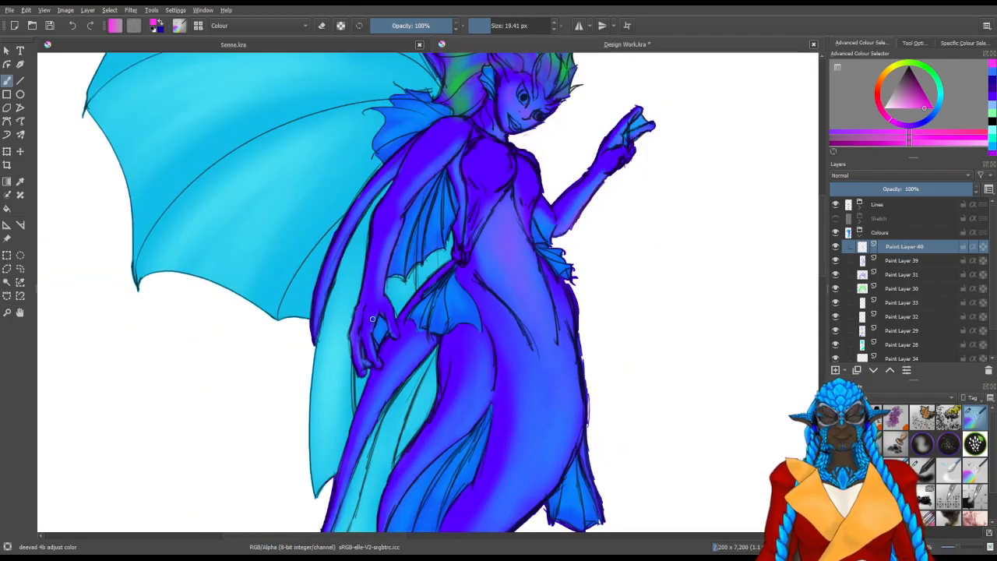
mouse_move(593, 303)
mouse_down()
mouse_move(575, 302)
mouse_move(481, 351)
mouse_up()
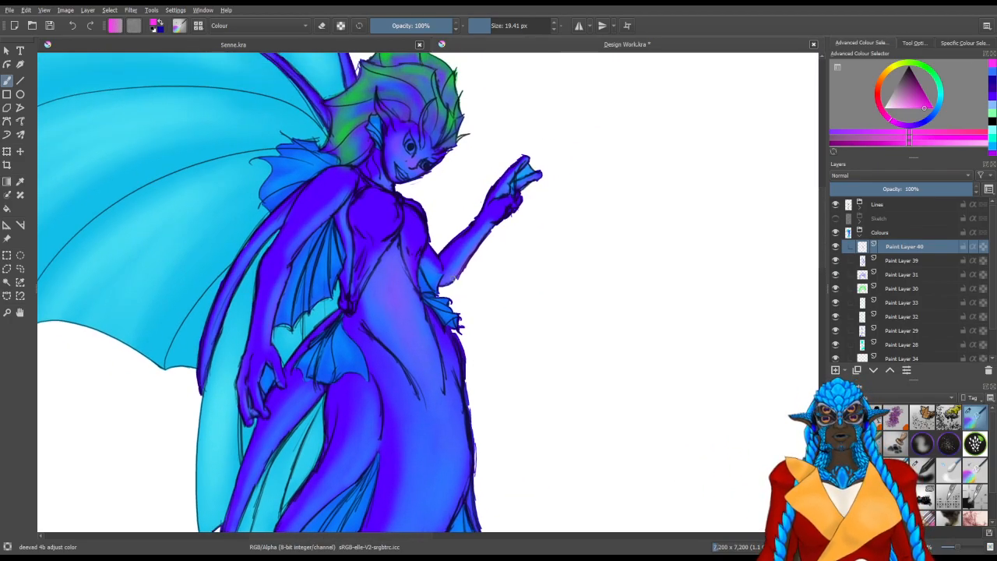
scroll(450, 274, down, 2)
drag(459, 257, 484, 265)
scroll(484, 265, down, 1)
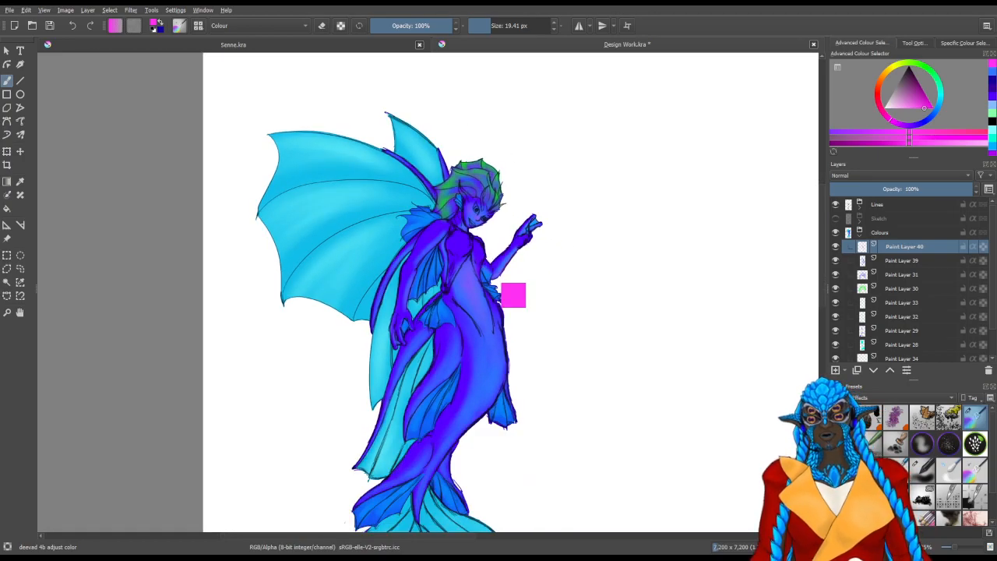
key(ctrl+s)
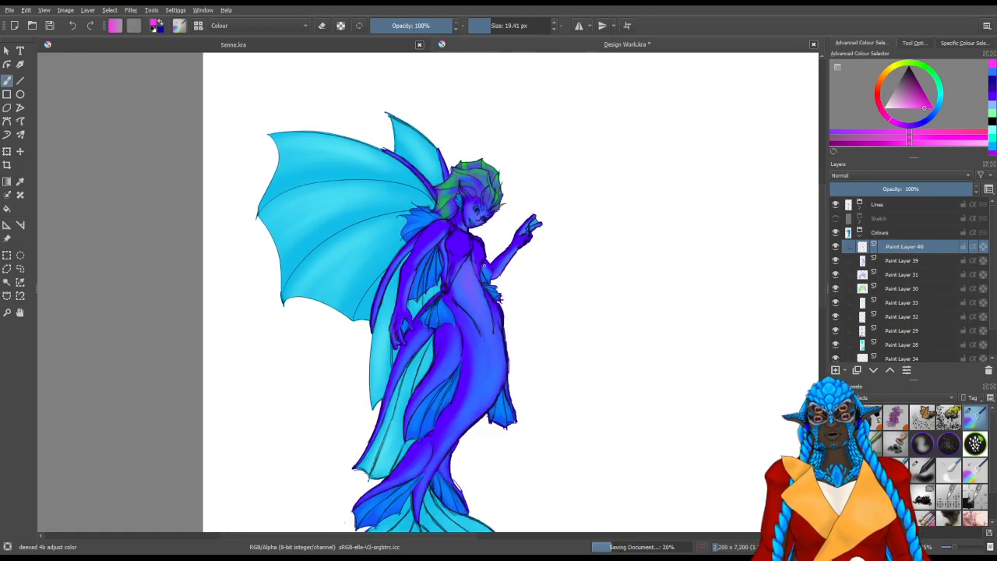
scroll(487, 258, down, 1)
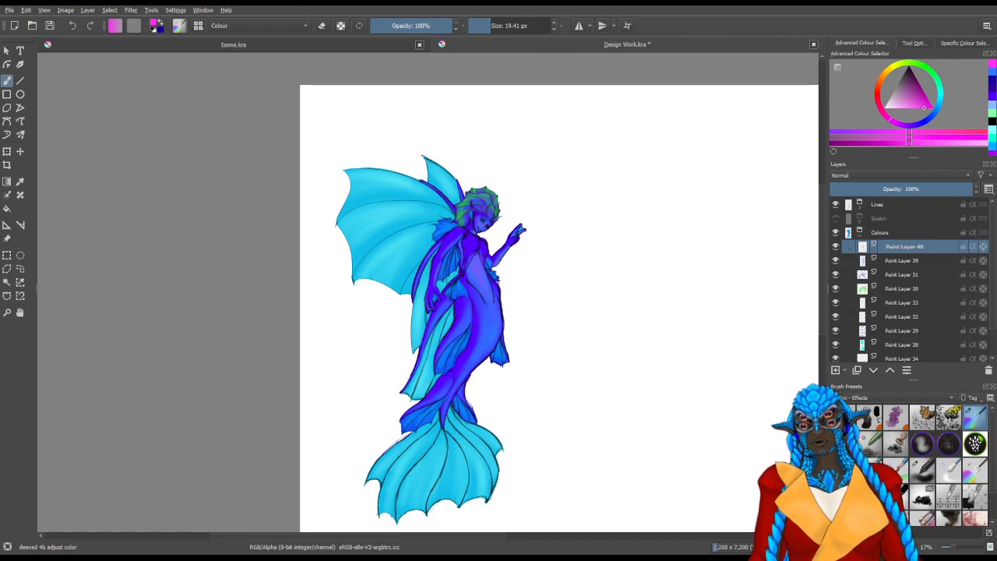
key(ctrl+s)
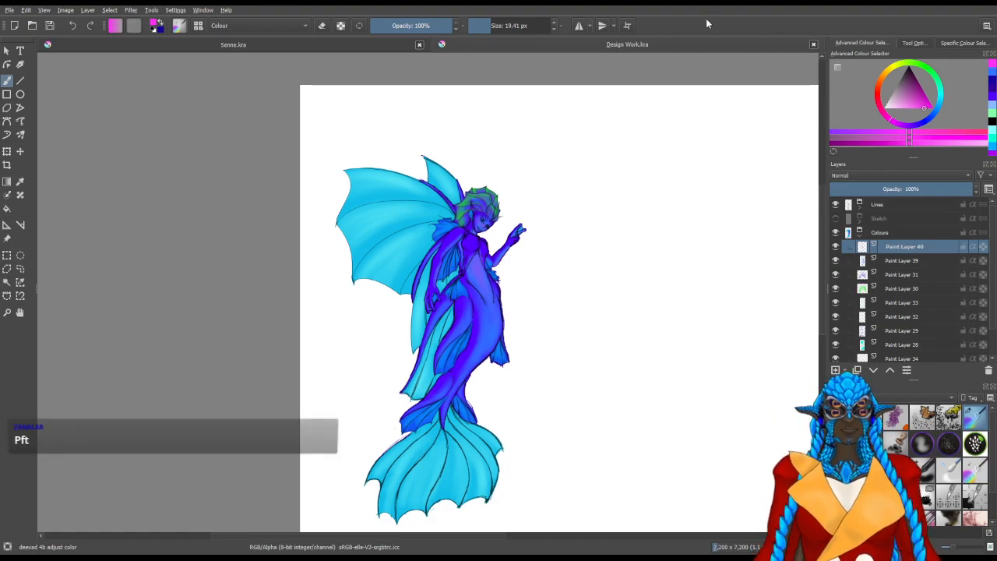
Examine the colouring of the whole mermaid, then the torso, face and raised arm up close
drag(579, 379, 508, 330)
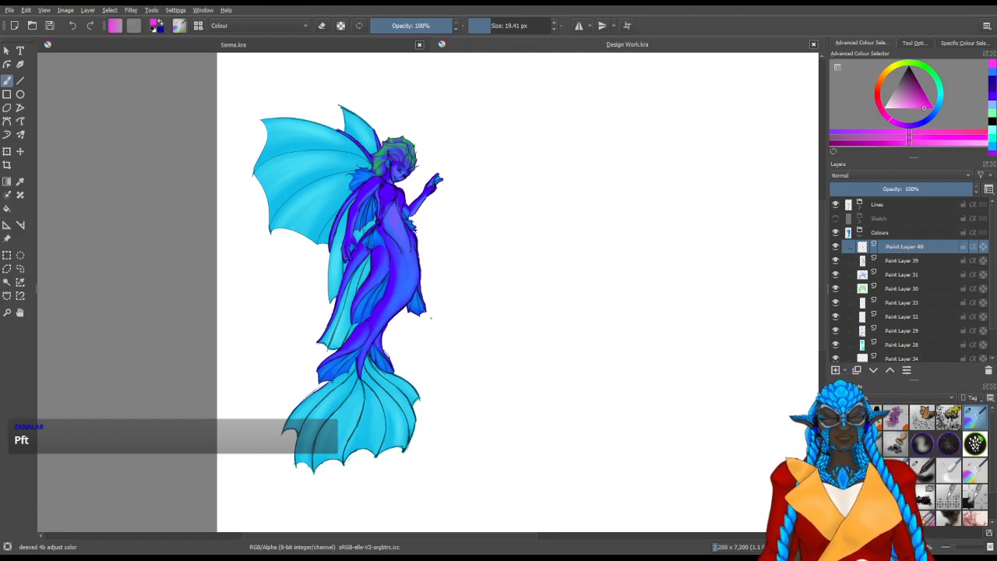
drag(453, 256, 440, 313)
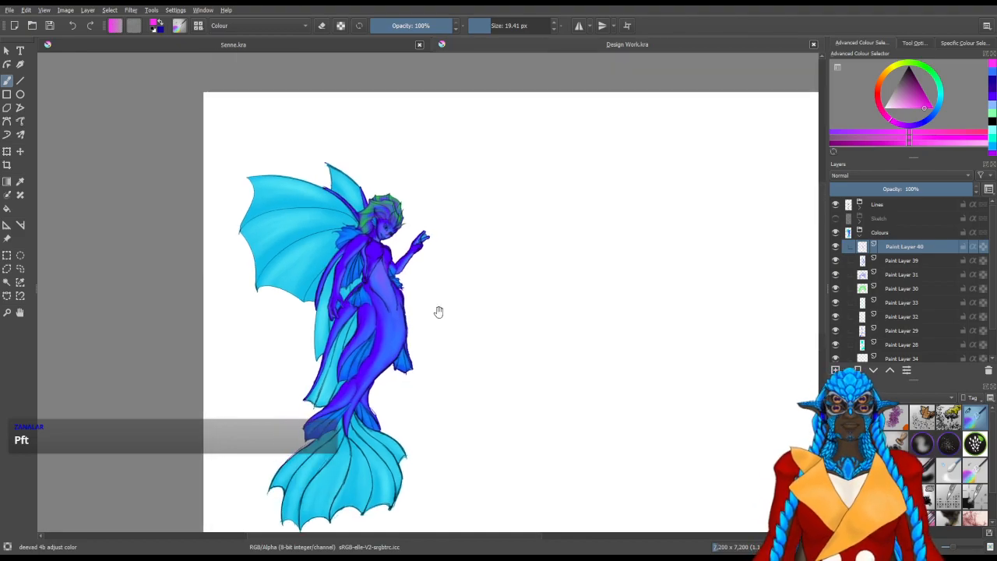
scroll(426, 304, up, 2)
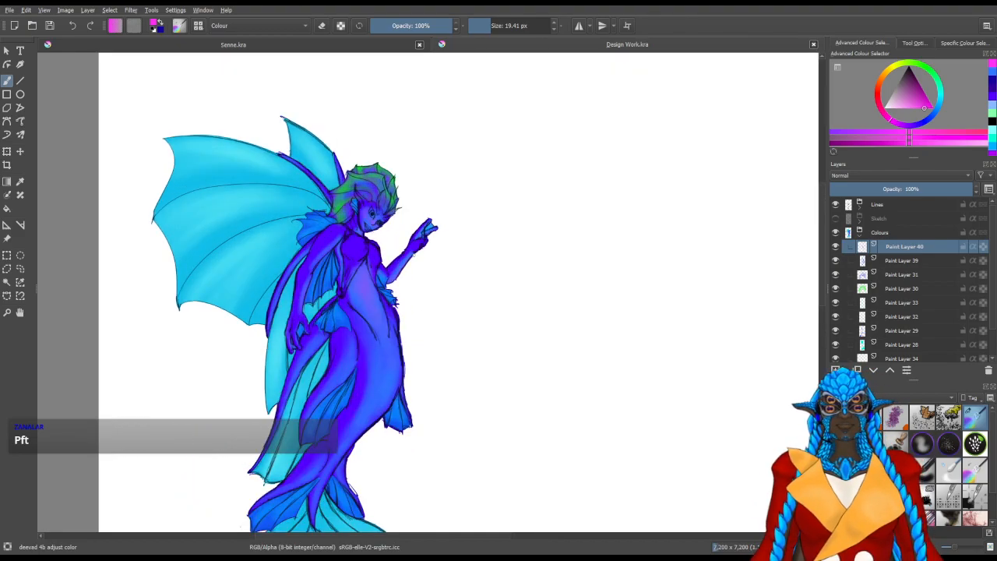
scroll(405, 333, up, 1)
drag(405, 333, 478, 313)
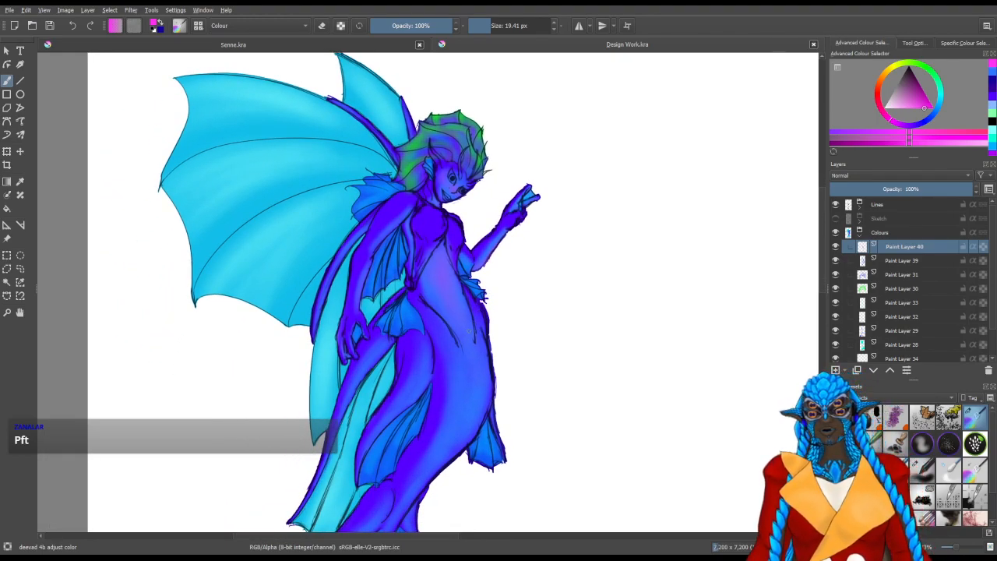
drag(597, 332, 542, 350)
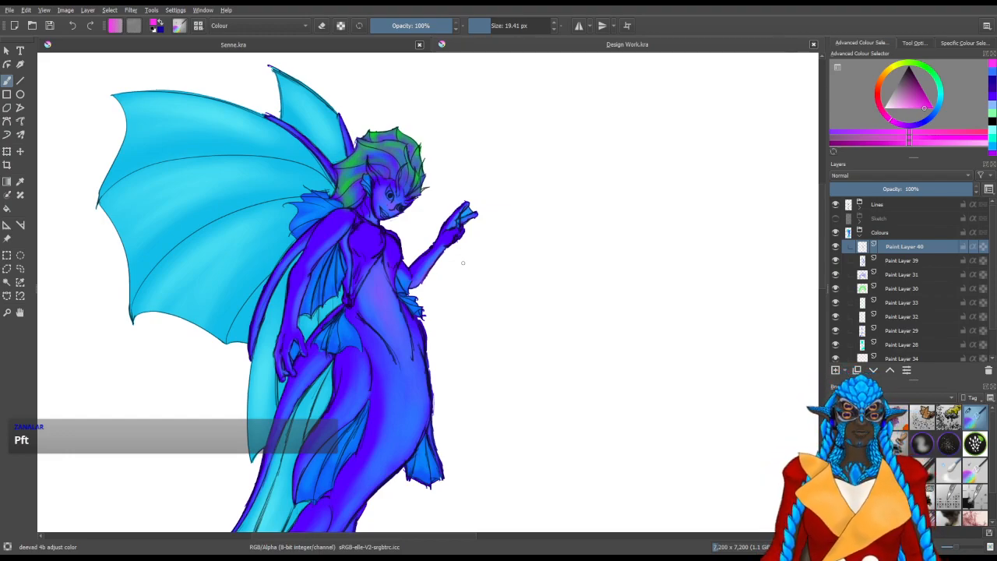
drag(459, 379, 568, 330)
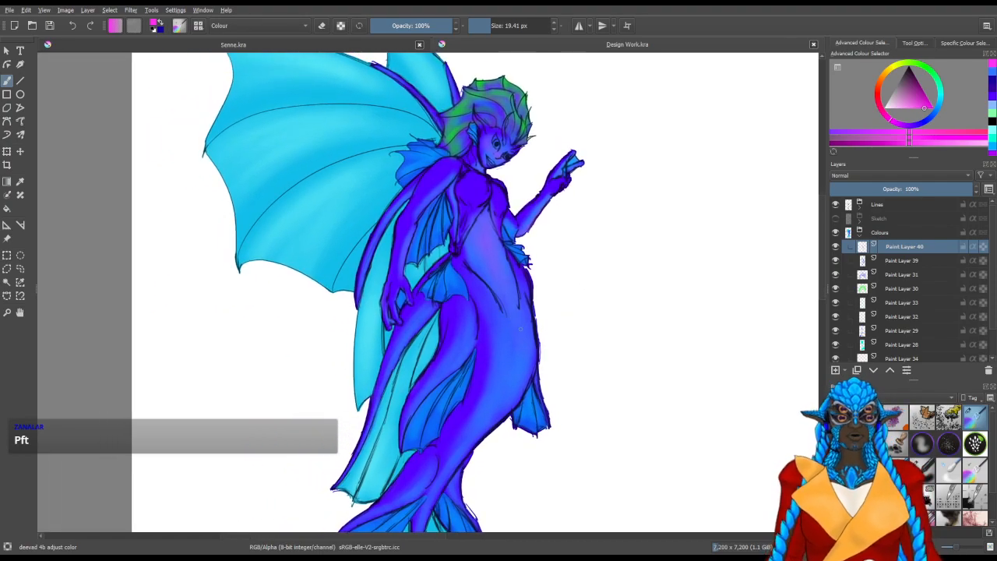
scroll(557, 237, up, 1)
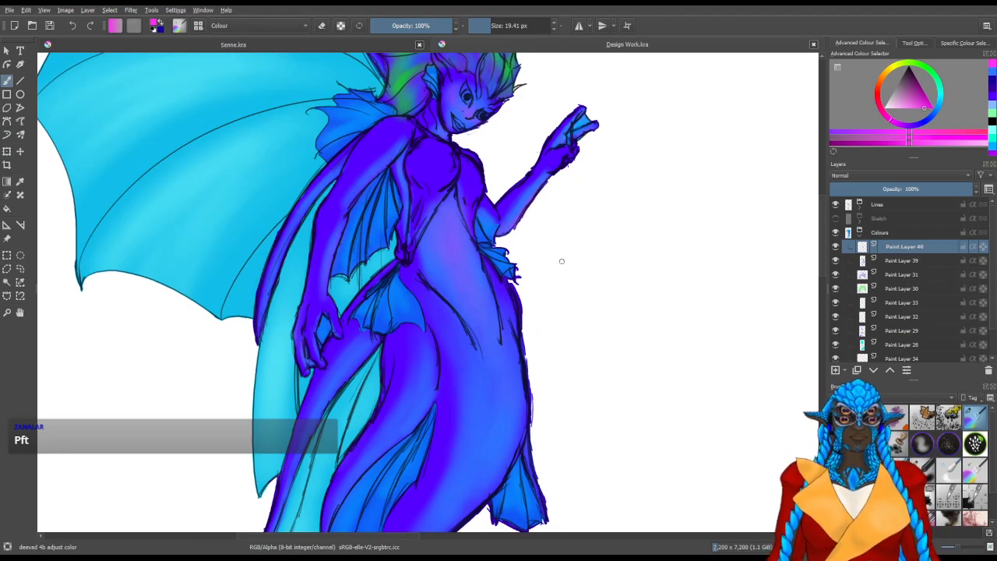
drag(544, 236, 565, 313)
drag(632, 286, 616, 325)
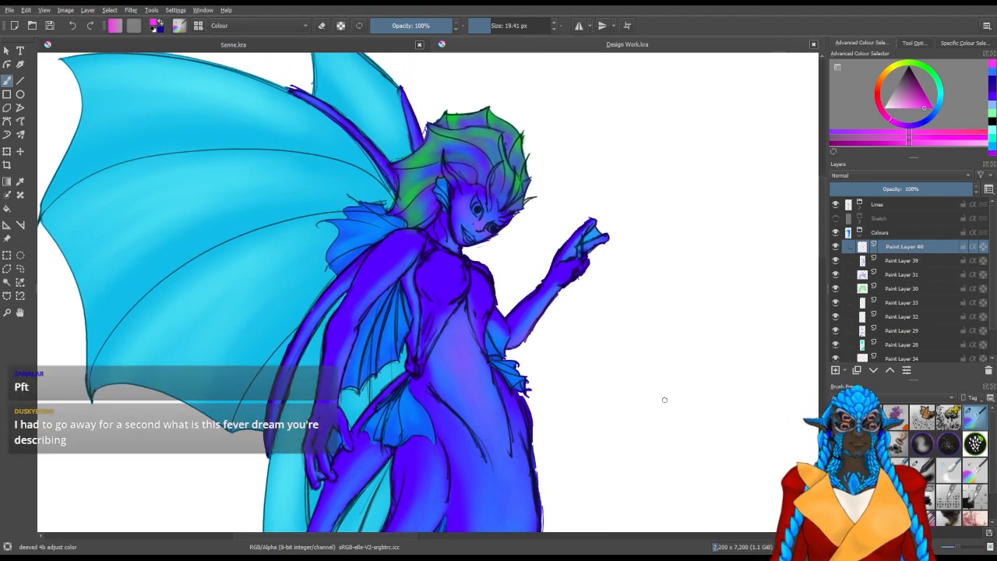
Add a new paint layer at the top of the Colours group and save the document
key(Insert)
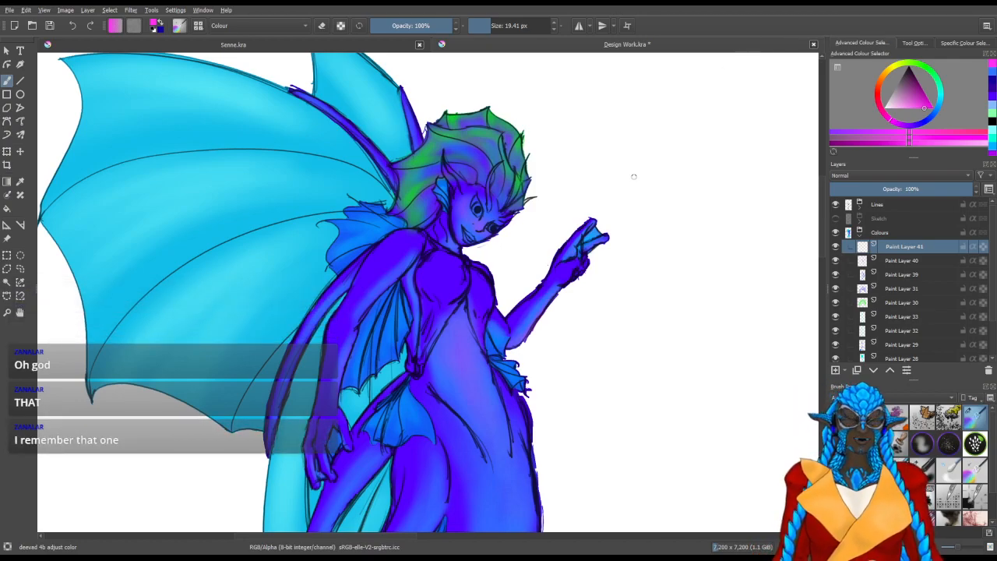
drag(470, 323, 434, 312)
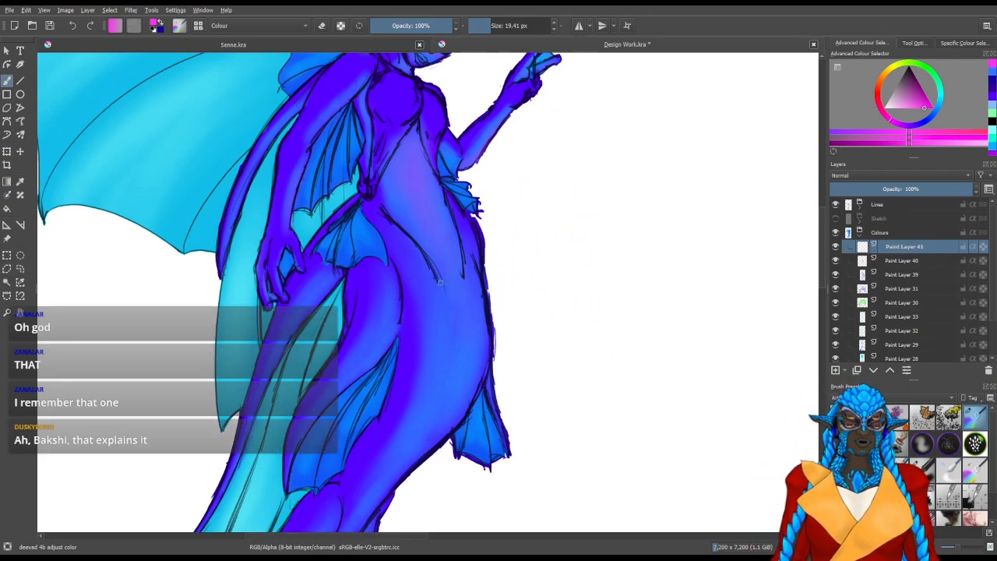
drag(618, 222, 581, 319)
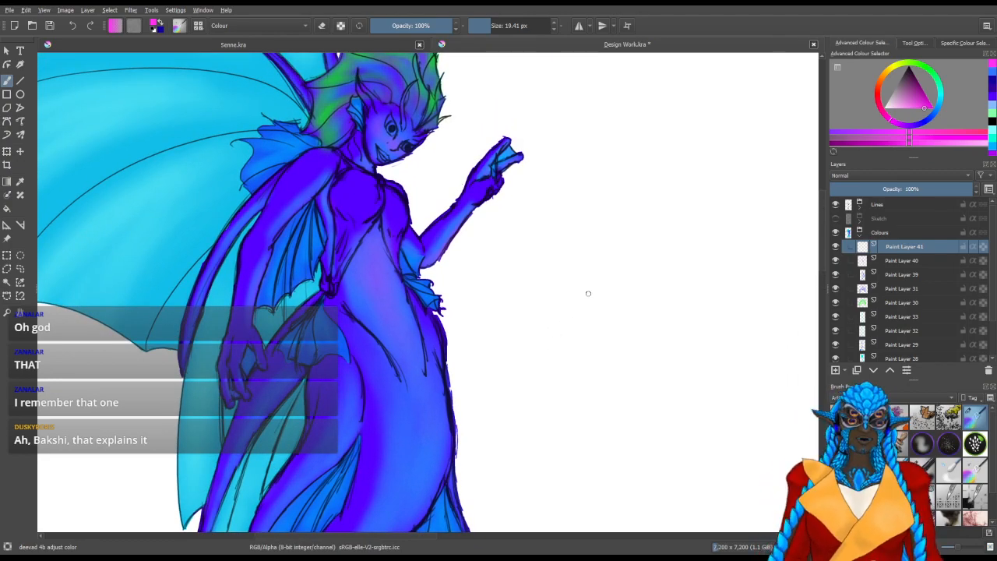
drag(579, 267, 579, 291)
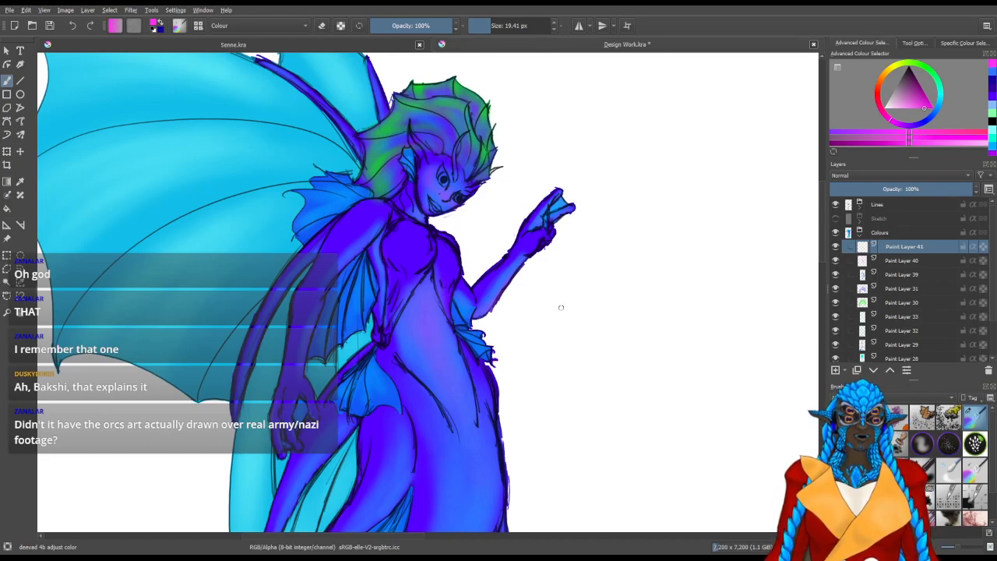
drag(314, 223, 425, 272)
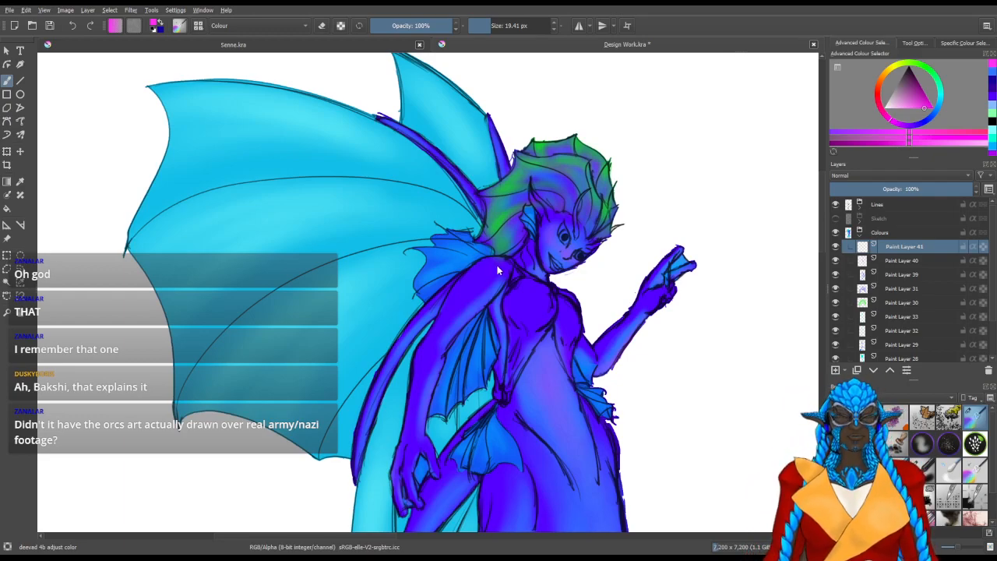
key(ctrl+s)
Examine the colouring of the tail fins up close and then the whole winged figure
drag(621, 384, 590, 191)
drag(583, 357, 603, 196)
drag(603, 311, 636, 201)
drag(601, 288, 629, 187)
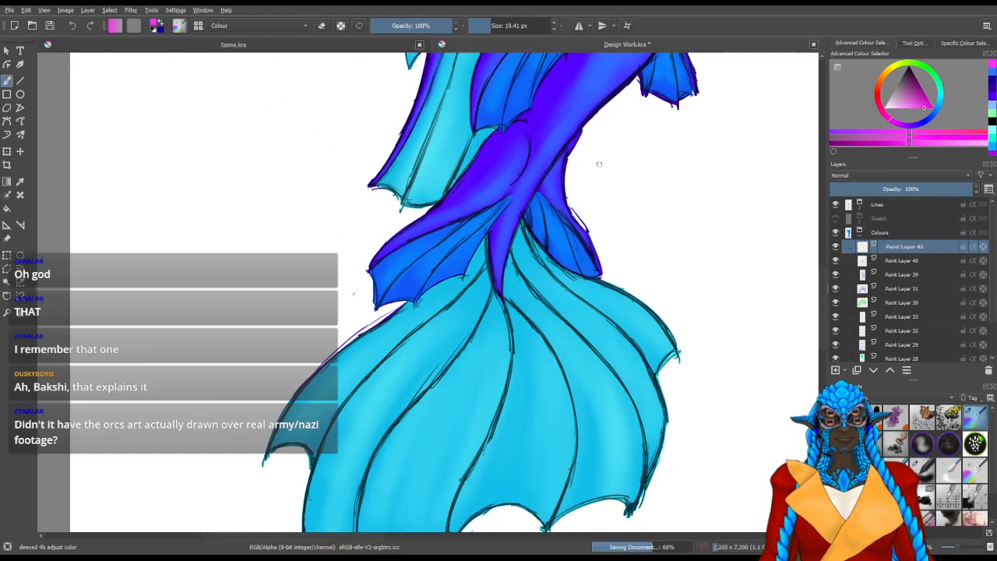
scroll(599, 165, down, 2)
scroll(596, 162, up, 1)
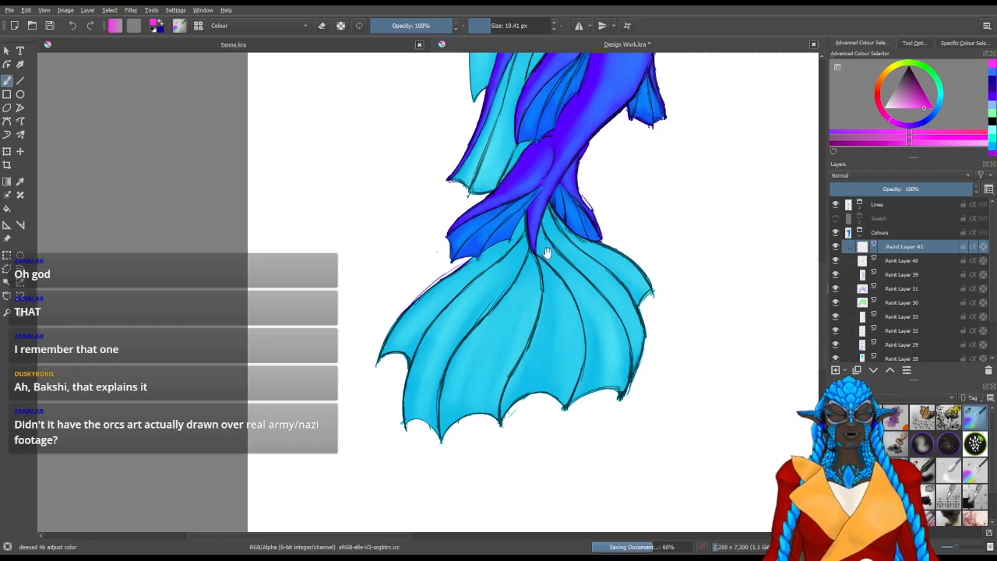
drag(543, 250, 464, 397)
scroll(450, 390, down, 1)
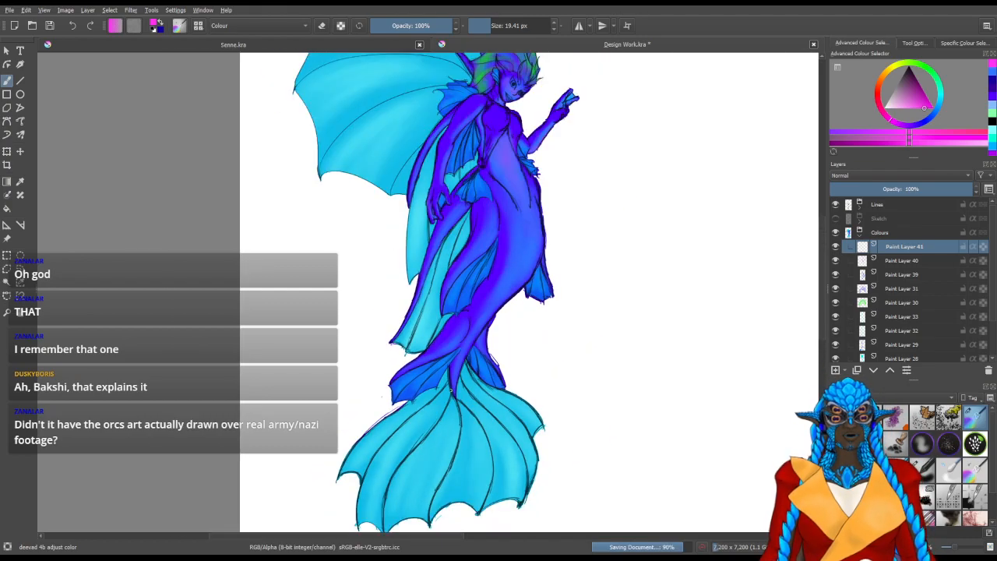
scroll(545, 312, down, 1)
drag(582, 307, 548, 298)
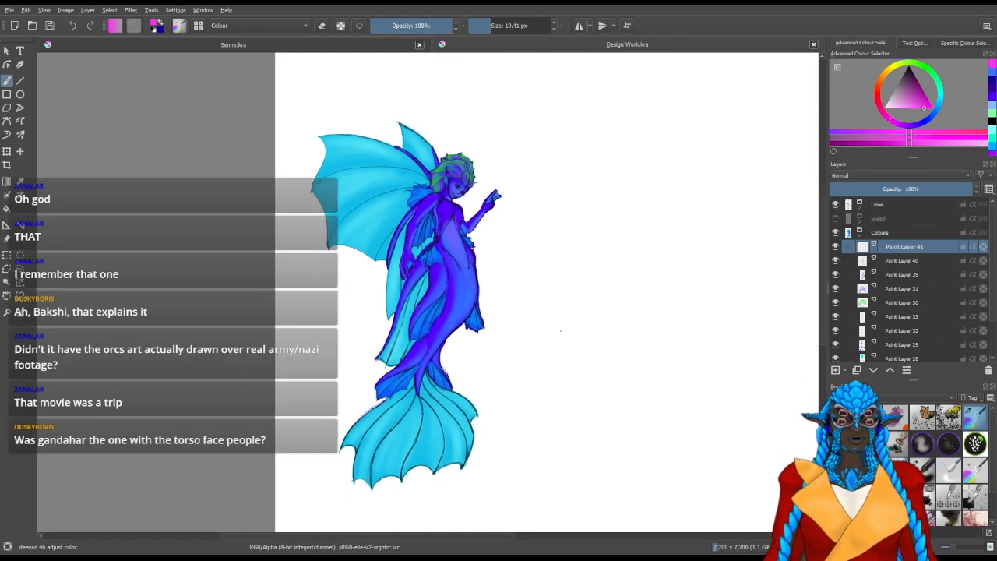
Add another paint layer on top, make Paint Layer 41 active again and choose the recent dark indigo colour
click(834, 371)
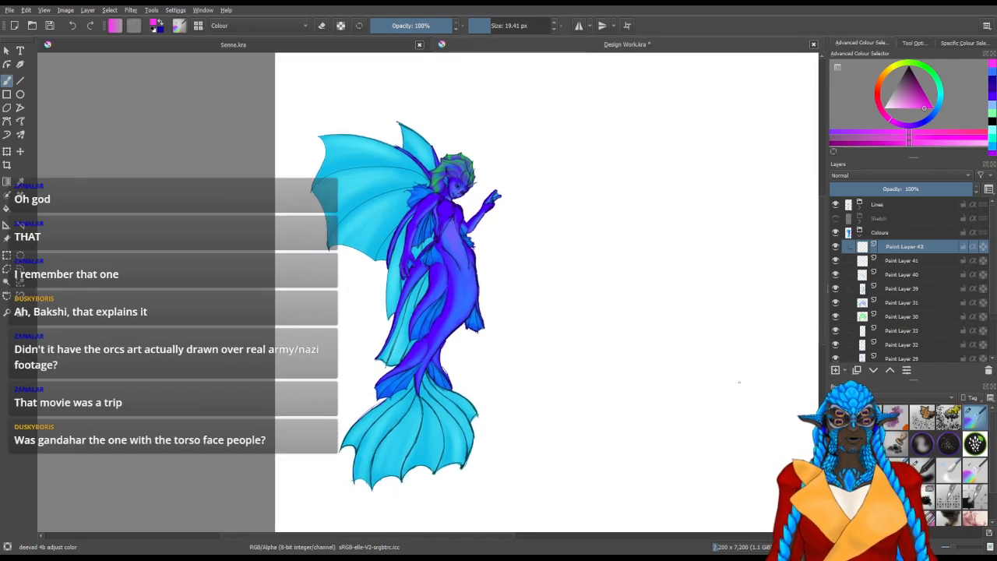
click(854, 265)
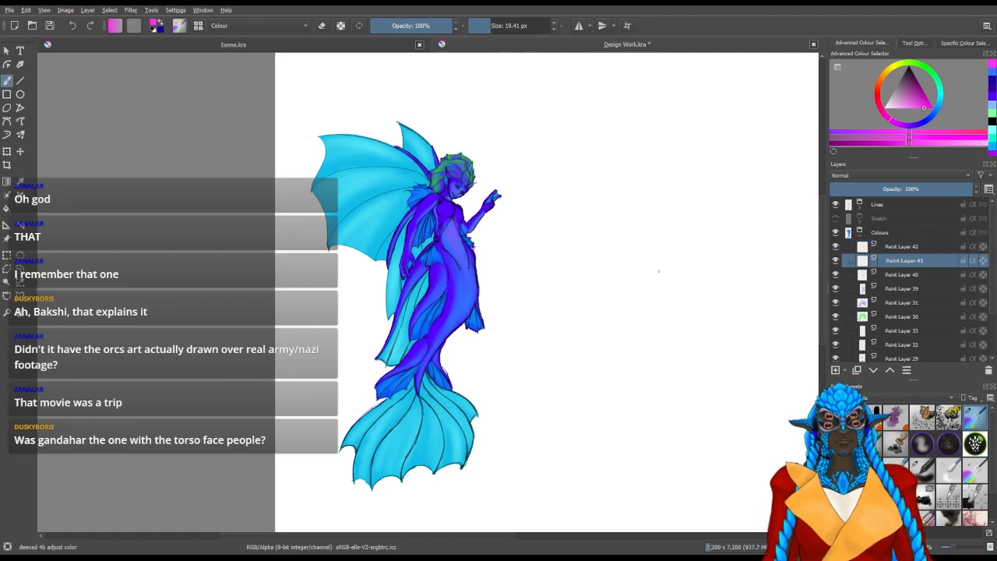
click(994, 93)
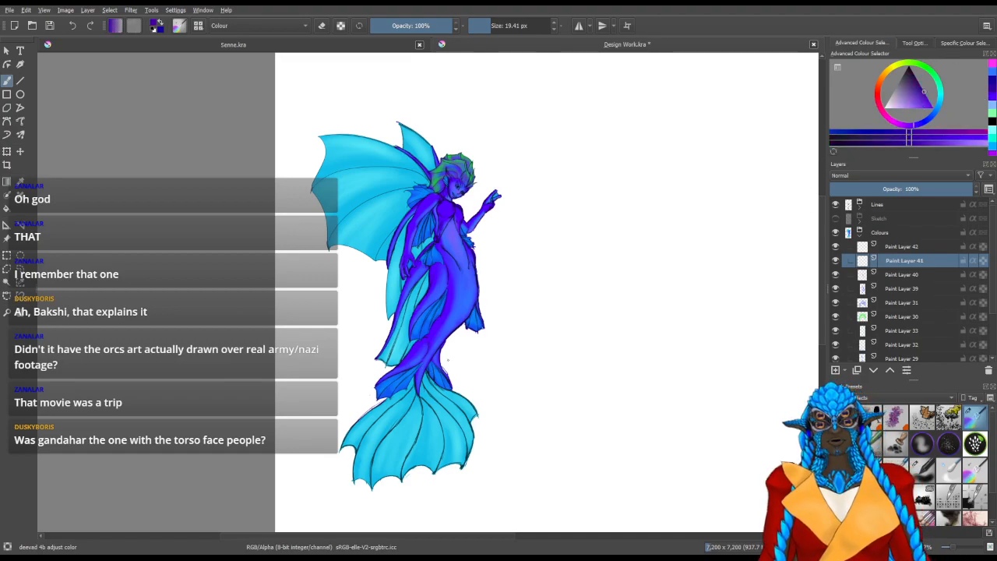
Shade the outer edge of the lowered arm from shoulder to forearm in dark indigo with a brush of about 63 px
drag(473, 345, 511, 321)
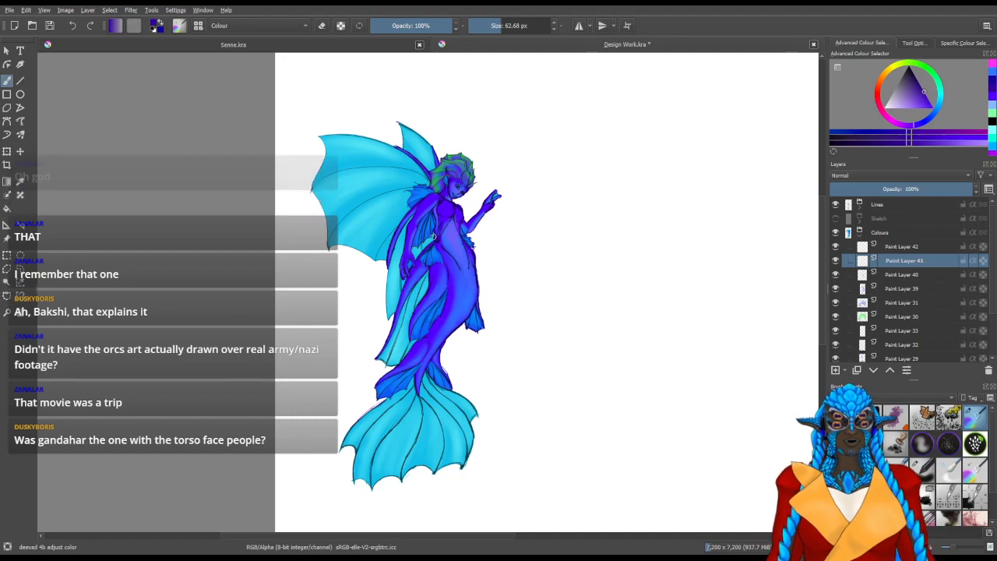
drag(434, 218, 437, 245)
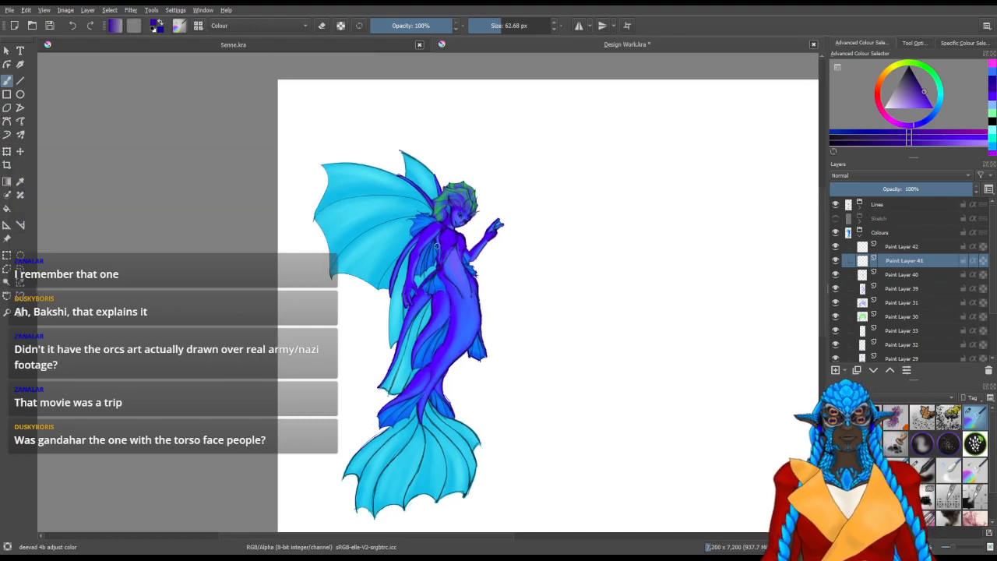
scroll(446, 233, up, 2)
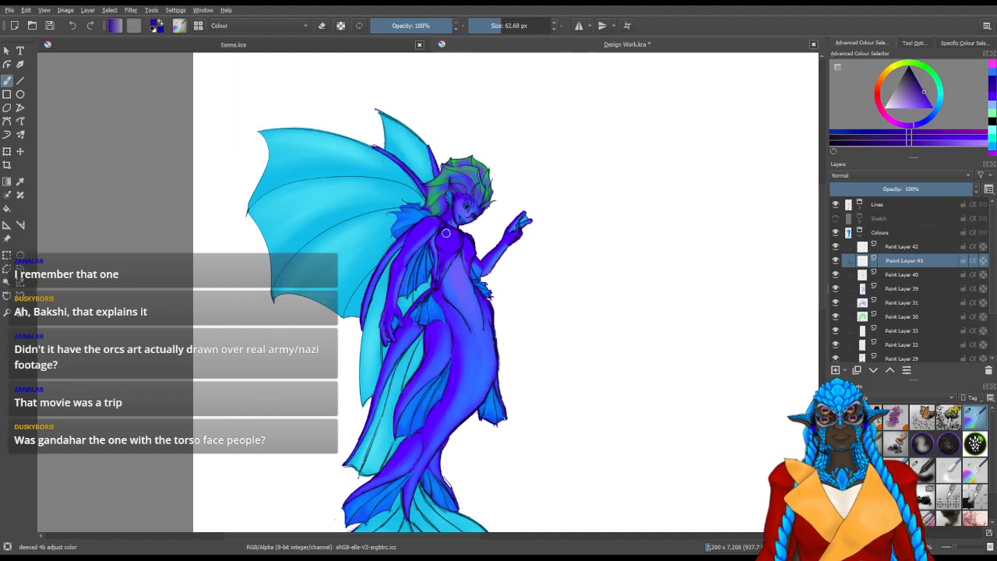
scroll(446, 232, up, 3)
scroll(381, 267, up, 1)
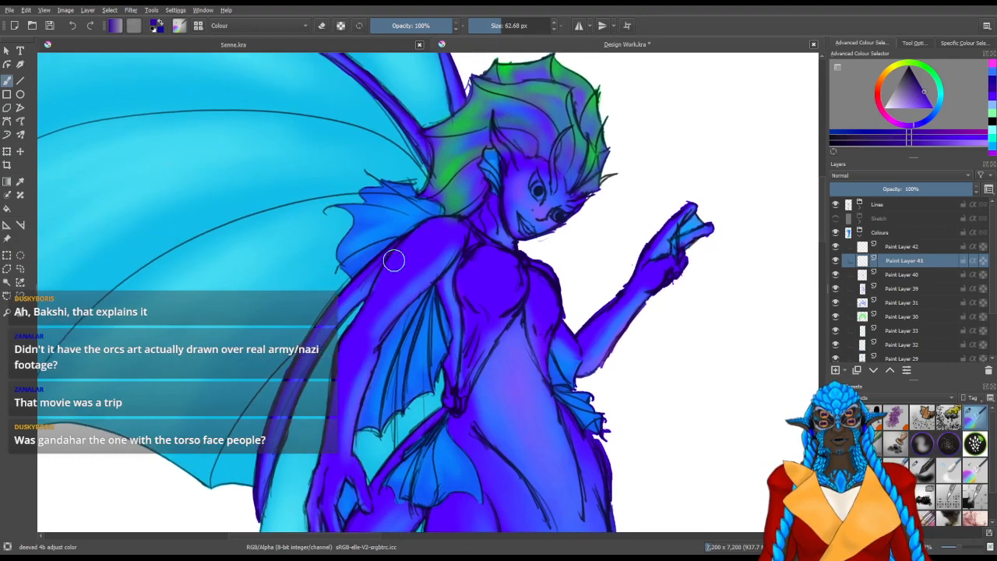
drag(396, 260, 423, 231)
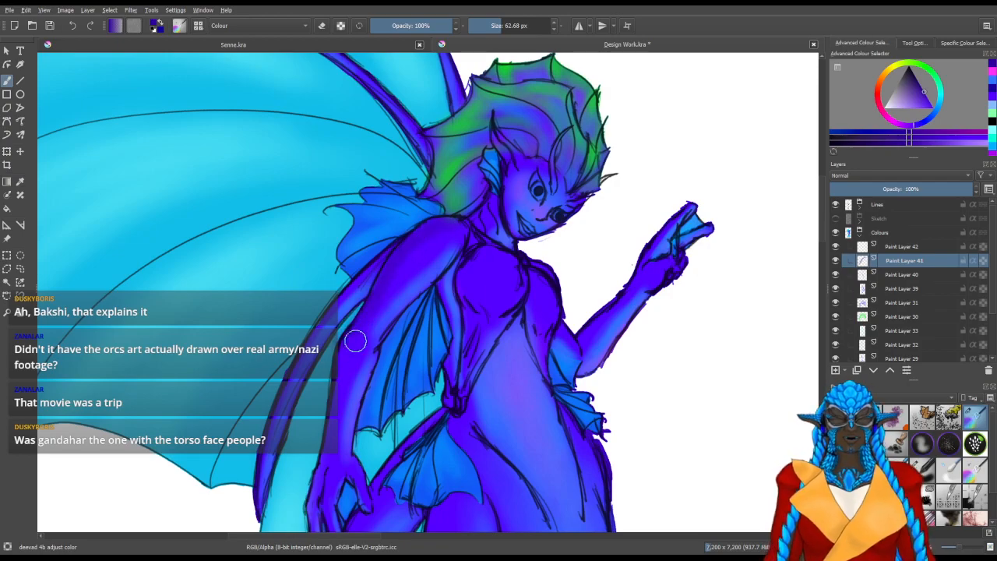
drag(335, 392, 358, 318)
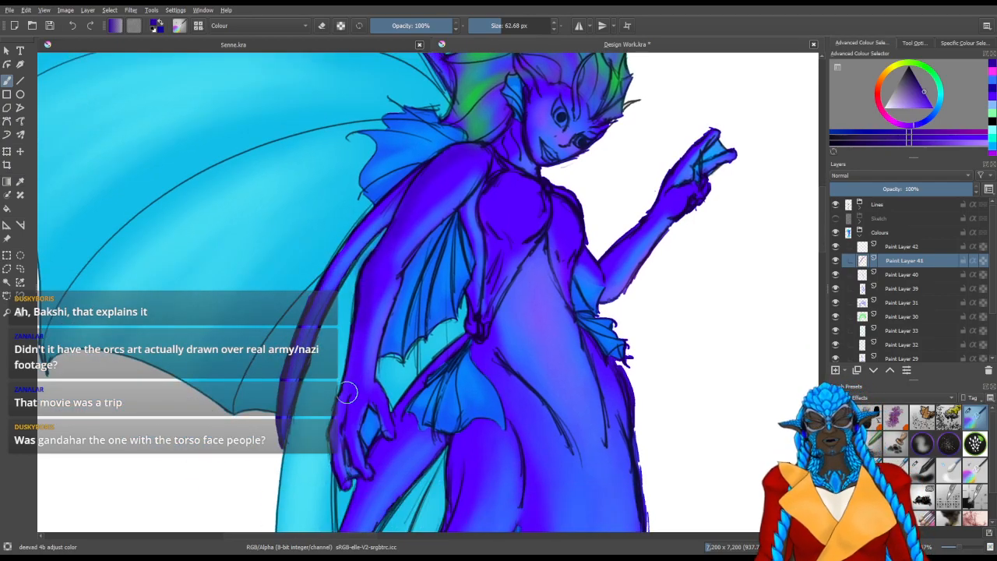
Darken the wrist and back of the lowered hand with a brush of about 36 px
scroll(351, 401, down, 3)
key(bracketleft)
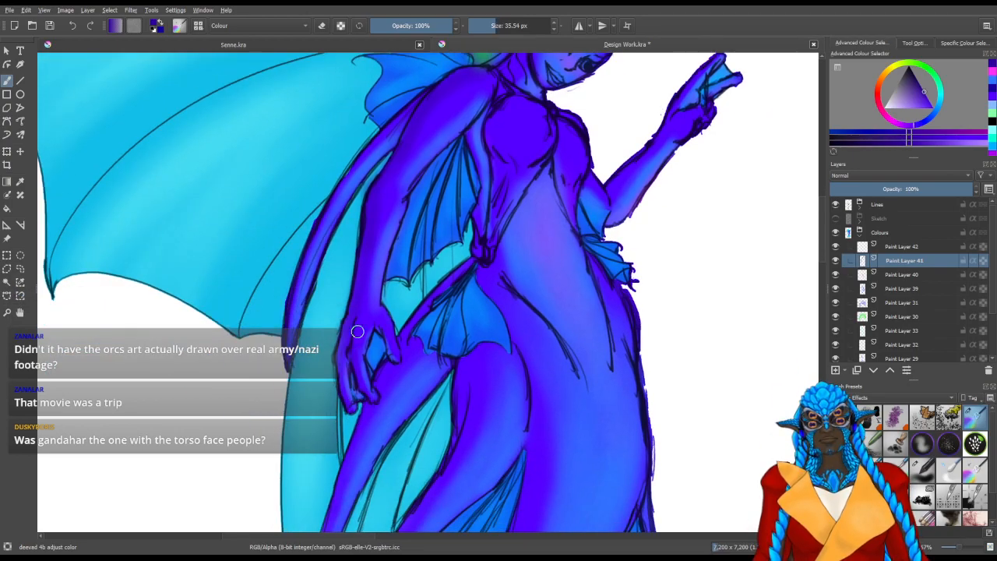
mouse_move(331, 342)
mouse_down()
mouse_move(378, 372)
mouse_move(356, 361)
mouse_move(317, 388)
mouse_up()
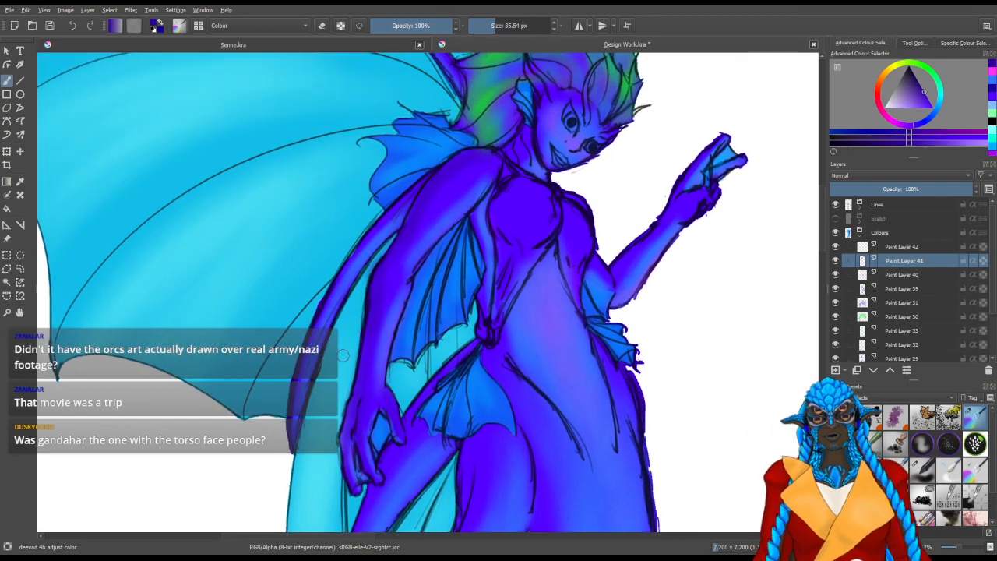
Shade the large wing's membrane along the purple wing arm up to the shoulder with a brush of about 52 px
key(bracketright)
key(bracketright)
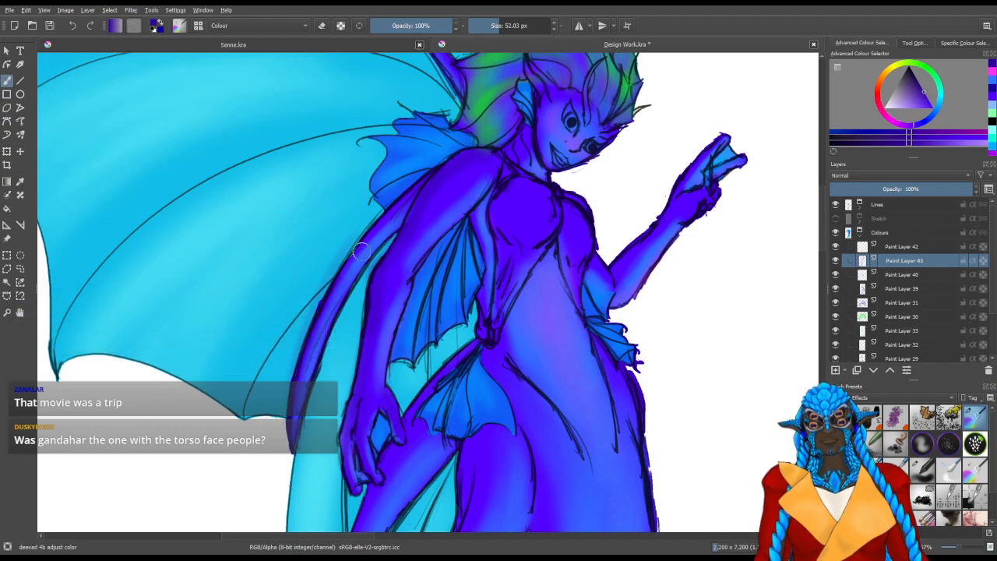
drag(296, 427, 299, 351)
mouse_move(290, 419)
mouse_down()
mouse_move(311, 318)
mouse_move(339, 266)
mouse_up()
drag(295, 398, 368, 230)
drag(311, 328, 382, 216)
drag(321, 303, 431, 176)
drag(360, 240, 435, 168)
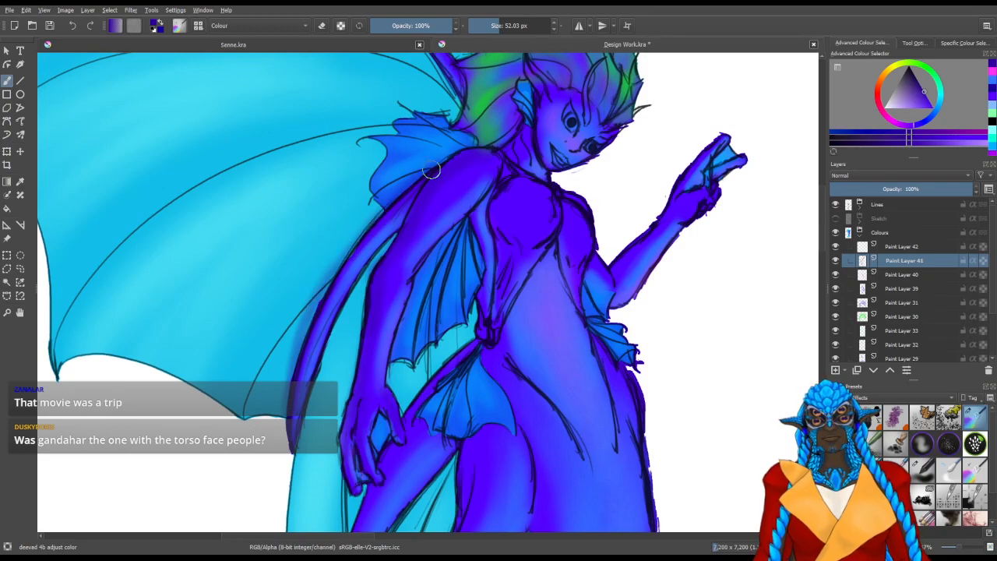
Shade the long cyan fin and the hip below the lowered hand in dark indigo with brushes of about 52 and 73 px
scroll(405, 323, down, 5)
drag(423, 266, 454, 201)
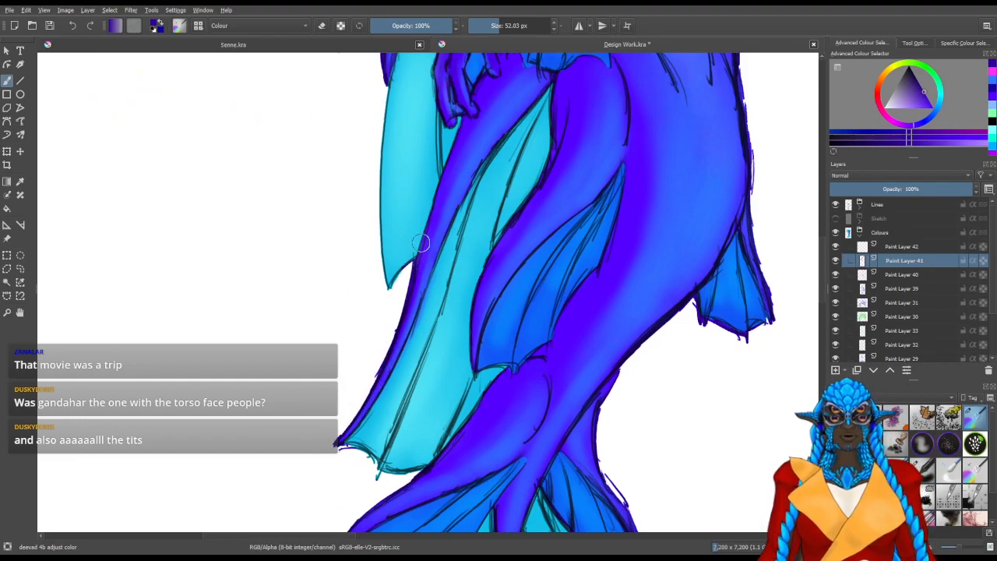
drag(421, 243, 345, 364)
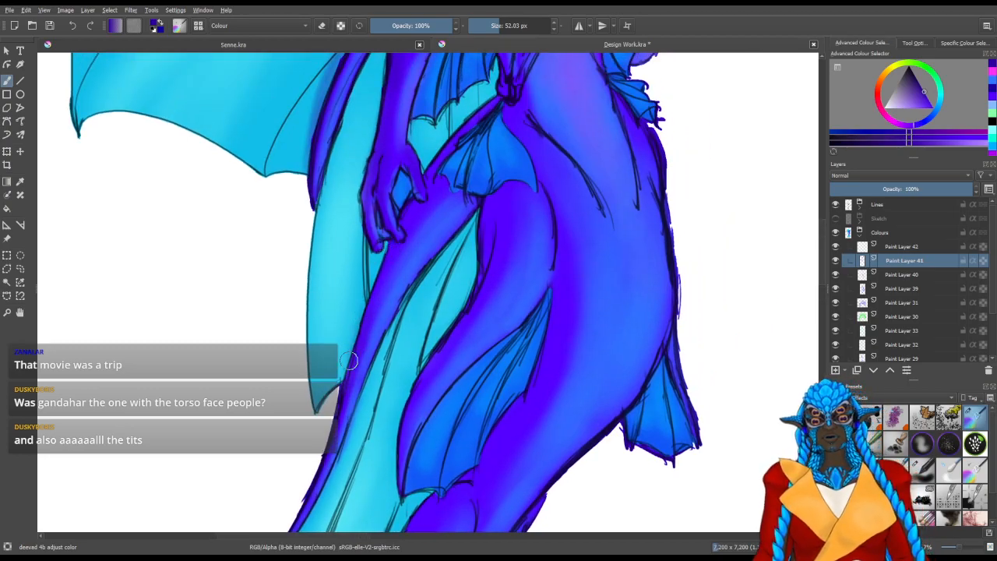
mouse_move(396, 240)
mouse_down()
mouse_move(336, 374)
mouse_move(347, 374)
mouse_up()
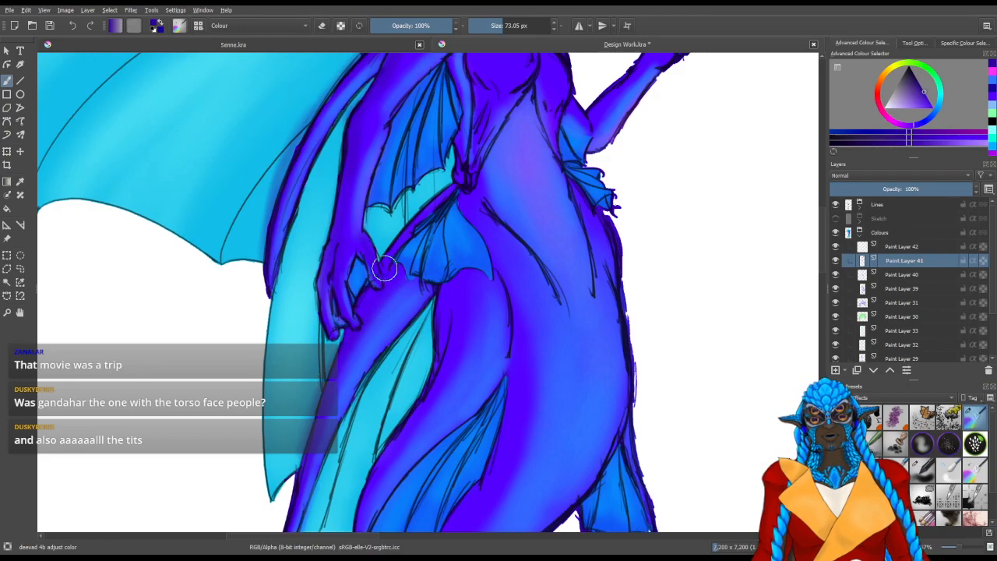
drag(459, 316, 413, 252)
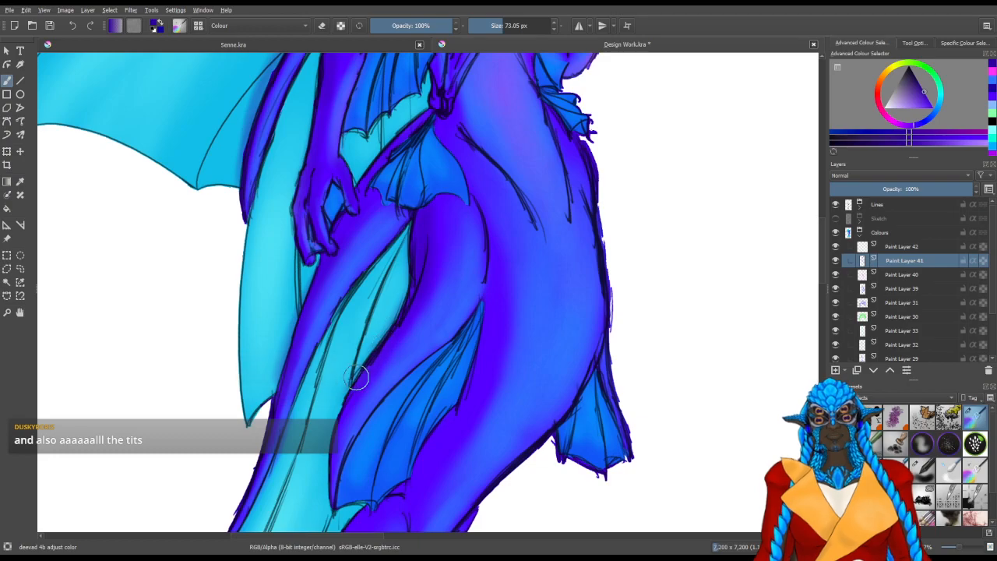
Deepen the shadows on the lower tail and around its side fins with the brush of about 73 px
scroll(434, 403, down, 2)
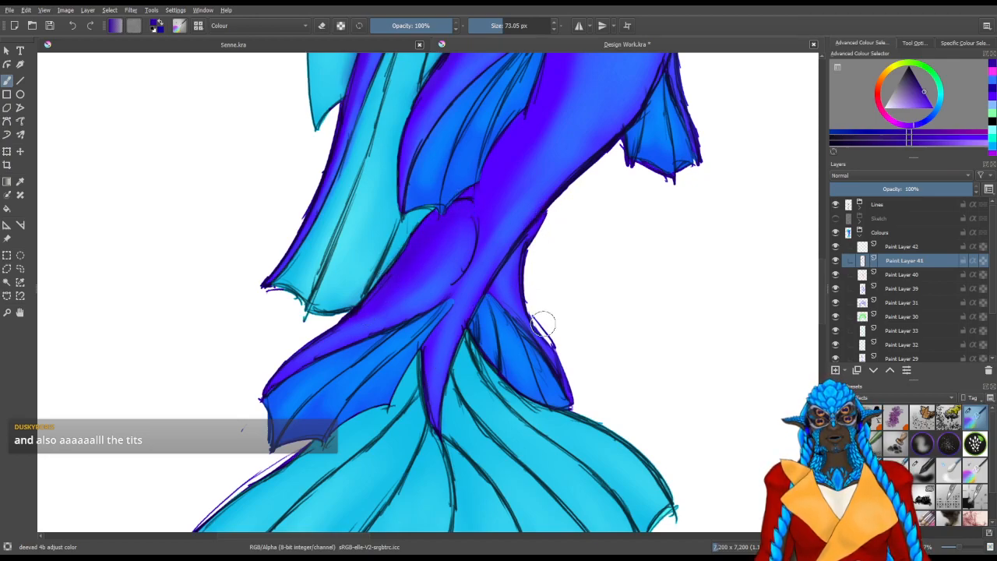
drag(577, 196, 528, 383)
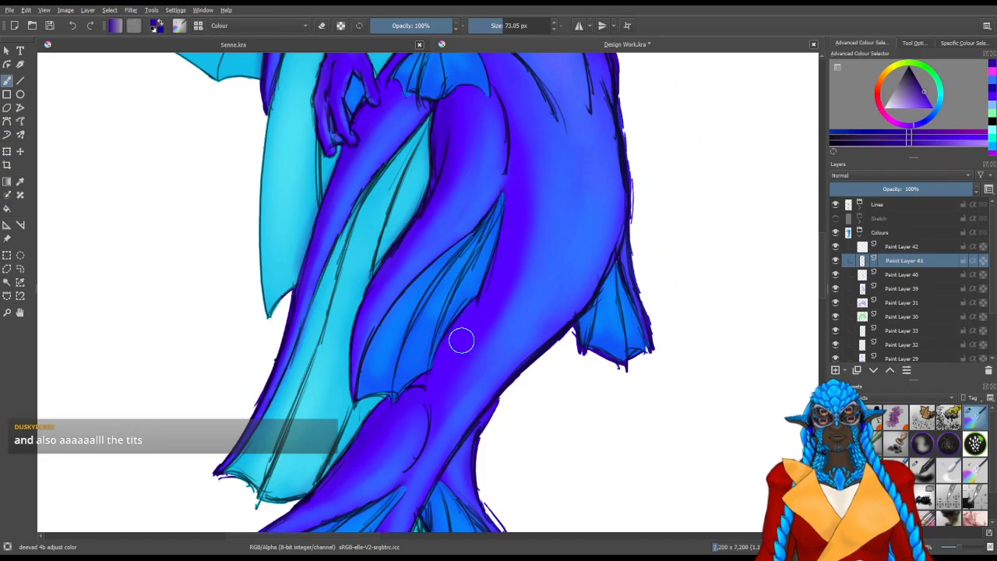
drag(502, 262, 412, 316)
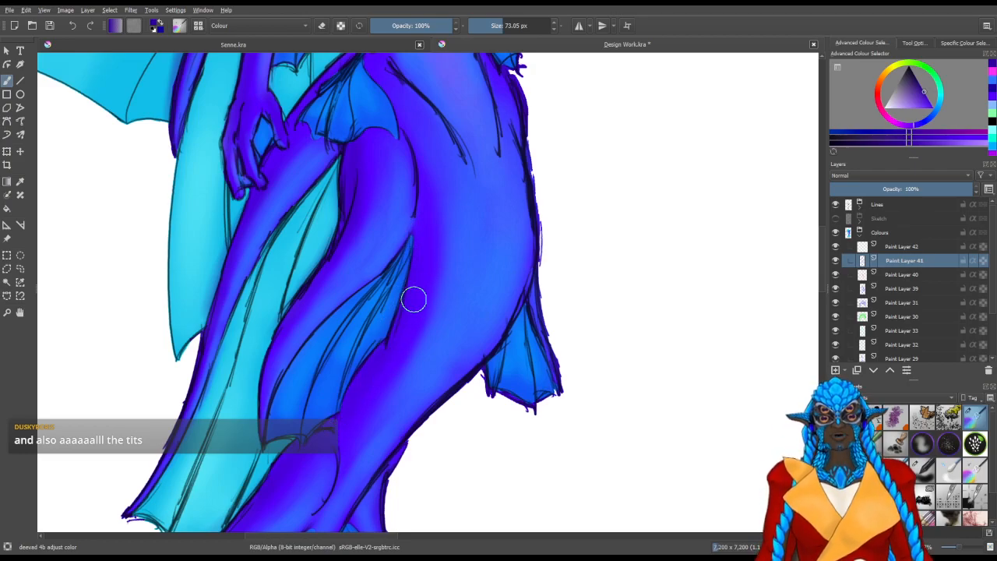
drag(411, 278, 401, 382)
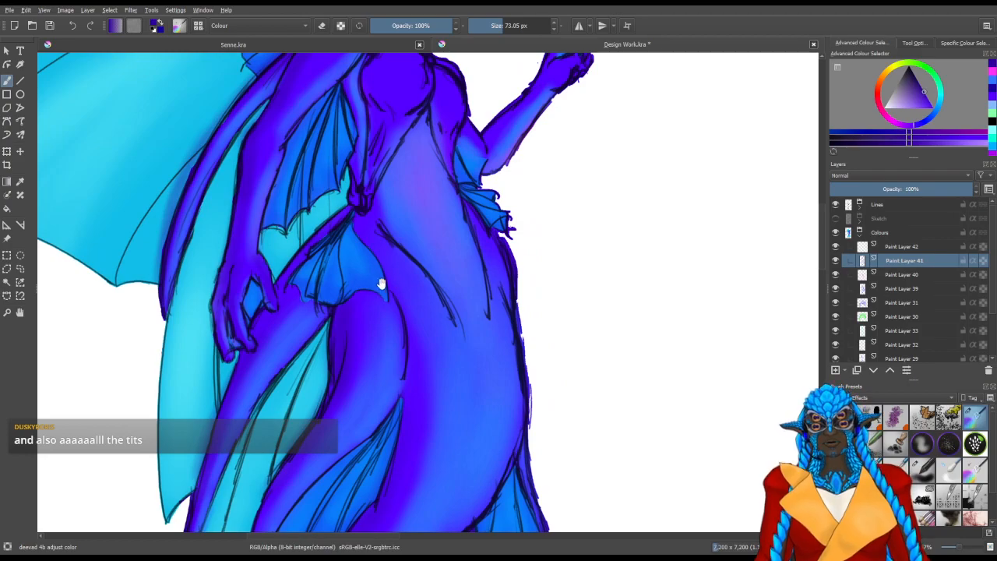
Shade the purple wing bones behind the head in dark indigo with a brush of about 38 px
drag(390, 286, 440, 334)
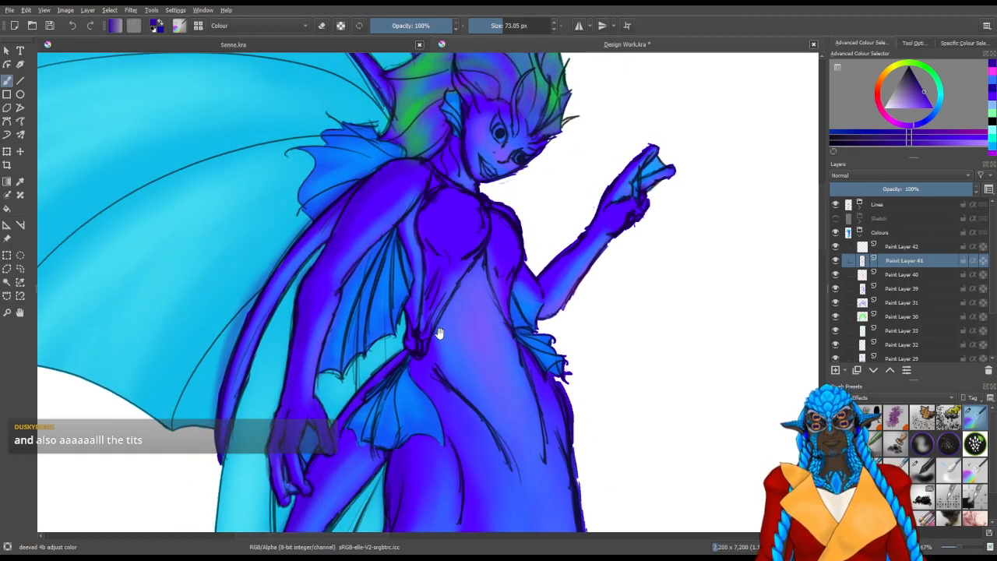
drag(414, 297, 421, 356)
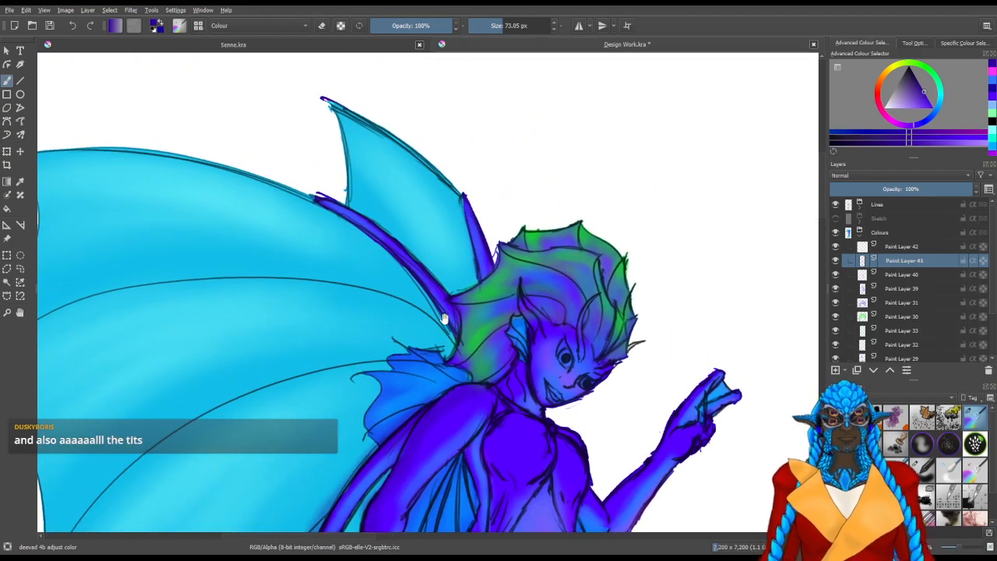
drag(460, 408, 340, 393)
drag(439, 233, 422, 233)
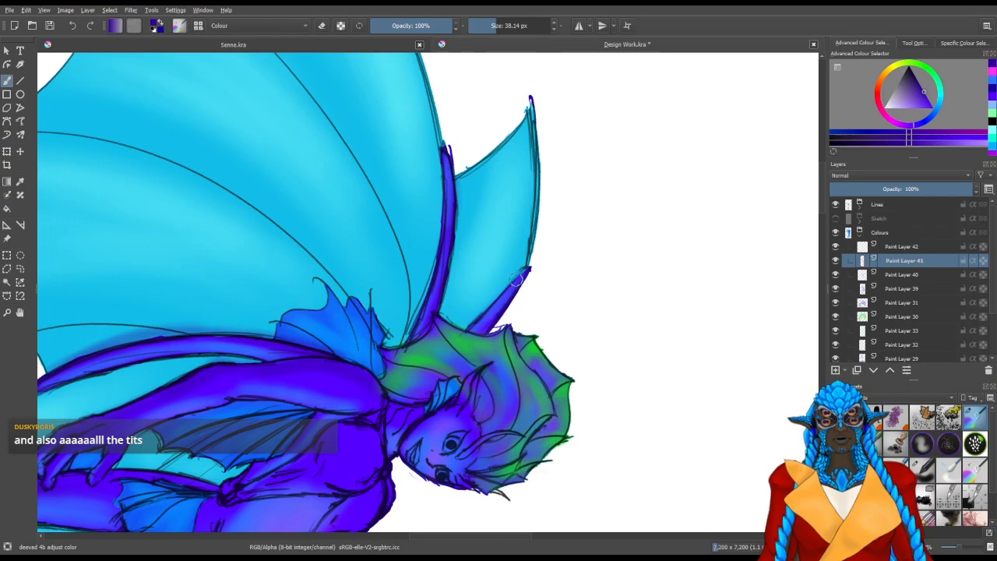
drag(396, 459, 505, 385)
mouse_move(469, 421)
mouse_down()
mouse_move(583, 348)
mouse_move(579, 303)
mouse_up()
Finish the wing bone's indigo shading and shade the shoulder, chest side and waist with brushes of about 57 and 27 px
drag(520, 269, 530, 268)
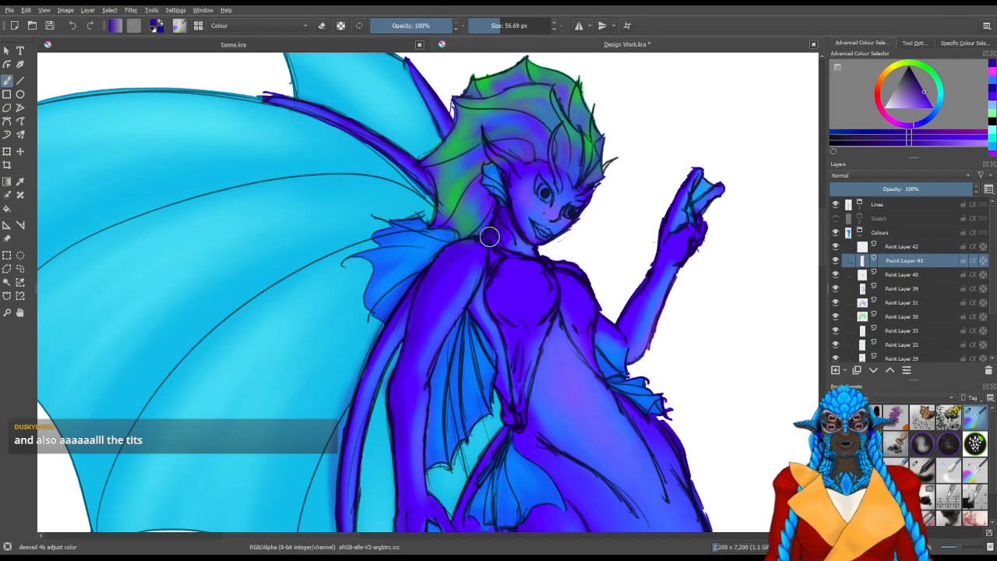
mouse_move(494, 457)
mouse_down()
mouse_move(416, 457)
mouse_move(422, 407)
mouse_up()
scroll(469, 402, up, 1)
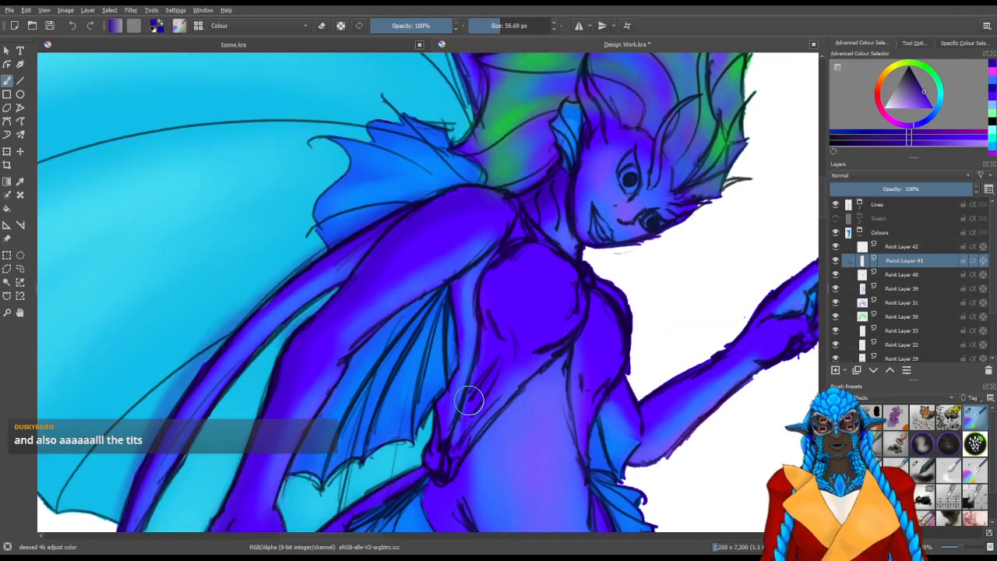
drag(434, 359, 328, 293)
key(bracketleft)
key(bracketleft)
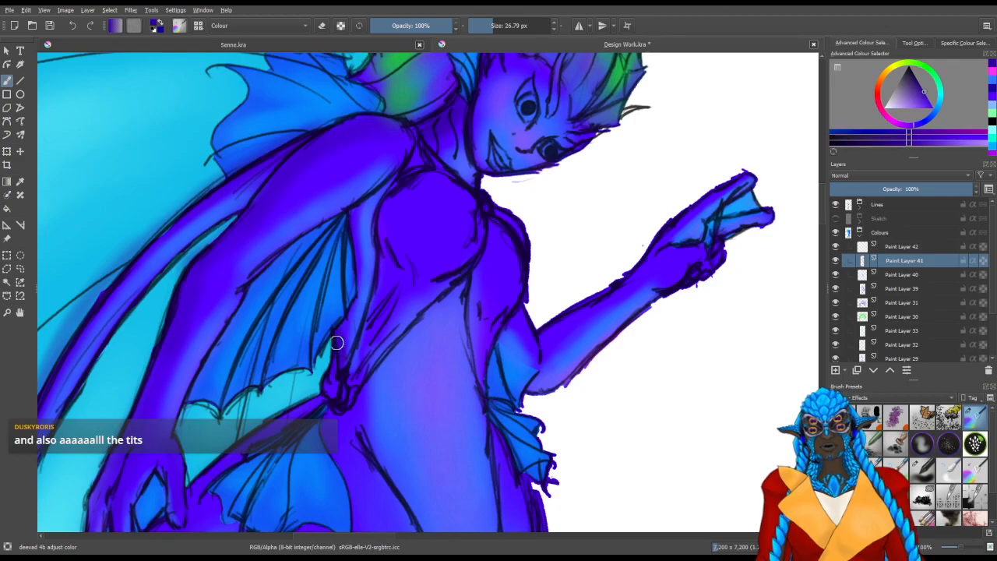
drag(353, 444, 343, 342)
key(bracketright)
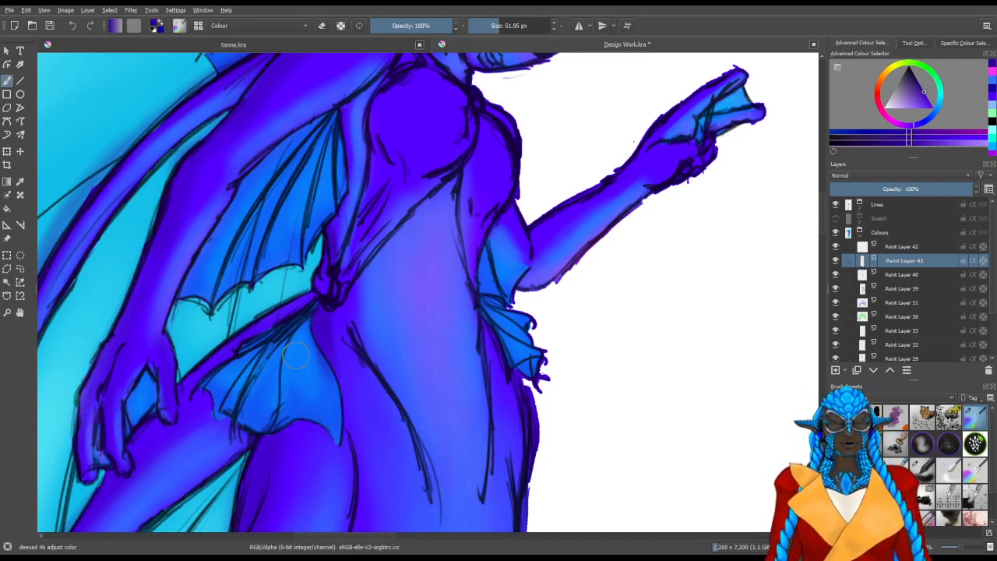
Shade the hip and the upper tail beside the fins in dark indigo with brushes of about 52 and 43 px
drag(285, 439, 409, 172)
drag(387, 412, 390, 279)
drag(343, 411, 332, 405)
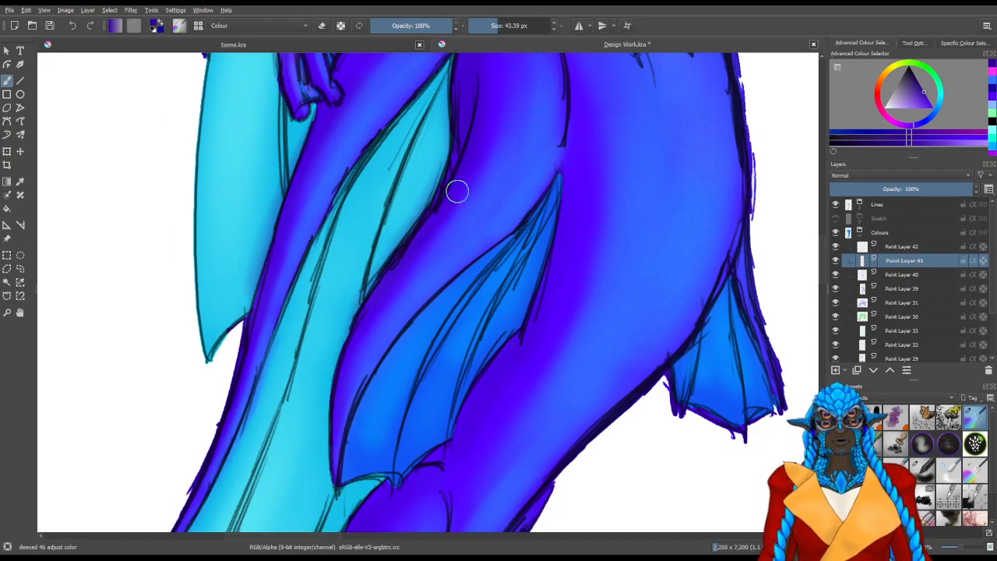
mouse_move(427, 190)
mouse_down()
mouse_move(374, 318)
mouse_move(340, 200)
mouse_move(413, 305)
mouse_move(458, 299)
mouse_up()
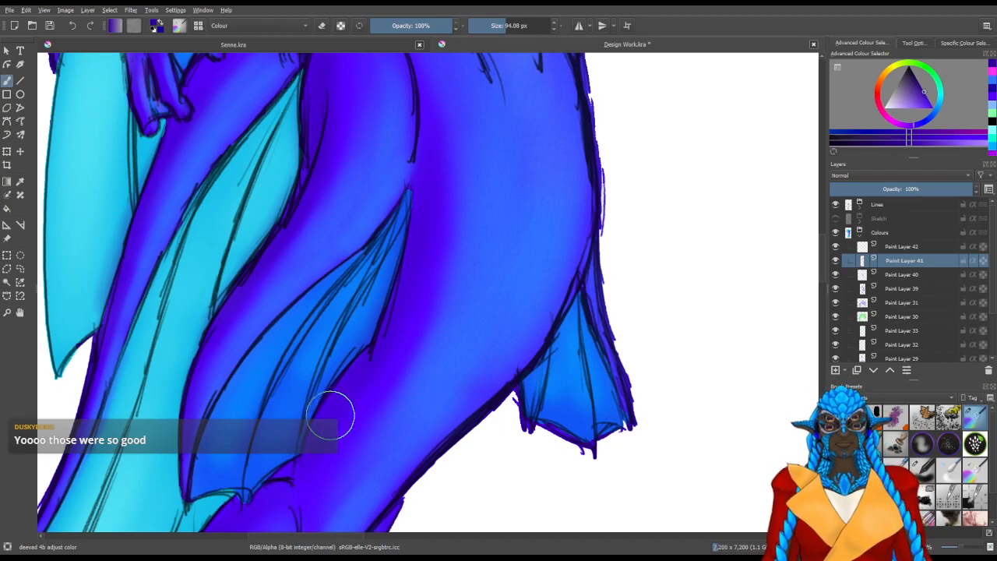
Deepen the shading down the lower tail and along its outer edge up to the waist with a brush of about 94 px
drag(320, 435, 469, 237)
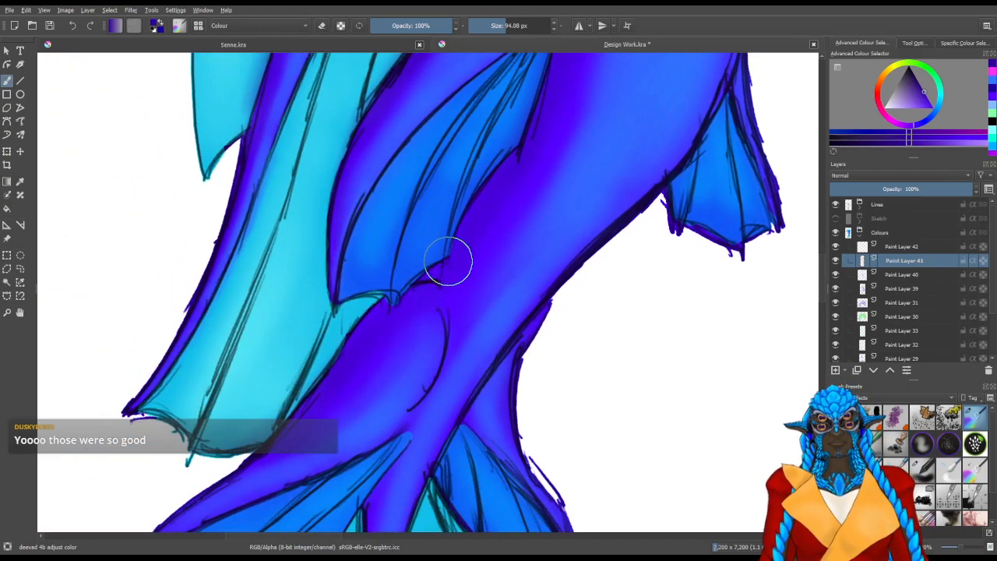
mouse_move(422, 402)
mouse_down()
mouse_move(345, 256)
mouse_move(340, 224)
mouse_up()
drag(481, 254, 397, 331)
mouse_move(394, 222)
mouse_down()
mouse_move(374, 261)
mouse_move(373, 296)
mouse_move(389, 221)
mouse_move(377, 336)
mouse_up()
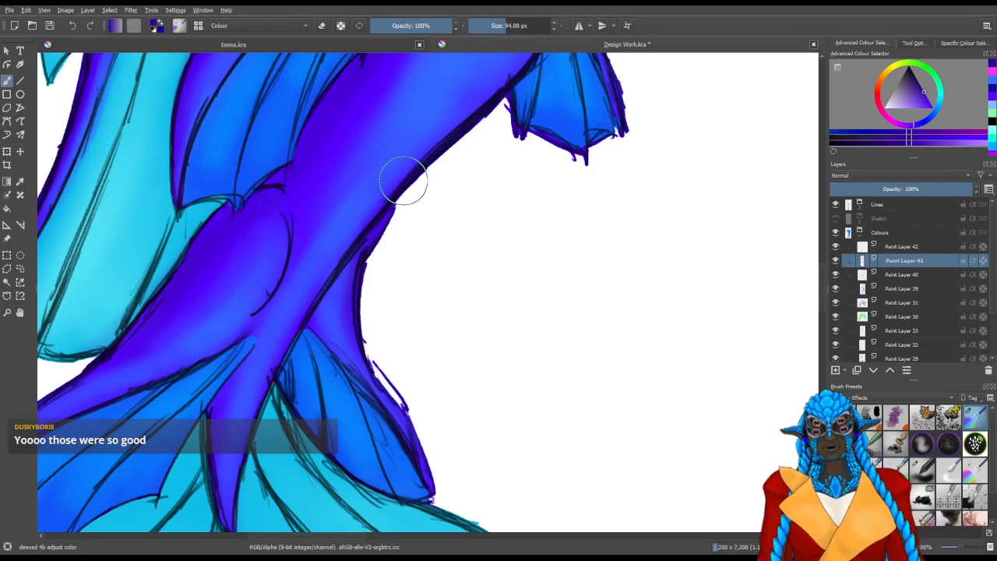
drag(588, 254, 492, 335)
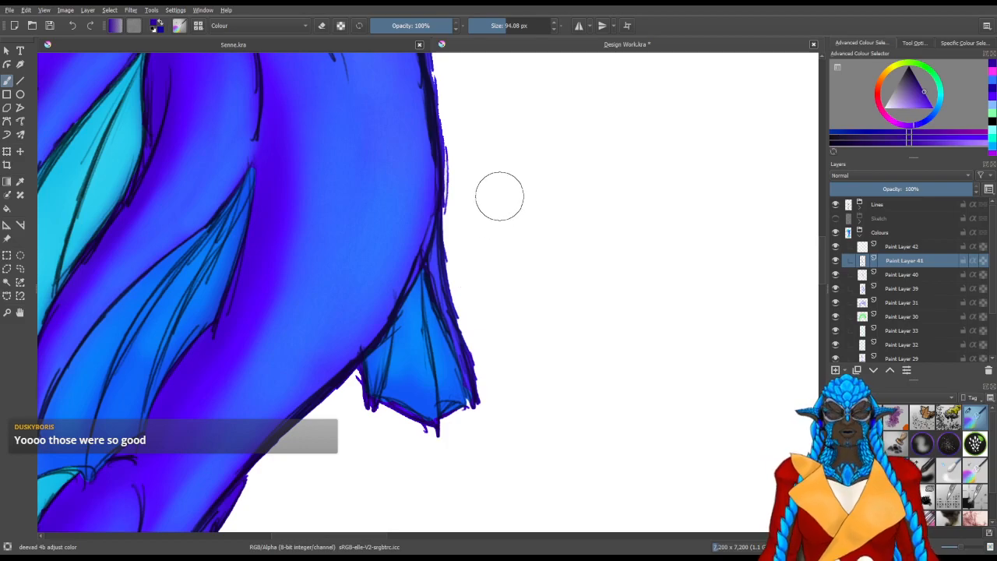
drag(445, 164, 508, 327)
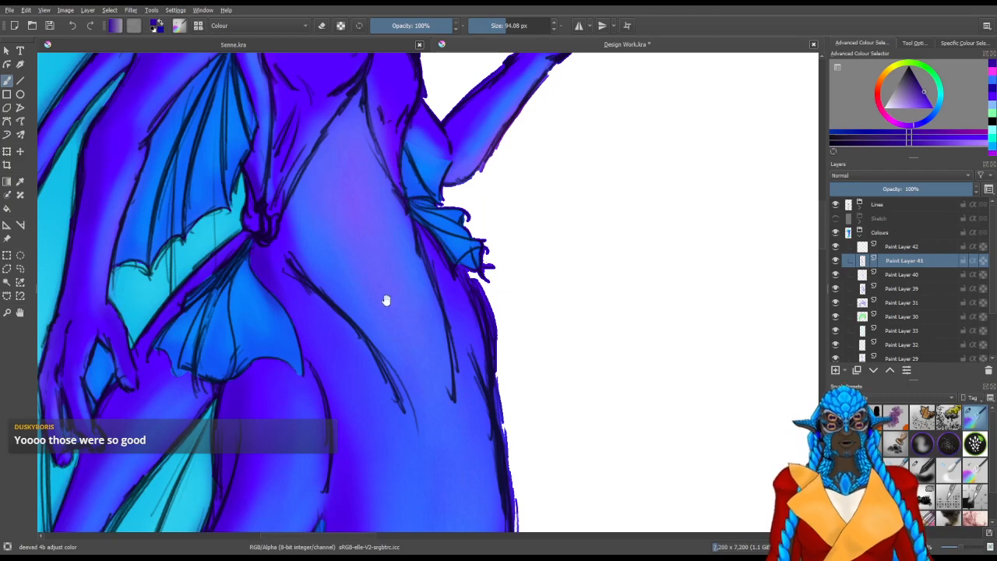
drag(474, 256, 415, 472)
shift+drag(416, 297, 412, 298)
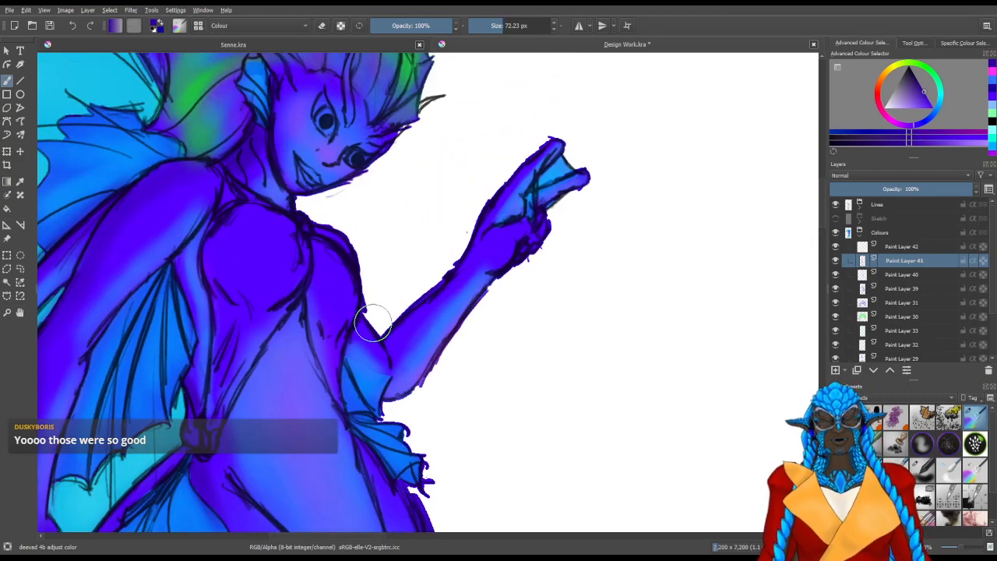
Shade the raised arm, its hand and the shoulder above it in dark indigo with brushes of about 72, 45 and 62 px
mouse_move(394, 331)
mouse_down()
mouse_move(468, 247)
mouse_move(464, 220)
mouse_up()
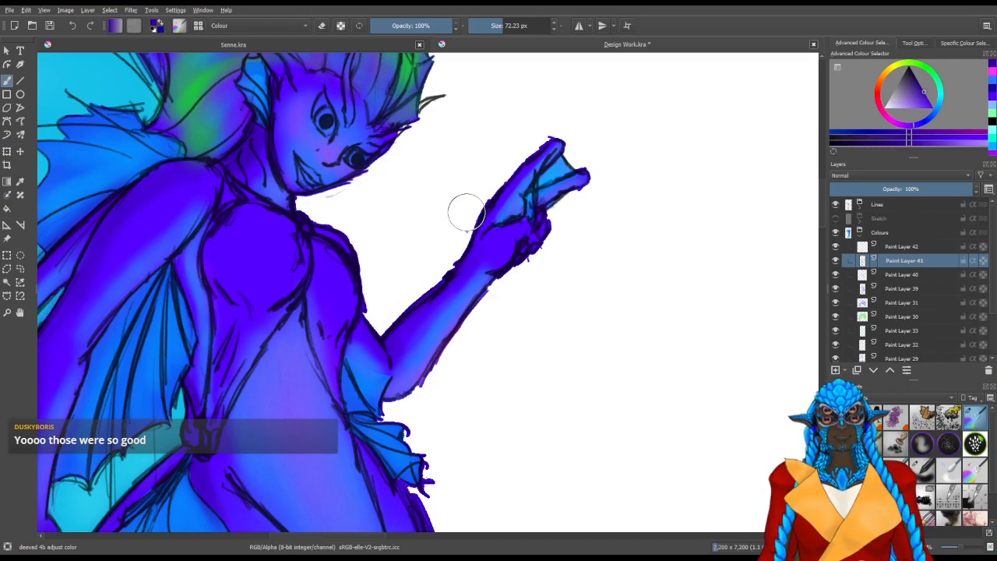
shift+drag(404, 258, 389, 258)
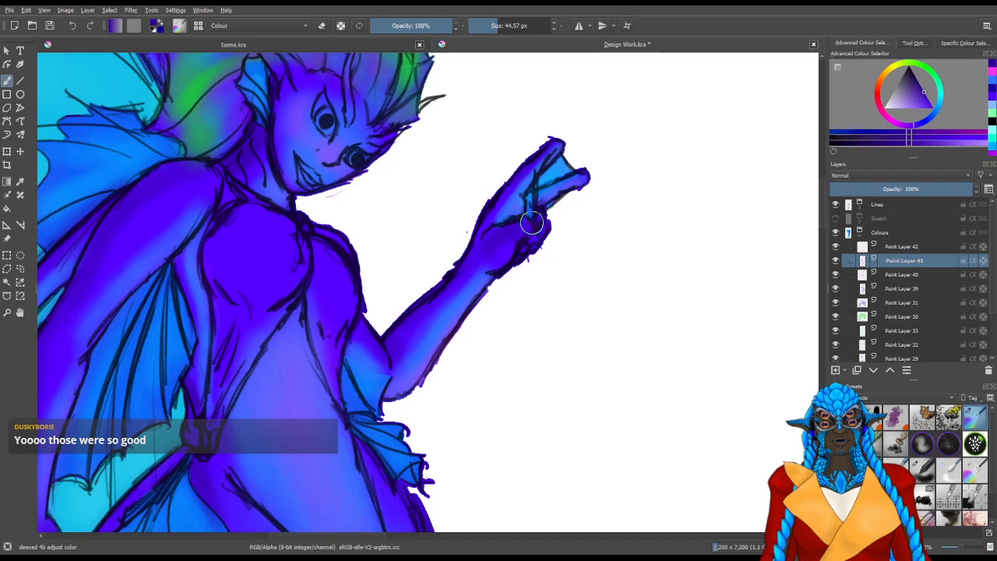
mouse_move(344, 235)
mouse_down()
mouse_move(389, 317)
mouse_move(402, 305)
mouse_up()
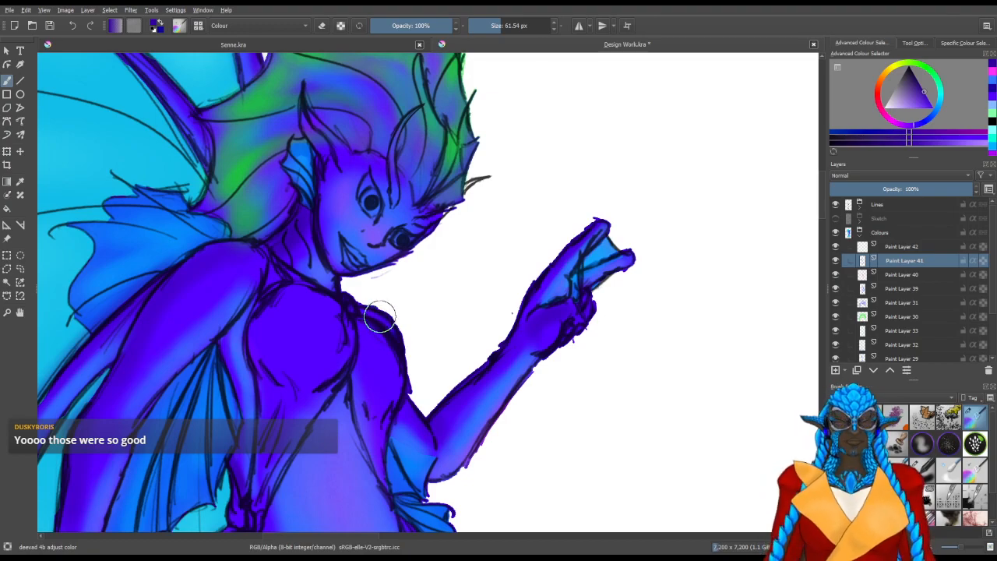
drag(384, 275, 403, 324)
mouse_move(343, 223)
mouse_down()
mouse_move(372, 307)
mouse_move(359, 291)
mouse_up()
shift+drag(380, 305, 370, 297)
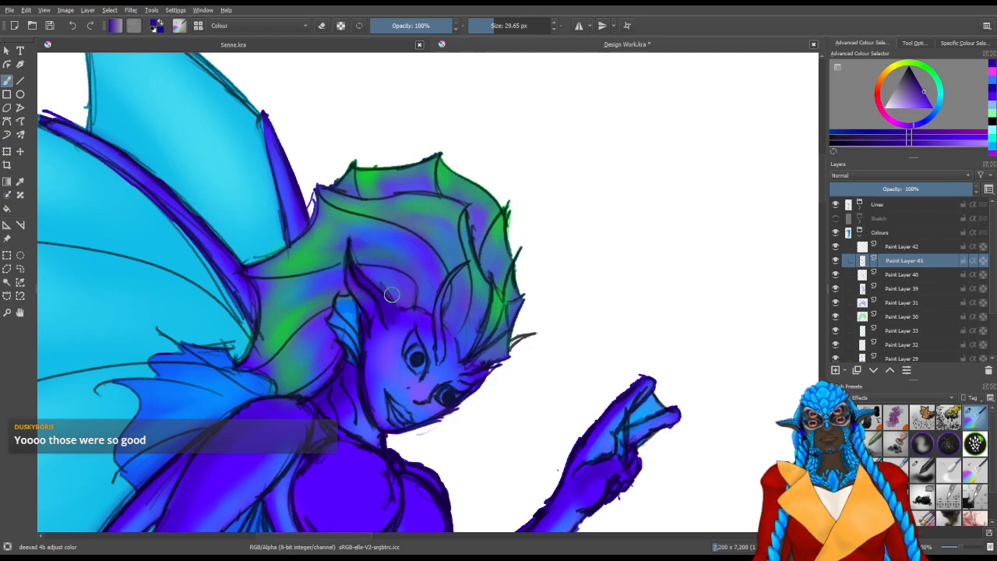
Shade the horns, brow and the pointed tuft beside the face in dark indigo with brushes from about 30 down to 7 px
key(bracketleft)
key(bracketleft)
key(bracketleft)
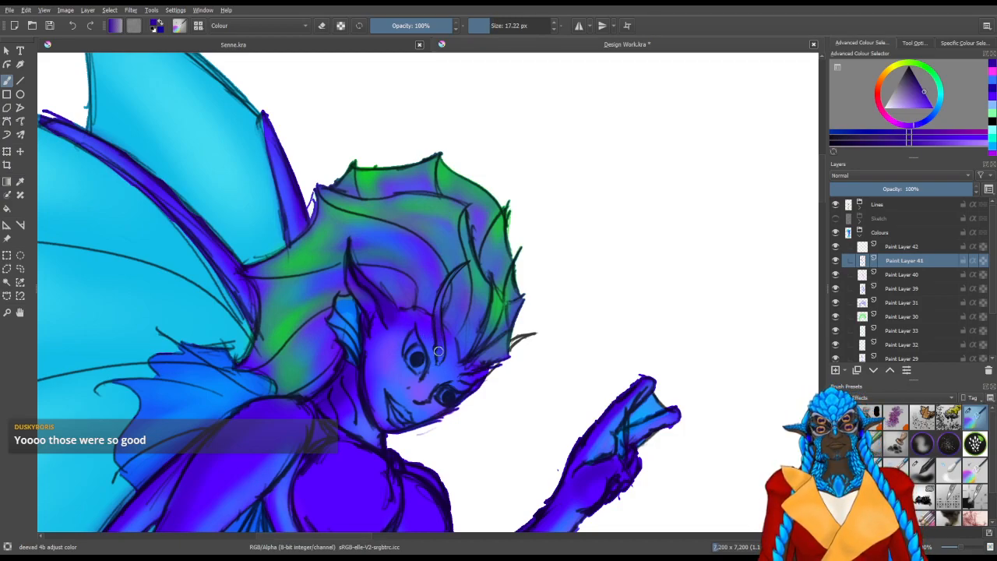
key(bracketleft)
key(bracketleft)
key(bracketleft)
key(bracketleft)
key(bracketleft)
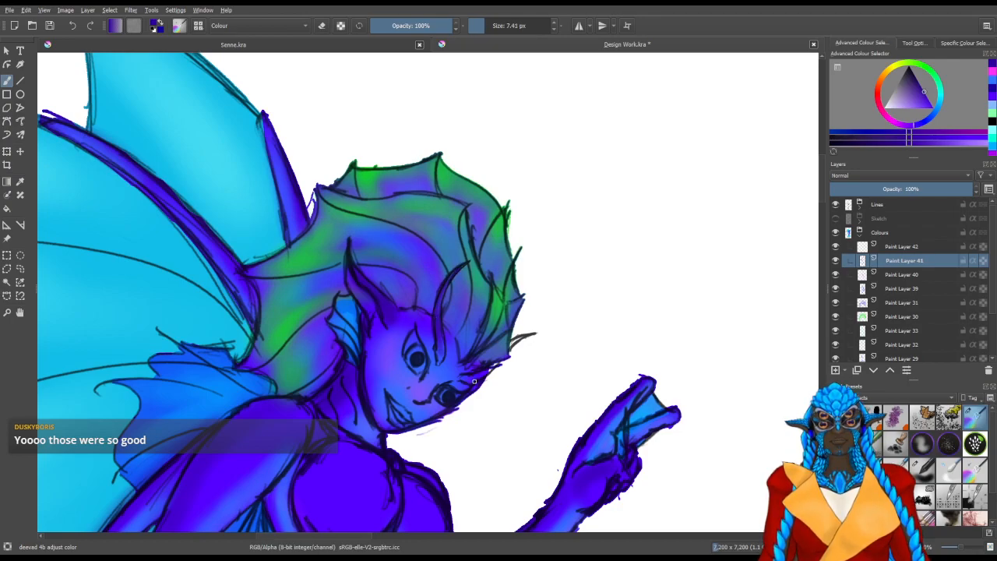
key(bracketright)
key(bracketright)
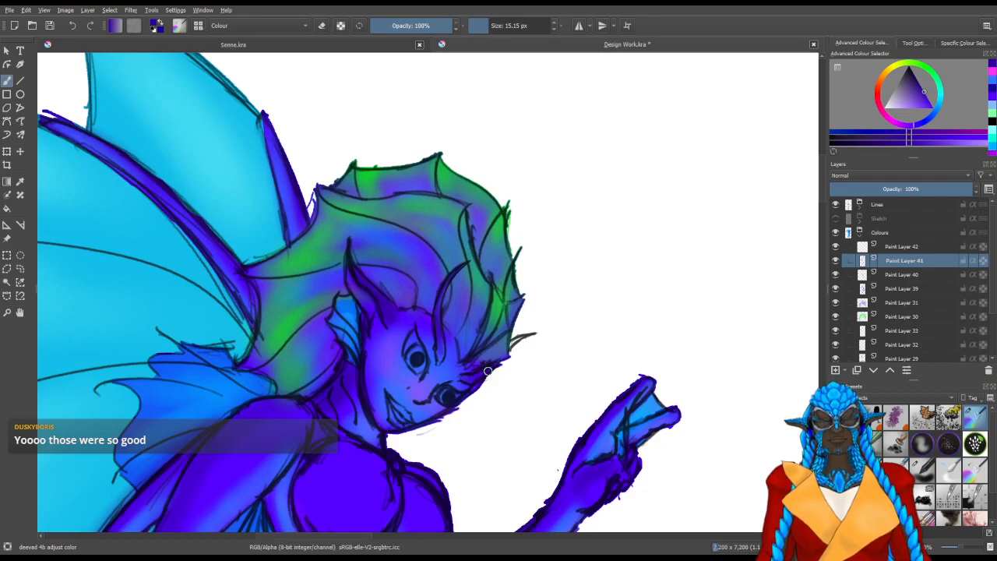
drag(508, 346, 513, 345)
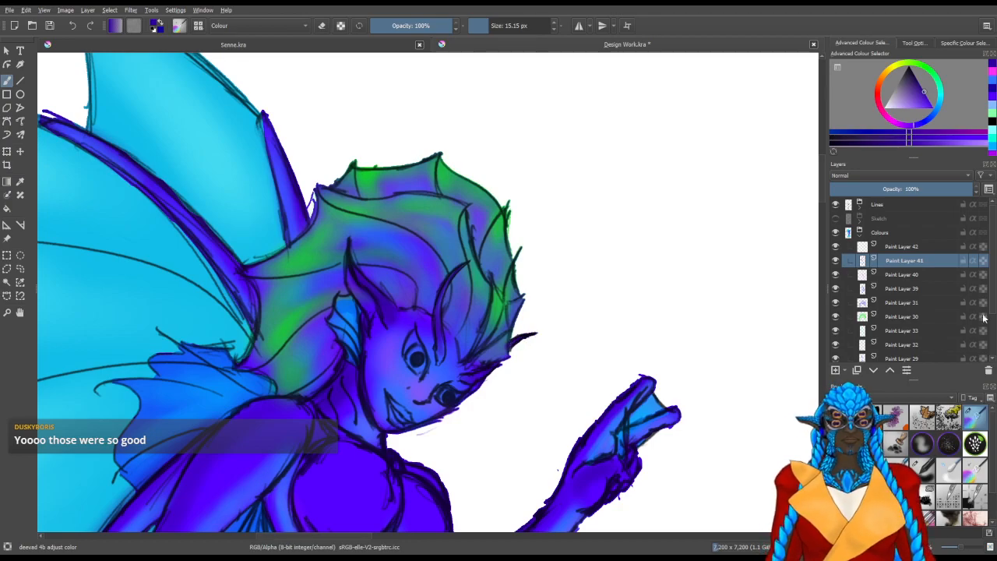
Switch to Paint Layer 26 and touch up the base colour around the face in bright indigo with a brush of about 48 px
scroll(982, 347, down, 4)
click(906, 340)
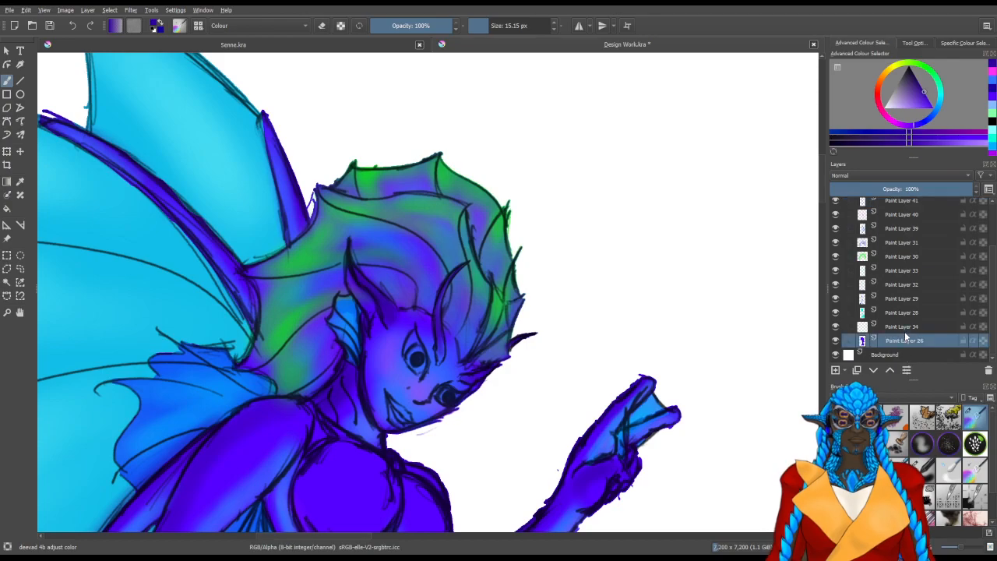
click(990, 143)
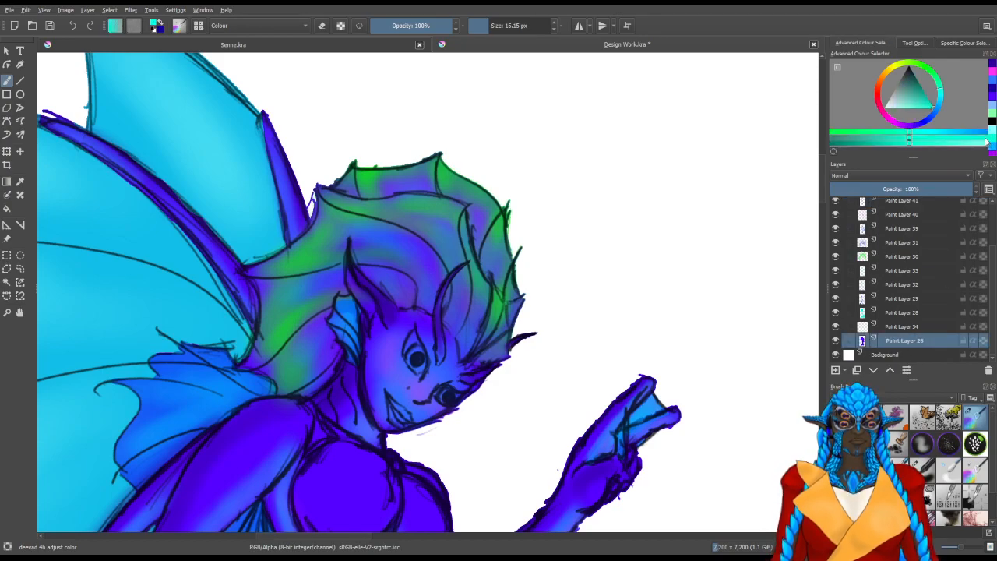
click(990, 102)
drag(542, 349, 614, 185)
drag(576, 310, 593, 308)
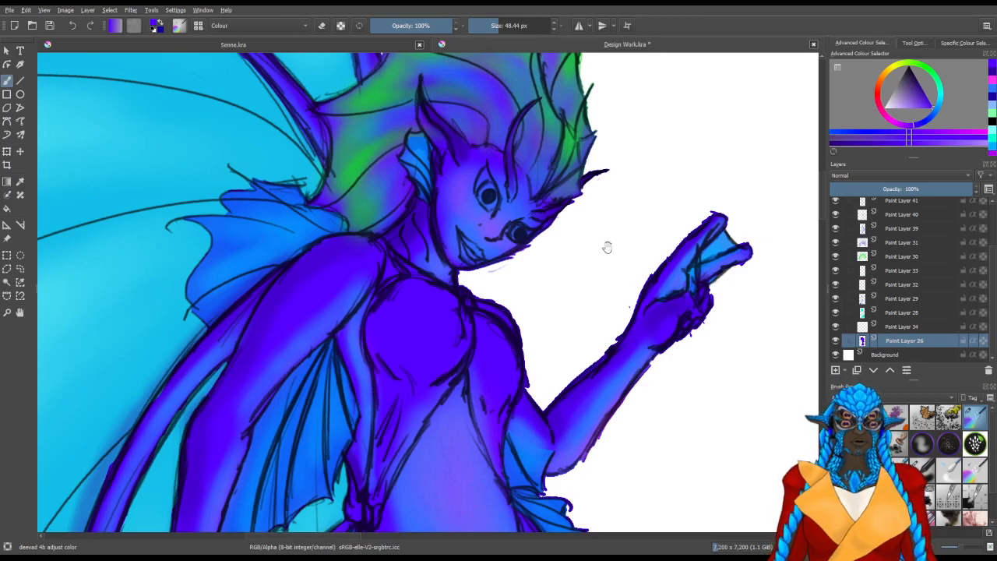
drag(605, 251, 606, 345)
Try the Jackpack Basic Airbrush, return to the deevad 4b adjust color brush, and check and activate Paint Layer 42
drag(994, 298, 988, 241)
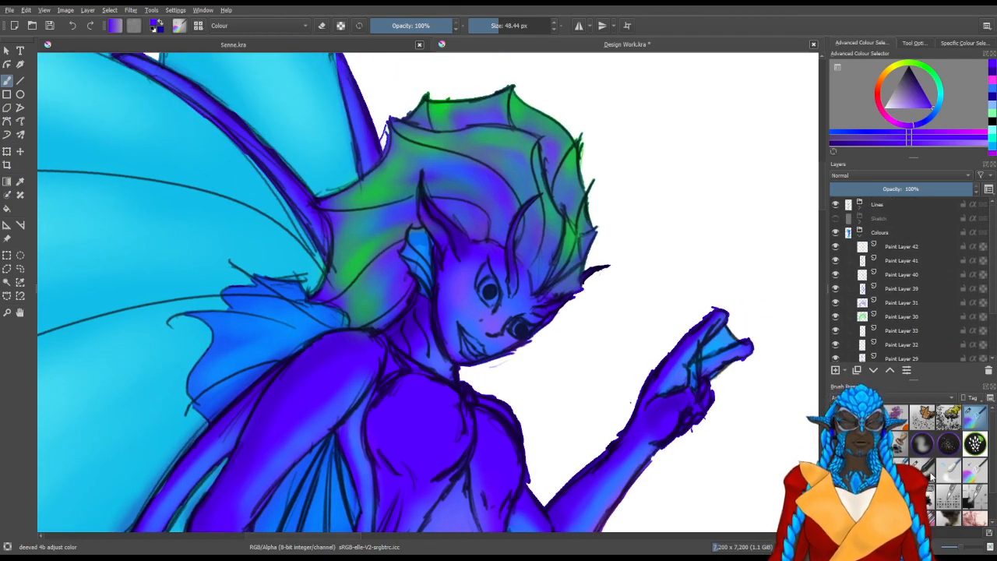
click(927, 470)
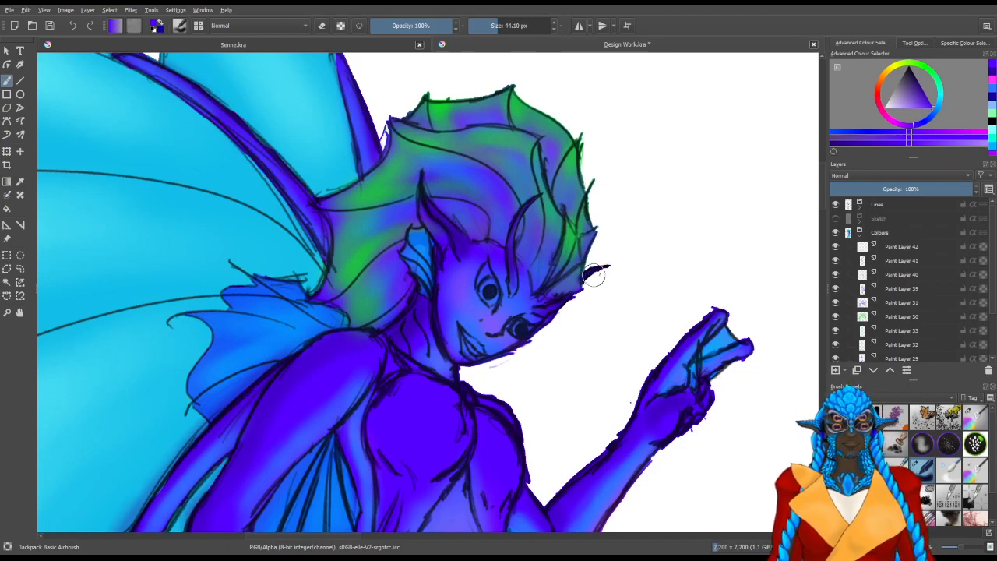
click(974, 416)
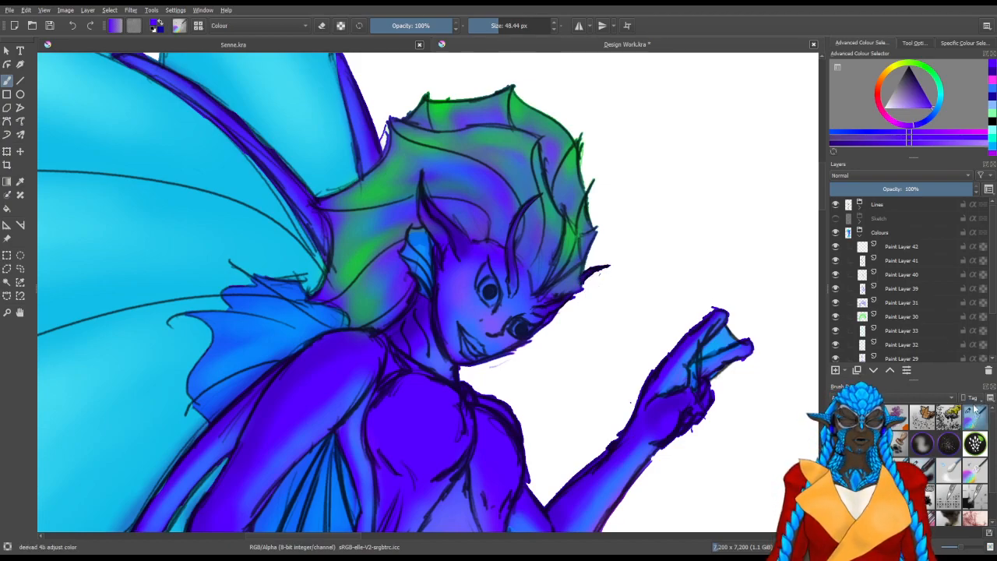
click(889, 250)
click(835, 246)
click(836, 246)
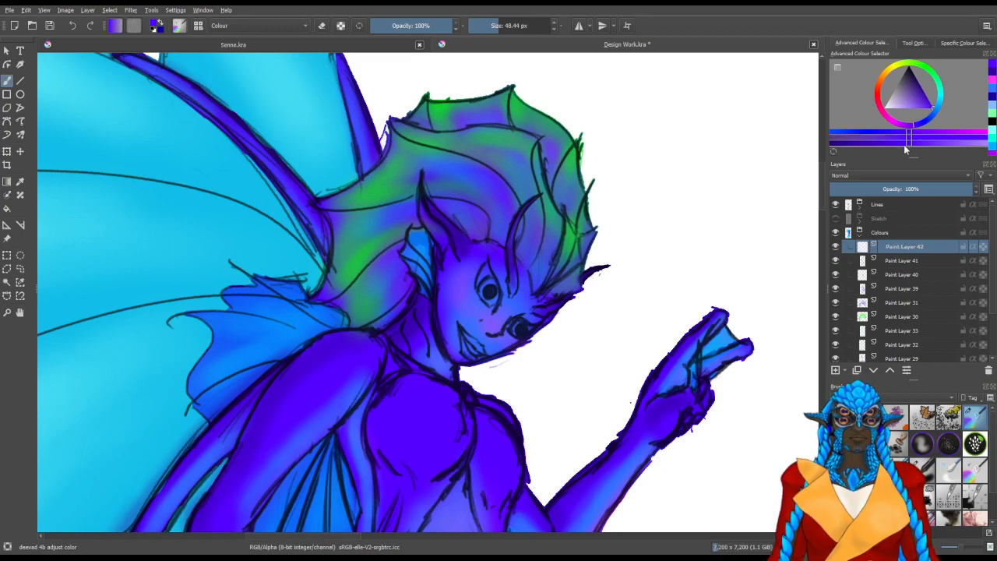
Add azure blue touches around the head on Paint Layer 42, reducing the brush to 23 px
click(938, 113)
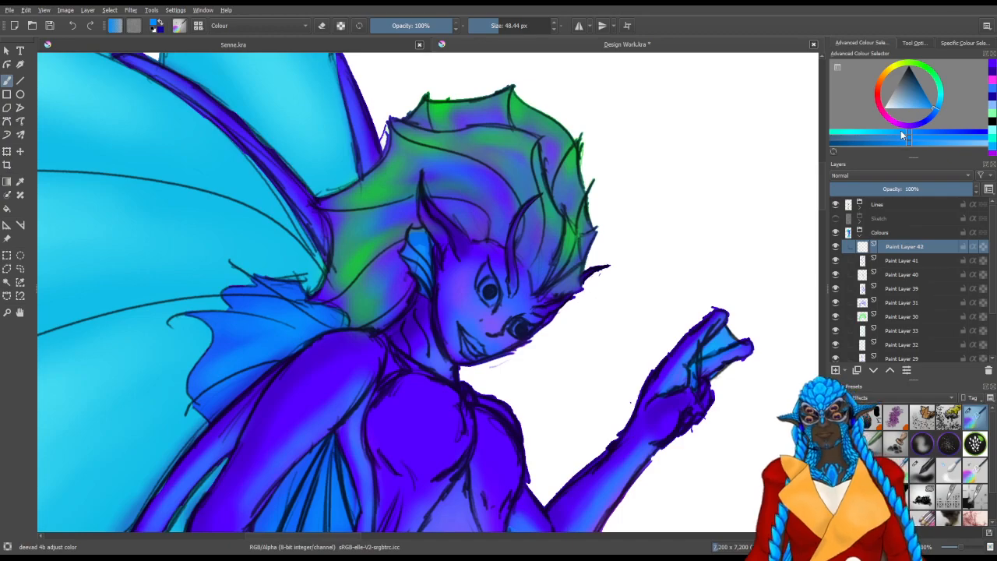
drag(456, 247, 472, 317)
key(bracketleft)
key(bracketleft)
key(bracketleft)
key(bracketleft)
key(bracketleft)
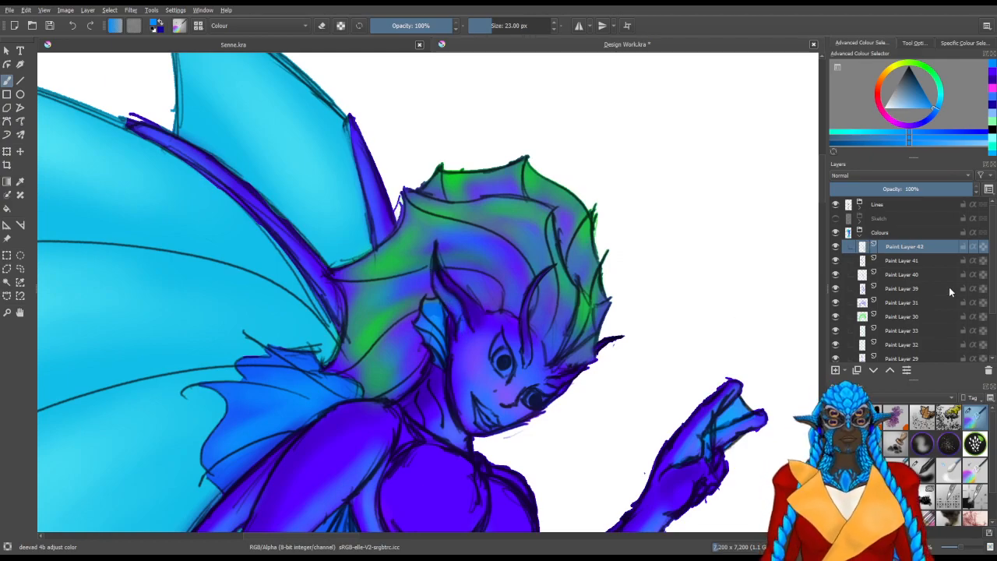
Sample the indigo from the figure's shoulder and shade the horn base and ear fin with the 23 px brush
ctrl+click(358, 414)
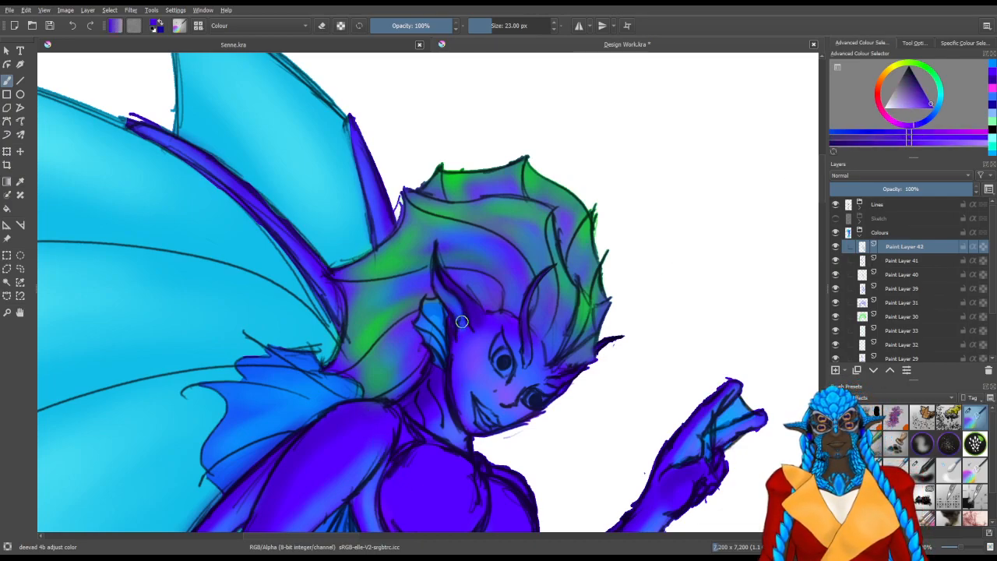
drag(463, 325, 457, 304)
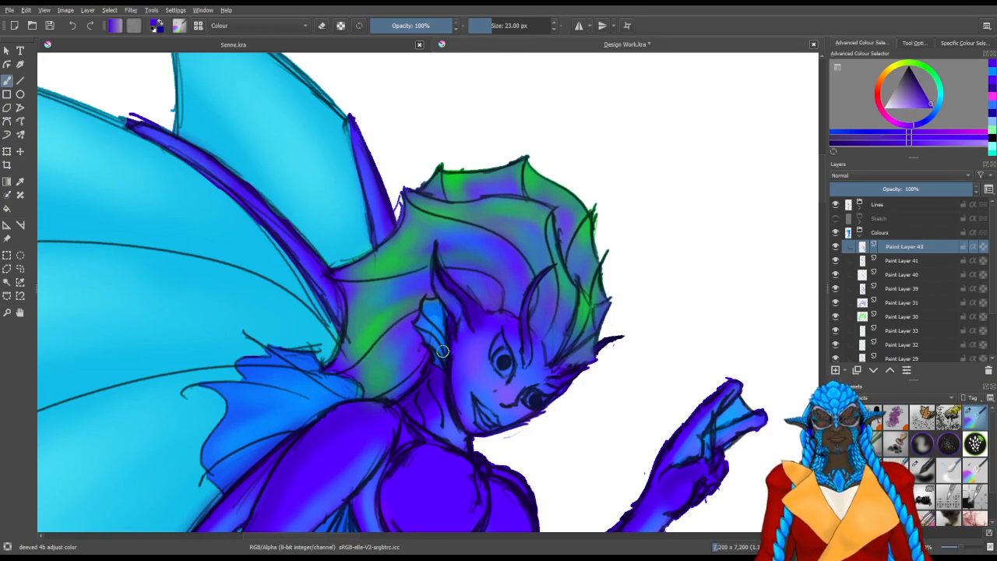
scroll(443, 351, down, 2)
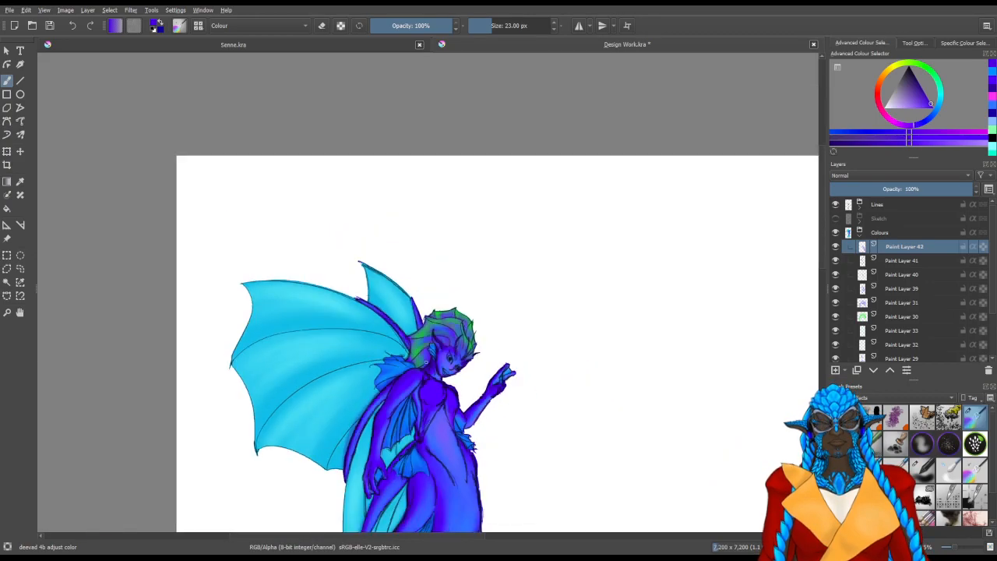
scroll(426, 361, up, 1)
scroll(426, 357, up, 4)
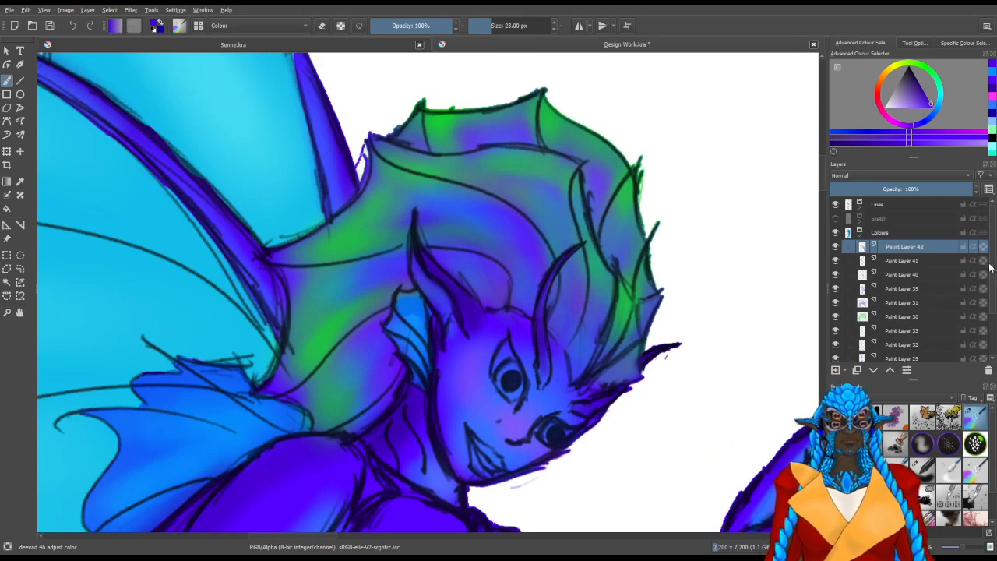
Activate Paint Layer 26, check the whole figure and return to the Freehand Brush
scroll(982, 317, down, 3)
click(898, 341)
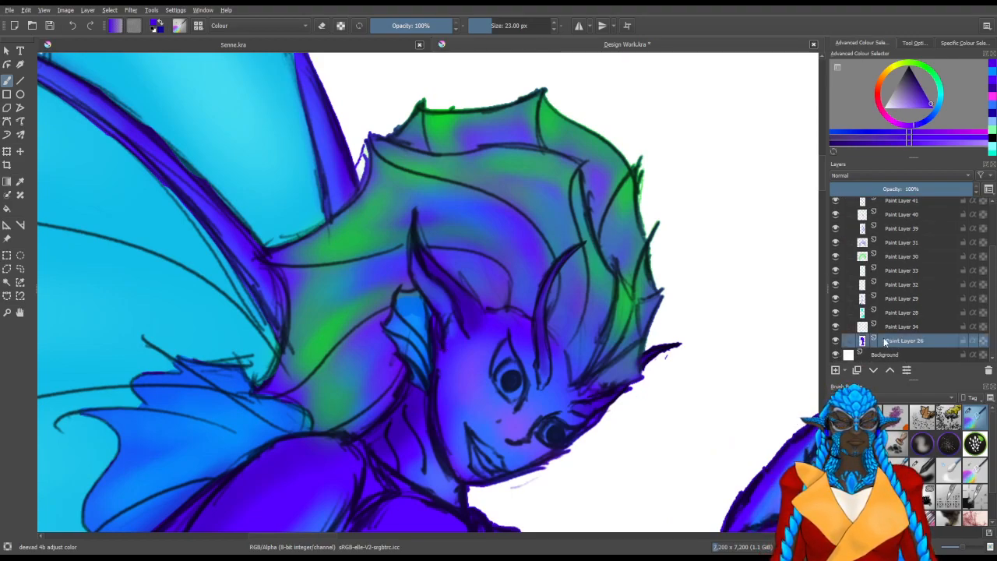
key(c)
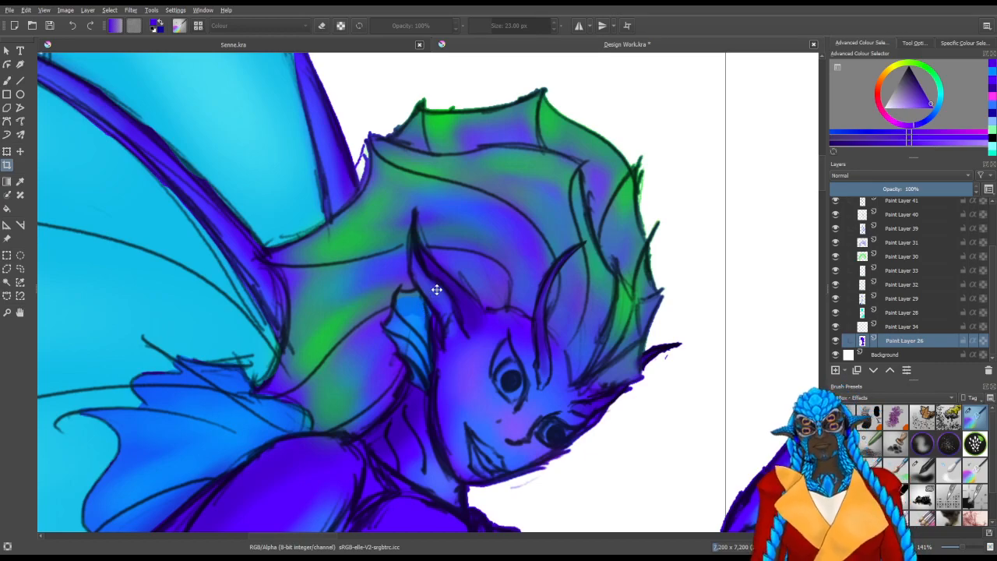
scroll(425, 308, down, 4)
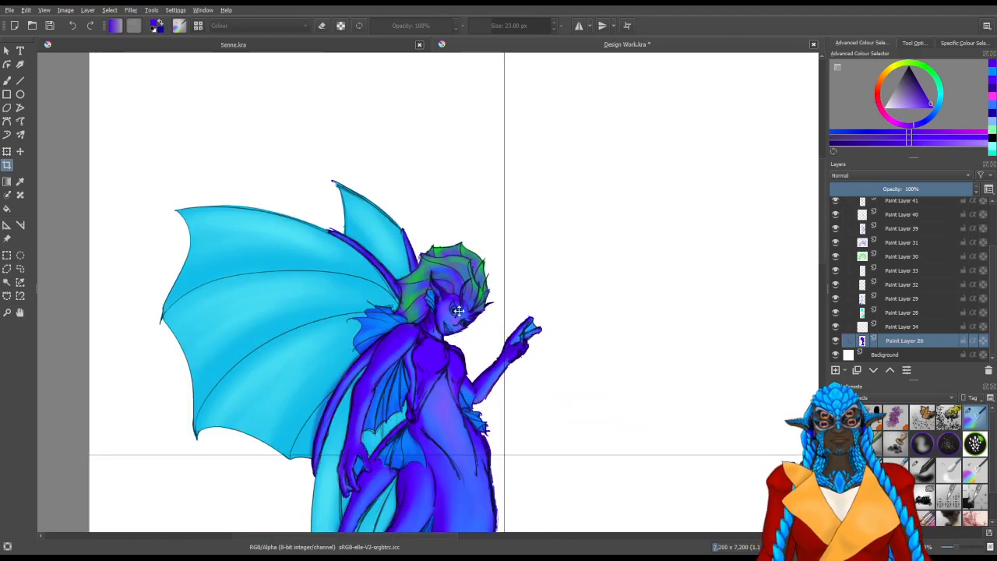
scroll(438, 290, down, 2)
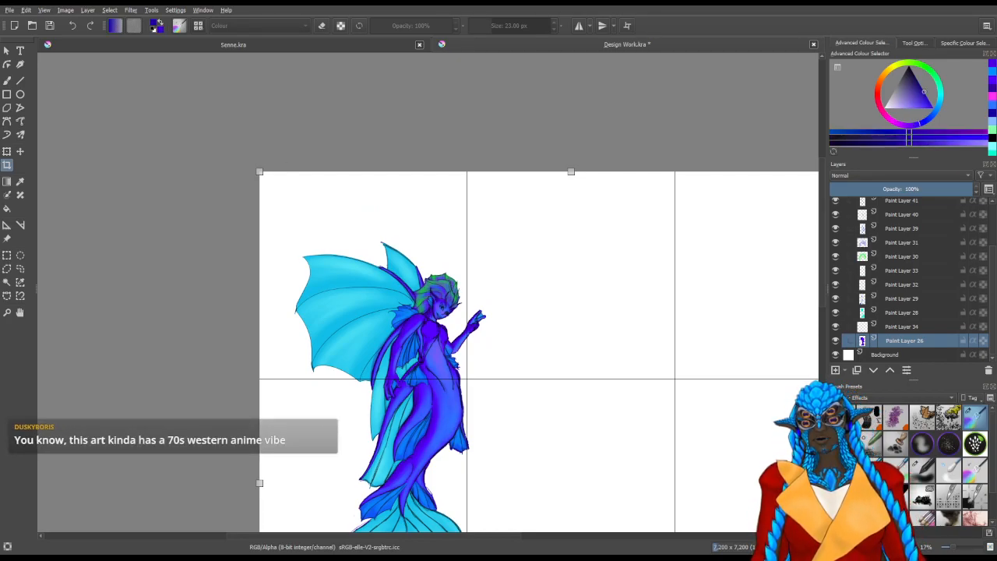
click(8, 81)
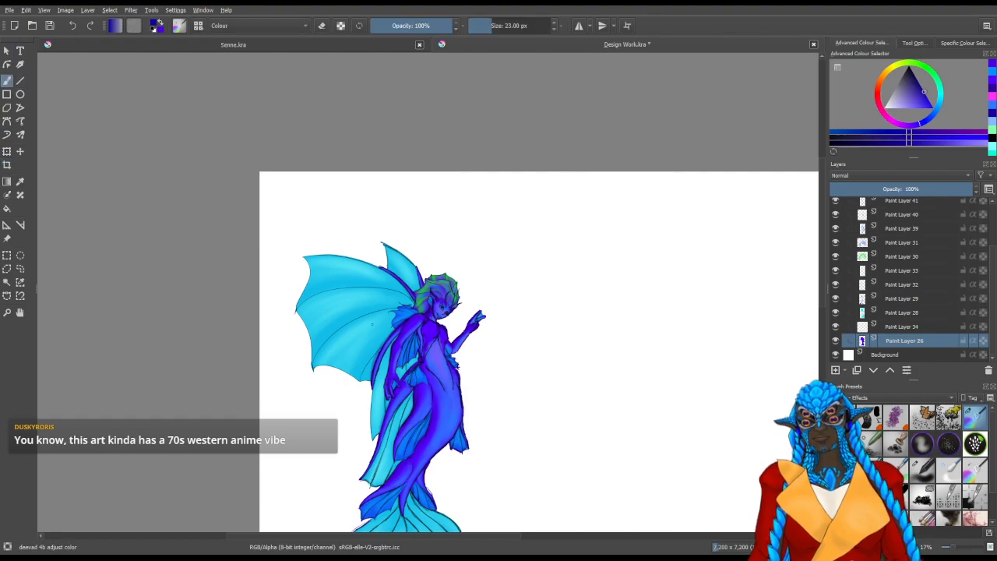
Activate Paint Layer 28, choose turquoise from the colour history and switch to the Basic CircleInkFill brush for the ear fin
scroll(386, 284, up, 6)
scroll(385, 284, down, 4)
scroll(383, 285, up, 2)
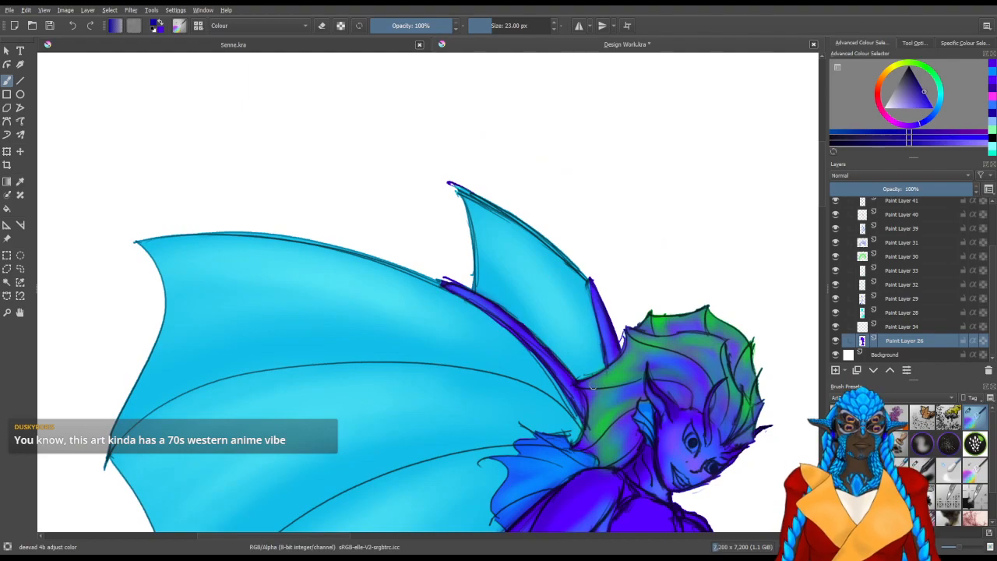
drag(621, 442, 526, 353)
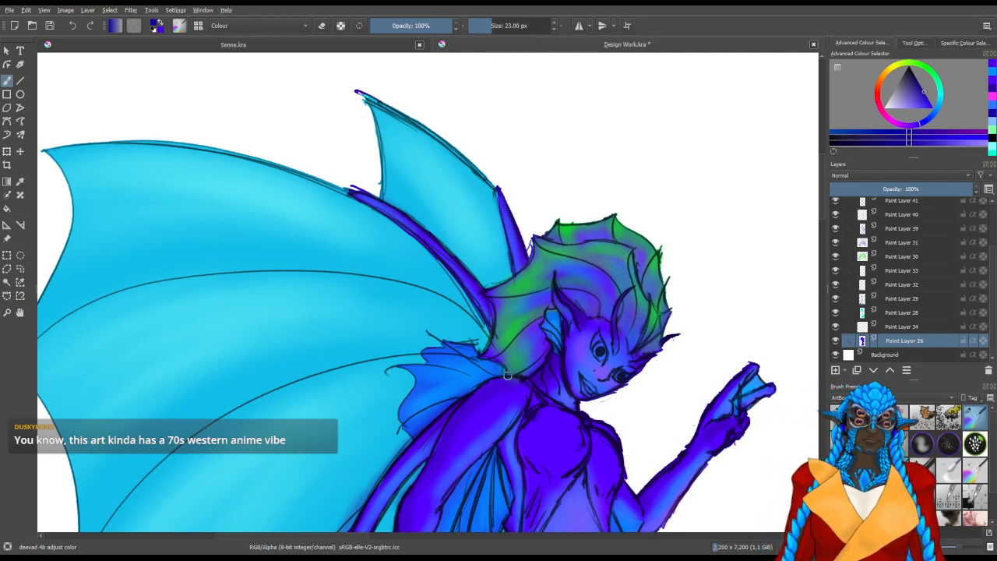
drag(542, 387, 450, 321)
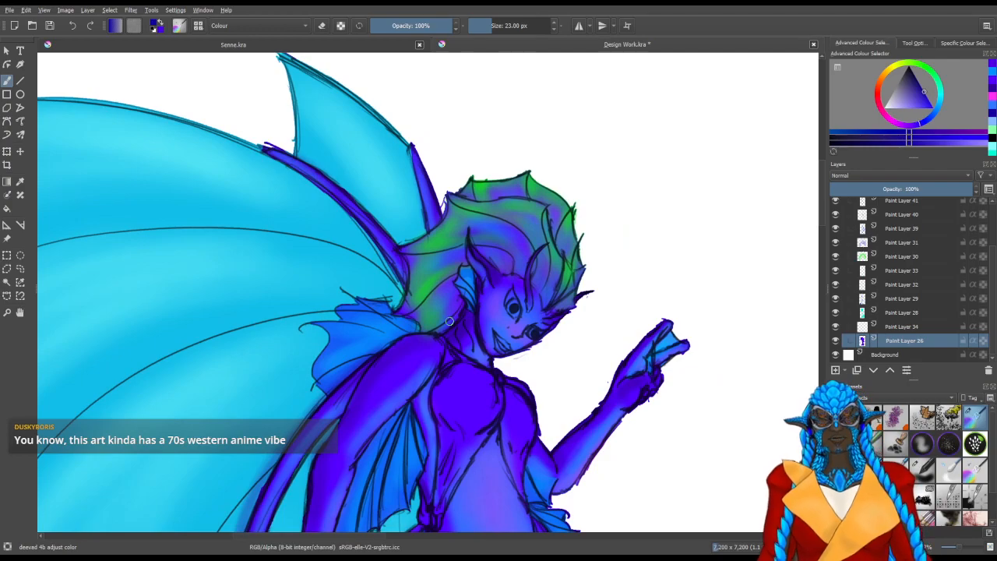
scroll(515, 291, up, 2)
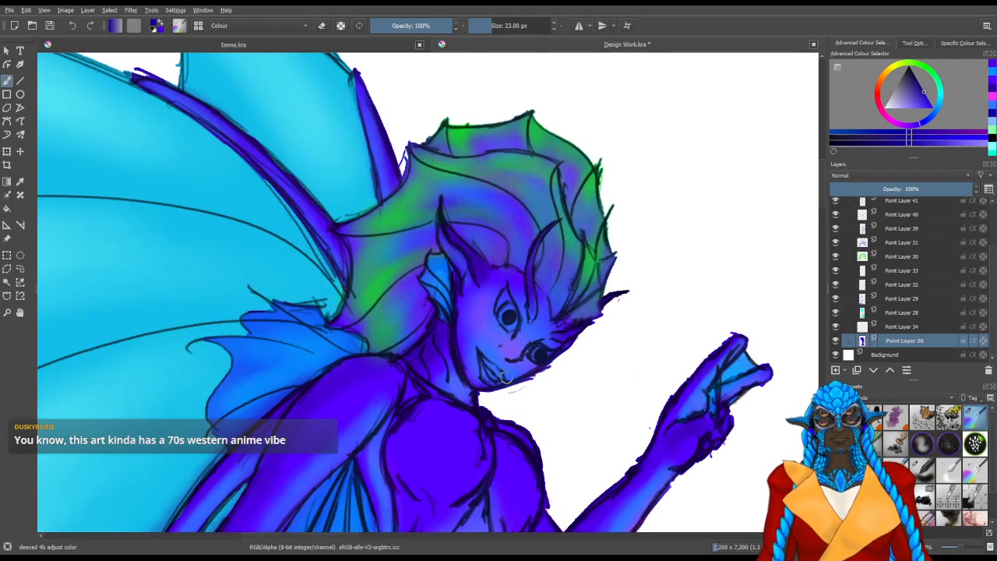
click(871, 313)
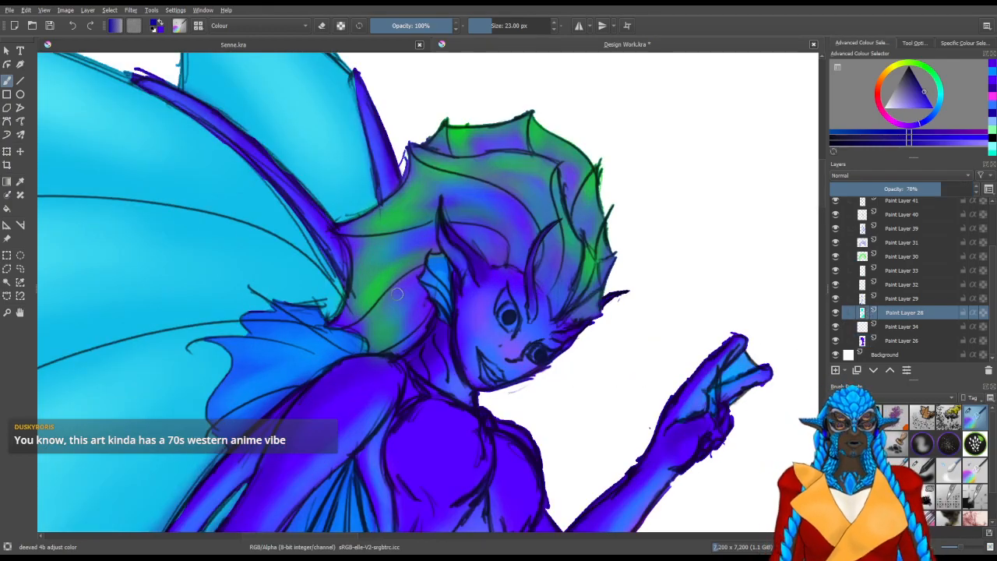
click(992, 153)
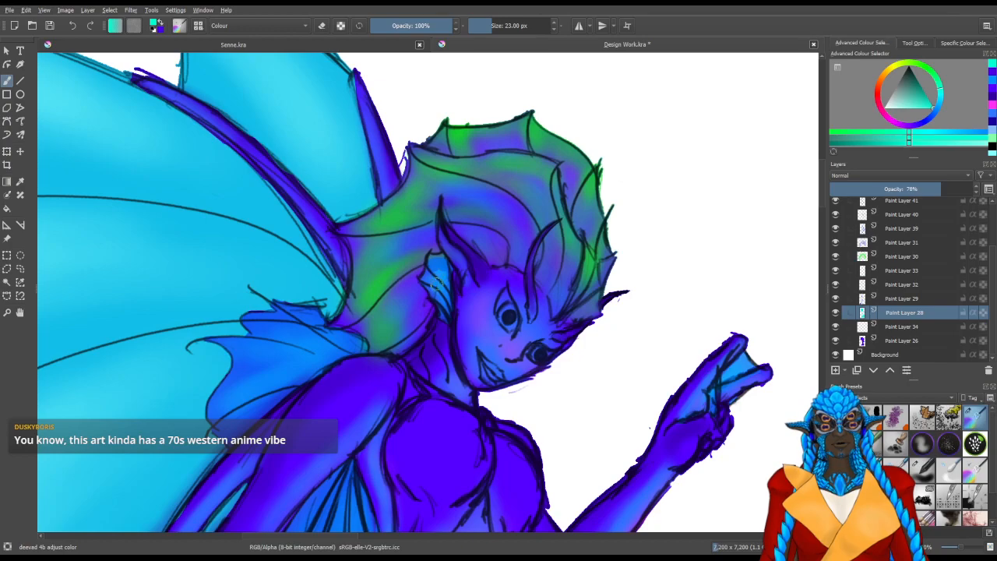
click(881, 398)
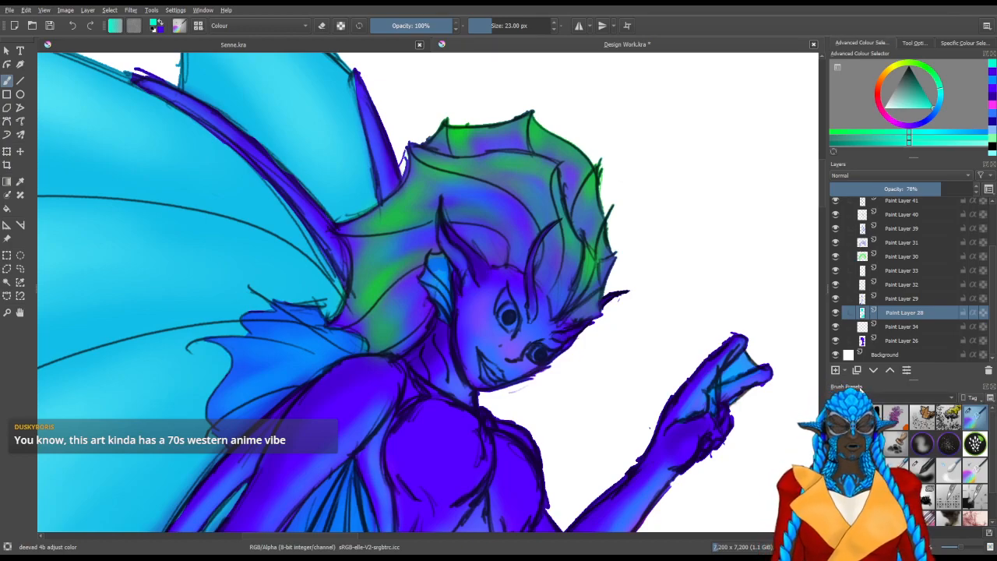
click(865, 285)
click(914, 420)
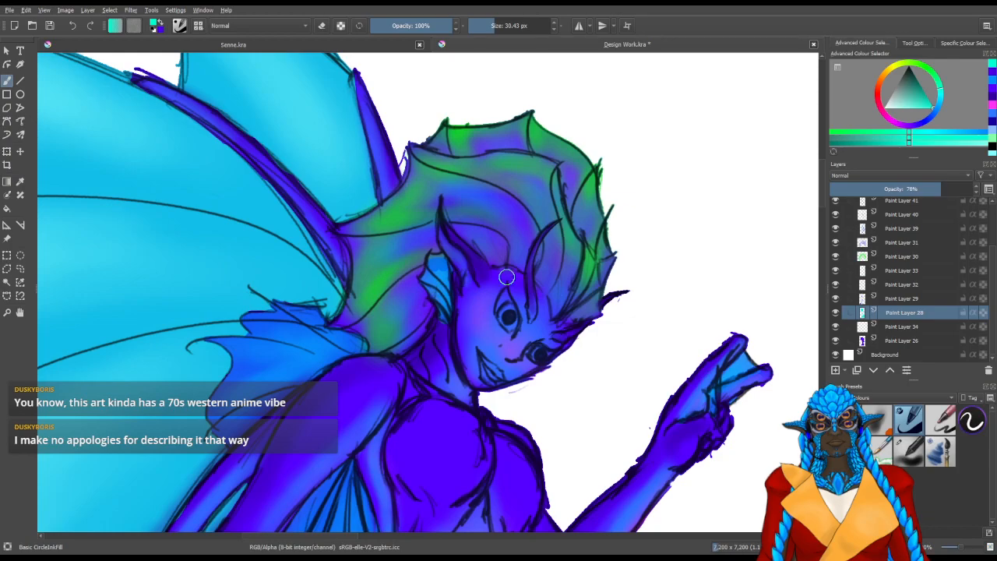
Activate Paint Layer 29 and toggle the visibility of Paint Layers 29, 33 and 26 to examine the ear fin colouring
click(837, 299)
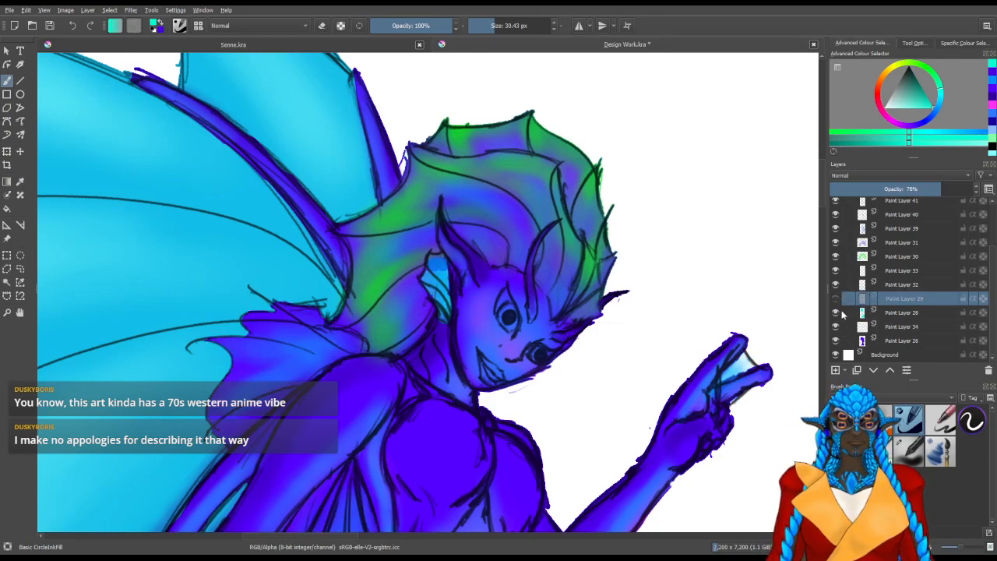
click(836, 270)
click(837, 271)
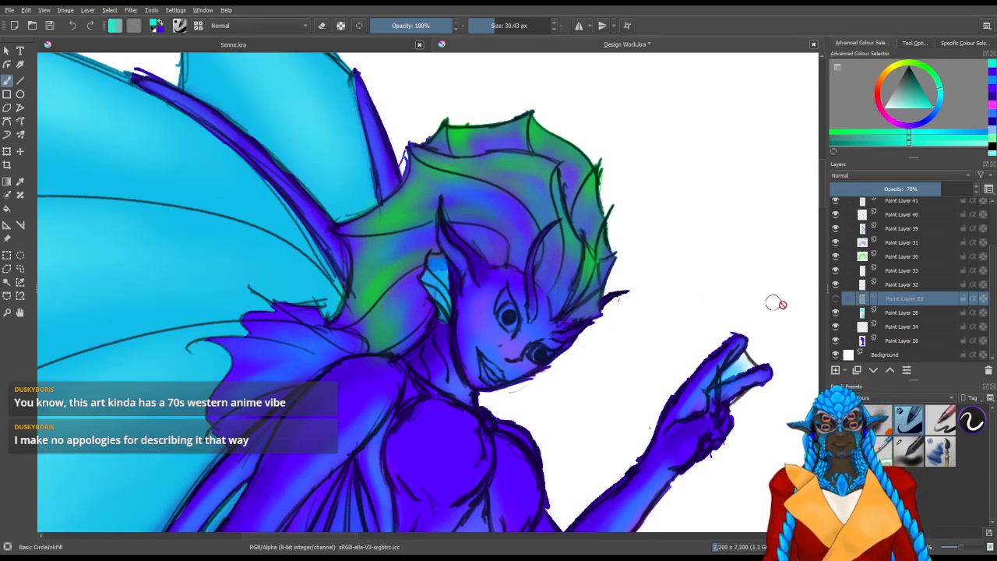
click(837, 300)
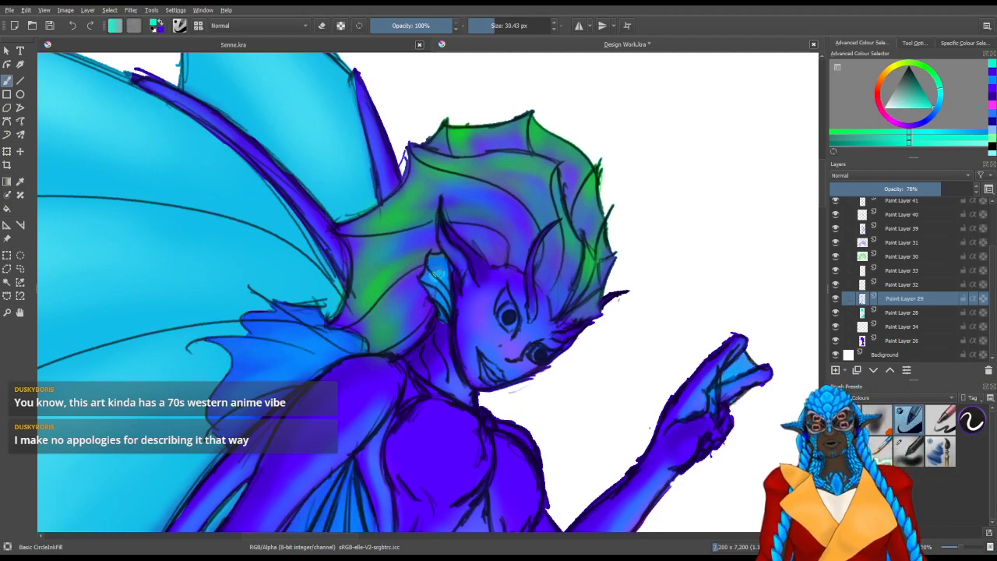
click(836, 341)
click(836, 341)
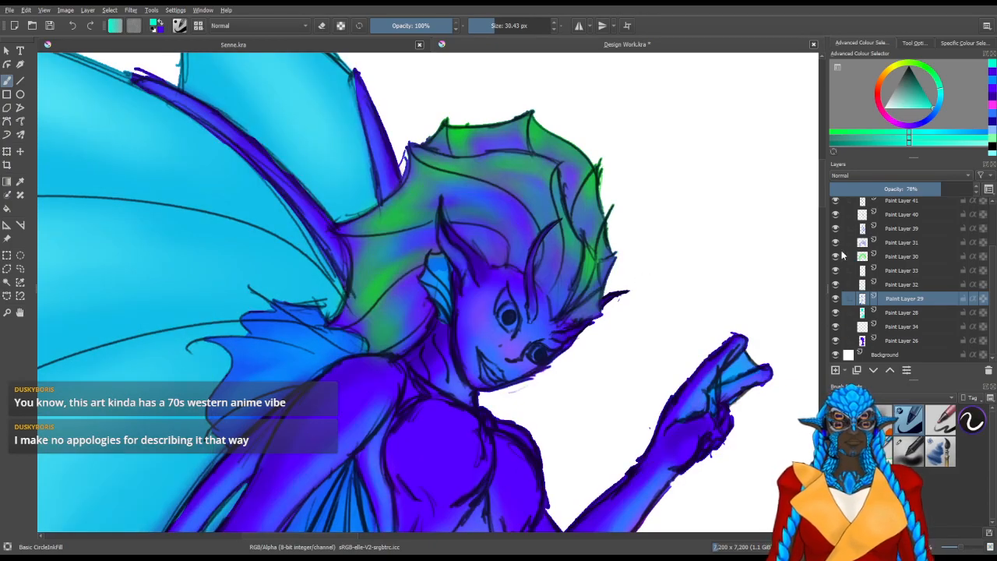
Toggle Paint Layers 32, 33, 30, 31, 39 and 40 one at a time to trace the blue patch in the ear fin
click(836, 285)
click(837, 284)
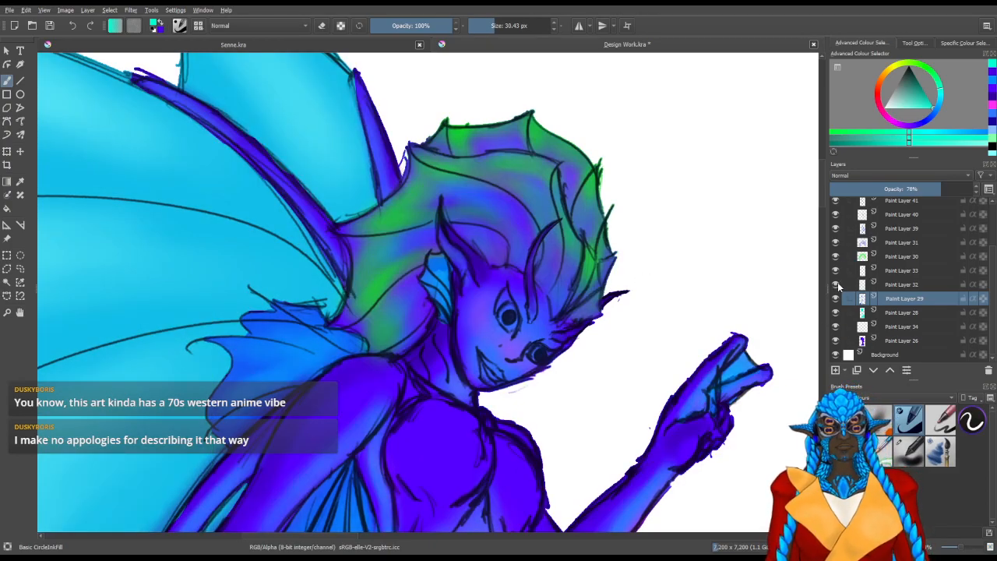
click(837, 284)
click(837, 284)
click(837, 270)
click(837, 270)
click(837, 256)
click(837, 257)
click(837, 242)
click(836, 242)
click(837, 228)
click(837, 229)
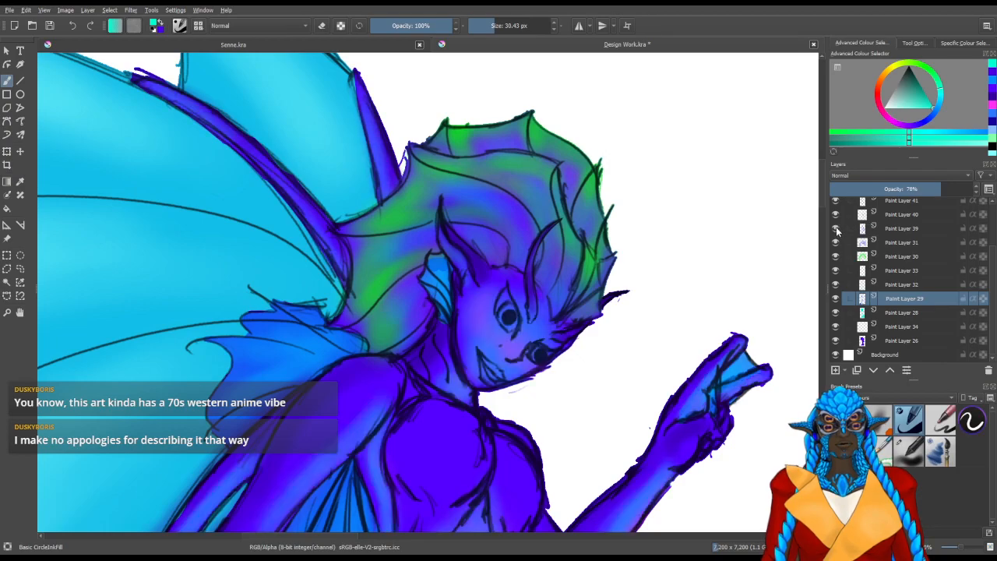
click(837, 214)
click(837, 214)
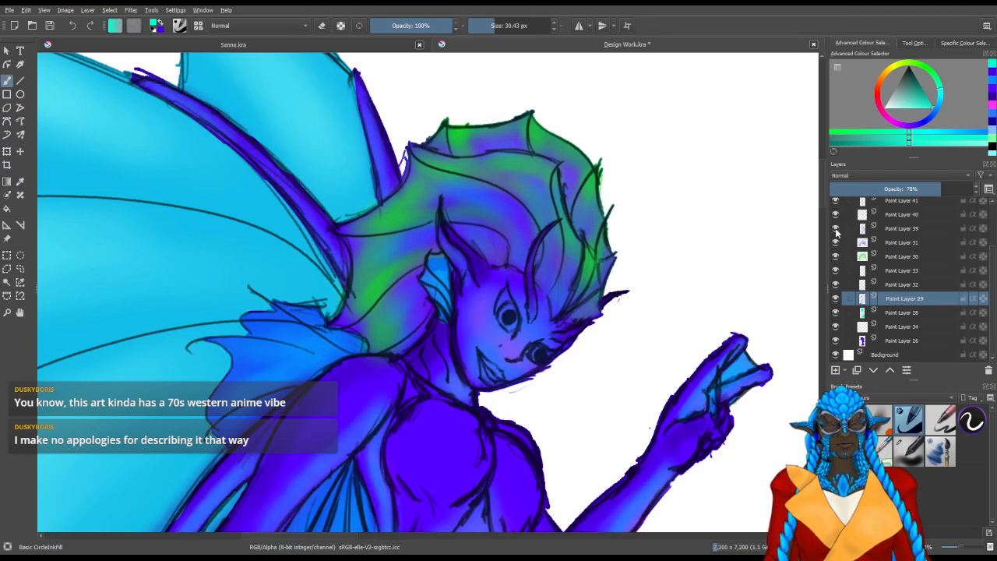
Check Paint Layer 34 for the ear fin patch with Paint Layer 26 temporarily hidden
click(836, 341)
click(837, 327)
click(836, 326)
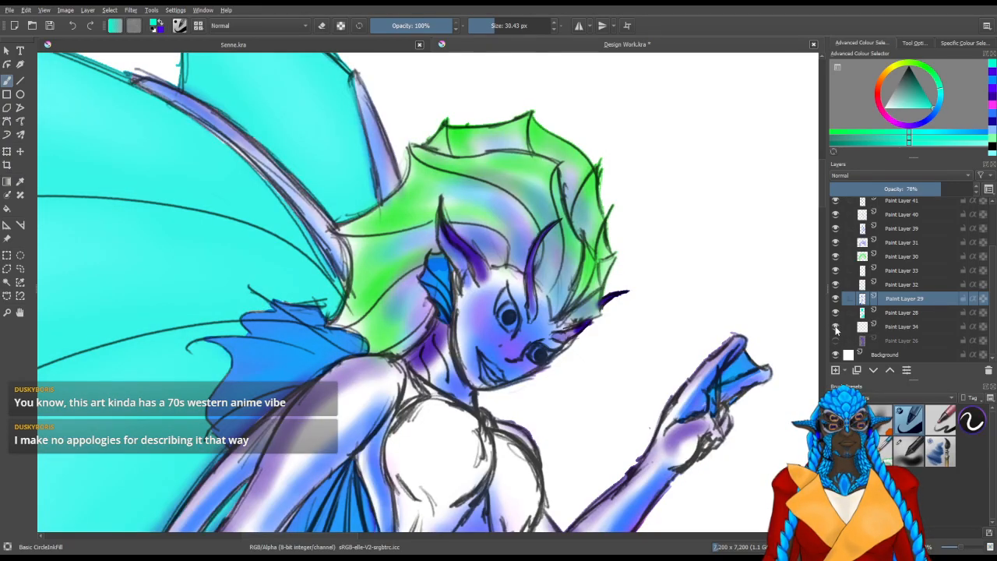
click(837, 340)
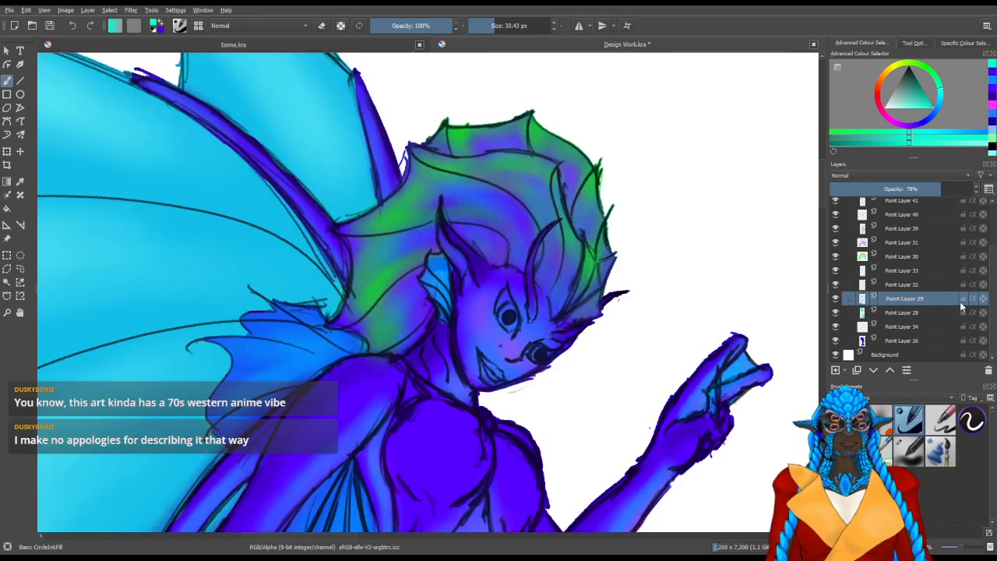
Toggle Paint Layers 39 to 42 one at a time to trace the ear fin's blue patch
scroll(992, 268, up, 1)
scroll(992, 267, up, 1)
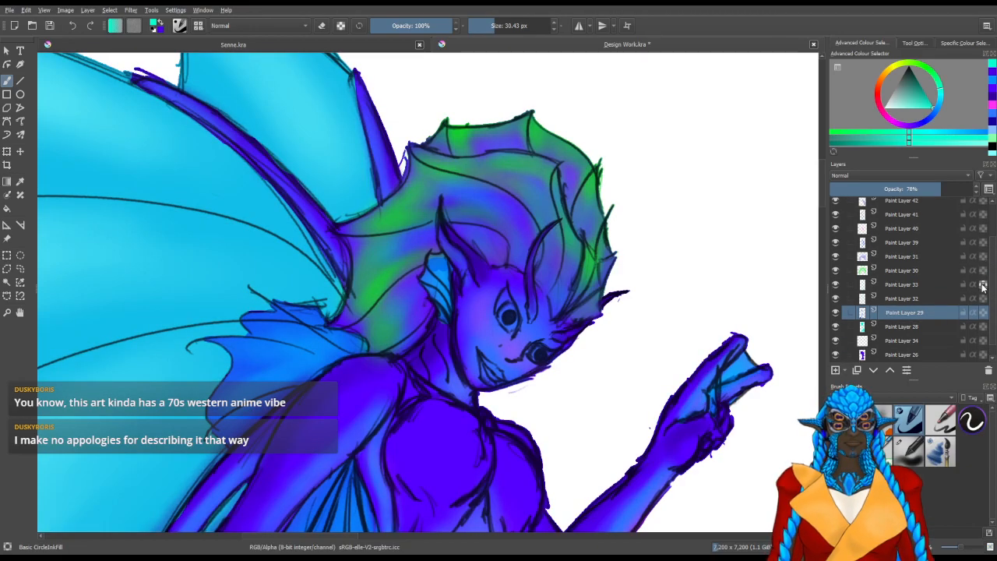
click(837, 243)
click(836, 243)
click(836, 228)
click(836, 228)
click(836, 214)
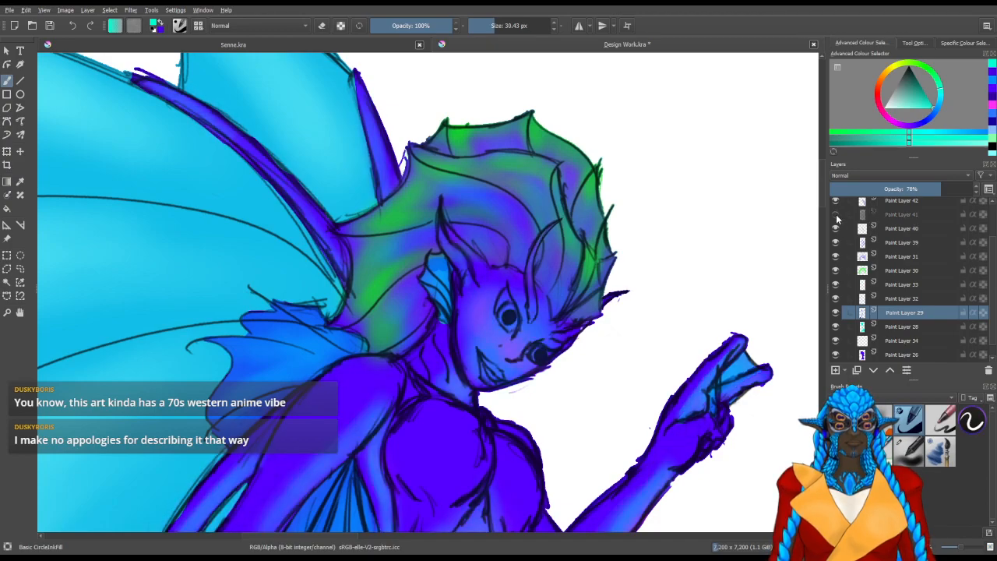
click(836, 215)
click(835, 201)
click(835, 200)
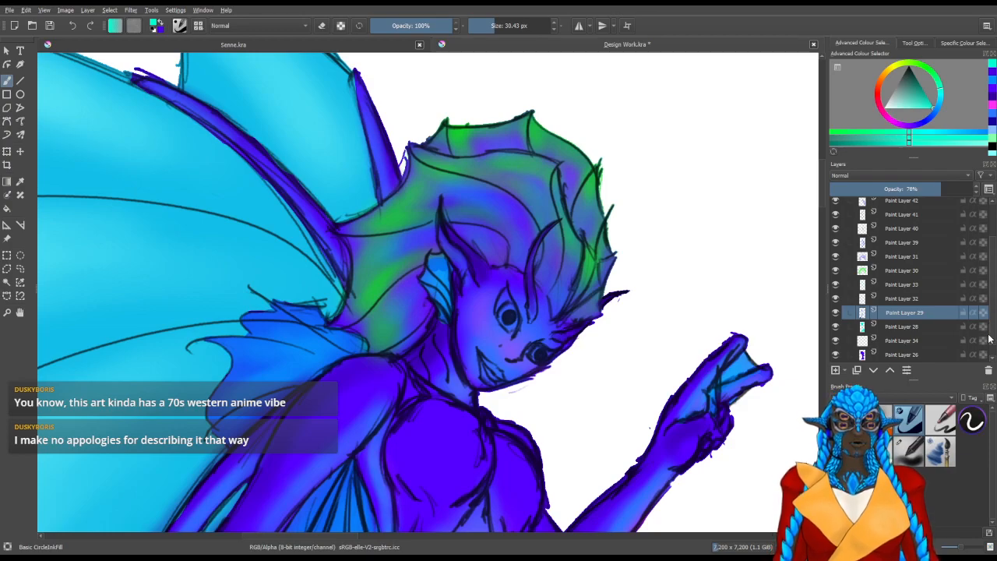
Hide Paint Layers 26, 34 and 28 in the Colours group
scroll(993, 346, down, 1)
click(837, 341)
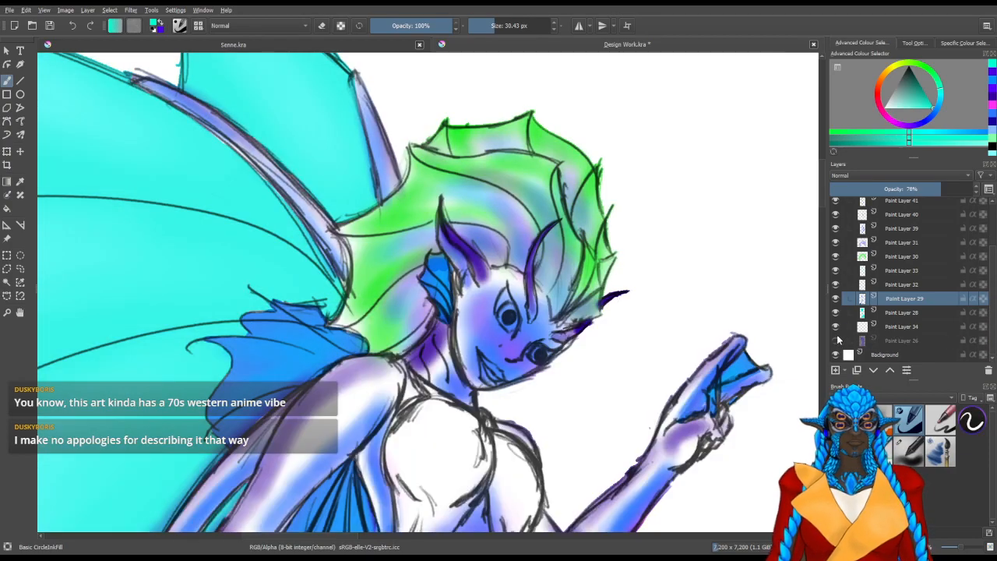
click(836, 327)
click(836, 313)
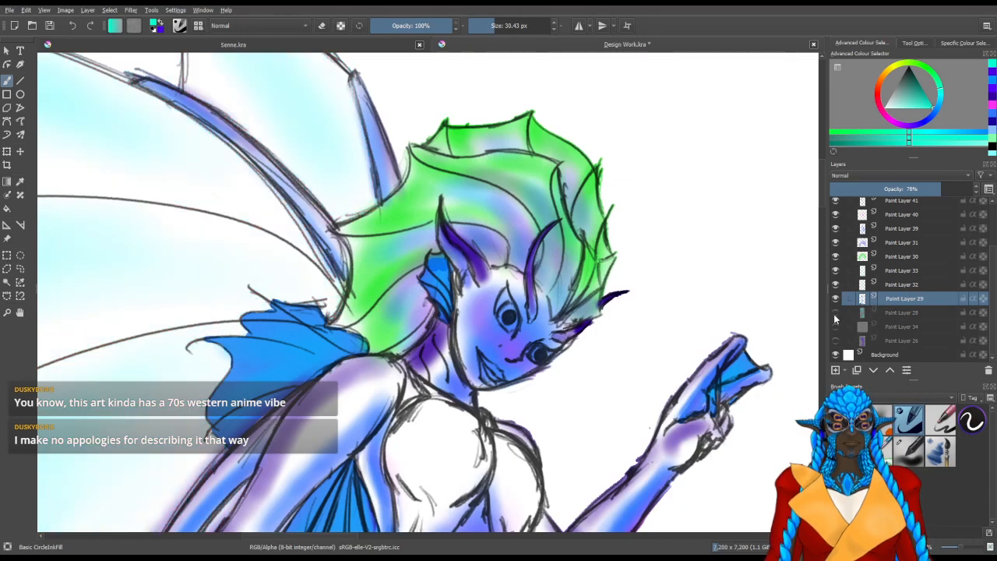
Isolate the line art by collapsing and hiding the Colours group and leaving the Lines group visible
scroll(920, 265, up, 3)
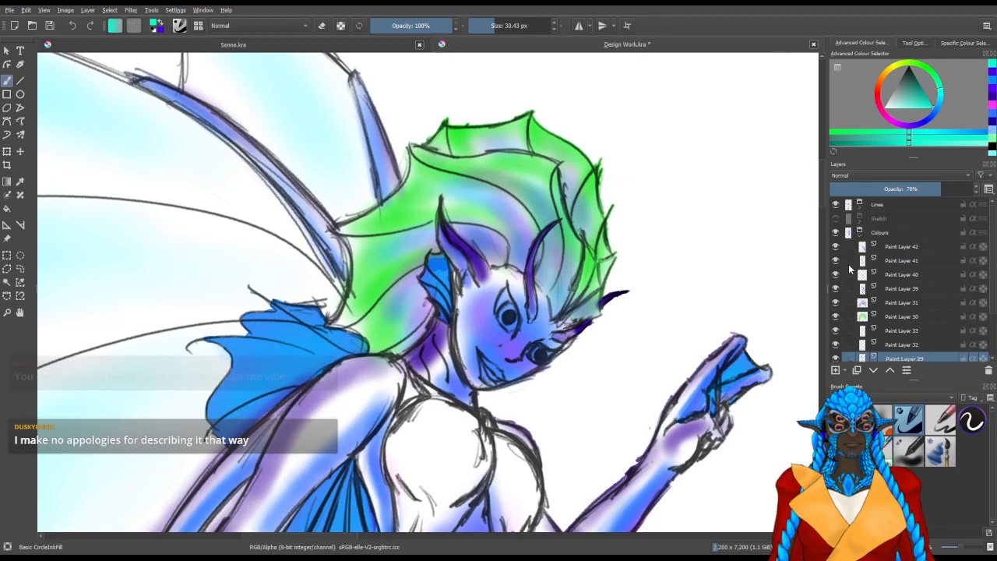
click(837, 204)
click(836, 204)
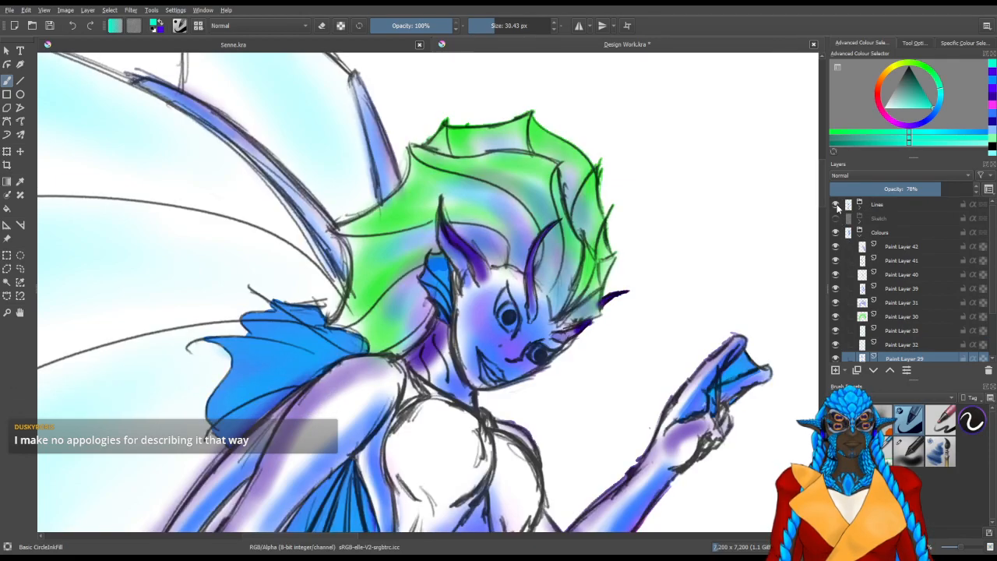
click(837, 205)
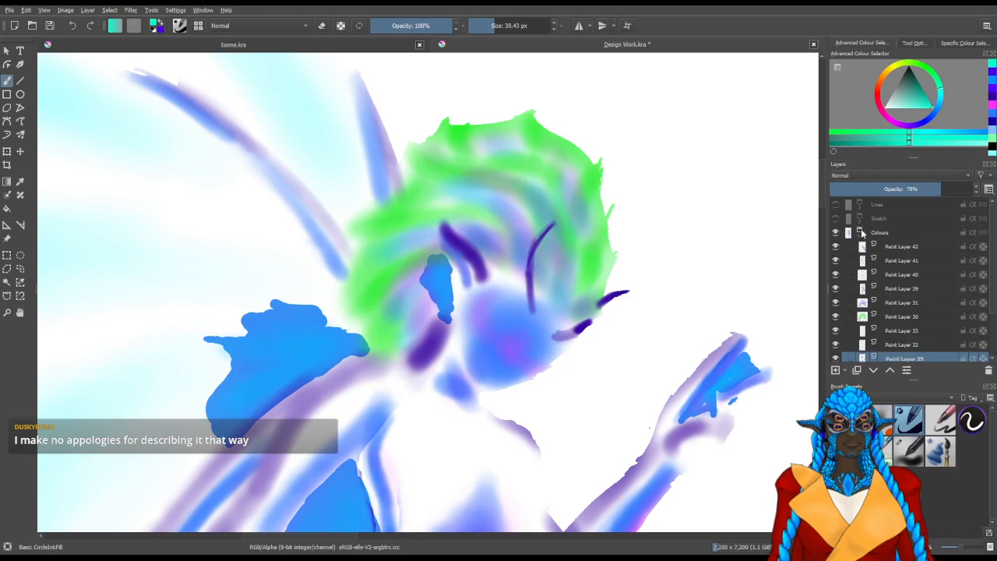
click(860, 231)
click(836, 232)
click(837, 205)
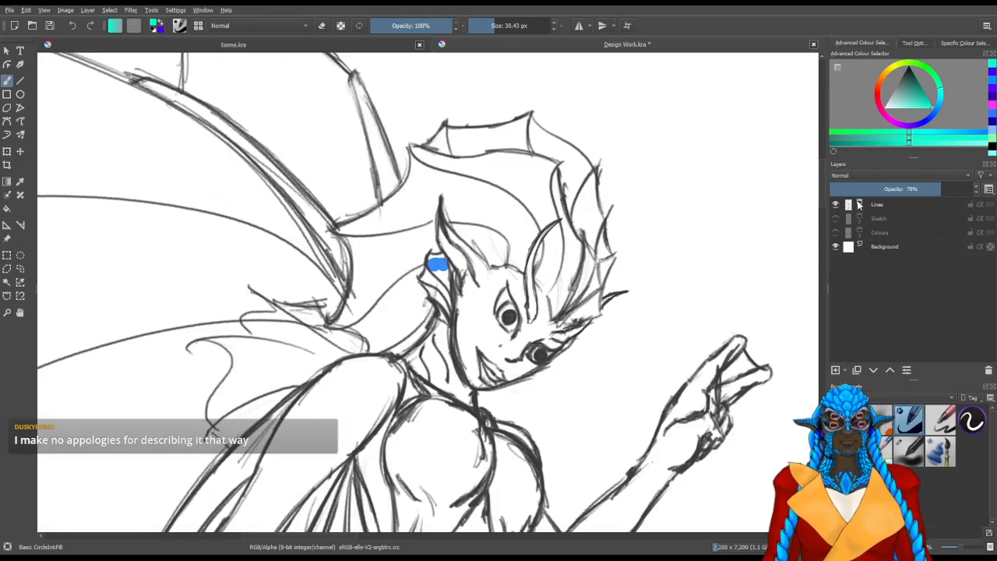
Expand the Lines group and toggle Paint Layers 15, 21, 25 and 22 to trace the stray blue patch in the ear
click(859, 205)
click(837, 233)
click(836, 233)
drag(993, 236, 993, 312)
click(836, 301)
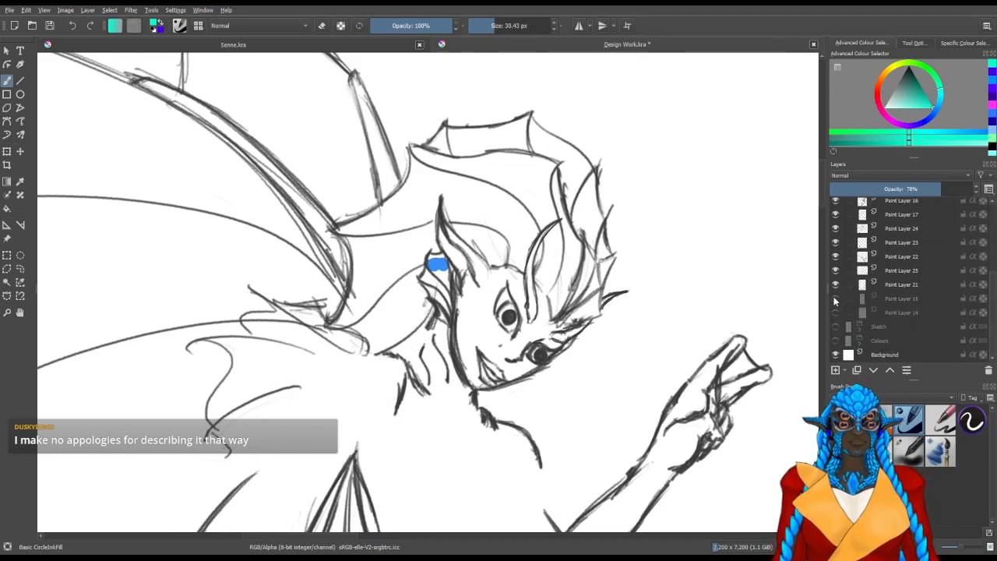
click(836, 298)
click(837, 285)
click(837, 284)
click(837, 272)
click(837, 272)
click(836, 257)
click(835, 257)
Toggle Paint Layers 23, 24, 17 and 16 in the Lines group one at a time to trace the blue patch
click(837, 244)
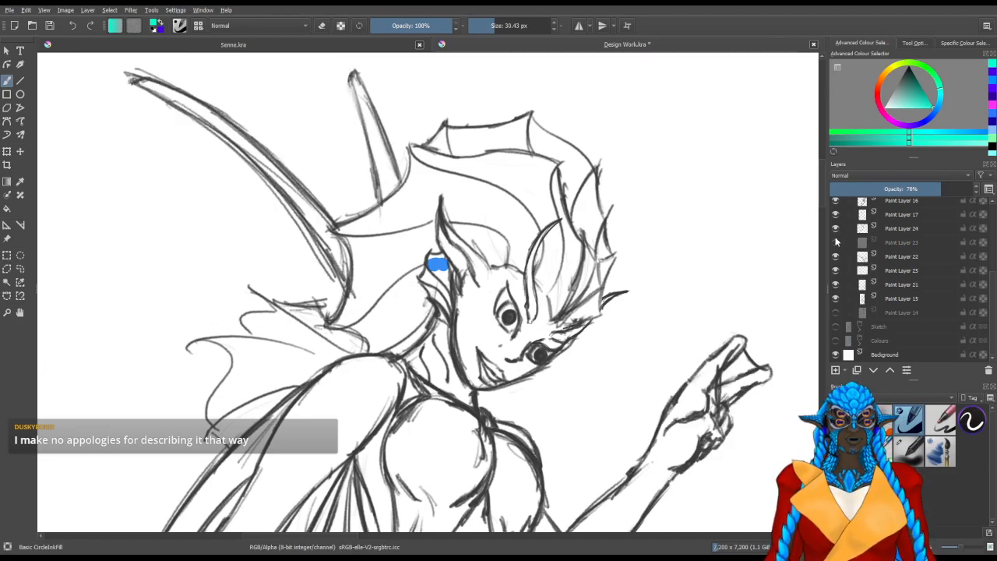
click(836, 242)
click(837, 228)
click(836, 228)
click(837, 215)
click(837, 215)
click(837, 202)
click(837, 202)
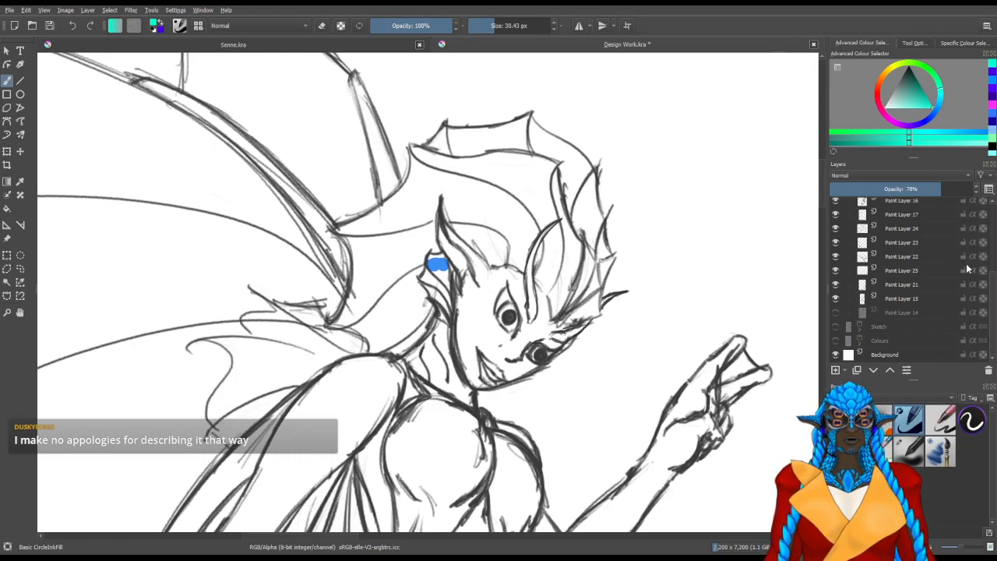
Toggle Paint Layers 16 to 19 in the Lines group to find which one holds the blue patch
scroll(995, 272, up, 2)
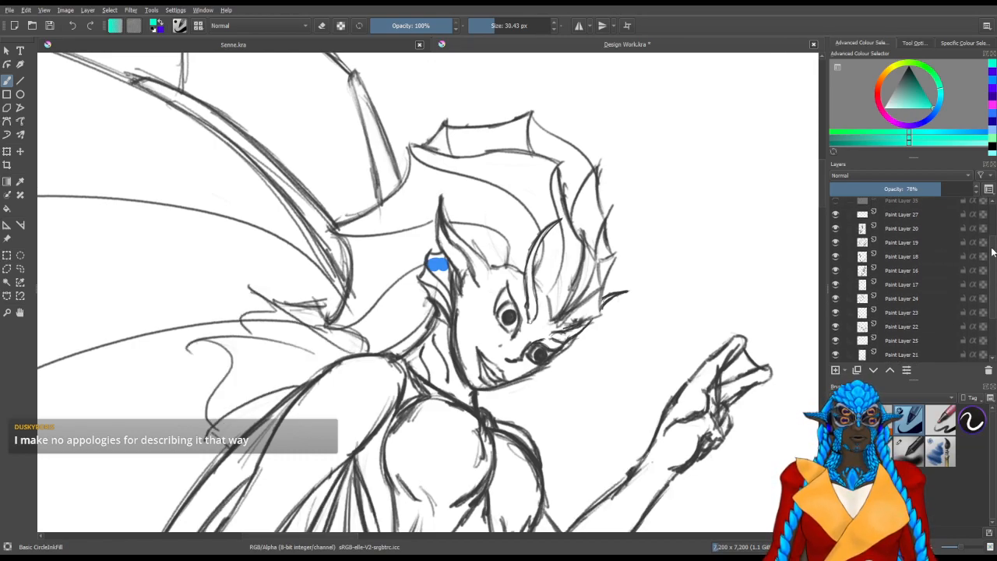
click(836, 277)
click(835, 276)
click(836, 289)
click(836, 290)
click(835, 263)
click(835, 263)
click(836, 248)
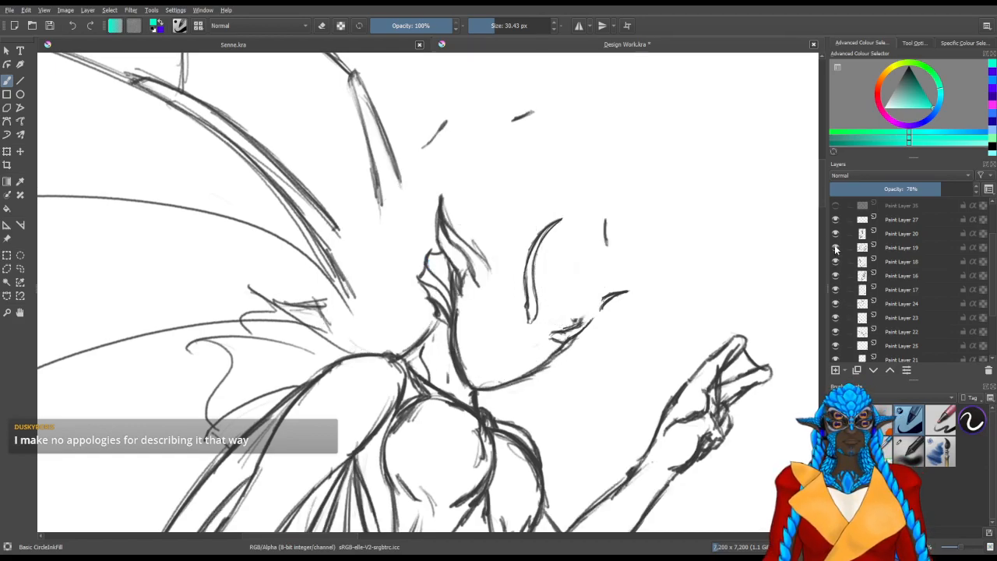
click(836, 248)
click(836, 249)
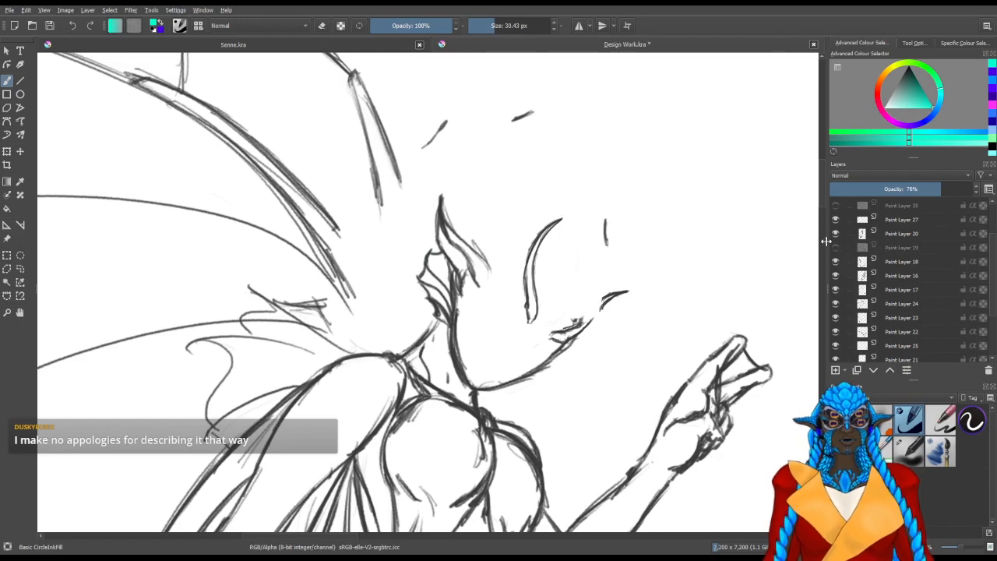
click(836, 249)
Erase the stray blue patch in the ear fin from Paint Layer 19
click(855, 247)
scroll(436, 265, up, 6)
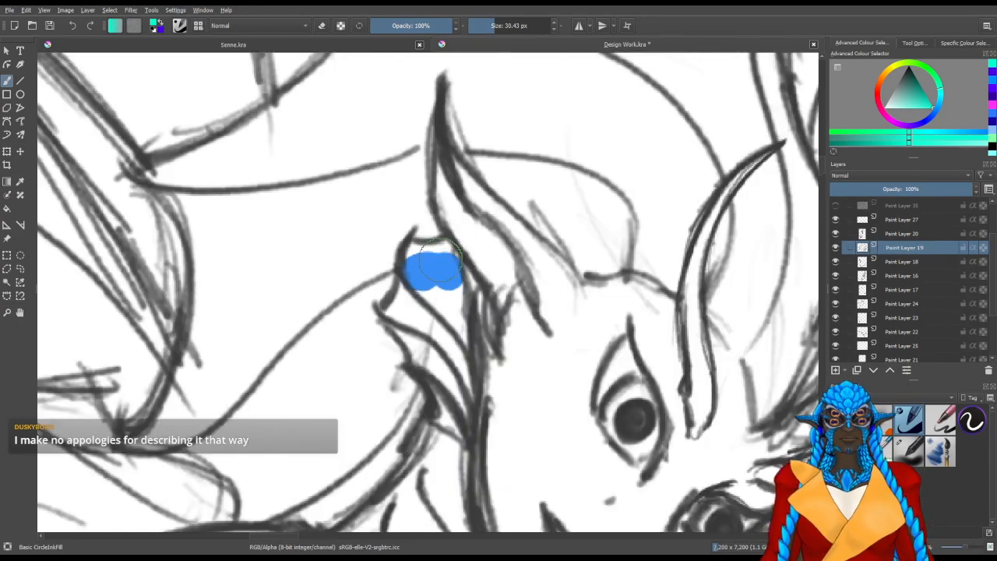
drag(470, 294, 442, 291)
key(slash)
mouse_move(388, 321)
mouse_down()
mouse_move(384, 273)
mouse_move(393, 259)
mouse_move(413, 263)
mouse_move(418, 285)
mouse_up()
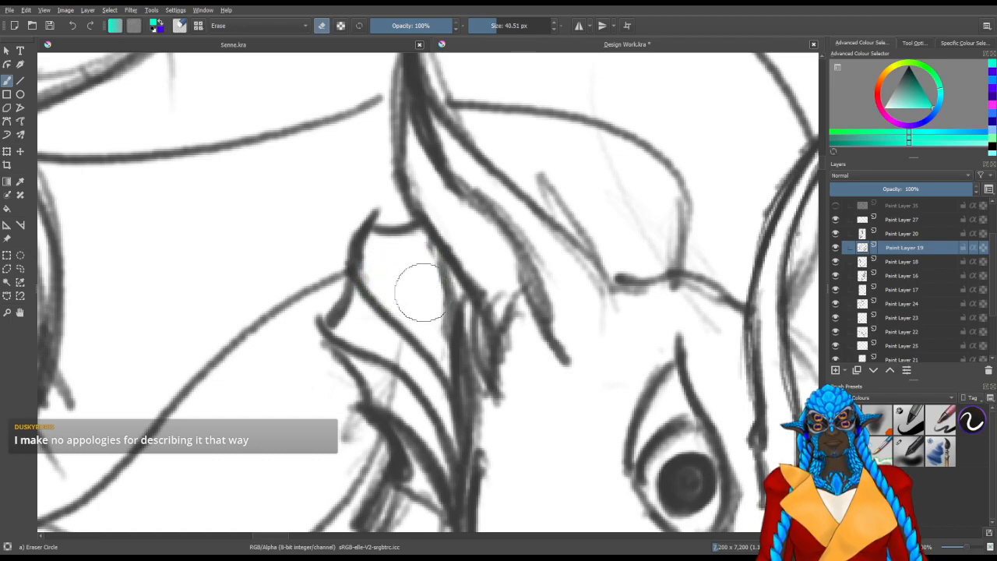
Collapse the Lines group, show and expand the Colours group, and make Paint Layers 28 and 26 visible again
scroll(417, 290, down, 6)
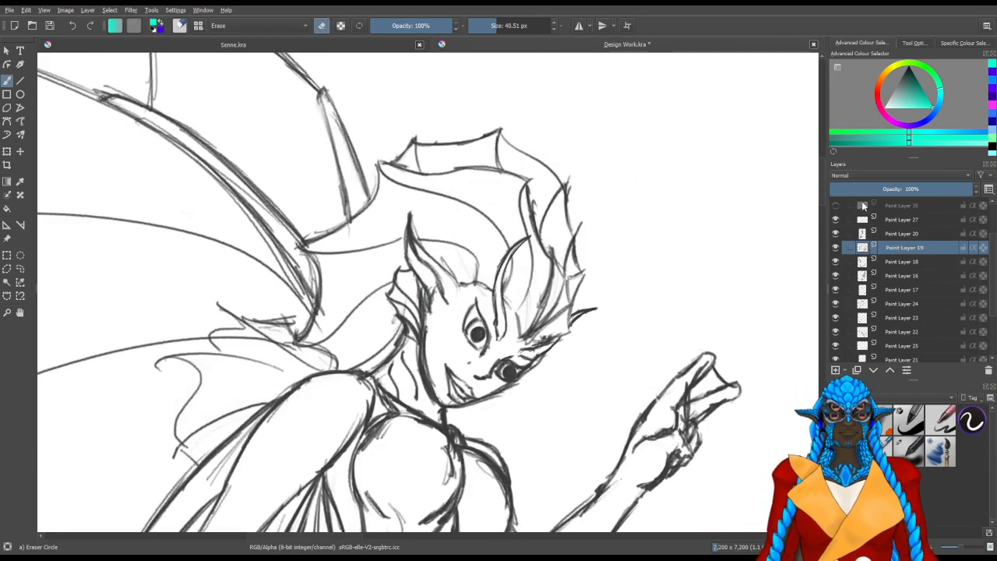
scroll(863, 207, up, 2)
click(861, 205)
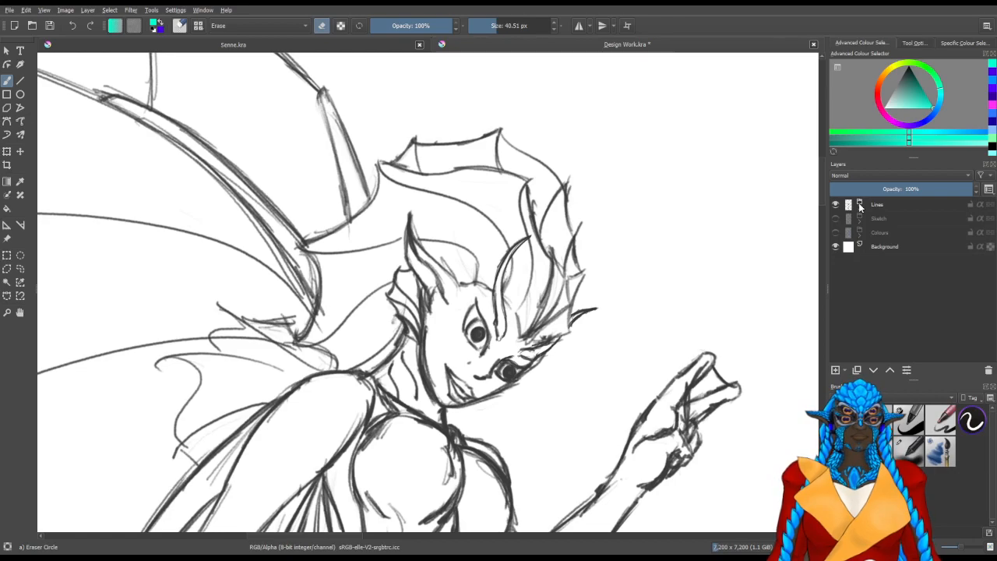
click(838, 233)
click(861, 232)
click(836, 313)
click(836, 341)
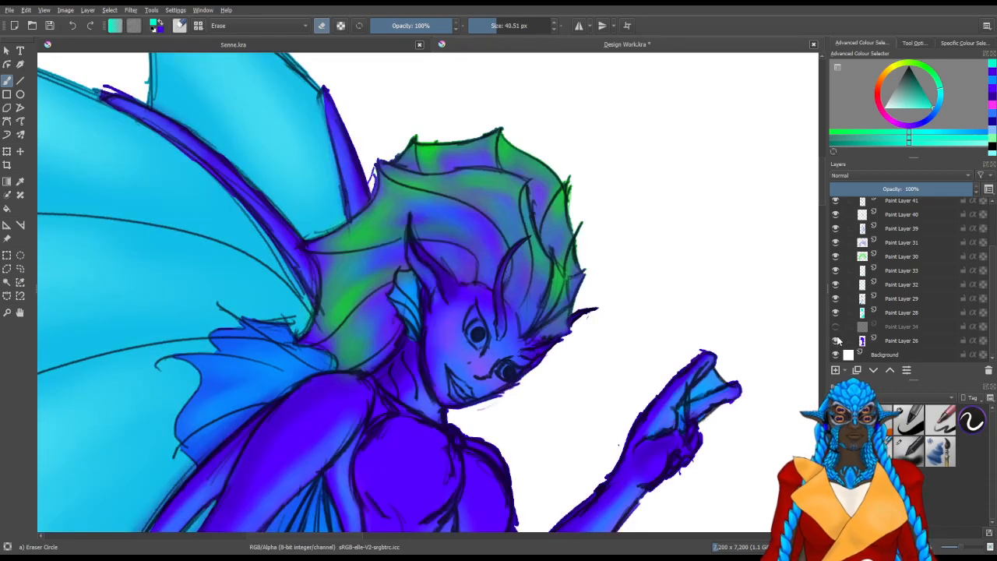
Paint the upper part of the ear fin on Paint Layer 28 with the turquoise ink brush
click(848, 314)
scroll(424, 281, up, 2)
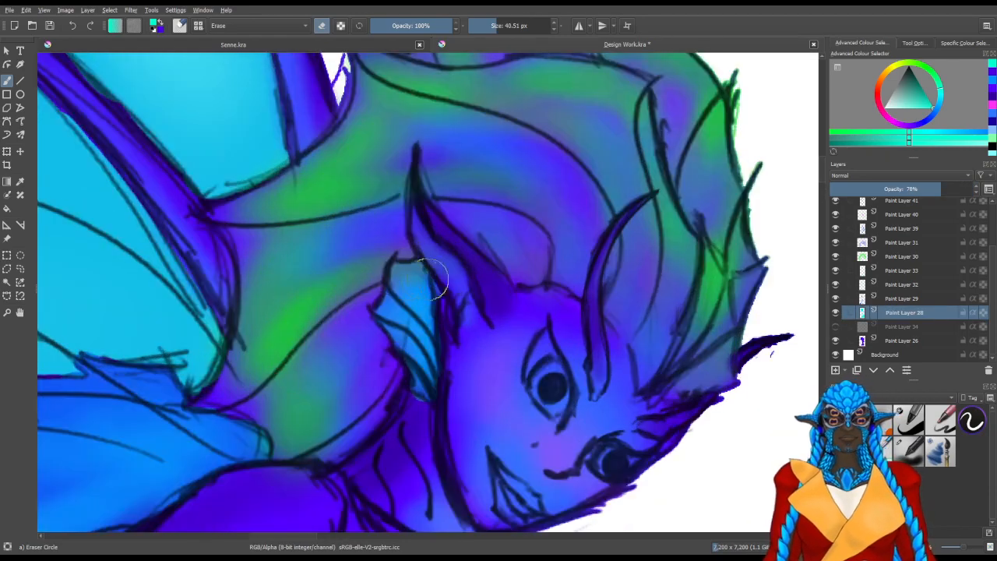
key(e)
scroll(382, 281, up, 1)
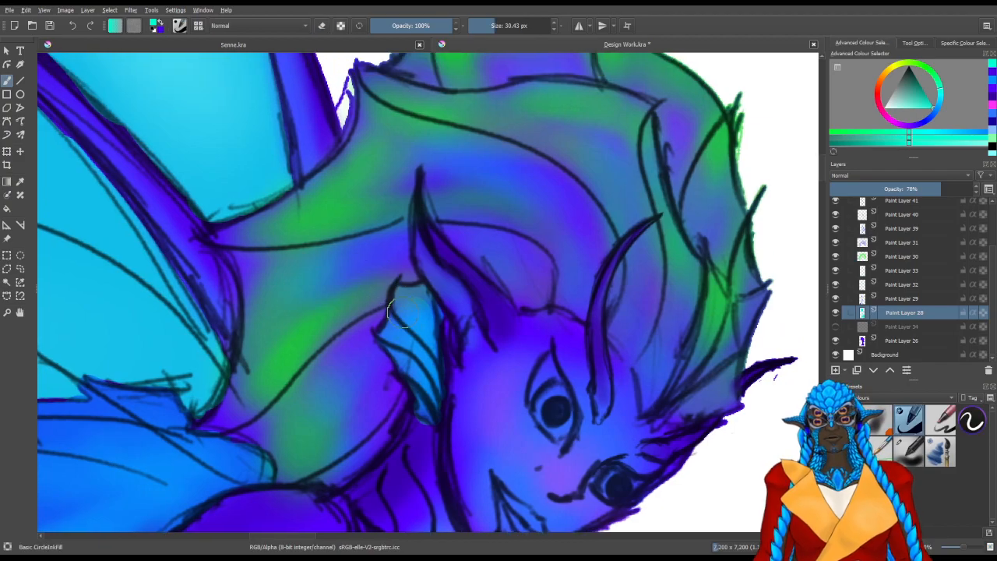
mouse_move(408, 301)
mouse_down()
mouse_move(427, 322)
mouse_move(420, 335)
mouse_up()
Save the Design Work document and check the whole coloured figure
scroll(420, 335, down, 3)
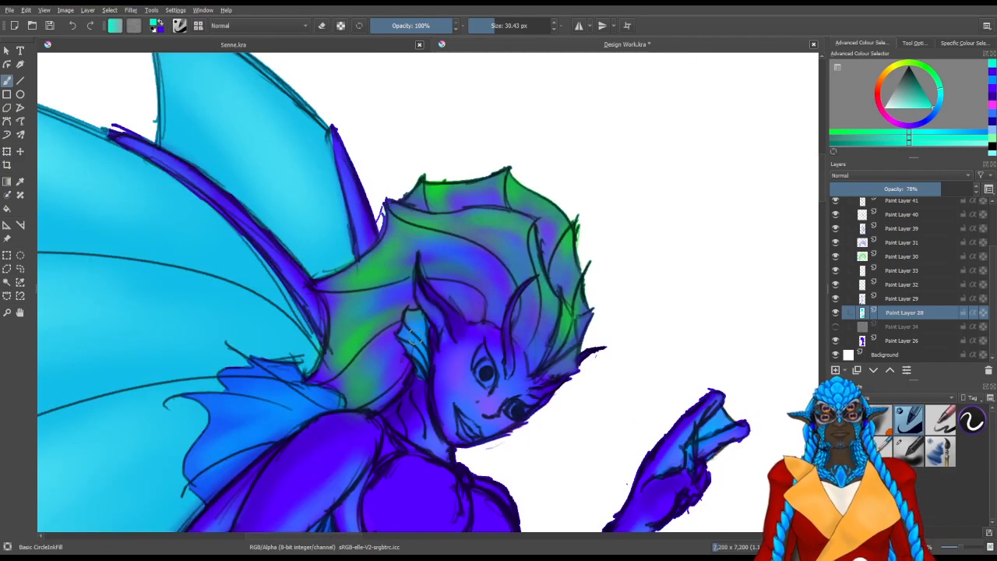
scroll(413, 339, down, 2)
key(ctrl)
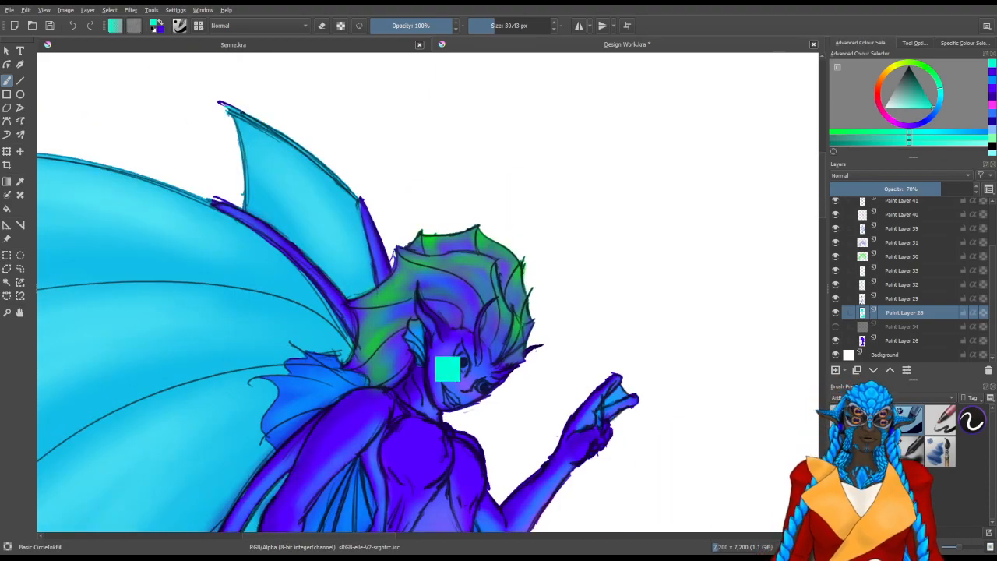
key(ctrl+s)
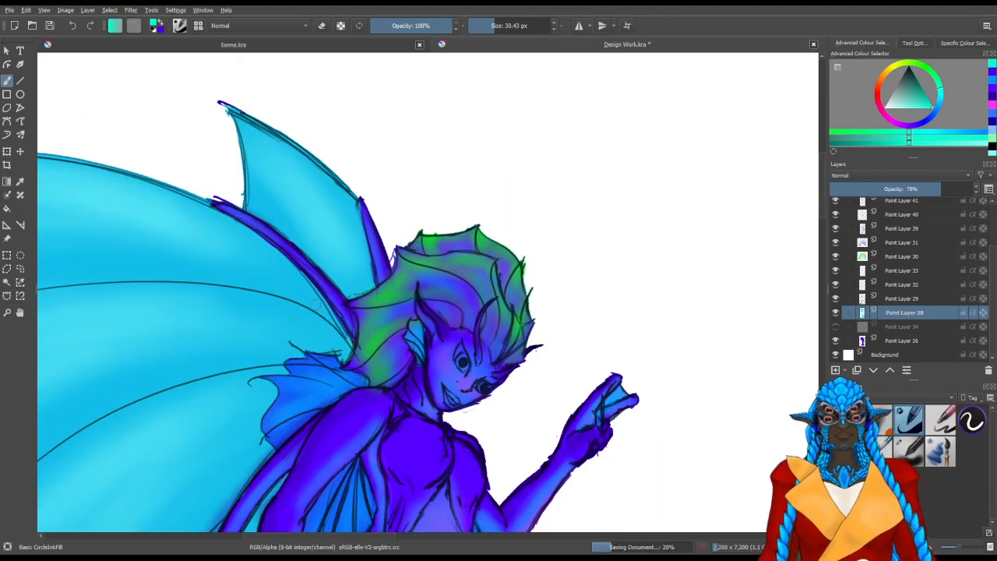
scroll(332, 307, down, 2)
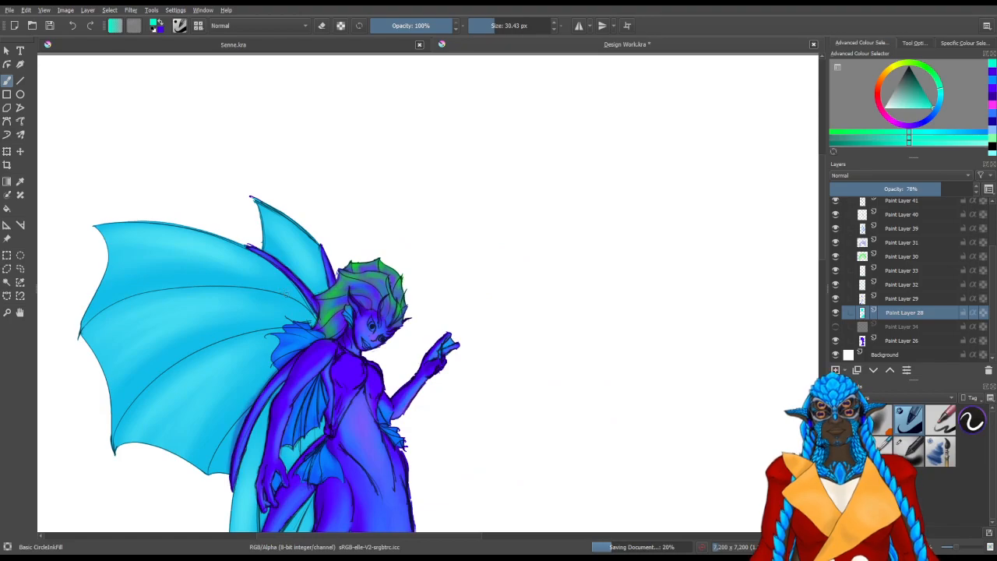
scroll(289, 294, down, 1)
drag(327, 364, 344, 217)
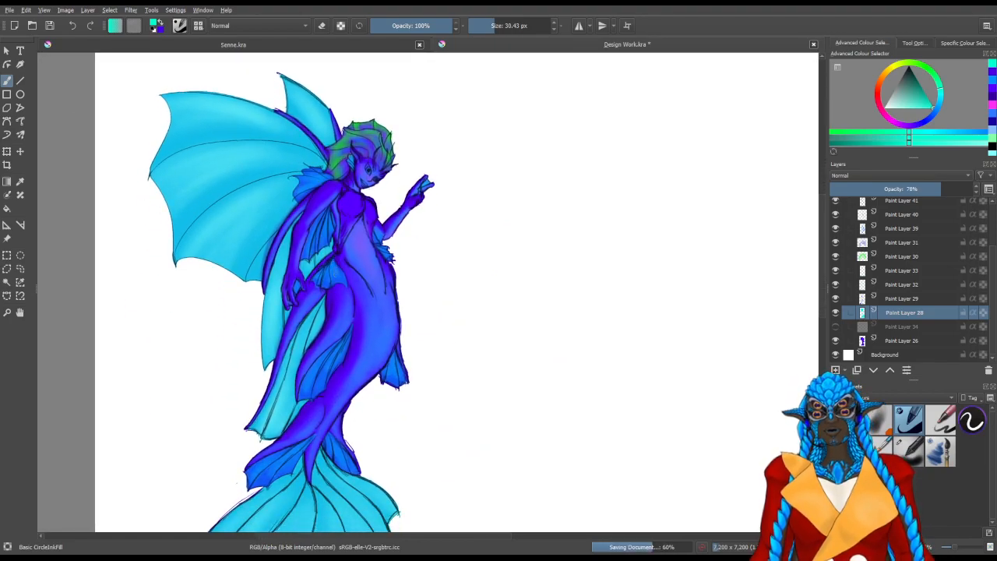
scroll(331, 263, down, 1)
drag(367, 299, 378, 301)
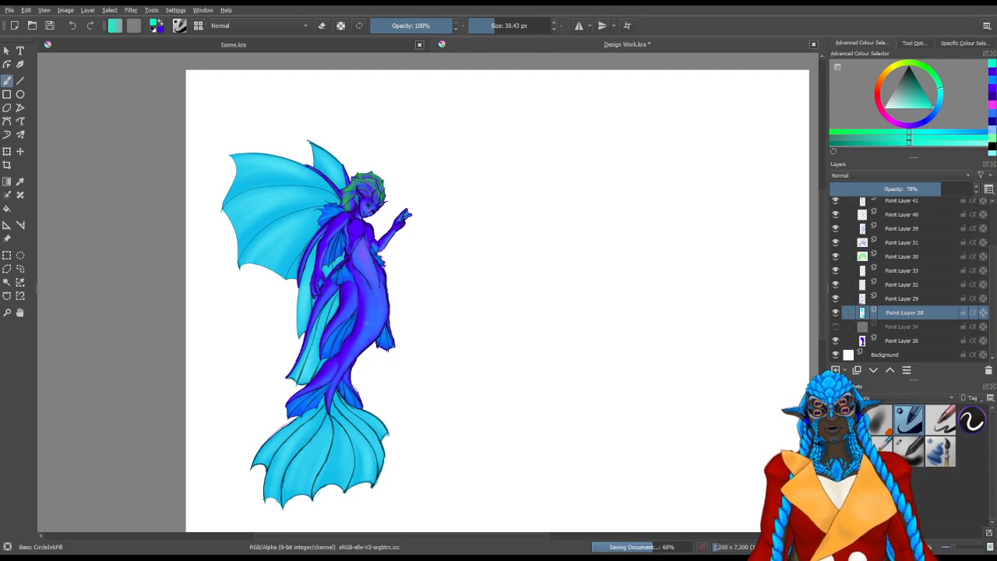
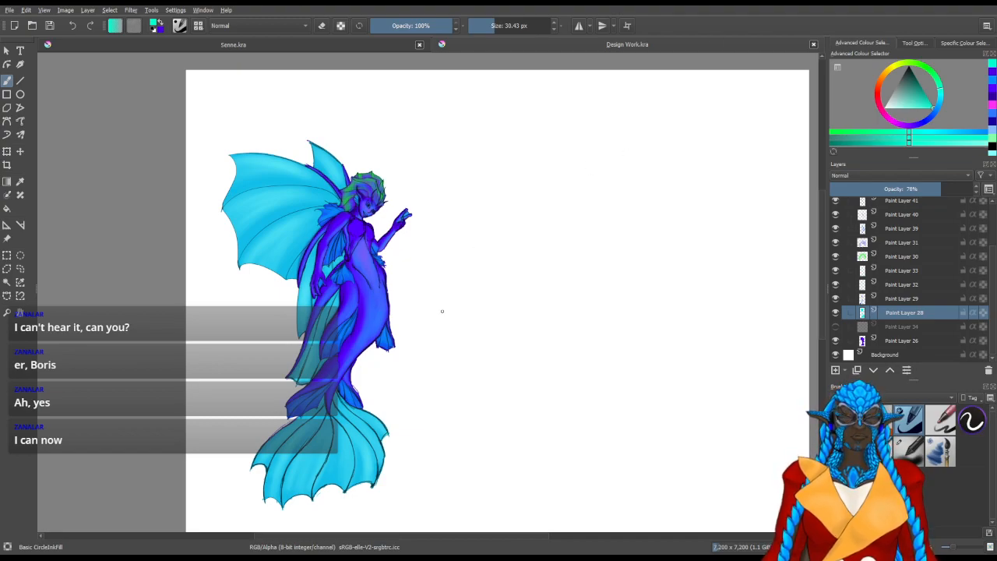
Add a new paint layer directly above Paint Layer 41 in the Colours group
drag(452, 335, 471, 289)
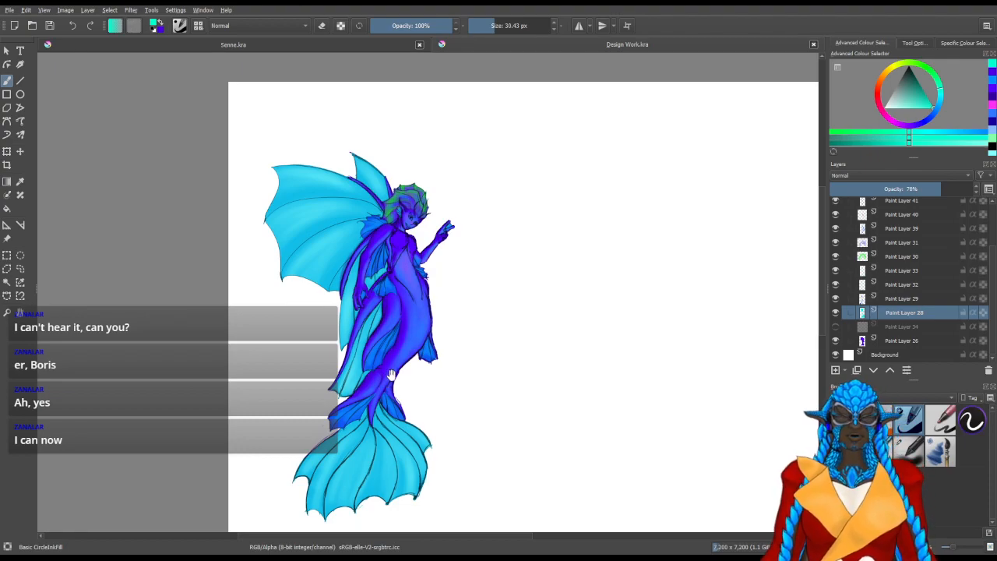
drag(450, 345, 566, 364)
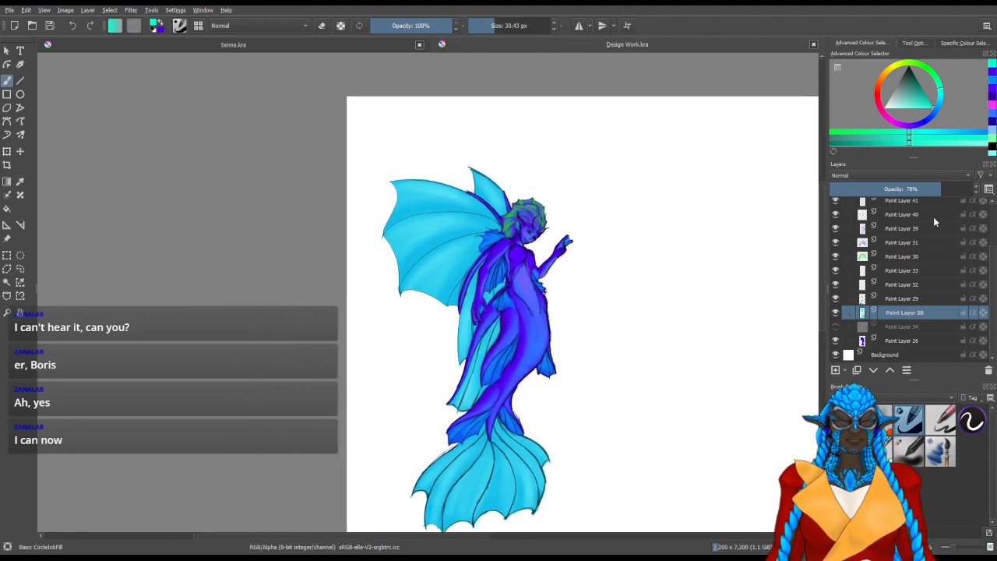
drag(991, 266, 989, 223)
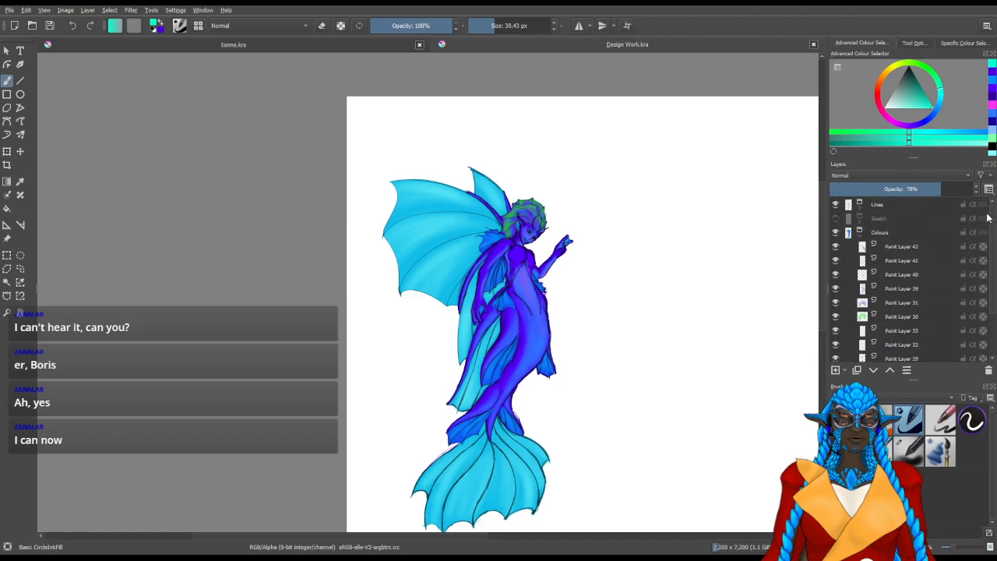
key(Insert)
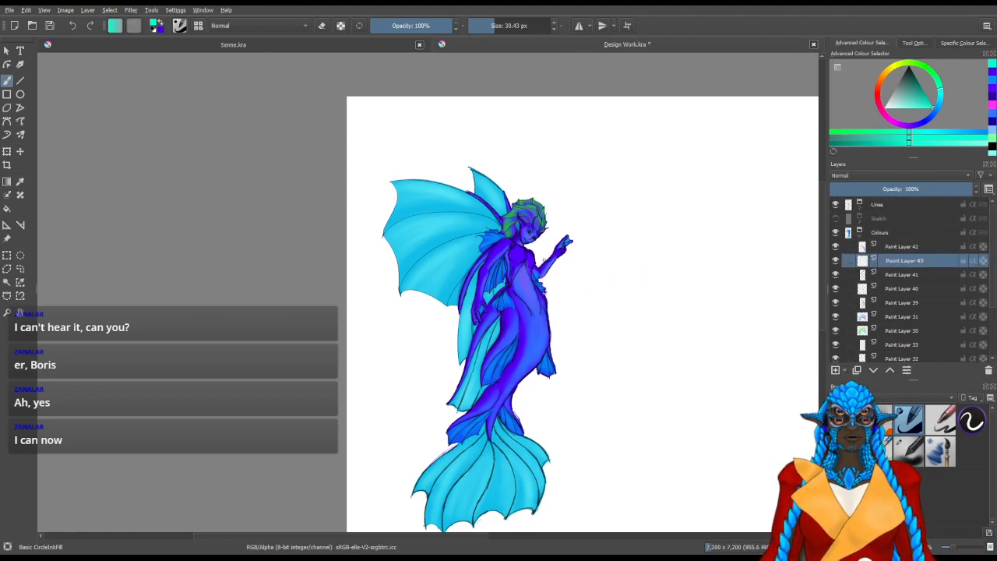
Pick a dark greyish blue paint colour and reduce the brush size to 18.14 px for the small knot at the waist
scroll(546, 261, up, 1)
scroll(535, 252, up, 3)
scroll(533, 251, down, 1)
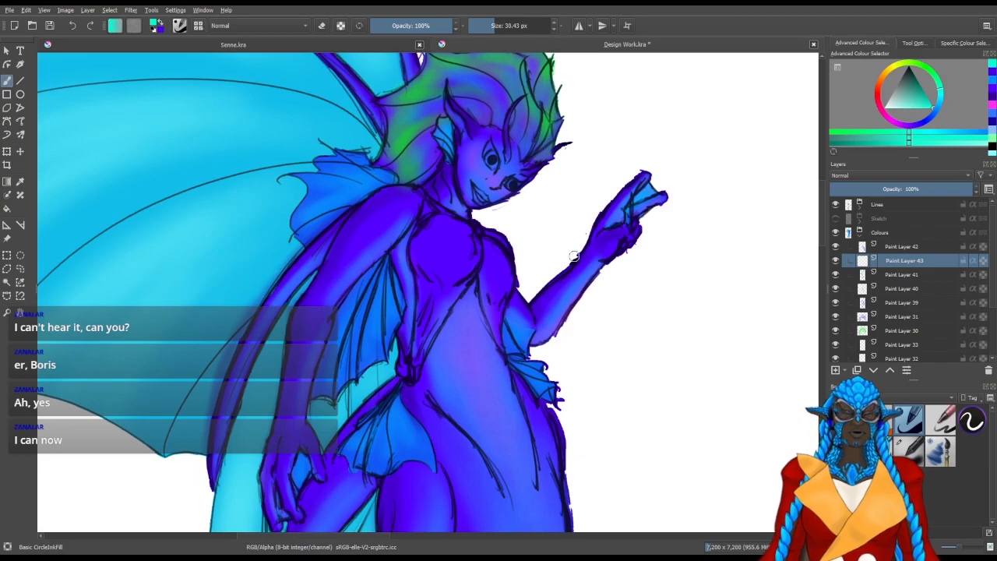
click(940, 108)
drag(917, 98, 904, 84)
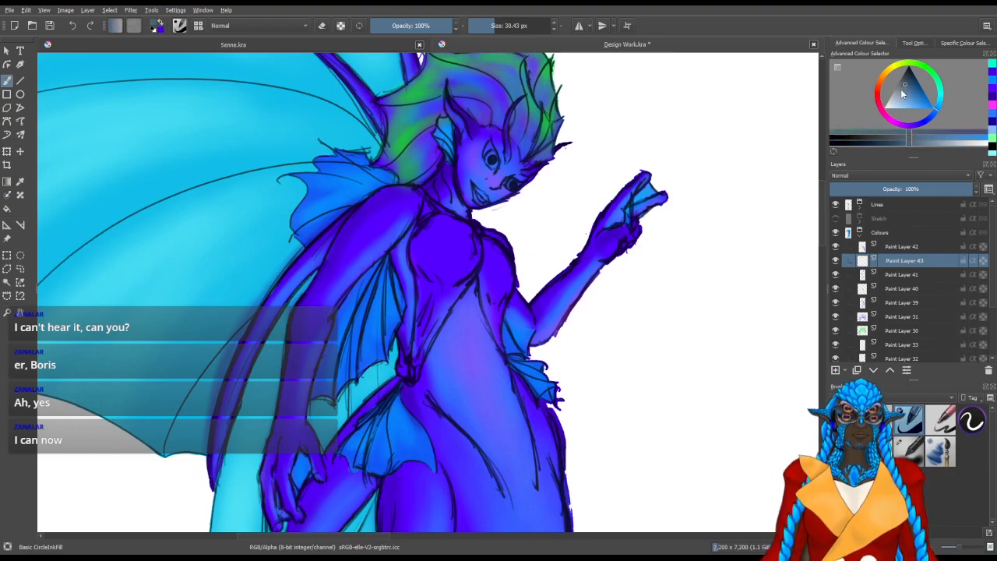
scroll(430, 359, up, 2)
scroll(446, 390, up, 1)
scroll(429, 358, up, 2)
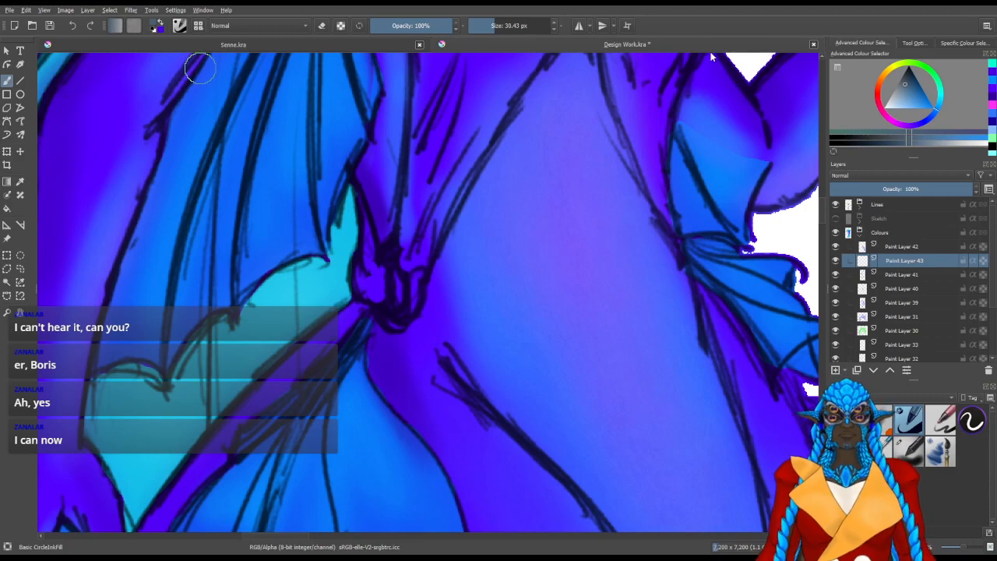
drag(368, 436, 415, 387)
mouse_move(464, 325)
mouse_down()
mouse_move(465, 345)
mouse_move(465, 315)
mouse_move(463, 339)
mouse_up()
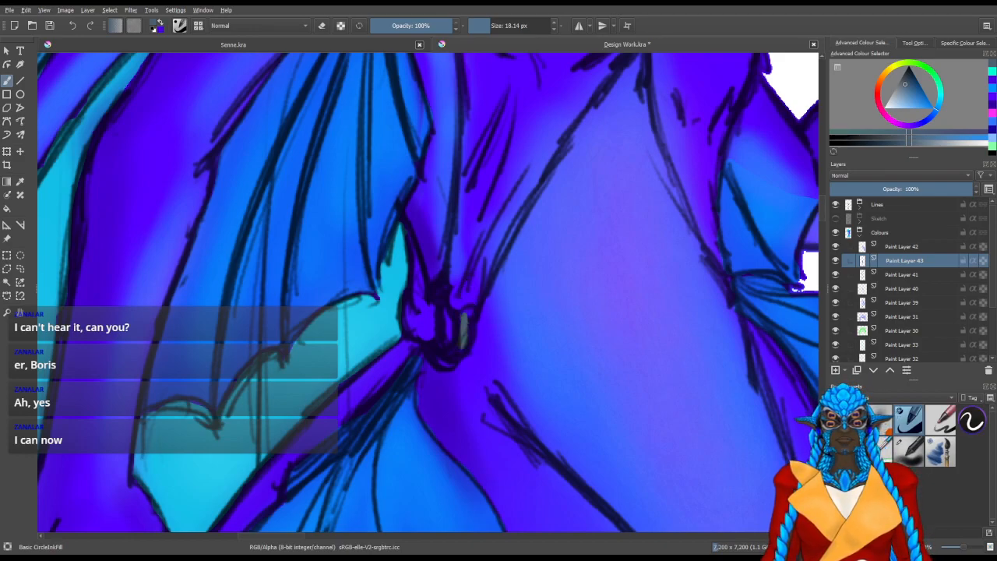
key(ctrl+z)
key(ctrl+z)
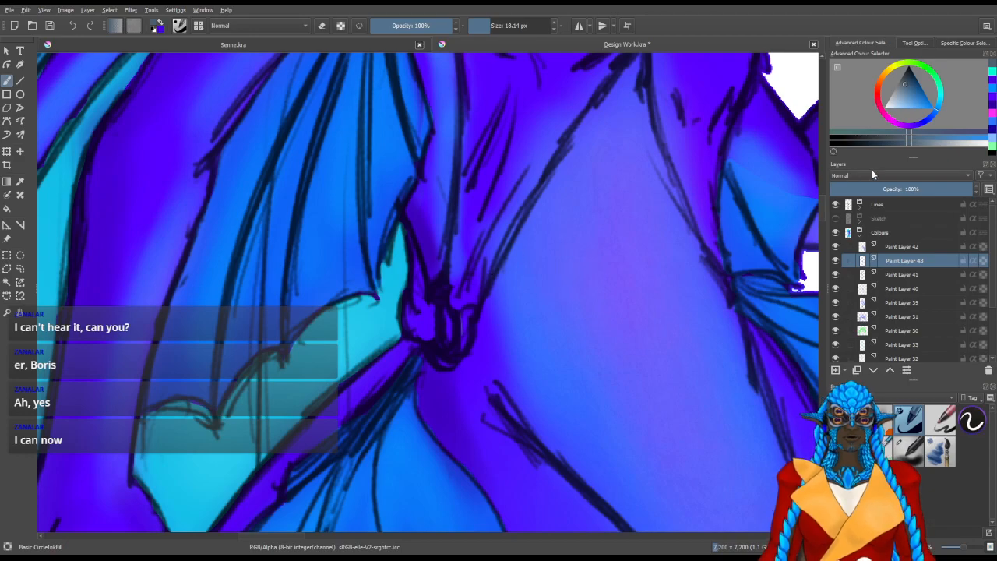
Place Paint Layer 43 above Paint Layer 42 and paint the knot at the waist with a slightly darker greyish blue
click(908, 82)
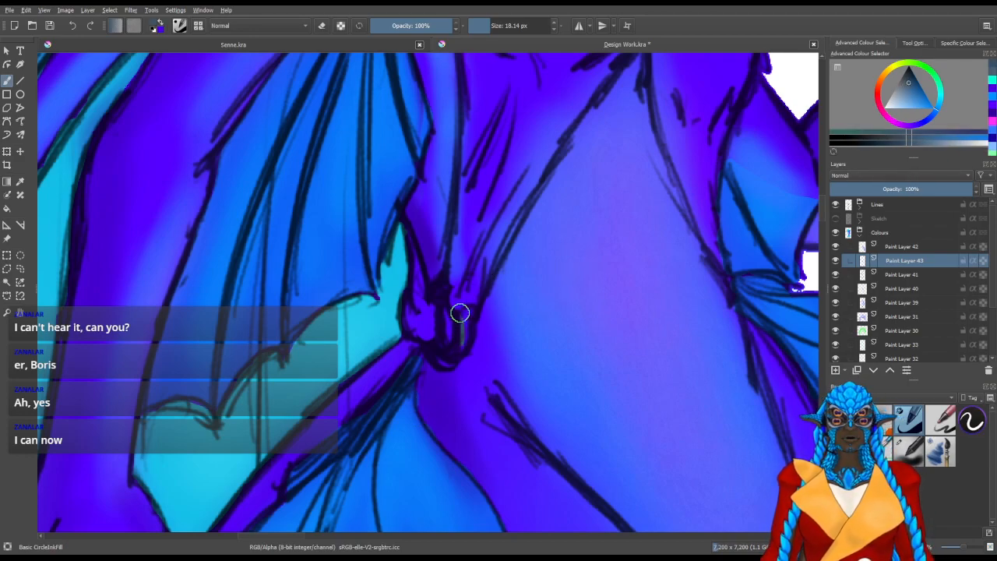
drag(459, 314, 463, 339)
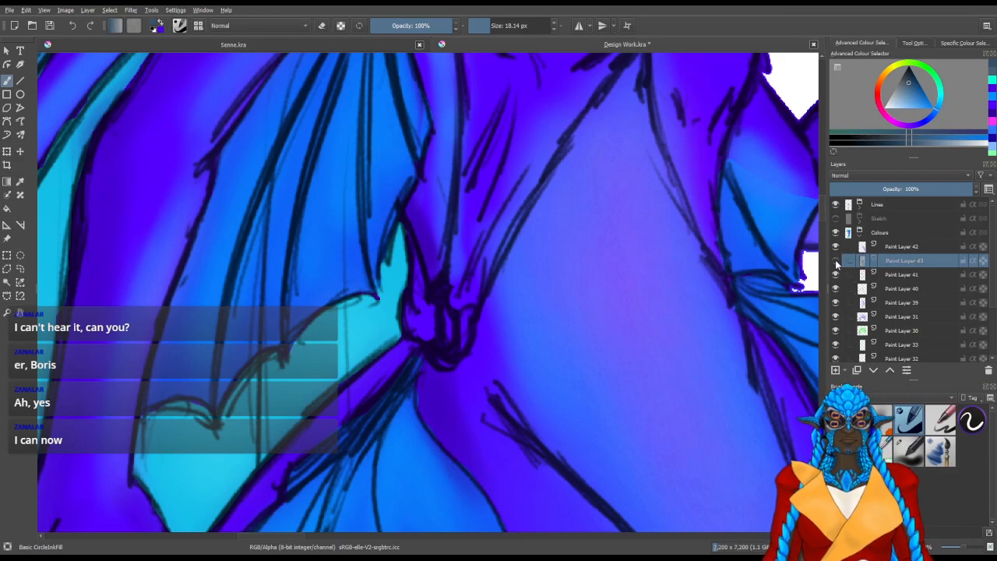
ctrl+click(706, 176)
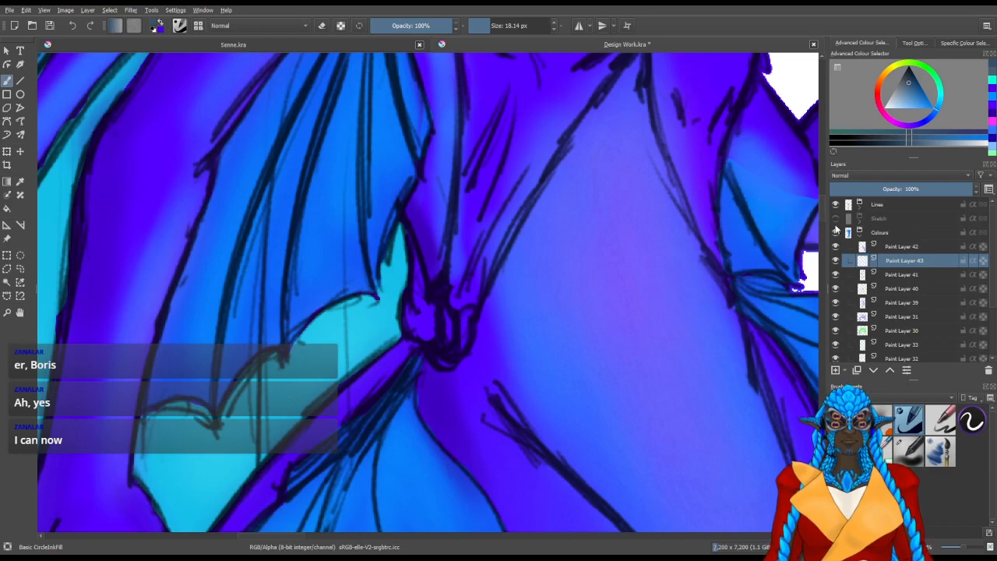
drag(865, 260, 864, 245)
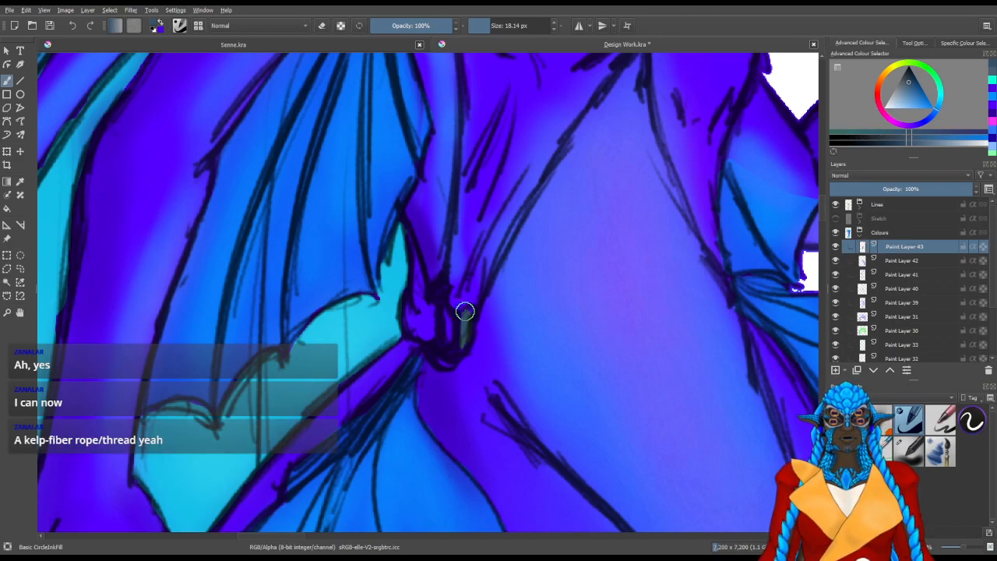
mouse_move(462, 335)
mouse_down()
mouse_move(464, 308)
mouse_move(446, 348)
mouse_up()
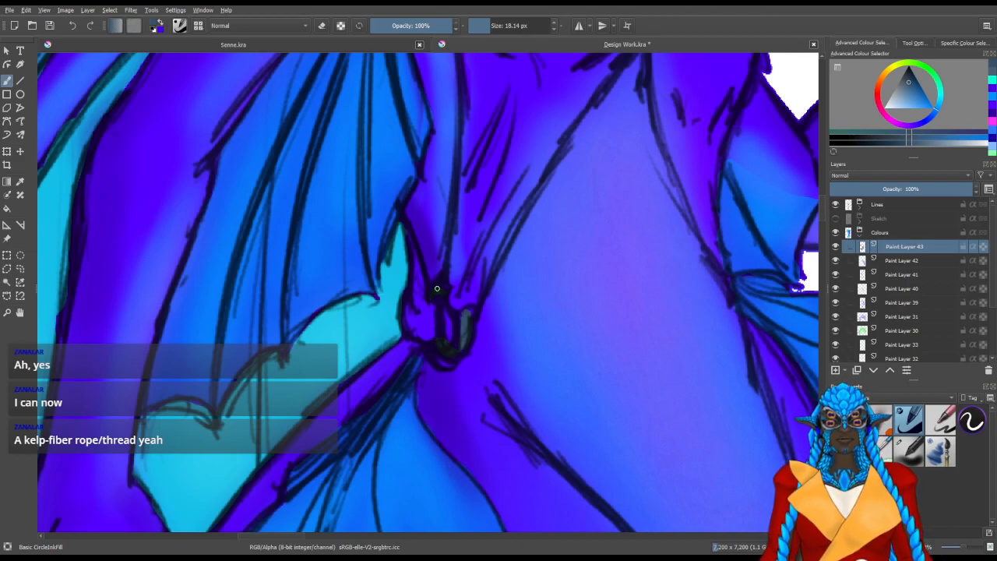
mouse_move(440, 313)
mouse_down()
mouse_move(430, 349)
mouse_move(426, 332)
mouse_up()
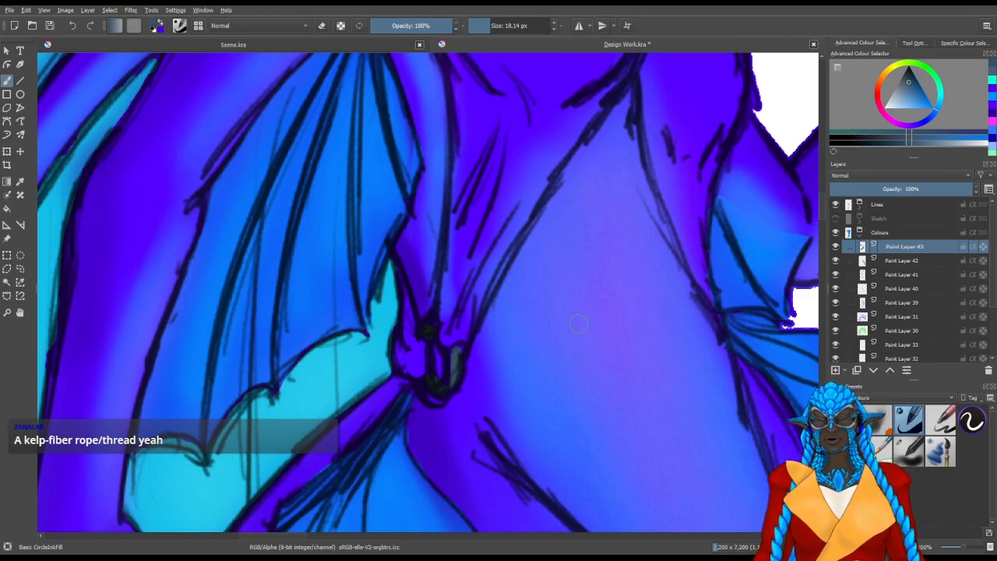
Add another paint layer above Paint Layer 43 in the Colours group and pick a muted green paint colour
drag(584, 312, 483, 490)
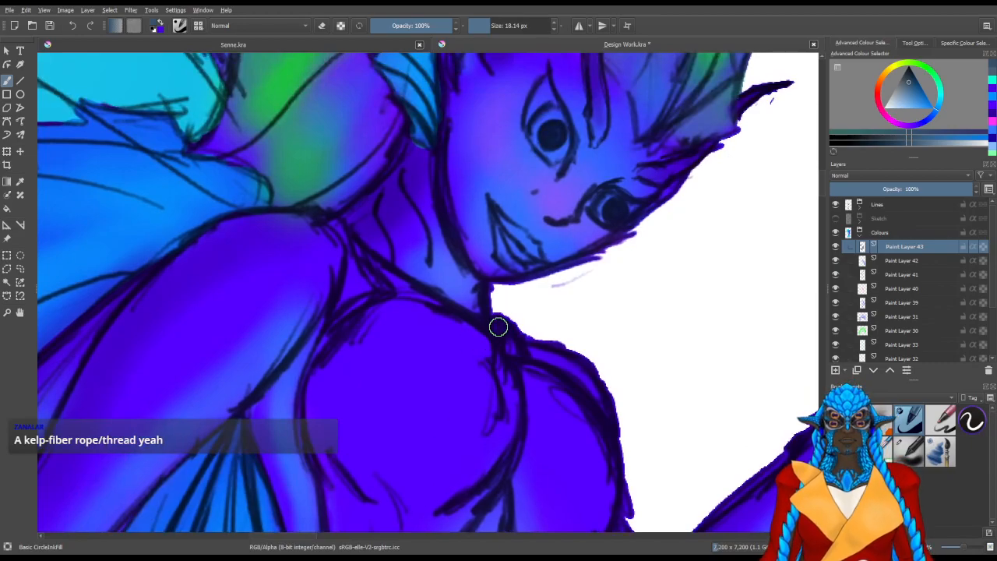
mouse_move(485, 361)
mouse_down()
mouse_move(499, 291)
mouse_move(490, 241)
mouse_move(543, 281)
mouse_move(439, 231)
mouse_move(476, 296)
mouse_up()
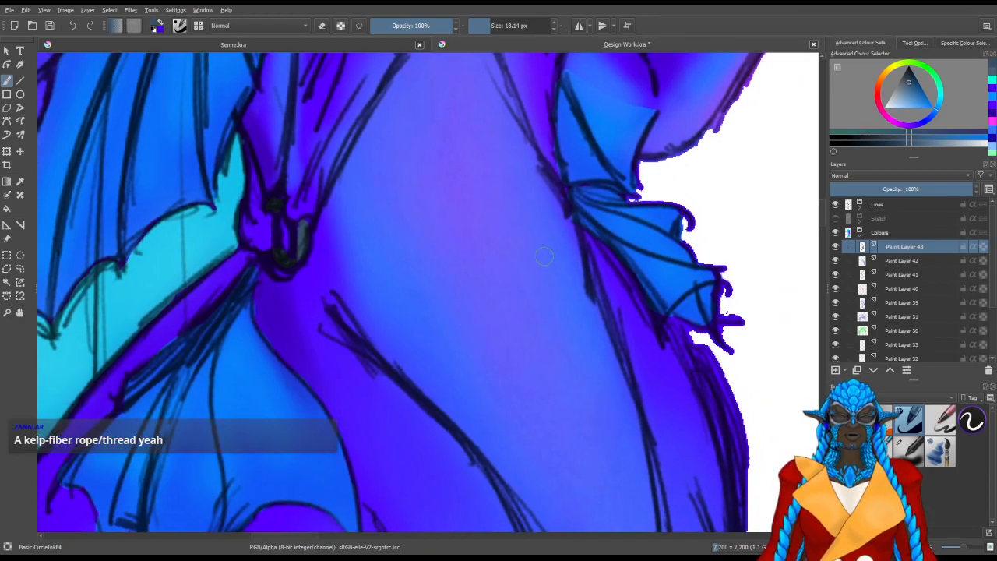
scroll(558, 276, down, 5)
scroll(547, 287, up, 2)
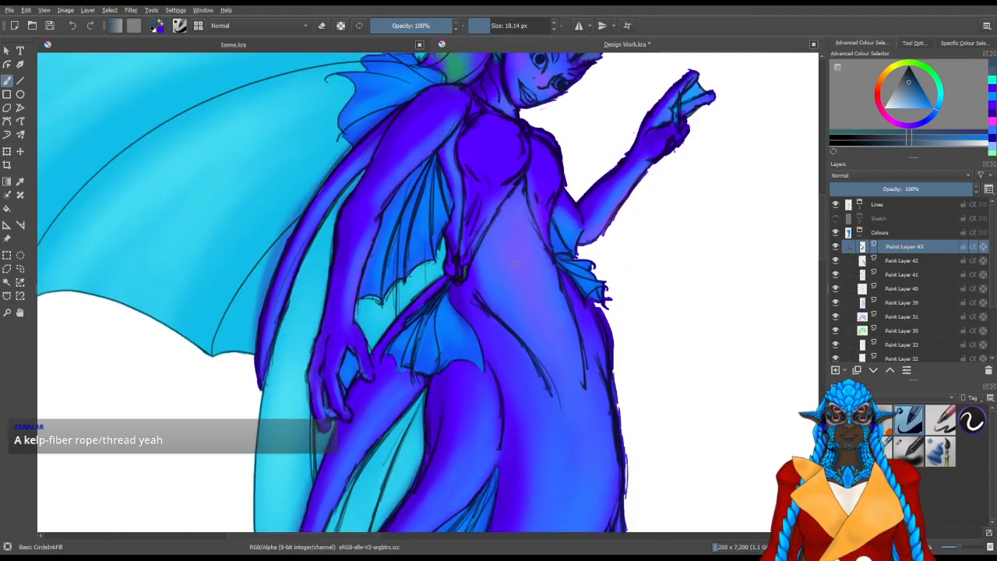
scroll(514, 263, up, 2)
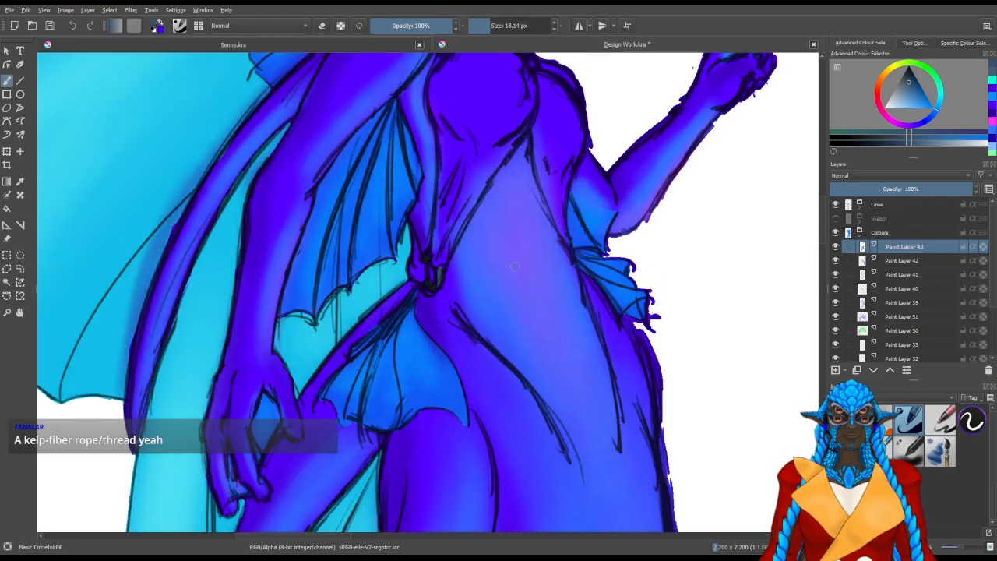
scroll(540, 343, up, 5)
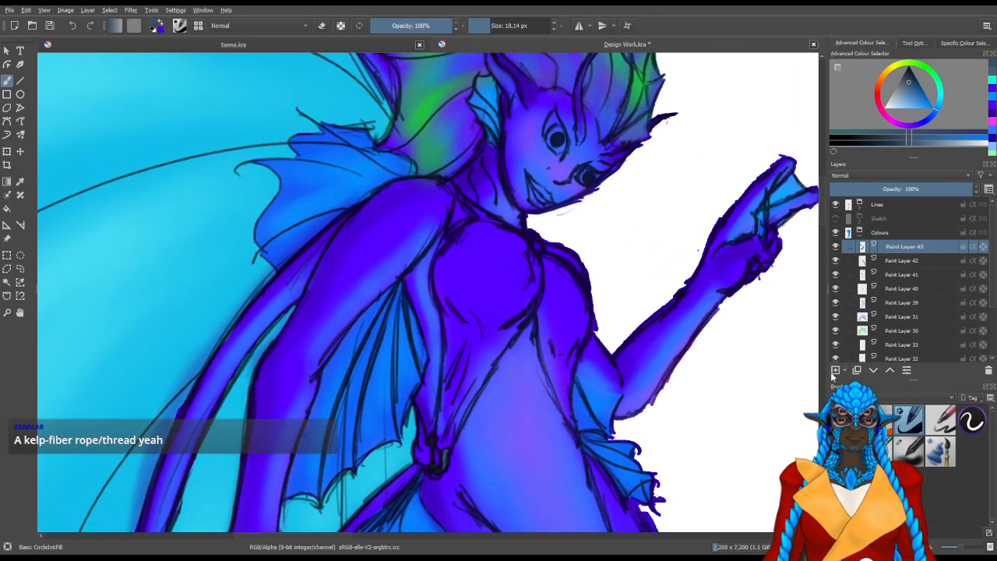
click(835, 370)
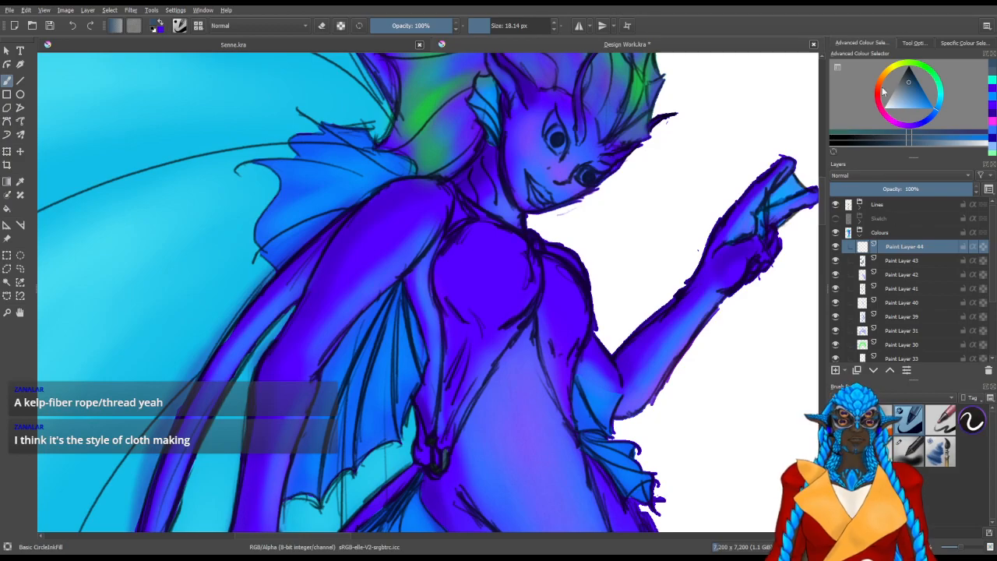
click(918, 62)
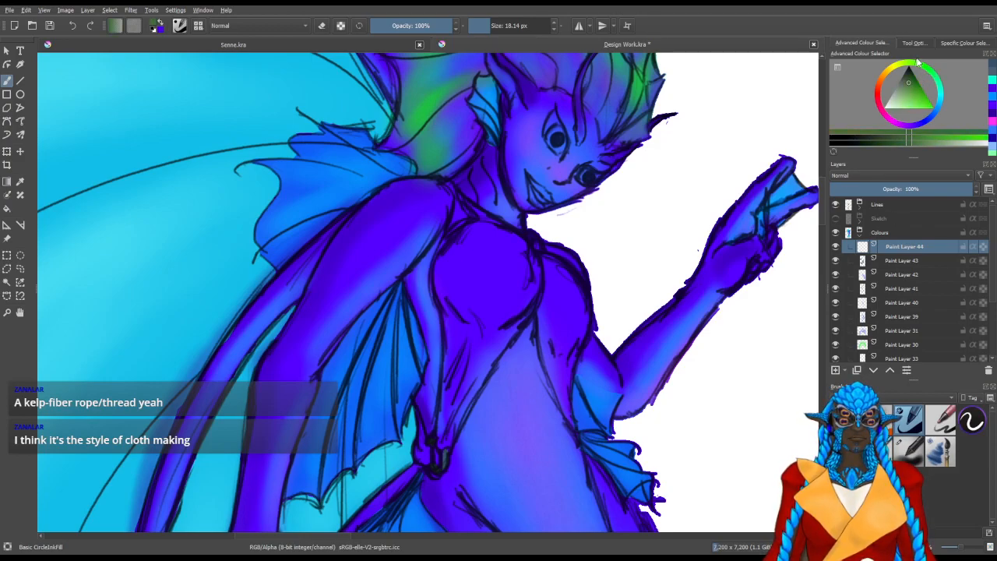
drag(906, 86, 913, 96)
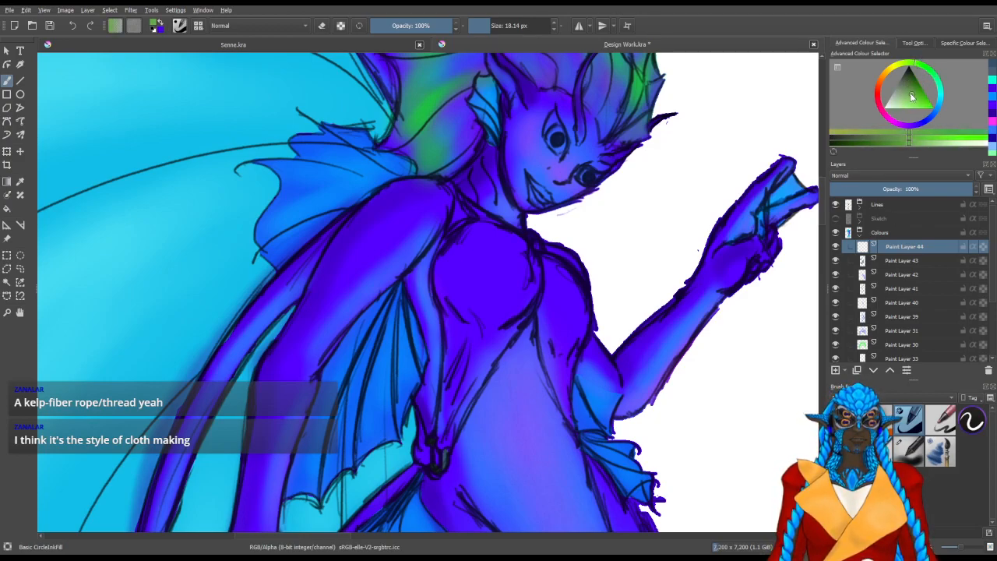
click(916, 95)
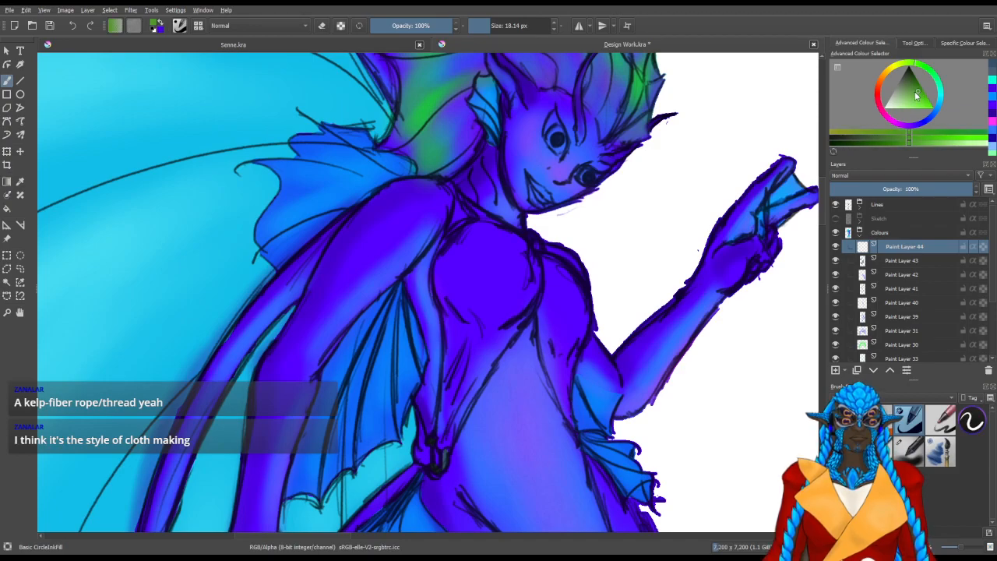
click(918, 96)
click(907, 97)
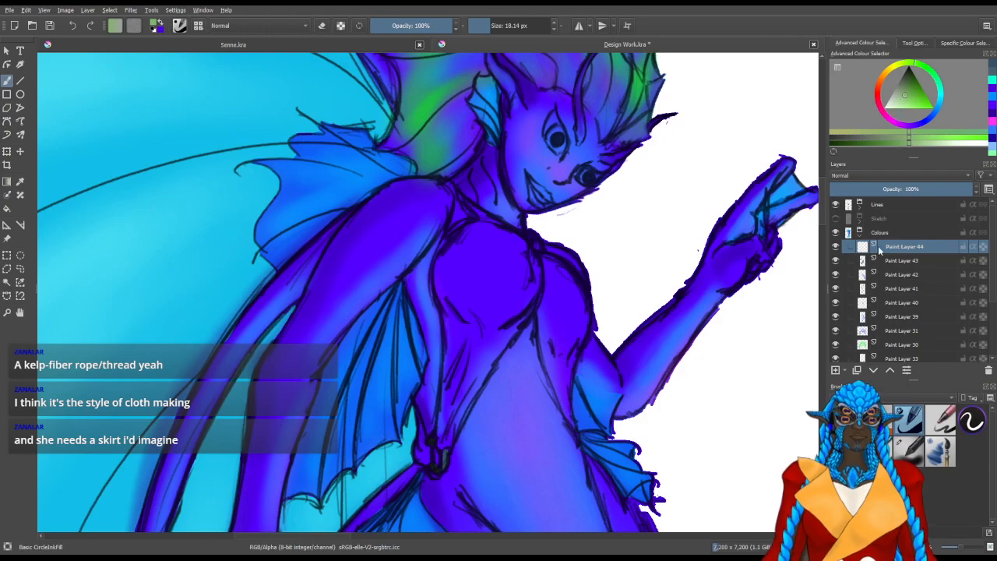
Add a paint layer above Paint Layer 38 in the Lines group and choose the Pencil-2 brush at 5 px
click(860, 208)
click(893, 232)
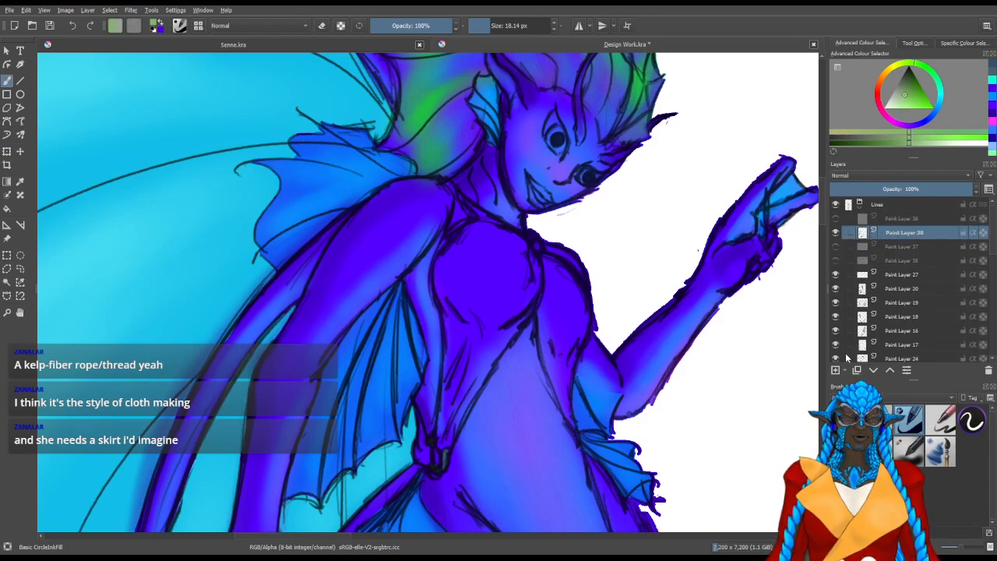
click(835, 370)
click(865, 398)
click(865, 411)
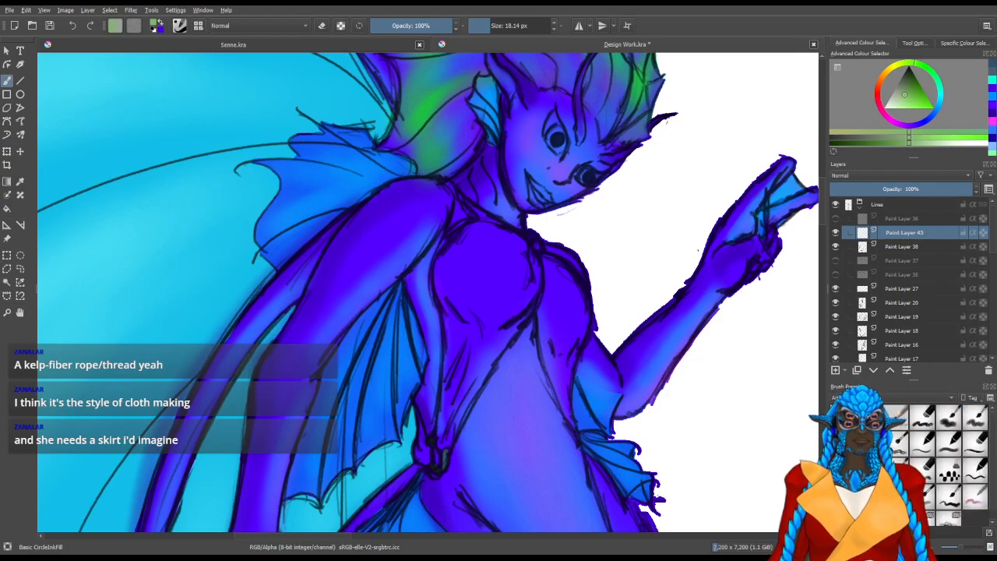
click(897, 418)
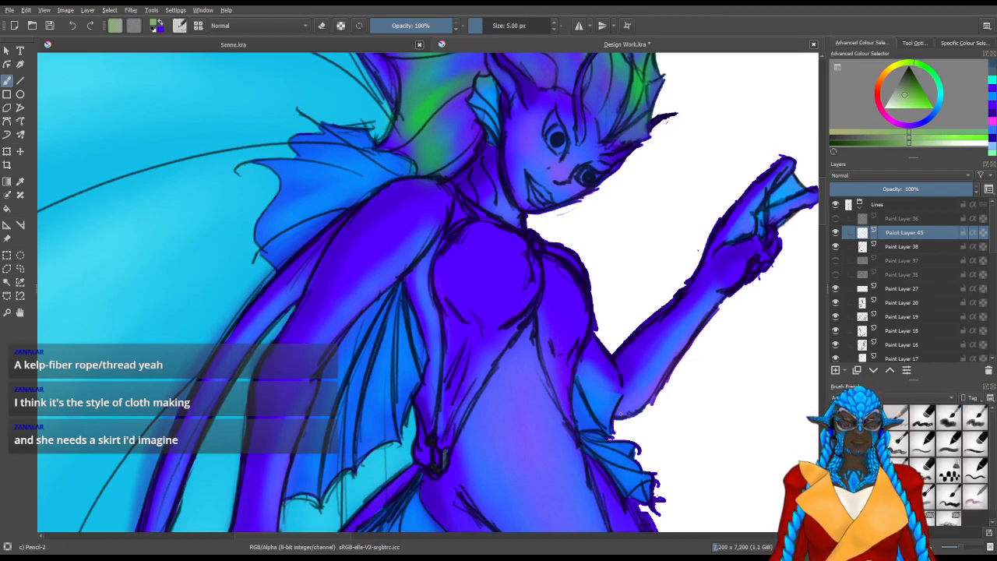
Reset the paint colour to black and sketch a thin curve from the waist knot down across the lower belly
drag(536, 443, 476, 282)
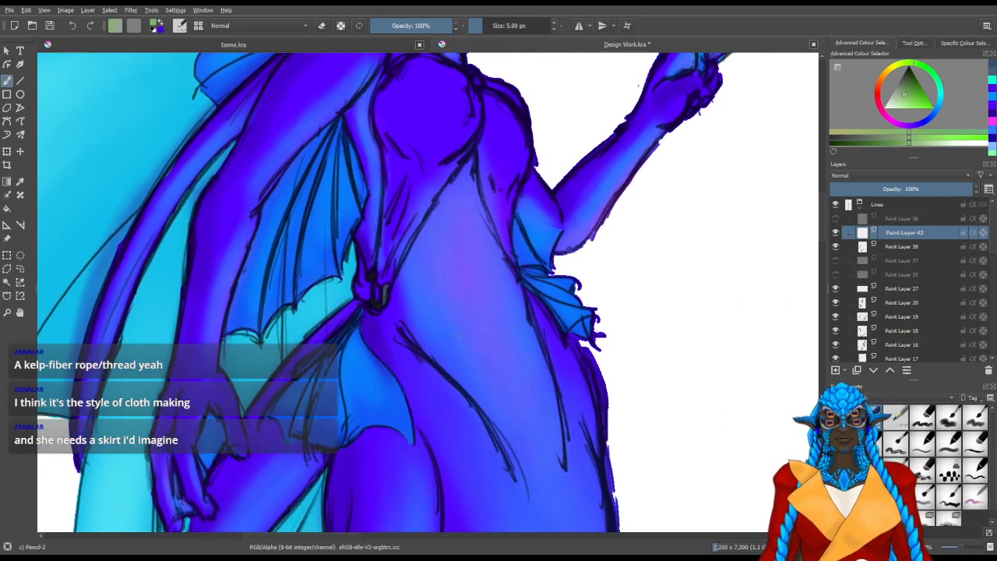
key(d)
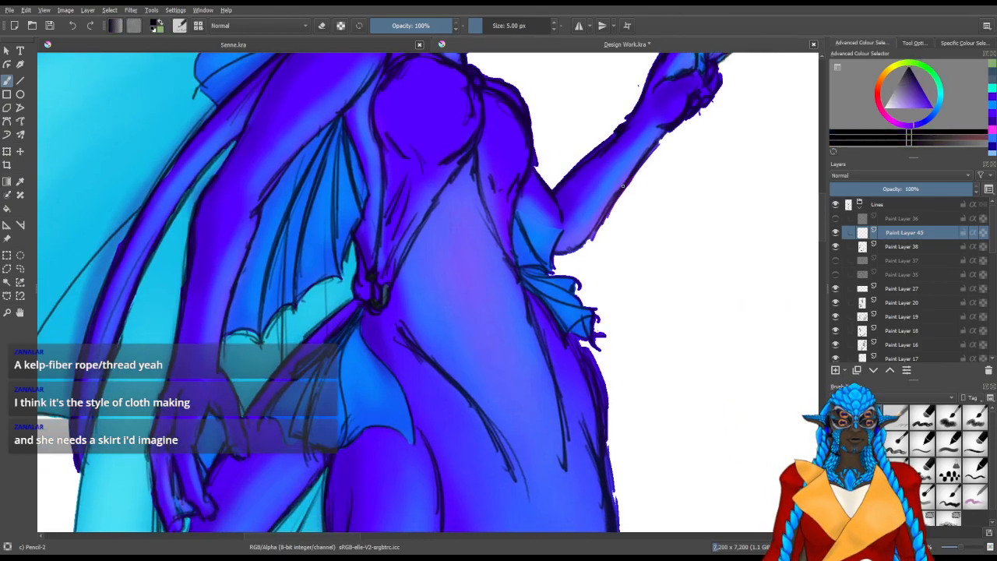
scroll(614, 276, up, 1)
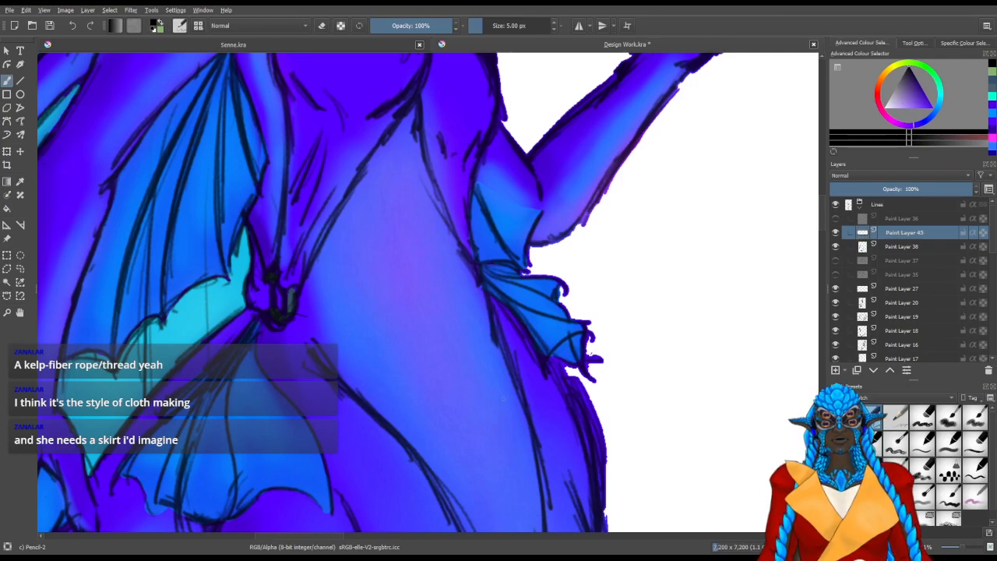
drag(458, 447, 459, 372)
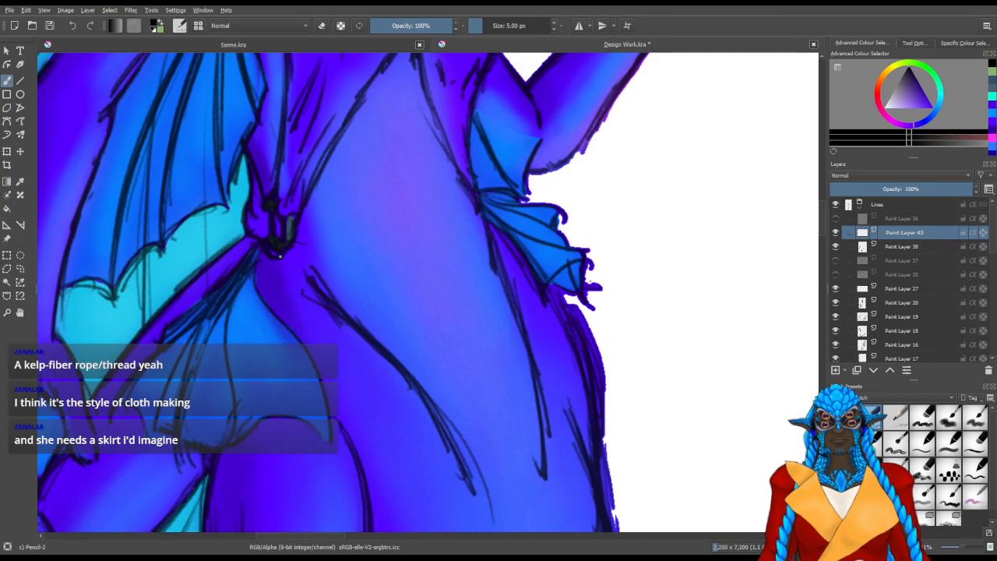
drag(294, 246, 373, 290)
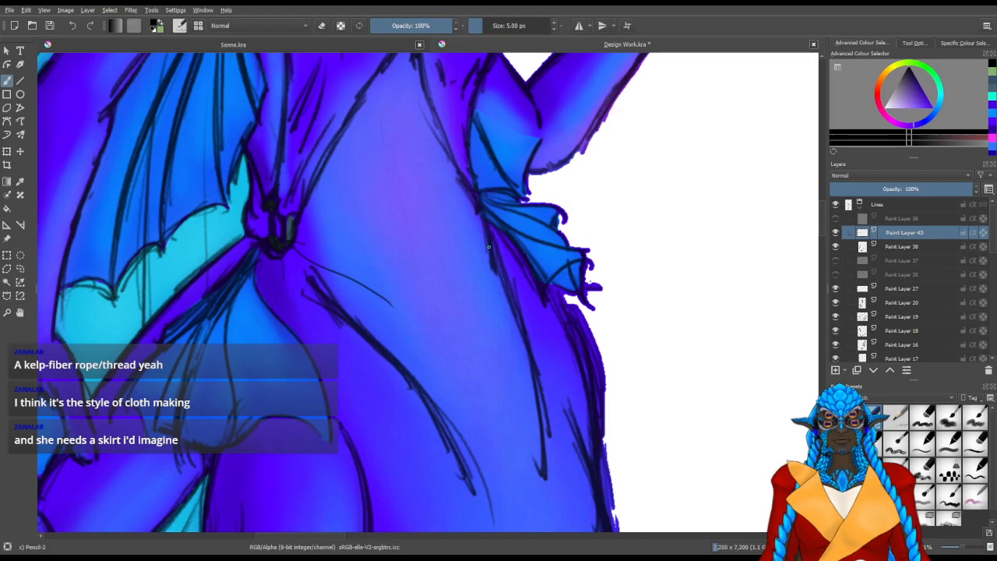
Sketch a few short strokes running down from the small hip fin to start the skirt's far side
drag(481, 277, 487, 248)
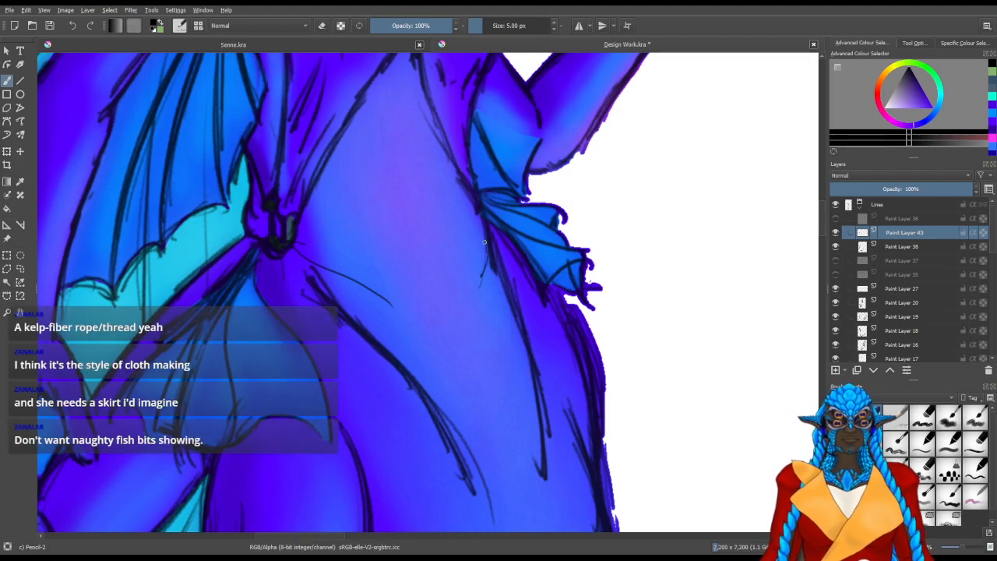
mouse_move(521, 388)
mouse_down()
mouse_move(442, 419)
mouse_move(493, 404)
mouse_up()
mouse_move(497, 290)
mouse_down()
mouse_move(481, 345)
mouse_move(472, 343)
mouse_up()
drag(496, 288, 472, 347)
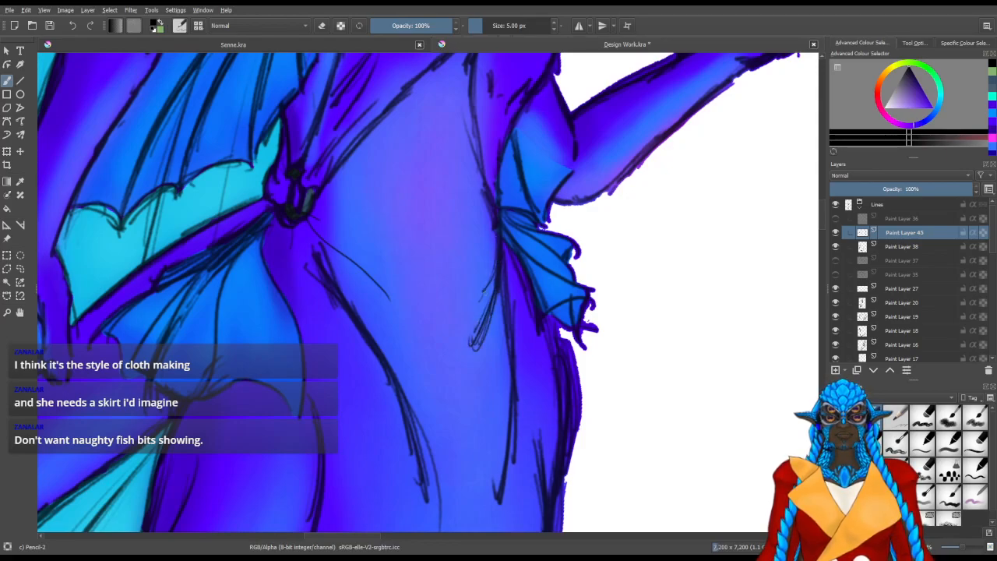
drag(491, 299, 467, 346)
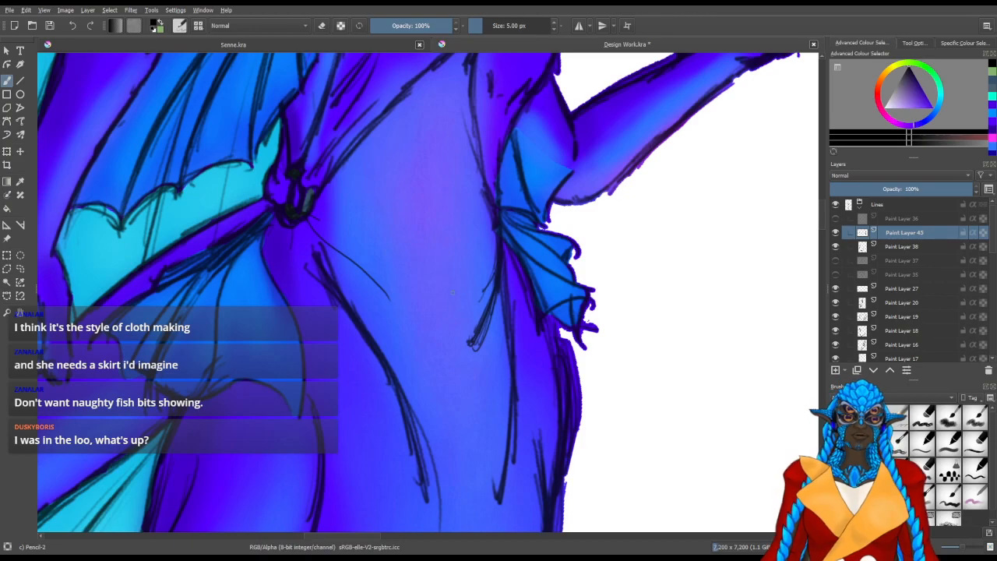
Erase the rough strokes below the hip fin and redraw the waistband curve running down from the far hip
key(e)
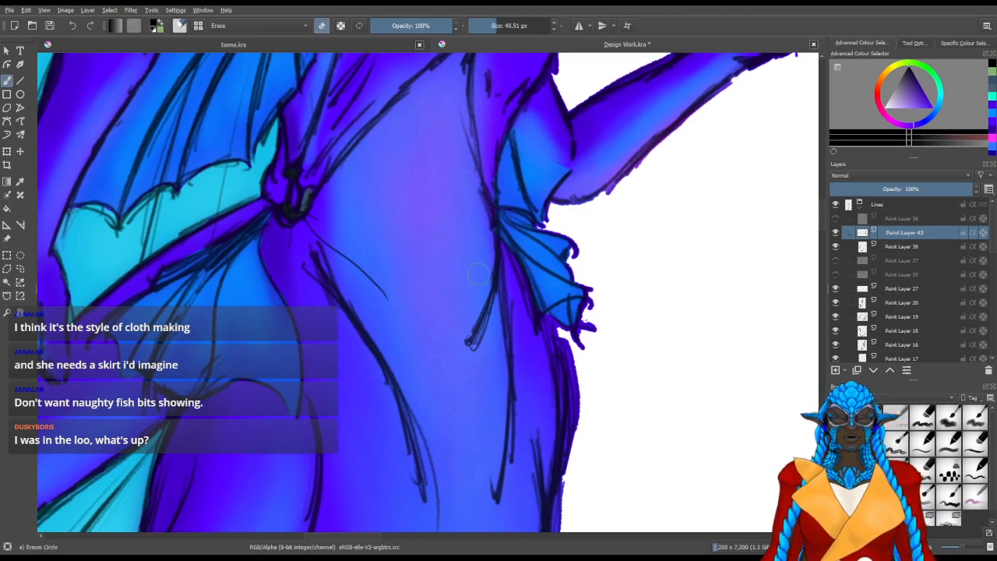
mouse_move(480, 340)
mouse_down()
mouse_move(494, 329)
mouse_move(471, 337)
mouse_move(469, 292)
mouse_up()
key(slash)
mouse_move(494, 232)
mouse_down()
mouse_move(487, 276)
mouse_move(500, 226)
mouse_move(473, 312)
mouse_up()
drag(500, 227, 474, 316)
mouse_move(495, 250)
mouse_down()
mouse_move(435, 392)
mouse_move(379, 396)
mouse_up()
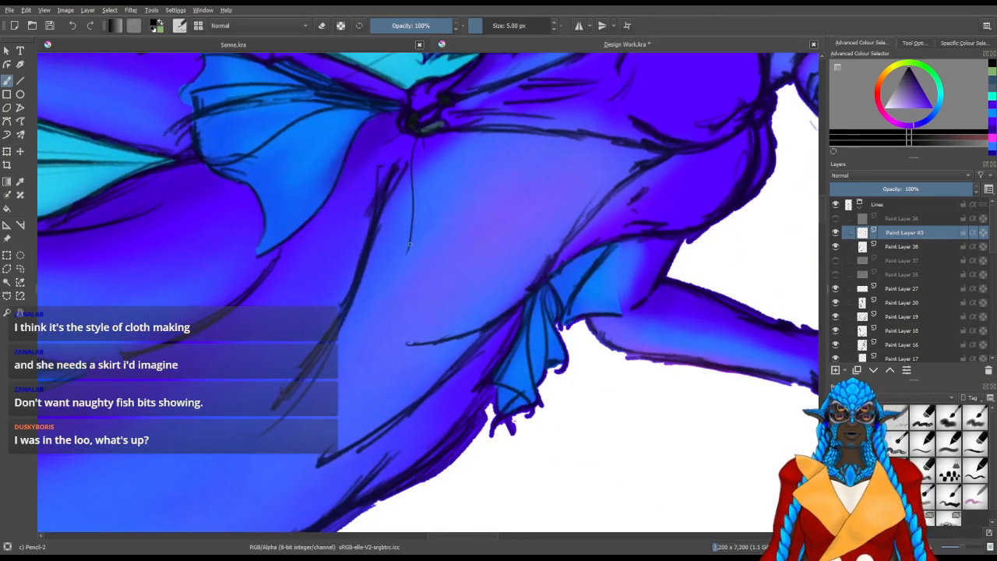
Sketch the skirt's waistband curve from the knot across the lower belly to meet the line from the far hip
drag(393, 294, 413, 344)
drag(390, 271, 410, 346)
drag(399, 236, 404, 340)
drag(413, 204, 391, 284)
drag(410, 182, 398, 246)
mouse_move(407, 208)
mouse_down()
mouse_move(389, 325)
mouse_move(391, 249)
mouse_up()
drag(498, 342, 368, 326)
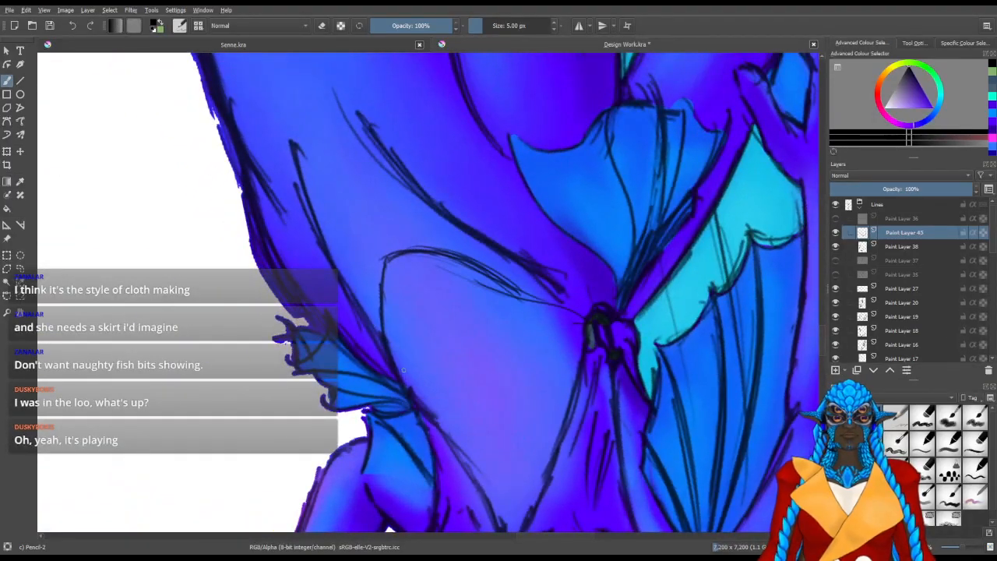
Tidy the corner where the two waistband curves meet on the lower belly with the eraser and Pencil-2
mouse_move(398, 255)
mouse_down()
mouse_move(387, 288)
mouse_move(390, 346)
mouse_move(386, 271)
mouse_move(417, 248)
mouse_move(421, 258)
mouse_up()
key(slash)
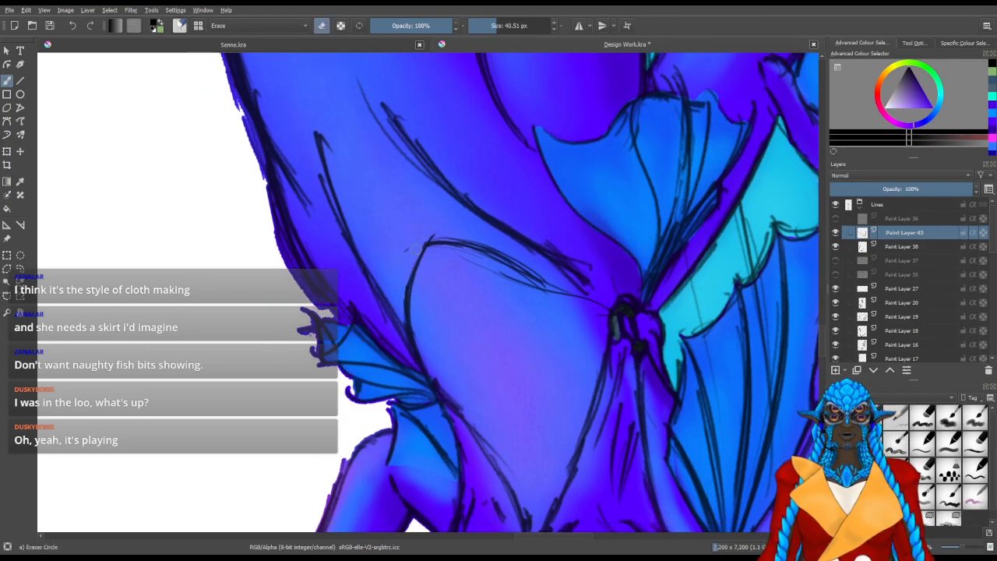
key(slash)
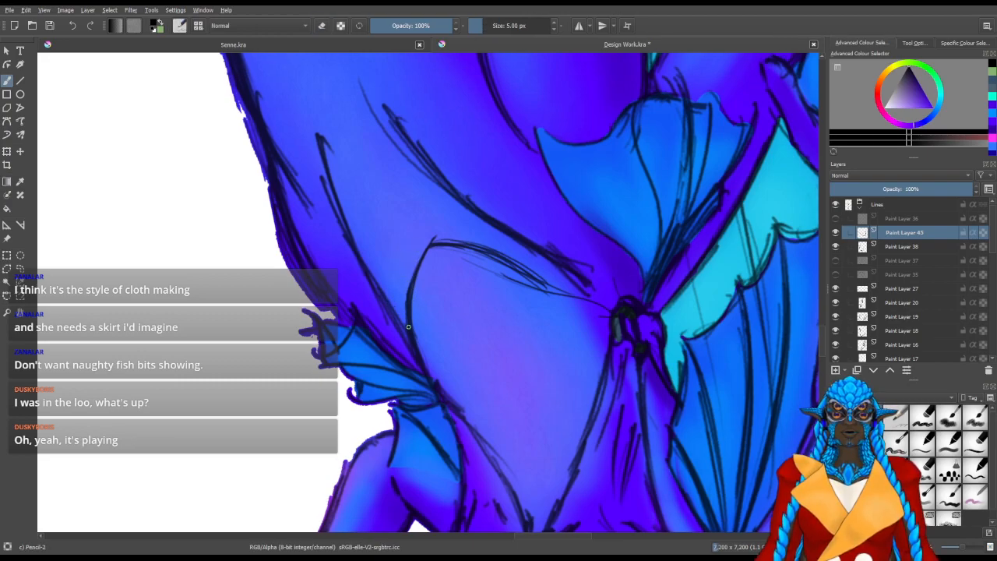
mouse_move(407, 249)
mouse_down()
mouse_move(402, 322)
mouse_move(403, 281)
mouse_move(328, 386)
mouse_move(329, 454)
mouse_move(276, 412)
mouse_up()
key(m)
mouse_move(368, 294)
mouse_down()
mouse_move(408, 370)
mouse_move(383, 332)
mouse_move(397, 380)
mouse_move(351, 300)
mouse_up()
key(slash)
key(slash)
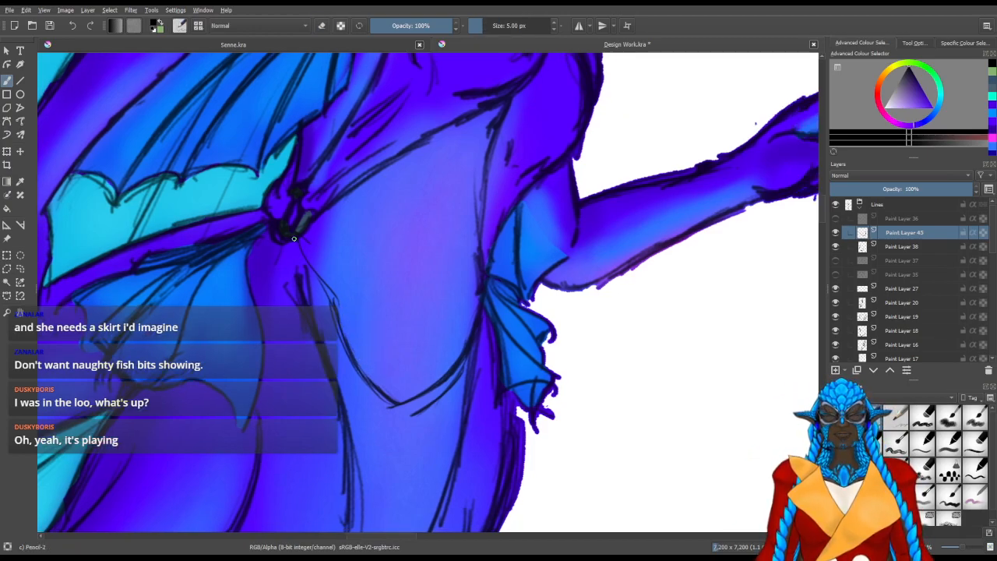
Reshape the waistband line just below the knot and erase the stray strokes beside it
drag(311, 265, 336, 311)
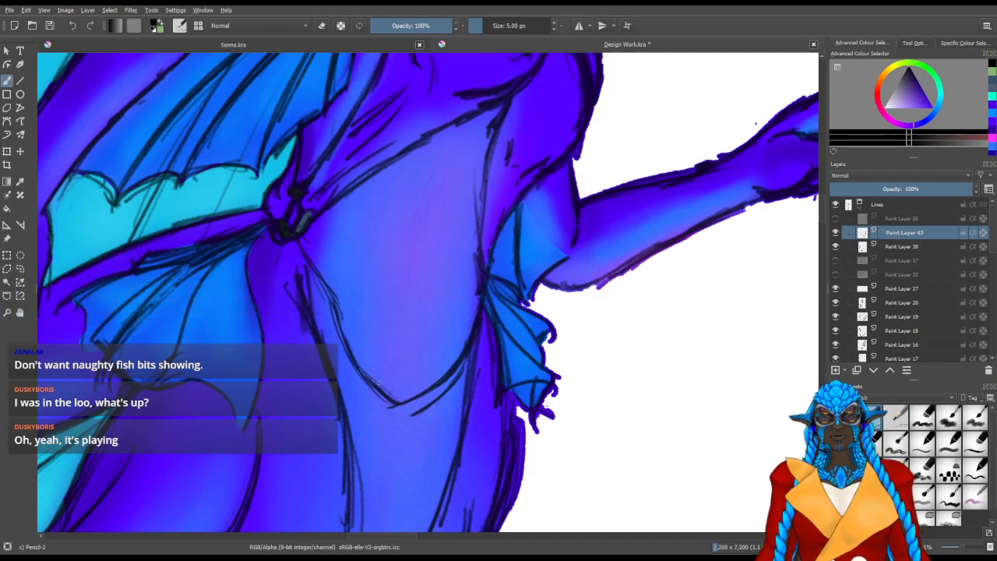
drag(317, 310, 348, 360)
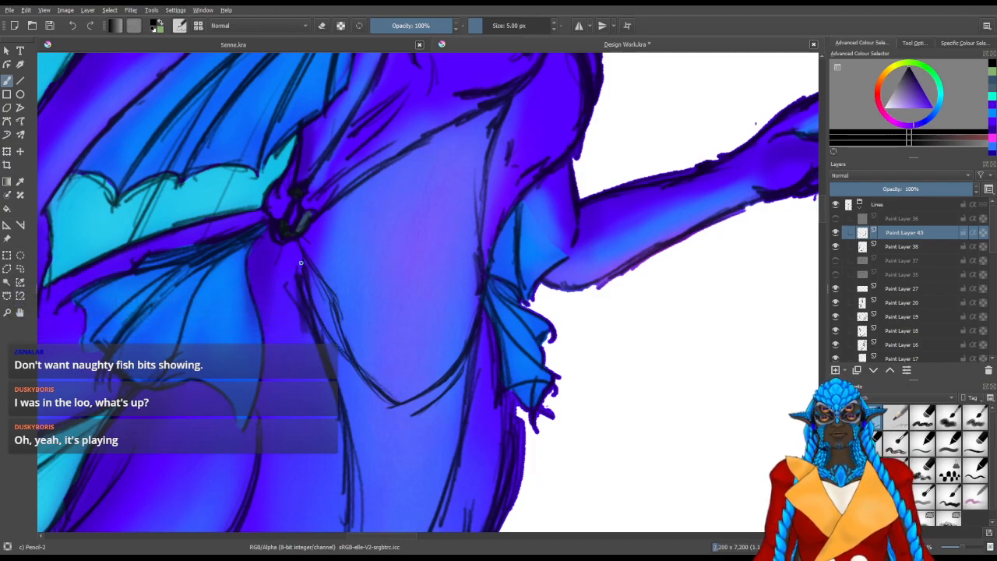
key(/)
drag(320, 296, 350, 349)
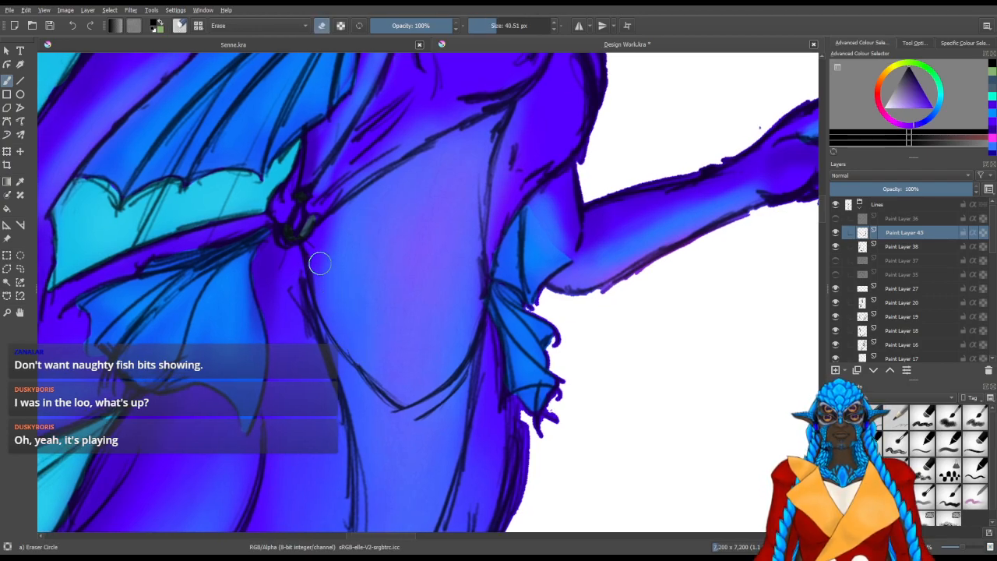
mouse_move(372, 366)
mouse_down()
mouse_move(346, 349)
mouse_move(357, 367)
mouse_up()
mouse_move(391, 466)
mouse_down()
mouse_move(307, 450)
mouse_move(311, 432)
mouse_move(359, 390)
mouse_up()
Darken and smooth the waistband line from the knot down to its lowest point with Pencil-2
key(/)
mouse_move(352, 297)
mouse_down()
mouse_move(343, 274)
mouse_move(358, 320)
mouse_up()
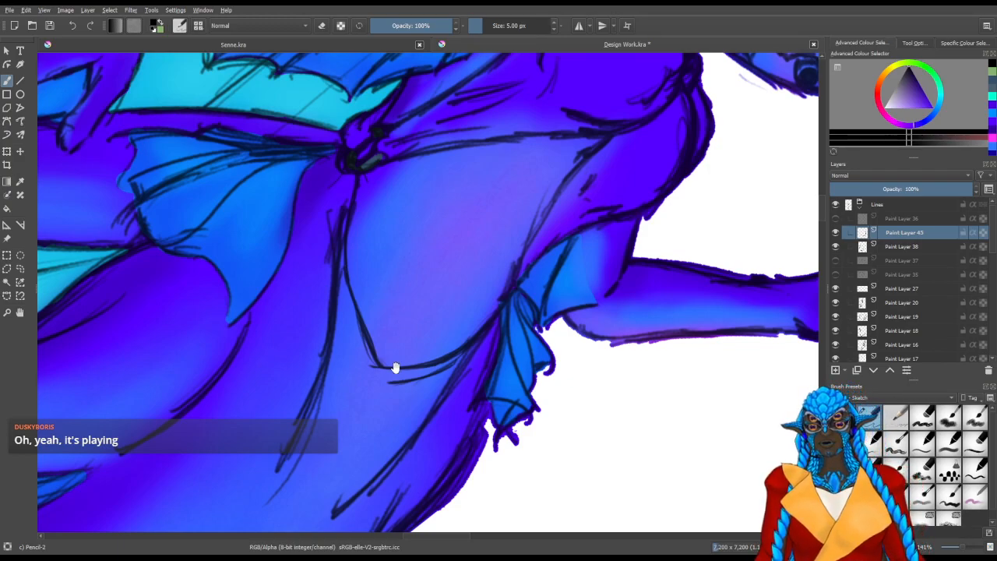
drag(397, 368, 398, 326)
drag(381, 262, 364, 287)
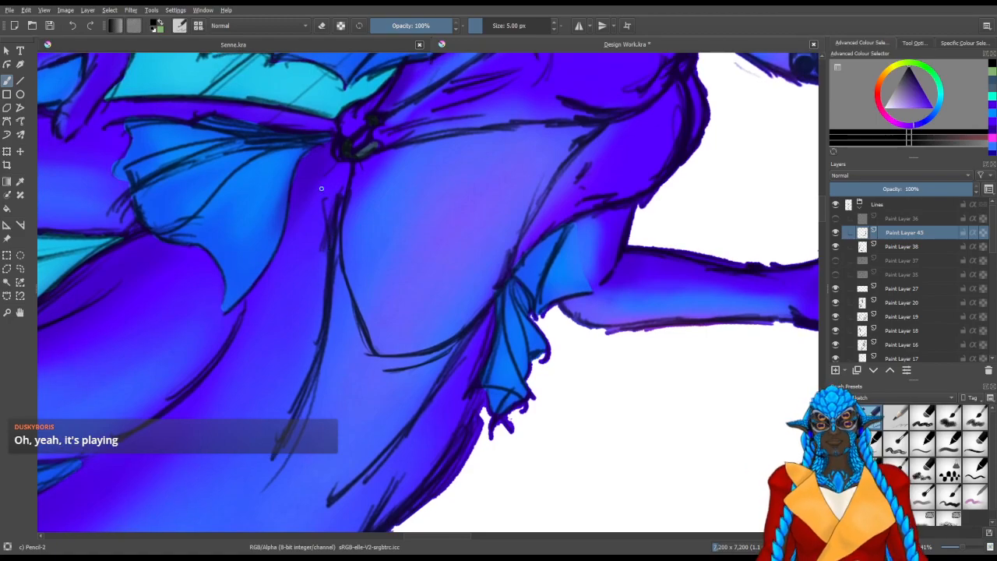
Sketch the first lines of the skirt's near edge falling from the knot towards the thigh
mouse_move(327, 229)
mouse_down()
mouse_move(318, 252)
mouse_move(324, 234)
mouse_up()
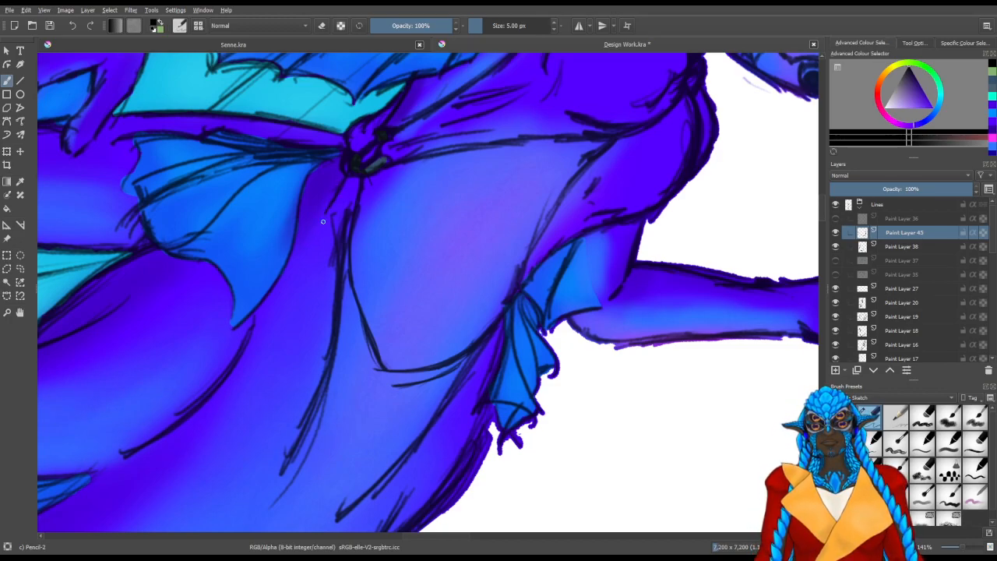
mouse_move(320, 223)
mouse_down()
mouse_move(307, 273)
mouse_move(318, 235)
mouse_up()
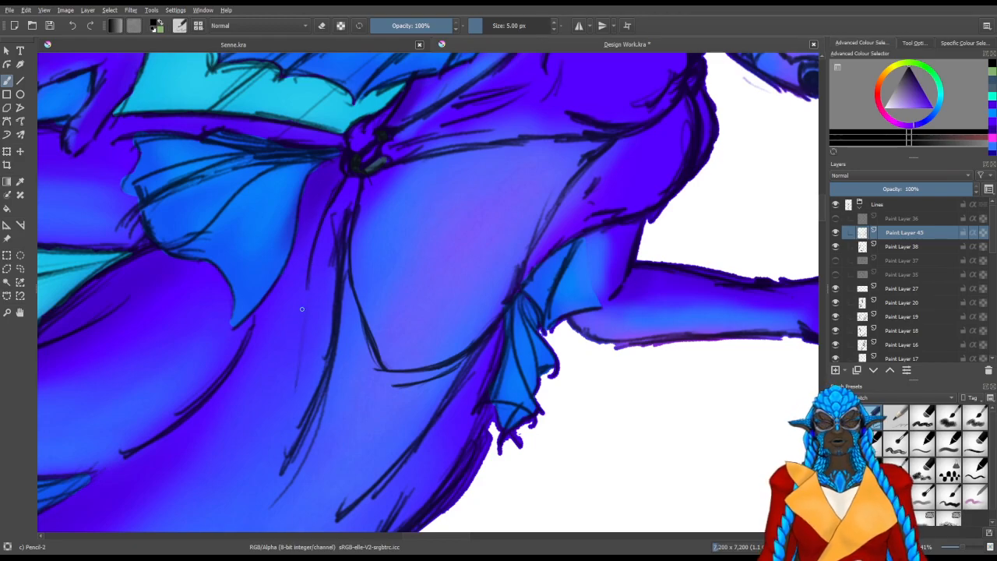
drag(301, 288, 345, 391)
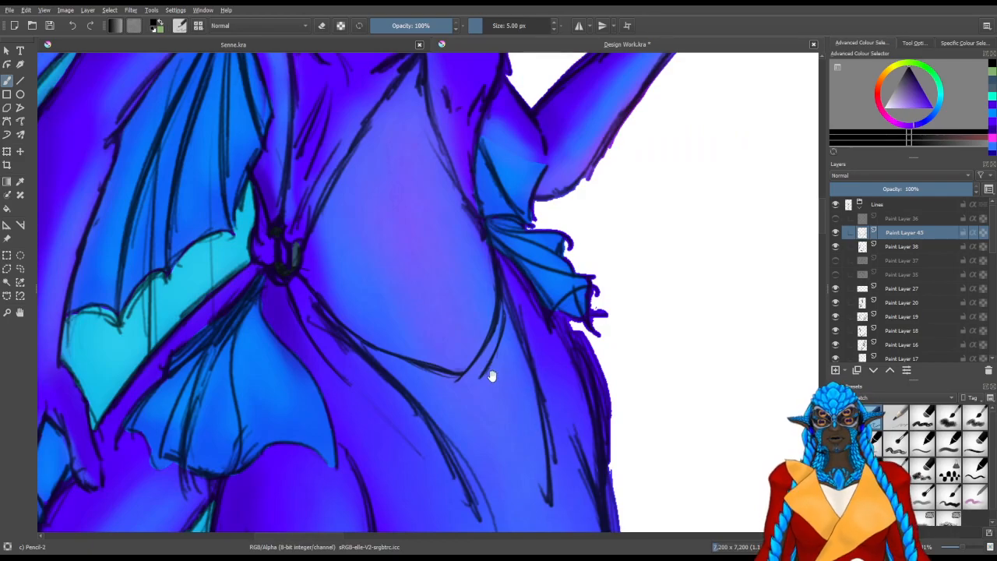
drag(491, 375, 379, 237)
mouse_move(392, 391)
mouse_down()
mouse_move(341, 426)
mouse_move(312, 301)
mouse_up()
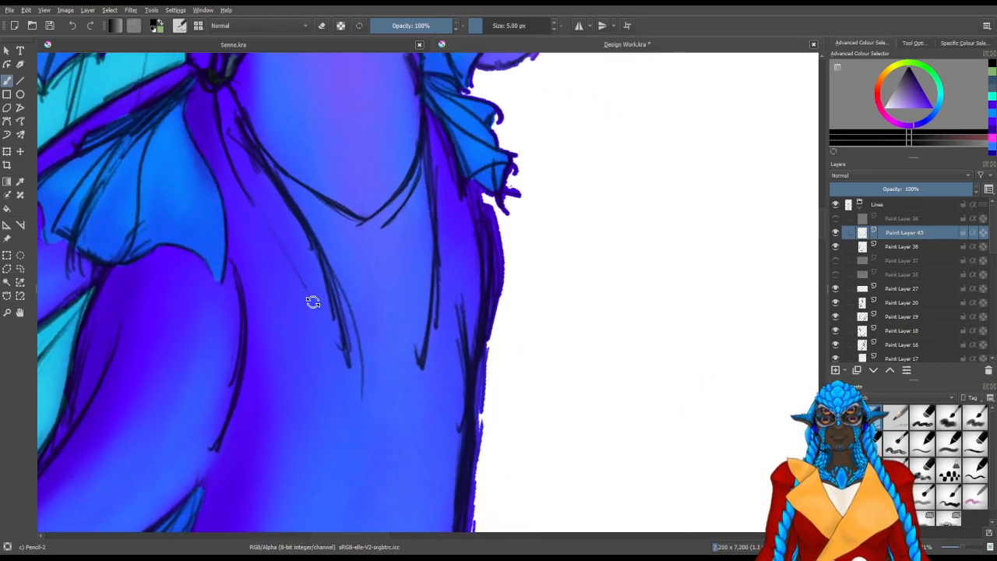
Extend the skirt's near edge down the thigh with several long overlapping pencil strokes
drag(257, 214, 288, 285)
drag(274, 239, 294, 316)
drag(263, 226, 293, 320)
drag(249, 187, 295, 356)
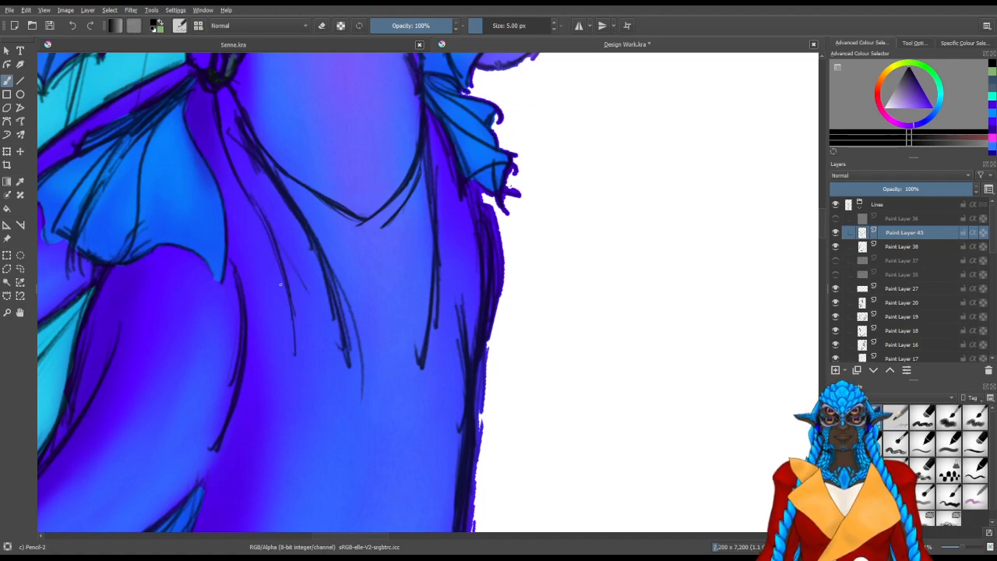
Sketch the skirt's far edge and side folds falling from the hip fin down the far thigh
drag(453, 300, 413, 392)
key(slash)
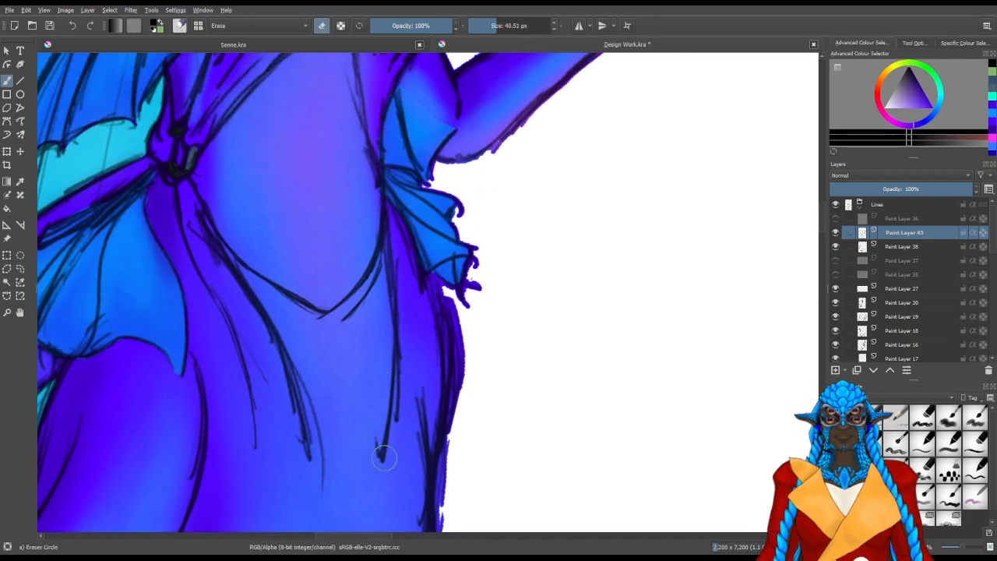
key(slash)
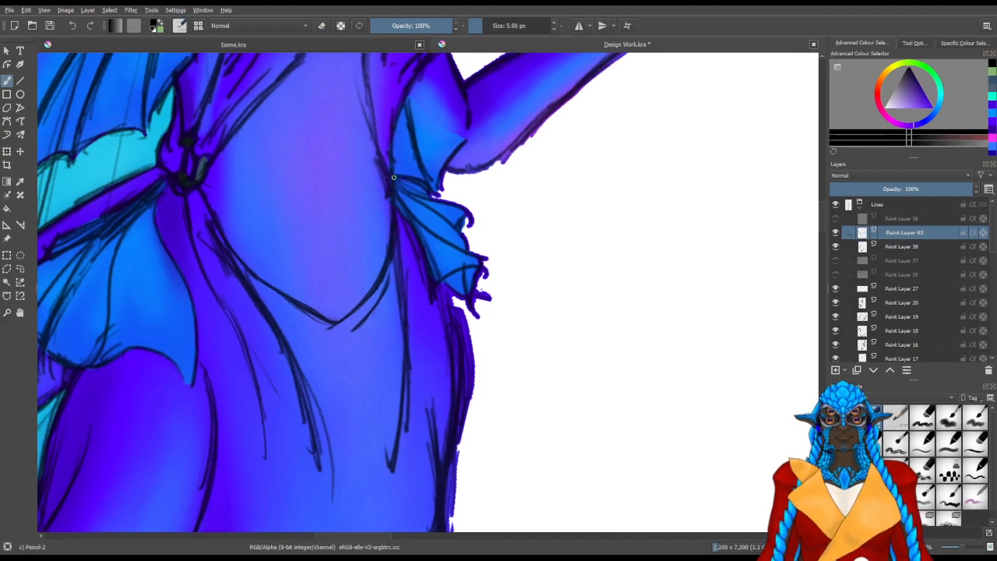
mouse_move(404, 211)
mouse_down()
mouse_move(428, 372)
mouse_move(407, 451)
mouse_up()
drag(429, 377, 404, 468)
drag(427, 394, 408, 450)
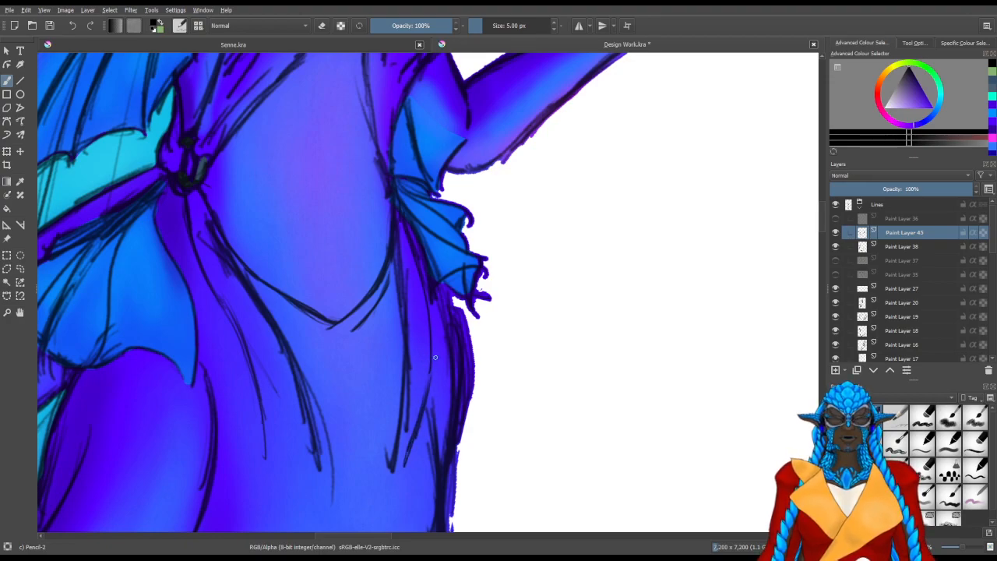
Draw a wavy hem across the thighs and join it to the skirt's far edge with short fold strokes
mouse_move(430, 373)
mouse_down()
mouse_move(423, 434)
mouse_move(396, 486)
mouse_move(164, 421)
mouse_move(258, 324)
mouse_move(237, 310)
mouse_up()
mouse_move(255, 351)
mouse_down()
mouse_move(200, 251)
mouse_move(255, 351)
mouse_move(230, 277)
mouse_move(261, 350)
mouse_move(438, 377)
mouse_move(433, 466)
mouse_up()
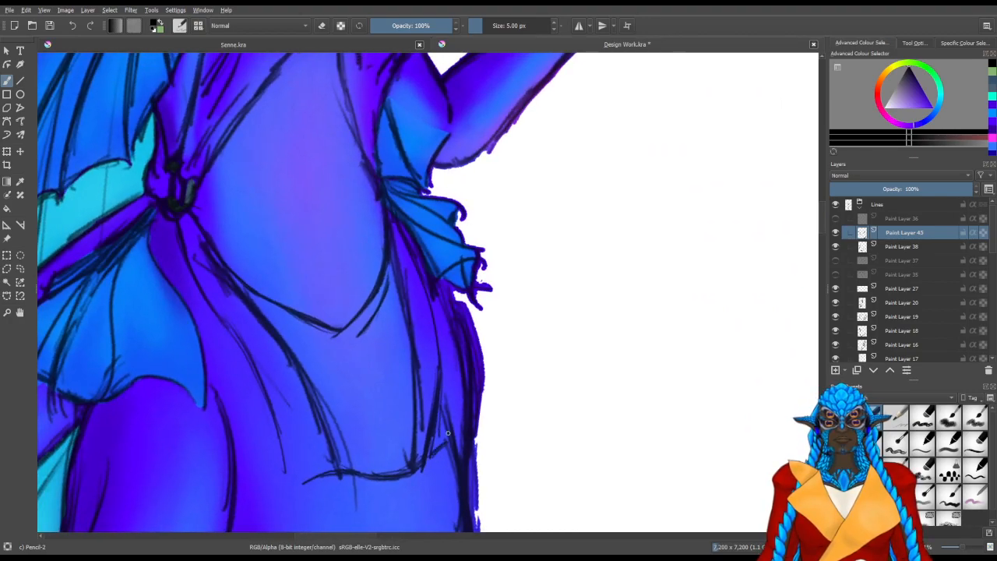
drag(440, 394, 444, 439)
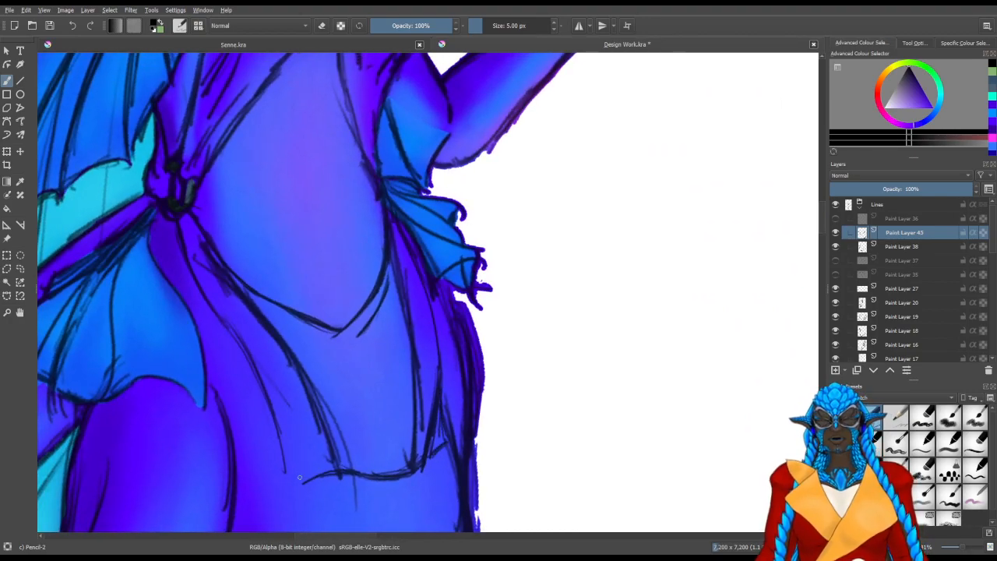
Undo the last stroke and sketch cloth folds on the skirt's near side and below the waistband's lowest point
key(ctrl+z)
mouse_move(248, 317)
mouse_down()
mouse_move(297, 414)
mouse_move(283, 367)
mouse_move(293, 418)
mouse_up()
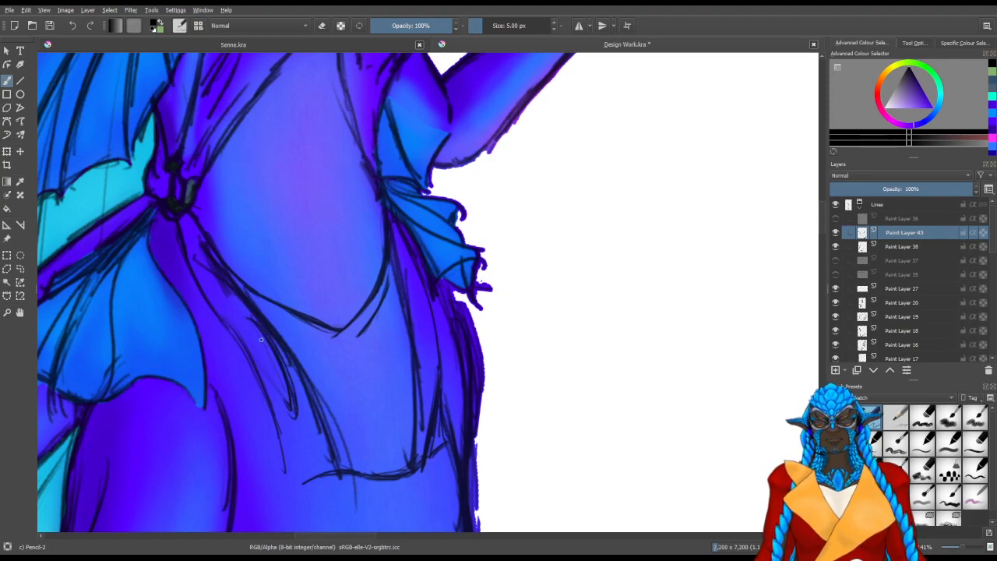
mouse_move(411, 312)
mouse_down()
mouse_move(417, 394)
mouse_move(405, 402)
mouse_up()
drag(403, 349, 363, 404)
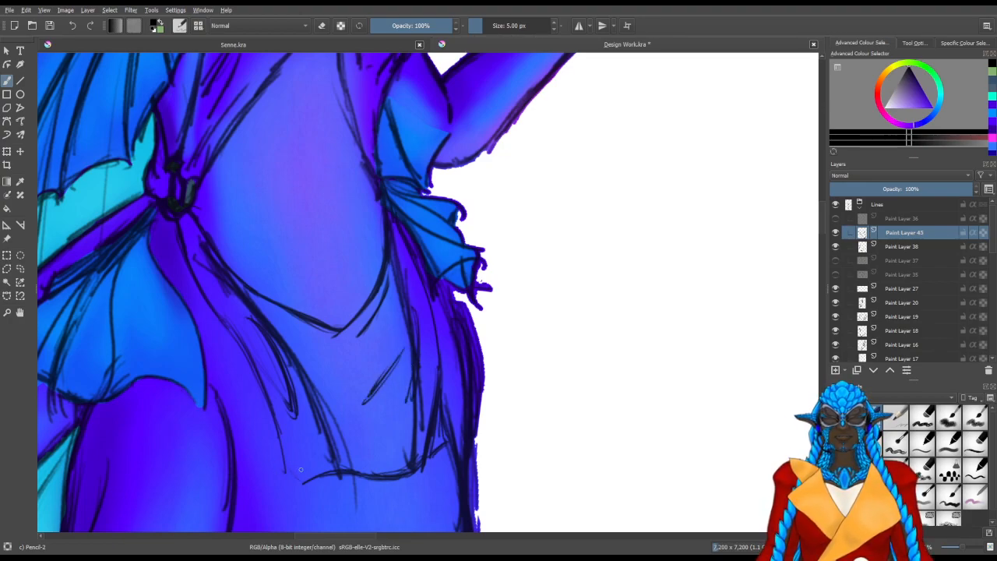
Draw the skirt's near side edge down to the hem and close the pointed corner with fold strokes
drag(241, 363, 258, 458)
drag(253, 389, 259, 467)
mouse_move(257, 395)
mouse_down()
mouse_move(249, 490)
mouse_move(260, 465)
mouse_move(282, 485)
mouse_move(255, 494)
mouse_move(288, 486)
mouse_up()
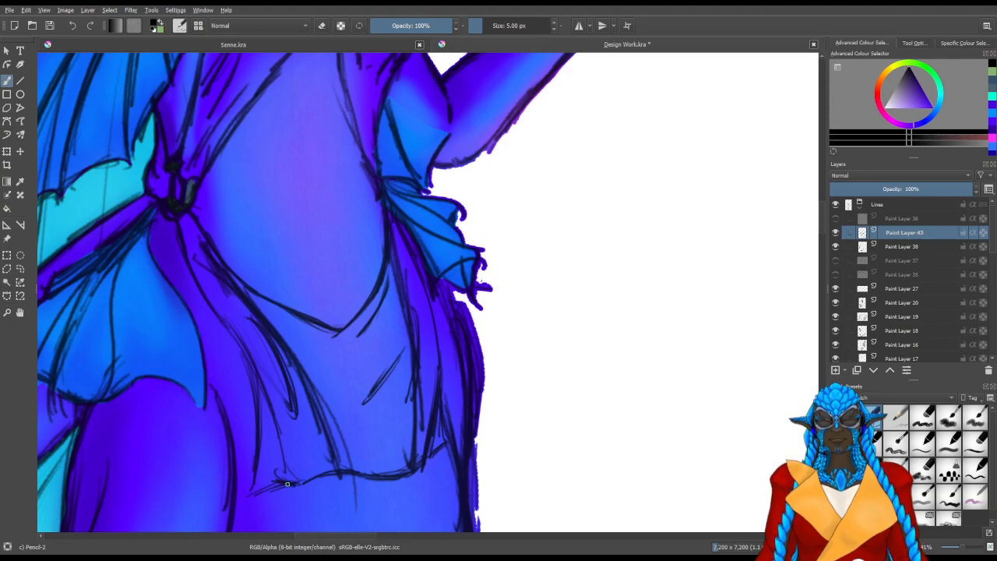
drag(274, 421, 286, 487)
Erase the body lines showing through the front of the skirt on Paint Layer 15
key(slash)
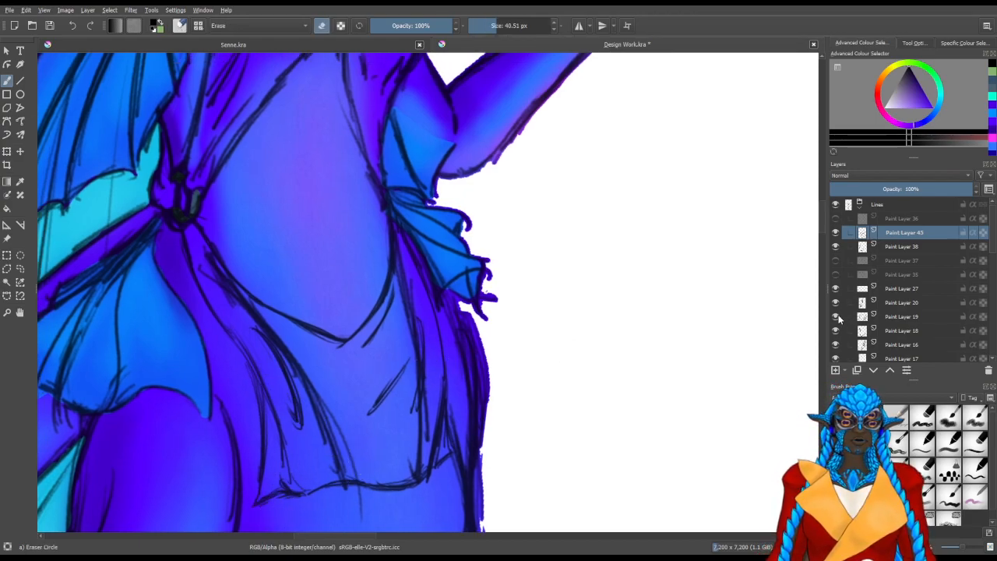
scroll(992, 343, down, 5)
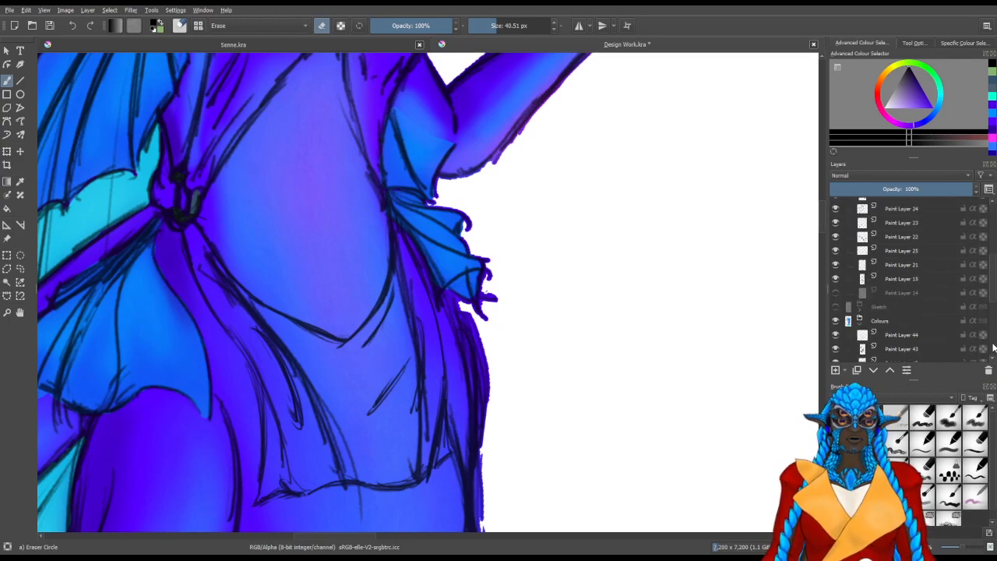
click(835, 281)
click(835, 282)
click(849, 279)
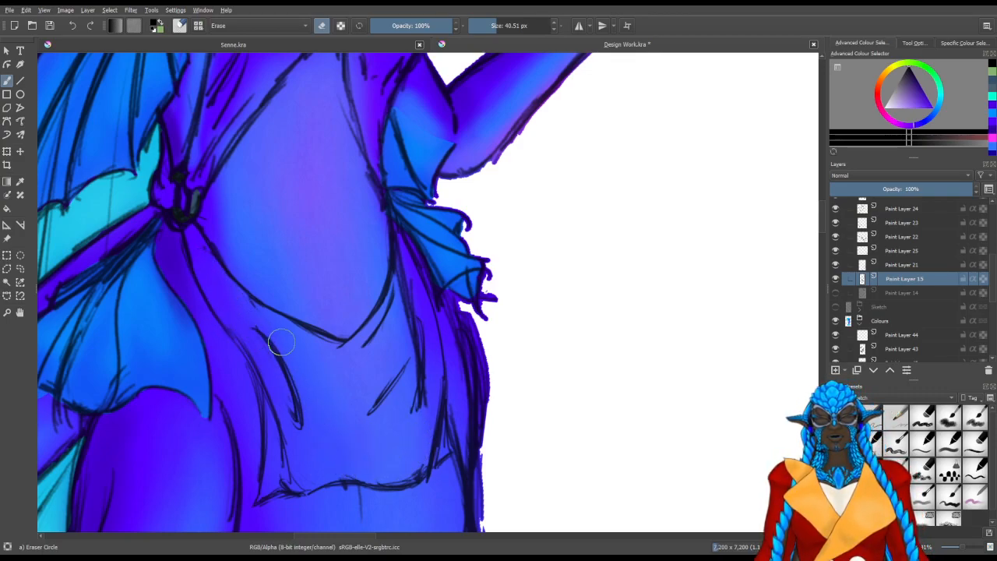
key(ctrl+z)
mouse_move(258, 315)
mouse_down()
mouse_move(219, 262)
mouse_move(227, 281)
mouse_move(235, 273)
mouse_move(254, 324)
mouse_move(234, 313)
mouse_move(240, 321)
mouse_move(233, 292)
mouse_up()
mouse_move(315, 357)
mouse_down()
mouse_move(345, 504)
mouse_move(323, 488)
mouse_move(384, 505)
mouse_up()
key(ctrl+z)
drag(356, 458, 345, 467)
drag(323, 434, 309, 400)
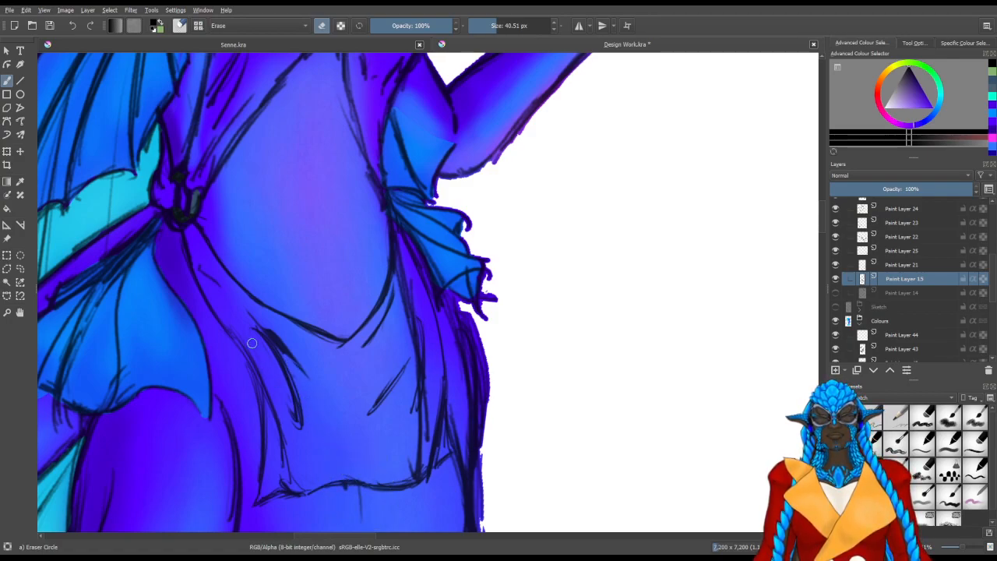
Erase the leftover body lines among the skirt's side folds and save the document
mouse_move(260, 330)
mouse_down()
mouse_move(281, 352)
mouse_move(275, 365)
mouse_up()
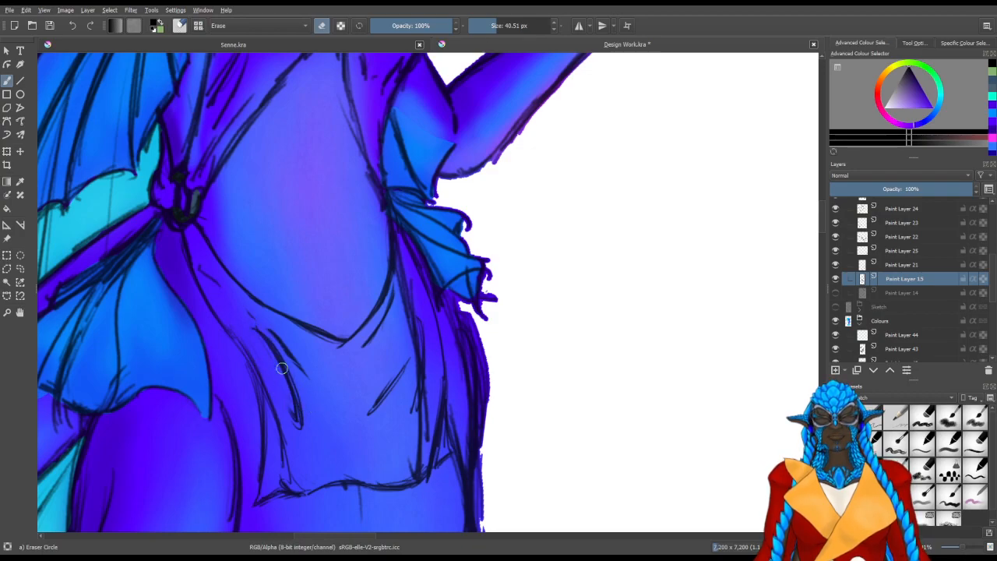
mouse_move(402, 438)
mouse_down()
mouse_move(398, 429)
mouse_move(414, 471)
mouse_up()
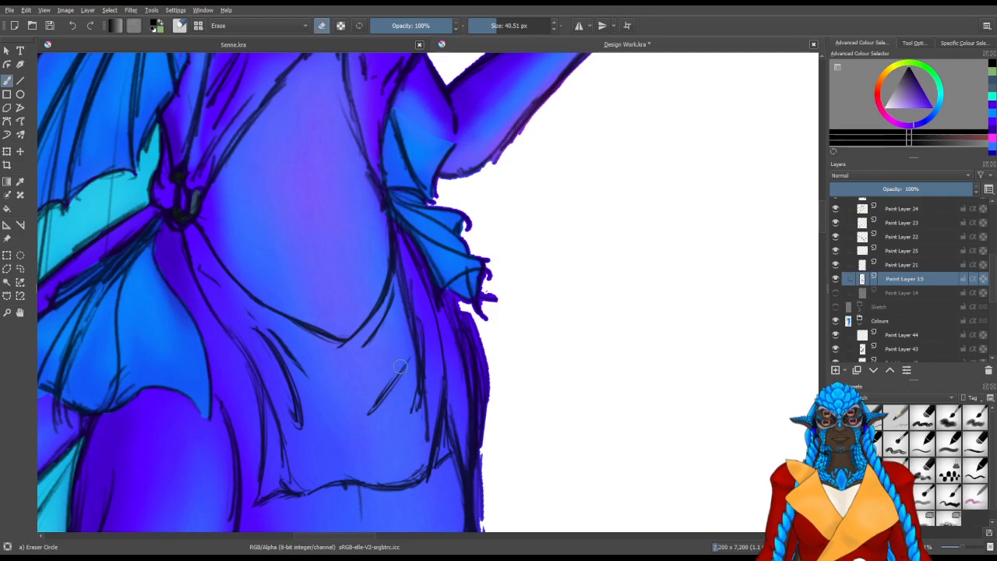
mouse_move(412, 309)
mouse_down()
mouse_move(411, 413)
mouse_move(416, 400)
mouse_up()
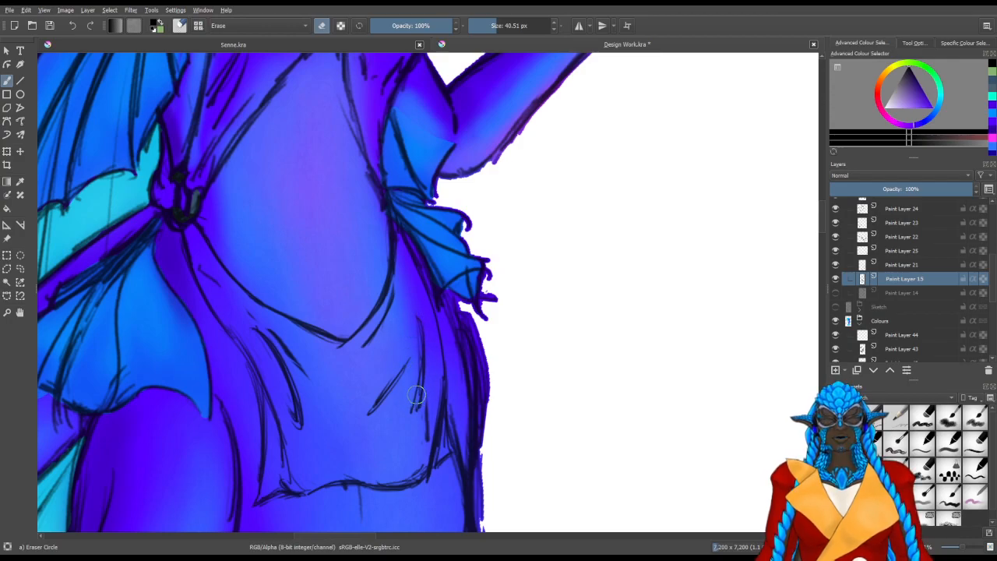
mouse_move(405, 345)
mouse_down()
mouse_move(475, 338)
mouse_move(464, 342)
mouse_up()
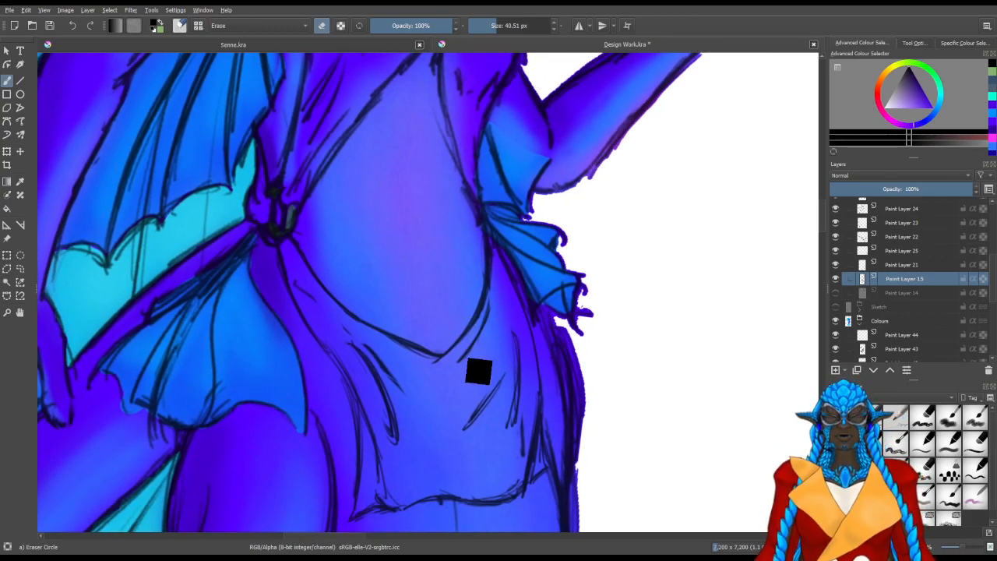
key(ctrl+s)
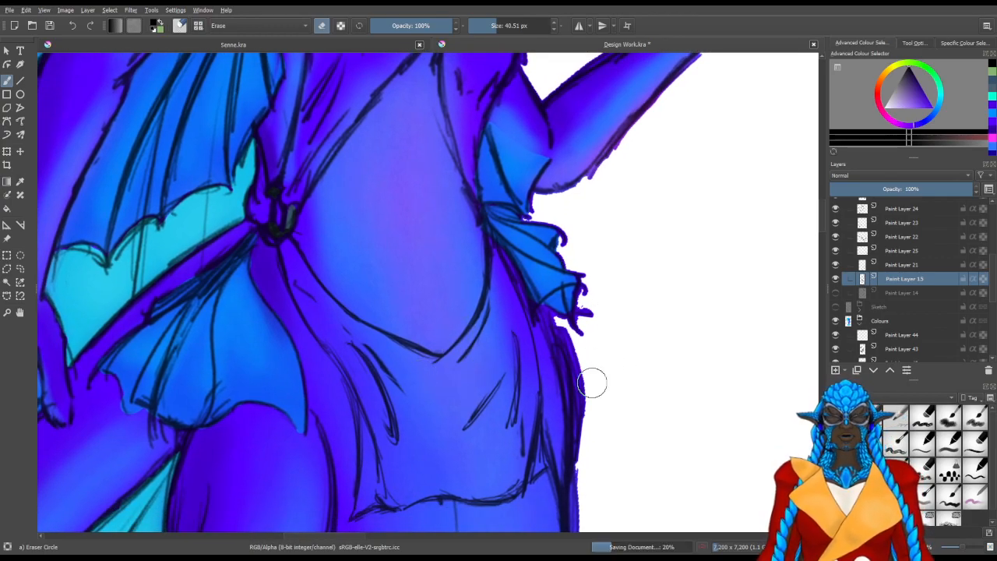
Return to Paint Layer 45 in the Lines group and erase stray line ends around the skirt's folds and hem
click(892, 267)
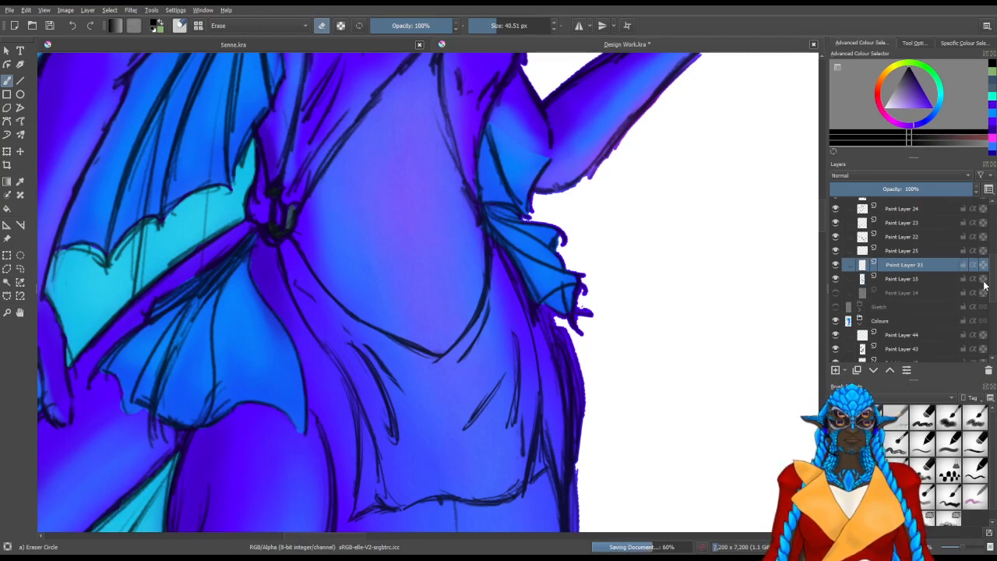
scroll(936, 257, up, 3)
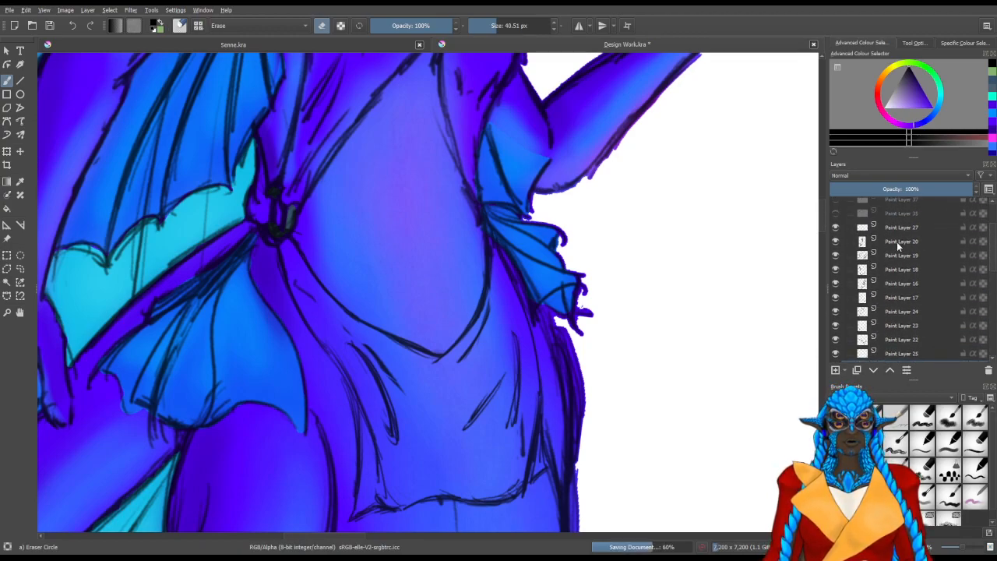
drag(992, 251, 990, 218)
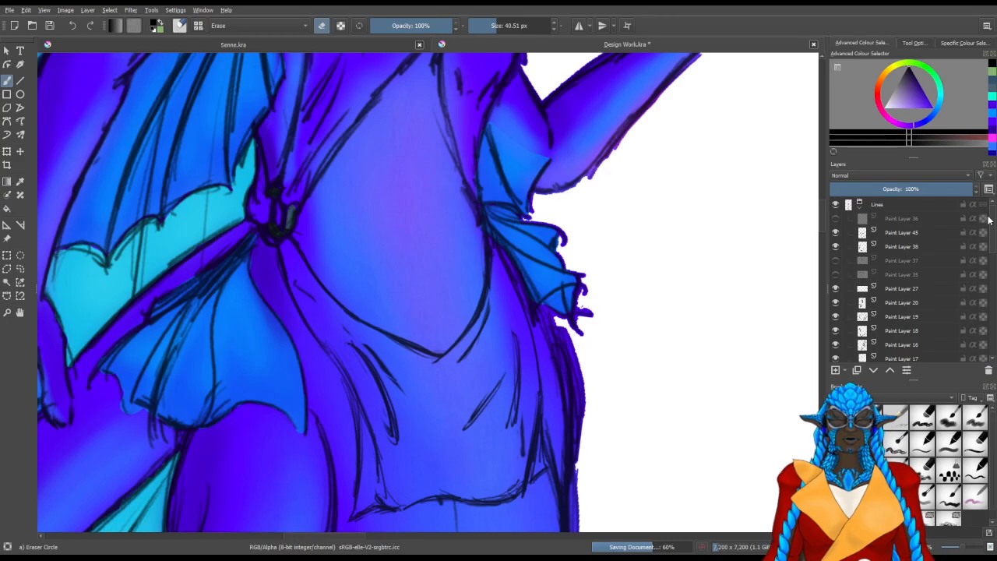
click(896, 232)
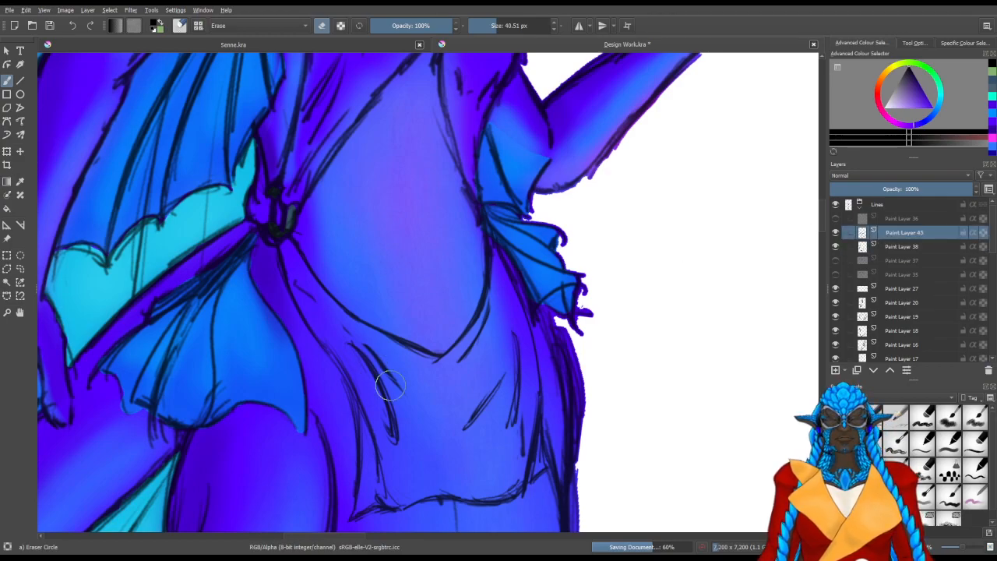
key(e)
drag(350, 365, 364, 425)
mouse_move(403, 460)
mouse_down()
mouse_move(313, 403)
mouse_move(317, 314)
mouse_up()
drag(319, 373, 314, 406)
drag(320, 288, 337, 322)
key(slash)
mouse_move(305, 363)
mouse_down()
mouse_move(316, 323)
mouse_move(299, 378)
mouse_up()
mouse_move(374, 466)
mouse_down()
mouse_move(445, 430)
mouse_move(556, 417)
mouse_move(488, 369)
mouse_up()
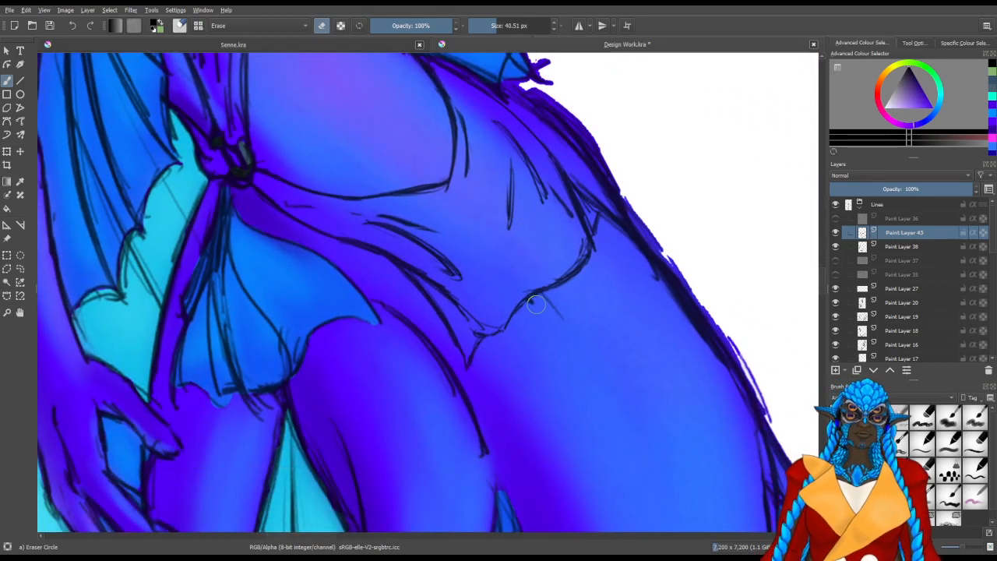
scroll(605, 263, up, 3)
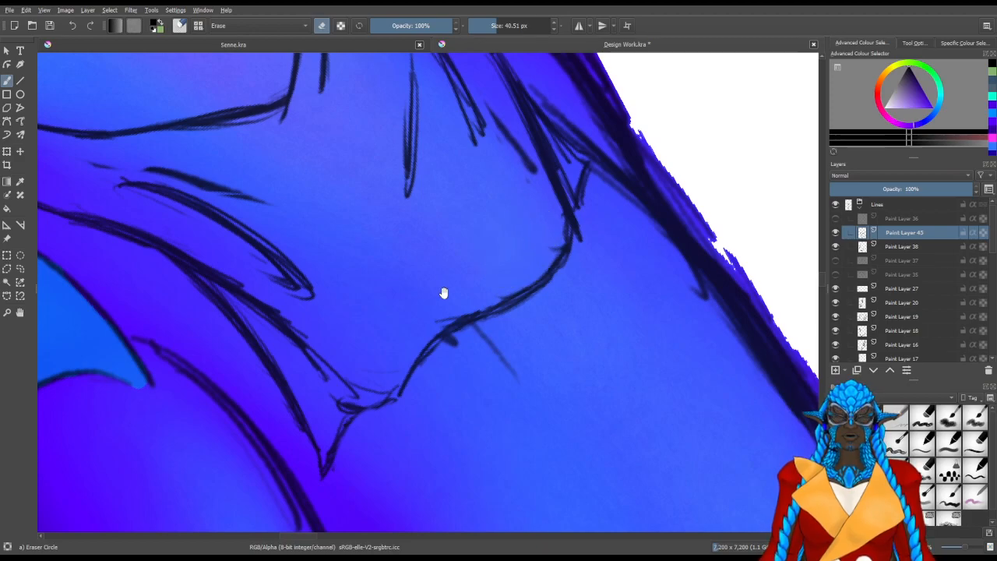
drag(452, 285, 488, 274)
mouse_move(574, 221)
mouse_down()
mouse_move(586, 193)
mouse_move(593, 237)
mouse_up()
Redraw the skirt's wavy hem with a thicker pencil line from the far corner to the near pointed corner
key(slash)
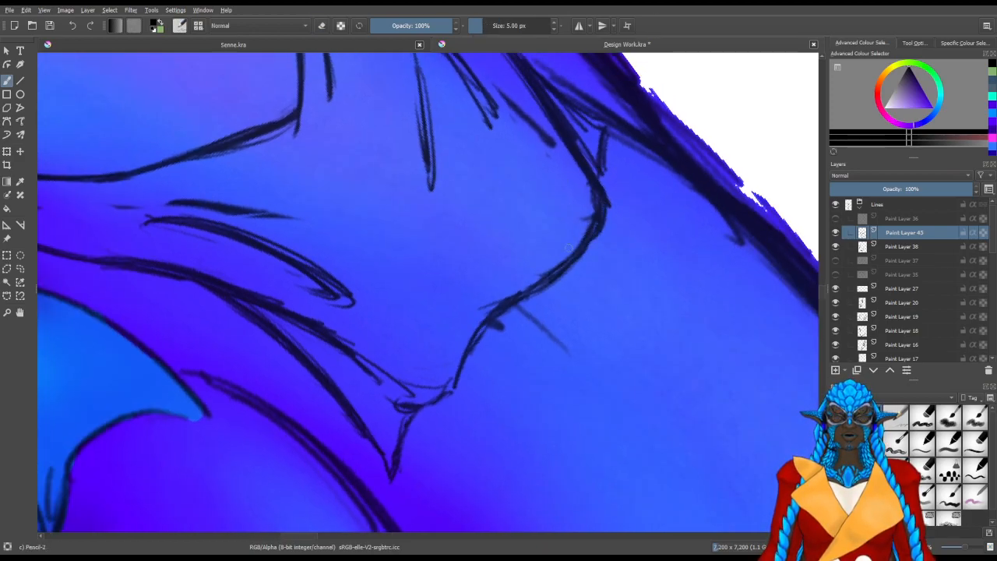
mouse_move(426, 334)
mouse_down()
mouse_move(439, 353)
mouse_move(471, 337)
mouse_up()
mouse_move(508, 184)
mouse_down()
mouse_move(469, 293)
mouse_move(473, 284)
mouse_up()
drag(500, 212, 479, 293)
drag(493, 102, 496, 206)
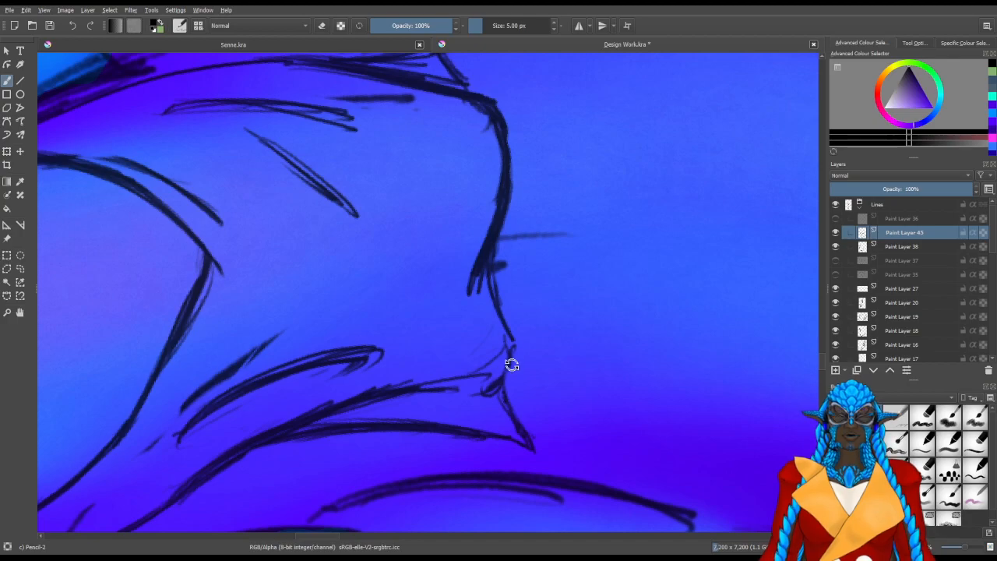
key(6)
drag(496, 291, 465, 401)
mouse_move(482, 365)
mouse_down()
mouse_move(467, 394)
mouse_move(289, 387)
mouse_move(281, 370)
mouse_up()
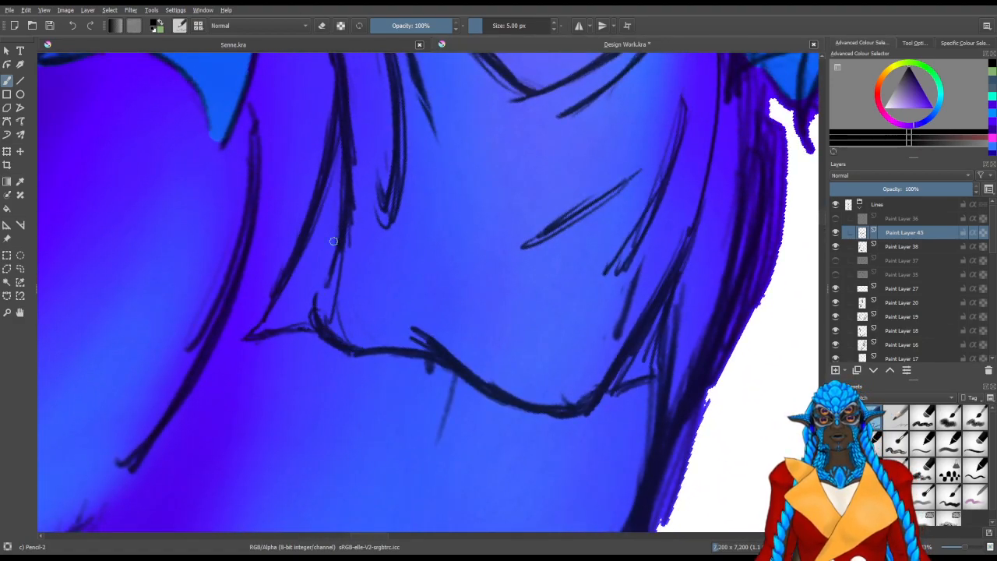
Thicken the skirt's near side edge and the lines running down to its pointed corner
drag(358, 174, 353, 255)
key(e)
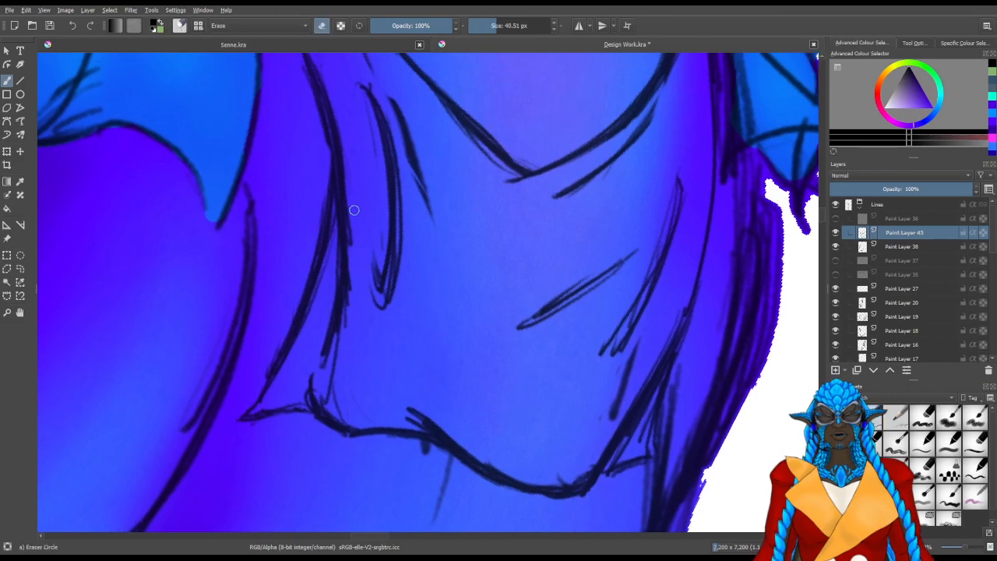
key(slash)
drag(297, 351, 317, 349)
drag(276, 374, 345, 335)
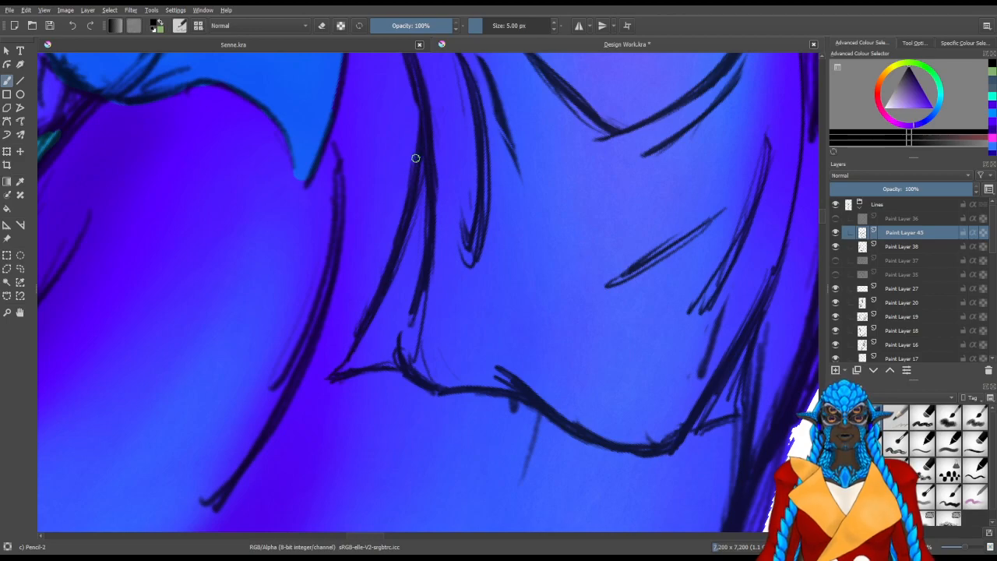
mouse_move(477, 231)
mouse_down()
mouse_move(439, 268)
mouse_move(445, 300)
mouse_move(414, 334)
mouse_up()
Erase the thin stray marks beside the skirt's near-side fold lines
key(slash)
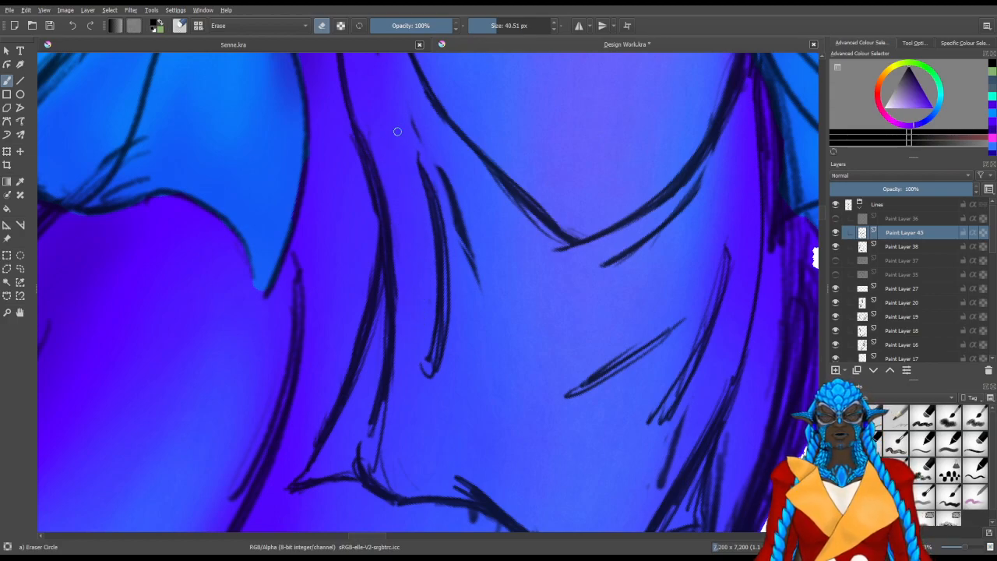
drag(383, 116, 395, 196)
drag(350, 241, 368, 279)
drag(406, 207, 405, 225)
drag(572, 350, 449, 152)
drag(538, 314, 500, 341)
Darken the long far-side fold and the short diagonal fold on the skirt with repeated pencil strokes
key(slash)
drag(592, 178, 561, 291)
drag(597, 173, 530, 331)
drag(590, 223, 533, 325)
drag(600, 177, 553, 321)
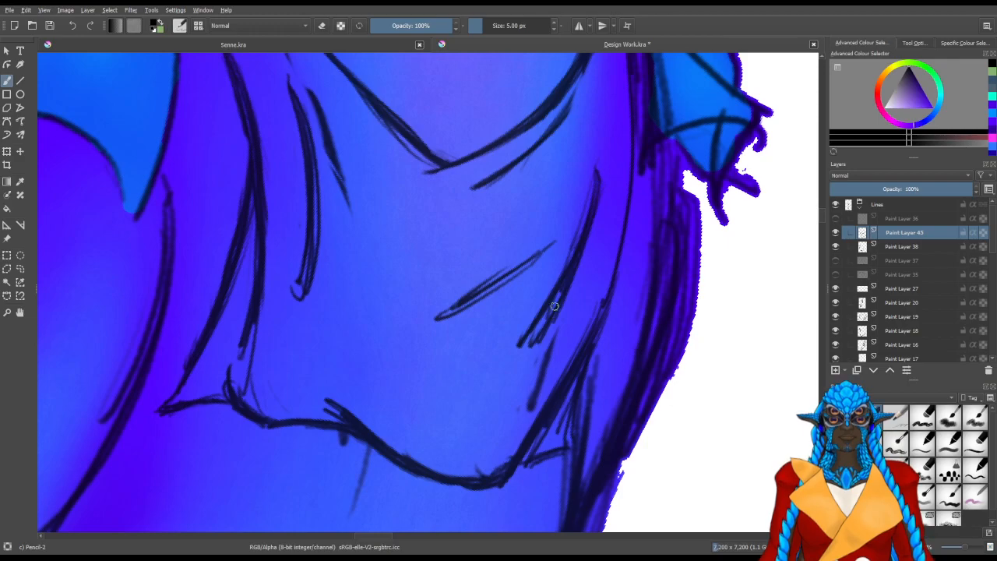
drag(552, 257, 438, 317)
drag(555, 232, 469, 303)
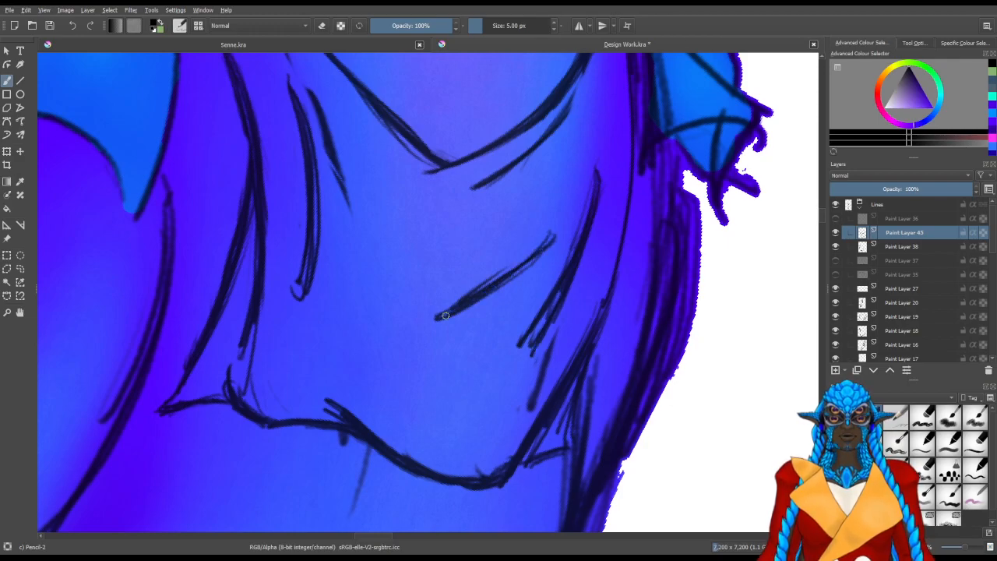
Clean up stray marks above the far-side folds and strengthen the waistband curve at its lowest point
key(slash)
drag(580, 179, 522, 316)
drag(541, 240, 546, 296)
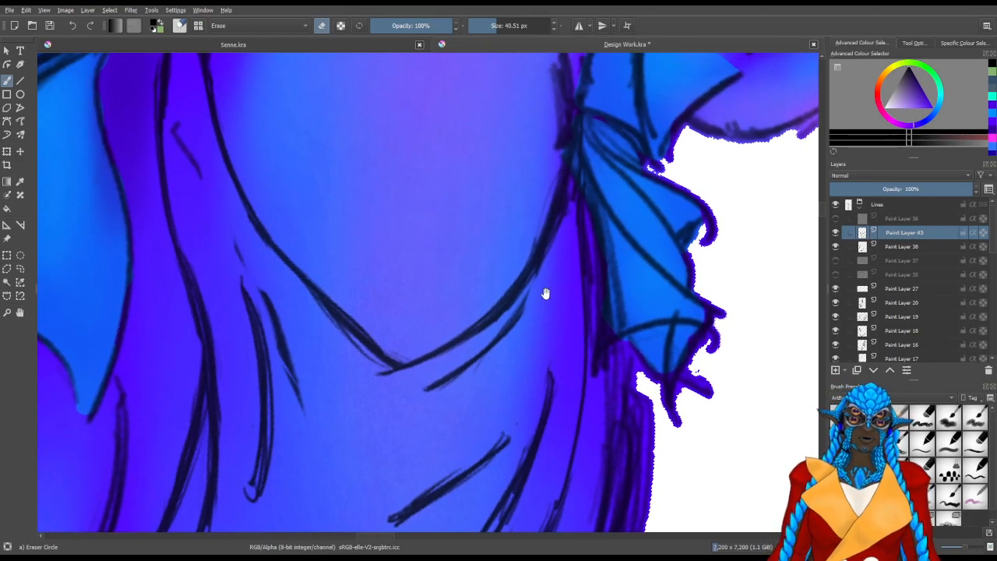
drag(505, 336, 508, 331)
key(slash)
mouse_move(434, 362)
mouse_down()
mouse_move(450, 413)
mouse_move(419, 354)
mouse_move(460, 337)
mouse_move(482, 295)
mouse_up()
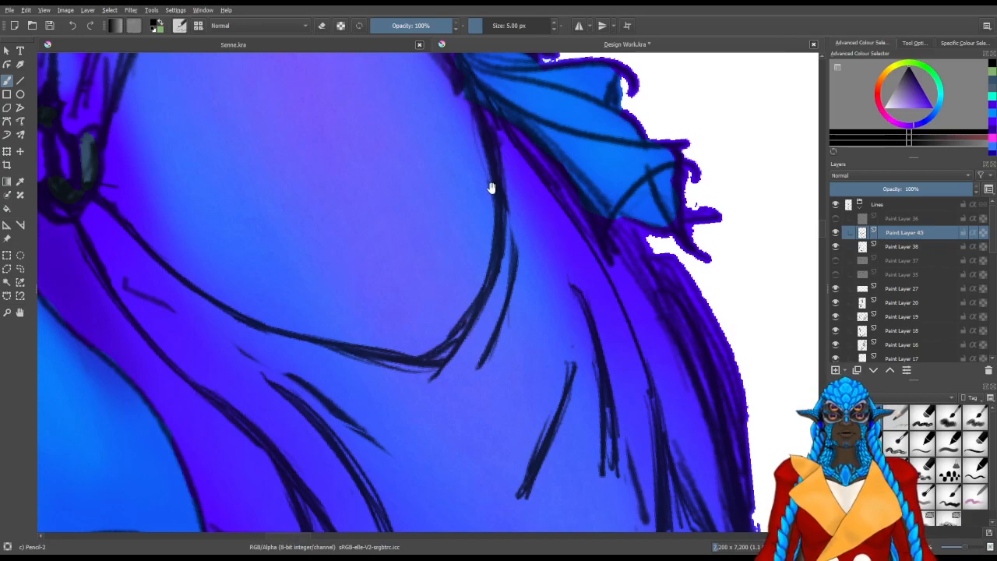
drag(492, 189, 488, 284)
key(5)
scroll(463, 280, down, 4)
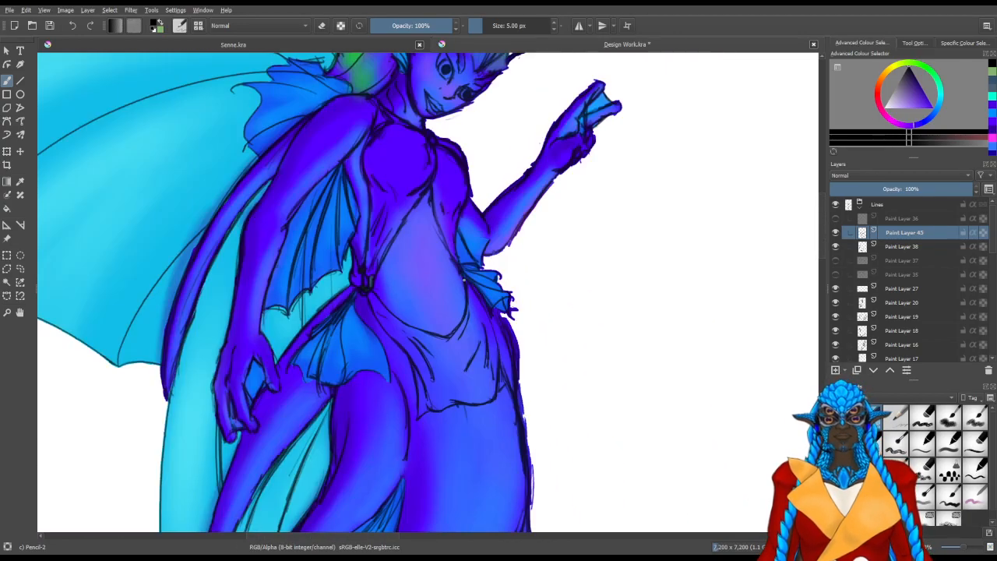
Activate Paint Layer 44 in the Colours group, swap to the green colour and choose the deevad 4b adjust color brush
click(861, 204)
click(903, 249)
key(x)
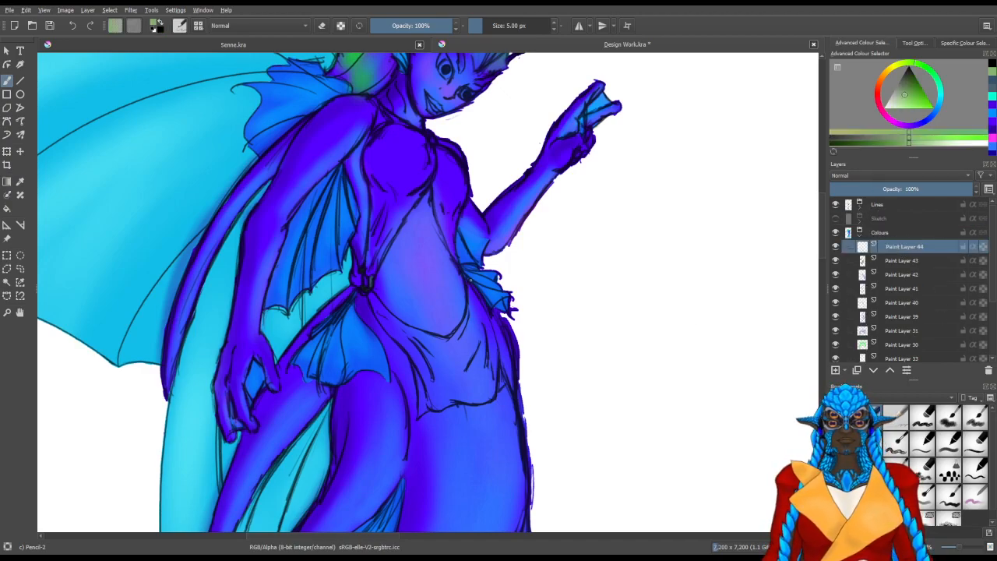
drag(449, 363, 478, 370)
scroll(879, 398, down, 1)
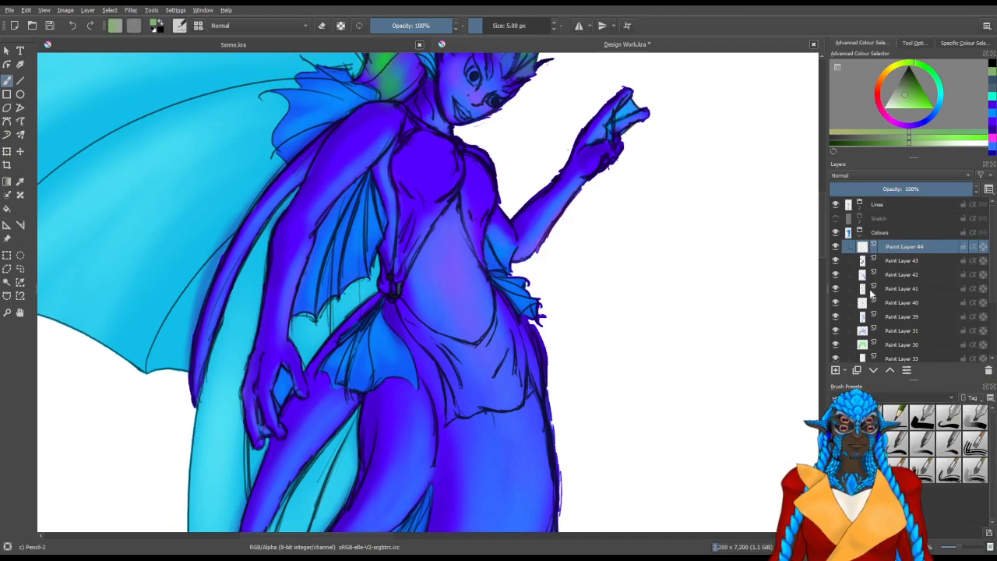
click(926, 397)
click(928, 378)
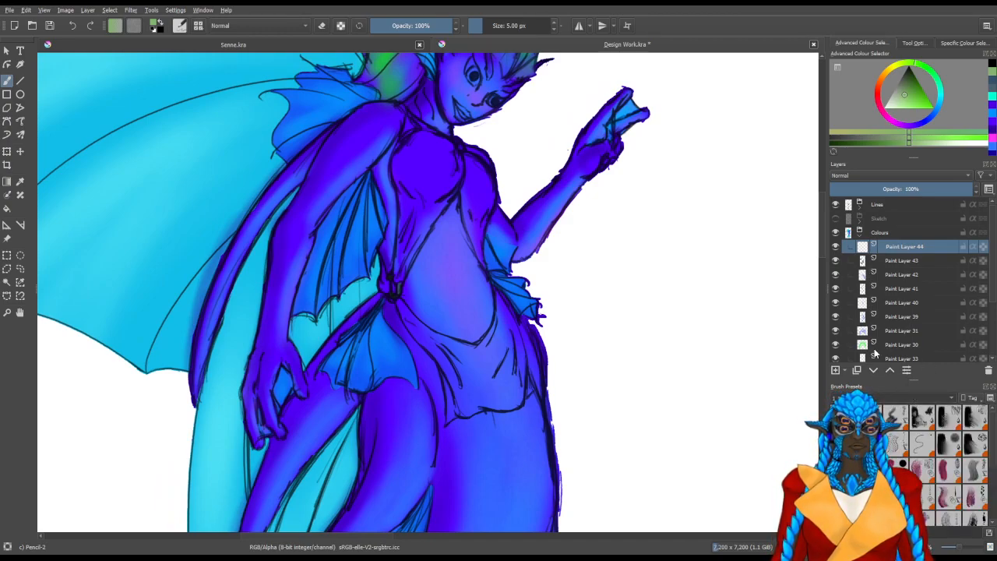
click(867, 289)
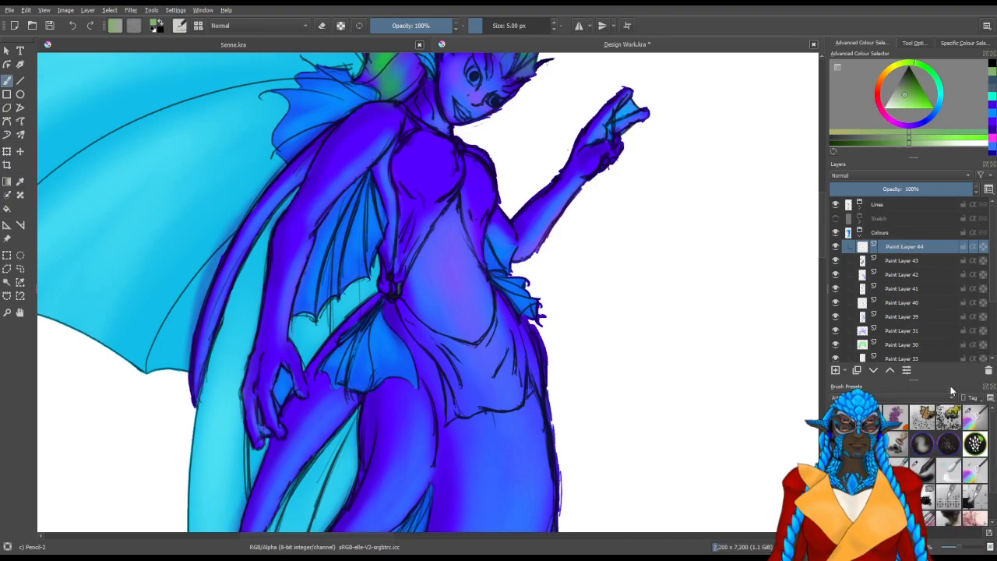
click(968, 422)
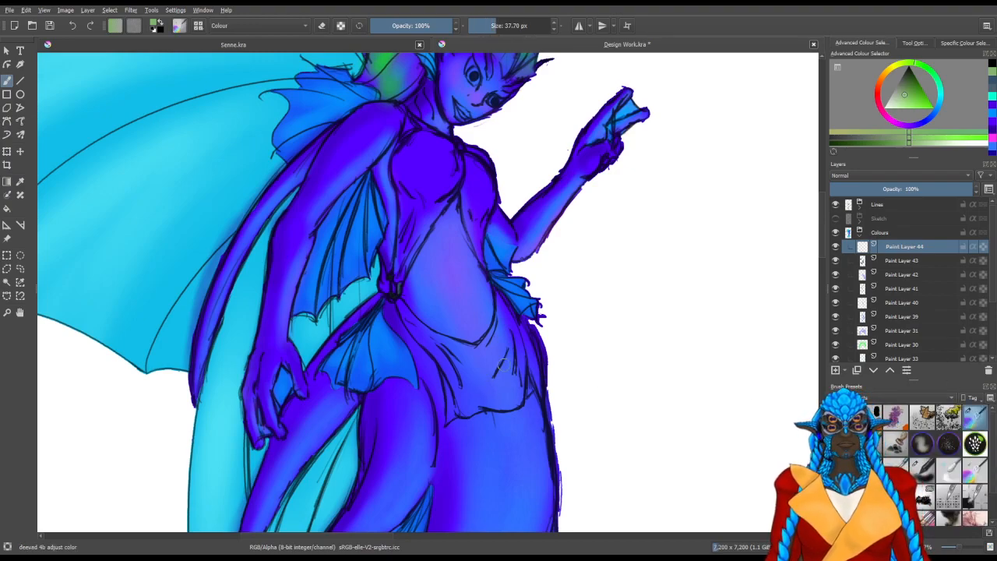
Try a green patch on the skirt's far side, undo it and pick a darker green
drag(500, 360, 494, 382)
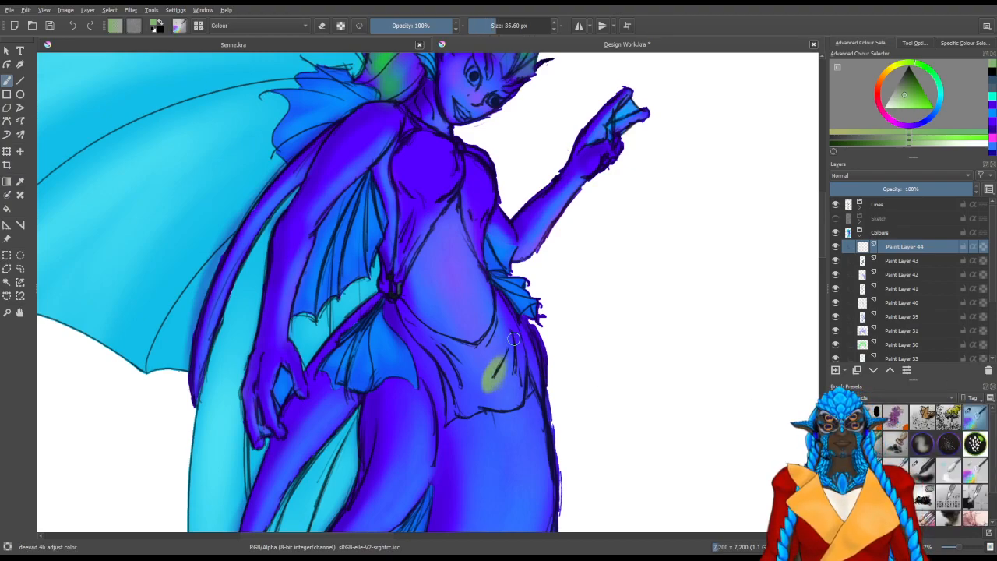
key(ctrl+z)
click(910, 90)
drag(909, 91, 905, 86)
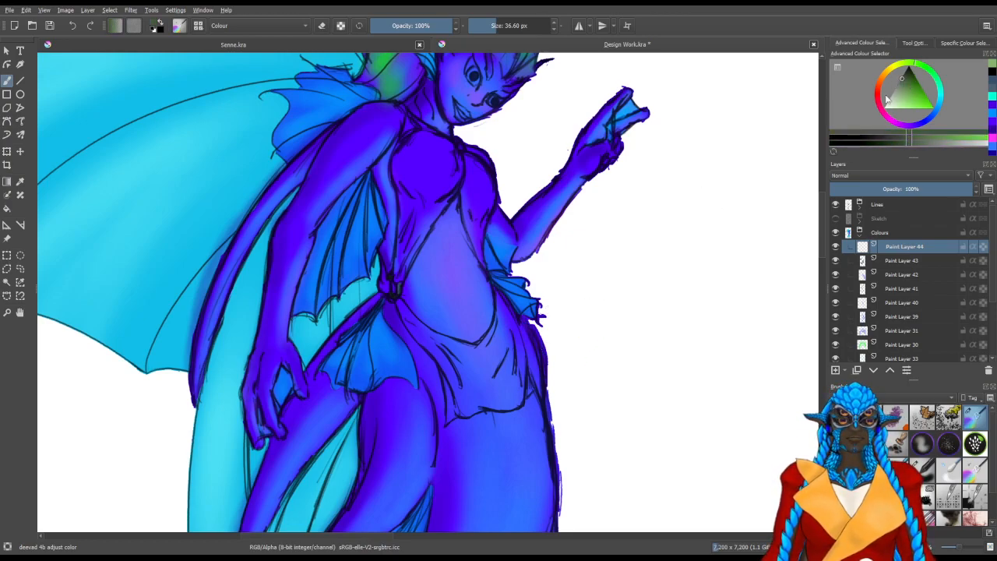
Paint dark green over the skirt's far side and along its narrow near-side strip towards the waist knot
mouse_move(491, 389)
mouse_down()
mouse_move(506, 344)
mouse_move(494, 387)
mouse_move(508, 340)
mouse_move(515, 382)
mouse_up()
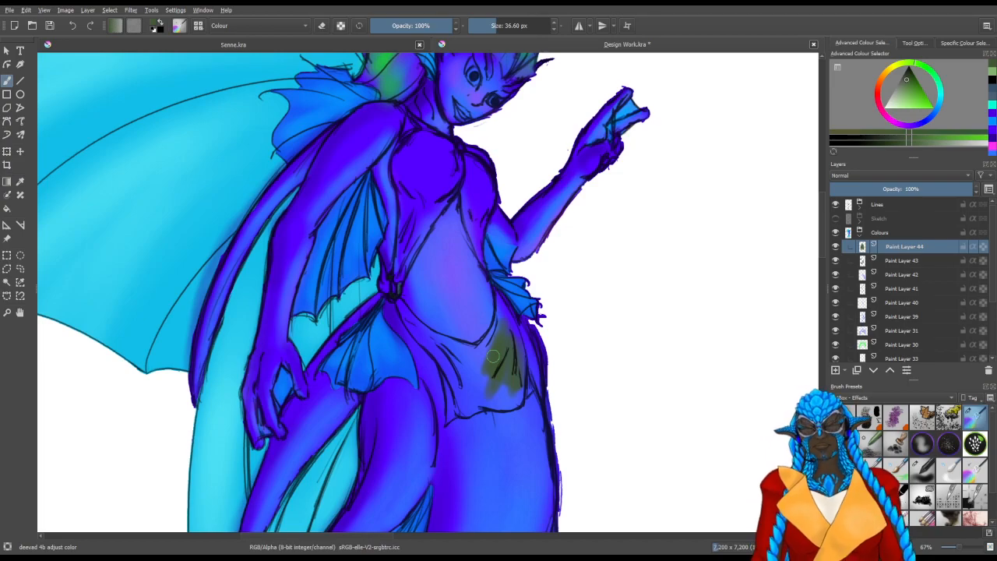
drag(432, 345, 497, 335)
mouse_move(534, 421)
mouse_down()
mouse_move(414, 394)
mouse_move(472, 399)
mouse_up()
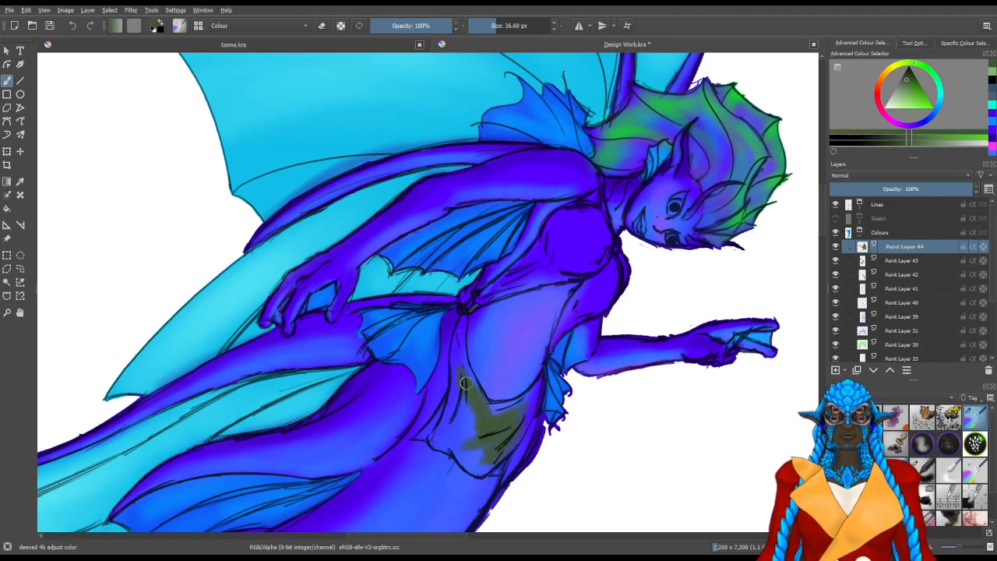
drag(461, 381, 458, 377)
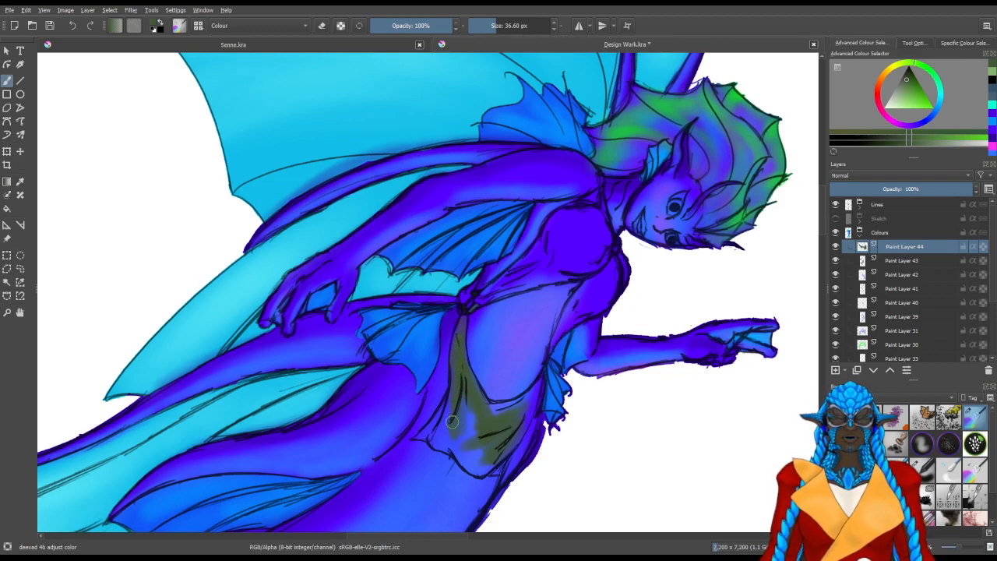
Fill the skirt's near side and its pointed lower corner with dark green, reducing the brush to about 14 px for the corner
scroll(448, 421, up, 3)
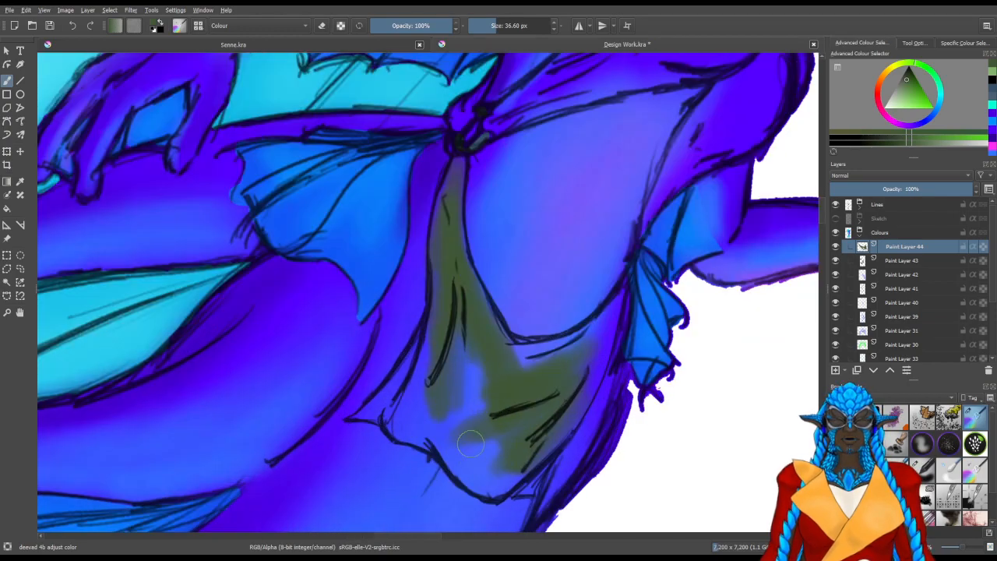
drag(388, 387, 327, 324)
drag(418, 343, 396, 336)
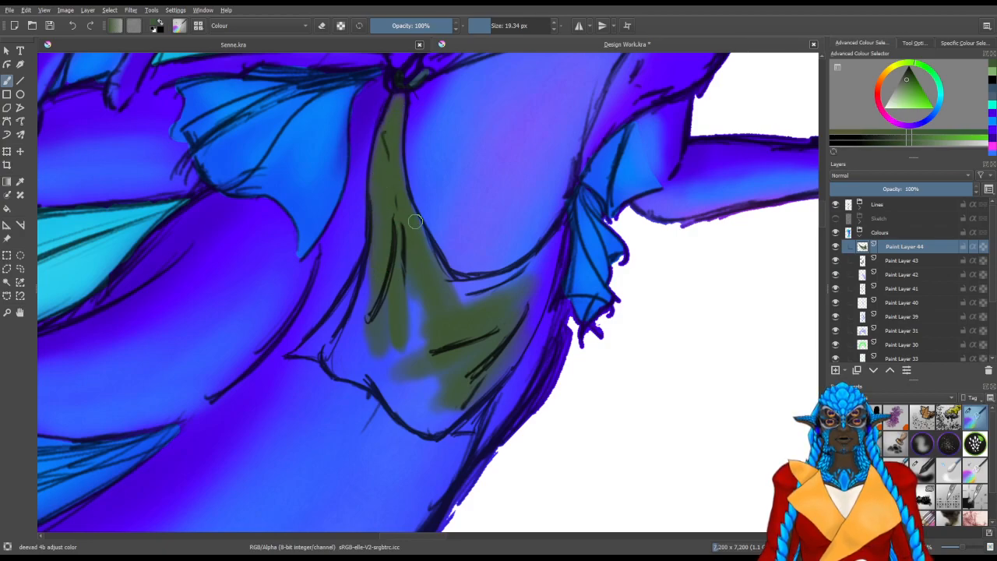
mouse_move(399, 365)
mouse_down()
mouse_move(404, 312)
mouse_move(427, 334)
mouse_up()
mouse_move(417, 290)
mouse_down()
mouse_move(398, 341)
mouse_move(380, 359)
mouse_move(343, 362)
mouse_move(370, 298)
mouse_move(343, 329)
mouse_move(373, 307)
mouse_move(341, 317)
mouse_up()
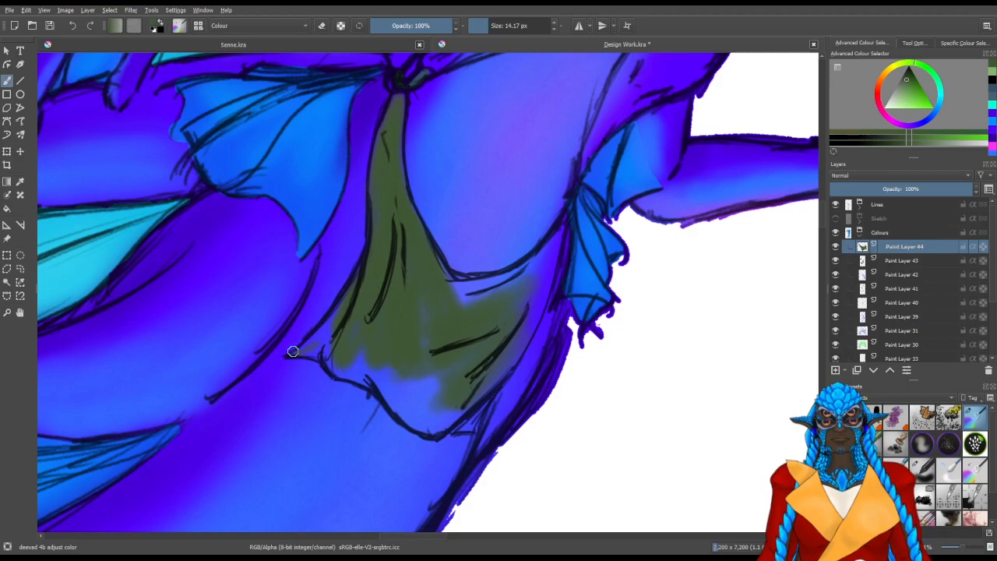
Fill the remaining gap along the skirt's hem with dark green using a brush of about 26 px
mouse_move(417, 335)
shift+mouse_down()
mouse_move(462, 323)
mouse_move(467, 308)
mouse_move(447, 356)
mouse_move(459, 344)
shift+mouse_up()
mouse_move(395, 351)
mouse_down()
mouse_move(428, 322)
mouse_move(448, 328)
mouse_move(470, 304)
mouse_move(462, 354)
mouse_move(476, 359)
mouse_move(522, 337)
mouse_up()
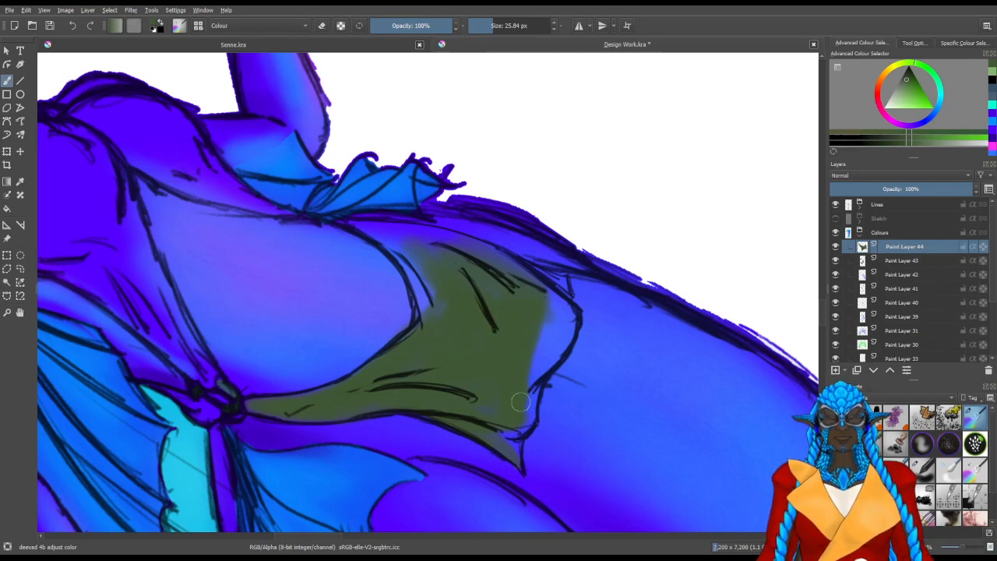
mouse_move(528, 399)
mouse_down()
mouse_move(553, 329)
mouse_move(559, 340)
mouse_move(565, 333)
mouse_move(549, 362)
mouse_move(565, 323)
mouse_move(545, 306)
mouse_move(569, 319)
mouse_move(558, 341)
mouse_move(560, 285)
mouse_up()
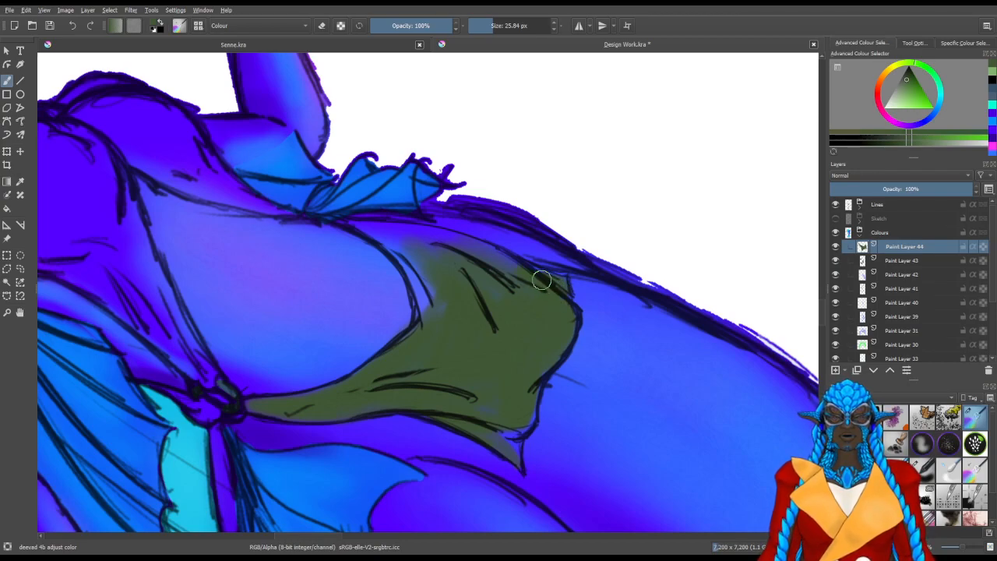
Extend the green to the skirt's waistline and far-side edge up to the hip point, using a fine brush near the outlines
drag(529, 362, 408, 425)
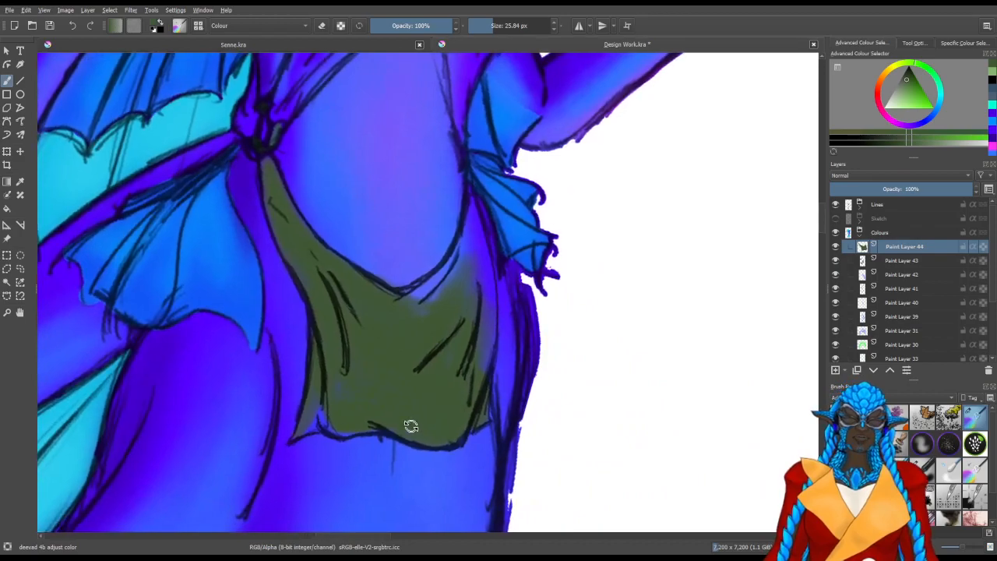
mouse_move(393, 307)
mouse_down()
mouse_move(405, 285)
mouse_move(468, 238)
mouse_move(474, 373)
mouse_move(478, 364)
mouse_up()
mouse_move(485, 316)
mouse_down()
mouse_move(474, 240)
mouse_move(480, 264)
mouse_move(457, 266)
mouse_up()
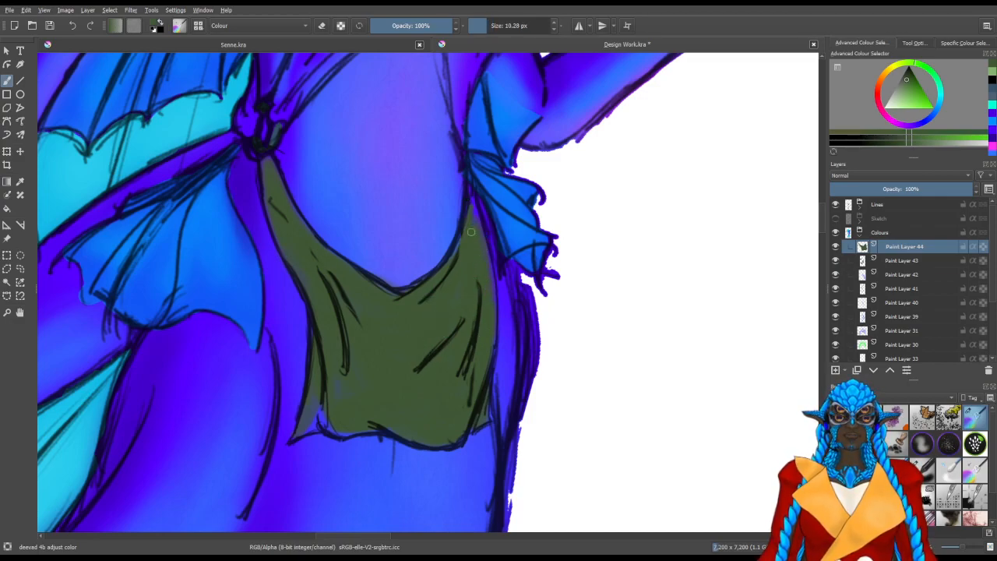
drag(326, 366, 388, 347)
shift+drag(410, 345, 434, 345)
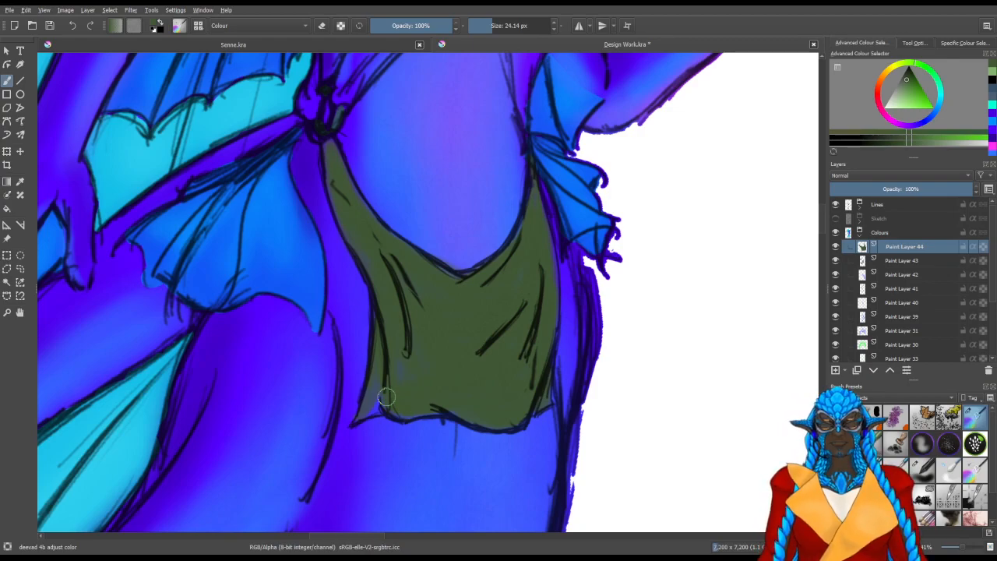
Fill the near side of the bodice with dark green from the chest down to the waist knot
scroll(420, 380, up, 5)
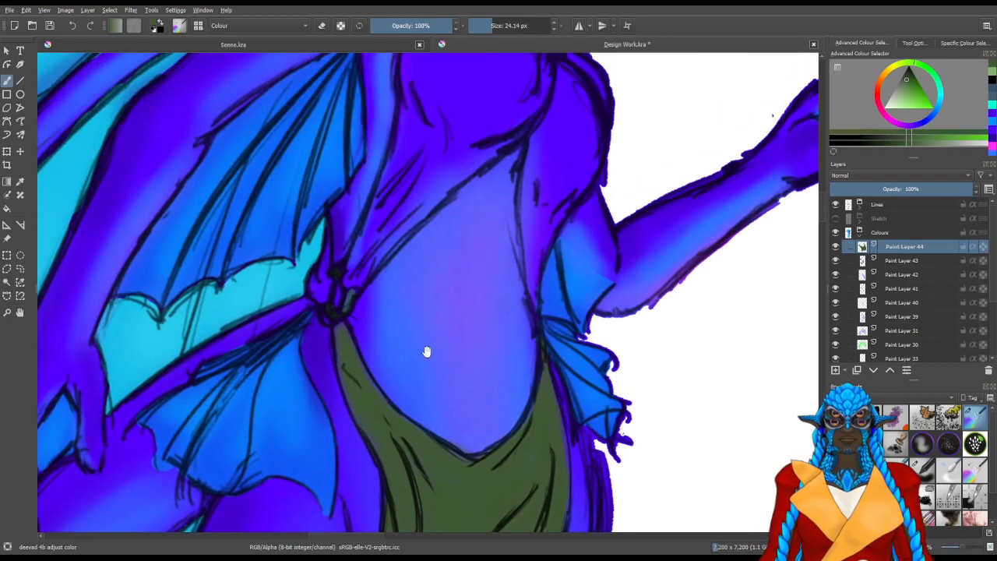
mouse_move(441, 222)
mouse_down()
mouse_move(394, 308)
mouse_move(422, 218)
mouse_move(400, 256)
mouse_move(389, 294)
mouse_move(430, 216)
mouse_up()
mouse_move(400, 253)
mouse_down()
mouse_move(403, 151)
mouse_move(393, 188)
mouse_move(403, 158)
mouse_move(422, 246)
mouse_move(415, 238)
mouse_move(449, 219)
mouse_move(454, 232)
mouse_move(472, 223)
mouse_move(497, 232)
mouse_move(521, 194)
mouse_move(487, 146)
mouse_move(433, 142)
mouse_up()
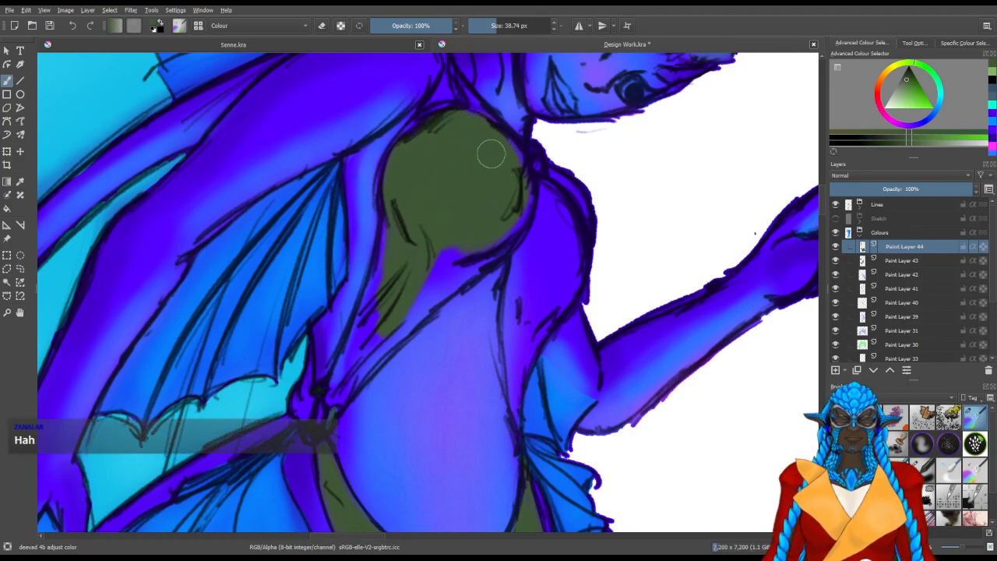
mouse_move(514, 193)
mouse_down()
mouse_move(508, 216)
mouse_move(470, 251)
mouse_move(511, 229)
mouse_move(518, 198)
mouse_move(495, 237)
mouse_move(398, 320)
mouse_move(419, 294)
mouse_move(387, 260)
mouse_up()
mouse_move(365, 335)
mouse_down()
mouse_move(366, 322)
mouse_move(345, 364)
mouse_move(346, 379)
mouse_move(356, 373)
mouse_up()
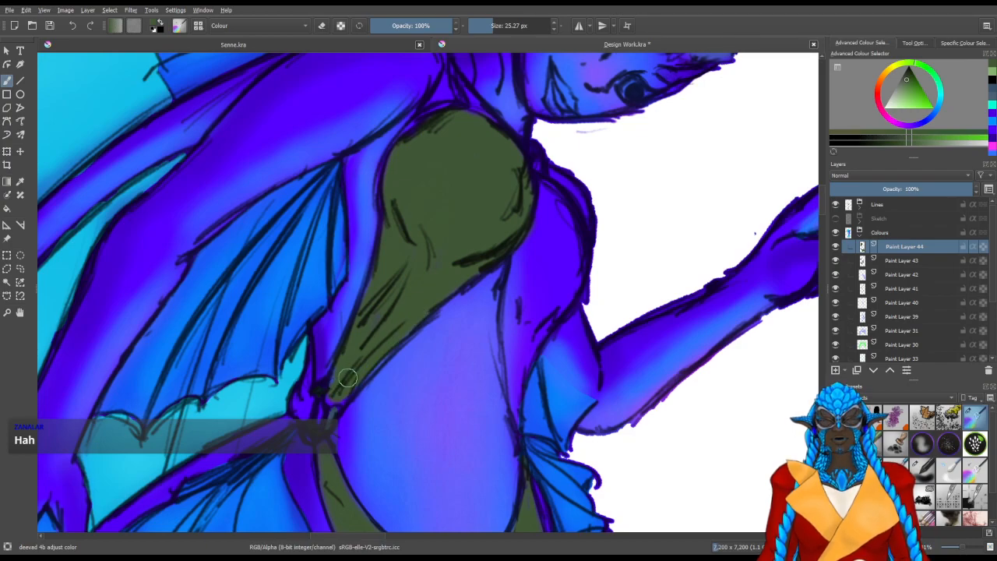
drag(334, 382, 331, 400)
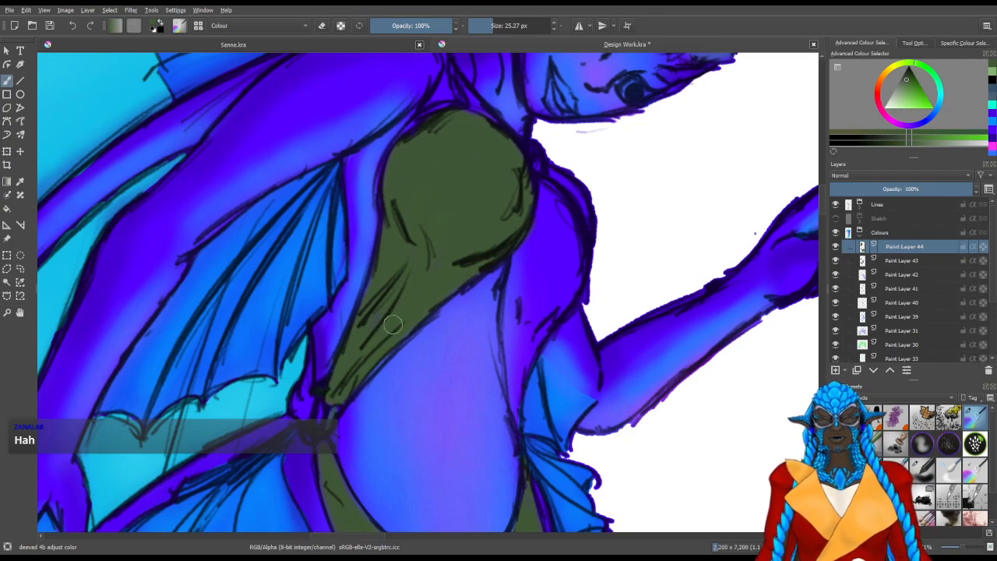
Fill the bodice's far-side panel down to the hip and the loop of the waist knot with dark green
mouse_move(533, 319)
mouse_down()
mouse_move(453, 306)
mouse_move(433, 319)
mouse_move(434, 289)
mouse_move(442, 316)
mouse_up()
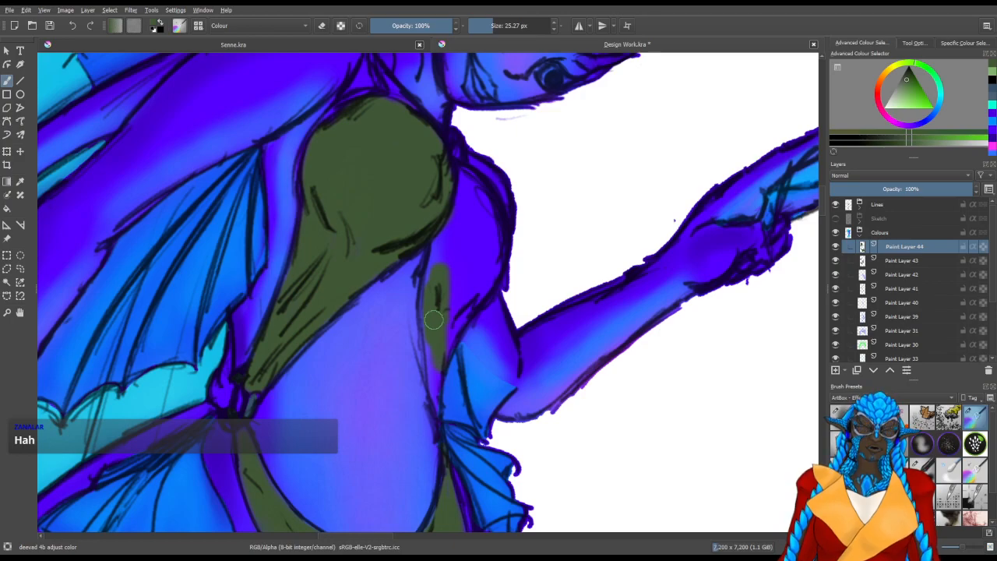
mouse_move(432, 286)
mouse_down()
mouse_move(432, 310)
mouse_move(457, 178)
mouse_move(480, 194)
mouse_move(455, 149)
mouse_up()
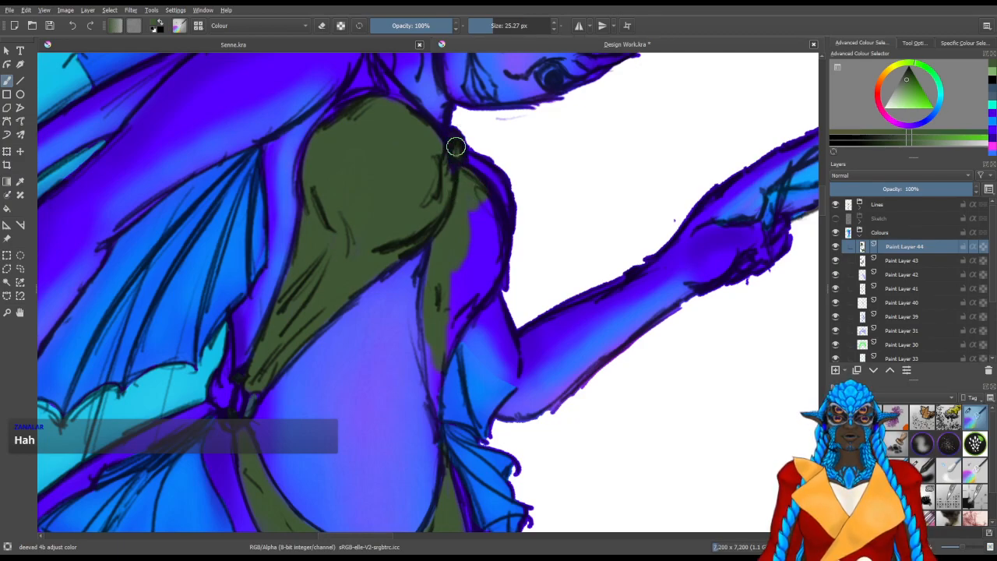
mouse_move(473, 215)
mouse_down()
mouse_move(485, 277)
mouse_move(474, 261)
mouse_move(444, 341)
mouse_up()
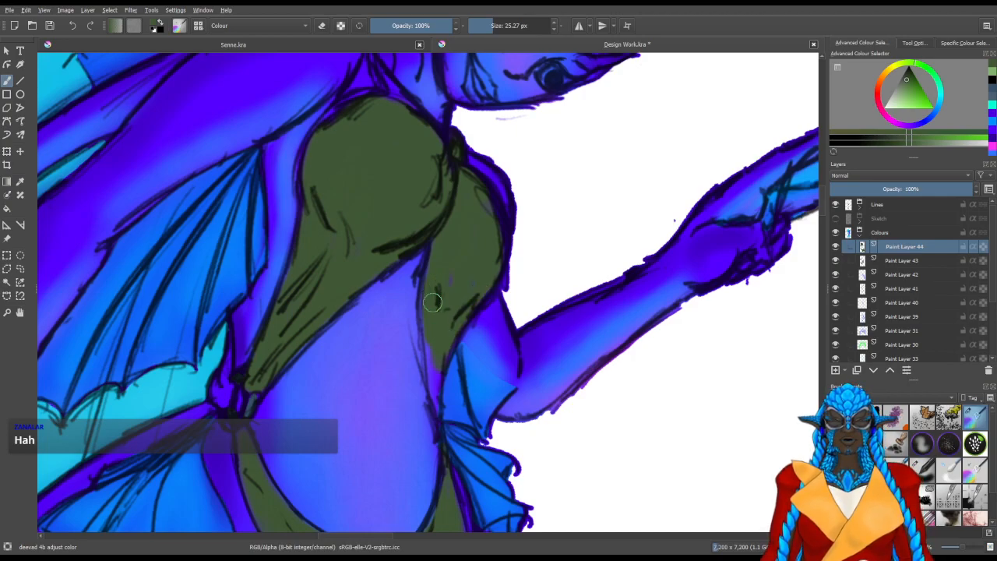
key(bracketleft)
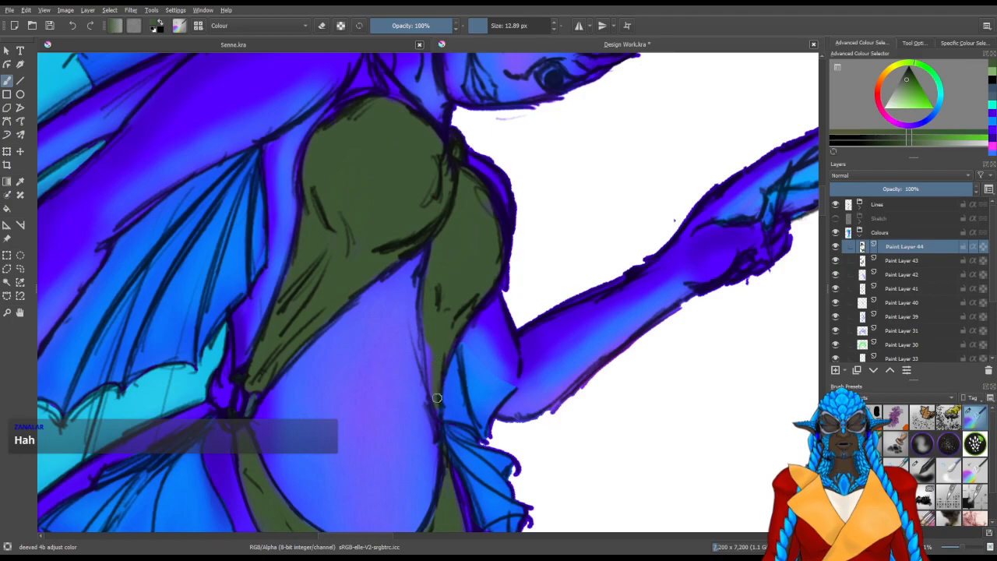
drag(291, 347, 420, 364)
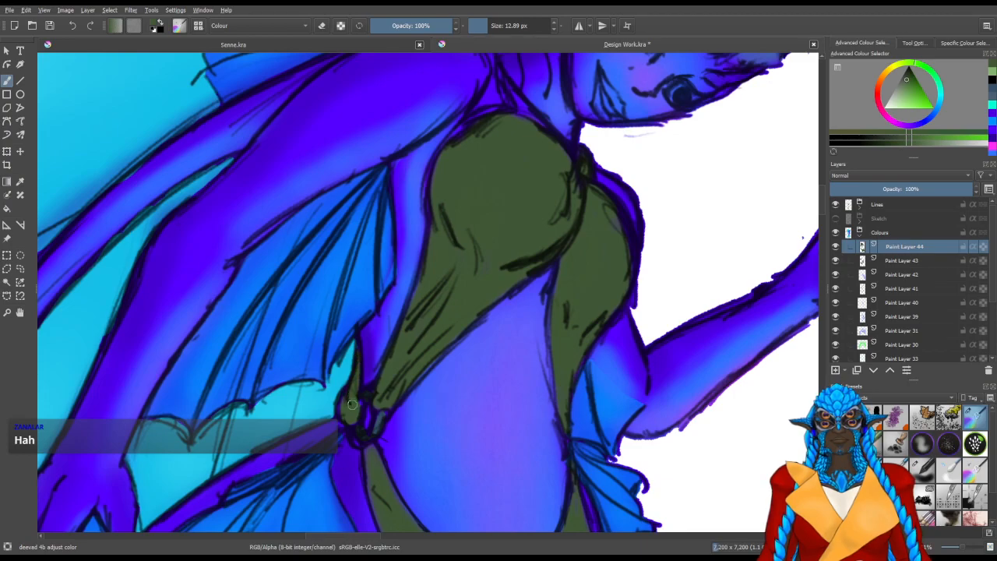
Colour the near shoulder strap and neckline dark green, refining the edges with a brush of about 7 px
drag(474, 227, 446, 358)
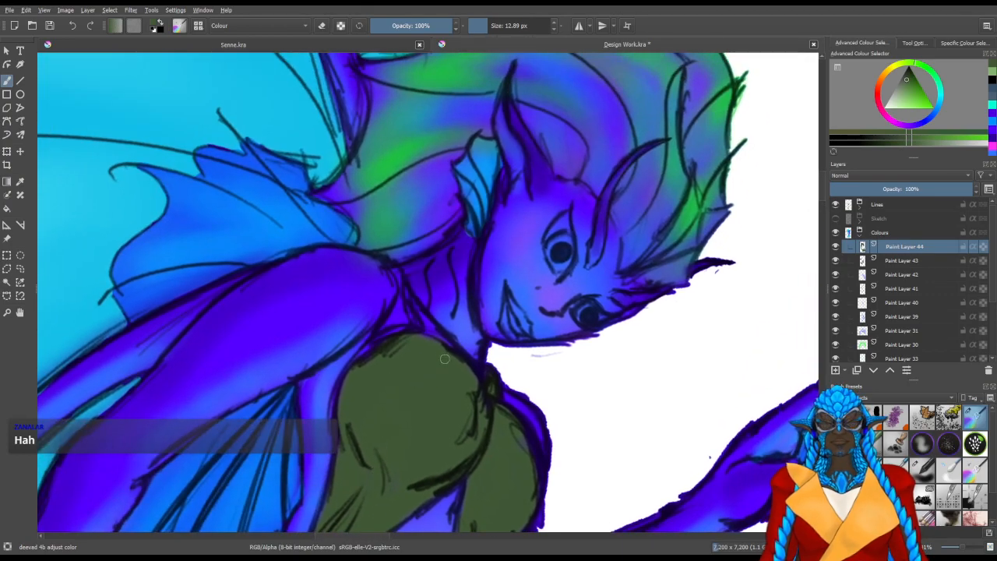
key(bracketright)
key(bracketright)
key(bracketright)
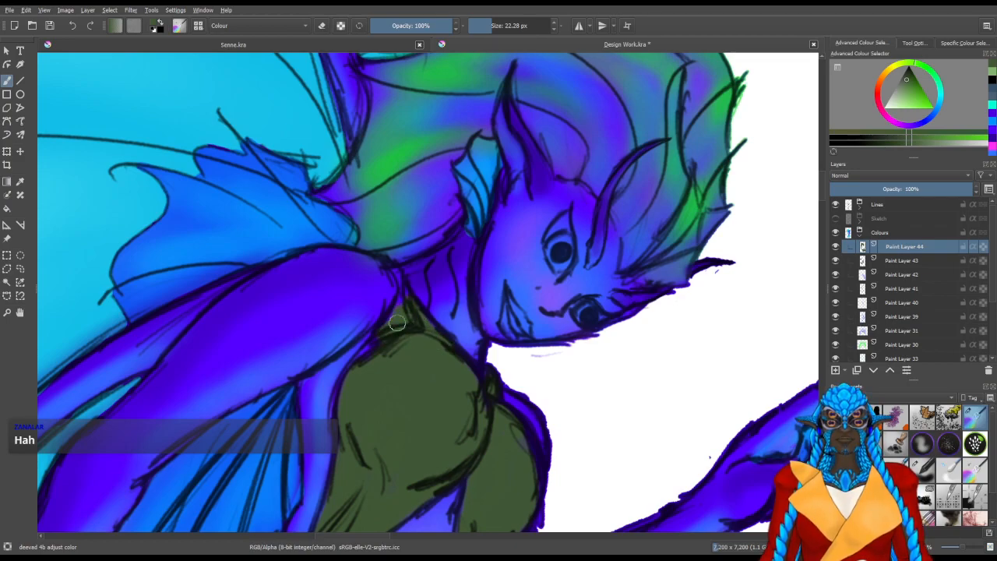
shift+drag(413, 317, 401, 299)
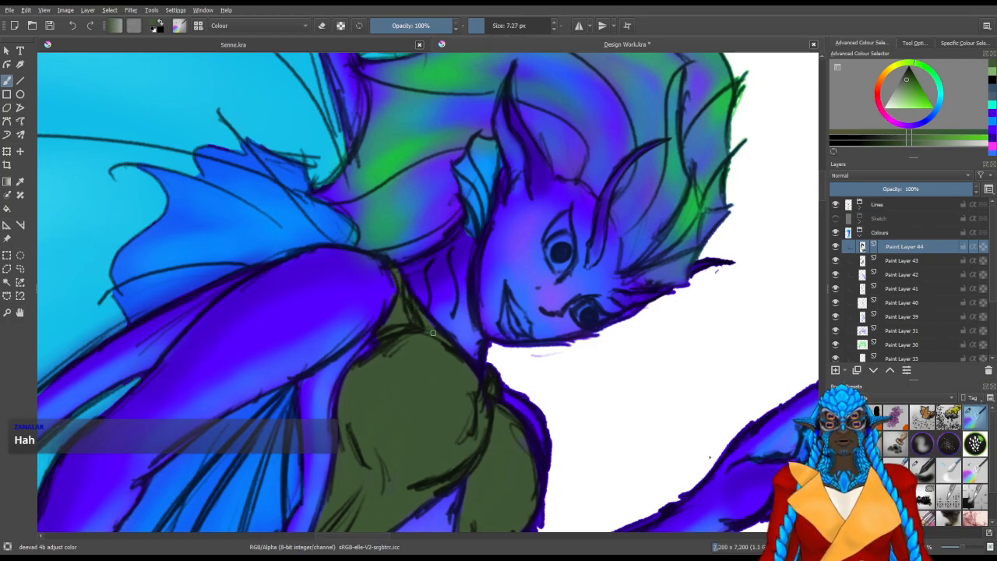
Add a new paint layer above Paint Layer 44 and pick a darker olive green for the garment's shadows
key(4)
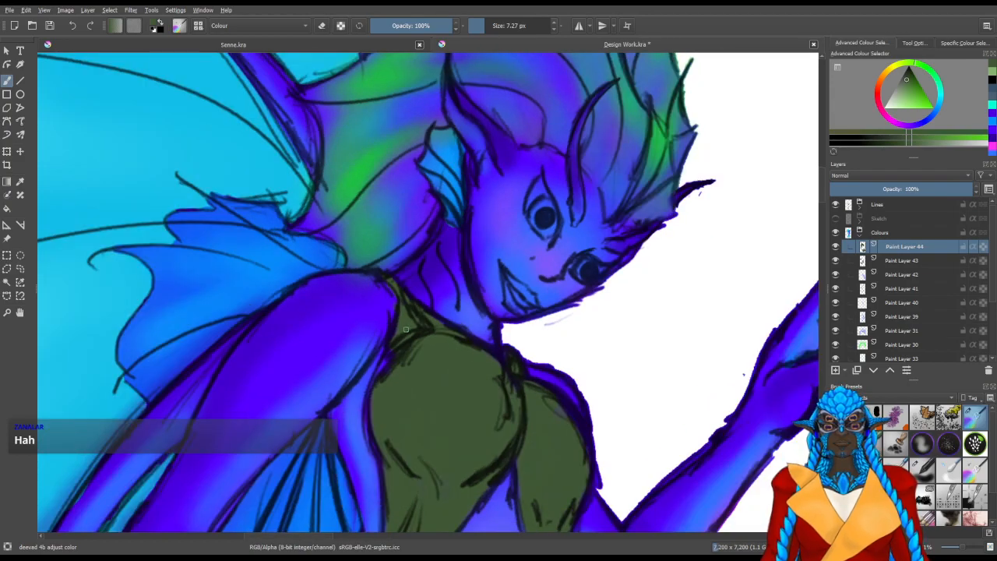
scroll(407, 331, down, 3)
scroll(494, 338, down, 8)
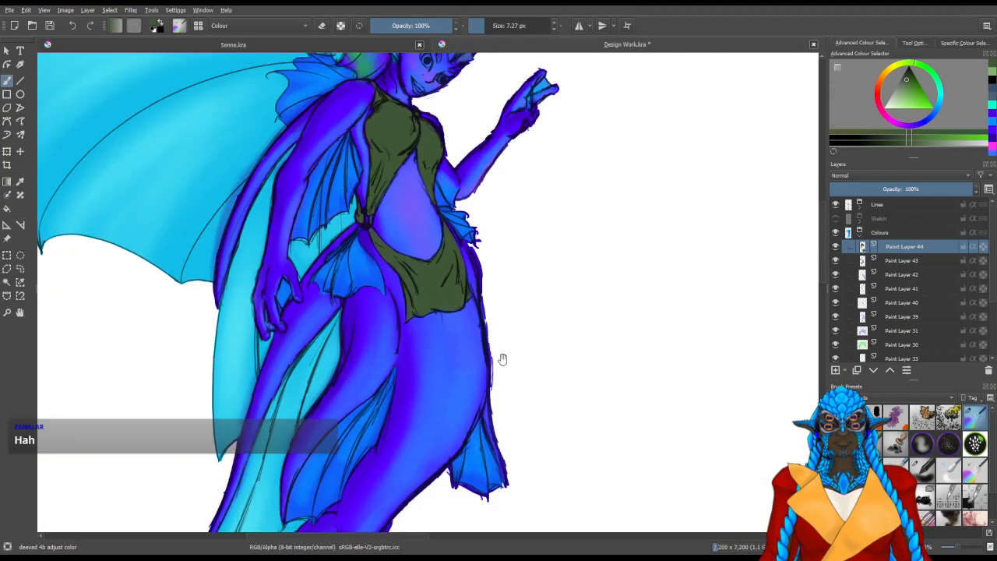
scroll(461, 188, down, 1)
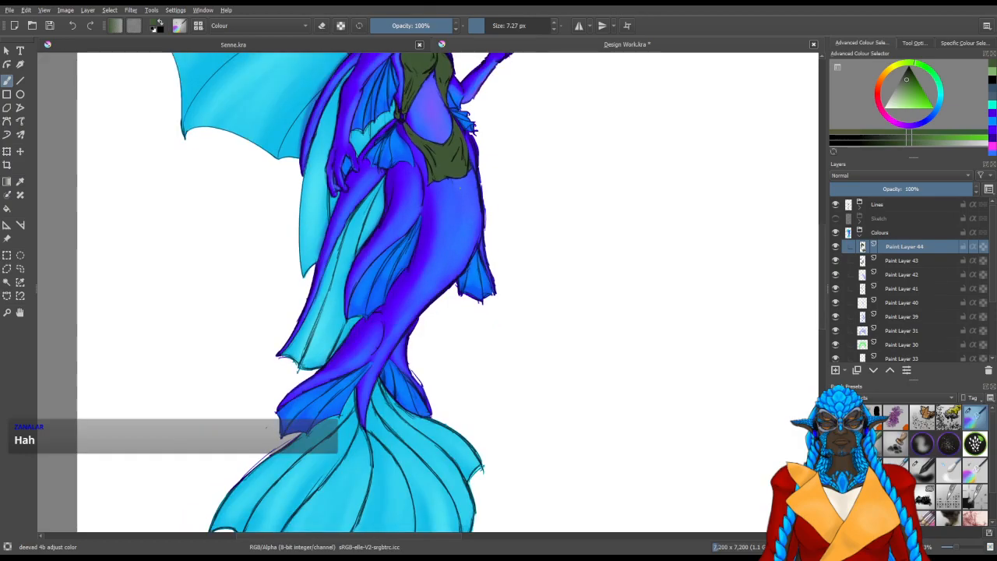
drag(503, 285, 522, 540)
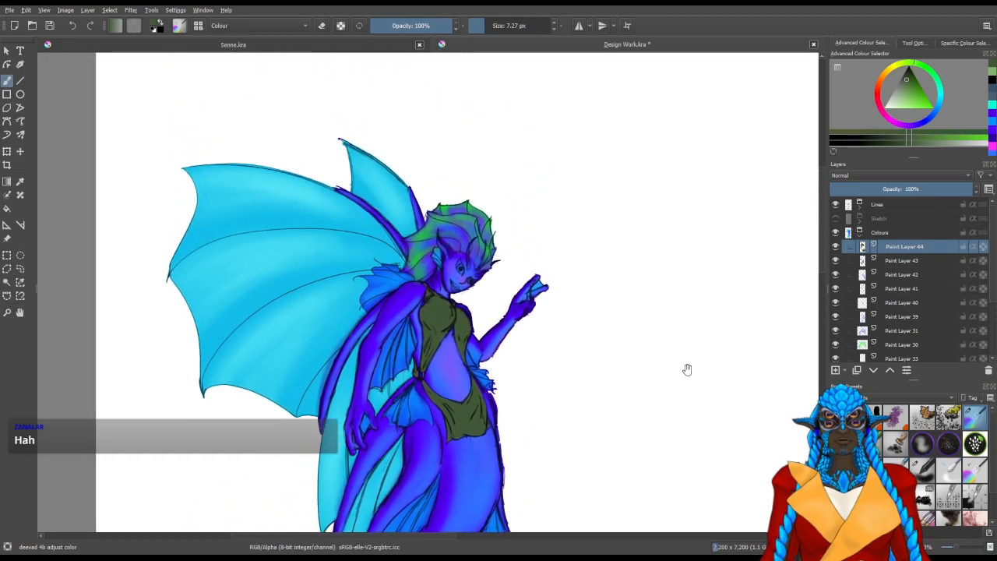
click(835, 371)
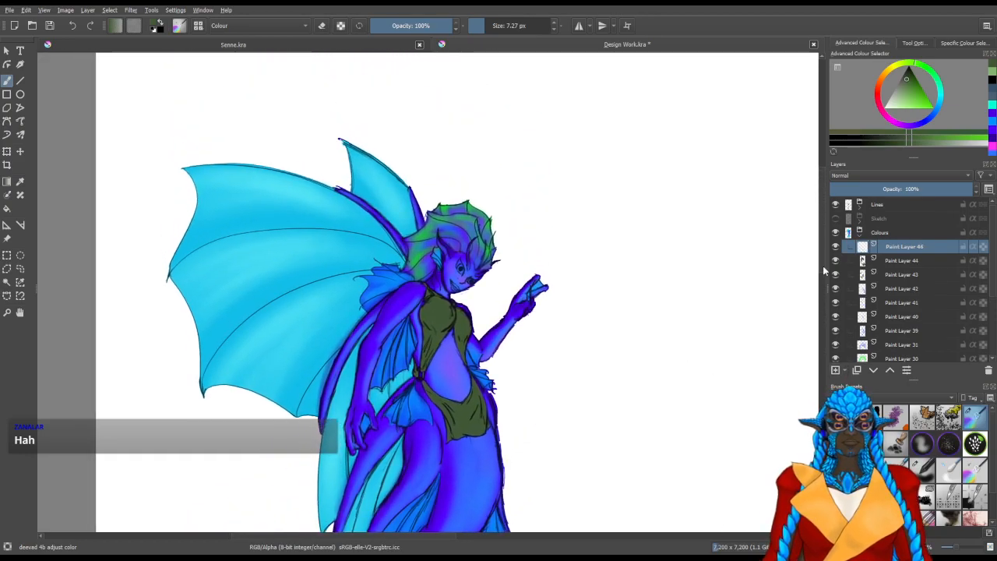
click(910, 80)
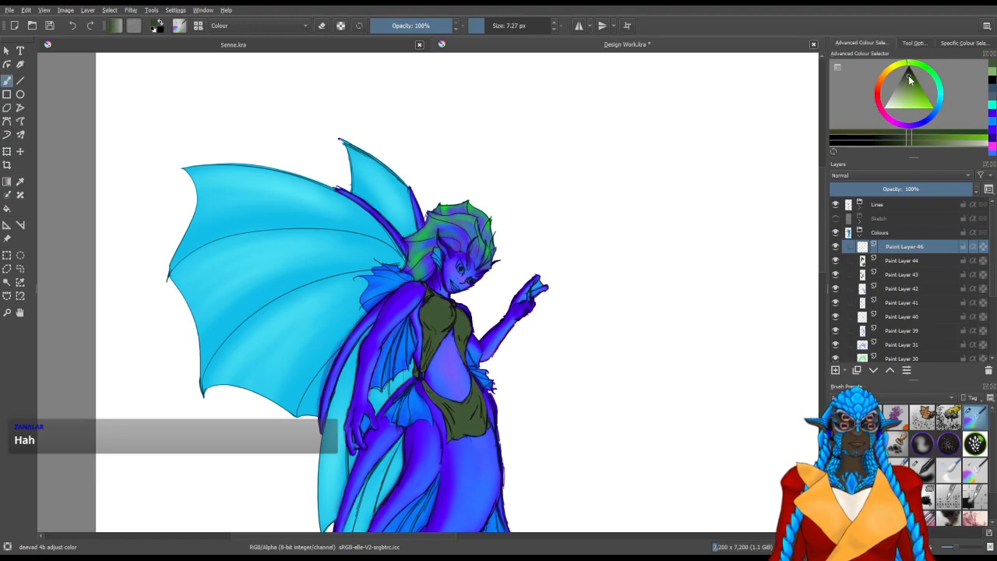
Shade the skirt's folds and edges on the new layer with the darker green, using a soft brush of about 41 px
scroll(561, 421, up, 3)
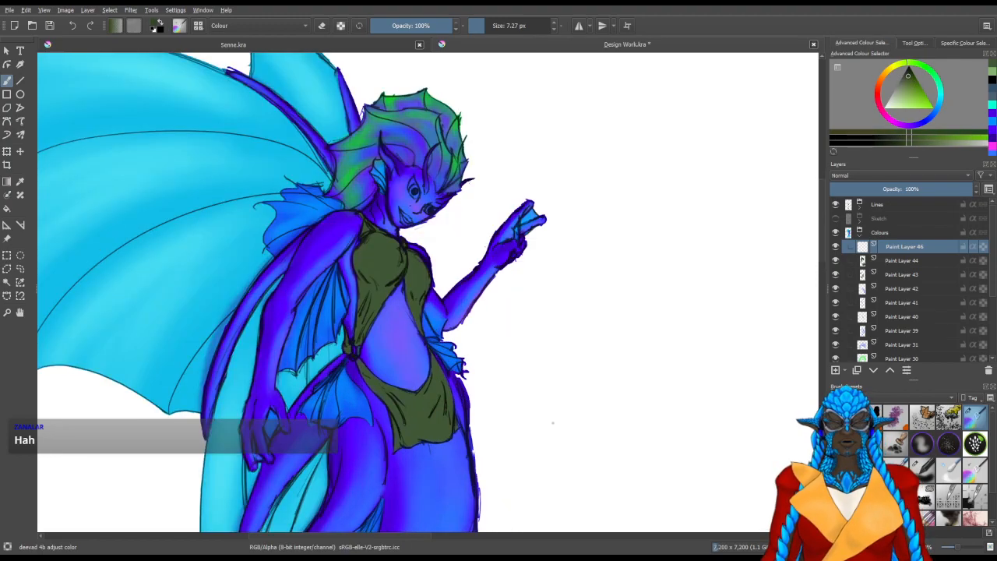
drag(422, 390, 433, 321)
mouse_move(374, 360)
mouse_down()
mouse_move(386, 361)
mouse_move(342, 368)
mouse_move(346, 390)
mouse_move(365, 383)
mouse_move(334, 325)
mouse_move(359, 375)
mouse_move(408, 356)
mouse_move(403, 335)
mouse_move(396, 357)
mouse_move(407, 312)
mouse_move(402, 359)
mouse_up()
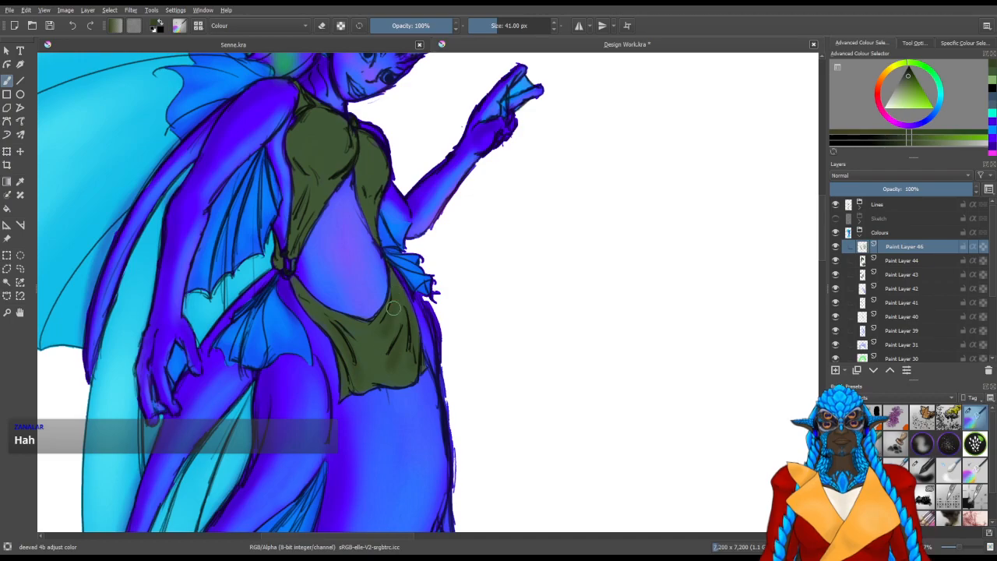
mouse_move(346, 324)
mouse_down()
mouse_move(380, 392)
mouse_move(274, 409)
mouse_move(263, 395)
mouse_up()
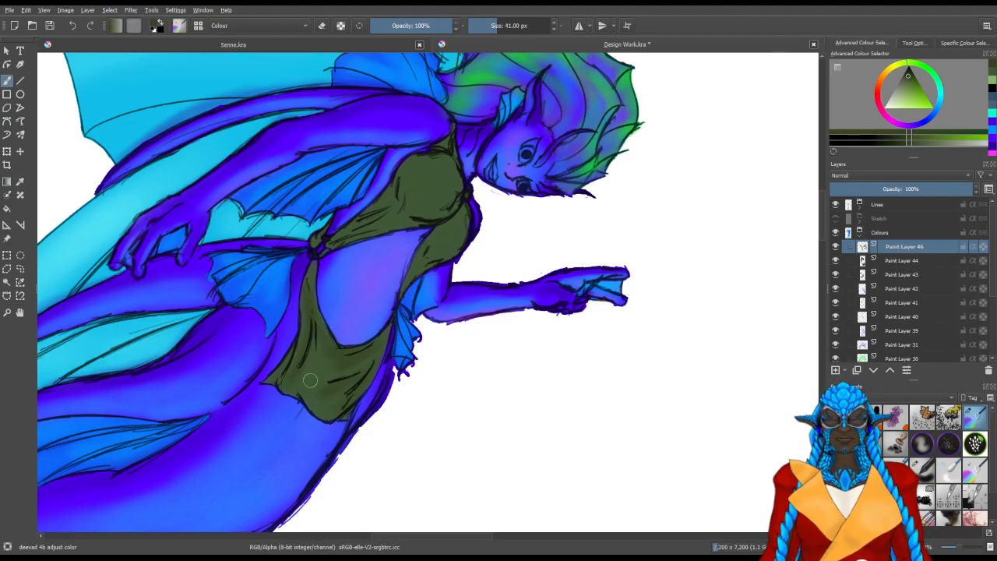
mouse_move(332, 366)
mouse_down()
mouse_move(341, 366)
mouse_move(310, 345)
mouse_move(324, 474)
mouse_up()
mouse_move(305, 404)
mouse_down()
mouse_move(366, 443)
mouse_move(389, 389)
mouse_move(386, 364)
mouse_move(415, 360)
mouse_up()
drag(454, 329, 426, 339)
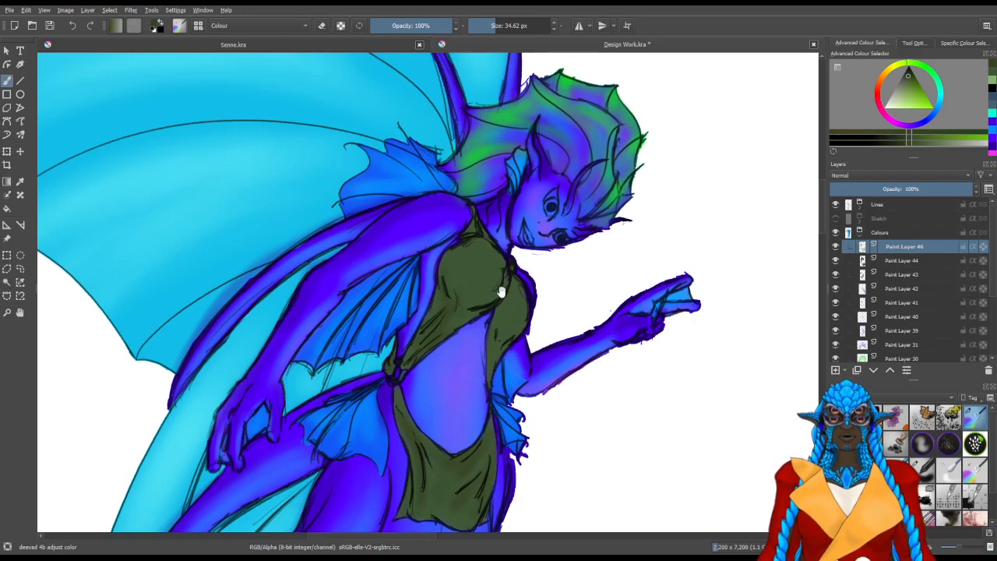
Shade the bodice's bust and far-side panel with the darker green, using a soft brush of about 40 to 65 px and erasing excess shading
drag(457, 317, 514, 347)
mouse_move(438, 266)
mouse_down()
mouse_move(427, 354)
mouse_move(470, 338)
mouse_up()
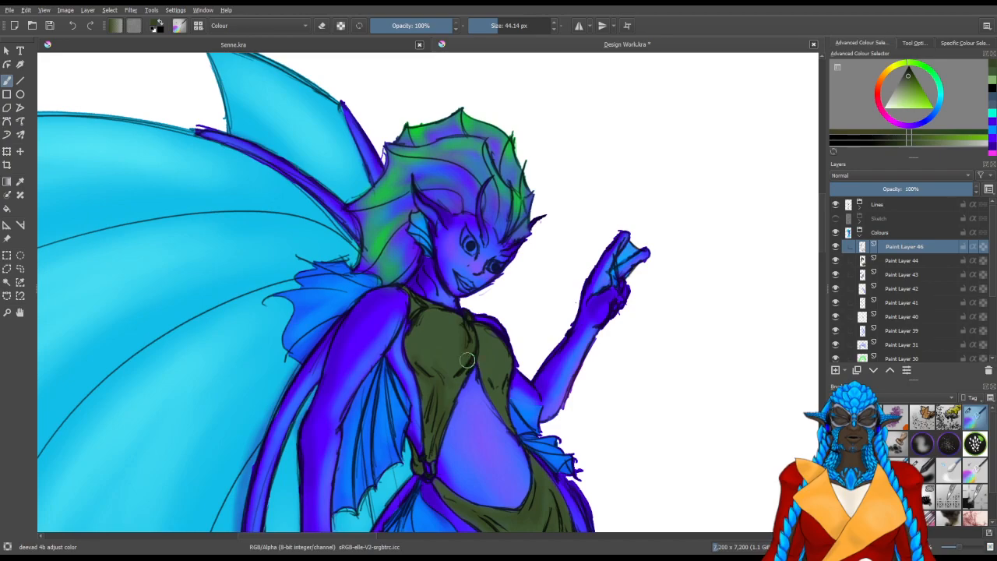
shift+drag(412, 358, 439, 367)
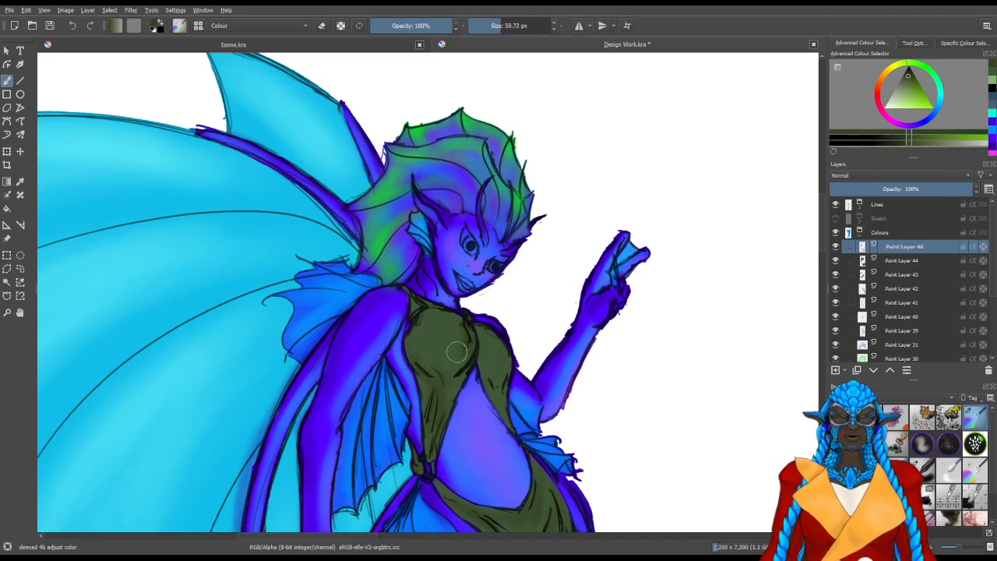
key(e)
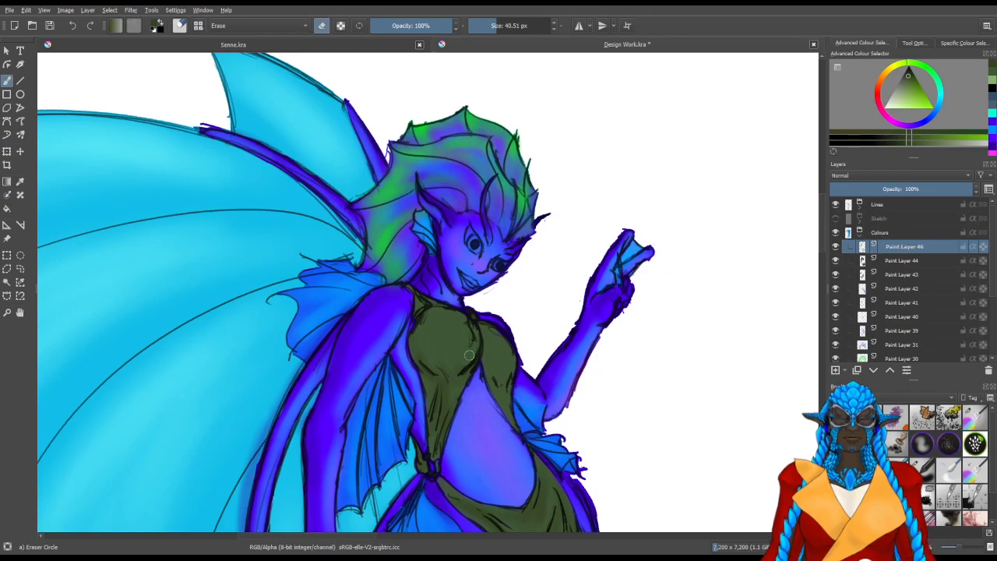
key(e)
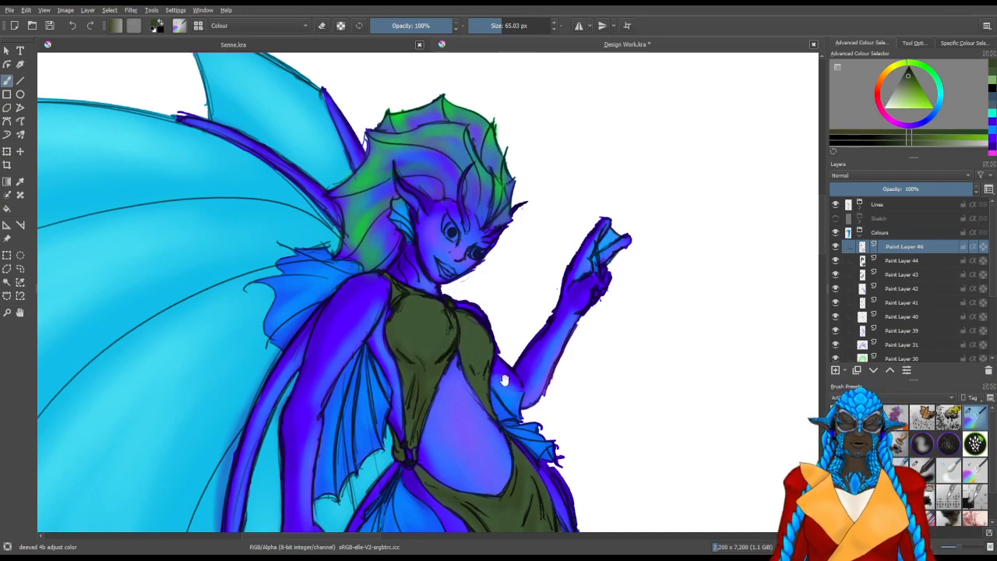
drag(497, 367, 439, 348)
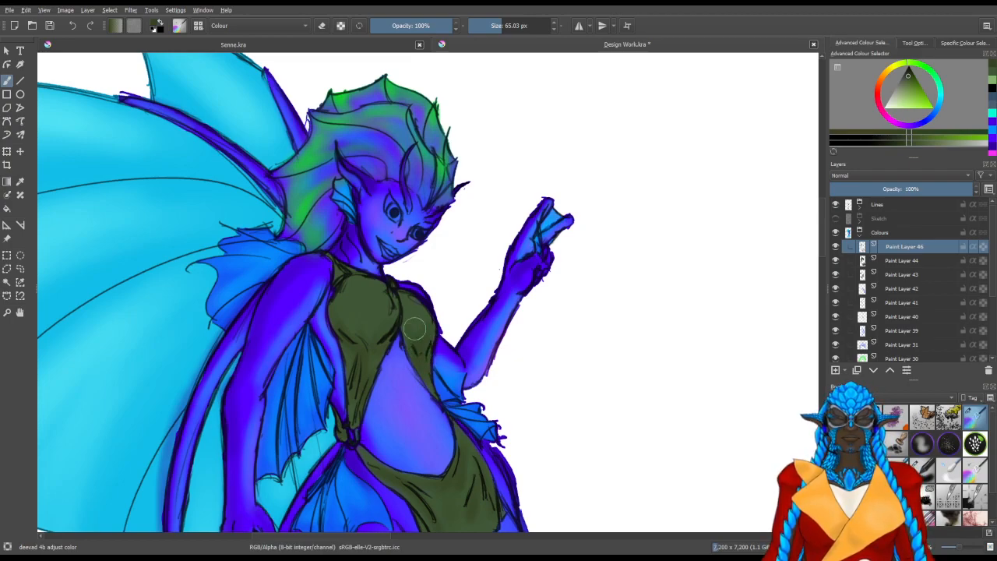
Reduce the brush to about 24 px and shade the bodice's near shoulder strap and neckline with the darker green
key(bracketleft)
key(bracketleft)
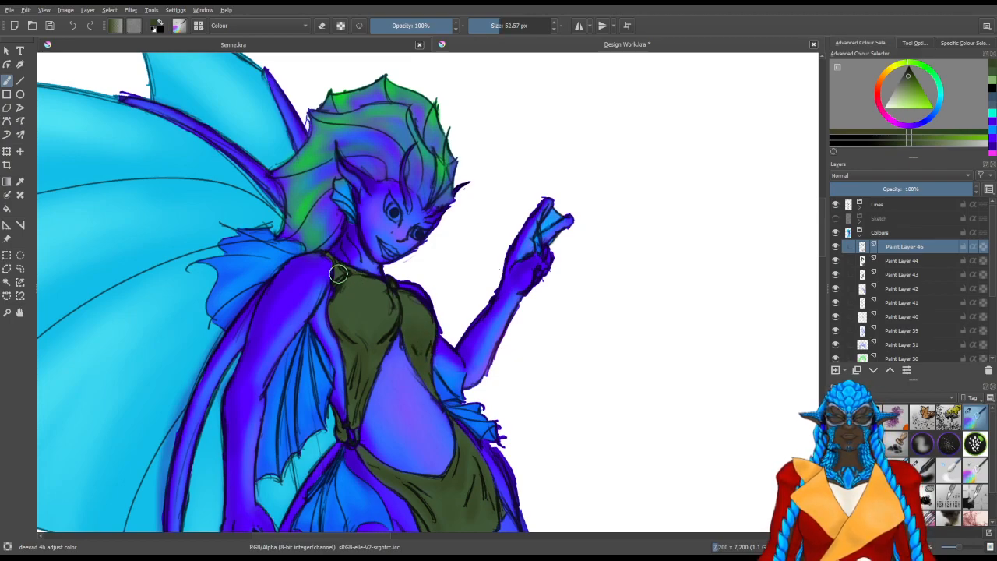
key(bracketleft)
key(bracketleft)
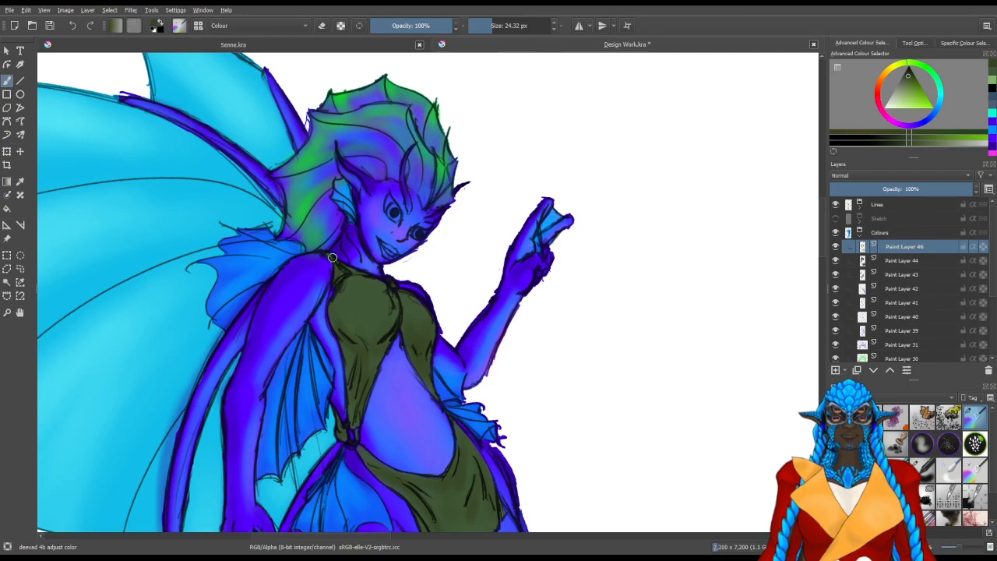
Deepen the darker green shading along the skirt's waist edge and folds, using a soft brush of about 47 px
drag(505, 428, 489, 324)
drag(480, 417, 503, 285)
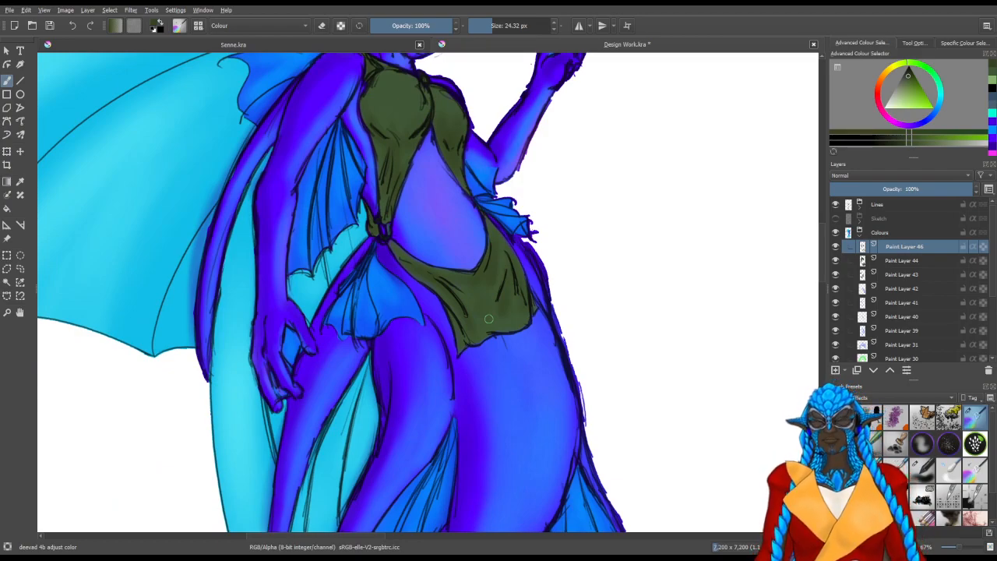
drag(494, 314, 445, 282)
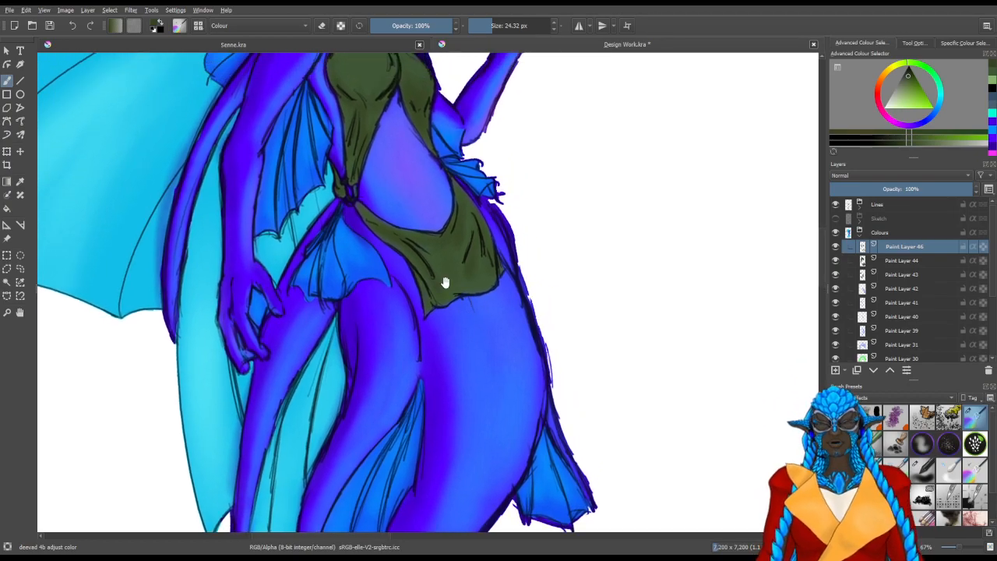
key(6)
key(6)
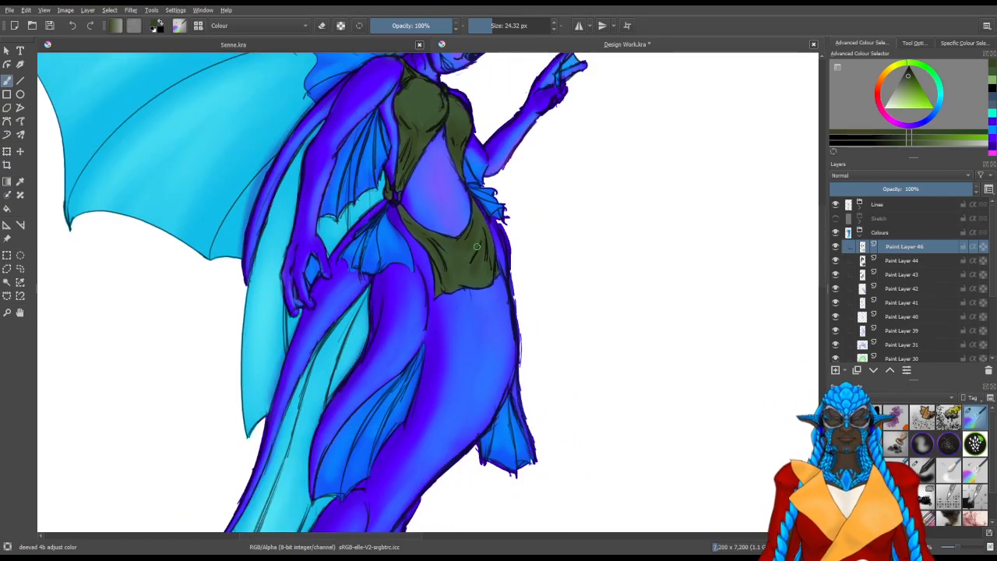
drag(477, 246, 450, 329)
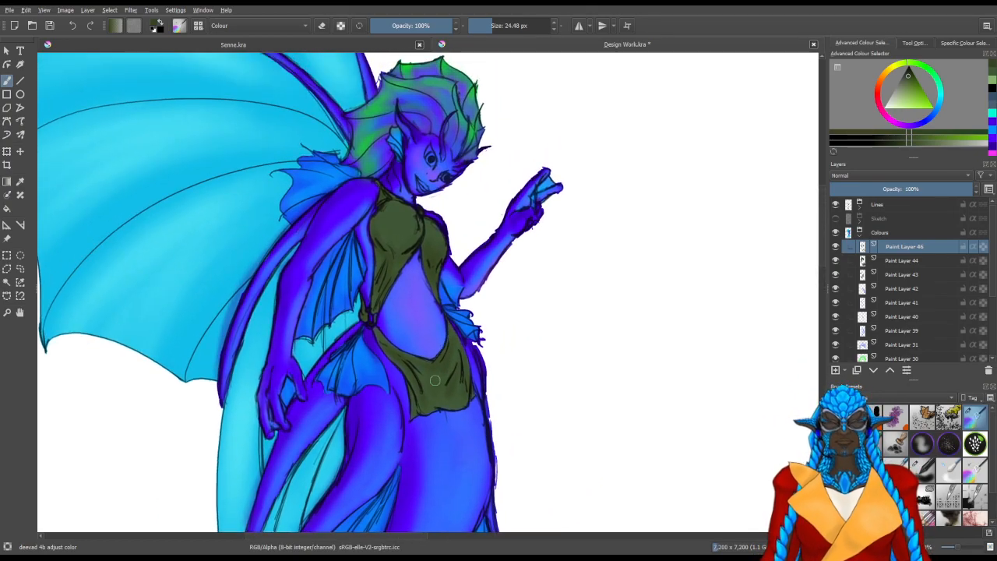
scroll(477, 379, up, 2)
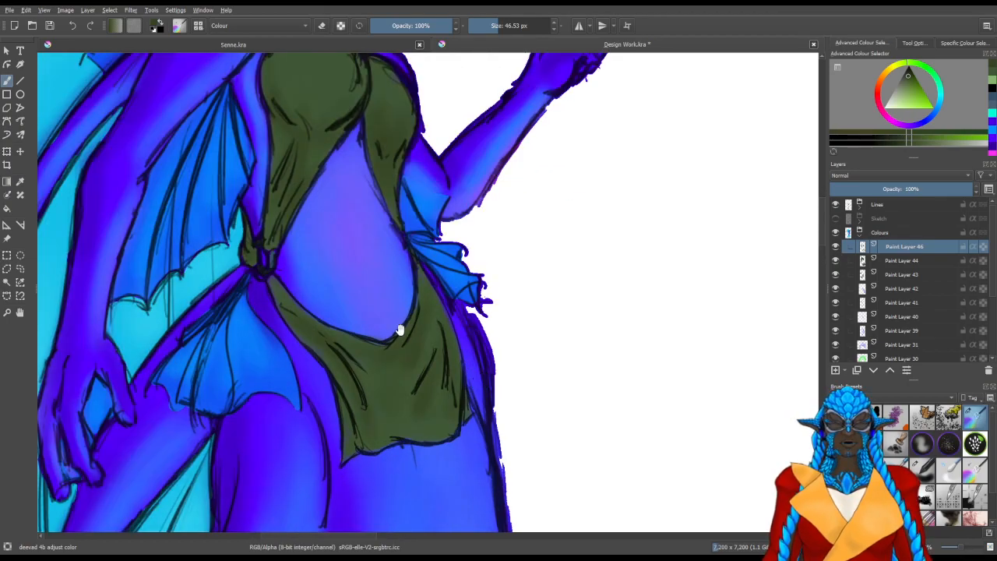
drag(440, 398, 423, 337)
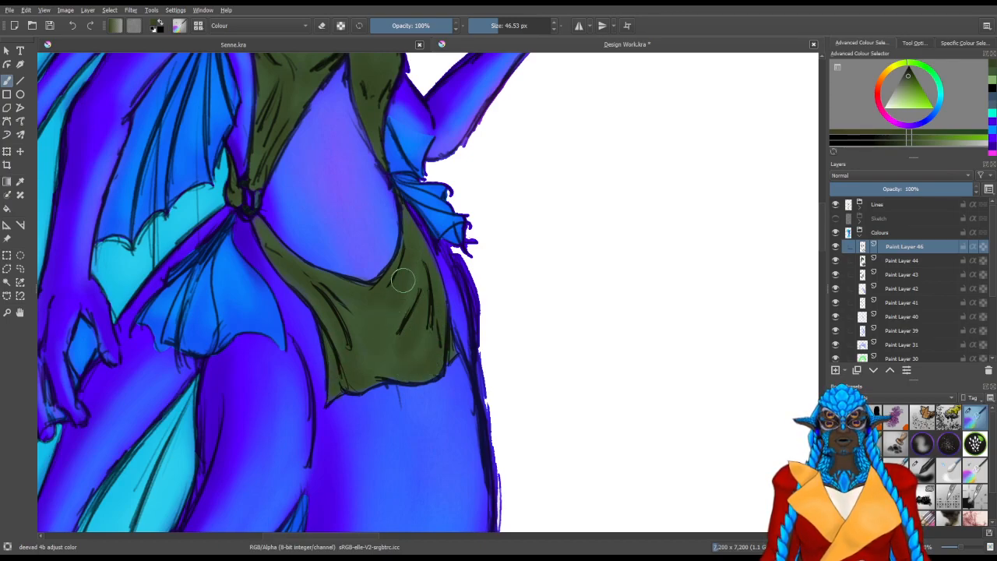
drag(408, 216, 403, 304)
drag(390, 237, 400, 334)
drag(381, 283, 432, 420)
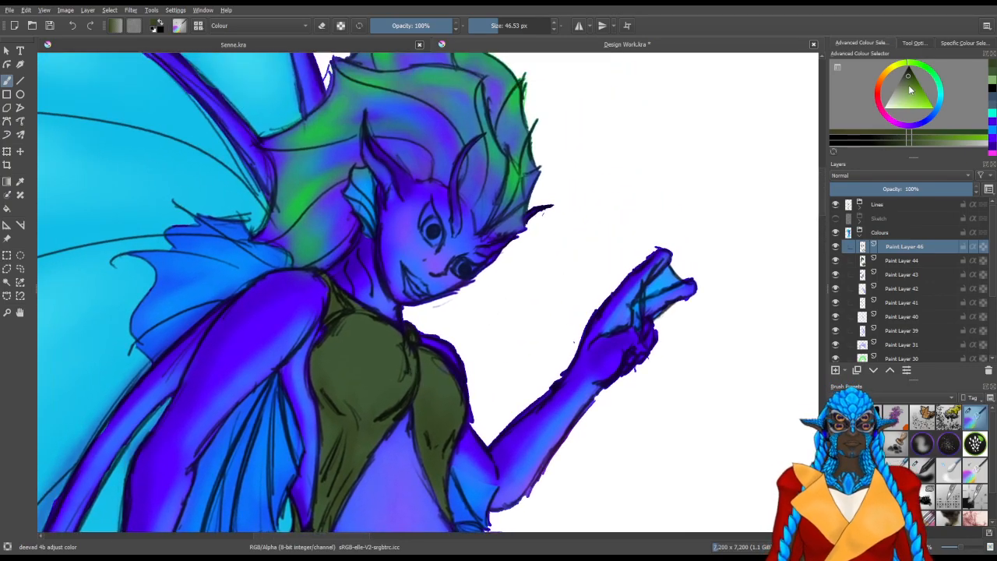
Pick a lighter olive green and highlight both sides of the bust with a soft brush of about 55 px, refining at about 36 px
drag(907, 89, 904, 94)
mouse_move(422, 330)
mouse_down()
mouse_move(448, 345)
mouse_move(401, 350)
mouse_move(429, 351)
mouse_move(426, 364)
mouse_move(393, 338)
mouse_move(427, 356)
mouse_move(439, 392)
mouse_move(461, 389)
mouse_move(438, 366)
mouse_move(451, 374)
mouse_up()
mouse_move(396, 349)
mouse_down()
mouse_move(367, 348)
mouse_move(398, 345)
mouse_move(388, 363)
mouse_move(404, 363)
mouse_up()
drag(447, 386, 457, 384)
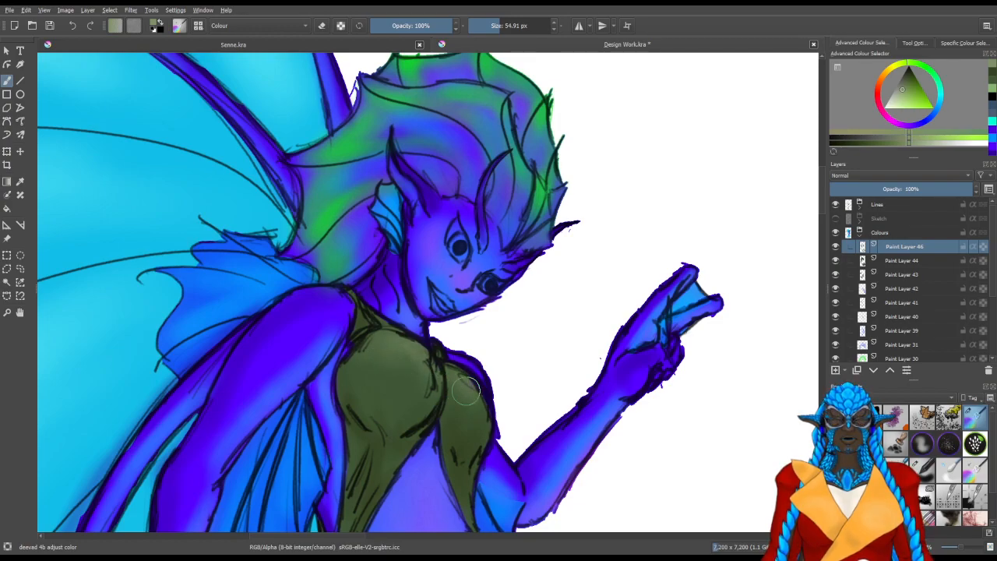
mouse_move(391, 336)
shift+mouse_down()
mouse_move(362, 328)
mouse_move(379, 316)
mouse_move(367, 309)
shift+mouse_up()
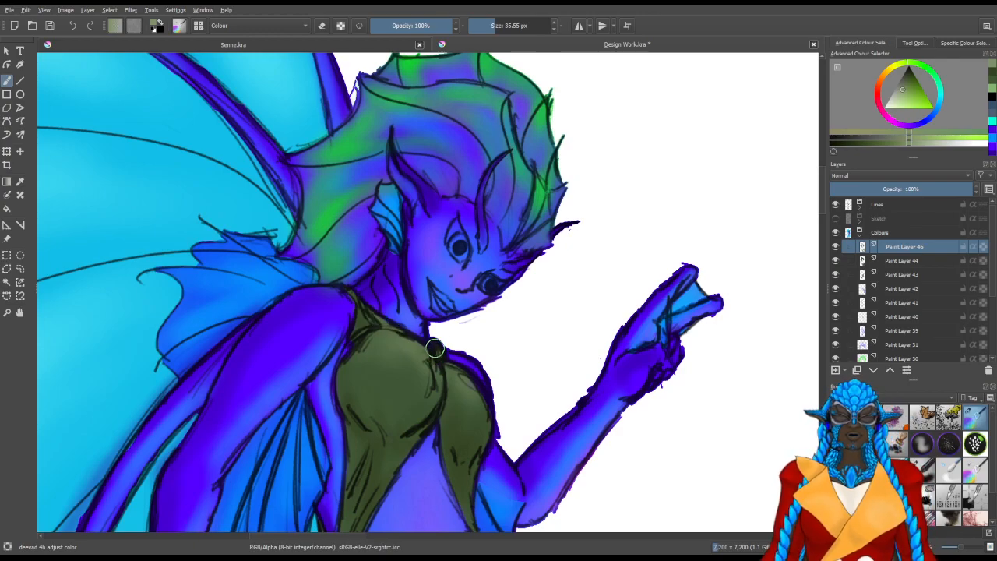
mouse_move(435, 440)
mouse_down()
mouse_move(438, 289)
mouse_move(481, 302)
mouse_up()
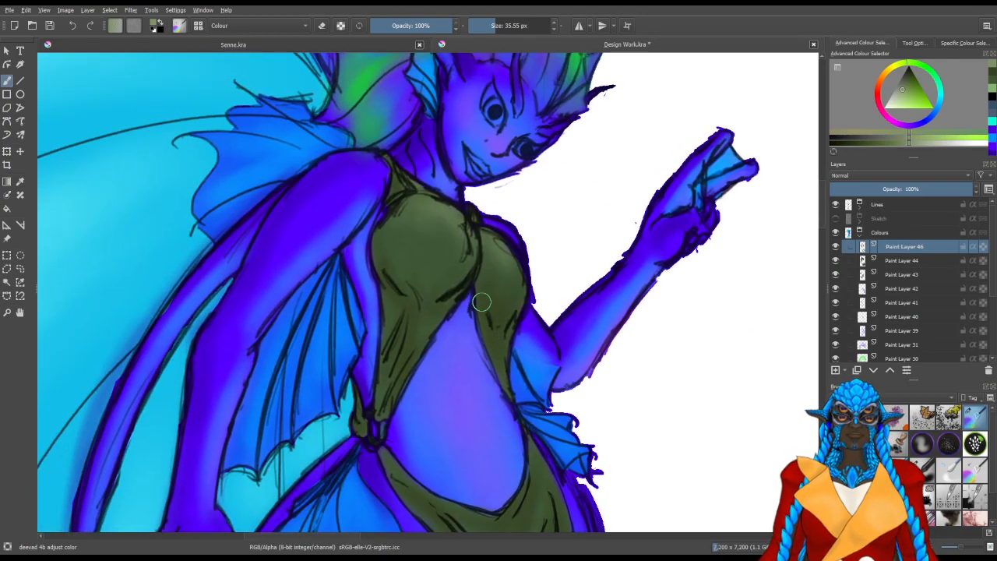
Add lighter green highlights between the skirt's folds and along its waistband, using a soft brush of about 25 px
scroll(449, 326, down, 2)
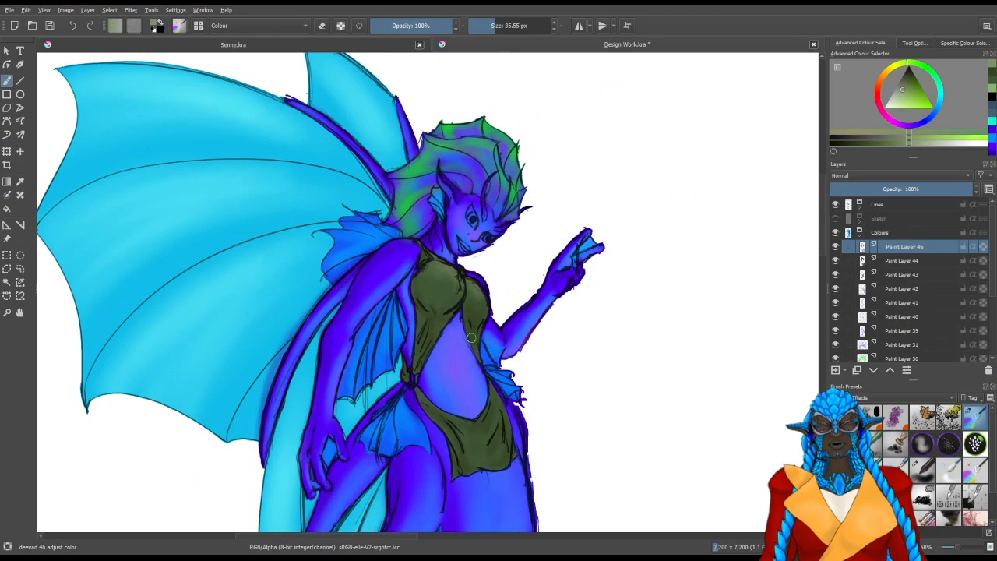
drag(500, 359, 515, 279)
mouse_move(533, 347)
mouse_down()
mouse_move(541, 325)
mouse_move(550, 343)
mouse_up()
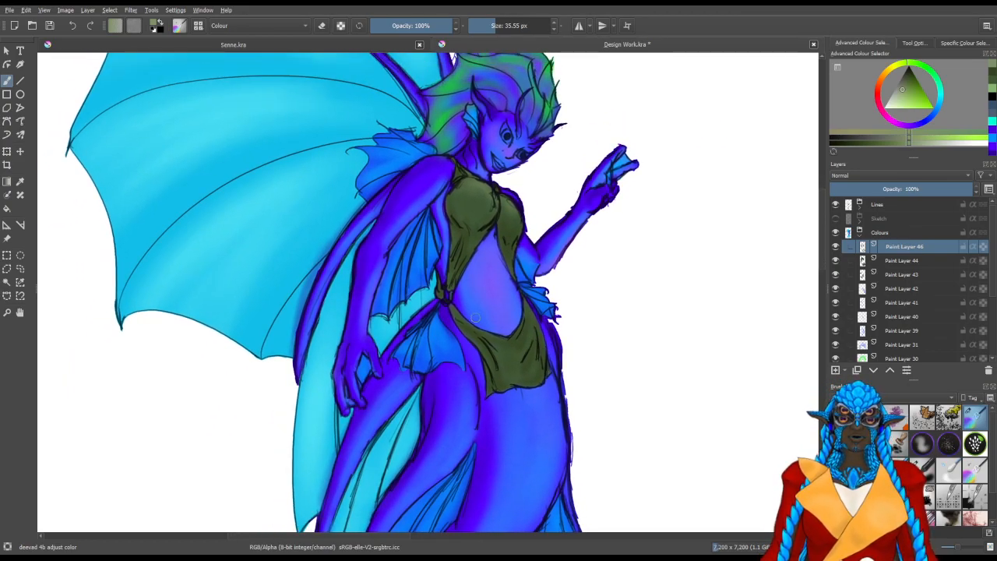
scroll(528, 326, up, 2)
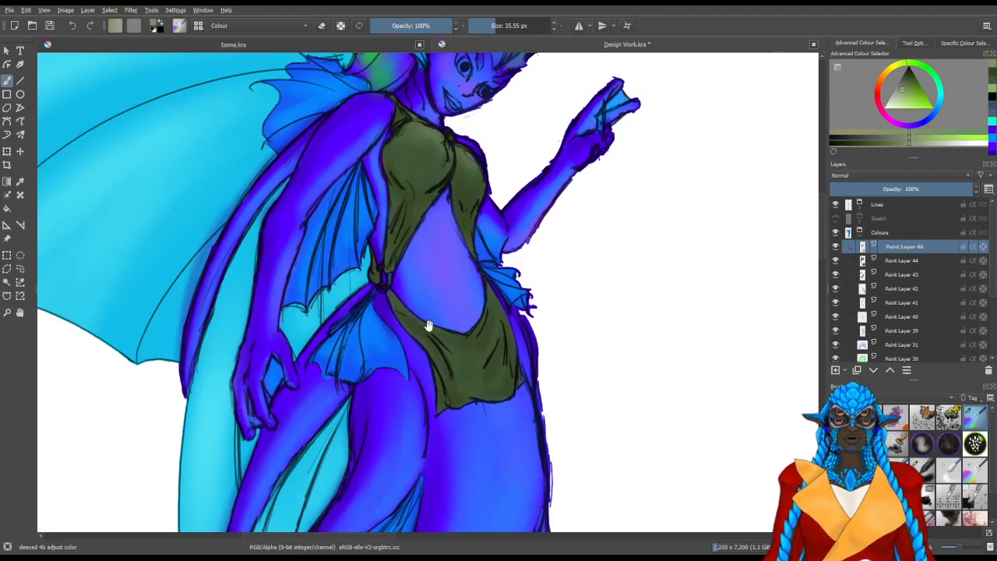
drag(423, 323, 401, 334)
drag(447, 413, 342, 413)
key(bracketleft)
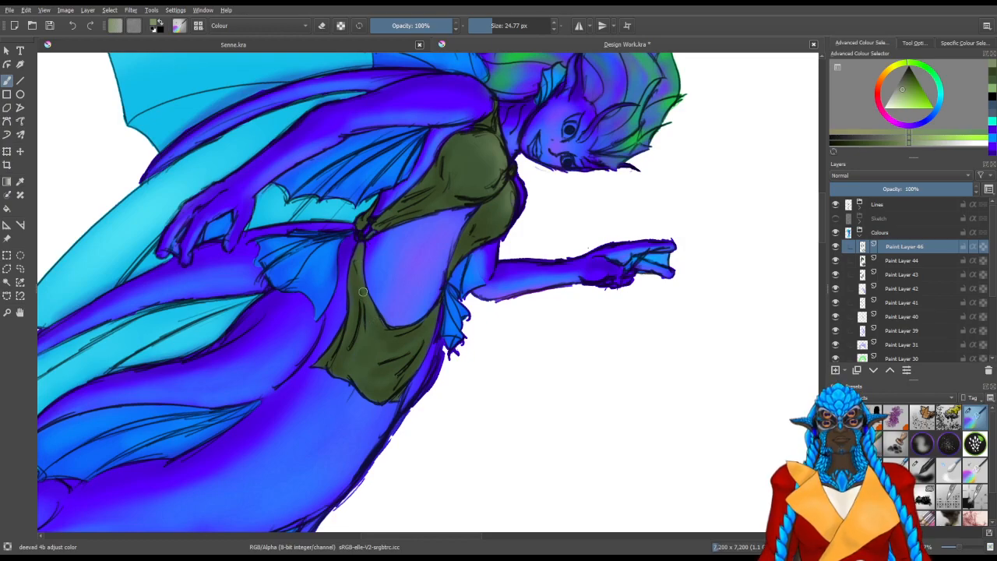
mouse_move(381, 327)
mouse_down()
mouse_move(479, 383)
mouse_move(468, 306)
mouse_up()
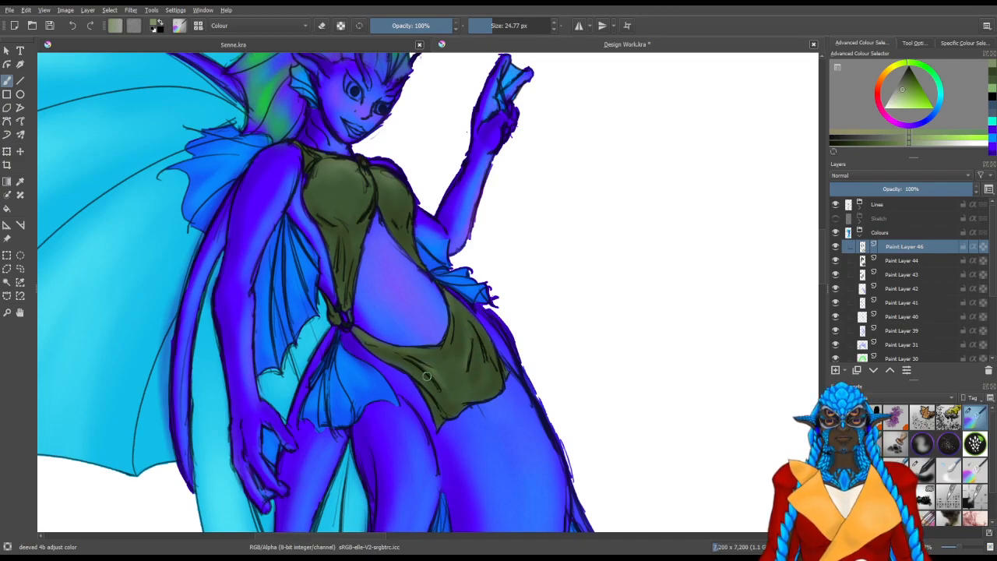
Strengthen the bodice highlights with the lighter green at about 38 px, undo the last stray change, and save the document
drag(438, 310, 466, 371)
drag(442, 331, 458, 359)
drag(382, 302, 389, 302)
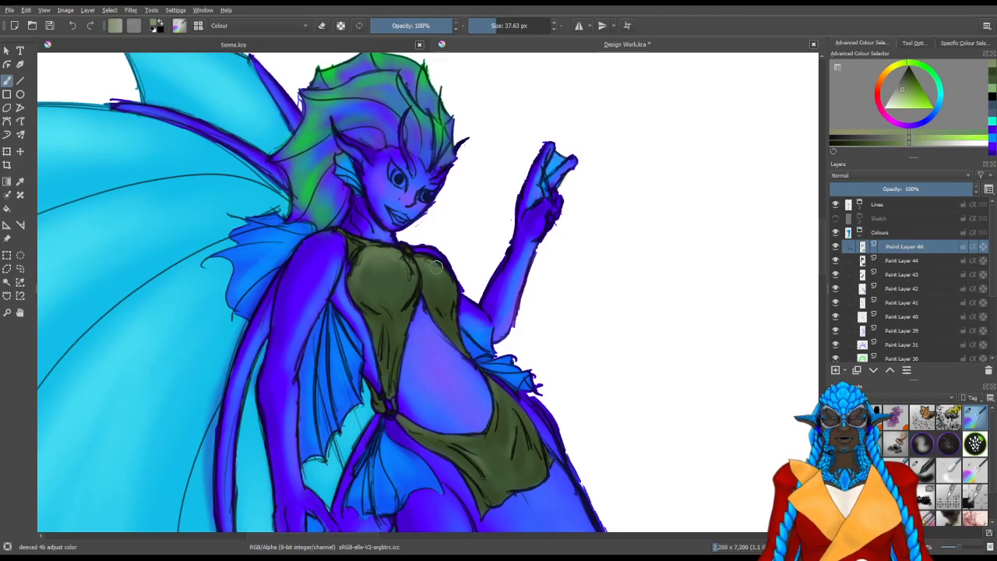
click(593, 425)
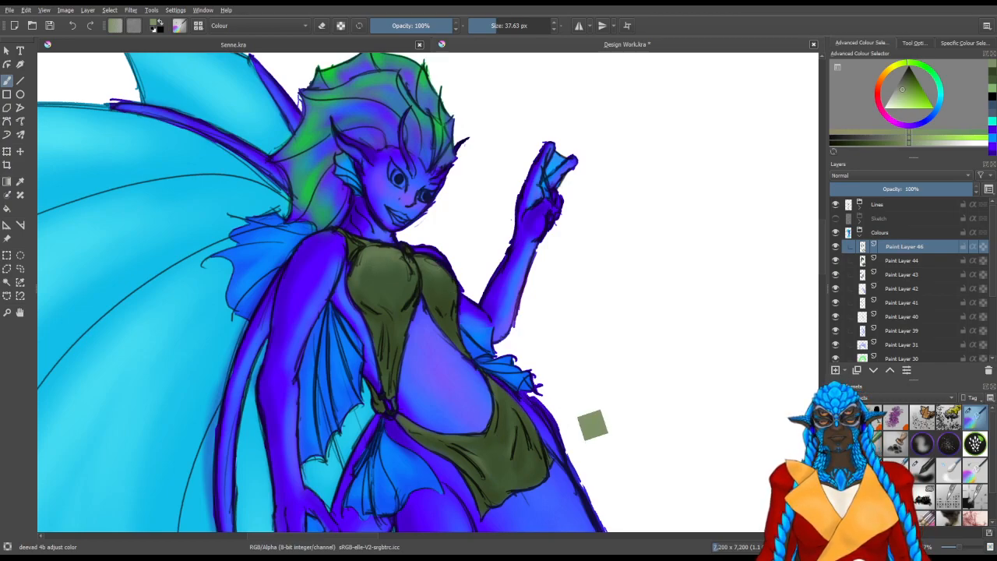
key(ctrl+z)
key(ctrl+s)
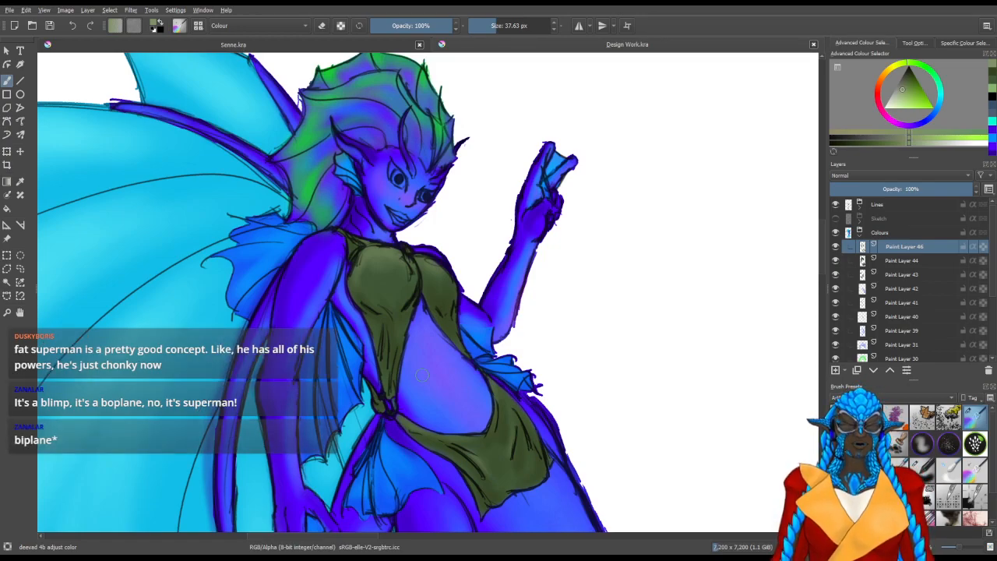
Add a new paint layer above Paint Layer 46, straighten the canvas rotation, and pick a light sky blue as the painting colour
drag(559, 384, 579, 334)
drag(545, 397, 542, 318)
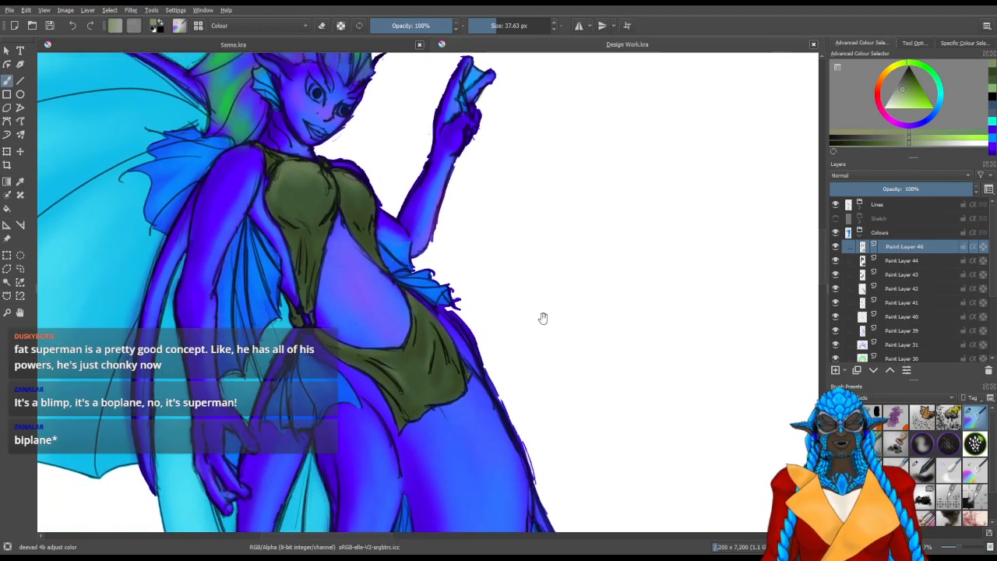
drag(561, 350, 618, 408)
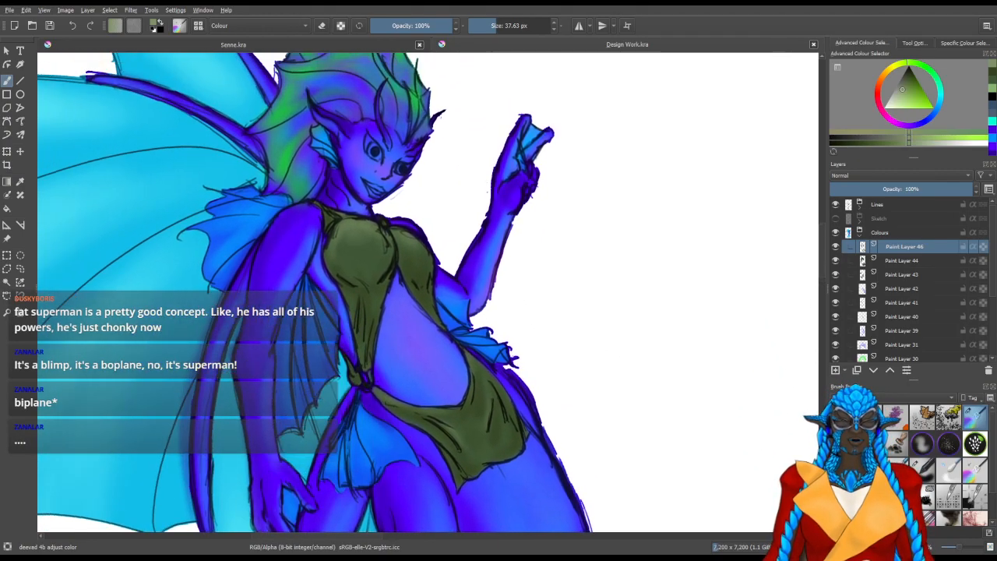
click(835, 371)
scroll(629, 320, down, 3)
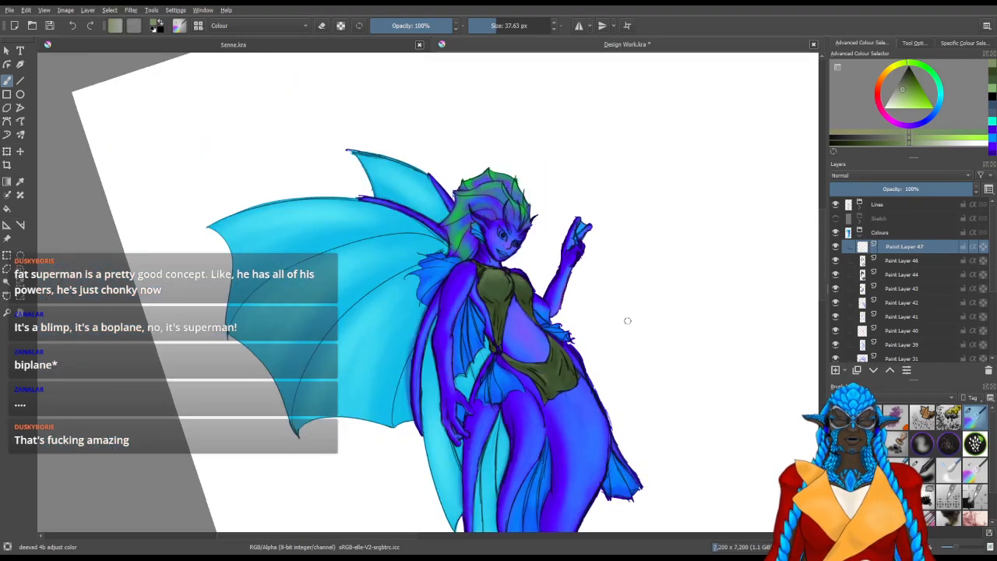
scroll(629, 324, up, 1)
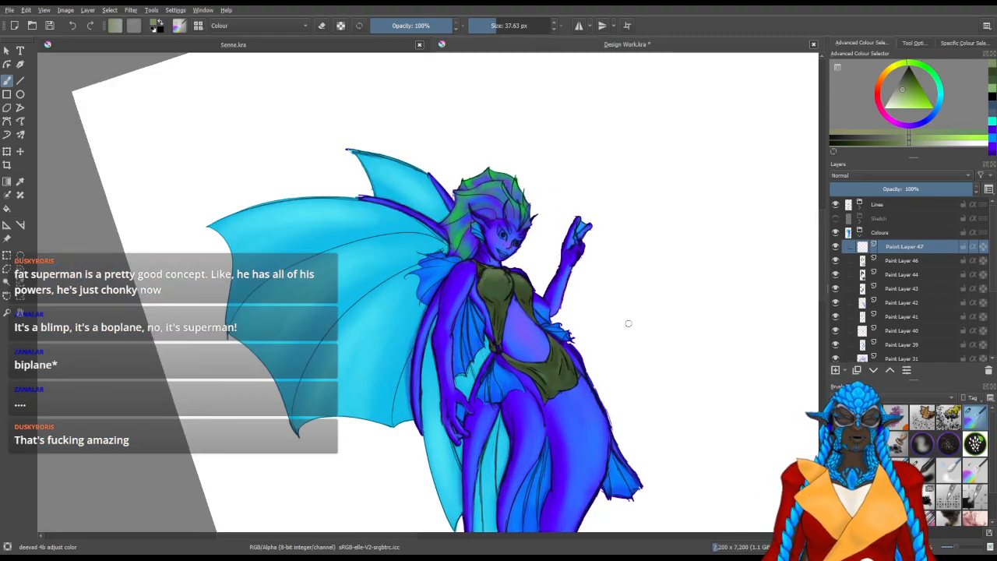
key(5)
drag(940, 101, 911, 113)
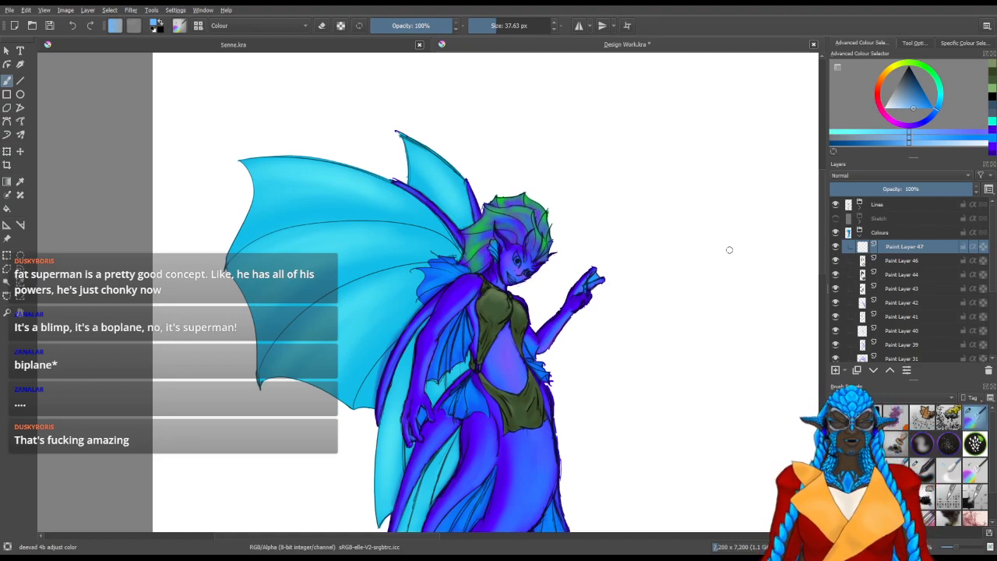
Tint the wing membranes sky blue between the ribs with a soft brush of about 190 to 220 px
mouse_move(325, 396)
mouse_down()
mouse_move(350, 429)
mouse_move(377, 439)
mouse_up()
mouse_move(357, 277)
mouse_down()
mouse_move(411, 215)
mouse_move(384, 260)
mouse_move(394, 248)
mouse_up()
drag(425, 207, 437, 208)
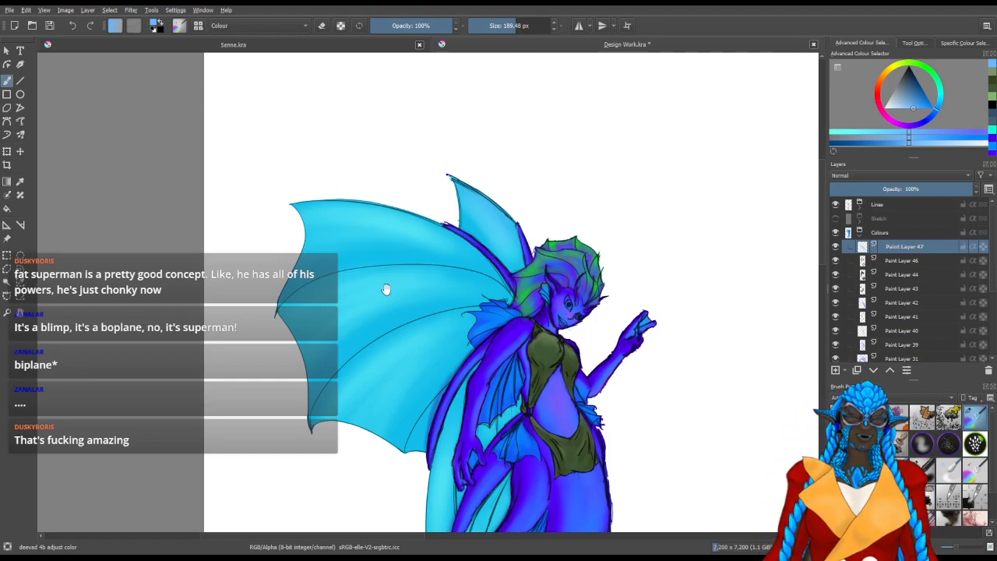
drag(392, 292, 374, 290)
mouse_move(279, 362)
mouse_down()
mouse_move(291, 439)
mouse_move(346, 452)
mouse_up()
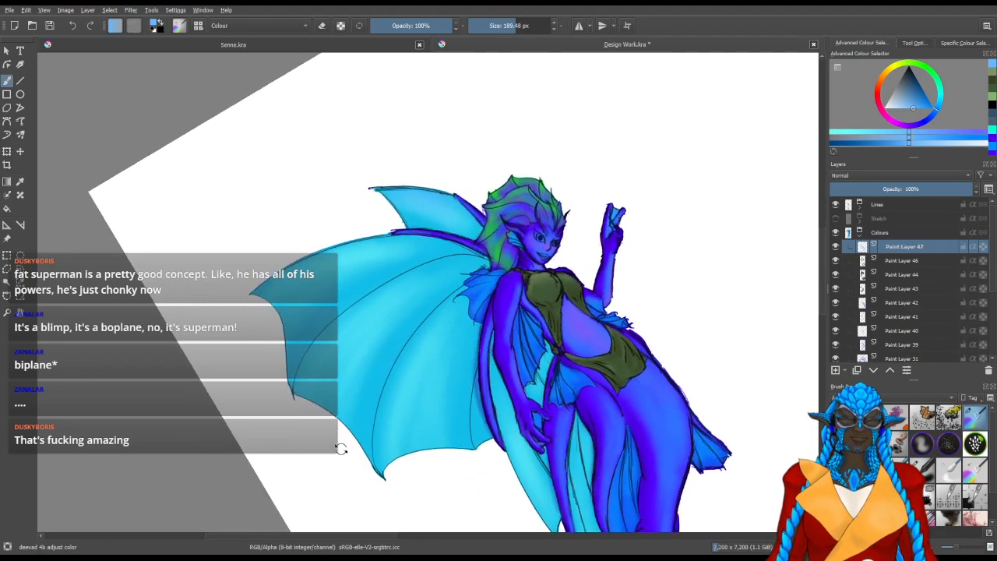
mouse_move(229, 418)
mouse_down()
mouse_move(305, 452)
mouse_move(316, 421)
mouse_up()
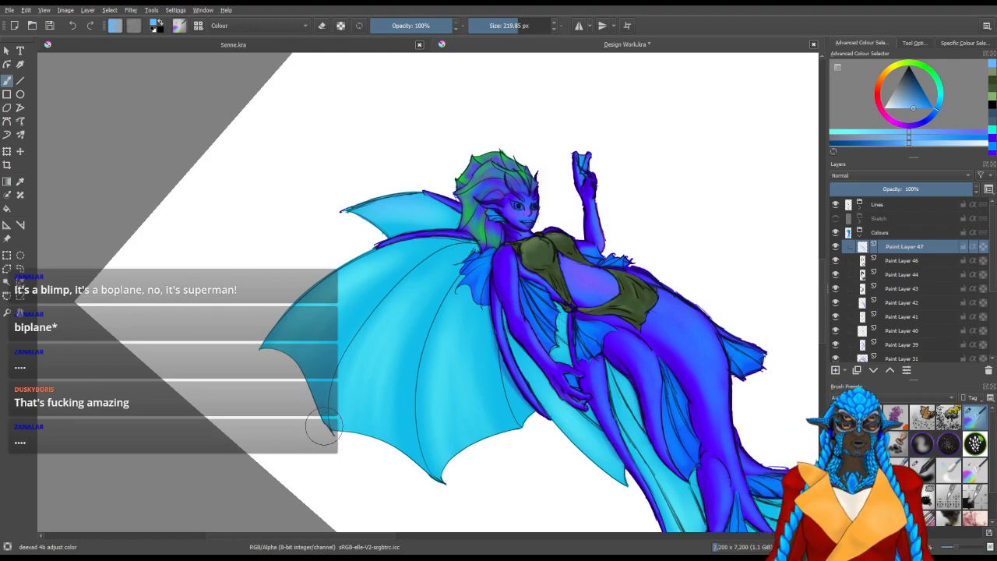
mouse_move(277, 411)
mouse_down()
mouse_move(289, 452)
mouse_move(356, 412)
mouse_up()
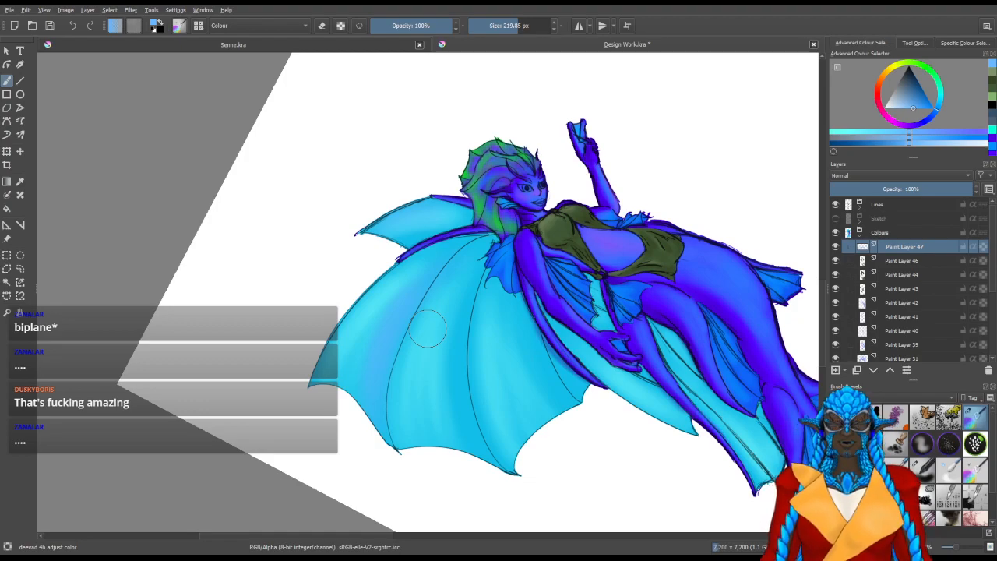
mouse_move(476, 465)
mouse_down()
mouse_move(440, 418)
mouse_move(466, 478)
mouse_move(403, 475)
mouse_up()
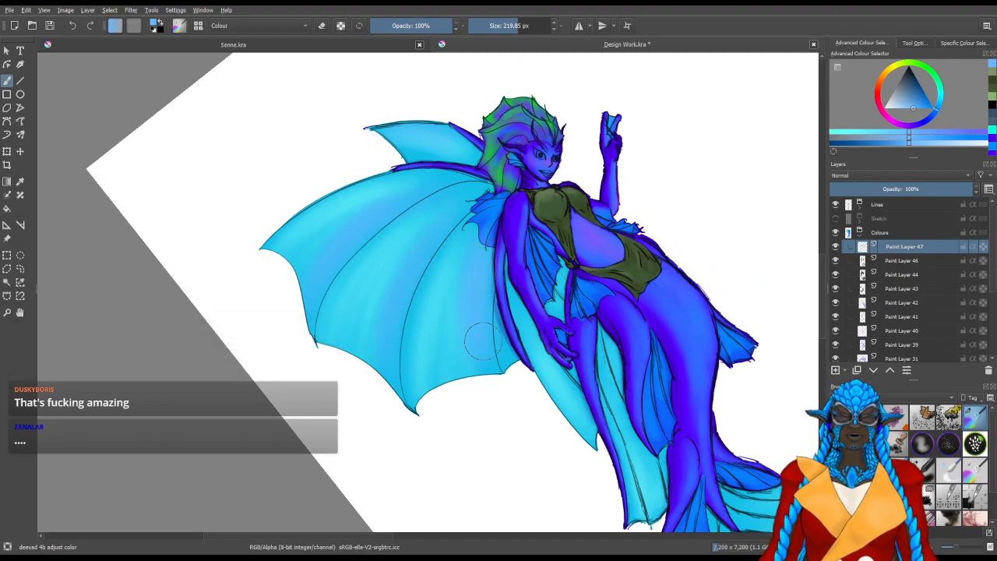
drag(502, 341, 383, 379)
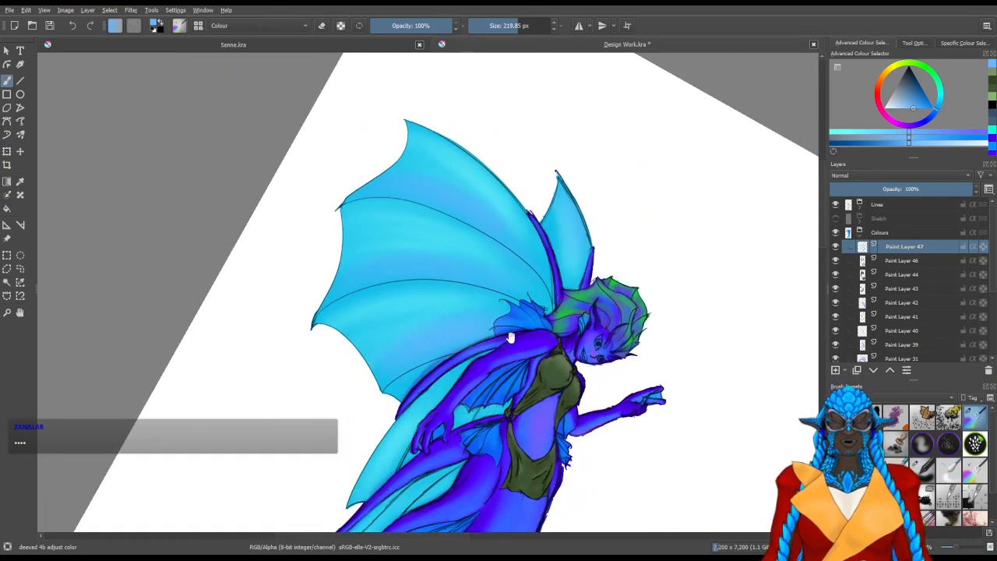
drag(506, 337, 381, 383)
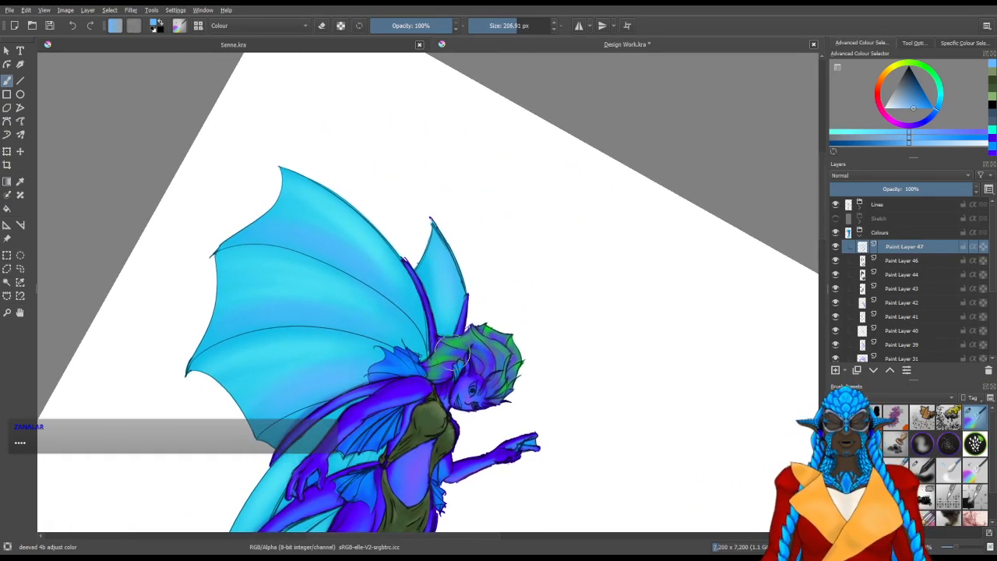
Tint the long light-blue fins beside the legs sky blue, using a soft brush of about 172 px reduced to about 144 px
drag(452, 349, 442, 349)
mouse_move(436, 299)
mouse_down()
mouse_move(341, 403)
mouse_move(420, 419)
mouse_up()
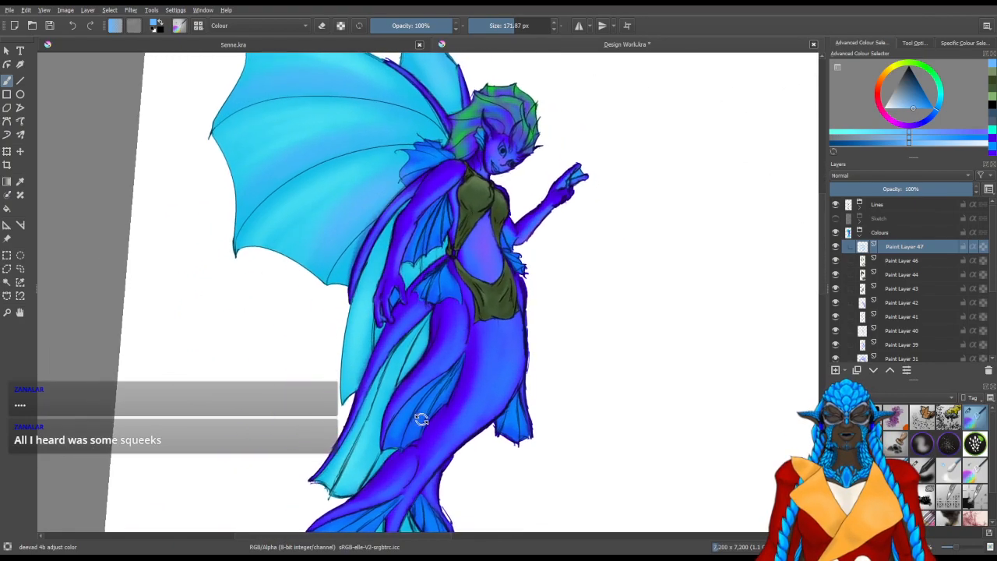
drag(360, 428, 388, 335)
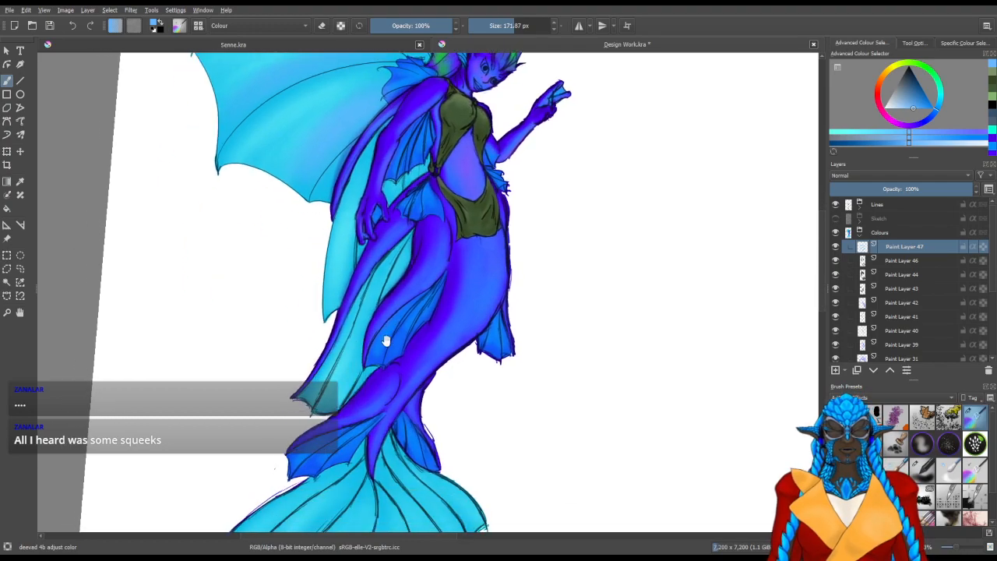
drag(350, 382, 348, 385)
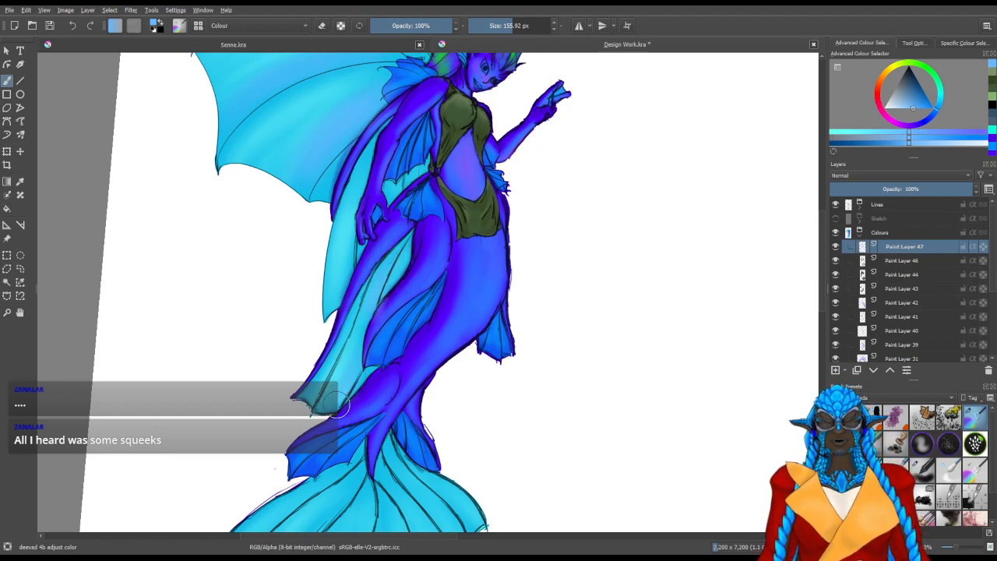
mouse_move(348, 255)
mouse_down()
mouse_move(360, 337)
mouse_move(359, 317)
mouse_up()
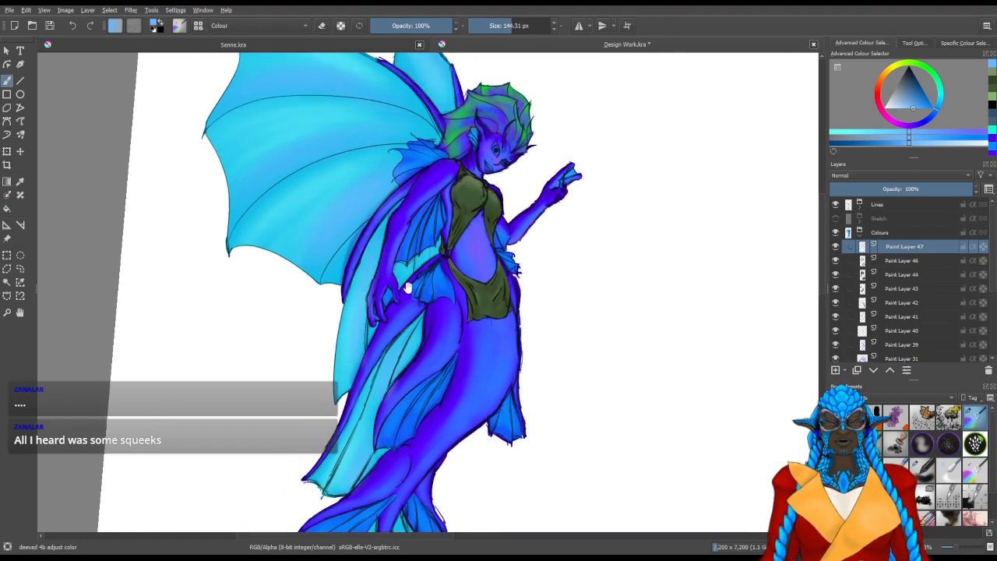
Tint the tail fin's panels sky blue between the ribs with a soft brush of about 158 px
drag(437, 343, 455, 216)
drag(390, 449, 463, 231)
drag(434, 350, 441, 350)
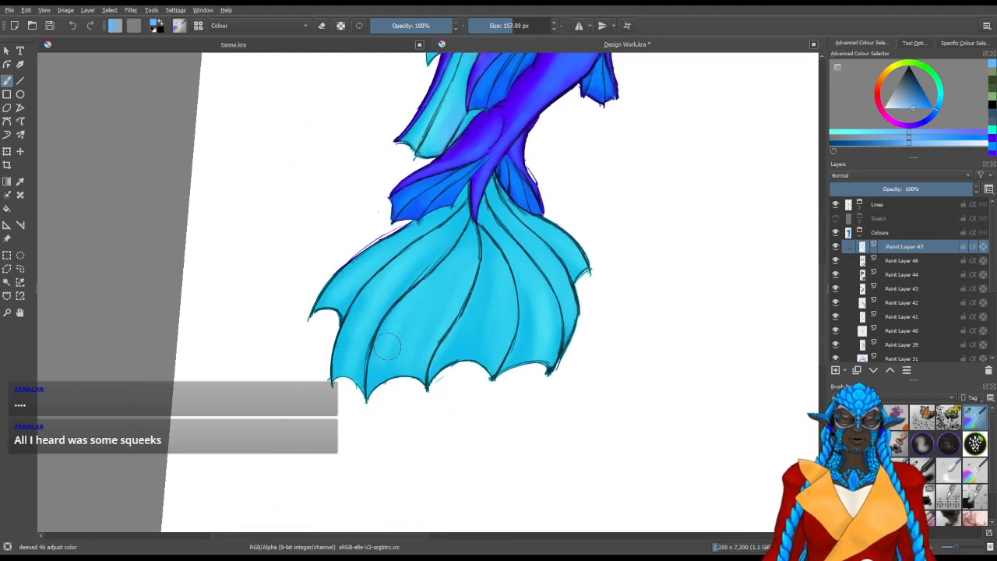
drag(401, 277, 358, 367)
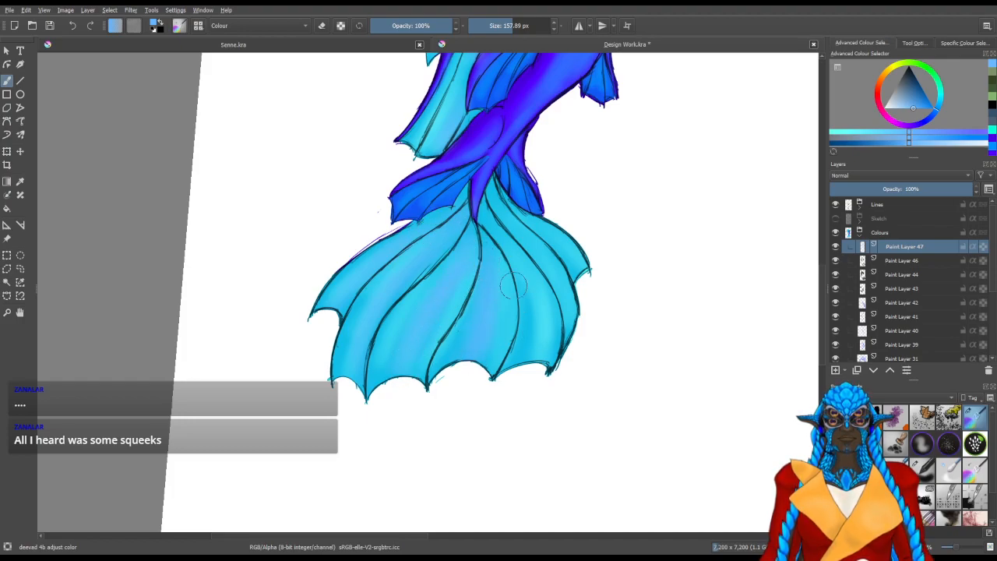
drag(543, 289, 474, 370)
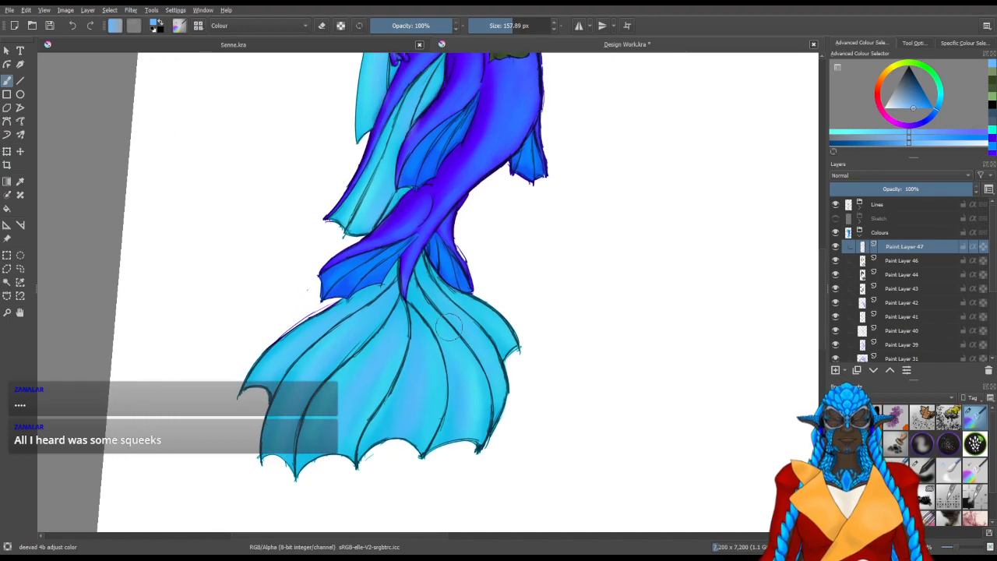
Add a new paint layer above Paint Layer 47 and tint the wing membranes light green with a soft brush of about 188 px
drag(422, 301, 467, 412)
drag(496, 148, 469, 341)
drag(496, 280, 461, 404)
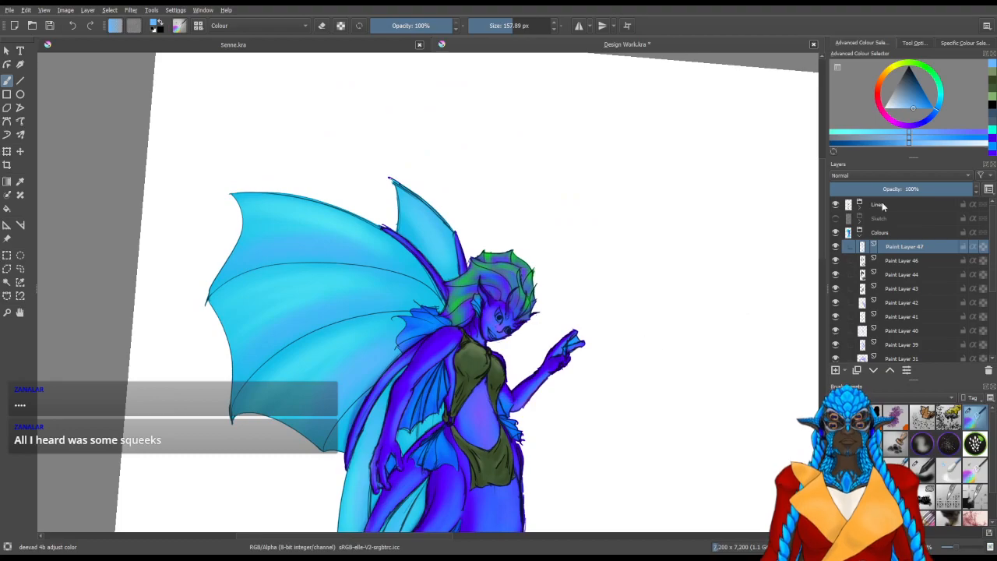
click(941, 88)
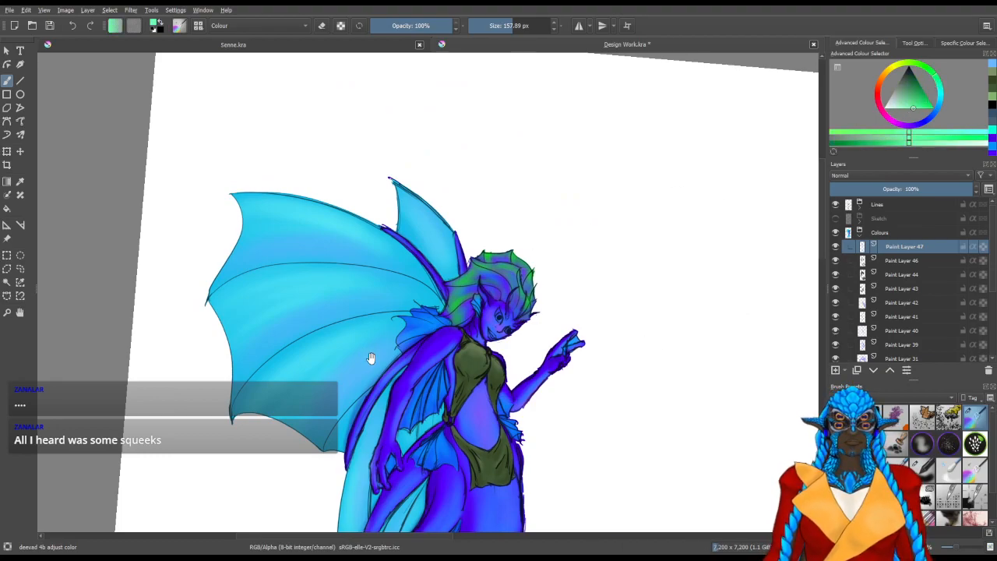
click(836, 371)
mouse_move(329, 272)
mouse_down()
mouse_move(363, 350)
mouse_move(526, 327)
mouse_move(439, 372)
mouse_up()
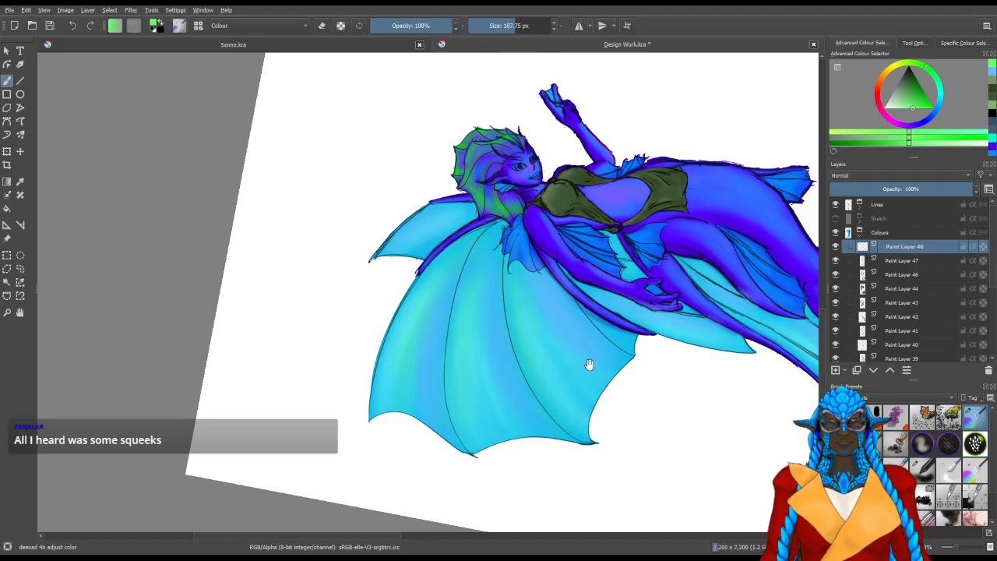
mouse_move(657, 438)
mouse_down()
mouse_move(445, 505)
mouse_move(434, 281)
mouse_move(456, 423)
mouse_move(509, 364)
mouse_up()
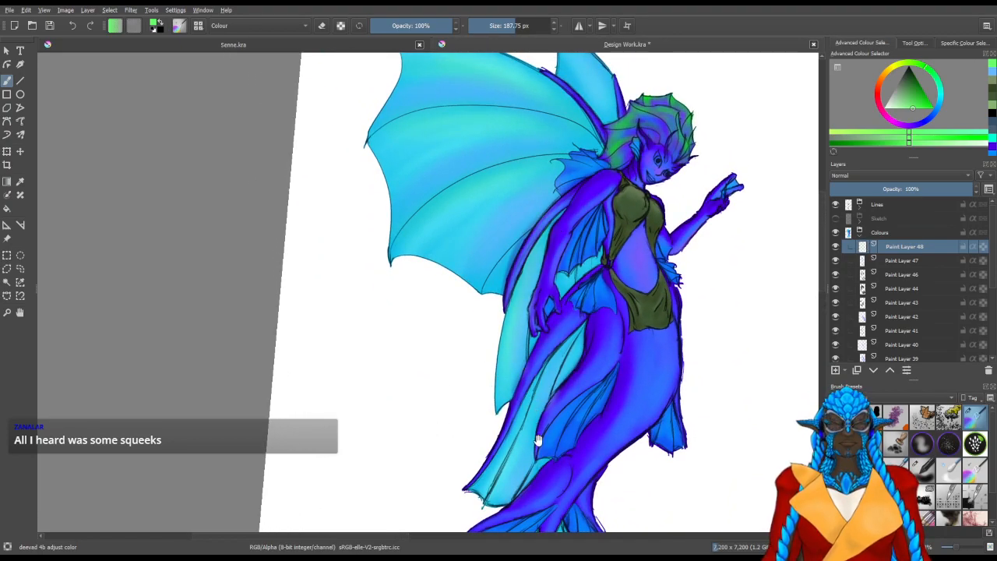
Tint the long fins beside the legs light green with the soft brush reduced to about 136 px
scroll(503, 343, down, 3)
key(bracketleft)
key(bracketleft)
key(bracketleft)
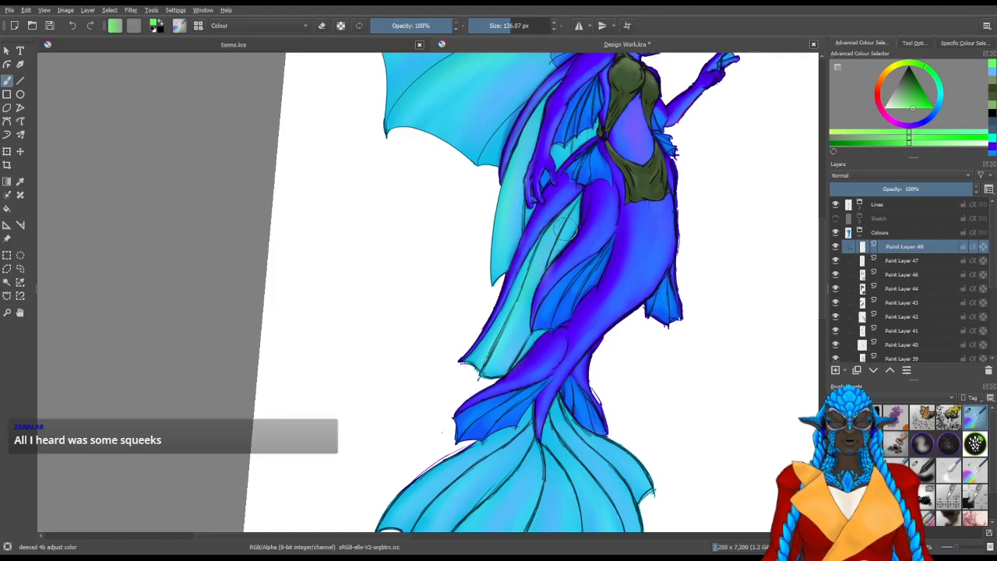
drag(516, 418, 611, 223)
Add light green tints along the tail fin's panels at about 136 px and save the document
drag(475, 362, 532, 389)
drag(491, 341, 430, 386)
drag(424, 434, 489, 438)
drag(452, 379, 441, 427)
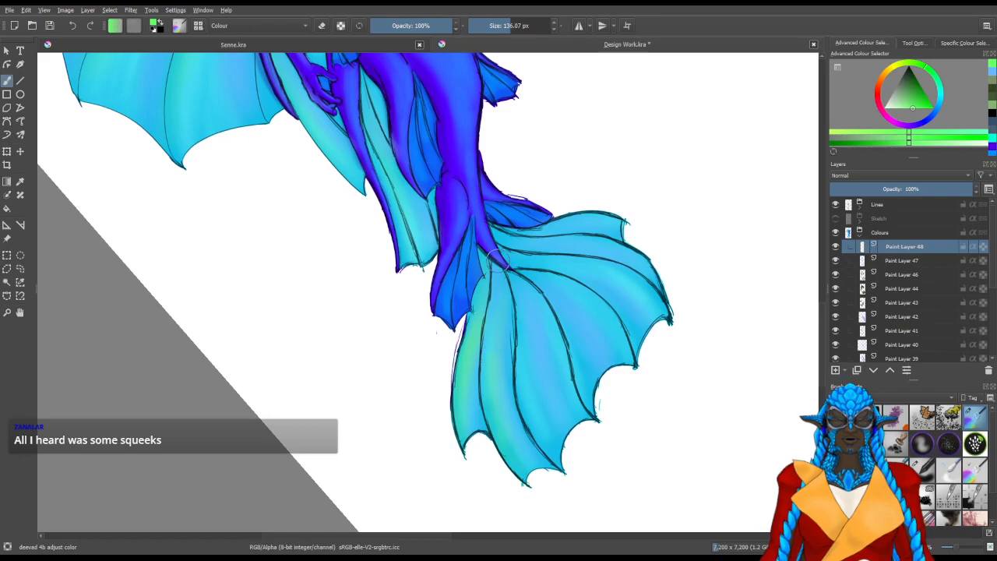
mouse_move(570, 472)
mouse_down()
mouse_move(436, 528)
mouse_move(407, 487)
mouse_up()
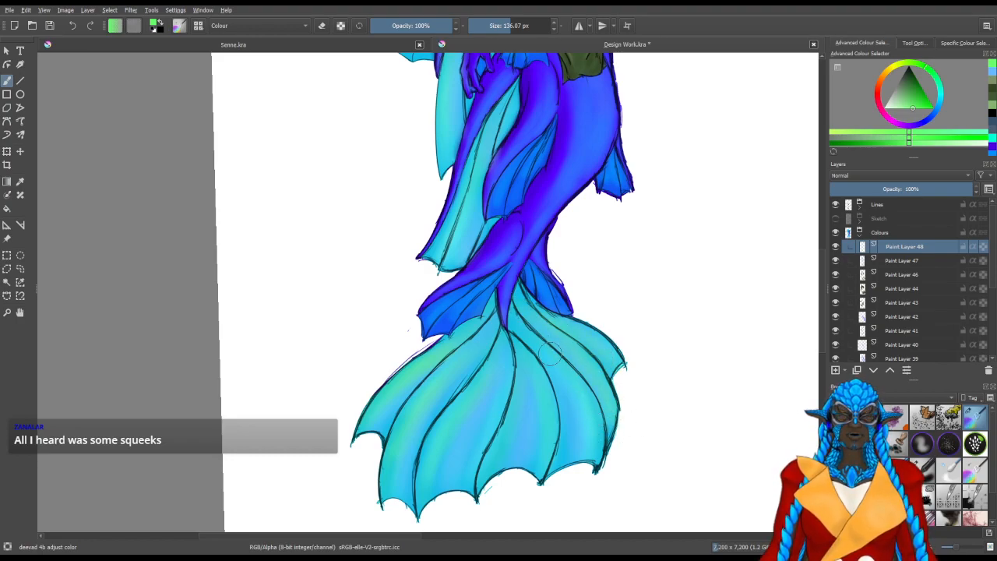
key(ctrl+s)
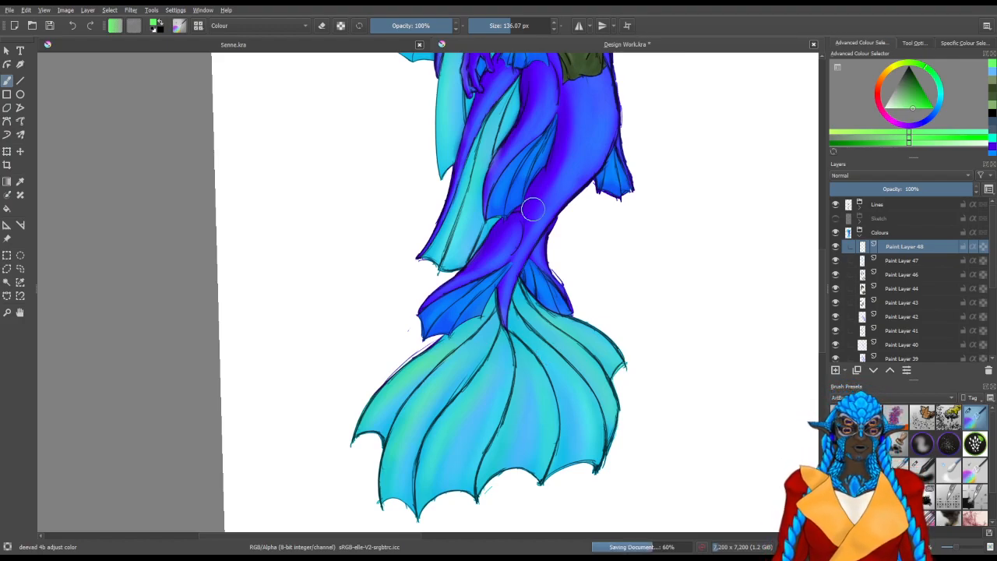
Add a new paint layer above Paint Layer 48 and tint the shoulder fin with a vivid green at about 47 px
drag(558, 249, 460, 347)
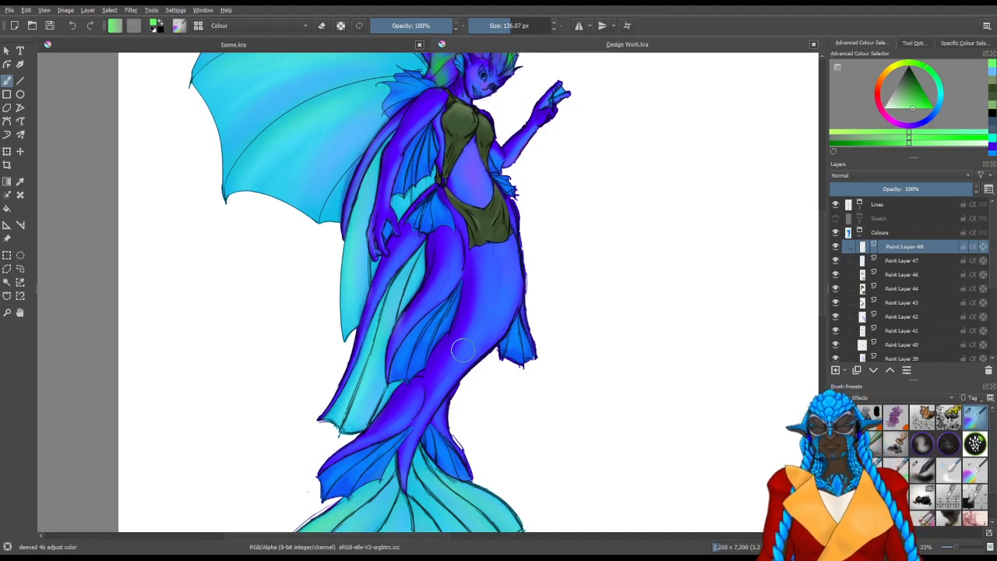
key(space)
drag(546, 265, 537, 398)
drag(533, 249, 544, 311)
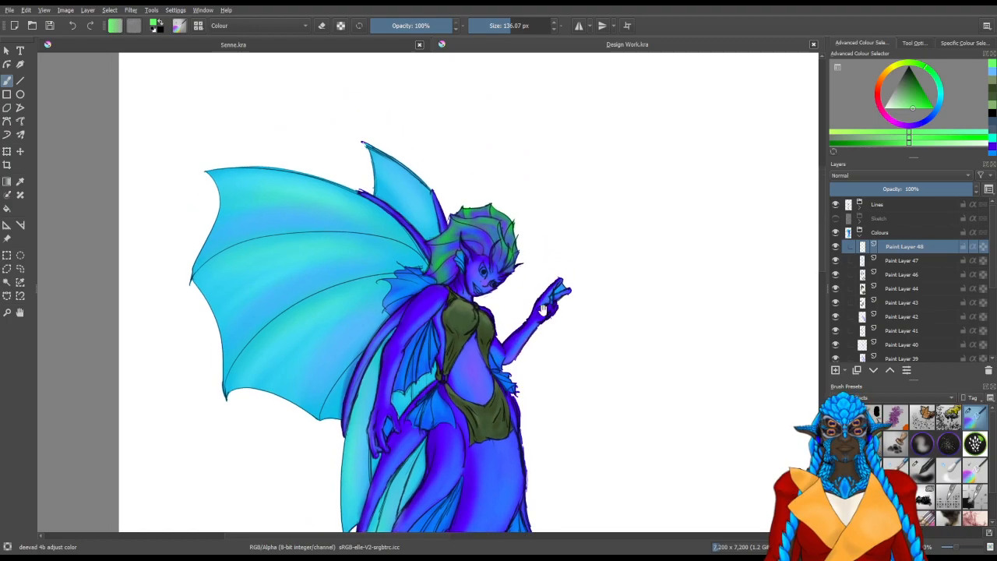
scroll(479, 286, up, 2)
scroll(467, 285, up, 1)
key(space)
mouse_move(433, 356)
mouse_down()
mouse_move(564, 378)
mouse_move(658, 431)
mouse_up()
click(836, 370)
click(934, 108)
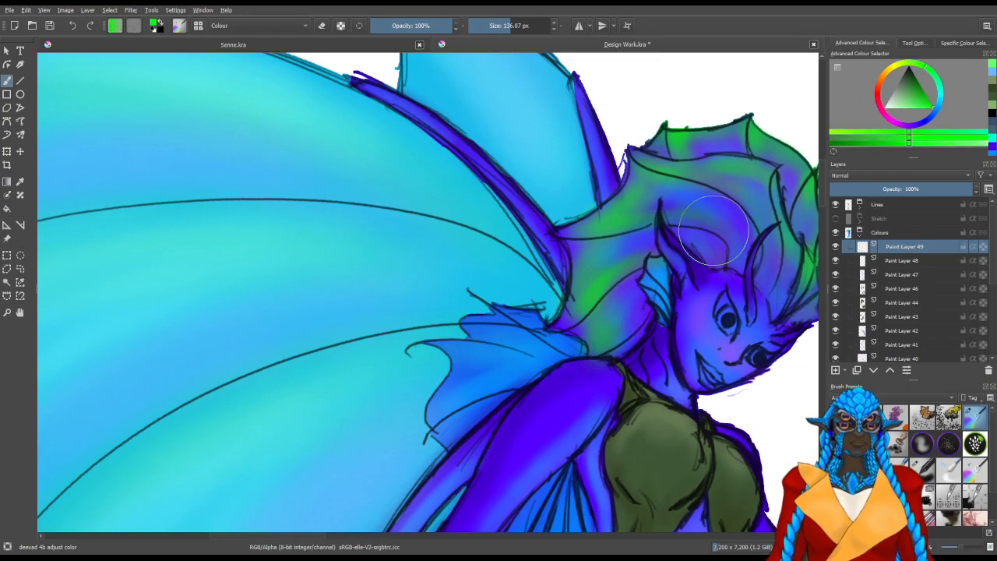
drag(545, 362, 517, 380)
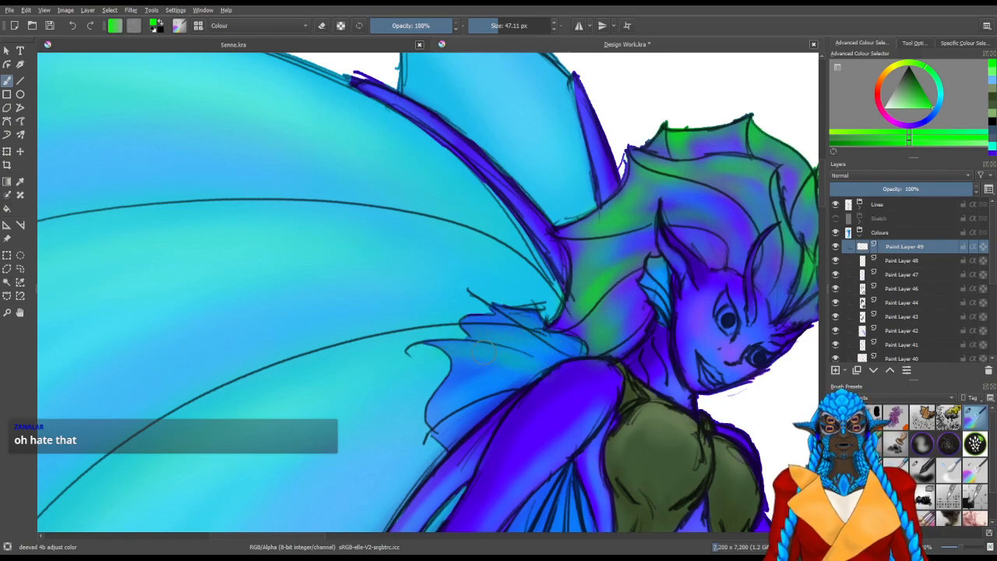
mouse_move(514, 375)
mouse_down()
mouse_move(504, 399)
mouse_move(445, 444)
mouse_up()
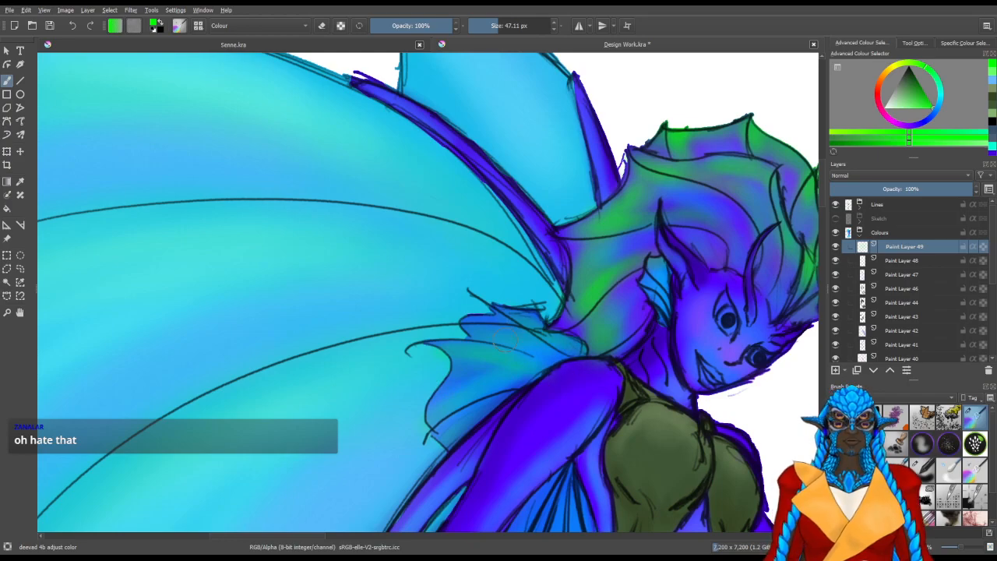
Tint the hip fin vivid green at about 67 px and the arm fin at about 77 px
mouse_move(627, 516)
mouse_down()
mouse_move(406, 373)
mouse_move(518, 217)
mouse_up()
mouse_move(452, 314)
mouse_down()
mouse_move(429, 375)
mouse_move(469, 203)
mouse_up()
mouse_move(460, 371)
mouse_down()
mouse_move(490, 272)
mouse_move(483, 329)
mouse_move(500, 371)
mouse_move(496, 310)
mouse_move(506, 295)
mouse_move(547, 376)
mouse_move(547, 365)
mouse_move(501, 352)
mouse_move(517, 363)
mouse_move(540, 350)
mouse_move(470, 378)
mouse_up()
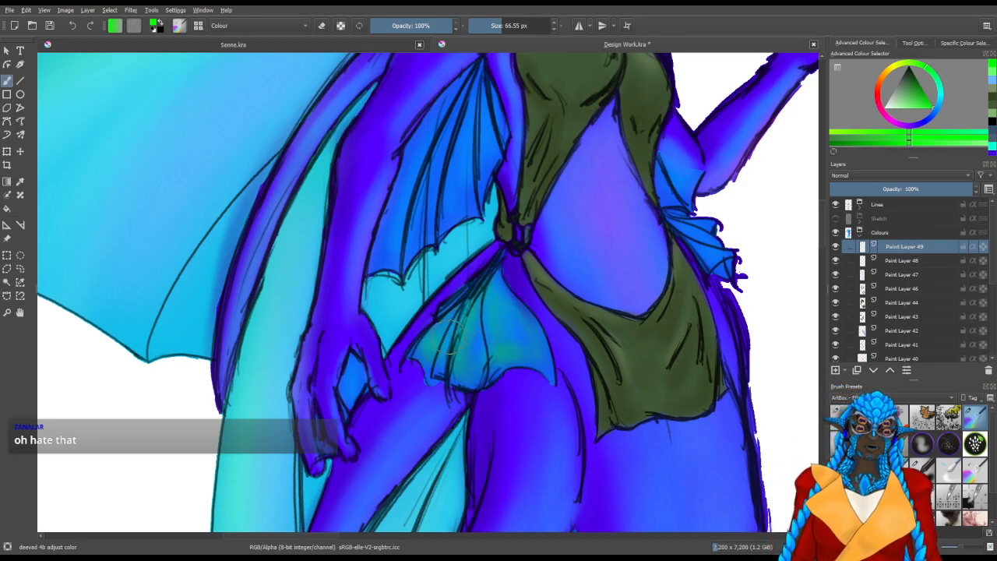
mouse_move(405, 239)
mouse_down()
mouse_move(404, 356)
mouse_move(391, 371)
mouse_up()
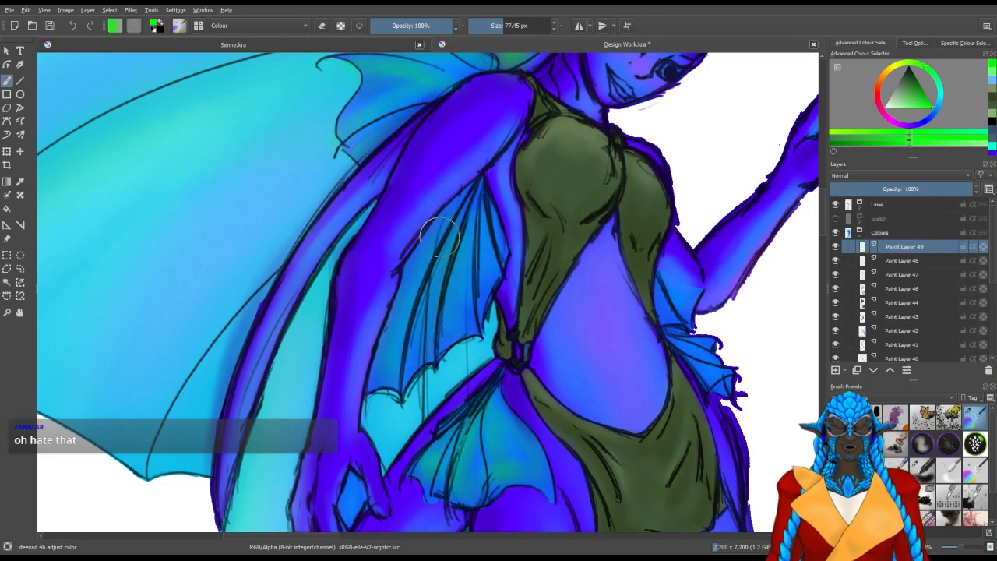
drag(456, 203, 435, 345)
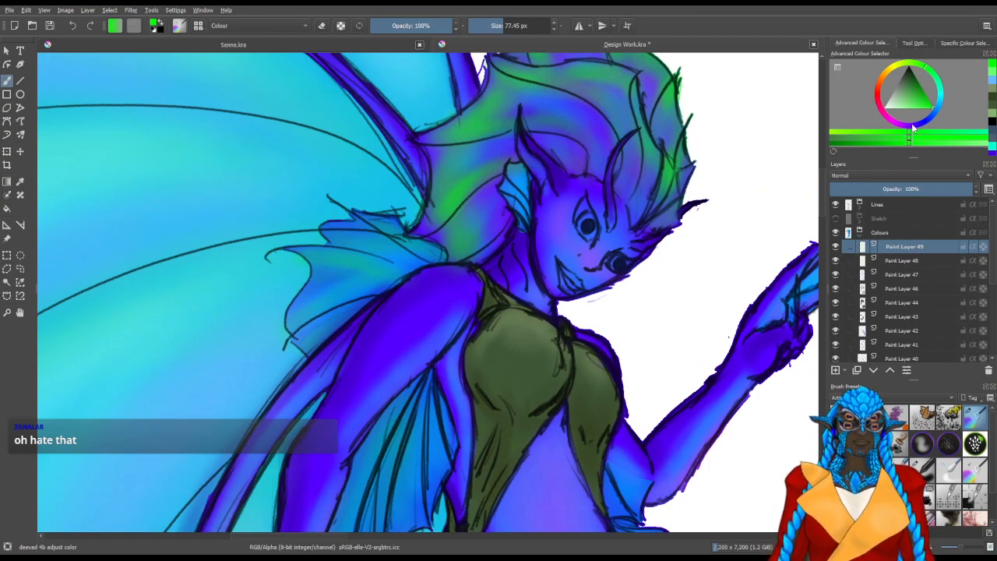
Add a new paint layer above Paint Layer 49 and tint the shoulder fin purple with a soft brush of about 53 px
drag(914, 130, 906, 127)
click(836, 370)
drag(379, 332, 453, 374)
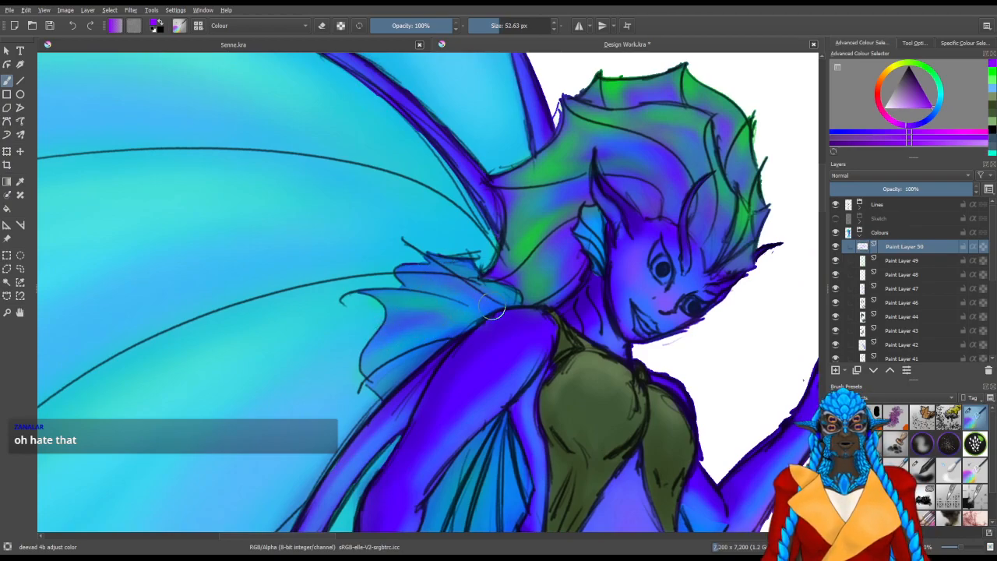
Add purple tints to the arm fin and the hip fin with the soft brush at about 53 px
drag(471, 411, 490, 240)
mouse_move(485, 380)
mouse_down()
mouse_move(439, 313)
mouse_move(386, 320)
mouse_up()
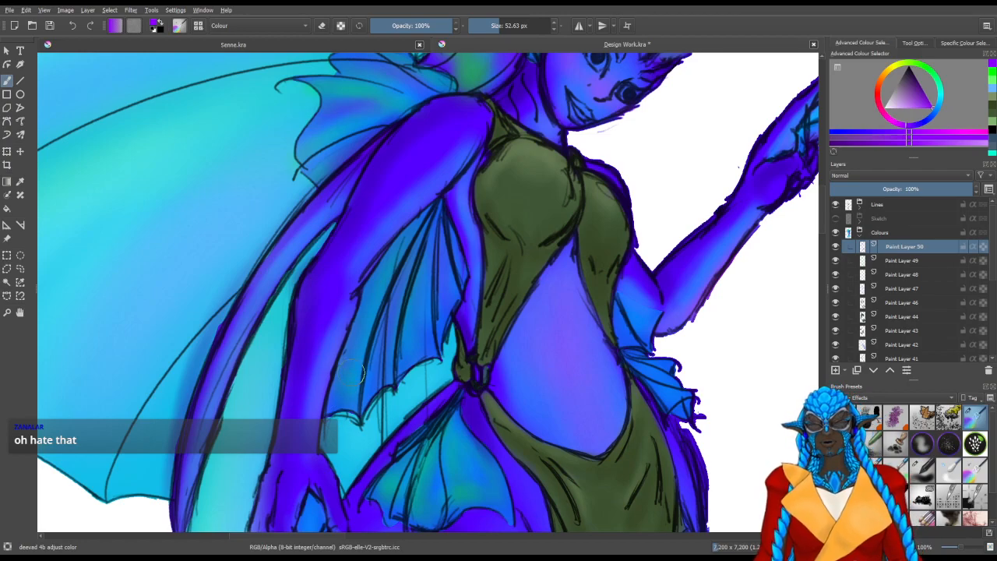
drag(481, 367, 478, 200)
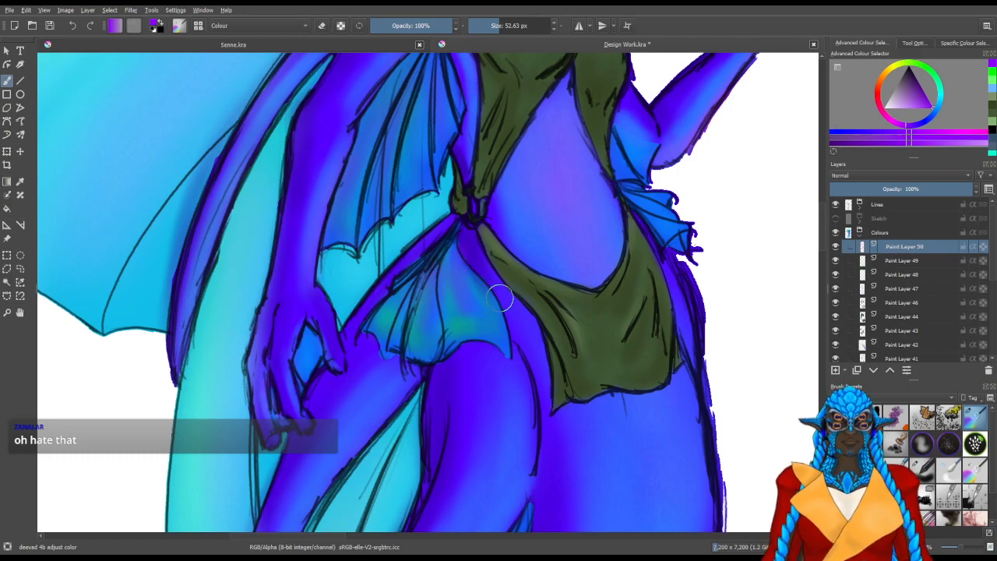
Tint the two forehead horns deep blue, refining them to azure, with the soft brush at about 13 px
drag(566, 284, 404, 484)
drag(533, 350, 460, 476)
drag(473, 357, 507, 440)
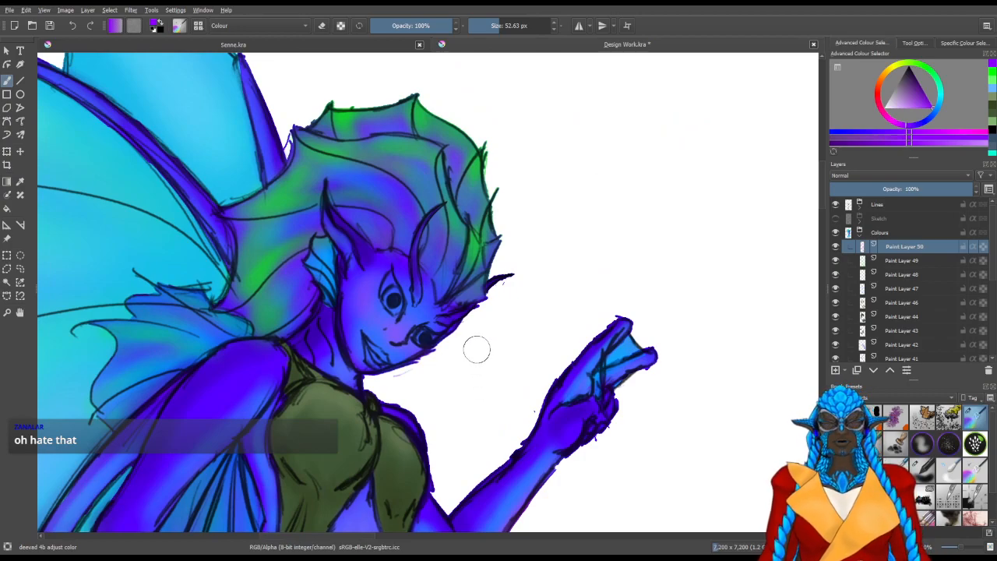
scroll(496, 293, up, 2)
drag(486, 345, 527, 477)
drag(922, 121, 924, 129)
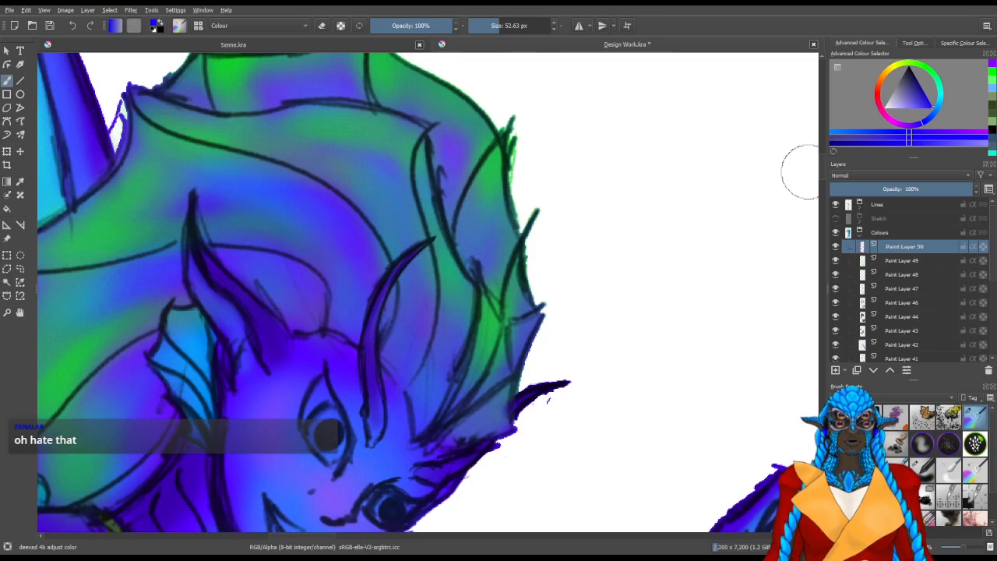
drag(376, 356, 323, 356)
drag(389, 325, 402, 324)
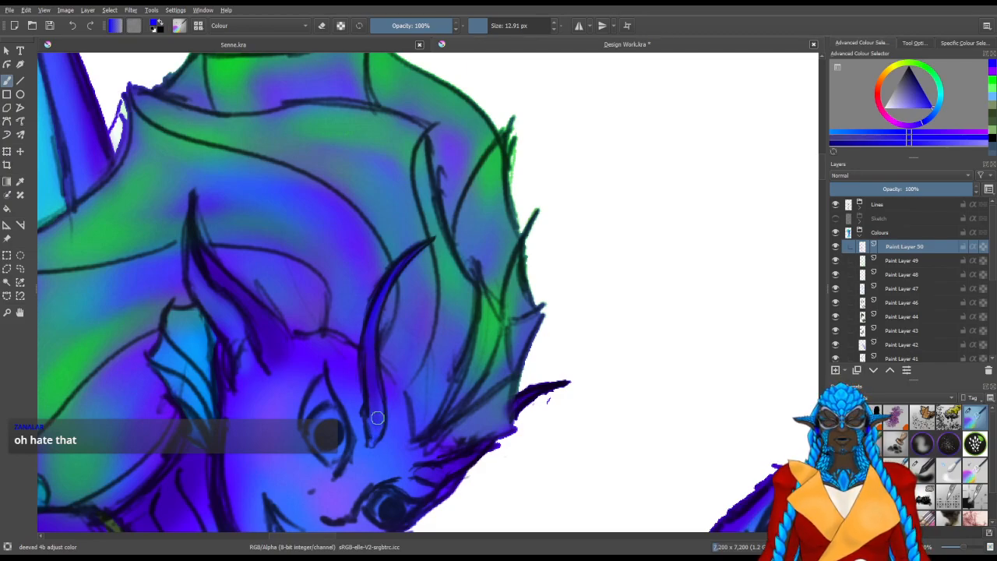
drag(454, 458, 546, 367)
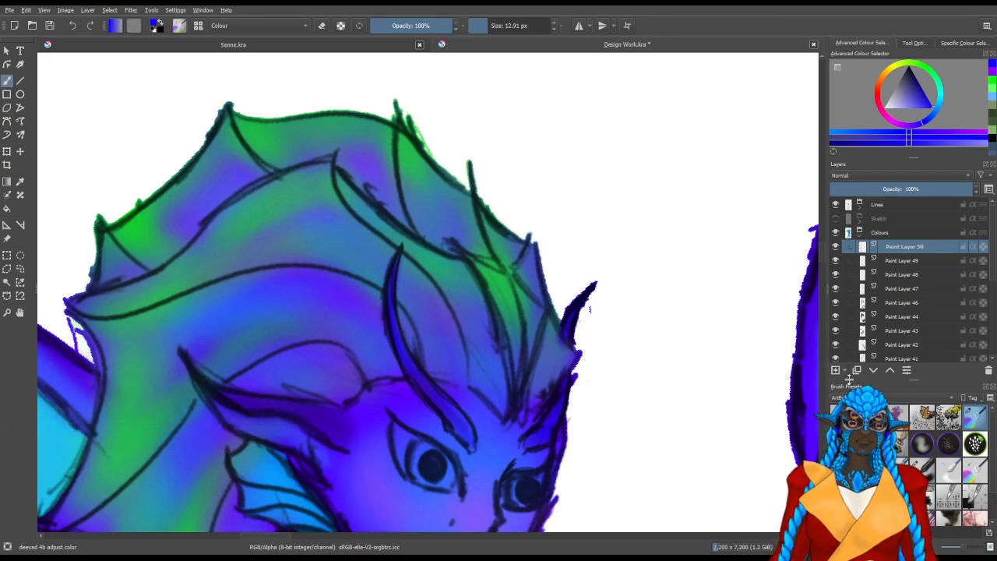
drag(919, 130, 938, 116)
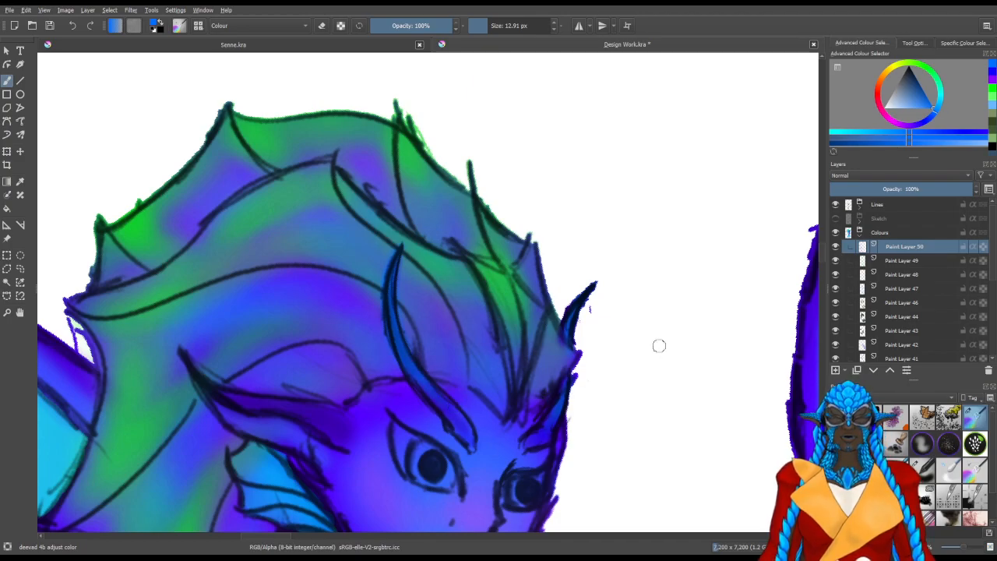
Pick a dark violet and shade the brow area above the far eye with the soft brush at about 18 px
drag(582, 431, 597, 342)
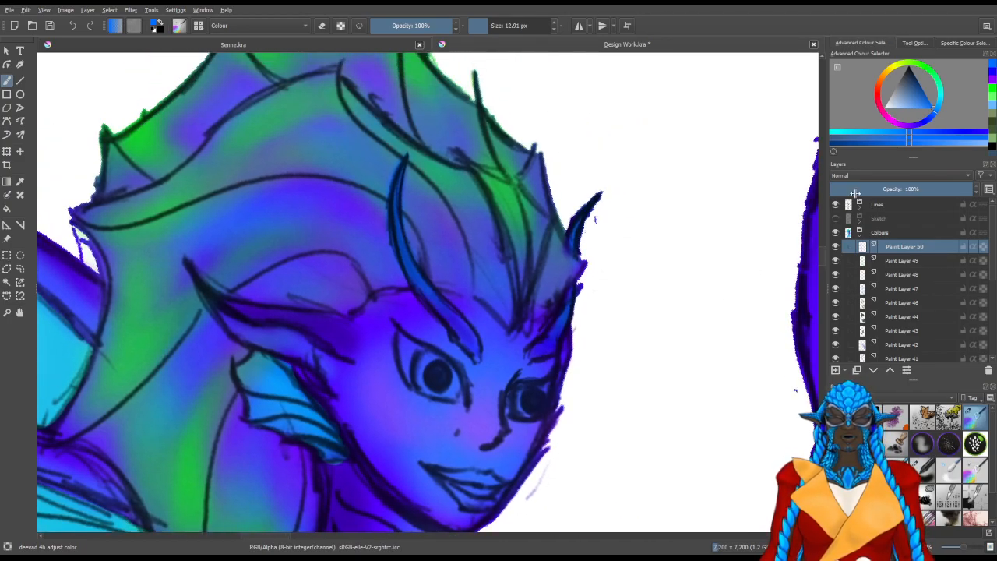
click(910, 126)
click(916, 124)
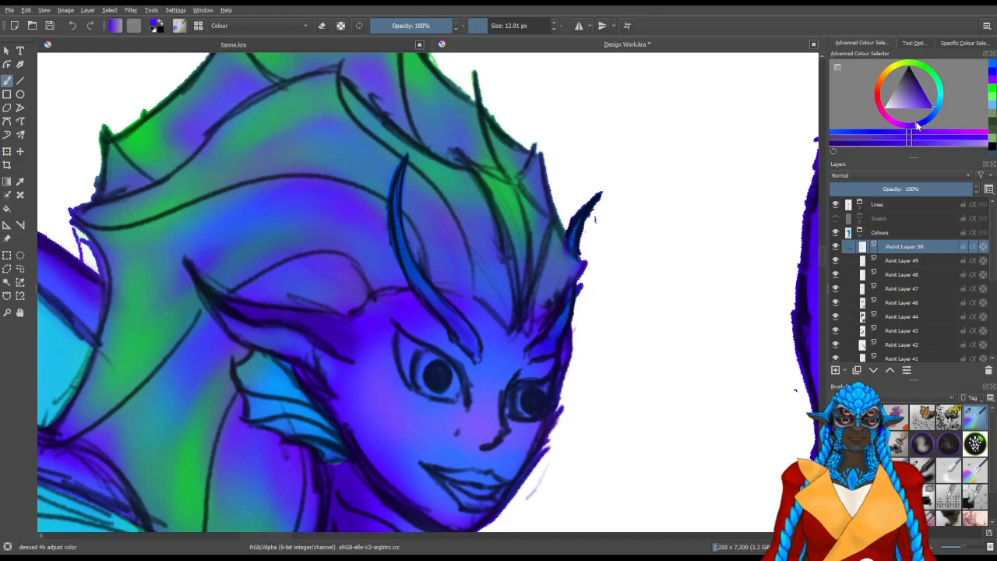
click(920, 85)
mouse_move(495, 356)
mouse_down()
mouse_move(466, 351)
mouse_move(476, 355)
mouse_move(463, 332)
mouse_move(473, 335)
mouse_move(445, 307)
mouse_move(470, 355)
mouse_move(441, 298)
mouse_move(464, 324)
mouse_up()
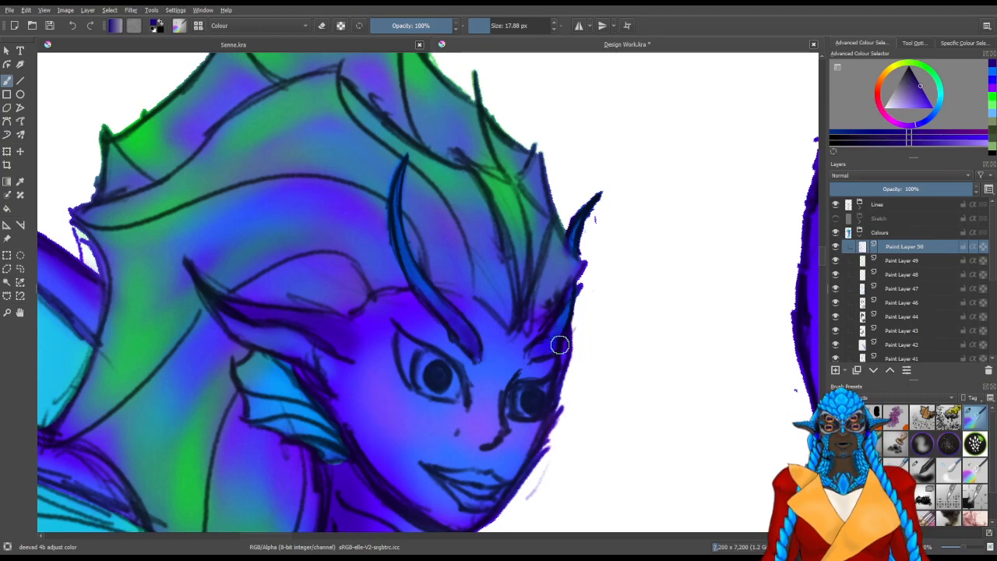
mouse_move(538, 349)
mouse_down()
mouse_move(564, 322)
mouse_move(551, 352)
mouse_up()
key(space)
Shade the eyelids, nose bridge and face contours dark violet with soft brush sizes from about 12 to 45 px
mouse_move(455, 372)
mouse_down()
mouse_move(473, 368)
mouse_move(433, 357)
mouse_up()
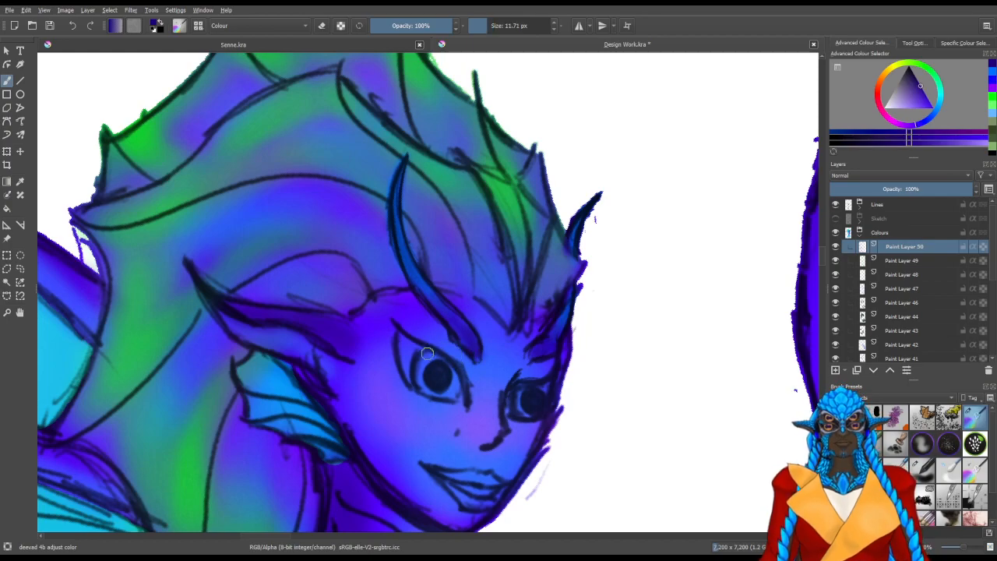
drag(481, 394, 491, 393)
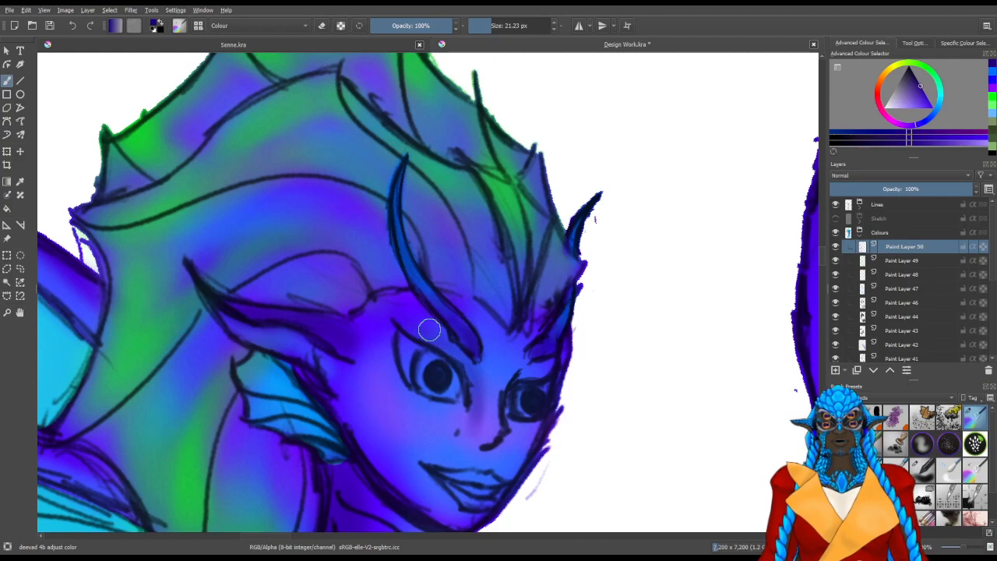
shift+drag(501, 365, 513, 365)
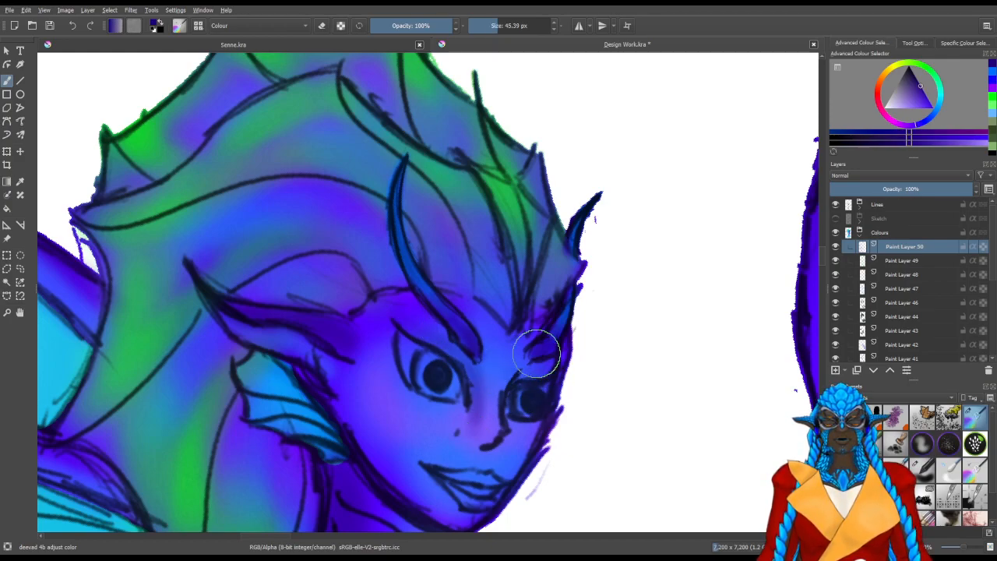
mouse_move(498, 328)
shift+mouse_down()
mouse_move(487, 329)
mouse_move(502, 322)
shift+mouse_up()
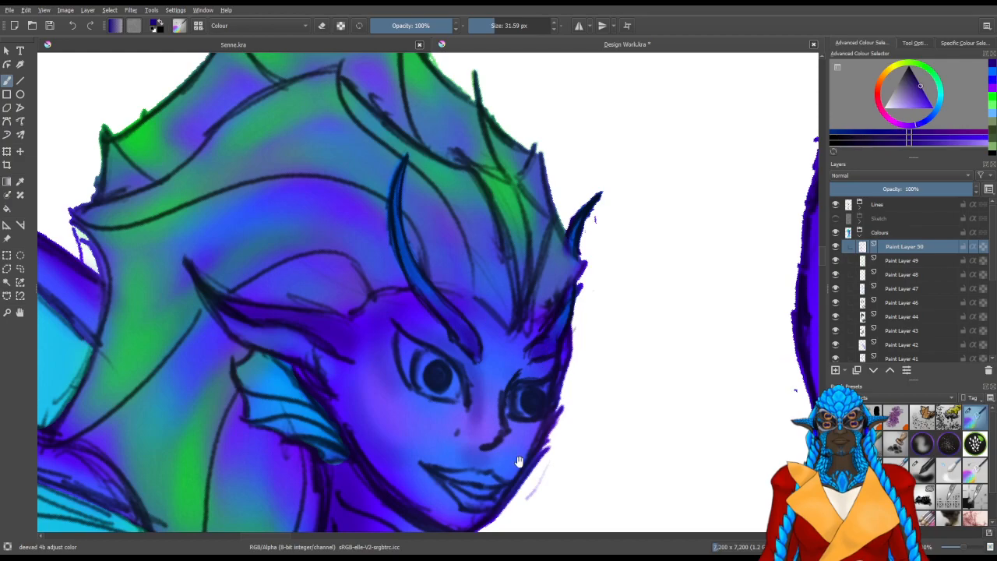
Colour the upper and lower lips a saturated violet with the soft brush at about 10 px
drag(523, 452, 511, 354)
scroll(579, 395, up, 3)
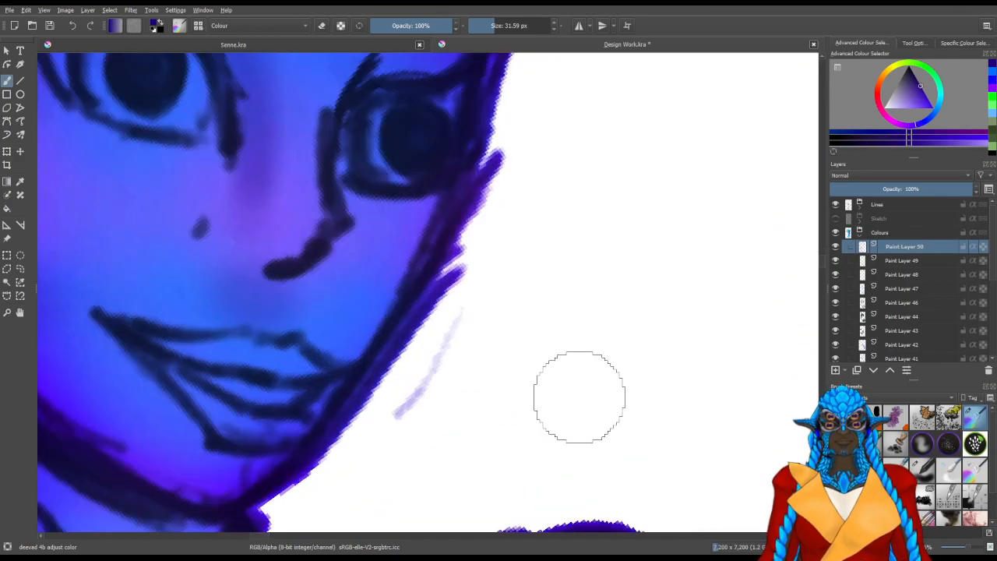
mouse_move(400, 358)
mouse_down()
mouse_move(584, 345)
mouse_move(519, 361)
mouse_up()
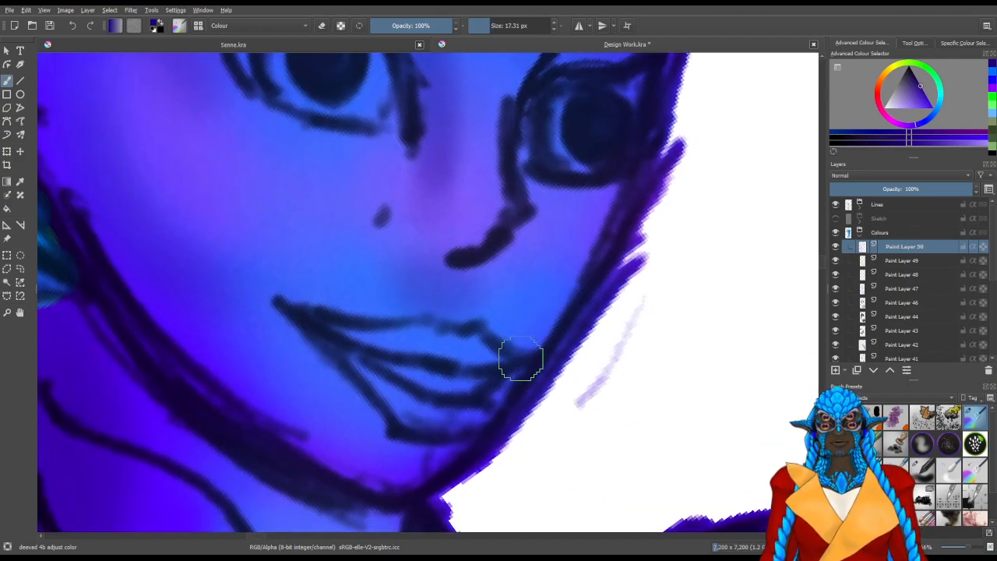
click(930, 108)
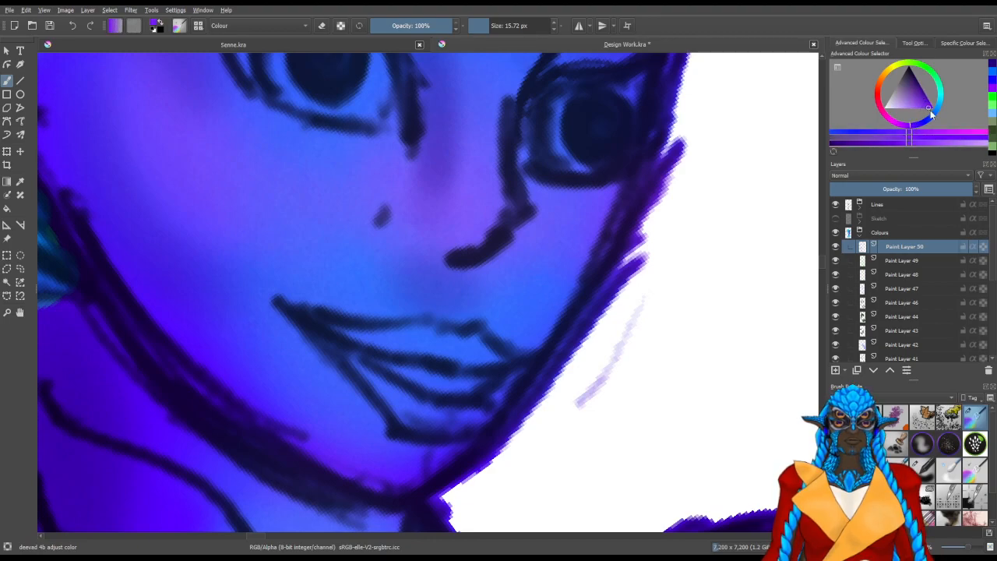
mouse_move(465, 367)
mouse_down()
mouse_move(419, 330)
mouse_move(437, 338)
mouse_move(323, 321)
mouse_move(468, 349)
mouse_move(403, 331)
mouse_move(366, 343)
mouse_up()
mouse_move(406, 412)
mouse_down()
mouse_move(478, 422)
mouse_move(485, 401)
mouse_move(468, 412)
mouse_move(411, 410)
mouse_move(398, 398)
mouse_move(422, 417)
mouse_move(402, 397)
mouse_move(489, 396)
mouse_move(526, 381)
mouse_move(467, 336)
mouse_move(508, 362)
mouse_move(380, 343)
mouse_move(325, 317)
mouse_up()
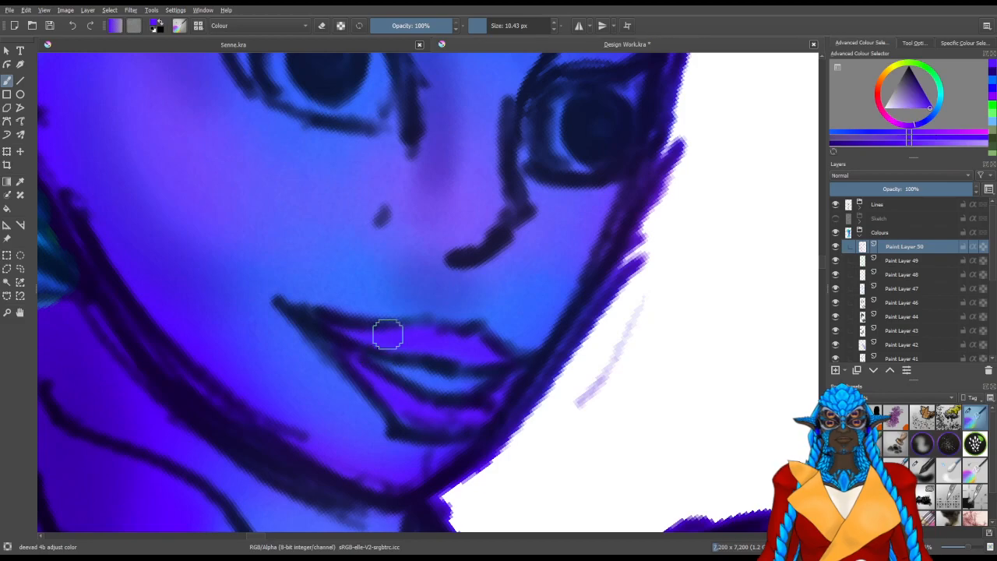
Add a new paint layer above Paint Layer 49 and fill the mouth opening with a near-black violet at about 10 px
click(900, 261)
click(836, 373)
drag(913, 81, 925, 75)
mouse_move(423, 382)
mouse_down()
mouse_move(460, 383)
mouse_move(395, 363)
mouse_move(505, 367)
mouse_move(452, 383)
mouse_move(467, 371)
mouse_up()
Examine the coloured figure as a whole and the raised arm's outline down to pixel level
scroll(452, 360, down, 5)
scroll(617, 367, up, 3)
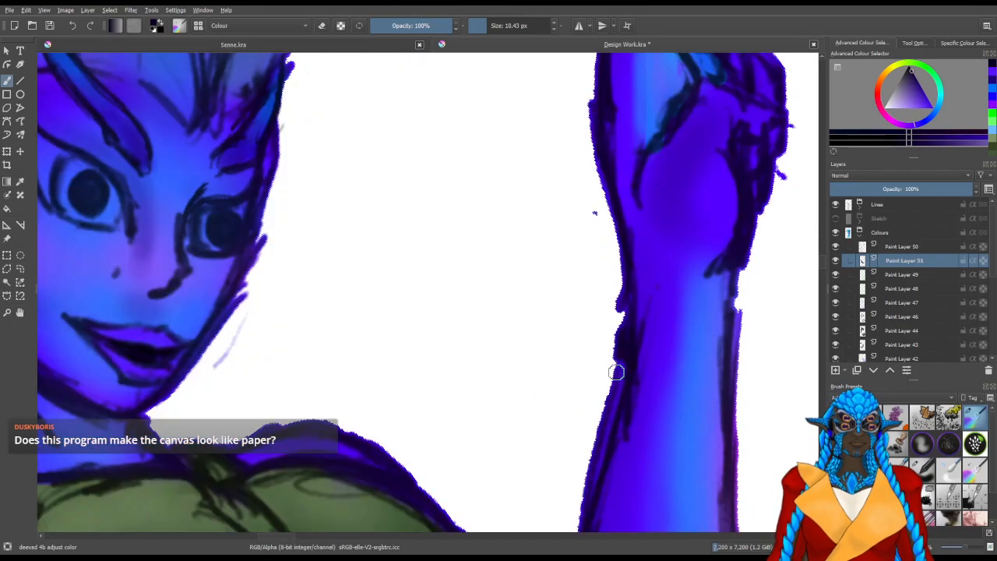
scroll(508, 272, up, 6)
scroll(484, 274, down, 8)
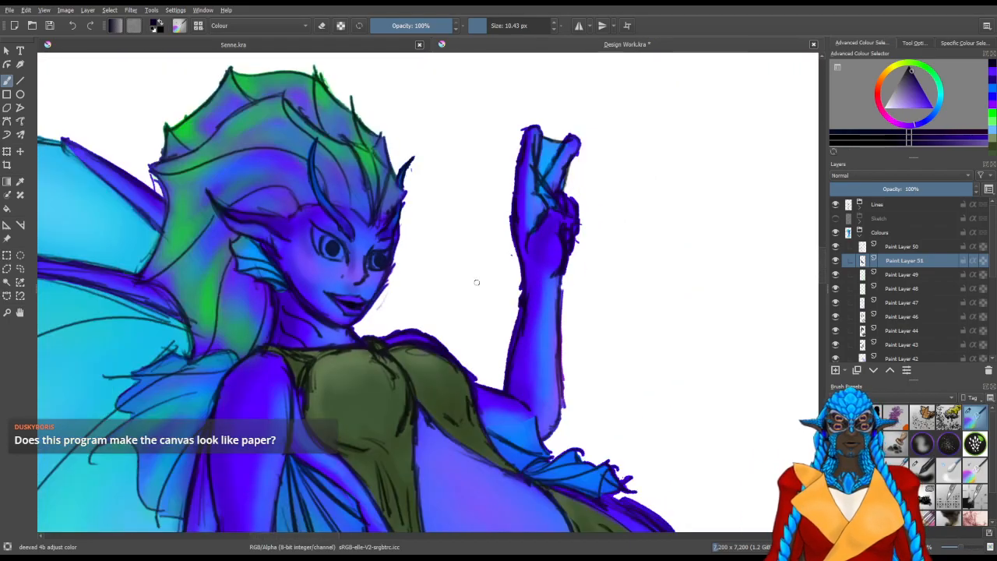
scroll(452, 351, down, 2)
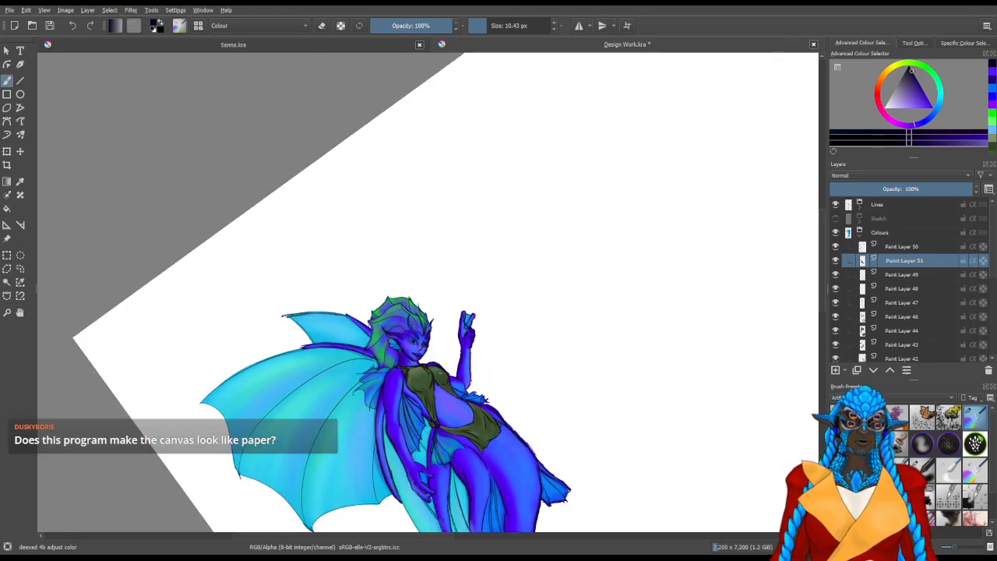
key(5)
drag(530, 417, 512, 256)
drag(498, 360, 519, 312)
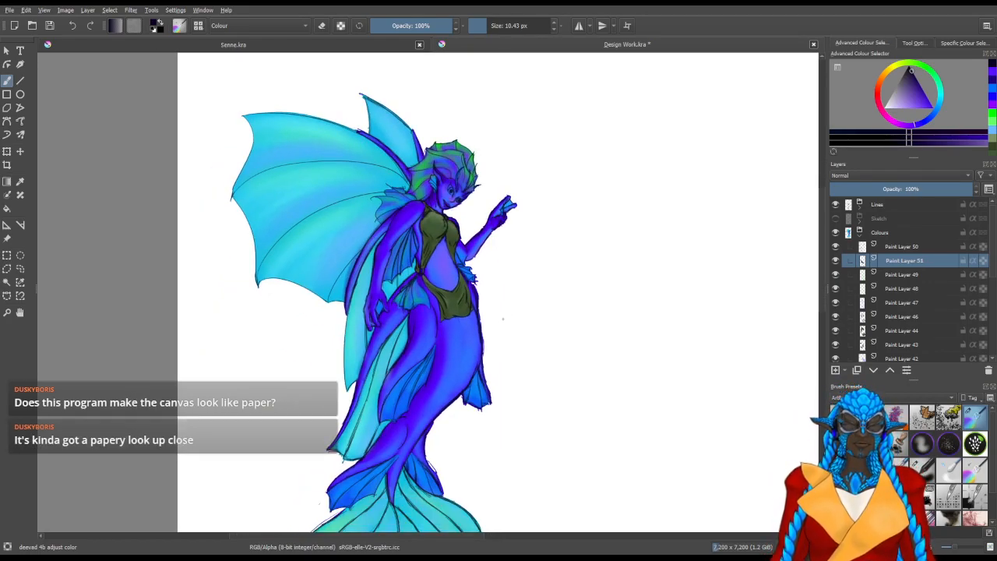
scroll(499, 246, up, 5)
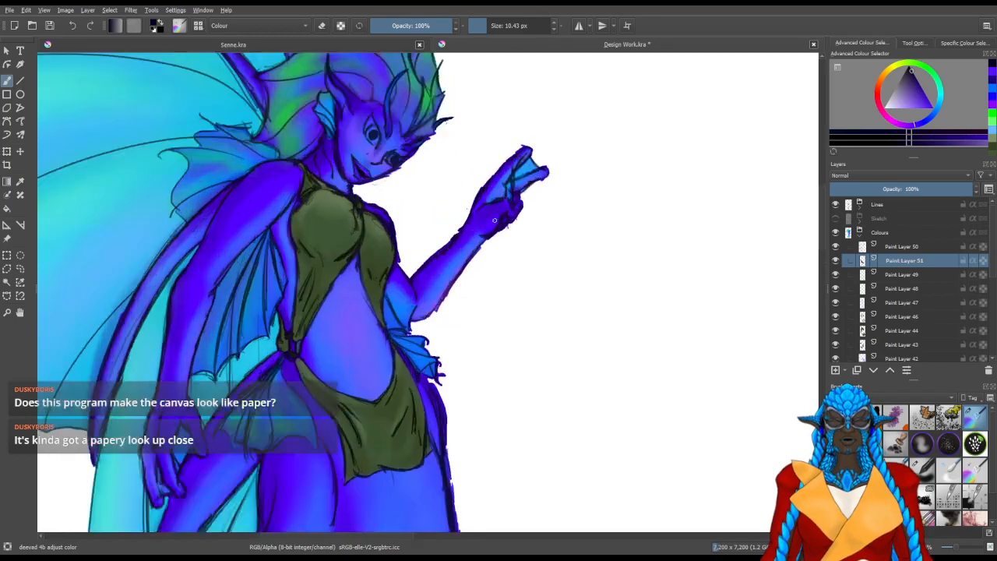
scroll(380, 387, up, 2)
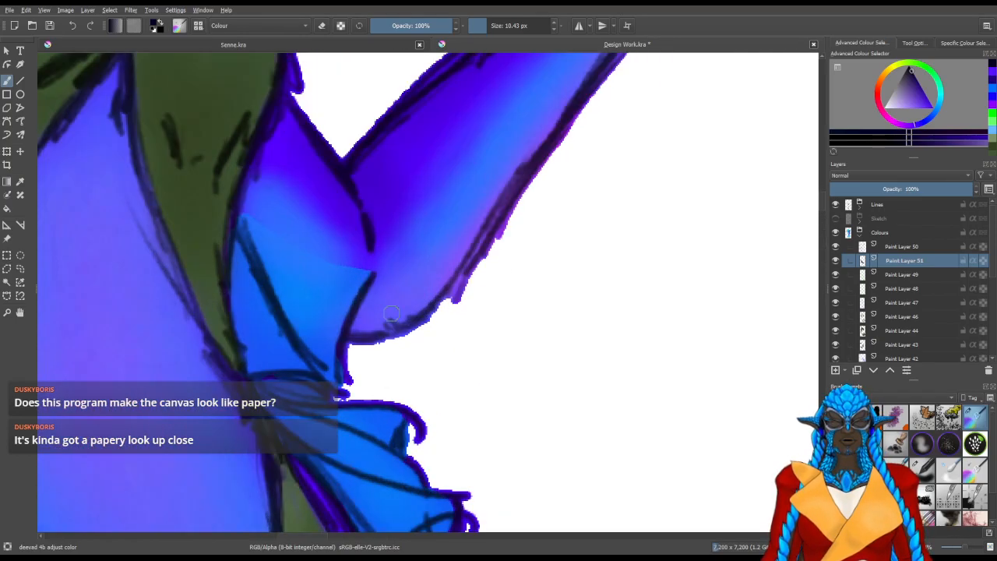
scroll(421, 327, up, 2)
scroll(422, 320, up, 3)
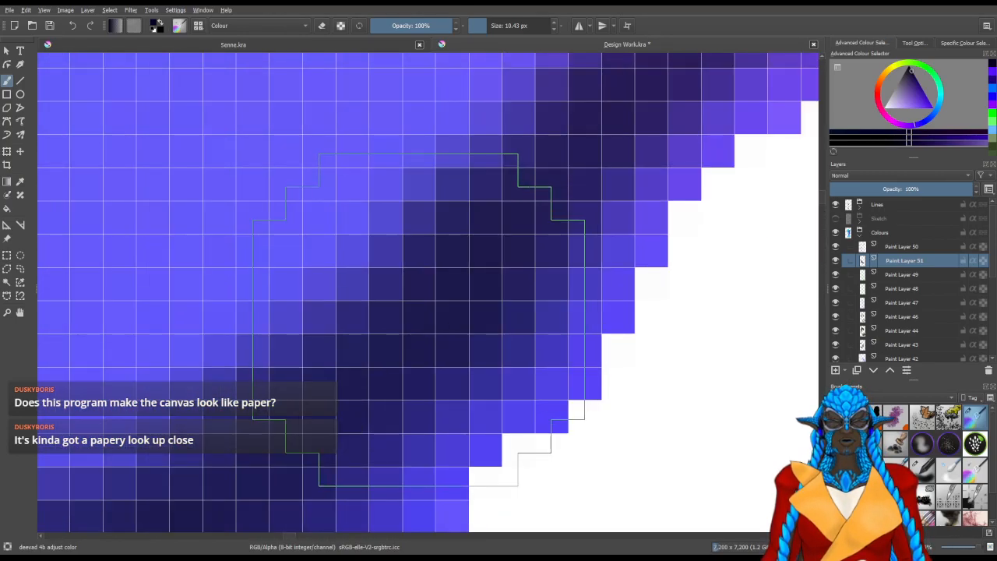
scroll(421, 324, down, 5)
scroll(406, 291, up, 2)
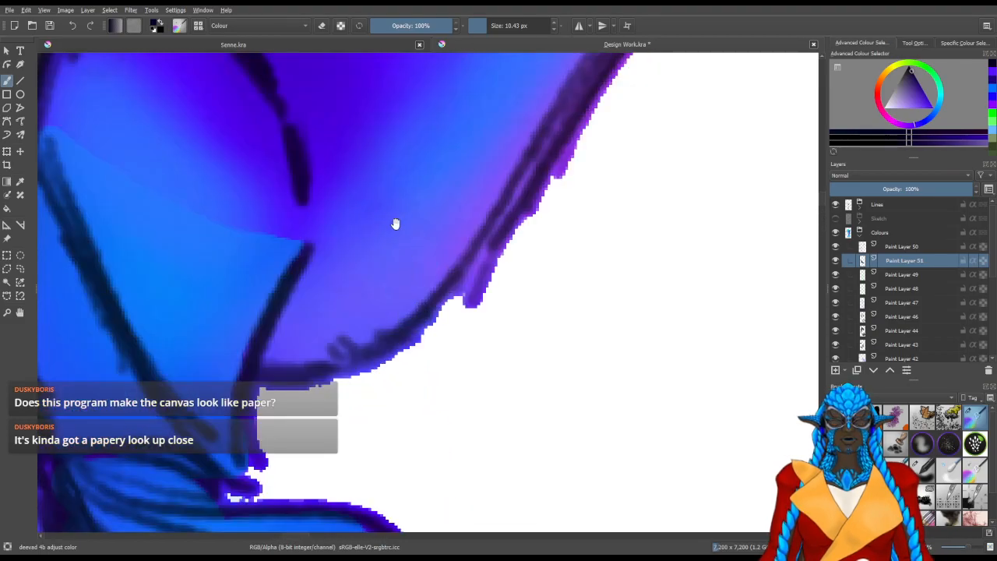
scroll(395, 223, down, 2)
scroll(434, 304, up, 3)
scroll(443, 316, down, 4)
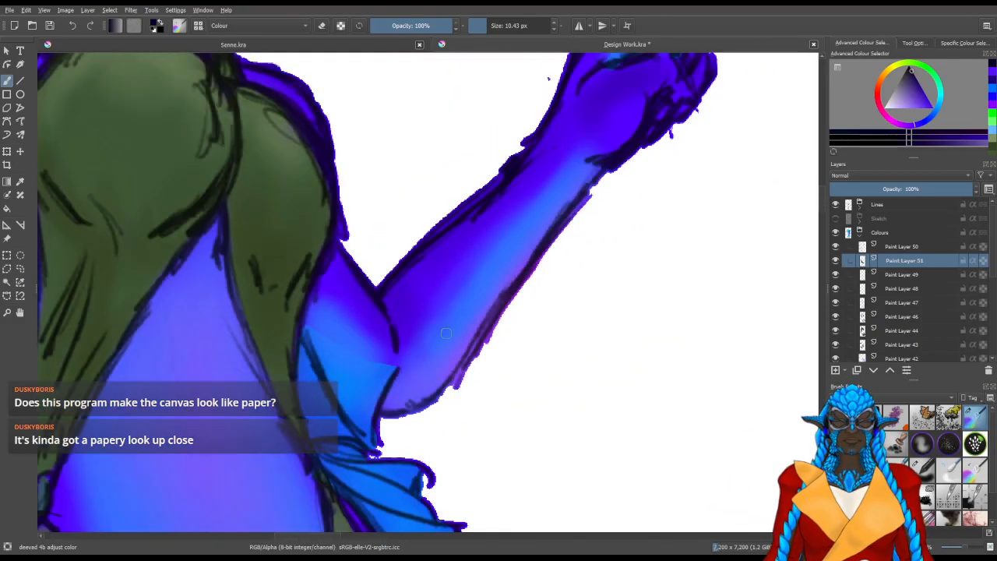
scroll(445, 333, down, 4)
scroll(437, 347, down, 2)
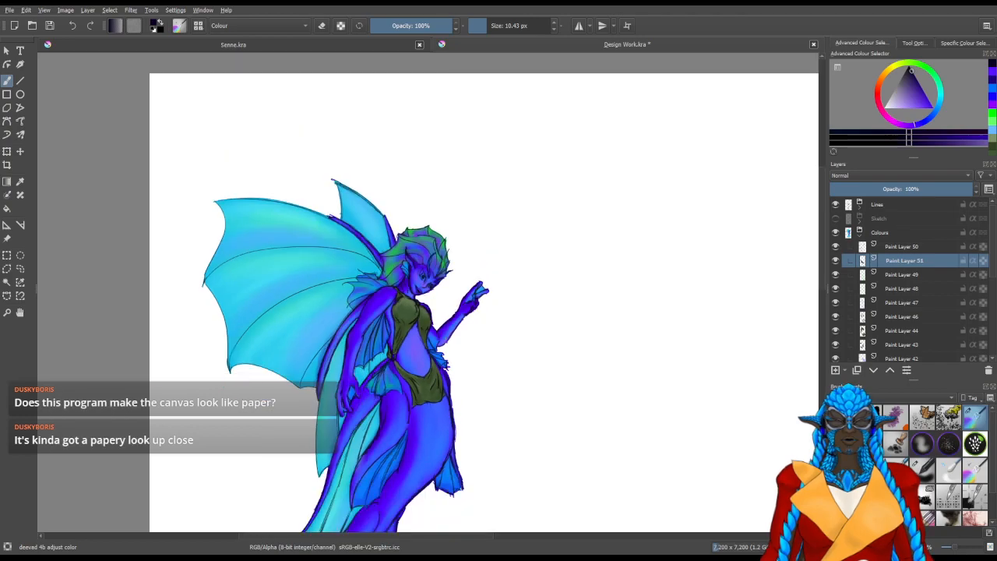
drag(493, 440, 538, 304)
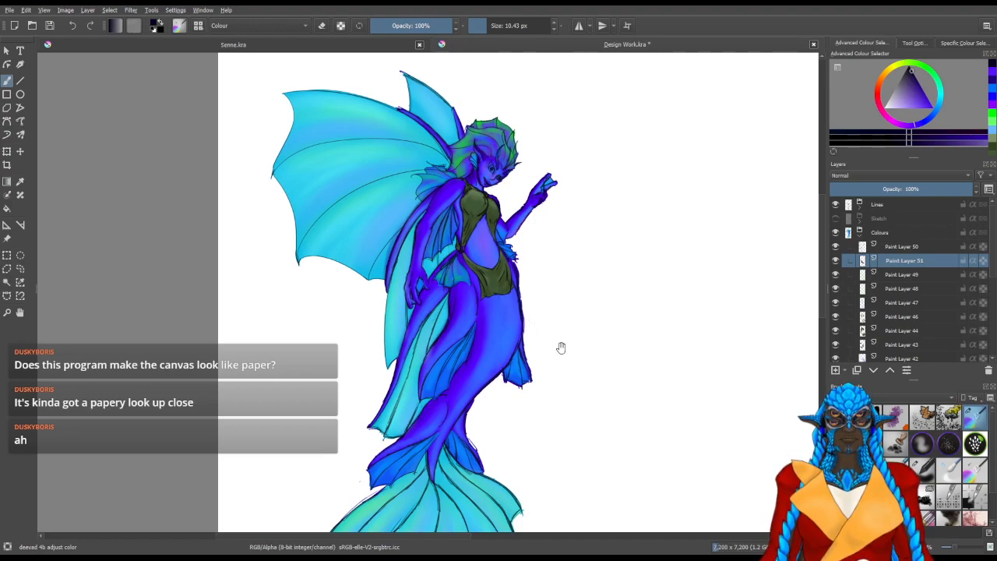
Add a new paint layer above Paint Layer 50 and speckle the body violet with the GDquest Spray Splatter Round brush at 55 px
click(906, 247)
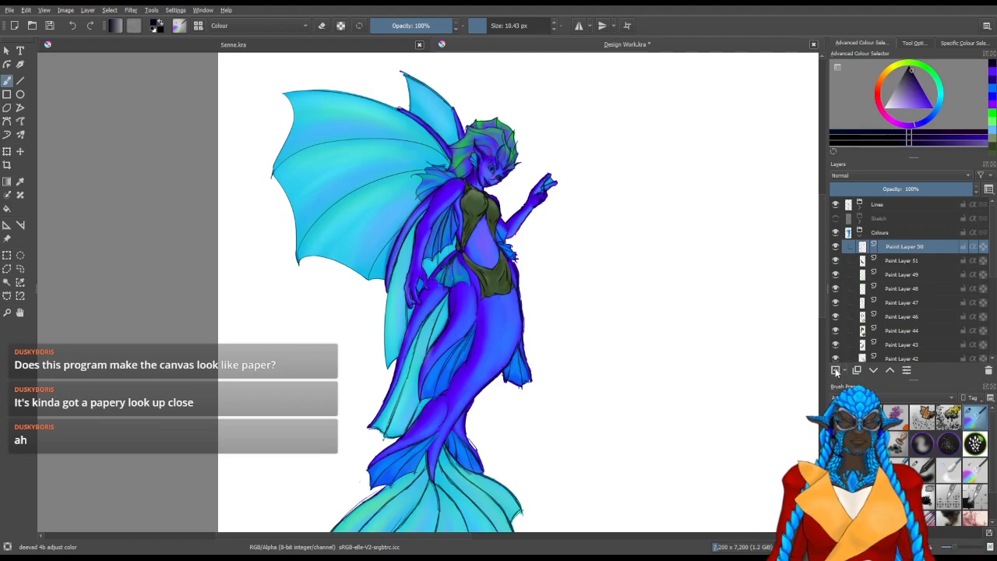
click(922, 417)
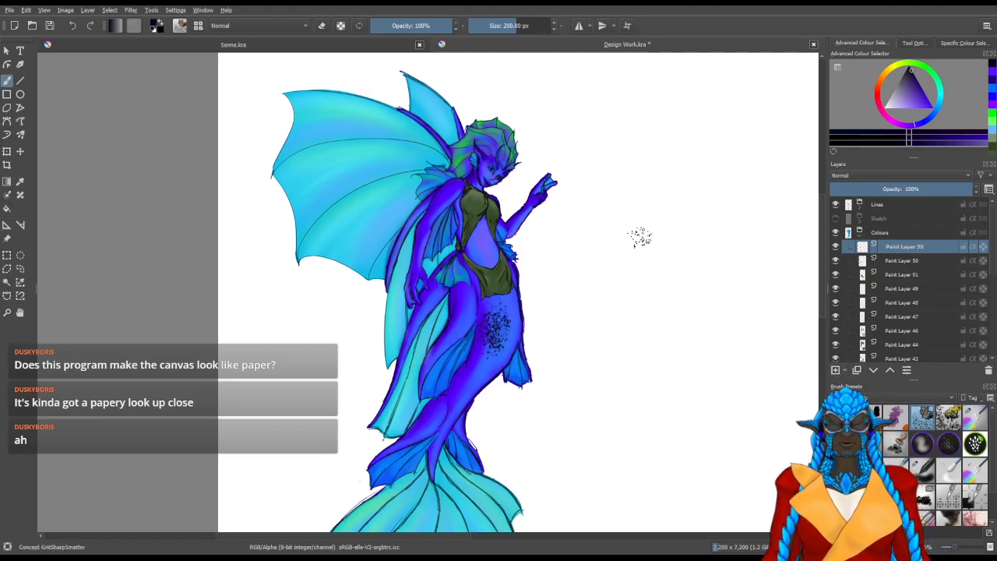
click(947, 444)
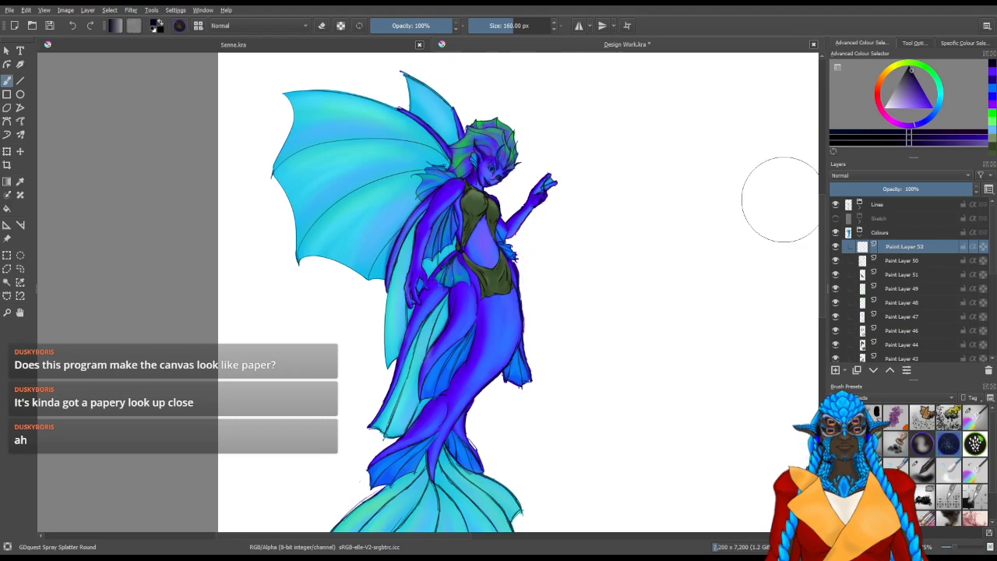
click(932, 105)
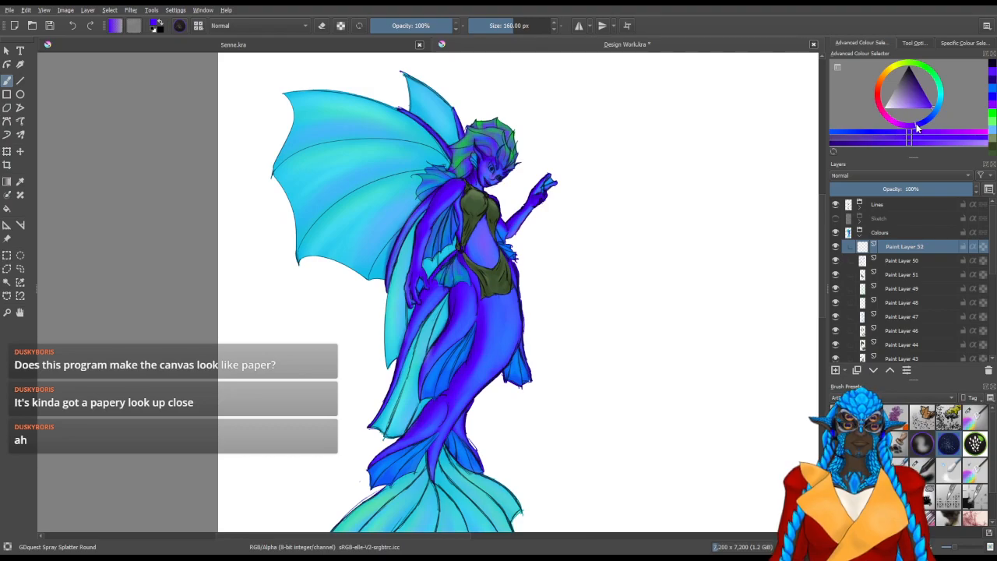
key(bracketleft)
key(bracketleft)
key(bracketleft)
key(bracketleft)
key(bracketleft)
key(bracketleft)
key(bracketleft)
key(bracketleft)
key(bracketleft)
key(bracketleft)
key(bracketleft)
key(bracketleft)
key(bracketleft)
key(bracketleft)
key(bracketleft)
key(bracketleft)
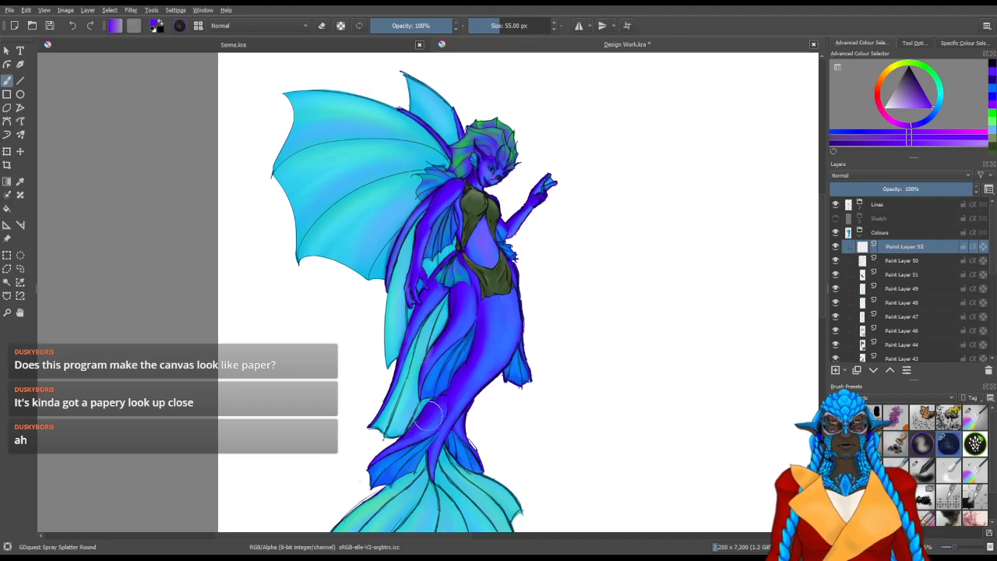
drag(413, 431, 425, 413)
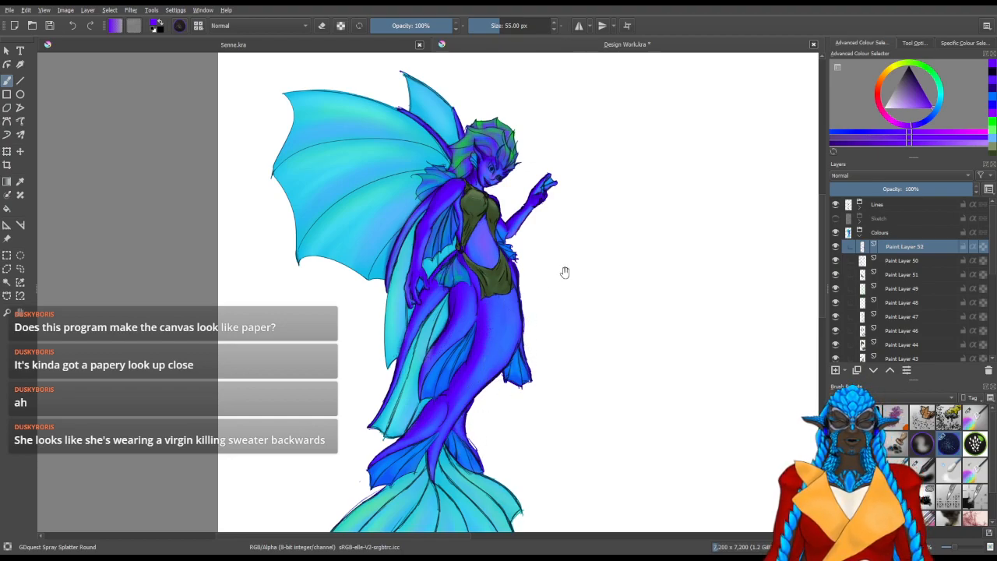
Speckle the side of the face violet with the splatter brush at about 19 to 27 px
drag(563, 258, 548, 351)
scroll(496, 311, up, 6)
scroll(640, 313, down, 2)
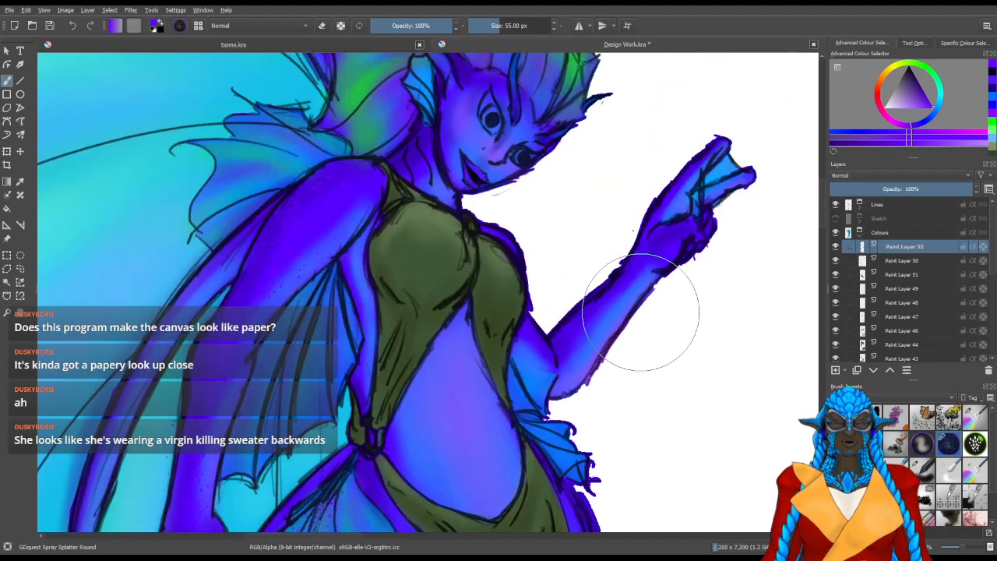
key(bracketleft)
key(bracketleft)
key(bracketleft)
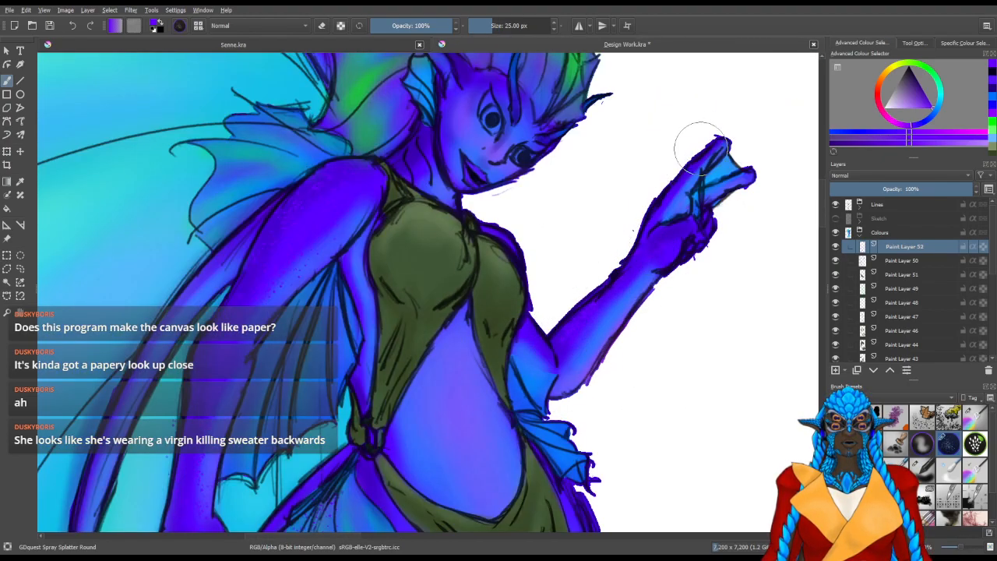
drag(549, 206, 554, 360)
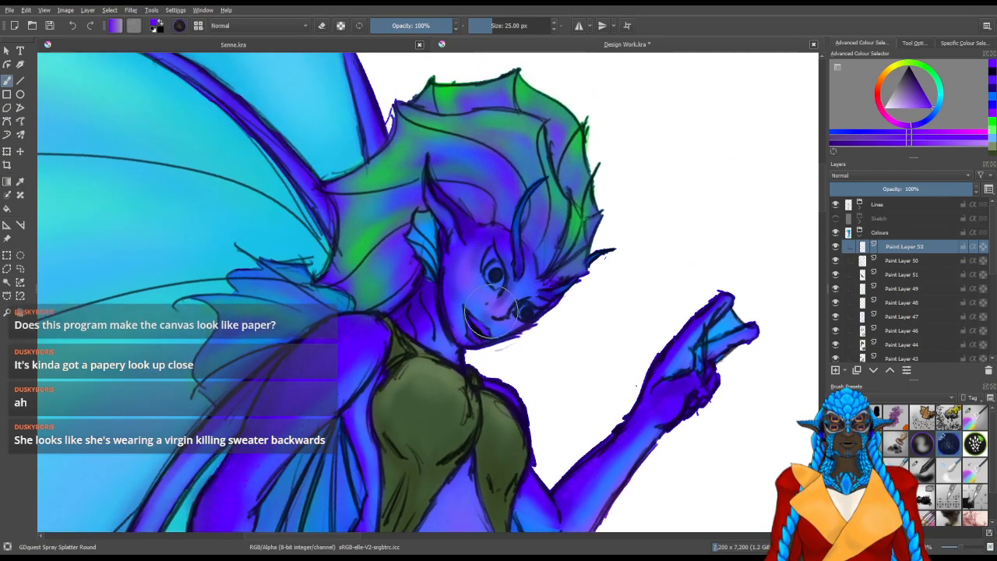
key(bracketleft)
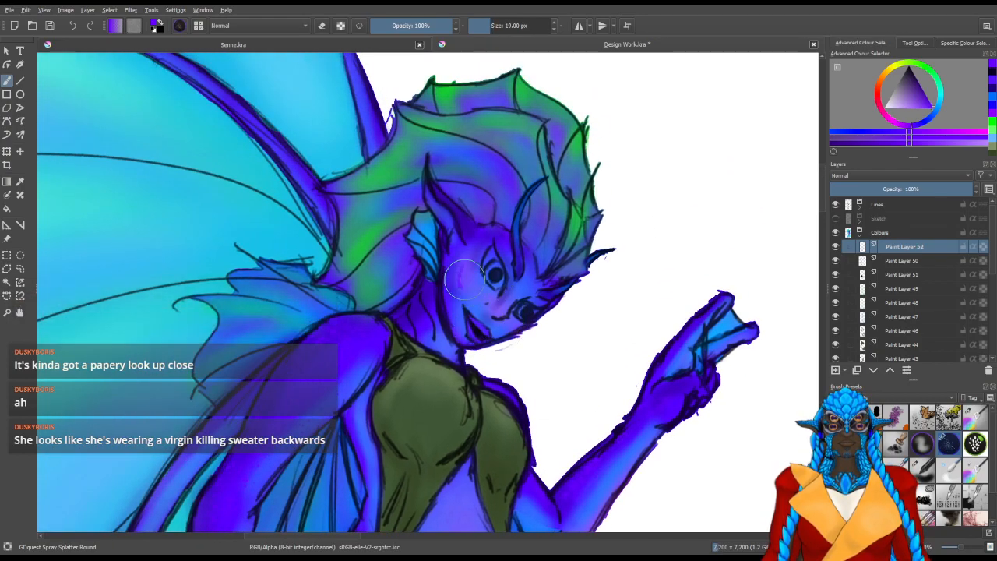
mouse_move(475, 288)
shift+mouse_down()
mouse_move(459, 288)
mouse_move(473, 289)
mouse_move(465, 274)
shift+mouse_up()
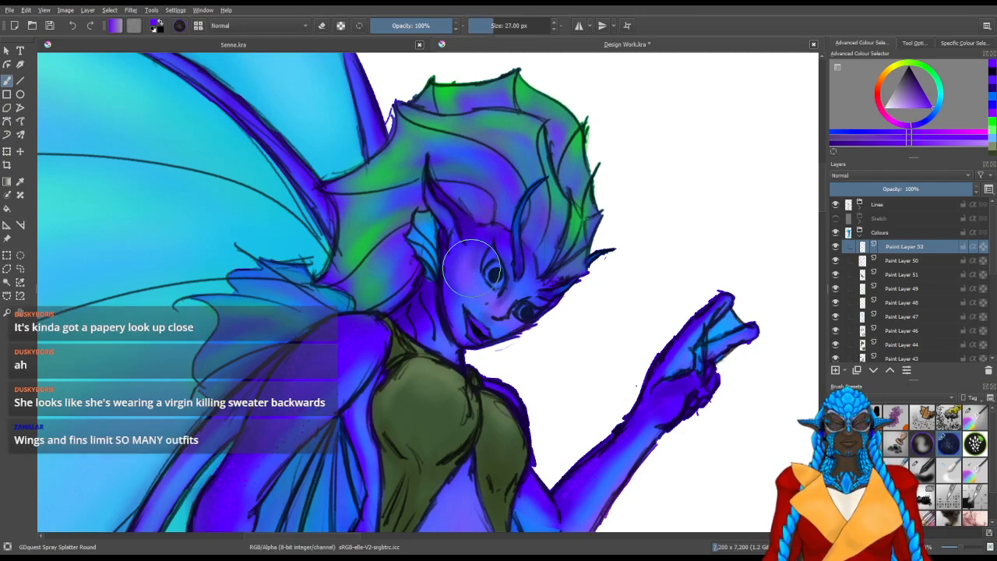
drag(462, 278, 471, 269)
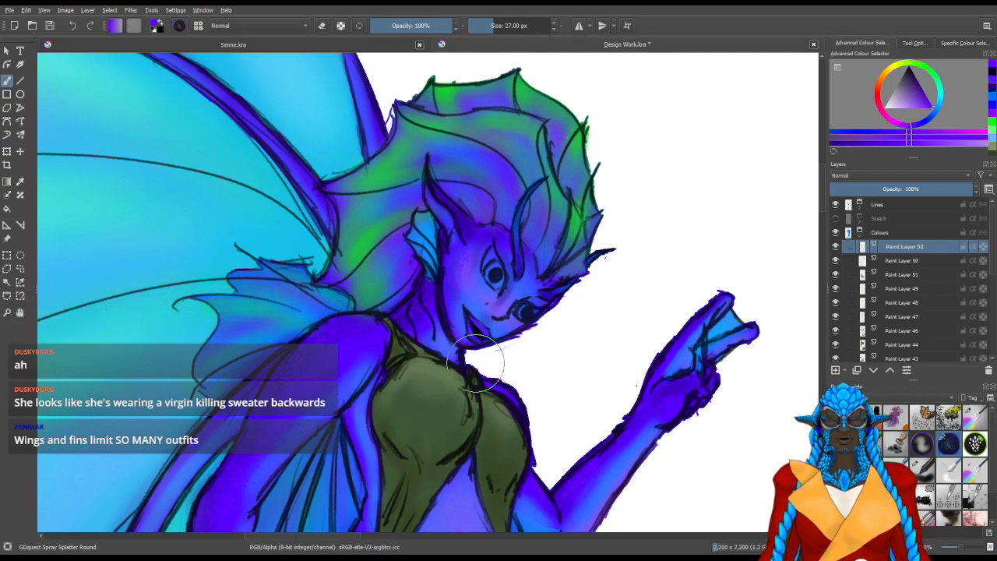
Speckle the violet wing spars behind the head with the splatter brush at 27 px
drag(543, 307, 558, 439)
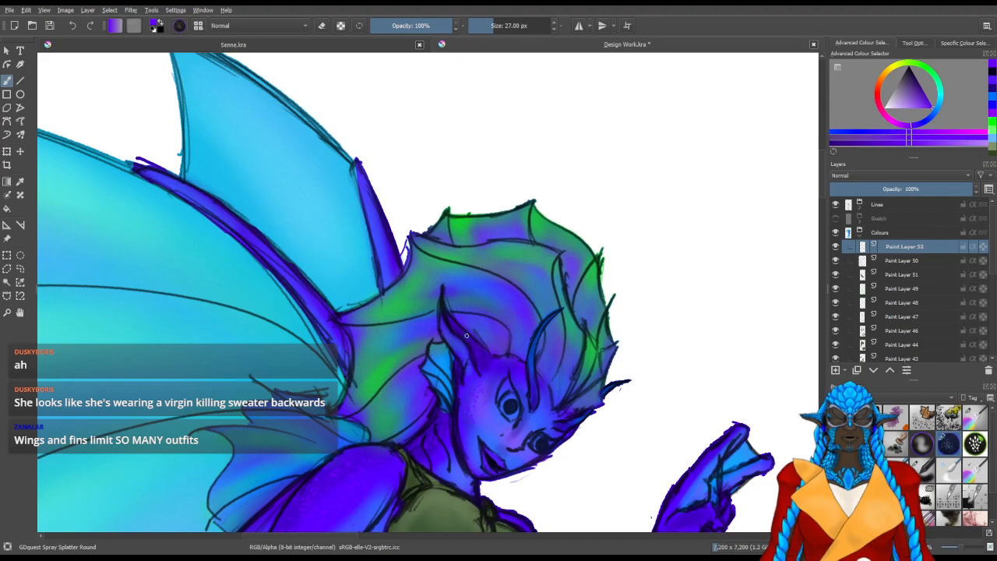
drag(336, 256, 388, 338)
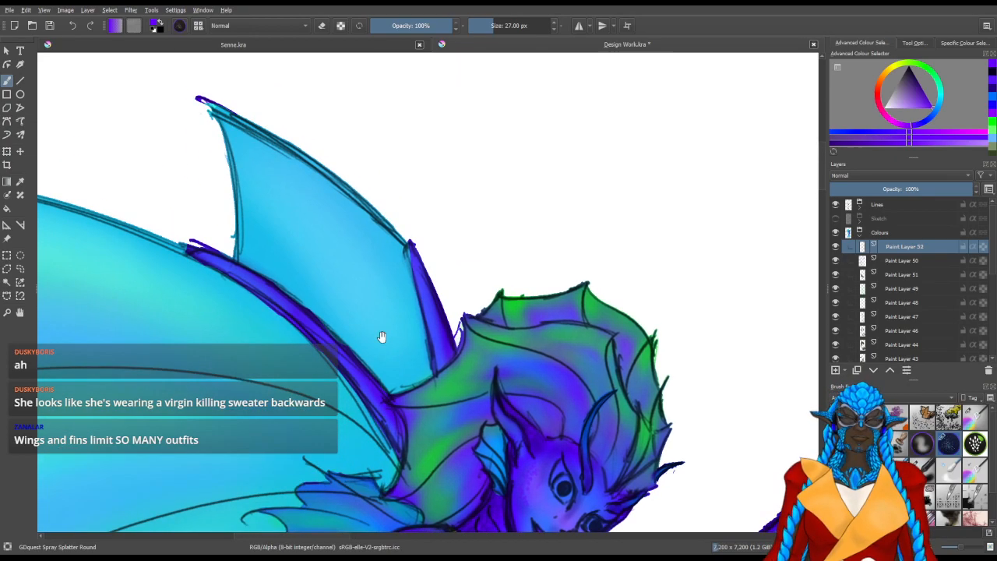
scroll(387, 338, up, 3)
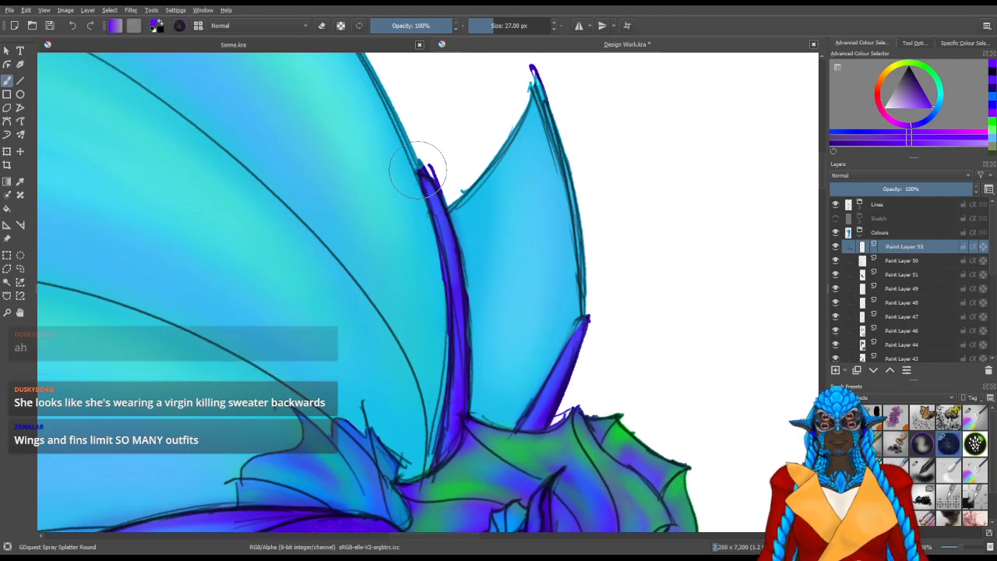
drag(553, 392, 531, 429)
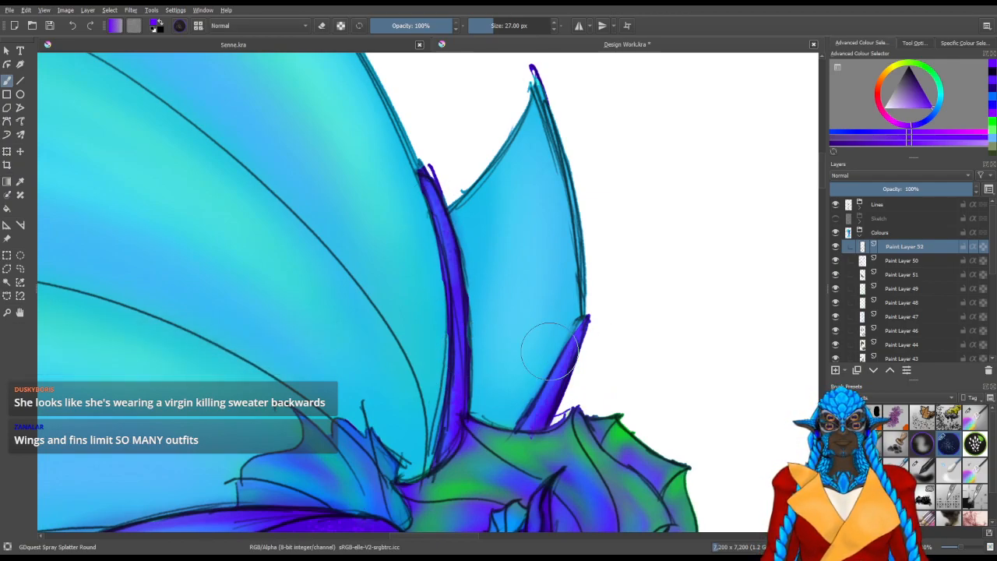
key(5)
drag(706, 342, 511, 323)
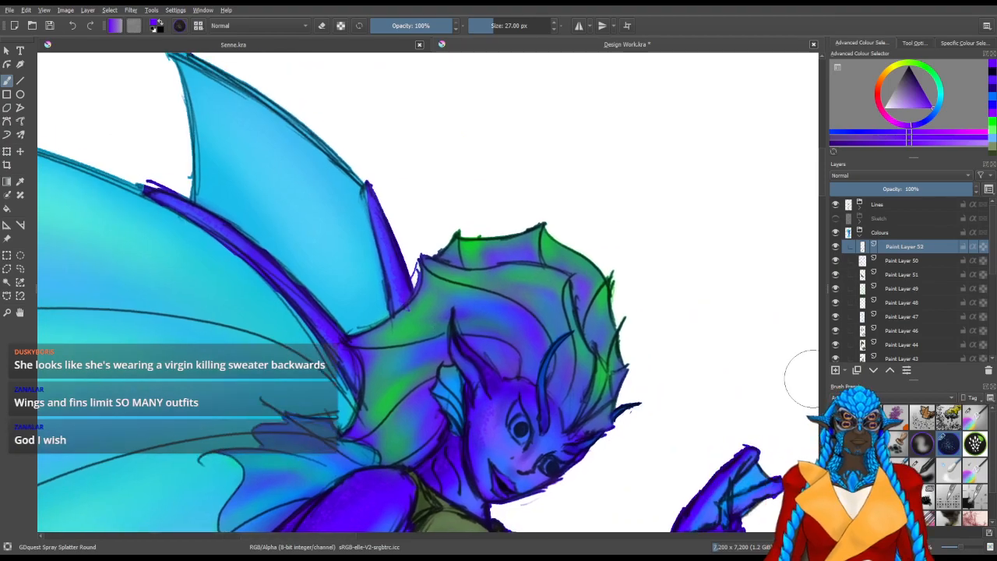
Add a new paint layer above Paint Layer 52 and speckle the green-violet head crest light blue at 73 px
click(836, 371)
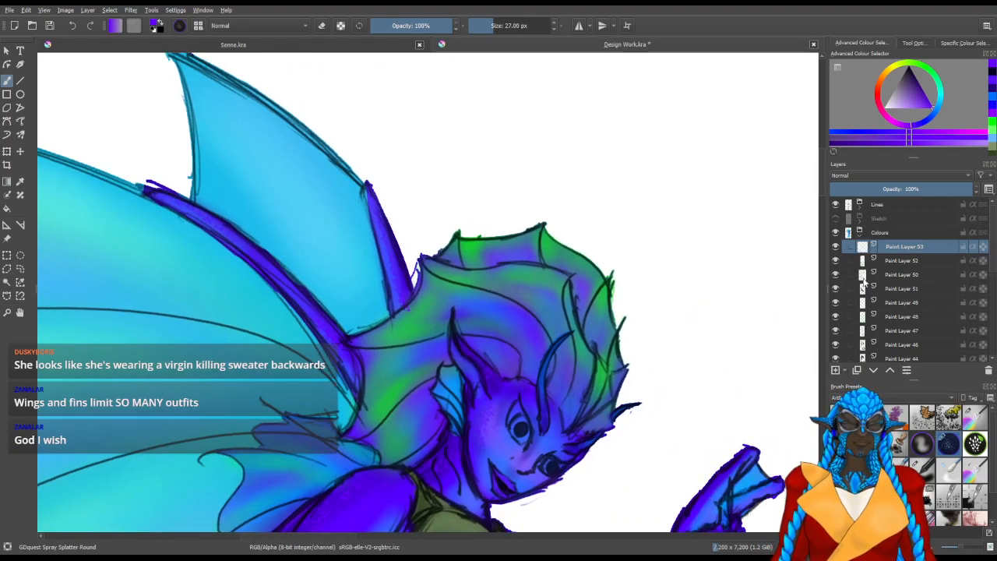
drag(936, 110, 940, 103)
drag(507, 296, 549, 259)
mouse_move(531, 330)
mouse_down()
mouse_move(483, 316)
mouse_move(514, 321)
mouse_move(495, 316)
mouse_up()
key(ctrl+z)
key(bracketright)
key(bracketright)
key(bracketright)
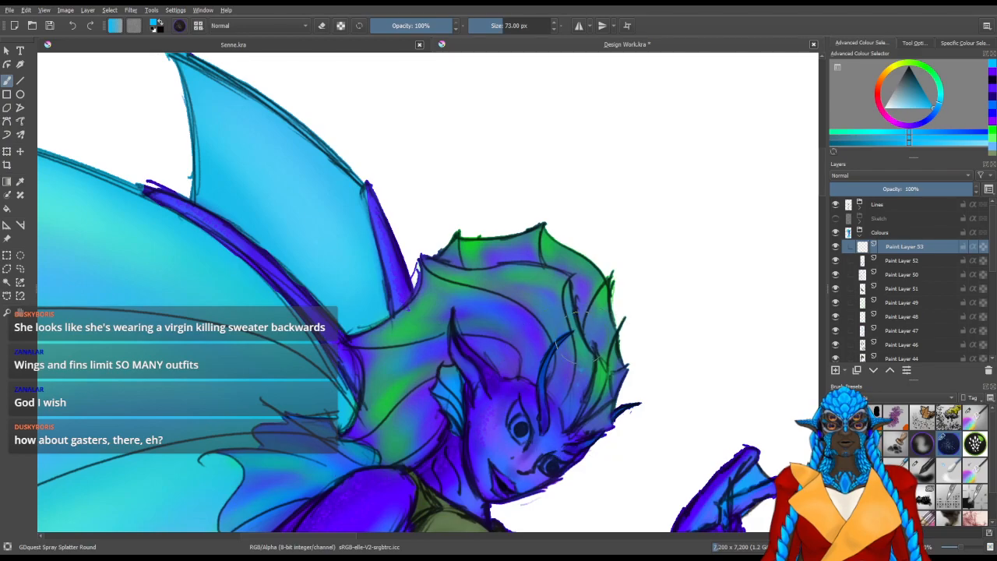
mouse_move(555, 302)
mouse_down()
mouse_move(459, 295)
mouse_move(496, 250)
mouse_move(532, 261)
mouse_up()
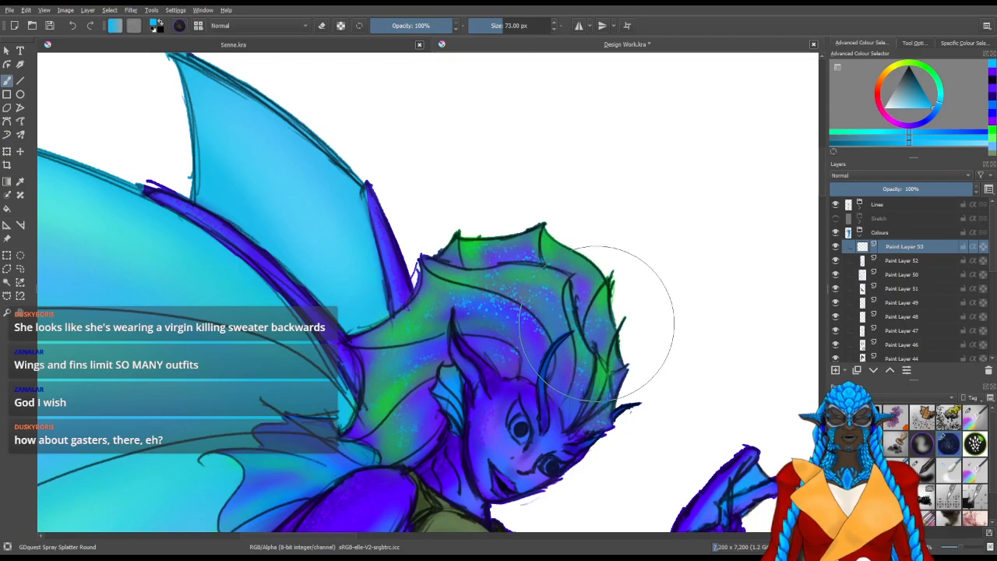
drag(457, 396, 527, 364)
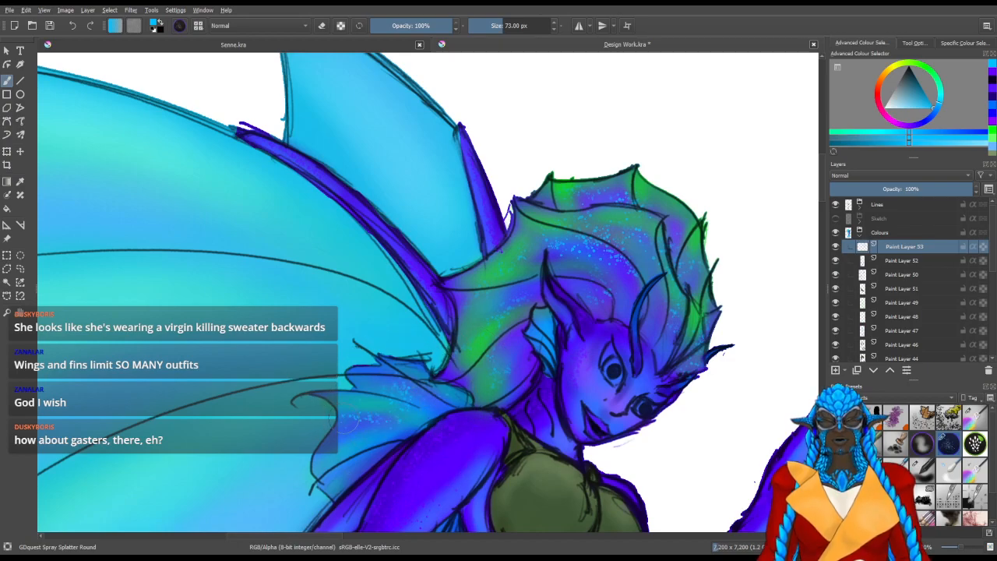
Speckle the hip fin light blue on Paint Layer 53 with the splatter brush at 73 px
drag(468, 432, 490, 203)
drag(519, 334, 570, 88)
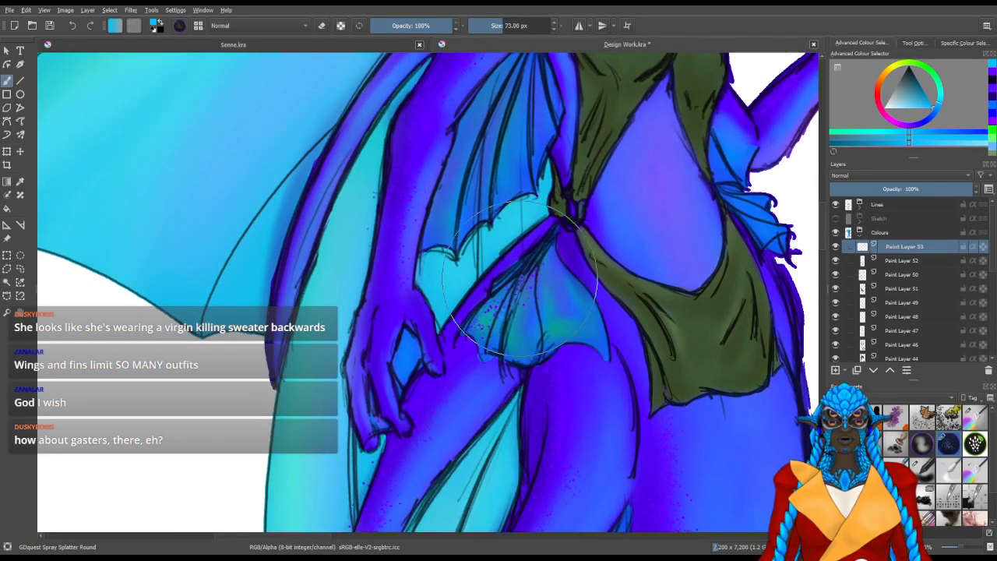
mouse_move(527, 319)
mouse_down()
mouse_move(540, 286)
mouse_move(553, 289)
mouse_move(559, 272)
mouse_move(569, 280)
mouse_move(571, 321)
mouse_up()
mouse_move(561, 360)
mouse_down()
mouse_move(561, 322)
mouse_move(573, 362)
mouse_up()
Erase the violet specks over the hip fin on Paint Layer 52 and speckle the opposite waist fin light blue on Paint Layer 53
click(910, 261)
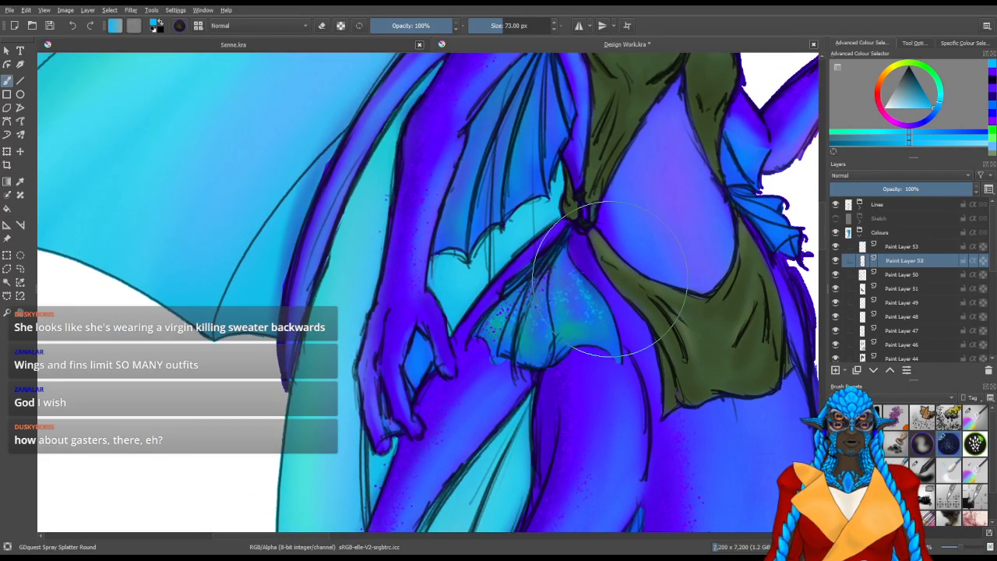
drag(499, 338, 510, 342)
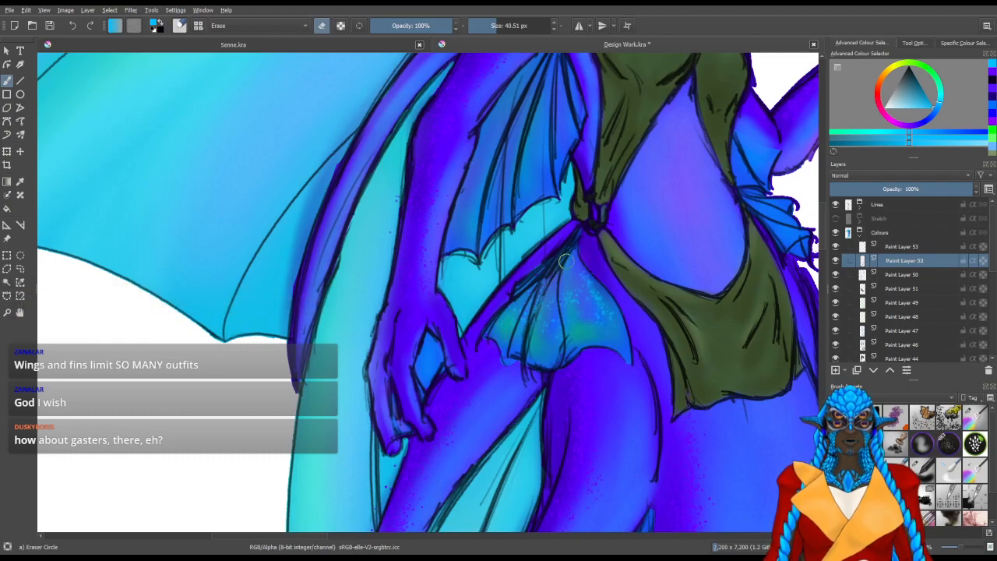
click(924, 248)
mouse_move(660, 412)
mouse_down()
mouse_move(563, 270)
mouse_move(531, 266)
mouse_move(541, 336)
mouse_up()
key(/)
drag(631, 180, 622, 162)
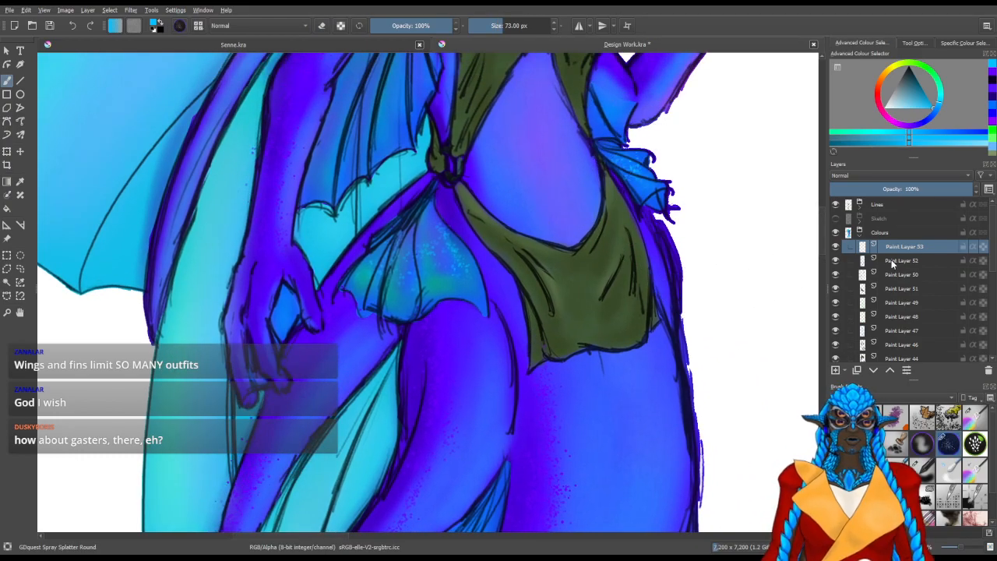
Tint the small waist fin below the raised arm green and violet on Paint Layer 49 with deevad 4b adjust color at about 50 px
click(836, 304)
click(836, 304)
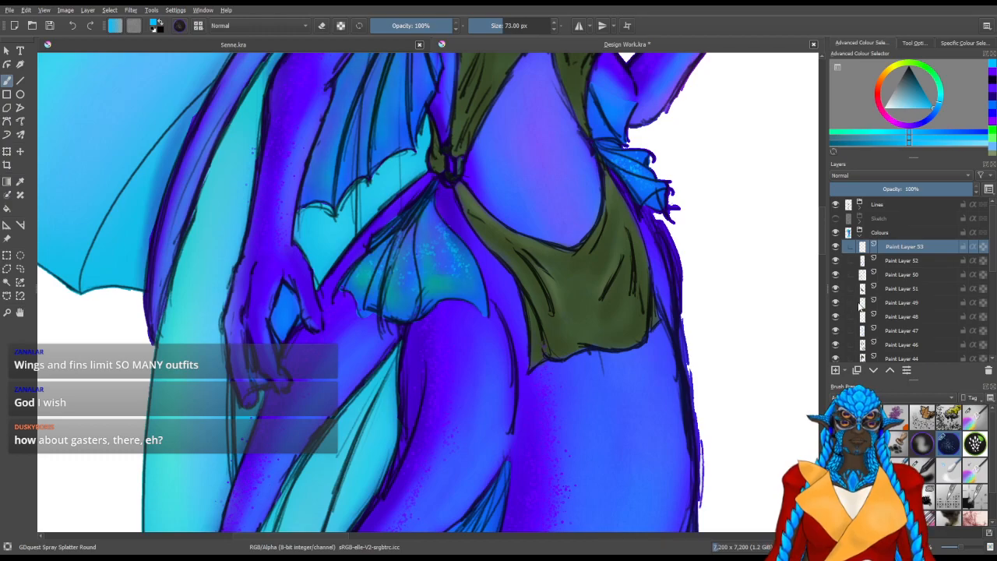
click(904, 303)
click(995, 133)
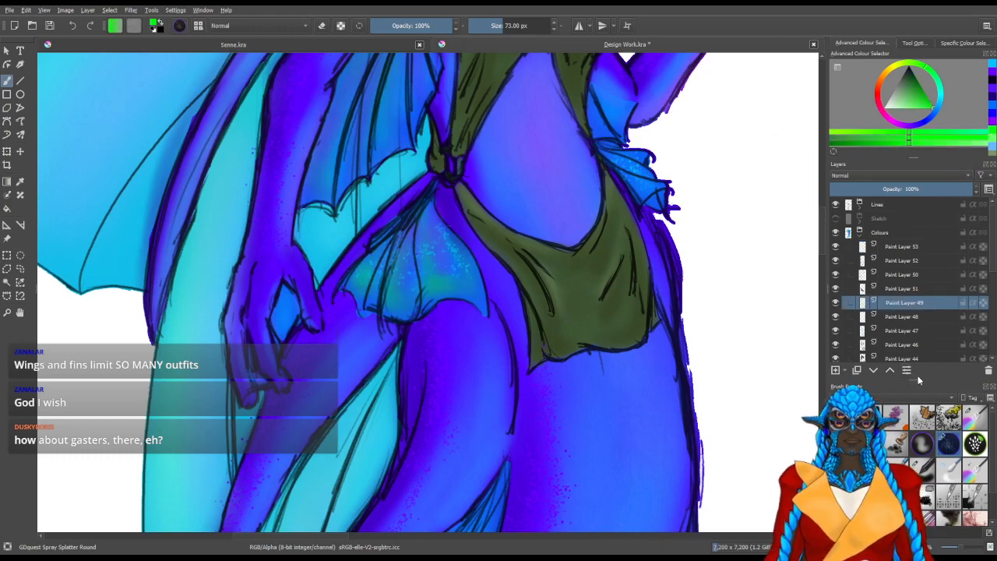
click(967, 414)
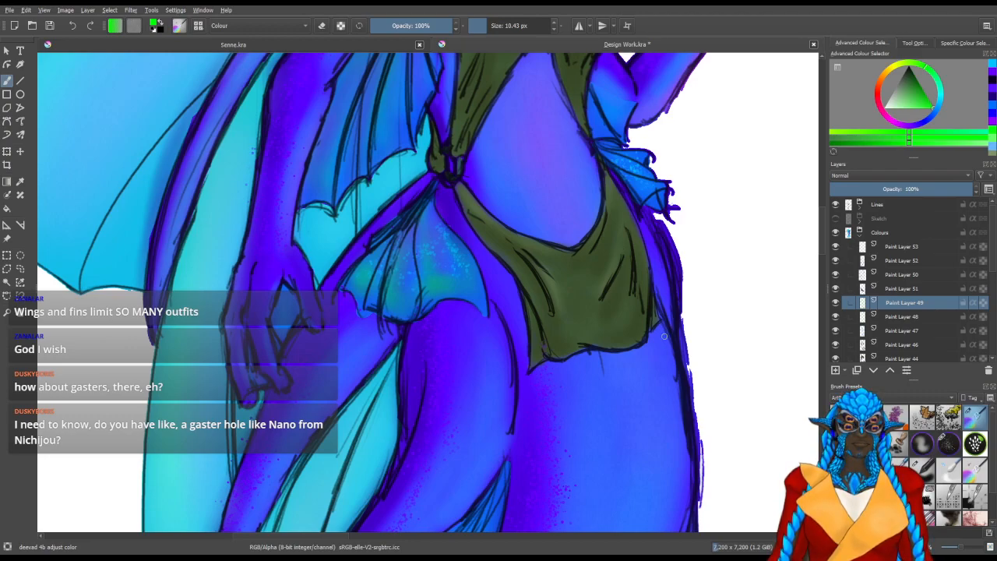
mouse_move(648, 299)
mouse_down()
mouse_move(600, 386)
mouse_move(674, 333)
mouse_up()
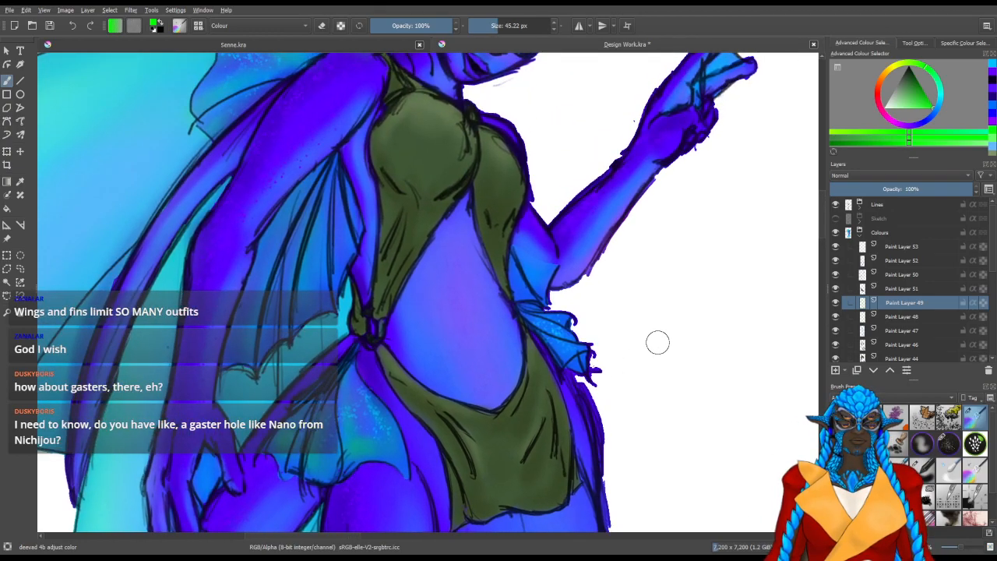
drag(659, 340, 606, 330)
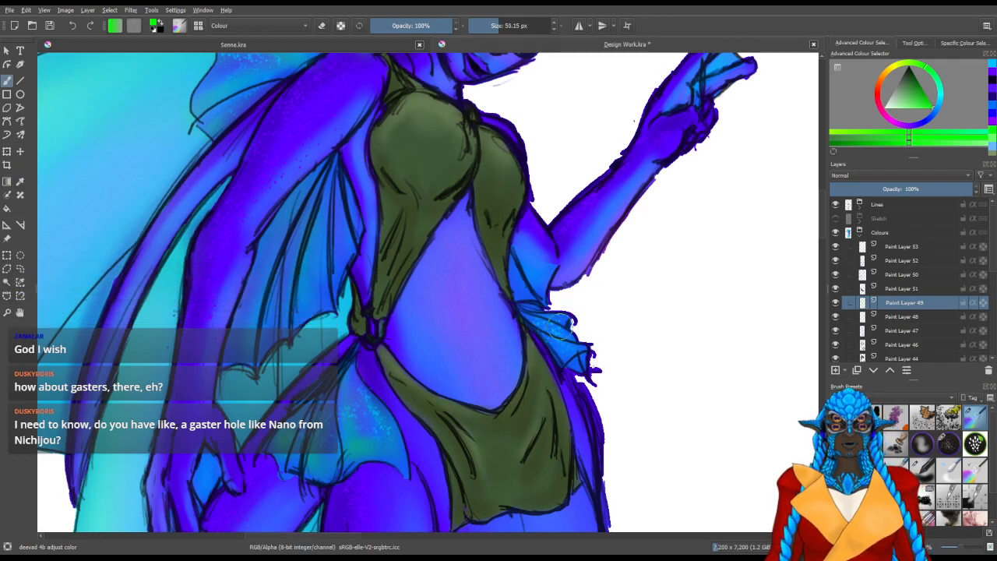
drag(554, 324, 533, 316)
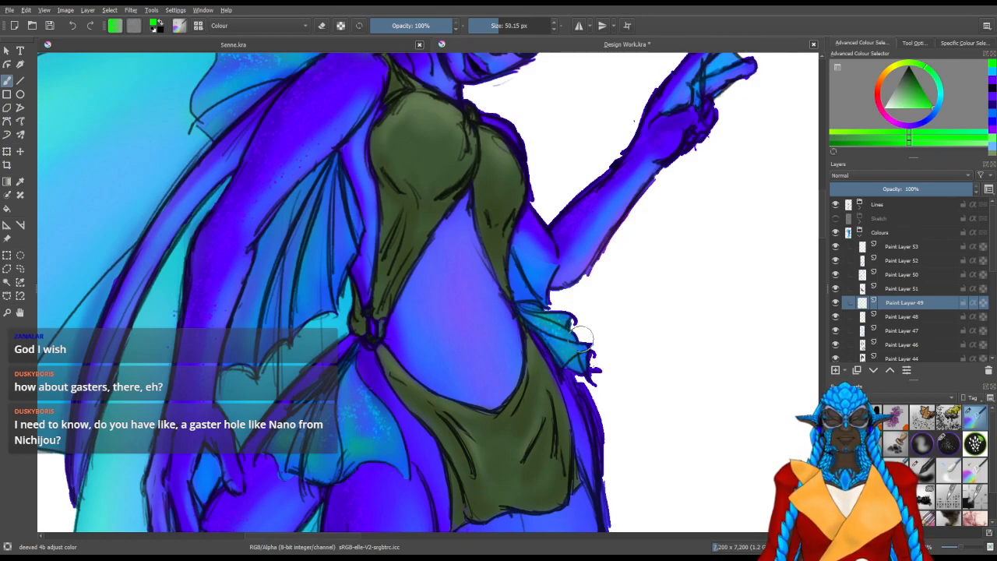
click(992, 130)
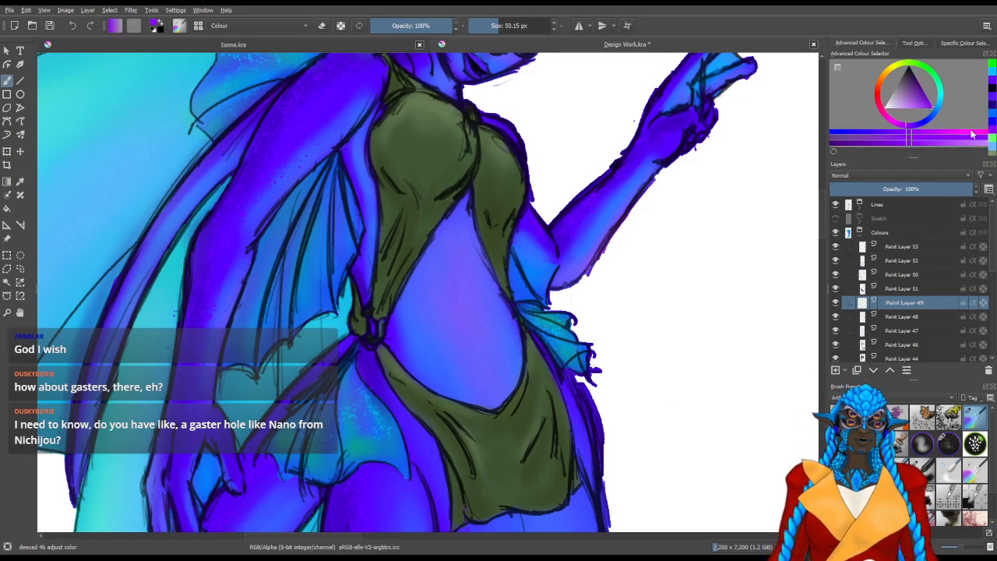
drag(538, 337, 563, 336)
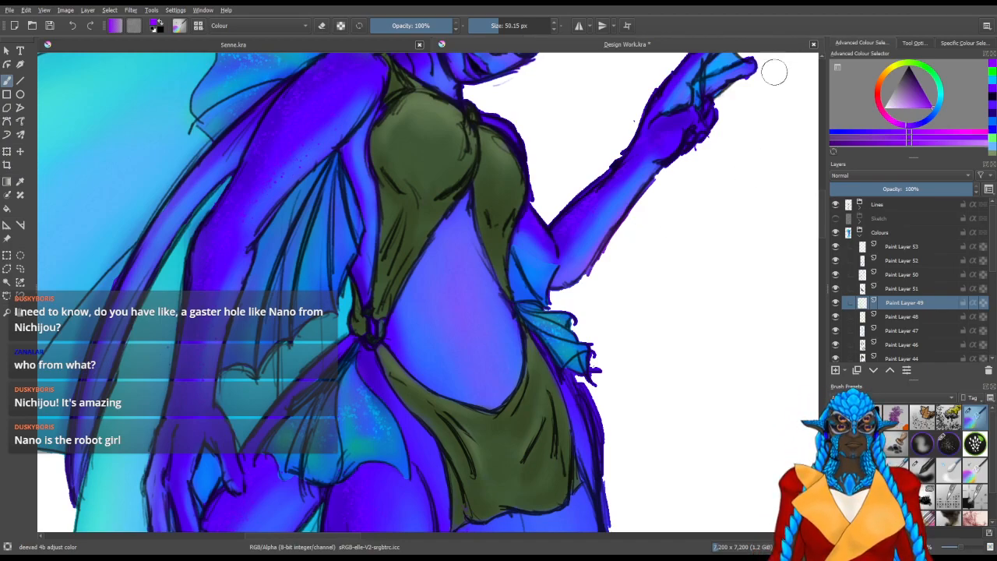
Speckle the bare belly light blue on Paint Layer 53 with the GDquest Spray Splatter Round brush at 73 px
drag(549, 430, 622, 174)
drag(605, 320, 551, 514)
drag(561, 394, 567, 515)
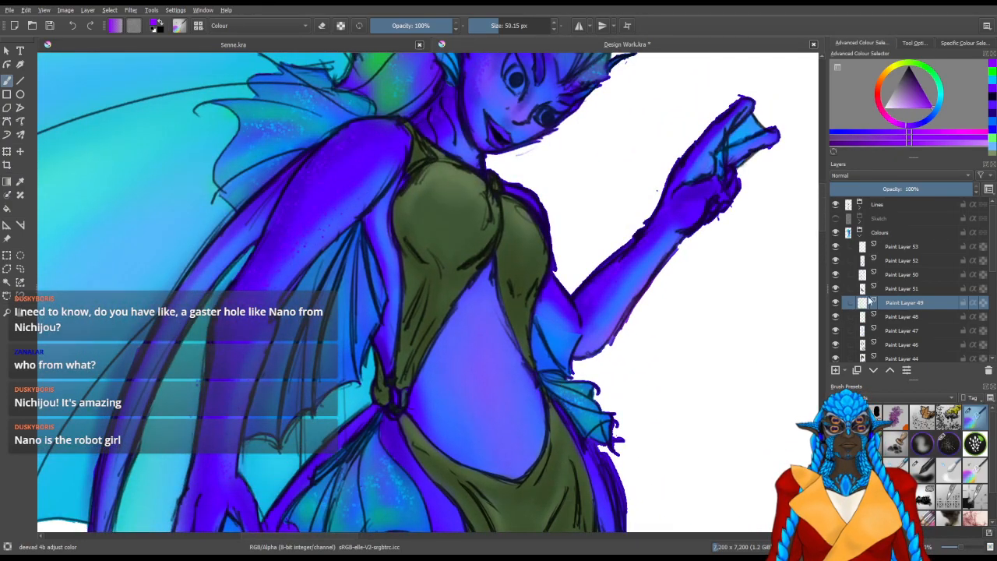
click(904, 247)
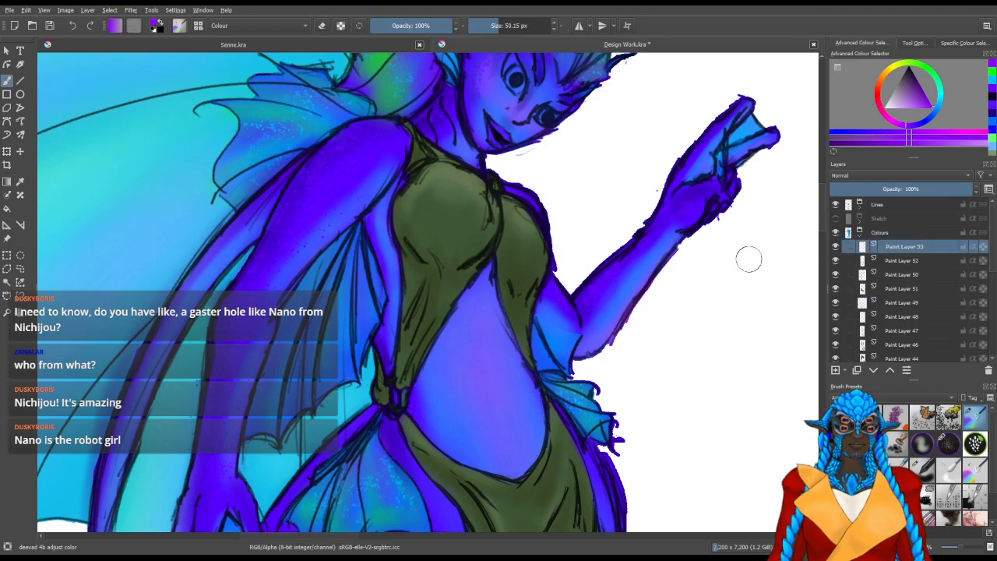
click(991, 86)
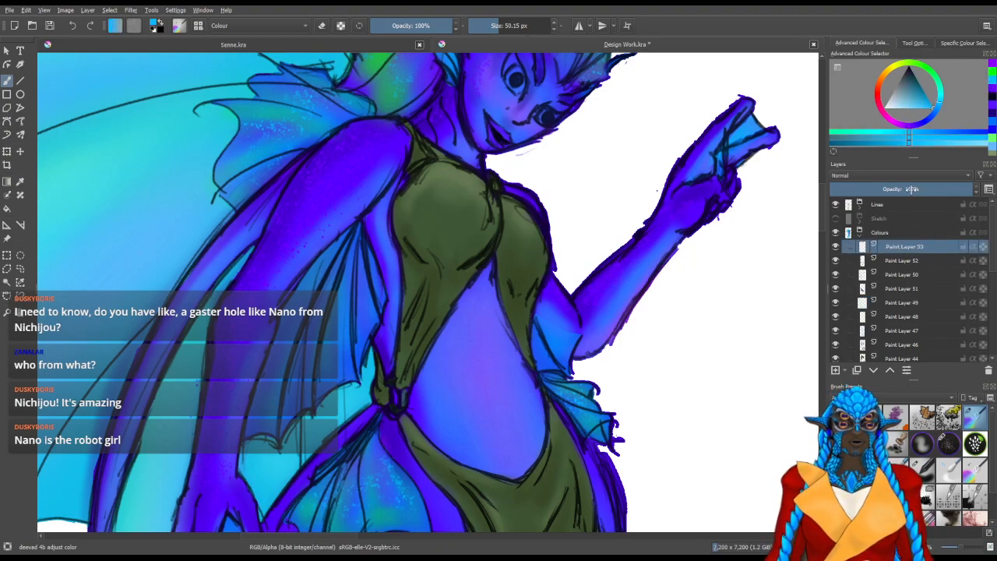
click(948, 442)
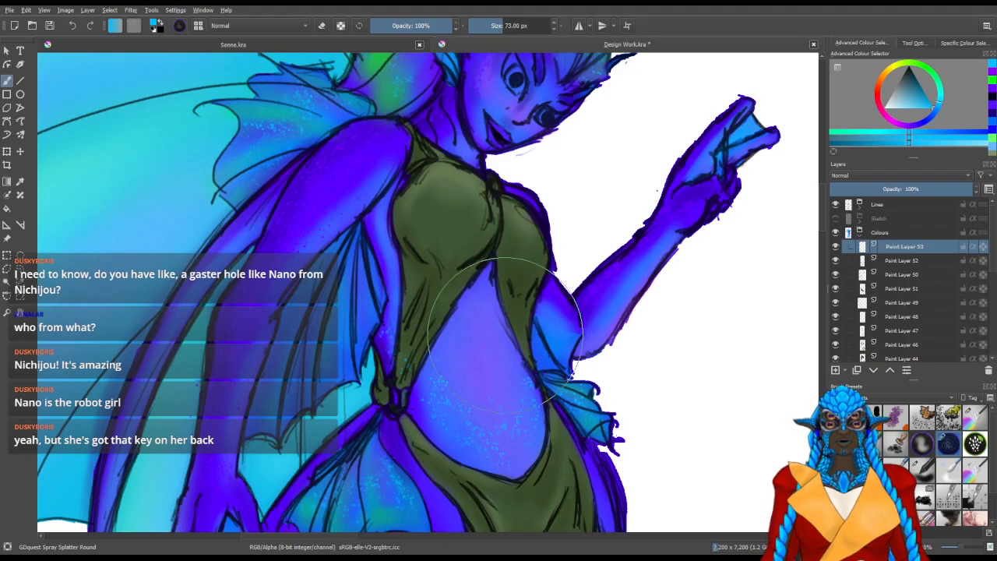
drag(430, 374, 428, 388)
mouse_move(497, 469)
mouse_down()
mouse_move(469, 480)
mouse_move(468, 463)
mouse_move(420, 446)
mouse_move(482, 460)
mouse_move(527, 506)
mouse_move(540, 457)
mouse_move(546, 468)
mouse_move(533, 421)
mouse_move(551, 462)
mouse_move(517, 347)
mouse_move(515, 385)
mouse_up()
Erase stray light blue specks around the green outfit on Paint Layer 53 with the Eraser Circle at about 40 px
key(e)
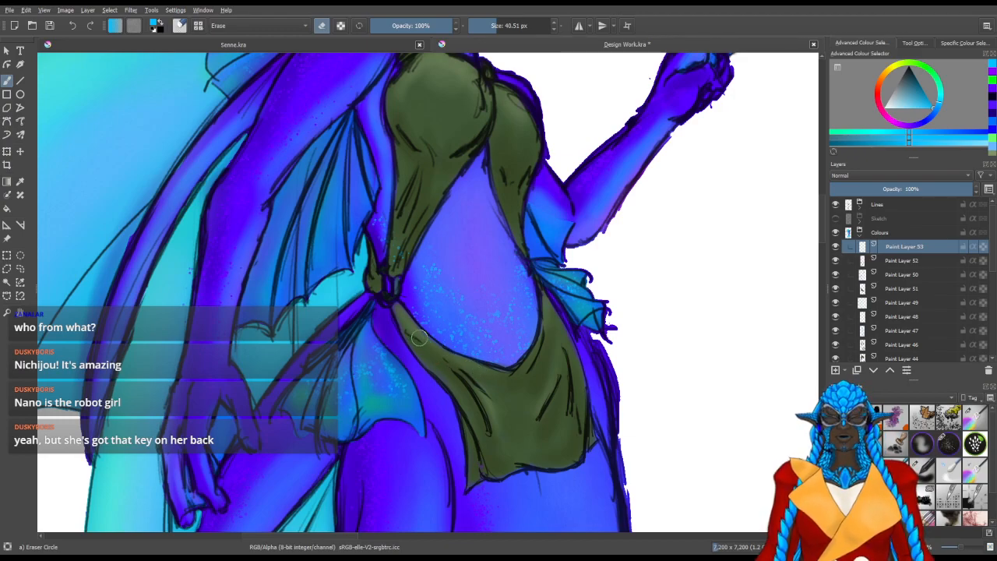
scroll(410, 323, up, 2)
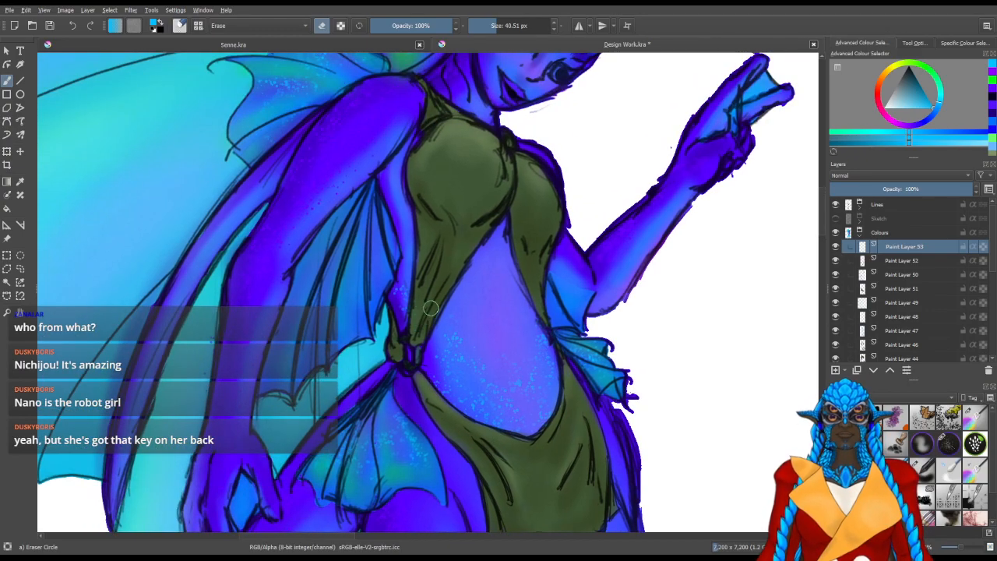
mouse_move(445, 241)
mouse_down()
mouse_move(434, 342)
mouse_move(460, 322)
mouse_up()
key(/)
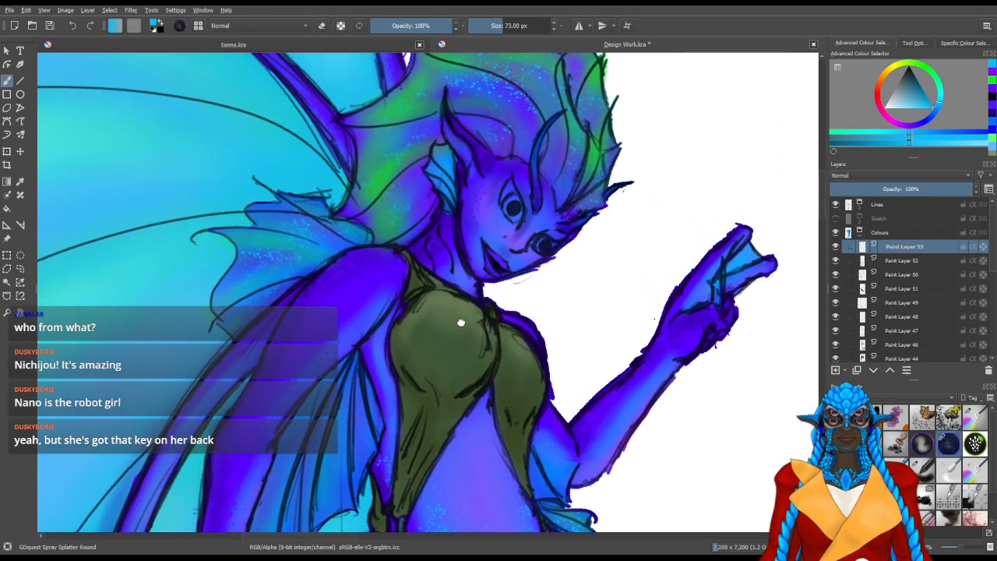
drag(459, 281, 464, 305)
key(/)
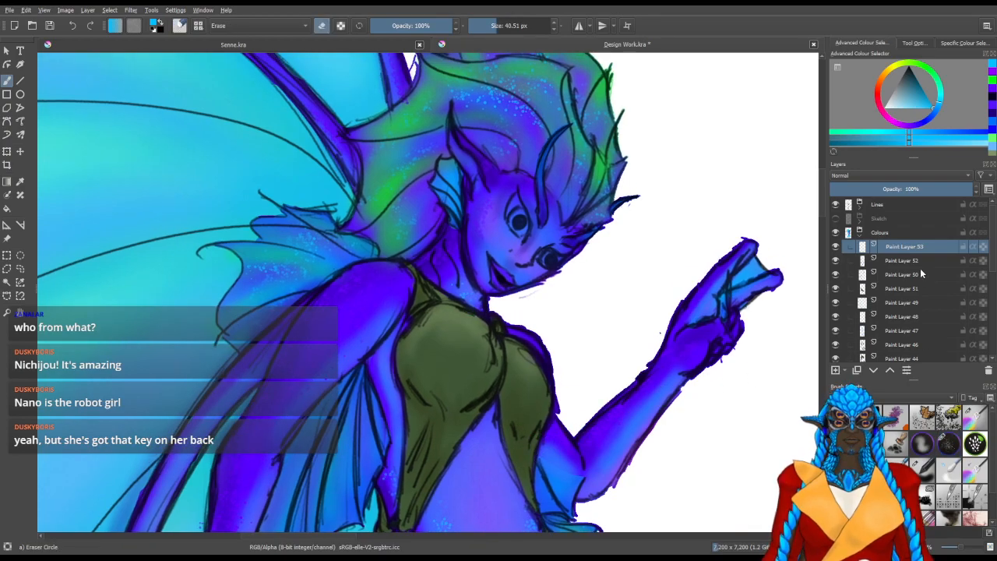
Select Paint Layer 52 and a violet colour, and compare the figure with Paint Layers 50 and 52 hidden and shown
click(906, 261)
click(989, 75)
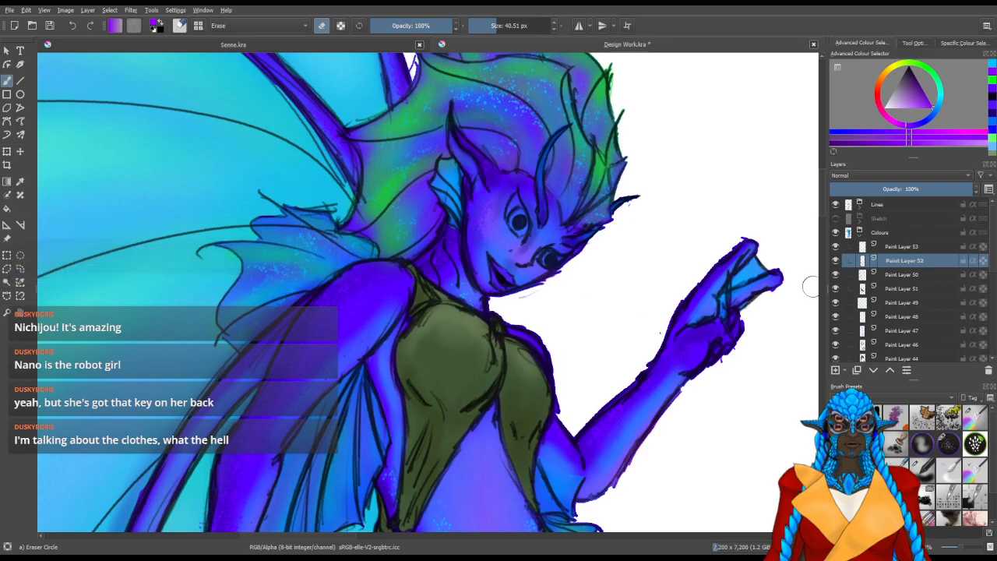
click(837, 276)
click(837, 276)
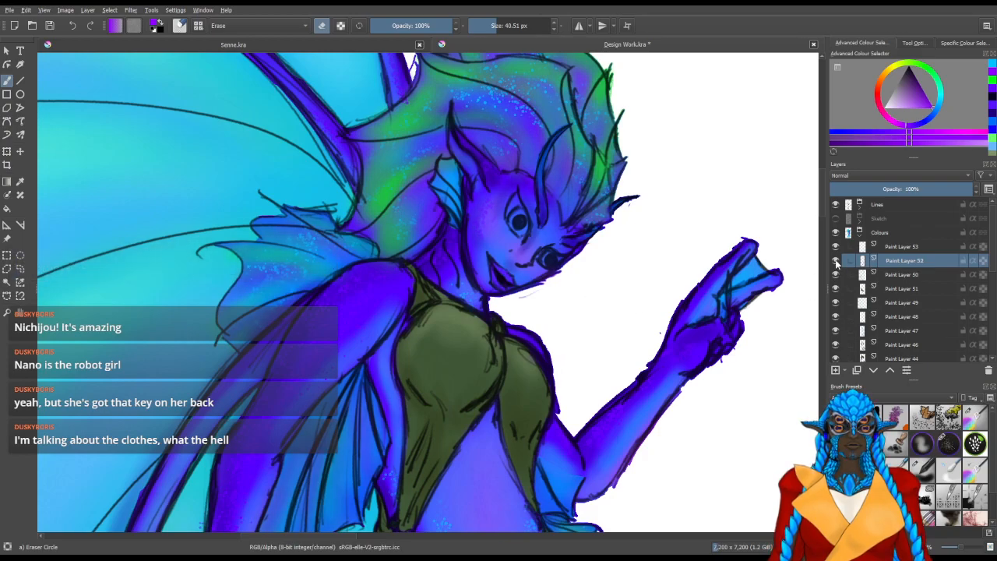
click(836, 262)
click(836, 262)
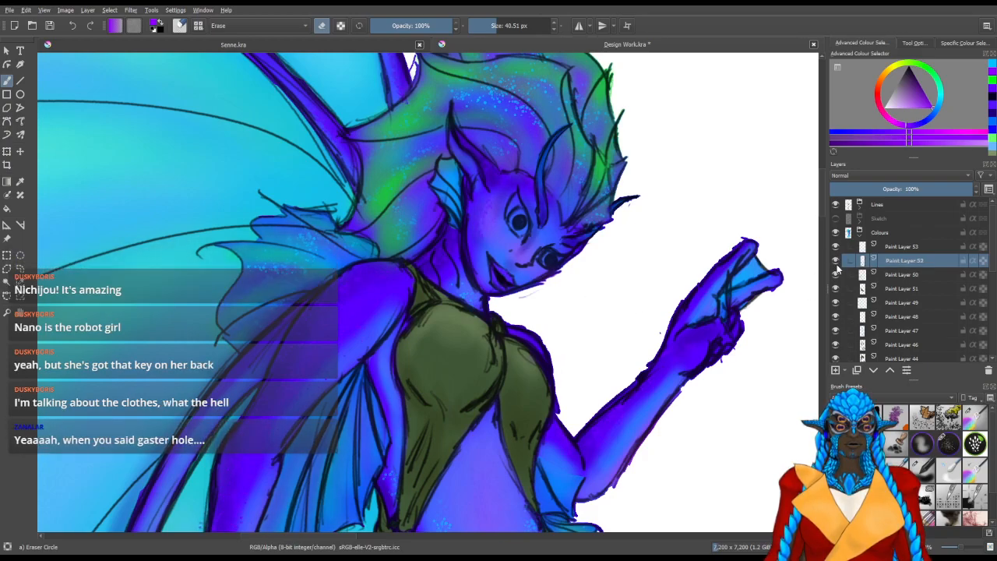
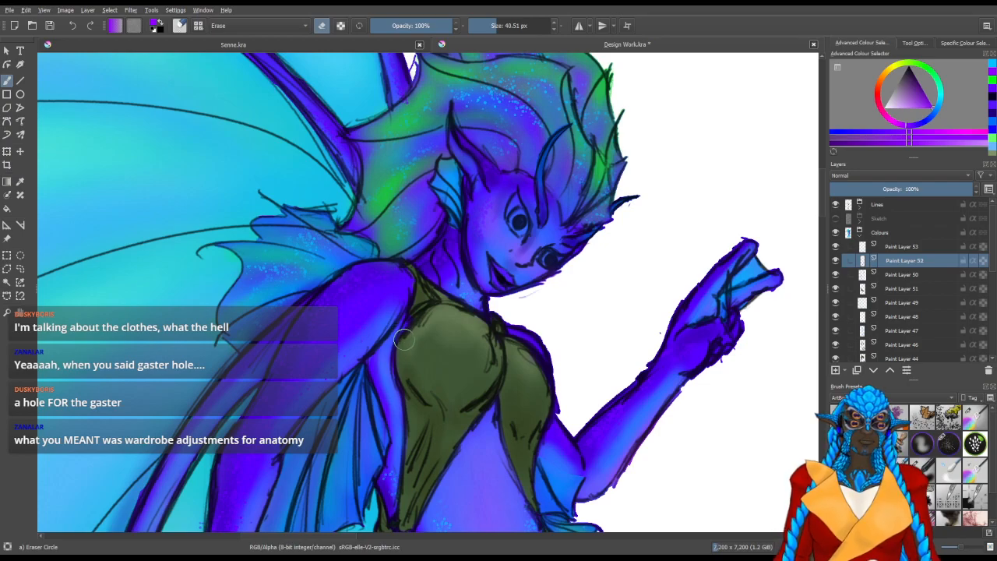
Pick the GDquest Spray Splatter Round brush and reduce its size to 20 px
scroll(538, 467, down, 4)
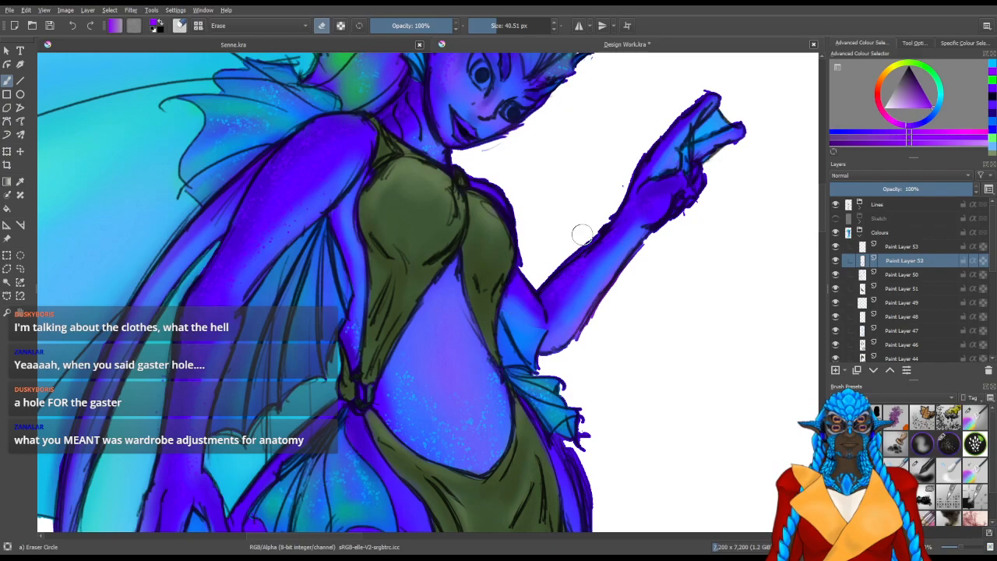
drag(590, 252, 559, 384)
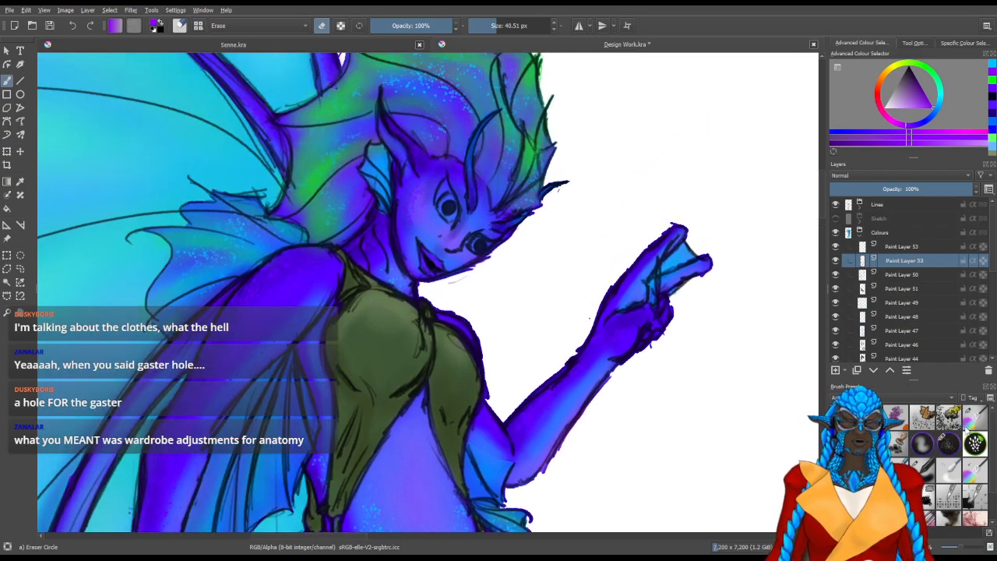
click(948, 443)
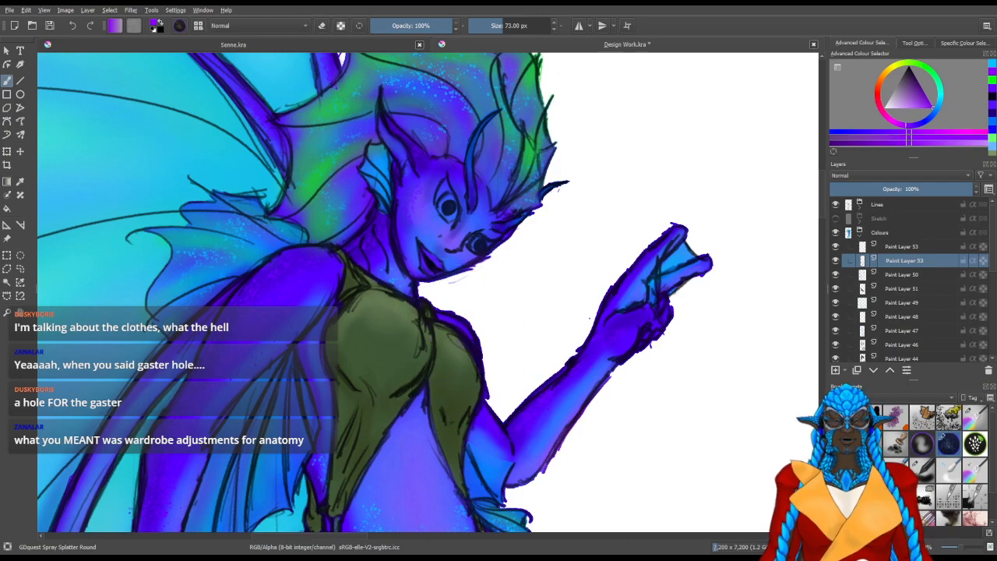
key(bracketleft)
key(bracketleft)
key(bracketleft)
key(bracketleft)
key(bracketleft)
key(bracketleft)
key(bracketleft)
key(bracketleft)
key(bracketleft)
key(bracketleft)
key(bracketleft)
key(bracketleft)
key(bracketleft)
key(bracketleft)
key(bracketleft)
key(bracketleft)
key(bracketleft)
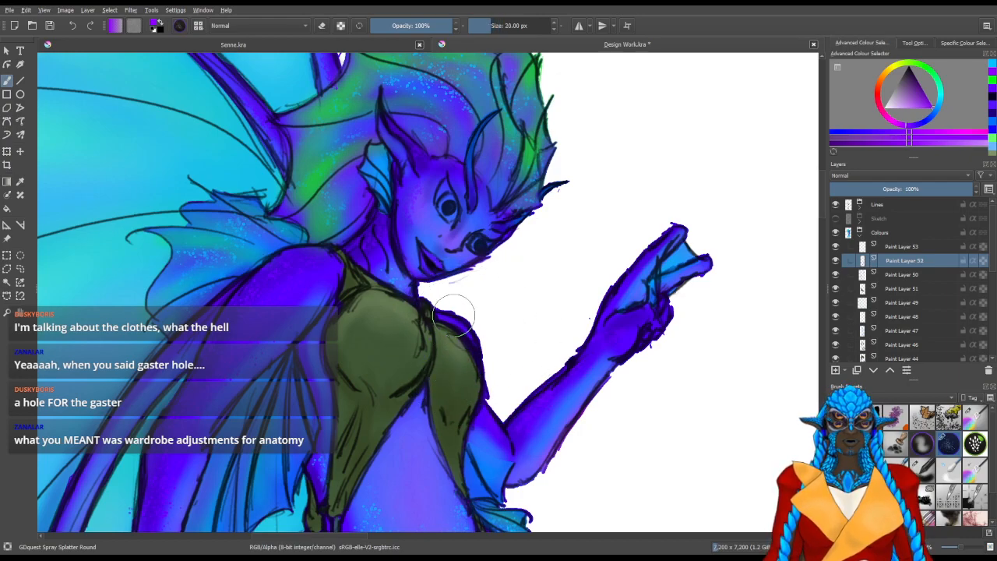
Touch up the edge of the figure's far shoulder with the splatter brush and Eraser Circle, and save the document
key(slash)
drag(475, 315, 478, 319)
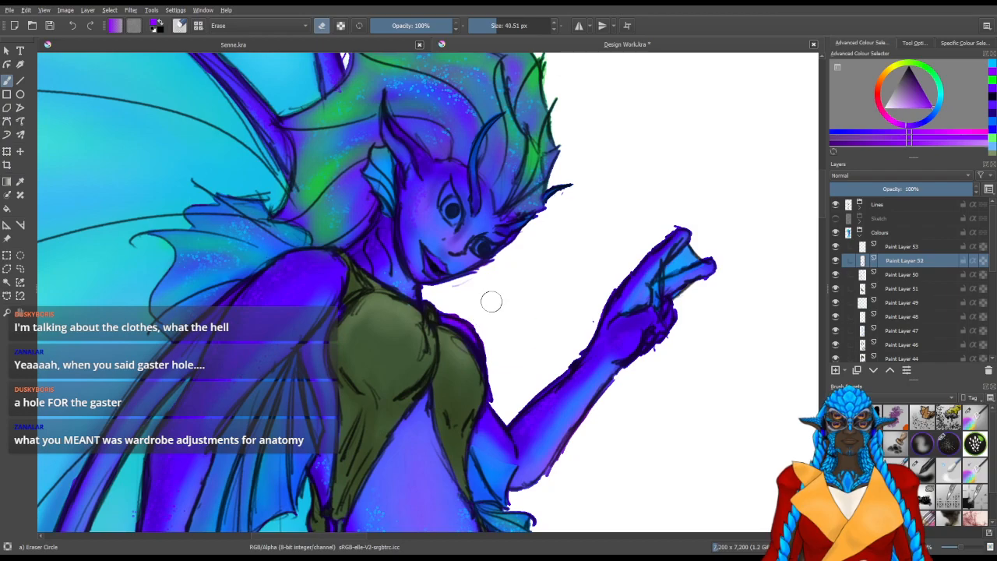
key(slash)
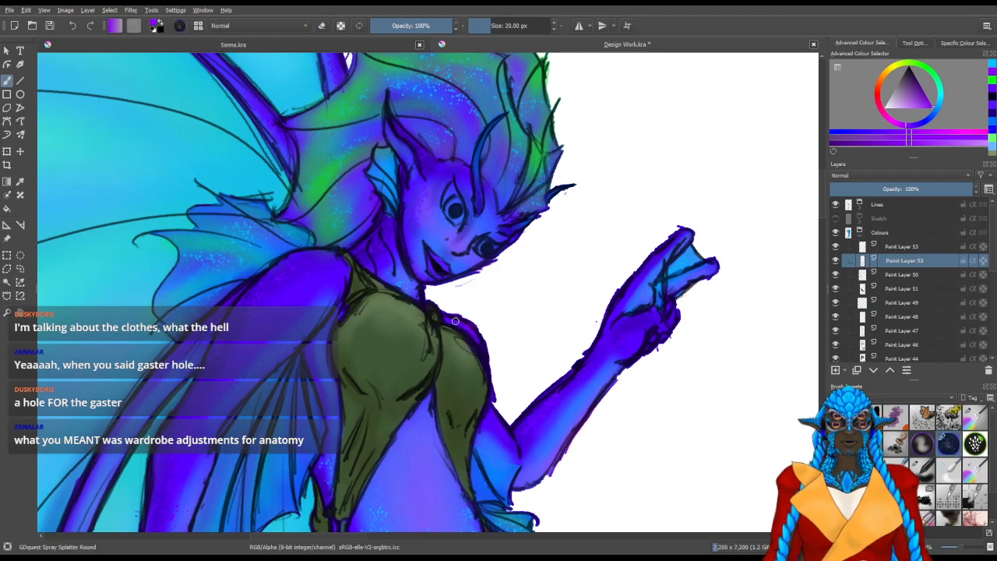
key(slash)
drag(486, 301, 491, 305)
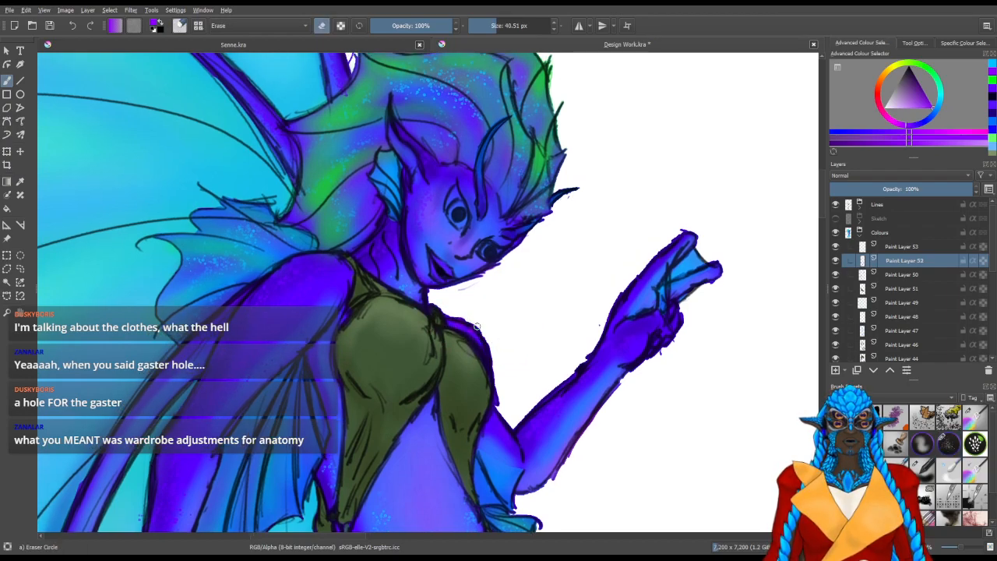
scroll(534, 318, down, 5)
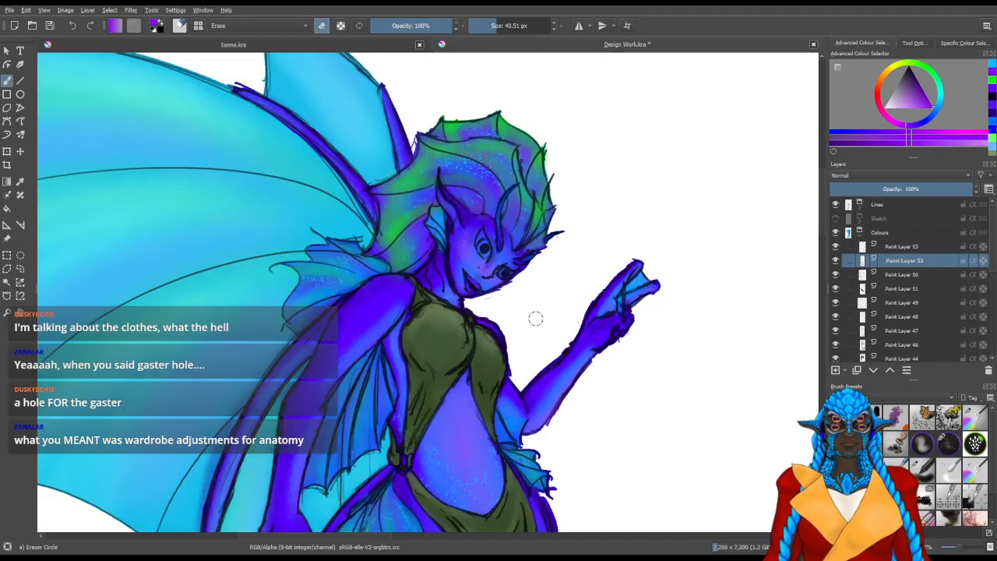
scroll(536, 319, down, 1)
drag(619, 431, 506, 294)
scroll(493, 256, down, 1)
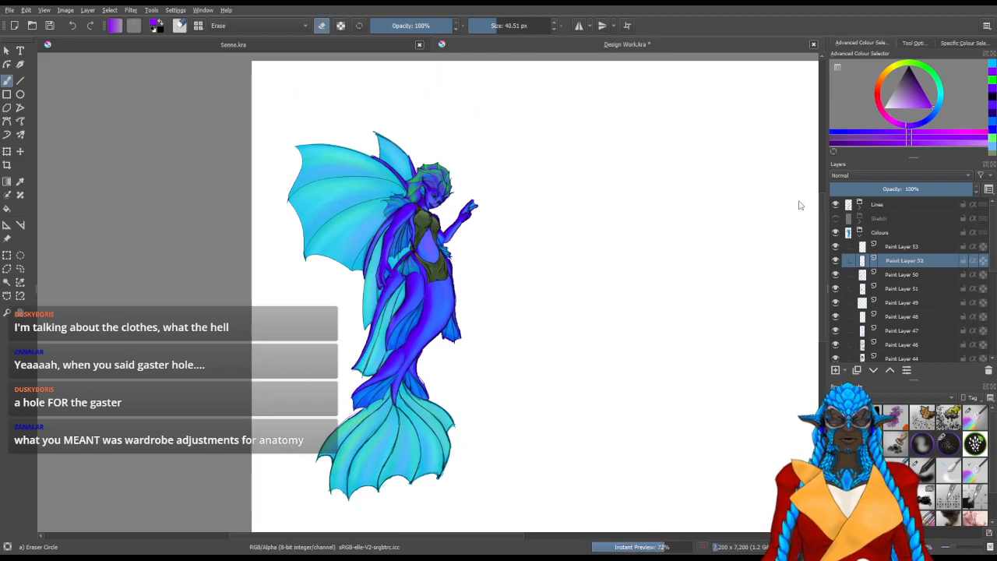
Duplicate Paint Layer 53 in the Colours group and set the copy's blending mode to Overlay
click(855, 232)
click(855, 232)
click(861, 247)
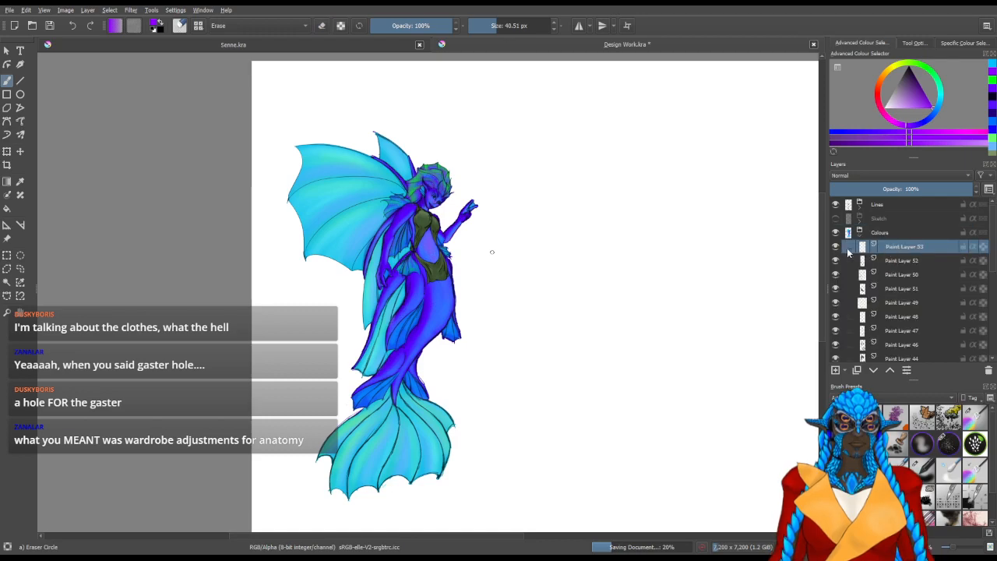
click(834, 247)
click(836, 246)
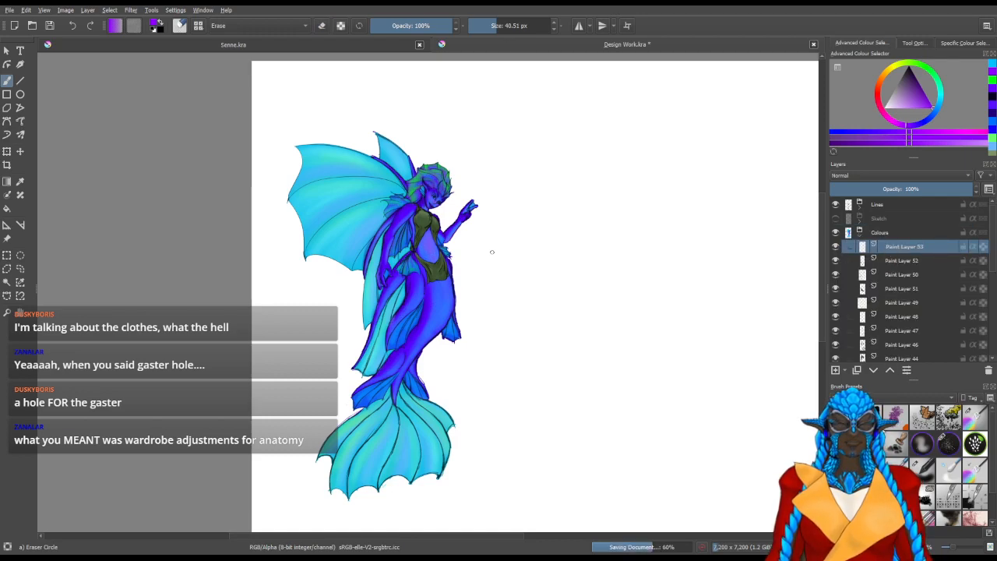
key(ctrl+j)
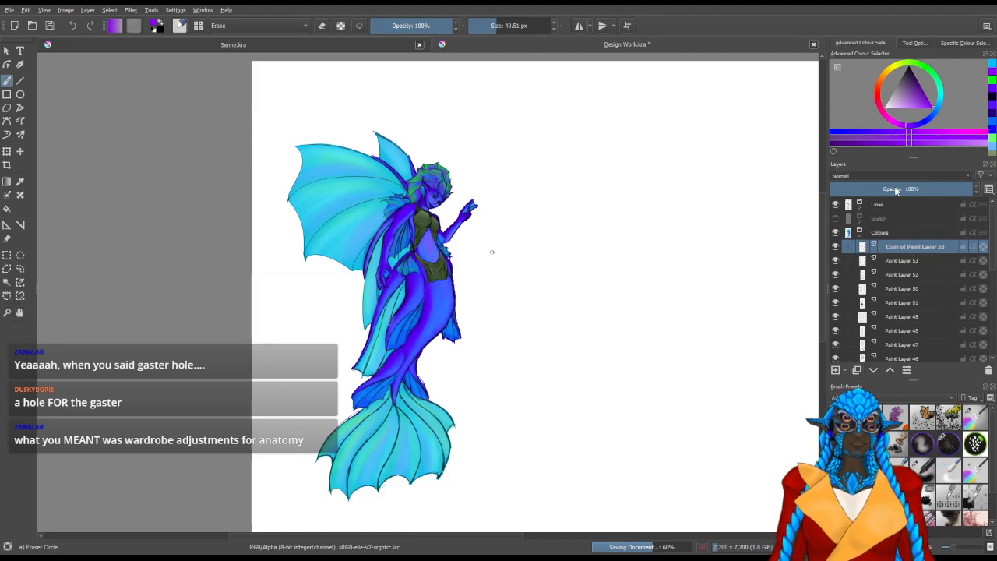
Duplicate Paint Layer 52 and set the copy's blending mode to Overlay
click(885, 274)
key(ctrl+j)
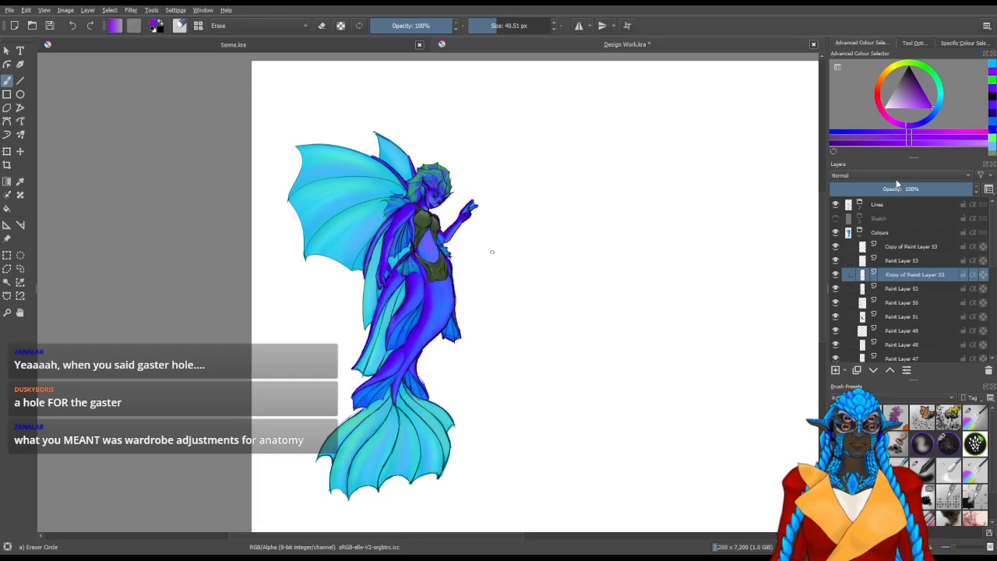
click(898, 178)
click(879, 185)
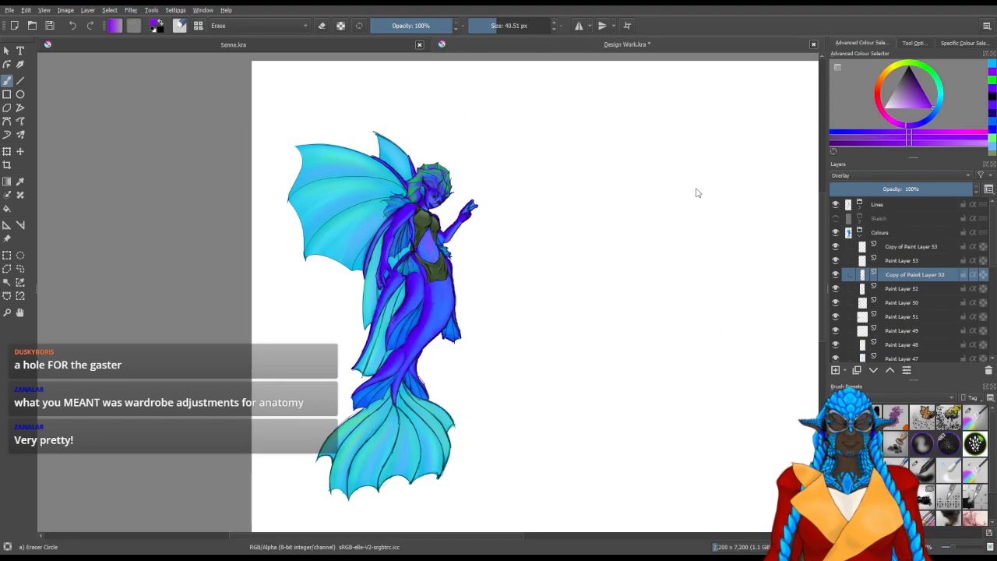
Collapse the Colours group and hide both the Lines and Colours groups
click(917, 247)
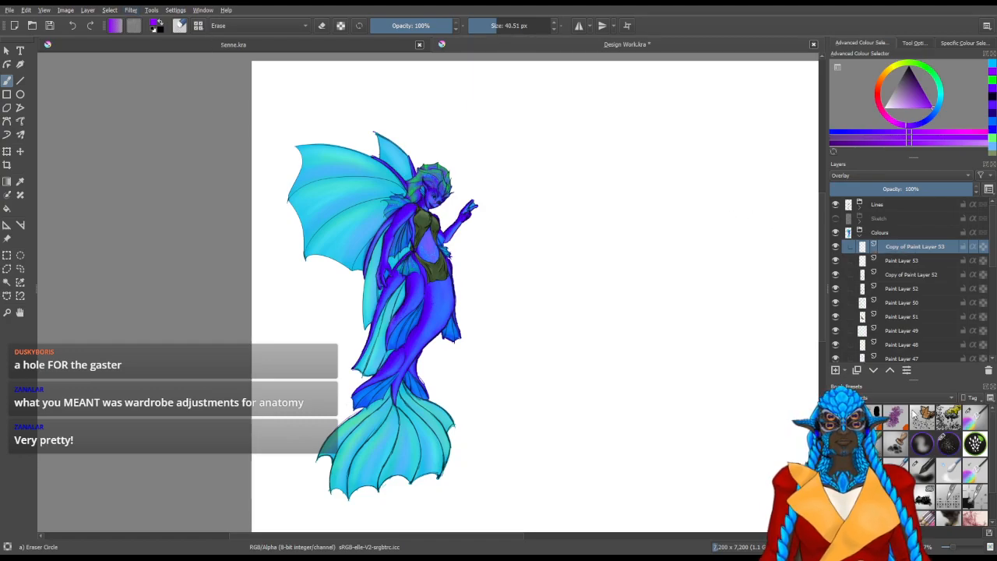
scroll(875, 348, down, 5)
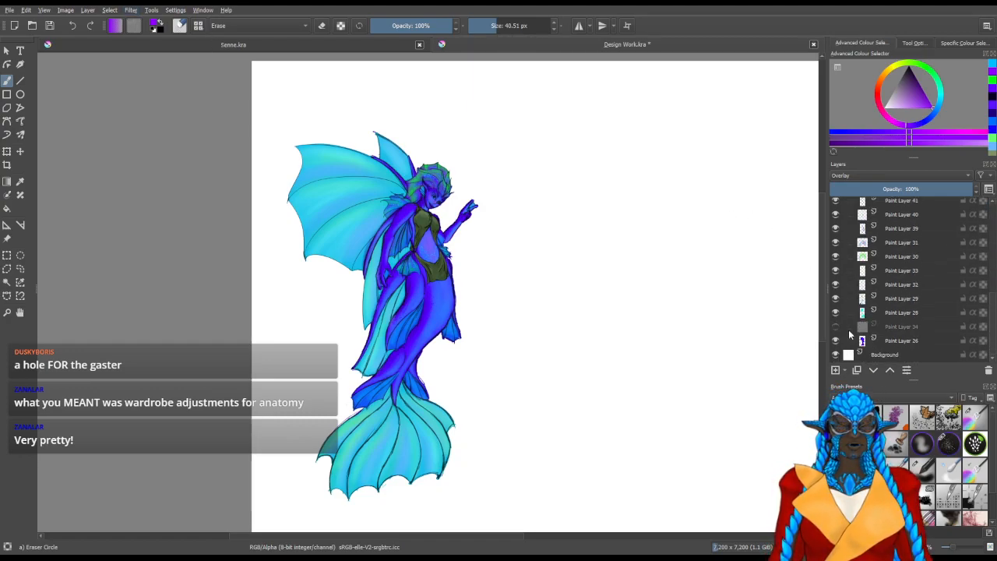
scroll(876, 348, up, 5)
click(861, 232)
click(861, 207)
click(861, 208)
click(837, 205)
click(837, 234)
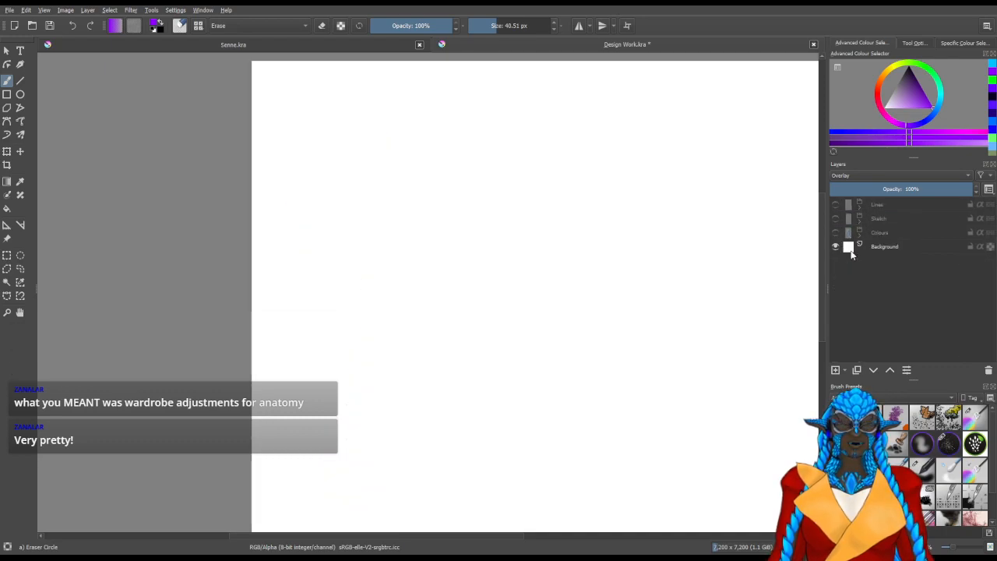
Duplicate the Background layer and try to flood-fill the copy with black
click(864, 248)
click(857, 370)
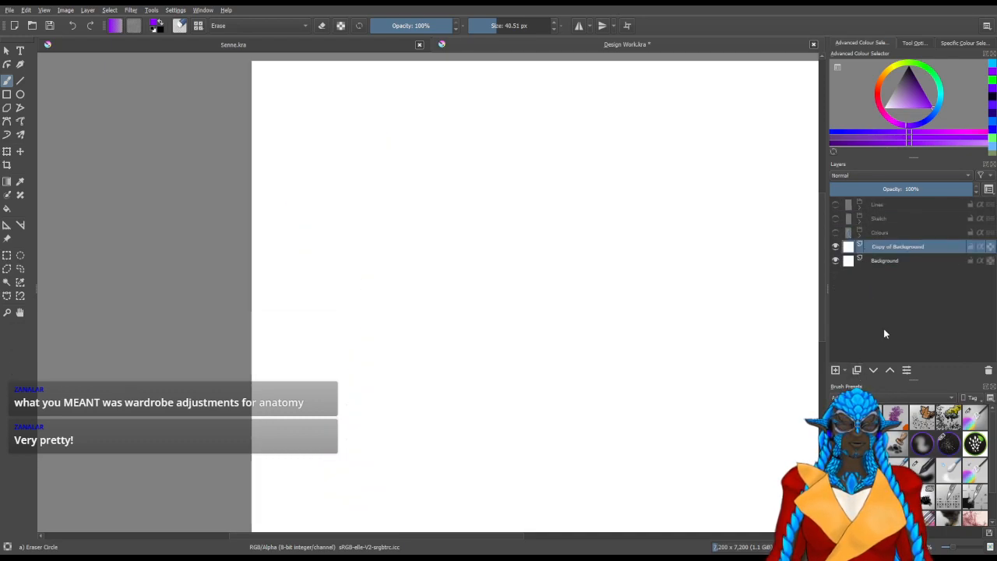
scroll(547, 269, down, 3)
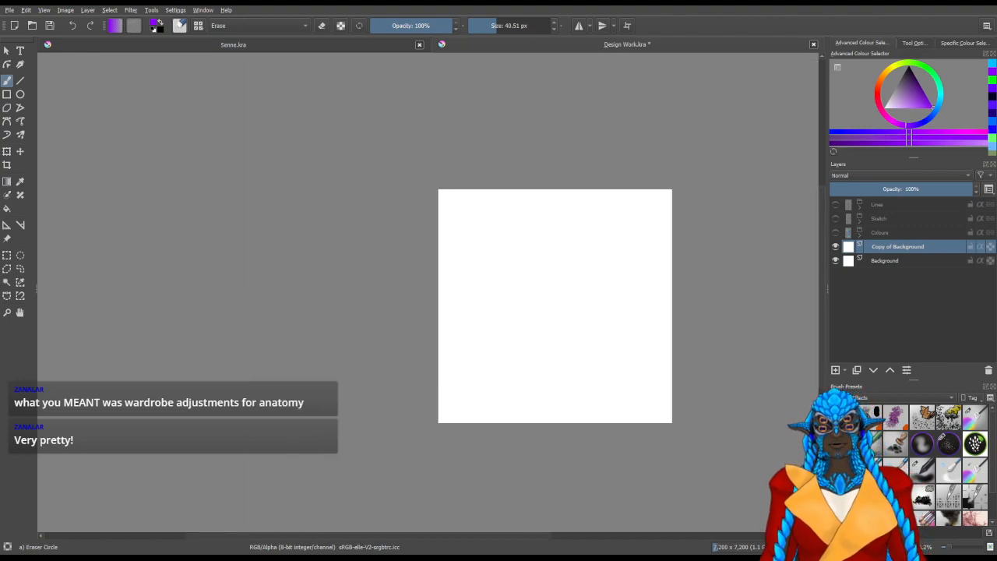
click(10, 210)
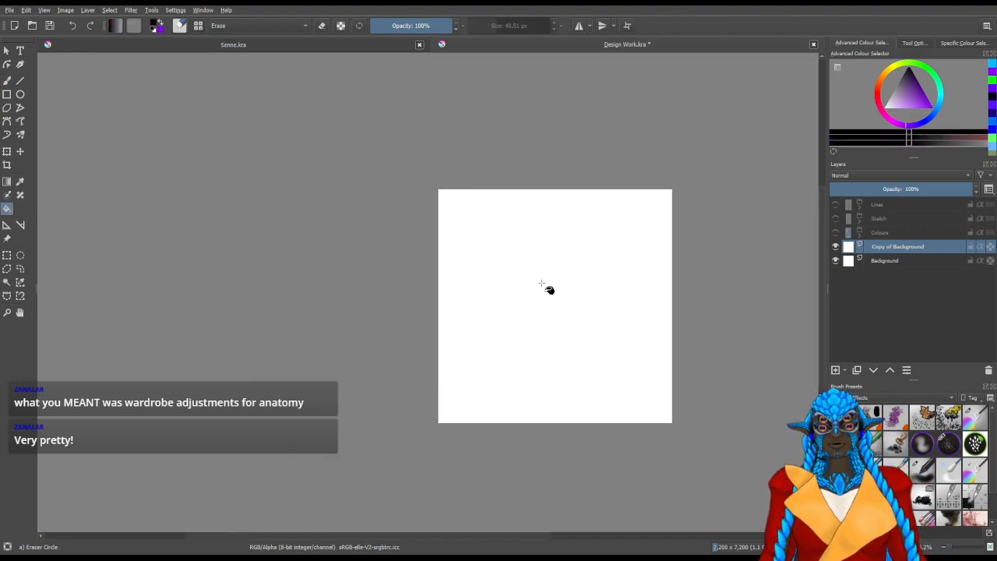
click(600, 345)
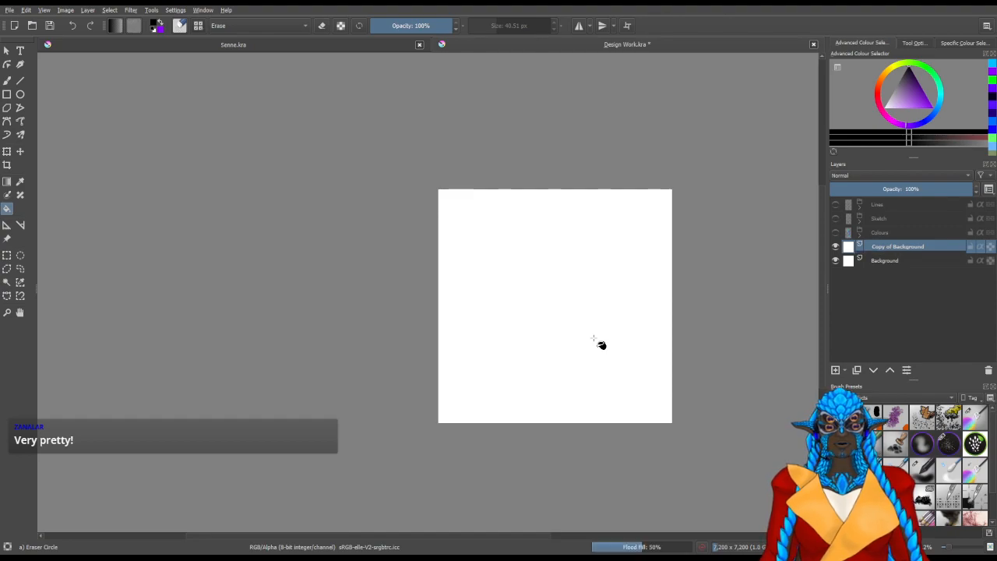
Switch to the Basic CircleInkFill preset and flood-fill the Background copy with black, including the figure's silhouette
click(869, 397)
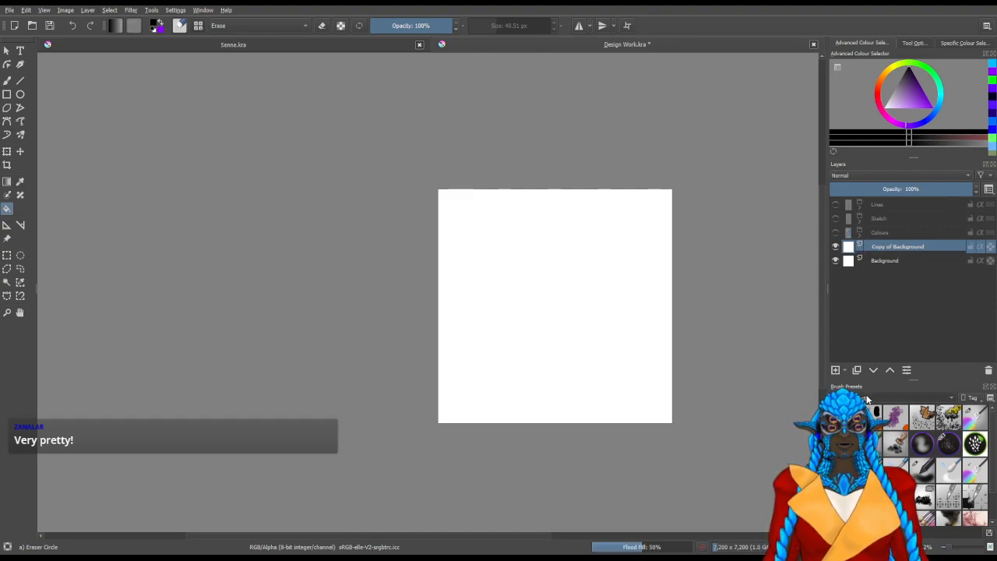
click(872, 320)
click(902, 421)
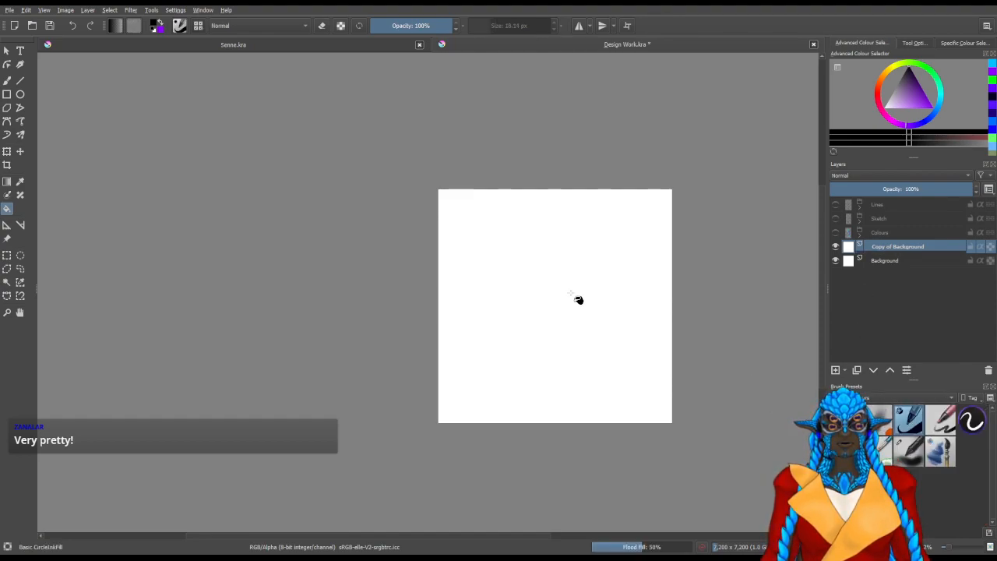
click(630, 402)
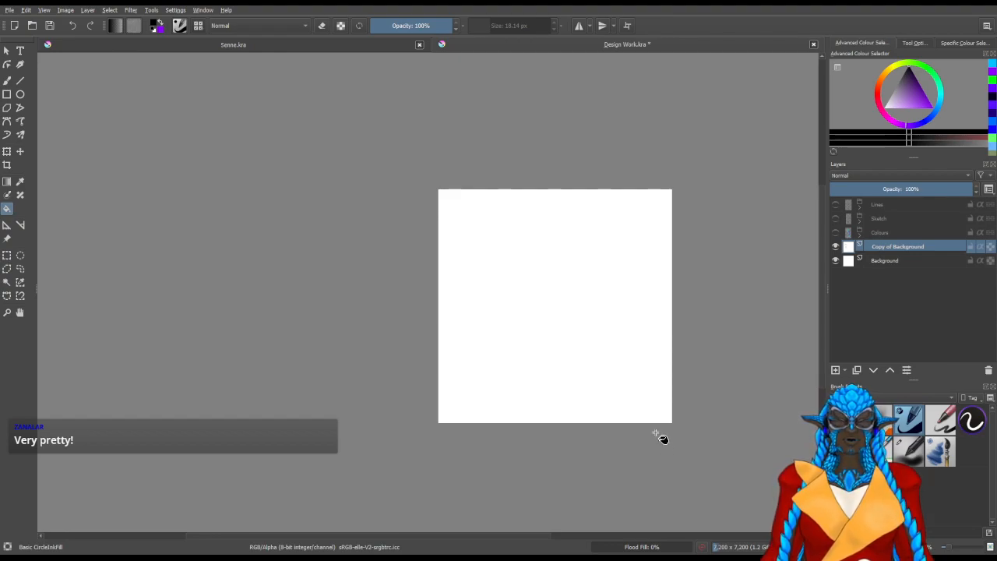
click(656, 432)
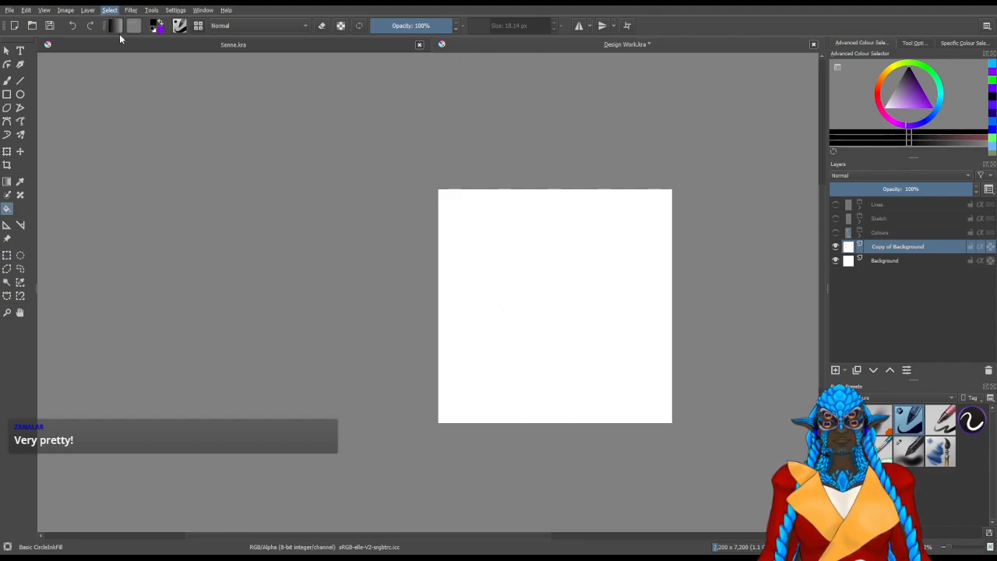
click(570, 323)
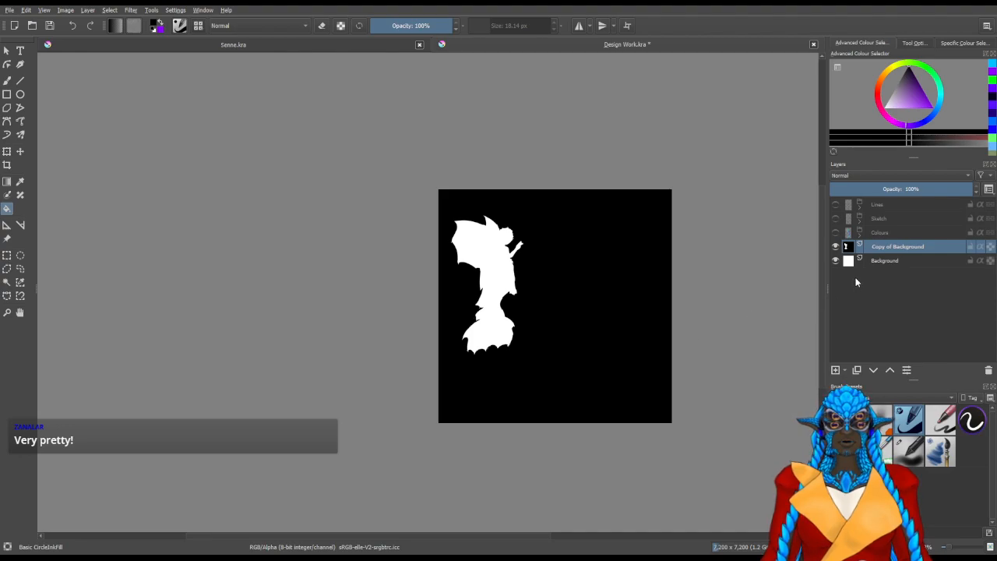
click(551, 407)
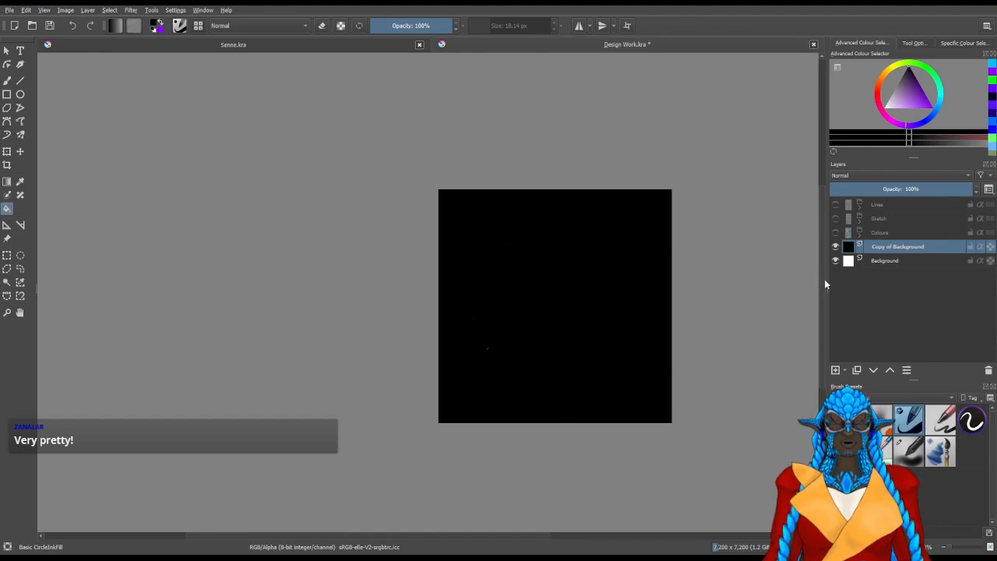
Duplicate the black-filled Background copy and hide the lower of the two copies
key(ctrl+j)
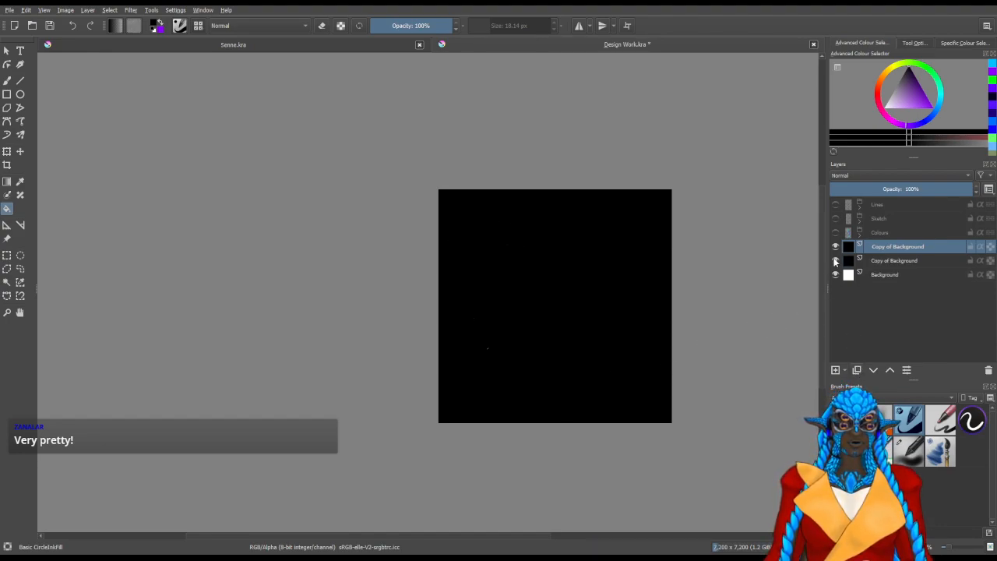
click(836, 261)
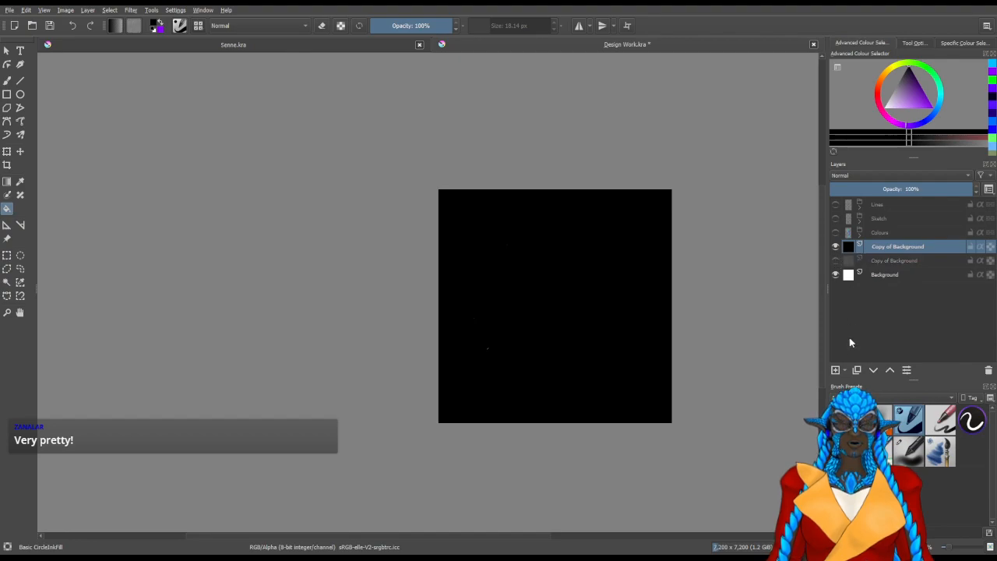
Add a new paint layer above the black copies, hide the remaining visible copy, and flood-fill the new layer with black
click(836, 370)
click(837, 261)
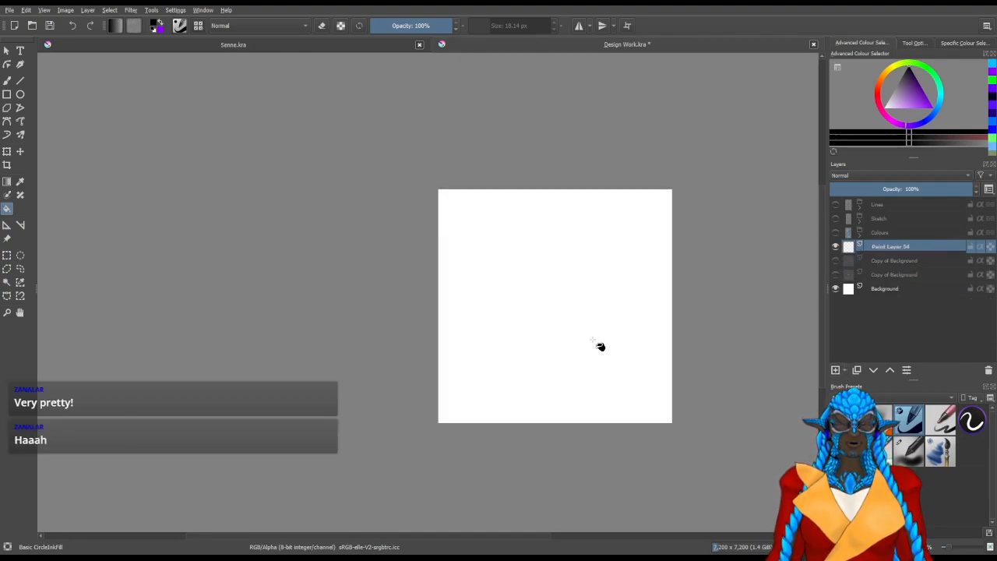
click(595, 345)
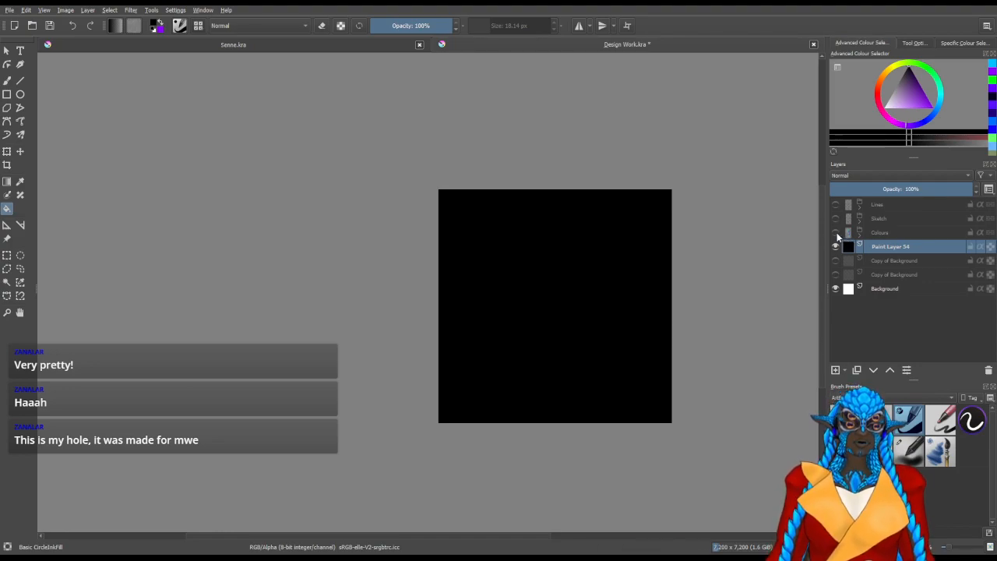
Show the Colours and Lines groups over the black backdrop and select the Lines group
click(836, 232)
scroll(590, 224, up, 1)
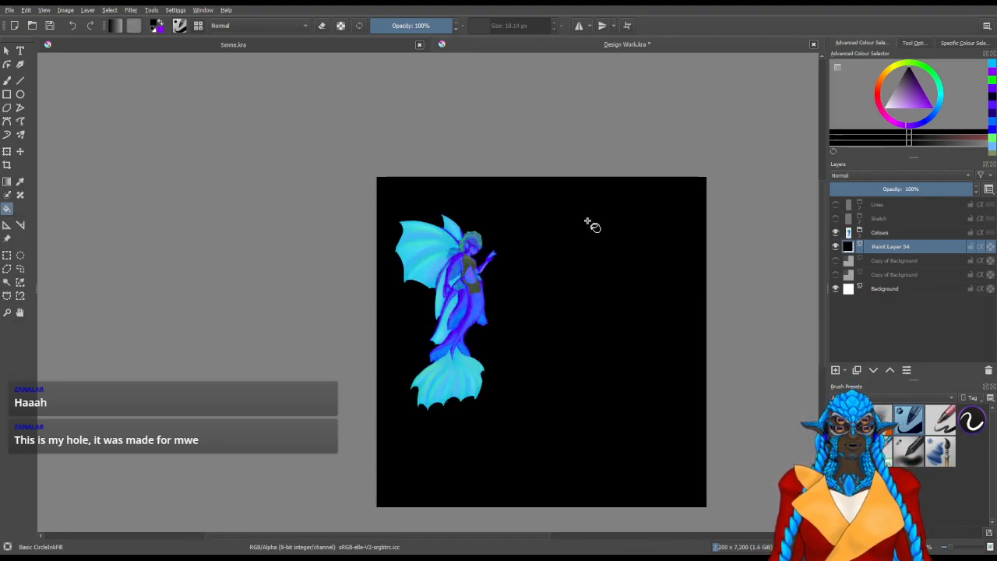
scroll(631, 235, up, 1)
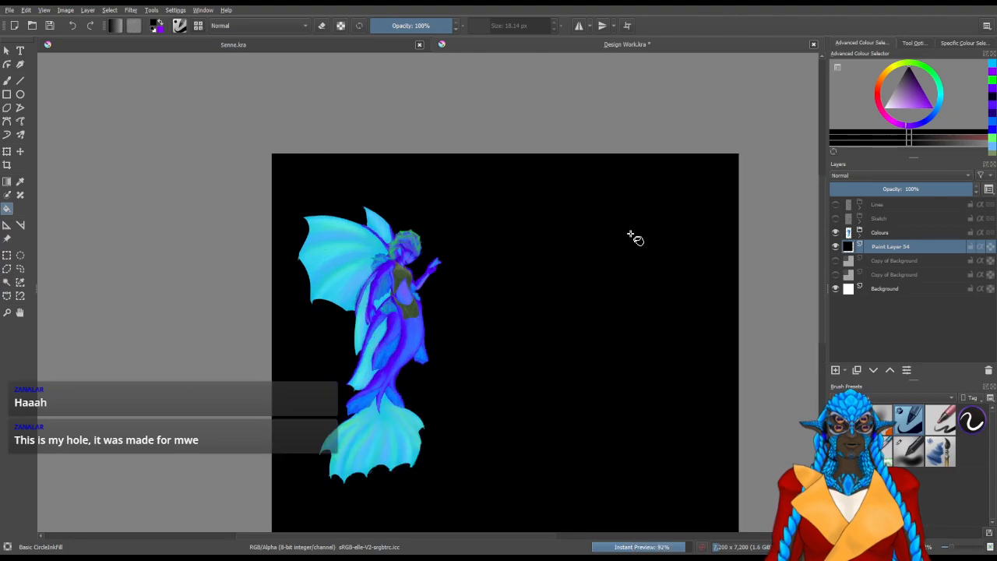
click(836, 204)
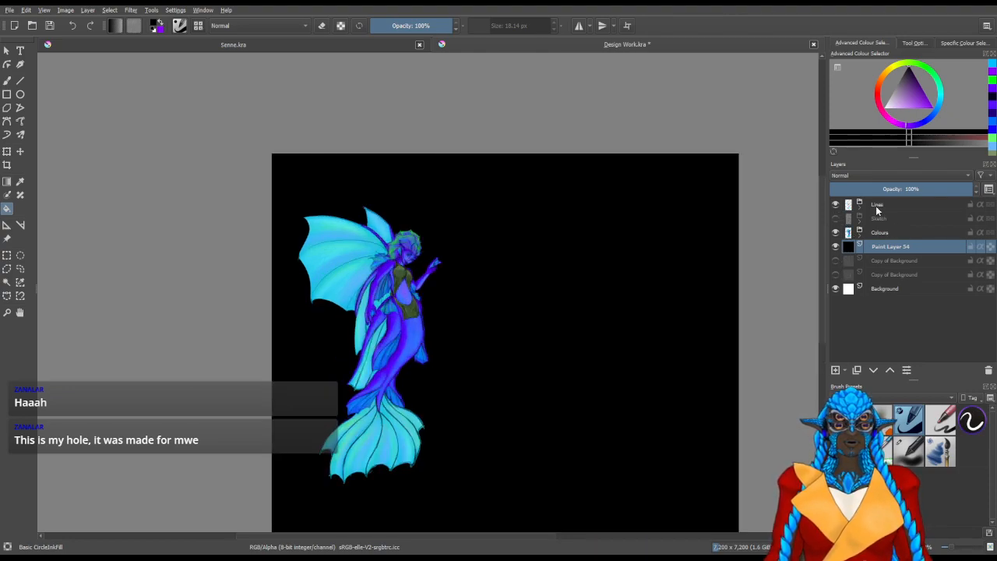
click(876, 205)
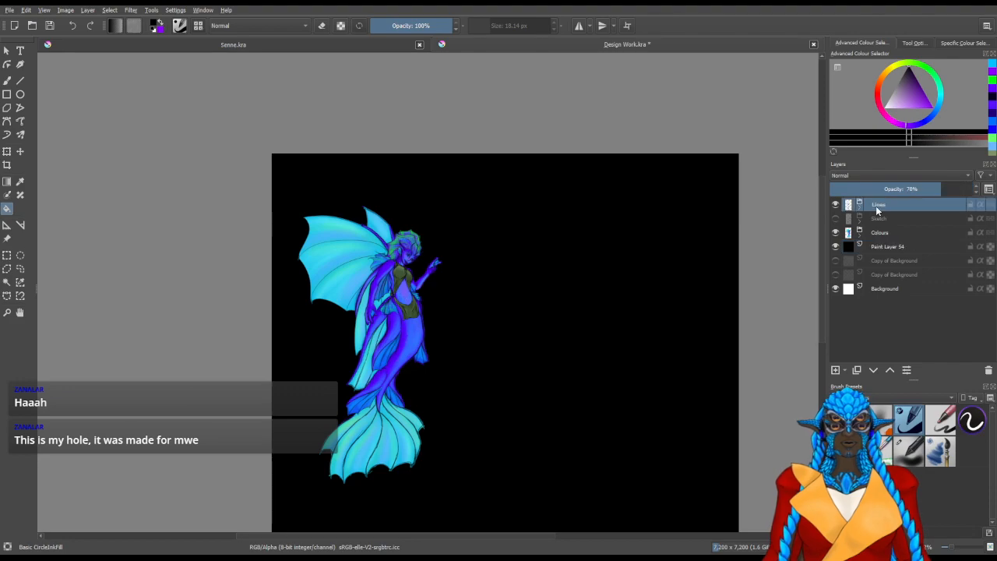
Duplicate the Lines group, set the copy's blending mode to Overlay and the original's to Luminosity
click(858, 371)
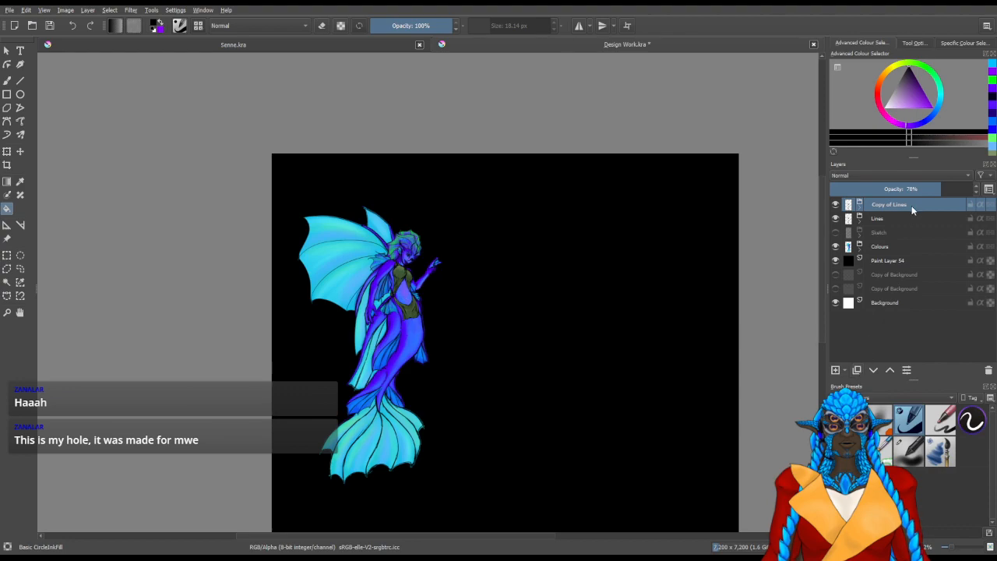
click(861, 188)
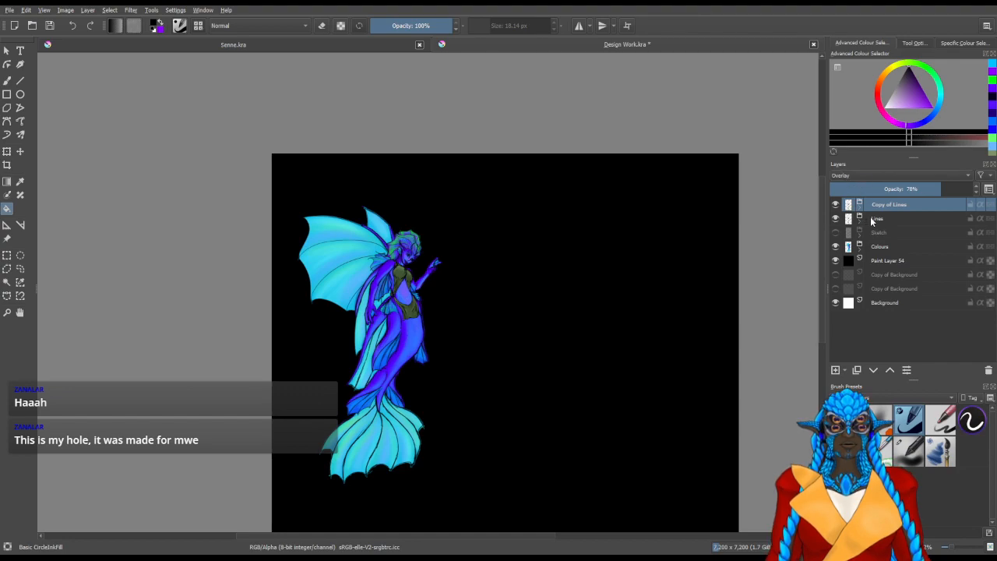
click(872, 221)
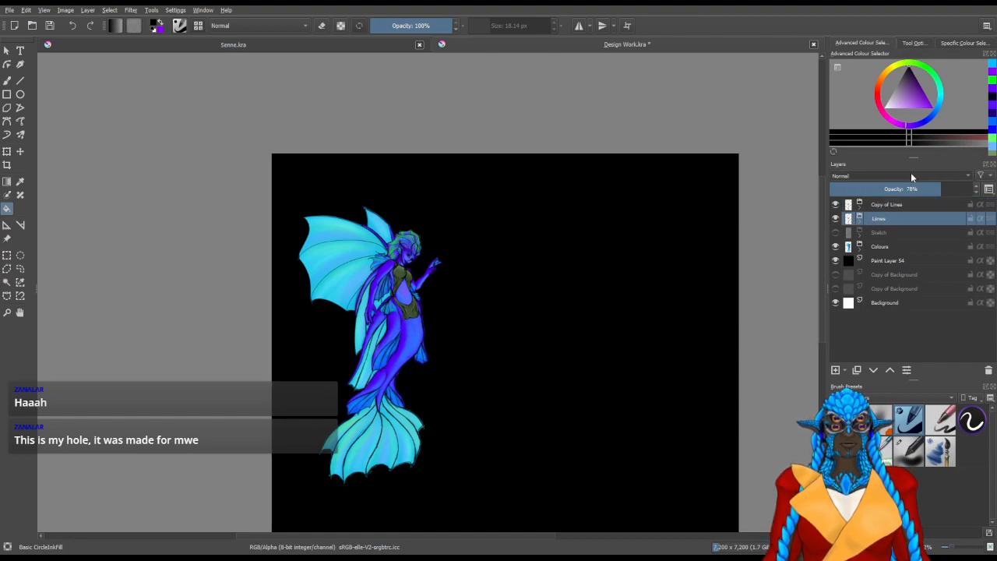
click(895, 162)
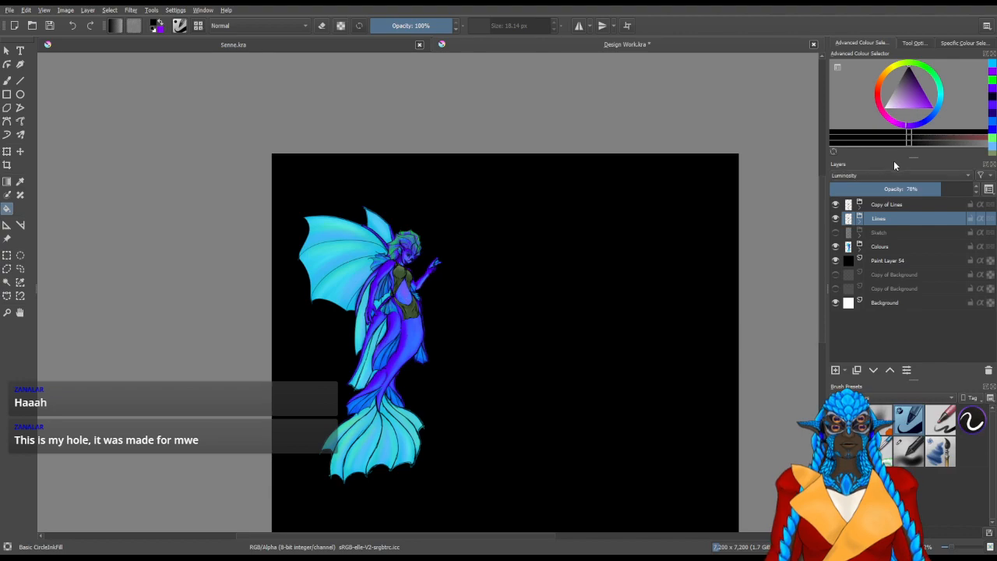
Hide the Overlay copy of the Lines group and set the original group's opacity to 68%
click(836, 205)
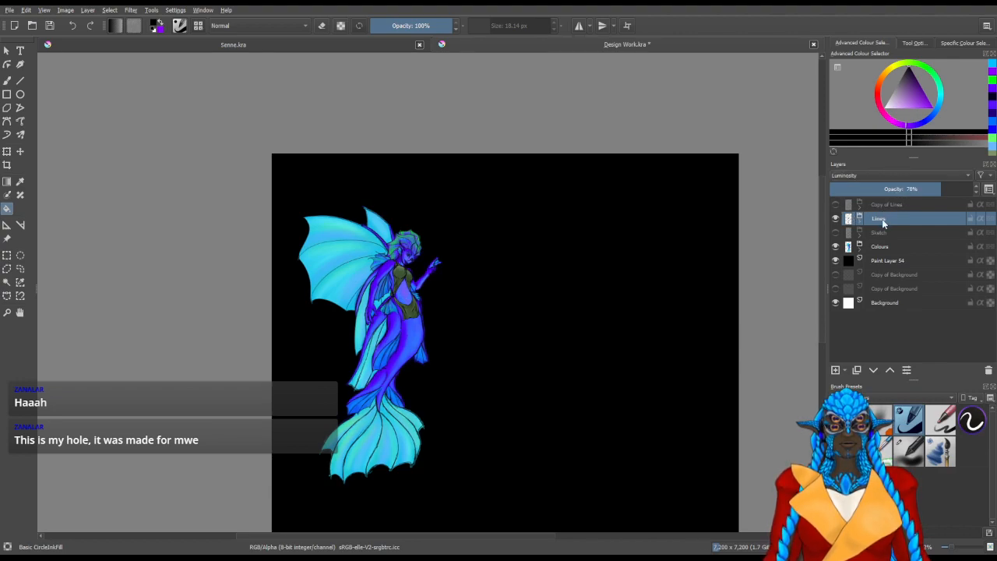
click(889, 189)
drag(891, 188, 926, 191)
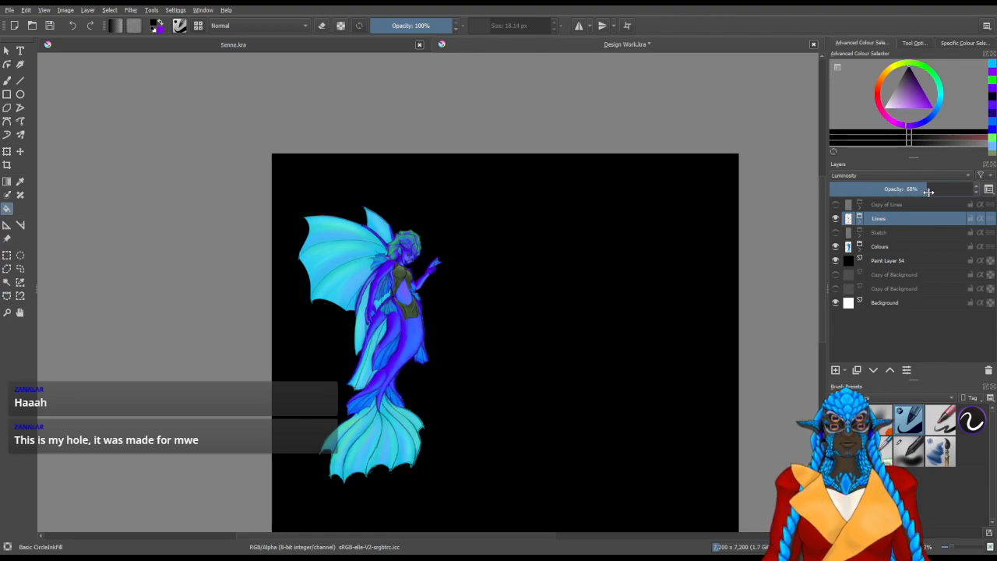
Expand the Colours group and toggle Paint Layer 28 off and on to check which parts of the mermaid it colours
click(865, 246)
click(859, 248)
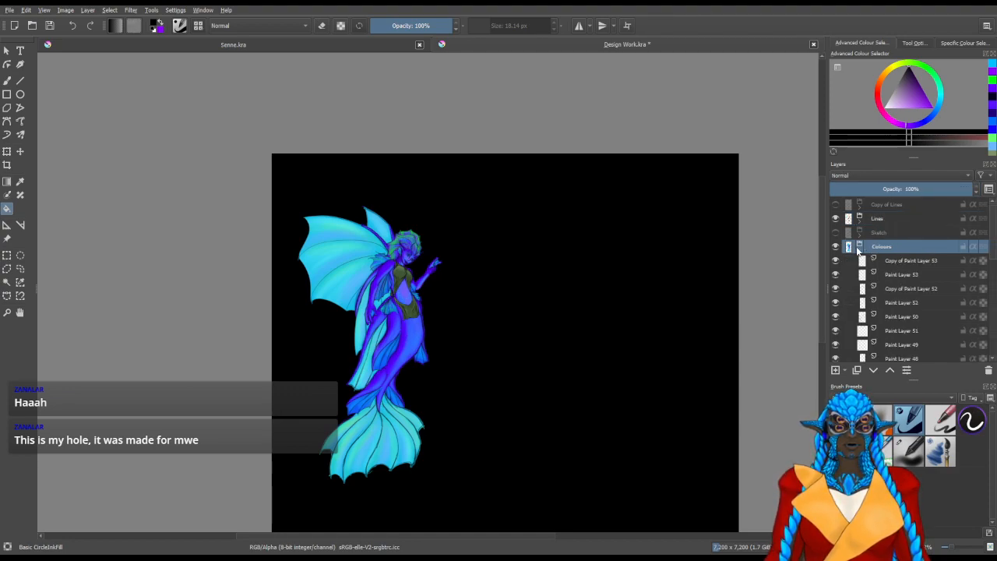
scroll(858, 250, down, 5)
click(836, 271)
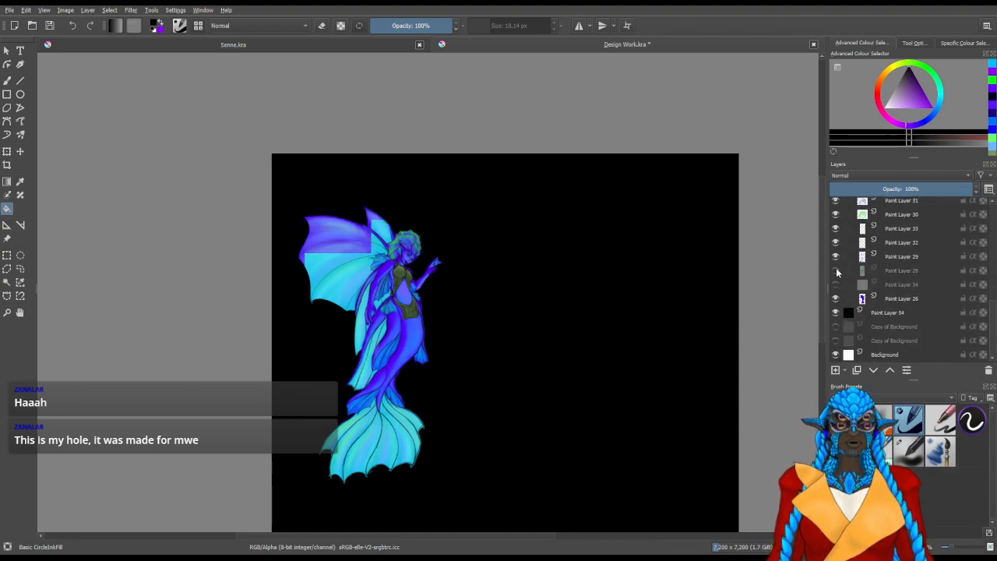
click(837, 270)
click(837, 270)
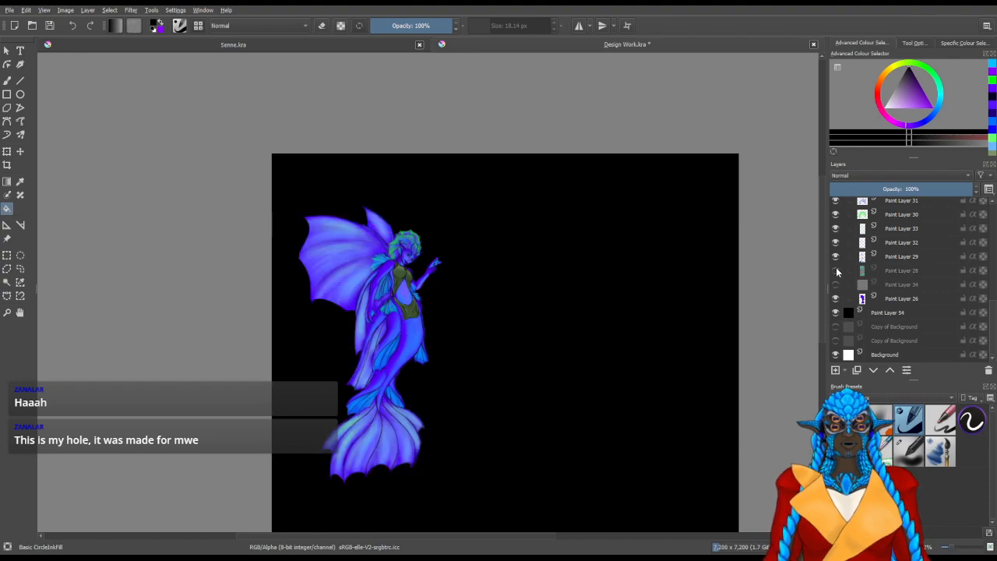
click(836, 270)
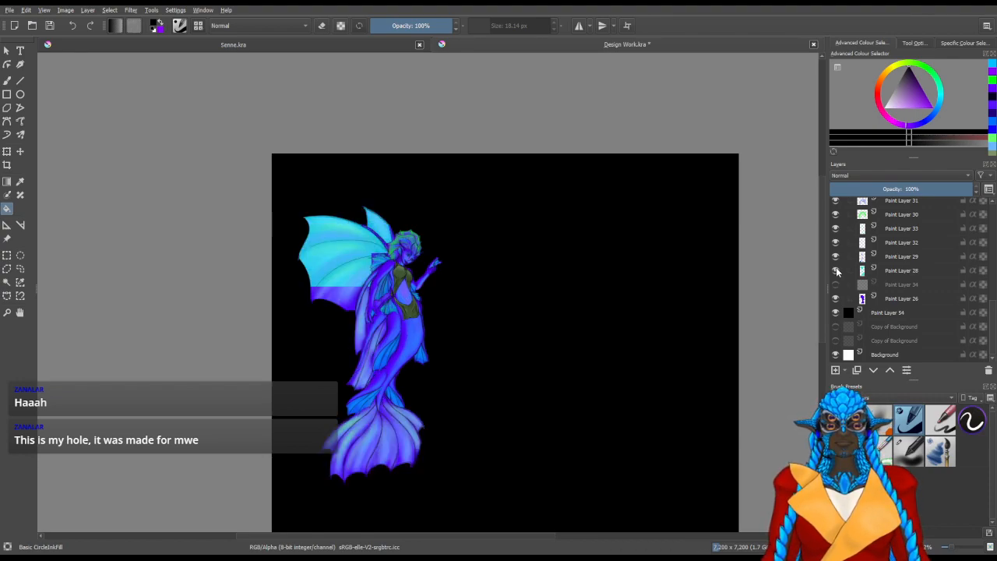
click(836, 270)
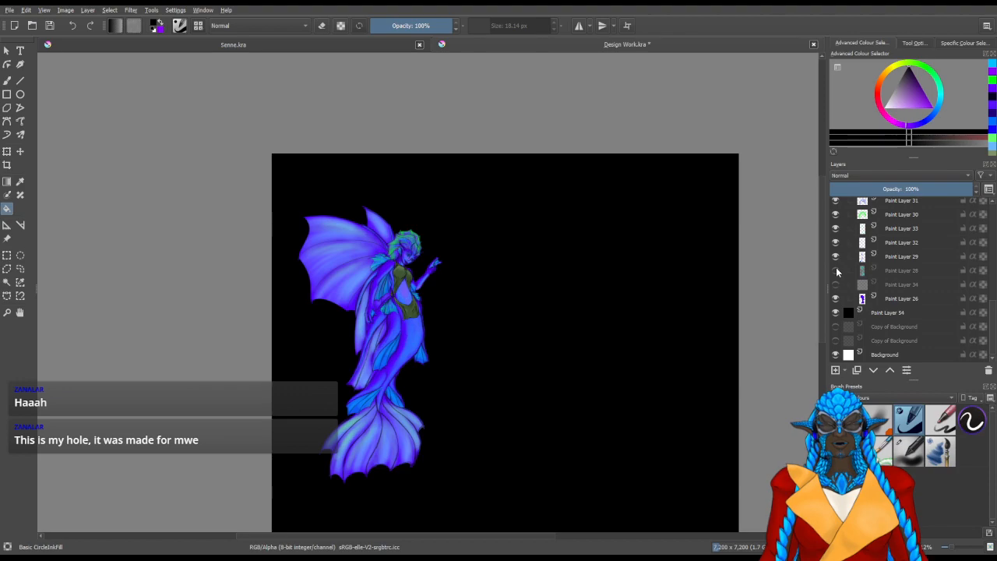
click(836, 271)
Try Overlay and Colour blending on Paint Layer 28 at 100% opacity
click(847, 271)
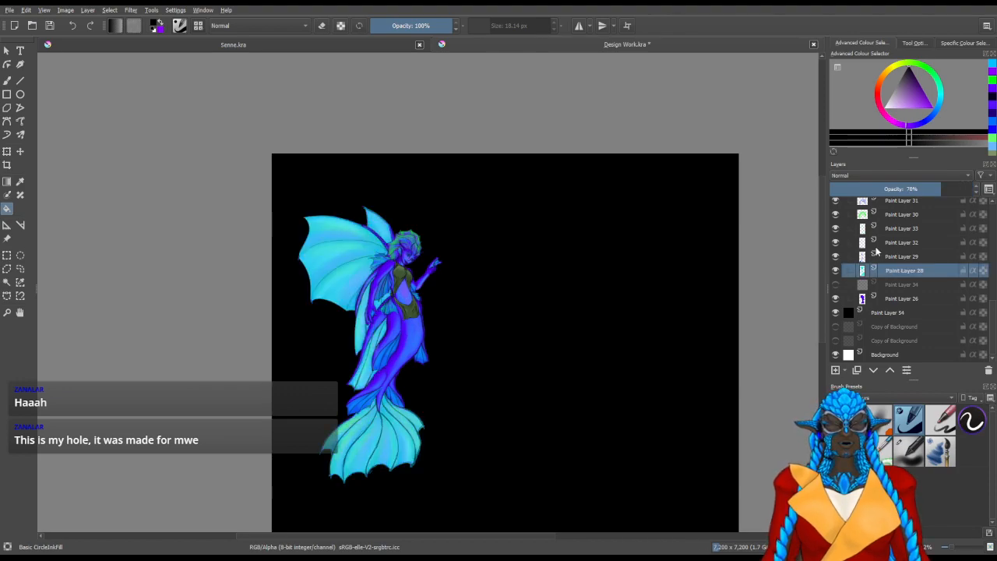
click(879, 182)
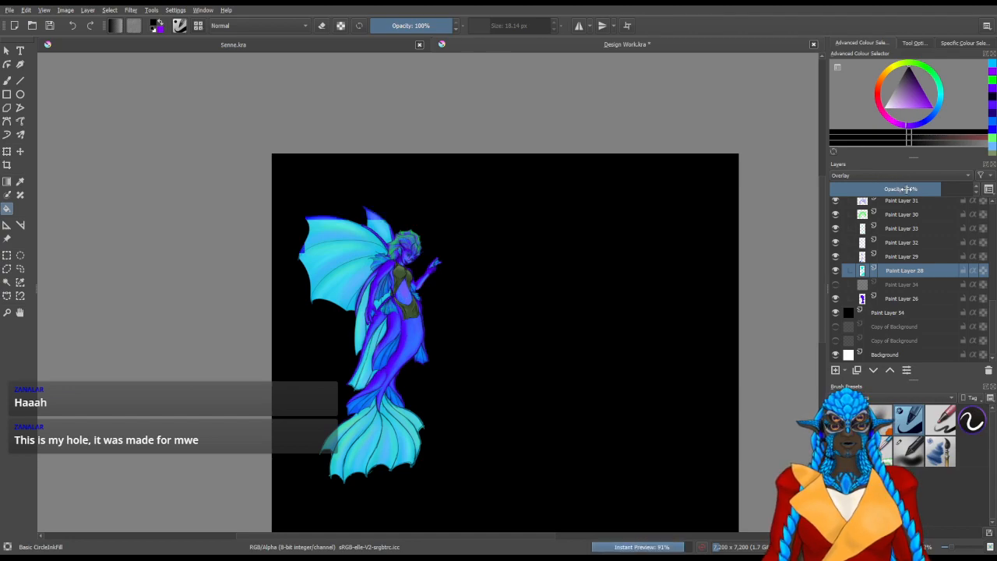
drag(953, 192, 984, 192)
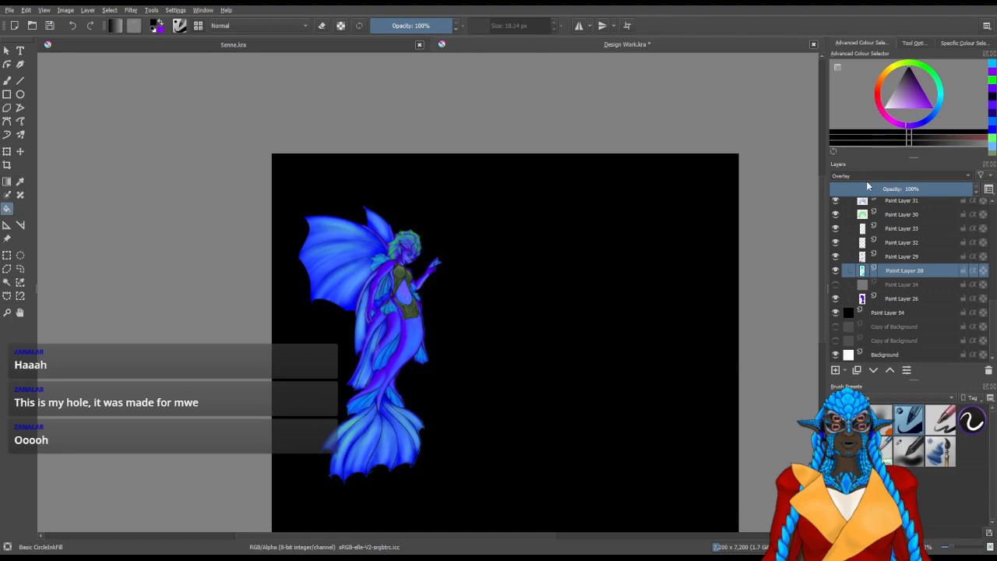
click(849, 105)
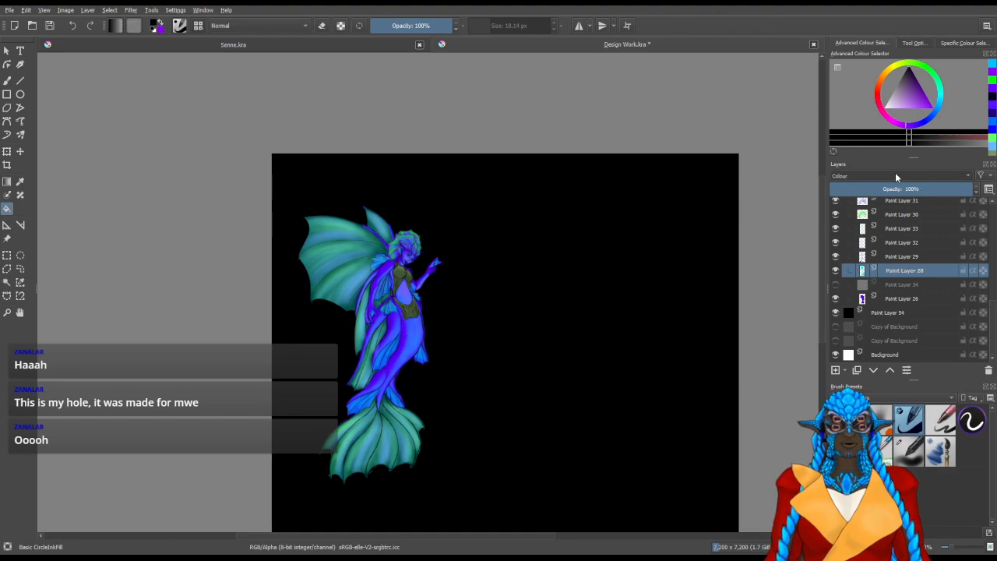
Set Paint Layer 28 to Normal blending at 41% opacity
click(849, 237)
drag(944, 186, 890, 186)
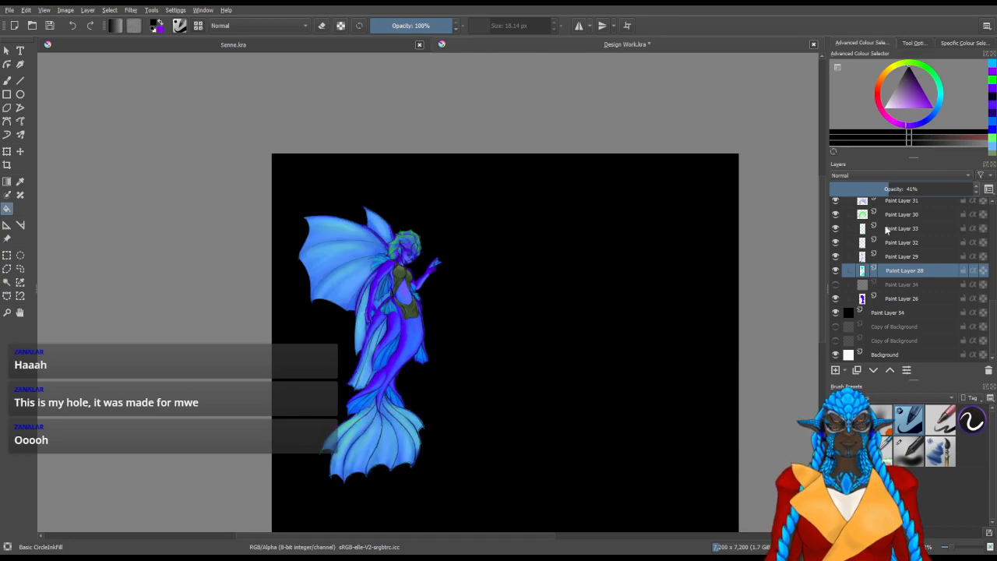
Set Paint Layer 29's opacity to 86%, duplicate it and set the copy to Overlay blending
click(861, 260)
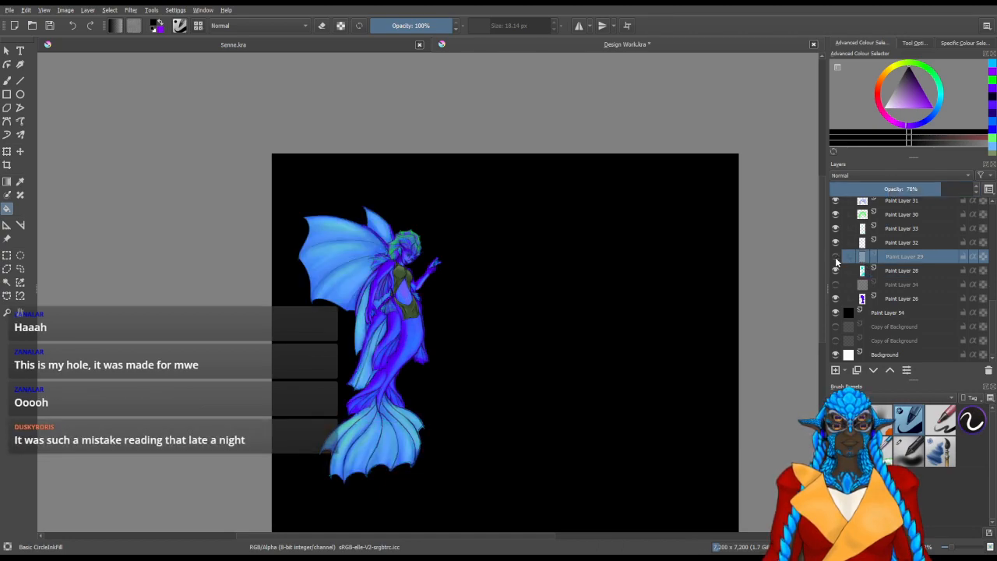
drag(932, 187, 949, 190)
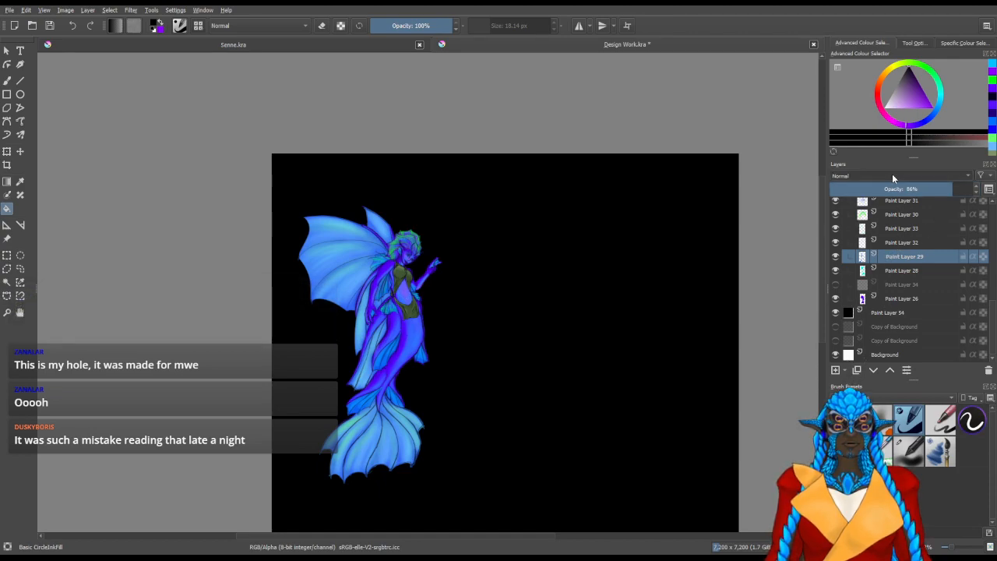
key(ctrl+j)
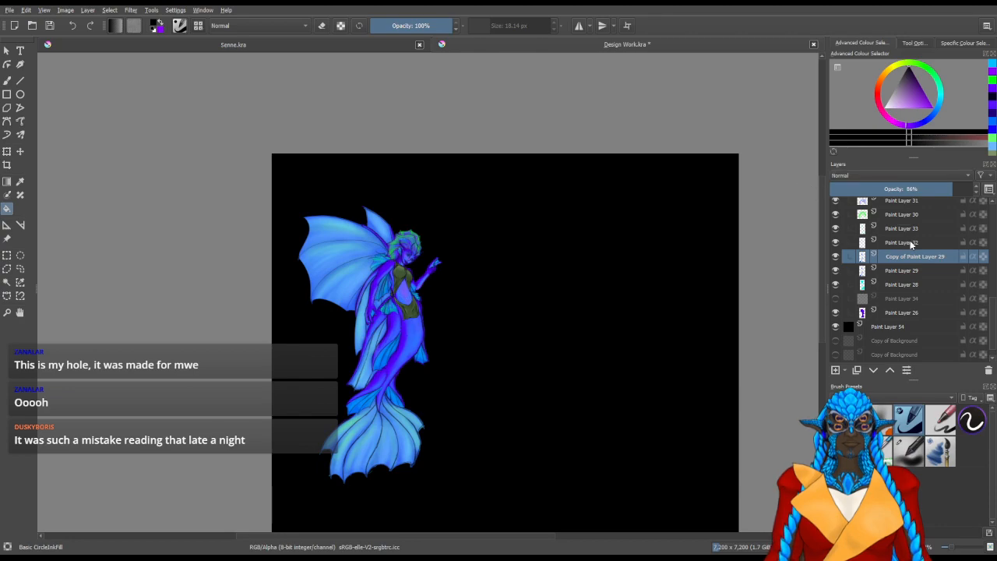
click(883, 178)
click(855, 187)
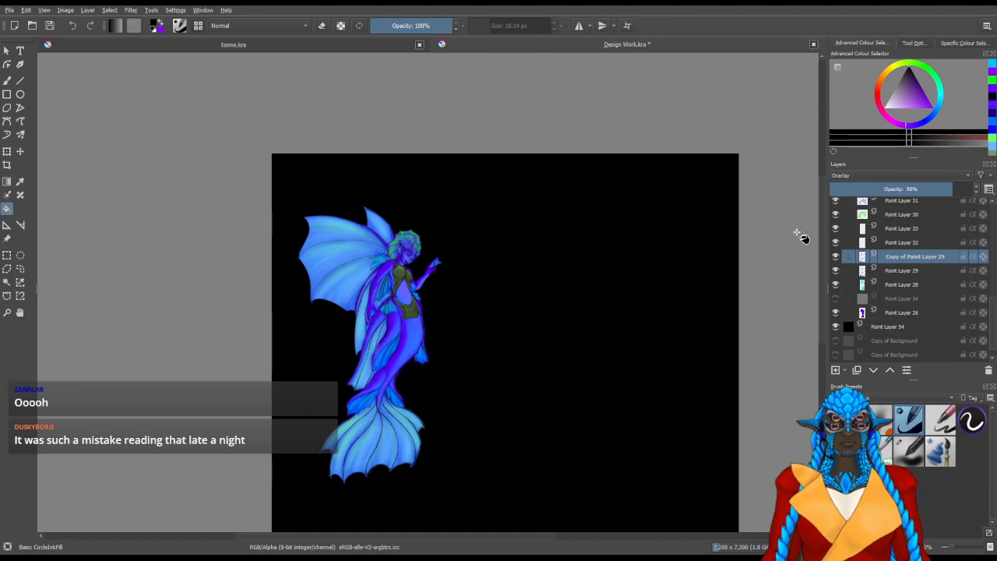
Duplicate the green hair layer, Paint Layer 30, and set the copy to Overlay blending
scroll(904, 246, up, 1)
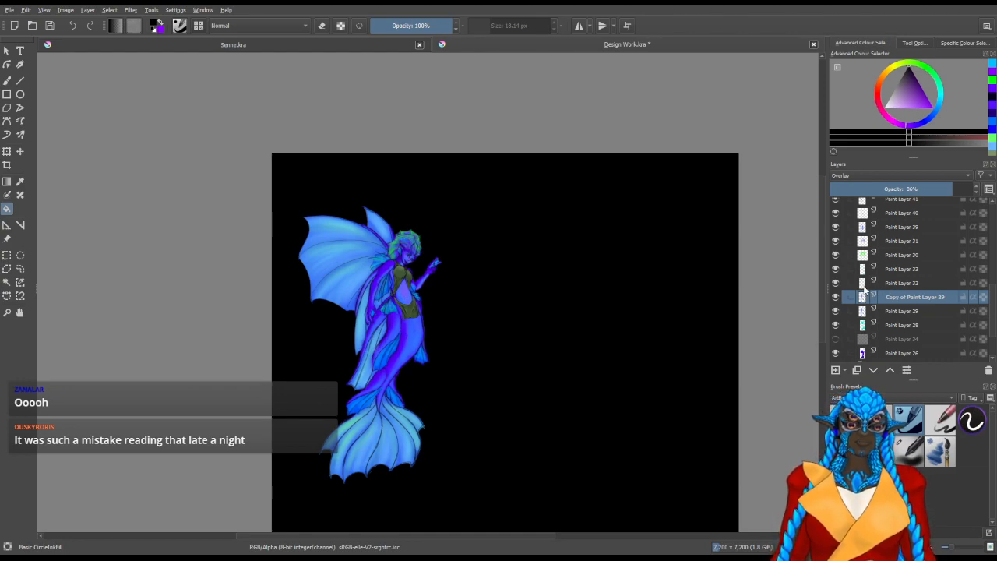
click(846, 257)
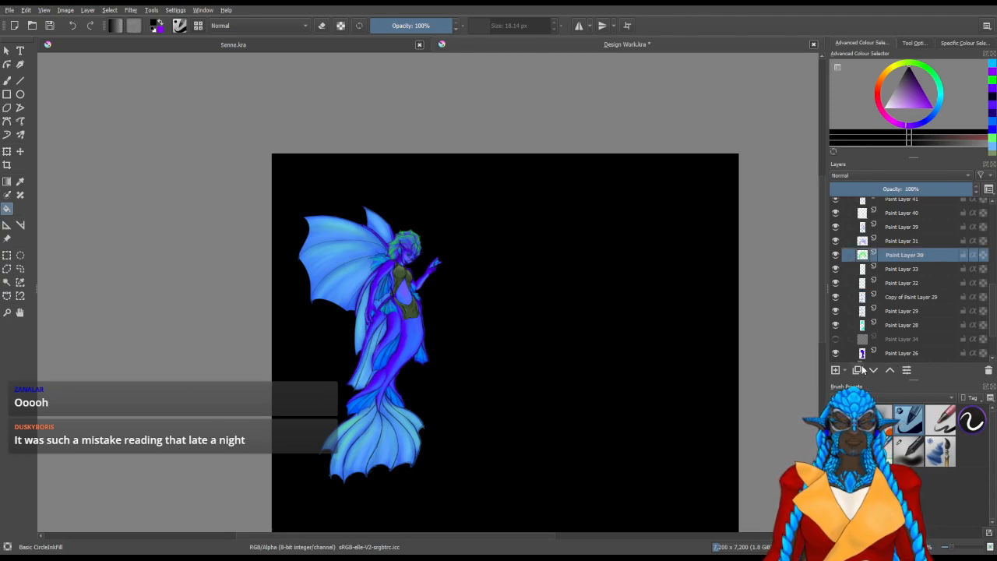
key(ctrl+j)
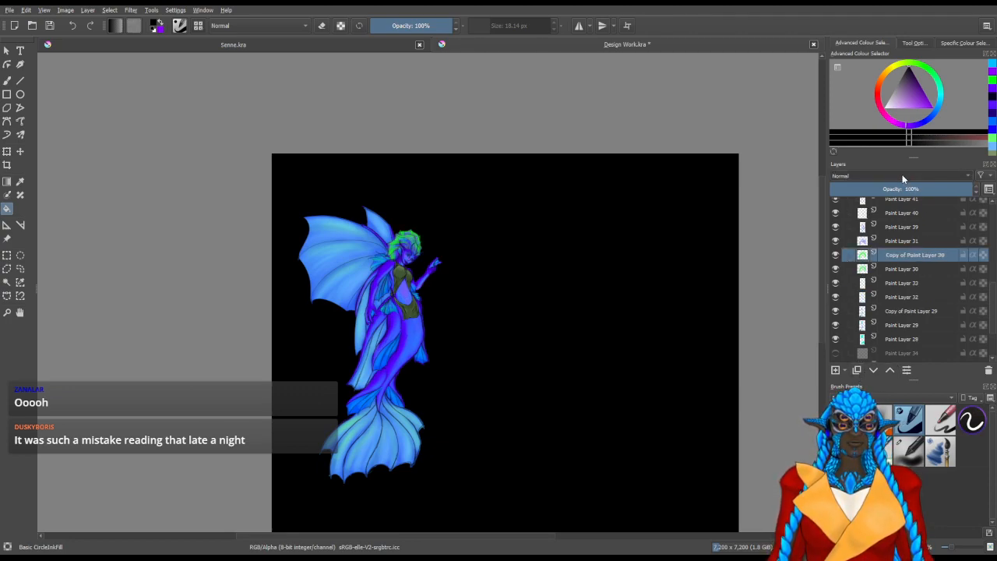
scroll(878, 177, down, 2)
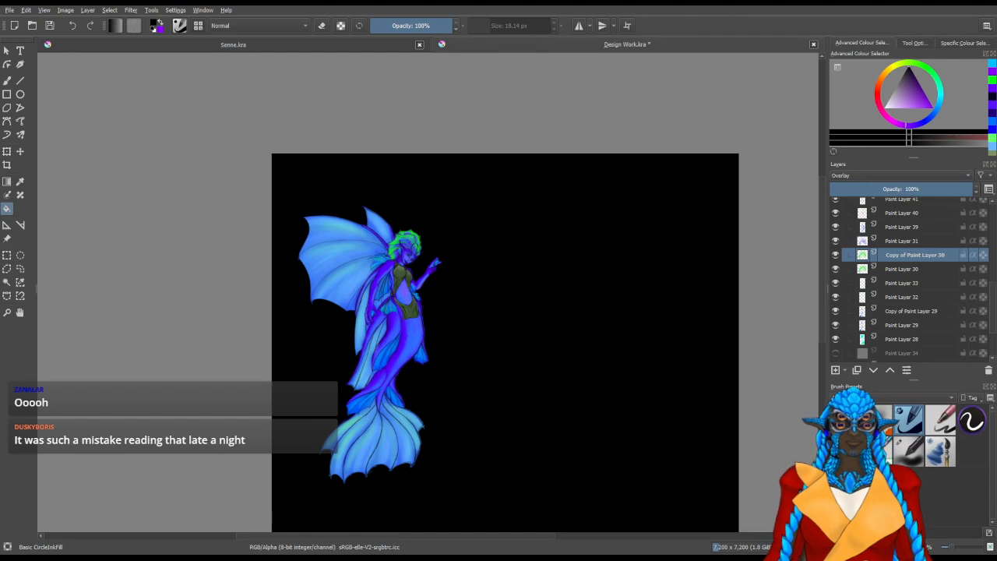
Duplicate Paint Layer 31 and set the copy to Overlay blending
click(855, 242)
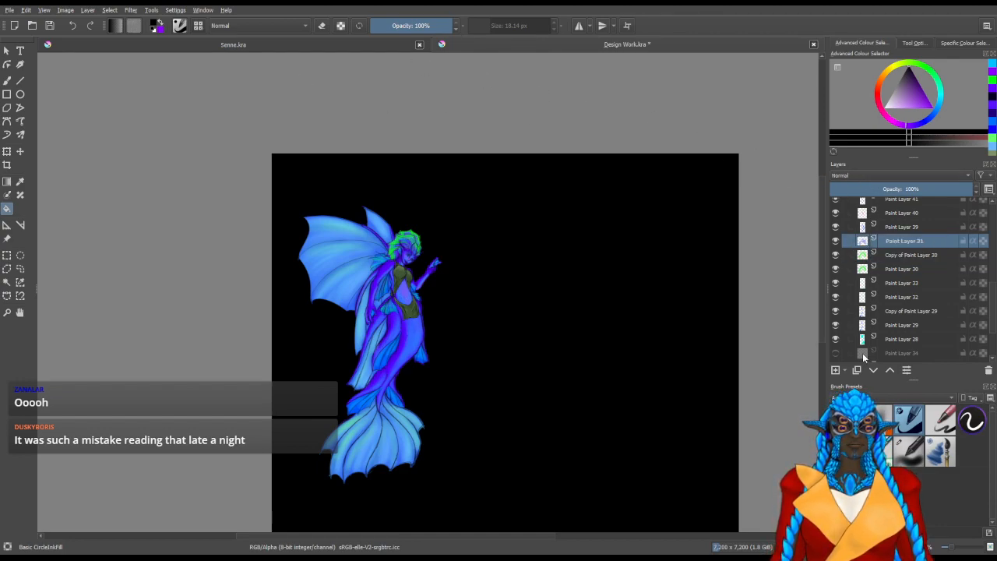
key(ctrl+j)
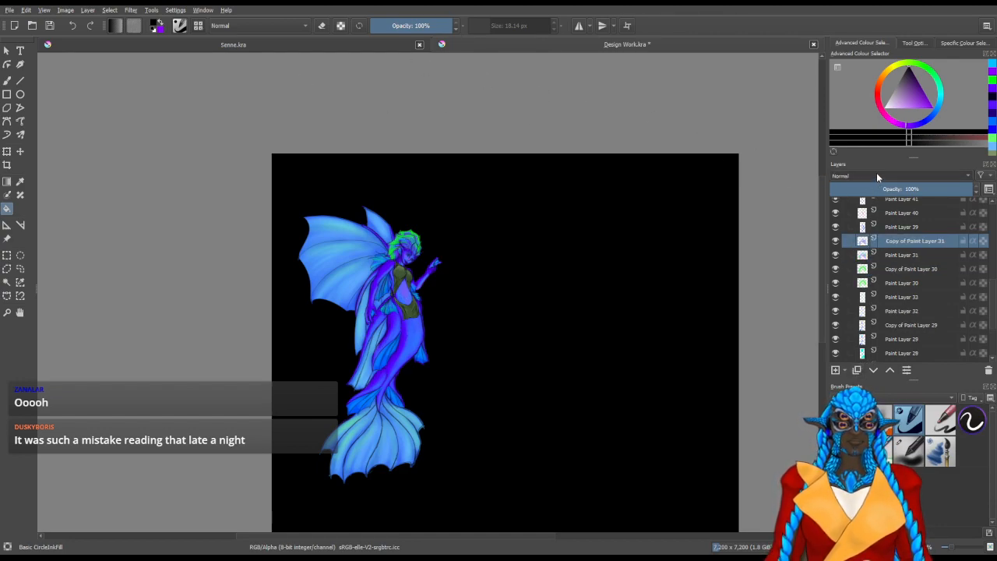
scroll(852, 179, down, 2)
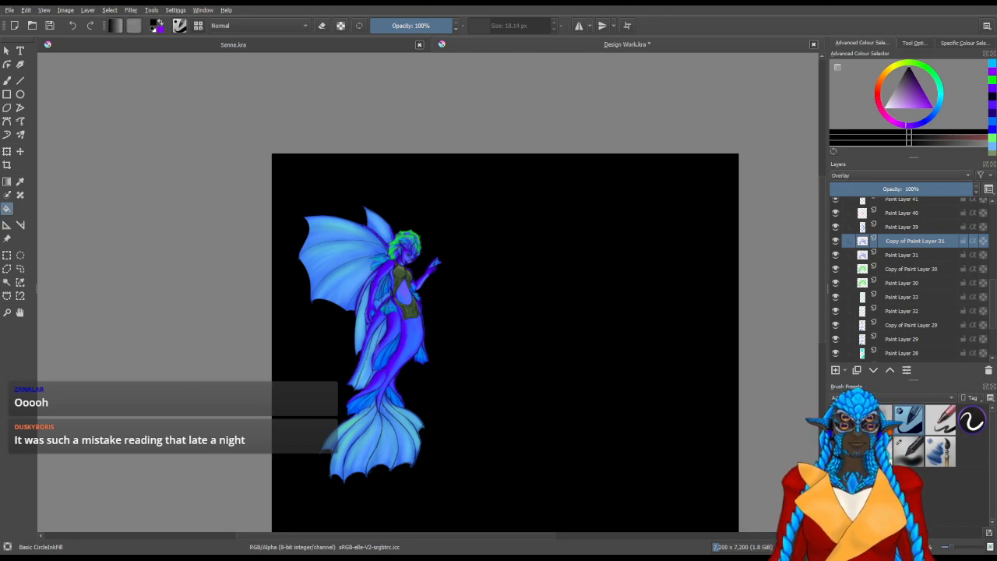
Duplicate Paint Layer 39, set the copy to Overlay blending and lower its opacity to 37%
click(883, 227)
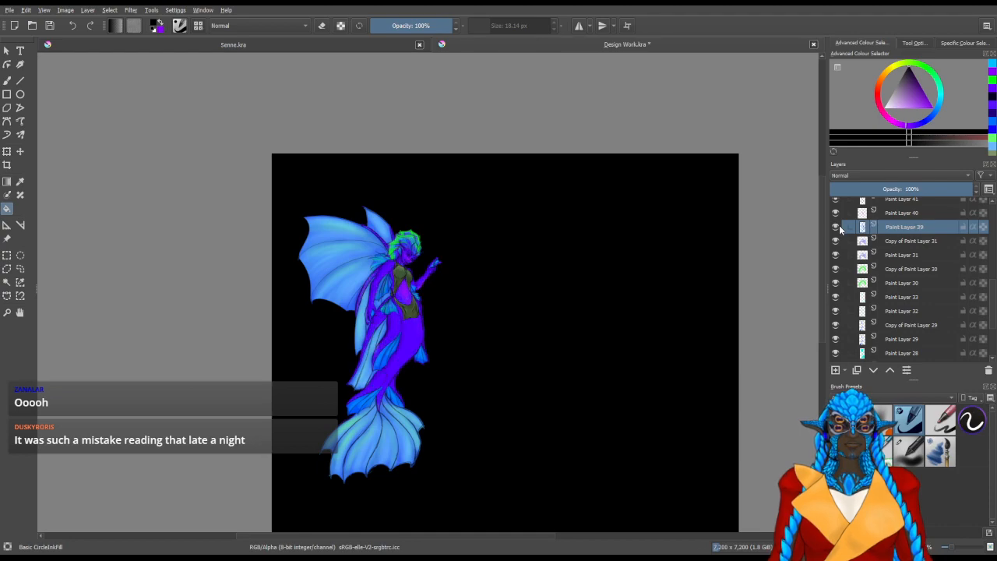
click(856, 373)
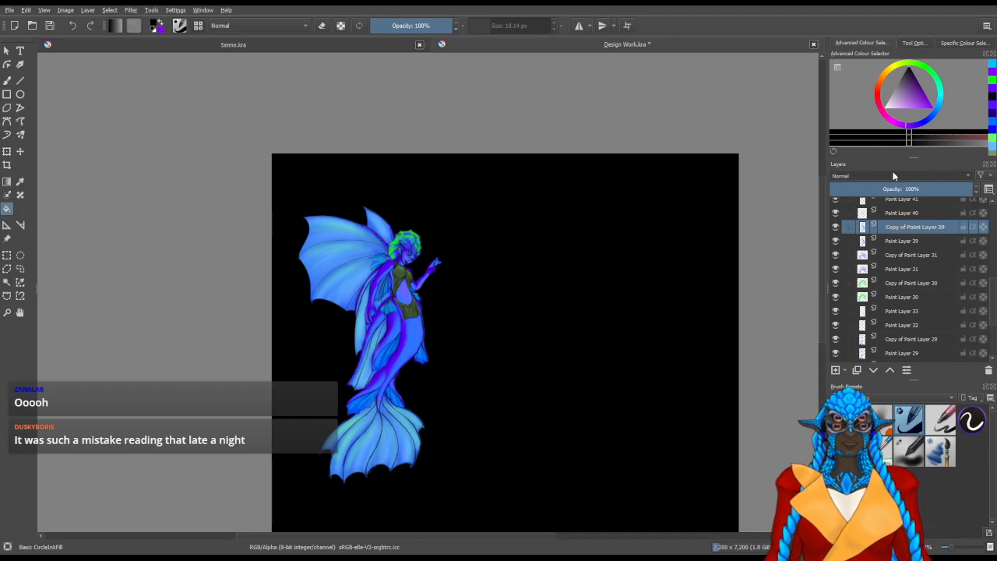
click(862, 186)
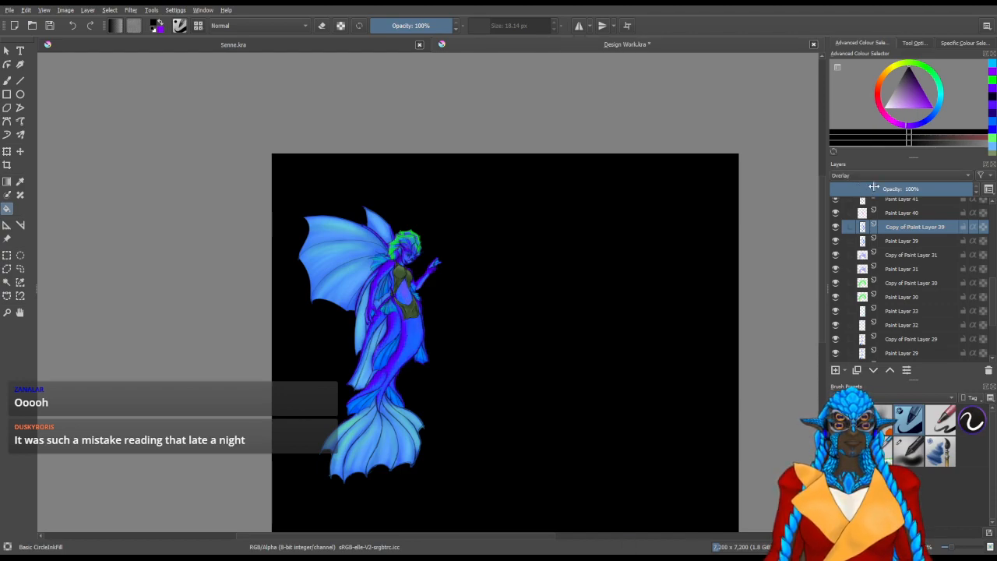
drag(916, 189, 906, 189)
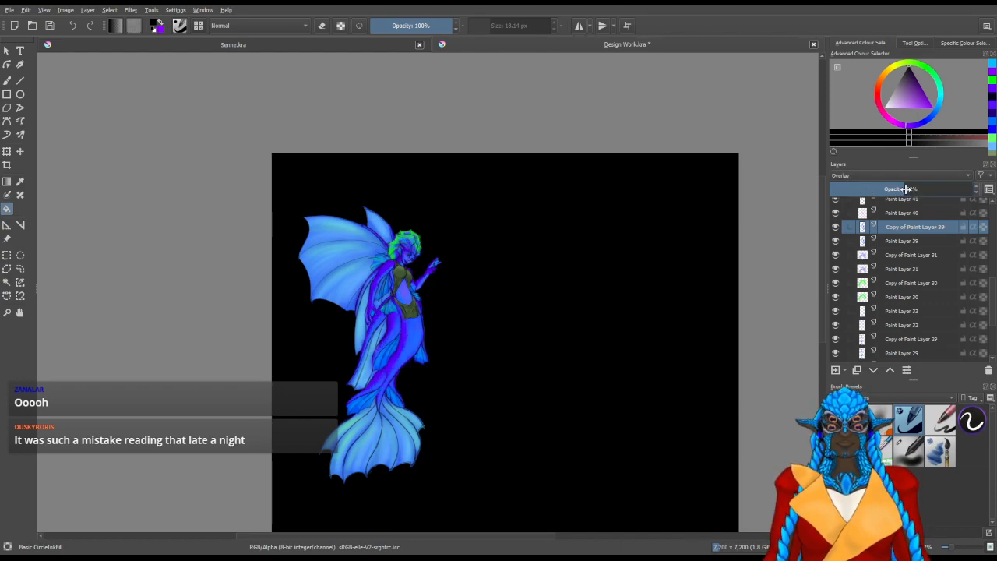
drag(907, 188, 881, 194)
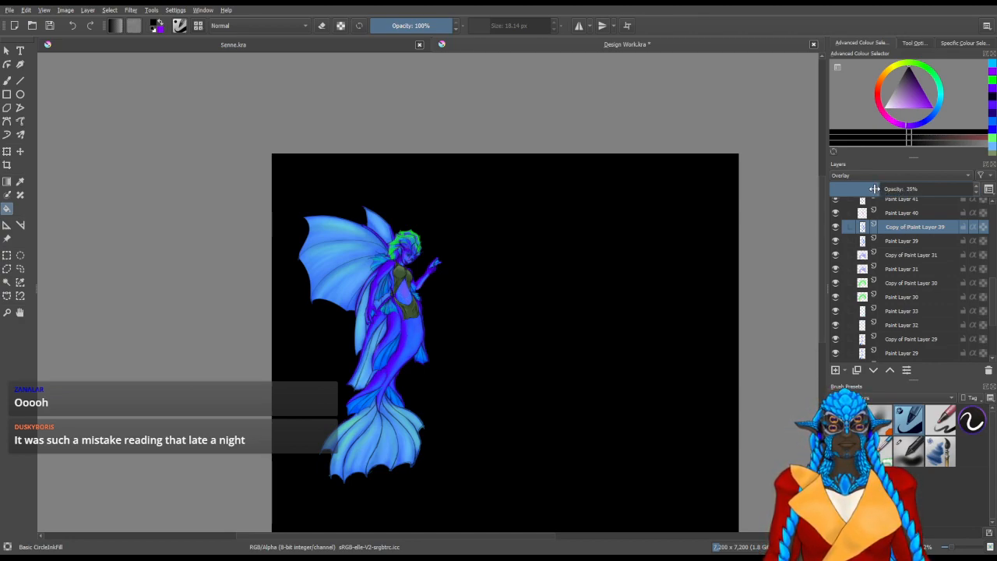
drag(876, 188, 884, 189)
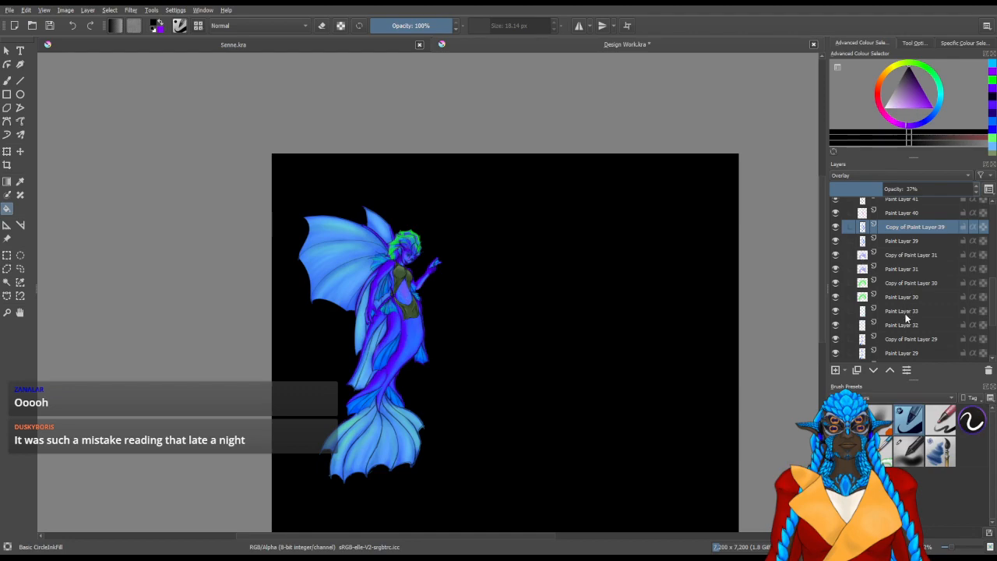
Examine the mermaid's colouring up close and as a whole figure in the canvas-only view
click(898, 256)
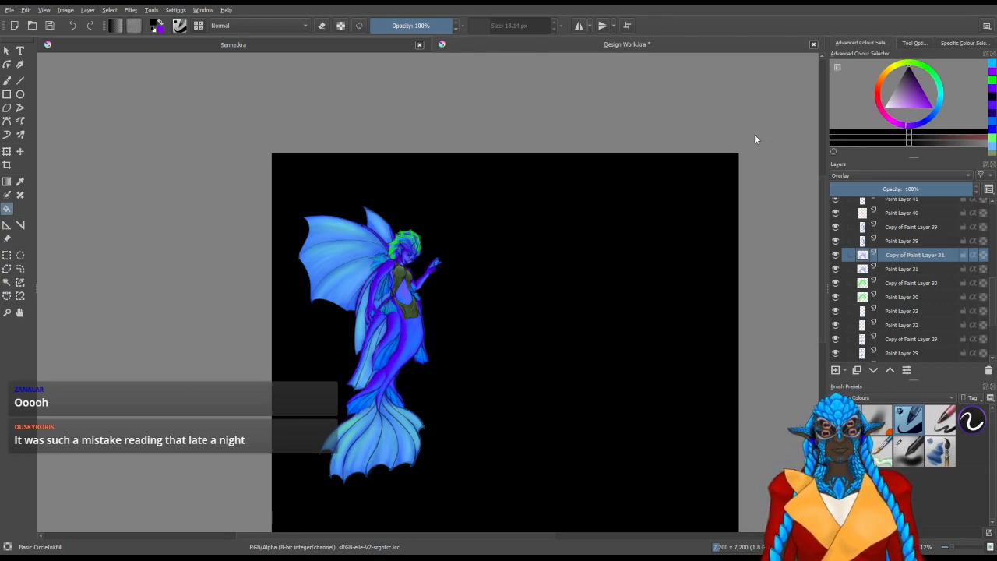
click(894, 282)
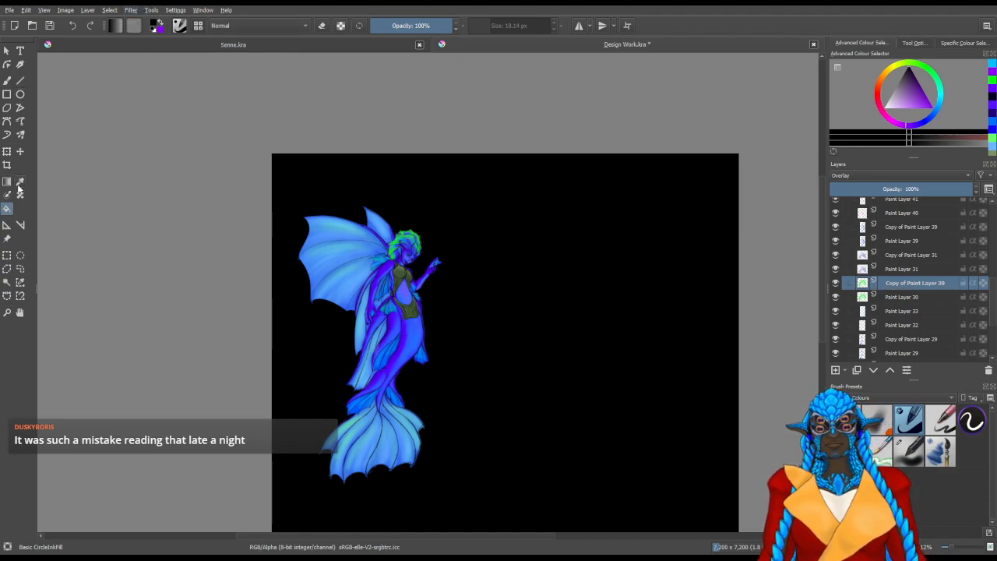
click(21, 313)
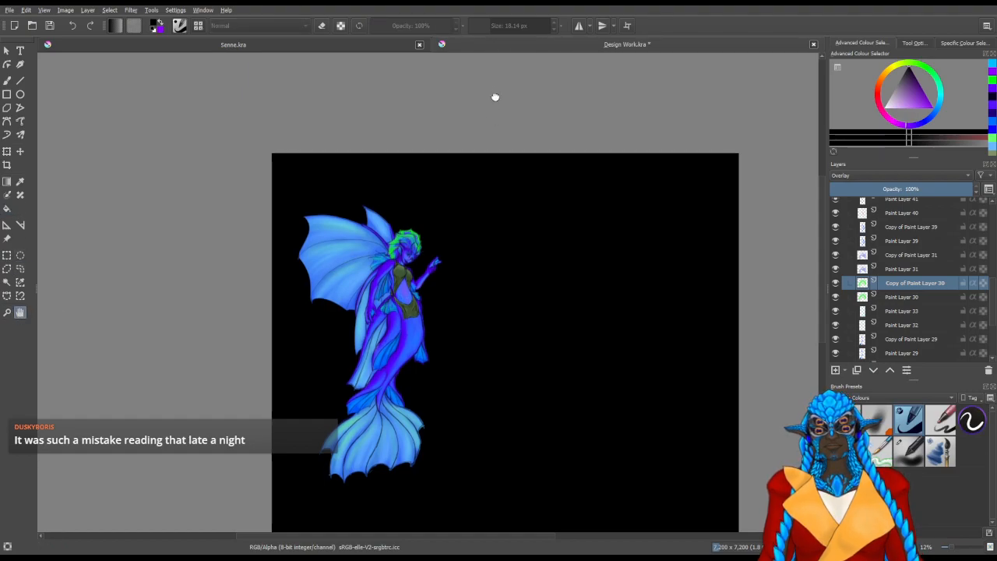
key(Tab)
scroll(343, 242, up, 4)
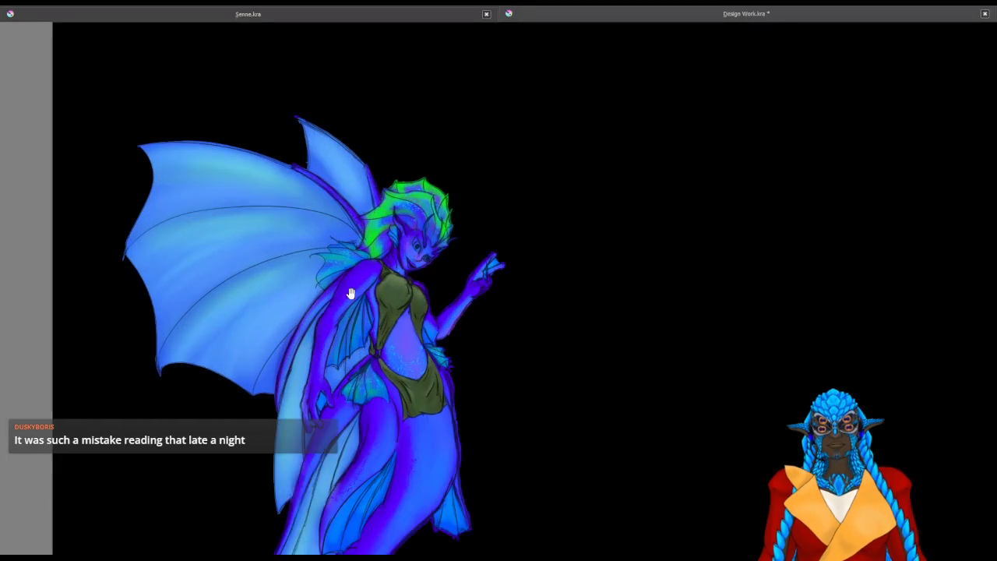
scroll(350, 296, down, 1)
drag(350, 296, 438, 178)
scroll(436, 160, down, 2)
scroll(437, 176, down, 1)
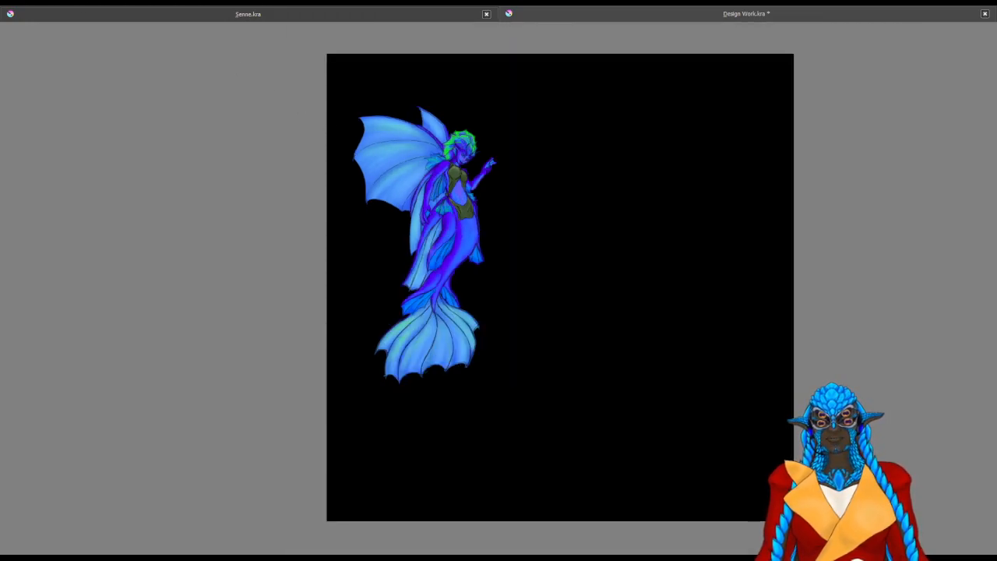
Save Design Work.kra, and save a version scaled to 1,800 x 1,800 pixels as Design Work - Resize.kra
key(Tab)
key(ctrl+s)
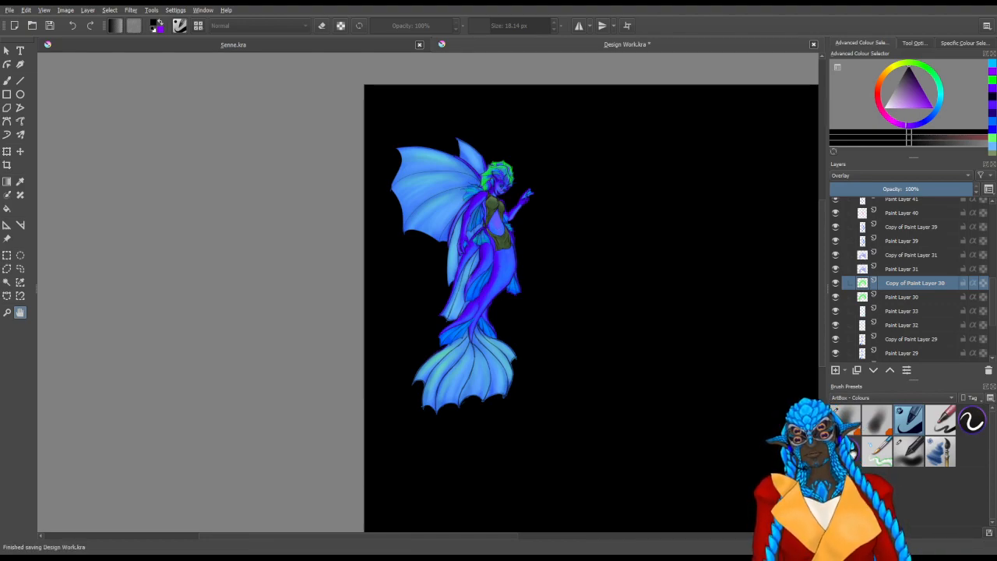
key(ctrl+s)
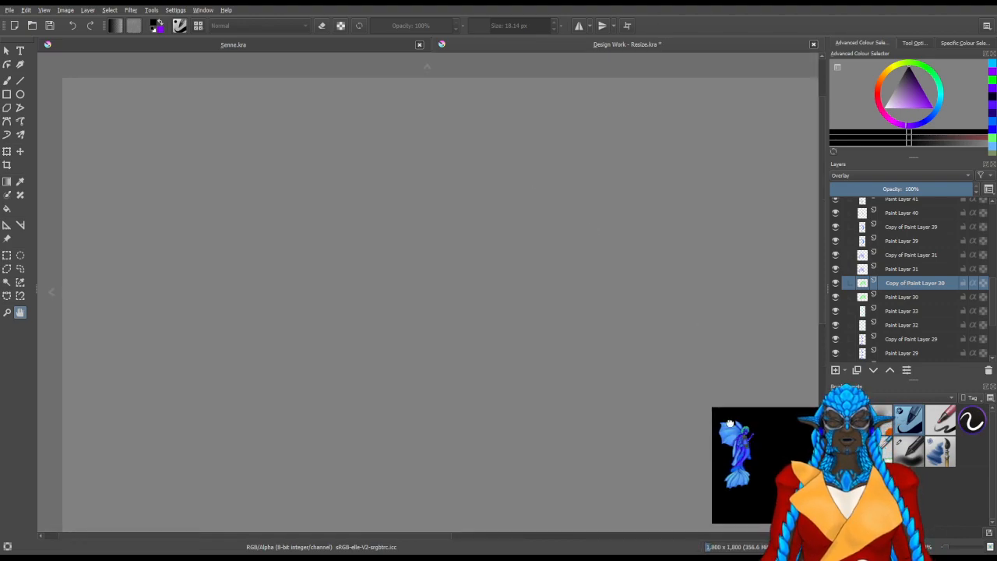
Examine the resized mermaid from wings to tail fin, with and without the interface around the canvas
scroll(412, 319, up, 4)
scroll(483, 267, up, 2)
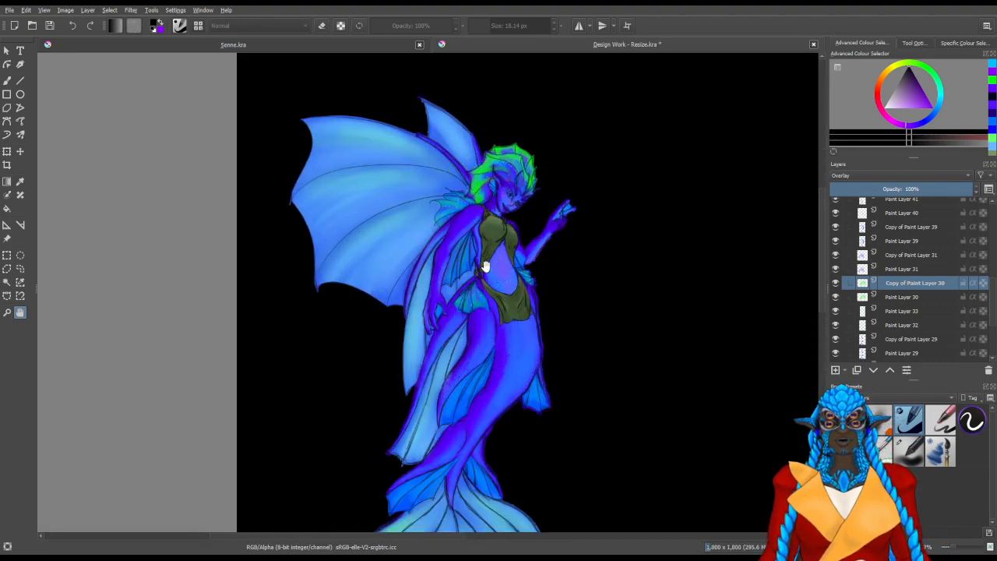
drag(488, 289, 477, 266)
scroll(476, 263, down, 1)
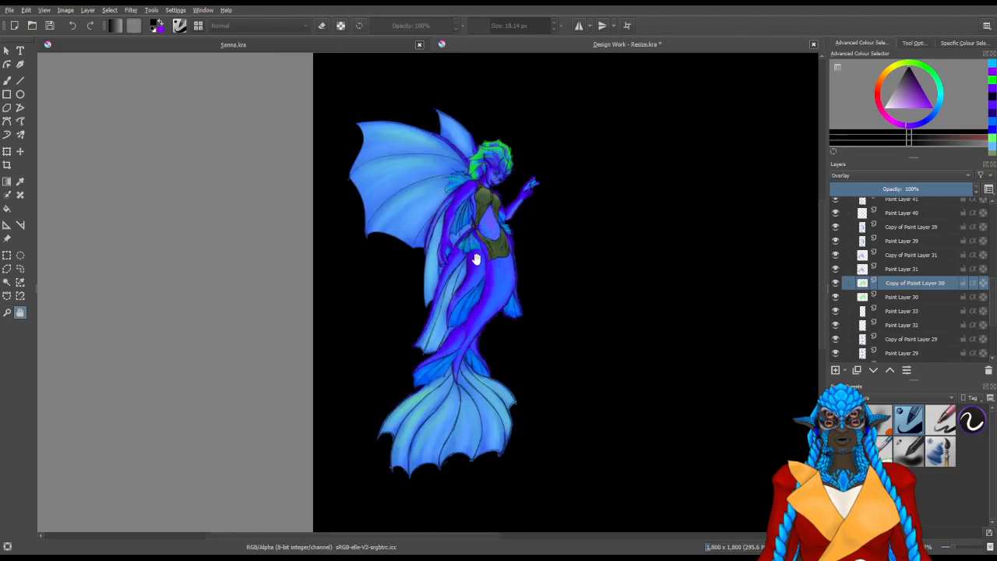
key(Tab)
scroll(452, 318, up, 2)
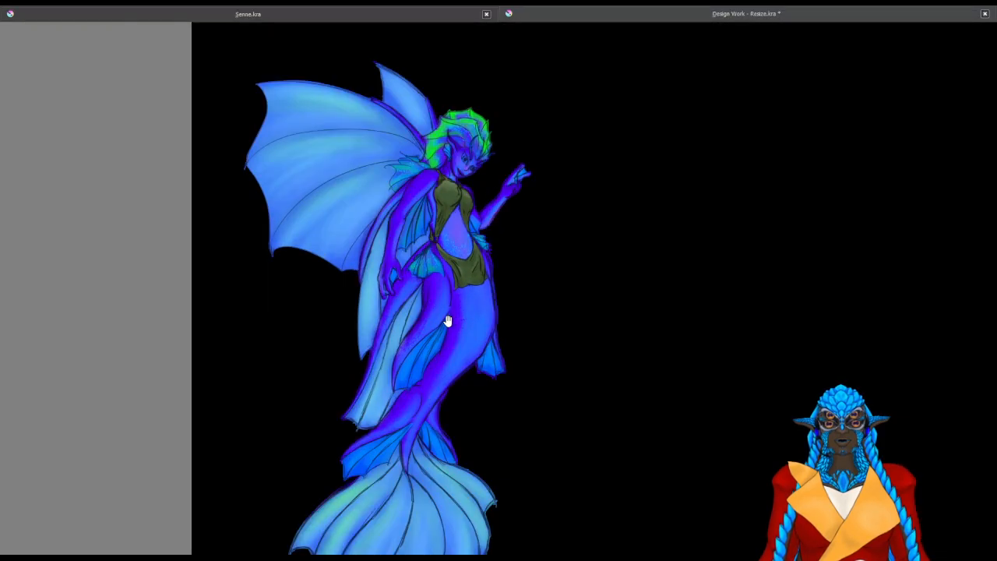
scroll(448, 321, down, 2)
key(Tab)
click(8, 313)
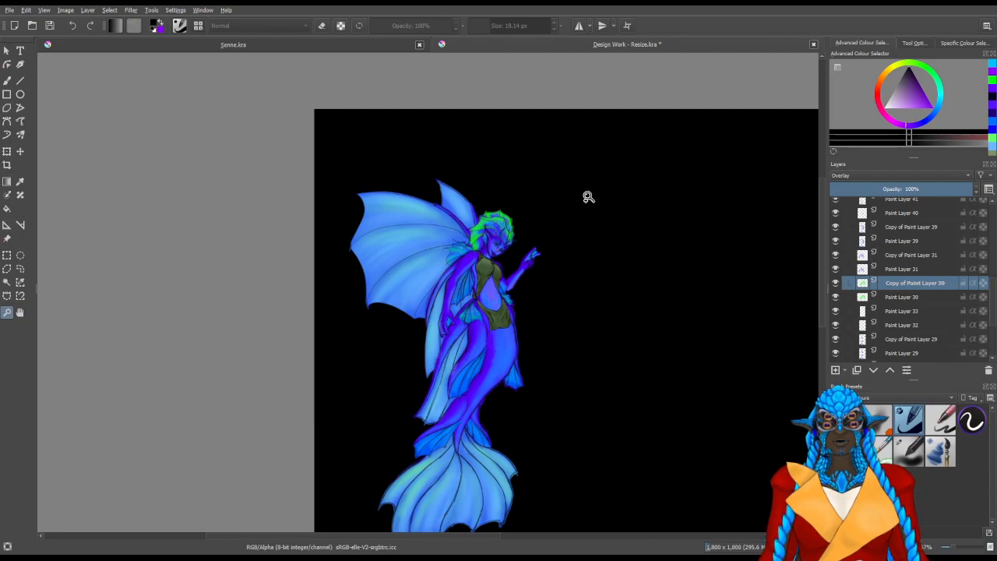
key(Tab)
drag(291, 119, 550, 524)
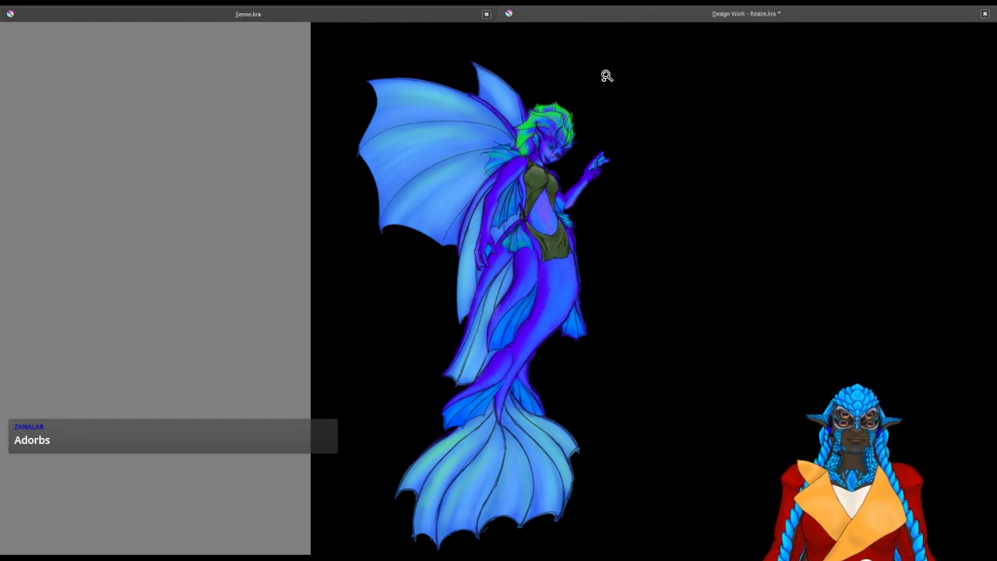
Add a new paint layer above Copy of Paint Layer 53 in the Colours group
key(Tab)
scroll(940, 255, up, 3)
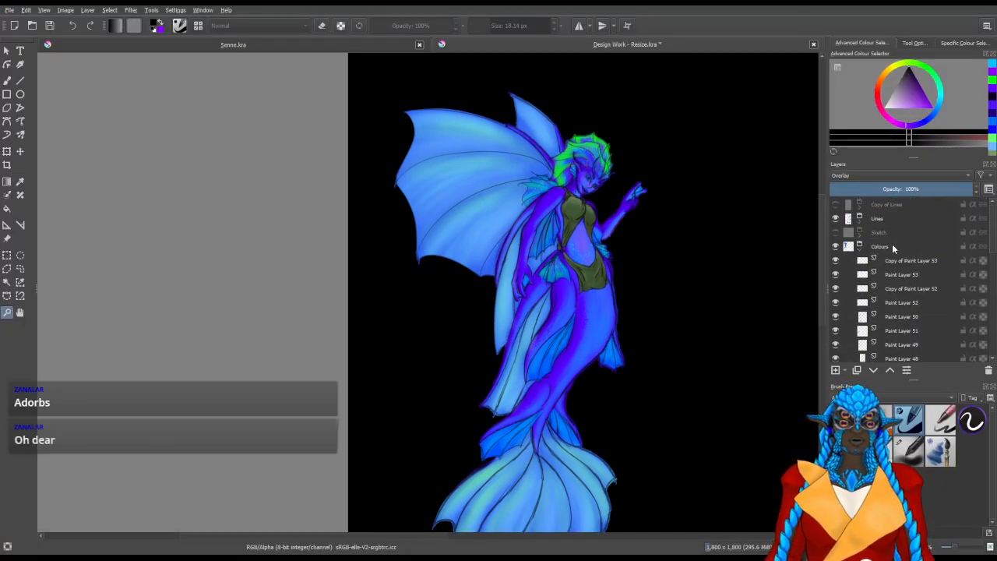
click(904, 261)
click(840, 371)
scroll(503, 138, up, 3)
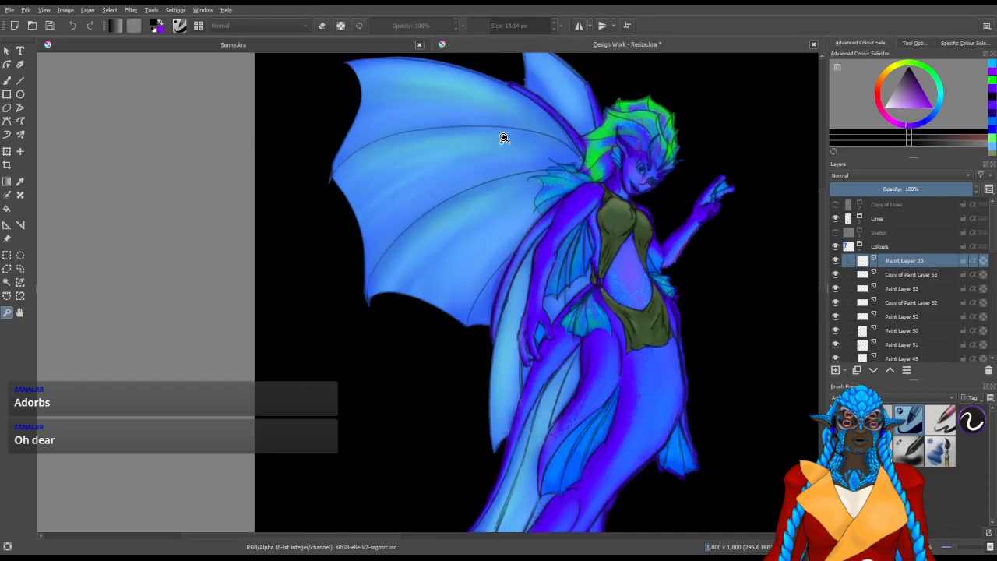
Paint the irises of both eyes medium green on the new layer with a brush of about 5.83 px
key(b)
scroll(567, 234, up, 8)
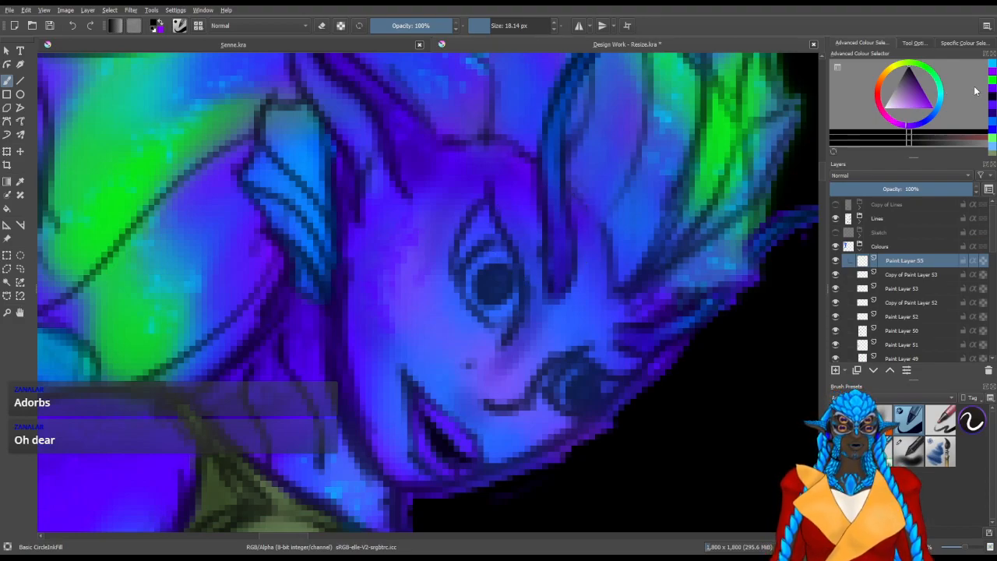
drag(938, 94, 943, 119)
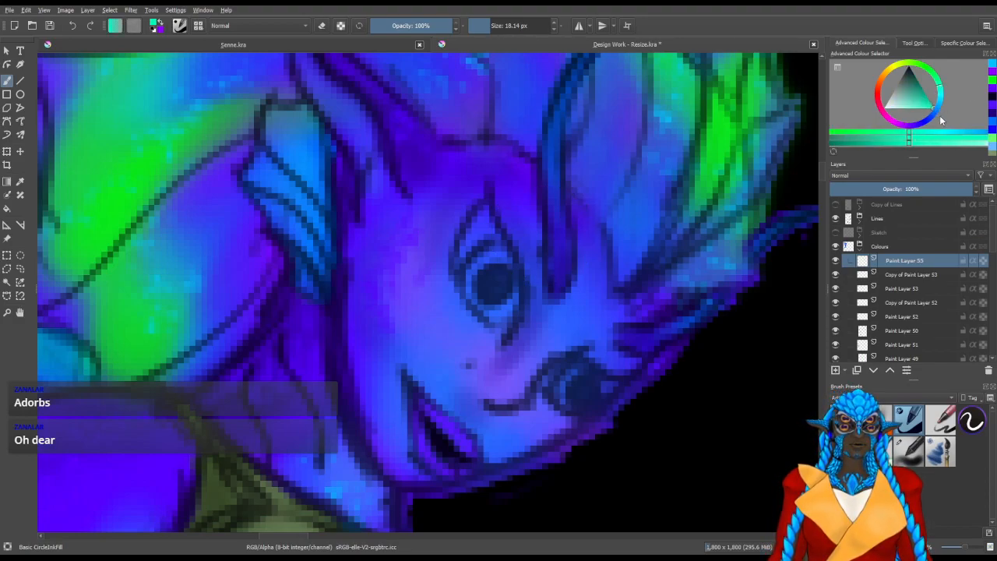
drag(938, 81, 924, 92)
mouse_move(511, 301)
shift+mouse_down()
mouse_move(474, 292)
mouse_move(477, 269)
mouse_move(473, 285)
mouse_move(508, 283)
mouse_move(498, 266)
mouse_move(509, 262)
mouse_move(488, 310)
shift+mouse_up()
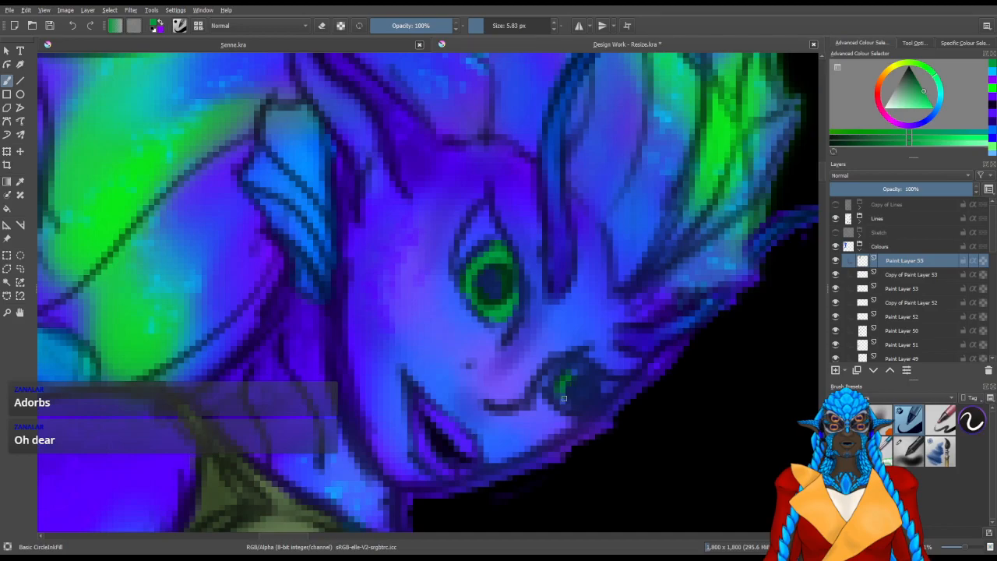
mouse_move(564, 389)
mouse_down()
mouse_move(592, 380)
mouse_move(605, 396)
mouse_up()
click(606, 386)
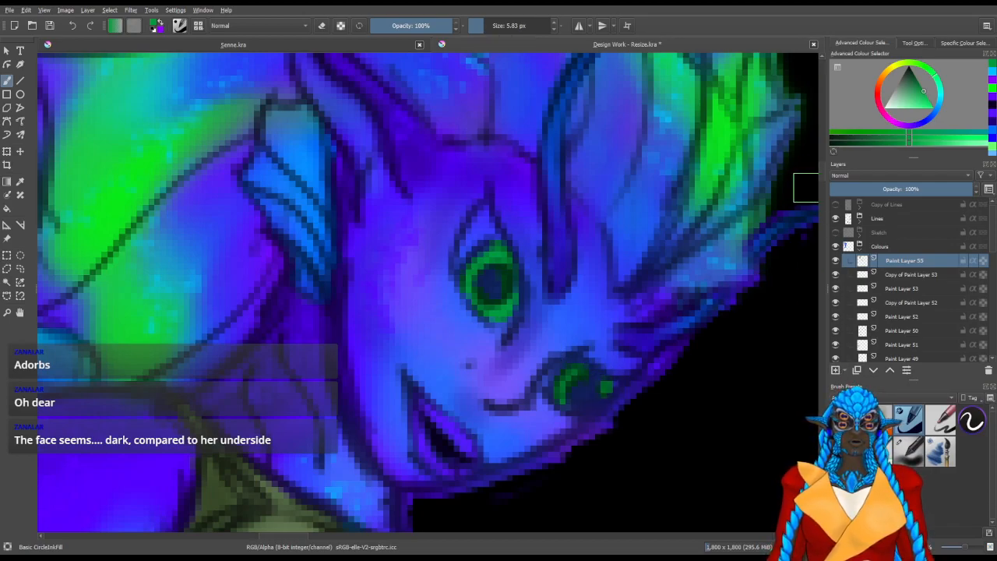
Try a pale blue for the white of the near eye with a 4.46 px brush, and undo the strokes
click(940, 102)
click(900, 112)
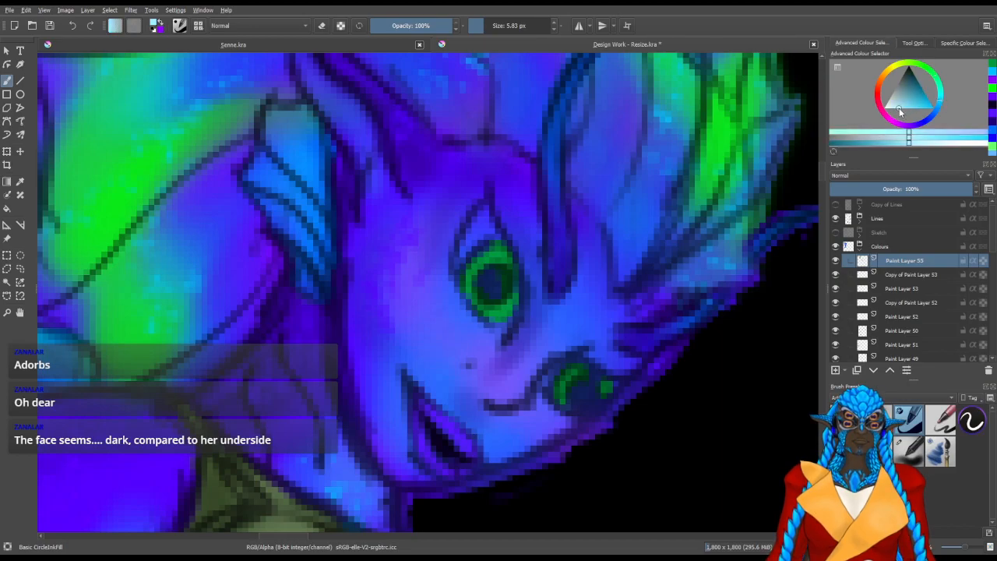
click(902, 106)
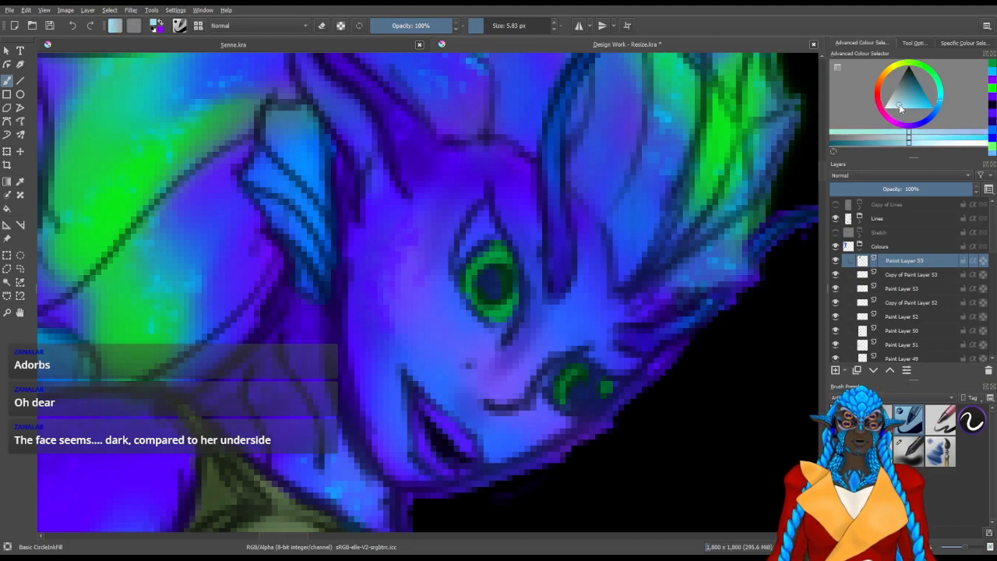
drag(903, 103, 898, 108)
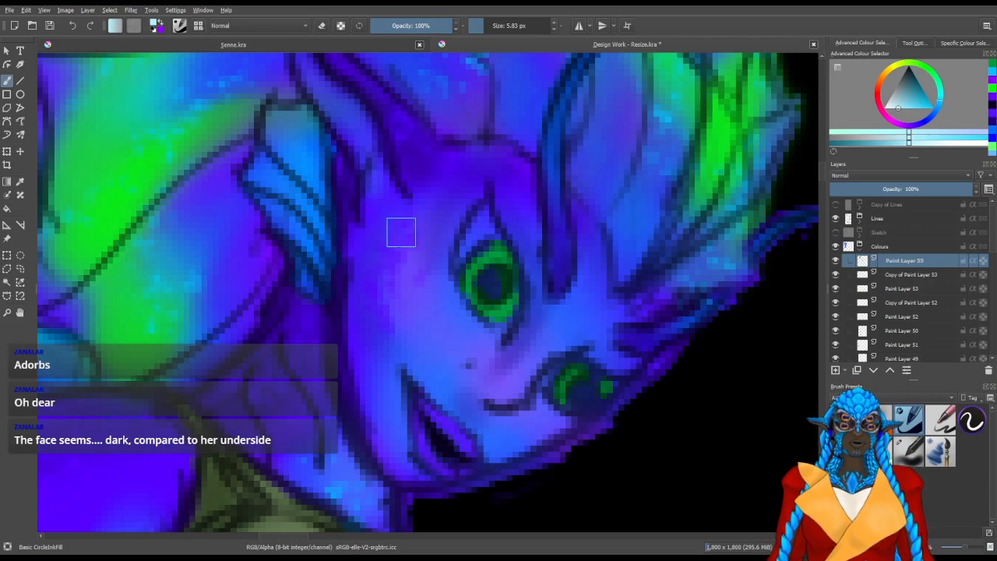
click(901, 103)
mouse_move(425, 228)
mouse_down()
mouse_move(456, 274)
mouse_move(488, 261)
mouse_move(475, 275)
mouse_move(481, 257)
mouse_move(467, 287)
mouse_move(487, 253)
mouse_up()
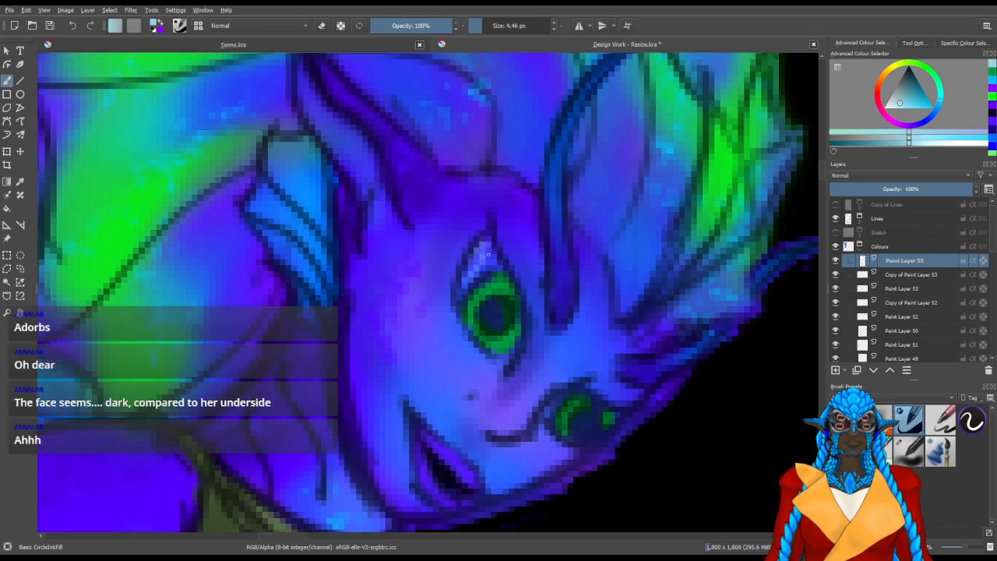
key(ctrl+z)
key(ctrl+z)
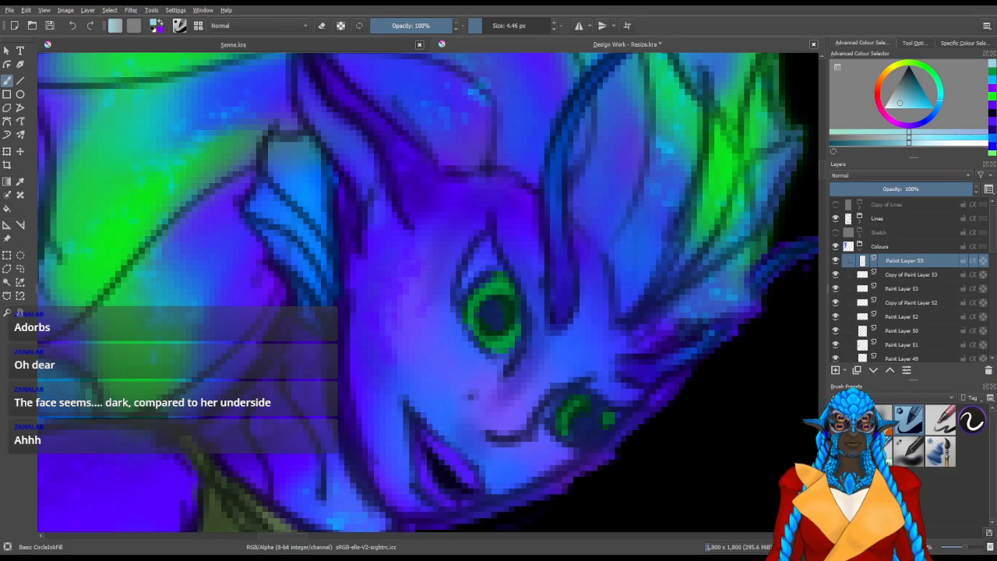
Sample the blue around the near eye, lighten it to pale lavender and paint the whites of both eyes
ctrl+click(482, 264)
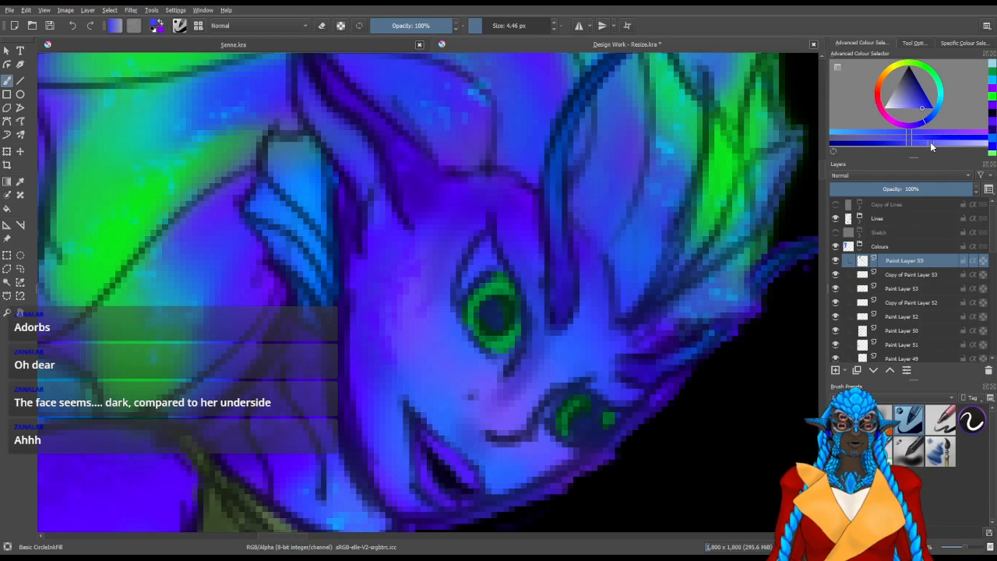
click(959, 141)
mouse_move(486, 244)
mouse_down()
mouse_move(468, 283)
mouse_move(493, 264)
mouse_move(469, 284)
mouse_move(491, 263)
mouse_up()
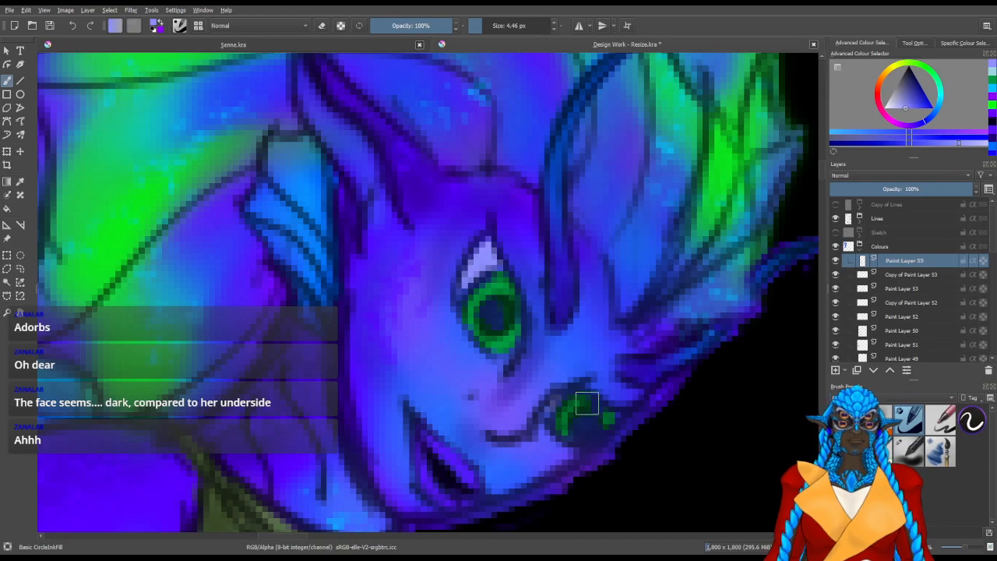
drag(550, 407, 548, 417)
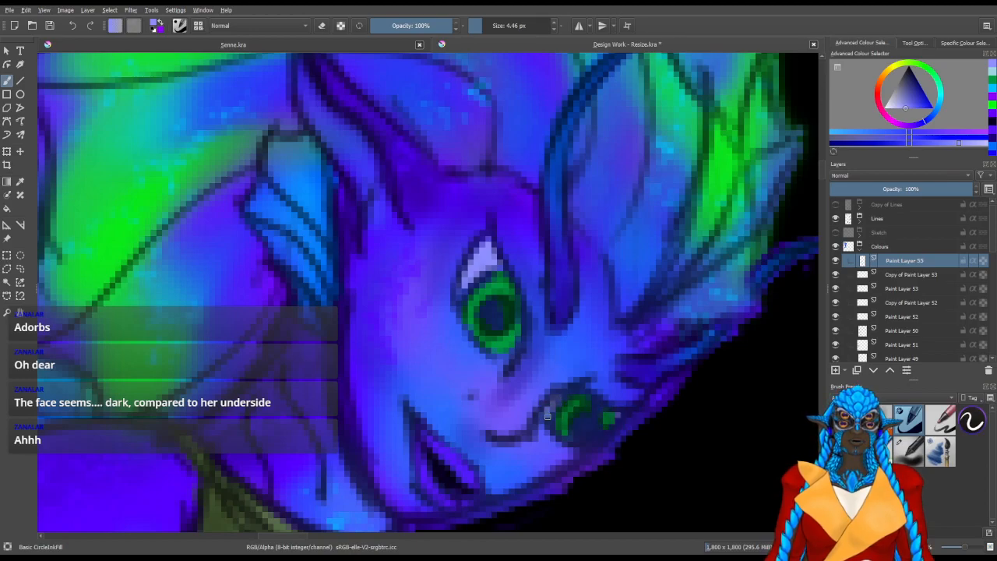
scroll(558, 398, down, 2)
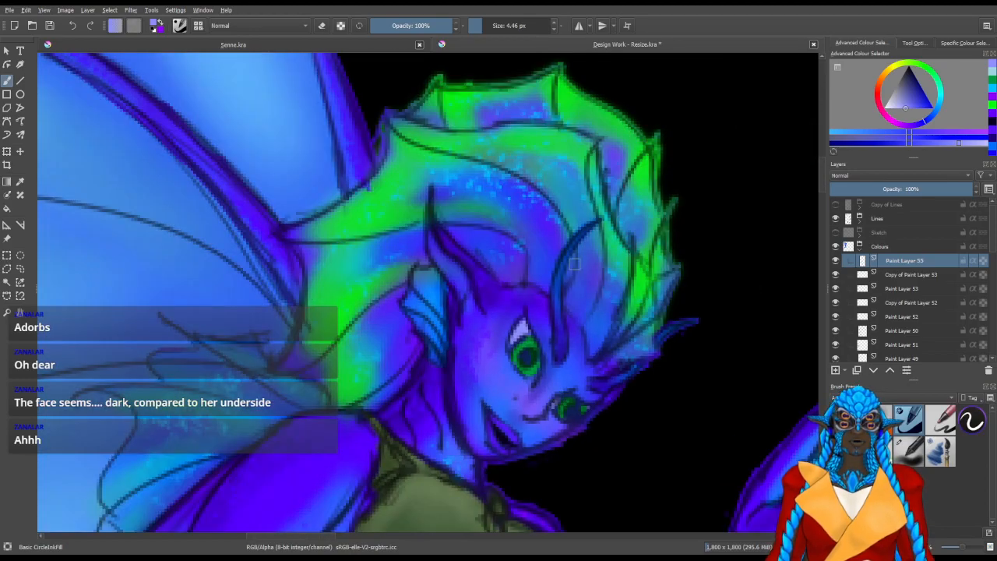
scroll(554, 257, down, 3)
scroll(552, 251, down, 2)
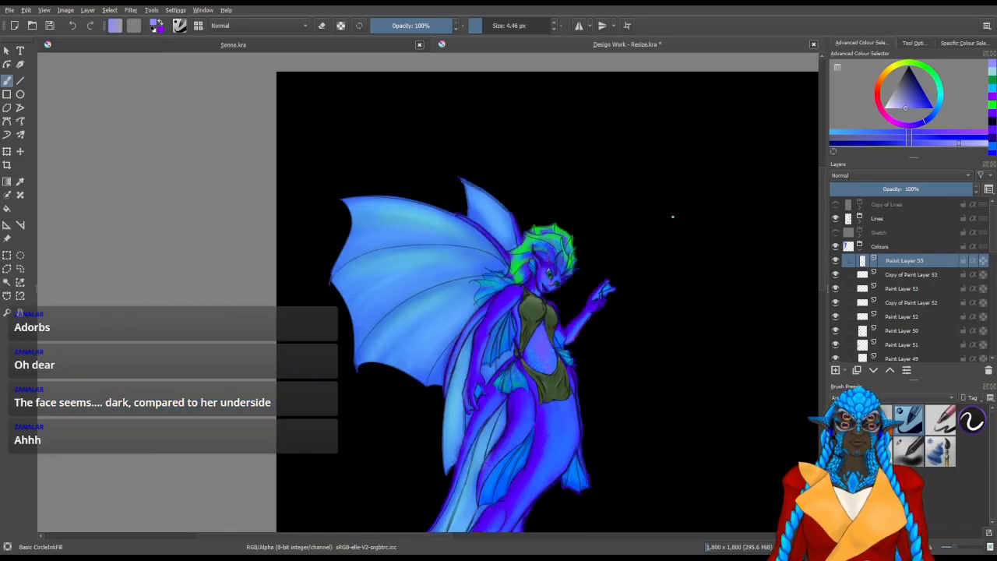
Paint the areas around the green irises of both eyes dark navy with the 4.46 px brush
scroll(608, 232, up, 3)
scroll(428, 372, up, 4)
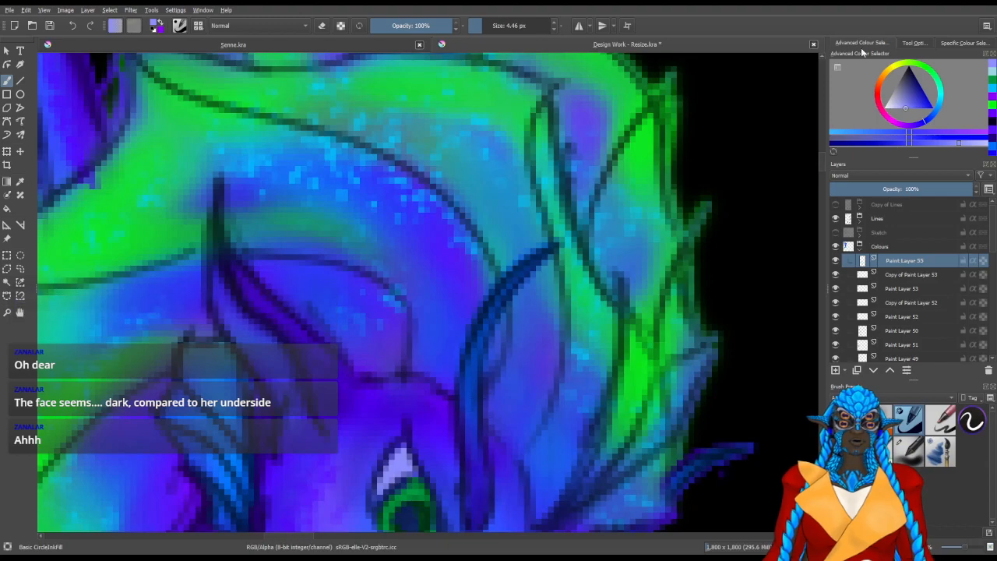
click(914, 81)
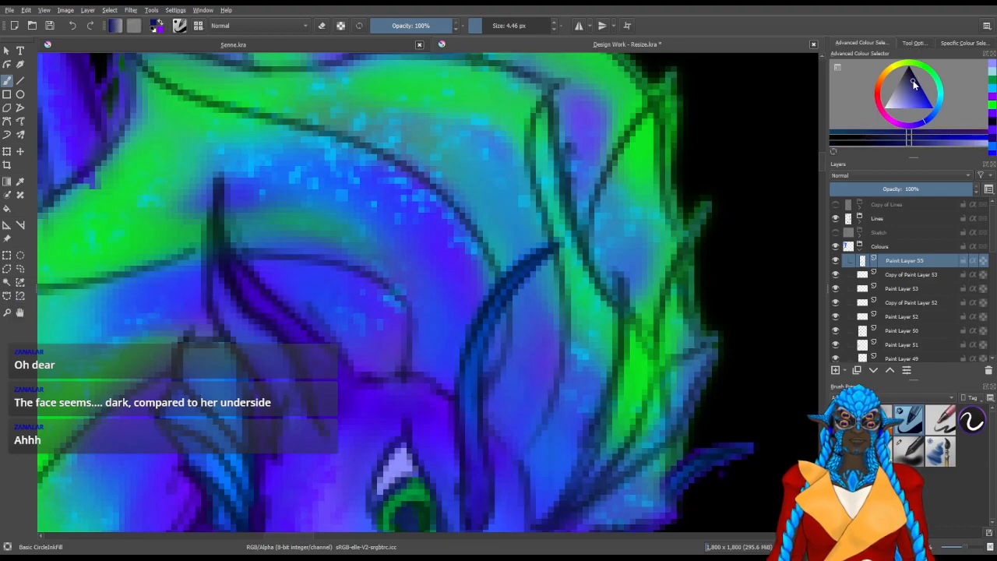
drag(576, 344, 630, 264)
mouse_move(448, 383)
mouse_down()
mouse_move(443, 389)
mouse_move(469, 356)
mouse_move(476, 371)
mouse_move(465, 351)
mouse_move(438, 399)
mouse_up()
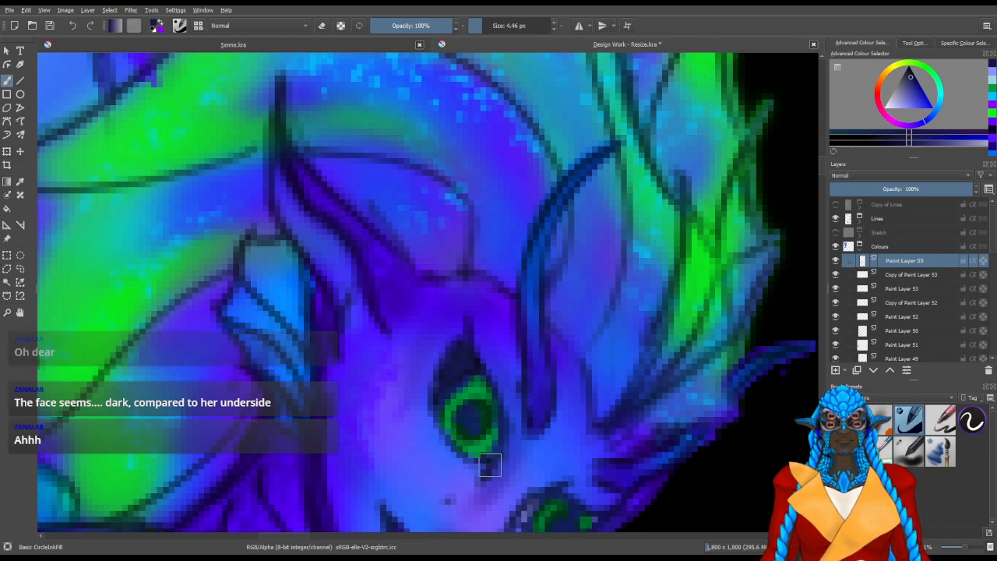
scroll(490, 464, down, 3)
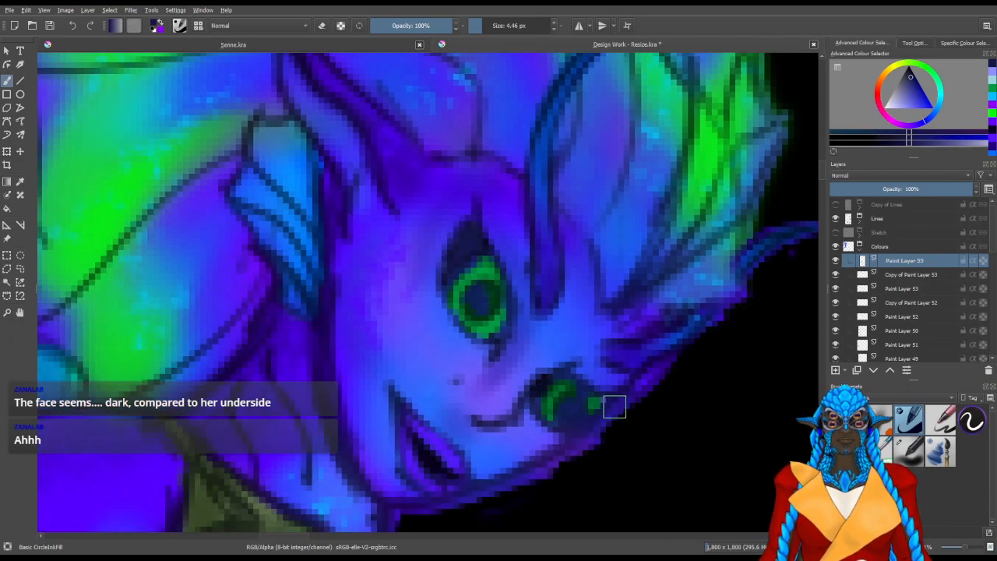
scroll(468, 301, down, 5)
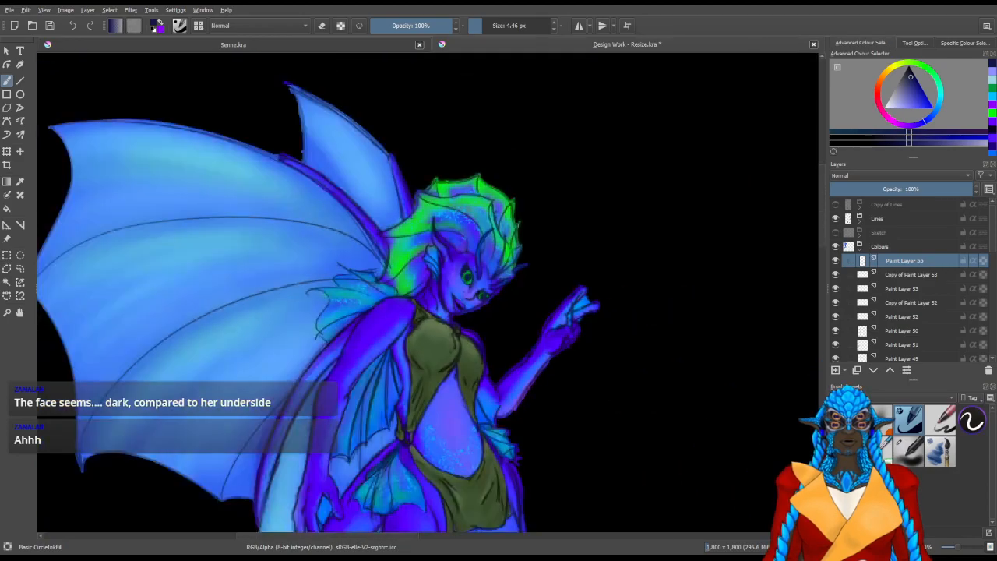
Check the whole figure and save the resized document
scroll(537, 209, down, 2)
scroll(536, 212, down, 2)
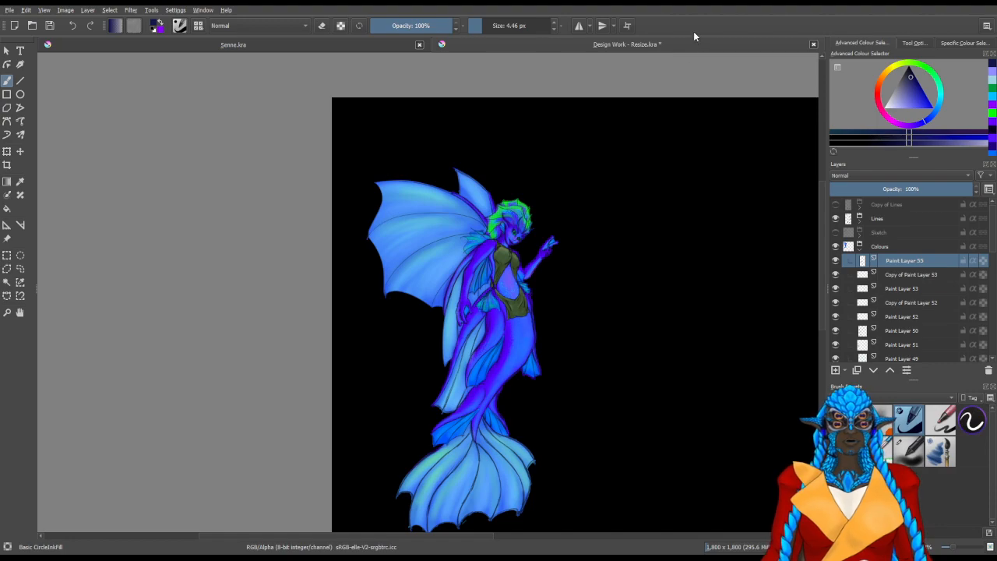
drag(564, 318, 563, 301)
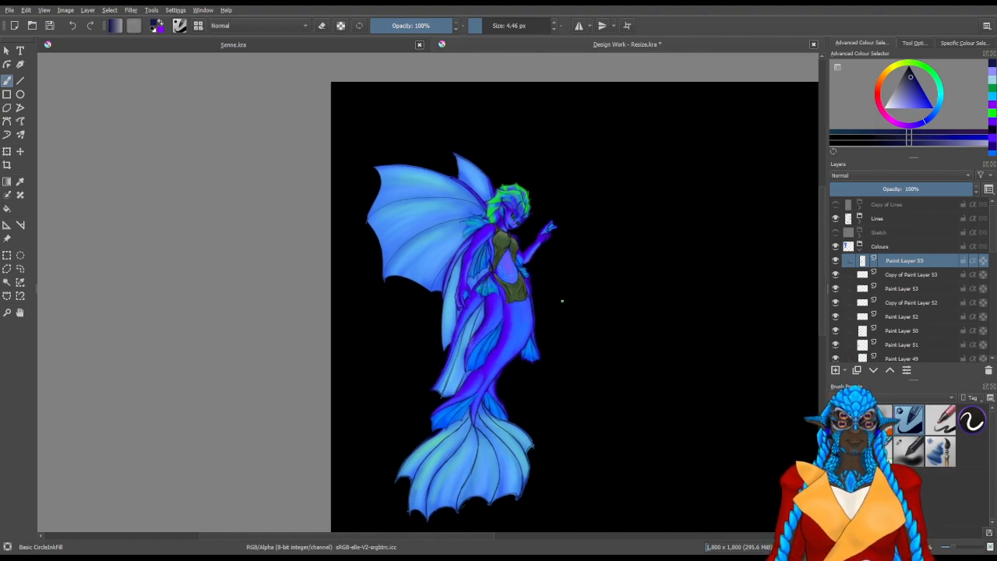
key(ctrl)
key(ctrl+s)
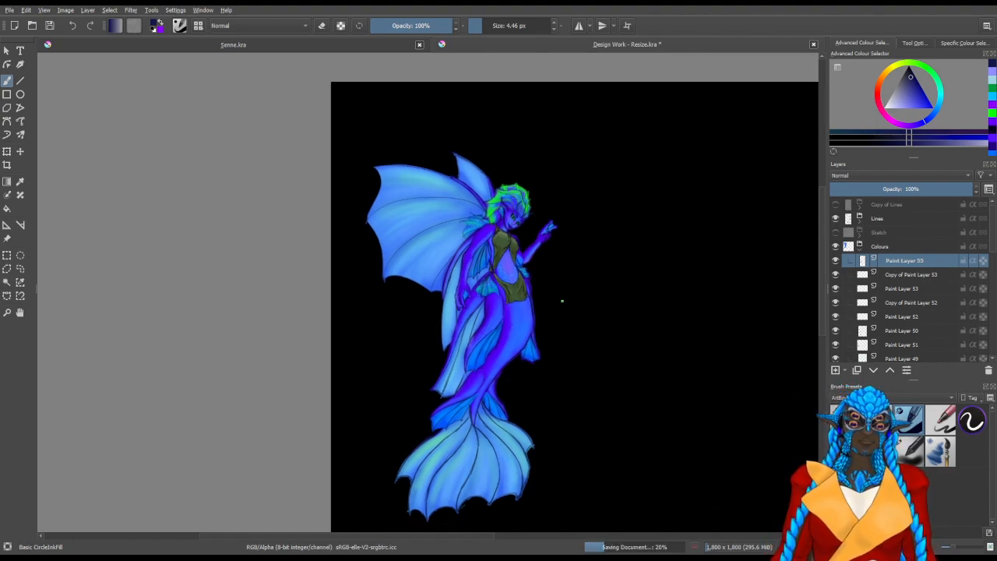